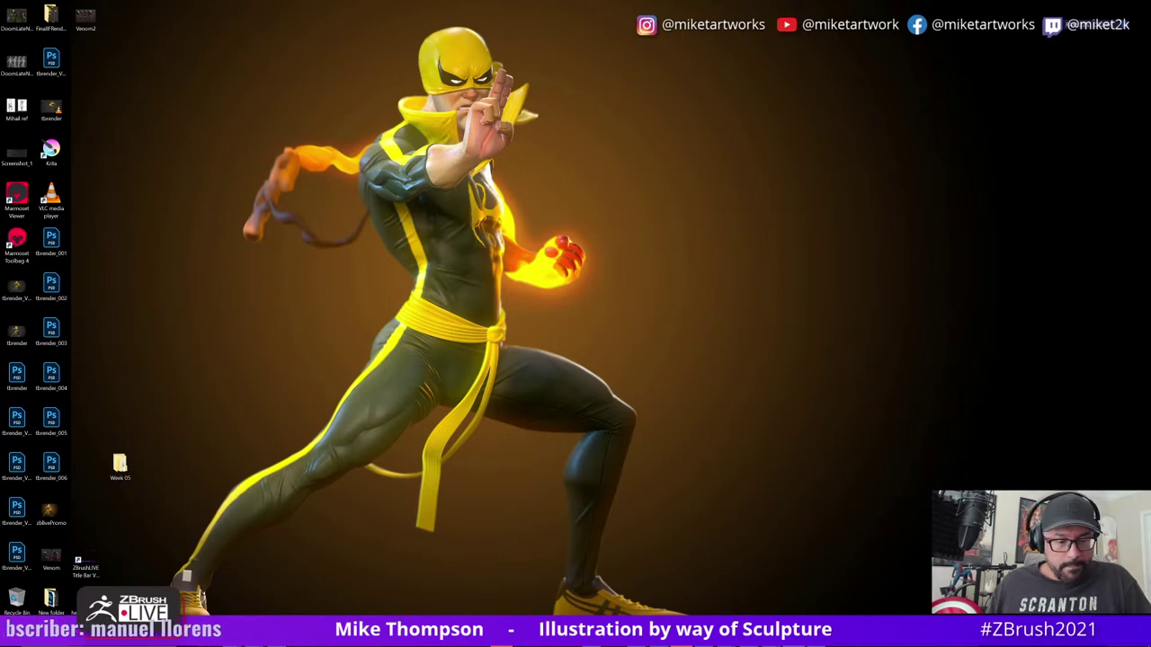
# - Launch Restream Chat from the pinned applications
pyautogui.press('super')
pyautogui.scroll(-4, 195, 584)
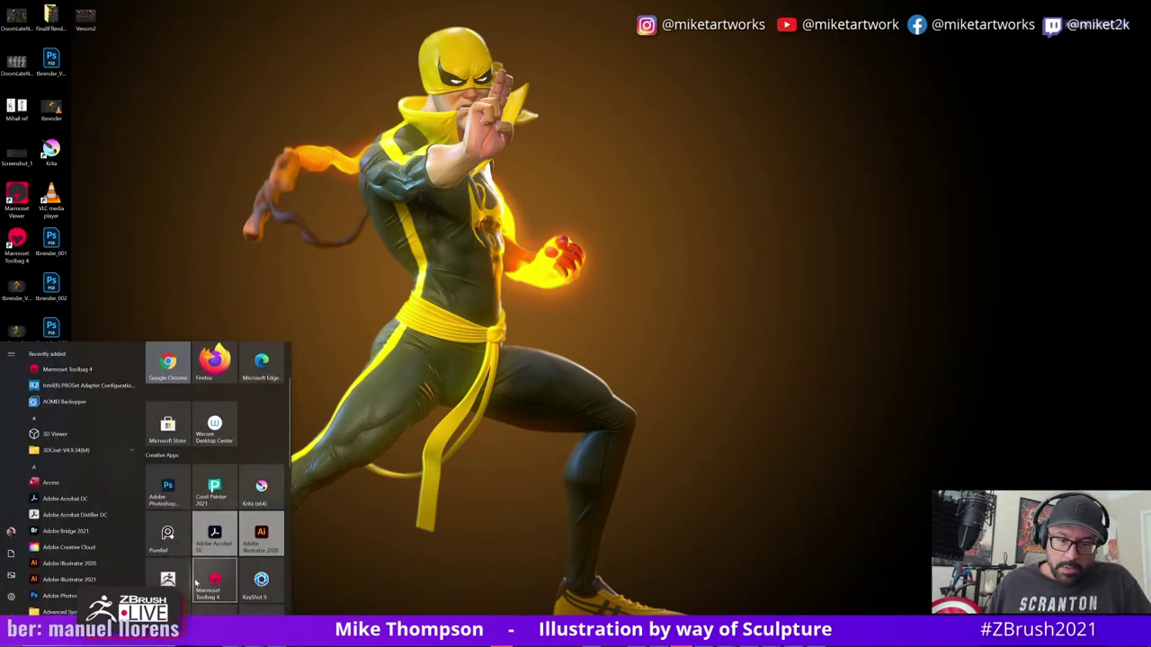
pyautogui.scroll(-2, 195, 584)
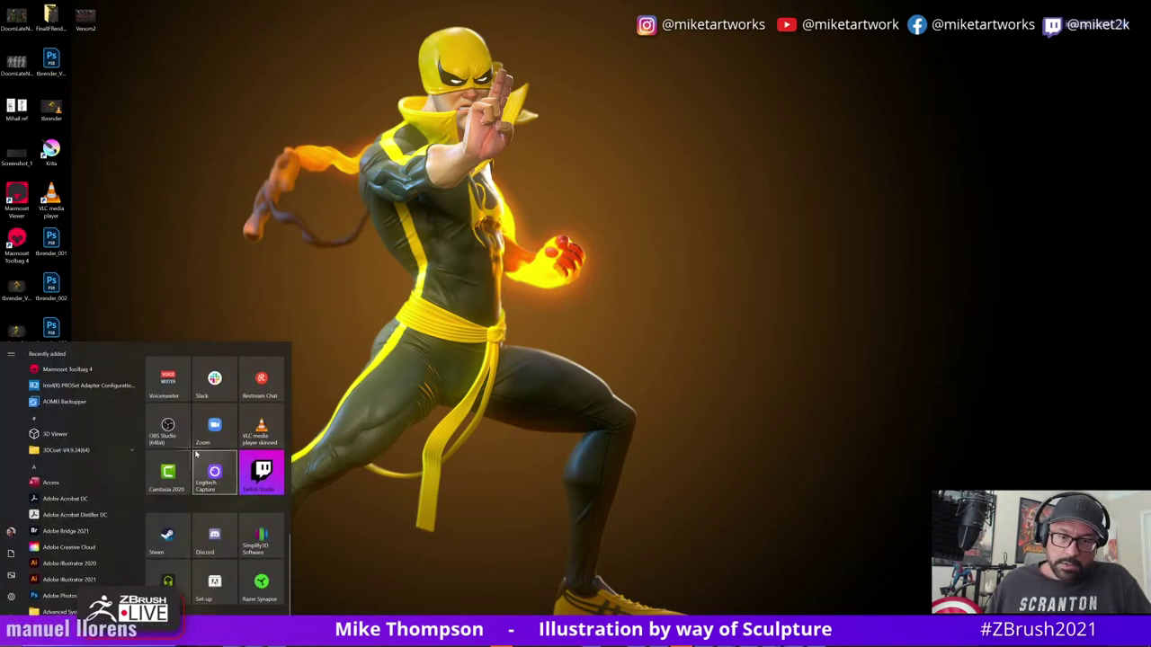
pyautogui.click(259, 379)
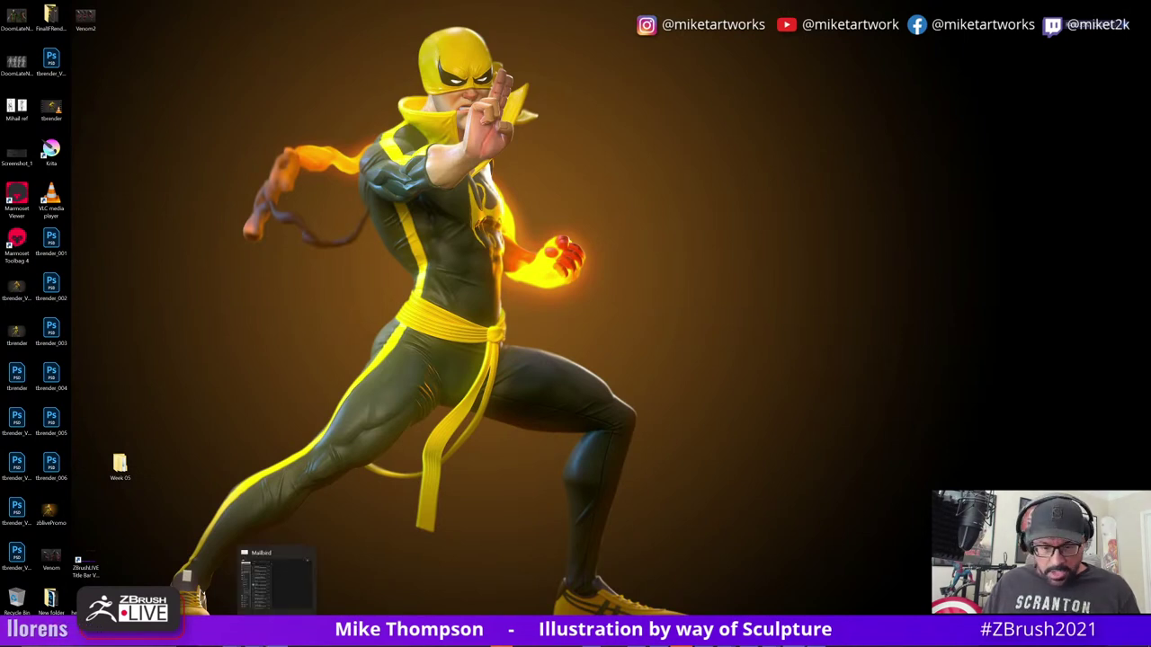
pyautogui.click(12, 645)
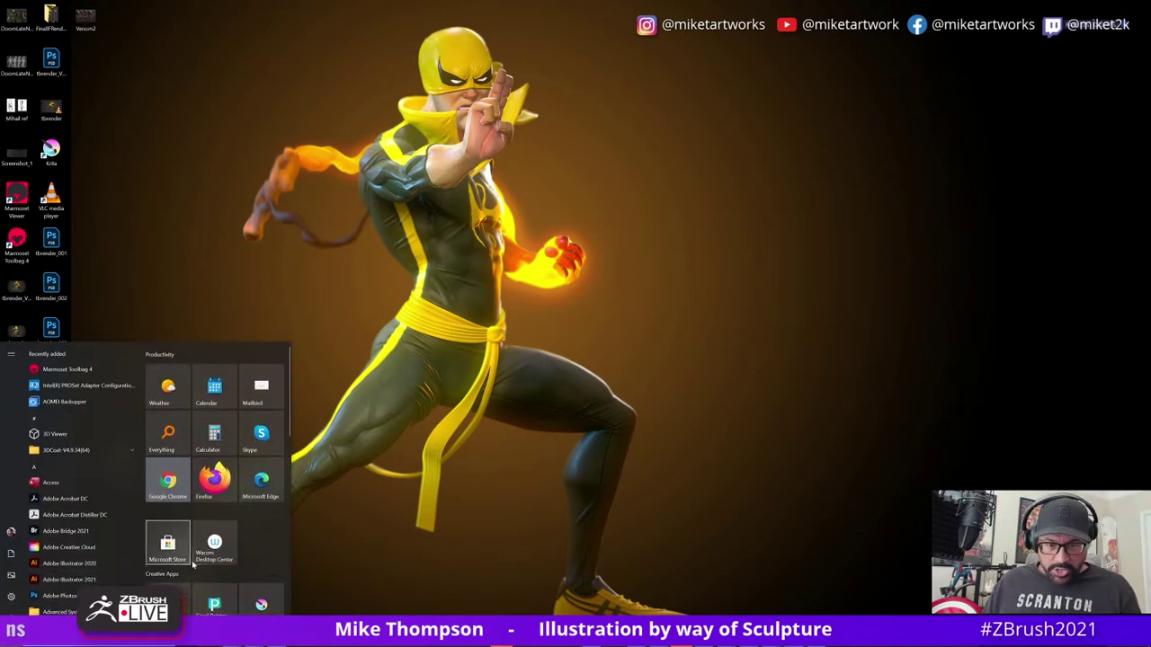
pyautogui.scroll(-3, 205, 562)
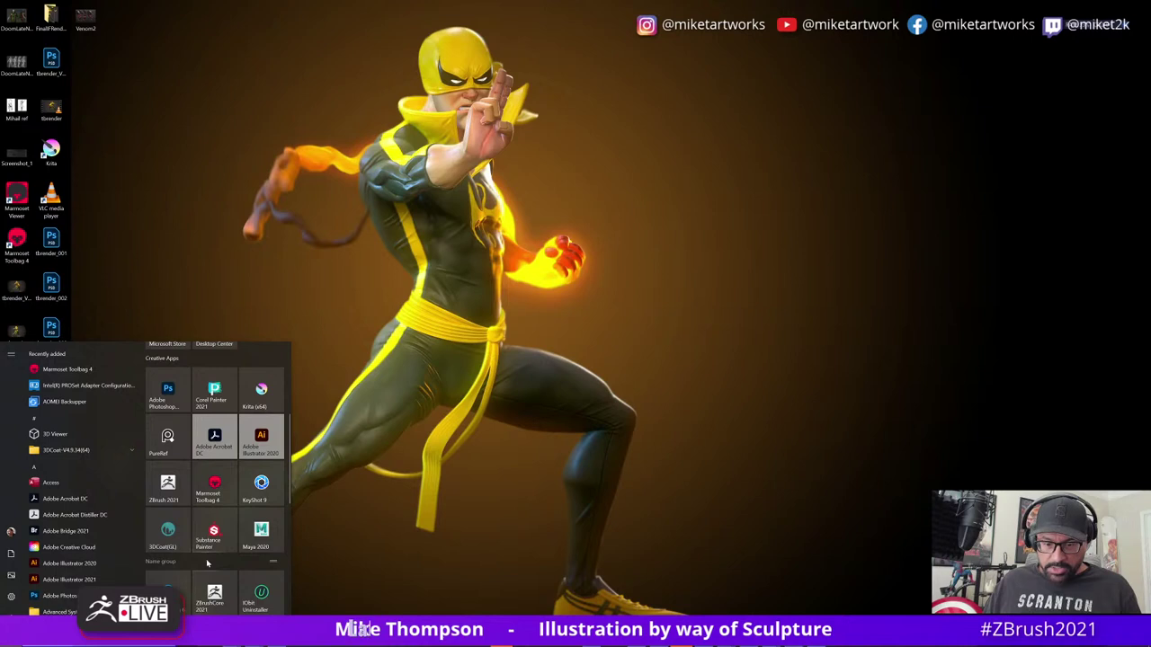
pyautogui.click(394, 599)
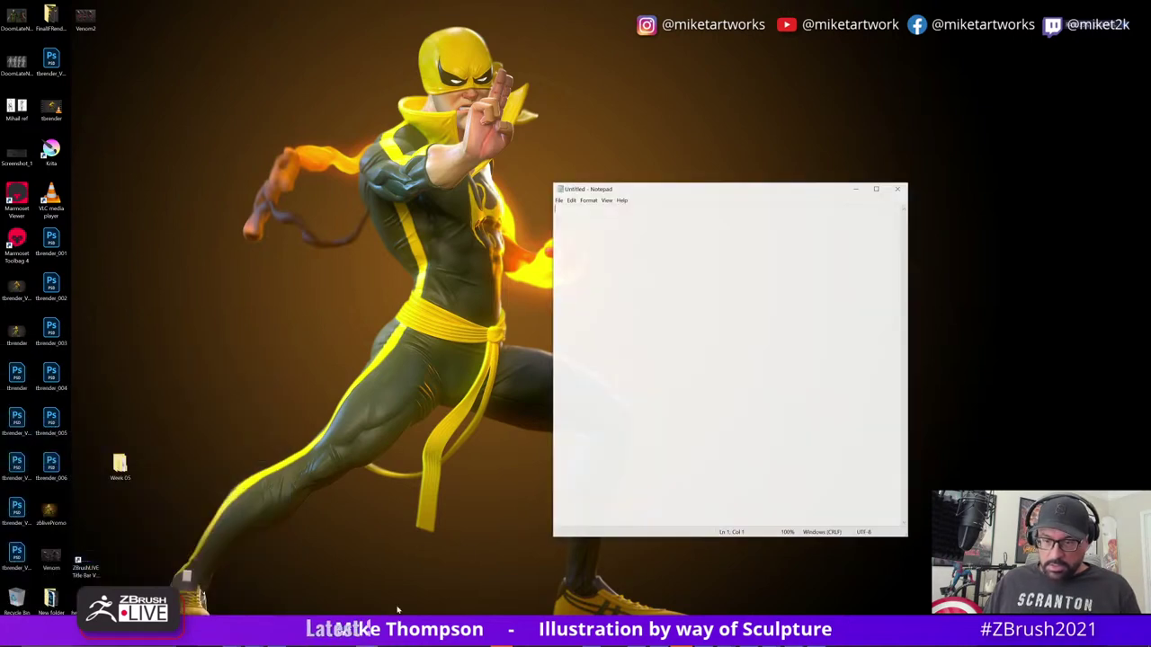
pyautogui.moveTo(699, 195); pyautogui.dragTo(255, 230)
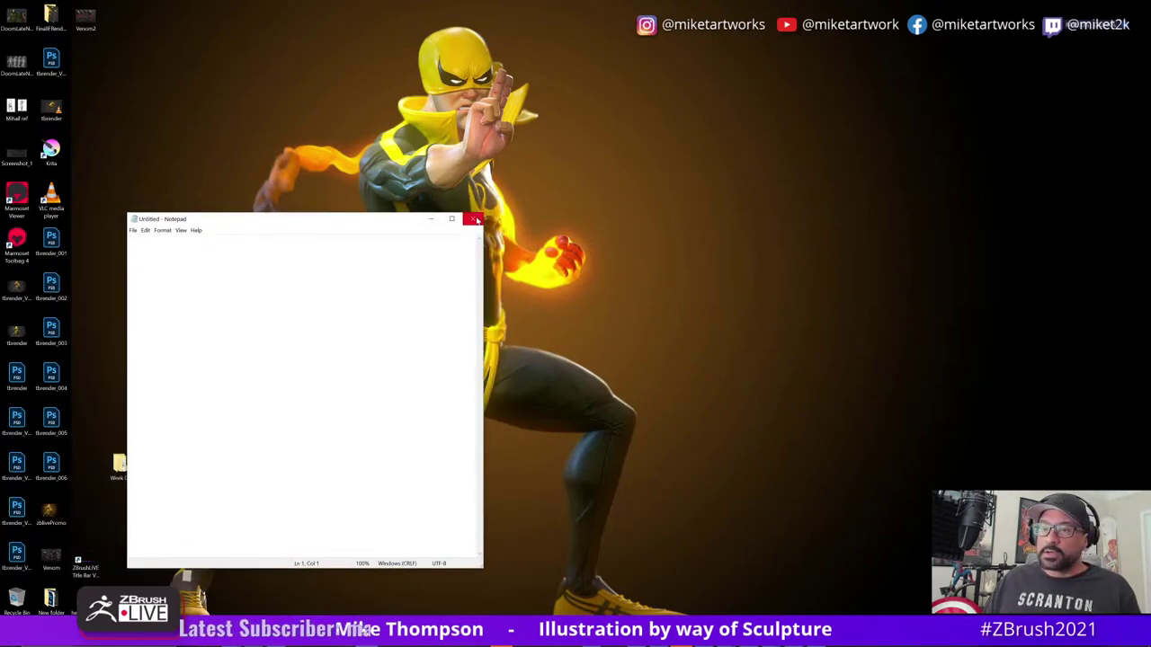
pyautogui.click(475, 220)
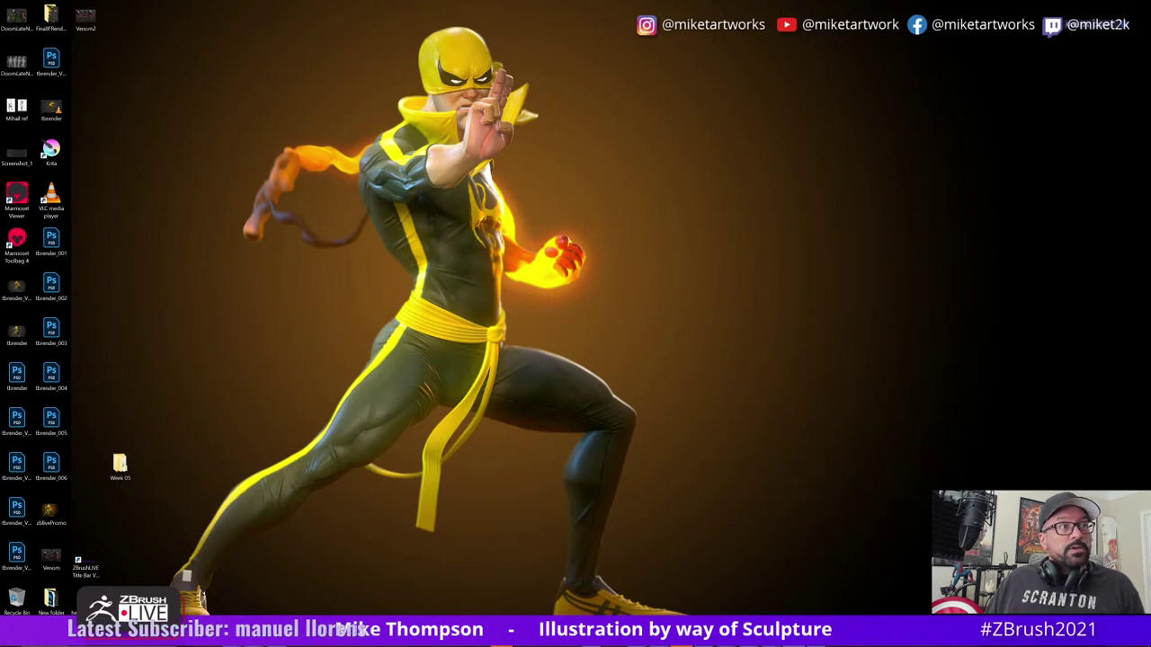
# - Bring the PureRef window with the Venom reference onto the desktop and trim its empty margins to fit the image
pyautogui.moveTo(2, 215); pyautogui.dragTo(256, 238, button='right')
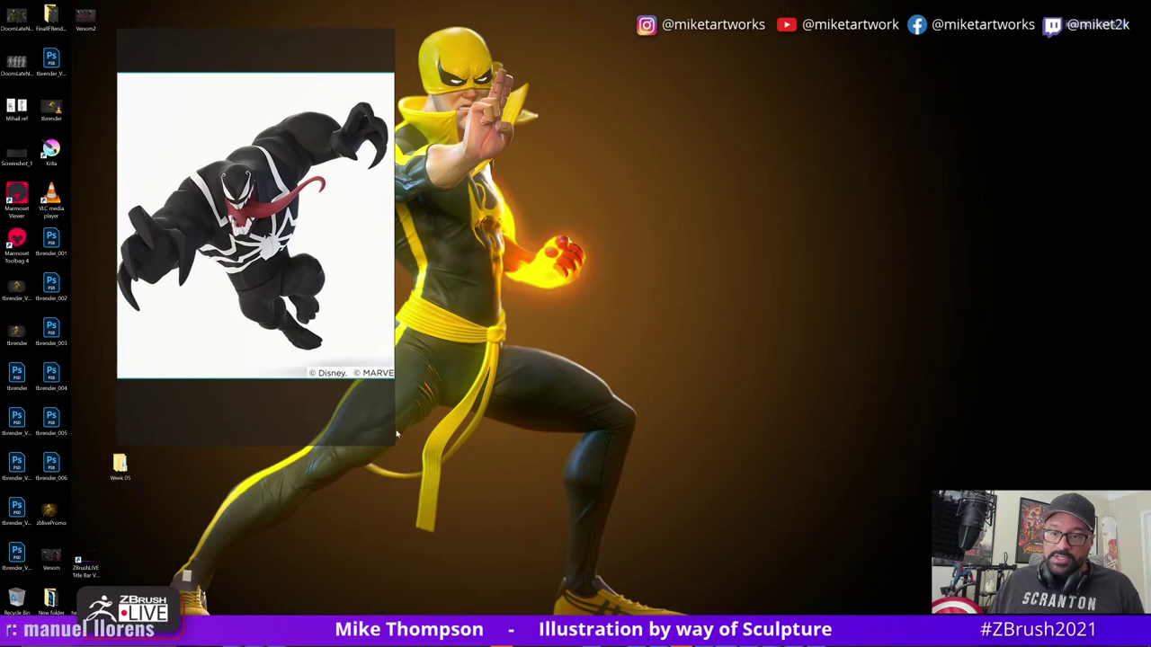
pyautogui.moveTo(393, 444); pyautogui.dragTo(398, 376)
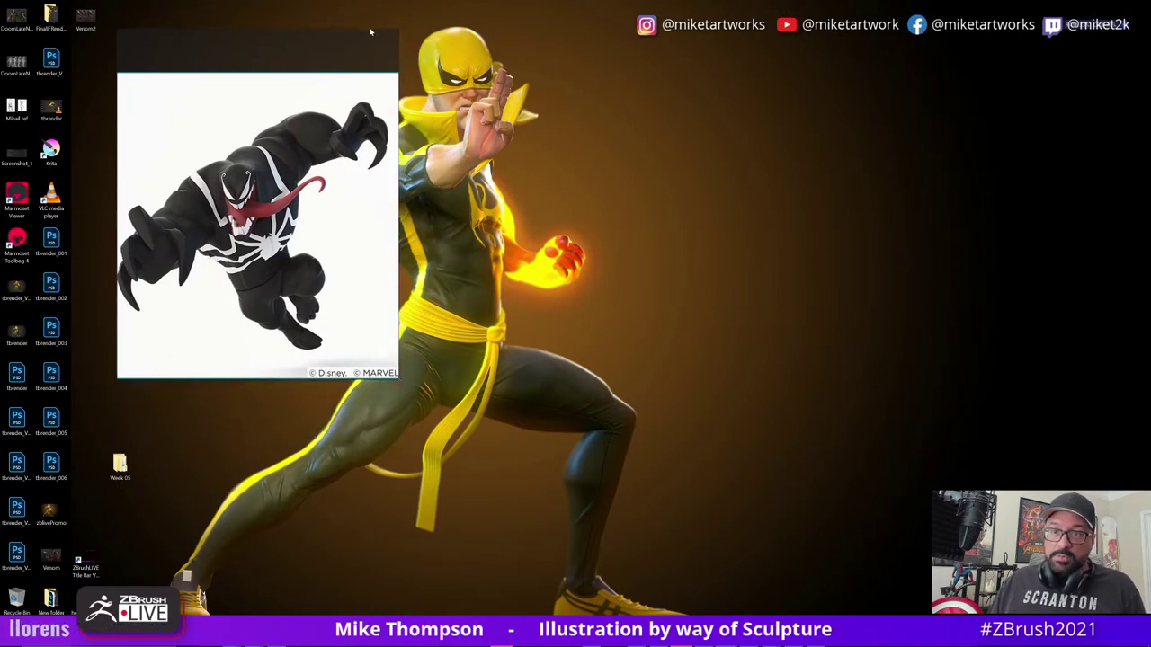
pyautogui.moveTo(369, 30); pyautogui.dragTo(366, 65)
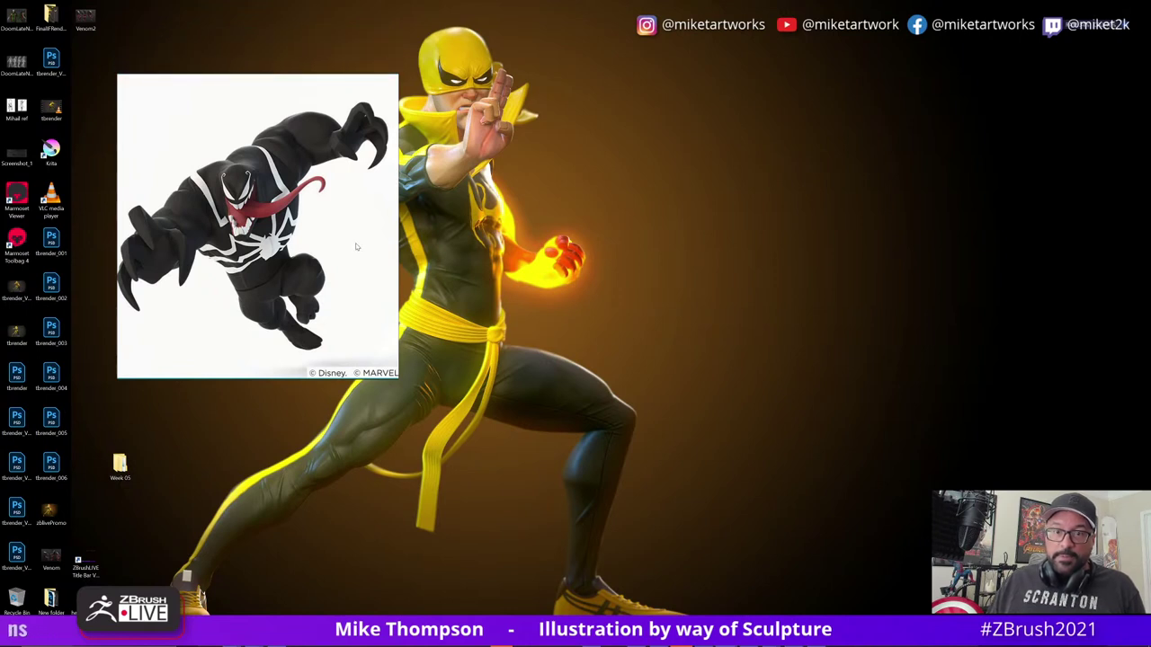
# - Reposition the Venom reference image over the desktop and minimize its window
pyautogui.moveTo(350, 262); pyautogui.dragTo(265, 220)
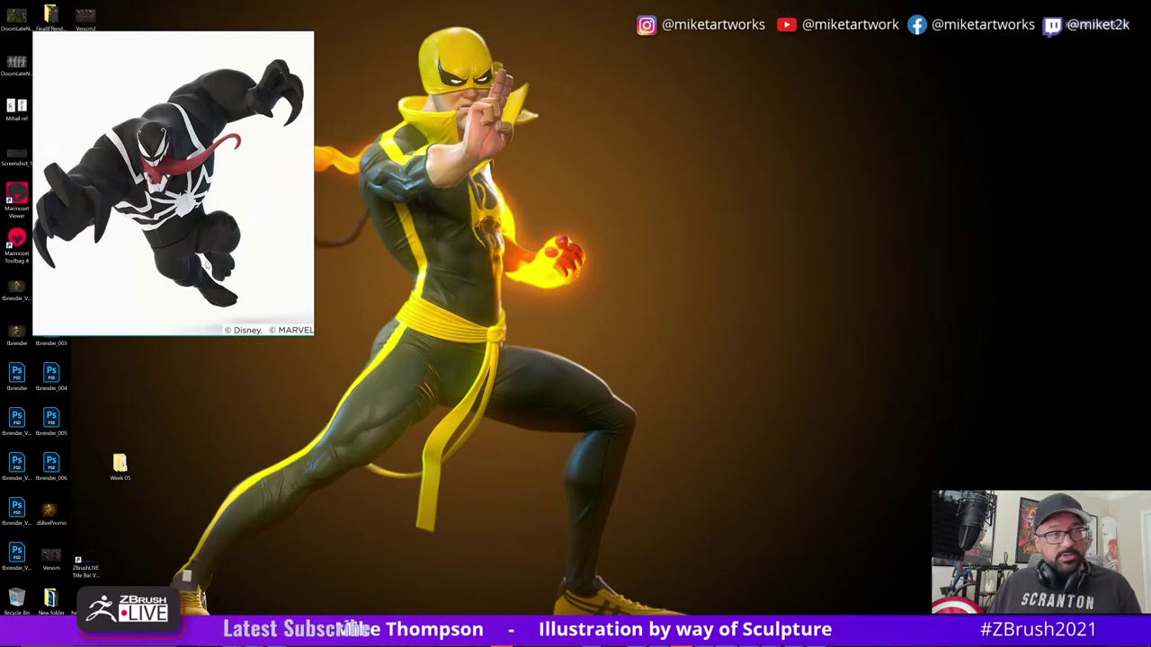
pyautogui.moveTo(210, 276); pyautogui.dragTo(282, 281)
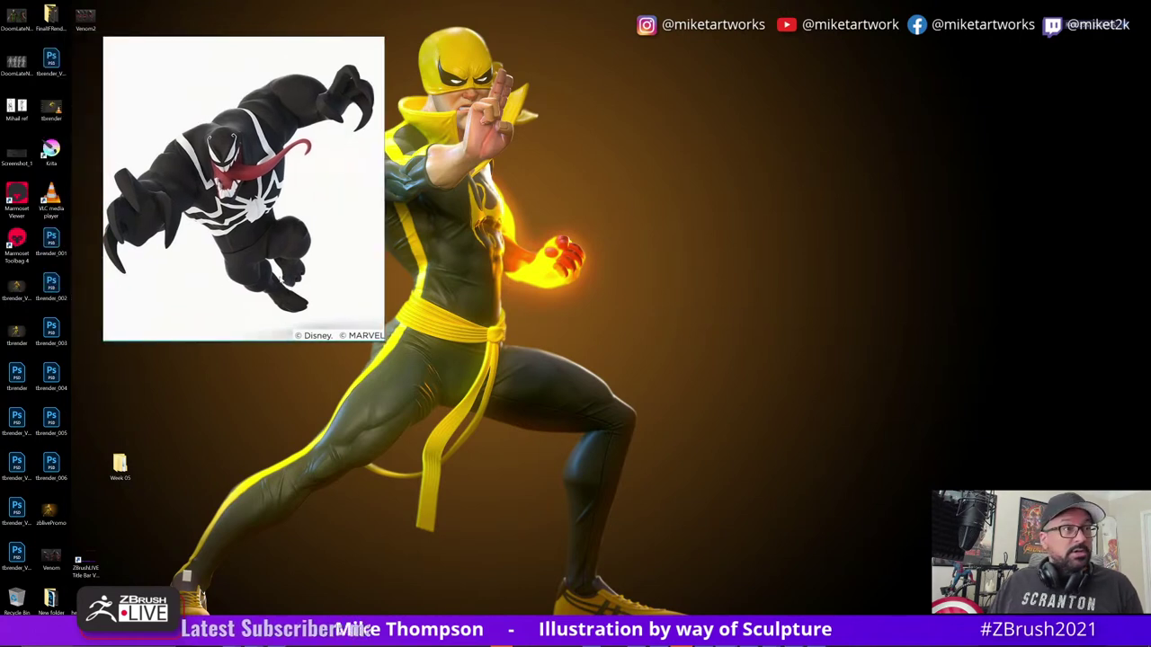
pyautogui.hotkey('ctrl', 'm')
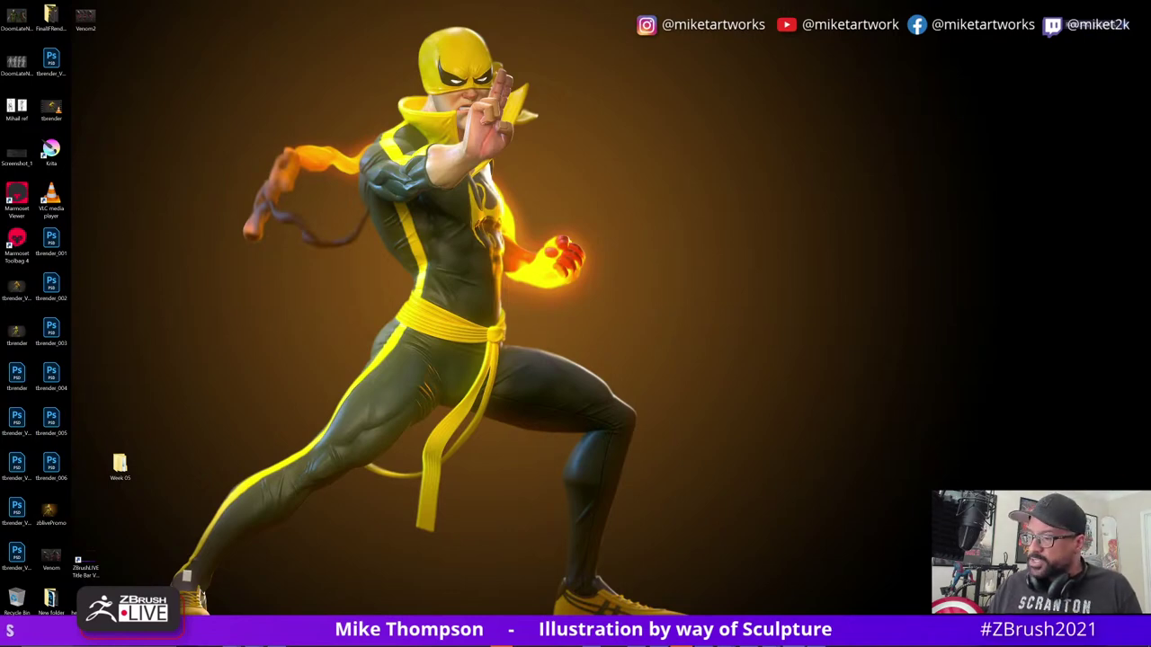
# - Switch to Photoshop to examine the three body sculpts in ZBrush Document.psd, and minimize the window
pyautogui.moveTo(592, 635)
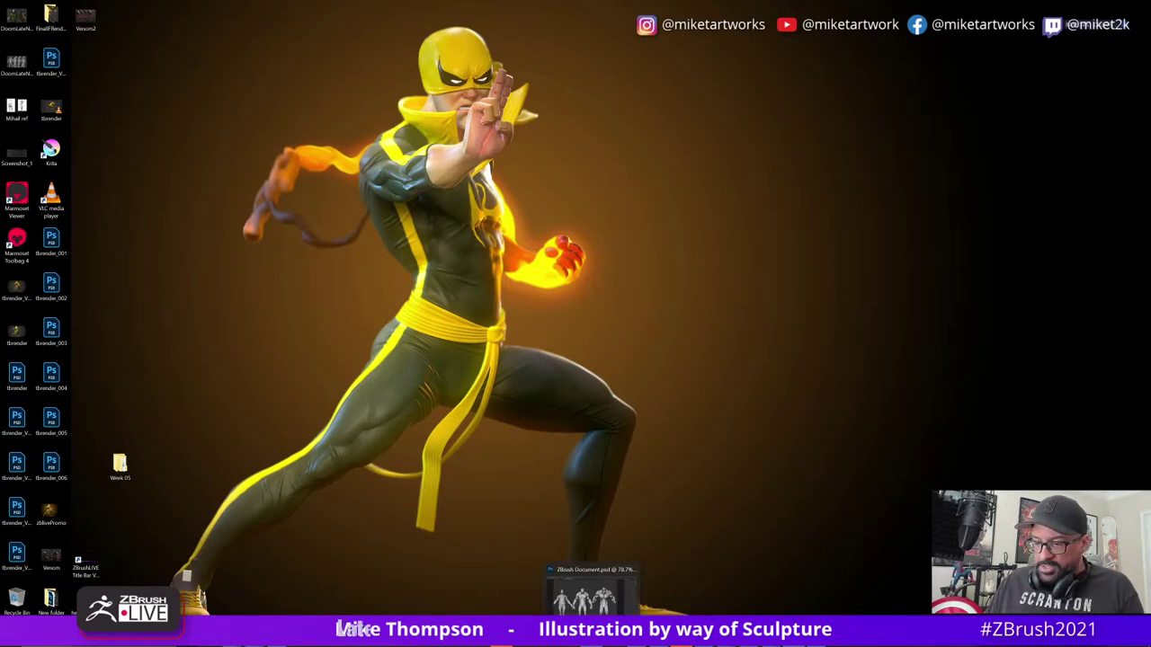
pyautogui.click(590, 593)
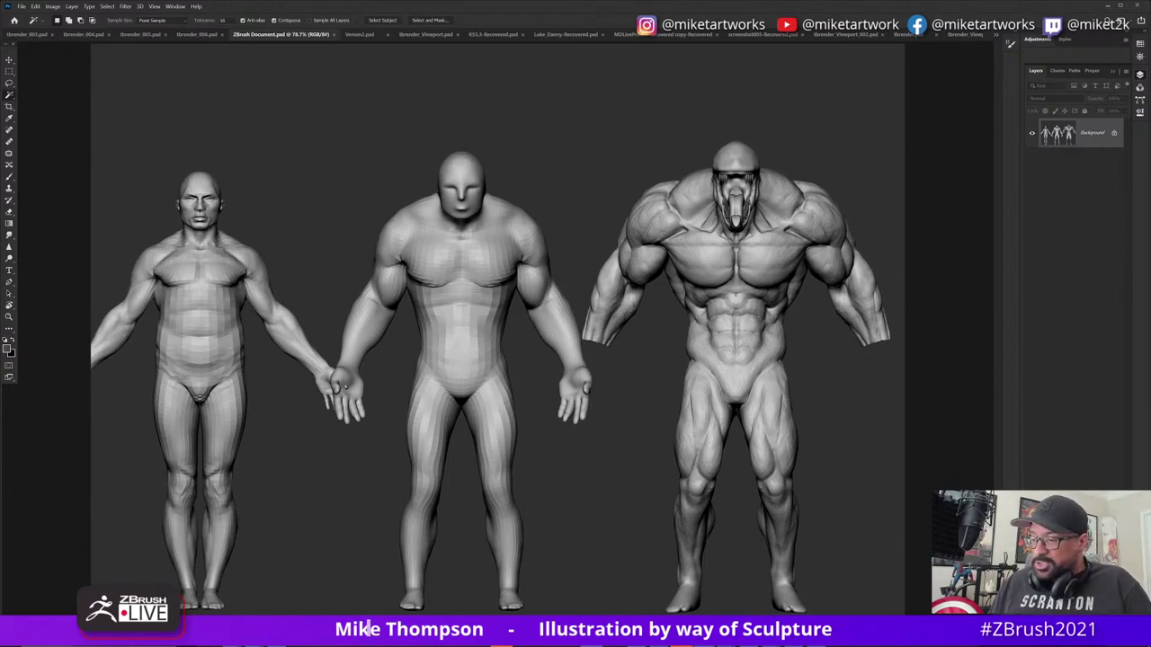
pyautogui.moveTo(753, 646)
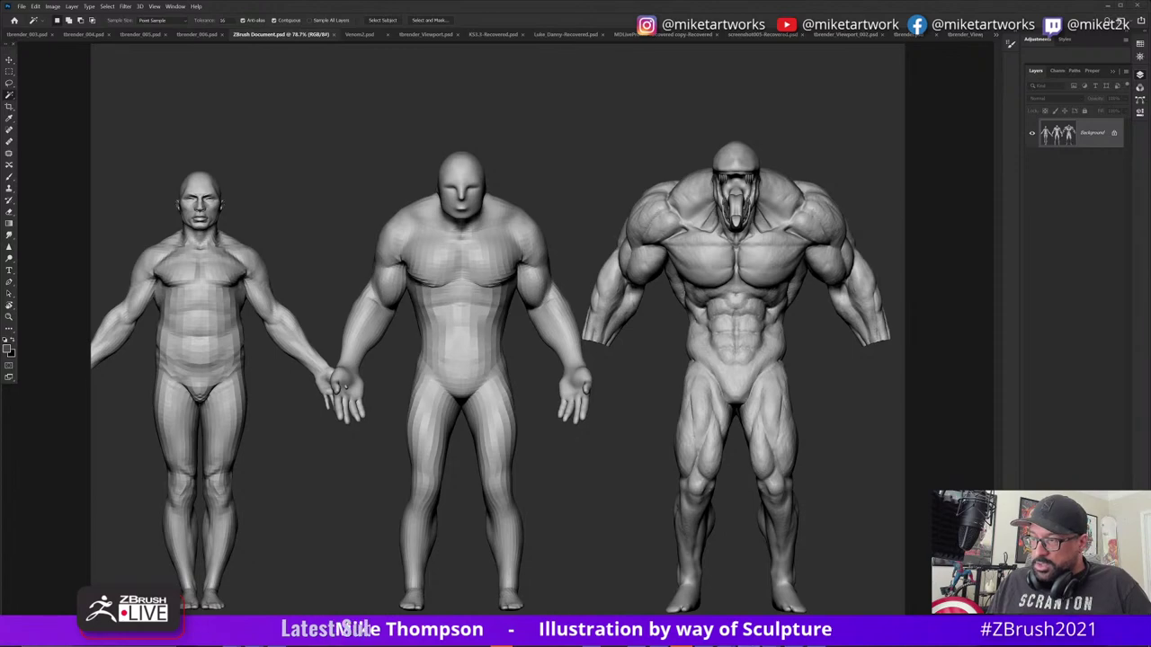
pyautogui.click(1105, 9)
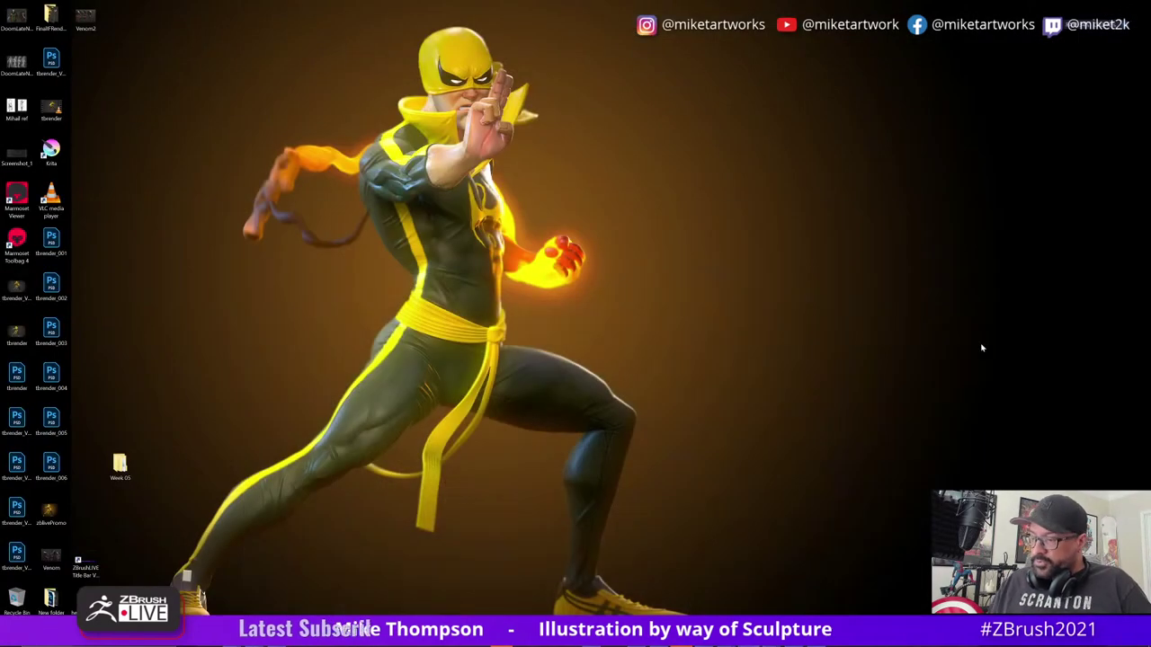
# - Switch to ZBrush and examine the unposed Venom torso sculpt from a three-quarter angle
pyautogui.moveTo(746, 640)
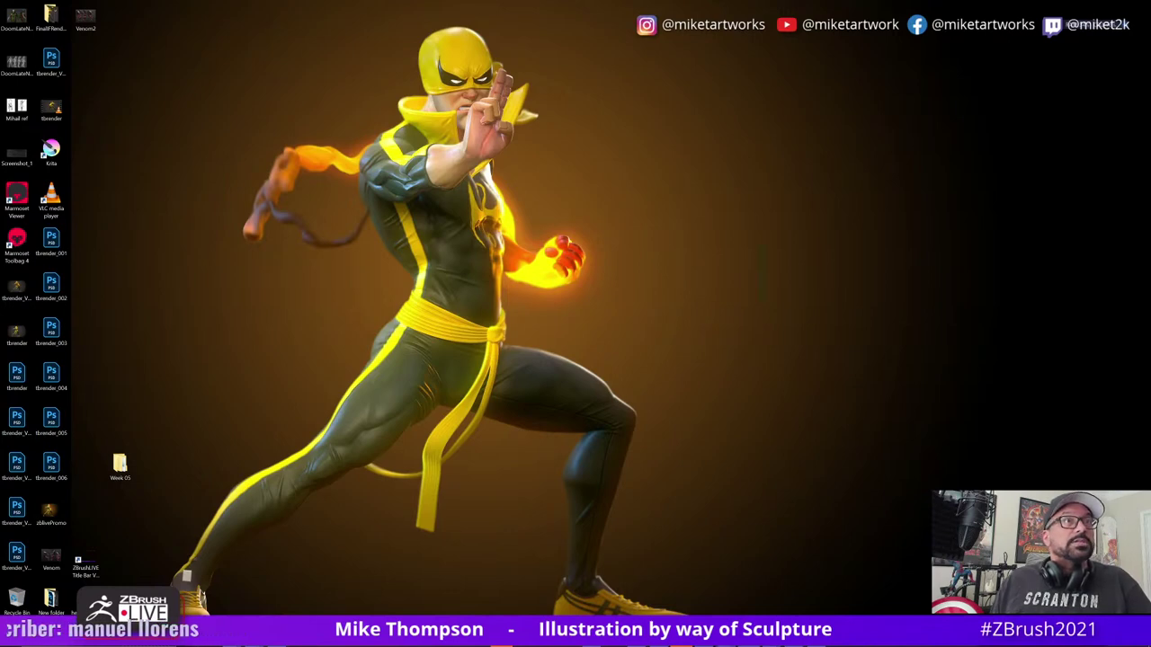
pyautogui.hotkey('alt', 'Tab')
pyautogui.click(754, 153)
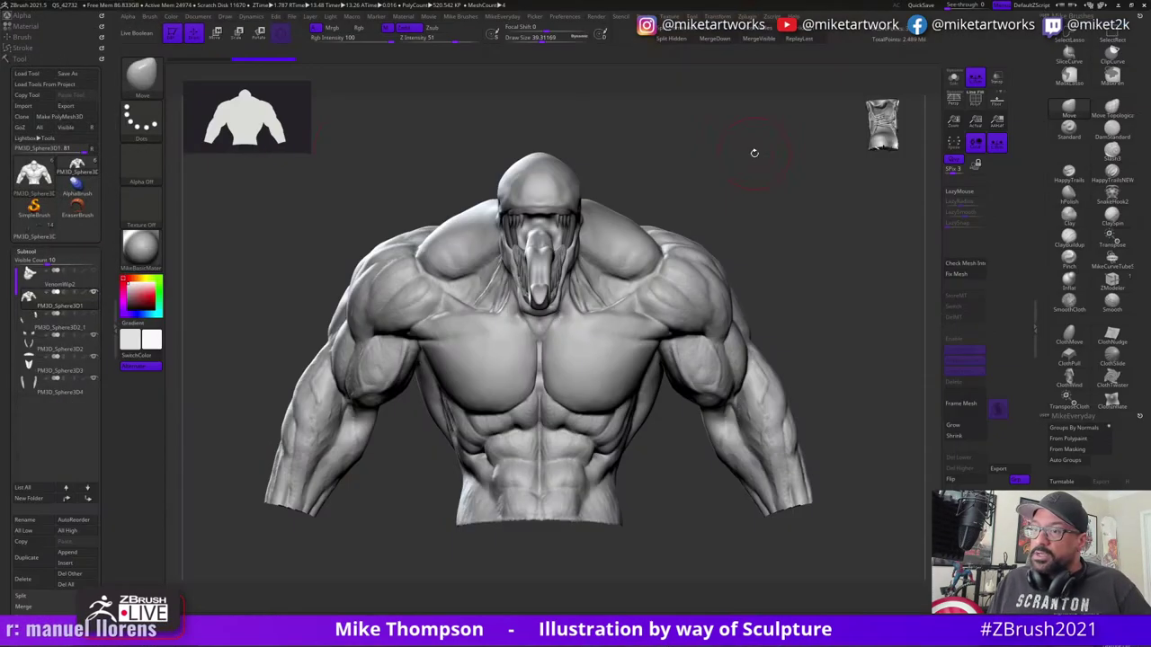
pyautogui.moveTo(780, 249)
pyautogui.mouseDown()
pyautogui.moveTo(815, 259)
pyautogui.moveTo(760, 257)
pyautogui.moveTo(819, 259)
pyautogui.moveTo(797, 266)
pyautogui.moveTo(795, 320)
pyautogui.moveTo(815, 295)
pyautogui.moveTo(788, 321)
pyautogui.moveTo(803, 323)
pyautogui.mouseUp()
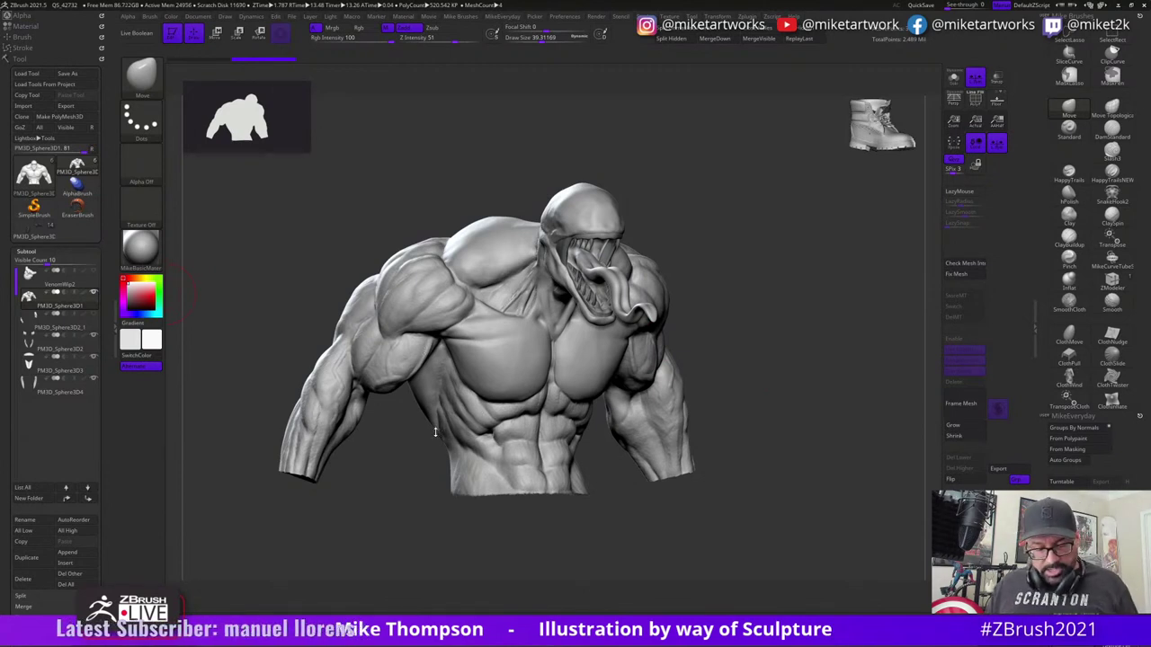
# - Switch back to Photoshop and bring up the Venom2 document to examine the three Venom head renders
pyautogui.hotkey('alt', 'Tab')
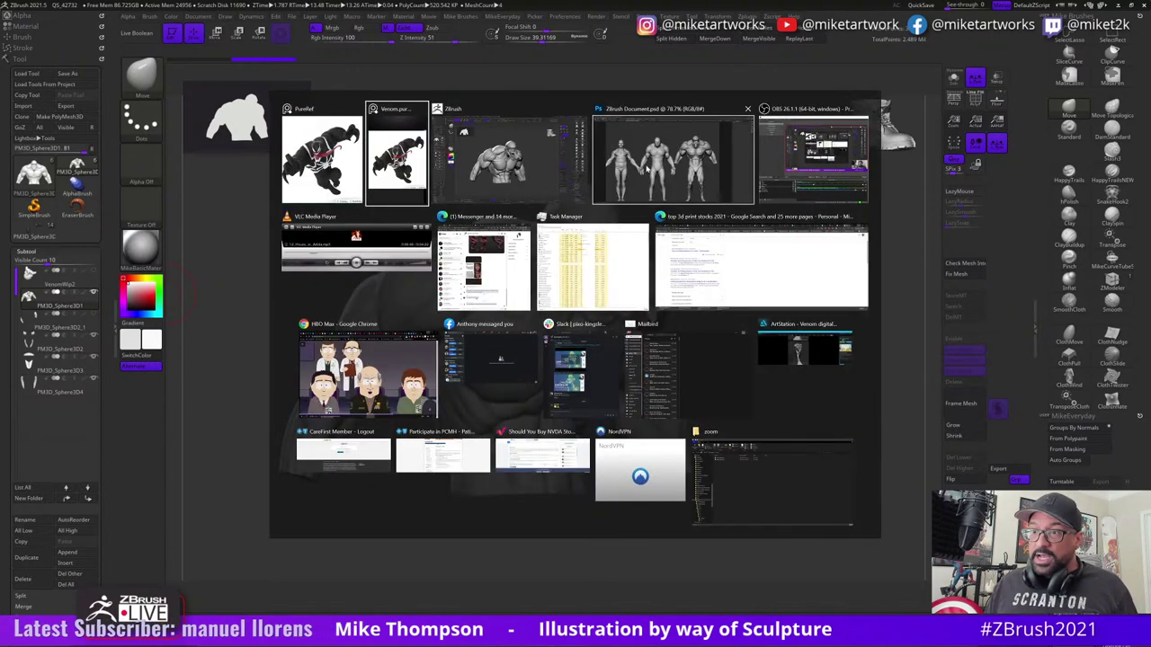
pyautogui.click(671, 184)
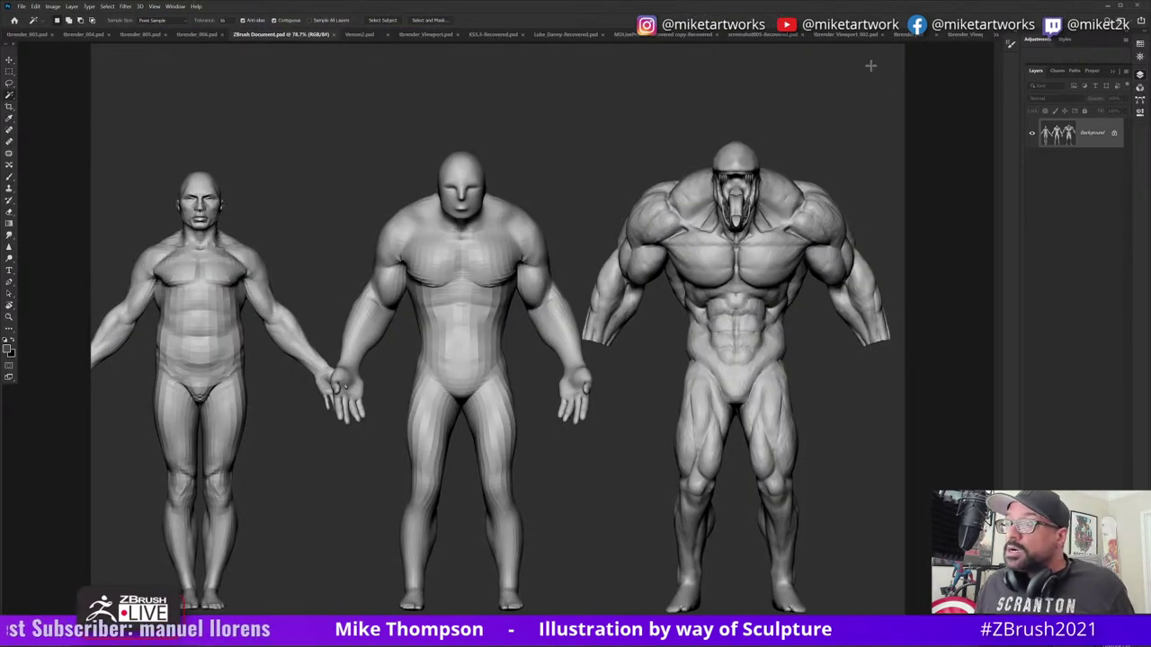
pyautogui.click(358, 34)
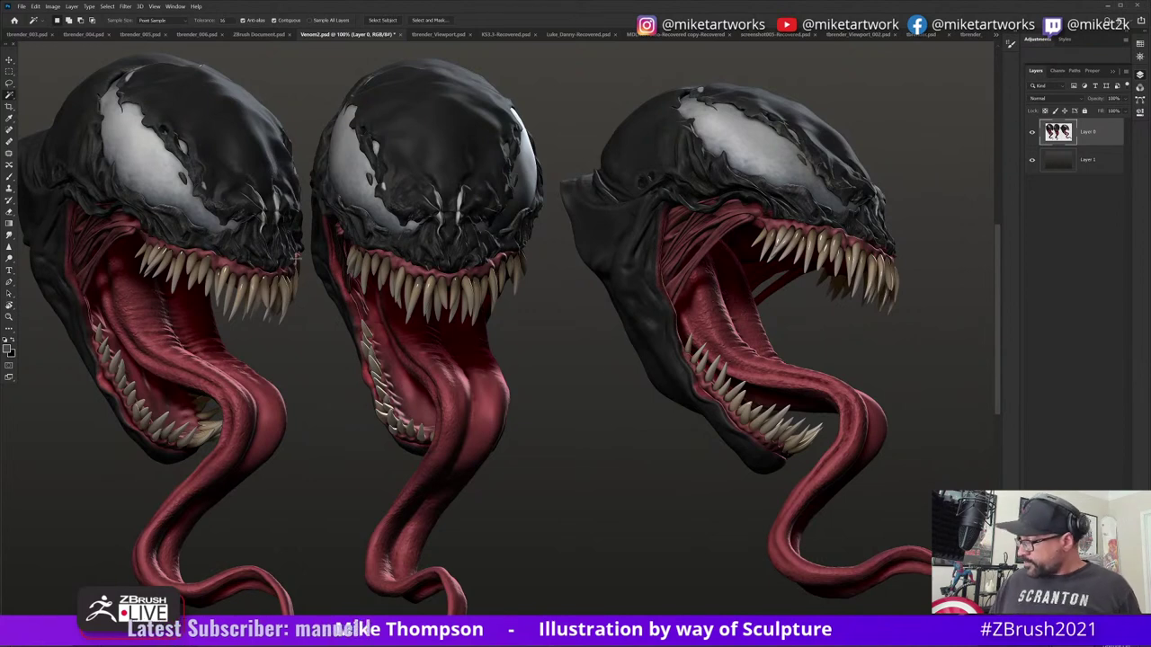
pyautogui.press('super')
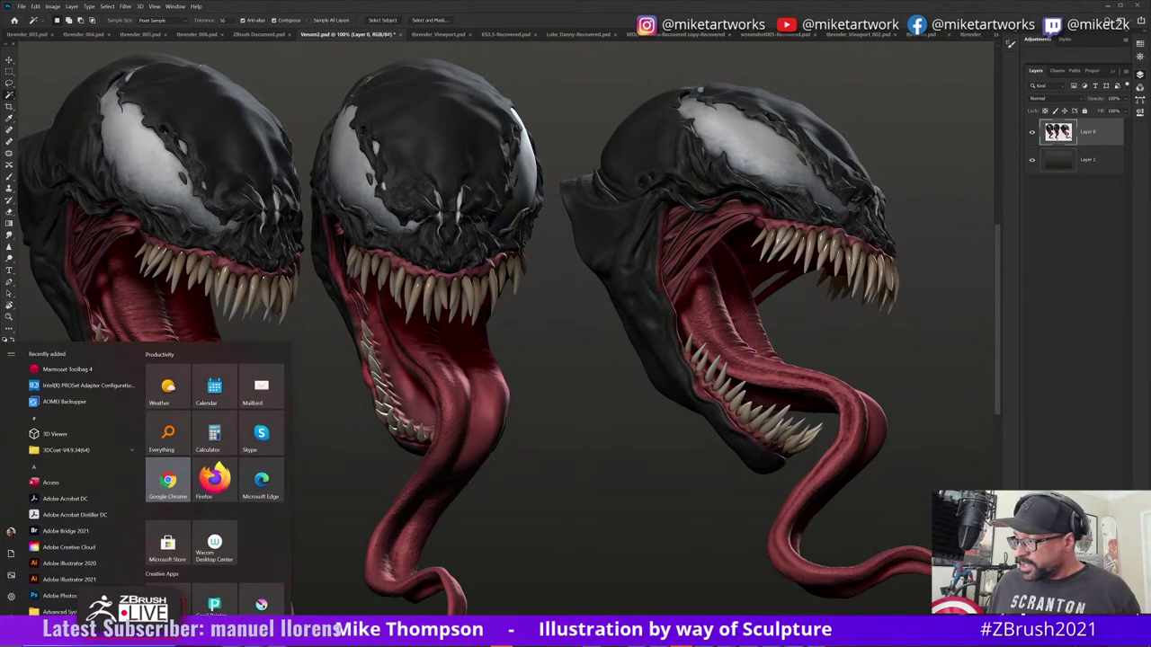
pyautogui.click(844, 416)
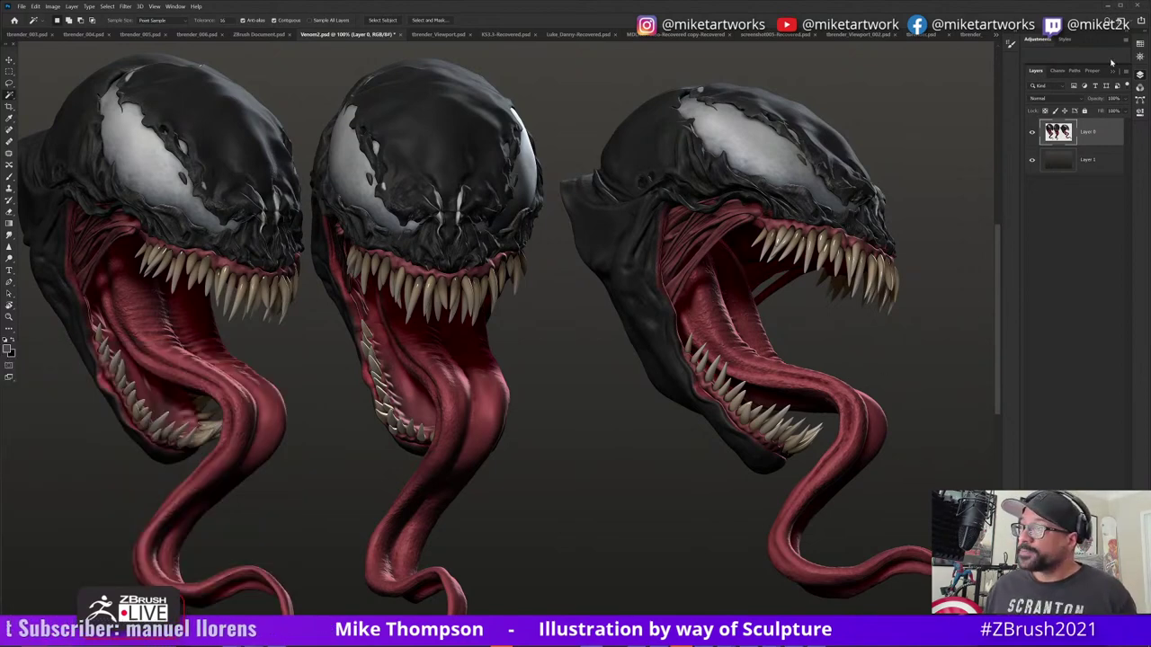
# - Switch to ZBrush and make the posed Venom tool PM3D_Sphere3D2_7 active, viewing it from the front
pyautogui.hotkey('alt', 'Tab')
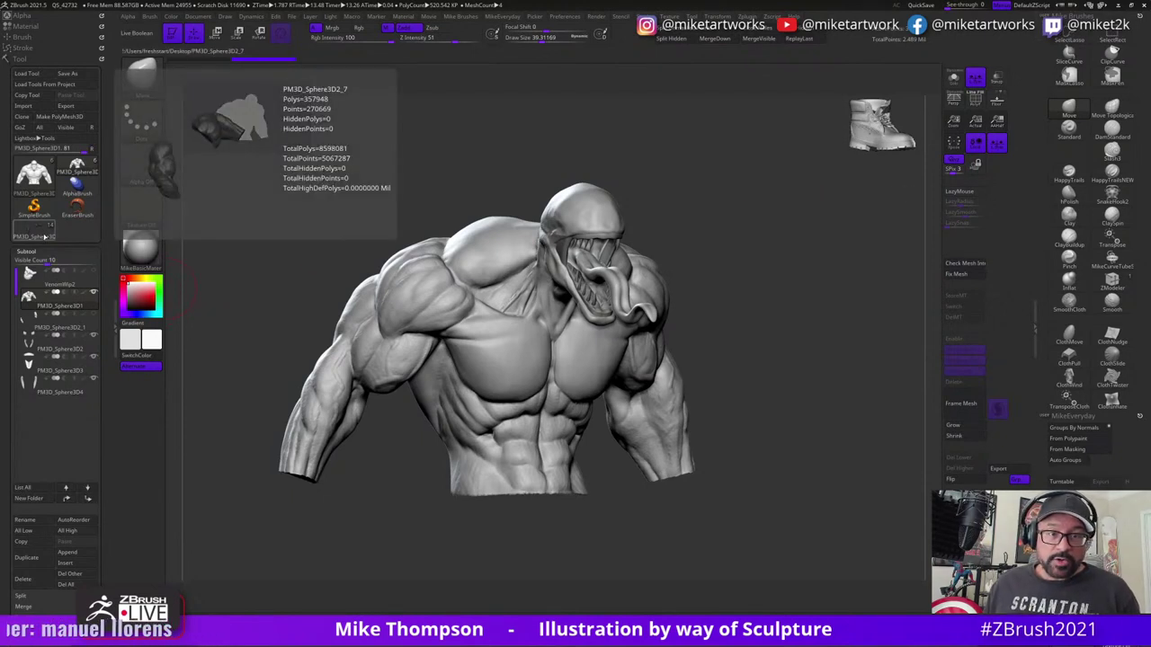
pyautogui.click(45, 236)
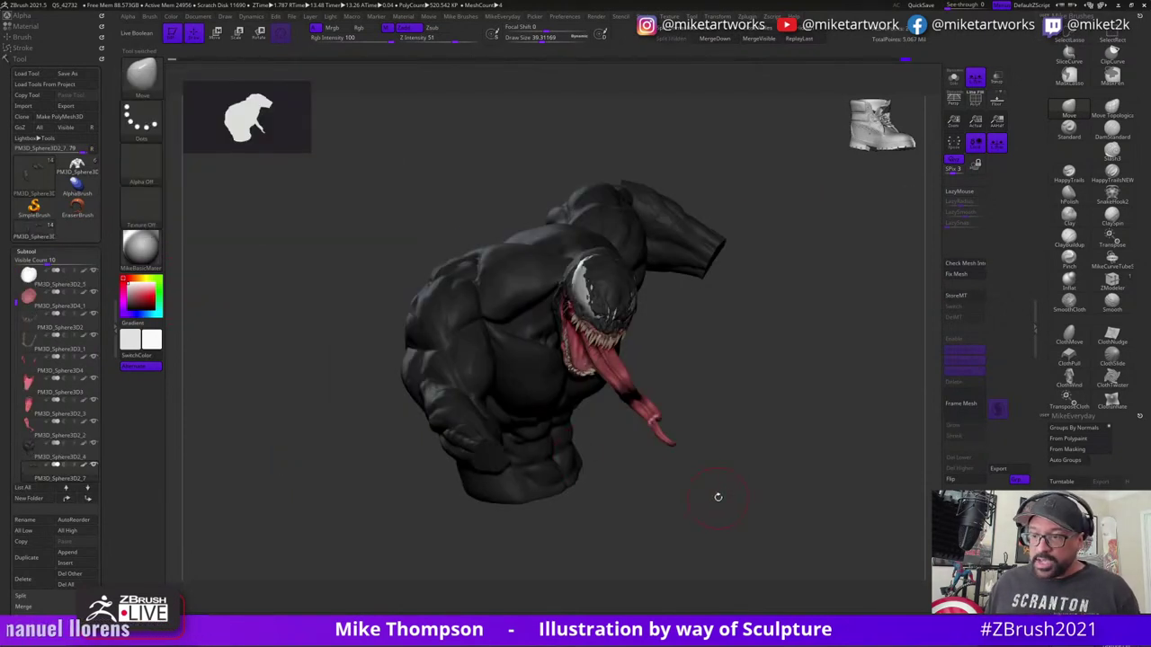
pyautogui.moveTo(717, 496); pyautogui.dragTo(743, 499)
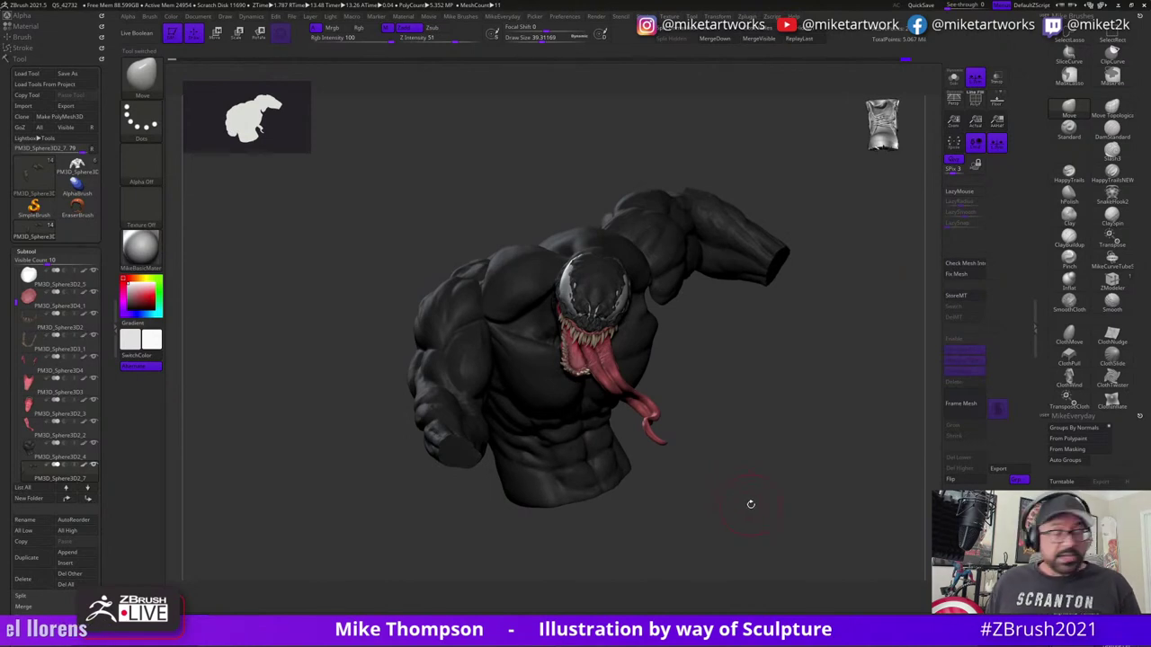
# - Turn off the polypaint colour on all subtools of the posed Venom
pyautogui.press('shift')
pyautogui.keyDown('shift'); pyautogui.click(86, 273); pyautogui.keyUp('shift')
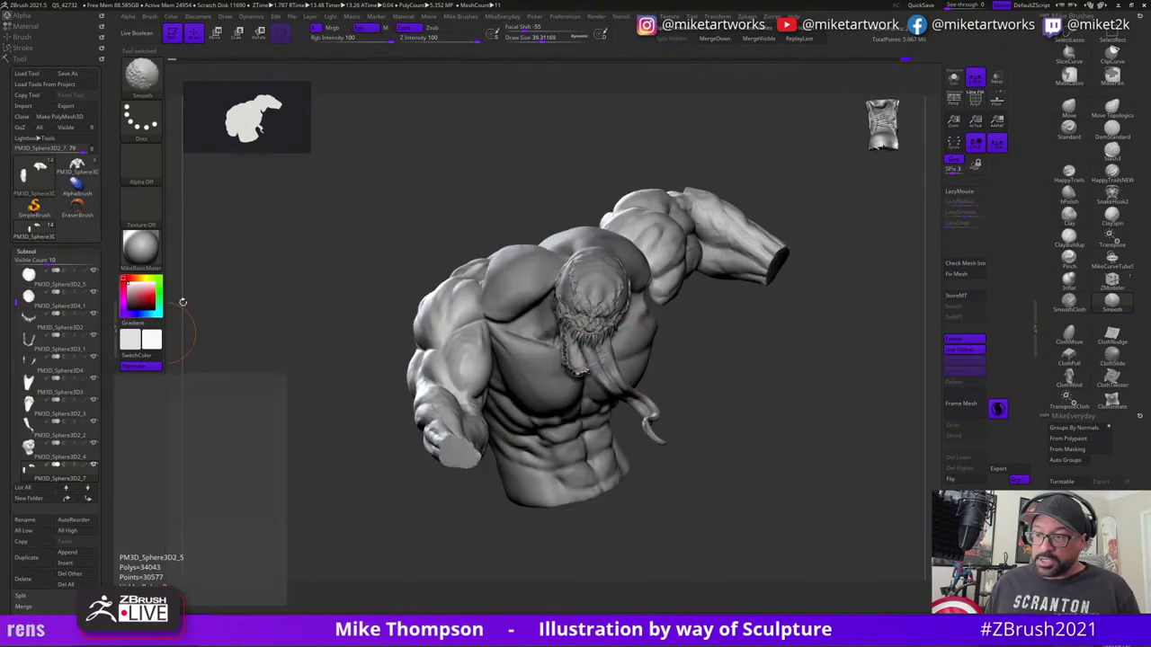
pyautogui.moveTo(729, 504)
pyautogui.keyDown('alt'); pyautogui.mouseDown()
pyautogui.moveTo(778, 524)
pyautogui.moveTo(742, 491)
pyautogui.moveTo(782, 470)
pyautogui.mouseUp(); pyautogui.keyUp('alt')
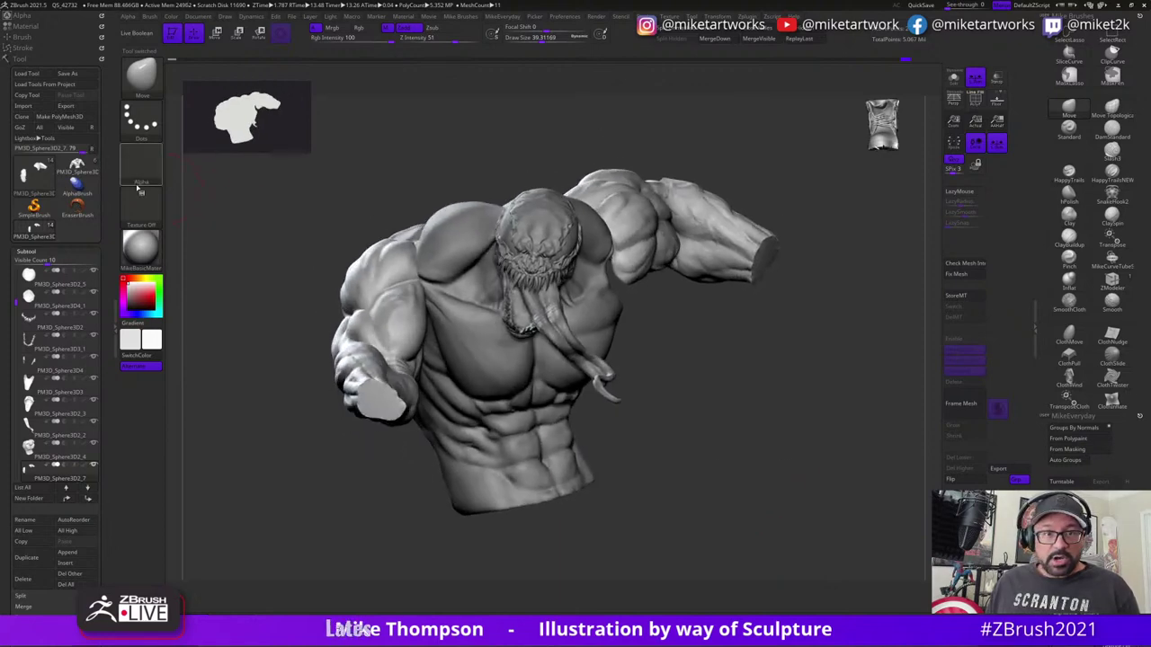
# - View the unposed Venom torso tool from the side, and return to the posed tool to examine its arm and head up close
pyautogui.click(78, 165)
pyautogui.moveTo(774, 337); pyautogui.dragTo(850, 316)
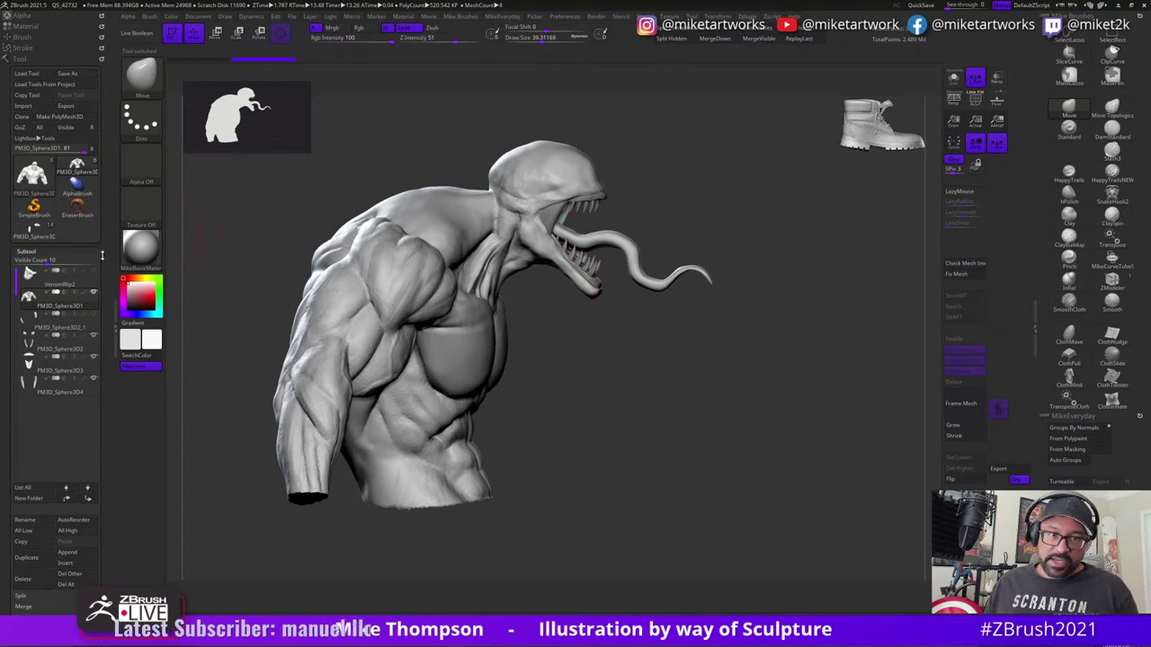
pyautogui.click(34, 230)
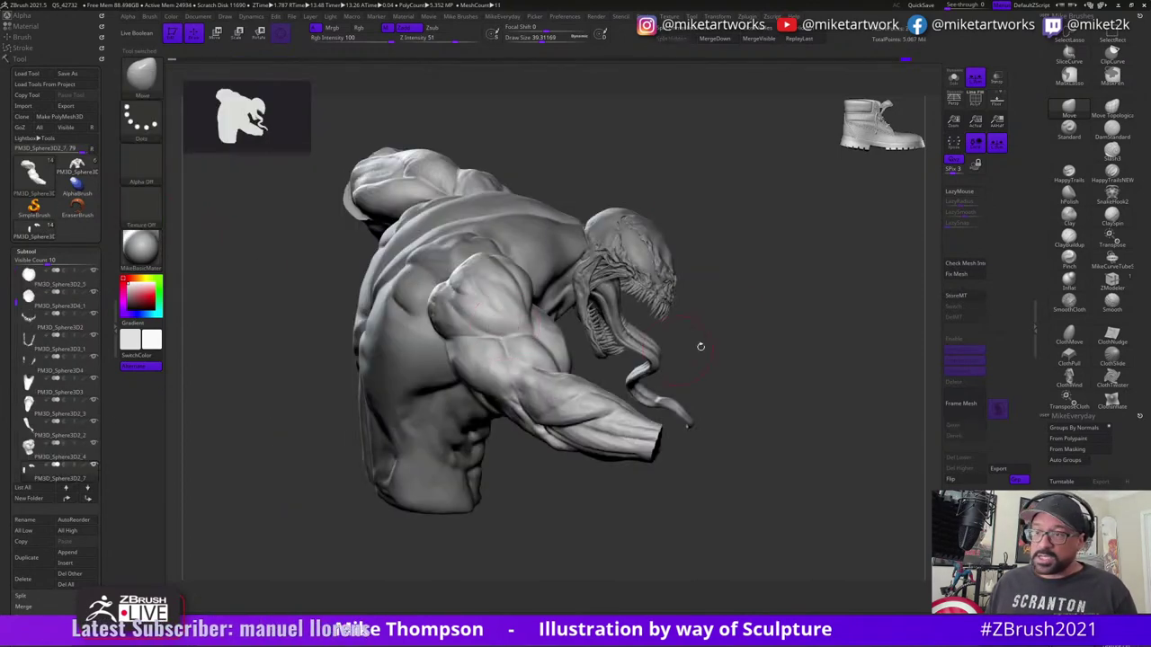
pyautogui.moveTo(776, 327)
pyautogui.keyDown('alt'); pyautogui.mouseDown()
pyautogui.moveTo(786, 352)
pyautogui.moveTo(842, 324)
pyautogui.mouseUp(); pyautogui.keyUp('alt')
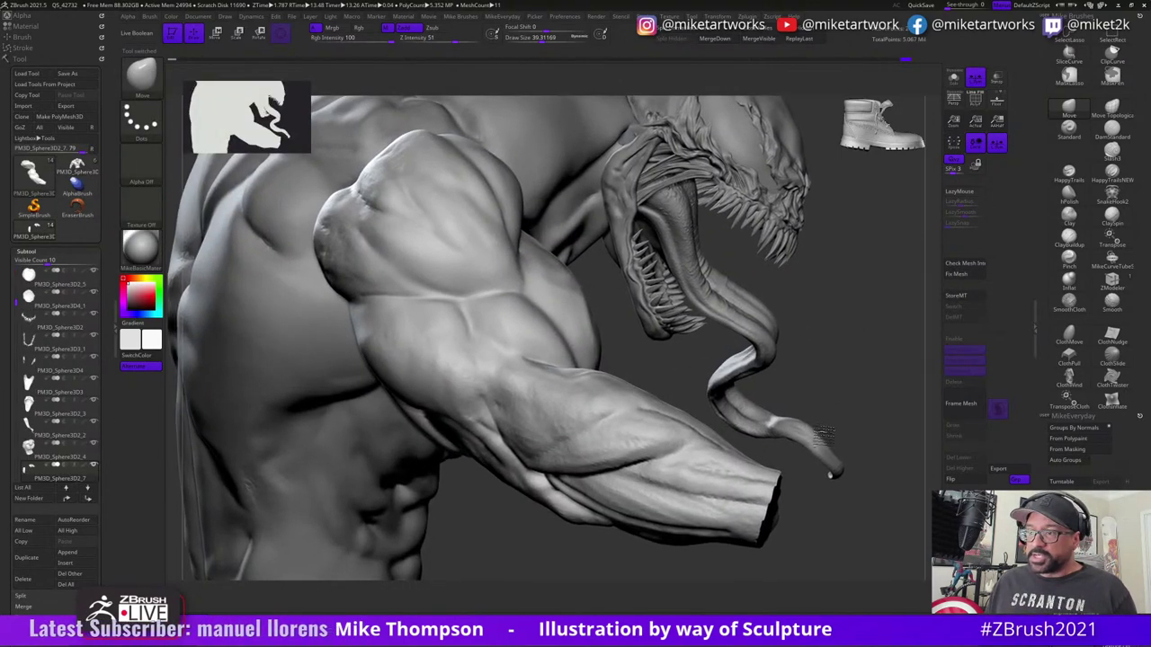
pyautogui.keyDown('alt'); pyautogui.moveTo(824, 436); pyautogui.dragTo(797, 558); pyautogui.keyUp('alt')
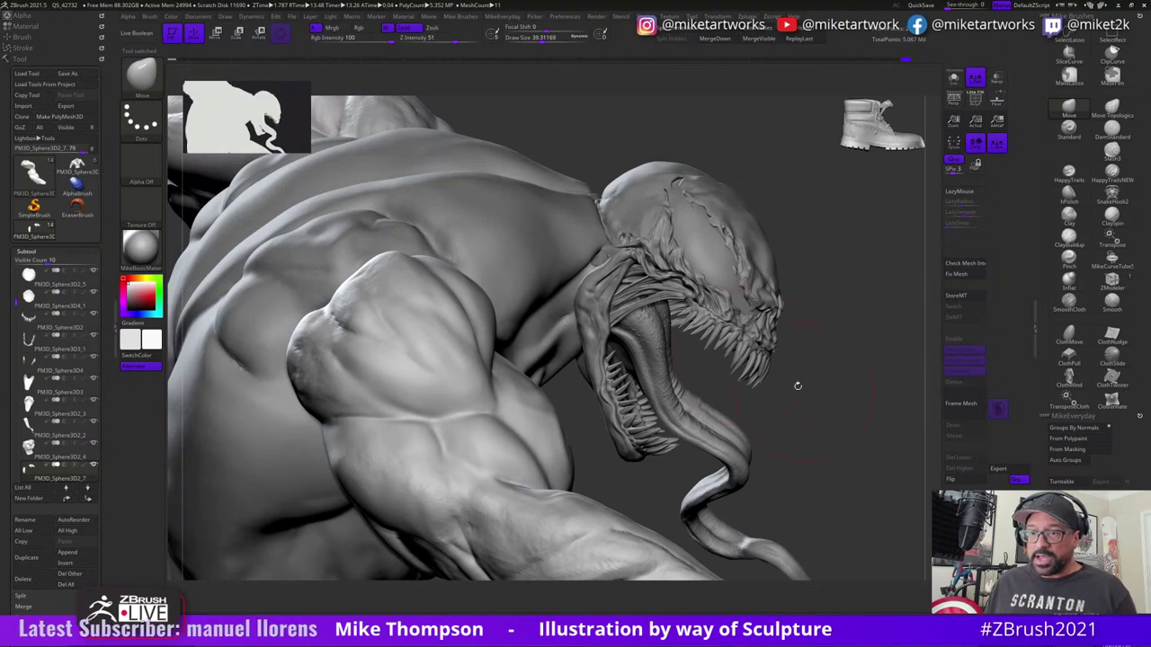
# - Hide the torso, isolate the throat and jaw subtool PM3D_Sphere3D2_3 in Solo mode and examine it from several angles
pyautogui.click(95, 466)
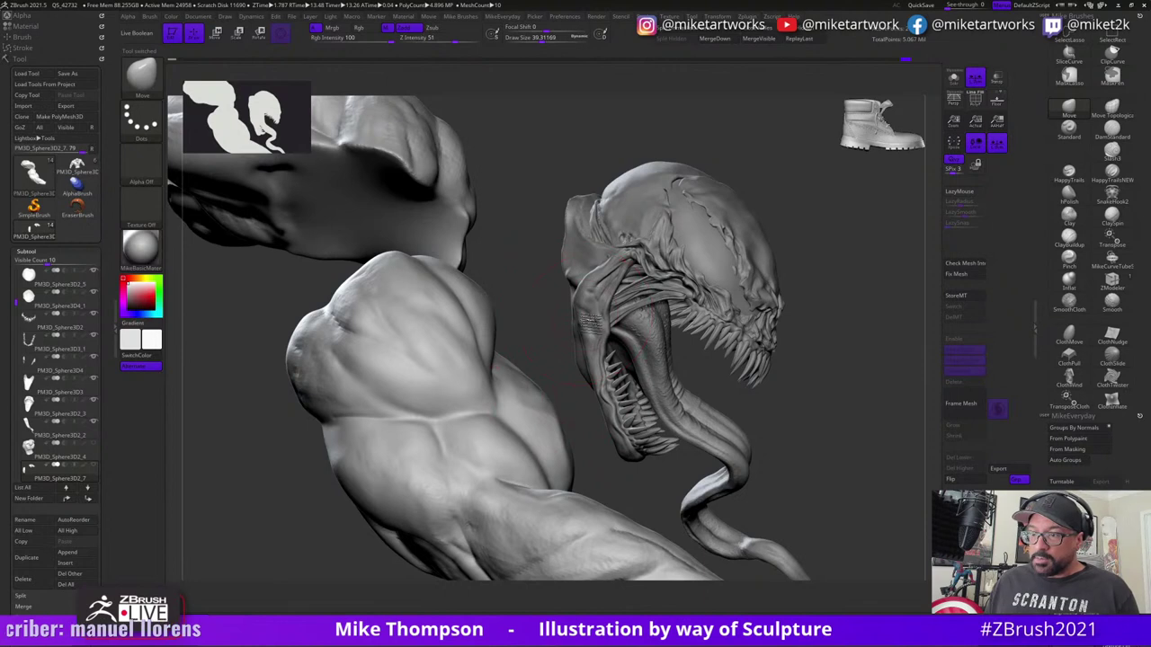
pyautogui.keyDown('alt'); pyautogui.click(590, 323); pyautogui.keyUp('alt')
pyautogui.moveTo(445, 394); pyautogui.dragTo(329, 375)
pyautogui.click(954, 79)
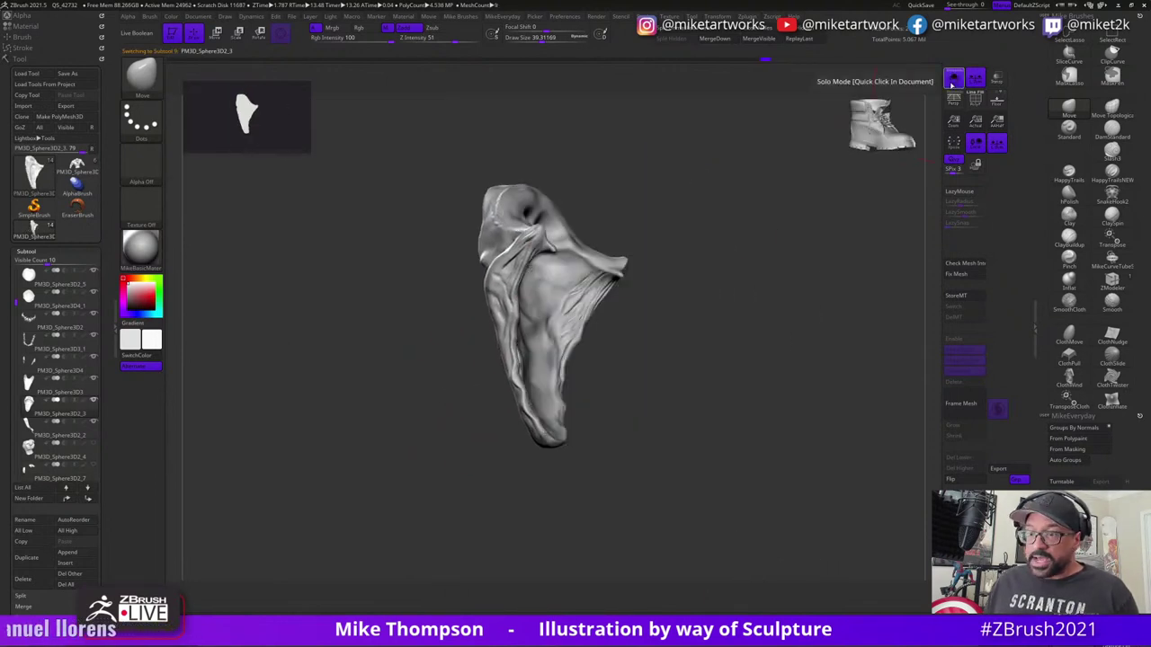
pyautogui.moveTo(802, 290)
pyautogui.mouseDown()
pyautogui.moveTo(771, 321)
pyautogui.moveTo(774, 342)
pyautogui.moveTo(717, 365)
pyautogui.mouseUp()
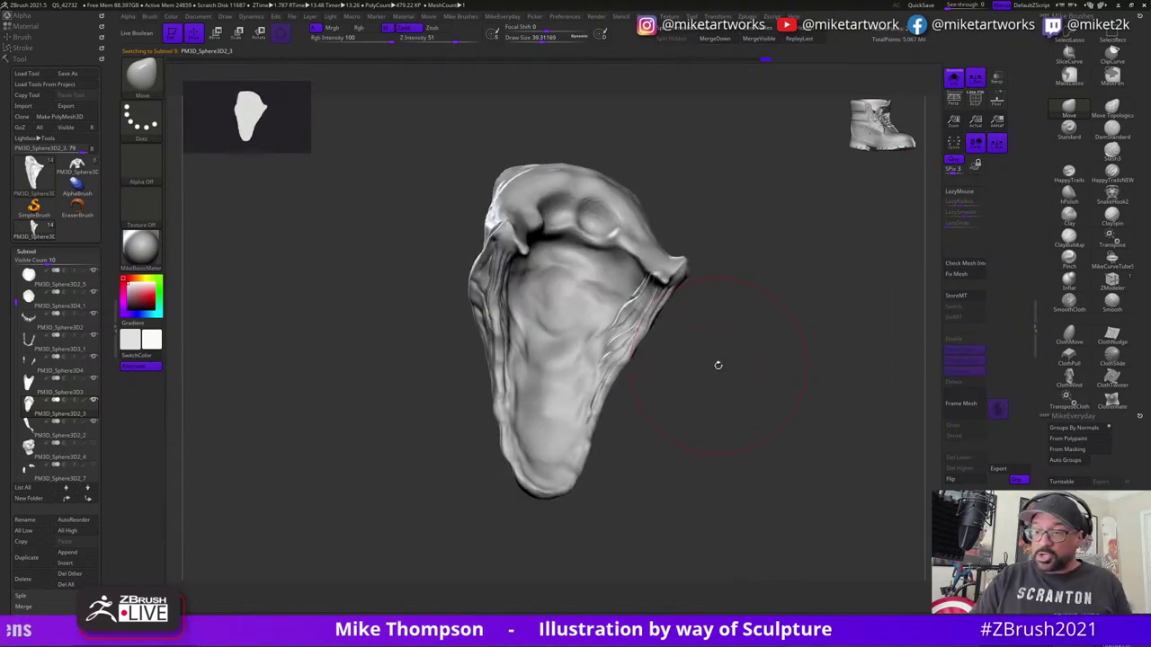
pyautogui.moveTo(733, 465)
pyautogui.mouseDown()
pyautogui.moveTo(718, 447)
pyautogui.moveTo(775, 443)
pyautogui.moveTo(779, 452)
pyautogui.moveTo(765, 449)
pyautogui.moveTo(797, 463)
pyautogui.mouseUp()
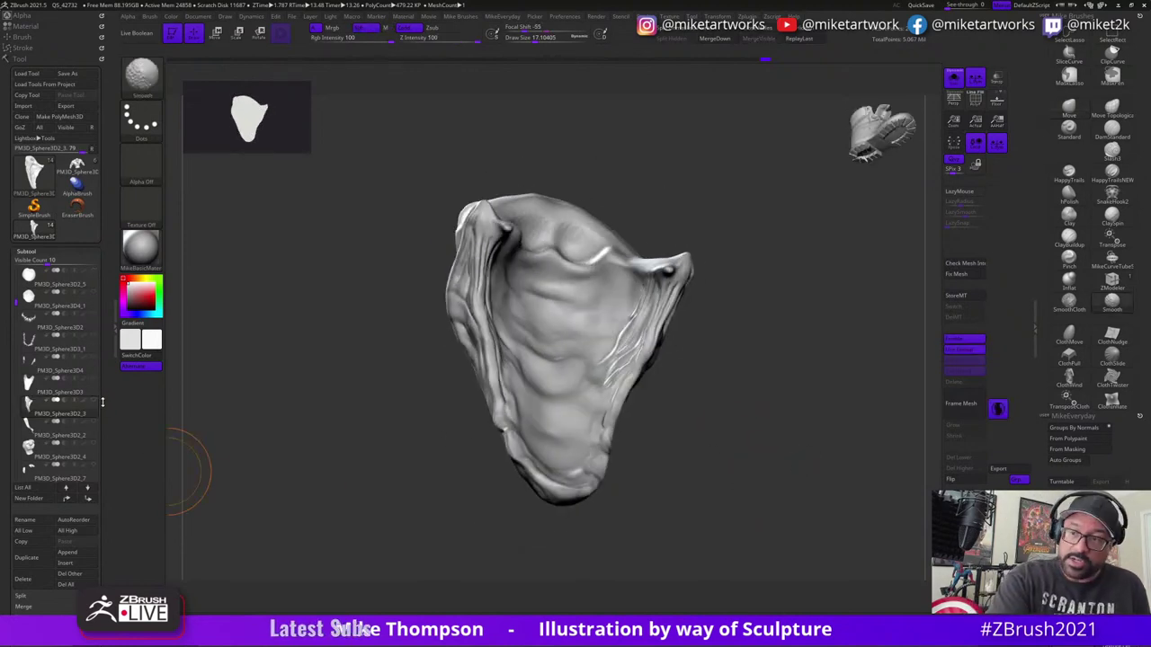
# - Leave only the throat and jaw subtool visible, and show the lower gum PM3D_Sphere3D3 and lower teeth PM3D_Sphere3D3_1 with it
pyautogui.click(97, 403)
pyautogui.moveTo(304, 452); pyautogui.dragTo(346, 464)
pyautogui.moveTo(93, 379)
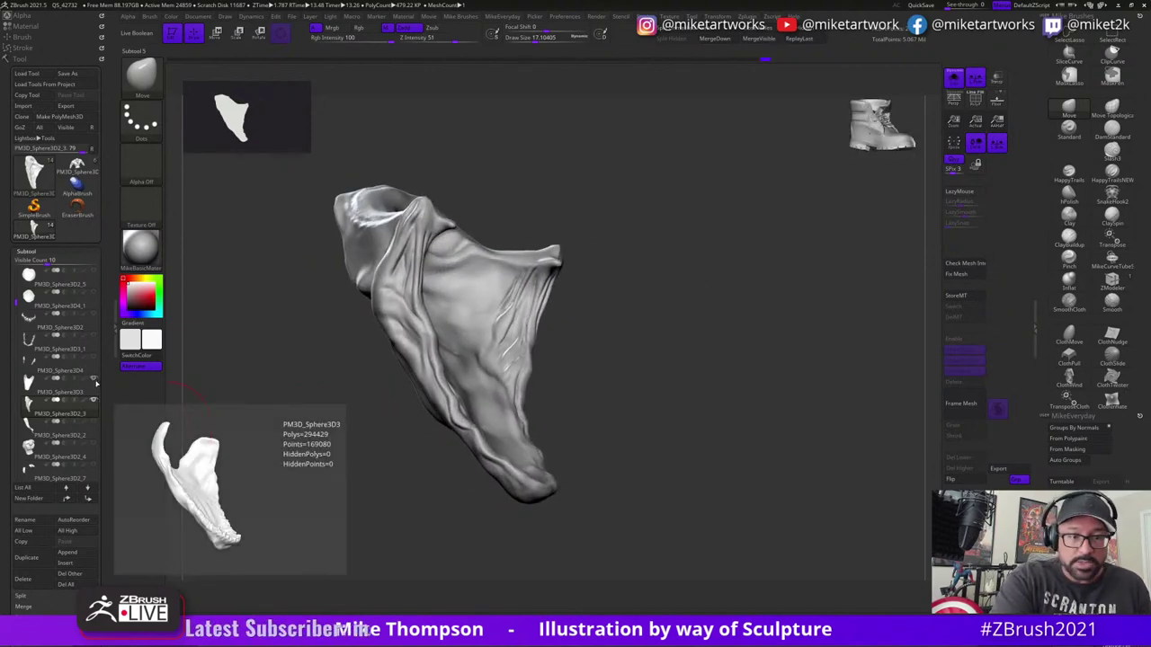
pyautogui.moveTo(784, 386)
pyautogui.mouseDown()
pyautogui.moveTo(789, 431)
pyautogui.moveTo(778, 429)
pyautogui.mouseUp()
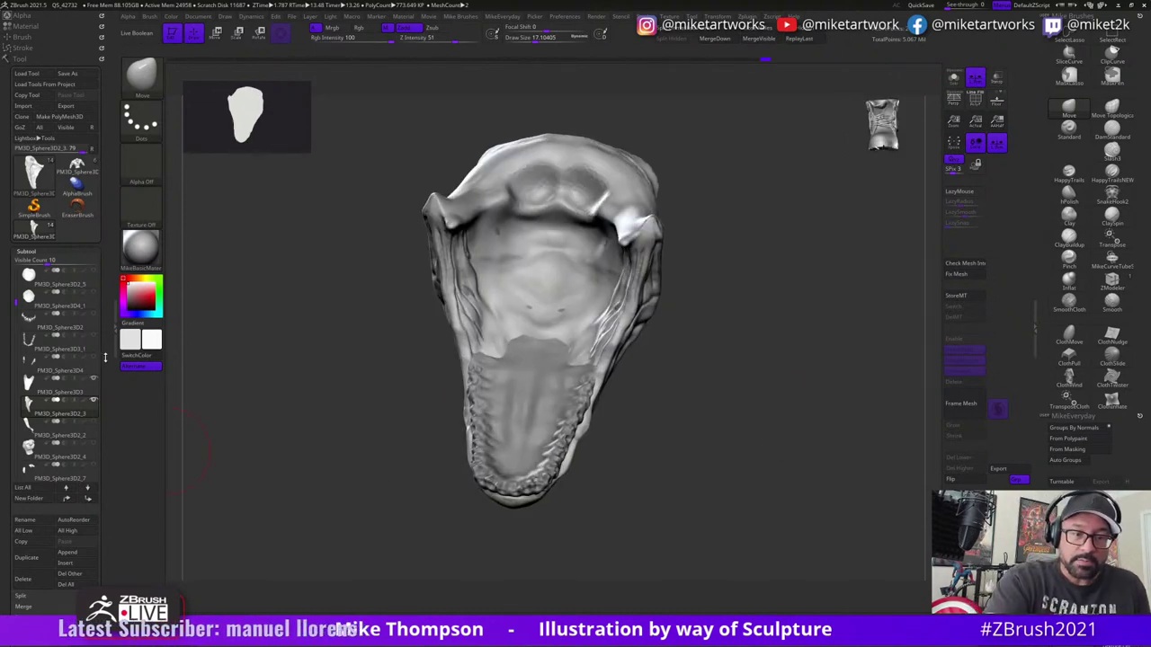
pyautogui.moveTo(99, 341)
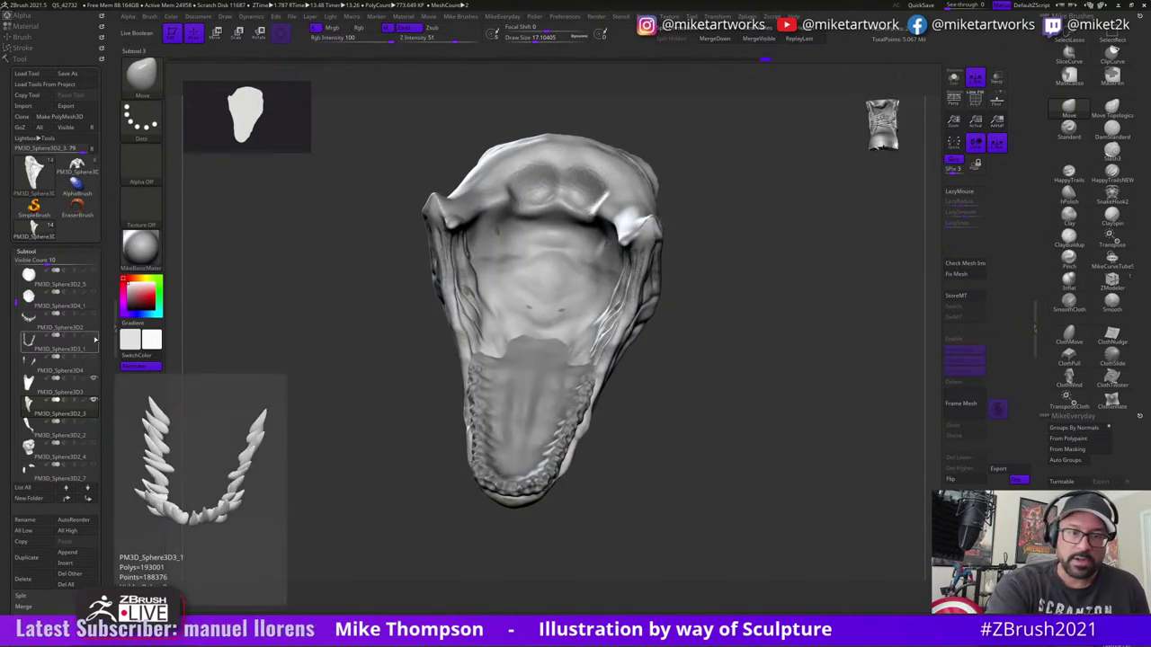
pyautogui.moveTo(267, 498); pyautogui.dragTo(647, 458)
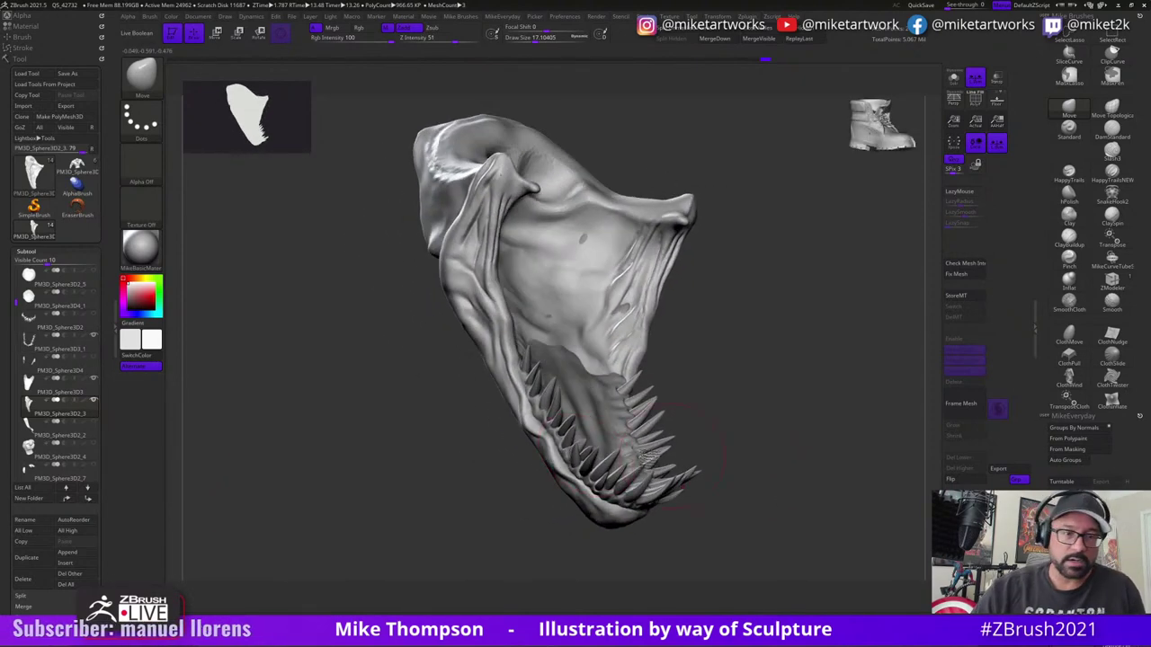
# - Show the upper teeth PM3D_Sphere3D2 and gum PM3D_Sphere3D4_1, plus the eyes PM3D_Sphere3D2_5 and head shell PM3D_Sphere3D1
pyautogui.click(95, 312)
pyautogui.click(95, 293)
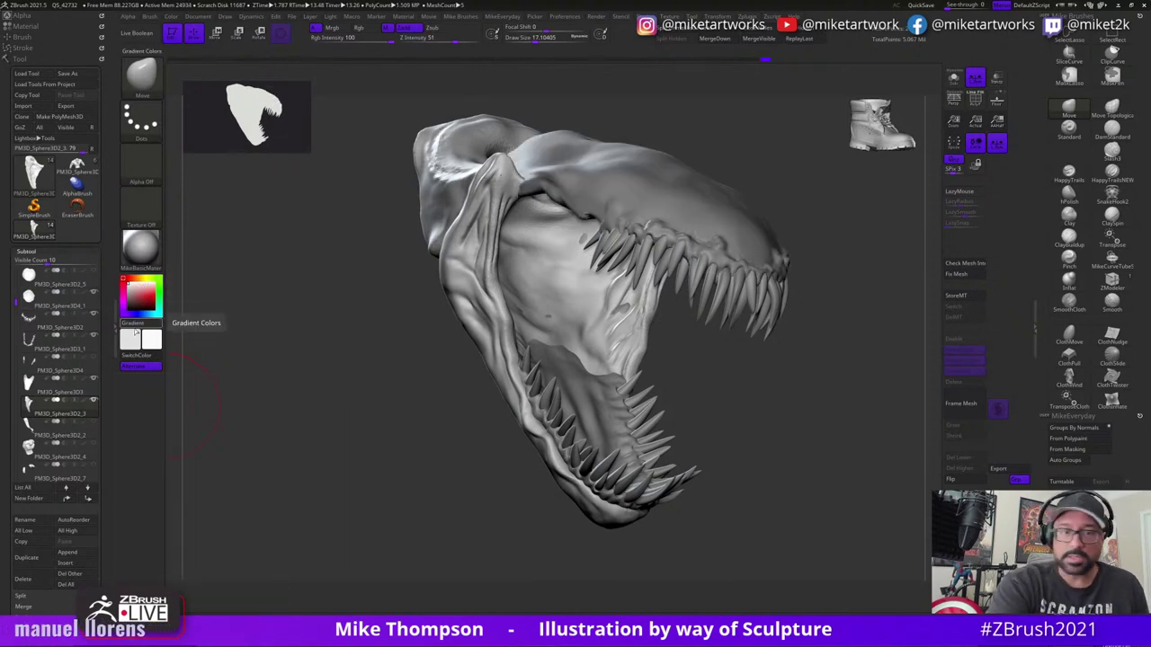
pyautogui.moveTo(830, 521)
pyautogui.mouseDown()
pyautogui.moveTo(814, 474)
pyautogui.moveTo(744, 493)
pyautogui.mouseUp()
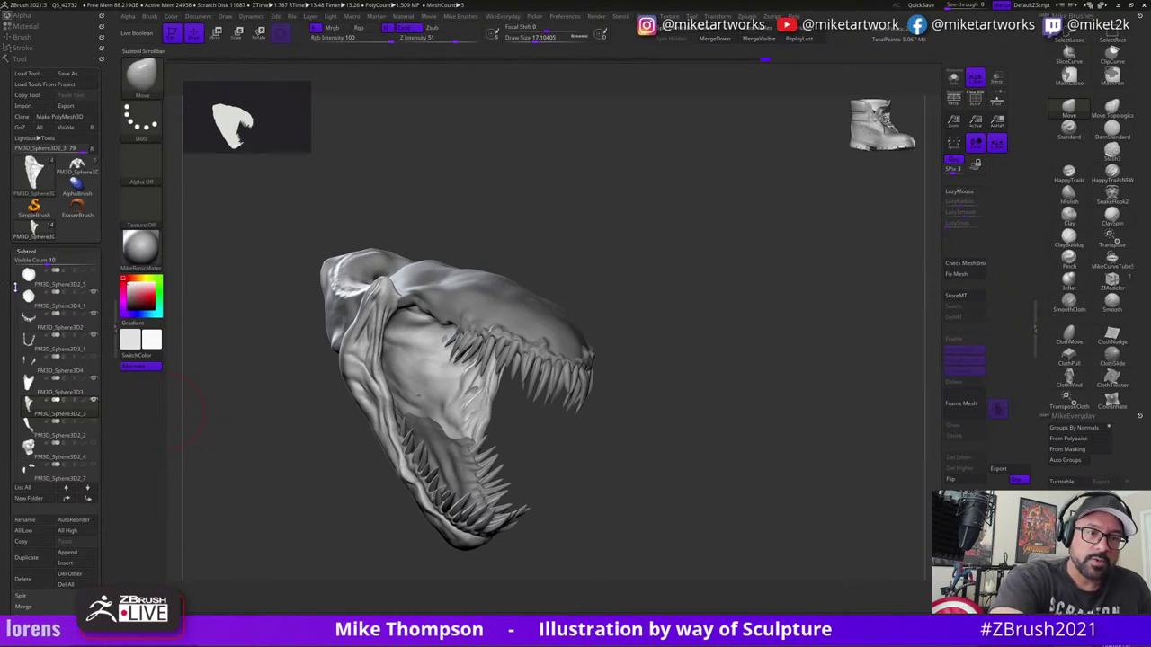
pyautogui.moveTo(14, 286); pyautogui.dragTo(21, 268)
pyautogui.click(95, 294)
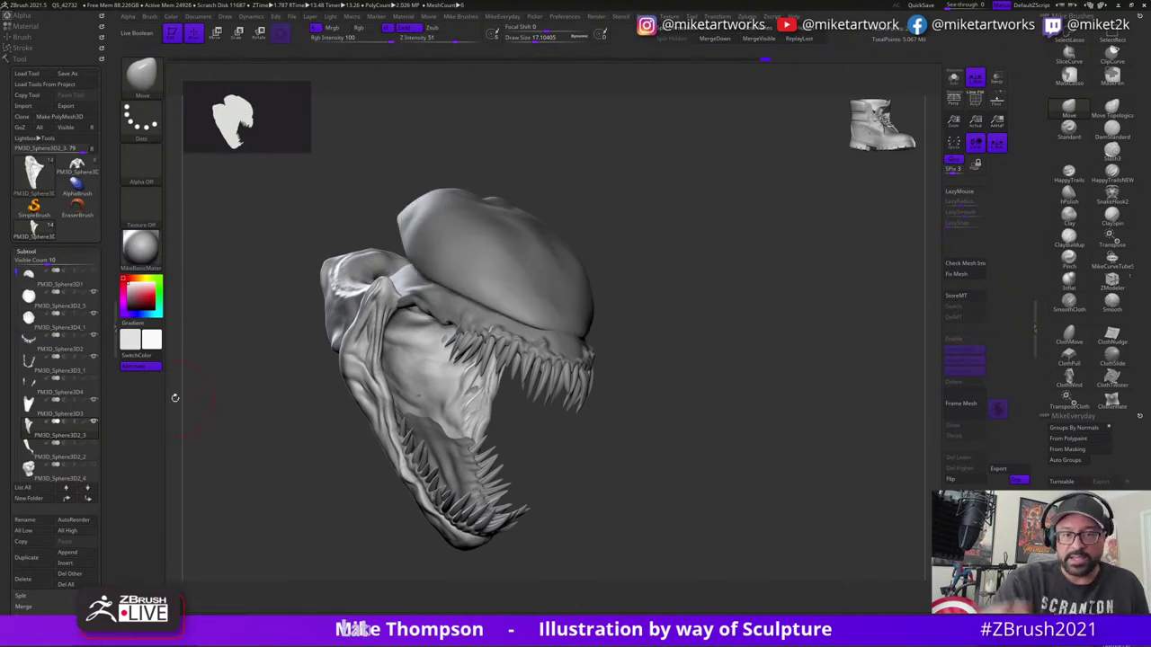
pyautogui.click(95, 273)
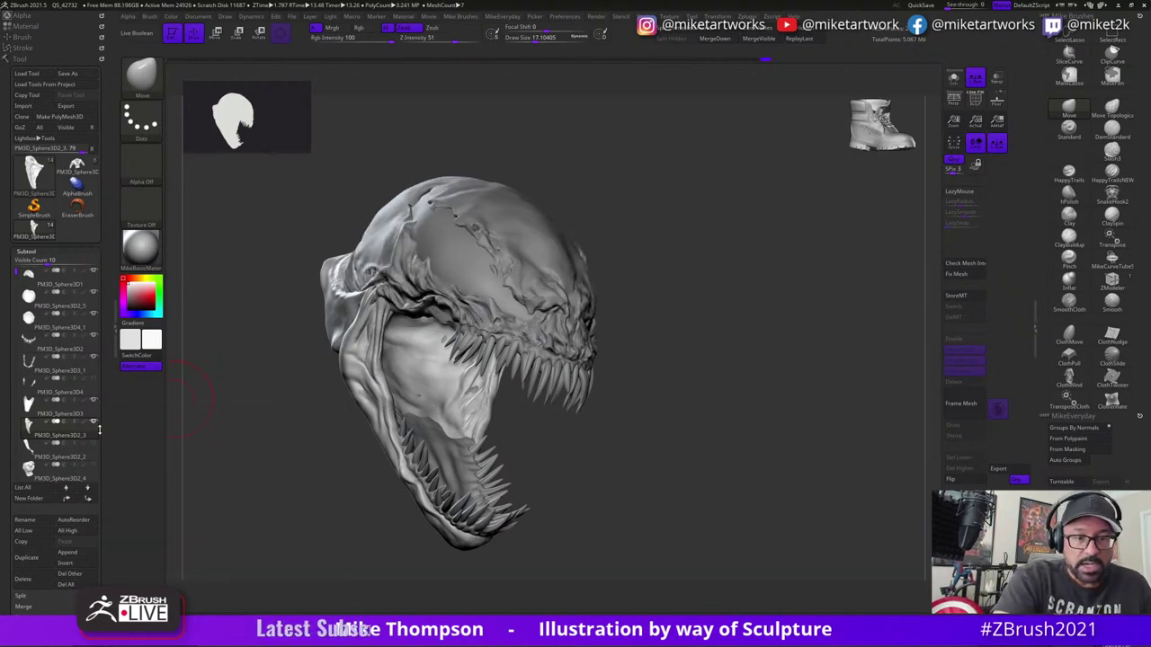
# - Show and activate the cheek tendons PM3D_Sphere3D4, and set the Move brush's draw size to about 23
pyautogui.click(95, 379)
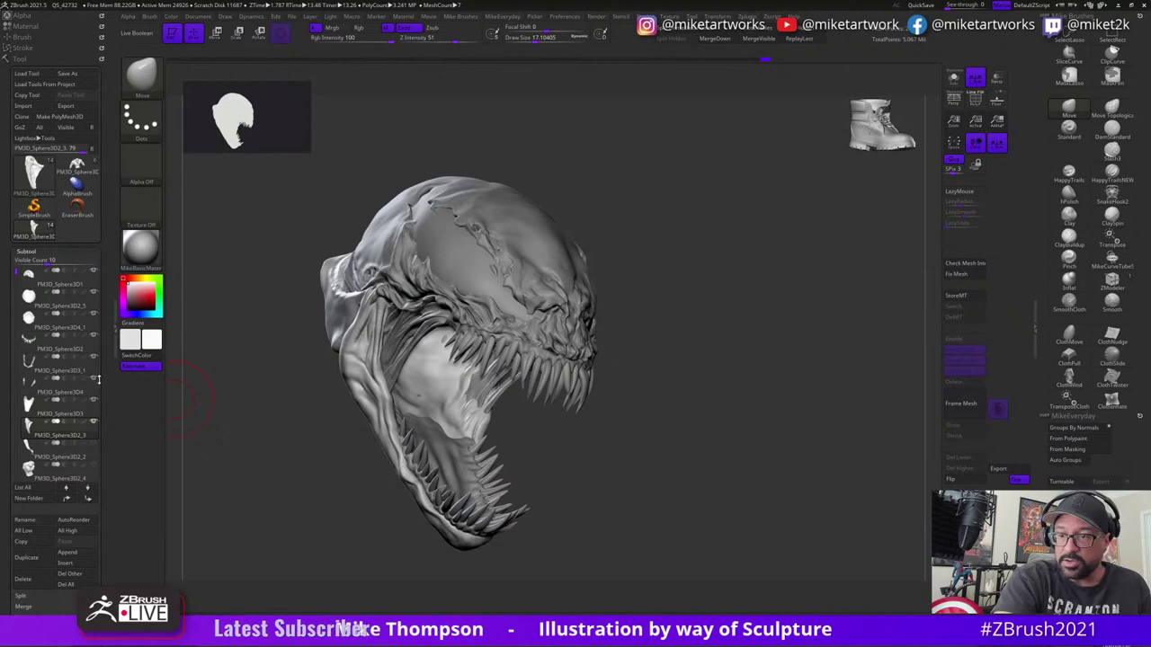
pyautogui.moveTo(327, 450); pyautogui.dragTo(750, 342)
pyautogui.keyDown('alt'); pyautogui.click(568, 360); pyautogui.keyUp('alt')
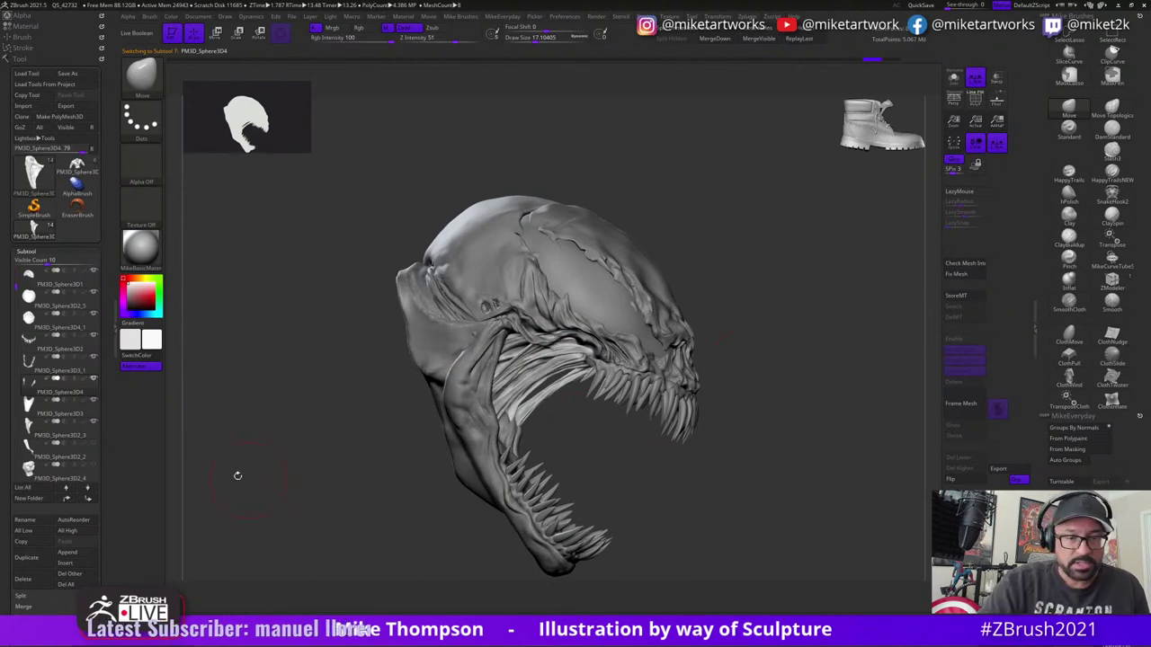
pyautogui.click(1069, 108)
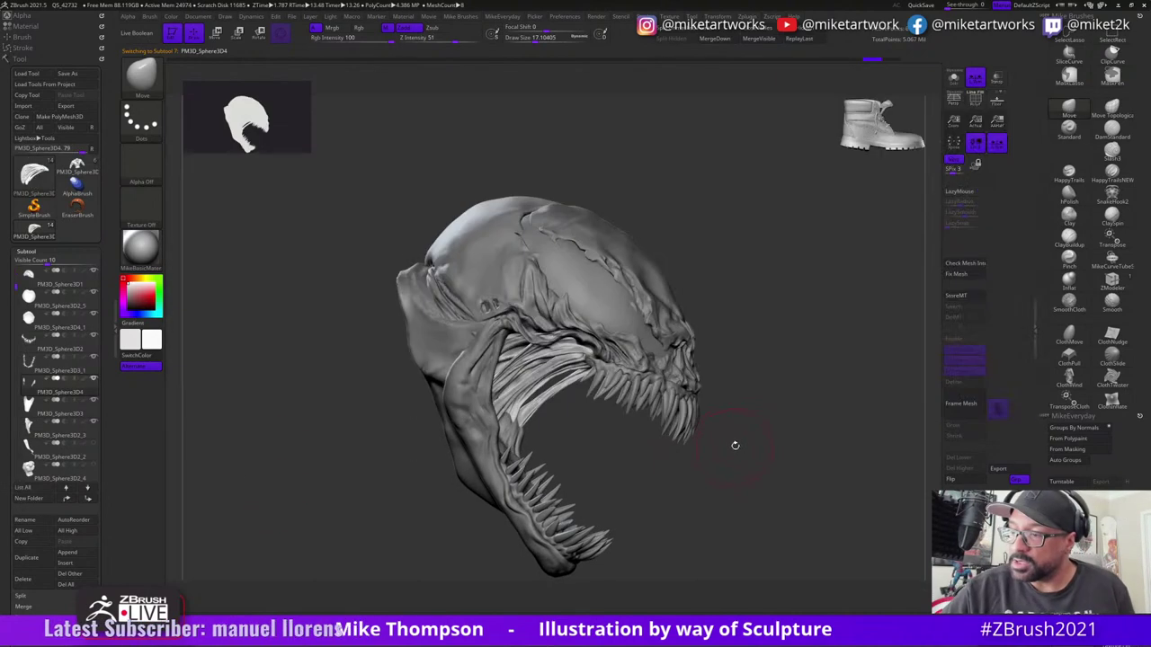
pyautogui.press('s')
pyautogui.moveTo(736, 441); pyautogui.dragTo(738, 441)
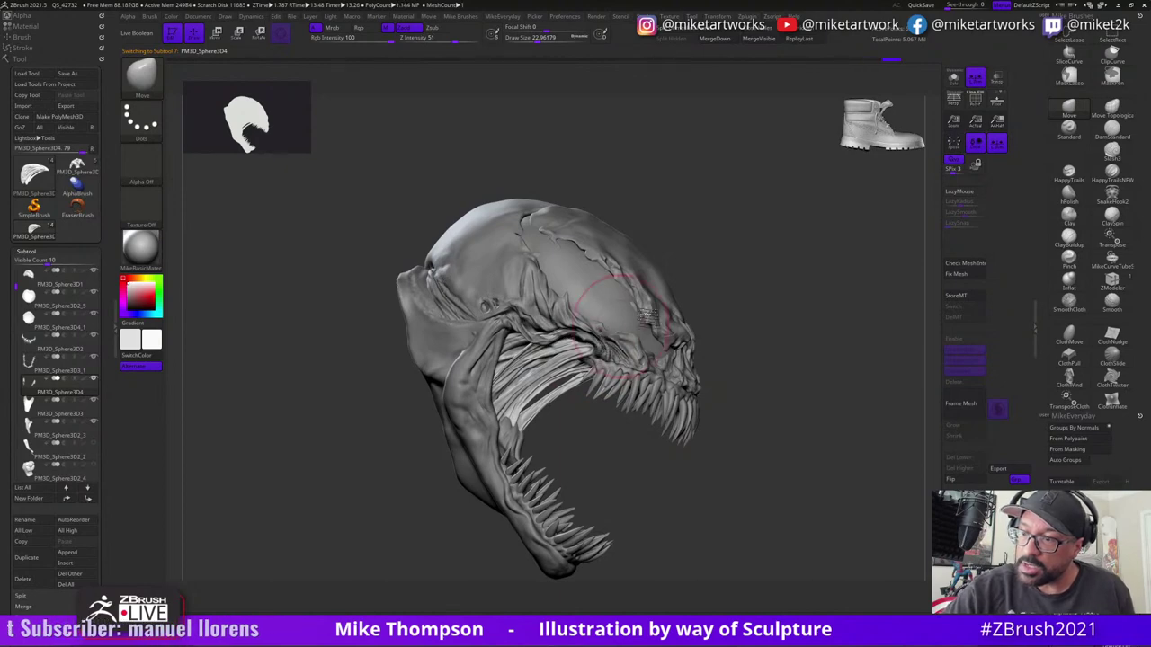
# - Show the tongue subtool and view the open mouth from the front
pyautogui.moveTo(647, 317); pyautogui.dragTo(604, 349, button='right')
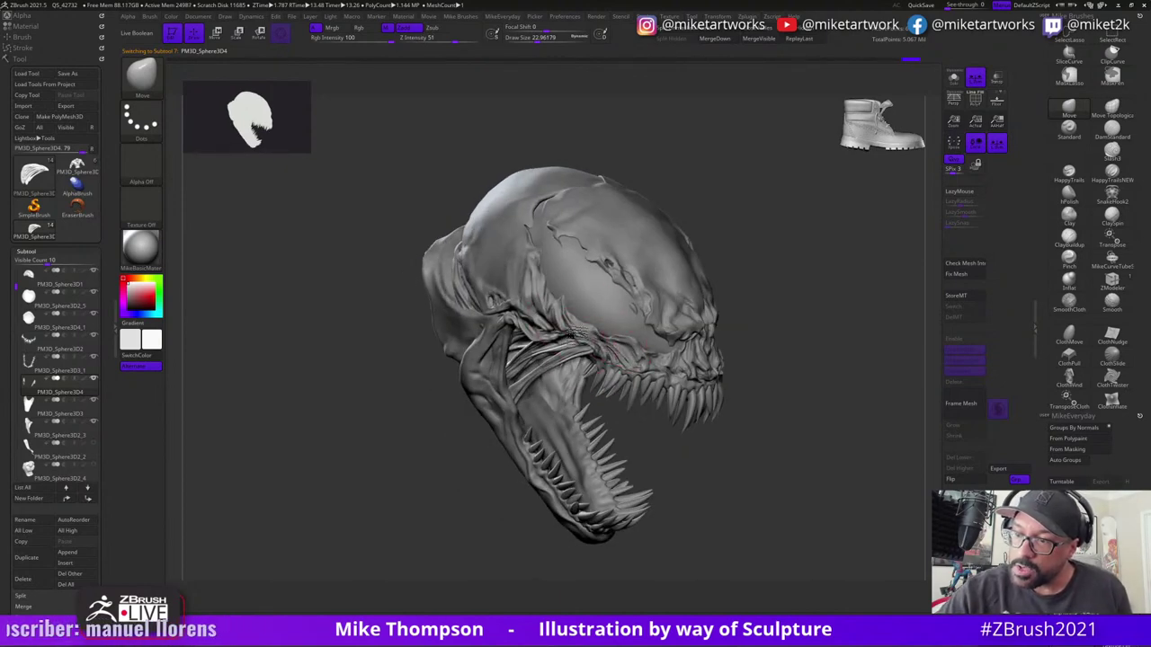
pyautogui.moveTo(812, 312); pyautogui.dragTo(722, 295, button='right')
pyautogui.moveTo(719, 294)
pyautogui.mouseDown()
pyautogui.moveTo(197, 438)
pyautogui.moveTo(817, 477)
pyautogui.moveTo(727, 402)
pyautogui.mouseUp()
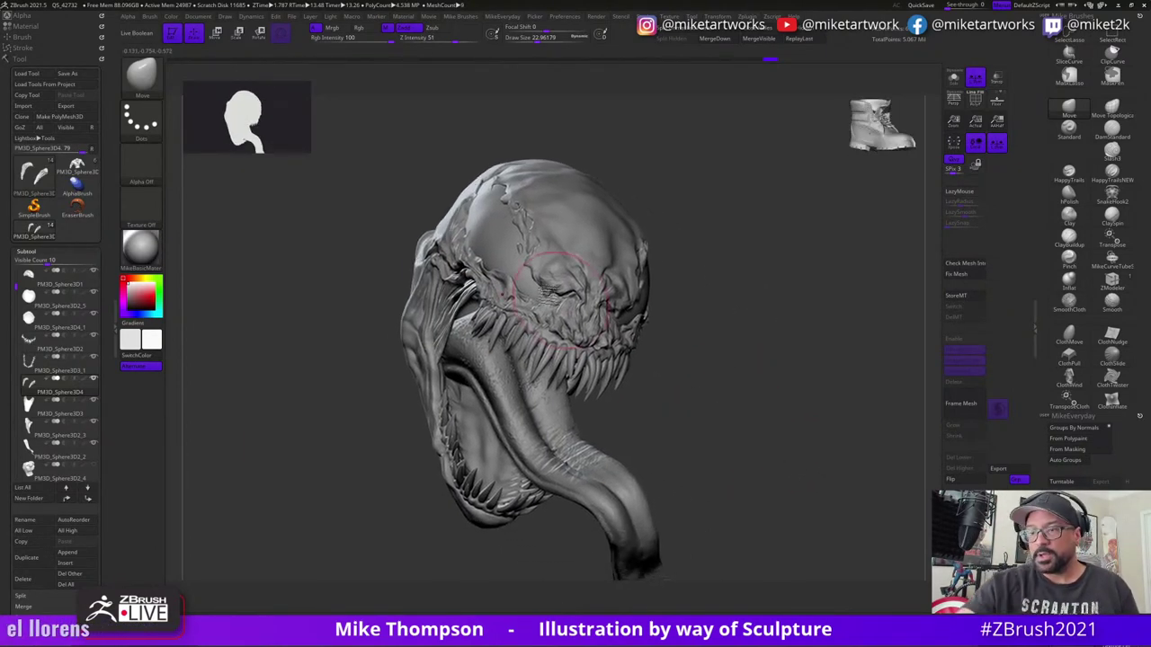
# - Make the eye subtool PM3D_Sphere3D2_5 active and turn on the polypaint colour on all subtools
pyautogui.keyDown('alt'); pyautogui.click(504, 254); pyautogui.keyUp('alt')
pyautogui.moveTo(691, 334); pyautogui.dragTo(792, 371)
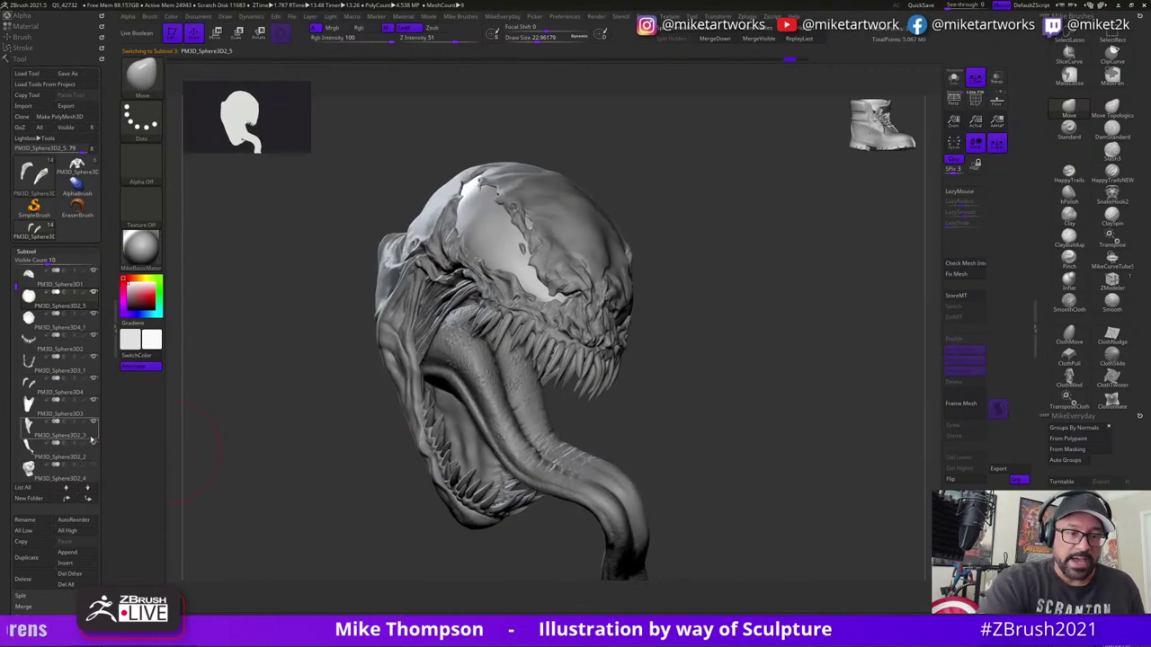
pyautogui.keyDown('shift'); pyautogui.click(86, 421); pyautogui.keyUp('shift')
pyautogui.moveTo(812, 468)
pyautogui.mouseDown()
pyautogui.moveTo(805, 486)
pyautogui.moveTo(813, 463)
pyautogui.moveTo(801, 450)
pyautogui.moveTo(833, 468)
pyautogui.moveTo(795, 472)
pyautogui.moveTo(786, 467)
pyautogui.moveTo(829, 466)
pyautogui.moveTo(422, 359)
pyautogui.mouseUp()
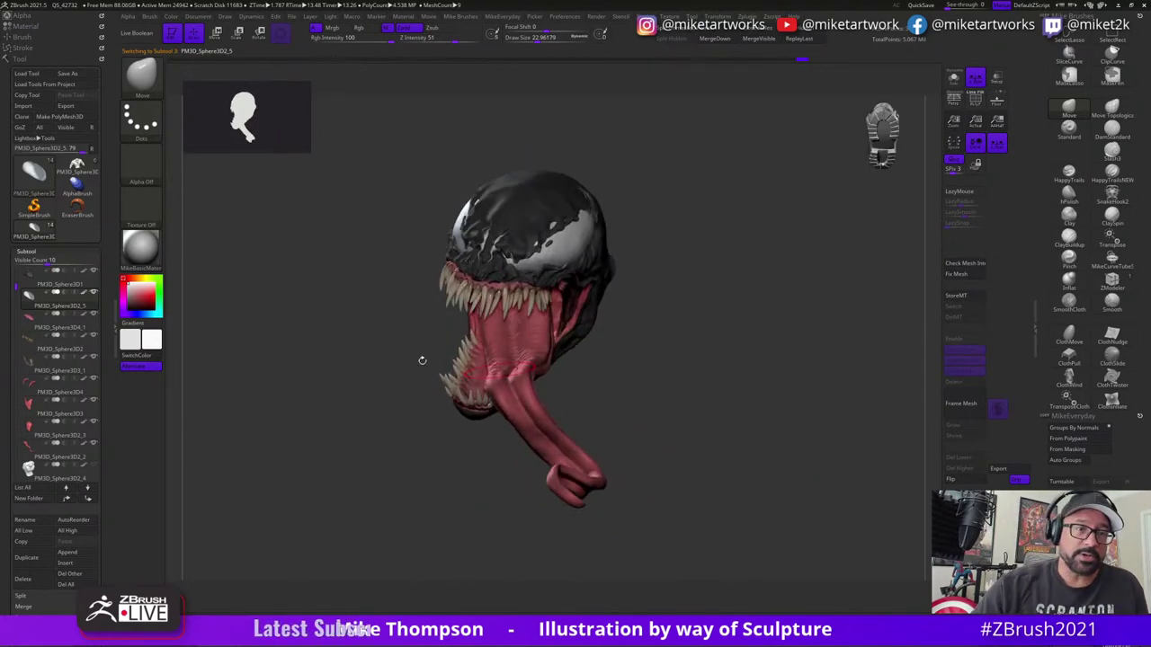
# - Switch off the second light and set the remaining light's intensity to about 1.19
pyautogui.click(27, 59)
pyautogui.click(20, 67)
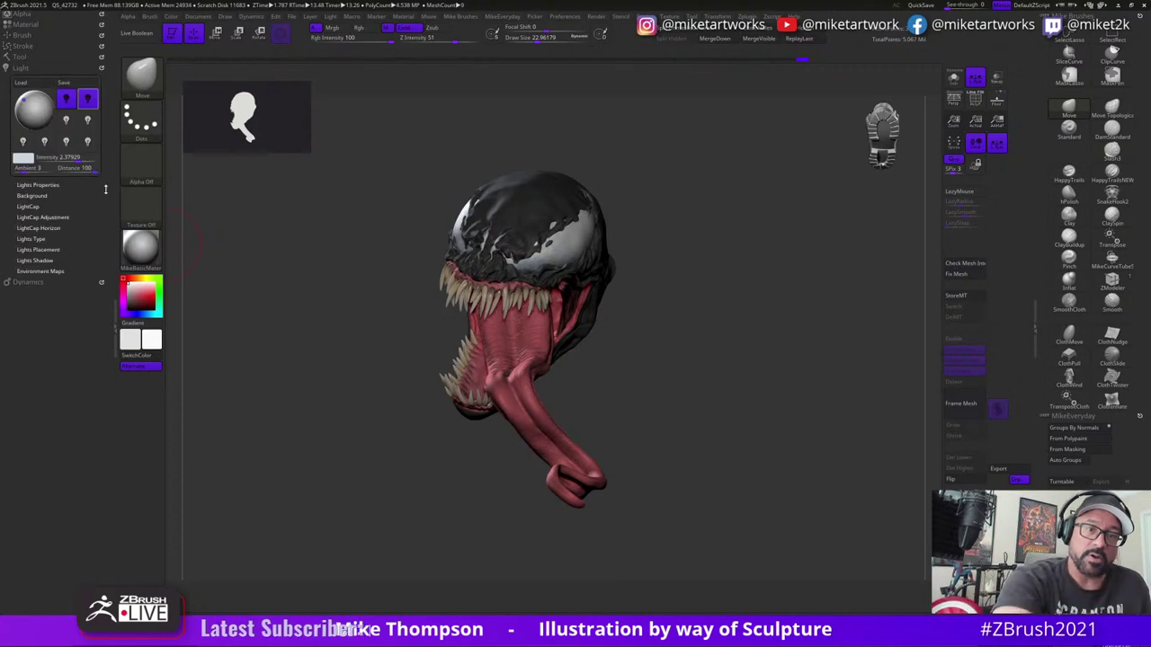
pyautogui.click(89, 100)
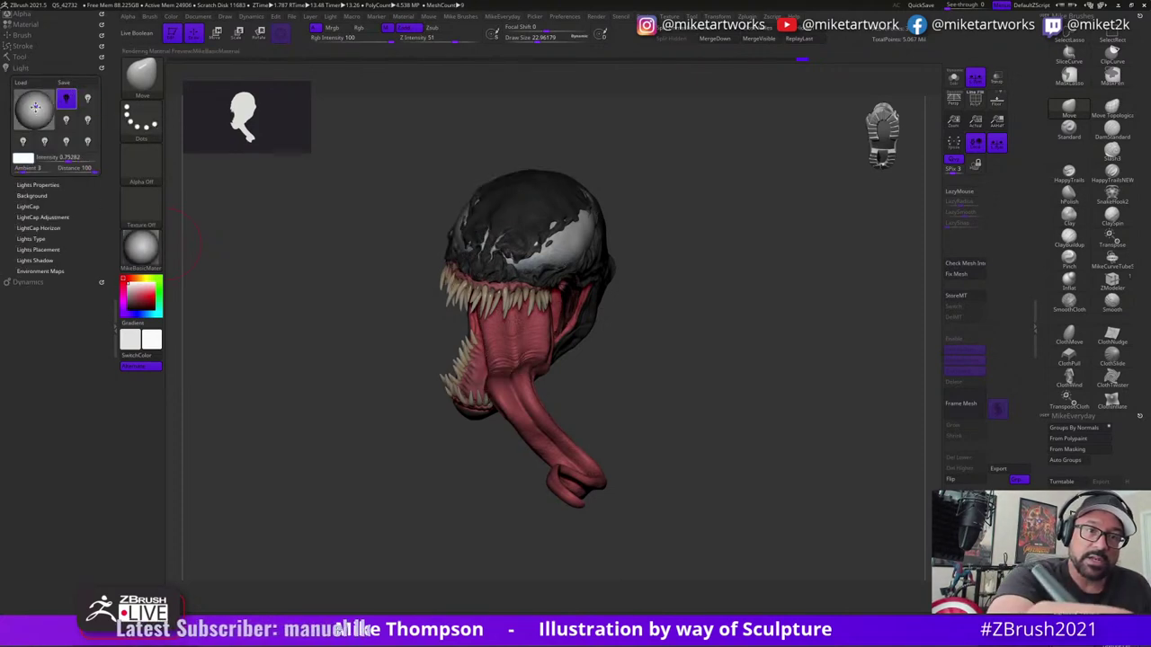
pyautogui.moveTo(70, 160); pyautogui.dragTo(71, 160)
pyautogui.moveTo(627, 294)
pyautogui.mouseDown()
pyautogui.moveTo(745, 383)
pyautogui.moveTo(771, 473)
pyautogui.moveTo(822, 503)
pyautogui.moveTo(778, 486)
pyautogui.moveTo(794, 487)
pyautogui.moveTo(757, 418)
pyautogui.moveTo(752, 431)
pyautogui.moveTo(773, 430)
pyautogui.mouseUp()
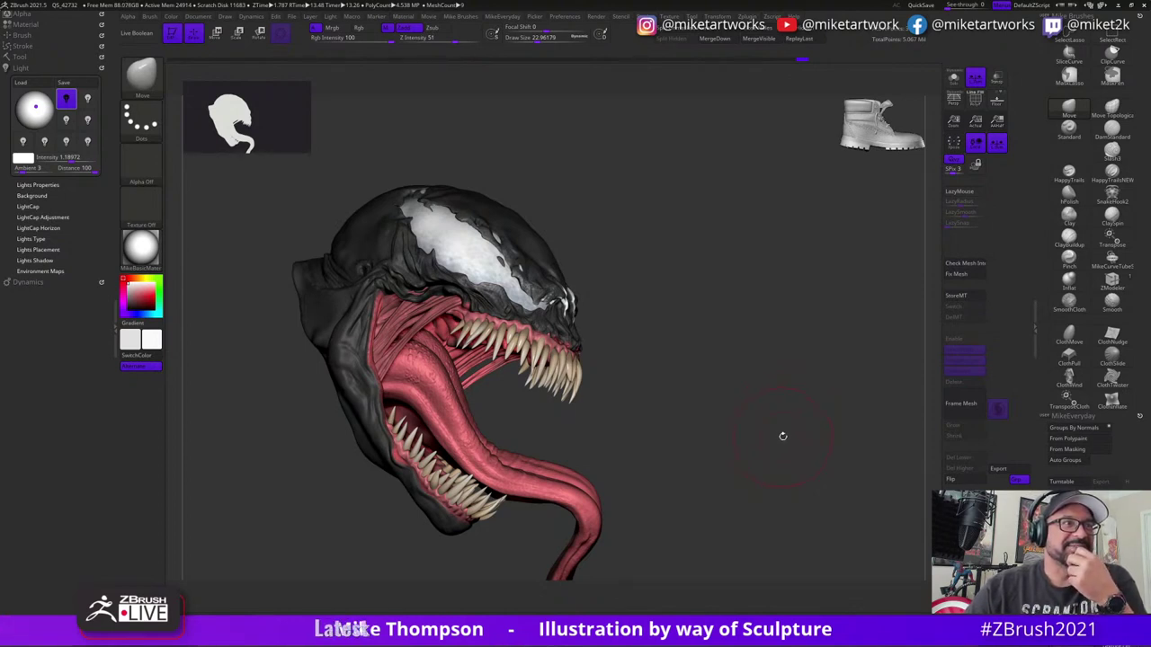
# - Set the brush draw size to about 11 and try a light intensity of about 0.75 before brightening the light again
pyautogui.moveTo(777, 447)
pyautogui.mouseDown()
pyautogui.moveTo(785, 454)
pyautogui.moveTo(757, 466)
pyautogui.moveTo(785, 444)
pyautogui.moveTo(792, 458)
pyautogui.moveTo(694, 357)
pyautogui.moveTo(643, 357)
pyautogui.mouseUp()
pyautogui.press('s')
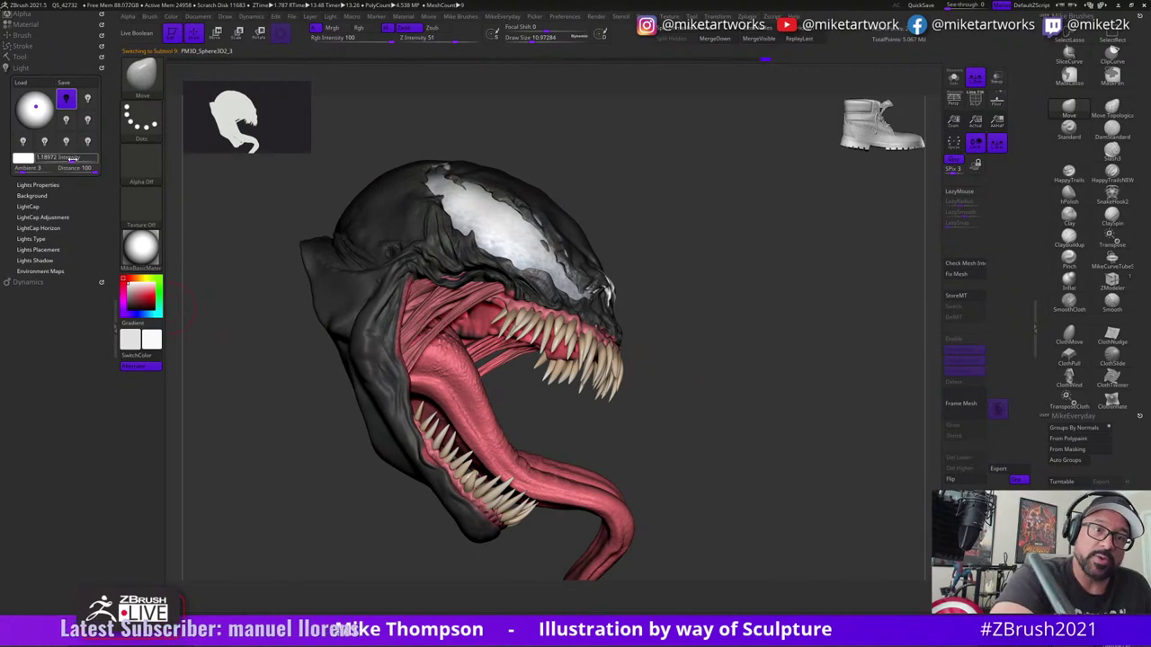
pyautogui.moveTo(72, 159); pyautogui.dragTo(68, 160)
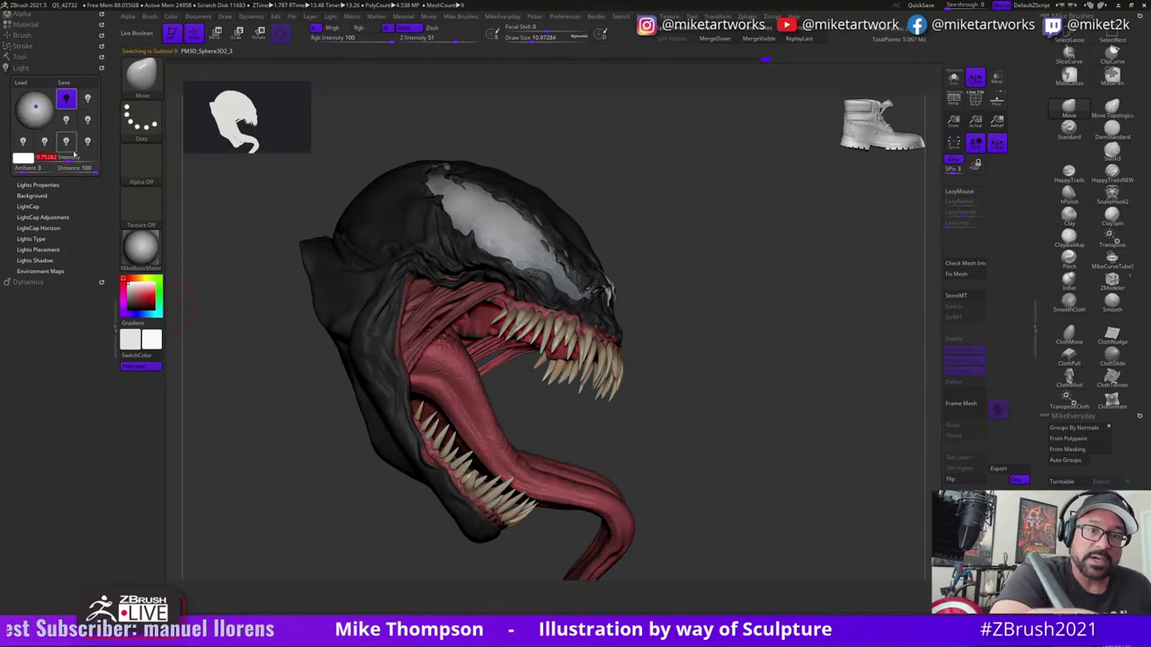
pyautogui.moveTo(67, 158); pyautogui.dragTo(69, 158)
# - Turn off the polypaint colour on all subtools of the Venom head
pyautogui.click(19, 55)
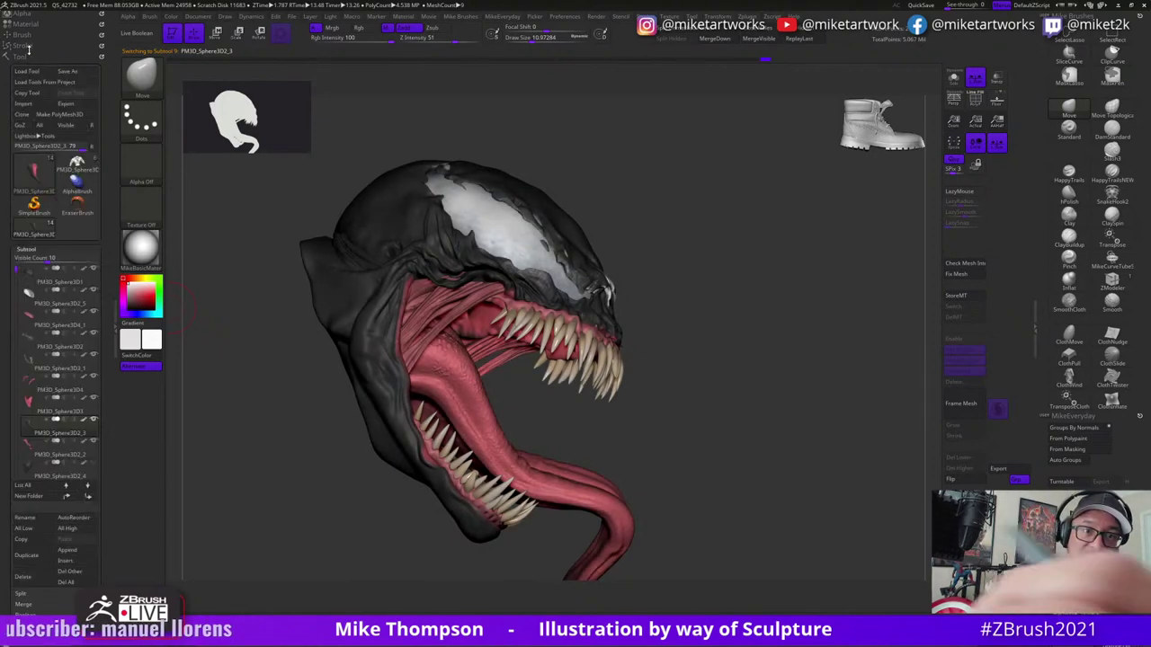
pyautogui.keyDown('shift'); pyautogui.click(85, 357); pyautogui.keyUp('shift')
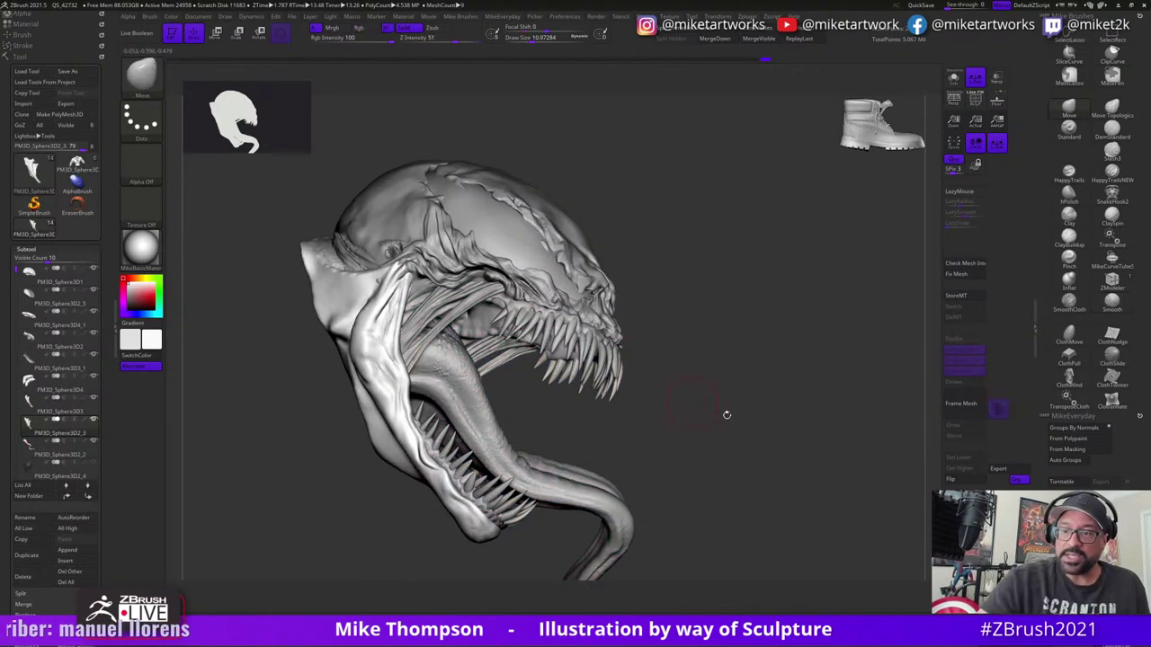
pyautogui.keyDown('alt'); pyautogui.moveTo(727, 414); pyautogui.dragTo(886, 388); pyautogui.keyUp('alt')
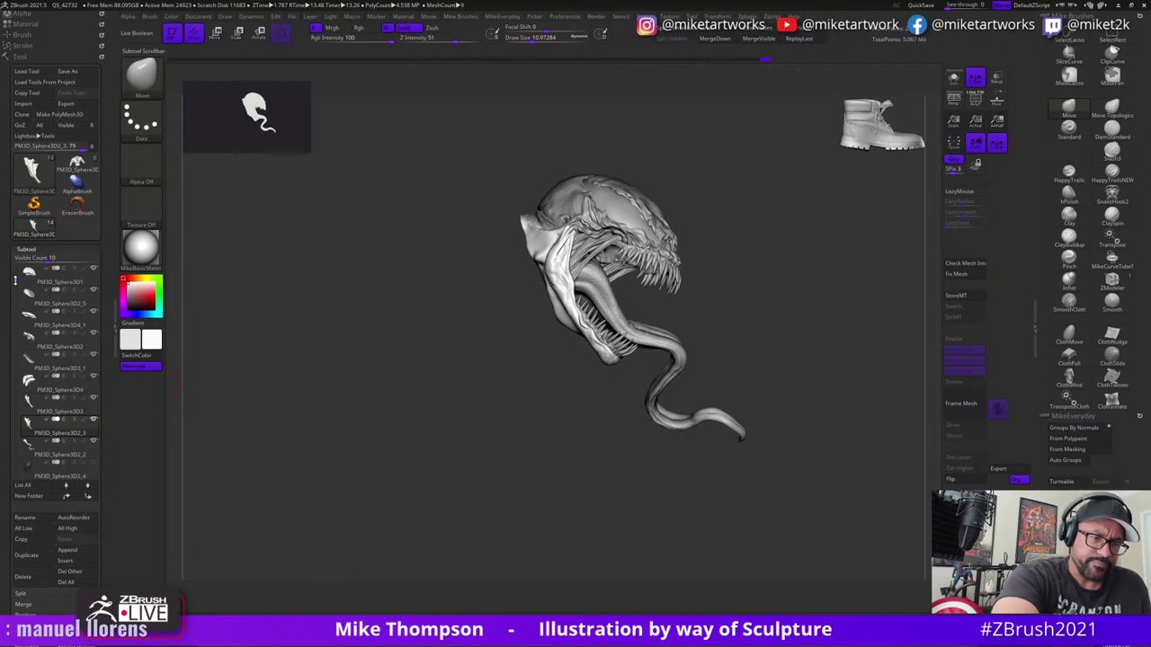
# - Show the torso PM3D_Sphere3D2_4 and the arms PM3D_Sphere3D2_7 together with the head
pyautogui.moveTo(15, 280); pyautogui.dragTo(15, 340)
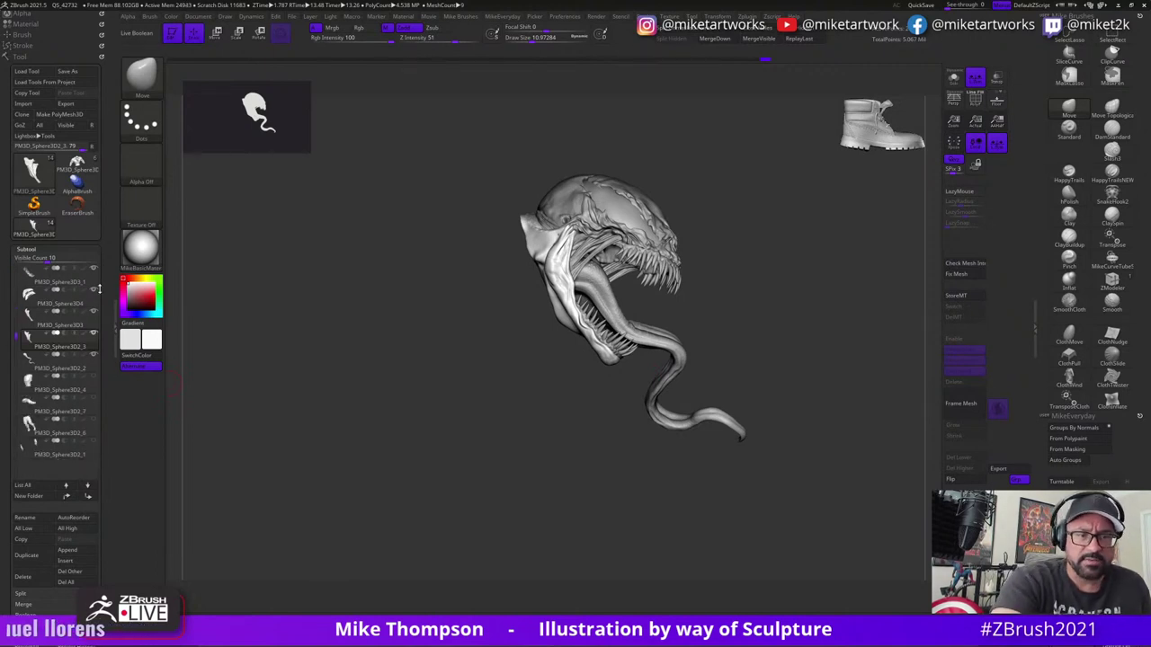
pyautogui.click(95, 379)
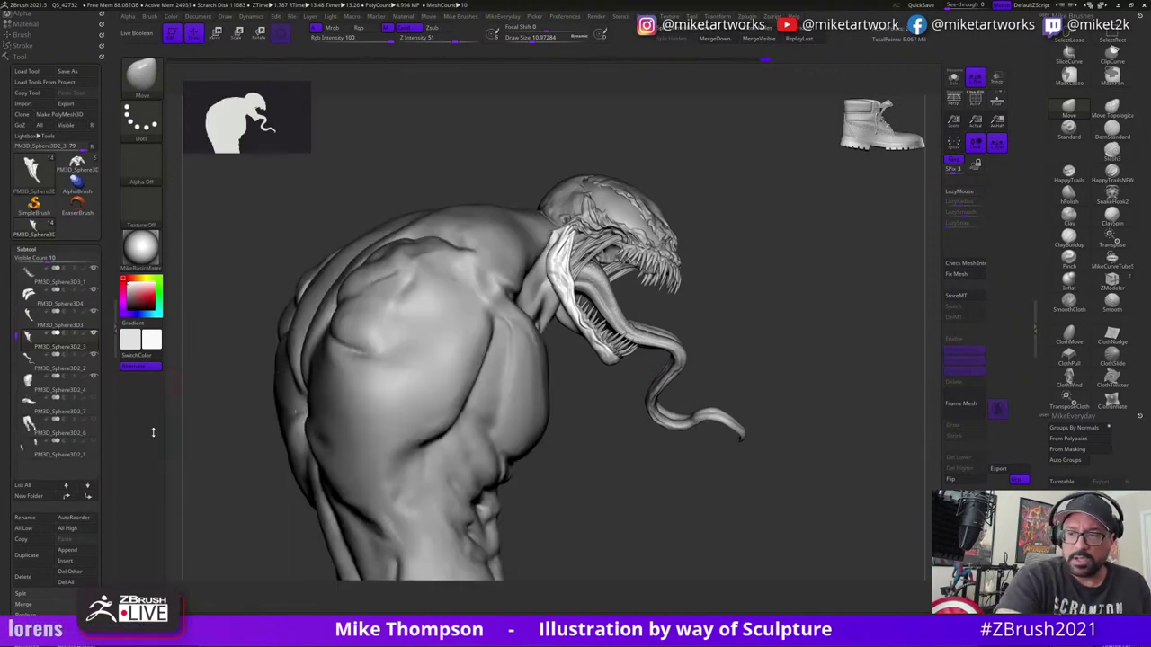
pyautogui.moveTo(702, 490); pyautogui.dragTo(773, 509)
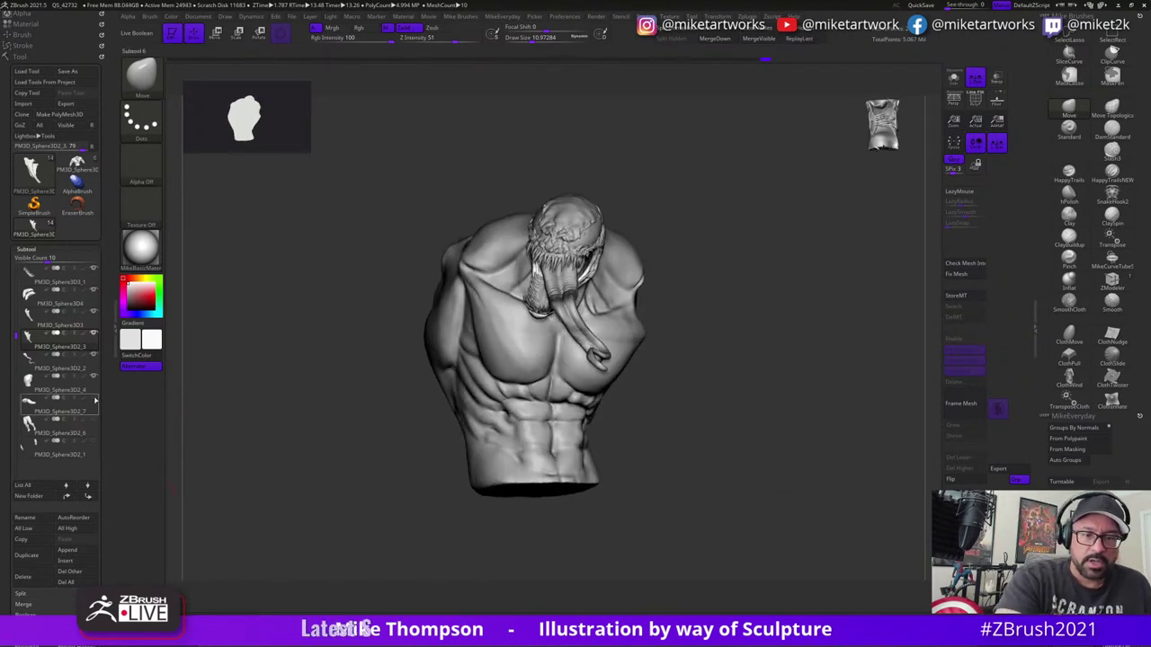
pyautogui.click(95, 401)
pyautogui.moveTo(765, 507); pyautogui.dragTo(616, 473)
# - Make the arms subtool PM3D_Sphere3D2_7 active, hide its forearms and isolate the upper arms in Solo mode
pyautogui.keyDown('alt'); pyautogui.click(592, 457); pyautogui.keyUp('alt')
pyautogui.moveTo(666, 557); pyautogui.dragTo(584, 490)
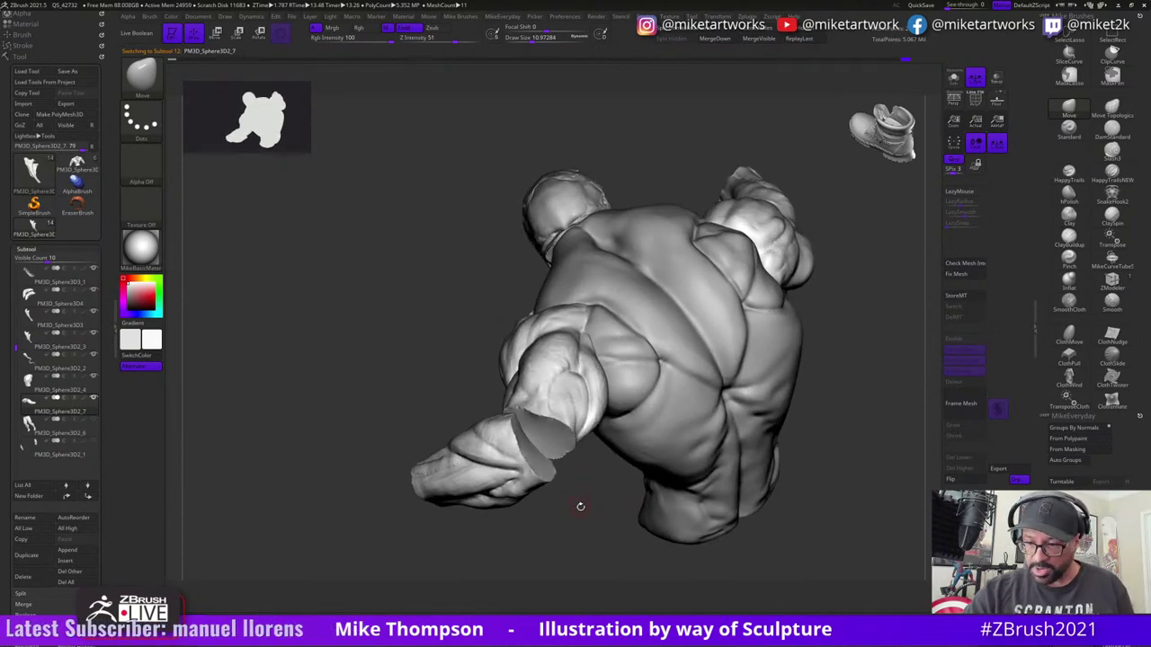
pyautogui.keyDown('ctrl'); pyautogui.keyDown('shift'); pyautogui.click(534, 469); pyautogui.keyUp('shift'); pyautogui.keyUp('ctrl')
pyautogui.moveTo(573, 504)
pyautogui.keyDown('ctrl'); pyautogui.keyDown('shift'); pyautogui.mouseDown()
pyautogui.moveTo(580, 543)
pyautogui.moveTo(749, 429)
pyautogui.moveTo(803, 425)
pyautogui.mouseUp(); pyautogui.keyUp('shift'); pyautogui.keyUp('ctrl')
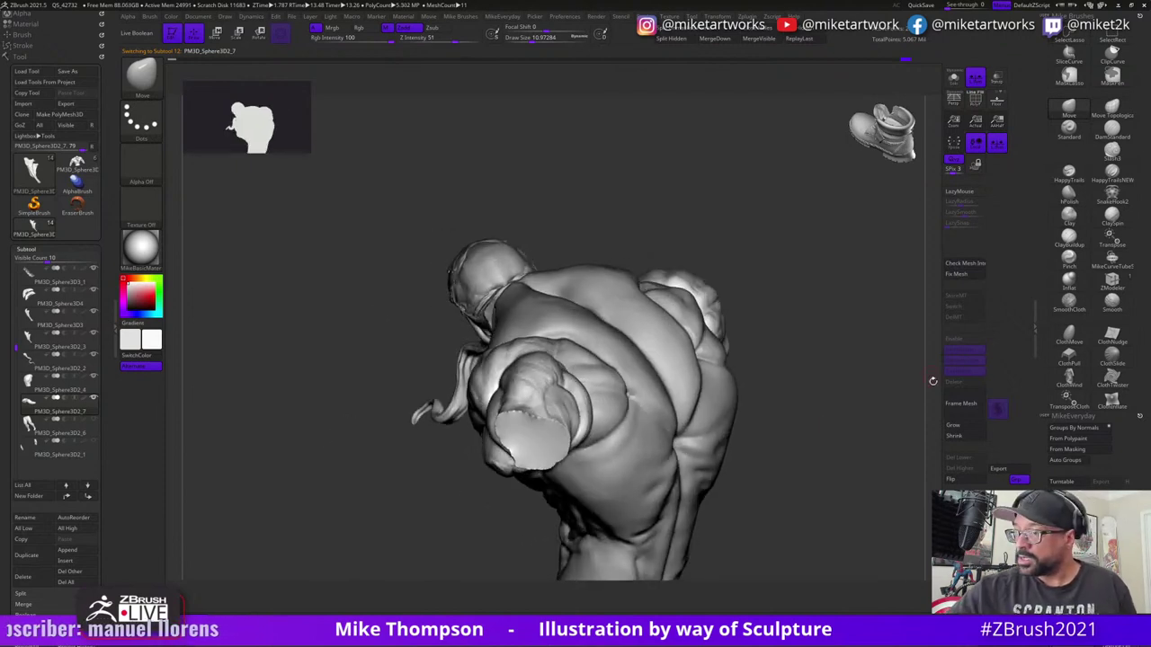
pyautogui.click(958, 82)
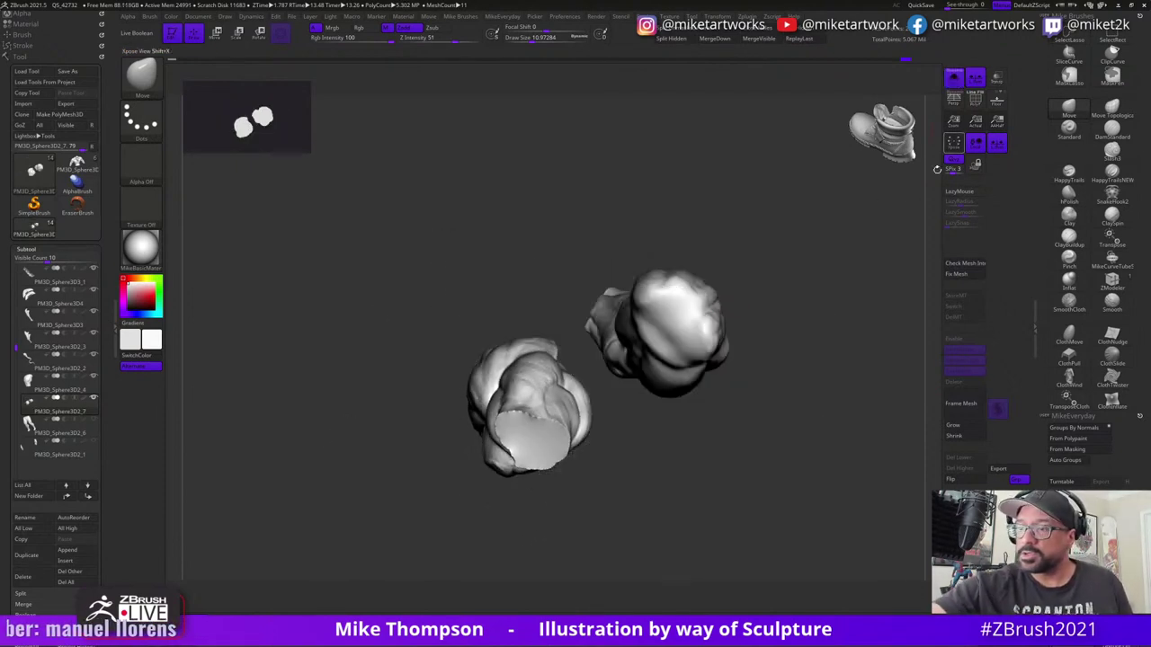
pyautogui.moveTo(836, 454); pyautogui.dragTo(784, 482)
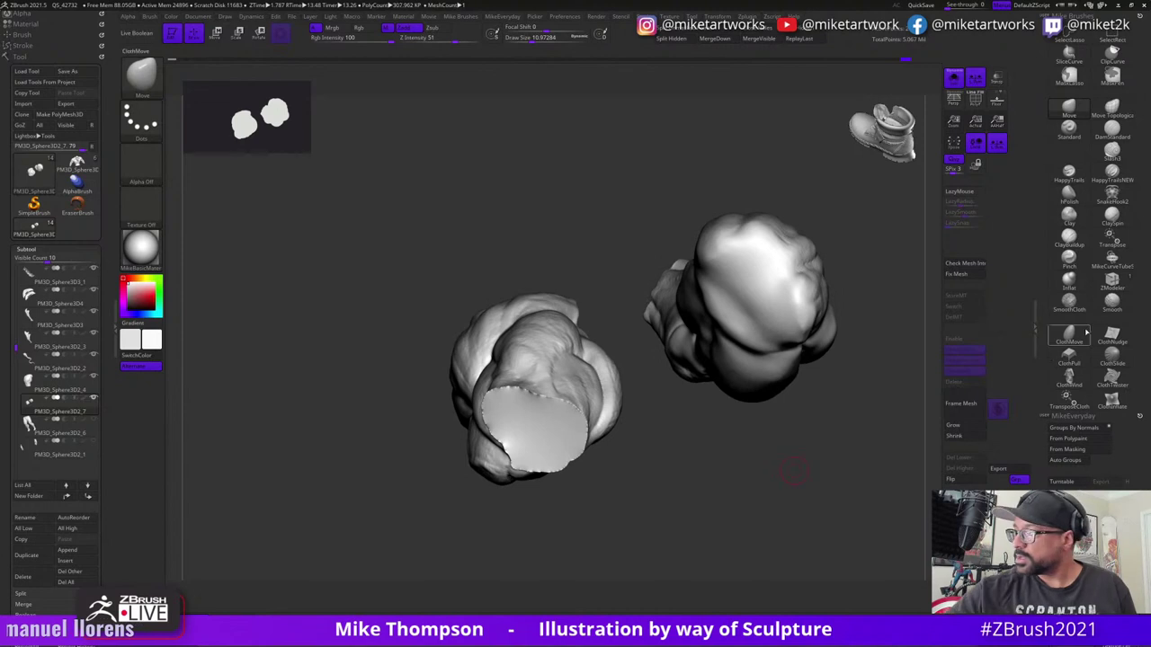
# - Build up clay over the upper arm's flat, cut elbow end with the ClayBuildup brush at draw size about 16
pyautogui.click(1069, 238)
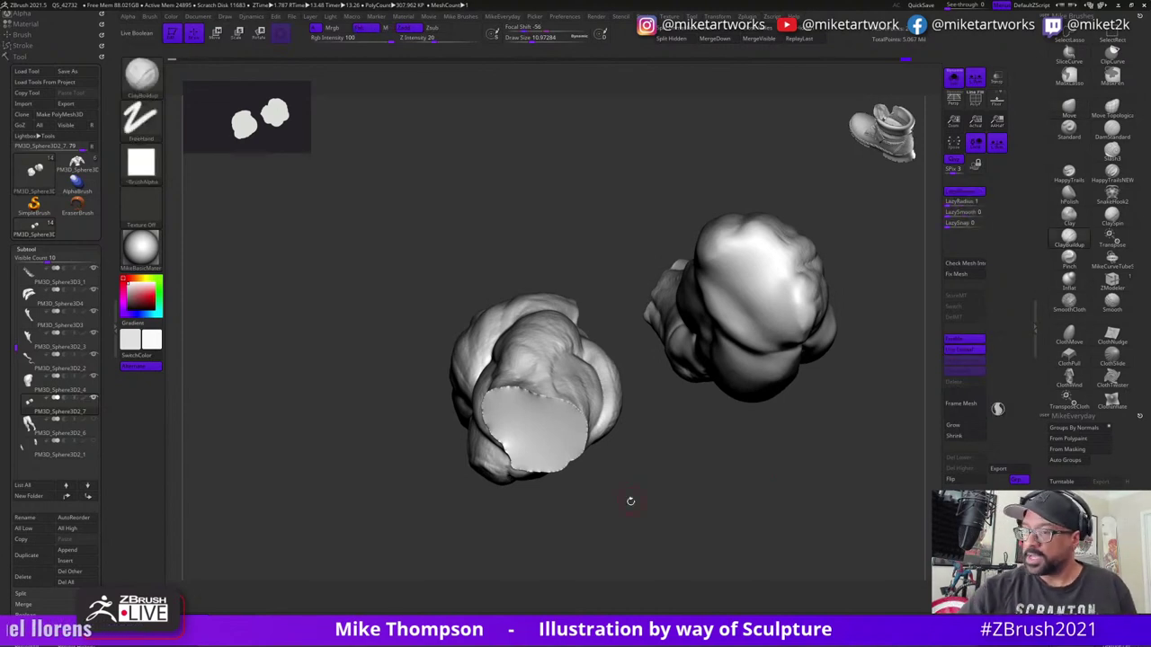
pyautogui.moveTo(636, 500); pyautogui.dragTo(658, 484)
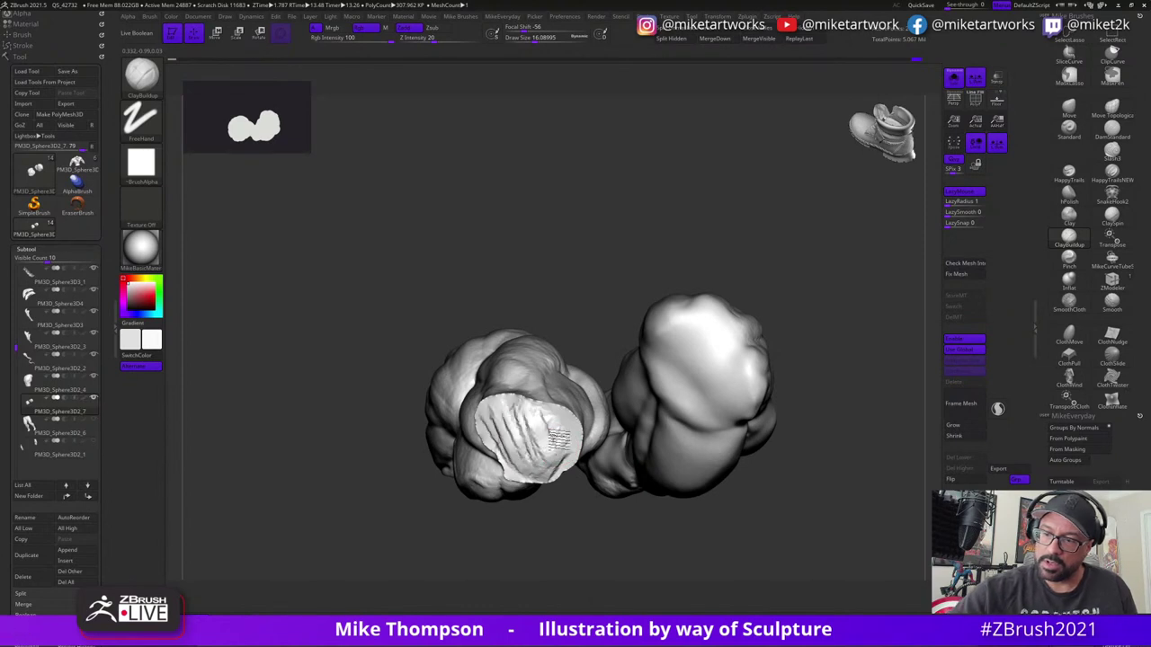
pyautogui.moveTo(885, 337); pyautogui.dragTo(553, 437)
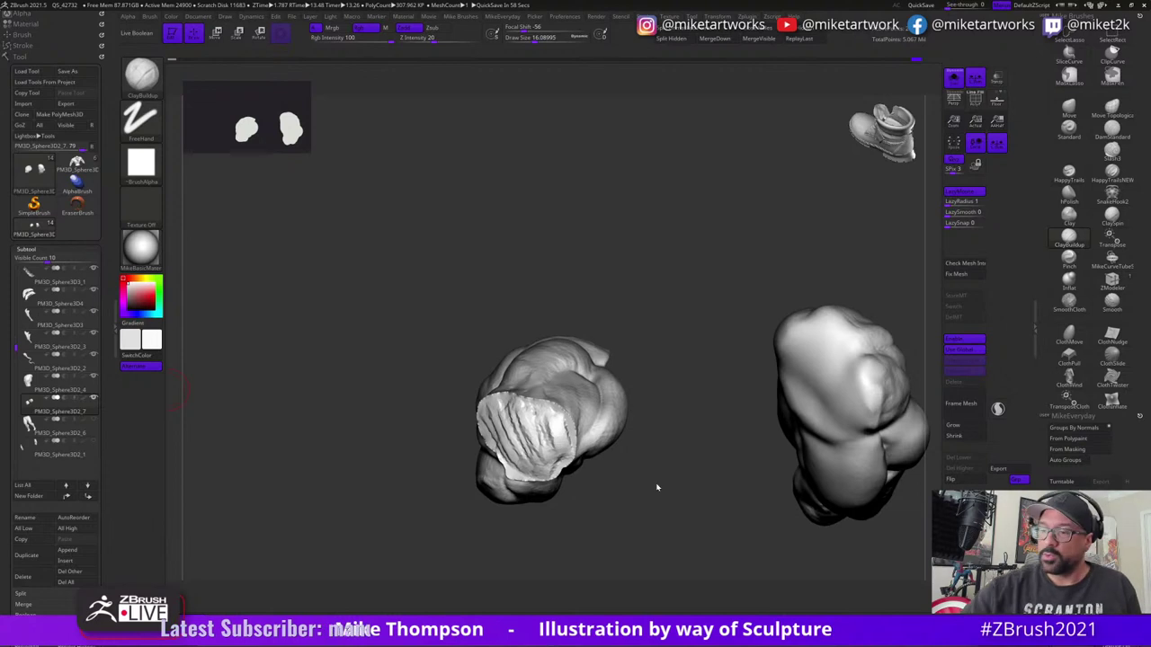
pyautogui.moveTo(657, 487); pyautogui.dragTo(588, 384)
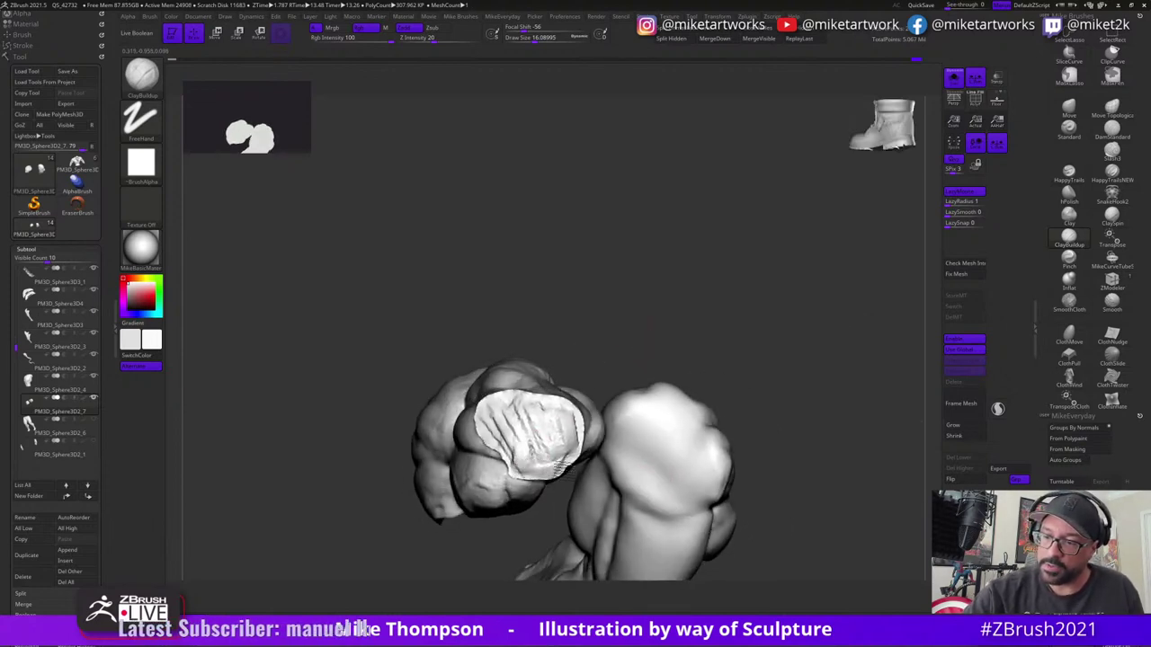
pyautogui.moveTo(629, 347); pyautogui.dragTo(580, 358)
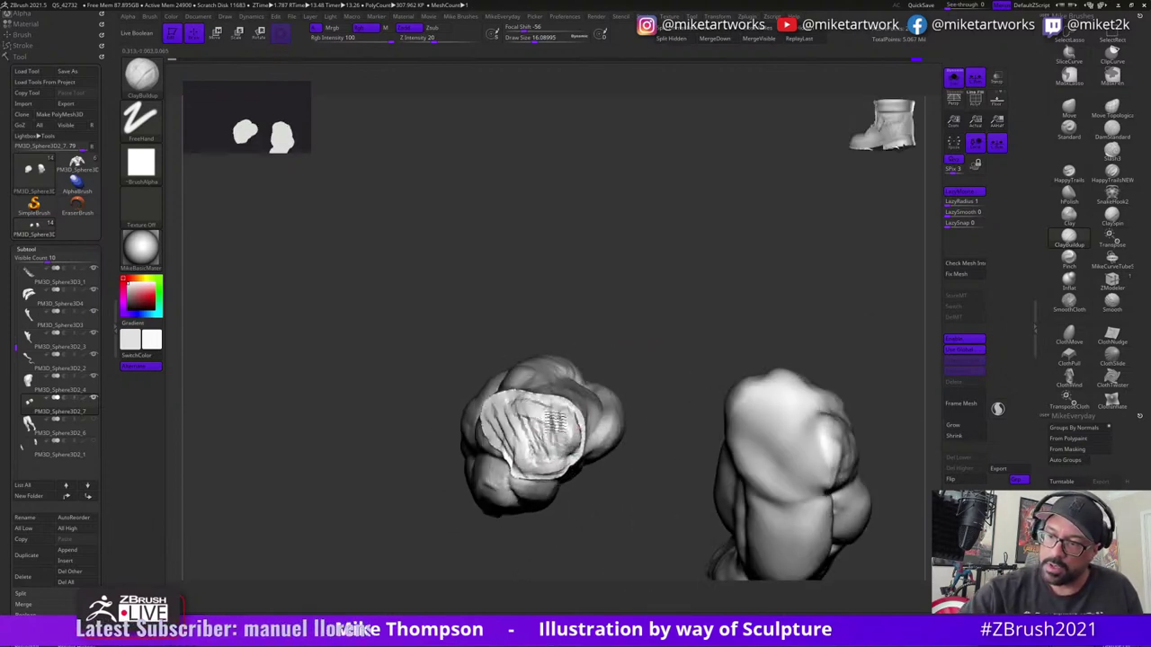
pyautogui.moveTo(527, 399)
pyautogui.mouseDown()
pyautogui.moveTo(500, 437)
pyautogui.moveTo(532, 454)
pyautogui.moveTo(535, 430)
pyautogui.mouseUp()
pyautogui.moveTo(651, 330); pyautogui.dragTo(646, 360)
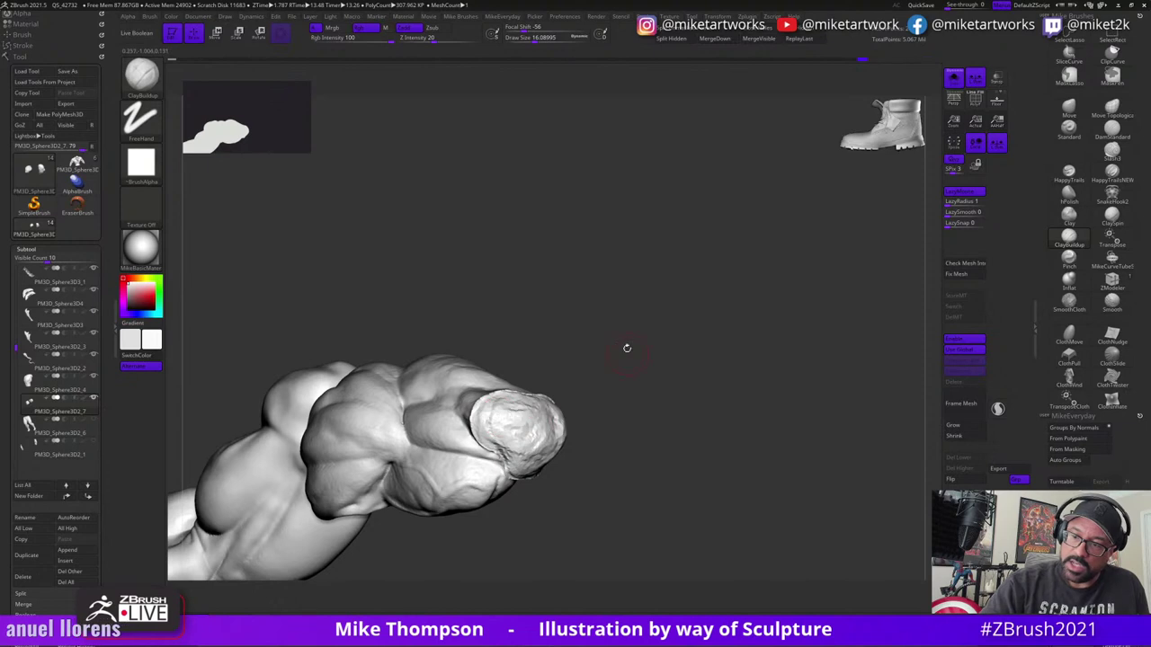
# - Round out the upper arm's rough elbow cap with further ClayBuildup strokes from several angles
pyautogui.moveTo(627, 348); pyautogui.dragTo(515, 403)
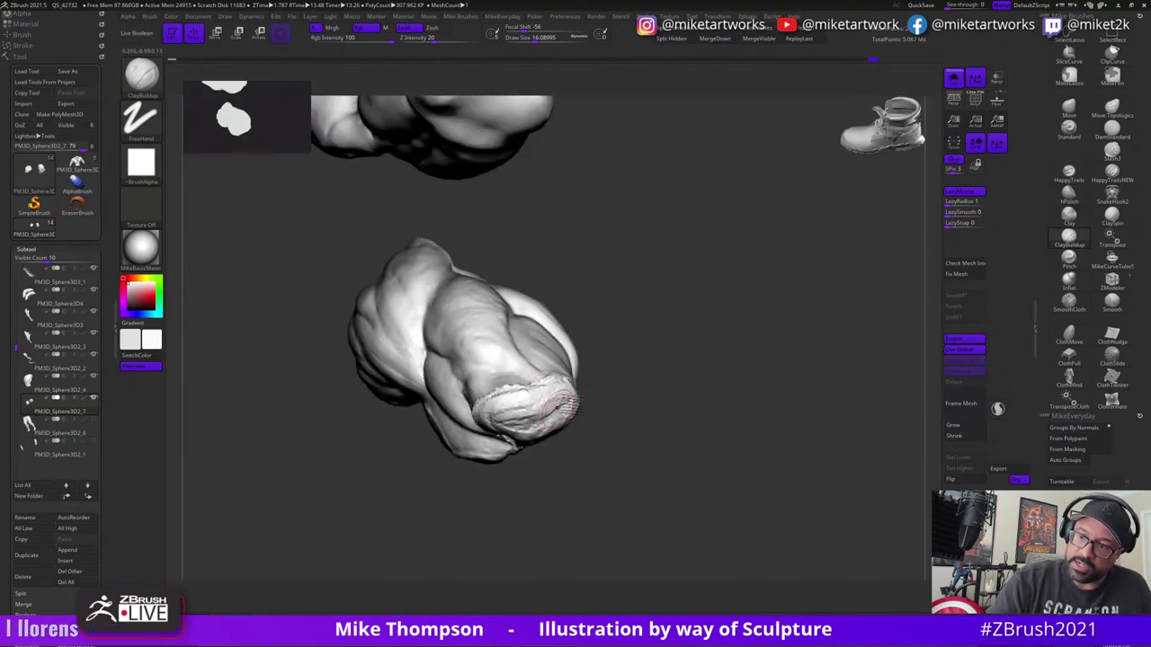
pyautogui.moveTo(550, 419)
pyautogui.mouseDown(button='right')
pyautogui.moveTo(592, 398)
pyautogui.moveTo(597, 416)
pyautogui.moveTo(583, 418)
pyautogui.mouseUp(button='right')
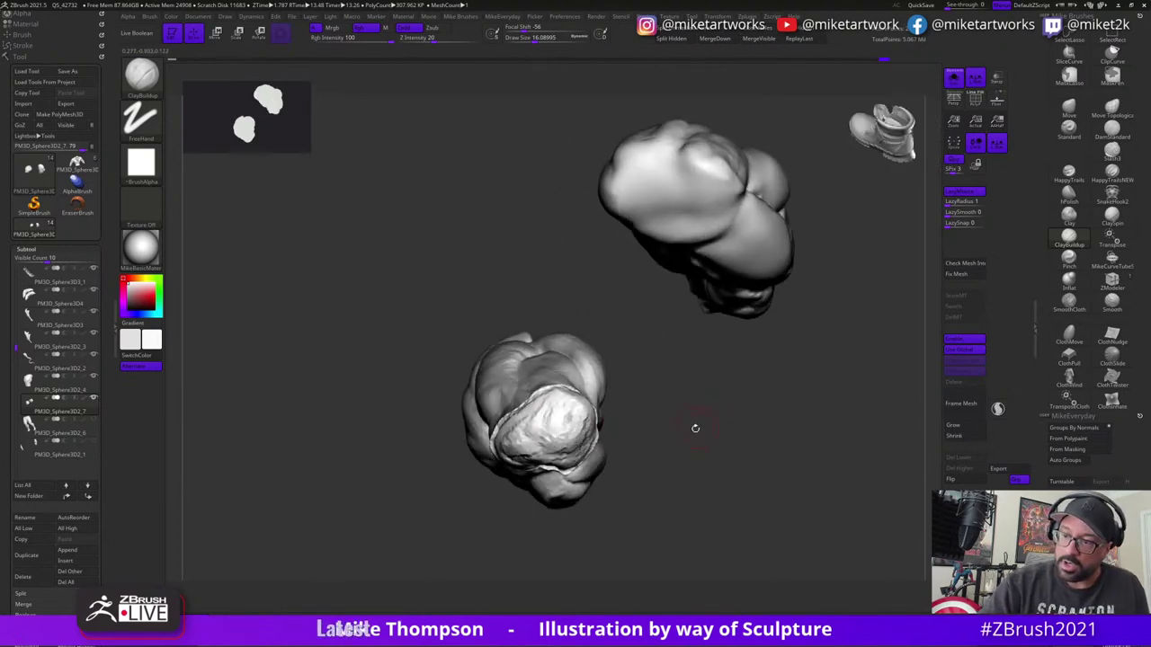
pyautogui.moveTo(695, 428); pyautogui.dragTo(533, 421, button='right')
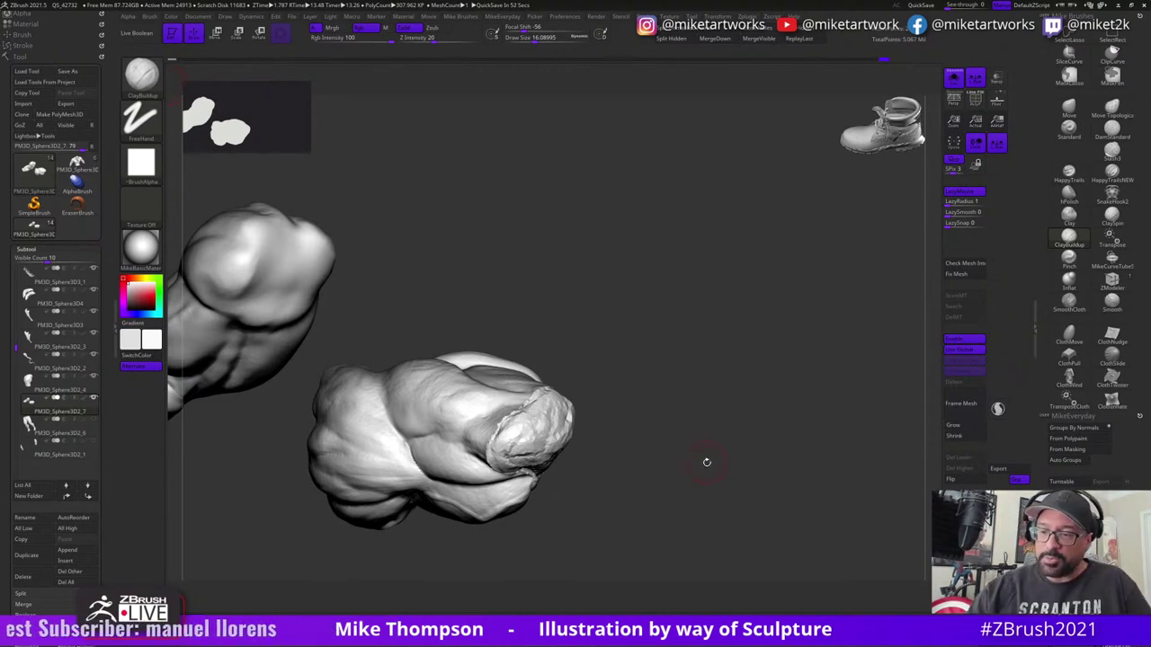
pyautogui.moveTo(706, 462); pyautogui.dragTo(719, 454)
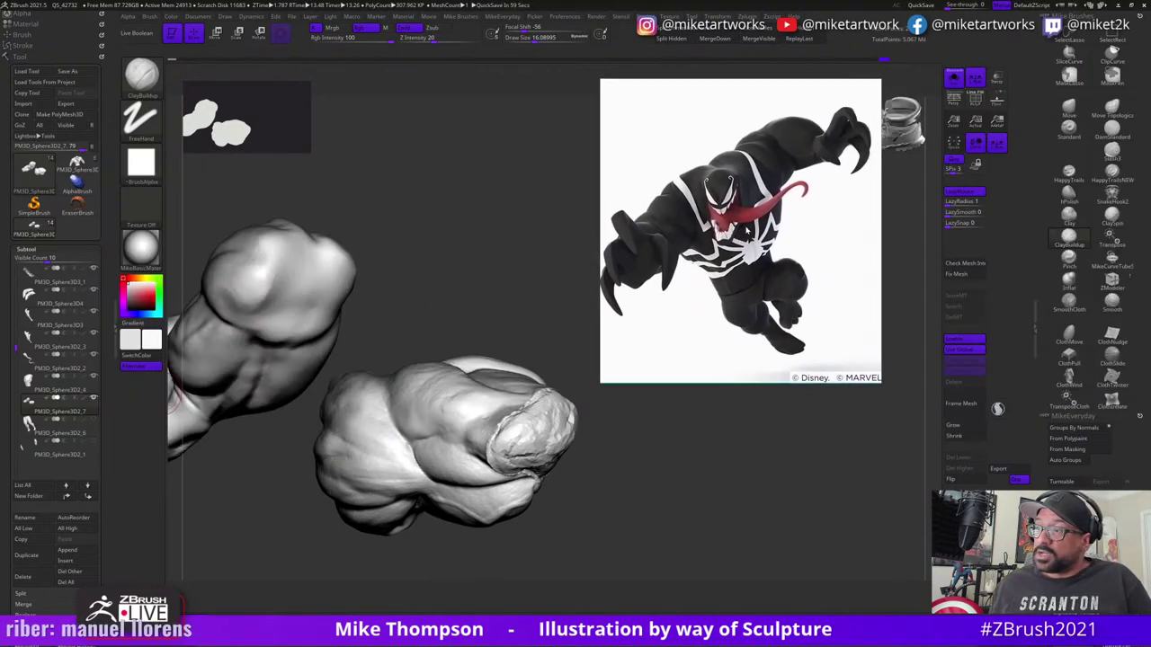
# - Bring up the Venom reference image and smooth the built-up elbow cap and its rim
pyautogui.moveTo(710, 460); pyautogui.dragTo(625, 442)
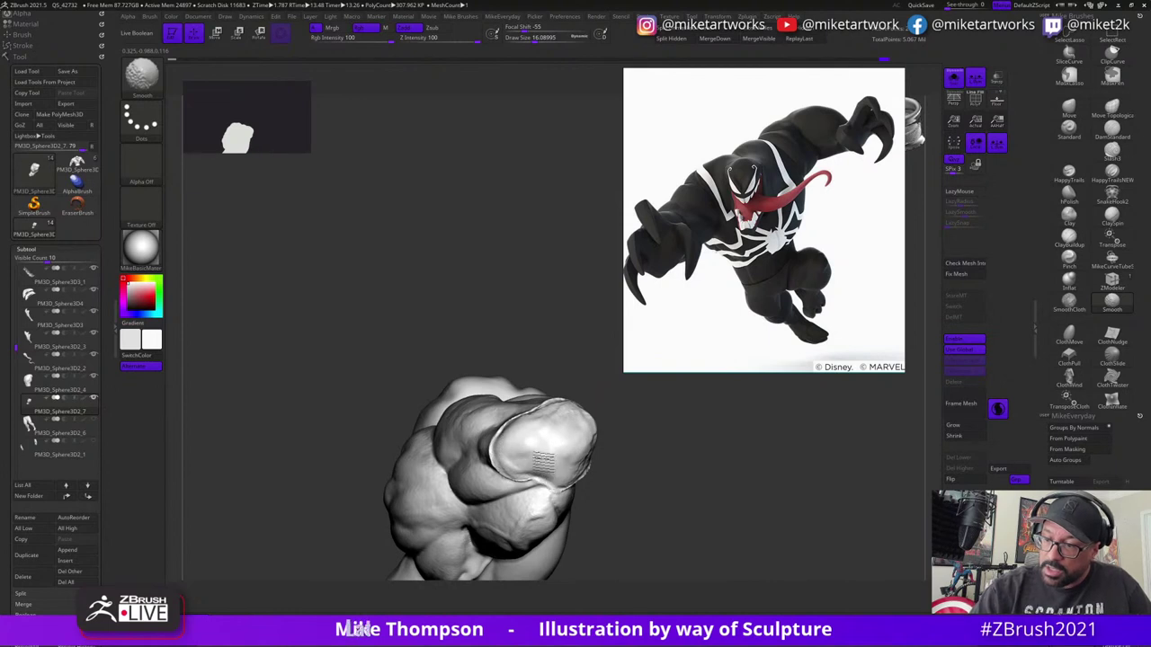
pyautogui.moveTo(583, 448); pyautogui.dragTo(607, 444)
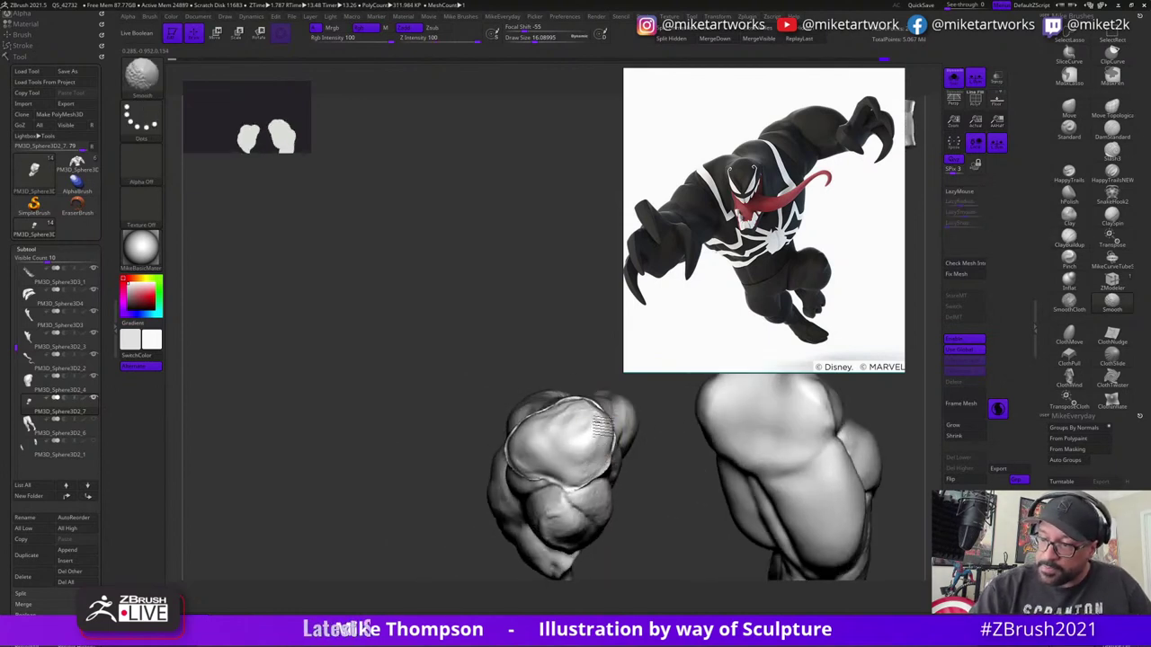
pyautogui.keyDown('shift'); pyautogui.moveTo(602, 426); pyautogui.dragTo(601, 467); pyautogui.keyUp('shift')
pyautogui.moveTo(654, 544); pyautogui.dragTo(580, 539)
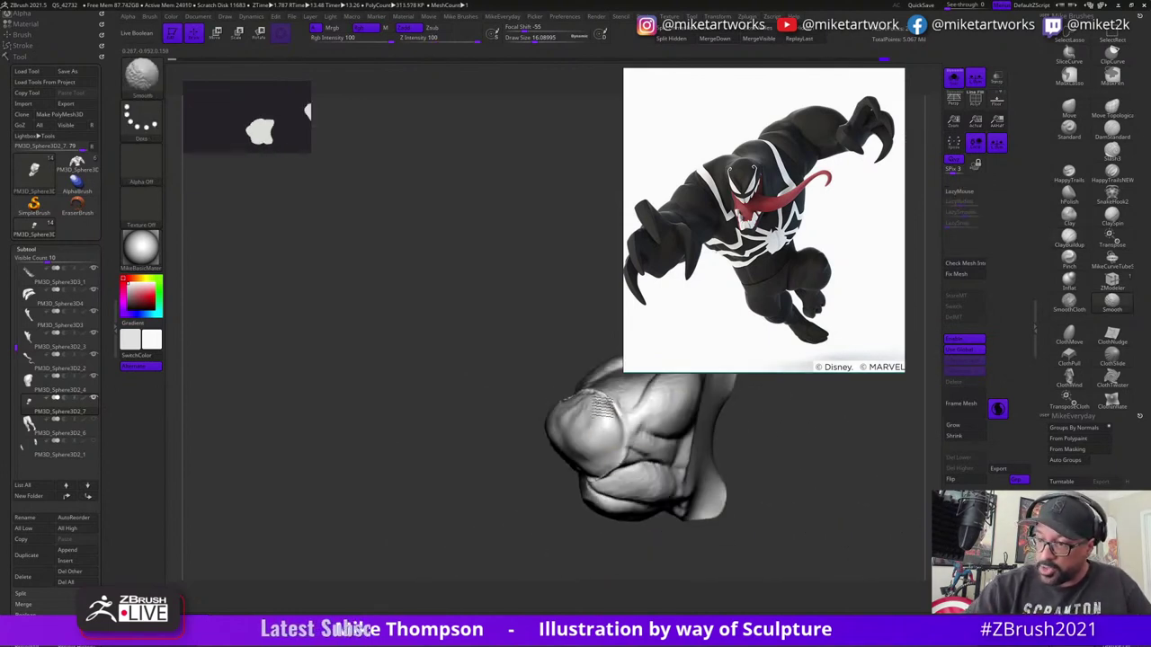
pyautogui.moveTo(711, 486); pyautogui.dragTo(568, 415, button='right')
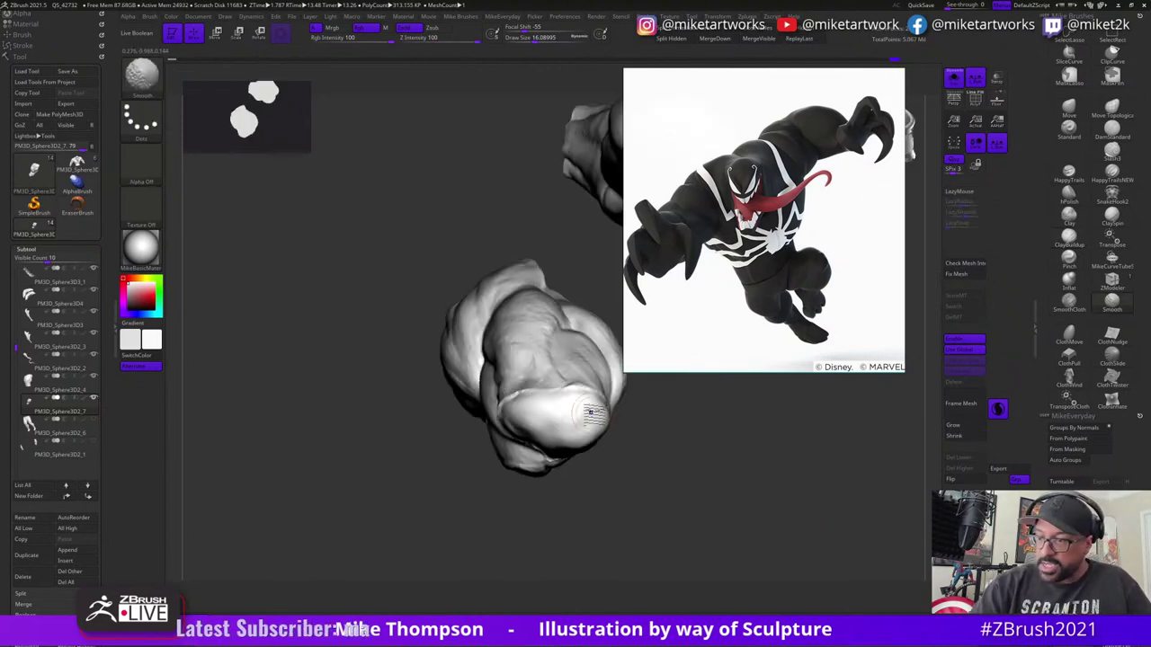
pyautogui.moveTo(607, 436)
pyautogui.mouseDown(button='right')
pyautogui.moveTo(717, 504)
pyautogui.moveTo(617, 480)
pyautogui.mouseUp(button='right')
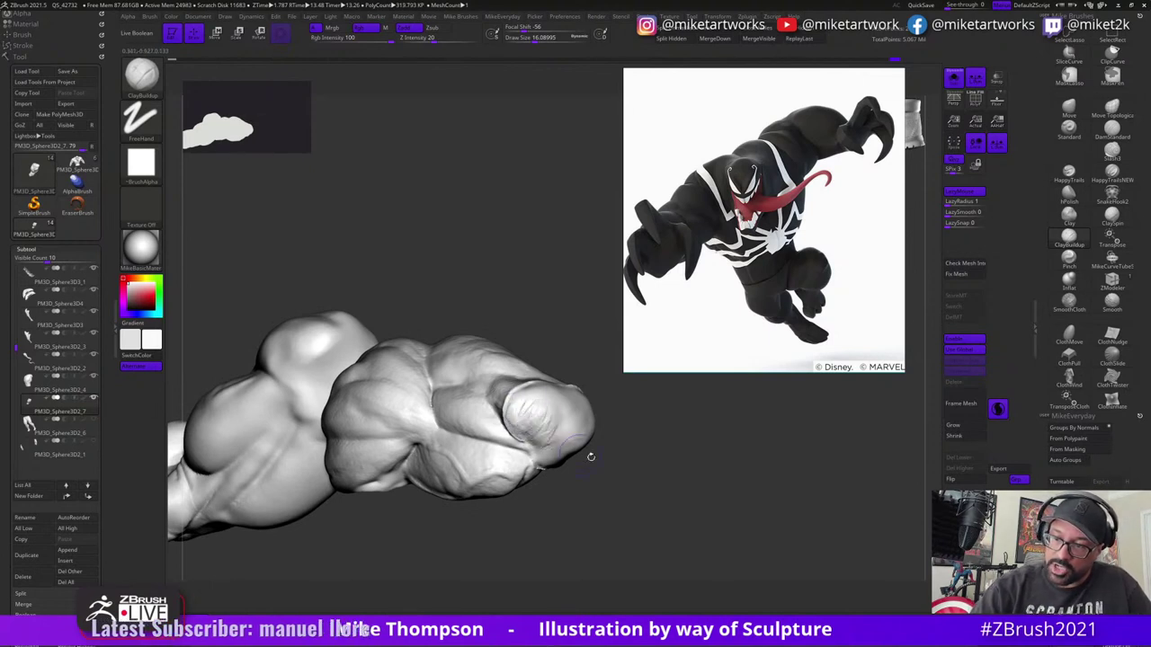
# - Add ClayBuildup strokes where the elbow cap meets the surrounding upper-arm muscles
pyautogui.moveTo(591, 457); pyautogui.dragTo(532, 442, button='right')
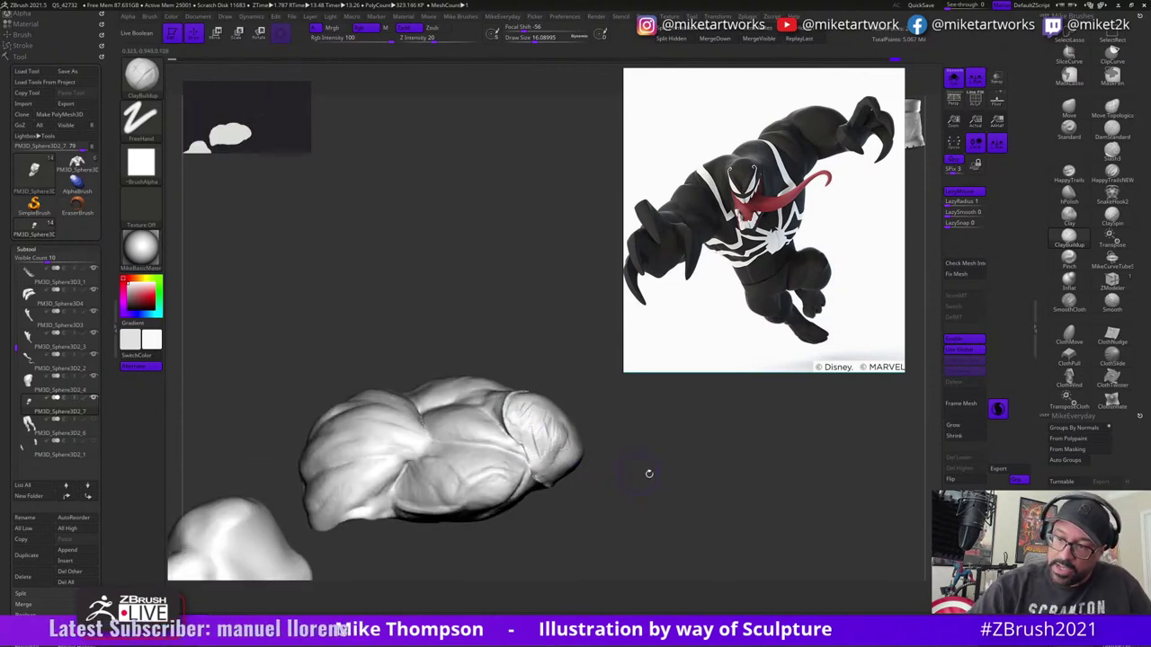
pyautogui.moveTo(649, 473); pyautogui.dragTo(685, 444, button='right')
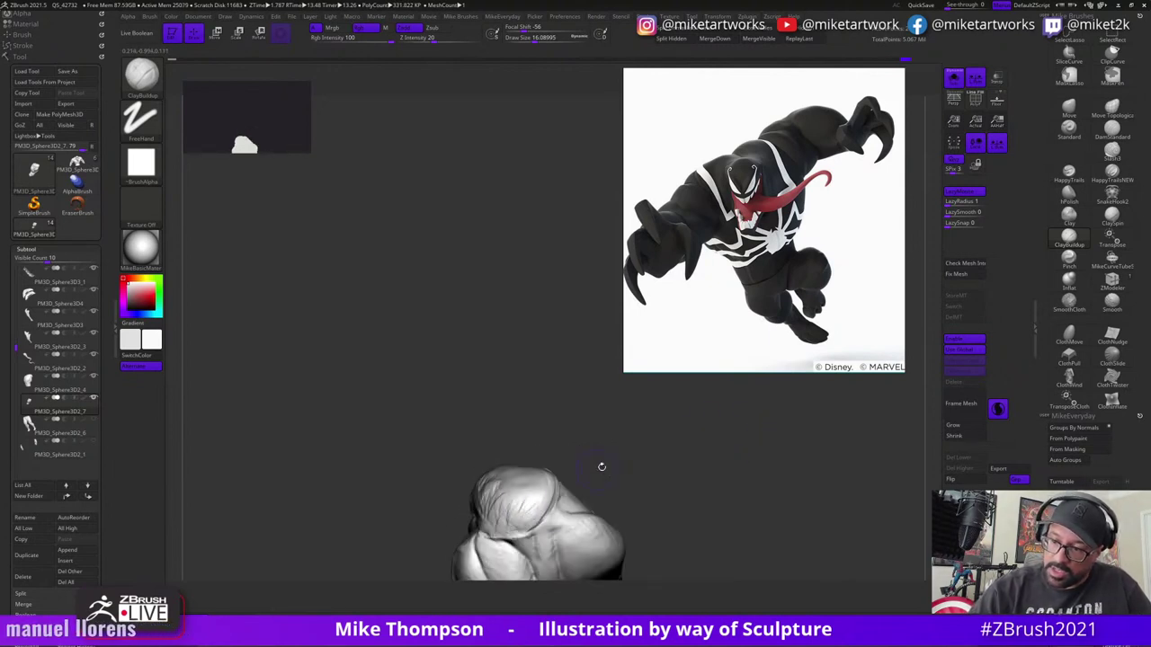
pyautogui.moveTo(602, 466)
pyautogui.mouseDown(button='right')
pyautogui.moveTo(519, 505)
pyautogui.moveTo(493, 477)
pyautogui.mouseUp(button='right')
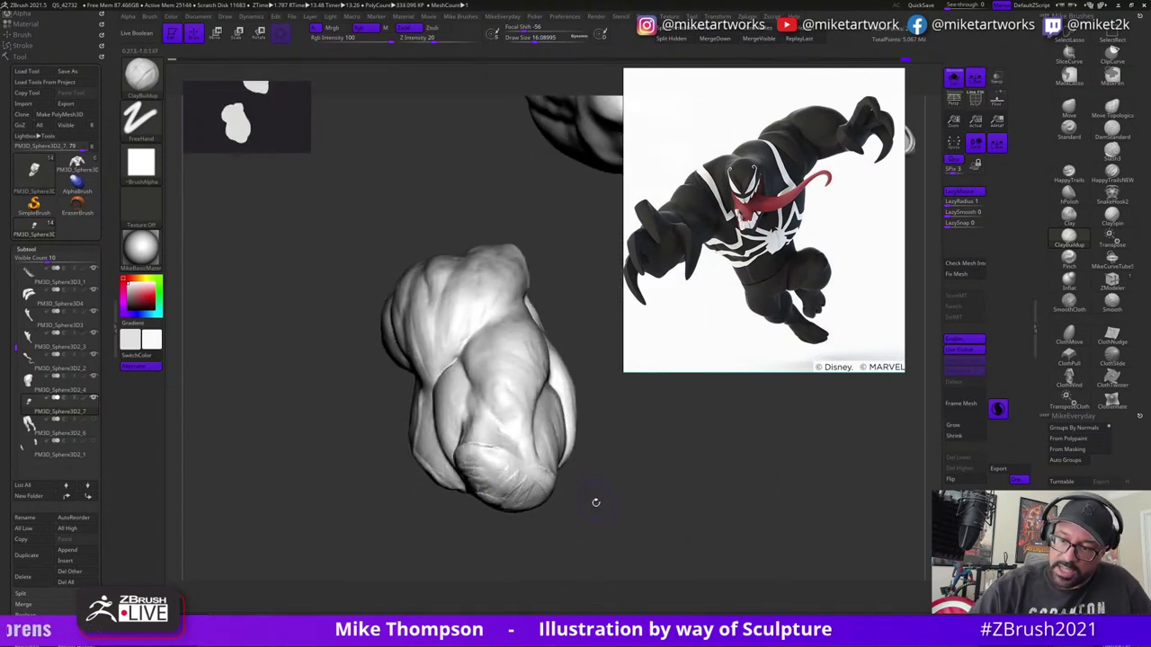
pyautogui.moveTo(596, 502); pyautogui.dragTo(506, 462, button='right')
# - Smooth the elbow cap so it blends into the upper-arm muscles
pyautogui.press('shift')
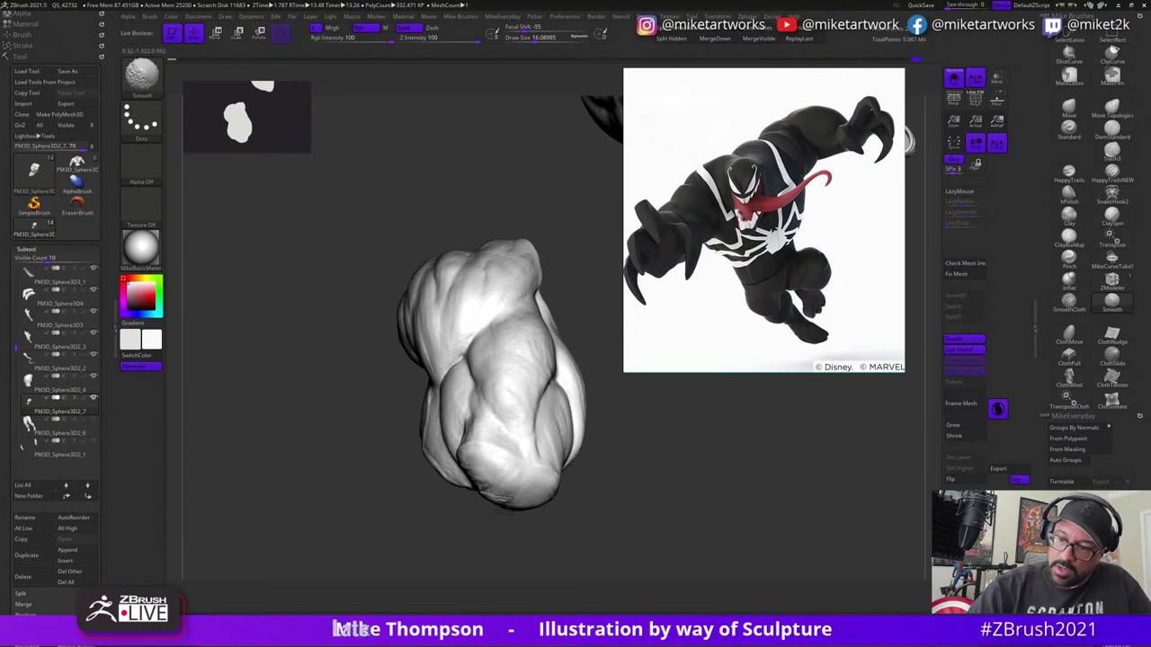
pyautogui.moveTo(650, 506); pyautogui.dragTo(621, 488)
pyautogui.press('shift')
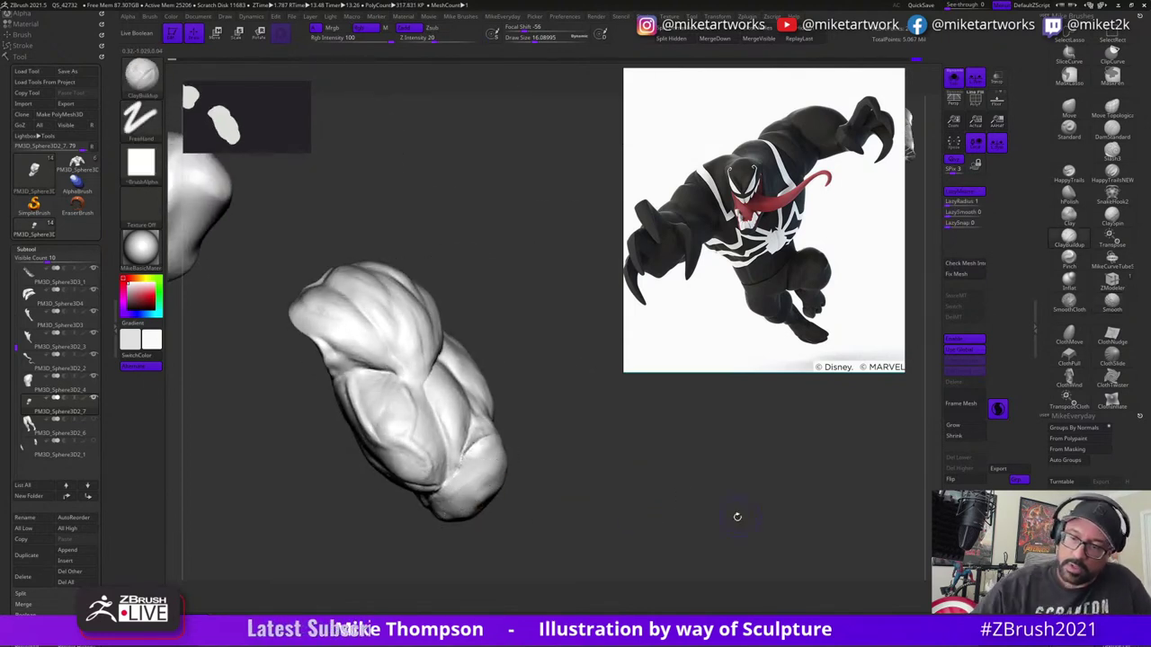
pyautogui.moveTo(737, 516); pyautogui.dragTo(729, 525, button='right')
pyautogui.moveTo(726, 483); pyautogui.dragTo(908, 197, button='right')
# - Reveal the hidden forearm and mask it, leaving the upper arm unmasked
pyautogui.moveTo(740, 470)
pyautogui.mouseDown(button='right')
pyautogui.moveTo(735, 488)
pyautogui.moveTo(769, 493)
pyautogui.mouseUp(button='right')
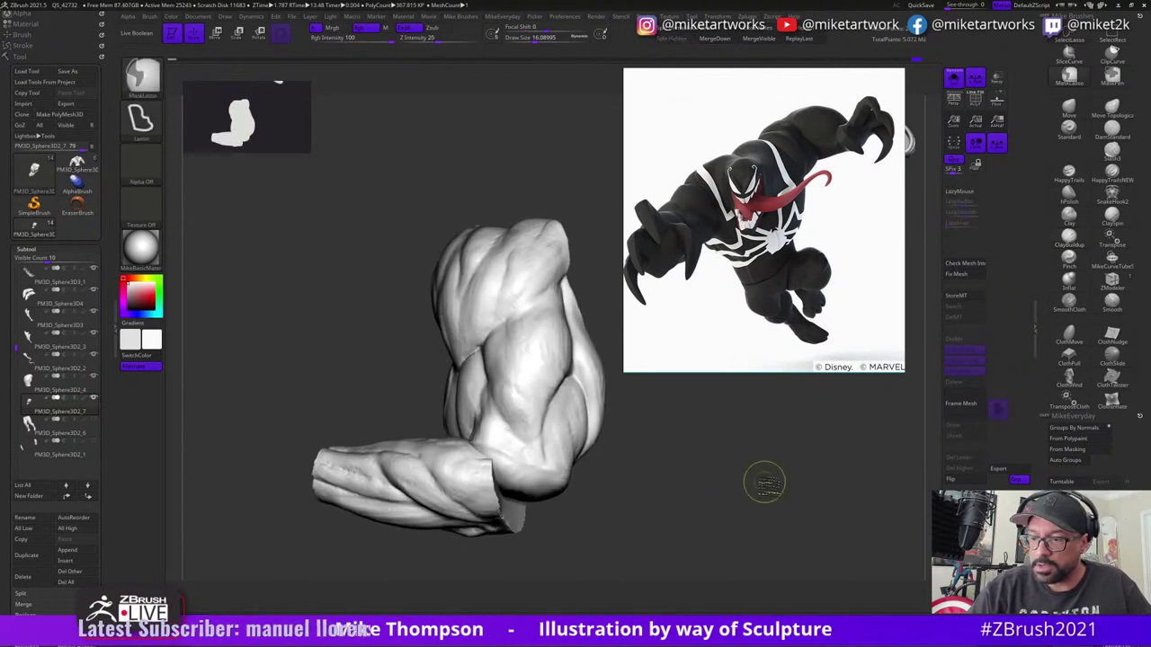
pyautogui.hotkey('ctrl', 'z')
pyautogui.hotkey('ctrl', 'z')
pyautogui.keyDown('ctrl'); pyautogui.keyDown('shift'); pyautogui.click(769, 489); pyautogui.keyUp('shift'); pyautogui.keyUp('ctrl')
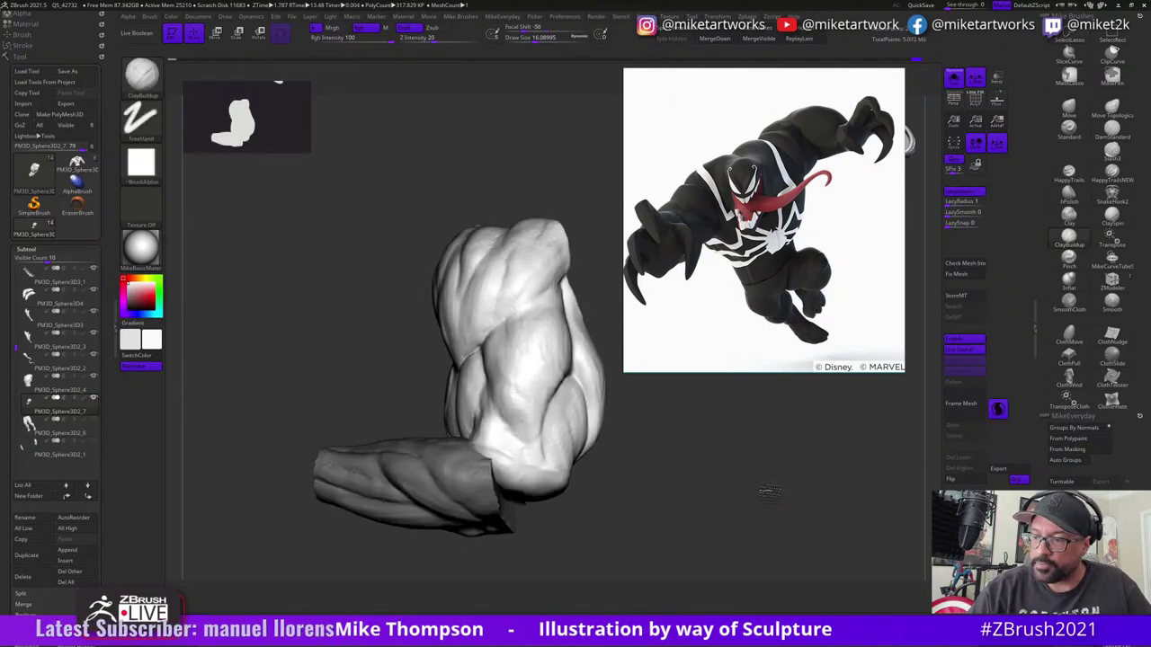
# - Reshape the upper arm's elbow with the Move brush at draw size about 35 to fit the masked forearm's open end
pyautogui.press('s')
pyautogui.moveTo(607, 519); pyautogui.dragTo(617, 519)
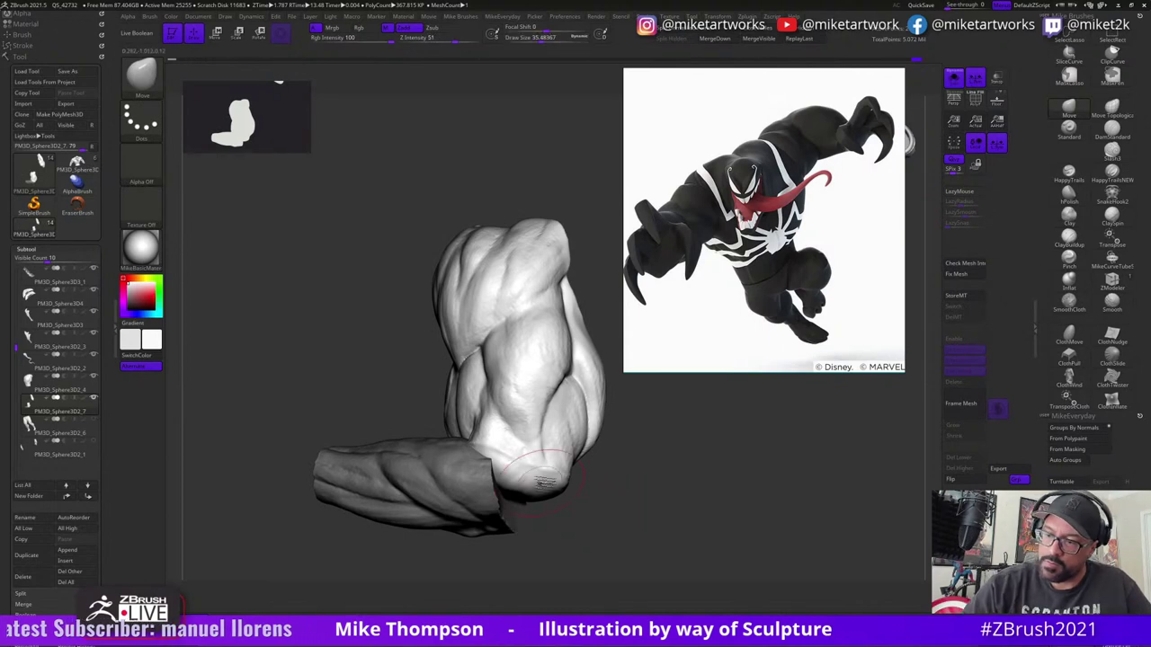
pyautogui.moveTo(538, 479); pyautogui.dragTo(522, 503)
pyautogui.moveTo(764, 517); pyautogui.dragTo(794, 504)
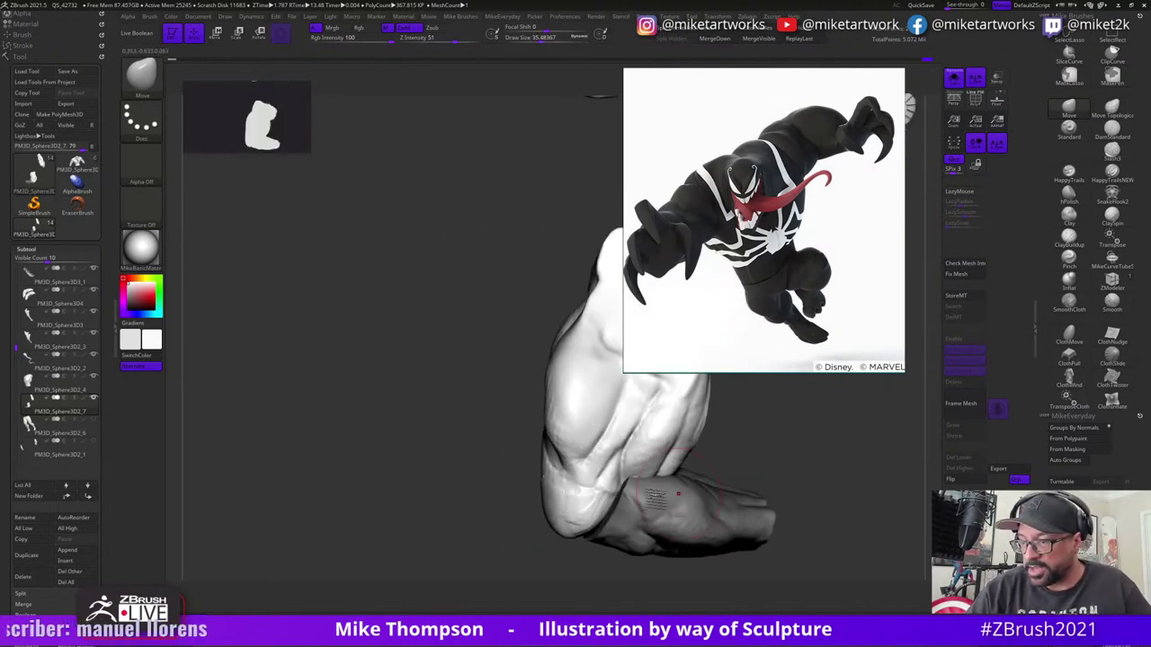
pyautogui.moveTo(792, 457); pyautogui.dragTo(807, 456)
pyautogui.moveTo(807, 456); pyautogui.dragTo(617, 525, button='right')
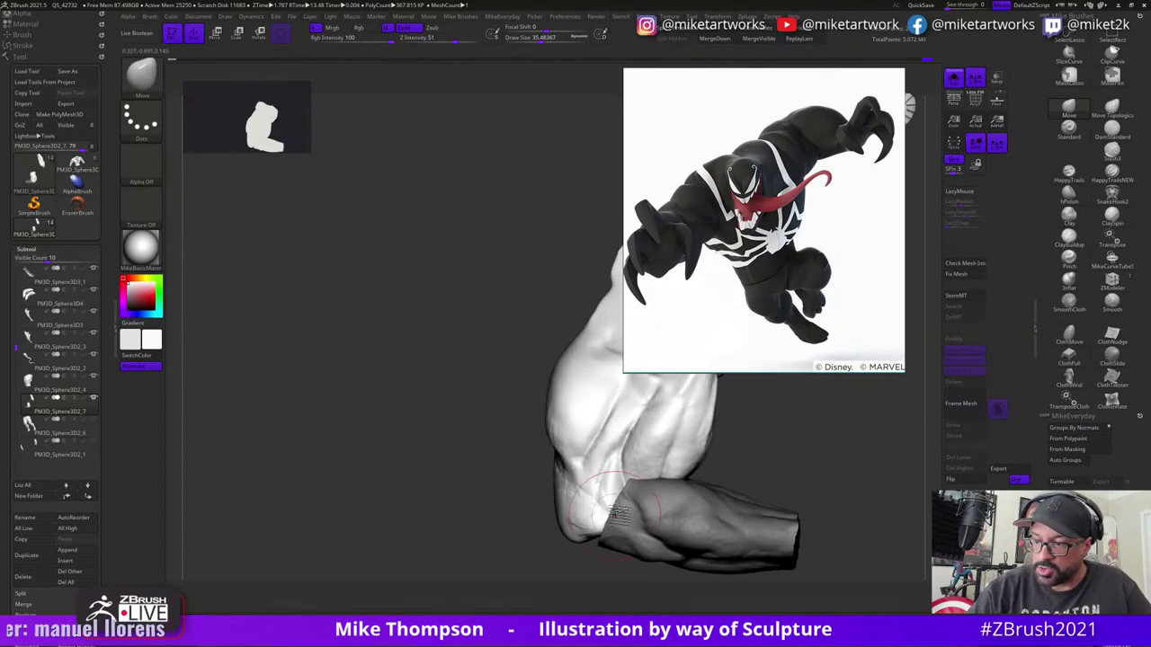
pyautogui.moveTo(795, 500)
pyautogui.mouseDown(button='right')
pyautogui.moveTo(728, 497)
pyautogui.moveTo(565, 524)
pyautogui.moveTo(711, 509)
pyautogui.moveTo(688, 520)
pyautogui.moveTo(609, 516)
pyautogui.moveTo(602, 502)
pyautogui.moveTo(623, 494)
pyautogui.mouseUp(button='right')
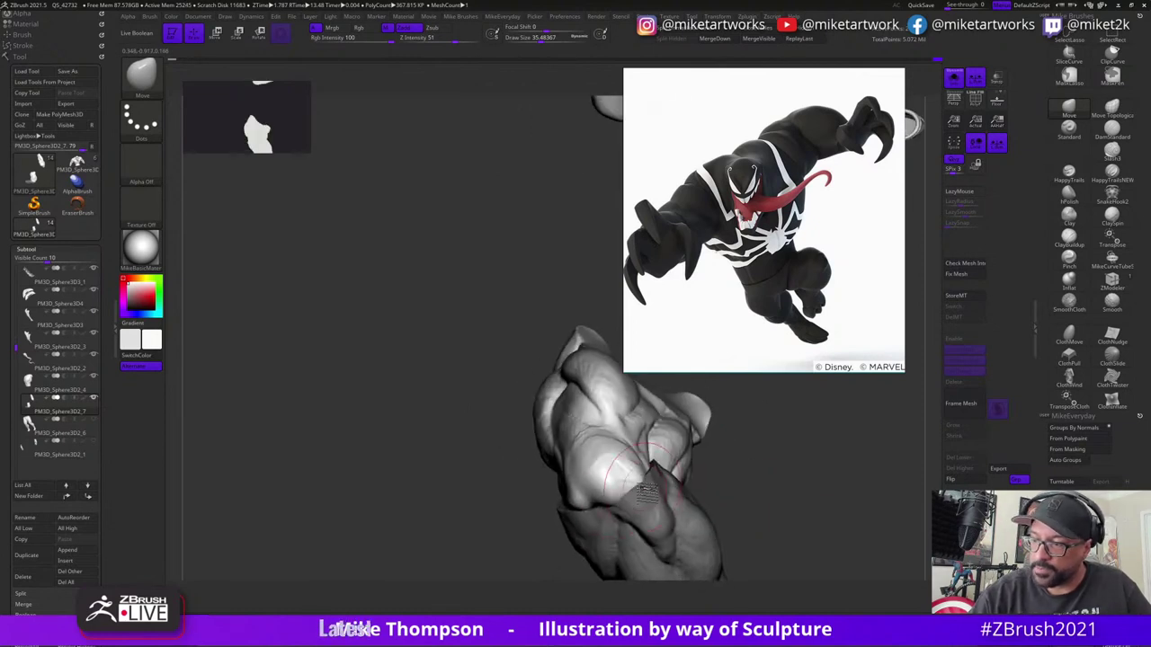
pyautogui.moveTo(767, 447)
pyautogui.mouseDown(button='right')
pyautogui.moveTo(661, 459)
pyautogui.moveTo(617, 479)
pyautogui.moveTo(704, 524)
pyautogui.moveTo(670, 504)
pyautogui.moveTo(559, 494)
pyautogui.mouseUp(button='right')
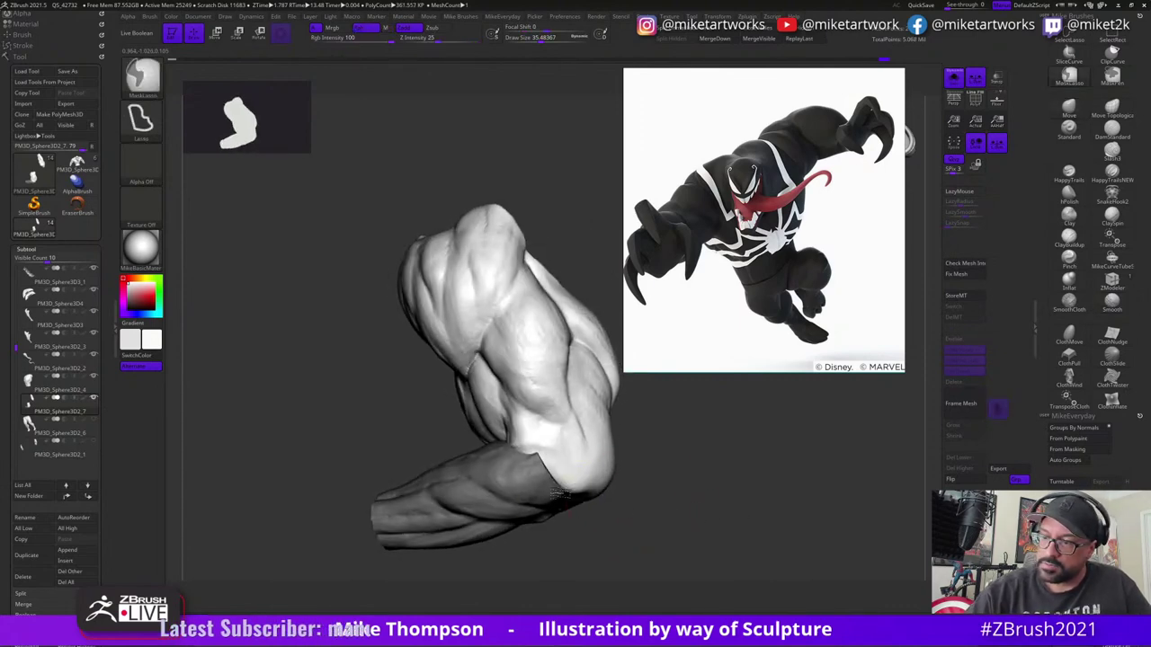
# - Invert the mask and pull the forearm's cut edge around the elbow with the Move brush at draw size about 29
pyautogui.keyDown('ctrl'); pyautogui.click(650, 506); pyautogui.keyUp('ctrl')
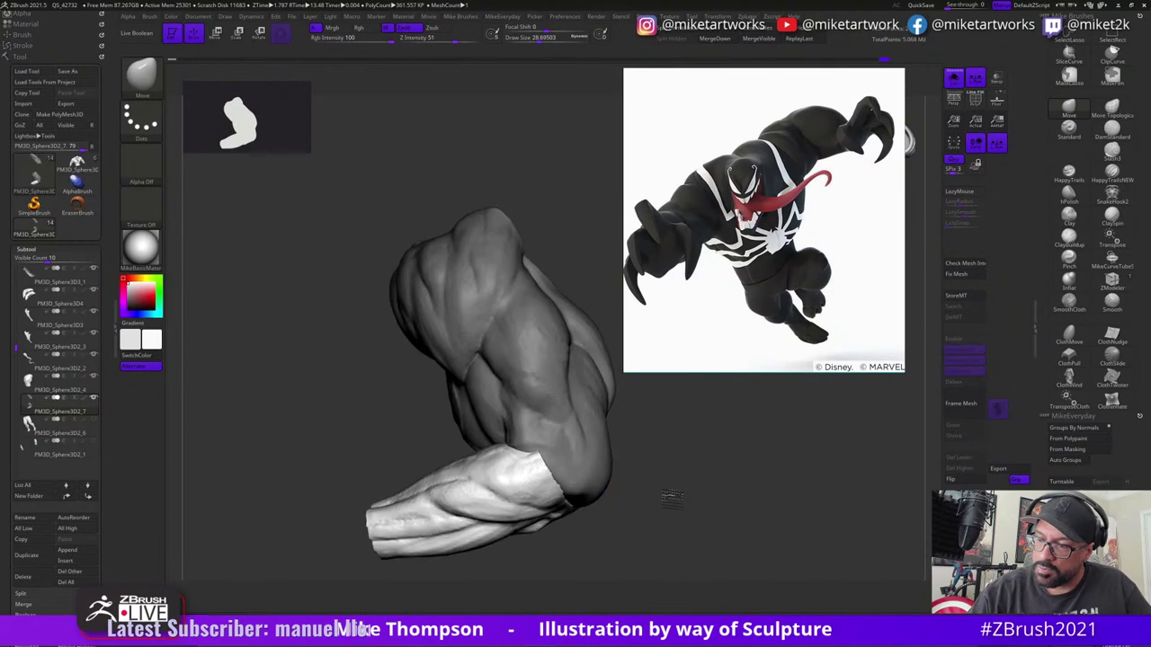
pyautogui.moveTo(670, 499)
pyautogui.mouseDown(button='right')
pyautogui.moveTo(575, 504)
pyautogui.moveTo(612, 530)
pyautogui.mouseUp(button='right')
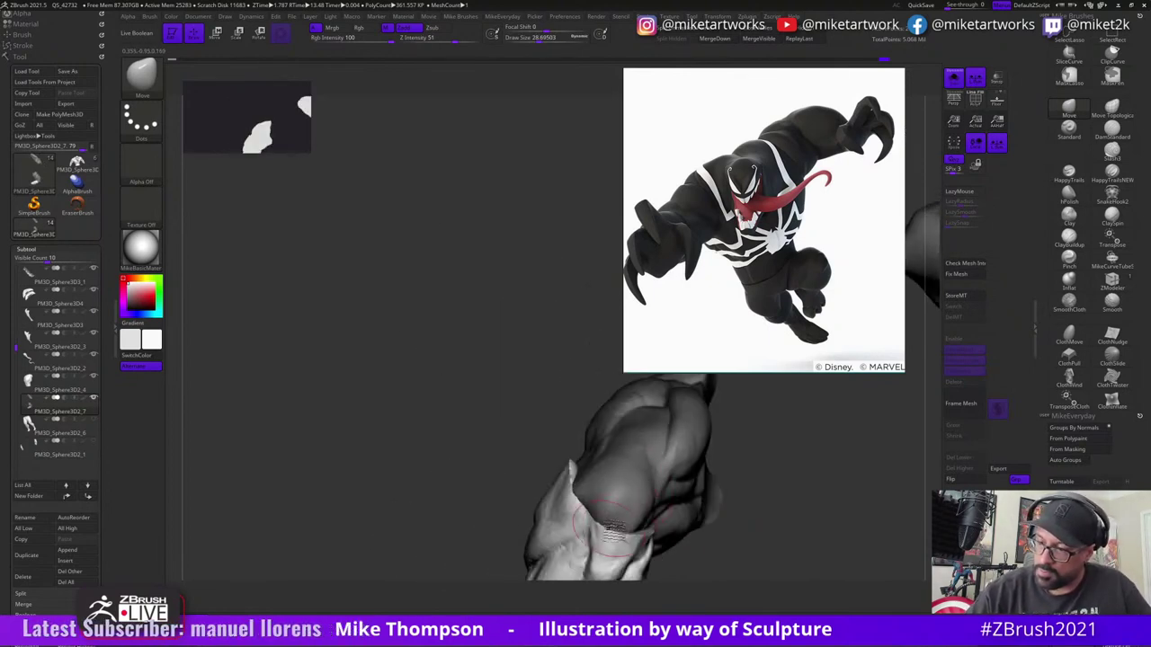
pyautogui.moveTo(742, 527); pyautogui.dragTo(605, 490, button='right')
pyautogui.moveTo(604, 490); pyautogui.dragTo(618, 486)
pyautogui.moveTo(622, 488)
pyautogui.mouseDown(button='right')
pyautogui.moveTo(687, 480)
pyautogui.moveTo(645, 519)
pyautogui.mouseUp(button='right')
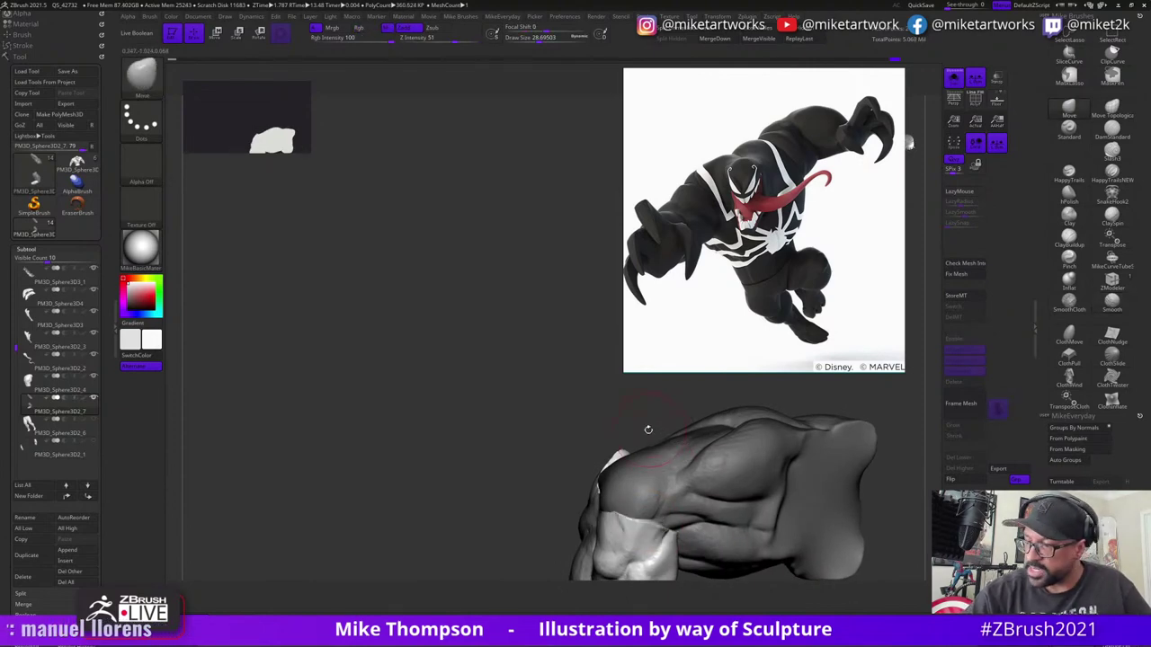
pyautogui.moveTo(647, 430); pyautogui.dragTo(653, 421, button='right')
# - Smooth the forearm's jagged cut edge and push it closer against the elbow with the Move brush
pyautogui.moveTo(650, 517); pyautogui.dragTo(583, 474, button='right')
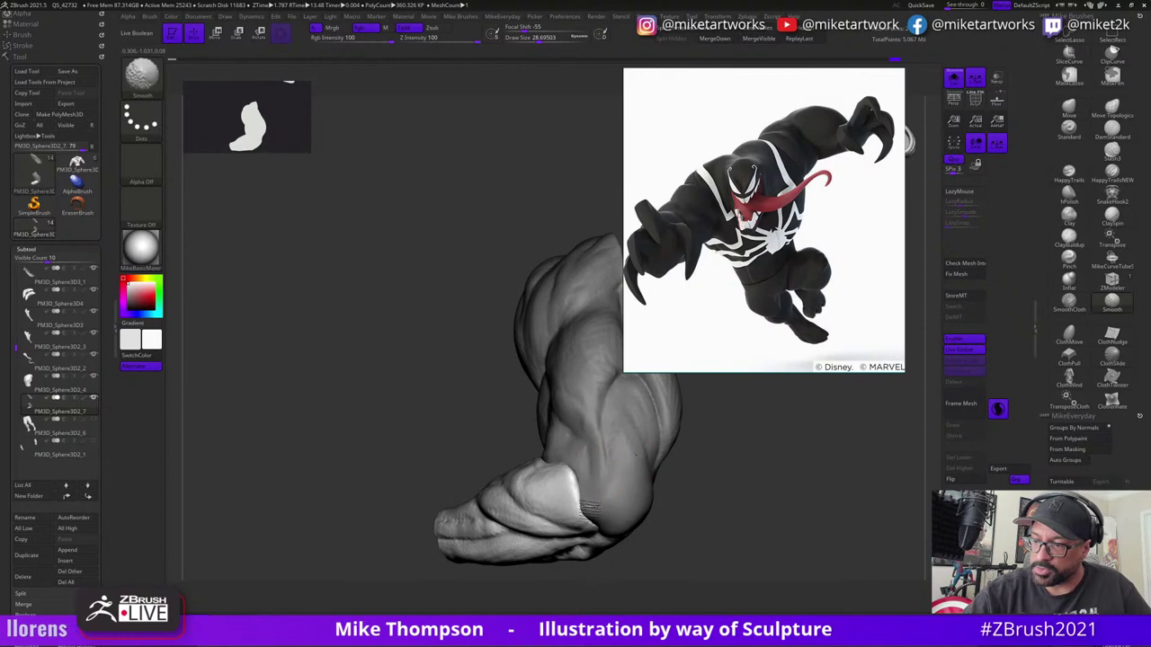
pyautogui.moveTo(681, 502)
pyautogui.mouseDown(button='right')
pyautogui.moveTo(727, 514)
pyautogui.moveTo(711, 526)
pyautogui.mouseUp(button='right')
pyautogui.moveTo(581, 475); pyautogui.dragTo(549, 470, button='right')
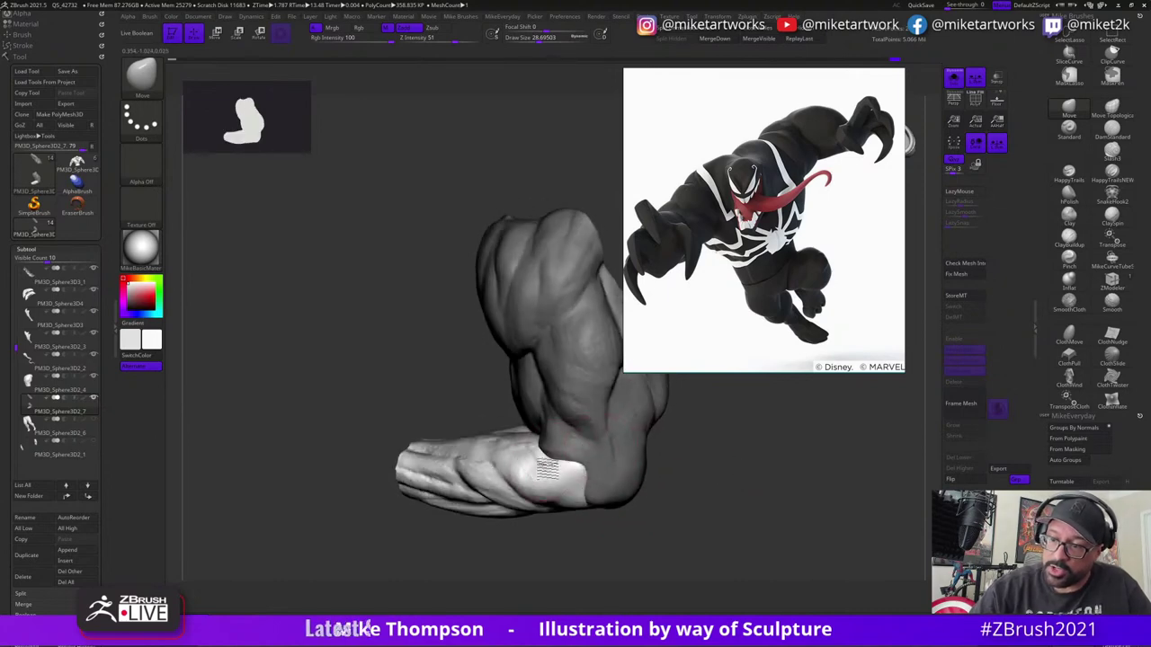
pyautogui.moveTo(704, 483); pyautogui.dragTo(575, 493, button='right')
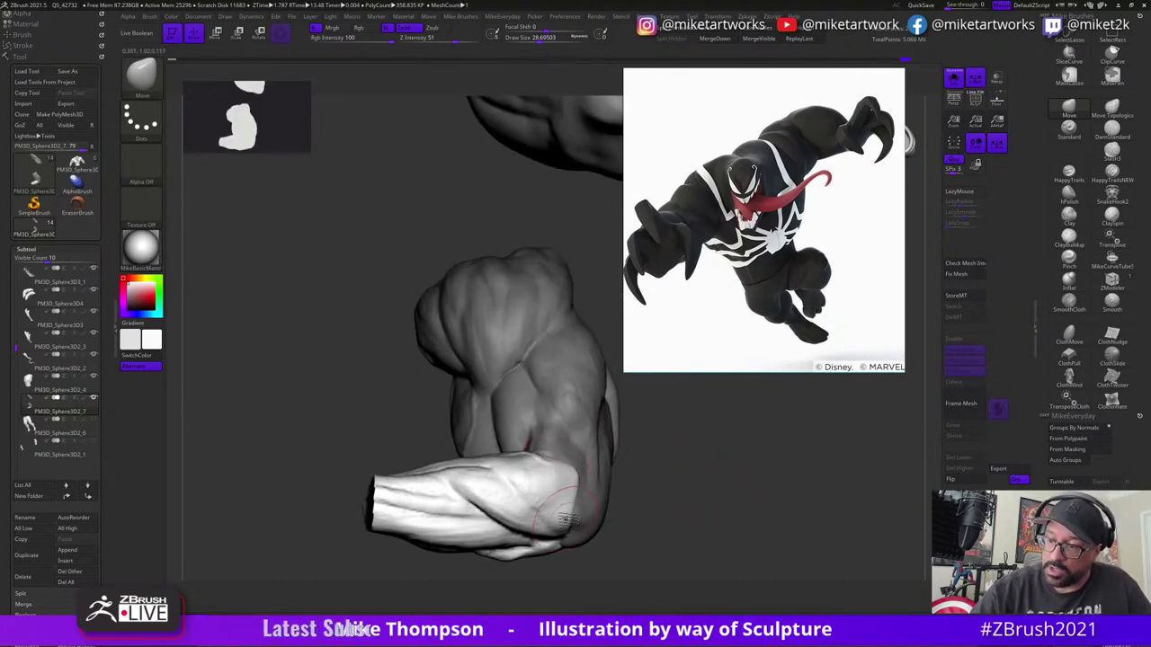
pyautogui.moveTo(706, 520)
pyautogui.mouseDown(button='right')
pyautogui.moveTo(580, 544)
pyautogui.moveTo(666, 490)
pyautogui.moveTo(750, 465)
pyautogui.moveTo(561, 450)
pyautogui.mouseUp(button='right')
# - Refine the forearm's cut edge around the masked elbow with the Move brush at draw size about 23
pyautogui.press('[')
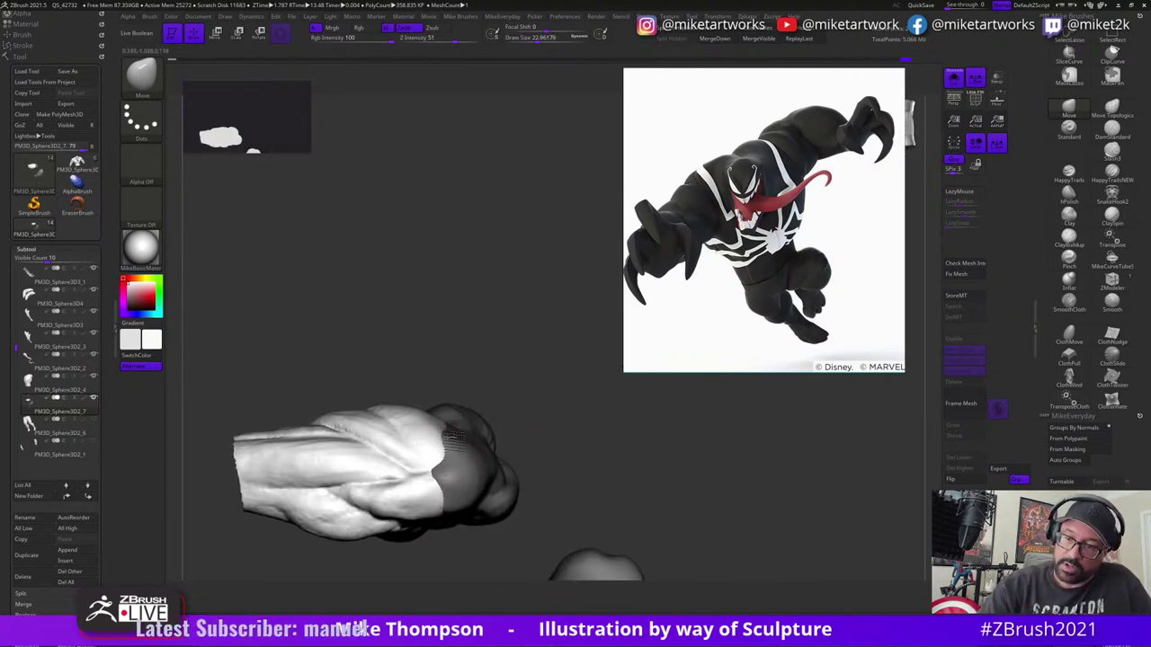
pyautogui.moveTo(451, 461)
pyautogui.mouseDown(button='right')
pyautogui.moveTo(558, 413)
pyautogui.moveTo(569, 442)
pyautogui.moveTo(543, 453)
pyautogui.mouseUp(button='right')
pyautogui.moveTo(454, 521)
pyautogui.mouseDown(button='right')
pyautogui.moveTo(555, 462)
pyautogui.moveTo(659, 489)
pyautogui.moveTo(649, 485)
pyautogui.mouseUp(button='right')
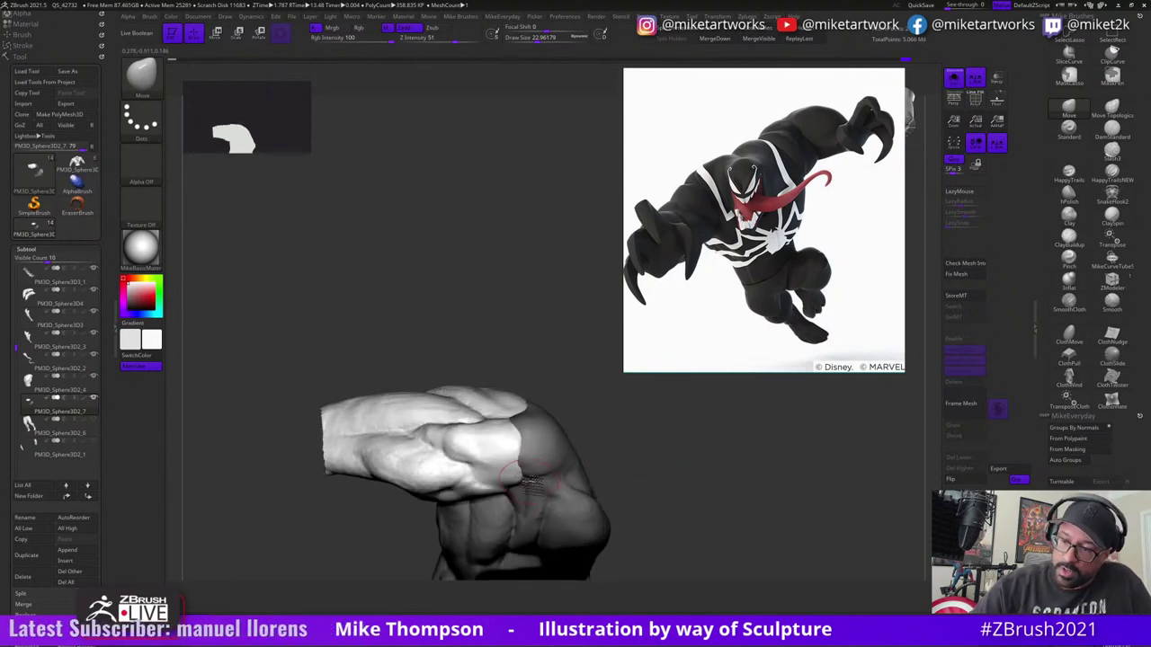
pyautogui.moveTo(540, 470)
pyautogui.mouseDown(button='right')
pyautogui.moveTo(589, 468)
pyautogui.moveTo(528, 470)
pyautogui.moveTo(679, 467)
pyautogui.moveTo(649, 458)
pyautogui.moveTo(697, 440)
pyautogui.moveTo(711, 486)
pyautogui.mouseUp(button='right')
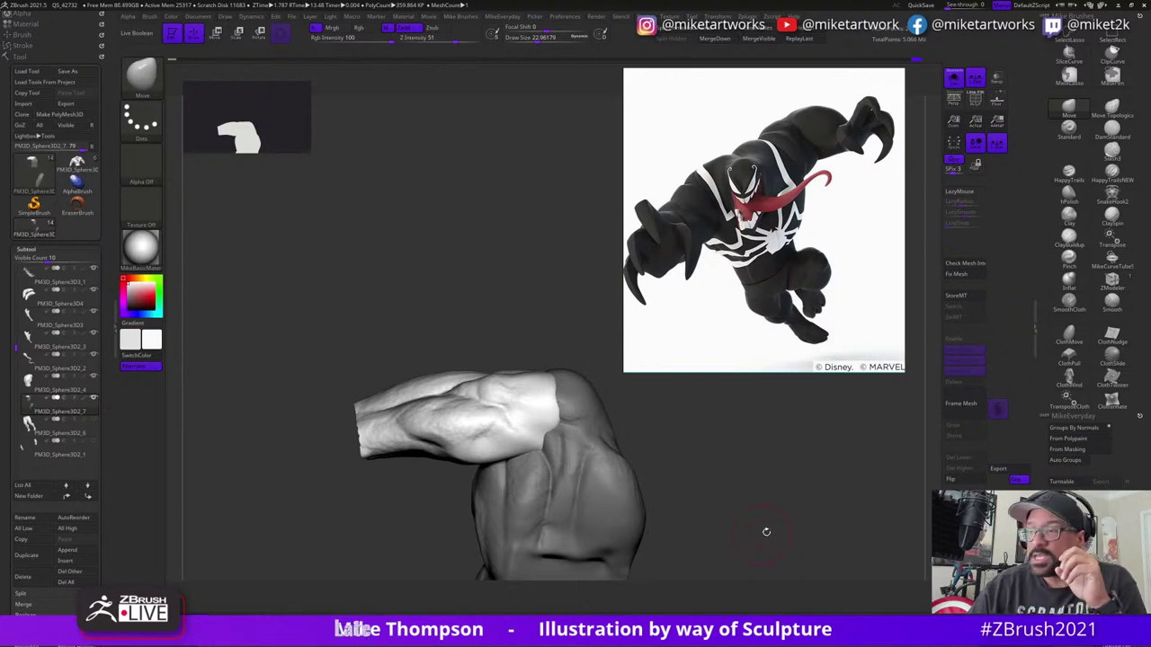
pyautogui.moveTo(766, 532)
pyautogui.mouseDown()
pyautogui.moveTo(789, 534)
pyautogui.moveTo(765, 547)
pyautogui.moveTo(771, 537)
pyautogui.moveTo(760, 558)
pyautogui.moveTo(784, 517)
pyautogui.mouseUp()
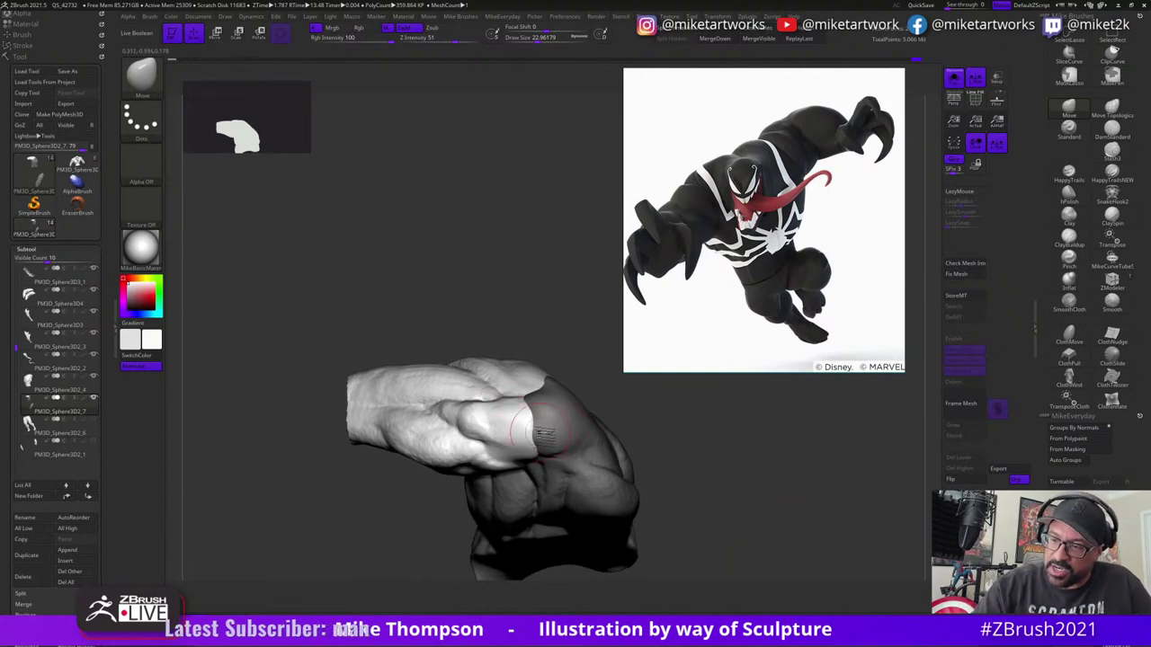
pyautogui.moveTo(710, 485)
pyautogui.mouseDown()
pyautogui.moveTo(689, 483)
pyautogui.moveTo(707, 474)
pyautogui.moveTo(705, 494)
pyautogui.mouseUp()
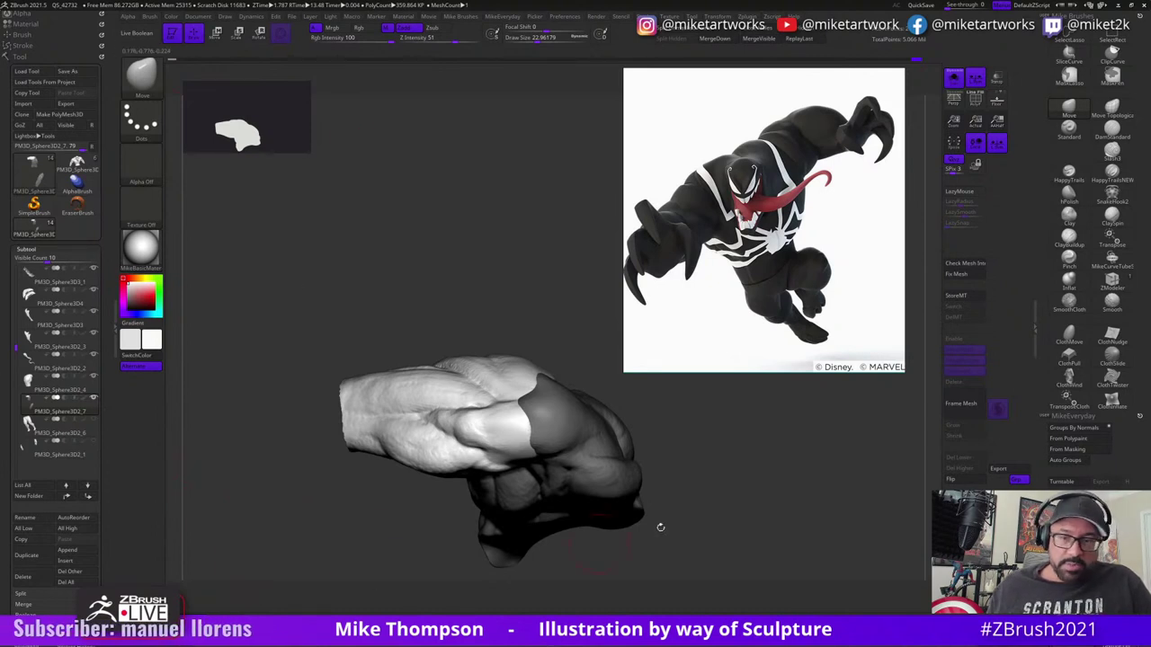
pyautogui.moveTo(748, 514)
pyautogui.mouseDown()
pyautogui.moveTo(723, 499)
pyautogui.moveTo(693, 535)
pyautogui.moveTo(660, 548)
pyautogui.moveTo(517, 559)
pyautogui.moveTo(985, 446)
pyautogui.mouseUp()
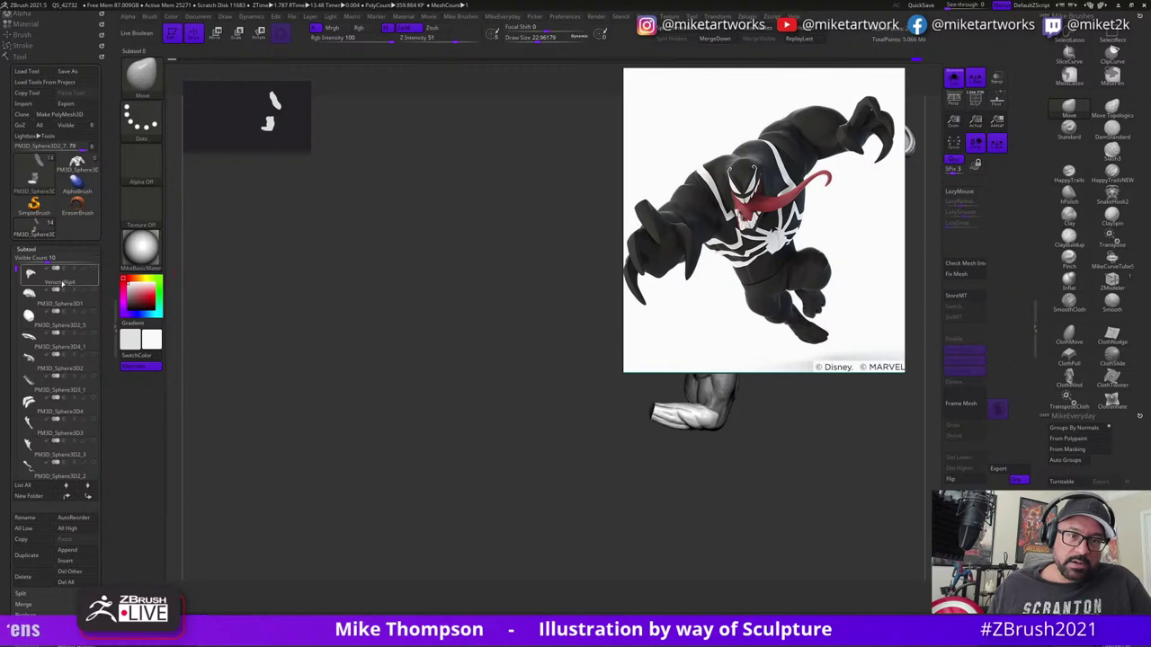
# - Switch to the VenomWip4 subtool and examine how its bent arms, shoulders and hands are sculpted
pyautogui.click(59, 281)
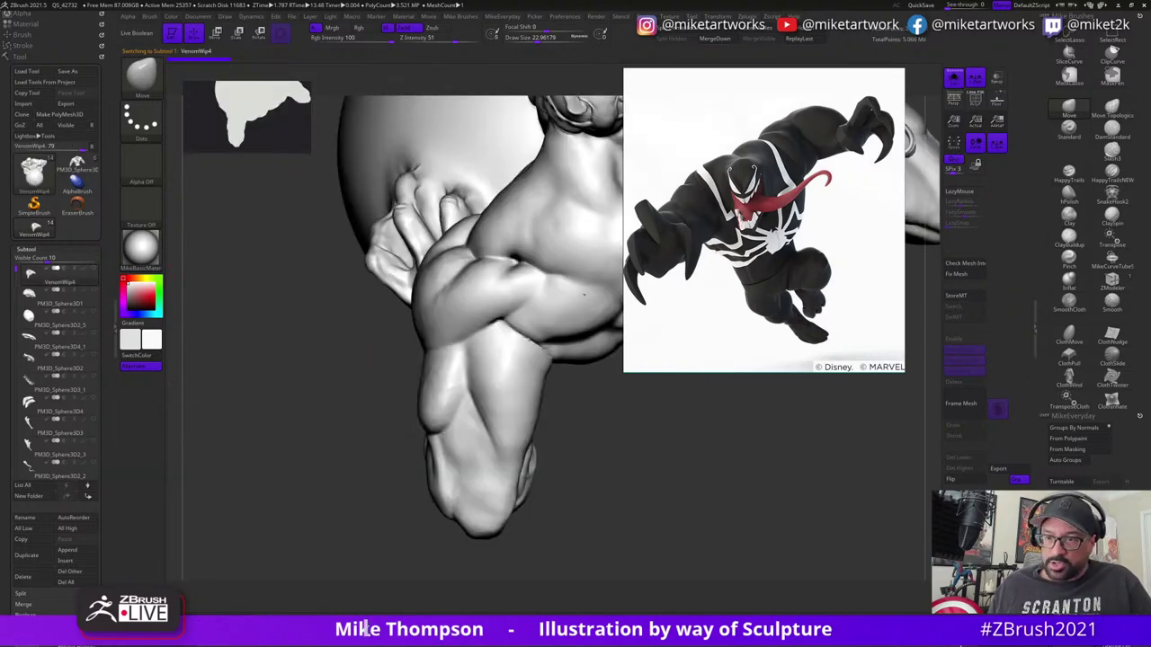
pyautogui.keyDown('alt'); pyautogui.moveTo(584, 294); pyautogui.dragTo(496, 394, button='right'); pyautogui.keyUp('alt')
pyautogui.moveTo(651, 548); pyautogui.dragTo(643, 478)
pyautogui.keyDown('alt'); pyautogui.moveTo(710, 542); pyautogui.dragTo(674, 524); pyautogui.keyUp('alt')
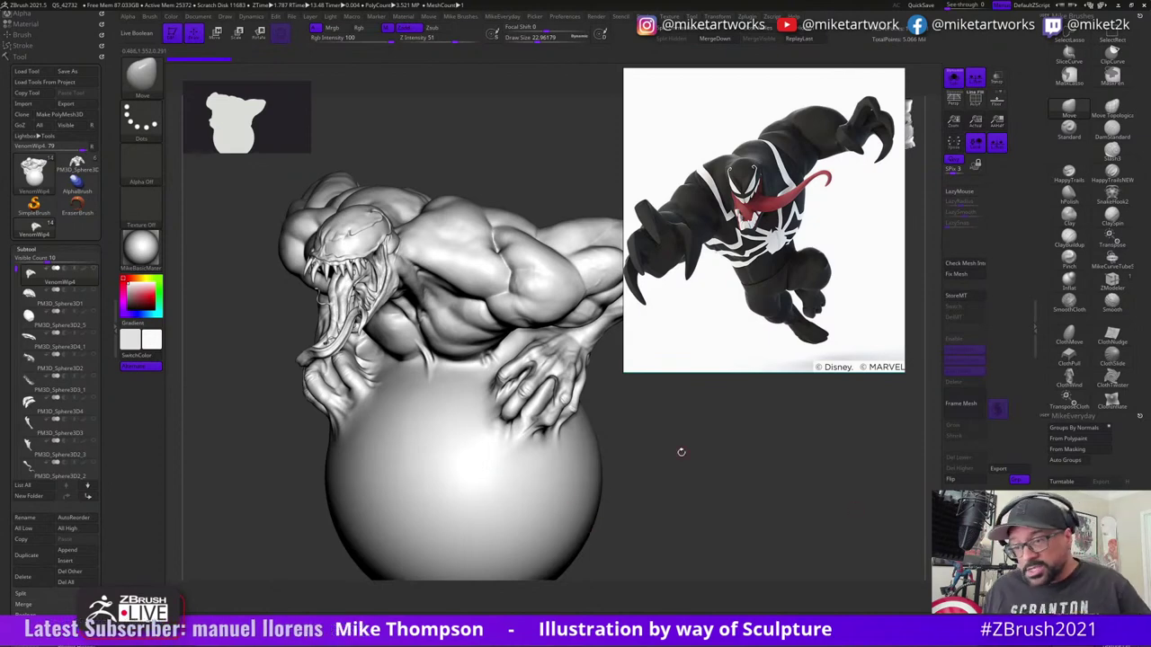
pyautogui.moveTo(684, 457); pyautogui.dragTo(638, 487)
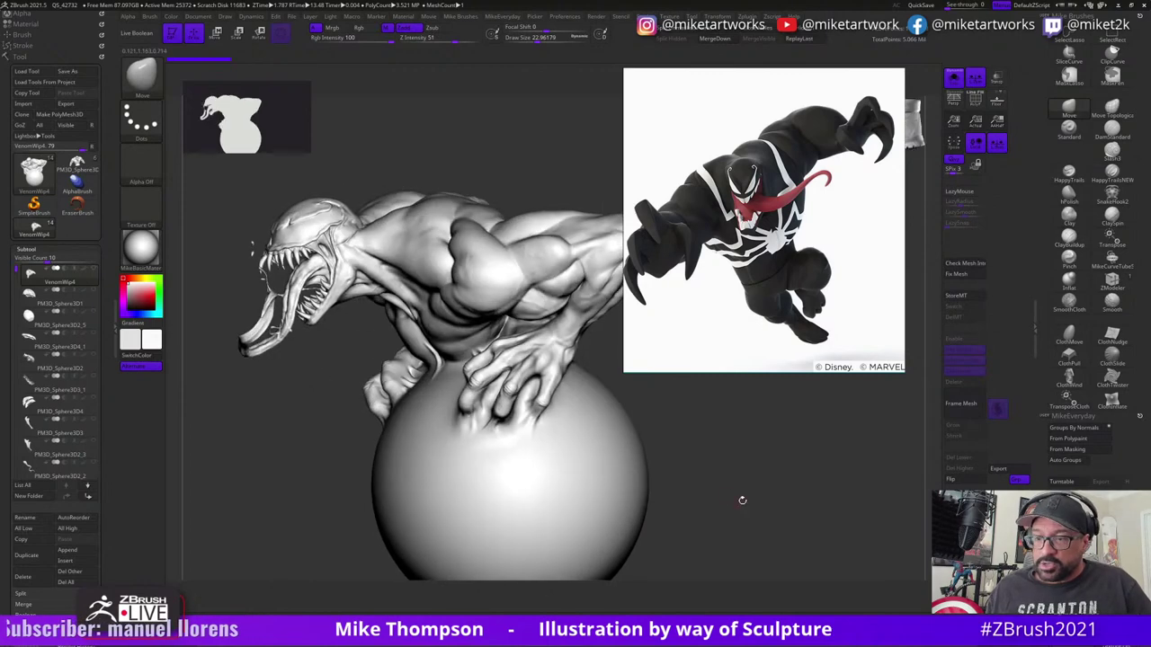
pyautogui.keyDown('alt'); pyautogui.moveTo(743, 501); pyautogui.dragTo(705, 486); pyautogui.keyUp('alt')
# - Show the polyframe on the VenomWip4 bust and examine its polygroups and mesh density
pyautogui.press('space')
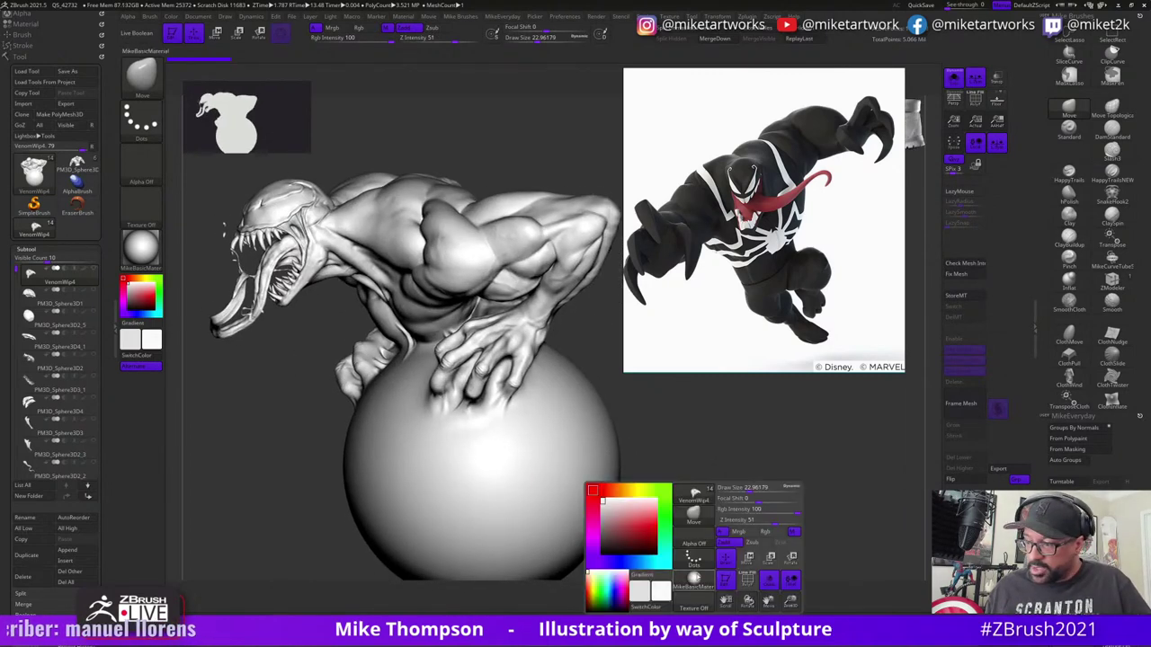
pyautogui.click(747, 580)
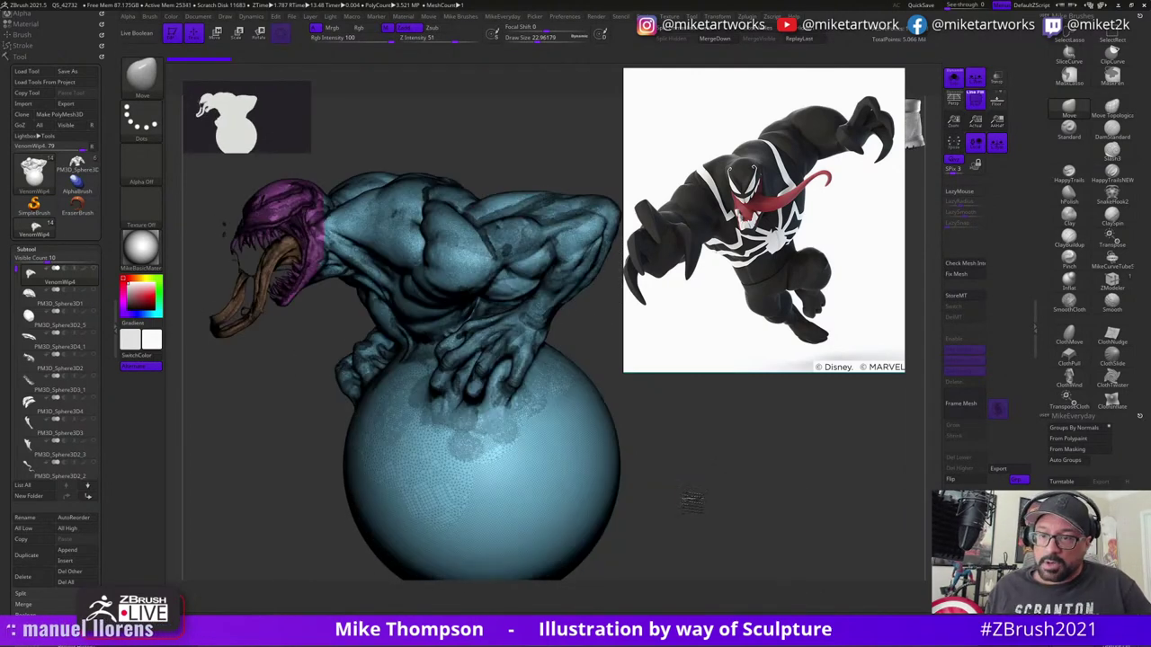
pyautogui.moveTo(708, 486)
pyautogui.mouseDown()
pyautogui.moveTo(722, 487)
pyautogui.moveTo(687, 467)
pyautogui.mouseUp()
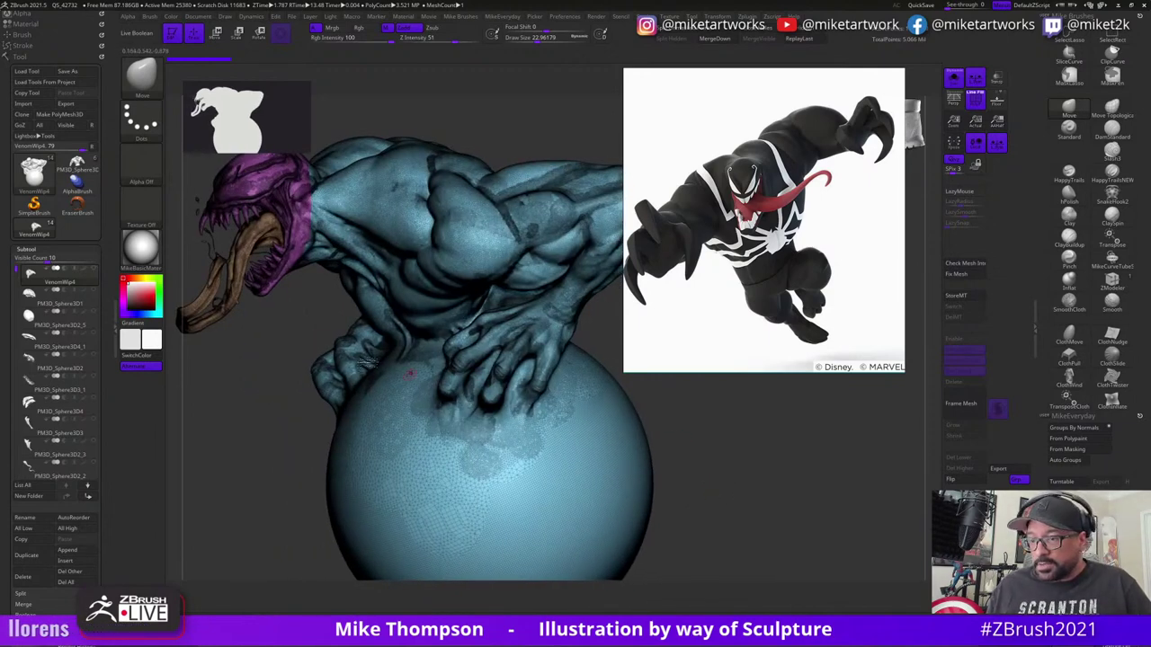
pyautogui.moveTo(778, 488)
pyautogui.mouseDown()
pyautogui.moveTo(786, 468)
pyautogui.moveTo(774, 472)
pyautogui.mouseUp()
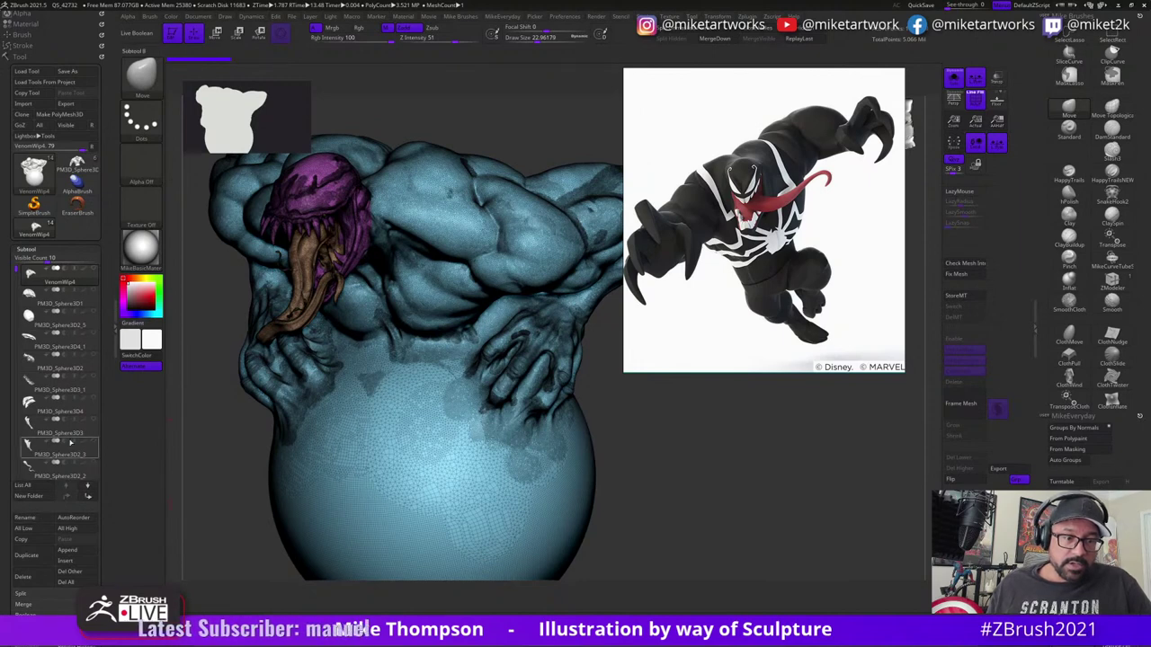
# - Return to the PM3D_Sphere3D2_7 arms subtool, examine its separate upper arm and forearm polygroups, and hide the polyframe
pyautogui.moveTo(14, 271); pyautogui.dragTo(12, 304)
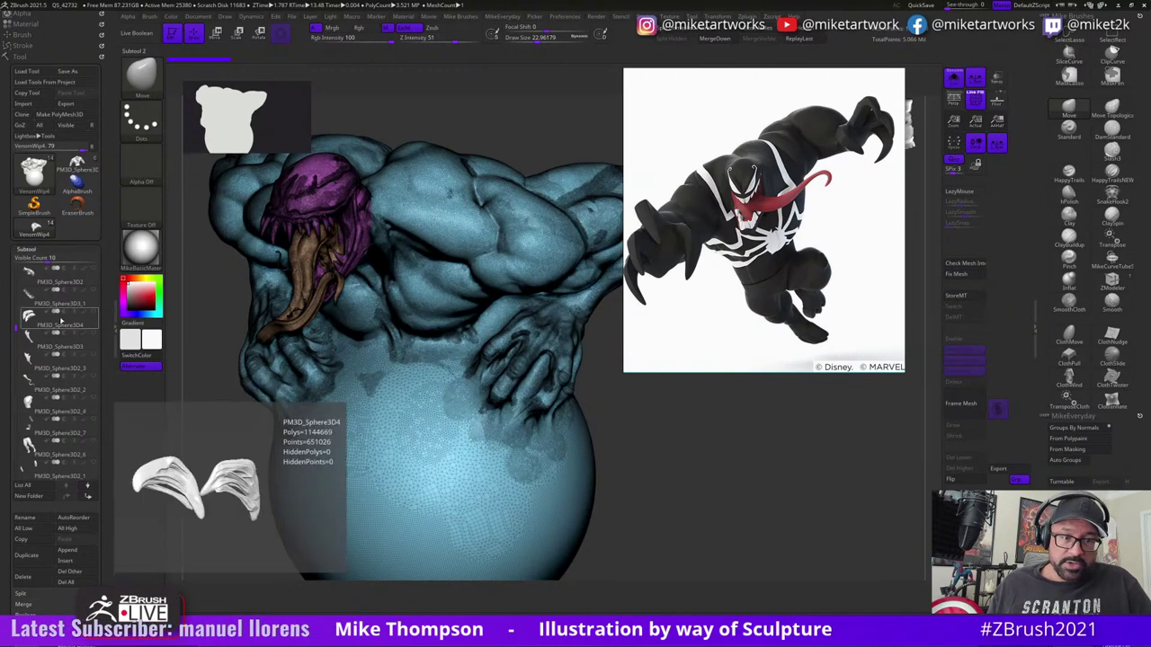
pyautogui.moveTo(60, 431)
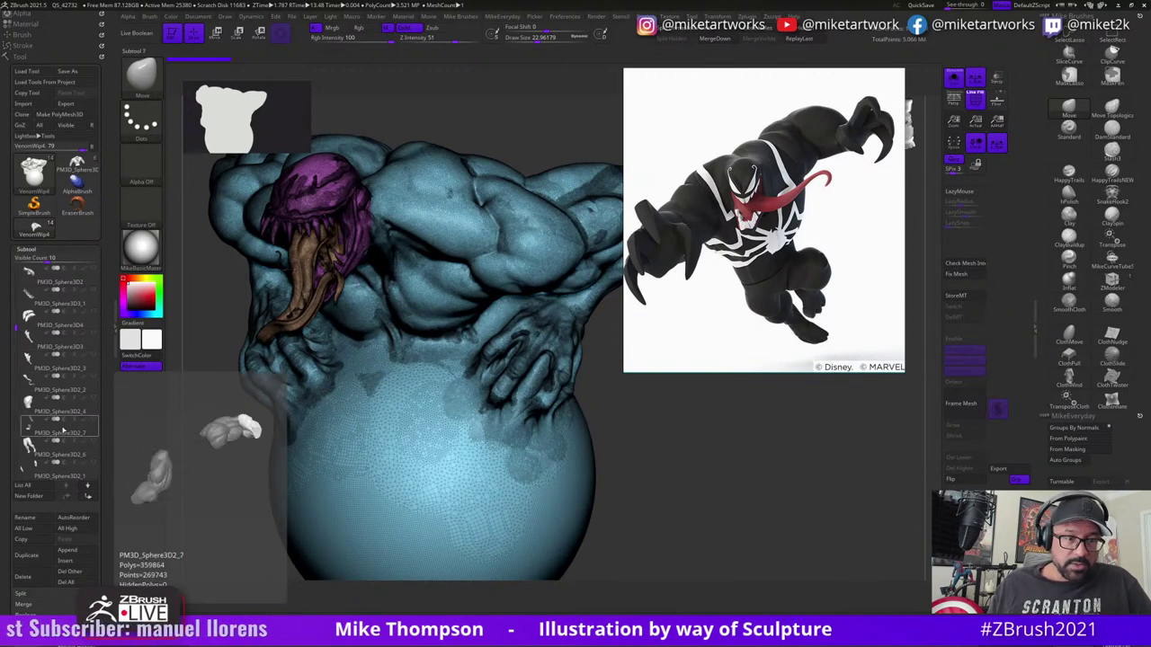
pyautogui.click(61, 429)
pyautogui.press('f')
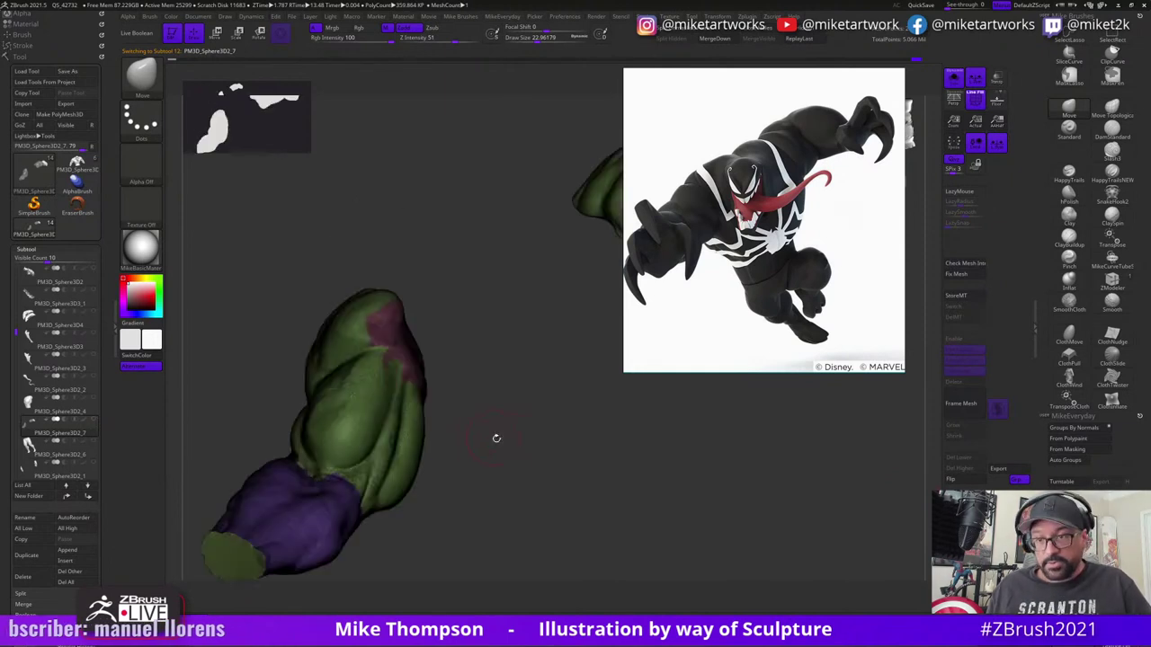
pyautogui.moveTo(572, 504); pyautogui.dragTo(633, 471)
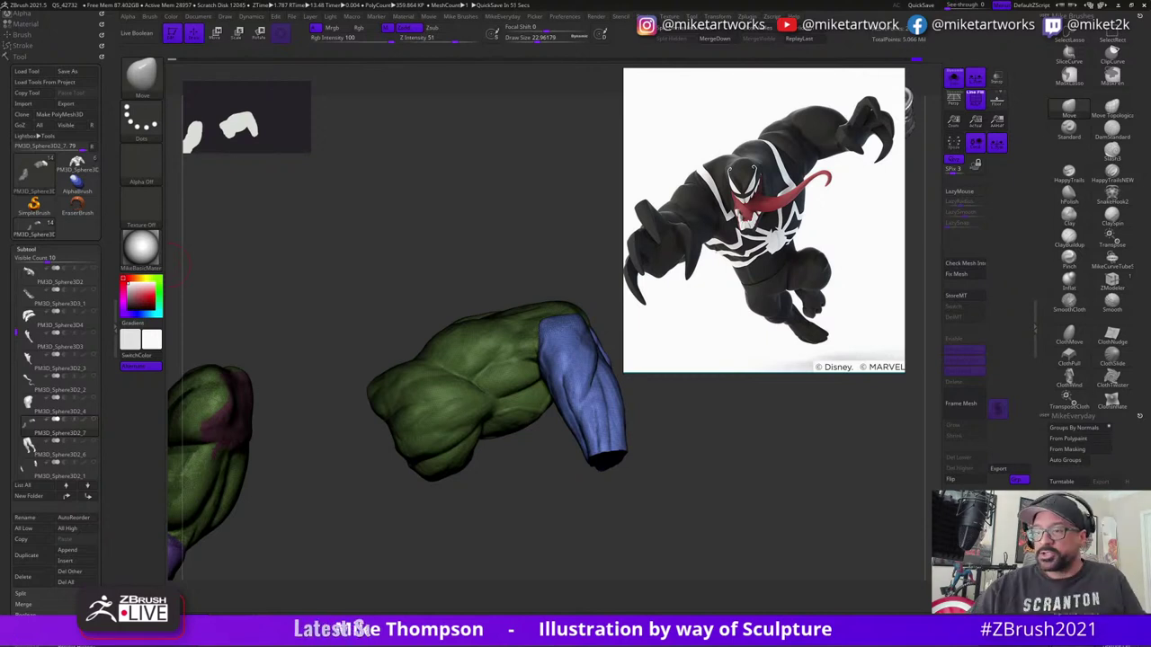
pyautogui.moveTo(722, 493)
pyautogui.mouseDown()
pyautogui.moveTo(707, 512)
pyautogui.moveTo(710, 492)
pyautogui.mouseUp()
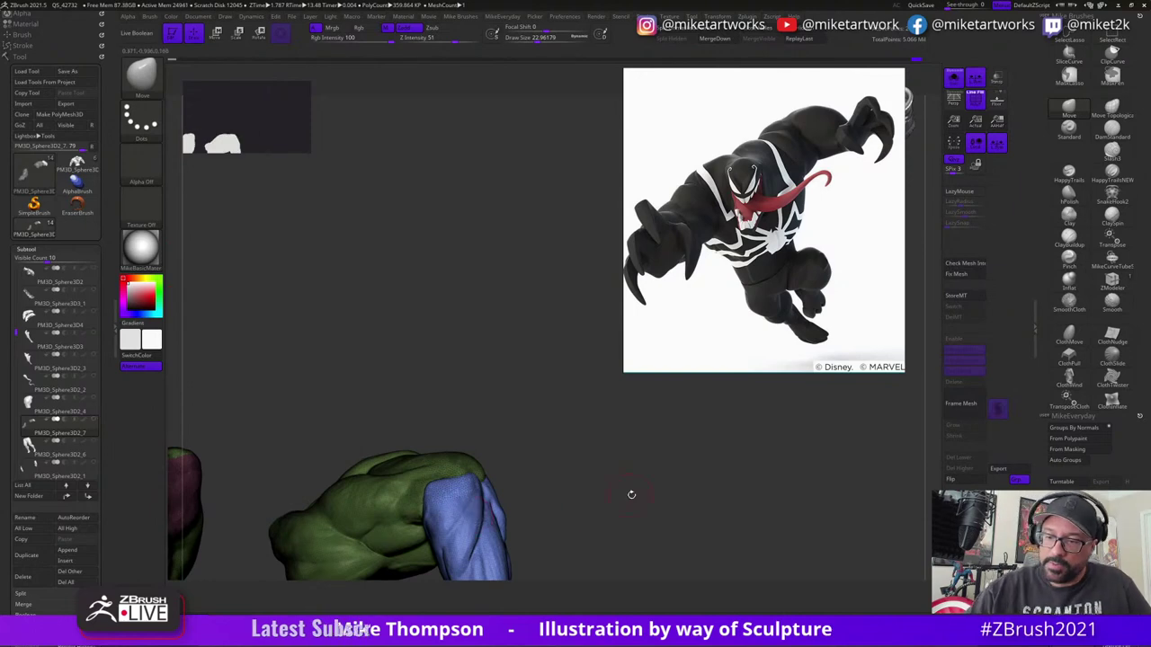
pyautogui.moveTo(631, 495); pyautogui.dragTo(716, 534)
pyautogui.press('space')
pyautogui.click(724, 583)
pyautogui.moveTo(802, 520); pyautogui.dragTo(675, 498)
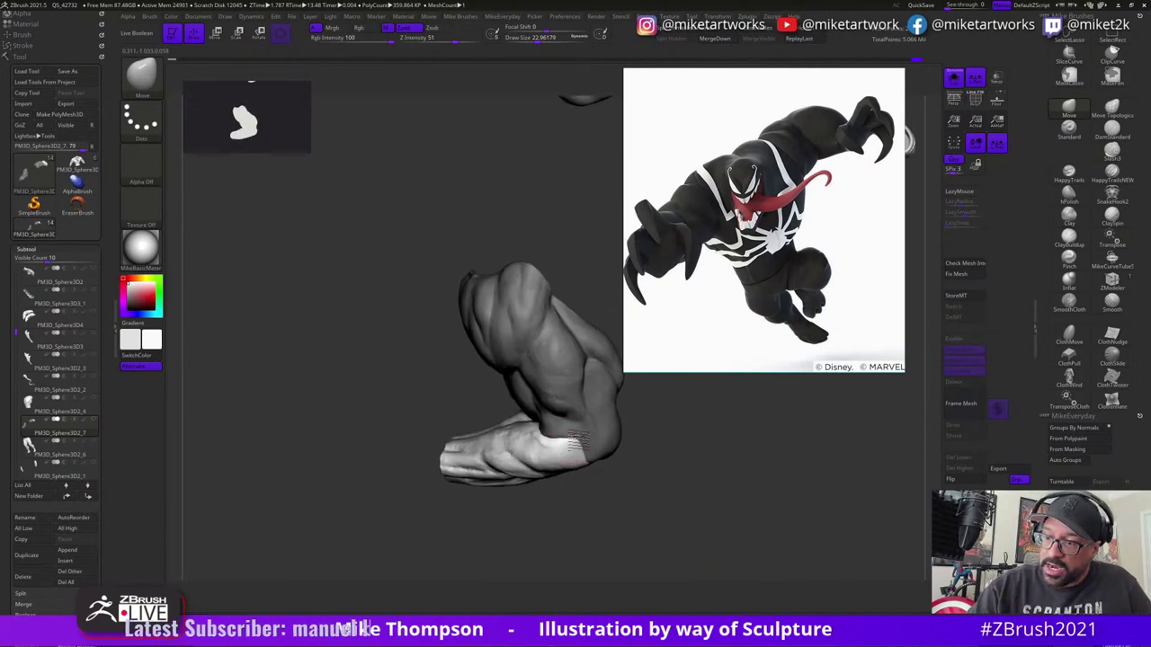
# - Smooth and push the forearm's edge along the inner elbow with the Move brush, reducing the draw size to about 8
pyautogui.moveTo(625, 419)
pyautogui.mouseDown()
pyautogui.moveTo(627, 452)
pyautogui.moveTo(665, 469)
pyautogui.moveTo(606, 429)
pyautogui.moveTo(572, 430)
pyautogui.moveTo(753, 501)
pyautogui.moveTo(553, 441)
pyautogui.moveTo(643, 438)
pyautogui.mouseUp()
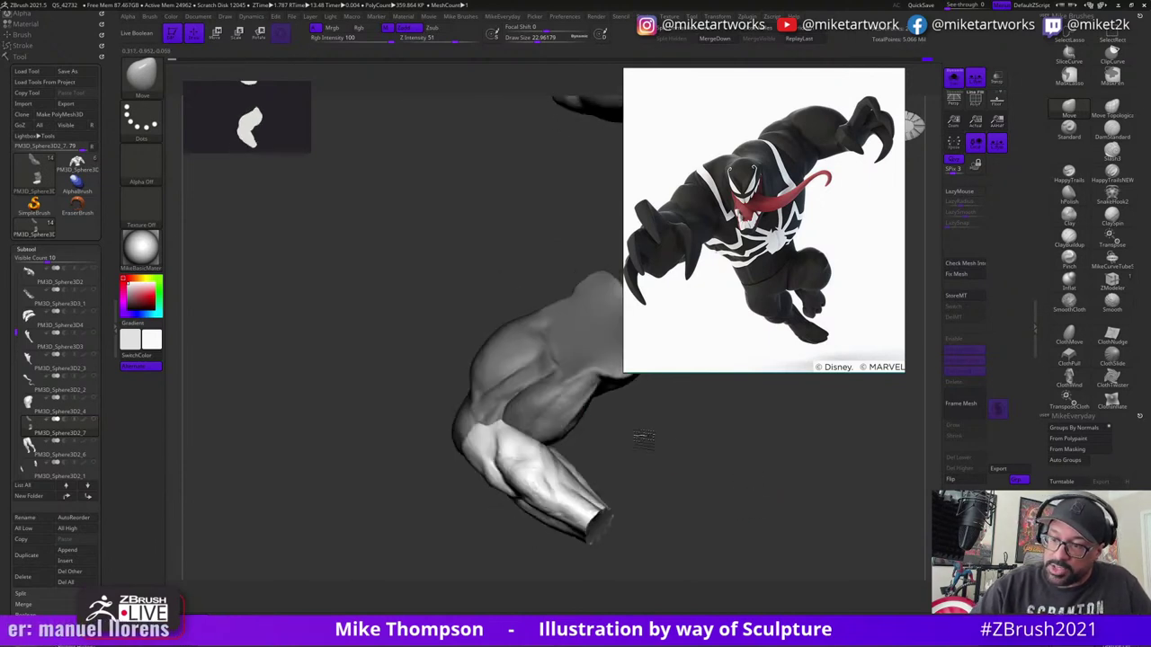
pyautogui.moveTo(544, 434)
pyautogui.mouseDown()
pyautogui.moveTo(606, 437)
pyautogui.moveTo(495, 432)
pyautogui.mouseUp()
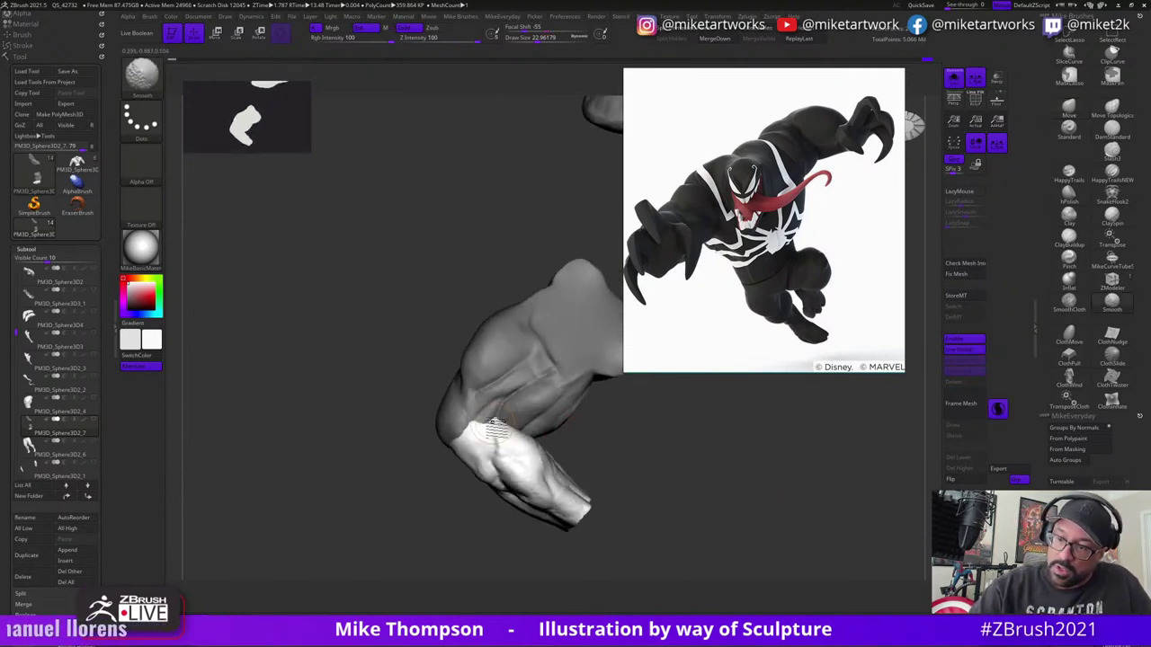
pyautogui.moveTo(604, 441)
pyautogui.mouseDown()
pyautogui.moveTo(667, 452)
pyautogui.moveTo(622, 461)
pyautogui.moveTo(613, 443)
pyautogui.moveTo(630, 456)
pyautogui.moveTo(600, 456)
pyautogui.mouseUp()
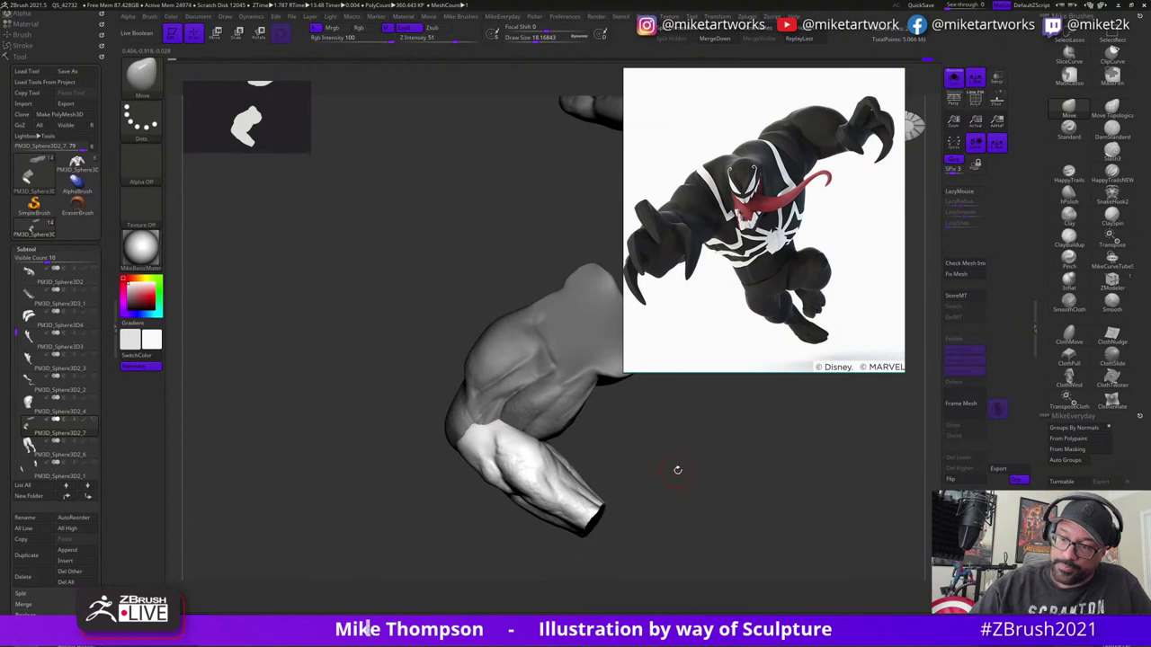
pyautogui.moveTo(677, 470); pyautogui.dragTo(653, 426)
pyautogui.press('s')
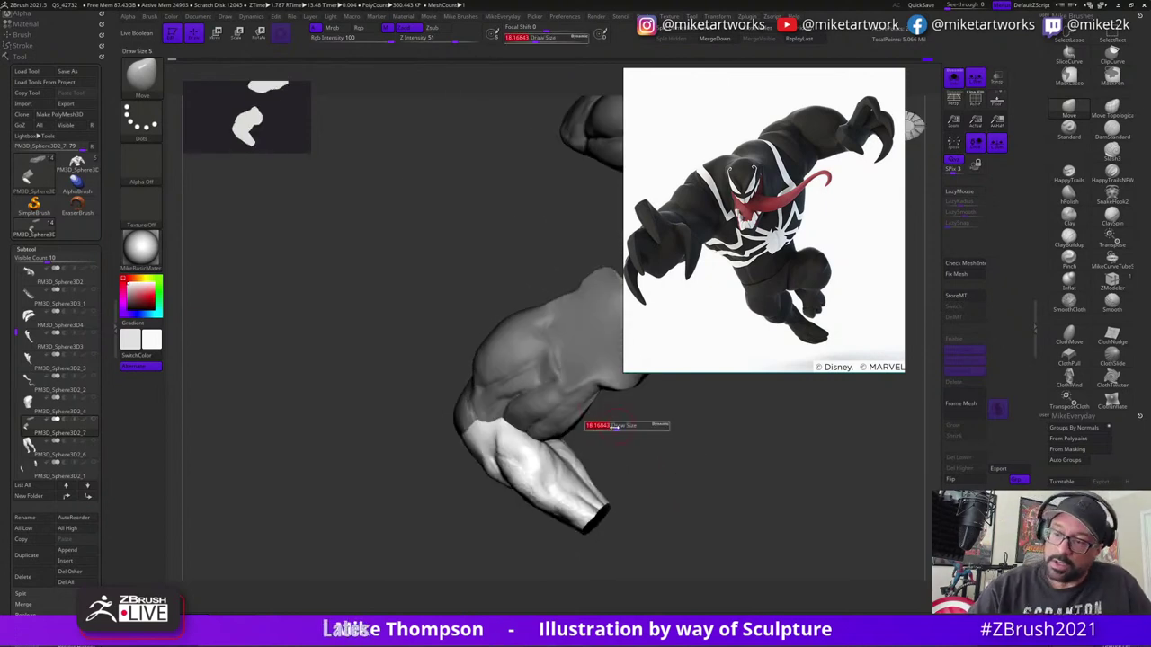
pyautogui.press('shift')
pyautogui.keyDown('shift'); pyautogui.moveTo(501, 447); pyautogui.dragTo(522, 454); pyautogui.keyUp('shift')
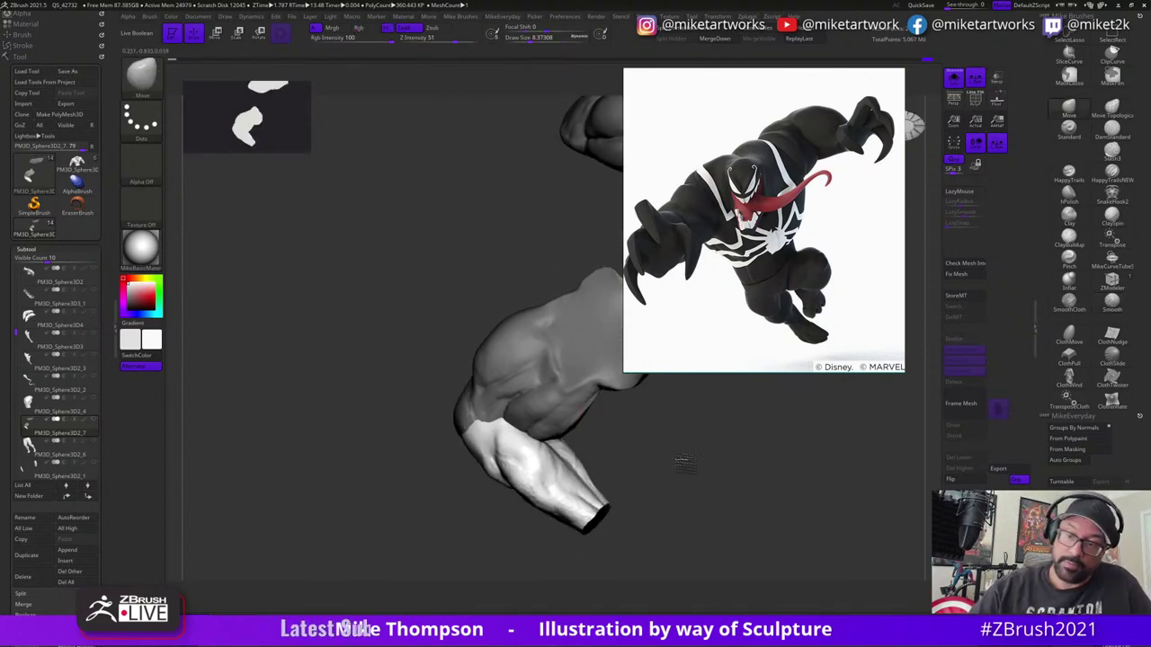
# - Pull the forearm's upper edge closer against the inner elbow with the Move brush at draw size about 15
pyautogui.moveTo(686, 465); pyautogui.dragTo(679, 472)
pyautogui.press('s')
pyautogui.moveTo(598, 466); pyautogui.dragTo(603, 466)
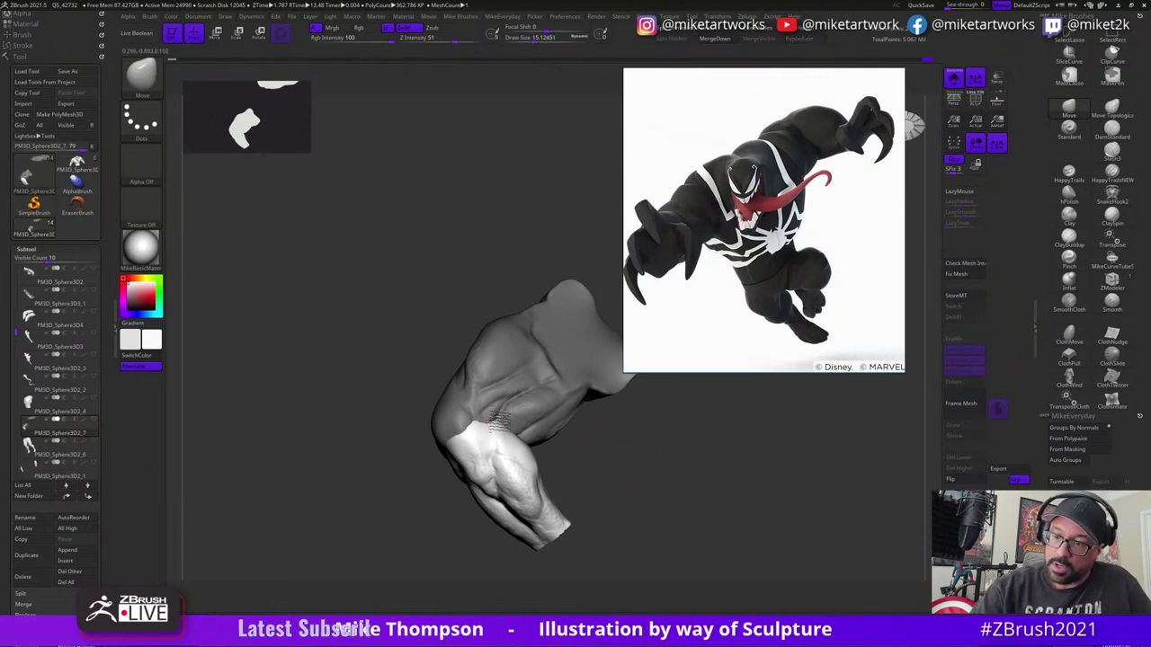
pyautogui.moveTo(687, 477); pyautogui.dragTo(768, 524)
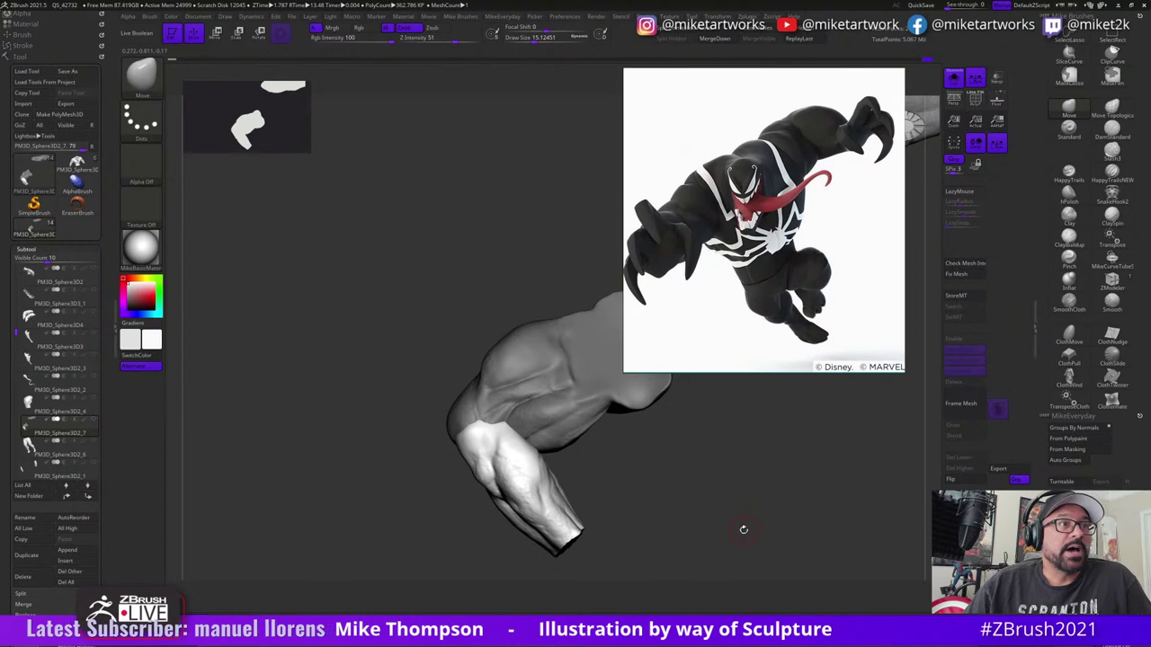
pyautogui.moveTo(756, 528)
pyautogui.mouseDown()
pyautogui.moveTo(746, 525)
pyautogui.moveTo(781, 532)
pyautogui.moveTo(722, 534)
pyautogui.moveTo(732, 530)
pyautogui.moveTo(663, 483)
pyautogui.mouseUp()
# - Reshape and smooth the forearm muscles below the elbow at draw size about 23
pyautogui.press('s')
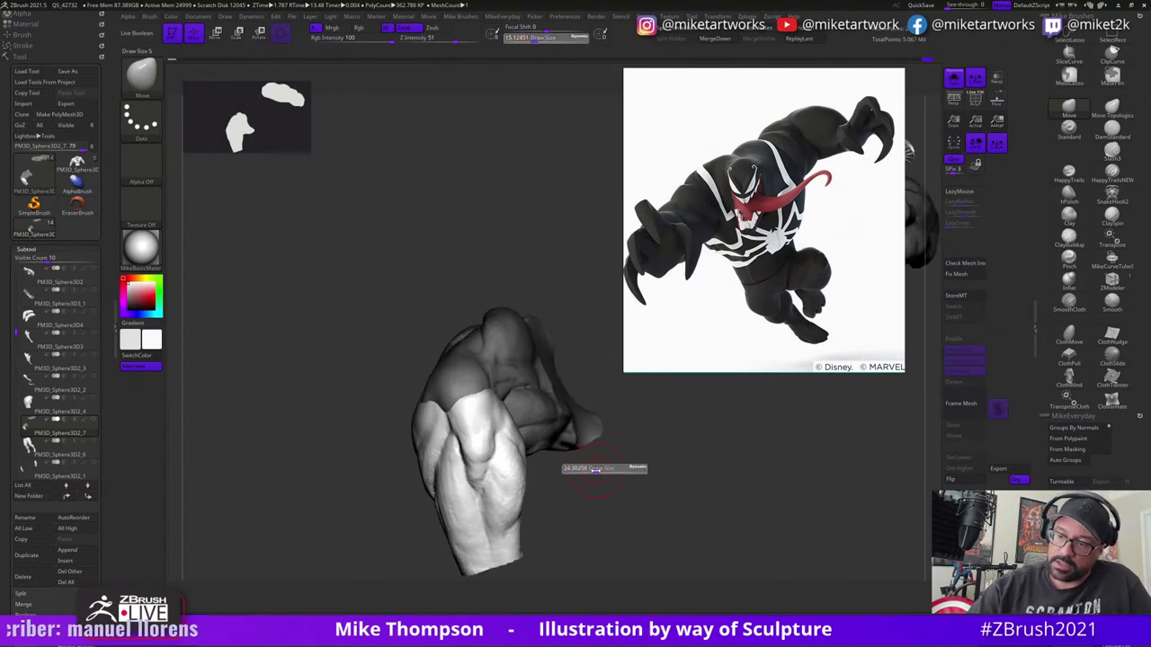
pyautogui.moveTo(595, 471); pyautogui.dragTo(593, 471)
pyautogui.moveTo(660, 485); pyautogui.dragTo(642, 490)
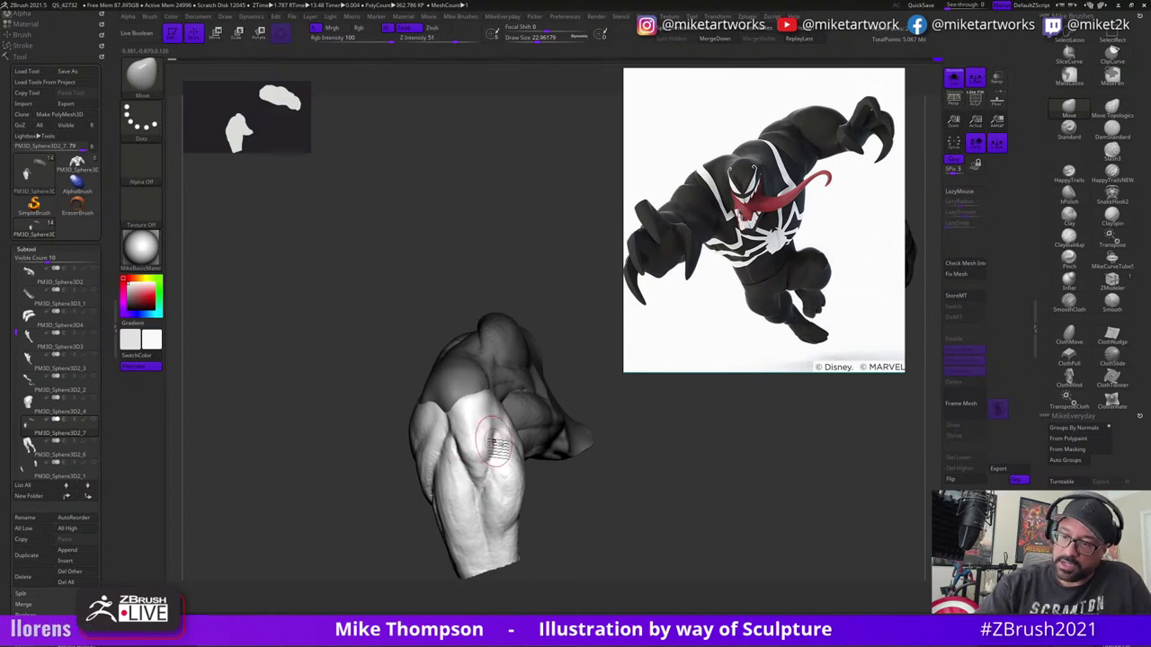
pyautogui.moveTo(650, 492); pyautogui.dragTo(483, 449)
pyautogui.moveTo(580, 484); pyautogui.dragTo(469, 425)
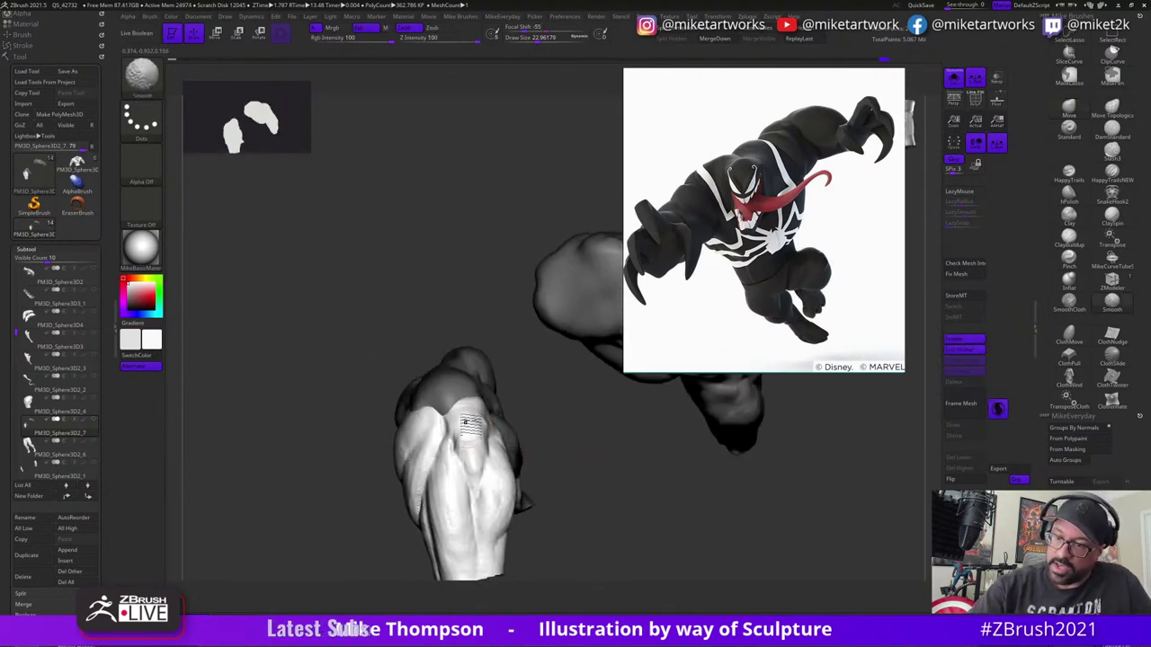
pyautogui.moveTo(544, 449); pyautogui.dragTo(690, 497)
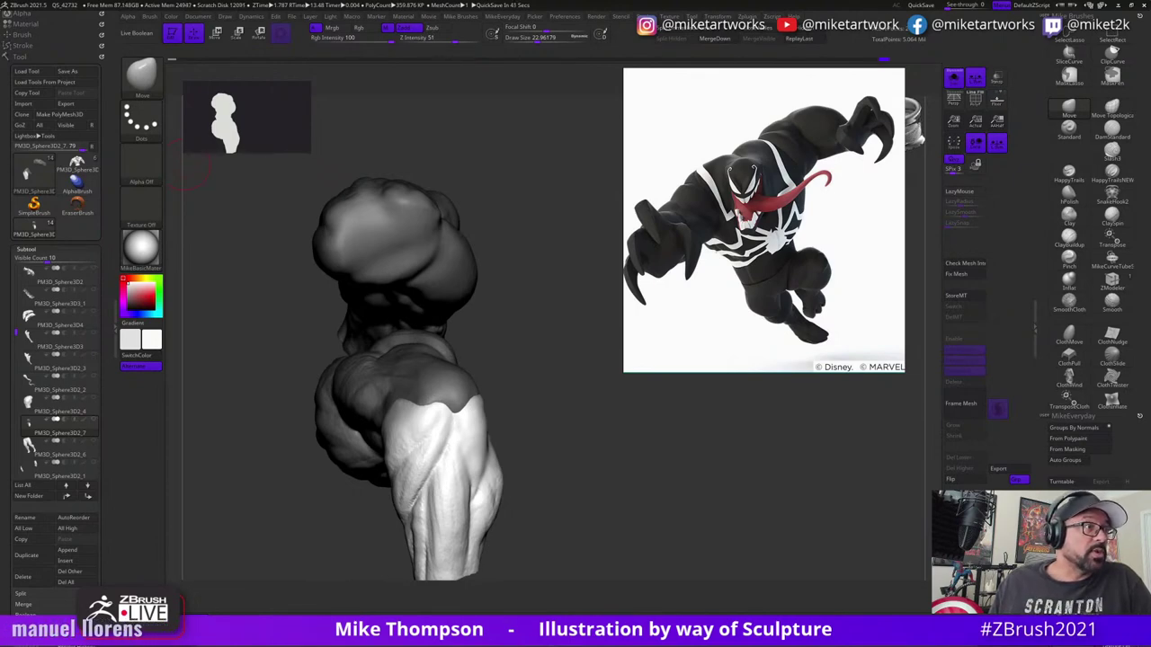
# - Bring the pull-up back-muscle photo into view as reference and invert the mask to free the upper arm
pyautogui.moveTo(1, 197); pyautogui.dragTo(769, 404, button='right')
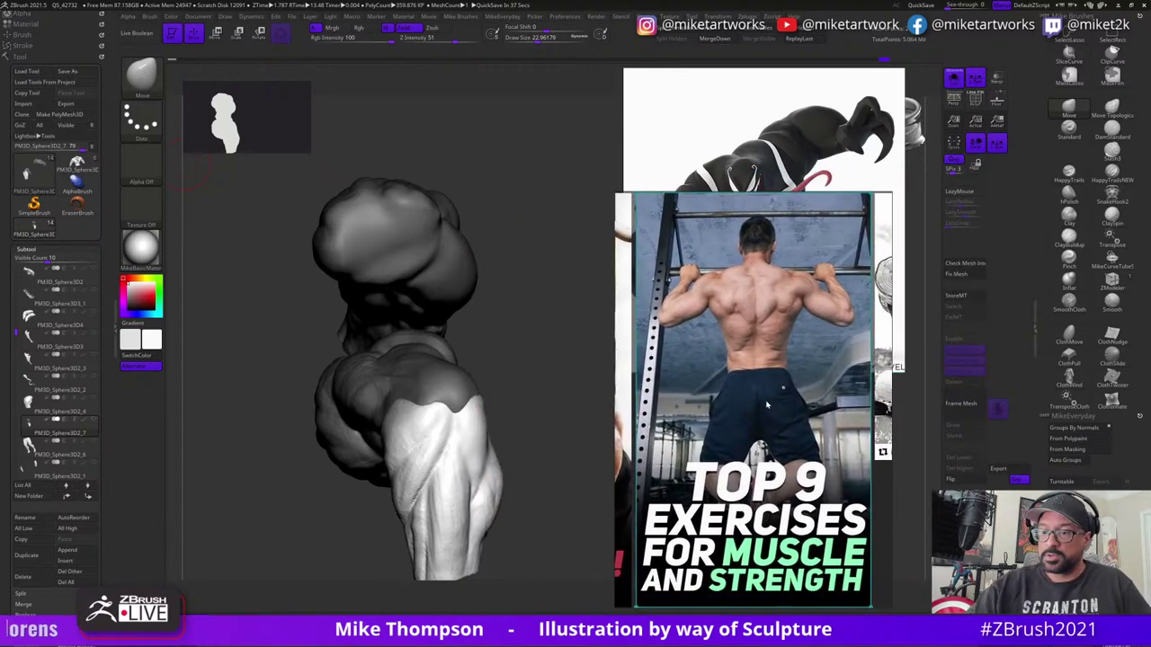
pyautogui.moveTo(565, 469)
pyautogui.mouseDown()
pyautogui.moveTo(571, 510)
pyautogui.moveTo(576, 464)
pyautogui.mouseUp()
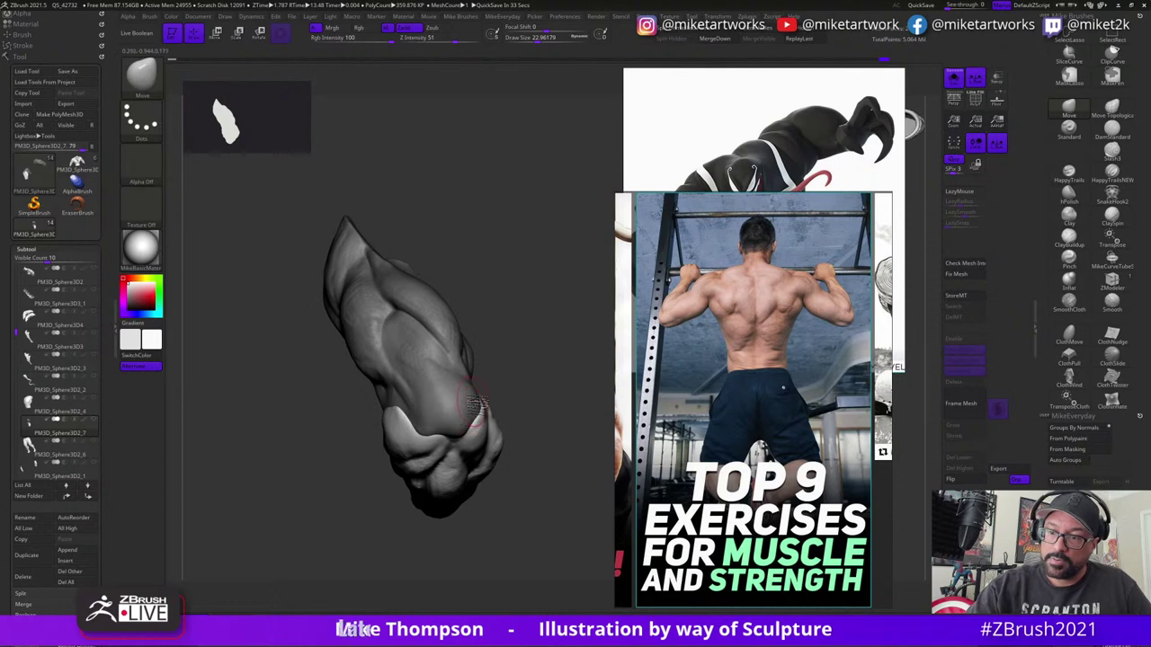
pyautogui.moveTo(550, 401); pyautogui.dragTo(538, 403)
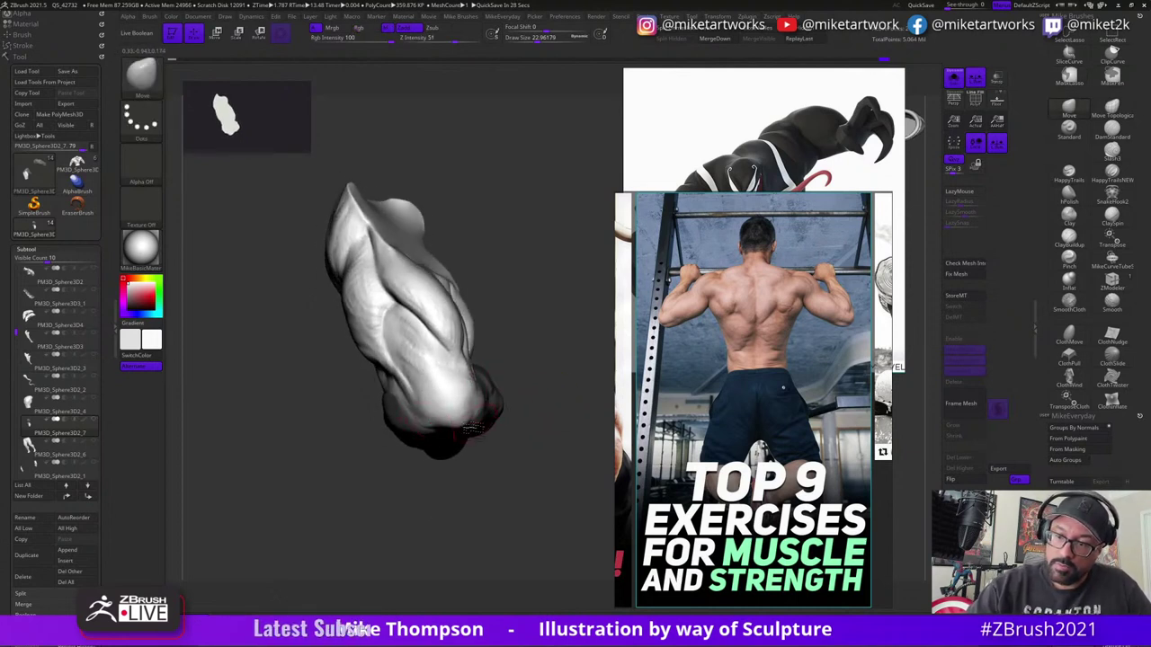
# - Build up the upper arm's elbow point with the ClayBuildup brush at draw size about 23, reducing it to about 15 for the tip
pyautogui.click(1069, 239)
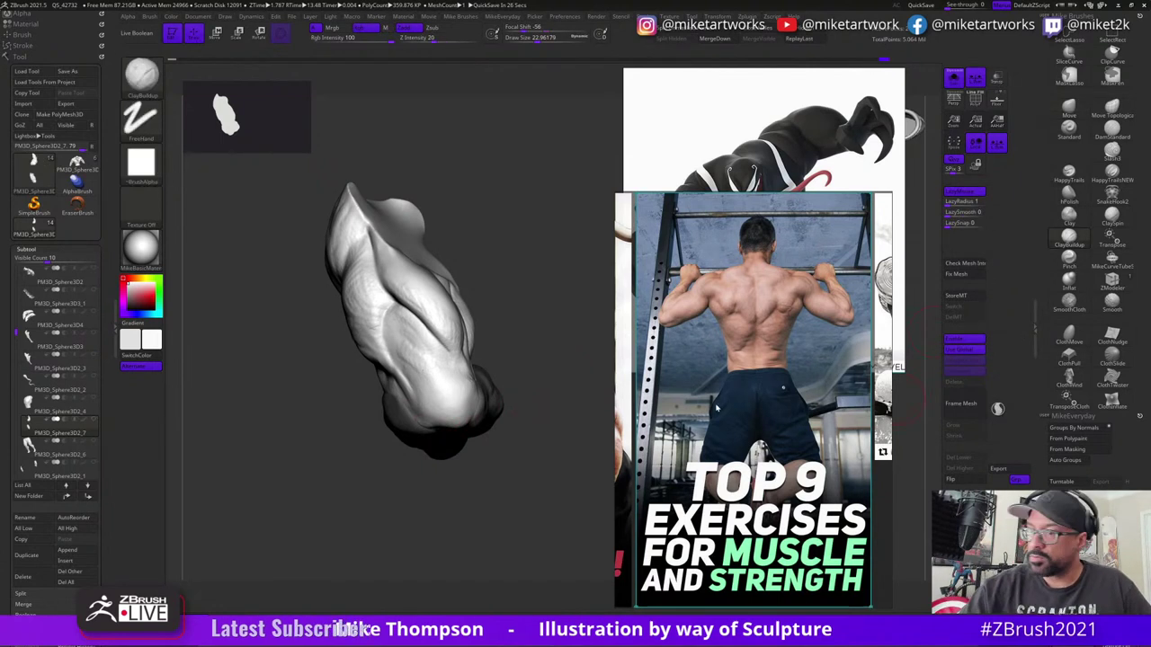
pyautogui.moveTo(567, 405); pyautogui.dragTo(539, 404)
pyautogui.moveTo(468, 401); pyautogui.dragTo(468, 418)
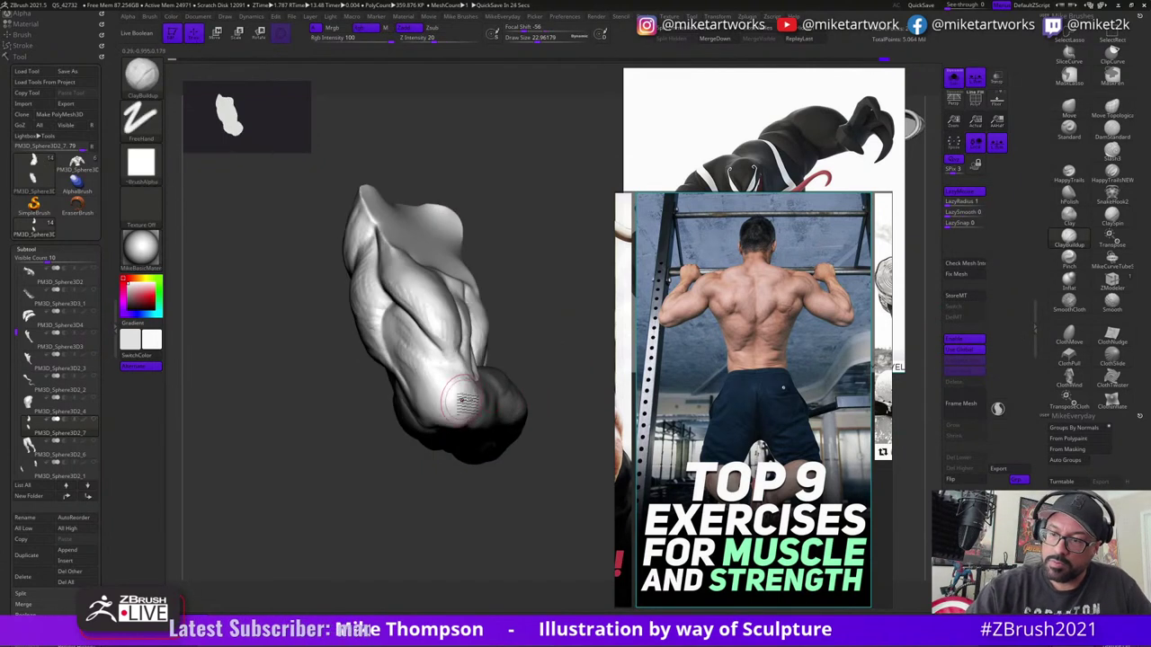
pyautogui.moveTo(551, 346); pyautogui.dragTo(450, 423)
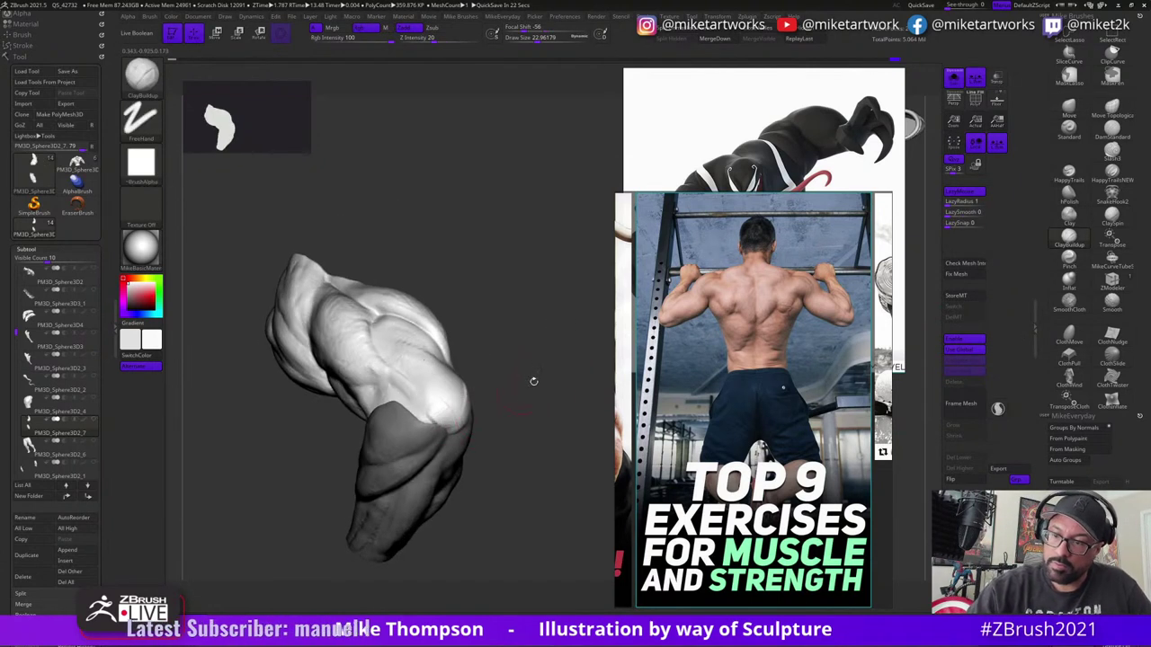
pyautogui.moveTo(535, 381)
pyautogui.mouseDown()
pyautogui.moveTo(533, 398)
pyautogui.moveTo(543, 375)
pyautogui.moveTo(552, 383)
pyautogui.moveTo(526, 410)
pyautogui.moveTo(467, 378)
pyautogui.moveTo(450, 387)
pyautogui.moveTo(501, 377)
pyautogui.moveTo(402, 357)
pyautogui.mouseUp()
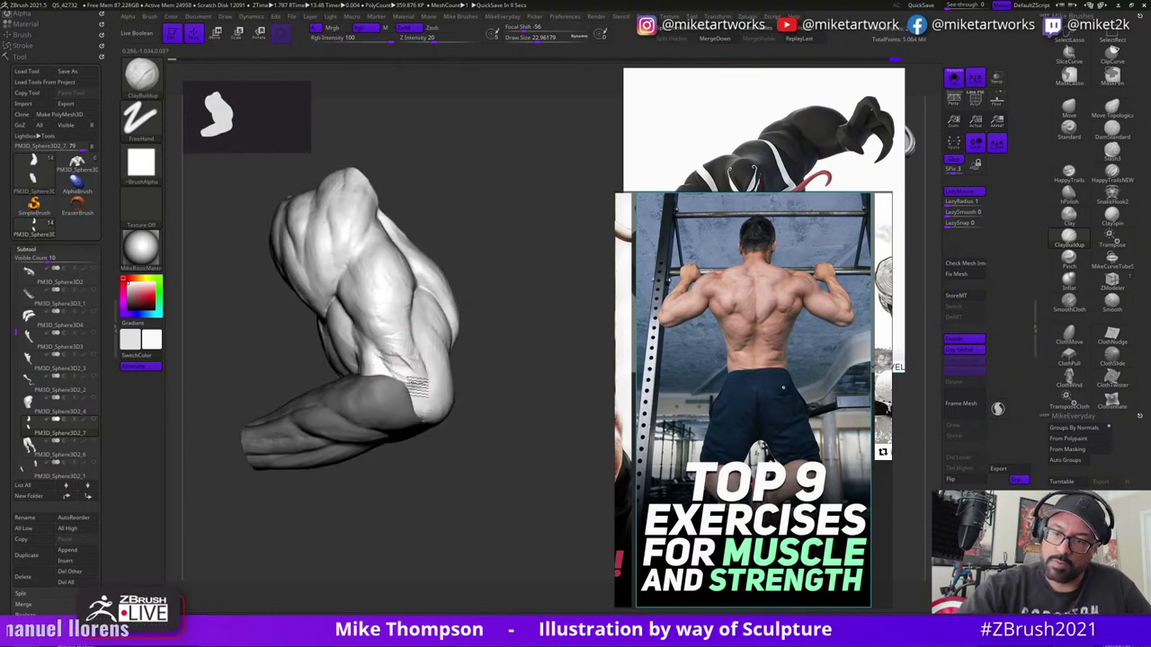
pyautogui.moveTo(473, 351)
pyautogui.mouseDown()
pyautogui.moveTo(432, 378)
pyautogui.moveTo(422, 409)
pyautogui.moveTo(453, 398)
pyautogui.moveTo(514, 408)
pyautogui.moveTo(508, 424)
pyautogui.moveTo(458, 419)
pyautogui.mouseUp()
pyautogui.moveTo(529, 429); pyautogui.dragTo(522, 432)
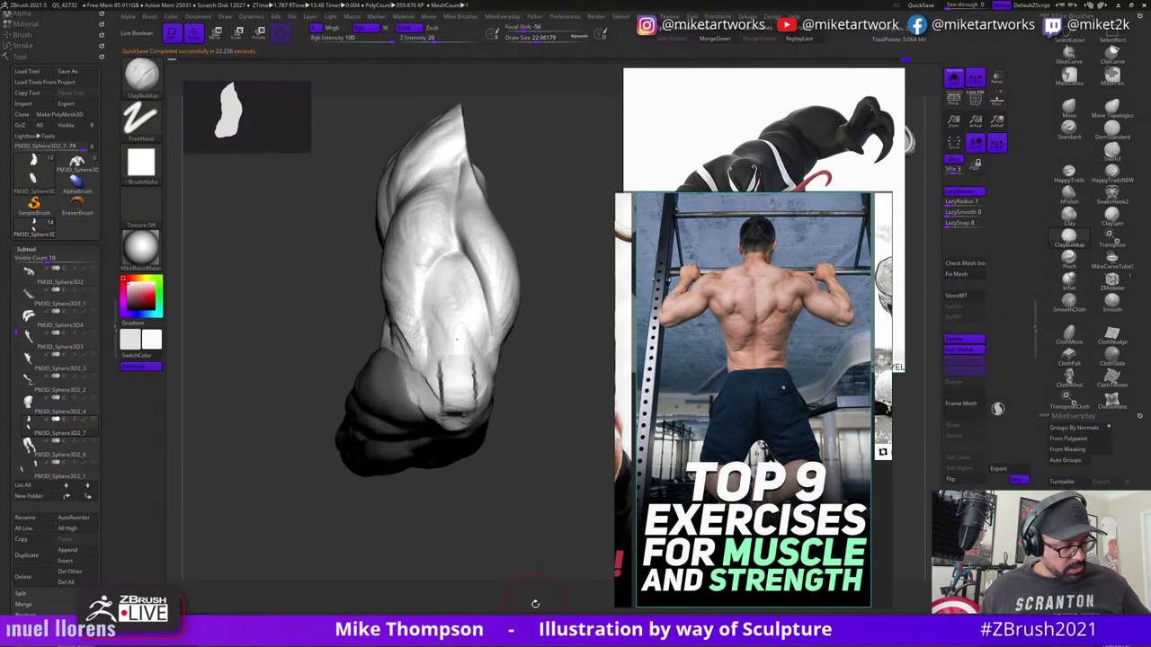
pyautogui.moveTo(559, 483); pyautogui.dragTo(465, 411)
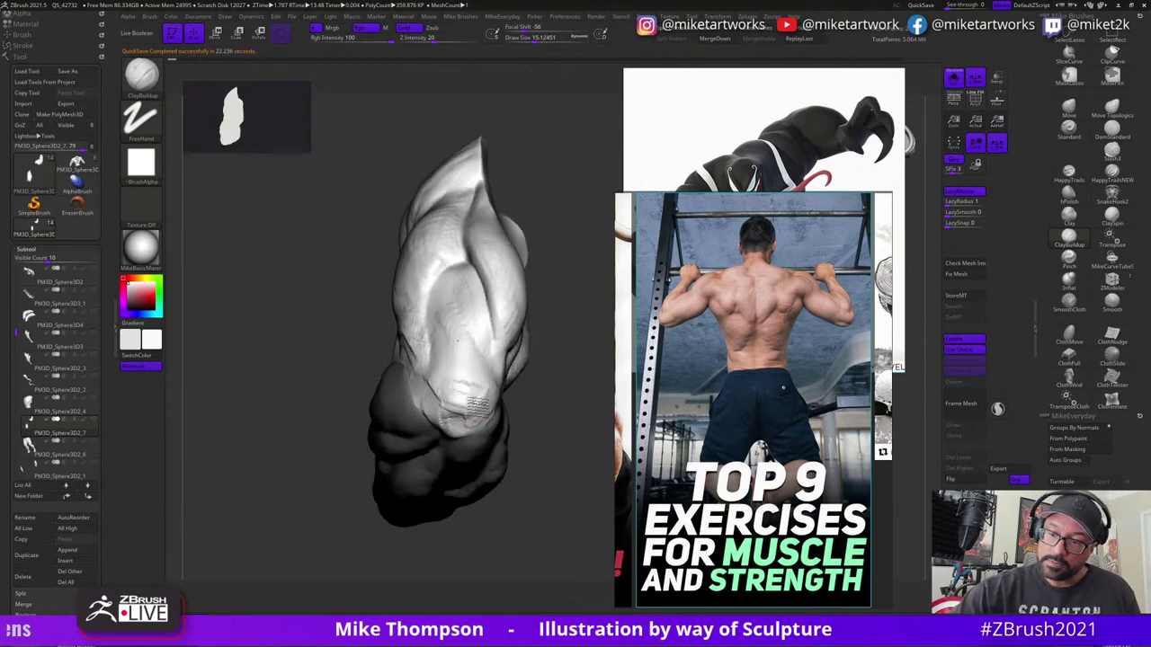
# - Clear the mask and blend the elbow into the forearm with ClayBuildup strokes at draw size about 22, undoing one stray stroke
pyautogui.moveTo(559, 487)
pyautogui.keyDown('alt'); pyautogui.mouseDown()
pyautogui.moveTo(557, 446)
pyautogui.moveTo(570, 463)
pyautogui.moveTo(521, 495)
pyautogui.moveTo(542, 483)
pyautogui.moveTo(532, 494)
pyautogui.moveTo(355, 481)
pyautogui.moveTo(432, 459)
pyautogui.moveTo(470, 465)
pyautogui.moveTo(465, 441)
pyautogui.moveTo(440, 442)
pyautogui.mouseUp(); pyautogui.keyUp('alt')
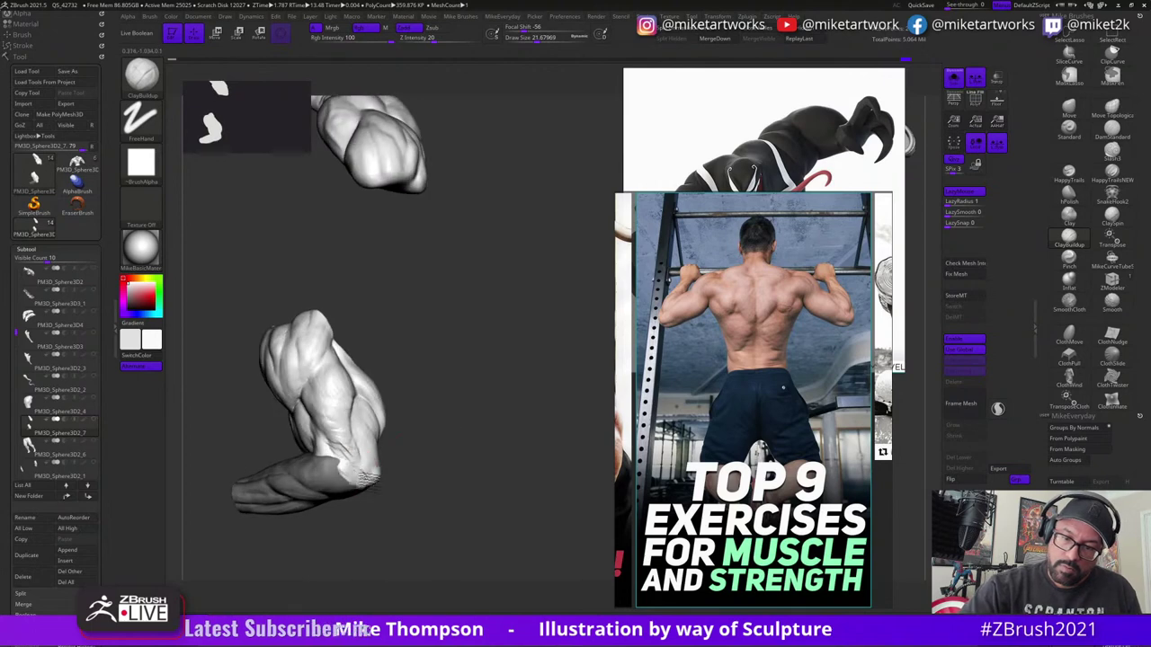
pyautogui.moveTo(353, 480)
pyautogui.mouseDown()
pyautogui.moveTo(456, 467)
pyautogui.moveTo(351, 472)
pyautogui.mouseUp()
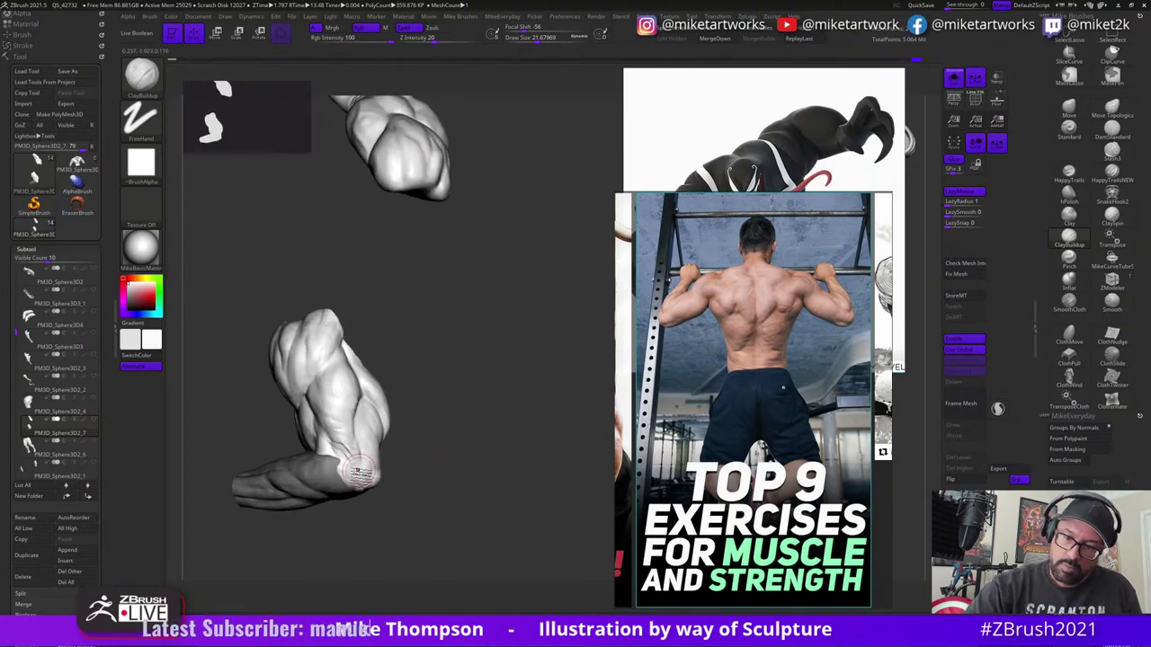
pyautogui.moveTo(441, 461); pyautogui.dragTo(449, 468)
pyautogui.hotkey('ctrl', 'z')
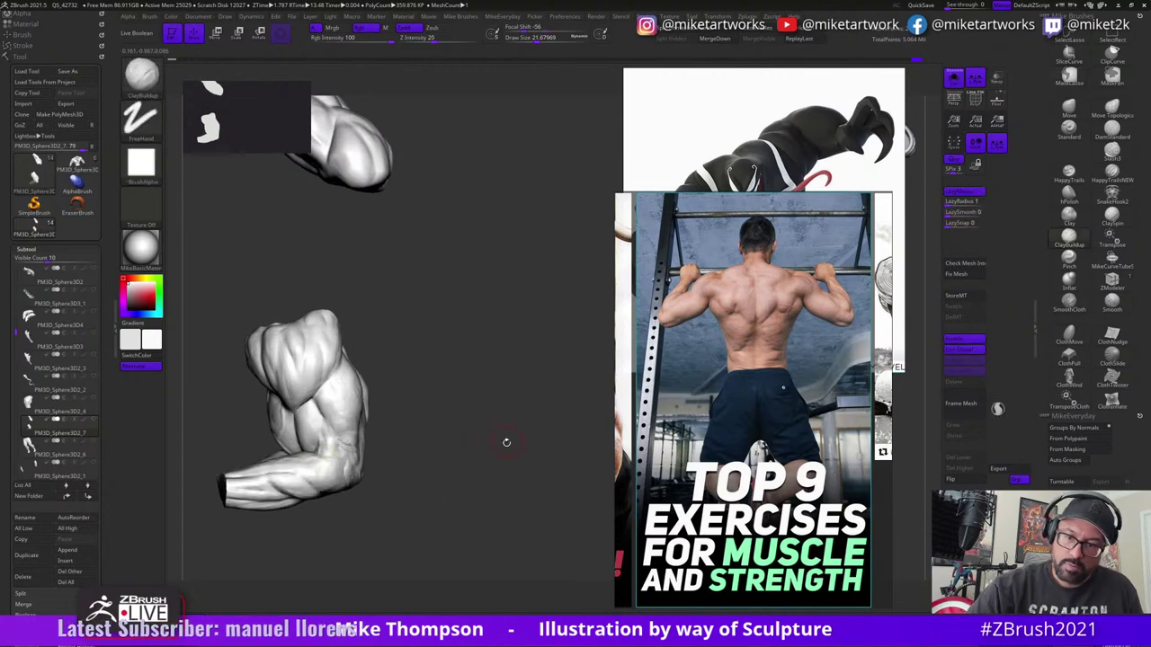
pyautogui.moveTo(506, 442)
pyautogui.mouseDown()
pyautogui.moveTo(455, 451)
pyautogui.moveTo(486, 471)
pyautogui.moveTo(438, 483)
pyautogui.moveTo(403, 474)
pyautogui.mouseUp()
pyautogui.moveTo(457, 428)
pyautogui.mouseDown()
pyautogui.moveTo(374, 457)
pyautogui.moveTo(429, 463)
pyautogui.mouseUp()
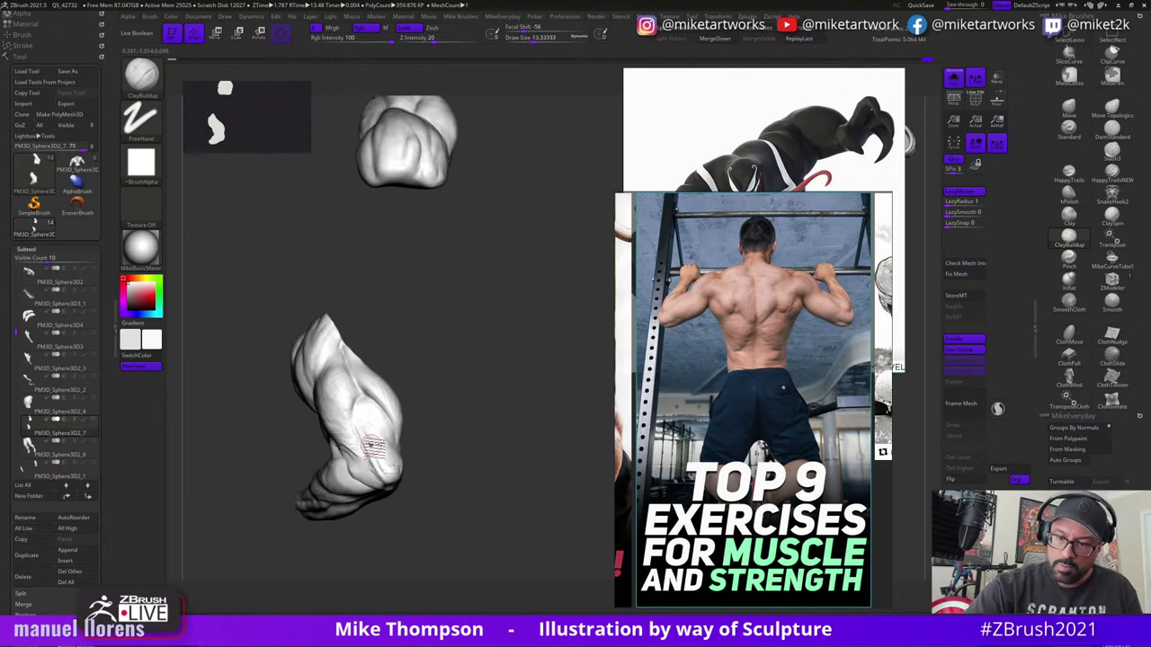
# - Sculpt and smooth the back of the elbow and lower triceps with ClayBuildup at draw size about 13
pyautogui.press('shift')
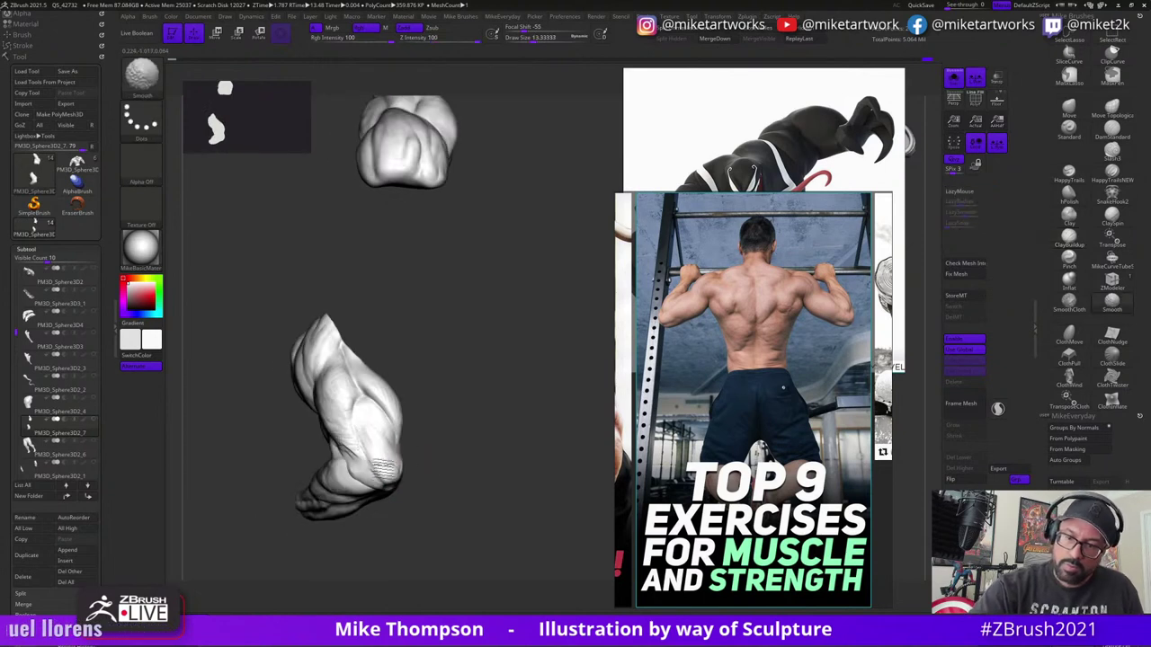
pyautogui.moveTo(533, 486); pyautogui.dragTo(476, 483)
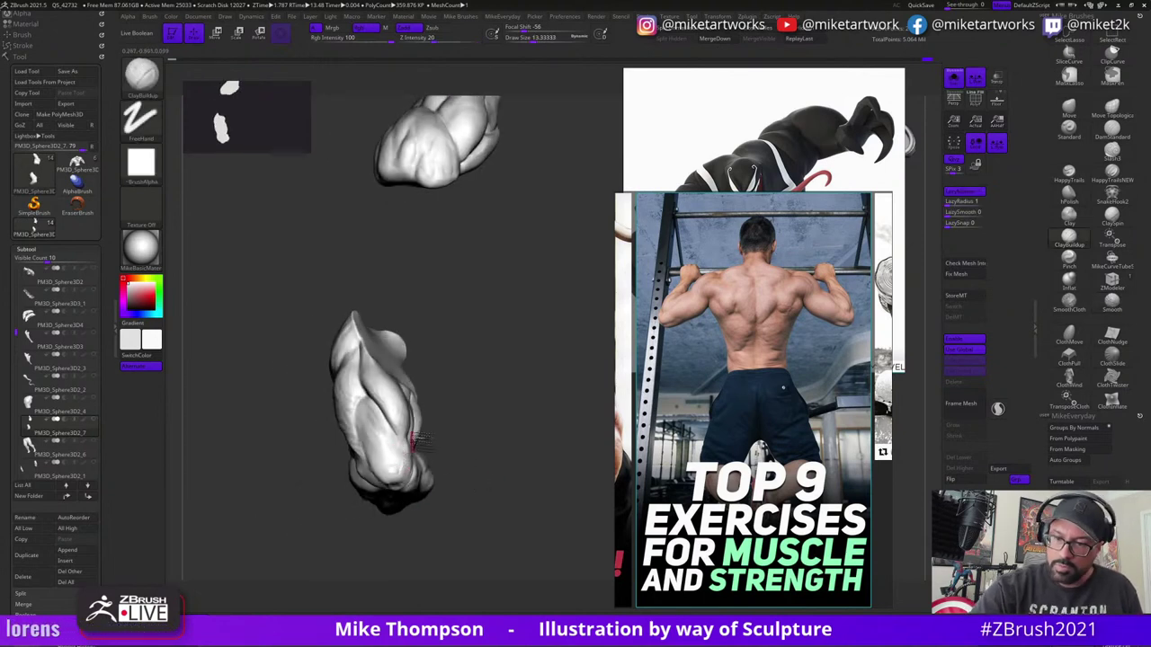
pyautogui.moveTo(416, 441); pyautogui.dragTo(381, 439)
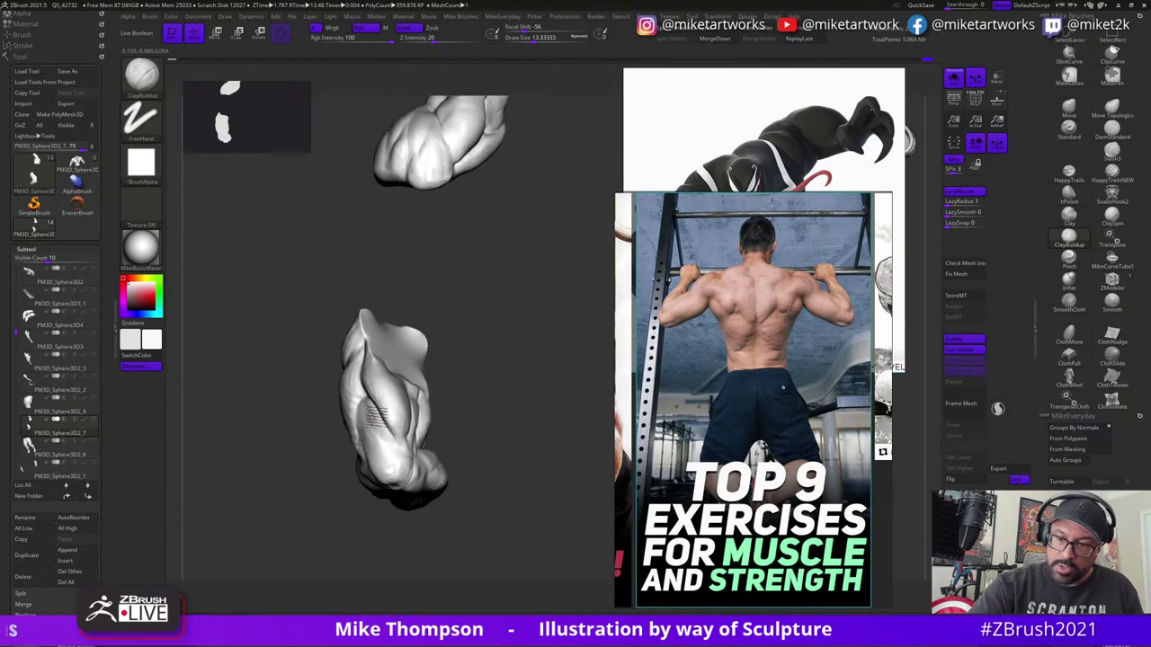
pyautogui.press('shift')
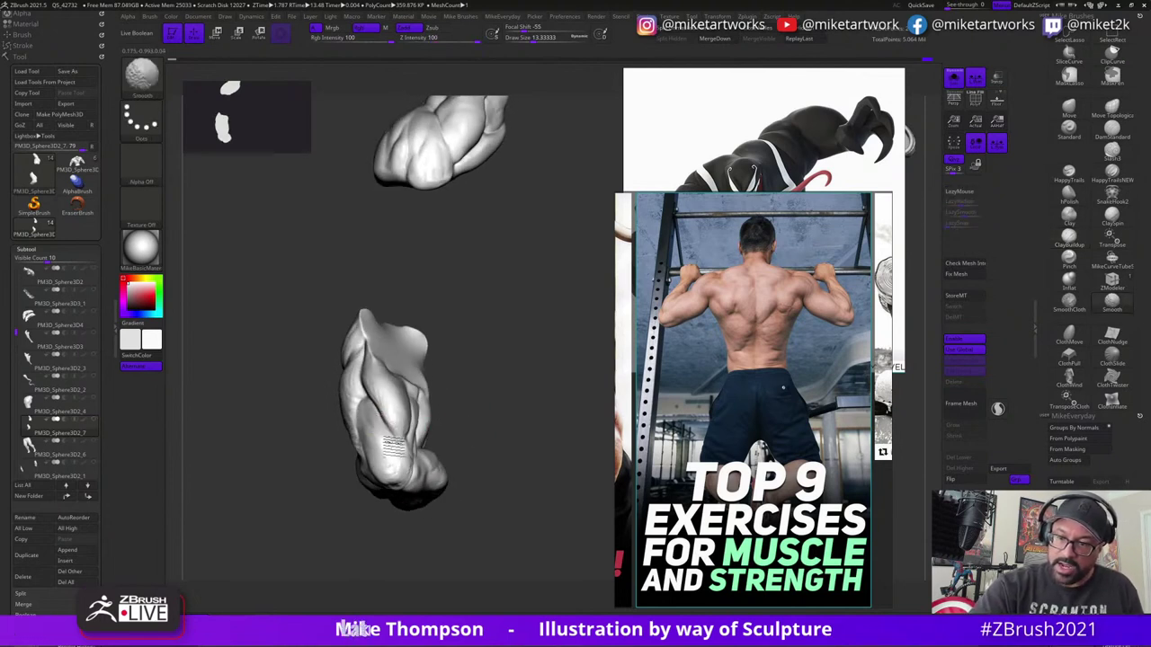
pyautogui.moveTo(452, 439)
pyautogui.mouseDown()
pyautogui.moveTo(496, 445)
pyautogui.moveTo(452, 441)
pyautogui.mouseUp()
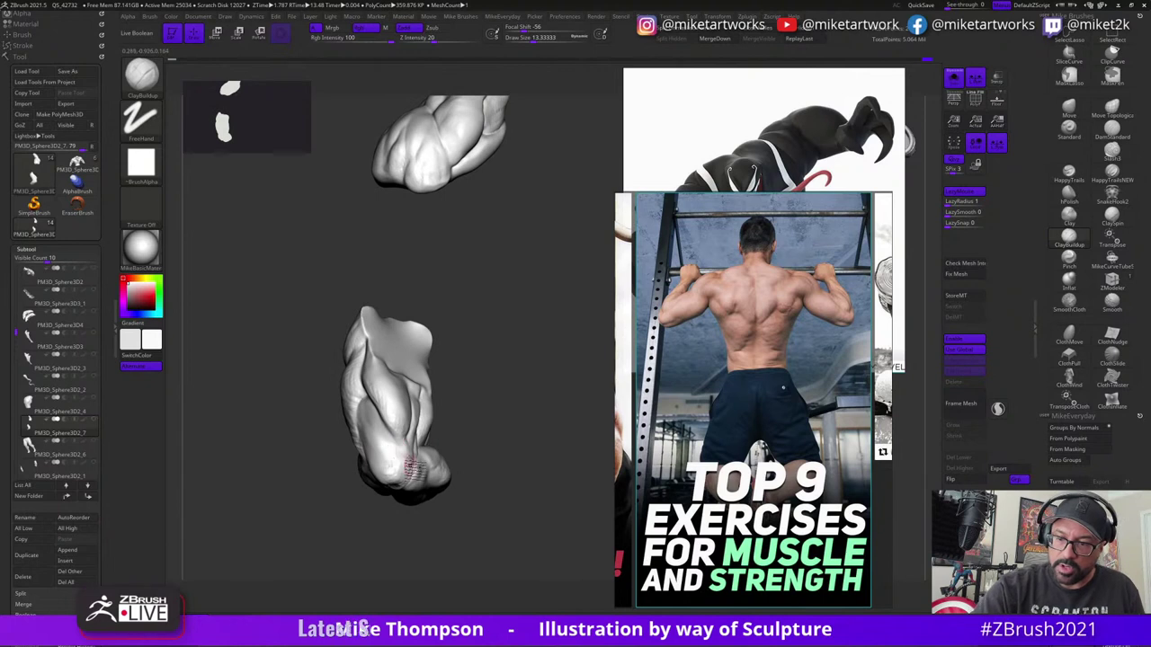
pyautogui.moveTo(405, 474); pyautogui.dragTo(414, 462)
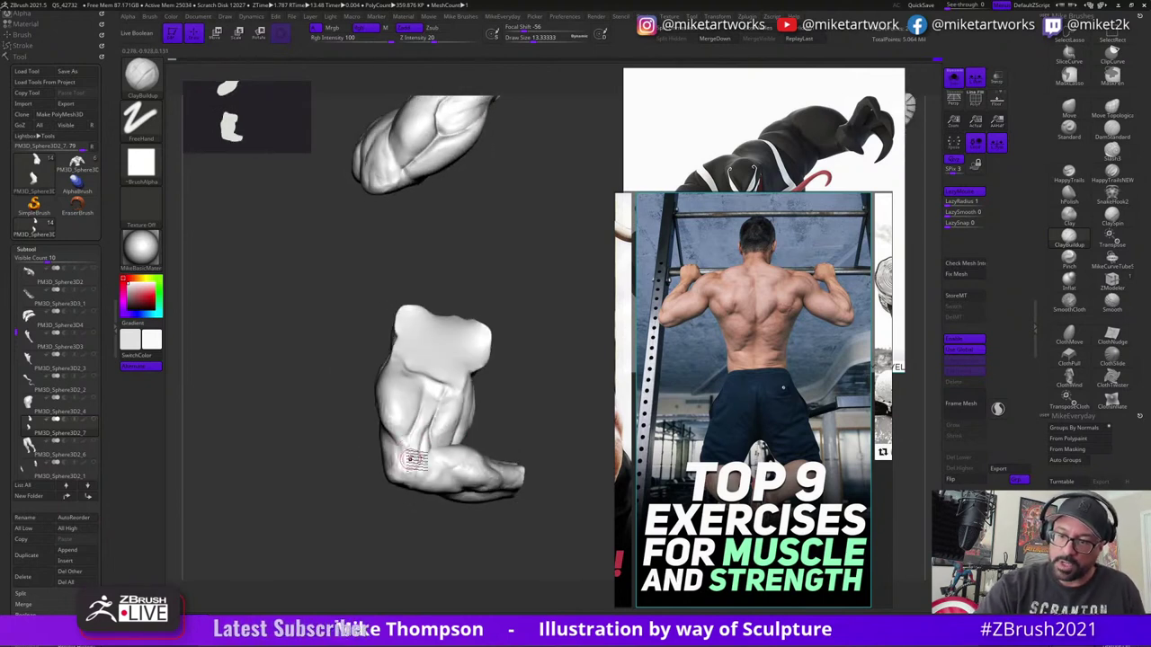
# - Smooth and build up the inner side of the elbow and lower upper arm at draw size about 13
pyautogui.press('shift')
pyautogui.moveTo(515, 390)
pyautogui.mouseDown()
pyautogui.moveTo(534, 390)
pyautogui.moveTo(531, 376)
pyautogui.moveTo(539, 411)
pyautogui.moveTo(570, 408)
pyautogui.moveTo(480, 393)
pyautogui.moveTo(477, 378)
pyautogui.moveTo(400, 415)
pyautogui.moveTo(396, 430)
pyautogui.mouseUp()
pyautogui.moveTo(478, 398); pyautogui.dragTo(400, 401)
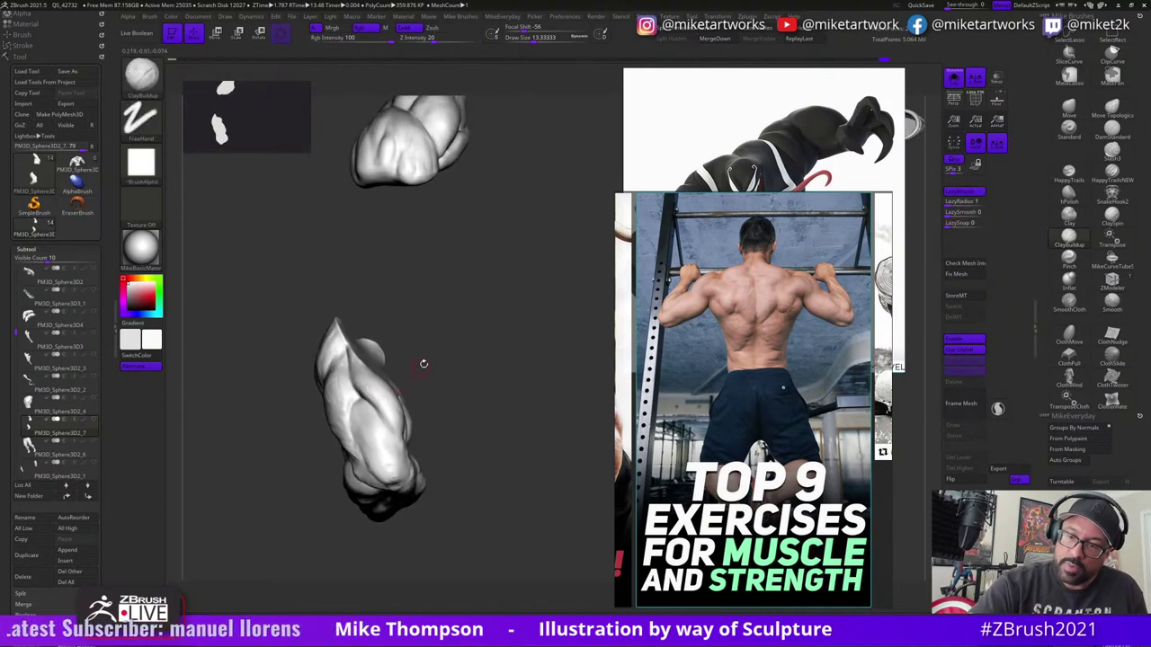
pyautogui.moveTo(439, 354)
pyautogui.mouseDown()
pyautogui.moveTo(368, 399)
pyautogui.moveTo(377, 411)
pyautogui.moveTo(369, 405)
pyautogui.moveTo(432, 393)
pyautogui.moveTo(379, 410)
pyautogui.mouseUp()
pyautogui.moveTo(450, 404)
pyautogui.mouseDown()
pyautogui.moveTo(547, 410)
pyautogui.moveTo(529, 407)
pyautogui.moveTo(540, 378)
pyautogui.moveTo(412, 437)
pyautogui.mouseUp()
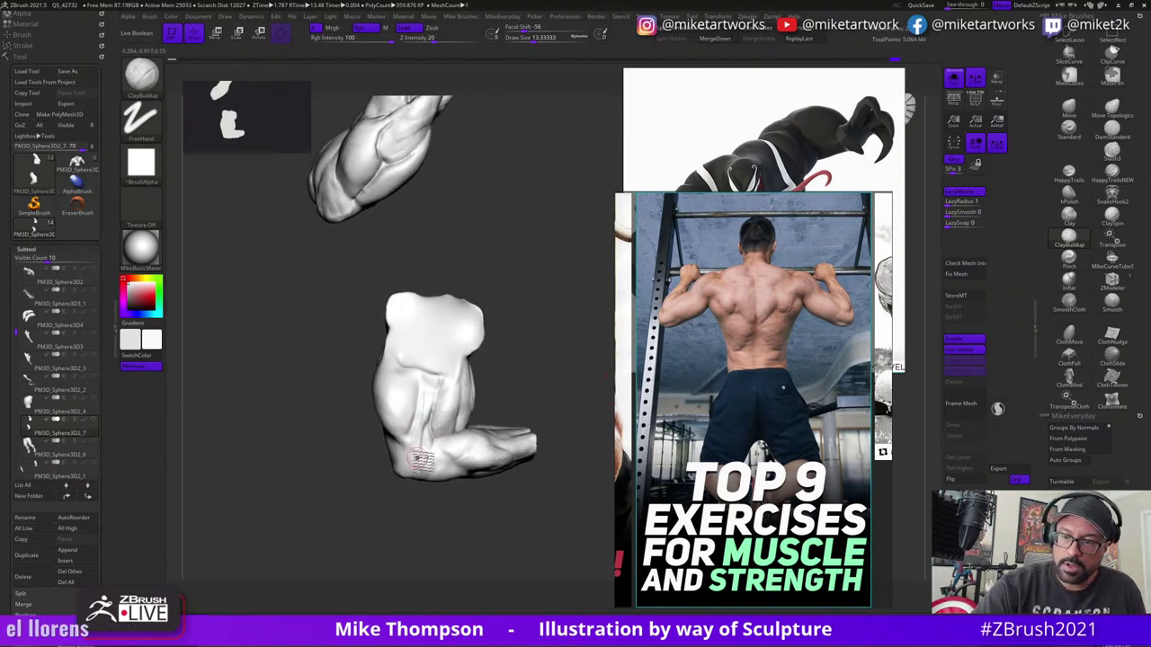
pyautogui.moveTo(511, 369); pyautogui.dragTo(419, 396)
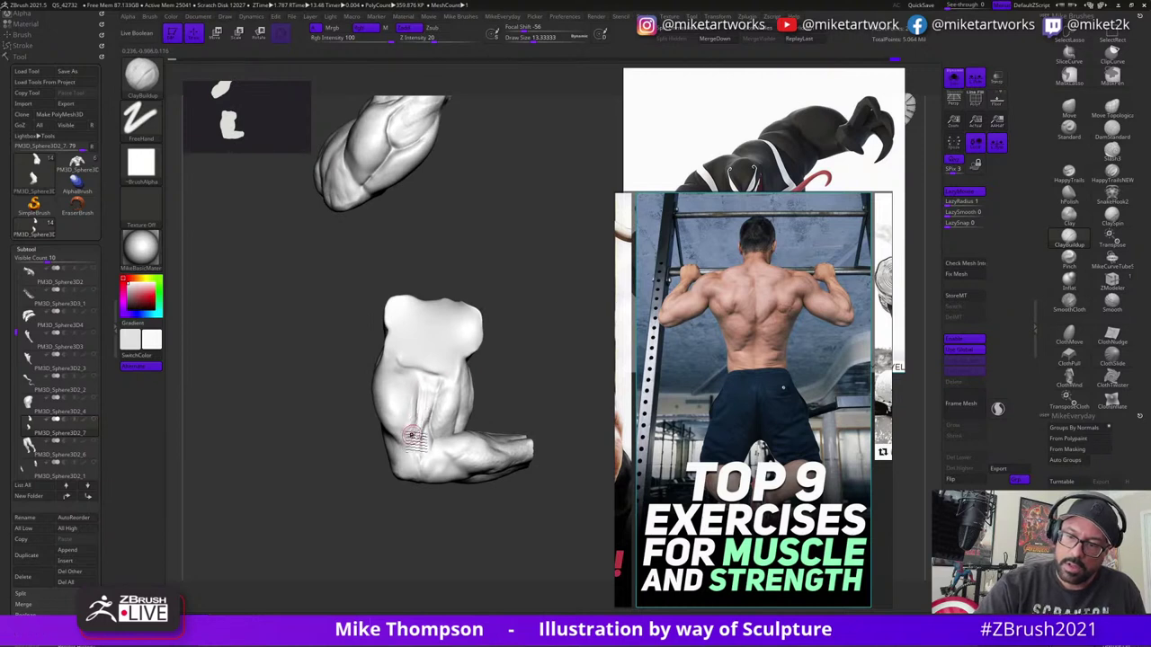
# - Refine and smooth the outer elbow where it meets the forearm, reducing the ClayBuildup draw size from about 19 to about 10
pyautogui.moveTo(557, 388)
pyautogui.mouseDown()
pyautogui.moveTo(537, 419)
pyautogui.moveTo(563, 423)
pyautogui.moveTo(501, 424)
pyautogui.mouseUp()
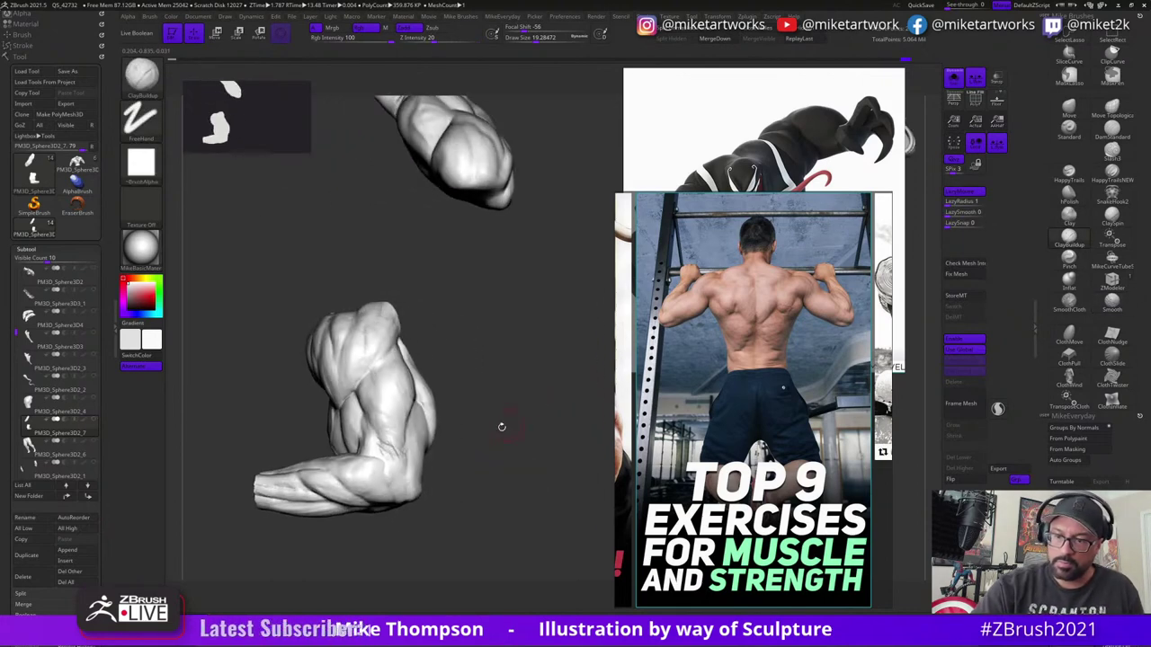
pyautogui.press('shift')
pyautogui.moveTo(476, 471)
pyautogui.mouseDown()
pyautogui.moveTo(527, 483)
pyautogui.moveTo(515, 484)
pyautogui.mouseUp()
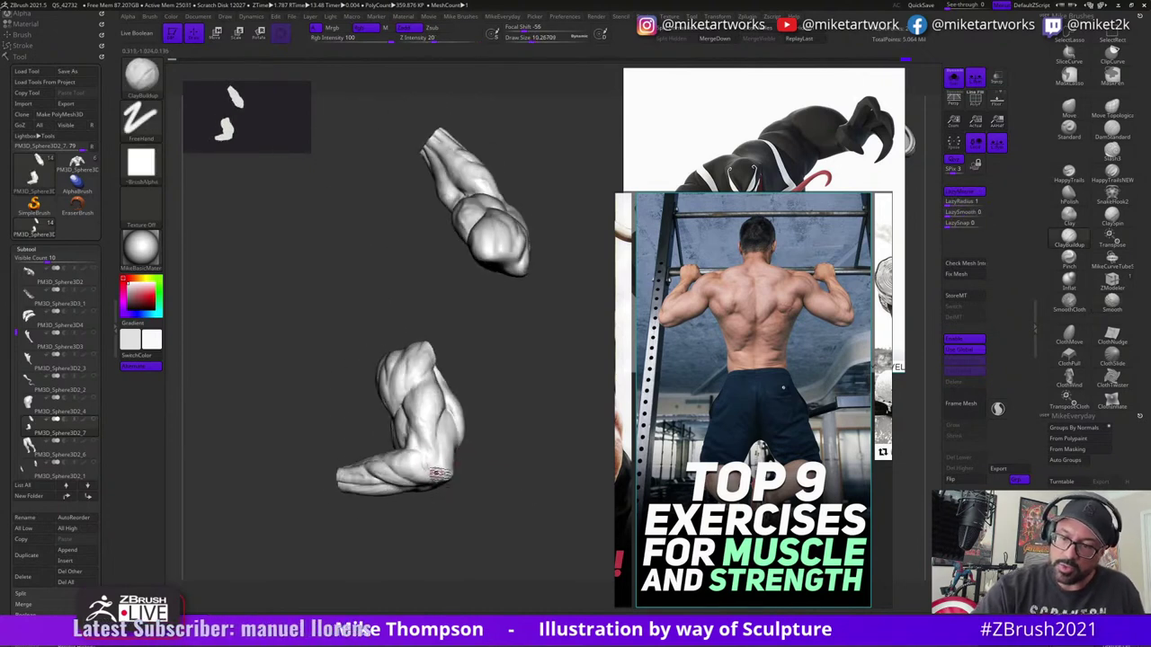
# - Sculpt the crease where the deltoid overlaps the upper arm muscles with ClayBuildup at draw size about 10
pyautogui.moveTo(529, 477); pyautogui.dragTo(388, 500)
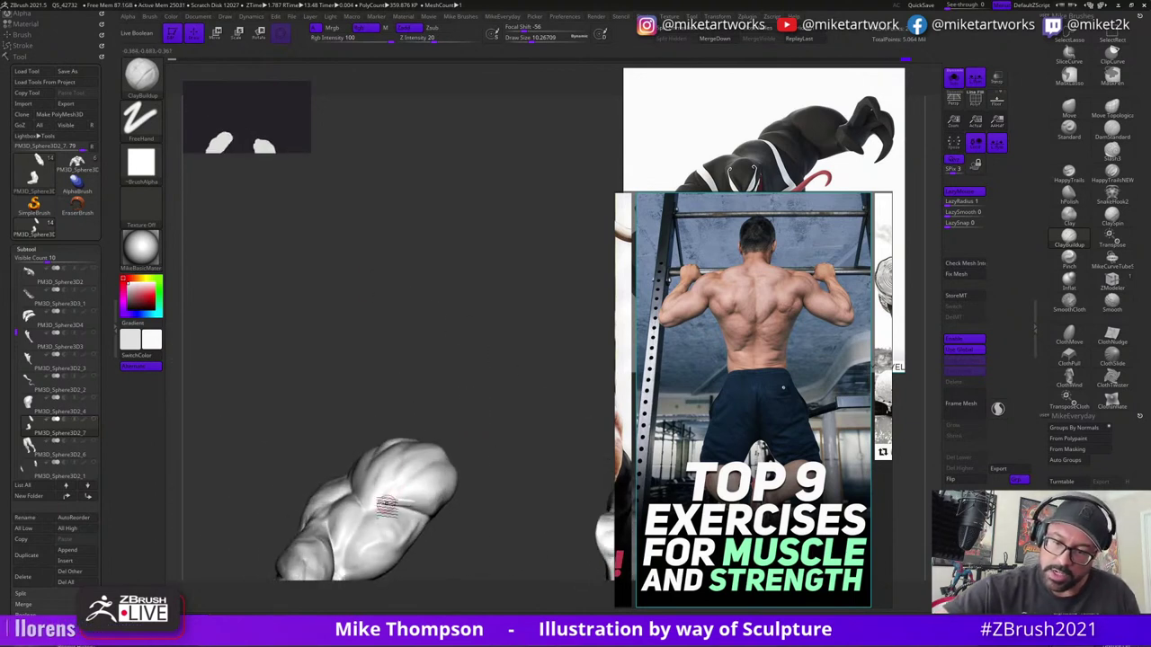
pyautogui.moveTo(485, 412); pyautogui.dragTo(471, 441)
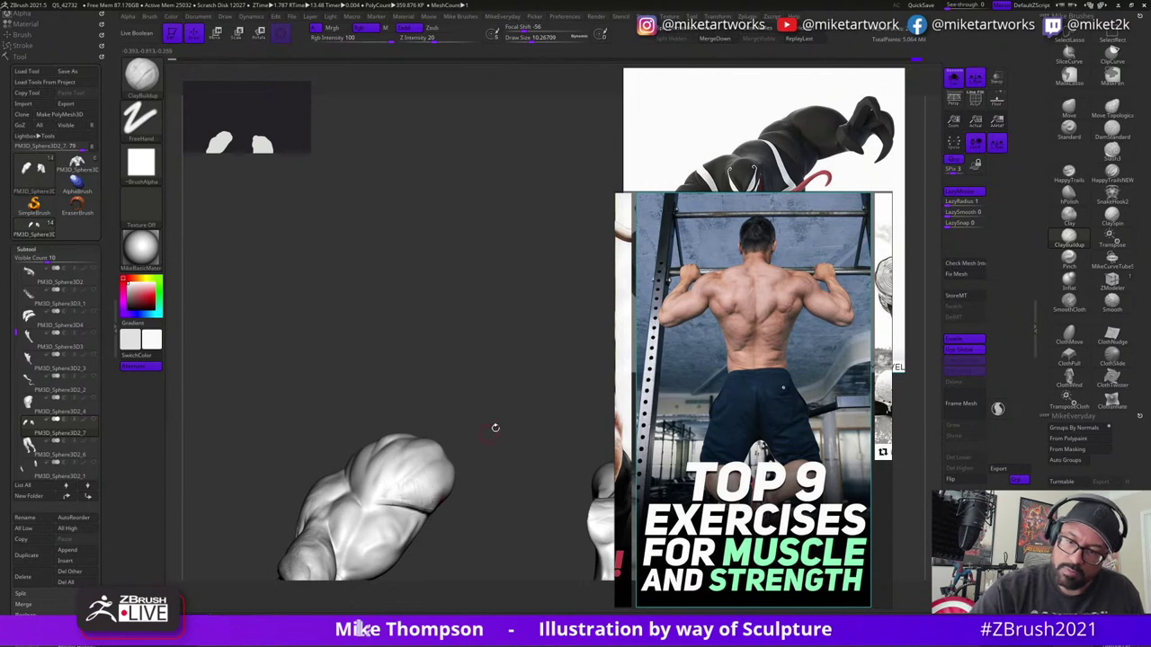
pyautogui.moveTo(495, 428); pyautogui.dragTo(422, 491)
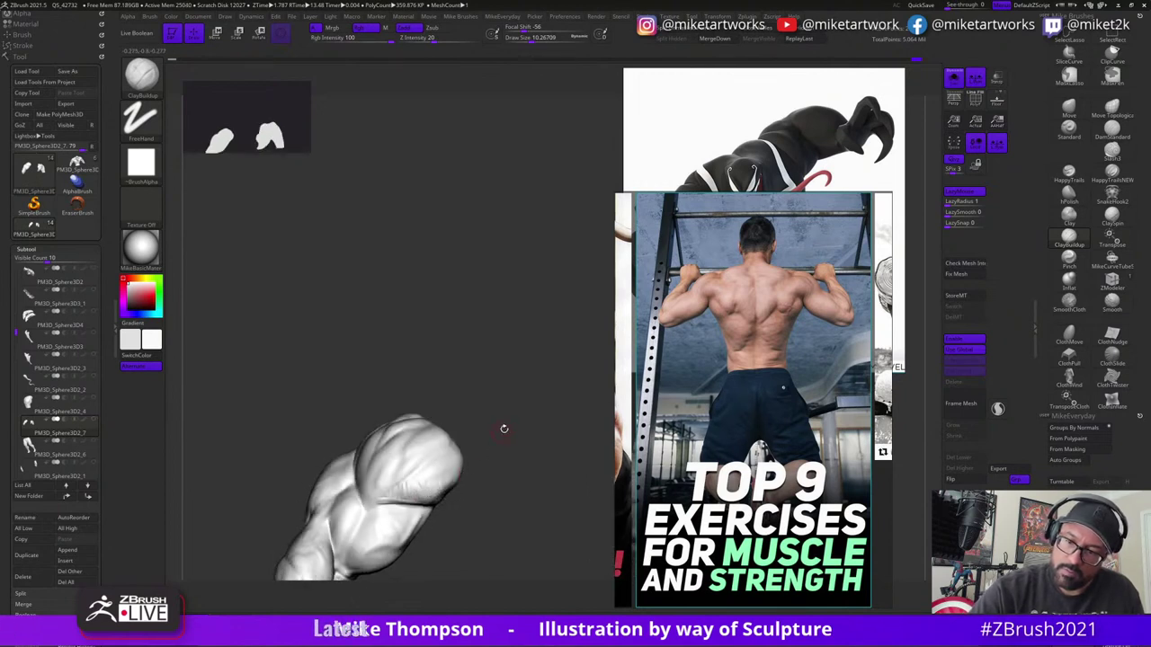
pyautogui.moveTo(503, 429); pyautogui.dragTo(385, 504)
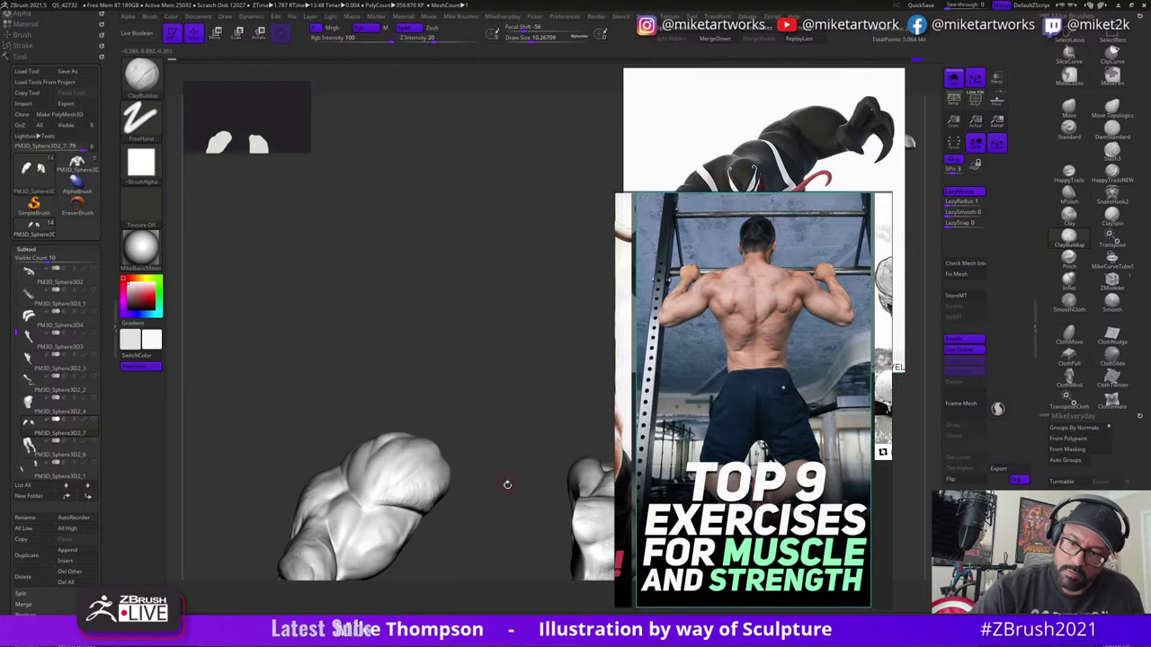
pyautogui.moveTo(507, 484); pyautogui.dragTo(413, 524)
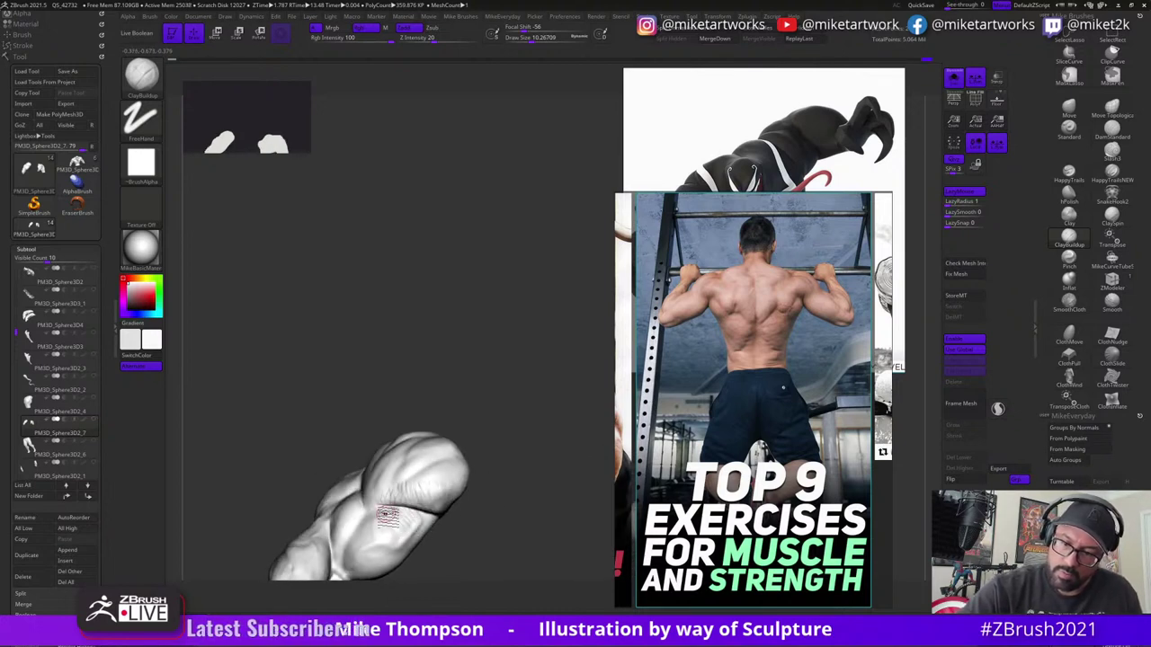
pyautogui.moveTo(512, 478); pyautogui.dragTo(541, 482)
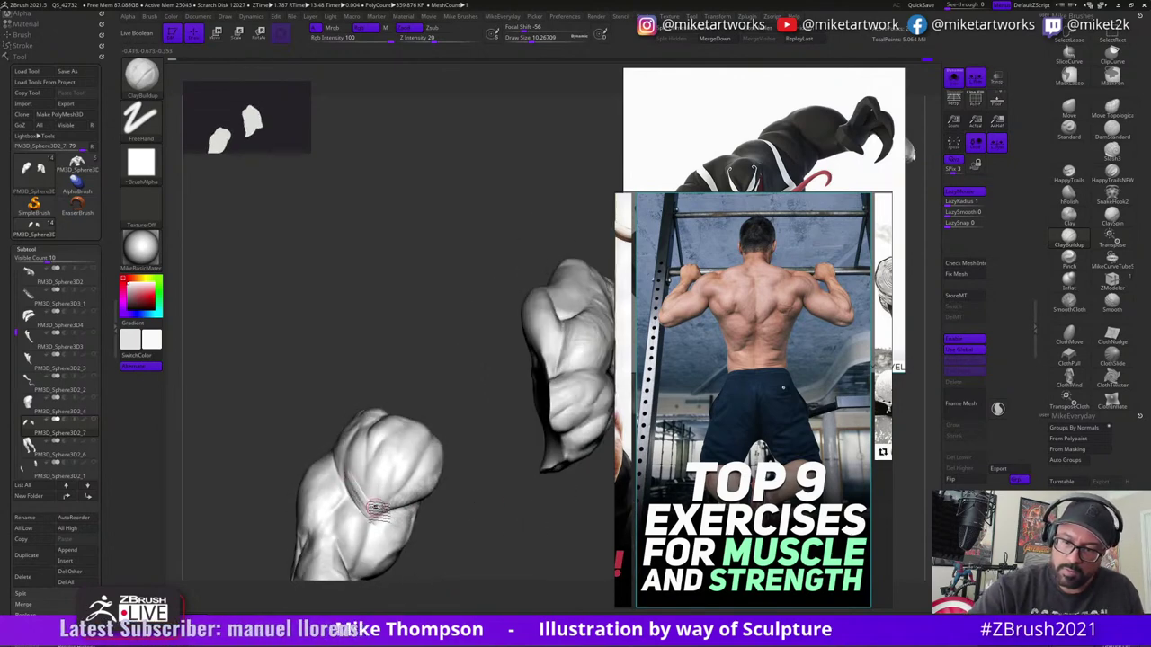
# - Define the deltoid's muscle bands and its pointed lower insertion with ClayBuildup, smoothing the strokes into the surface
pyautogui.moveTo(419, 354); pyautogui.dragTo(377, 479)
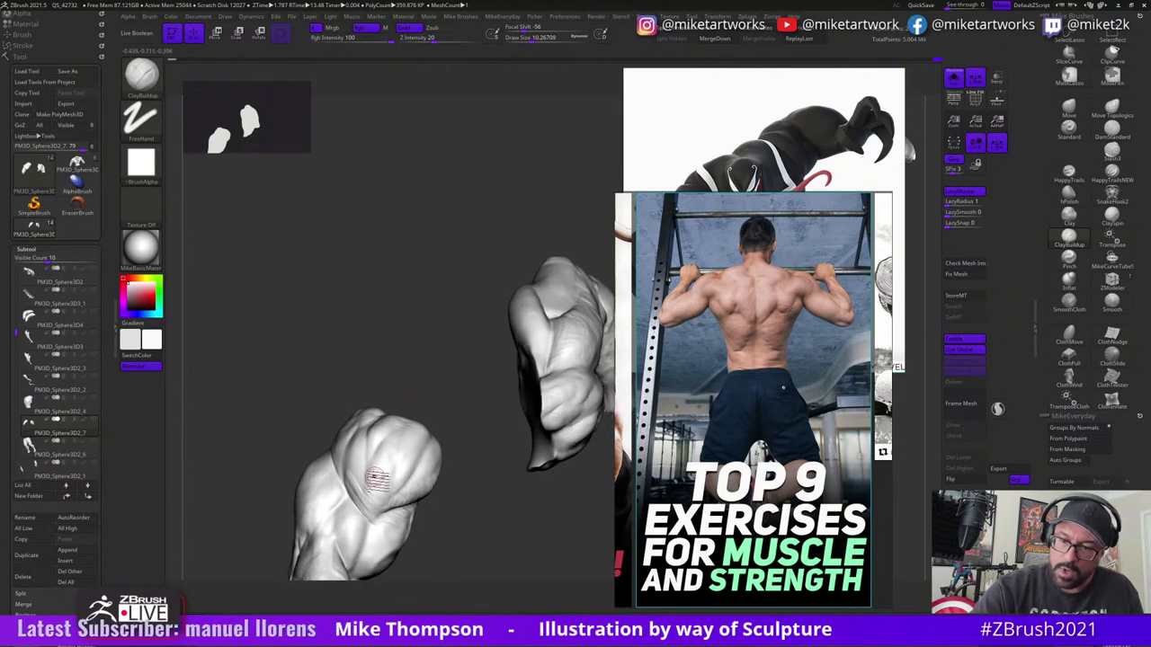
pyautogui.moveTo(439, 367); pyautogui.dragTo(422, 398)
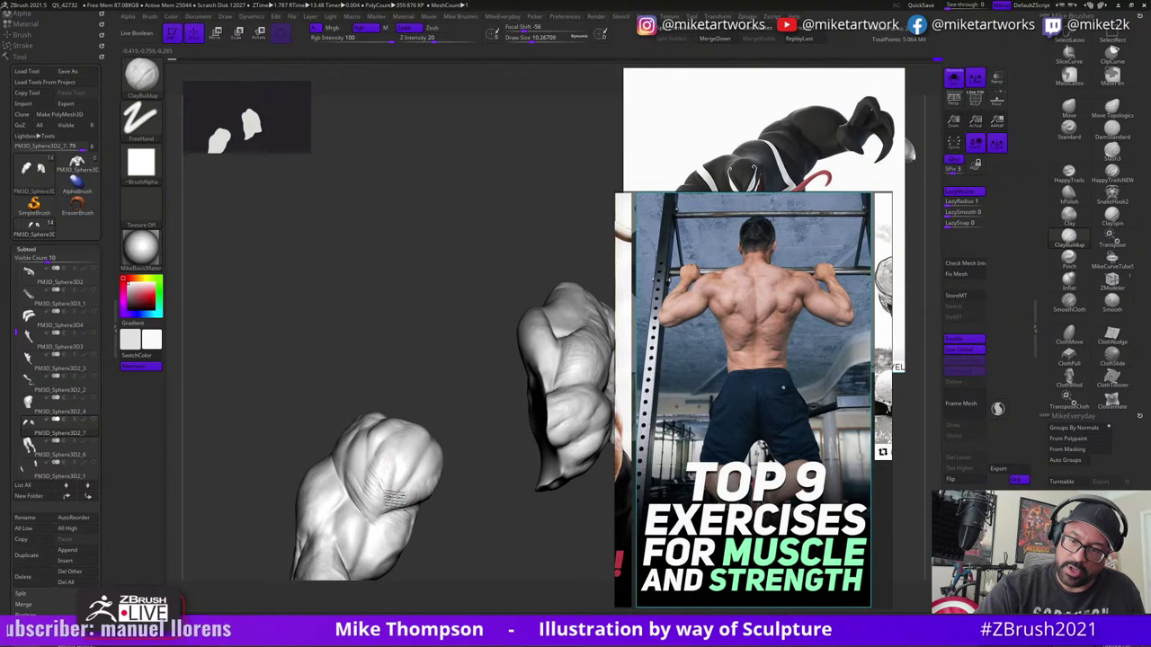
pyautogui.moveTo(394, 499)
pyautogui.mouseDown()
pyautogui.moveTo(391, 462)
pyautogui.moveTo(387, 505)
pyautogui.mouseUp()
pyautogui.keyDown('shift'); pyautogui.moveTo(386, 446); pyautogui.dragTo(380, 512); pyautogui.keyUp('shift')
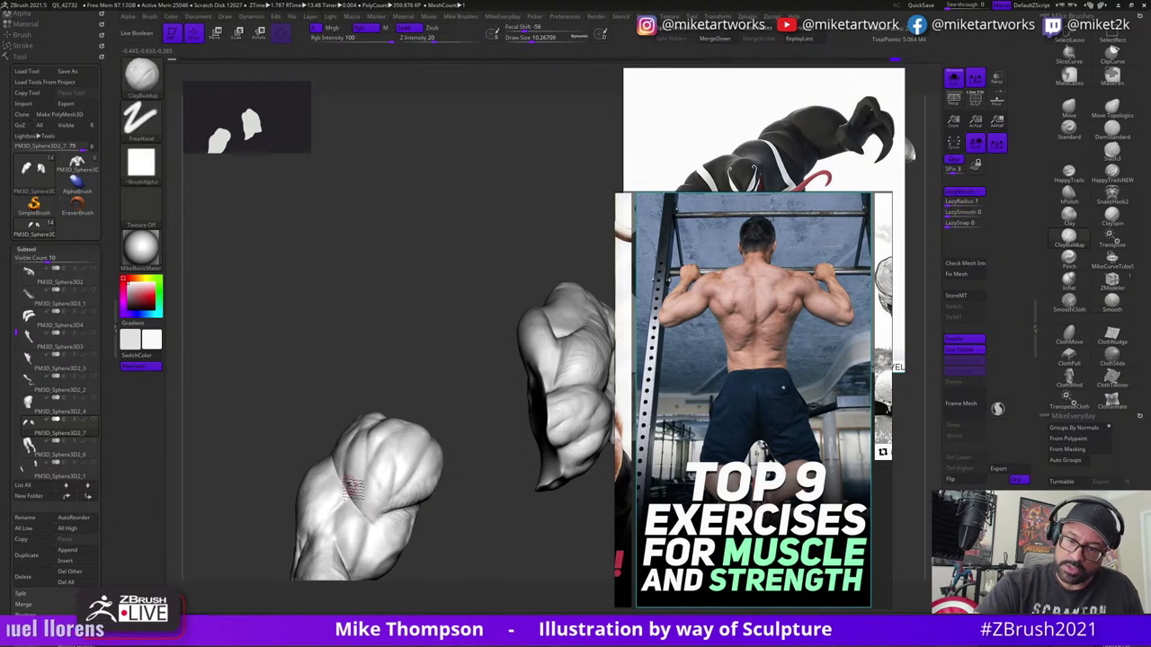
pyautogui.moveTo(463, 479); pyautogui.dragTo(363, 506)
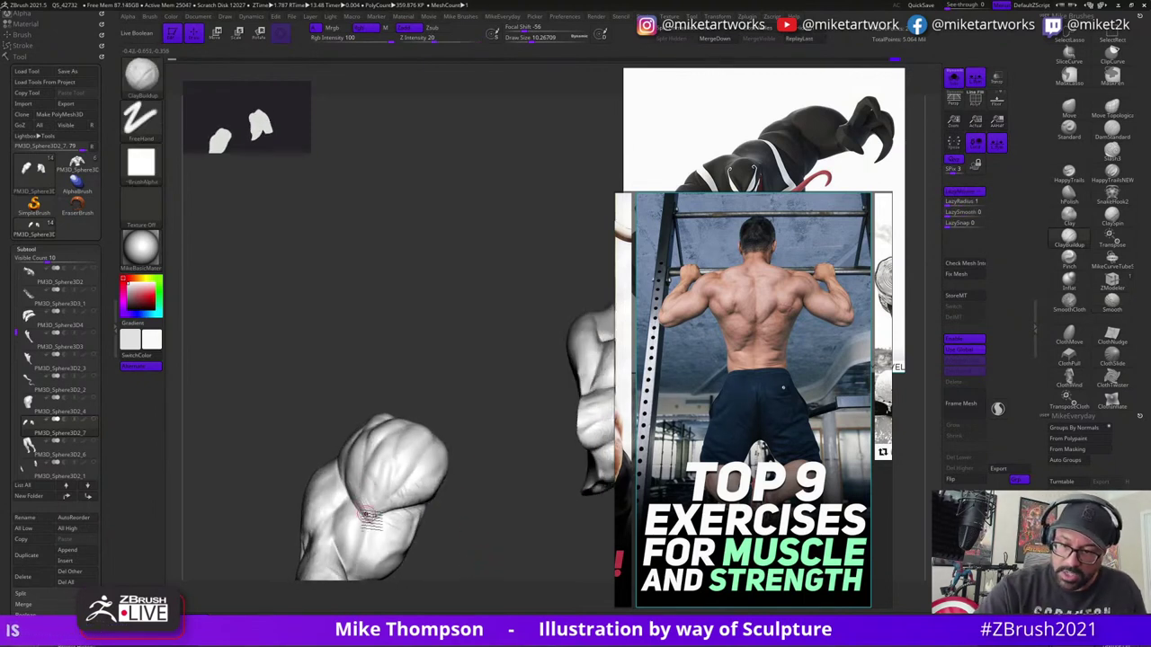
pyautogui.moveTo(404, 396)
pyautogui.mouseDown()
pyautogui.moveTo(412, 376)
pyautogui.moveTo(356, 495)
pyautogui.mouseUp()
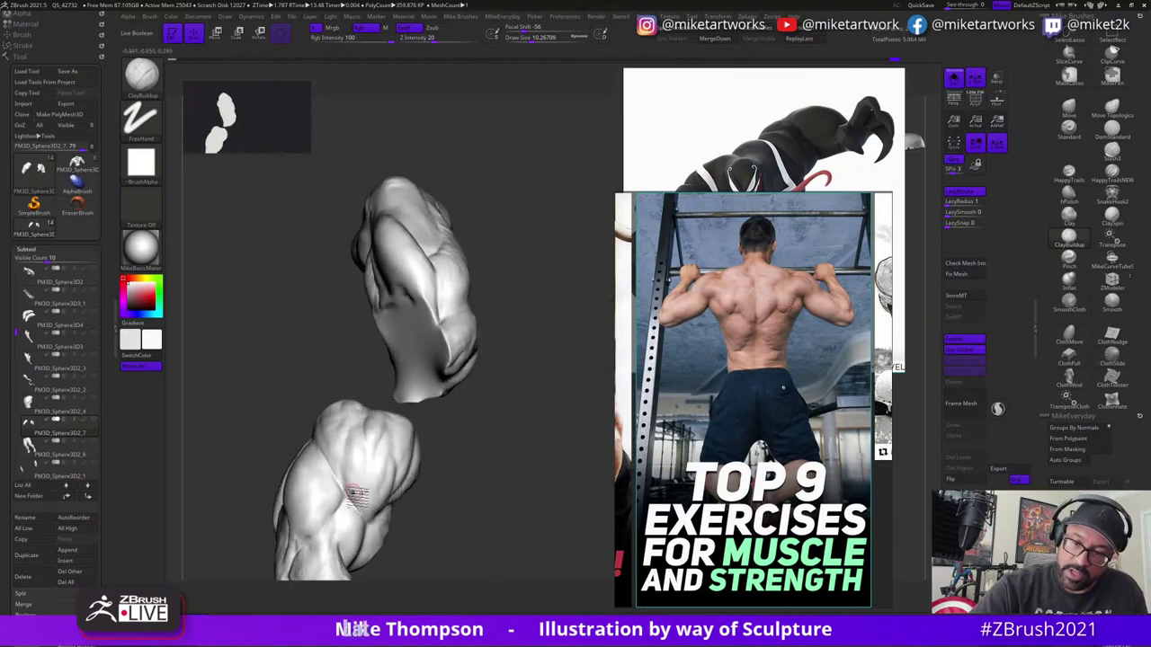
pyautogui.press('shift')
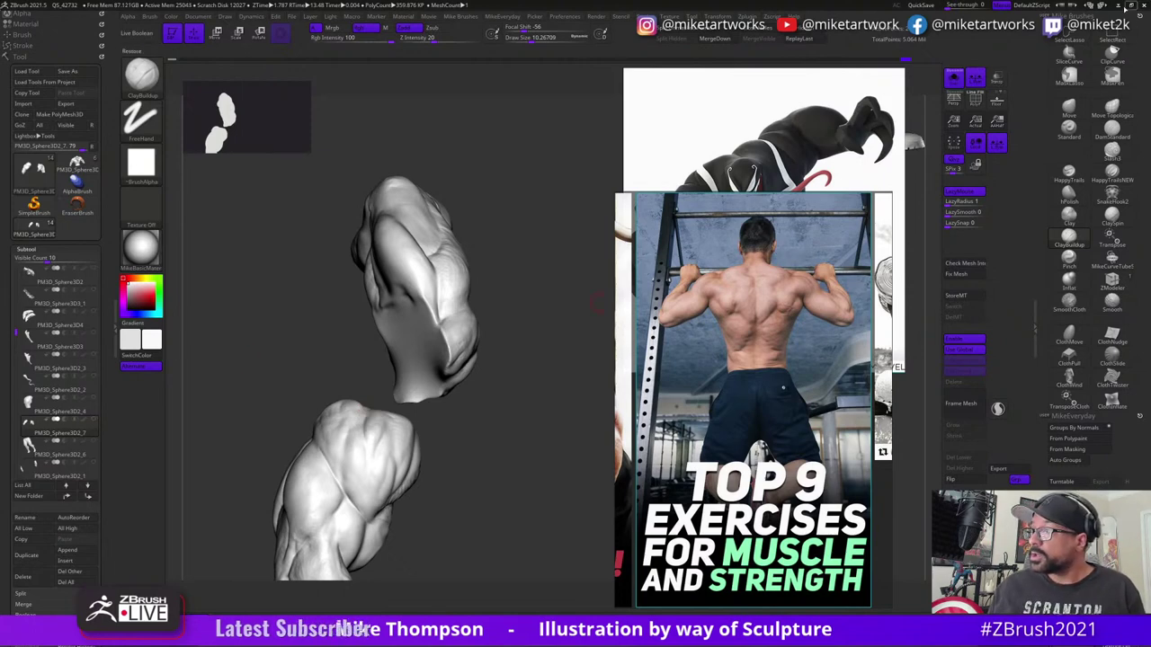
# - Search the computer for Carnage files with Everything and open youtubePromoImageCarnage.jpg in Photoshop
pyautogui.press('super')
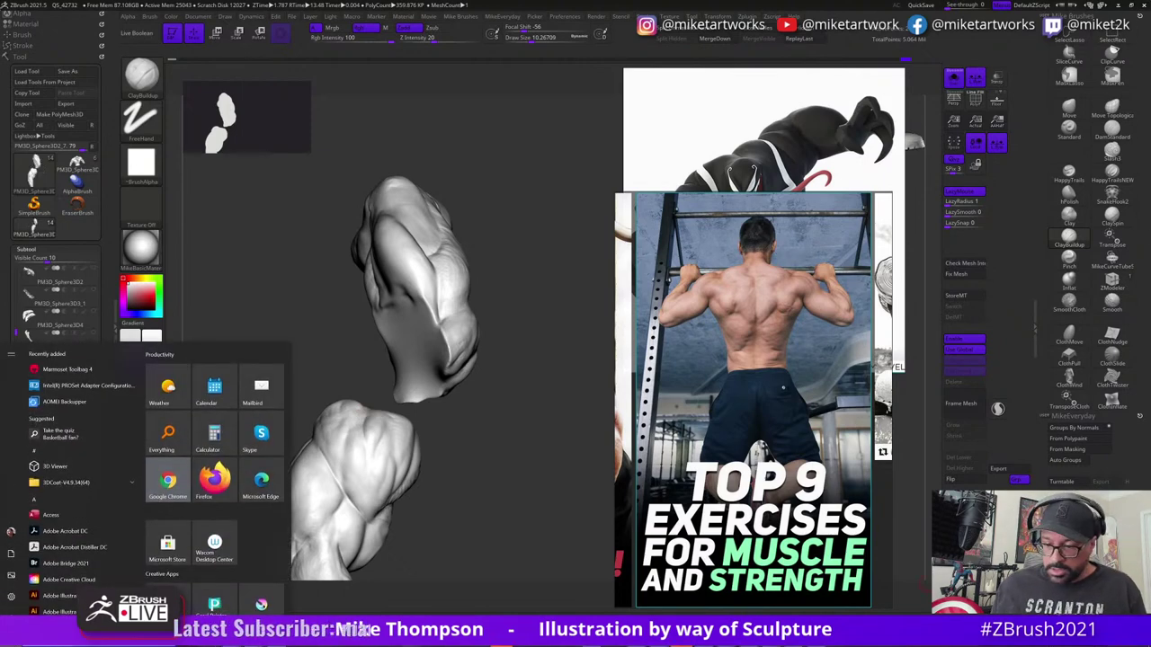
pyautogui.click(168, 436)
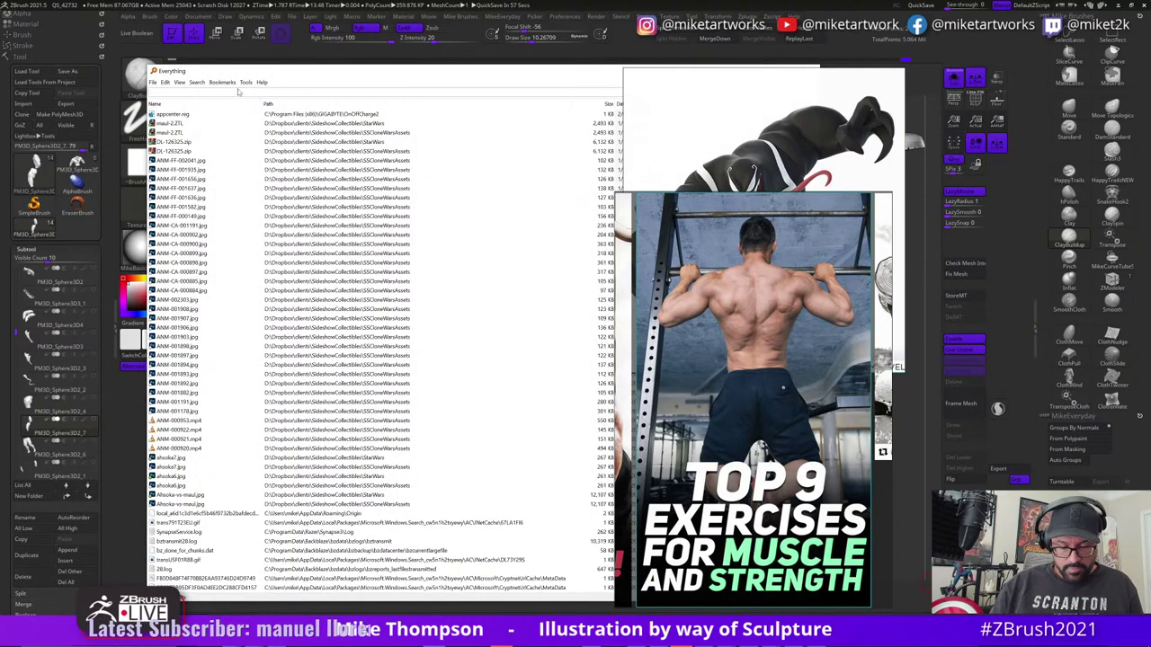
pyautogui.write('carnage')
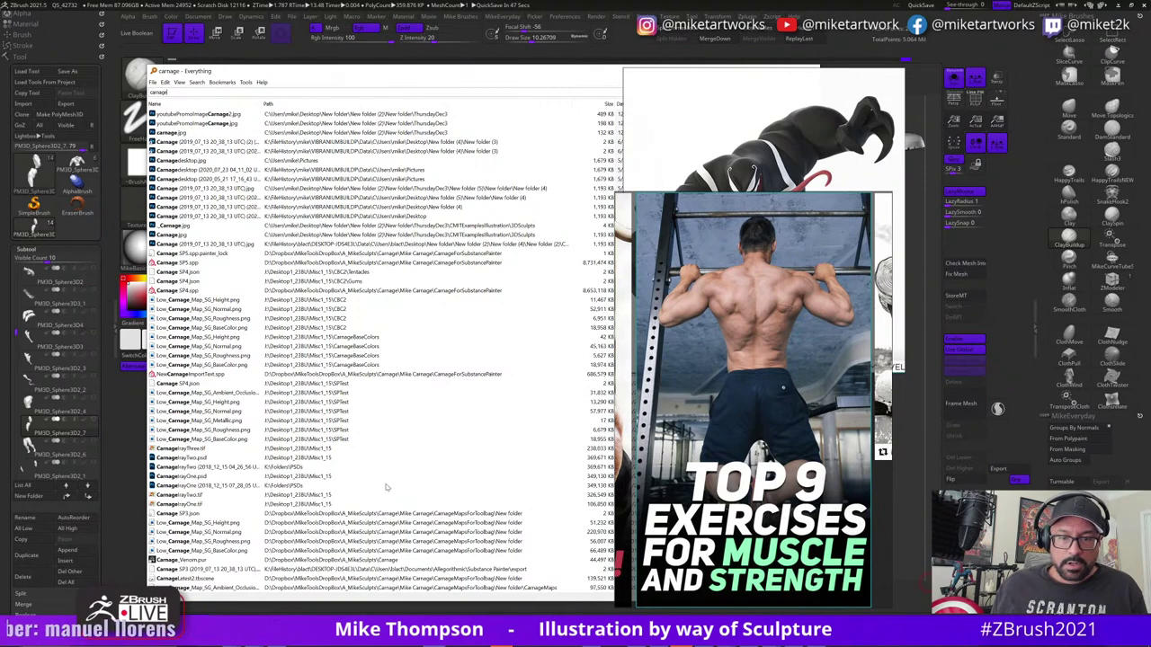
pyautogui.click(184, 460)
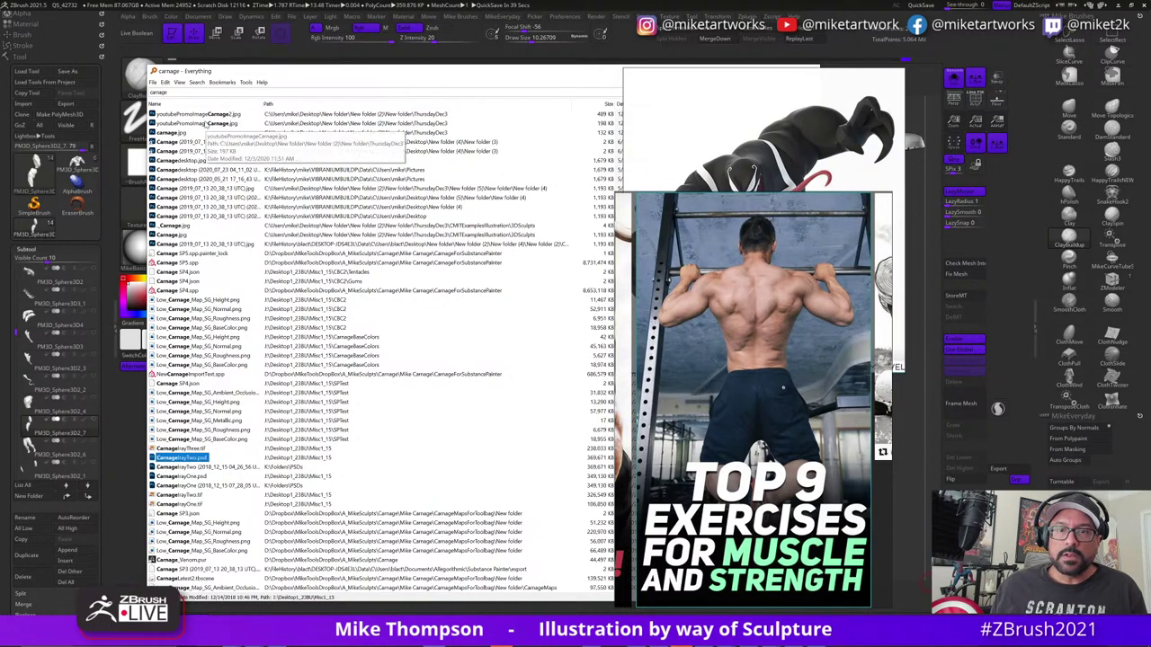
pyautogui.click(206, 124)
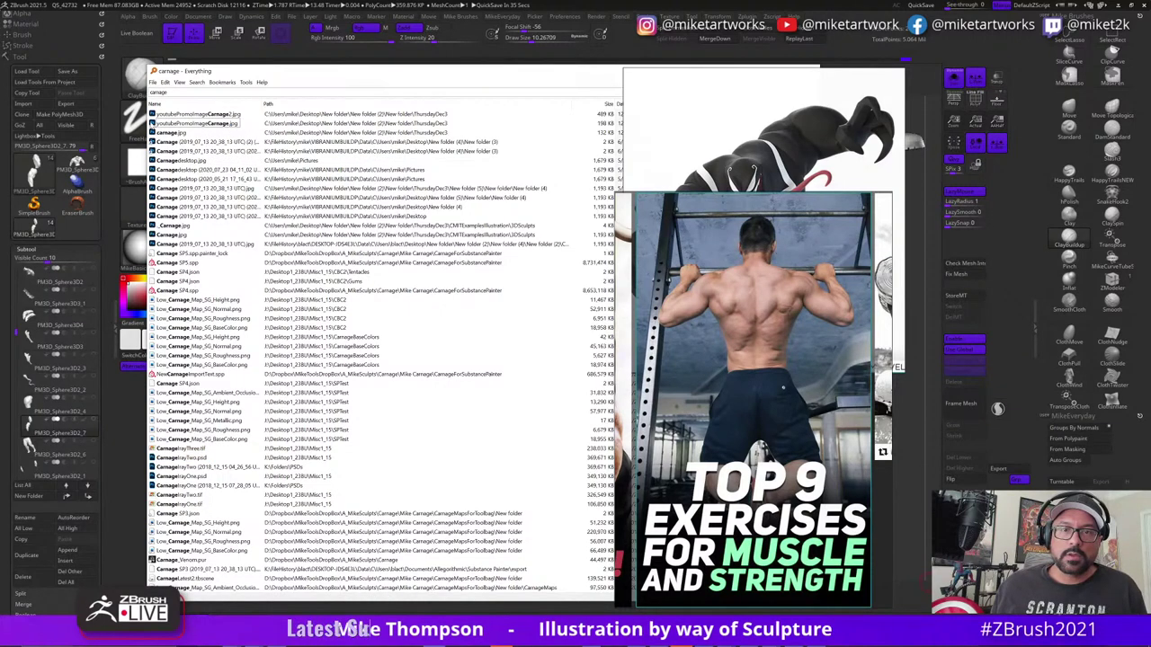
pyautogui.doubleClick(152, 123)
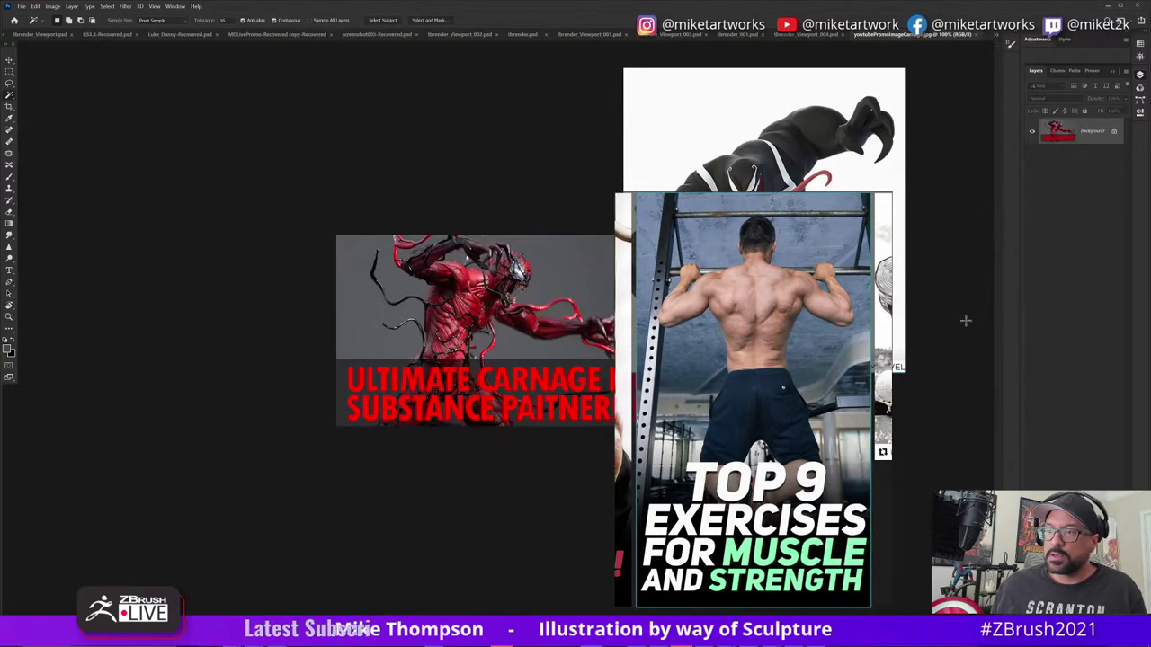
# - Examine the Carnage figure's shoulder and torso anatomy up close, and return to ZBrush
pyautogui.keyDown('ctrl'); pyautogui.click(478, 341); pyautogui.keyUp('ctrl')
pyautogui.keyDown('ctrl'); pyautogui.click(477, 342); pyautogui.keyUp('ctrl')
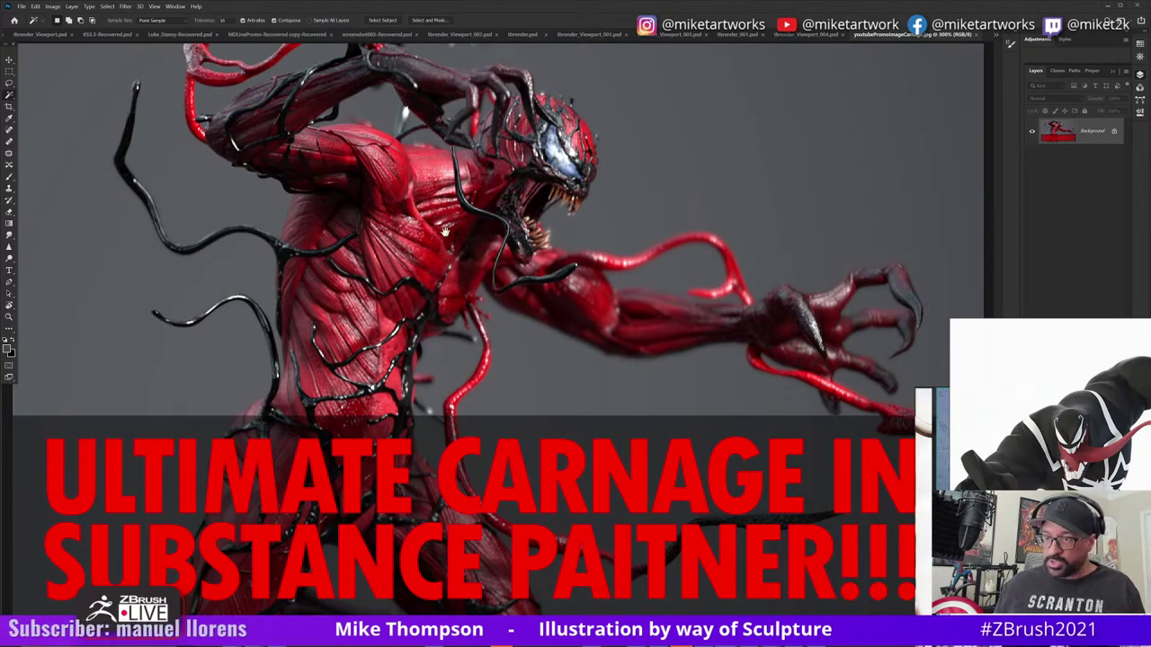
pyautogui.keyDown('alt'); pyautogui.click(497, 254); pyautogui.keyUp('alt')
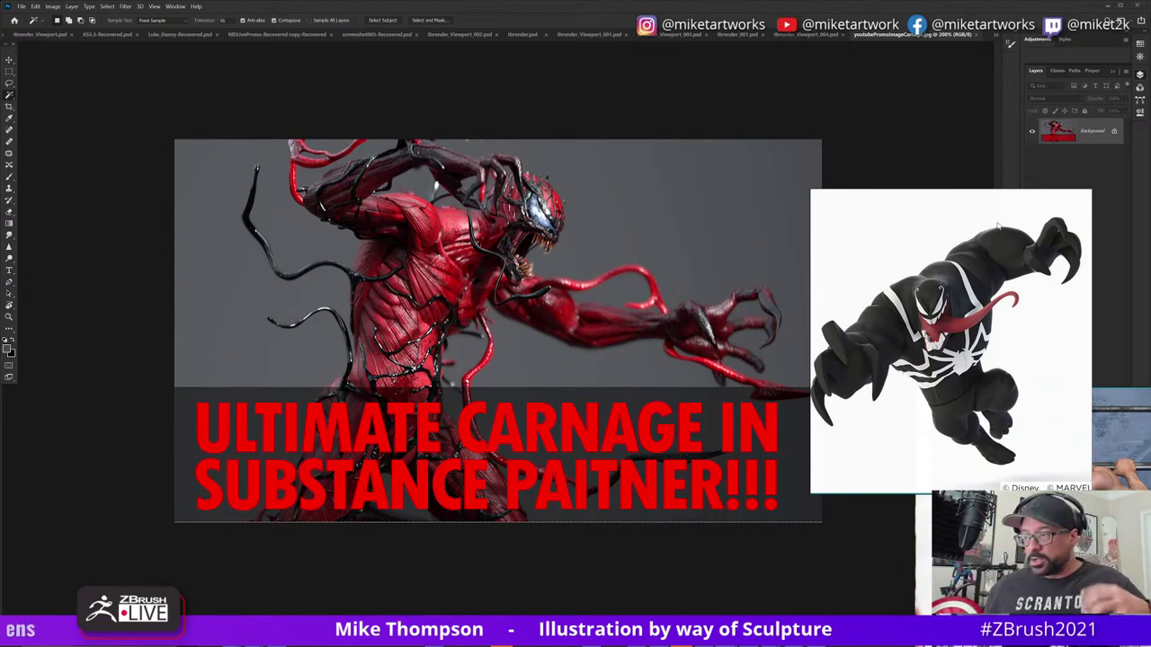
pyautogui.click(1105, 10)
pyautogui.click(810, 71)
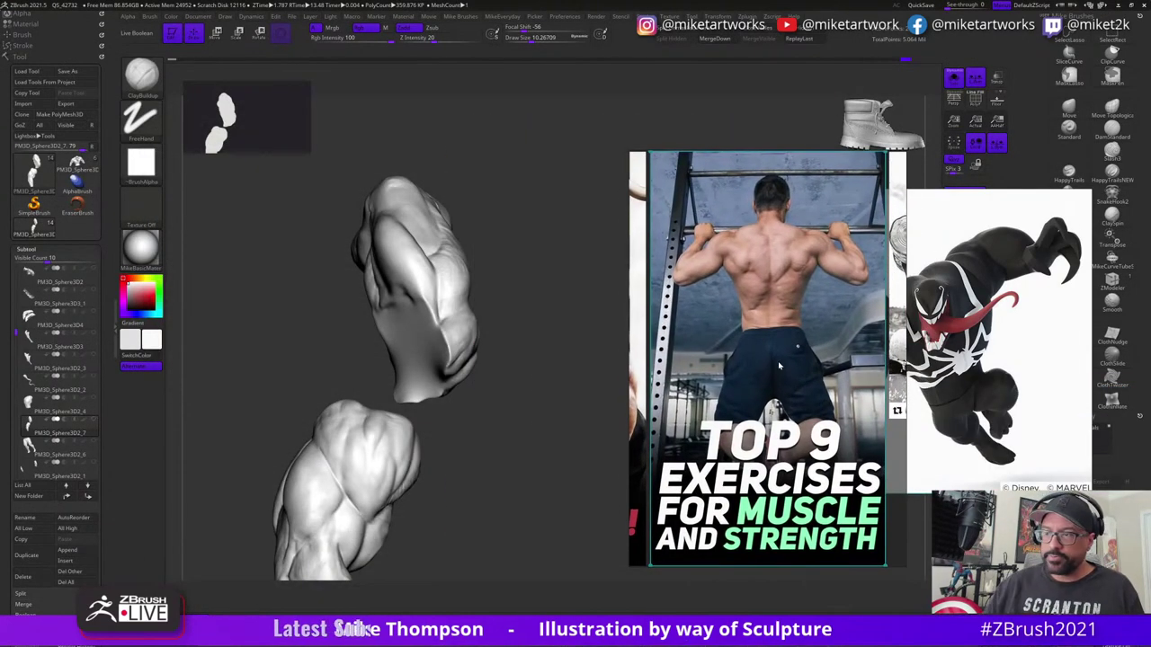
# - Show the torso together with the arms and build up the rear deltoid with ClayBuildup at draw size about 14
pyautogui.moveTo(526, 451)
pyautogui.mouseDown()
pyautogui.moveTo(561, 483)
pyautogui.moveTo(532, 467)
pyautogui.moveTo(583, 431)
pyautogui.moveTo(542, 451)
pyautogui.moveTo(471, 437)
pyautogui.mouseUp()
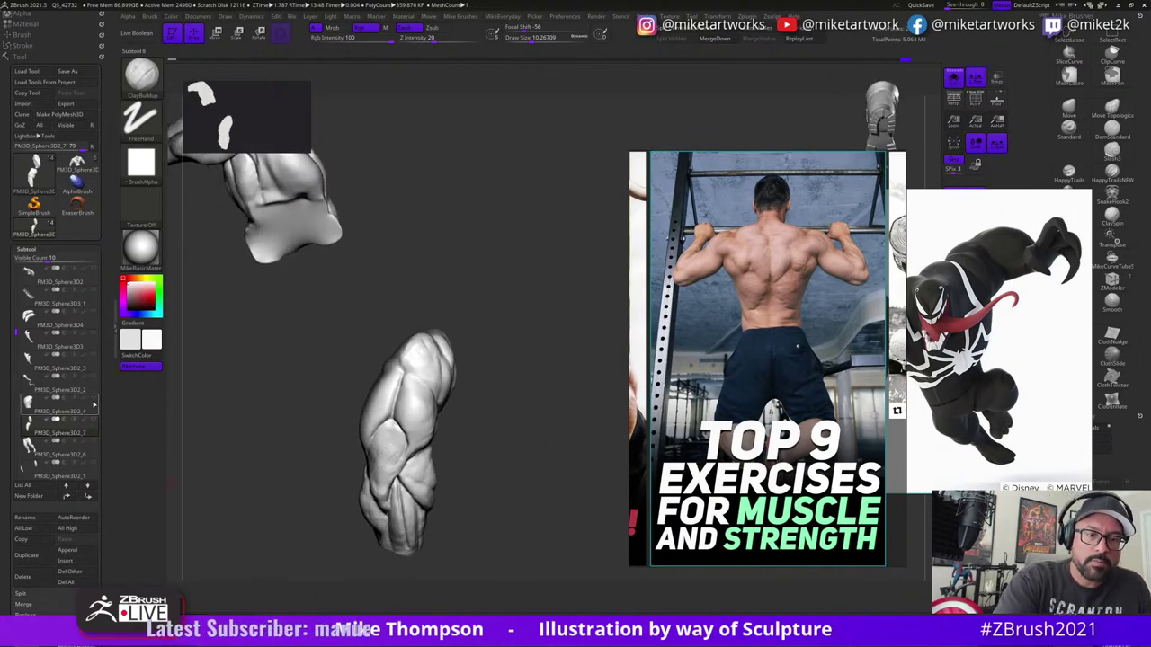
pyautogui.click(954, 87)
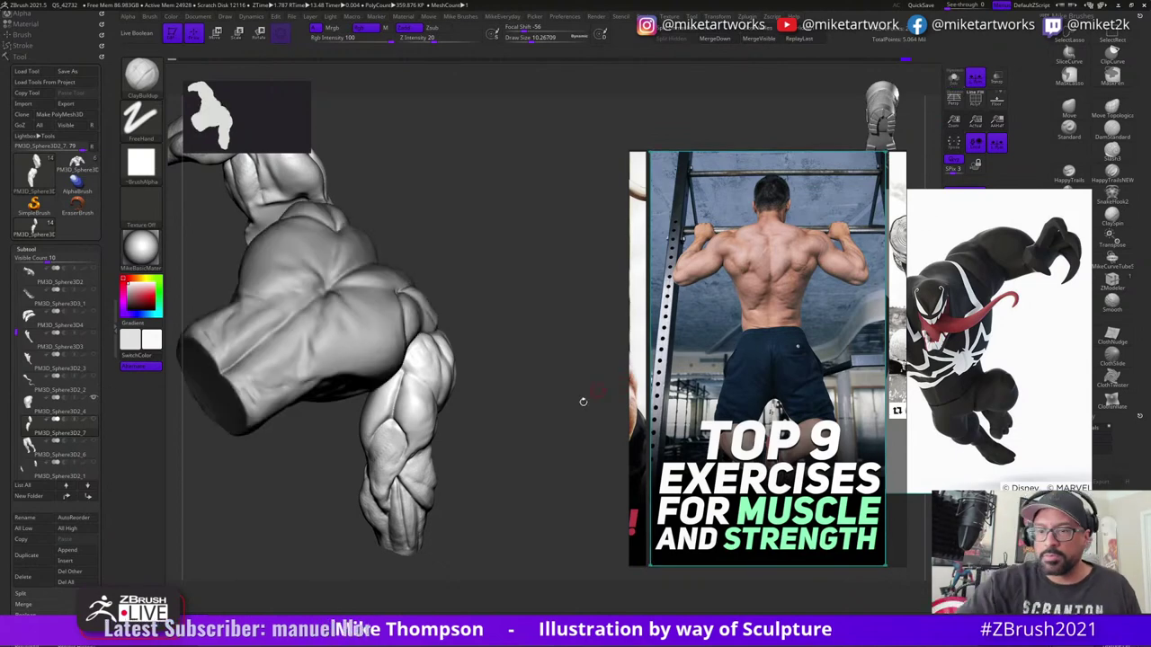
pyautogui.moveTo(583, 401)
pyautogui.mouseDown()
pyautogui.moveTo(549, 471)
pyautogui.moveTo(570, 429)
pyautogui.moveTo(554, 359)
pyautogui.moveTo(545, 396)
pyautogui.moveTo(557, 397)
pyautogui.mouseUp()
pyautogui.press('s')
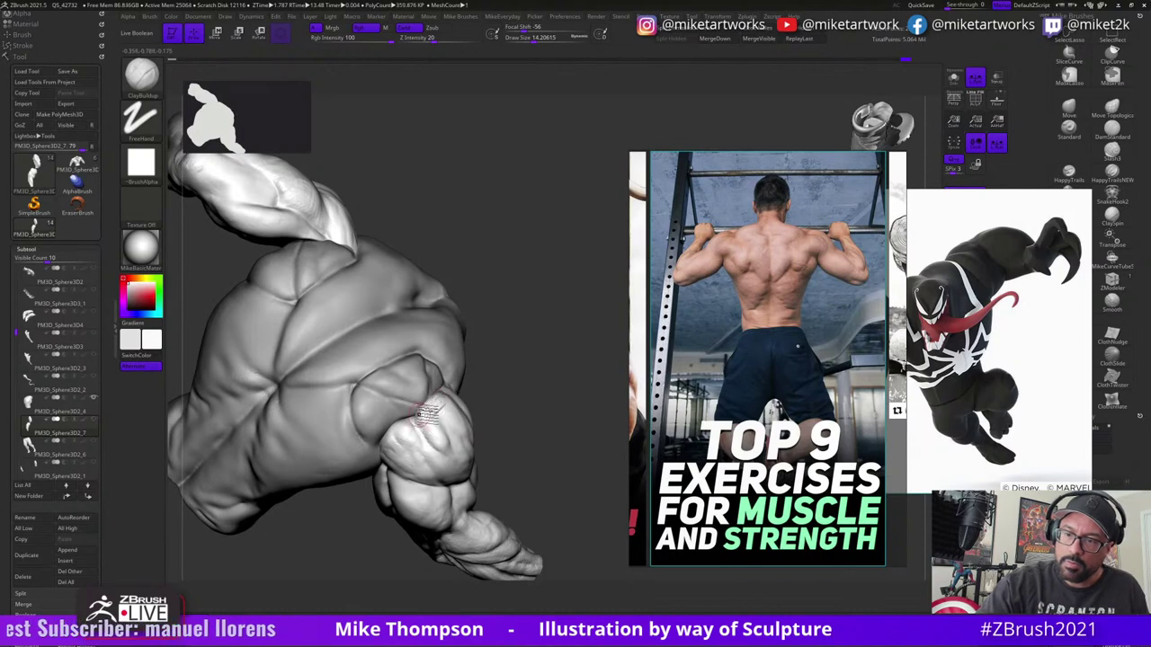
pyautogui.moveTo(508, 394)
pyautogui.mouseDown()
pyautogui.moveTo(524, 381)
pyautogui.moveTo(514, 388)
pyautogui.mouseUp()
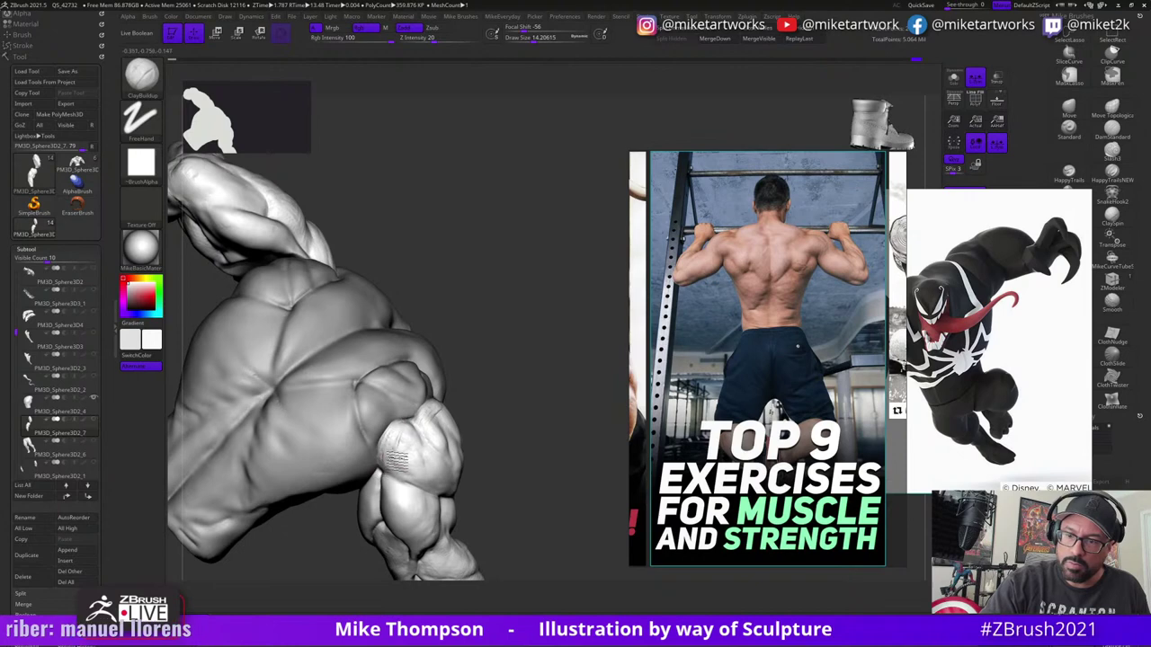
pyautogui.moveTo(393, 435); pyautogui.dragTo(399, 472, button='right')
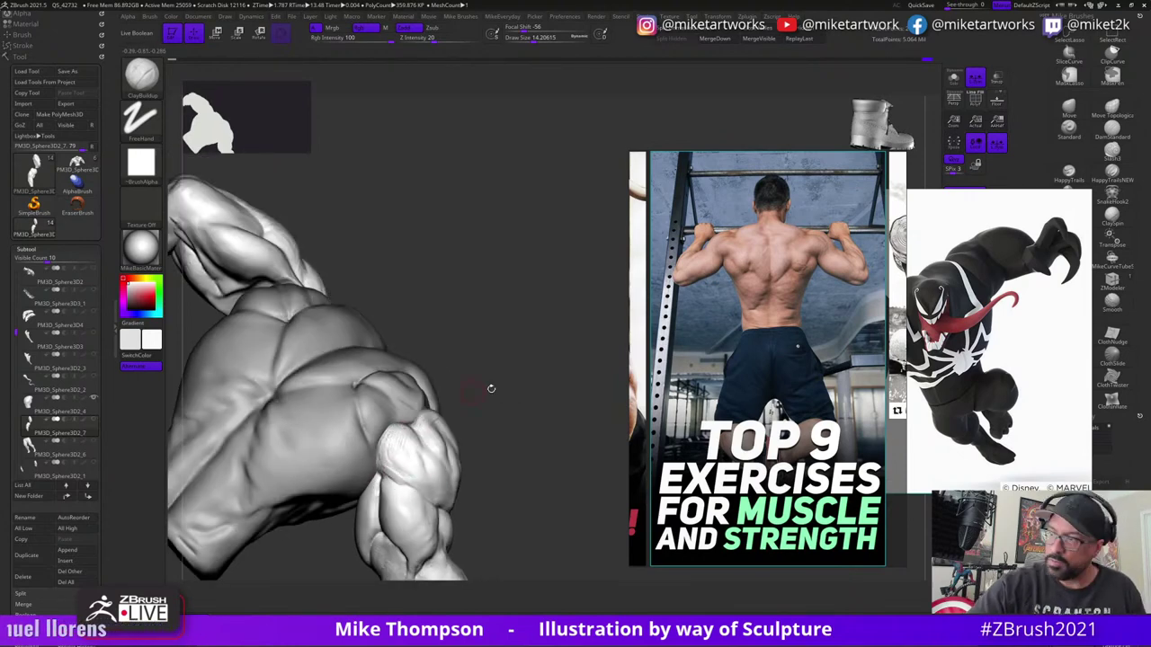
# - Shape the rear deltoid's muscle bands down to its lower edge above the triceps with ClayBuildup
pyautogui.moveTo(531, 397); pyautogui.dragTo(450, 459)
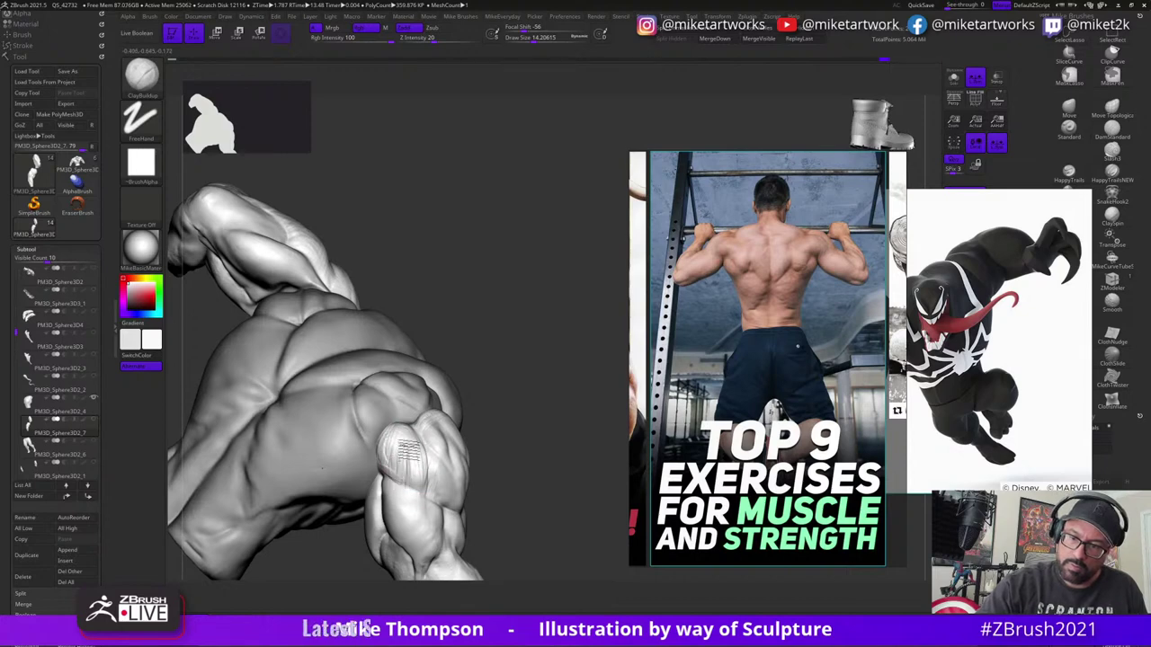
pyautogui.moveTo(531, 396); pyautogui.dragTo(425, 463)
pyautogui.moveTo(524, 398); pyautogui.dragTo(468, 450)
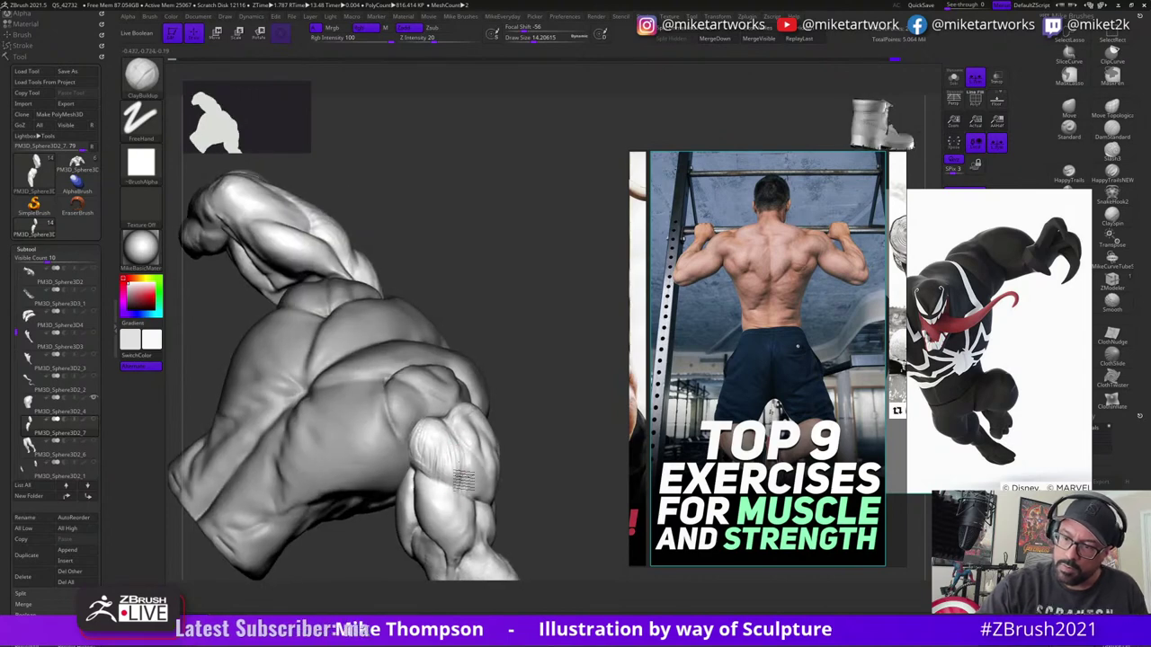
pyautogui.moveTo(521, 419); pyautogui.dragTo(443, 480)
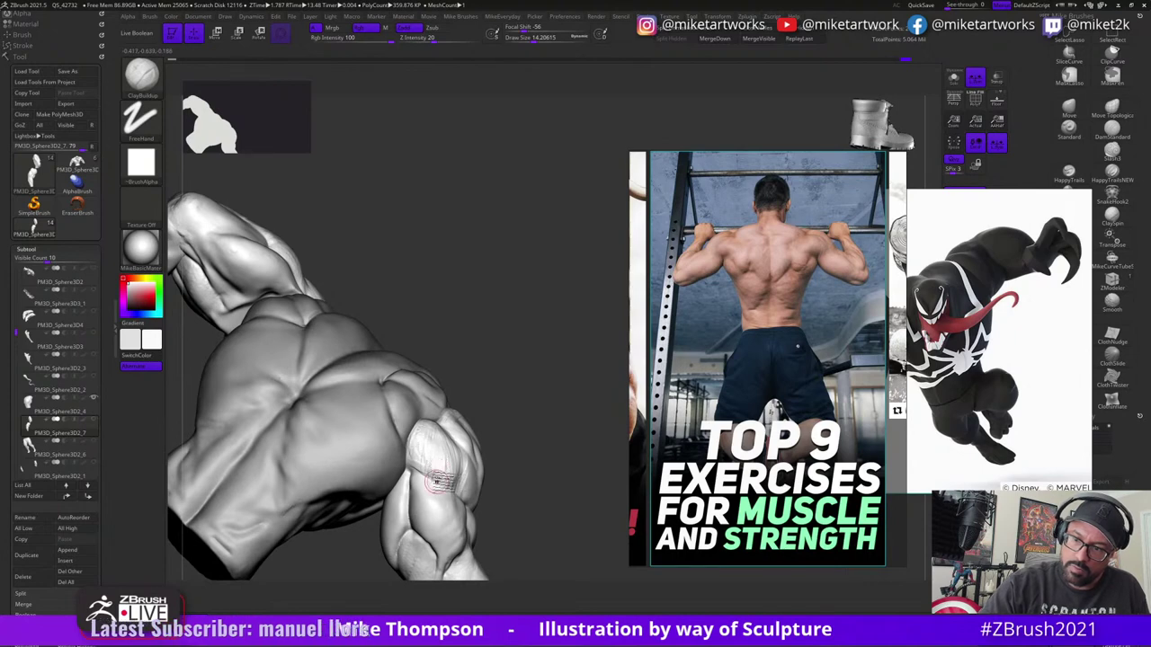
pyautogui.moveTo(514, 418); pyautogui.dragTo(443, 480)
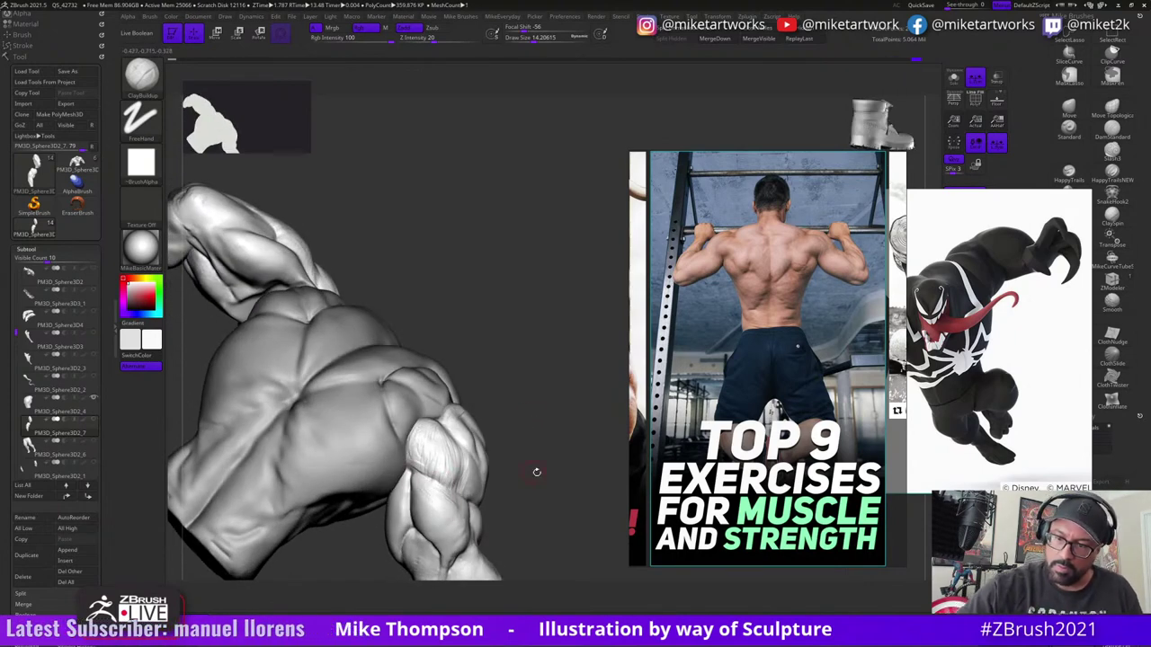
# - Isolate the torso subtool and build up the back muscle along the outer edges of the shoulder blades with ClayBuildup
pyautogui.moveTo(536, 472)
pyautogui.mouseDown()
pyautogui.moveTo(599, 442)
pyautogui.moveTo(583, 528)
pyautogui.moveTo(576, 504)
pyautogui.moveTo(567, 510)
pyautogui.moveTo(585, 496)
pyautogui.moveTo(553, 545)
pyautogui.moveTo(507, 542)
pyautogui.mouseUp()
pyautogui.keyDown('alt'); pyautogui.click(493, 524); pyautogui.keyUp('alt')
pyautogui.moveTo(617, 441)
pyautogui.mouseDown()
pyautogui.moveTo(522, 531)
pyautogui.moveTo(442, 472)
pyautogui.mouseUp()
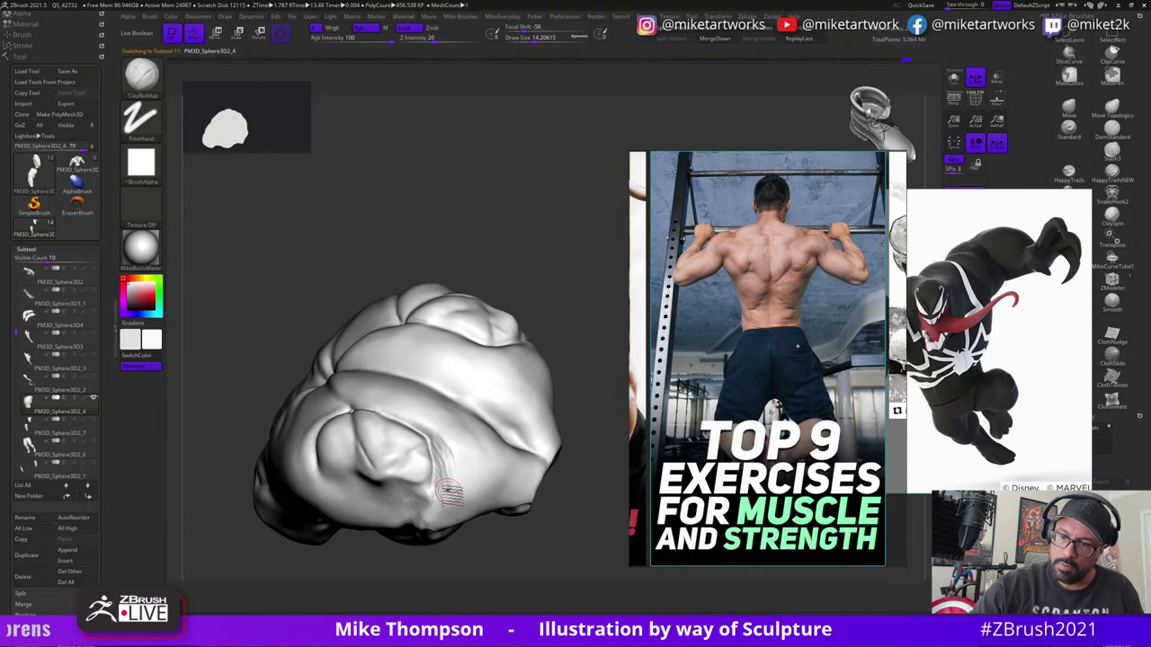
pyautogui.moveTo(450, 493); pyautogui.dragTo(537, 332)
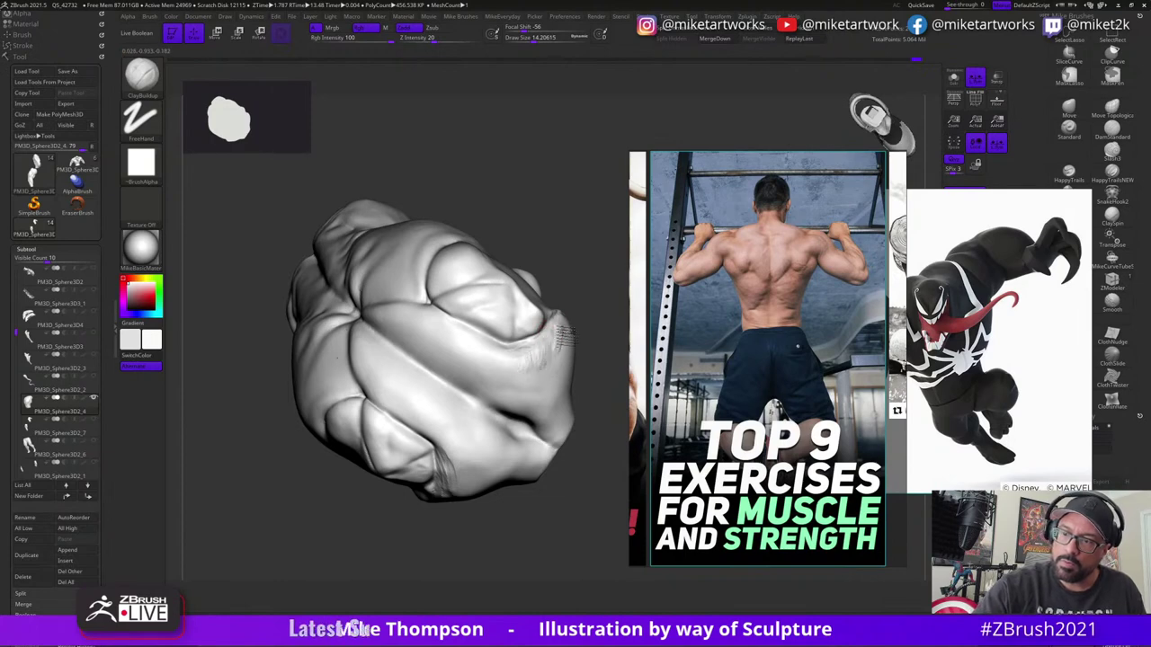
pyautogui.moveTo(580, 513); pyautogui.dragTo(540, 279)
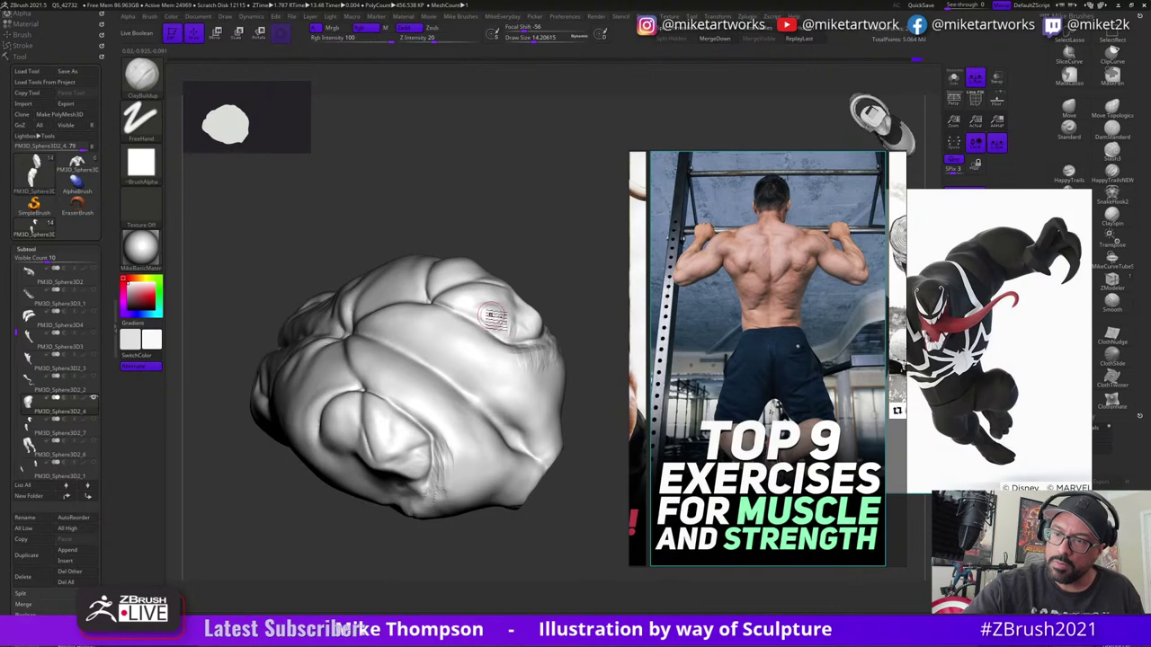
# - Add ClayBuildup strokes across the shoulder-blade muscles where they run toward the armpit
pyautogui.moveTo(580, 296)
pyautogui.mouseDown()
pyautogui.moveTo(554, 245)
pyautogui.moveTo(585, 496)
pyautogui.moveTo(512, 476)
pyautogui.mouseUp()
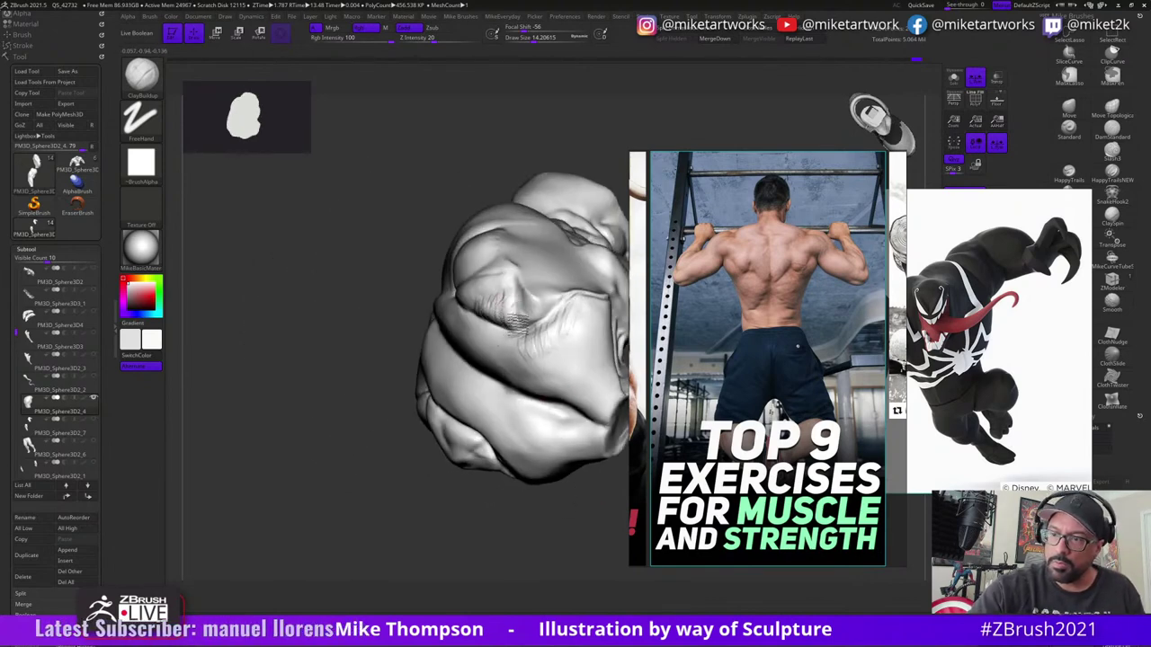
pyautogui.moveTo(513, 301); pyautogui.dragTo(518, 316)
pyautogui.moveTo(534, 562)
pyautogui.mouseDown()
pyautogui.moveTo(556, 572)
pyautogui.moveTo(544, 599)
pyautogui.moveTo(539, 576)
pyautogui.mouseUp()
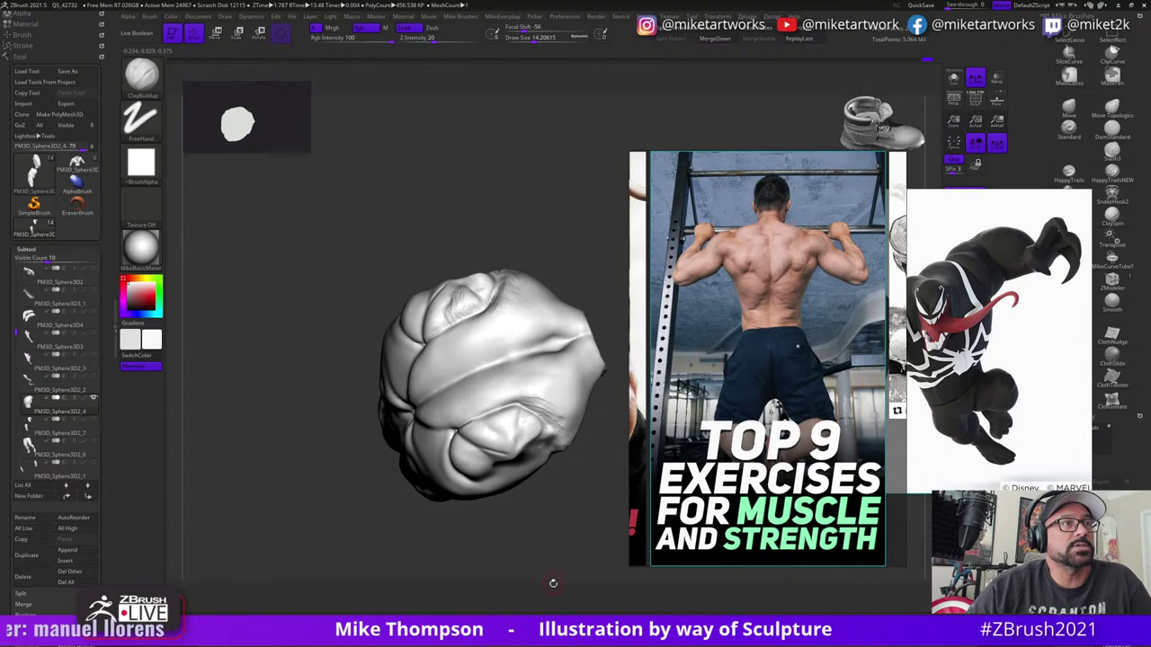
pyautogui.moveTo(555, 583); pyautogui.dragTo(562, 590)
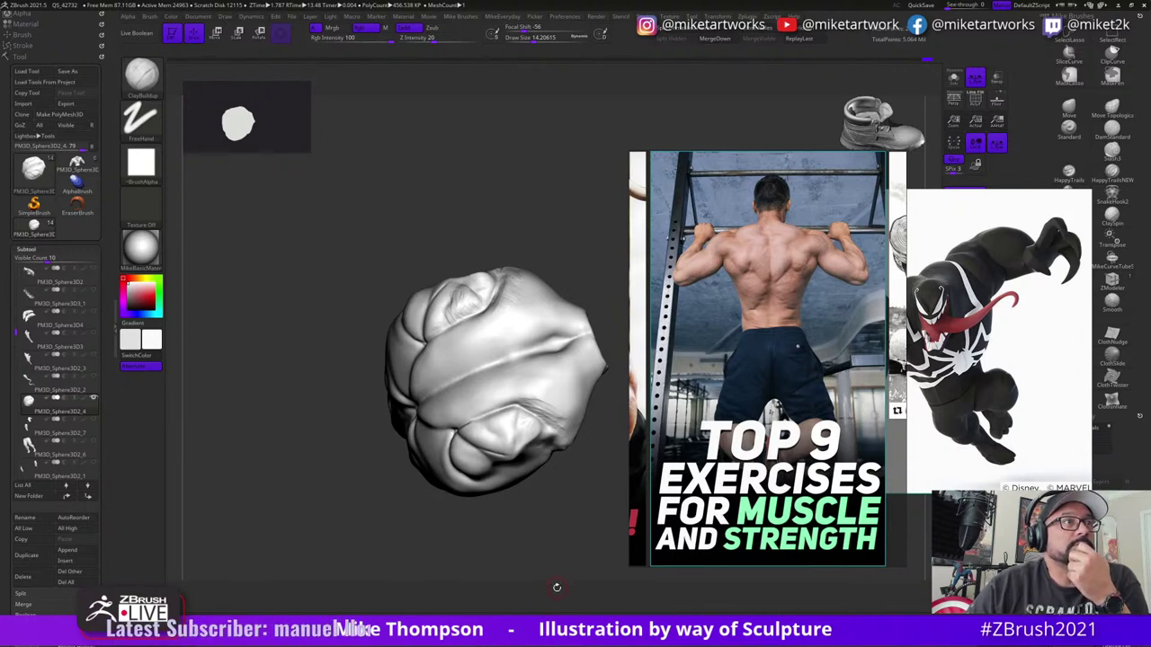
# - Build up both outer sides of the upper back beyond the shoulder blades with ClayBuildup at draw size about 16
pyautogui.moveTo(555, 578)
pyautogui.mouseDown()
pyautogui.moveTo(590, 538)
pyautogui.moveTo(563, 555)
pyautogui.moveTo(572, 560)
pyautogui.mouseUp()
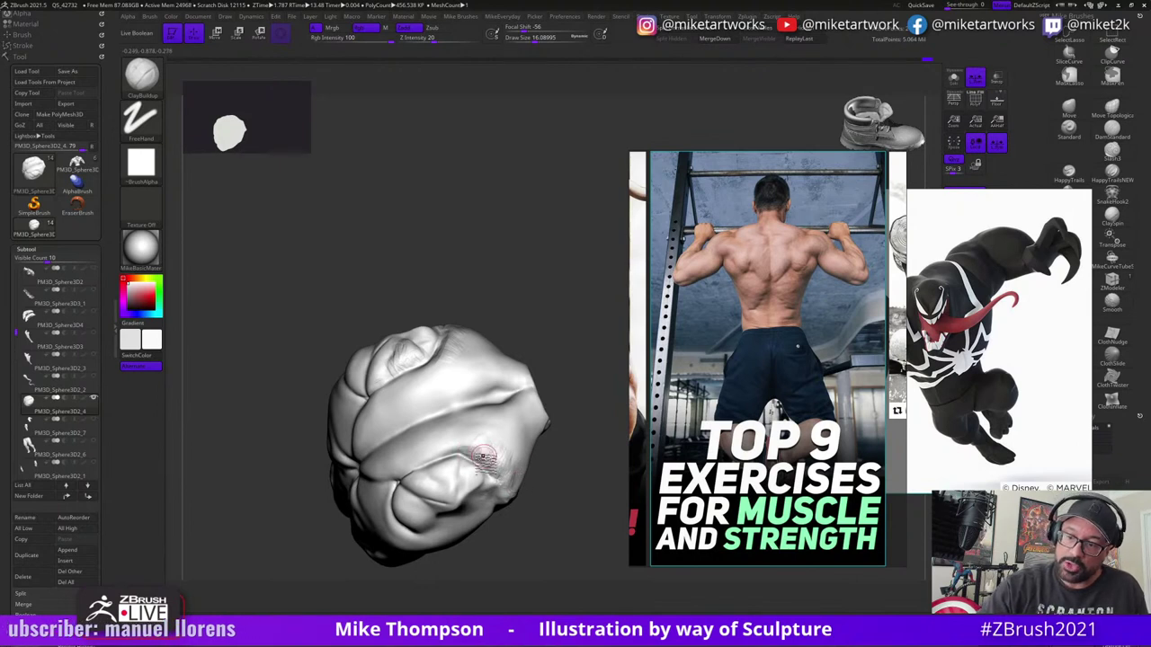
pyautogui.moveTo(575, 483)
pyautogui.mouseDown()
pyautogui.moveTo(532, 404)
pyautogui.moveTo(568, 350)
pyautogui.moveTo(498, 332)
pyautogui.mouseUp()
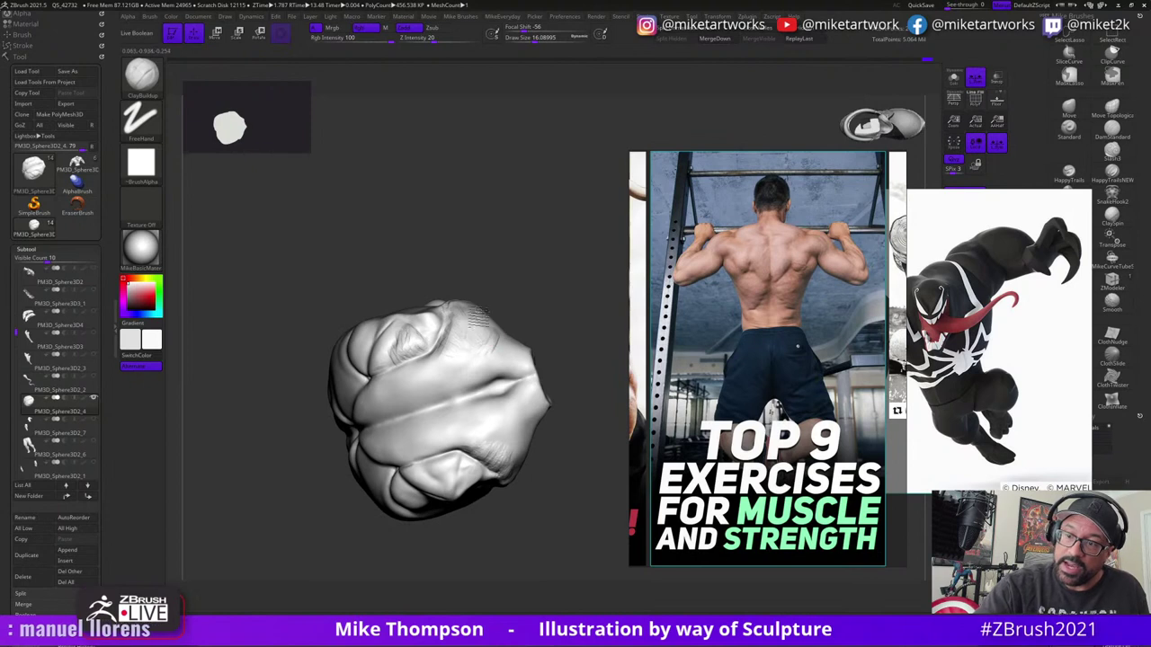
pyautogui.moveTo(552, 453); pyautogui.dragTo(497, 443)
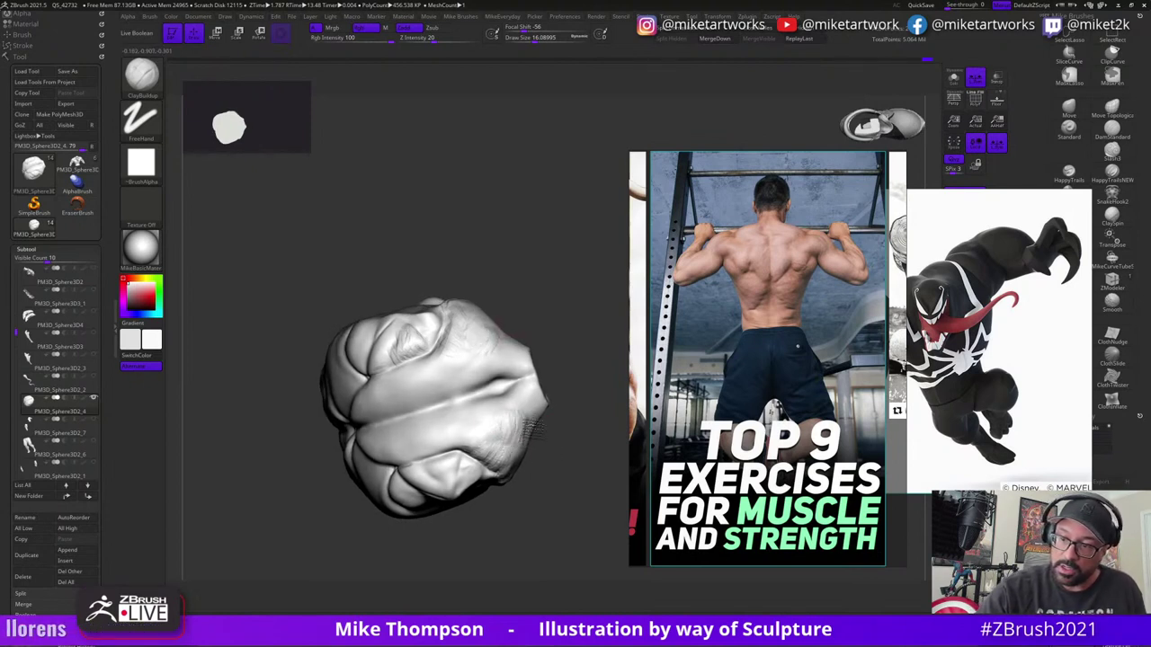
pyautogui.moveTo(570, 499)
pyautogui.mouseDown()
pyautogui.moveTo(532, 555)
pyautogui.moveTo(561, 459)
pyautogui.mouseUp()
# - Smooth the built-up outer back and shoulder-blade areas, adjusting the Smooth draw size from about 26 to about 22
pyautogui.press('shift')
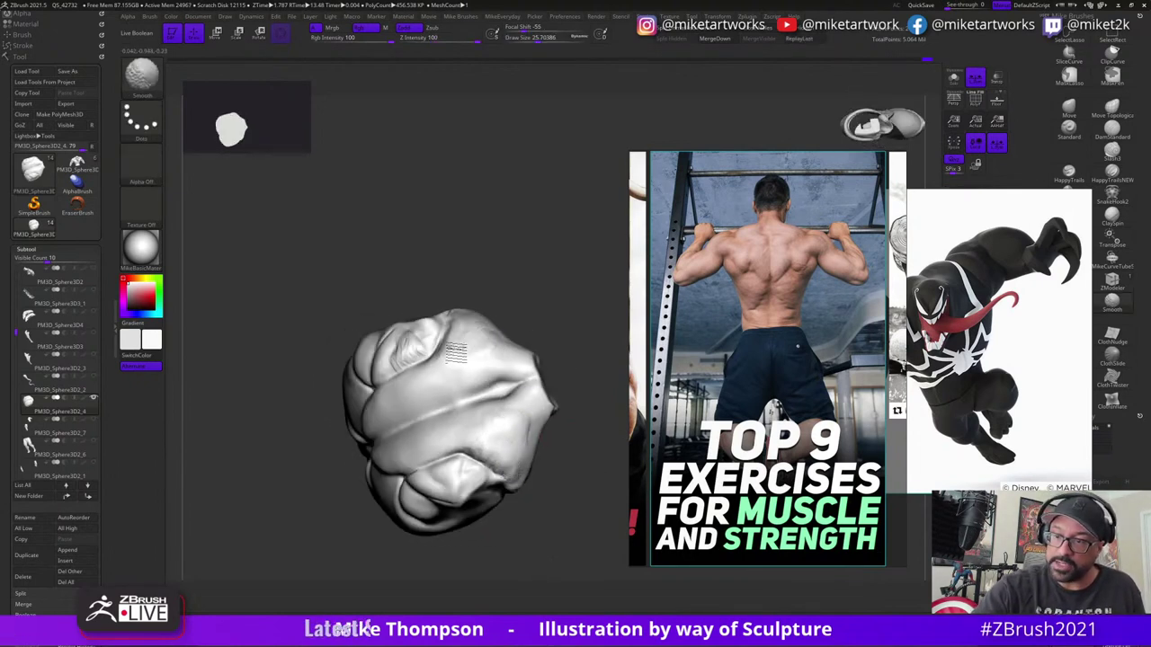
pyautogui.moveTo(540, 275)
pyautogui.keyDown('shift'); pyautogui.mouseDown()
pyautogui.moveTo(547, 288)
pyautogui.moveTo(524, 321)
pyautogui.moveTo(540, 308)
pyautogui.mouseUp(); pyautogui.keyUp('shift')
pyautogui.press('s')
pyautogui.moveTo(543, 314); pyautogui.dragTo(537, 288)
pyautogui.moveTo(491, 466)
pyautogui.keyDown('shift'); pyautogui.mouseDown()
pyautogui.moveTo(479, 452)
pyautogui.moveTo(510, 475)
pyautogui.mouseUp(); pyautogui.keyUp('shift')
pyautogui.keyDown('shift'); pyautogui.moveTo(546, 329); pyautogui.dragTo(437, 334); pyautogui.keyUp('shift')
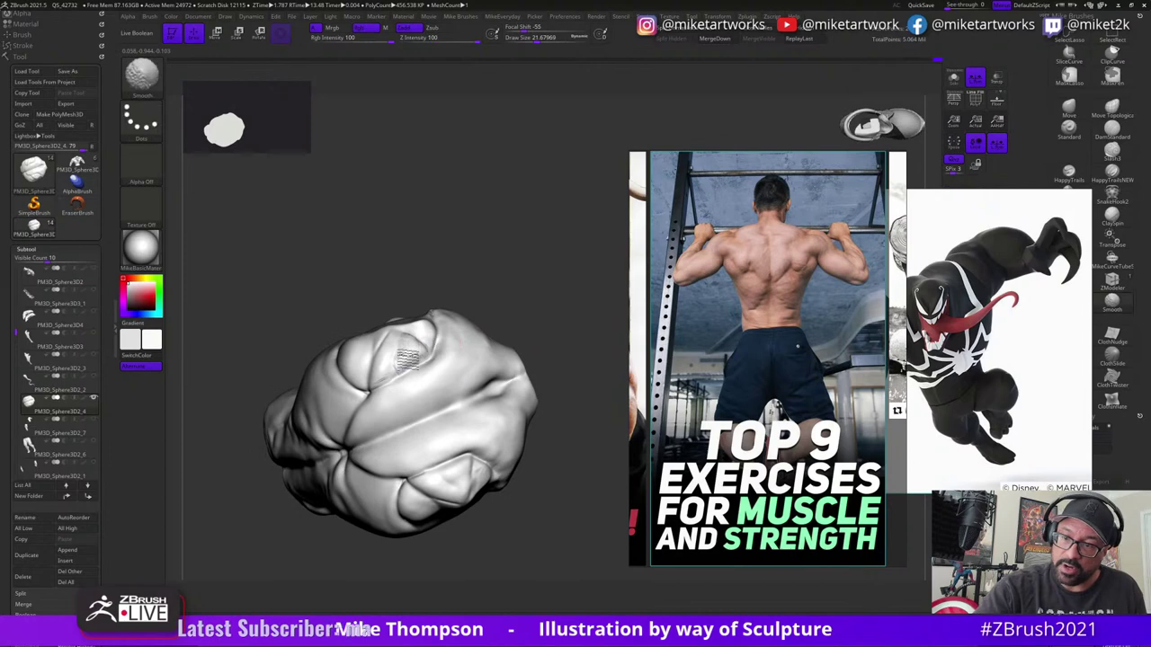
# - Define the muscle forms over one shoulder blade with ClayBuildup at draw size about 15 and smooth the strokes
pyautogui.moveTo(579, 575)
pyautogui.mouseDown()
pyautogui.moveTo(583, 551)
pyautogui.moveTo(575, 560)
pyautogui.moveTo(566, 549)
pyautogui.mouseUp()
pyautogui.press('s')
pyautogui.moveTo(572, 541); pyautogui.dragTo(576, 525)
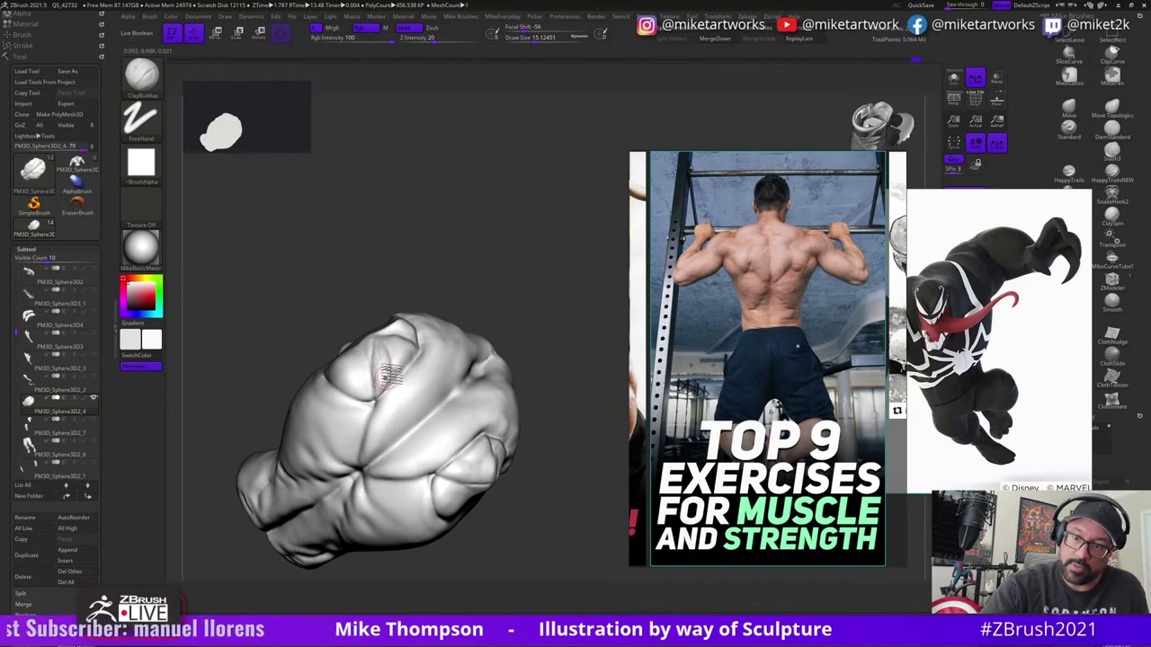
pyautogui.press('shift')
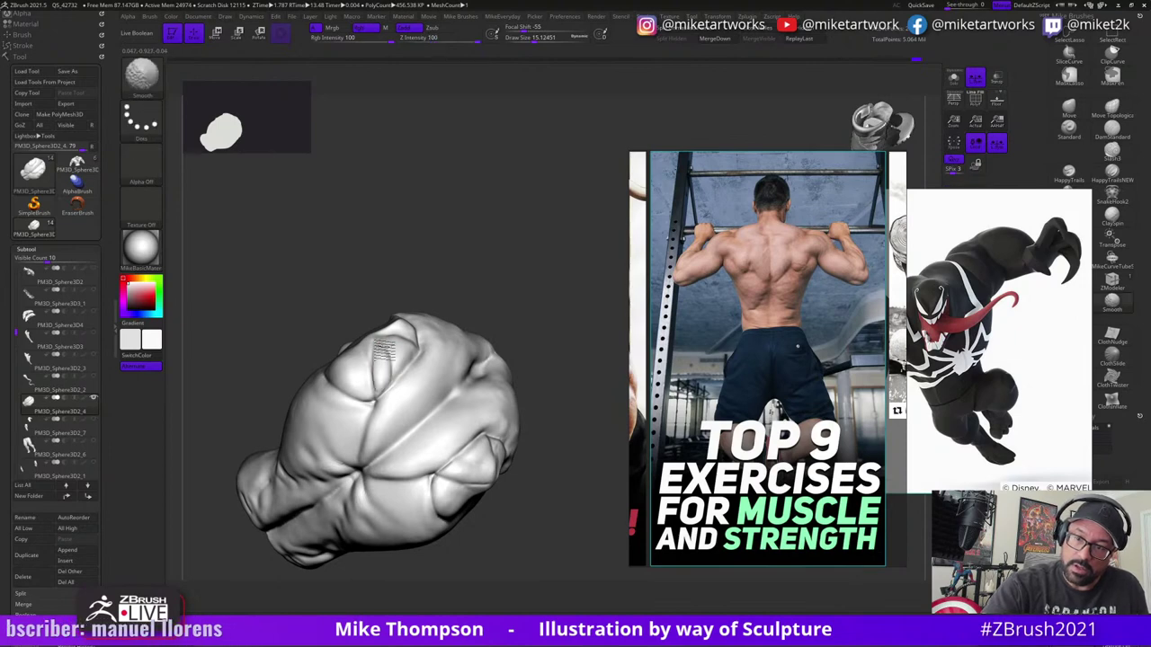
pyautogui.moveTo(570, 550); pyautogui.dragTo(559, 554)
pyautogui.press('ctrl')
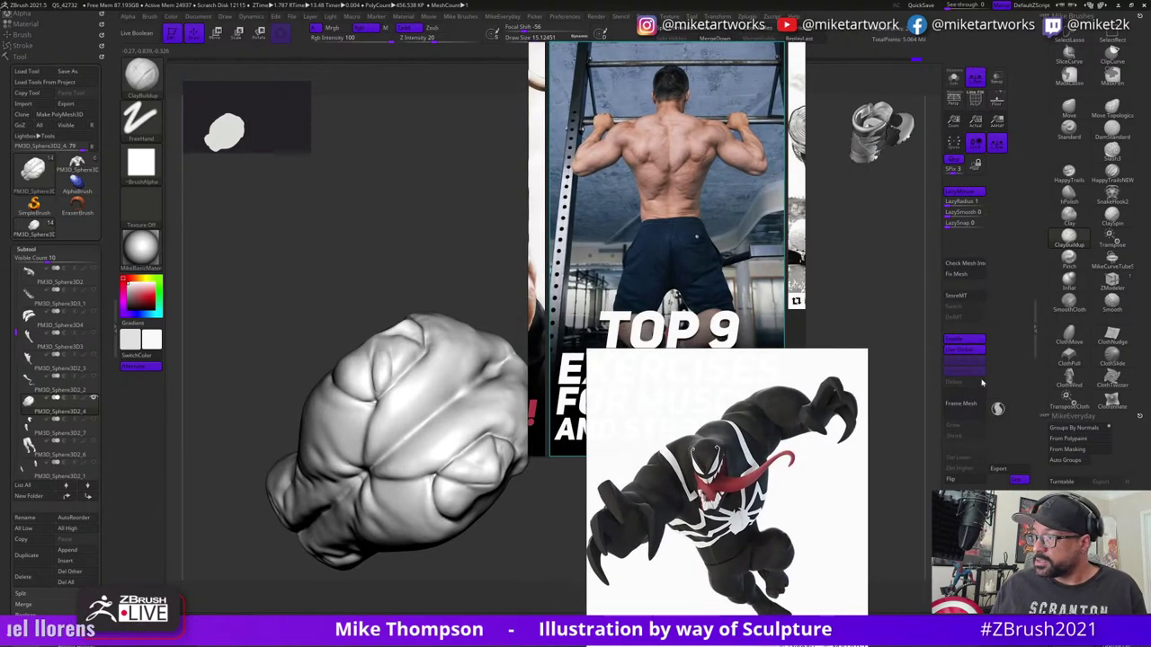
# - Smooth the muscle forms around both shoulder blades and at the rear of the shoulder
pyautogui.press('shift')
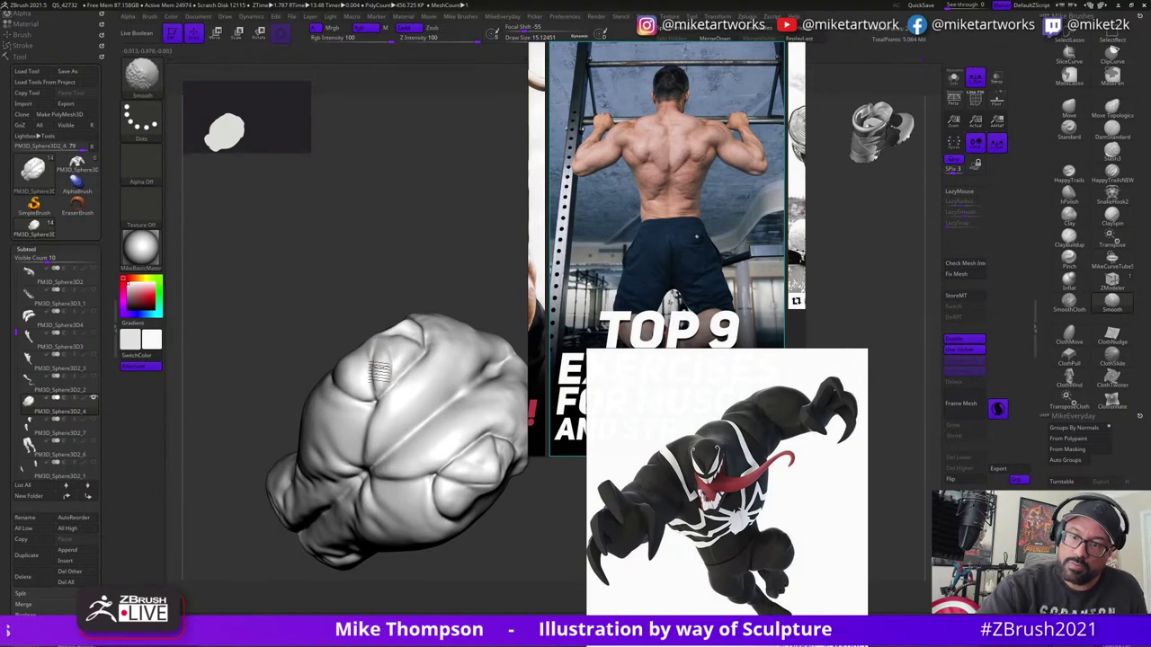
pyautogui.keyDown('shift'); pyautogui.moveTo(380, 370); pyautogui.dragTo(381, 365); pyautogui.keyUp('shift')
pyautogui.moveTo(457, 251)
pyautogui.mouseDown()
pyautogui.moveTo(380, 244)
pyautogui.moveTo(462, 308)
pyautogui.moveTo(450, 337)
pyautogui.mouseUp()
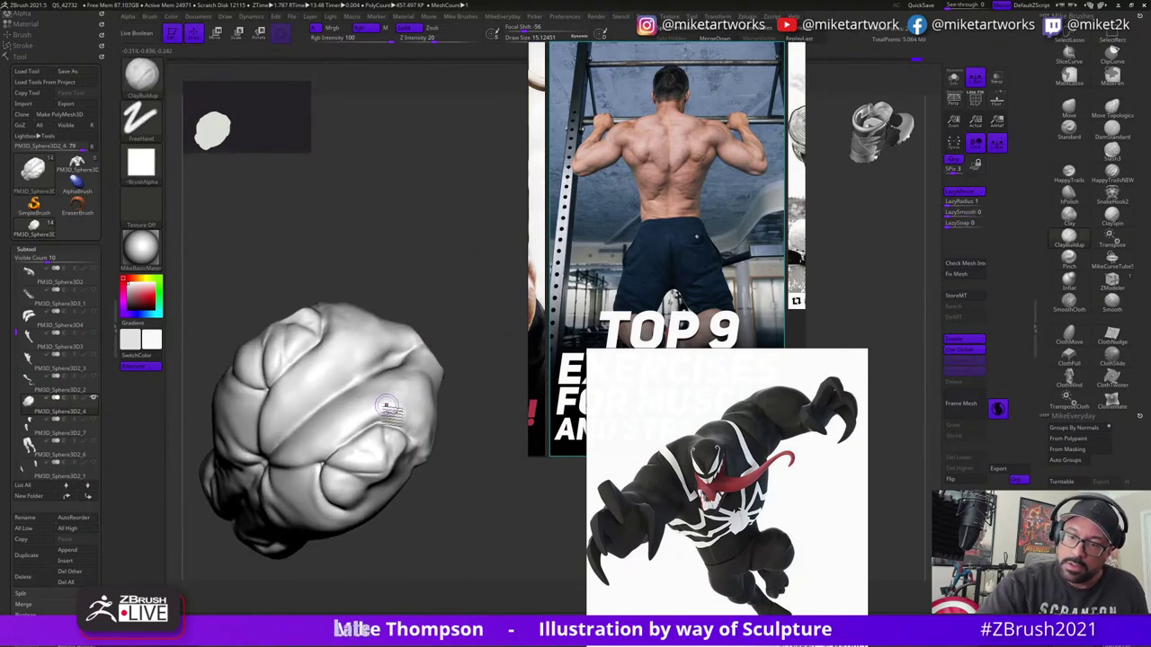
pyautogui.press('shift')
pyautogui.moveTo(459, 440)
pyautogui.mouseDown()
pyautogui.moveTo(450, 501)
pyautogui.moveTo(447, 481)
pyautogui.mouseUp()
pyautogui.moveTo(392, 440)
pyautogui.mouseDown()
pyautogui.moveTo(375, 432)
pyautogui.moveTo(390, 439)
pyautogui.mouseUp()
pyautogui.moveTo(454, 423)
pyautogui.mouseDown()
pyautogui.moveTo(435, 401)
pyautogui.moveTo(463, 455)
pyautogui.moveTo(261, 393)
pyautogui.mouseUp()
pyautogui.press('shift')
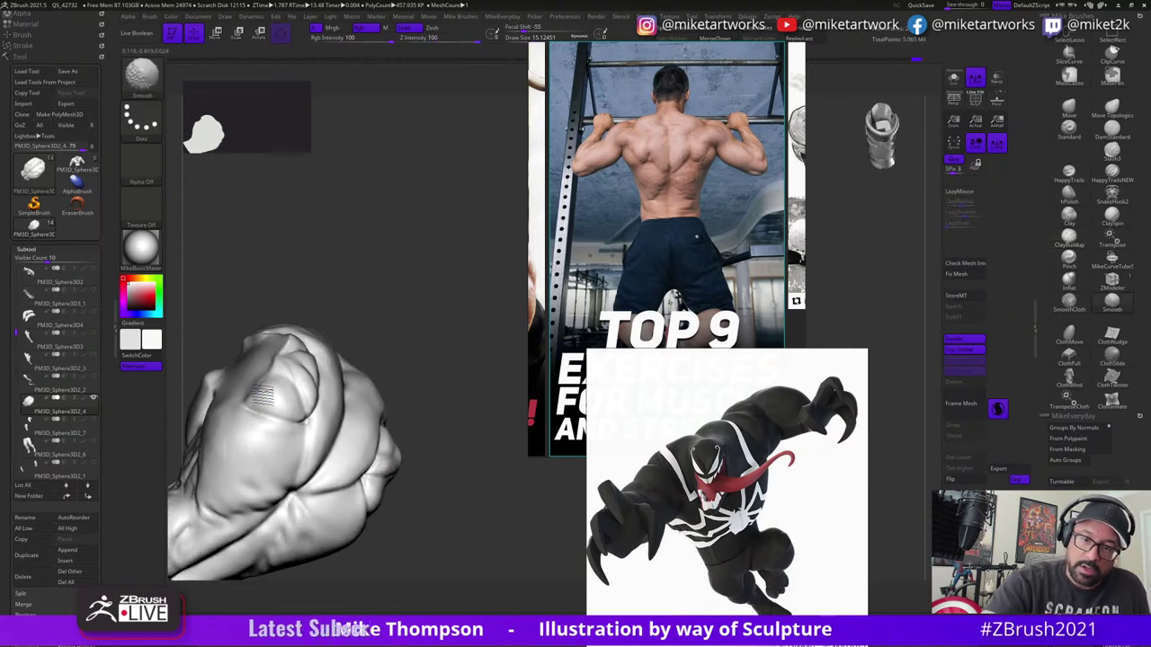
# - Build up the torso's shoulder area between the outer pectoral and the shoulder blade with ClayBuildup at draw size about 34
pyautogui.moveTo(403, 372)
pyautogui.mouseDown()
pyautogui.moveTo(478, 495)
pyautogui.moveTo(468, 500)
pyautogui.moveTo(527, 513)
pyautogui.moveTo(428, 471)
pyautogui.moveTo(493, 514)
pyautogui.moveTo(486, 503)
pyautogui.mouseUp()
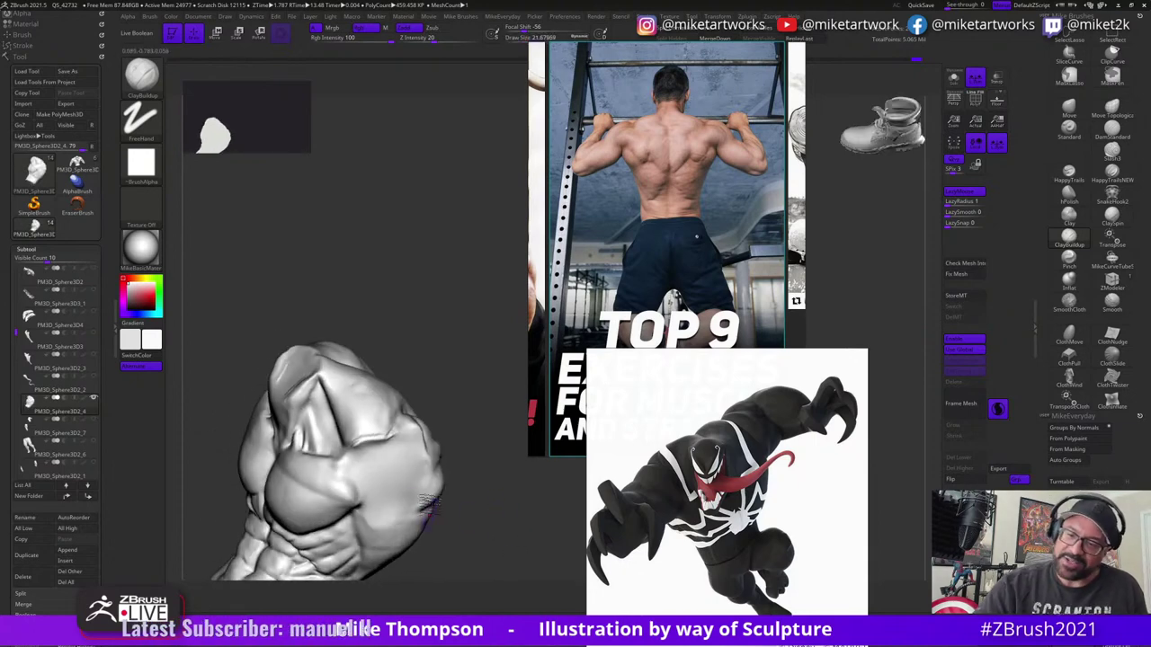
pyautogui.moveTo(474, 428); pyautogui.dragTo(480, 422)
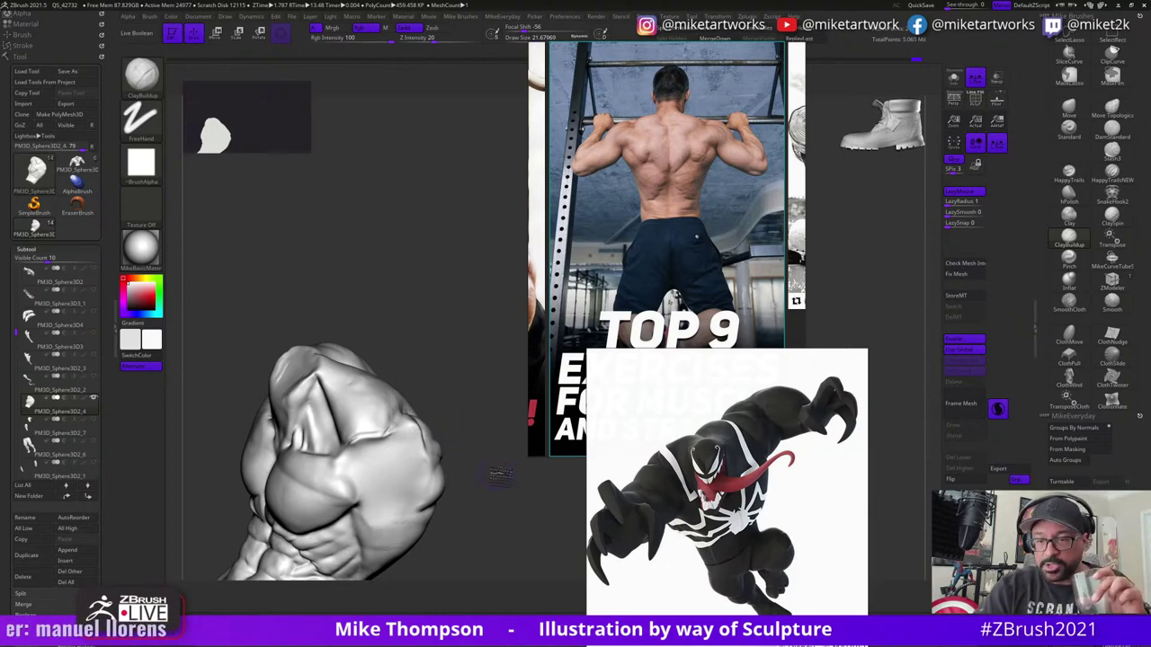
pyautogui.moveTo(501, 474); pyautogui.dragTo(522, 444)
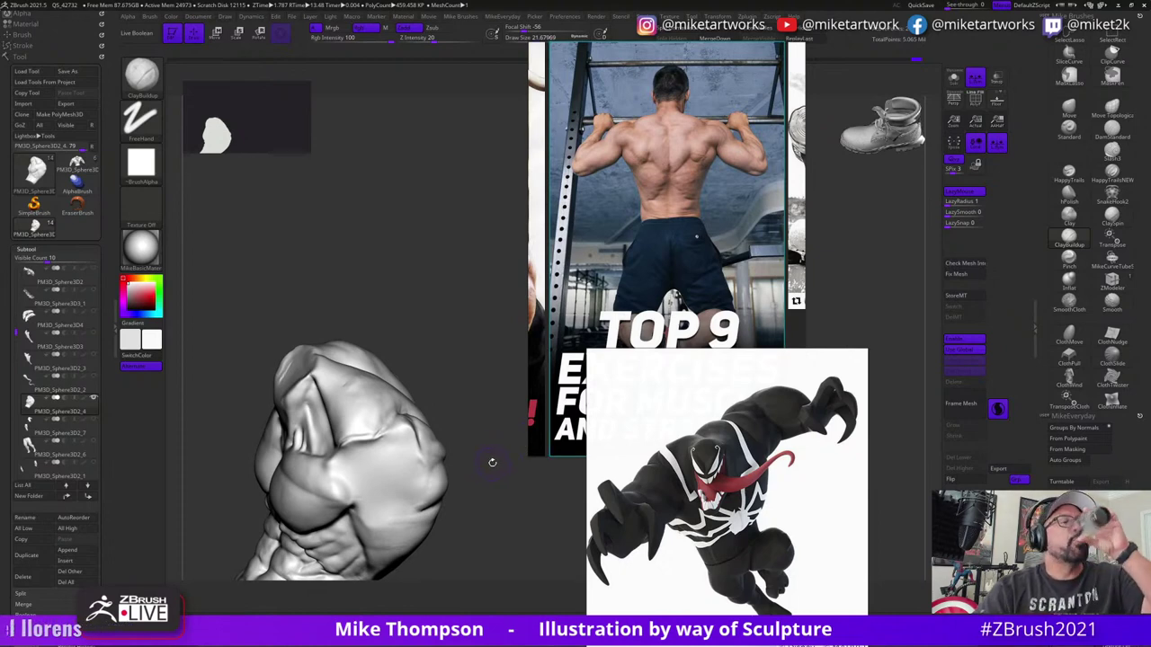
pyautogui.moveTo(489, 464)
pyautogui.mouseDown()
pyautogui.moveTo(504, 465)
pyautogui.moveTo(499, 482)
pyautogui.mouseUp()
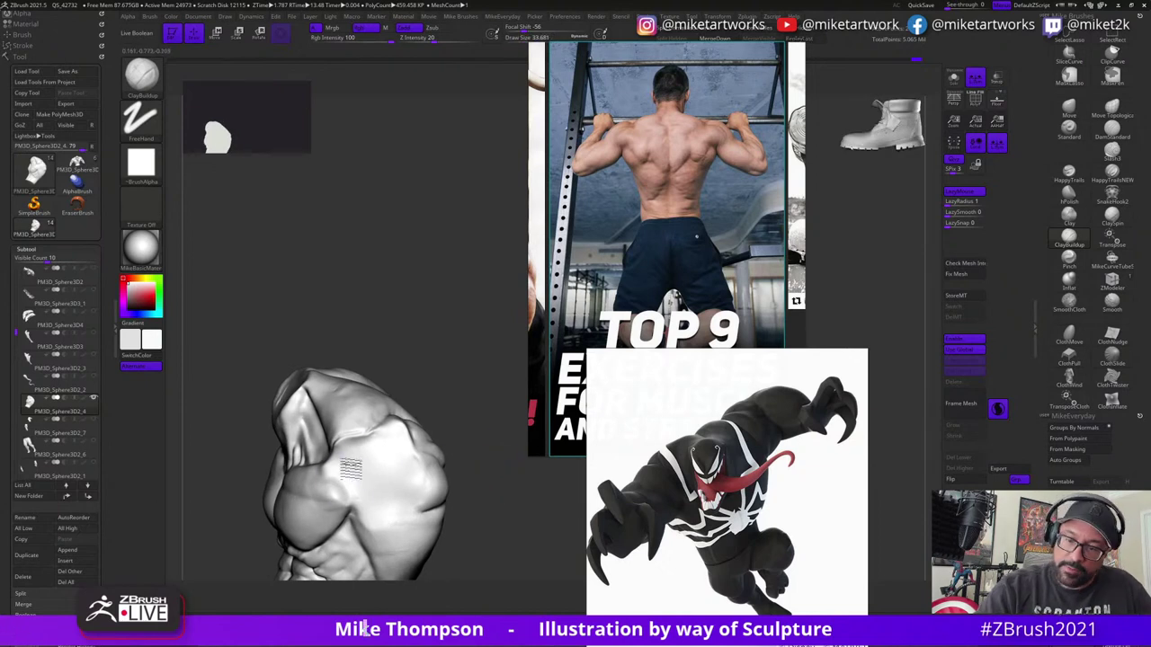
pyautogui.moveTo(456, 397)
pyautogui.mouseDown()
pyautogui.moveTo(340, 463)
pyautogui.moveTo(347, 496)
pyautogui.moveTo(372, 475)
pyautogui.moveTo(344, 459)
pyautogui.moveTo(407, 439)
pyautogui.moveTo(376, 490)
pyautogui.moveTo(390, 444)
pyautogui.moveTo(407, 458)
pyautogui.moveTo(372, 473)
pyautogui.mouseUp()
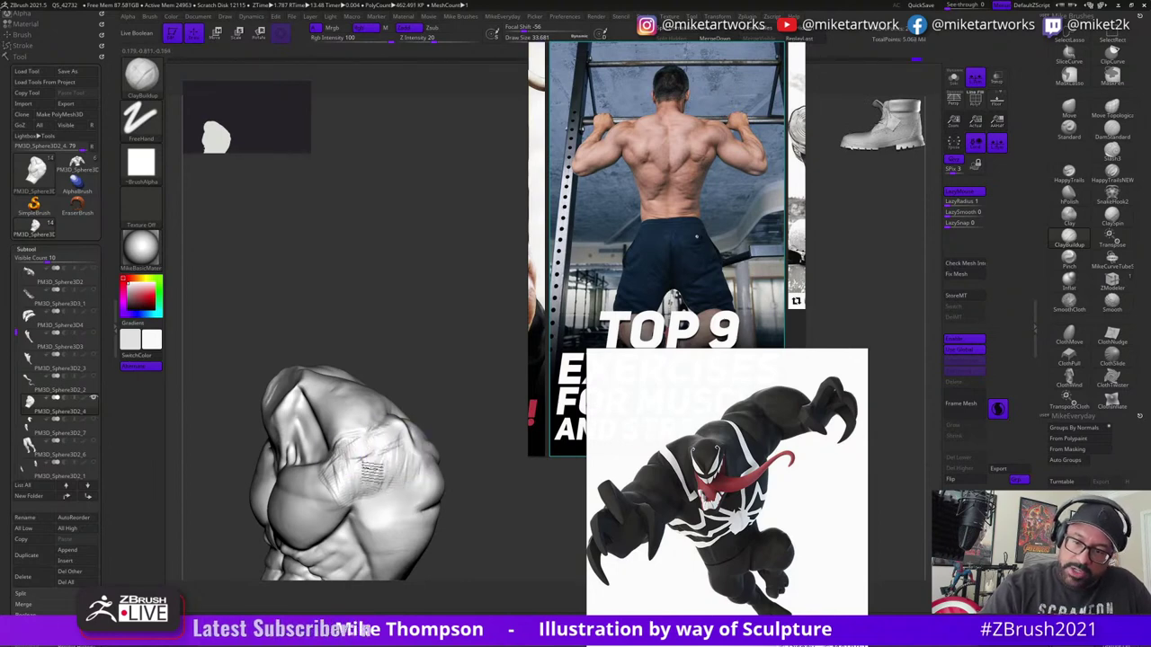
pyautogui.moveTo(457, 419)
pyautogui.mouseDown()
pyautogui.moveTo(478, 416)
pyautogui.moveTo(455, 421)
pyautogui.mouseUp()
pyautogui.moveTo(375, 472)
pyautogui.mouseDown()
pyautogui.moveTo(356, 486)
pyautogui.moveTo(349, 465)
pyautogui.moveTo(412, 464)
pyautogui.mouseUp()
pyautogui.moveTo(450, 423); pyautogui.dragTo(435, 428)
pyautogui.moveTo(399, 474)
pyautogui.mouseDown()
pyautogui.moveTo(378, 480)
pyautogui.moveTo(398, 432)
pyautogui.mouseUp()
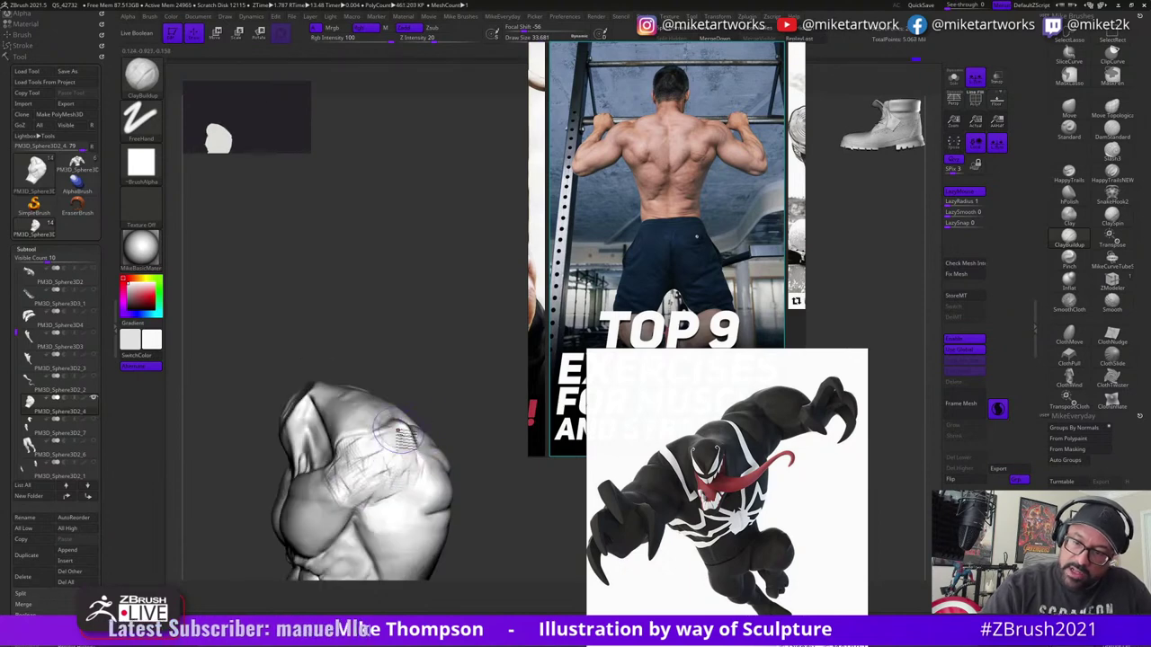
# - Bring up the front-view photo of the man doing dips and compare its chest and shoulders with the torso
pyautogui.moveTo(485, 499)
pyautogui.mouseDown()
pyautogui.moveTo(506, 504)
pyautogui.moveTo(495, 507)
pyautogui.mouseUp()
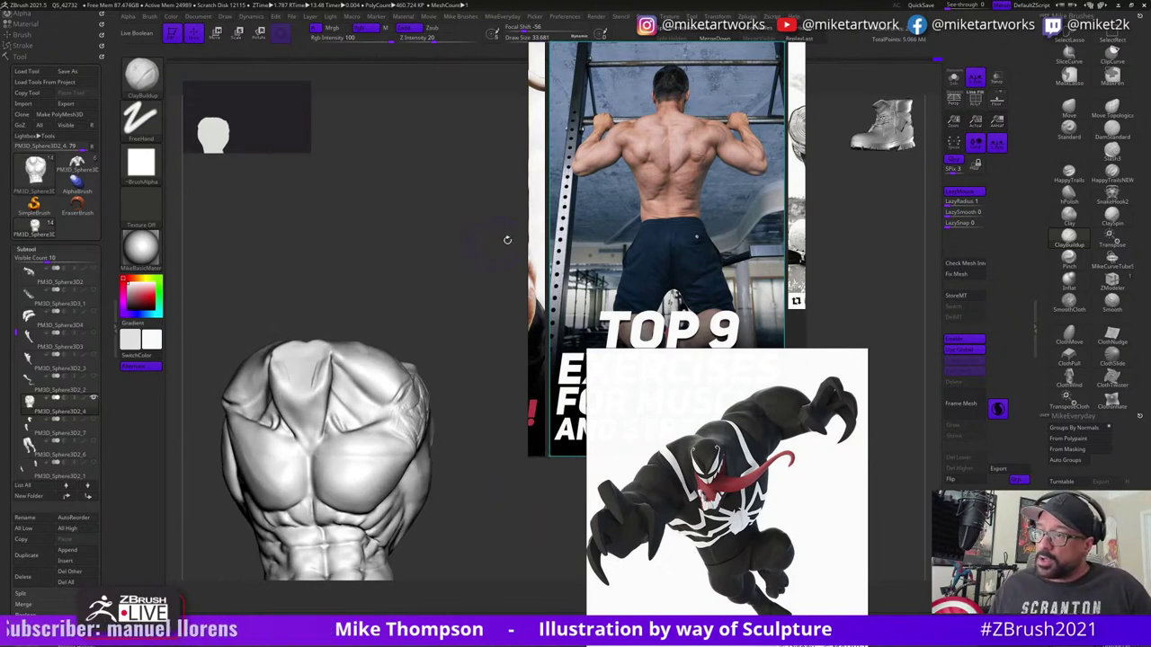
pyautogui.scroll(-6, 635, 234)
pyautogui.moveTo(635, 234); pyautogui.dragTo(534, 232, button='middle')
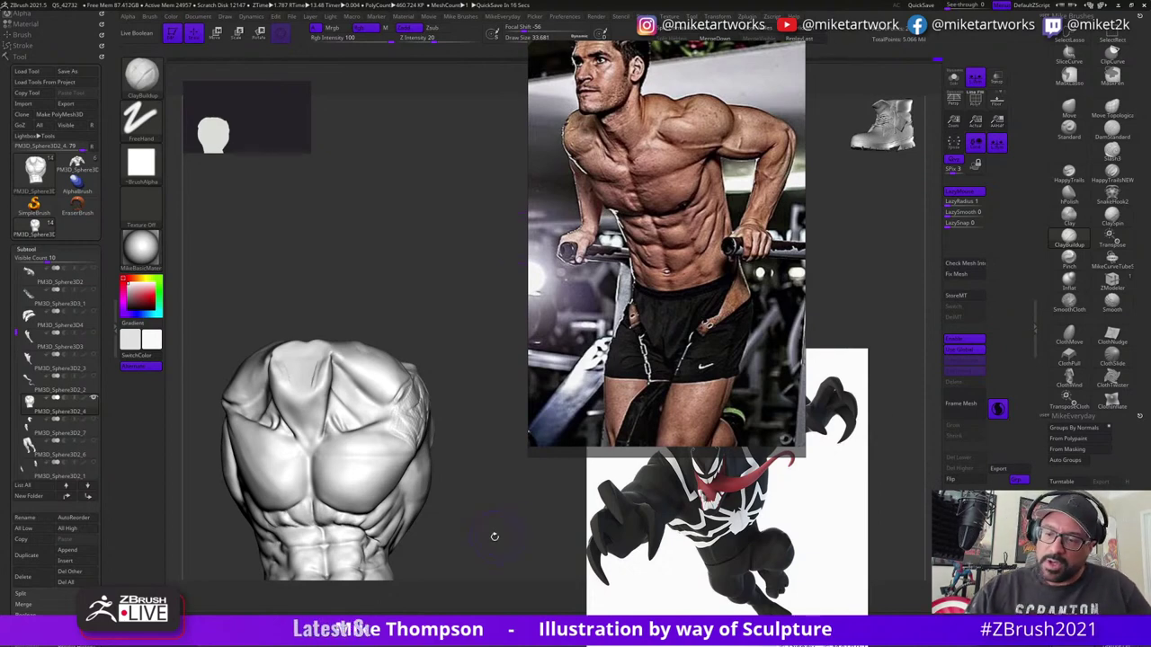
pyautogui.moveTo(494, 537)
pyautogui.mouseDown()
pyautogui.moveTo(506, 527)
pyautogui.moveTo(509, 537)
pyautogui.moveTo(513, 522)
pyautogui.mouseUp()
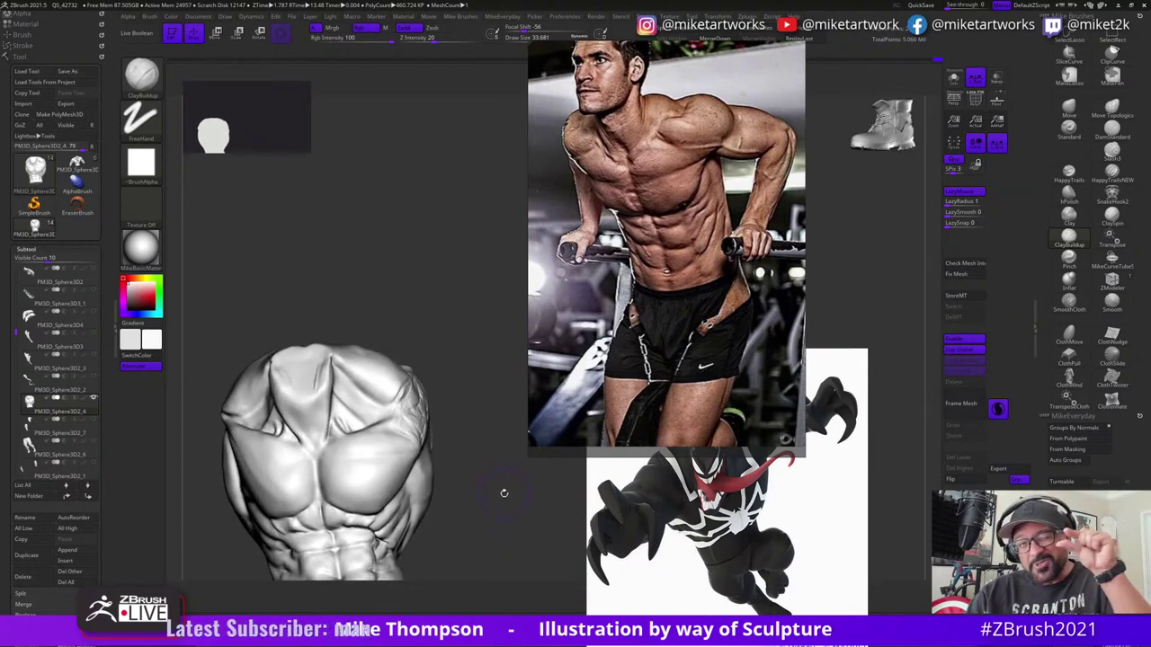
pyautogui.moveTo(506, 534); pyautogui.dragTo(507, 527)
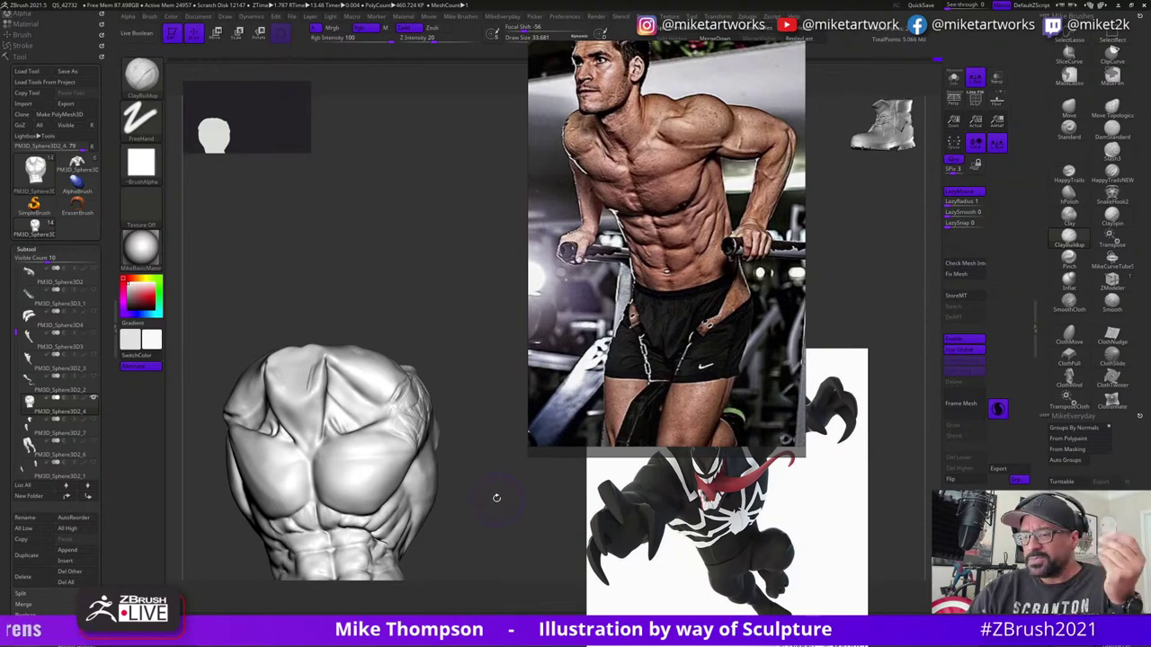
pyautogui.moveTo(511, 527); pyautogui.dragTo(506, 530)
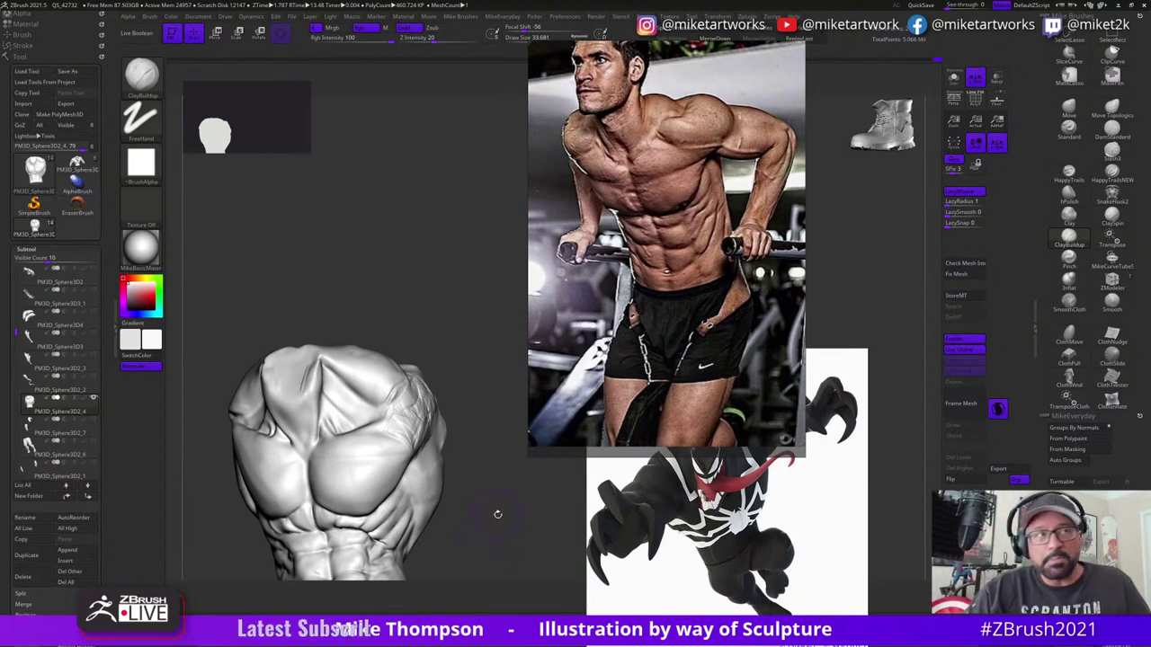
pyautogui.moveTo(497, 515); pyautogui.dragTo(499, 527)
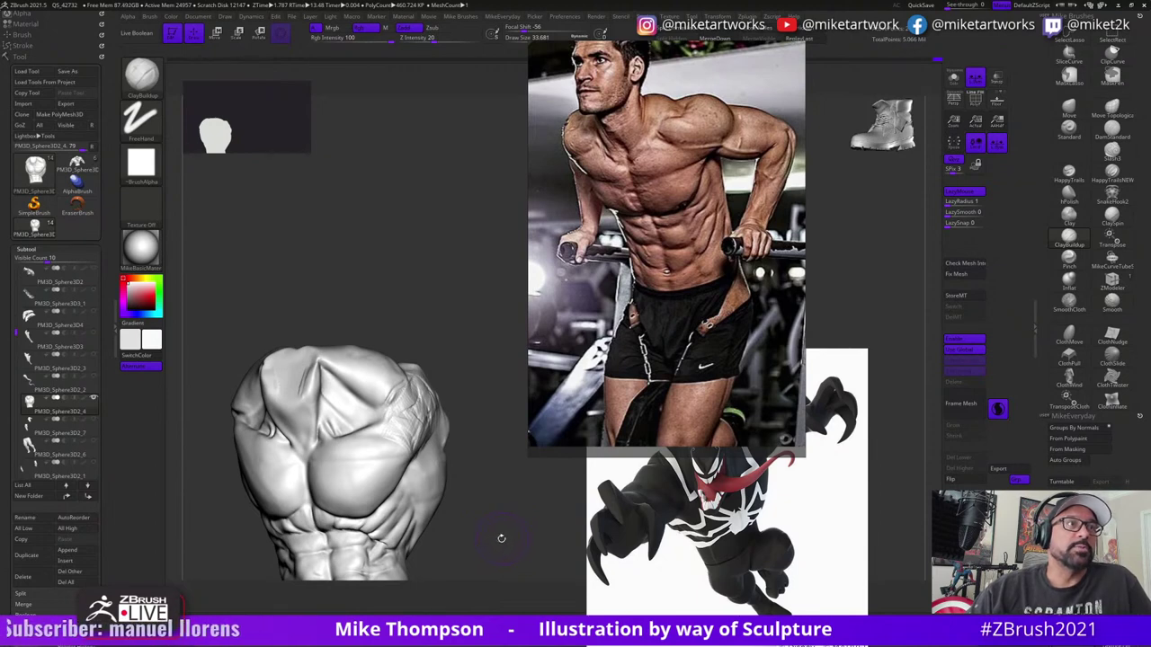
pyautogui.moveTo(500, 542)
pyautogui.mouseDown()
pyautogui.moveTo(515, 520)
pyautogui.moveTo(481, 467)
pyautogui.mouseUp()
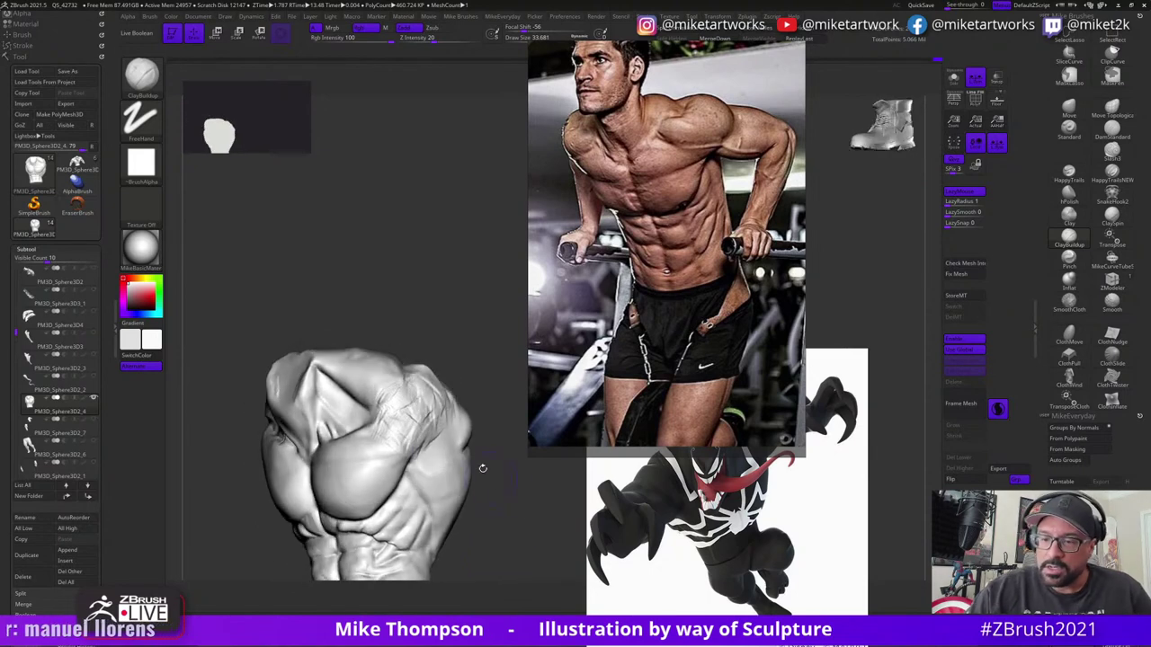
# - Add ClayBuildup strokes over the front and top of the shoulder above the outer pectoral
pyautogui.moveTo(405, 405)
pyautogui.mouseDown()
pyautogui.moveTo(413, 432)
pyautogui.moveTo(424, 411)
pyautogui.mouseUp()
pyautogui.moveTo(486, 360)
pyautogui.mouseDown()
pyautogui.moveTo(475, 363)
pyautogui.moveTo(490, 364)
pyautogui.mouseUp()
pyautogui.moveTo(435, 414); pyautogui.dragTo(431, 429)
pyautogui.moveTo(496, 349); pyautogui.dragTo(476, 372)
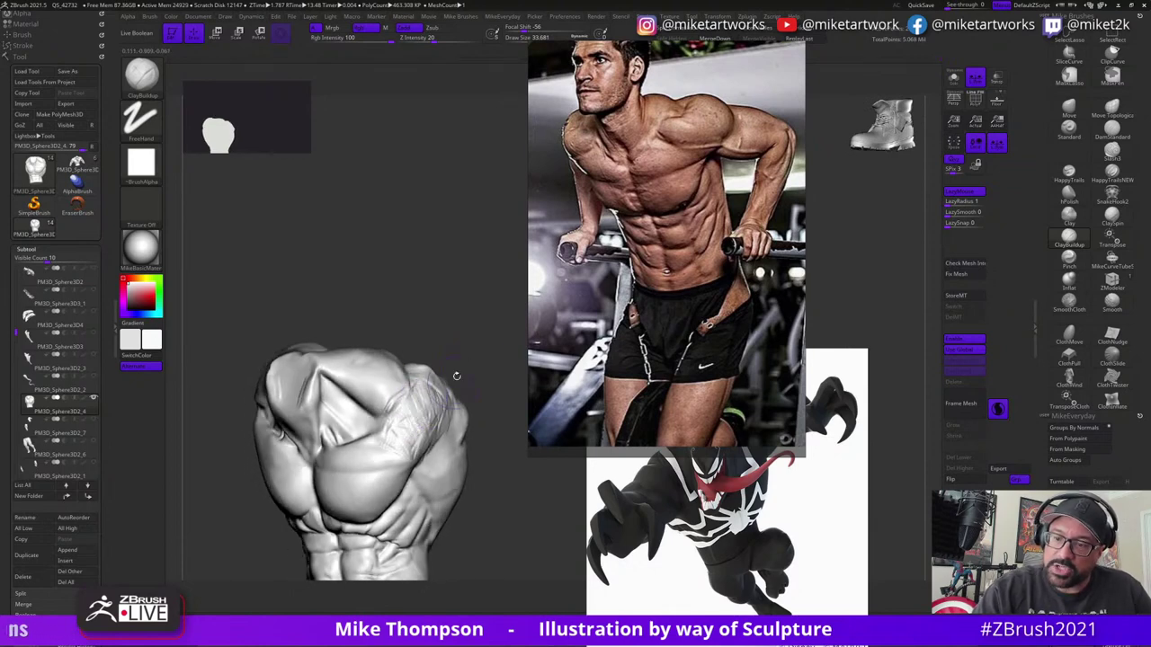
pyautogui.moveTo(457, 376); pyautogui.dragTo(437, 389, button='right')
pyautogui.moveTo(505, 342); pyautogui.dragTo(454, 363, button='right')
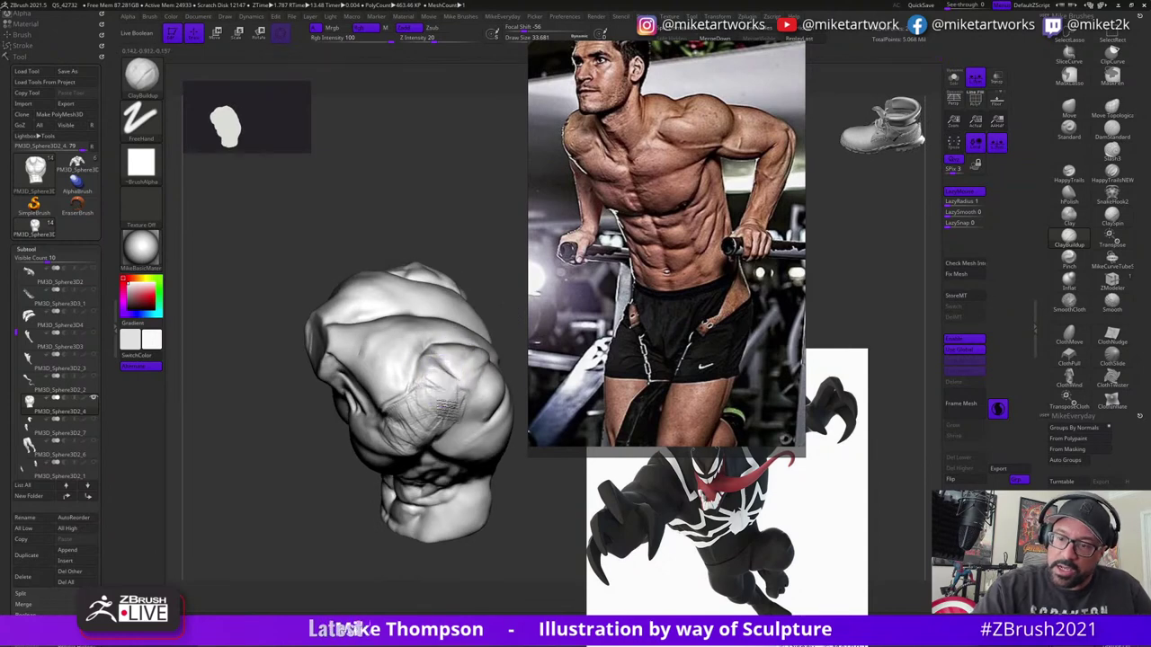
# - Refine the transition from shoulder to pectoral with ClayBuildup, reducing the draw size to about 23
pyautogui.moveTo(510, 522)
pyautogui.mouseDown(button='right')
pyautogui.moveTo(495, 544)
pyautogui.moveTo(495, 495)
pyautogui.mouseUp(button='right')
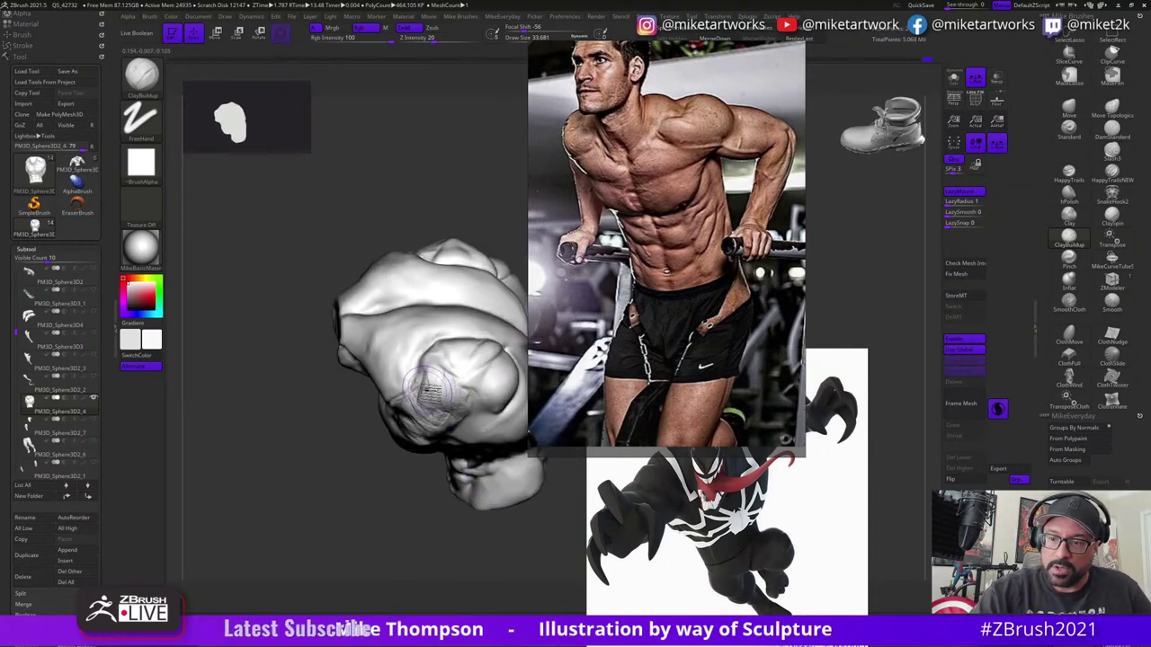
pyautogui.moveTo(481, 572); pyautogui.dragTo(454, 322, button='right')
pyautogui.moveTo(462, 236); pyautogui.dragTo(527, 540, button='right')
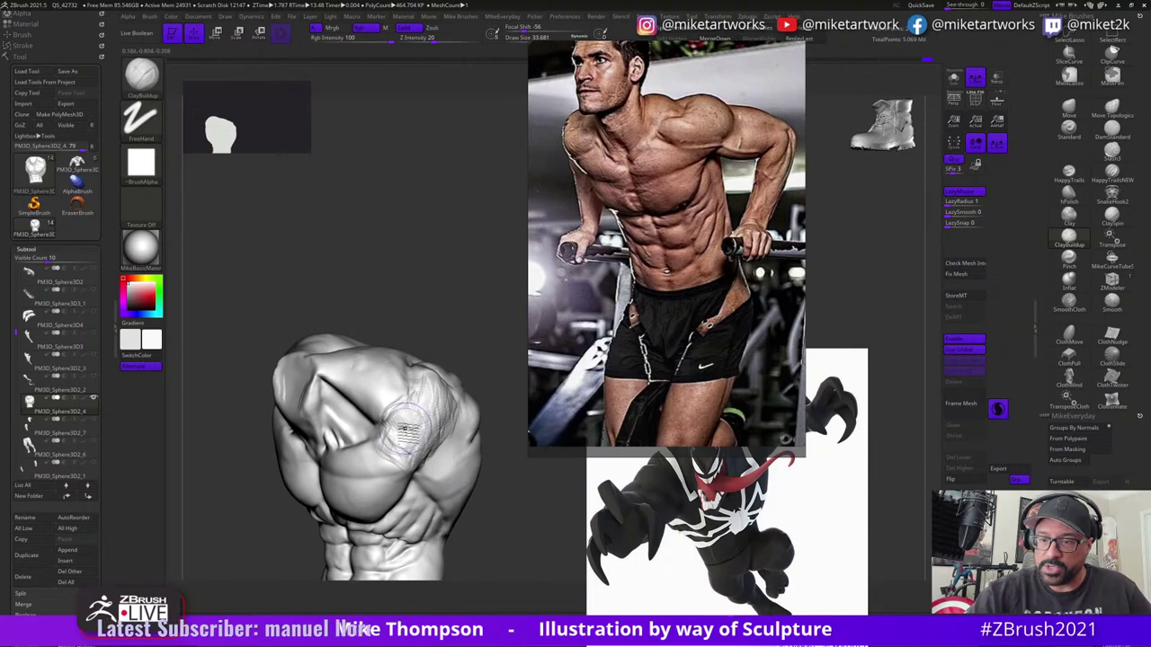
pyautogui.moveTo(454, 356)
pyautogui.mouseDown(button='right')
pyautogui.moveTo(470, 345)
pyautogui.moveTo(471, 360)
pyautogui.moveTo(504, 377)
pyautogui.mouseUp(button='right')
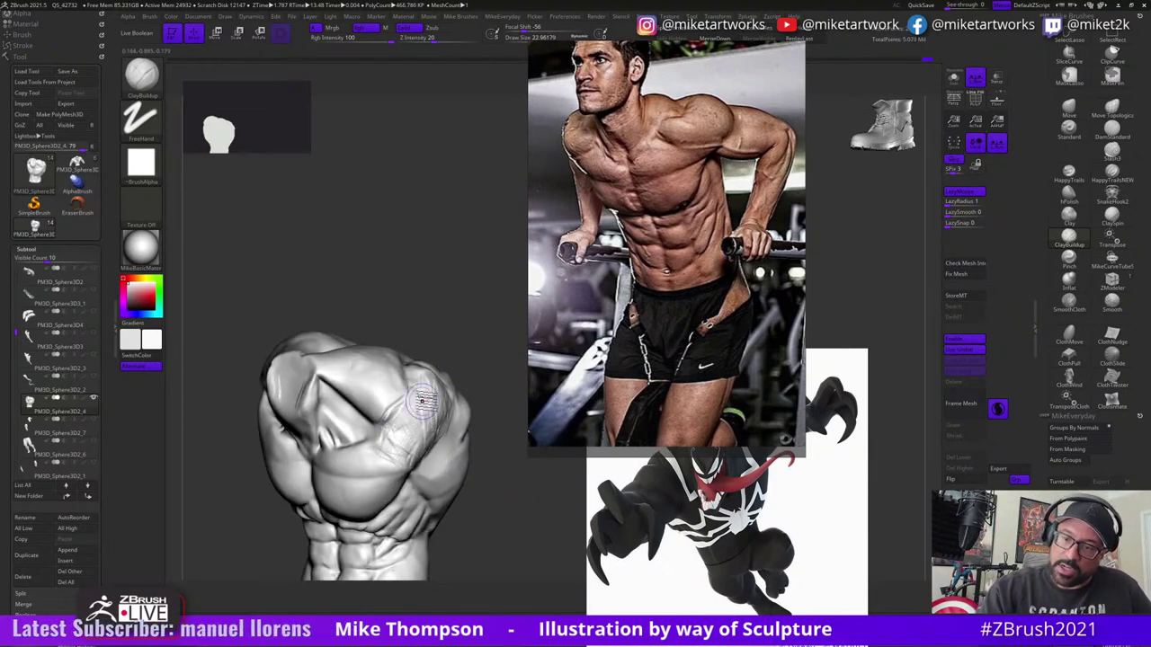
pyautogui.moveTo(428, 425)
pyautogui.mouseDown(button='right')
pyautogui.moveTo(465, 362)
pyautogui.moveTo(477, 376)
pyautogui.moveTo(455, 371)
pyautogui.mouseUp(button='right')
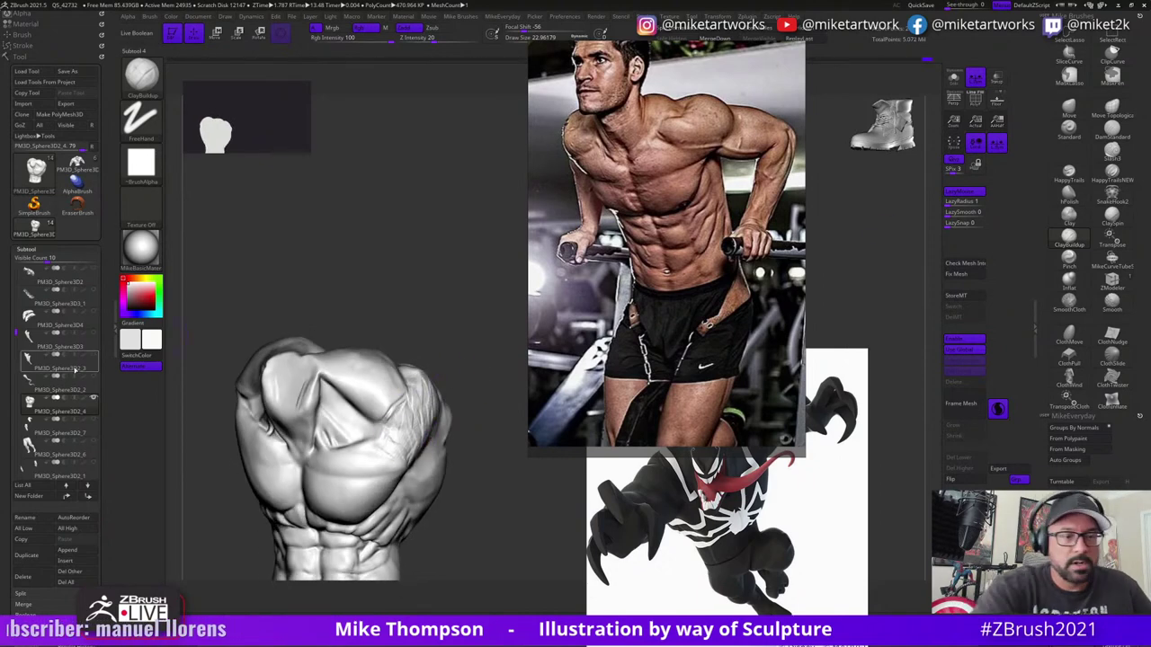
# - Show the PM3D_Sphere3D2_7 arms and adjust the torso's fit against them with the Move brush at draw size about 48
pyautogui.click(94, 421)
pyautogui.moveTo(509, 552)
pyautogui.mouseDown(button='right')
pyautogui.moveTo(532, 543)
pyautogui.moveTo(507, 528)
pyautogui.moveTo(516, 546)
pyautogui.moveTo(510, 520)
pyautogui.moveTo(526, 518)
pyautogui.moveTo(510, 531)
pyautogui.moveTo(529, 522)
pyautogui.moveTo(503, 477)
pyautogui.moveTo(441, 424)
pyautogui.moveTo(356, 431)
pyautogui.mouseUp(button='right')
pyautogui.click(1068, 110)
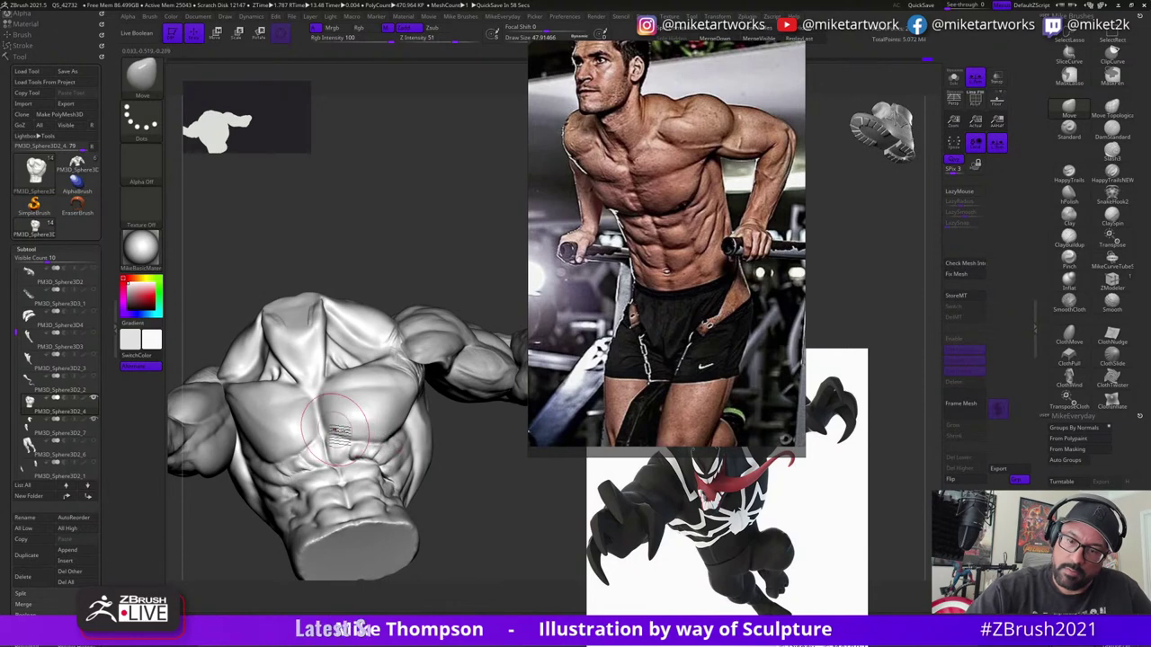
pyautogui.moveTo(493, 493)
pyautogui.mouseDown(button='right')
pyautogui.moveTo(396, 447)
pyautogui.moveTo(431, 467)
pyautogui.moveTo(416, 423)
pyautogui.moveTo(387, 422)
pyautogui.moveTo(418, 413)
pyautogui.moveTo(491, 459)
pyautogui.moveTo(527, 539)
pyautogui.moveTo(463, 409)
pyautogui.moveTo(509, 502)
pyautogui.moveTo(493, 221)
pyautogui.moveTo(398, 298)
pyautogui.mouseUp(button='right')
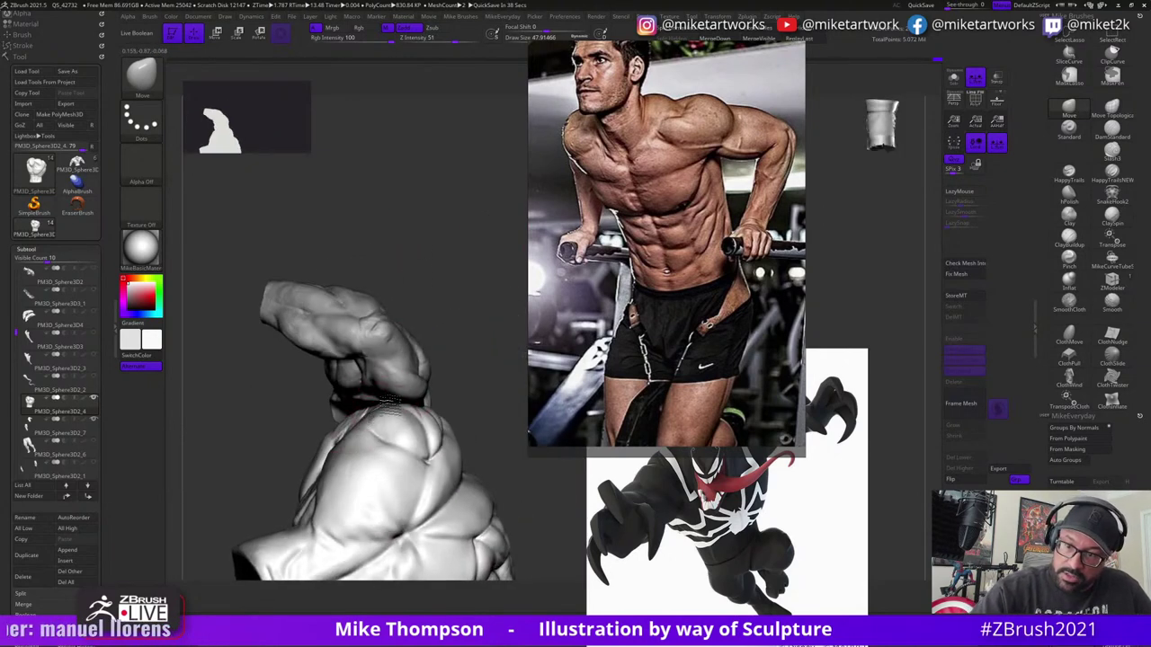
pyautogui.moveTo(452, 380)
pyautogui.mouseDown(button='right')
pyautogui.moveTo(413, 413)
pyautogui.moveTo(412, 423)
pyautogui.moveTo(439, 414)
pyautogui.moveTo(414, 433)
pyautogui.moveTo(511, 489)
pyautogui.moveTo(504, 470)
pyautogui.moveTo(477, 503)
pyautogui.moveTo(509, 484)
pyautogui.moveTo(503, 513)
pyautogui.moveTo(409, 358)
pyautogui.mouseUp(button='right')
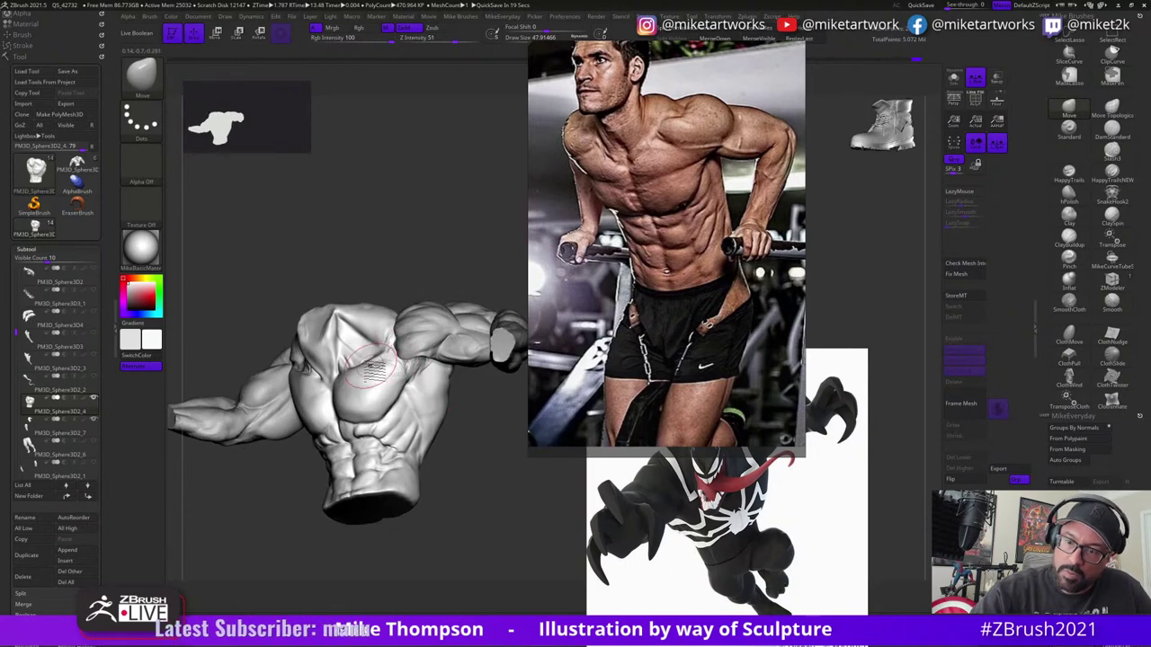
# - Reshape the upper chest and armpit area where the deltoid meets the torso with Move at draw sizes about 27 and 43
pyautogui.moveTo(507, 488)
pyautogui.mouseDown(button='right')
pyautogui.moveTo(511, 509)
pyautogui.moveTo(493, 476)
pyautogui.mouseUp(button='right')
pyautogui.press('s')
pyautogui.moveTo(459, 453); pyautogui.dragTo(448, 454)
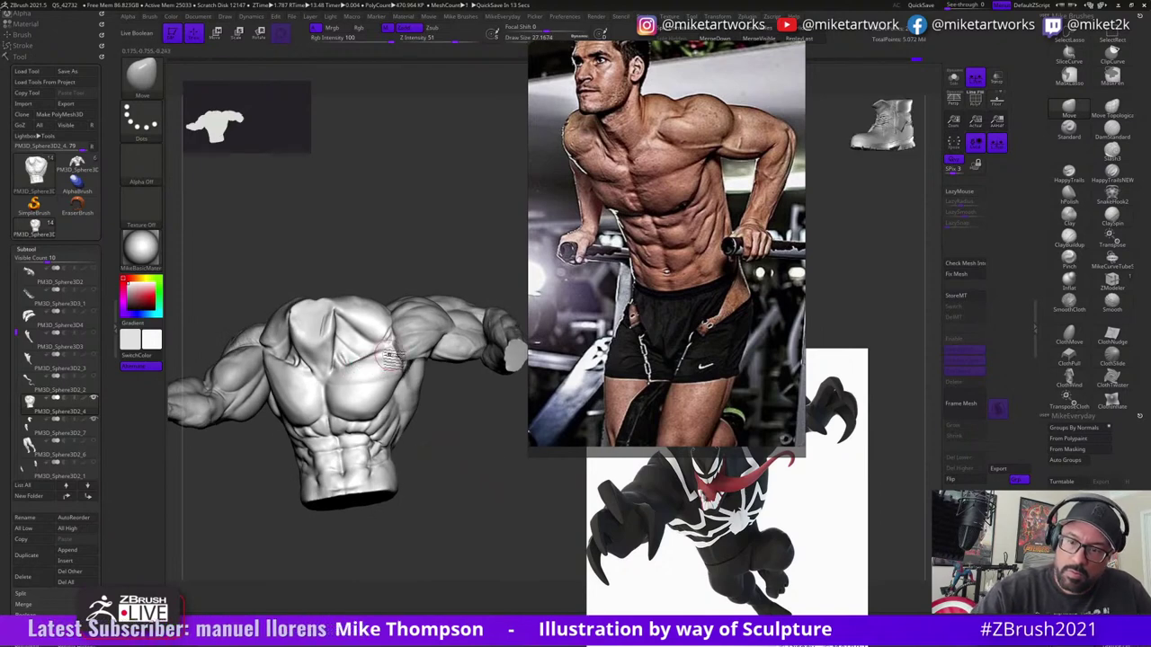
pyautogui.moveTo(463, 454)
pyautogui.mouseDown(button='right')
pyautogui.moveTo(462, 473)
pyautogui.moveTo(475, 440)
pyautogui.moveTo(477, 542)
pyautogui.moveTo(489, 520)
pyautogui.mouseUp(button='right')
pyautogui.press('s')
pyautogui.moveTo(444, 343); pyautogui.dragTo(453, 343)
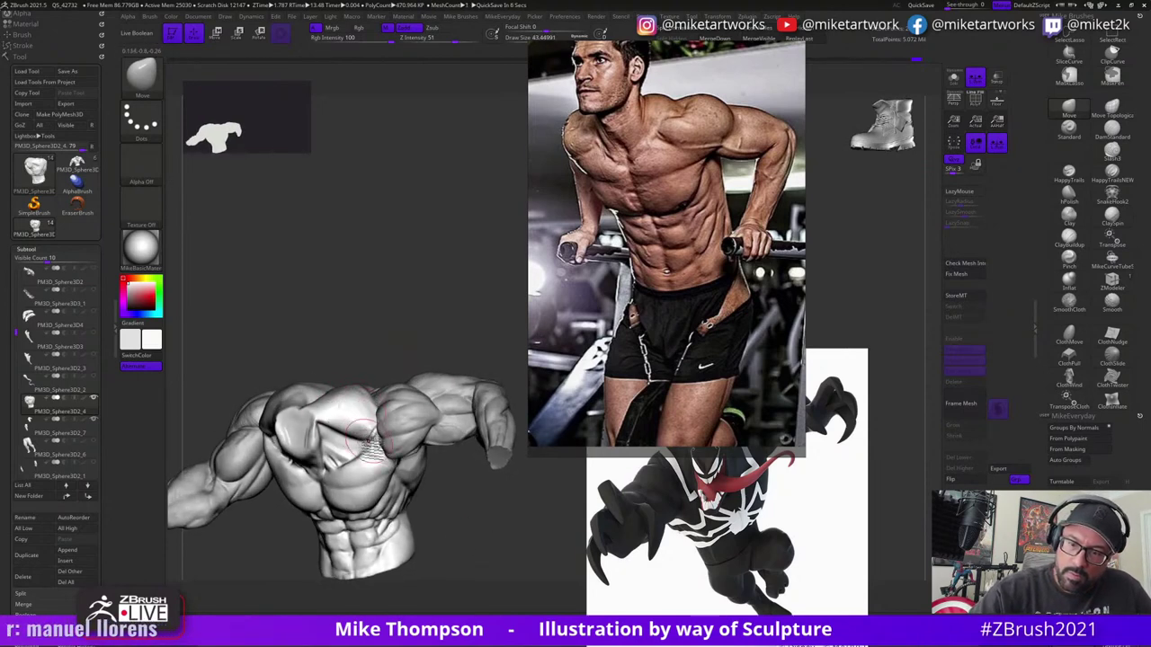
pyautogui.moveTo(368, 439)
pyautogui.mouseDown(button='right')
pyautogui.moveTo(347, 462)
pyautogui.moveTo(362, 403)
pyautogui.mouseUp(button='right')
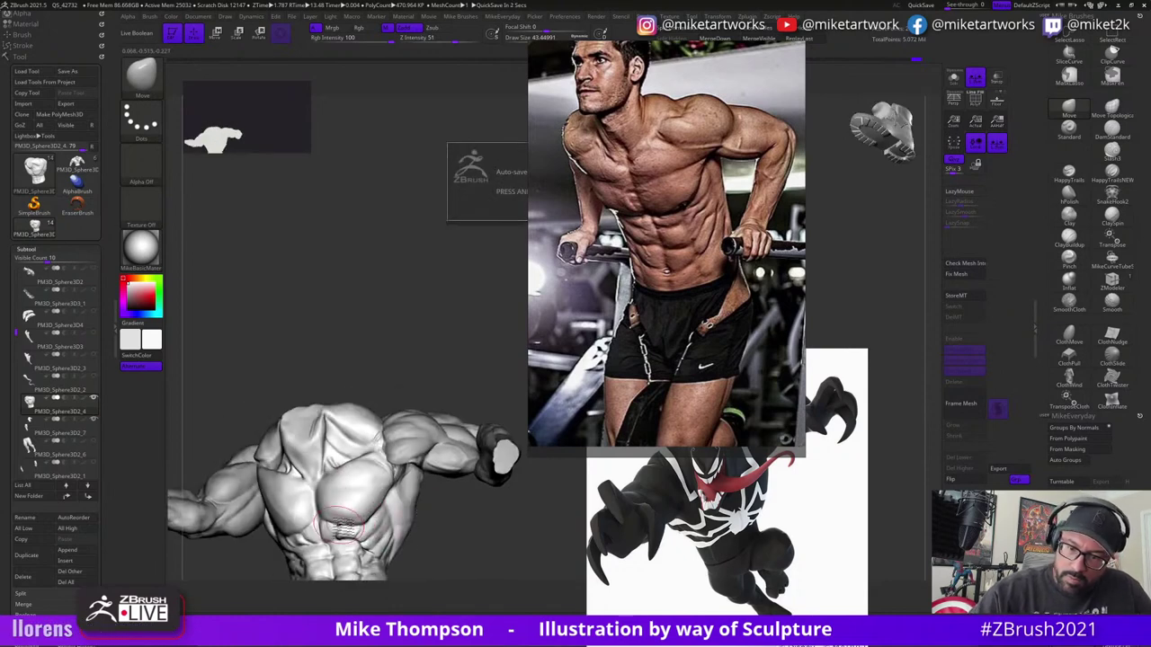
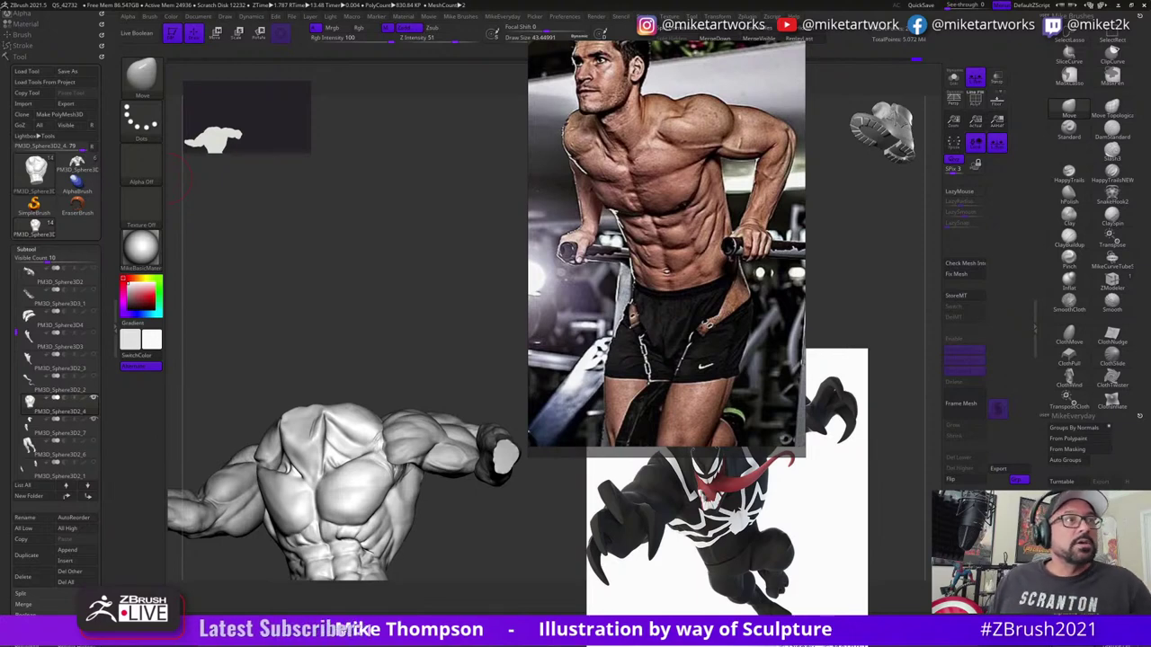
# - Select the arms subtool, isolate it, and mask everything except the shoulder-end surface of the bent arm
pyautogui.moveTo(490, 531)
pyautogui.mouseDown()
pyautogui.moveTo(536, 561)
pyautogui.moveTo(532, 501)
pyautogui.moveTo(447, 367)
pyautogui.mouseUp()
pyautogui.keyDown('alt'); pyautogui.click(448, 368); pyautogui.keyUp('alt')
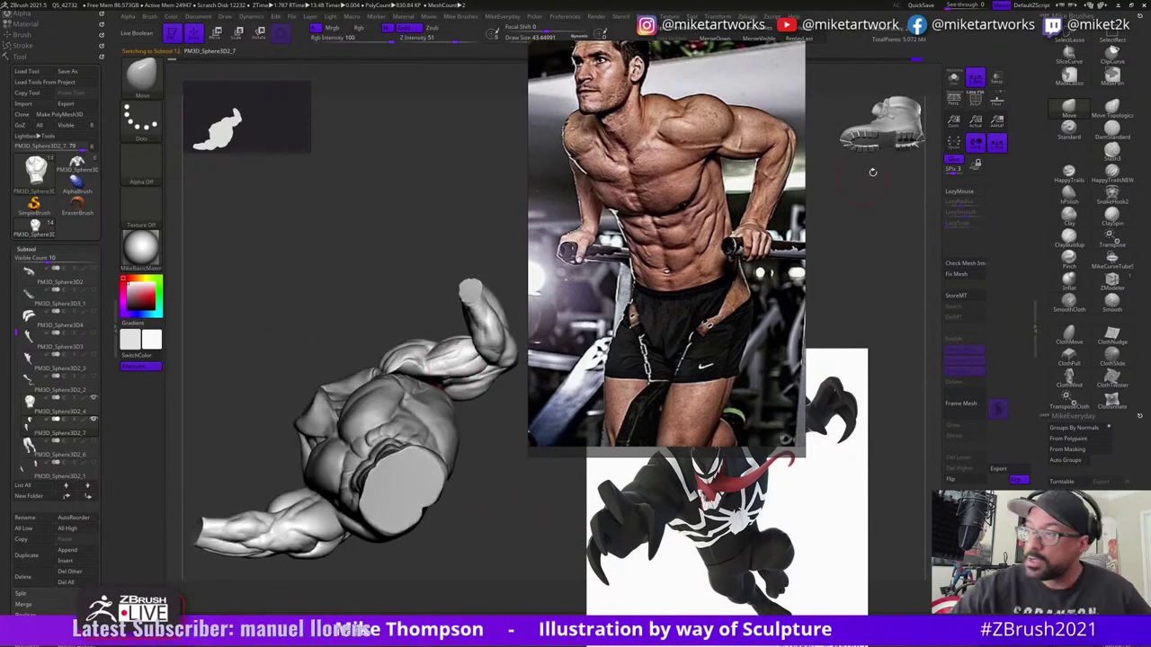
pyautogui.hotkey('alt', 's')
pyautogui.moveTo(474, 555)
pyautogui.mouseDown()
pyautogui.moveTo(488, 555)
pyautogui.moveTo(493, 496)
pyautogui.moveTo(372, 476)
pyautogui.mouseUp()
pyautogui.moveTo(473, 537)
pyautogui.mouseDown()
pyautogui.moveTo(516, 561)
pyautogui.moveTo(506, 553)
pyautogui.moveTo(497, 569)
pyautogui.mouseUp()
pyautogui.press('w')
pyautogui.keyDown('ctrl'); pyautogui.click(386, 476); pyautogui.keyUp('ctrl')
pyautogui.press('q')
# - Build up the unmasked shoulder-end surface of the bent arm with ClayBuildup at draw size about 35
pyautogui.click(1083, 239)
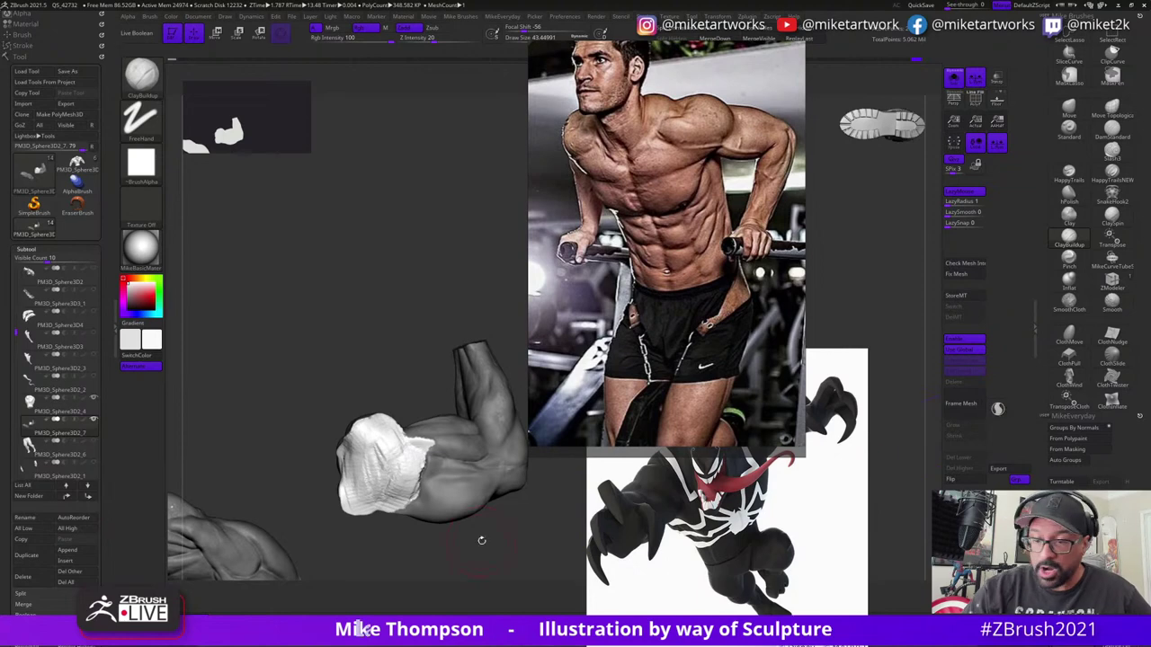
pyautogui.moveTo(482, 541)
pyautogui.mouseDown()
pyautogui.moveTo(426, 543)
pyautogui.moveTo(493, 545)
pyautogui.moveTo(506, 532)
pyautogui.mouseUp()
pyautogui.press('s')
pyautogui.moveTo(378, 468); pyautogui.dragTo(370, 460)
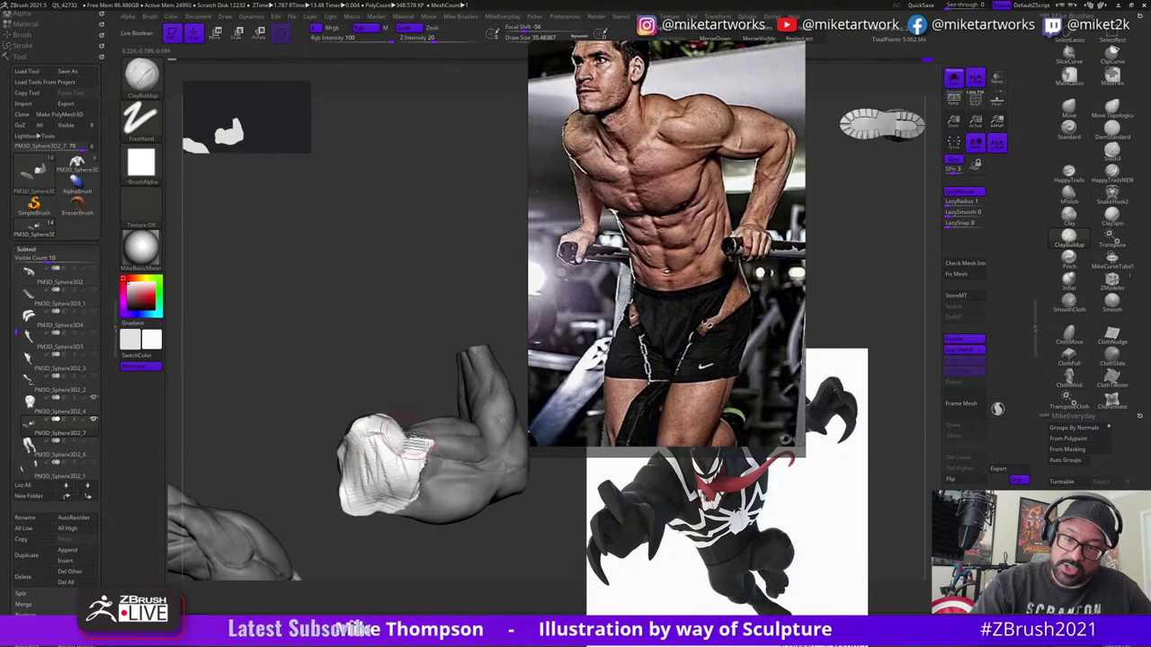
pyautogui.moveTo(407, 437); pyautogui.dragTo(417, 442)
pyautogui.moveTo(430, 378)
pyautogui.mouseDown()
pyautogui.moveTo(454, 373)
pyautogui.moveTo(417, 385)
pyautogui.mouseUp()
pyautogui.moveTo(382, 441); pyautogui.dragTo(383, 486)
pyautogui.moveTo(404, 365); pyautogui.dragTo(446, 361)
pyautogui.moveTo(345, 448); pyautogui.dragTo(345, 461)
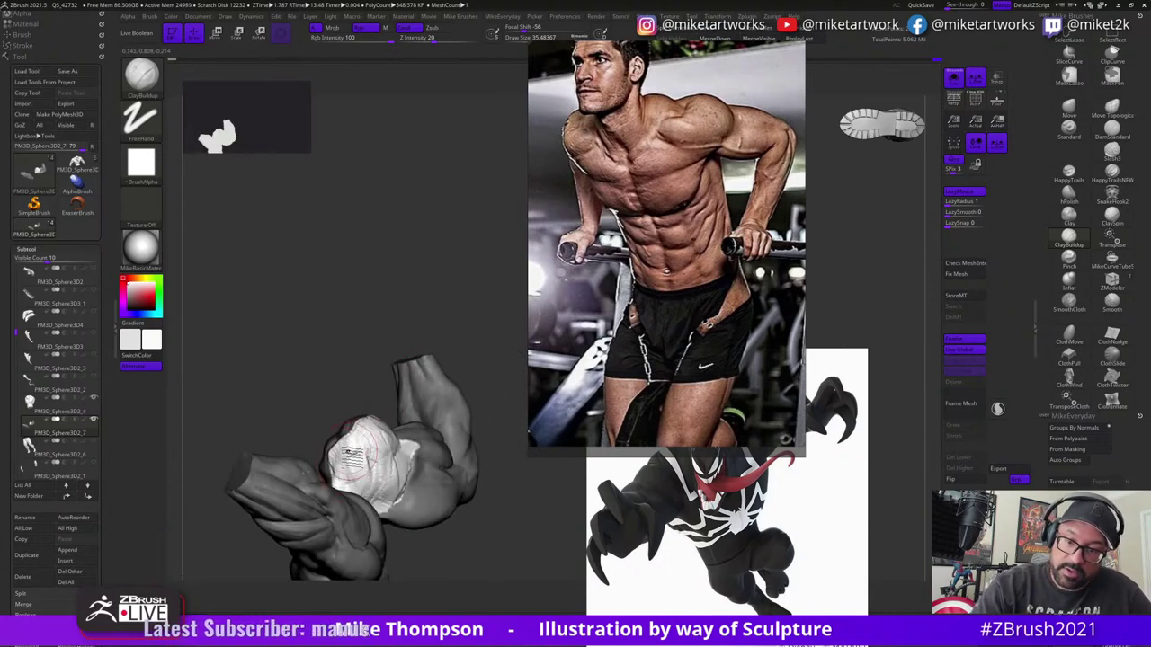
# - Extend the ClayBuildup strokes over the shoulder cap's lower edge, inner end and border with the masked upper arm
pyautogui.moveTo(393, 347); pyautogui.dragTo(405, 458)
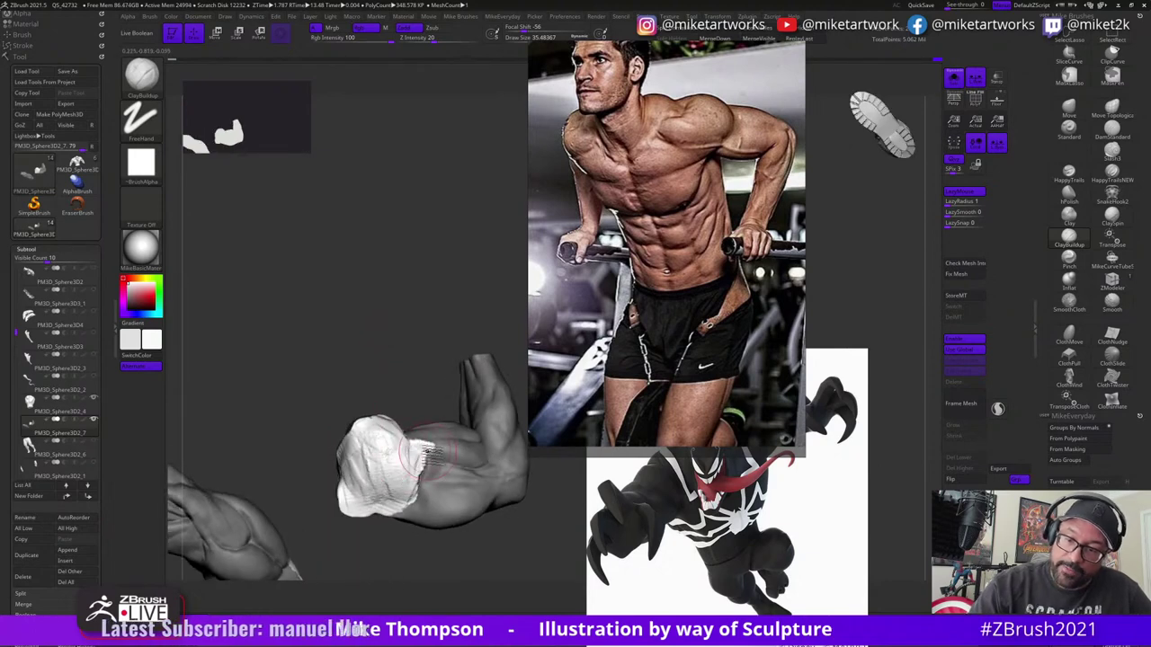
pyautogui.moveTo(416, 360); pyautogui.dragTo(396, 497)
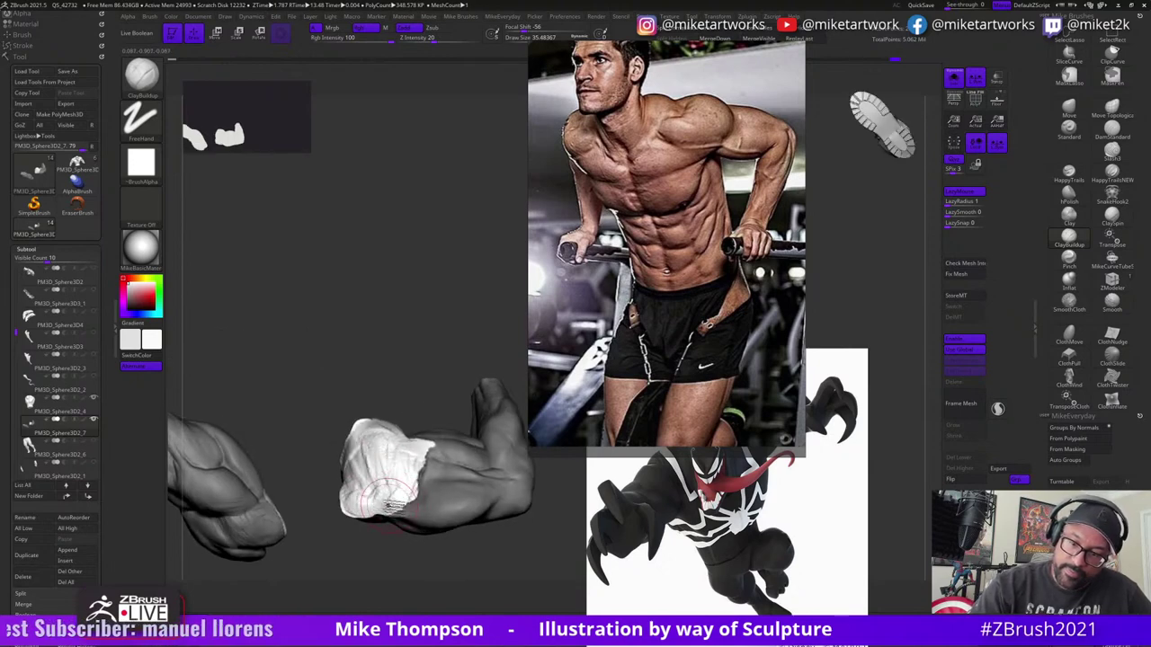
pyautogui.moveTo(392, 396); pyautogui.dragTo(342, 454)
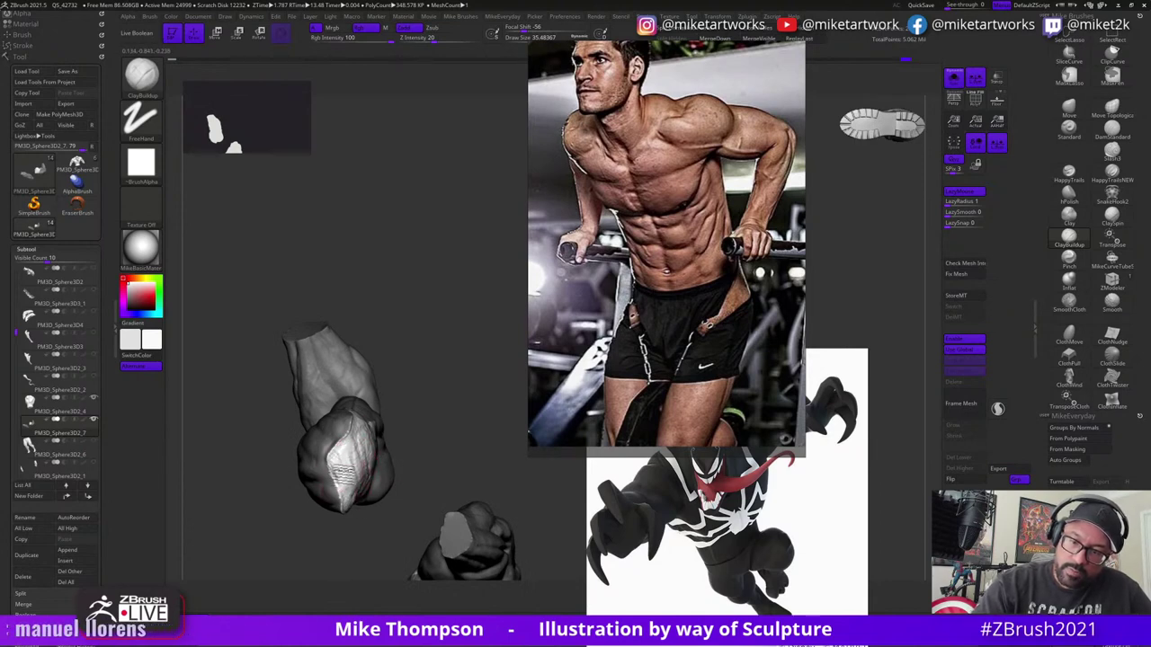
pyautogui.moveTo(432, 340); pyautogui.dragTo(401, 407)
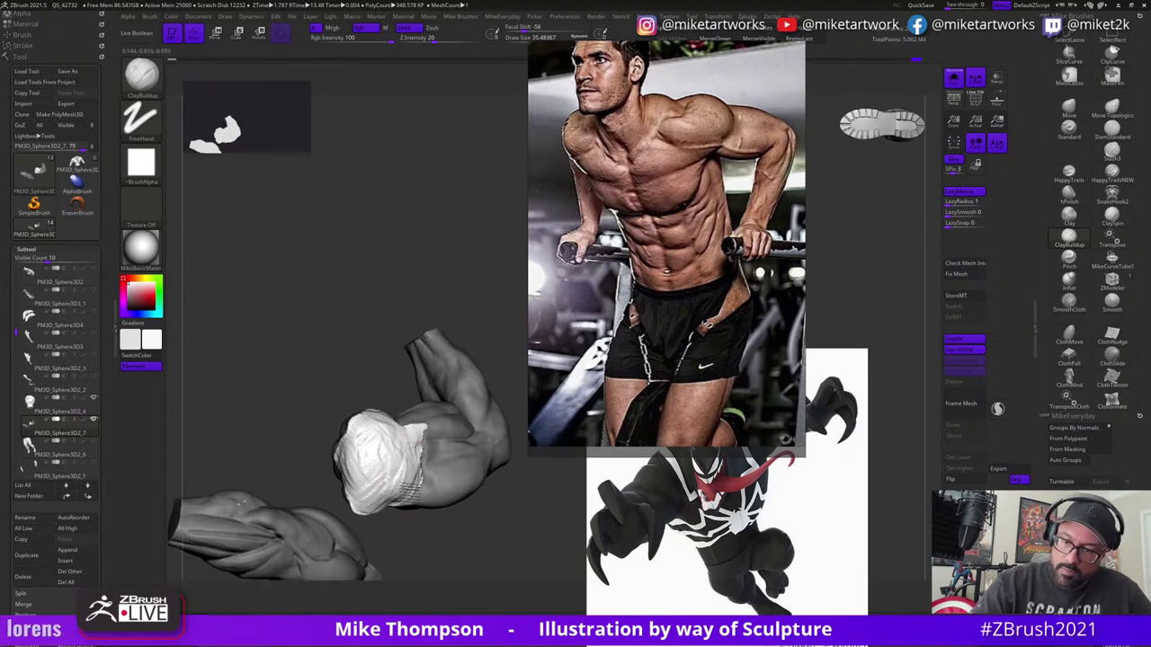
pyautogui.moveTo(413, 491); pyautogui.dragTo(402, 469)
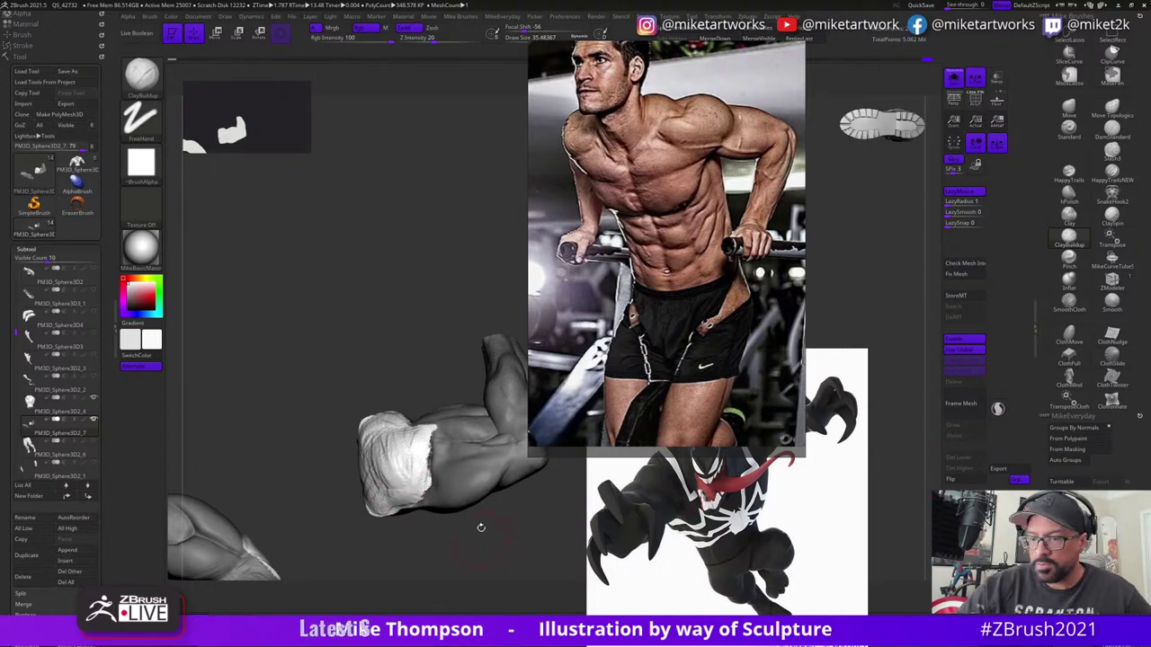
pyautogui.moveTo(481, 528)
pyautogui.mouseDown()
pyautogui.moveTo(406, 505)
pyautogui.moveTo(397, 466)
pyautogui.mouseUp()
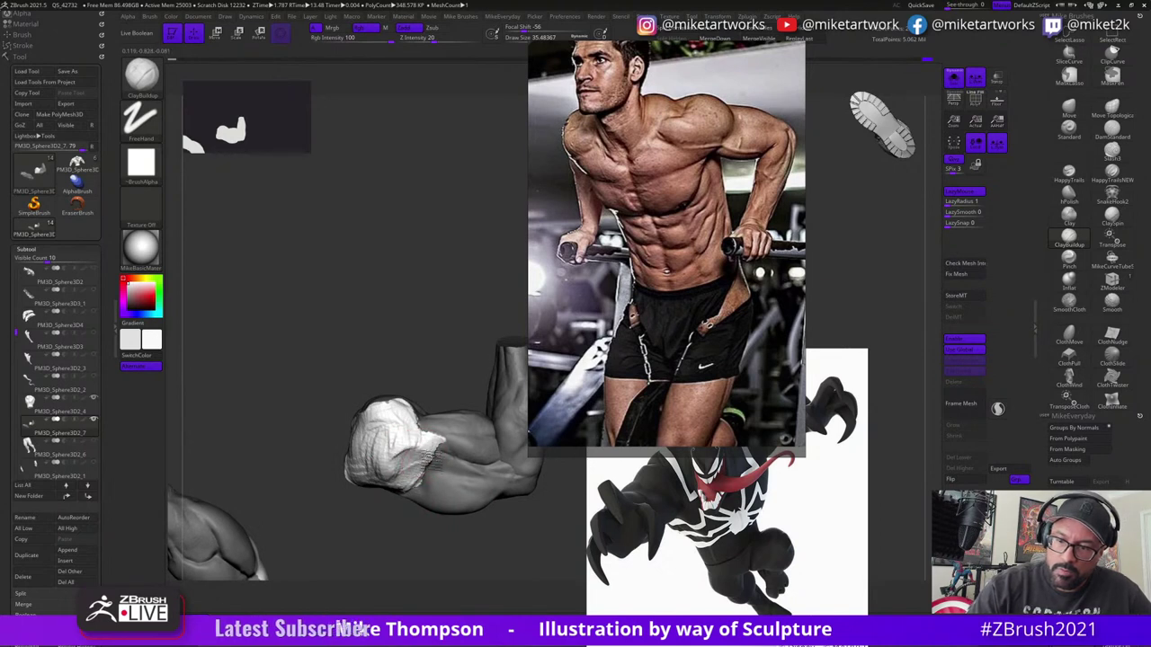
# - Turn on Sculptris Pro and smooth the clay strokes on the unmasked shoulder cap
pyautogui.click(997, 409)
pyautogui.keyDown('shift'); pyautogui.moveTo(385, 436); pyautogui.dragTo(410, 467); pyautogui.keyUp('shift')
pyautogui.moveTo(437, 548); pyautogui.dragTo(449, 539)
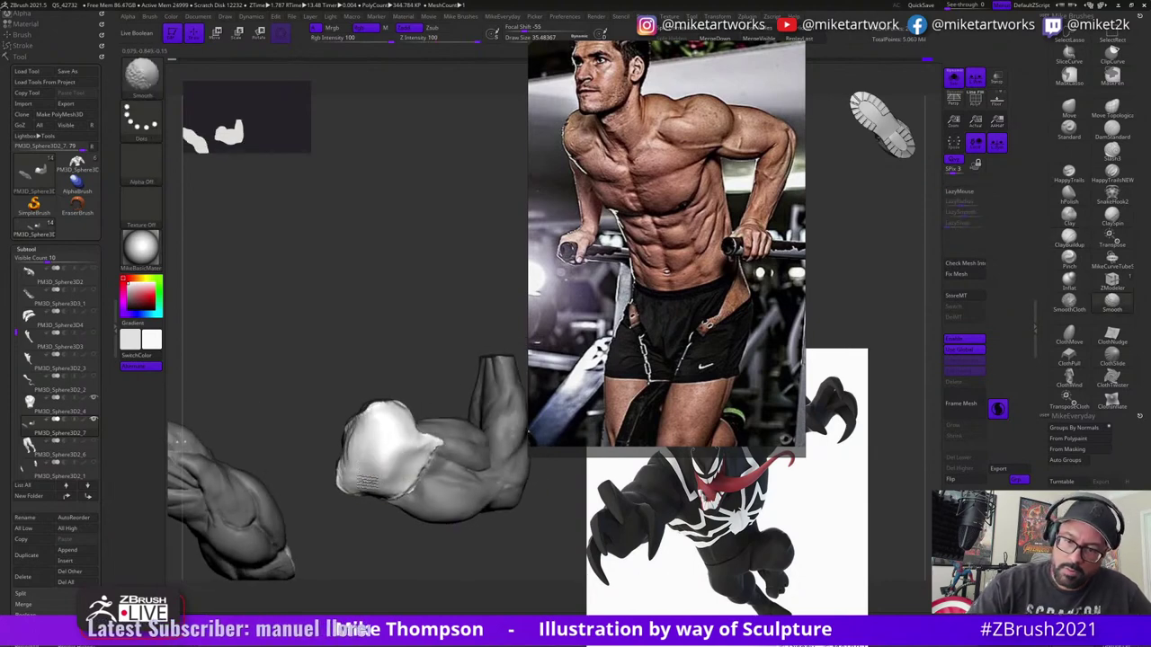
pyautogui.press('shift')
pyautogui.keyDown('shift'); pyautogui.moveTo(393, 424); pyautogui.dragTo(399, 449); pyautogui.keyUp('shift')
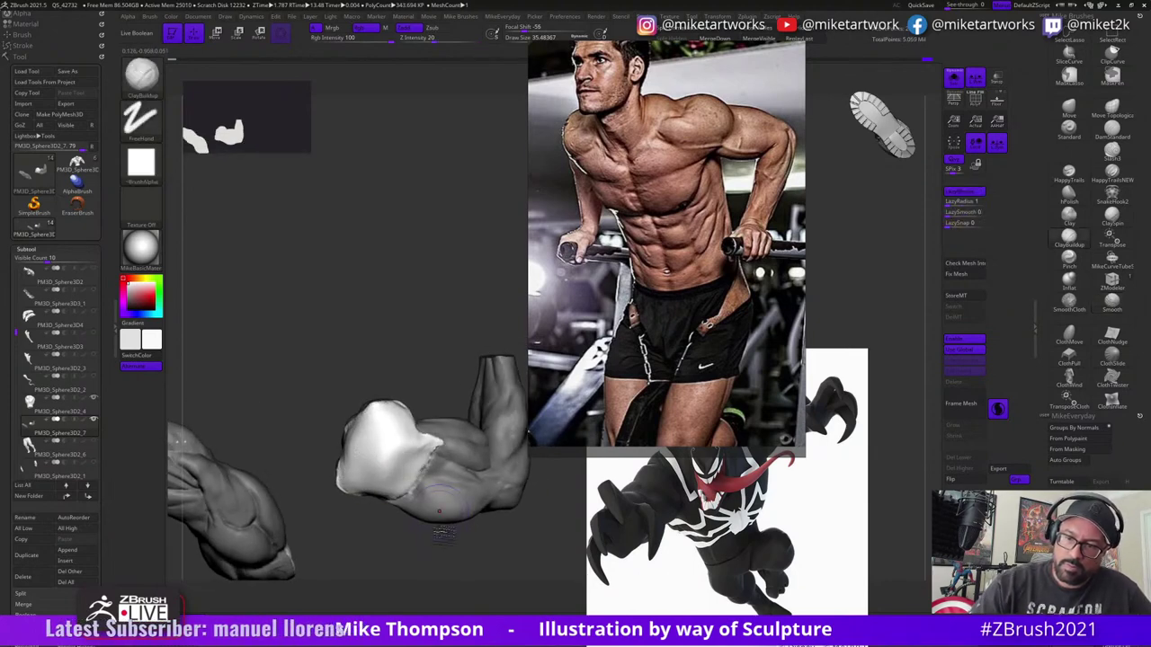
# - Clear the mask and smooth the seam between the shoulder cap and the upper arm at draw size about 15
pyautogui.moveTo(433, 543)
pyautogui.mouseDown()
pyautogui.moveTo(464, 566)
pyautogui.moveTo(451, 550)
pyautogui.mouseUp()
pyautogui.press('s')
pyautogui.press('shift')
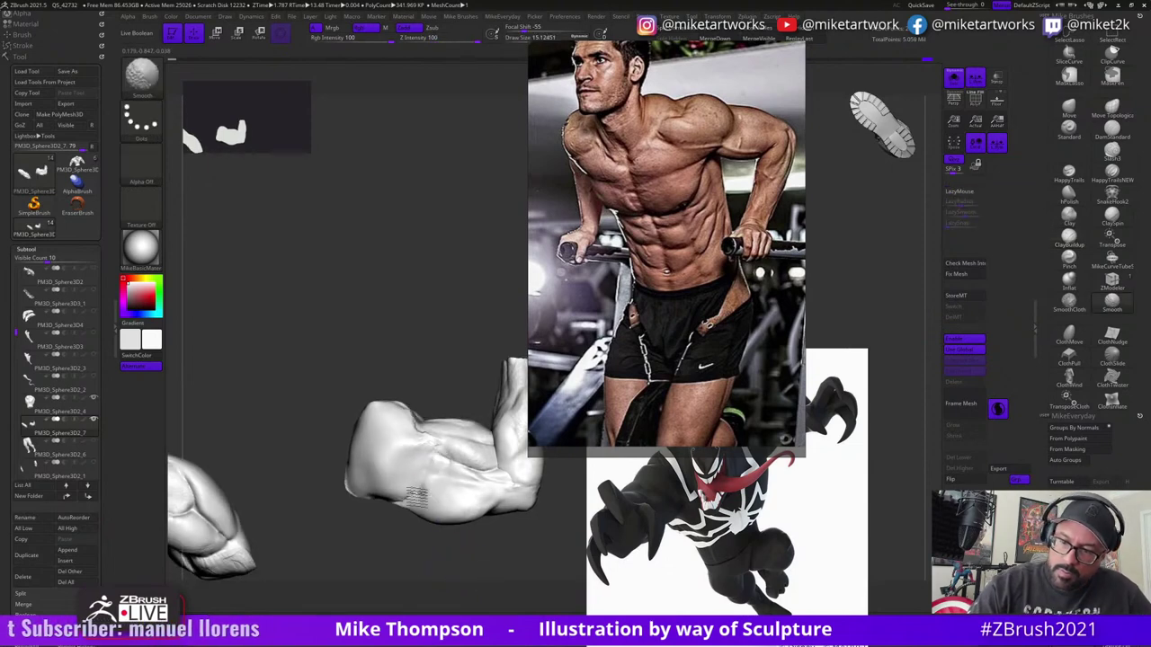
pyautogui.moveTo(453, 380)
pyautogui.mouseDown()
pyautogui.moveTo(421, 442)
pyautogui.moveTo(410, 430)
pyautogui.mouseUp()
pyautogui.press('shift')
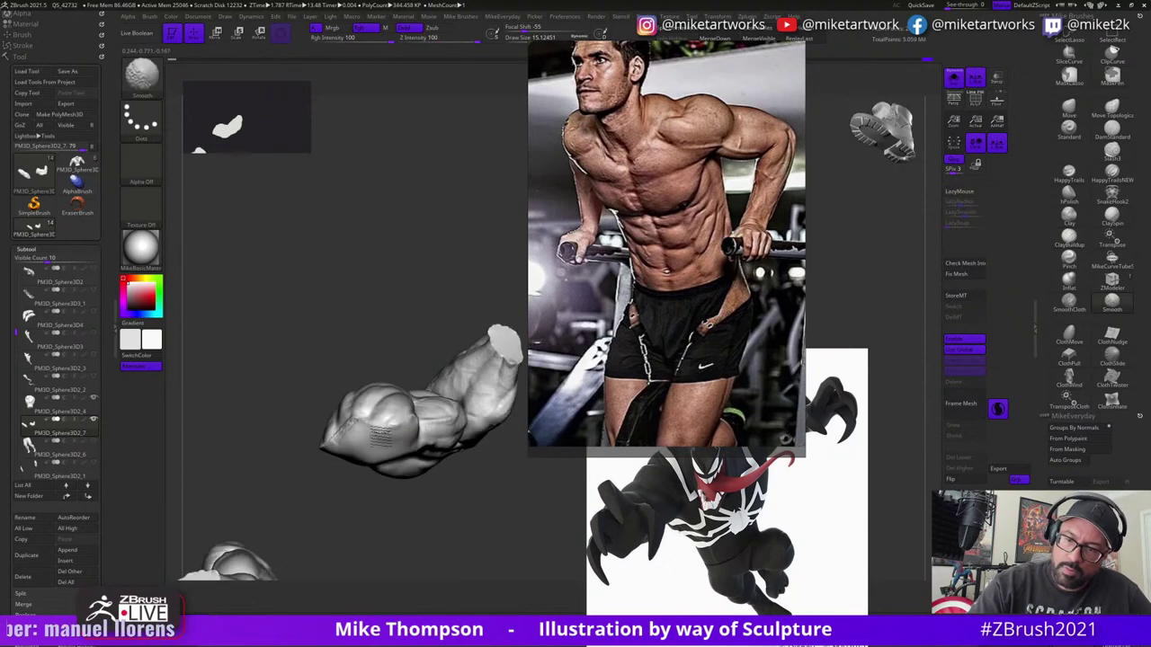
pyautogui.moveTo(315, 457)
pyautogui.mouseDown()
pyautogui.moveTo(371, 438)
pyautogui.moveTo(384, 450)
pyautogui.moveTo(331, 452)
pyautogui.mouseUp()
pyautogui.press('shift')
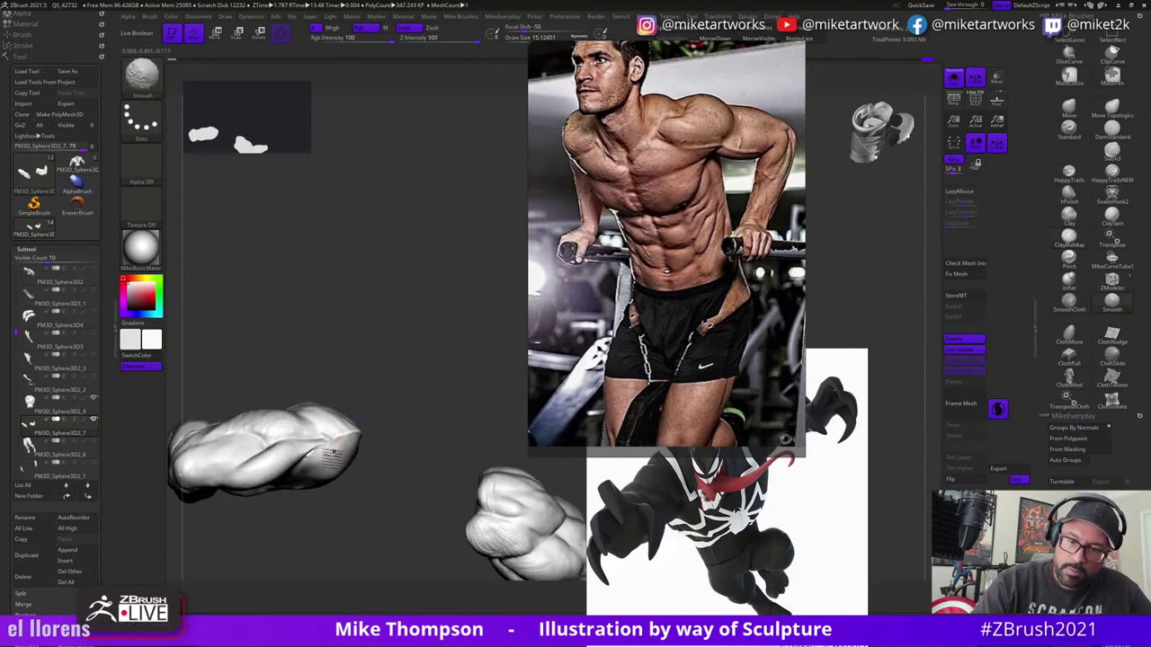
pyautogui.moveTo(450, 395)
pyautogui.mouseDown()
pyautogui.moveTo(489, 404)
pyautogui.moveTo(457, 569)
pyautogui.moveTo(470, 556)
pyautogui.moveTo(405, 476)
pyautogui.moveTo(426, 520)
pyautogui.moveTo(468, 504)
pyautogui.mouseUp()
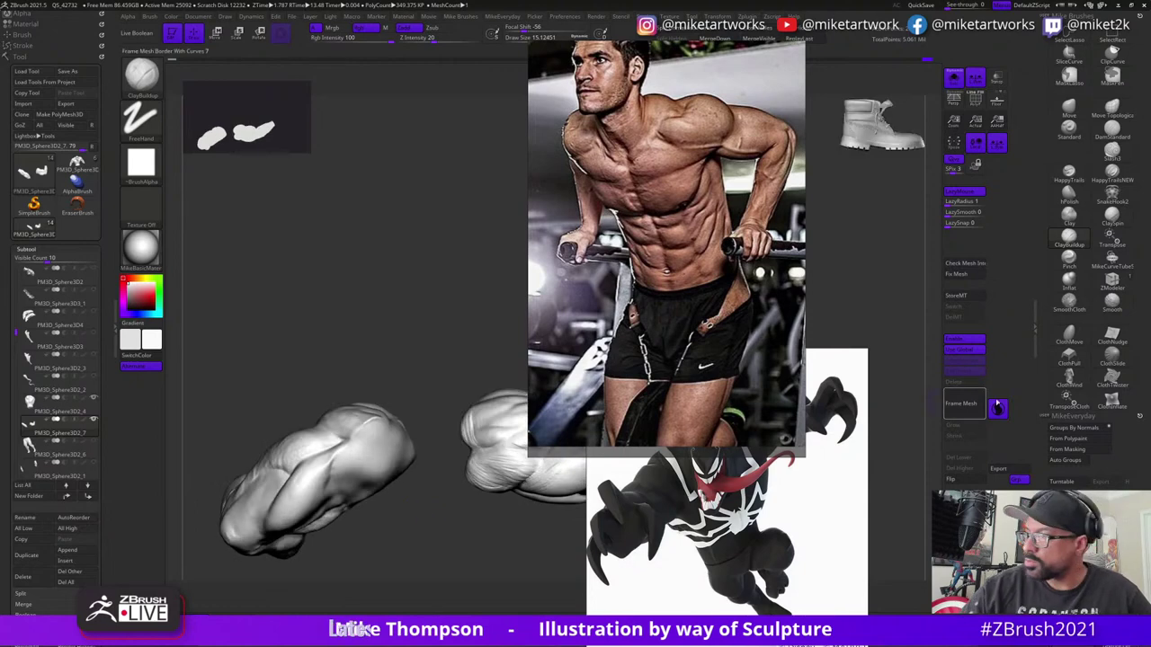
# - Turn off Sculptris Pro and define the deltoid forms at the shoulder end with ClayBuildup at draw size about 15
pyautogui.click(1070, 240)
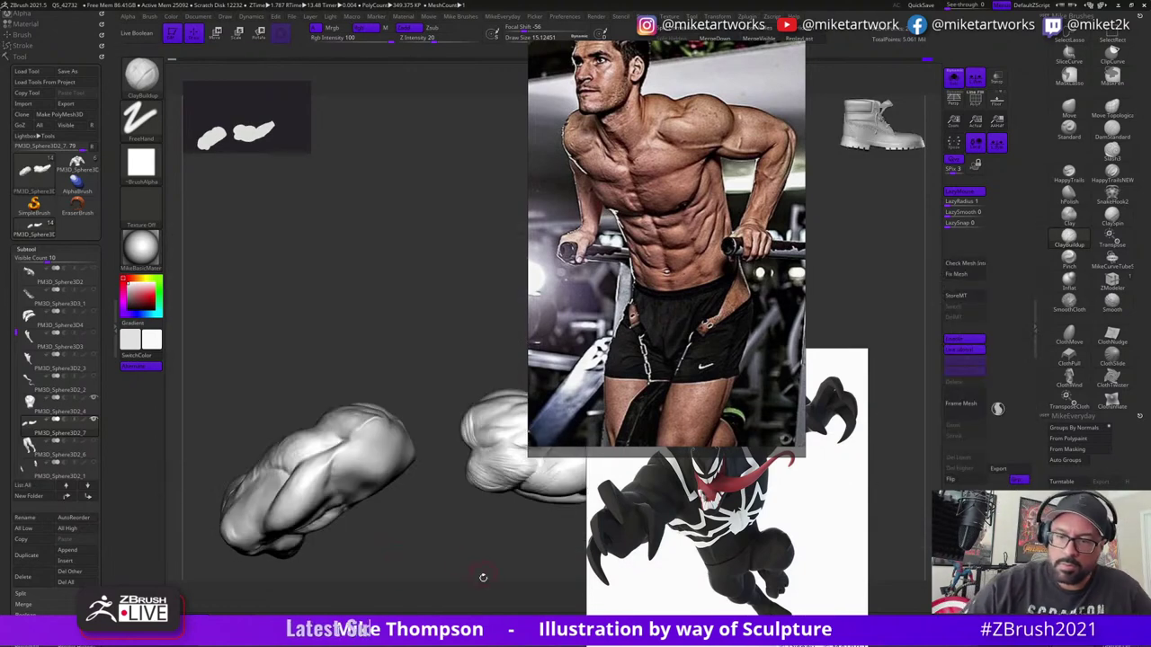
pyautogui.moveTo(483, 577); pyautogui.dragTo(426, 508)
pyautogui.moveTo(422, 416)
pyautogui.mouseDown()
pyautogui.moveTo(418, 401)
pyautogui.moveTo(362, 437)
pyautogui.mouseUp()
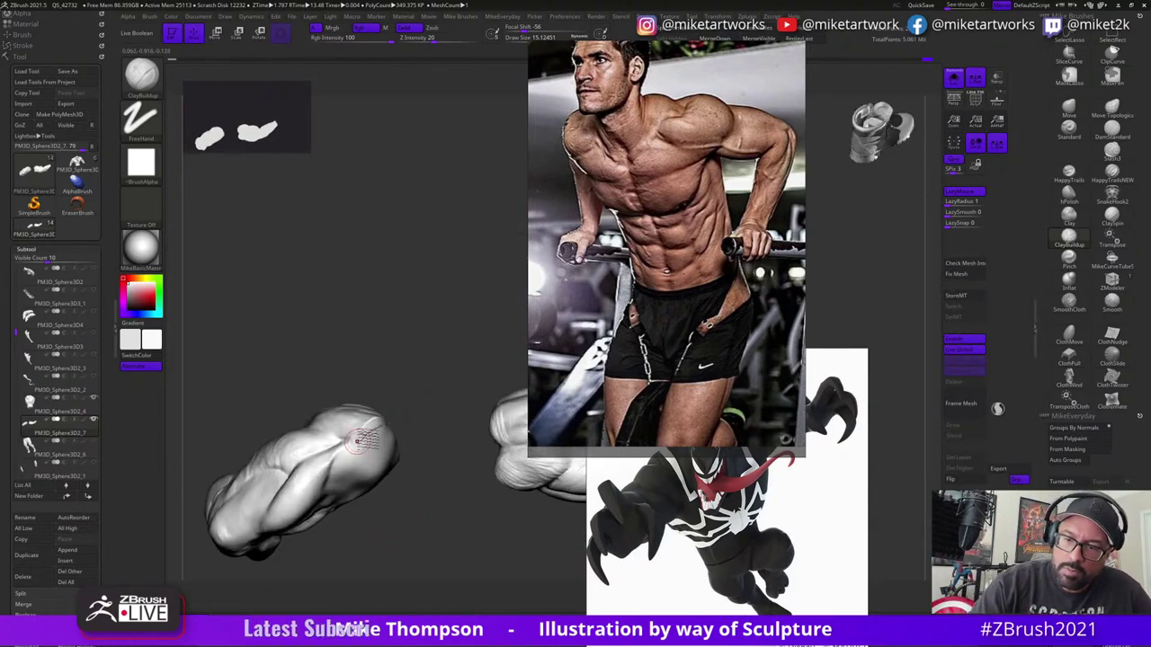
pyautogui.moveTo(426, 454); pyautogui.dragTo(405, 396)
pyautogui.moveTo(371, 428); pyautogui.dragTo(373, 437)
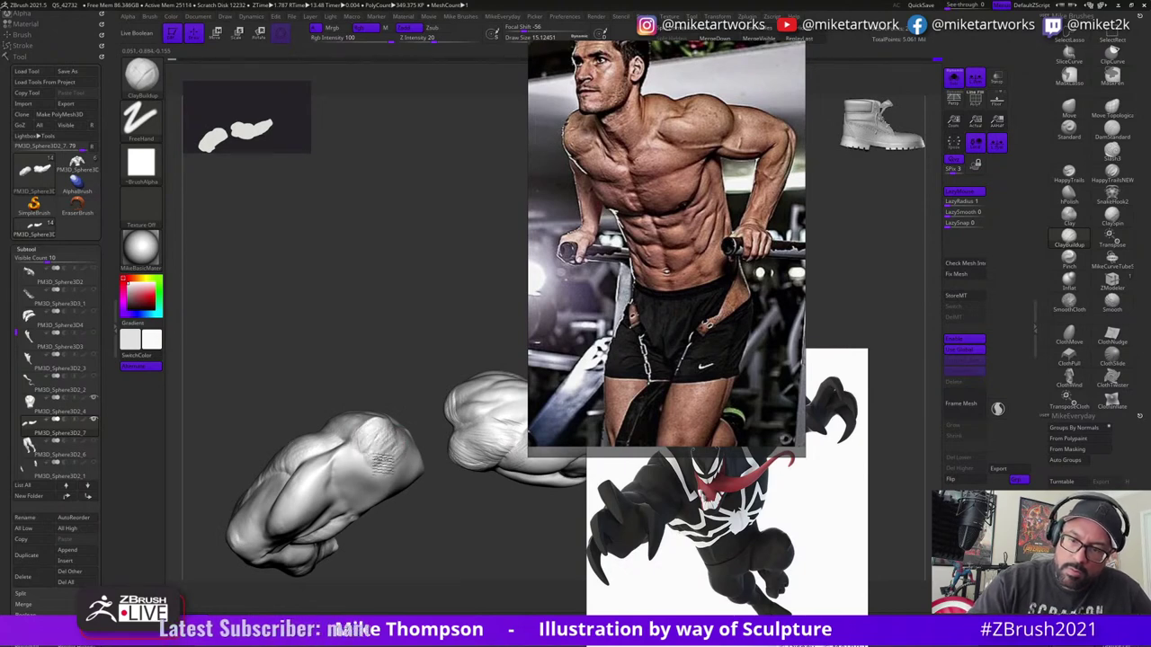
pyautogui.moveTo(400, 454)
pyautogui.mouseDown()
pyautogui.moveTo(419, 392)
pyautogui.moveTo(429, 393)
pyautogui.moveTo(385, 439)
pyautogui.moveTo(416, 412)
pyautogui.moveTo(454, 524)
pyautogui.moveTo(360, 441)
pyautogui.moveTo(399, 423)
pyautogui.mouseUp()
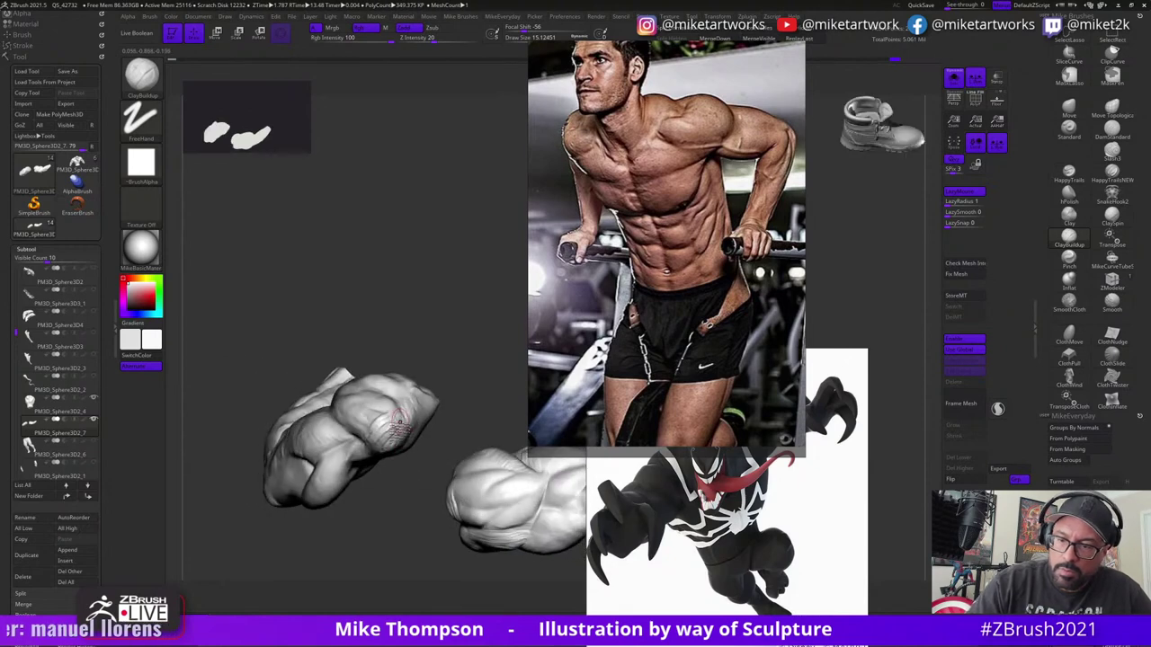
pyautogui.moveTo(382, 487); pyautogui.dragTo(431, 392)
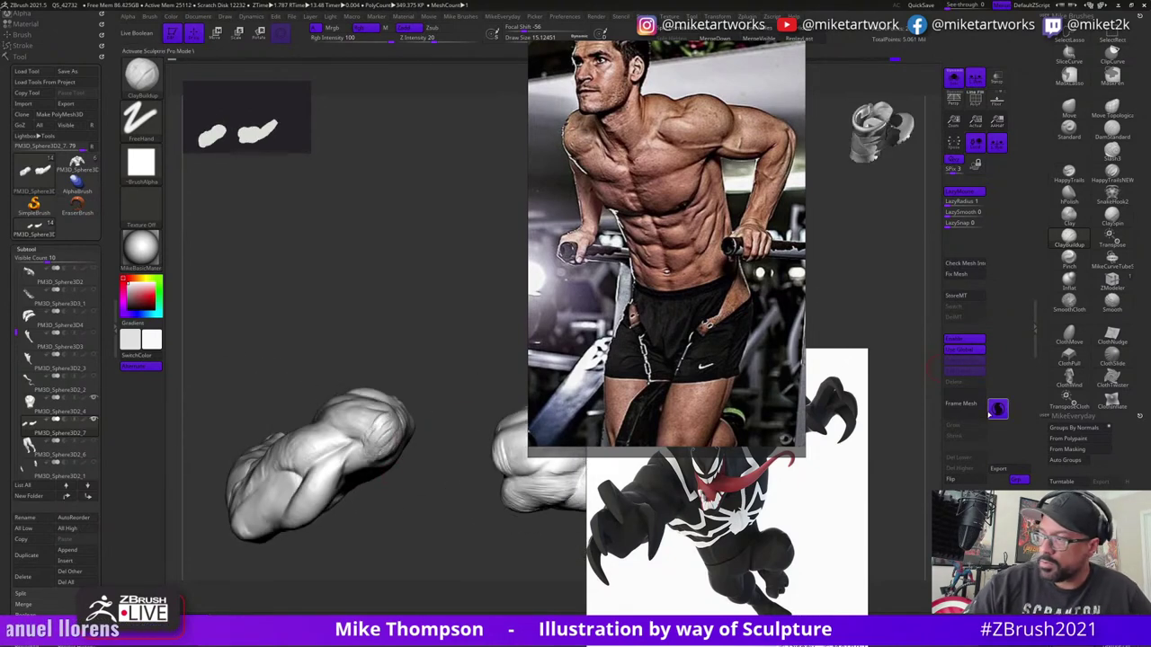
# - Turn Sculptris Pro back on and smooth the new deltoid strokes around the shoulder end
pyautogui.press('shift')
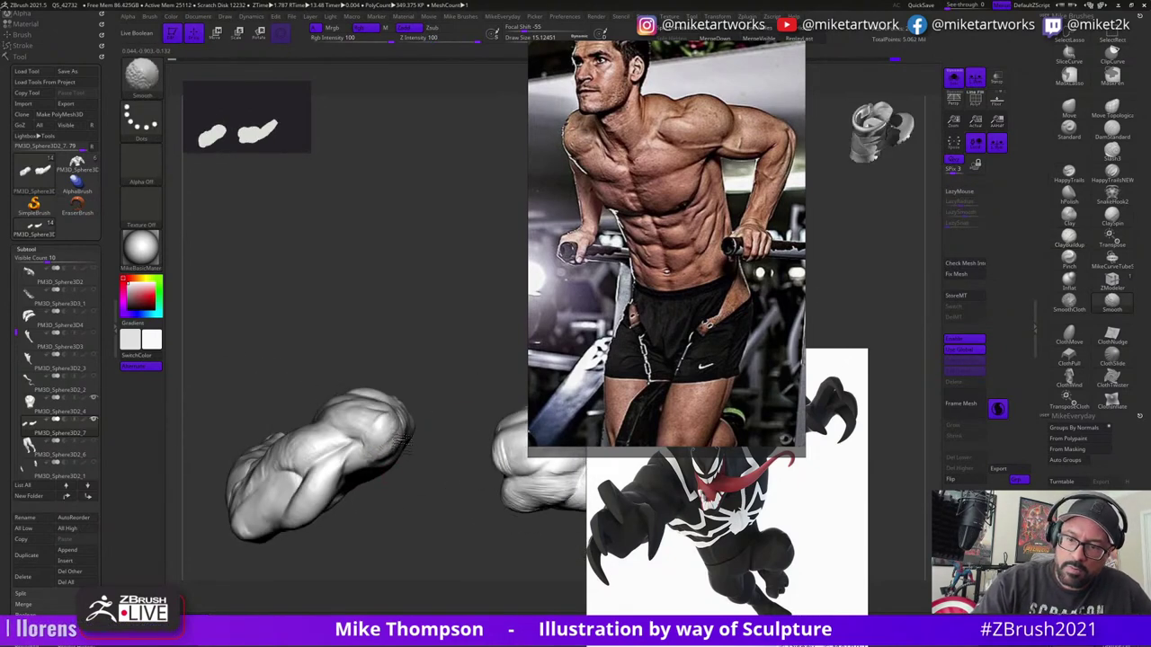
pyautogui.moveTo(374, 434); pyautogui.dragTo(408, 454, button='right')
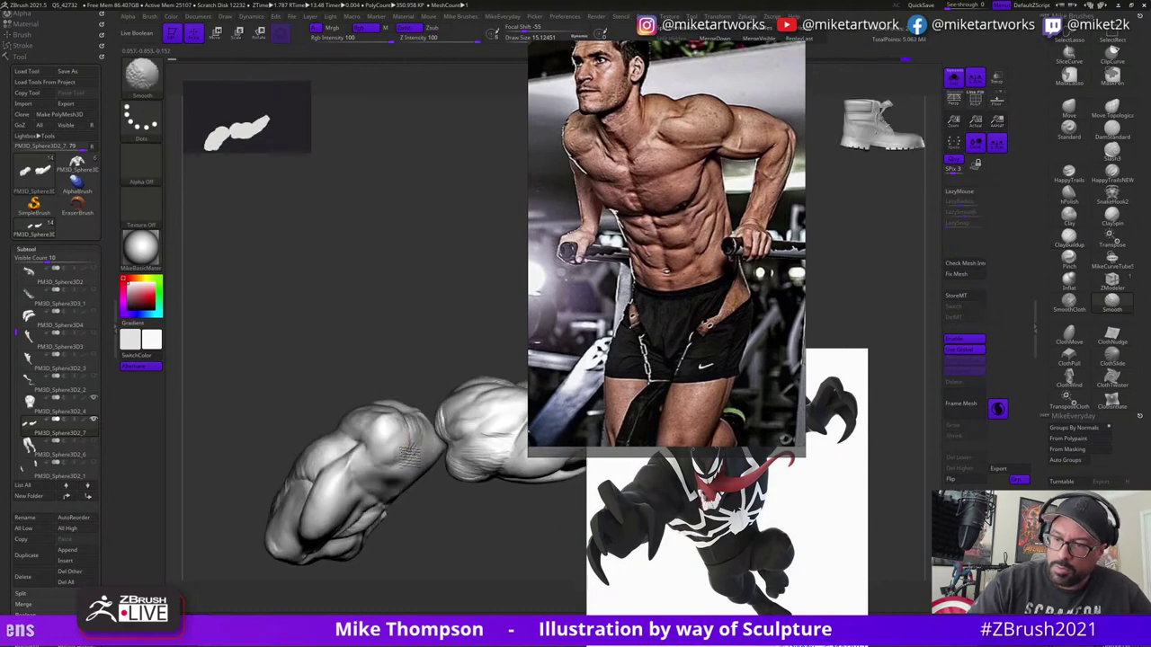
pyautogui.moveTo(438, 468); pyautogui.dragTo(465, 511)
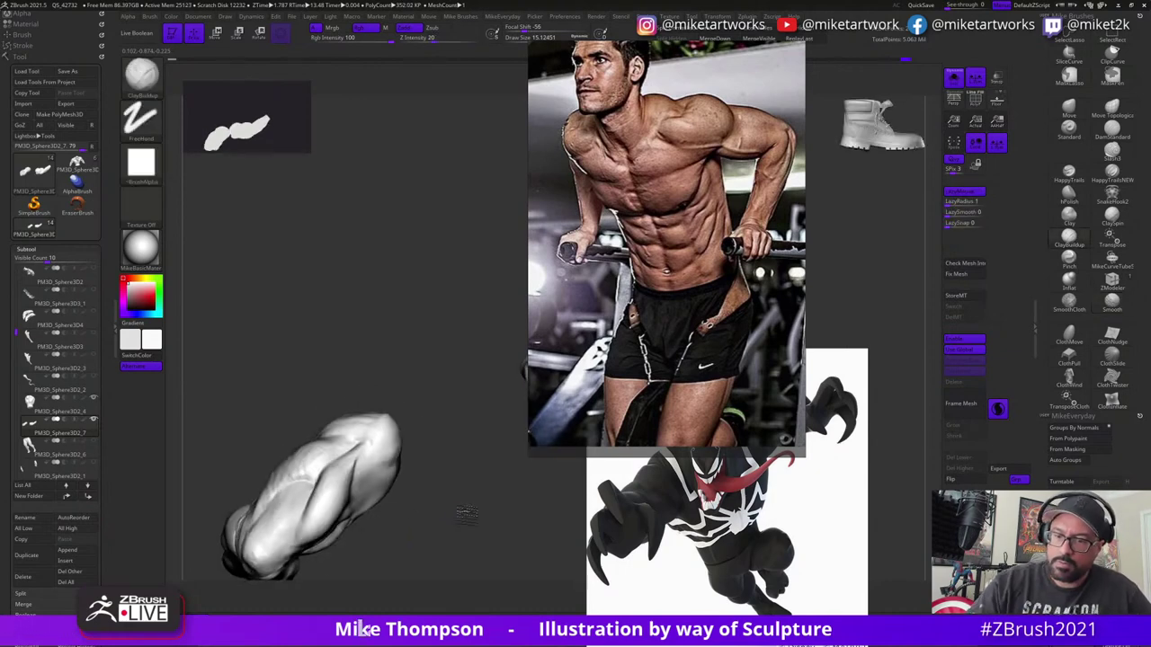
pyautogui.moveTo(440, 398)
pyautogui.mouseDown()
pyautogui.moveTo(466, 464)
pyautogui.moveTo(460, 495)
pyautogui.mouseUp()
pyautogui.moveTo(460, 492); pyautogui.dragTo(465, 472, button='right')
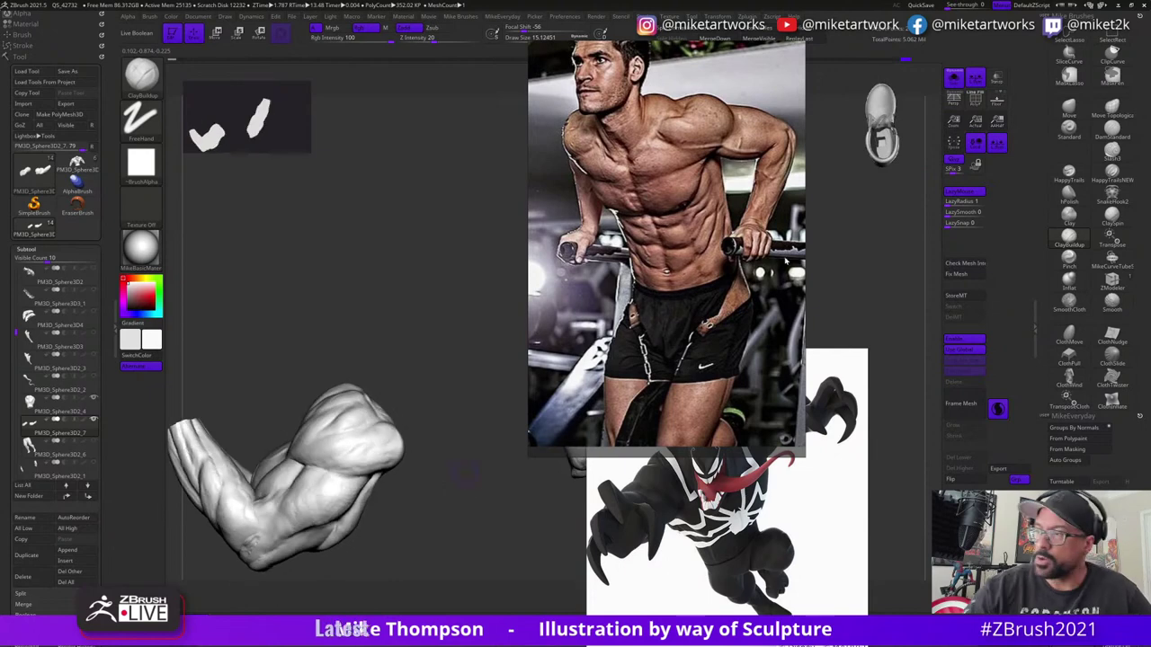
# - Show the torso again and fit the shoulder and upper arm against it with Move at draw sizes about 39 and 37
pyautogui.click(950, 85)
pyautogui.moveTo(532, 560); pyautogui.dragTo(523, 520)
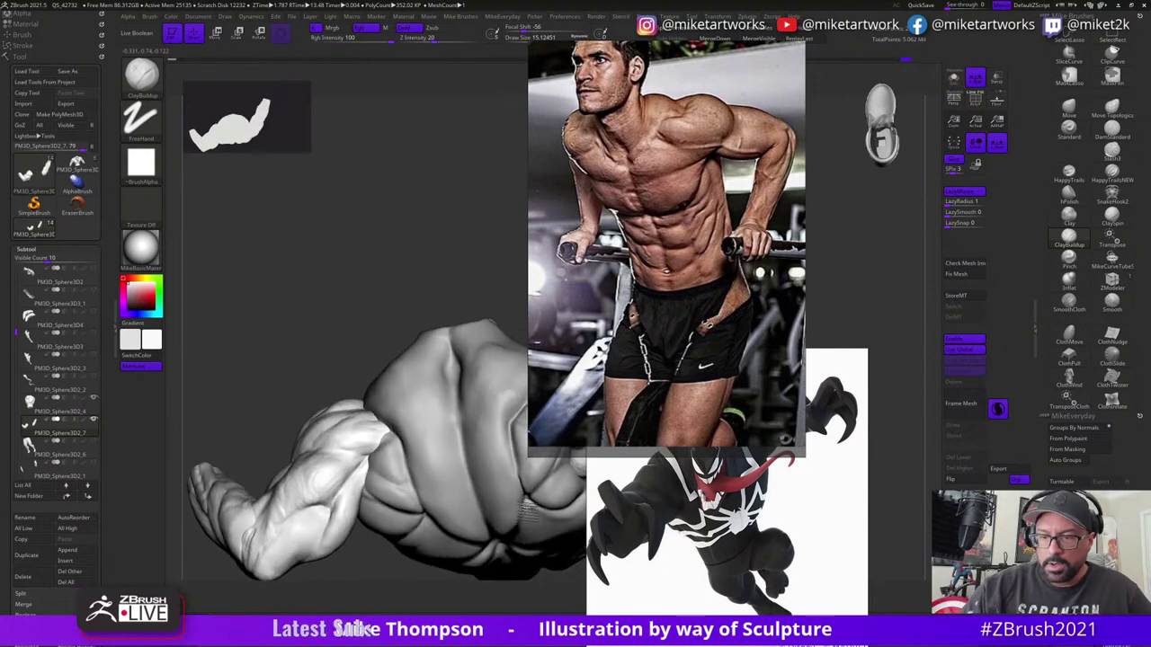
pyautogui.click(1068, 108)
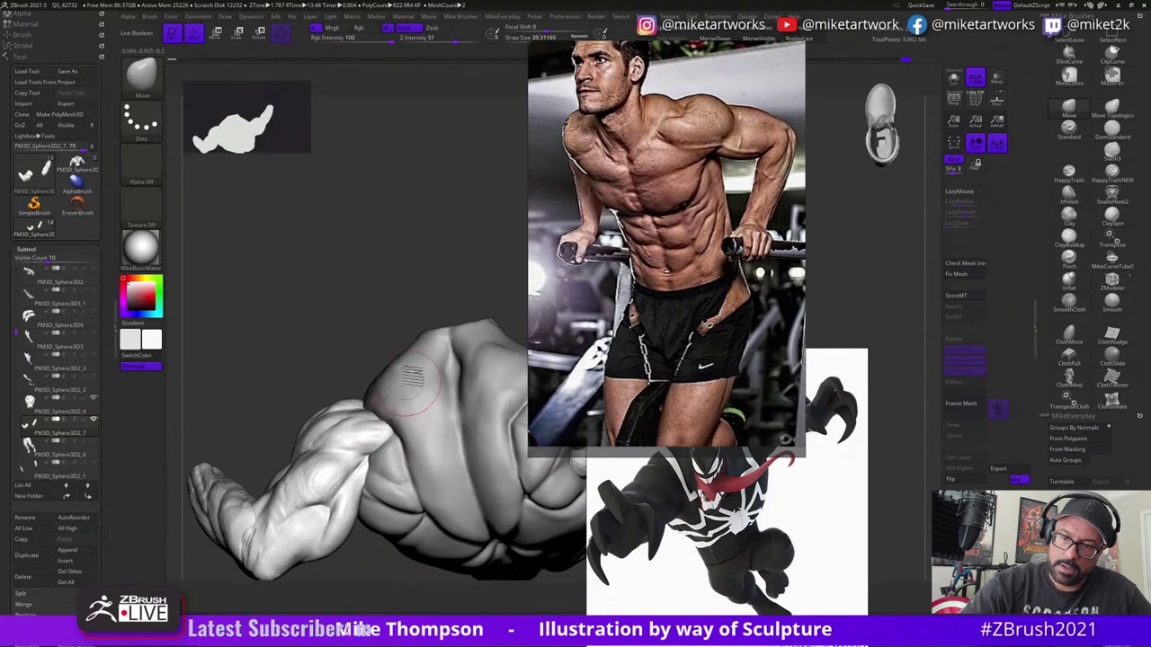
pyautogui.moveTo(389, 431)
pyautogui.mouseDown(button='right')
pyautogui.moveTo(361, 389)
pyautogui.moveTo(343, 409)
pyautogui.moveTo(351, 385)
pyautogui.moveTo(432, 515)
pyautogui.moveTo(403, 484)
pyautogui.mouseUp(button='right')
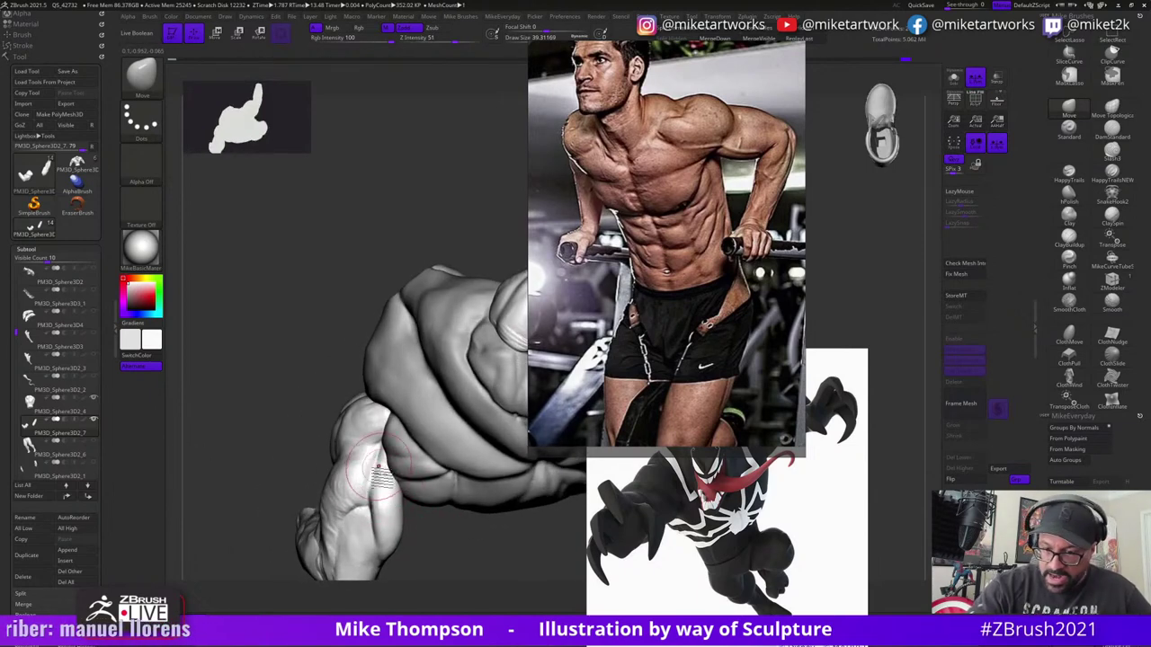
pyautogui.moveTo(462, 546)
pyautogui.mouseDown(button='right')
pyautogui.moveTo(470, 504)
pyautogui.moveTo(406, 457)
pyautogui.moveTo(457, 484)
pyautogui.moveTo(494, 487)
pyautogui.mouseUp(button='right')
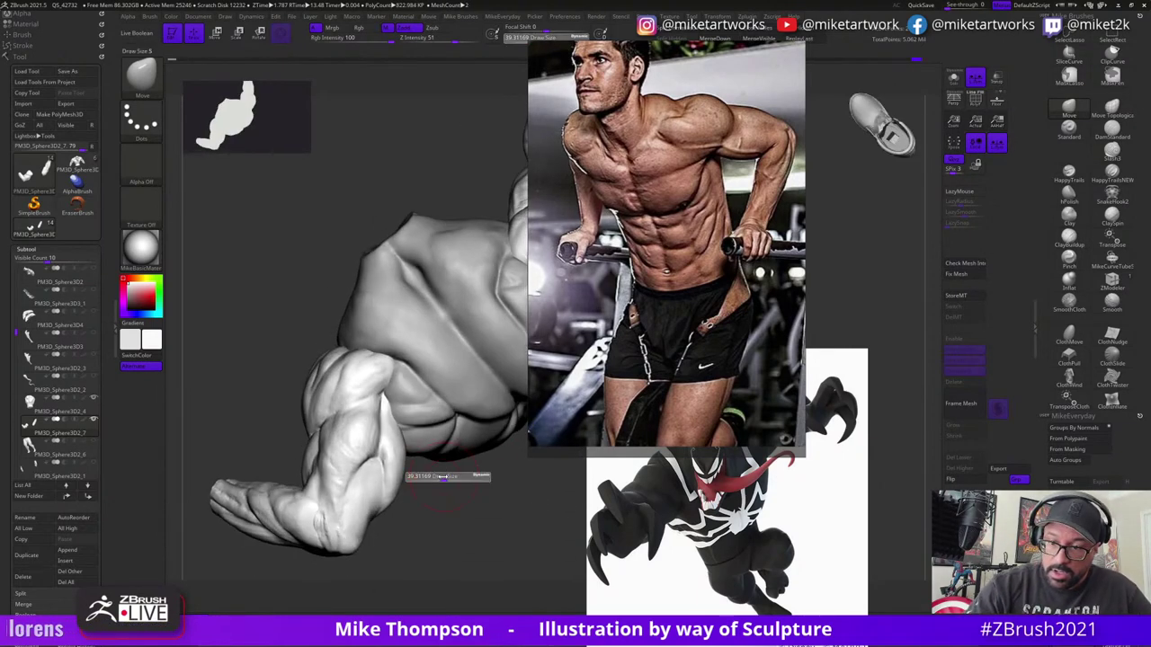
pyautogui.moveTo(443, 476); pyautogui.dragTo(435, 477)
pyautogui.moveTo(452, 478)
pyautogui.mouseDown(button='right')
pyautogui.moveTo(467, 482)
pyautogui.moveTo(427, 467)
pyautogui.moveTo(346, 481)
pyautogui.mouseUp(button='right')
pyautogui.moveTo(435, 505); pyautogui.dragTo(321, 482, button='right')
pyautogui.moveTo(434, 529)
pyautogui.mouseDown(button='right')
pyautogui.moveTo(411, 494)
pyautogui.moveTo(498, 511)
pyautogui.mouseUp(button='right')
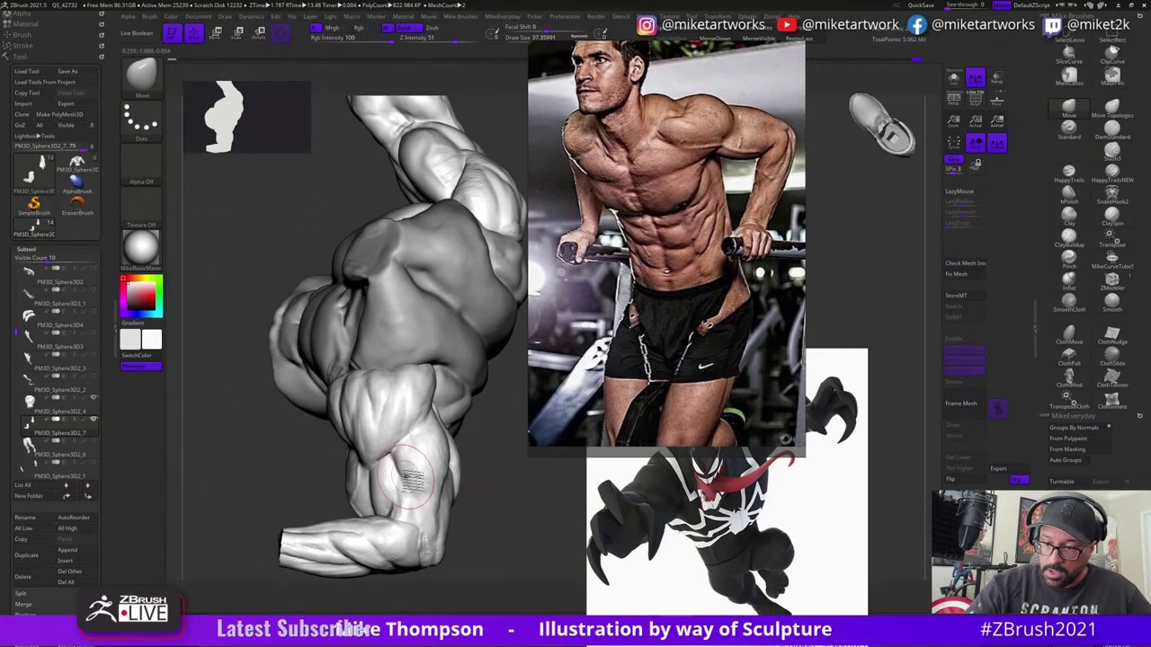
# - Isolate the arms subtool and hide the bent arm's forearm, leaving its upper arm displayed
pyautogui.click(954, 78)
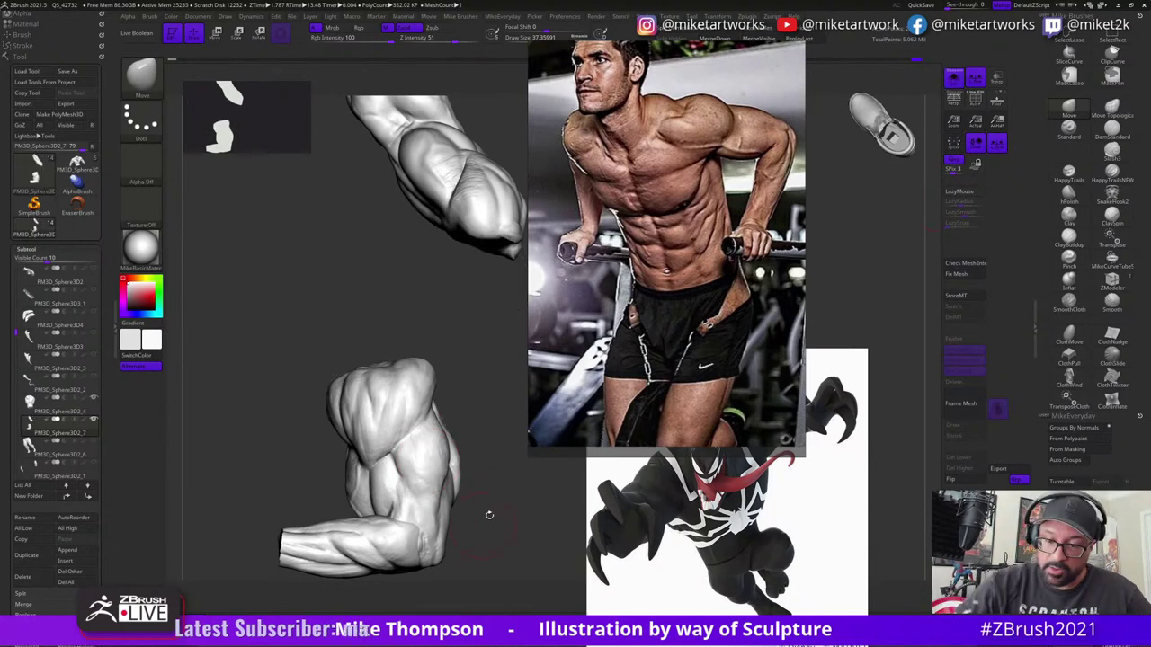
pyautogui.keyDown('ctrl'); pyautogui.keyDown('shift'); pyautogui.click(412, 549); pyautogui.keyUp('shift'); pyautogui.keyUp('ctrl')
pyautogui.keyDown('ctrl'); pyautogui.keyDown('shift'); pyautogui.moveTo(481, 543); pyautogui.dragTo(500, 543); pyautogui.keyUp('shift'); pyautogui.keyUp('ctrl')
pyautogui.moveTo(500, 544)
pyautogui.mouseDown()
pyautogui.moveTo(506, 534)
pyautogui.moveTo(387, 510)
pyautogui.mouseUp()
# - Reshape the upper-arm muscles near the elbow with Move at draw sizes about 43, 27 and 17, smoothing the surface between them
pyautogui.press('s')
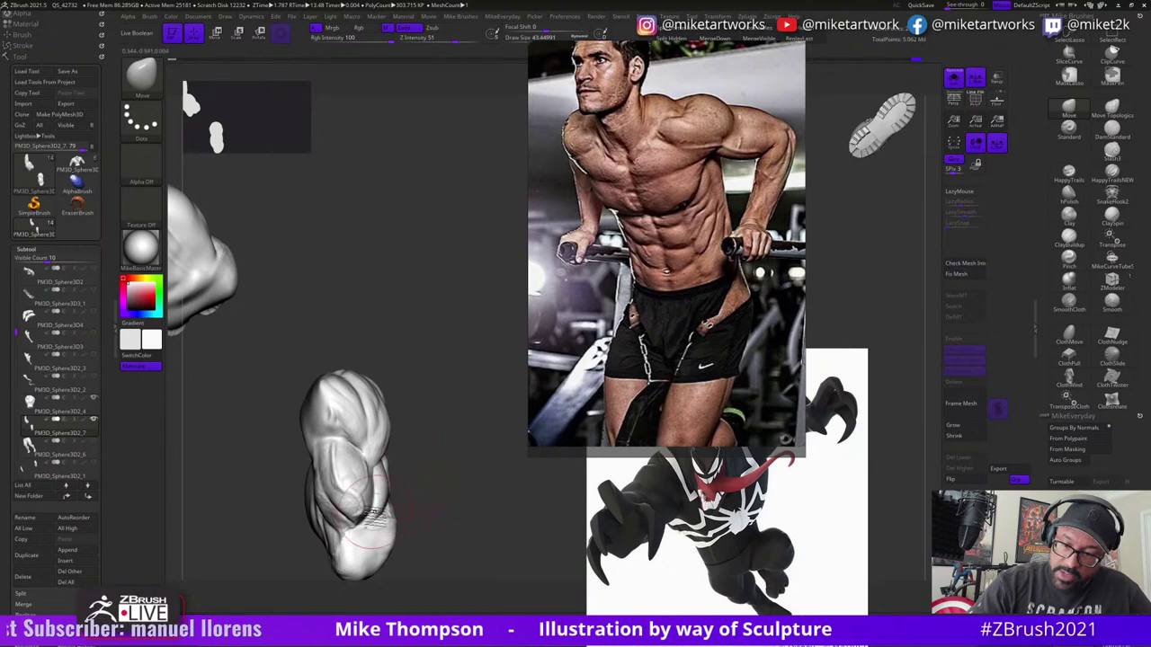
pyautogui.moveTo(464, 460)
pyautogui.mouseDown()
pyautogui.moveTo(472, 490)
pyautogui.moveTo(500, 506)
pyautogui.moveTo(481, 513)
pyautogui.mouseUp()
pyautogui.moveTo(462, 459); pyautogui.dragTo(334, 493)
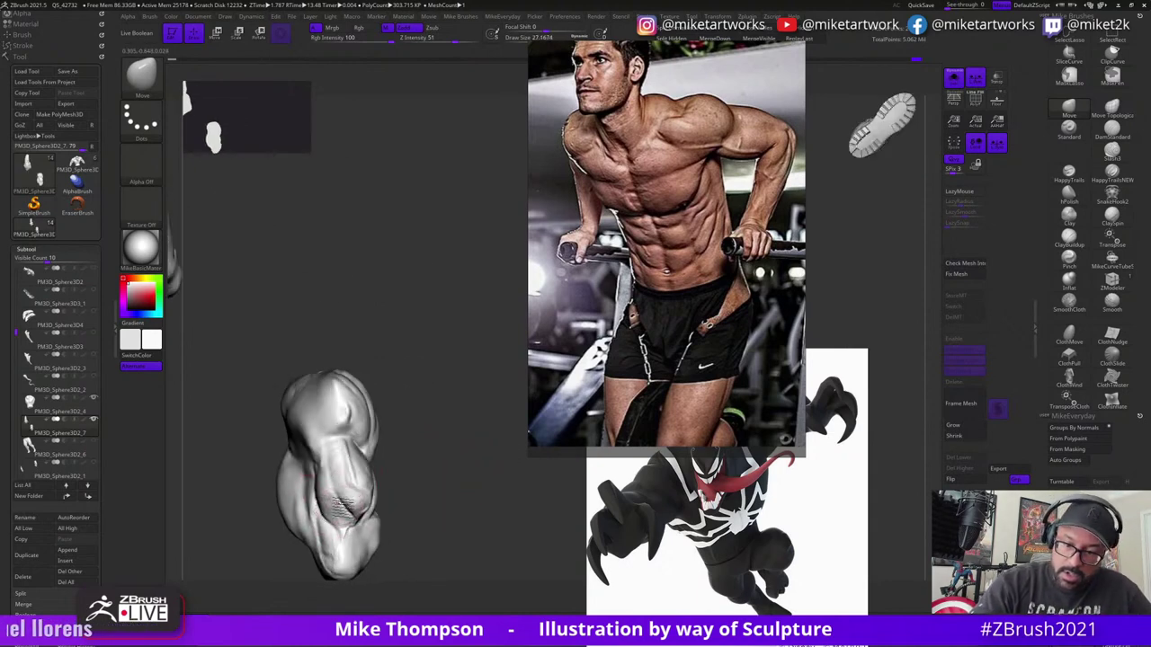
pyautogui.moveTo(438, 474)
pyautogui.mouseDown()
pyautogui.moveTo(342, 504)
pyautogui.moveTo(445, 438)
pyautogui.mouseUp()
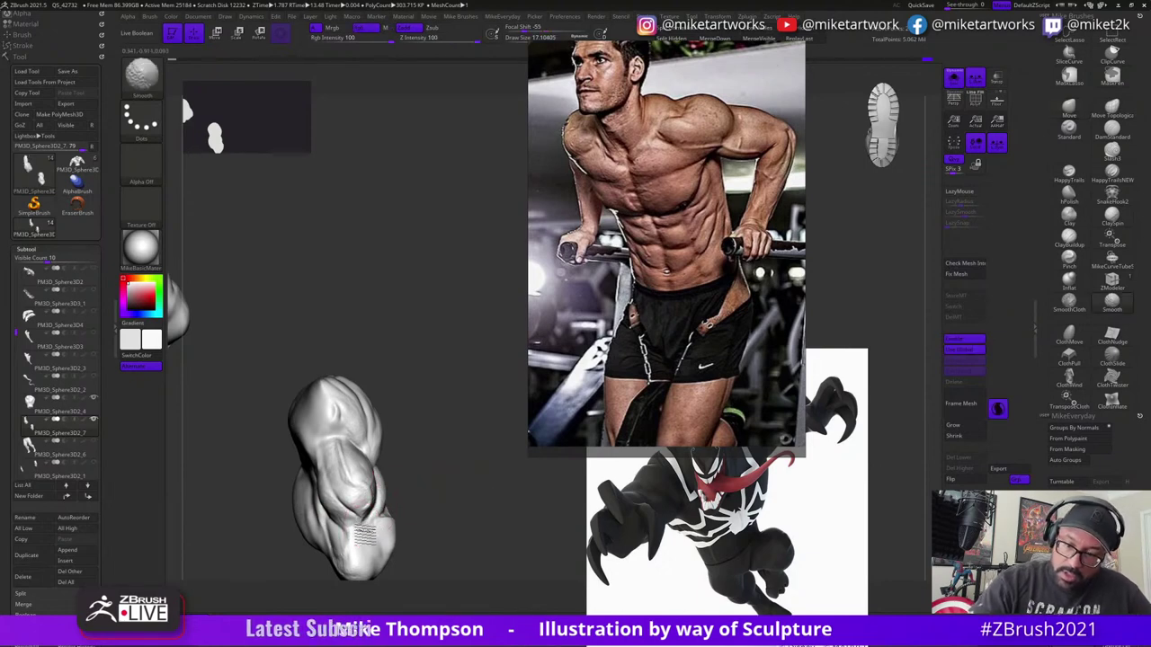
pyautogui.moveTo(406, 503)
pyautogui.mouseDown()
pyautogui.moveTo(490, 497)
pyautogui.moveTo(422, 502)
pyautogui.mouseUp()
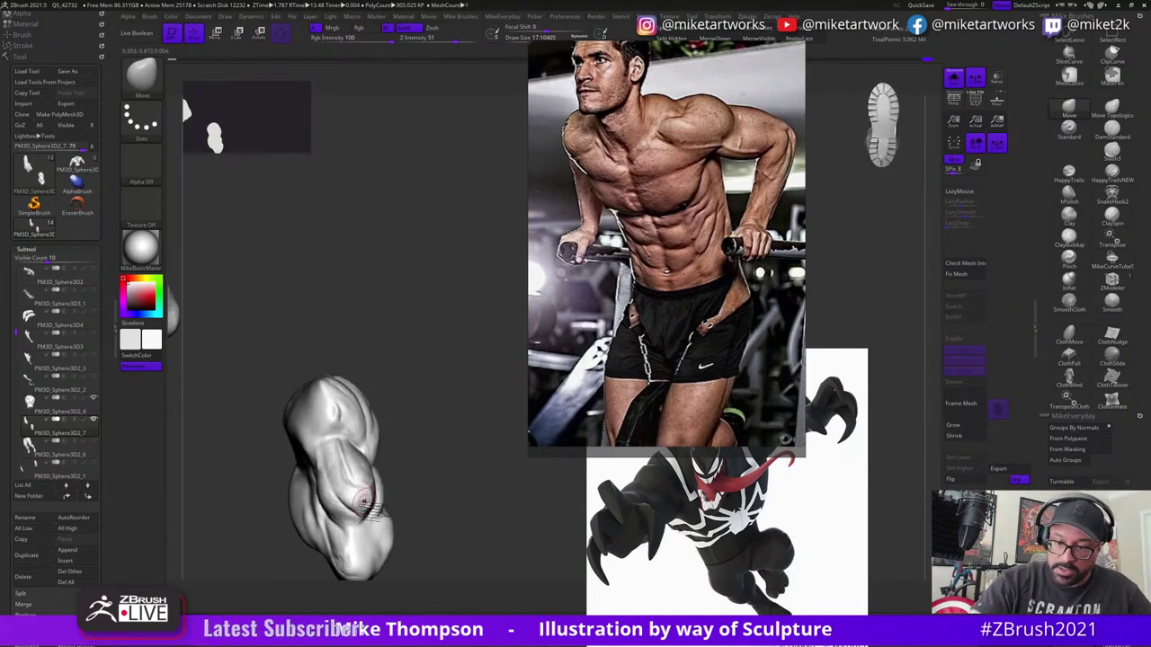
pyautogui.moveTo(351, 499); pyautogui.dragTo(530, 468)
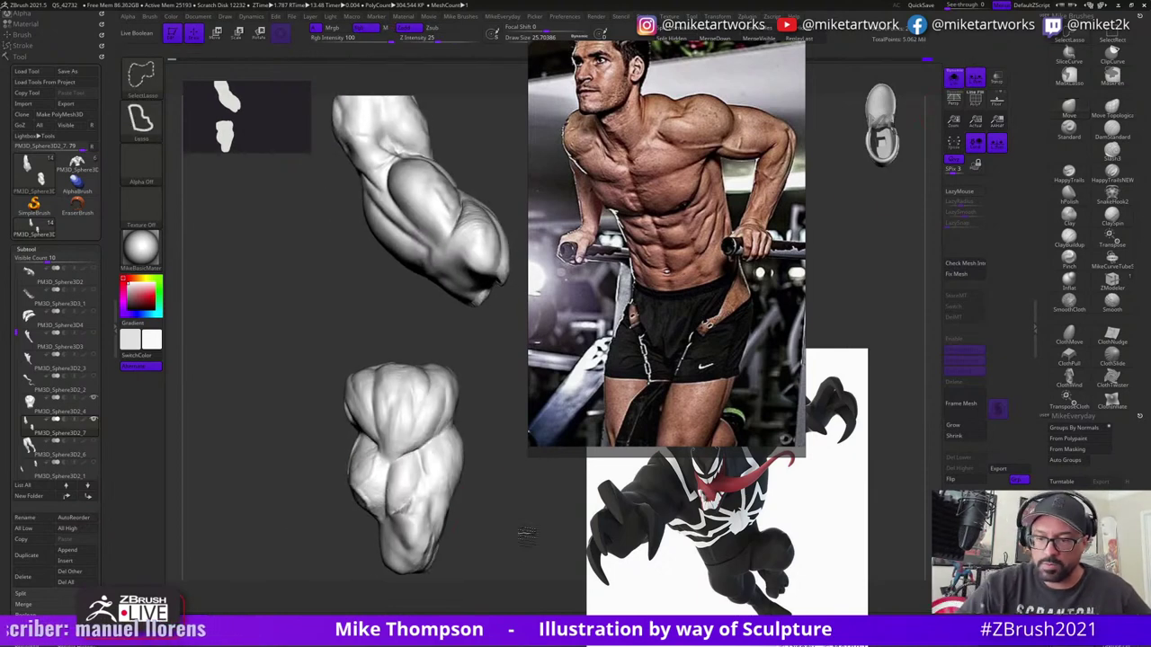
# - Carve the creases between the upper-arm muscles with DamStandard, reducing the draw size to about 9.6
pyautogui.moveTo(513, 550); pyautogui.dragTo(447, 412)
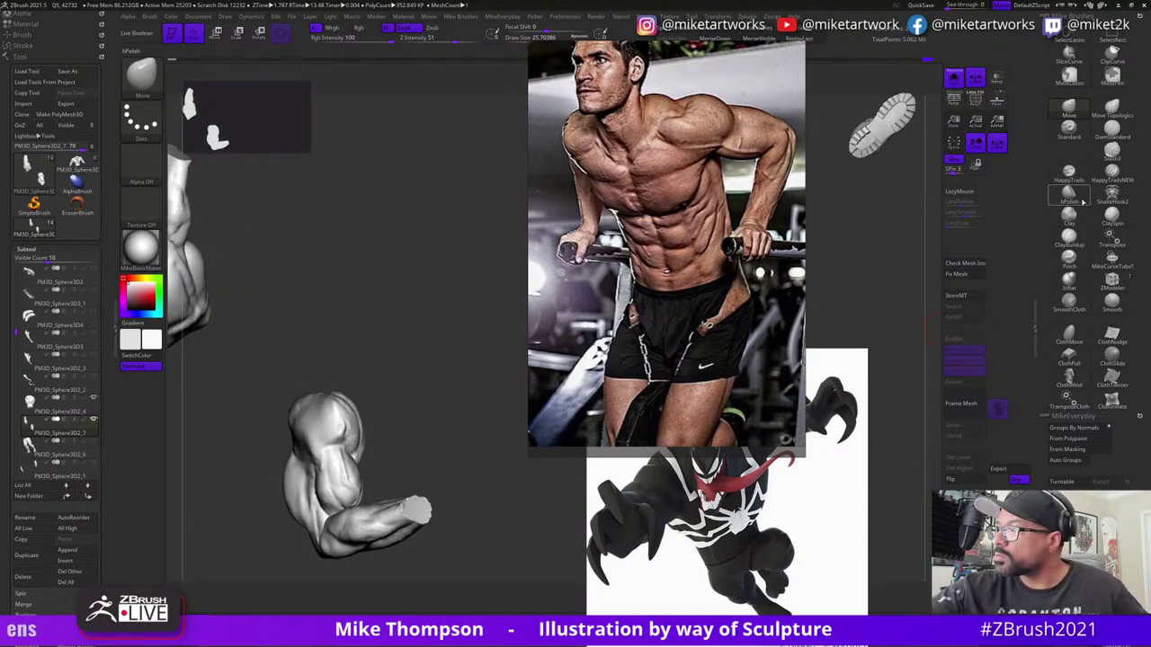
pyautogui.click(1110, 135)
pyautogui.moveTo(456, 417)
pyautogui.mouseDown()
pyautogui.moveTo(355, 404)
pyautogui.moveTo(317, 439)
pyautogui.mouseUp()
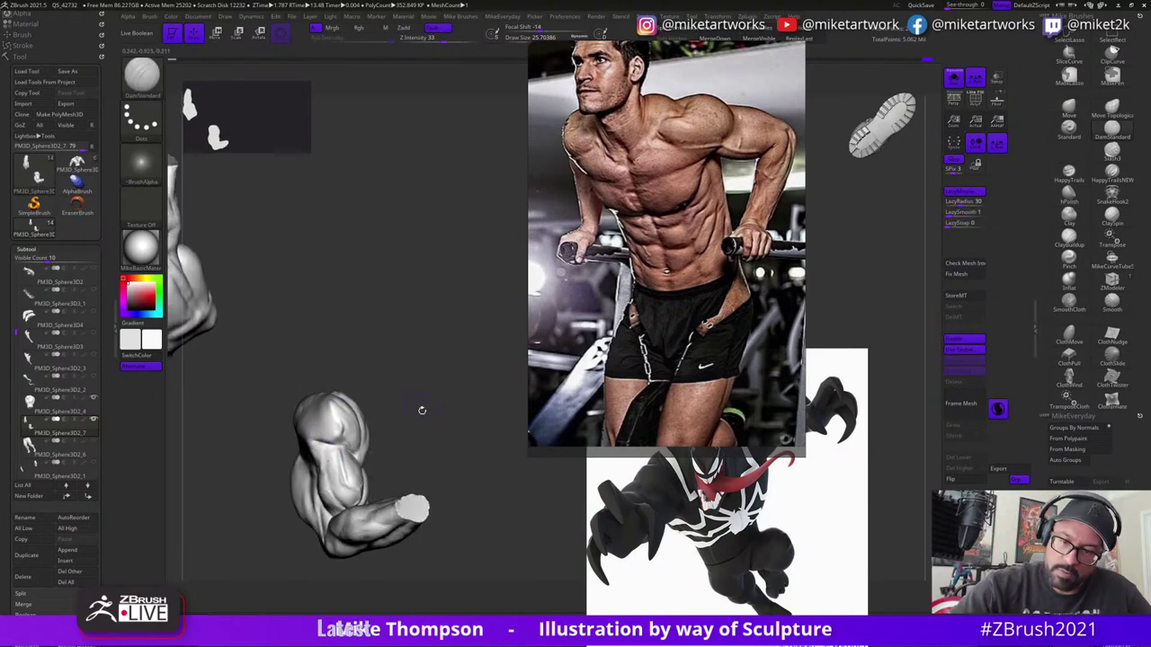
pyautogui.moveTo(421, 410); pyautogui.dragTo(418, 369)
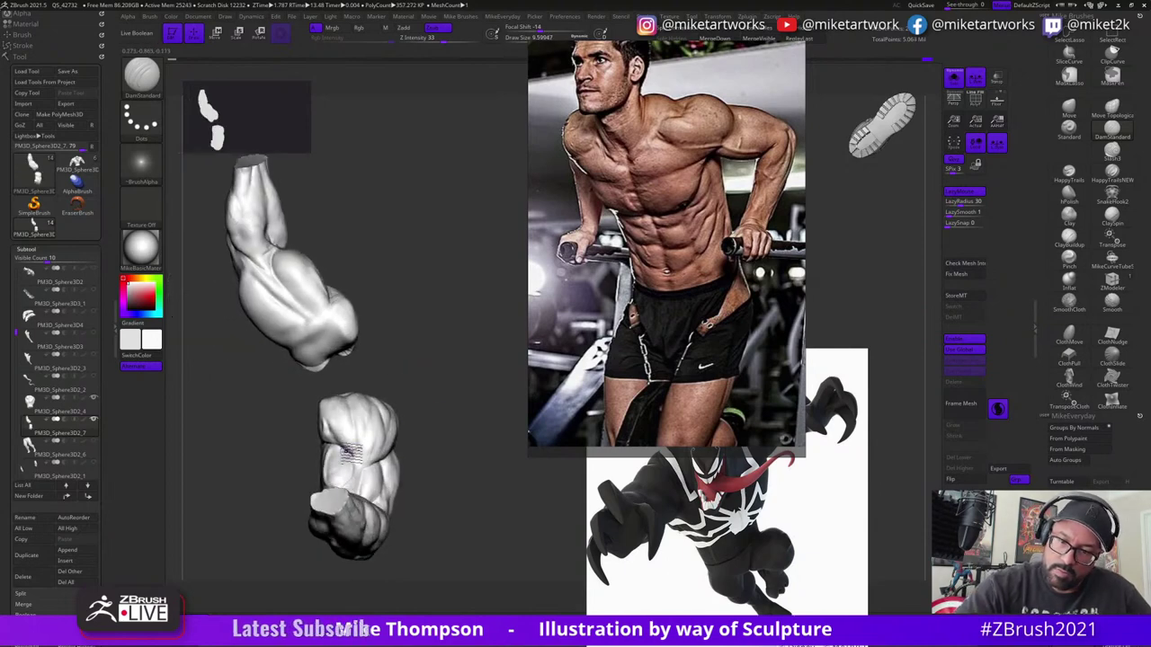
pyautogui.moveTo(411, 418); pyautogui.dragTo(414, 460)
# - Lasso-mask the arms so that only a small patch at the shoulder end of the upper arm stays editable
pyautogui.press('ctrl')
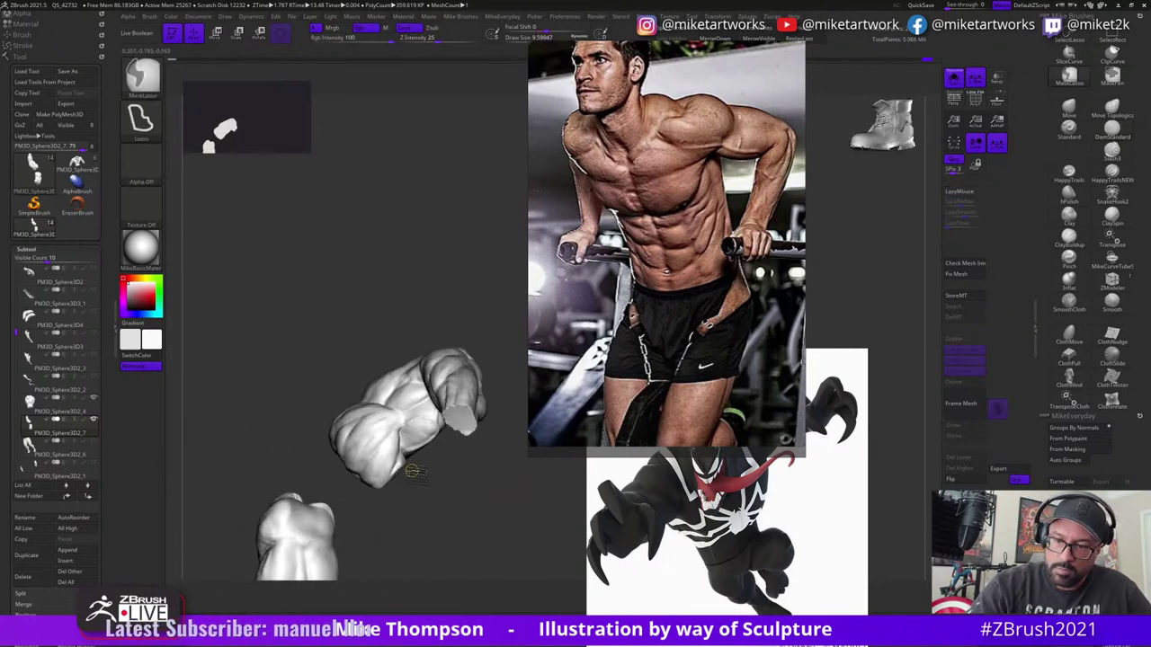
pyautogui.moveTo(462, 513)
pyautogui.mouseDown()
pyautogui.moveTo(400, 450)
pyautogui.moveTo(386, 486)
pyautogui.moveTo(419, 479)
pyautogui.mouseUp()
pyautogui.keyDown('ctrl'); pyautogui.click(446, 501); pyautogui.keyUp('ctrl')
pyautogui.moveTo(486, 510)
pyautogui.mouseDown()
pyautogui.moveTo(458, 489)
pyautogui.moveTo(478, 505)
pyautogui.mouseUp()
# - Flatten the unmasked patch at the shoulder end with hPolish at draw size about 15, then clear the mask
pyautogui.click(1070, 194)
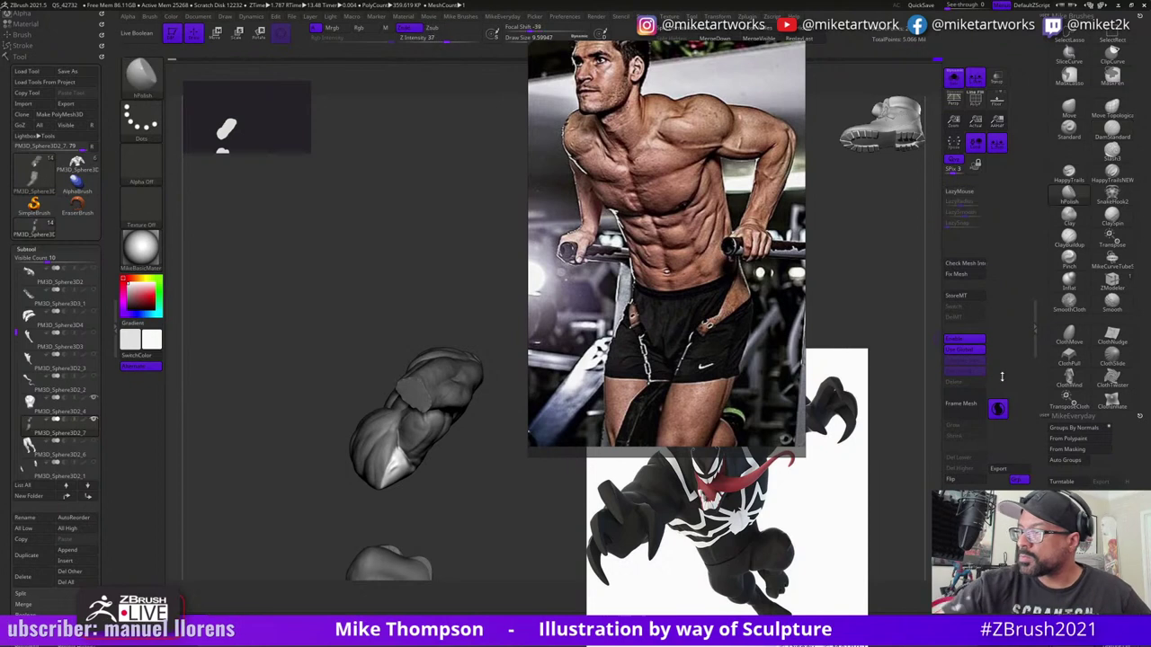
pyautogui.keyDown('alt'); pyautogui.moveTo(446, 496); pyautogui.dragTo(474, 568); pyautogui.keyUp('alt')
pyautogui.press('s')
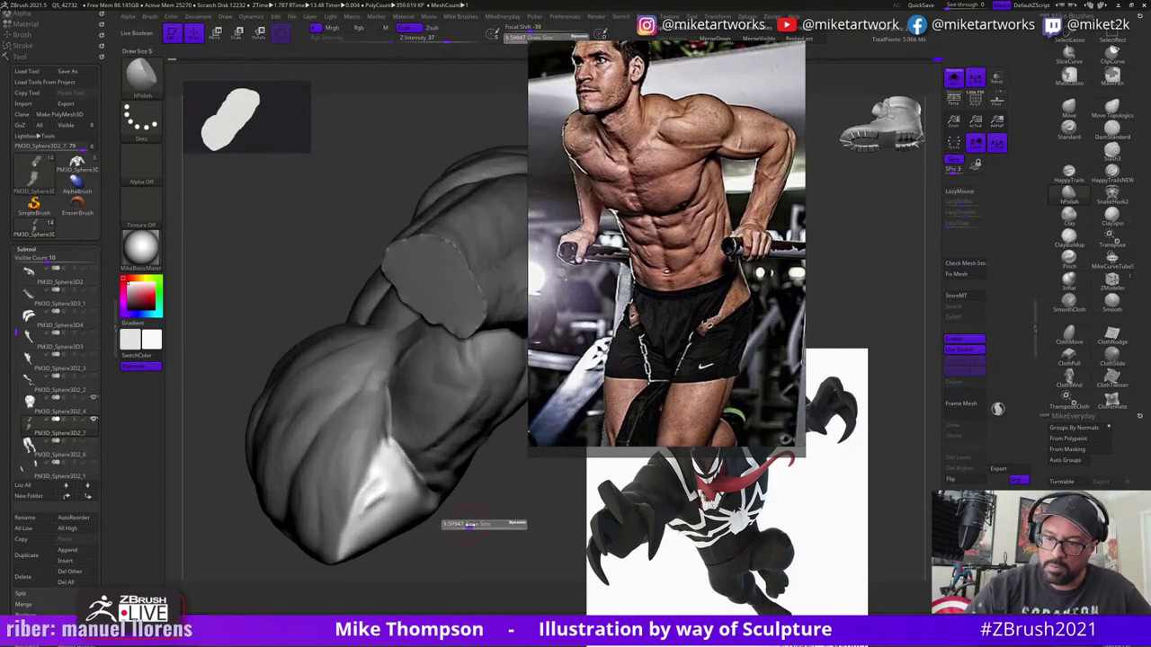
pyautogui.click(472, 523)
pyautogui.moveTo(470, 519); pyautogui.dragTo(454, 511)
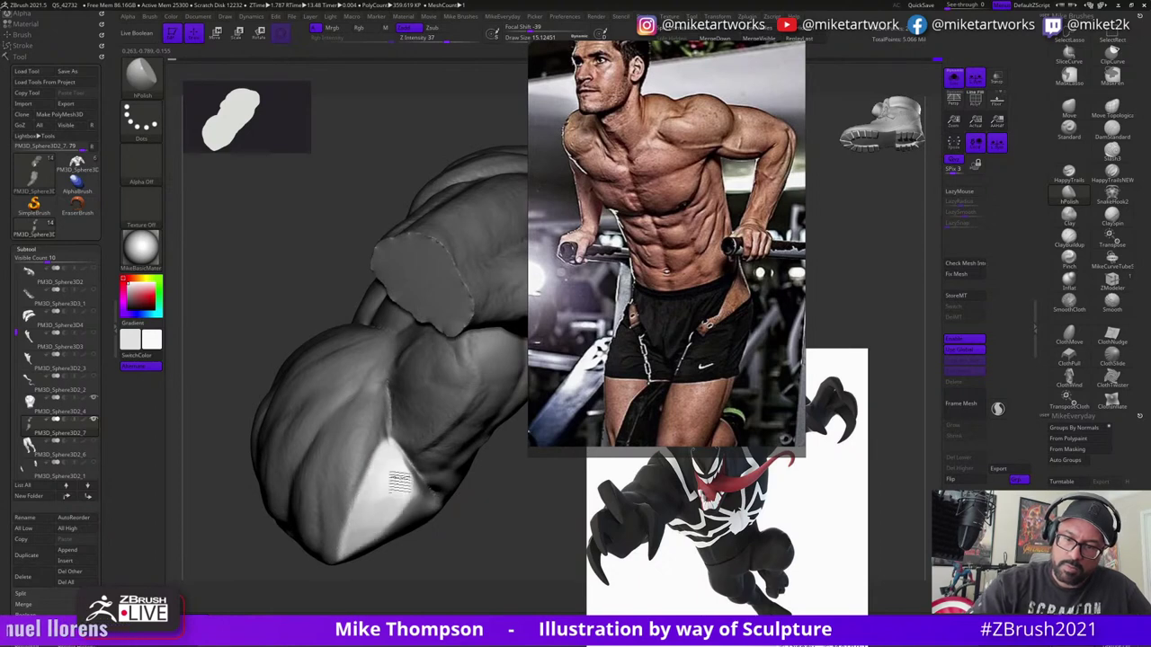
pyautogui.moveTo(398, 483); pyautogui.dragTo(426, 485)
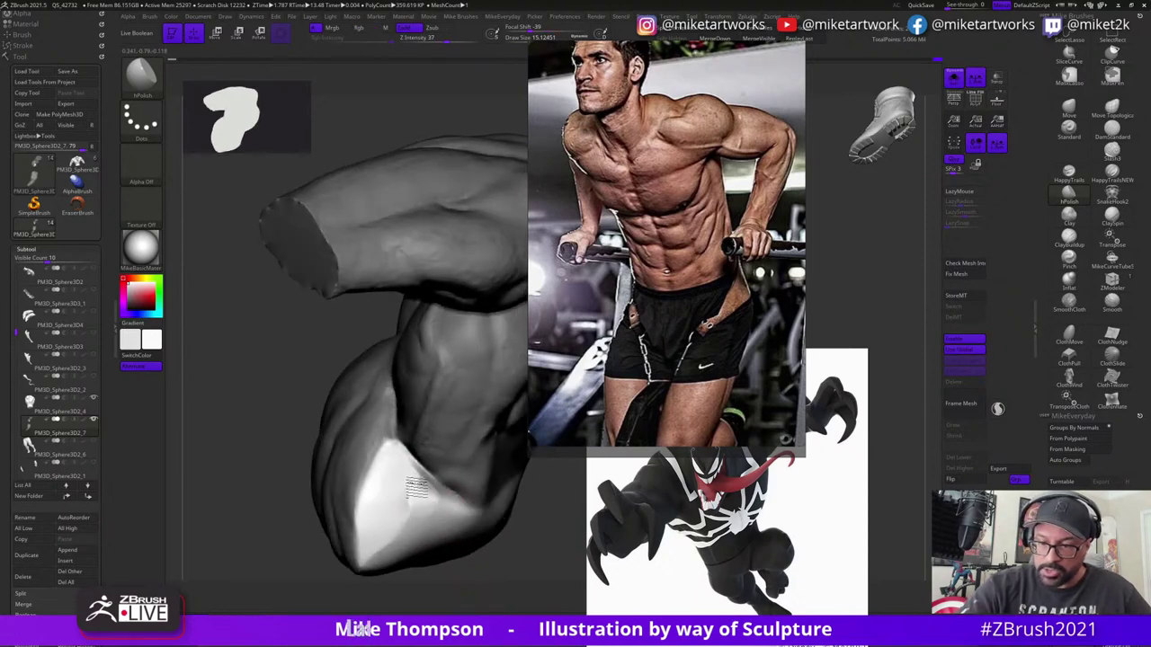
pyautogui.moveTo(514, 540); pyautogui.dragTo(441, 486)
pyautogui.press('ctrl')
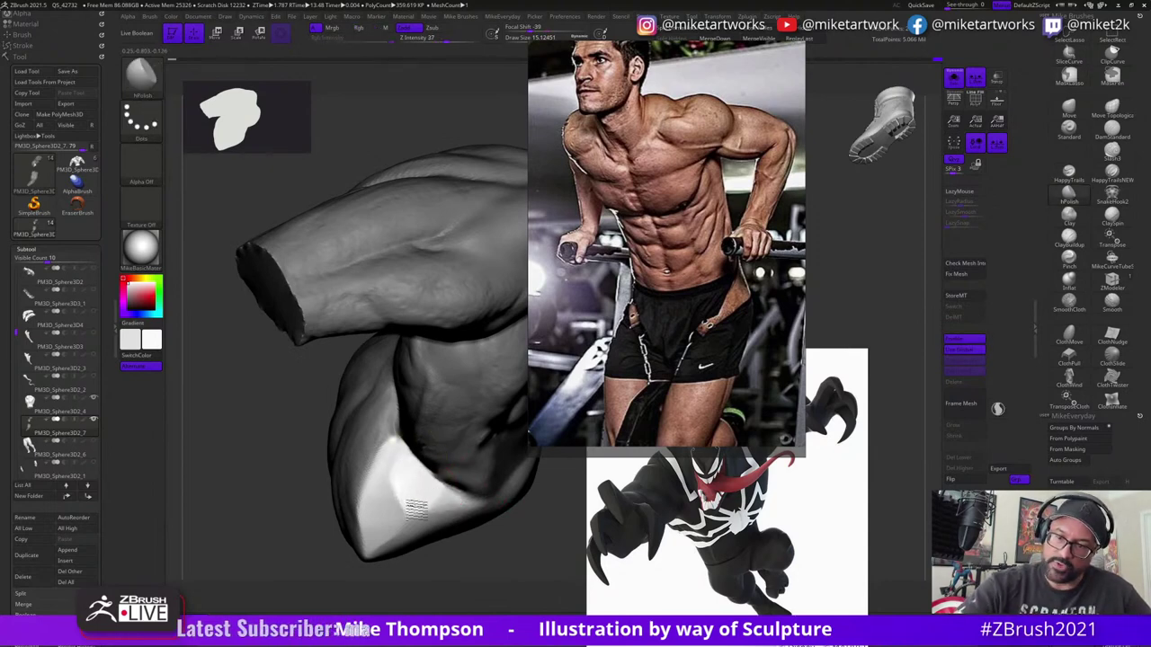
pyautogui.moveTo(487, 577); pyautogui.dragTo(452, 503)
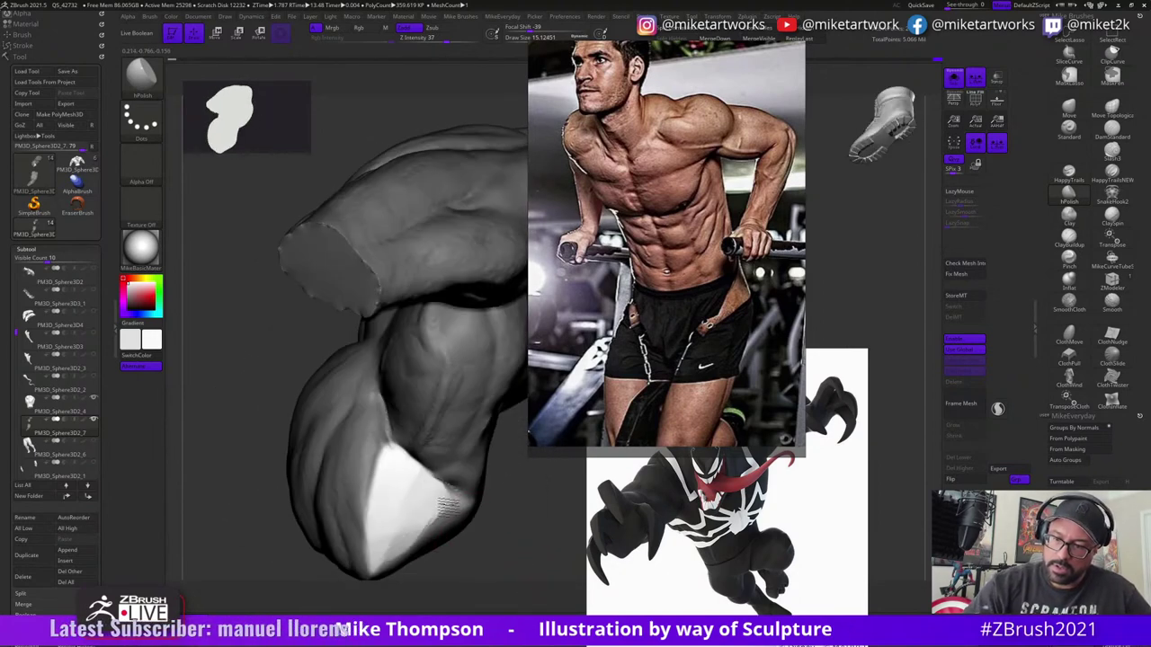
pyautogui.moveTo(486, 558)
pyautogui.mouseDown()
pyautogui.moveTo(514, 582)
pyautogui.moveTo(499, 537)
pyautogui.mouseUp()
# - Show the torso again and fit the shoulder and upper arm against the chest with Move at draw sizes about 55 and 32
pyautogui.click(953, 79)
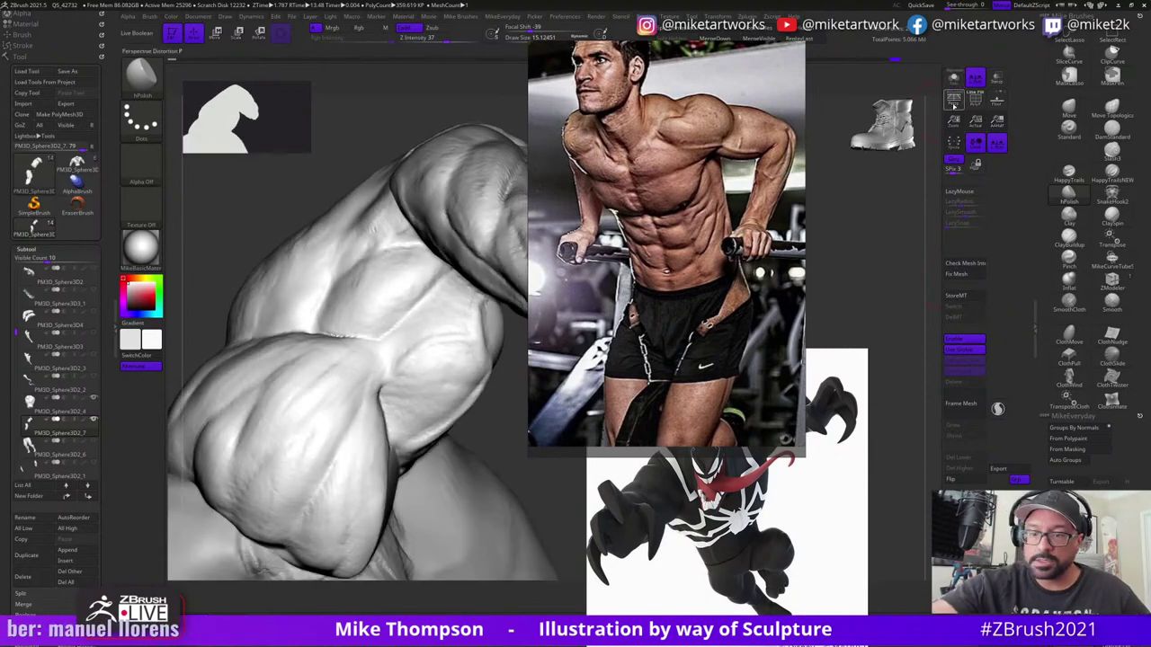
pyautogui.moveTo(550, 488)
pyautogui.mouseDown()
pyautogui.moveTo(558, 455)
pyautogui.moveTo(549, 483)
pyautogui.moveTo(532, 462)
pyautogui.moveTo(584, 495)
pyautogui.moveTo(521, 464)
pyautogui.mouseUp()
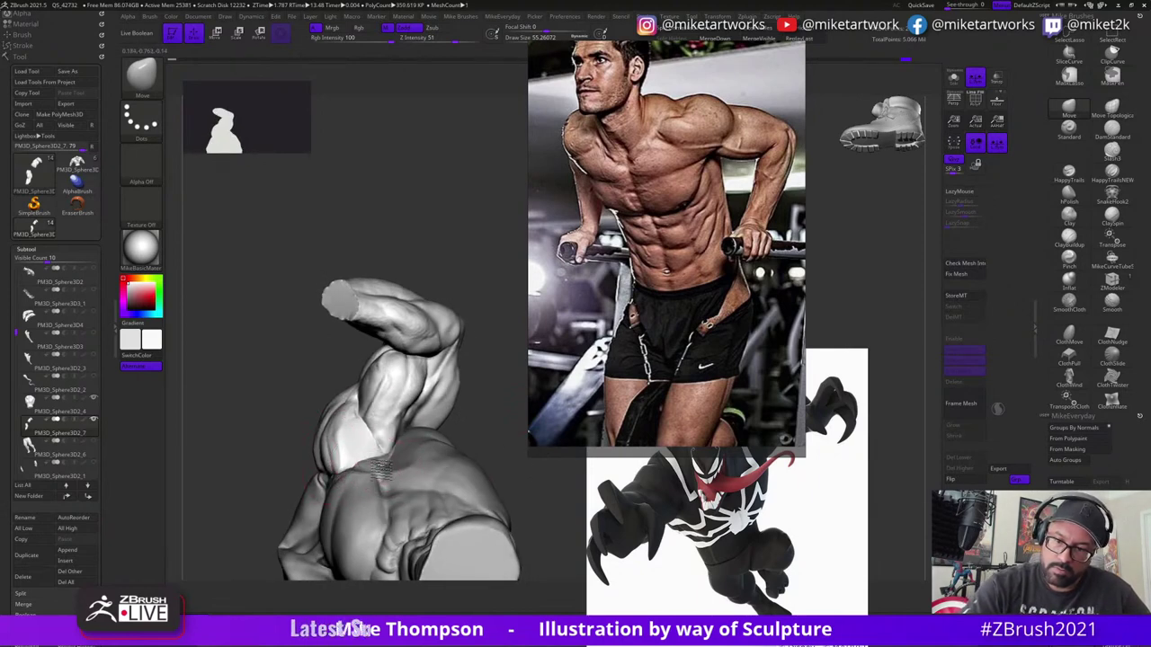
pyautogui.moveTo(483, 361)
pyautogui.mouseDown()
pyautogui.moveTo(504, 382)
pyautogui.moveTo(481, 369)
pyautogui.moveTo(472, 387)
pyautogui.moveTo(483, 398)
pyautogui.mouseUp()
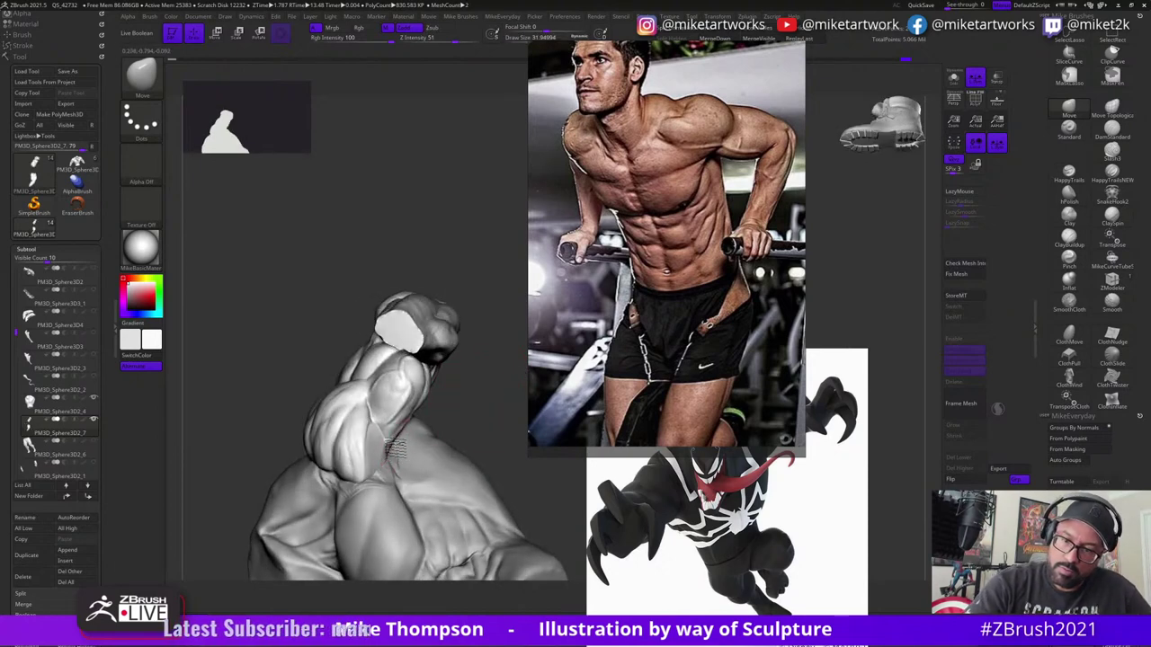
pyautogui.moveTo(407, 446)
pyautogui.mouseDown()
pyautogui.moveTo(472, 372)
pyautogui.moveTo(391, 466)
pyautogui.mouseUp()
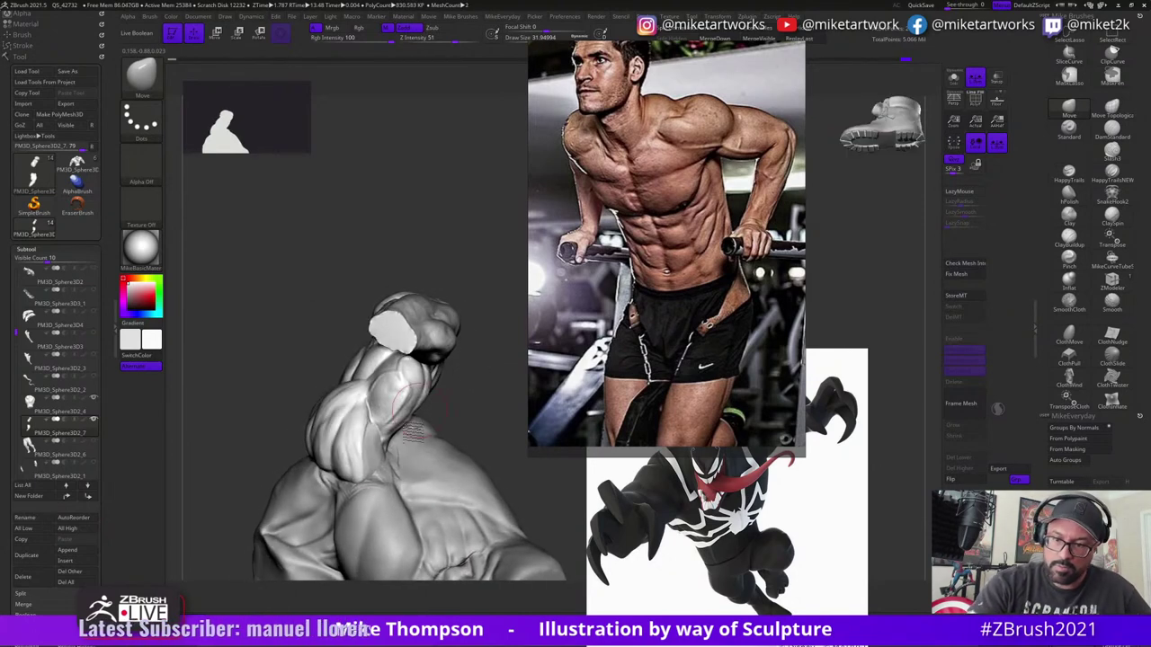
pyautogui.moveTo(480, 384)
pyautogui.mouseDown()
pyautogui.moveTo(481, 411)
pyautogui.moveTo(396, 457)
pyautogui.mouseUp()
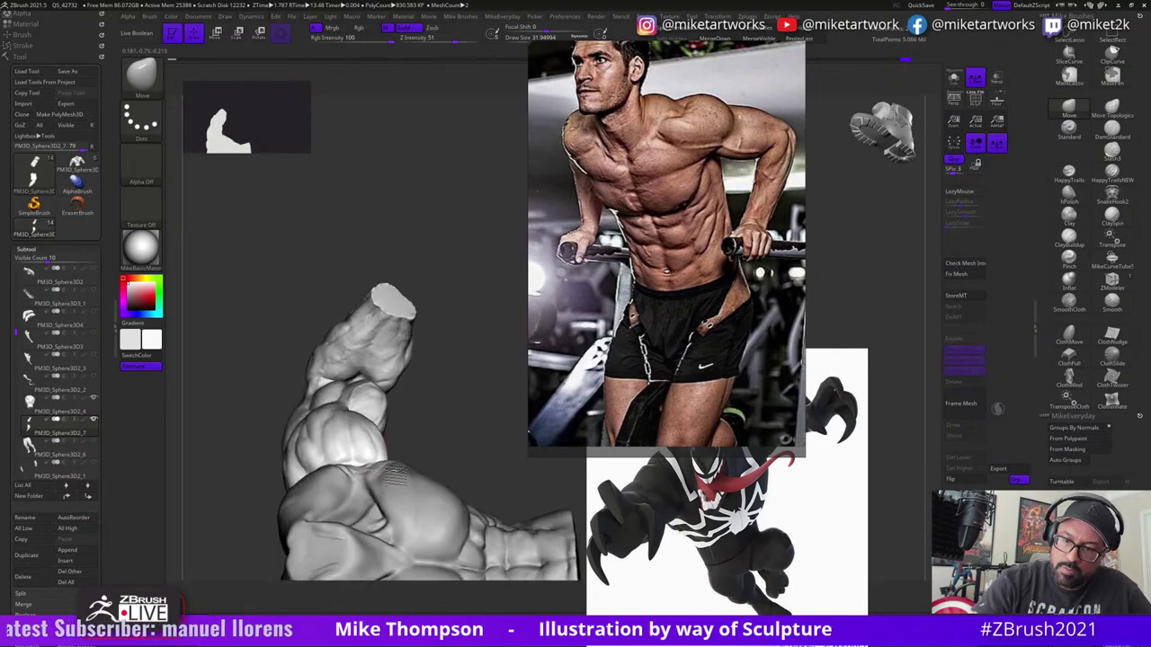
pyautogui.moveTo(422, 419)
pyautogui.mouseDown()
pyautogui.moveTo(431, 452)
pyautogui.moveTo(361, 479)
pyautogui.moveTo(395, 444)
pyautogui.moveTo(488, 388)
pyautogui.moveTo(442, 412)
pyautogui.mouseUp()
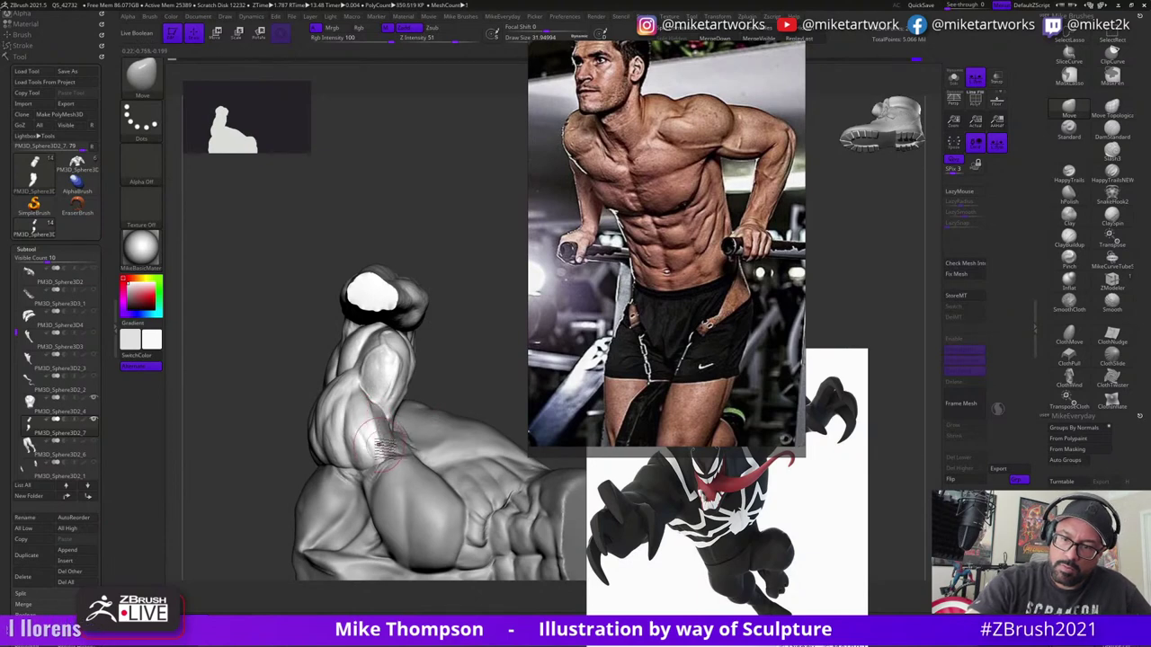
# - Refine the shoulder-to-chest junction with hPolish at draw size about 14 and DamStandard at about 8.4
pyautogui.moveTo(477, 347)
pyautogui.mouseDown()
pyautogui.moveTo(488, 355)
pyautogui.moveTo(467, 370)
pyautogui.mouseUp()
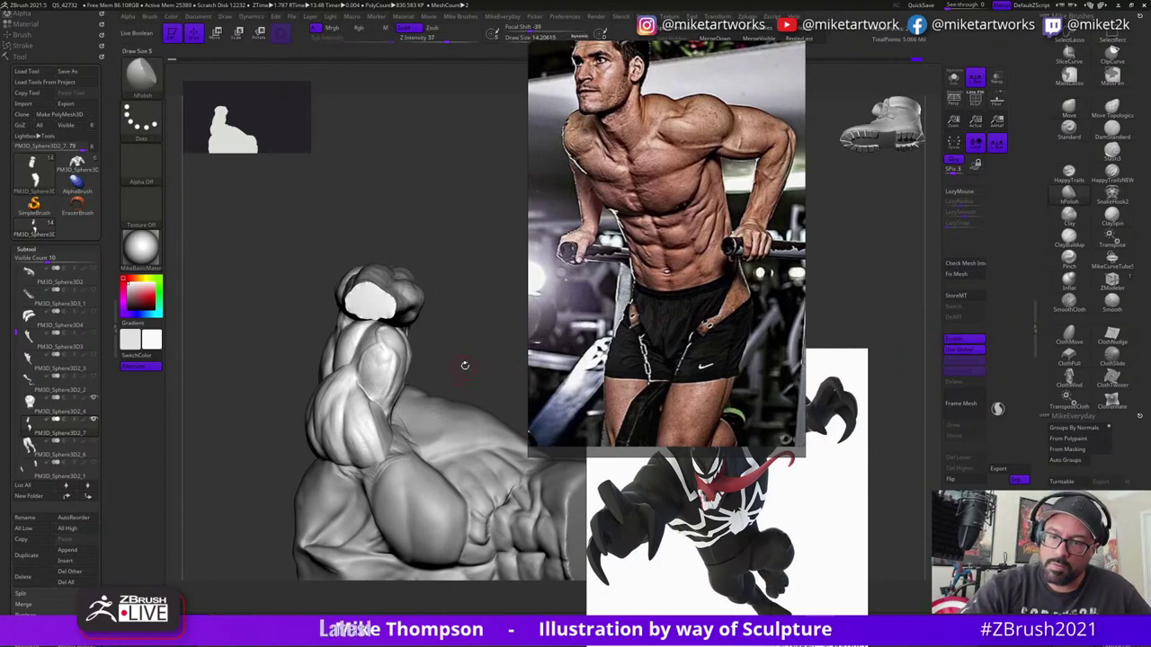
pyautogui.moveTo(465, 365); pyautogui.dragTo(394, 419)
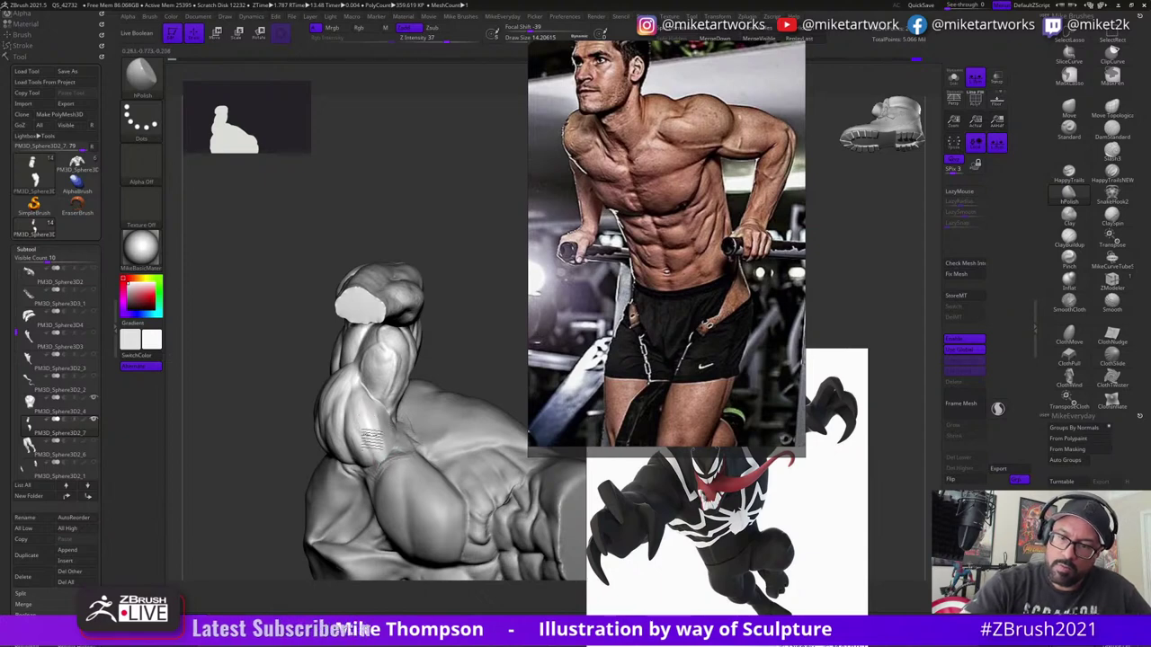
pyautogui.moveTo(444, 399)
pyautogui.mouseDown()
pyautogui.moveTo(442, 325)
pyautogui.moveTo(450, 353)
pyautogui.moveTo(495, 351)
pyautogui.moveTo(470, 357)
pyautogui.mouseUp()
pyautogui.click(1112, 131)
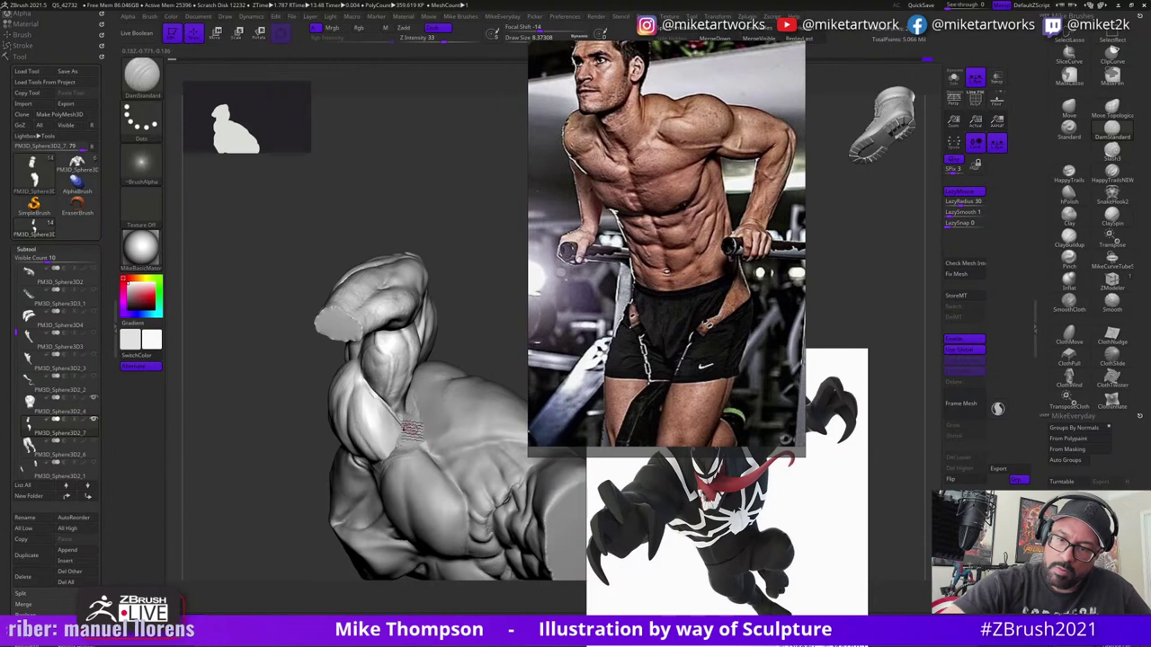
pyautogui.moveTo(414, 398)
pyautogui.mouseDown()
pyautogui.moveTo(480, 336)
pyautogui.moveTo(478, 393)
pyautogui.moveTo(512, 558)
pyautogui.moveTo(539, 531)
pyautogui.moveTo(553, 591)
pyautogui.moveTo(543, 547)
pyautogui.mouseUp()
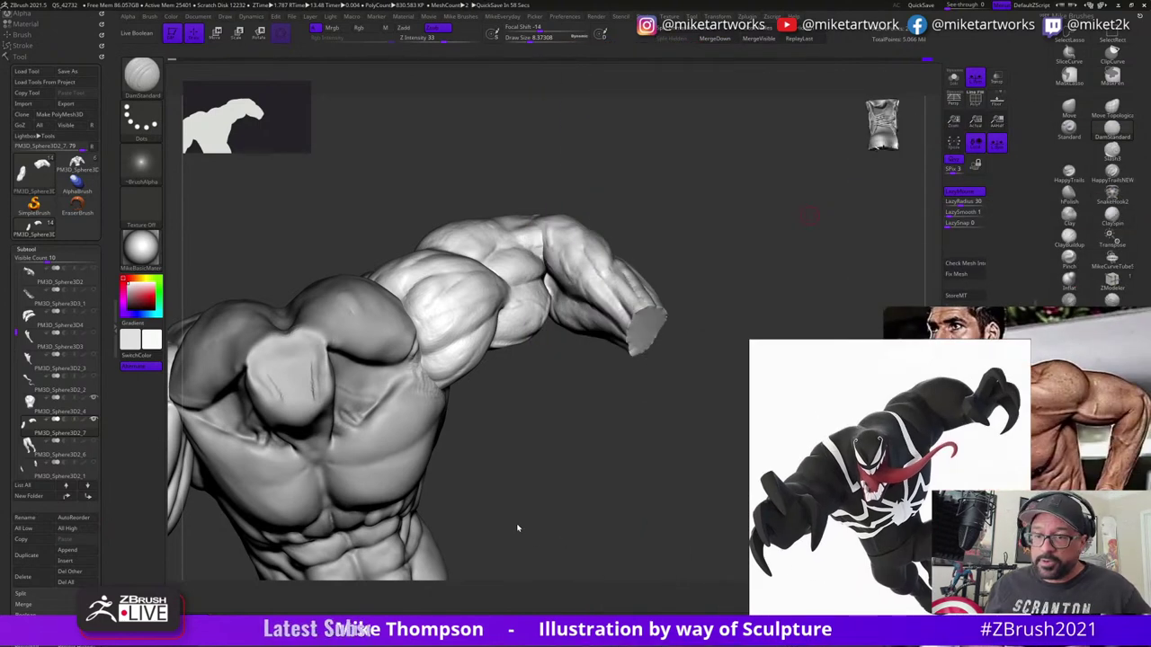
# - Isolate the head subtool PM3D_Sphere3D1 and place it in a new subtool folder named Head
pyautogui.moveTo(809, 216)
pyautogui.mouseDown()
pyautogui.moveTo(519, 486)
pyautogui.moveTo(673, 511)
pyautogui.moveTo(646, 495)
pyautogui.moveTo(637, 507)
pyautogui.moveTo(665, 482)
pyautogui.moveTo(647, 495)
pyautogui.moveTo(719, 469)
pyautogui.mouseUp()
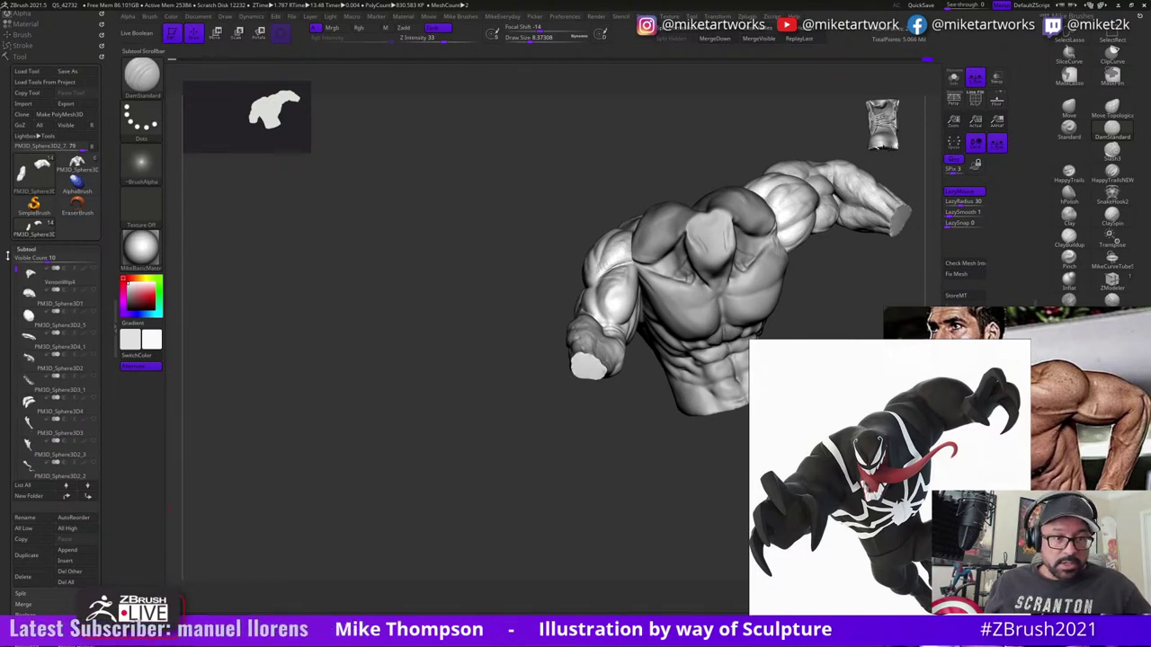
pyautogui.click(59, 304)
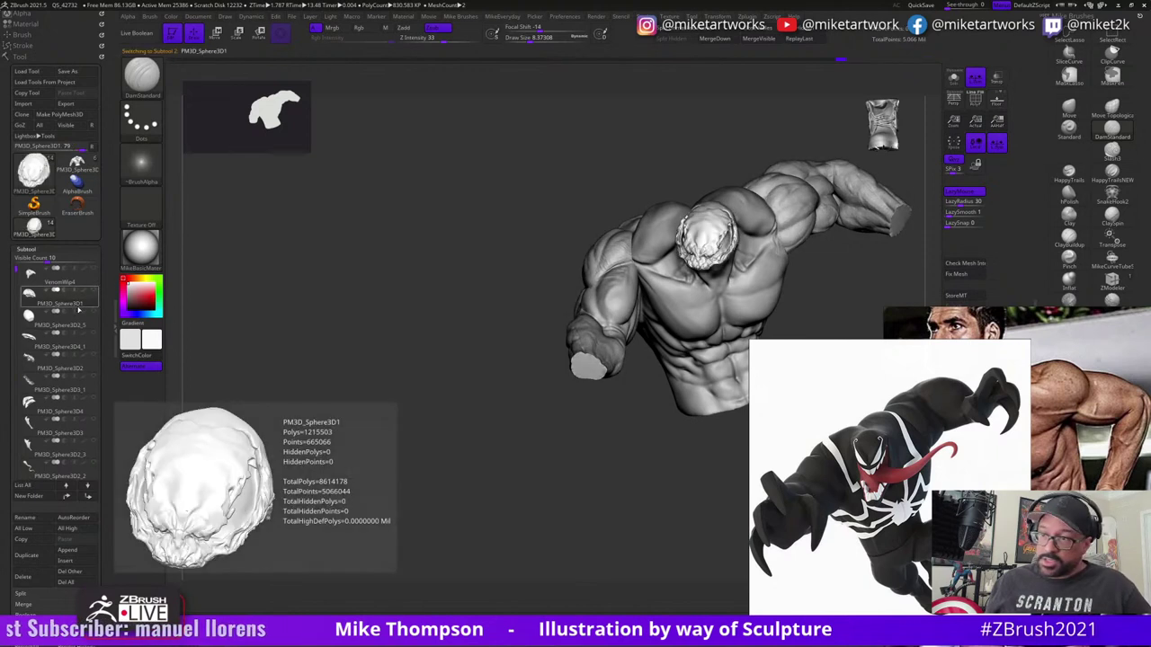
pyautogui.click(956, 81)
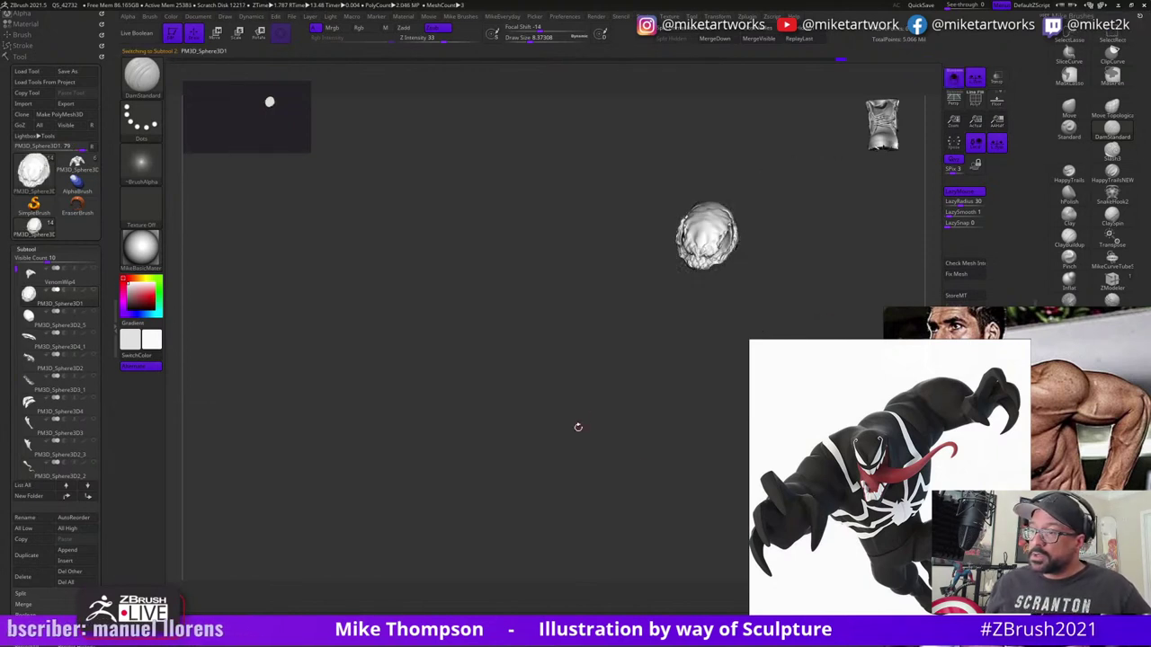
pyautogui.keyDown('alt'); pyautogui.moveTo(624, 464); pyautogui.dragTo(450, 547); pyautogui.keyUp('alt')
pyautogui.moveTo(632, 462); pyautogui.dragTo(566, 478)
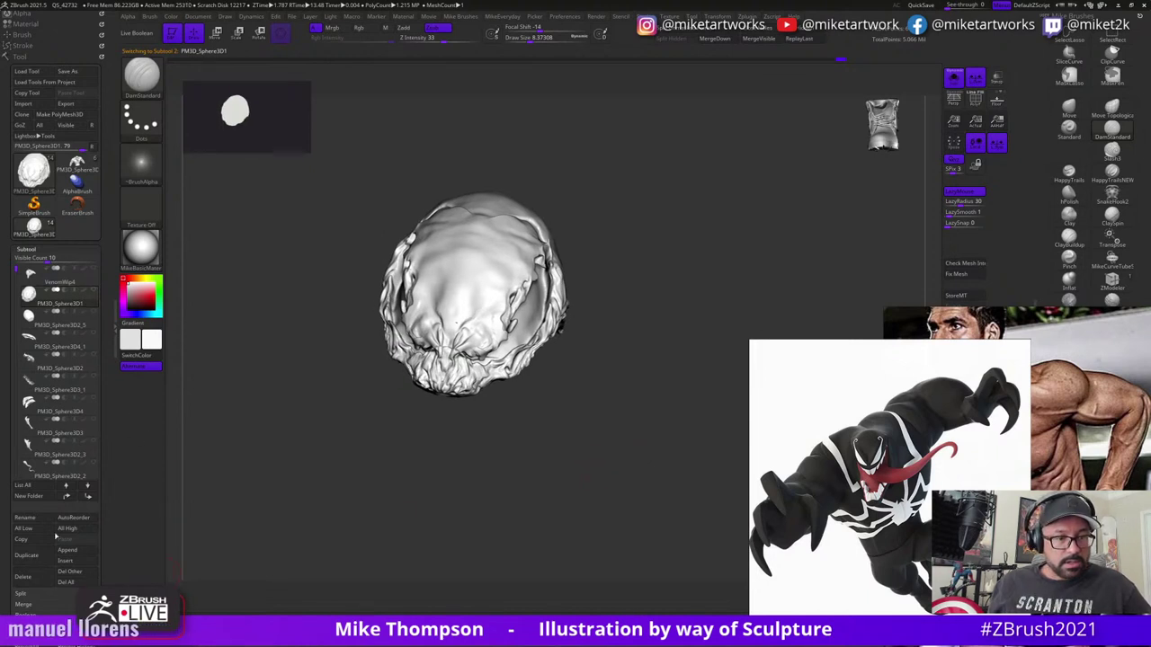
pyautogui.click(36, 496)
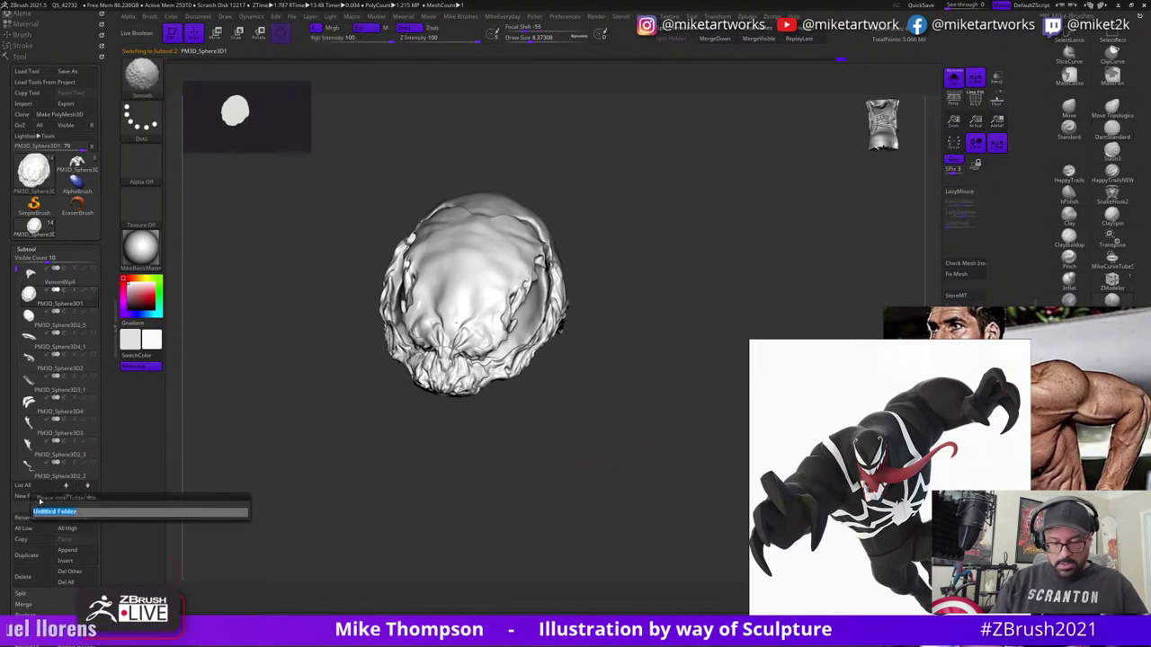
pyautogui.write('Head')
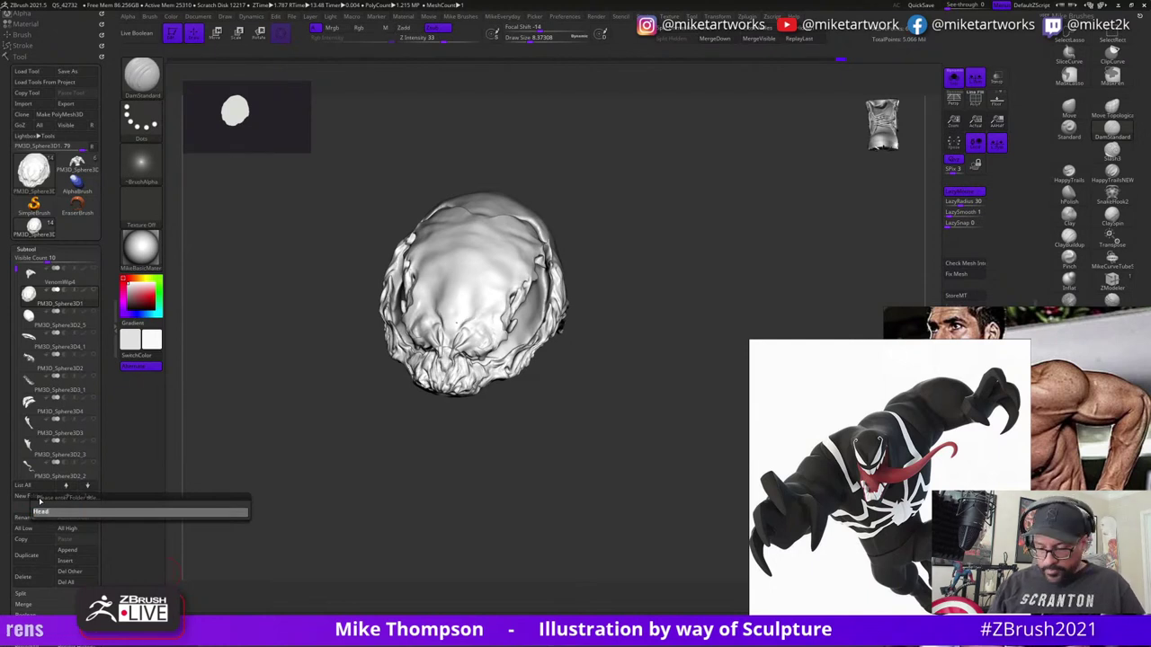
pyautogui.press('Return')
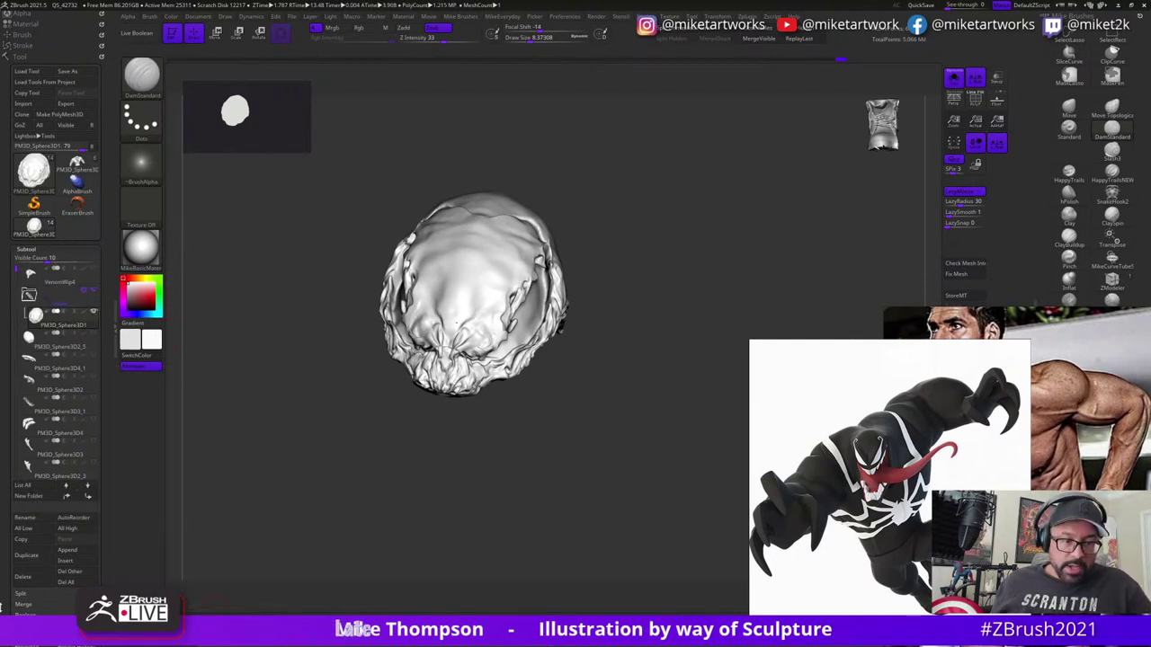
# - Rename the head subtool in the Head folder as Top
pyautogui.click(42, 520)
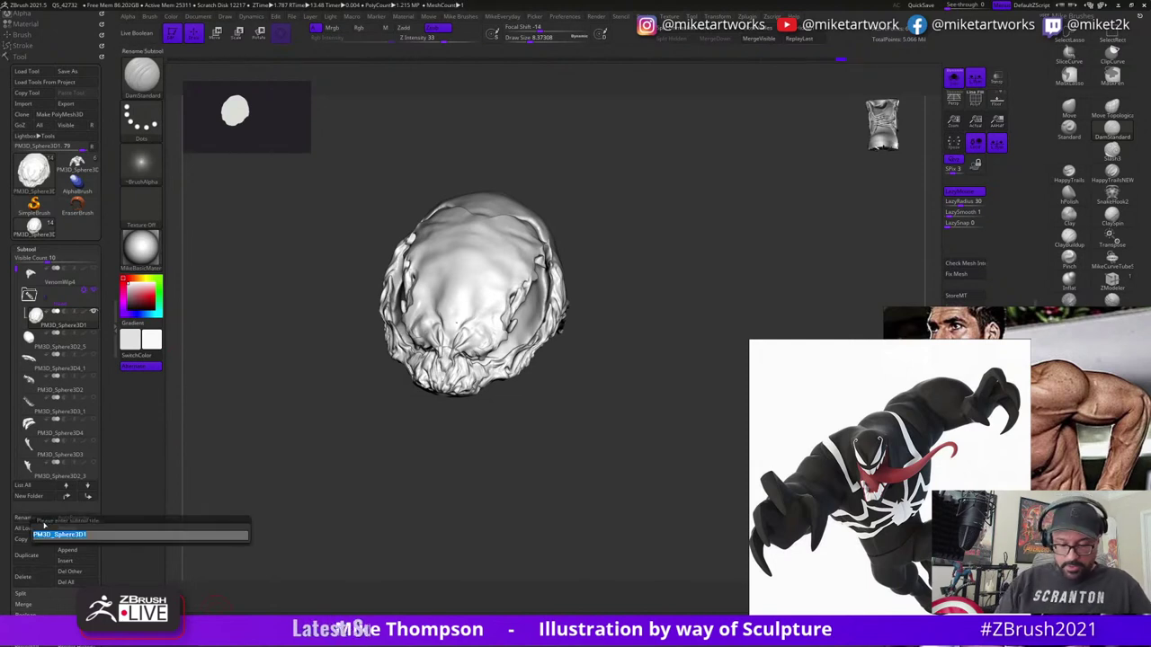
pyautogui.write('Top')
pyautogui.press('Return')
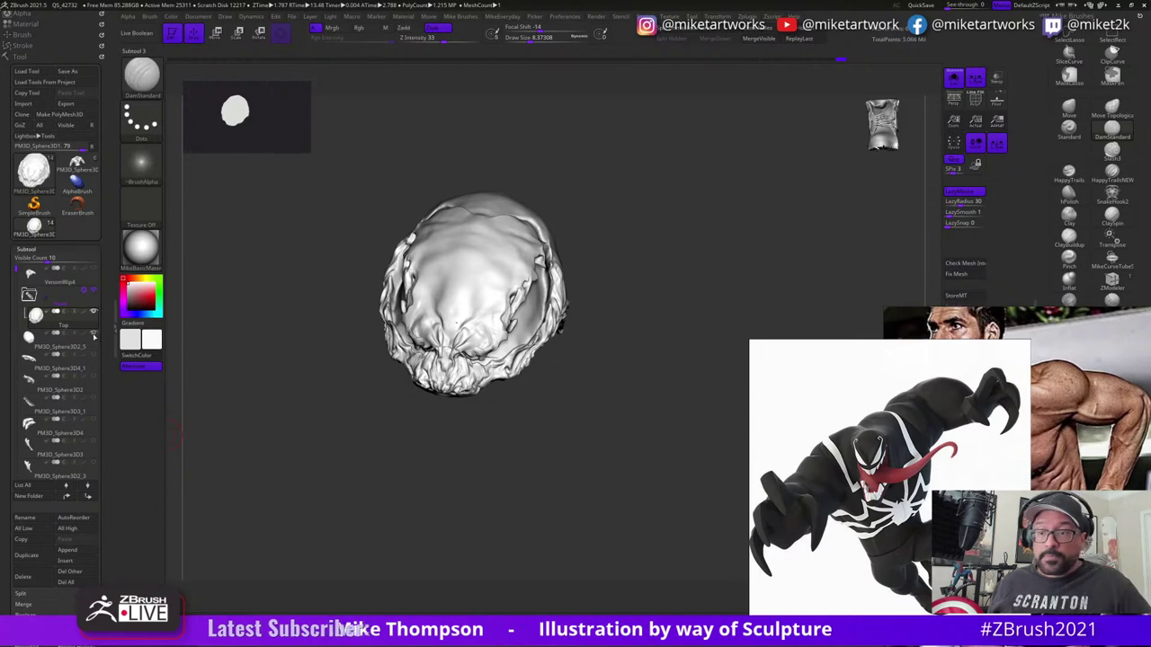
# - Show the whole figure again, then put the eye subtool PM3D_Sphere3D2_5 into the Head folder and rename it Eyes
pyautogui.click(955, 78)
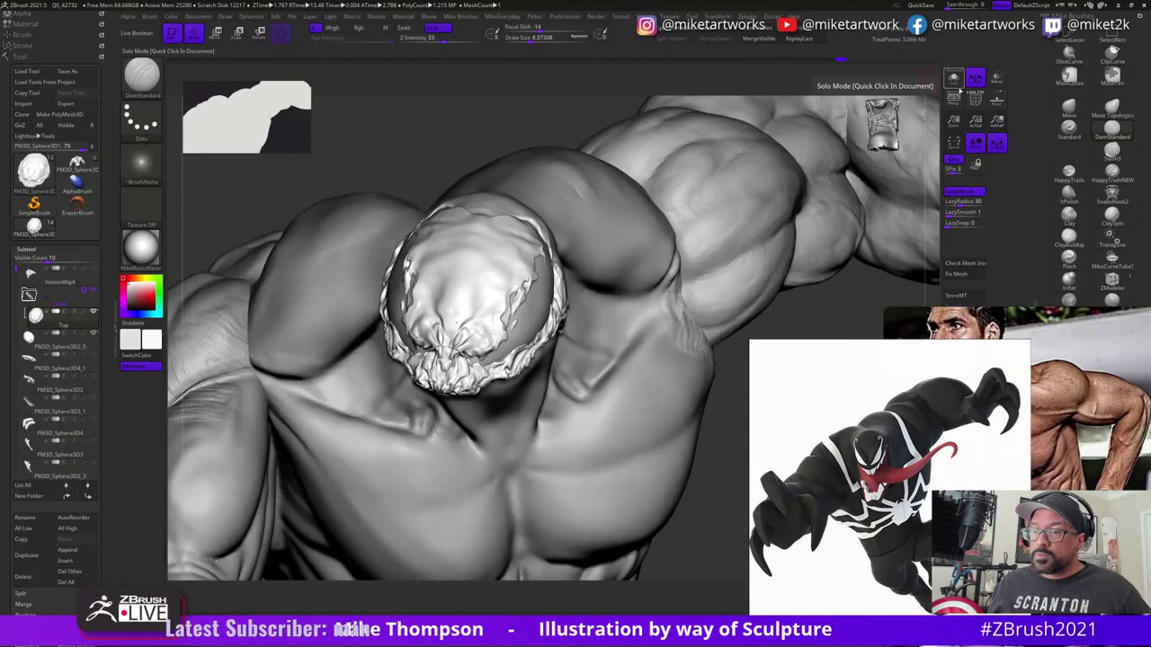
pyautogui.moveTo(671, 529); pyautogui.dragTo(722, 488)
pyautogui.moveTo(565, 497); pyautogui.dragTo(166, 345, button='right')
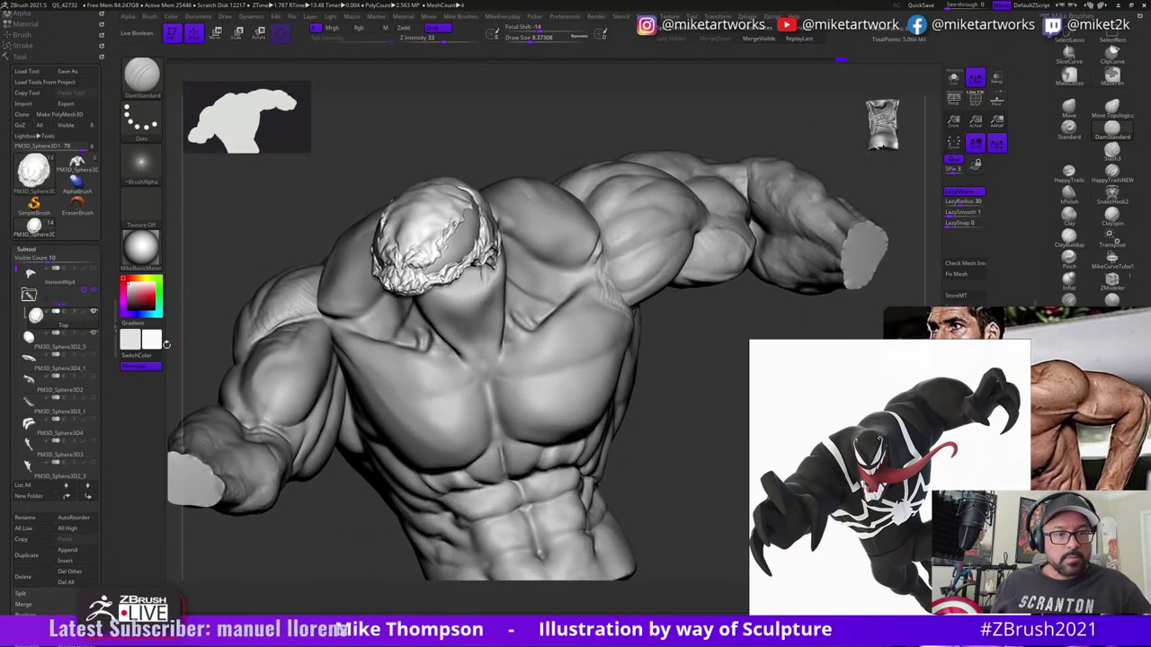
pyautogui.click(65, 351)
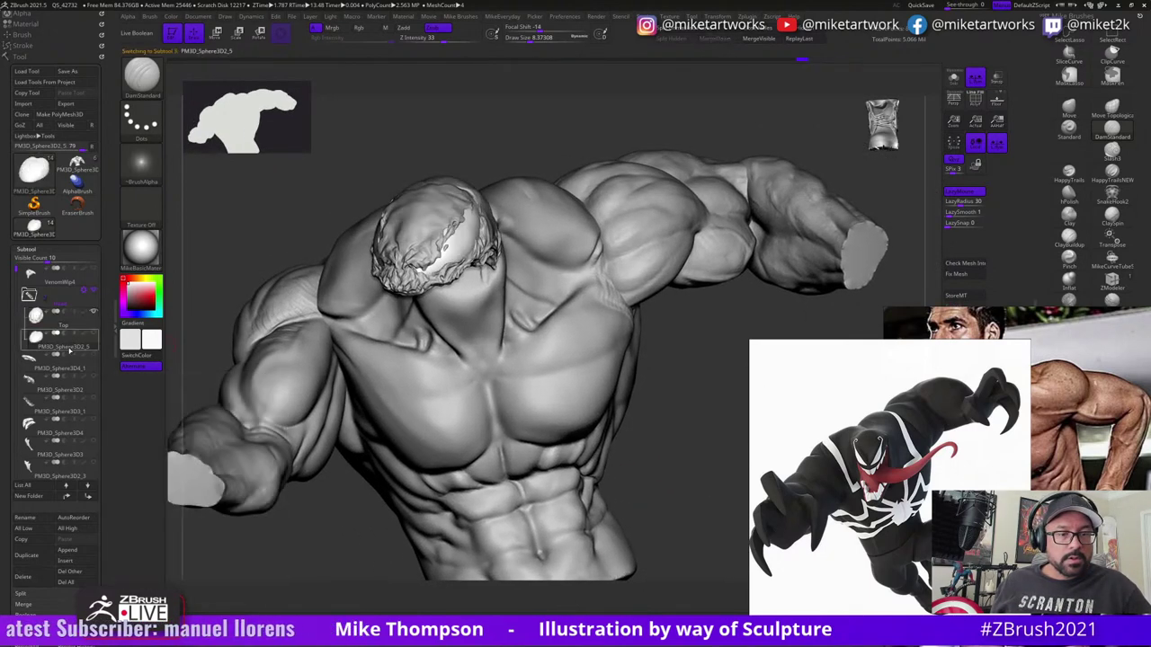
pyautogui.click(54, 520)
pyautogui.press('BackSpace')
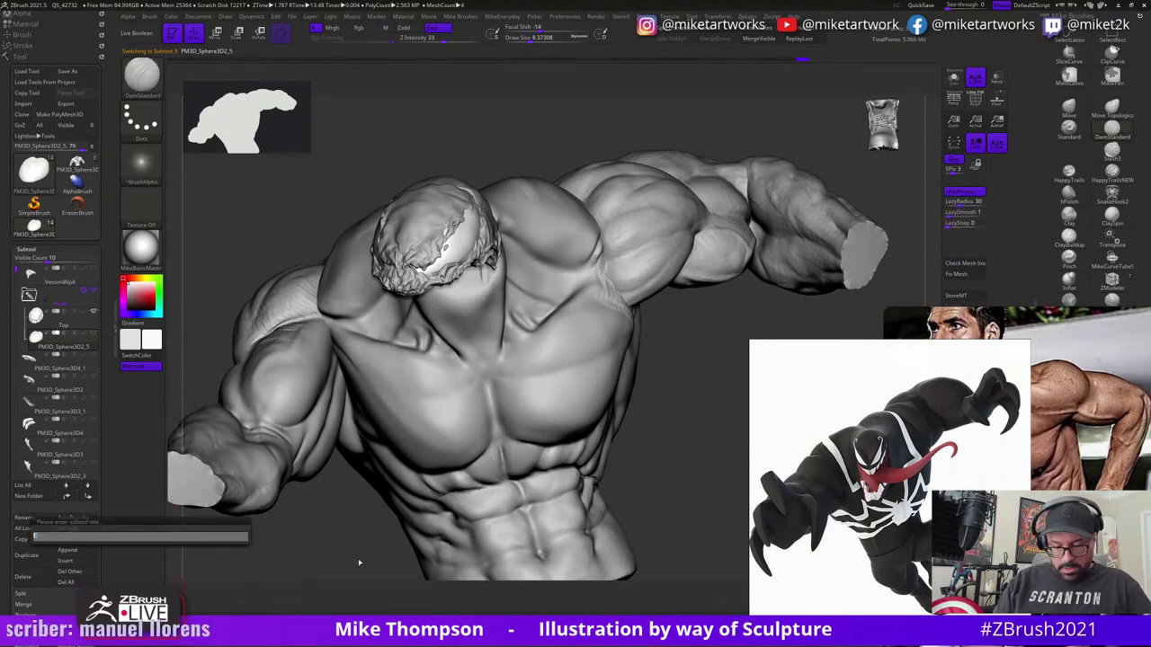
pyautogui.press('Return')
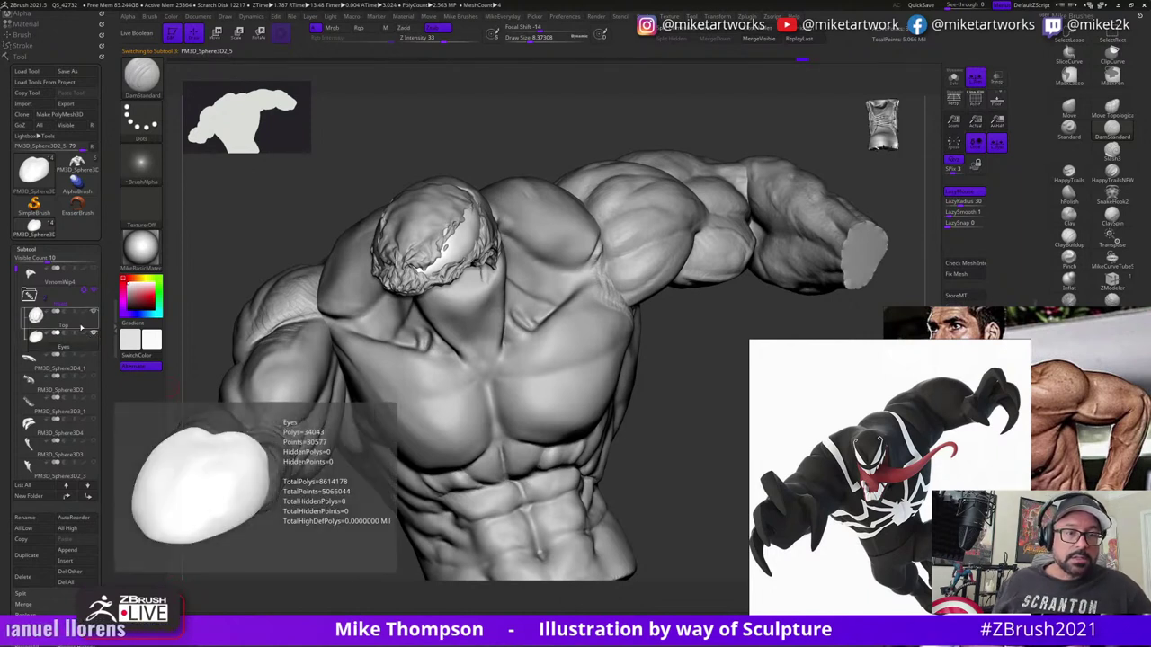
# - Turn on the polypaint display for all subtools
pyautogui.keyDown('shift'); pyautogui.click(85, 312); pyautogui.keyUp('shift')
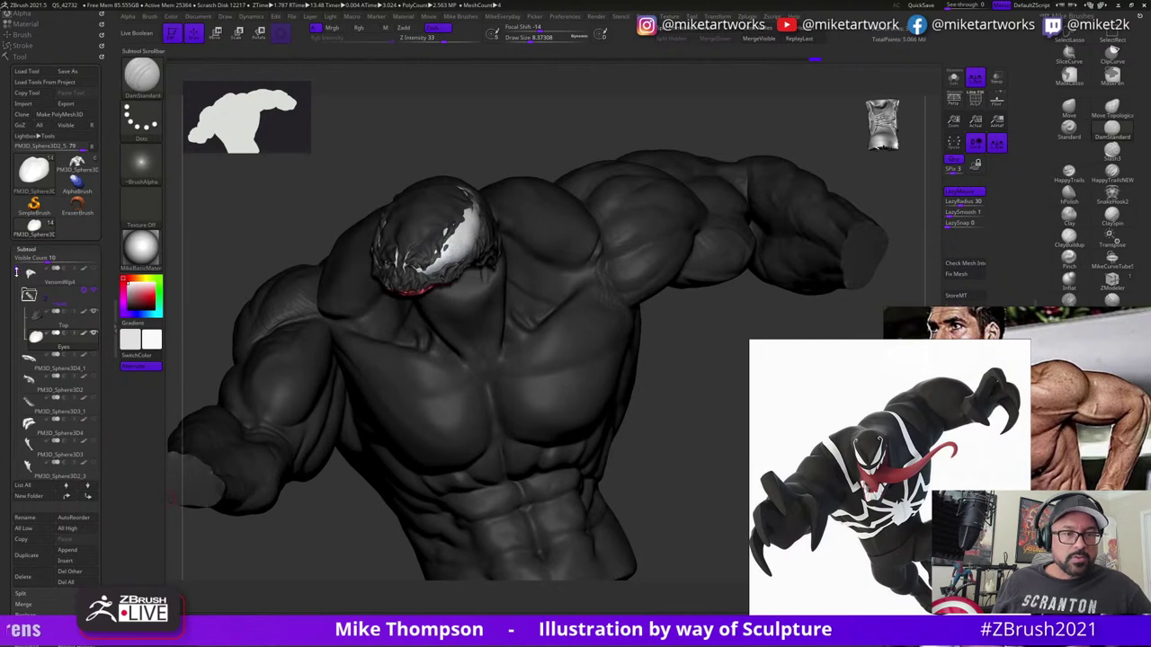
# - Turn off the polypaint display for all subtools, then show PM3D_Sphere3D4_1 in the Head folder and rename it GumsTop
pyautogui.keyDown('shift'); pyautogui.click(85, 334); pyautogui.keyUp('shift')
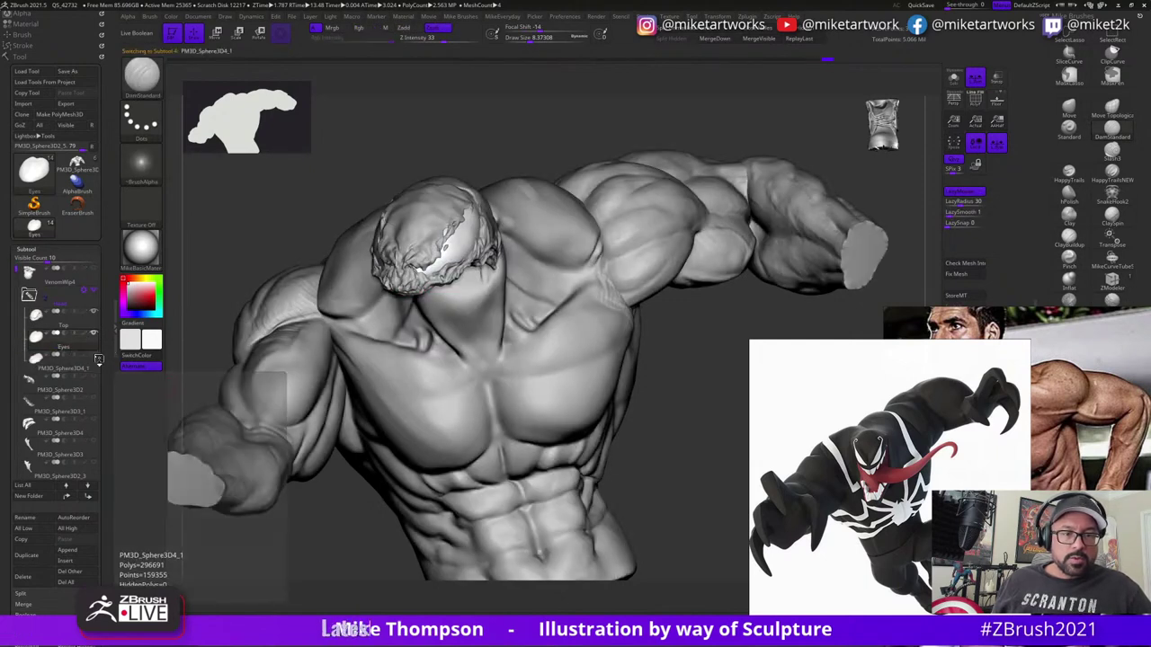
pyautogui.click(94, 356)
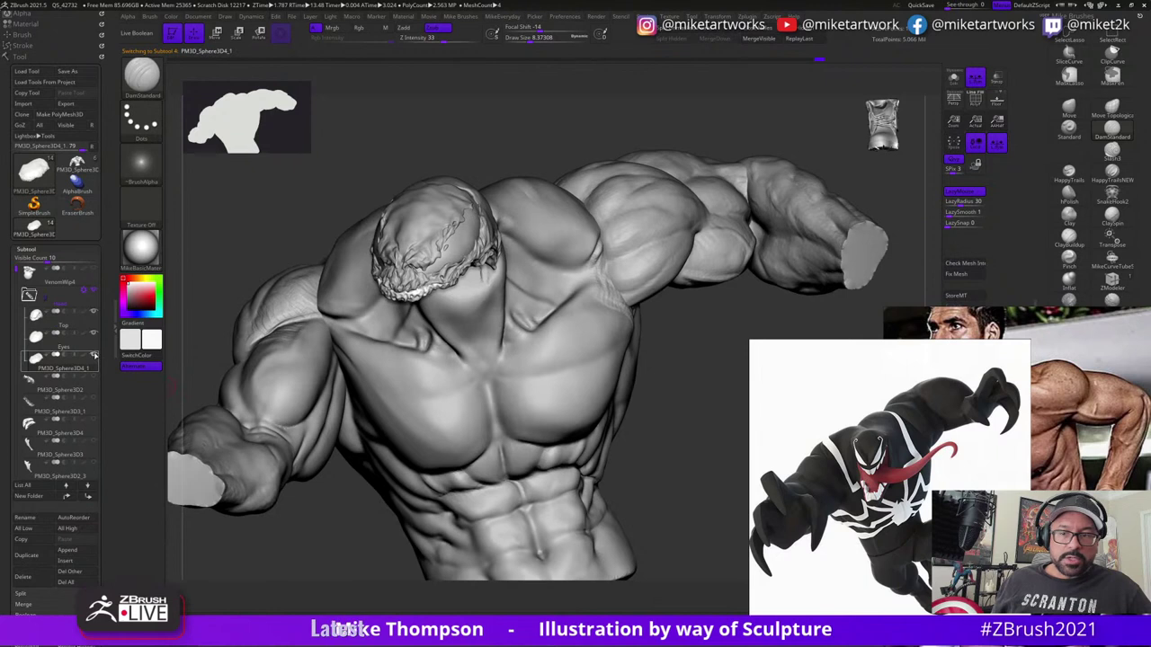
pyautogui.click(36, 518)
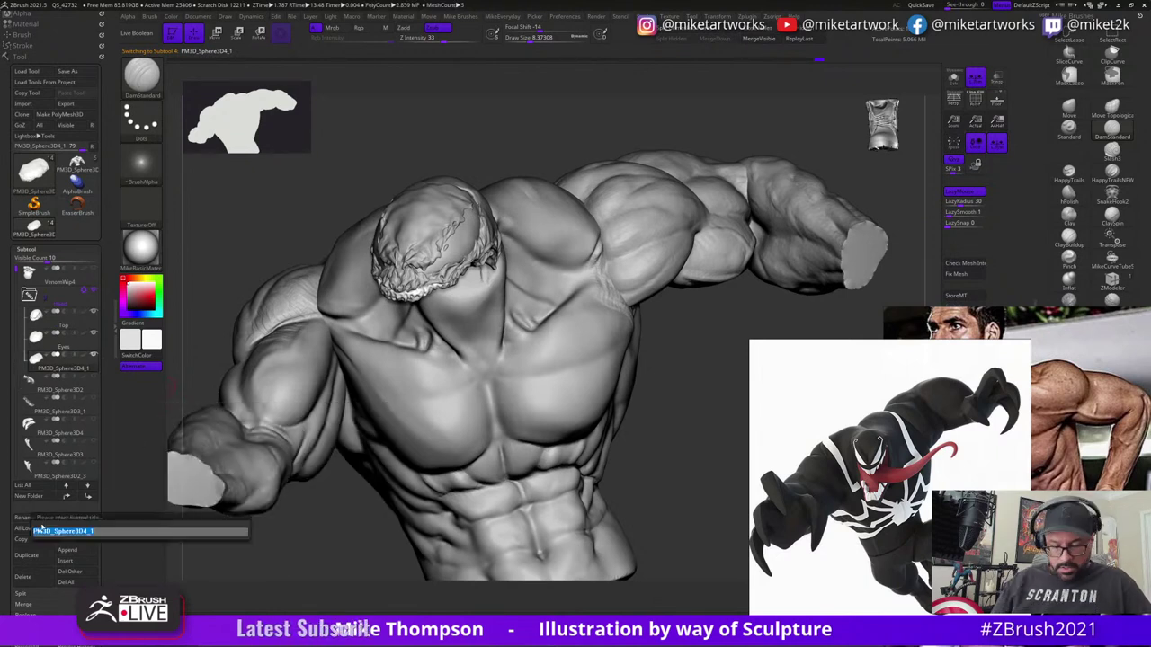
pyautogui.press('BackSpace')
pyautogui.write('GumsTop')
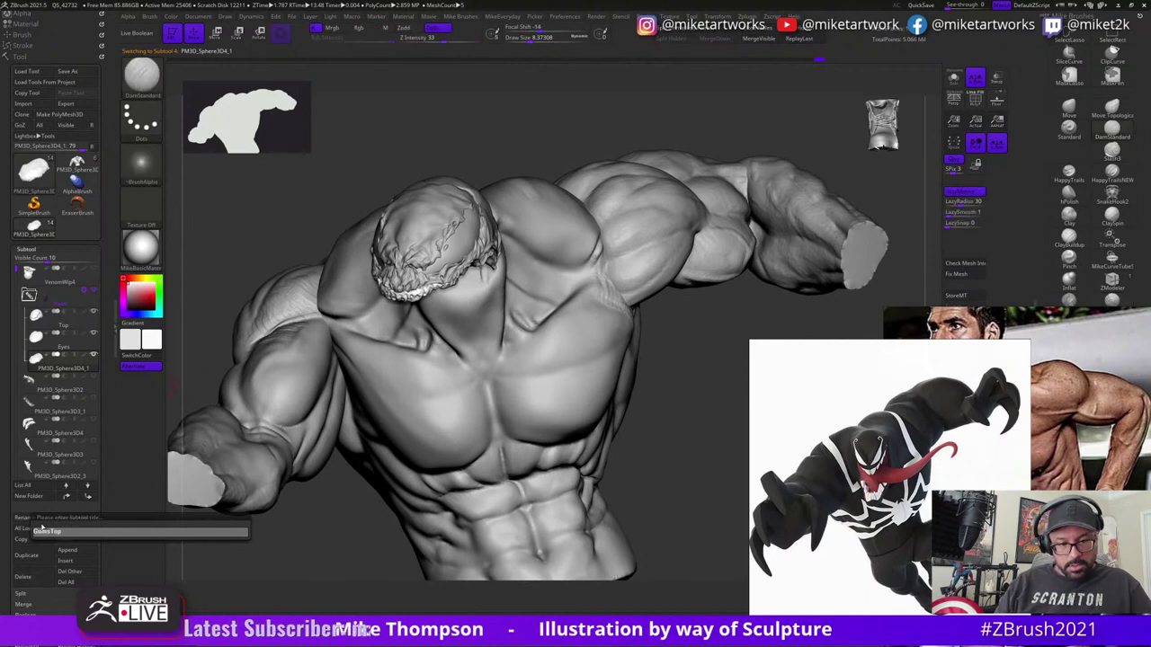
pyautogui.press('Return')
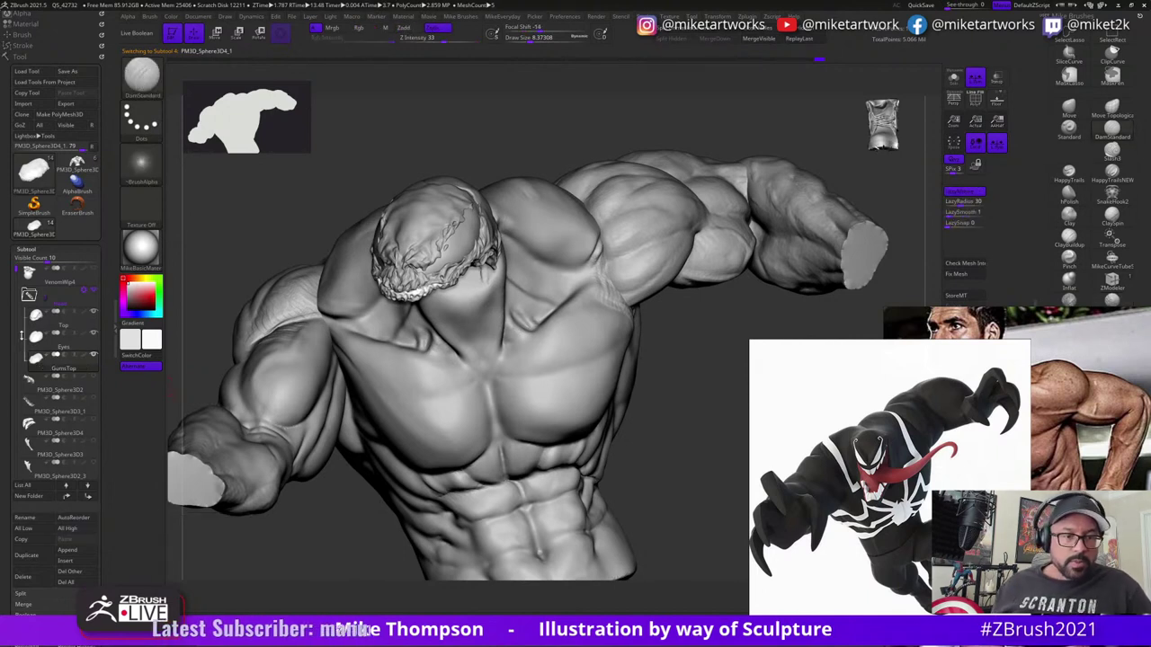
# - Show the upper teeth subtool PM3D_Sphere3D2 in the Head folder and rename it TeethTop
pyautogui.moveTo(69, 385)
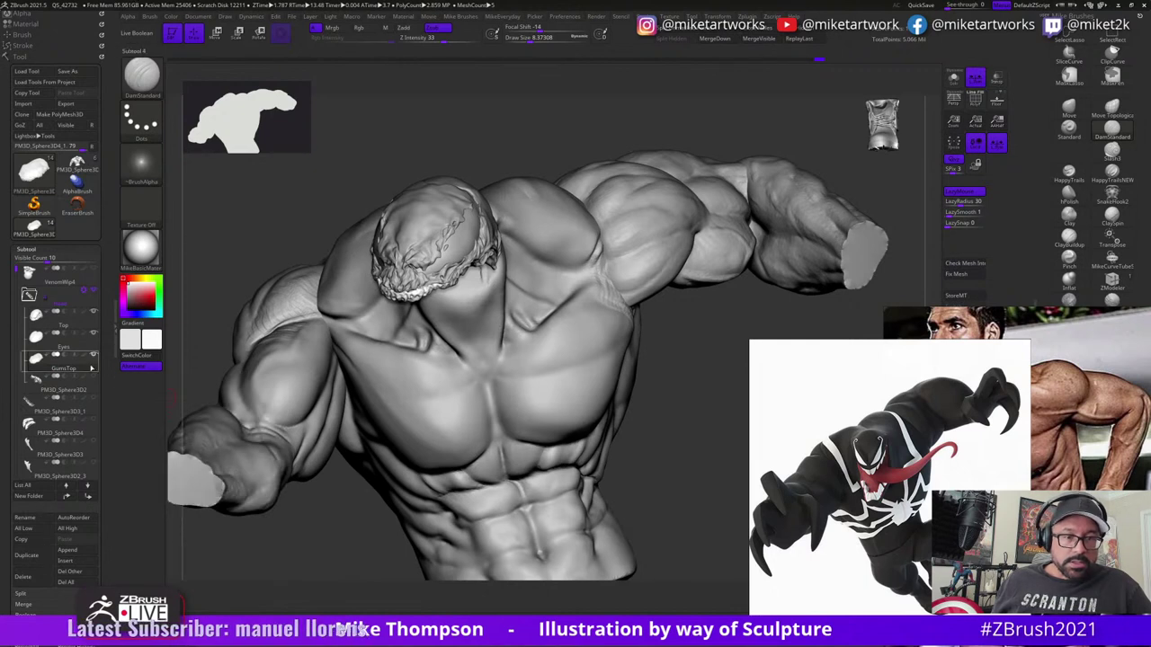
pyautogui.click(63, 392)
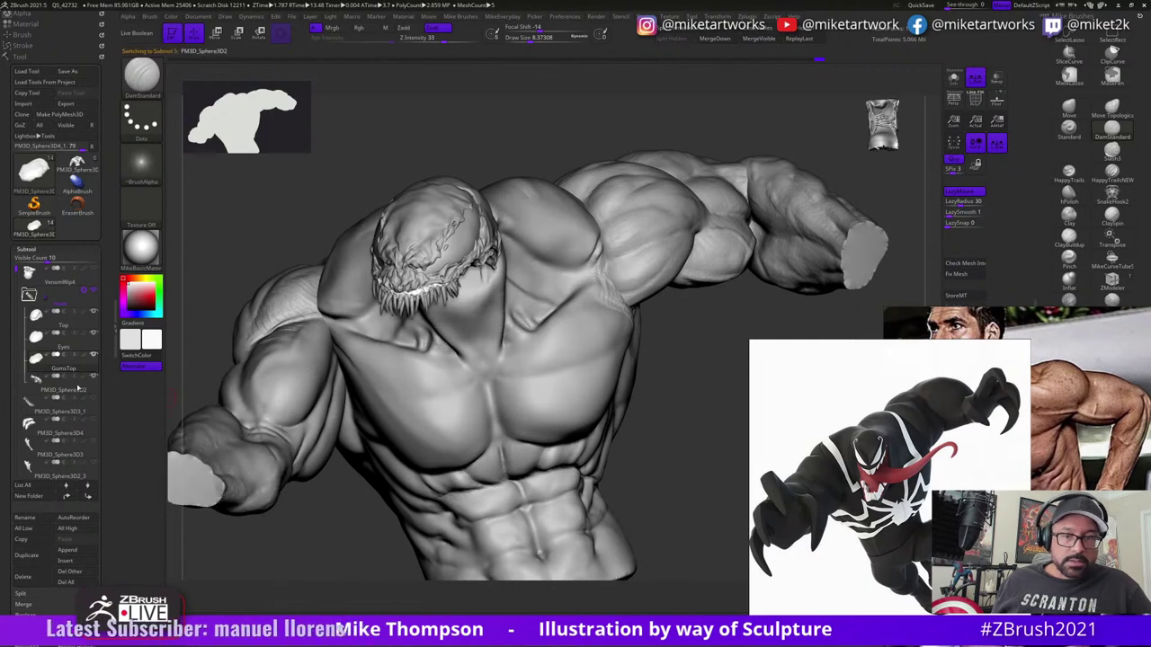
pyautogui.click(28, 555)
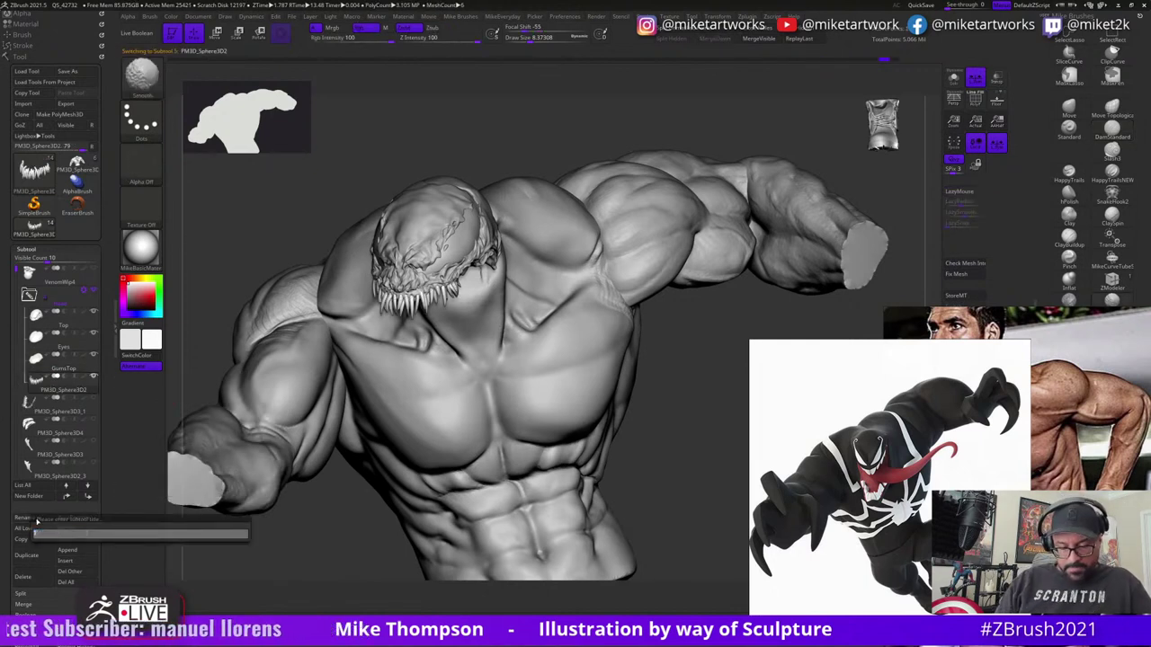
pyautogui.write('TeethTo')
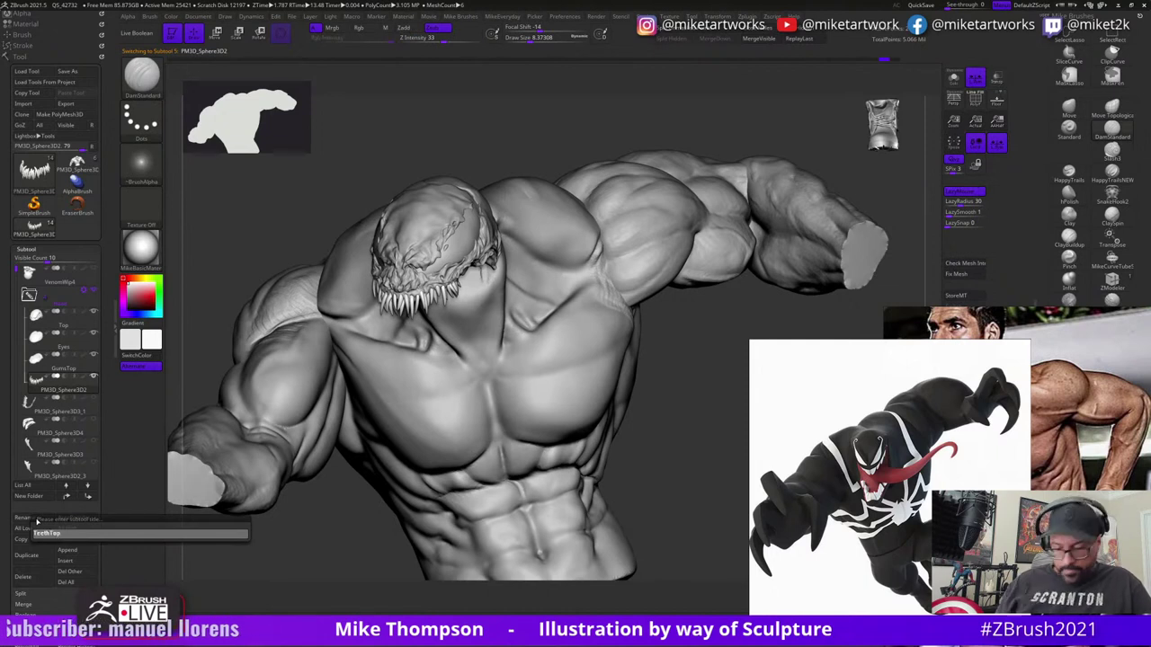
pyautogui.write('p')
pyautogui.press('Return')
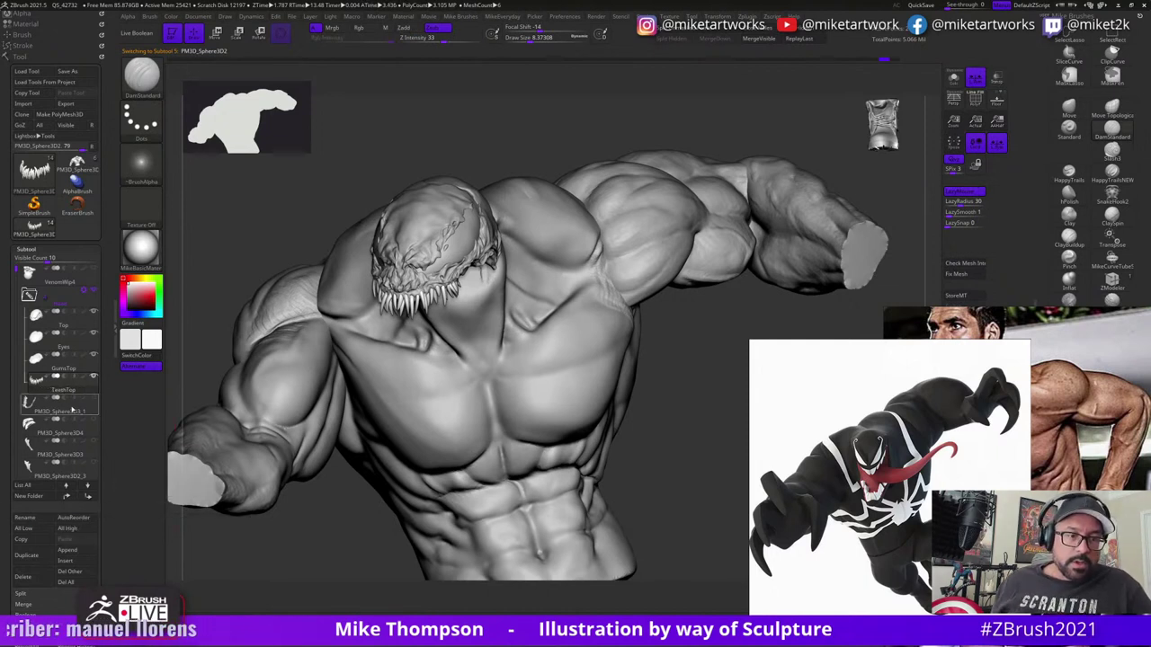
# - Show the lower teeth subtool PM3D_Sphere3D3_1 in the Head folder and rename it TeethBottom
pyautogui.moveTo(65, 413)
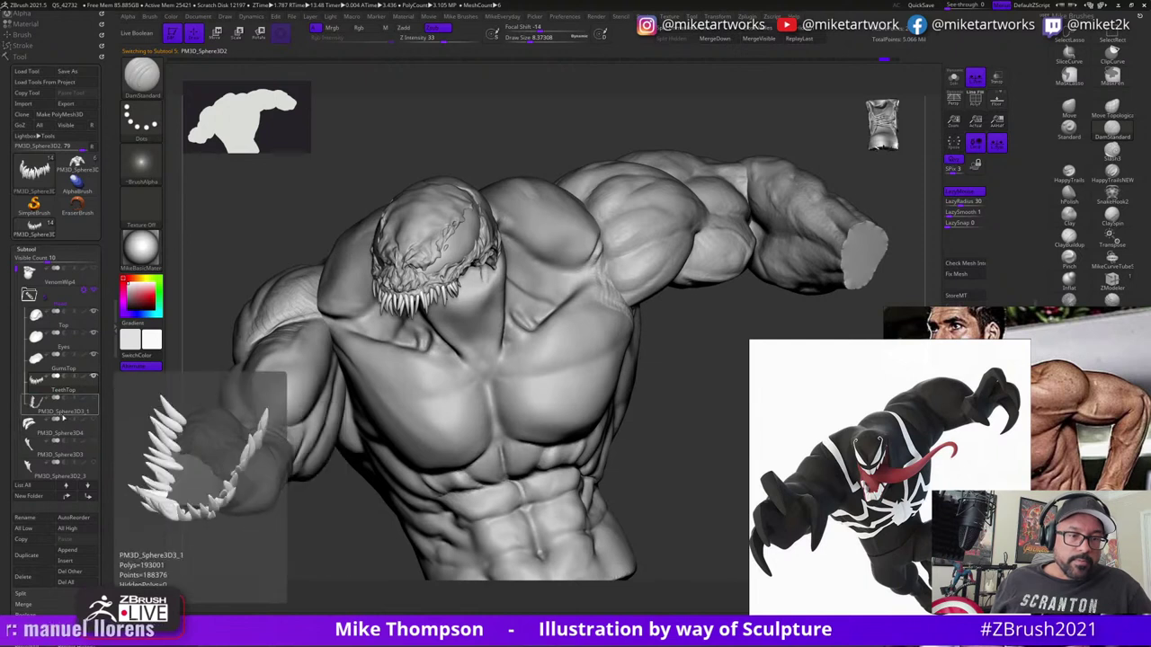
pyautogui.click(91, 394)
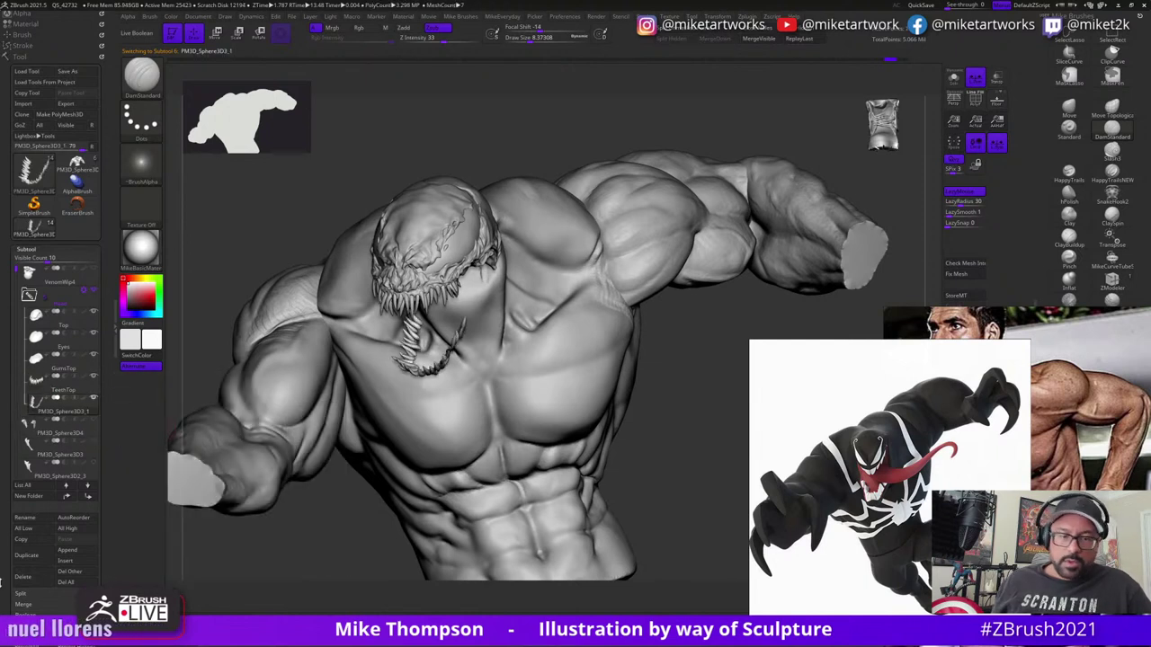
pyautogui.click(43, 520)
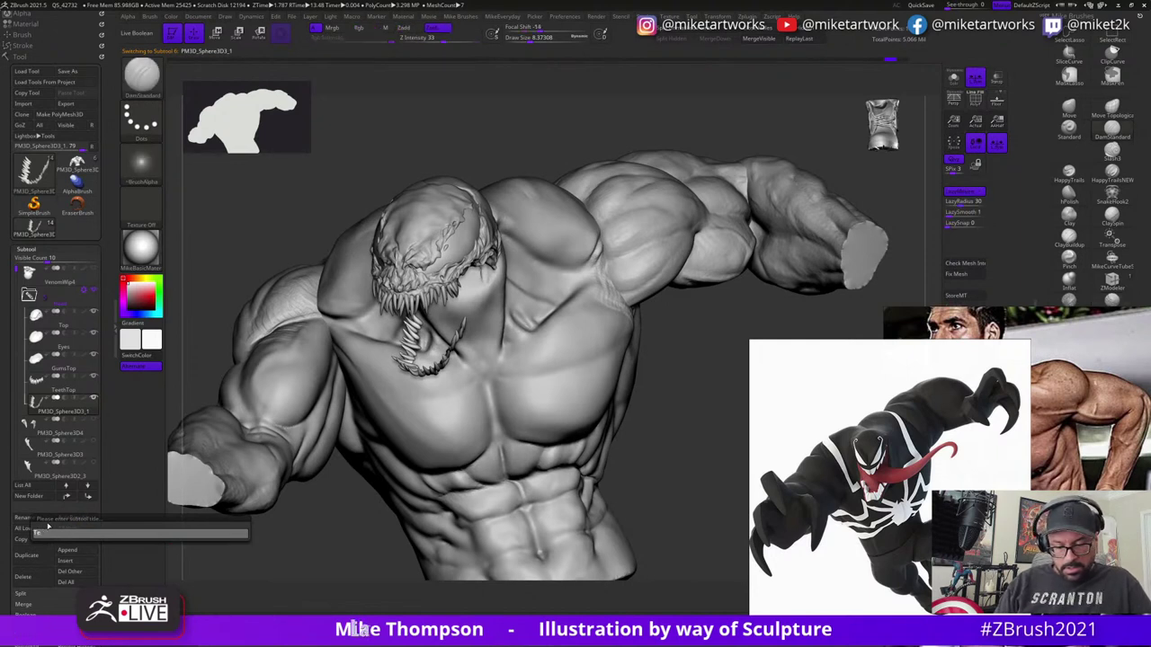
pyautogui.write('TeethB')
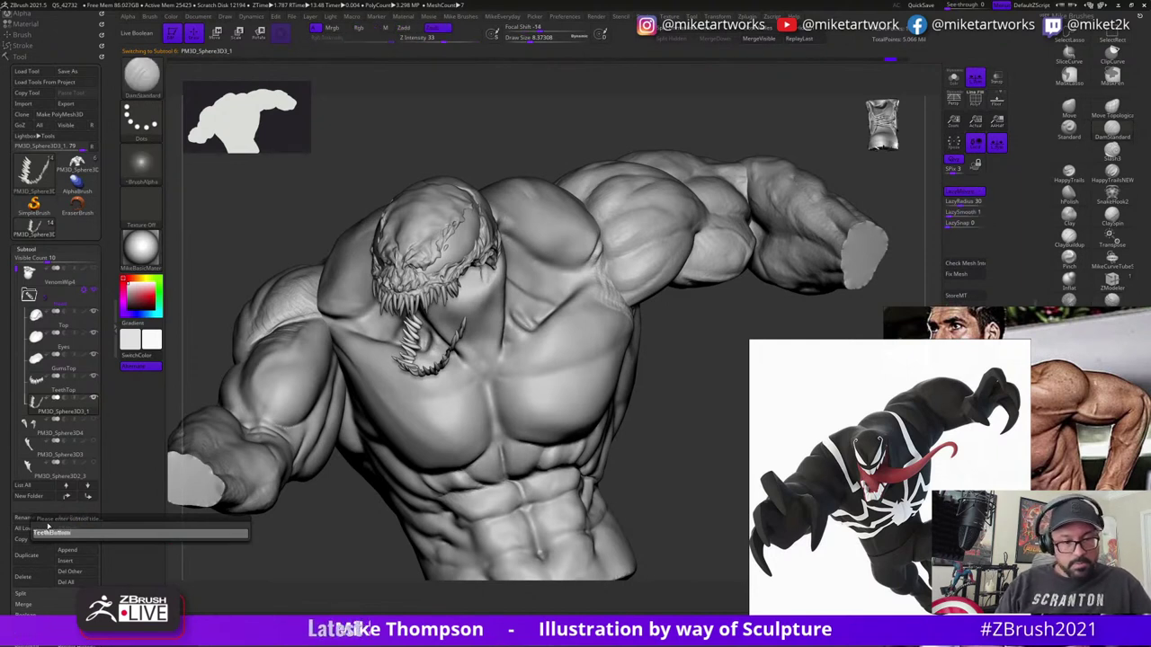
pyautogui.write('ottom')
pyautogui.press('Return')
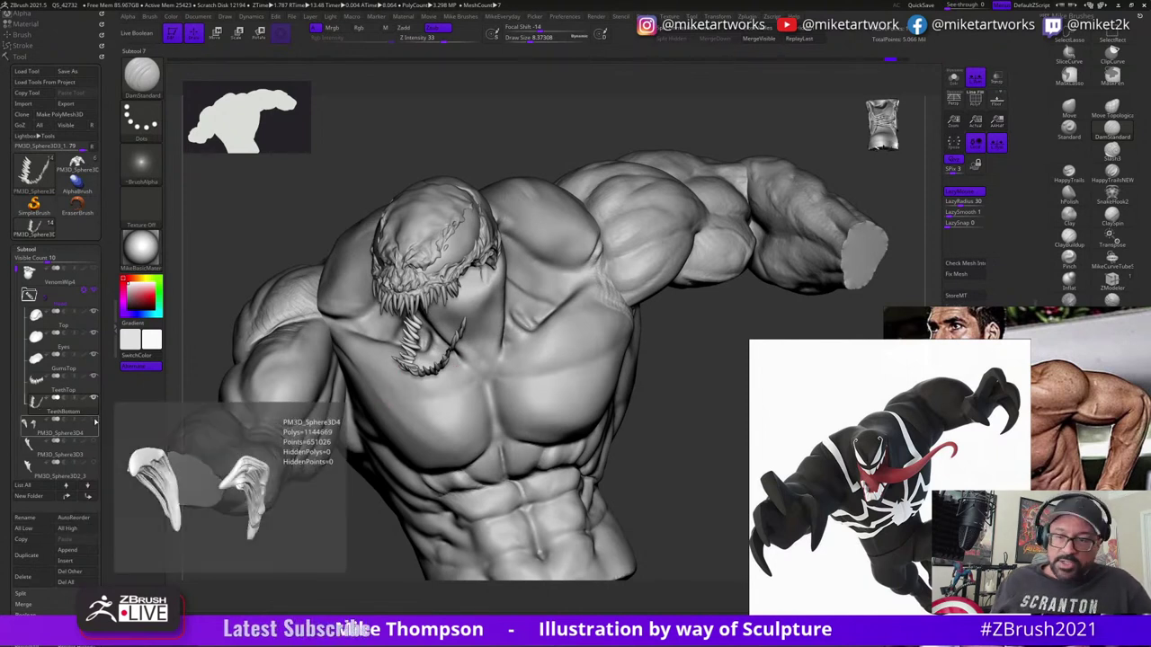
# - Hide the body subtools PM3D_Sphere3D2_4 and PM3D_Sphere3D2_7, leaving only the head pieces in view from the side
pyautogui.moveTo(634, 363); pyautogui.dragTo(685, 399)
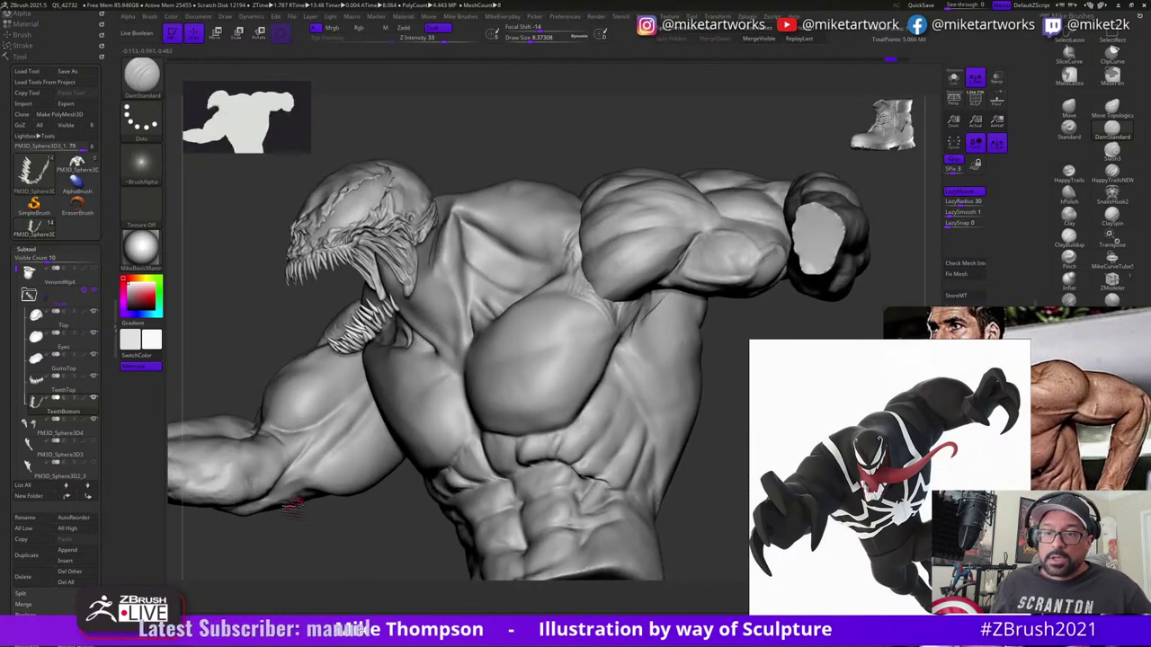
pyautogui.moveTo(347, 549)
pyautogui.keyDown('alt'); pyautogui.mouseDown()
pyautogui.moveTo(455, 513)
pyautogui.moveTo(431, 566)
pyautogui.moveTo(439, 578)
pyautogui.mouseUp(); pyautogui.keyUp('alt')
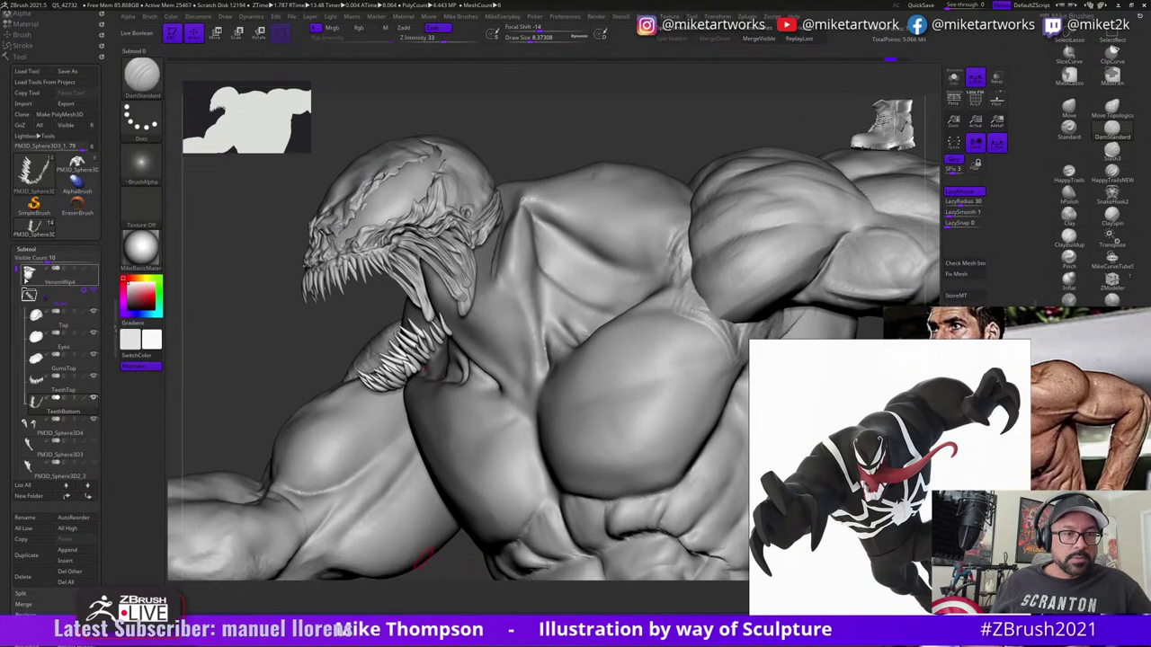
pyautogui.scroll(-3, 81, 377)
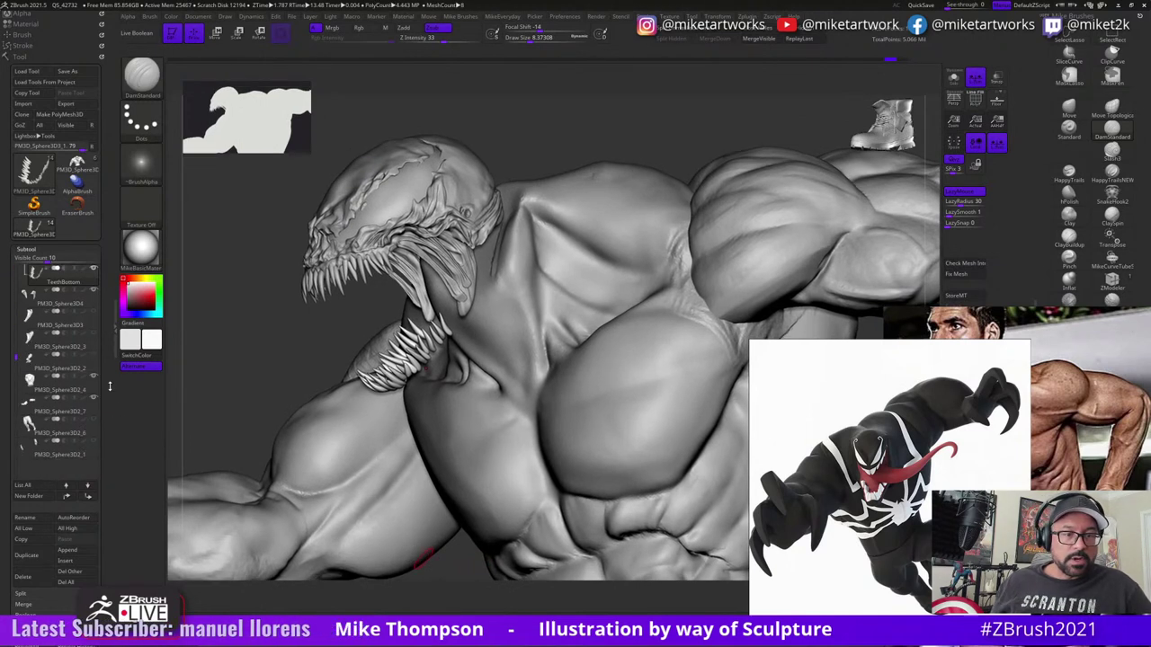
pyautogui.click(95, 377)
pyautogui.click(96, 399)
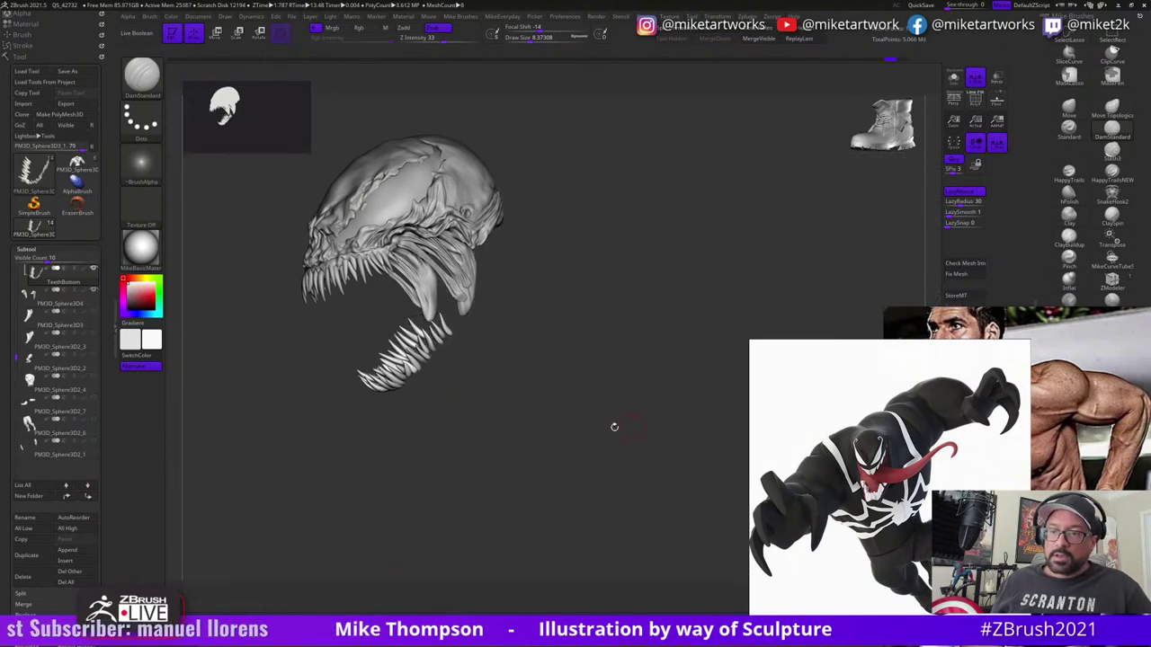
pyautogui.moveTo(612, 427)
pyautogui.mouseDown()
pyautogui.moveTo(552, 447)
pyautogui.moveTo(592, 474)
pyautogui.moveTo(640, 475)
pyautogui.mouseUp()
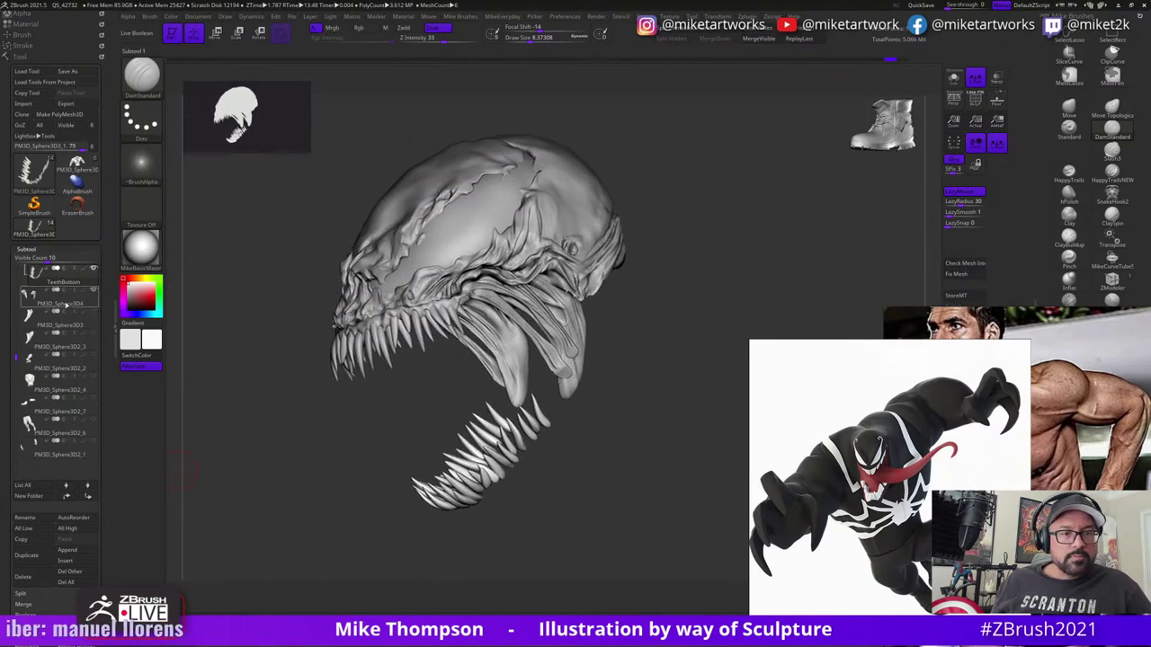
# - Put the cheek subtool PM3D_Sphere3D4 and the lower jaw subtool PM3D_Sphere3D3 into the Head folder, keeping TeethBottom above them
pyautogui.click(65, 284)
pyautogui.moveTo(69, 284); pyautogui.dragTo(77, 303)
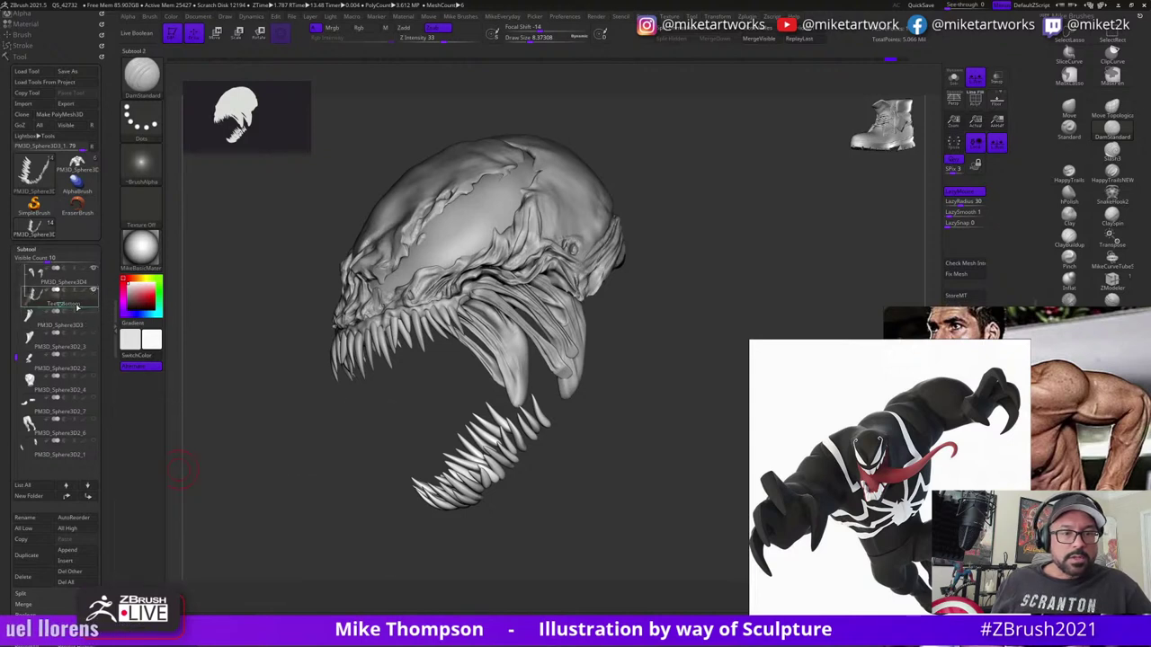
pyautogui.click(94, 313)
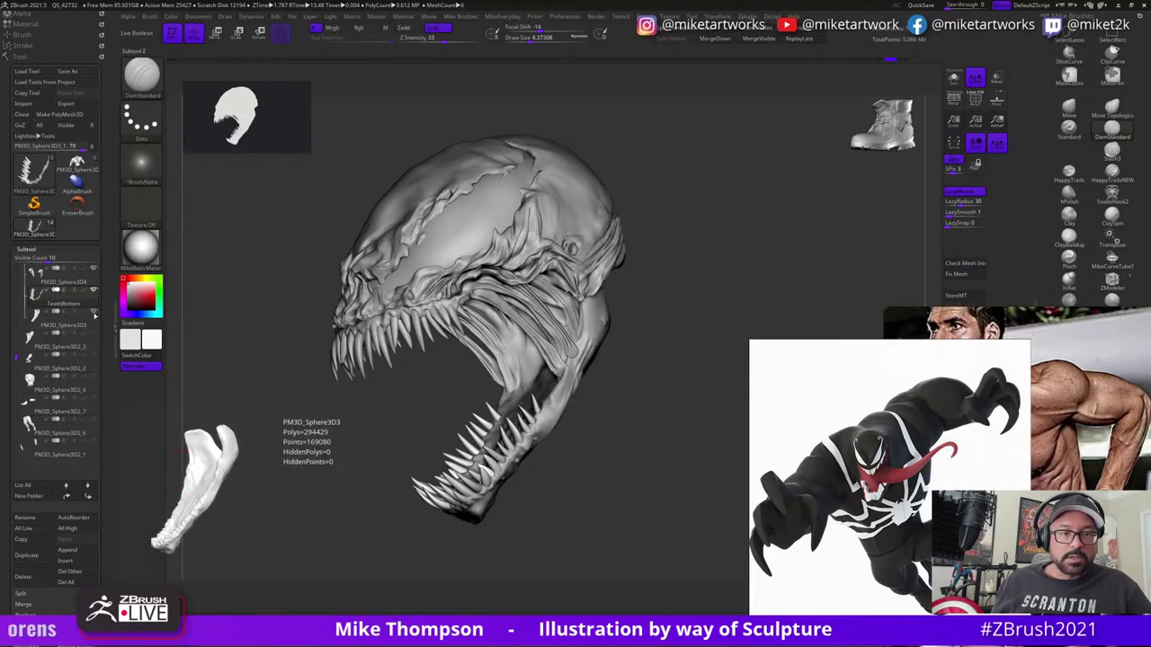
pyautogui.click(95, 313)
pyautogui.click(94, 313)
pyautogui.click(94, 313)
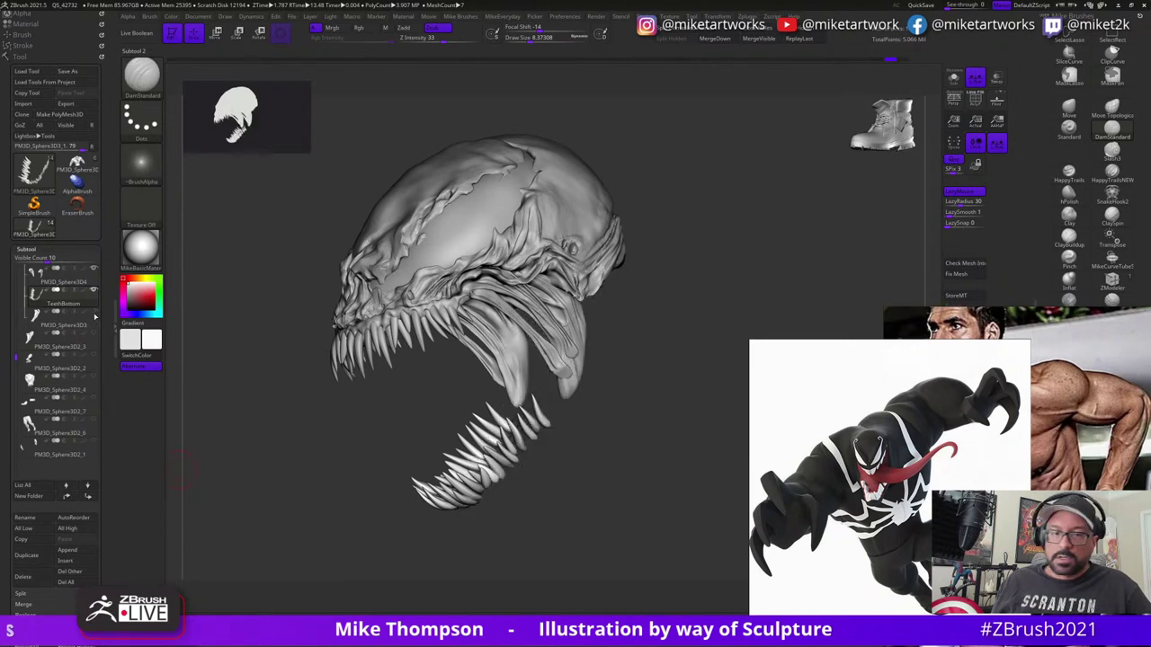
pyautogui.moveTo(79, 281)
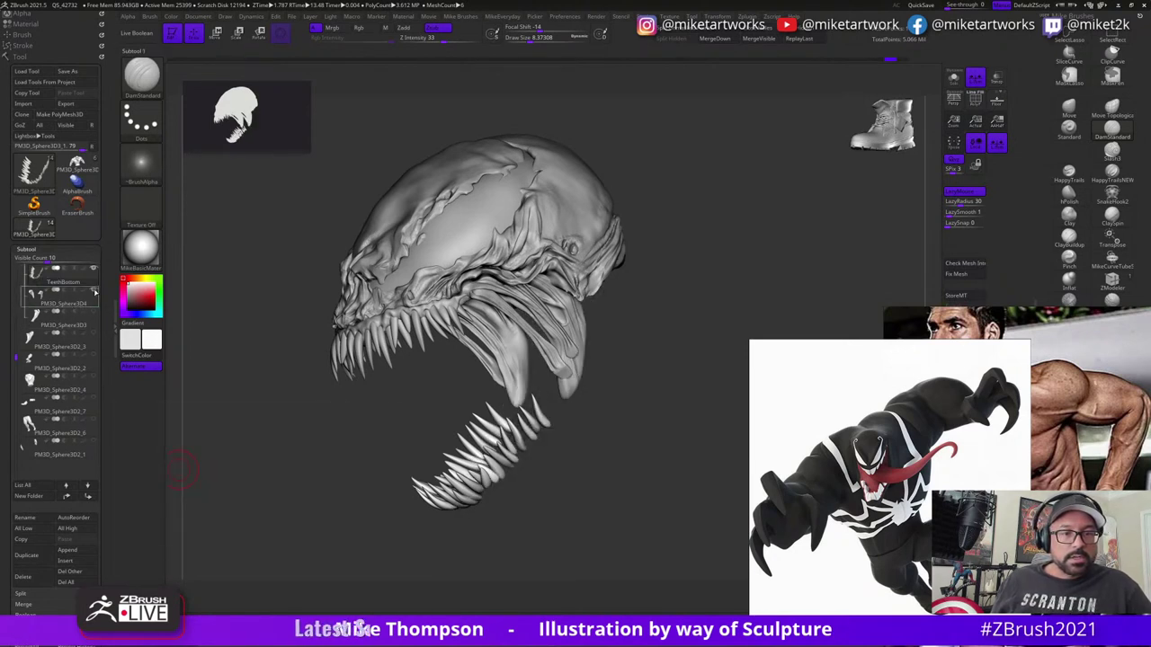
# - Rename the cheek subtool PM3D_Sphere3D4 in the Head folder as CheekStuff
pyautogui.click(61, 304)
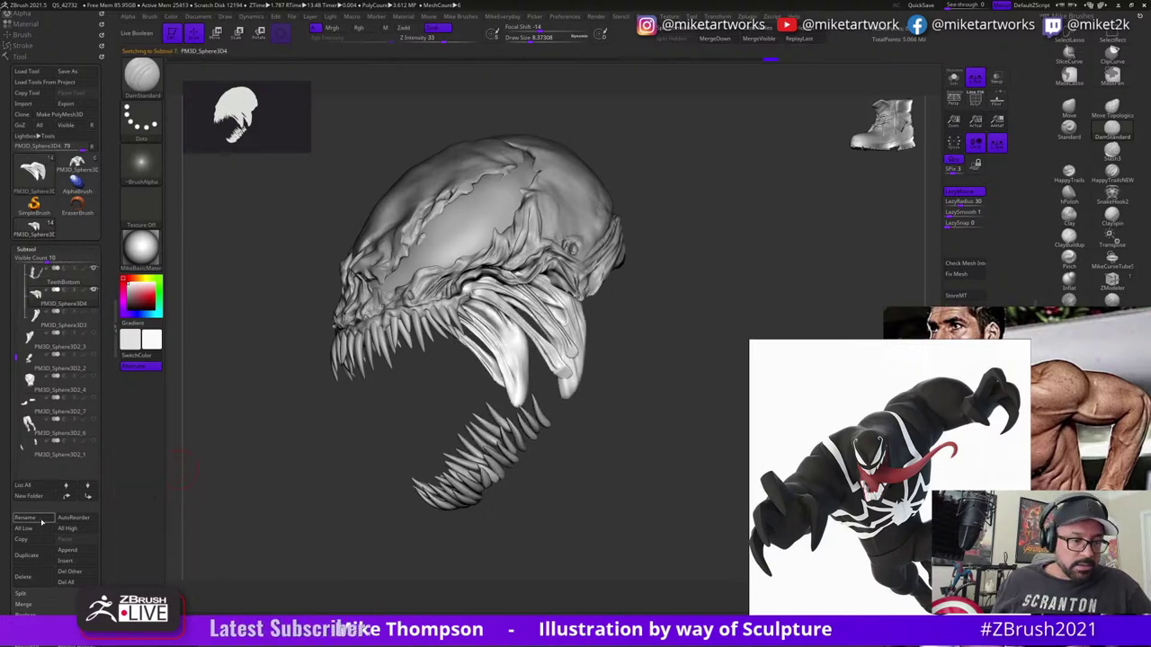
pyautogui.click(41, 520)
pyautogui.write('Ch')
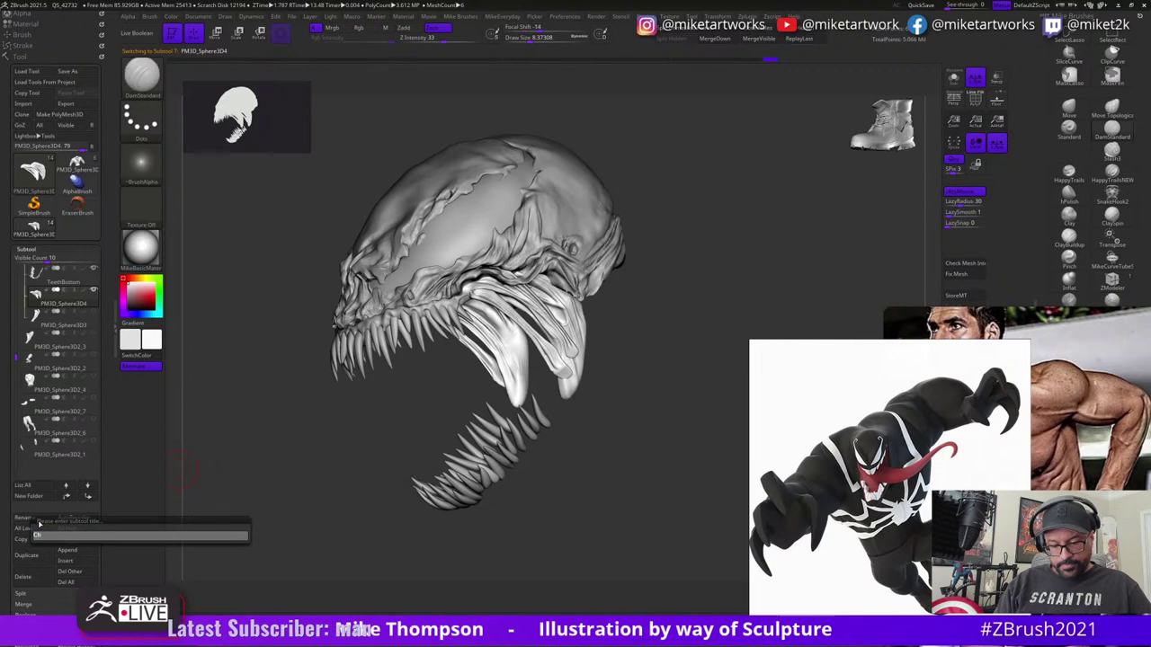
pyautogui.write('eckS')
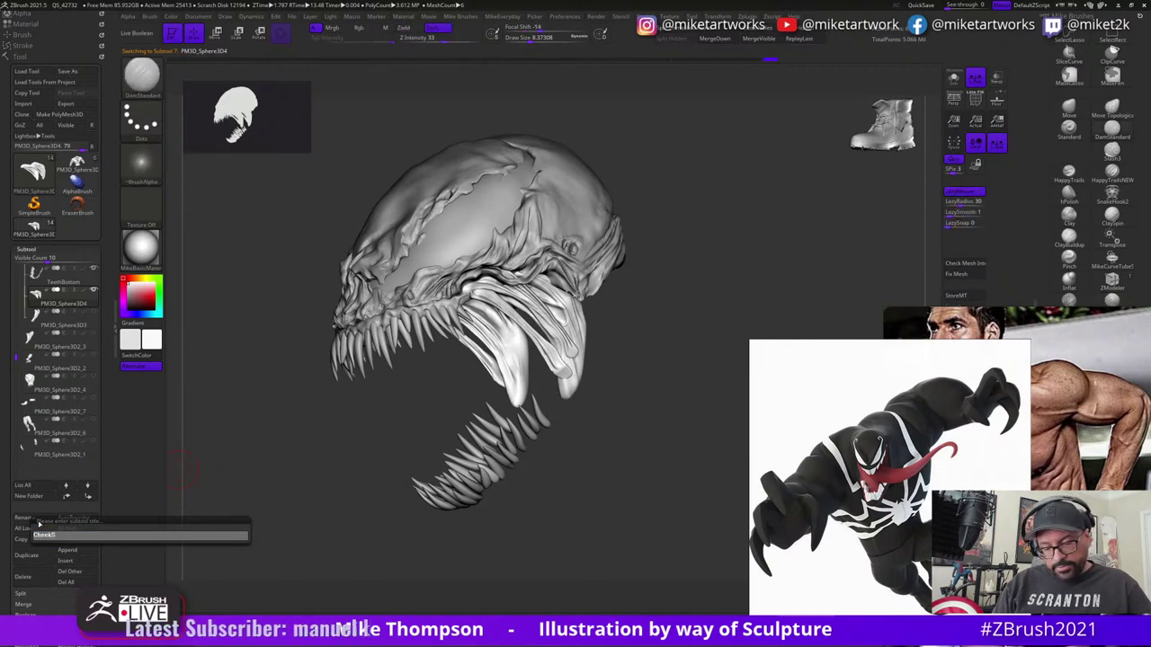
pyautogui.write('tuff')
pyautogui.press('Return')
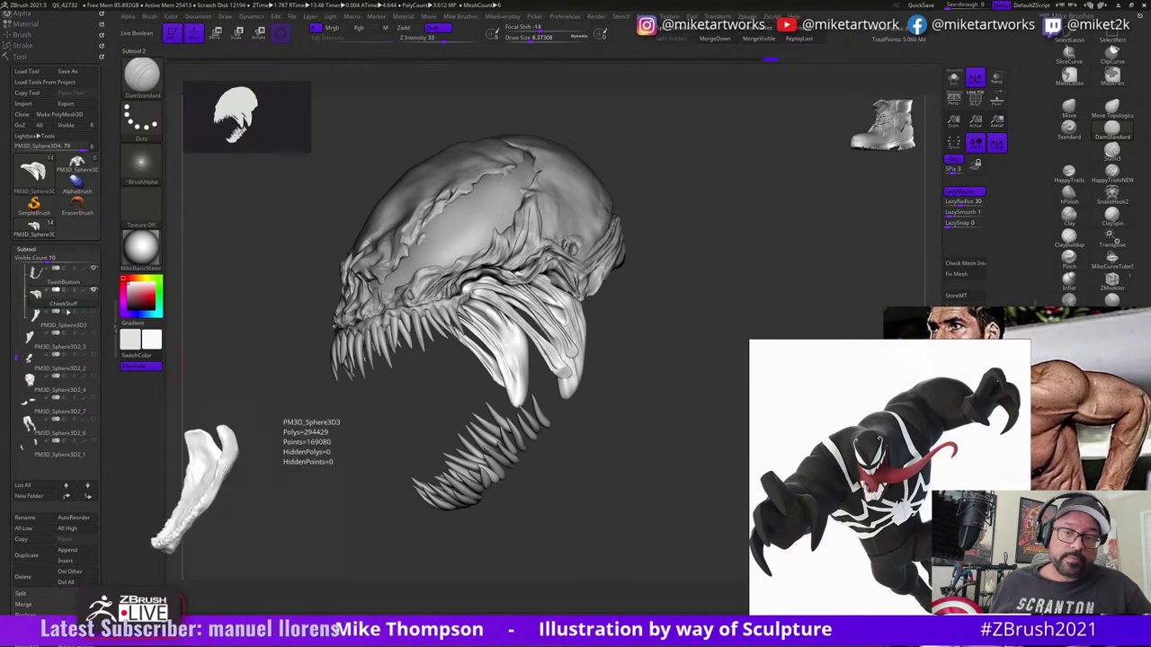
# - Show the lower jaw subtool PM3D_Sphere3D3 and turn on the polypaint display for all subtools, keeping PM3D_Sphere3D2_3 hidden
pyautogui.click(94, 312)
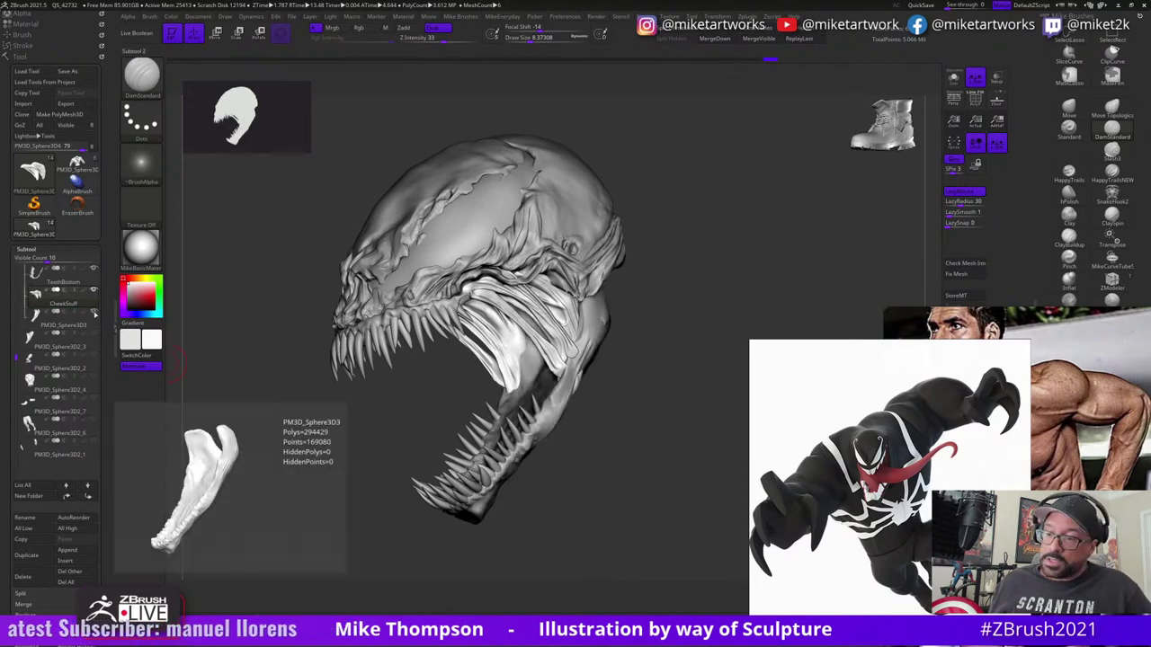
pyautogui.moveTo(586, 524); pyautogui.dragTo(606, 540)
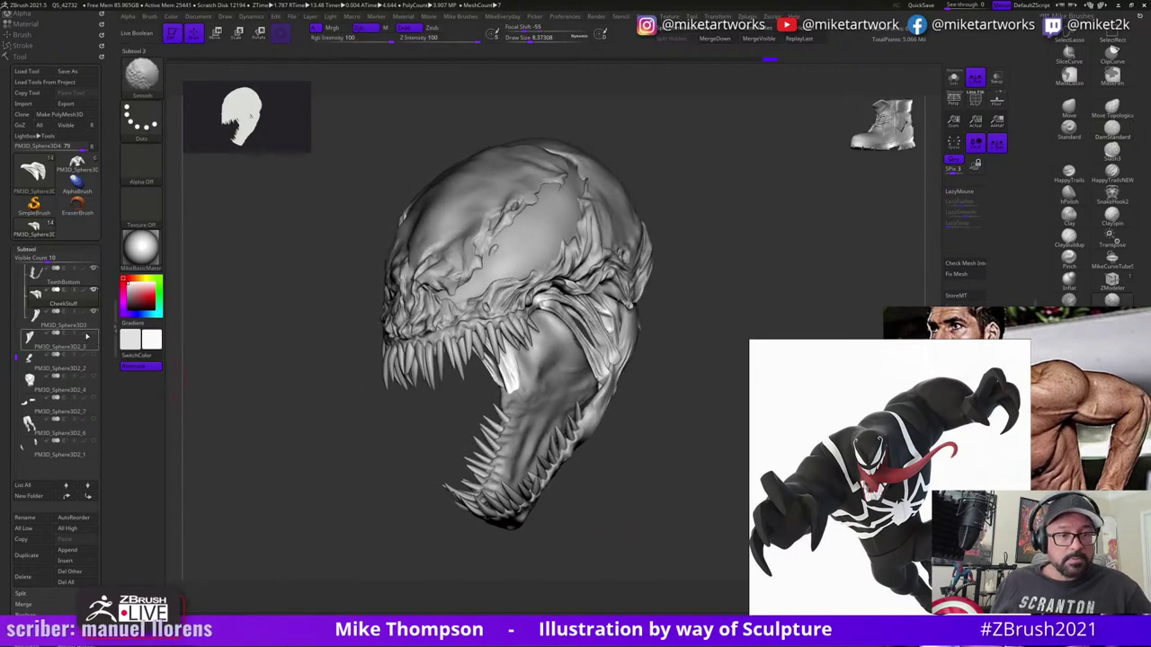
pyautogui.click(93, 333)
pyautogui.keyDown('shift'); pyautogui.click(84, 334); pyautogui.keyUp('shift')
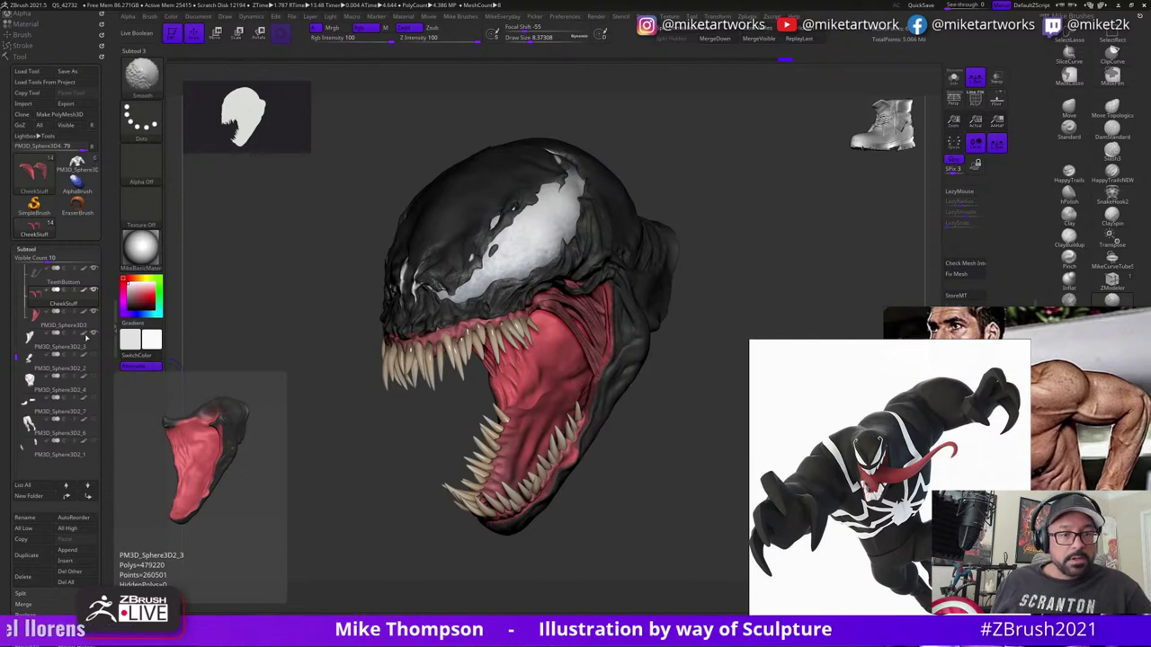
pyautogui.click(94, 334)
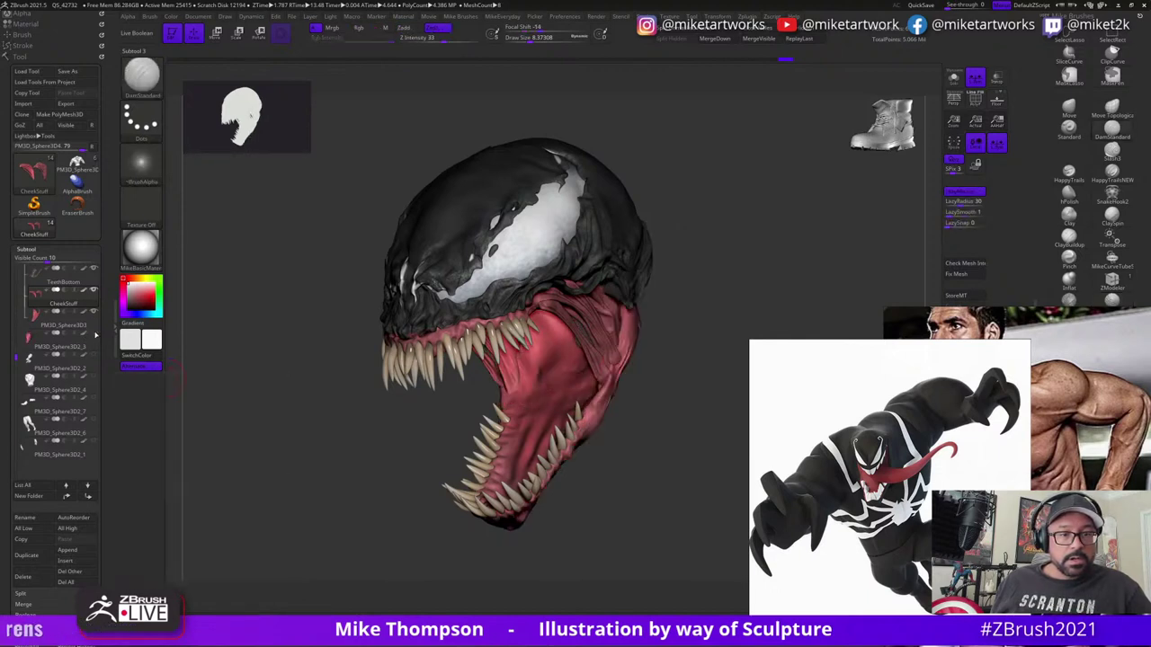
# - Rename the lower jaw gum subtool PM3D_Sphere3D3 in the Head folder as GumsBottom
pyautogui.click(88, 324)
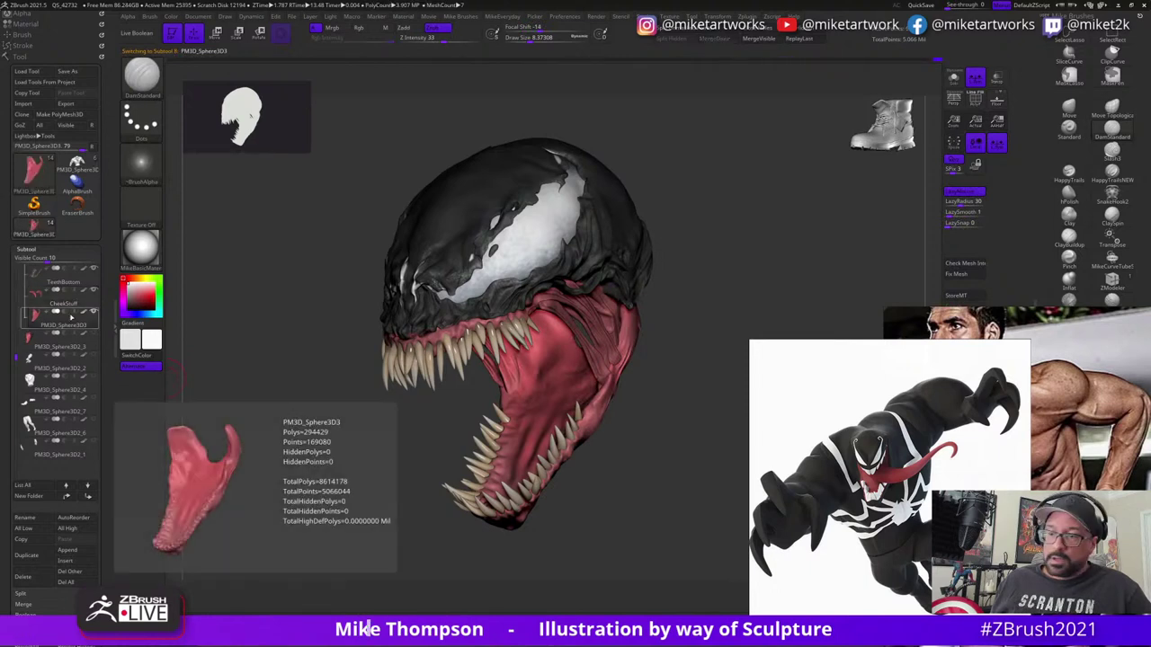
pyautogui.click(24, 518)
pyautogui.write('T')
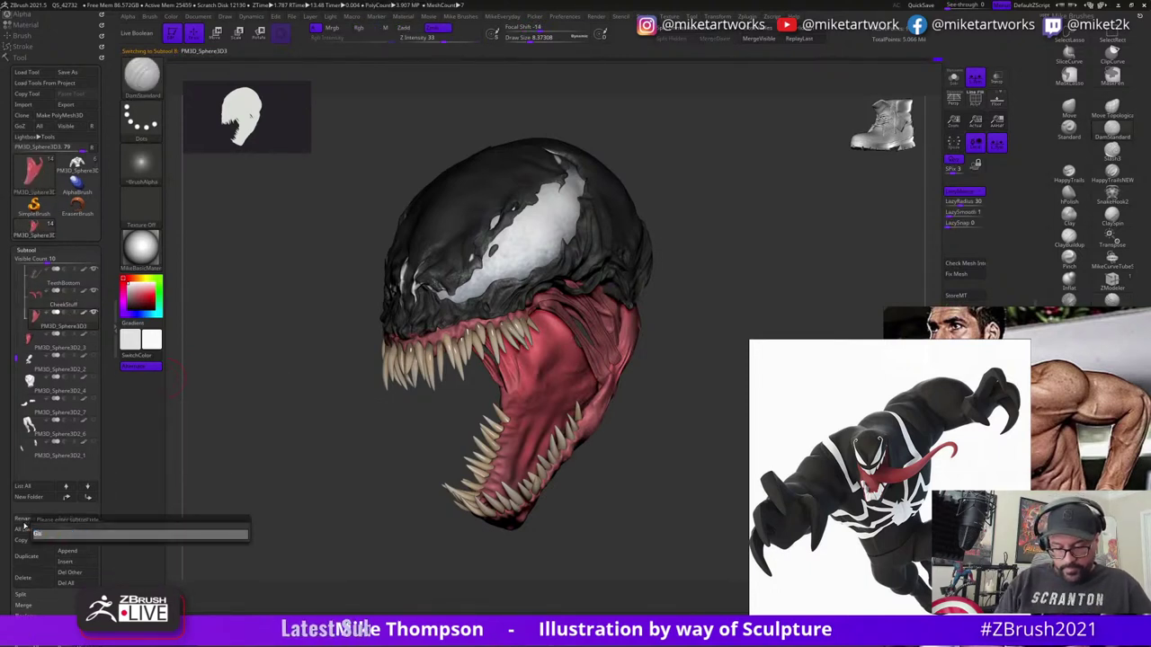
pyautogui.write('umsBotto')
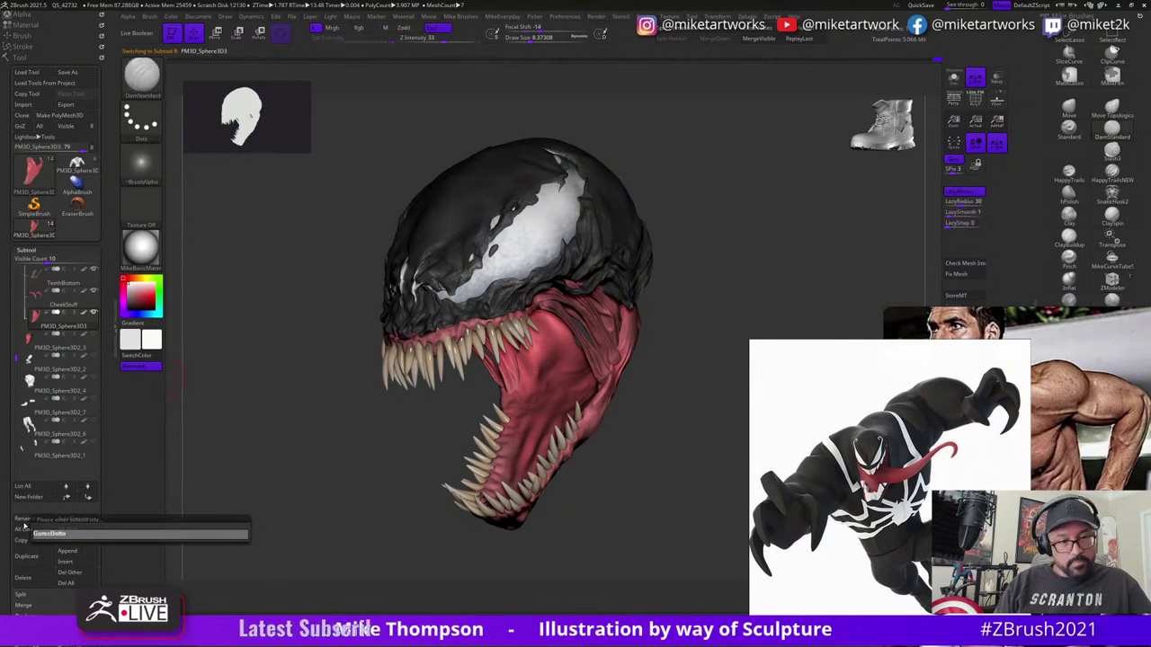
pyautogui.write('m')
pyautogui.press('Return')
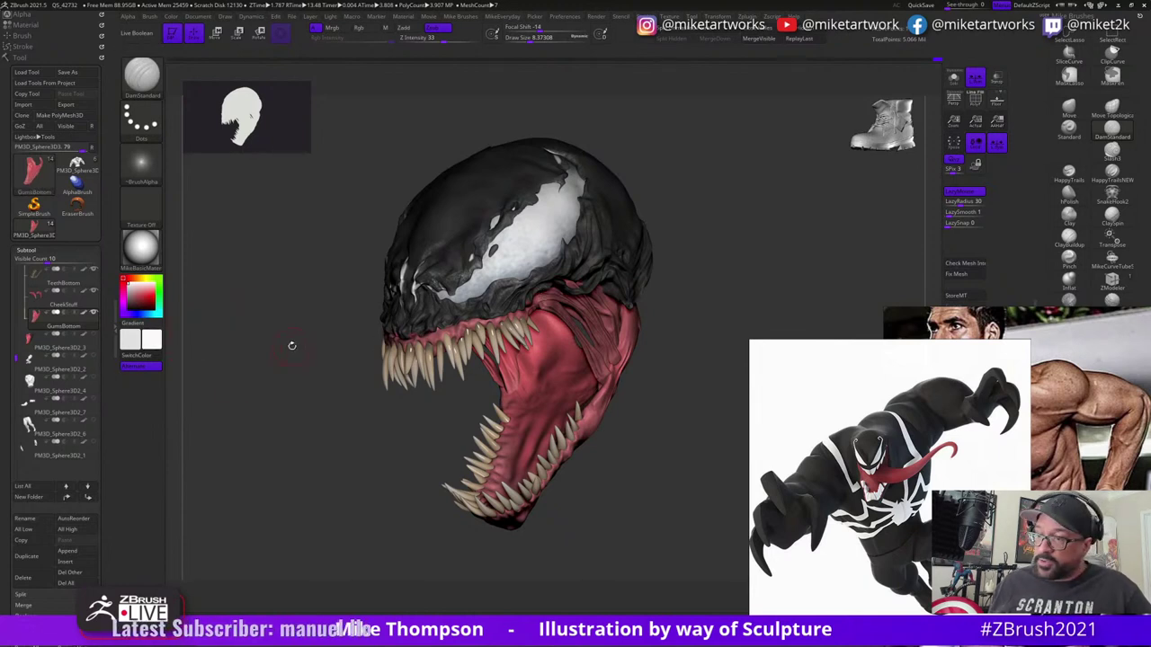
# - Show the subtool PM3D_Sphere3D2_3, put it into the Head folder and rename it as Jaw
pyautogui.moveTo(56, 347)
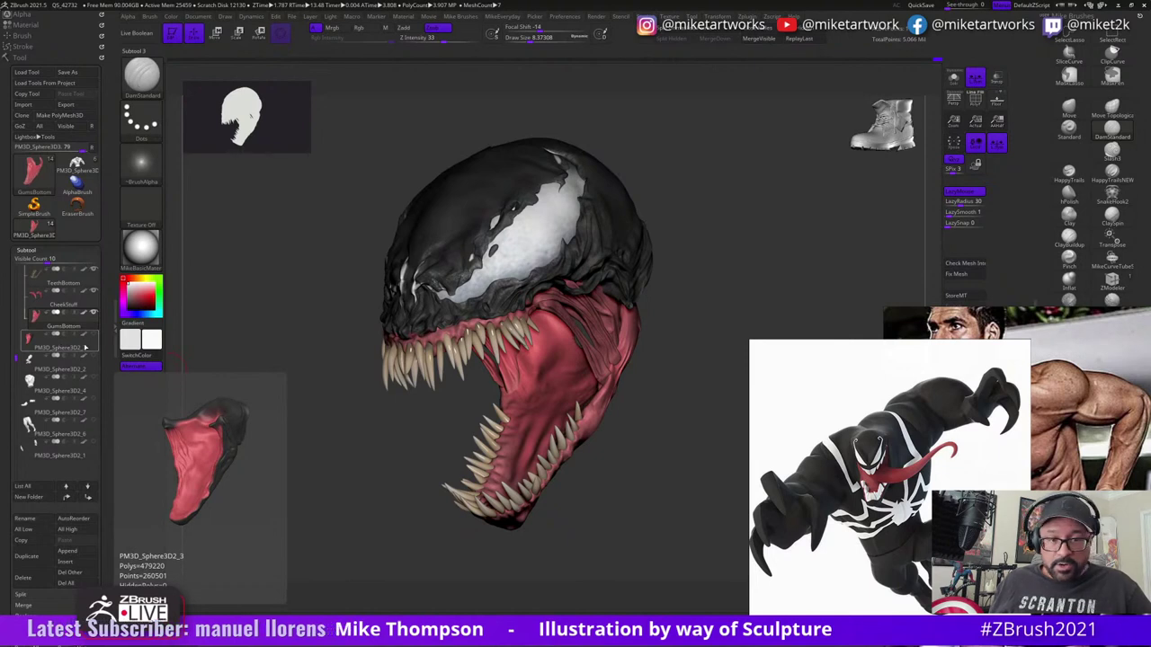
pyautogui.click(98, 332)
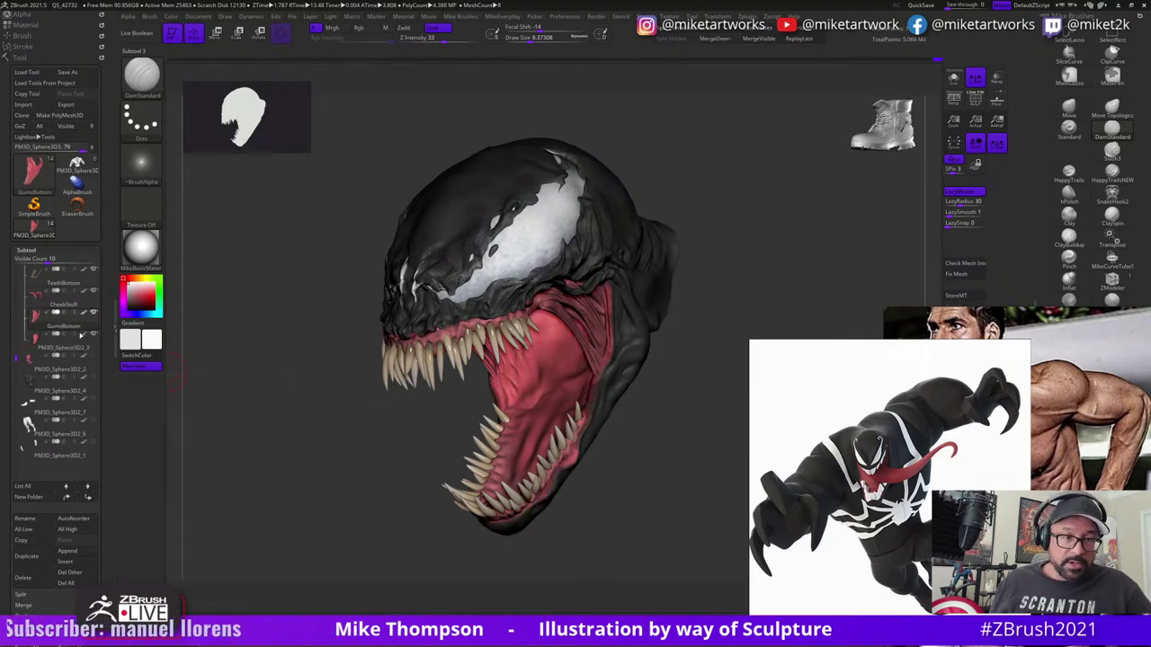
pyautogui.click(78, 346)
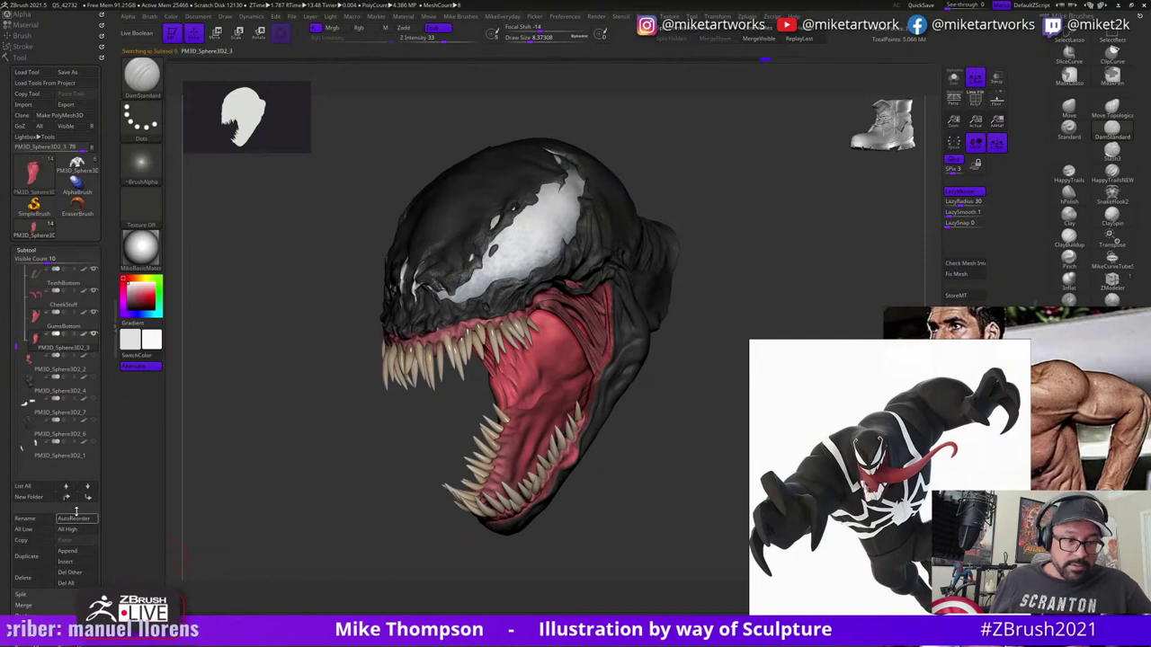
pyautogui.click(34, 520)
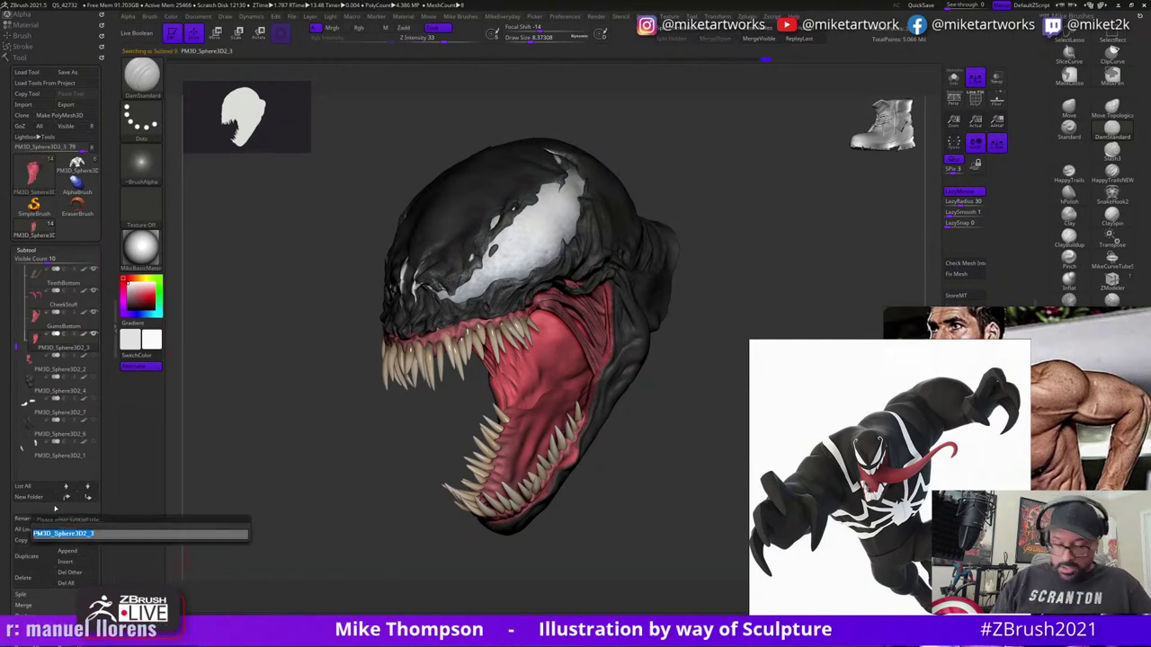
pyautogui.press('shift')
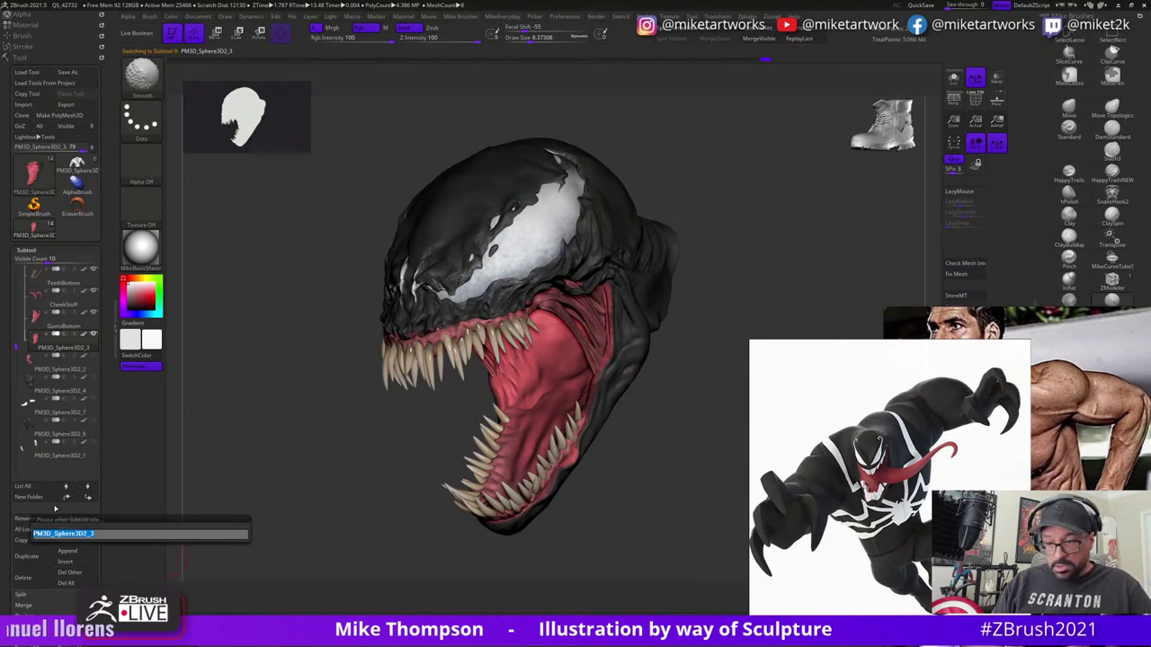
pyautogui.write('Jaw')
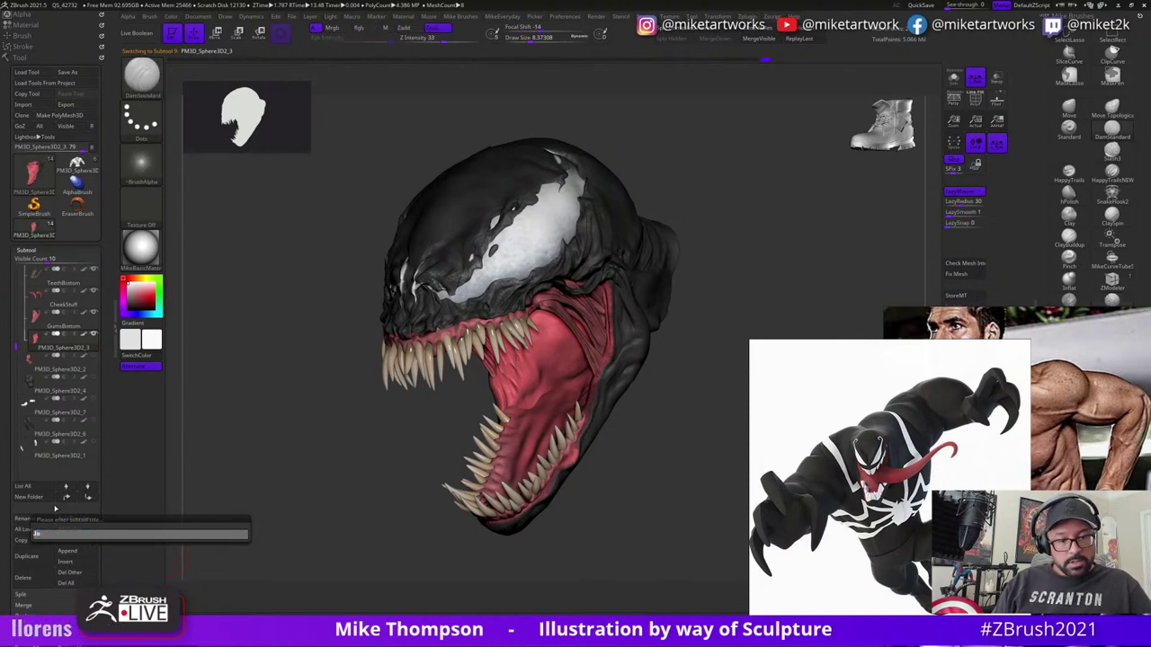
pyautogui.press('Return')
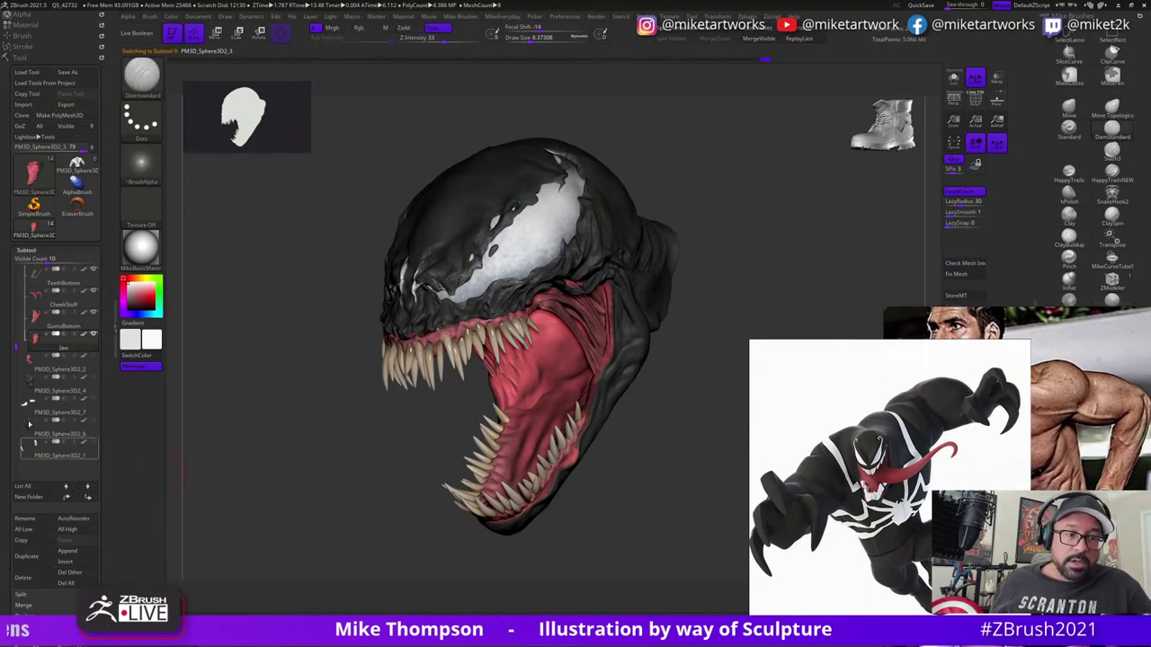
# - Put the tongue subtool PM3D_Sphere3D2_2 into the Head folder and rename it as Tounge
pyautogui.moveTo(95, 359)
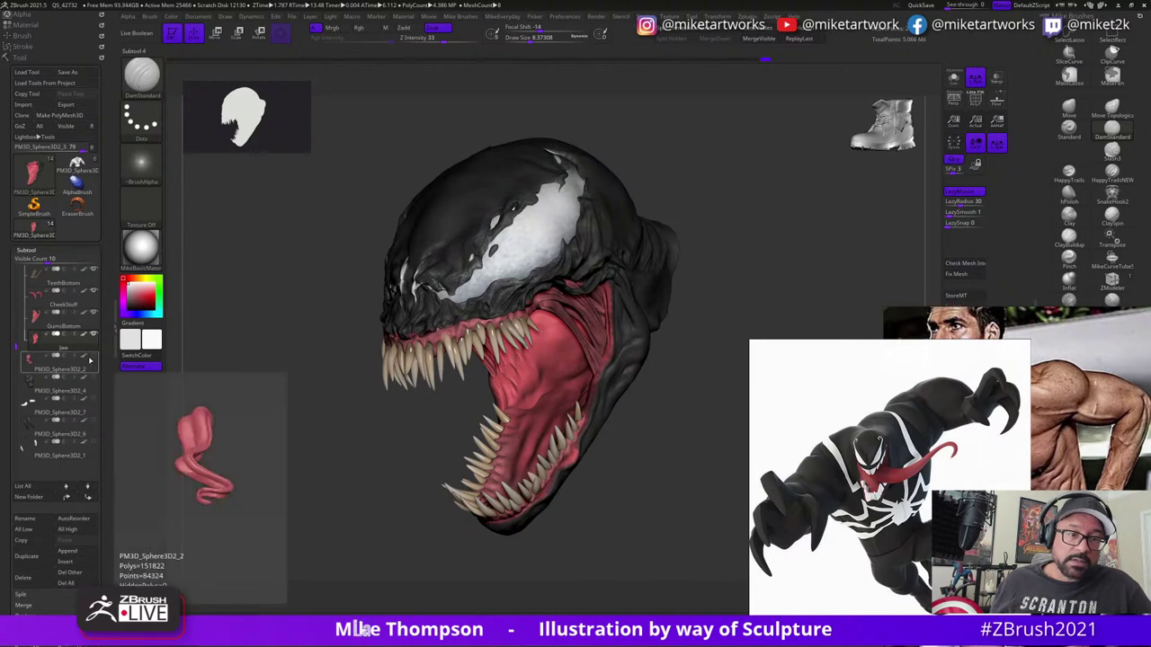
pyautogui.click(57, 370)
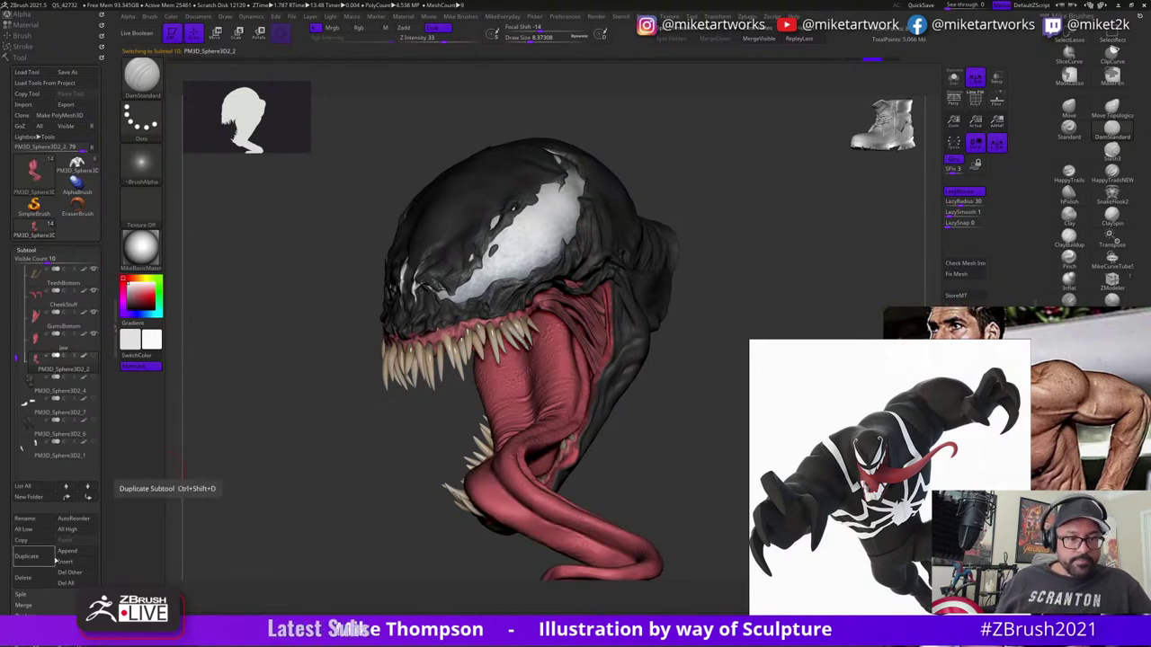
pyautogui.click(27, 519)
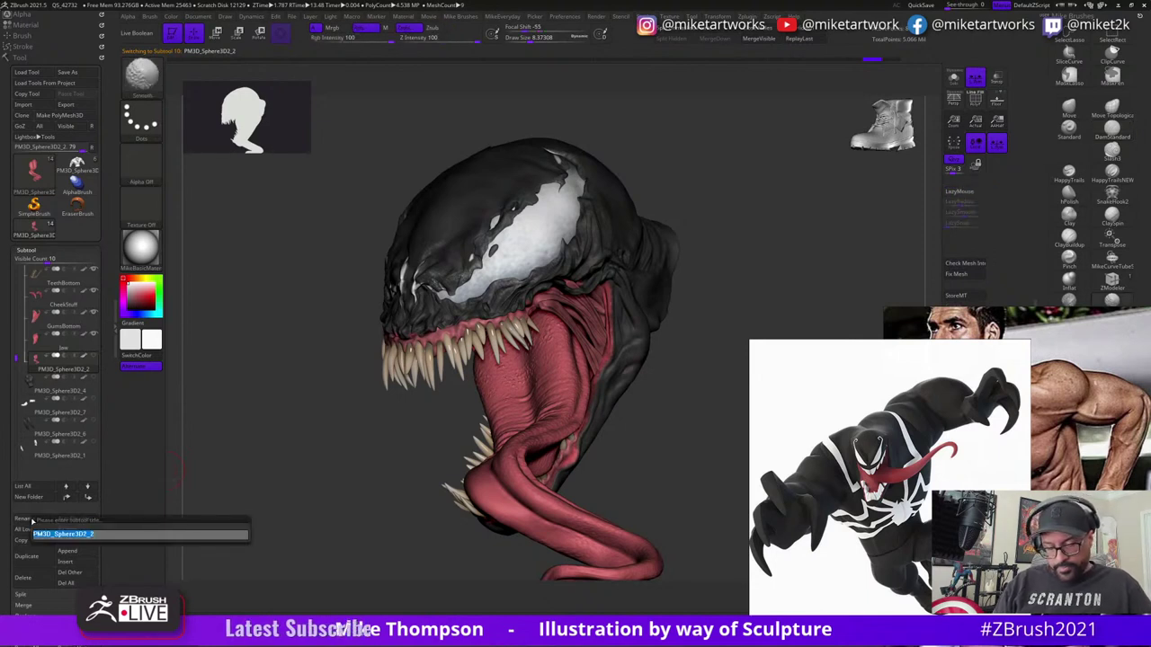
pyautogui.write('Tong')
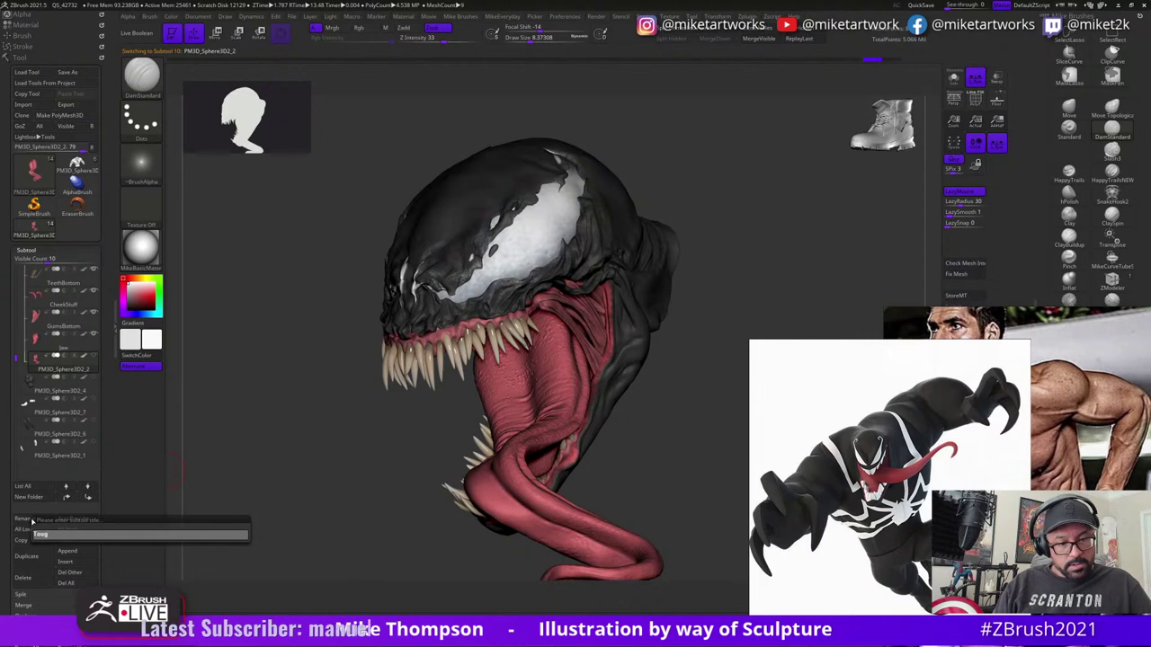
pyautogui.press('BackSpace')
pyautogui.press('BackSpace')
pyautogui.press('BackSpace')
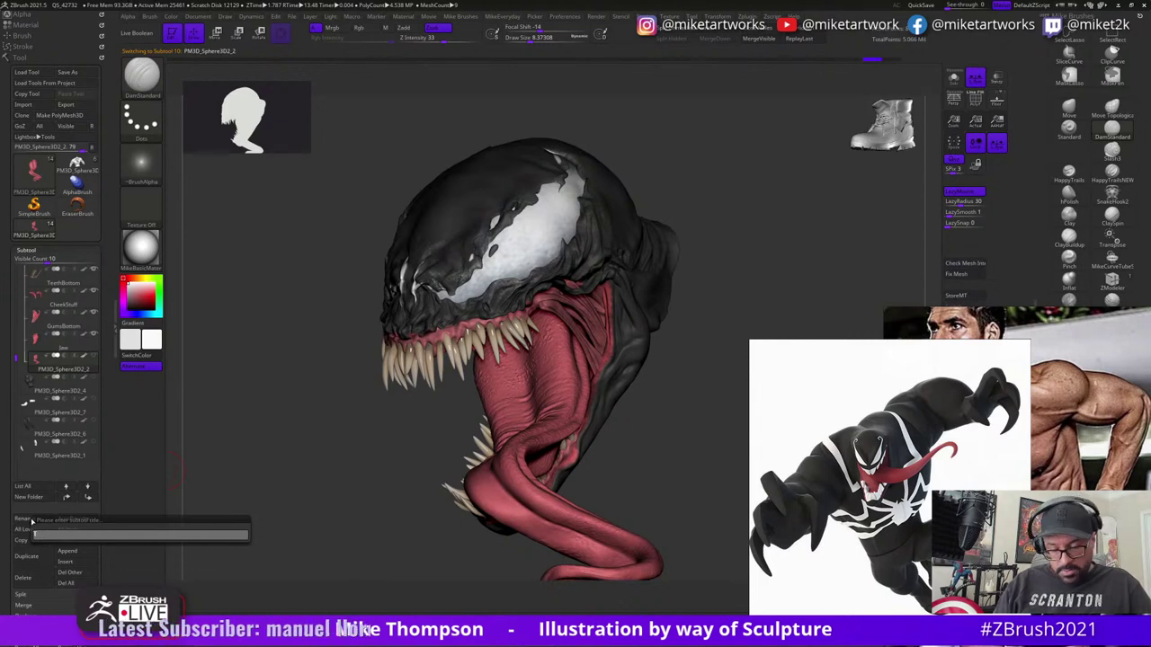
pyautogui.write('ongue')
pyautogui.press('Return')
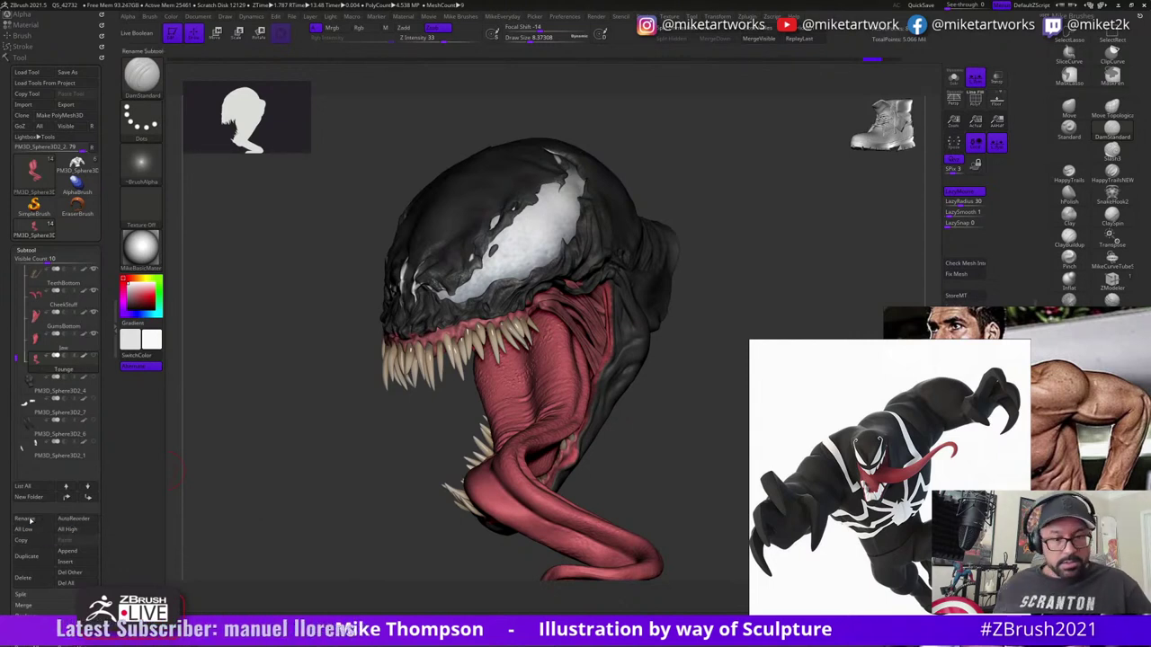
# - Select the Jaw subtool and collapse the Head folder, keeping the tongue visible
pyautogui.click(93, 357)
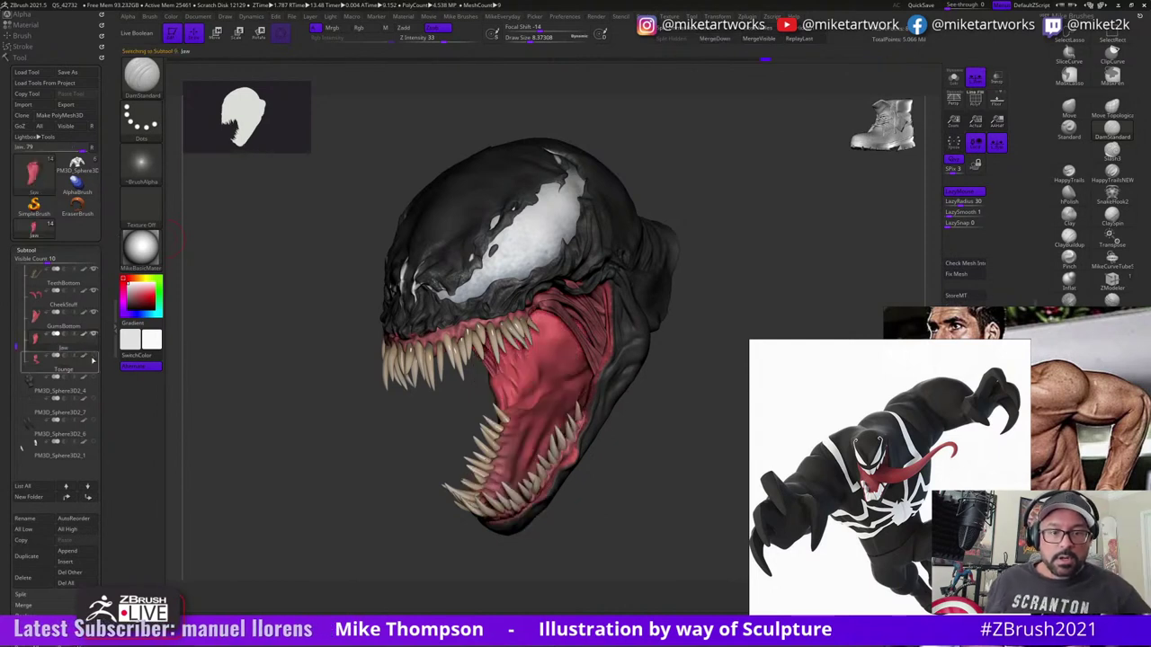
pyautogui.click(95, 357)
pyautogui.moveTo(16, 344); pyautogui.dragTo(16, 270)
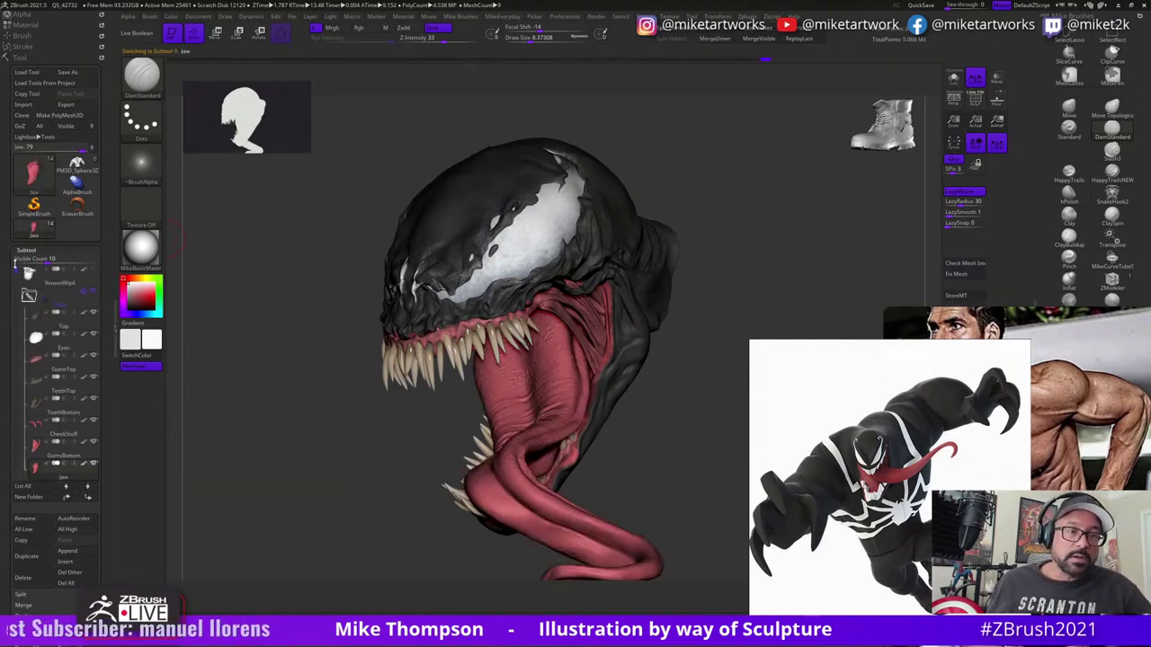
pyautogui.click(30, 298)
pyautogui.moveTo(333, 446)
pyautogui.keyDown('alt'); pyautogui.mouseDown()
pyautogui.moveTo(501, 458)
pyautogui.moveTo(374, 421)
pyautogui.moveTo(414, 430)
pyautogui.moveTo(345, 437)
pyautogui.mouseUp(); pyautogui.keyUp('alt')
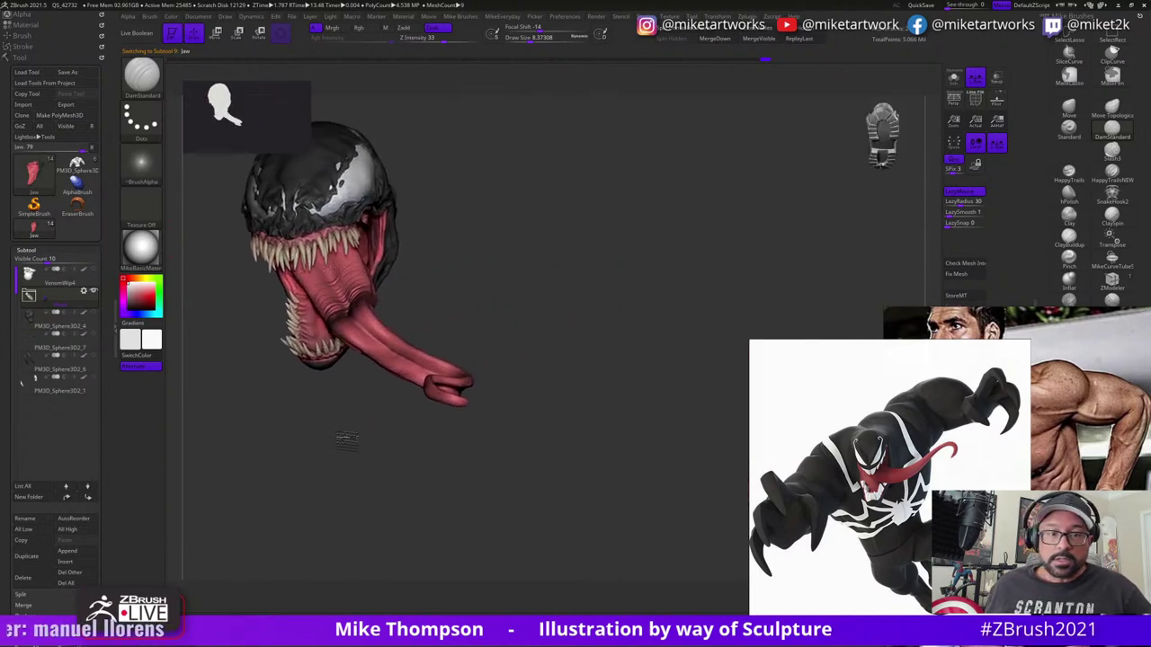
# - Turn off the polypaint display for all subtools and make the Eyes subtool active
pyautogui.keyDown('shift'); pyautogui.click(86, 315); pyautogui.keyUp('shift')
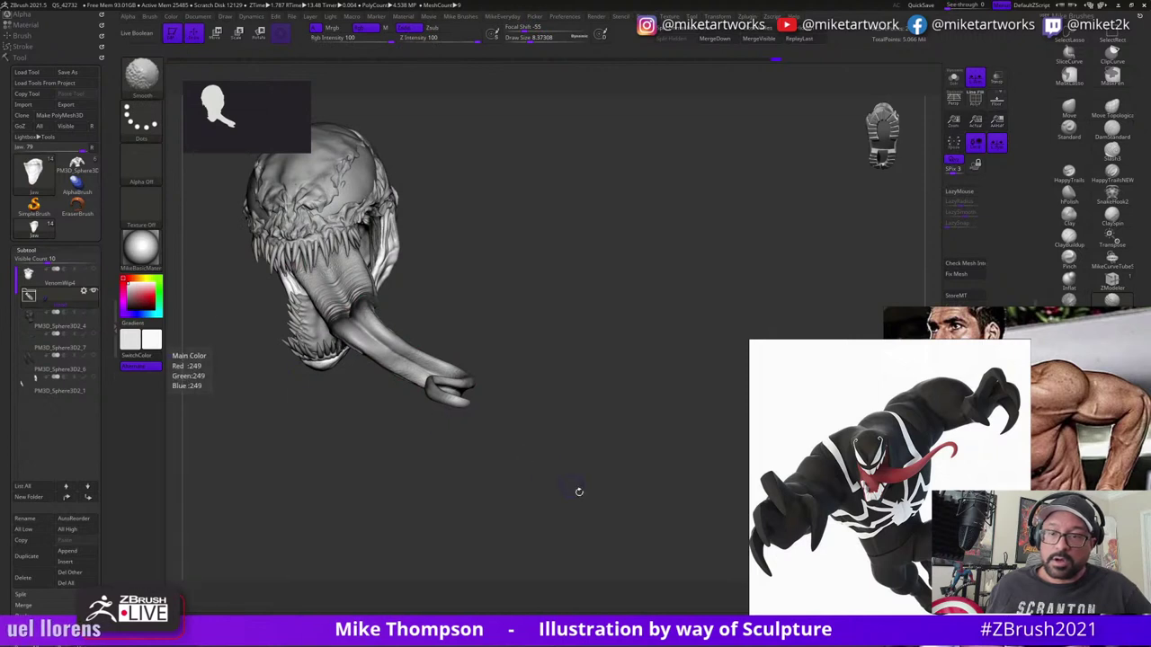
pyautogui.moveTo(578, 492)
pyautogui.mouseDown()
pyautogui.moveTo(555, 504)
pyautogui.moveTo(513, 475)
pyautogui.moveTo(517, 455)
pyautogui.moveTo(542, 462)
pyautogui.moveTo(542, 442)
pyautogui.moveTo(587, 439)
pyautogui.moveTo(260, 474)
pyautogui.moveTo(355, 292)
pyautogui.mouseUp()
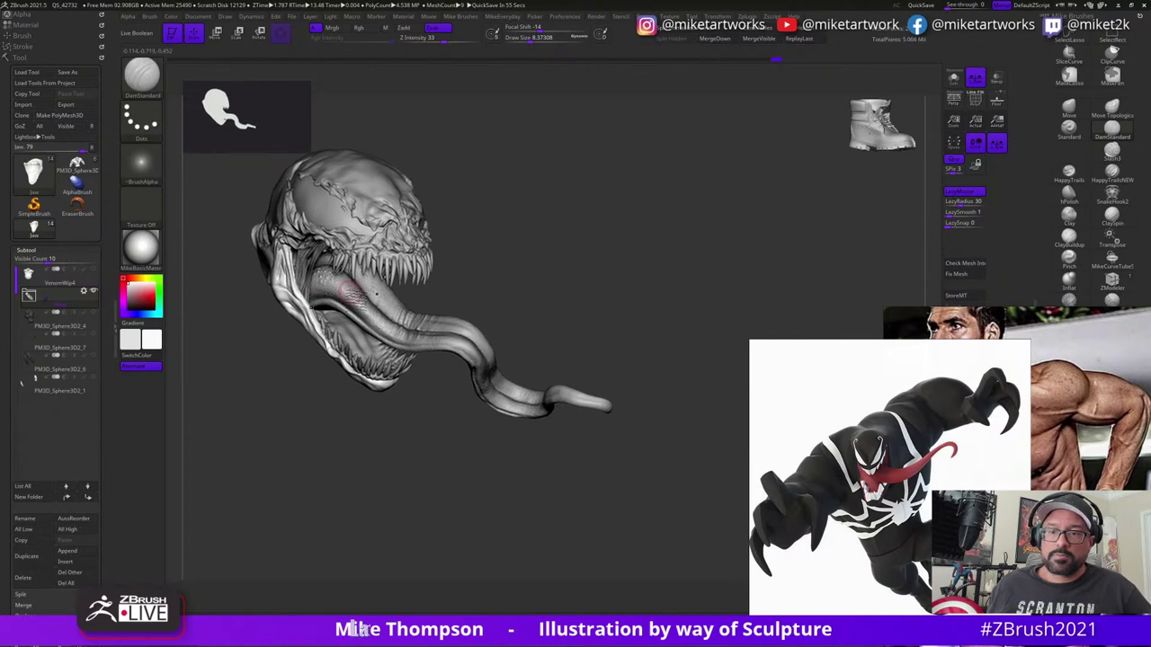
pyautogui.keyDown('alt'); pyautogui.click(329, 217); pyautogui.keyUp('alt')
pyautogui.moveTo(397, 476); pyautogui.dragTo(386, 439)
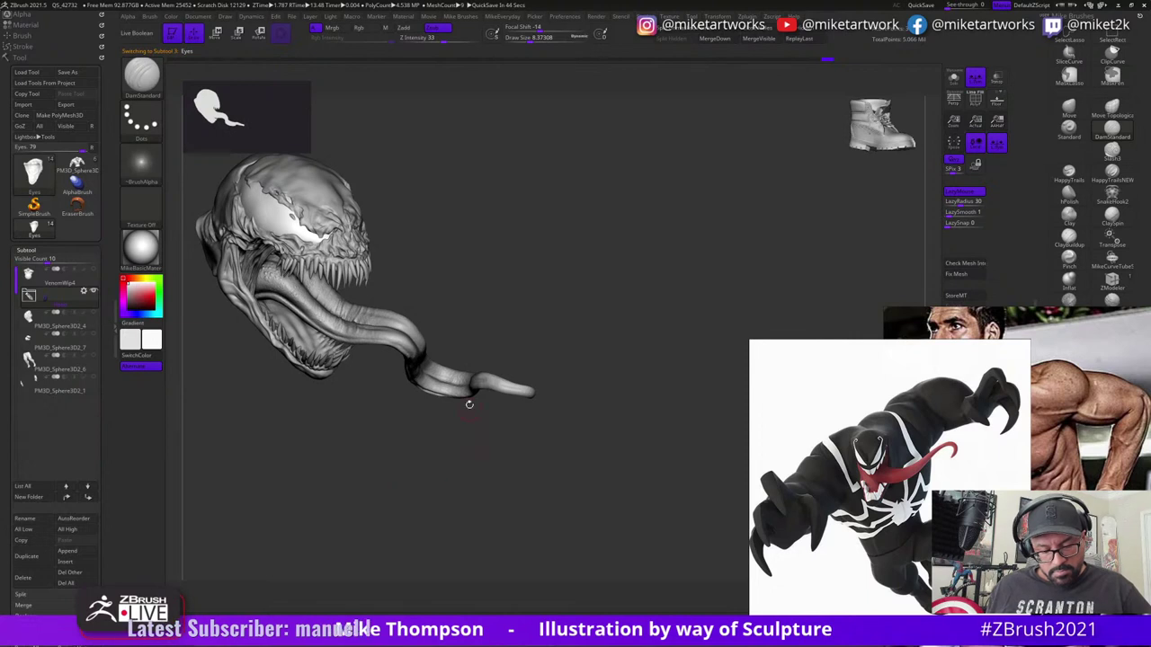
# - Leave two snapshots of the unpainted head on the canvas, each from a different angle
pyautogui.press('shift')
pyautogui.hotkey('shift', 's')
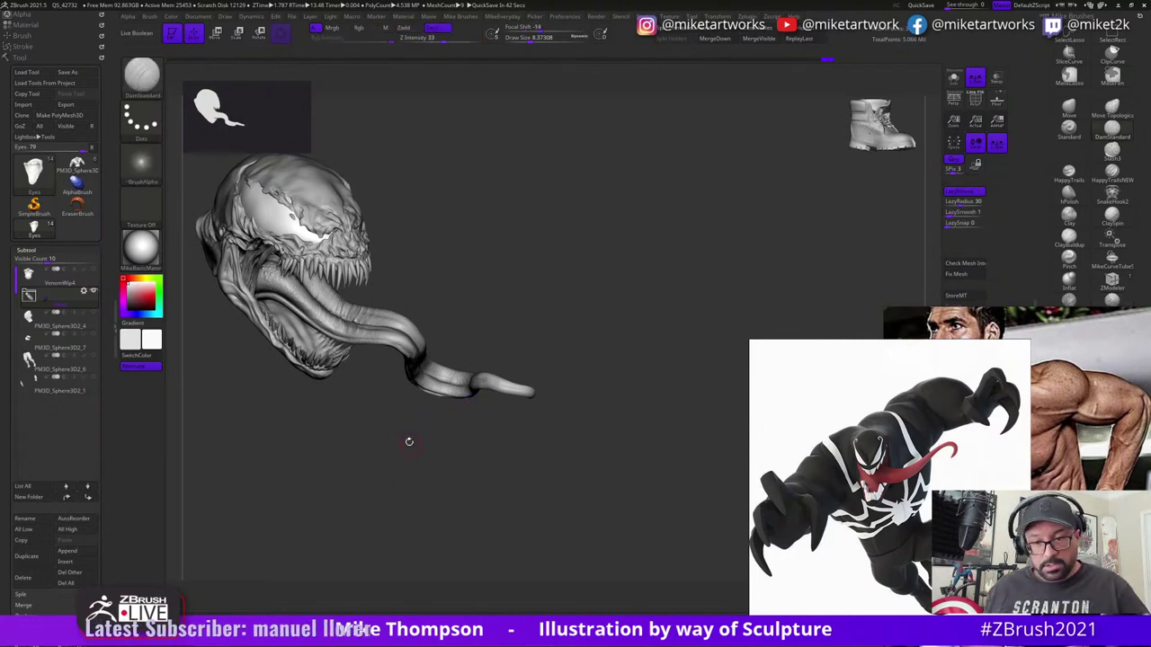
pyautogui.moveTo(475, 305)
pyautogui.keyDown('alt'); pyautogui.mouseDown()
pyautogui.moveTo(478, 503)
pyautogui.moveTo(504, 512)
pyautogui.moveTo(450, 516)
pyautogui.moveTo(455, 495)
pyautogui.moveTo(719, 221)
pyautogui.moveTo(642, 275)
pyautogui.moveTo(609, 277)
pyautogui.moveTo(642, 265)
pyautogui.moveTo(665, 234)
pyautogui.moveTo(674, 326)
pyautogui.moveTo(635, 427)
pyautogui.moveTo(602, 429)
pyautogui.moveTo(594, 457)
pyautogui.moveTo(609, 445)
pyautogui.mouseUp(); pyautogui.keyUp('alt')
pyautogui.press('shift')
pyautogui.hotkey('shift', 's')
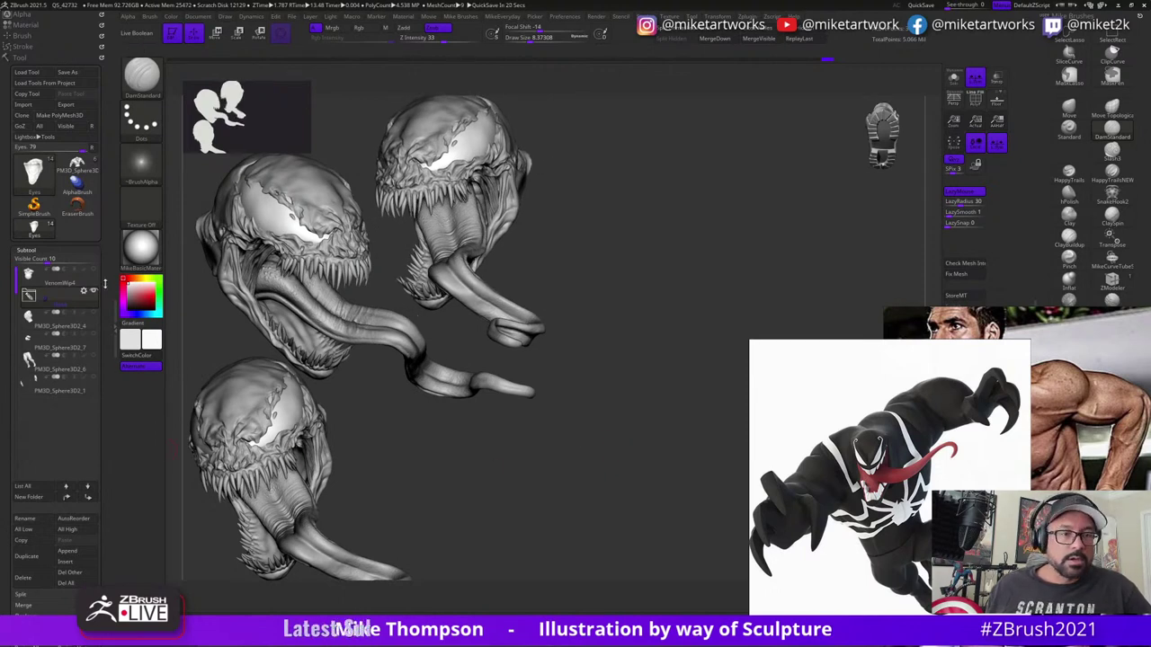
# - Turn the polypaint display back on and leave a snapshot of the coloured head beside the grey ones
pyautogui.keyDown('shift'); pyautogui.click(85, 314); pyautogui.keyUp('shift')
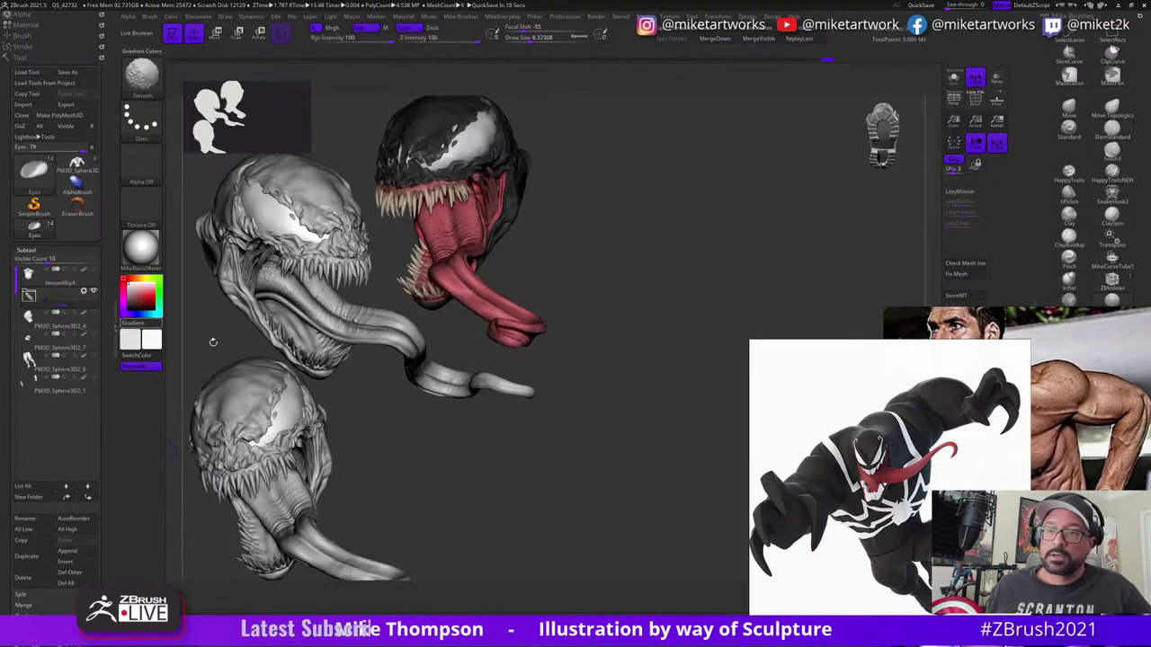
pyautogui.hotkey('shift', 's')
pyautogui.keyDown('alt'); pyautogui.moveTo(519, 531); pyautogui.dragTo(719, 562); pyautogui.keyUp('alt')
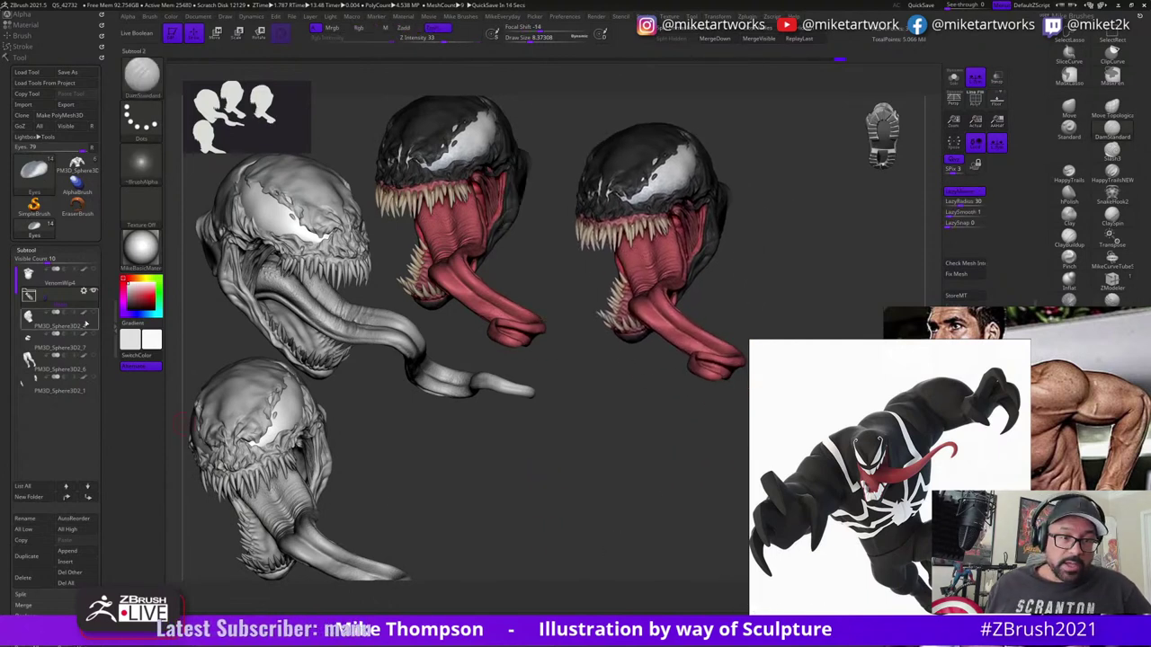
# - Show the upper body subtool PM3D_Sphere3D2_4 and rename it as Torso
pyautogui.click(92, 313)
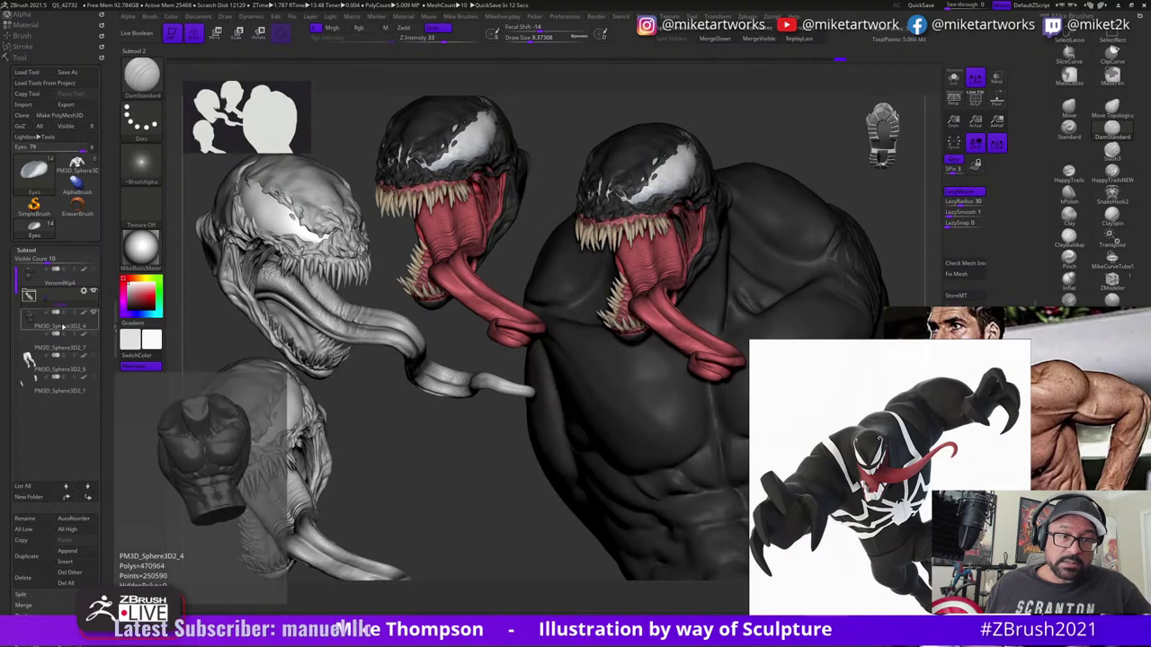
pyautogui.click(34, 520)
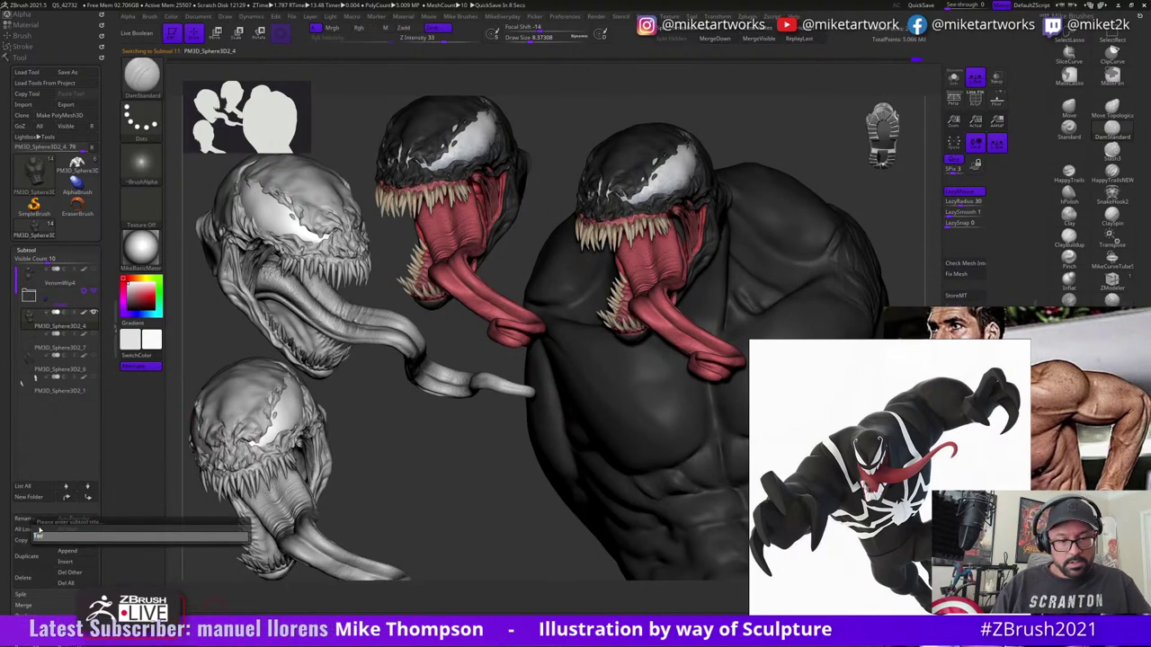
pyautogui.write('Torso')
pyautogui.press('Return')
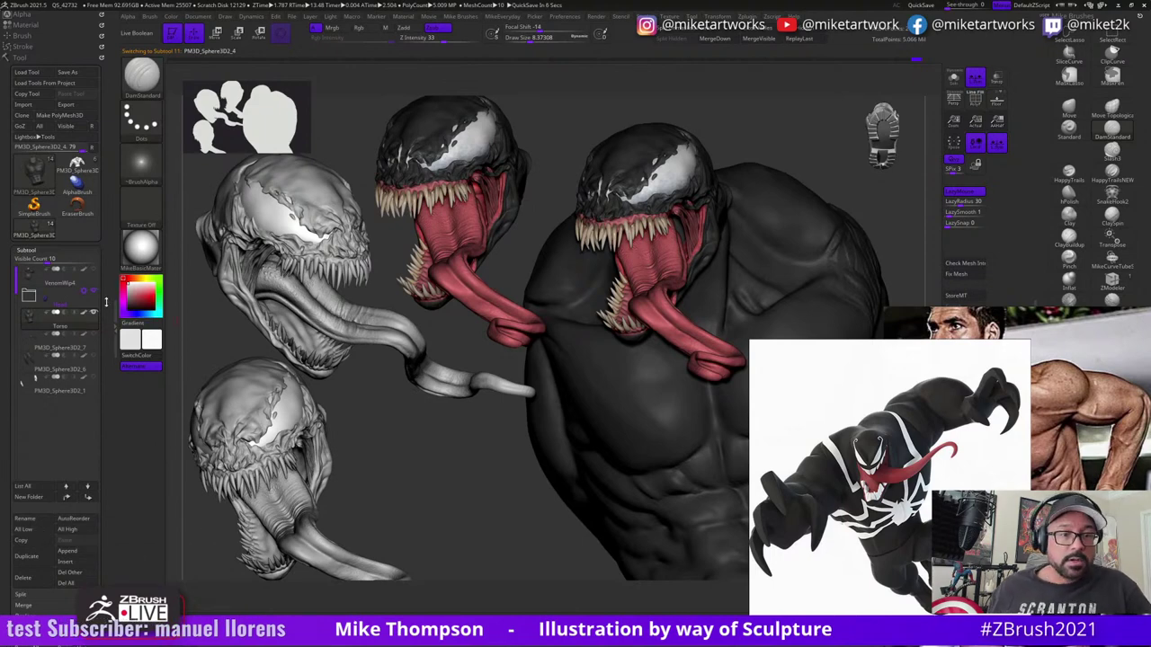
# - Show the arms subtool PM3D_Sphere3D2_7 and rename it as Arms
pyautogui.click(79, 346)
pyautogui.click(78, 346)
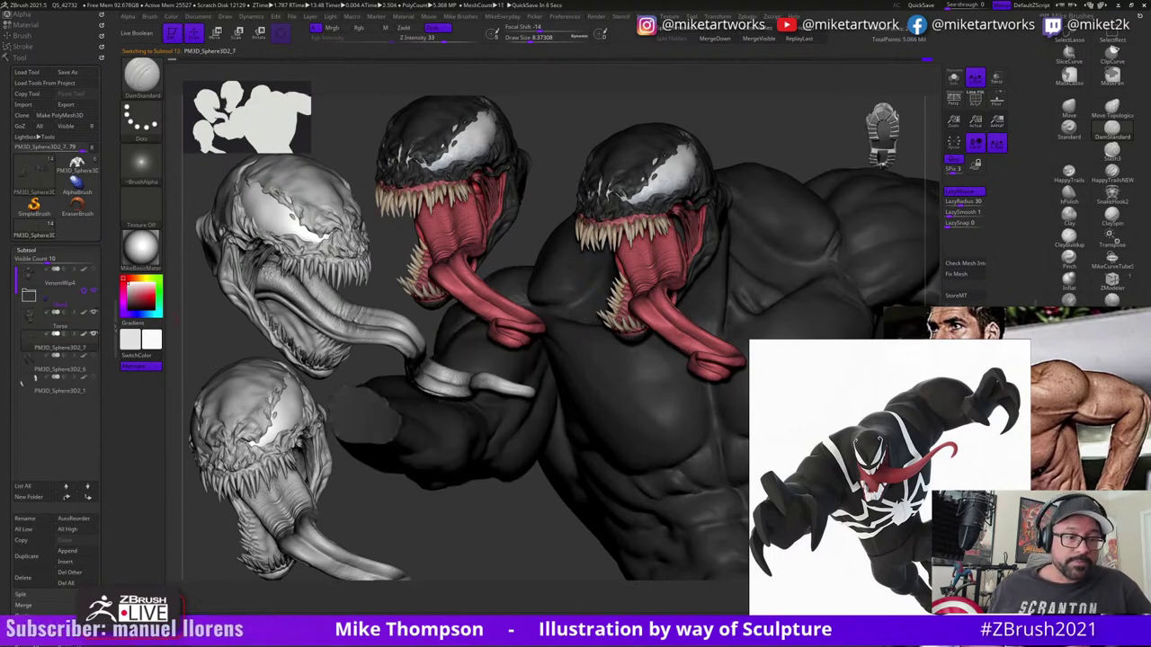
pyautogui.click(49, 522)
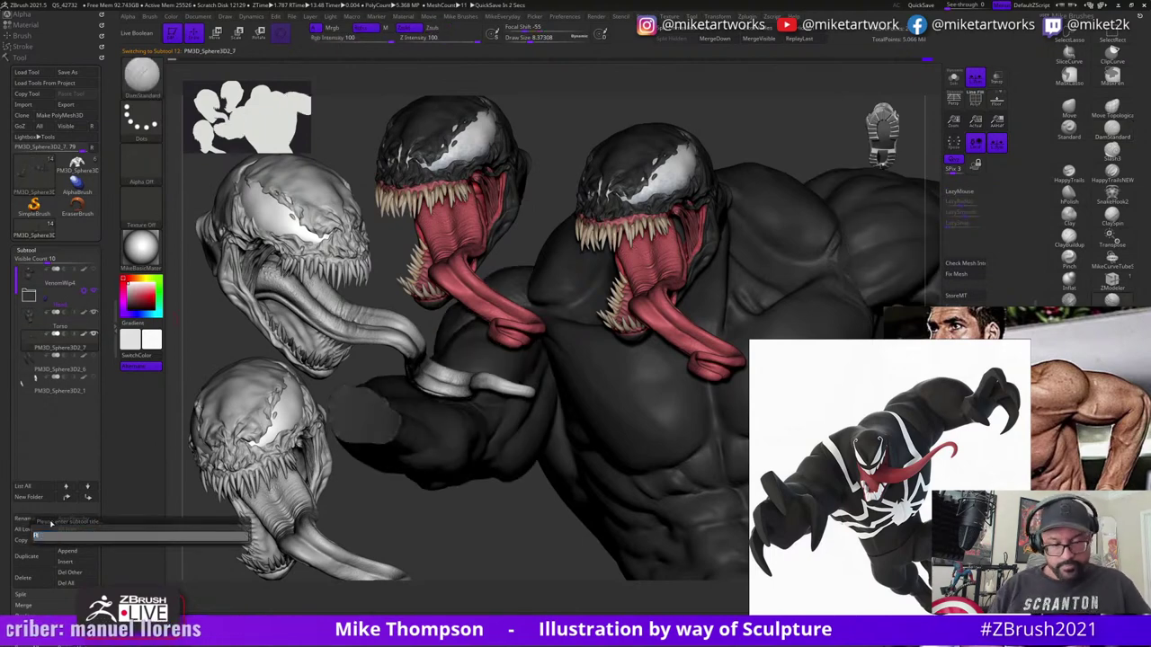
pyautogui.write('Arms')
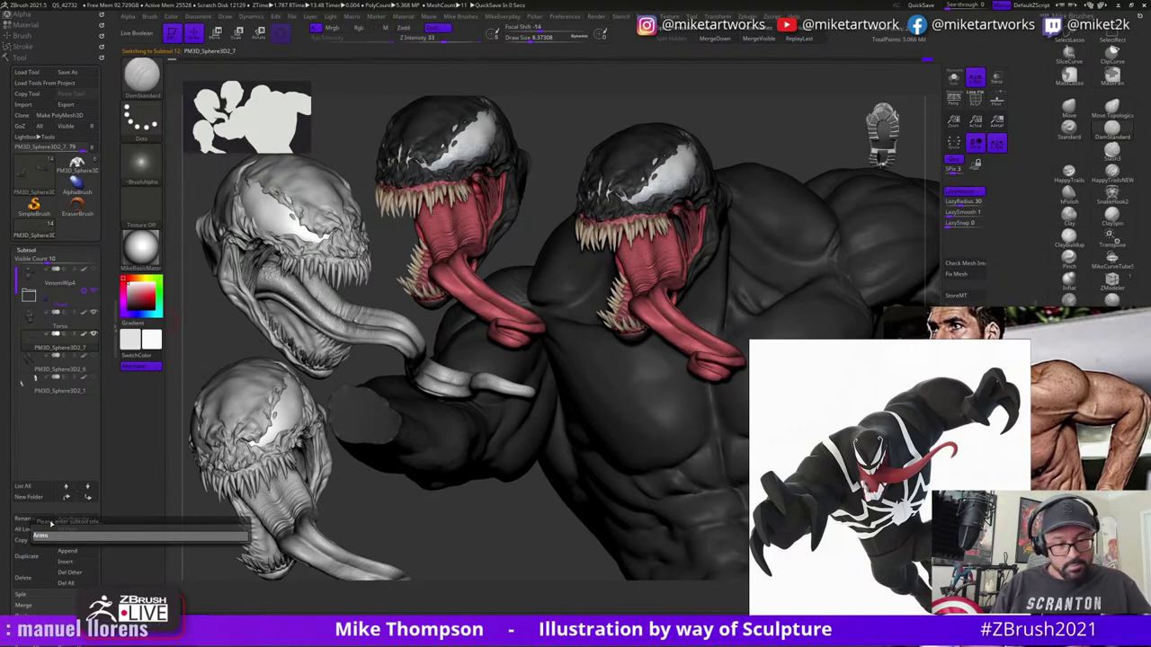
# - Rename the arms subtool as Arms
pyautogui.press('Return')
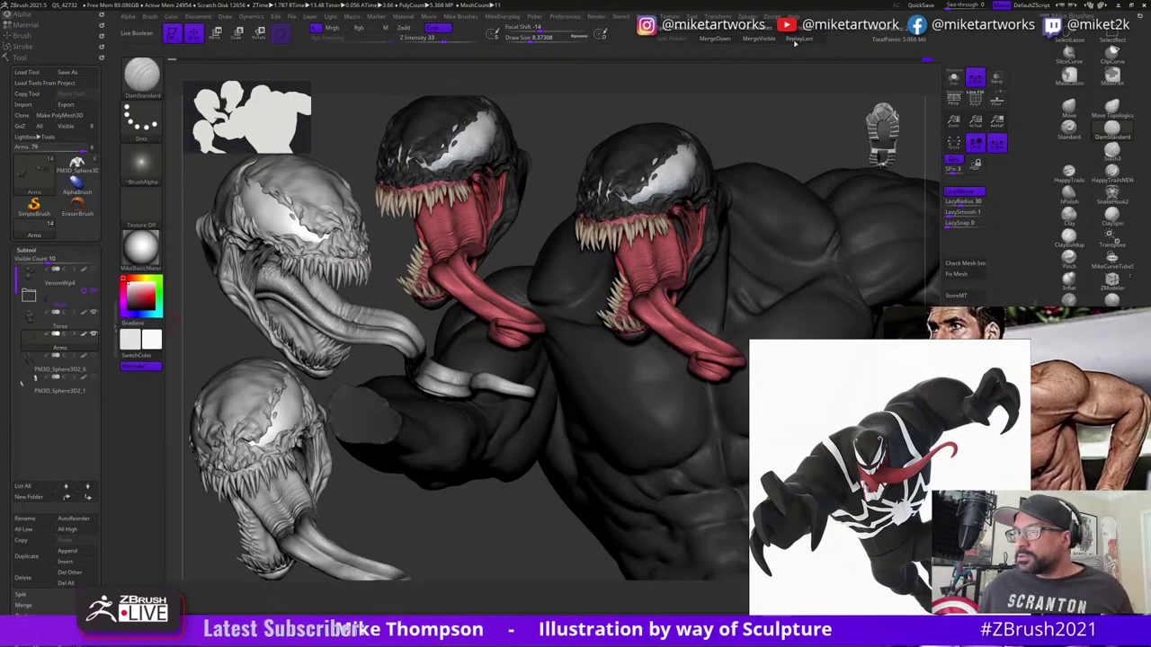
pyautogui.moveTo(779, 117); pyautogui.dragTo(734, 124)
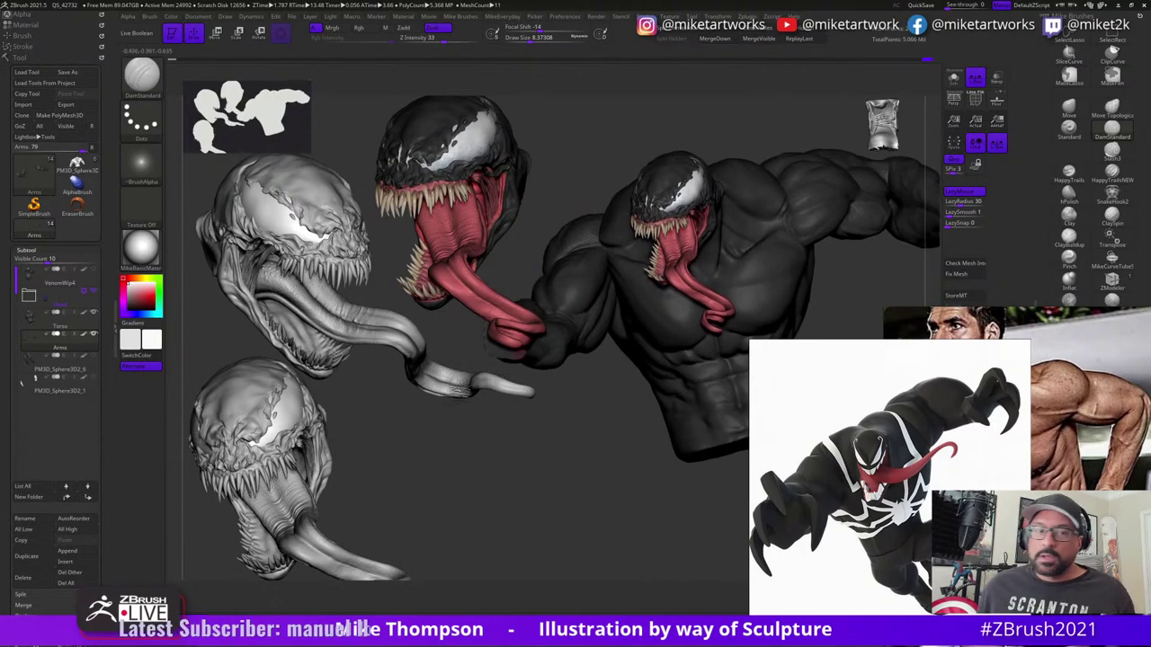
# - Turn off the polypaint colour on the Venom bust's subtools and hide the head, leaving only the grey torso and arms
pyautogui.click(87, 316)
pyautogui.moveTo(514, 559); pyautogui.dragTo(570, 574)
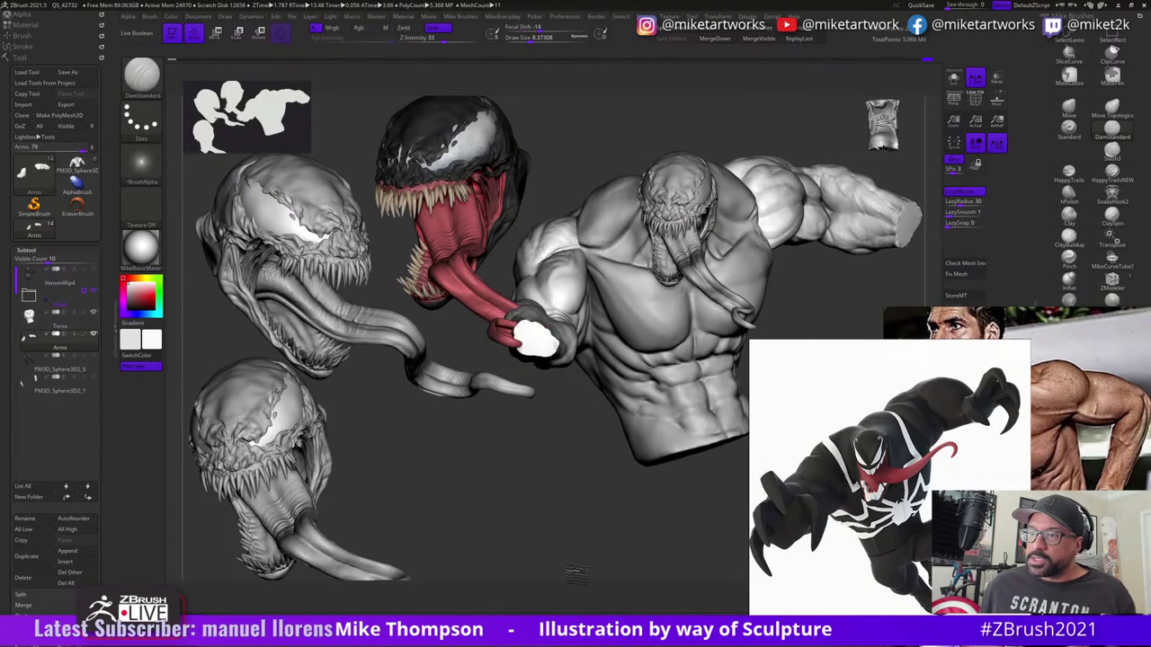
pyautogui.hotkey('ctrl', 'z')
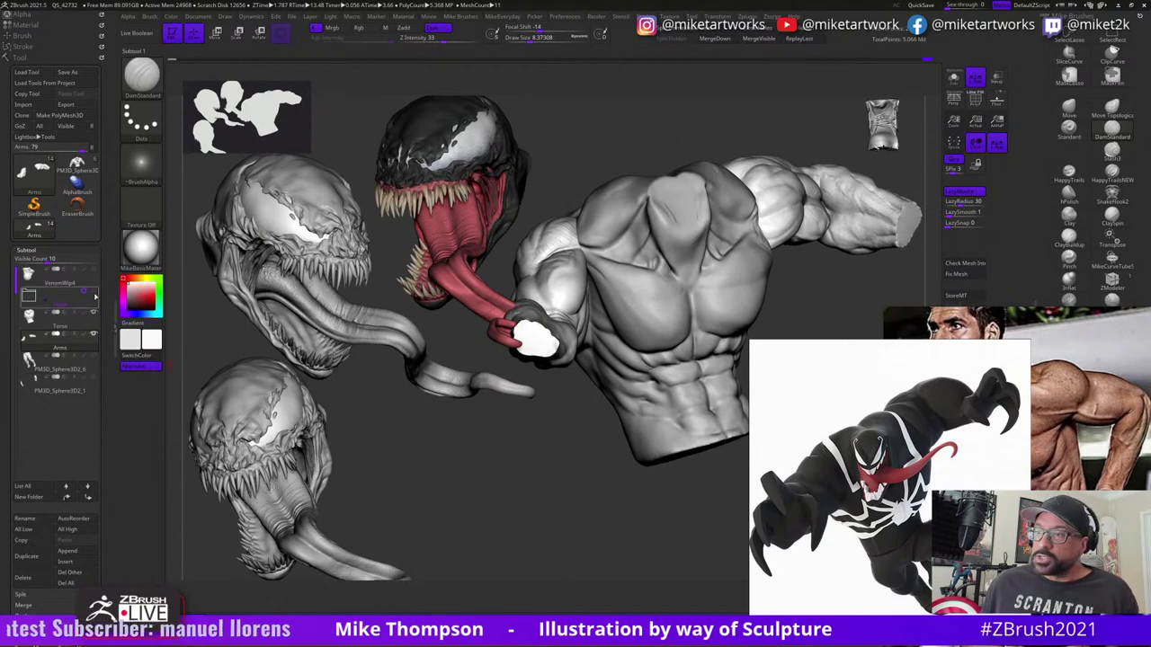
pyautogui.moveTo(570, 568); pyautogui.dragTo(632, 543)
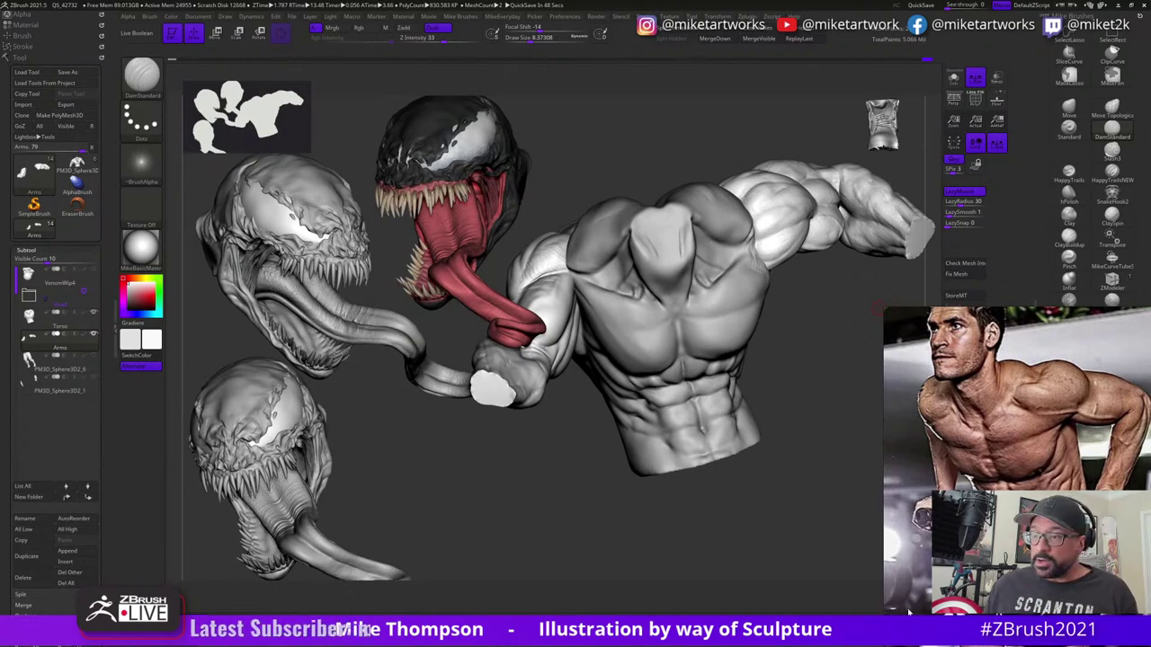
pyautogui.moveTo(737, 557)
pyautogui.mouseDown()
pyautogui.moveTo(792, 531)
pyautogui.moveTo(719, 515)
pyautogui.moveTo(683, 547)
pyautogui.moveTo(661, 540)
pyautogui.mouseUp()
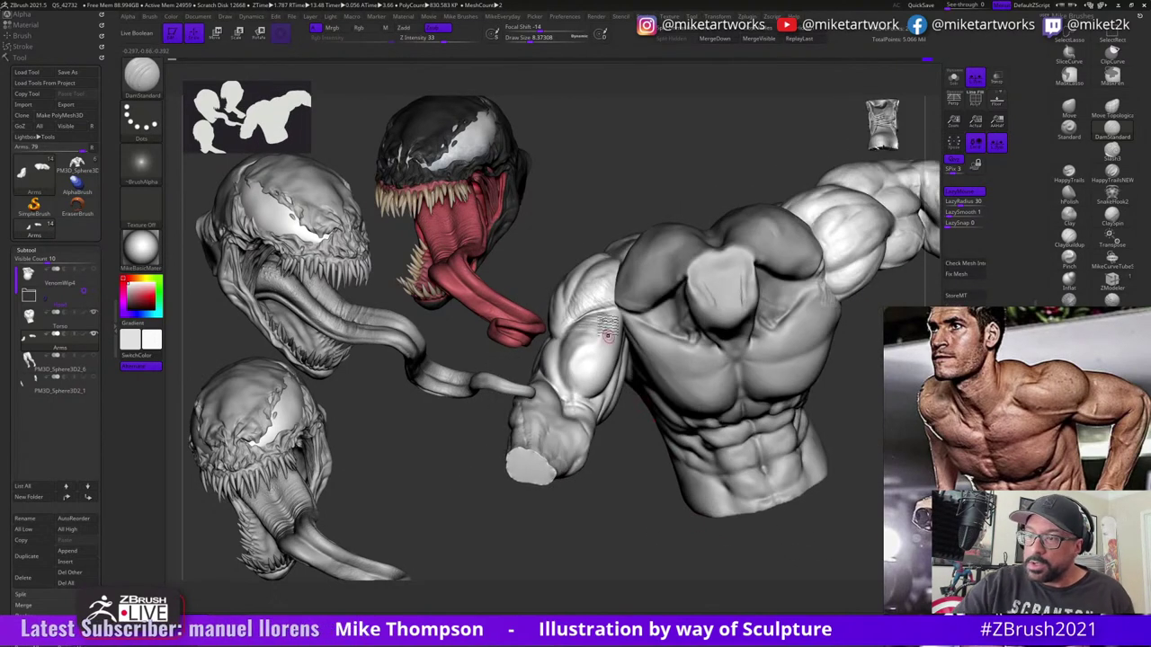
# - Isolate the Arms subtool with Solo and build up the crease where the deltoid meets the upper arm using ClayBuildup
pyautogui.click(954, 79)
pyautogui.moveTo(692, 433); pyautogui.dragTo(633, 445)
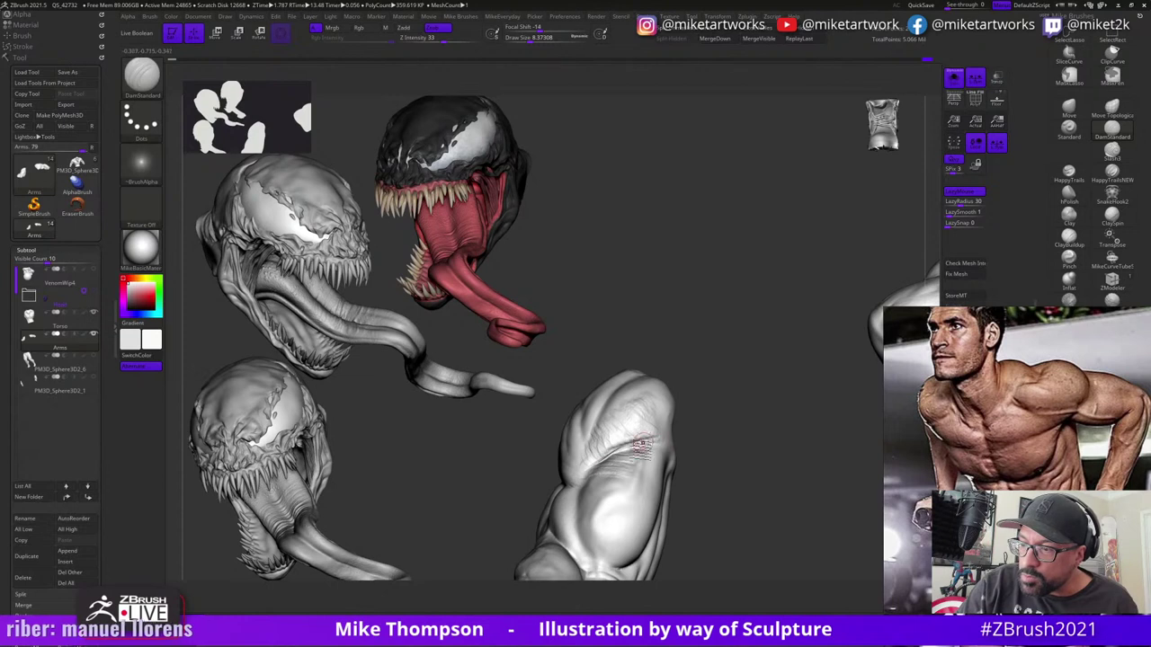
pyautogui.press('b')
pyautogui.press('c')
pyautogui.press('b')
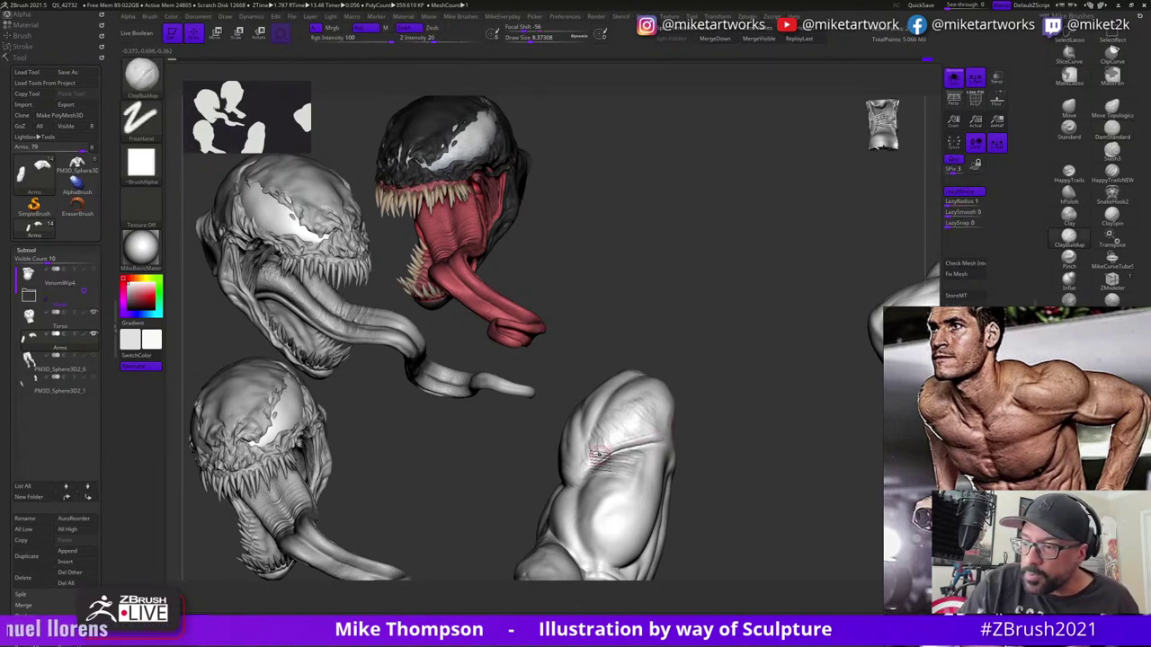
pyautogui.moveTo(680, 429); pyautogui.dragTo(659, 441)
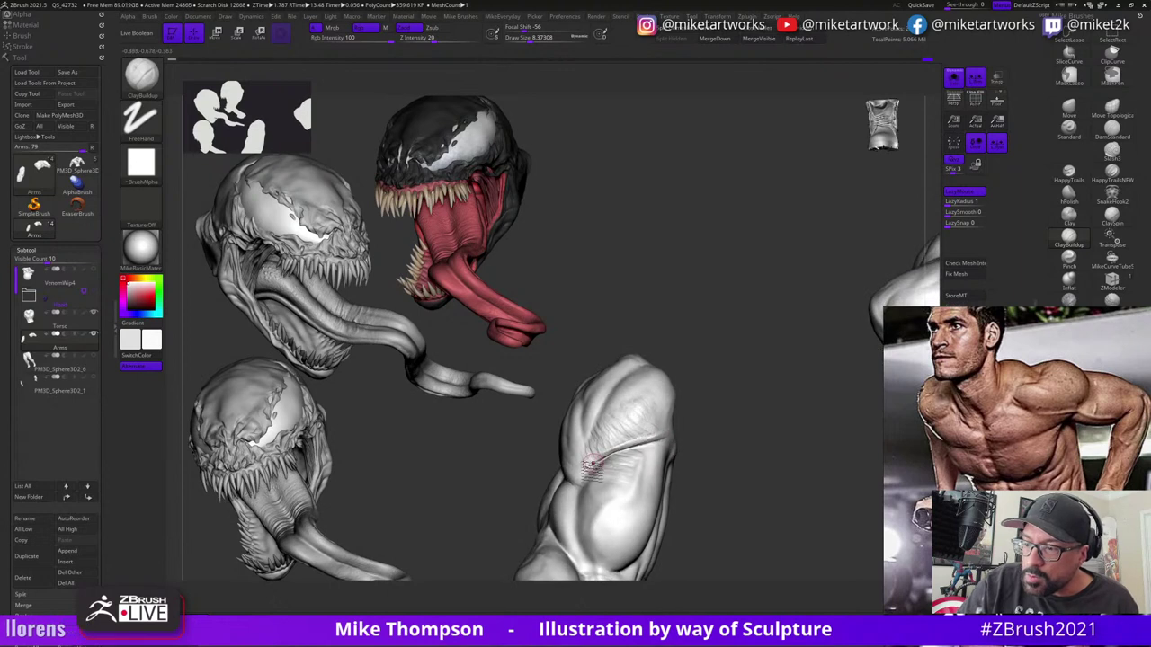
pyautogui.moveTo(734, 430); pyautogui.dragTo(635, 453)
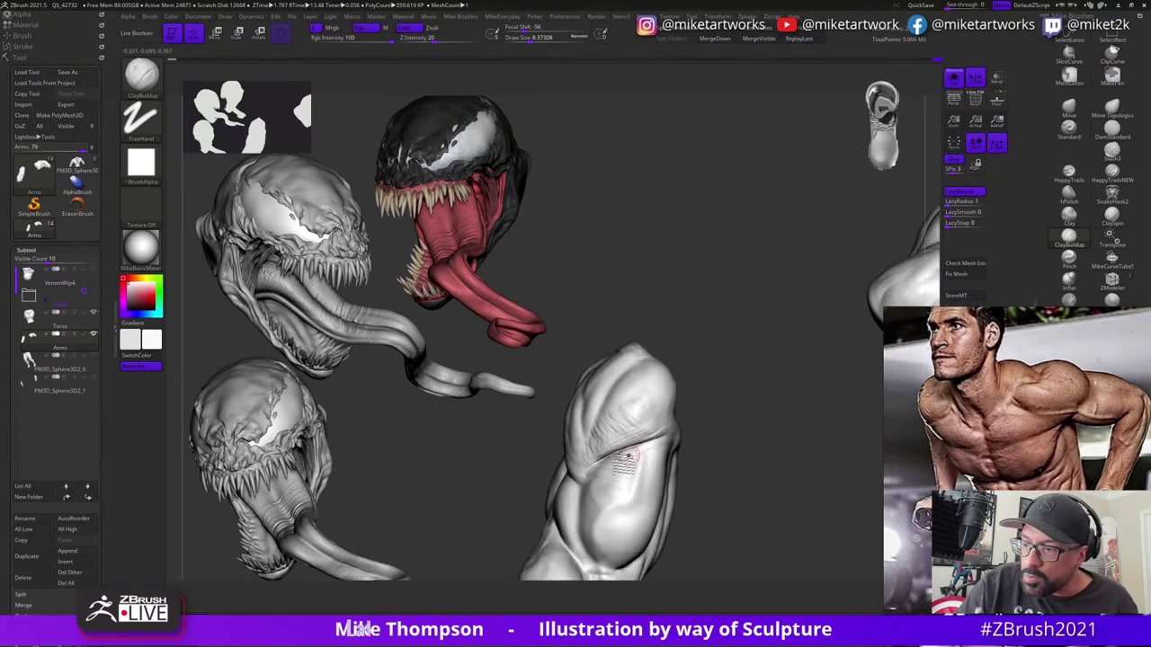
pyautogui.moveTo(721, 438); pyautogui.dragTo(638, 448)
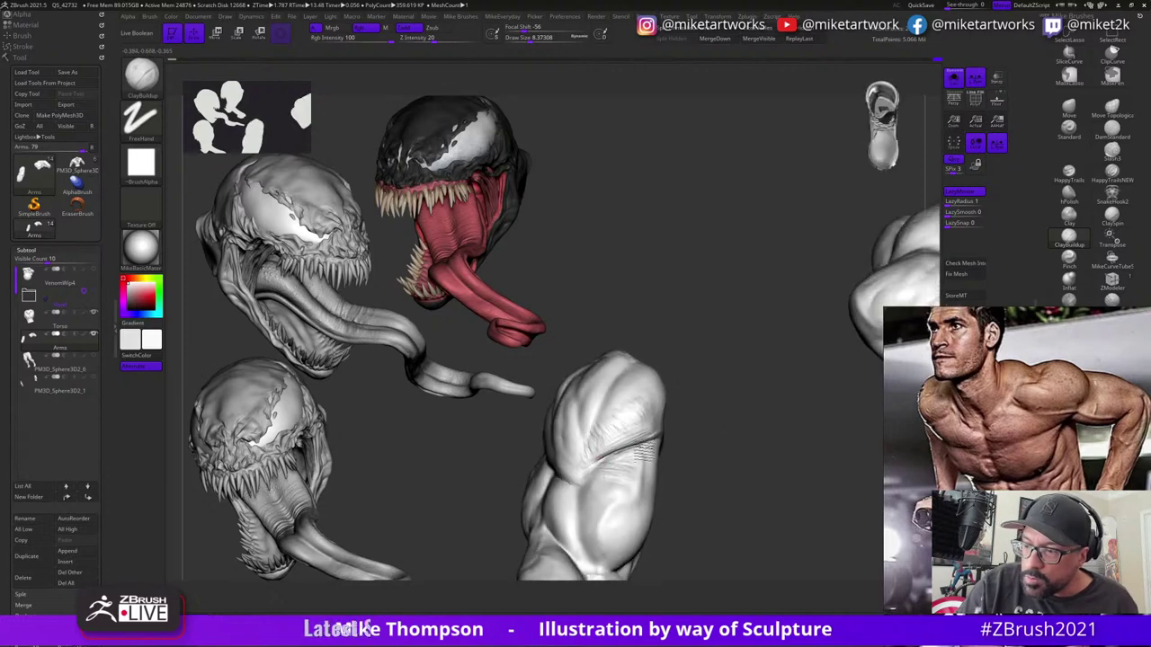
pyautogui.moveTo(757, 426); pyautogui.dragTo(600, 470)
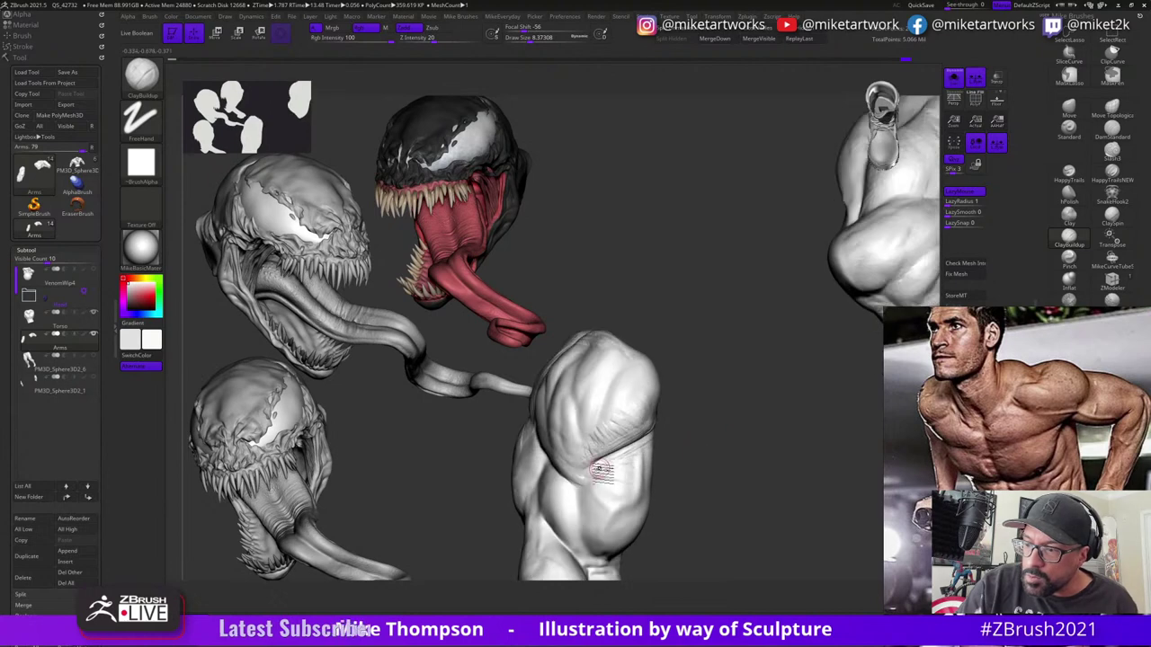
pyautogui.moveTo(701, 437)
pyautogui.mouseDown()
pyautogui.moveTo(755, 409)
pyautogui.moveTo(756, 461)
pyautogui.moveTo(711, 465)
pyautogui.mouseUp()
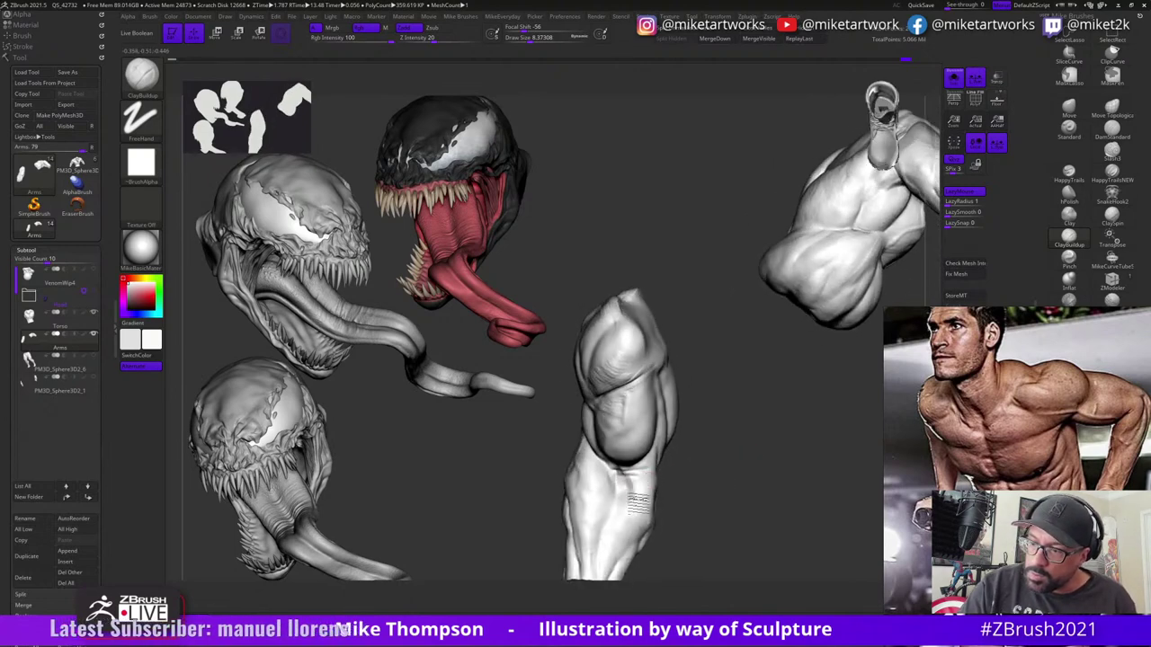
# - Build up the forearm muscles just below the elbow crease with ClayBuildup, raising the draw size to about 13.3
pyautogui.moveTo(647, 489); pyautogui.dragTo(632, 479, button='right')
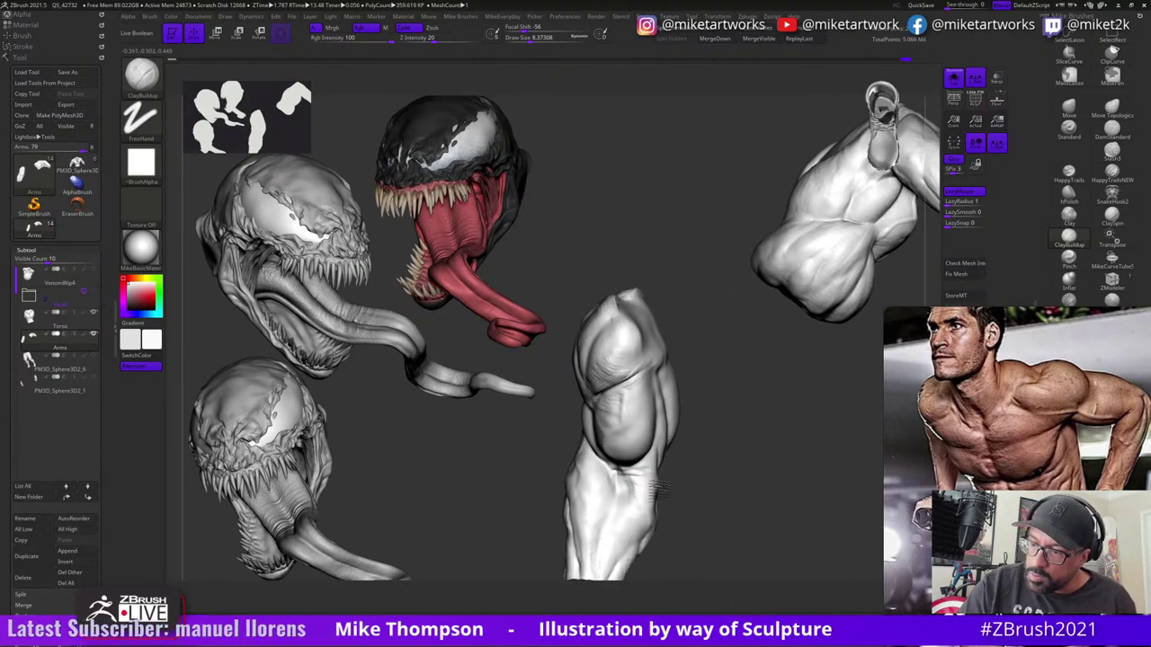
pyautogui.moveTo(681, 466)
pyautogui.mouseDown()
pyautogui.moveTo(669, 466)
pyautogui.moveTo(750, 458)
pyautogui.moveTo(742, 479)
pyautogui.moveTo(735, 458)
pyautogui.moveTo(630, 504)
pyautogui.mouseUp()
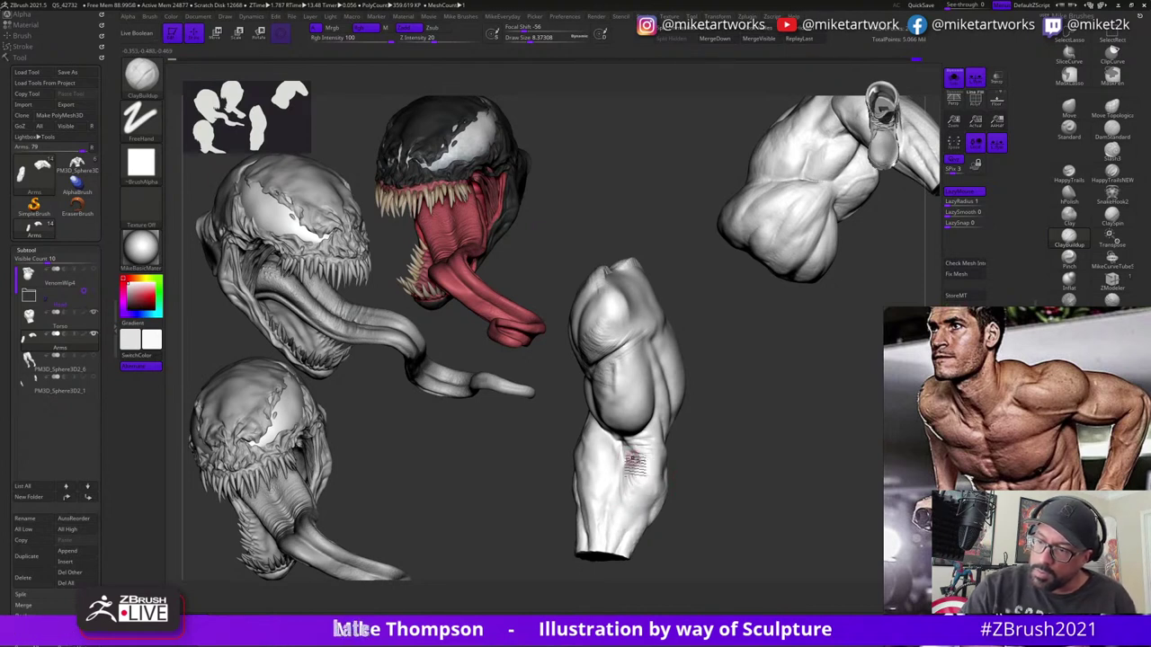
pyautogui.moveTo(715, 456)
pyautogui.mouseDown()
pyautogui.moveTo(743, 462)
pyautogui.moveTo(638, 465)
pyautogui.mouseUp()
pyautogui.press('s')
pyautogui.click(727, 465)
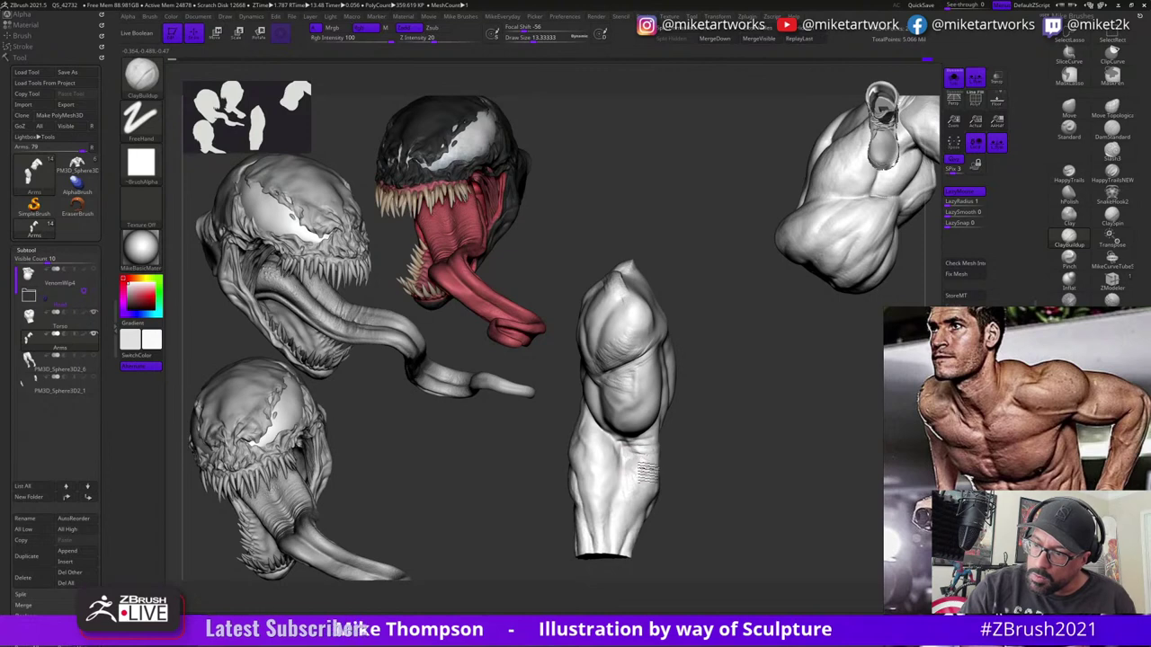
pyautogui.moveTo(720, 459); pyautogui.dragTo(690, 469)
pyautogui.moveTo(647, 500)
pyautogui.mouseDown()
pyautogui.moveTo(659, 485)
pyautogui.moveTo(647, 473)
pyautogui.moveTo(742, 457)
pyautogui.moveTo(649, 444)
pyautogui.mouseUp()
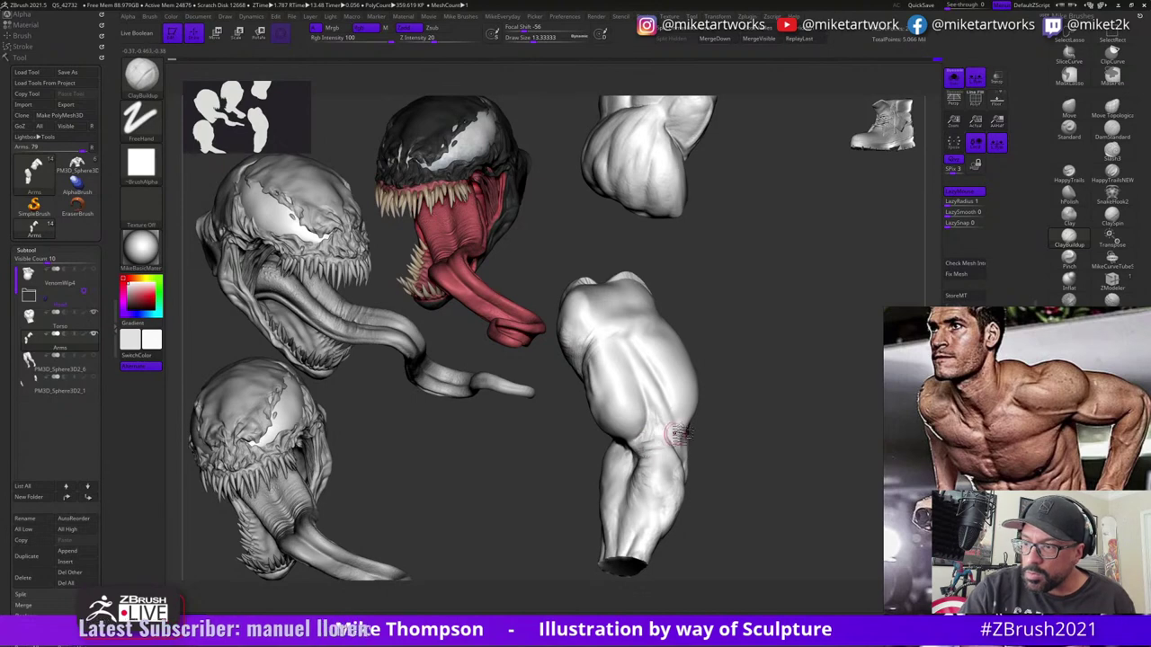
# - Sculpt the muscle groove running along the upper arm to the elbow with ClayBuildup
pyautogui.moveTo(649, 445); pyautogui.dragTo(663, 411)
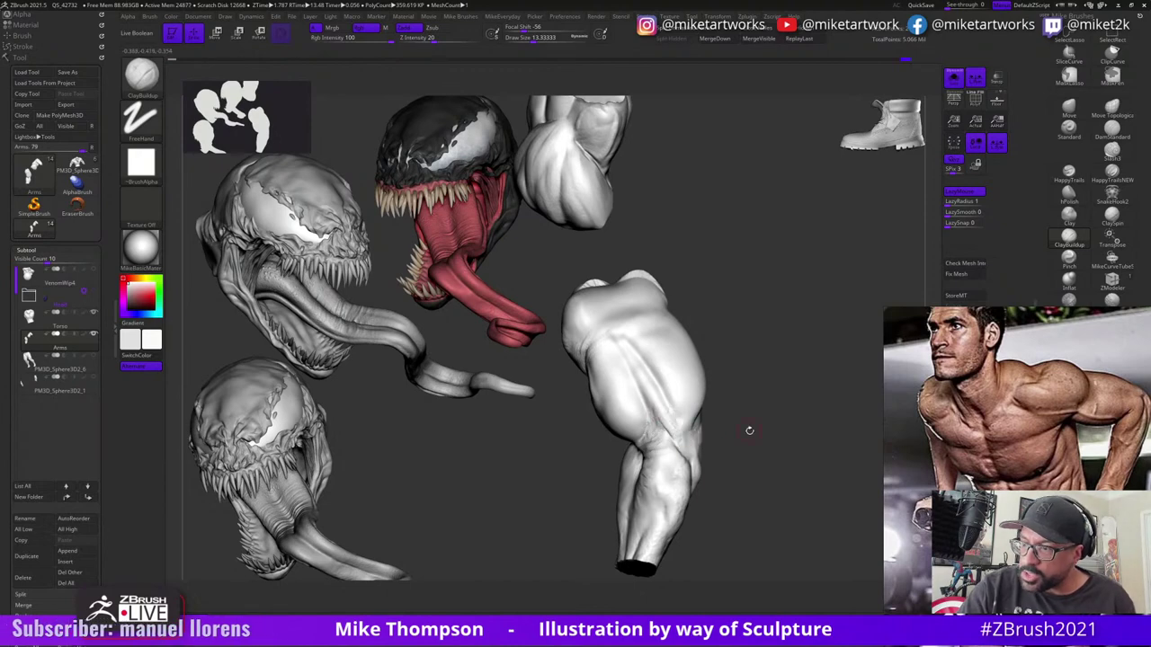
pyautogui.moveTo(747, 429); pyautogui.dragTo(667, 418)
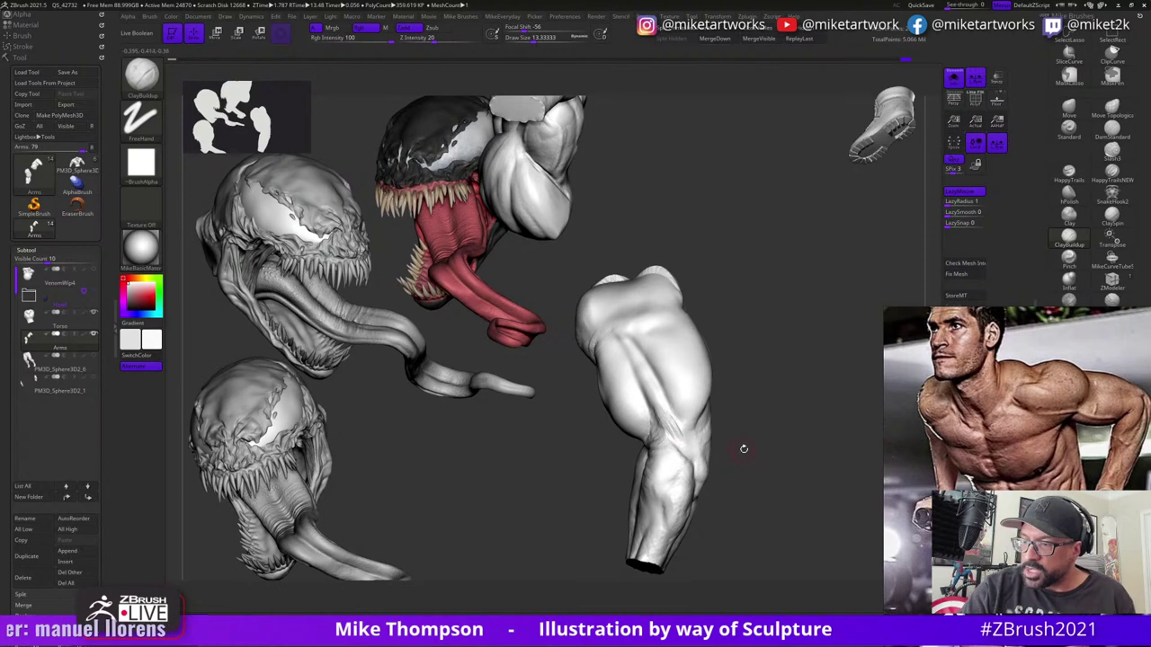
pyautogui.moveTo(744, 448)
pyautogui.mouseDown()
pyautogui.moveTo(758, 423)
pyautogui.moveTo(742, 450)
pyautogui.mouseUp()
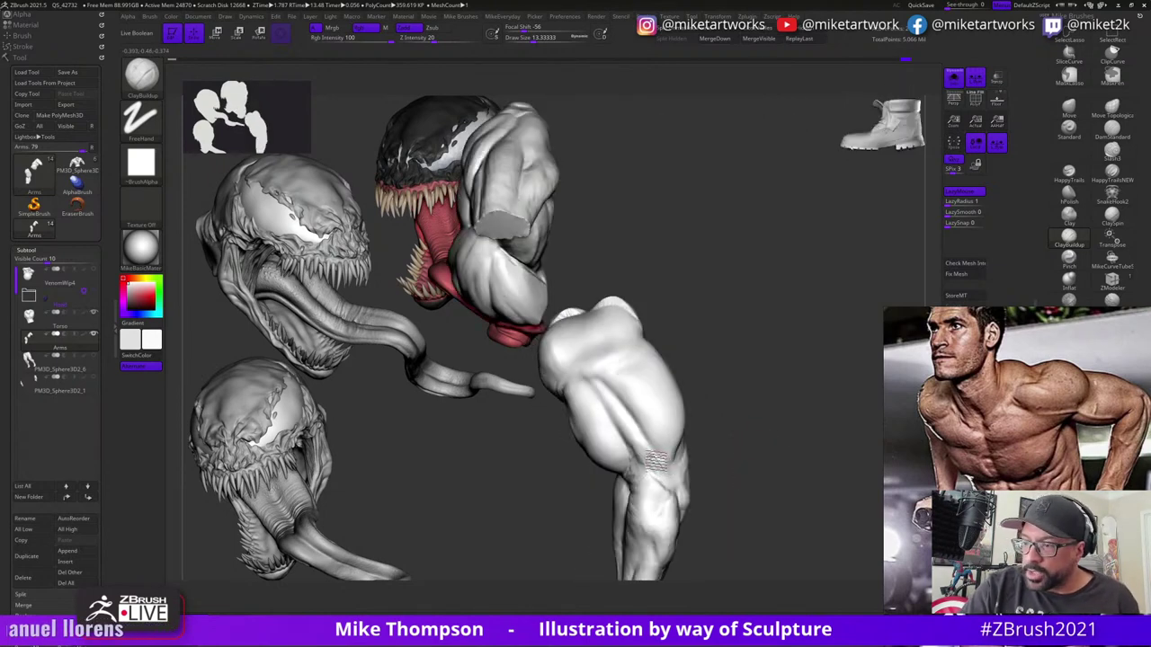
pyautogui.moveTo(672, 459); pyautogui.dragTo(618, 364)
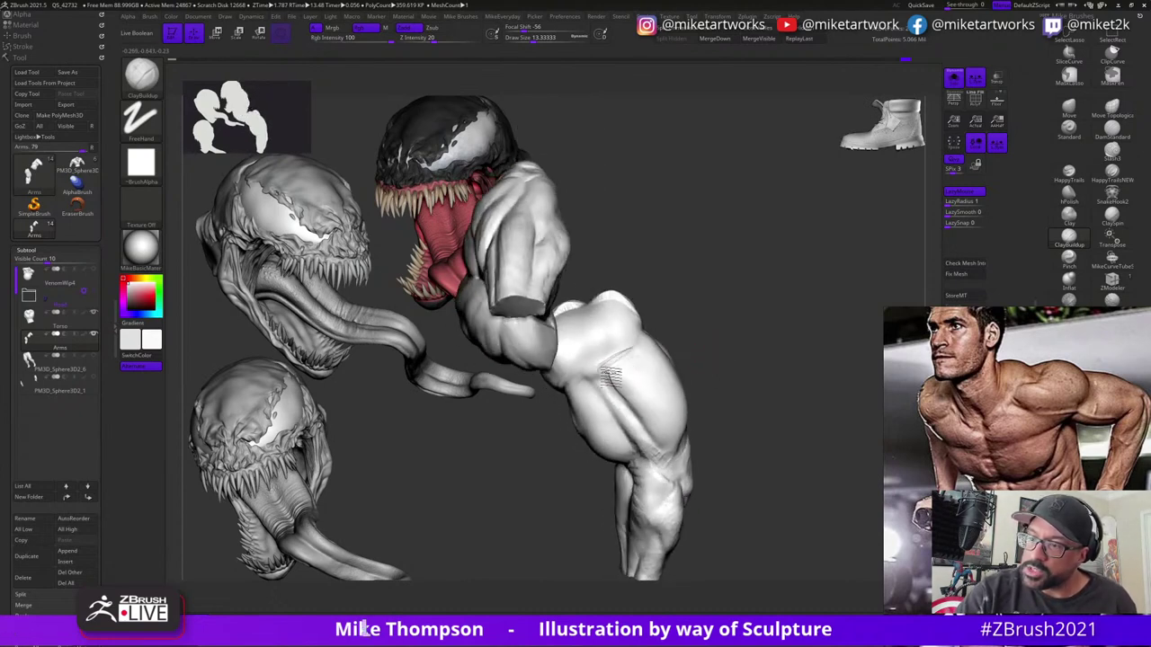
pyautogui.moveTo(714, 344); pyautogui.dragTo(635, 368)
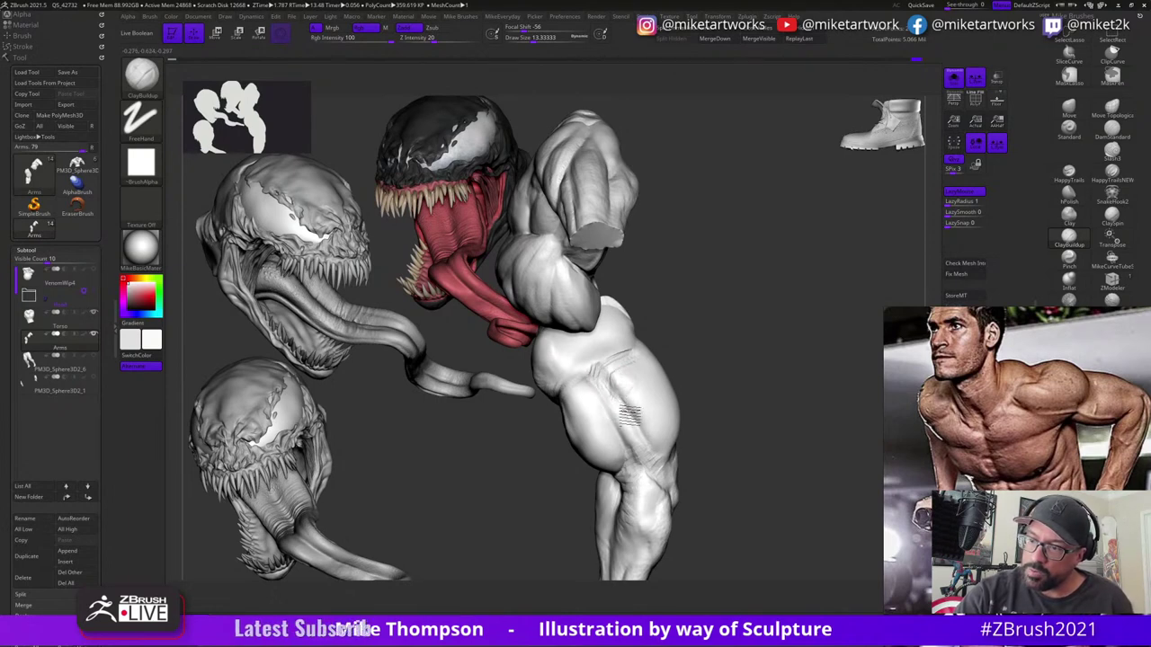
pyautogui.moveTo(725, 357); pyautogui.dragTo(684, 436)
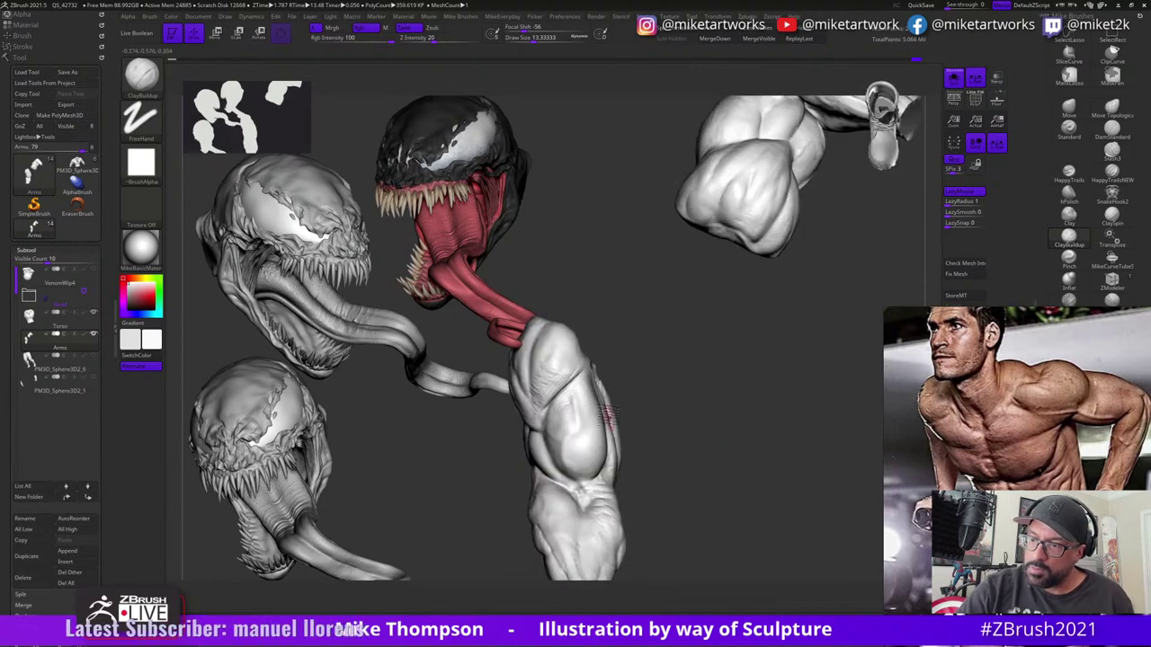
# - Add ClayBuildup volume to the outer arm muscle between the deltoid and the elbow
pyautogui.moveTo(608, 414); pyautogui.dragTo(545, 442)
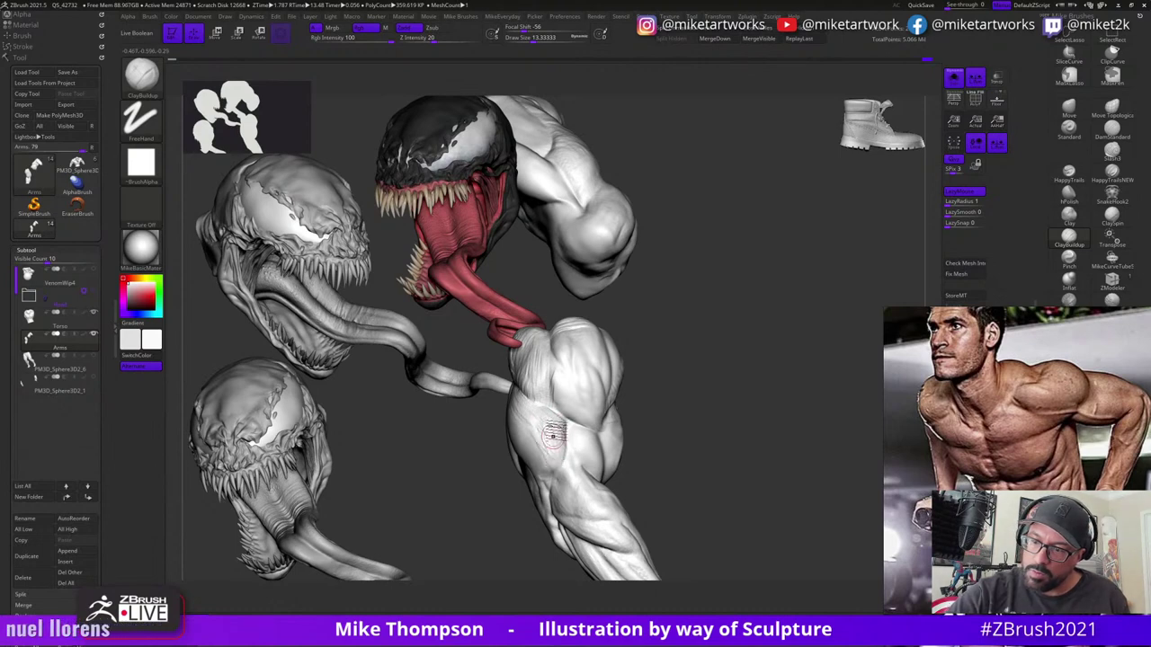
pyautogui.moveTo(711, 420)
pyautogui.mouseDown()
pyautogui.moveTo(719, 415)
pyautogui.moveTo(703, 423)
pyautogui.mouseUp()
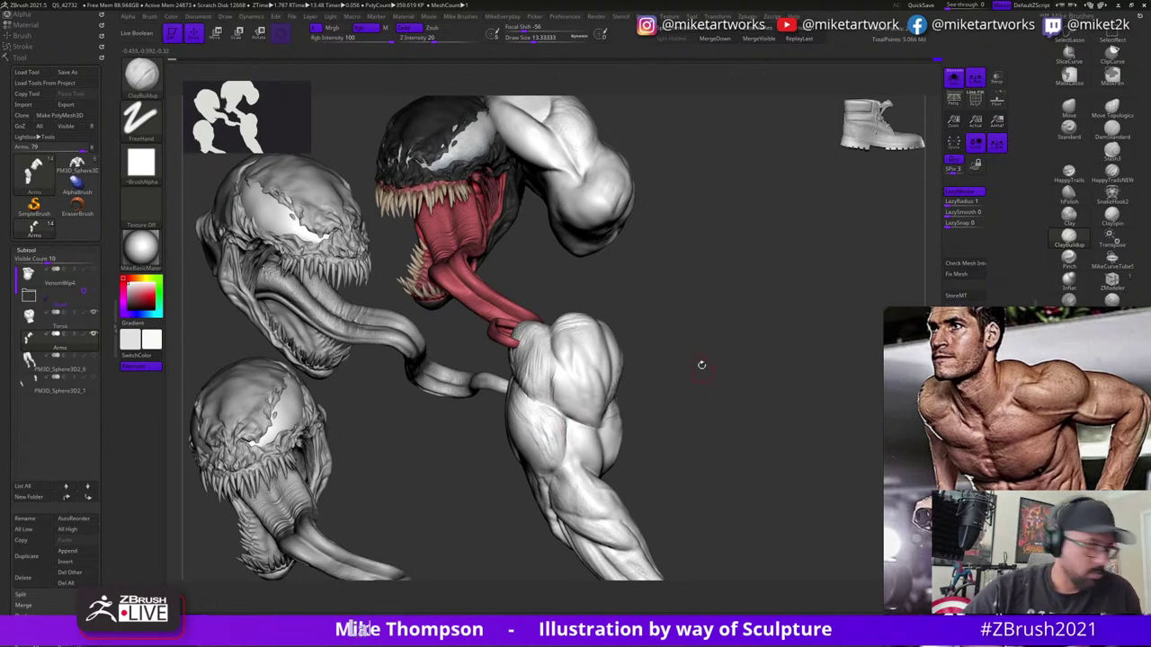
pyautogui.moveTo(716, 394)
pyautogui.mouseDown()
pyautogui.moveTo(683, 386)
pyautogui.moveTo(732, 384)
pyautogui.moveTo(672, 381)
pyautogui.moveTo(664, 438)
pyautogui.mouseUp()
# - Reshape the outer arm muscles near the elbow using the Move brush at a draw size of about 27
pyautogui.press('b')
pyautogui.press('m')
pyautogui.press('v')
pyautogui.press('s')
pyautogui.moveTo(560, 462); pyautogui.dragTo(558, 456)
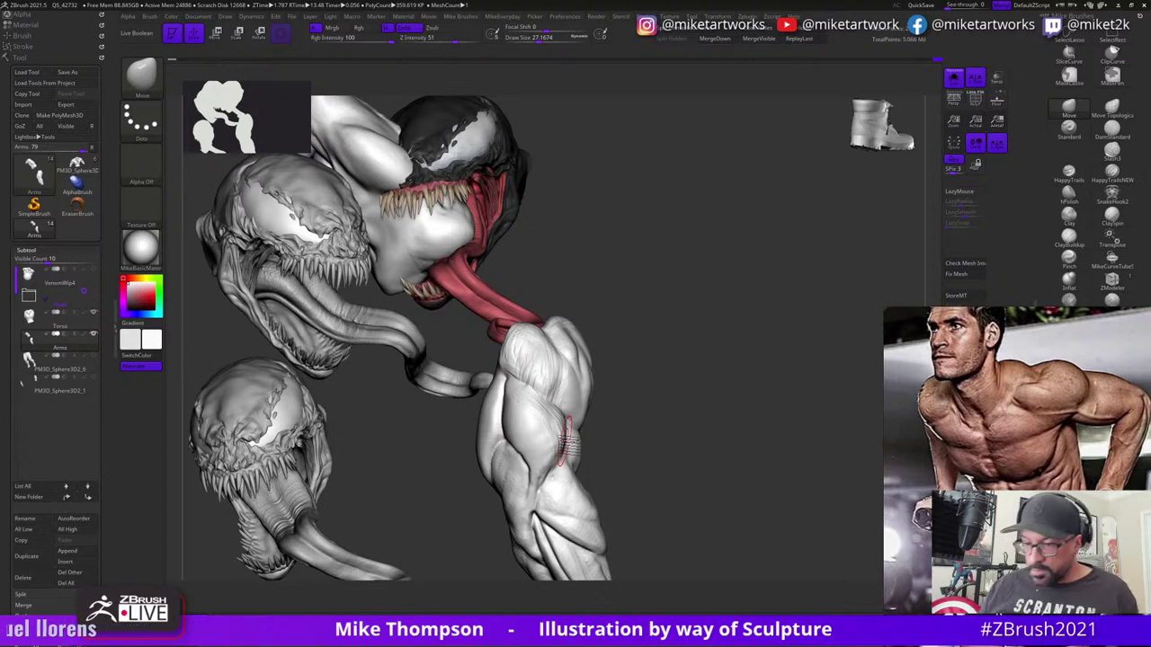
pyautogui.moveTo(673, 431); pyautogui.dragTo(654, 414)
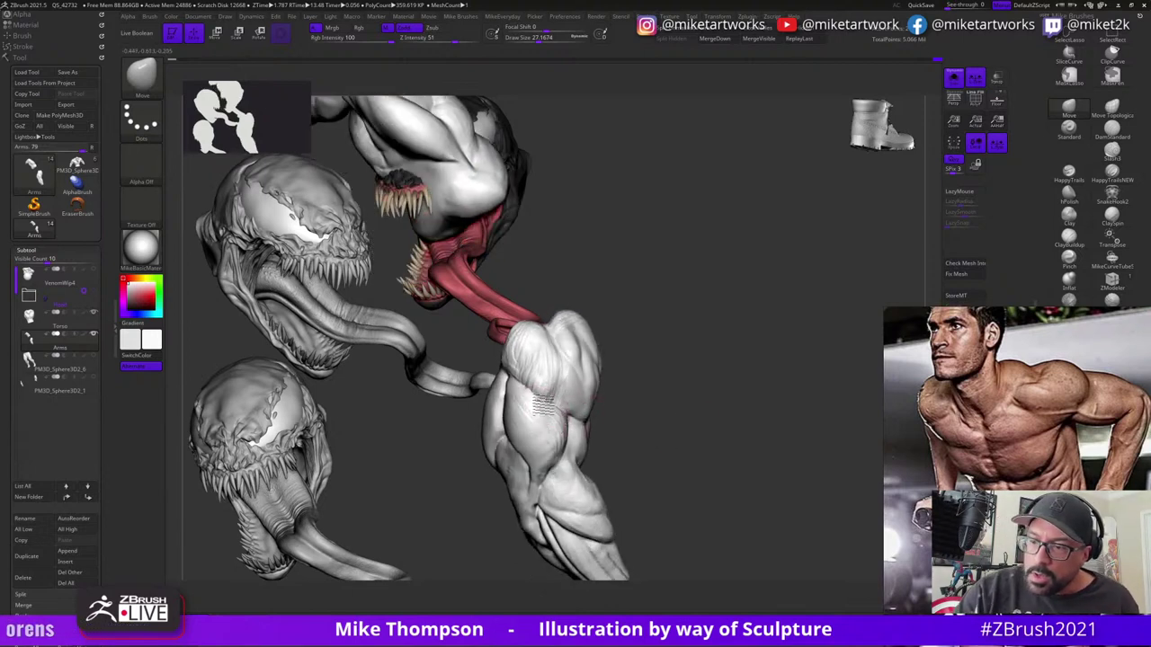
# - Undo the last Move adjustments on the arm and switch back to the ClayBuildup brush
pyautogui.hotkey('ctrl', 'z')
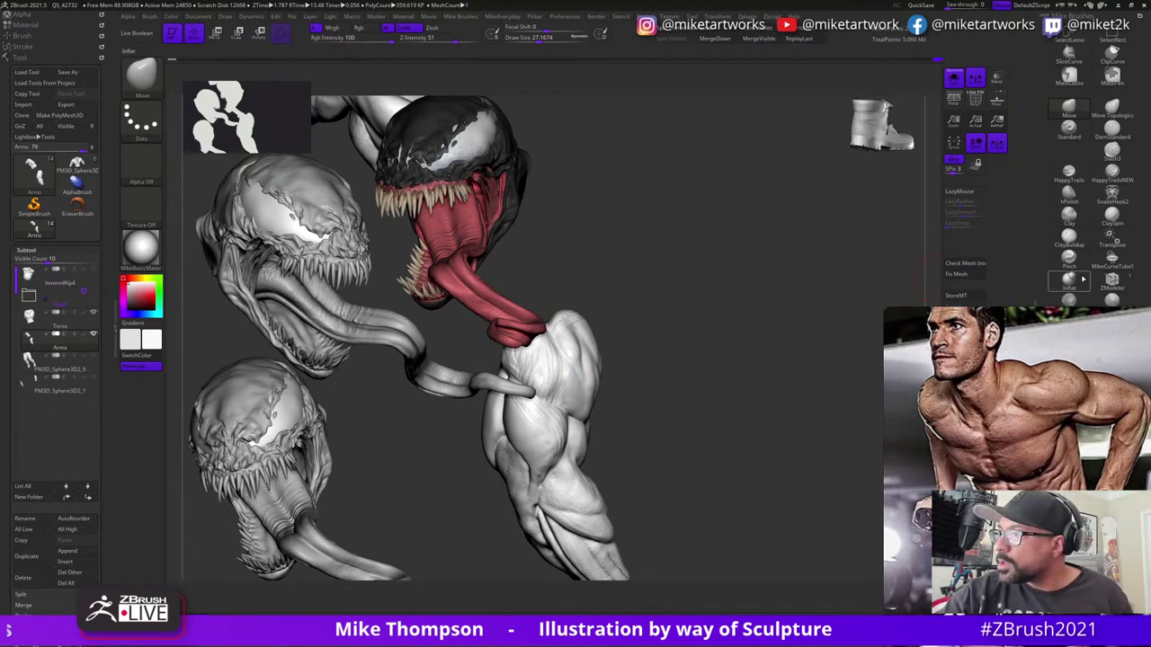
pyautogui.click(1070, 238)
pyautogui.hotkey('ctrl', 'z')
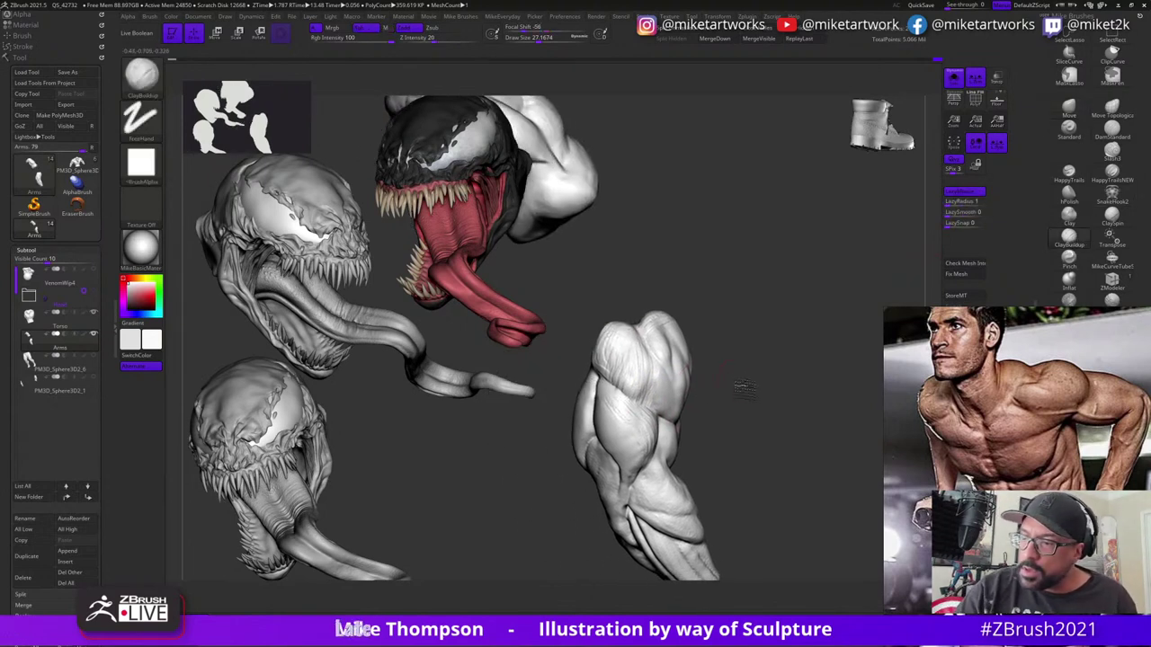
pyautogui.hotkey('ctrl', 'z')
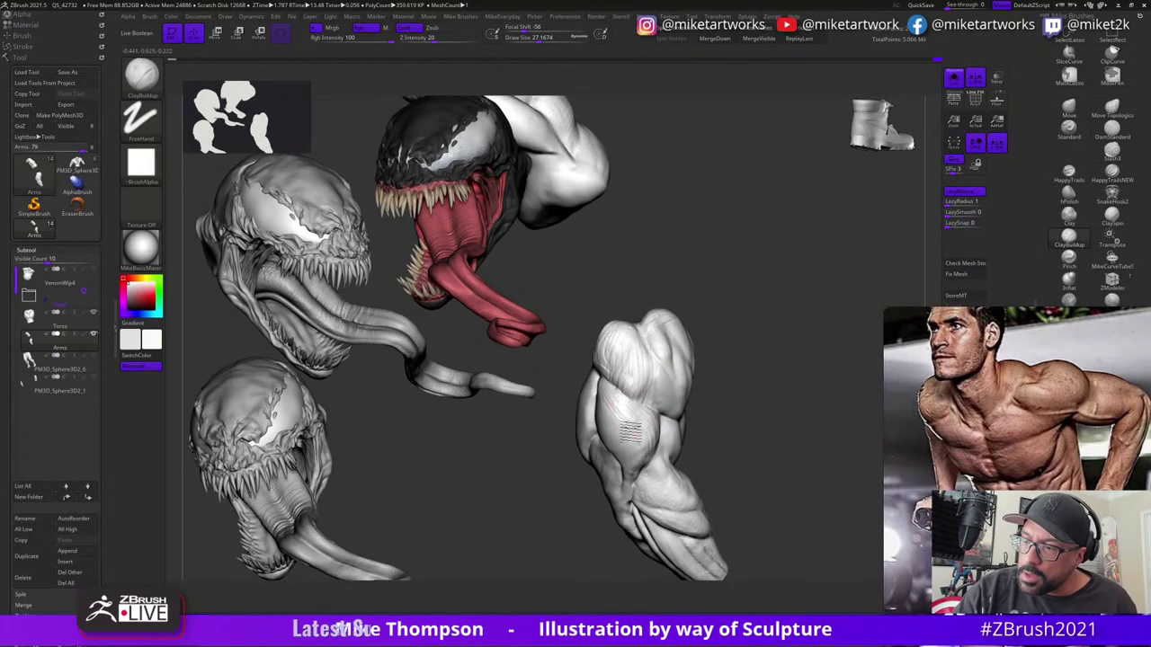
pyautogui.moveTo(775, 360); pyautogui.dragTo(706, 414)
# - Undo the latest run of sculpting changes on the arm
pyautogui.hotkey('ctrl', 'z')
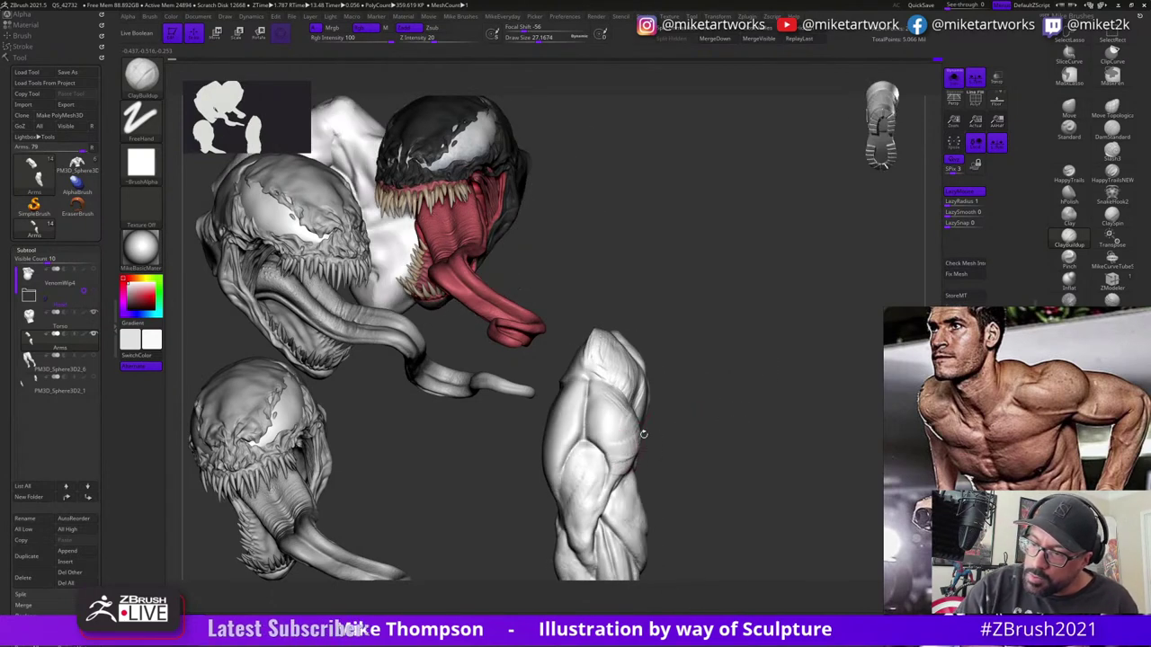
pyautogui.hotkey('ctrl', 'z')
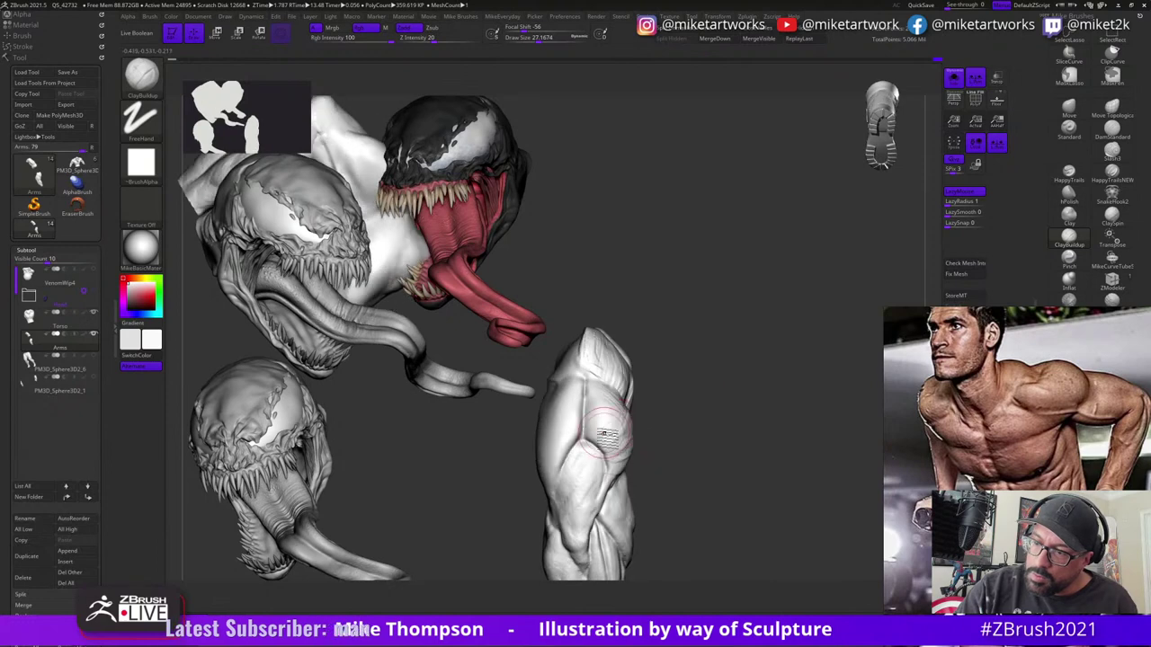
pyautogui.hotkey('ctrl', 'z')
pyautogui.hotkey('ctrl', 'z')
pyautogui.hotkey('ctrl', 'z')
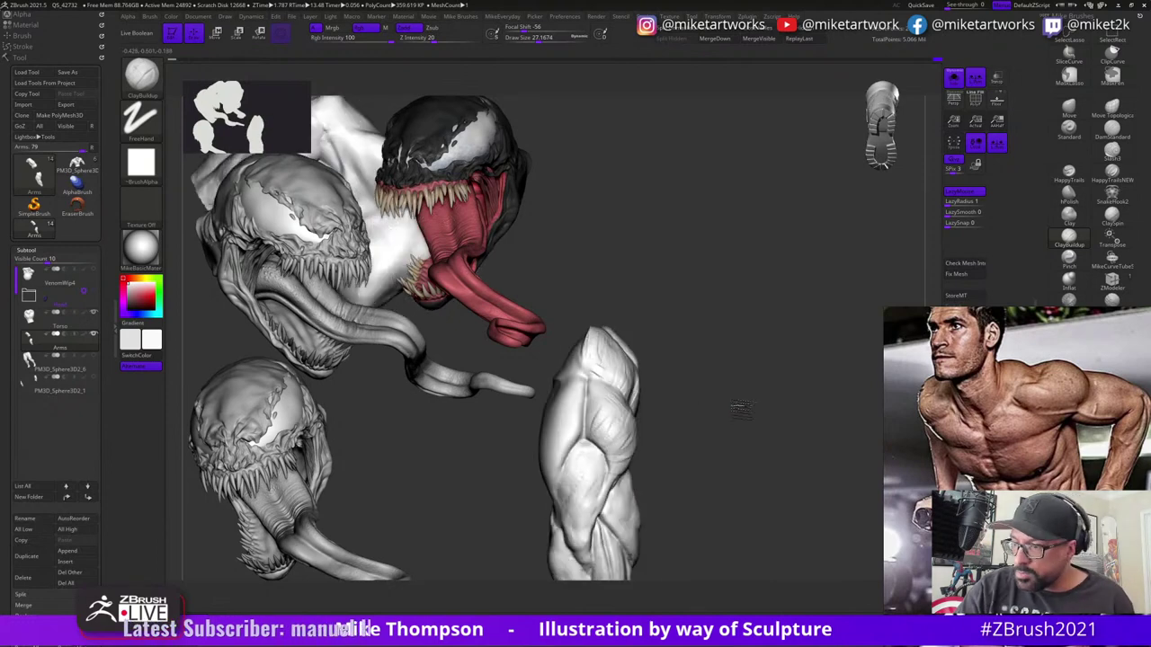
pyautogui.hotkey('ctrl', 'z')
pyautogui.hotkey('ctrl', 'z')
pyautogui.hotkey('ctrl', 'z')
pyautogui.hotkey('ctrl', 'z')
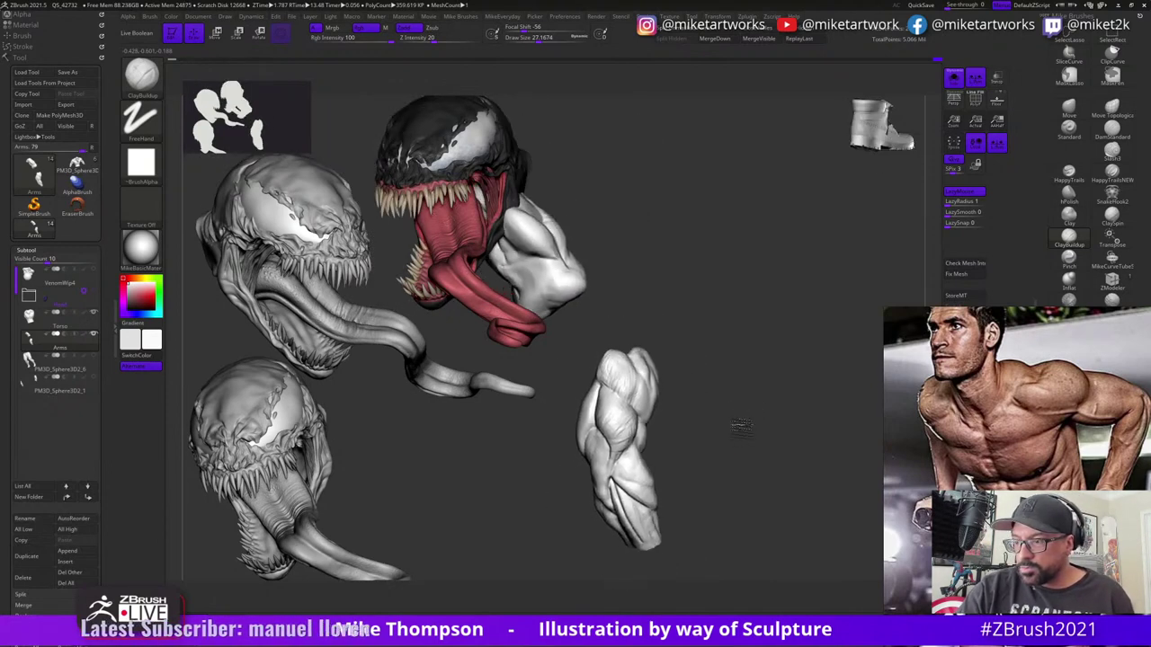
pyautogui.hotkey('ctrl', 'z')
pyautogui.hotkey('ctrl', 'z')
pyautogui.hotkey('ctrl', 'z')
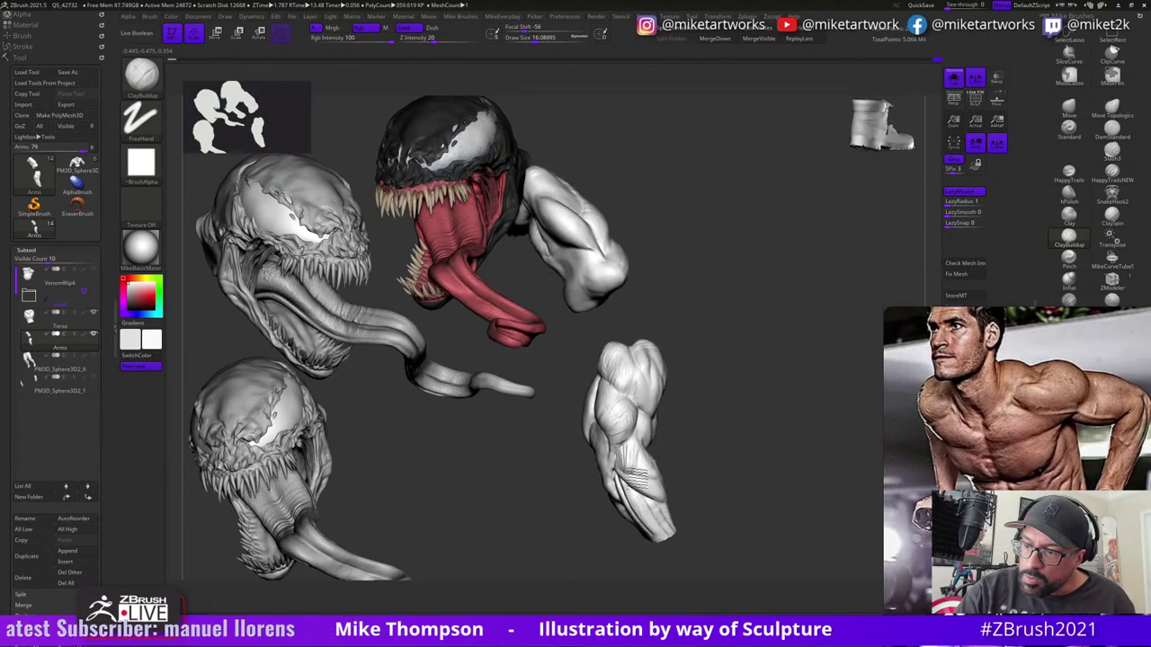
# - Build up the upper forearm muscle below the elbow with ClayBuildup strokes at a draw size of about 16, undoing unwanted ones
pyautogui.hotkey('ctrl', 'z')
pyautogui.hotkey('ctrl', 'z')
pyautogui.hotkey('ctrl', 'z')
pyautogui.hotkey('ctrl', 'z')
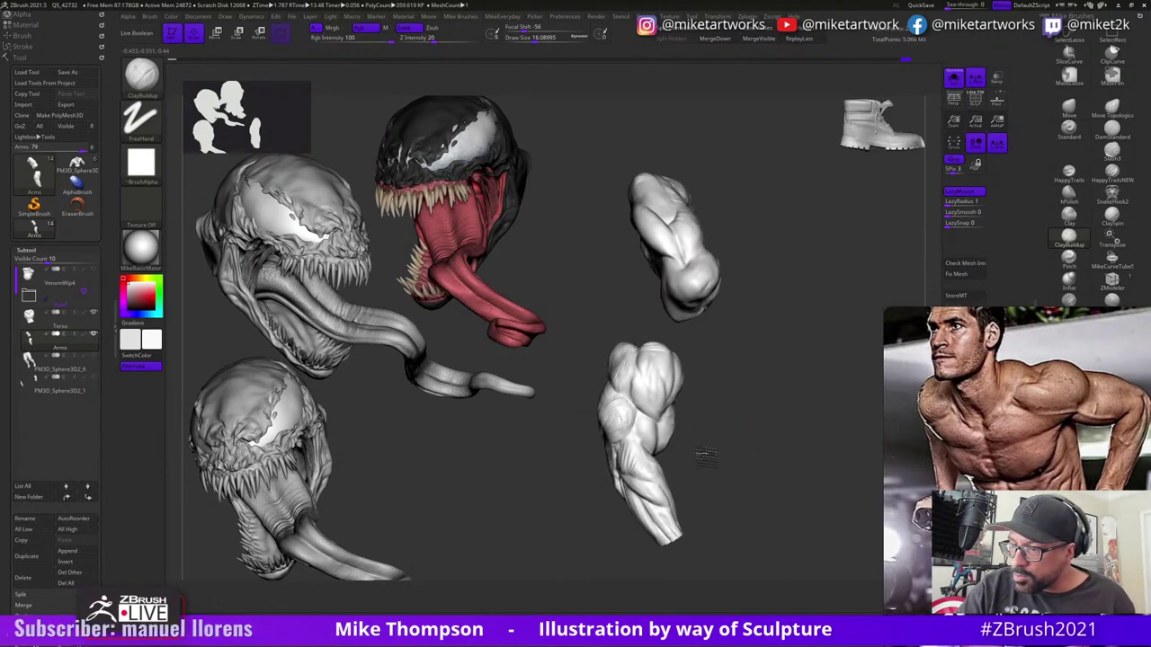
pyautogui.hotkey('ctrl', 'z')
pyautogui.hotkey('ctrl', 'z')
pyautogui.hotkey('ctrl', 'z')
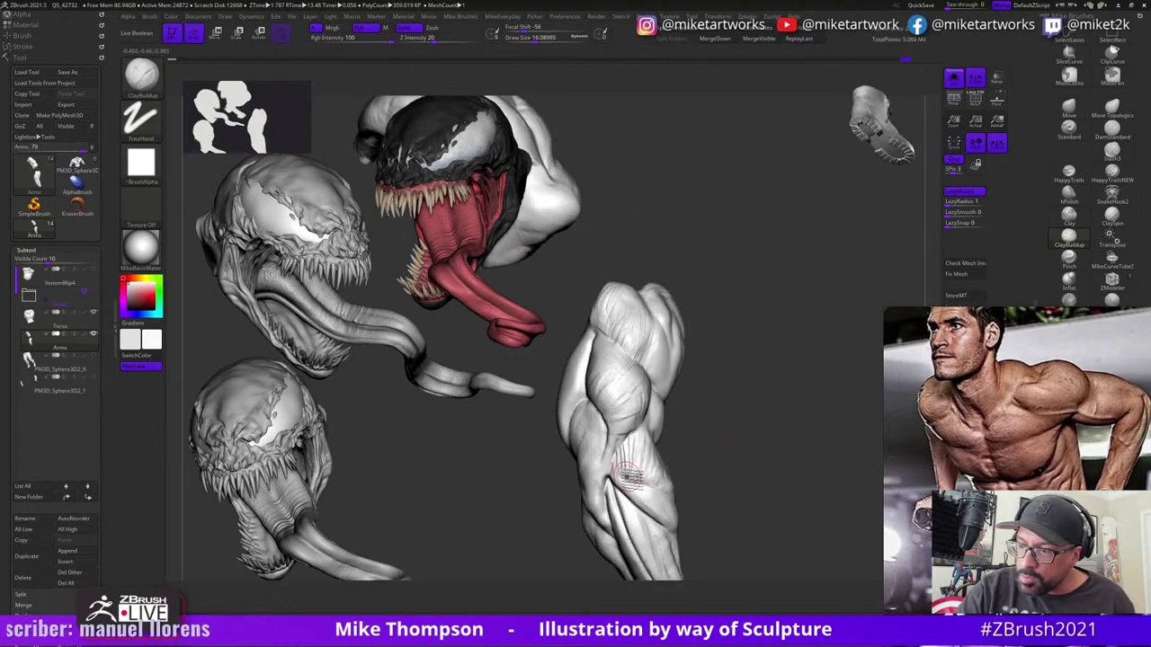
pyautogui.hotkey('ctrl', 'z')
pyautogui.hotkey('ctrl', 'z')
pyautogui.hotkey('ctrl', 'z')
pyautogui.hotkey('ctrl', 'z')
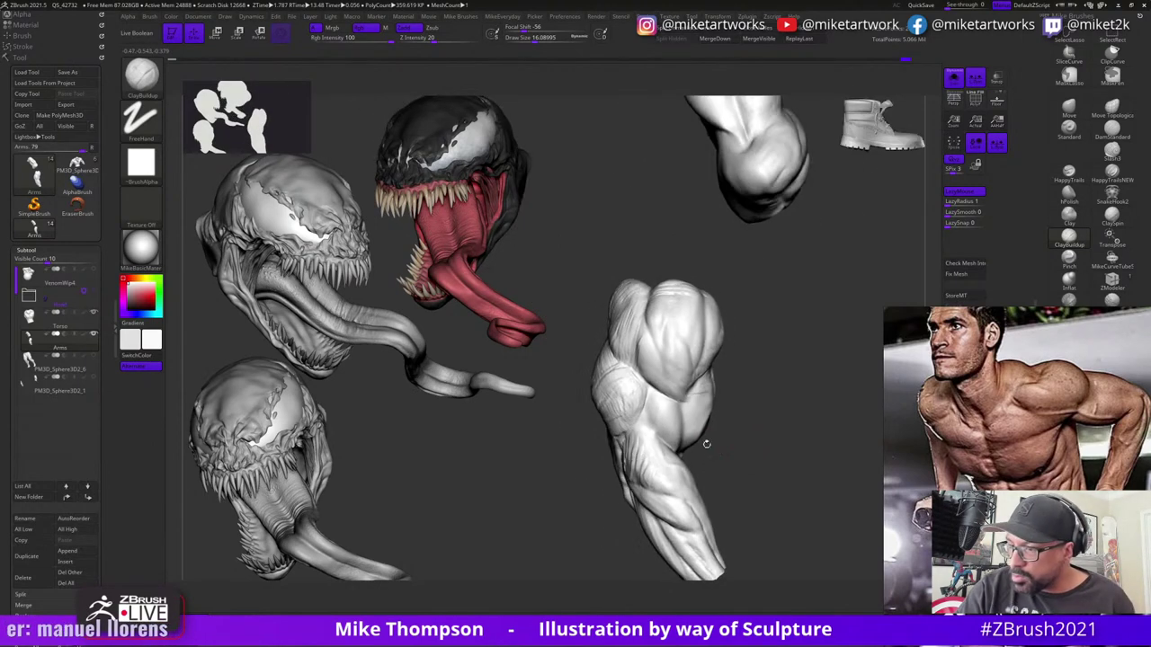
pyautogui.hotkey('ctrl', 'z')
pyautogui.hotkey('ctrl', 'z')
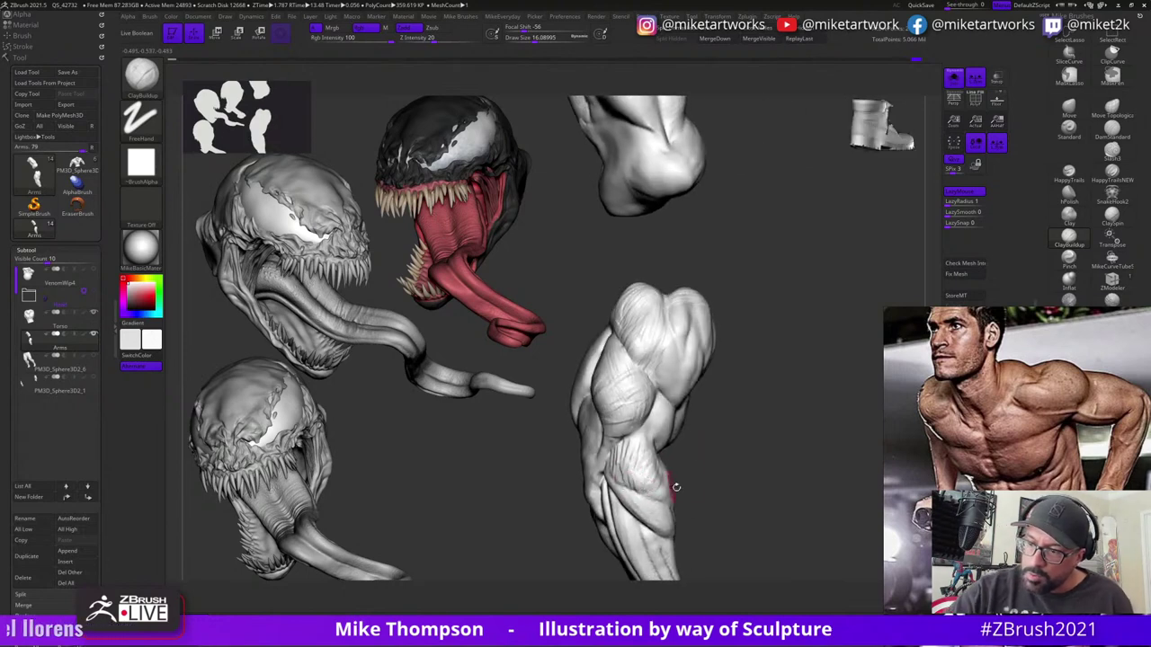
pyautogui.hotkey('ctrl', 'z')
pyautogui.hotkey('ctrl', 'z')
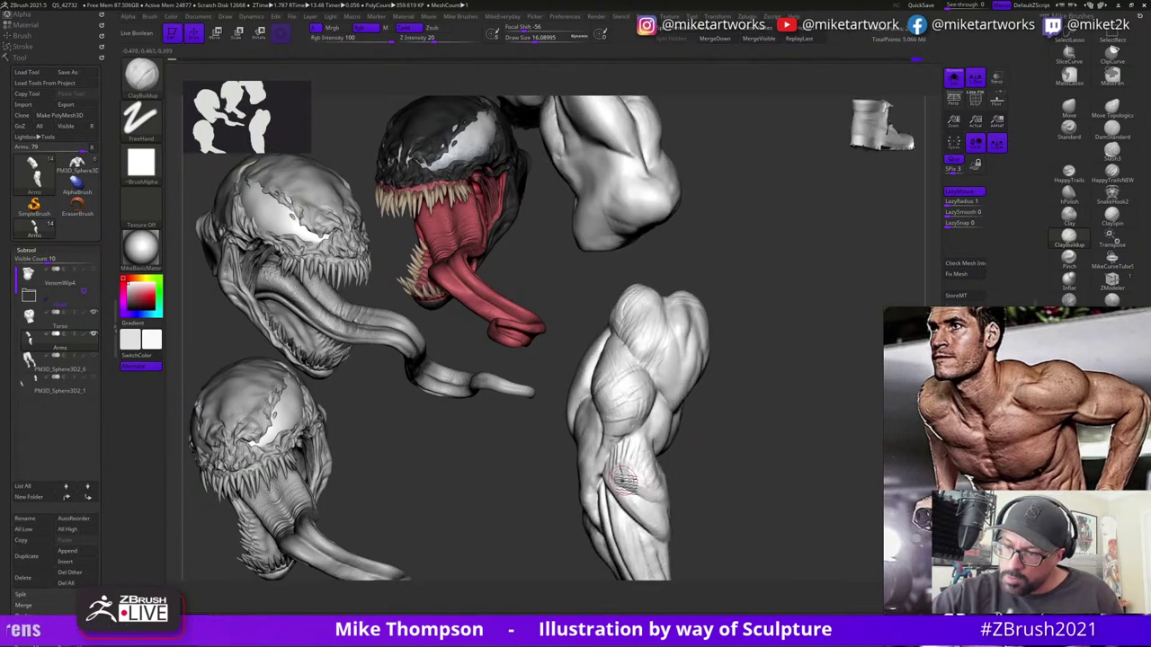
pyautogui.hotkey('ctrl', 'z')
pyautogui.hotkey('ctrl', 'z')
pyautogui.hotkey('ctrl', 'z')
pyautogui.hotkey('ctrl', 'z')
pyautogui.hotkey('ctrl', 'z')
pyautogui.hotkey('ctrl', 'z')
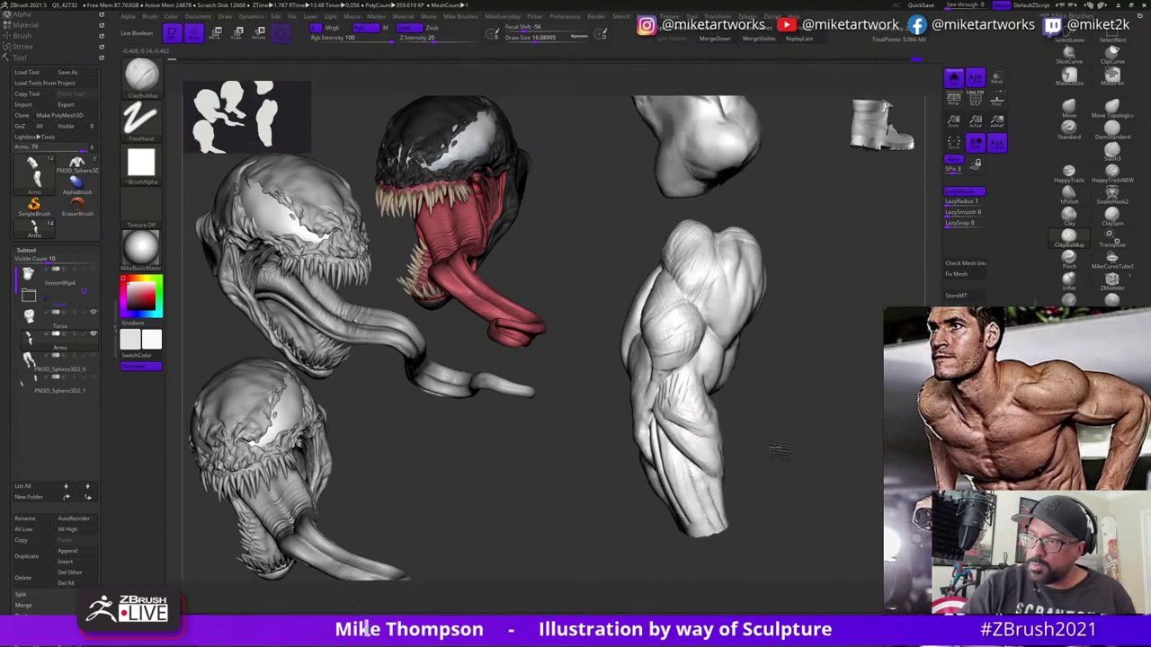
pyautogui.hotkey('ctrl', 'z')
pyautogui.hotkey('ctrl', 'z')
pyautogui.hotkey('ctrl', 'z')
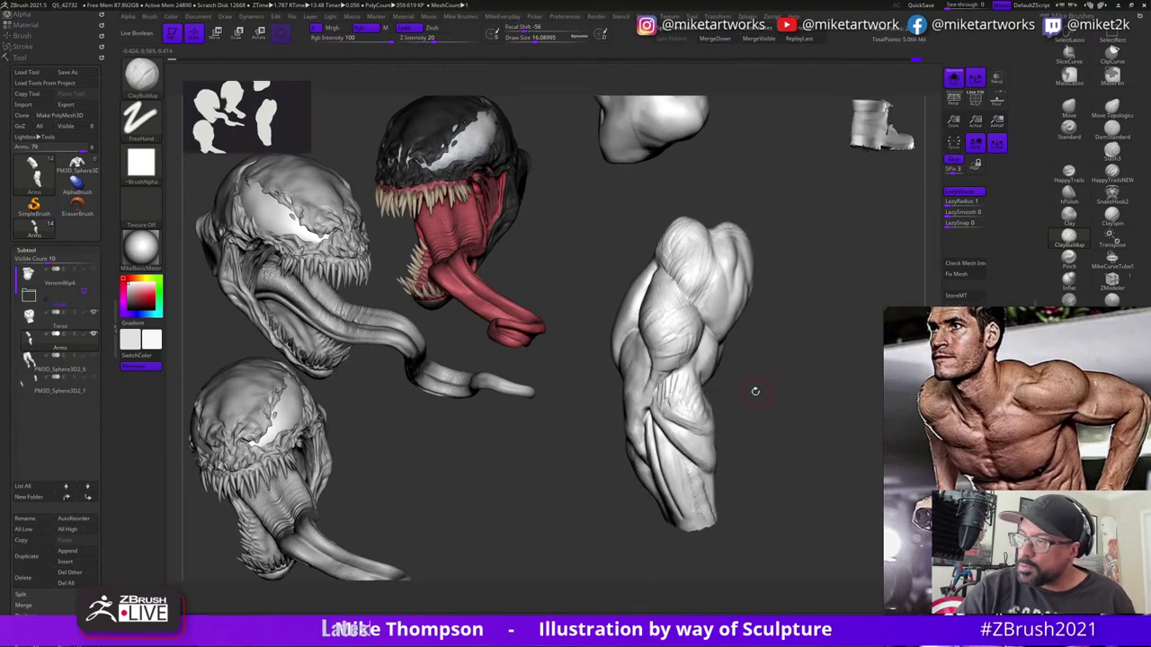
# - Reposition the muscular figure reference image so the torso, both arms and the legs are in view
pyautogui.moveTo(1006, 312); pyautogui.dragTo(1010, 338)
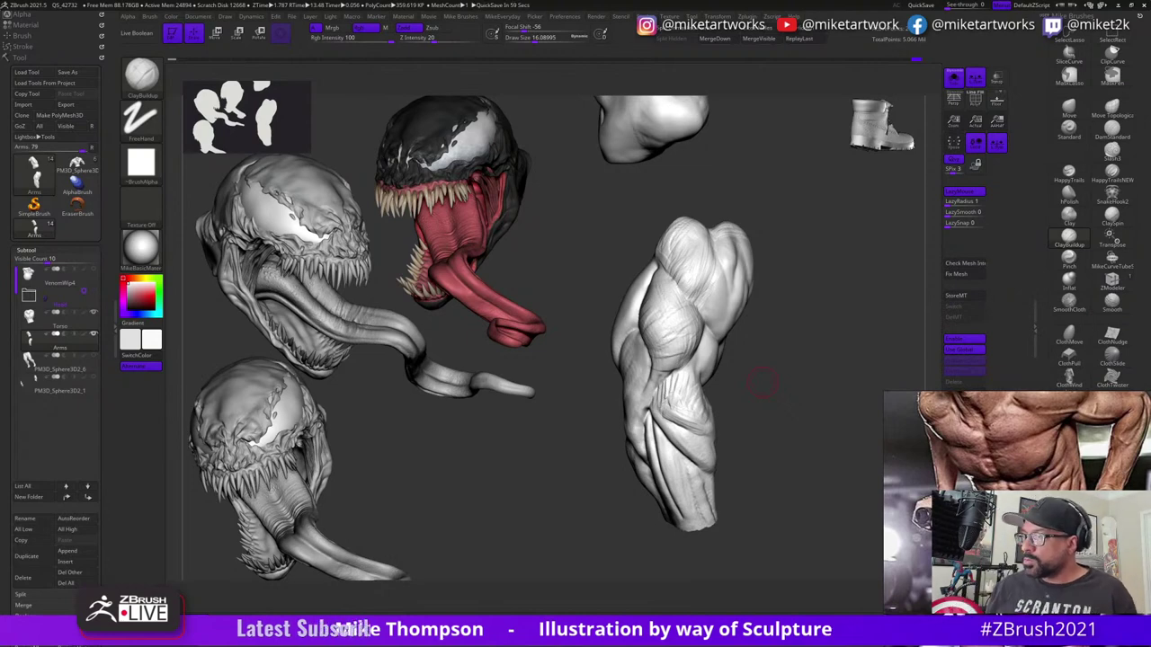
pyautogui.moveTo(1003, 568); pyautogui.dragTo(940, 207)
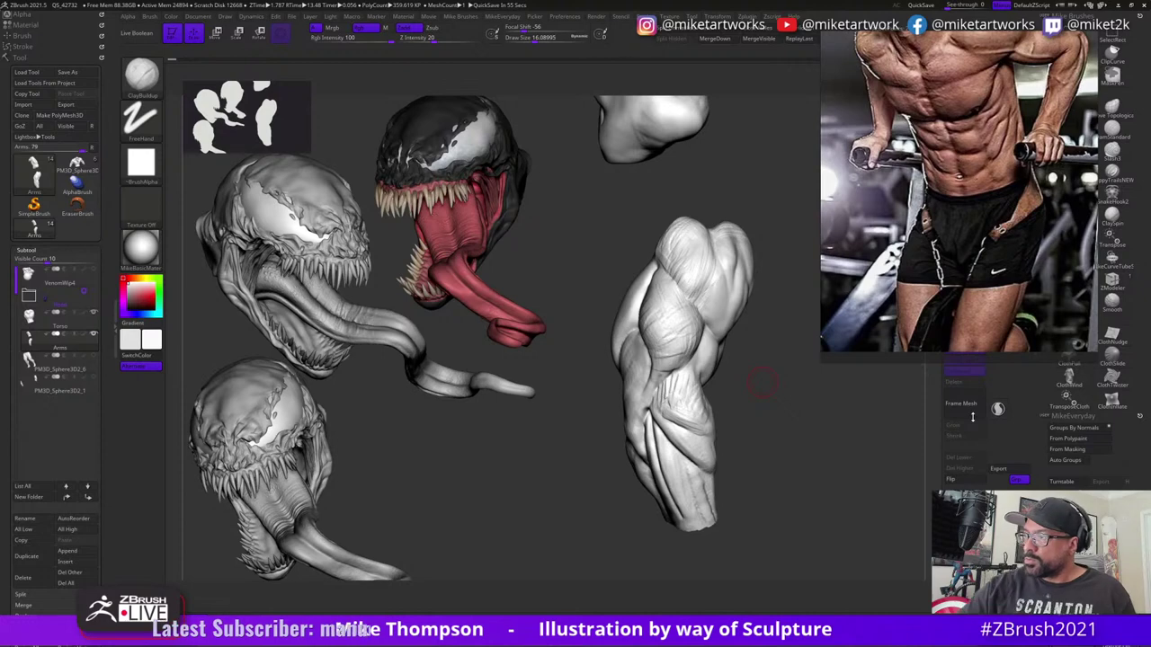
pyautogui.press('f')
# - Smooth the clay strokes across the forearm, upper arm and shoulder muscles at a draw size of about 15
pyautogui.press('s')
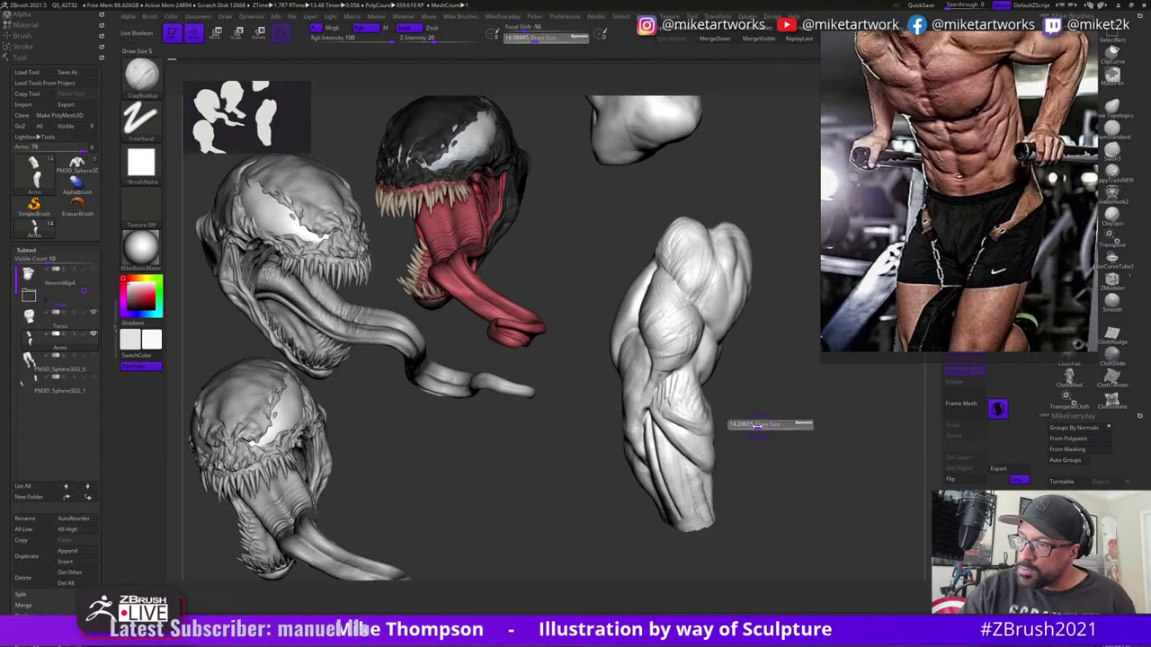
pyautogui.moveTo(760, 423); pyautogui.dragTo(776, 405)
pyautogui.keyDown('shift'); pyautogui.moveTo(679, 384); pyautogui.dragTo(675, 398); pyautogui.keyUp('shift')
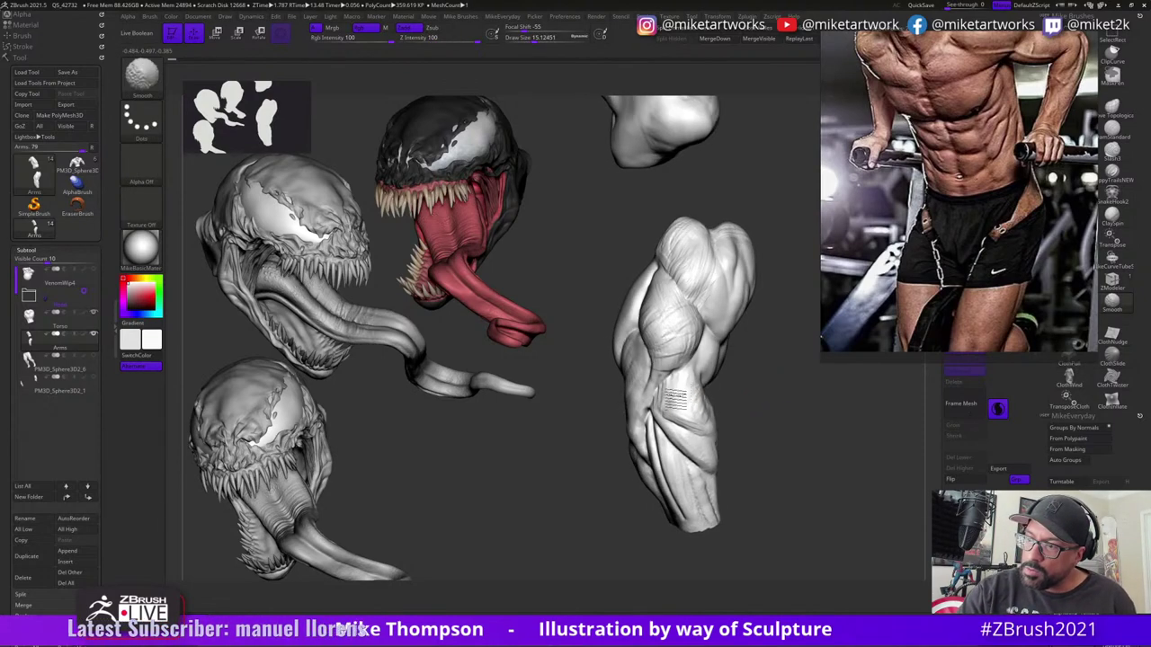
pyautogui.moveTo(789, 432)
pyautogui.mouseDown()
pyautogui.moveTo(764, 432)
pyautogui.moveTo(771, 417)
pyautogui.moveTo(752, 434)
pyautogui.mouseUp()
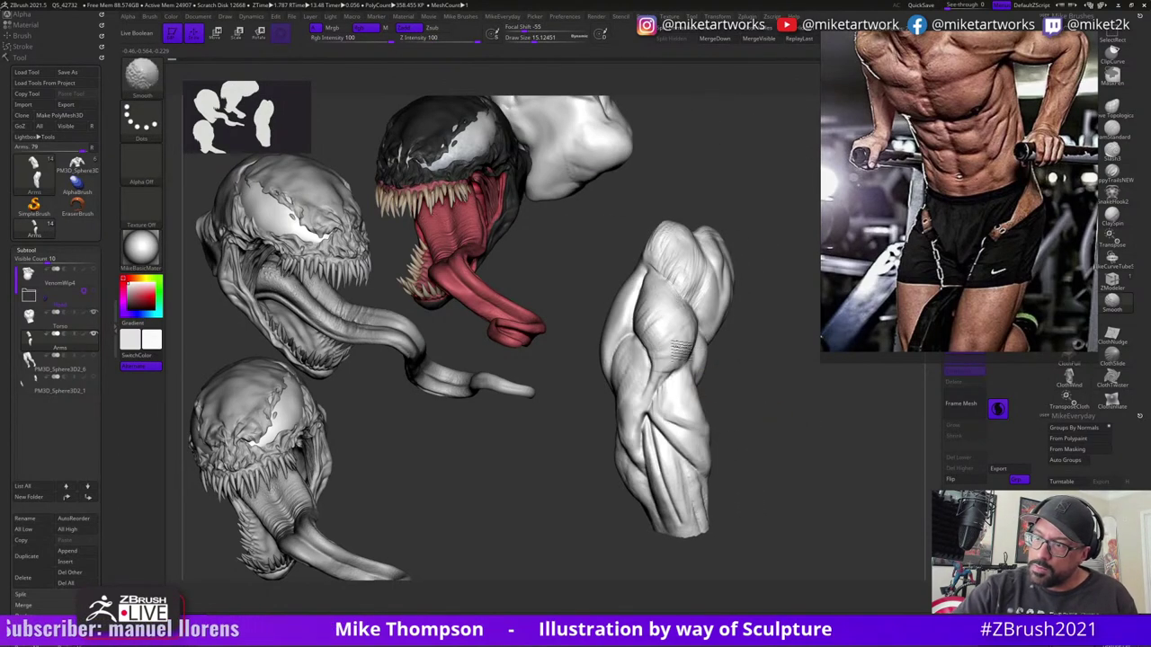
pyautogui.moveTo(747, 362)
pyautogui.mouseDown()
pyautogui.moveTo(768, 452)
pyautogui.moveTo(781, 432)
pyautogui.mouseUp()
pyautogui.press('shift')
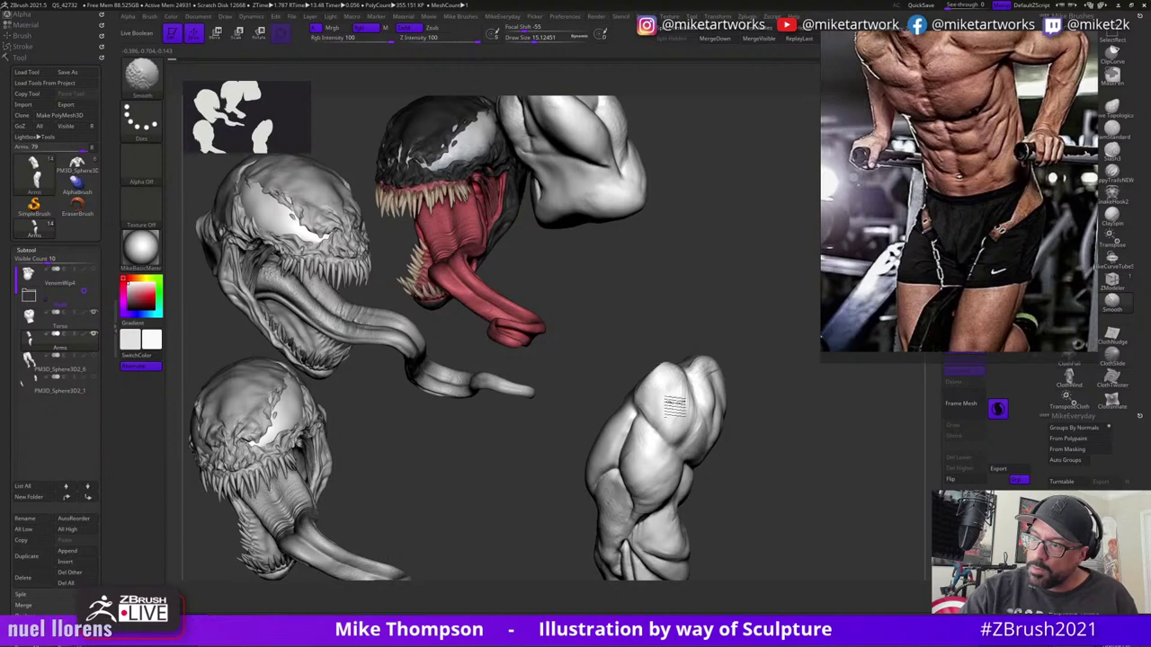
pyautogui.moveTo(753, 437); pyautogui.dragTo(843, 376)
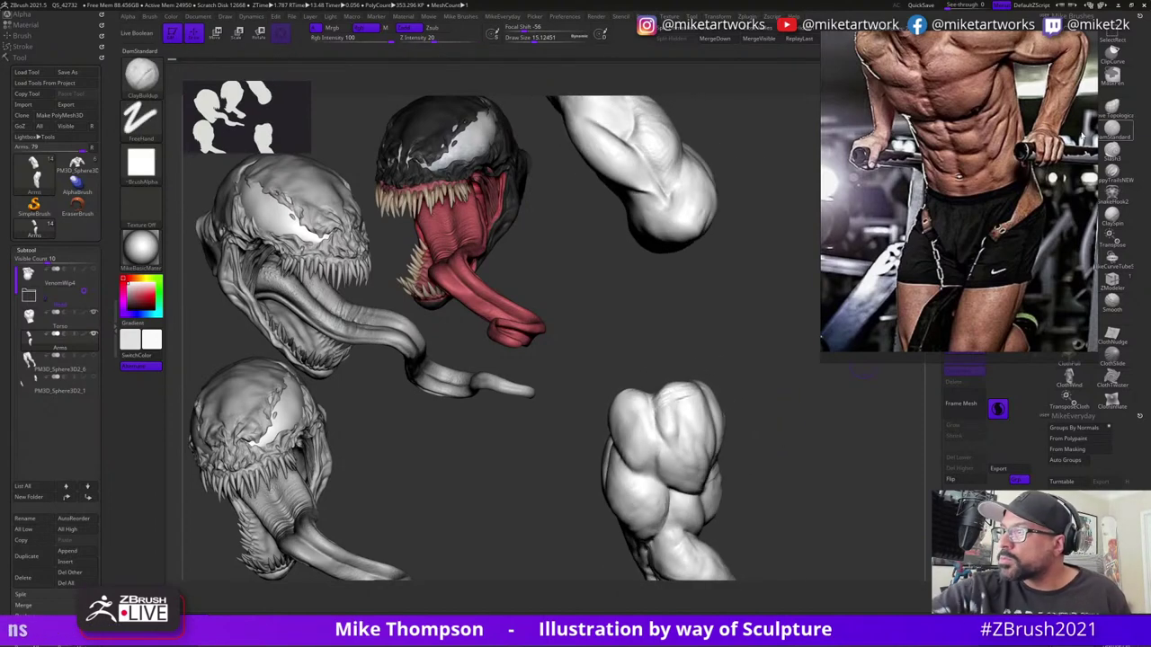
# - Place the reference image beside the arm model and crop it to the torso and one arm
pyautogui.moveTo(955, 205); pyautogui.dragTo(858, 358)
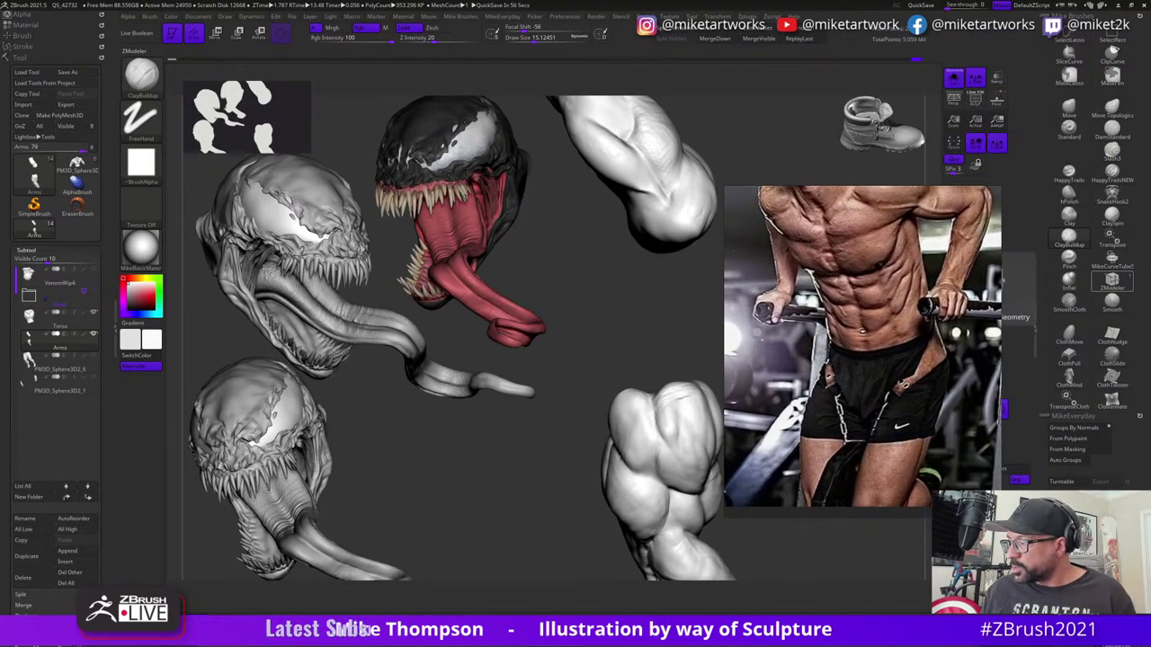
pyautogui.moveTo(998, 506); pyautogui.dragTo(917, 352)
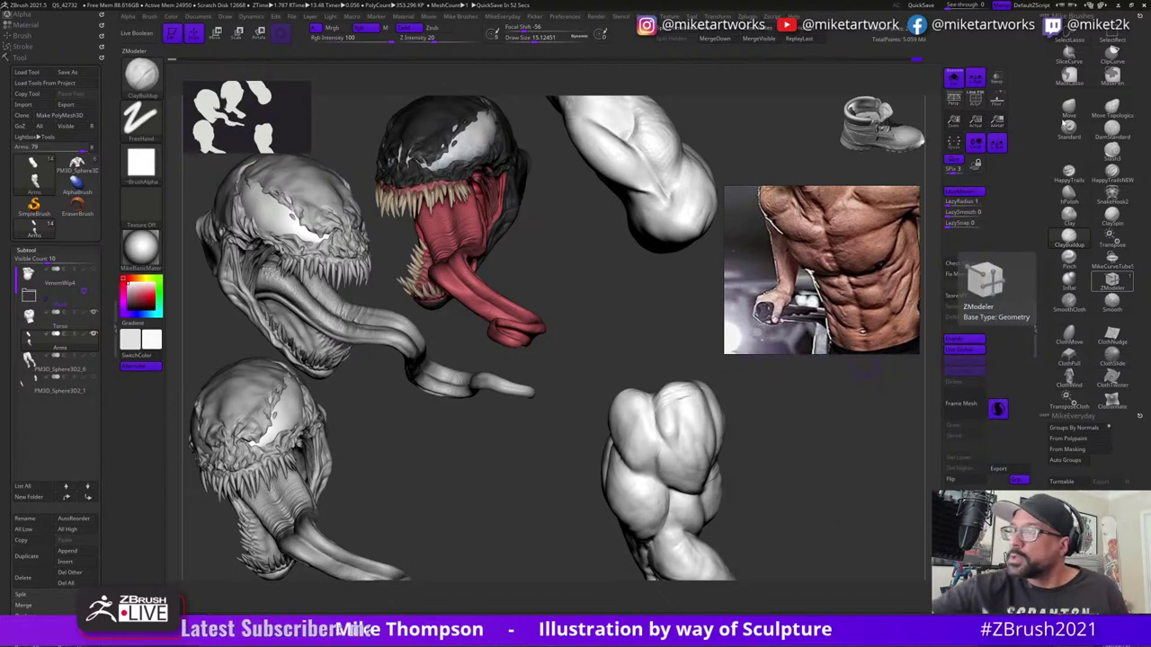
# - Adjust the arm's form with the Move brush and switch to hPolish at a draw size of about 14
pyautogui.click(1068, 110)
pyautogui.moveTo(757, 454); pyautogui.dragTo(775, 467)
pyautogui.press('s')
pyautogui.moveTo(766, 468)
pyautogui.mouseDown()
pyautogui.moveTo(807, 450)
pyautogui.moveTo(755, 425)
pyautogui.moveTo(791, 423)
pyautogui.moveTo(641, 425)
pyautogui.moveTo(760, 410)
pyautogui.mouseUp()
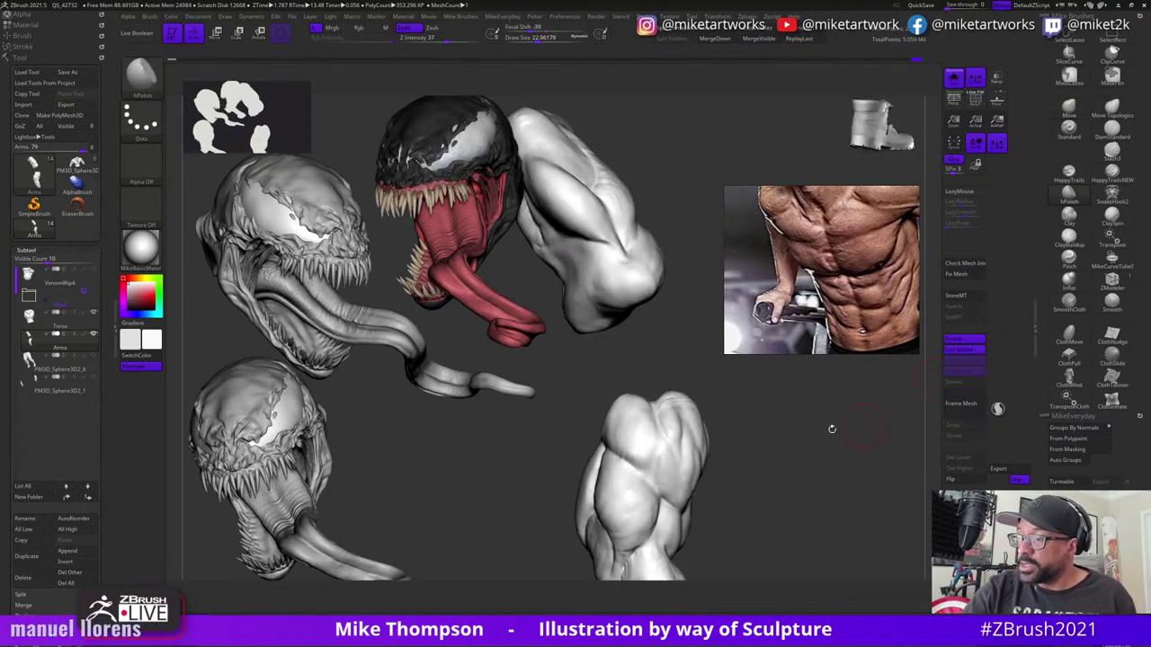
pyautogui.moveTo(770, 430); pyautogui.dragTo(743, 434)
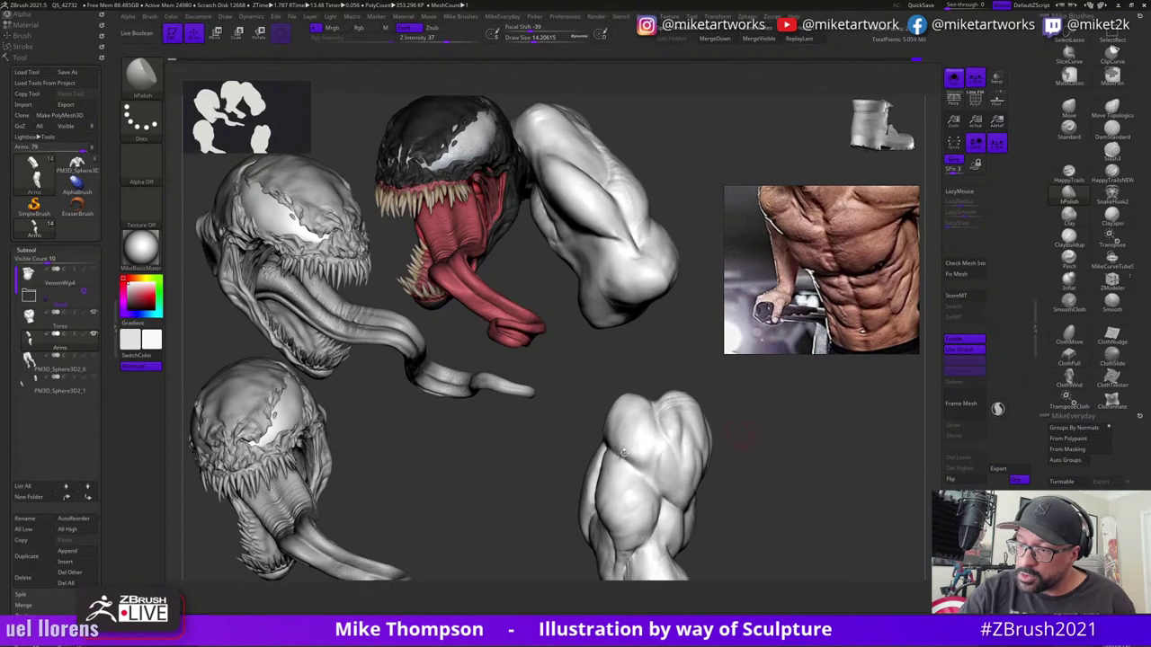
# - Lasso-mask the upper arm muscles below the deltoid along the lower edge of the shoulder muscle
pyautogui.press('ctrl')
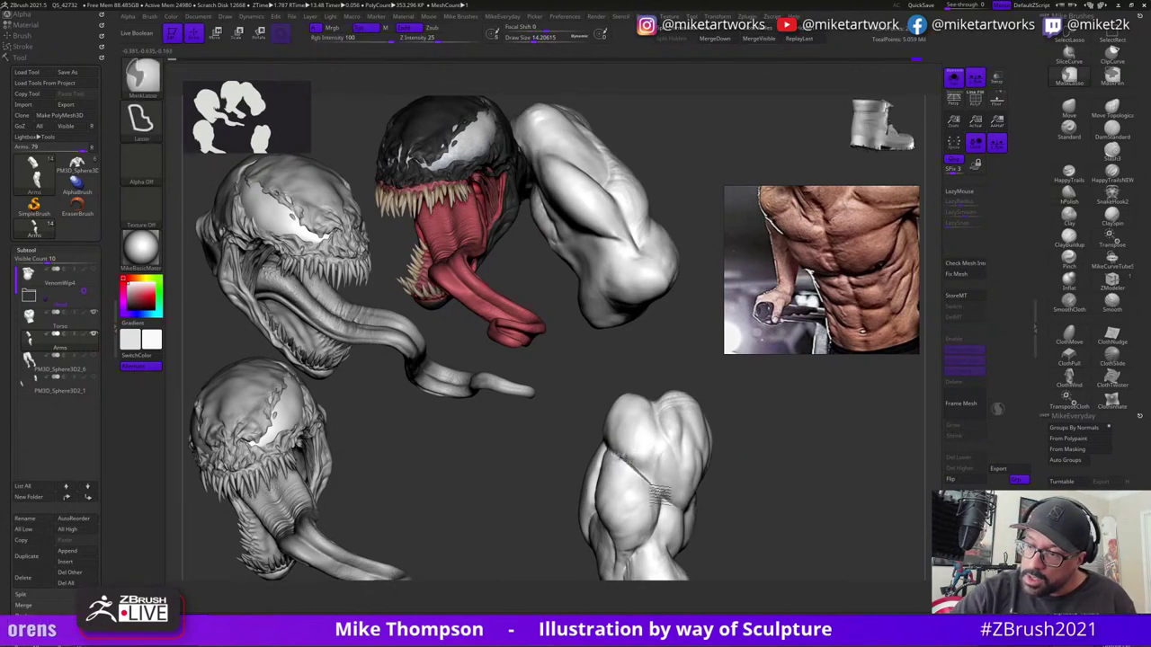
pyautogui.moveTo(654, 487)
pyautogui.keyDown('ctrl'); pyautogui.mouseDown()
pyautogui.moveTo(570, 457)
pyautogui.moveTo(586, 439)
pyautogui.mouseUp(); pyautogui.keyUp('ctrl')
pyautogui.moveTo(749, 441); pyautogui.dragTo(714, 446)
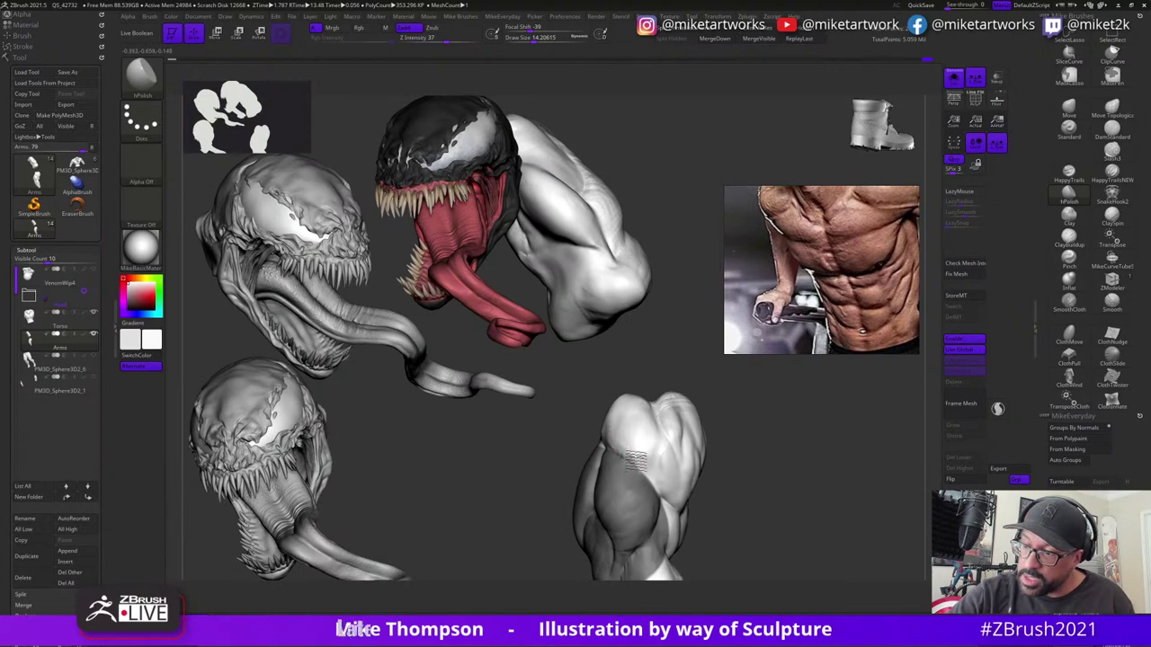
pyautogui.moveTo(769, 465); pyautogui.dragTo(764, 435)
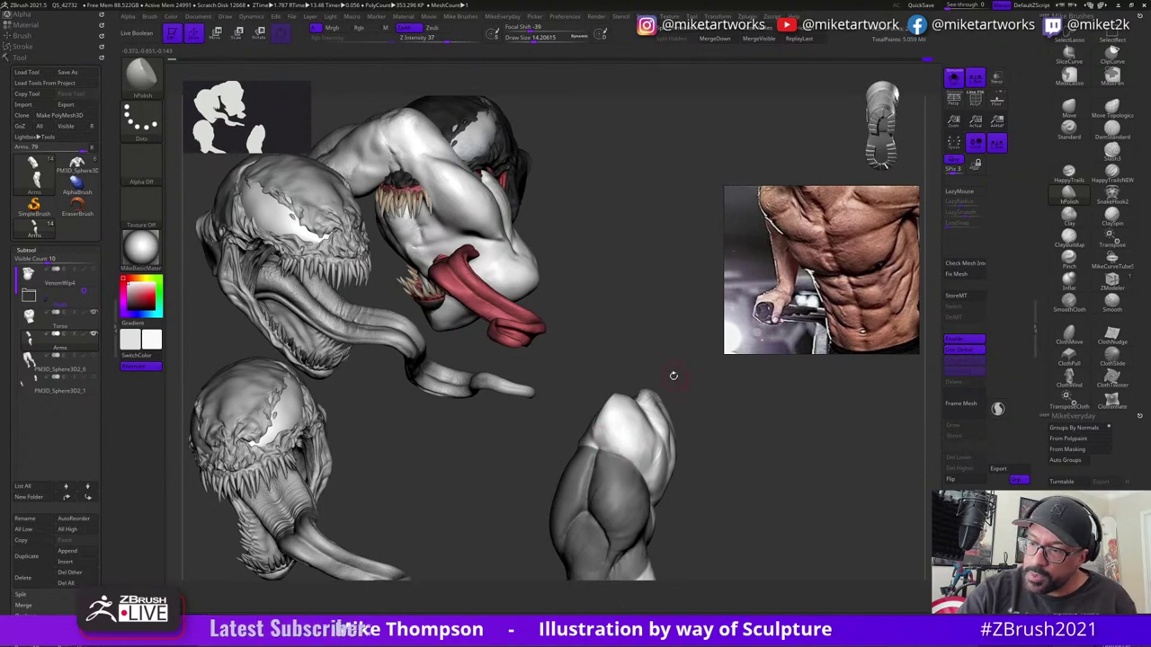
# - Polish the planes of the unmasked deltoid from several sides with hPolish at a draw size of about 14, undoing unwanted strokes
pyautogui.hotkey('ctrl', 'z')
pyautogui.hotkey('ctrl', 'z')
pyautogui.hotkey('ctrl', 'z')
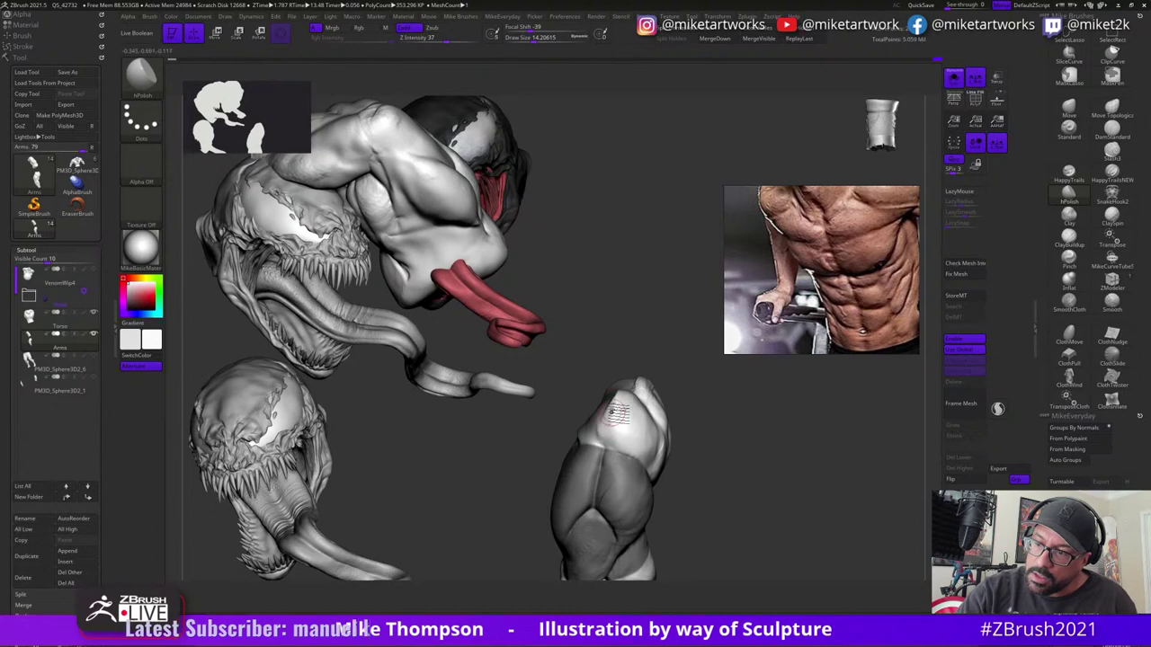
pyautogui.hotkey('ctrl', 'z')
pyautogui.hotkey('ctrl', 'z')
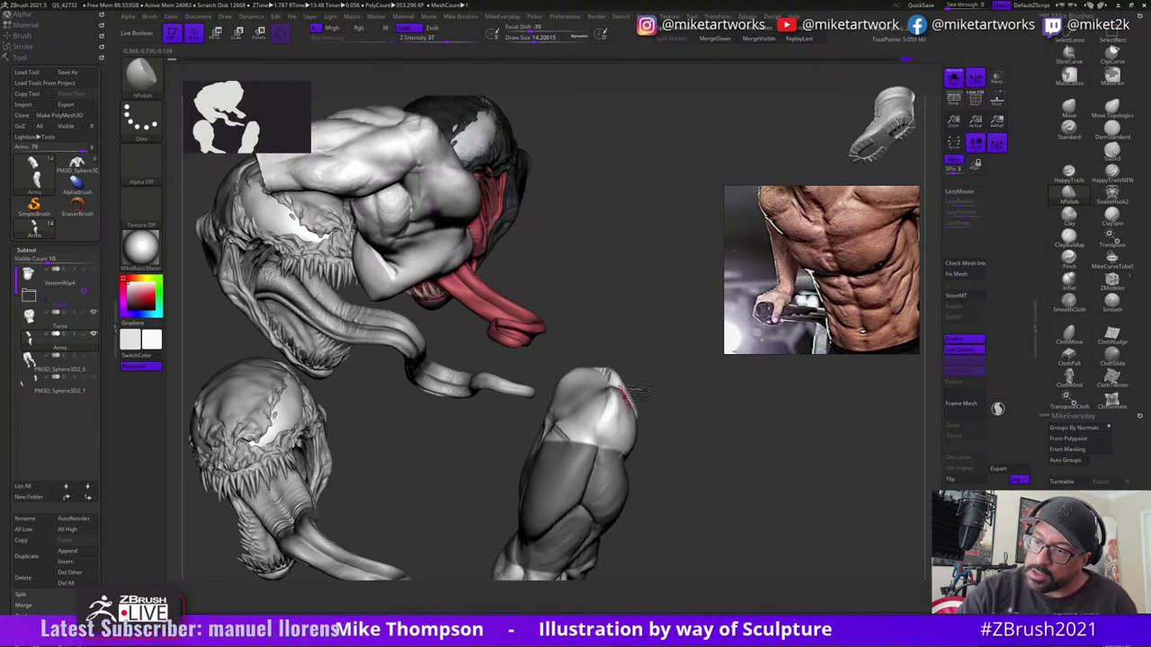
pyautogui.hotkey('ctrl', 'z')
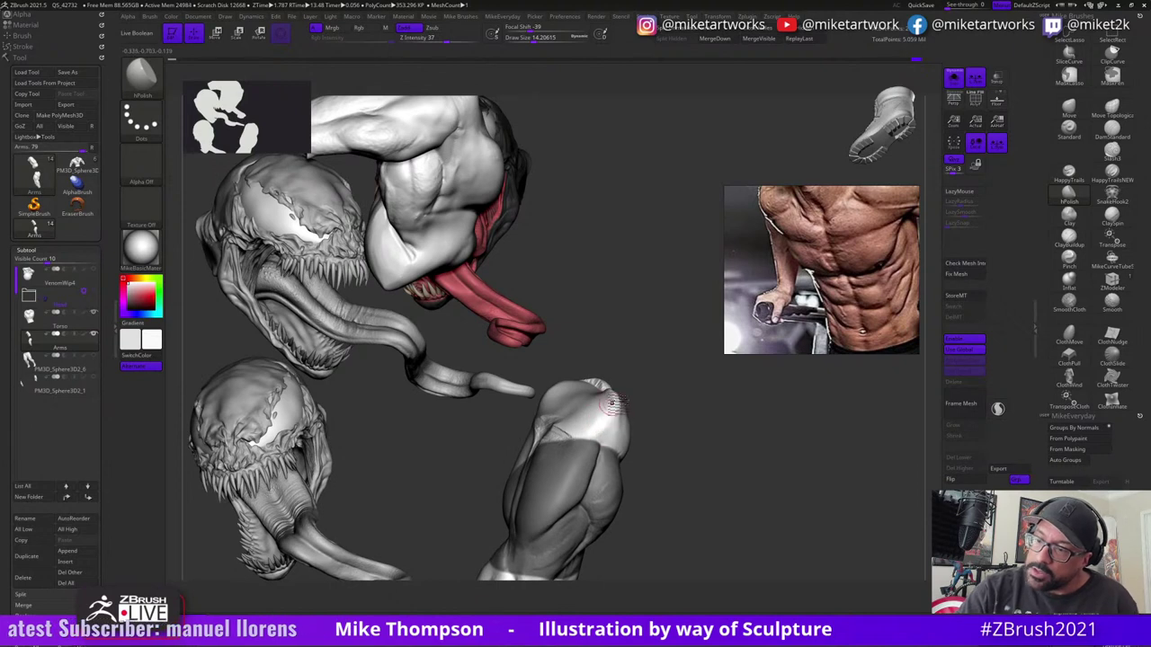
pyautogui.hotkey('ctrl', 'z')
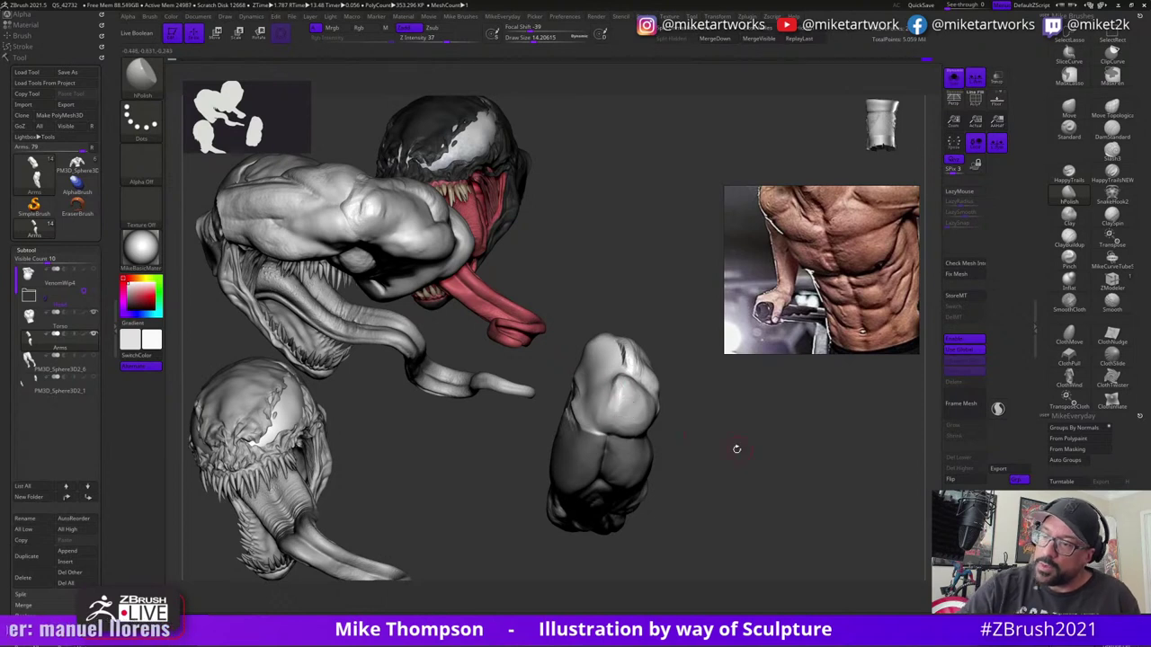
pyautogui.hotkey('ctrl', 'z')
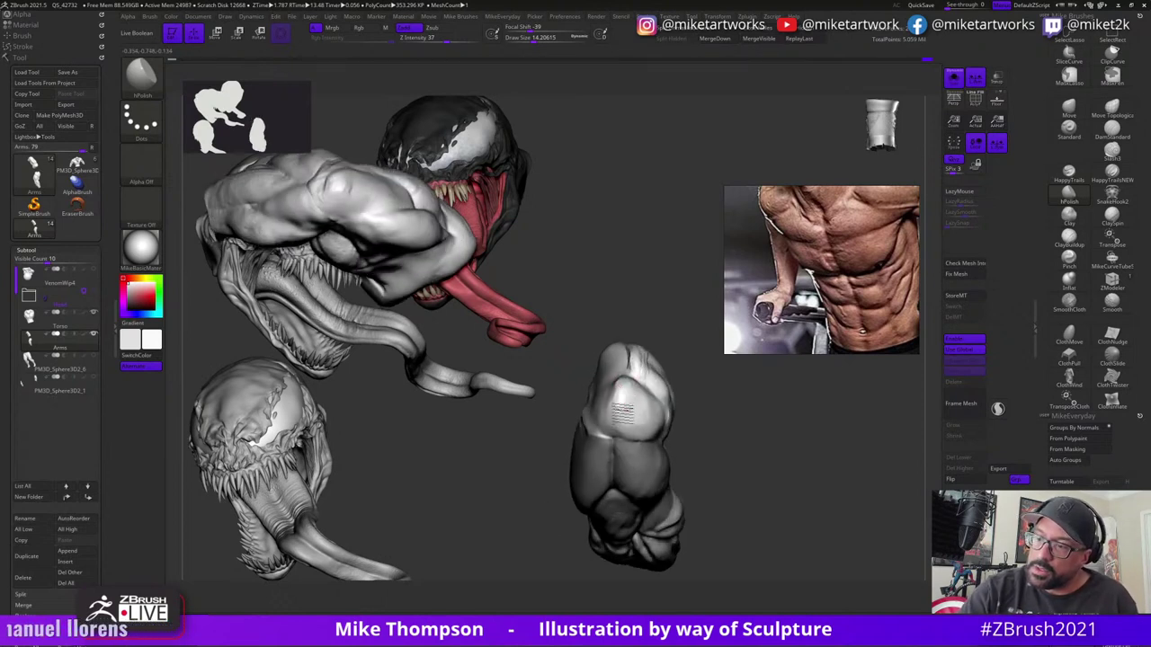
pyautogui.hotkey('ctrl', 'z')
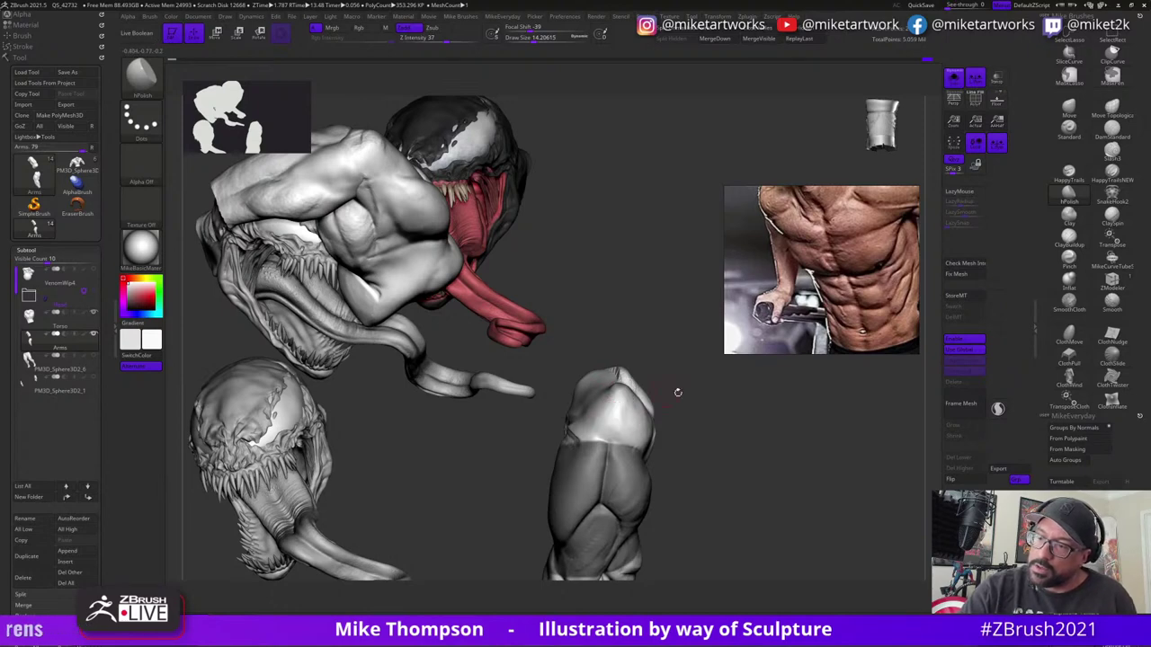
pyautogui.hotkey('ctrl', 'z')
pyautogui.hotkey('ctrl', 'z')
pyautogui.hotkey('ctrl', 'z')
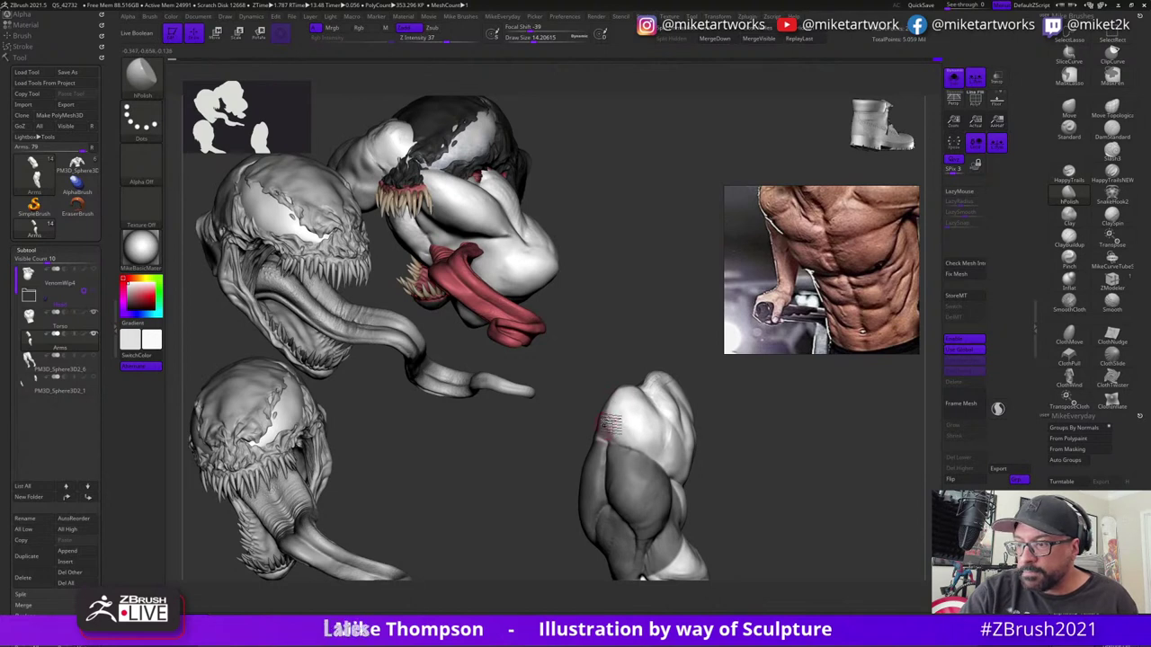
pyautogui.hotkey('ctrl', 'z')
# - Smooth the deltoid just above the masked upper arm at a draw size of about 16, undoing unwanted strokes
pyautogui.moveTo(701, 450)
pyautogui.mouseDown()
pyautogui.moveTo(797, 482)
pyautogui.moveTo(745, 424)
pyautogui.mouseUp()
pyautogui.press('shift')
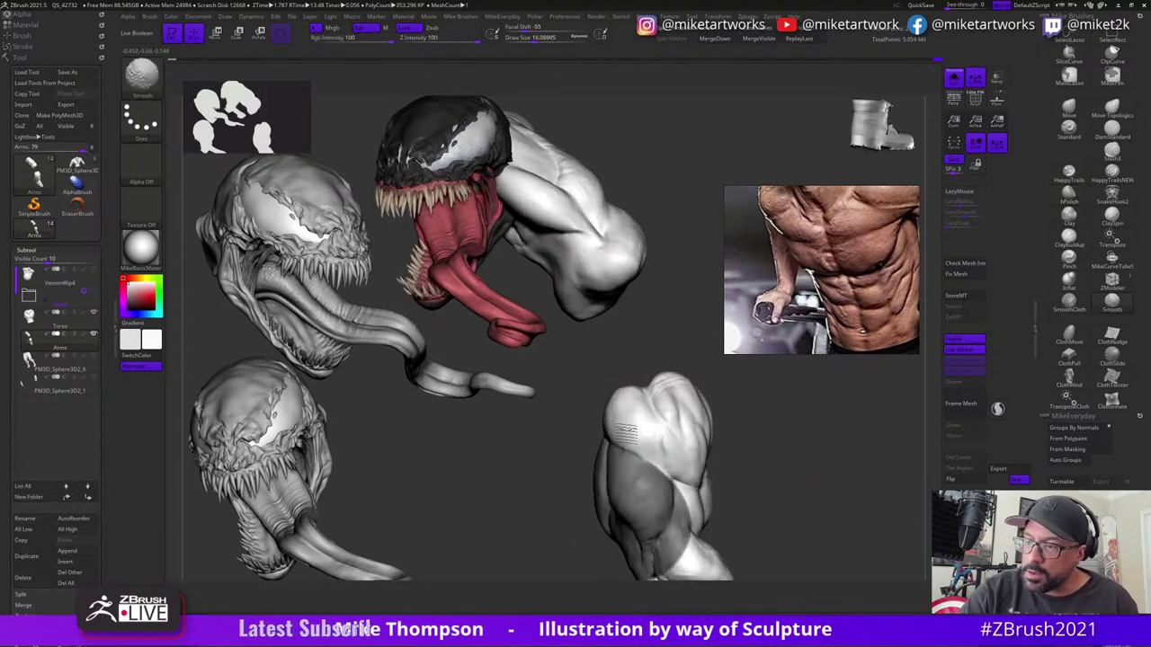
pyautogui.hotkey('ctrl', 'z')
pyautogui.hotkey('ctrl', 'z')
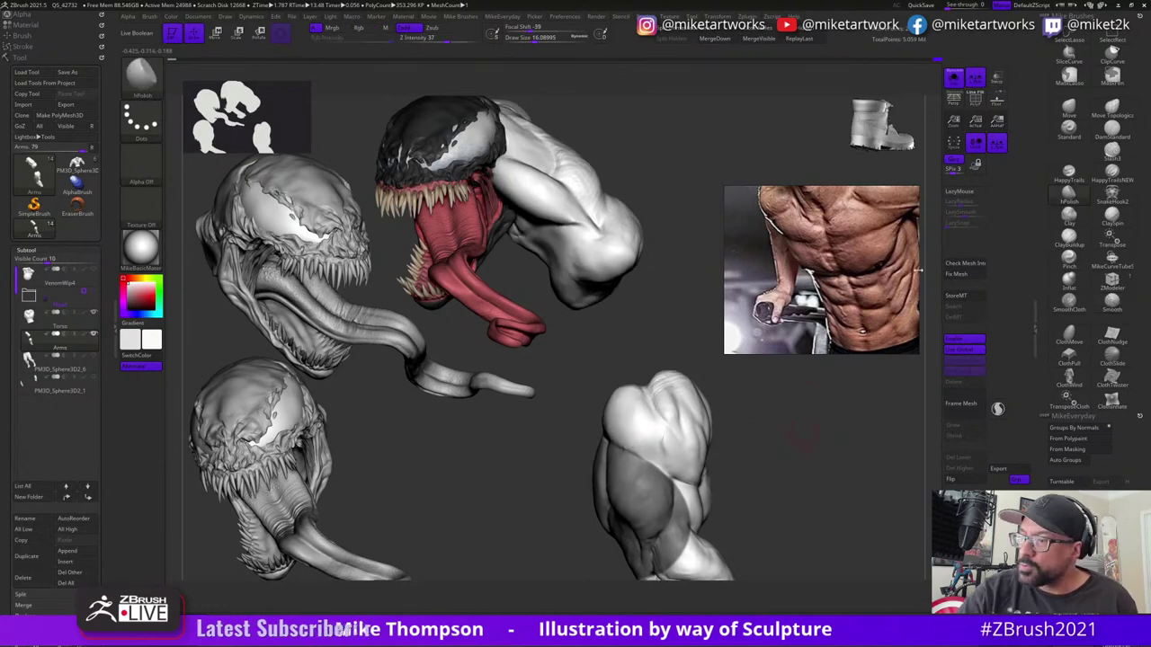
# - Clear the arm mask, show the torso with the arms, and refine the deltoid surface at a draw size of about 11
pyautogui.hotkey('ctrl', 'z')
pyautogui.hotkey('ctrl', 'z')
pyautogui.hotkey('ctrl', 'z')
pyautogui.hotkey('ctrl', 'z')
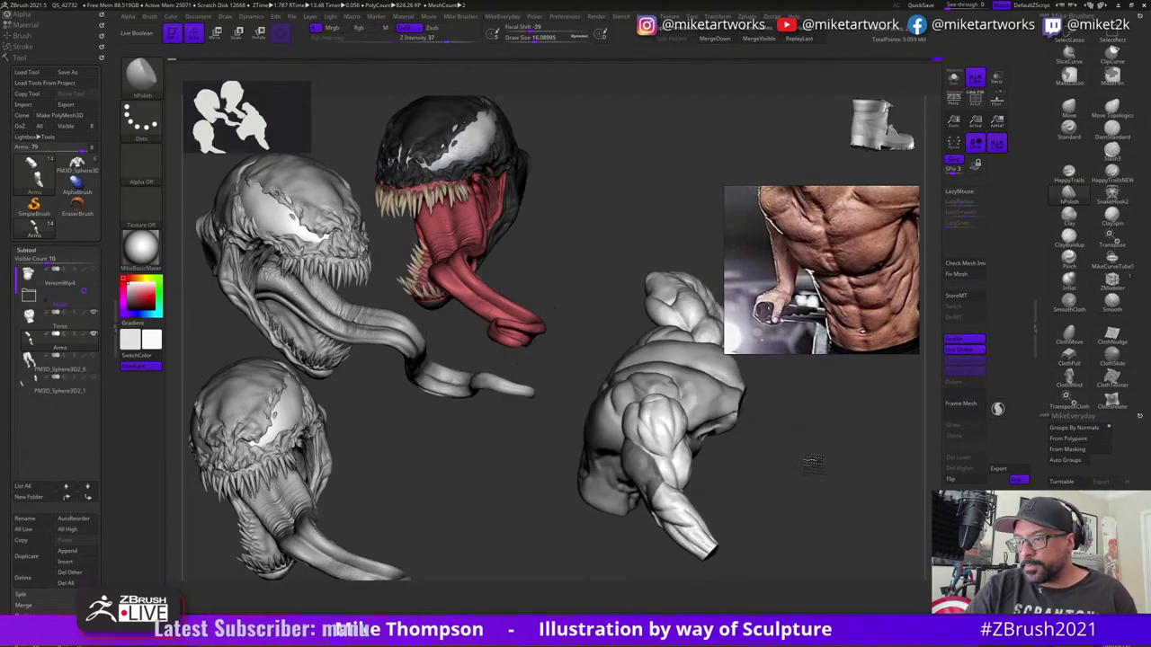
pyautogui.hotkey('ctrl', 'z')
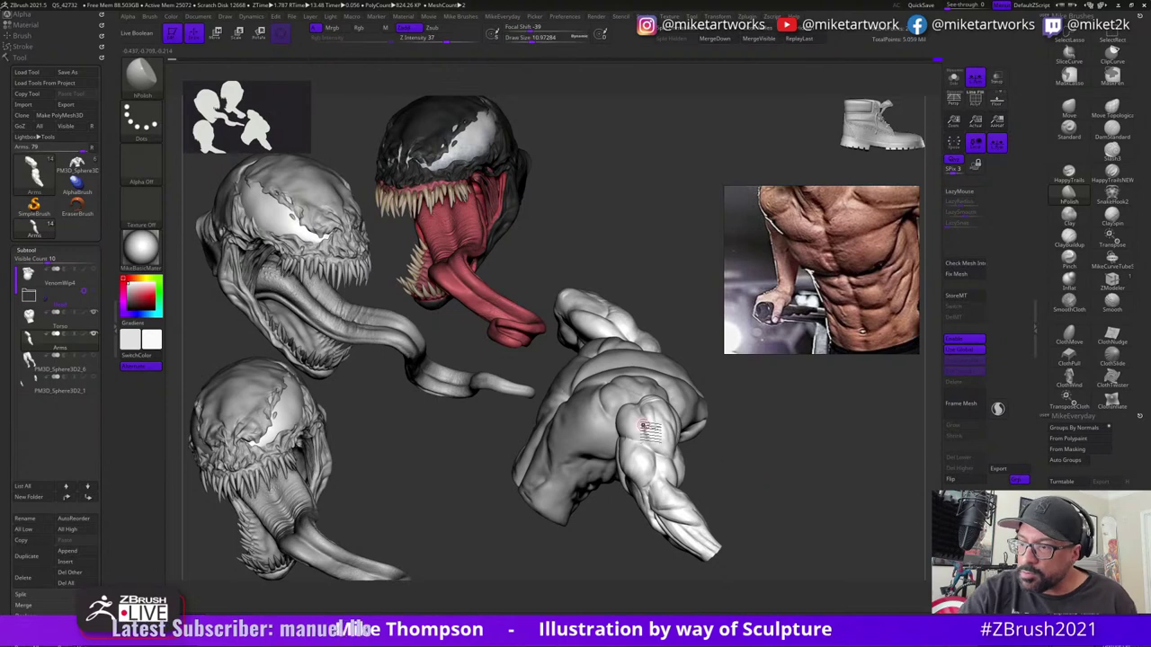
pyautogui.press('shift')
pyautogui.moveTo(812, 461)
pyautogui.mouseDown()
pyautogui.moveTo(782, 461)
pyautogui.moveTo(788, 477)
pyautogui.moveTo(806, 465)
pyautogui.moveTo(829, 491)
pyautogui.moveTo(803, 463)
pyautogui.moveTo(829, 456)
pyautogui.mouseUp()
# - Reshape the deltoid and upper arm against the torso using the Move brush at a draw size of about 20
pyautogui.press('b')
pyautogui.press('m')
pyautogui.press('v')
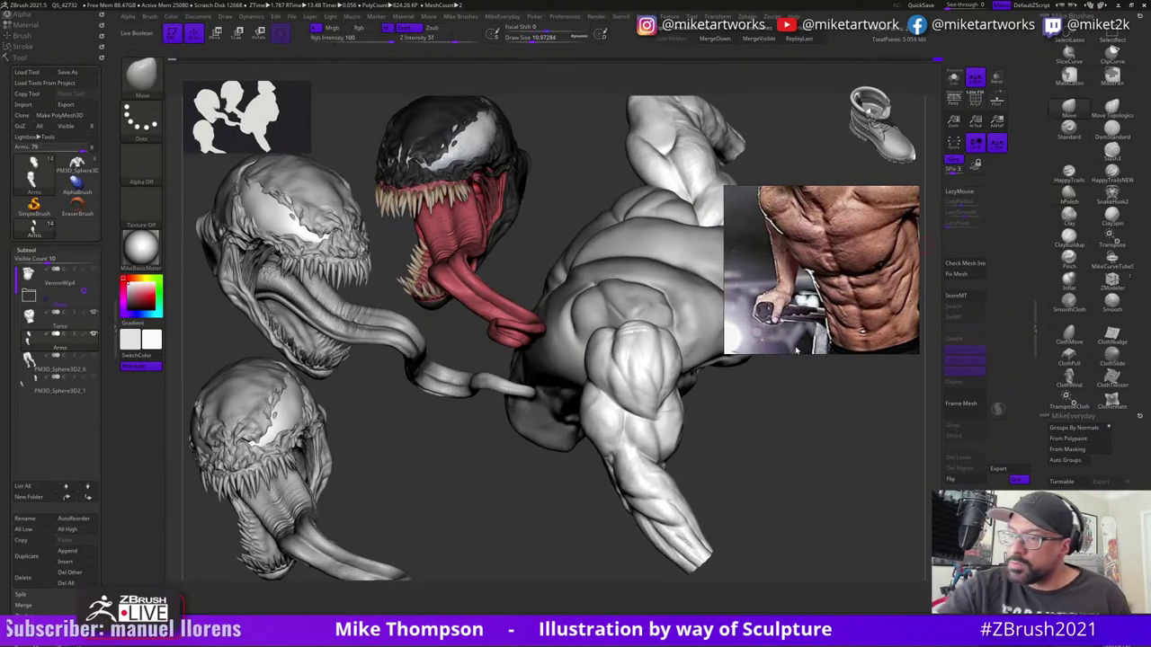
pyautogui.press('s')
pyautogui.moveTo(716, 439)
pyautogui.mouseDown()
pyautogui.moveTo(693, 407)
pyautogui.moveTo(615, 373)
pyautogui.mouseUp()
pyautogui.moveTo(691, 386)
pyautogui.mouseDown()
pyautogui.moveTo(614, 409)
pyautogui.moveTo(587, 481)
pyautogui.moveTo(654, 416)
pyautogui.mouseUp()
# - Mask the upper arm and the outer deltoid section, leaving the deltoid head nearest the torso unmasked
pyautogui.press('ctrl')
pyautogui.keyDown('ctrl'); pyautogui.moveTo(606, 335); pyautogui.dragTo(651, 401); pyautogui.keyUp('ctrl')
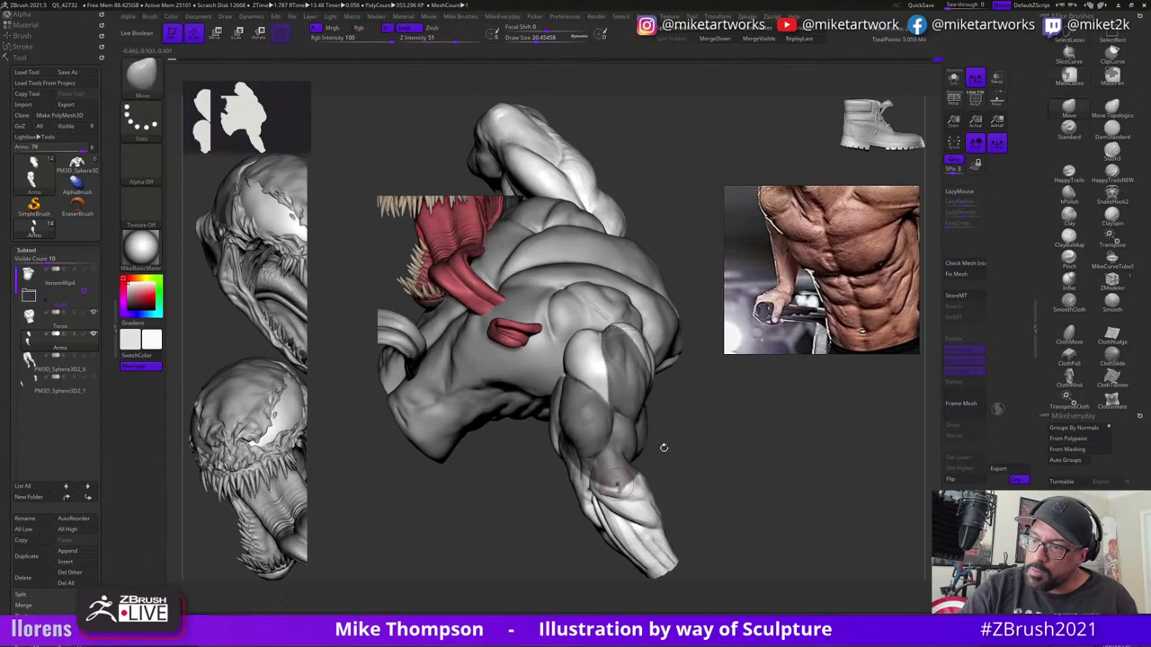
pyautogui.moveTo(663, 448)
pyautogui.mouseDown()
pyautogui.moveTo(698, 426)
pyautogui.moveTo(684, 399)
pyautogui.moveTo(640, 387)
pyautogui.moveTo(704, 401)
pyautogui.moveTo(743, 394)
pyautogui.mouseUp()
# - Build up muscle fibers on the unmasked deltoid head with the ClayBuildup brush at a draw size of about 16
pyautogui.press('b')
pyautogui.press('c')
pyautogui.press('b')
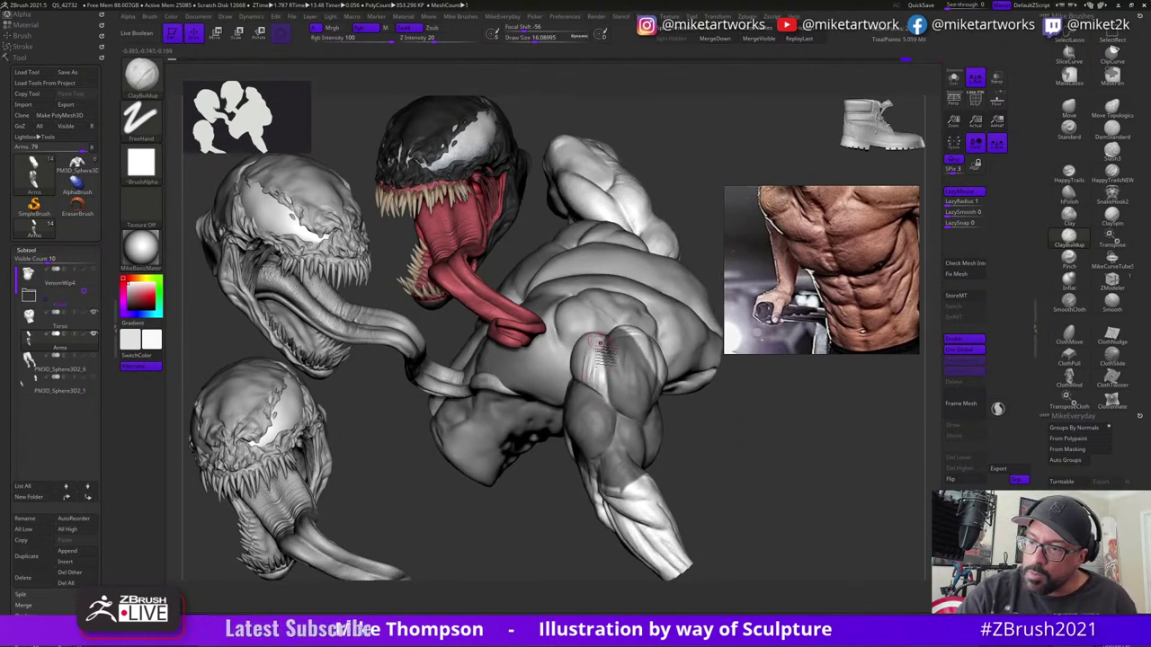
pyautogui.moveTo(696, 413)
pyautogui.mouseDown()
pyautogui.moveTo(634, 422)
pyautogui.moveTo(620, 450)
pyautogui.mouseUp()
pyautogui.moveTo(703, 428); pyautogui.dragTo(730, 464)
pyautogui.moveTo(601, 415)
pyautogui.mouseDown()
pyautogui.moveTo(593, 438)
pyautogui.moveTo(604, 421)
pyautogui.mouseUp()
pyautogui.moveTo(710, 467)
pyautogui.mouseDown()
pyautogui.moveTo(697, 442)
pyautogui.moveTo(603, 412)
pyautogui.mouseUp()
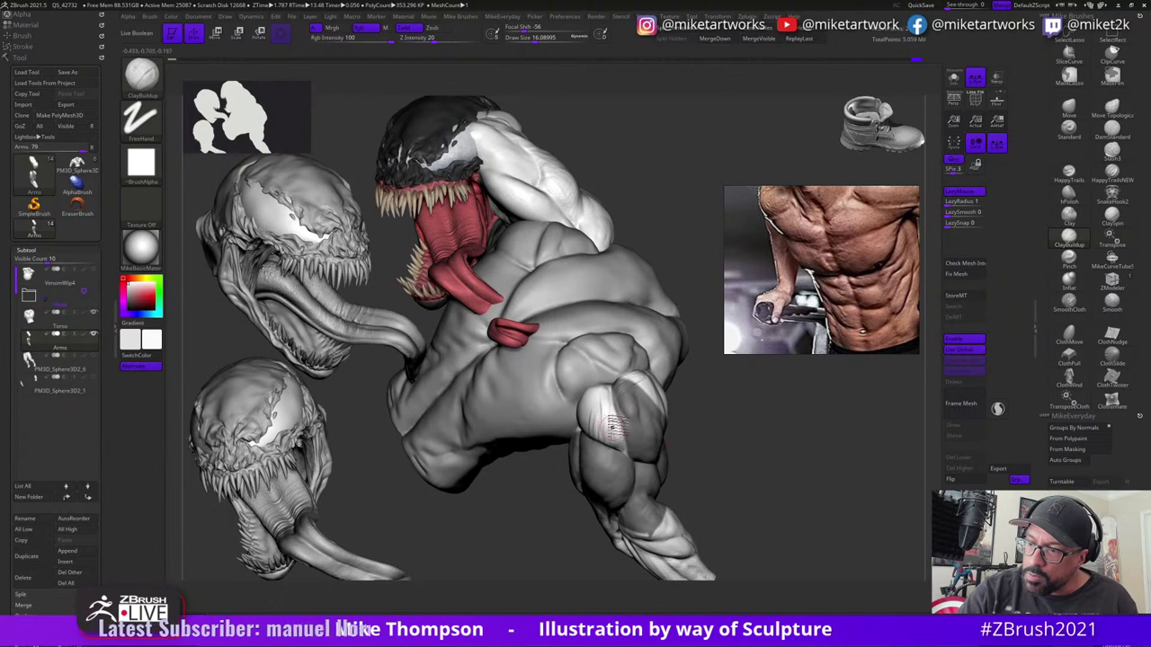
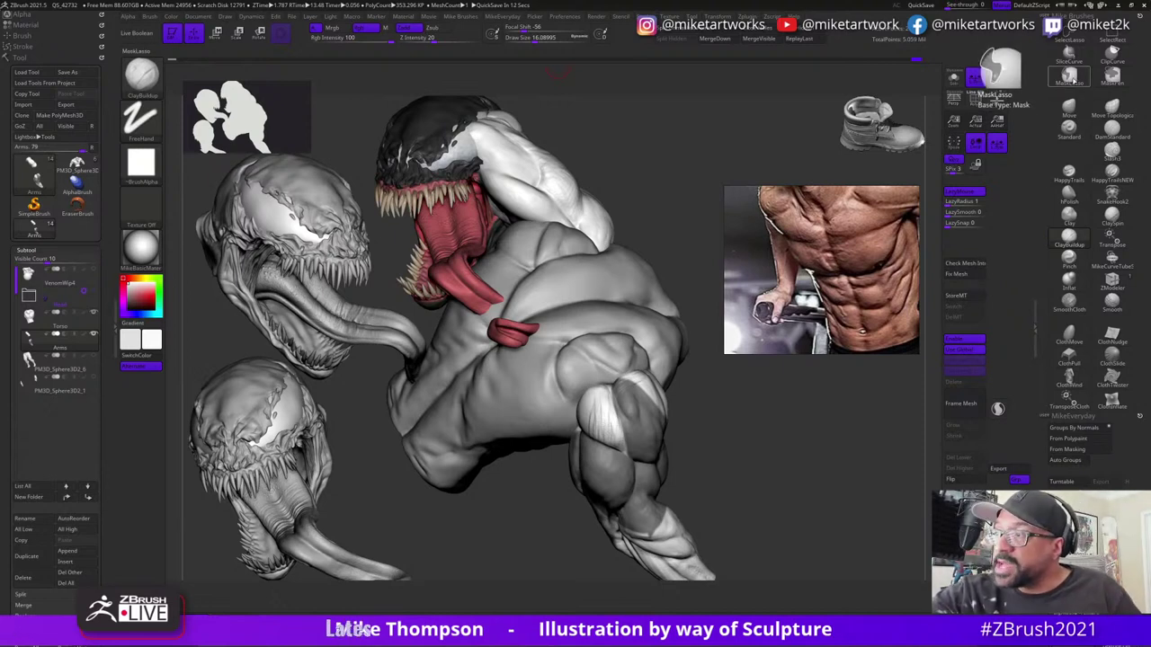
# - Clear the existing arm mask, lasso-mask the arm below the deltoid, and soften and invert that mask
pyautogui.click(1072, 81)
pyautogui.keyDown('shift'); pyautogui.moveTo(768, 437); pyautogui.dragTo(791, 433); pyautogui.keyUp('shift')
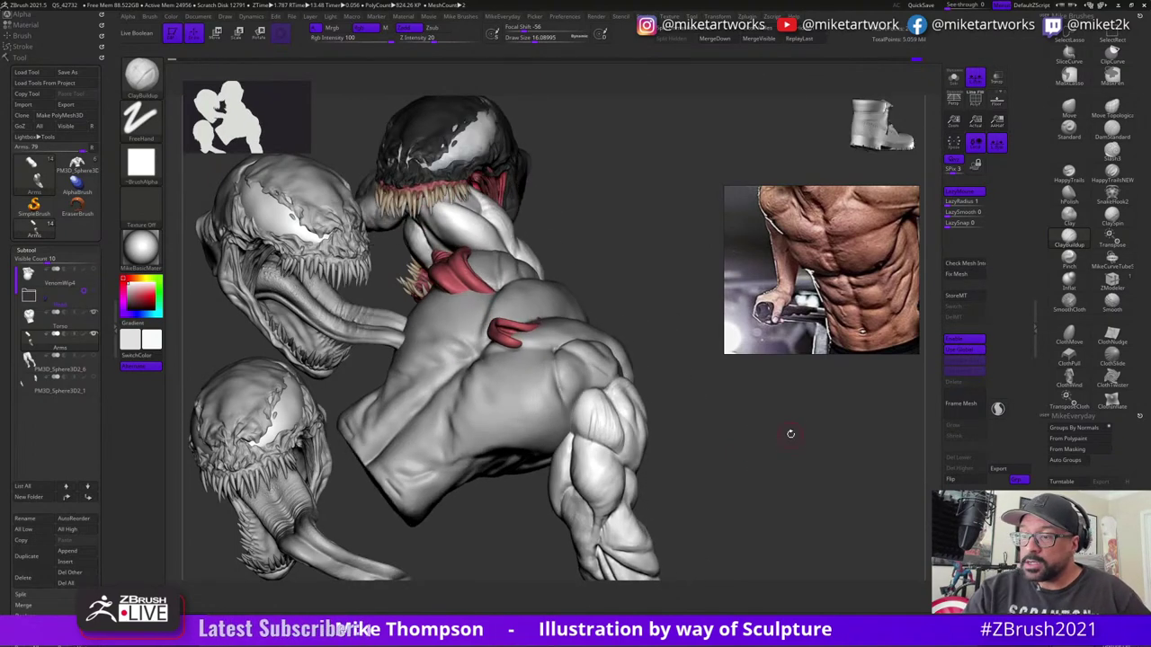
pyautogui.moveTo(690, 433)
pyautogui.mouseDown()
pyautogui.moveTo(665, 450)
pyautogui.moveTo(793, 438)
pyautogui.mouseUp()
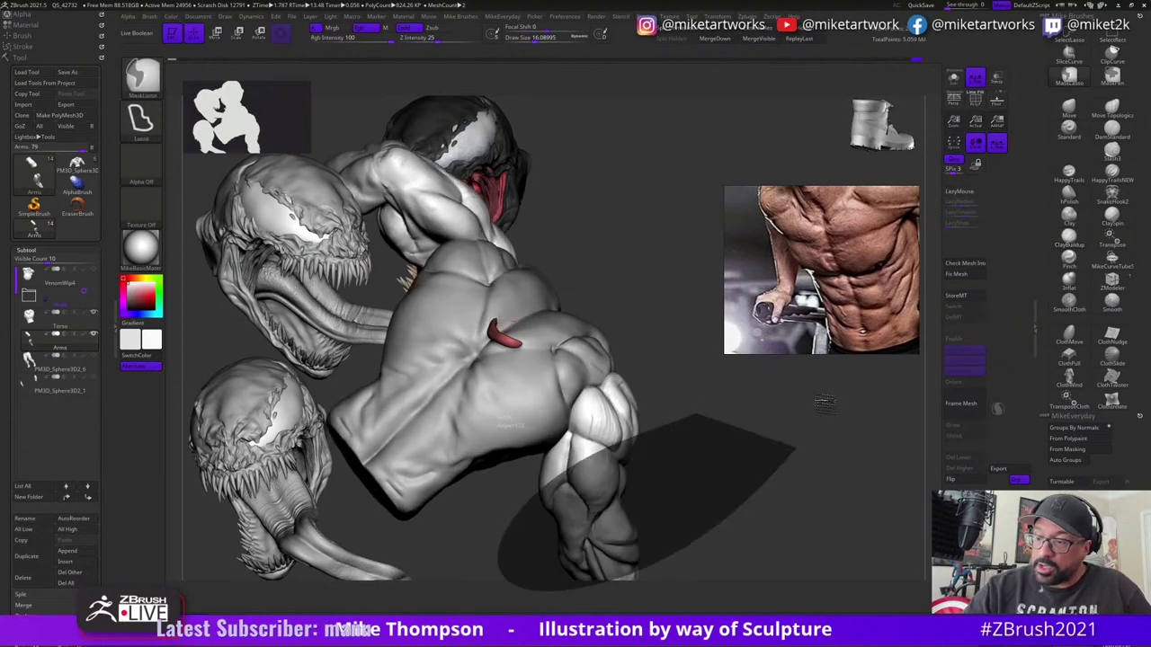
pyautogui.keyDown('ctrl'); pyautogui.keyDown('shift'); pyautogui.click(861, 462); pyautogui.keyUp('shift'); pyautogui.keyUp('ctrl')
pyautogui.moveTo(862, 462)
pyautogui.mouseDown()
pyautogui.moveTo(848, 458)
pyautogui.moveTo(876, 453)
pyautogui.moveTo(767, 432)
pyautogui.mouseUp()
pyautogui.press('ctrl')
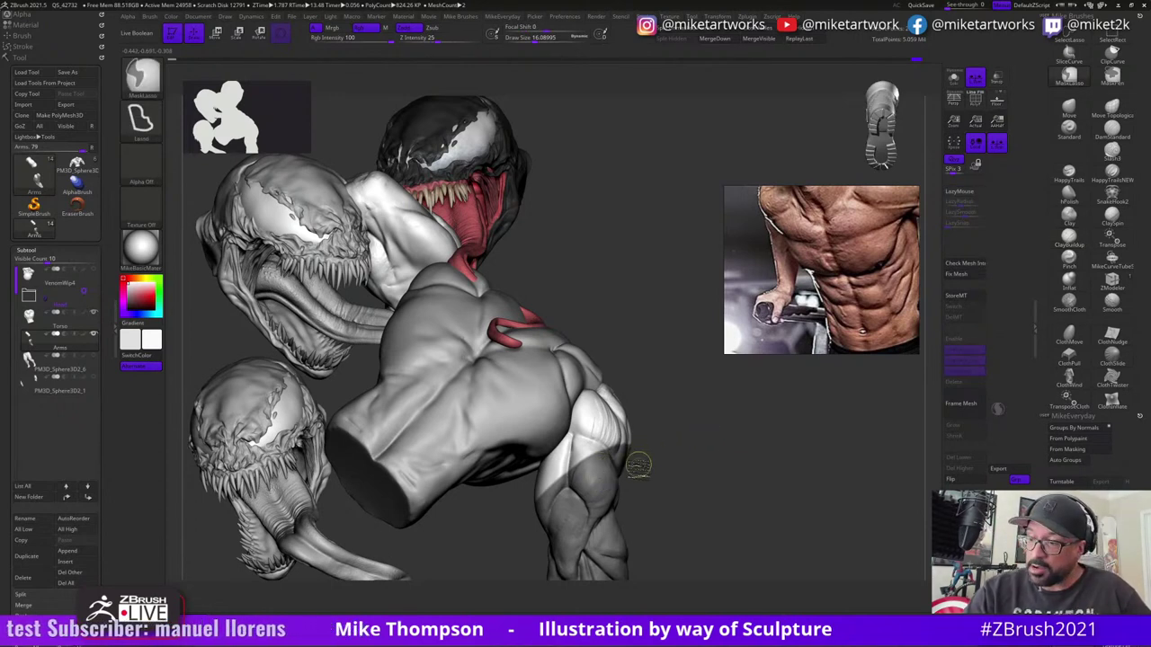
pyautogui.keyDown('ctrl'); pyautogui.keyDown('shift'); pyautogui.moveTo(598, 470); pyautogui.dragTo(666, 423); pyautogui.keyUp('shift'); pyautogui.keyUp('ctrl')
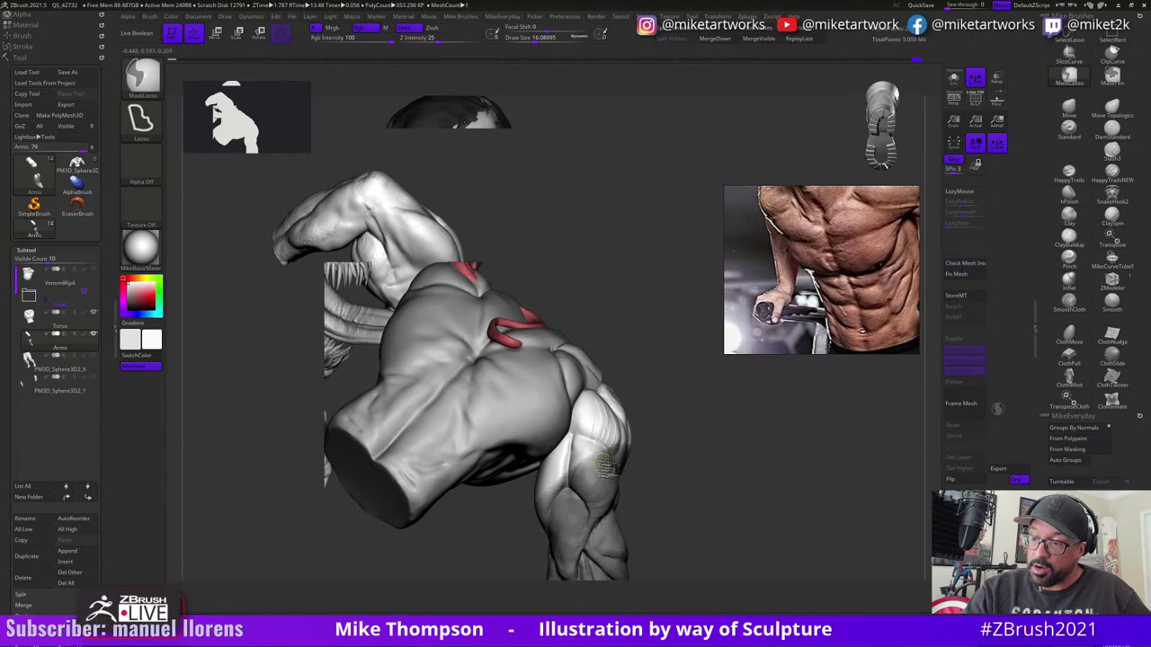
pyautogui.keyDown('ctrl'); pyautogui.click(666, 412); pyautogui.keyUp('ctrl')
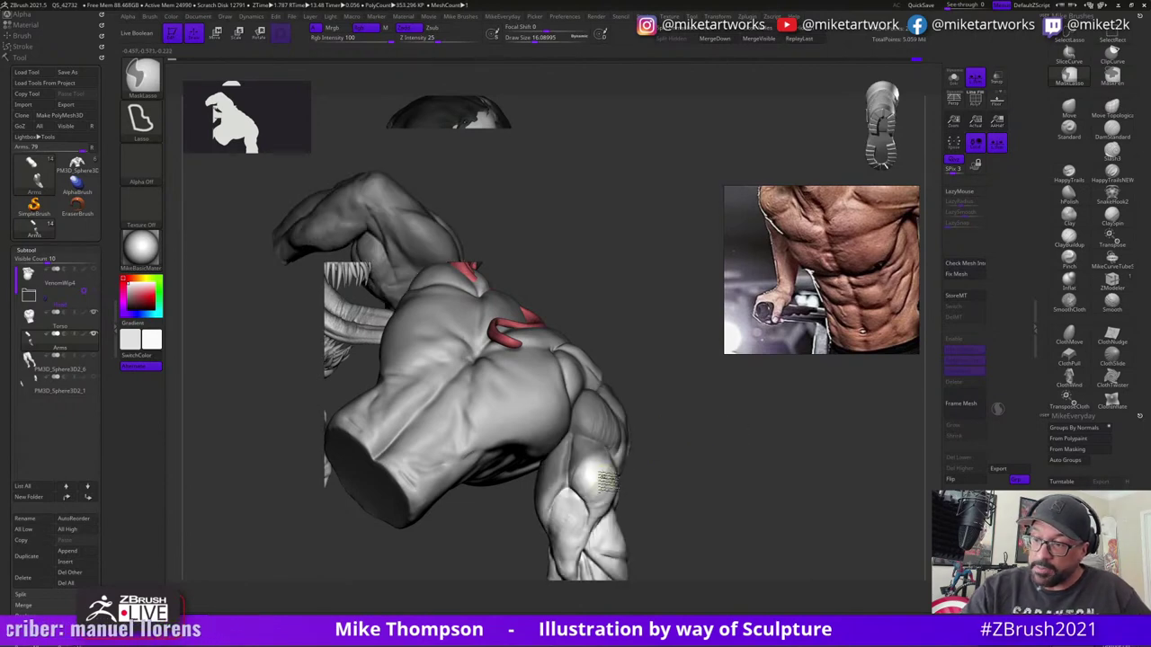
pyautogui.keyDown('ctrl'); pyautogui.click(690, 476); pyautogui.keyUp('ctrl')
# - Reshape the unmasked deltoid where it meets the torso using the Move brush at a draw size of about 23
pyautogui.moveTo(762, 452)
pyautogui.mouseDown()
pyautogui.moveTo(753, 459)
pyautogui.moveTo(779, 462)
pyautogui.moveTo(743, 458)
pyautogui.moveTo(776, 455)
pyautogui.mouseUp()
pyautogui.click(1069, 108)
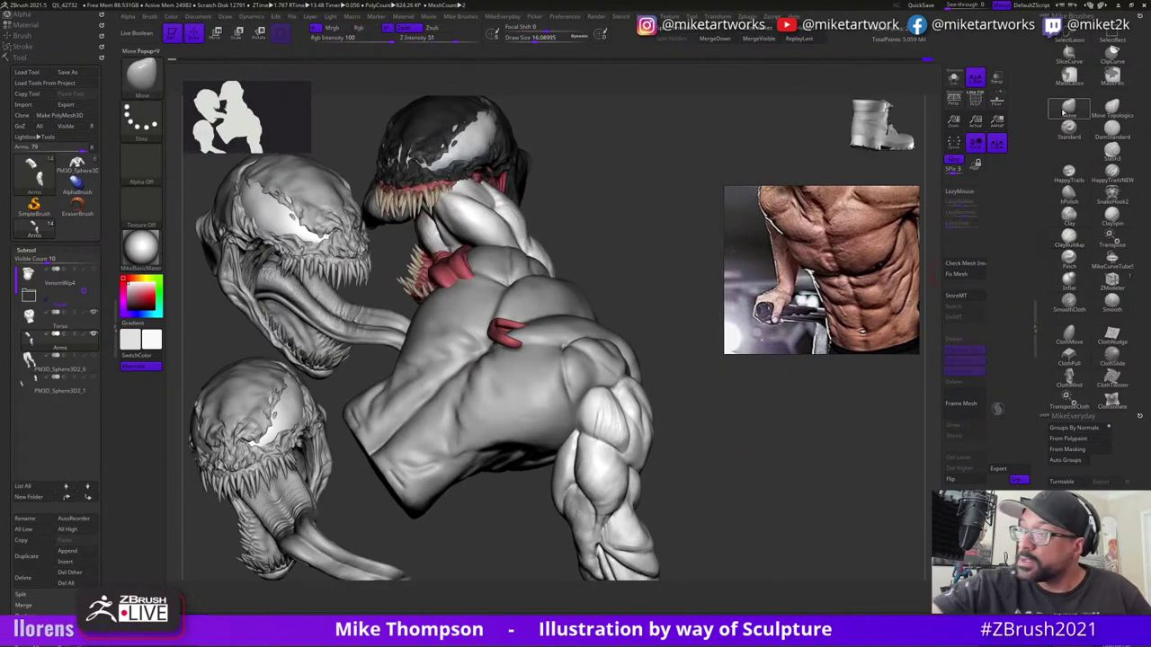
pyautogui.moveTo(699, 446); pyautogui.dragTo(667, 424)
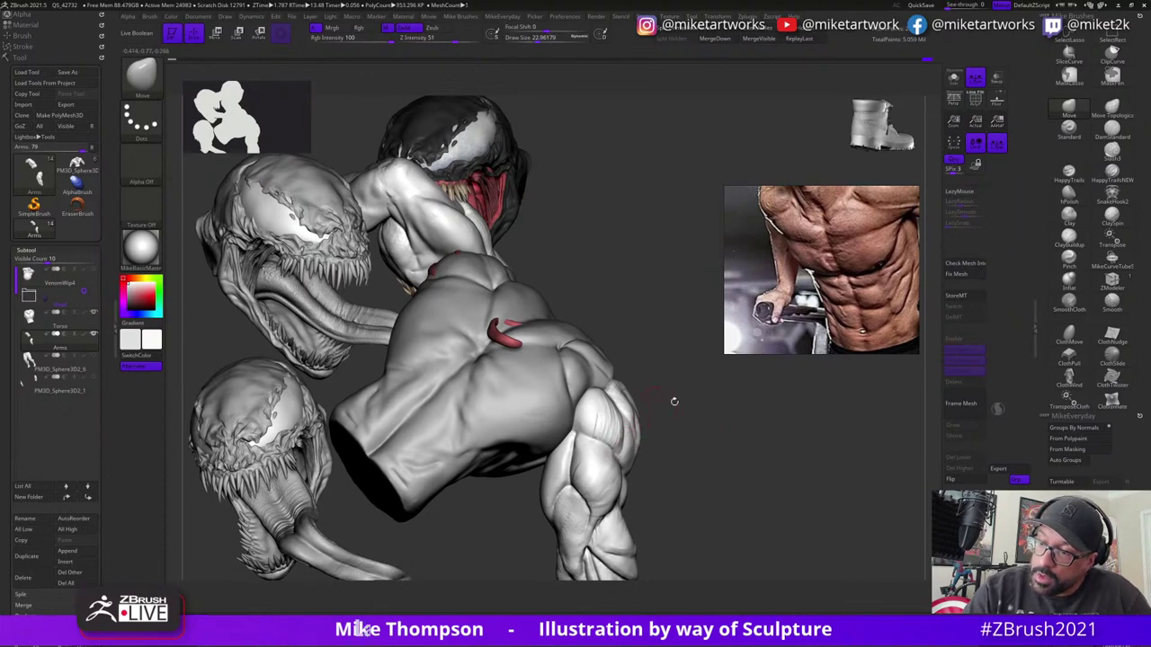
pyautogui.moveTo(675, 402); pyautogui.dragTo(630, 406)
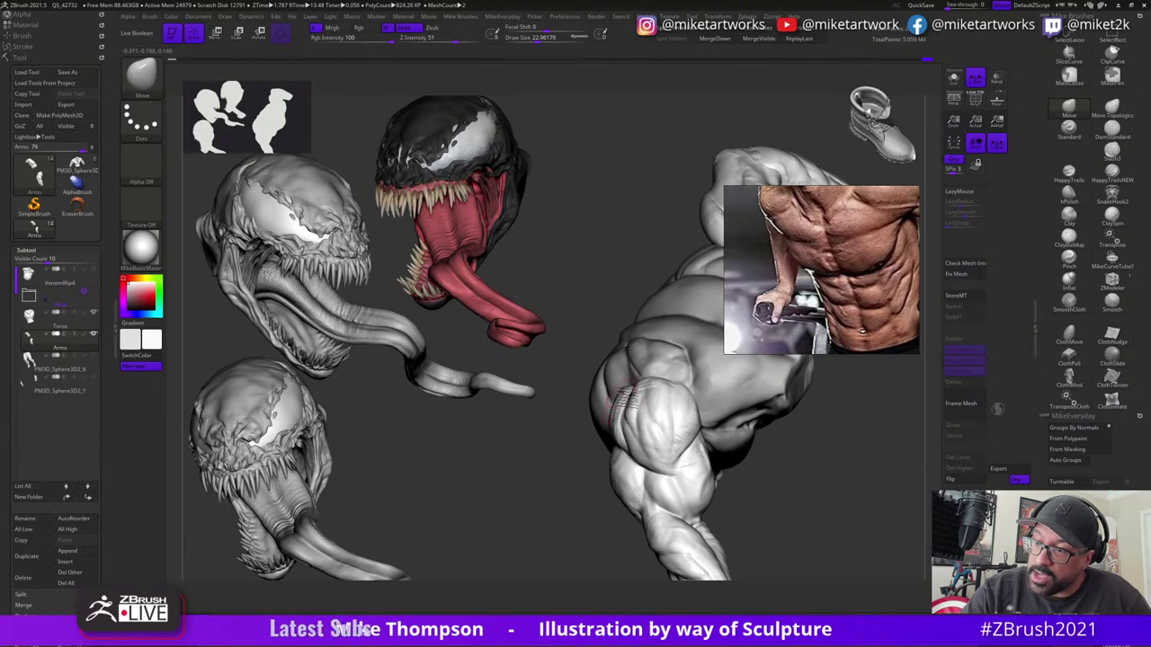
pyautogui.moveTo(854, 457); pyautogui.dragTo(652, 393)
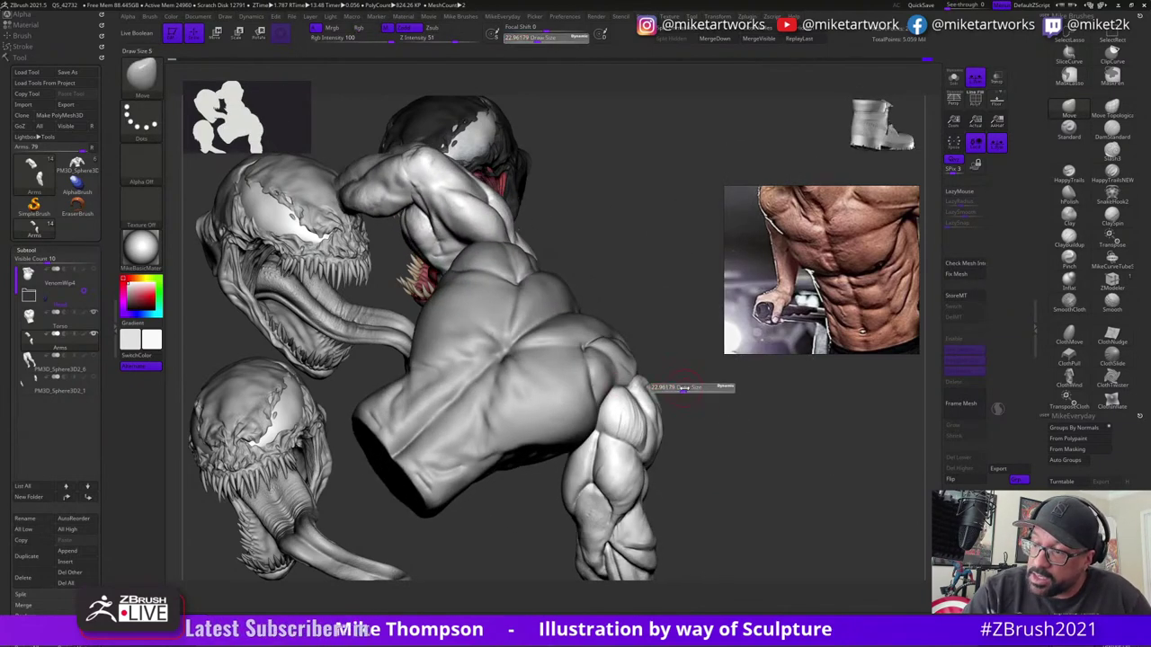
pyautogui.moveTo(745, 410); pyautogui.dragTo(630, 387)
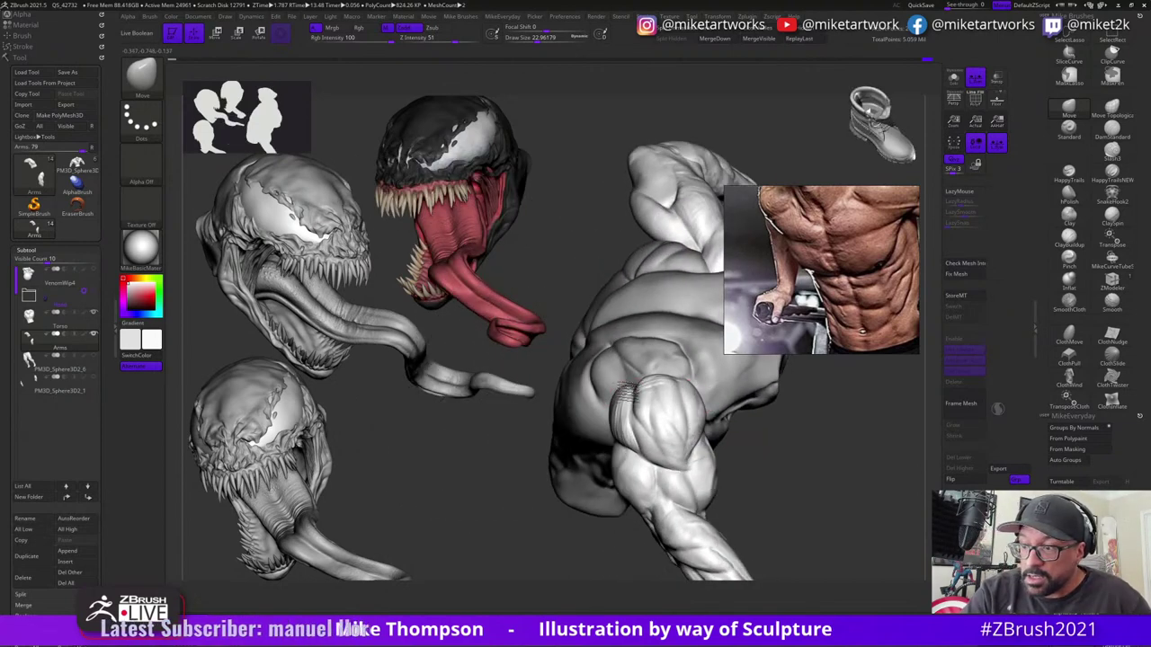
# - Refine the upper edge of the deltoid head with the Move brush at a draw size of about 12.5
pyautogui.moveTo(760, 432)
pyautogui.mouseDown()
pyautogui.moveTo(798, 441)
pyautogui.moveTo(765, 444)
pyautogui.mouseUp()
pyautogui.press('s')
pyautogui.keyDown('shift'); pyautogui.moveTo(636, 405); pyautogui.dragTo(632, 391); pyautogui.keyUp('shift')
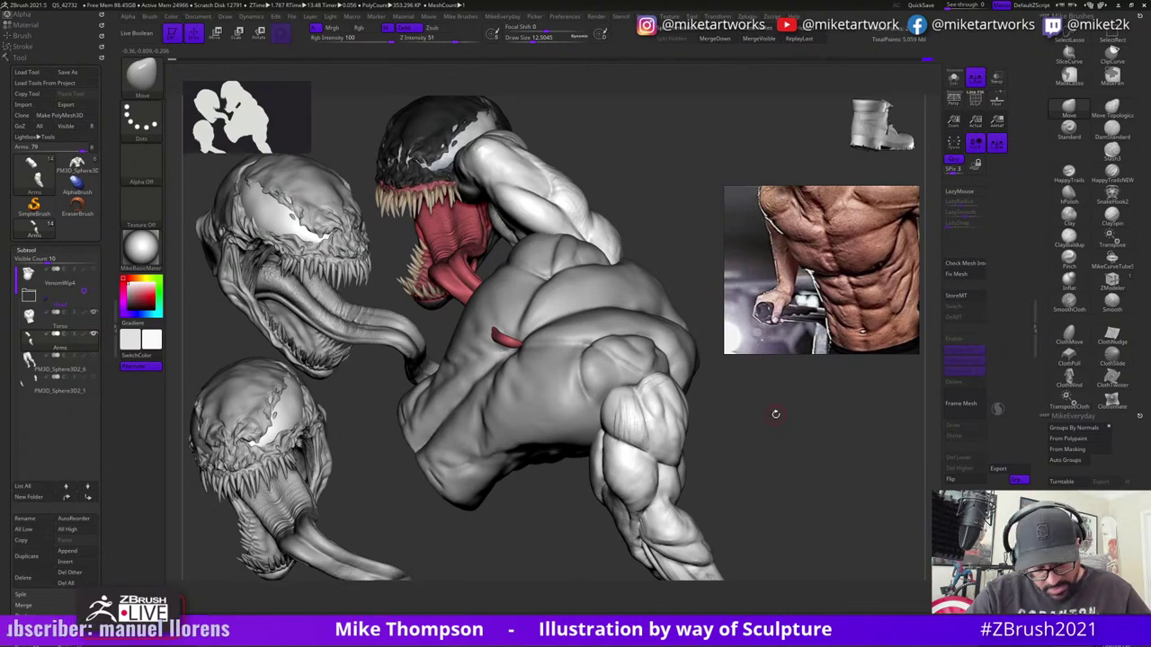
# - Adjust the deltoid contour with the Move brush at a draw size of about 24 and smooth its surface at about 10
pyautogui.moveTo(776, 414)
pyautogui.mouseDown()
pyautogui.moveTo(793, 426)
pyautogui.moveTo(743, 431)
pyautogui.moveTo(778, 418)
pyautogui.moveTo(763, 432)
pyautogui.mouseUp()
pyautogui.press('s')
pyautogui.moveTo(782, 423); pyautogui.dragTo(764, 426)
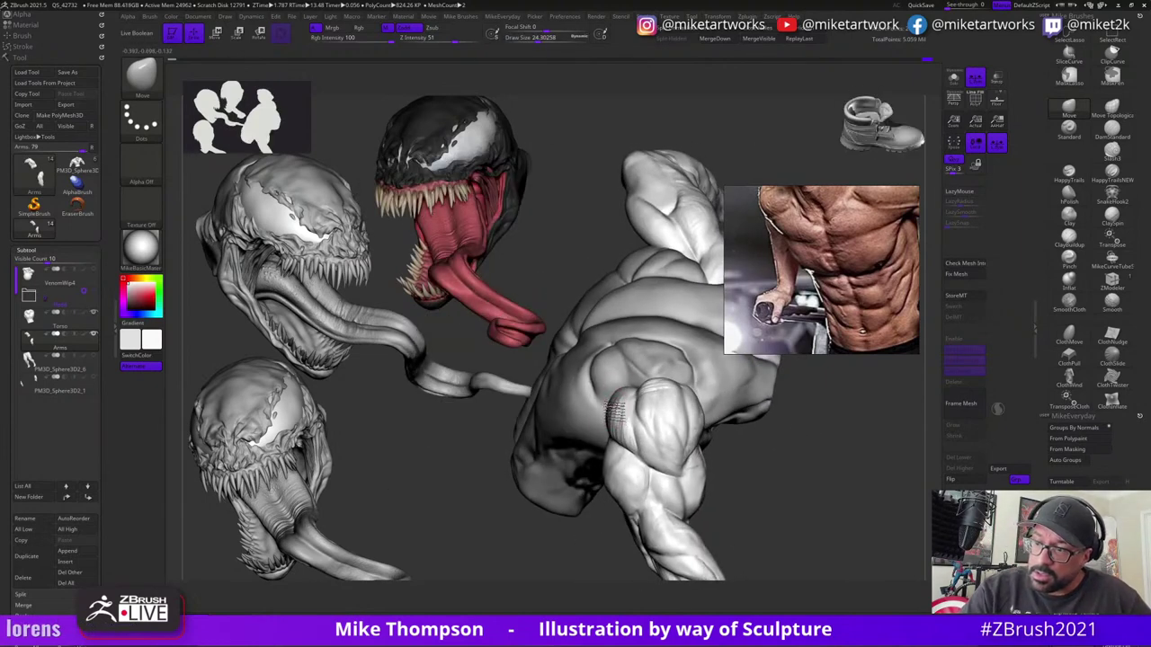
pyautogui.moveTo(615, 409)
pyautogui.mouseDown()
pyautogui.moveTo(755, 411)
pyautogui.moveTo(614, 412)
pyautogui.mouseUp()
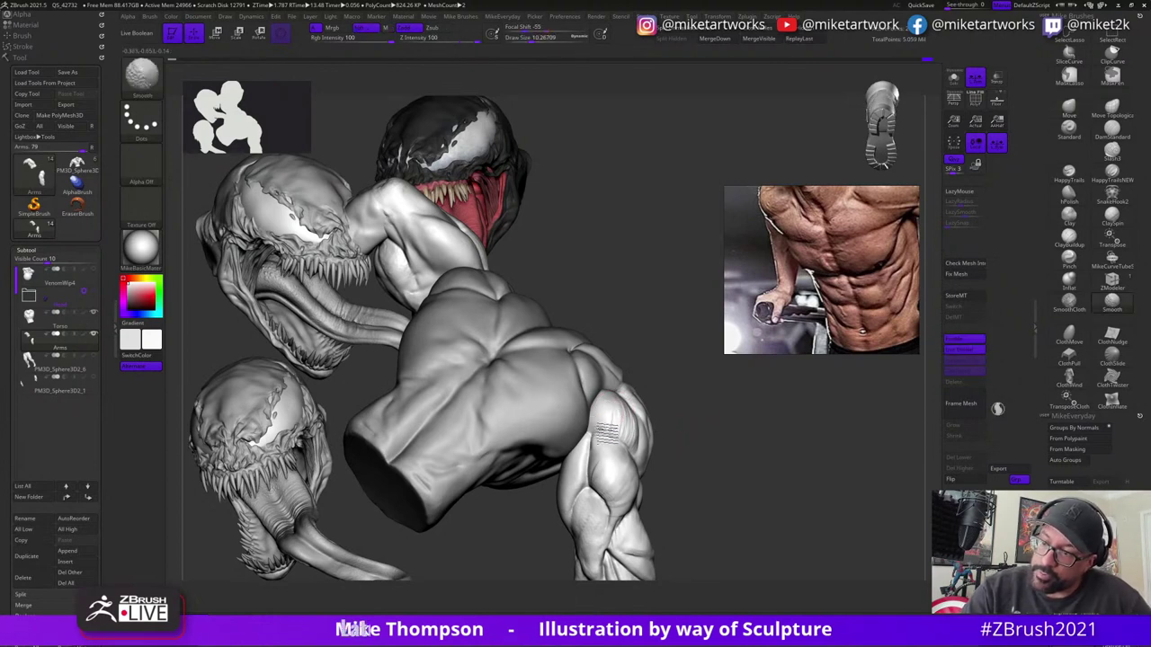
pyautogui.keyDown('shift'); pyautogui.moveTo(607, 434); pyautogui.dragTo(627, 437); pyautogui.keyUp('shift')
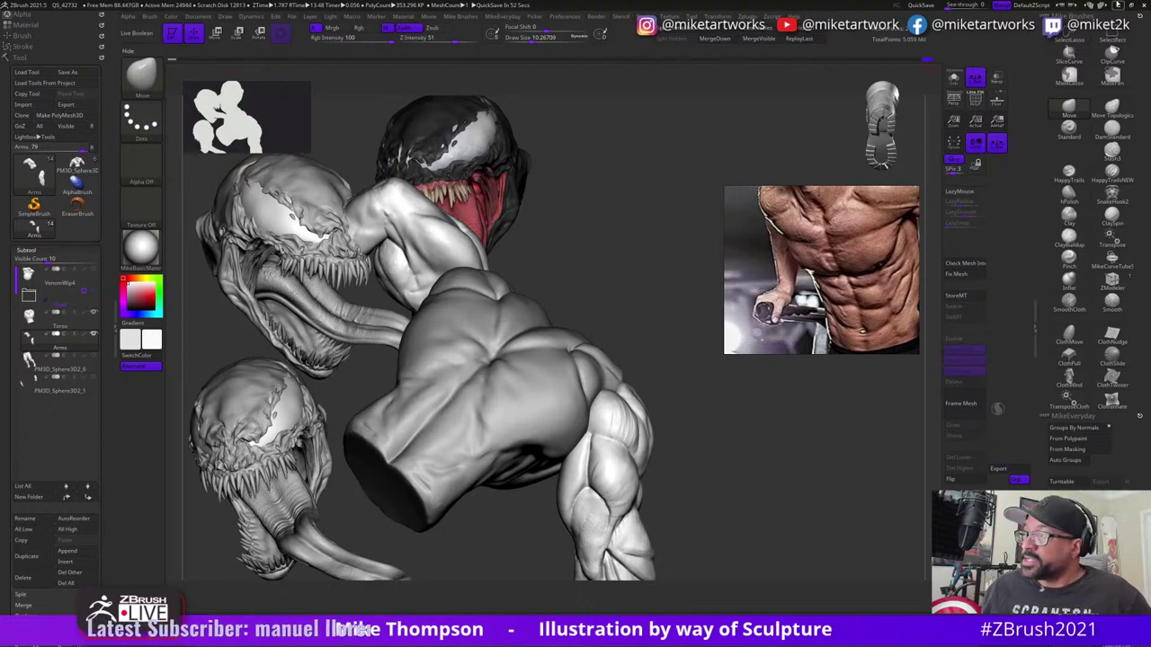
pyautogui.click(1120, 7)
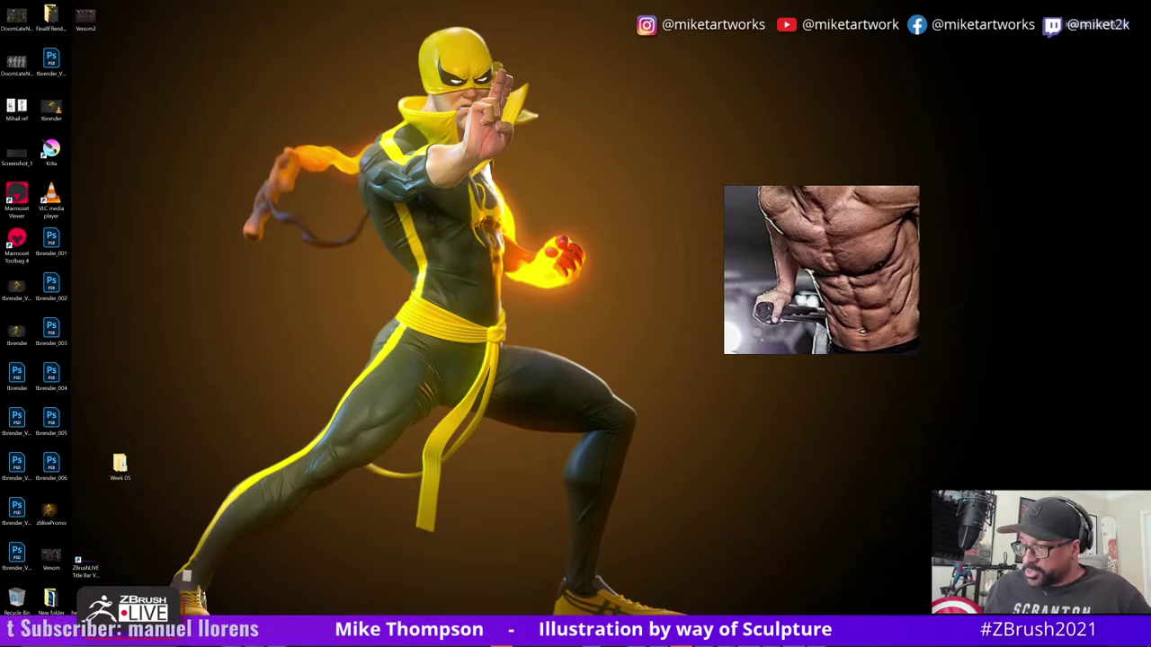
pyautogui.moveTo(756, 646)
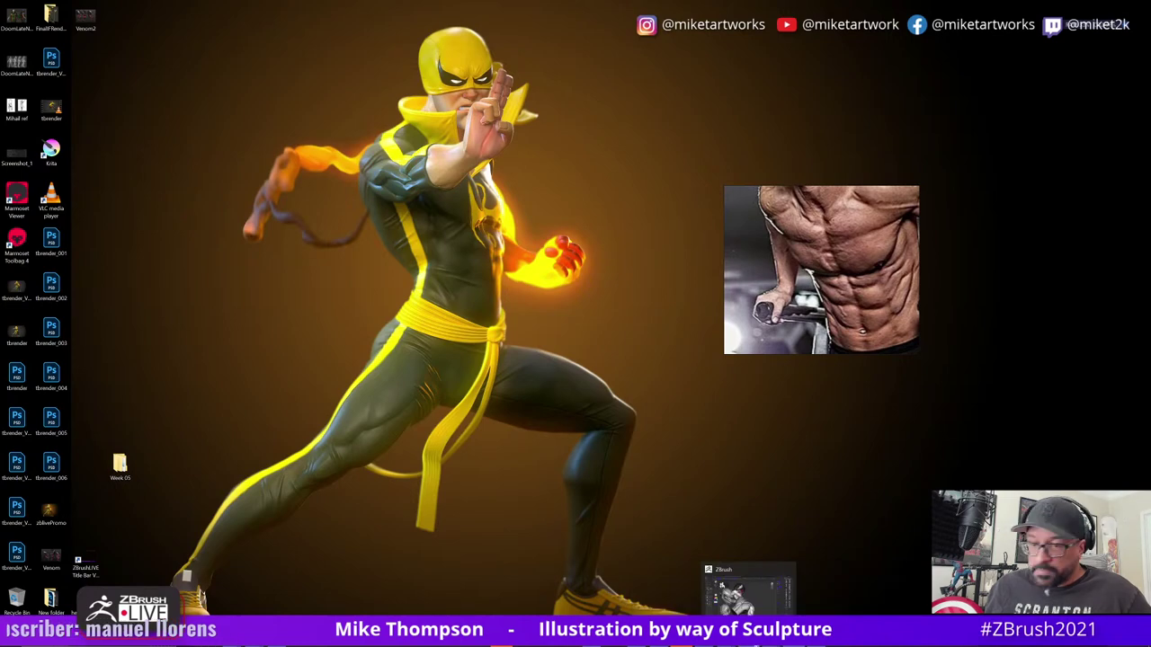
pyautogui.click(749, 591)
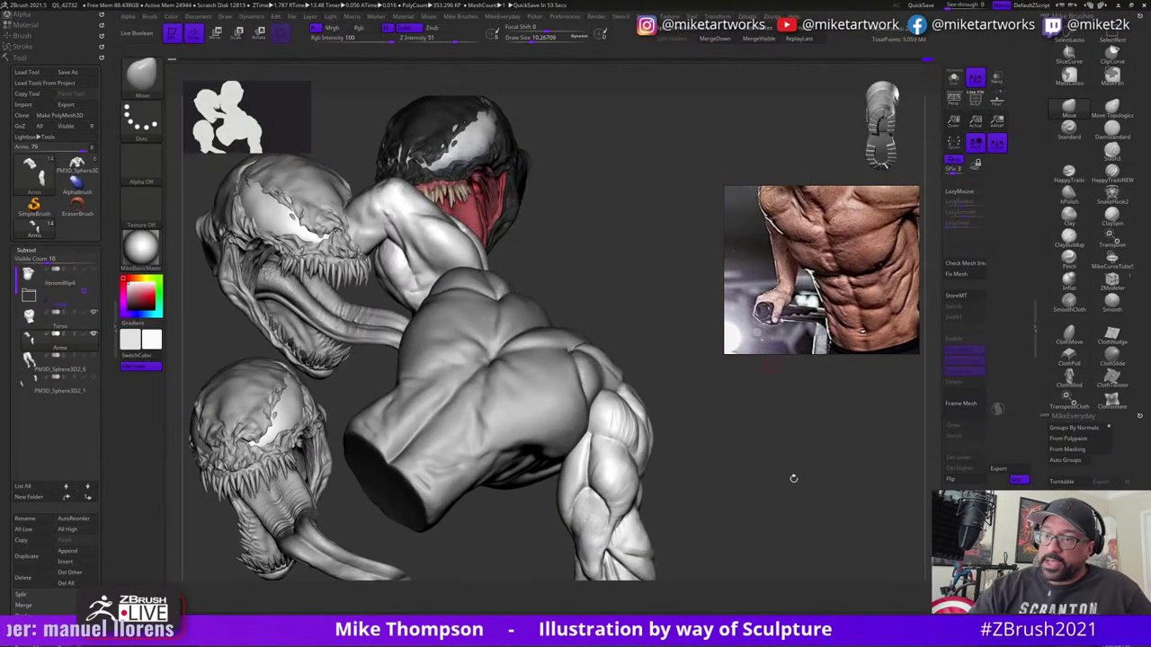
# - Mask the outer deltoid section and adjust the neighbouring deltoid head with the Move brush at a draw size of about 29
pyautogui.moveTo(793, 479)
pyautogui.mouseDown()
pyautogui.moveTo(869, 508)
pyautogui.moveTo(826, 508)
pyautogui.moveTo(862, 468)
pyautogui.mouseUp()
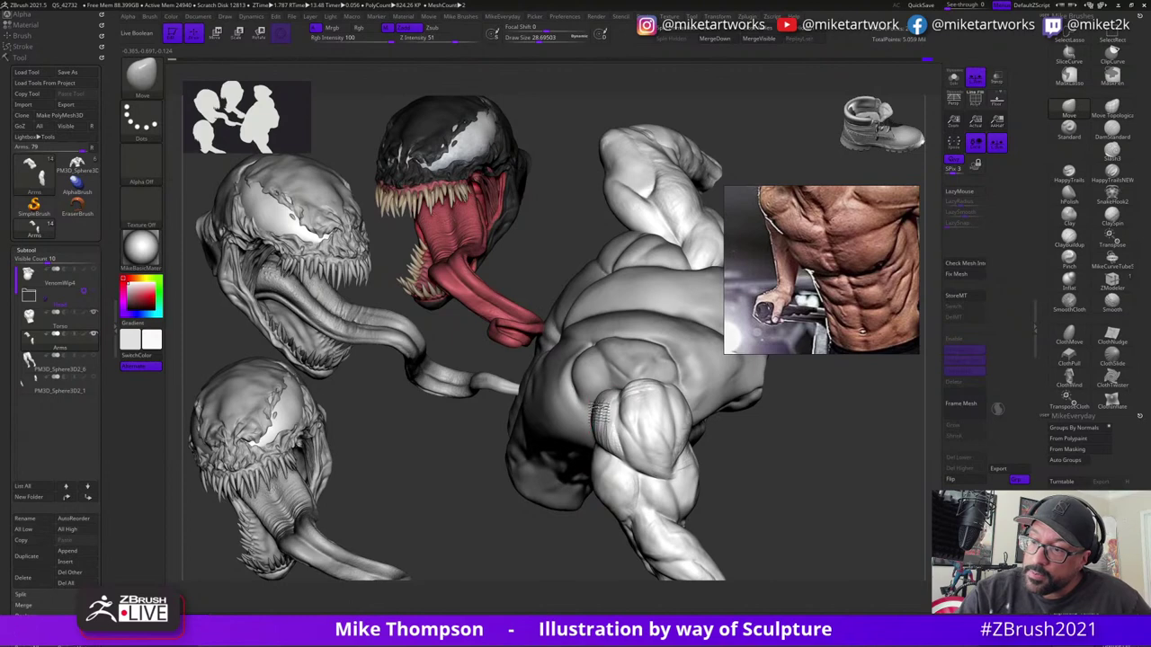
pyautogui.moveTo(791, 408)
pyautogui.mouseDown()
pyautogui.moveTo(803, 389)
pyautogui.moveTo(797, 414)
pyautogui.moveTo(767, 397)
pyautogui.mouseUp()
pyautogui.keyDown('ctrl'); pyautogui.moveTo(635, 424); pyautogui.dragTo(672, 341); pyautogui.keyUp('ctrl')
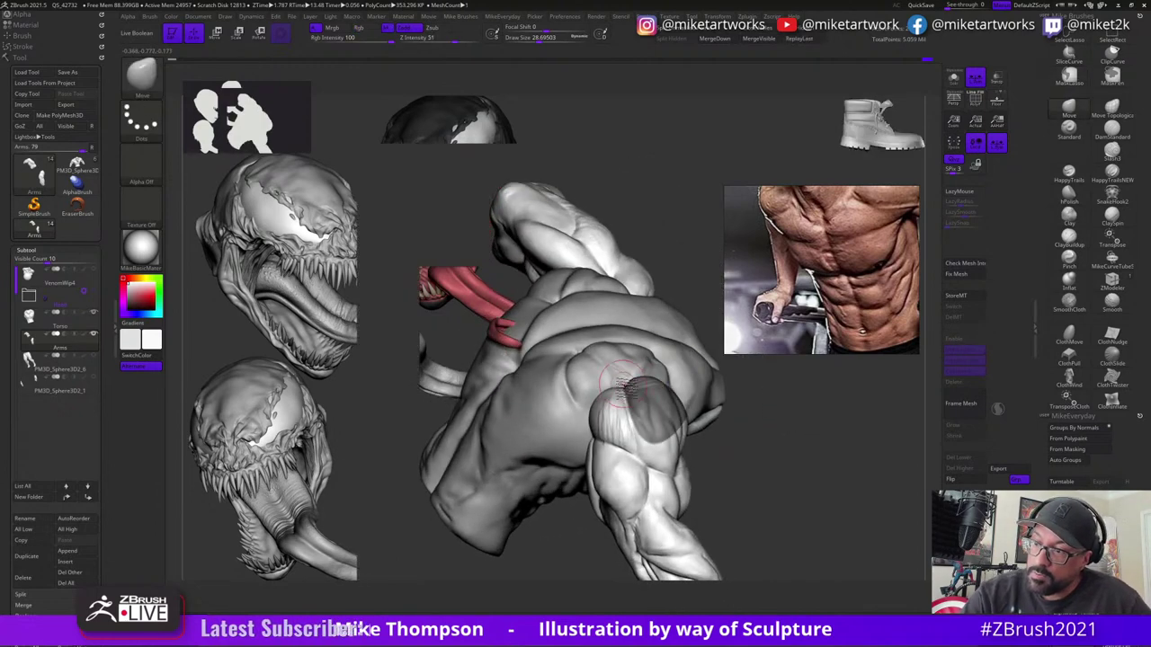
pyautogui.moveTo(774, 434)
pyautogui.mouseDown()
pyautogui.moveTo(770, 457)
pyautogui.moveTo(763, 445)
pyautogui.moveTo(812, 405)
pyautogui.moveTo(822, 462)
pyautogui.moveTo(842, 468)
pyautogui.moveTo(815, 468)
pyautogui.moveTo(825, 459)
pyautogui.moveTo(797, 498)
pyautogui.moveTo(779, 486)
pyautogui.mouseUp()
# - Select the Torso subtool and reshape the side of the chest below the armpit using a large Move brush
pyautogui.keyDown('alt'); pyautogui.click(691, 449); pyautogui.keyUp('alt')
pyautogui.moveTo(715, 459); pyautogui.dragTo(737, 483)
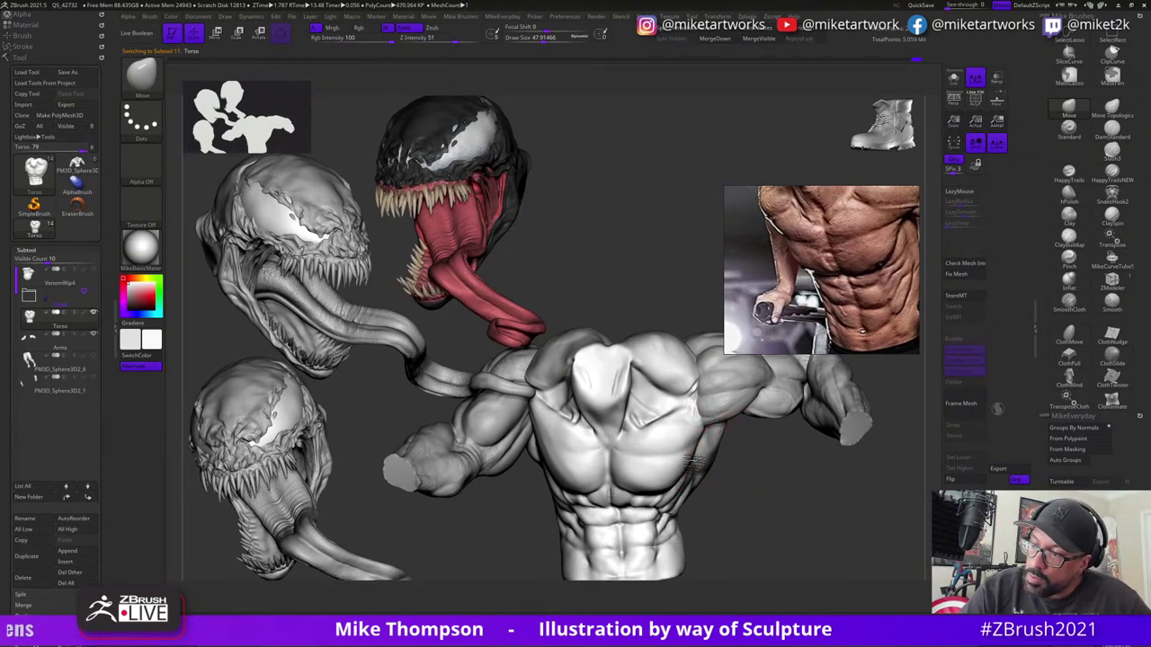
pyautogui.moveTo(756, 452); pyautogui.dragTo(724, 450)
pyautogui.moveTo(861, 452)
pyautogui.mouseDown()
pyautogui.moveTo(846, 456)
pyautogui.moveTo(938, 372)
pyautogui.mouseUp()
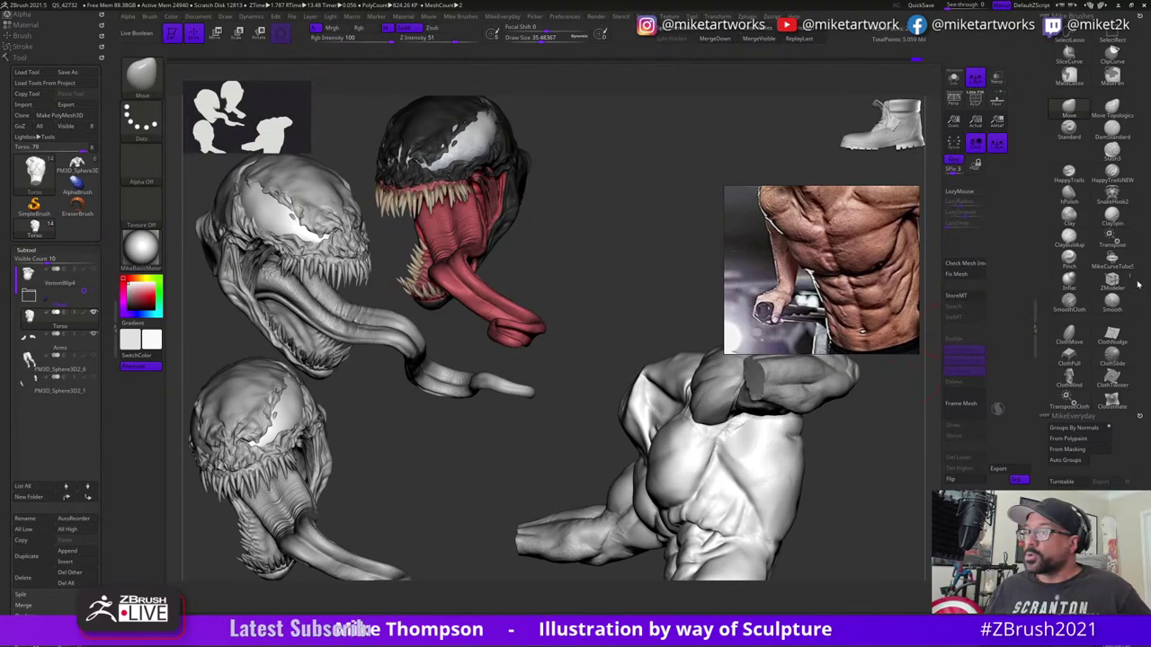
# - Show more of the muscular figure reference and carve a crease across the upper pectoral with the DamStandard brush
pyautogui.moveTo(881, 289)
pyautogui.mouseDown(button='middle')
pyautogui.moveTo(823, 303)
pyautogui.moveTo(825, 281)
pyautogui.mouseUp(button='middle')
pyautogui.scroll(-2, 823, 303)
pyautogui.moveTo(851, 488); pyautogui.dragTo(893, 462)
pyautogui.click(1112, 132)
pyautogui.press('s')
pyautogui.moveTo(801, 458)
pyautogui.mouseDown()
pyautogui.moveTo(812, 462)
pyautogui.moveTo(815, 442)
pyautogui.moveTo(802, 420)
pyautogui.moveTo(782, 423)
pyautogui.mouseUp()
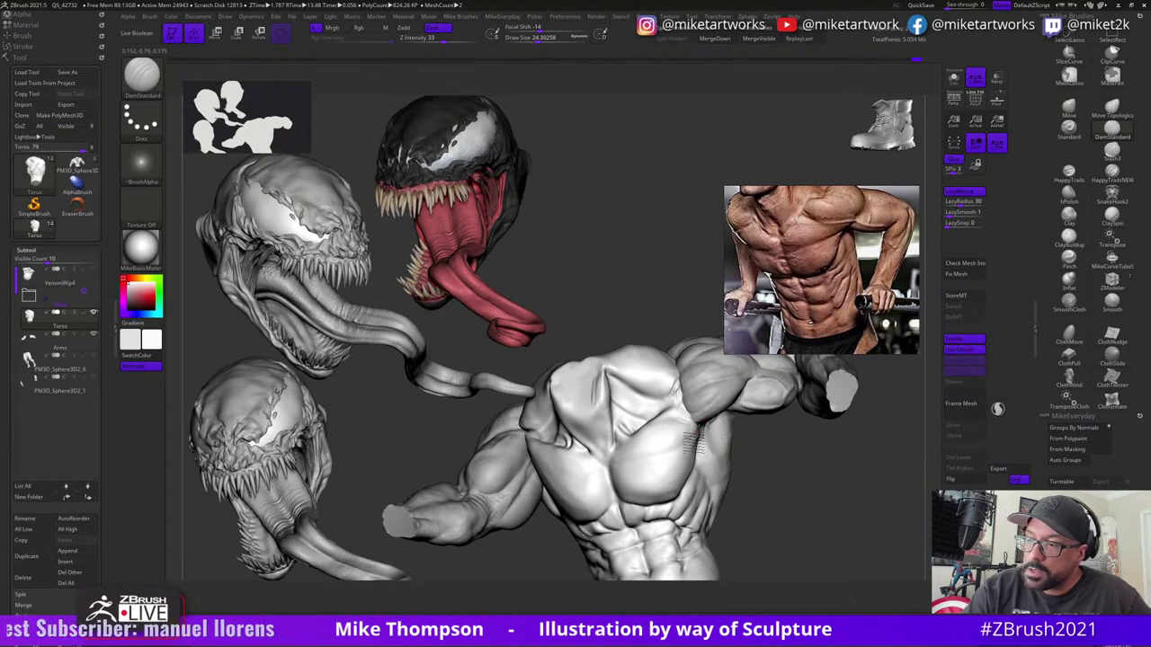
pyautogui.moveTo(799, 478)
pyautogui.mouseDown()
pyautogui.moveTo(812, 483)
pyautogui.moveTo(771, 492)
pyautogui.moveTo(801, 455)
pyautogui.moveTo(837, 470)
pyautogui.moveTo(876, 447)
pyautogui.mouseUp()
pyautogui.moveTo(809, 430); pyautogui.dragTo(765, 437)
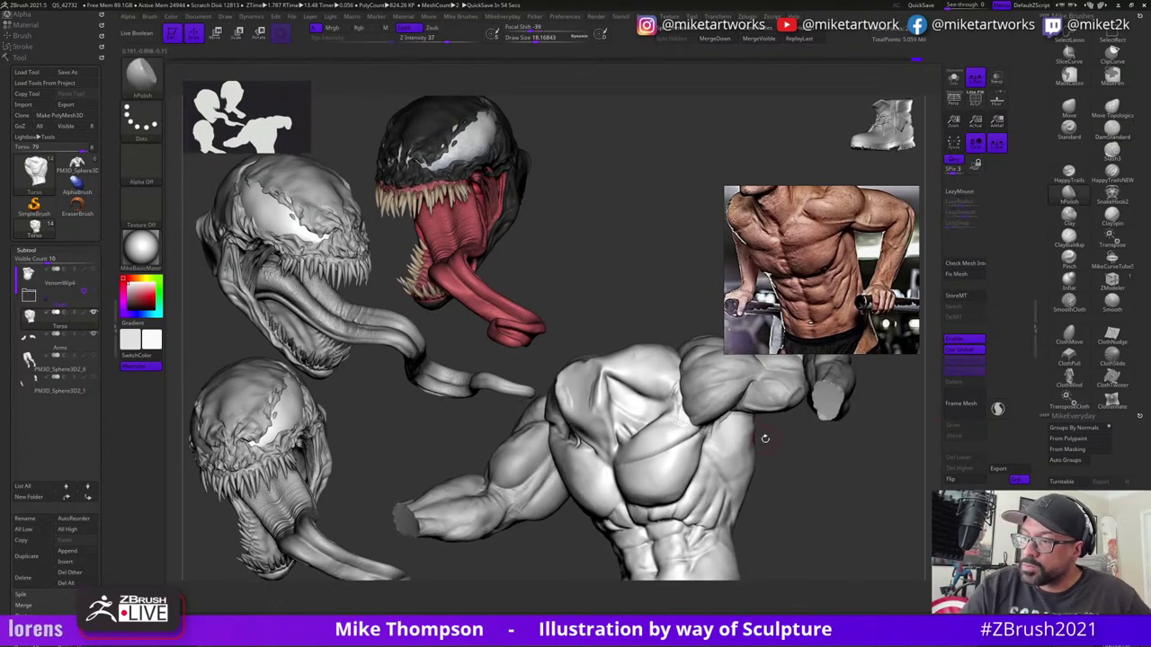
# - Mask the torso below the upper pectoral crease, leaving the upper chest unmasked for hPolish at a draw size of about 26
pyautogui.keyDown('ctrl'); pyautogui.moveTo(634, 463); pyautogui.dragTo(633, 282); pyautogui.keyUp('ctrl')
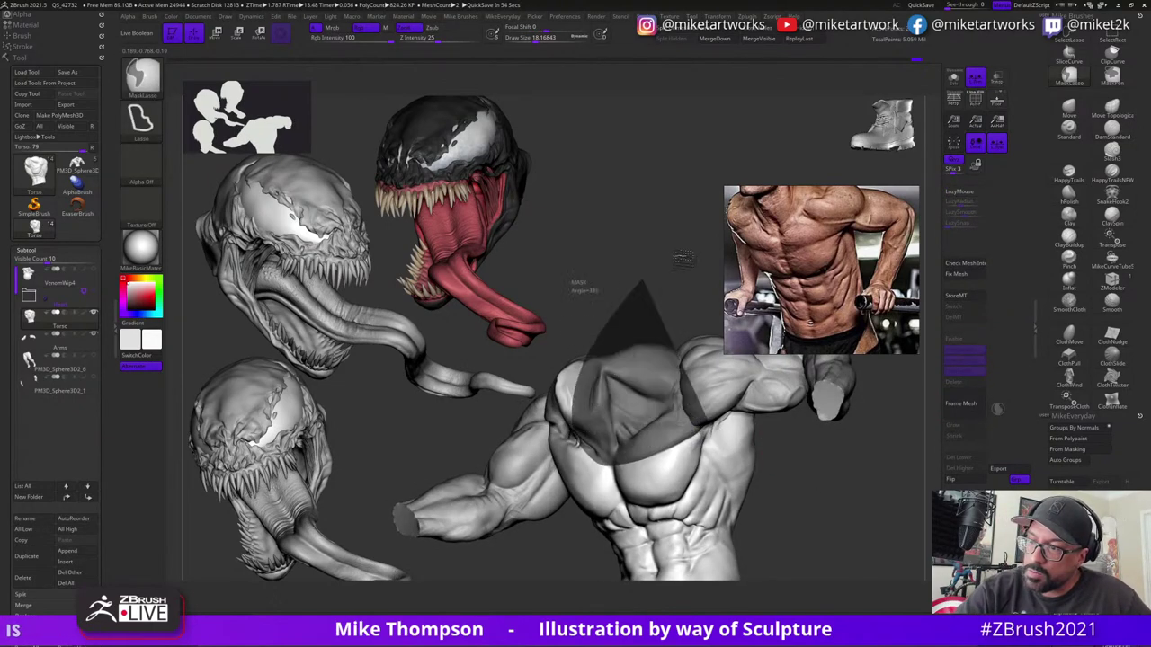
pyautogui.keyDown('ctrl'); pyautogui.click(793, 462); pyautogui.keyUp('ctrl')
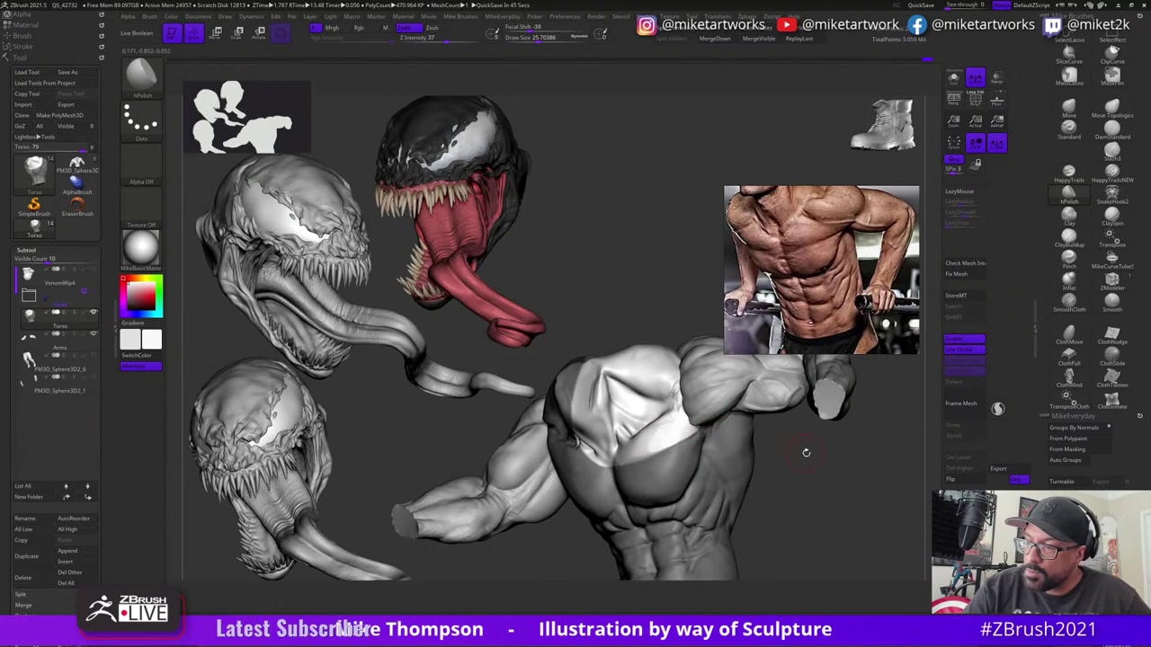
pyautogui.moveTo(806, 452)
pyautogui.mouseDown()
pyautogui.moveTo(775, 459)
pyautogui.moveTo(805, 455)
pyautogui.moveTo(779, 463)
pyautogui.moveTo(804, 468)
pyautogui.moveTo(808, 437)
pyautogui.mouseUp()
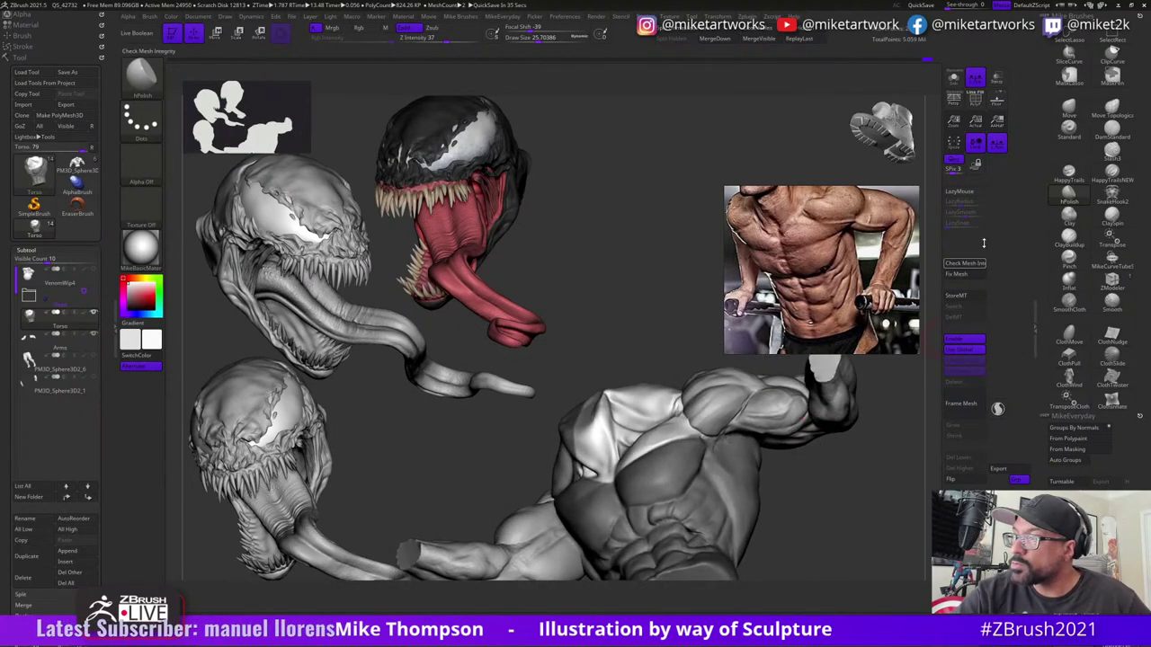
# - Build up the upper pectoral toward the shoulder with the ClayBuildup brush at a draw size of about 19, isolating the torso
pyautogui.click(1069, 240)
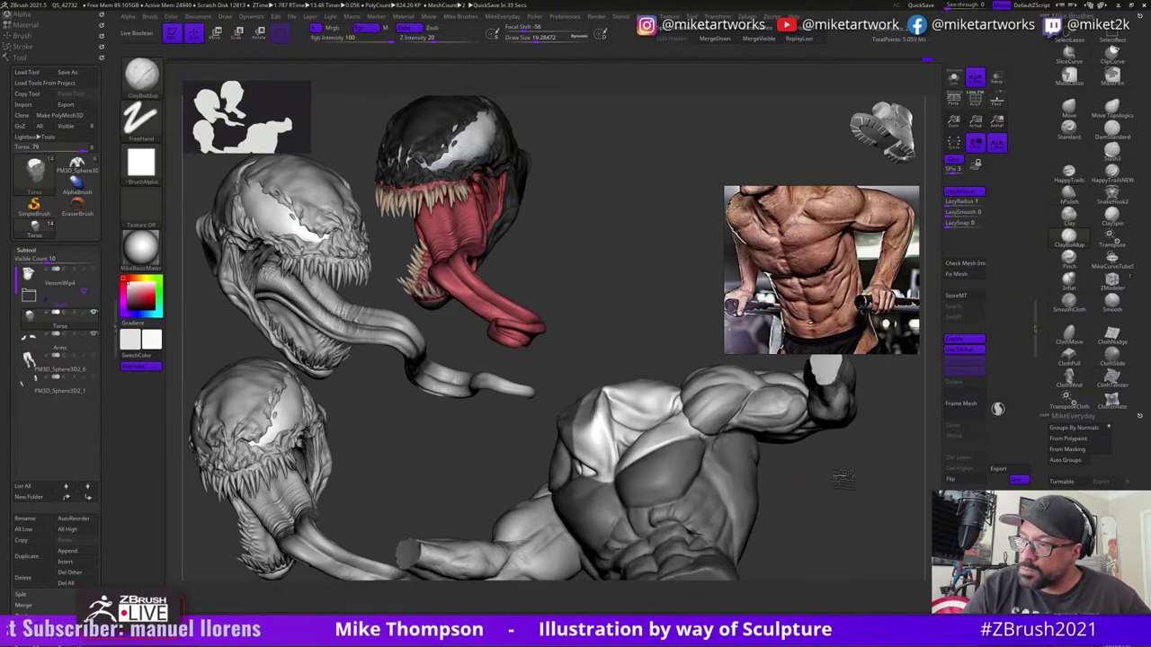
pyautogui.moveTo(842, 477)
pyautogui.mouseDown()
pyautogui.moveTo(709, 421)
pyautogui.moveTo(722, 416)
pyautogui.mouseUp()
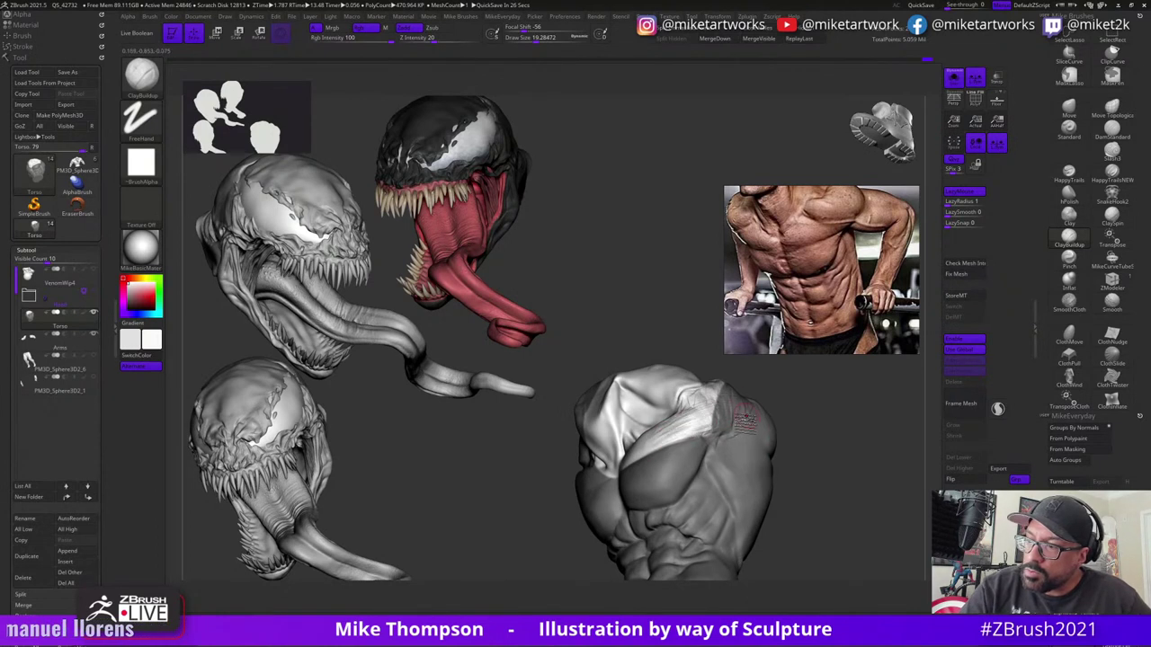
pyautogui.moveTo(823, 441); pyautogui.dragTo(796, 430)
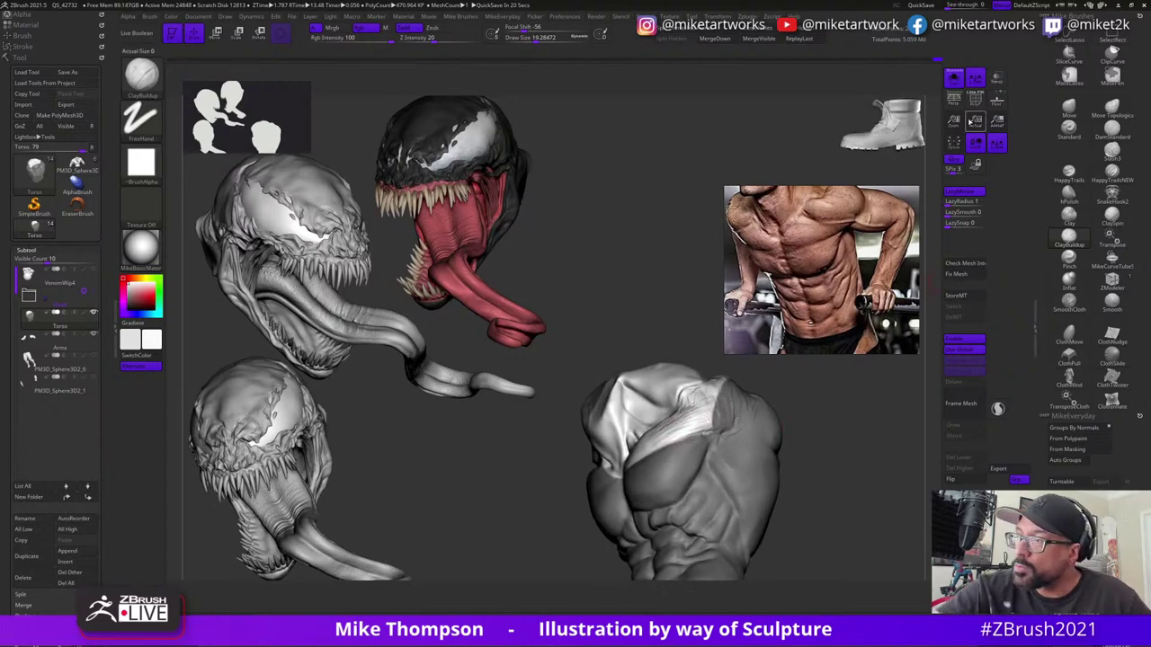
pyautogui.moveTo(796, 430); pyautogui.dragTo(860, 441)
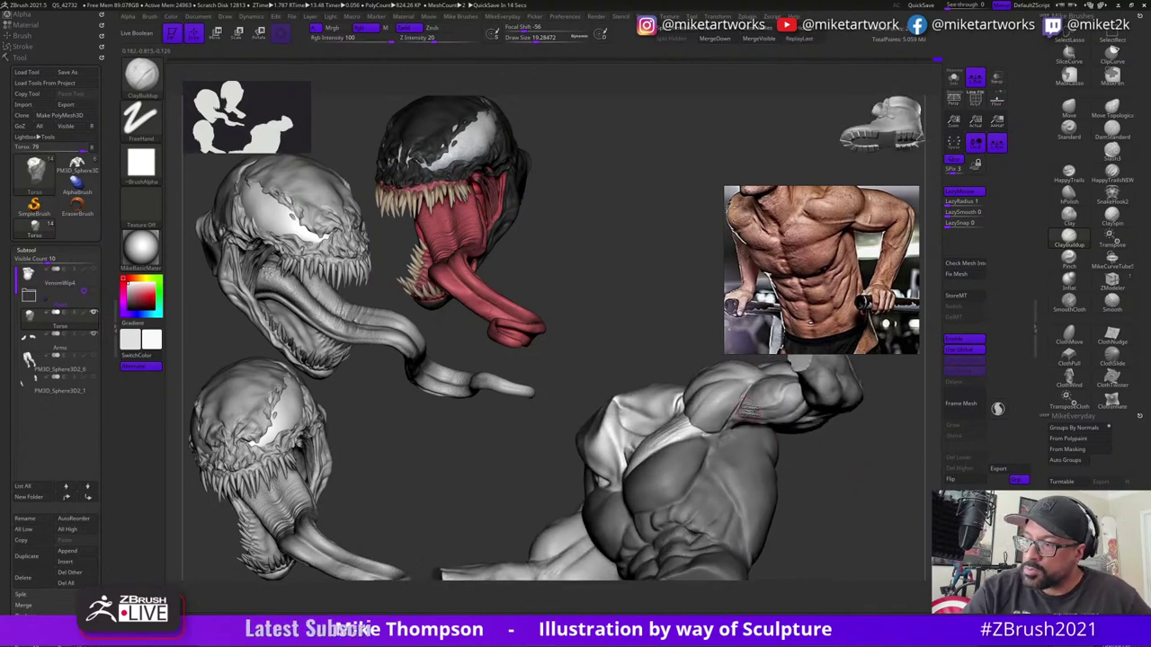
# - Select the Arms subtool and build up the front deltoid where it meets the chest with ClayBuildup at a draw size of about 19
pyautogui.moveTo(731, 405); pyautogui.dragTo(723, 438)
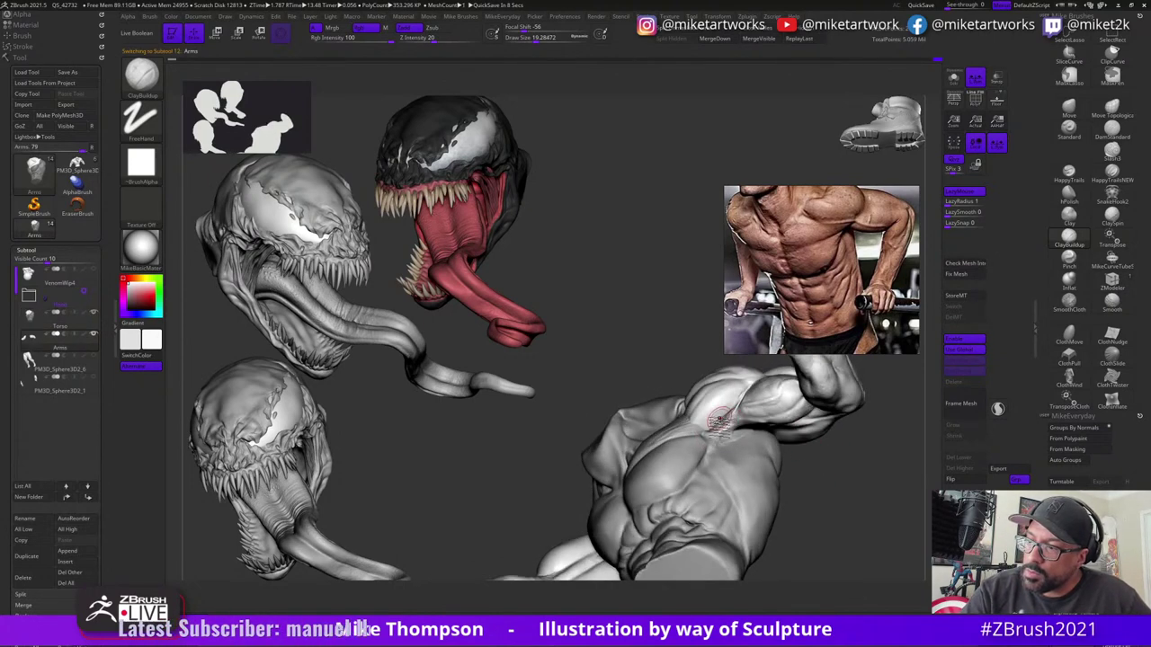
pyautogui.moveTo(816, 470); pyautogui.dragTo(690, 437)
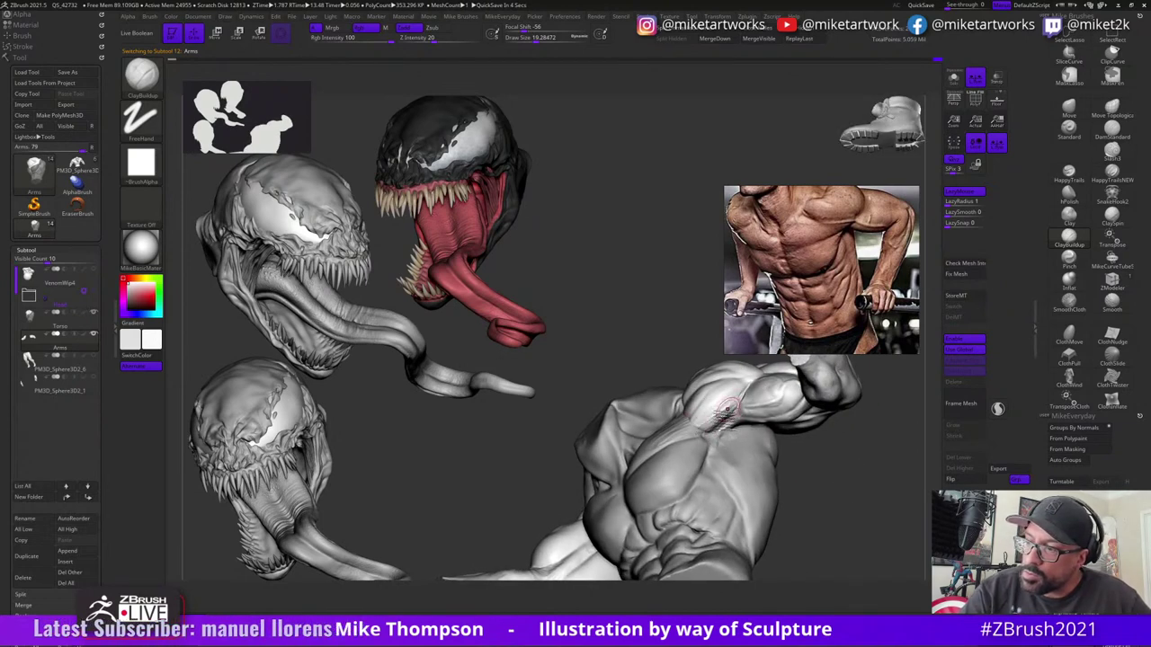
pyautogui.moveTo(805, 490); pyautogui.dragTo(819, 458)
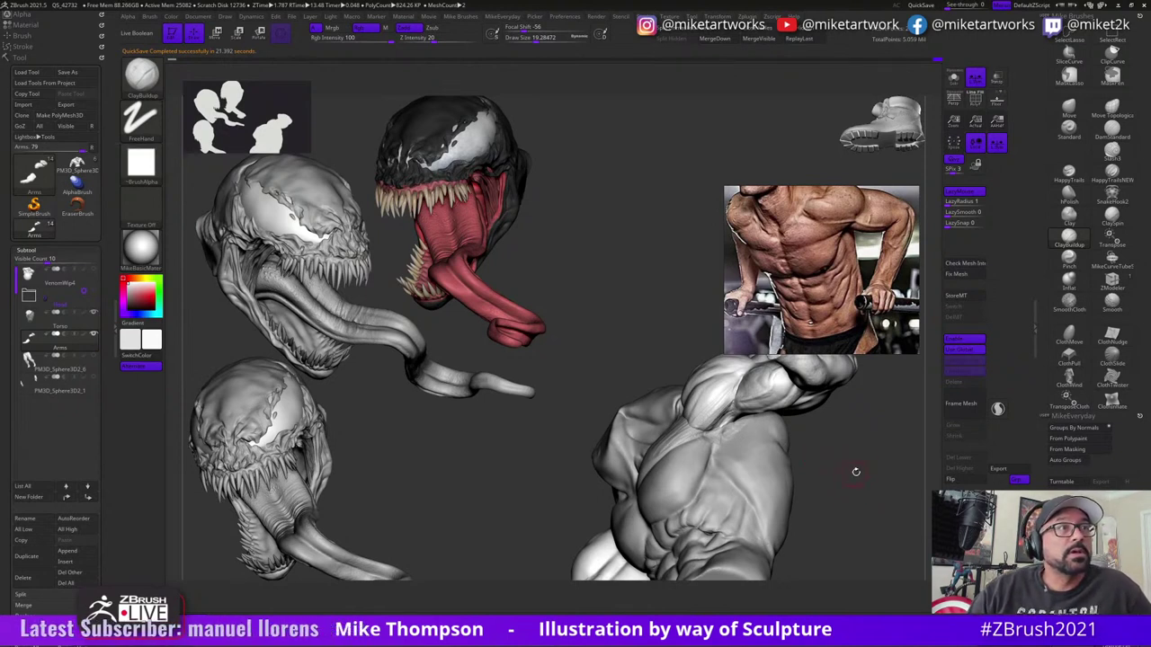
pyautogui.moveTo(870, 485)
pyautogui.mouseDown()
pyautogui.moveTo(890, 501)
pyautogui.moveTo(855, 491)
pyautogui.mouseUp()
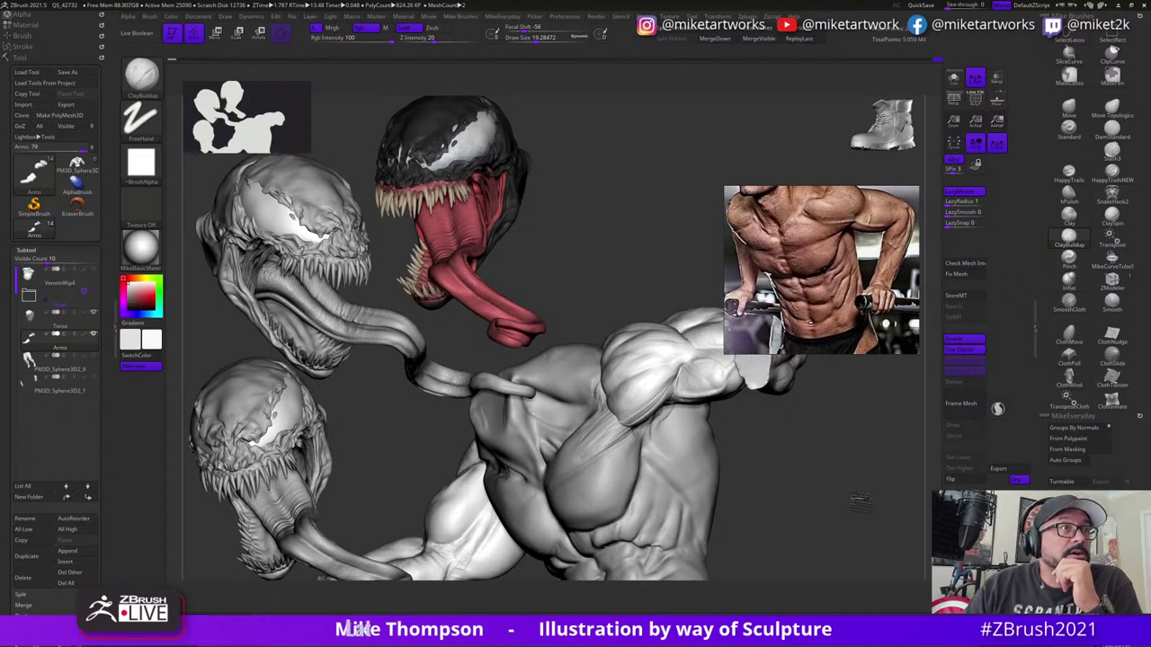
pyautogui.moveTo(860, 501)
pyautogui.mouseDown()
pyautogui.moveTo(841, 485)
pyautogui.moveTo(861, 469)
pyautogui.moveTo(885, 488)
pyautogui.mouseUp()
# - Reshape the deltoid's contour around the armpit and shoulder with the Move brush, varying the draw size from about 29 to 55
pyautogui.click(1069, 109)
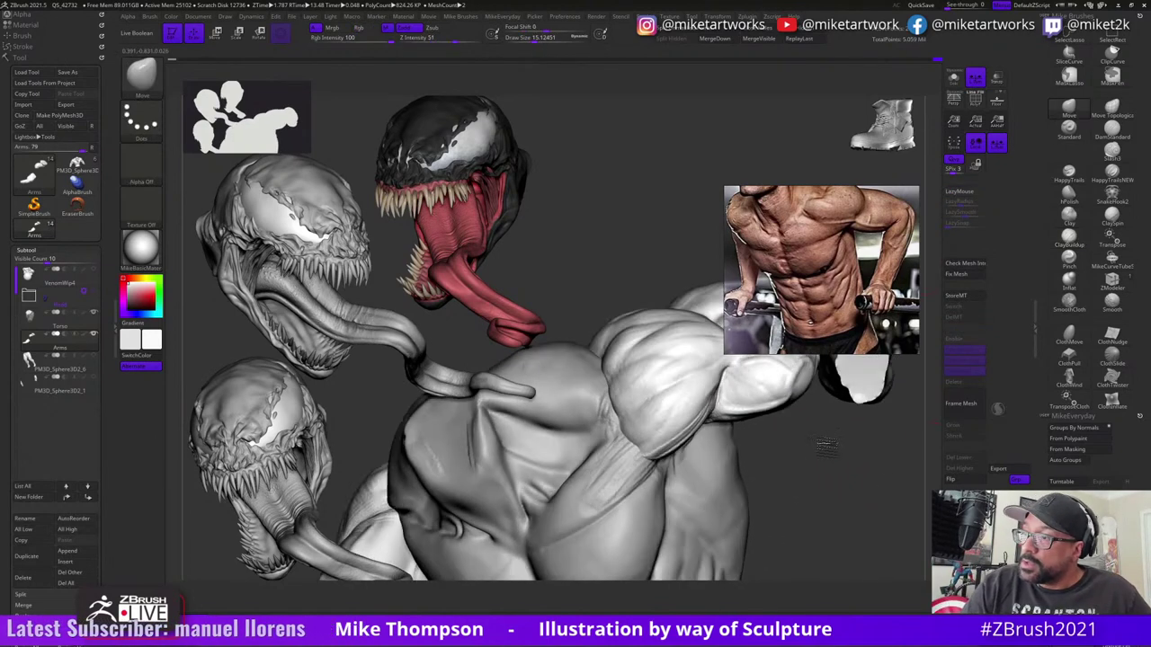
pyautogui.press('s')
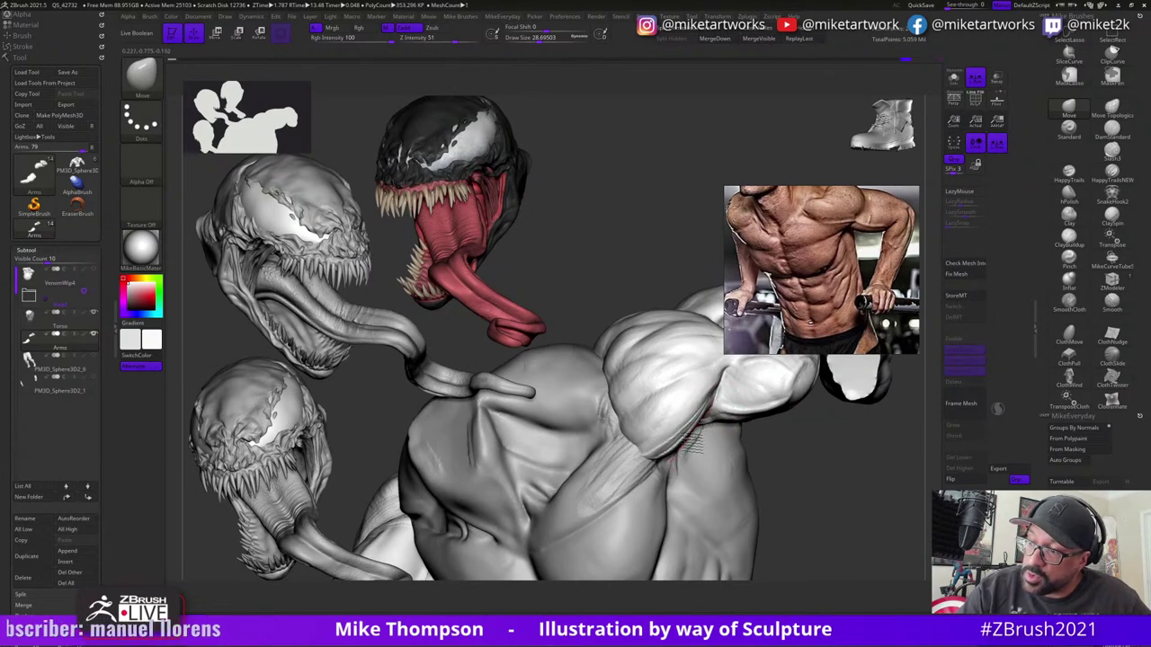
pyautogui.moveTo(760, 443)
pyautogui.mouseDown()
pyautogui.moveTo(799, 464)
pyautogui.moveTo(861, 452)
pyautogui.moveTo(845, 460)
pyautogui.moveTo(876, 464)
pyautogui.moveTo(866, 443)
pyautogui.mouseUp()
pyautogui.press('s')
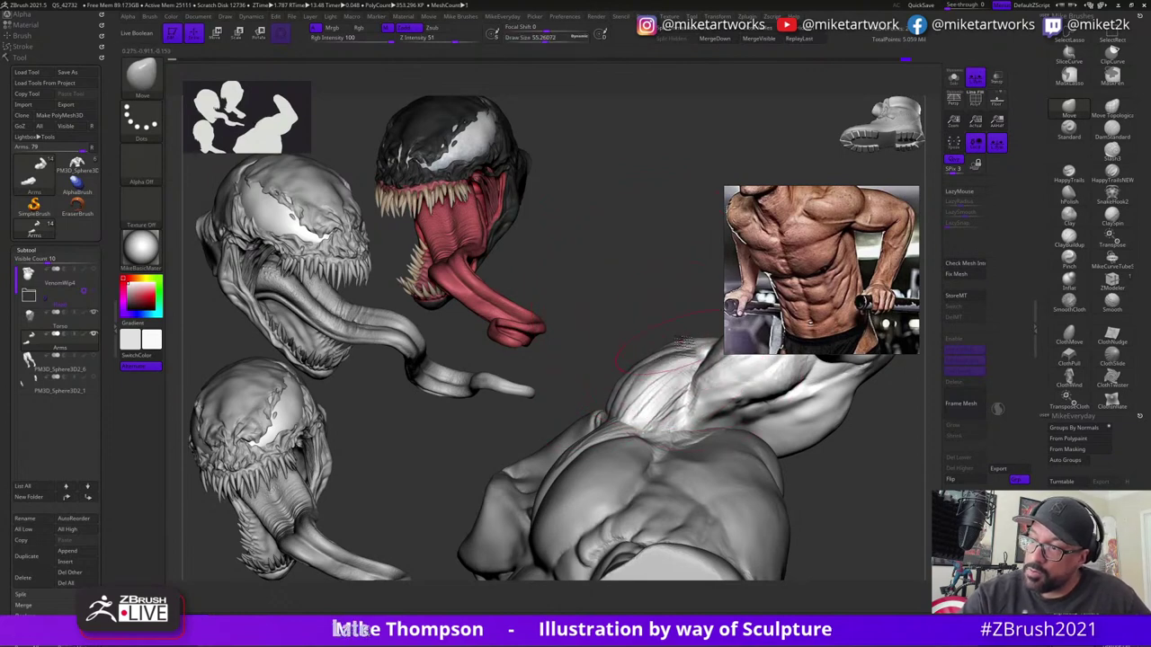
pyautogui.moveTo(694, 325)
pyautogui.mouseDown()
pyautogui.moveTo(718, 392)
pyautogui.moveTo(737, 396)
pyautogui.mouseUp()
pyautogui.press('s')
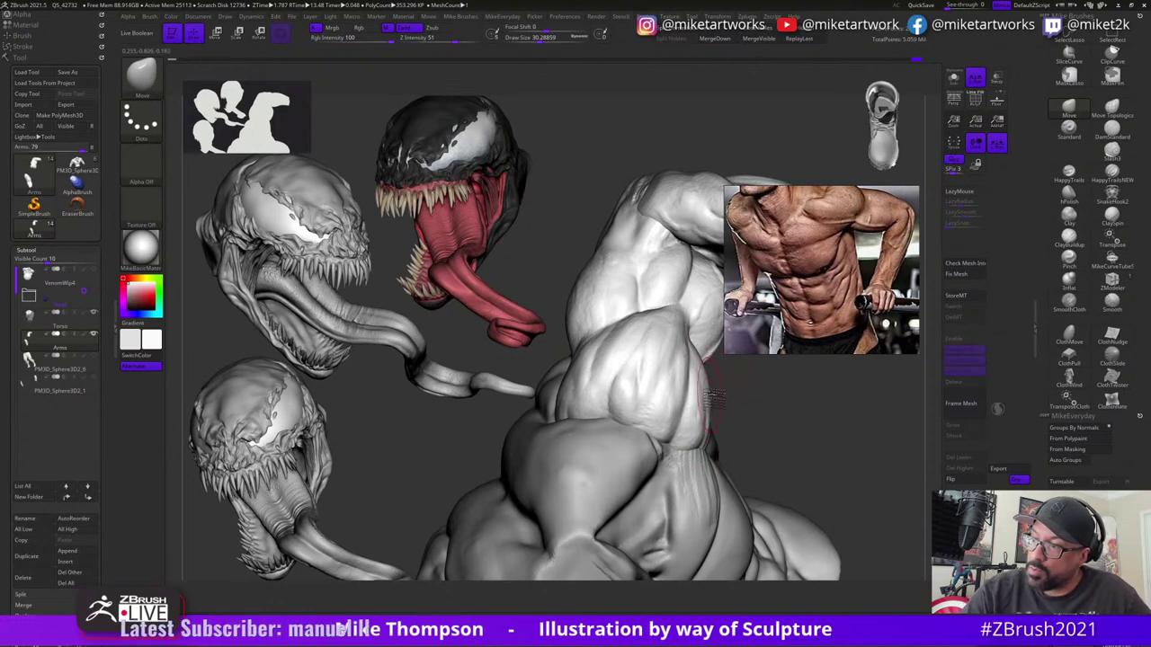
pyautogui.moveTo(795, 426)
pyautogui.mouseDown()
pyautogui.moveTo(849, 432)
pyautogui.moveTo(703, 378)
pyautogui.mouseUp()
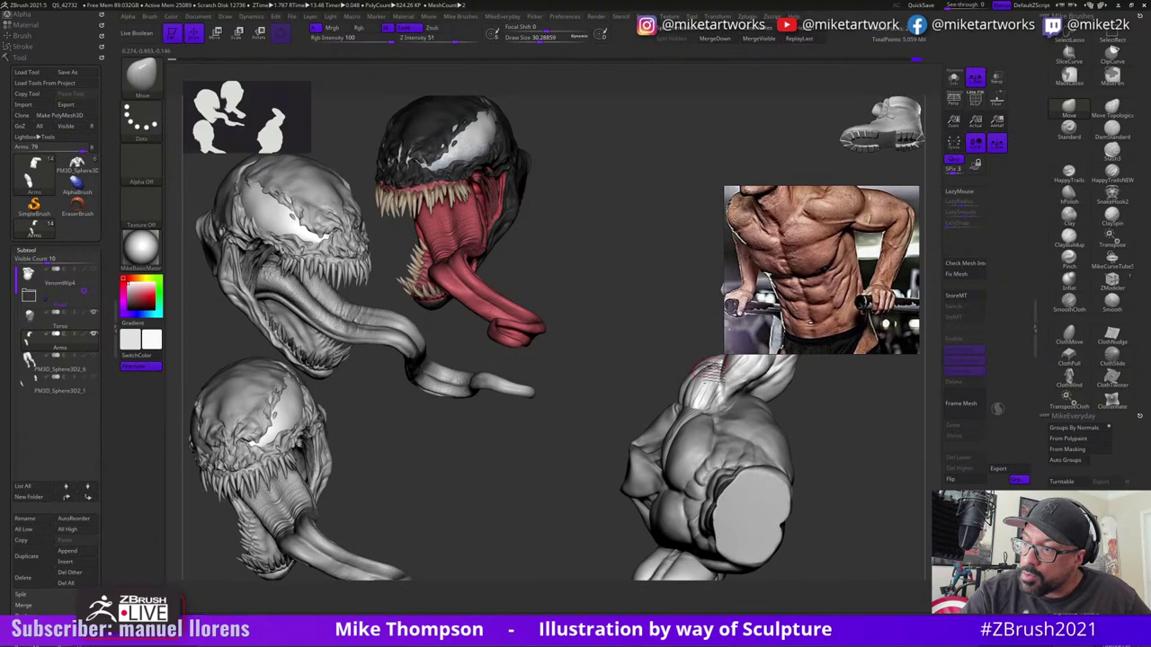
pyautogui.moveTo(829, 410)
pyautogui.mouseDown()
pyautogui.moveTo(858, 478)
pyautogui.moveTo(822, 488)
pyautogui.moveTo(833, 481)
pyautogui.moveTo(735, 430)
pyautogui.moveTo(753, 416)
pyautogui.moveTo(717, 499)
pyautogui.moveTo(715, 485)
pyautogui.mouseUp()
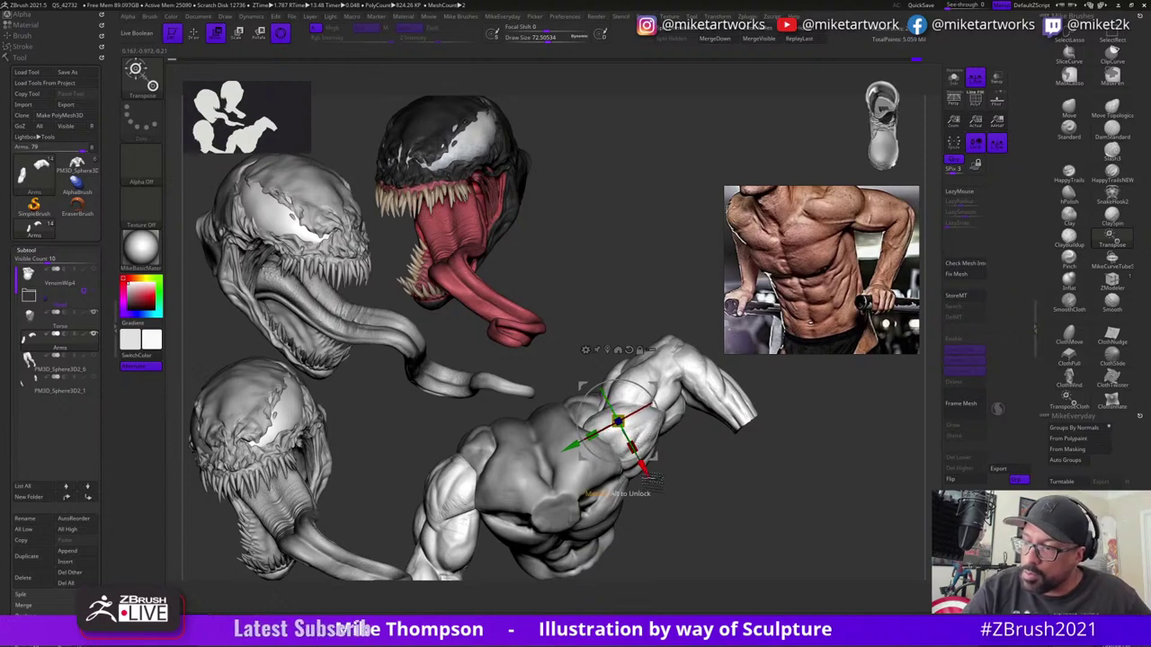
# - Mask the opposite arm, leaving the working arm unmasked, and move and rotate that arm at the shoulder to fit the torso
pyautogui.press('q')
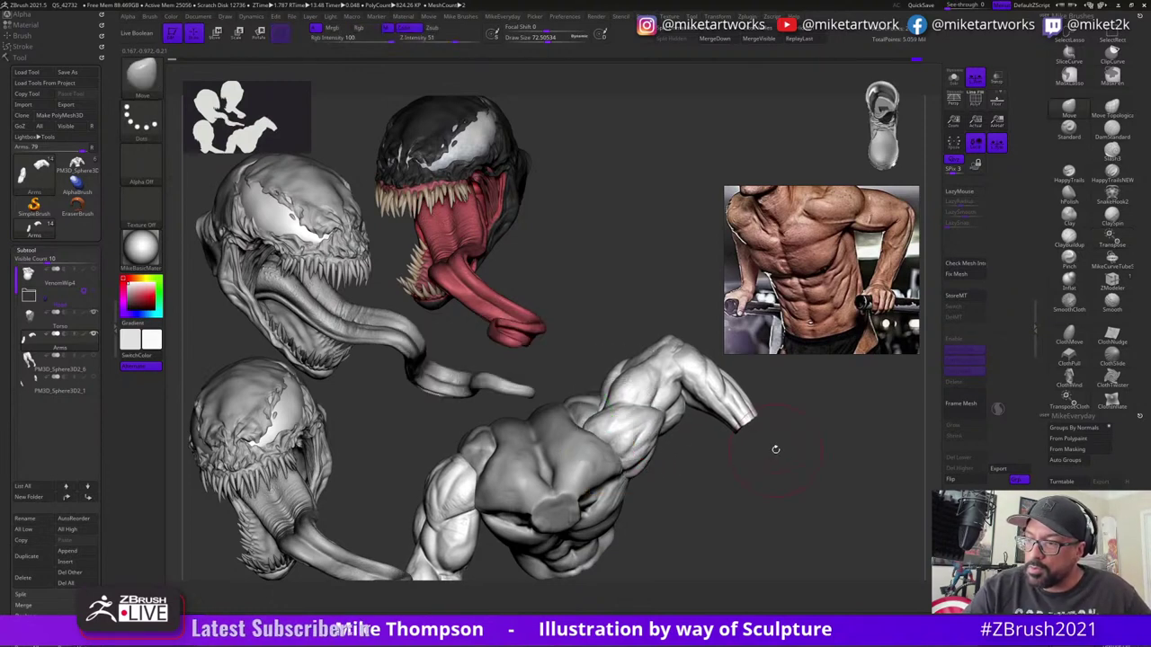
pyautogui.moveTo(769, 458)
pyautogui.keyDown('ctrl'); pyautogui.keyDown('shift'); pyautogui.mouseDown()
pyautogui.moveTo(520, 355)
pyautogui.moveTo(850, 423)
pyautogui.moveTo(814, 499)
pyautogui.mouseUp(); pyautogui.keyUp('shift'); pyautogui.keyUp('ctrl')
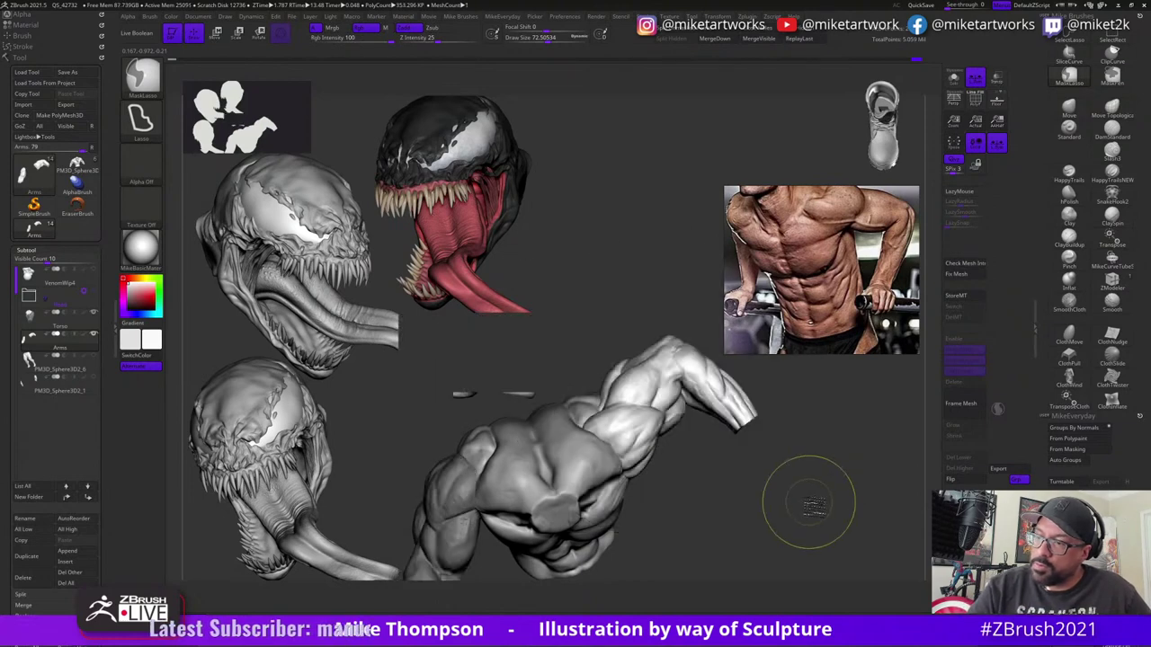
pyautogui.press('w')
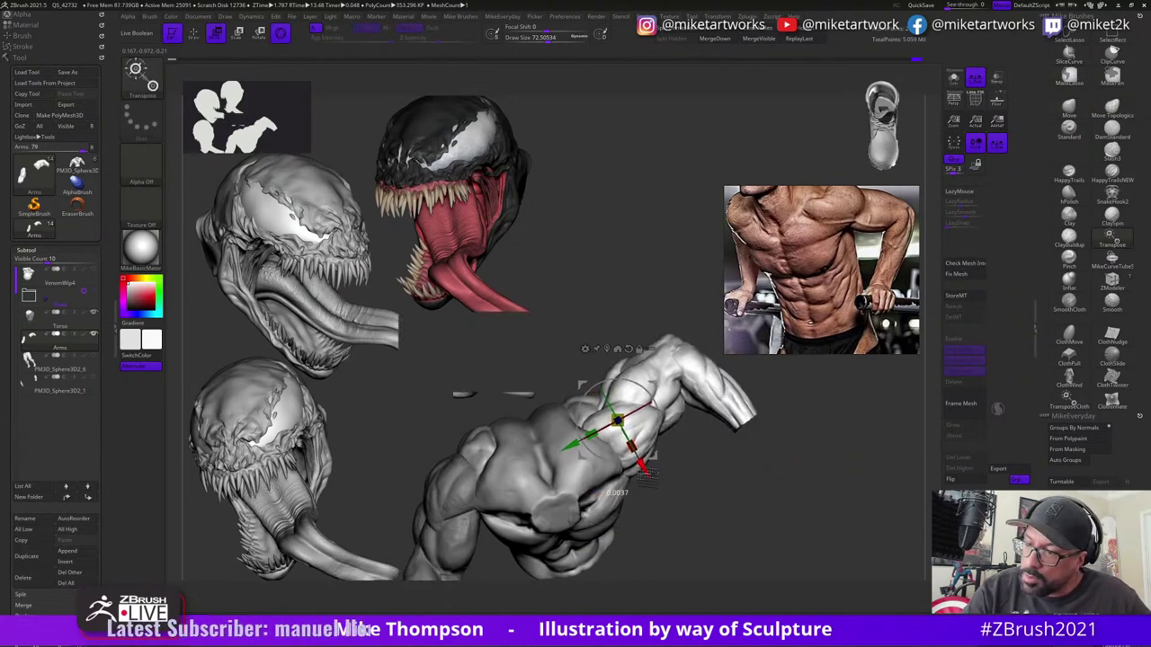
pyautogui.moveTo(644, 469); pyautogui.dragTo(643, 467)
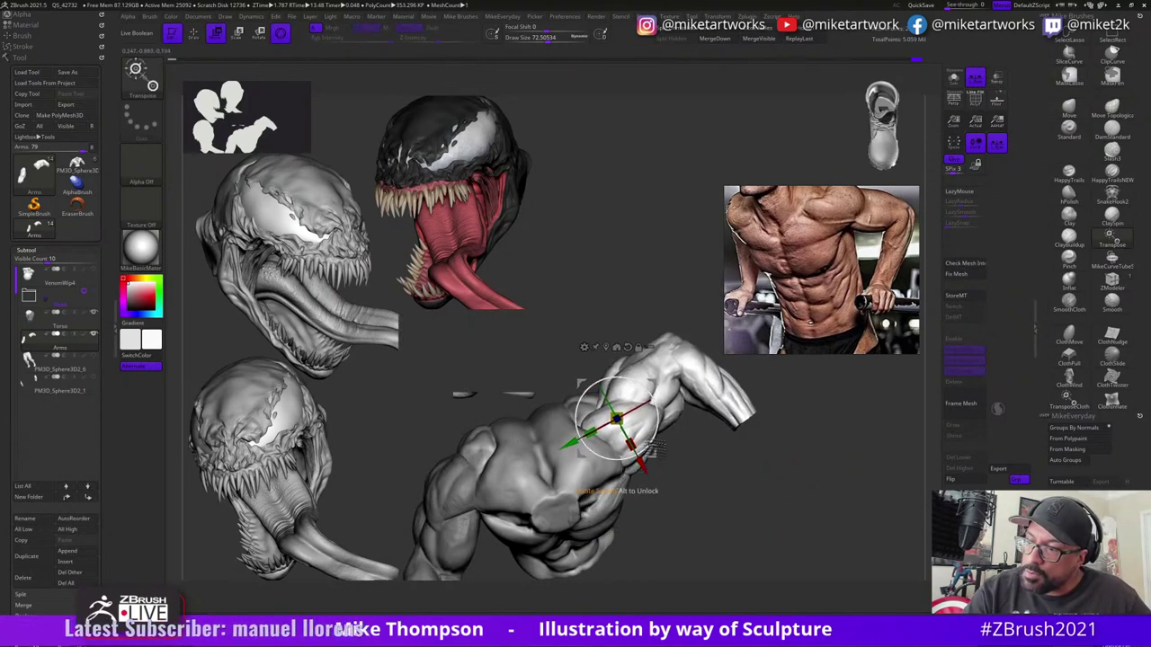
pyautogui.moveTo(653, 455); pyautogui.dragTo(648, 454)
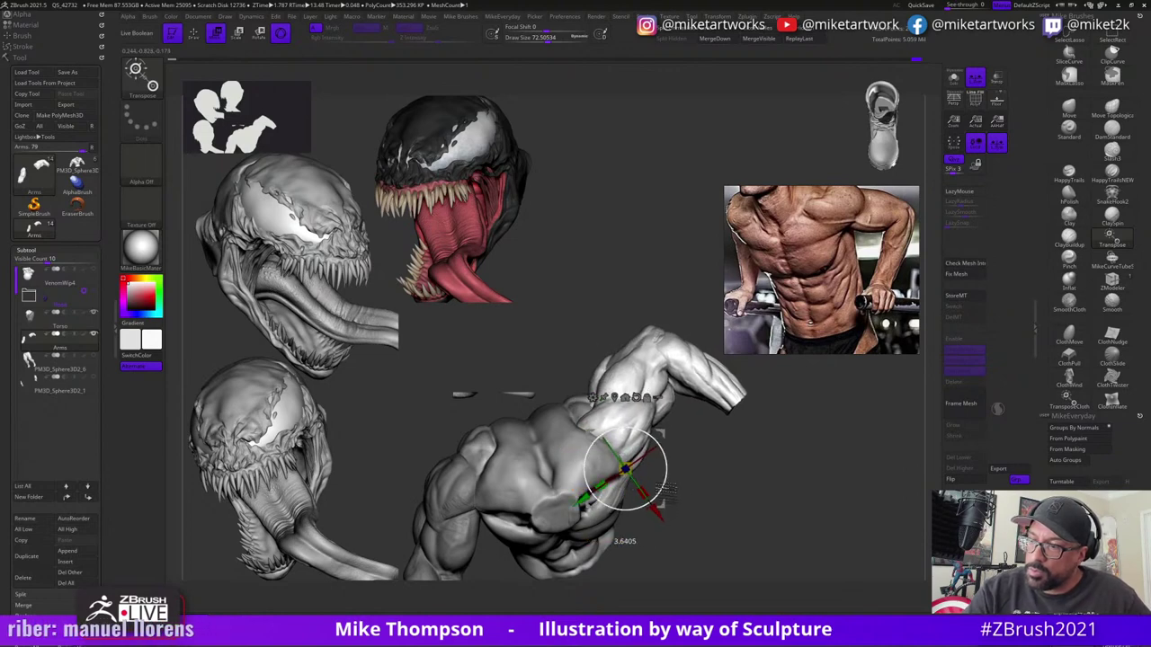
pyautogui.moveTo(718, 457); pyautogui.dragTo(821, 477)
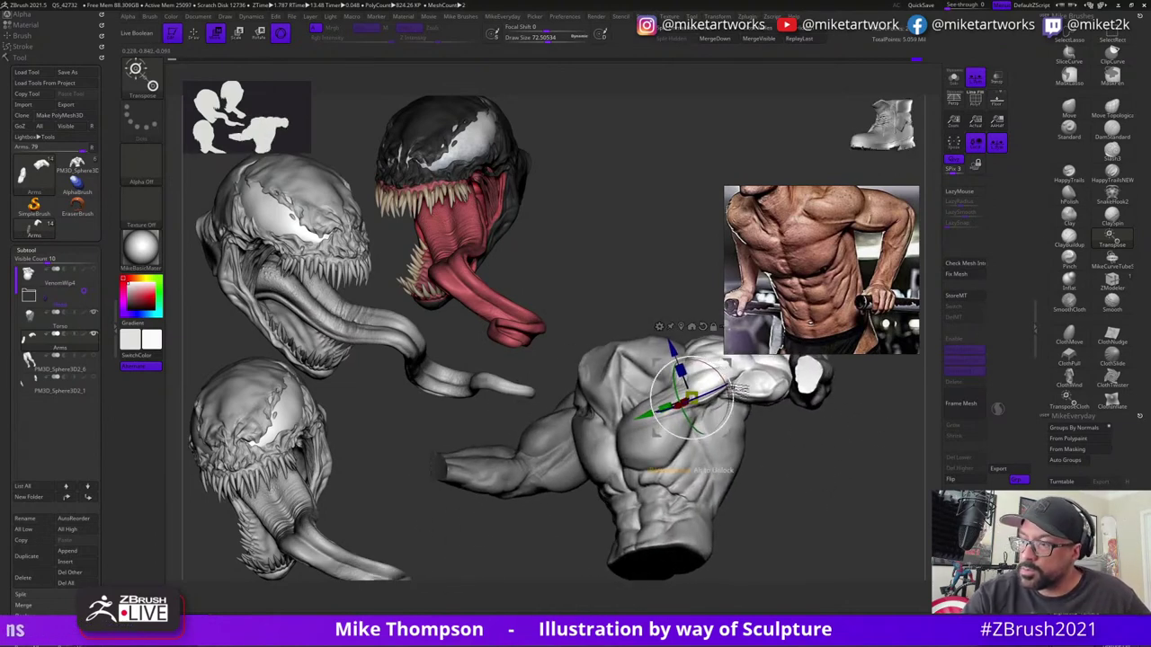
pyautogui.moveTo(731, 389); pyautogui.dragTo(740, 400)
# - Shift the unmasked arm slightly at the shoulder and realign its transform gizmo with the arms isolated, ending with the whole figure shown
pyautogui.moveTo(803, 432)
pyautogui.mouseDown()
pyautogui.moveTo(827, 506)
pyautogui.moveTo(791, 547)
pyautogui.moveTo(763, 489)
pyautogui.moveTo(754, 513)
pyautogui.moveTo(689, 496)
pyautogui.moveTo(835, 477)
pyautogui.moveTo(836, 531)
pyautogui.moveTo(842, 490)
pyautogui.moveTo(830, 501)
pyautogui.moveTo(851, 498)
pyautogui.moveTo(843, 514)
pyautogui.moveTo(814, 520)
pyautogui.moveTo(676, 475)
pyautogui.mouseUp()
pyautogui.press('q')
pyautogui.moveTo(791, 480)
pyautogui.mouseDown()
pyautogui.moveTo(832, 493)
pyautogui.moveTo(796, 497)
pyautogui.moveTo(801, 511)
pyautogui.mouseUp()
pyautogui.press('w')
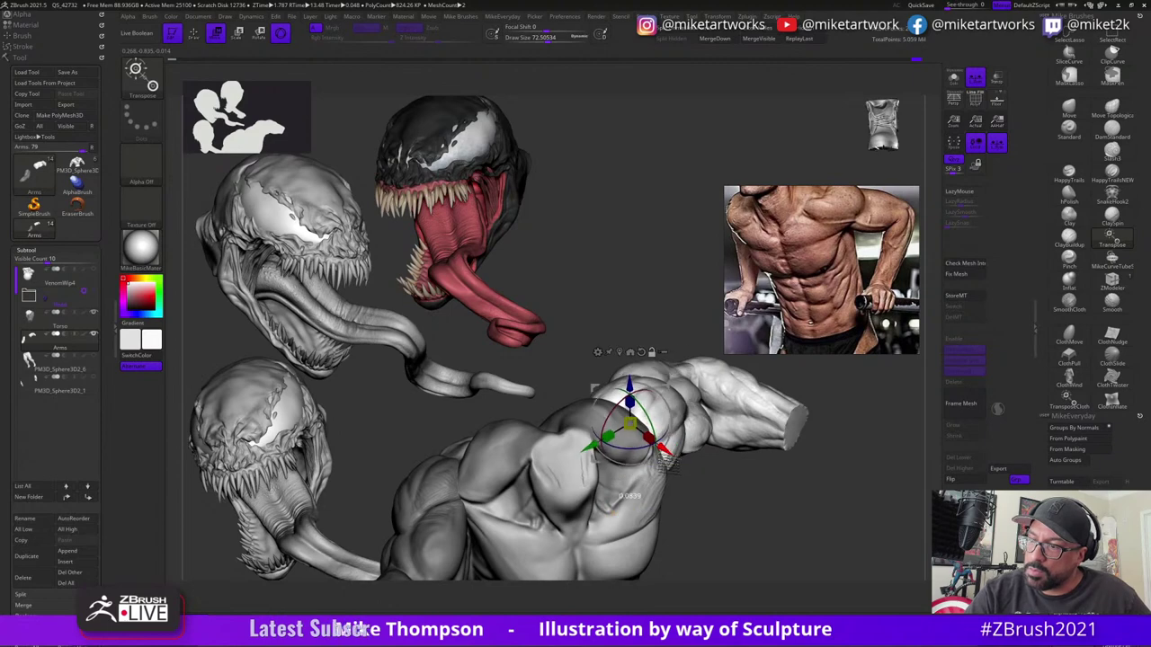
pyautogui.moveTo(799, 509); pyautogui.dragTo(679, 441)
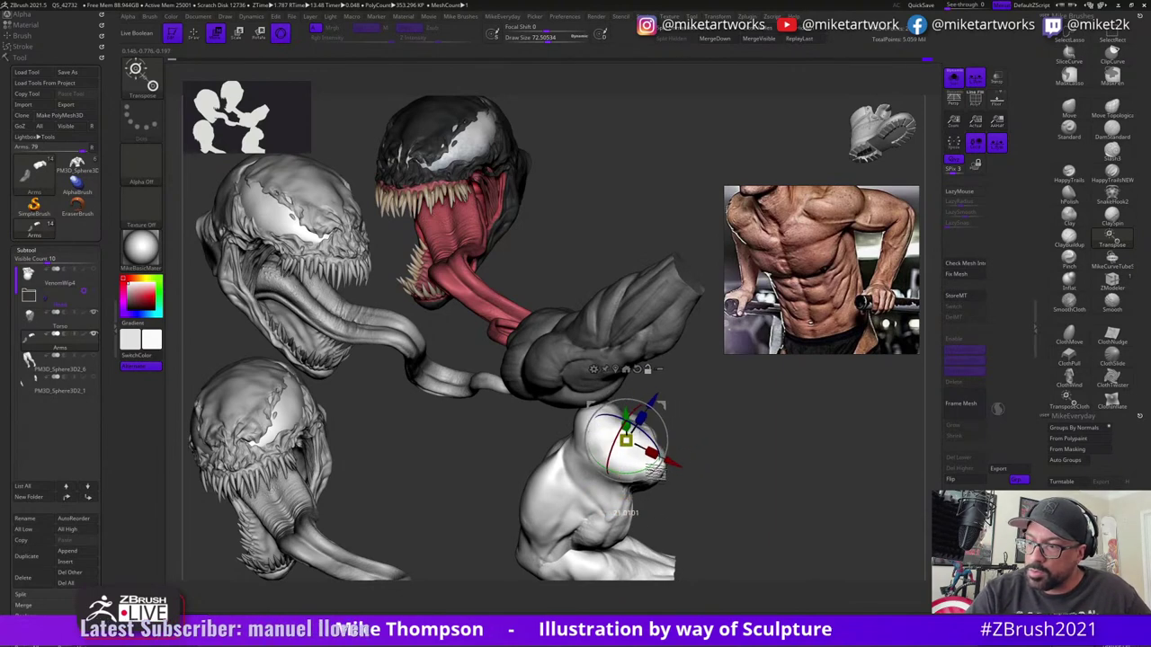
pyautogui.moveTo(795, 466); pyautogui.dragTo(759, 526)
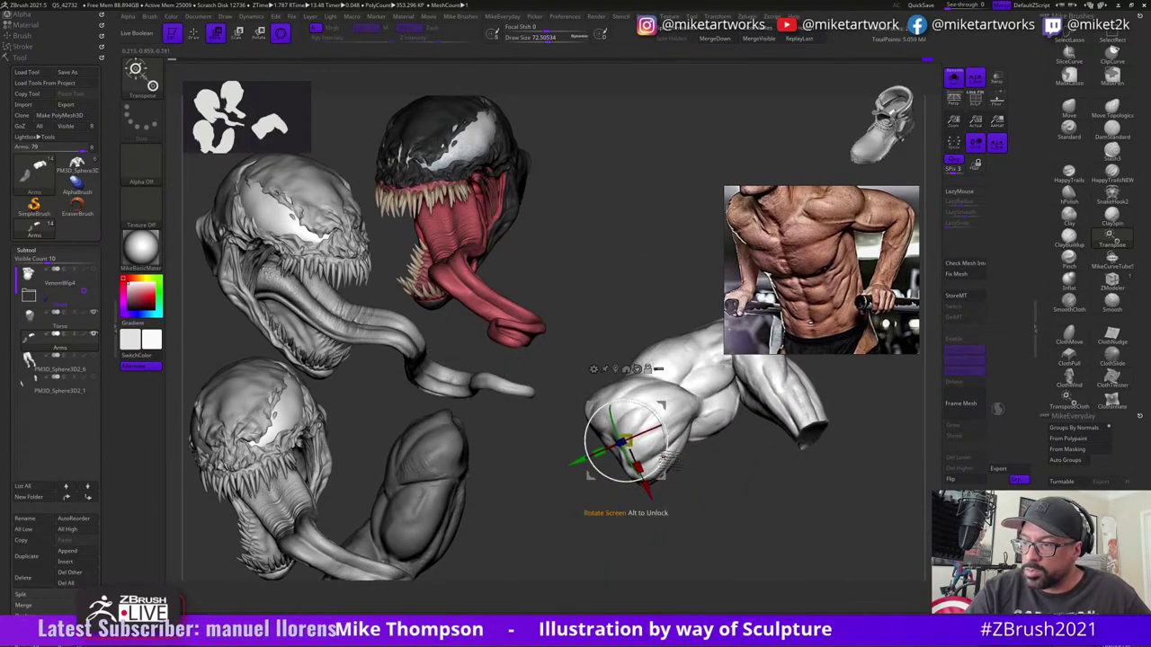
pyautogui.moveTo(667, 454); pyautogui.dragTo(665, 463)
pyautogui.moveTo(589, 475); pyautogui.dragTo(589, 474)
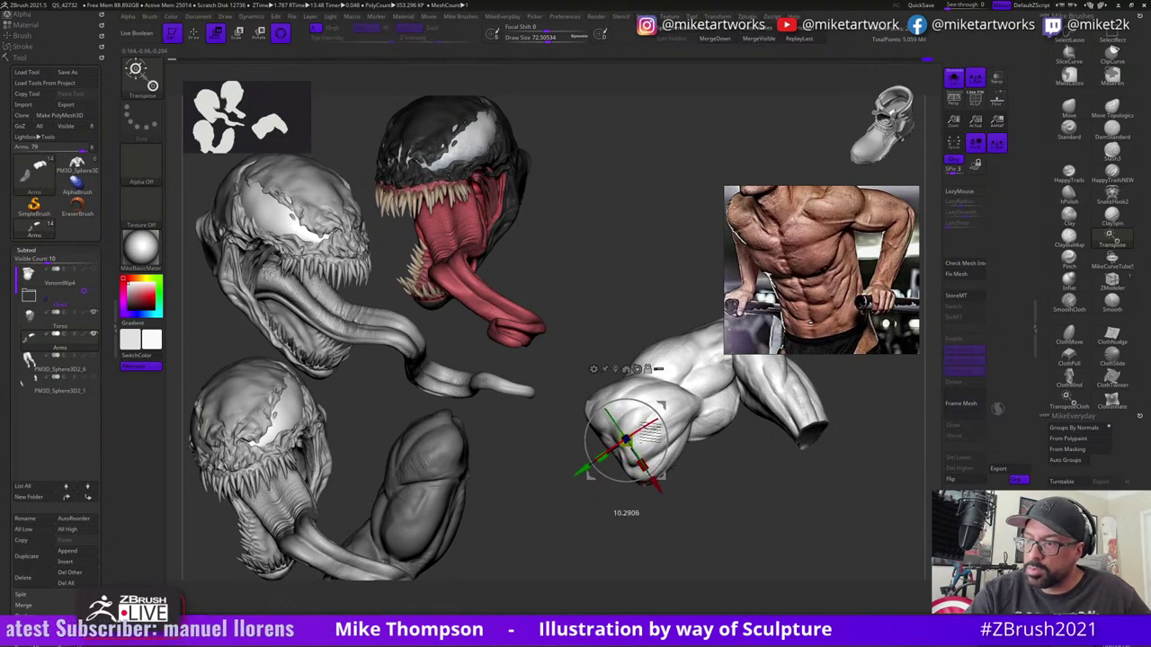
pyautogui.moveTo(786, 513); pyautogui.dragTo(843, 524)
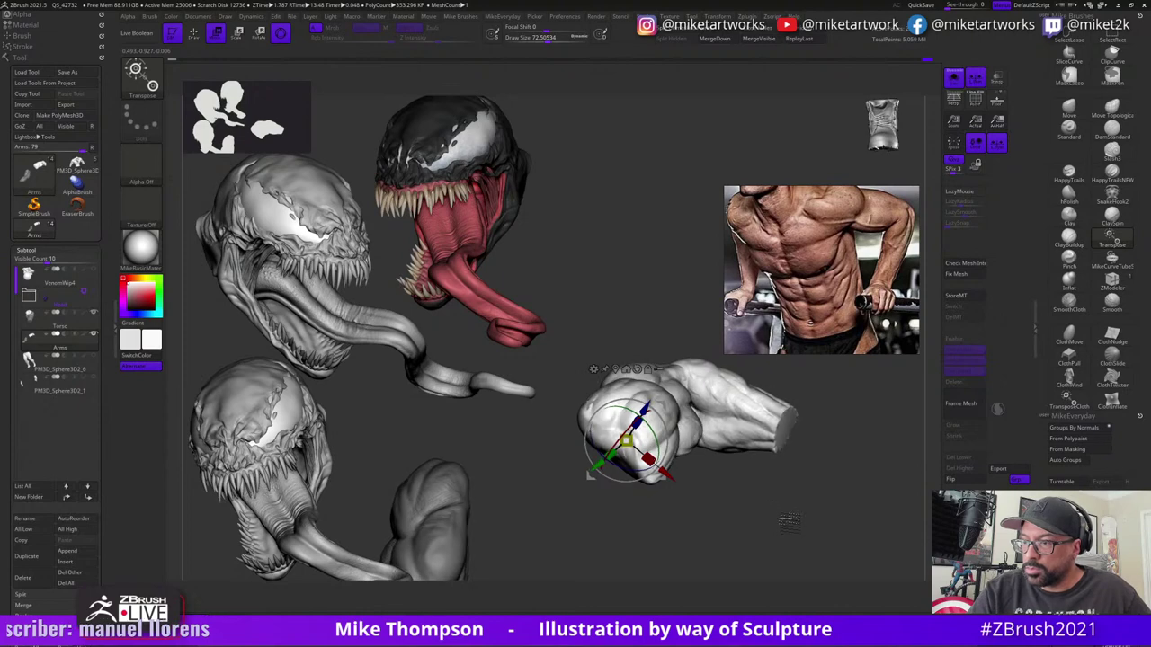
pyautogui.click(953, 82)
# - Nudge the unmasked arm along the gizmo axes to refine its fit against the torso from the front, above and behind
pyautogui.moveTo(838, 454)
pyautogui.mouseDown()
pyautogui.moveTo(840, 475)
pyautogui.moveTo(836, 443)
pyautogui.mouseUp()
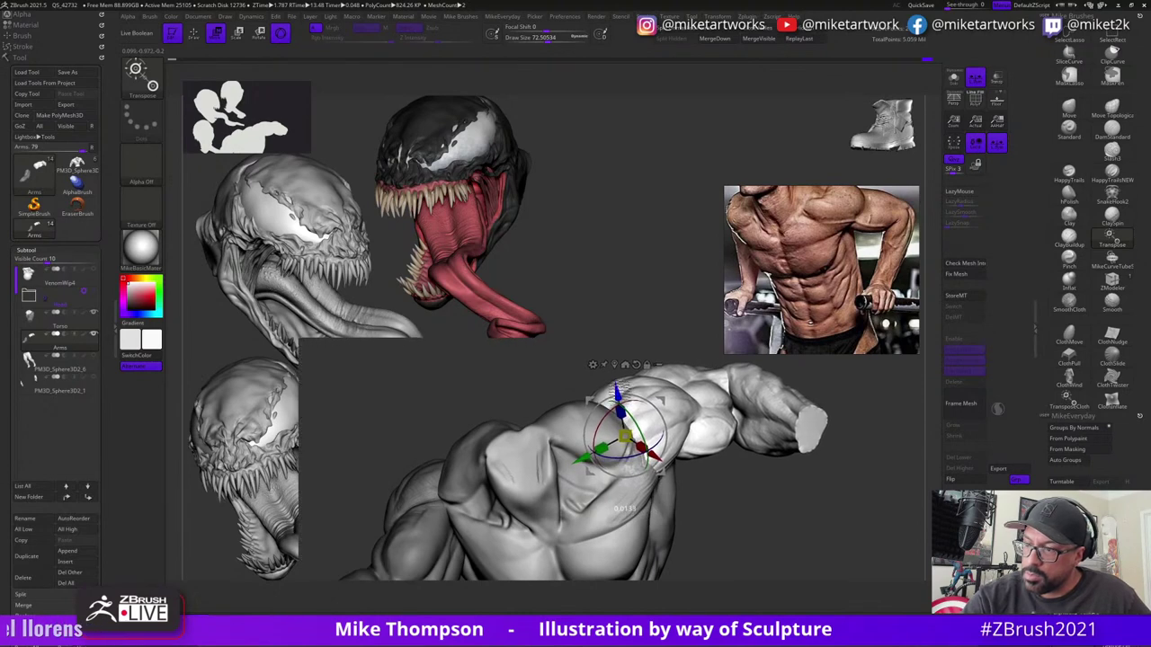
pyautogui.moveTo(617, 388); pyautogui.dragTo(617, 384)
pyautogui.moveTo(797, 509); pyautogui.dragTo(787, 487)
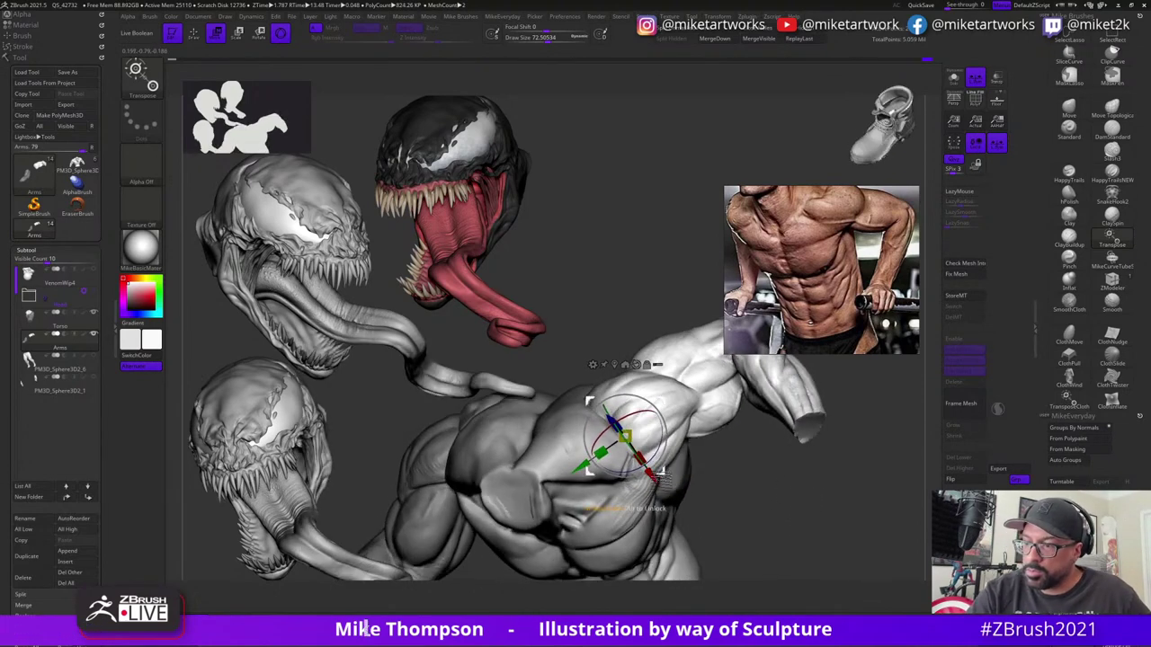
pyautogui.moveTo(663, 473); pyautogui.dragTo(661, 470)
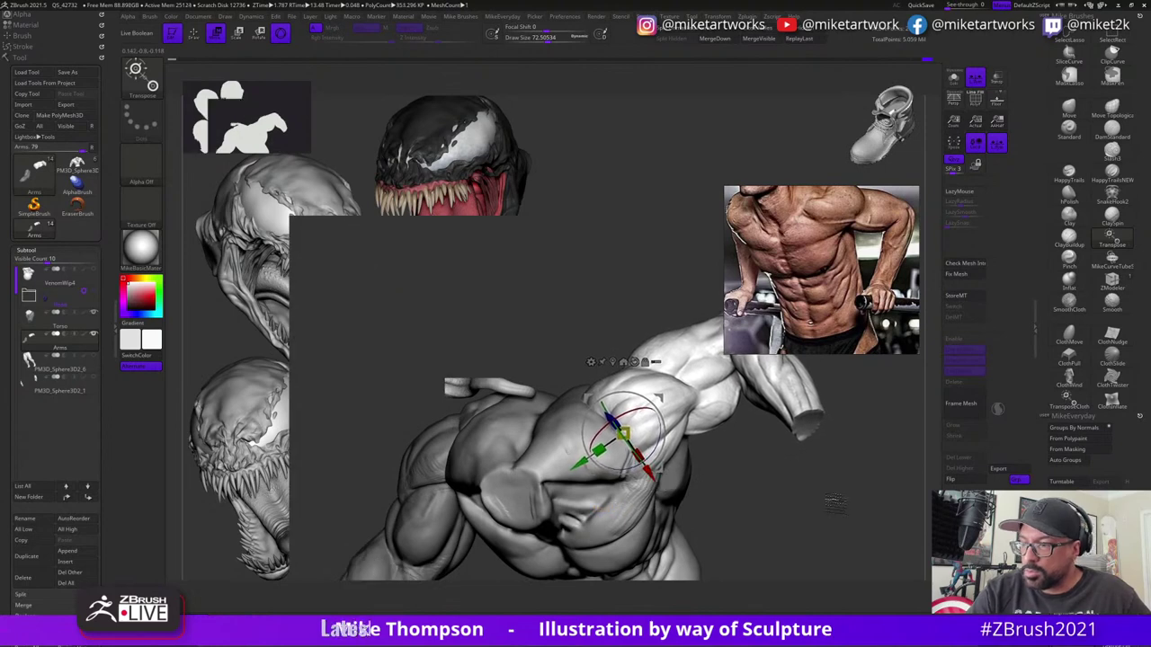
pyautogui.moveTo(836, 504)
pyautogui.mouseDown()
pyautogui.moveTo(816, 474)
pyautogui.moveTo(840, 512)
pyautogui.moveTo(836, 502)
pyautogui.moveTo(870, 505)
pyautogui.moveTo(845, 510)
pyautogui.mouseUp()
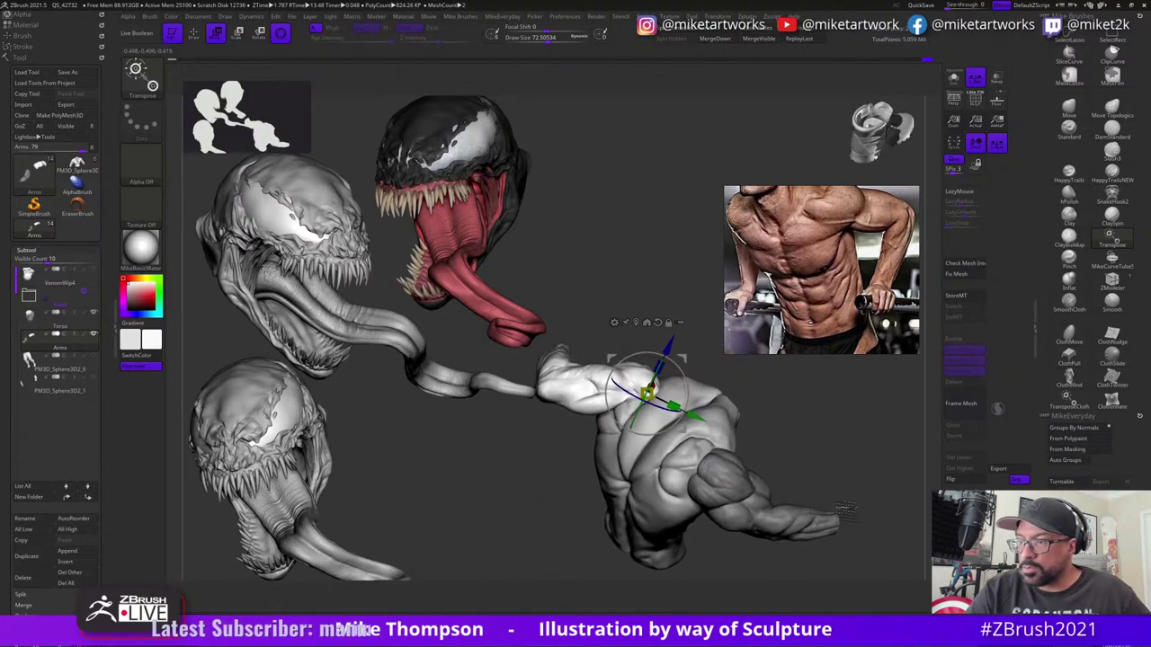
pyautogui.moveTo(670, 343); pyautogui.dragTo(669, 346)
pyautogui.moveTo(760, 370); pyautogui.dragTo(840, 416)
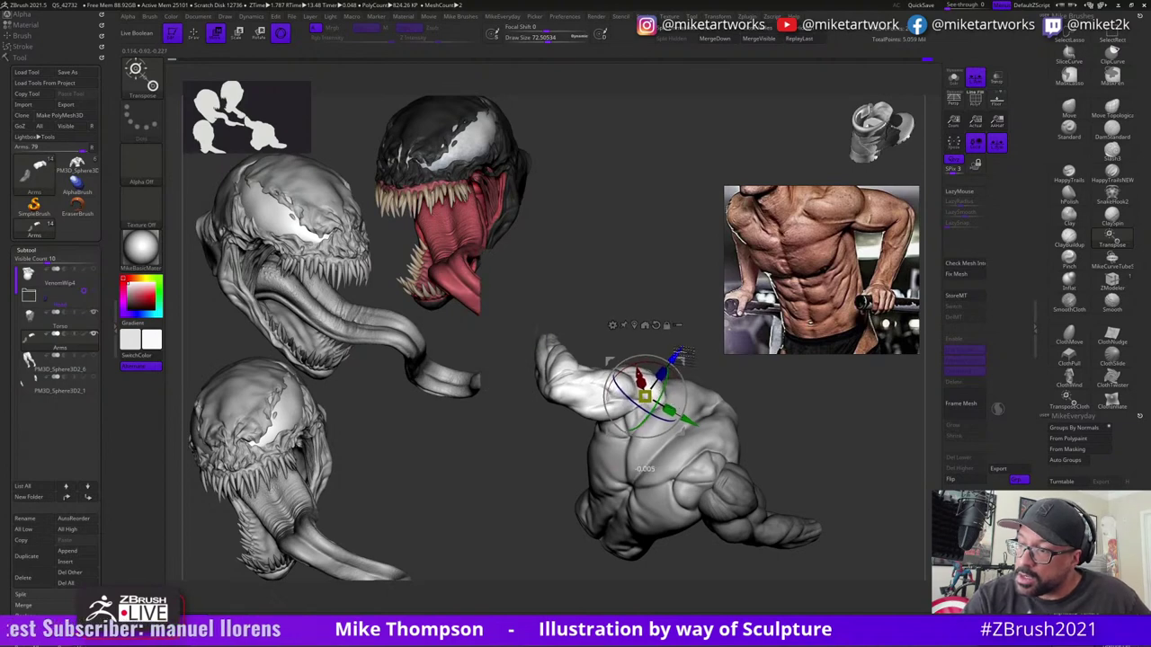
pyautogui.moveTo(840, 434)
pyautogui.mouseDown()
pyautogui.moveTo(858, 457)
pyautogui.moveTo(840, 457)
pyautogui.moveTo(852, 450)
pyautogui.moveTo(861, 466)
pyautogui.moveTo(836, 531)
pyautogui.moveTo(835, 506)
pyautogui.moveTo(740, 458)
pyautogui.mouseUp()
pyautogui.moveTo(601, 456); pyautogui.dragTo(604, 455)
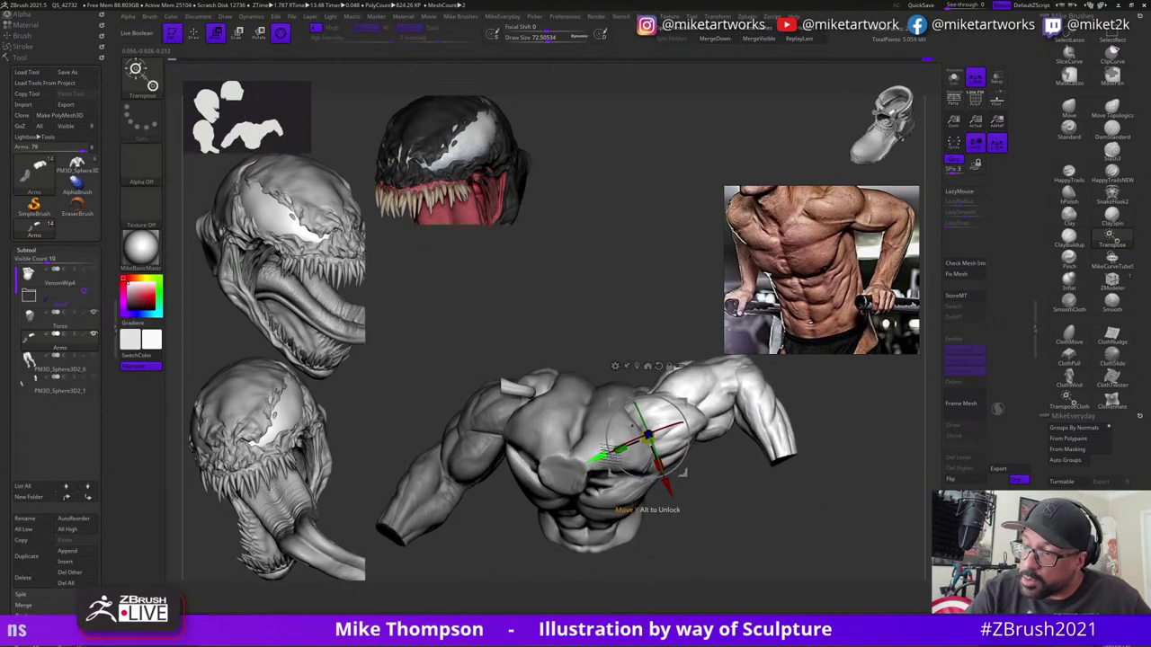
pyautogui.moveTo(850, 496); pyautogui.dragTo(853, 468)
# - Clear the mask from the arms and select the Torso subtool
pyautogui.hotkey('ctrl', 'z')
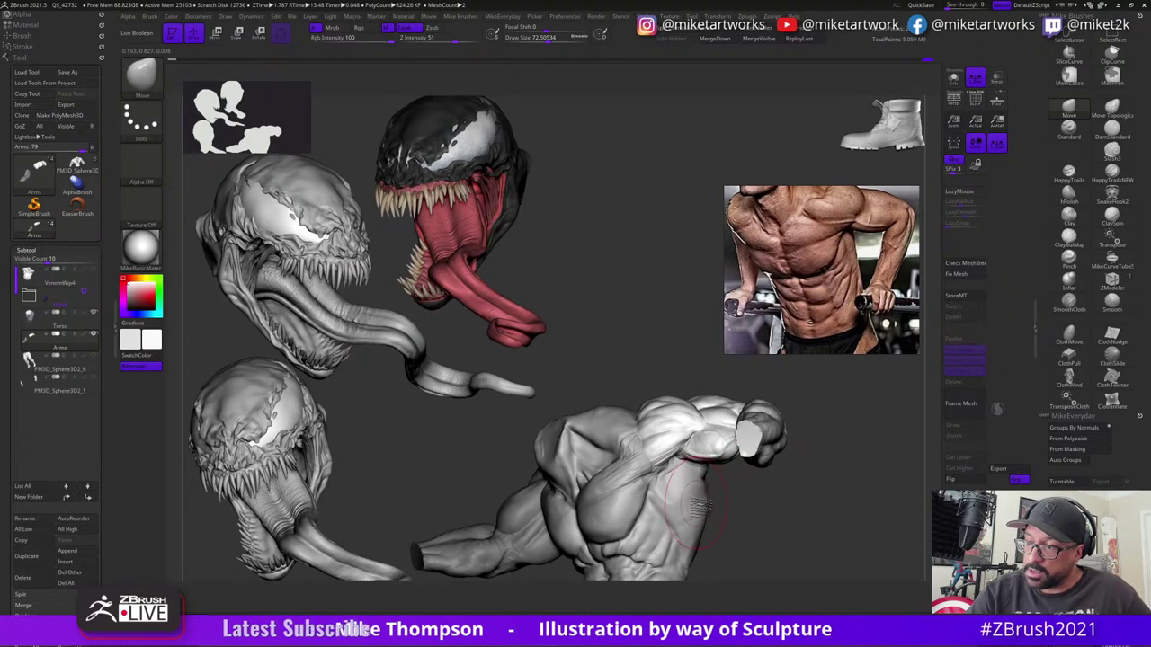
pyautogui.hotkey('ctrl', 'z')
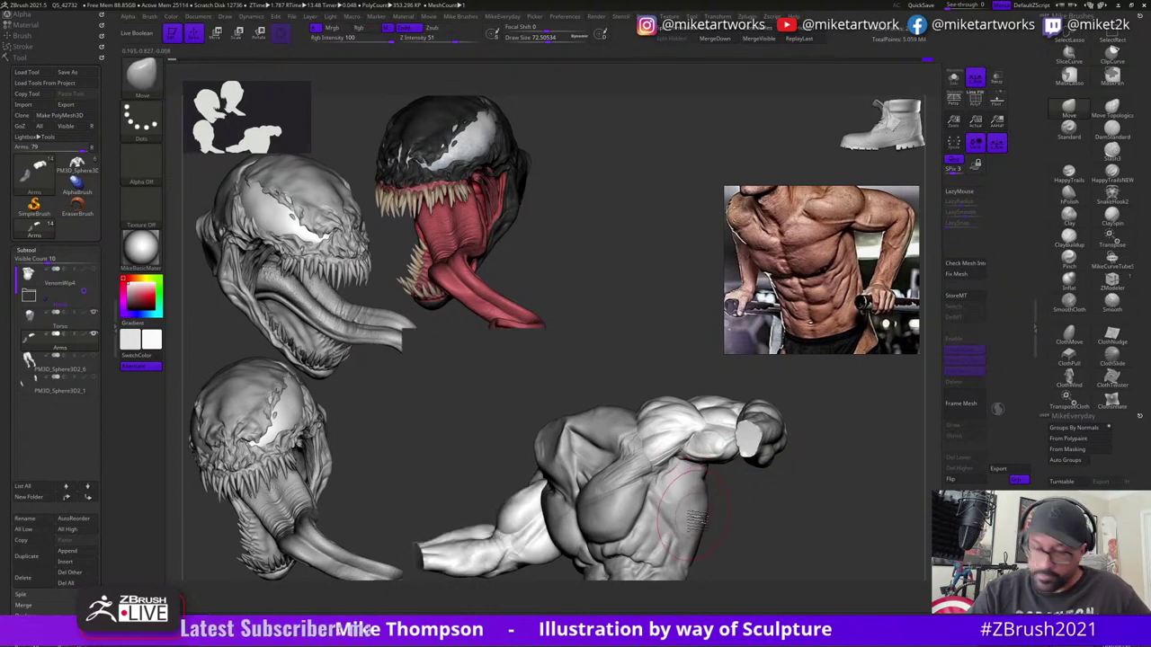
pyautogui.press('ctrl')
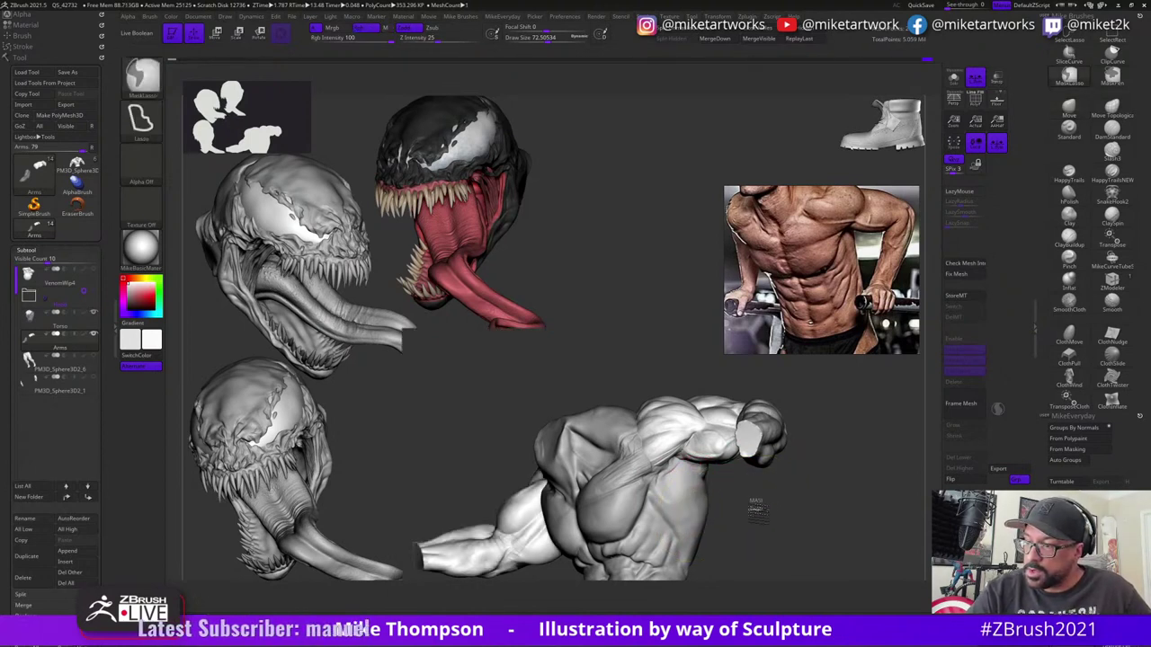
pyautogui.hotkey('ctrl', 'shift', 'z')
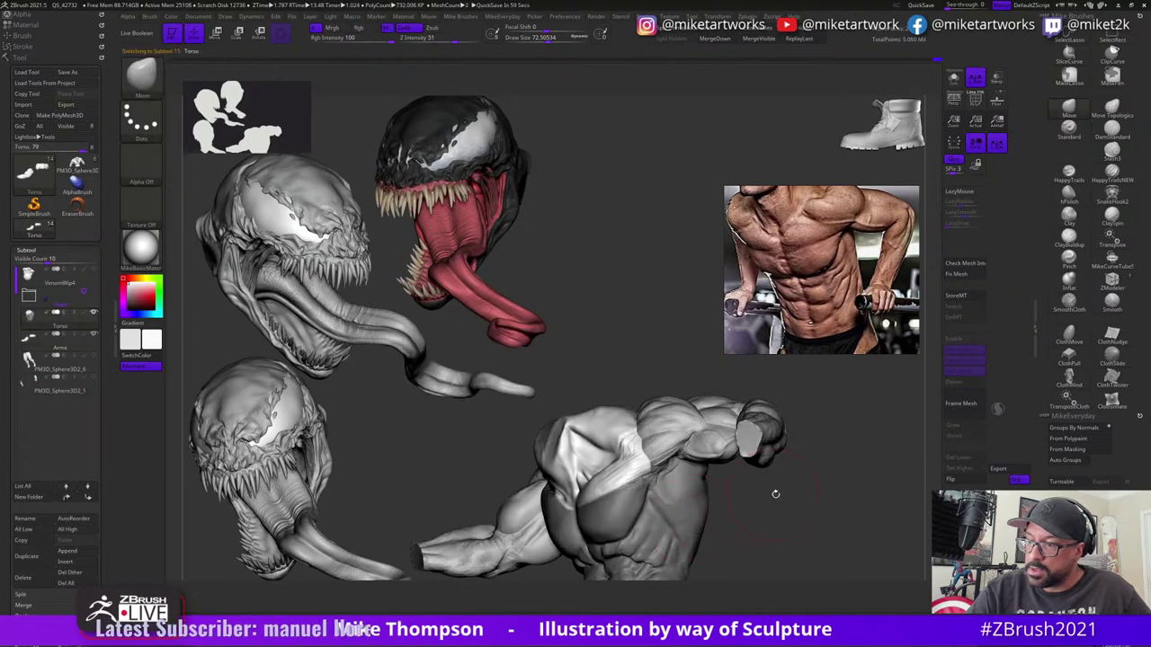
# - Reshape the upper pectoral where it meets the deltoid using the Move brush at draw sizes of about 46 and 26
pyautogui.moveTo(776, 494)
pyautogui.mouseDown()
pyautogui.moveTo(786, 506)
pyautogui.moveTo(817, 484)
pyautogui.mouseUp()
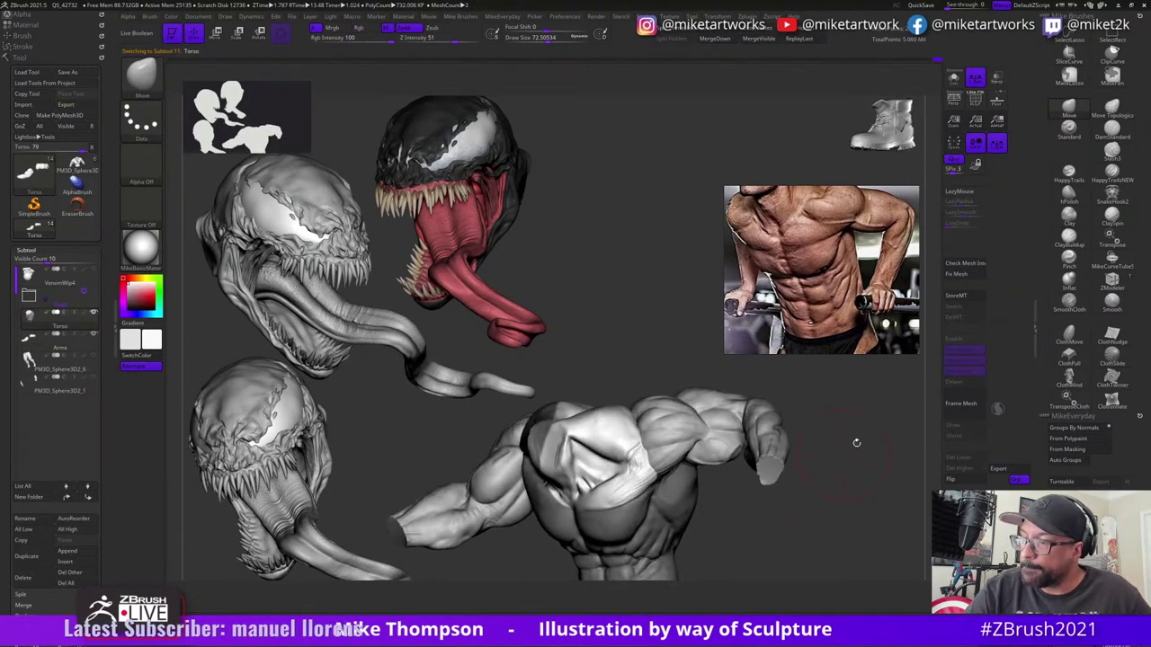
pyautogui.click(1072, 110)
pyautogui.press('s')
pyautogui.click(757, 534)
pyautogui.moveTo(758, 534); pyautogui.dragTo(772, 526)
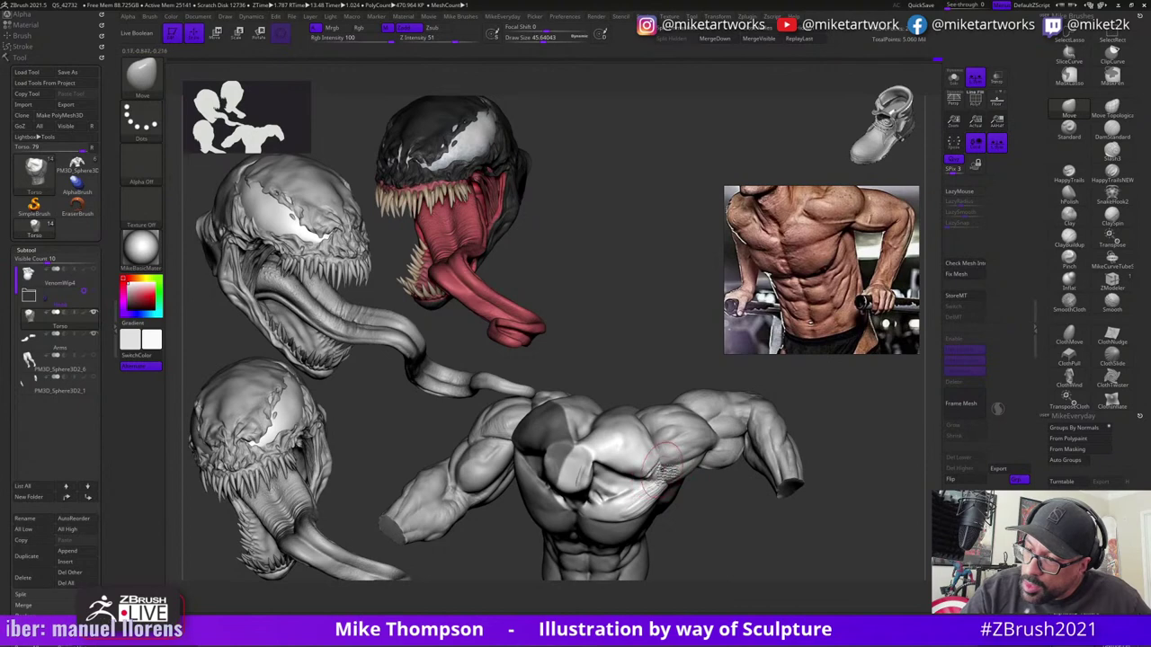
pyautogui.moveTo(734, 511)
pyautogui.mouseDown()
pyautogui.moveTo(732, 522)
pyautogui.moveTo(724, 504)
pyautogui.mouseUp()
pyautogui.moveTo(678, 437); pyautogui.dragTo(692, 427)
pyautogui.moveTo(752, 528)
pyautogui.mouseDown()
pyautogui.moveTo(719, 508)
pyautogui.moveTo(647, 524)
pyautogui.moveTo(697, 436)
pyautogui.moveTo(666, 475)
pyautogui.moveTo(736, 434)
pyautogui.mouseUp()
pyautogui.moveTo(730, 450)
pyautogui.mouseDown()
pyautogui.moveTo(710, 422)
pyautogui.moveTo(684, 463)
pyautogui.mouseUp()
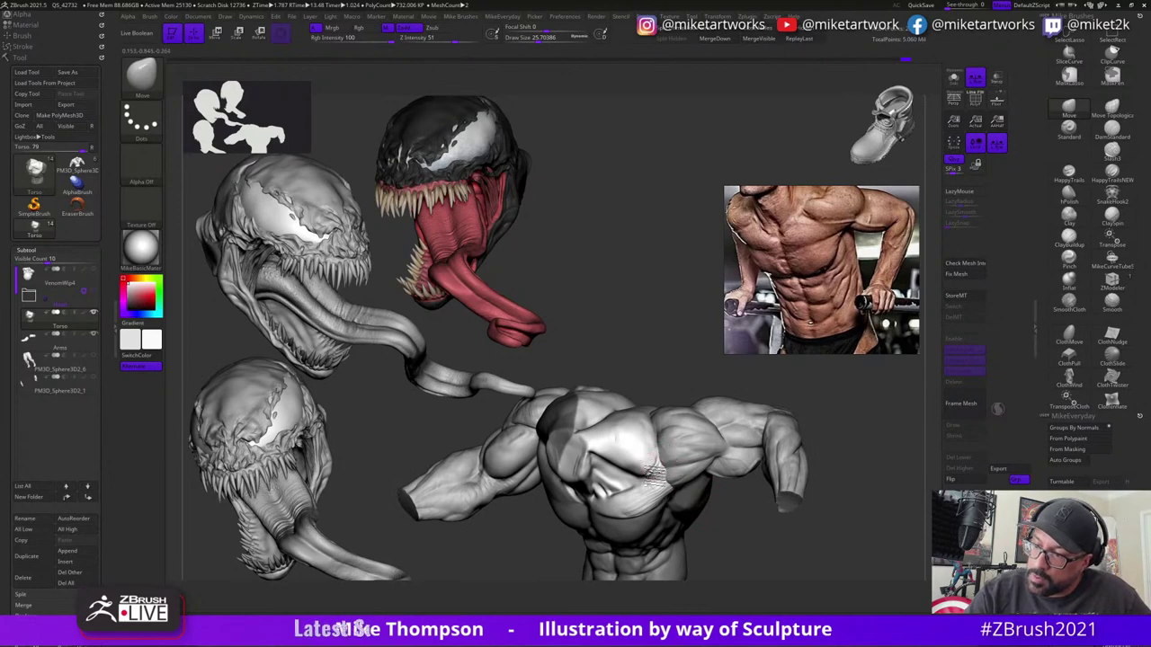
pyautogui.moveTo(743, 511); pyautogui.dragTo(713, 506)
pyautogui.press('s')
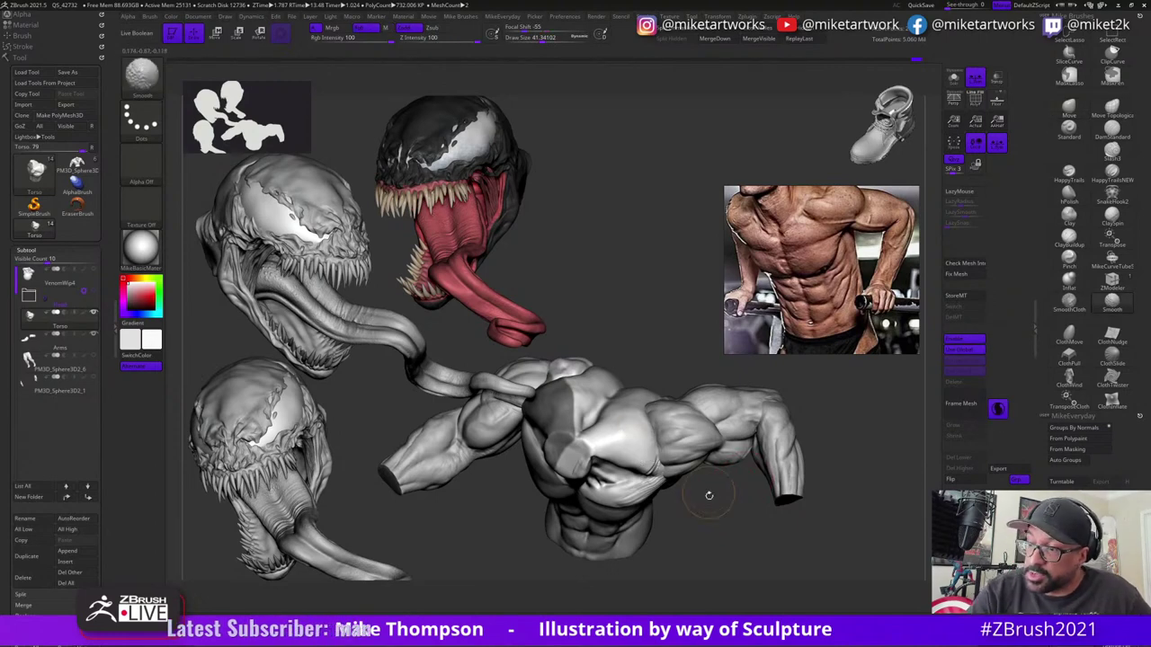
# - Smooth the outer edge of the pectoral near the armpit with the Smooth brush at a draw size of about 24
pyautogui.moveTo(710, 495)
pyautogui.mouseDown()
pyautogui.moveTo(698, 501)
pyautogui.moveTo(733, 528)
pyautogui.moveTo(736, 519)
pyautogui.moveTo(720, 527)
pyautogui.mouseUp()
pyautogui.press('s')
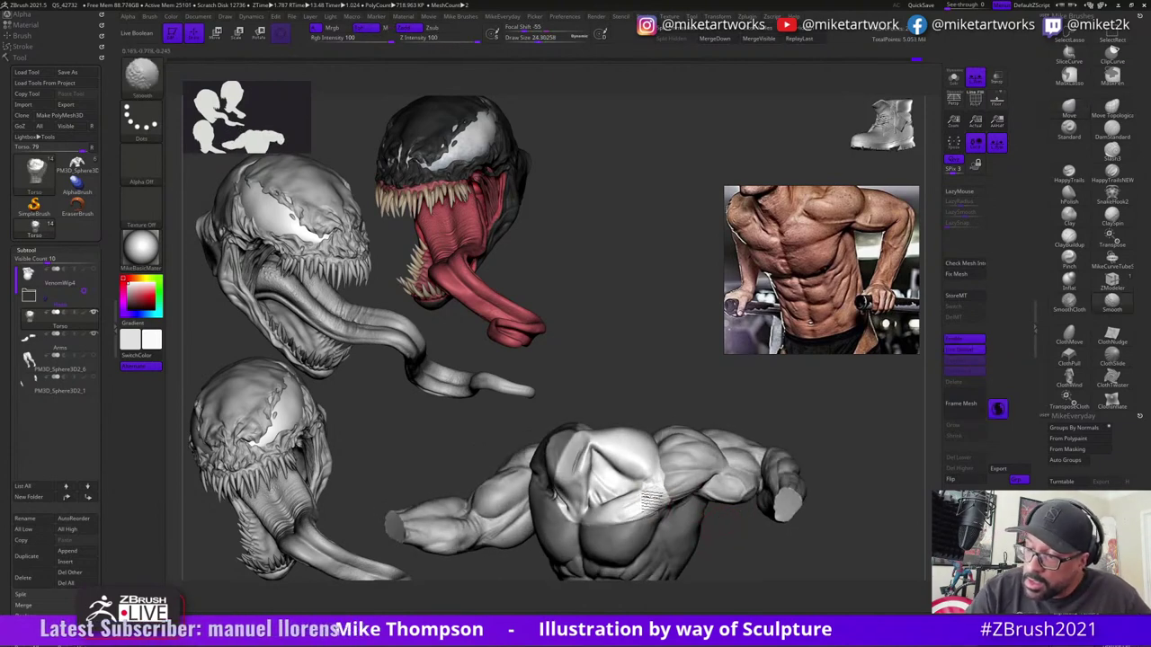
pyautogui.moveTo(644, 497); pyautogui.dragTo(629, 510)
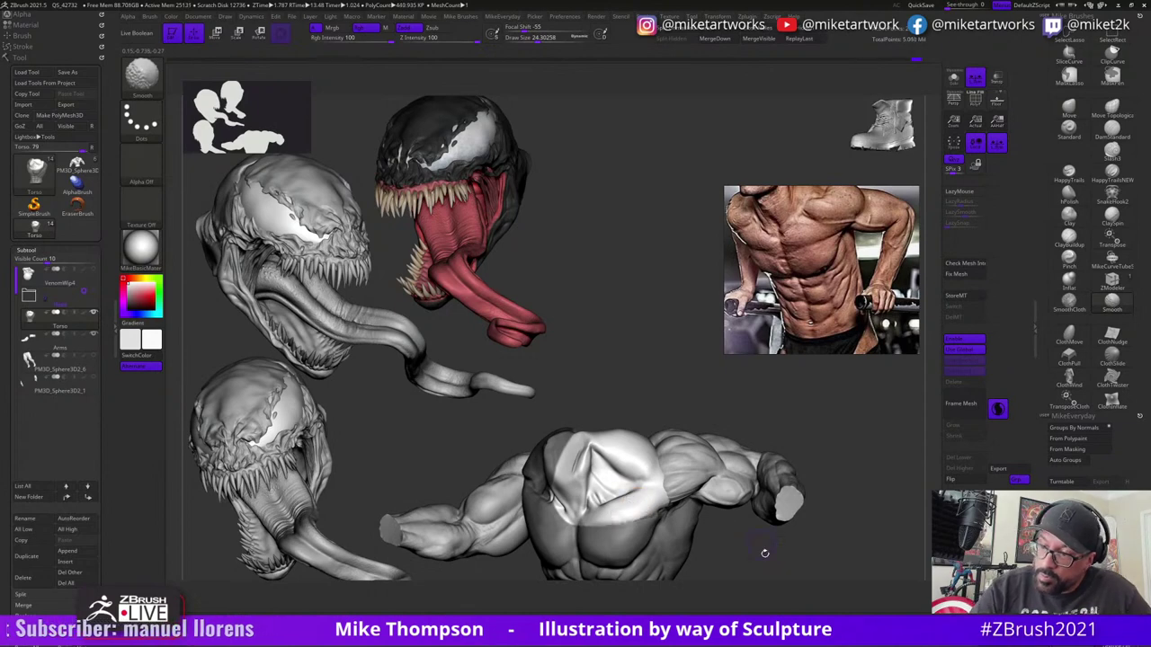
pyautogui.moveTo(765, 553)
pyautogui.mouseDown()
pyautogui.moveTo(738, 563)
pyautogui.moveTo(741, 544)
pyautogui.moveTo(601, 529)
pyautogui.moveTo(740, 552)
pyautogui.moveTo(702, 522)
pyautogui.moveTo(642, 513)
pyautogui.mouseUp()
# - Reshape the chest and side of the torso below the arm using the Move brush at draw sizes of about 50 and 46
pyautogui.press('s')
pyautogui.click(1069, 109)
pyautogui.press('s')
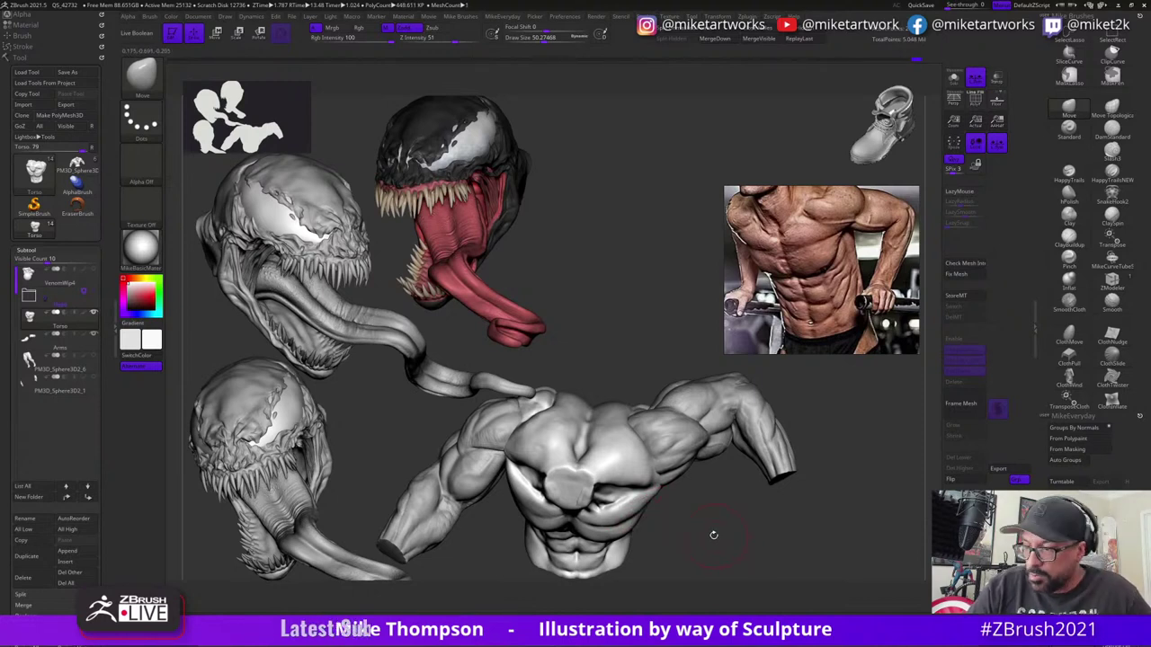
pyautogui.moveTo(709, 538); pyautogui.dragTo(693, 526)
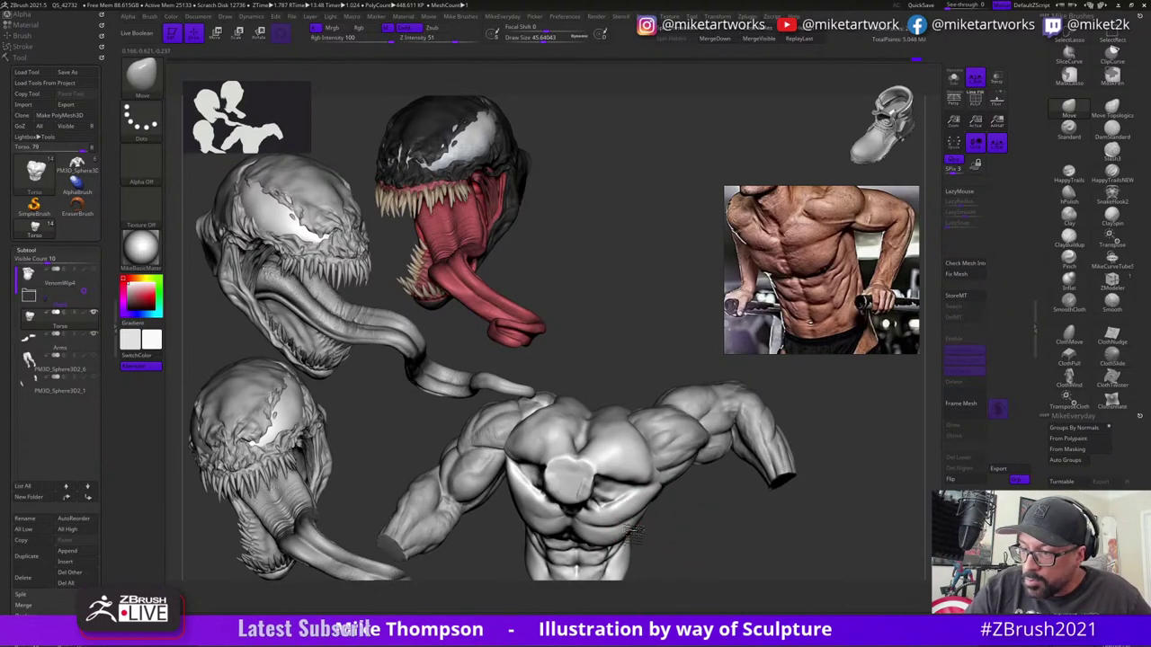
pyautogui.moveTo(640, 527)
pyautogui.mouseDown()
pyautogui.moveTo(747, 440)
pyautogui.moveTo(733, 433)
pyautogui.mouseUp()
# - Refine the shoulder-to-chest transition and the torso's side below the armpit with the Move brush at draw sizes of about 30 and 22
pyautogui.press('s')
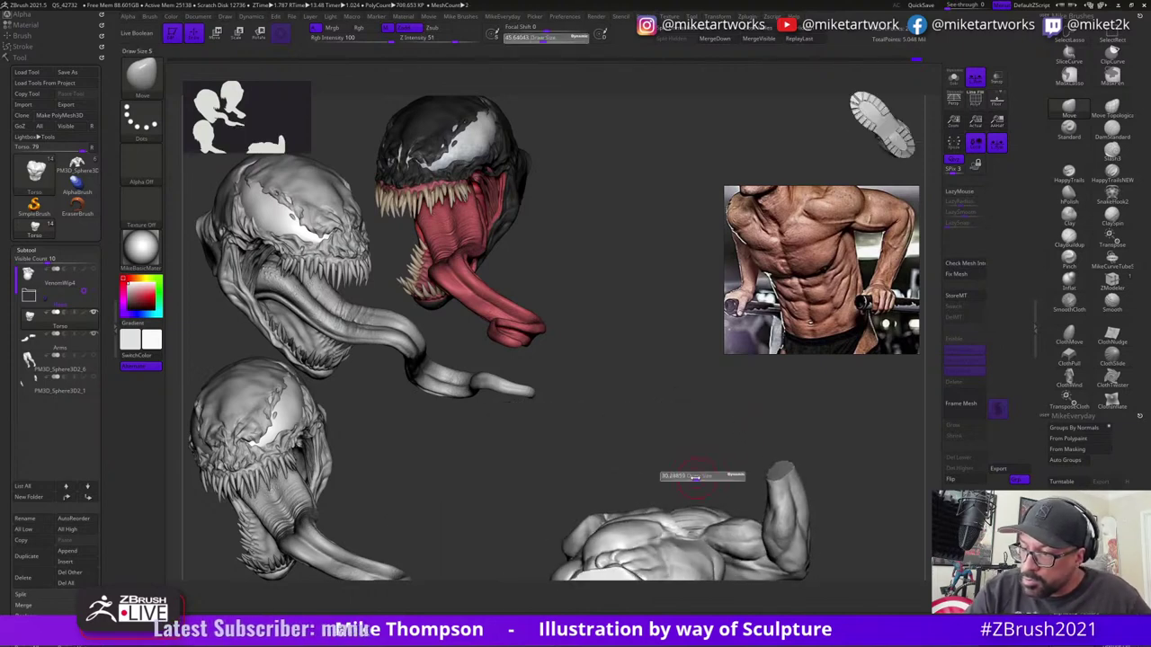
pyautogui.moveTo(702, 475)
pyautogui.mouseDown()
pyautogui.moveTo(725, 390)
pyautogui.moveTo(725, 417)
pyautogui.moveTo(712, 396)
pyautogui.mouseUp()
pyautogui.press('s')
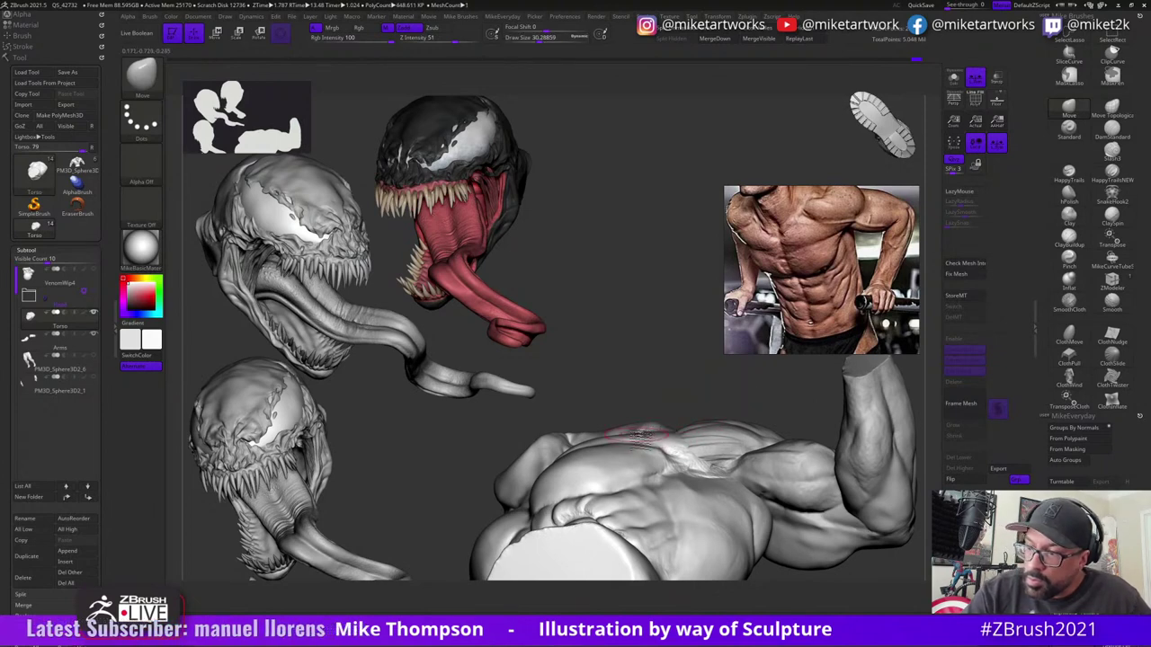
pyautogui.moveTo(681, 418)
pyautogui.mouseDown()
pyautogui.moveTo(706, 387)
pyautogui.moveTo(673, 406)
pyautogui.moveTo(725, 465)
pyautogui.moveTo(677, 458)
pyautogui.mouseUp()
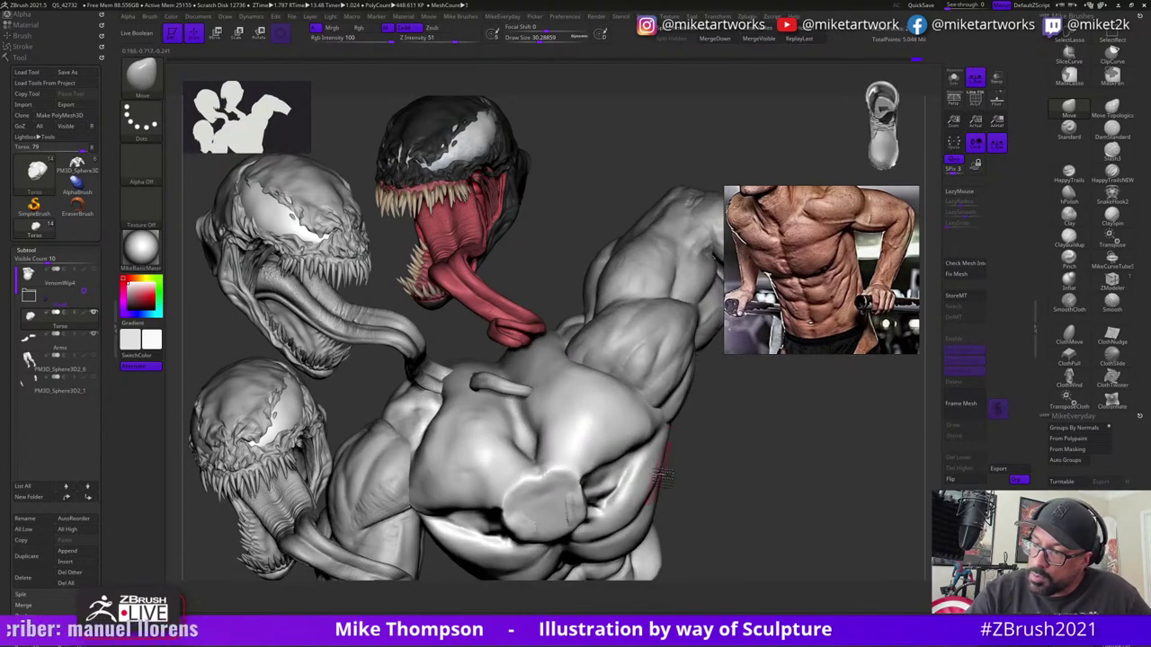
pyautogui.press('[')
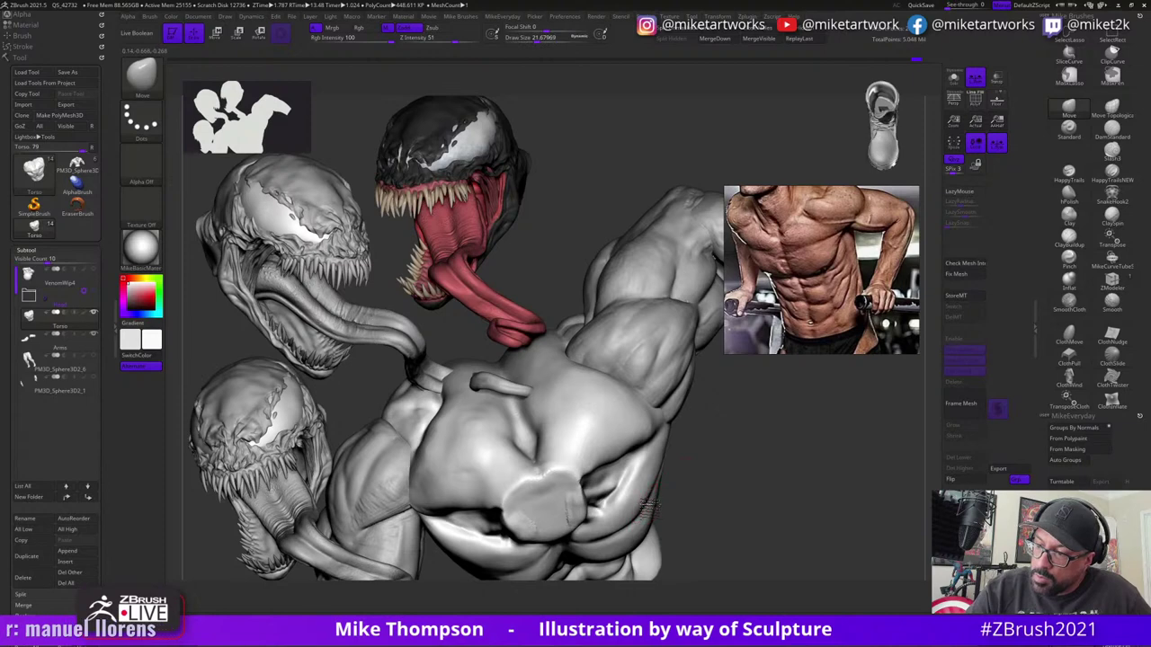
pyautogui.moveTo(657, 500)
pyautogui.mouseDown()
pyautogui.moveTo(829, 533)
pyautogui.moveTo(844, 499)
pyautogui.mouseUp()
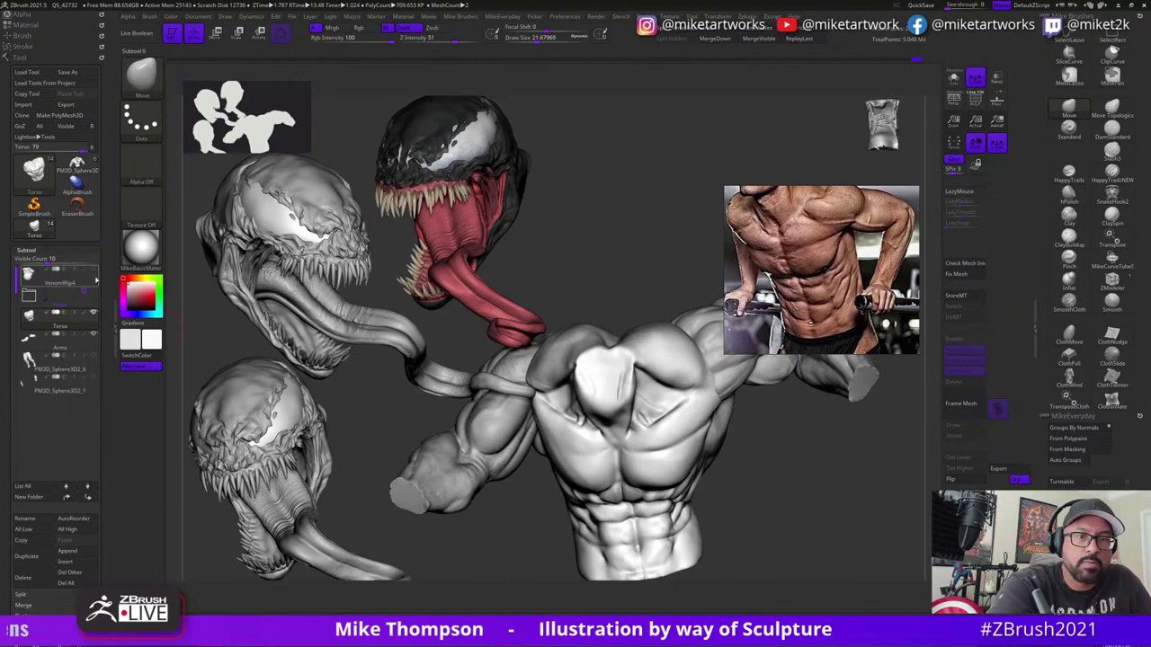
# - Show the Venom head with the torso, clear the leftover figure copies from the canvas, and angle the figure like the leaping Venom reference
pyautogui.click(94, 291)
pyautogui.moveTo(814, 519)
pyautogui.mouseDown()
pyautogui.moveTo(813, 500)
pyautogui.moveTo(813, 517)
pyautogui.mouseUp()
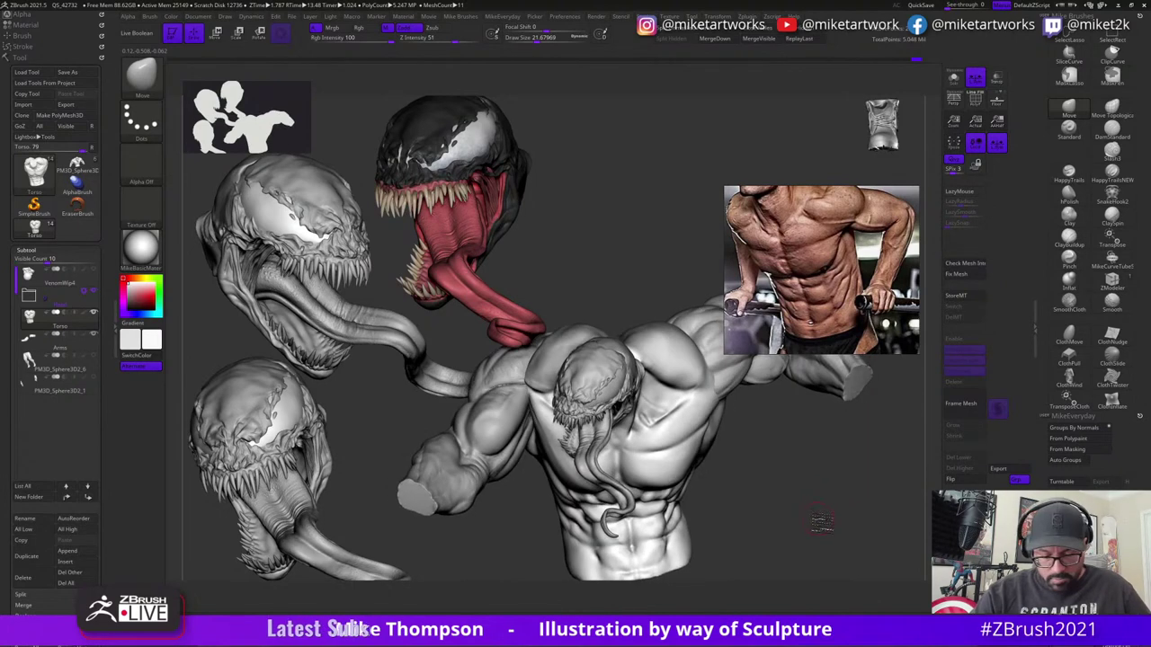
pyautogui.press('ctrl')
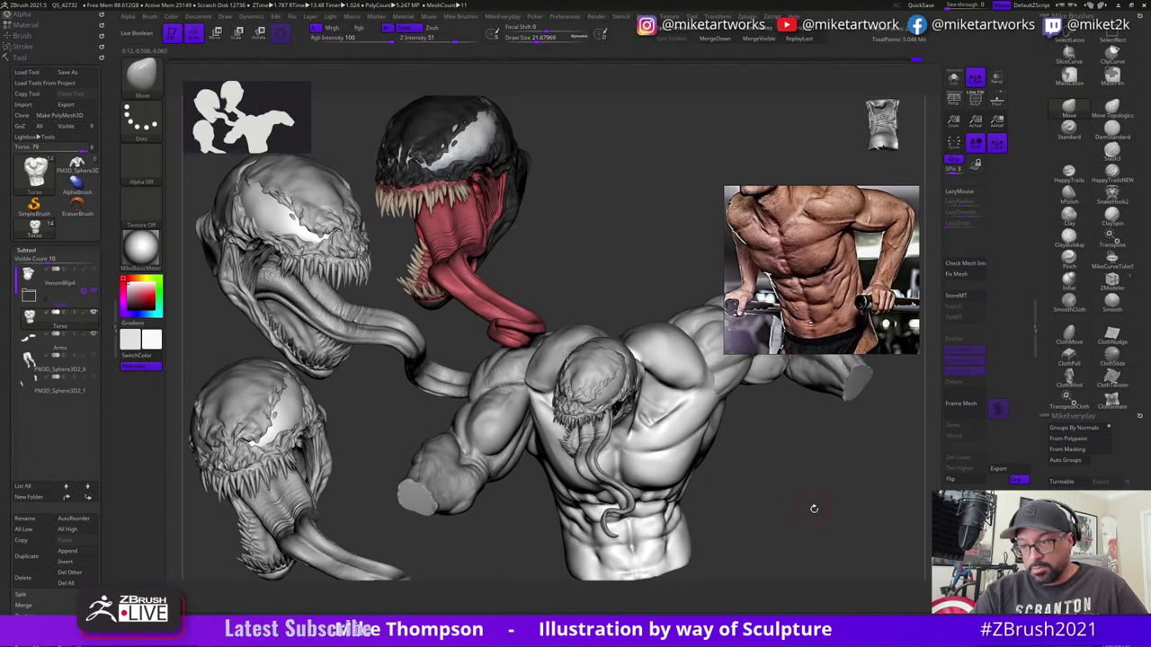
pyautogui.moveTo(807, 518)
pyautogui.mouseDown()
pyautogui.moveTo(817, 514)
pyautogui.moveTo(681, 385)
pyautogui.mouseUp()
pyautogui.press('ctrl')
pyautogui.hotkey('ctrl', 'n')
pyautogui.moveTo(776, 501)
pyautogui.mouseDown()
pyautogui.moveTo(772, 510)
pyautogui.moveTo(800, 510)
pyautogui.moveTo(804, 495)
pyautogui.mouseUp()
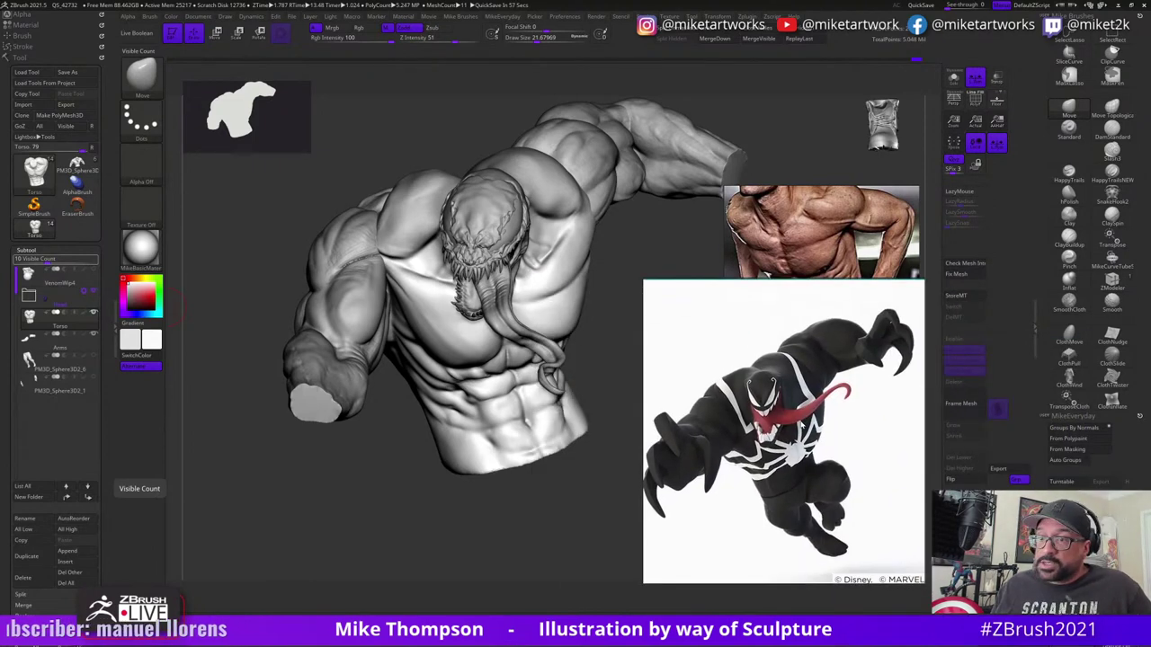
pyautogui.moveTo(521, 516)
pyautogui.mouseDown()
pyautogui.moveTo(482, 517)
pyautogui.moveTo(544, 515)
pyautogui.moveTo(469, 480)
pyautogui.mouseUp()
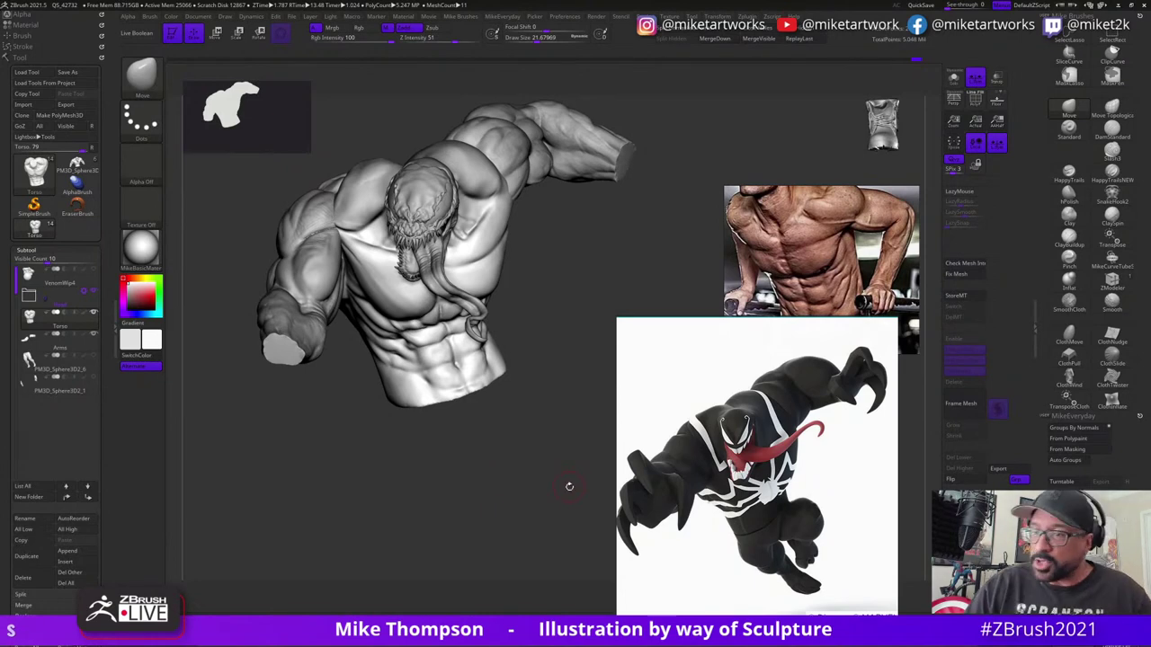
pyautogui.moveTo(569, 486)
pyautogui.mouseDown()
pyautogui.moveTo(552, 491)
pyautogui.moveTo(579, 484)
pyautogui.mouseUp()
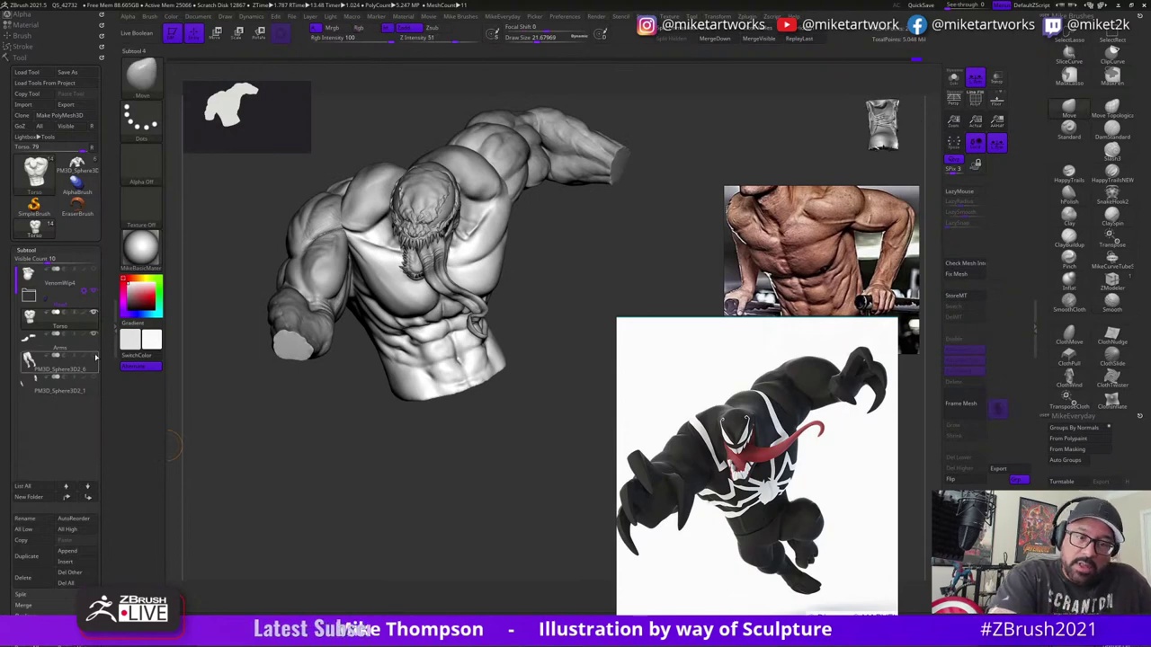
# - Show the legs subtool beneath the torso and make it the active subtool with the transform gizmo on
pyautogui.click(95, 357)
pyautogui.moveTo(571, 492)
pyautogui.keyDown('alt'); pyautogui.mouseDown()
pyautogui.moveTo(567, 462)
pyautogui.moveTo(549, 499)
pyautogui.moveTo(524, 508)
pyautogui.moveTo(547, 489)
pyautogui.mouseUp(); pyautogui.keyUp('alt')
pyautogui.press('w')
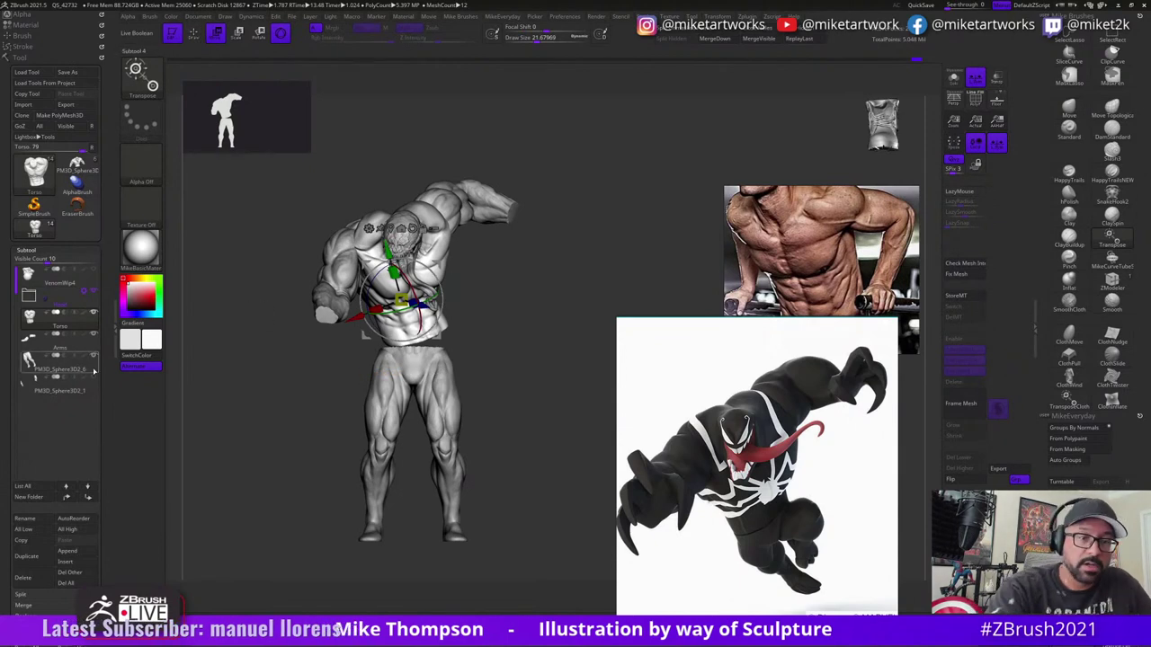
pyautogui.keyDown('alt'); pyautogui.click(454, 283); pyautogui.keyUp('alt')
# - Realign the gizmo on the legs, place it at the waist and scale the legs to about 0.93
pyautogui.click(417, 147)
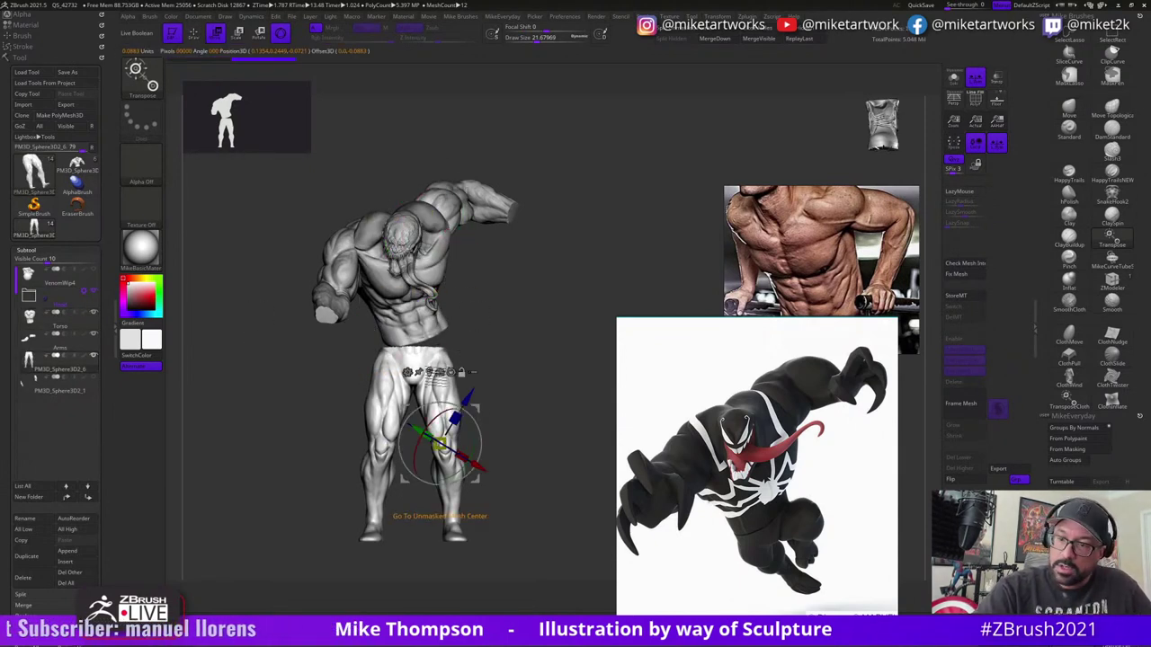
pyautogui.click(434, 372)
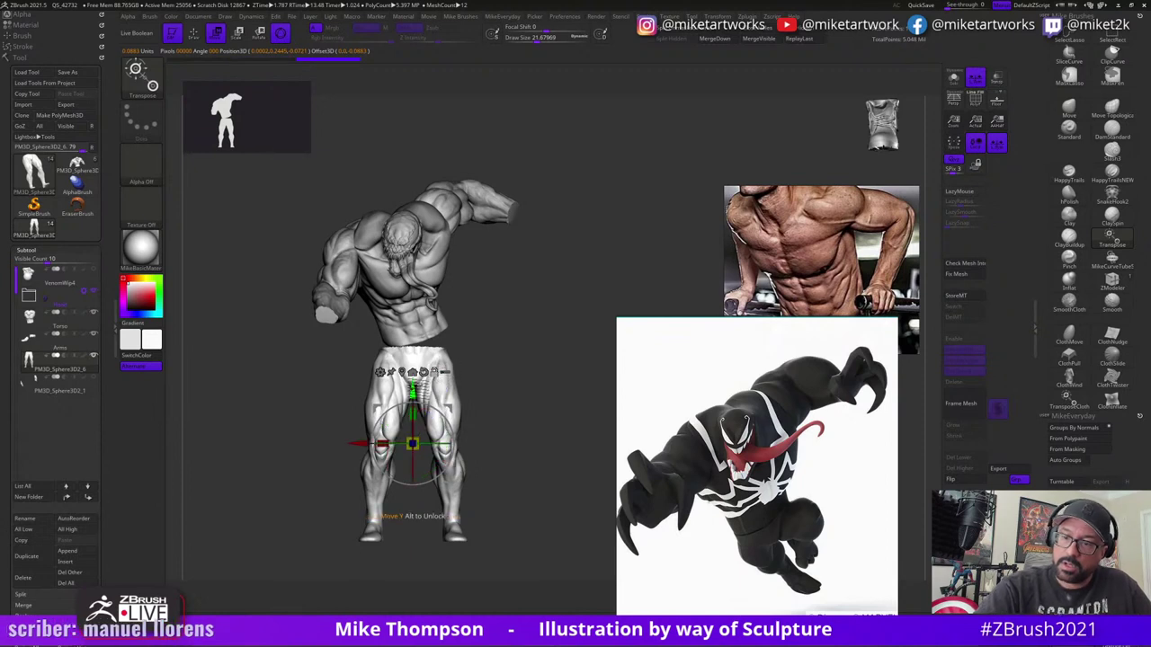
pyautogui.moveTo(415, 423); pyautogui.dragTo(412, 423)
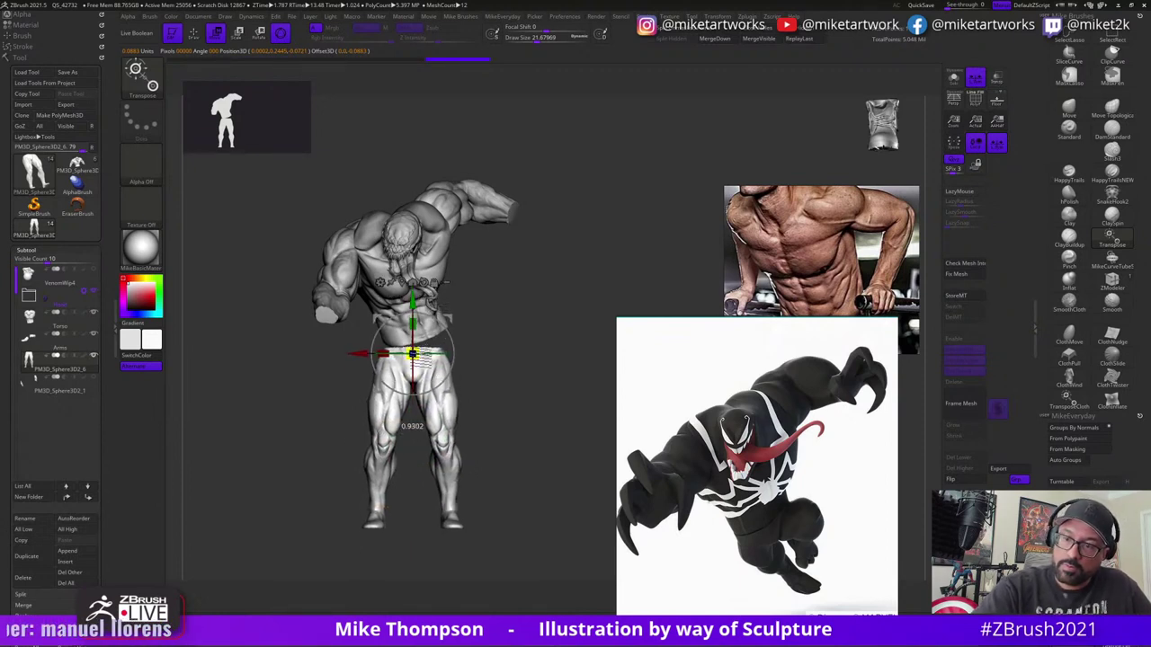
pyautogui.moveTo(548, 478)
pyautogui.mouseDown()
pyautogui.moveTo(507, 488)
pyautogui.moveTo(569, 468)
pyautogui.moveTo(552, 472)
pyautogui.moveTo(564, 467)
pyautogui.moveTo(545, 516)
pyautogui.moveTo(564, 499)
pyautogui.moveTo(577, 446)
pyautogui.mouseUp()
pyautogui.press('q')
# - Isolate the legs subtool and hide its front pelvis polygroup using the SelectRect brush
pyautogui.click(956, 77)
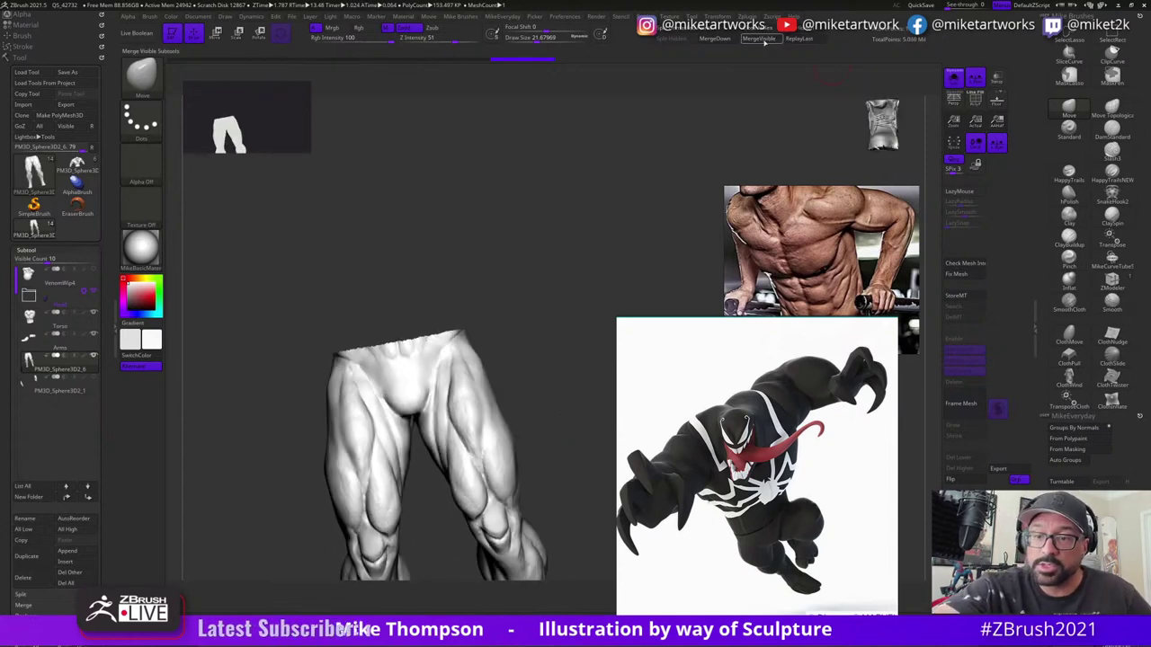
pyautogui.moveTo(576, 445)
pyautogui.mouseDown()
pyautogui.moveTo(576, 363)
pyautogui.moveTo(556, 415)
pyautogui.moveTo(537, 313)
pyautogui.mouseUp()
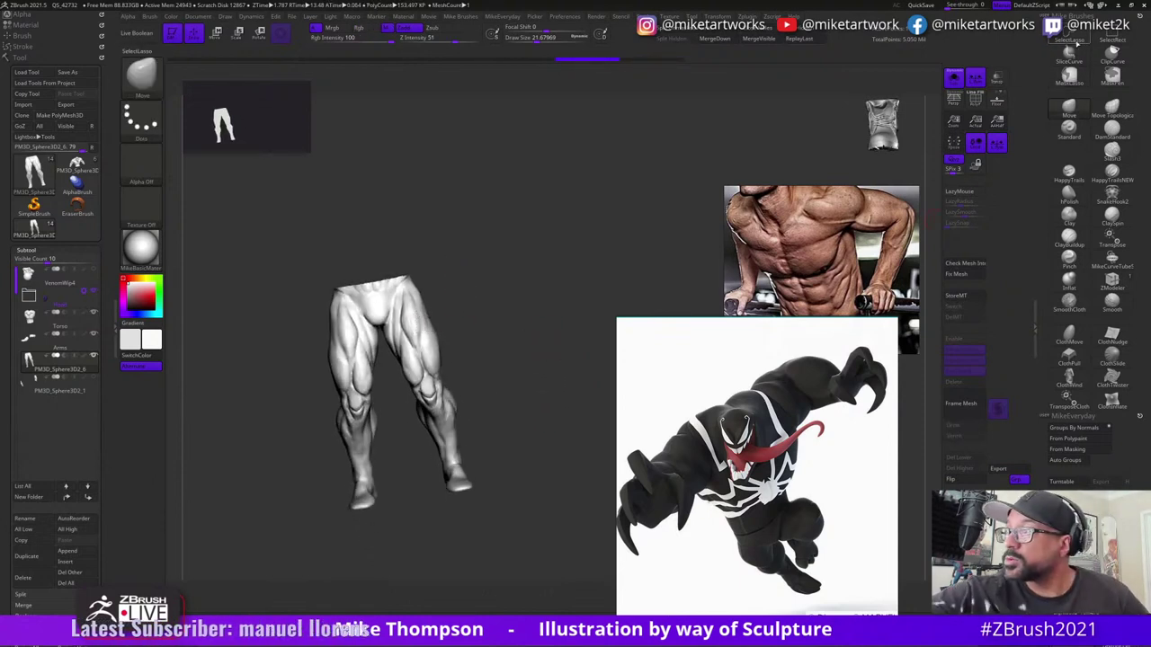
pyautogui.click(1111, 33)
pyautogui.keyDown('ctrl'); pyautogui.keyDown('shift'); pyautogui.click(393, 310); pyautogui.keyUp('shift'); pyautogui.keyUp('ctrl')
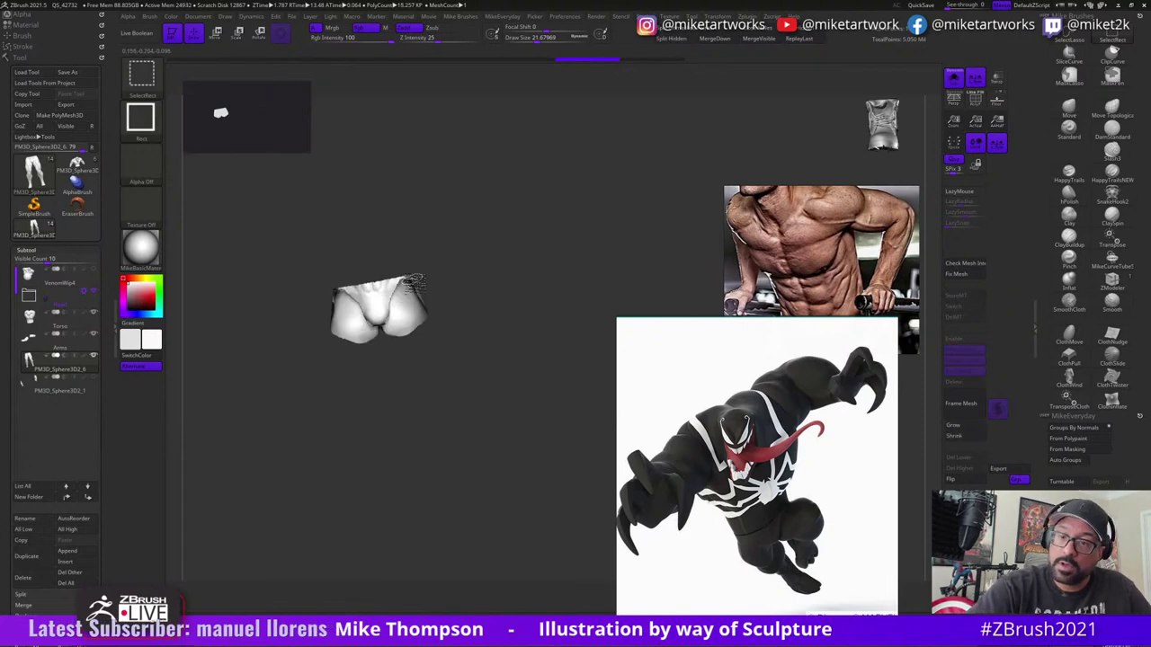
pyautogui.moveTo(575, 442); pyautogui.dragTo(532, 435)
pyautogui.keyDown('ctrl'); pyautogui.keyDown('shift'); pyautogui.click(541, 390); pyautogui.keyUp('shift'); pyautogui.keyUp('ctrl')
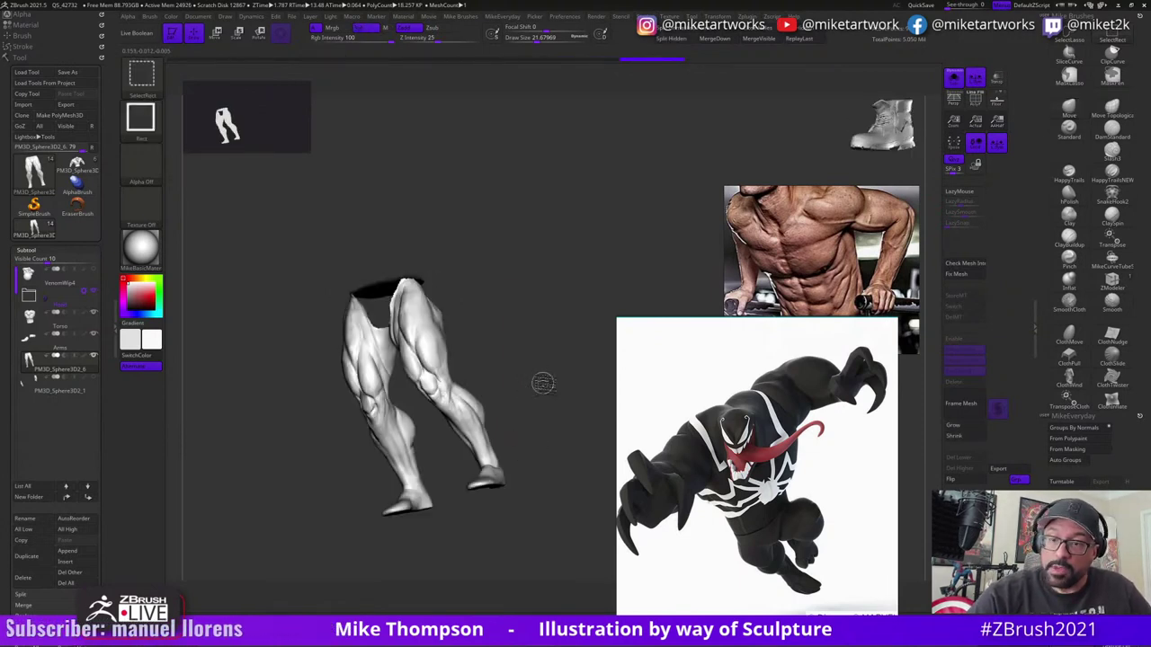
# - Hide the remaining hip section so that only the thighs and lower legs are displayed
pyautogui.moveTo(474, 310); pyautogui.dragTo(381, 273)
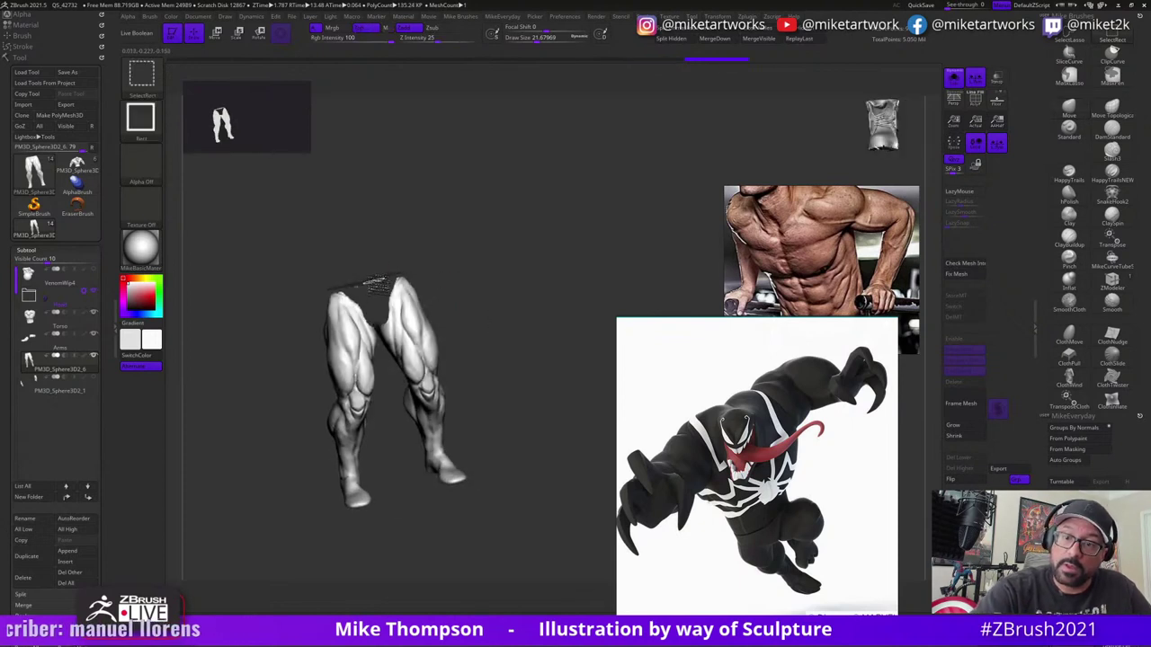
pyautogui.keyDown('ctrl'); pyautogui.keyDown('shift'); pyautogui.click(361, 346); pyautogui.keyUp('shift'); pyautogui.keyUp('ctrl')
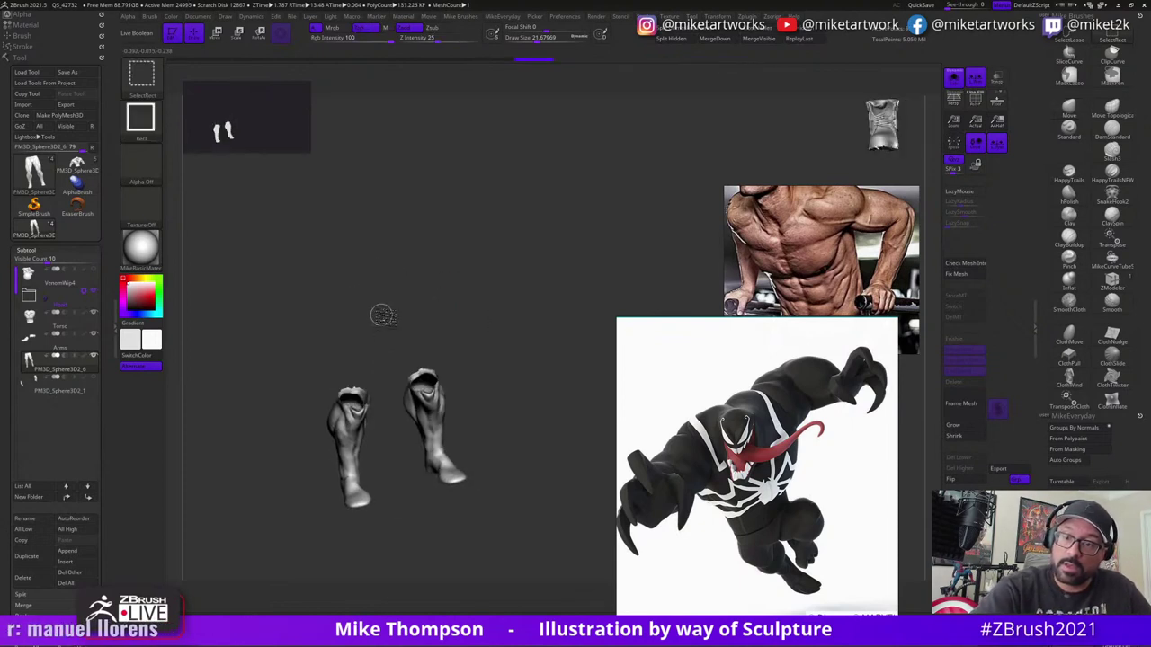
pyautogui.keyDown('ctrl'); pyautogui.keyDown('shift'); pyautogui.click(477, 396); pyautogui.keyUp('shift'); pyautogui.keyUp('ctrl')
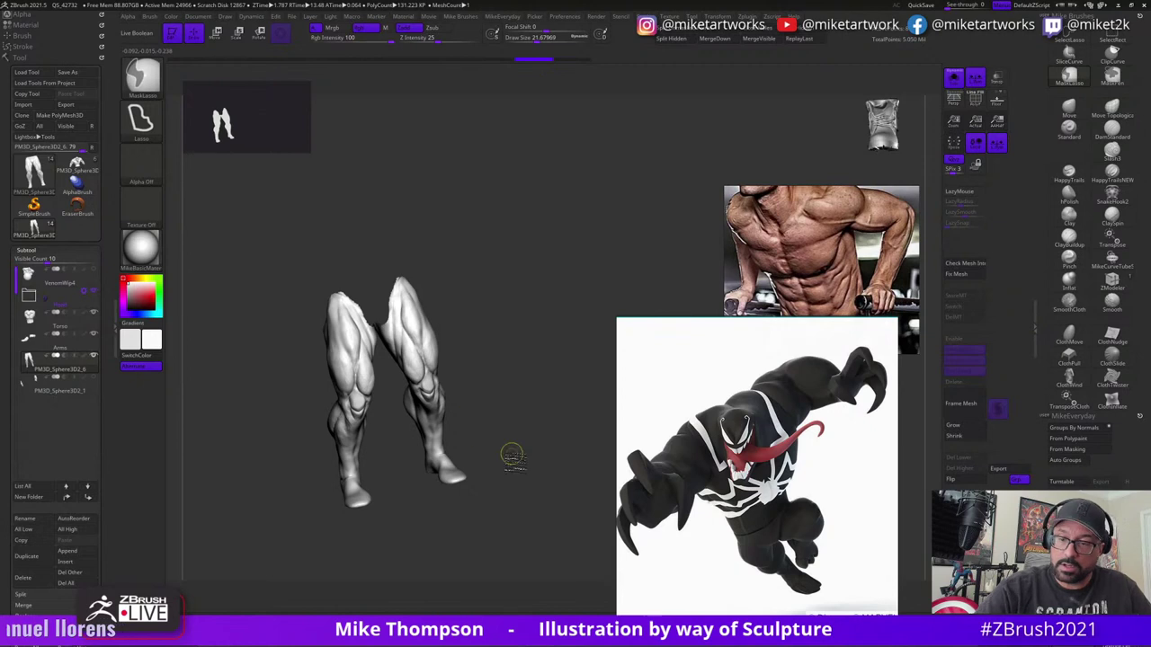
# - Turn on the polyframe display and regroup the visible legs with Auto Groups
pyautogui.moveTo(558, 555); pyautogui.dragTo(554, 531)
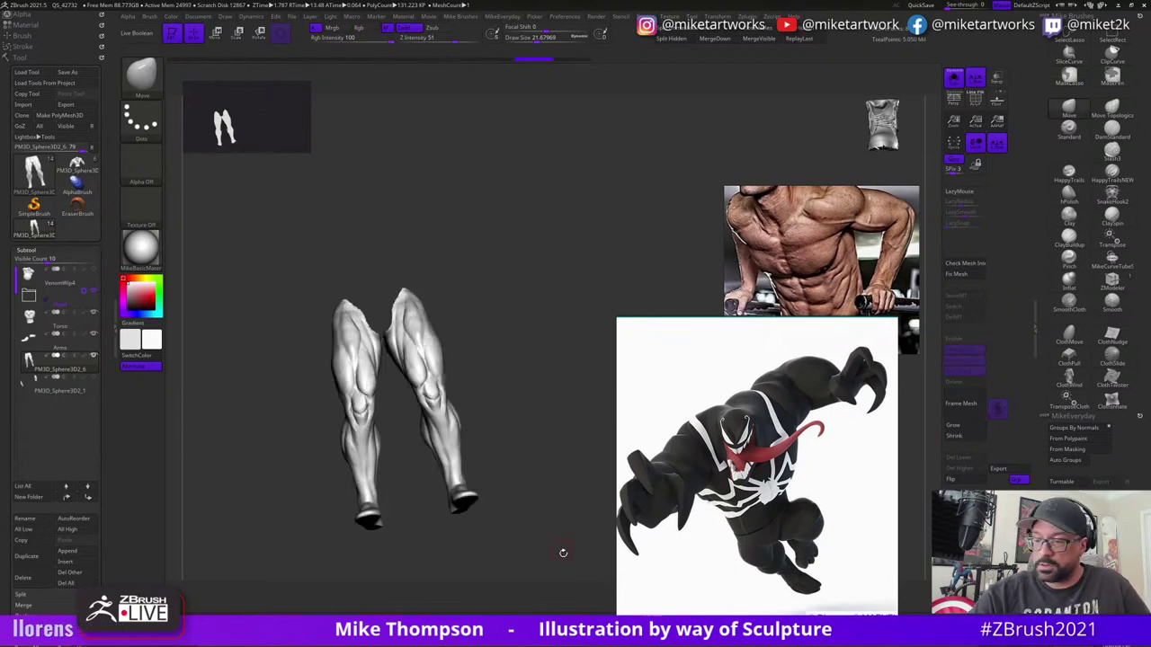
pyautogui.press('space')
pyautogui.click(554, 580)
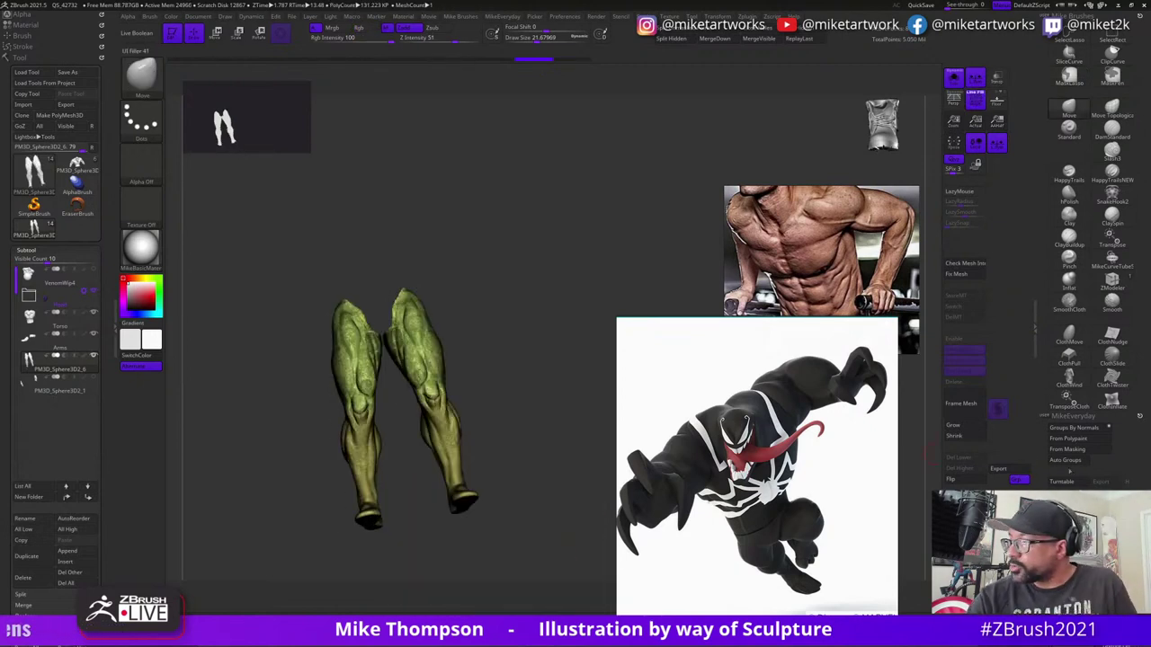
pyautogui.click(1075, 463)
pyautogui.moveTo(555, 495); pyautogui.dragTo(561, 494)
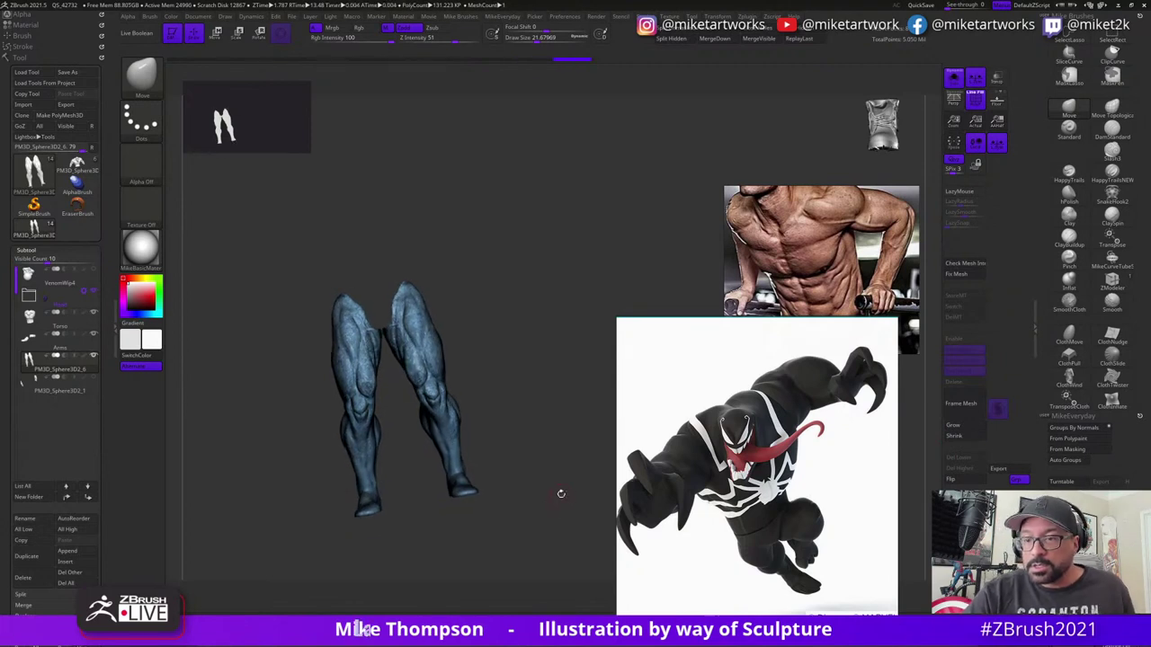
pyautogui.click(1070, 462)
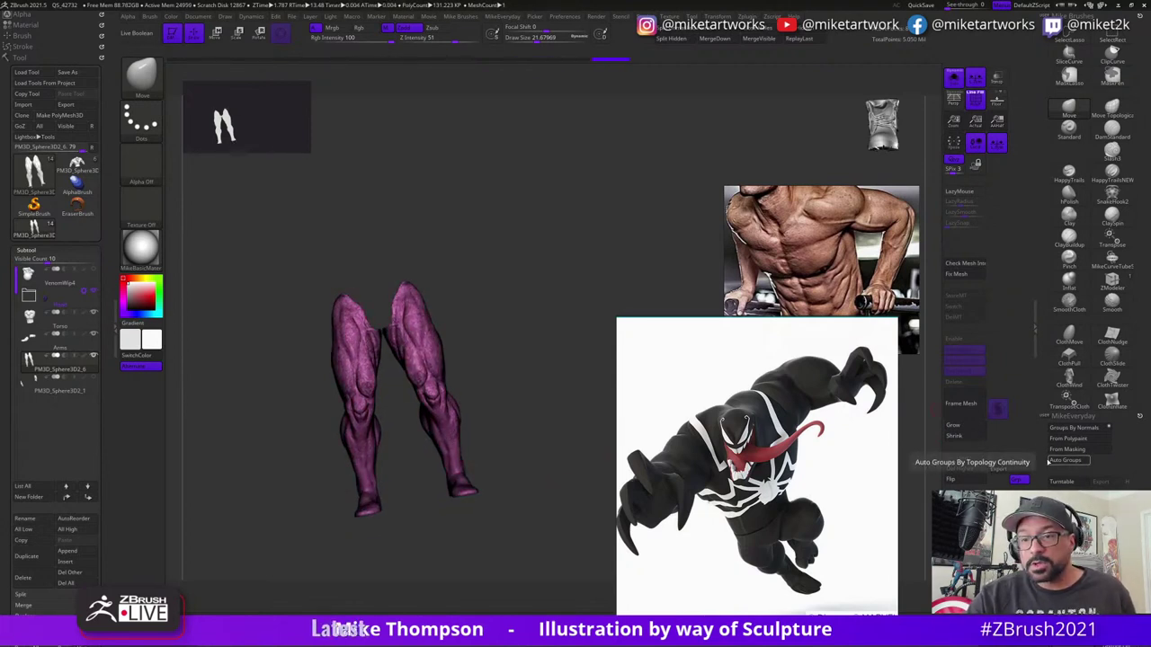
# - Try to isolate the narrow strip of polygons joining the inner thighs with a rectangular selection
pyautogui.moveTo(558, 546); pyautogui.dragTo(522, 468)
pyautogui.moveTo(457, 503); pyautogui.dragTo(437, 543)
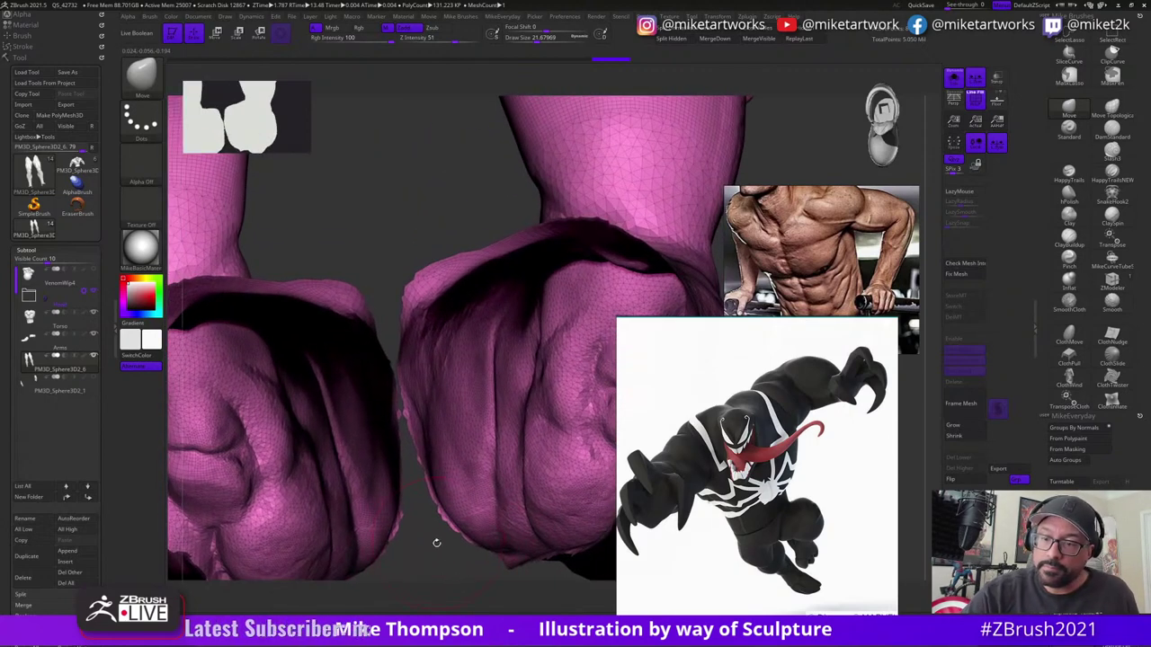
pyautogui.hotkey('ctrl', 'shift')
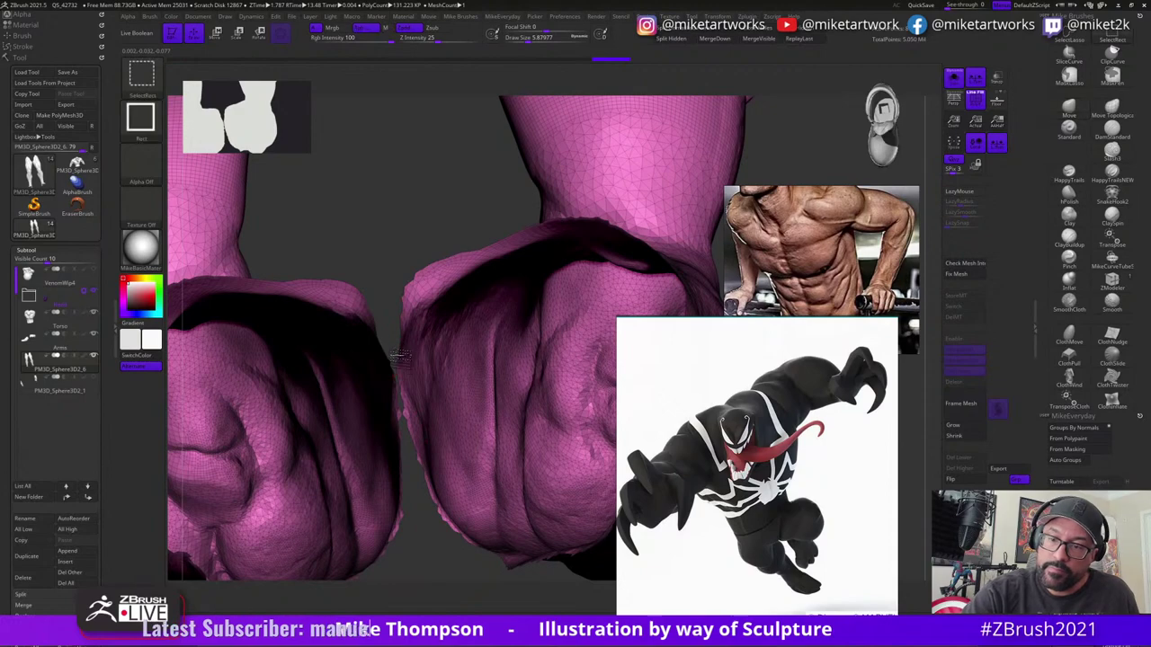
pyautogui.keyDown('ctrl'); pyautogui.keyDown('shift'); pyautogui.moveTo(395, 355); pyautogui.dragTo(410, 422); pyautogui.keyUp('shift'); pyautogui.keyUp('ctrl')
pyautogui.keyDown('ctrl'); pyautogui.keyDown('shift'); pyautogui.click(447, 321); pyautogui.keyUp('shift'); pyautogui.keyUp('ctrl')
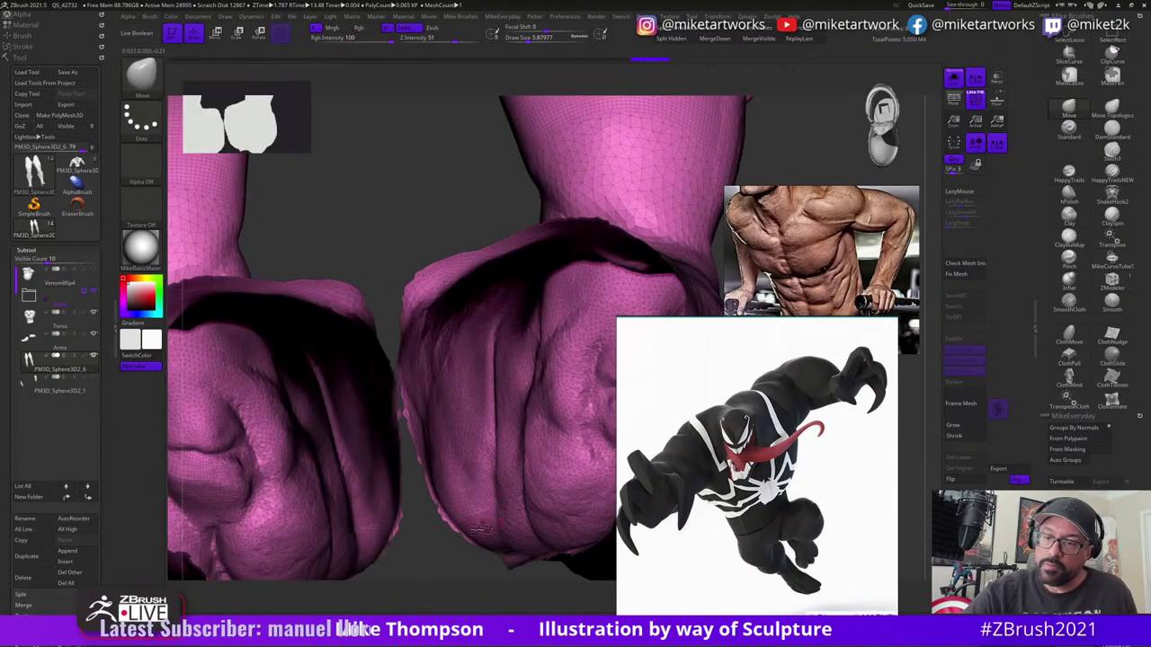
pyautogui.moveTo(441, 535); pyautogui.dragTo(455, 573)
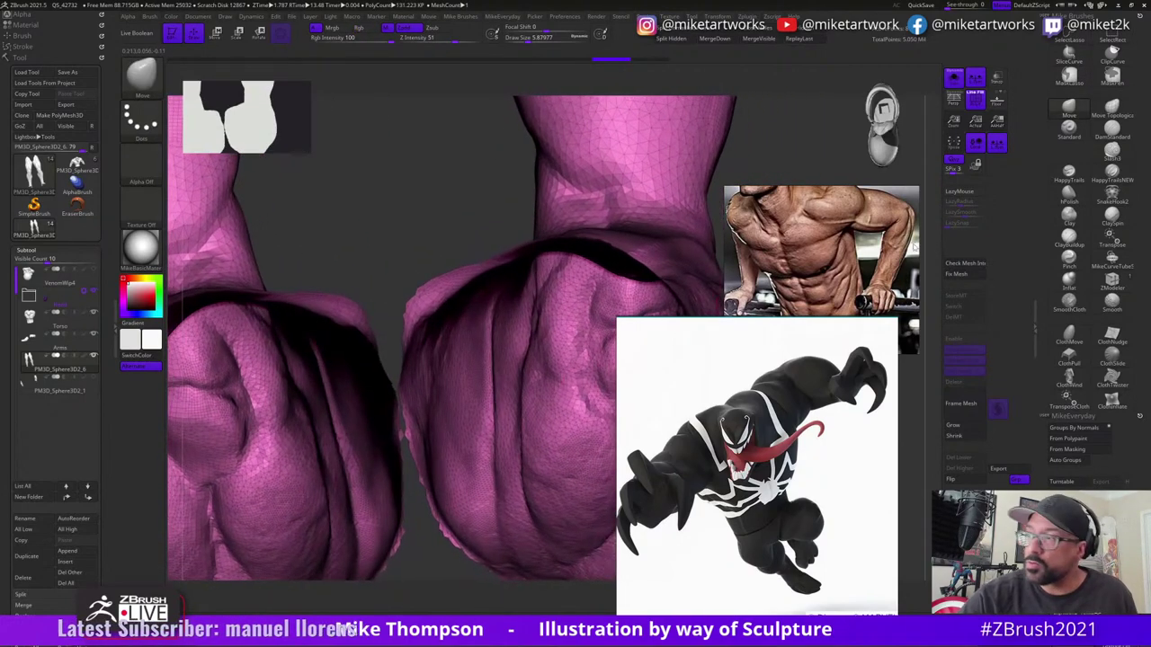
# - Hide the stray strip of polygons bridging the inner thighs using the SelectLasso brush
pyautogui.keyDown('ctrl'); pyautogui.keyDown('shift'); pyautogui.click(1075, 41); pyautogui.keyUp('shift'); pyautogui.keyUp('ctrl')
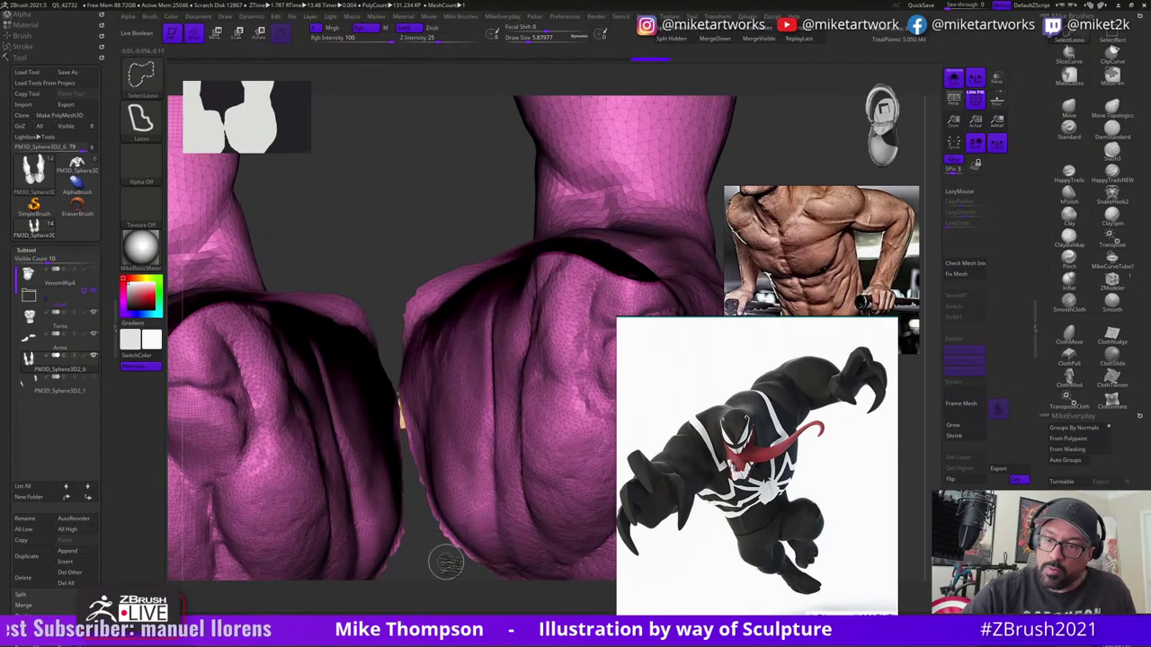
pyautogui.keyDown('ctrl'); pyautogui.keyDown('shift'); pyautogui.click(411, 429); pyautogui.keyUp('shift'); pyautogui.keyUp('ctrl')
pyautogui.hotkey('ctrl', 'z')
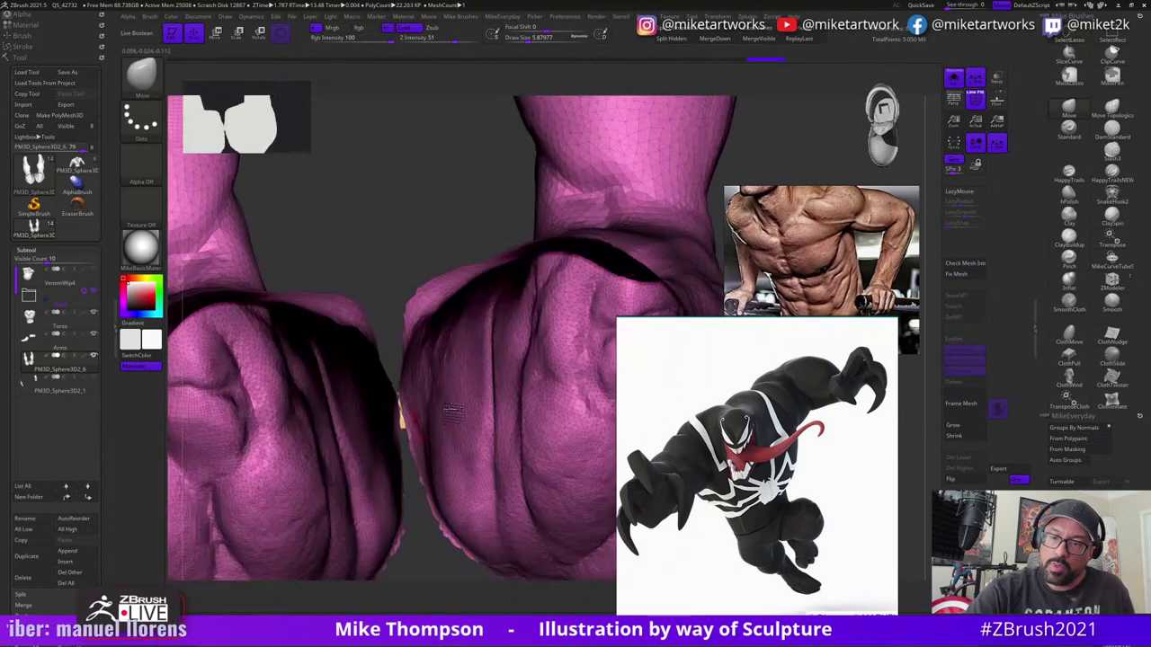
pyautogui.hotkey('ctrl', 'shift')
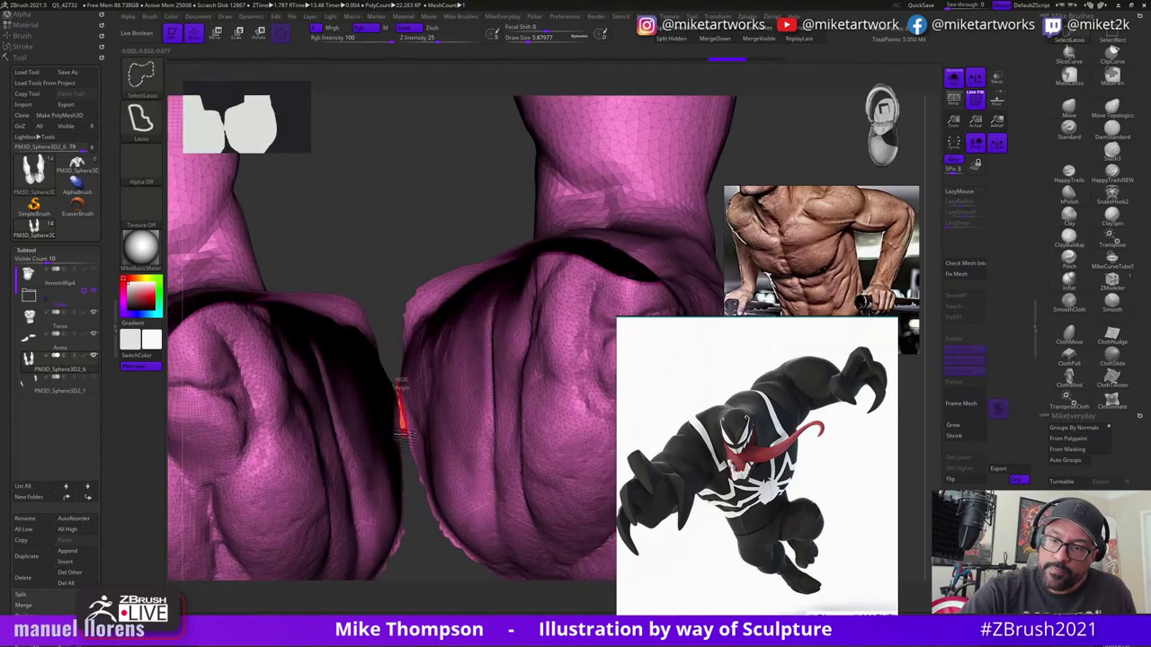
pyautogui.keyDown('ctrl'); pyautogui.keyDown('shift'); pyautogui.click(437, 564); pyautogui.keyUp('shift'); pyautogui.keyUp('ctrl')
pyautogui.keyDown('ctrl'); pyautogui.keyDown('shift'); pyautogui.click(495, 583); pyautogui.keyUp('shift'); pyautogui.keyUp('ctrl')
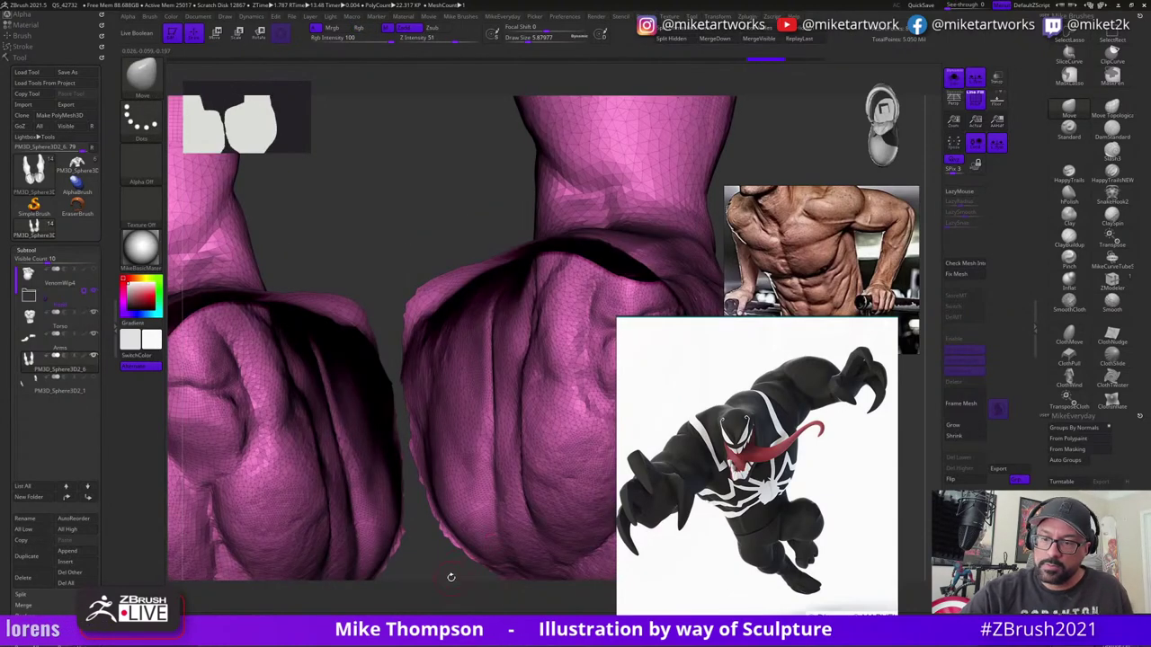
# - Hide the ragged border polygons along the inner upper edge of the figure's right thigh with lasso selections
pyautogui.moveTo(450, 577); pyautogui.dragTo(445, 494)
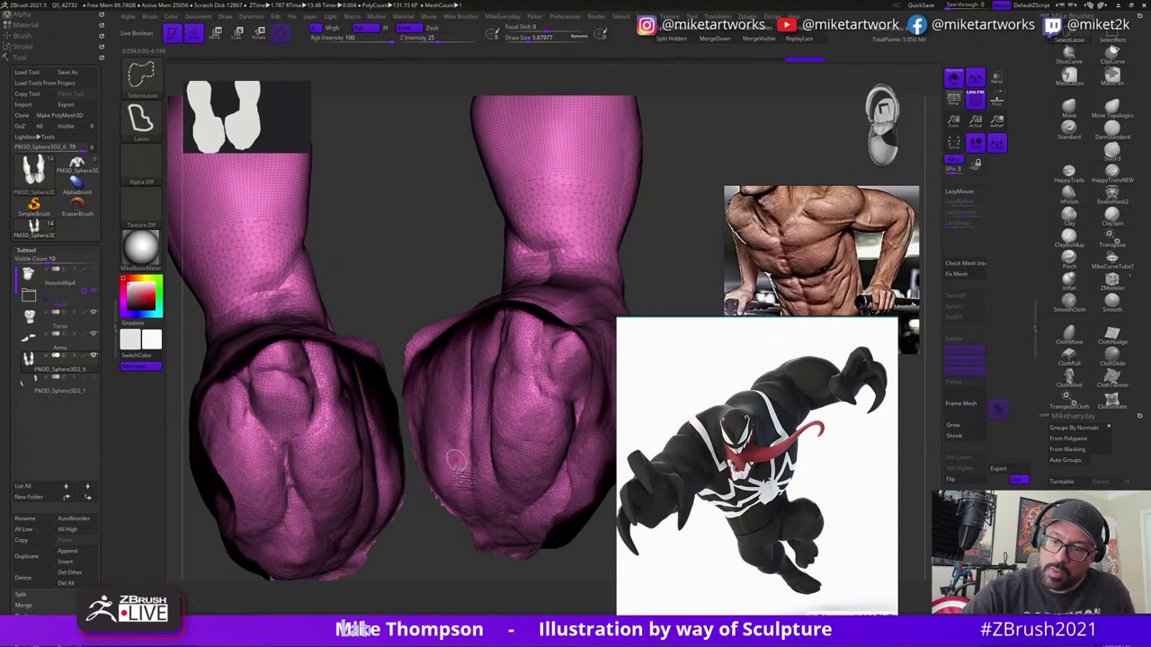
pyautogui.moveTo(474, 576)
pyautogui.mouseDown()
pyautogui.moveTo(457, 576)
pyautogui.moveTo(502, 556)
pyautogui.moveTo(555, 341)
pyautogui.moveTo(561, 353)
pyautogui.moveTo(548, 339)
pyautogui.moveTo(456, 395)
pyautogui.mouseUp()
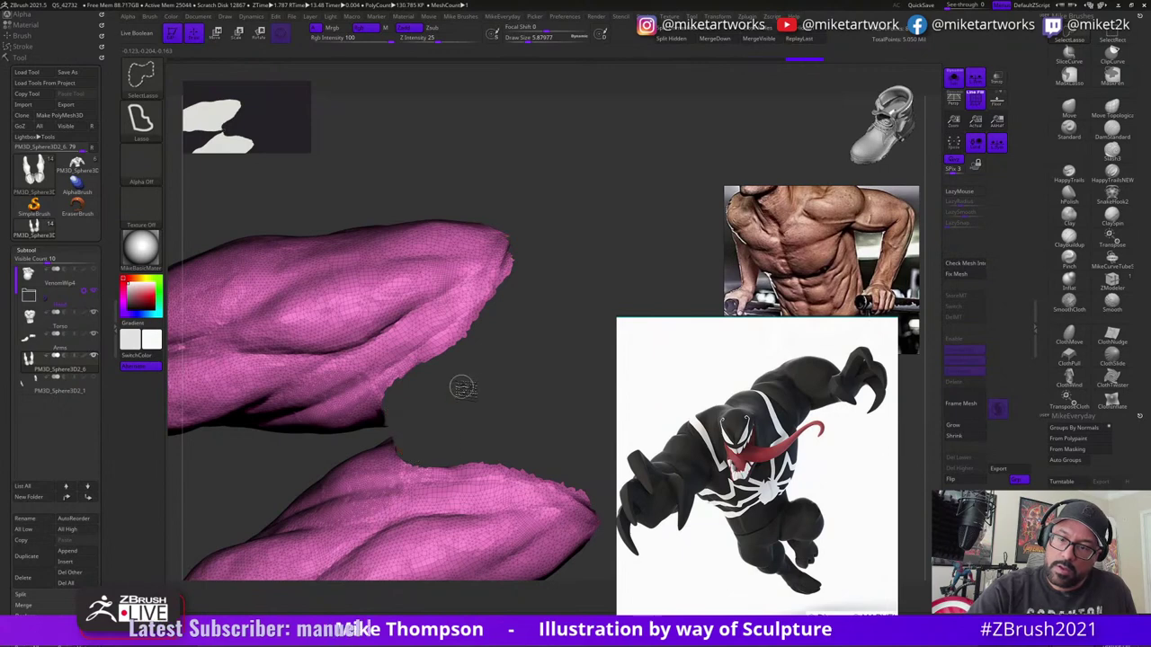
pyautogui.moveTo(552, 364); pyautogui.dragTo(531, 242)
pyautogui.moveTo(500, 320)
pyautogui.keyDown('ctrl'); pyautogui.keyDown('alt'); pyautogui.keyDown('shift'); pyautogui.mouseDown()
pyautogui.moveTo(560, 349)
pyautogui.moveTo(589, 247)
pyautogui.mouseUp(); pyautogui.keyUp('shift'); pyautogui.keyUp('alt'); pyautogui.keyUp('ctrl')
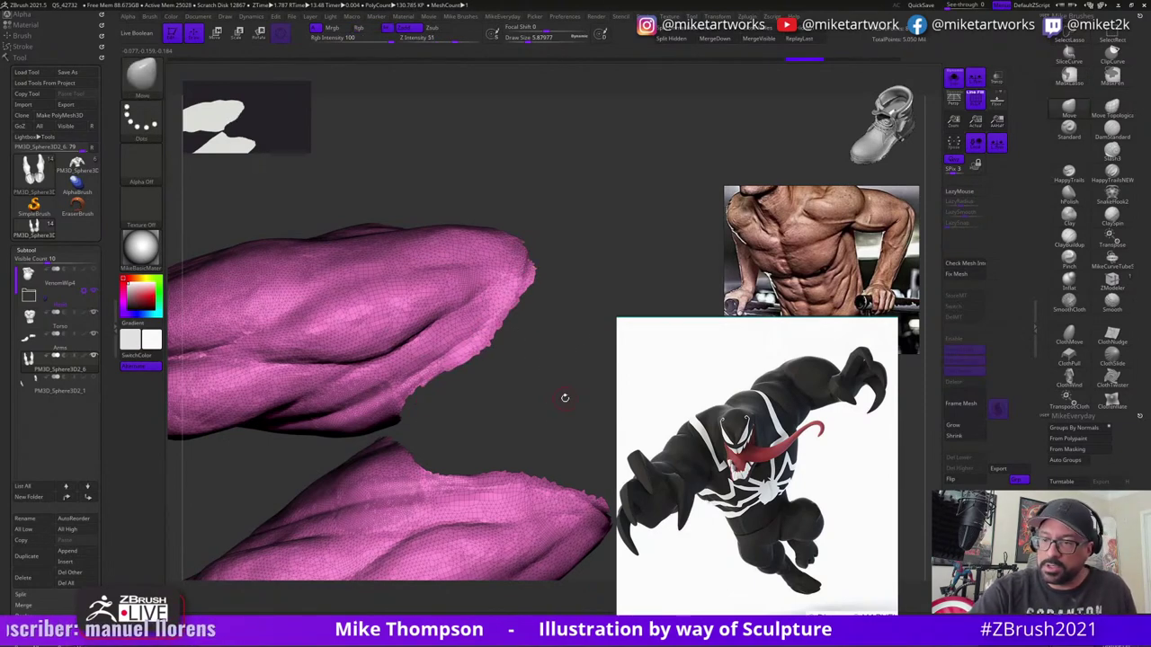
pyautogui.moveTo(565, 406); pyautogui.dragTo(581, 316)
pyautogui.moveTo(536, 258); pyautogui.dragTo(506, 255)
pyautogui.hotkey('ctrl', 'shift')
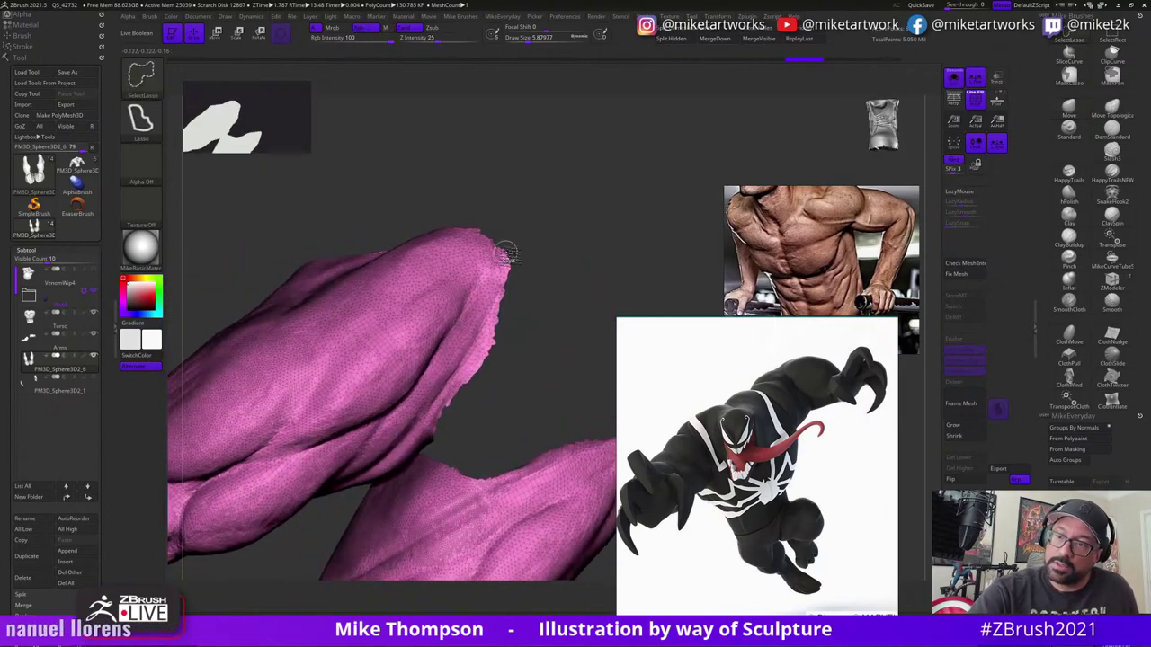
pyautogui.keyDown('ctrl'); pyautogui.keyDown('alt'); pyautogui.keyDown('shift'); pyautogui.moveTo(506, 402); pyautogui.dragTo(509, 270); pyautogui.keyUp('shift'); pyautogui.keyUp('alt'); pyautogui.keyUp('ctrl')
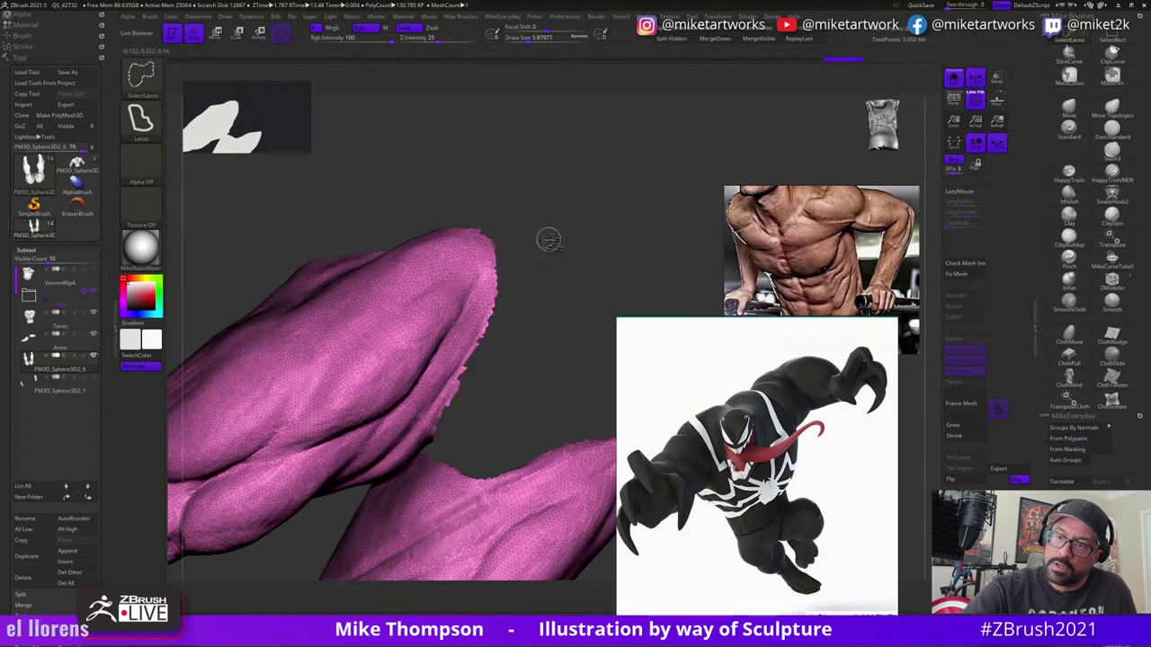
# - Trim the last jagged polygons from view at the upper tip of the figure's right thigh with the lasso selection
pyautogui.moveTo(543, 336)
pyautogui.mouseDown()
pyautogui.moveTo(552, 278)
pyautogui.moveTo(552, 423)
pyautogui.moveTo(526, 479)
pyautogui.moveTo(364, 629)
pyautogui.moveTo(503, 490)
pyautogui.moveTo(537, 480)
pyautogui.moveTo(585, 510)
pyautogui.moveTo(580, 454)
pyautogui.mouseUp()
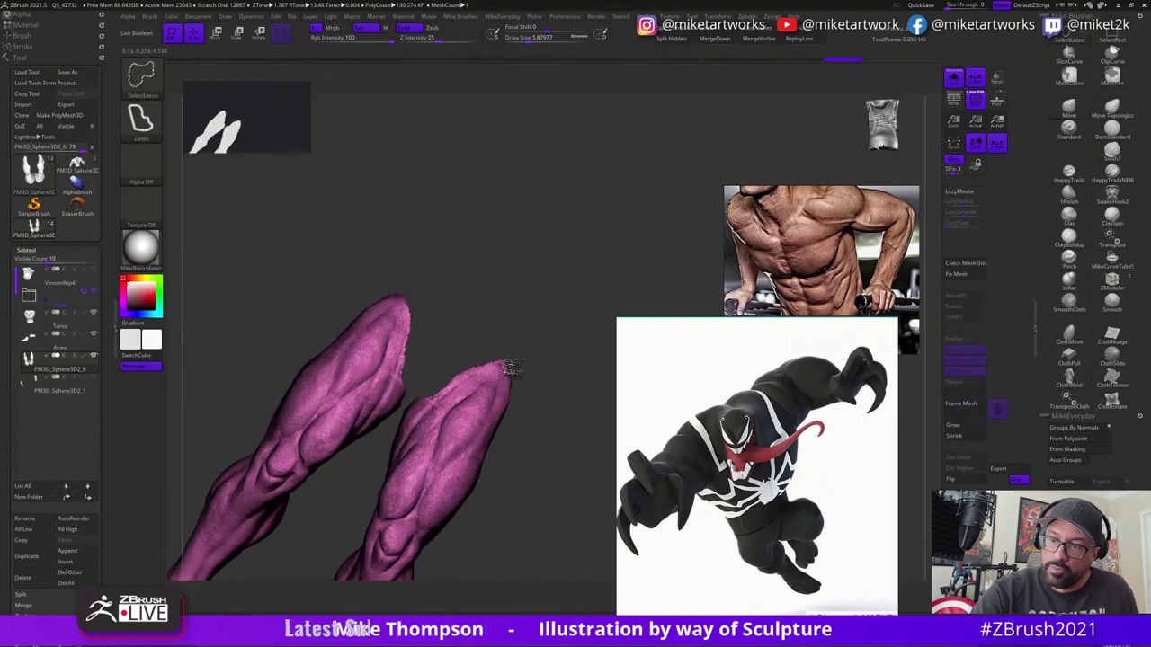
pyautogui.keyDown('ctrl'); pyautogui.keyDown('shift'); pyautogui.moveTo(522, 360); pyautogui.dragTo(536, 343); pyautogui.keyUp('shift'); pyautogui.keyUp('ctrl')
pyautogui.hotkey('ctrl', 'z')
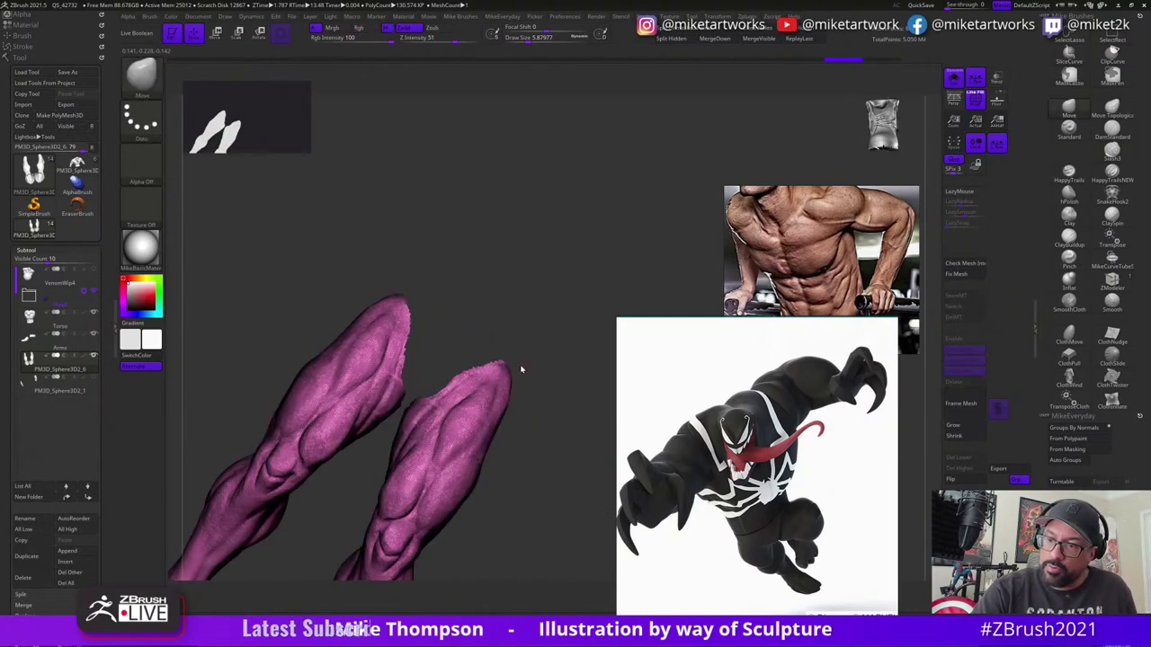
pyautogui.moveTo(519, 397); pyautogui.dragTo(552, 398)
pyautogui.hotkey('ctrl', 'shift')
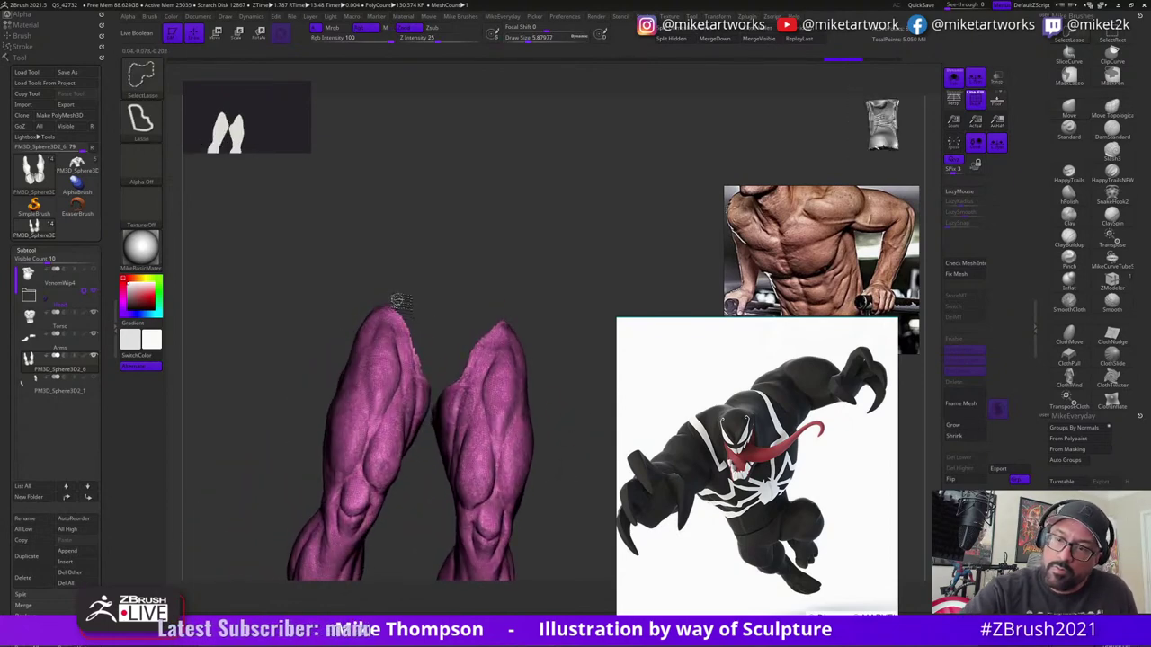
pyautogui.keyDown('ctrl'); pyautogui.keyDown('alt'); pyautogui.keyDown('shift'); pyautogui.moveTo(399, 305); pyautogui.dragTo(395, 309); pyautogui.keyUp('shift'); pyautogui.keyUp('alt'); pyautogui.keyUp('ctrl')
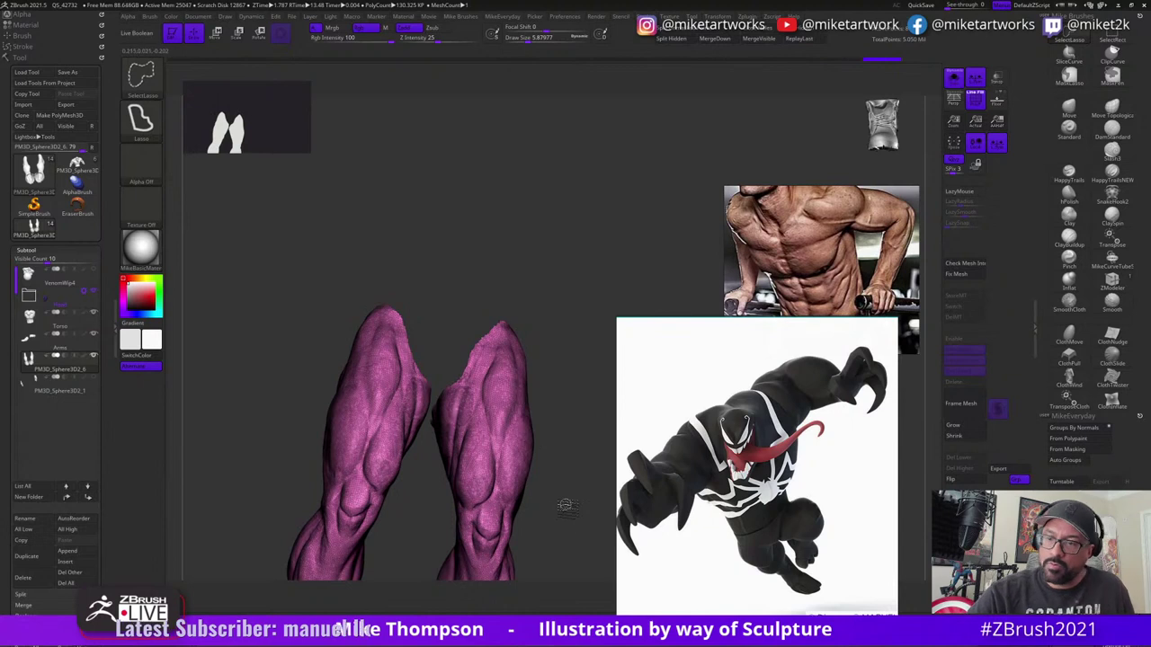
# - Invert the visibility, assign the whole pelvis section to one polygroup, and return to displaying only the legs
pyautogui.keyDown('ctrl'); pyautogui.keyDown('shift'); pyautogui.moveTo(566, 506); pyautogui.dragTo(570, 518); pyautogui.keyUp('shift'); pyautogui.keyUp('ctrl')
pyautogui.moveTo(570, 518); pyautogui.dragTo(579, 528)
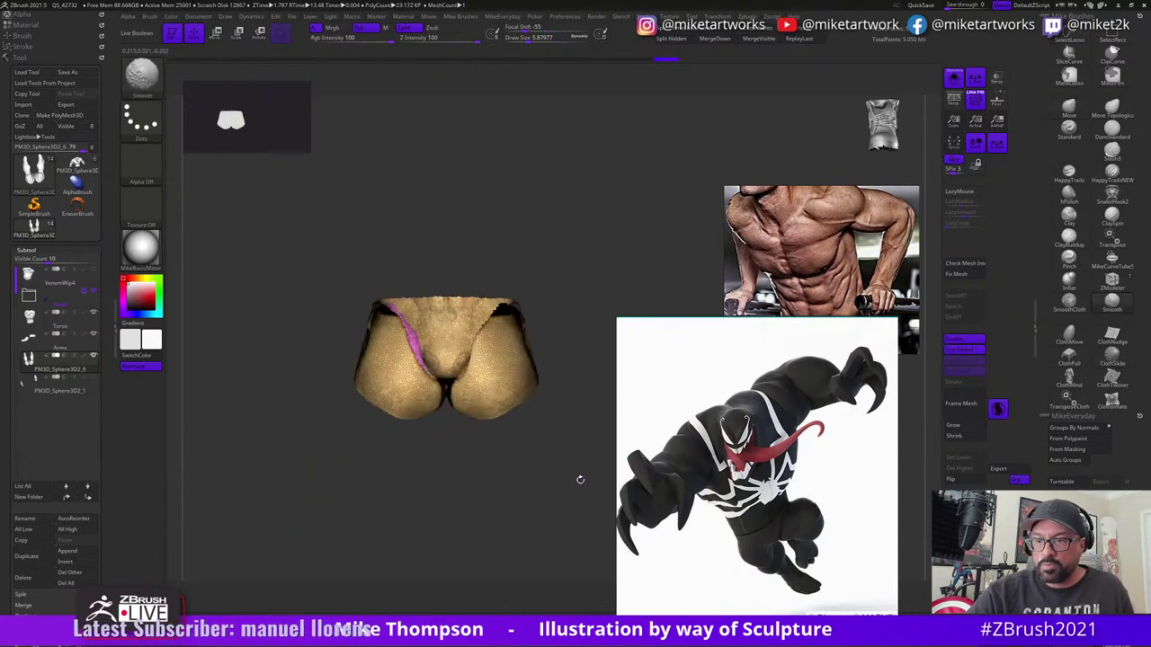
pyautogui.hotkey('ctrl', 'w')
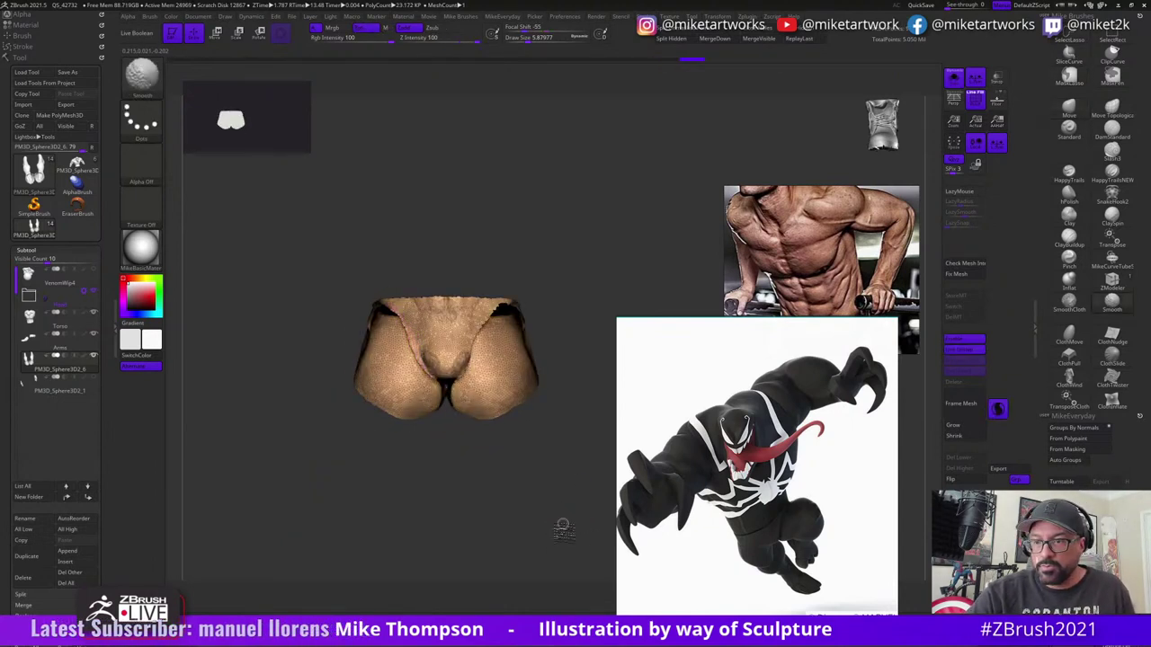
pyautogui.hotkey('ctrl', 'shift')
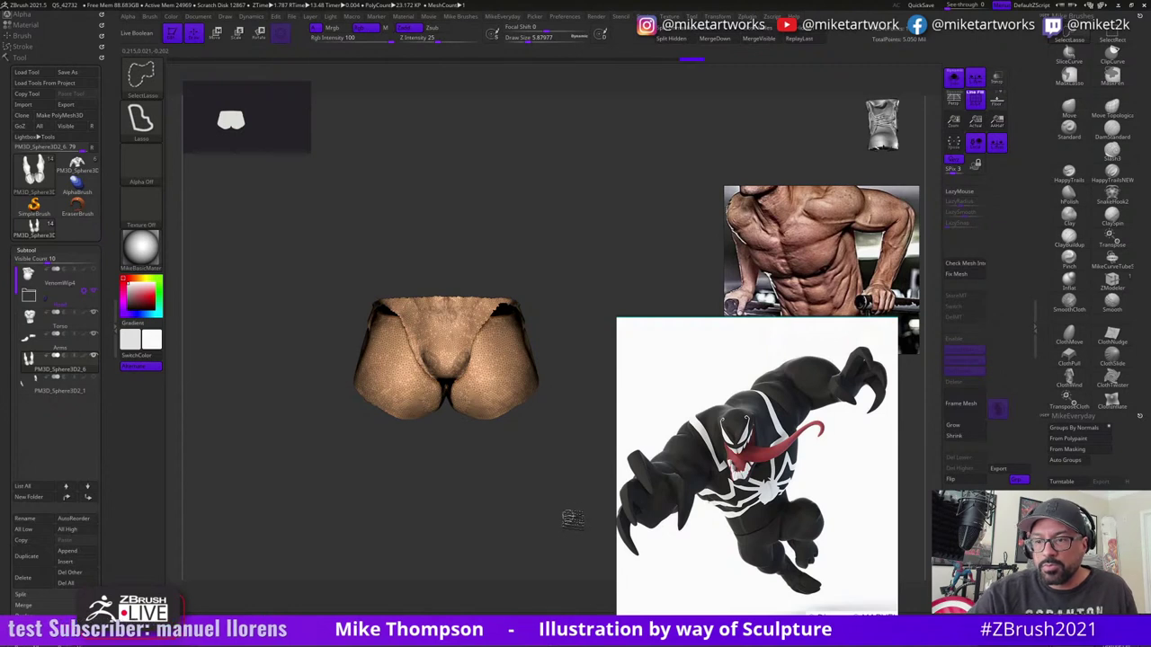
pyautogui.moveTo(573, 517)
pyautogui.keyDown('ctrl'); pyautogui.keyDown('shift'); pyautogui.mouseDown()
pyautogui.moveTo(571, 527)
pyautogui.moveTo(539, 488)
pyautogui.mouseUp(); pyautogui.keyUp('shift'); pyautogui.keyUp('ctrl')
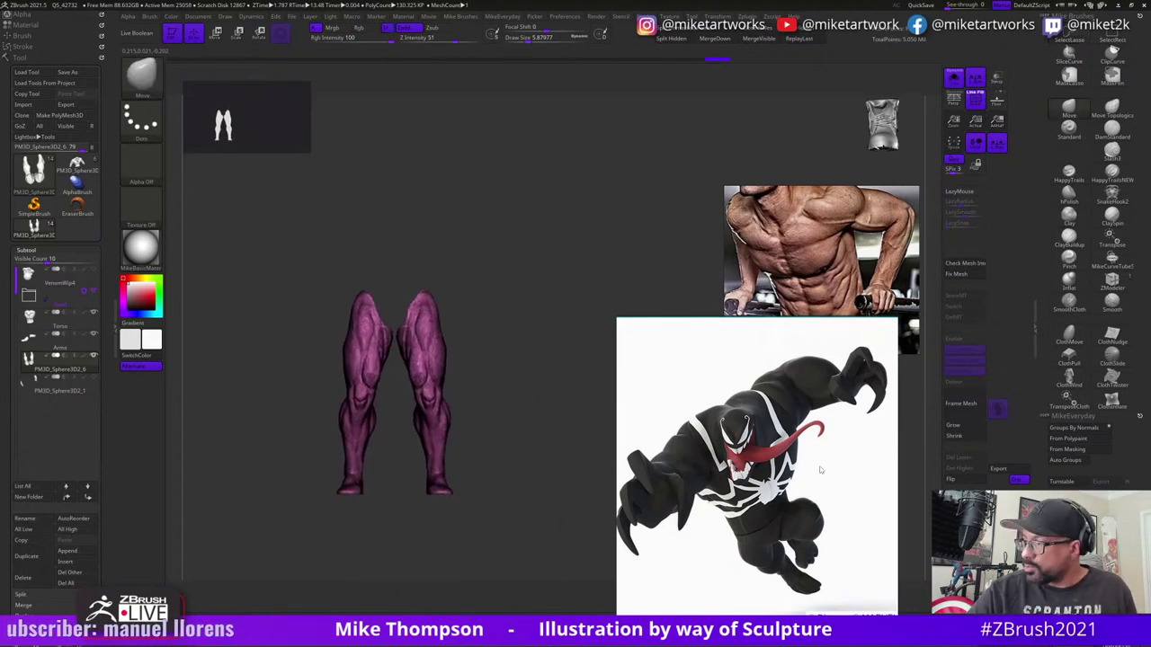
# - Regroup the visible legs with Auto Groups, then apply Mirror And Weld to the complete lower body
pyautogui.click(1076, 464)
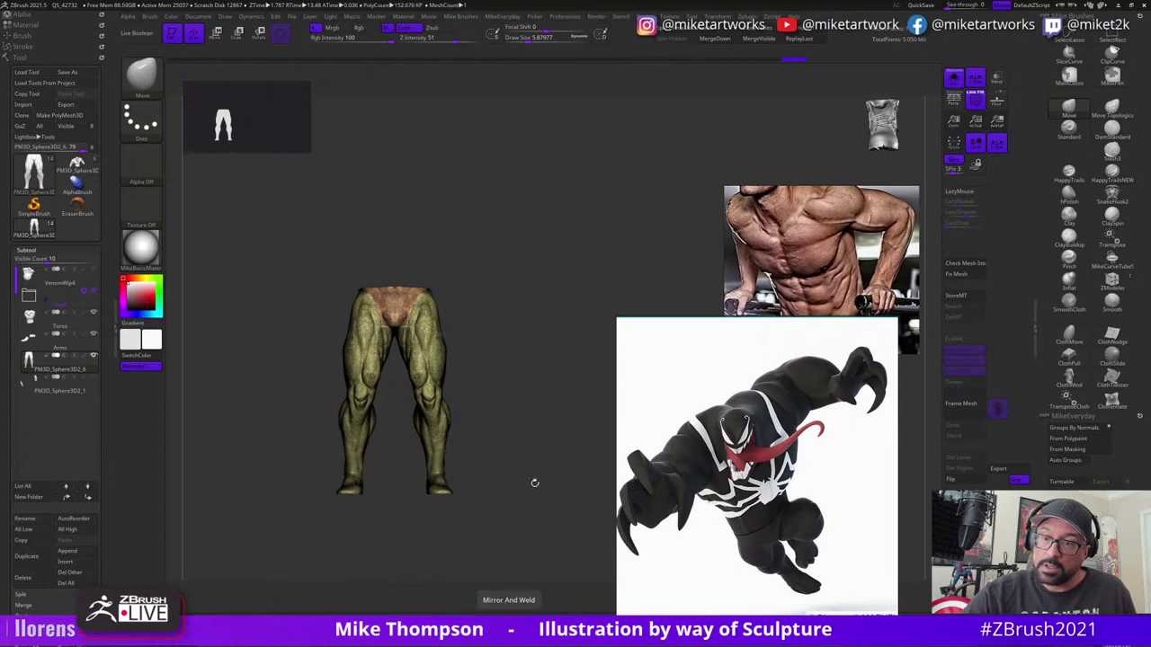
pyautogui.keyDown('alt'); pyautogui.moveTo(535, 483); pyautogui.dragTo(554, 456); pyautogui.keyUp('alt')
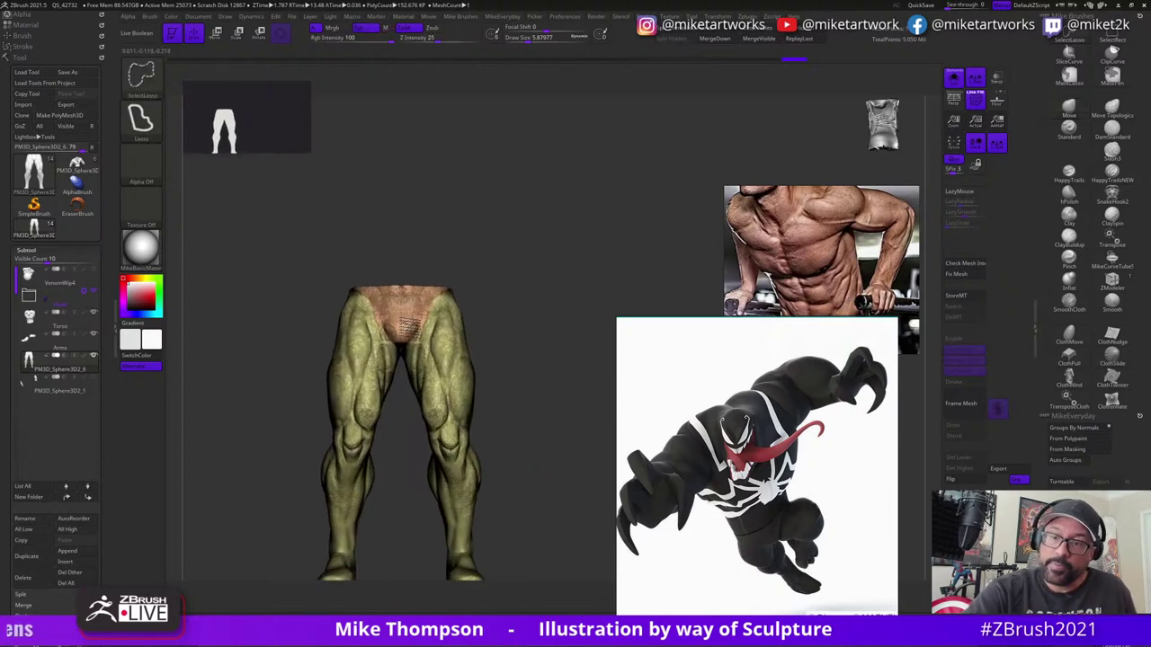
# - Isolate the mirrored legs from the pelvis and give each leg its own polygroup with Auto Groups
pyautogui.keyDown('ctrl'); pyautogui.keyDown('shift'); pyautogui.click(407, 329); pyautogui.keyUp('shift'); pyautogui.keyUp('ctrl')
pyautogui.keyDown('ctrl'); pyautogui.keyDown('shift'); pyautogui.click(556, 529); pyautogui.keyUp('shift'); pyautogui.keyUp('ctrl')
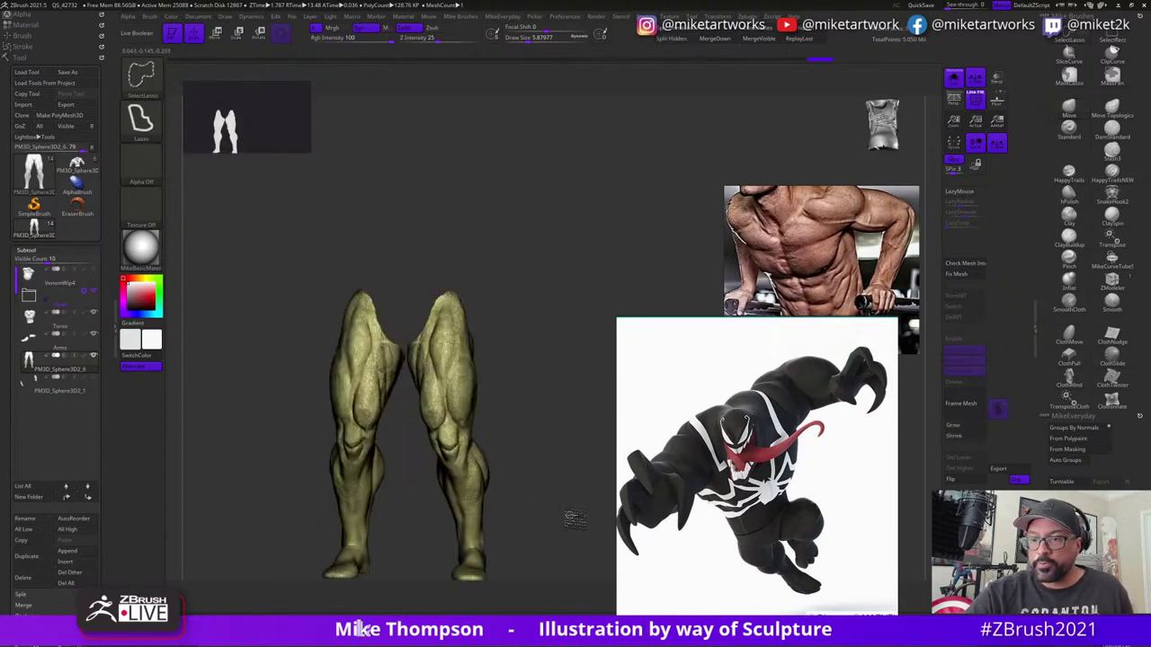
pyautogui.moveTo(555, 529); pyautogui.dragTo(563, 465)
pyautogui.keyDown('ctrl'); pyautogui.keyDown('shift'); pyautogui.moveTo(576, 523); pyautogui.dragTo(594, 539); pyautogui.keyUp('shift'); pyautogui.keyUp('ctrl')
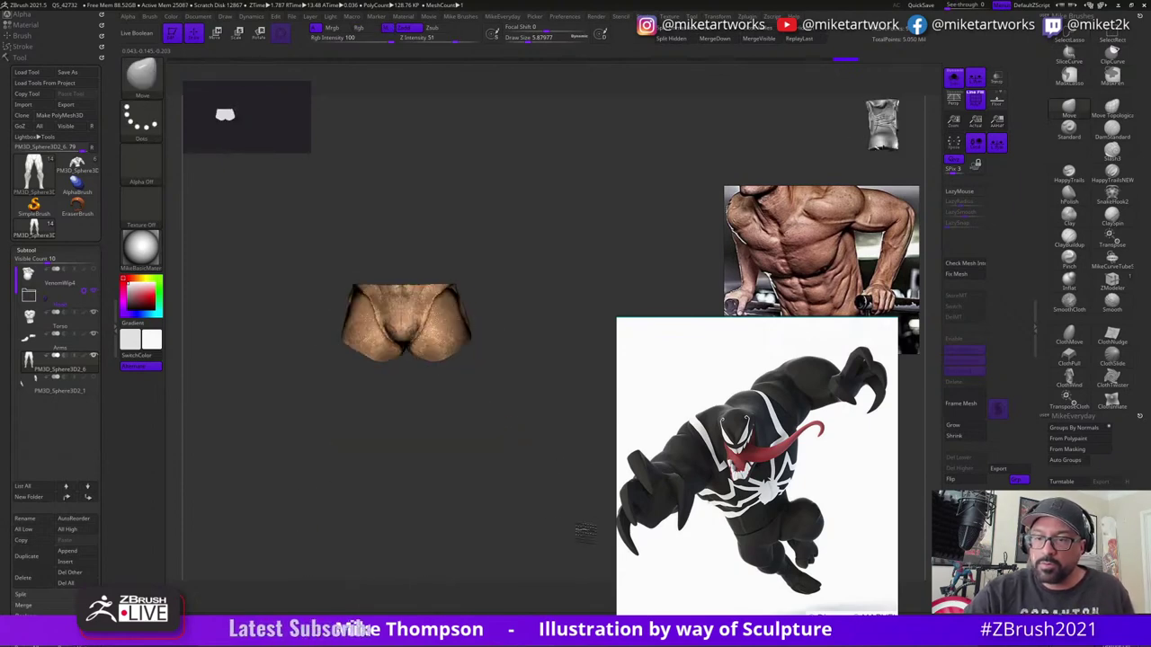
pyautogui.moveTo(514, 538); pyautogui.dragTo(574, 528)
pyautogui.keyDown('ctrl'); pyautogui.keyDown('shift'); pyautogui.click(563, 527); pyautogui.keyUp('shift'); pyautogui.keyUp('ctrl')
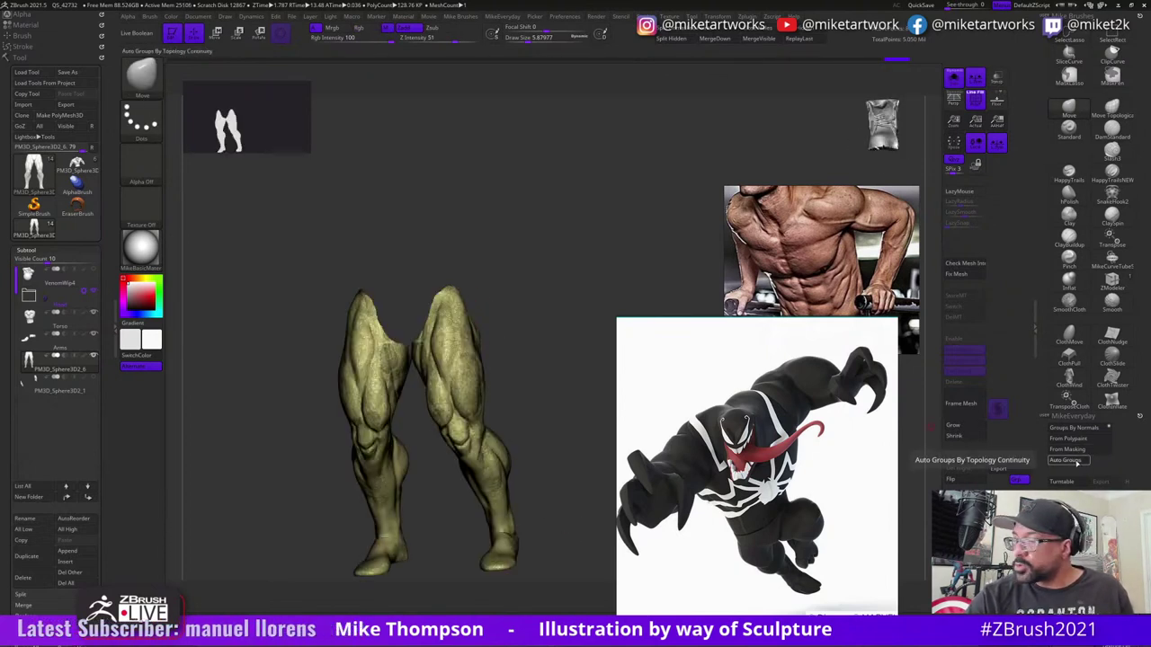
pyautogui.click(1085, 460)
pyautogui.moveTo(534, 503); pyautogui.dragTo(579, 500)
pyautogui.keyDown('ctrl'); pyautogui.keyDown('shift'); pyautogui.click(565, 521); pyautogui.keyUp('shift'); pyautogui.keyUp('ctrl')
pyautogui.keyDown('ctrl'); pyautogui.keyDown('shift'); pyautogui.click(422, 249); pyautogui.keyUp('shift'); pyautogui.keyUp('ctrl')
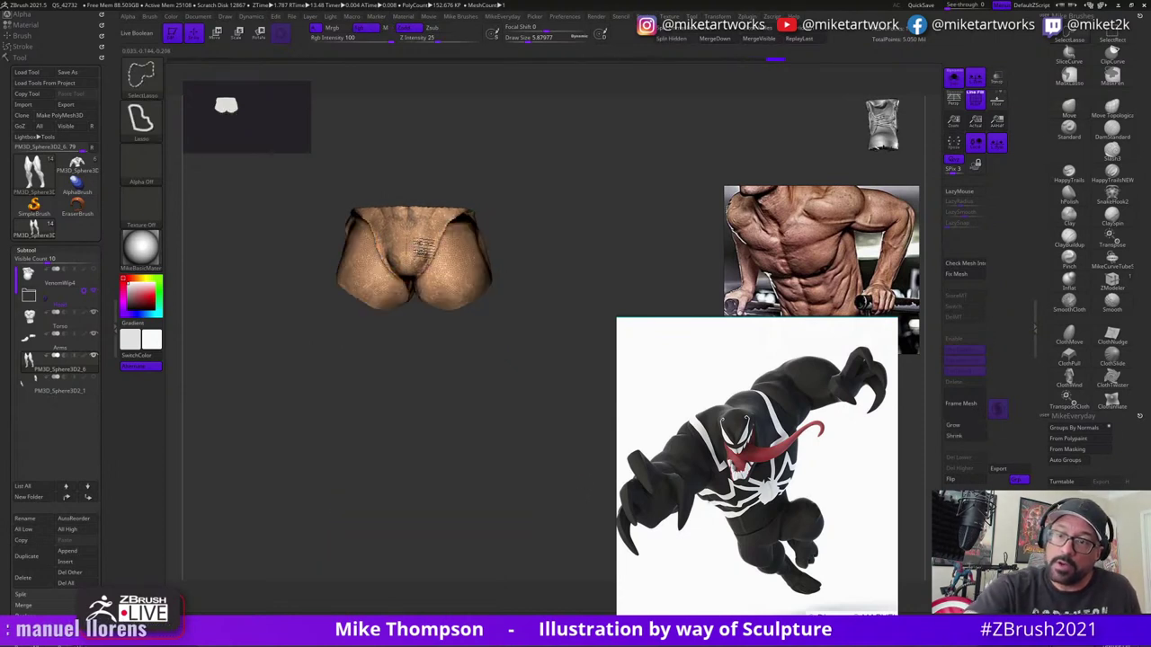
pyautogui.moveTo(540, 408); pyautogui.dragTo(411, 373)
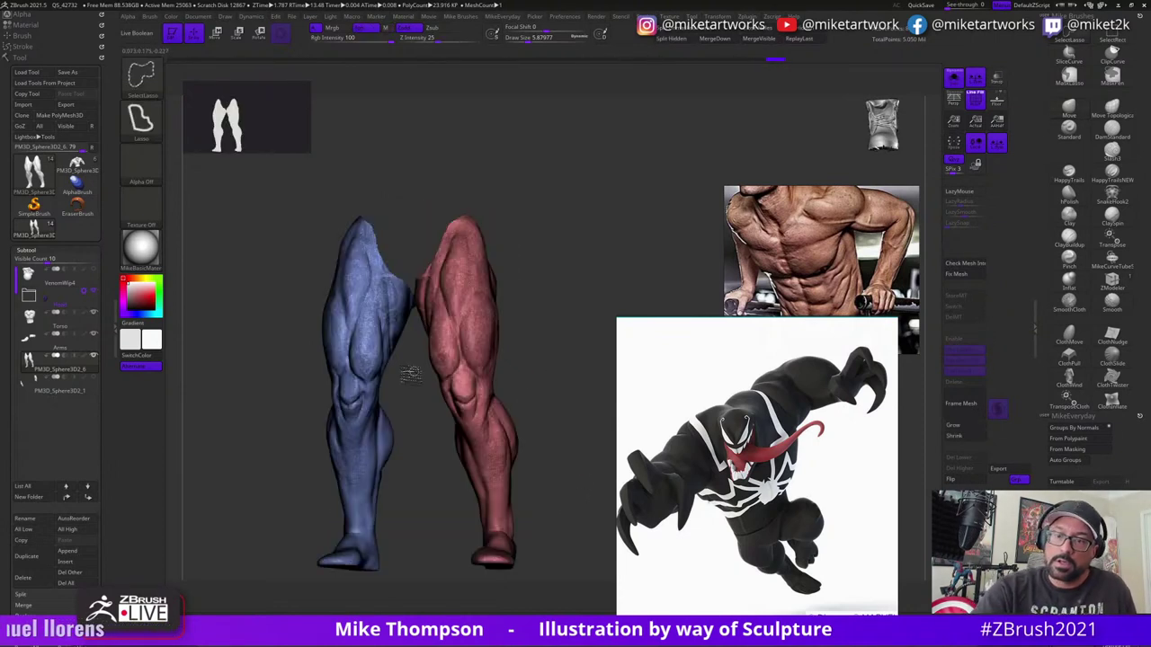
# - Hide the figure's left leg, split it off as its own subtool with Split Hidden, and close the hole left in the pelvis
pyautogui.keyDown('ctrl'); pyautogui.keyDown('shift'); pyautogui.click(464, 350); pyautogui.keyUp('shift'); pyautogui.keyUp('ctrl')
pyautogui.keyDown('ctrl'); pyautogui.keyDown('shift'); pyautogui.click(464, 351); pyautogui.keyUp('shift'); pyautogui.keyUp('ctrl')
pyautogui.moveTo(572, 395)
pyautogui.mouseDown()
pyautogui.moveTo(559, 426)
pyautogui.moveTo(564, 396)
pyautogui.mouseUp()
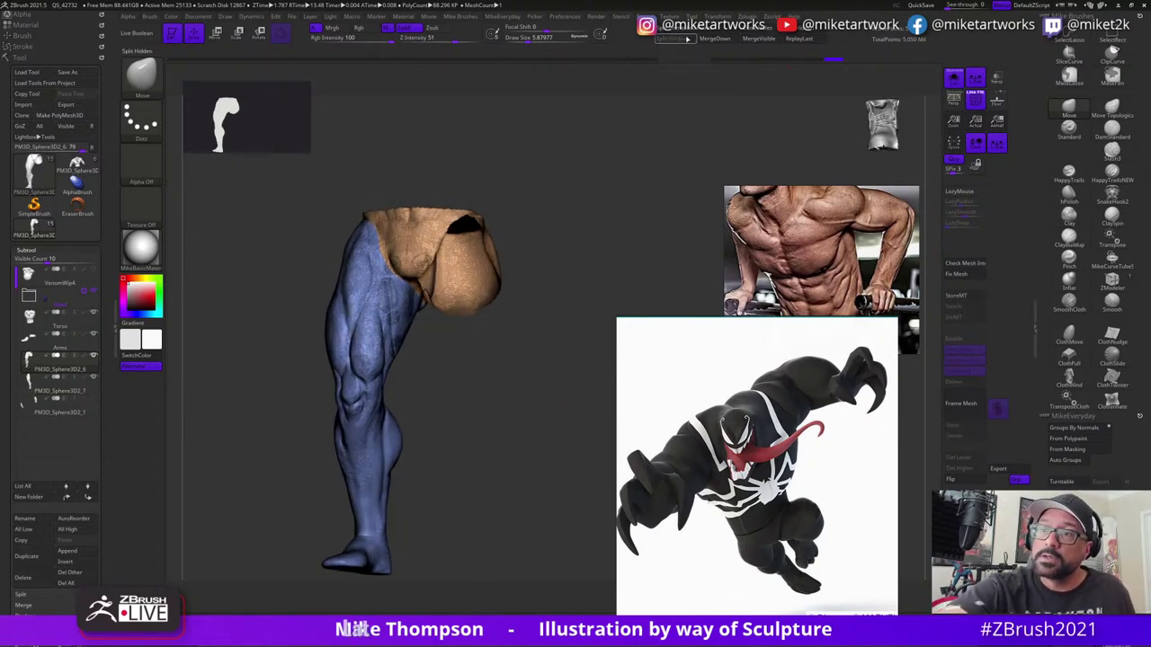
pyautogui.moveTo(542, 508)
pyautogui.mouseDown()
pyautogui.moveTo(555, 485)
pyautogui.moveTo(534, 442)
pyautogui.moveTo(545, 471)
pyautogui.moveTo(567, 420)
pyautogui.mouseUp()
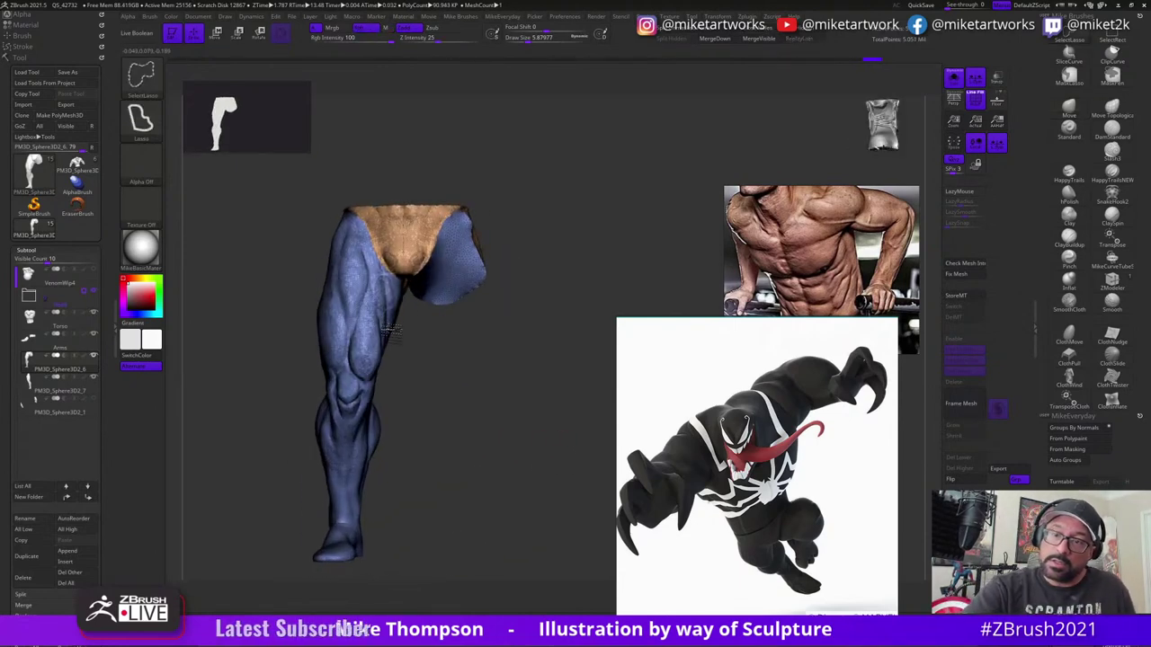
# - Split the figure's right leg off the pelvis with Split Hidden and close the pelvis opening on that side
pyautogui.keyDown('ctrl'); pyautogui.keyDown('shift'); pyautogui.click(381, 364); pyautogui.keyUp('shift'); pyautogui.keyUp('ctrl')
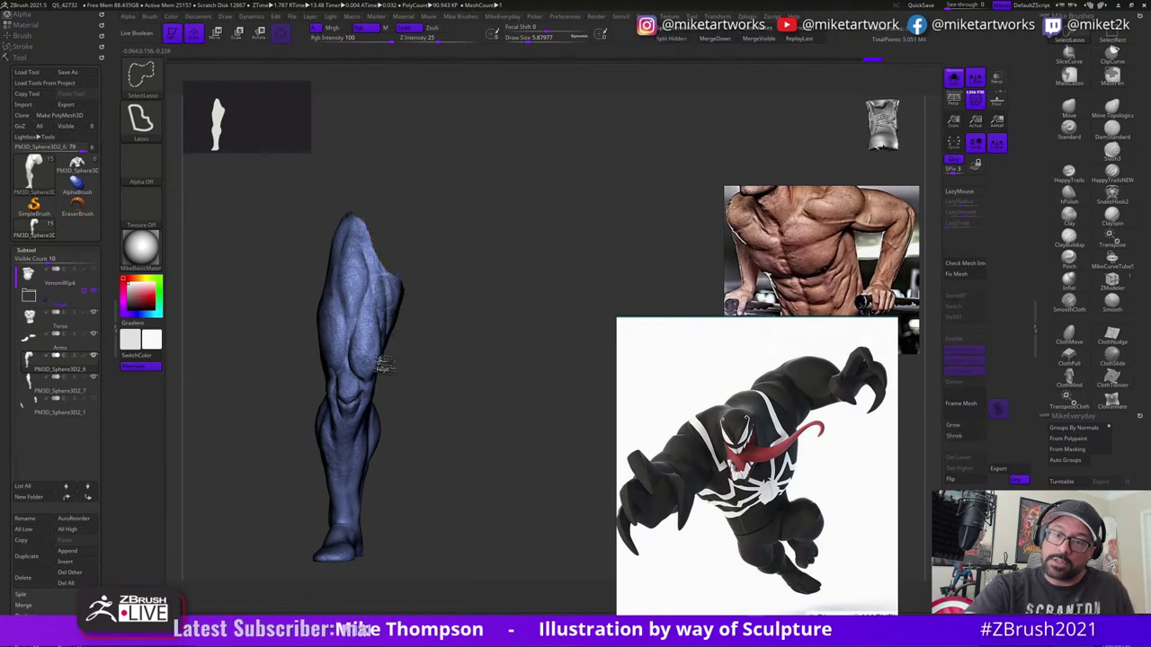
pyautogui.keyDown('ctrl'); pyautogui.keyDown('shift'); pyautogui.moveTo(452, 425); pyautogui.dragTo(497, 462); pyautogui.keyUp('shift'); pyautogui.keyUp('ctrl')
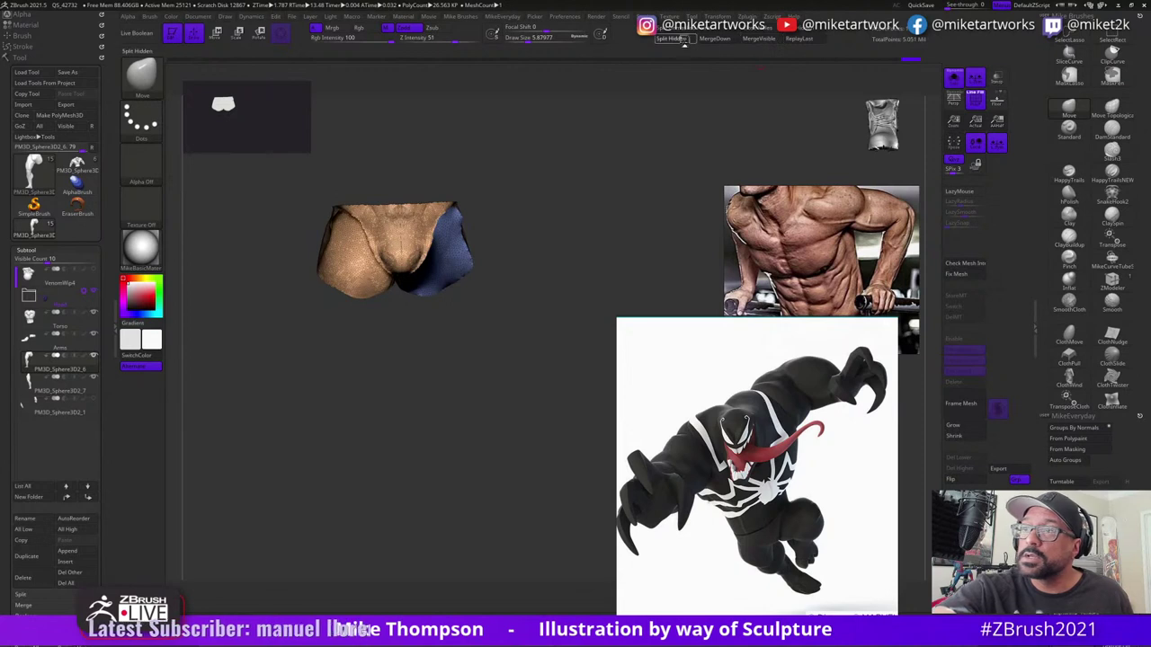
pyautogui.click(681, 41)
pyautogui.click(758, 29)
pyautogui.moveTo(529, 476); pyautogui.dragTo(560, 390)
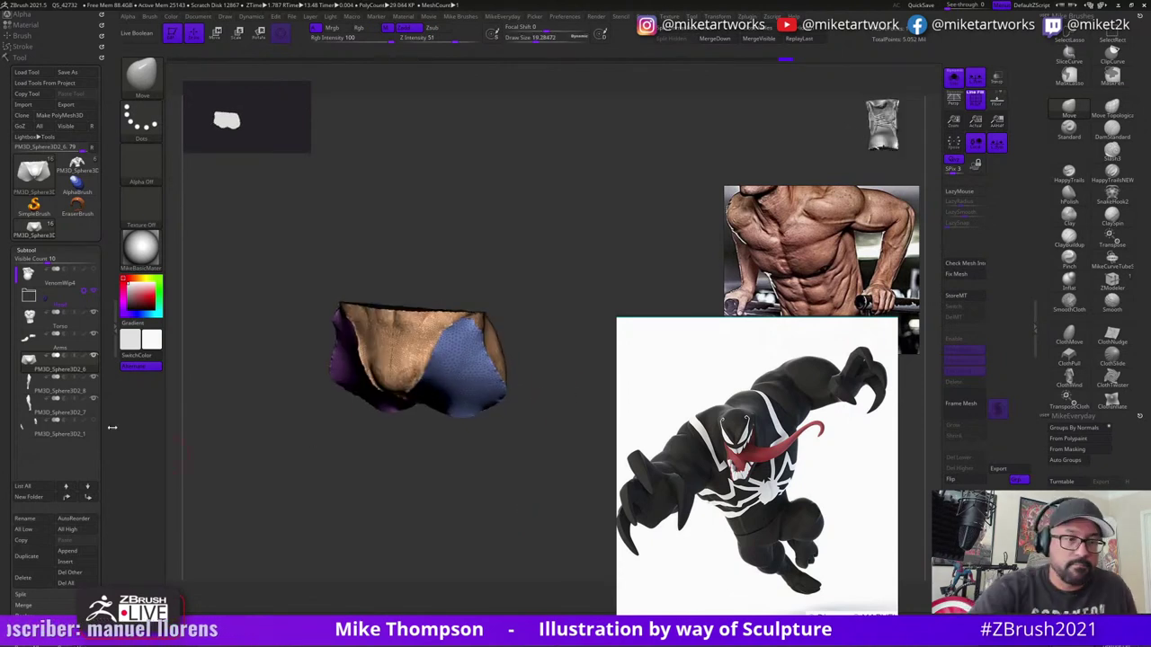
# - Select each separated leg subtool in turn and close its open upper end
pyautogui.click(85, 389)
pyautogui.moveTo(399, 516); pyautogui.dragTo(568, 444)
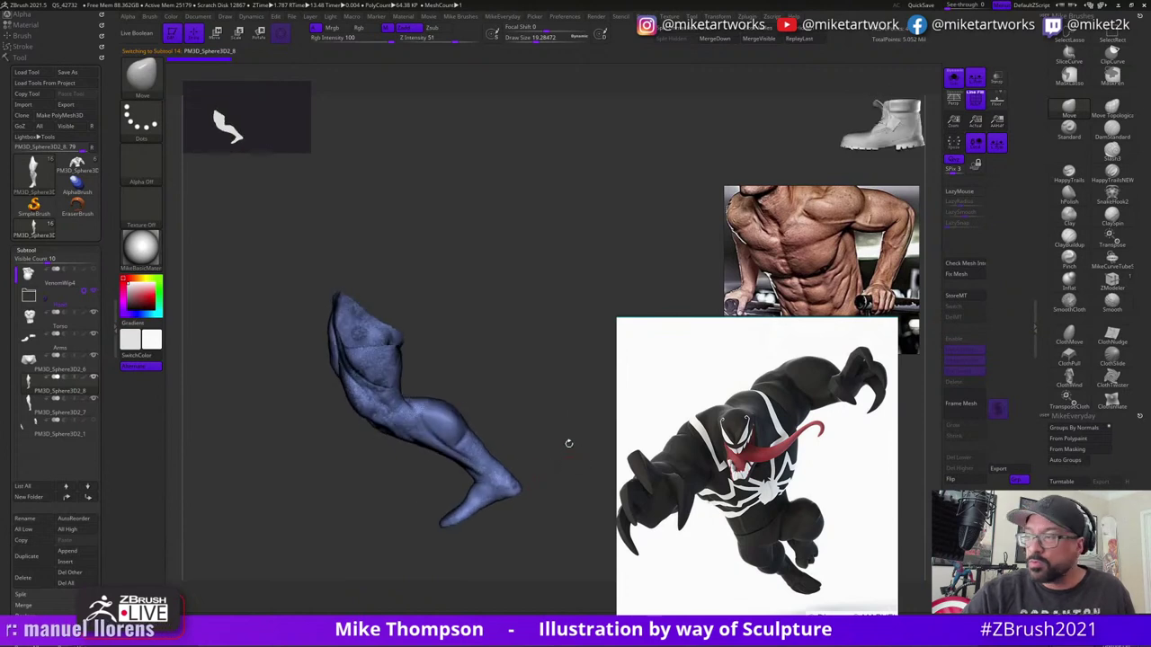
pyautogui.click(769, 31)
pyautogui.click(87, 410)
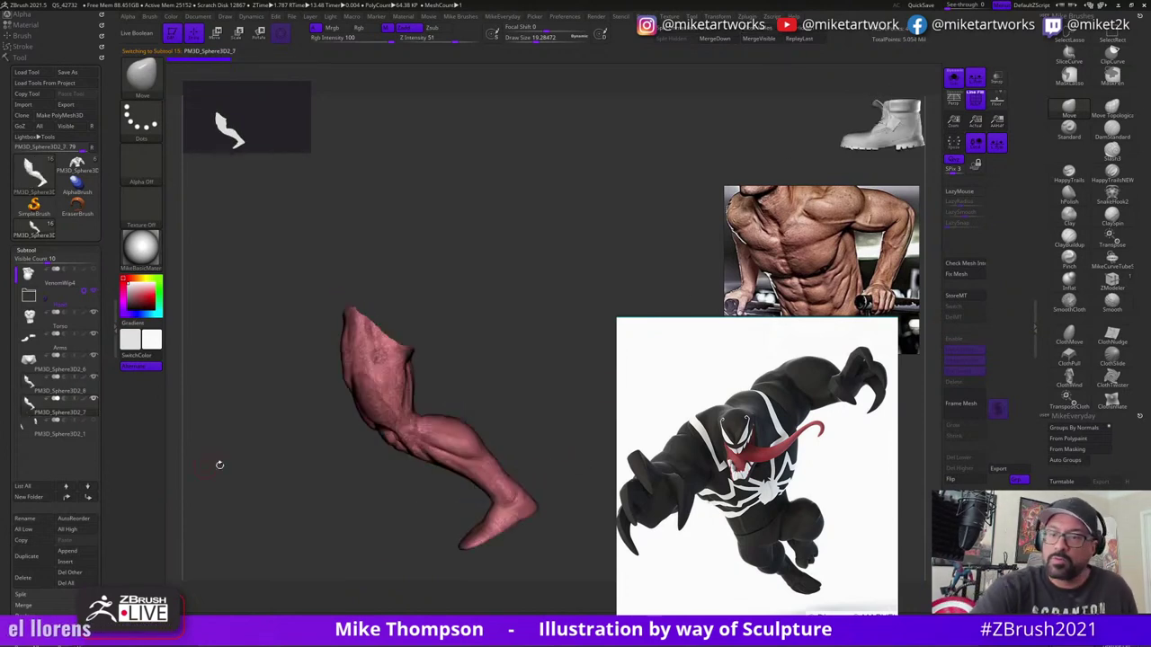
pyautogui.moveTo(600, 275); pyautogui.dragTo(554, 505)
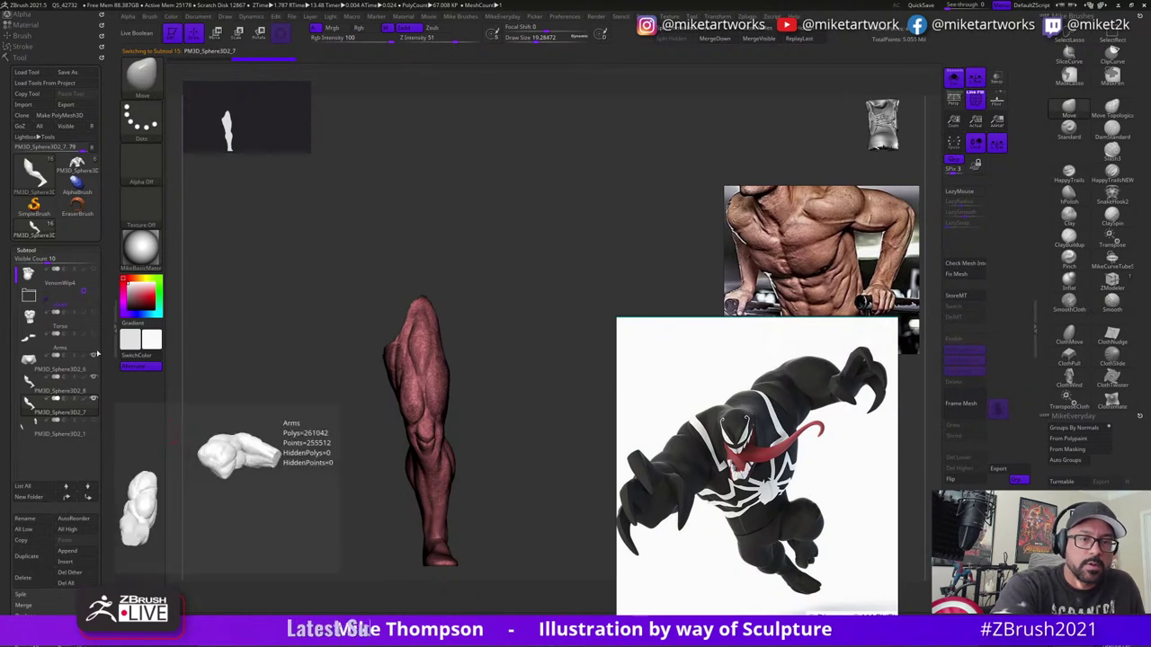
# - Turn off Solo to show the pelvis and both legs, and mask the left leg below the knee with MaskLasso
pyautogui.click(954, 78)
pyautogui.moveTo(685, 305); pyautogui.dragTo(543, 321)
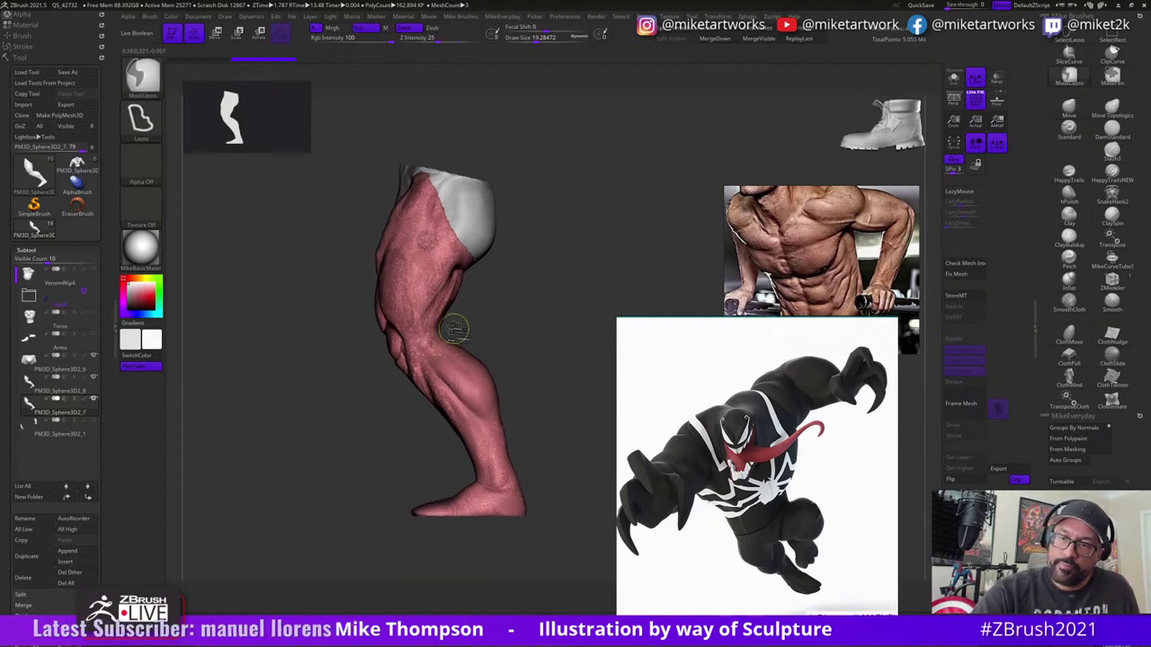
pyautogui.moveTo(450, 333)
pyautogui.keyDown('ctrl'); pyautogui.mouseDown()
pyautogui.moveTo(346, 478)
pyautogui.moveTo(567, 336)
pyautogui.mouseUp(); pyautogui.keyUp('ctrl')
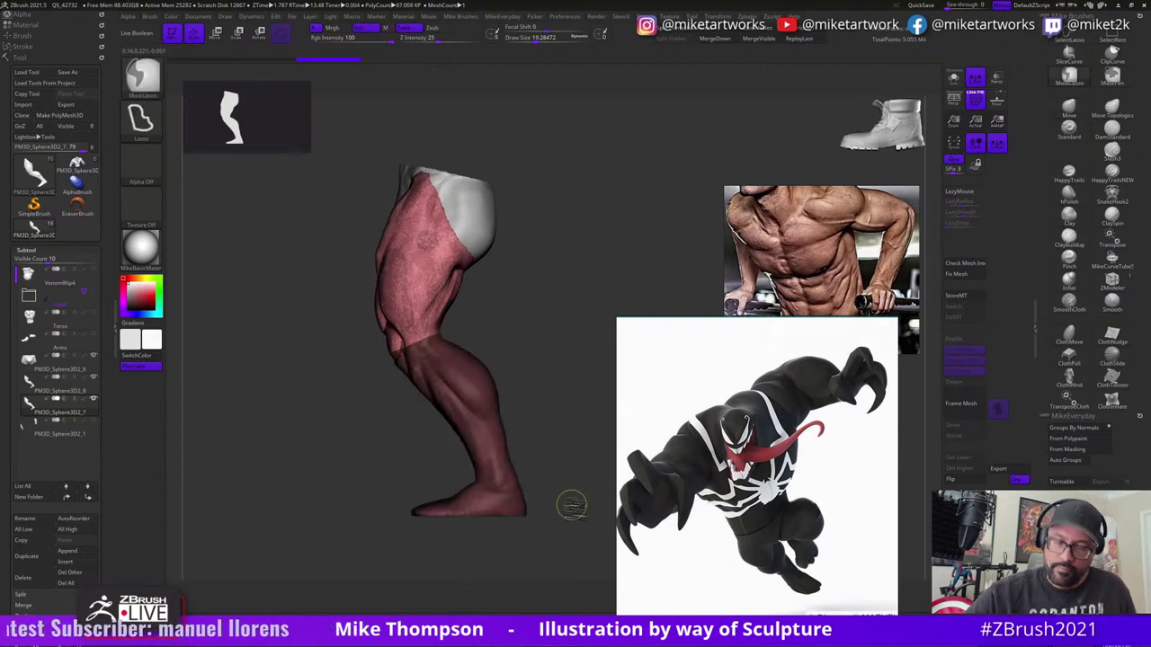
pyautogui.hotkey('ctrl', 'w')
pyautogui.moveTo(572, 508)
pyautogui.mouseDown()
pyautogui.moveTo(533, 531)
pyautogui.moveTo(570, 524)
pyautogui.moveTo(558, 520)
pyautogui.moveTo(532, 411)
pyautogui.moveTo(540, 449)
pyautogui.moveTo(543, 427)
pyautogui.mouseUp()
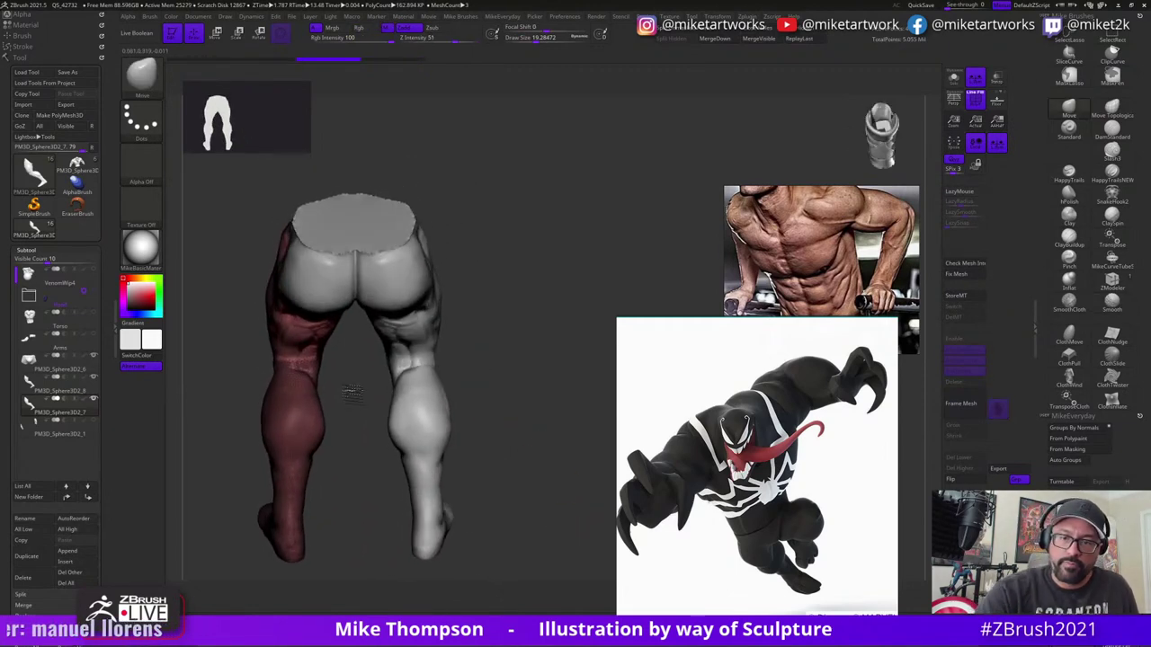
# - Give the left leg's lower part its own polygroup, separated from the thigh at the knee
pyautogui.moveTo(353, 393); pyautogui.dragTo(334, 370)
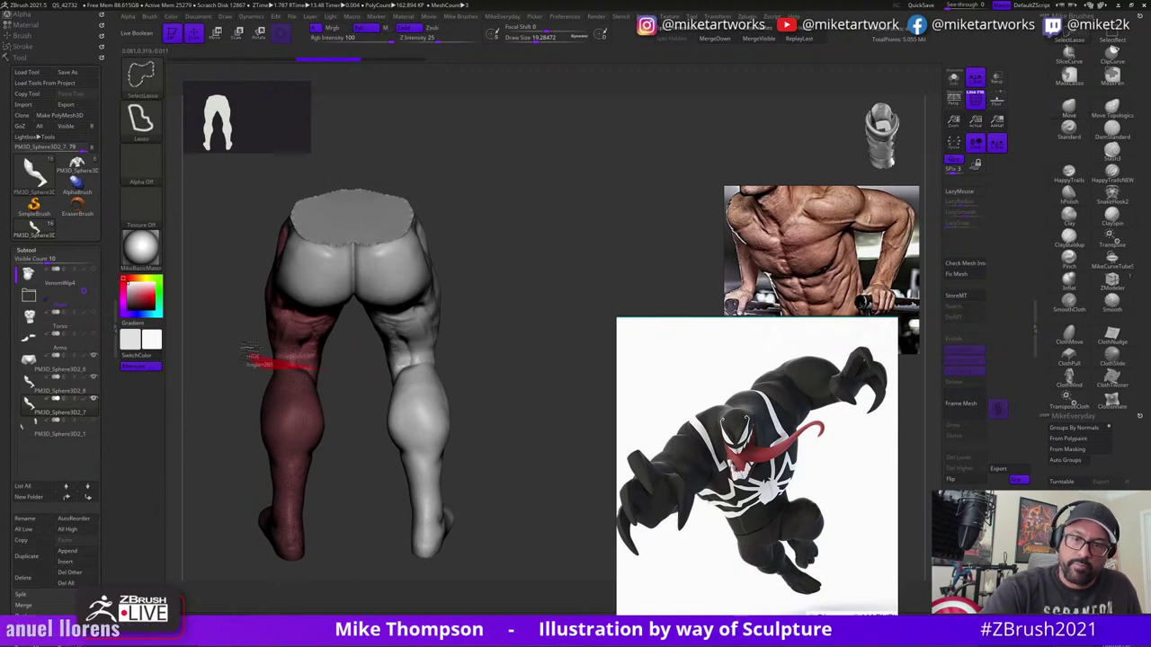
pyautogui.keyDown('ctrl'); pyautogui.keyDown('alt'); pyautogui.keyDown('shift'); pyautogui.moveTo(248, 345); pyautogui.dragTo(340, 307); pyautogui.keyUp('shift'); pyautogui.keyUp('alt'); pyautogui.keyUp('ctrl')
pyautogui.hotkey('ctrl', 'z')
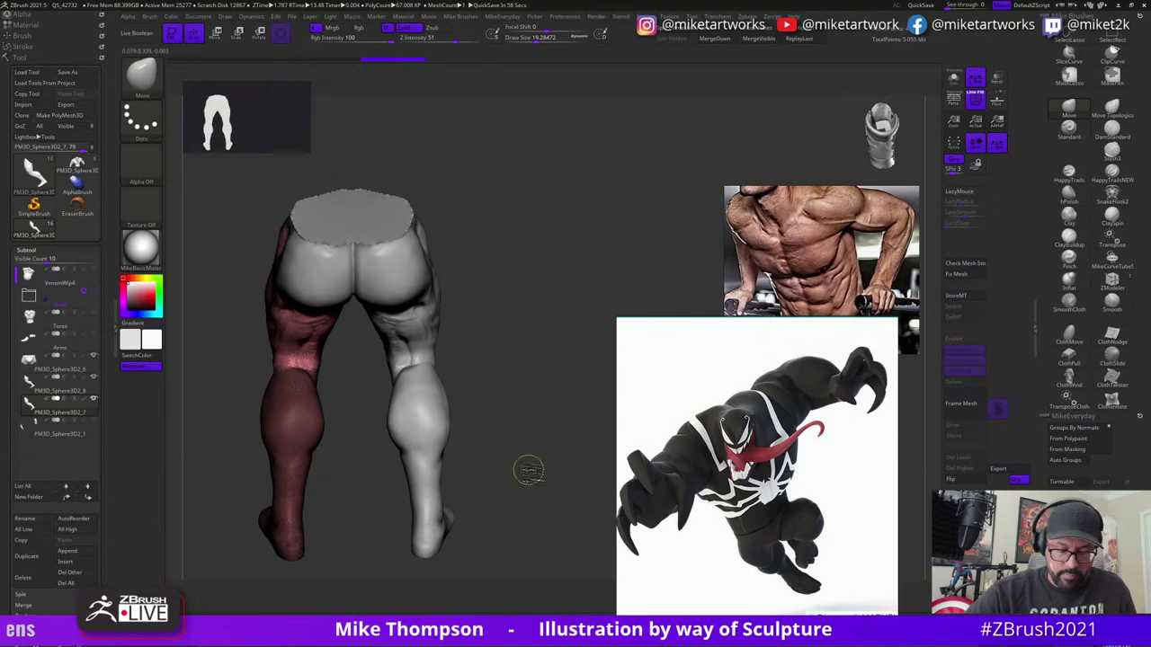
pyautogui.moveTo(506, 483)
pyautogui.mouseDown()
pyautogui.moveTo(551, 485)
pyautogui.moveTo(529, 473)
pyautogui.moveTo(576, 442)
pyautogui.moveTo(597, 480)
pyautogui.moveTo(568, 568)
pyautogui.moveTo(600, 453)
pyautogui.mouseUp()
pyautogui.moveTo(561, 519); pyautogui.dragTo(560, 469)
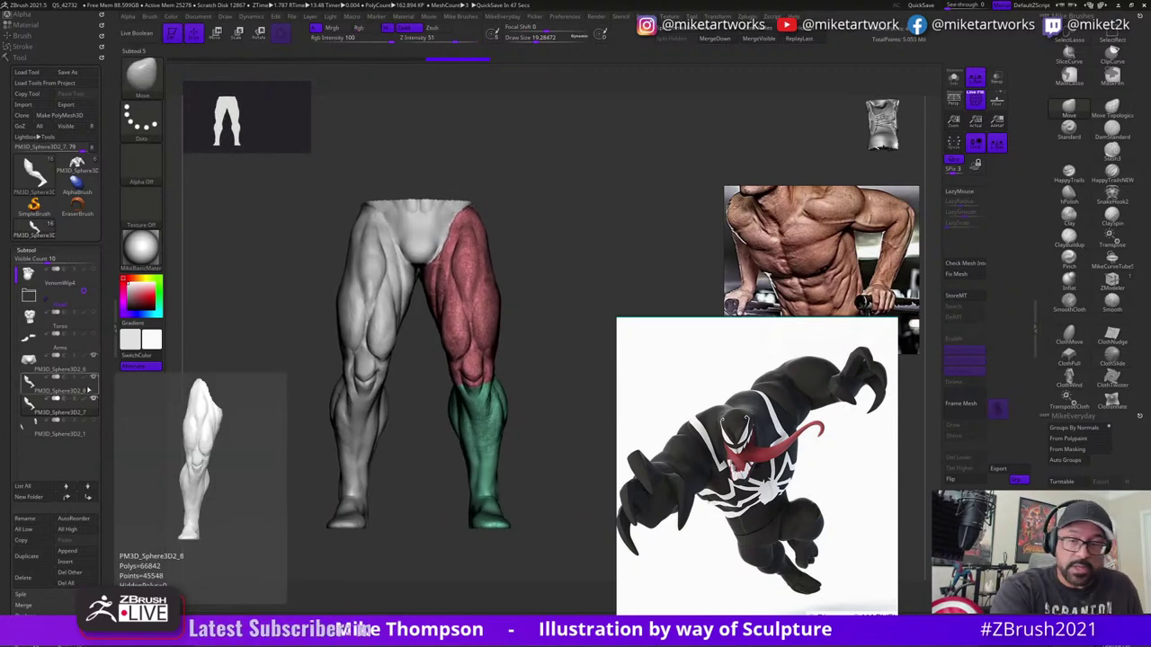
# - Delete the right-leg subtool and replace it by mirroring and welding the left leg across to the other side
pyautogui.click(91, 391)
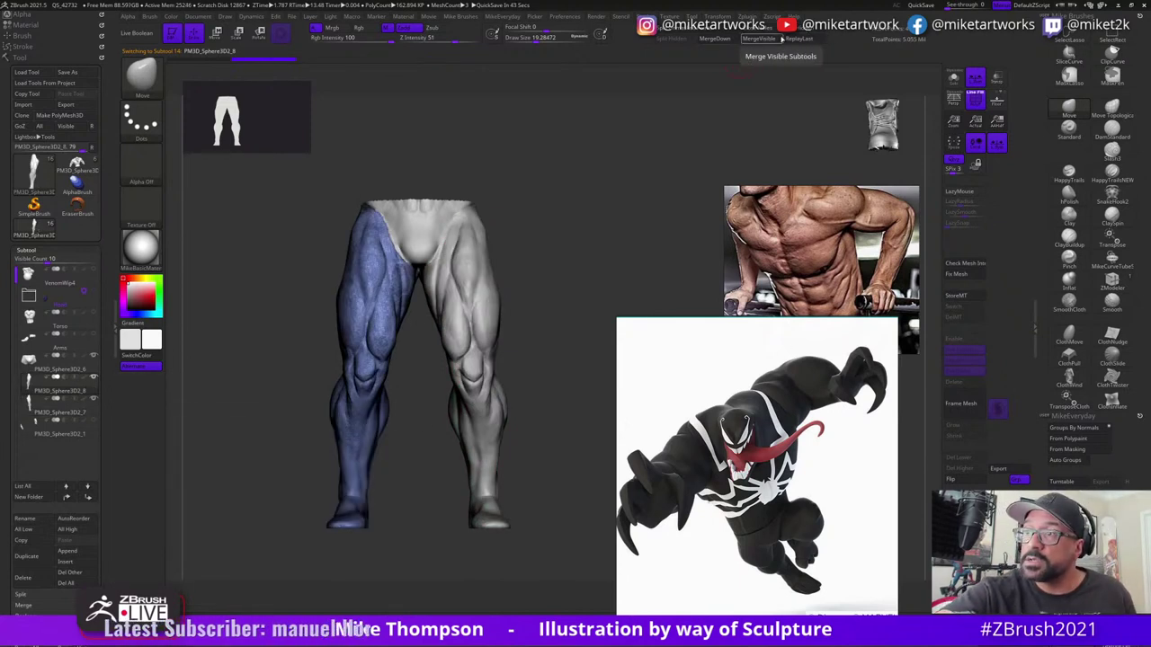
pyautogui.click(22, 578)
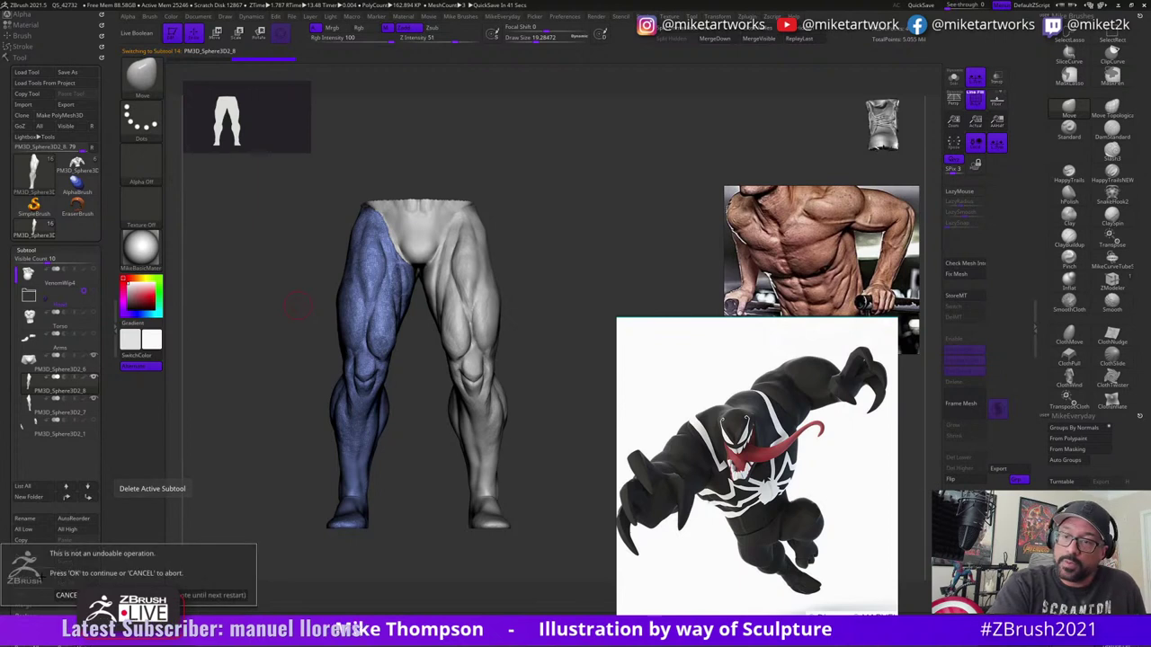
pyautogui.click(135, 595)
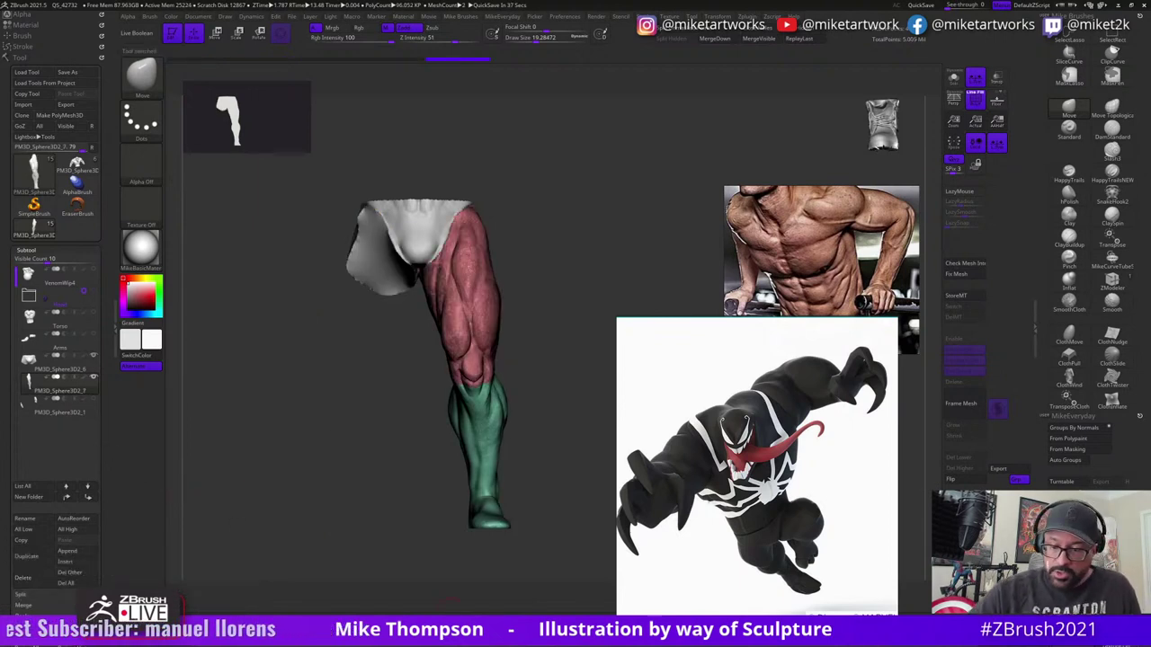
pyautogui.click(445, 627)
pyautogui.click(391, 627)
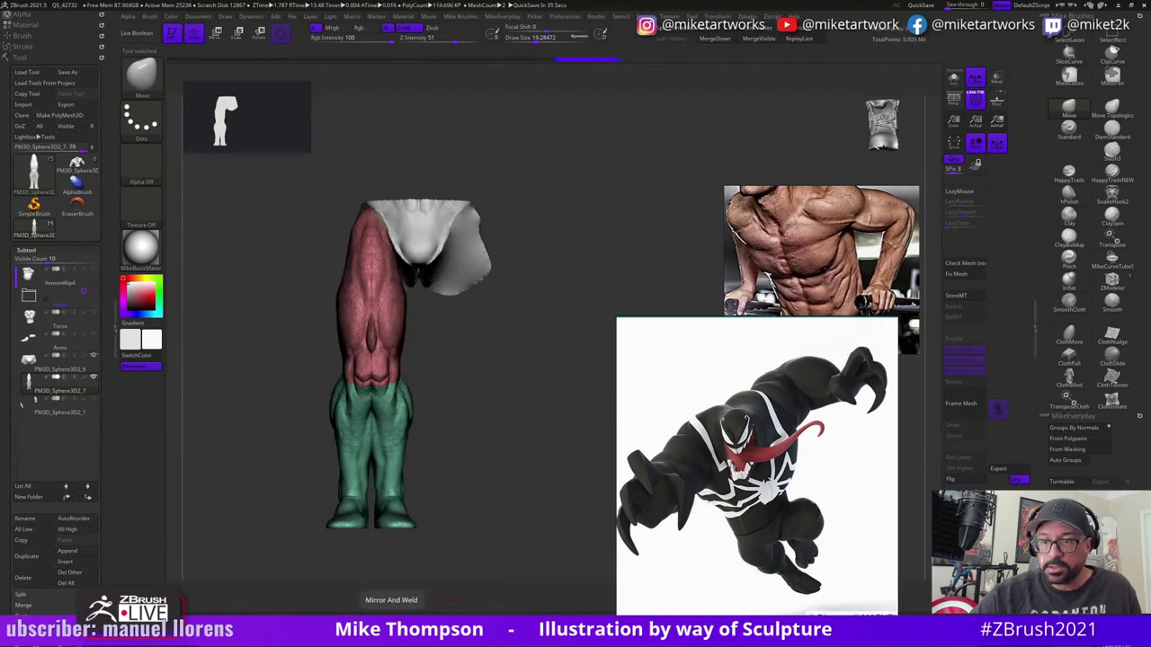
pyautogui.hotkey('ctrl', 'z')
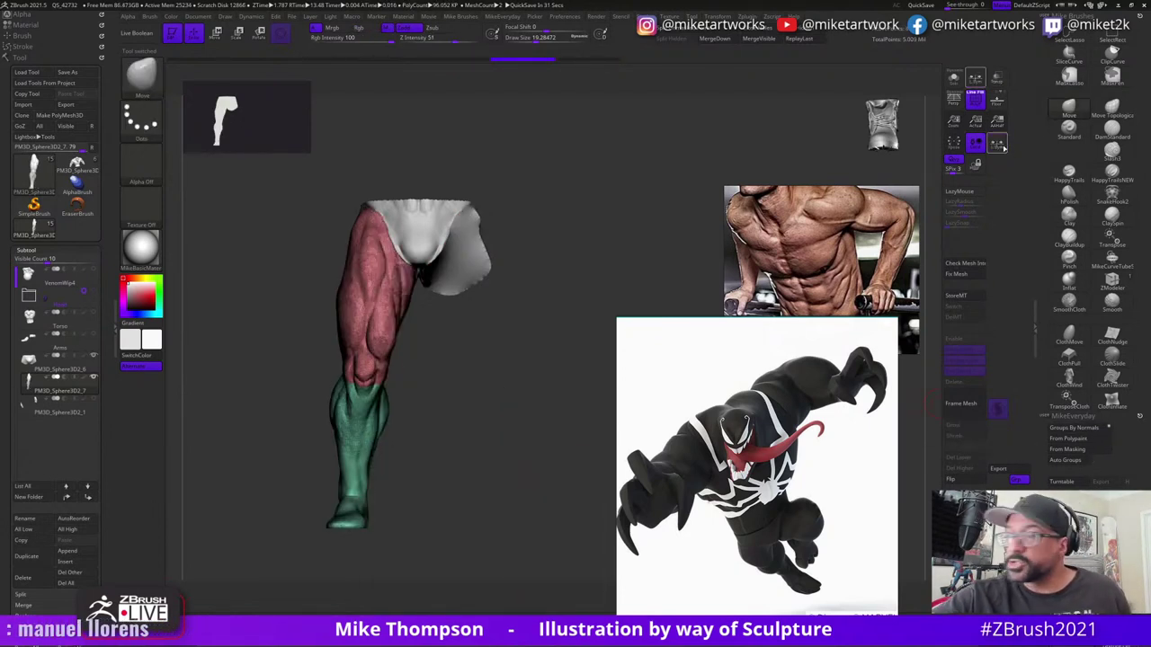
pyautogui.click(391, 626)
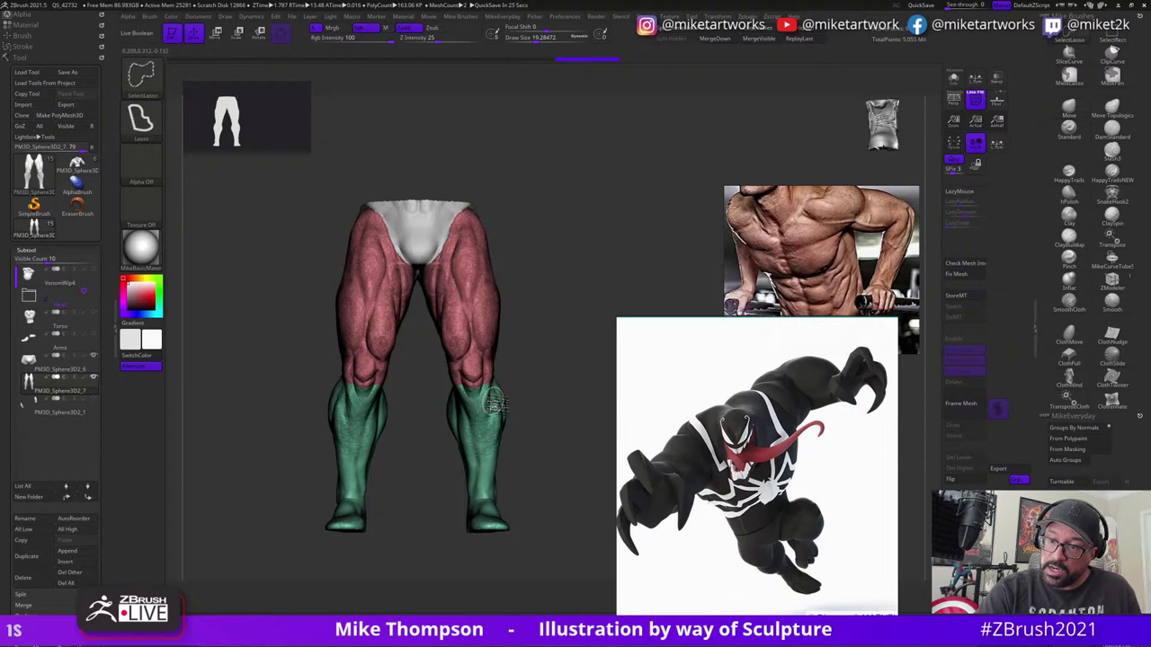
# - Use Auto Groups on the lower legs and on the thighs so each of the four parts has its own polygroup
pyautogui.keyDown('ctrl'); pyautogui.keyDown('shift'); pyautogui.click(491, 402); pyautogui.keyUp('shift'); pyautogui.keyUp('ctrl')
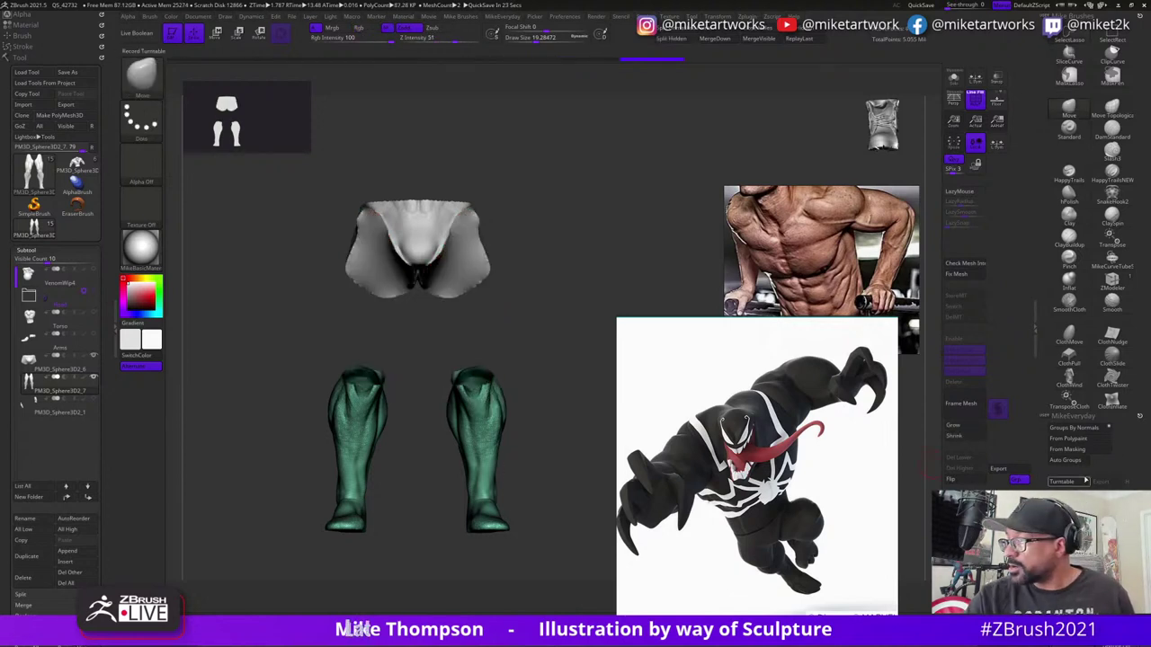
pyautogui.click(1067, 461)
pyautogui.keyDown('ctrl'); pyautogui.keyDown('shift'); pyautogui.click(561, 528); pyautogui.keyUp('shift'); pyautogui.keyUp('ctrl')
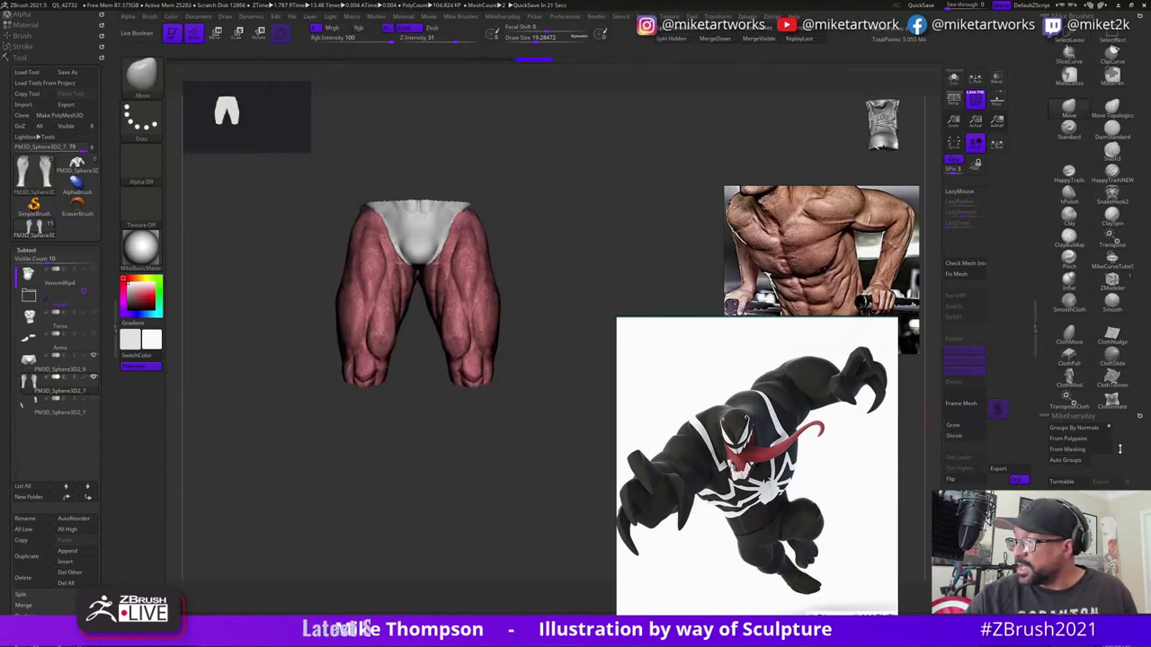
pyautogui.click(1079, 462)
pyautogui.keyDown('ctrl'); pyautogui.keyDown('shift'); pyautogui.click(565, 487); pyautogui.keyUp('shift'); pyautogui.keyUp('ctrl')
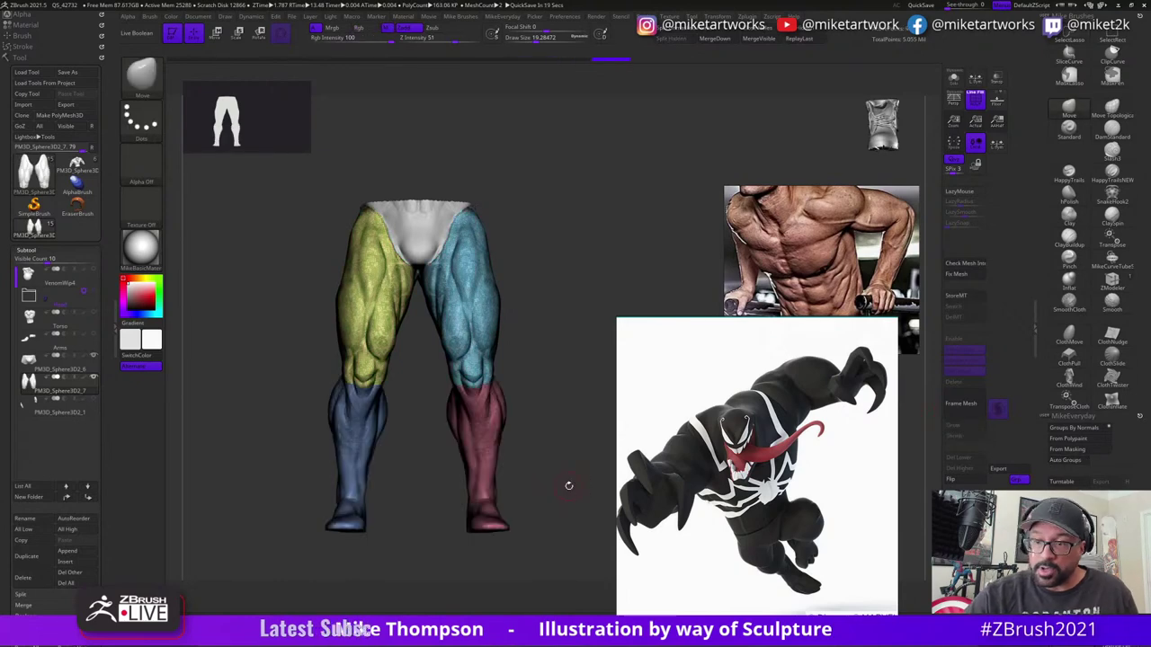
# - Isolate the figure's left leg by its polygroups, mask it, and unhide the other leg ready for transposing
pyautogui.moveTo(567, 486); pyautogui.dragTo(535, 326)
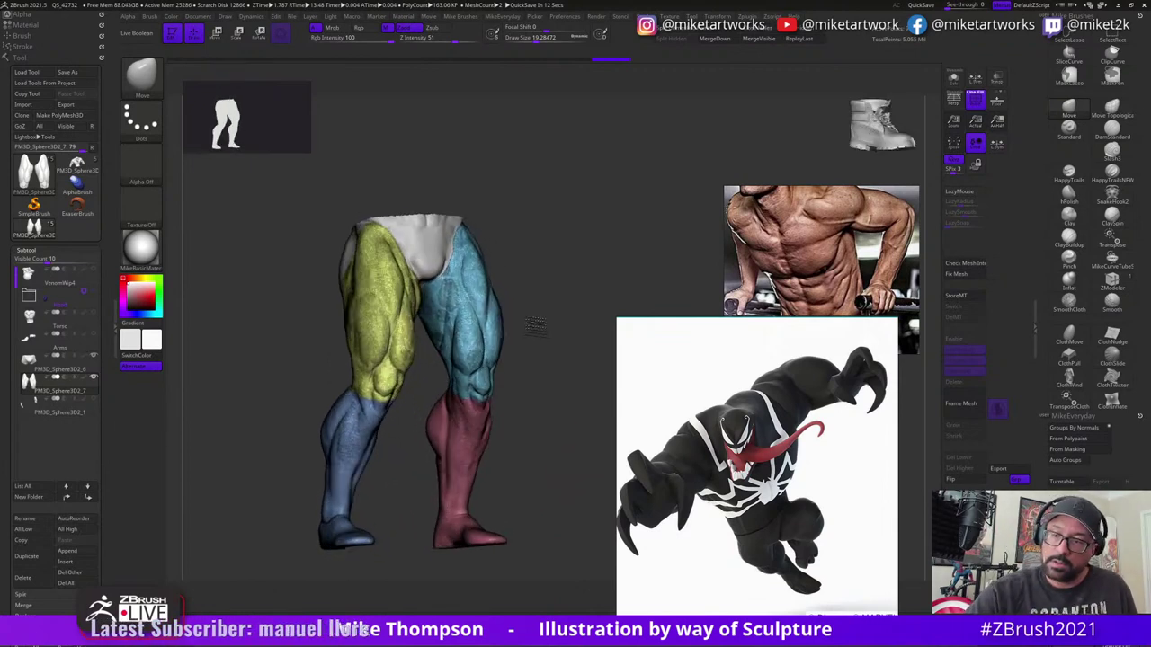
pyautogui.hotkey('ctrl', 'z')
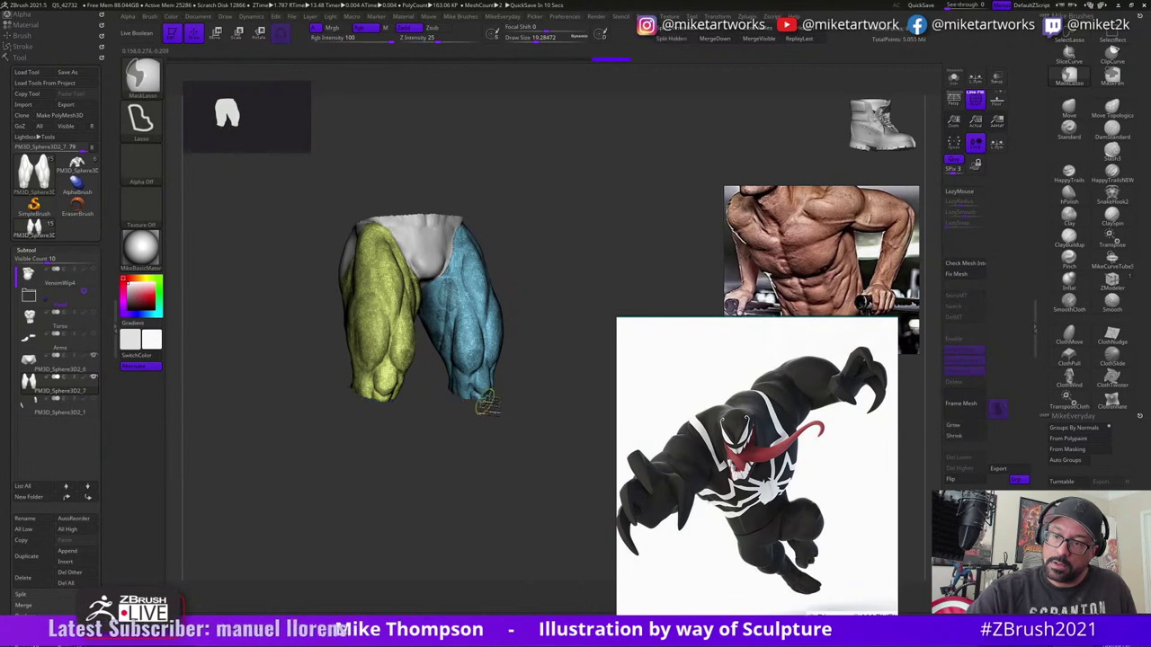
pyautogui.keyDown('ctrl'); pyautogui.keyDown('shift'); pyautogui.click(538, 369); pyautogui.keyUp('shift'); pyautogui.keyUp('ctrl')
pyautogui.keyDown('ctrl'); pyautogui.keyDown('shift'); pyautogui.click(530, 380); pyautogui.keyUp('shift'); pyautogui.keyUp('ctrl')
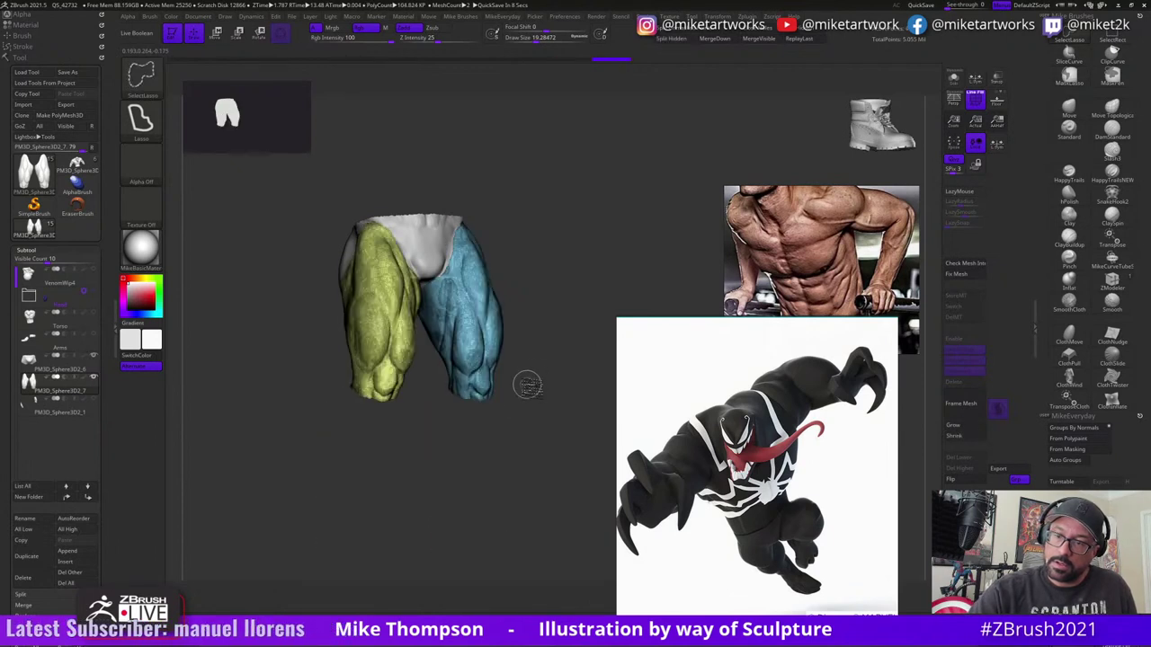
pyautogui.keyDown('ctrl'); pyautogui.keyDown('shift'); pyautogui.click(484, 388); pyautogui.keyUp('shift'); pyautogui.keyUp('ctrl')
pyautogui.keyDown('ctrl'); pyautogui.keyDown('shift'); pyautogui.click(533, 408); pyautogui.keyUp('shift'); pyautogui.keyUp('ctrl')
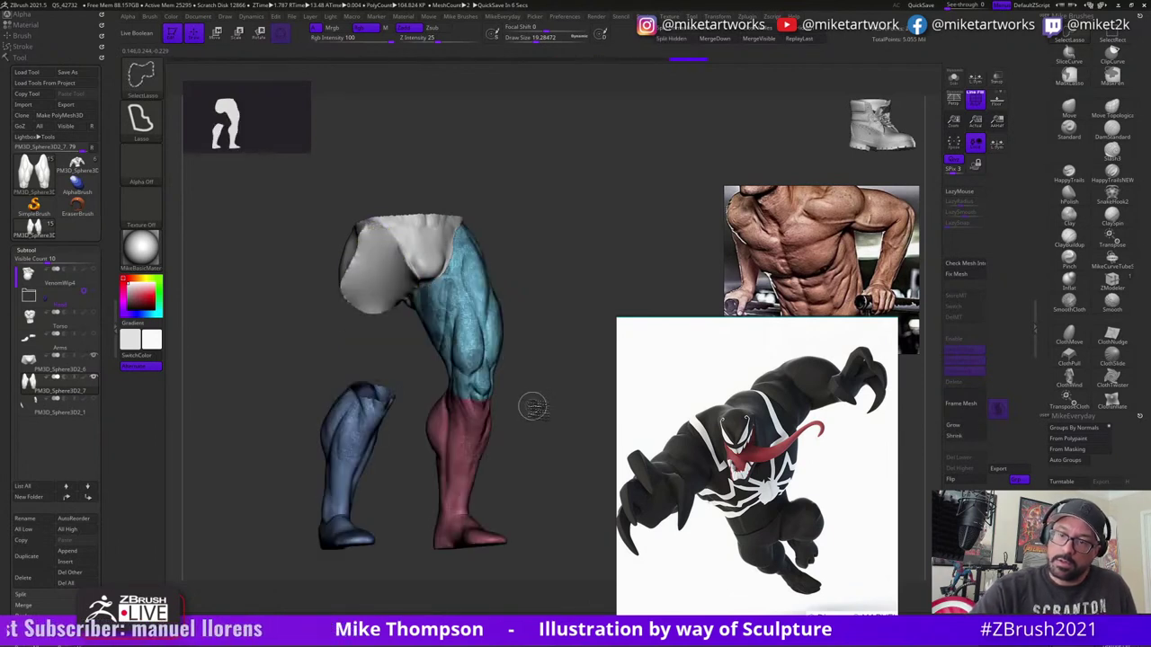
pyautogui.keyDown('ctrl'); pyautogui.keyDown('shift'); pyautogui.click(381, 432); pyautogui.keyUp('shift'); pyautogui.keyUp('ctrl')
pyautogui.keyDown('ctrl'); pyautogui.keyDown('shift'); pyautogui.click(562, 511); pyautogui.keyUp('shift'); pyautogui.keyUp('ctrl')
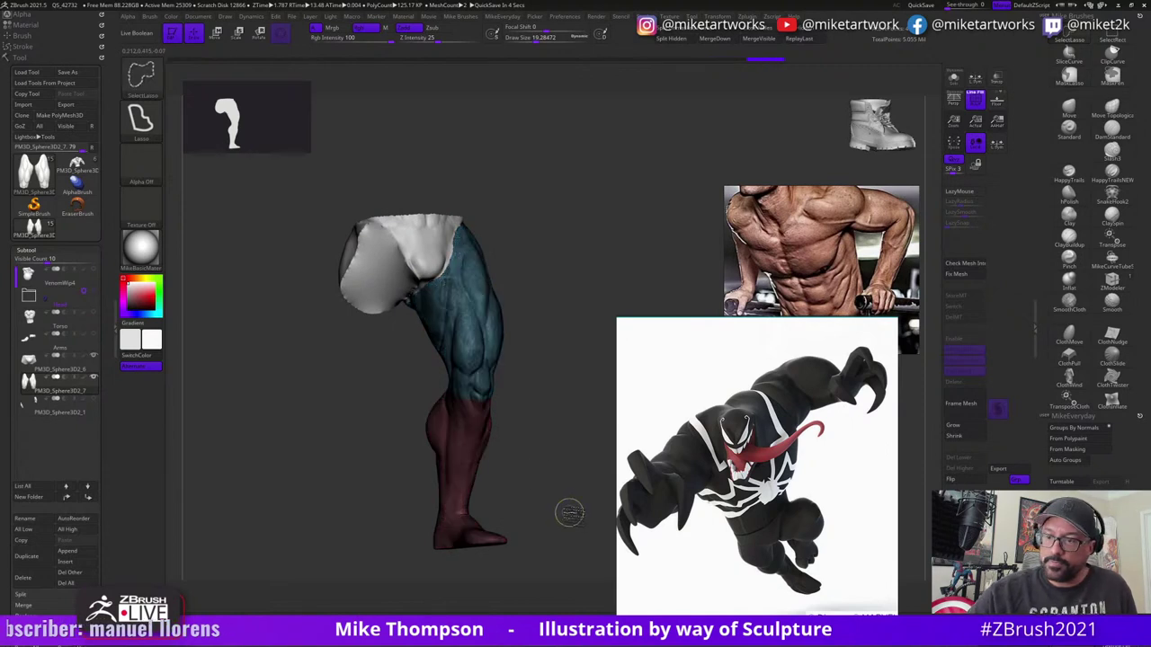
pyautogui.press('w')
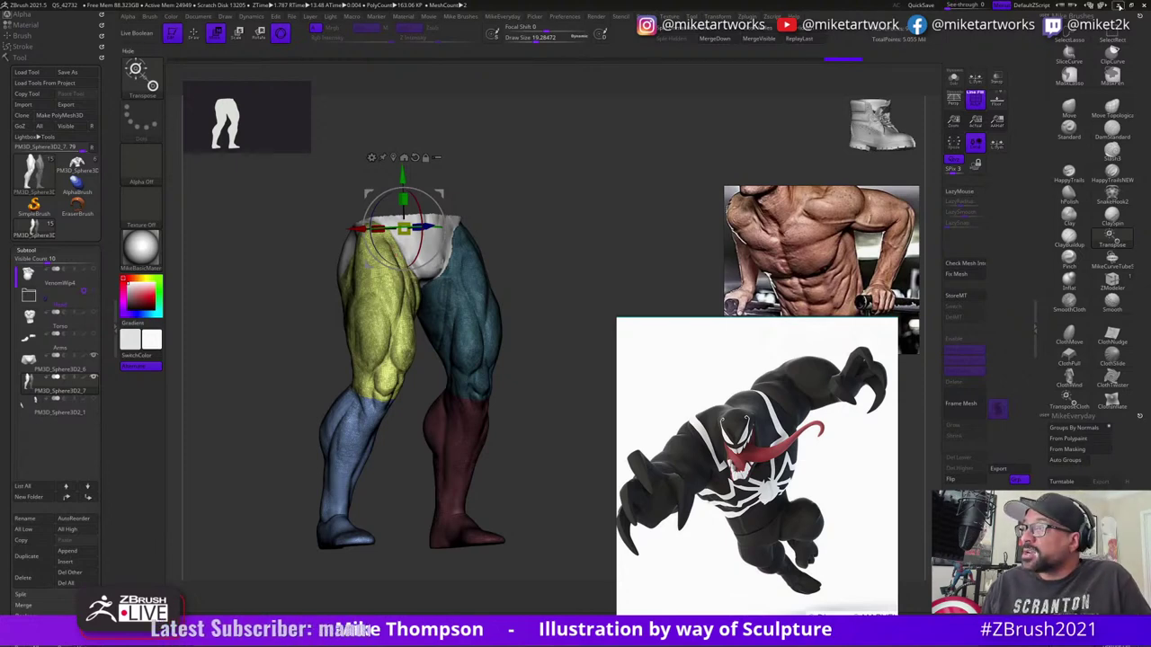
# - Minimise ZBrush, move the Venom reference image farther from the model's working area, and return to ZBrush
pyautogui.click(1118, 6)
pyautogui.moveTo(686, 478); pyautogui.dragTo(832, 464)
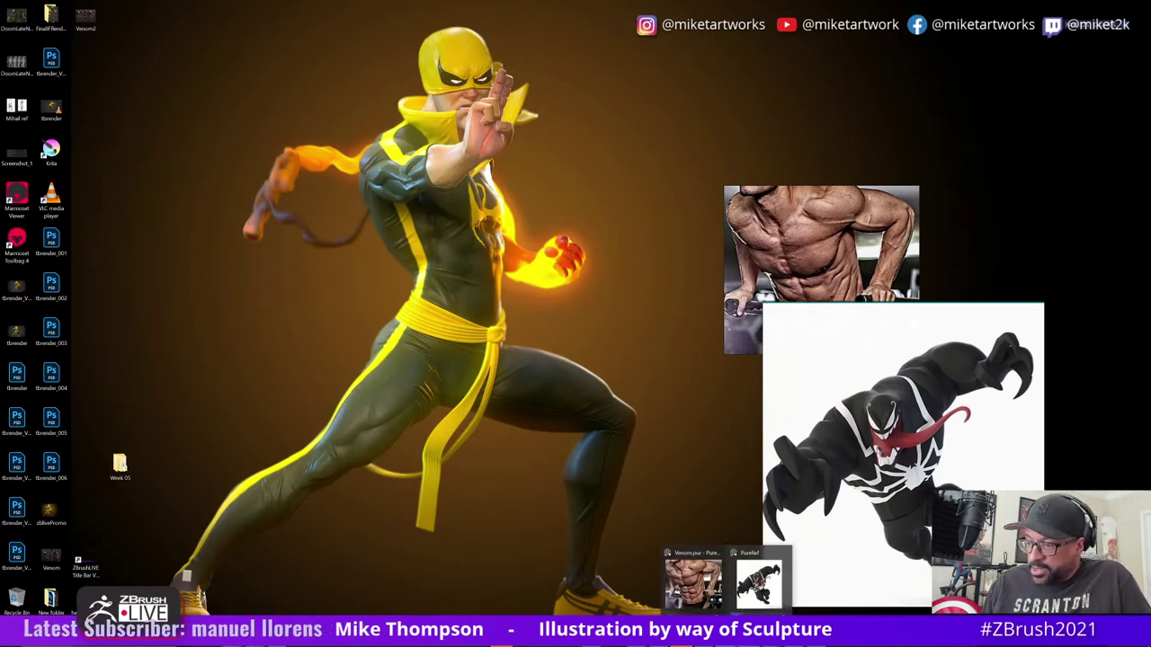
pyautogui.moveTo(743, 640)
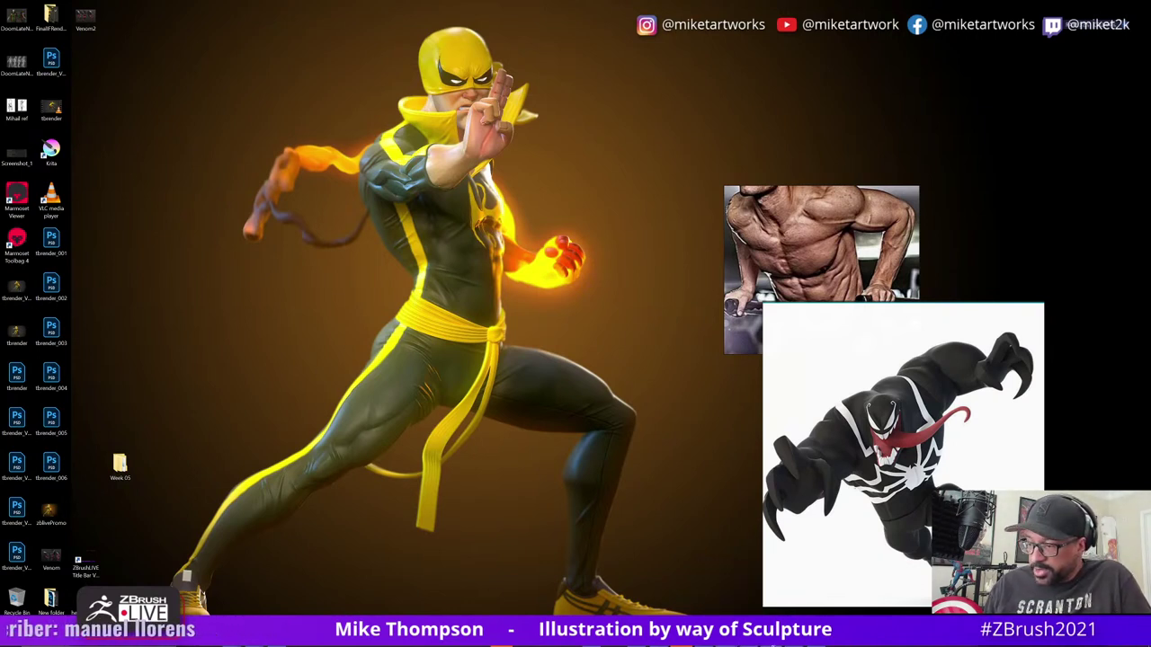
pyautogui.click(748, 640)
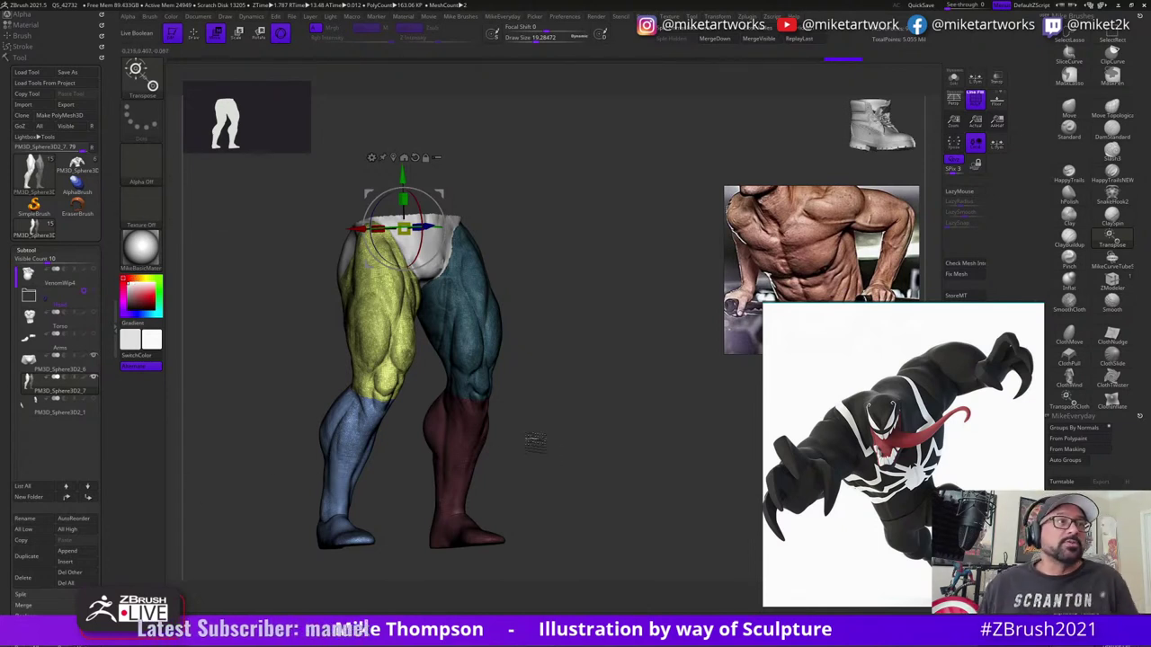
# - Clear the leg mask, select the pelvis subtool, and show it with only the torso and arms
pyautogui.keyDown('shift'); pyautogui.moveTo(644, 489); pyautogui.dragTo(606, 326); pyautogui.keyUp('shift')
pyautogui.press('q')
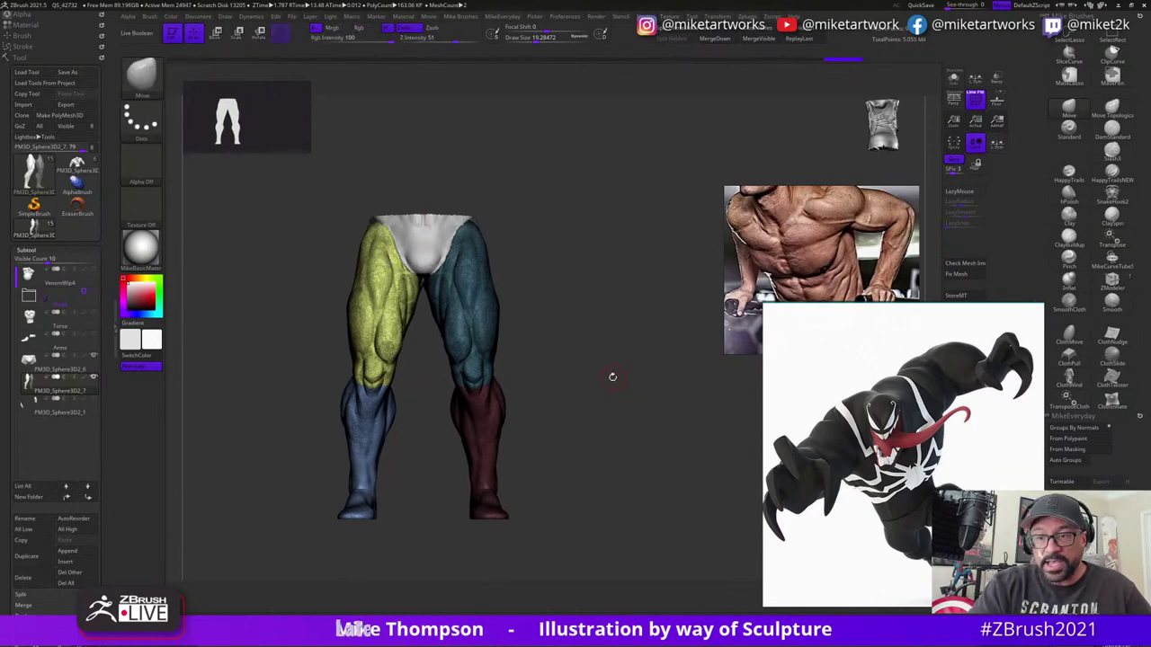
pyautogui.keyDown('ctrl'); pyautogui.moveTo(612, 377); pyautogui.dragTo(619, 379); pyautogui.keyUp('ctrl')
pyautogui.moveTo(622, 375)
pyautogui.mouseDown()
pyautogui.moveTo(580, 415)
pyautogui.moveTo(635, 366)
pyautogui.moveTo(648, 331)
pyautogui.moveTo(618, 340)
pyautogui.moveTo(627, 330)
pyautogui.mouseUp()
pyautogui.click(90, 371)
pyautogui.click(98, 357)
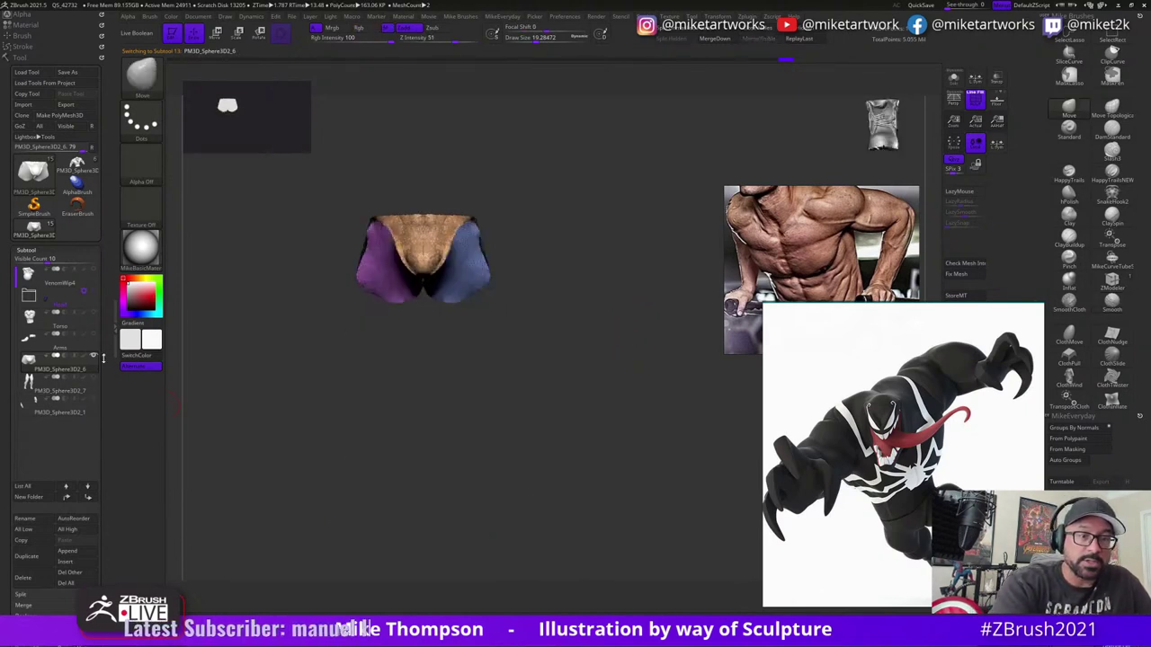
pyautogui.click(96, 314)
pyautogui.click(97, 336)
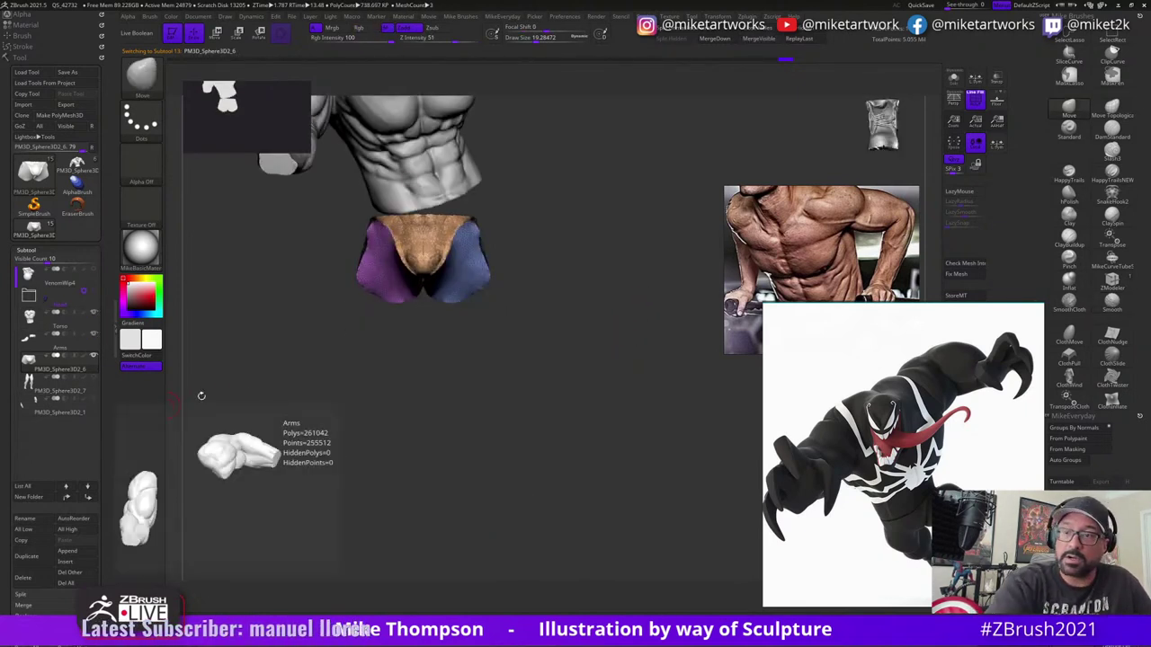
pyautogui.keyDown('alt'); pyautogui.moveTo(597, 327); pyautogui.dragTo(625, 490); pyautogui.keyUp('alt')
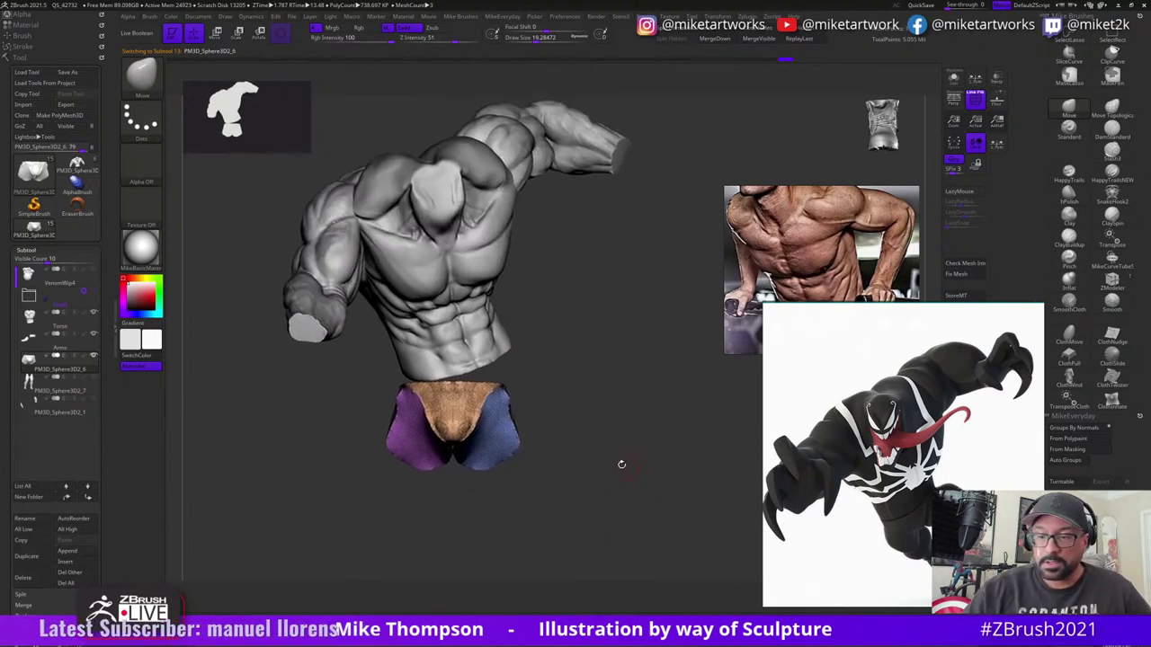
# - Rotate and move the pelvis with the transform gizmo so it tilts with and fits under the torso's waist
pyautogui.press('w')
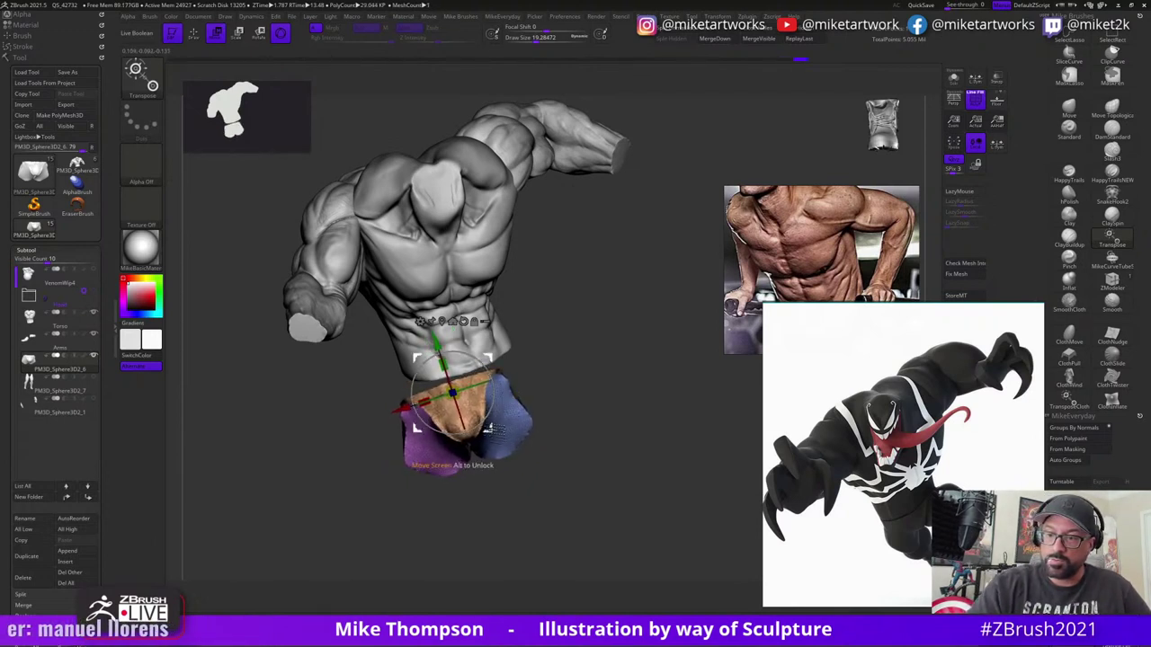
pyautogui.moveTo(640, 434); pyautogui.dragTo(578, 437)
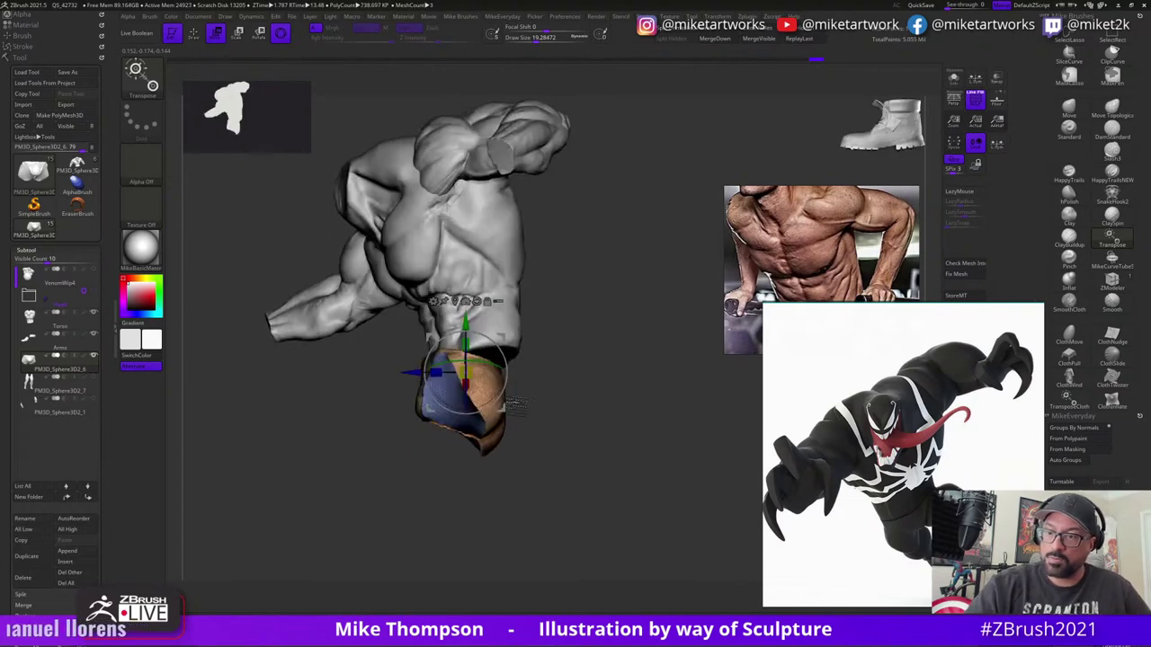
pyautogui.moveTo(520, 409); pyautogui.dragTo(519, 404)
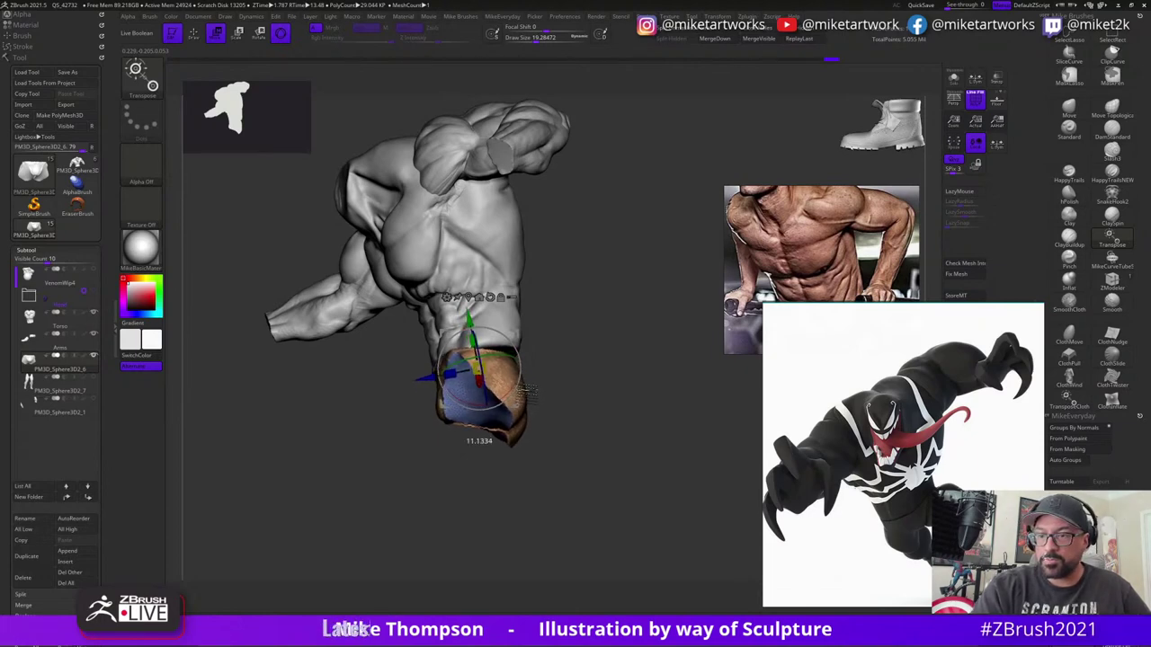
pyautogui.moveTo(529, 387)
pyautogui.mouseDown()
pyautogui.moveTo(606, 419)
pyautogui.moveTo(549, 376)
pyautogui.moveTo(549, 360)
pyautogui.moveTo(567, 350)
pyautogui.moveTo(540, 395)
pyautogui.mouseUp()
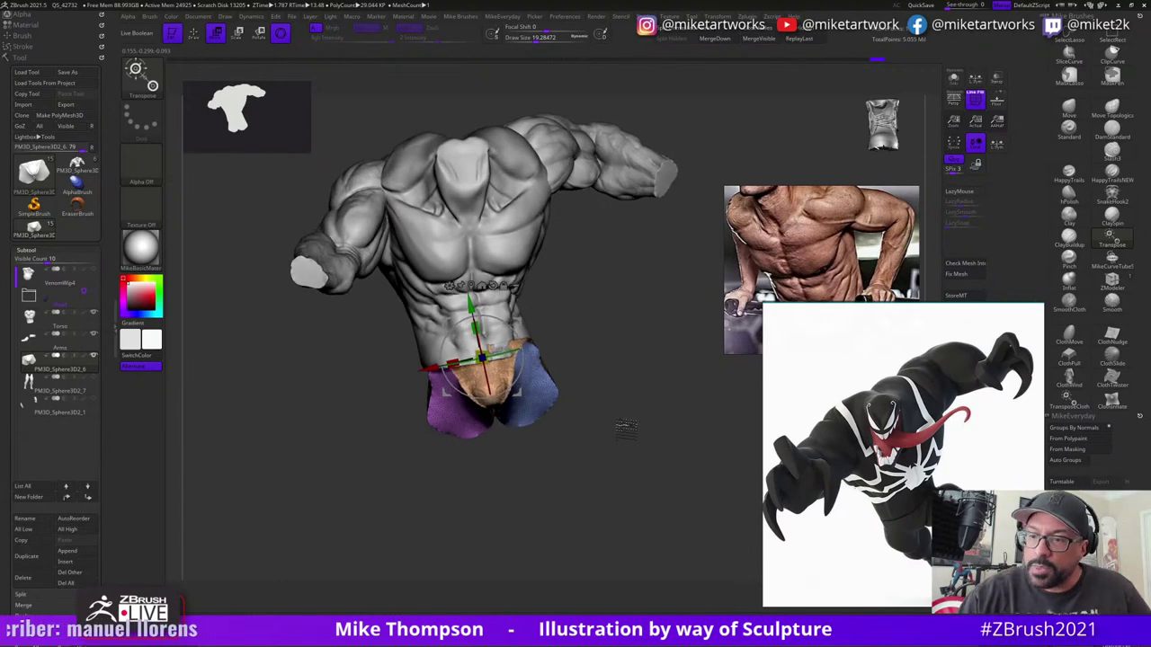
pyautogui.moveTo(539, 324)
pyautogui.mouseDown()
pyautogui.moveTo(622, 302)
pyautogui.moveTo(611, 275)
pyautogui.mouseUp()
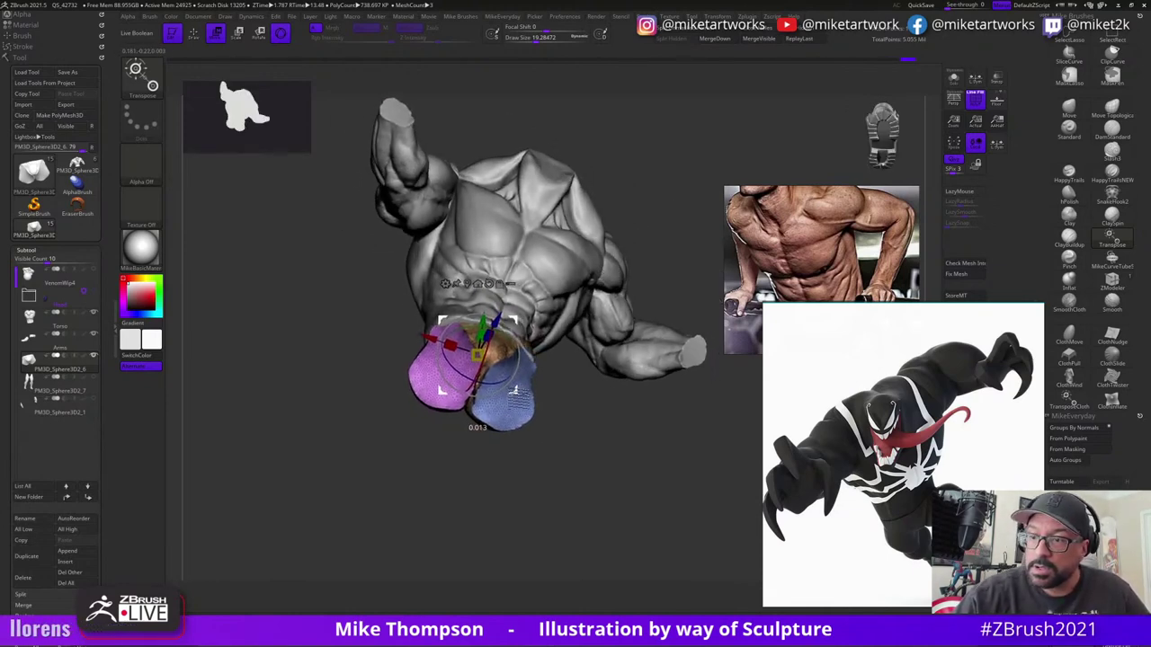
pyautogui.moveTo(573, 420)
pyautogui.mouseDown()
pyautogui.moveTo(597, 438)
pyautogui.moveTo(543, 487)
pyautogui.moveTo(605, 435)
pyautogui.moveTo(592, 420)
pyautogui.moveTo(618, 430)
pyautogui.moveTo(623, 414)
pyautogui.mouseUp()
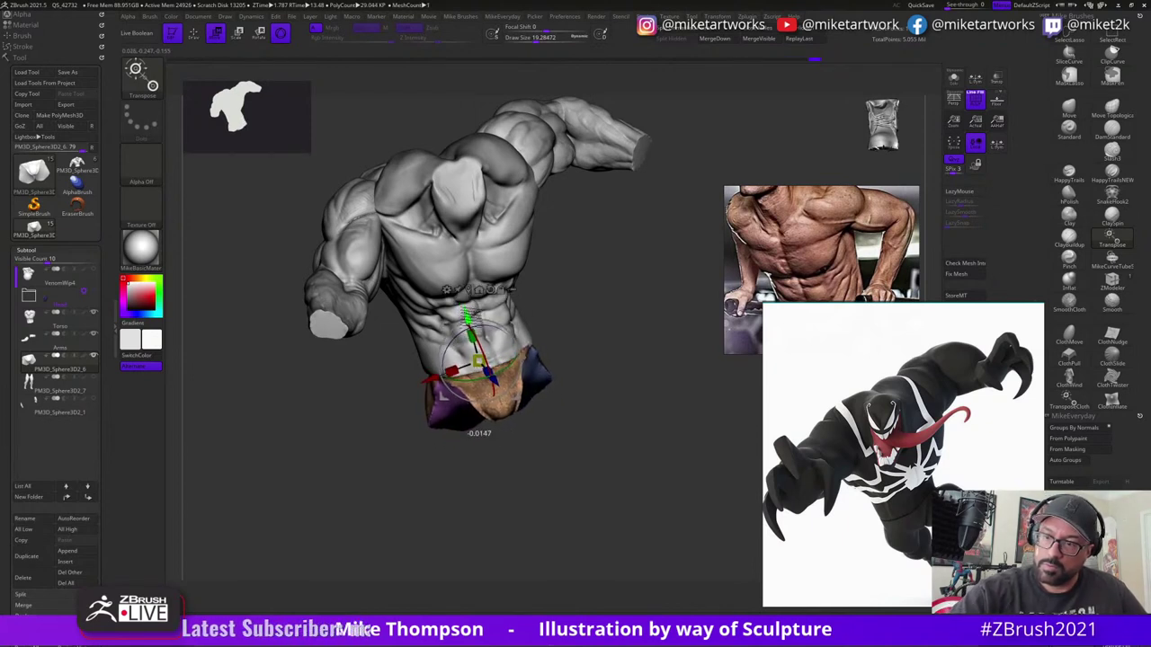
pyautogui.moveTo(614, 399)
pyautogui.mouseDown()
pyautogui.moveTo(594, 450)
pyautogui.moveTo(646, 437)
pyautogui.moveTo(598, 436)
pyautogui.moveTo(611, 458)
pyautogui.moveTo(635, 429)
pyautogui.moveTo(674, 431)
pyautogui.moveTo(644, 442)
pyautogui.moveTo(677, 432)
pyautogui.moveTo(621, 449)
pyautogui.moveTo(607, 441)
pyautogui.moveTo(668, 436)
pyautogui.moveTo(593, 429)
pyautogui.moveTo(617, 360)
pyautogui.mouseUp()
# - Return to sculpting mode and smooth the front of the pelvis and its cut thigh ends with a small brush
pyautogui.press('q')
pyautogui.press('space')
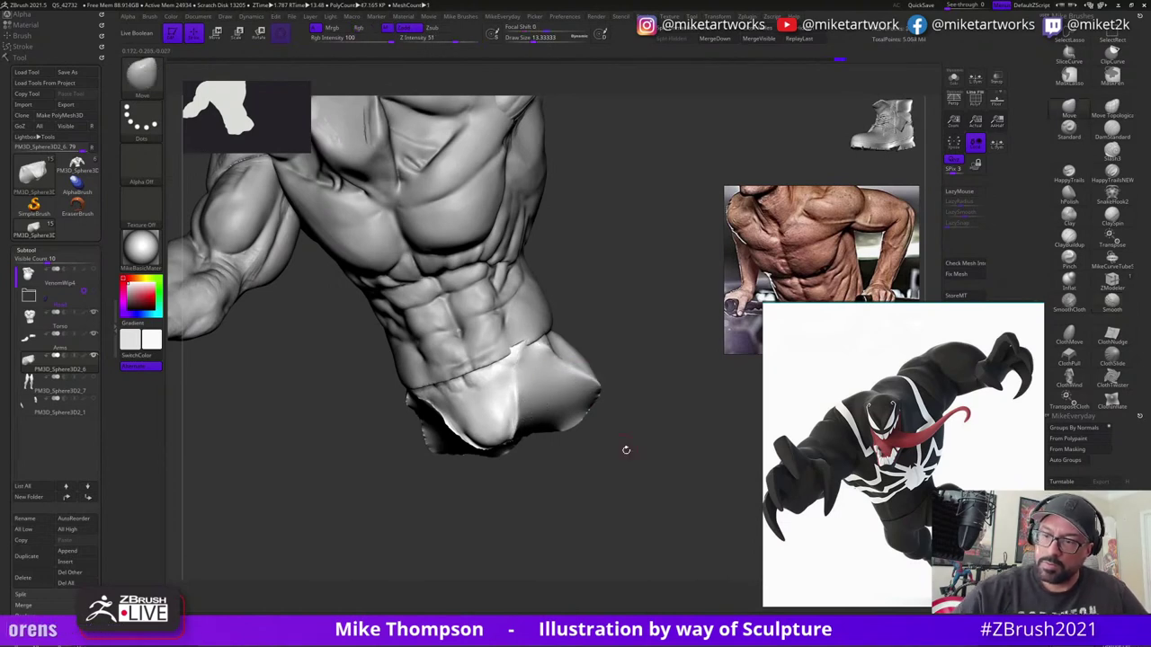
pyautogui.moveTo(626, 450); pyautogui.dragTo(601, 435)
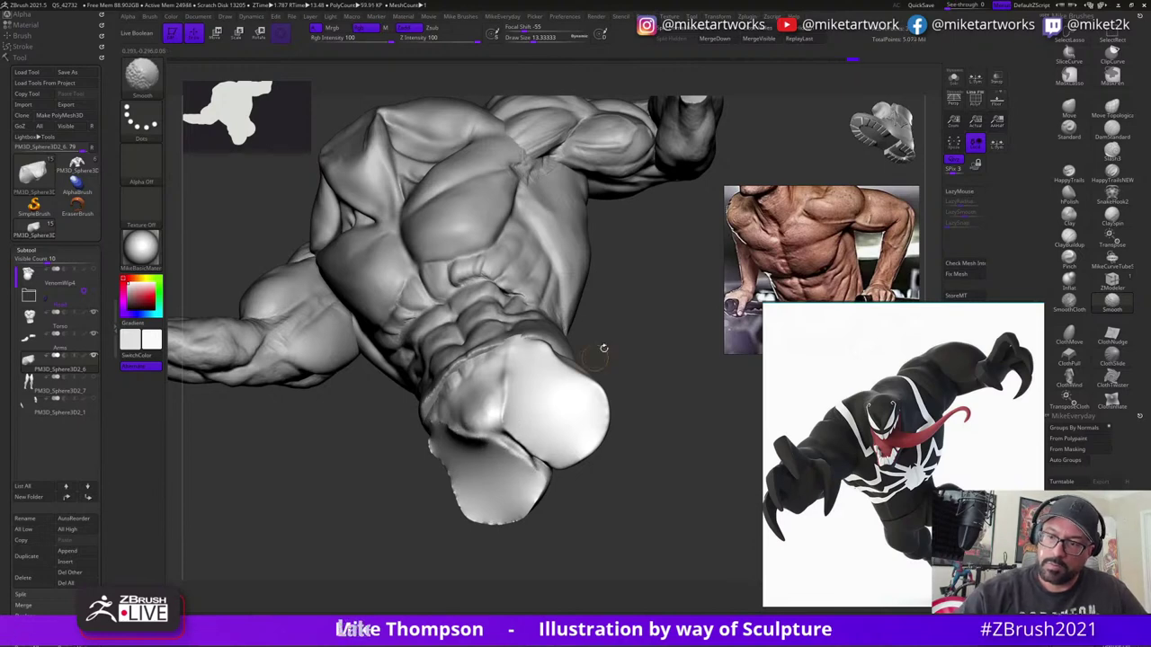
pyautogui.moveTo(603, 348); pyautogui.dragTo(538, 438)
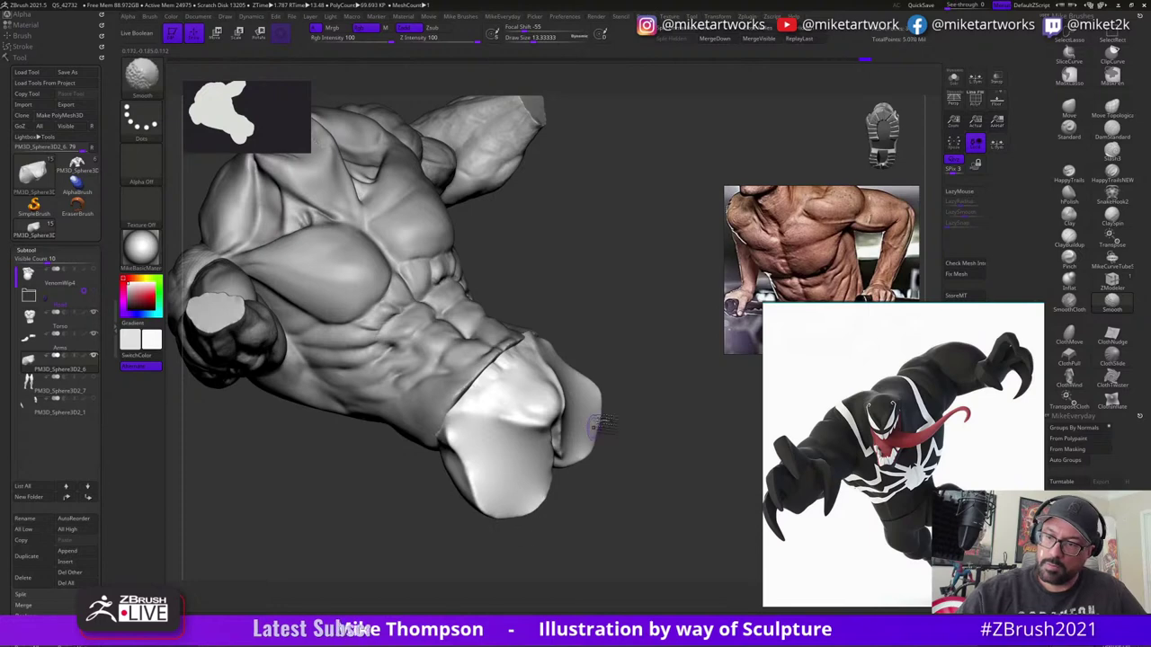
pyautogui.moveTo(601, 425)
pyautogui.mouseDown()
pyautogui.moveTo(639, 365)
pyautogui.moveTo(501, 389)
pyautogui.moveTo(459, 412)
pyautogui.mouseUp()
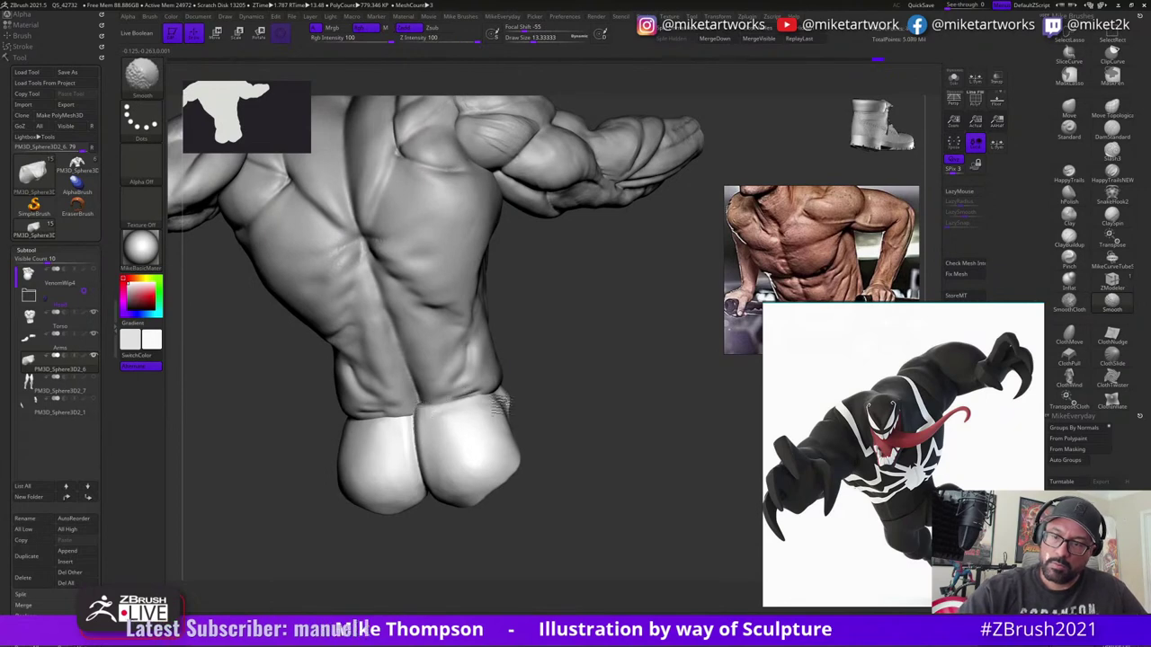
# - Reshape the buttocks from behind with the Move brush, rounding their lower and outer contours
pyautogui.moveTo(613, 457); pyautogui.dragTo(599, 462)
pyautogui.press('s')
pyautogui.moveTo(600, 464); pyautogui.dragTo(612, 449)
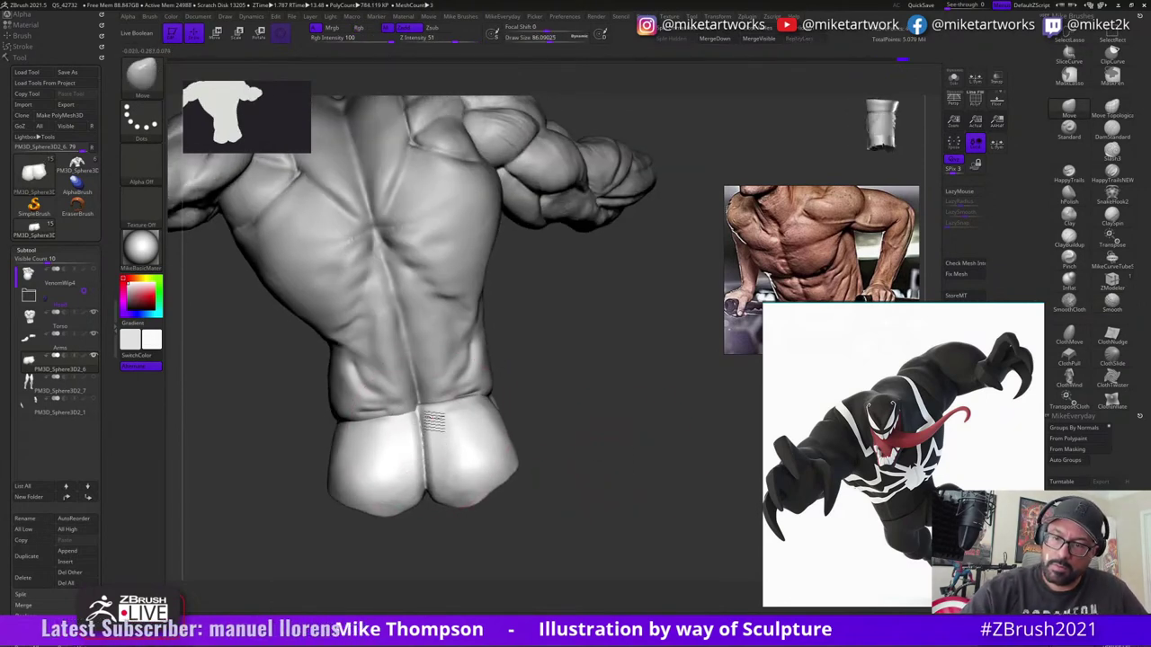
pyautogui.moveTo(542, 390)
pyautogui.mouseDown()
pyautogui.moveTo(571, 380)
pyautogui.moveTo(558, 459)
pyautogui.mouseUp()
pyautogui.press('s')
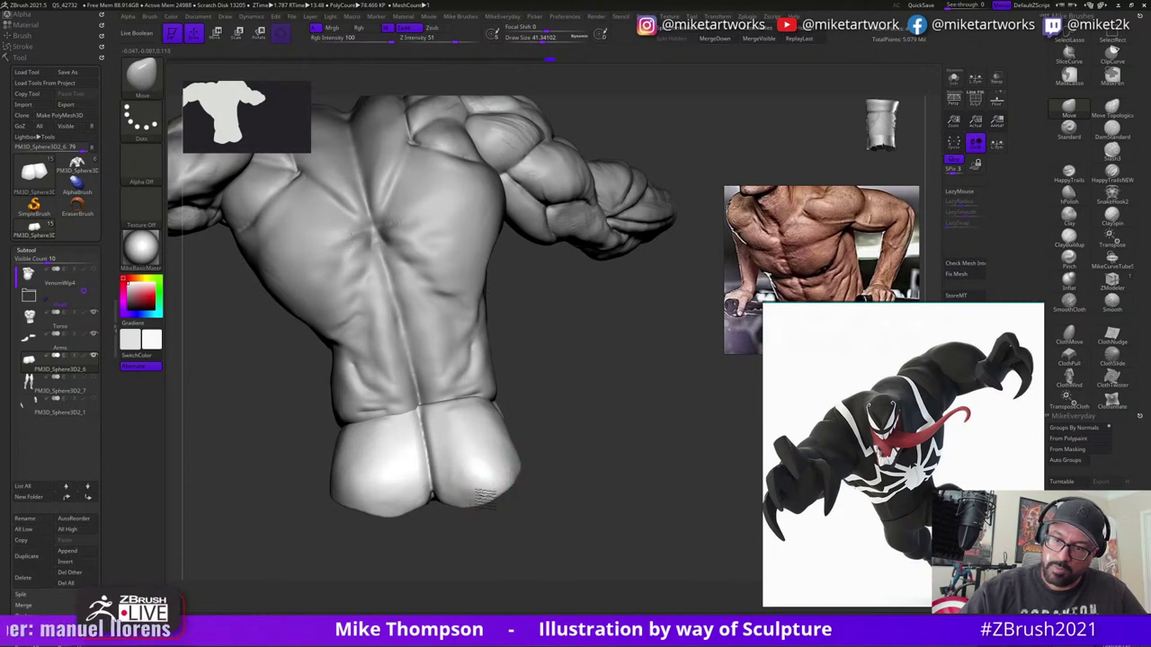
pyautogui.moveTo(484, 497); pyautogui.dragTo(354, 513)
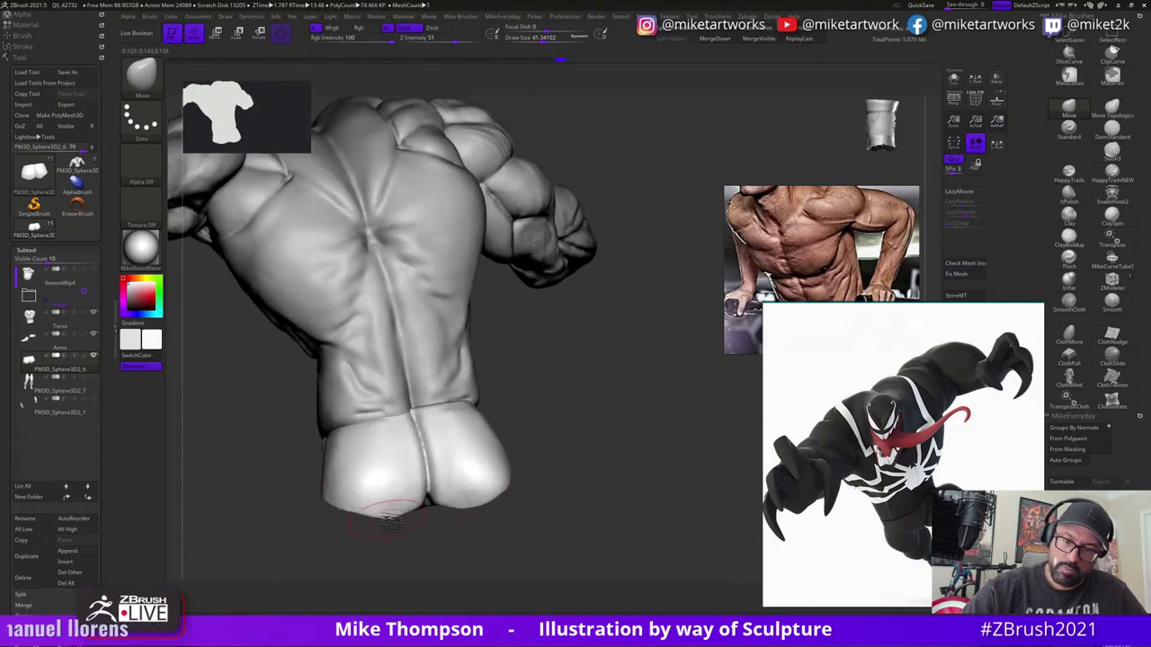
pyautogui.moveTo(608, 421)
pyautogui.mouseDown()
pyautogui.moveTo(617, 449)
pyautogui.moveTo(557, 493)
pyautogui.moveTo(579, 506)
pyautogui.moveTo(481, 485)
pyautogui.mouseUp()
# - Pull the pelvis's hips and upper front edge with the Move brush so they follow the torso's waist
pyautogui.press('s')
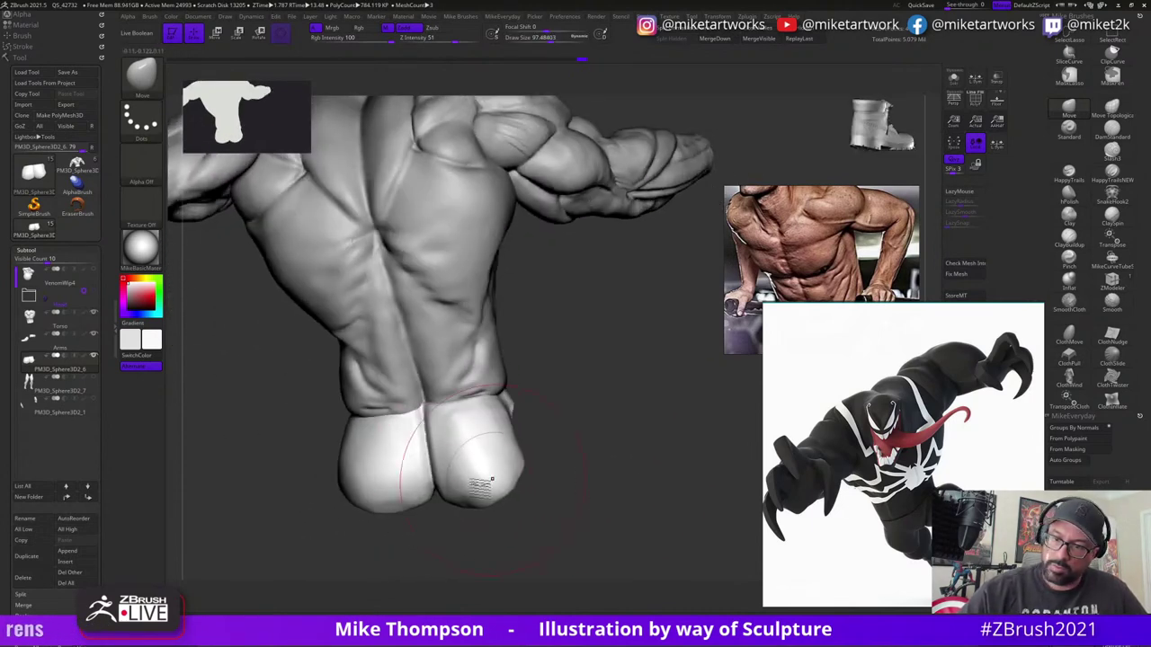
pyautogui.moveTo(558, 458)
pyautogui.mouseDown()
pyautogui.moveTo(620, 478)
pyautogui.moveTo(558, 455)
pyautogui.moveTo(545, 462)
pyautogui.mouseUp()
pyautogui.moveTo(461, 389); pyautogui.dragTo(437, 454)
pyautogui.moveTo(380, 421)
pyautogui.mouseDown()
pyautogui.moveTo(471, 446)
pyautogui.moveTo(458, 461)
pyautogui.moveTo(399, 421)
pyautogui.mouseUp()
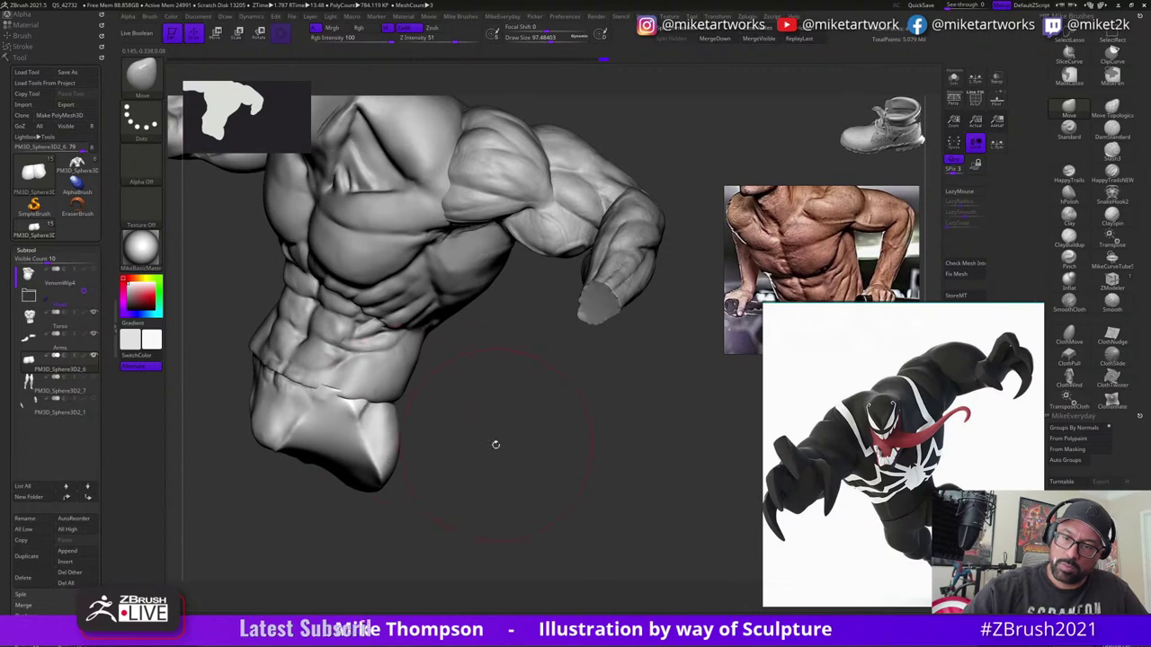
pyautogui.moveTo(496, 444)
pyautogui.mouseDown()
pyautogui.moveTo(483, 455)
pyautogui.moveTo(599, 470)
pyautogui.moveTo(629, 454)
pyautogui.moveTo(540, 423)
pyautogui.mouseUp()
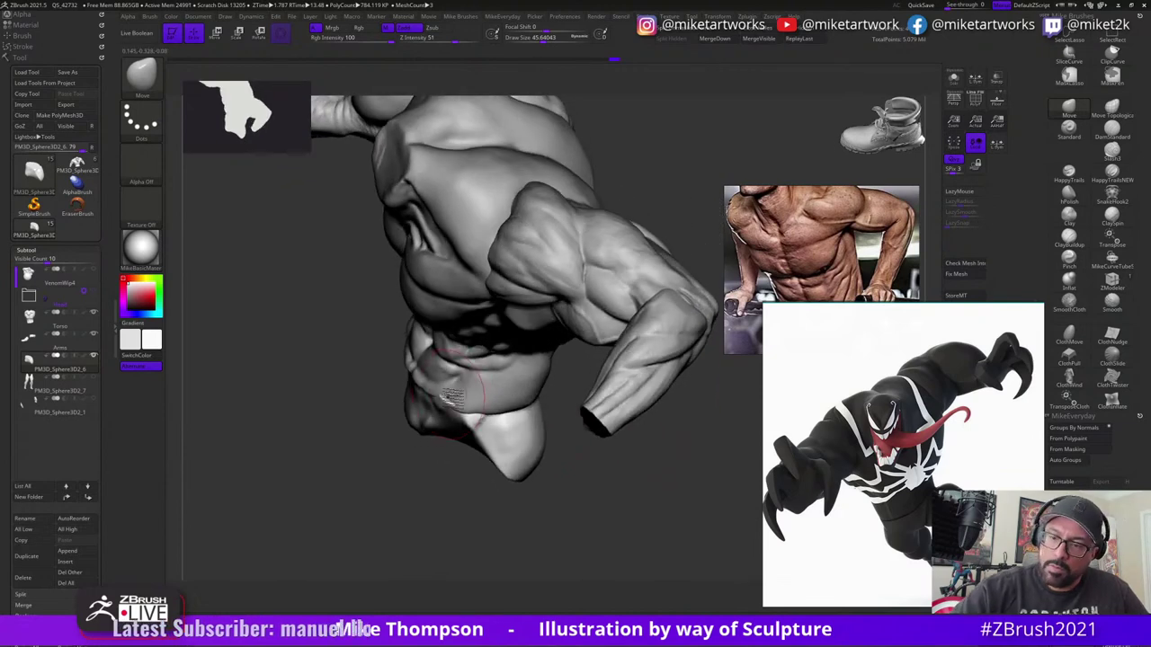
pyautogui.moveTo(450, 396)
pyautogui.mouseDown()
pyautogui.moveTo(454, 430)
pyautogui.moveTo(580, 489)
pyautogui.moveTo(527, 427)
pyautogui.moveTo(553, 461)
pyautogui.moveTo(558, 437)
pyautogui.moveTo(549, 449)
pyautogui.moveTo(504, 436)
pyautogui.mouseUp()
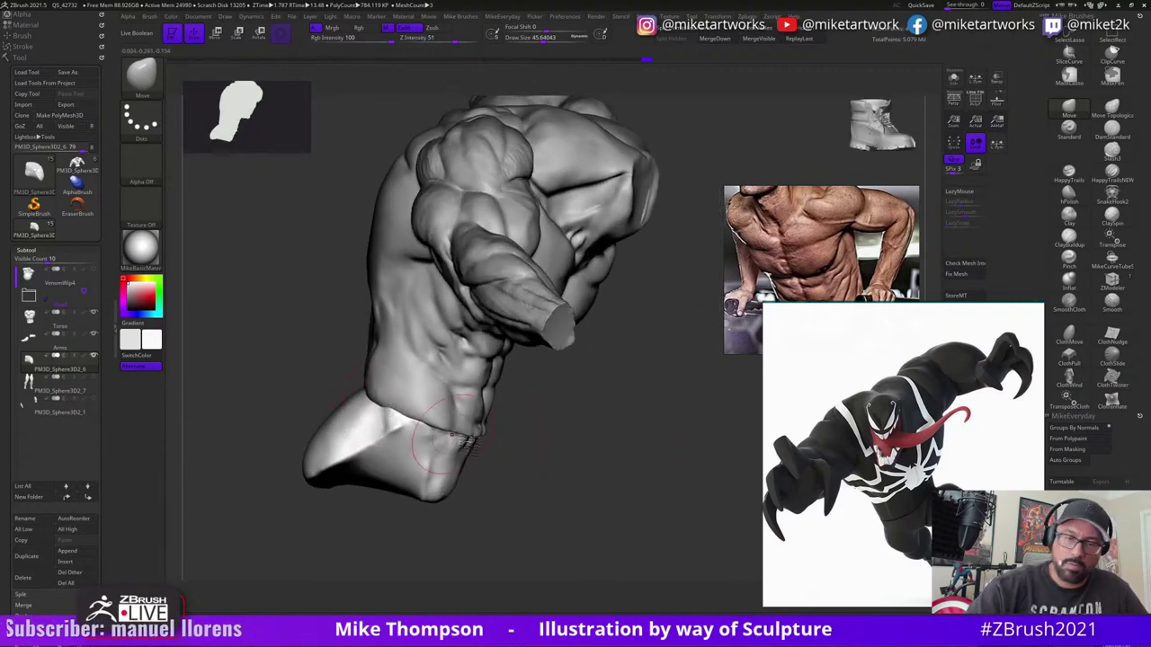
pyautogui.moveTo(540, 477)
pyautogui.mouseDown()
pyautogui.moveTo(599, 505)
pyautogui.moveTo(640, 487)
pyautogui.moveTo(637, 478)
pyautogui.moveTo(651, 483)
pyautogui.moveTo(617, 480)
pyautogui.moveTo(730, 448)
pyautogui.mouseUp()
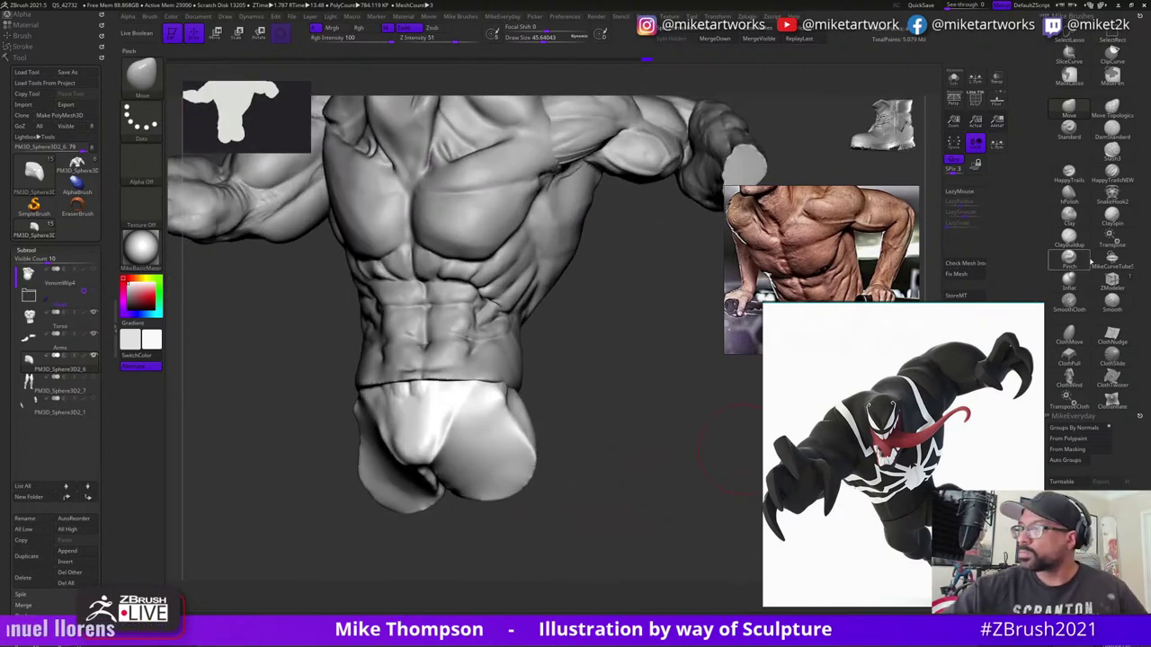
# - Build up the thigh stump on the figure's left with the ClayBuildup brush at a draw size of about 32
pyautogui.click(1071, 241)
pyautogui.moveTo(645, 473)
pyautogui.mouseDown()
pyautogui.moveTo(745, 437)
pyautogui.moveTo(681, 387)
pyautogui.mouseUp()
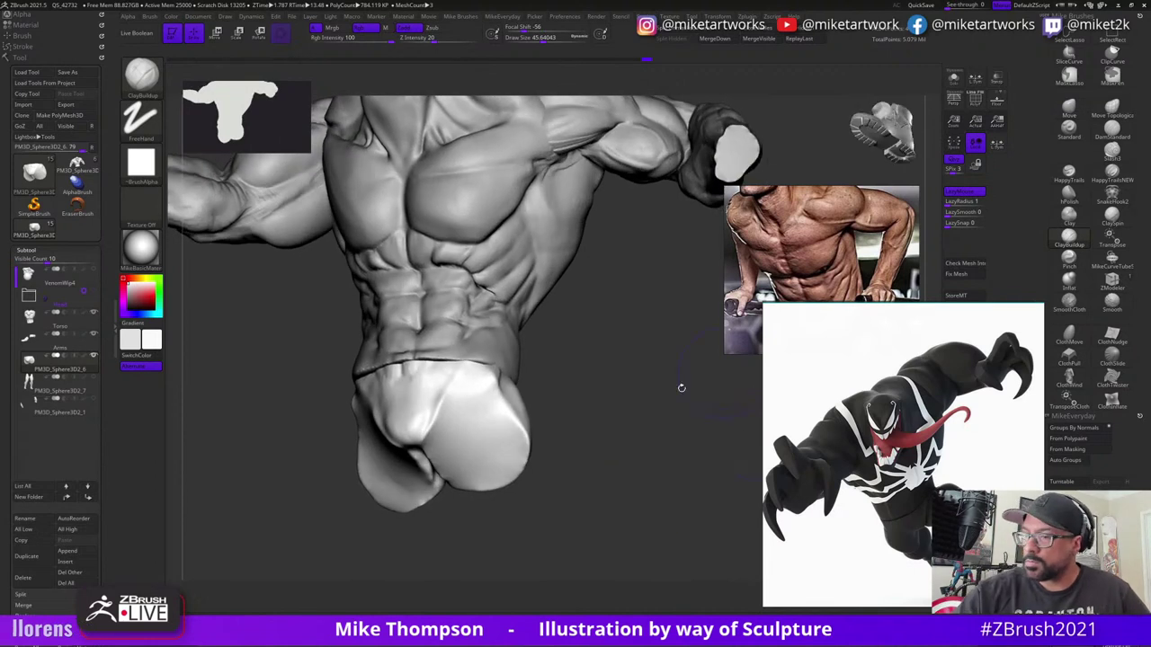
pyautogui.moveTo(504, 440)
pyautogui.mouseDown()
pyautogui.moveTo(472, 441)
pyautogui.moveTo(606, 394)
pyautogui.mouseUp()
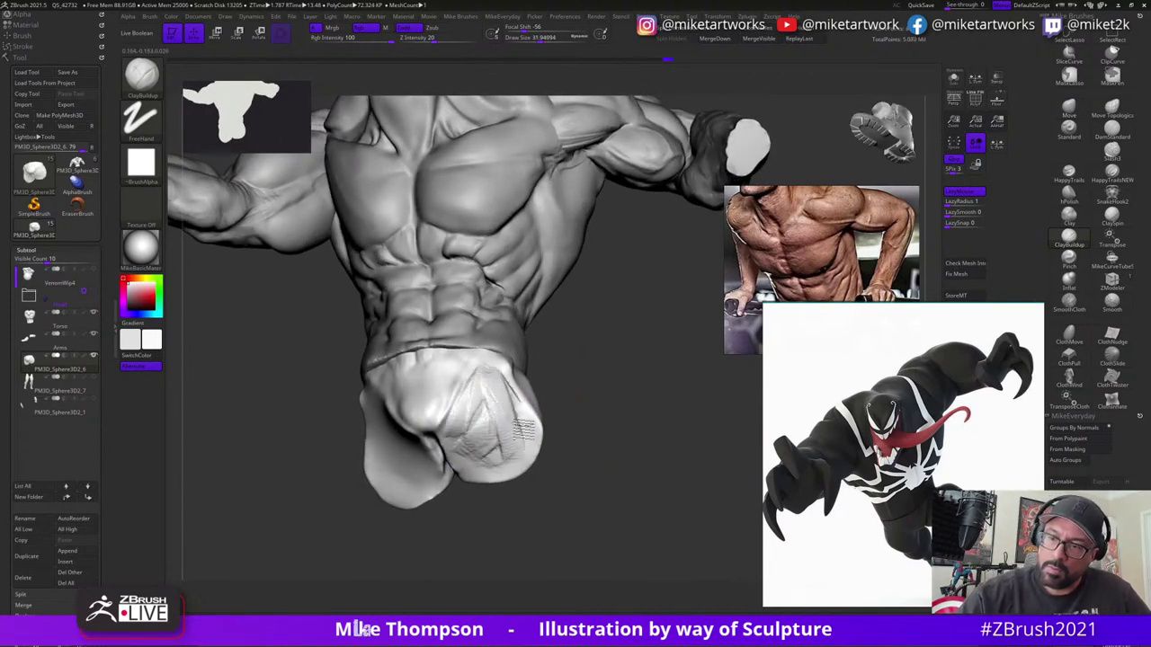
pyautogui.moveTo(597, 421); pyautogui.dragTo(443, 430)
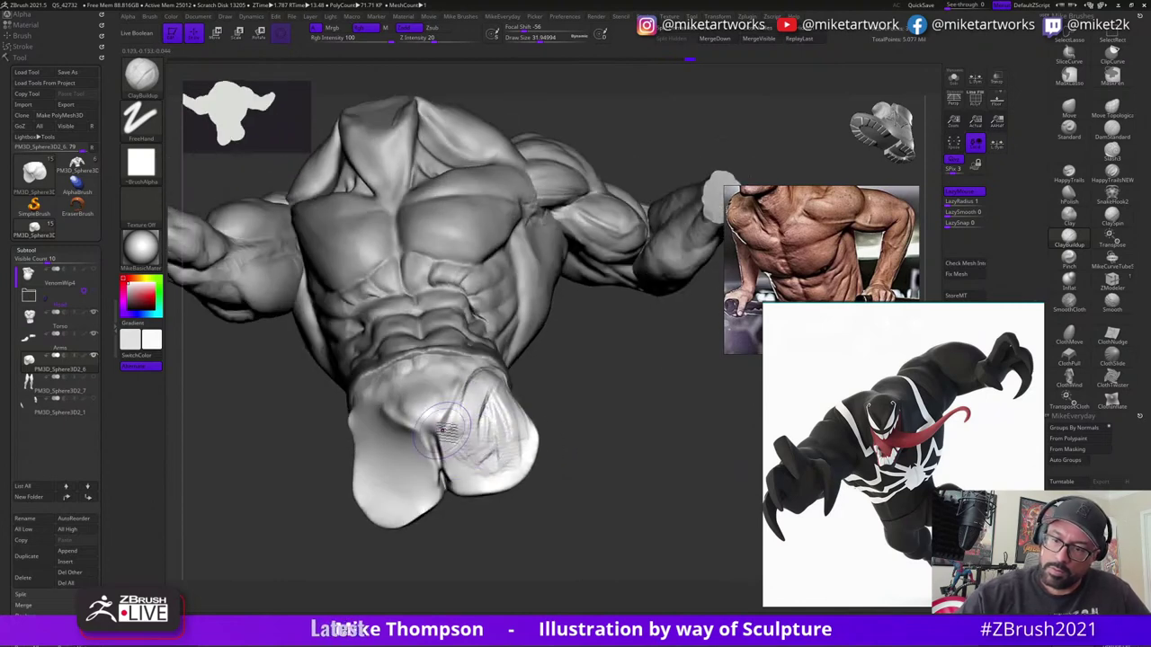
pyautogui.moveTo(607, 456); pyautogui.dragTo(517, 450)
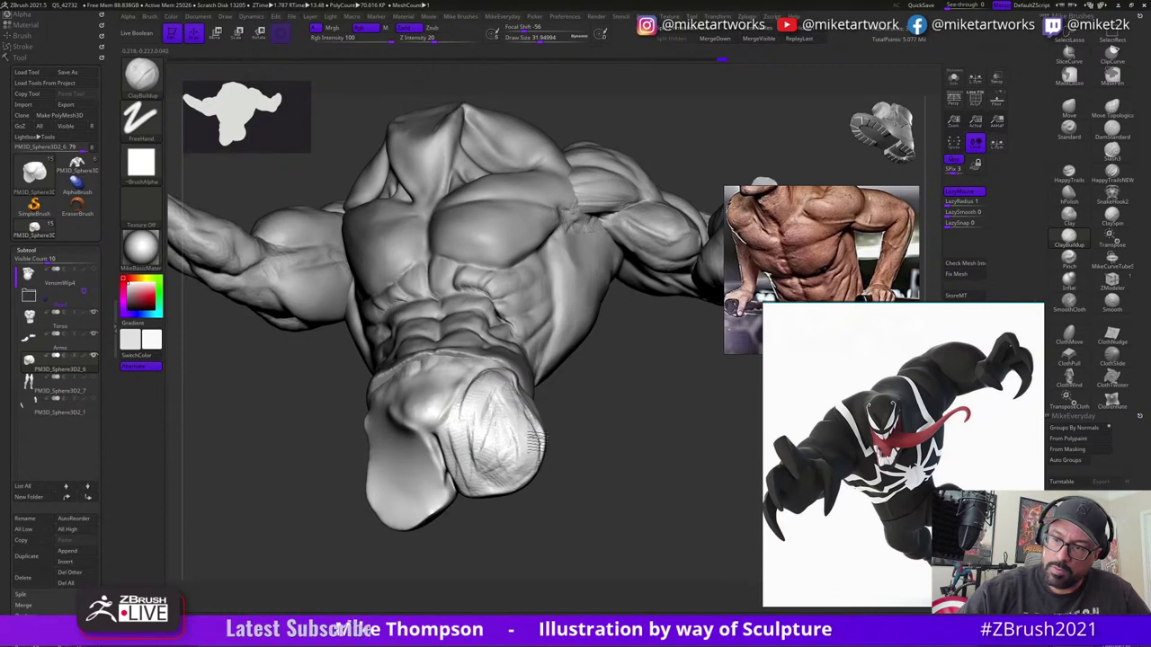
pyautogui.moveTo(529, 426); pyautogui.dragTo(526, 469)
pyautogui.moveTo(615, 442)
pyautogui.mouseDown()
pyautogui.moveTo(586, 496)
pyautogui.moveTo(599, 491)
pyautogui.moveTo(599, 388)
pyautogui.mouseUp()
pyautogui.moveTo(513, 406); pyautogui.dragTo(490, 469)
pyautogui.moveTo(585, 450); pyautogui.dragTo(540, 447)
# - Add ClayBuildup strokes to the thigh stump and hip on the figure's right to fill out their volume
pyautogui.moveTo(379, 419); pyautogui.dragTo(397, 458)
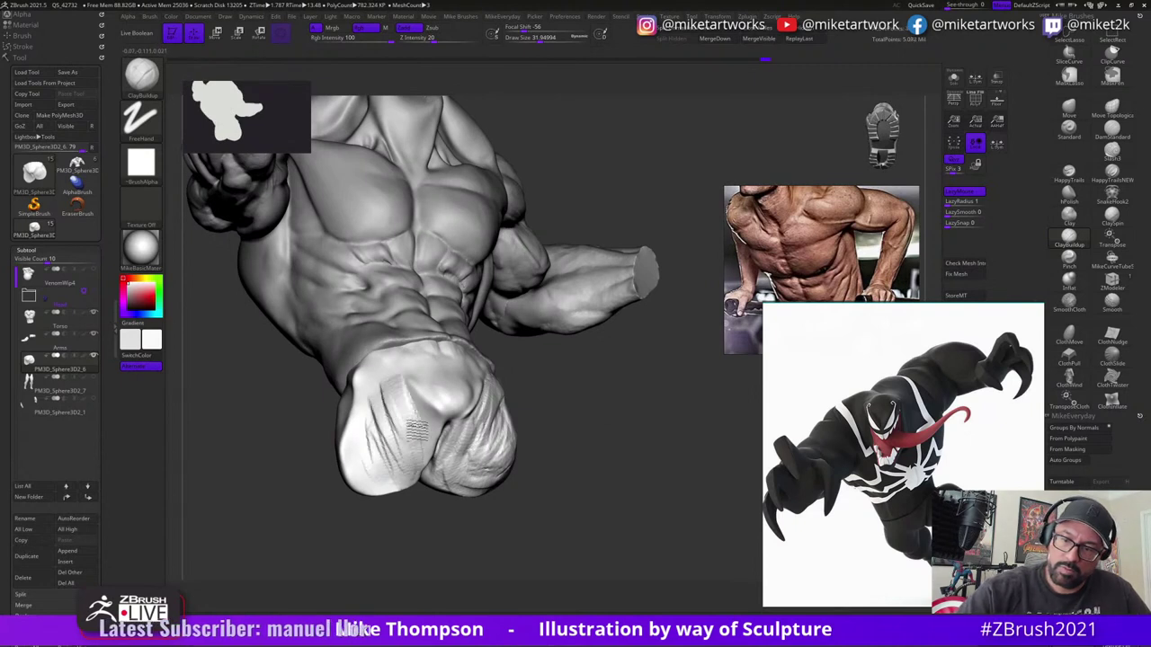
pyautogui.moveTo(427, 415)
pyautogui.mouseDown()
pyautogui.moveTo(382, 459)
pyautogui.moveTo(389, 472)
pyautogui.mouseUp()
pyautogui.moveTo(392, 427); pyautogui.dragTo(398, 447)
pyautogui.moveTo(383, 407); pyautogui.dragTo(370, 443)
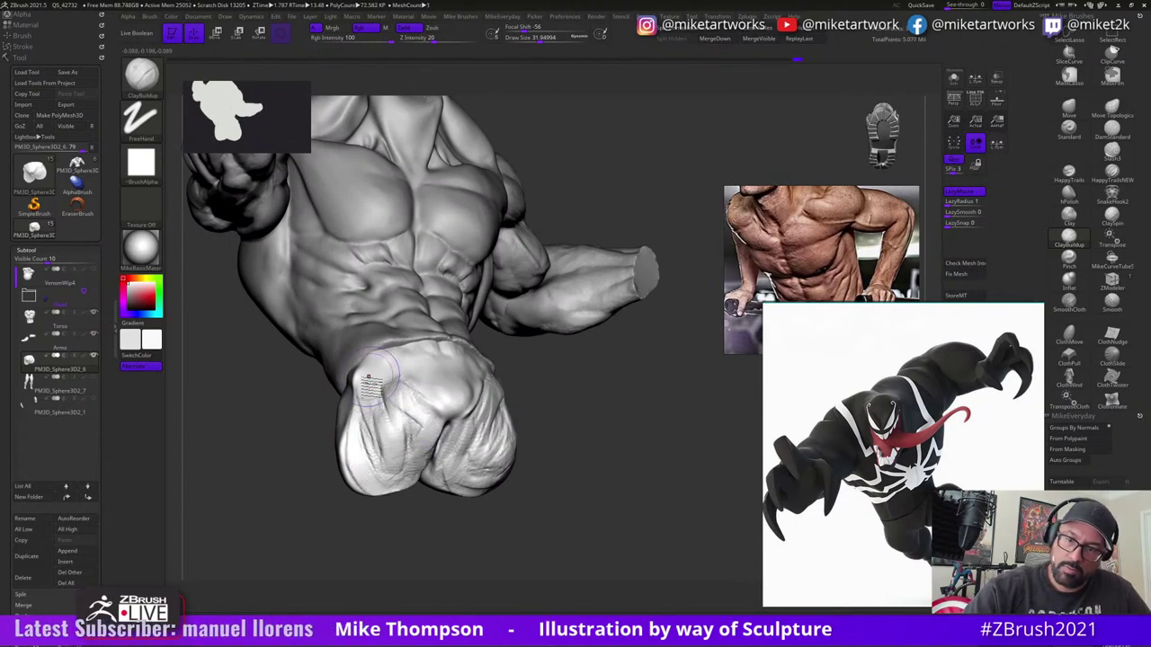
pyautogui.moveTo(370, 385); pyautogui.dragTo(382, 430)
pyautogui.moveTo(594, 443)
pyautogui.mouseDown()
pyautogui.moveTo(560, 480)
pyautogui.moveTo(589, 475)
pyautogui.mouseUp()
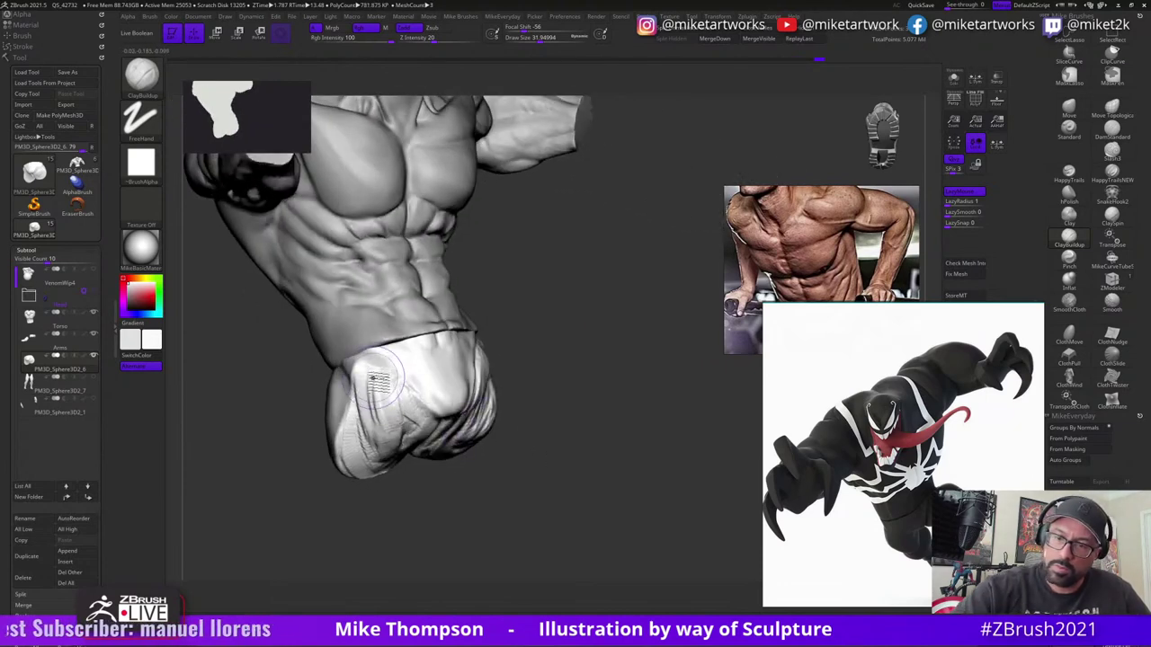
pyautogui.moveTo(379, 369); pyautogui.dragTo(384, 394)
pyautogui.moveTo(516, 449)
pyautogui.mouseDown()
pyautogui.moveTo(539, 437)
pyautogui.moveTo(529, 436)
pyautogui.mouseUp()
pyautogui.moveTo(345, 465); pyautogui.dragTo(367, 473)
pyautogui.moveTo(361, 394); pyautogui.dragTo(359, 457)
pyautogui.moveTo(547, 457); pyautogui.dragTo(504, 404)
pyautogui.moveTo(420, 461)
pyautogui.mouseDown()
pyautogui.moveTo(374, 459)
pyautogui.moveTo(405, 471)
pyautogui.mouseUp()
pyautogui.moveTo(521, 545); pyautogui.dragTo(528, 530)
# - Smooth the clay strokes on both thigh stumps, reducing the draw size to about 20
pyautogui.keyDown('shift'); pyautogui.moveTo(486, 437); pyautogui.dragTo(475, 494); pyautogui.keyUp('shift')
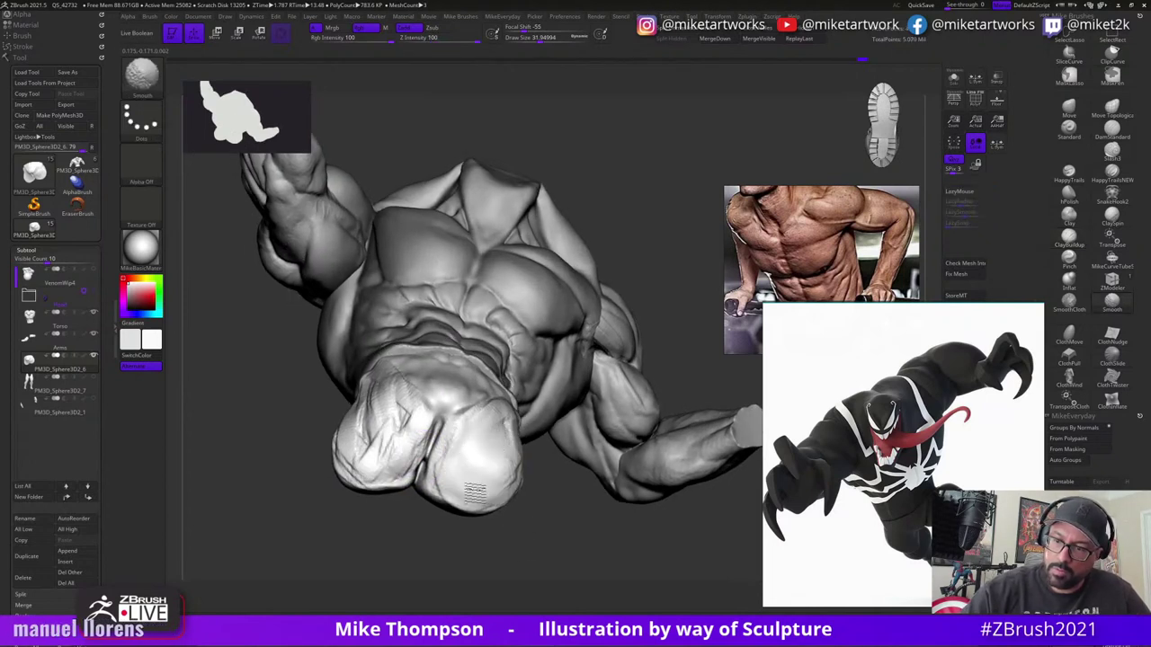
pyautogui.keyDown('shift'); pyautogui.moveTo(387, 407); pyautogui.dragTo(367, 457); pyautogui.keyUp('shift')
pyautogui.press('s')
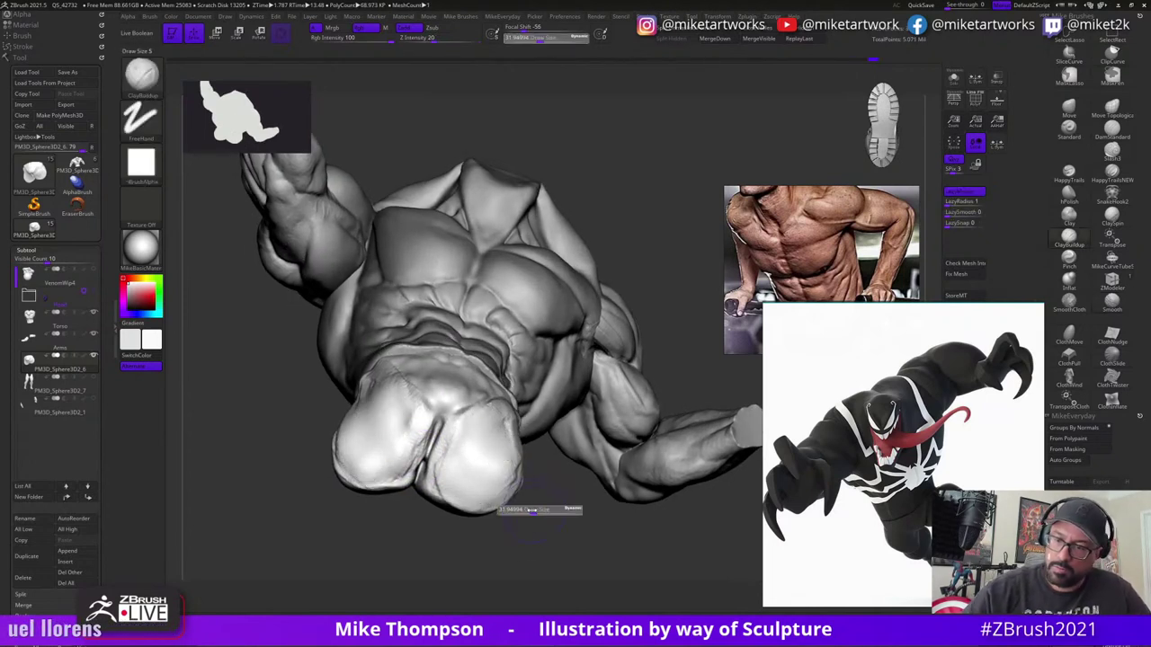
pyautogui.click(531, 511)
pyautogui.keyDown('shift'); pyautogui.moveTo(506, 502); pyautogui.dragTo(456, 491); pyautogui.keyUp('shift')
pyautogui.moveTo(572, 522); pyautogui.dragTo(540, 490)
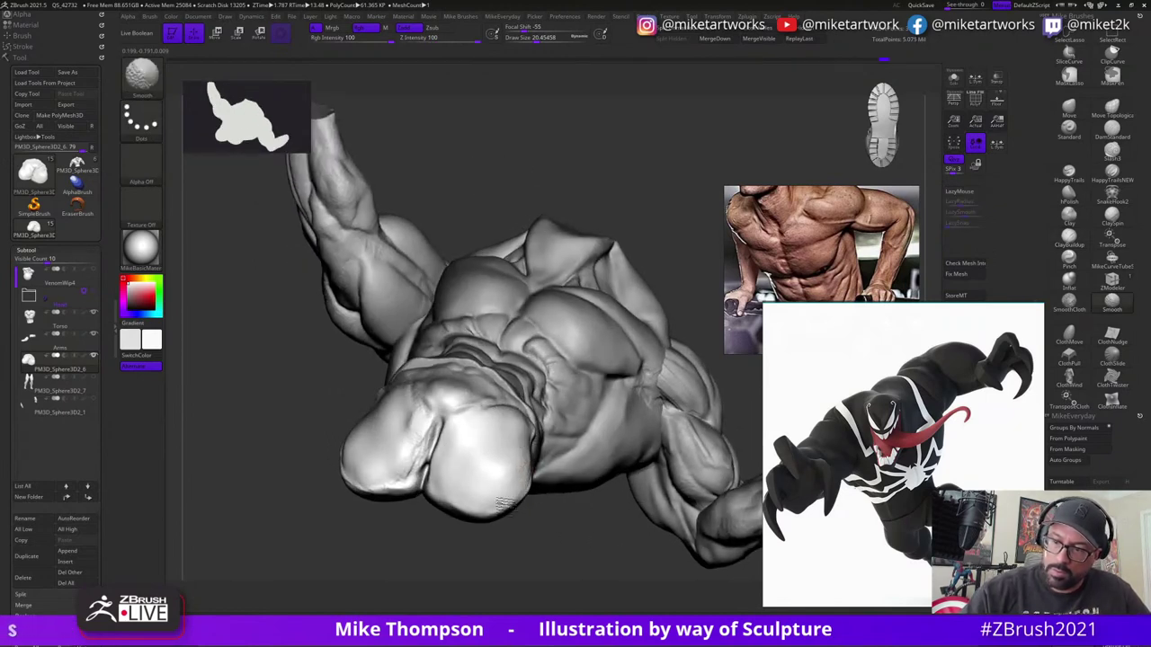
pyautogui.moveTo(503, 495)
pyautogui.mouseDown()
pyautogui.moveTo(553, 438)
pyautogui.moveTo(529, 499)
pyautogui.moveTo(643, 537)
pyautogui.moveTo(625, 517)
pyautogui.moveTo(492, 507)
pyautogui.mouseUp()
# - Smooth the outer hip and thigh on the figure's right, raising the draw size to about 24
pyautogui.moveTo(639, 396)
pyautogui.mouseDown()
pyautogui.moveTo(658, 436)
pyautogui.moveTo(415, 444)
pyautogui.moveTo(560, 527)
pyautogui.moveTo(384, 439)
pyautogui.mouseUp()
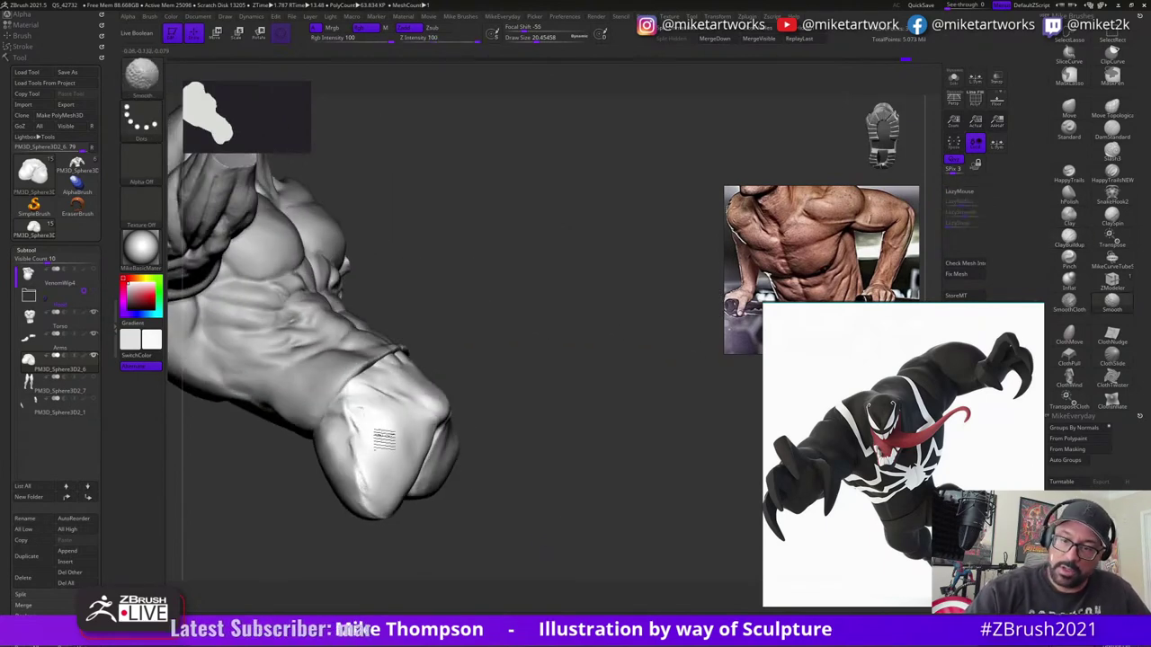
pyautogui.moveTo(509, 519); pyautogui.dragTo(376, 451)
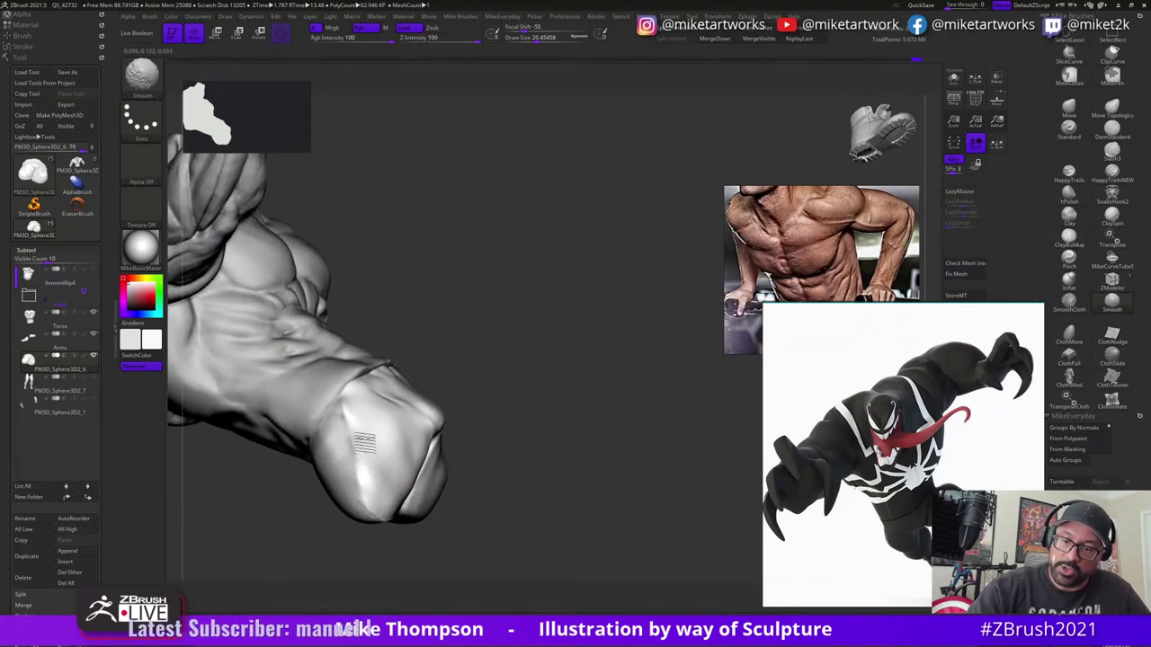
pyautogui.moveTo(540, 488); pyautogui.dragTo(367, 467)
pyautogui.moveTo(521, 544)
pyautogui.mouseDown()
pyautogui.moveTo(568, 555)
pyautogui.moveTo(578, 534)
pyautogui.moveTo(566, 529)
pyautogui.mouseUp()
pyautogui.press('s')
pyautogui.moveTo(572, 528); pyautogui.dragTo(613, 490)
pyautogui.press('shift')
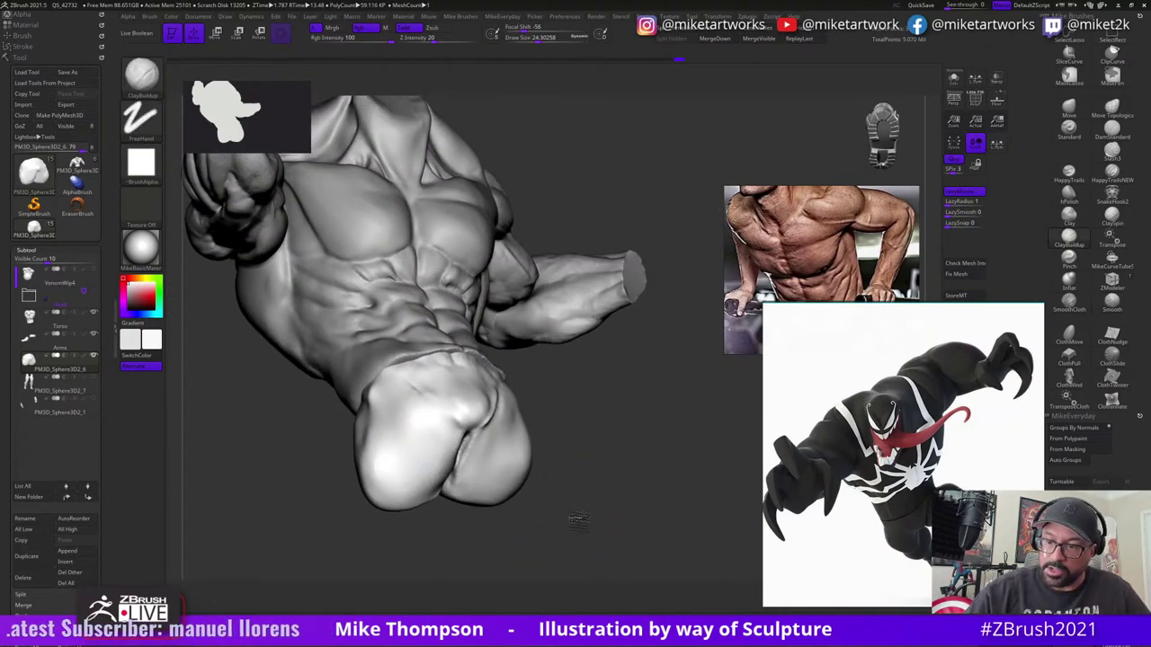
pyautogui.moveTo(552, 539); pyautogui.dragTo(384, 473)
# - Smooth the crease between the thigh stumps and the rounded ends of the buttocks
pyautogui.moveTo(575, 533)
pyautogui.mouseDown()
pyautogui.moveTo(590, 524)
pyautogui.moveTo(576, 513)
pyautogui.mouseUp()
pyautogui.press('shift')
pyautogui.moveTo(422, 454); pyautogui.dragTo(470, 476)
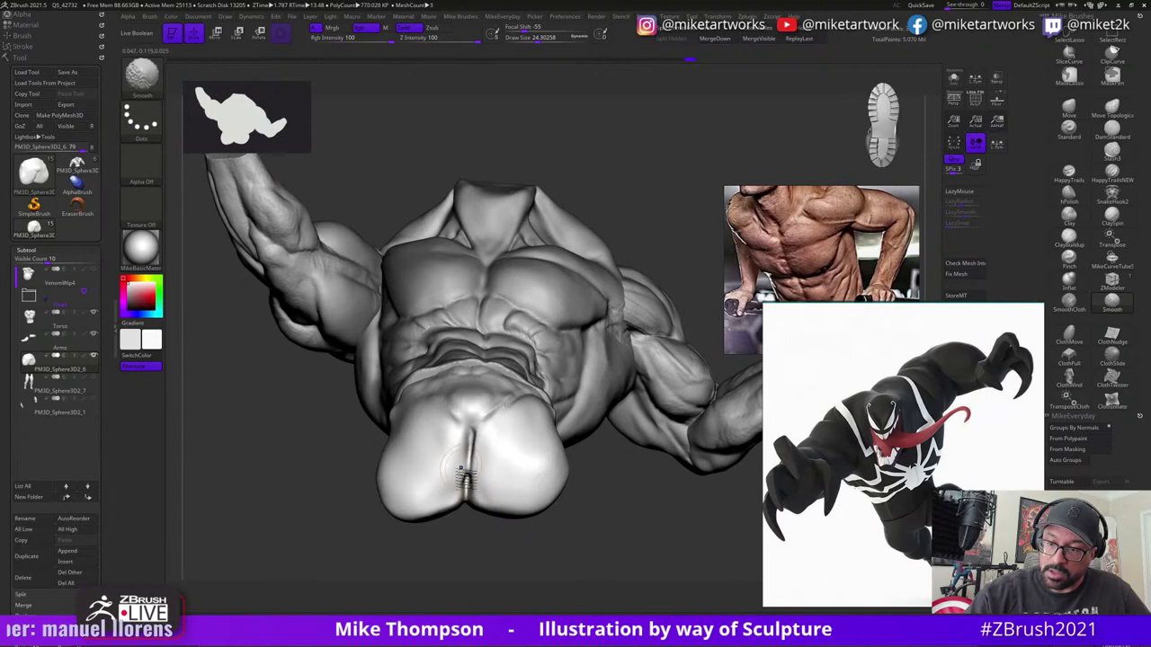
pyautogui.moveTo(601, 544)
pyautogui.mouseDown()
pyautogui.moveTo(619, 548)
pyautogui.moveTo(639, 481)
pyautogui.moveTo(630, 493)
pyautogui.mouseUp()
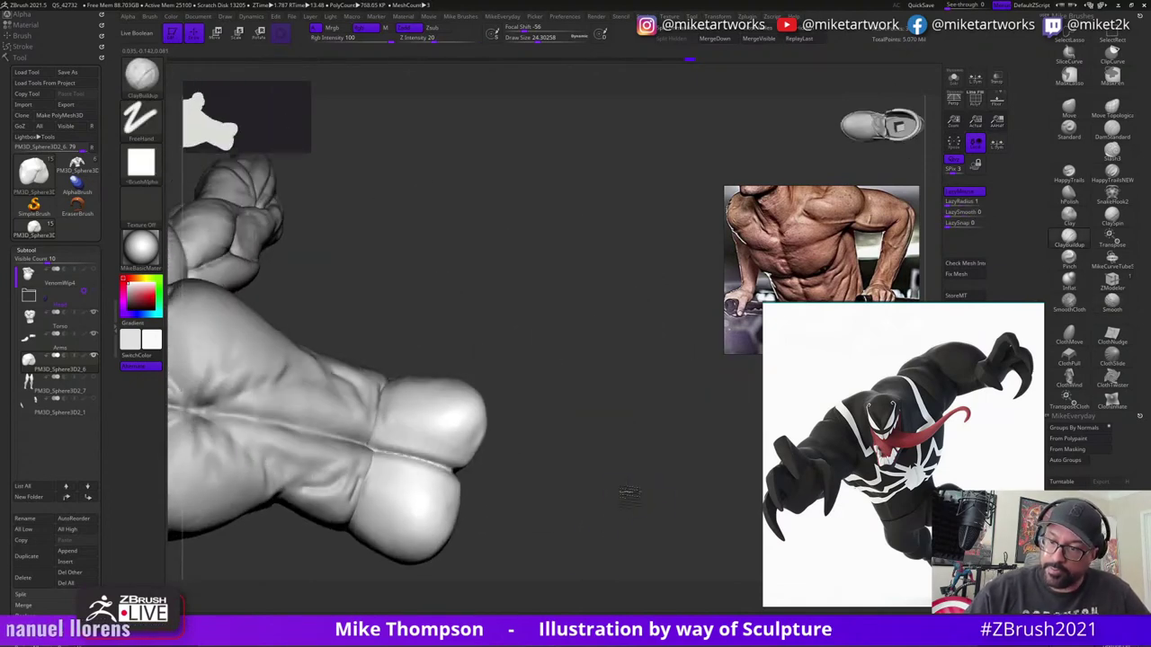
pyautogui.press('shift')
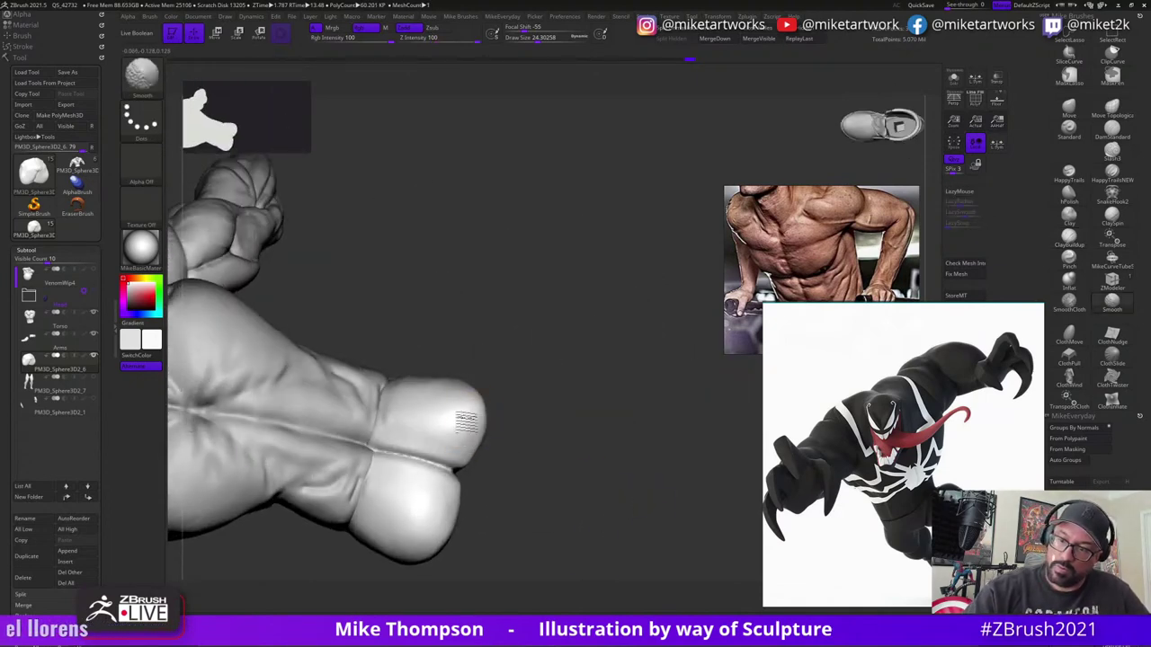
pyautogui.moveTo(534, 452)
pyautogui.mouseDown()
pyautogui.moveTo(552, 496)
pyautogui.moveTo(539, 491)
pyautogui.moveTo(560, 488)
pyautogui.moveTo(544, 463)
pyautogui.mouseUp()
# - Adjust the buttocks' lower ends with the Move brush and smooth the forms on the pelvis's front
pyautogui.click(1068, 106)
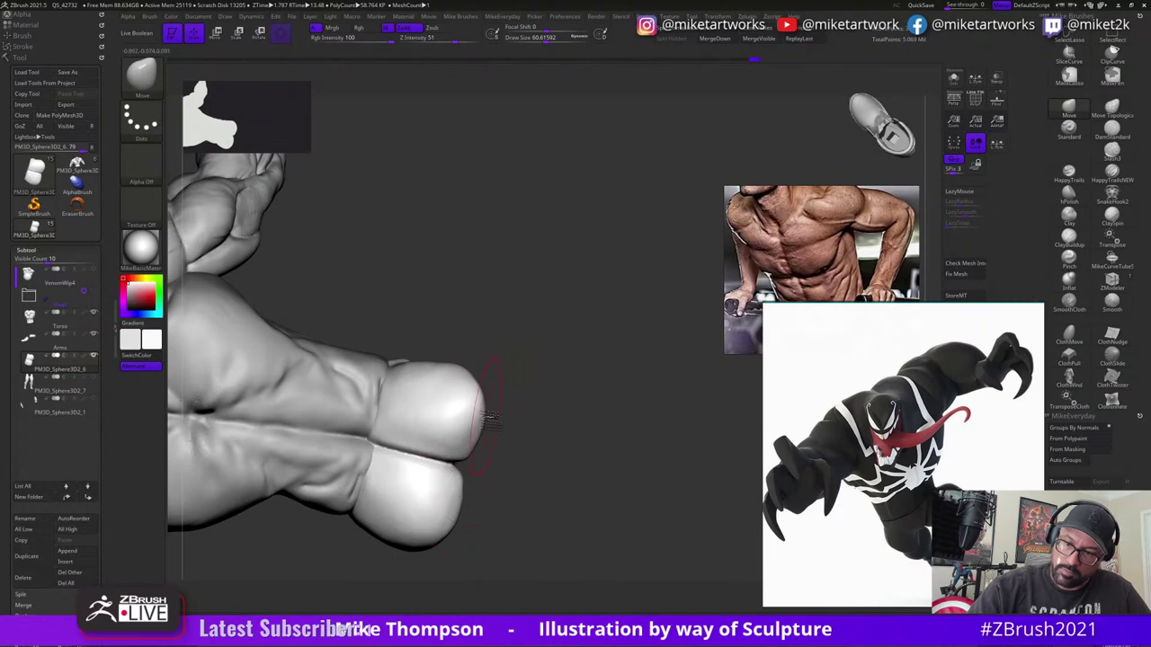
pyautogui.moveTo(623, 510)
pyautogui.mouseDown()
pyautogui.moveTo(594, 524)
pyautogui.moveTo(581, 489)
pyautogui.moveTo(489, 409)
pyautogui.moveTo(592, 476)
pyautogui.moveTo(505, 589)
pyautogui.mouseUp()
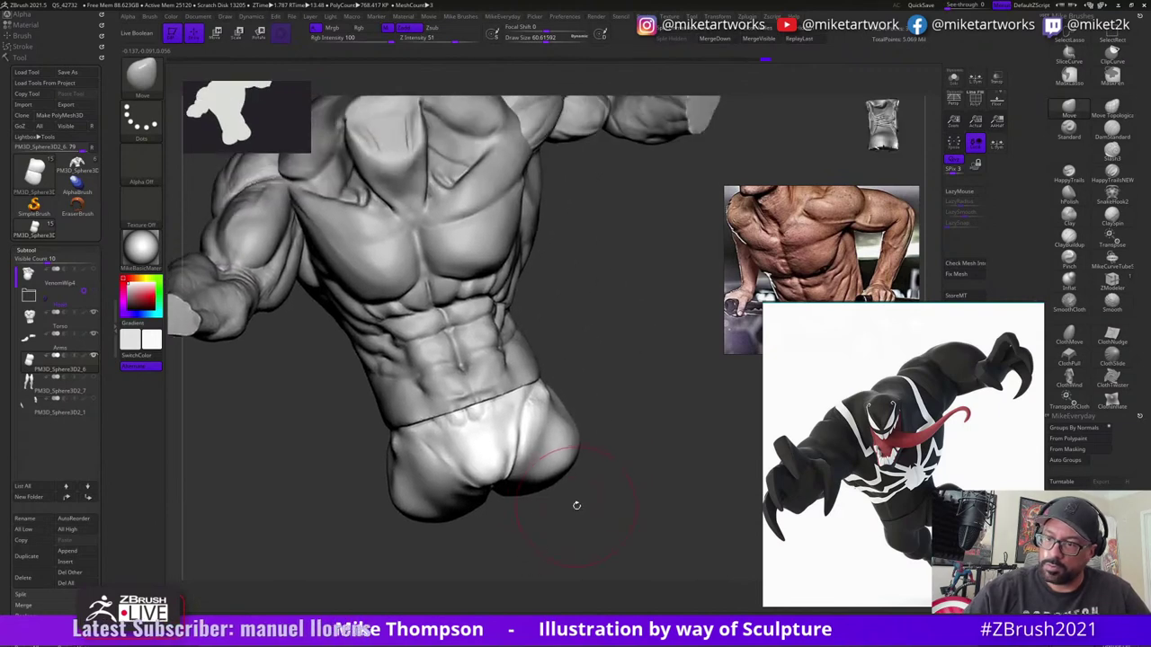
pyautogui.moveTo(582, 488); pyautogui.dragTo(515, 441)
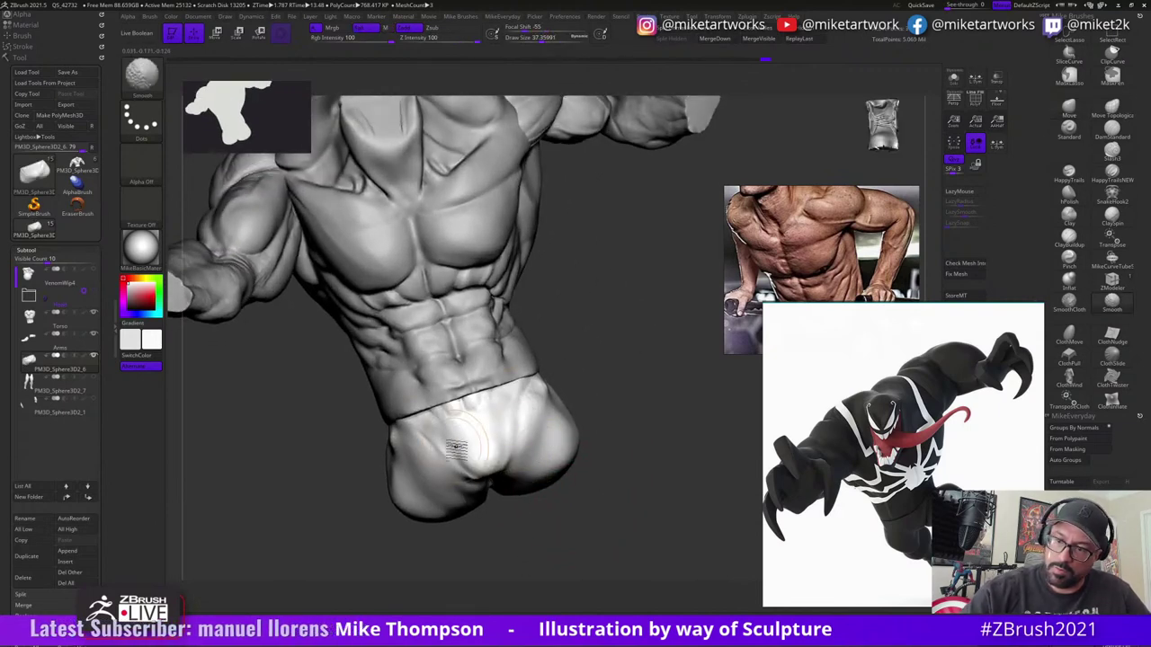
pyautogui.moveTo(616, 486); pyautogui.dragTo(456, 512)
pyautogui.moveTo(591, 476)
pyautogui.mouseDown()
pyautogui.moveTo(596, 522)
pyautogui.moveTo(601, 499)
pyautogui.moveTo(583, 499)
pyautogui.mouseUp()
pyautogui.press('s')
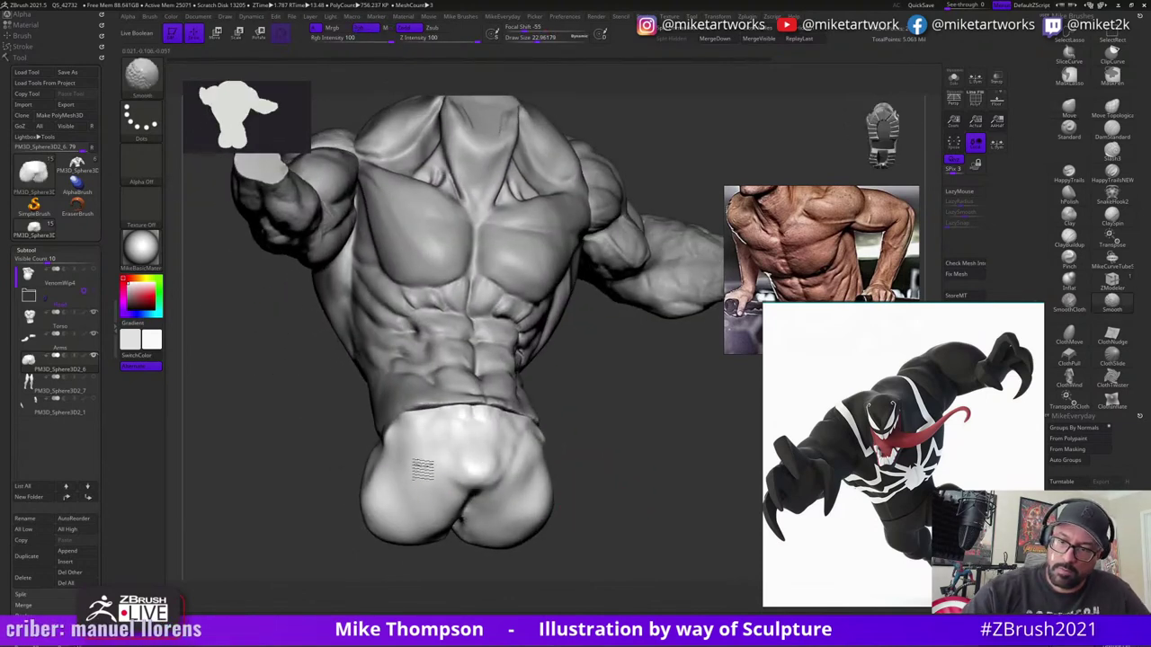
# - Reshape the front of the pelvis below the abs with the Move brush at a draw size of about 79
pyautogui.moveTo(506, 454); pyautogui.dragTo(612, 452)
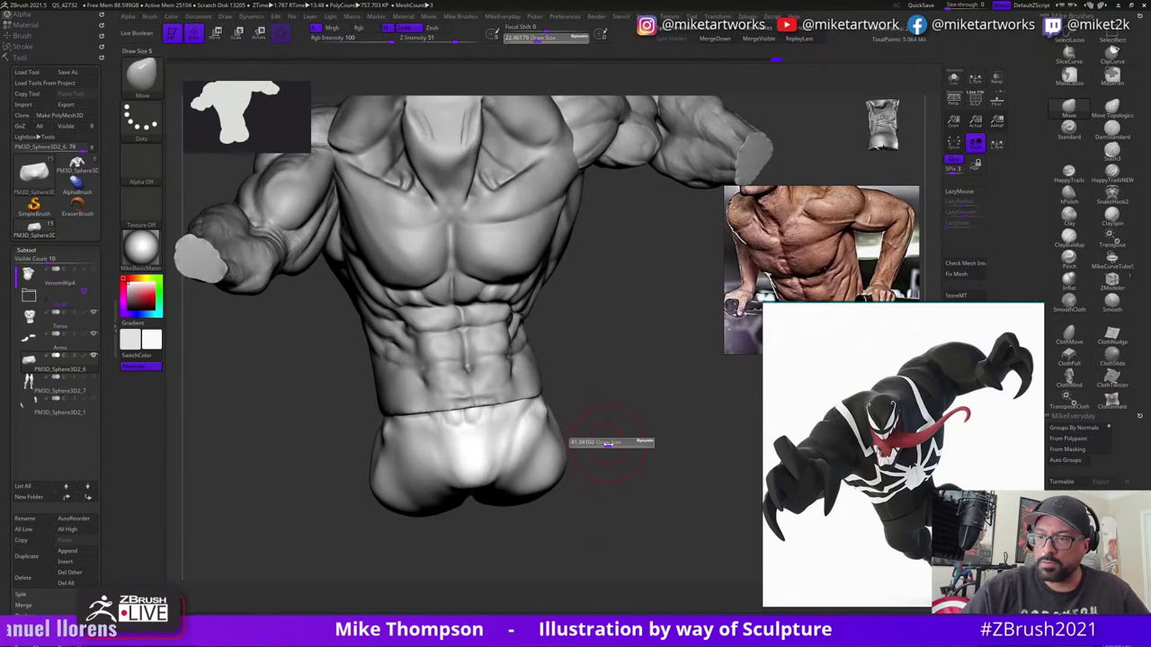
pyautogui.press('s')
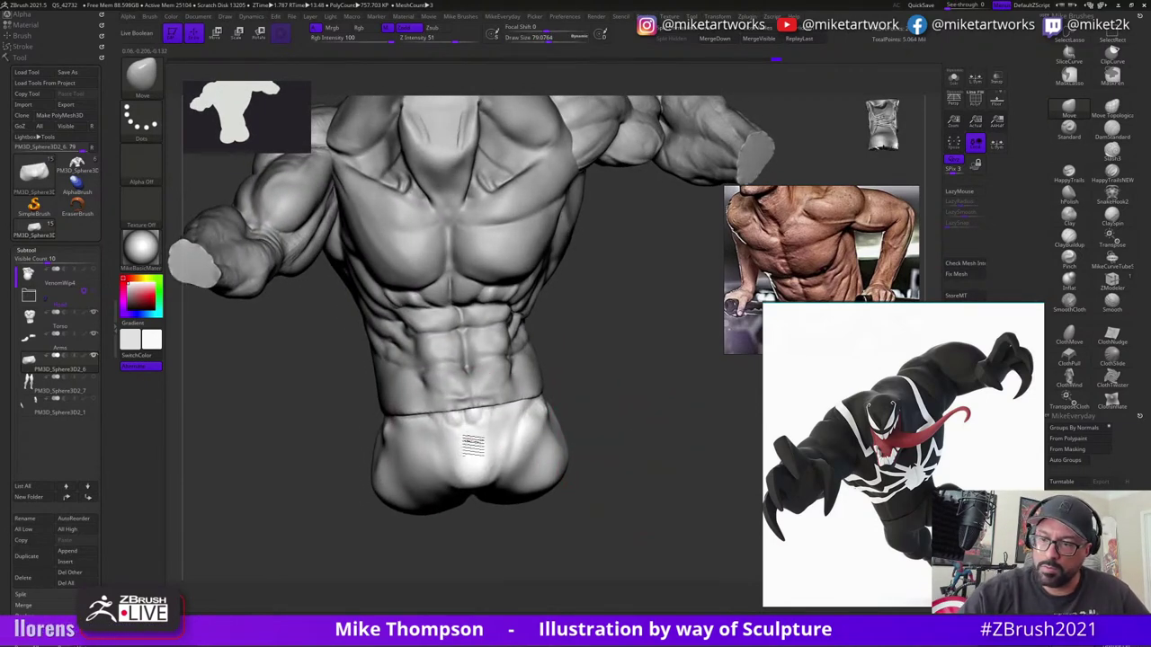
pyautogui.moveTo(627, 419); pyautogui.dragTo(598, 382)
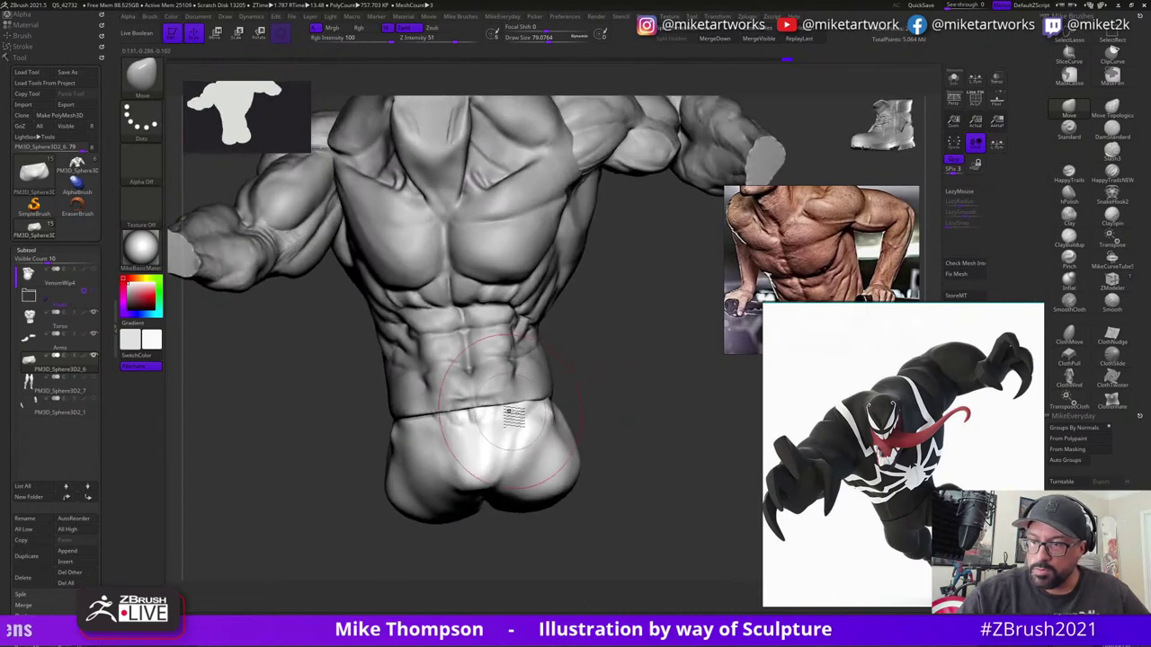
pyautogui.moveTo(533, 402); pyautogui.dragTo(627, 328)
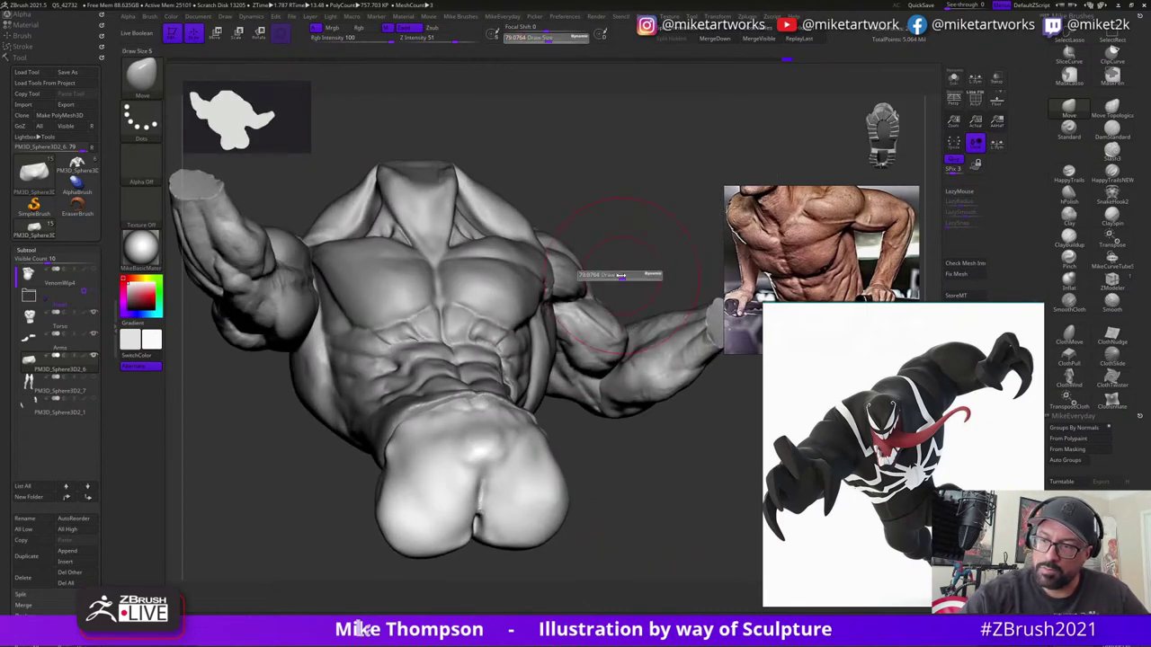
# - Refine the pelvis's front and hip contours with the Move brush at a draw size of about 63
pyautogui.moveTo(618, 275); pyautogui.dragTo(620, 275)
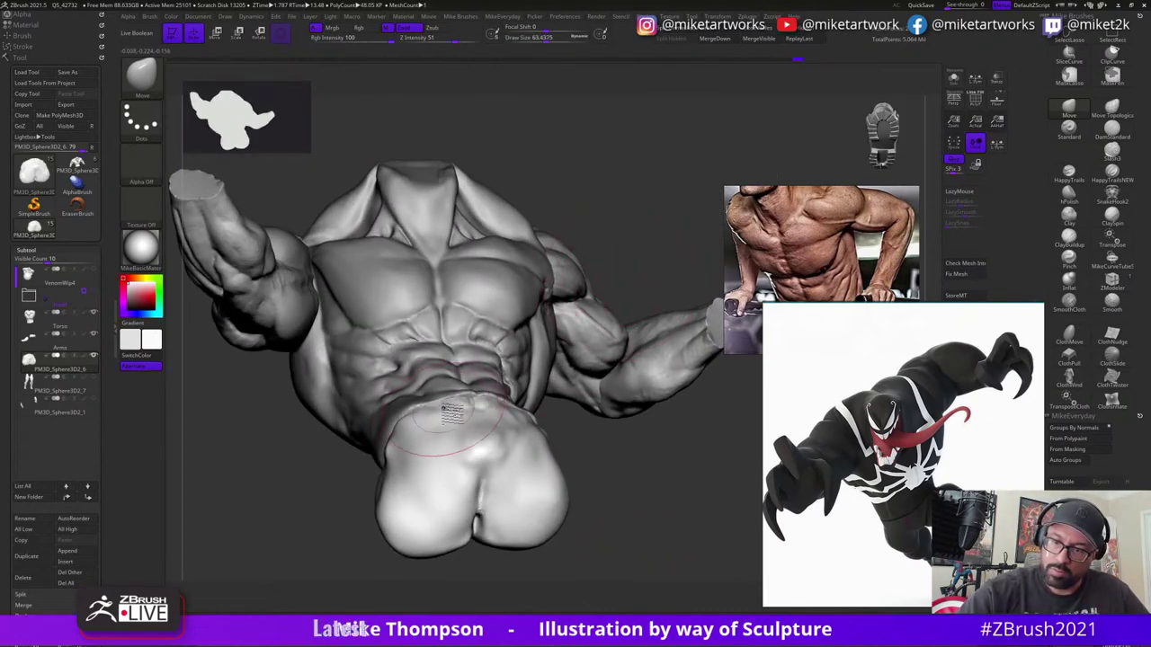
pyautogui.moveTo(611, 462); pyautogui.dragTo(515, 445)
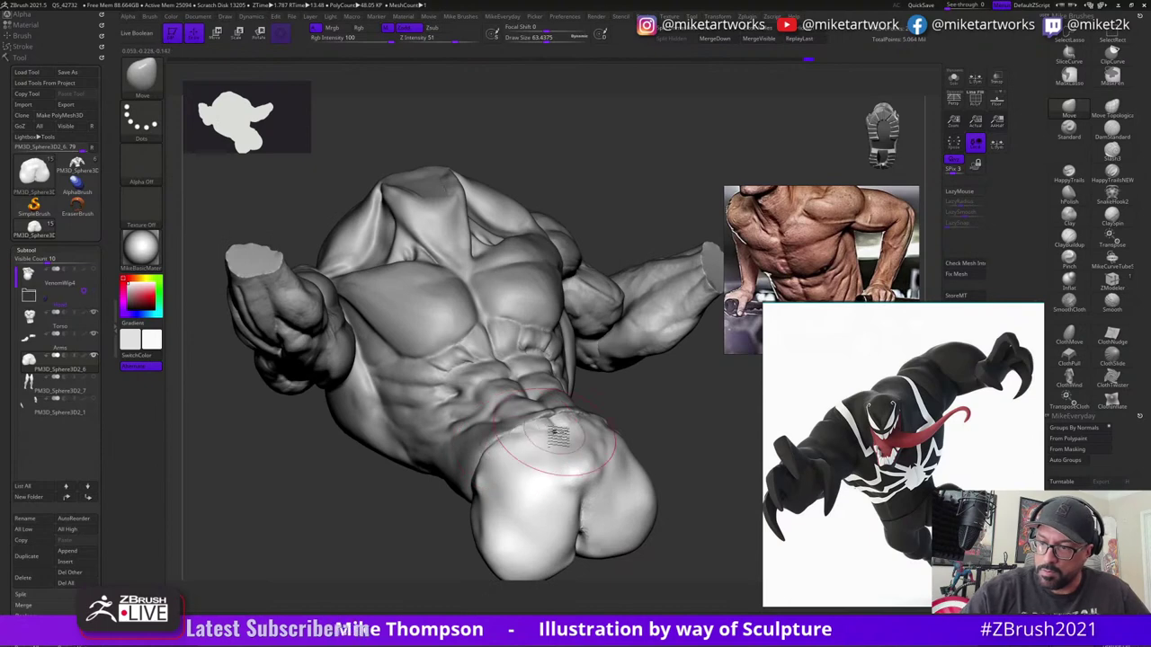
pyautogui.moveTo(668, 434); pyautogui.dragTo(619, 407)
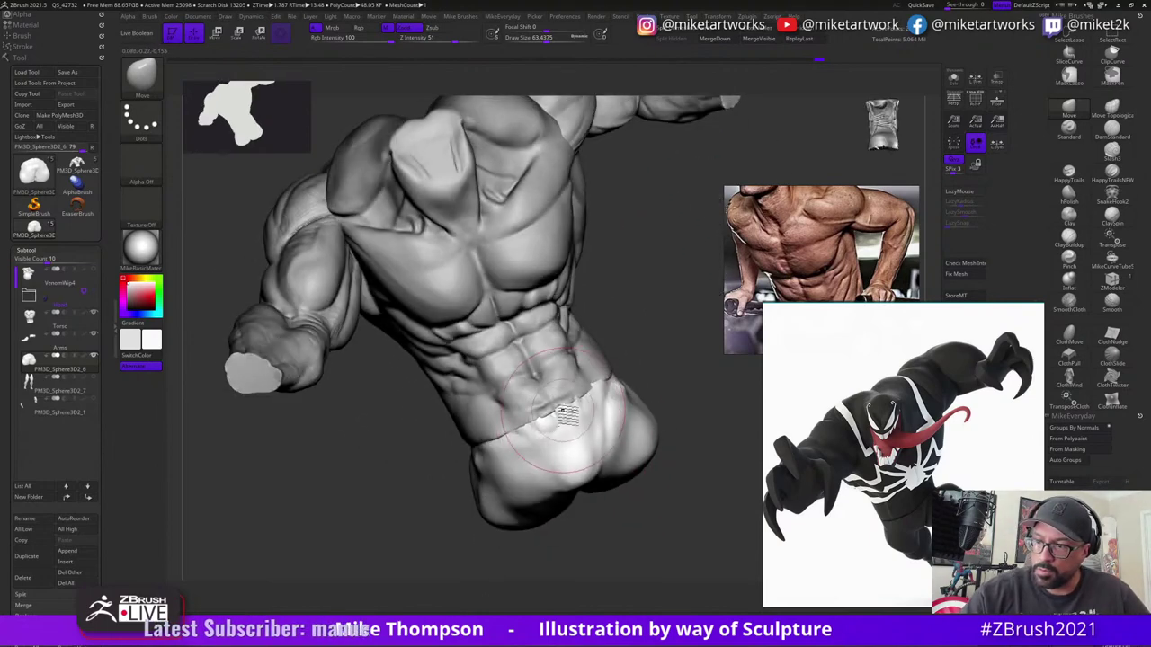
pyautogui.moveTo(675, 488); pyautogui.dragTo(575, 472)
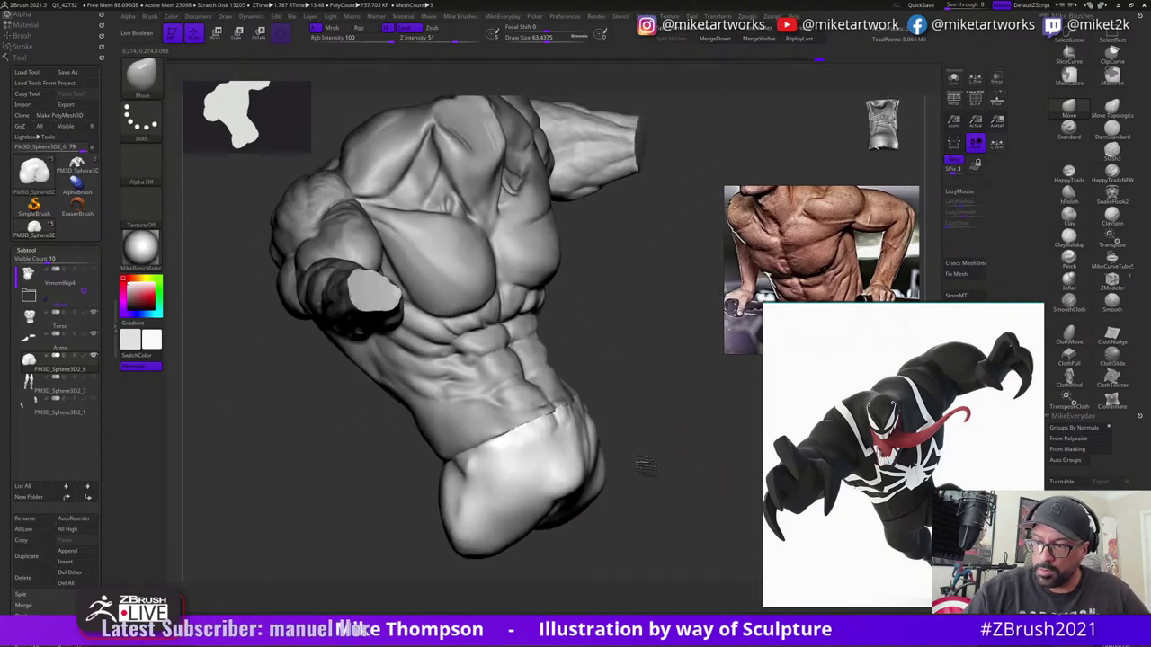
pyautogui.moveTo(645, 465)
pyautogui.mouseDown()
pyautogui.moveTo(650, 479)
pyautogui.moveTo(629, 465)
pyautogui.moveTo(556, 465)
pyautogui.moveTo(617, 471)
pyautogui.moveTo(648, 436)
pyautogui.moveTo(635, 442)
pyautogui.mouseUp()
# - Carve the cleft between the buttocks with the DamStandard brush at a draw size of about 12
pyautogui.press('s')
pyautogui.click(1112, 152)
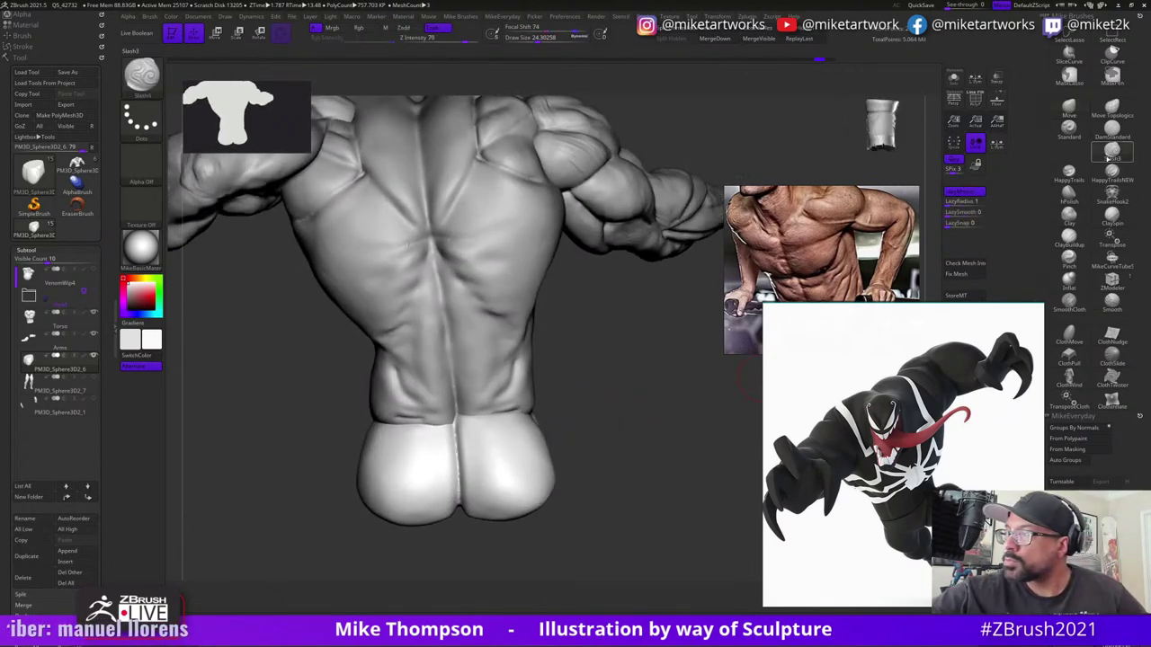
pyautogui.click(1099, 133)
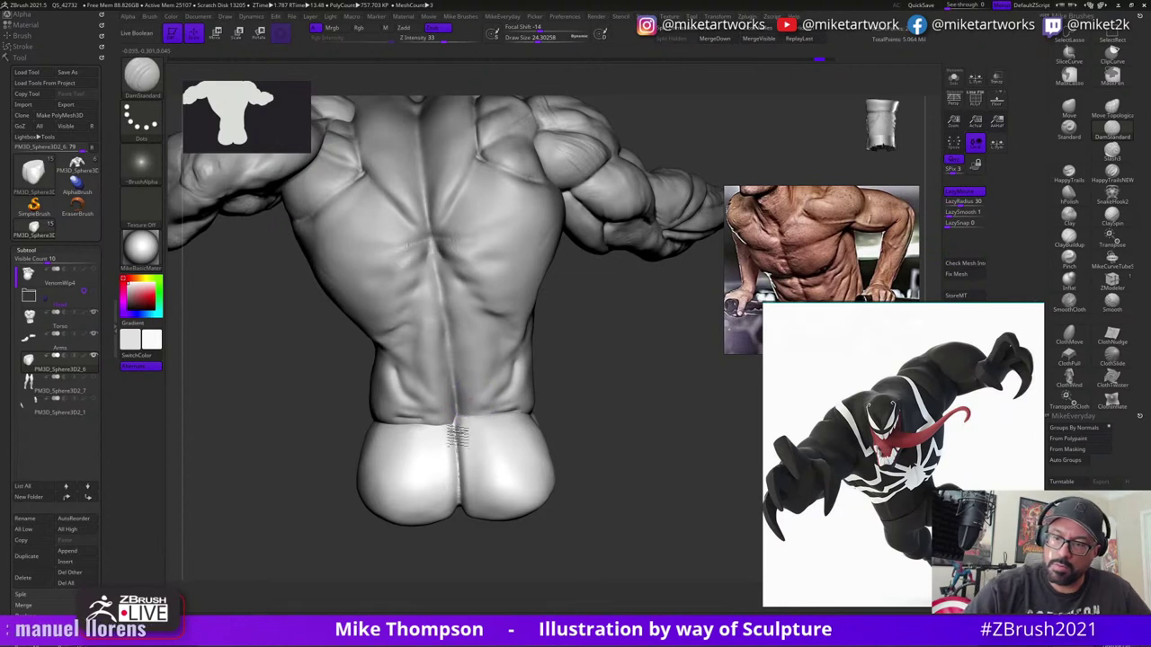
pyautogui.press('s')
pyautogui.moveTo(580, 427); pyautogui.dragTo(568, 427)
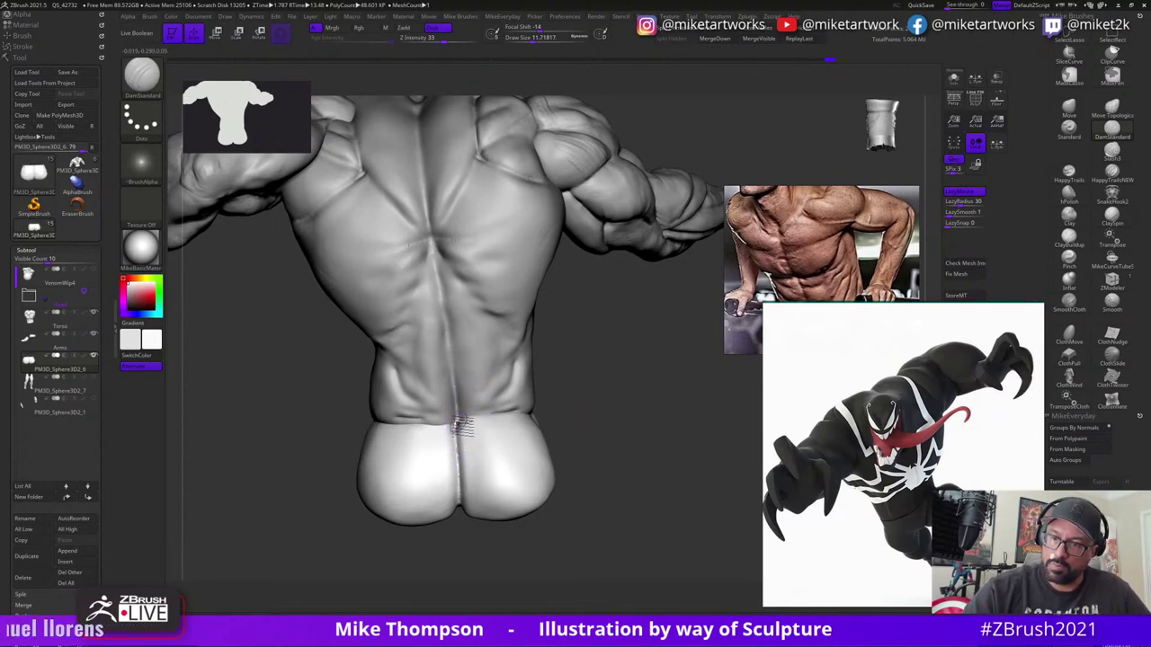
pyautogui.moveTo(487, 509); pyautogui.dragTo(506, 506)
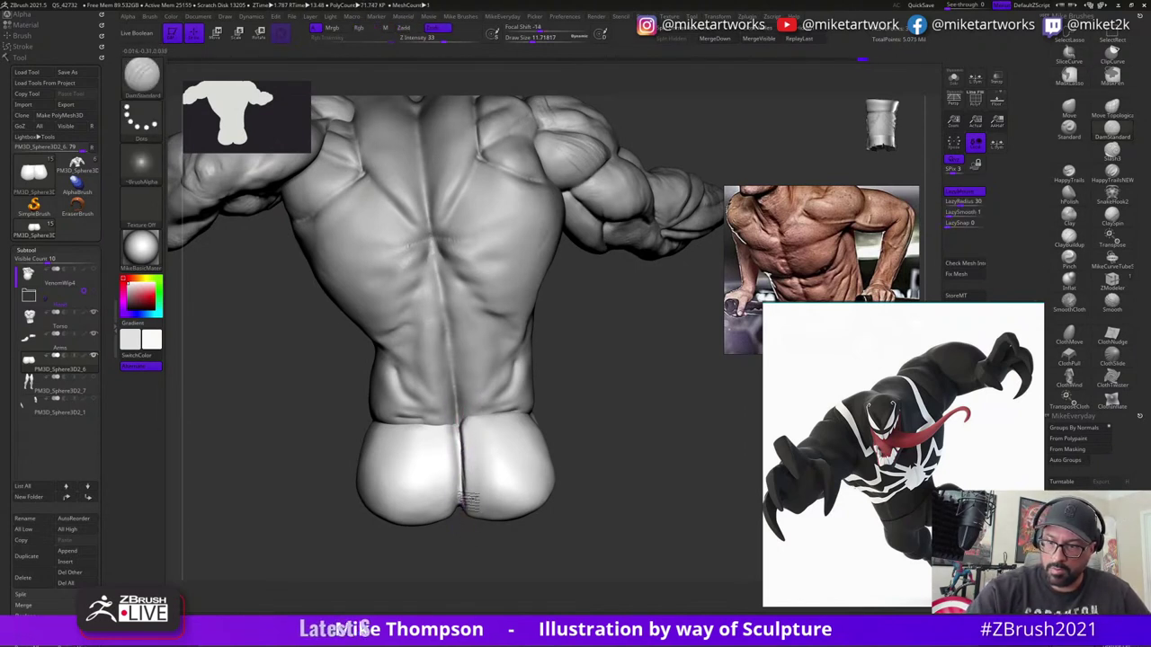
pyautogui.moveTo(598, 482)
pyautogui.mouseDown()
pyautogui.moveTo(613, 483)
pyautogui.moveTo(595, 483)
pyautogui.mouseUp()
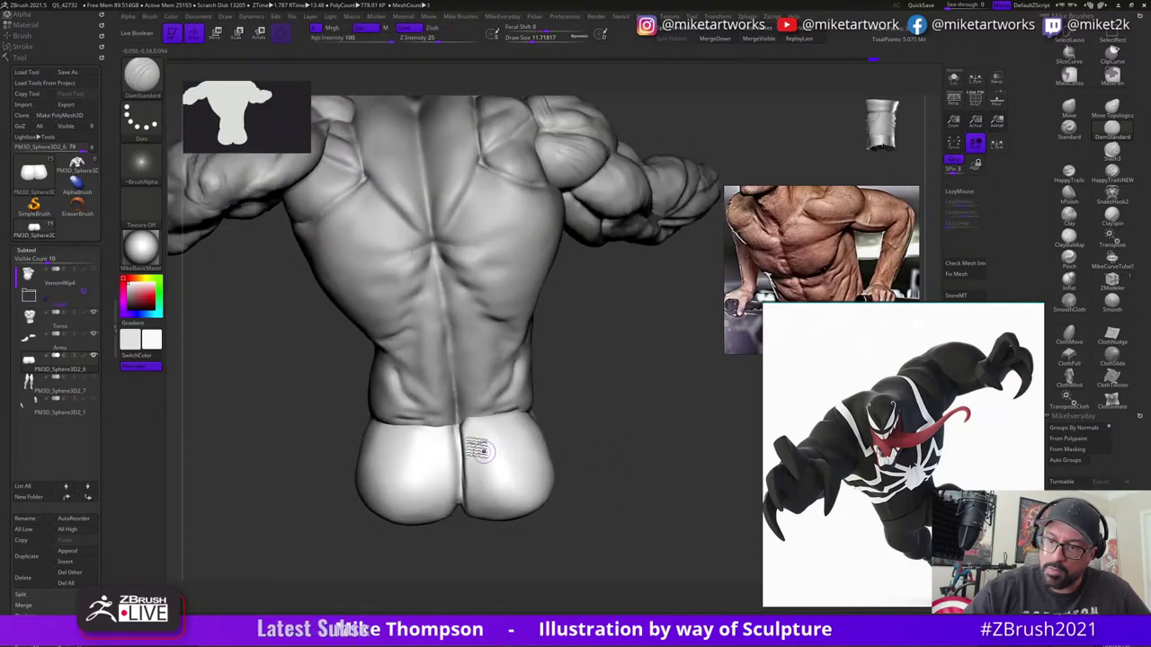
# - Mask the buttock on the figure's left and smooth the other buttock's upper inner edge at a draw size of about 18
pyautogui.moveTo(466, 443)
pyautogui.keyDown('ctrl'); pyautogui.mouseDown()
pyautogui.moveTo(435, 581)
pyautogui.moveTo(434, 421)
pyautogui.mouseUp(); pyautogui.keyUp('ctrl')
pyautogui.moveTo(593, 454); pyautogui.dragTo(598, 461)
pyautogui.press('s')
pyautogui.moveTo(598, 462); pyautogui.dragTo(597, 454)
pyautogui.keyDown('shift'); pyautogui.moveTo(472, 439); pyautogui.dragTo(478, 431); pyautogui.keyUp('shift')
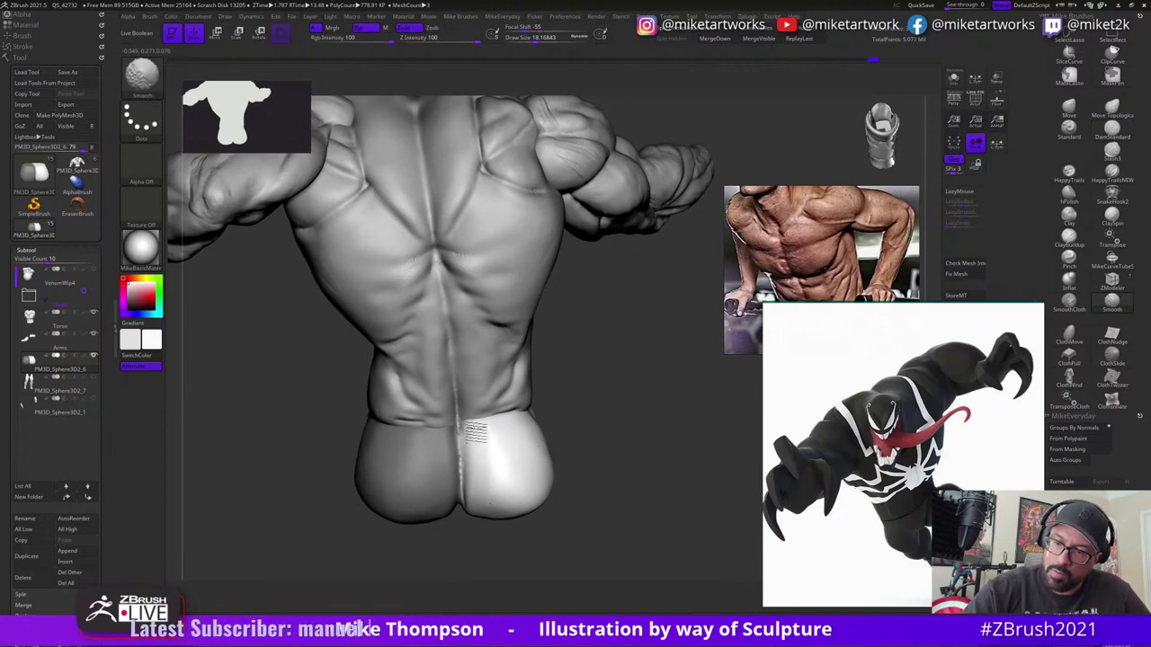
# - Smooth the lower part of the cleft between the buttocks at a draw size of about 13
pyautogui.moveTo(618, 483)
pyautogui.mouseDown()
pyautogui.moveTo(624, 462)
pyautogui.moveTo(504, 441)
pyautogui.moveTo(501, 488)
pyautogui.moveTo(499, 432)
pyautogui.moveTo(626, 473)
pyautogui.mouseUp()
pyautogui.press('s')
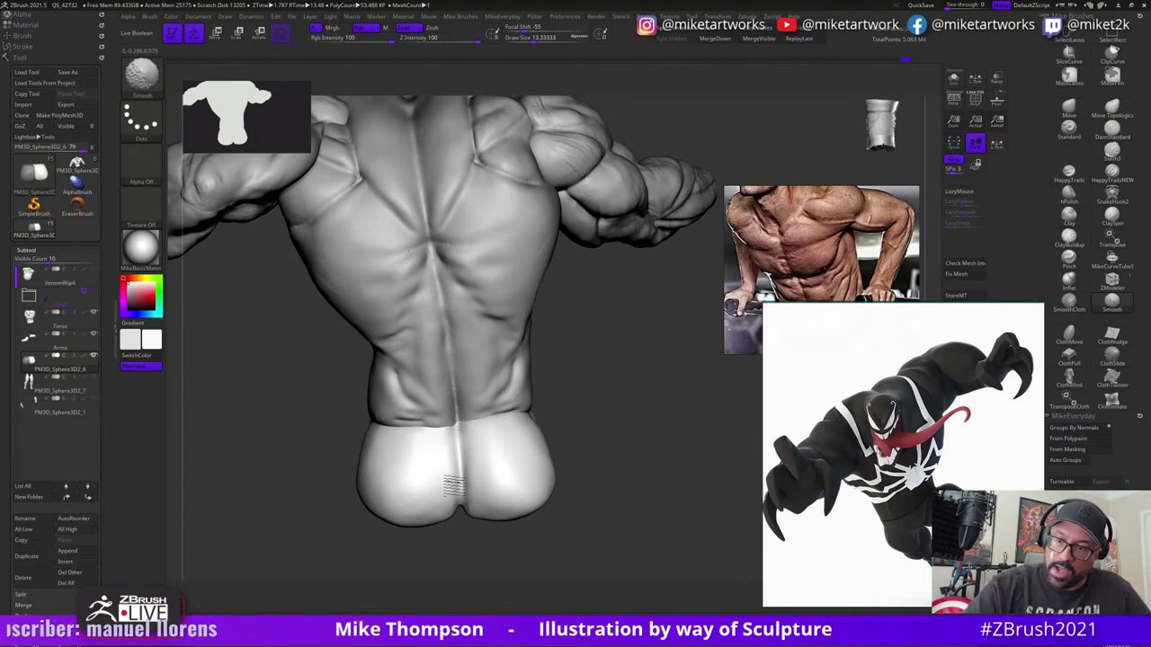
pyautogui.keyDown('shift'); pyautogui.moveTo(463, 499); pyautogui.dragTo(464, 477); pyautogui.keyUp('shift')
pyautogui.moveTo(581, 494)
pyautogui.mouseDown()
pyautogui.moveTo(612, 483)
pyautogui.moveTo(583, 491)
pyautogui.mouseUp()
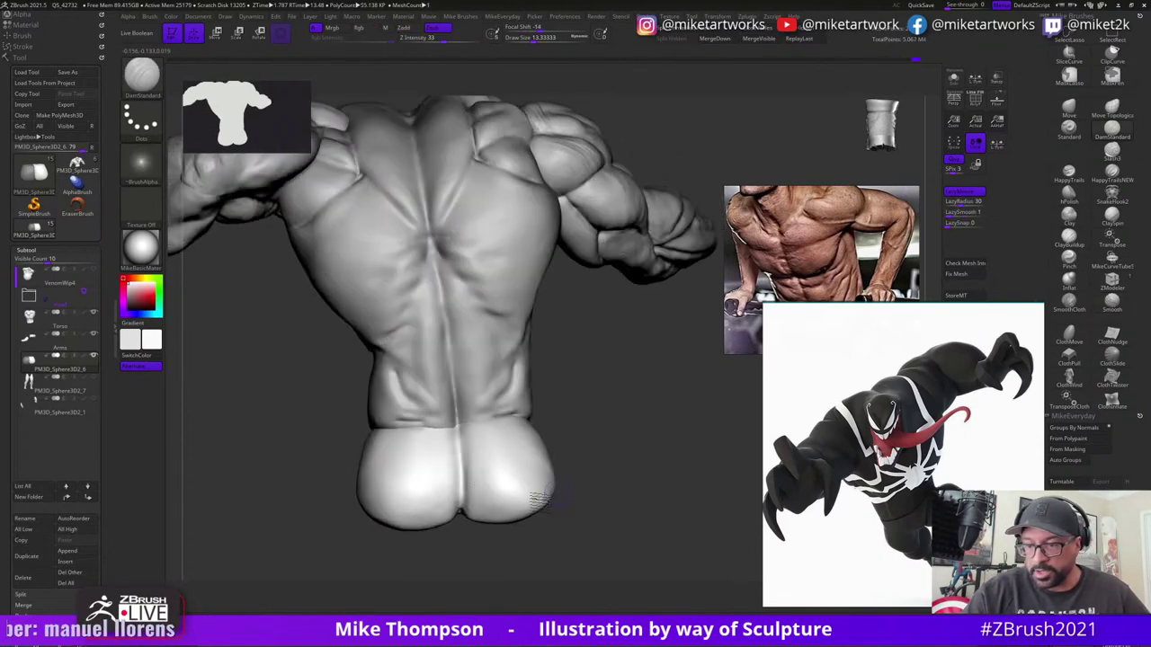
pyautogui.keyDown('shift'); pyautogui.moveTo(468, 477); pyautogui.dragTo(470, 505); pyautogui.keyUp('shift')
# - Adjust the pelvis's front profile against the whole figure with the Move brush at a draw size of about 61
pyautogui.moveTo(635, 505)
pyautogui.mouseDown()
pyautogui.moveTo(653, 499)
pyautogui.moveTo(647, 487)
pyautogui.moveTo(629, 504)
pyautogui.moveTo(674, 492)
pyautogui.moveTo(619, 487)
pyautogui.mouseUp()
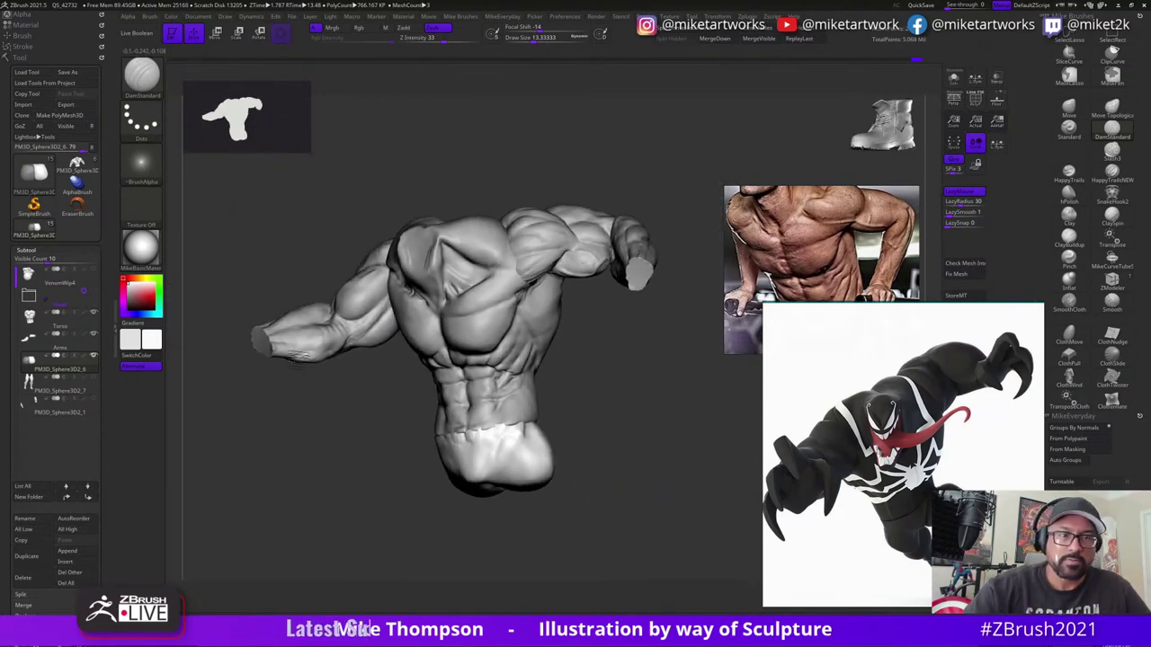
pyautogui.moveTo(646, 523); pyautogui.dragTo(619, 527)
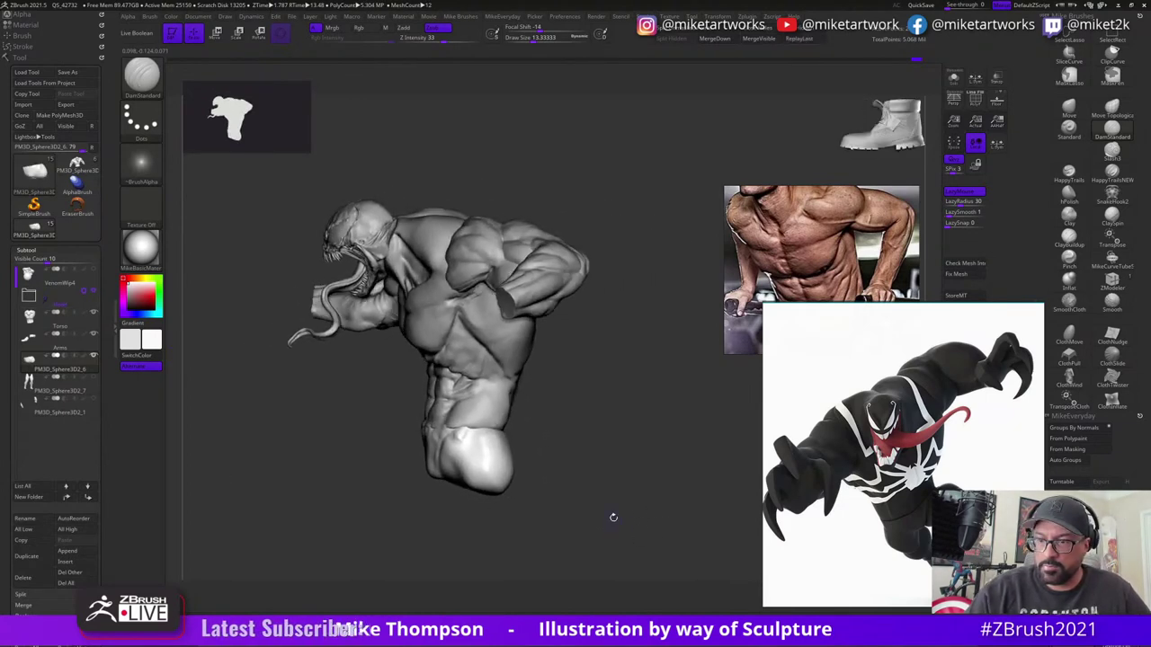
pyautogui.press('b')
pyautogui.press('m')
pyautogui.press('v')
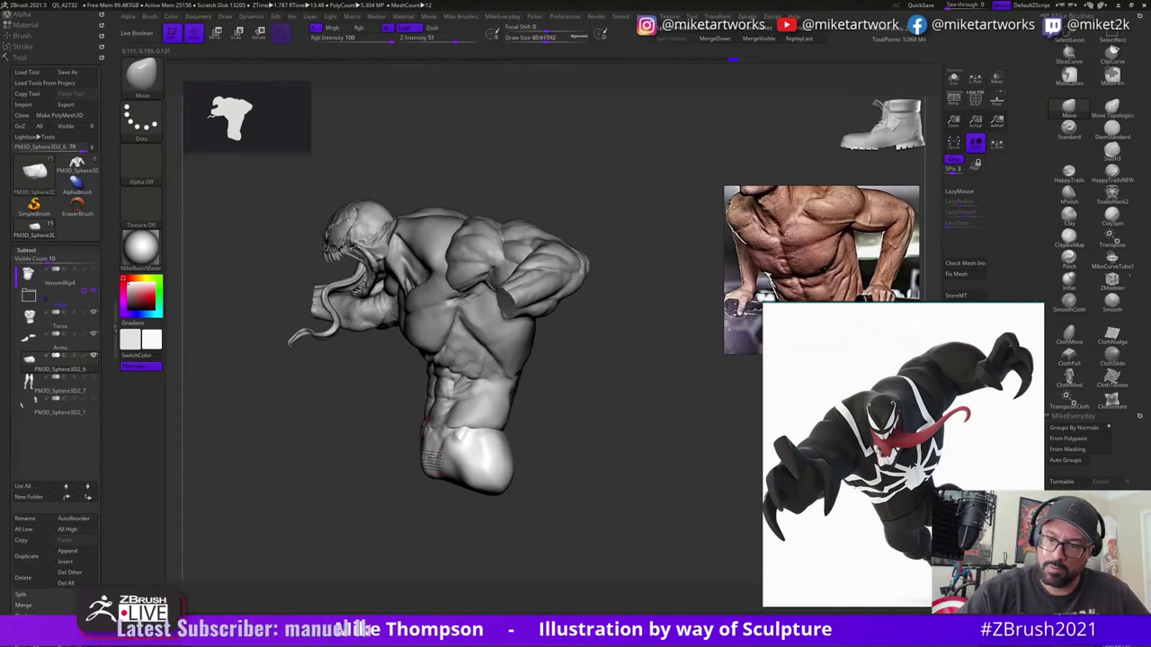
pyautogui.moveTo(596, 417)
pyautogui.mouseDown()
pyautogui.moveTo(448, 481)
pyautogui.moveTo(538, 452)
pyautogui.moveTo(562, 452)
pyautogui.moveTo(477, 470)
pyautogui.moveTo(603, 463)
pyautogui.moveTo(556, 482)
pyautogui.moveTo(580, 460)
pyautogui.moveTo(593, 479)
pyautogui.moveTo(627, 419)
pyautogui.moveTo(619, 406)
pyautogui.moveTo(612, 504)
pyautogui.moveTo(586, 468)
pyautogui.moveTo(601, 454)
pyautogui.moveTo(562, 424)
pyautogui.moveTo(573, 411)
pyautogui.mouseUp()
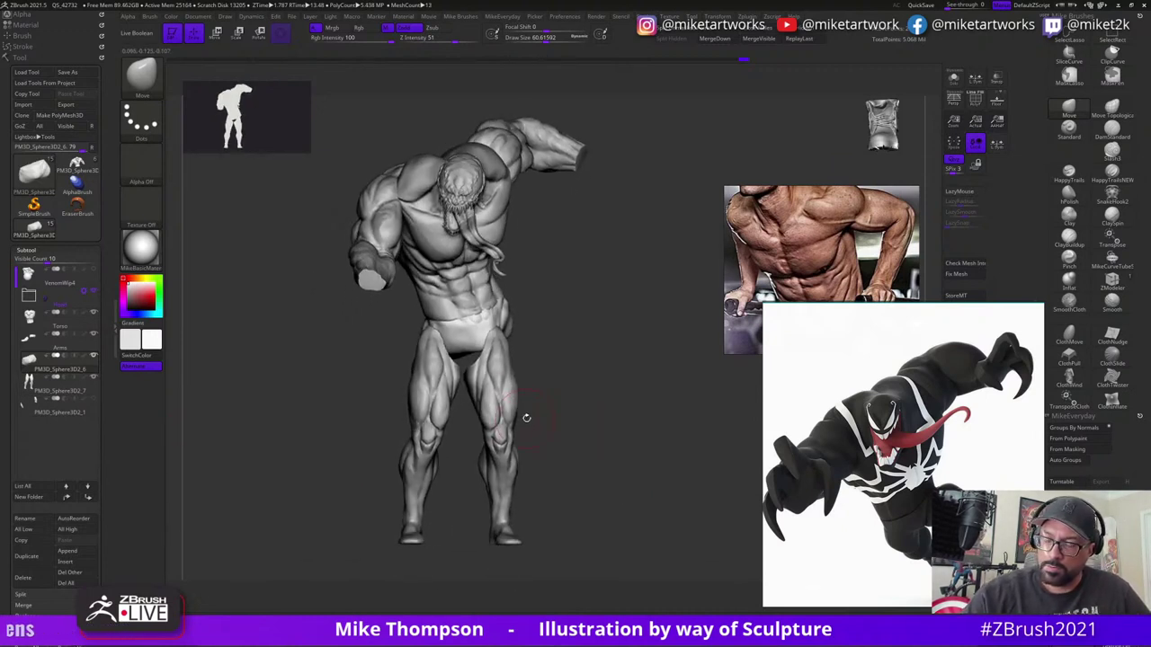
# - Isolate the thigh on the figure's left by its polygroup and split it from the legs into its own subtool
pyautogui.keyDown('alt'); pyautogui.click(517, 417); pyautogui.keyUp('alt')
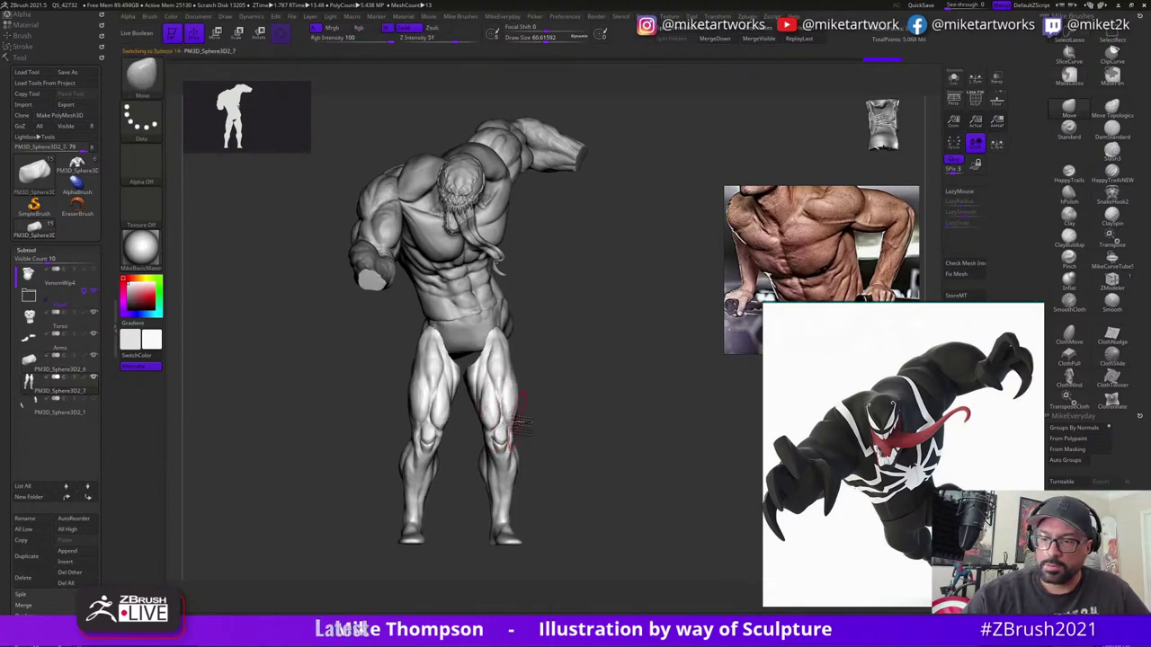
pyautogui.keyDown('ctrl'); pyautogui.keyDown('shift'); pyautogui.click(515, 413); pyautogui.keyUp('shift'); pyautogui.keyUp('ctrl')
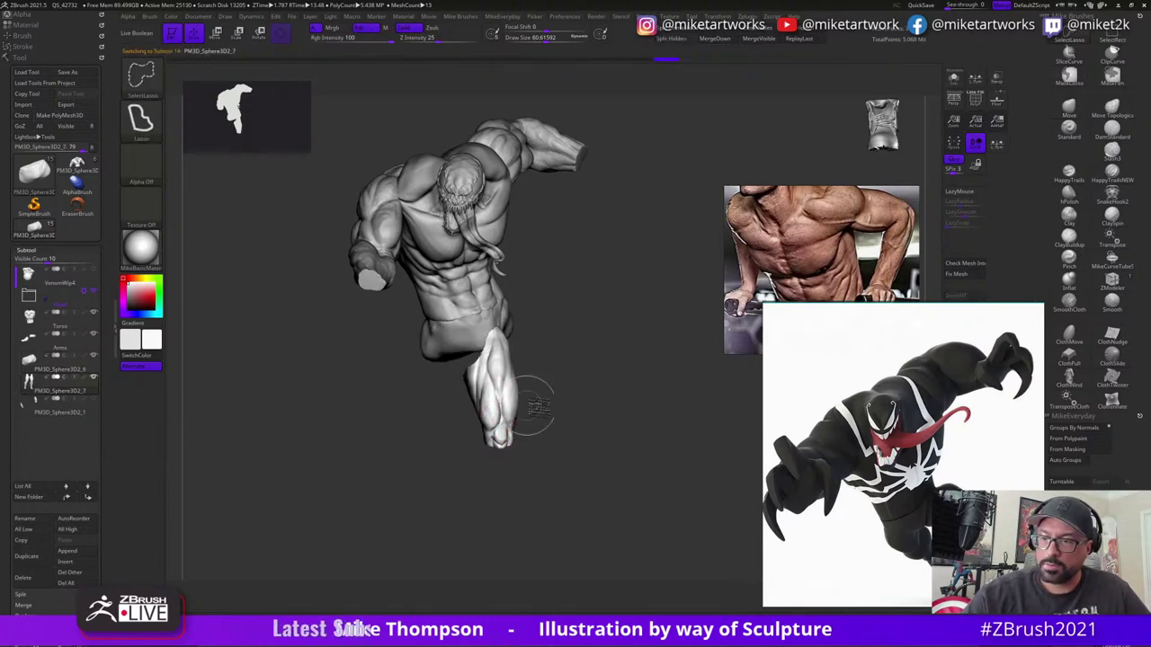
pyautogui.moveTo(538, 408)
pyautogui.mouseDown()
pyautogui.moveTo(590, 411)
pyautogui.moveTo(612, 390)
pyautogui.mouseUp()
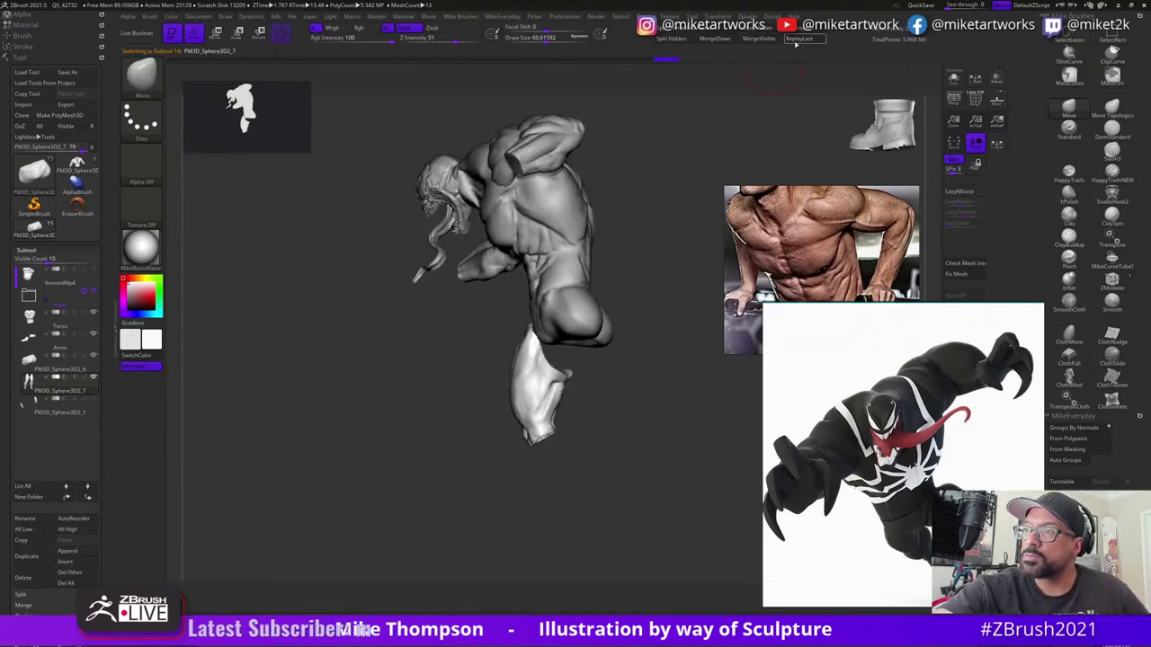
pyautogui.keyDown('ctrl'); pyautogui.keyDown('shift'); pyautogui.click(658, 420); pyautogui.keyUp('shift'); pyautogui.keyUp('ctrl')
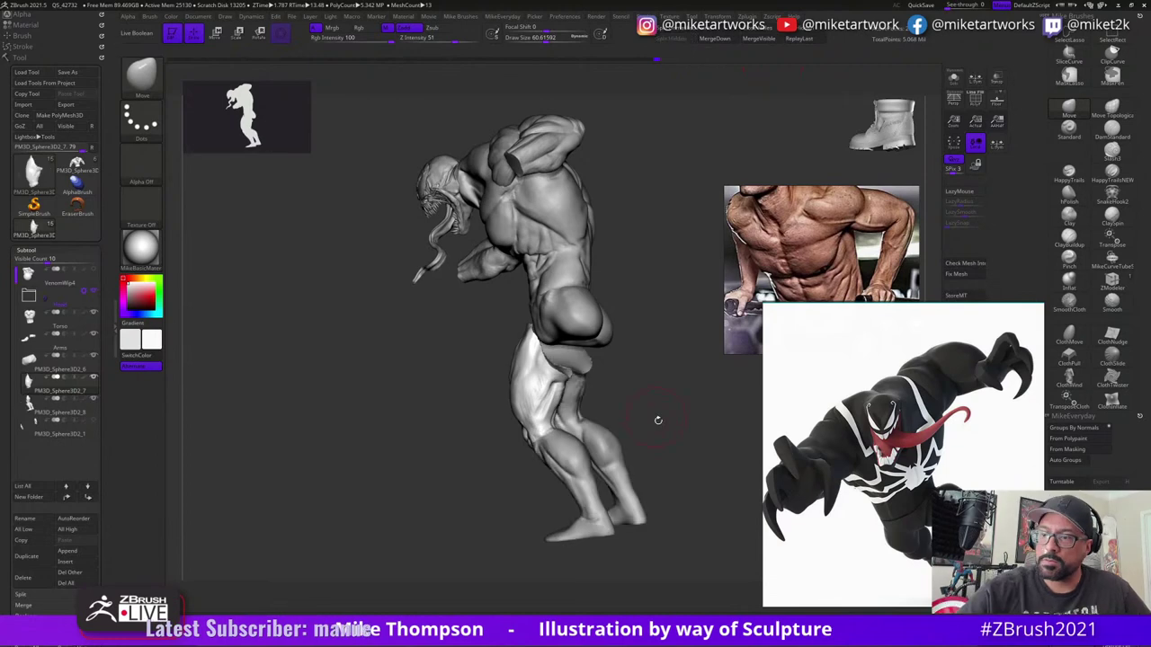
# - Place the transform gizmo's pivot near the top of the split thigh and rotate the thigh forward at the hip
pyautogui.moveTo(667, 421)
pyautogui.mouseDown()
pyautogui.moveTo(696, 405)
pyautogui.moveTo(663, 429)
pyautogui.moveTo(656, 418)
pyautogui.mouseUp()
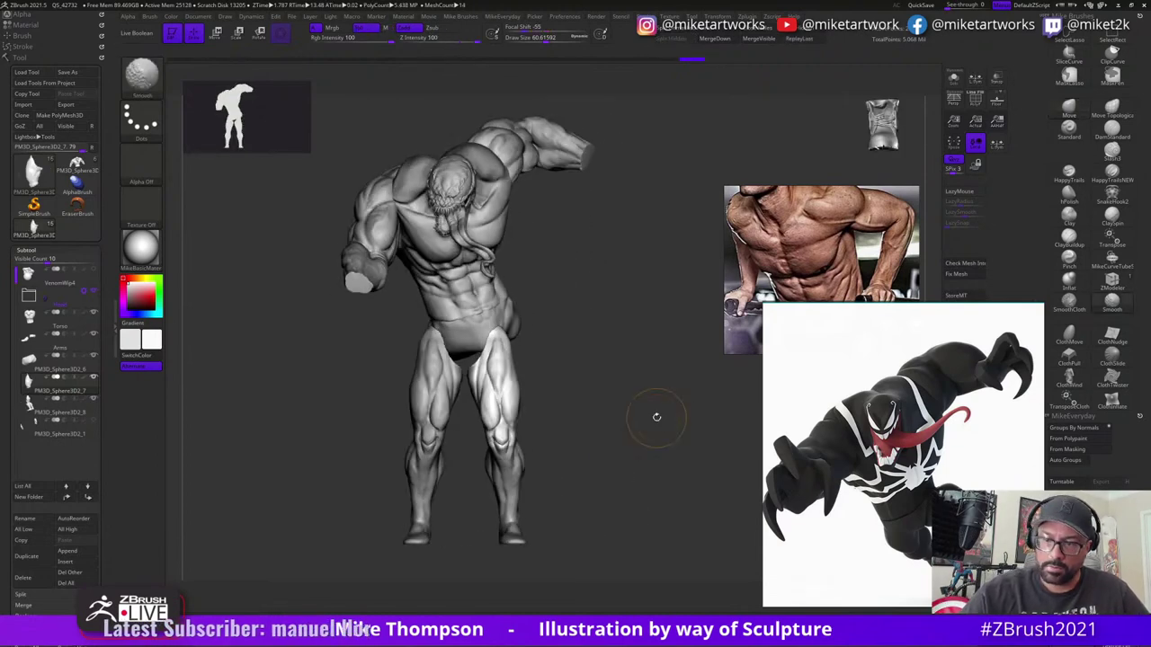
pyautogui.press('w')
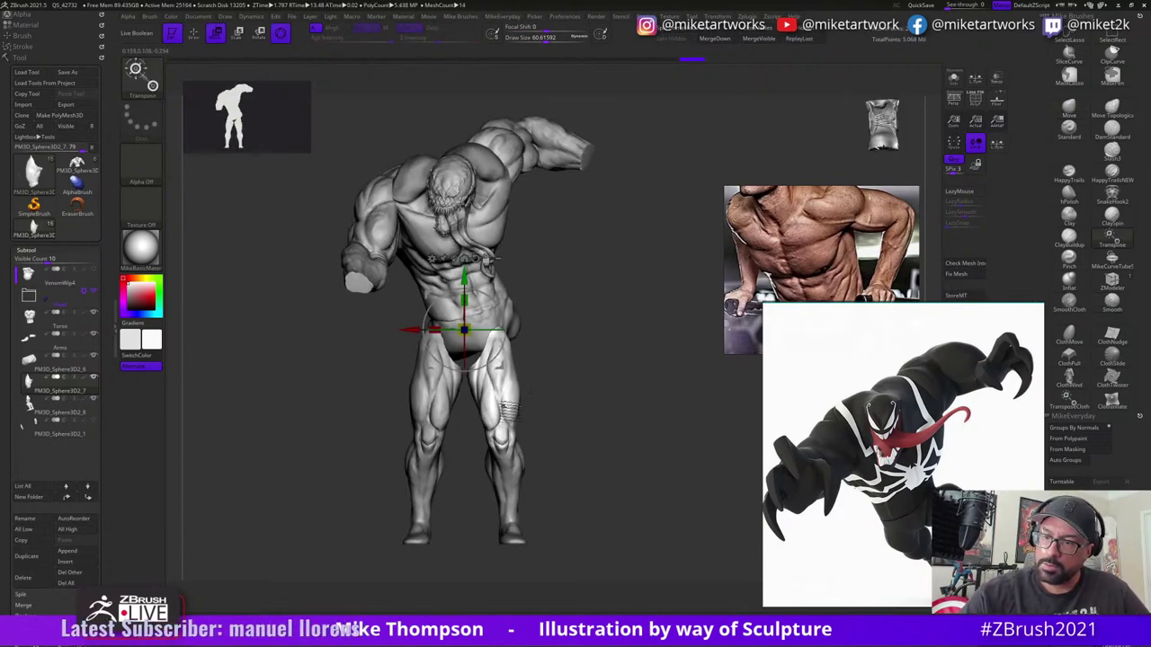
pyautogui.keyDown('ctrl'); pyautogui.click(513, 407); pyautogui.keyUp('ctrl')
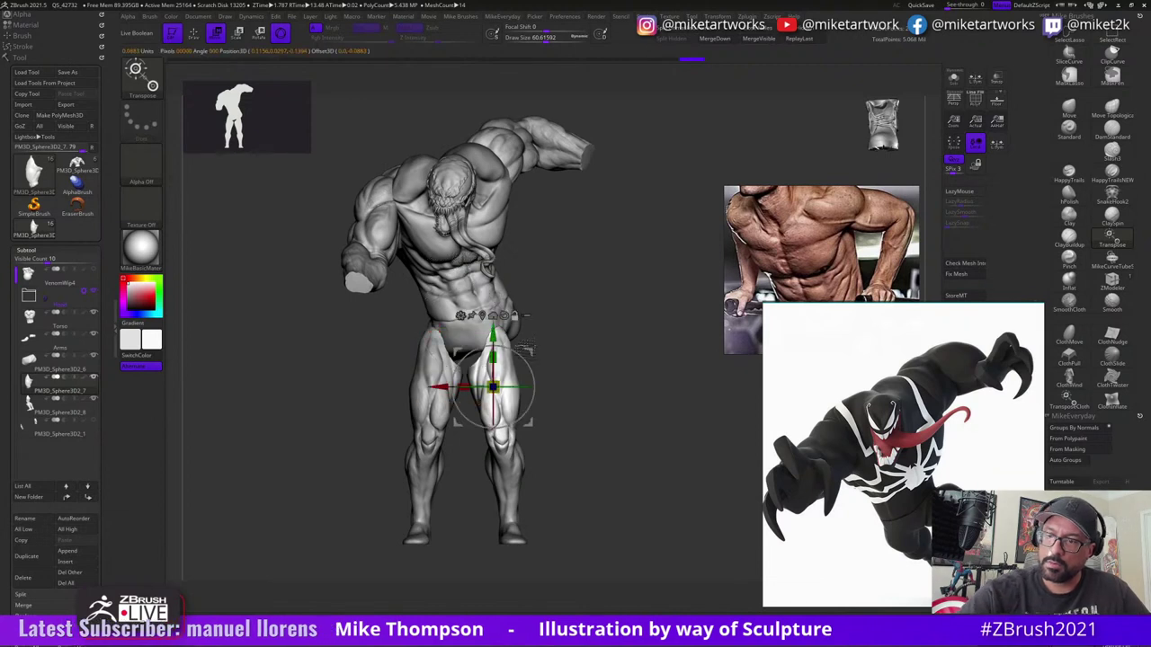
pyautogui.moveTo(493, 387); pyautogui.dragTo(501, 438)
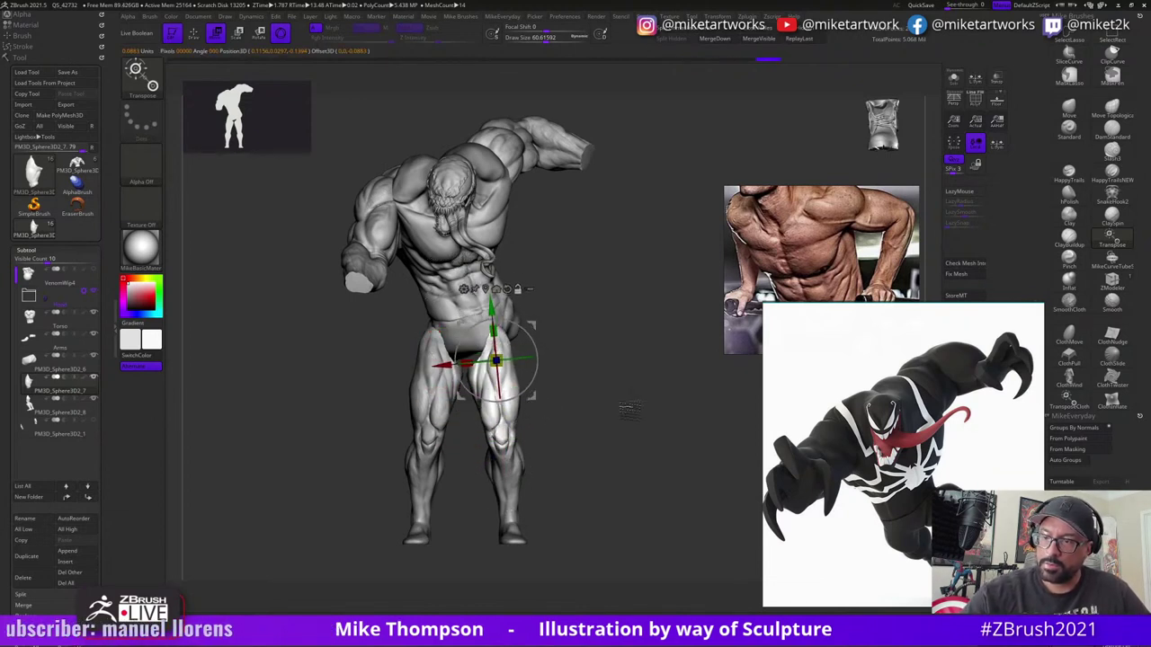
pyautogui.moveTo(629, 411)
pyautogui.mouseDown()
pyautogui.moveTo(572, 424)
pyautogui.moveTo(627, 410)
pyautogui.mouseUp()
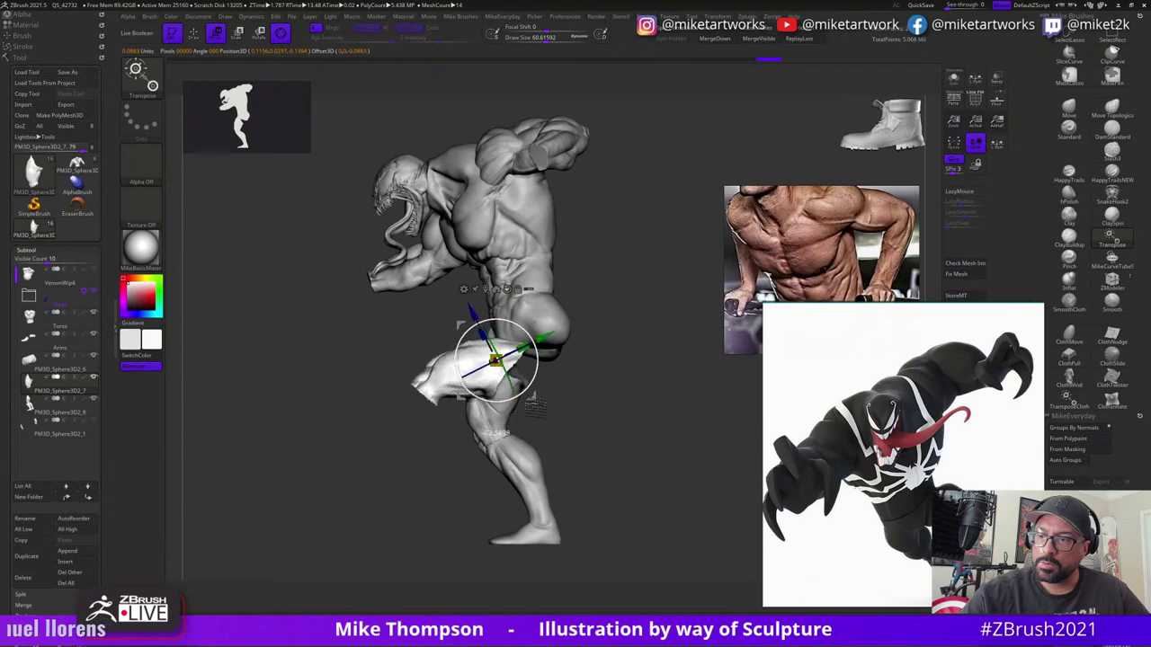
pyautogui.moveTo(611, 373)
pyautogui.mouseDown()
pyautogui.moveTo(648, 391)
pyautogui.moveTo(634, 389)
pyautogui.mouseUp()
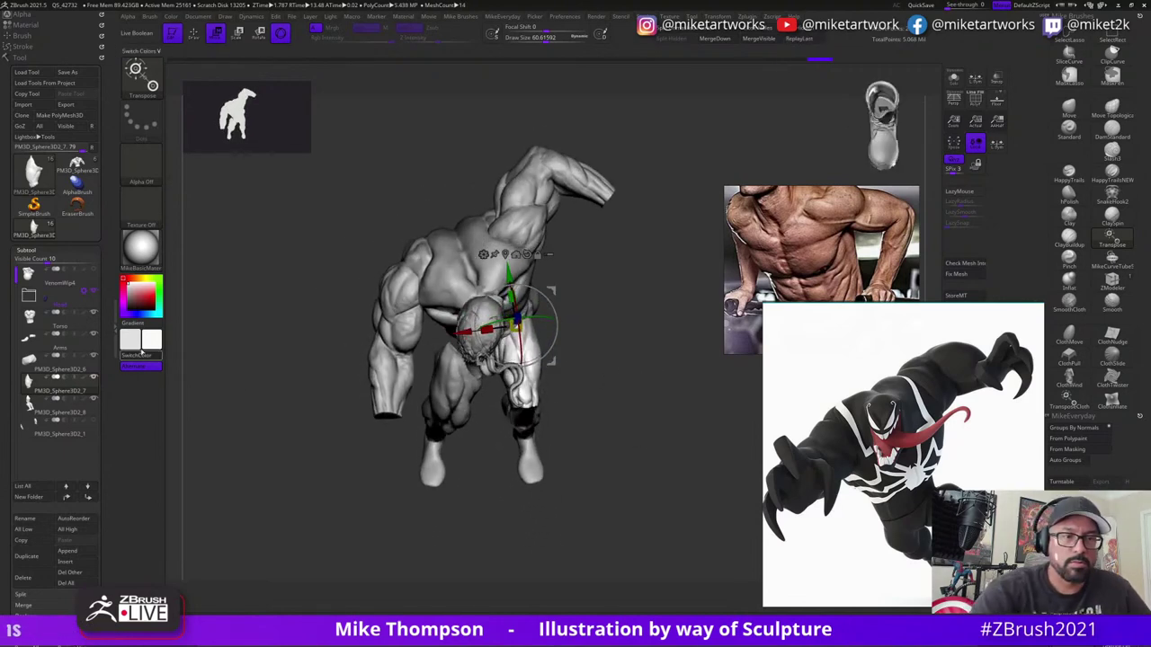
# - Hide the torso, arms and remaining legs subtools so that only the pelvis and the split thigh are shown
pyautogui.click(93, 313)
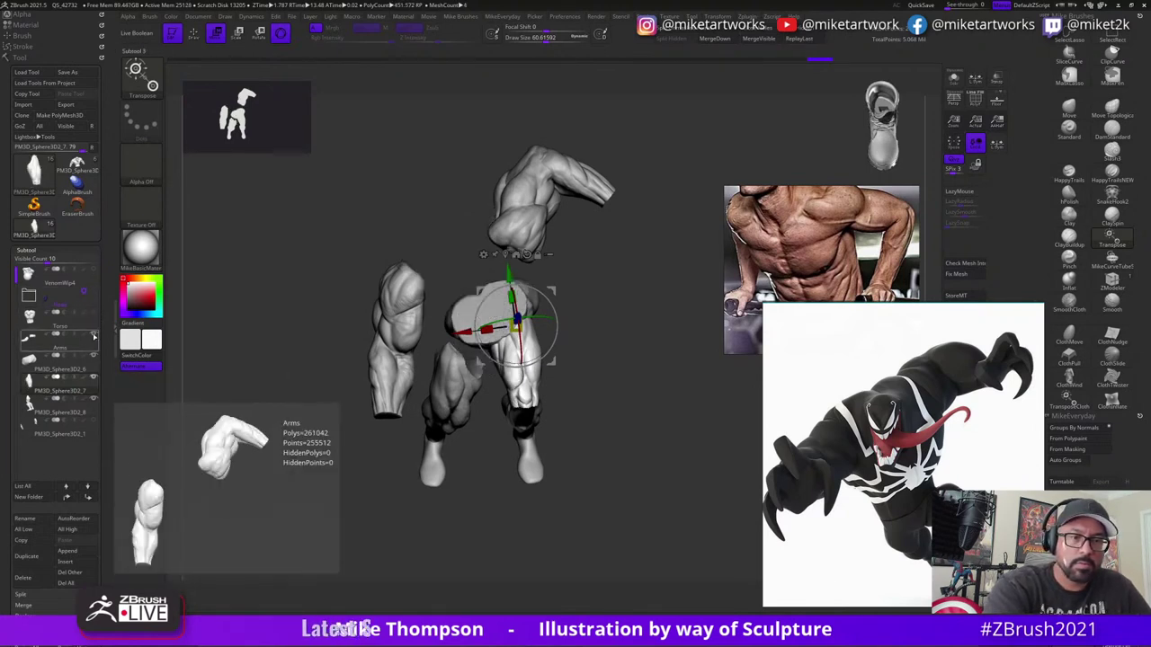
pyautogui.click(93, 336)
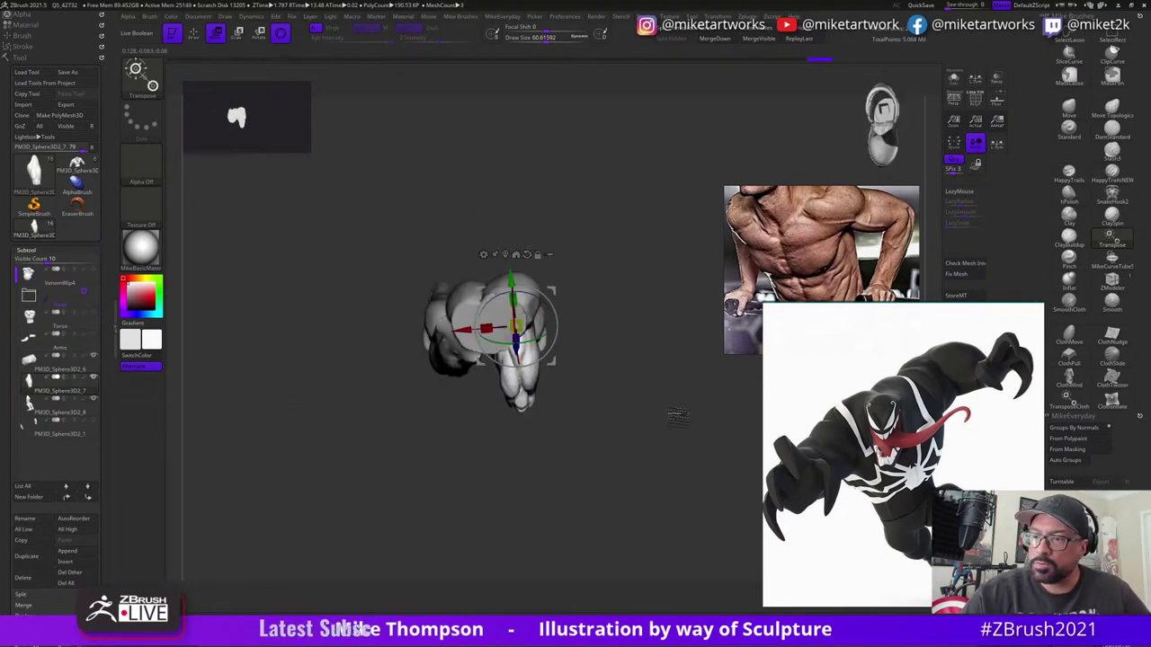
pyautogui.moveTo(621, 478); pyautogui.dragTo(644, 431)
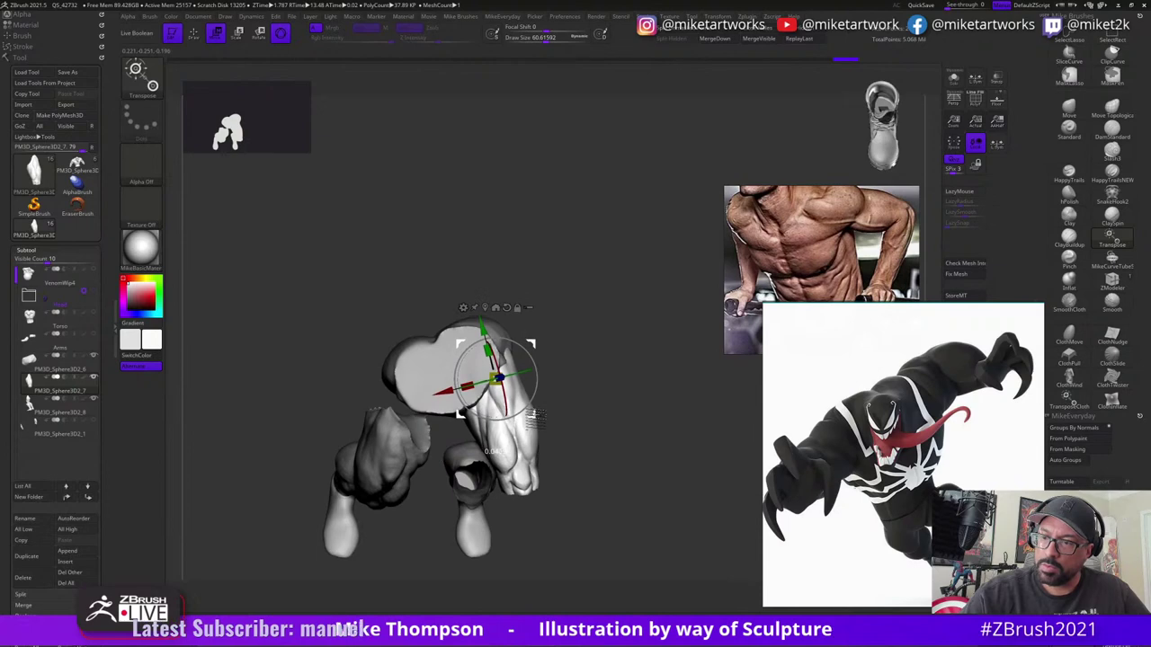
pyautogui.moveTo(611, 419); pyautogui.dragTo(296, 404)
pyautogui.click(95, 400)
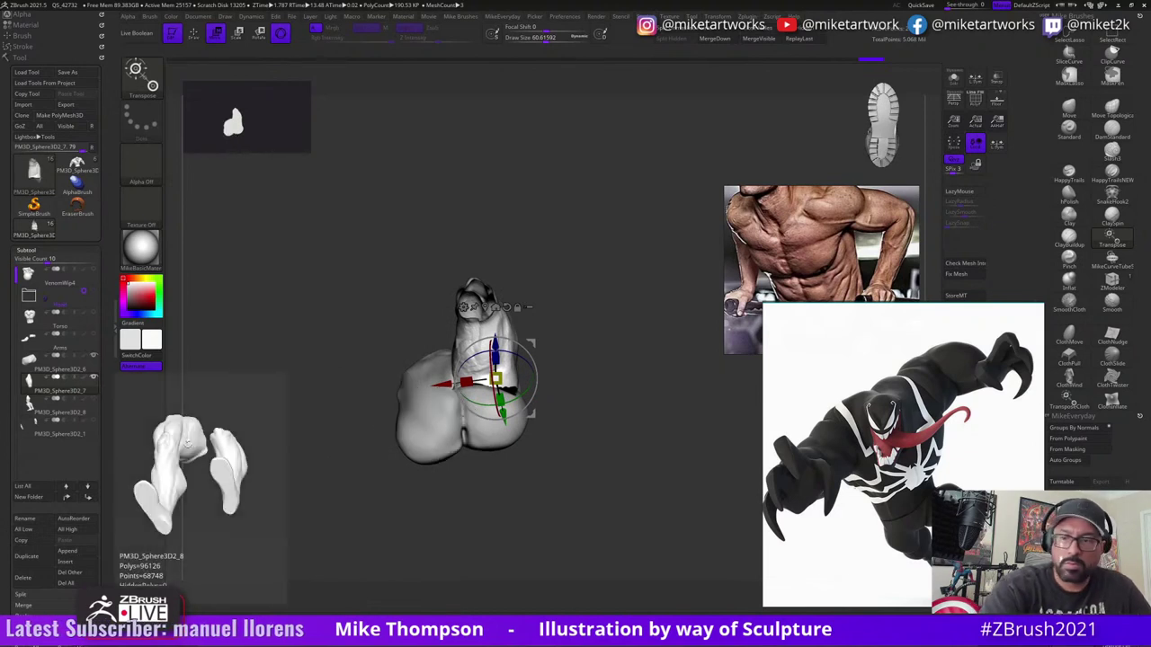
# - Adjust the split thigh's fit against the pelvis with the transform gizmo, checking the hip joint from several angles
pyautogui.moveTo(638, 418); pyautogui.dragTo(622, 444)
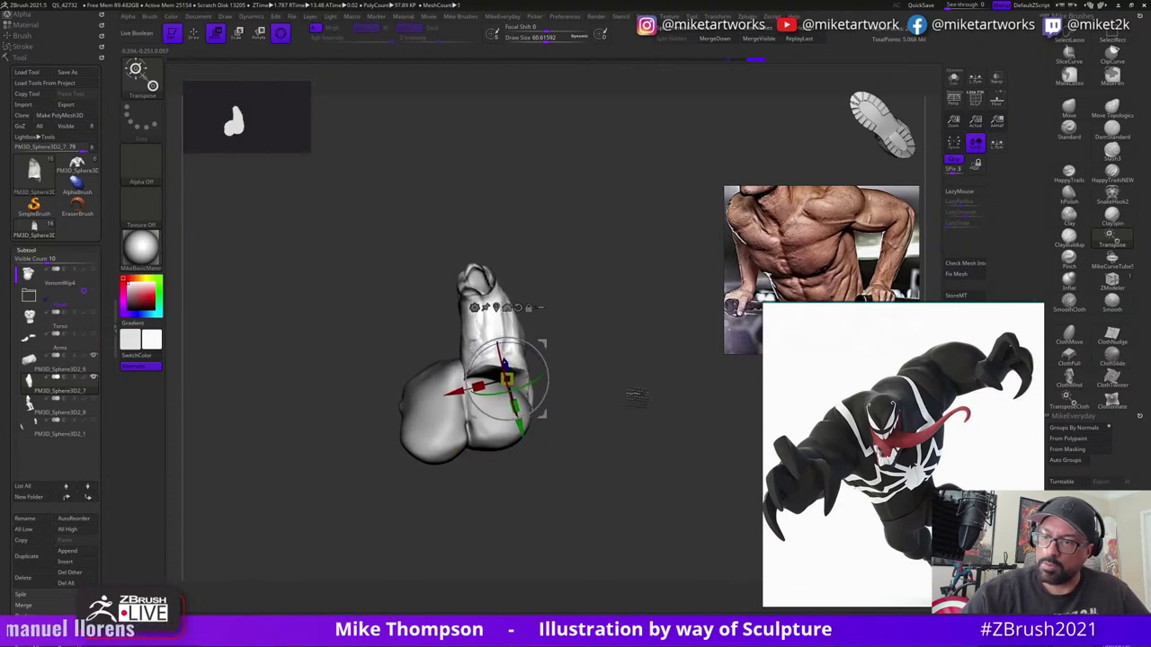
pyautogui.moveTo(636, 395); pyautogui.dragTo(656, 491)
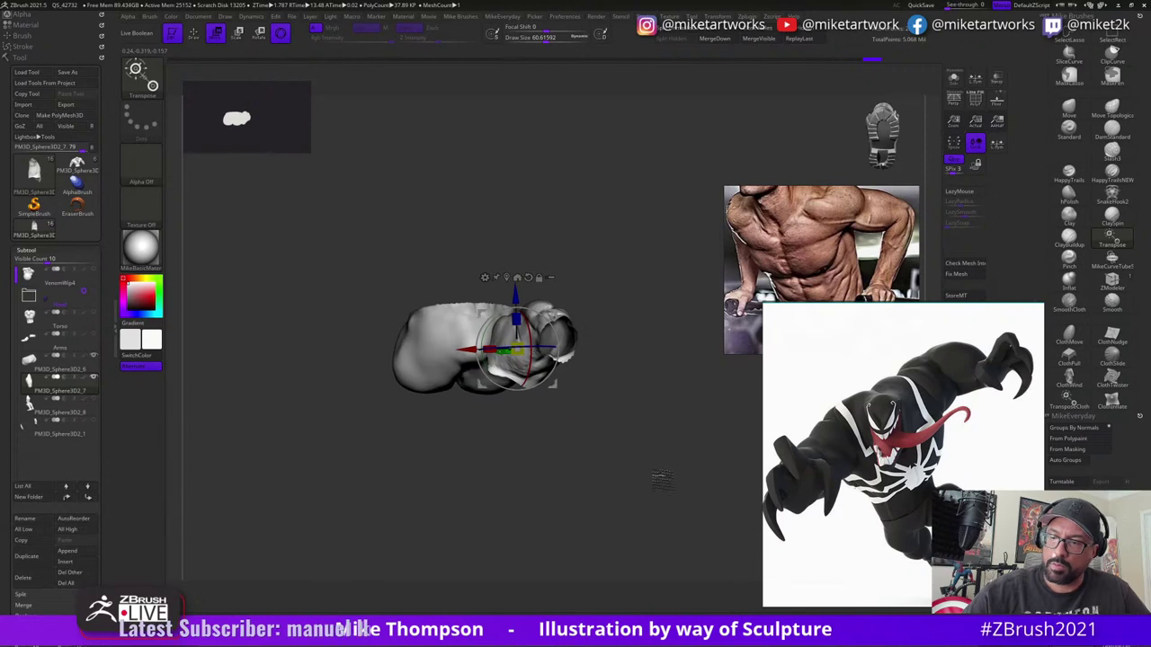
pyautogui.moveTo(653, 477); pyautogui.dragTo(624, 478)
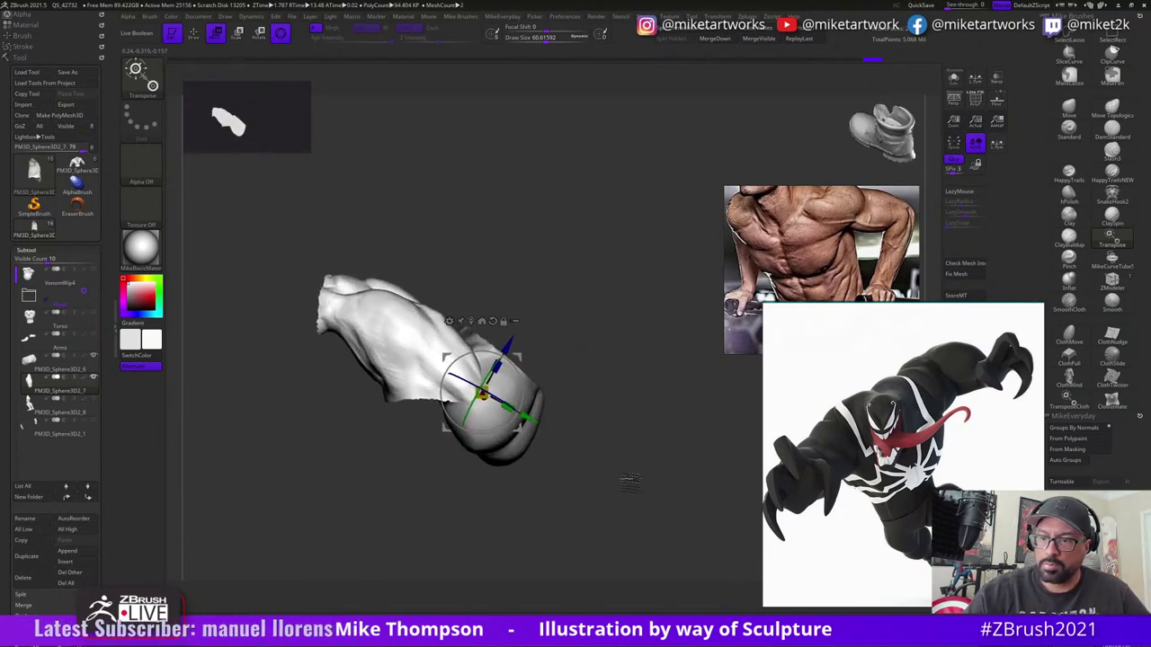
pyautogui.moveTo(540, 421); pyautogui.dragTo(537, 419)
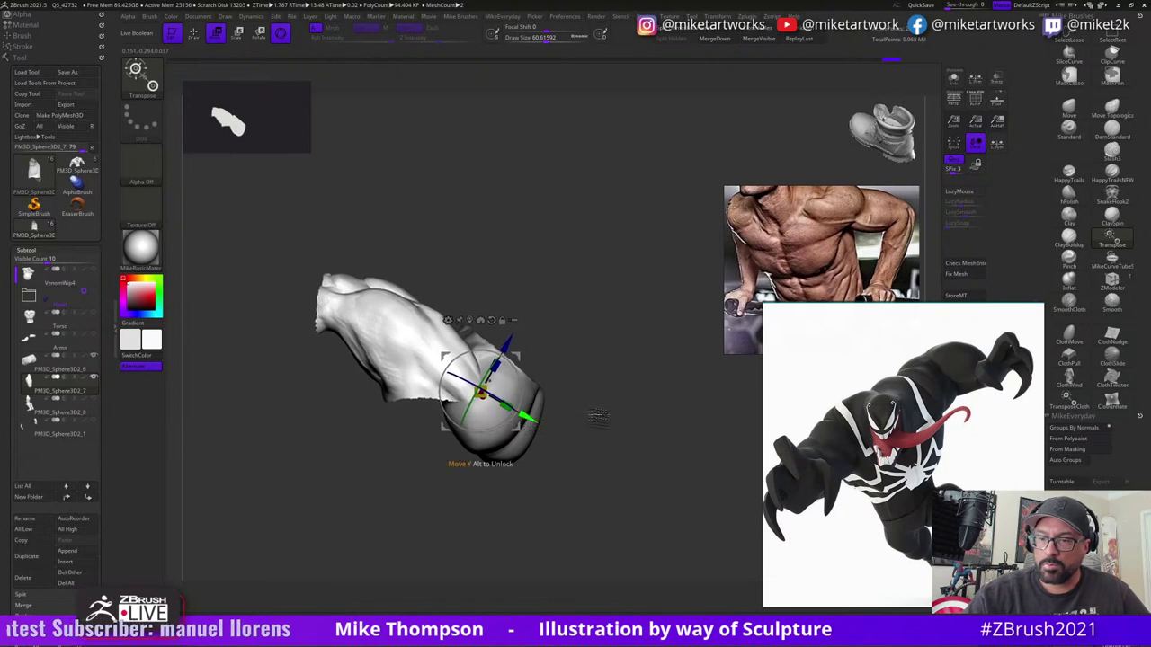
pyautogui.moveTo(620, 420)
pyautogui.mouseDown()
pyautogui.moveTo(647, 372)
pyautogui.moveTo(640, 389)
pyautogui.moveTo(667, 382)
pyautogui.moveTo(624, 404)
pyautogui.mouseUp()
# - Close the open holes at the cut ends of the split thigh
pyautogui.press('q')
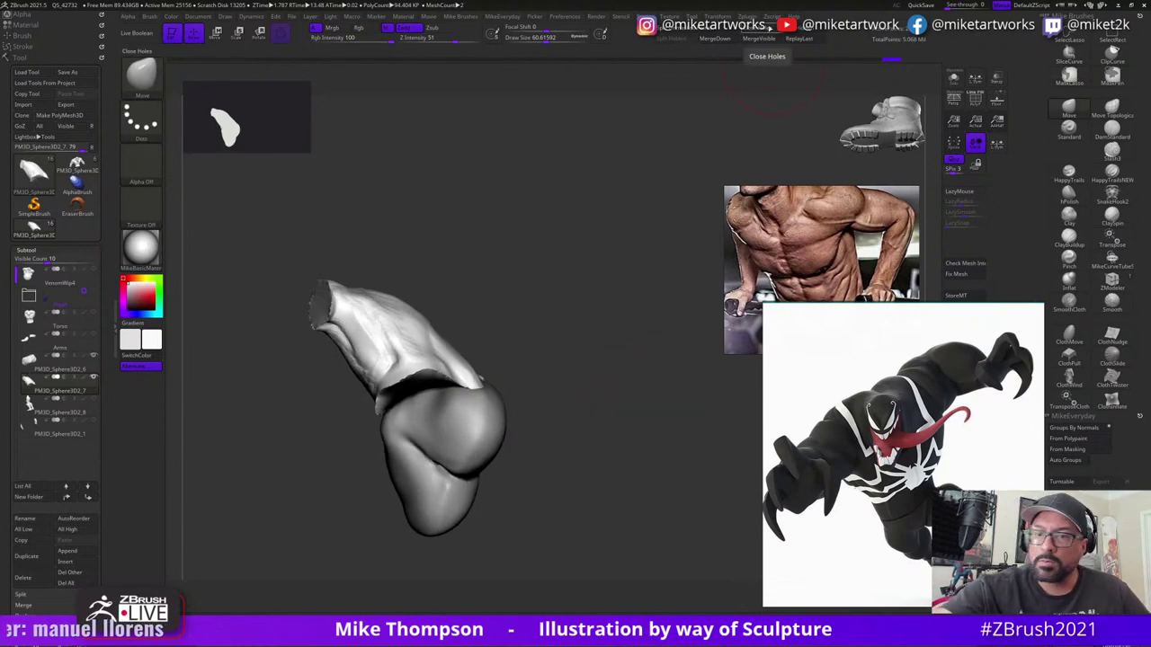
pyautogui.moveTo(611, 422)
pyautogui.mouseDown()
pyautogui.moveTo(637, 449)
pyautogui.moveTo(595, 439)
pyautogui.moveTo(571, 473)
pyautogui.moveTo(596, 404)
pyautogui.mouseUp()
pyautogui.press('w')
pyautogui.press('q')
# - Build up the closed top end of the thigh with the ClayBuildup brush at a draw size of about 43
pyautogui.click(1069, 235)
pyautogui.moveTo(1043, 428); pyautogui.dragTo(933, 440)
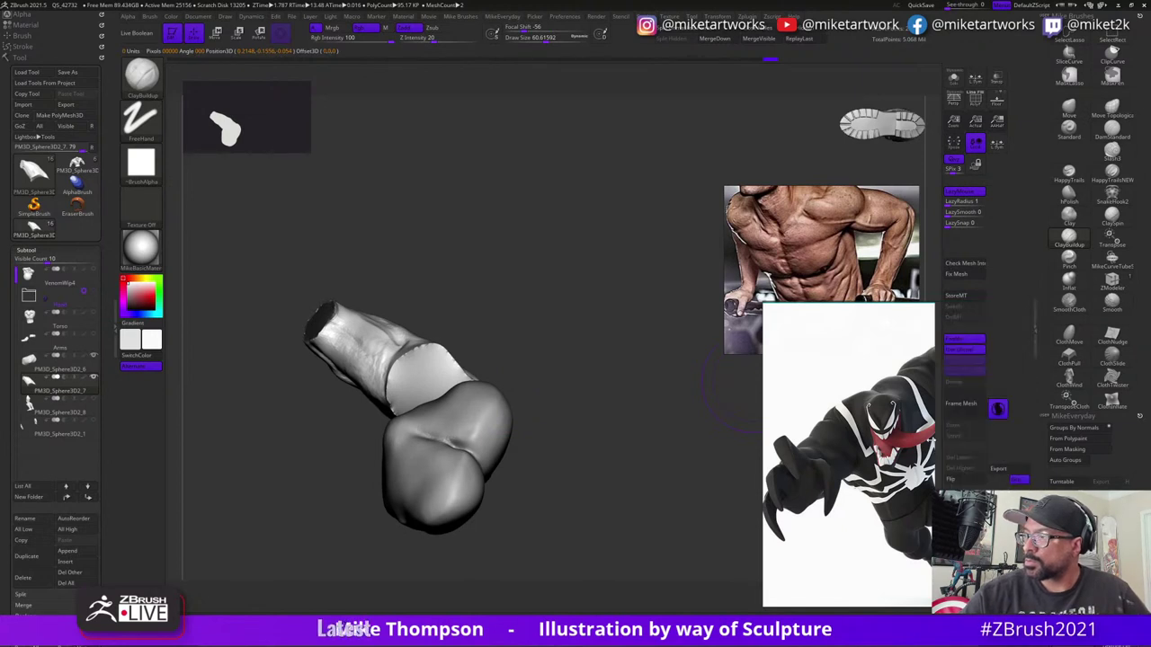
pyautogui.moveTo(576, 452); pyautogui.dragTo(436, 367)
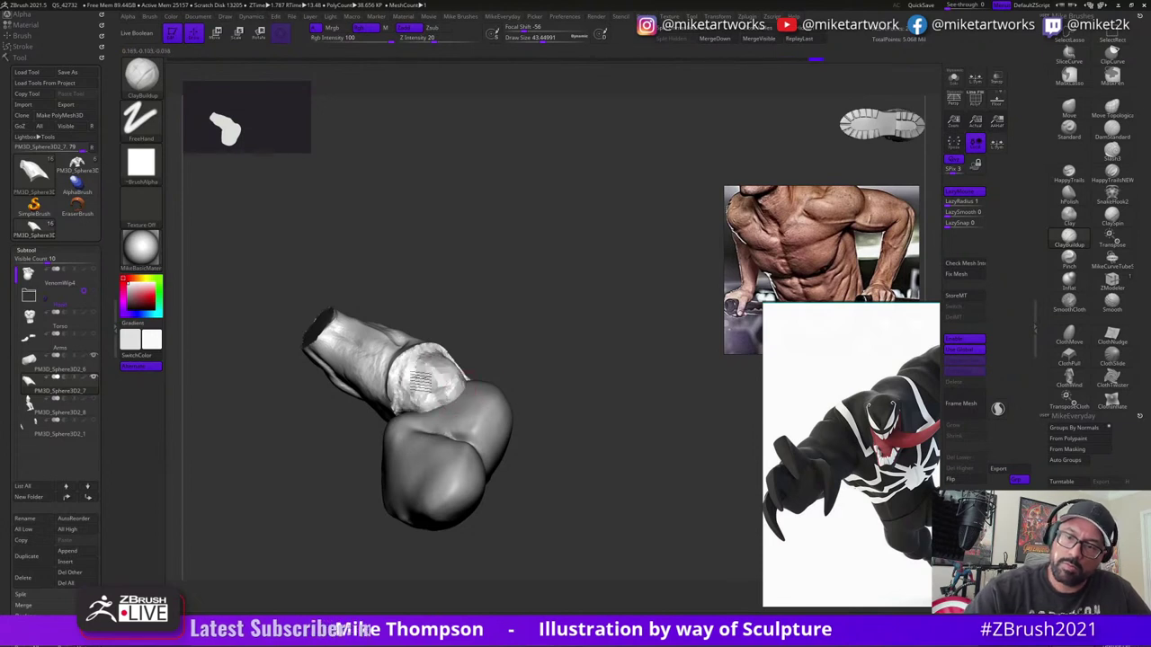
pyautogui.moveTo(584, 360)
pyautogui.mouseDown()
pyautogui.moveTo(570, 437)
pyautogui.moveTo(494, 387)
pyautogui.mouseUp()
pyautogui.moveTo(565, 415); pyautogui.dragTo(551, 337)
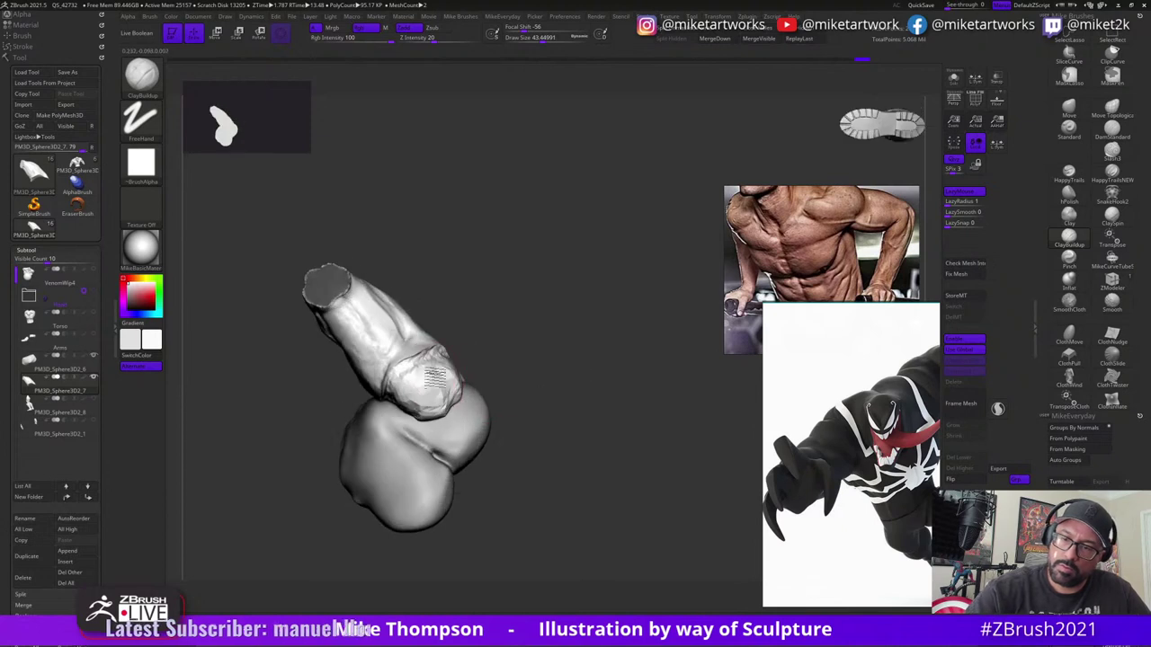
pyautogui.moveTo(547, 393)
pyautogui.mouseDown()
pyautogui.moveTo(525, 394)
pyautogui.moveTo(572, 400)
pyautogui.mouseUp()
pyautogui.moveTo(477, 420)
pyautogui.mouseDown()
pyautogui.moveTo(464, 380)
pyautogui.moveTo(439, 430)
pyautogui.moveTo(471, 405)
pyautogui.moveTo(470, 438)
pyautogui.mouseUp()
pyautogui.moveTo(550, 432)
pyautogui.mouseDown()
pyautogui.moveTo(570, 488)
pyautogui.moveTo(608, 491)
pyautogui.mouseUp()
pyautogui.moveTo(627, 380); pyautogui.dragTo(587, 392)
# - Solo the thigh and smooth its built-up top end into a rounded form with Sculptris Pro active
pyautogui.click(954, 79)
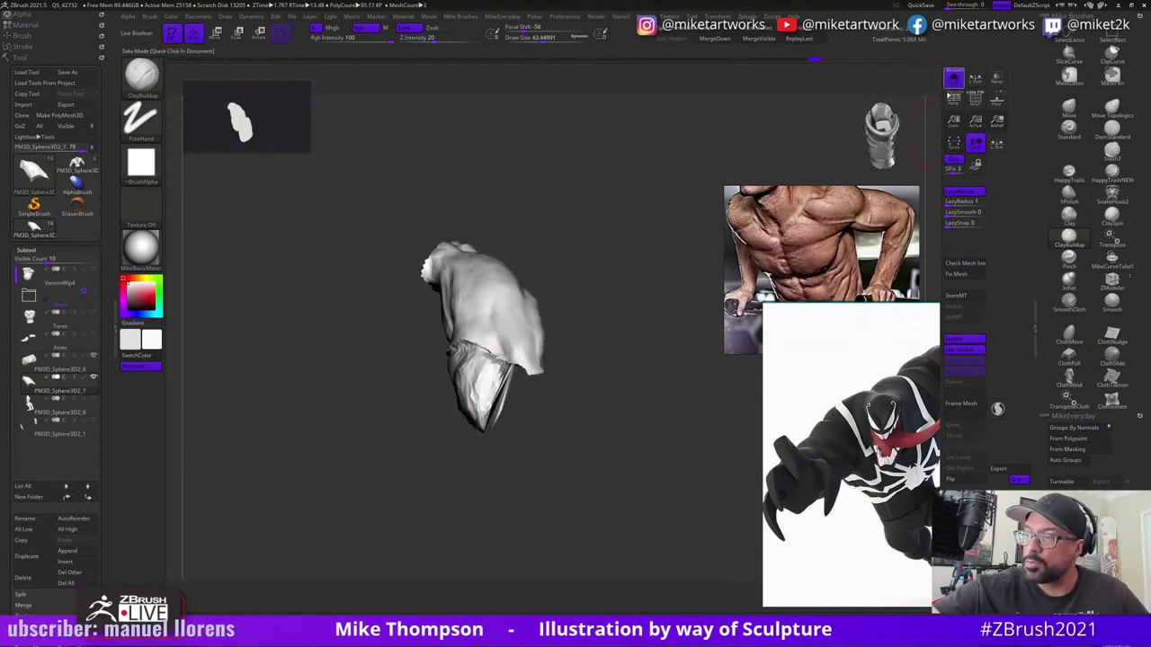
pyautogui.moveTo(702, 364); pyautogui.dragTo(653, 399)
pyautogui.moveTo(575, 474)
pyautogui.mouseDown()
pyautogui.moveTo(626, 516)
pyautogui.moveTo(636, 506)
pyautogui.mouseUp()
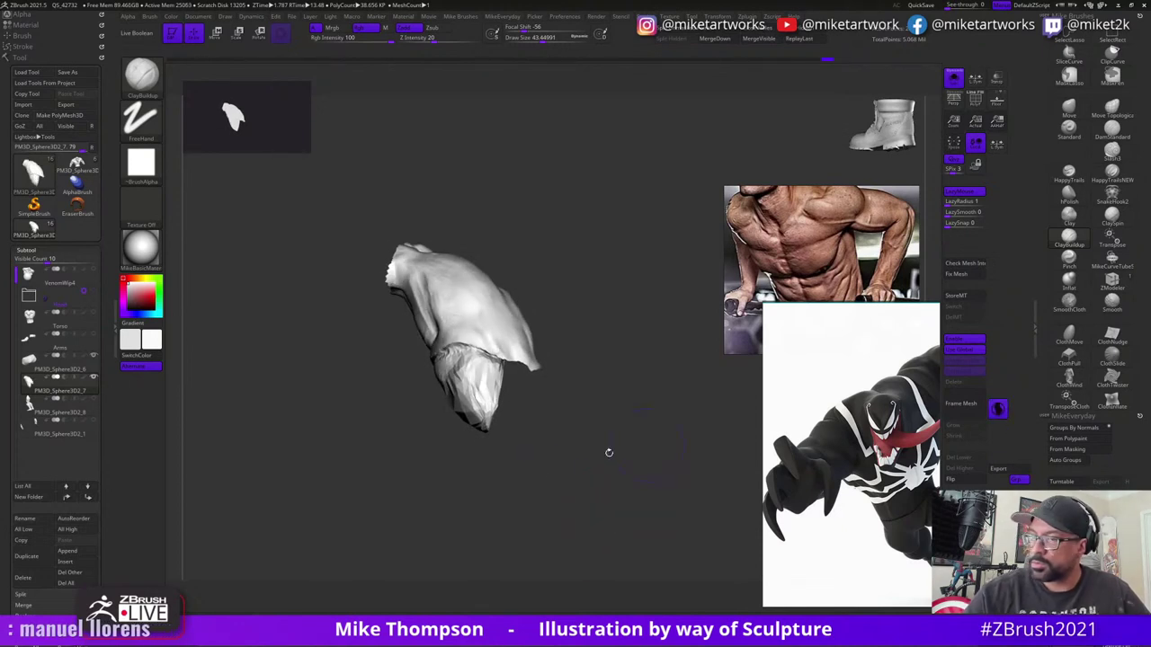
pyautogui.moveTo(609, 454); pyautogui.dragTo(594, 432)
pyautogui.keyDown('shift'); pyautogui.moveTo(514, 423); pyautogui.dragTo(493, 377); pyautogui.keyUp('shift')
pyautogui.moveTo(542, 469); pyautogui.dragTo(551, 429)
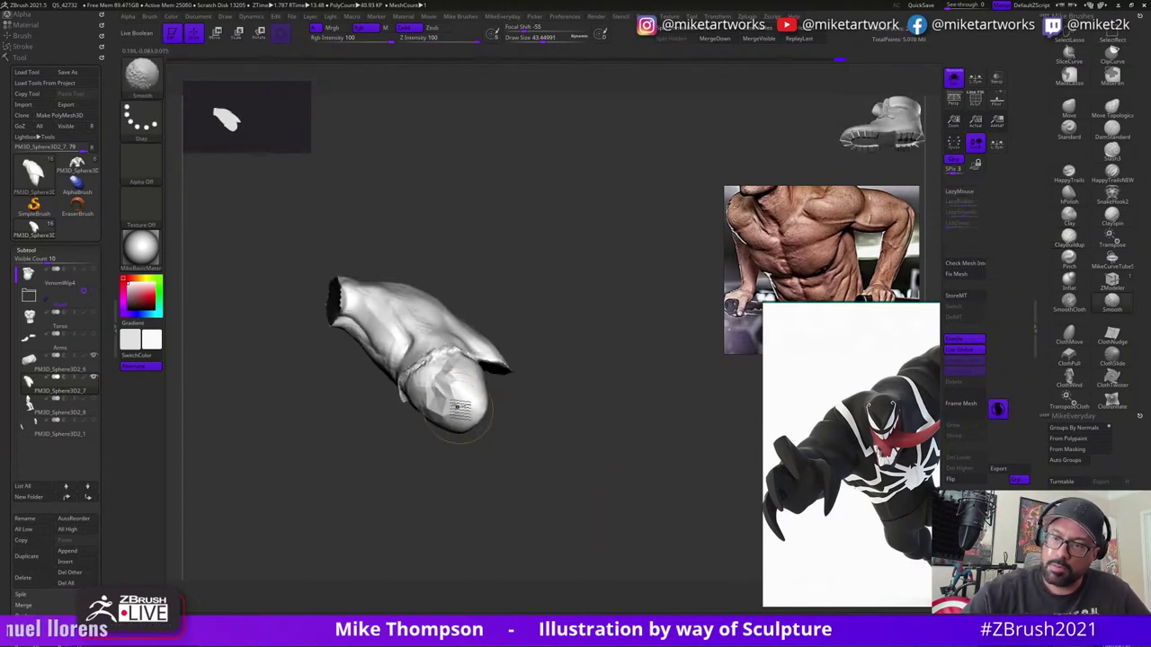
pyautogui.moveTo(527, 476); pyautogui.dragTo(439, 403)
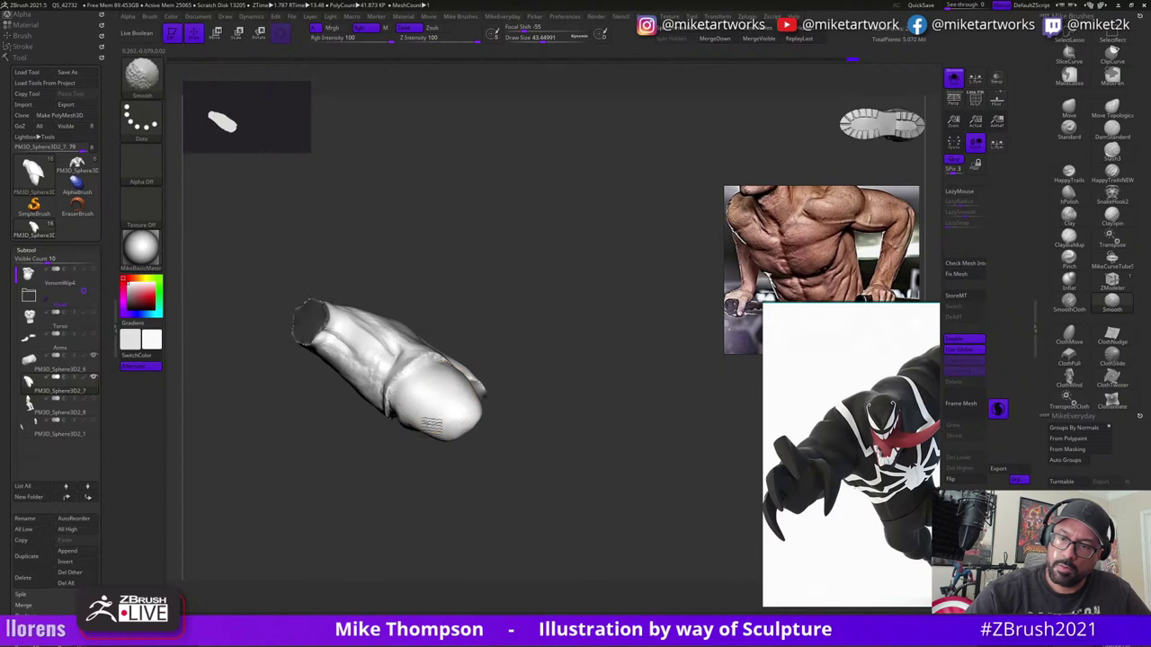
pyautogui.moveTo(519, 448); pyautogui.dragTo(543, 416)
pyautogui.keyDown('shift'); pyautogui.moveTo(409, 402); pyautogui.dragTo(400, 426); pyautogui.keyUp('shift')
pyautogui.moveTo(517, 421); pyautogui.dragTo(575, 321)
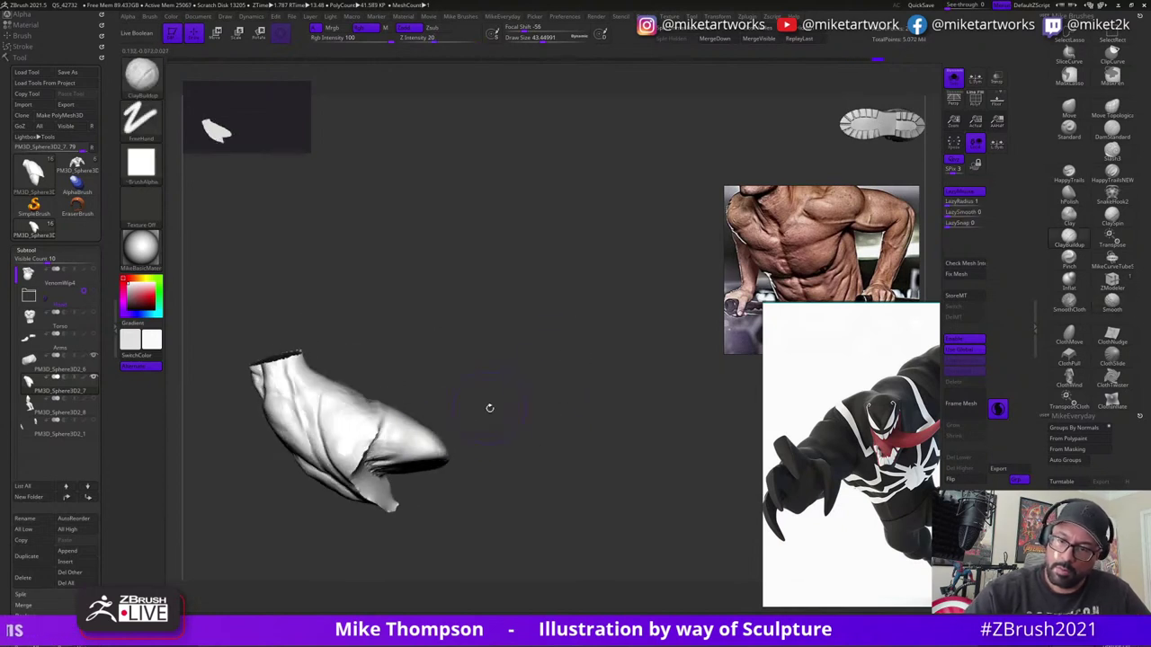
pyautogui.moveTo(489, 408)
pyautogui.mouseDown()
pyautogui.moveTo(401, 446)
pyautogui.moveTo(541, 457)
pyautogui.mouseUp()
# - Turn off Sculptris Pro and build clay across the seam at the thigh's rounded top at a draw size of about 43
pyautogui.click(1001, 414)
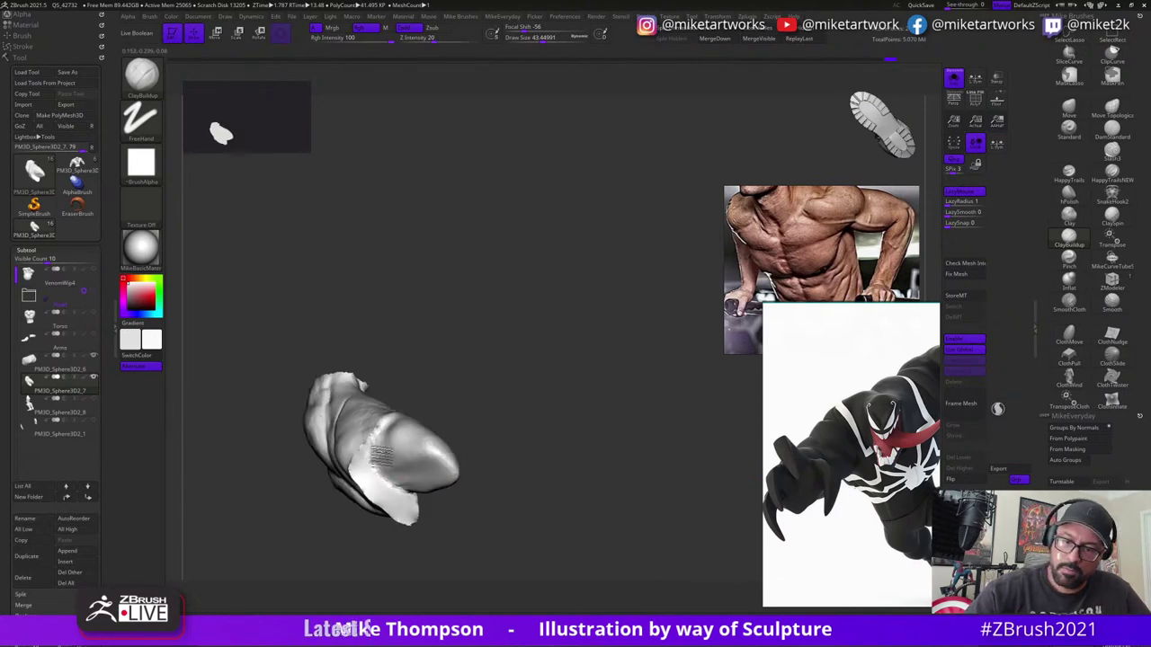
pyautogui.moveTo(482, 431)
pyautogui.mouseDown()
pyautogui.moveTo(497, 427)
pyautogui.moveTo(499, 447)
pyautogui.mouseUp()
pyautogui.moveTo(413, 454)
pyautogui.mouseDown()
pyautogui.moveTo(437, 505)
pyautogui.moveTo(484, 473)
pyautogui.mouseUp()
pyautogui.moveTo(380, 490)
pyautogui.mouseDown()
pyautogui.moveTo(378, 468)
pyautogui.moveTo(395, 454)
pyautogui.moveTo(418, 468)
pyautogui.mouseUp()
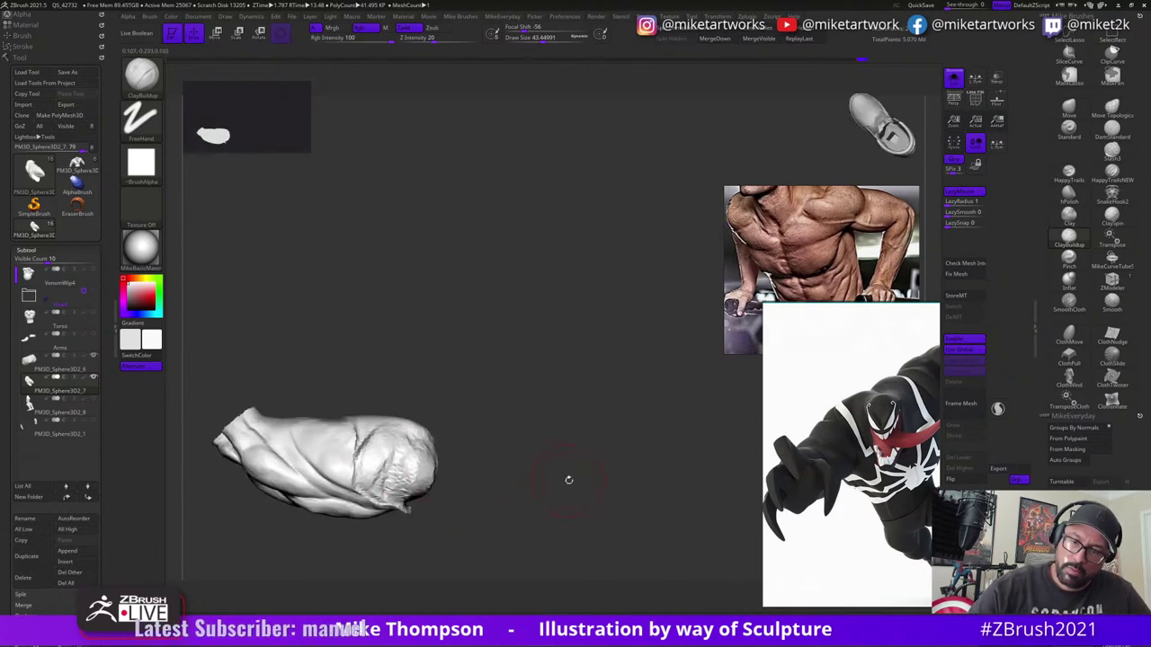
pyautogui.moveTo(568, 480)
pyautogui.mouseDown()
pyautogui.moveTo(560, 405)
pyautogui.moveTo(585, 402)
pyautogui.moveTo(560, 437)
pyautogui.moveTo(545, 437)
pyautogui.moveTo(547, 448)
pyautogui.moveTo(567, 441)
pyautogui.mouseUp()
pyautogui.press('ctrl')
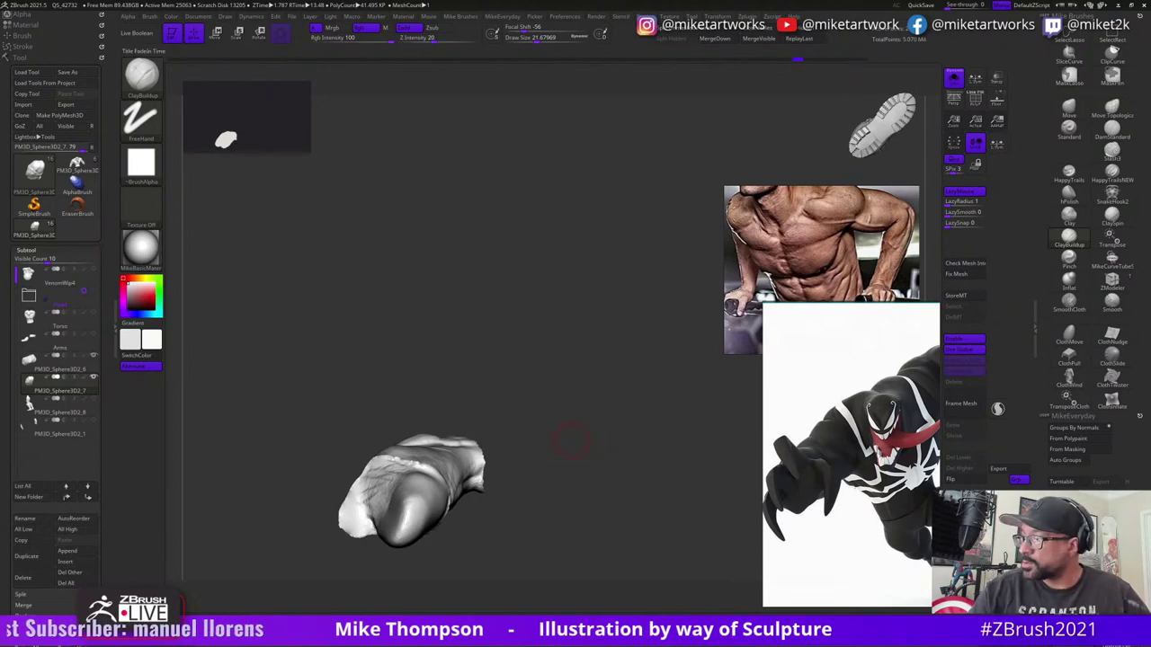
# - Fill the hollows and seam around the thigh's top end with ClayBuildup strokes at a draw size of about 22
pyautogui.moveTo(598, 481)
pyautogui.mouseDown()
pyautogui.moveTo(581, 512)
pyautogui.moveTo(567, 500)
pyautogui.mouseUp()
pyautogui.moveTo(365, 526); pyautogui.dragTo(360, 510)
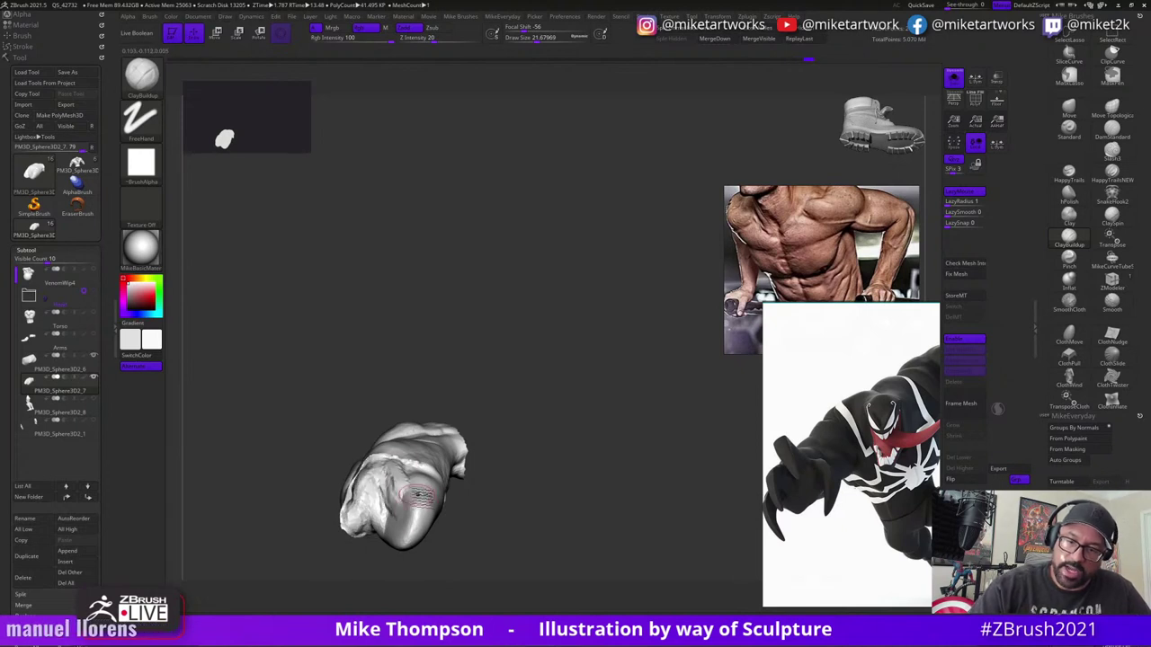
pyautogui.moveTo(477, 491); pyautogui.dragTo(514, 442)
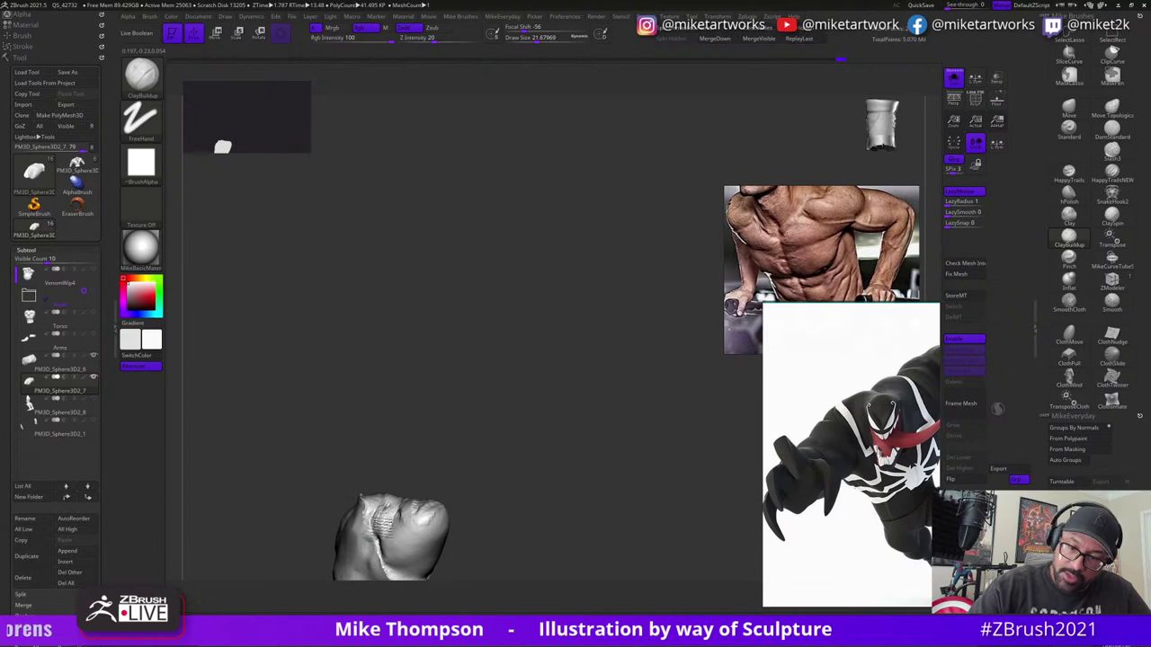
pyautogui.moveTo(447, 501); pyautogui.dragTo(393, 537)
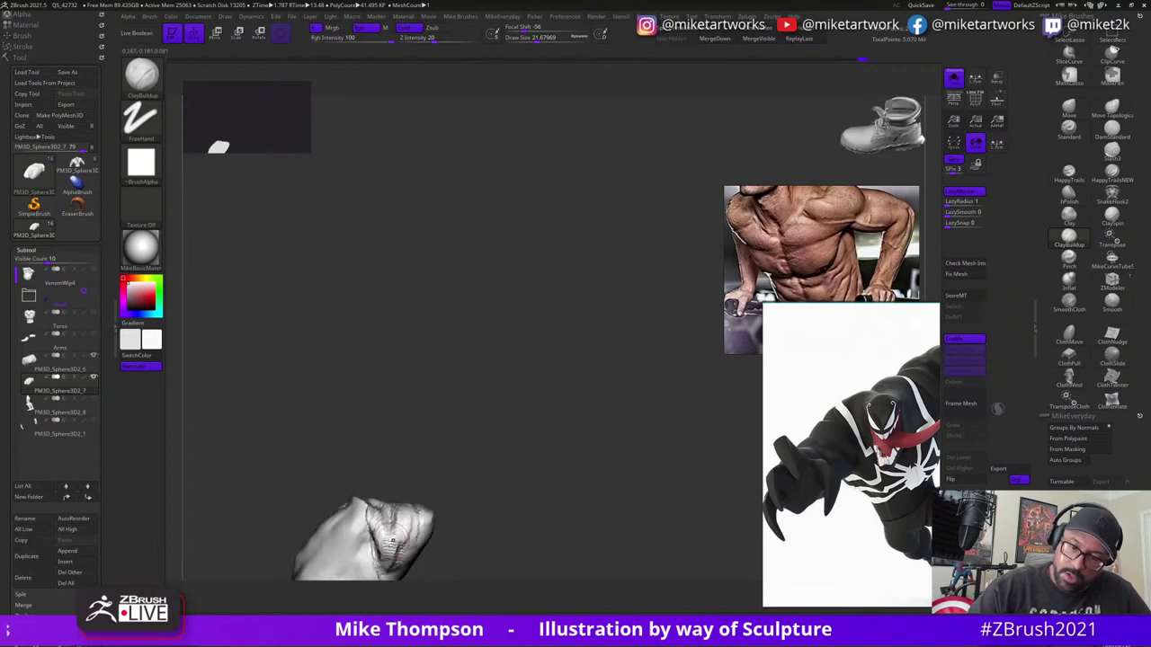
pyautogui.moveTo(499, 473); pyautogui.dragTo(470, 504)
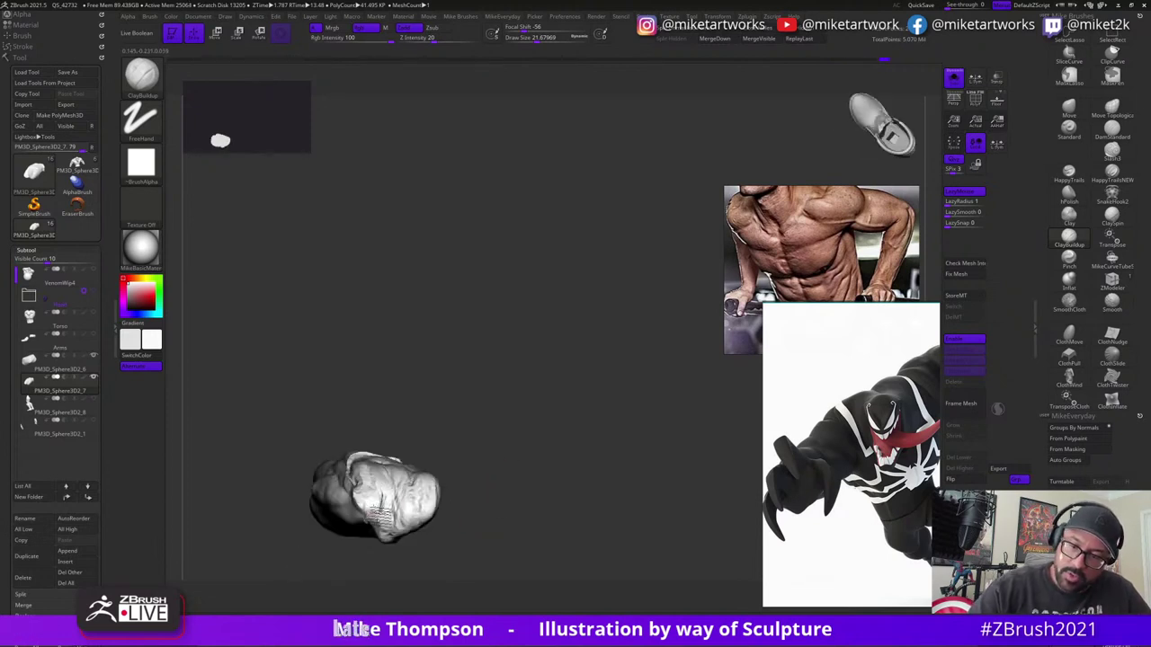
pyautogui.moveTo(387, 500)
pyautogui.mouseDown()
pyautogui.moveTo(514, 503)
pyautogui.moveTo(384, 493)
pyautogui.mouseUp()
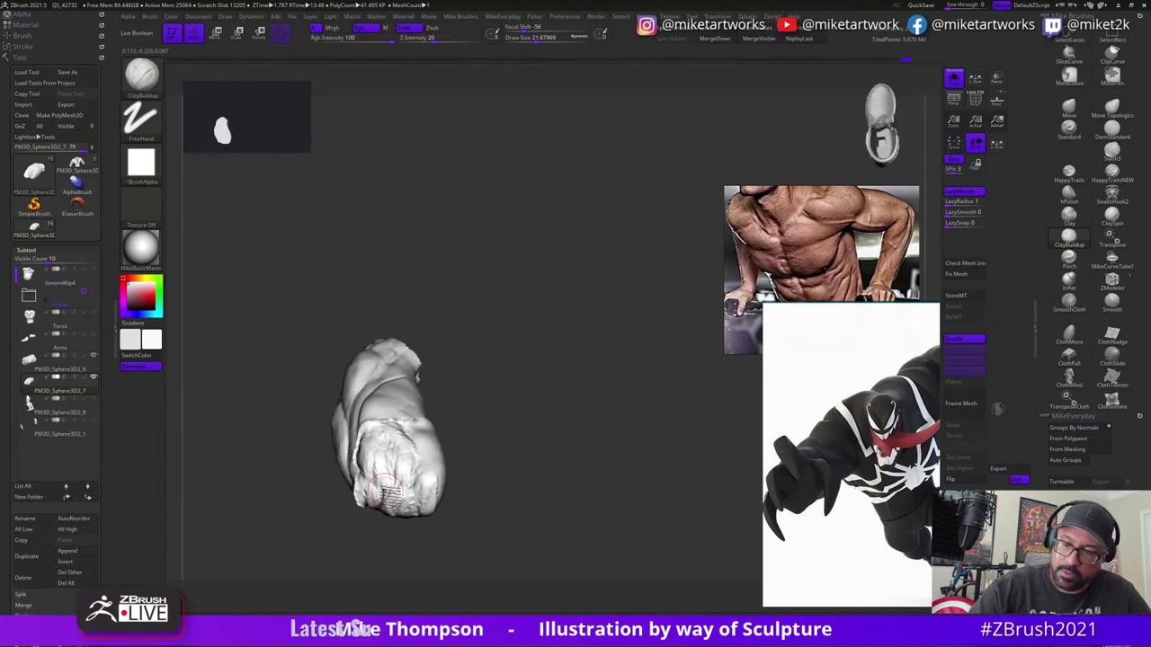
pyautogui.moveTo(457, 392)
pyautogui.mouseDown()
pyautogui.moveTo(370, 458)
pyautogui.moveTo(470, 447)
pyautogui.mouseUp()
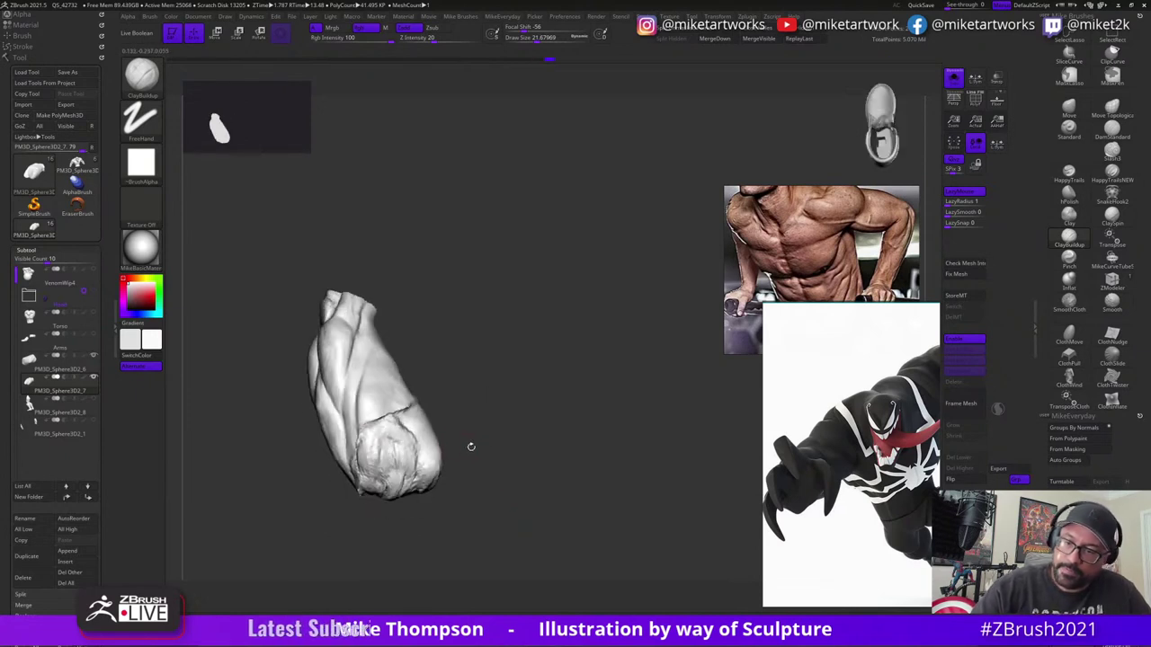
pyautogui.moveTo(456, 491)
pyautogui.mouseDown()
pyautogui.moveTo(563, 488)
pyautogui.moveTo(557, 506)
pyautogui.moveTo(589, 462)
pyautogui.mouseUp()
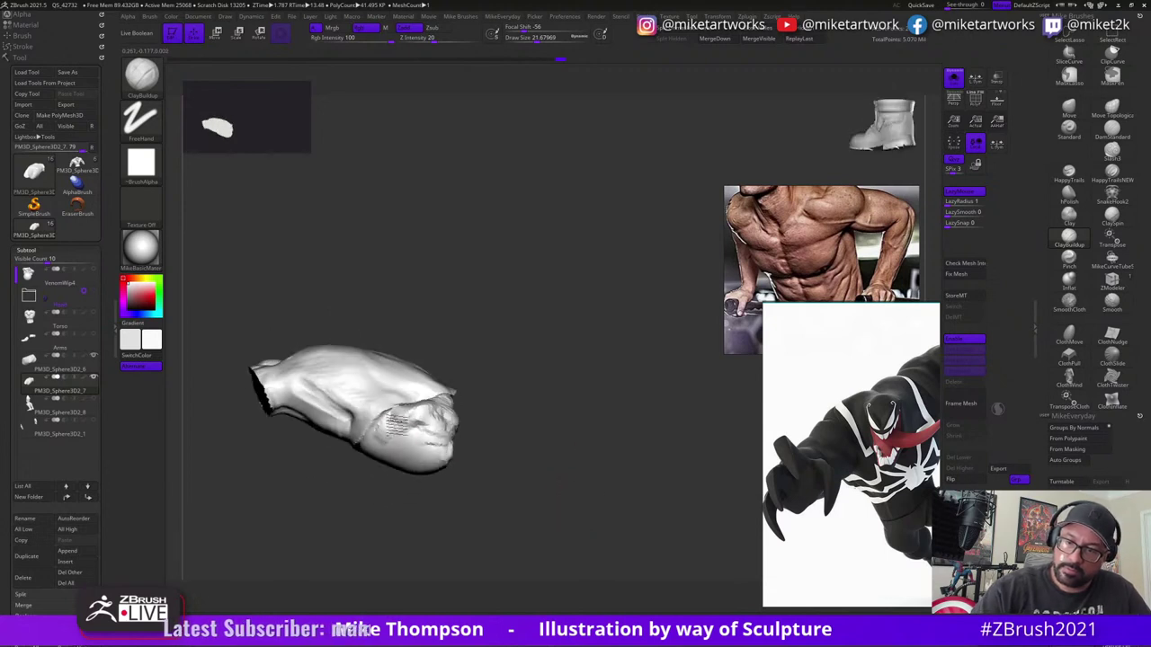
pyautogui.moveTo(480, 432)
pyautogui.mouseDown()
pyautogui.moveTo(528, 463)
pyautogui.moveTo(516, 455)
pyautogui.moveTo(549, 456)
pyautogui.mouseUp()
# - Reshape the thigh's top end with the Move brush at a draw size of about 53 and smooth its rough surface
pyautogui.press('b')
pyautogui.press('m')
pyautogui.press('v')
pyautogui.press('s')
pyautogui.moveTo(549, 430)
pyautogui.mouseDown()
pyautogui.moveTo(534, 478)
pyautogui.moveTo(521, 465)
pyautogui.moveTo(570, 456)
pyautogui.moveTo(569, 410)
pyautogui.moveTo(503, 442)
pyautogui.moveTo(552, 441)
pyautogui.mouseUp()
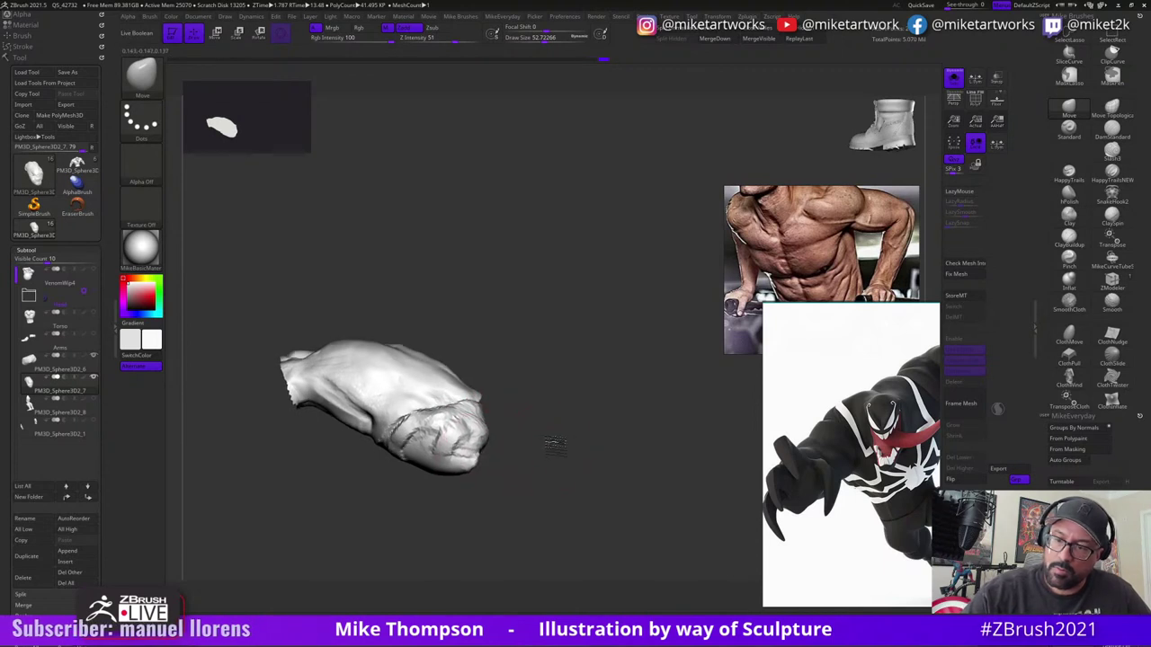
pyautogui.press('shift')
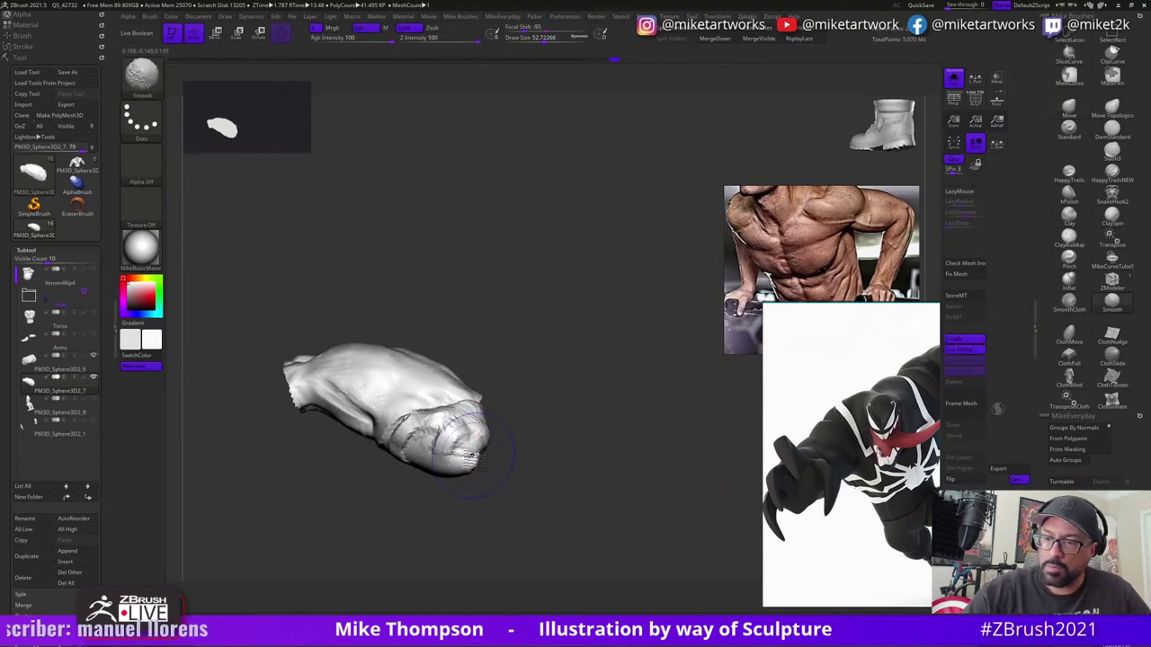
pyautogui.moveTo(492, 443)
pyautogui.mouseDown()
pyautogui.moveTo(547, 470)
pyautogui.moveTo(550, 441)
pyautogui.moveTo(581, 465)
pyautogui.moveTo(511, 423)
pyautogui.moveTo(452, 434)
pyautogui.mouseUp()
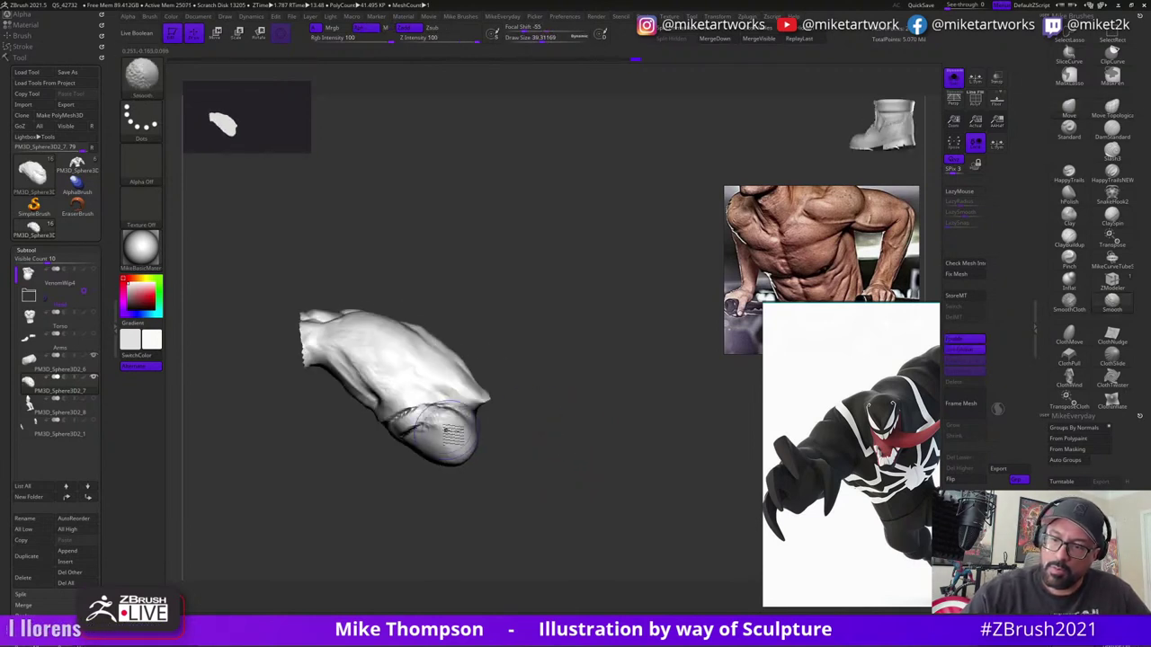
# - Fill the crease across the thigh's rounded top end with ClayBuildup at a draw size of about 22 and Sculptris Pro active
pyautogui.moveTo(532, 424)
pyautogui.mouseDown()
pyautogui.moveTo(596, 414)
pyautogui.moveTo(580, 431)
pyautogui.mouseUp()
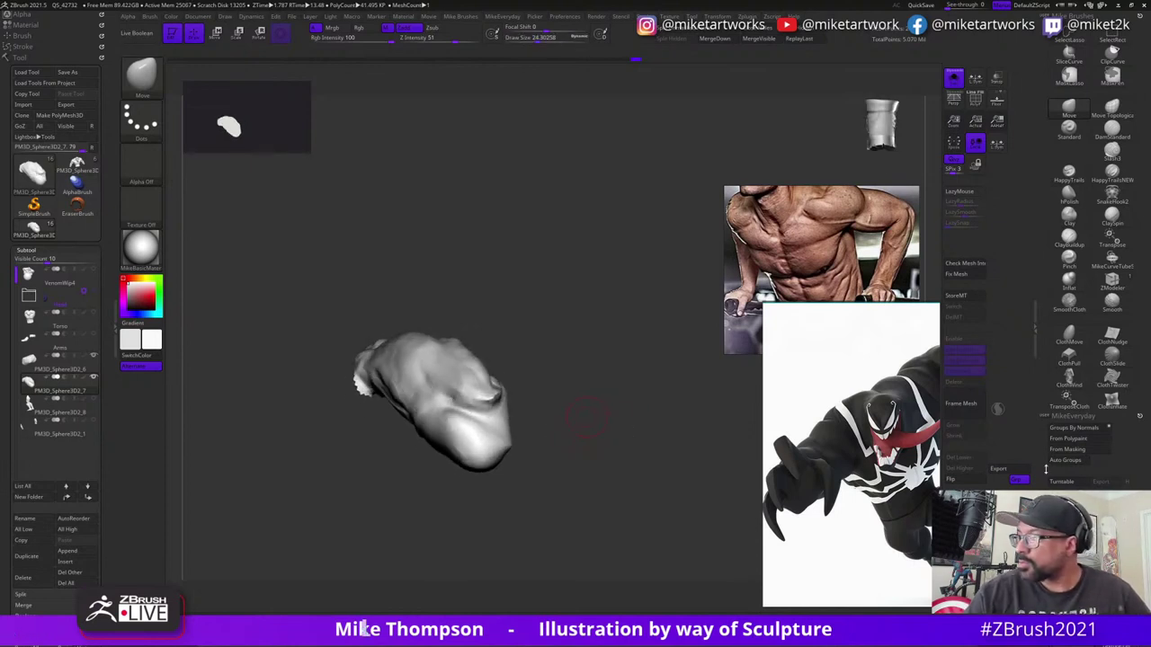
pyautogui.click(1068, 236)
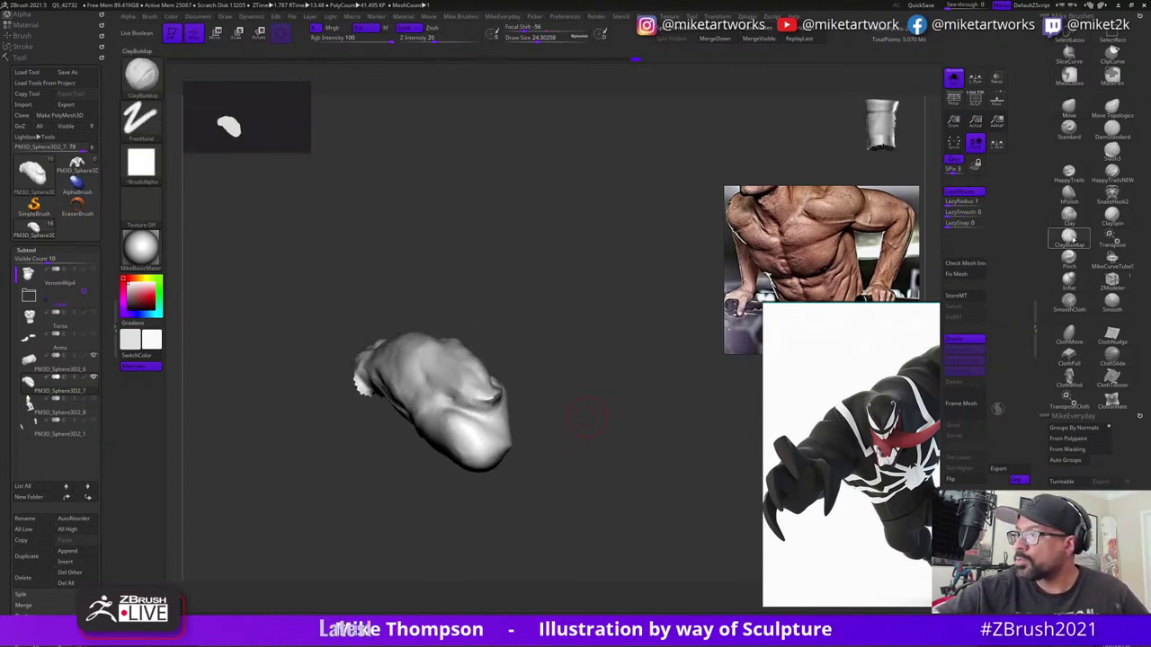
pyautogui.press('shift')
pyautogui.keyDown('shift'); pyautogui.click(503, 421); pyautogui.keyUp('shift')
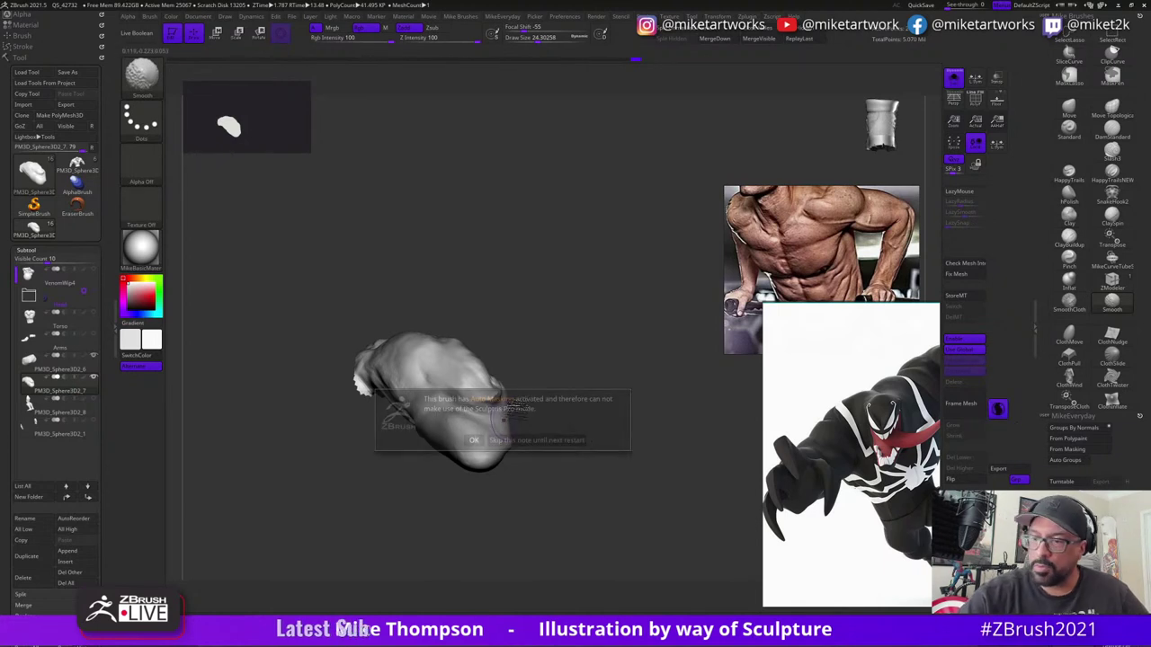
pyautogui.click(476, 440)
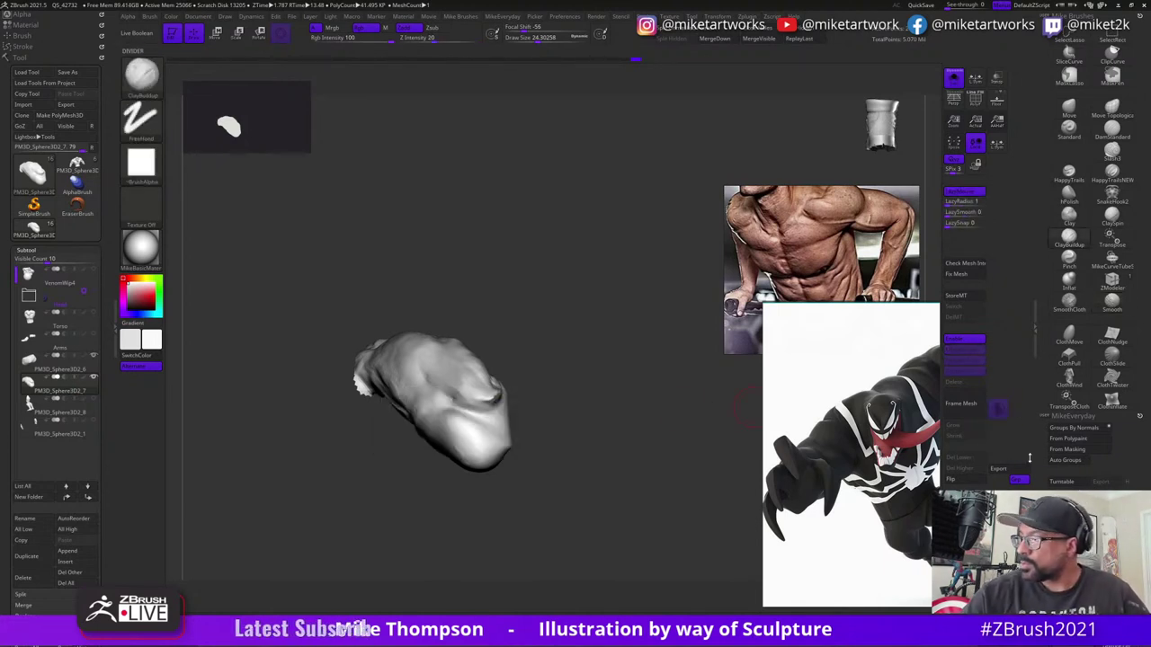
pyautogui.press('s')
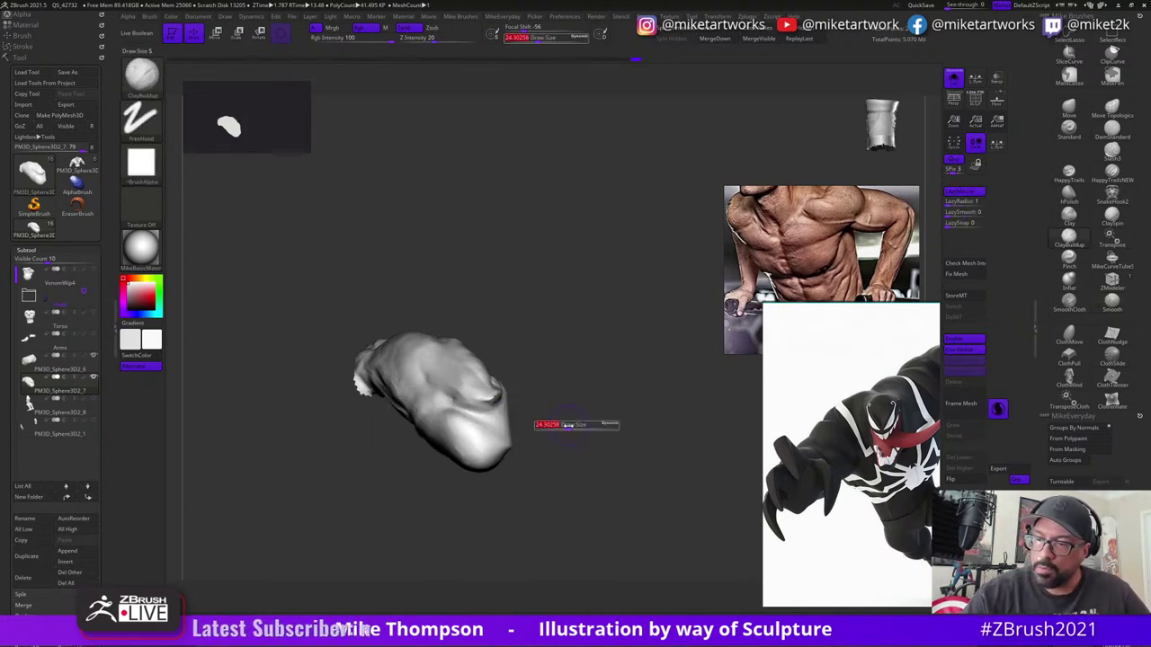
pyautogui.moveTo(577, 426); pyautogui.dragTo(572, 407)
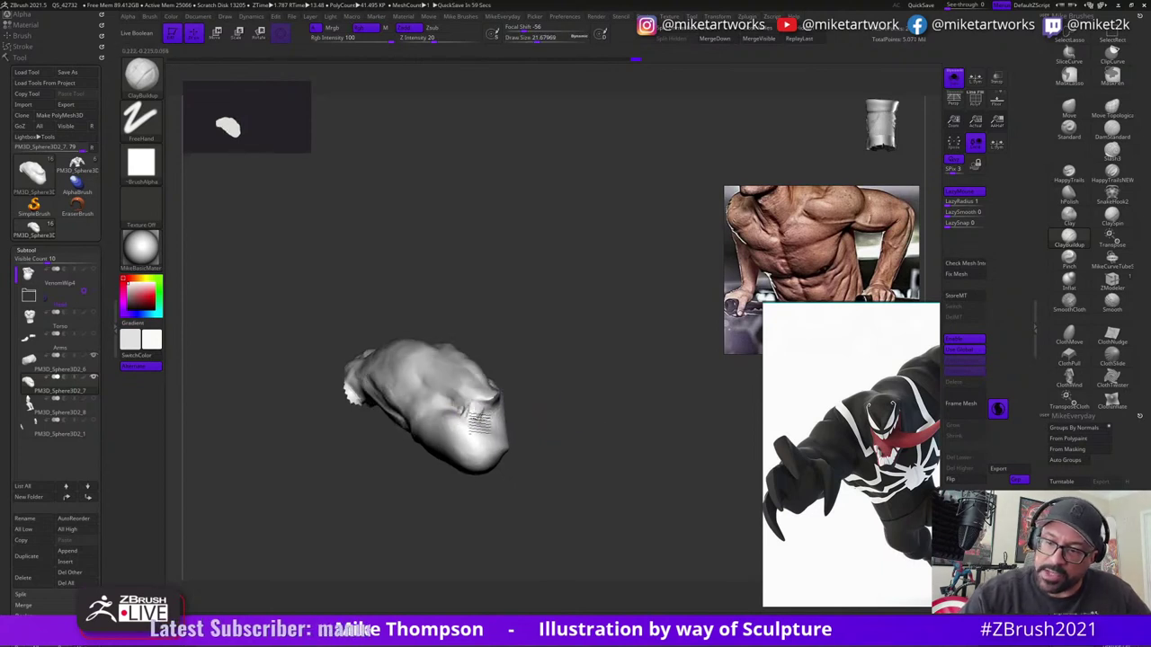
pyautogui.moveTo(456, 415)
pyautogui.mouseDown()
pyautogui.moveTo(488, 406)
pyautogui.moveTo(497, 424)
pyautogui.mouseUp()
pyautogui.moveTo(604, 396)
pyautogui.mouseDown()
pyautogui.moveTo(555, 388)
pyautogui.moveTo(548, 409)
pyautogui.mouseUp()
pyautogui.moveTo(476, 401)
pyautogui.mouseDown()
pyautogui.moveTo(490, 431)
pyautogui.moveTo(514, 439)
pyautogui.moveTo(615, 410)
pyautogui.moveTo(589, 392)
pyautogui.mouseUp()
pyautogui.moveTo(504, 385); pyautogui.dragTo(515, 410)
pyautogui.moveTo(522, 383)
pyautogui.mouseDown()
pyautogui.moveTo(534, 403)
pyautogui.moveTo(609, 384)
pyautogui.moveTo(585, 404)
pyautogui.mouseUp()
# - Blend the filled clay on both sides of the thigh's top end, smoothing it at a draw size of about 24
pyautogui.keyDown('ctrl'); pyautogui.moveTo(613, 467); pyautogui.dragTo(637, 490); pyautogui.keyUp('ctrl')
pyautogui.moveTo(575, 466)
pyautogui.mouseDown()
pyautogui.moveTo(606, 452)
pyautogui.moveTo(605, 433)
pyautogui.moveTo(561, 437)
pyautogui.moveTo(560, 407)
pyautogui.mouseUp()
pyautogui.moveTo(594, 468); pyautogui.dragTo(573, 443)
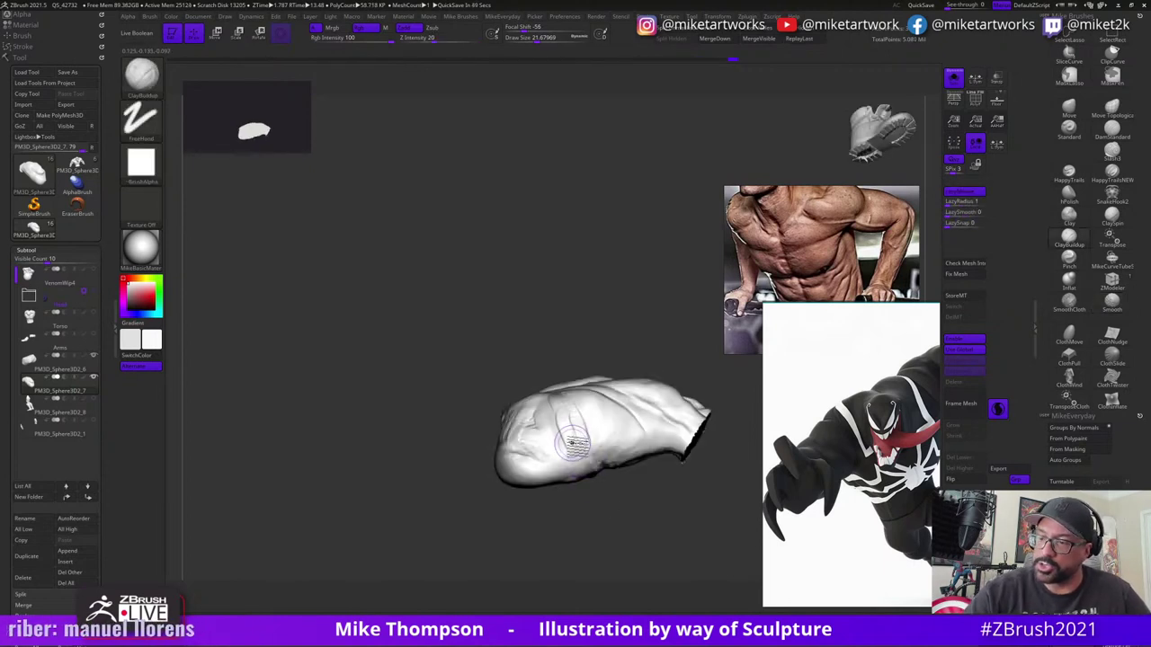
pyautogui.moveTo(602, 517); pyautogui.dragTo(612, 512)
pyautogui.press('s')
pyautogui.click(612, 512)
pyautogui.keyDown('shift'); pyautogui.moveTo(569, 447); pyautogui.dragTo(574, 433); pyautogui.keyUp('shift')
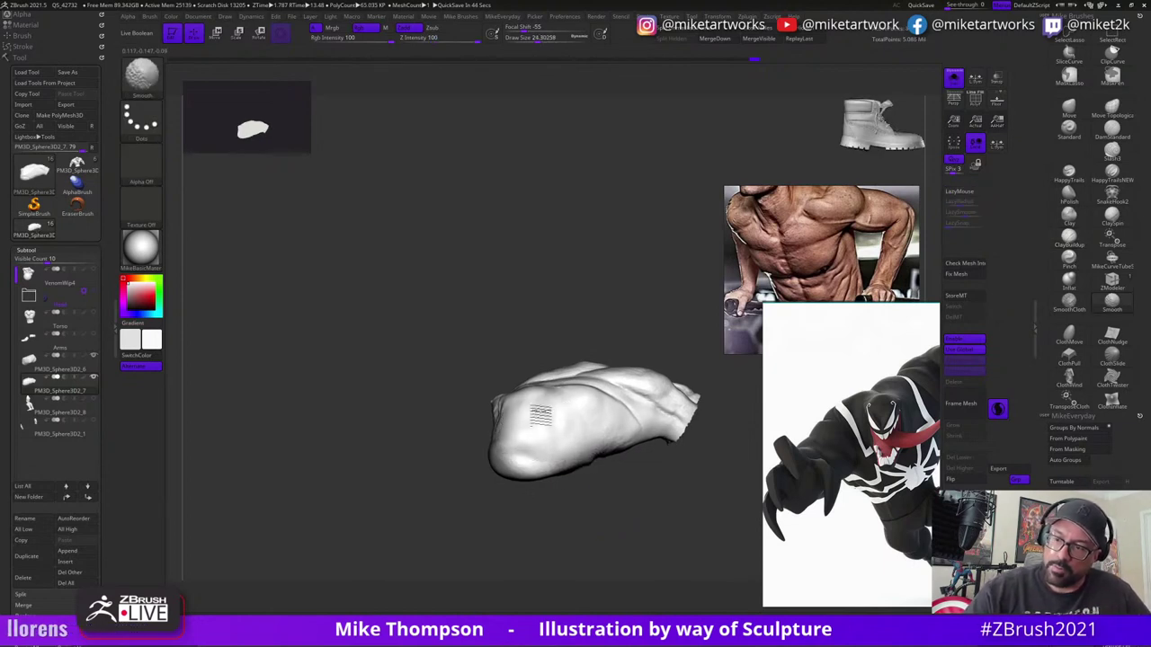
pyautogui.moveTo(539, 416)
pyautogui.mouseDown()
pyautogui.moveTo(527, 423)
pyautogui.moveTo(533, 439)
pyautogui.moveTo(617, 458)
pyautogui.moveTo(540, 423)
pyautogui.moveTo(566, 434)
pyautogui.mouseUp()
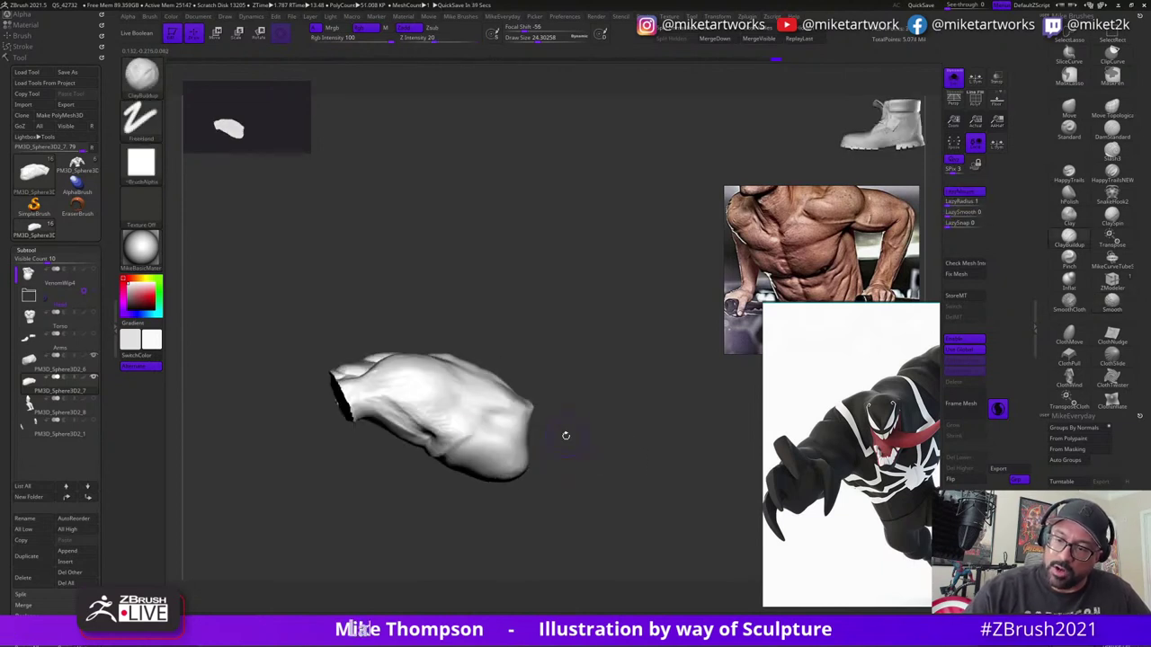
pyautogui.moveTo(476, 439)
pyautogui.keyDown('shift'); pyautogui.mouseDown()
pyautogui.moveTo(458, 448)
pyautogui.moveTo(484, 447)
pyautogui.mouseUp(); pyautogui.keyUp('shift')
pyautogui.moveTo(562, 423)
pyautogui.mouseDown()
pyautogui.moveTo(588, 401)
pyautogui.moveTo(598, 412)
pyautogui.mouseUp()
pyautogui.moveTo(480, 443)
pyautogui.keyDown('shift'); pyautogui.mouseDown()
pyautogui.moveTo(445, 466)
pyautogui.moveTo(581, 435)
pyautogui.moveTo(567, 465)
pyautogui.moveTo(514, 486)
pyautogui.mouseUp(); pyautogui.keyUp('shift')
# - Smooth the thigh's surface toward the cut lower end, reducing the draw size to about 34 and finally about 23
pyautogui.press('s')
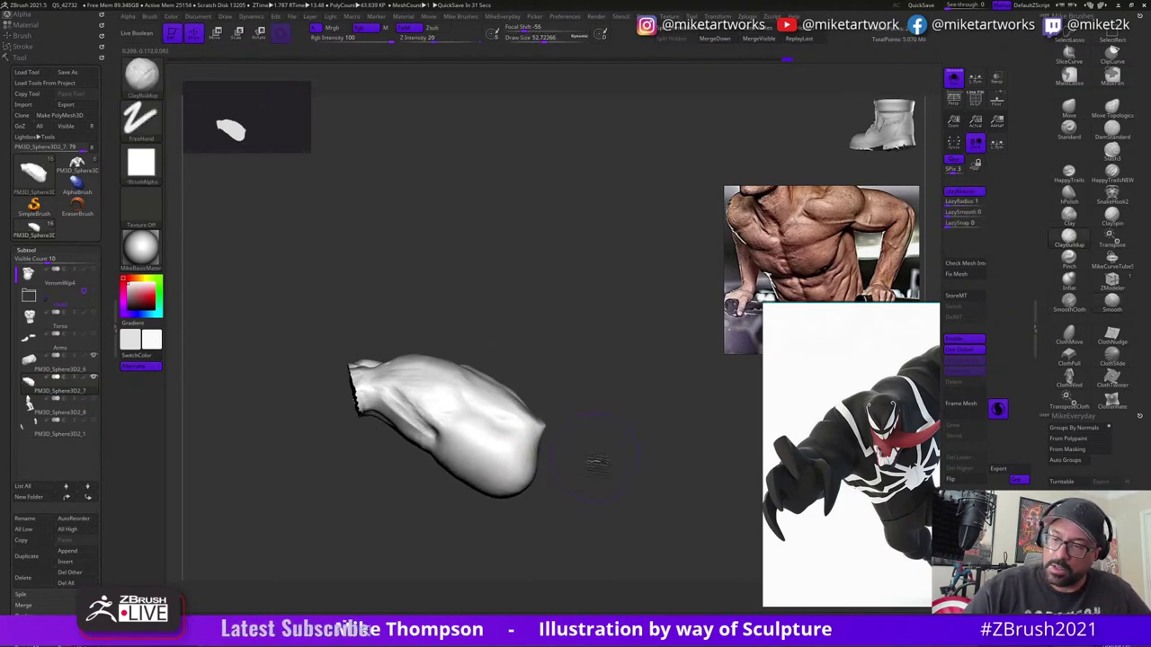
pyautogui.moveTo(593, 466)
pyautogui.mouseDown()
pyautogui.moveTo(609, 432)
pyautogui.moveTo(515, 471)
pyautogui.moveTo(585, 426)
pyautogui.moveTo(469, 486)
pyautogui.moveTo(513, 486)
pyautogui.mouseUp()
pyautogui.press('s')
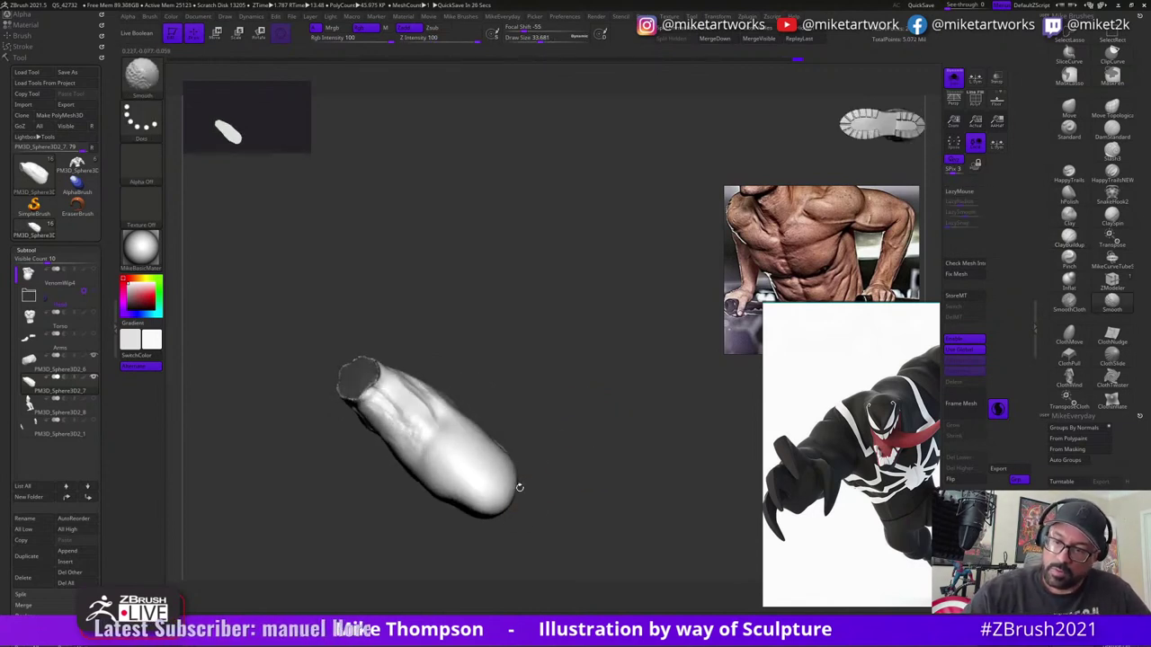
pyautogui.moveTo(578, 446)
pyautogui.mouseDown()
pyautogui.moveTo(596, 416)
pyautogui.moveTo(562, 430)
pyautogui.mouseUp()
pyautogui.keyDown('shift'); pyautogui.moveTo(421, 403); pyautogui.dragTo(449, 450); pyautogui.keyUp('shift')
pyautogui.moveTo(576, 416); pyautogui.dragTo(557, 387)
pyautogui.press('s')
pyautogui.moveTo(557, 386); pyautogui.dragTo(553, 370)
pyautogui.keyDown('shift'); pyautogui.moveTo(411, 414); pyautogui.dragTo(408, 403); pyautogui.keyUp('shift')
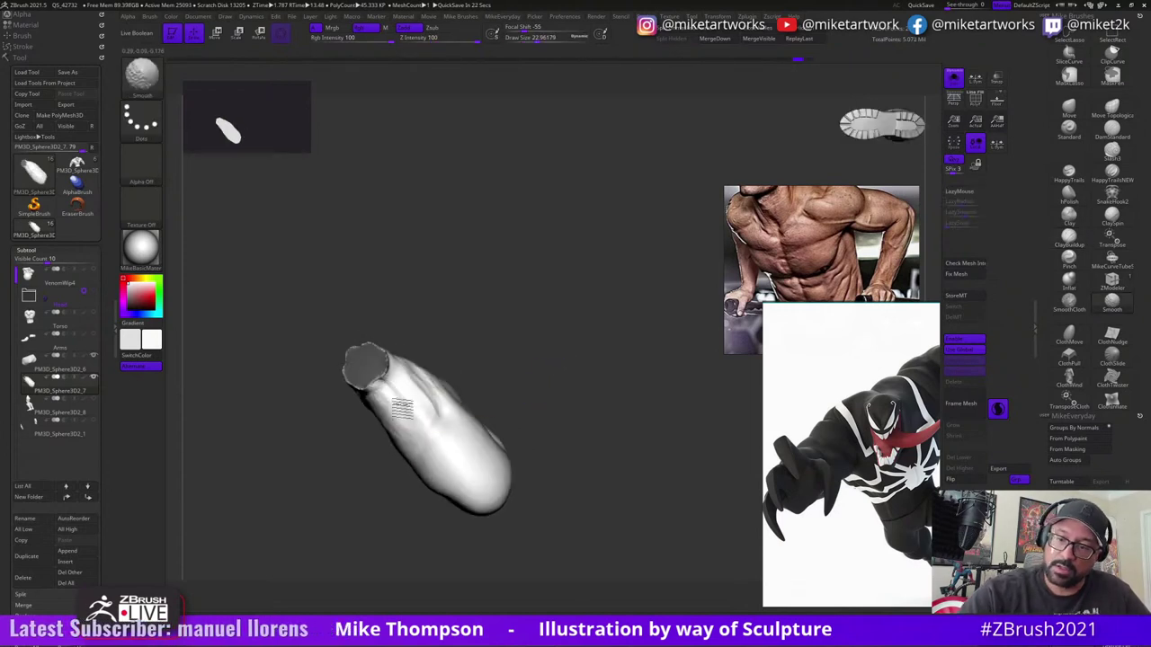
pyautogui.moveTo(555, 382); pyautogui.dragTo(560, 421)
pyautogui.moveTo(442, 413)
pyautogui.keyDown('shift'); pyautogui.mouseDown()
pyautogui.moveTo(431, 399)
pyautogui.moveTo(445, 372)
pyautogui.moveTo(488, 440)
pyautogui.mouseUp(); pyautogui.keyUp('shift')
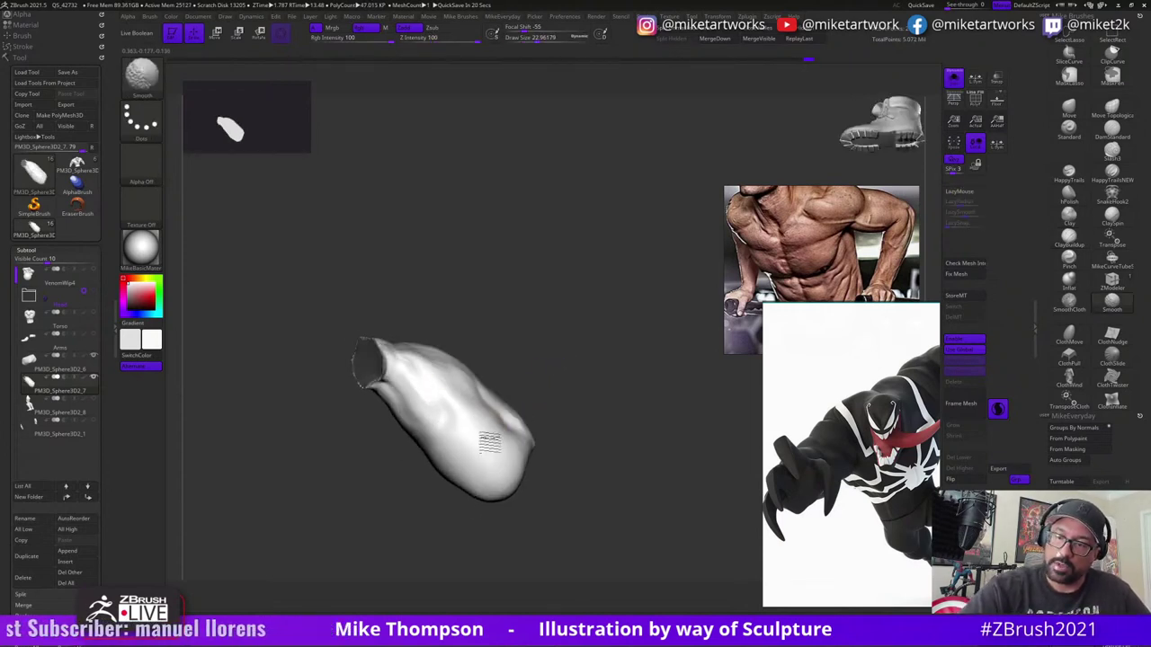
# - Adjust the thigh's rounded top with the Move brush at a draw size of about 35 and smooth it at about 50
pyautogui.moveTo(545, 401)
pyautogui.mouseDown()
pyautogui.moveTo(435, 406)
pyautogui.moveTo(617, 410)
pyautogui.moveTo(597, 450)
pyautogui.moveTo(591, 440)
pyautogui.mouseUp()
pyautogui.click(1069, 110)
pyautogui.press('s')
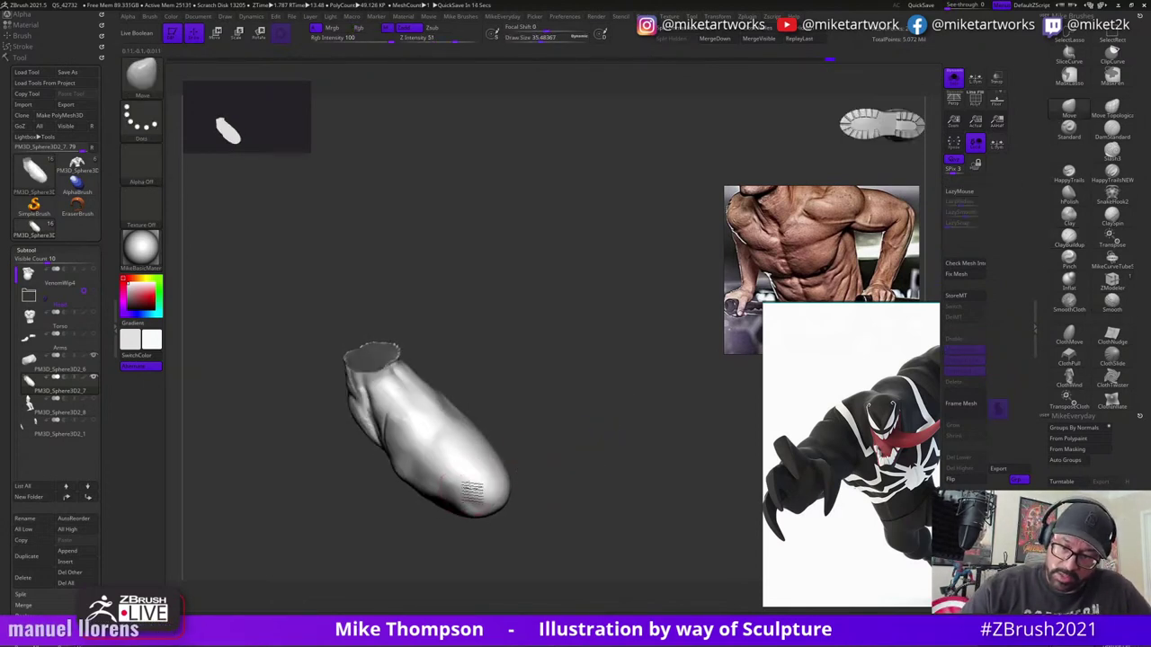
pyautogui.moveTo(540, 481)
pyautogui.mouseDown()
pyautogui.moveTo(563, 467)
pyautogui.moveTo(532, 455)
pyautogui.moveTo(447, 486)
pyautogui.mouseUp()
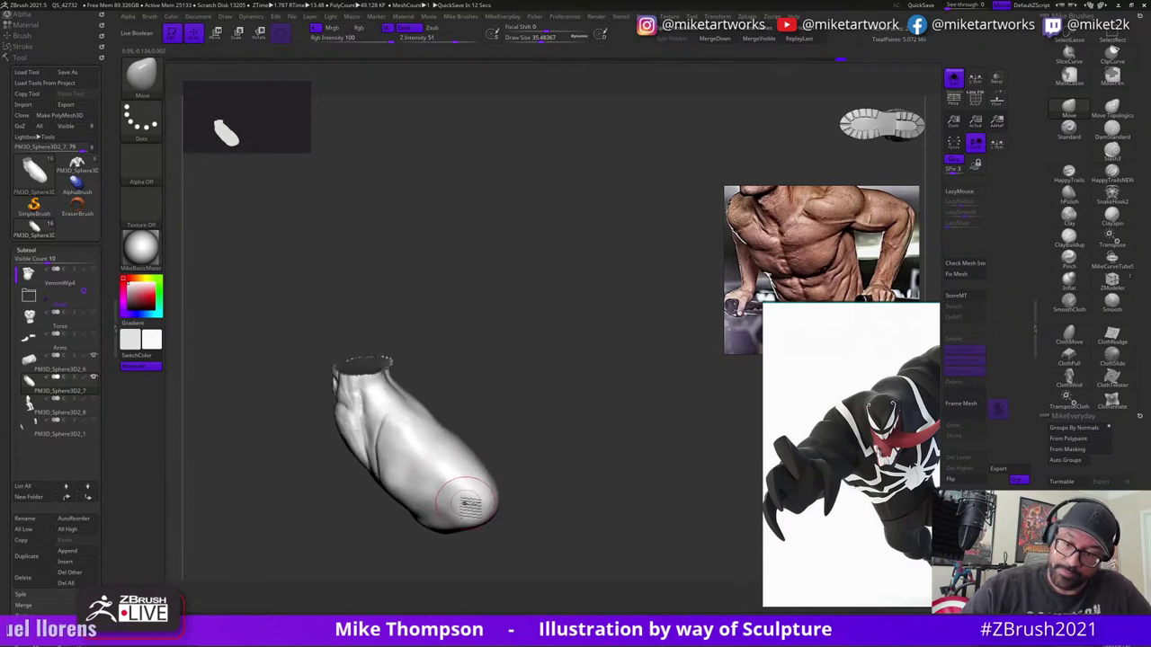
pyautogui.moveTo(513, 429)
pyautogui.mouseDown()
pyautogui.moveTo(534, 390)
pyautogui.moveTo(506, 417)
pyautogui.mouseUp()
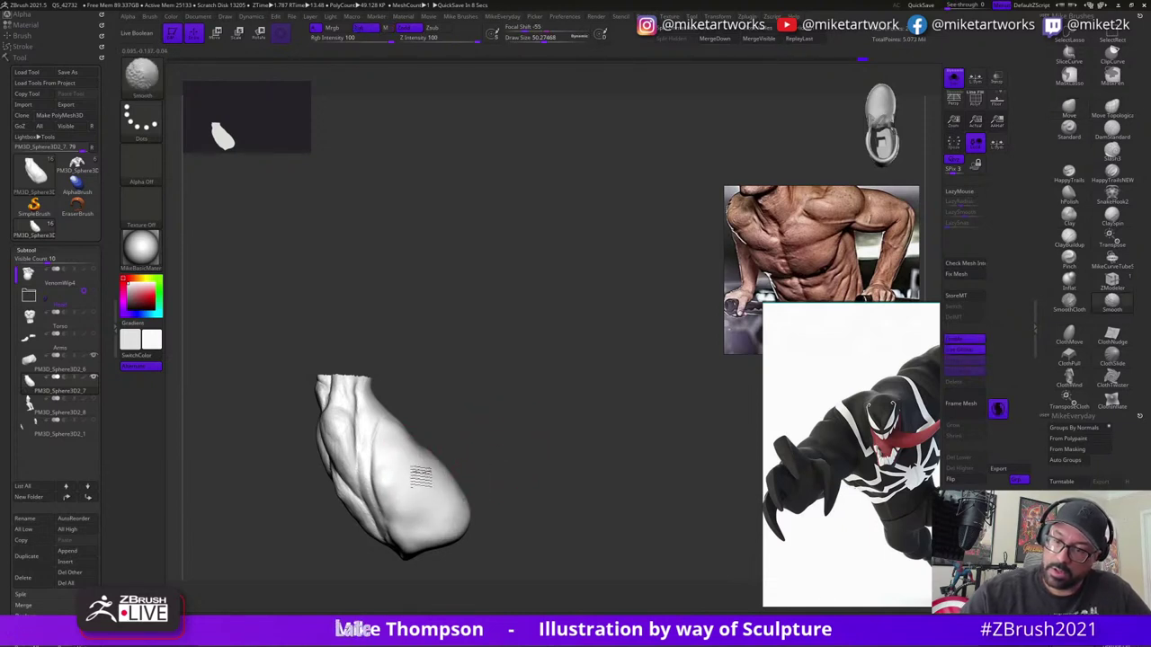
pyautogui.moveTo(513, 444); pyautogui.dragTo(451, 469)
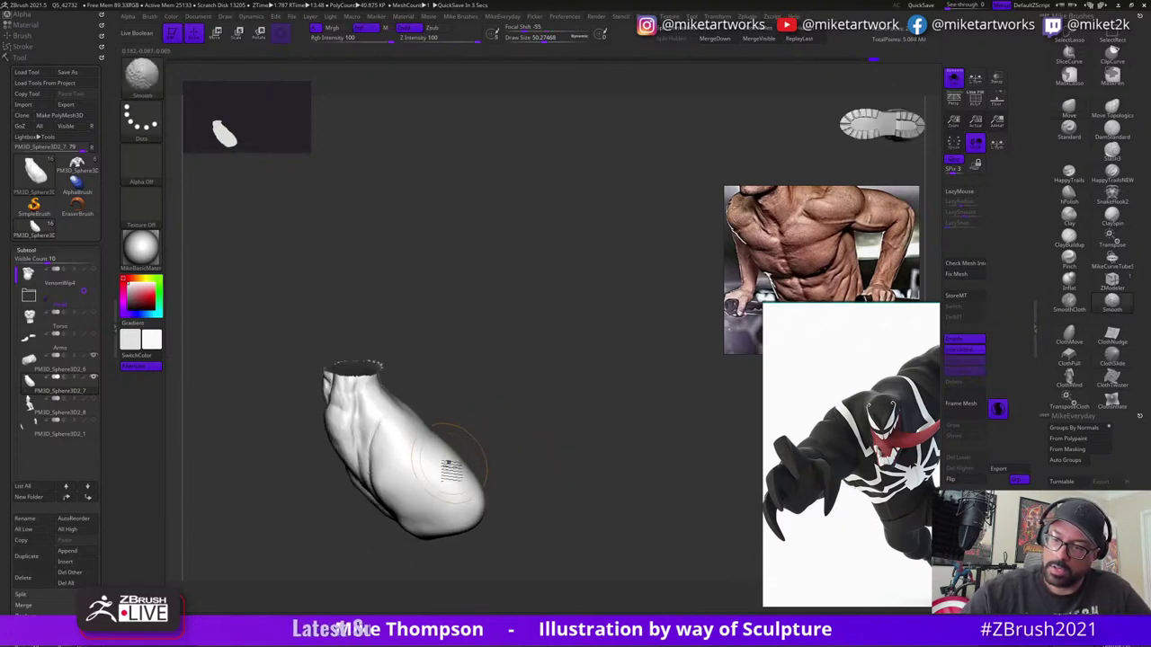
pyautogui.moveTo(526, 451); pyautogui.dragTo(545, 463)
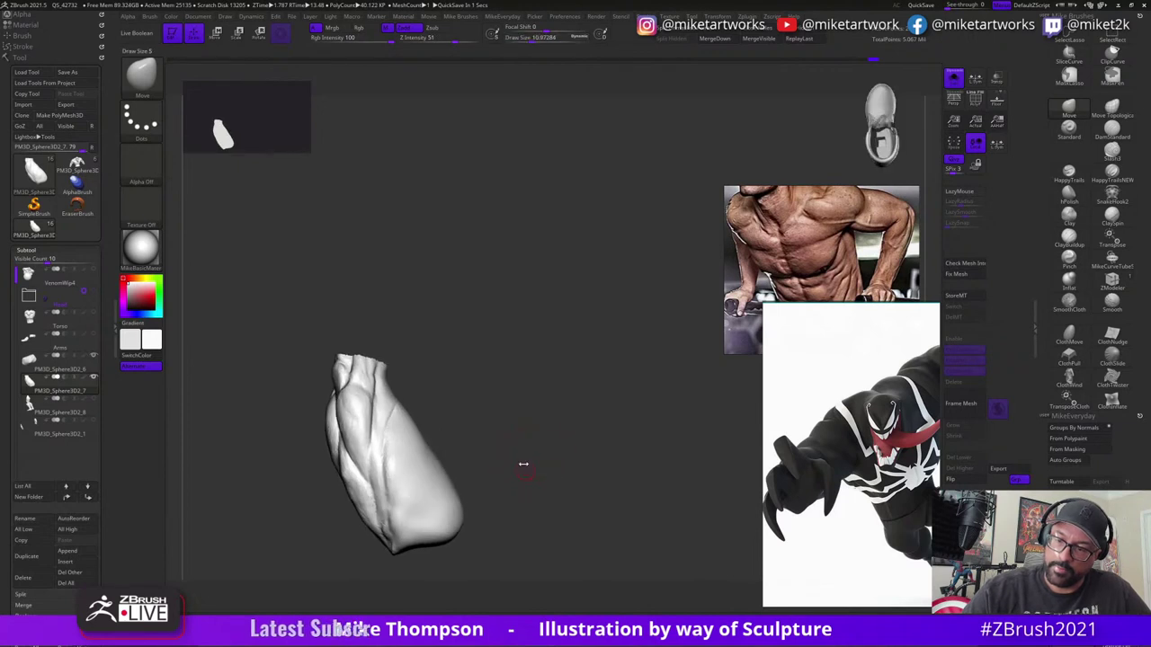
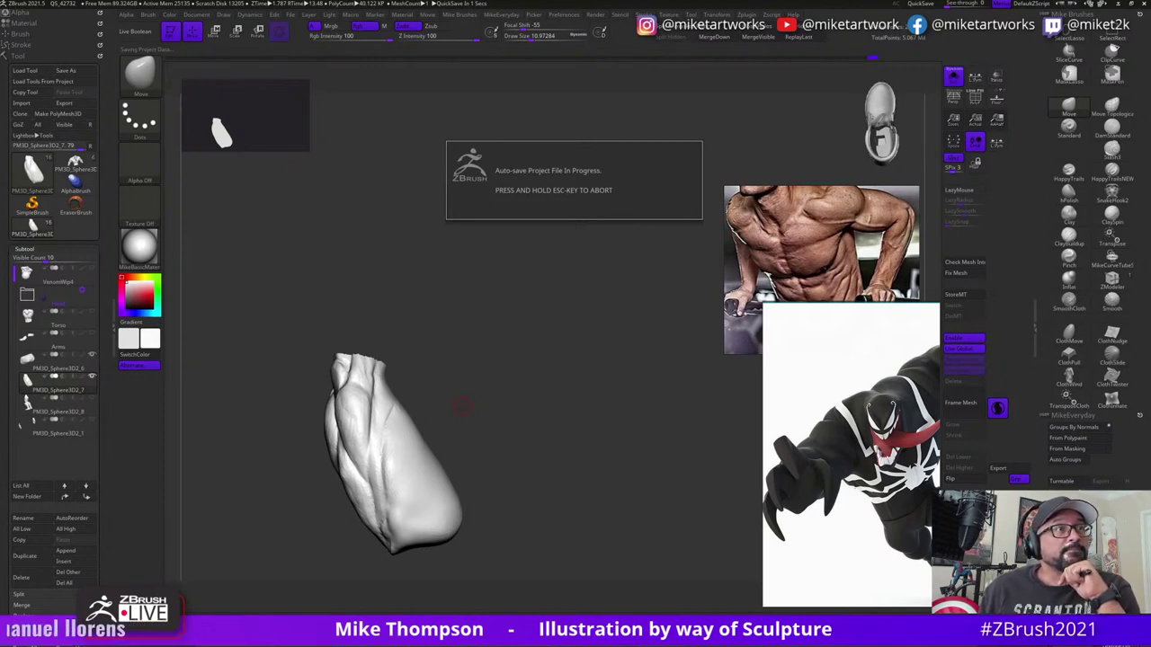
# - Smooth the muscle grooves running into the thigh's top end at a draw size of about 17
pyautogui.press('s')
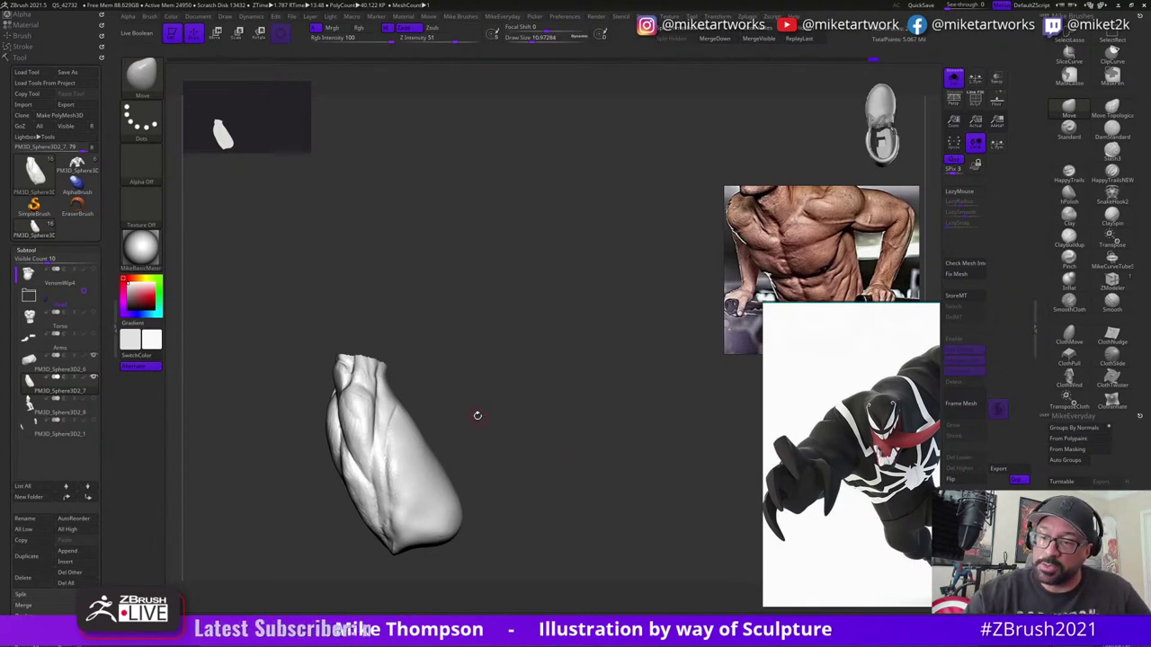
pyautogui.moveTo(522, 394)
pyautogui.mouseDown()
pyautogui.moveTo(570, 408)
pyautogui.moveTo(552, 431)
pyautogui.moveTo(485, 440)
pyautogui.mouseUp()
pyautogui.press('s')
pyautogui.moveTo(401, 456)
pyautogui.keyDown('shift'); pyautogui.mouseDown()
pyautogui.moveTo(397, 428)
pyautogui.moveTo(397, 517)
pyautogui.mouseUp(); pyautogui.keyUp('shift')
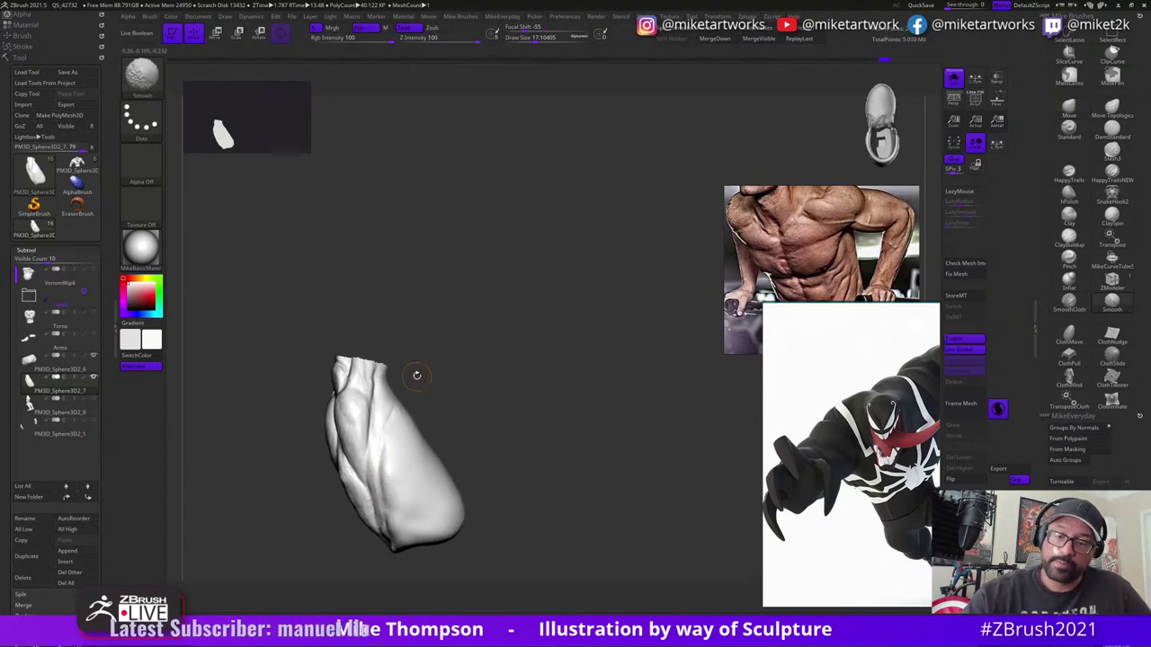
pyautogui.moveTo(524, 406)
pyautogui.mouseDown()
pyautogui.moveTo(537, 413)
pyautogui.moveTo(535, 396)
pyautogui.moveTo(490, 437)
pyautogui.moveTo(496, 419)
pyautogui.mouseUp()
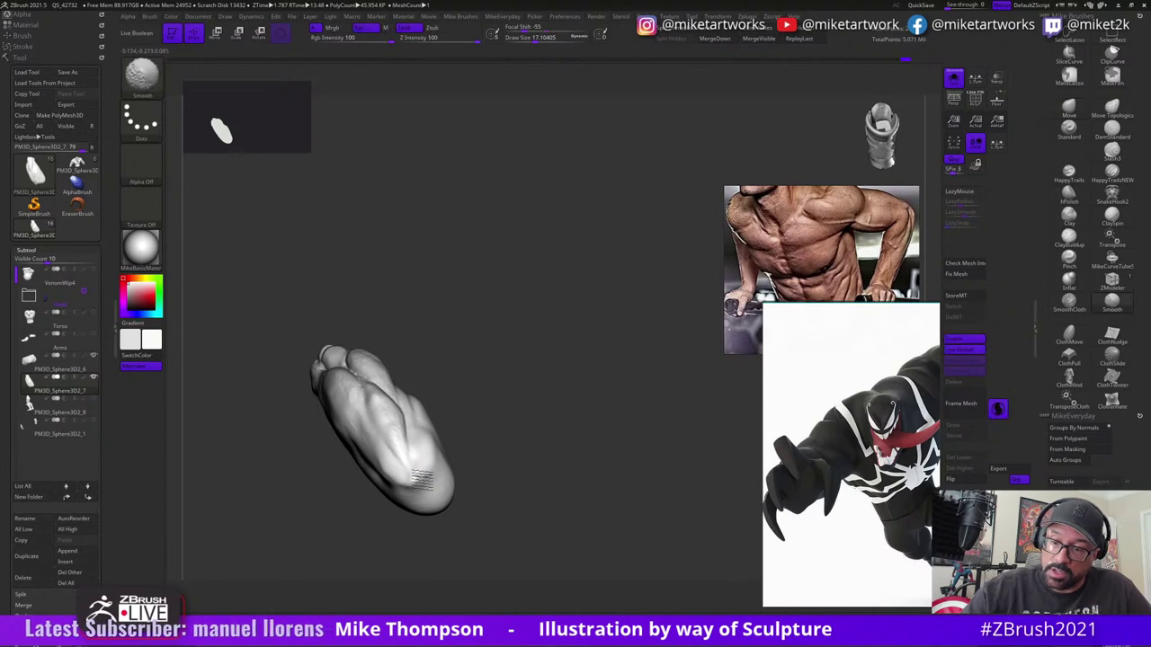
pyautogui.moveTo(539, 386)
pyautogui.mouseDown()
pyautogui.moveTo(566, 406)
pyautogui.moveTo(578, 399)
pyautogui.moveTo(576, 420)
pyautogui.moveTo(604, 383)
pyautogui.moveTo(591, 387)
pyautogui.mouseUp()
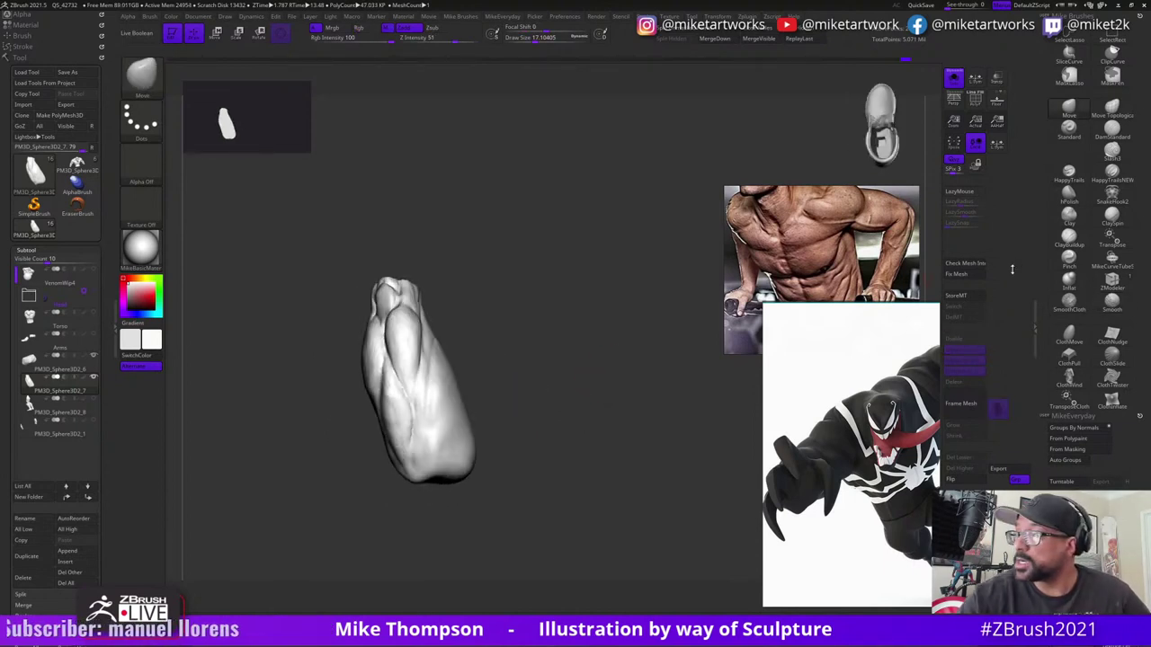
# - Flatten the surface around the thigh's rounded top end with the hPolish brush at a draw size of about 26
pyautogui.click(1070, 194)
pyautogui.press('s')
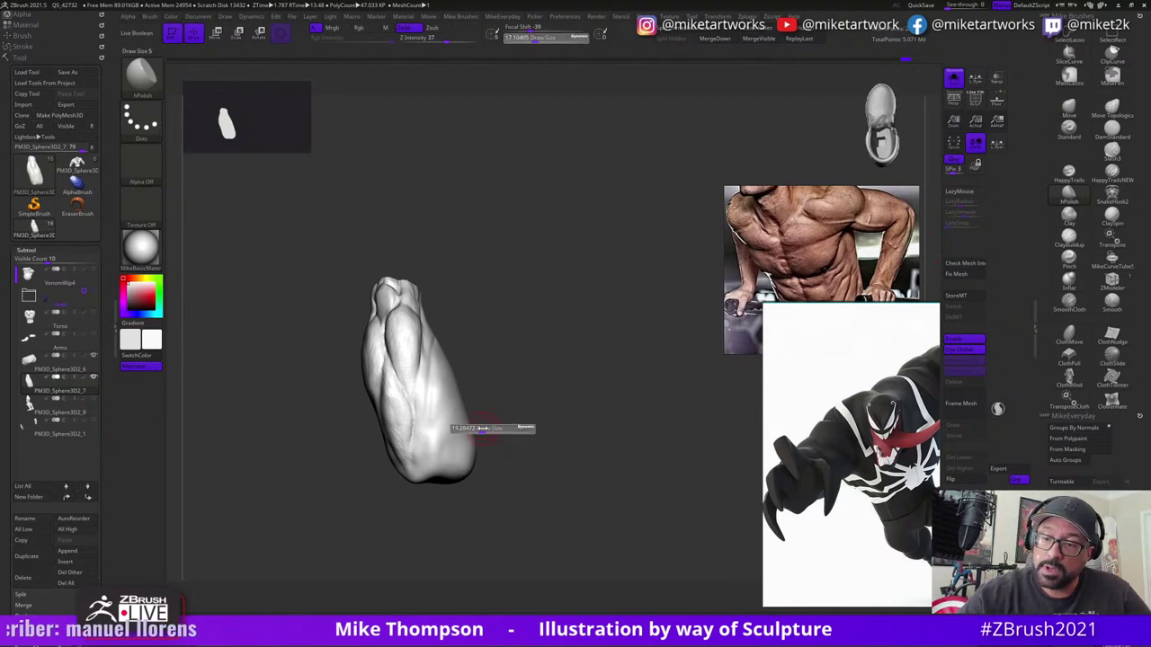
pyautogui.moveTo(480, 429); pyautogui.dragTo(487, 429)
pyautogui.moveTo(509, 396); pyautogui.dragTo(502, 394)
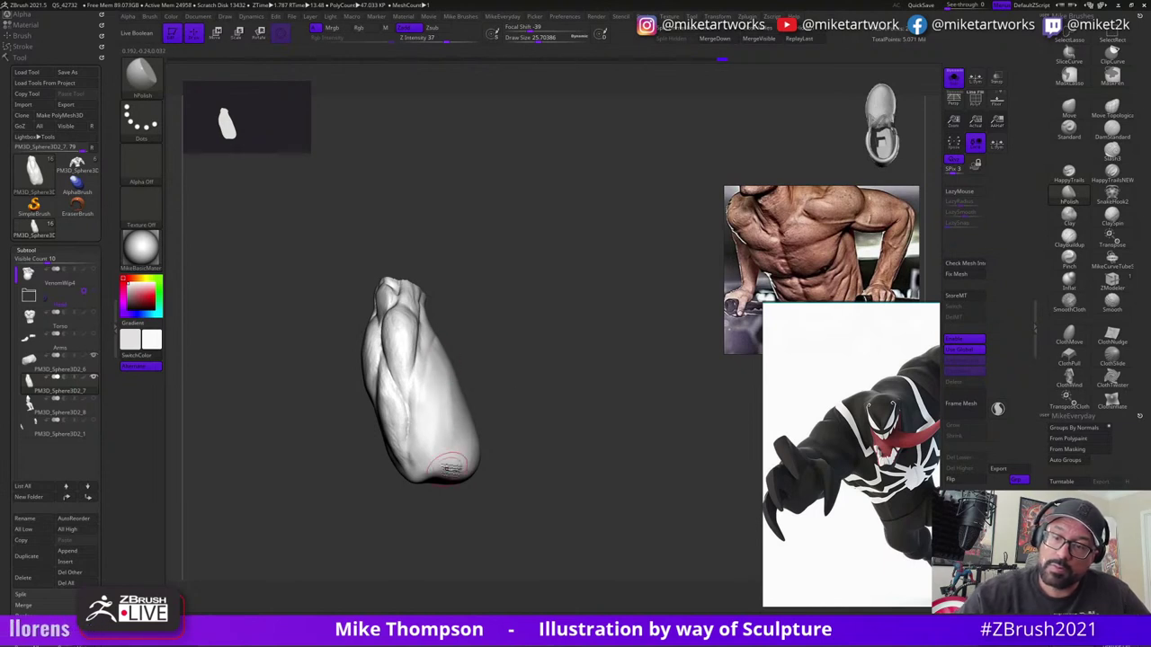
pyautogui.moveTo(450, 468)
pyautogui.mouseDown()
pyautogui.moveTo(540, 386)
pyautogui.moveTo(495, 399)
pyautogui.mouseUp()
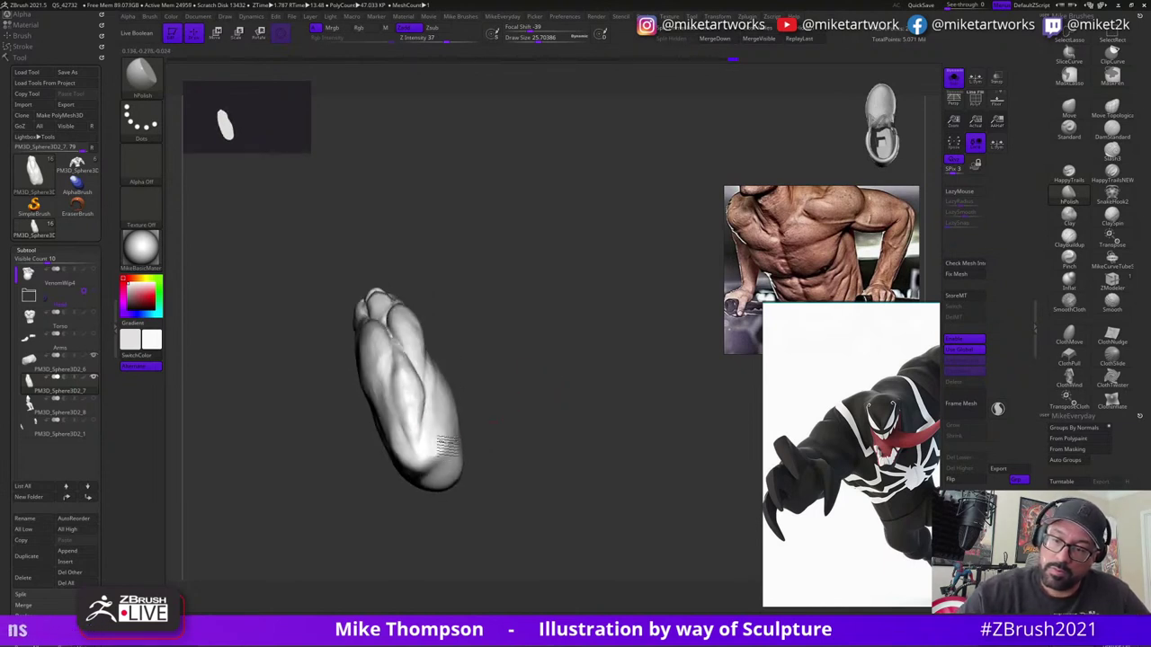
pyautogui.moveTo(450, 445)
pyautogui.mouseDown()
pyautogui.moveTo(458, 437)
pyautogui.moveTo(458, 454)
pyautogui.moveTo(441, 463)
pyautogui.mouseUp()
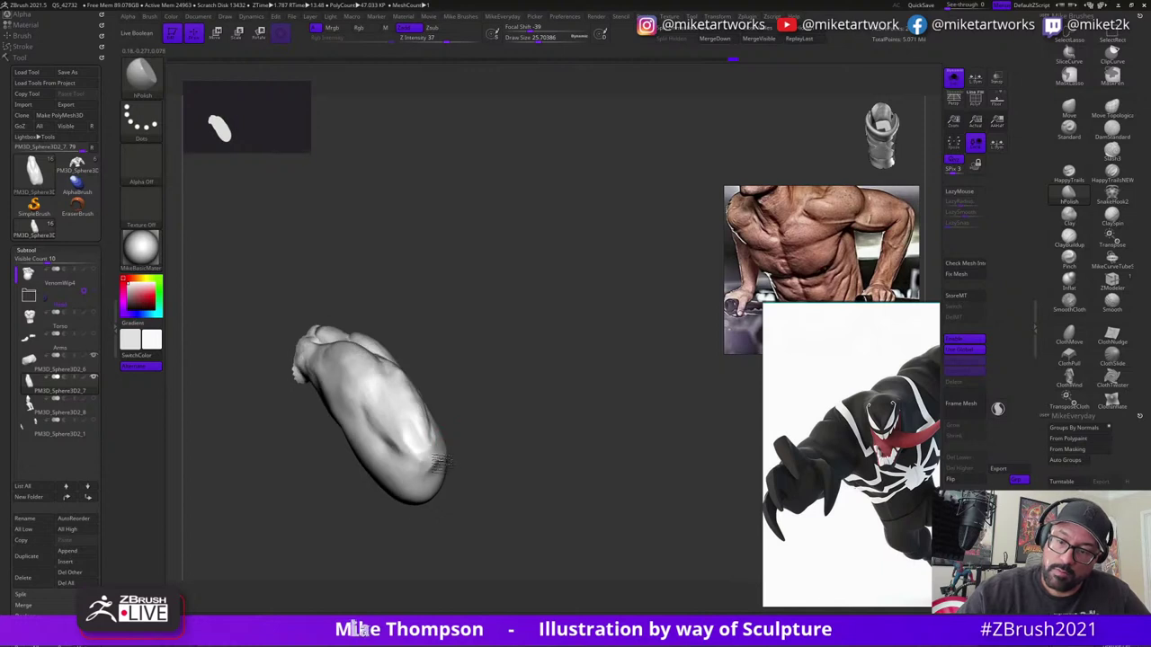
# - Polish the muscle planes along the thigh's sides and lower bulge with hPolish
pyautogui.moveTo(470, 423)
pyautogui.mouseDown()
pyautogui.moveTo(483, 453)
pyautogui.moveTo(423, 431)
pyautogui.mouseUp()
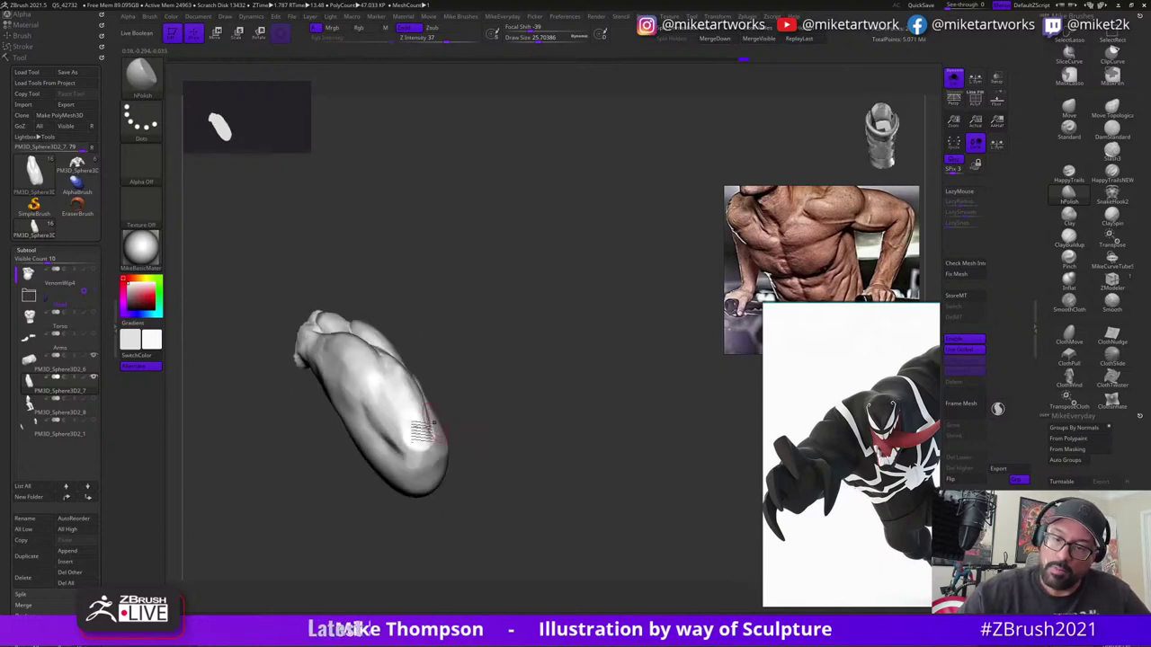
pyautogui.moveTo(495, 434); pyautogui.dragTo(482, 414)
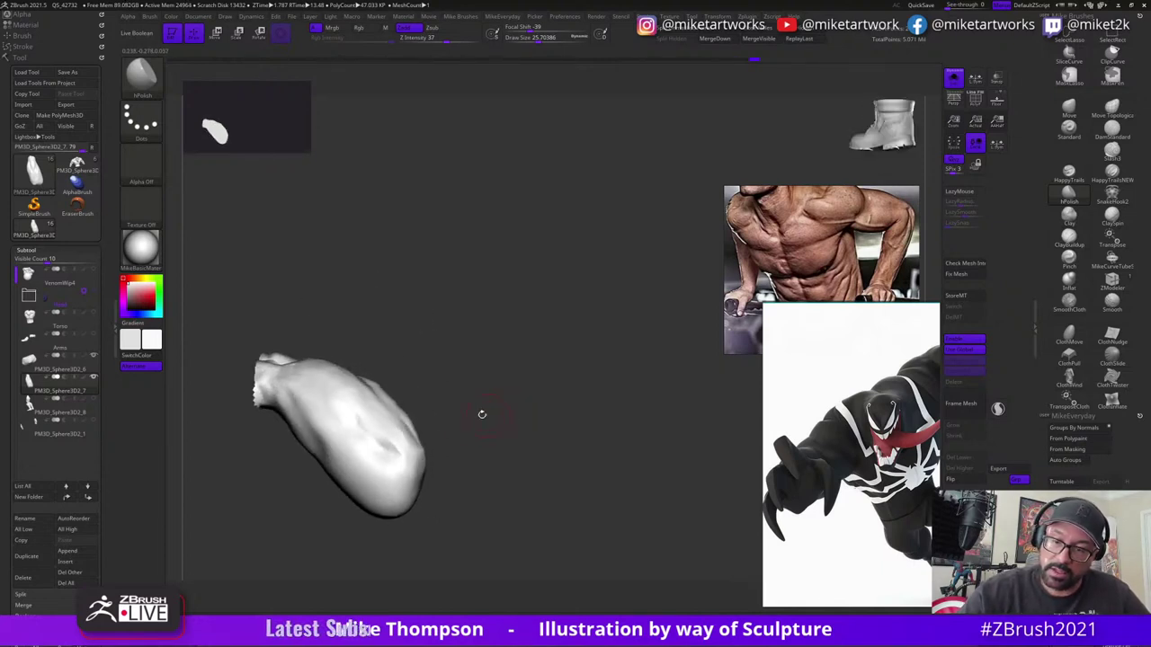
pyautogui.moveTo(427, 476)
pyautogui.mouseDown()
pyautogui.moveTo(522, 442)
pyautogui.moveTo(431, 431)
pyautogui.mouseUp()
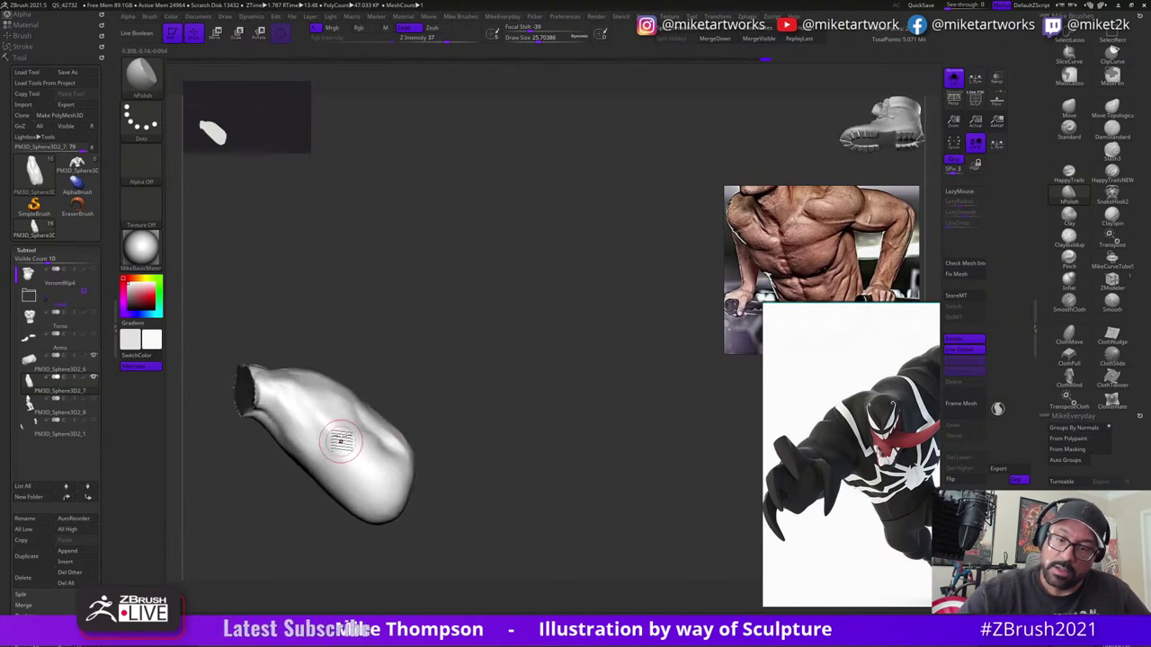
pyautogui.moveTo(500, 416)
pyautogui.mouseDown()
pyautogui.moveTo(477, 404)
pyautogui.moveTo(477, 452)
pyautogui.mouseUp()
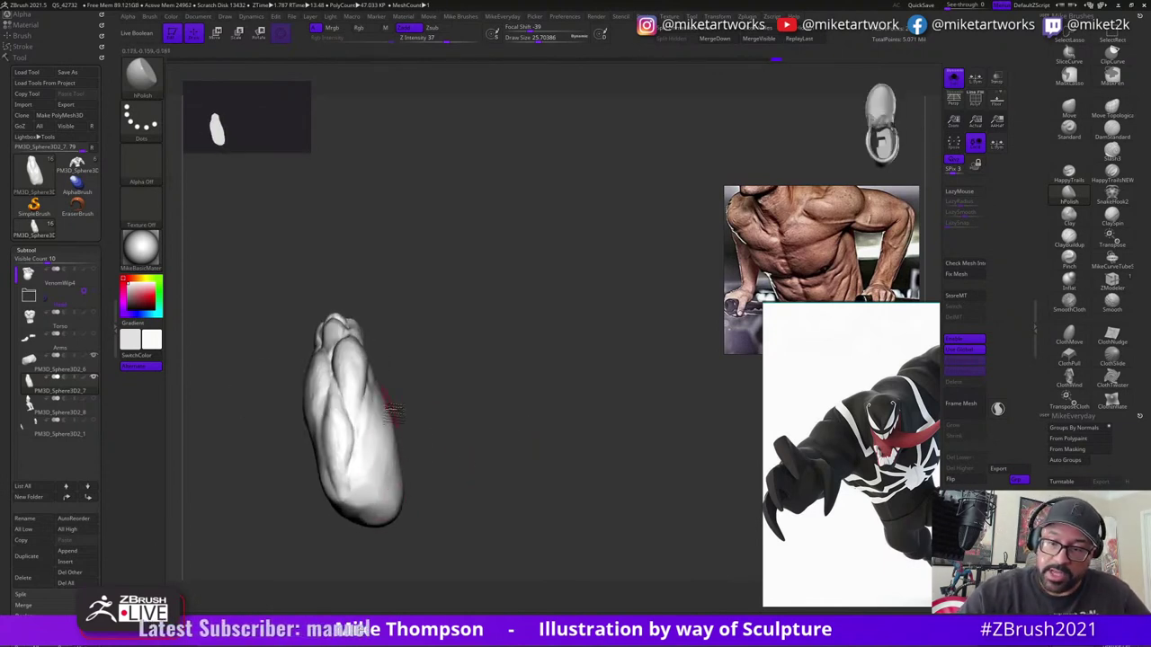
pyautogui.moveTo(376, 520)
pyautogui.mouseDown()
pyautogui.moveTo(398, 469)
pyautogui.moveTo(373, 493)
pyautogui.moveTo(396, 516)
pyautogui.mouseUp()
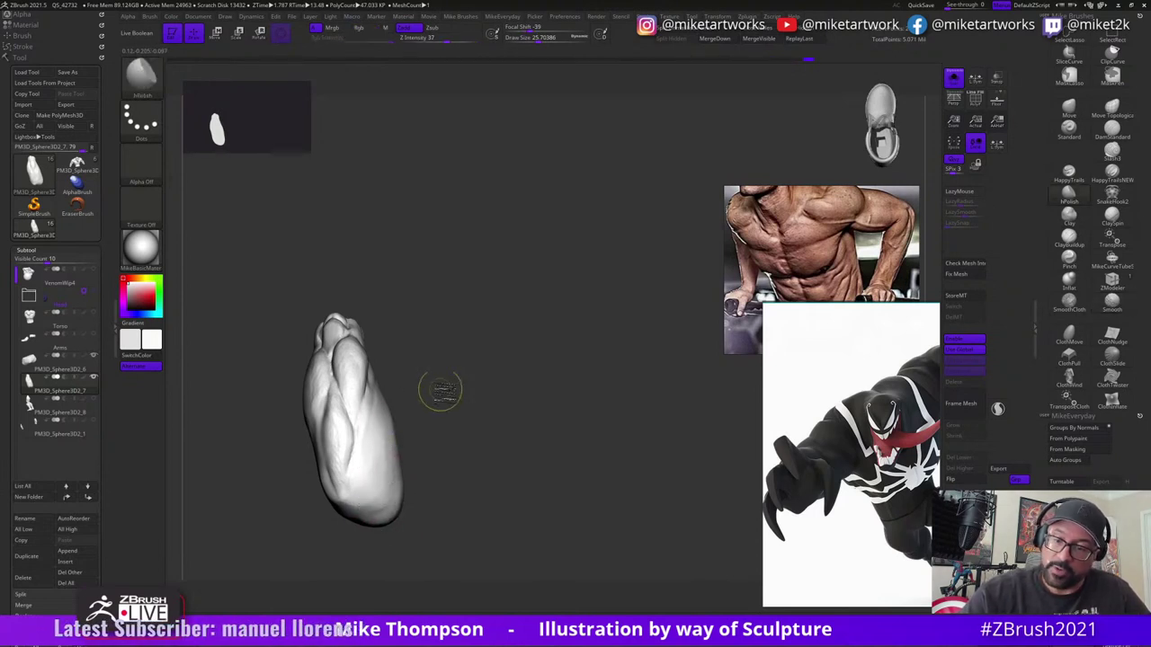
# - Smooth the polished thigh and refine the rim of its cut end at a draw size of about 10
pyautogui.moveTo(387, 430)
pyautogui.keyDown('shift'); pyautogui.mouseDown()
pyautogui.moveTo(401, 456)
pyautogui.moveTo(379, 530)
pyautogui.moveTo(468, 437)
pyautogui.mouseUp(); pyautogui.keyUp('shift')
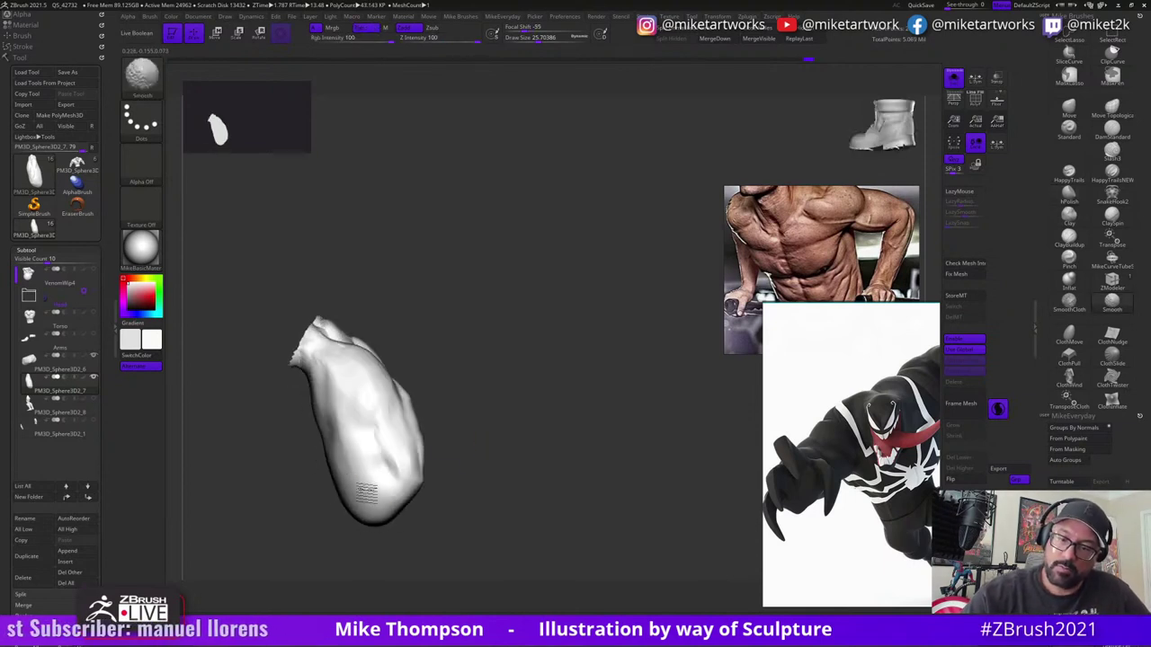
pyautogui.moveTo(468, 504)
pyautogui.mouseDown()
pyautogui.moveTo(548, 527)
pyautogui.moveTo(529, 553)
pyautogui.moveTo(501, 453)
pyautogui.moveTo(534, 476)
pyautogui.moveTo(542, 460)
pyautogui.moveTo(490, 422)
pyautogui.moveTo(570, 380)
pyautogui.mouseUp()
pyautogui.press('s')
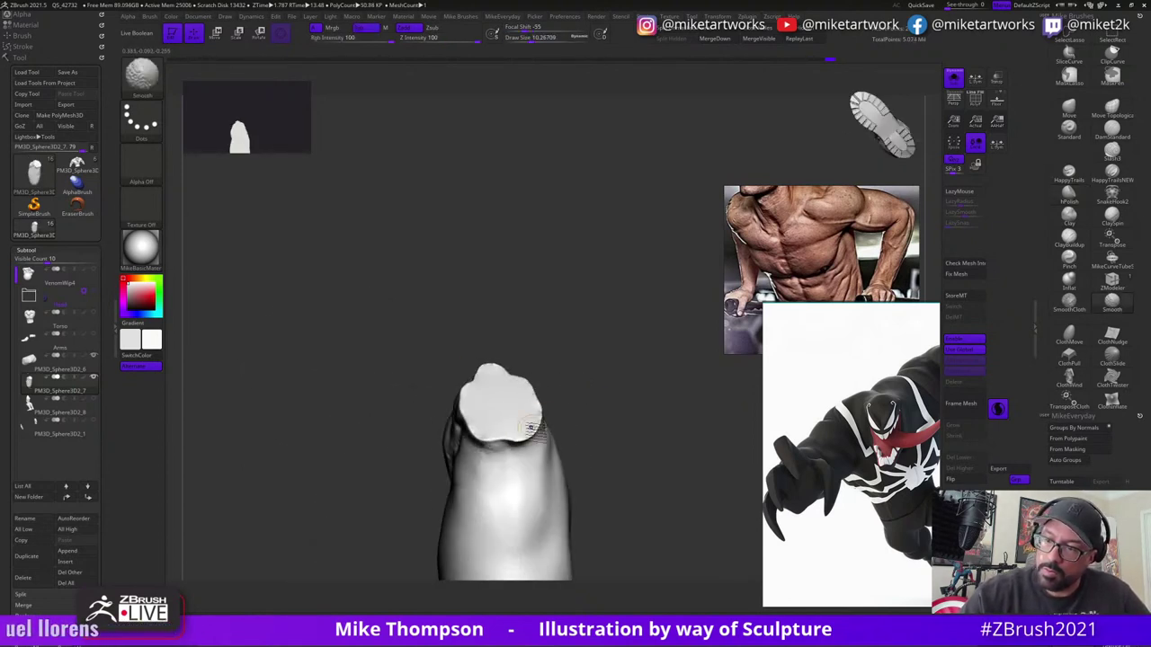
pyautogui.moveTo(531, 427)
pyautogui.mouseDown()
pyautogui.moveTo(570, 363)
pyautogui.moveTo(514, 389)
pyautogui.moveTo(591, 433)
pyautogui.moveTo(610, 418)
pyautogui.moveTo(638, 464)
pyautogui.moveTo(622, 455)
pyautogui.moveTo(714, 341)
pyautogui.moveTo(650, 442)
pyautogui.moveTo(662, 435)
pyautogui.moveTo(650, 465)
pyautogui.moveTo(633, 474)
pyautogui.moveTo(615, 454)
pyautogui.mouseUp()
# - Select the pelvis piece, reshape its edge against the thigh with the Move brush at a draw size of about 43, and remesh it
pyautogui.keyDown('alt'); pyautogui.click(401, 409); pyautogui.keyUp('alt')
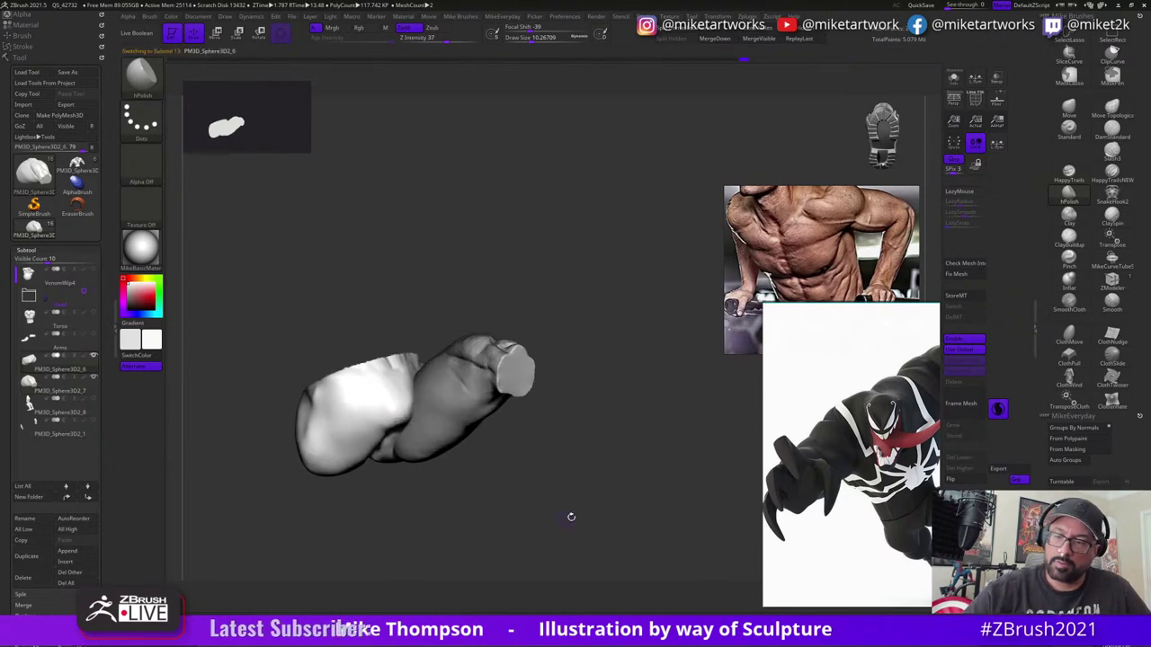
pyautogui.click(1069, 108)
pyautogui.press('s')
pyautogui.click(529, 477)
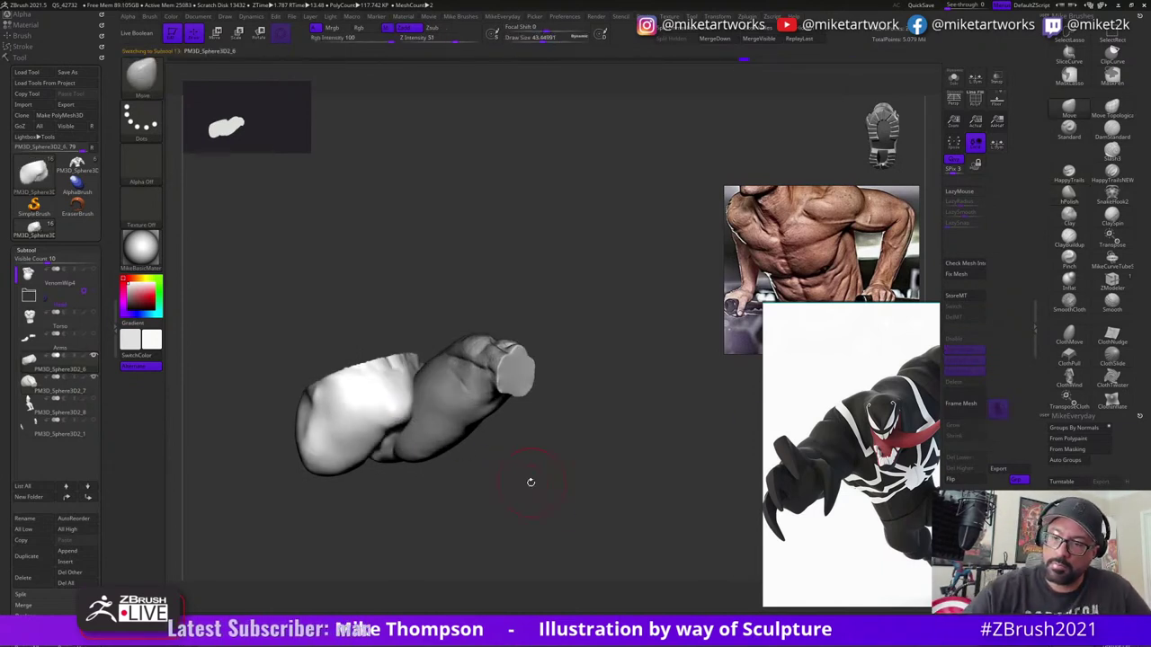
pyautogui.moveTo(532, 482)
pyautogui.mouseDown()
pyautogui.moveTo(549, 484)
pyautogui.moveTo(432, 465)
pyautogui.mouseUp()
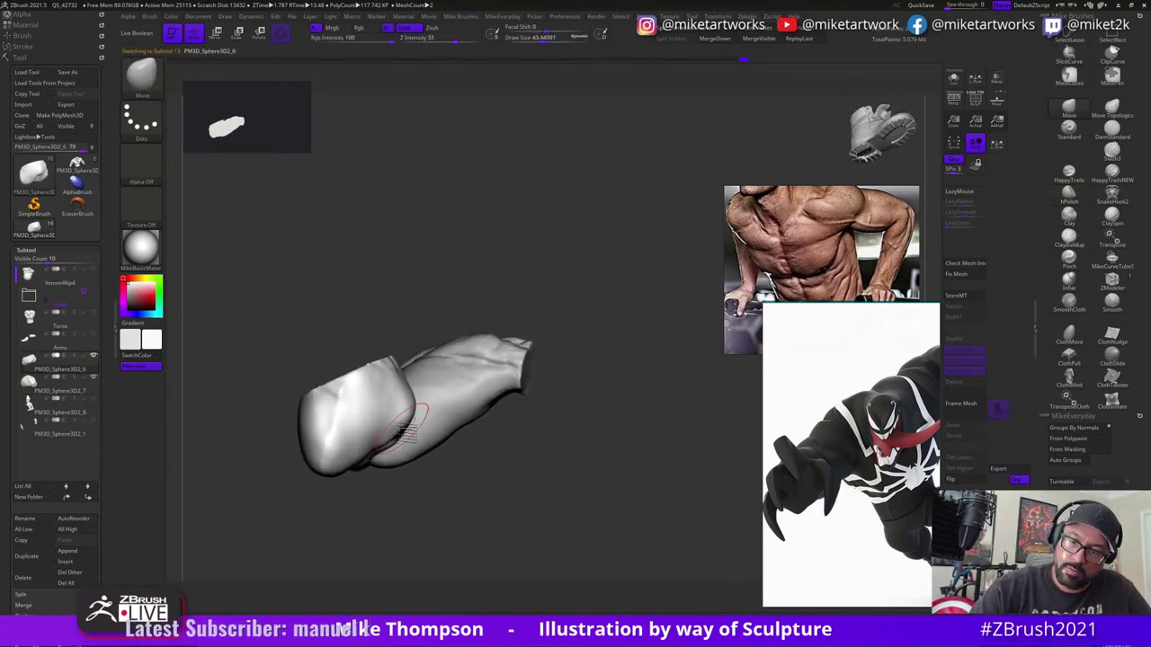
pyautogui.moveTo(417, 410); pyautogui.dragTo(410, 397)
pyautogui.moveTo(546, 489)
pyautogui.mouseDown()
pyautogui.moveTo(498, 476)
pyautogui.moveTo(483, 488)
pyautogui.moveTo(530, 463)
pyautogui.mouseUp()
pyautogui.keyDown('ctrl'); pyautogui.click(512, 446); pyautogui.keyUp('ctrl')
pyautogui.press('s')
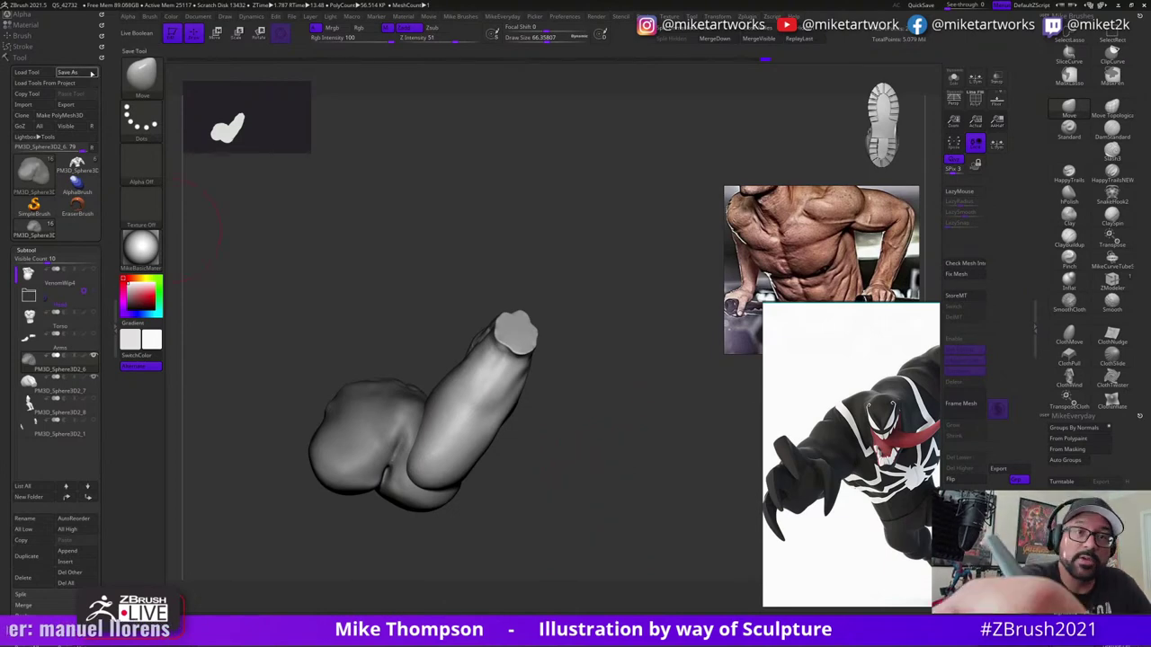
# - Save the tool as VenomWip4 in the Pixologic folder, replacing the existing file
pyautogui.hotkey('ctrl', 's')
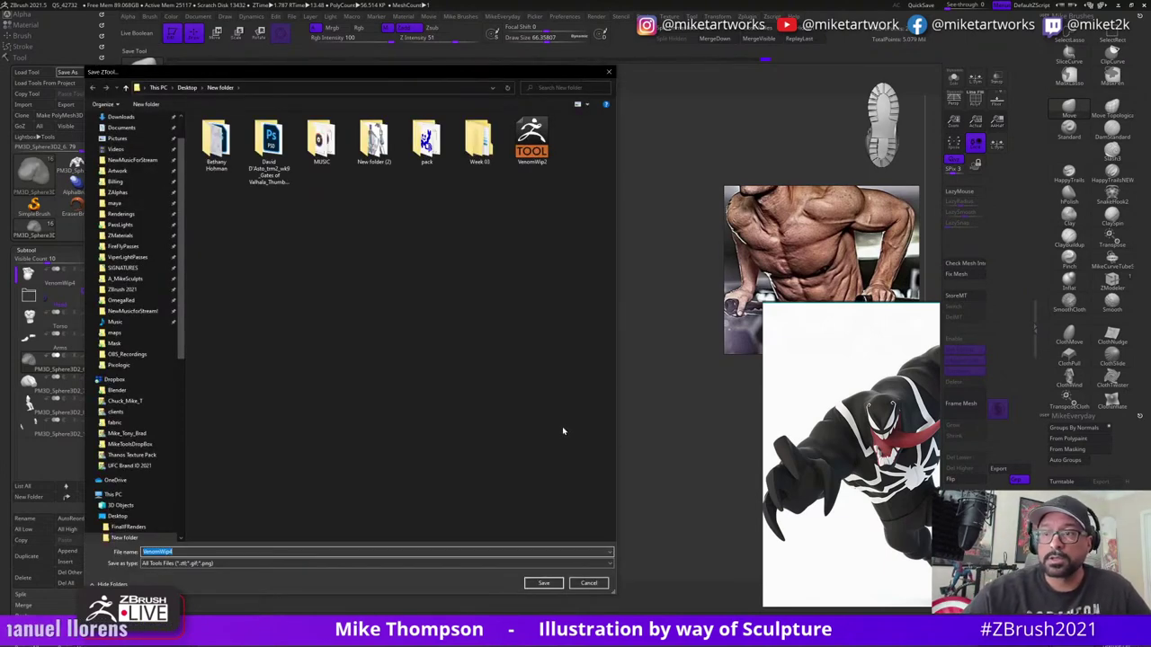
pyautogui.scroll(2, 181, 153)
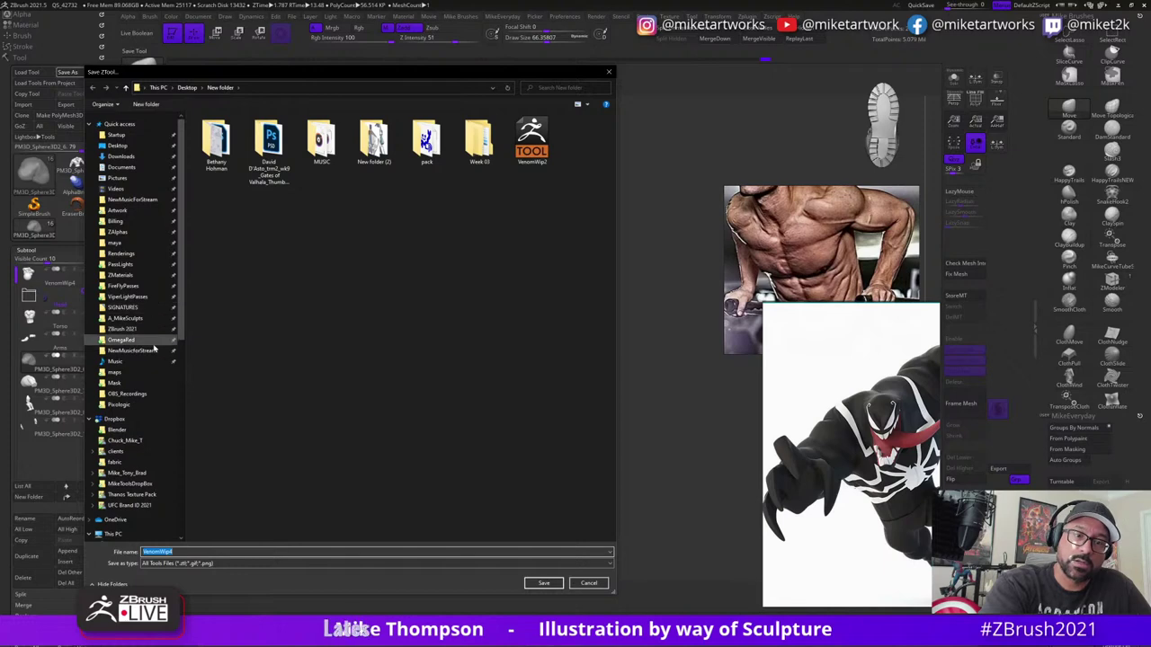
pyautogui.click(151, 407)
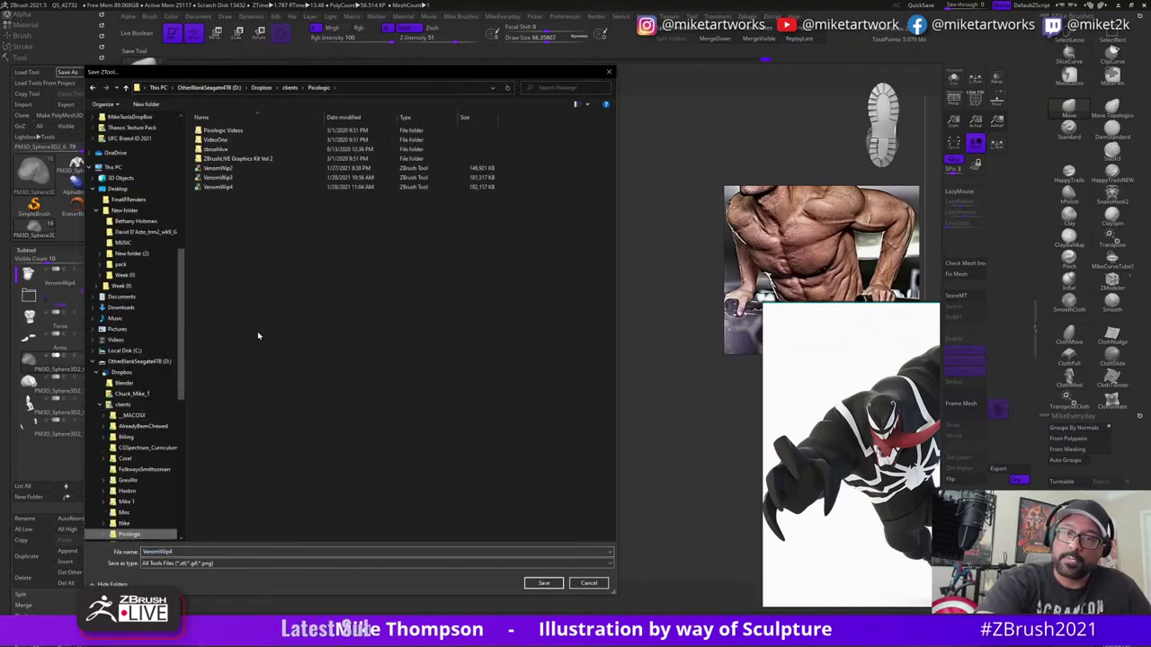
pyautogui.click(544, 584)
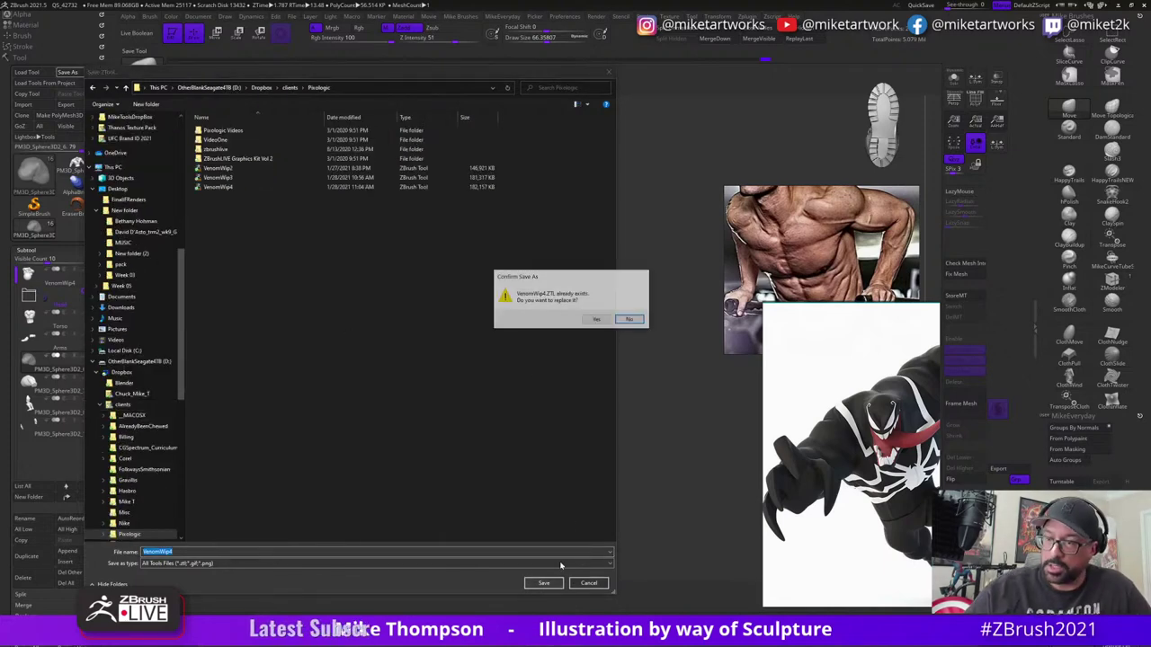
pyautogui.click(595, 318)
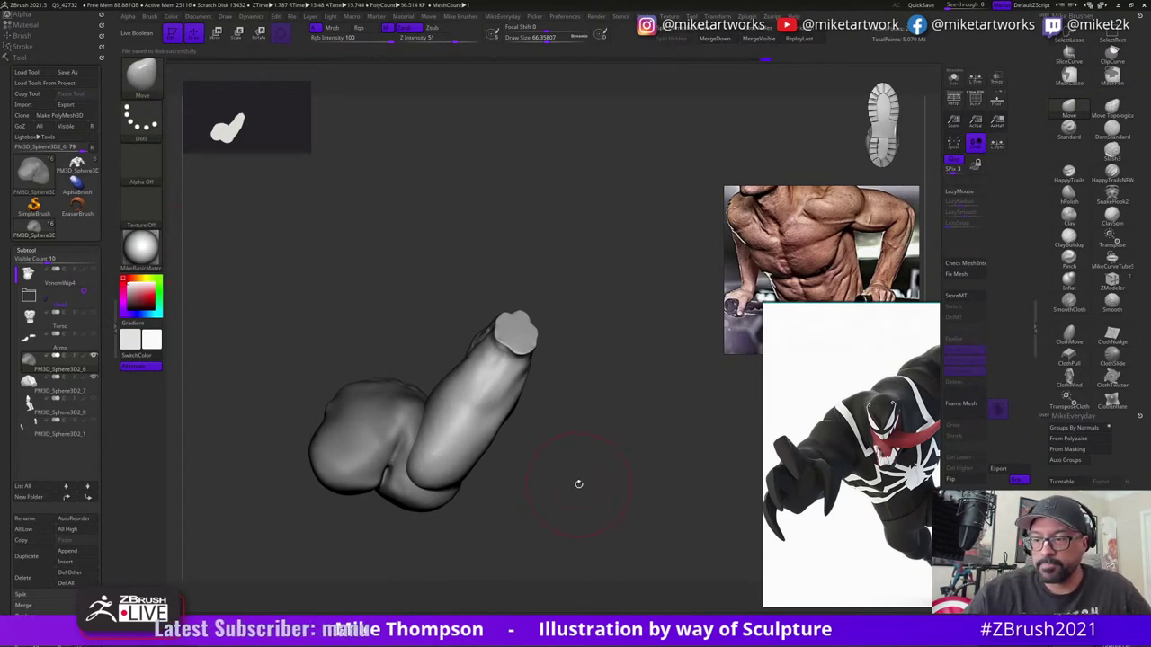
# - Reshape the base of the thigh subtool PM3D_Sphere3D2_7 with the Move brush where it meets the pelvis
pyautogui.press('s')
pyautogui.moveTo(578, 484); pyautogui.dragTo(570, 484)
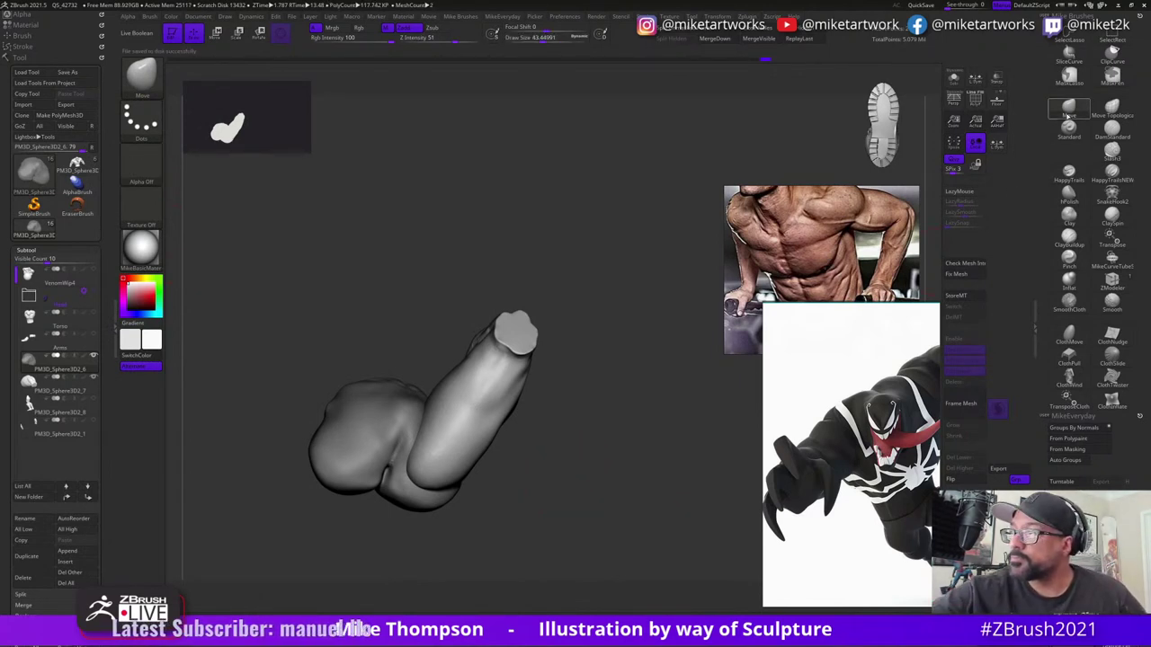
pyautogui.click(1068, 115)
pyautogui.press(']')
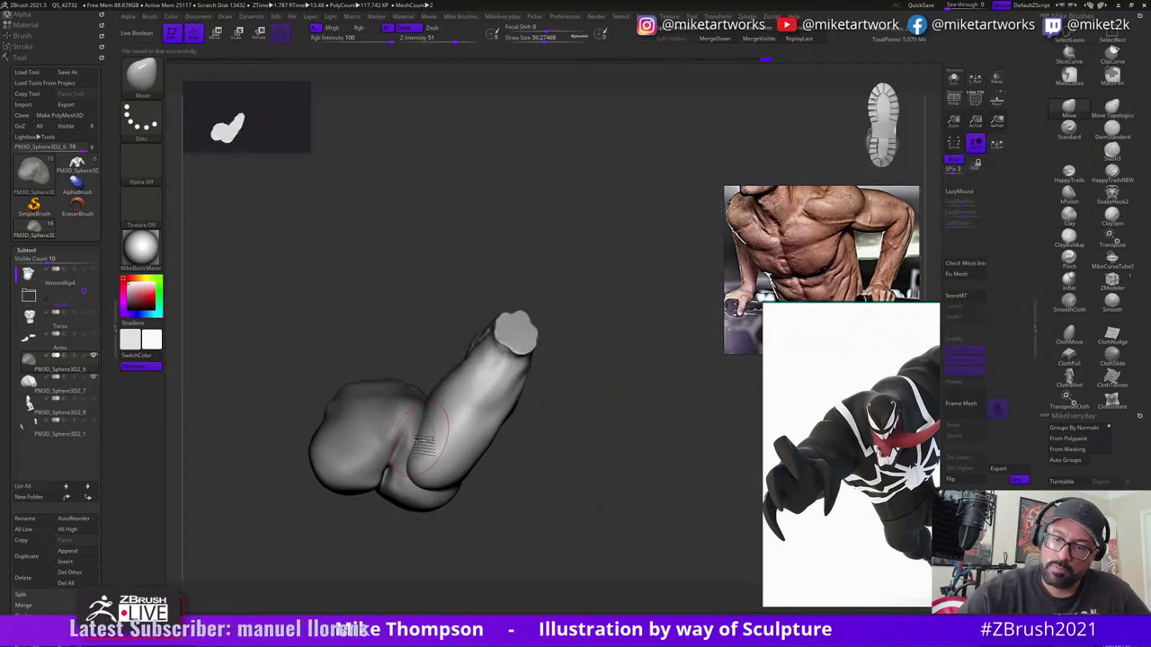
pyautogui.moveTo(551, 357)
pyautogui.mouseDown()
pyautogui.moveTo(635, 437)
pyautogui.moveTo(609, 457)
pyautogui.moveTo(593, 435)
pyautogui.mouseUp()
pyautogui.keyDown('alt'); pyautogui.click(483, 428); pyautogui.keyUp('alt')
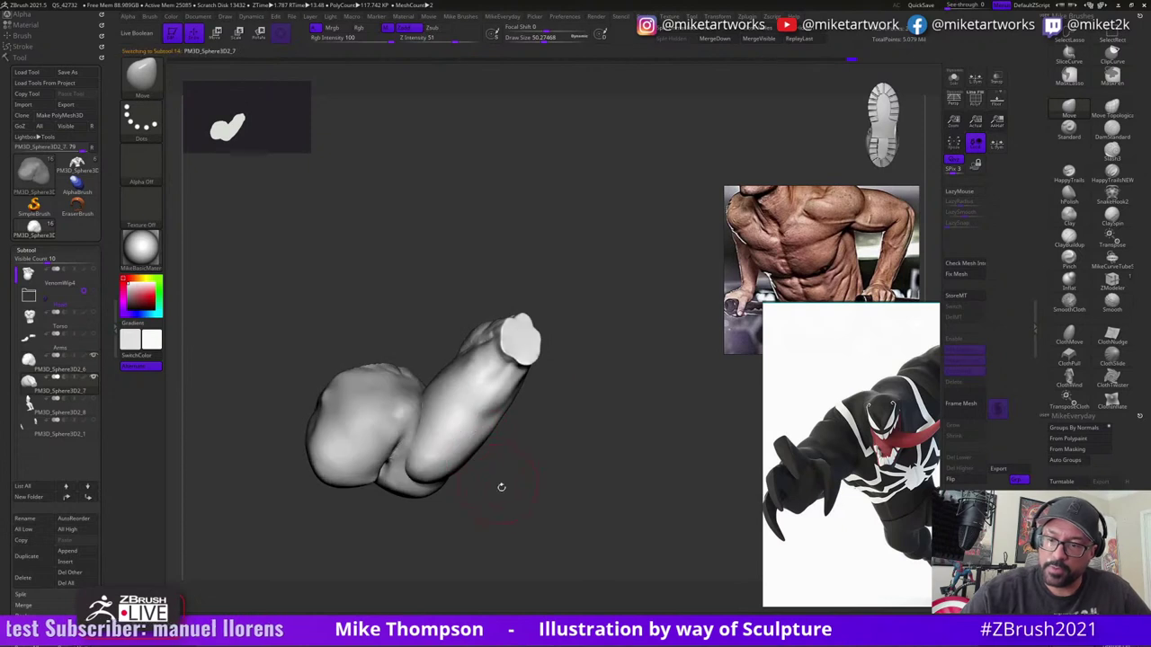
pyautogui.moveTo(501, 486); pyautogui.dragTo(437, 446)
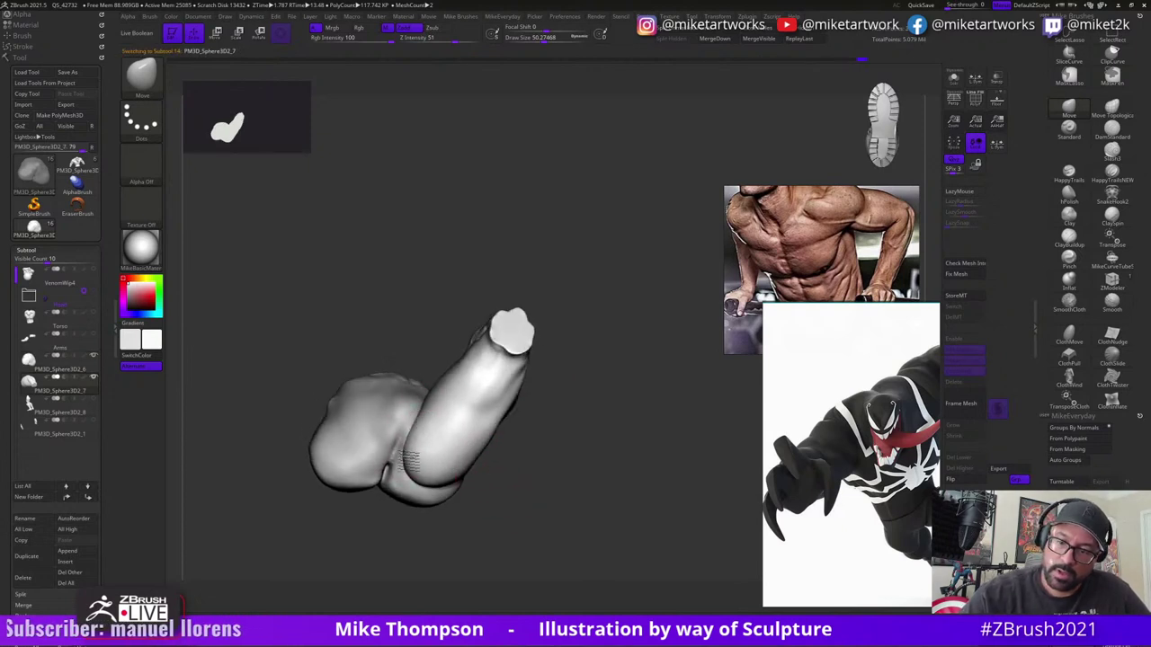
pyautogui.moveTo(497, 510)
pyautogui.mouseDown()
pyautogui.moveTo(494, 475)
pyautogui.moveTo(459, 495)
pyautogui.mouseUp()
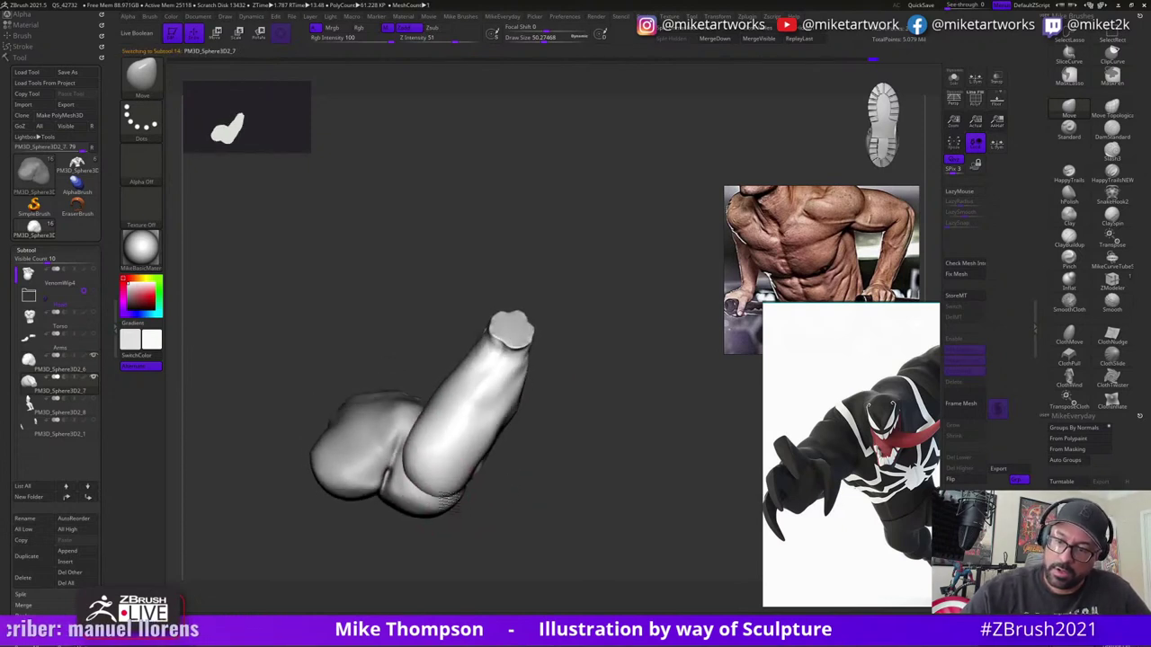
pyautogui.moveTo(409, 463)
pyautogui.mouseDown()
pyautogui.moveTo(608, 431)
pyautogui.moveTo(584, 453)
pyautogui.mouseUp()
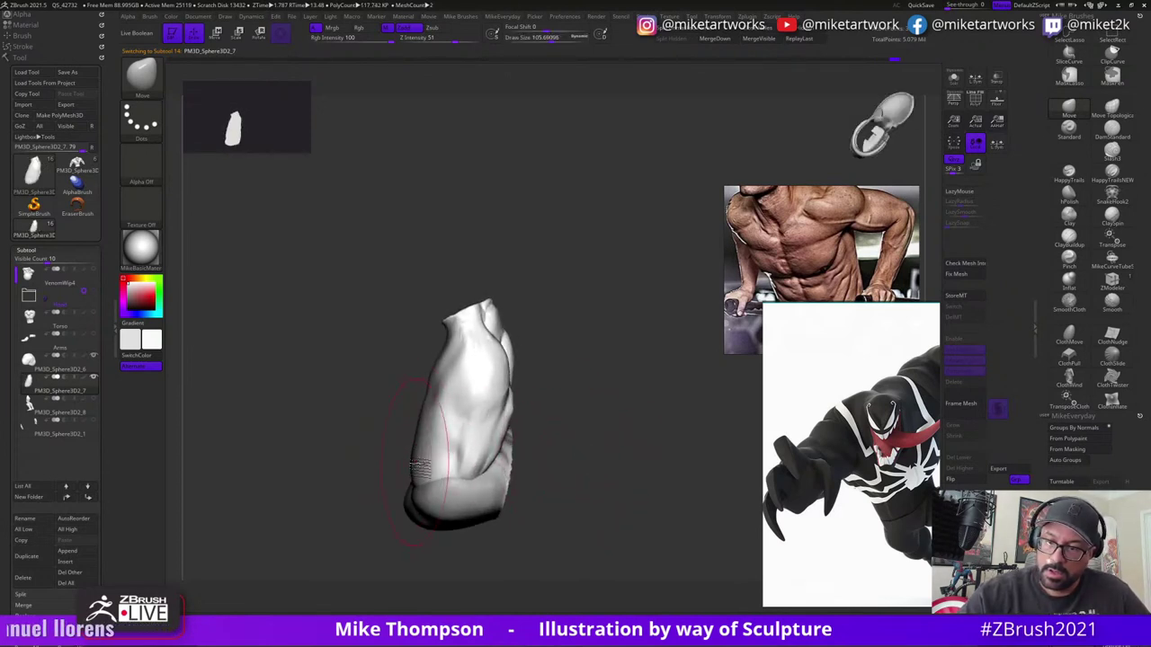
# - Refine the side contours of the thigh from several angles with the Move brush at smaller draw sizes
pyautogui.moveTo(415, 474); pyautogui.dragTo(421, 471)
pyautogui.moveTo(570, 429)
pyautogui.mouseDown()
pyautogui.moveTo(591, 432)
pyautogui.moveTo(581, 426)
pyautogui.mouseUp()
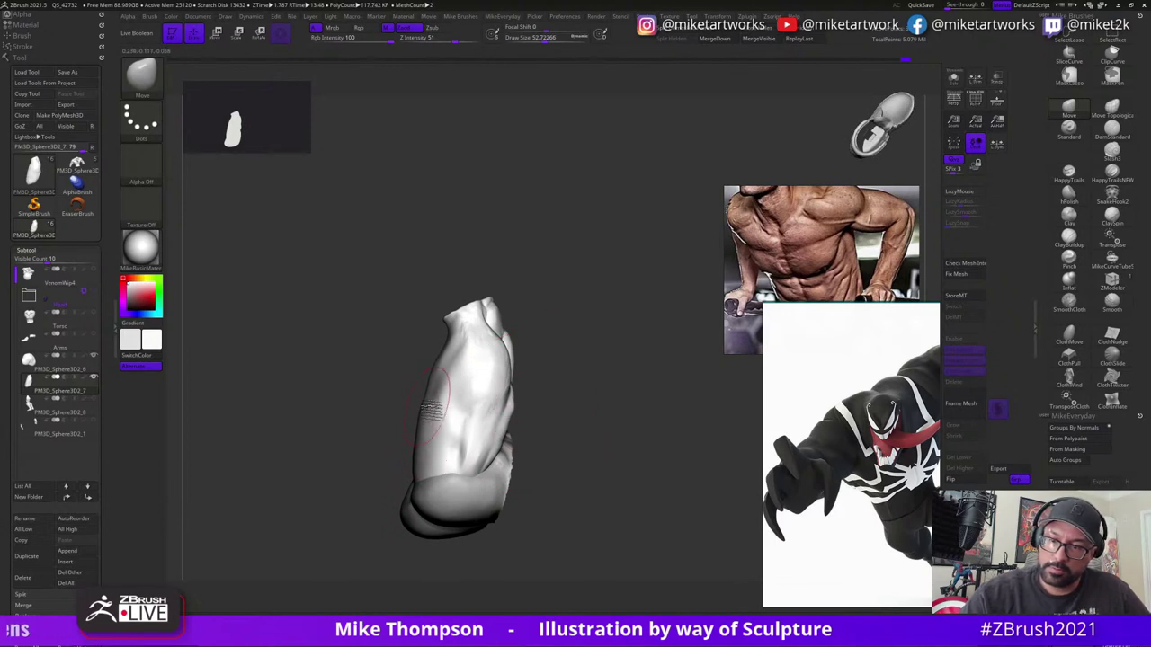
pyautogui.moveTo(566, 372)
pyautogui.mouseDown()
pyautogui.moveTo(582, 378)
pyautogui.moveTo(571, 386)
pyautogui.mouseUp()
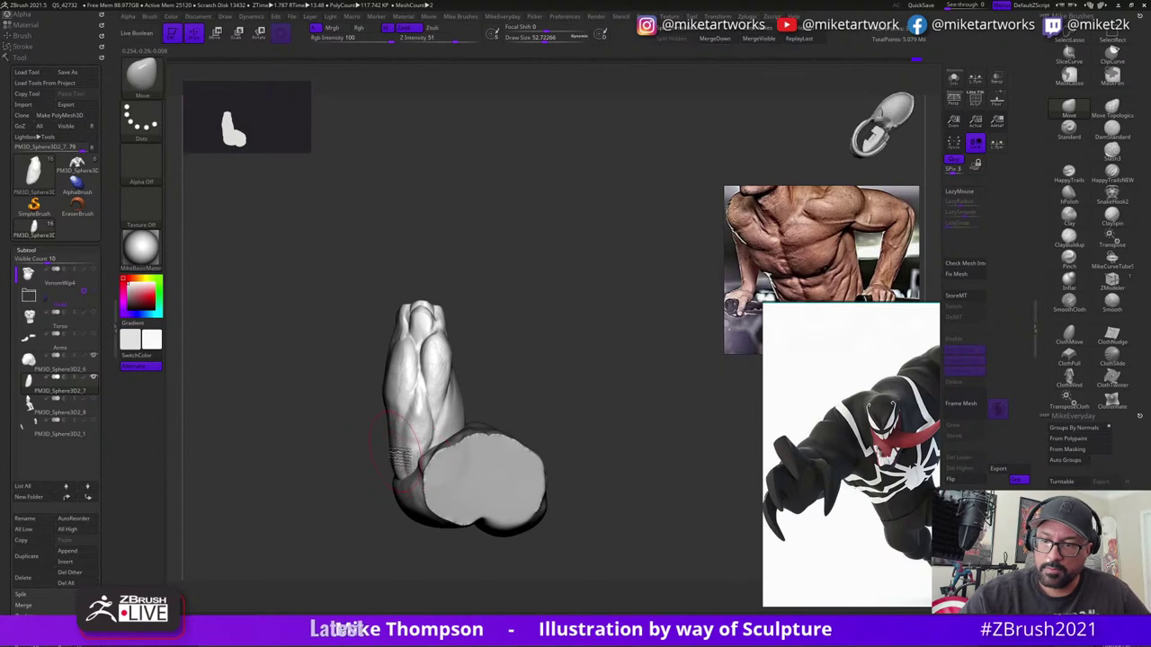
pyautogui.moveTo(400, 456); pyautogui.dragTo(406, 455)
pyautogui.moveTo(554, 367); pyautogui.dragTo(551, 358)
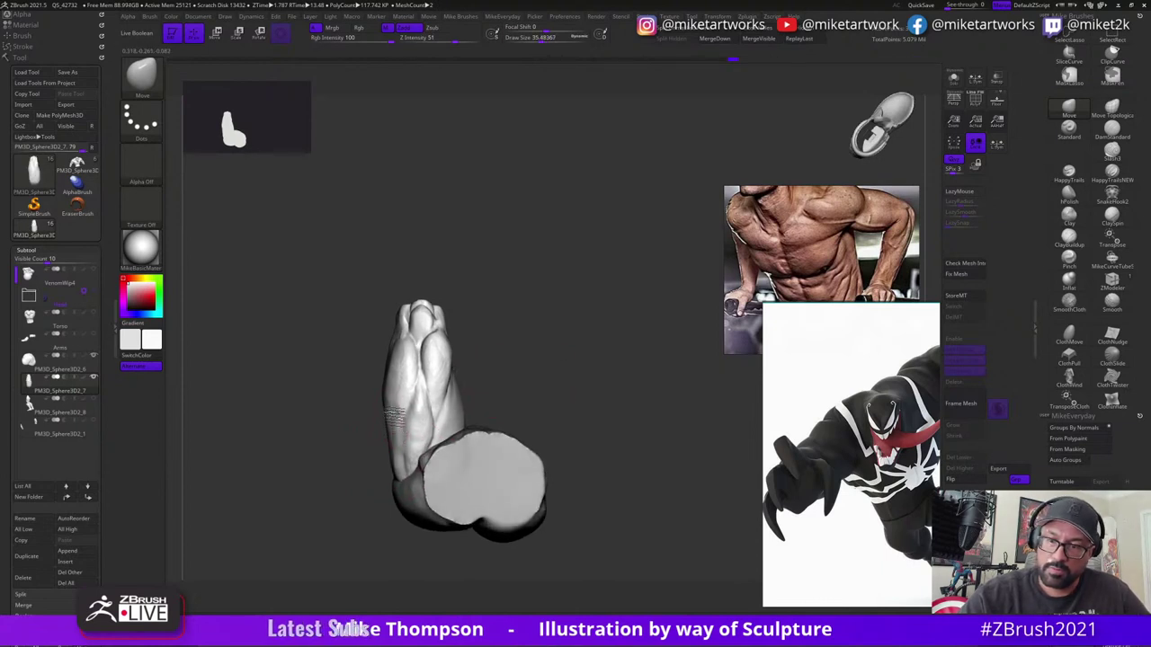
pyautogui.moveTo(500, 371)
pyautogui.mouseDown()
pyautogui.moveTo(560, 341)
pyautogui.moveTo(566, 373)
pyautogui.moveTo(389, 509)
pyautogui.mouseUp()
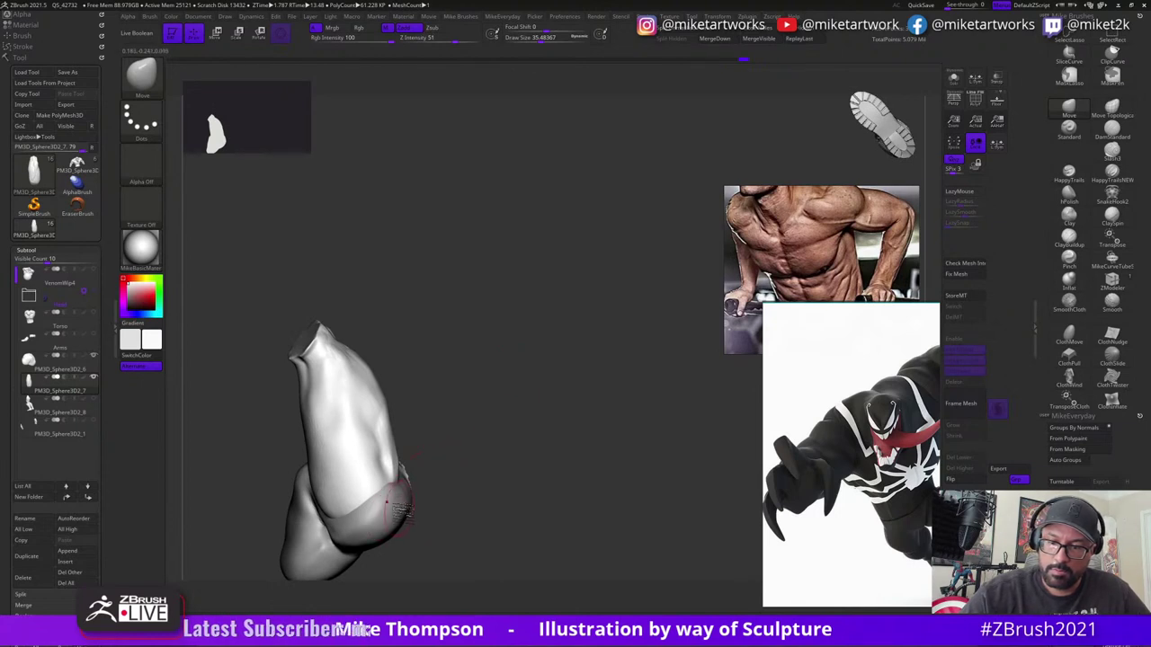
# - Switch to the pelvis subtool PM3D_Sphere3D2_6, then reshape and smooth its buttocks around the thigh base
pyautogui.keyDown('alt'); pyautogui.click(401, 510); pyautogui.keyUp('alt')
pyautogui.press(']')
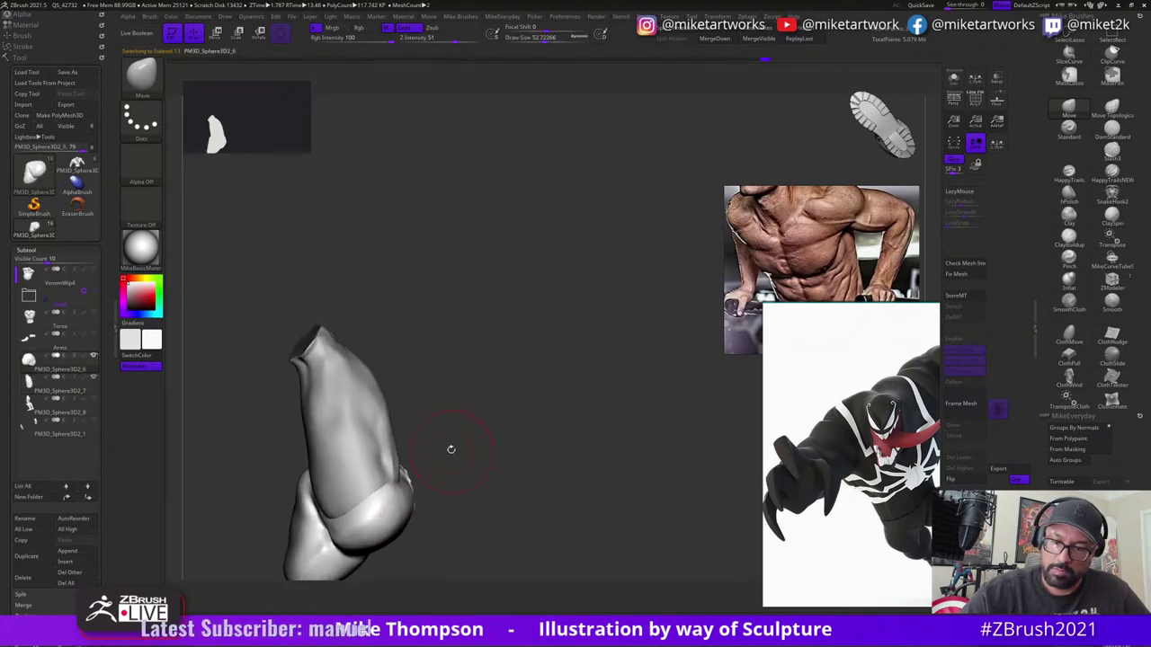
pyautogui.moveTo(450, 448)
pyautogui.mouseDown()
pyautogui.moveTo(404, 437)
pyautogui.moveTo(414, 464)
pyautogui.moveTo(509, 413)
pyautogui.moveTo(545, 360)
pyautogui.mouseUp()
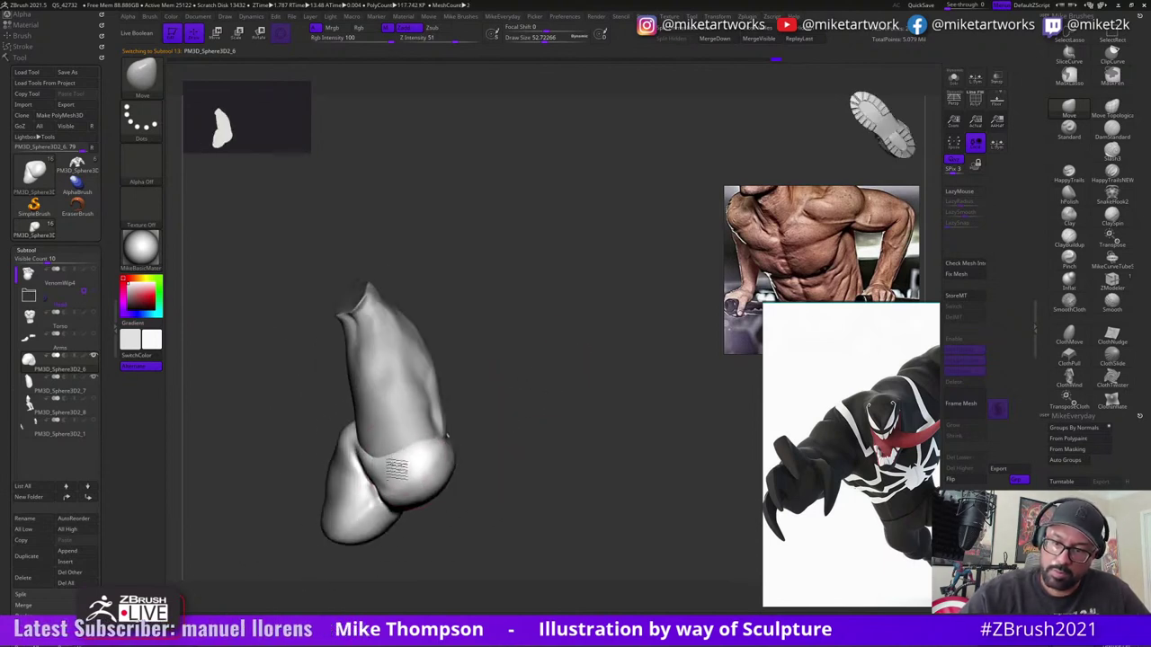
pyautogui.moveTo(488, 399)
pyautogui.mouseDown()
pyautogui.moveTo(506, 398)
pyautogui.moveTo(494, 404)
pyautogui.moveTo(492, 436)
pyautogui.moveTo(514, 393)
pyautogui.mouseUp()
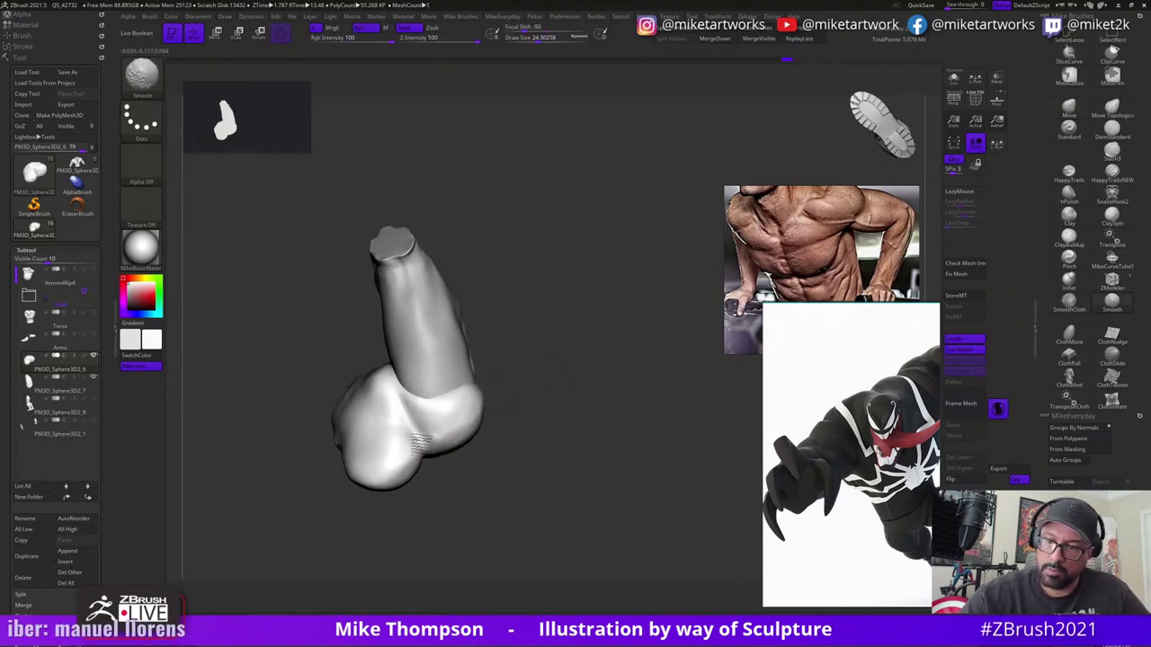
pyautogui.moveTo(527, 398)
pyautogui.mouseDown()
pyautogui.moveTo(518, 416)
pyautogui.moveTo(521, 398)
pyautogui.moveTo(550, 437)
pyautogui.moveTo(559, 408)
pyautogui.moveTo(540, 411)
pyautogui.moveTo(449, 366)
pyautogui.mouseUp()
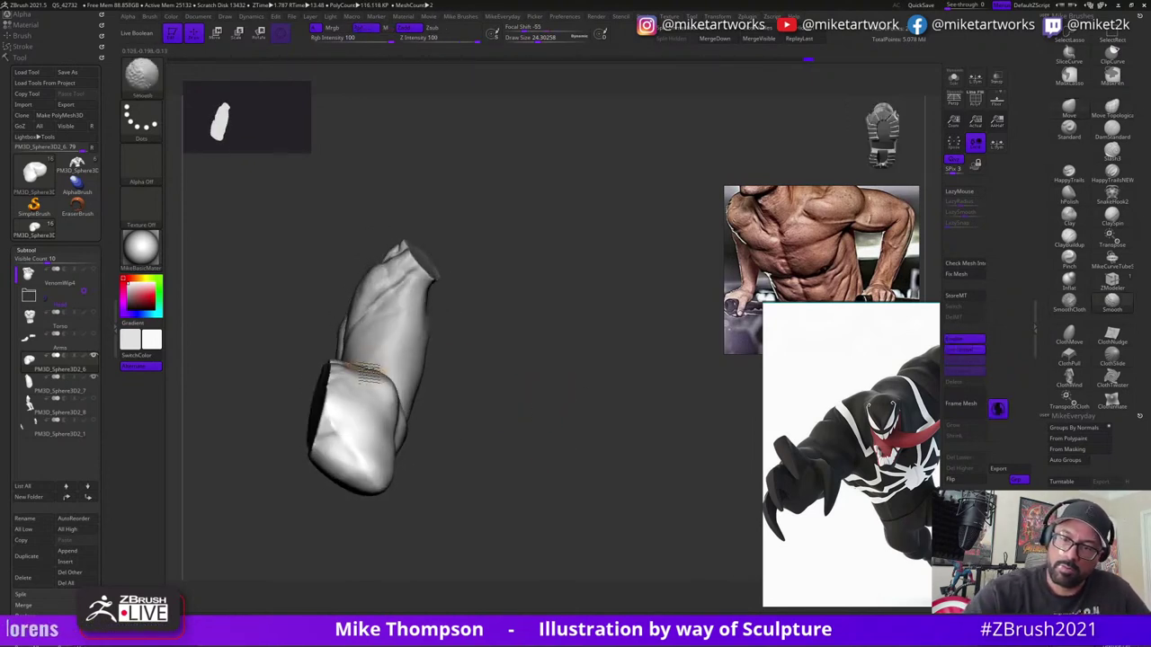
pyautogui.moveTo(374, 374)
pyautogui.mouseDown()
pyautogui.moveTo(527, 417)
pyautogui.moveTo(527, 385)
pyautogui.moveTo(654, 350)
pyautogui.mouseUp()
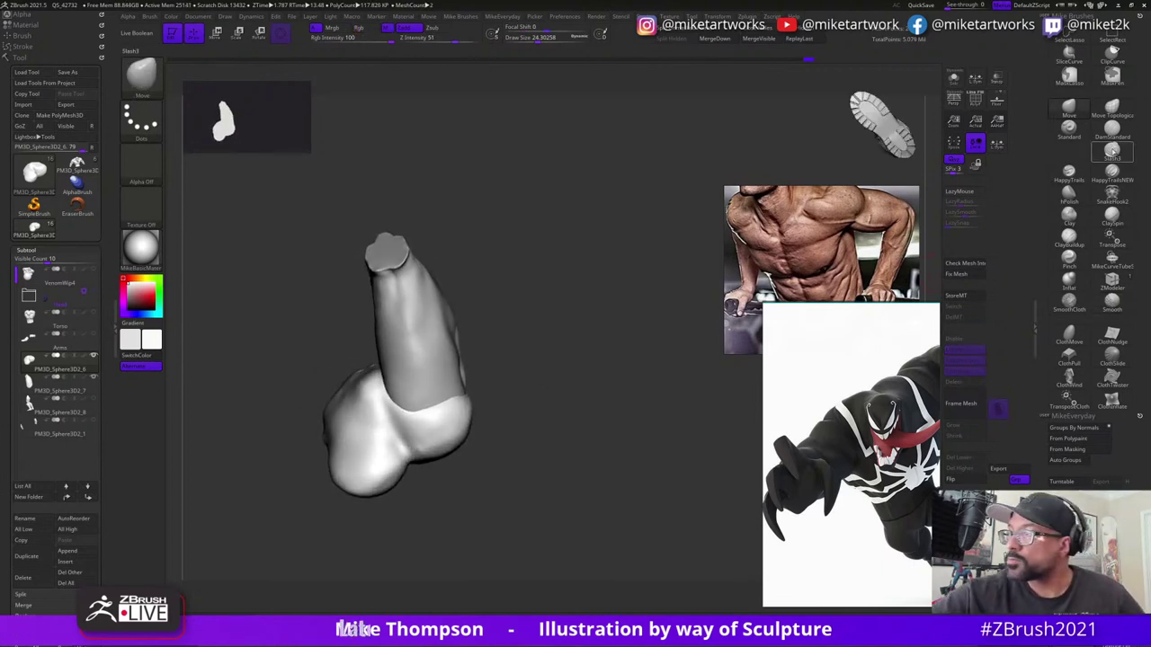
# - Carve creases between the buttocks and across the upper pelvis with the DamStandard brush, then smooth where they meet
pyautogui.press('b')
pyautogui.press('d')
pyautogui.press('s')
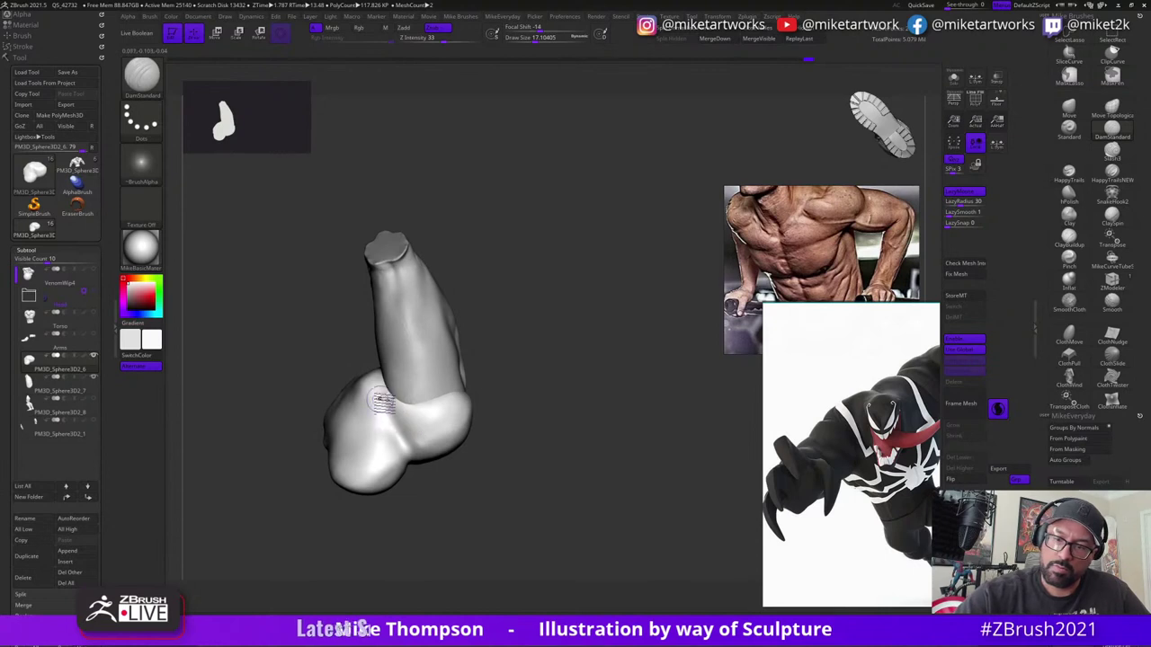
pyautogui.moveTo(519, 387); pyautogui.dragTo(511, 384)
pyautogui.moveTo(385, 398); pyautogui.dragTo(406, 442)
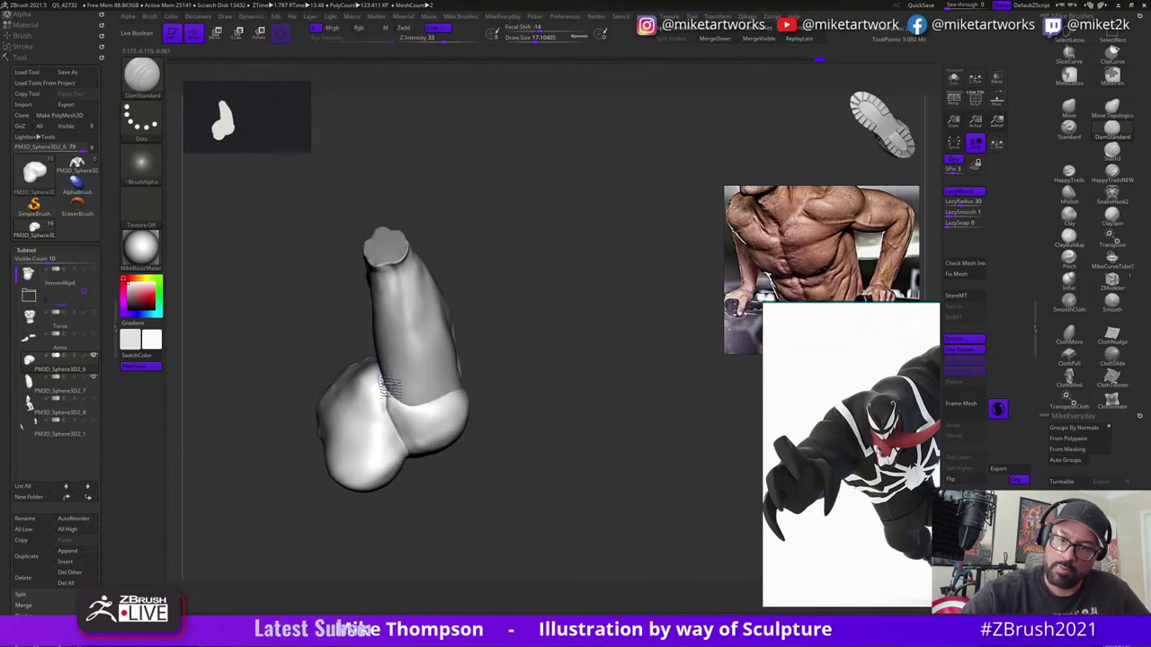
pyautogui.moveTo(522, 363)
pyautogui.mouseDown()
pyautogui.moveTo(504, 365)
pyautogui.moveTo(527, 411)
pyautogui.moveTo(514, 377)
pyautogui.mouseUp()
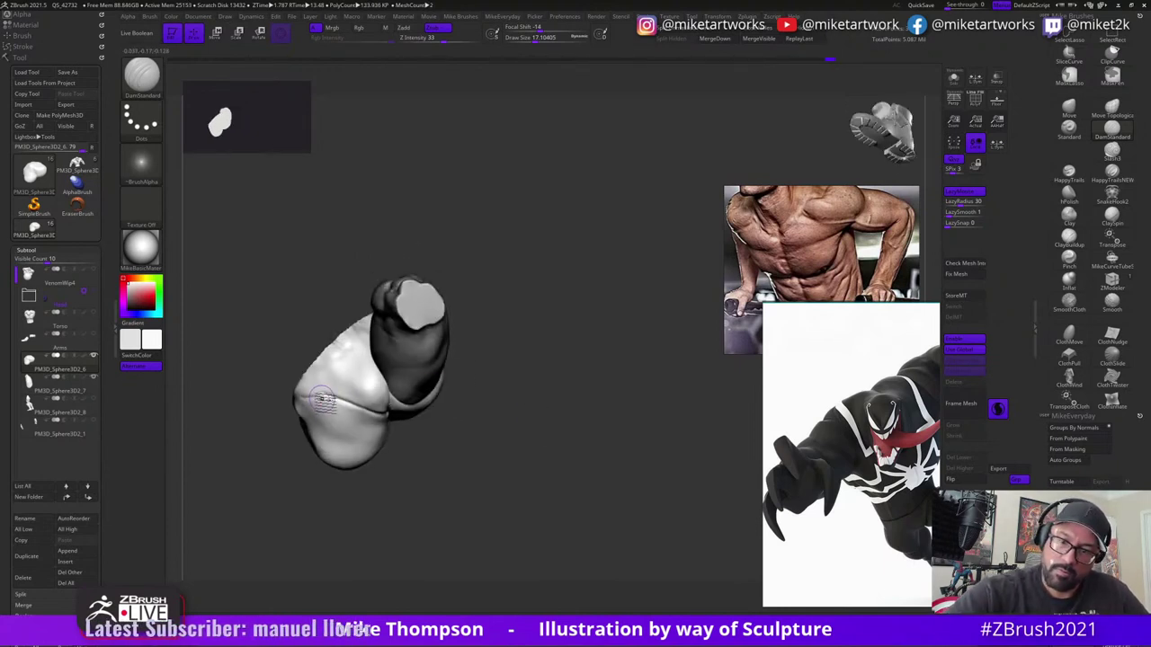
pyautogui.moveTo(546, 414); pyautogui.dragTo(594, 401)
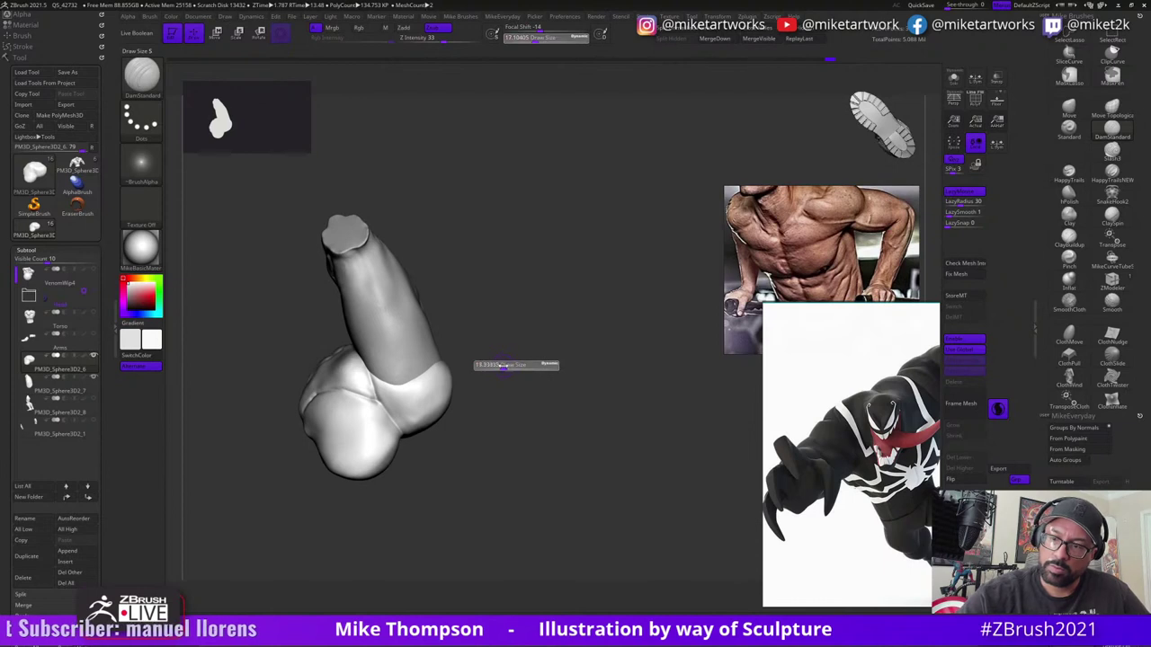
pyautogui.keyDown('shift'); pyautogui.moveTo(379, 393); pyautogui.dragTo(372, 398); pyautogui.keyUp('shift')
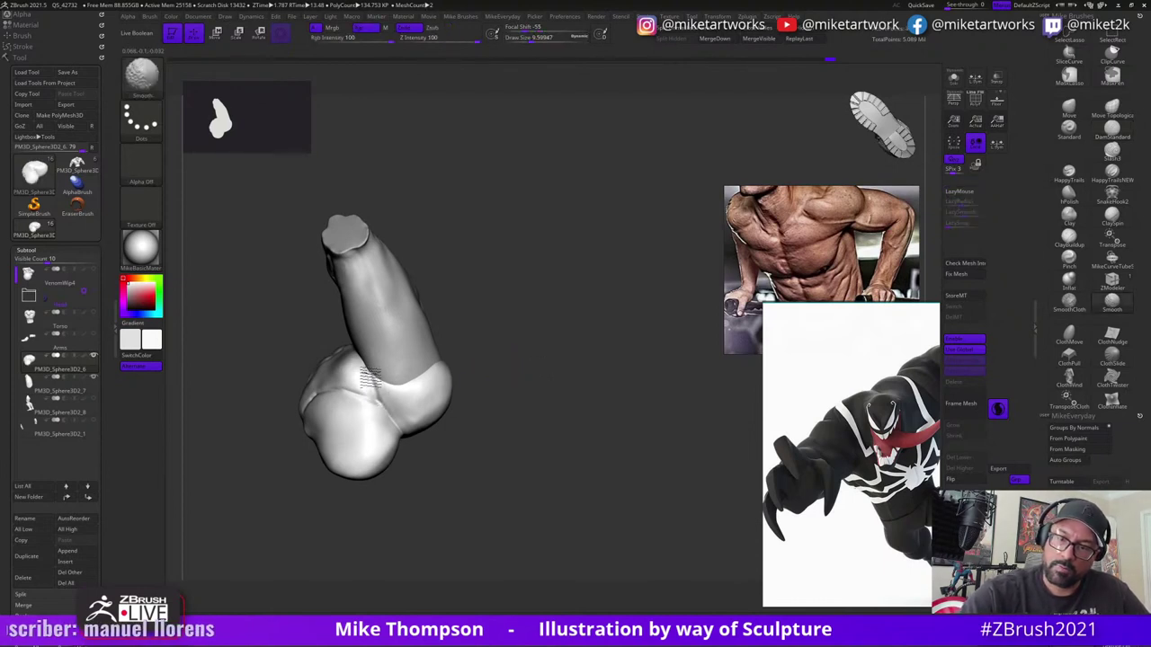
pyautogui.moveTo(500, 362)
pyautogui.mouseDown()
pyautogui.moveTo(527, 399)
pyautogui.moveTo(473, 372)
pyautogui.mouseUp()
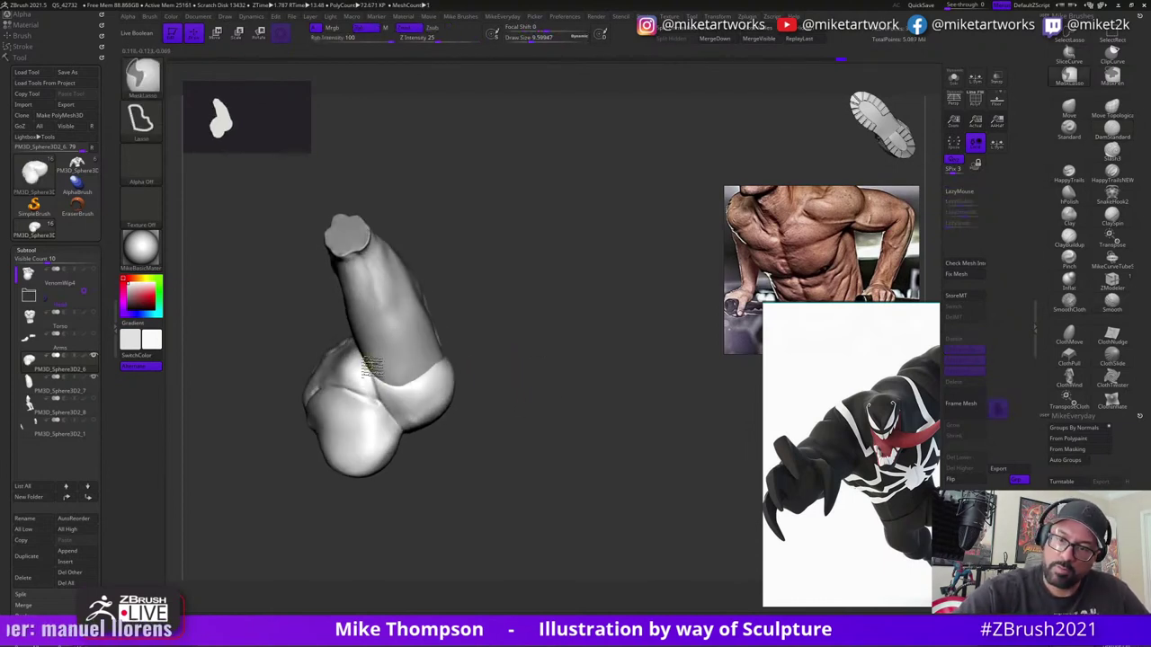
# - Mask the upper pelvis with a lasso and reshape the unmasked buttocks below the crease with the Move brush
pyautogui.moveTo(340, 387)
pyautogui.keyDown('ctrl'); pyautogui.mouseDown()
pyautogui.moveTo(391, 161)
pyautogui.moveTo(398, 169)
pyautogui.mouseUp(); pyautogui.keyUp('ctrl')
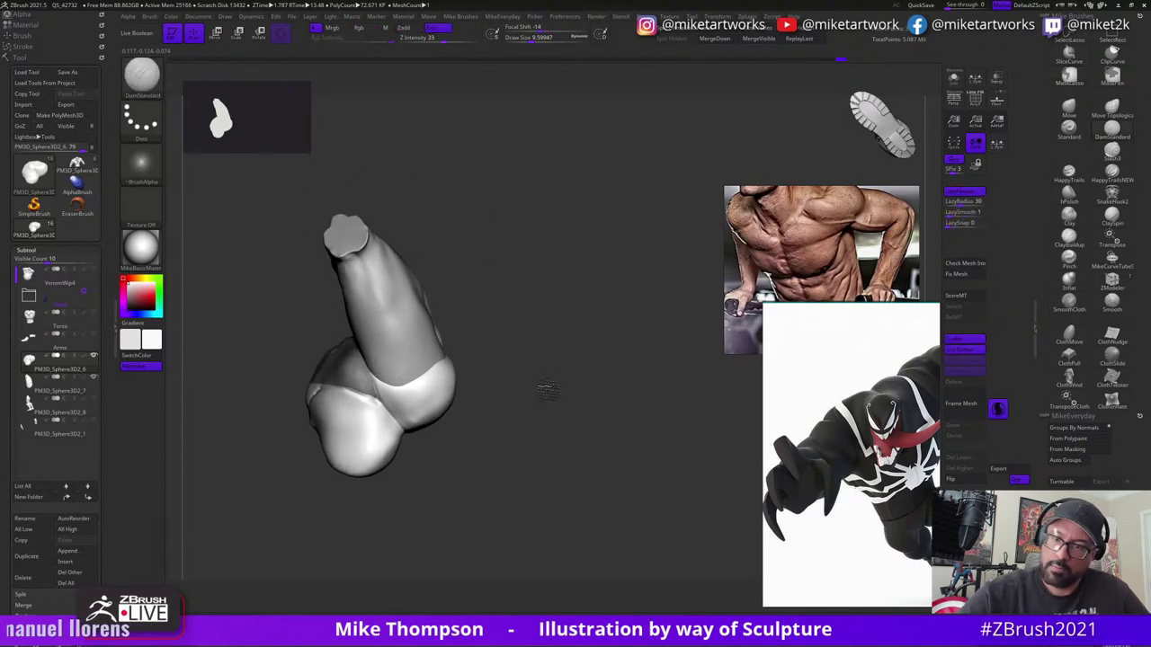
pyautogui.moveTo(545, 391)
pyautogui.mouseDown()
pyautogui.moveTo(550, 411)
pyautogui.moveTo(529, 396)
pyautogui.mouseUp()
pyautogui.click(1066, 112)
pyautogui.moveTo(531, 396)
pyautogui.mouseDown()
pyautogui.moveTo(545, 383)
pyautogui.moveTo(506, 411)
pyautogui.moveTo(406, 430)
pyautogui.mouseUp()
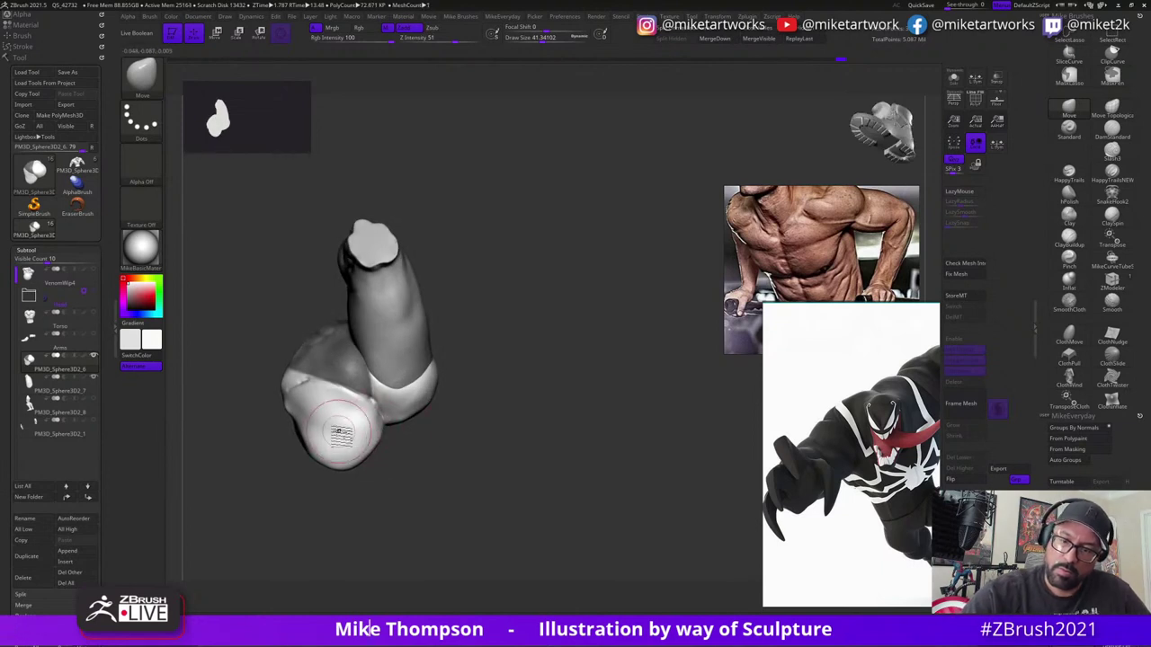
pyautogui.moveTo(485, 423); pyautogui.dragTo(359, 399)
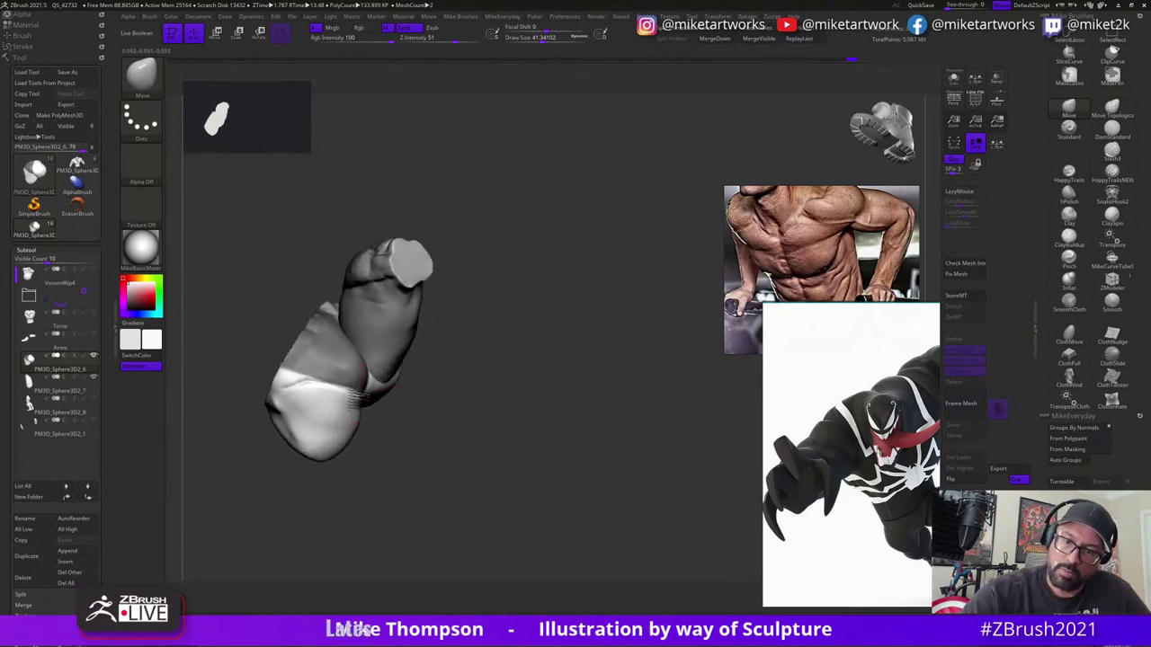
pyautogui.moveTo(502, 419); pyautogui.dragTo(417, 400)
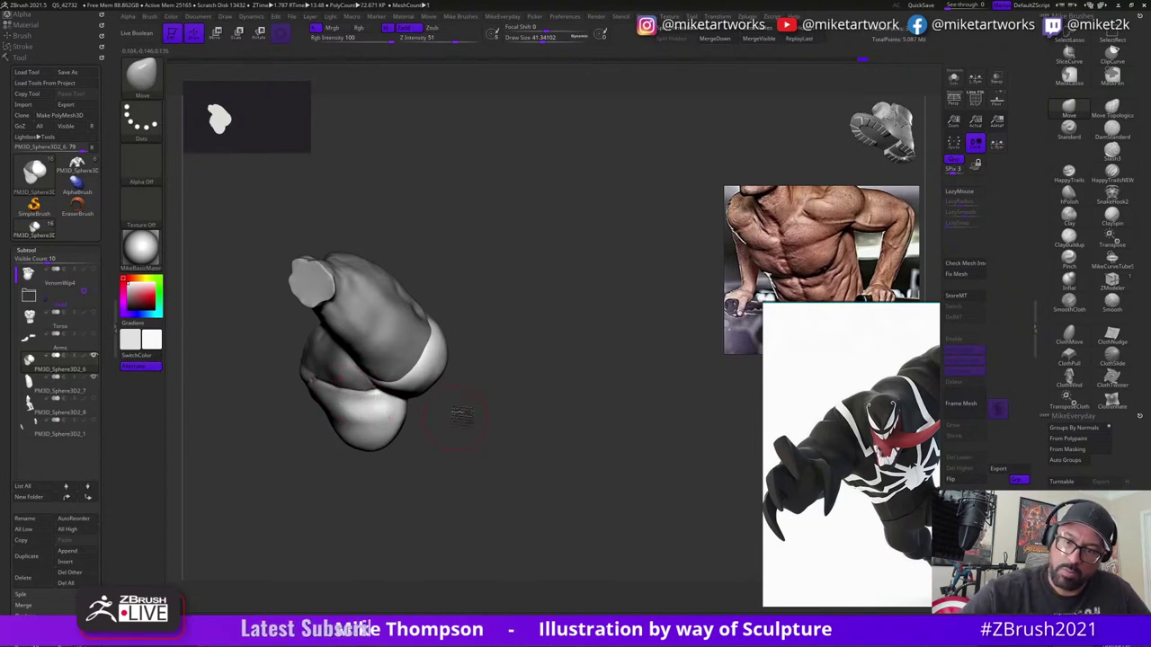
pyautogui.moveTo(461, 415); pyautogui.dragTo(437, 386)
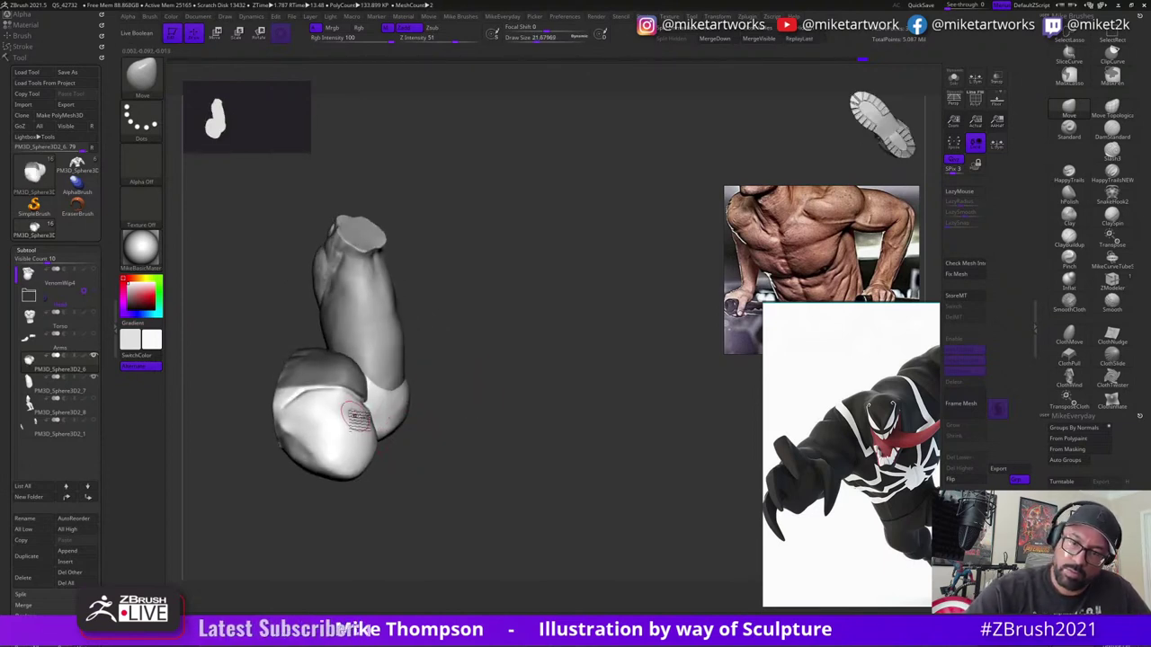
# - Smooth the cleft between the buttocks and the crease beside the thigh with a reduced draw size
pyautogui.moveTo(514, 422)
pyautogui.mouseDown()
pyautogui.moveTo(465, 431)
pyautogui.moveTo(506, 435)
pyautogui.mouseUp()
pyautogui.press('s')
pyautogui.moveTo(374, 434)
pyautogui.keyDown('shift'); pyautogui.mouseDown()
pyautogui.moveTo(368, 443)
pyautogui.moveTo(354, 412)
pyautogui.moveTo(394, 441)
pyautogui.mouseUp(); pyautogui.keyUp('shift')
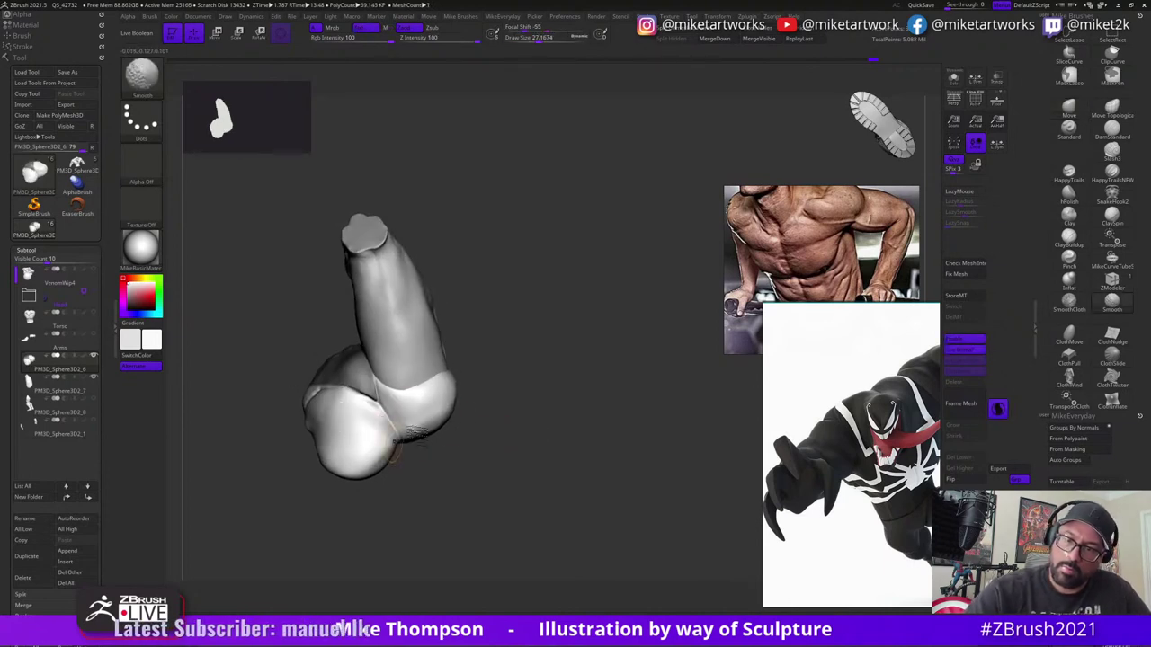
pyautogui.moveTo(484, 442)
pyautogui.mouseDown()
pyautogui.moveTo(526, 445)
pyautogui.moveTo(500, 438)
pyautogui.mouseUp()
pyautogui.press('s')
pyautogui.moveTo(501, 429); pyautogui.dragTo(491, 411)
pyautogui.keyDown('shift'); pyautogui.moveTo(378, 402); pyautogui.dragTo(373, 384); pyautogui.keyUp('shift')
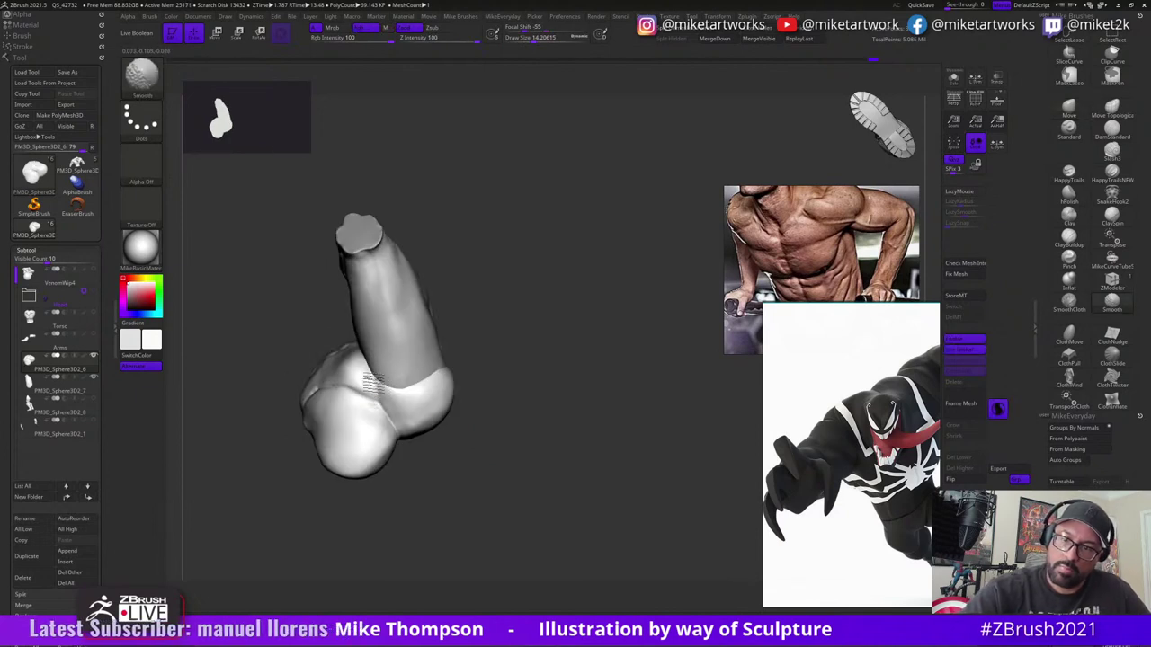
# - Show the Torso and Arms subtools together with the pelvis and thigh, and choose the Move brush
pyautogui.moveTo(531, 441)
pyautogui.mouseDown()
pyautogui.moveTo(548, 467)
pyautogui.moveTo(530, 450)
pyautogui.moveTo(545, 432)
pyautogui.moveTo(527, 463)
pyautogui.moveTo(602, 426)
pyautogui.moveTo(610, 454)
pyautogui.moveTo(705, 319)
pyautogui.mouseUp()
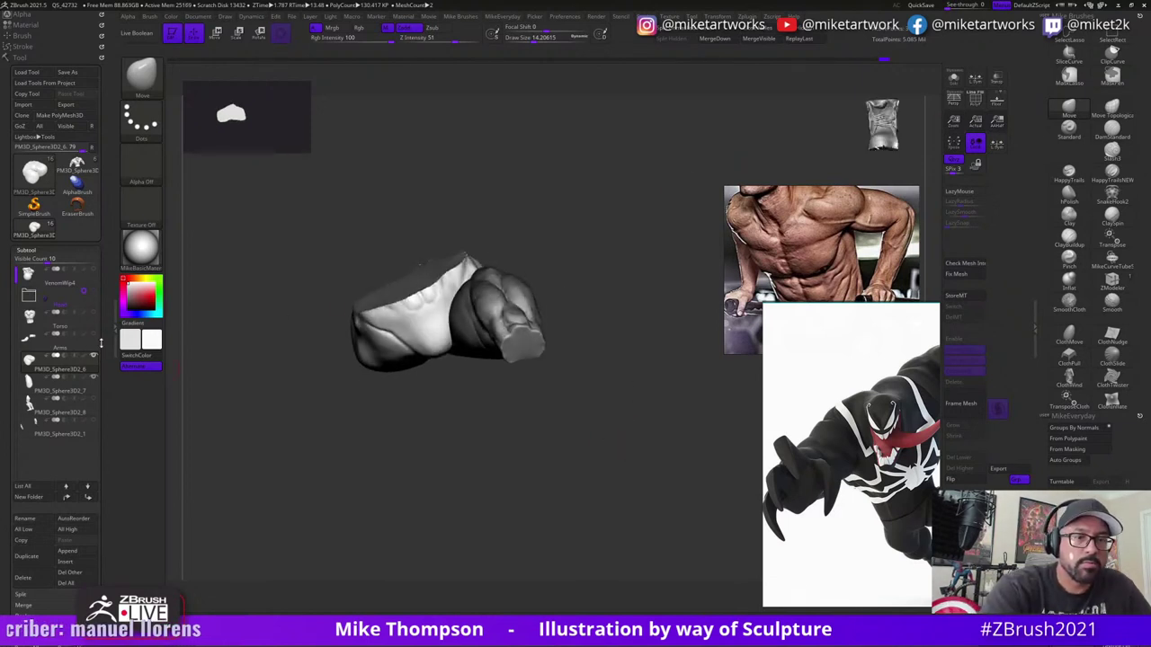
pyautogui.click(93, 313)
pyautogui.click(95, 335)
pyautogui.moveTo(484, 475); pyautogui.dragTo(582, 447)
pyautogui.click(1070, 110)
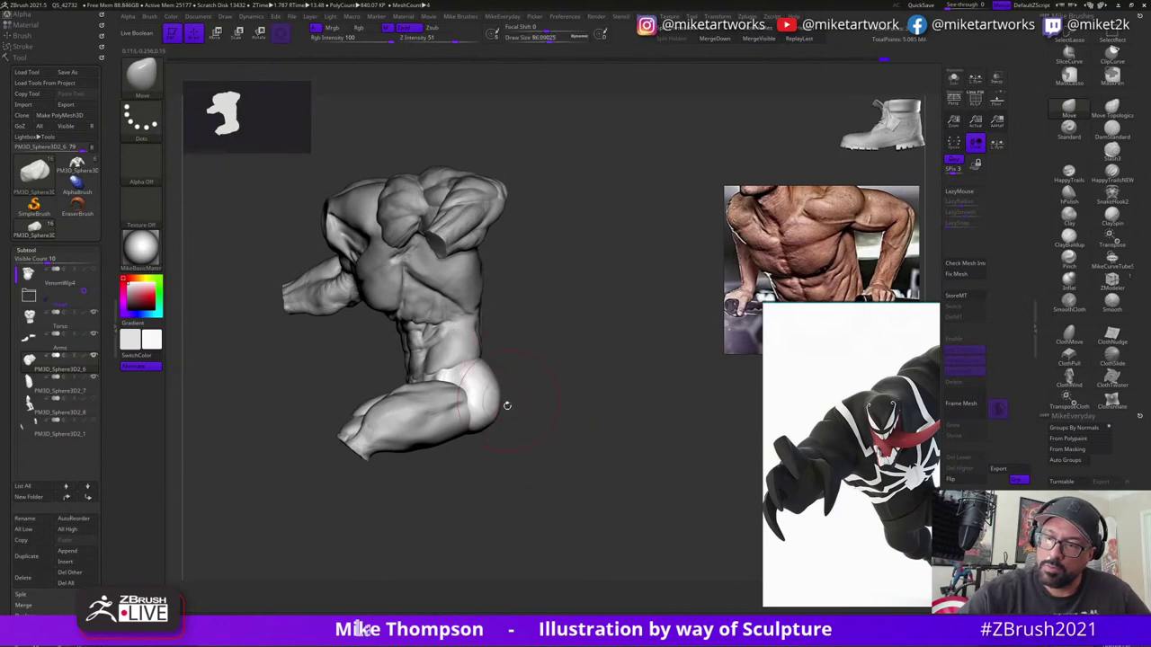
# - Reshape the outer buttock and hip with the Move brush so they fit beneath the torso
pyautogui.moveTo(614, 436)
pyautogui.mouseDown()
pyautogui.moveTo(575, 457)
pyautogui.moveTo(597, 443)
pyautogui.moveTo(609, 455)
pyautogui.moveTo(614, 426)
pyautogui.moveTo(521, 369)
pyautogui.mouseUp()
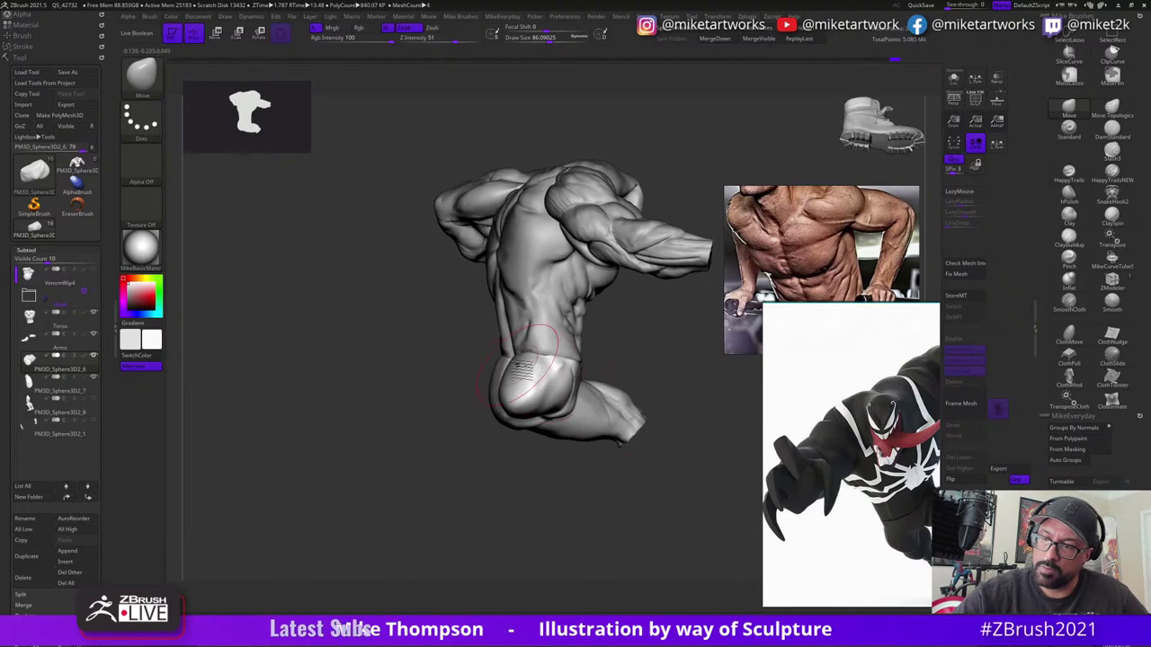
pyautogui.moveTo(490, 490)
pyautogui.mouseDown()
pyautogui.moveTo(581, 504)
pyautogui.moveTo(568, 485)
pyautogui.mouseUp()
pyautogui.press('s')
pyautogui.moveTo(563, 424)
pyautogui.mouseDown()
pyautogui.moveTo(554, 425)
pyautogui.moveTo(584, 355)
pyautogui.moveTo(555, 421)
pyautogui.mouseUp()
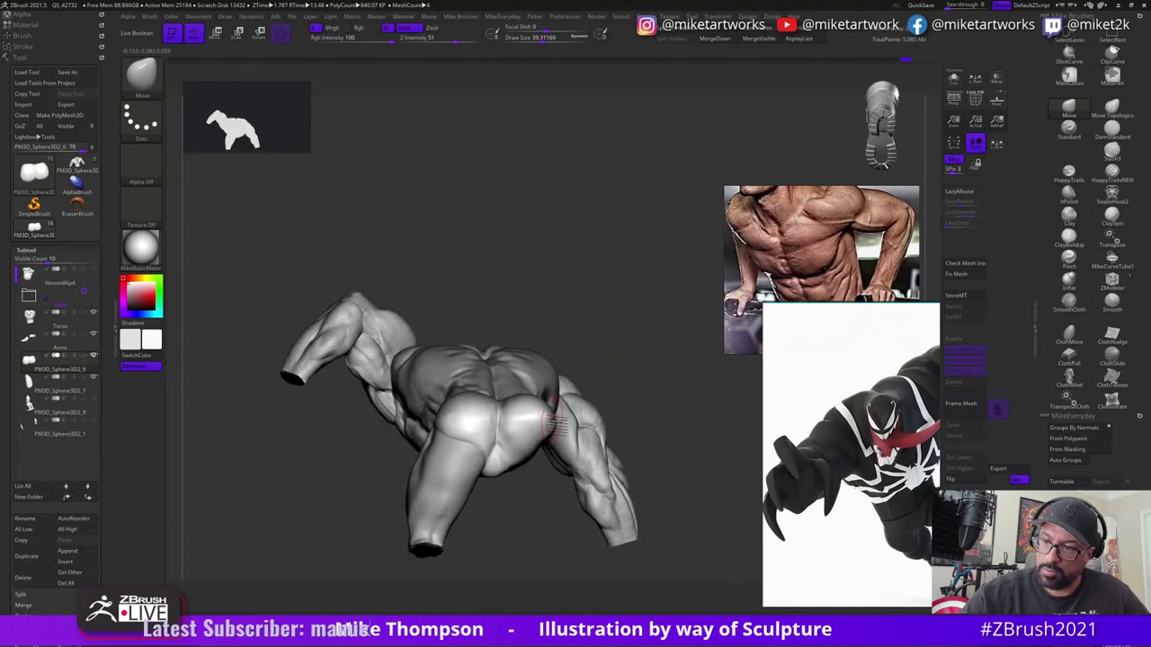
pyautogui.moveTo(649, 396)
pyautogui.mouseDown()
pyautogui.moveTo(658, 336)
pyautogui.moveTo(646, 350)
pyautogui.mouseUp()
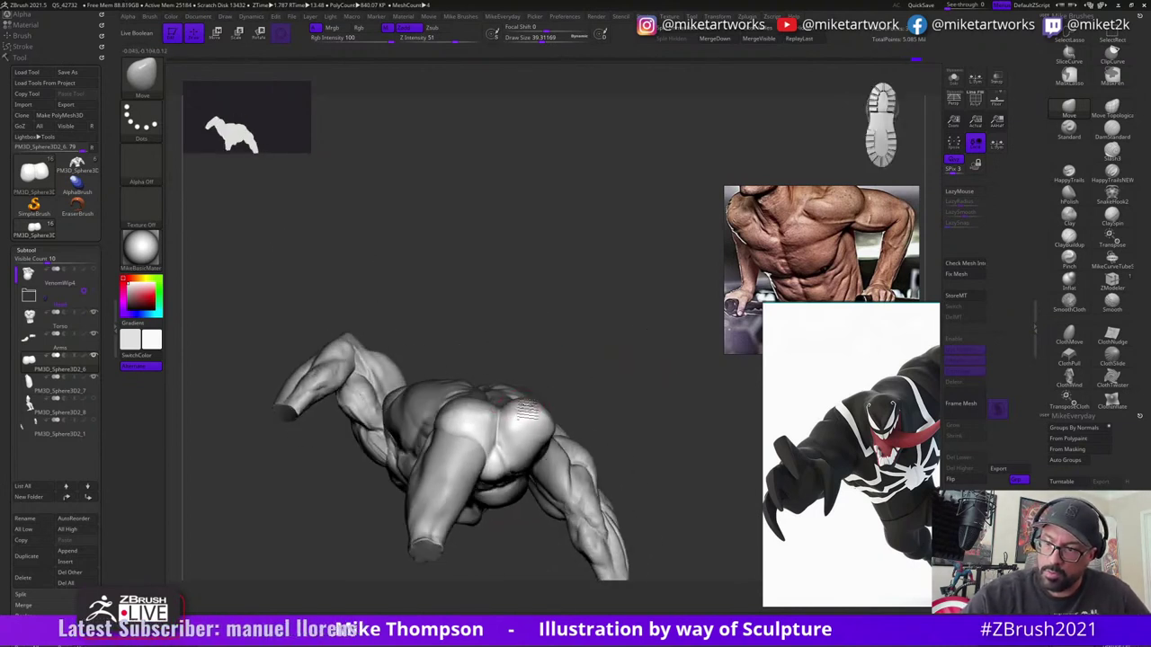
# - Smooth and reshape the hip where the pelvis meets the waist and upper thigh, using the Smooth and Move brushes
pyautogui.moveTo(513, 409)
pyautogui.mouseDown()
pyautogui.moveTo(587, 369)
pyautogui.moveTo(580, 400)
pyautogui.moveTo(596, 432)
pyautogui.moveTo(566, 373)
pyautogui.moveTo(500, 357)
pyautogui.mouseUp()
pyautogui.press('s')
pyautogui.moveTo(567, 450); pyautogui.dragTo(483, 353)
pyautogui.moveTo(515, 408)
pyautogui.mouseDown()
pyautogui.moveTo(509, 367)
pyautogui.moveTo(508, 381)
pyautogui.moveTo(452, 373)
pyautogui.moveTo(477, 364)
pyautogui.moveTo(429, 349)
pyautogui.mouseUp()
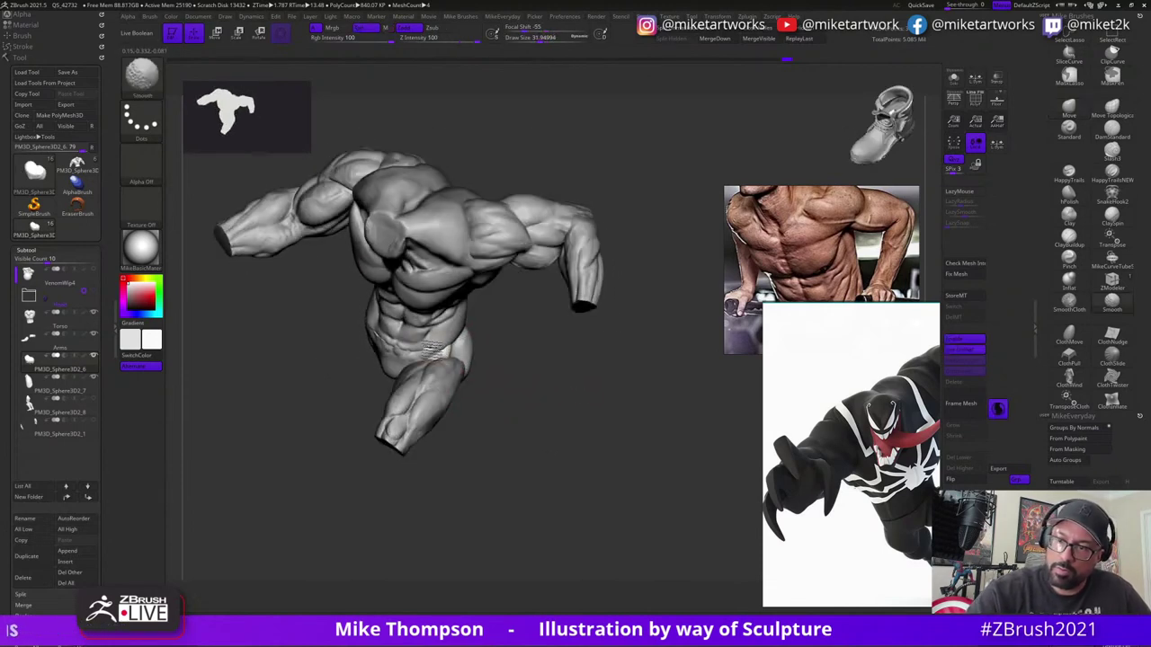
pyautogui.moveTo(501, 359); pyautogui.dragTo(528, 399)
pyautogui.press('s')
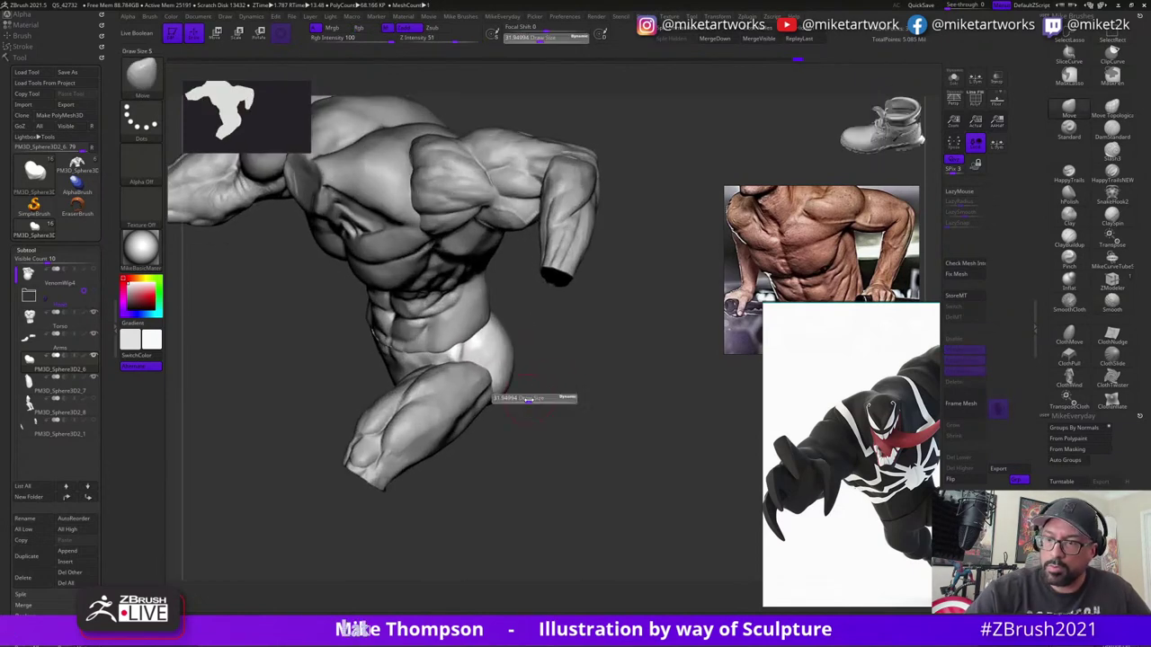
pyautogui.moveTo(457, 373)
pyautogui.mouseDown()
pyautogui.moveTo(579, 398)
pyautogui.moveTo(600, 478)
pyautogui.moveTo(622, 458)
pyautogui.mouseUp()
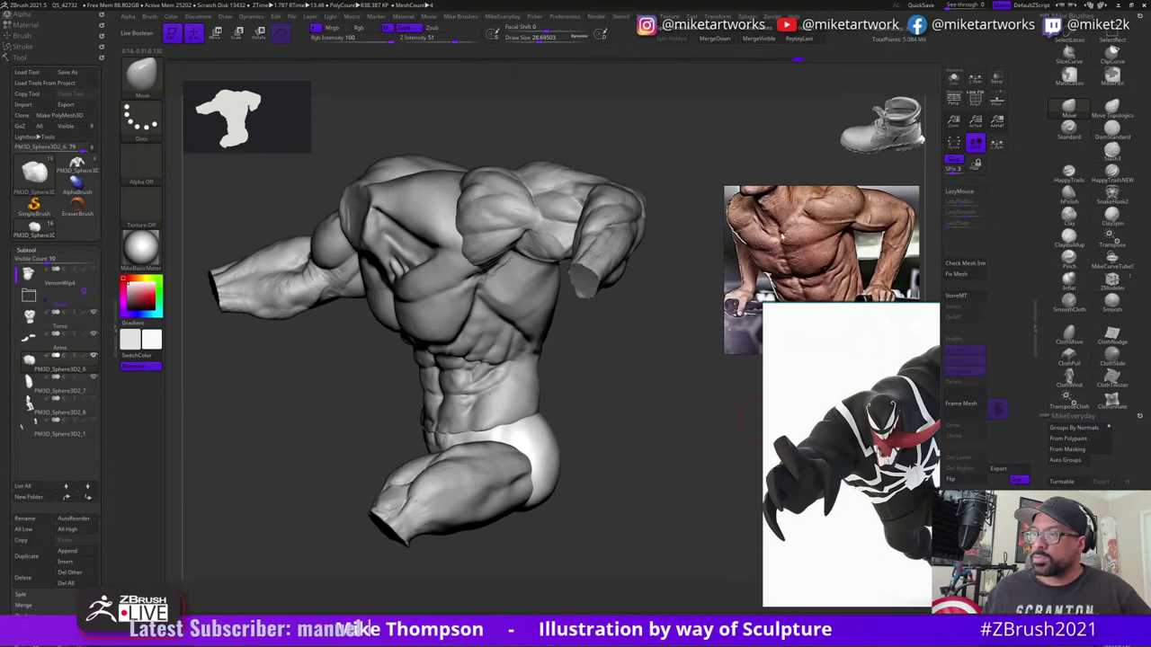
# - Enlarge the reference board and focus it on the standing bodybuilder in dark shorts
pyautogui.scroll(-6, 841, 247)
pyautogui.scroll(-3, 841, 261)
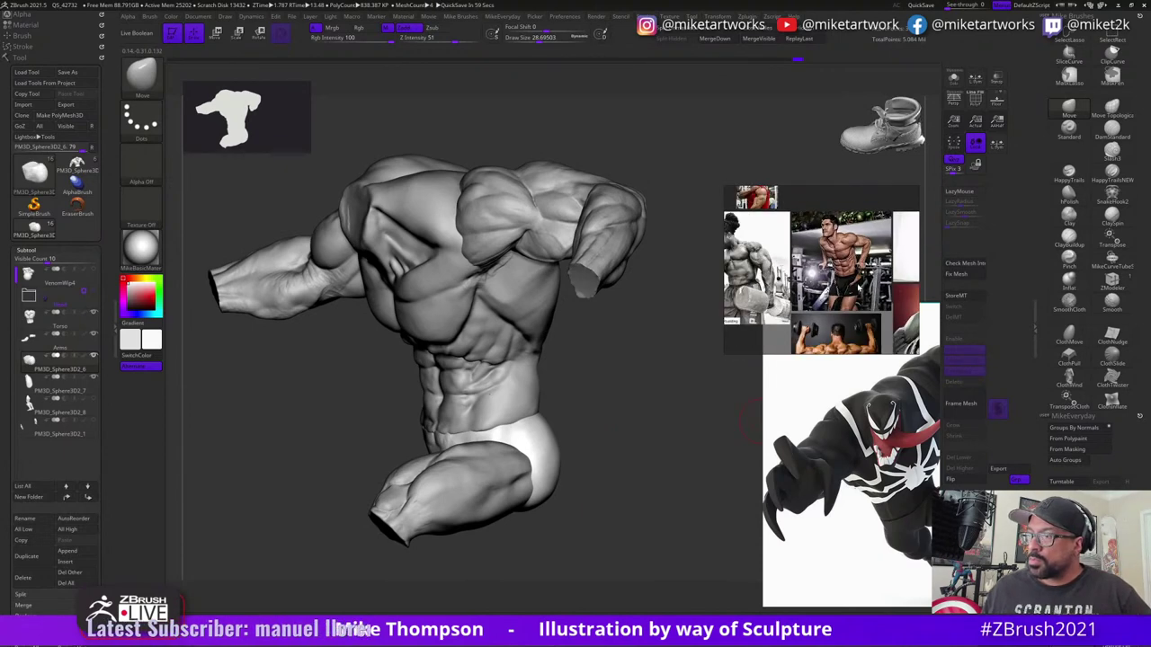
pyautogui.moveTo(838, 311)
pyautogui.mouseDown(button='middle')
pyautogui.moveTo(834, 278)
pyautogui.moveTo(837, 290)
pyautogui.mouseUp(button='middle')
pyautogui.scroll(-2, 823, 283)
pyautogui.scroll(3, 773, 314)
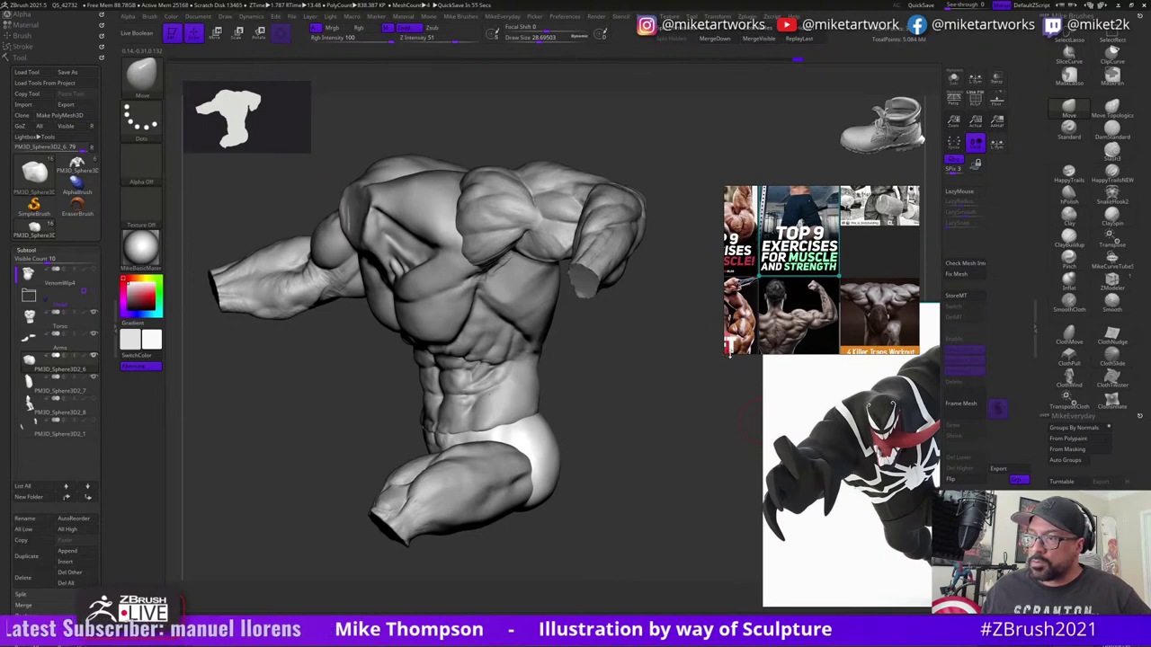
pyautogui.moveTo(722, 358); pyautogui.dragTo(686, 567)
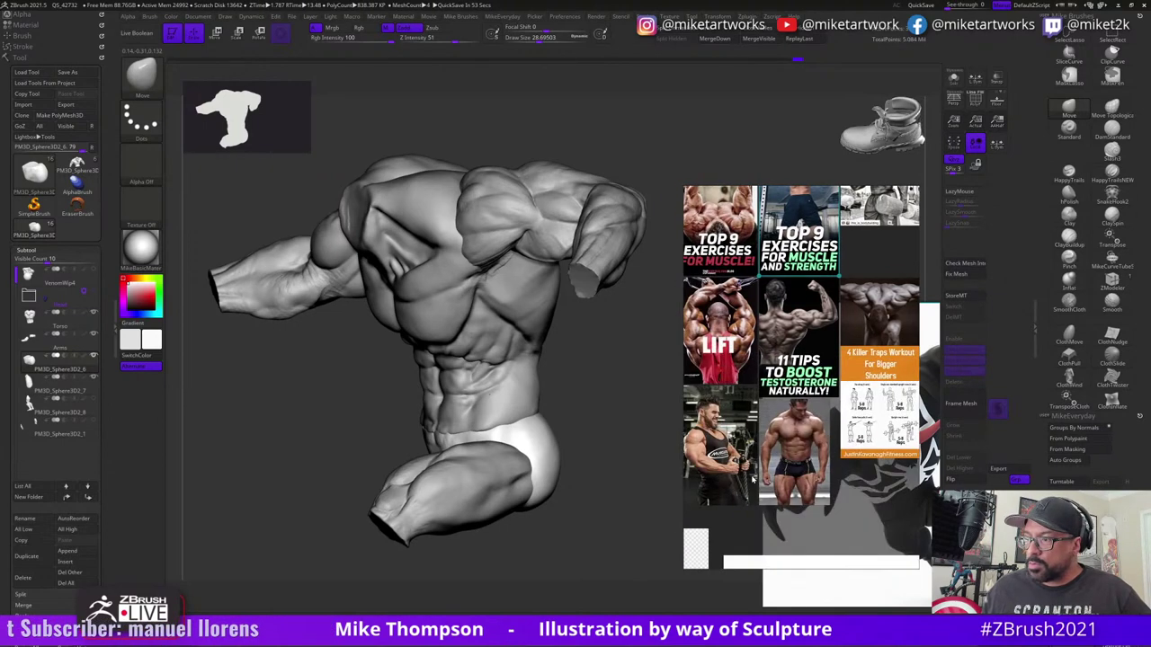
pyautogui.moveTo(812, 481); pyautogui.dragTo(821, 399, button='middle')
pyautogui.doubleClick(821, 399)
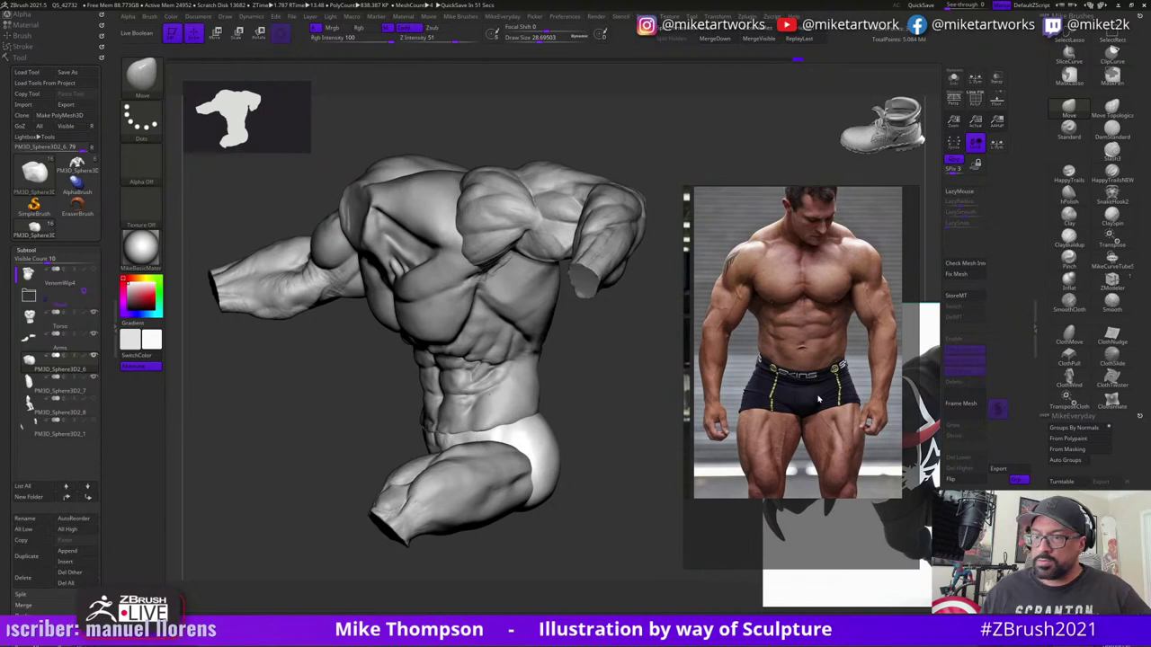
# - Make the thigh the active subtool, choose the ClayBuildup brush and isolate the thigh
pyautogui.moveTo(589, 536)
pyautogui.mouseDown()
pyautogui.moveTo(606, 534)
pyautogui.moveTo(617, 560)
pyautogui.moveTo(611, 496)
pyautogui.moveTo(618, 505)
pyautogui.moveTo(604, 496)
pyautogui.mouseUp()
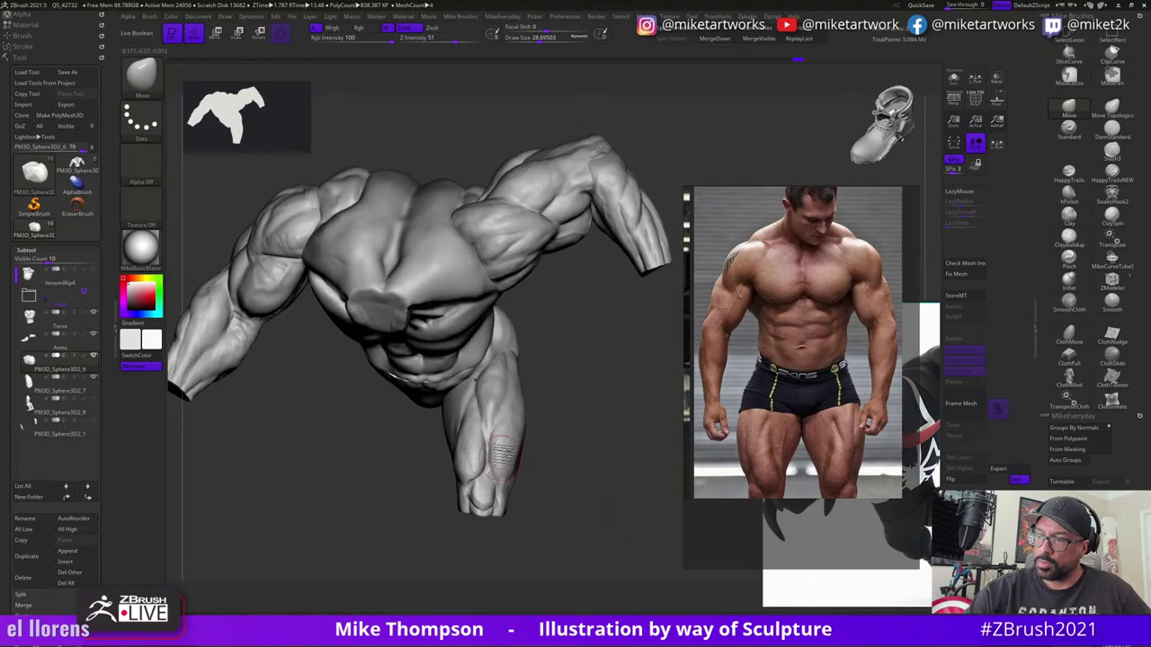
pyautogui.keyDown('alt'); pyautogui.click(517, 437); pyautogui.keyUp('alt')
pyautogui.moveTo(563, 456)
pyautogui.mouseDown()
pyautogui.moveTo(567, 432)
pyautogui.moveTo(570, 446)
pyautogui.moveTo(607, 421)
pyautogui.mouseUp()
pyautogui.press('s')
pyautogui.click(1068, 237)
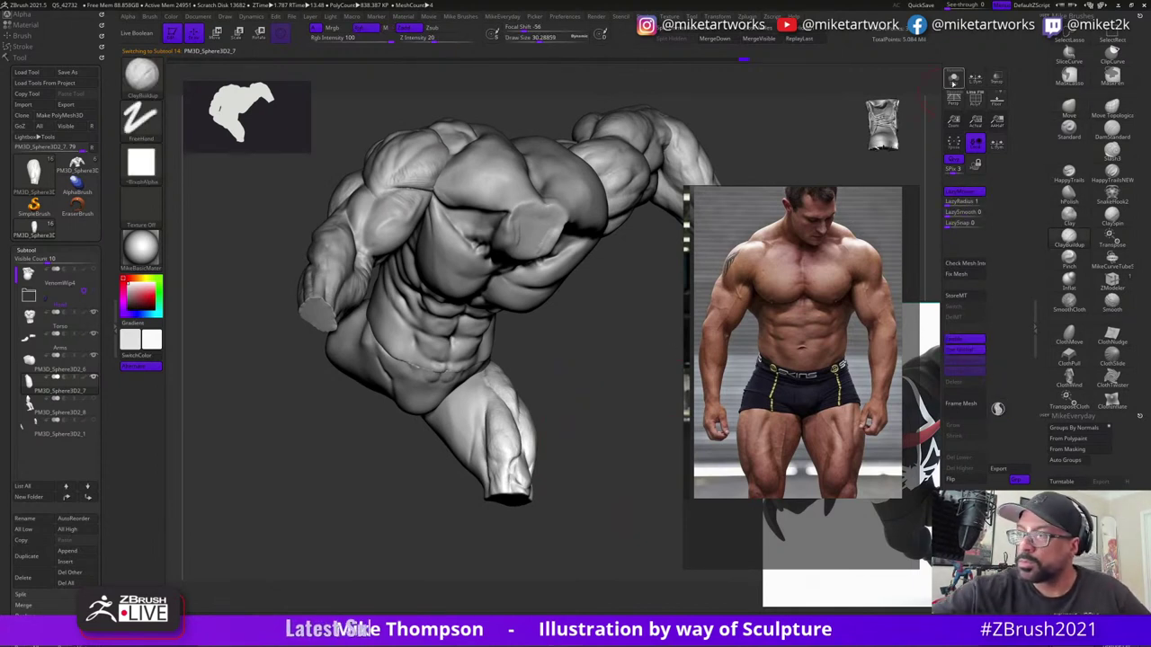
pyautogui.click(953, 83)
# - Build up diagonal muscle strands across the upper and middle inner thigh with the ClayBuildup brush
pyautogui.moveTo(590, 398); pyautogui.dragTo(512, 369)
pyautogui.press('s')
pyautogui.click(546, 378)
pyautogui.moveTo(433, 398); pyautogui.dragTo(475, 373)
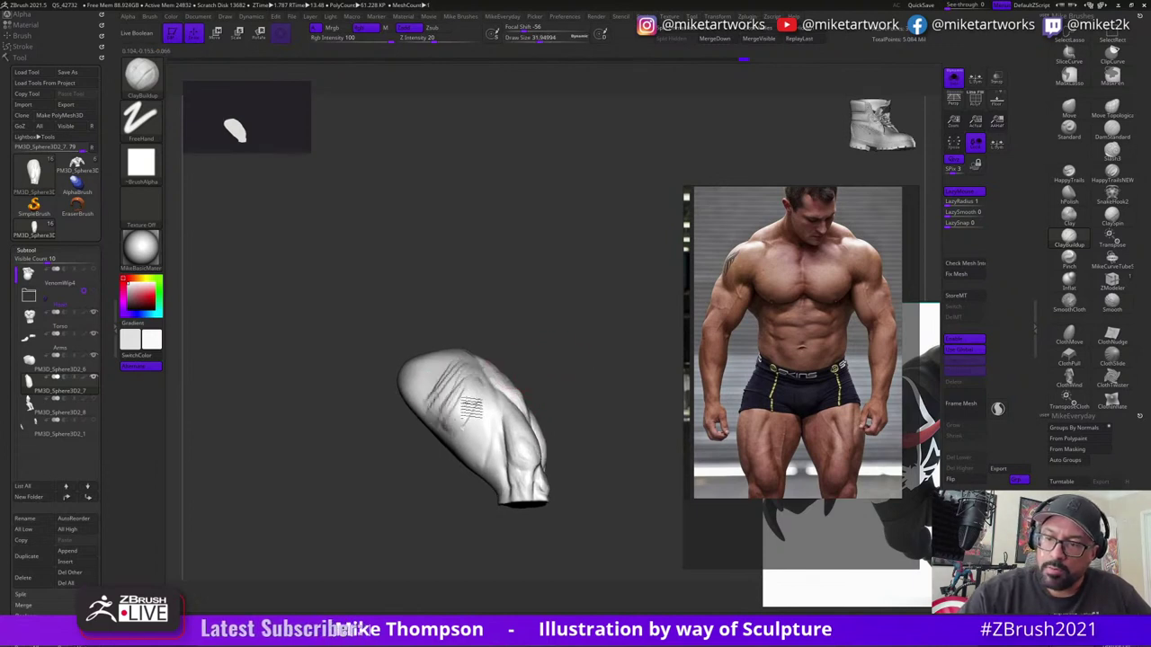
pyautogui.moveTo(562, 436)
pyautogui.mouseDown()
pyautogui.moveTo(595, 393)
pyautogui.moveTo(594, 380)
pyautogui.moveTo(557, 387)
pyautogui.mouseUp()
pyautogui.press('s')
pyautogui.moveTo(438, 416)
pyautogui.mouseDown()
pyautogui.moveTo(457, 381)
pyautogui.moveTo(444, 406)
pyautogui.moveTo(460, 384)
pyautogui.moveTo(473, 438)
pyautogui.mouseUp()
pyautogui.moveTo(565, 401); pyautogui.dragTo(591, 391)
pyautogui.moveTo(498, 406); pyautogui.dragTo(486, 404)
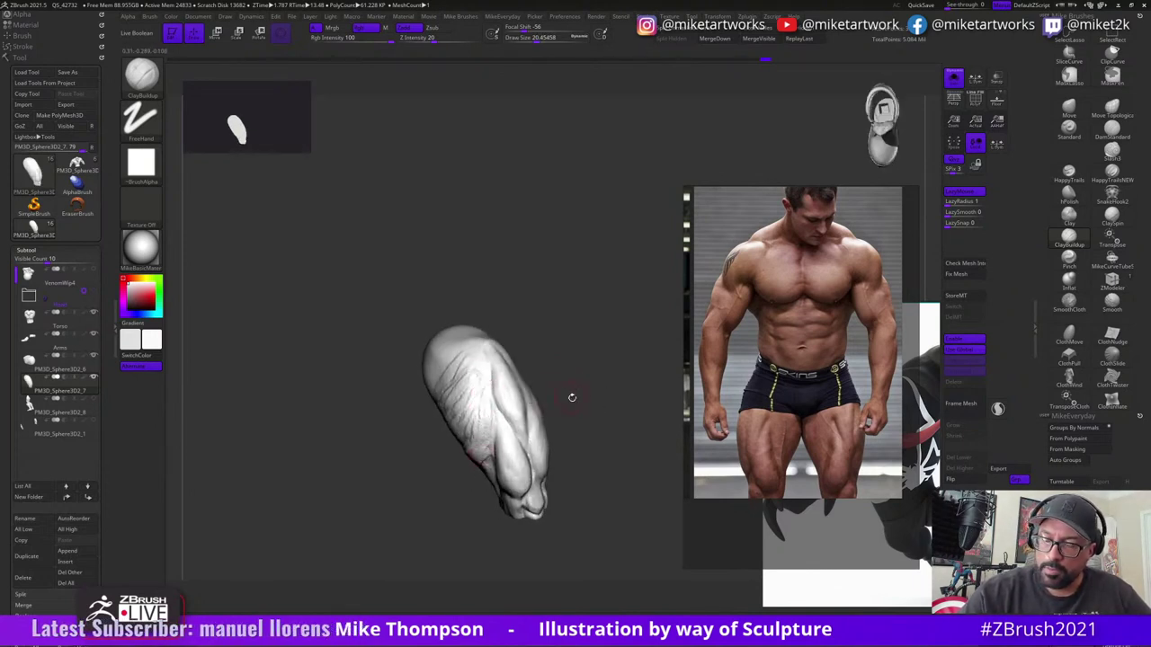
# - Add finer ClayBuildup strands down the inner thigh towards the knee with a draw size of about 17
pyautogui.moveTo(572, 396); pyautogui.dragTo(573, 390)
pyautogui.moveTo(508, 429); pyautogui.dragTo(492, 455)
pyautogui.moveTo(503, 409); pyautogui.dragTo(488, 474)
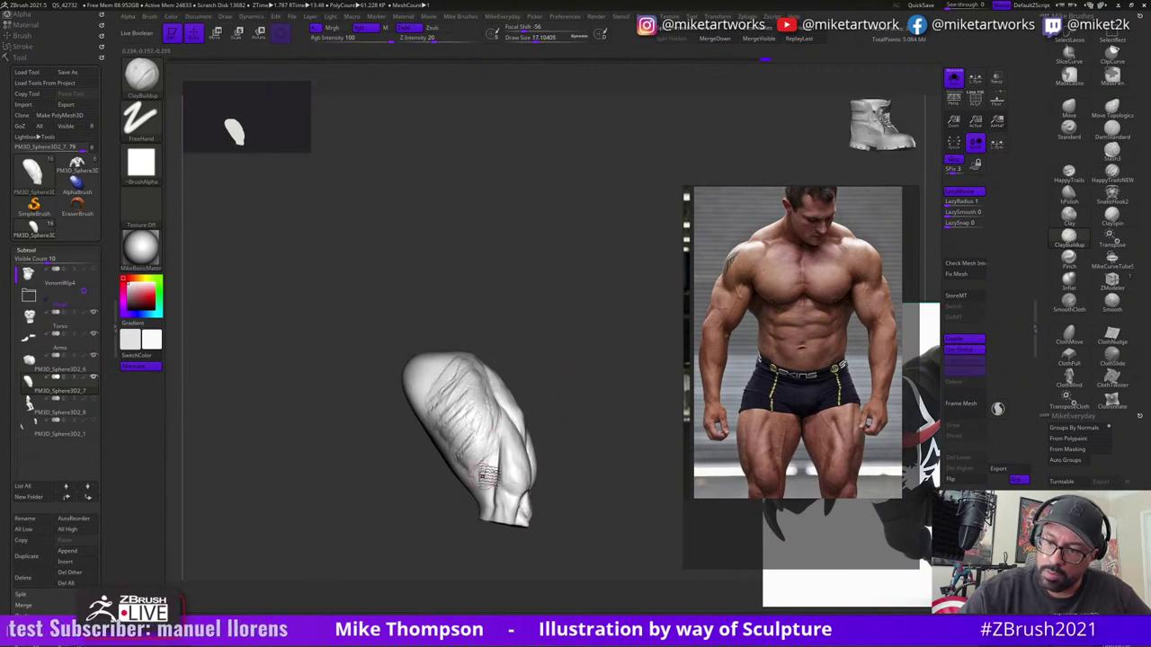
pyautogui.moveTo(562, 412); pyautogui.dragTo(553, 381)
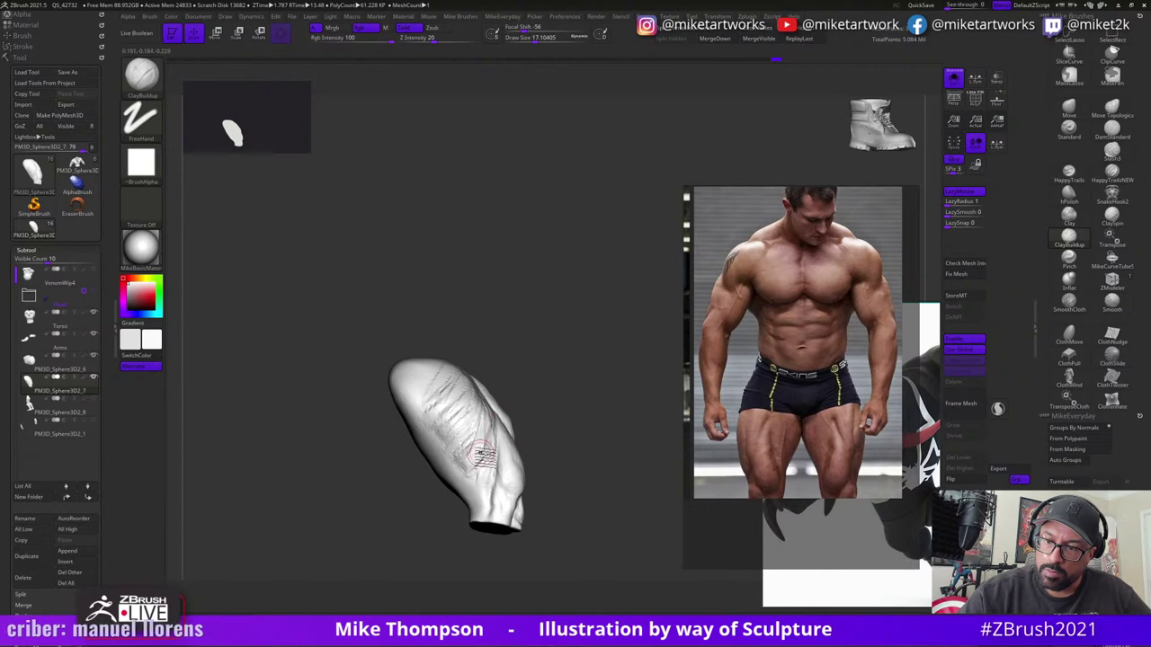
pyautogui.moveTo(553, 428); pyautogui.dragTo(591, 374)
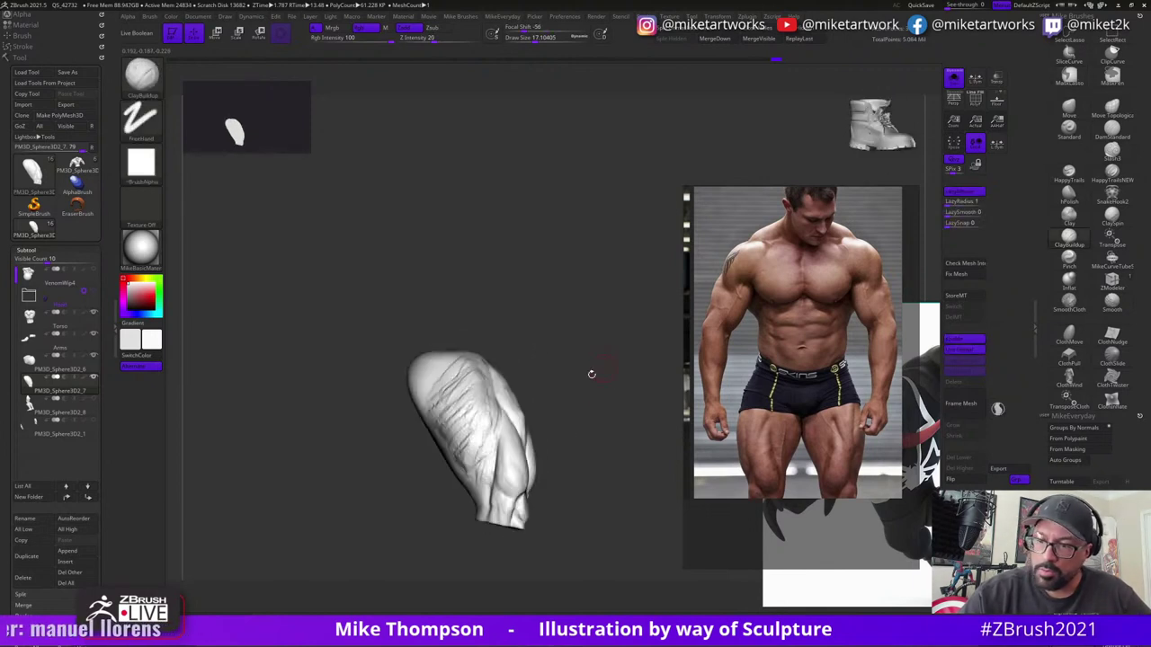
# - Smooth the built-up strands on the inner thigh so they blend into the muscle forms
pyautogui.press('shift')
pyautogui.keyDown('shift'); pyautogui.moveTo(475, 461); pyautogui.dragTo(489, 484); pyautogui.keyUp('shift')
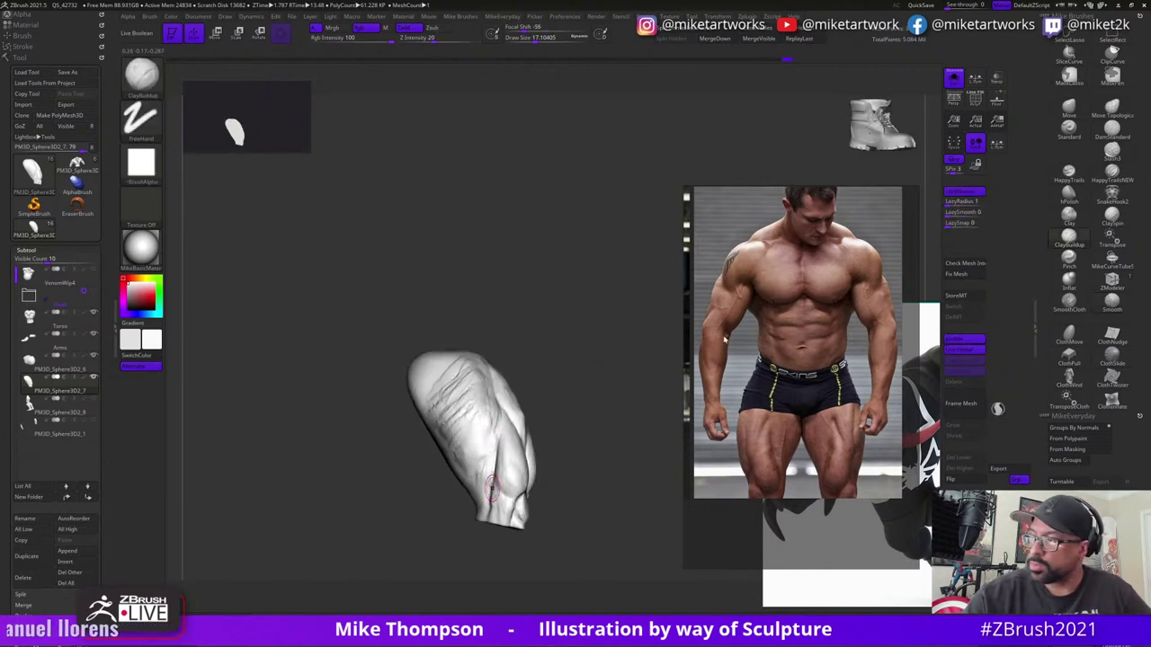
pyautogui.press('shift')
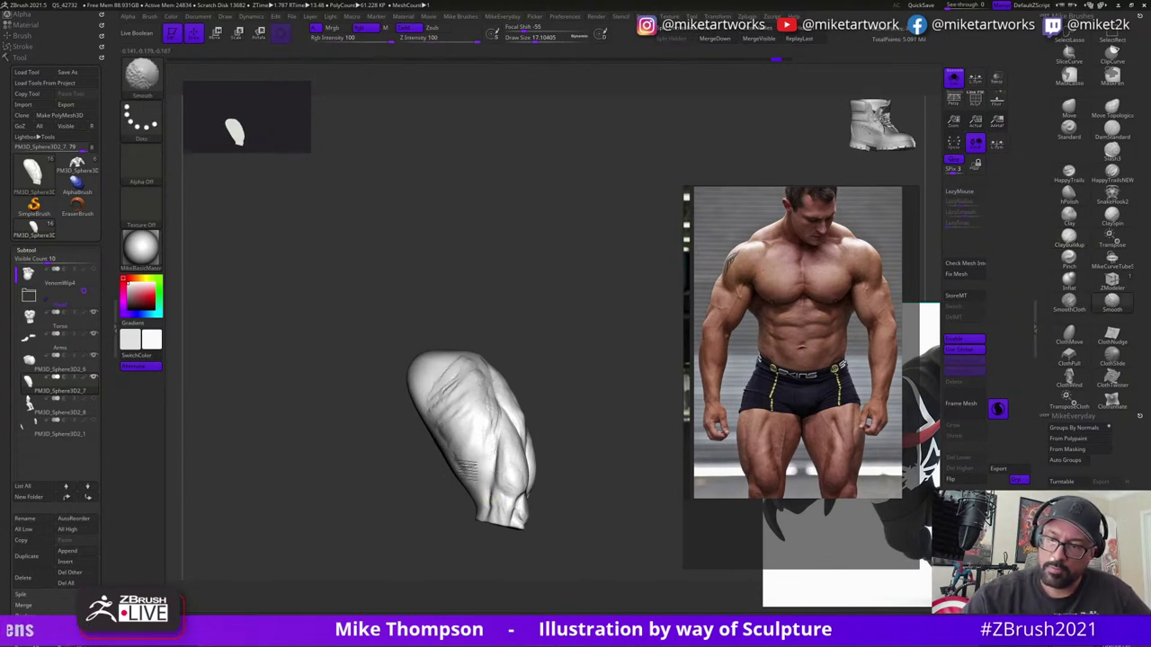
pyautogui.moveTo(601, 365)
pyautogui.mouseDown()
pyautogui.moveTo(579, 390)
pyautogui.moveTo(589, 385)
pyautogui.mouseUp()
pyautogui.press('s')
pyautogui.press('shift')
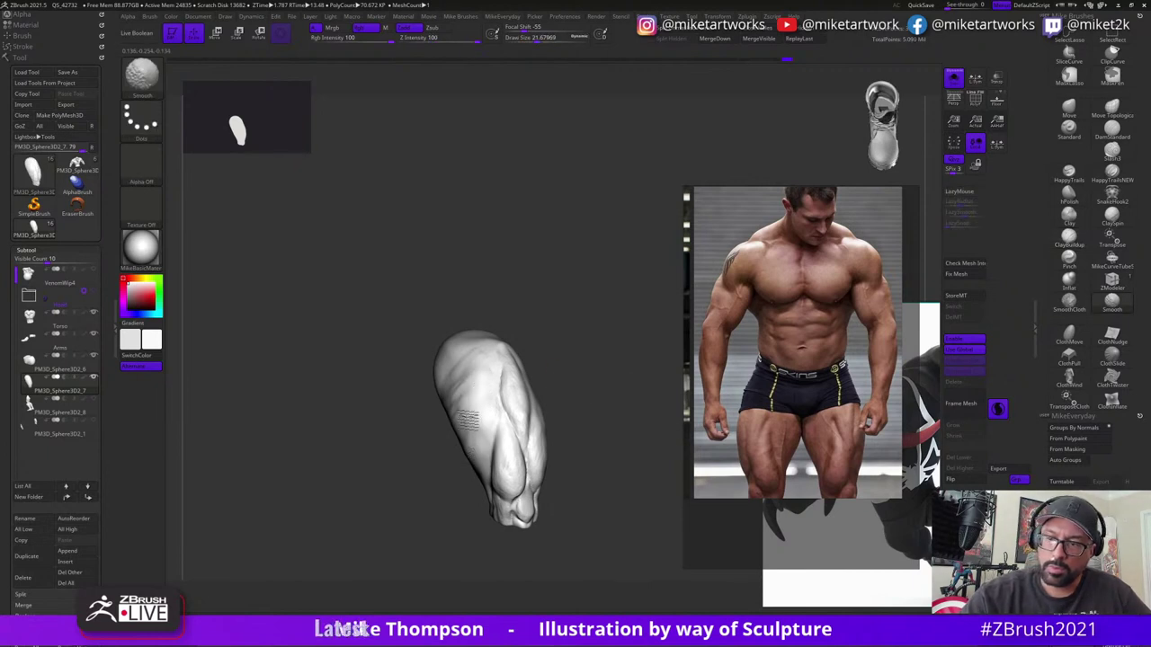
# - Reshape the inner and back contours of the thigh with the Move brush at a draw size of about 35
pyautogui.moveTo(566, 365)
pyautogui.mouseDown()
pyautogui.moveTo(604, 373)
pyautogui.moveTo(599, 355)
pyautogui.moveTo(581, 385)
pyautogui.moveTo(604, 385)
pyautogui.moveTo(590, 376)
pyautogui.mouseUp()
pyautogui.press('b')
pyautogui.press('m')
pyautogui.press('v')
pyautogui.press('s')
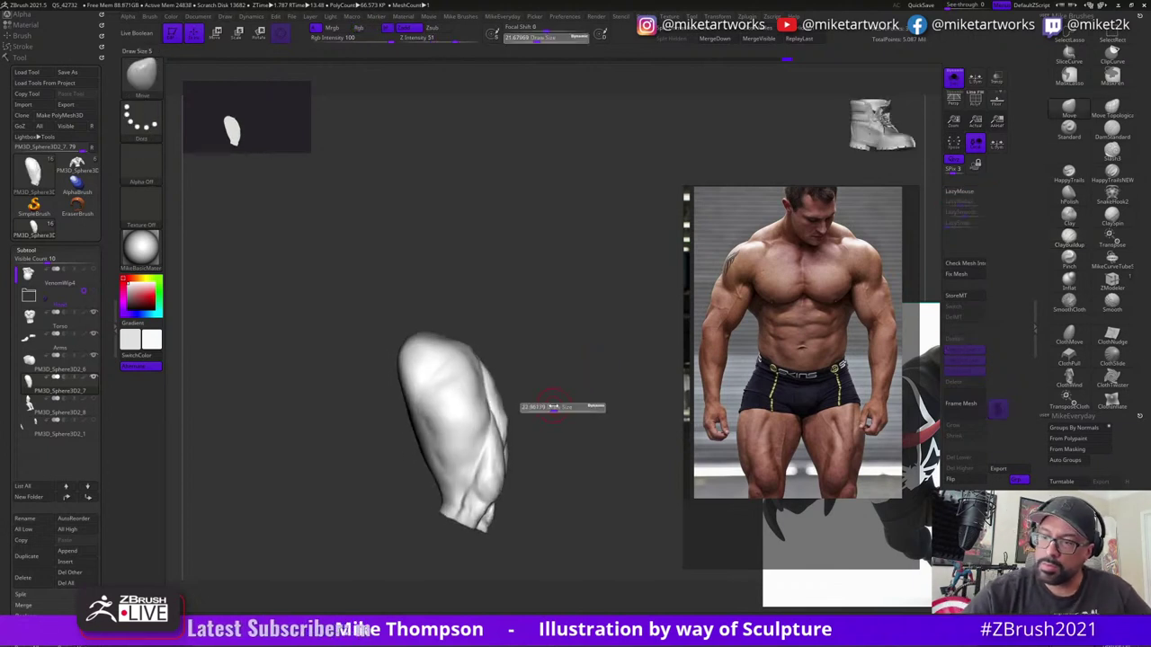
pyautogui.click(556, 403)
pyautogui.moveTo(470, 400); pyautogui.dragTo(459, 386)
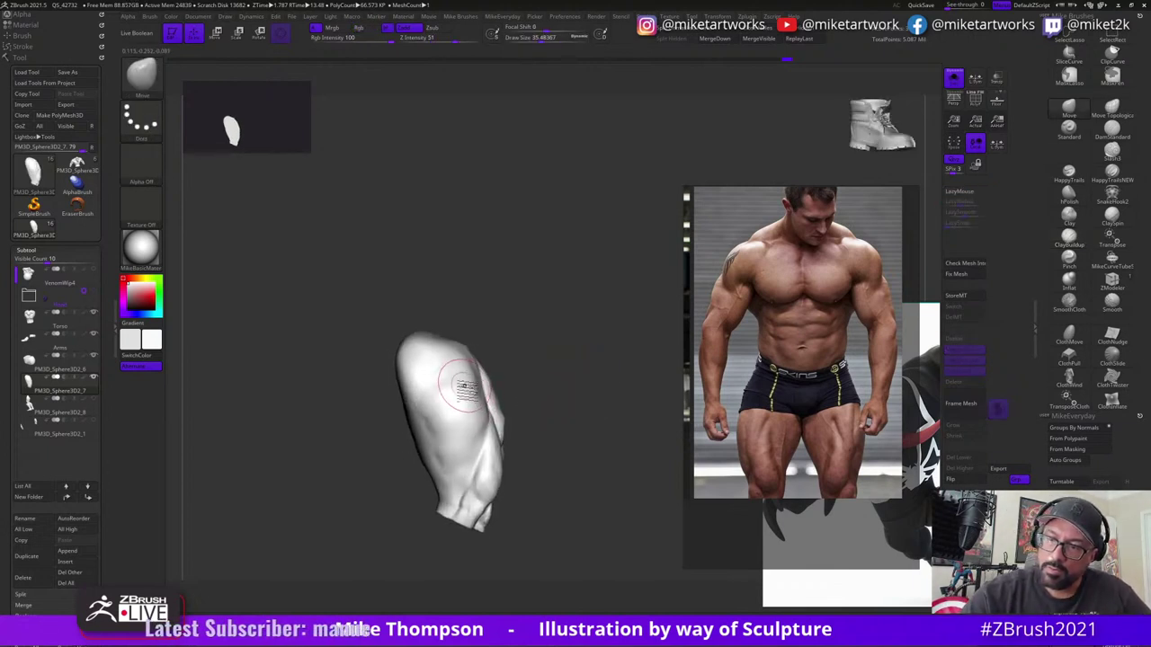
pyautogui.moveTo(552, 384)
pyautogui.mouseDown()
pyautogui.moveTo(540, 380)
pyautogui.moveTo(558, 389)
pyautogui.moveTo(523, 401)
pyautogui.moveTo(481, 468)
pyautogui.mouseUp()
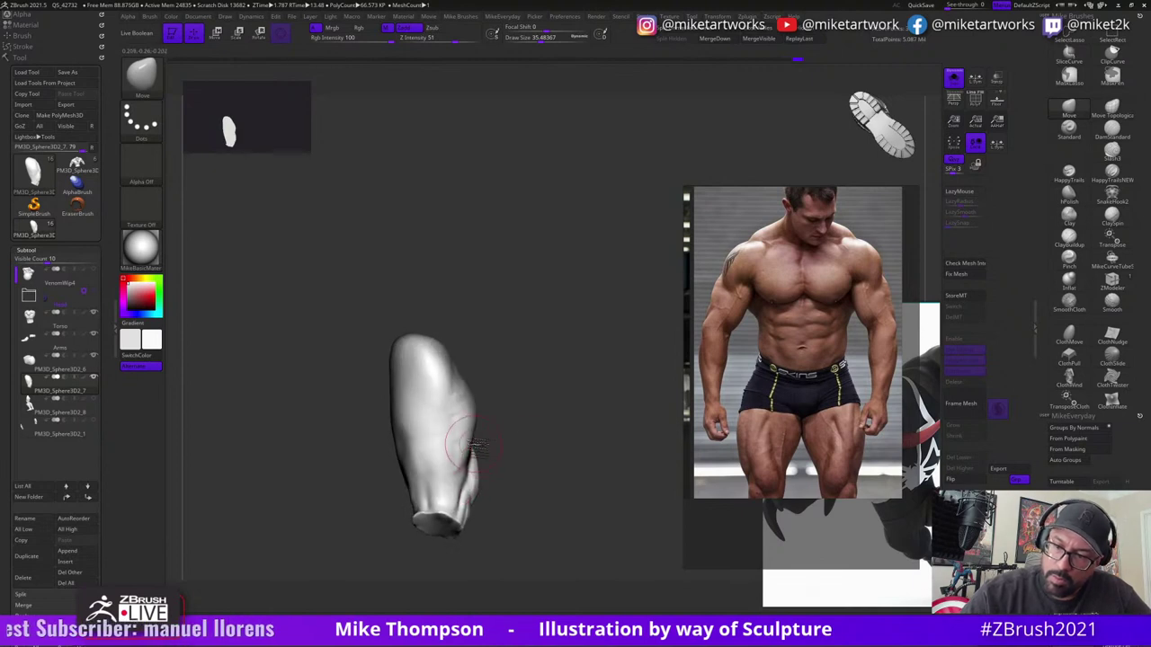
pyautogui.moveTo(556, 398); pyautogui.dragTo(502, 407)
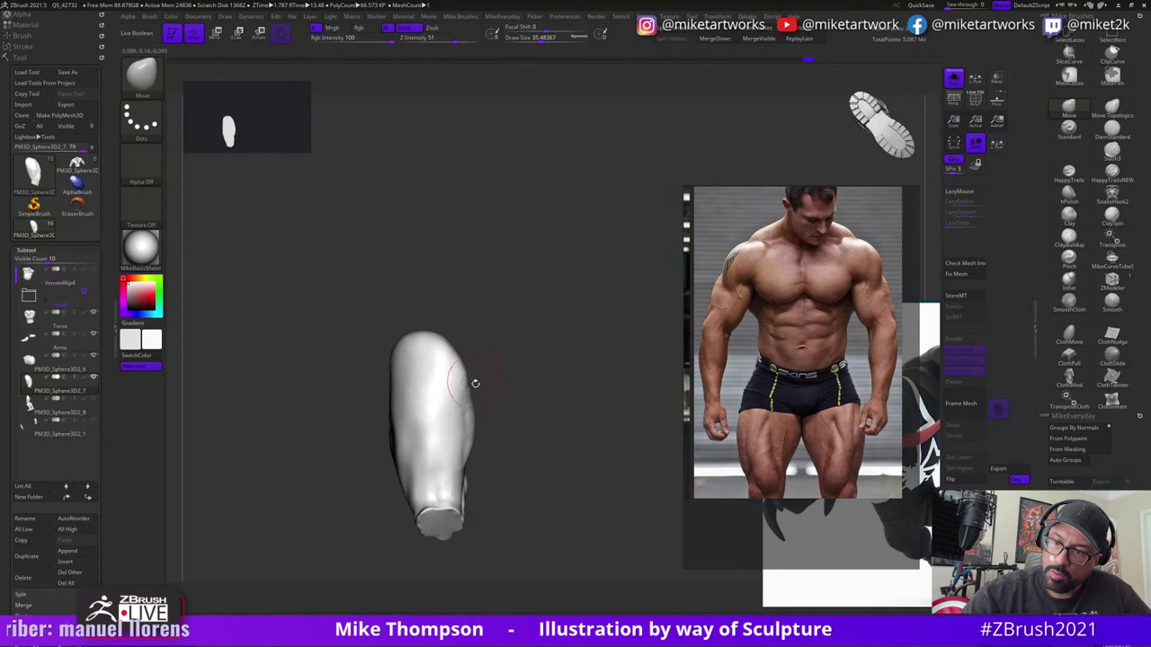
pyautogui.moveTo(478, 414)
pyautogui.mouseDown()
pyautogui.moveTo(503, 421)
pyautogui.moveTo(493, 440)
pyautogui.mouseUp()
# - Adjust the thigh's overall outline with a large Move brush, and refine the muscle edges above the knee with a smaller one
pyautogui.press('s')
pyautogui.moveTo(565, 376); pyautogui.dragTo(570, 375)
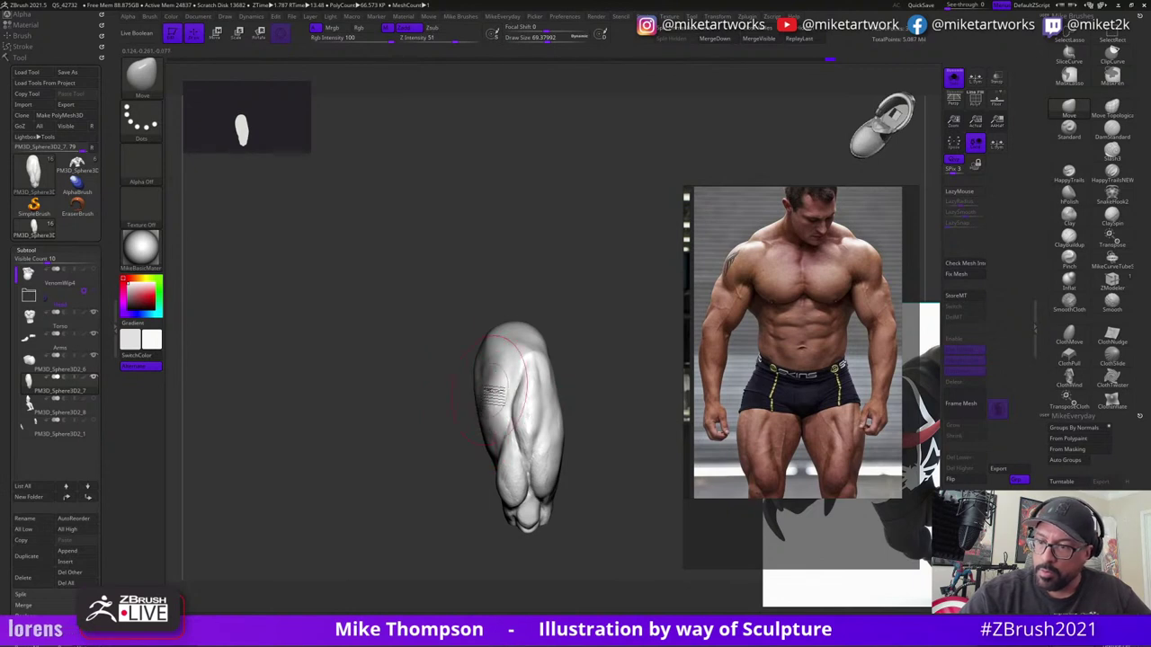
pyautogui.moveTo(604, 364); pyautogui.dragTo(557, 385)
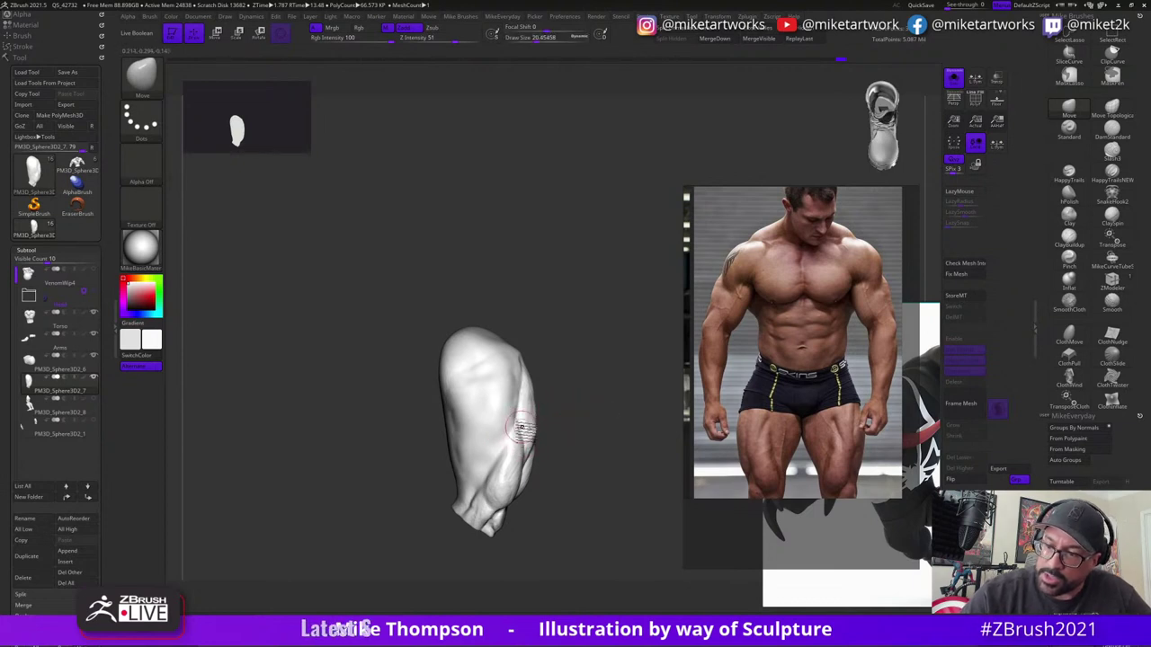
pyautogui.moveTo(558, 414); pyautogui.dragTo(562, 411)
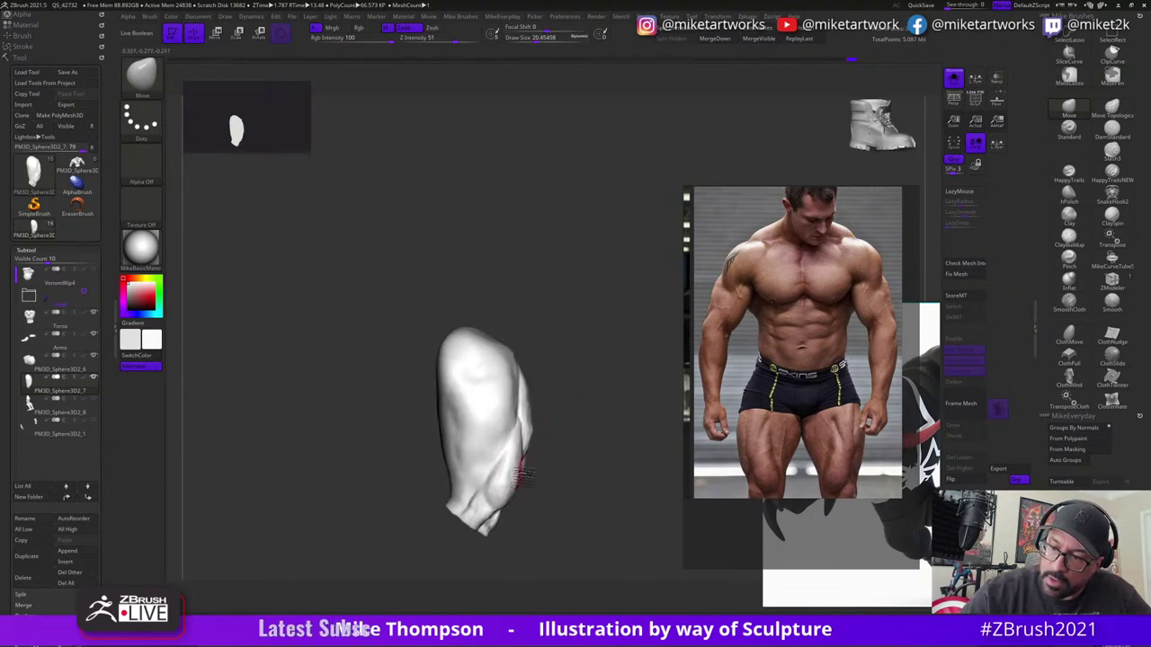
pyautogui.moveTo(533, 456); pyautogui.dragTo(571, 394)
# - Flatten the planes of the inner thigh muscles down to the knee with the hPolish brush
pyautogui.click(1068, 195)
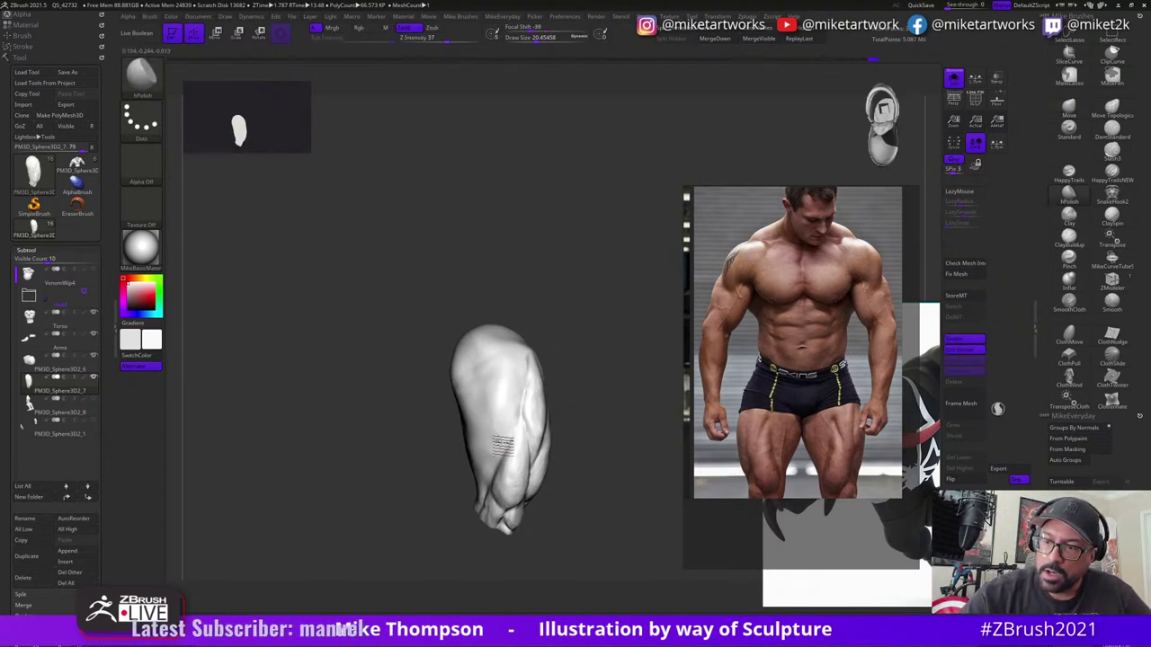
pyautogui.moveTo(569, 388)
pyautogui.mouseDown()
pyautogui.moveTo(561, 371)
pyautogui.moveTo(578, 377)
pyautogui.moveTo(562, 389)
pyautogui.moveTo(600, 368)
pyautogui.mouseUp()
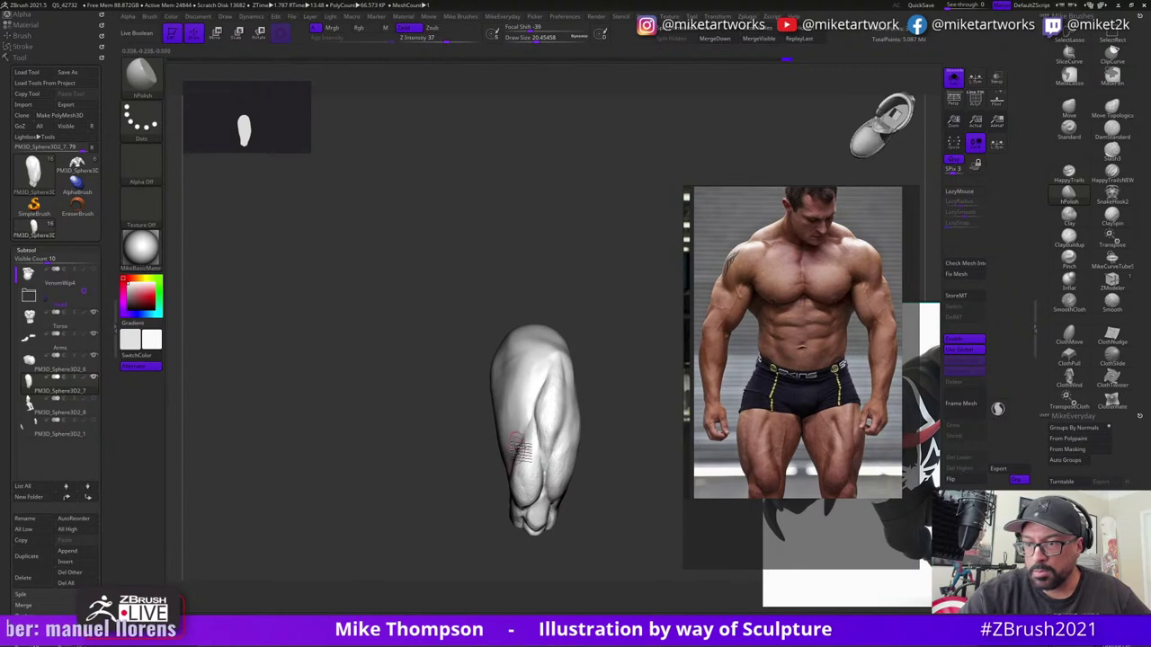
pyautogui.moveTo(591, 354)
pyautogui.mouseDown()
pyautogui.moveTo(580, 360)
pyautogui.moveTo(601, 365)
pyautogui.moveTo(602, 333)
pyautogui.moveTo(618, 345)
pyautogui.mouseUp()
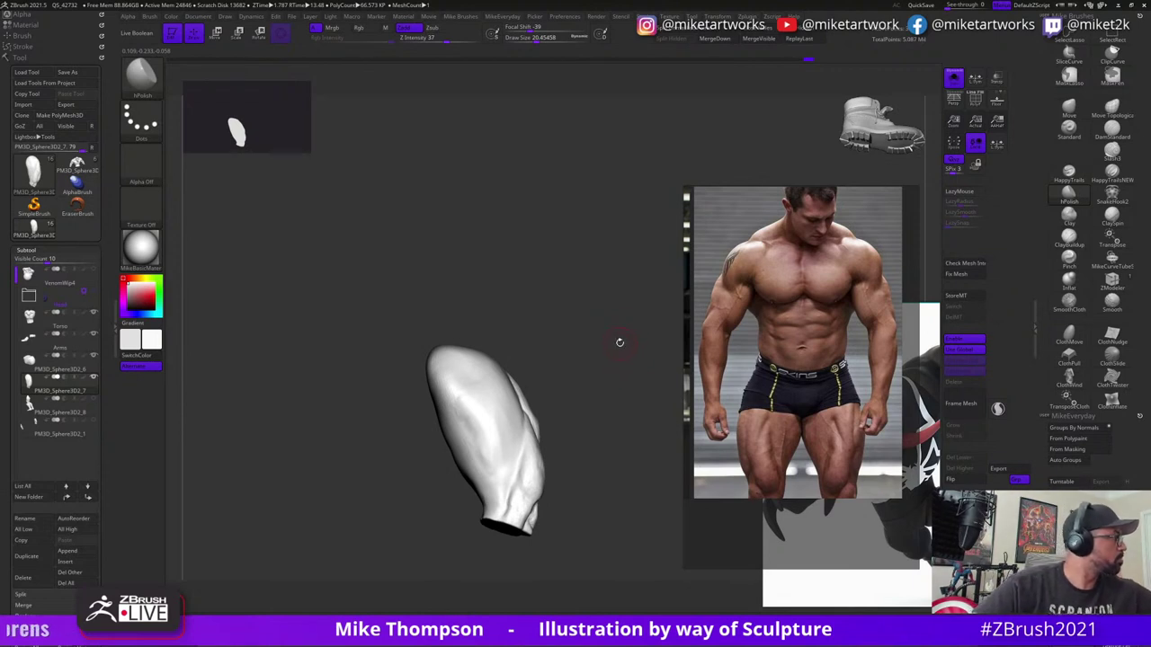
pyautogui.moveTo(602, 399)
pyautogui.mouseDown()
pyautogui.moveTo(599, 388)
pyautogui.moveTo(578, 392)
pyautogui.mouseUp()
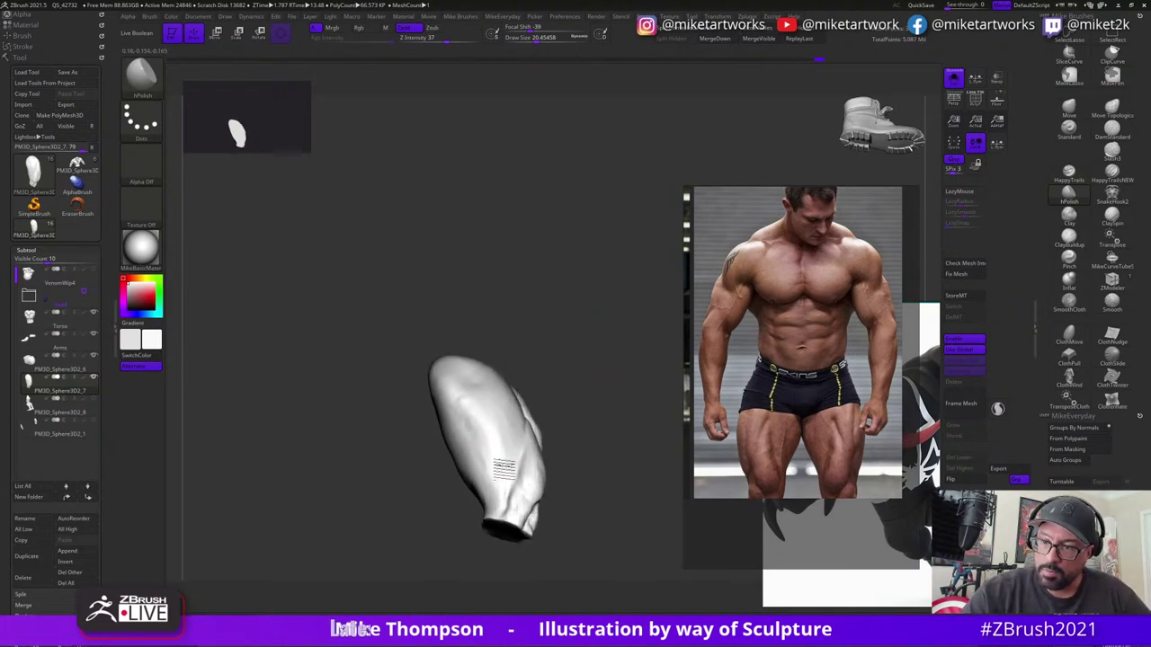
pyautogui.moveTo(614, 431)
pyautogui.mouseDown()
pyautogui.moveTo(622, 442)
pyautogui.moveTo(617, 431)
pyautogui.moveTo(670, 368)
pyautogui.mouseUp()
# - Isolate the thigh and flatten the planes of its upper end and outer side with the hPolish brush, using draw sizes of about 50 to 29
pyautogui.click(949, 83)
pyautogui.moveTo(638, 459)
pyautogui.mouseDown()
pyautogui.moveTo(639, 430)
pyautogui.moveTo(637, 472)
pyautogui.moveTo(639, 461)
pyautogui.mouseUp()
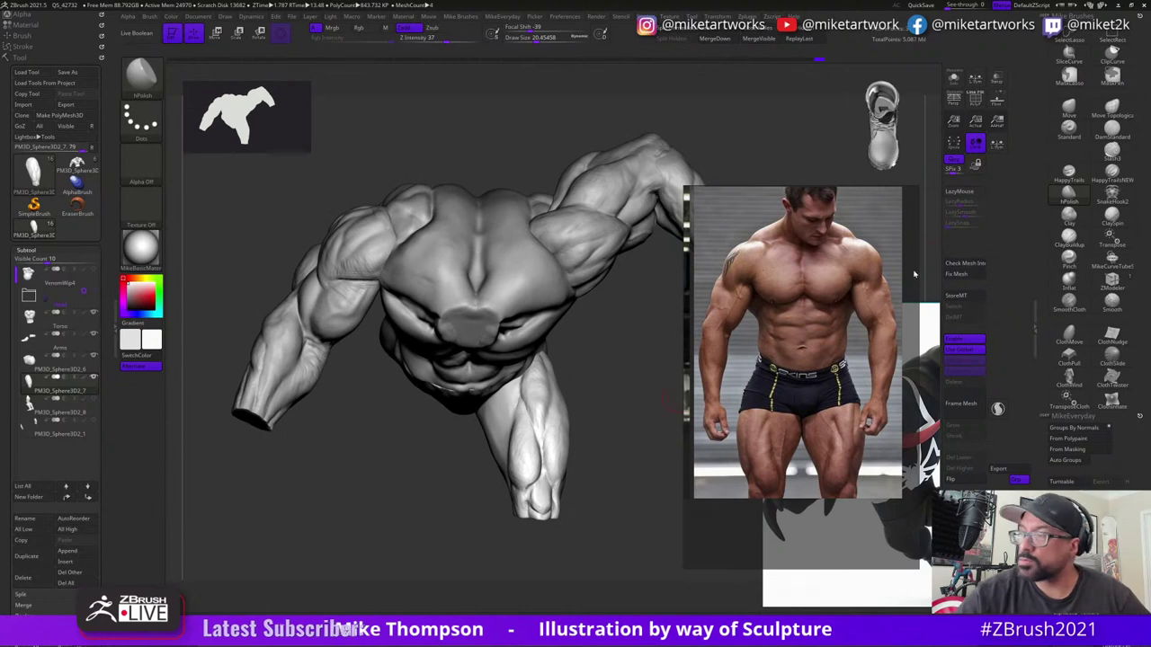
pyautogui.click(955, 80)
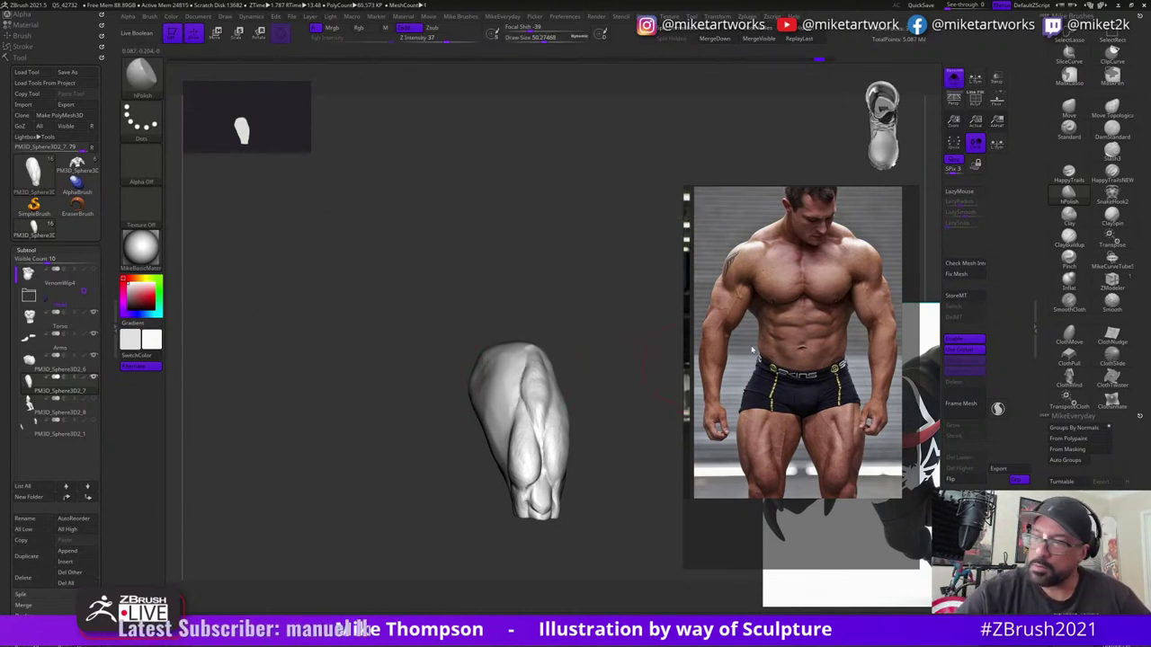
pyautogui.press('b')
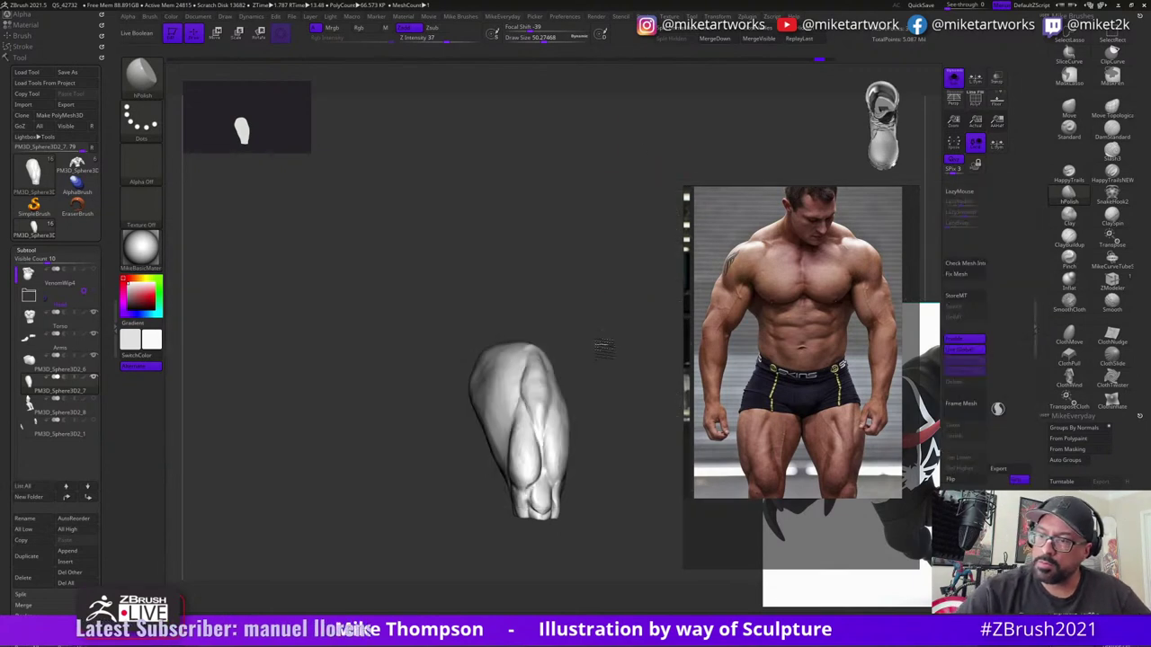
pyautogui.moveTo(604, 346)
pyautogui.mouseDown()
pyautogui.moveTo(624, 348)
pyautogui.moveTo(587, 370)
pyautogui.moveTo(603, 414)
pyautogui.moveTo(620, 400)
pyautogui.moveTo(501, 374)
pyautogui.mouseUp()
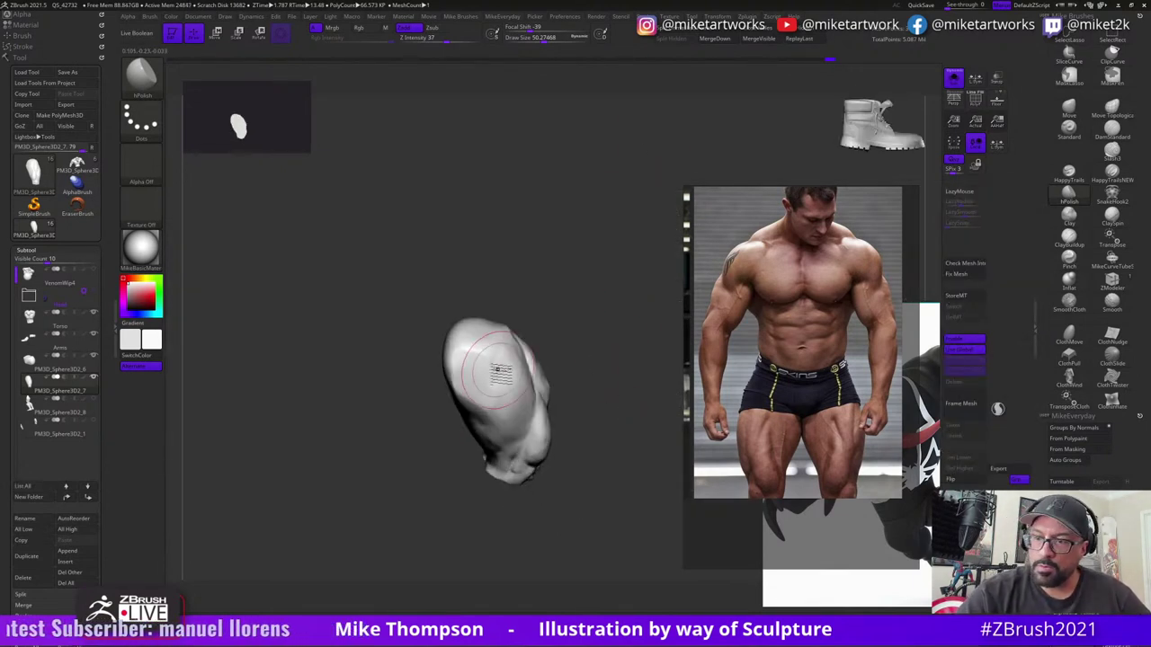
pyautogui.moveTo(611, 396)
pyautogui.mouseDown()
pyautogui.moveTo(576, 360)
pyautogui.moveTo(578, 342)
pyautogui.moveTo(539, 343)
pyautogui.mouseUp()
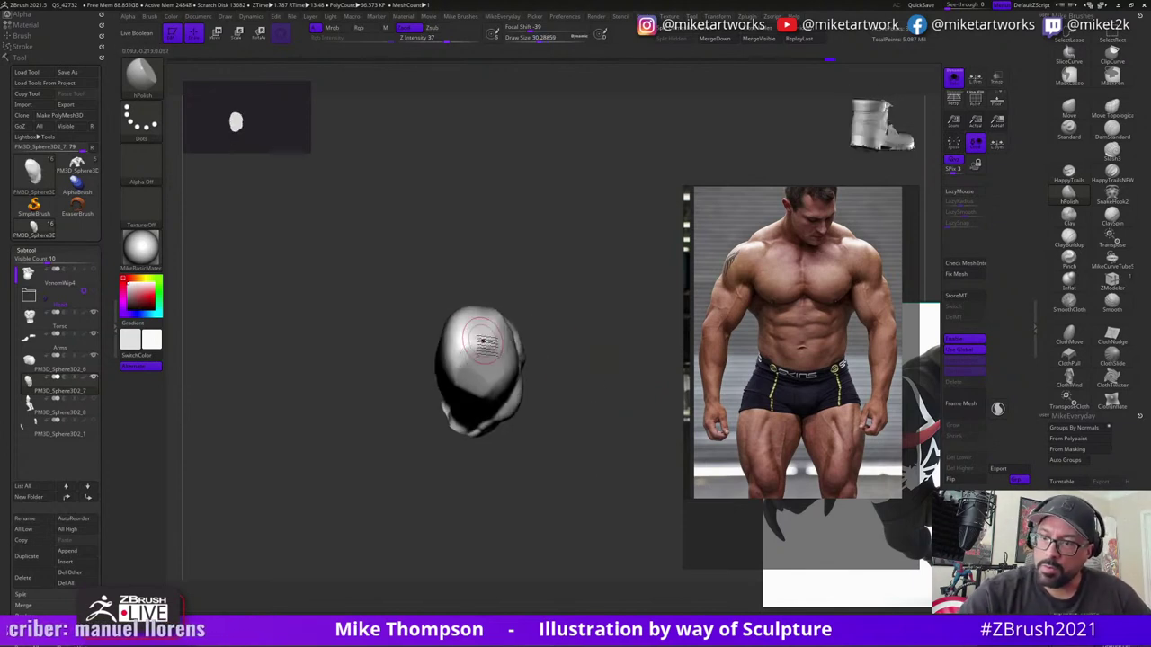
pyautogui.moveTo(642, 411); pyautogui.dragTo(513, 356)
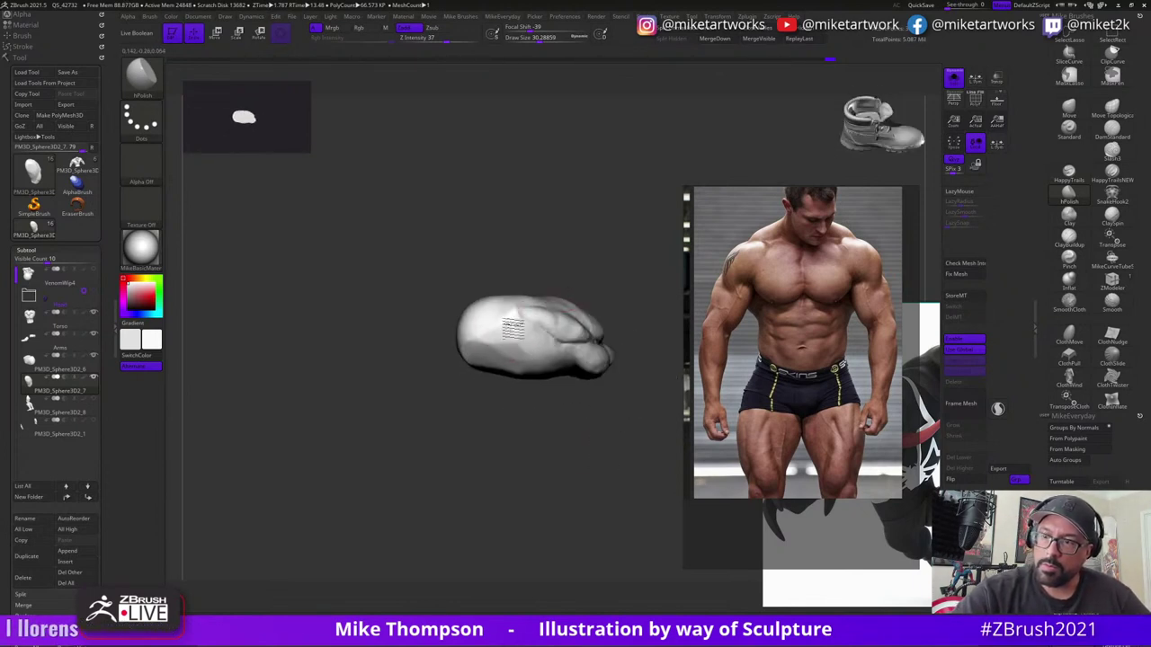
pyautogui.moveTo(584, 489)
pyautogui.mouseDown()
pyautogui.moveTo(581, 504)
pyautogui.moveTo(593, 456)
pyautogui.moveTo(581, 459)
pyautogui.moveTo(565, 435)
pyautogui.mouseUp()
pyautogui.press('s')
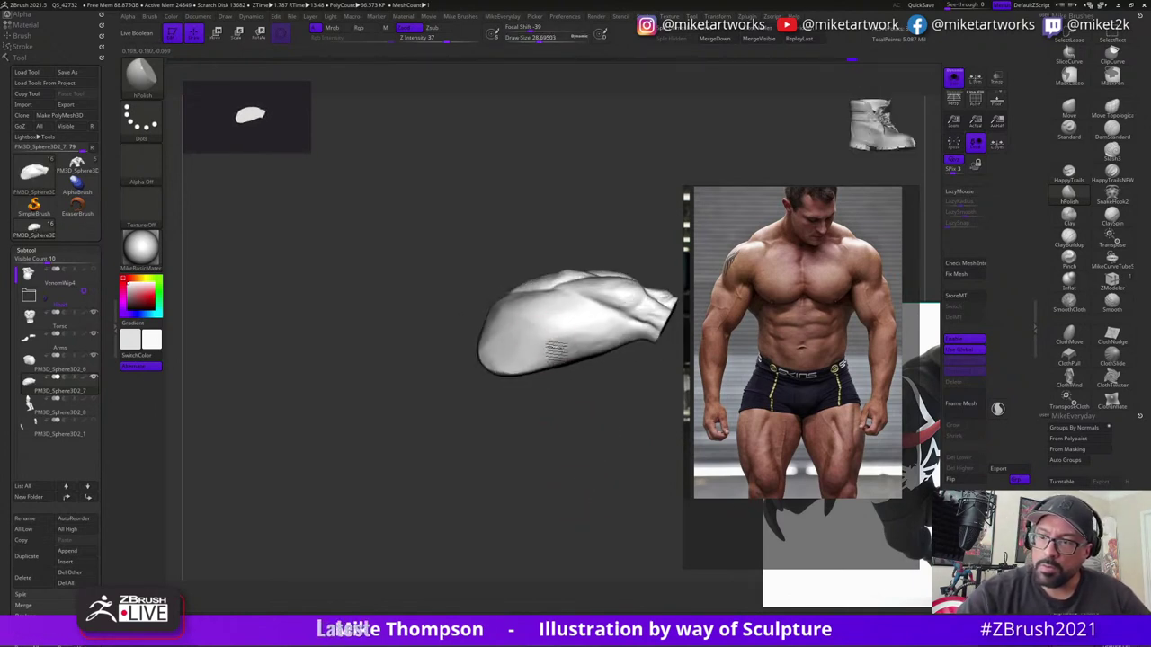
pyautogui.moveTo(592, 378); pyautogui.dragTo(590, 500)
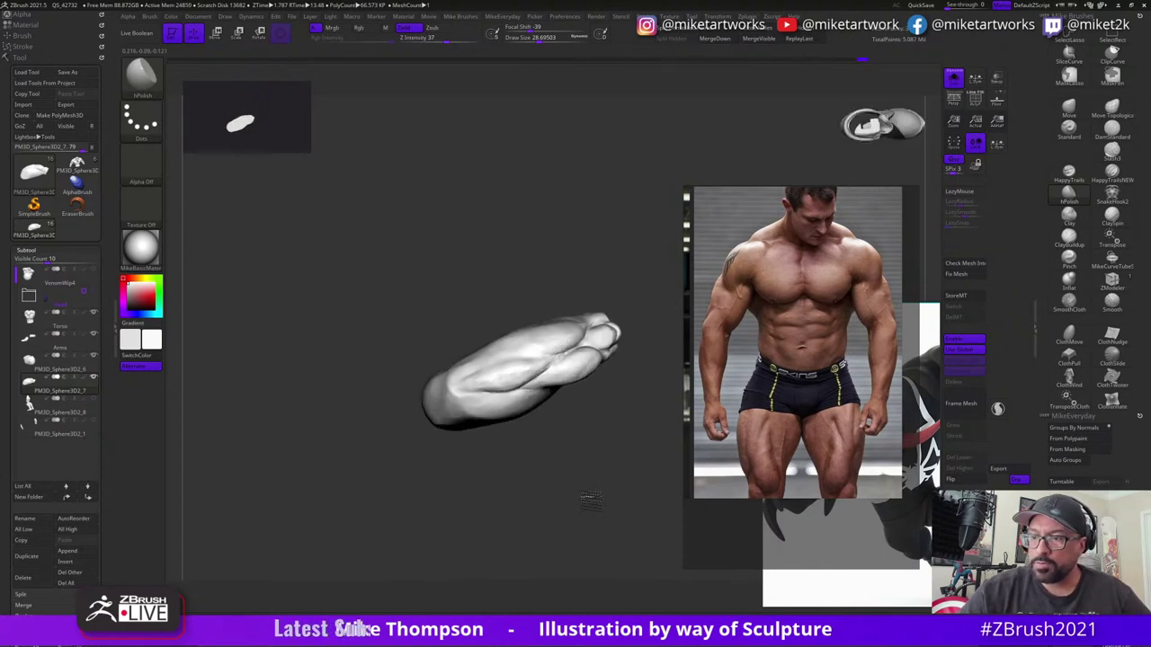
# - Show the full figure and reshape the underside of the thigh toward the pelvis with the Move brush at a draw size of about 63
pyautogui.click(954, 79)
pyautogui.moveTo(634, 452); pyautogui.dragTo(642, 452)
pyautogui.click(1068, 108)
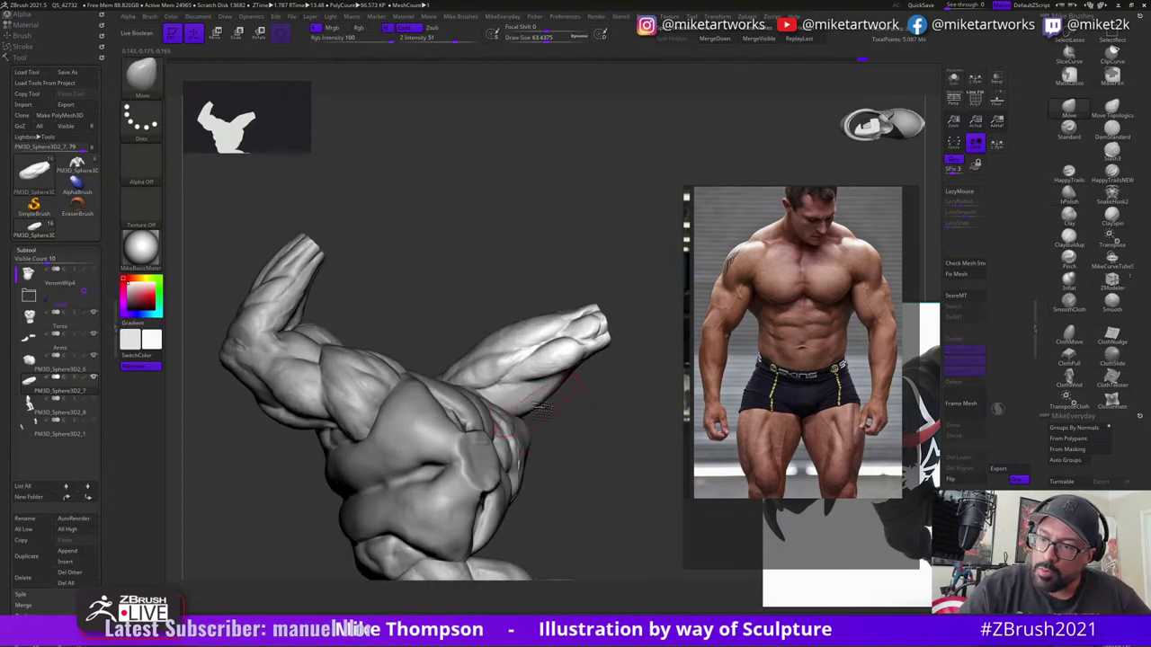
pyautogui.moveTo(555, 404)
pyautogui.mouseDown()
pyautogui.moveTo(568, 426)
pyautogui.moveTo(564, 384)
pyautogui.mouseUp()
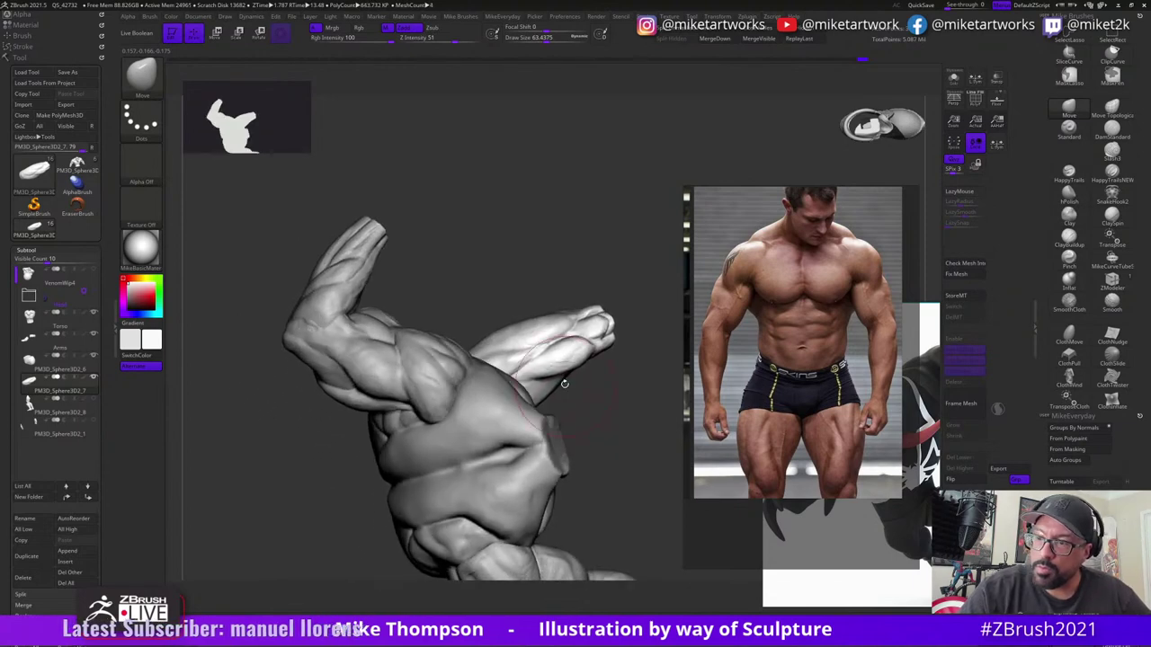
pyautogui.moveTo(624, 442)
pyautogui.mouseDown()
pyautogui.moveTo(637, 445)
pyautogui.moveTo(569, 377)
pyautogui.moveTo(605, 443)
pyautogui.moveTo(557, 440)
pyautogui.mouseUp()
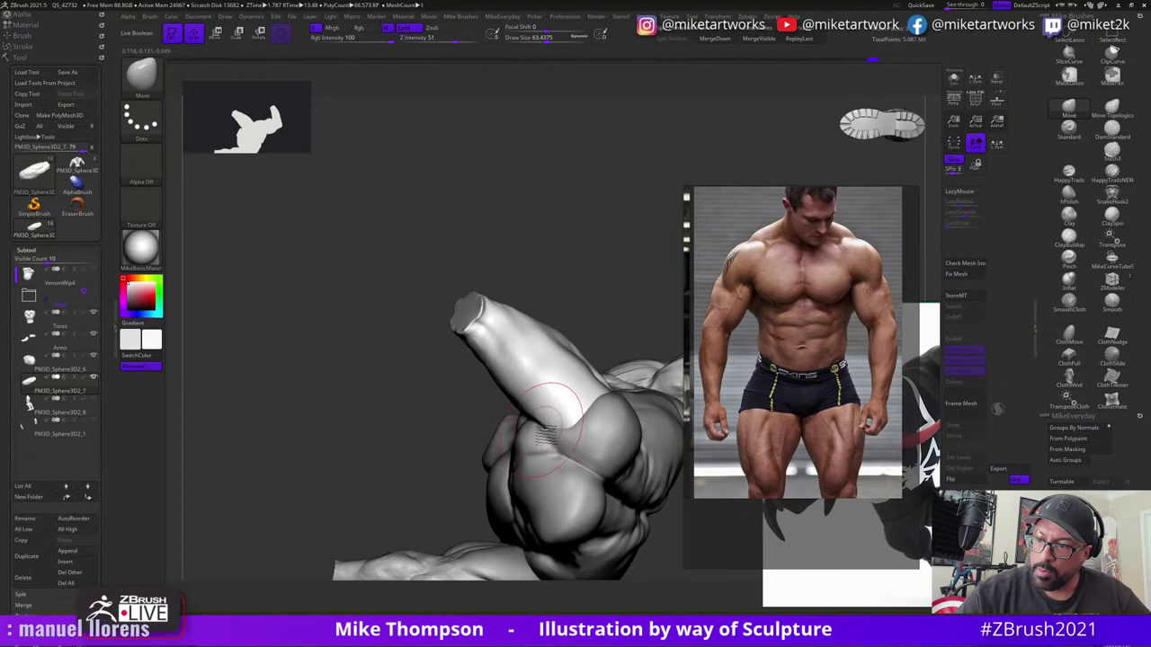
pyautogui.moveTo(625, 316); pyautogui.dragTo(584, 438)
pyautogui.moveTo(632, 373); pyautogui.dragTo(602, 404)
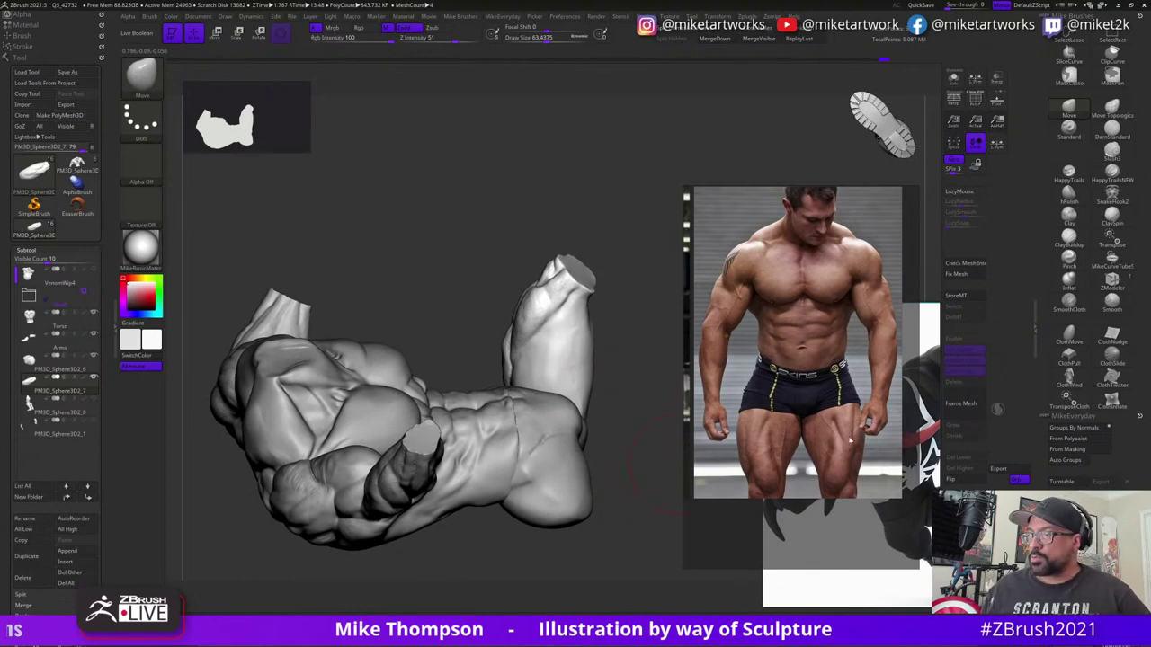
# - Browse the reference board and enlarge the photo of the seated bodybuilder to study the bent thigh
pyautogui.scroll(-5, 850, 441)
pyautogui.moveTo(693, 431); pyautogui.dragTo(842, 457, button='middle')
pyautogui.scroll(-5, 813, 421)
pyautogui.moveTo(915, 435); pyautogui.dragTo(748, 453, button='middle')
pyautogui.moveTo(752, 328); pyautogui.dragTo(774, 396, button='middle')
pyautogui.scroll(6, 773, 396)
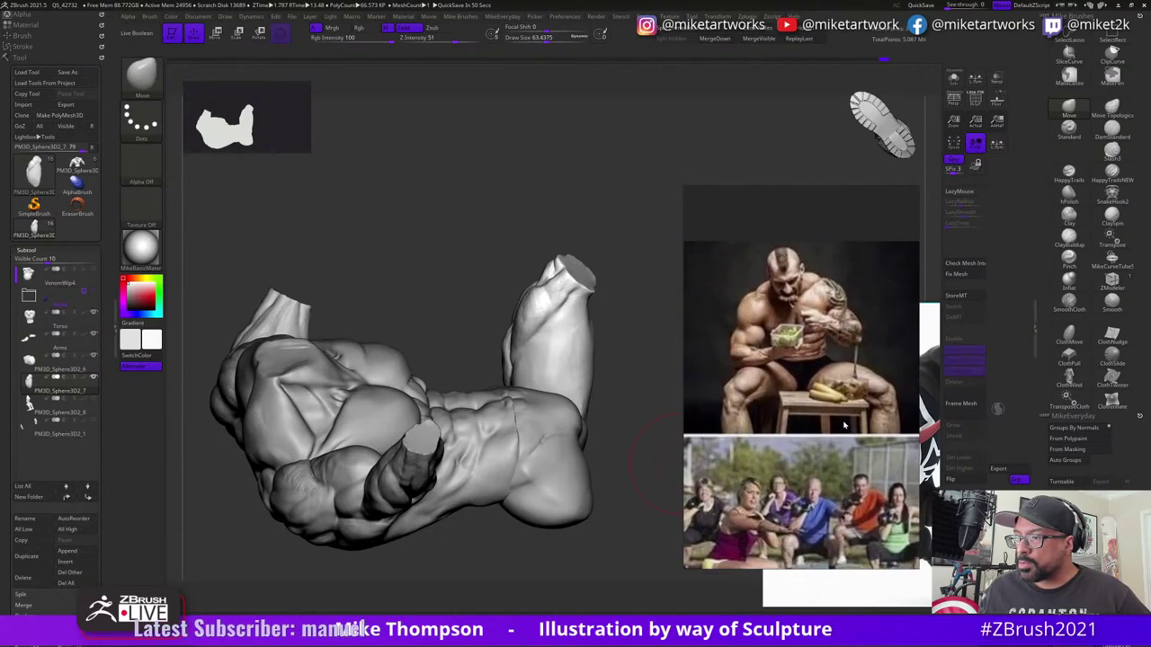
# - Adjust the outer thigh with the Move brush at a draw size of about 34, and polish its front planes with a smaller hPolish brush
pyautogui.moveTo(619, 510)
pyautogui.mouseDown()
pyautogui.moveTo(596, 557)
pyautogui.moveTo(579, 459)
pyautogui.moveTo(623, 444)
pyautogui.moveTo(612, 400)
pyautogui.mouseUp()
pyautogui.press('s')
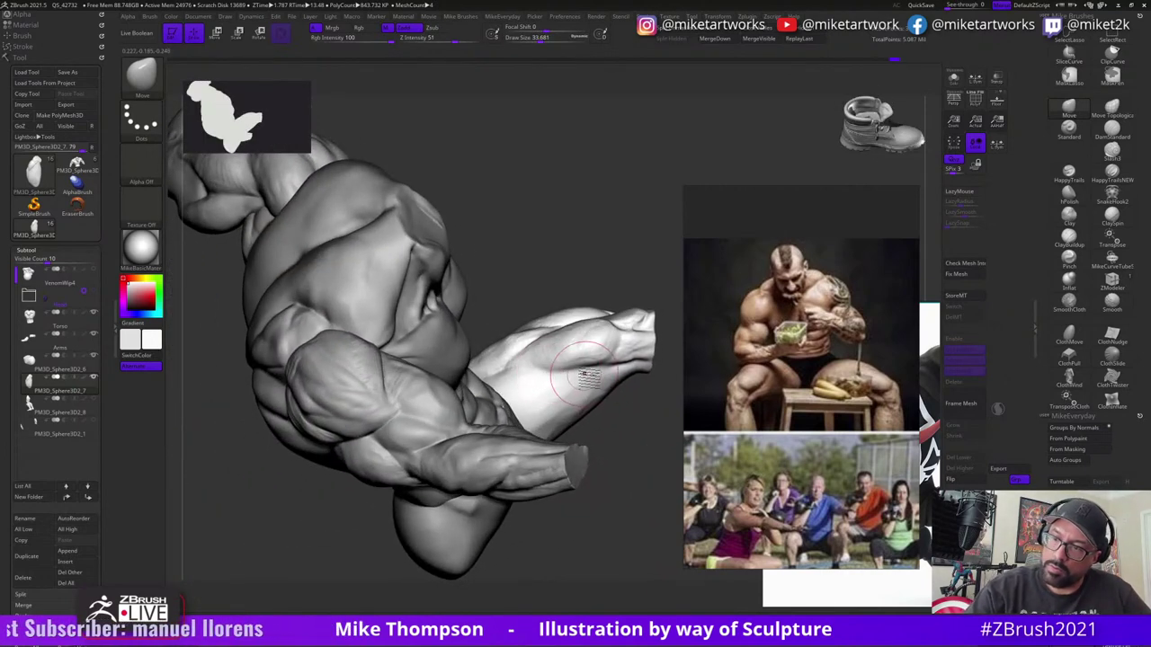
pyautogui.moveTo(641, 391); pyautogui.dragTo(618, 282)
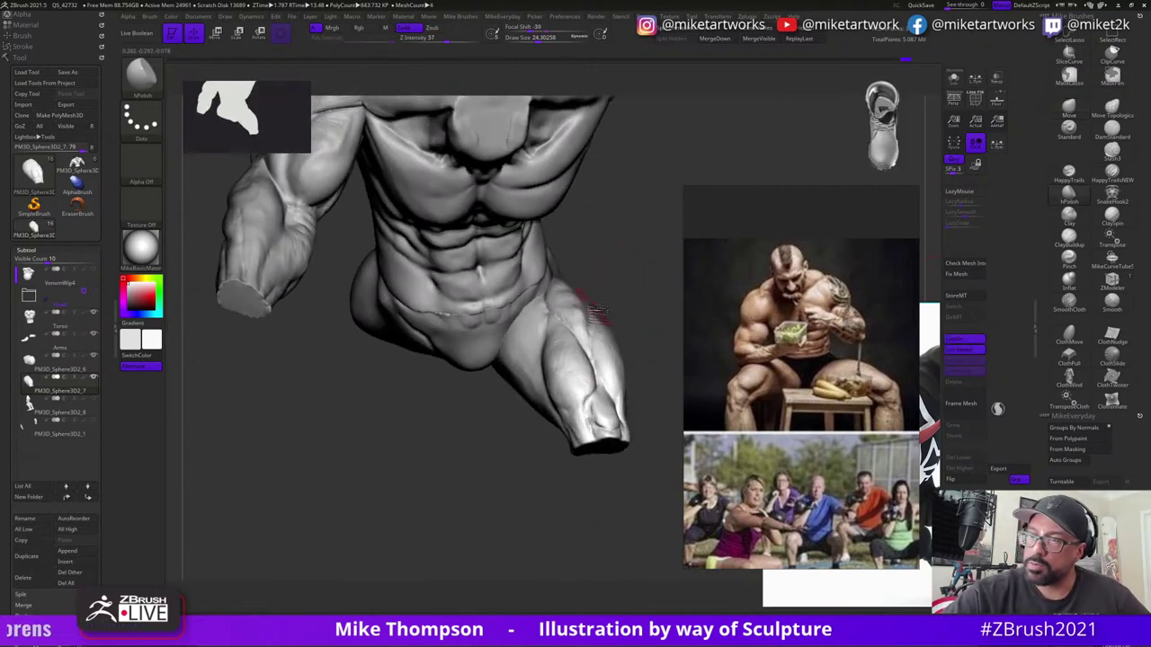
pyautogui.moveTo(672, 269); pyautogui.dragTo(613, 280)
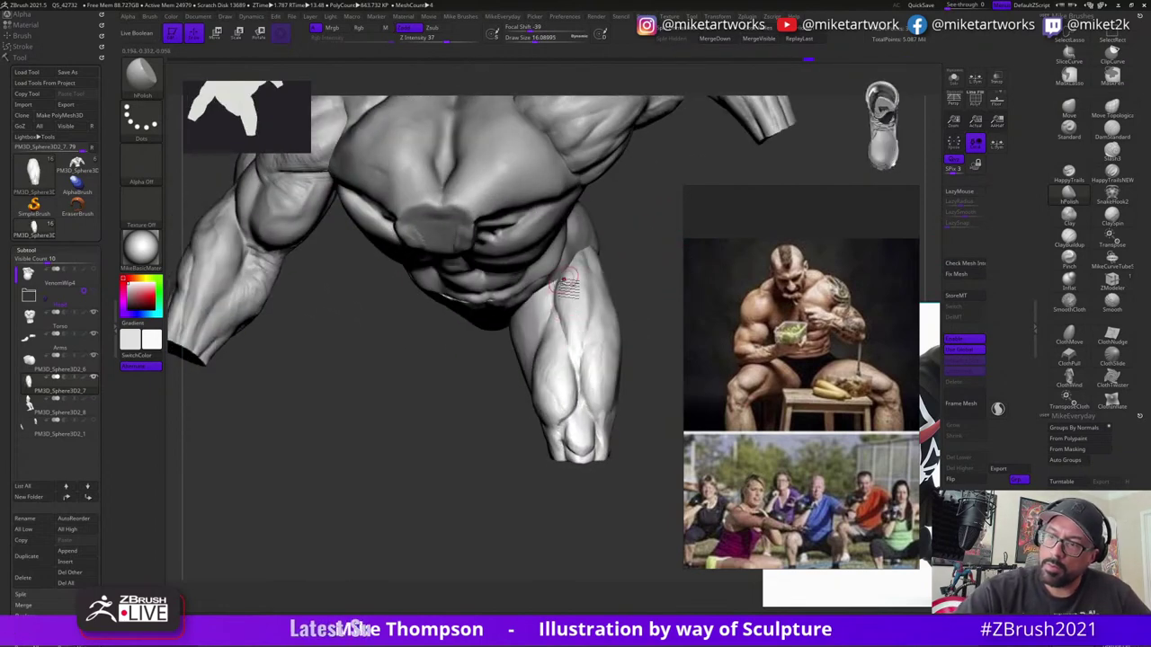
# - Push the thigh's overall form with the Move brush at a draw size of about 124, and refine its contour with a smaller brush
pyautogui.moveTo(616, 461)
pyautogui.keyDown('alt'); pyautogui.mouseDown()
pyautogui.moveTo(590, 563)
pyautogui.moveTo(590, 535)
pyautogui.moveTo(583, 545)
pyautogui.moveTo(617, 477)
pyautogui.mouseUp(); pyautogui.keyUp('alt')
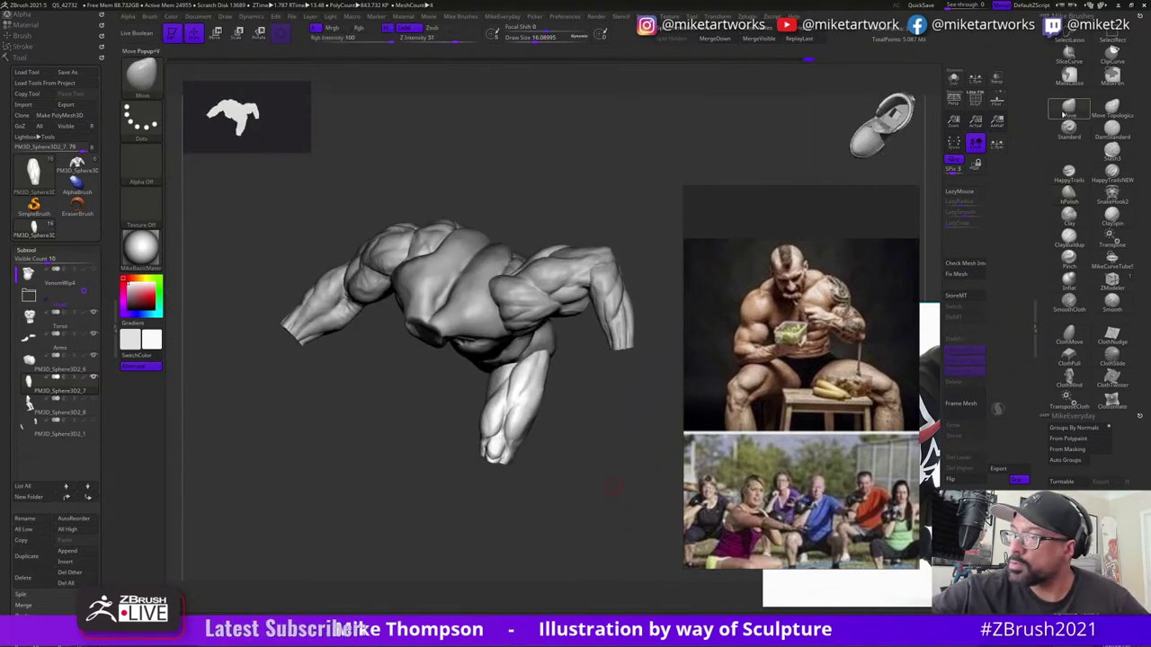
pyautogui.press('s')
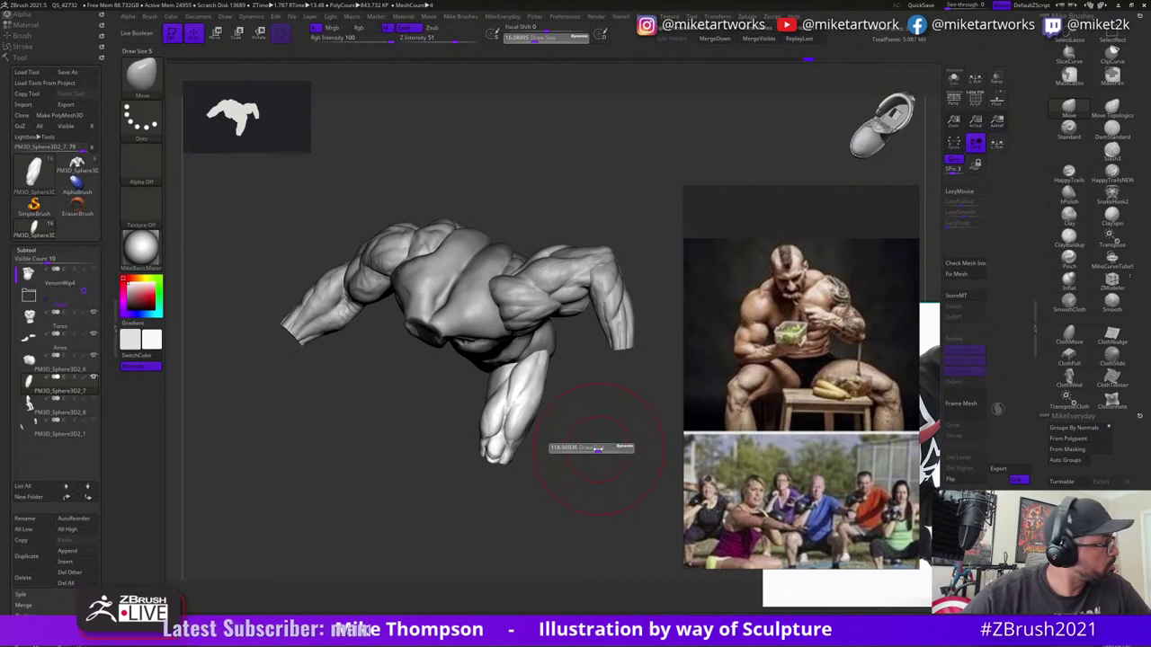
pyautogui.moveTo(598, 449); pyautogui.dragTo(600, 448)
pyautogui.moveTo(566, 389); pyautogui.dragTo(557, 394)
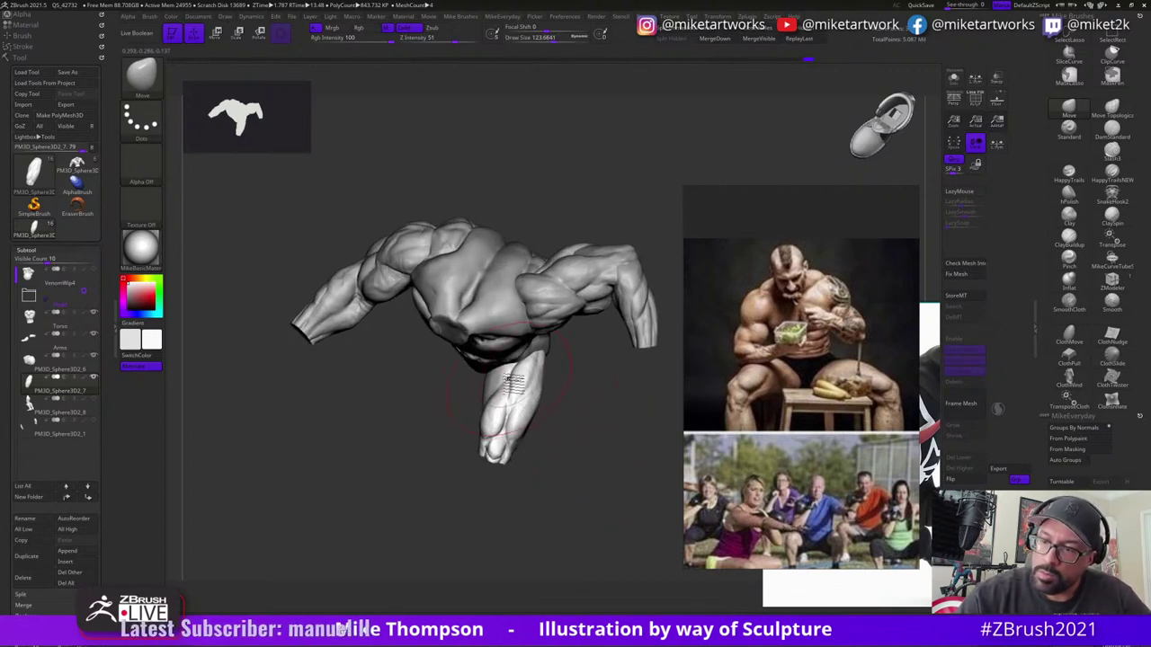
pyautogui.press('s')
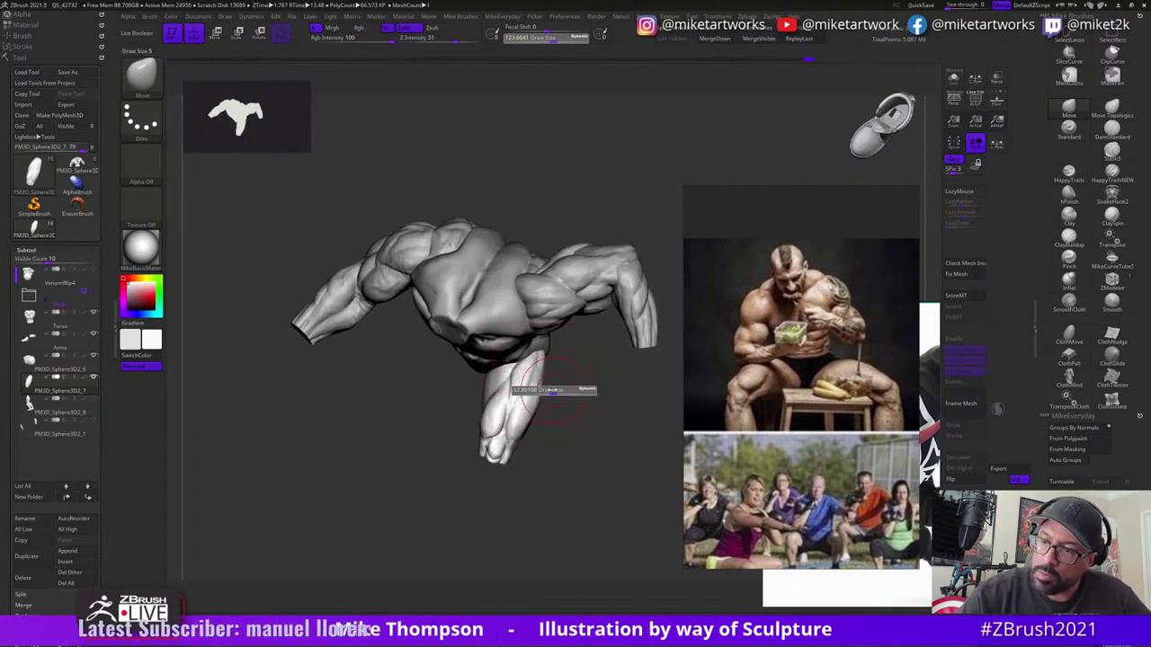
pyautogui.moveTo(545, 376)
pyautogui.mouseDown()
pyautogui.moveTo(558, 395)
pyautogui.moveTo(524, 404)
pyautogui.moveTo(578, 404)
pyautogui.moveTo(527, 470)
pyautogui.moveTo(567, 433)
pyautogui.moveTo(546, 495)
pyautogui.moveTo(564, 478)
pyautogui.moveTo(573, 490)
pyautogui.moveTo(560, 486)
pyautogui.mouseUp()
# - Carve the muscle separation along the back of the thigh with the DamStandard brush at a draw size of about 37
pyautogui.press('s')
pyautogui.click(1113, 128)
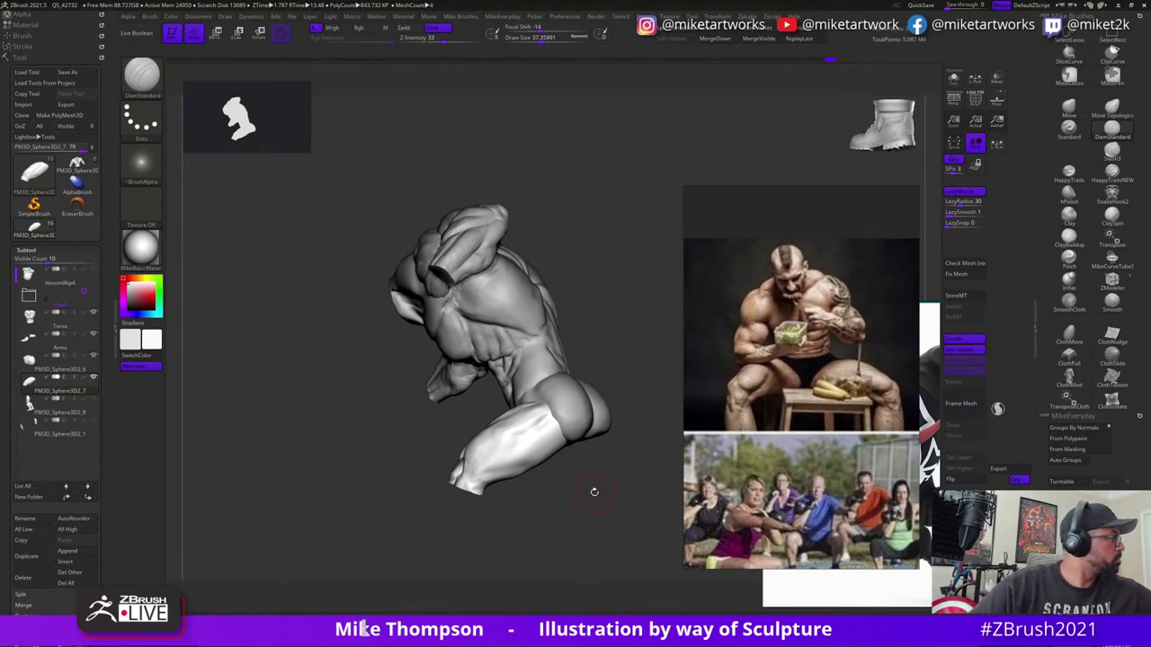
pyautogui.moveTo(607, 493)
pyautogui.mouseDown()
pyautogui.moveTo(582, 480)
pyautogui.moveTo(575, 494)
pyautogui.moveTo(621, 483)
pyautogui.moveTo(584, 450)
pyautogui.mouseUp()
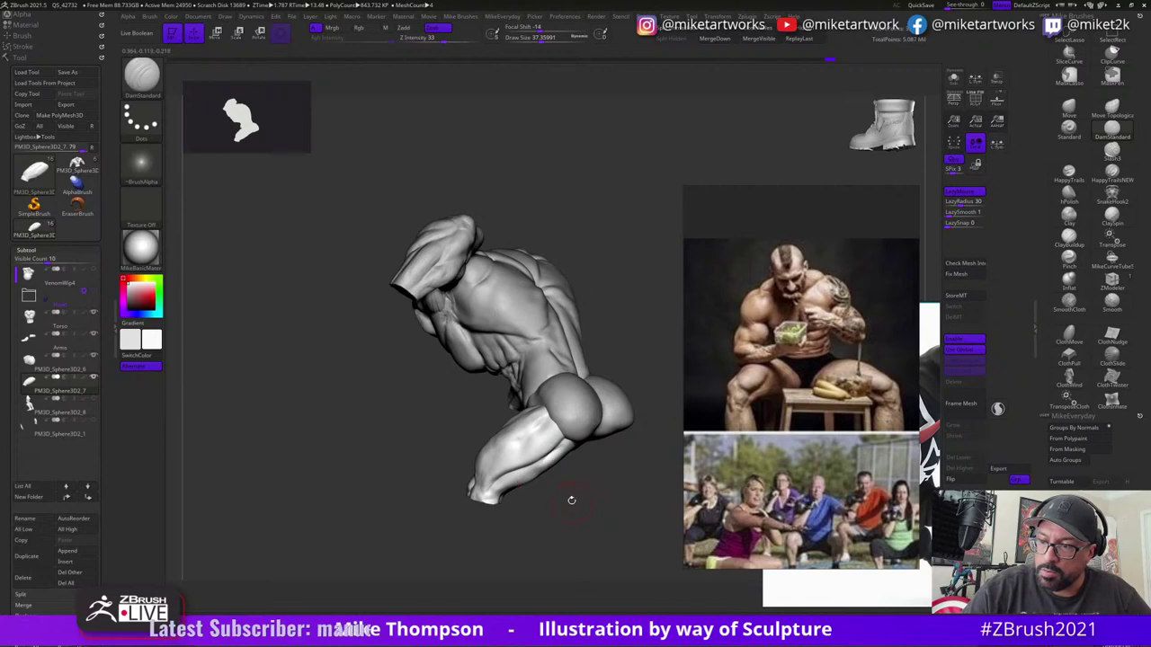
# - Refine the back and outer contours of the thigh below the buttock with the Move brush, using draw sizes of about 34 and 16
pyautogui.moveTo(571, 500)
pyautogui.mouseDown()
pyautogui.moveTo(605, 501)
pyautogui.moveTo(570, 501)
pyautogui.moveTo(570, 489)
pyautogui.moveTo(550, 501)
pyautogui.mouseUp()
pyautogui.click(1065, 109)
pyautogui.press('s')
pyautogui.press('s')
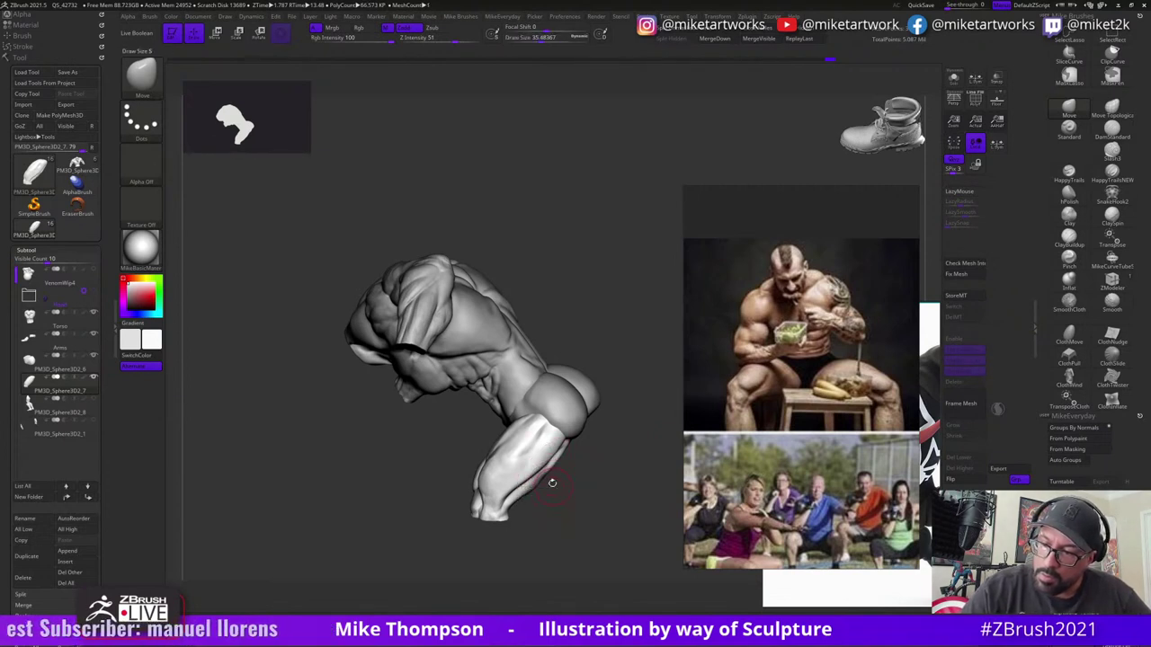
pyautogui.moveTo(551, 490)
pyautogui.mouseDown()
pyautogui.moveTo(566, 499)
pyautogui.moveTo(594, 481)
pyautogui.moveTo(599, 498)
pyautogui.mouseUp()
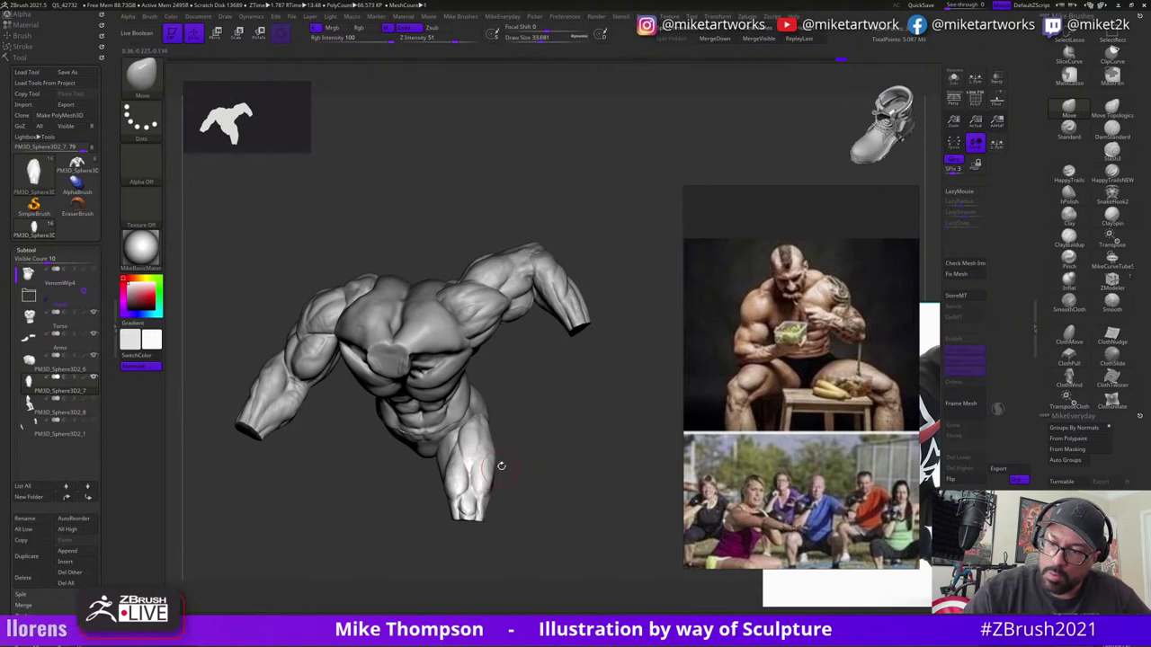
pyautogui.moveTo(501, 466)
pyautogui.mouseDown()
pyautogui.moveTo(581, 438)
pyautogui.moveTo(584, 483)
pyautogui.moveTo(534, 449)
pyautogui.mouseUp()
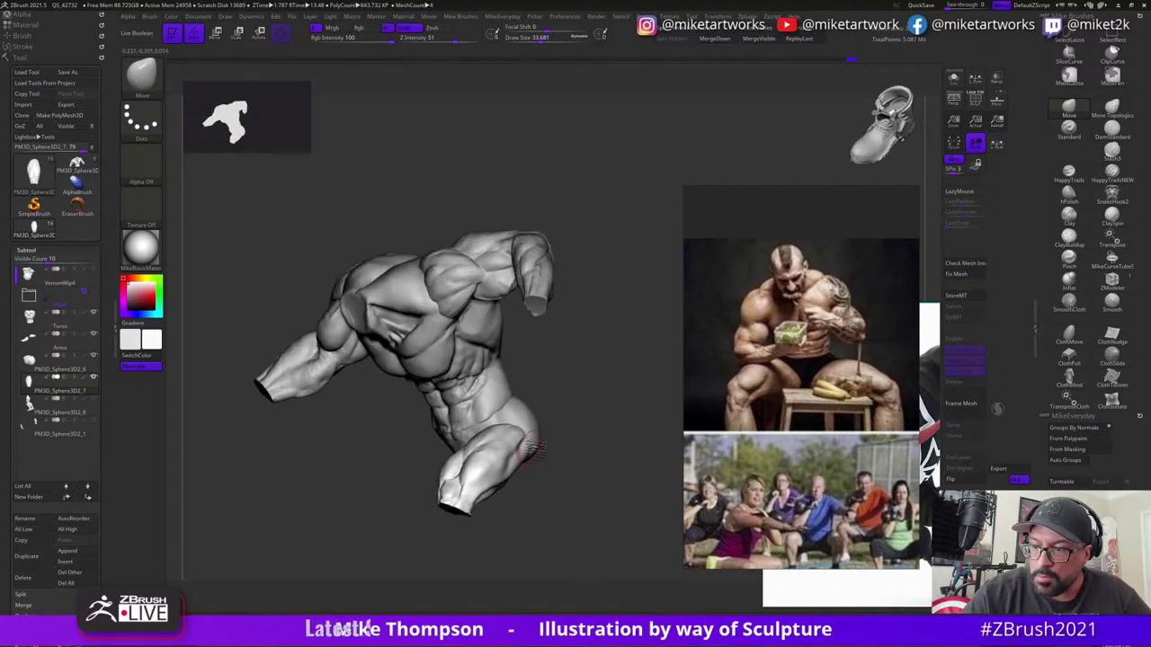
pyautogui.moveTo(608, 459)
pyautogui.mouseDown()
pyautogui.moveTo(599, 470)
pyautogui.moveTo(558, 460)
pyautogui.moveTo(542, 472)
pyautogui.moveTo(620, 411)
pyautogui.moveTo(645, 336)
pyautogui.moveTo(649, 346)
pyautogui.moveTo(615, 378)
pyautogui.mouseUp()
pyautogui.press('s')
pyautogui.moveTo(614, 377)
pyautogui.mouseDown()
pyautogui.moveTo(581, 340)
pyautogui.moveTo(651, 381)
pyautogui.moveTo(617, 491)
pyautogui.moveTo(545, 434)
pyautogui.mouseUp()
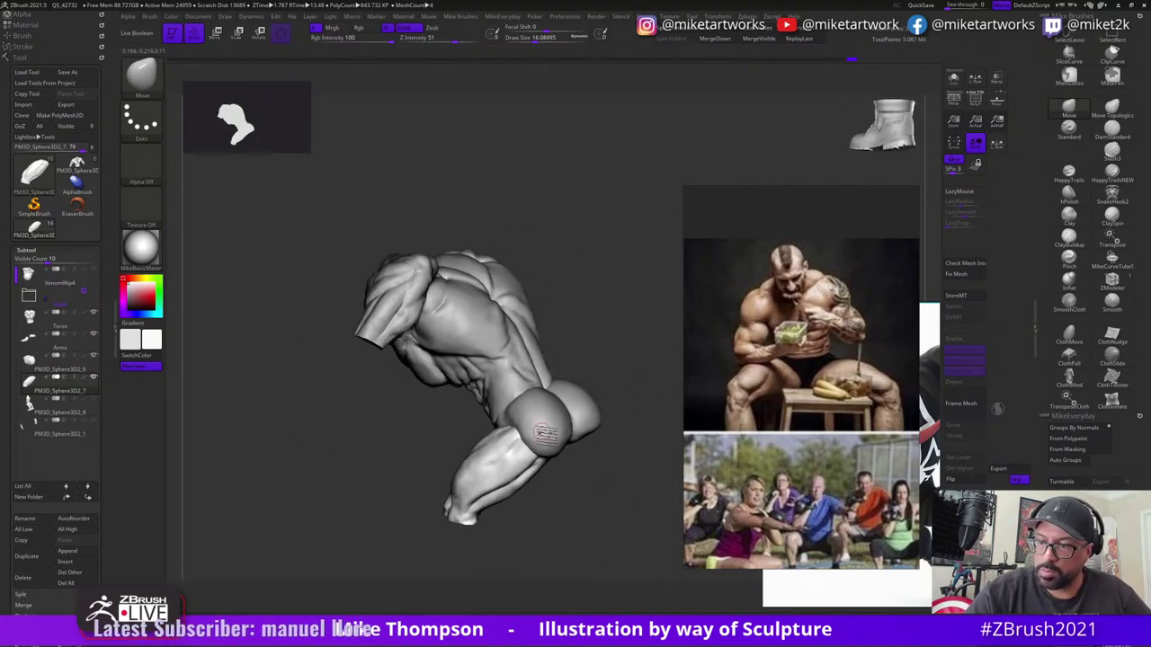
# - Switch to the glute subtool and flatten the side and lower planes of the buttock with the hPolish brush at a draw size of about 34
pyautogui.keyDown('alt'); pyautogui.click(550, 440); pyautogui.keyUp('alt')
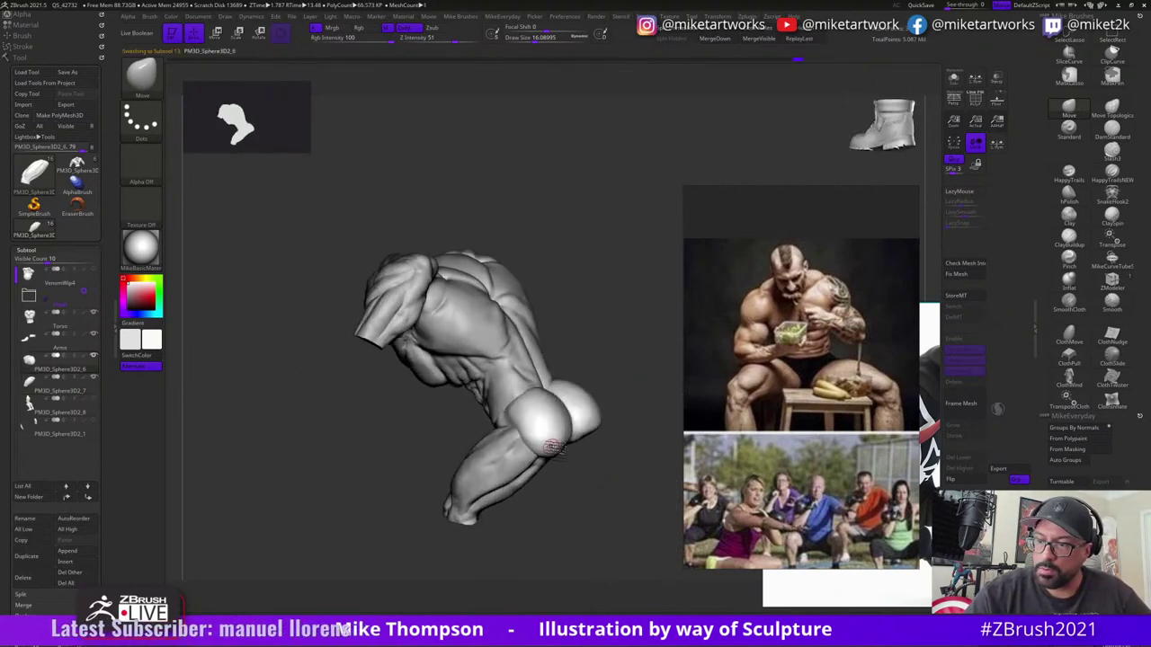
pyautogui.click(1071, 193)
pyautogui.moveTo(611, 475); pyautogui.dragTo(551, 446)
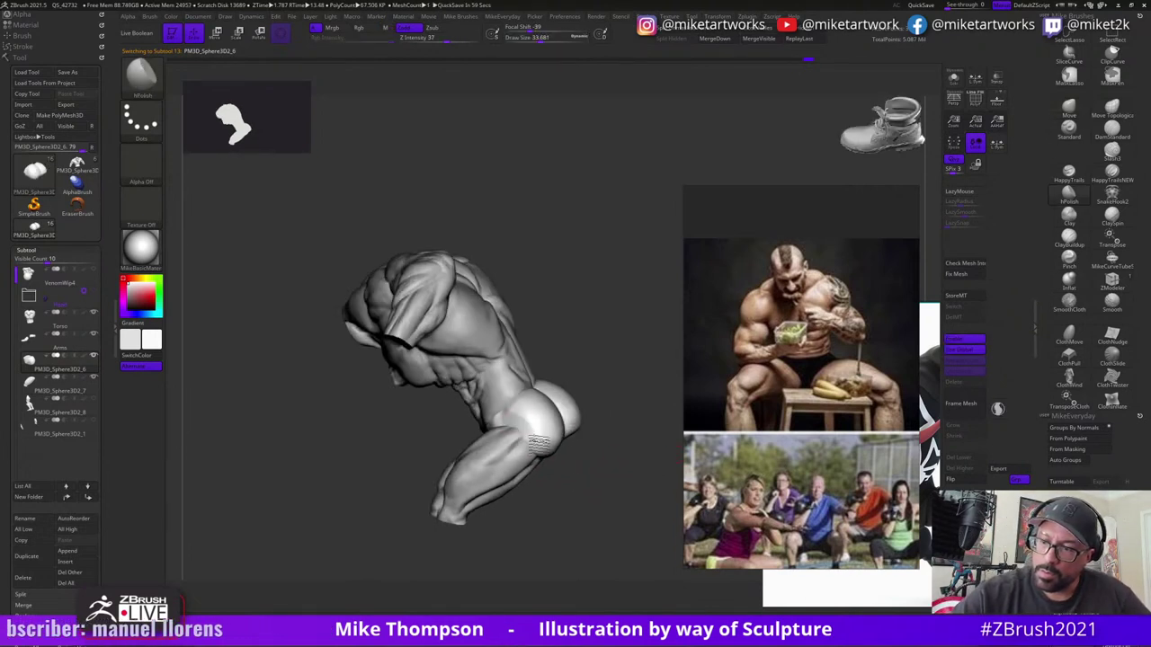
pyautogui.moveTo(557, 488)
pyautogui.mouseDown()
pyautogui.moveTo(575, 495)
pyautogui.moveTo(563, 500)
pyautogui.mouseUp()
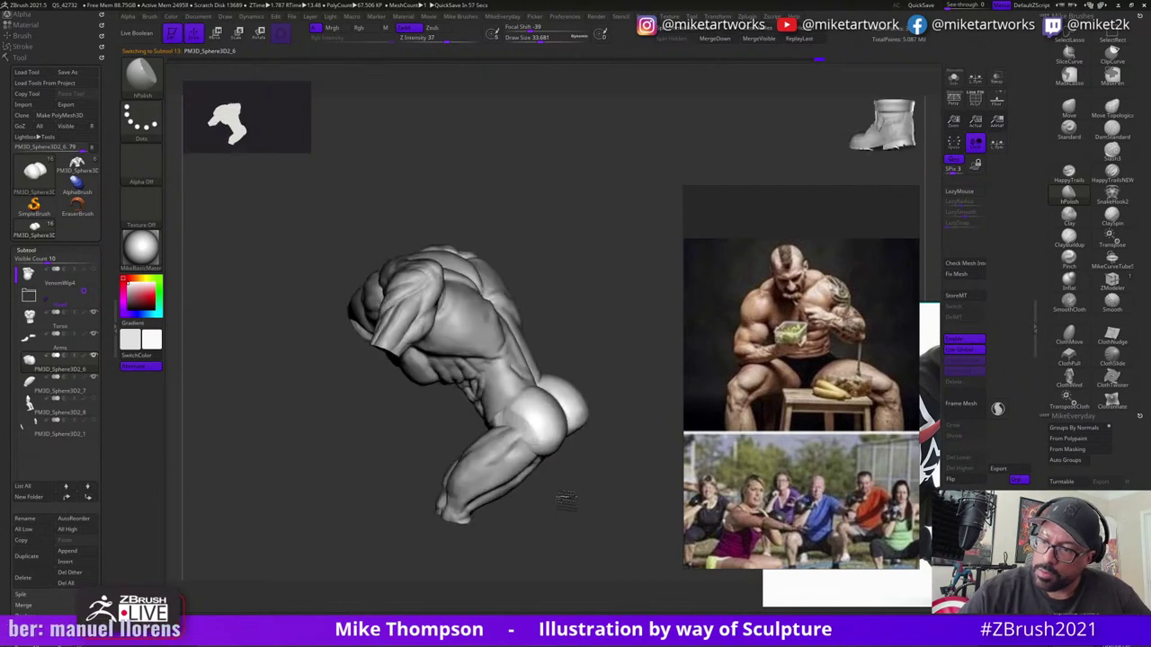
pyautogui.moveTo(517, 420)
pyautogui.mouseDown(button='right')
pyautogui.moveTo(548, 468)
pyautogui.moveTo(520, 409)
pyautogui.mouseUp(button='right')
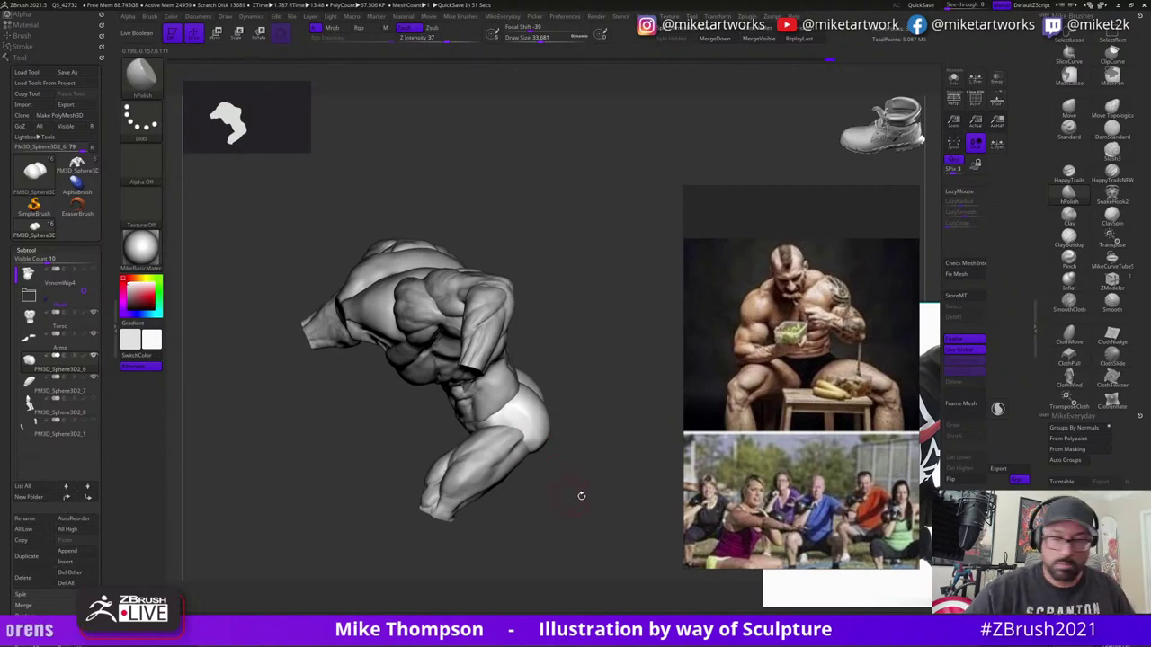
pyautogui.moveTo(580, 496)
pyautogui.mouseDown(button='right')
pyautogui.moveTo(588, 486)
pyautogui.moveTo(570, 506)
pyautogui.moveTo(603, 483)
pyautogui.moveTo(582, 500)
pyautogui.moveTo(566, 486)
pyautogui.moveTo(575, 498)
pyautogui.moveTo(545, 511)
pyautogui.mouseUp(button='right')
pyautogui.moveTo(551, 505); pyautogui.dragTo(544, 447)
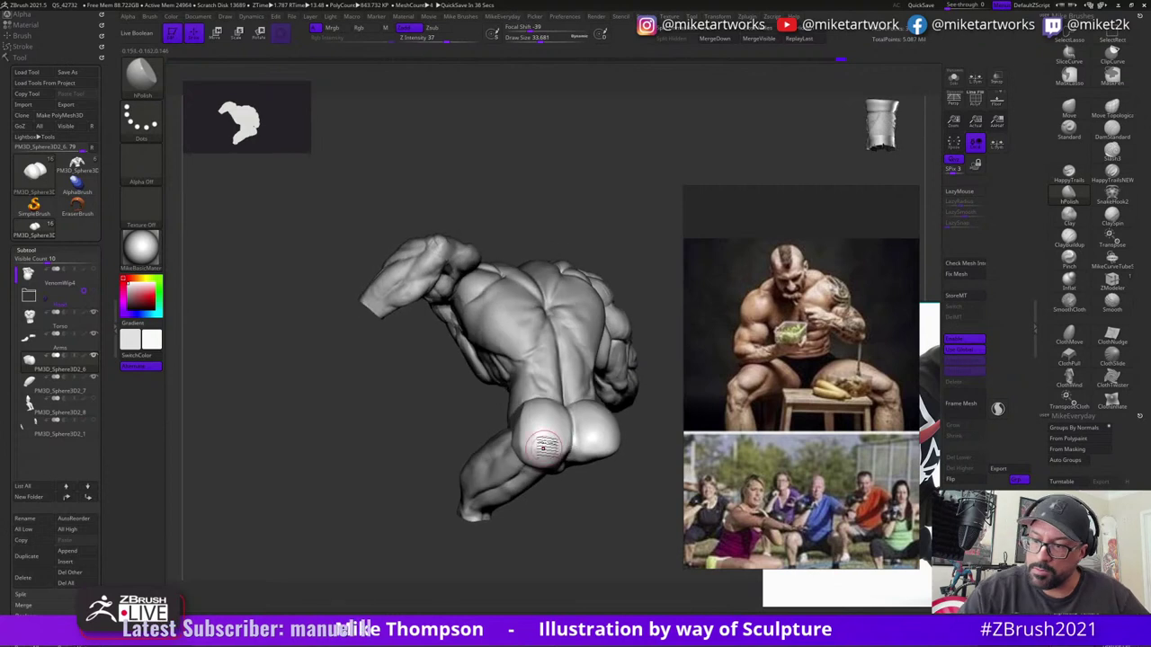
pyautogui.moveTo(585, 509); pyautogui.dragTo(525, 447)
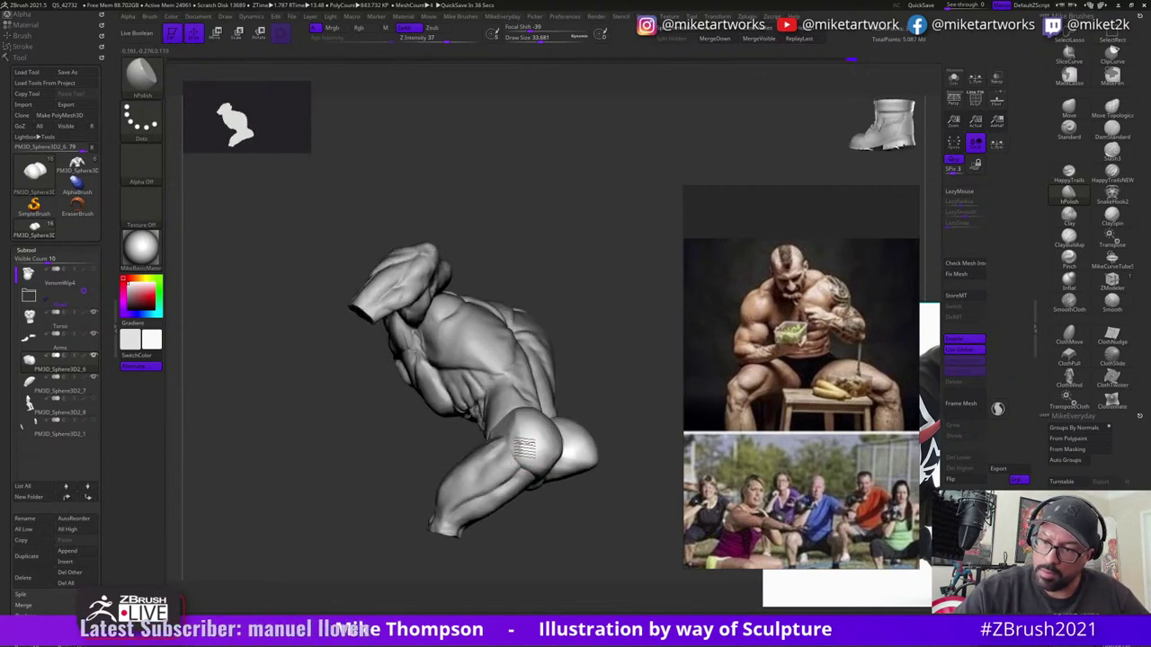
pyautogui.moveTo(573, 367); pyautogui.dragTo(525, 457)
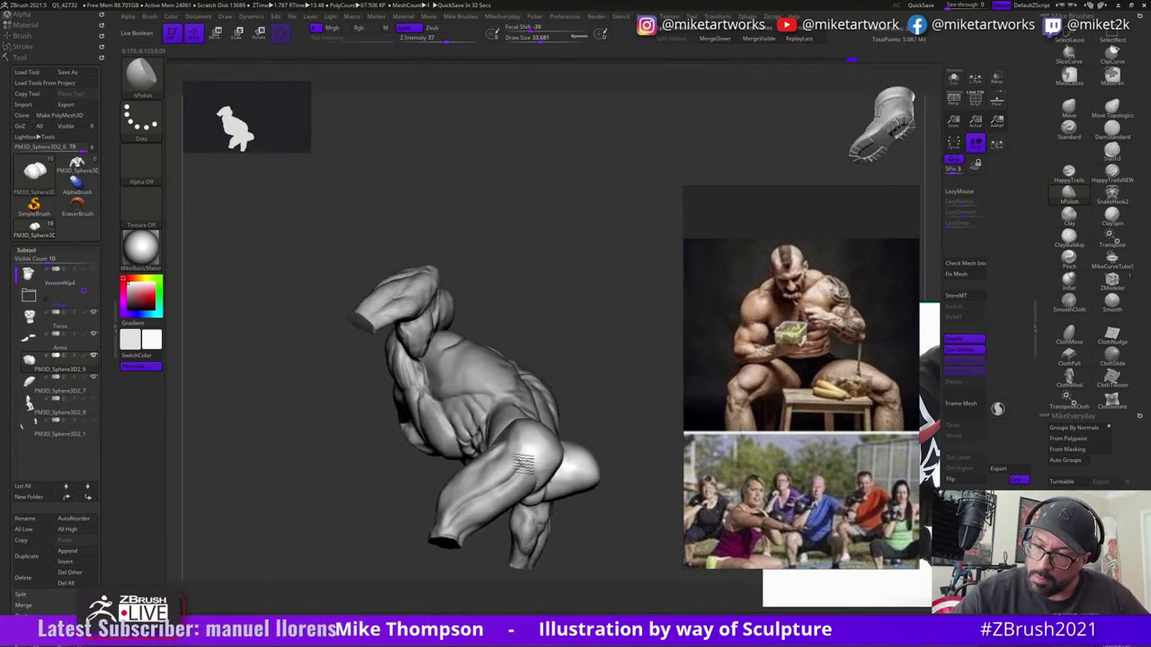
pyautogui.moveTo(583, 389)
pyautogui.mouseDown()
pyautogui.moveTo(603, 442)
pyautogui.moveTo(576, 459)
pyautogui.moveTo(530, 430)
pyautogui.mouseUp()
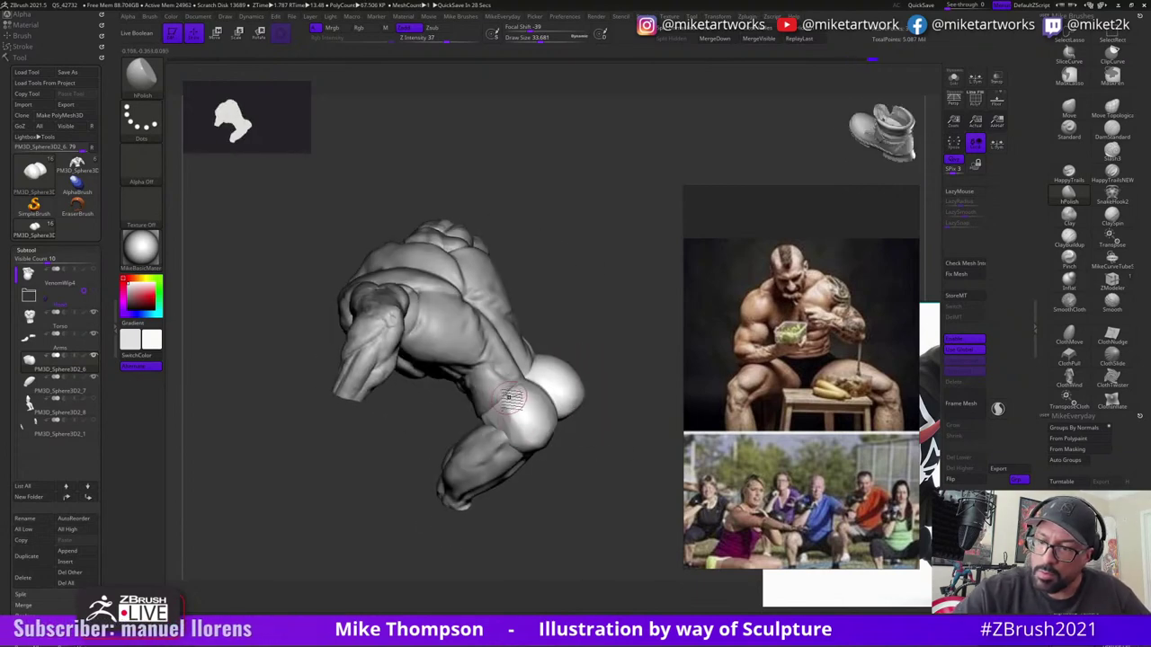
pyautogui.moveTo(549, 488)
pyautogui.mouseDown()
pyautogui.moveTo(539, 522)
pyautogui.moveTo(560, 480)
pyautogui.moveTo(617, 489)
pyautogui.moveTo(601, 504)
pyautogui.moveTo(620, 485)
pyautogui.mouseUp()
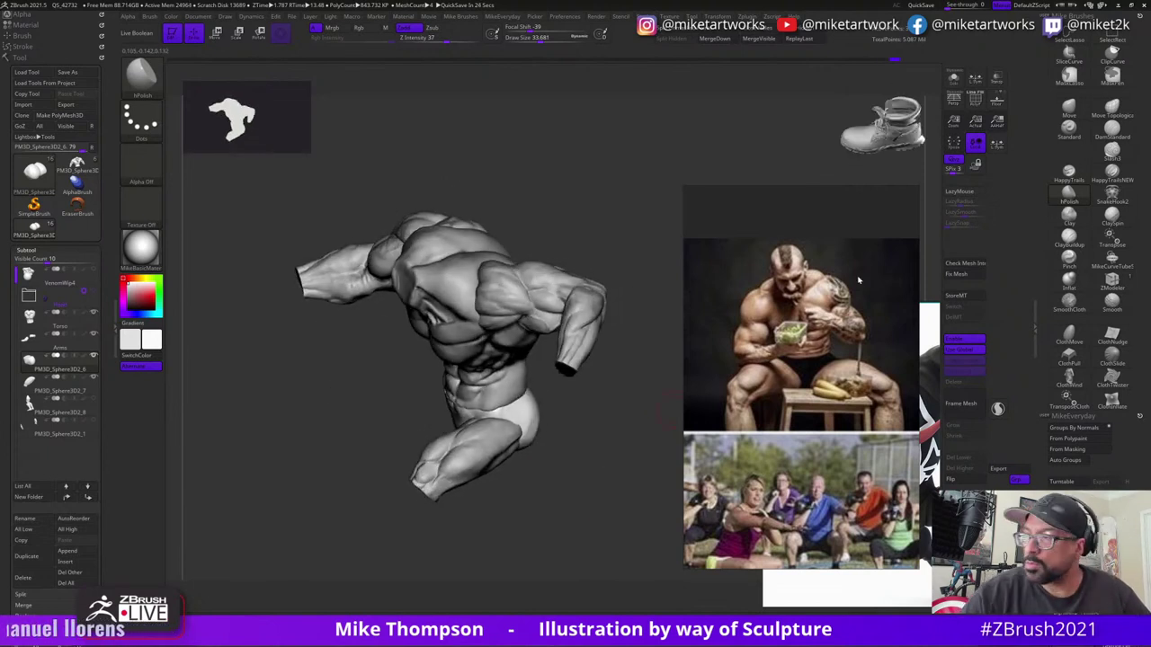
# - Isolate the pelvis piece and build up the side planes of the buttock with the ClayBuildup brush at a draw size of about 29
pyautogui.click(955, 80)
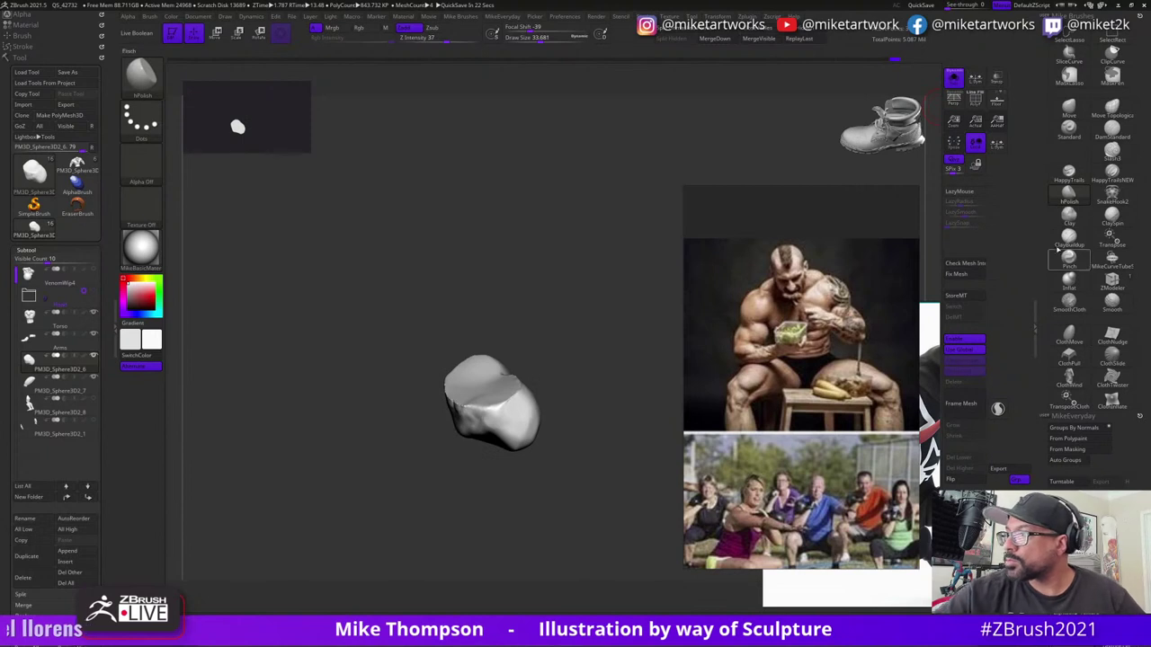
pyautogui.click(1067, 240)
pyautogui.moveTo(584, 458)
pyautogui.keyDown('alt'); pyautogui.mouseDown()
pyautogui.moveTo(586, 504)
pyautogui.moveTo(594, 474)
pyautogui.mouseUp(); pyautogui.keyUp('alt')
pyautogui.press('s')
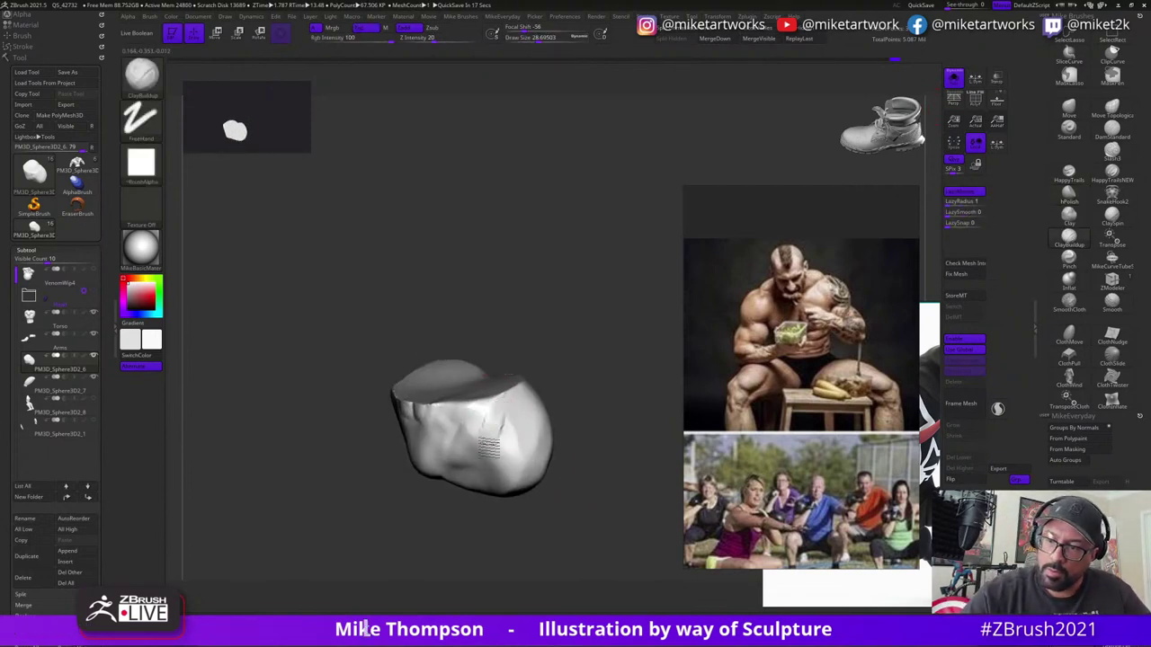
pyautogui.moveTo(488, 448)
pyautogui.mouseDown()
pyautogui.moveTo(513, 387)
pyautogui.moveTo(476, 442)
pyautogui.mouseUp()
pyautogui.moveTo(593, 405); pyautogui.dragTo(572, 349)
pyautogui.moveTo(486, 451); pyautogui.dragTo(503, 404)
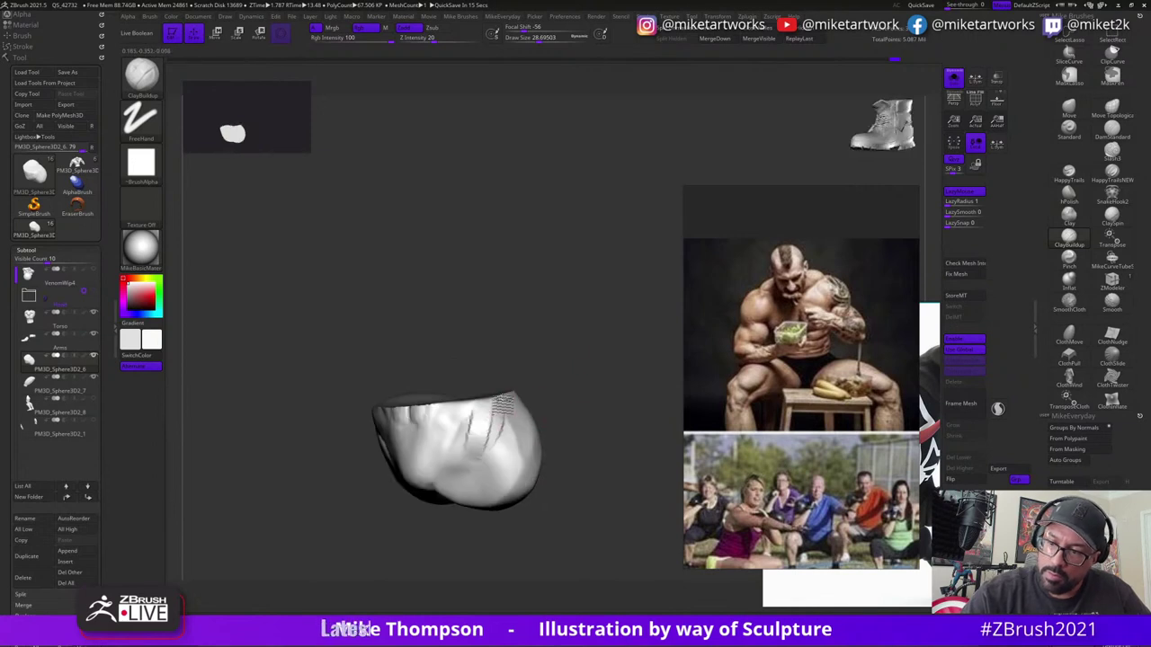
pyautogui.moveTo(592, 405)
pyautogui.mouseDown()
pyautogui.moveTo(578, 386)
pyautogui.moveTo(614, 360)
pyautogui.moveTo(575, 382)
pyautogui.mouseUp()
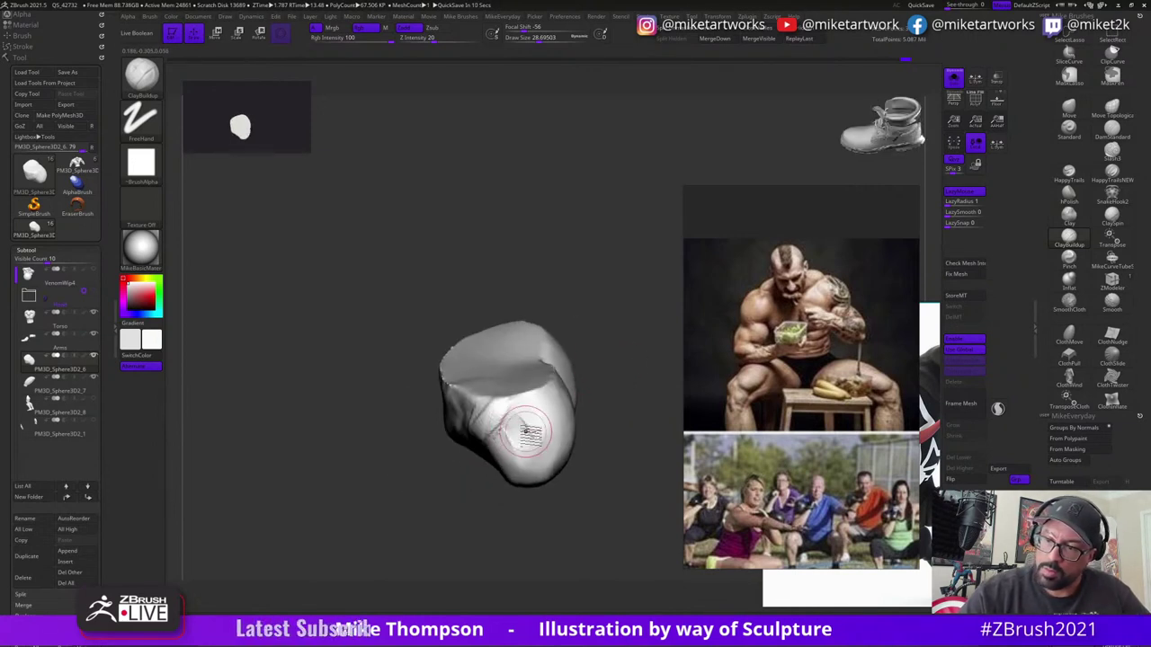
pyautogui.moveTo(526, 432); pyautogui.dragTo(539, 409)
pyautogui.moveTo(570, 509); pyautogui.dragTo(565, 467)
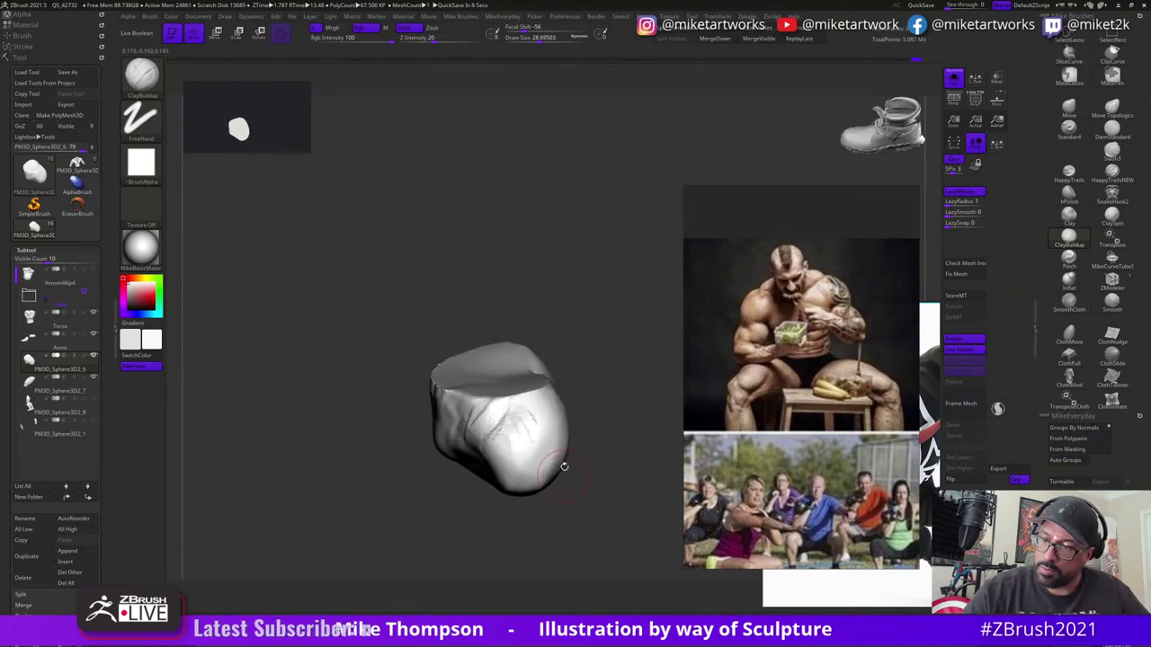
# - Lay ClayBuildup strokes along the diagonal fold between the groin and thigh, using draw sizes of about 13 and 20
pyautogui.moveTo(548, 526)
pyautogui.mouseDown()
pyautogui.moveTo(570, 509)
pyautogui.moveTo(542, 425)
pyautogui.moveTo(566, 399)
pyautogui.mouseUp()
pyautogui.press('s')
pyautogui.click(561, 400)
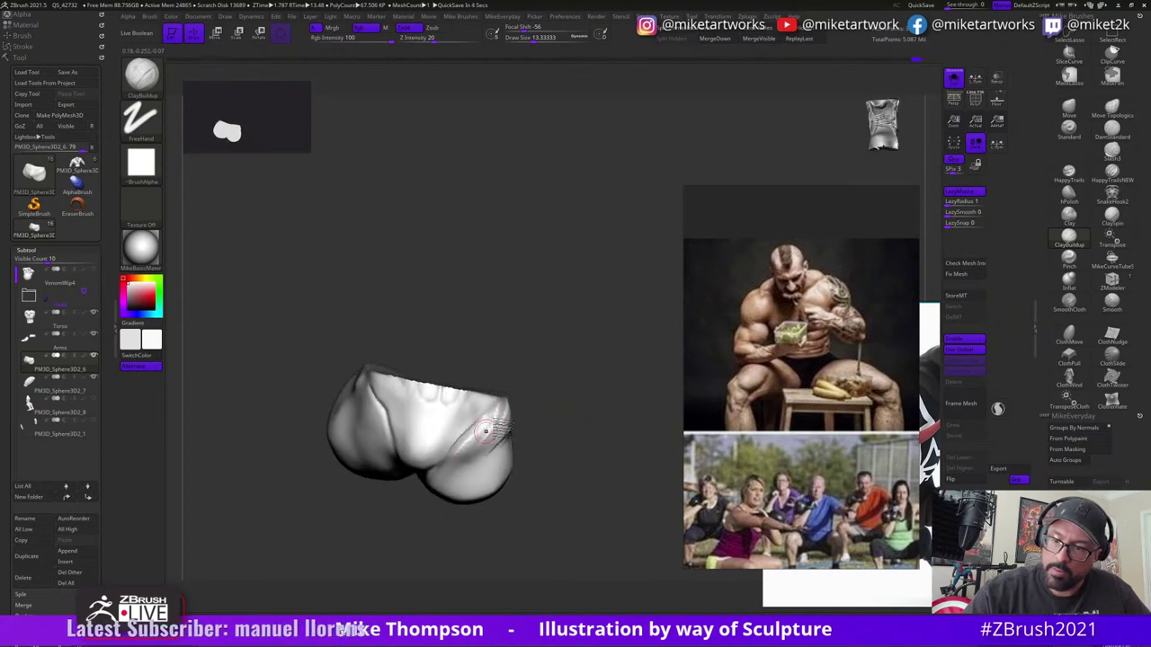
pyautogui.moveTo(487, 432); pyautogui.dragTo(465, 448)
pyautogui.press('s')
pyautogui.click(542, 405)
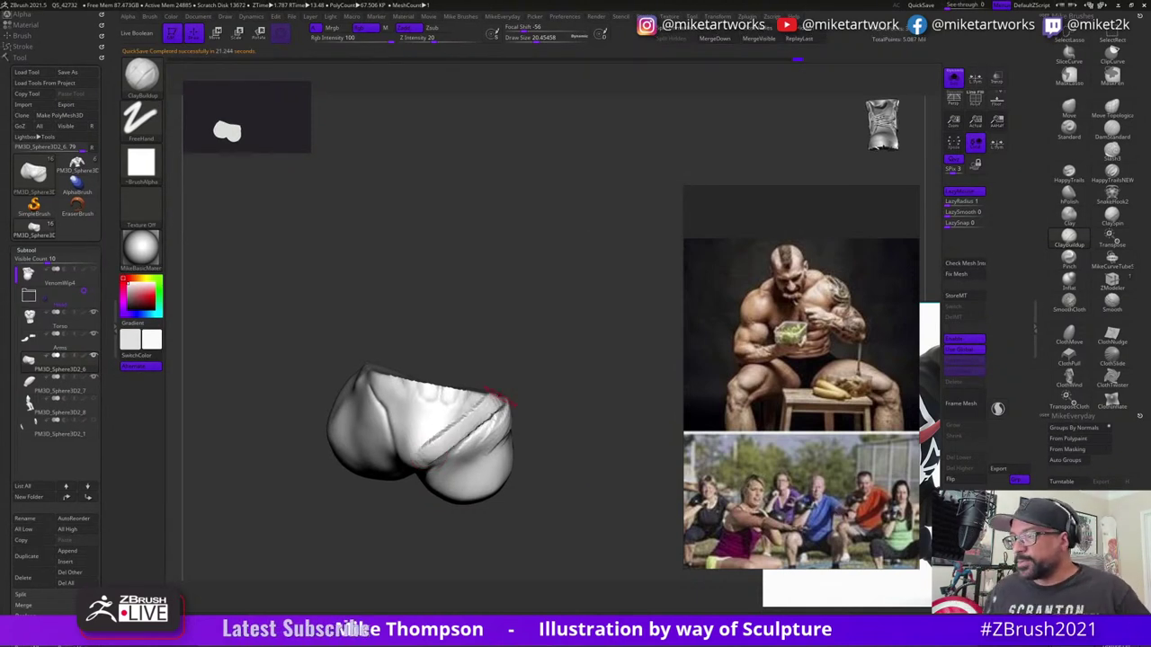
# - Bring the muscle photo board closer to the model and place the Venom reference image in view beside it
pyautogui.moveTo(783, 432); pyautogui.dragTo(676, 374, button='right')
pyautogui.moveTo(845, 521); pyautogui.dragTo(820, 490)
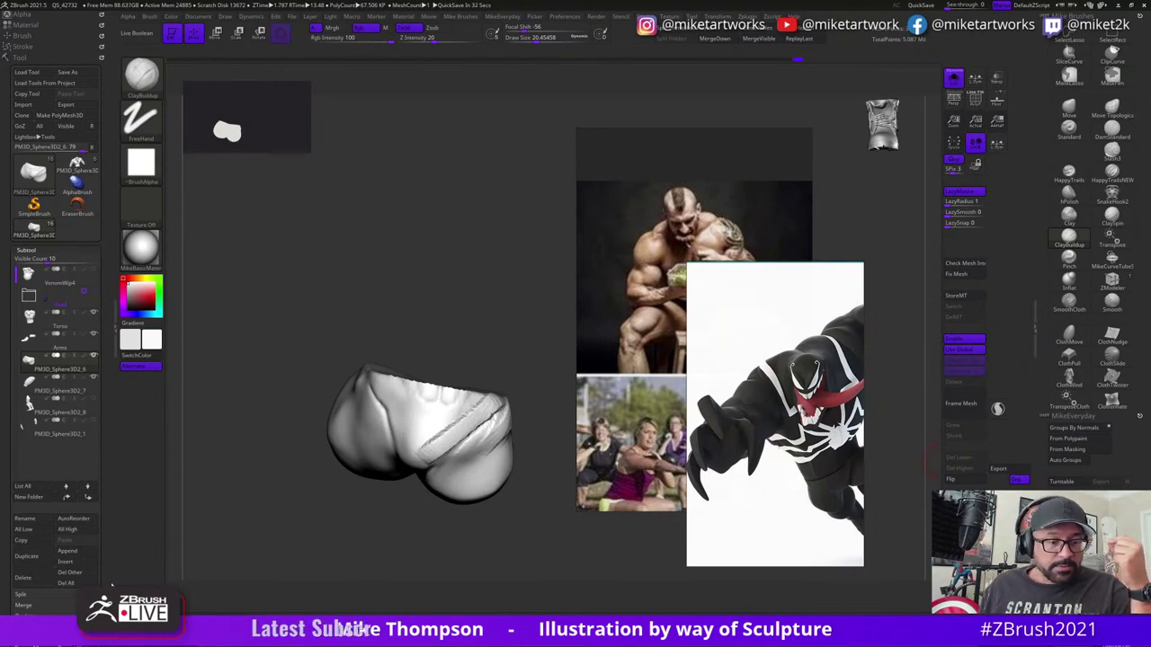
# - Show the head folder's subtools and turn off solo mode to view the head together with the whole body
pyautogui.scroll(-10, 54, 471)
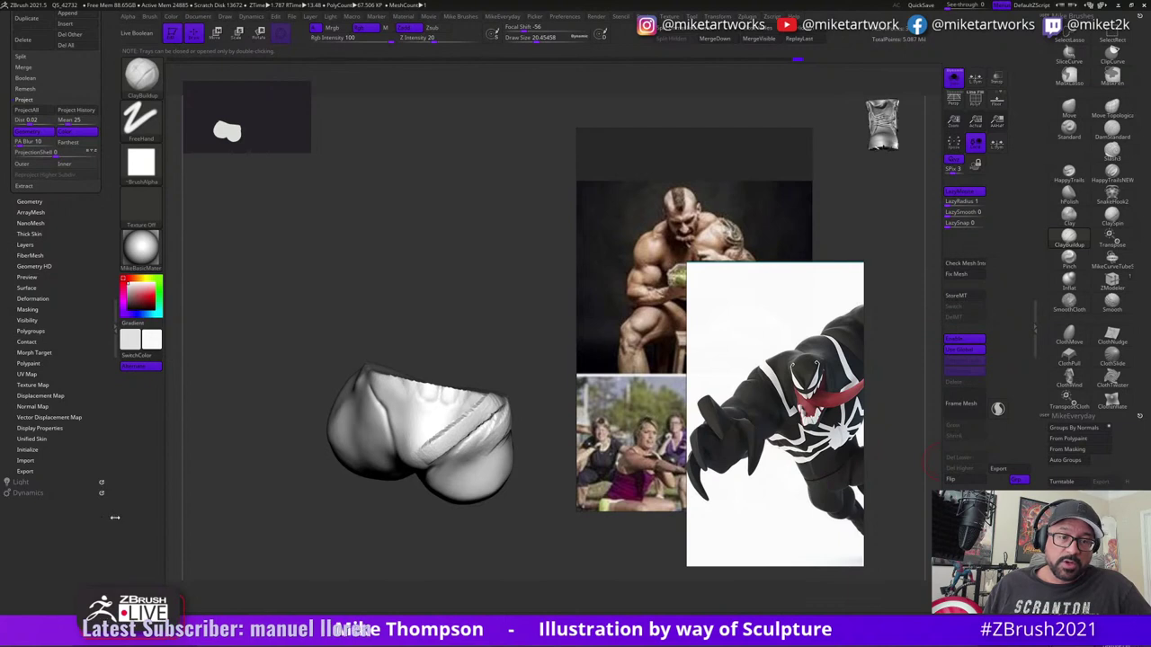
pyautogui.scroll(10, 97, 305)
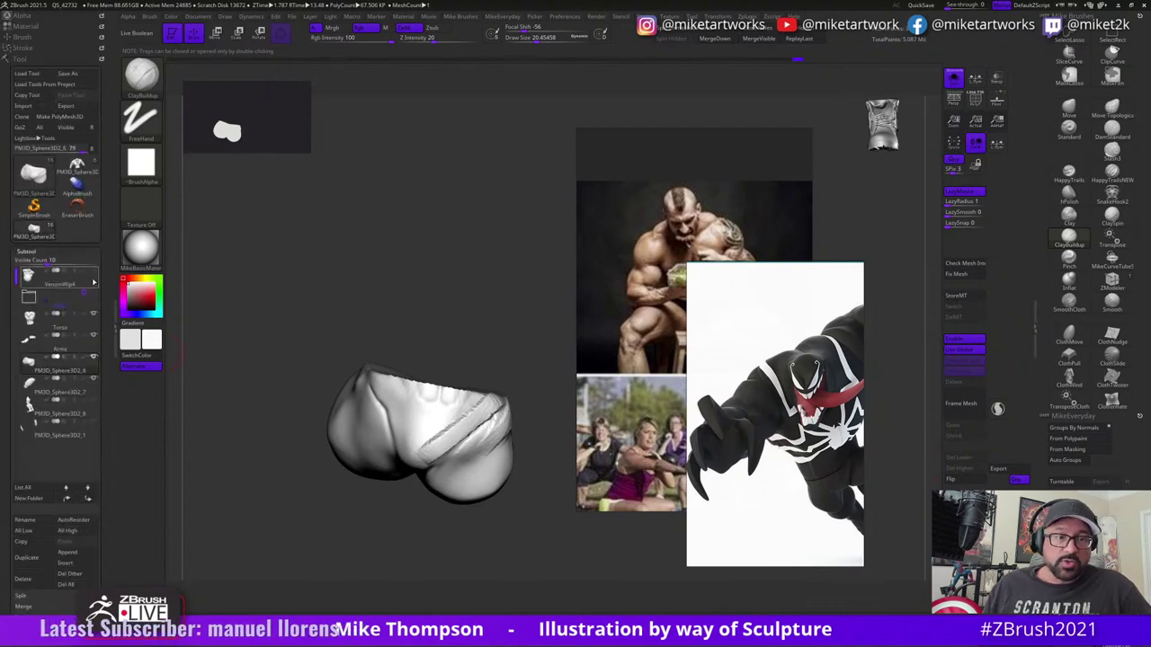
pyautogui.click(96, 306)
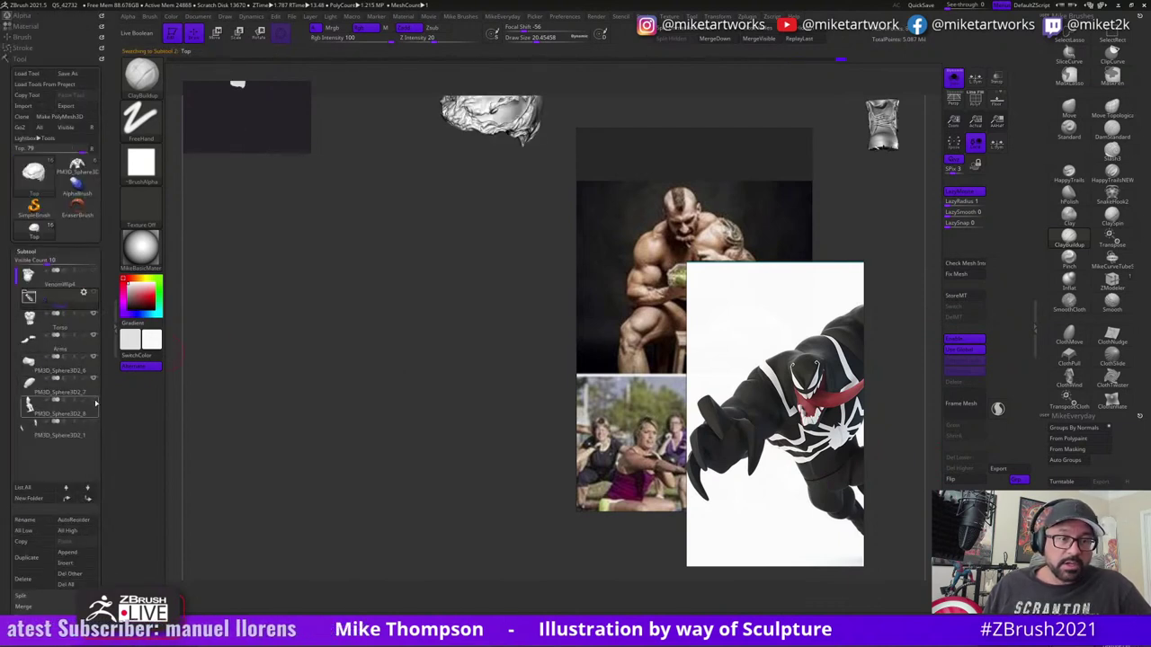
pyautogui.moveTo(94, 403)
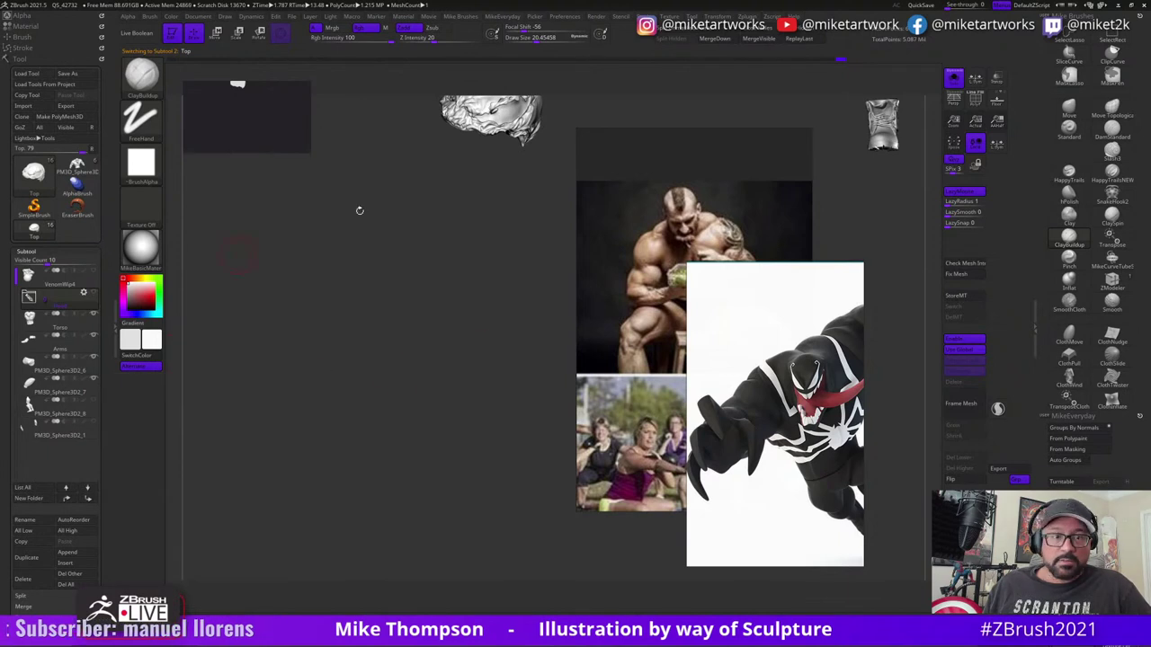
pyautogui.click(953, 79)
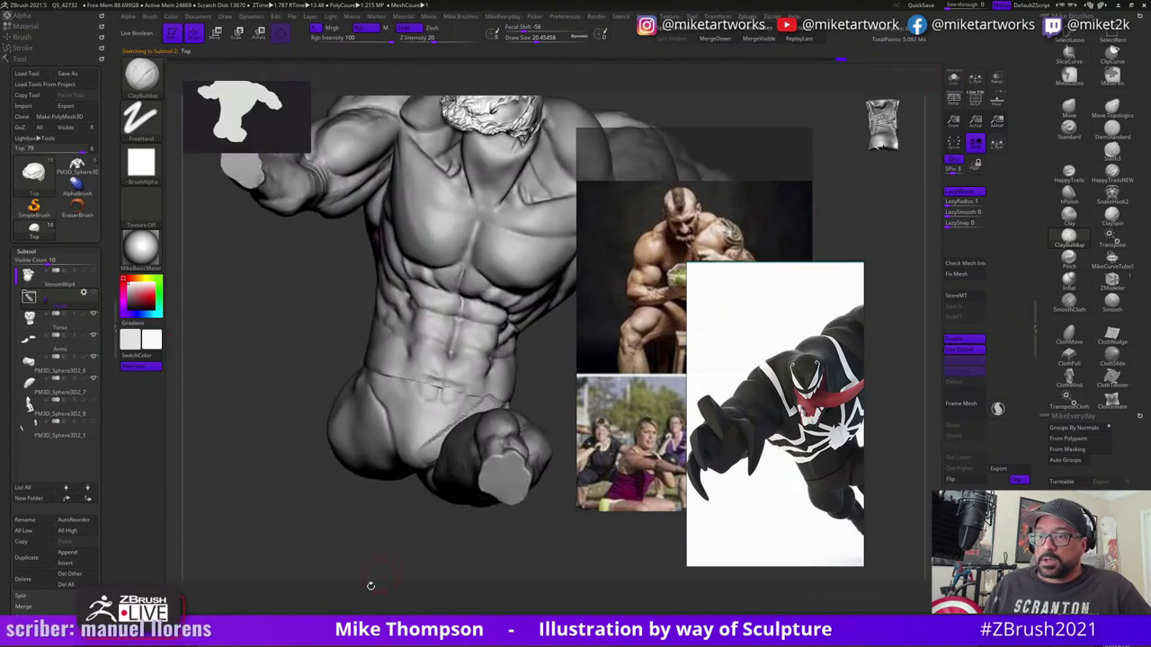
pyautogui.keyDown('alt'); pyautogui.moveTo(534, 583); pyautogui.dragTo(462, 527); pyautogui.keyUp('alt')
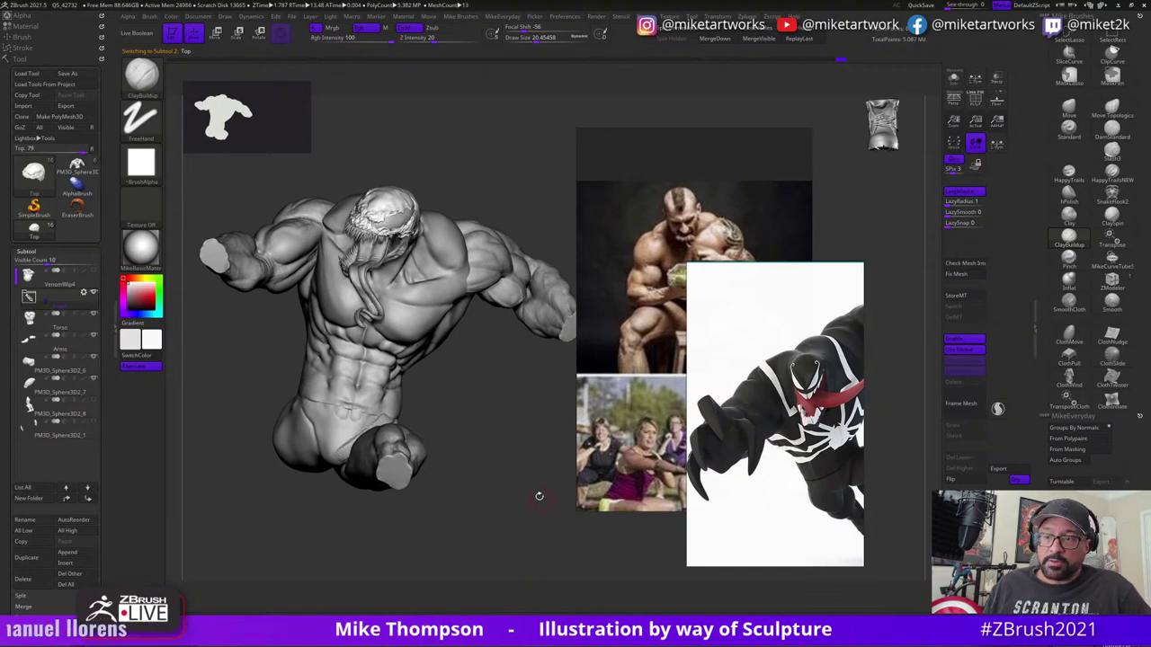
pyautogui.moveTo(539, 495)
pyautogui.mouseDown()
pyautogui.moveTo(500, 494)
pyautogui.moveTo(513, 495)
pyautogui.mouseUp()
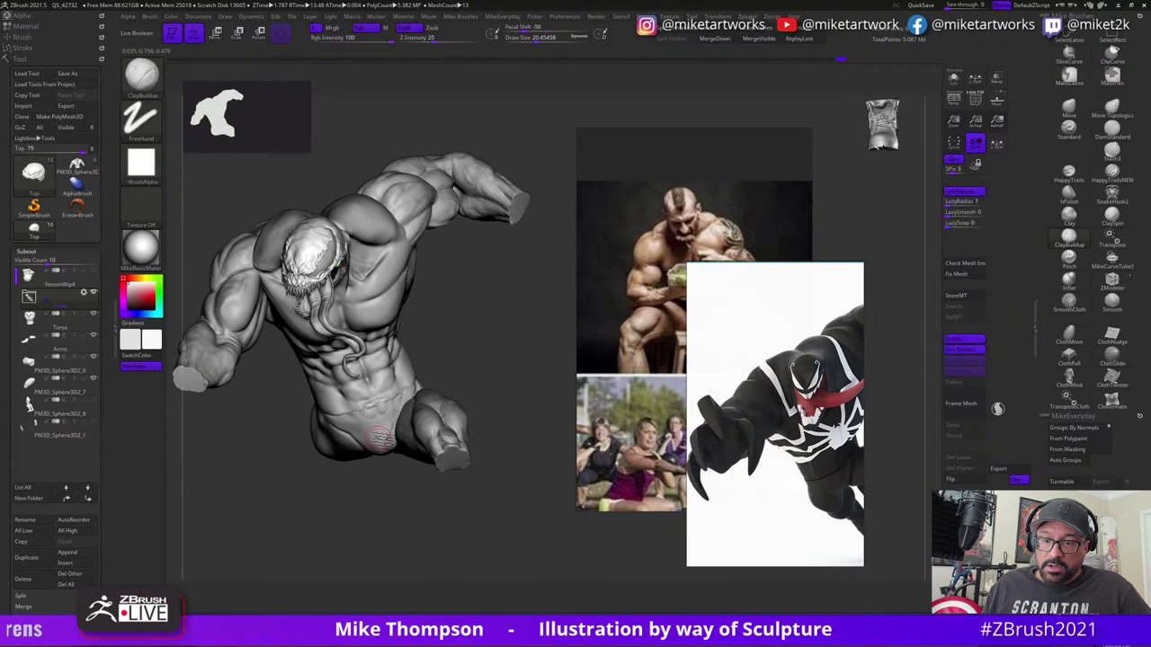
# - Select the pelvis subtool and clear the muscle photo board from the canvas, keeping only the Venom reference beside the figure
pyautogui.keyDown('alt'); pyautogui.click(382, 440); pyautogui.keyUp('alt')
pyautogui.moveTo(483, 513)
pyautogui.mouseDown()
pyautogui.moveTo(476, 520)
pyautogui.moveTo(531, 520)
pyautogui.mouseUp()
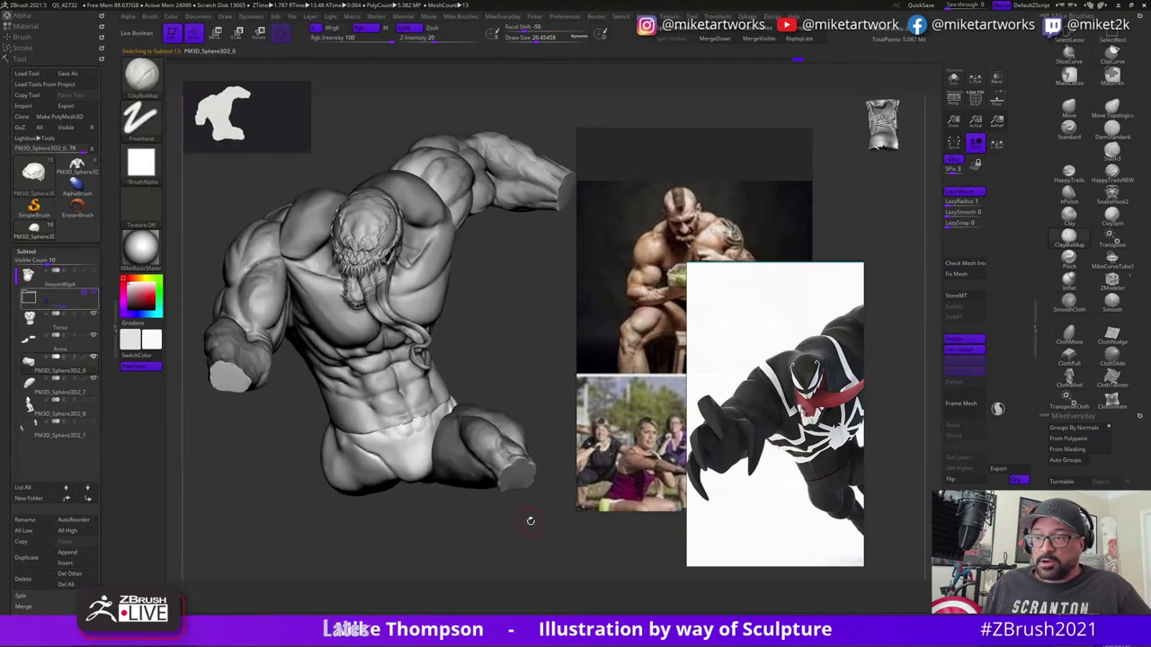
pyautogui.moveTo(655, 428); pyautogui.dragTo(0, 346, button='right')
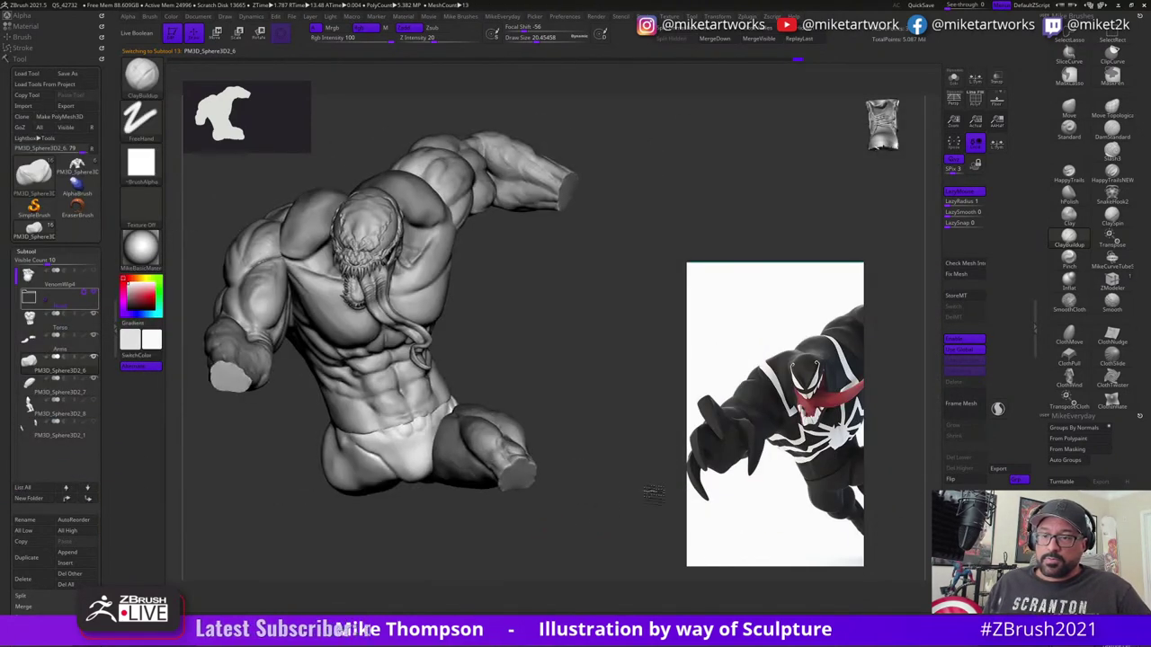
pyautogui.keyDown('alt'); pyautogui.moveTo(514, 541); pyautogui.dragTo(620, 513); pyautogui.keyUp('alt')
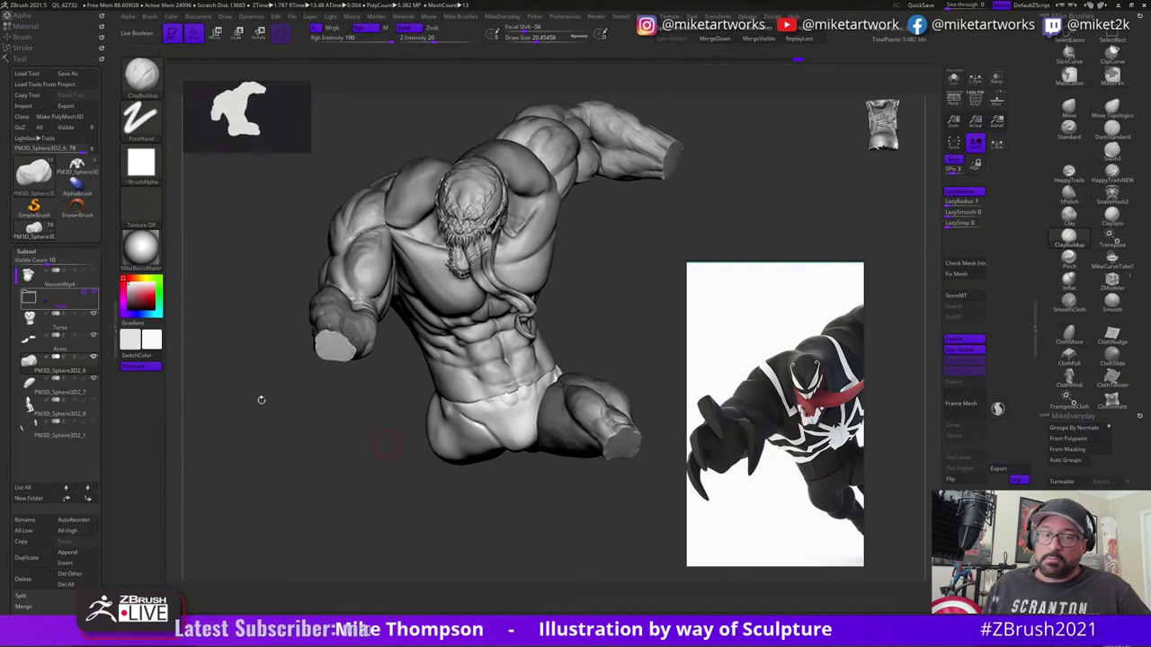
# - Enable polypaint on all subtools and fill the arms with the torso's dark grey, RGB 56, 56, 56
pyautogui.keyDown('shift'); pyautogui.click(86, 314); pyautogui.keyUp('shift')
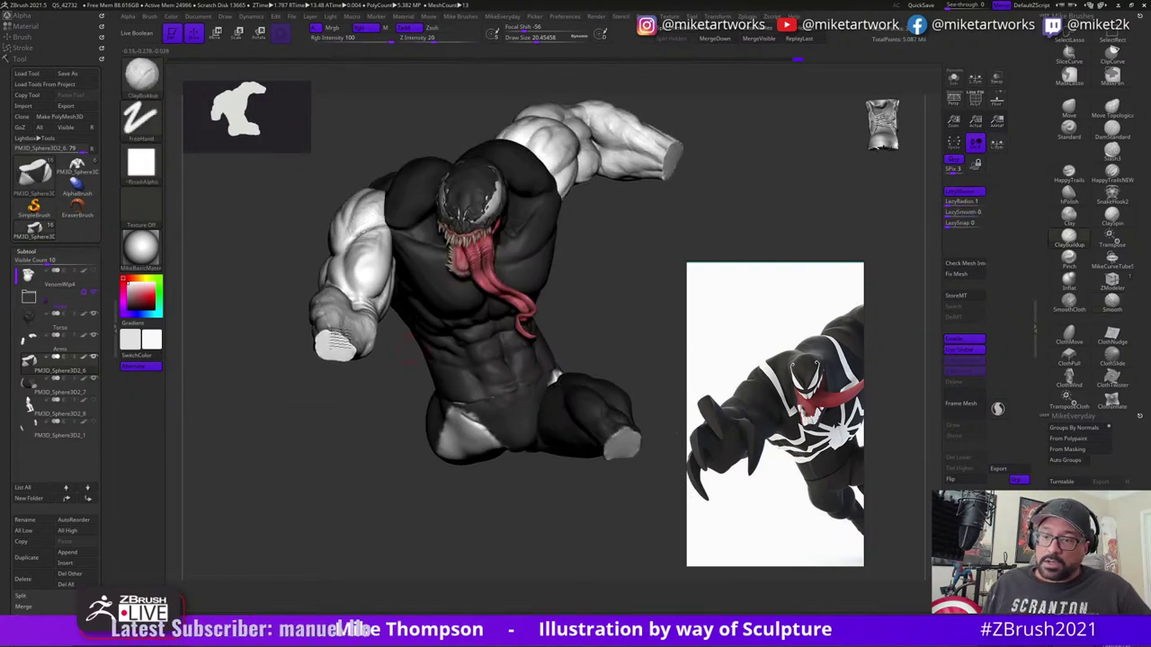
pyautogui.keyDown('alt'); pyautogui.click(380, 268); pyautogui.keyUp('alt')
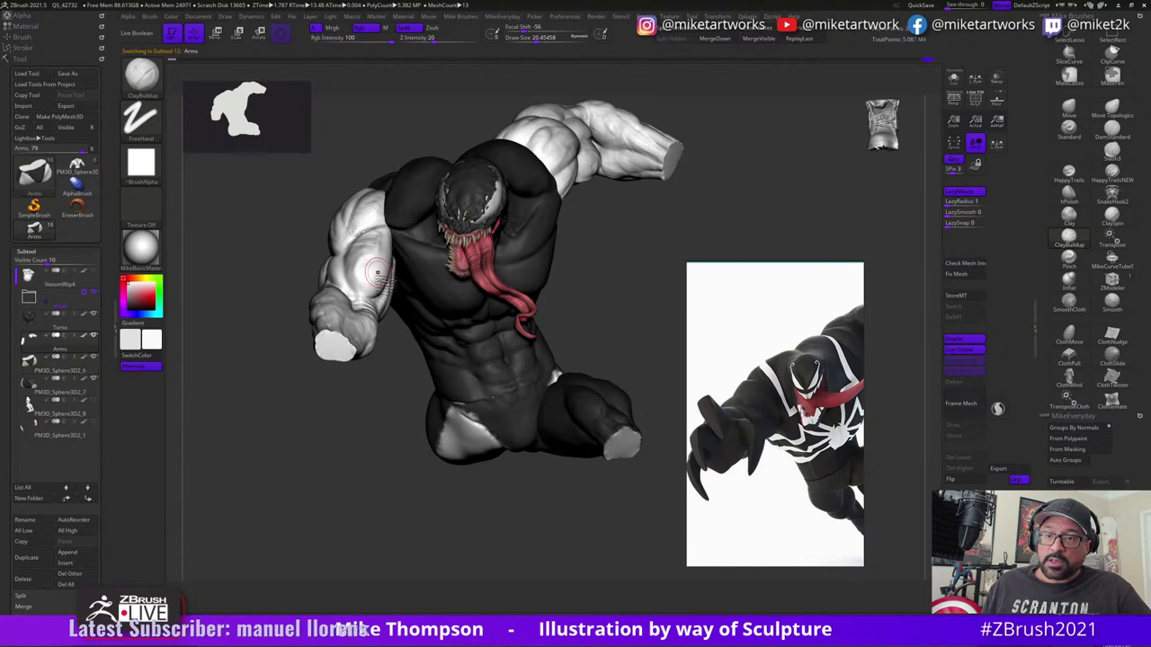
pyautogui.press('space')
pyautogui.moveTo(266, 497); pyautogui.dragTo(386, 416)
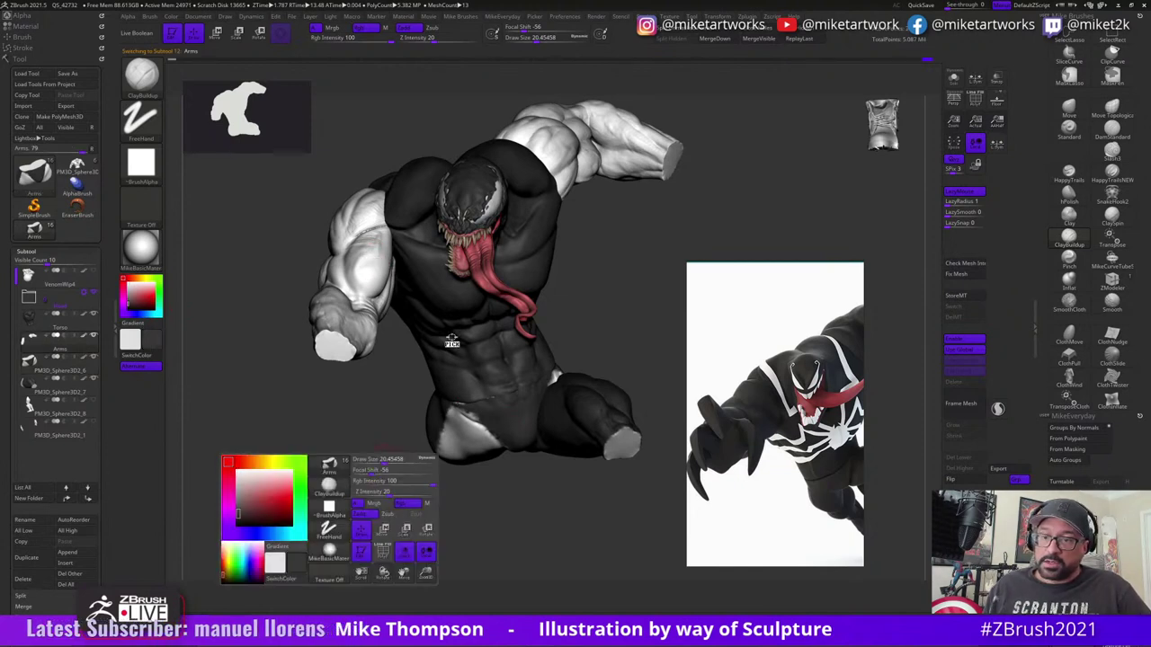
pyautogui.click(171, 17)
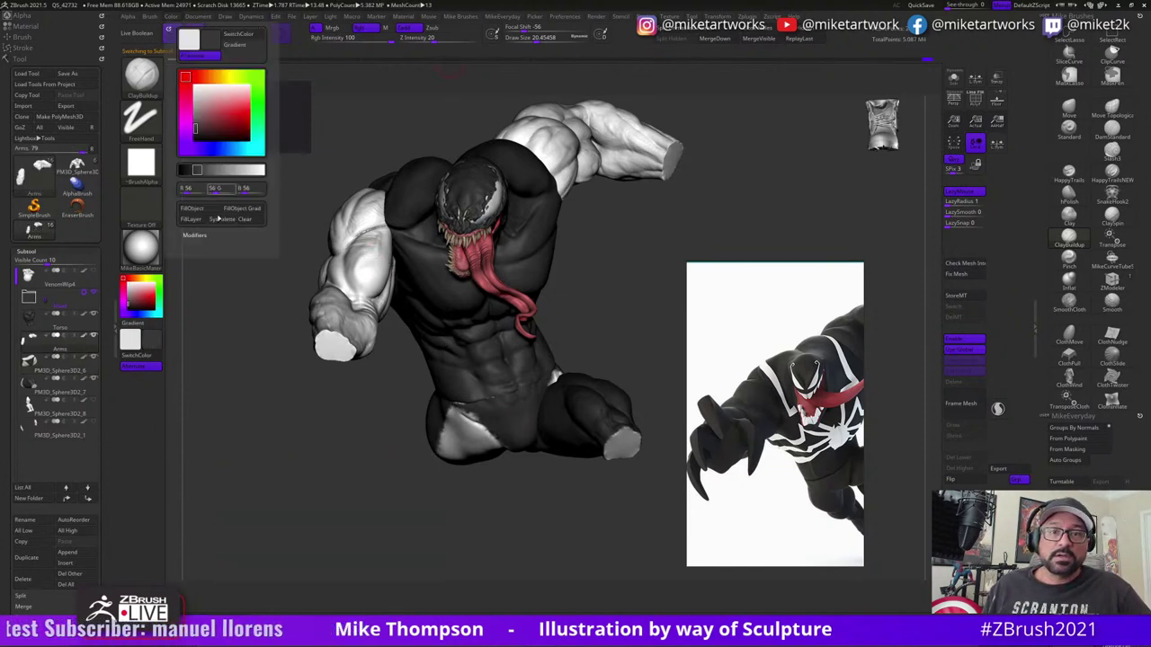
pyautogui.click(214, 209)
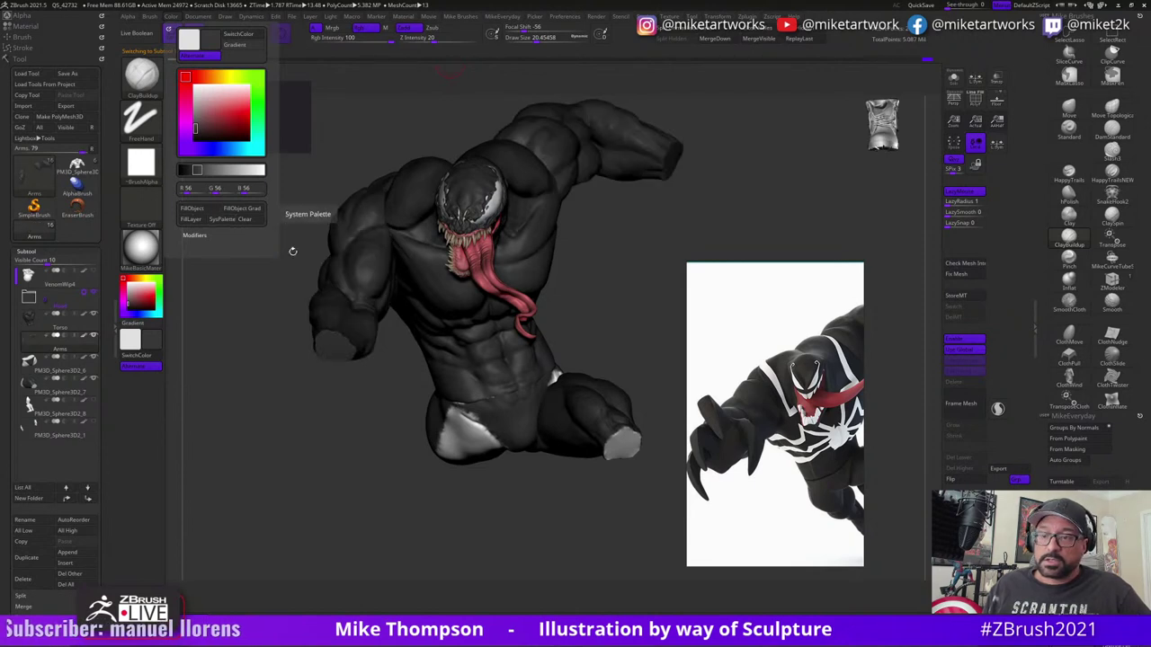
# - Fill the pelvis and thigh subtools with the same dark grey, RGB 56, 56, 56
pyautogui.keyDown('alt'); pyautogui.click(472, 434); pyautogui.keyUp('alt')
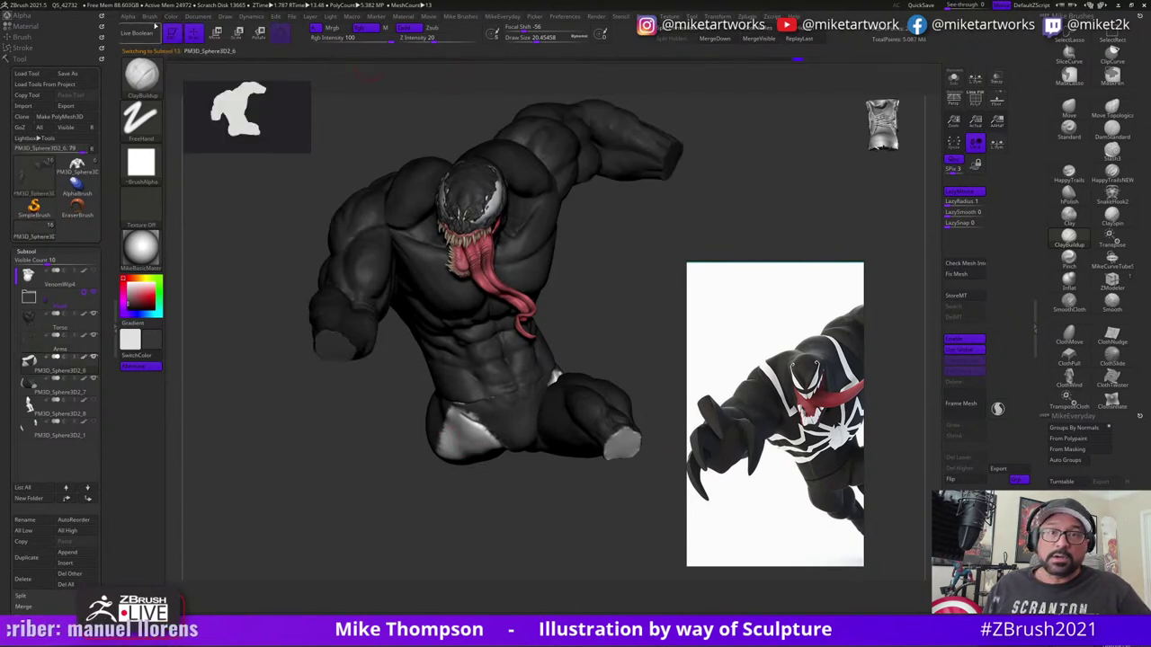
pyautogui.click(169, 18)
pyautogui.click(210, 213)
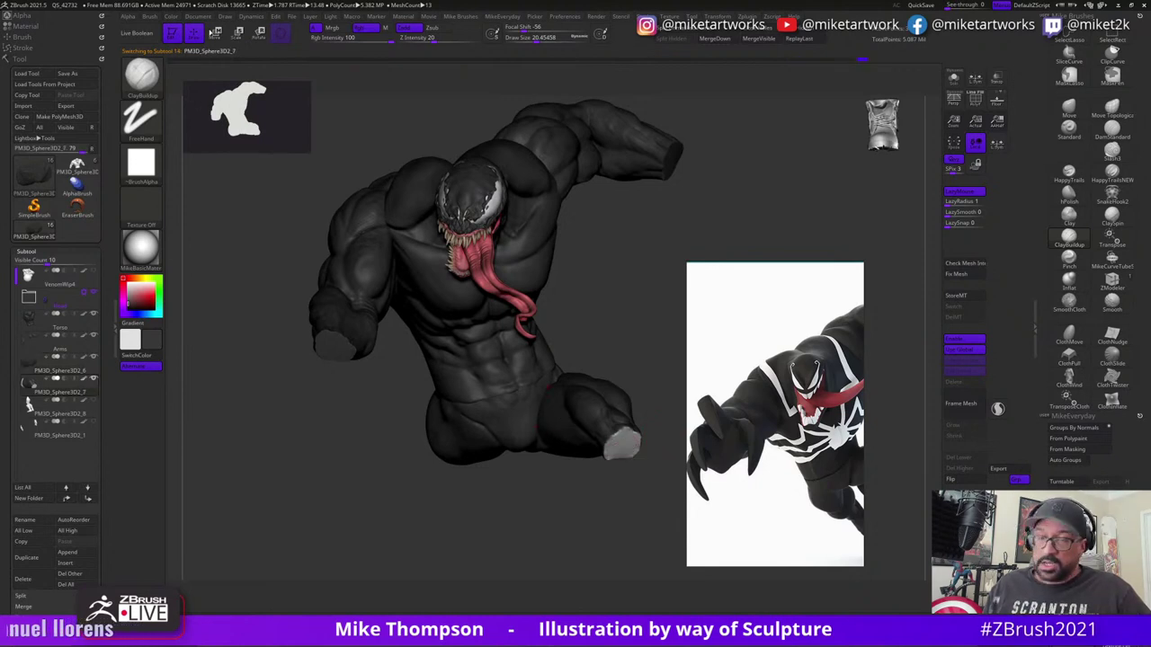
pyautogui.click(167, 19)
pyautogui.click(201, 212)
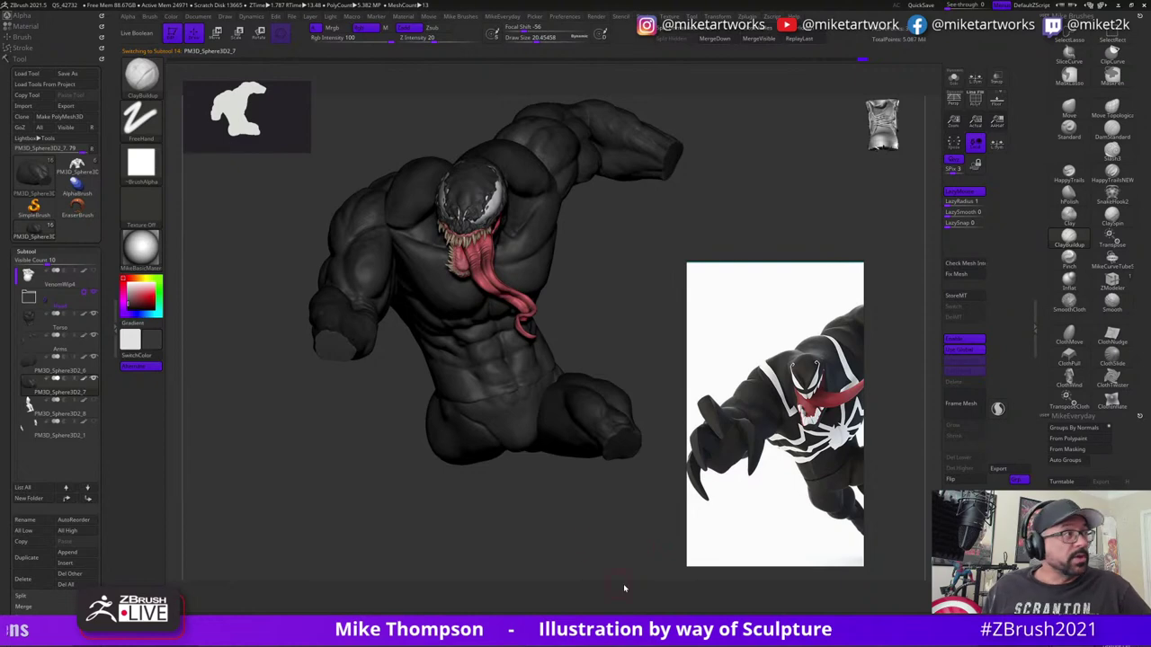
# - Set the first light's intensity to about 1.39 and move its placement toward the upper left of the figure
pyautogui.moveTo(598, 573)
pyautogui.keyDown('alt'); pyautogui.mouseDown()
pyautogui.moveTo(617, 592)
pyautogui.moveTo(619, 576)
pyautogui.moveTo(609, 579)
pyautogui.mouseUp(); pyautogui.keyUp('alt')
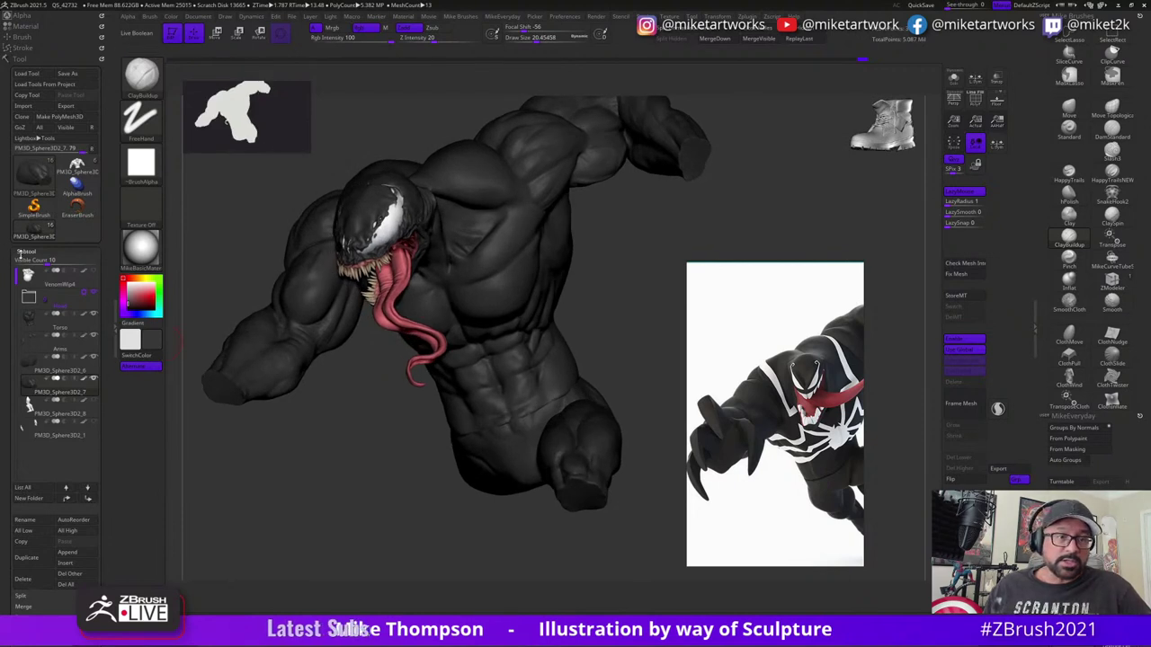
pyautogui.click(25, 252)
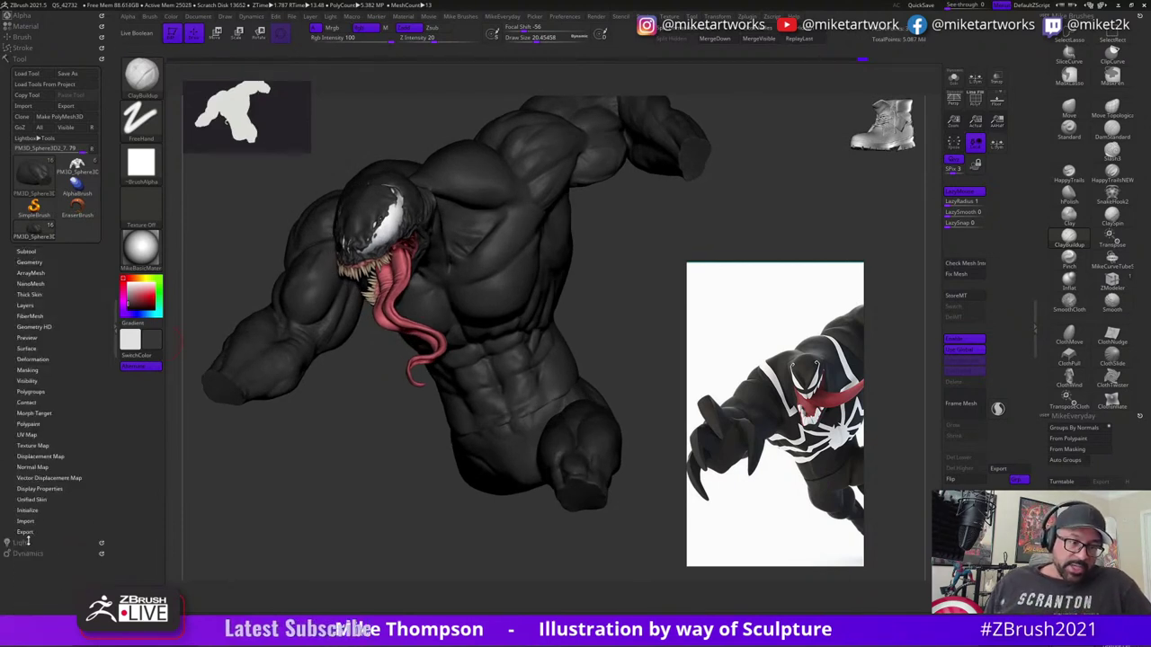
pyautogui.click(25, 543)
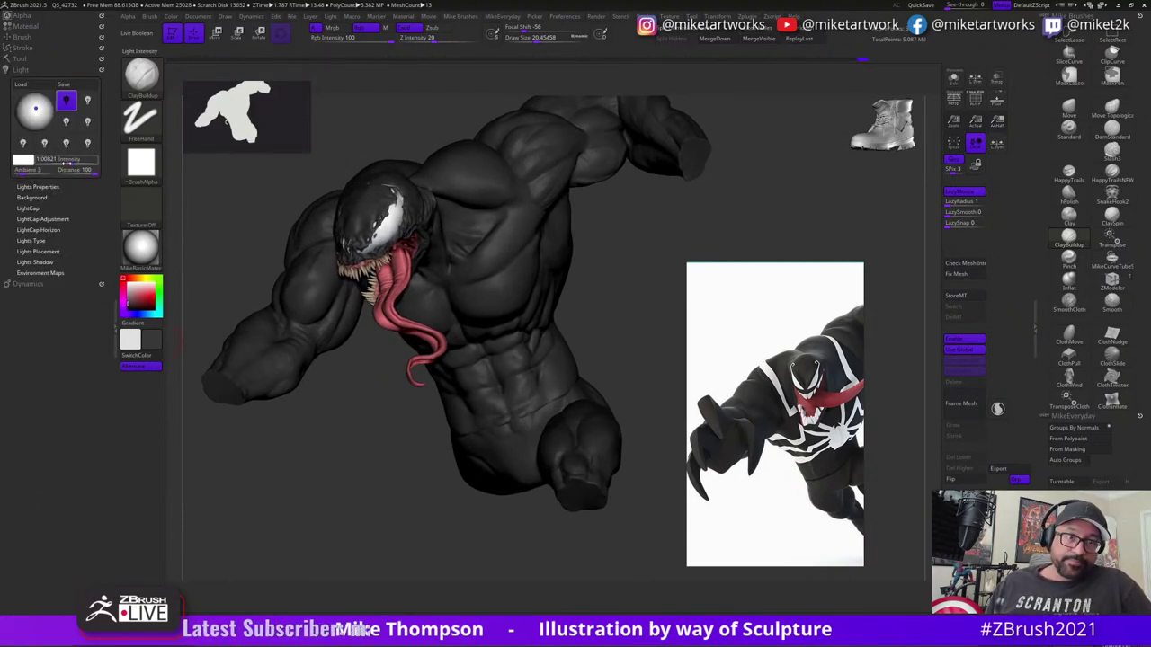
pyautogui.moveTo(70, 161); pyautogui.dragTo(74, 162)
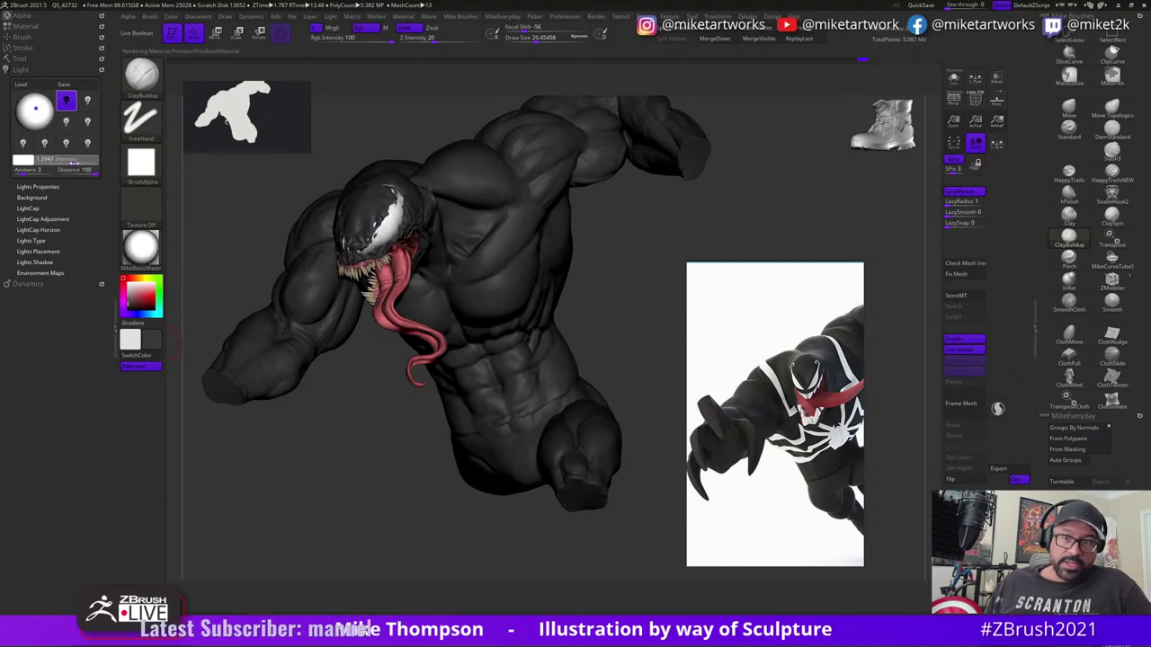
pyautogui.click(30, 113)
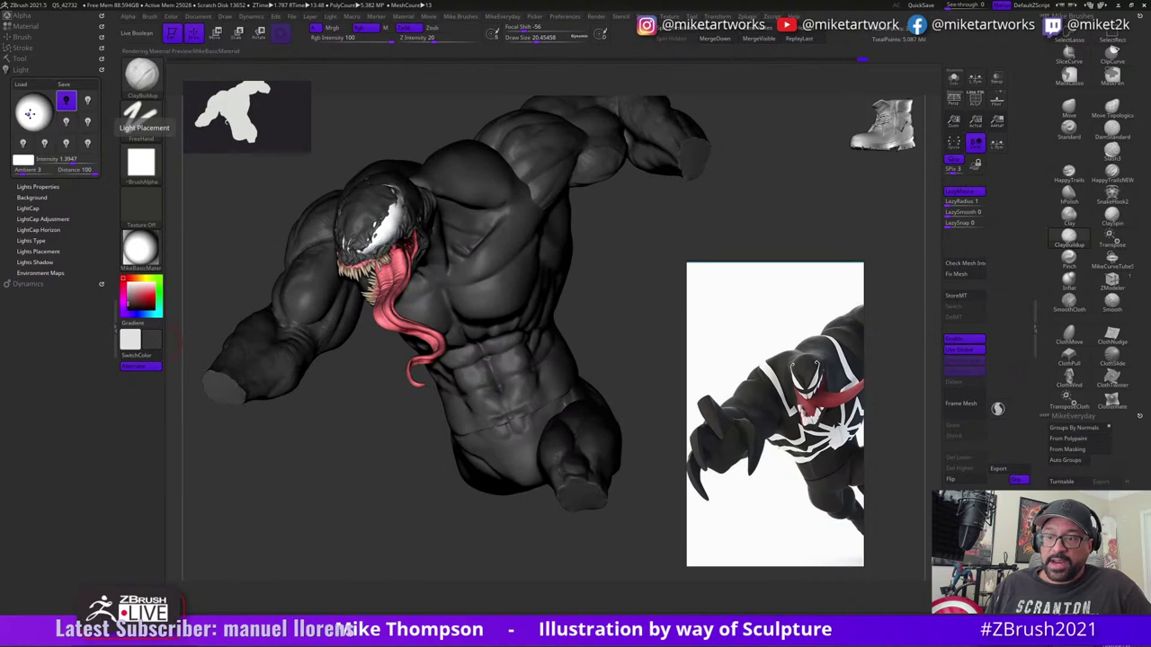
# - Turn on a second light, aim it from the upper right, and set its intensity to about 4.47
pyautogui.click(87, 101)
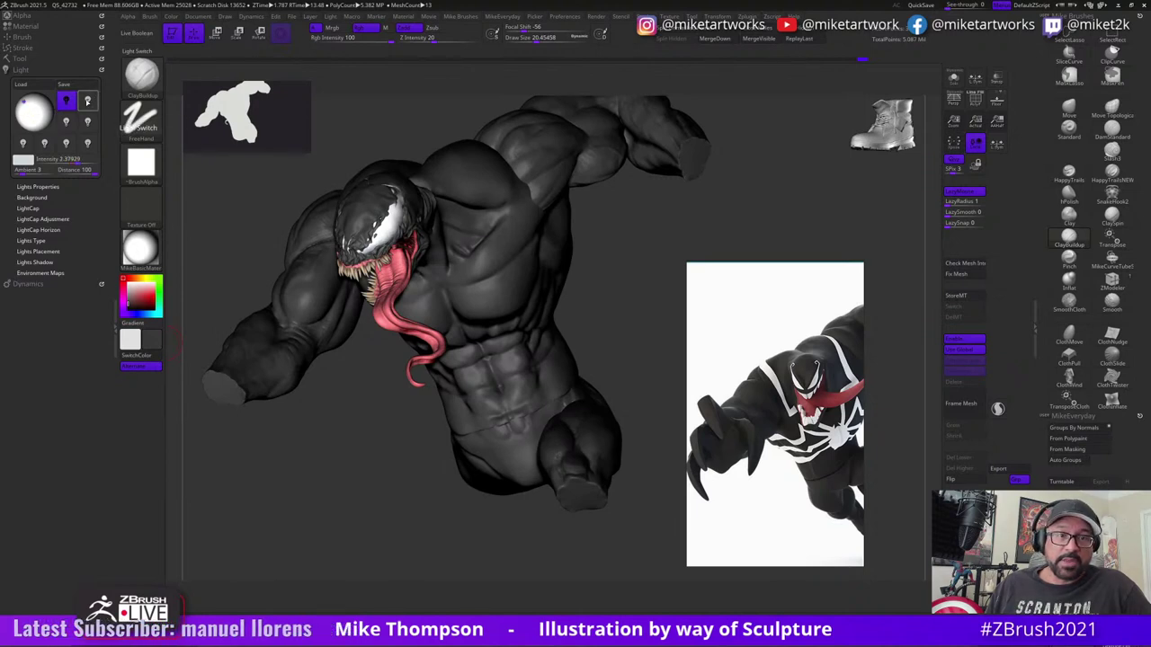
pyautogui.click(45, 99)
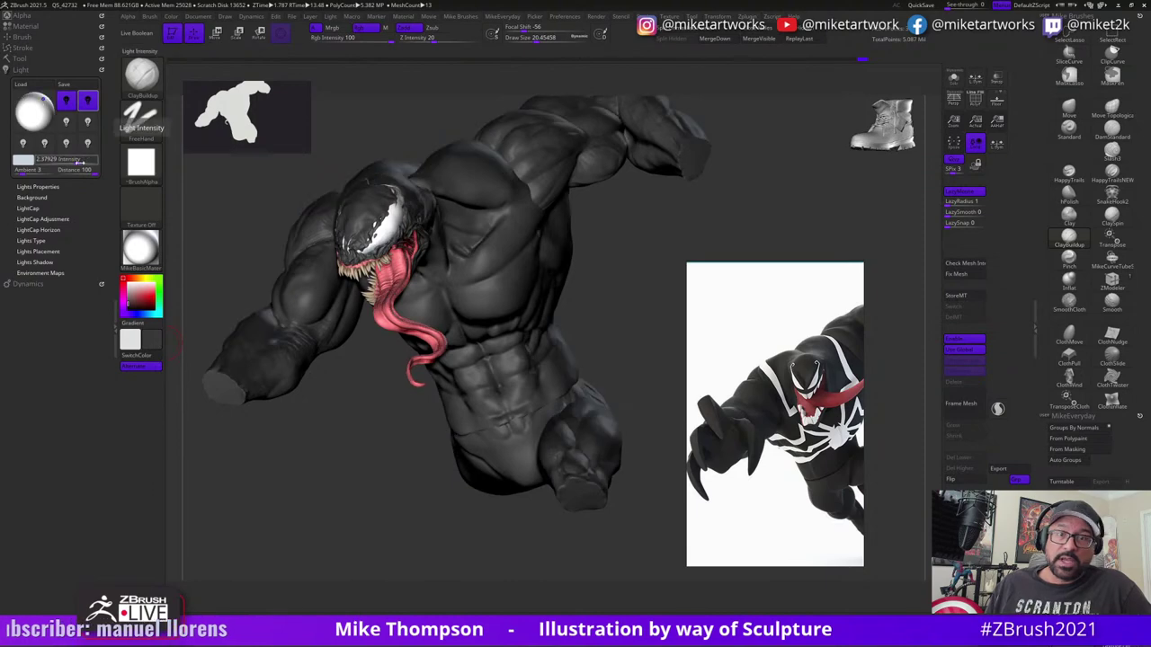
pyautogui.moveTo(84, 160); pyautogui.dragTo(83, 162)
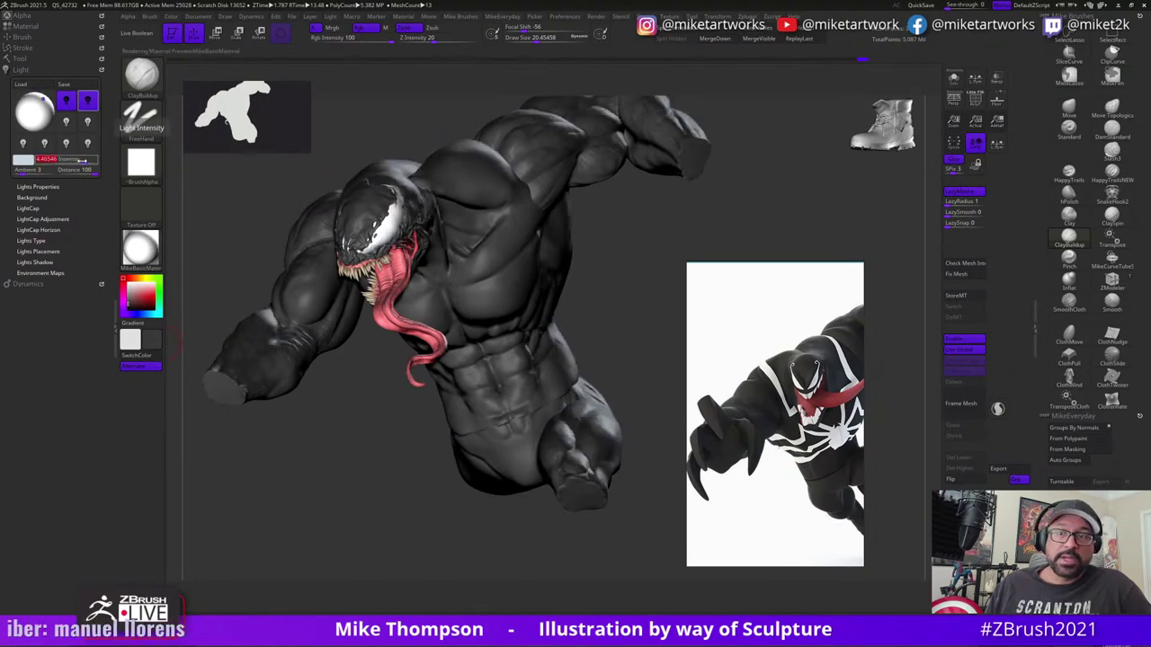
pyautogui.moveTo(392, 454); pyautogui.dragTo(484, 435)
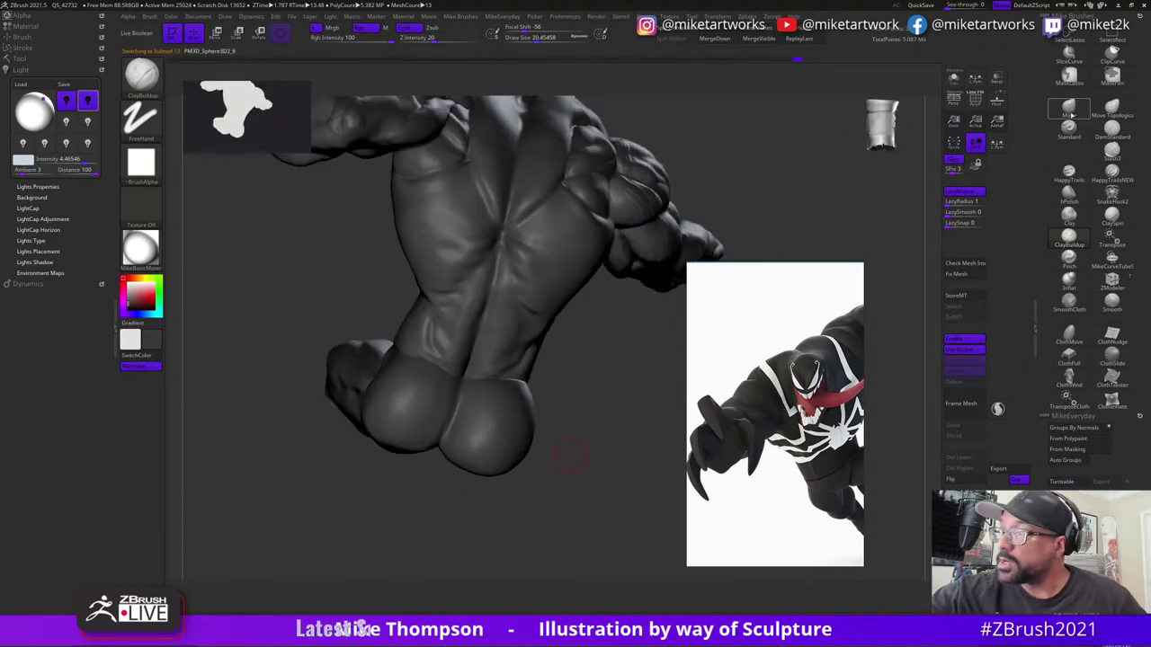
# - Reshape the glutes and the upper pelvis edge at the lower back with the Move brush at a draw size of about 53
pyautogui.click(1071, 115)
pyautogui.press('w')
pyautogui.moveTo(611, 461)
pyautogui.mouseDown()
pyautogui.moveTo(629, 430)
pyautogui.moveTo(438, 352)
pyautogui.mouseUp()
pyautogui.press('q')
pyautogui.press('s')
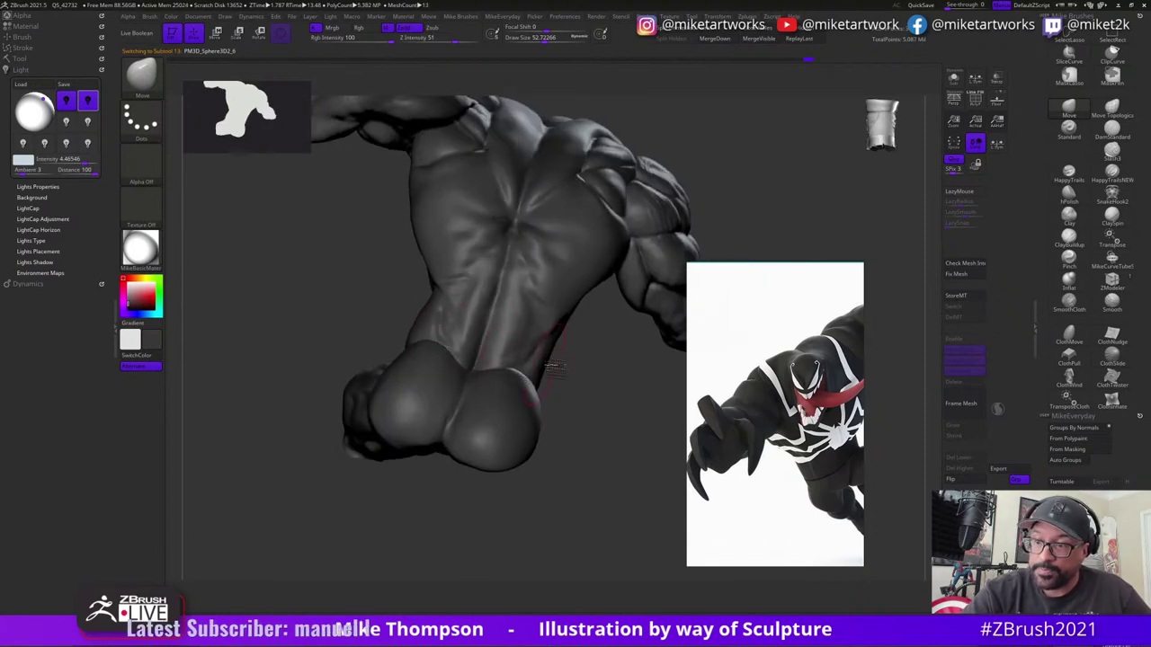
pyautogui.moveTo(553, 367); pyautogui.dragTo(538, 394)
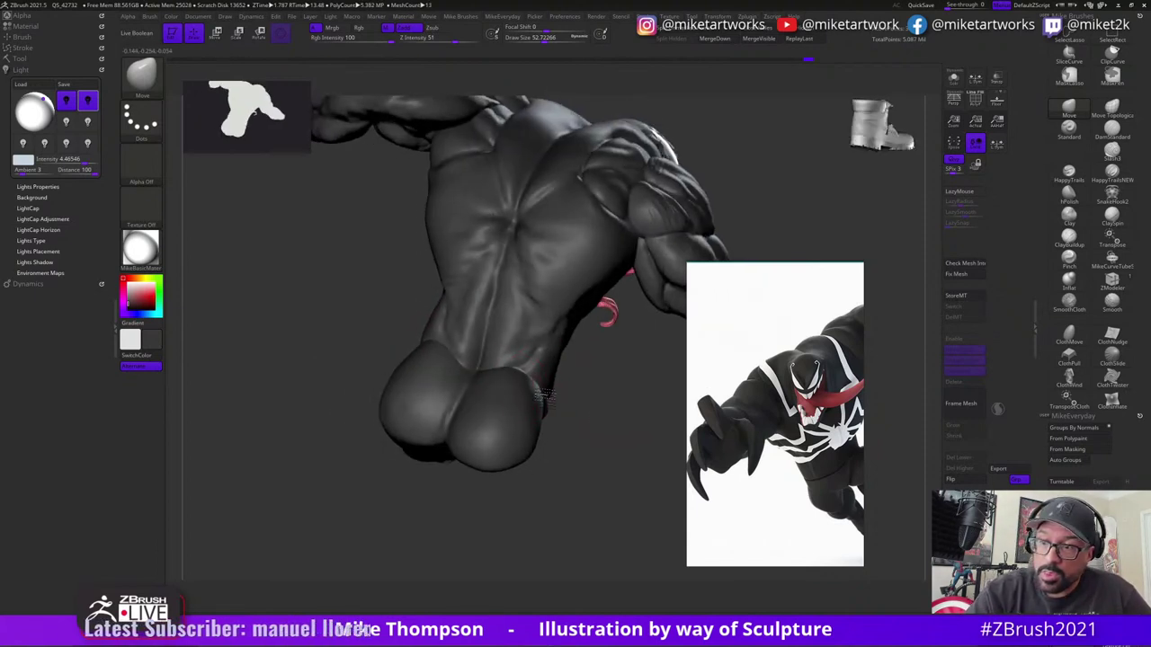
pyautogui.moveTo(594, 433); pyautogui.dragTo(479, 360)
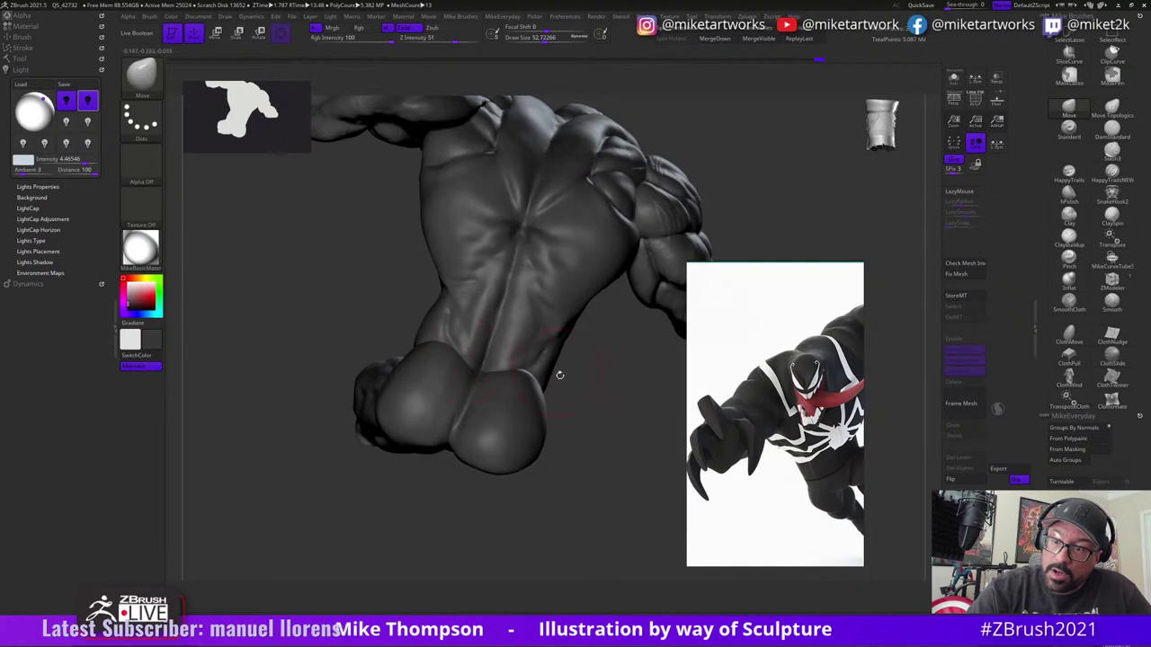
pyautogui.moveTo(560, 375); pyautogui.dragTo(468, 362)
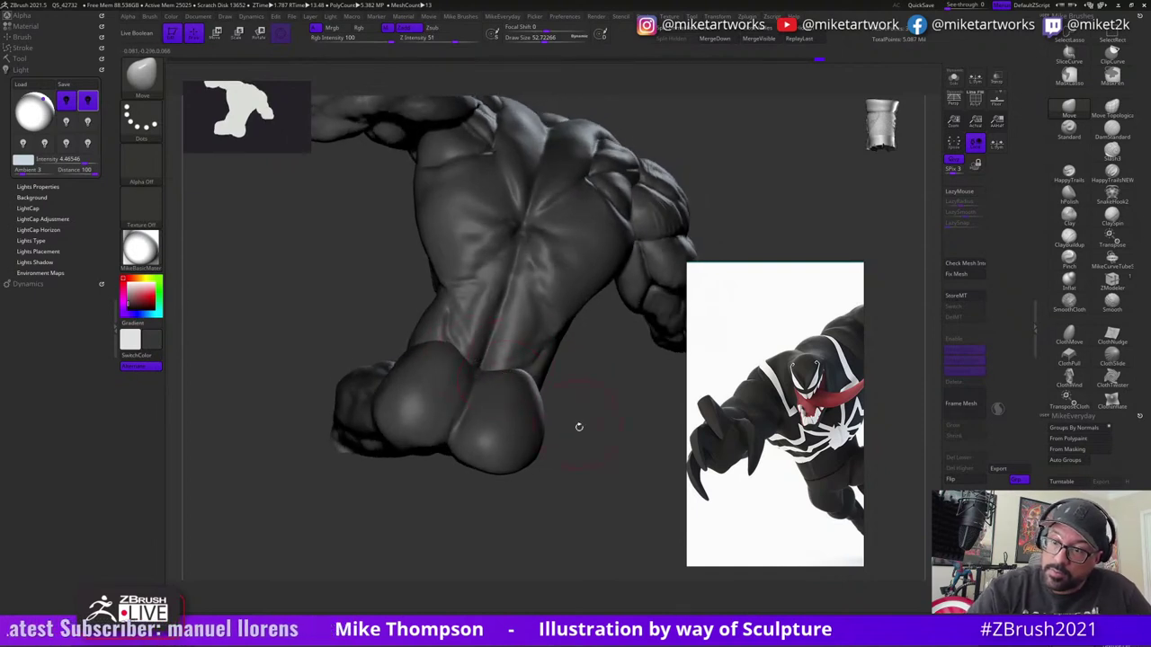
pyautogui.moveTo(579, 427); pyautogui.dragTo(537, 342)
pyautogui.moveTo(536, 340); pyautogui.dragTo(556, 341)
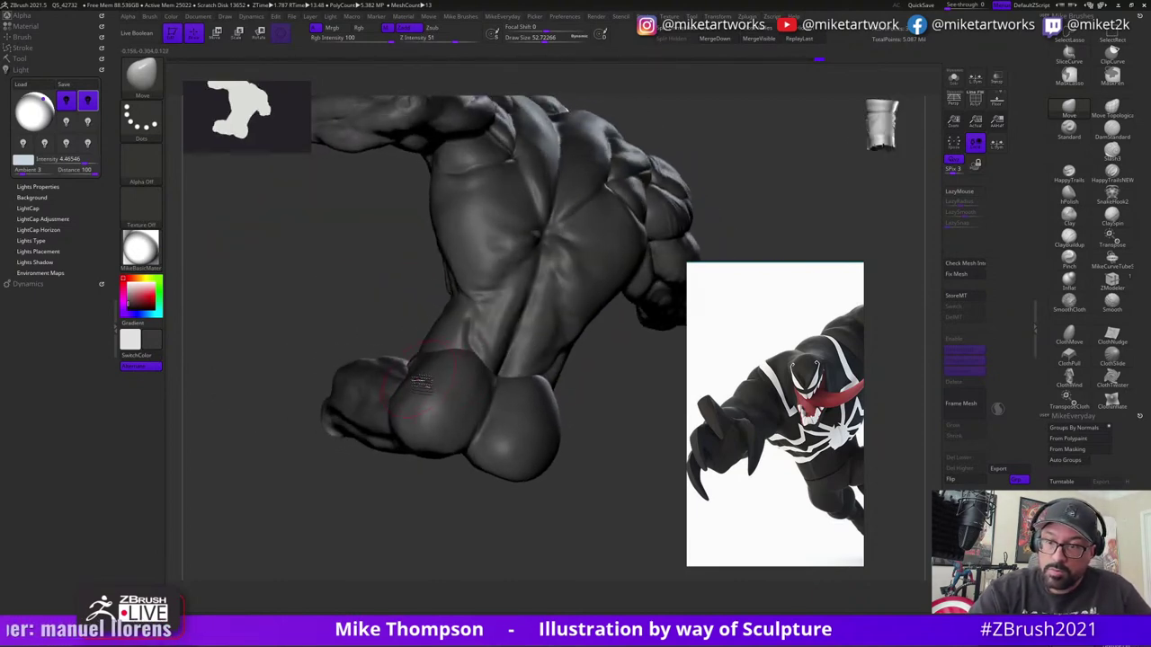
# - Adjust the outer hip where the thigh meets the glute using Move at about size 24, and its rear contour at about 50
pyautogui.moveTo(467, 496)
pyautogui.mouseDown()
pyautogui.moveTo(456, 495)
pyautogui.moveTo(541, 520)
pyautogui.mouseUp()
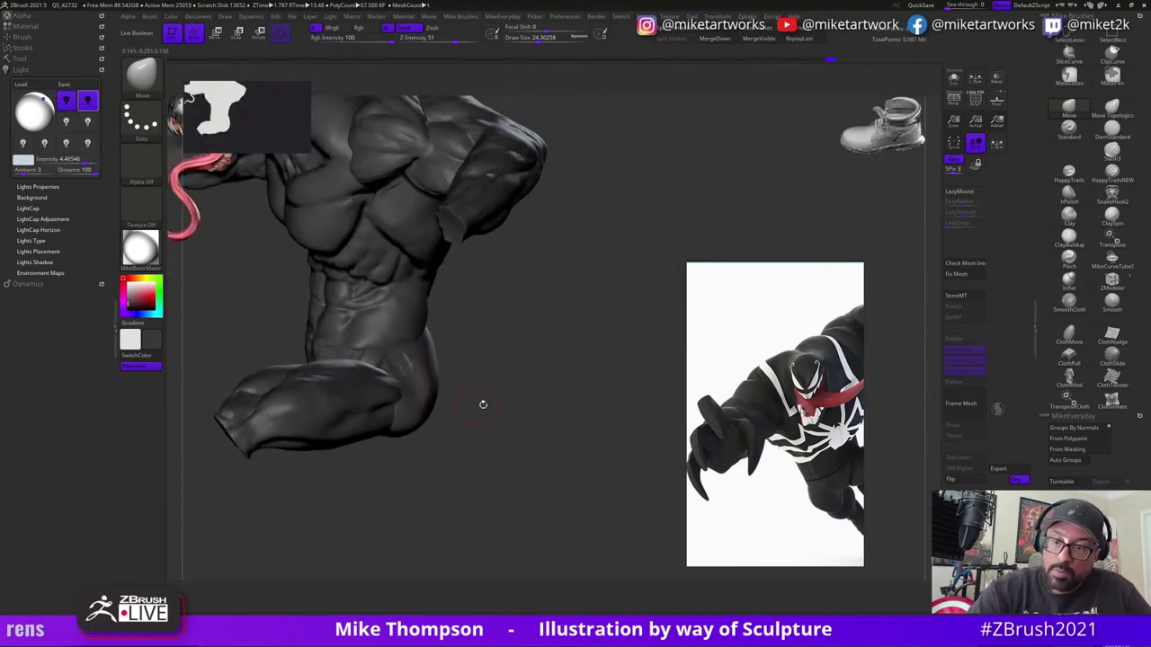
pyautogui.moveTo(483, 405); pyautogui.dragTo(429, 385)
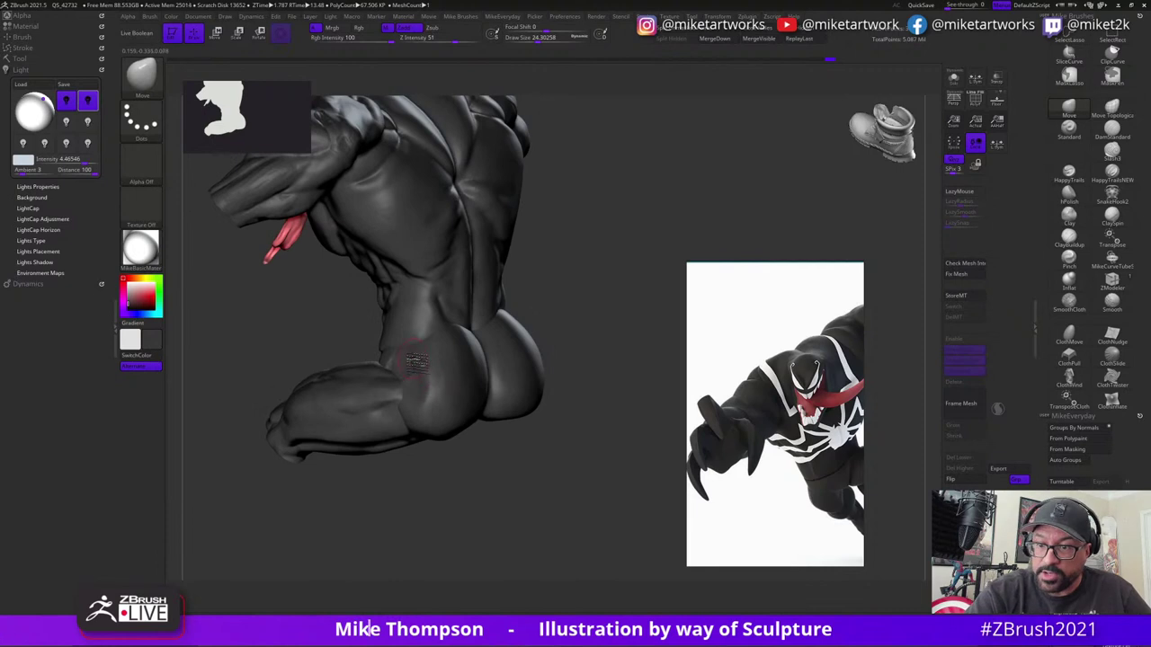
pyautogui.moveTo(572, 398); pyautogui.dragTo(592, 385)
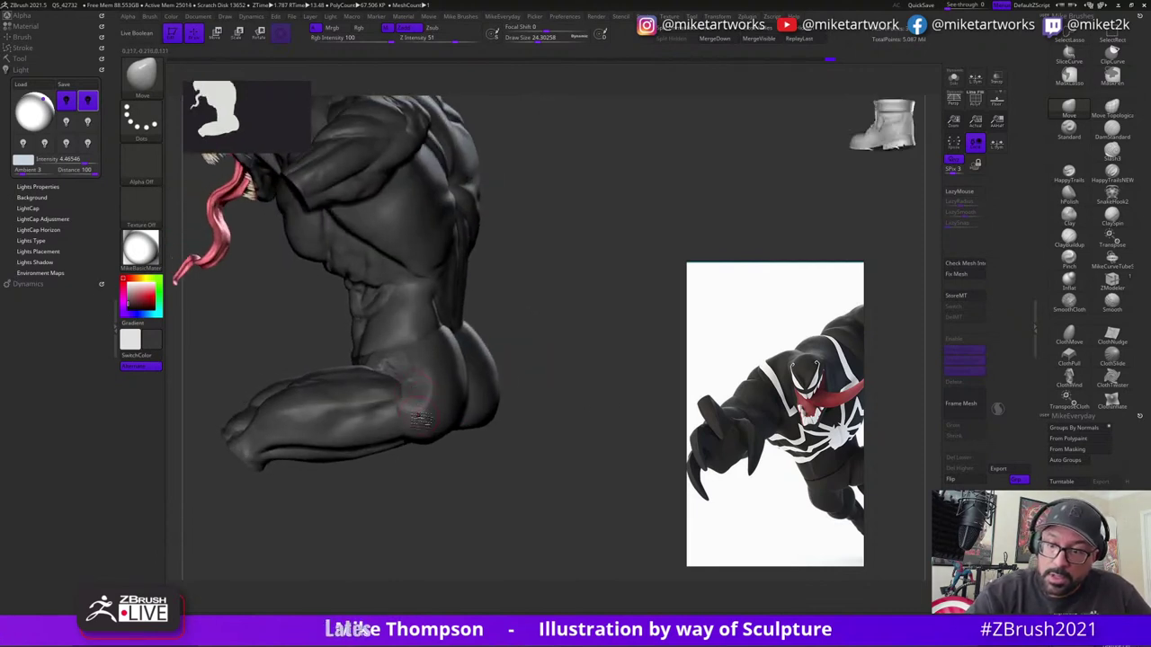
pyautogui.moveTo(441, 404); pyautogui.dragTo(571, 499)
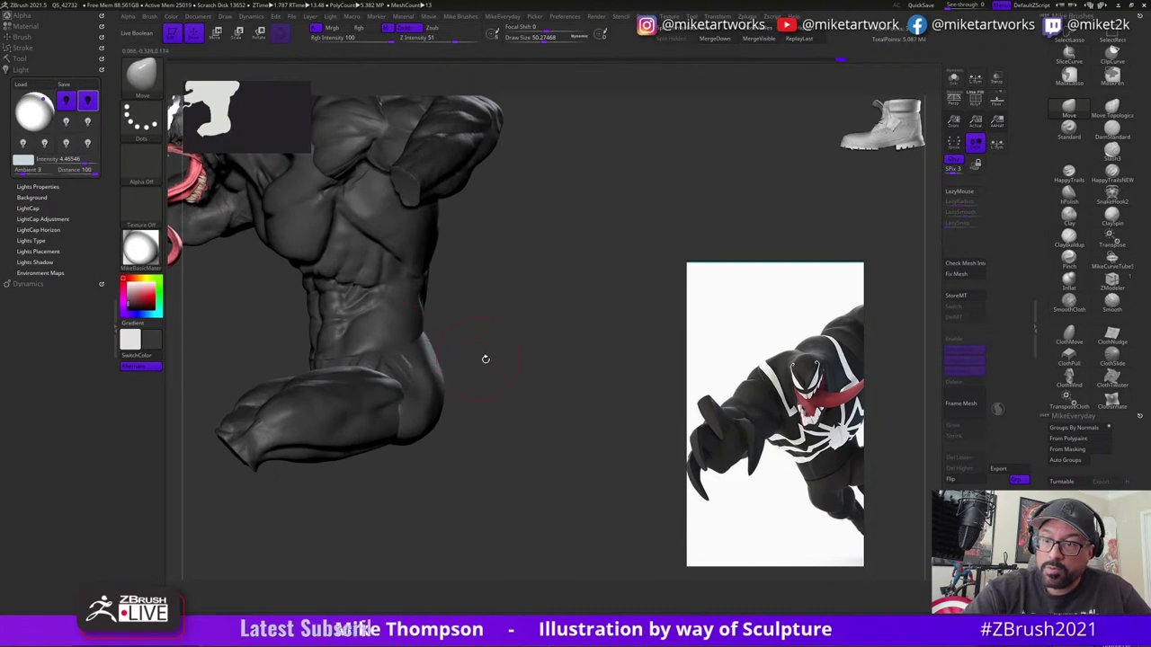
pyautogui.moveTo(485, 359)
pyautogui.mouseDown()
pyautogui.moveTo(558, 378)
pyautogui.moveTo(624, 510)
pyautogui.moveTo(613, 523)
pyautogui.moveTo(639, 527)
pyautogui.moveTo(567, 360)
pyautogui.moveTo(479, 363)
pyautogui.mouseUp()
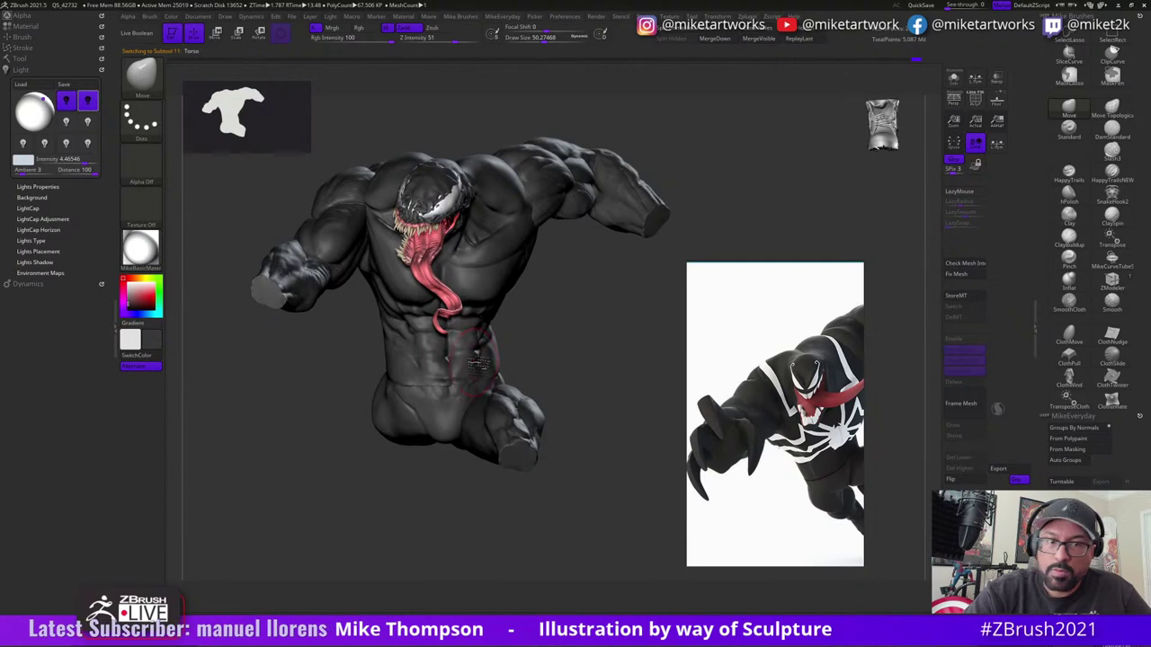
# - Reshape the torso's waist and lower abdomen toward the pelvis with the Move brush, using draw sizes of about 55 and 29
pyautogui.press('s')
pyautogui.moveTo(543, 344)
pyautogui.mouseDown()
pyautogui.moveTo(516, 374)
pyautogui.moveTo(476, 385)
pyautogui.mouseUp()
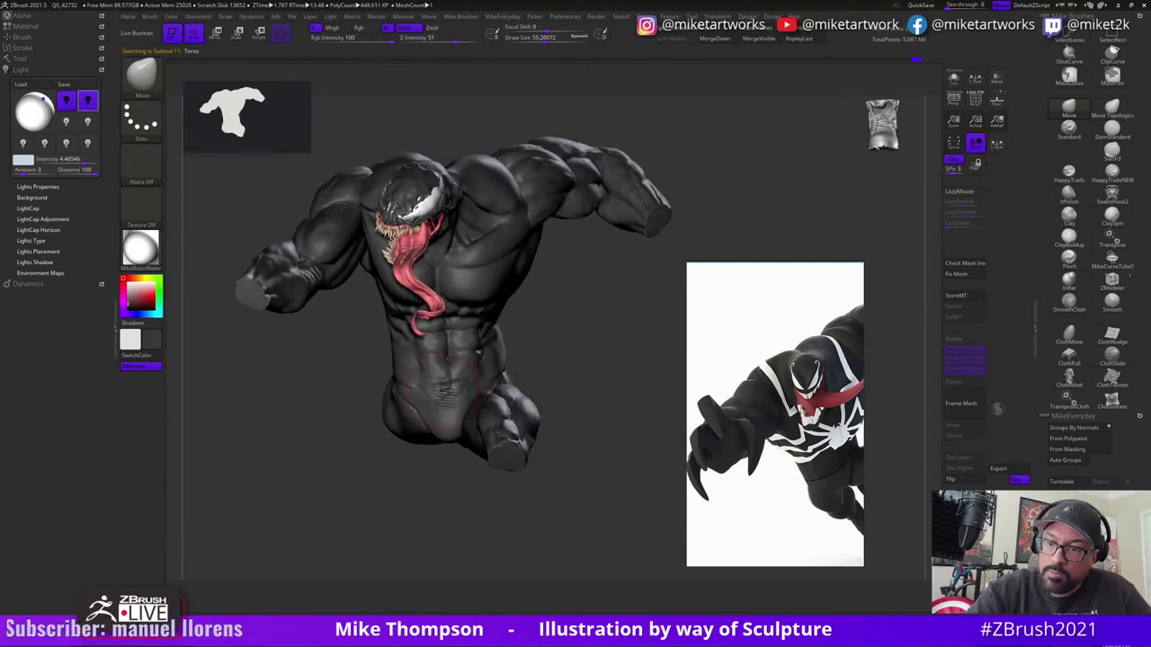
pyautogui.moveTo(540, 366); pyautogui.dragTo(568, 363)
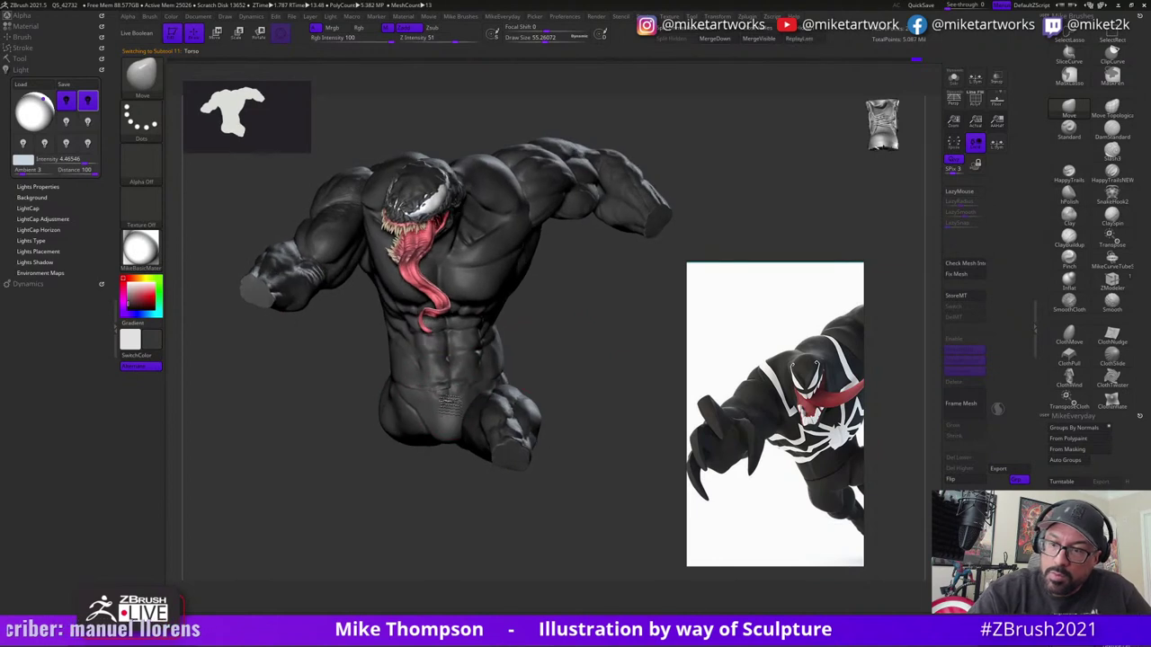
pyautogui.moveTo(447, 406)
pyautogui.mouseDown()
pyautogui.moveTo(558, 357)
pyautogui.moveTo(541, 363)
pyautogui.moveTo(553, 568)
pyautogui.mouseUp()
pyautogui.press('s')
pyautogui.press('s')
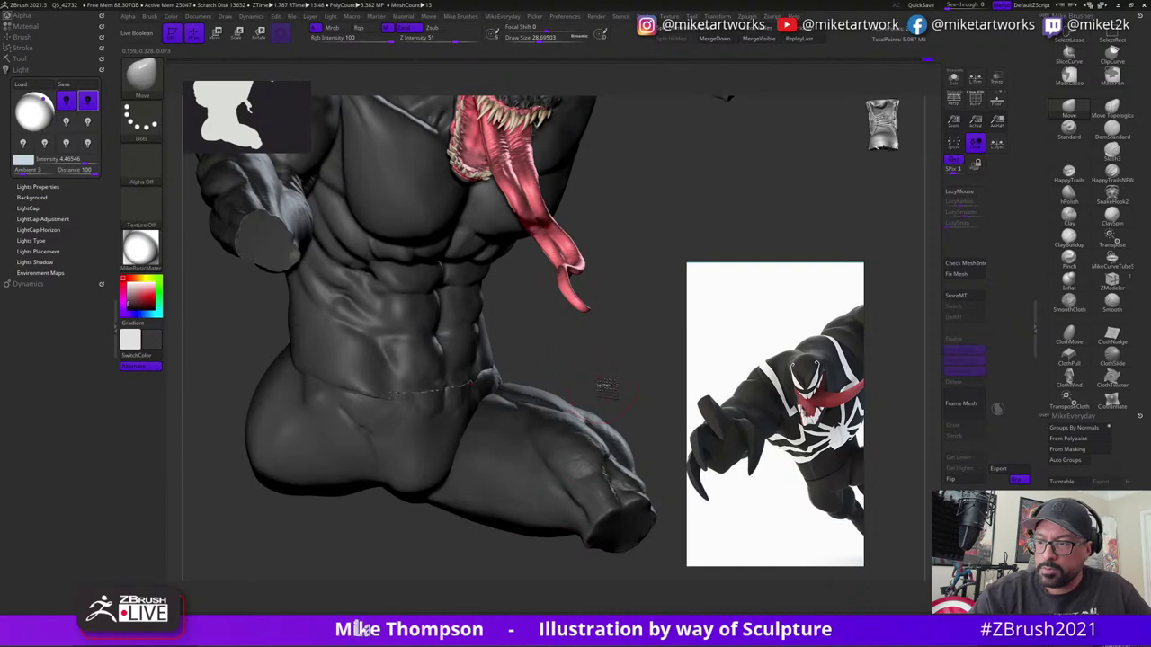
pyautogui.moveTo(606, 387)
pyautogui.mouseDown()
pyautogui.moveTo(616, 381)
pyautogui.moveTo(599, 388)
pyautogui.mouseUp()
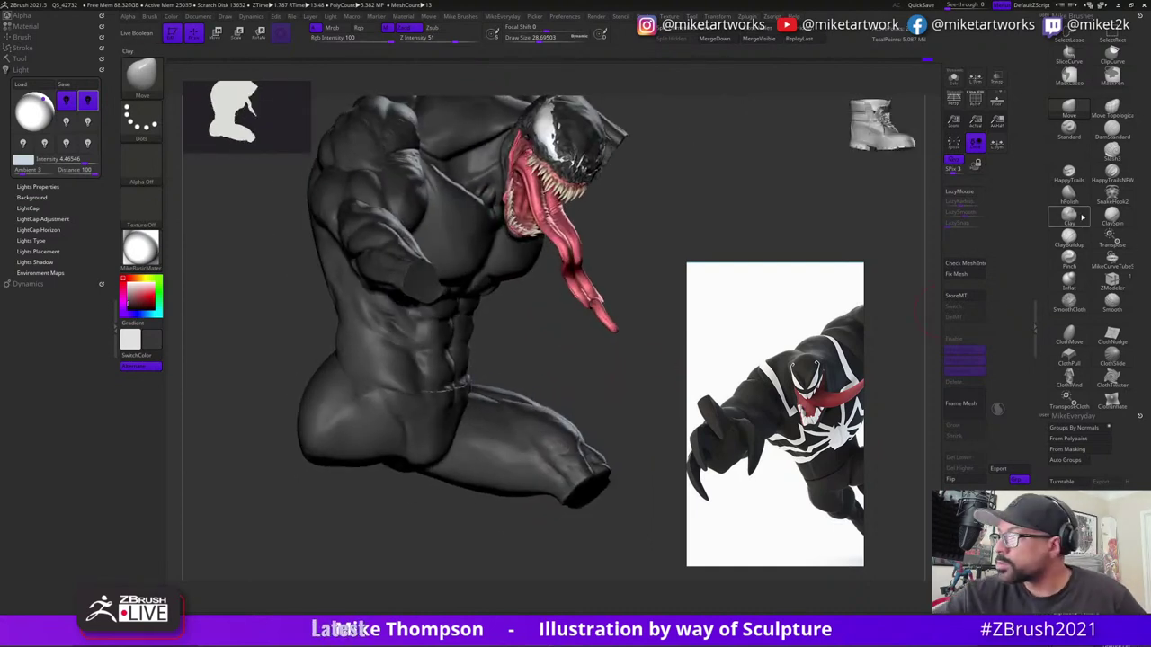
# - Build up the obliques on both sides of the waist with ClayBuildup, using draw sizes of about 27 and 19
pyautogui.click(1069, 239)
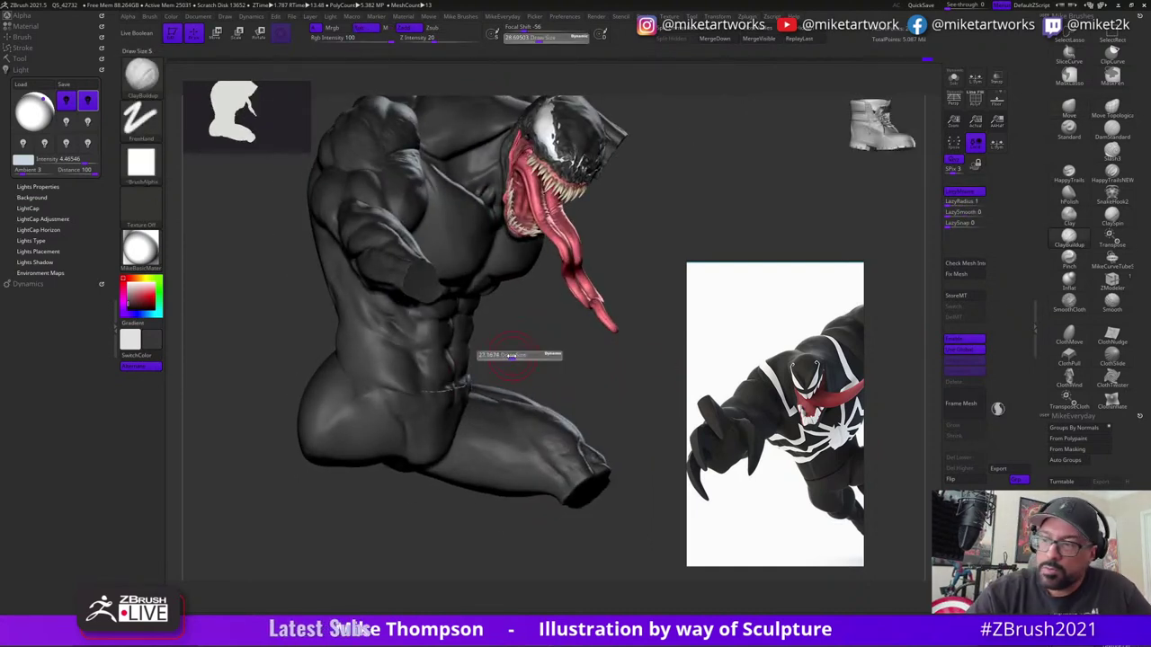
pyautogui.moveTo(515, 353); pyautogui.dragTo(560, 354)
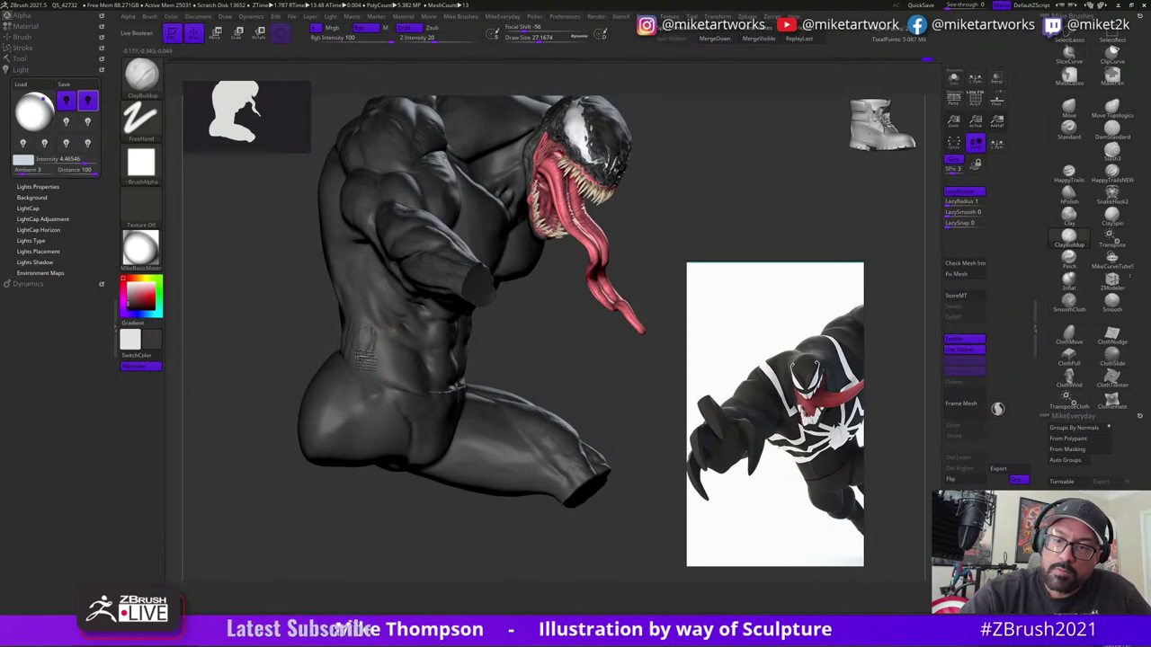
pyautogui.moveTo(441, 367)
pyautogui.mouseDown()
pyautogui.moveTo(617, 349)
pyautogui.moveTo(590, 333)
pyautogui.moveTo(569, 347)
pyautogui.mouseUp()
pyautogui.press('s')
pyautogui.click(586, 329)
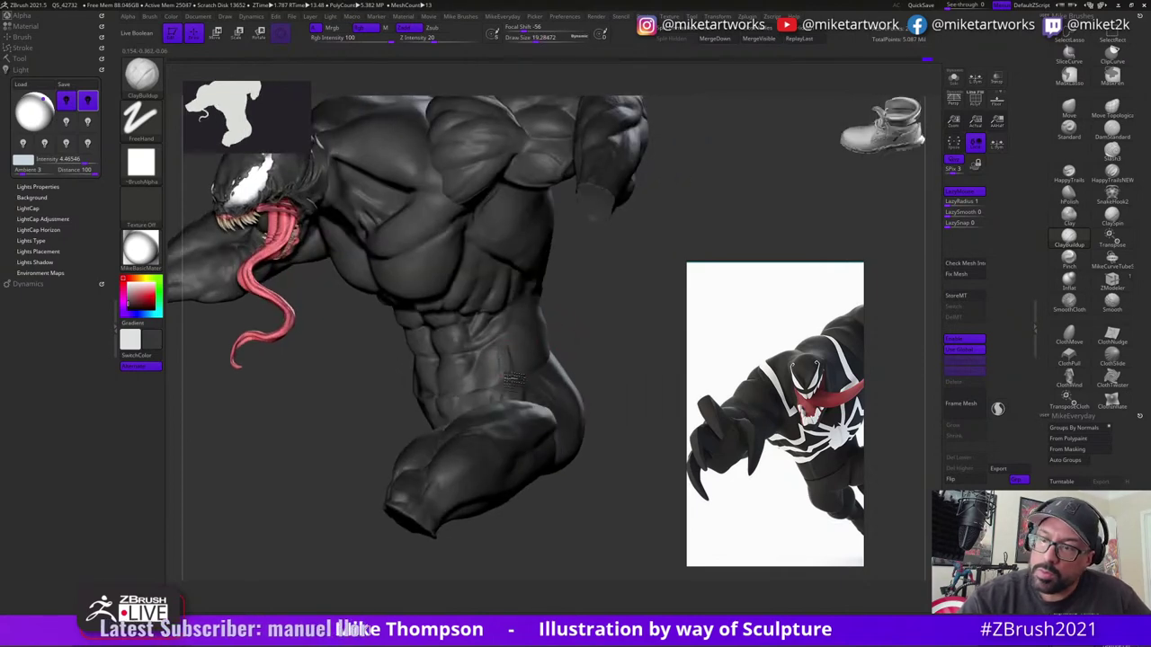
pyautogui.moveTo(615, 316); pyautogui.dragTo(539, 338)
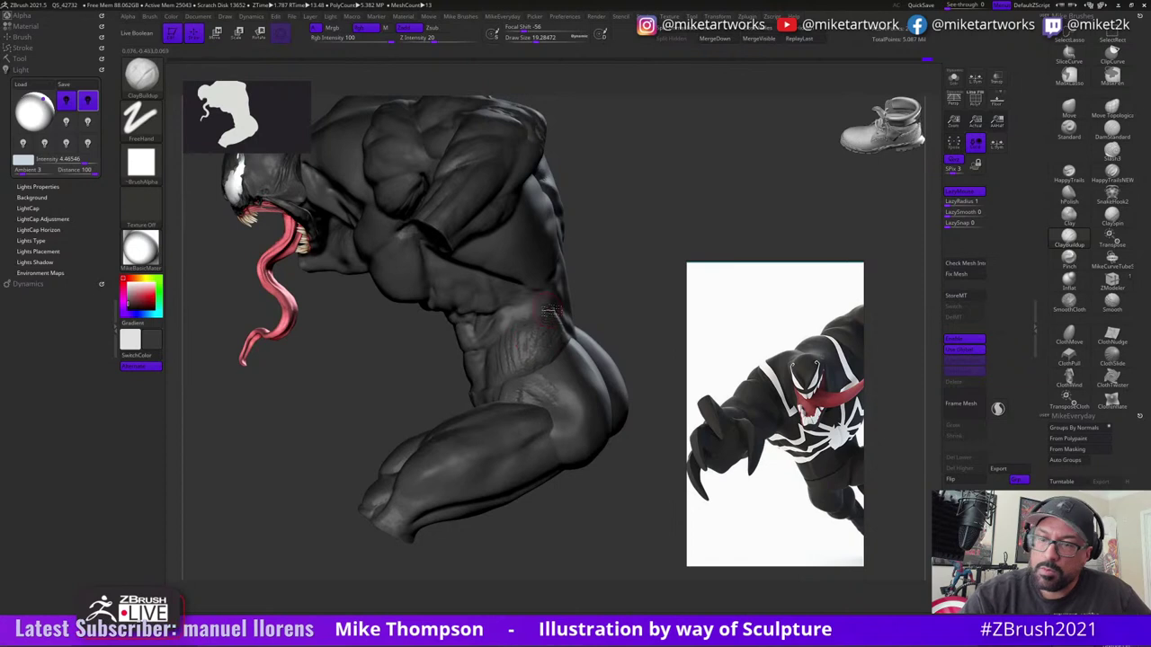
# - Turn off the second light and set the first light's intensity to about 0.85
pyautogui.click(20, 57)
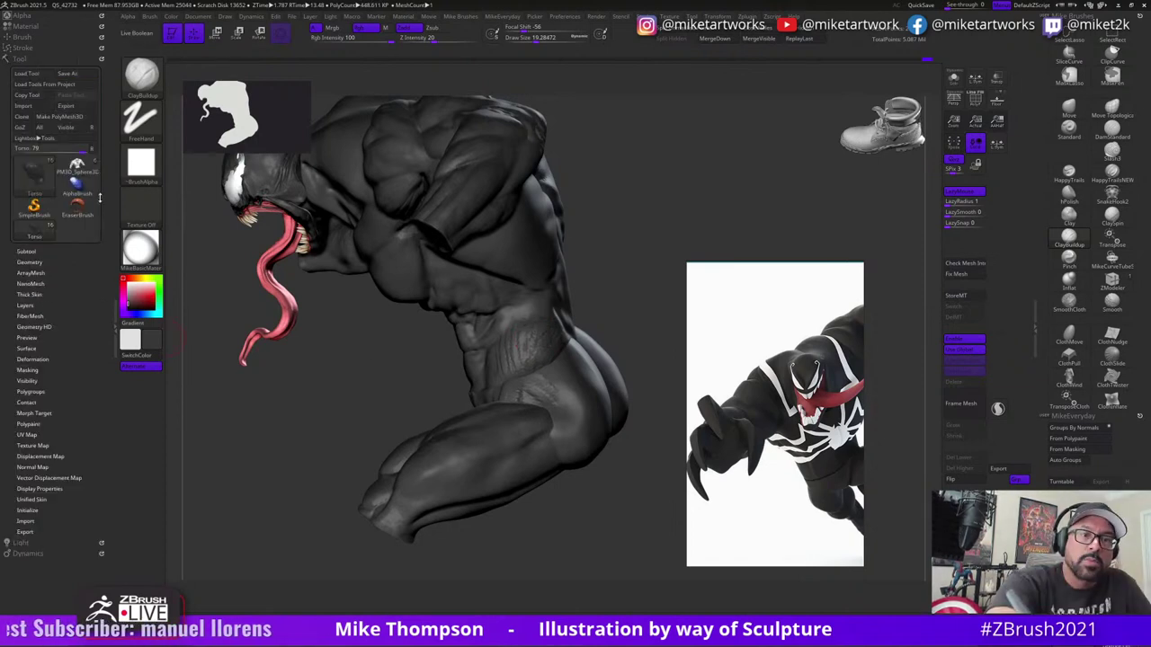
pyautogui.click(22, 59)
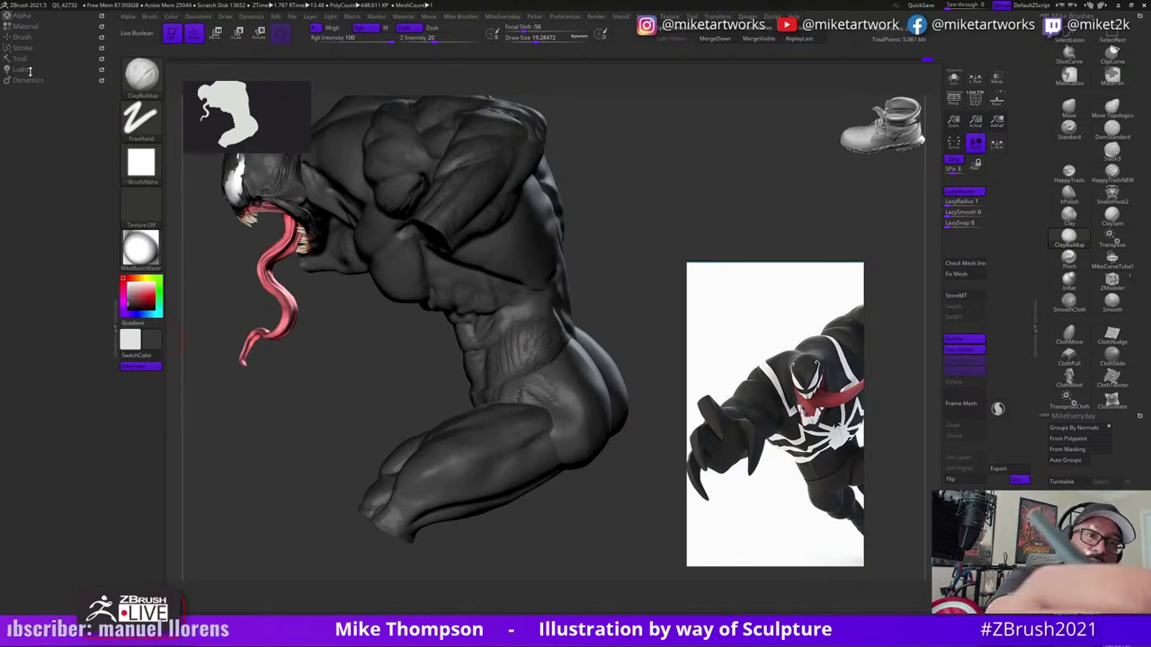
pyautogui.click(29, 59)
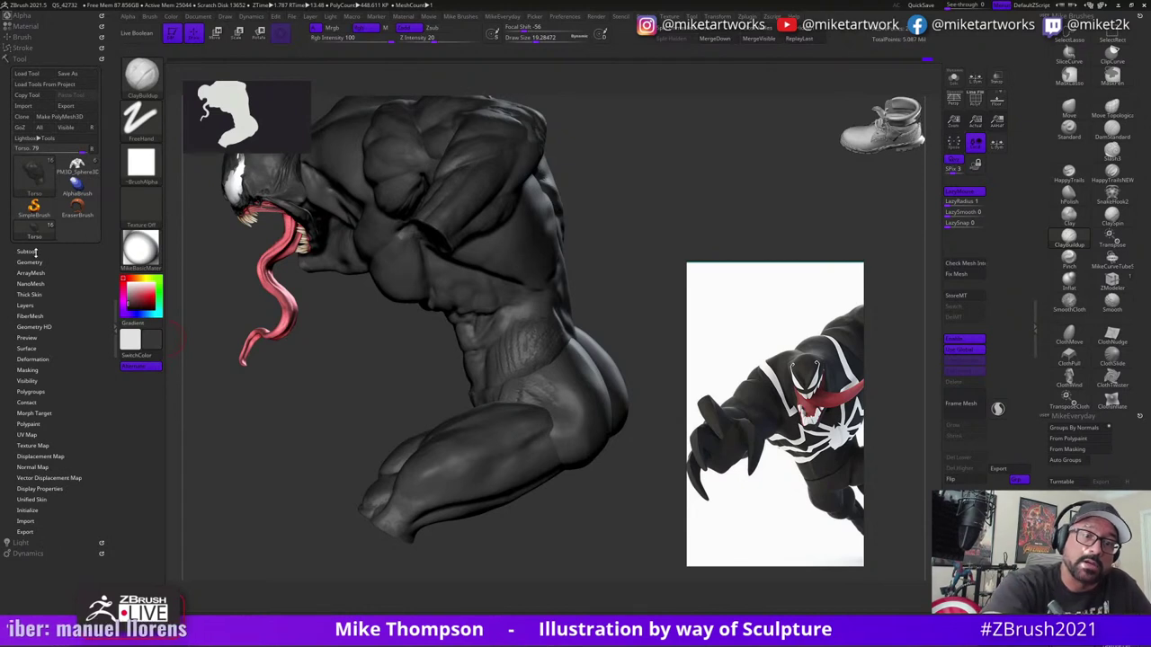
pyautogui.click(27, 542)
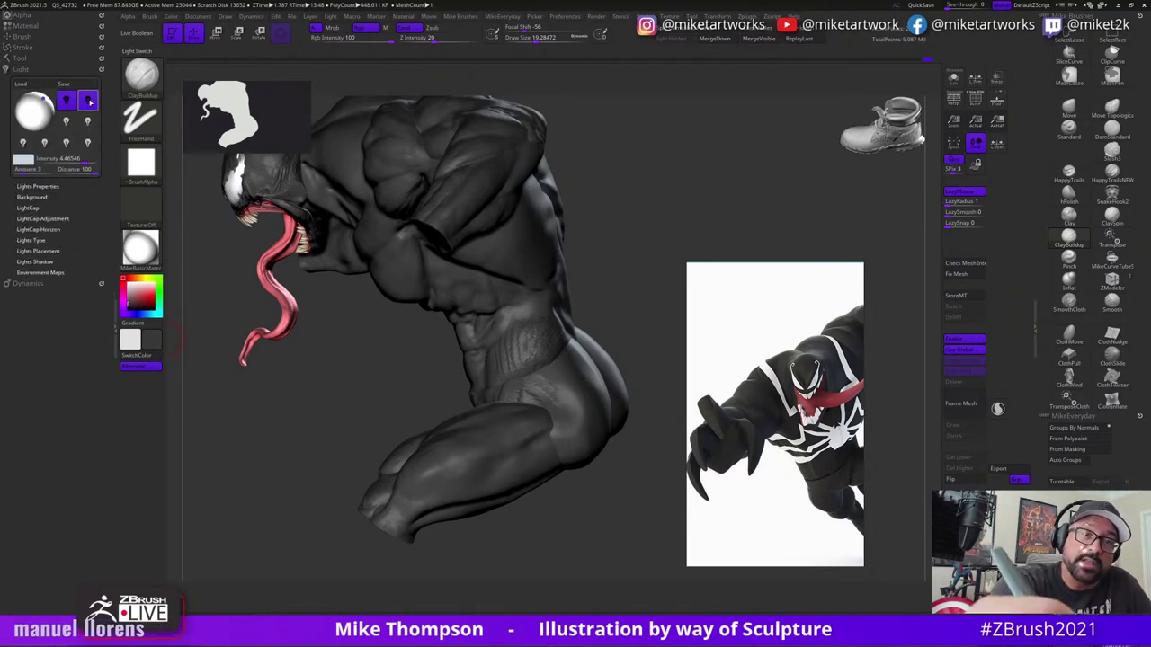
pyautogui.click(67, 101)
pyautogui.moveTo(67, 158); pyautogui.dragTo(69, 161)
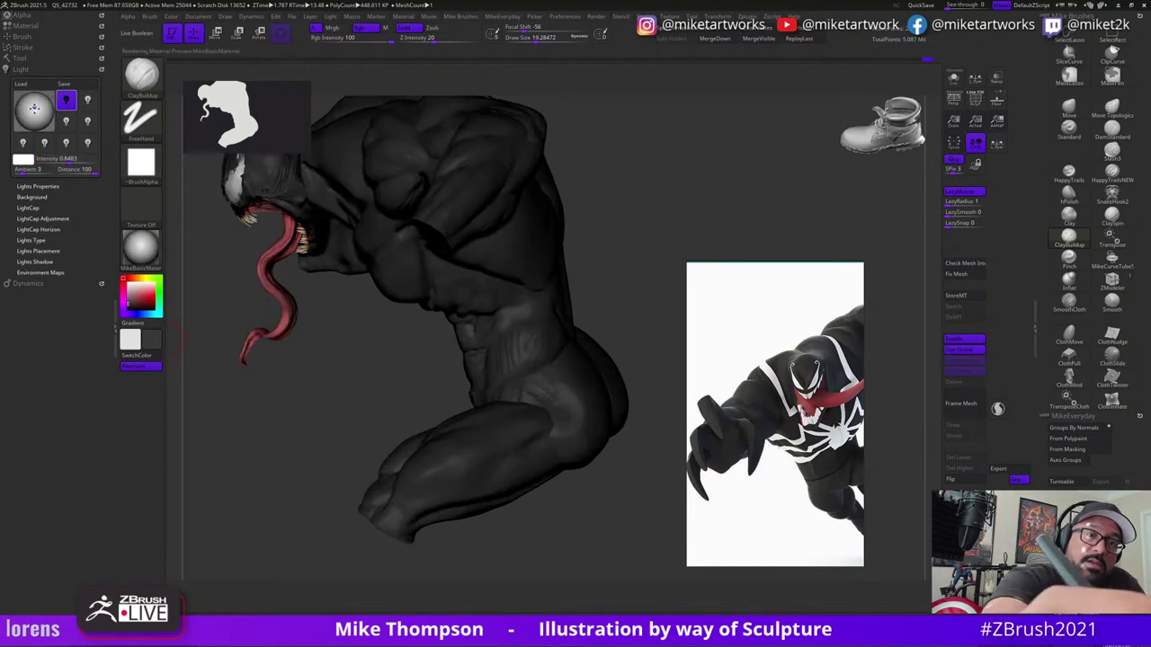
# - Disable polypaint on all subtools and set the active colour to white so the whole figure displays in plain grey
pyautogui.click(22, 58)
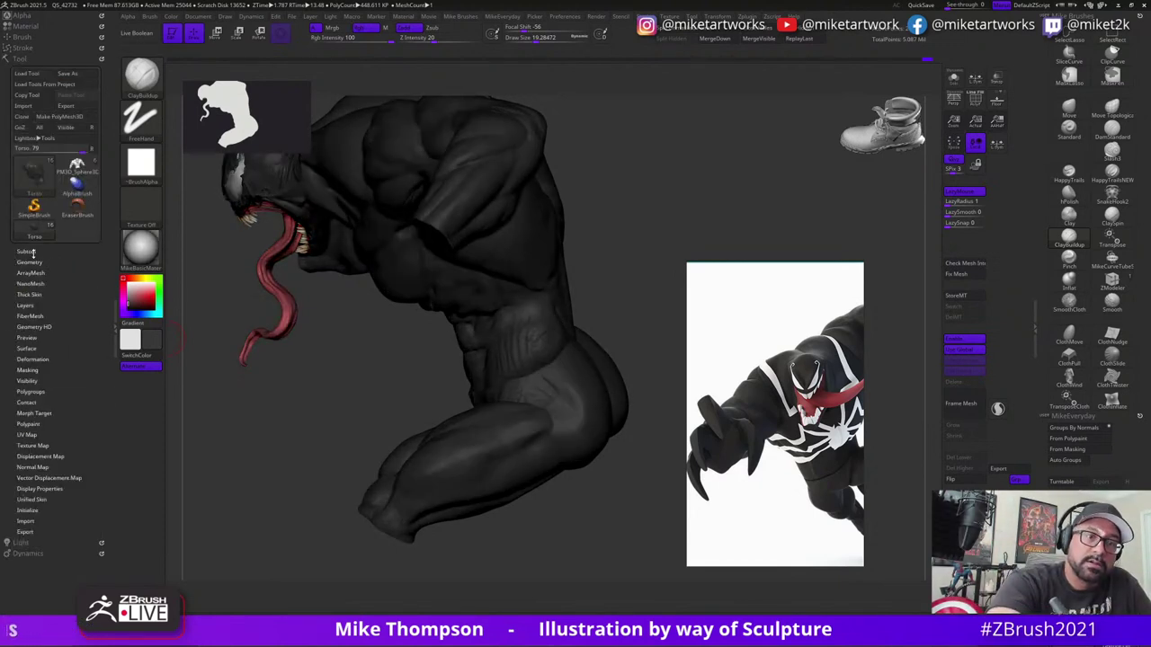
pyautogui.click(28, 252)
pyautogui.keyDown('shift'); pyautogui.click(85, 317); pyautogui.keyUp('shift')
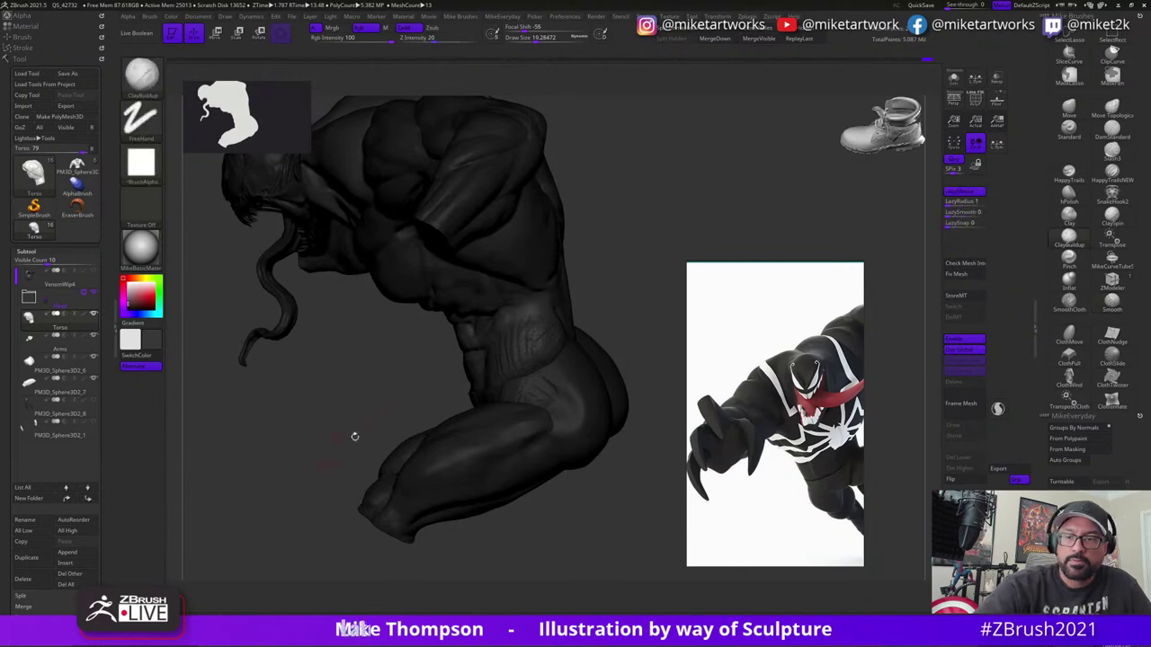
pyautogui.press('space')
pyautogui.click(412, 477)
# - Add more ClayBuildup strokes to the oblique and flank above the hip at a draw size of about 17
pyautogui.moveTo(615, 521); pyautogui.dragTo(531, 433)
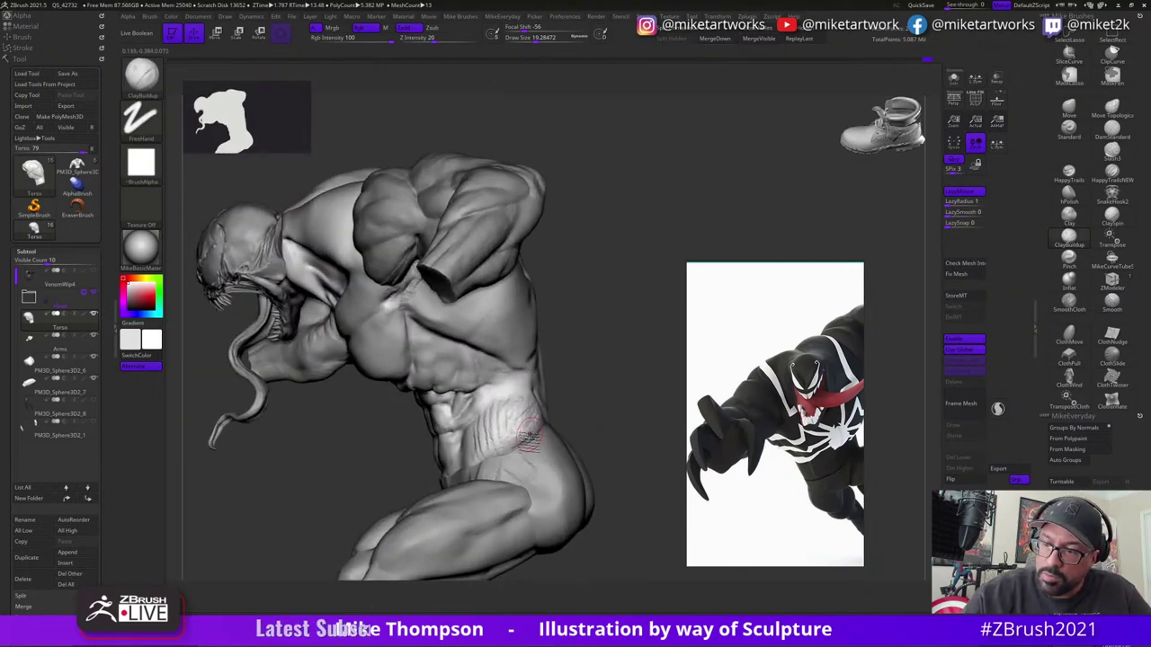
pyautogui.moveTo(589, 406); pyautogui.dragTo(560, 416)
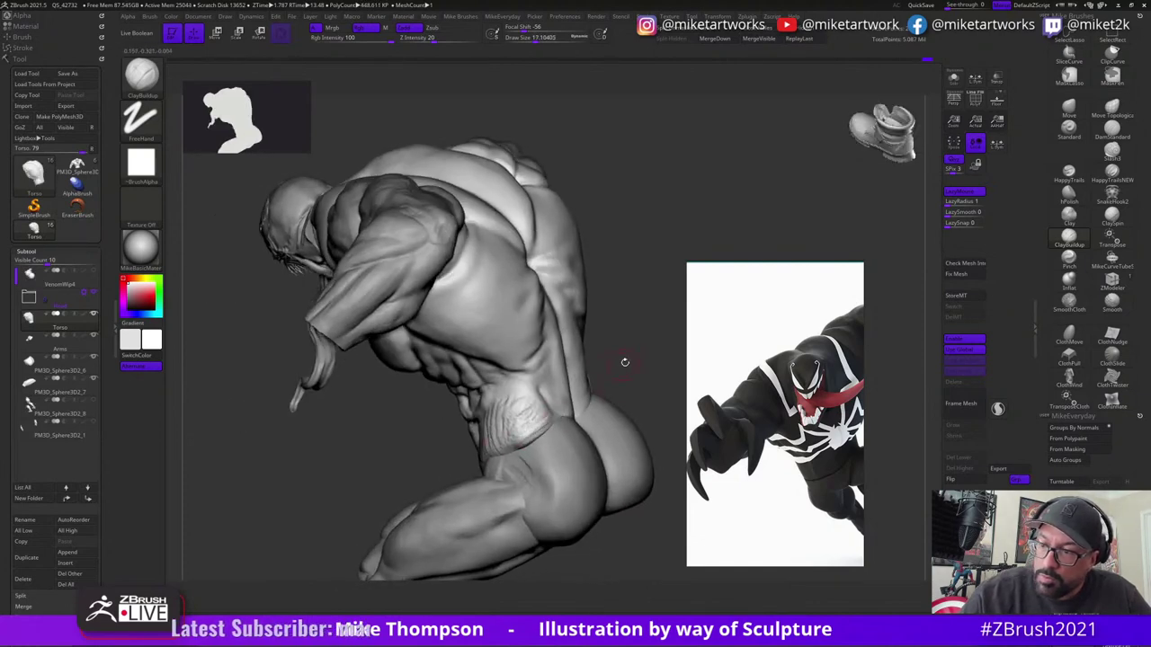
pyautogui.moveTo(642, 354); pyautogui.dragTo(550, 439)
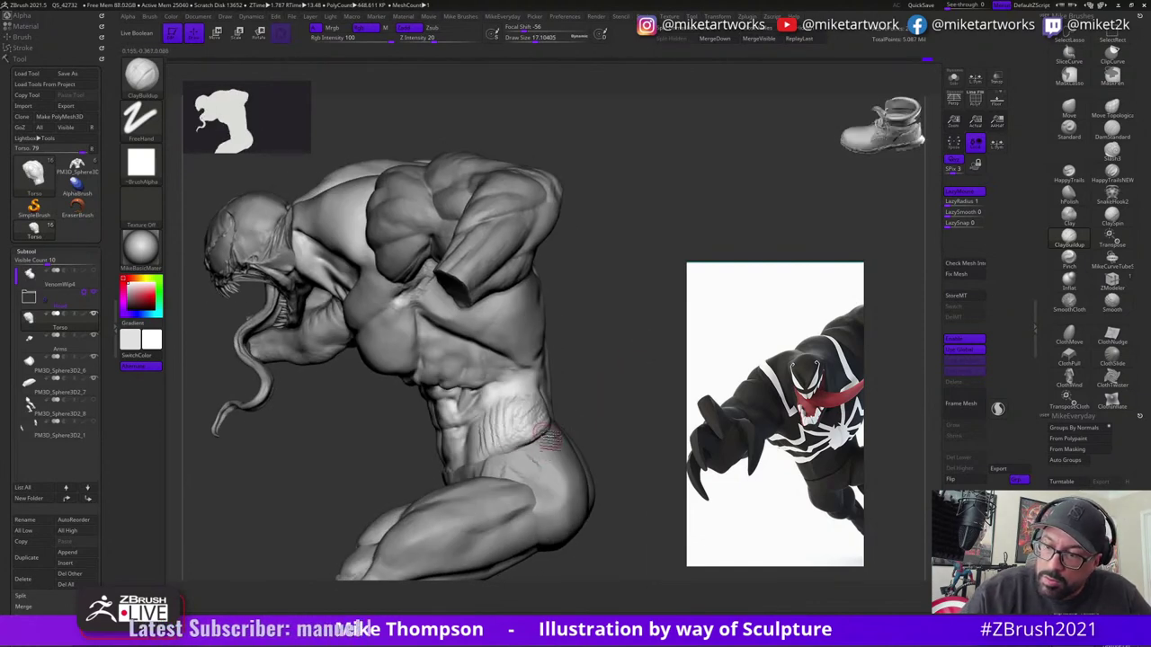
pyautogui.moveTo(620, 393); pyautogui.dragTo(508, 423)
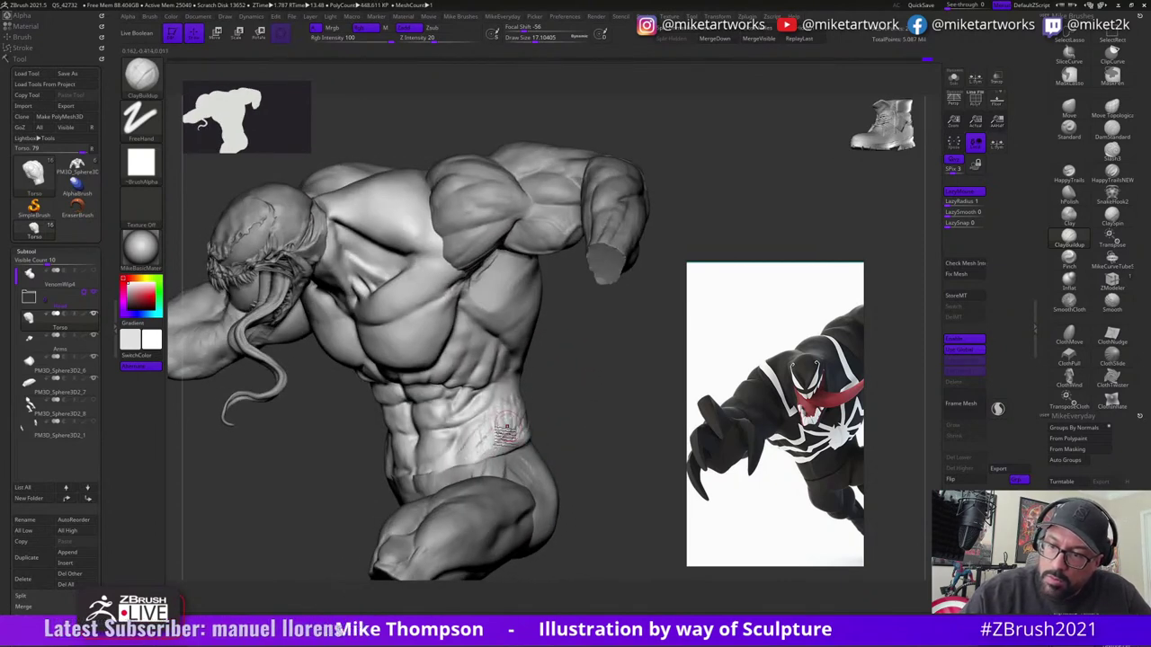
pyautogui.moveTo(575, 404); pyautogui.dragTo(597, 392)
# - Smooth the clay strokes on the oblique and lower flank with the Smooth brush, enlarging its draw size to about 24
pyautogui.press('shift')
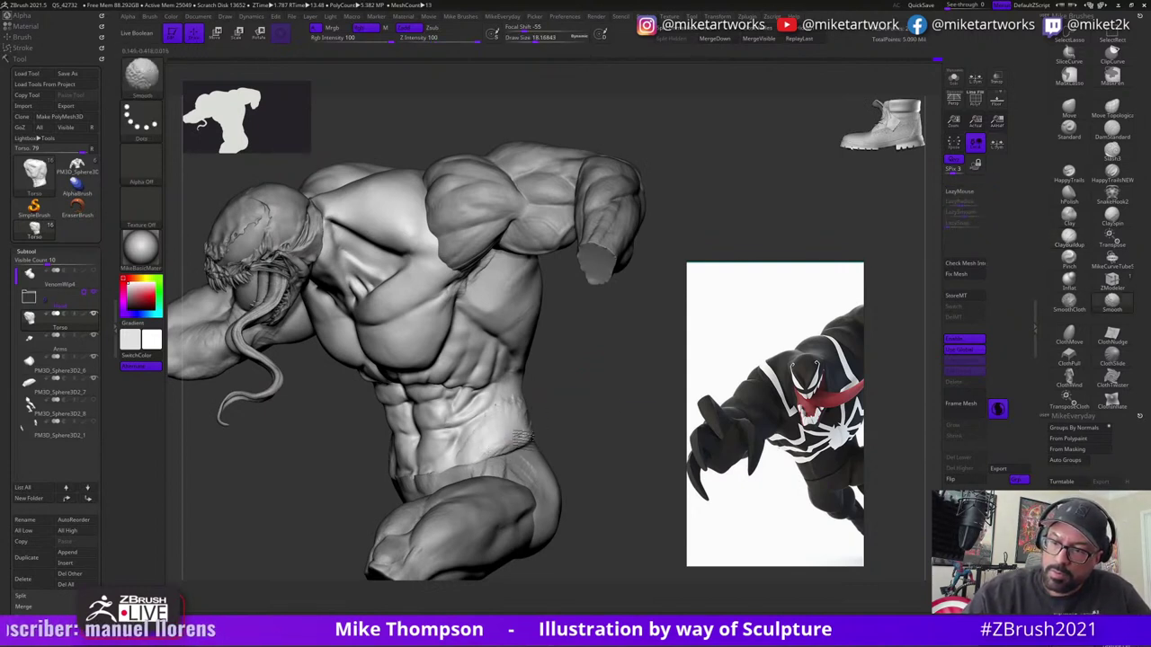
pyautogui.moveTo(588, 405); pyautogui.dragTo(537, 437)
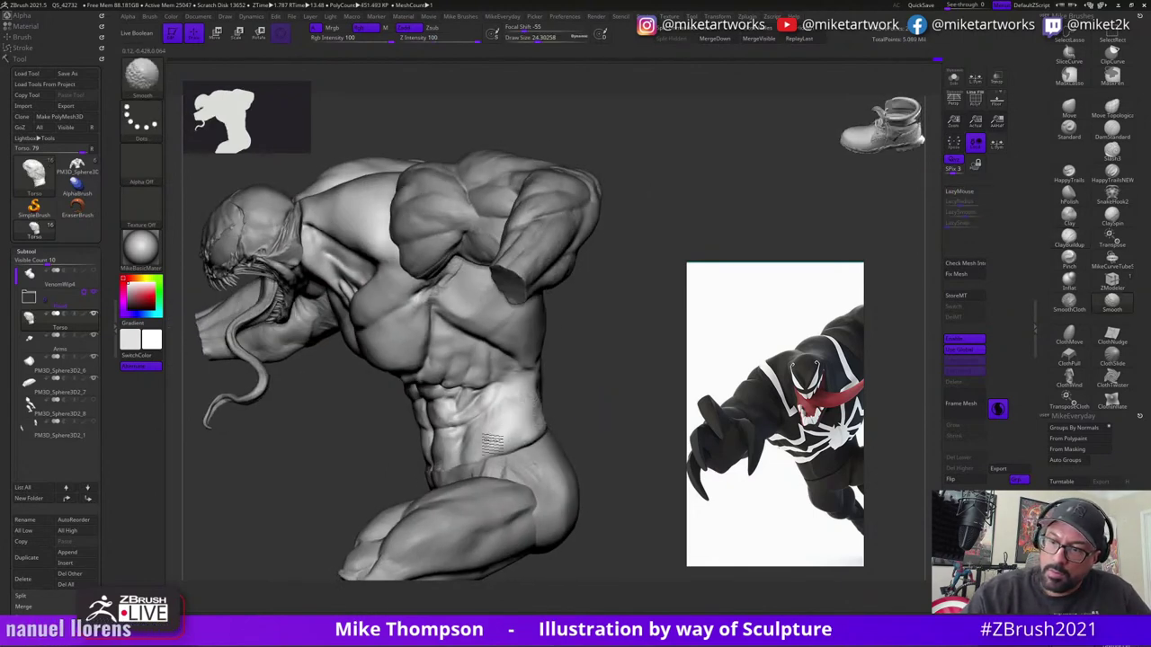
pyautogui.moveTo(596, 394)
pyautogui.mouseDown()
pyautogui.moveTo(543, 437)
pyautogui.moveTo(532, 432)
pyautogui.mouseUp()
pyautogui.moveTo(638, 365)
pyautogui.mouseDown()
pyautogui.moveTo(547, 407)
pyautogui.moveTo(553, 426)
pyautogui.mouseUp()
pyautogui.press('shift')
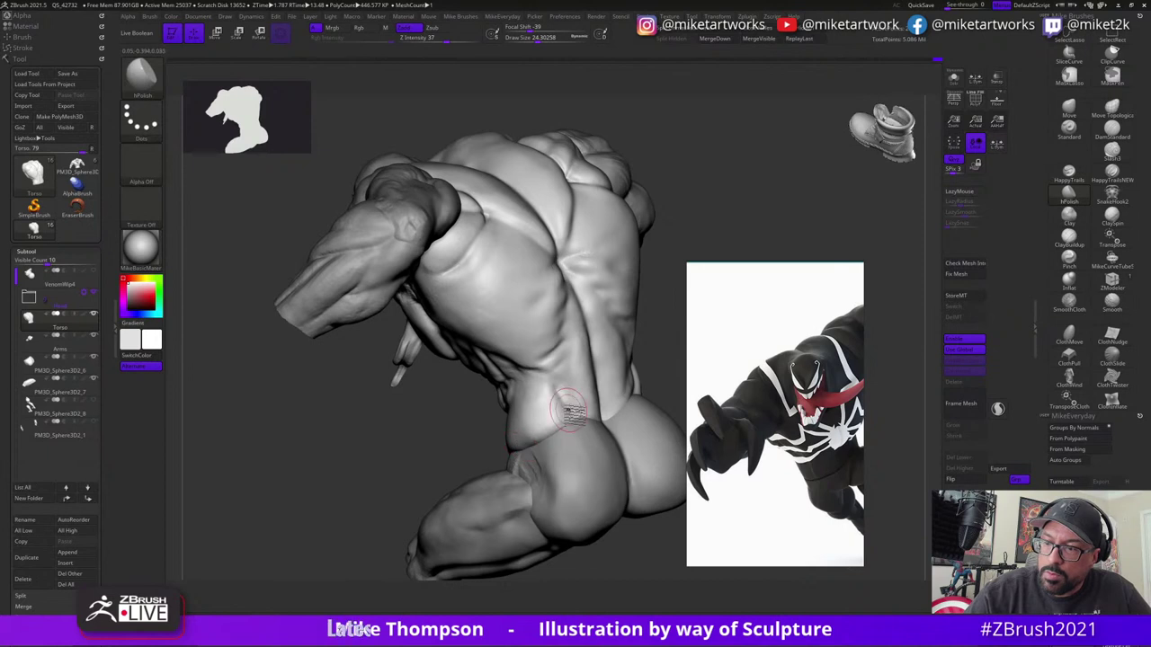
# - Isolate the torso subtool and polish the flank and waist edge with hPolish at a draw size of about 24
pyautogui.moveTo(421, 484); pyautogui.dragTo(446, 482)
pyautogui.click(954, 78)
pyautogui.moveTo(628, 549); pyautogui.dragTo(615, 490)
pyautogui.moveTo(535, 443); pyautogui.dragTo(500, 465)
pyautogui.moveTo(610, 441); pyautogui.dragTo(539, 440)
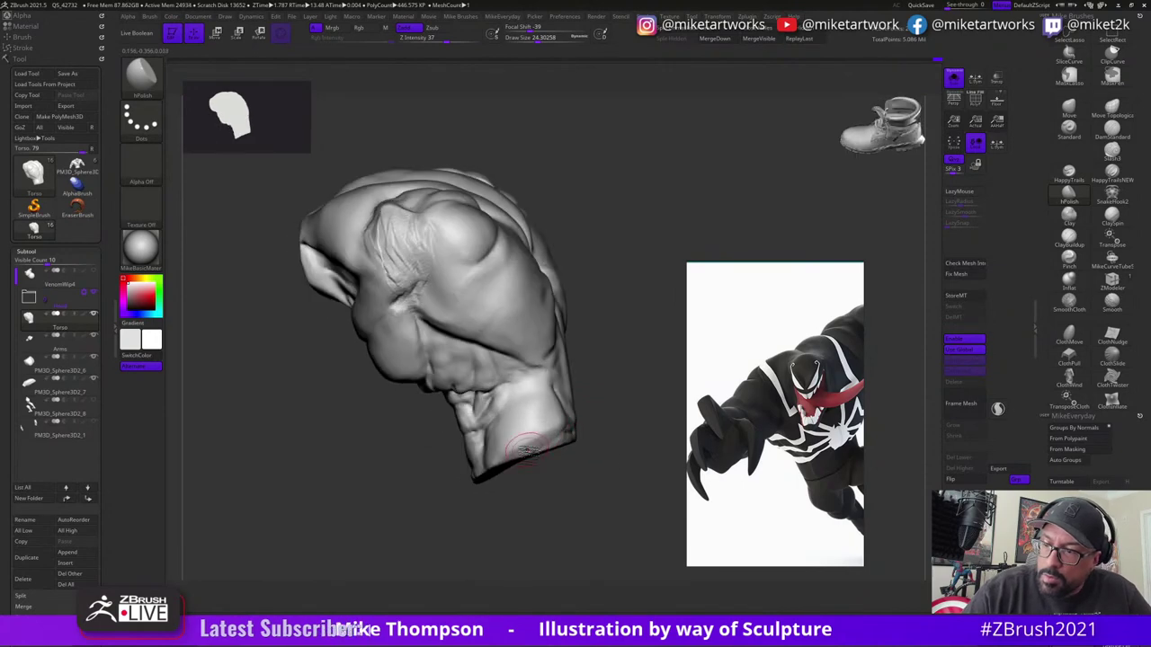
pyautogui.moveTo(576, 476); pyautogui.dragTo(523, 439)
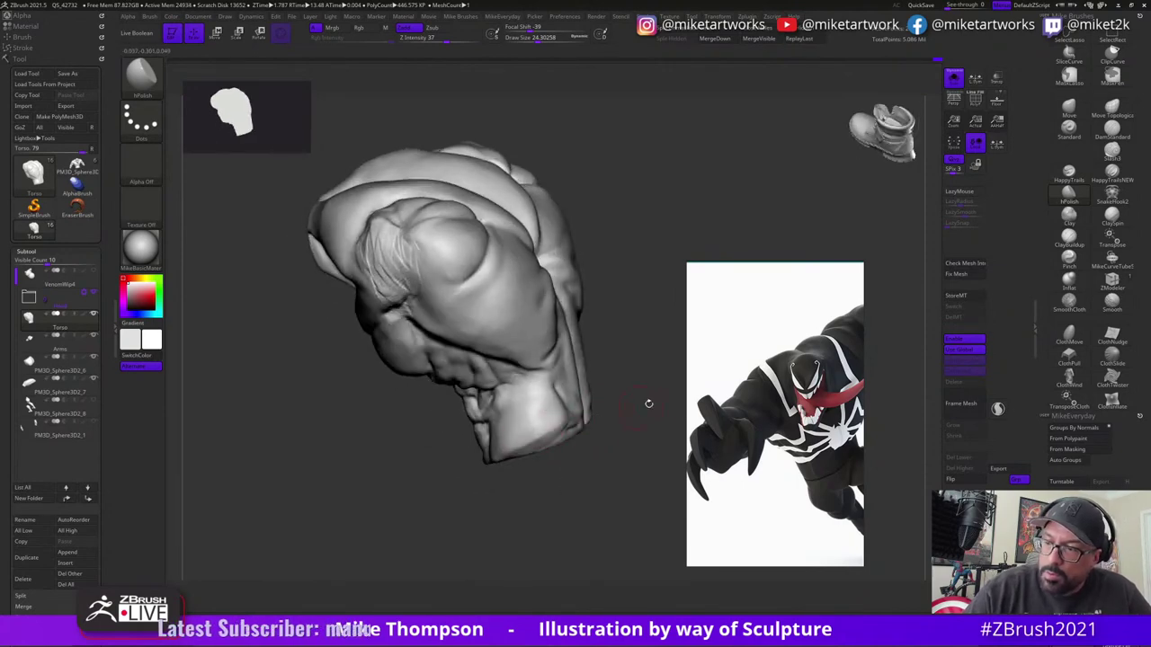
# - Smooth the rough surface around the torso's shoulder socket with the Smooth brush at a draw size of about 34
pyautogui.moveTo(649, 404)
pyautogui.mouseDown()
pyautogui.moveTo(594, 480)
pyautogui.moveTo(624, 458)
pyautogui.moveTo(594, 468)
pyautogui.moveTo(621, 437)
pyautogui.mouseUp()
pyautogui.press('shift')
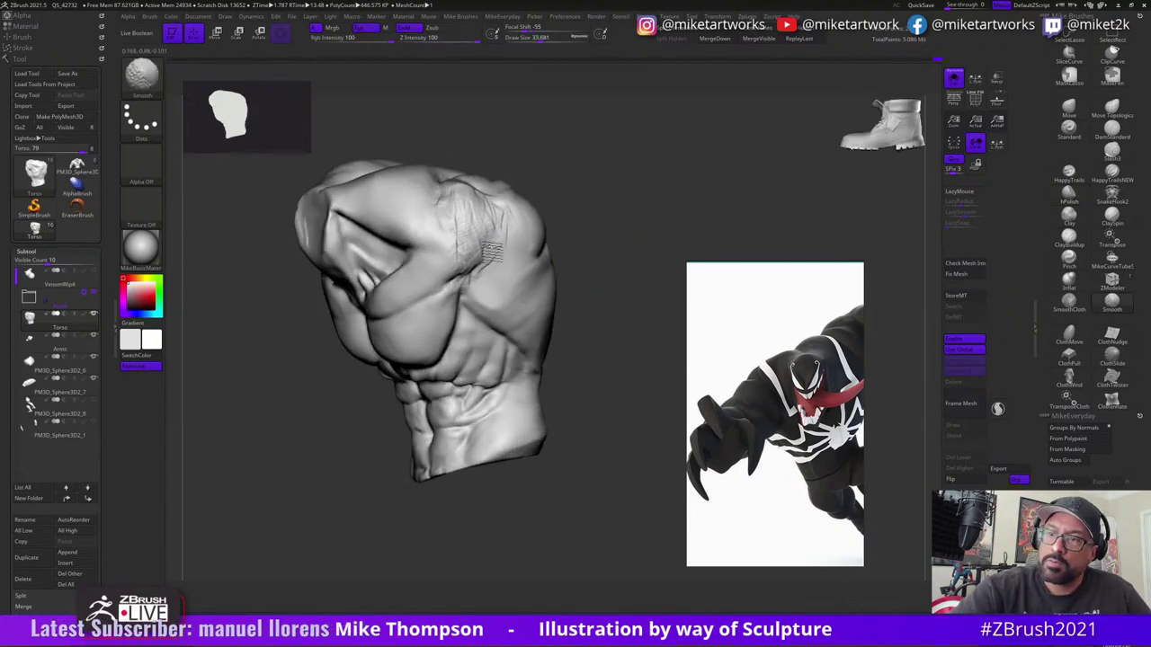
pyautogui.moveTo(576, 271)
pyautogui.mouseDown()
pyautogui.moveTo(609, 272)
pyautogui.moveTo(601, 290)
pyautogui.mouseUp()
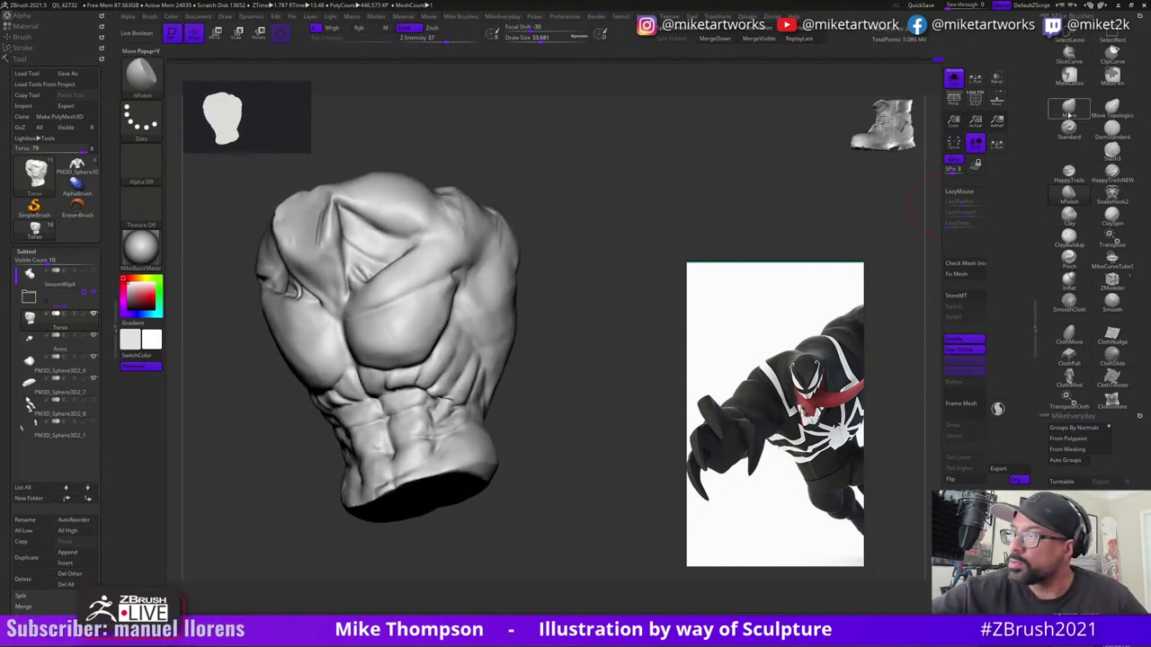
# - Reshape the outer chest and side of the ribcage with the Move brush, enlarging its draw size to about 50
pyautogui.click(1069, 114)
pyautogui.moveTo(532, 278); pyautogui.dragTo(524, 280)
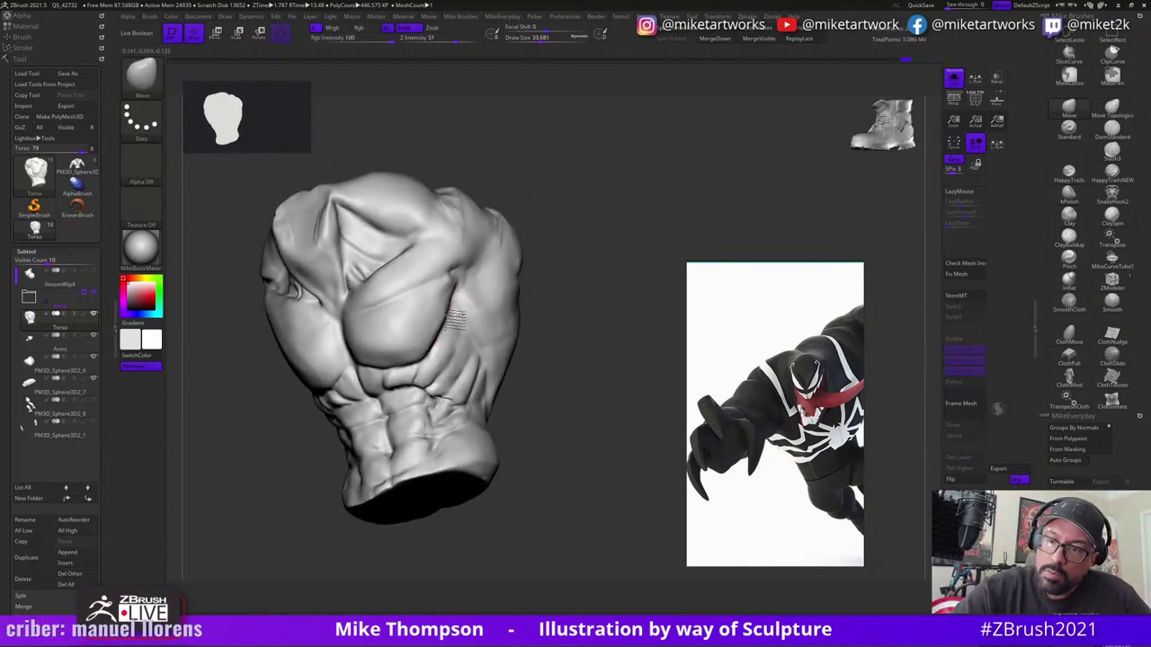
pyautogui.moveTo(594, 315)
pyautogui.mouseDown()
pyautogui.moveTo(543, 345)
pyautogui.moveTo(563, 355)
pyautogui.moveTo(537, 322)
pyautogui.mouseUp()
pyautogui.press('s')
pyautogui.moveTo(543, 511); pyautogui.dragTo(563, 497)
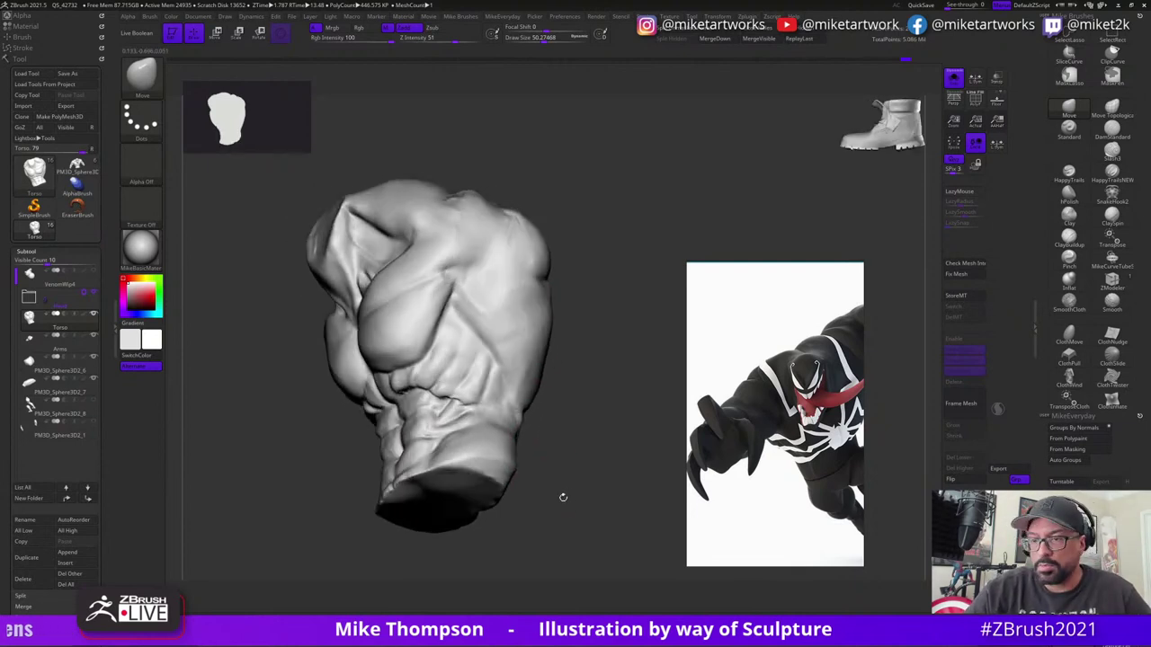
# - Replace the Venom image in the reference viewer with an enlarged photo of a shirtless man doing dips
pyautogui.scroll(-4, 757, 451)
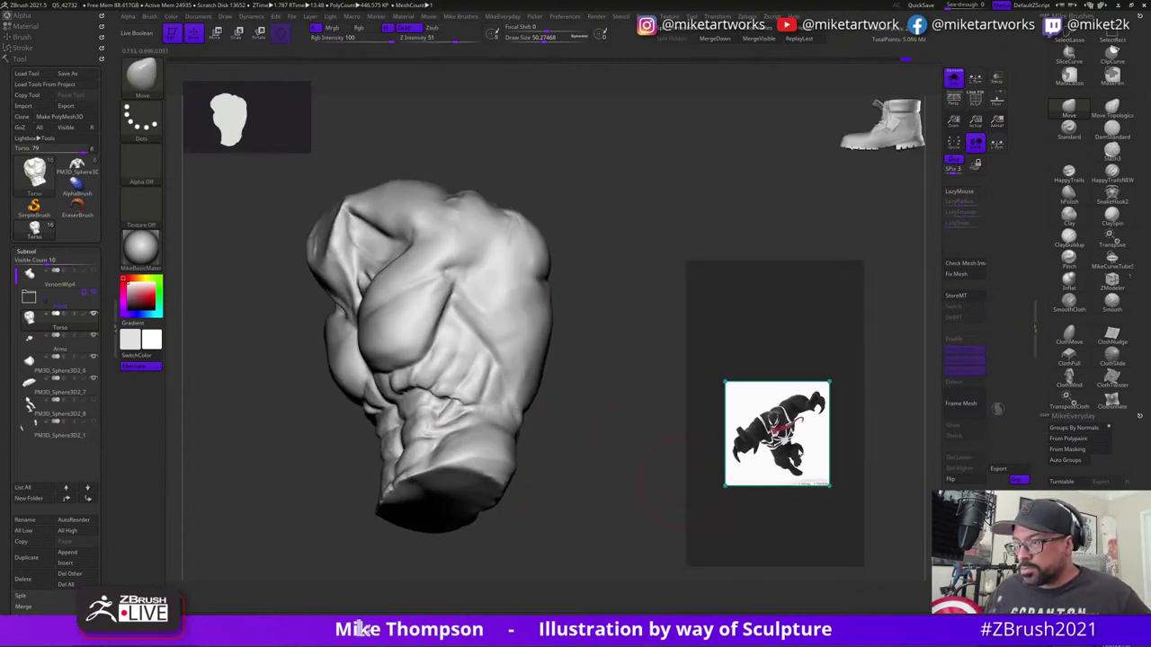
pyautogui.moveTo(796, 453); pyautogui.dragTo(803, 446)
pyautogui.scroll(5, 793, 434)
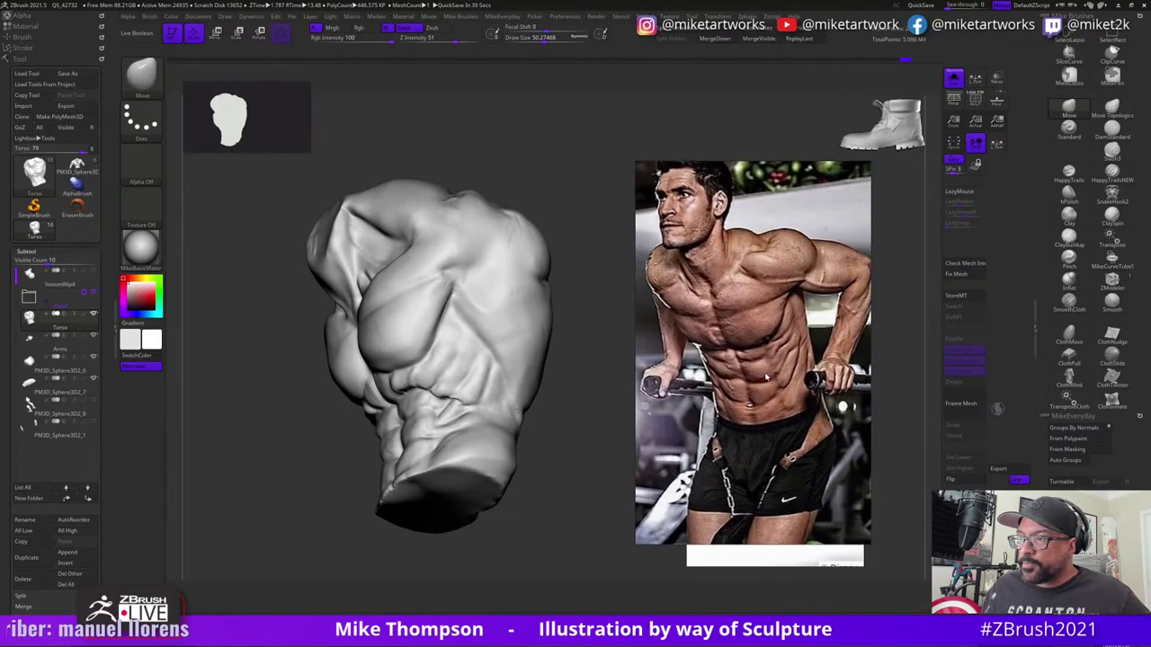
# - Shift the lower outer contour of the left pec with the Move brush at a draw size of about 50
pyautogui.moveTo(576, 497)
pyautogui.mouseDown()
pyautogui.moveTo(607, 500)
pyautogui.moveTo(545, 380)
pyautogui.moveTo(568, 309)
pyautogui.moveTo(436, 353)
pyautogui.mouseUp()
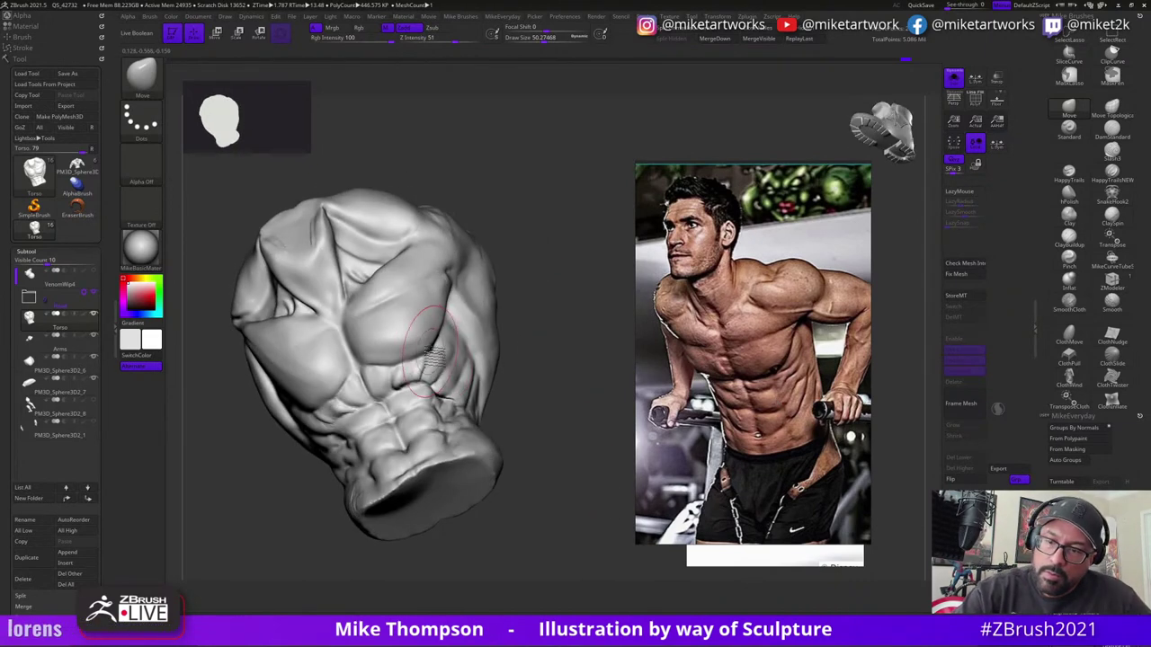
pyautogui.moveTo(525, 317)
pyautogui.mouseDown()
pyautogui.moveTo(409, 358)
pyautogui.moveTo(450, 310)
pyautogui.mouseUp()
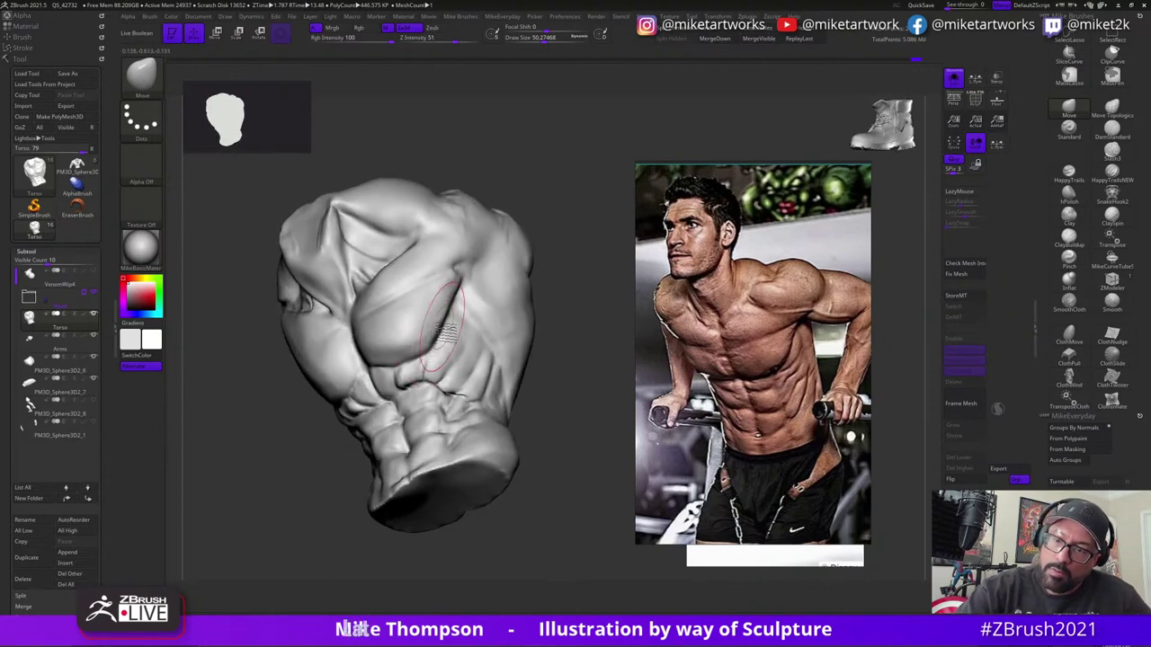
pyautogui.moveTo(561, 339)
pyautogui.mouseDown()
pyautogui.moveTo(547, 347)
pyautogui.moveTo(576, 333)
pyautogui.moveTo(415, 340)
pyautogui.mouseUp()
# - Polish the left pec and its outer edge with hPolish, reducing the draw size to about 17
pyautogui.click(1066, 198)
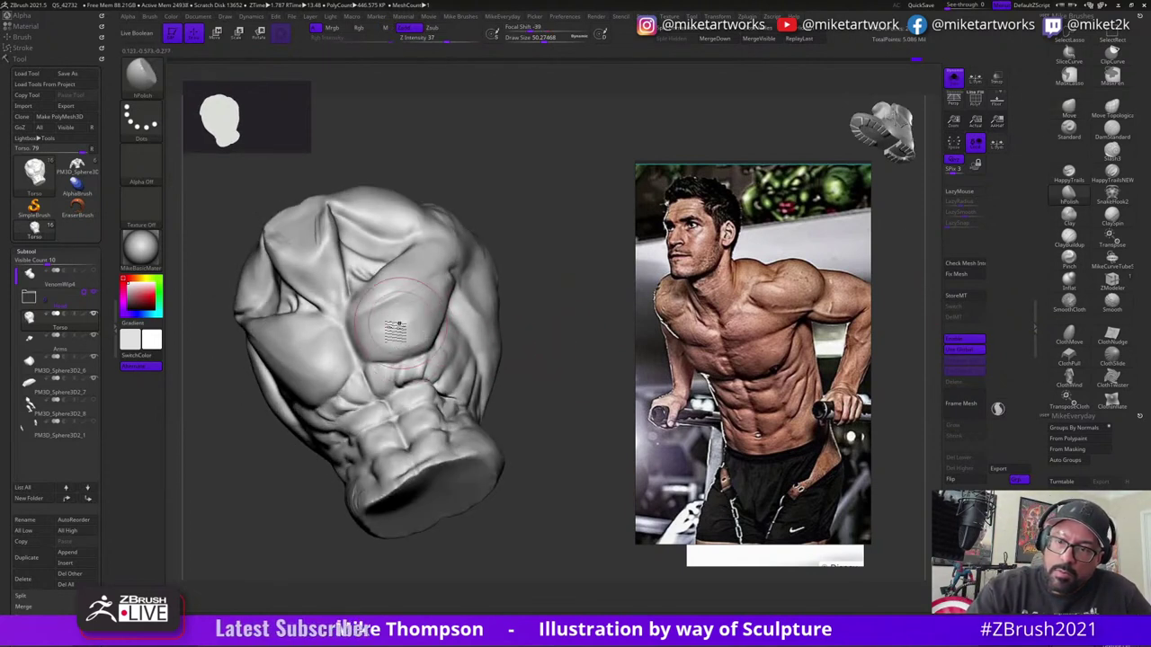
pyautogui.moveTo(529, 317)
pyautogui.mouseDown()
pyautogui.moveTo(542, 323)
pyautogui.moveTo(479, 320)
pyautogui.mouseUp()
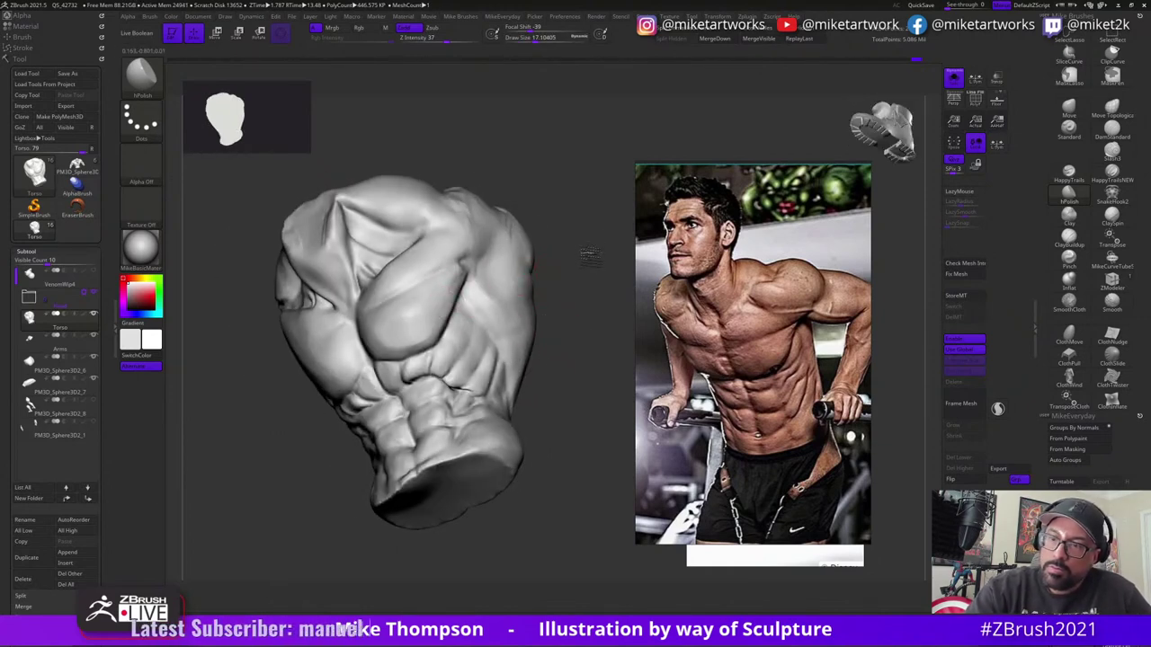
pyautogui.moveTo(589, 256); pyautogui.dragTo(479, 282)
# - Mask the torso except the left pec and front shoulder, and set the hPolish draw size to about 13
pyautogui.moveTo(449, 335)
pyautogui.keyDown('ctrl'); pyautogui.mouseDown()
pyautogui.moveTo(369, 254)
pyautogui.moveTo(499, 175)
pyautogui.mouseUp(); pyautogui.keyUp('ctrl')
pyautogui.keyDown('ctrl'); pyautogui.click(606, 283); pyautogui.keyUp('ctrl')
pyautogui.press('s')
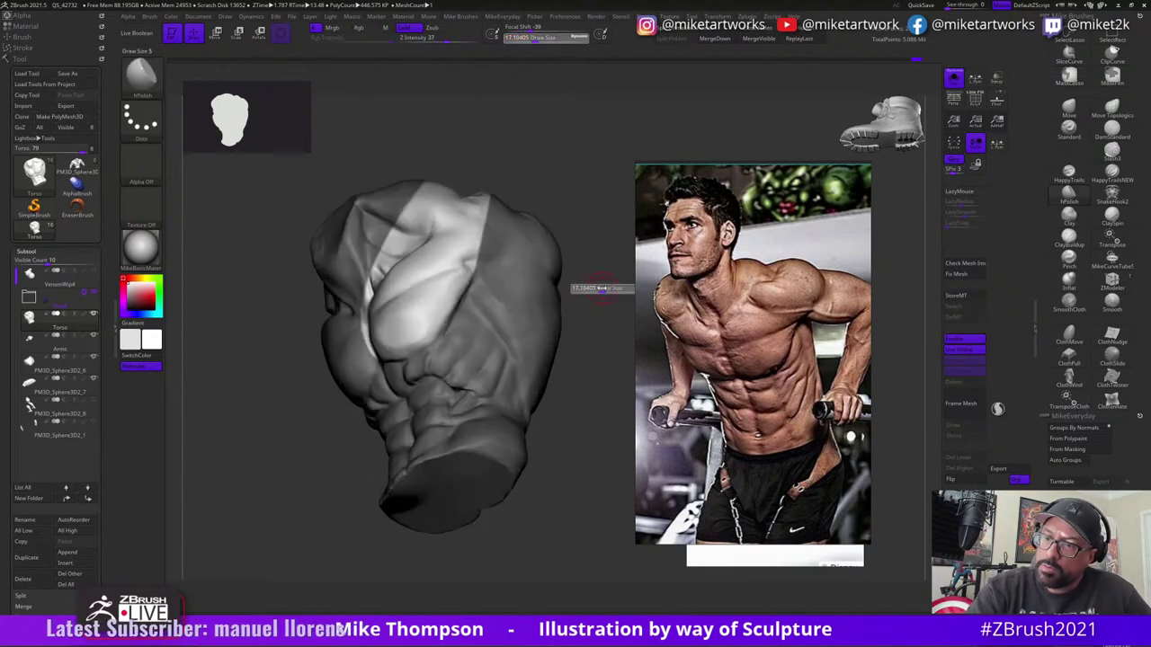
pyautogui.click(604, 288)
pyautogui.moveTo(594, 285); pyautogui.dragTo(588, 287)
pyautogui.press('s')
pyautogui.click(594, 284)
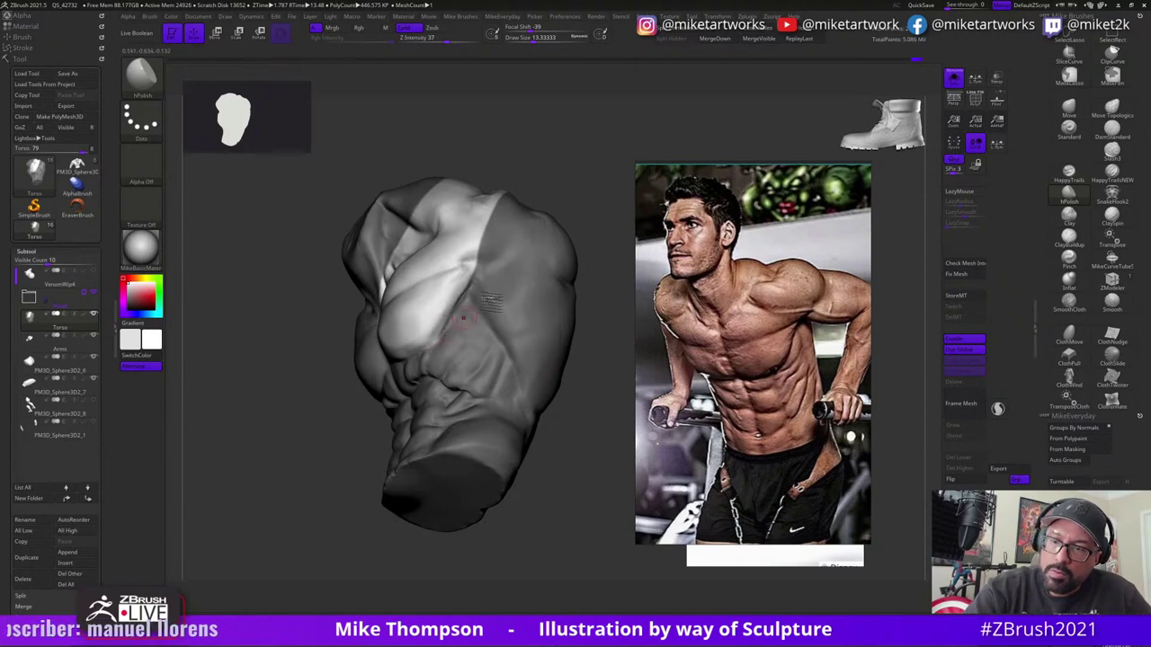
# - Polish the unmasked left pec and its lower outer edge with hPolish at draw sizes of about 13 and 23
pyautogui.moveTo(564, 198); pyautogui.dragTo(456, 338)
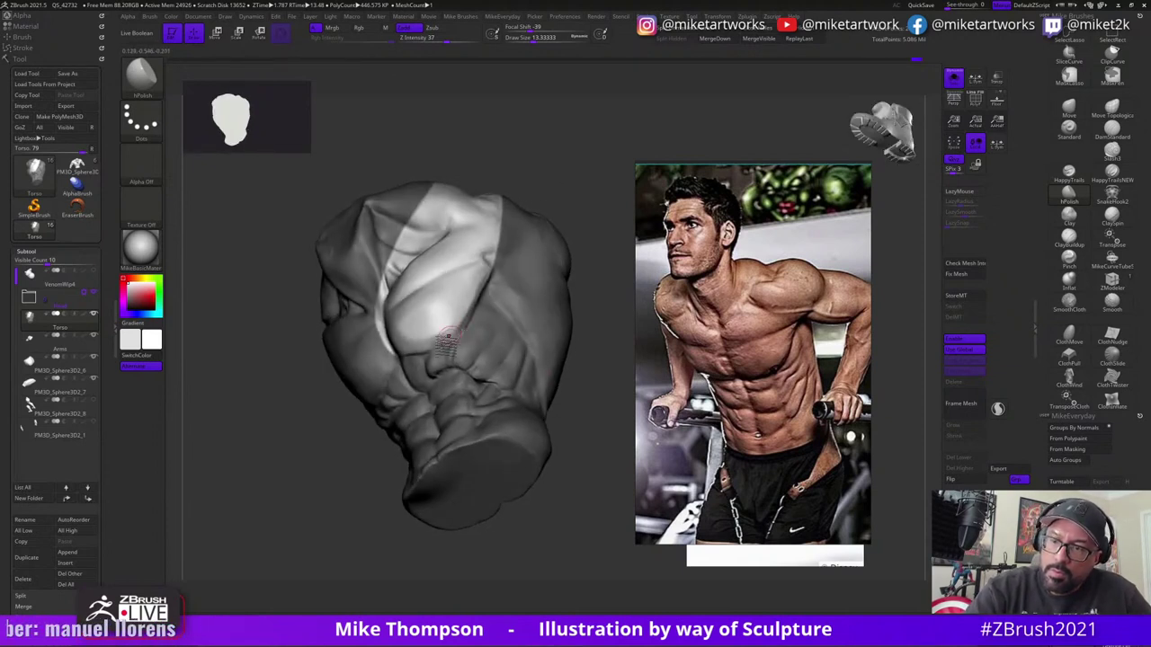
pyautogui.moveTo(552, 169); pyautogui.dragTo(500, 261)
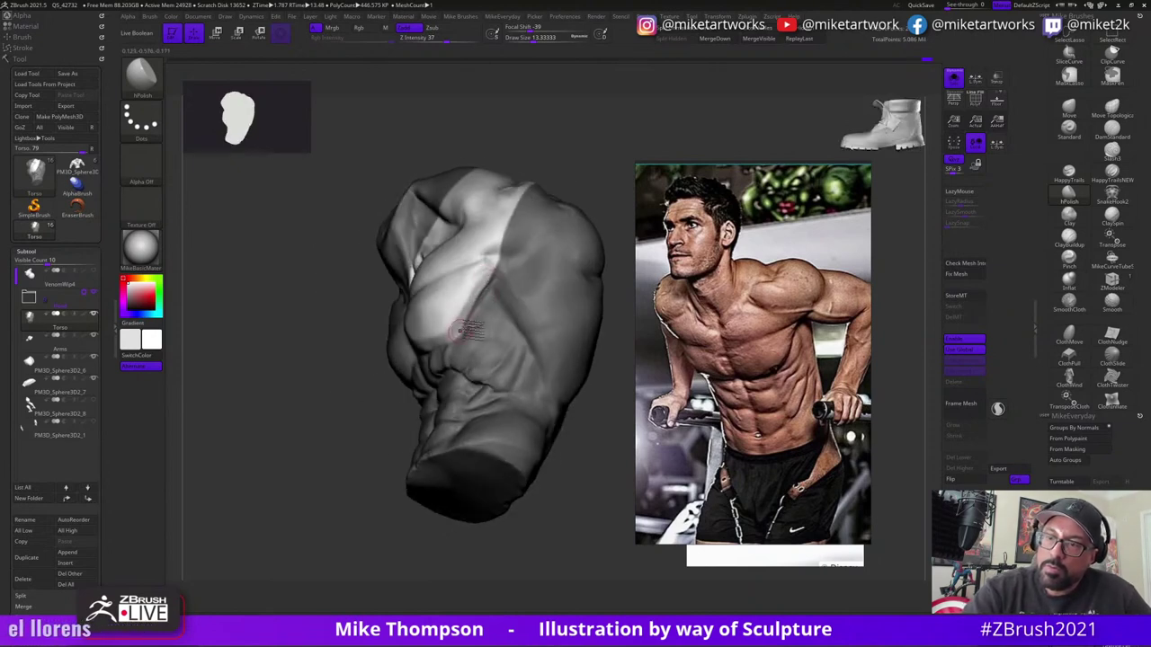
pyautogui.moveTo(574, 438); pyautogui.dragTo(473, 302)
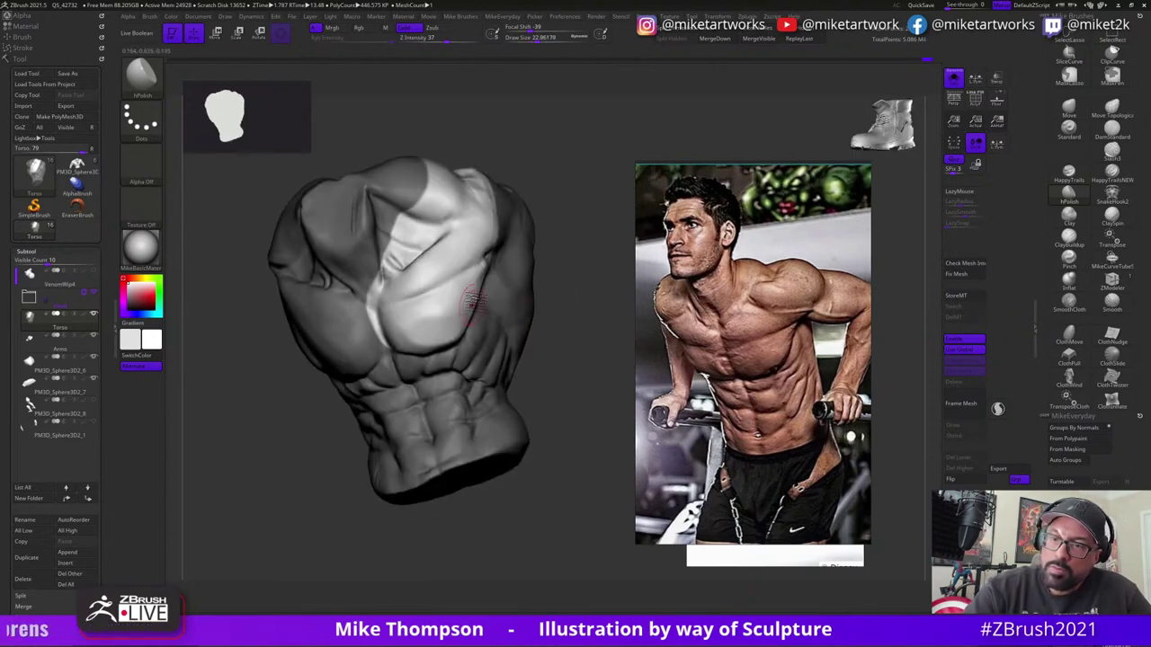
pyautogui.moveTo(557, 274); pyautogui.dragTo(519, 292)
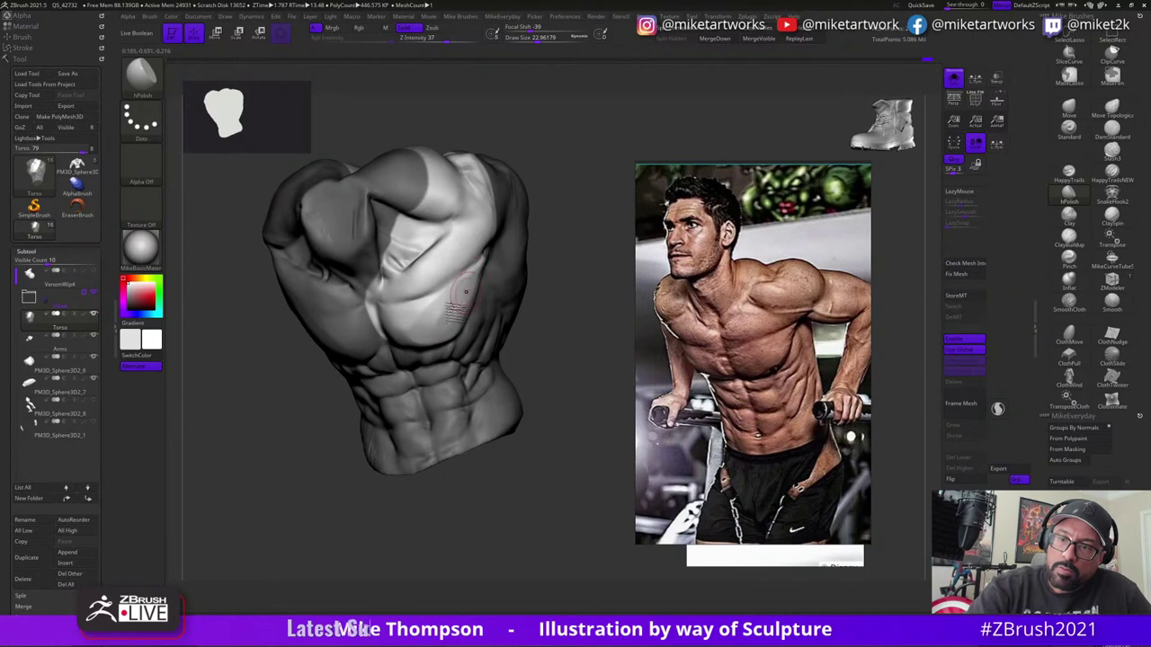
pyautogui.moveTo(544, 313); pyautogui.dragTo(555, 362)
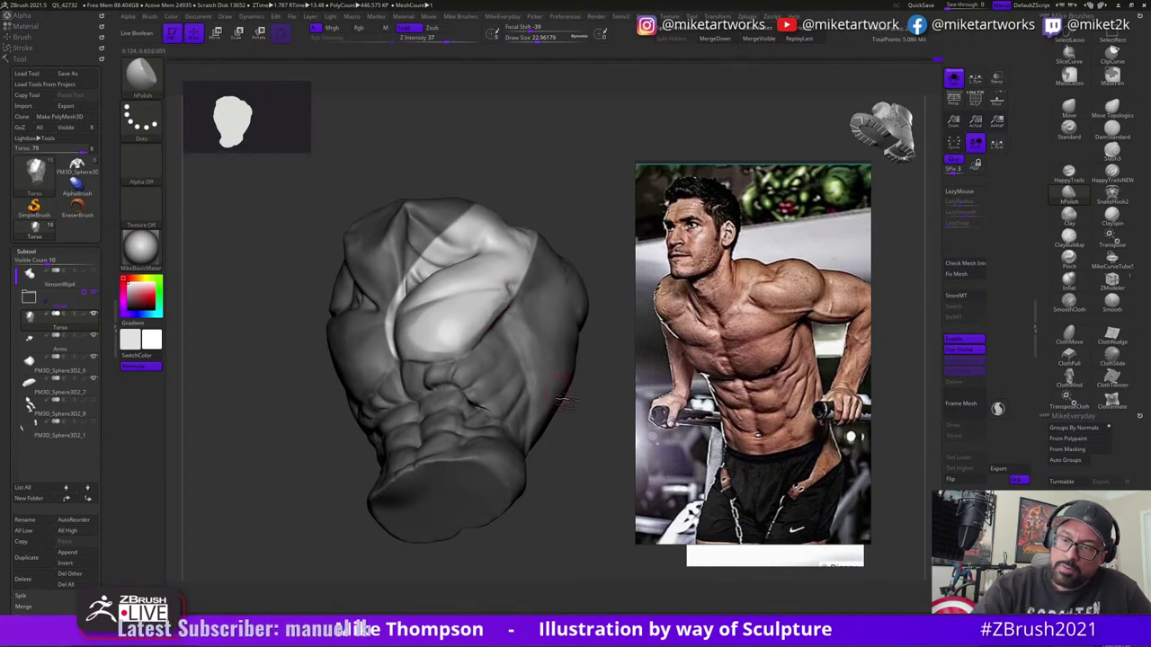
pyautogui.moveTo(565, 400)
pyautogui.mouseDown()
pyautogui.moveTo(586, 432)
pyautogui.moveTo(527, 394)
pyautogui.mouseUp()
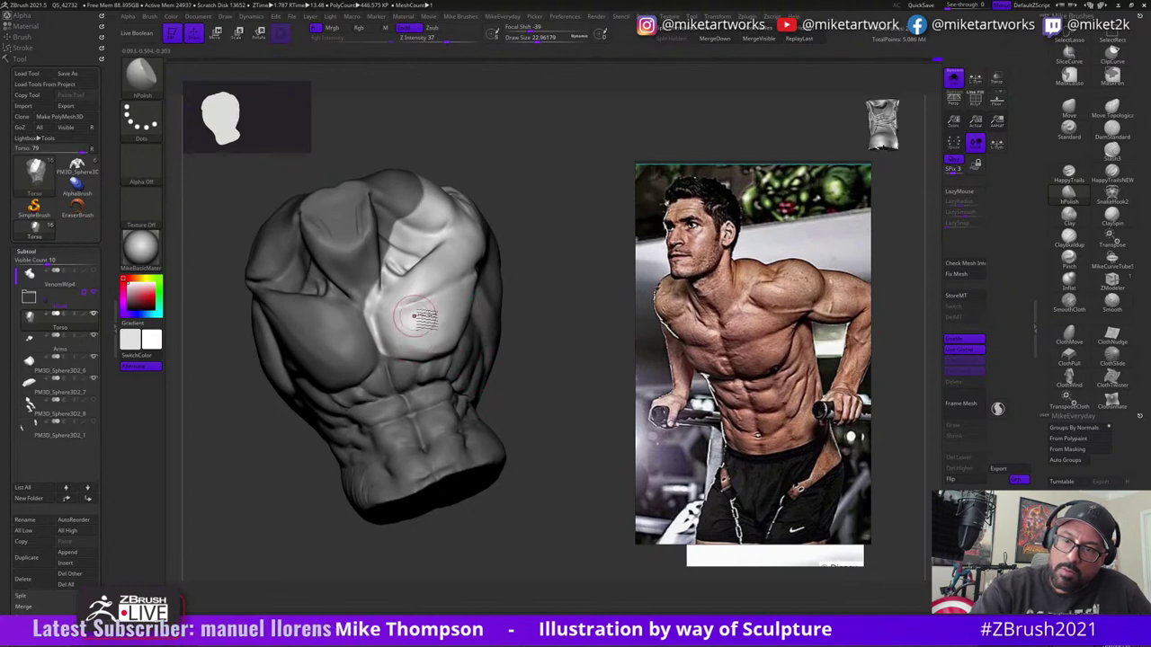
pyautogui.moveTo(500, 346)
pyautogui.mouseDown()
pyautogui.moveTo(549, 380)
pyautogui.moveTo(554, 361)
pyautogui.mouseUp()
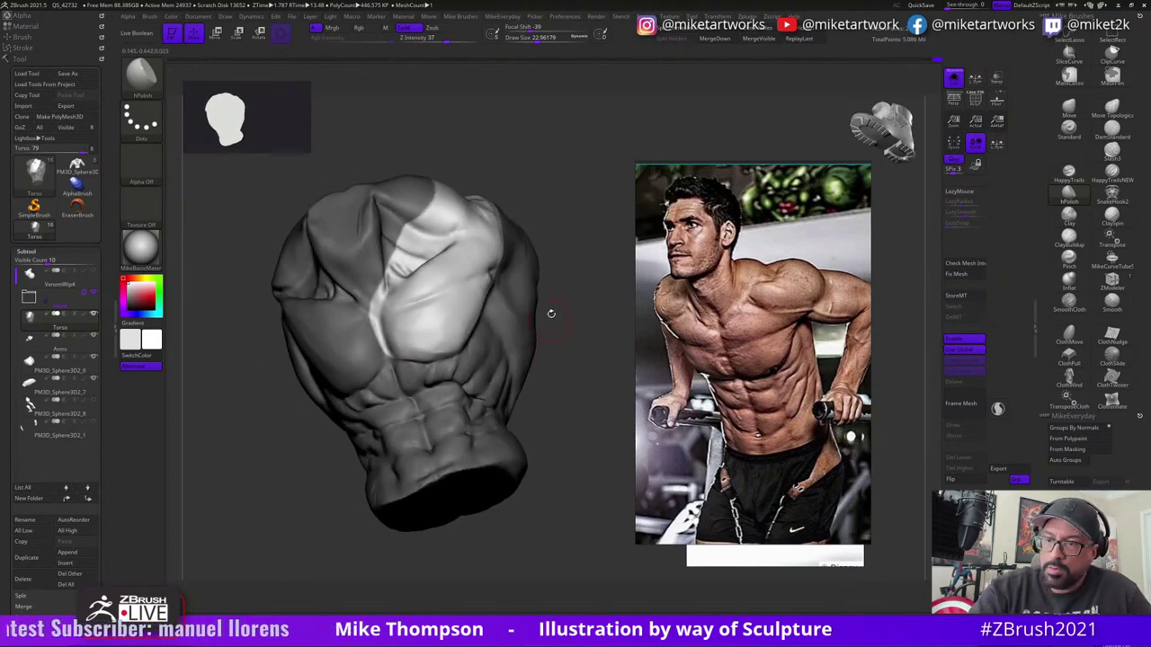
# - Mask the lower part of the left pec and polish its upper part towards the shoulder with hPolish
pyautogui.moveTo(552, 314); pyautogui.dragTo(536, 329)
pyautogui.moveTo(481, 270)
pyautogui.keyDown('ctrl'); pyautogui.mouseDown()
pyautogui.moveTo(396, 310)
pyautogui.moveTo(448, 397)
pyautogui.moveTo(526, 325)
pyautogui.mouseUp(); pyautogui.keyUp('ctrl')
pyautogui.moveTo(542, 314)
pyautogui.mouseDown()
pyautogui.moveTo(527, 258)
pyautogui.moveTo(540, 306)
pyautogui.moveTo(560, 293)
pyautogui.moveTo(542, 298)
pyautogui.mouseUp()
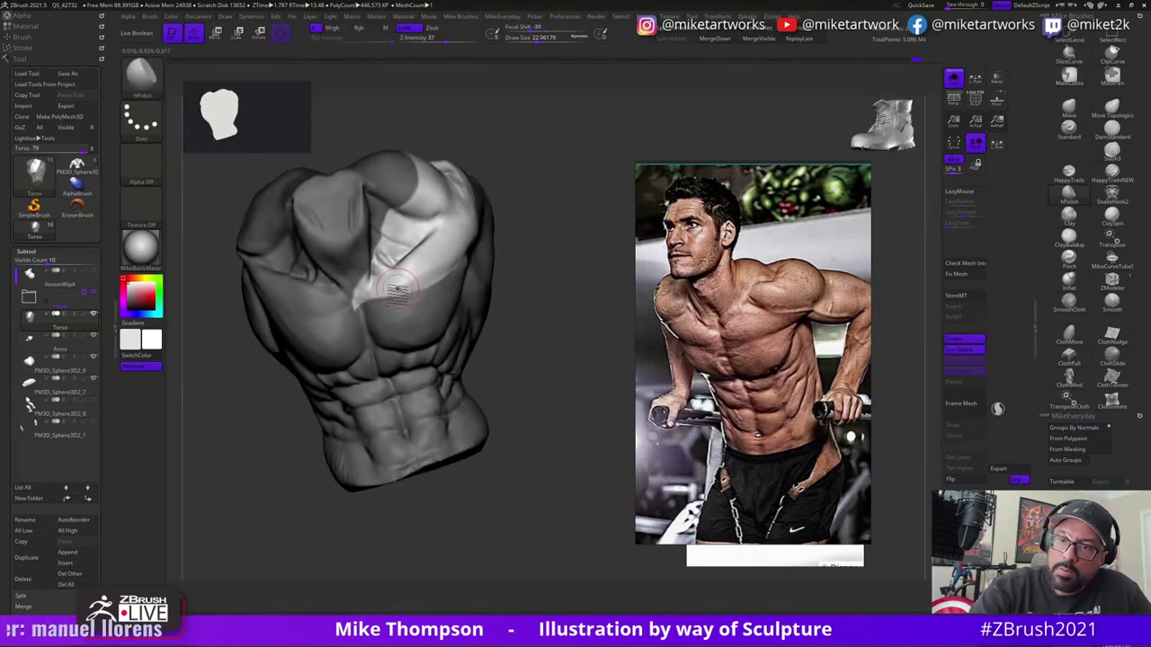
pyautogui.moveTo(538, 256); pyautogui.dragTo(456, 256)
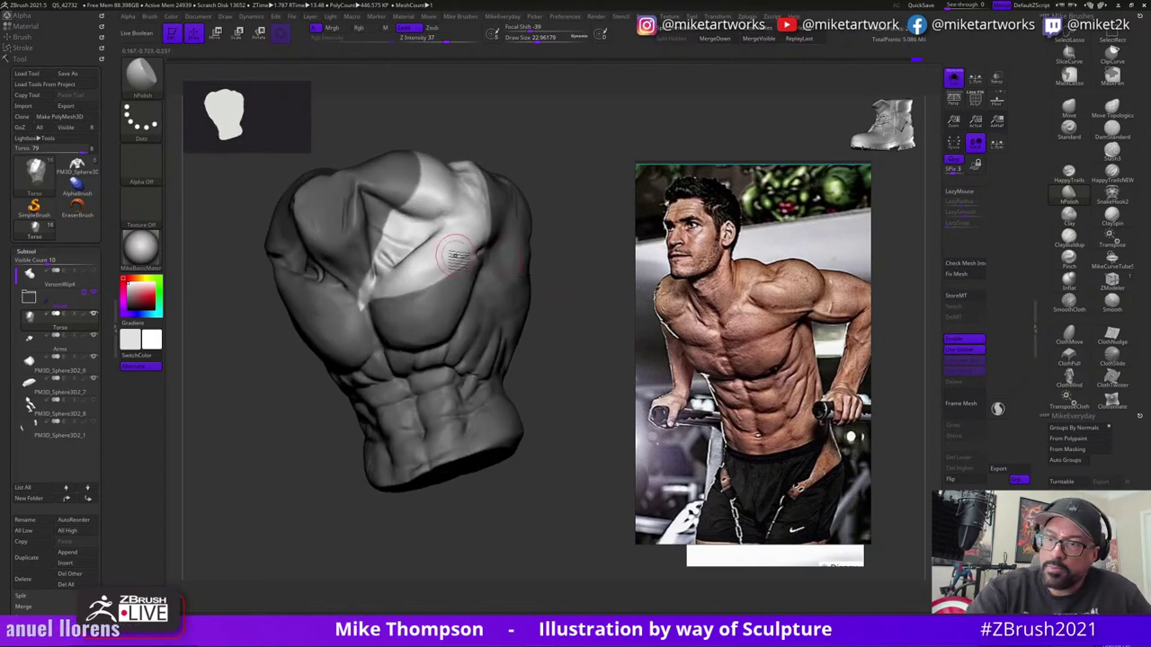
# - Invert the mask and polish the lower left pec with hPolish, reducing the draw size to about 12.5
pyautogui.moveTo(545, 281)
pyautogui.mouseDown()
pyautogui.moveTo(571, 303)
pyautogui.moveTo(546, 277)
pyautogui.moveTo(549, 304)
pyautogui.moveTo(497, 313)
pyautogui.mouseUp()
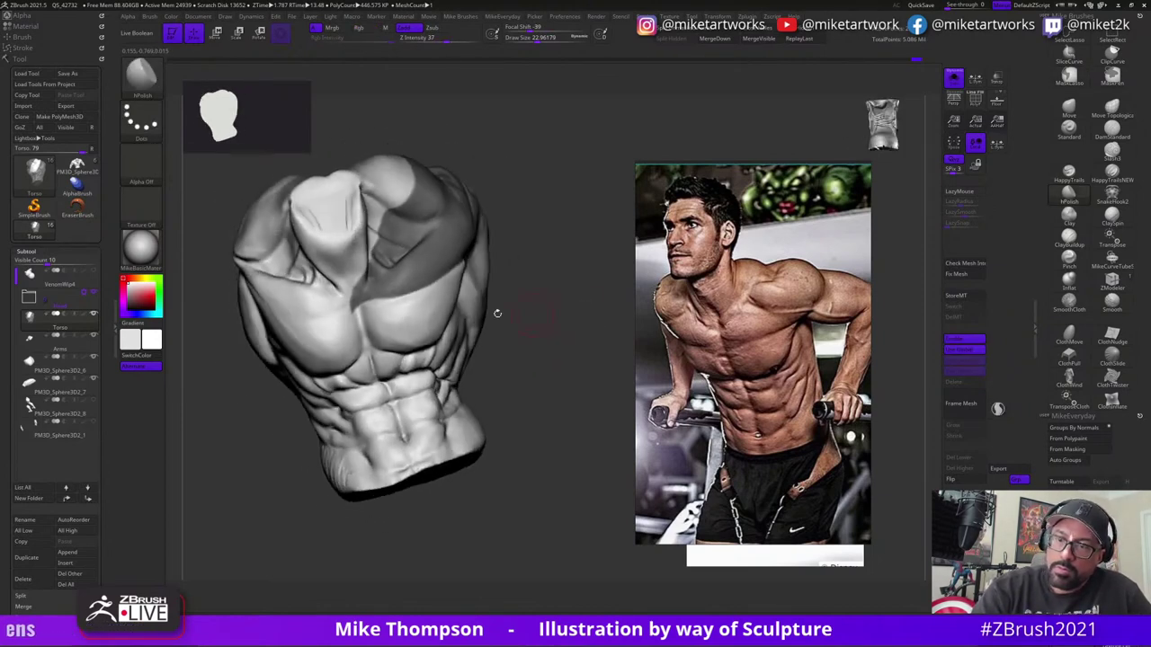
pyautogui.moveTo(426, 303); pyautogui.dragTo(411, 316)
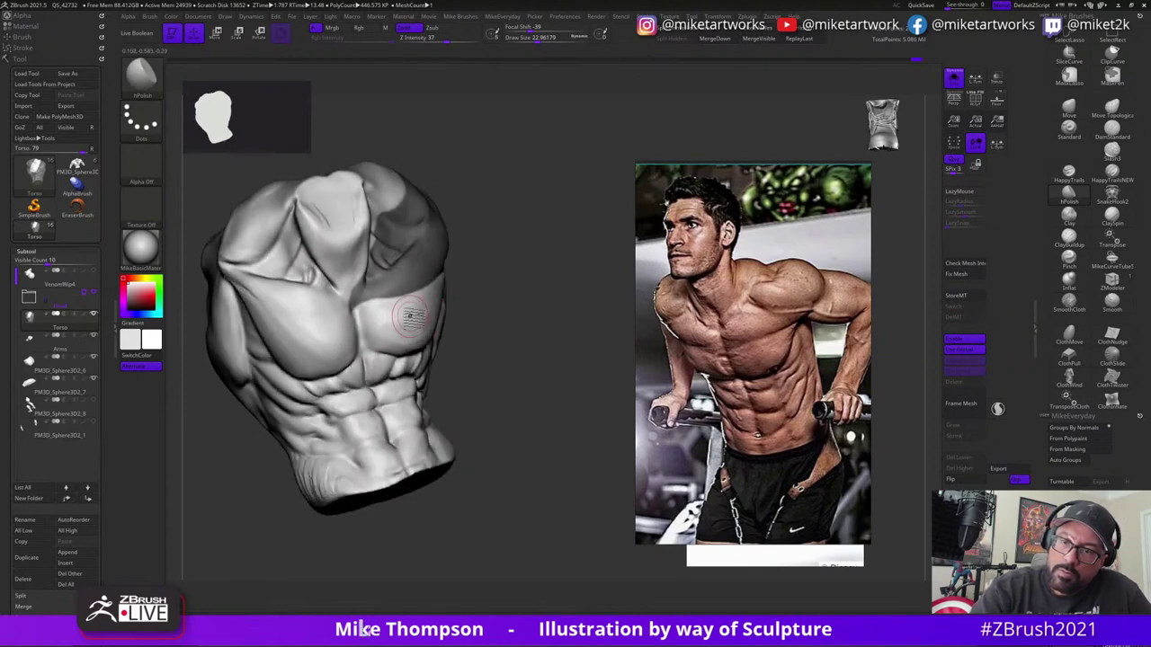
pyautogui.moveTo(493, 311); pyautogui.dragTo(420, 313)
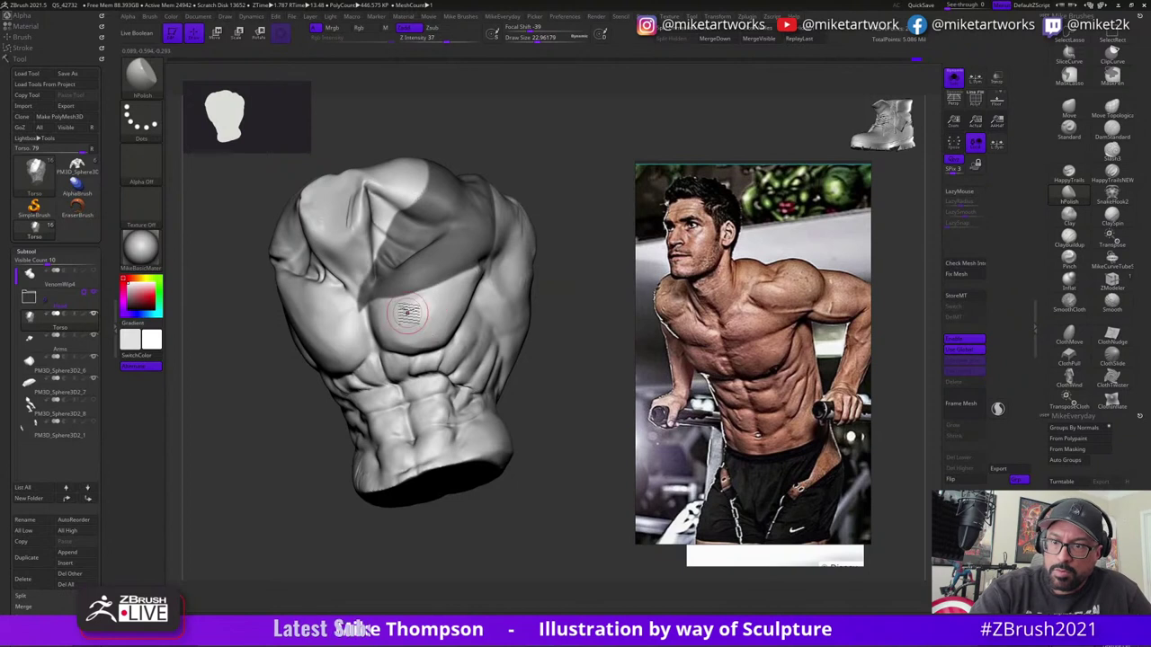
pyautogui.moveTo(495, 355); pyautogui.dragTo(487, 276)
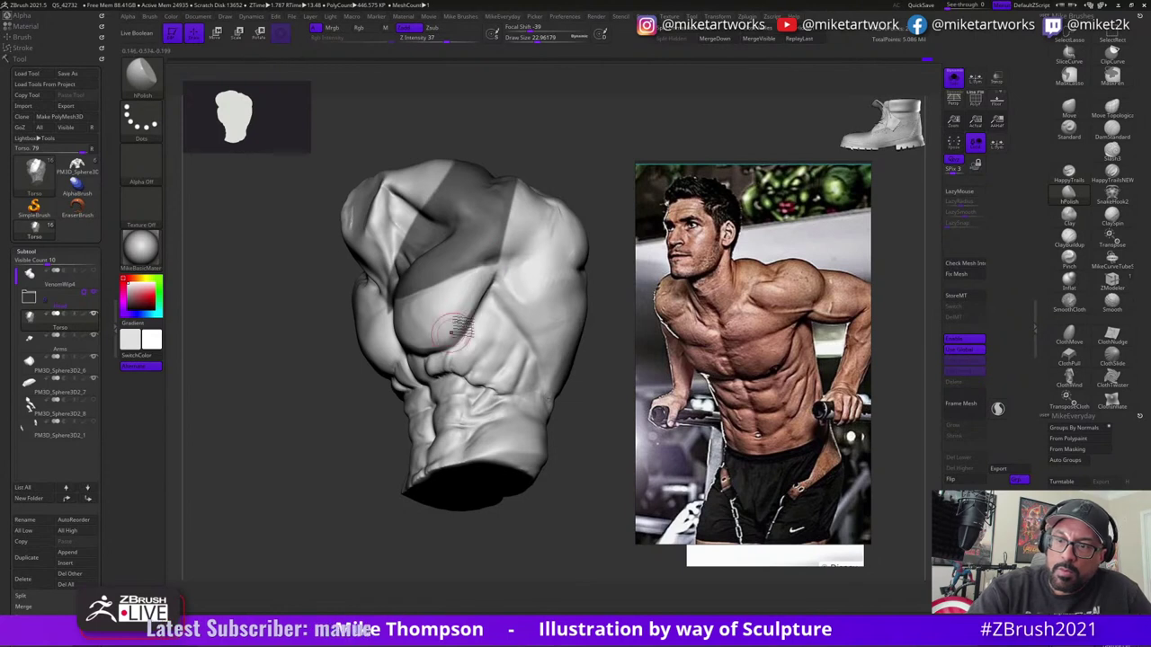
pyautogui.moveTo(582, 421)
pyautogui.mouseDown()
pyautogui.moveTo(548, 385)
pyautogui.moveTo(540, 333)
pyautogui.mouseUp()
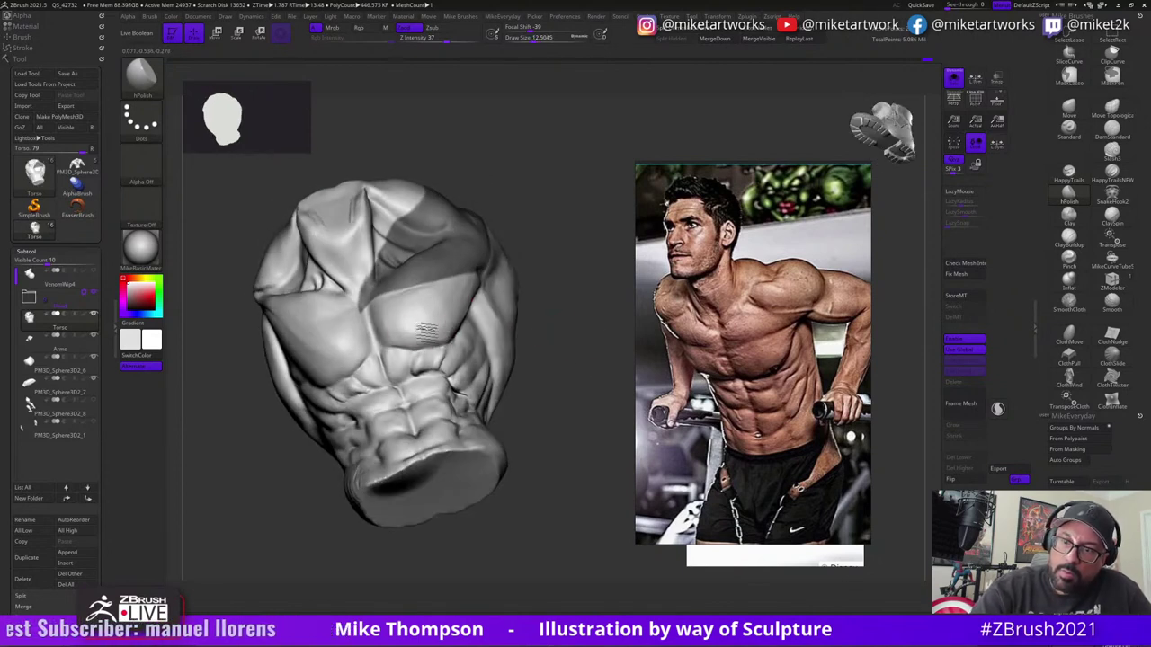
pyautogui.moveTo(501, 339)
pyautogui.mouseDown()
pyautogui.moveTo(552, 391)
pyautogui.moveTo(560, 354)
pyautogui.moveTo(473, 319)
pyautogui.mouseUp()
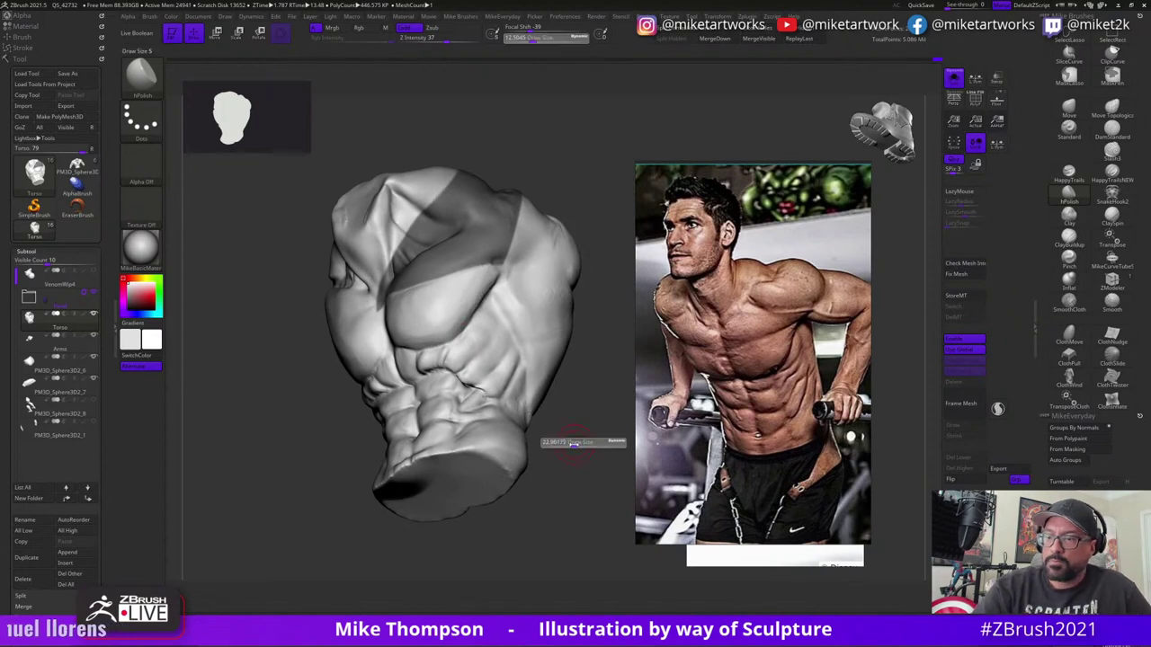
# - Smooth the lower left pec with Sculptris Pro on at a draw size of about 23, and clear the mask
pyautogui.moveTo(583, 440); pyautogui.dragTo(589, 441)
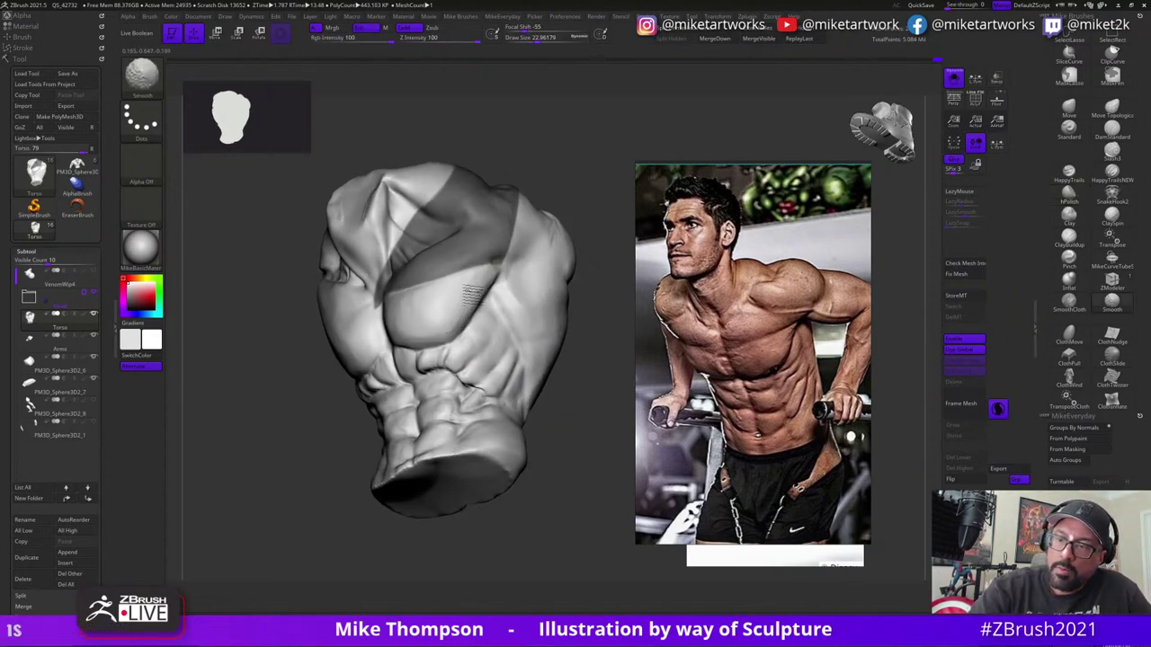
pyautogui.moveTo(588, 406); pyautogui.dragTo(430, 319)
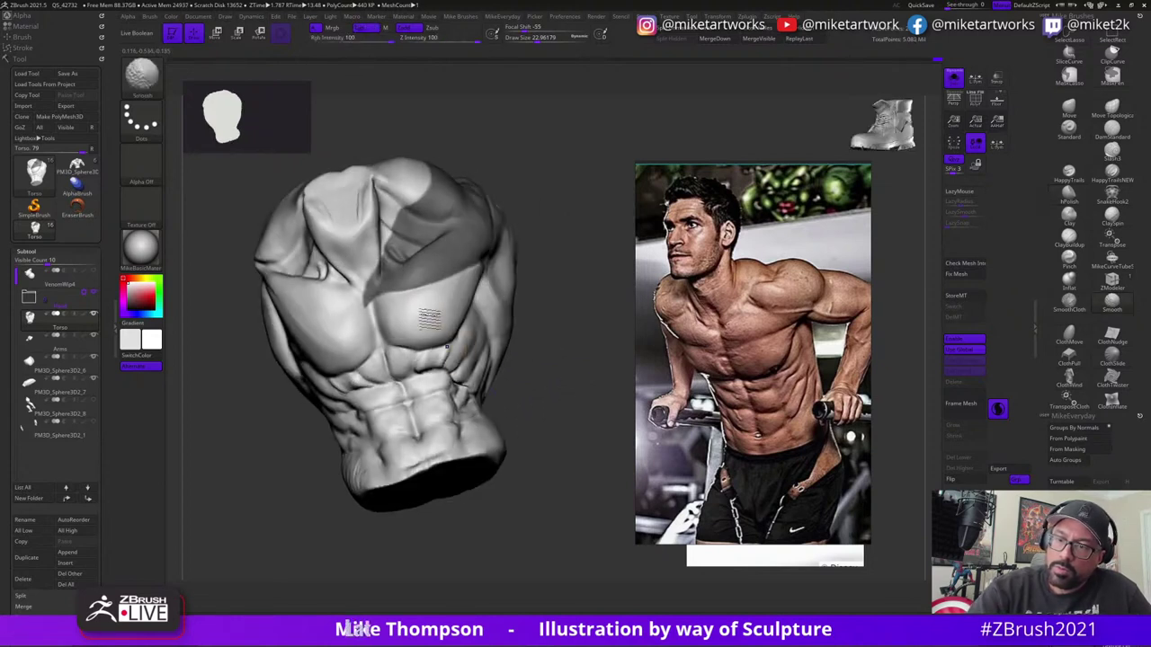
pyautogui.moveTo(556, 346)
pyautogui.keyDown('ctrl'); pyautogui.mouseDown()
pyautogui.moveTo(573, 354)
pyautogui.moveTo(570, 387)
pyautogui.moveTo(555, 387)
pyautogui.moveTo(581, 386)
pyautogui.moveTo(540, 390)
pyautogui.moveTo(562, 387)
pyautogui.moveTo(588, 358)
pyautogui.moveTo(582, 311)
pyautogui.moveTo(596, 317)
pyautogui.mouseUp(); pyautogui.keyUp('ctrl')
# - Adjust the shape of the left pec with the Move brush at a draw size of about 69
pyautogui.press('s')
pyautogui.click(1069, 109)
pyautogui.press('s')
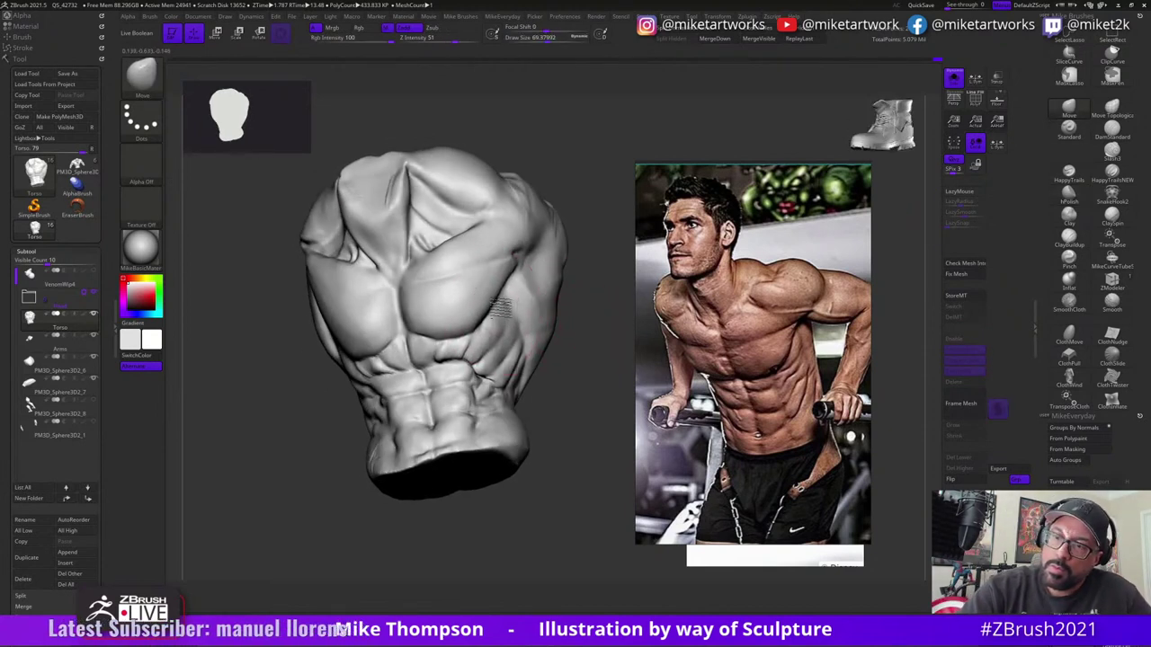
pyautogui.moveTo(583, 373); pyautogui.dragTo(458, 289)
# - Show the whole figure again and reshape the chest and armpit contour, reducing the Move draw size to about 46
pyautogui.click(954, 79)
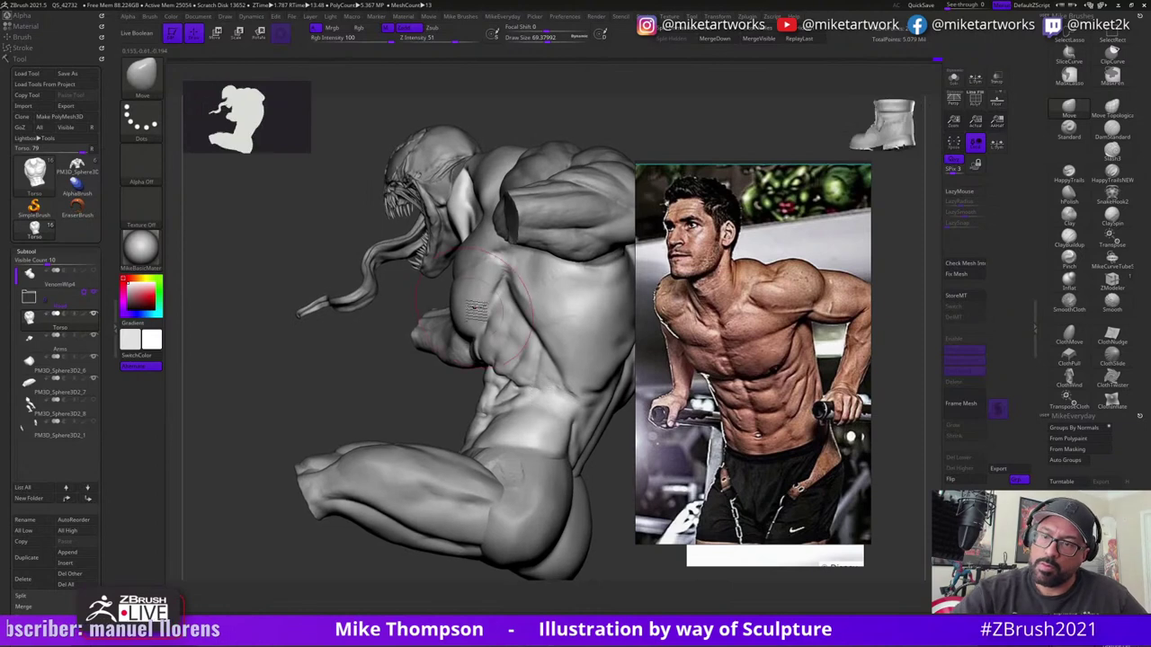
pyautogui.moveTo(409, 388); pyautogui.dragTo(461, 261)
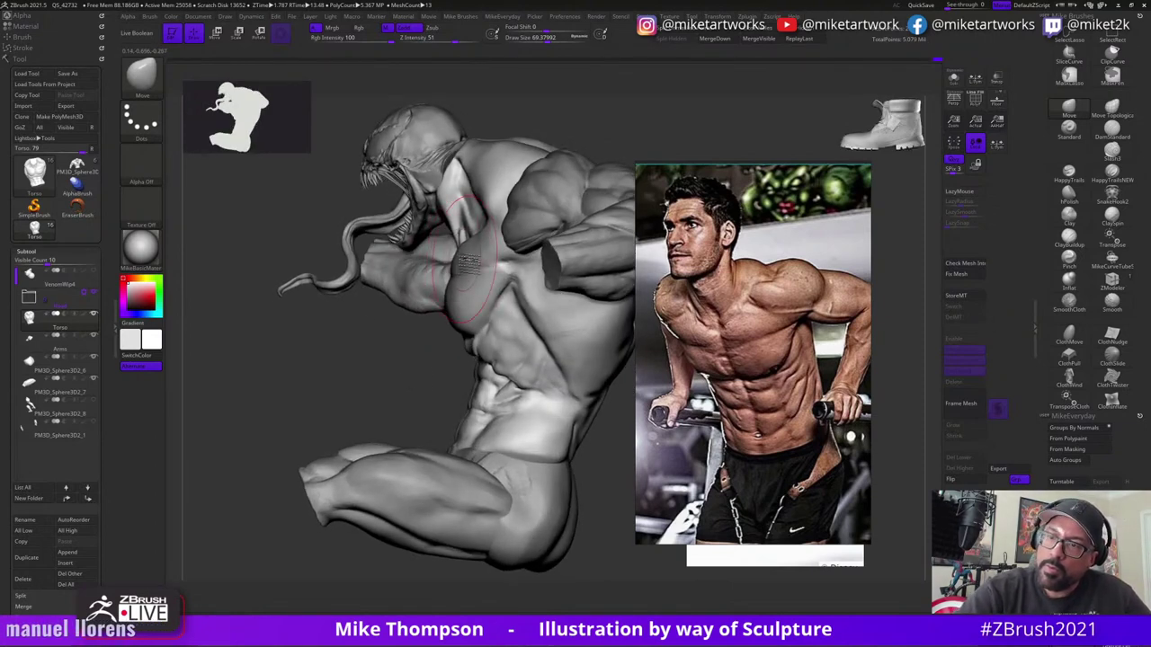
pyautogui.moveTo(386, 386)
pyautogui.mouseDown()
pyautogui.moveTo(439, 413)
pyautogui.moveTo(420, 401)
pyautogui.moveTo(442, 412)
pyautogui.moveTo(552, 362)
pyautogui.moveTo(550, 304)
pyautogui.mouseUp()
pyautogui.press('s')
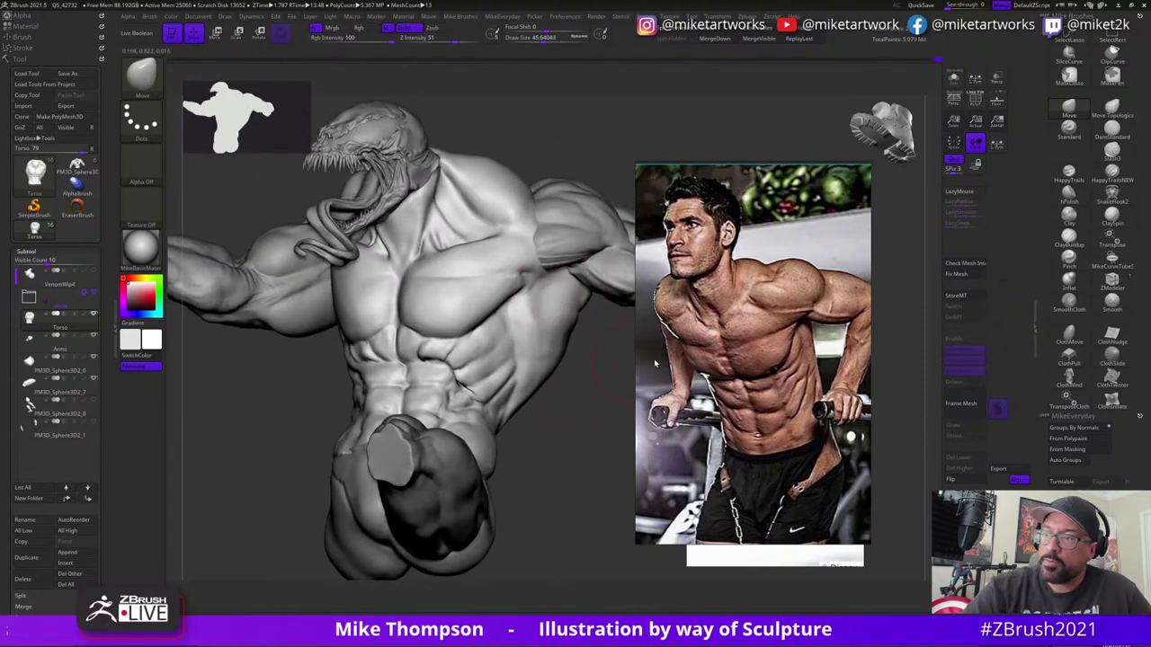
# - Carve the crease running down from the left armpit along the ribcage with DamStandard, reducing the draw size to about 27
pyautogui.click(1107, 137)
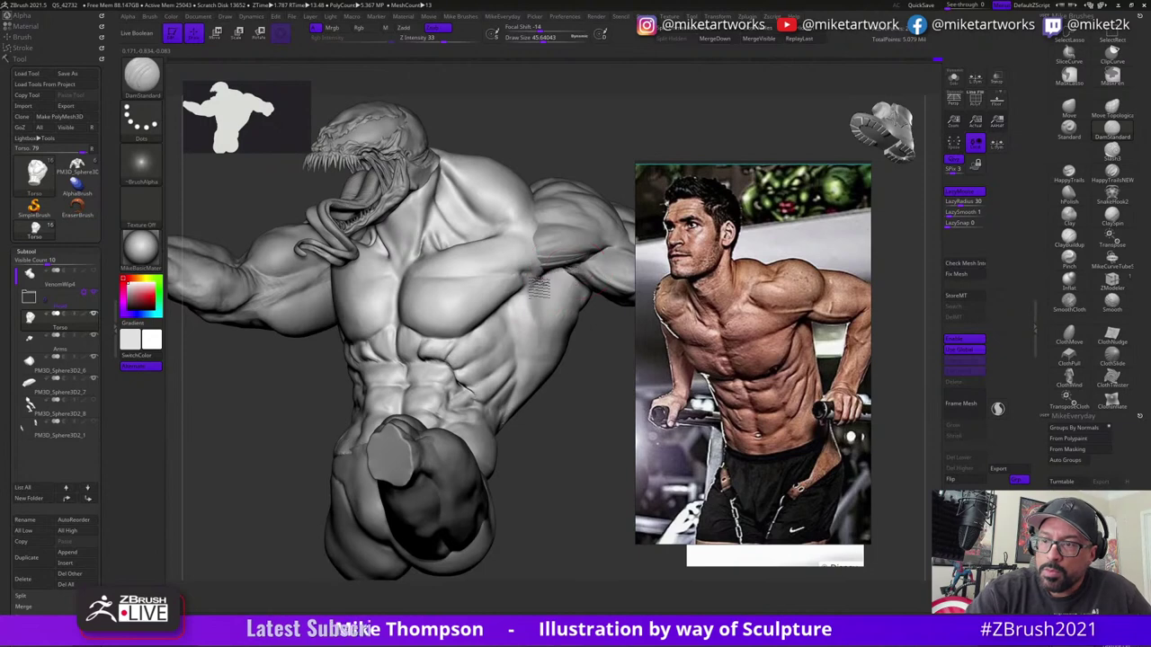
pyautogui.moveTo(598, 398); pyautogui.dragTo(593, 377)
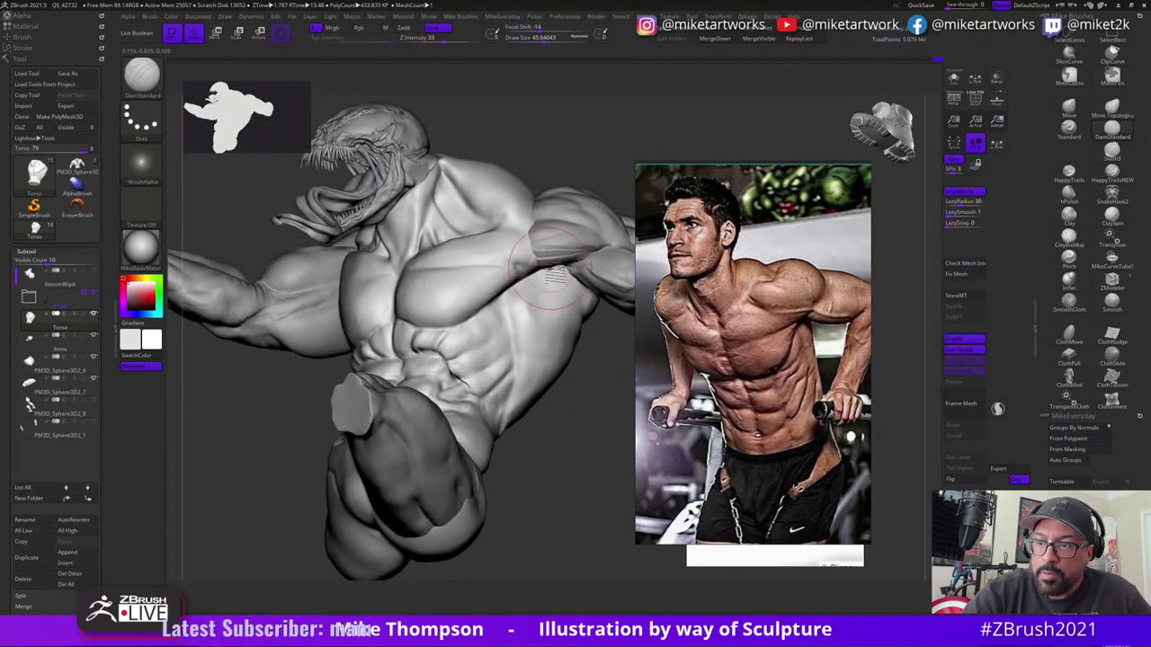
pyautogui.moveTo(591, 458)
pyautogui.mouseDown(button='right')
pyautogui.moveTo(572, 438)
pyautogui.moveTo(591, 433)
pyautogui.moveTo(544, 317)
pyautogui.mouseUp(button='right')
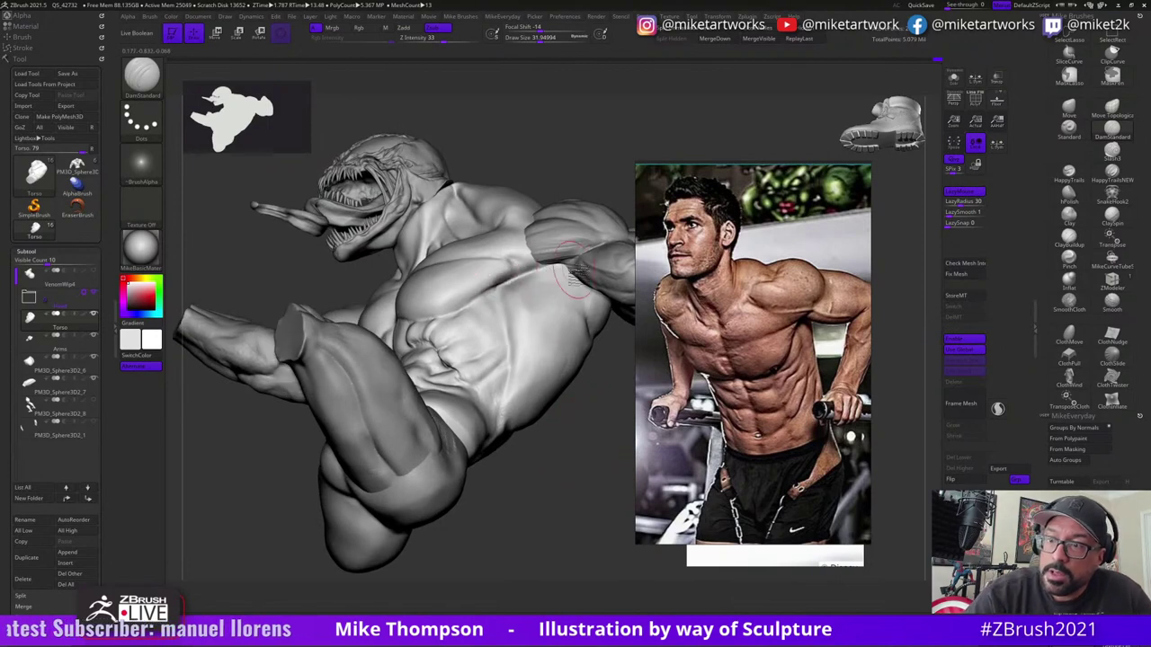
pyautogui.moveTo(587, 438)
pyautogui.mouseDown(button='right')
pyautogui.moveTo(577, 463)
pyautogui.moveTo(538, 284)
pyautogui.mouseUp(button='right')
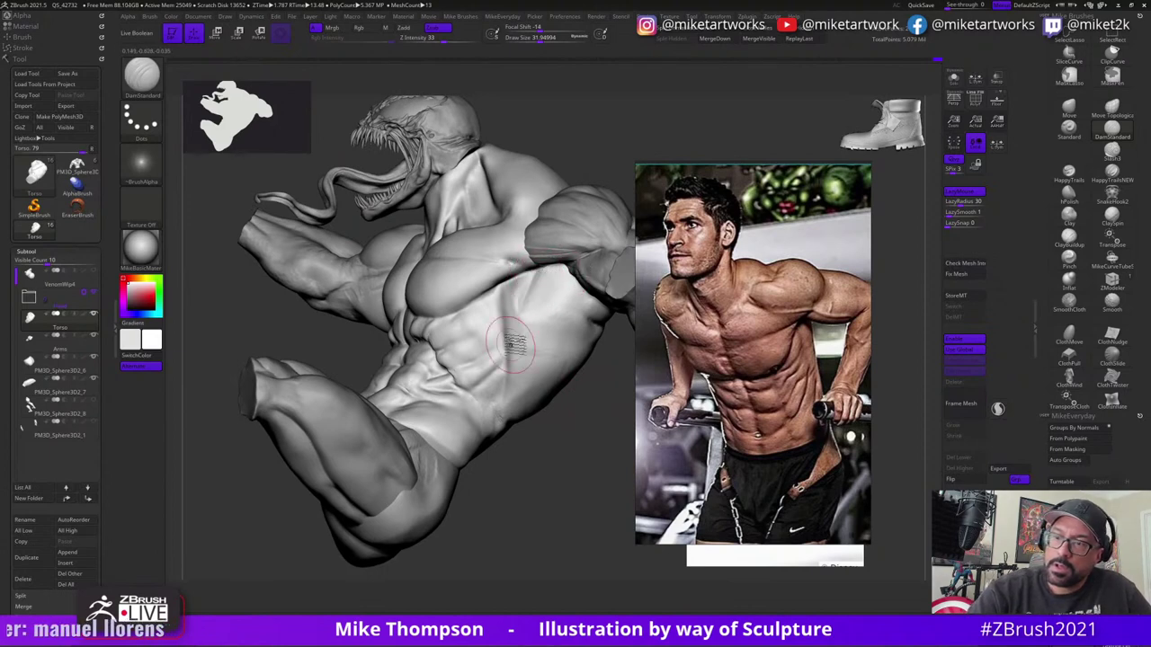
pyautogui.moveTo(515, 398); pyautogui.dragTo(580, 489, button='right')
pyautogui.press('s')
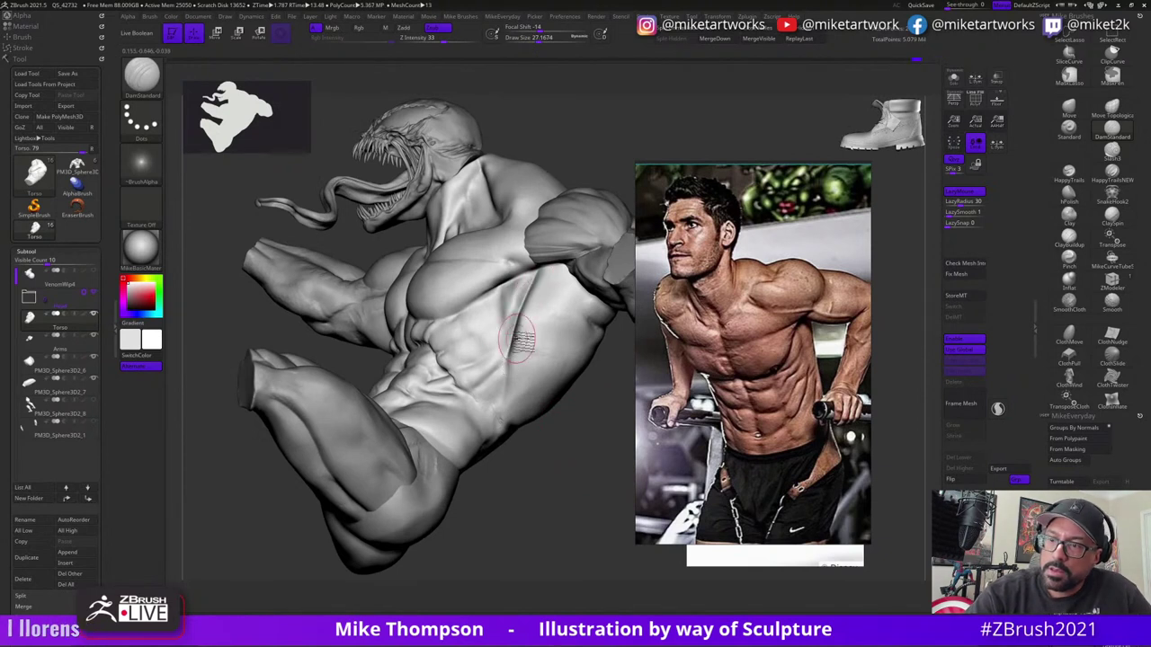
# - Mask the wedge between the left pec and lat, invert the mask, polish the wedge with hPolish, and clear the mask
pyautogui.press('ctrl')
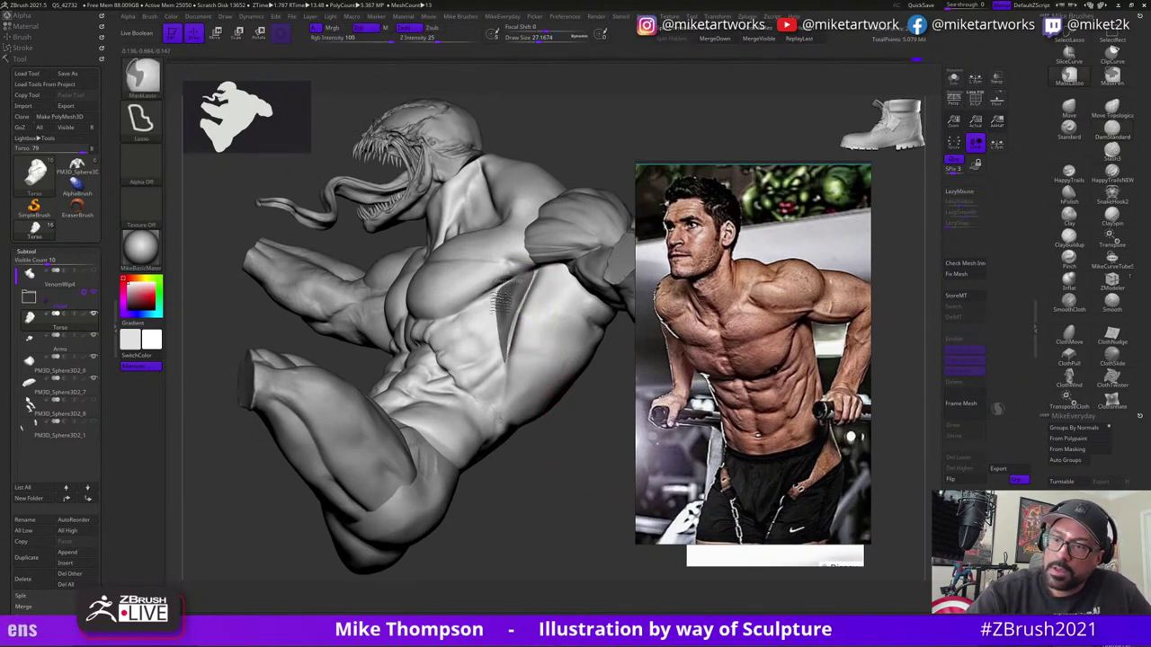
pyautogui.keyDown('ctrl'); pyautogui.click(554, 444); pyautogui.keyUp('ctrl')
pyautogui.click(1068, 192)
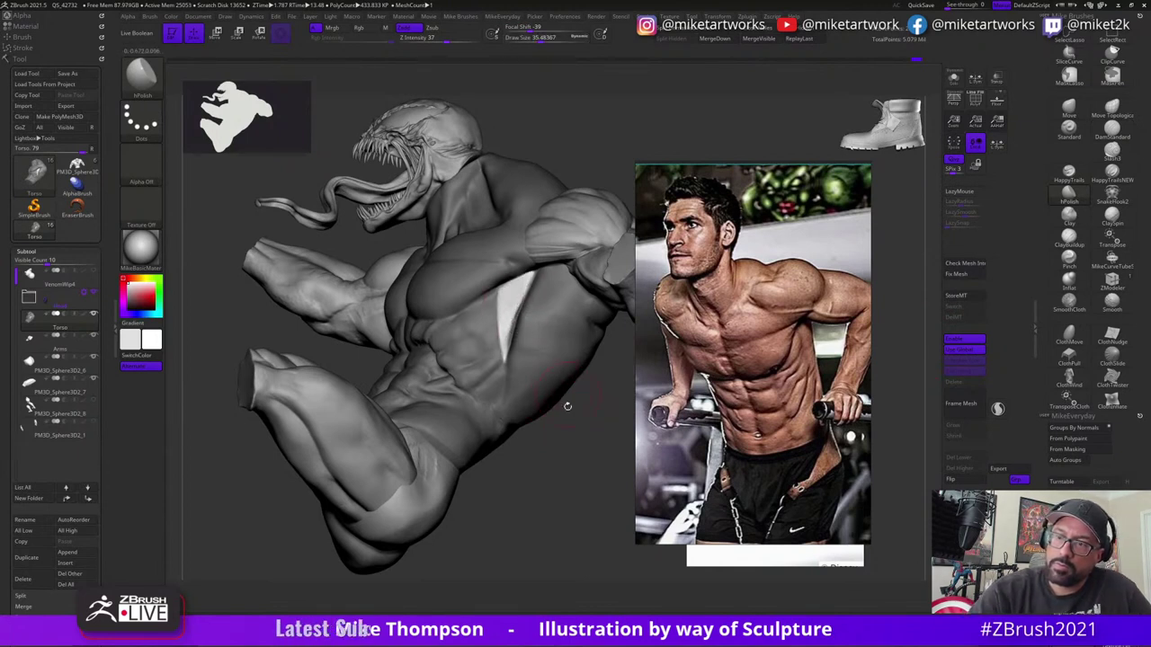
pyautogui.moveTo(567, 422)
pyautogui.keyDown('ctrl'); pyautogui.mouseDown()
pyautogui.moveTo(570, 455)
pyautogui.moveTo(583, 454)
pyautogui.mouseUp(); pyautogui.keyUp('ctrl')
# - Smooth the area under the left armpit with Sculptris Pro on, reducing the draw size to about 17
pyautogui.press('s')
pyautogui.click(575, 455)
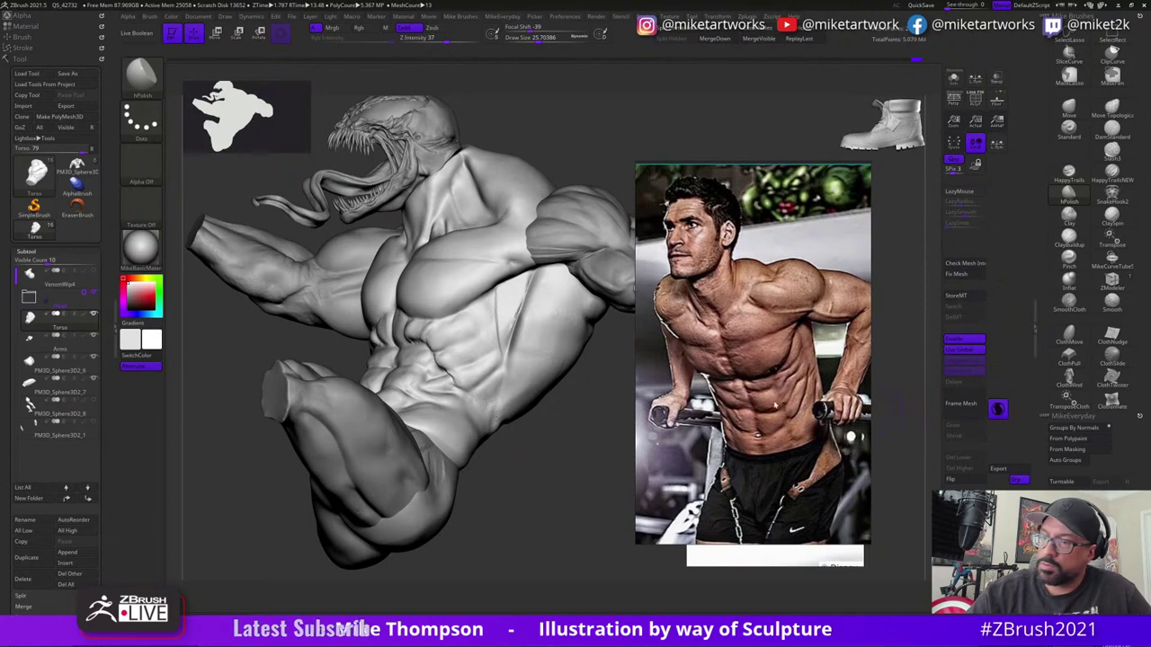
pyautogui.press('s')
pyautogui.click(573, 402)
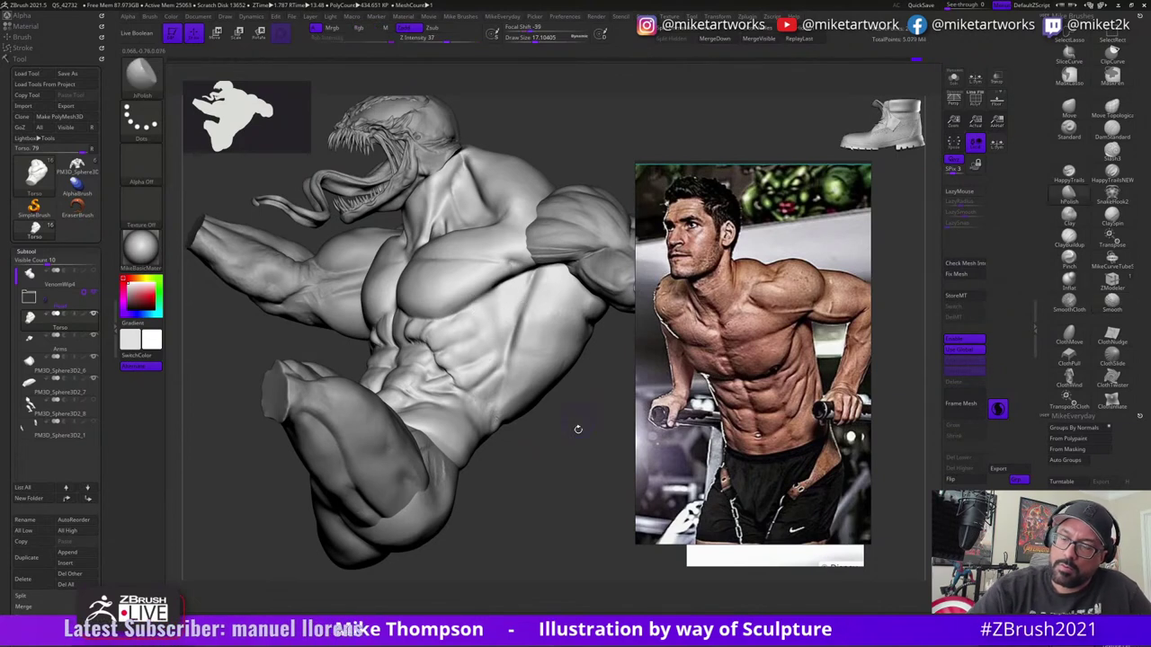
pyautogui.moveTo(586, 452)
pyautogui.mouseDown()
pyautogui.moveTo(643, 445)
pyautogui.moveTo(620, 431)
pyautogui.mouseUp()
pyautogui.keyDown('shift'); pyautogui.moveTo(553, 350); pyautogui.dragTo(522, 265, button='right'); pyautogui.keyUp('shift')
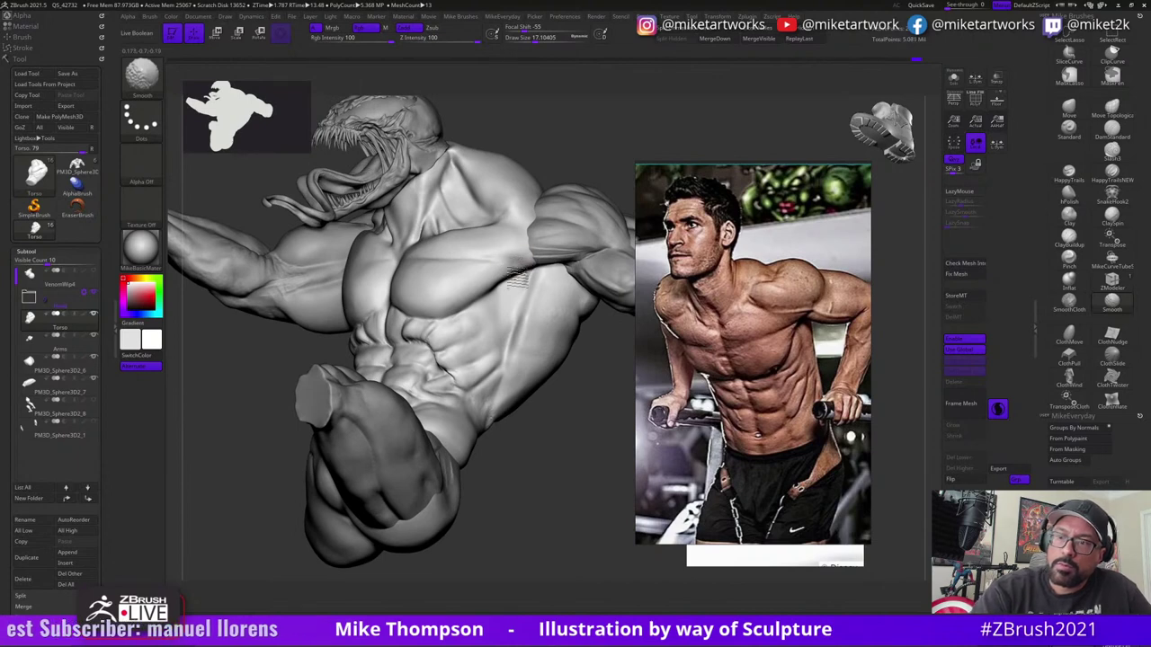
pyautogui.moveTo(556, 465); pyautogui.dragTo(599, 489, button='right')
# - Reshape the left side of the ribcage and lat with the Move brush, reducing the draw size from about 61 to 37
pyautogui.click(1068, 110)
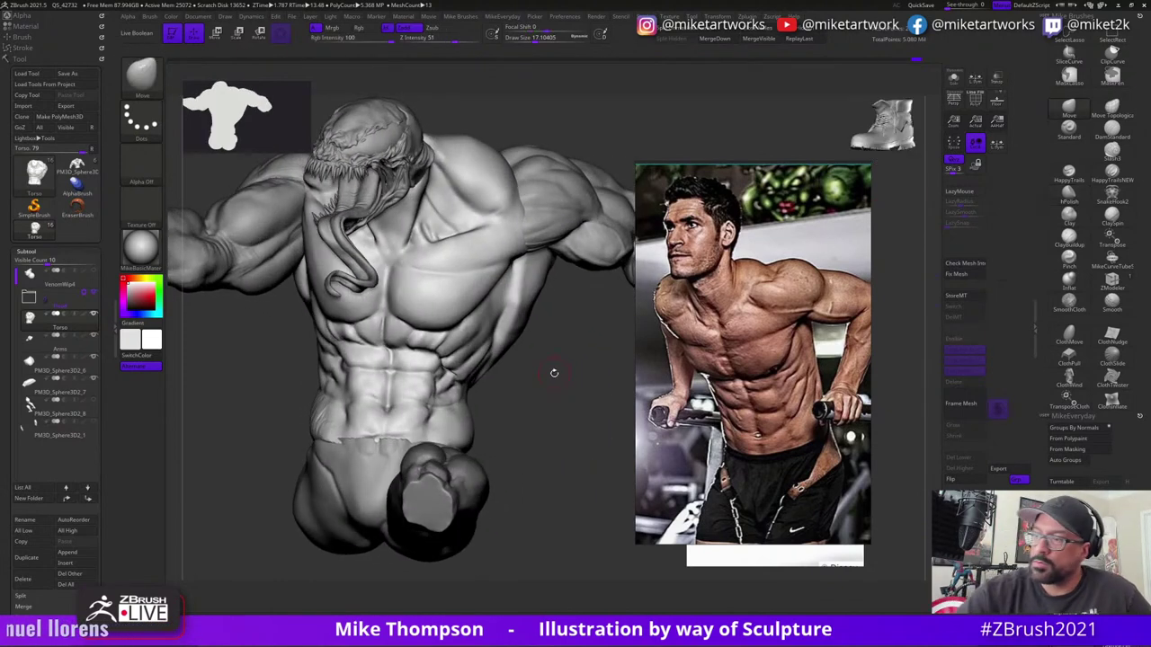
pyautogui.moveTo(564, 378); pyautogui.dragTo(559, 339)
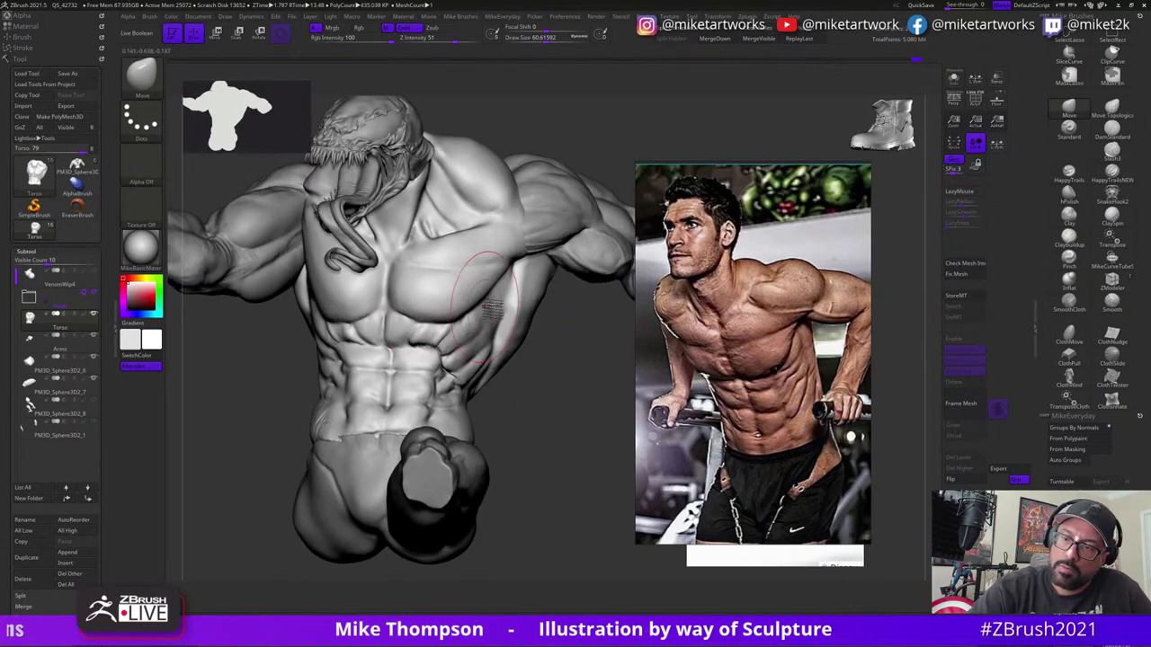
pyautogui.moveTo(552, 385); pyautogui.dragTo(477, 333, button='right')
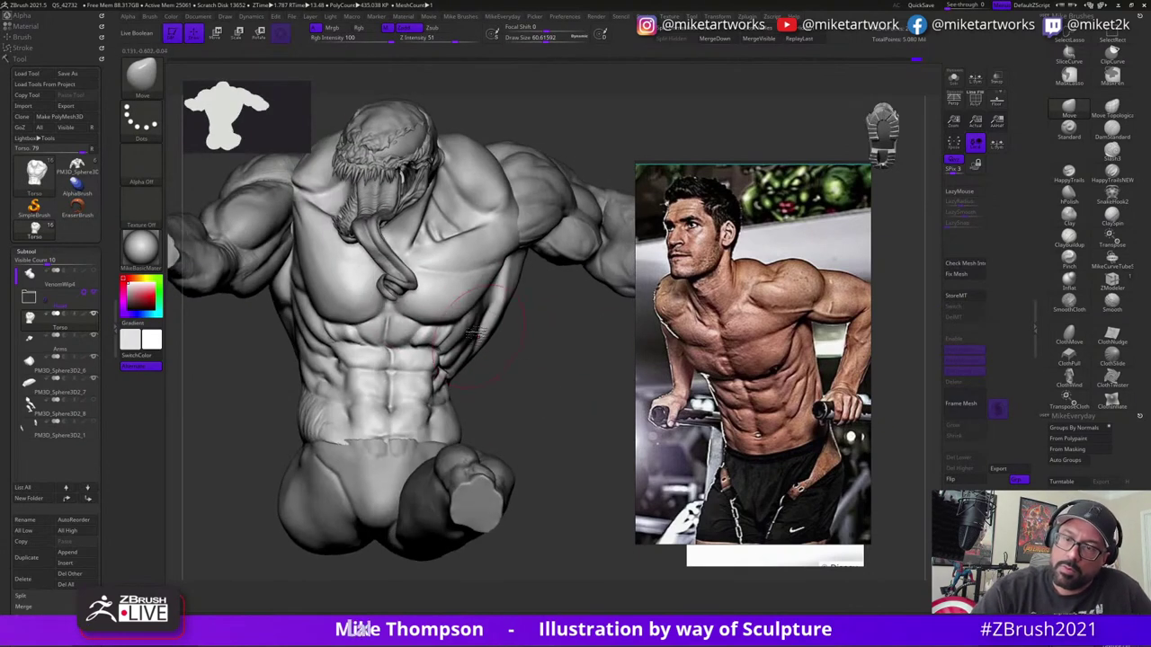
pyautogui.moveTo(583, 365); pyautogui.dragTo(569, 301, button='right')
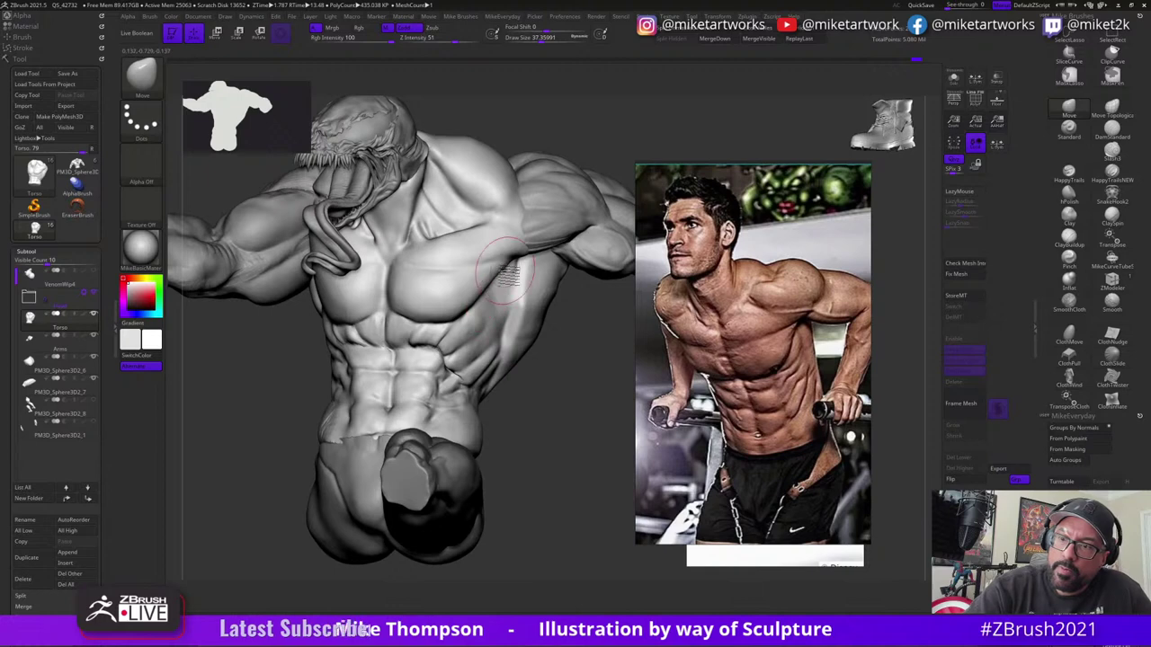
# - Recarve the front edge of the left lat with DamStandard and flatten along it with hPolish, both at a draw size of about 18
pyautogui.moveTo(564, 375)
pyautogui.mouseDown(button='right')
pyautogui.moveTo(577, 460)
pyautogui.moveTo(591, 453)
pyautogui.moveTo(566, 535)
pyautogui.mouseUp(button='right')
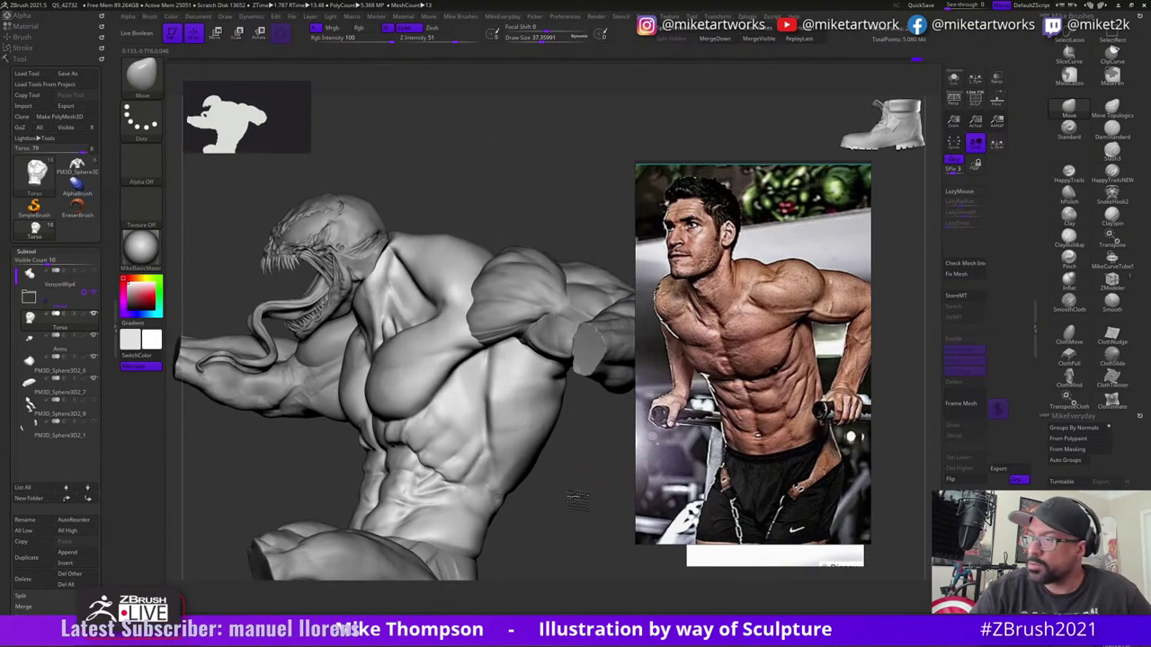
pyautogui.click(1112, 134)
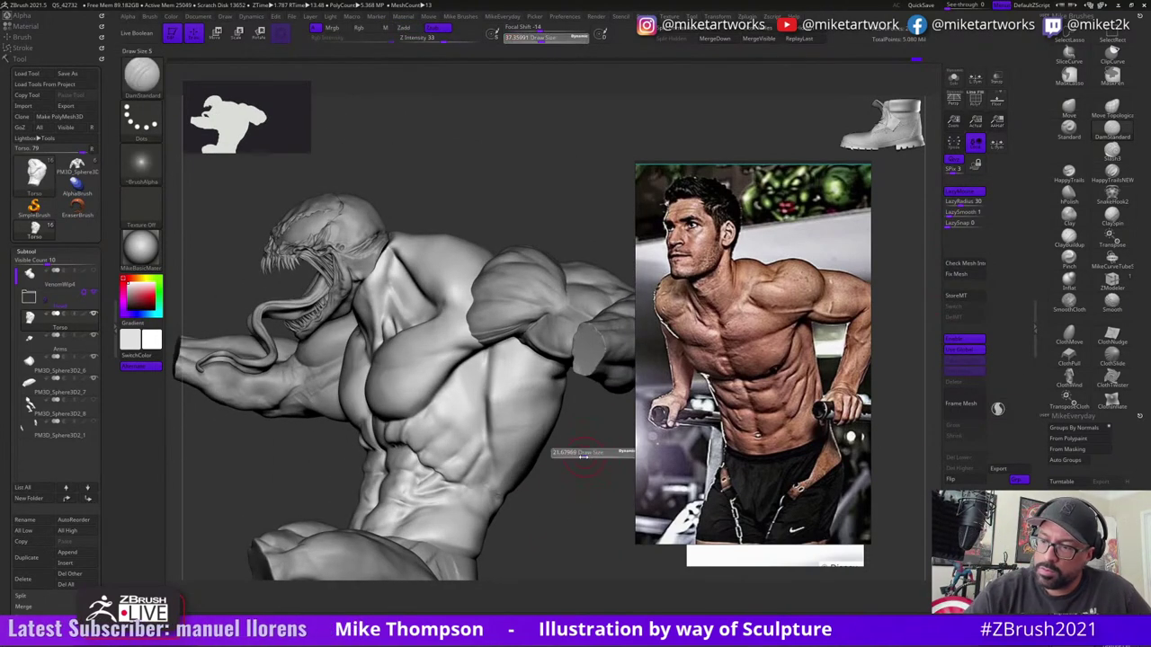
pyautogui.moveTo(587, 456); pyautogui.dragTo(585, 486, button='right')
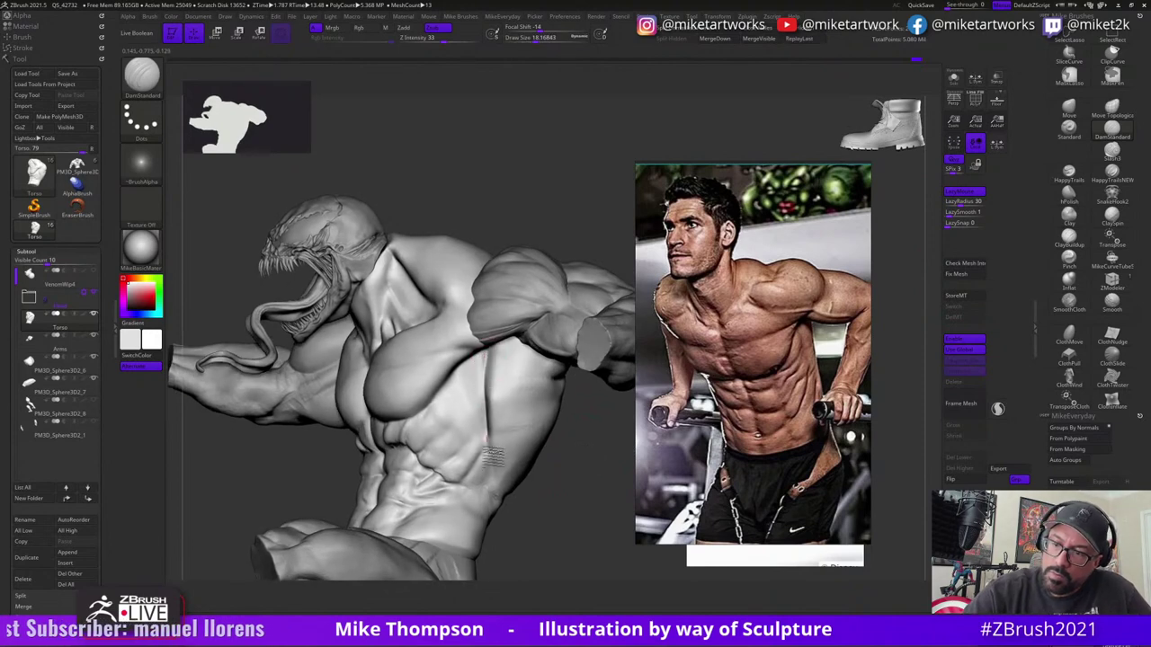
pyautogui.moveTo(584, 522)
pyautogui.mouseDown()
pyautogui.moveTo(571, 523)
pyautogui.moveTo(595, 509)
pyautogui.mouseUp()
pyautogui.click(1070, 193)
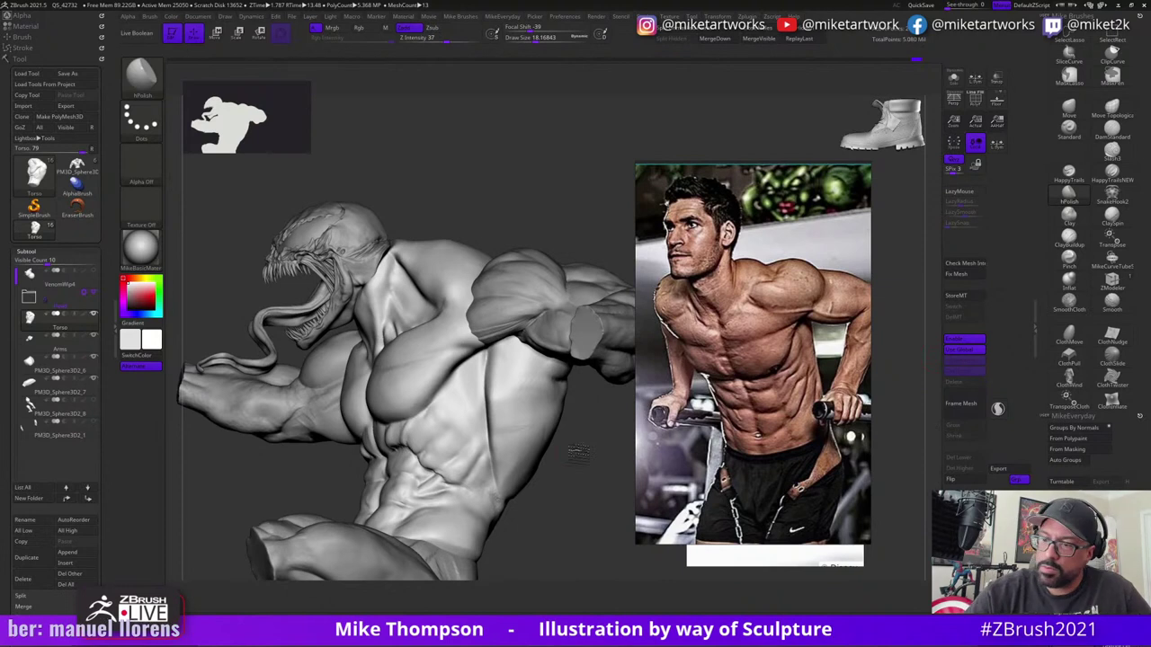
pyautogui.moveTo(579, 453); pyautogui.dragTo(497, 378, button='right')
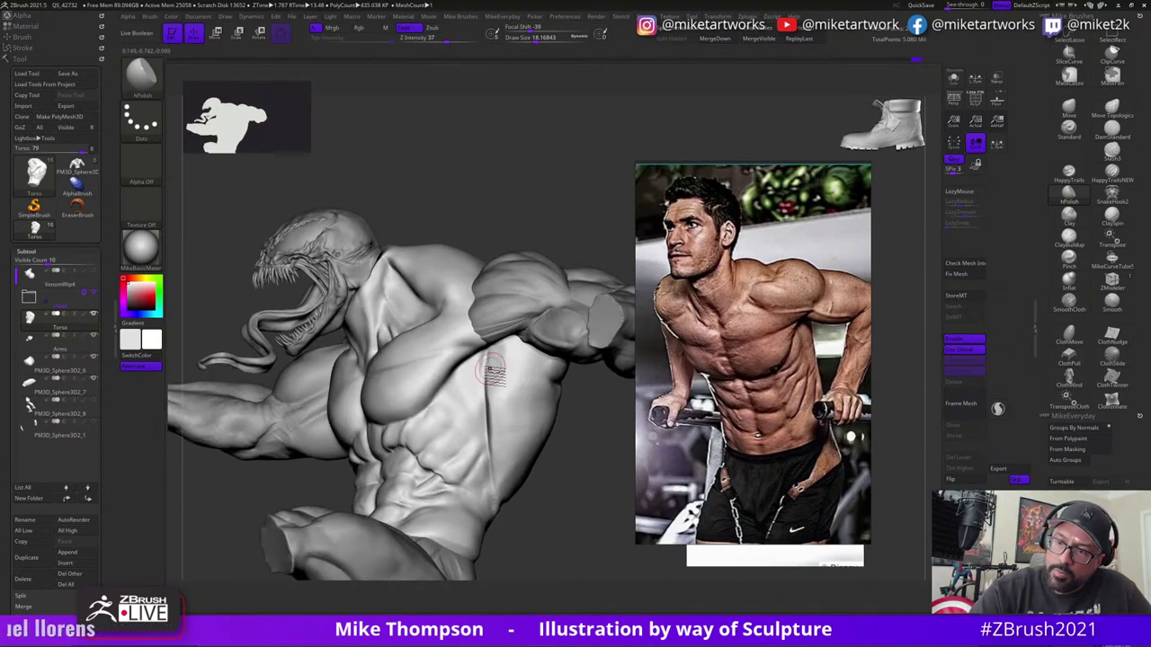
pyautogui.moveTo(551, 492); pyautogui.dragTo(499, 396, button='right')
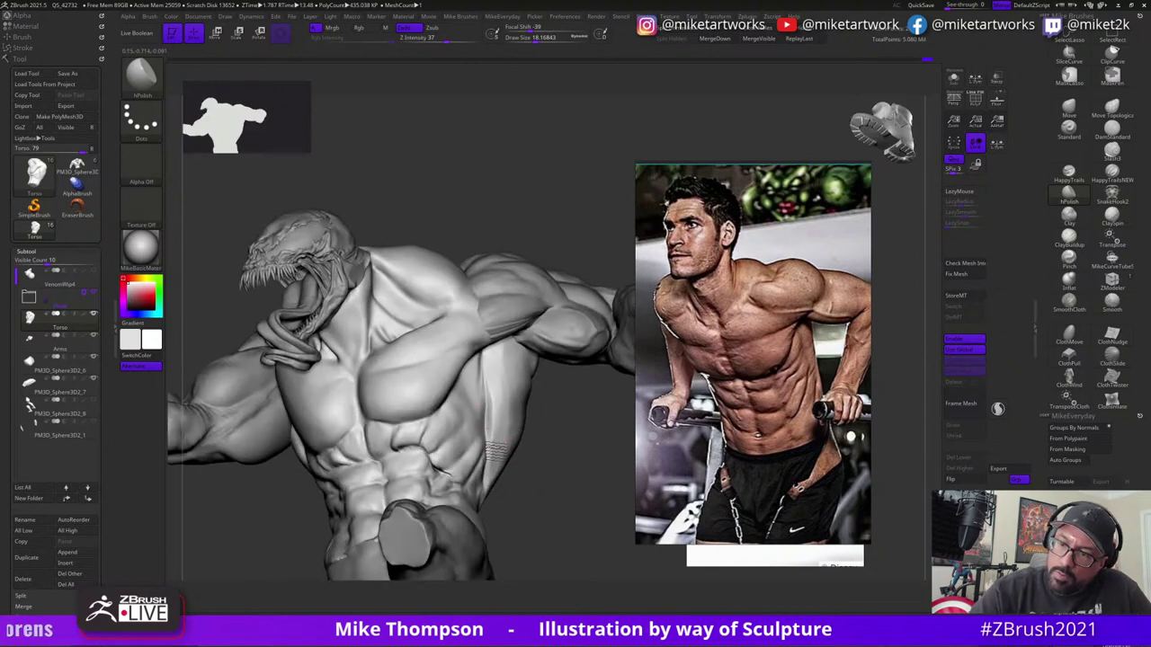
# - Mask the left lat with a lasso, invert the mask, and polish the lat with hPolish at a draw size of about 32
pyautogui.press('ctrl')
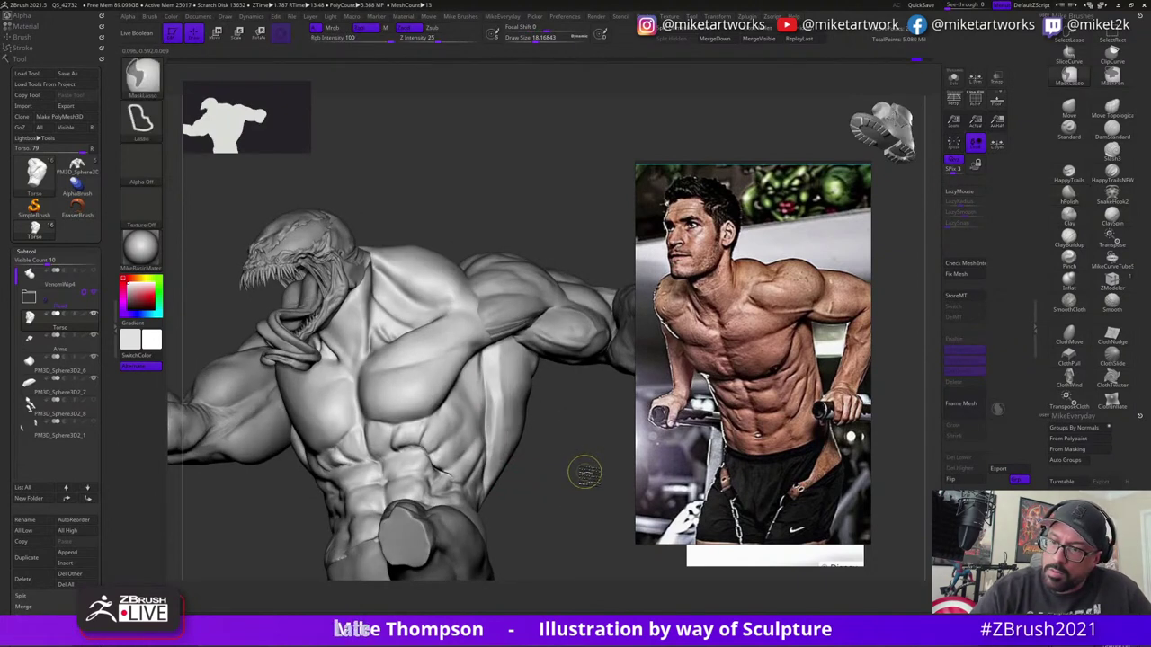
pyautogui.moveTo(586, 474); pyautogui.dragTo(497, 385, button='right')
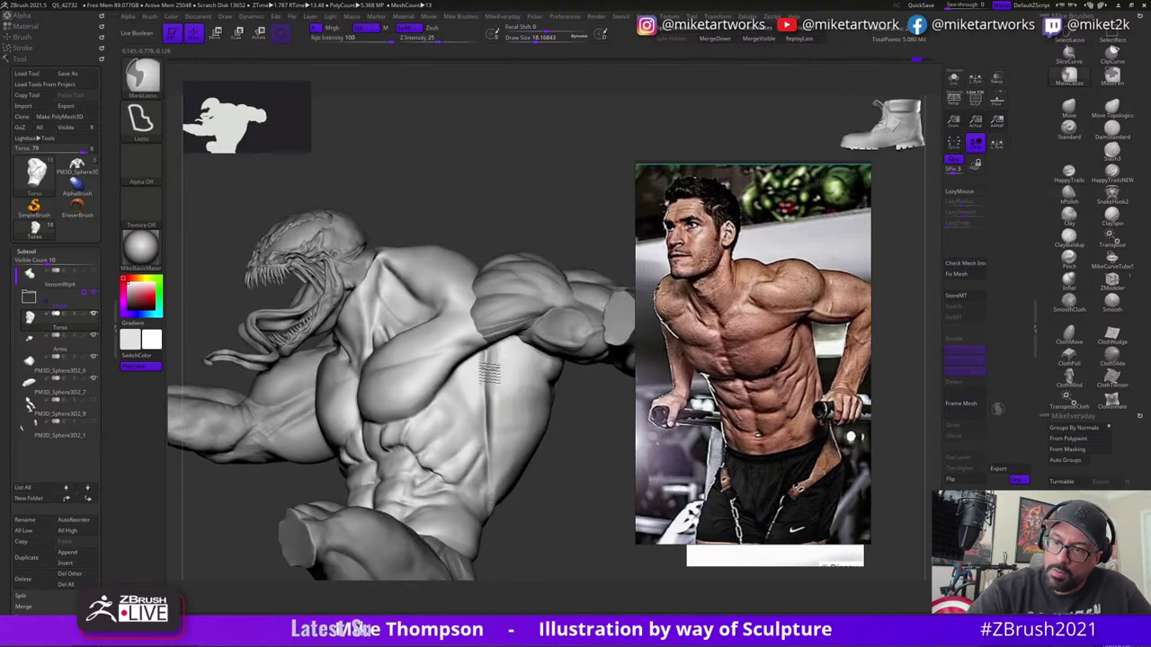
pyautogui.moveTo(497, 512)
pyautogui.keyDown('ctrl'); pyautogui.mouseDown()
pyautogui.moveTo(550, 272)
pyautogui.moveTo(530, 273)
pyautogui.mouseUp(); pyautogui.keyUp('ctrl')
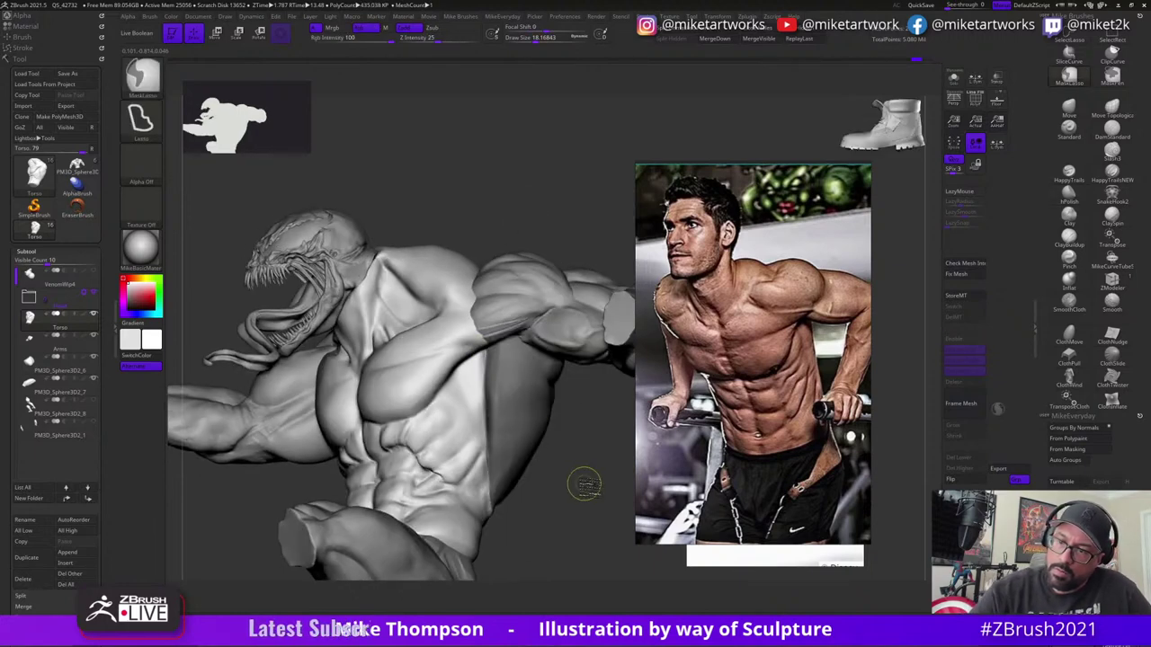
pyautogui.keyDown('ctrl'); pyautogui.click(584, 484); pyautogui.keyUp('ctrl')
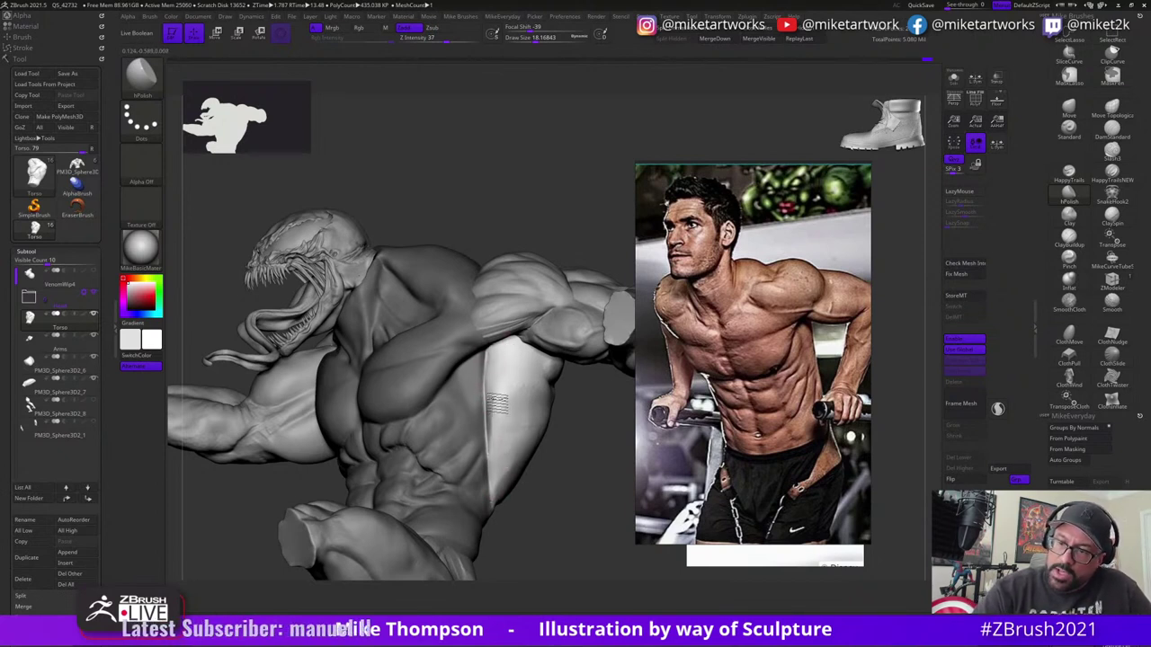
pyautogui.moveTo(590, 510); pyautogui.dragTo(522, 439)
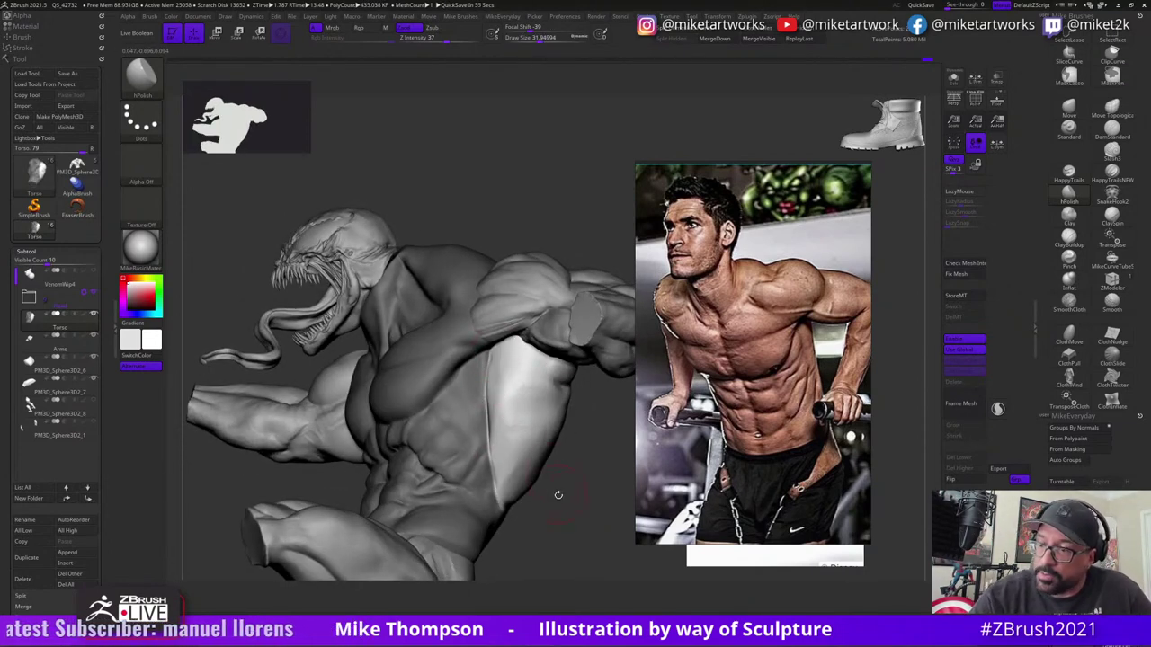
pyautogui.moveTo(557, 494); pyautogui.dragTo(501, 364)
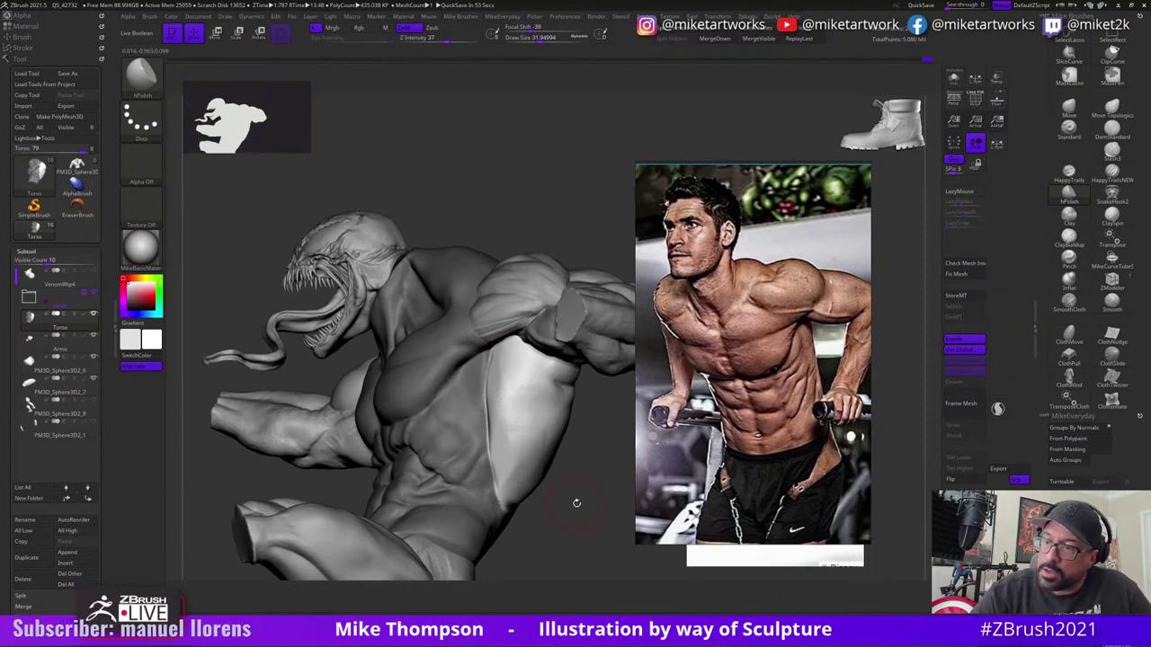
pyautogui.moveTo(589, 504); pyautogui.dragTo(577, 500)
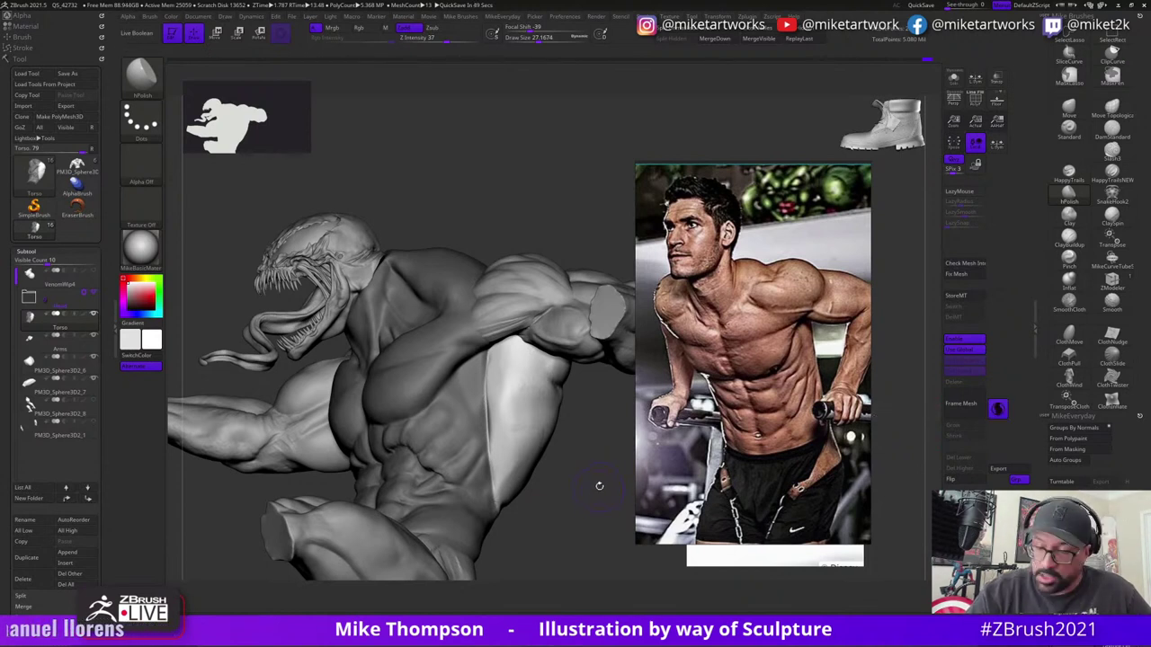
# - Smooth the front edge of the left lat with Sculptris Pro on at a draw size of about 23, and clear the mask
pyautogui.press('s')
pyautogui.moveTo(606, 486); pyautogui.dragTo(515, 434)
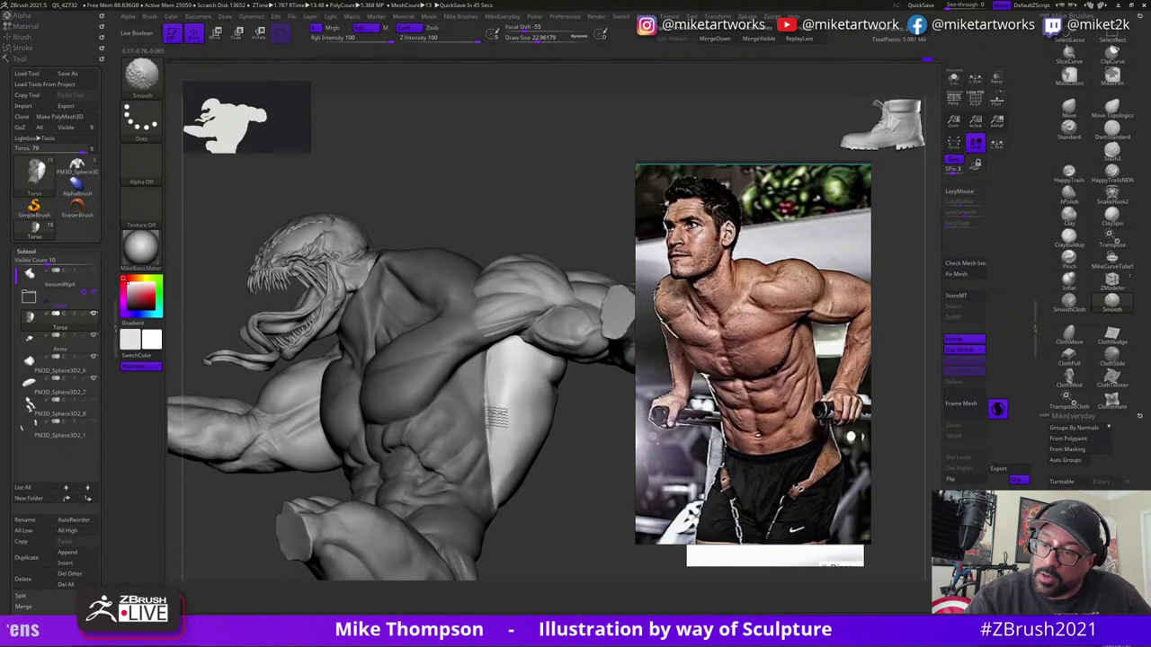
pyautogui.moveTo(576, 453)
pyautogui.keyDown('ctrl'); pyautogui.mouseDown()
pyautogui.moveTo(580, 432)
pyautogui.moveTo(562, 452)
pyautogui.mouseUp(); pyautogui.keyUp('ctrl')
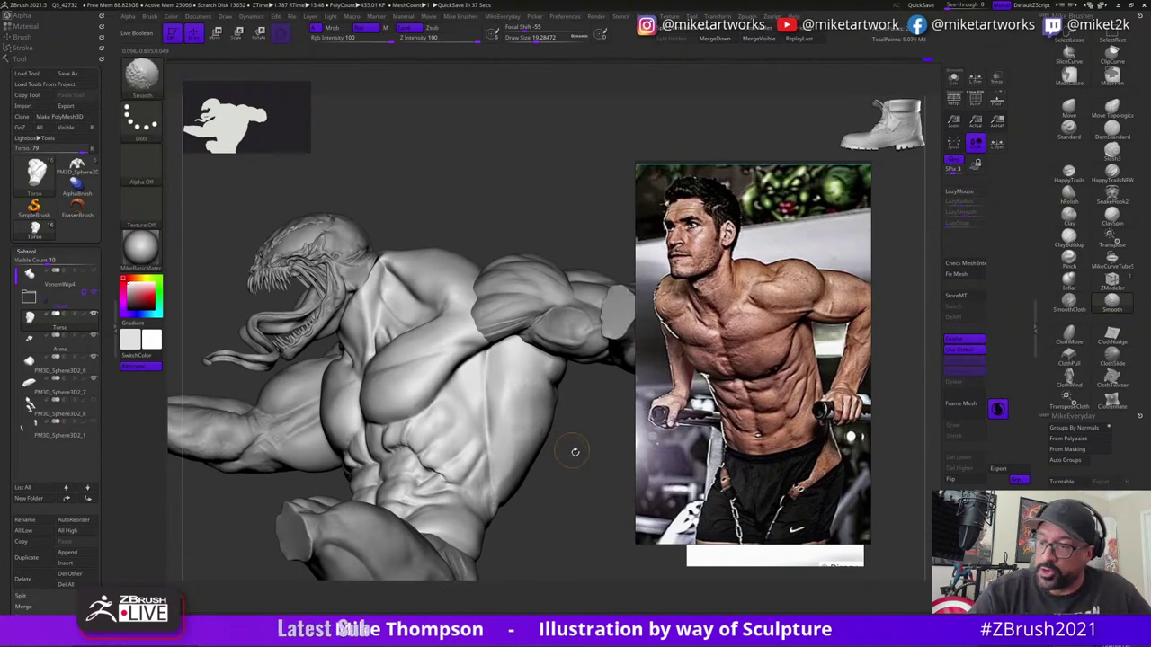
# - Smooth the broad surface of the left lat and its back side with a draw size of about 30
pyautogui.moveTo(574, 451); pyautogui.dragTo(533, 395)
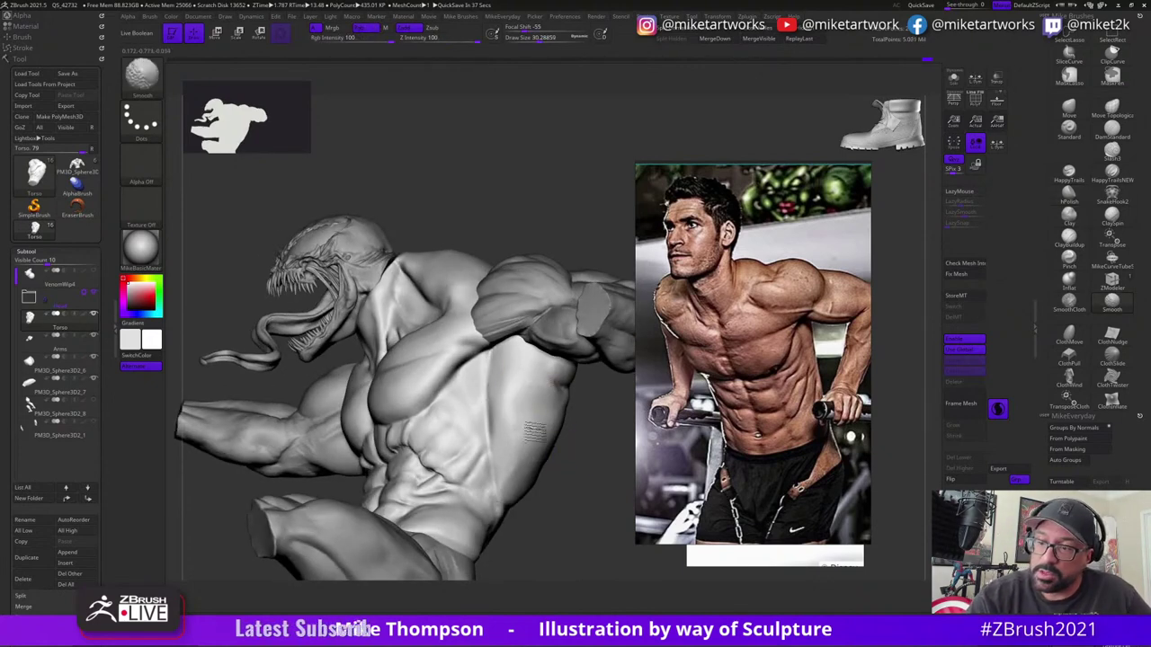
pyautogui.moveTo(606, 468); pyautogui.dragTo(564, 386)
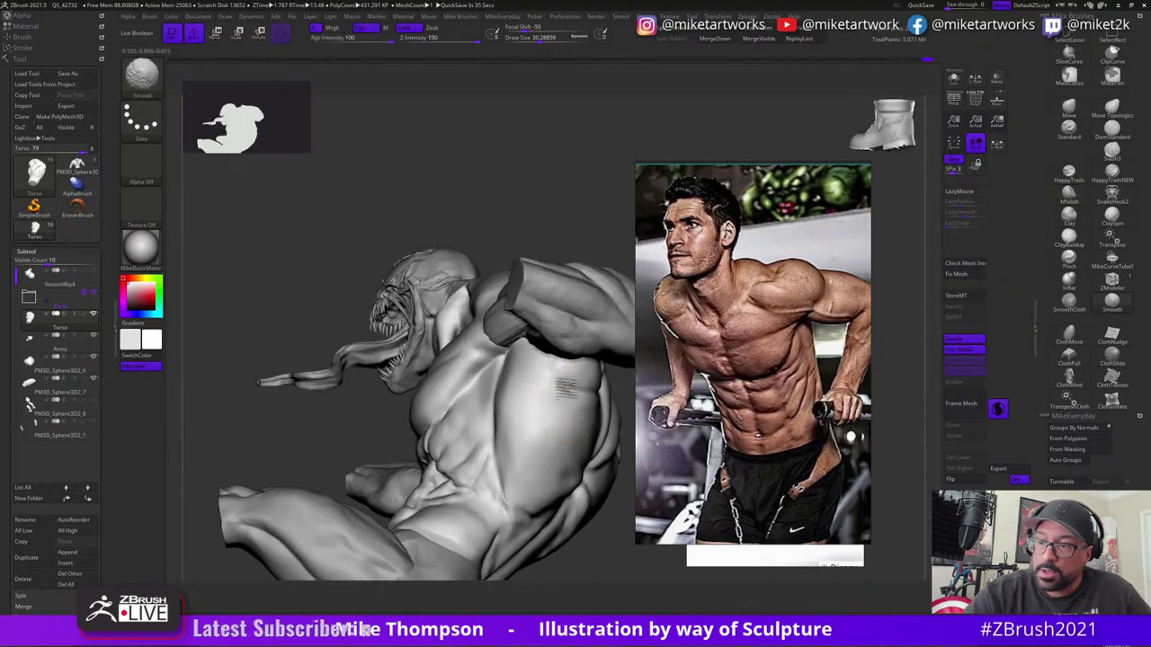
pyautogui.moveTo(532, 423)
pyautogui.keyDown('shift'); pyautogui.mouseDown()
pyautogui.moveTo(522, 473)
pyautogui.moveTo(521, 444)
pyautogui.mouseUp(); pyautogui.keyUp('shift')
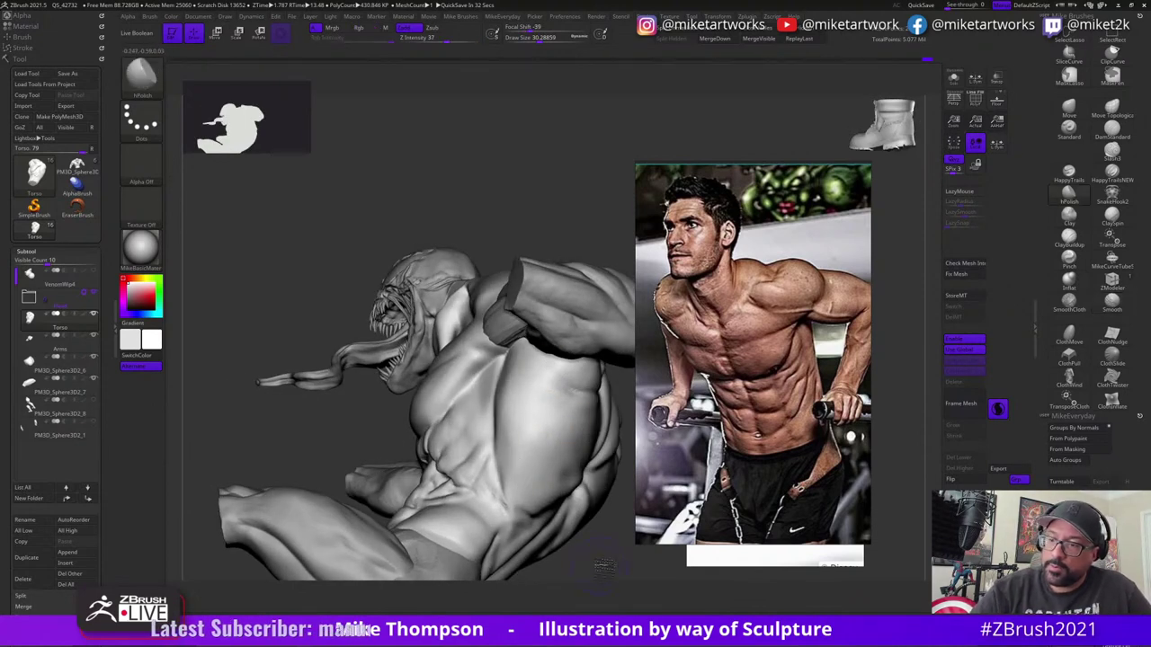
pyautogui.moveTo(605, 566)
pyautogui.mouseDown()
pyautogui.moveTo(590, 565)
pyautogui.moveTo(603, 562)
pyautogui.mouseUp()
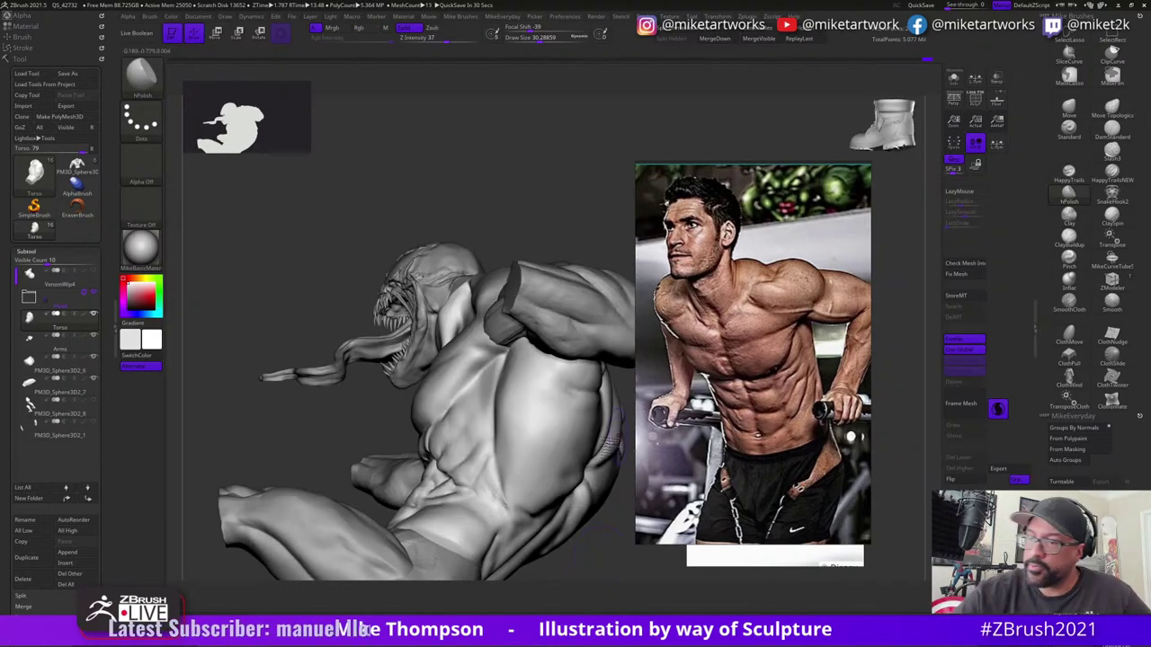
# - Turn Sculptris Pro off and polish the lower part and side of the left lat with hPolish at a draw size of about 30
pyautogui.click(998, 409)
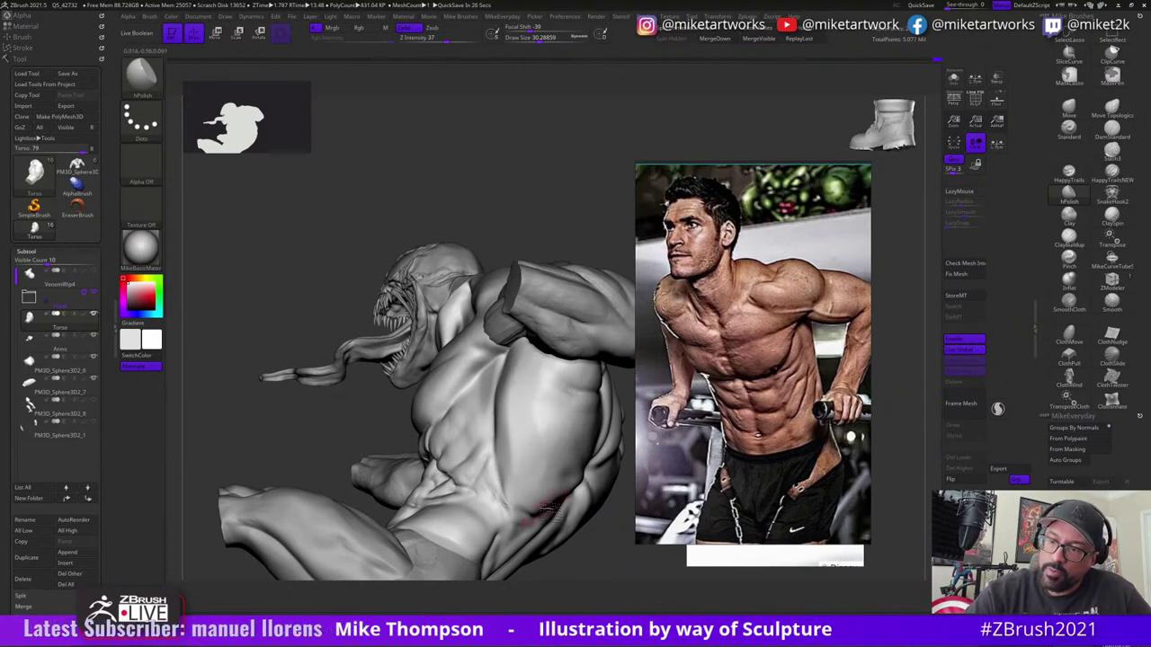
pyautogui.moveTo(544, 508); pyautogui.dragTo(550, 442)
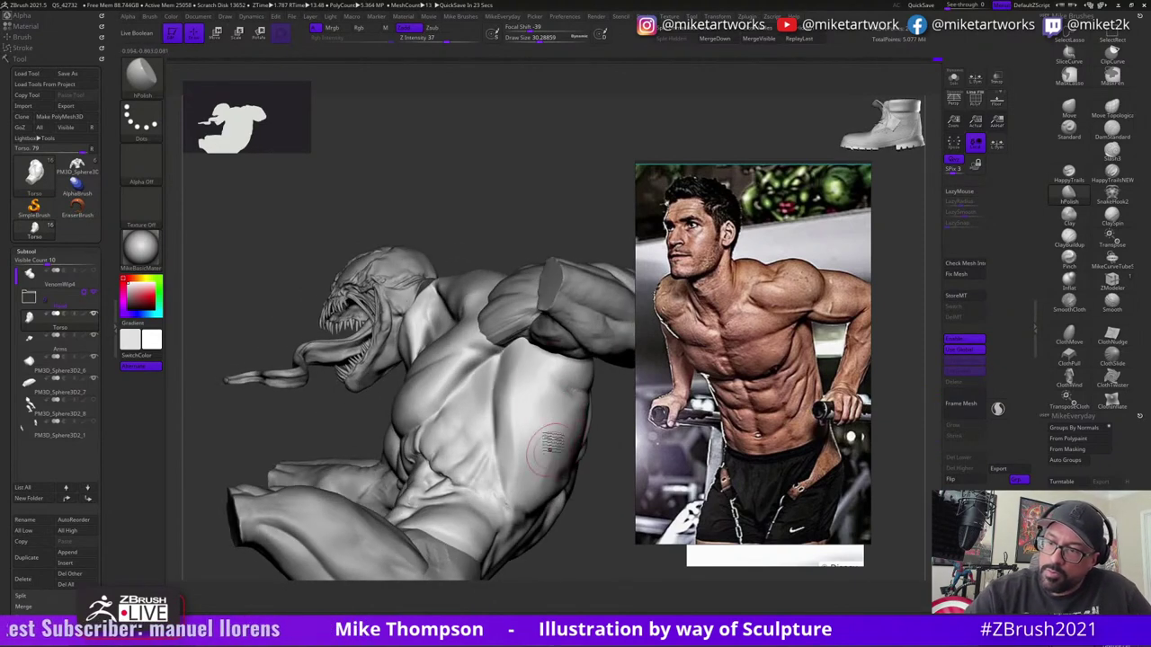
pyautogui.moveTo(573, 539)
pyautogui.mouseDown()
pyautogui.moveTo(545, 477)
pyautogui.moveTo(589, 553)
pyautogui.moveTo(529, 395)
pyautogui.mouseUp()
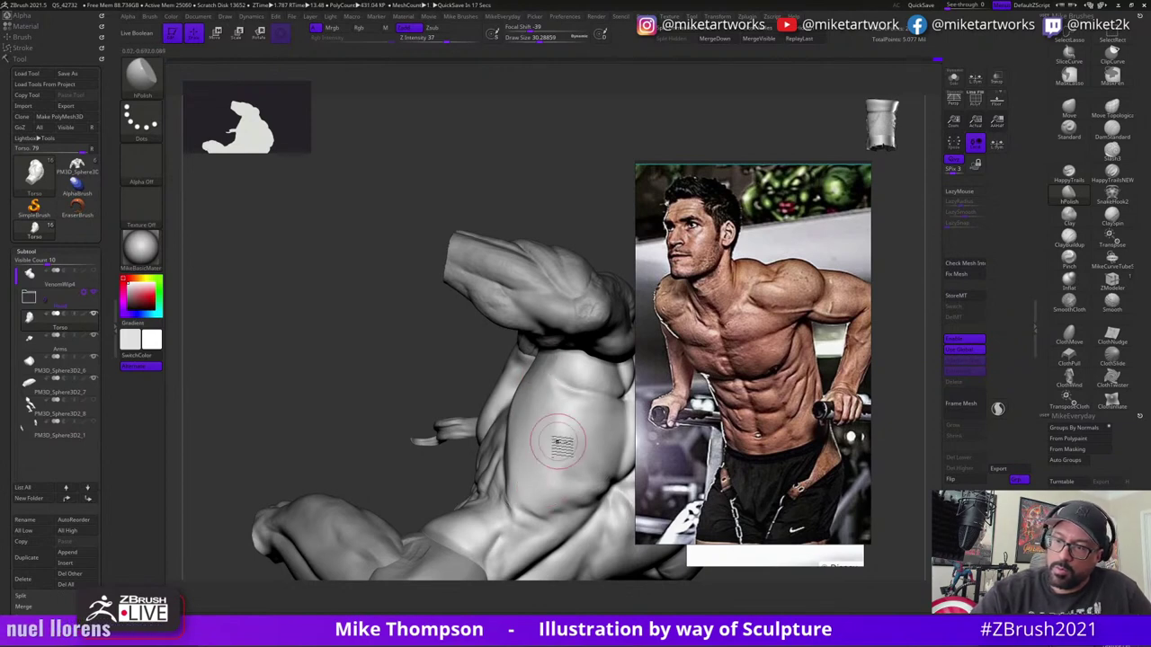
pyautogui.moveTo(531, 452)
pyautogui.mouseDown(button='right')
pyautogui.moveTo(601, 525)
pyautogui.moveTo(530, 396)
pyautogui.mouseUp(button='right')
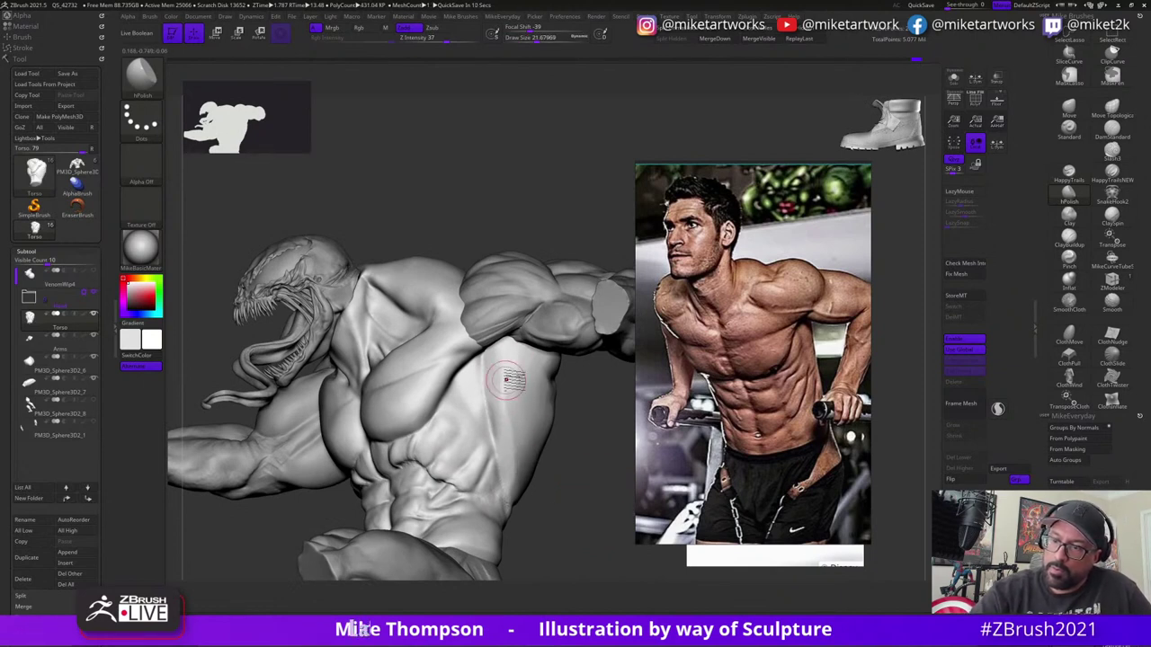
# - Polish the upper left lat below the armpit with hPolish at draw sizes of about 22 and 27
pyautogui.moveTo(598, 490); pyautogui.dragTo(516, 389, button='right')
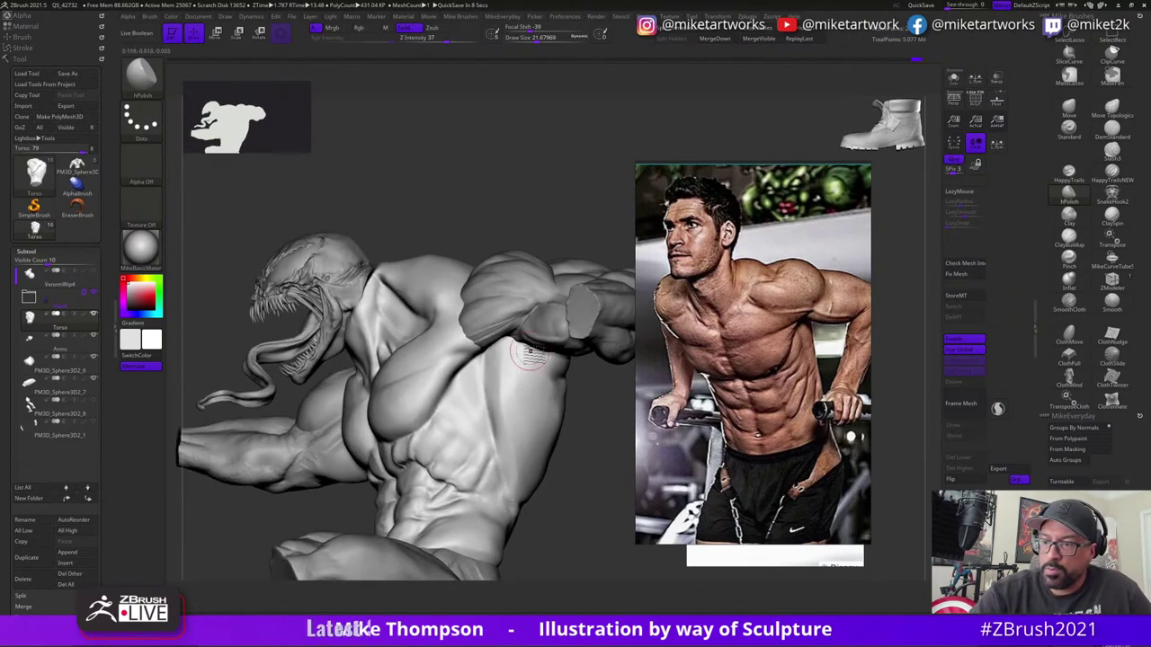
pyautogui.moveTo(546, 432); pyautogui.dragTo(583, 389, button='right')
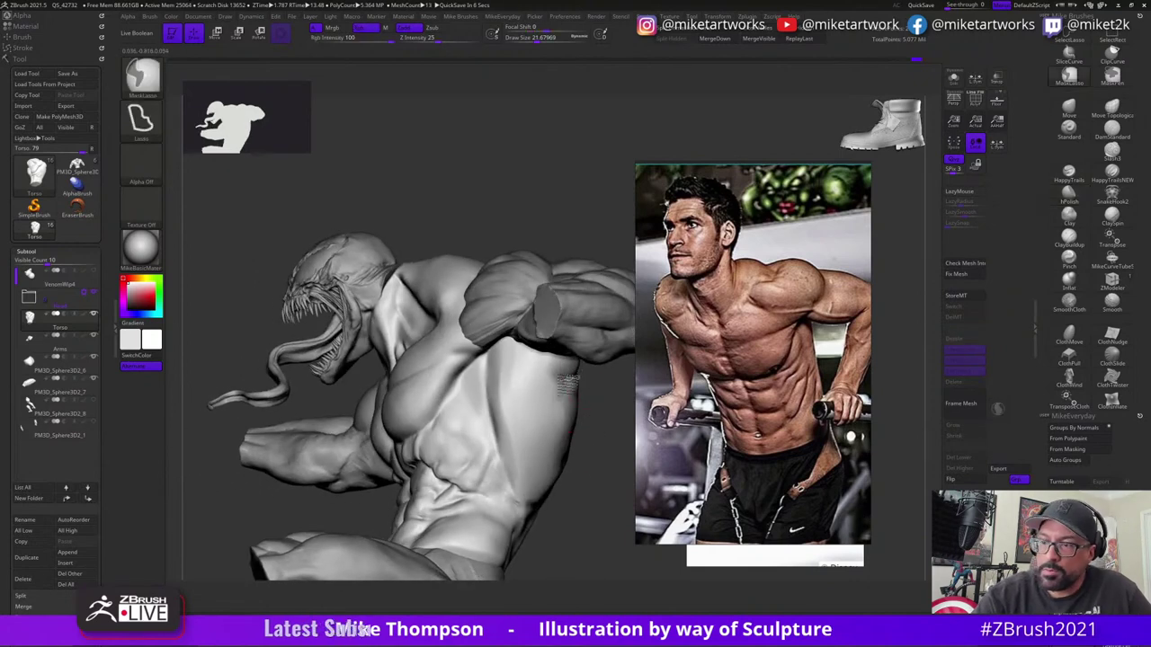
pyautogui.keyDown('ctrl'); pyautogui.moveTo(589, 370); pyautogui.dragTo(649, 336); pyautogui.keyUp('ctrl')
pyautogui.moveTo(599, 414); pyautogui.dragTo(559, 394, button='right')
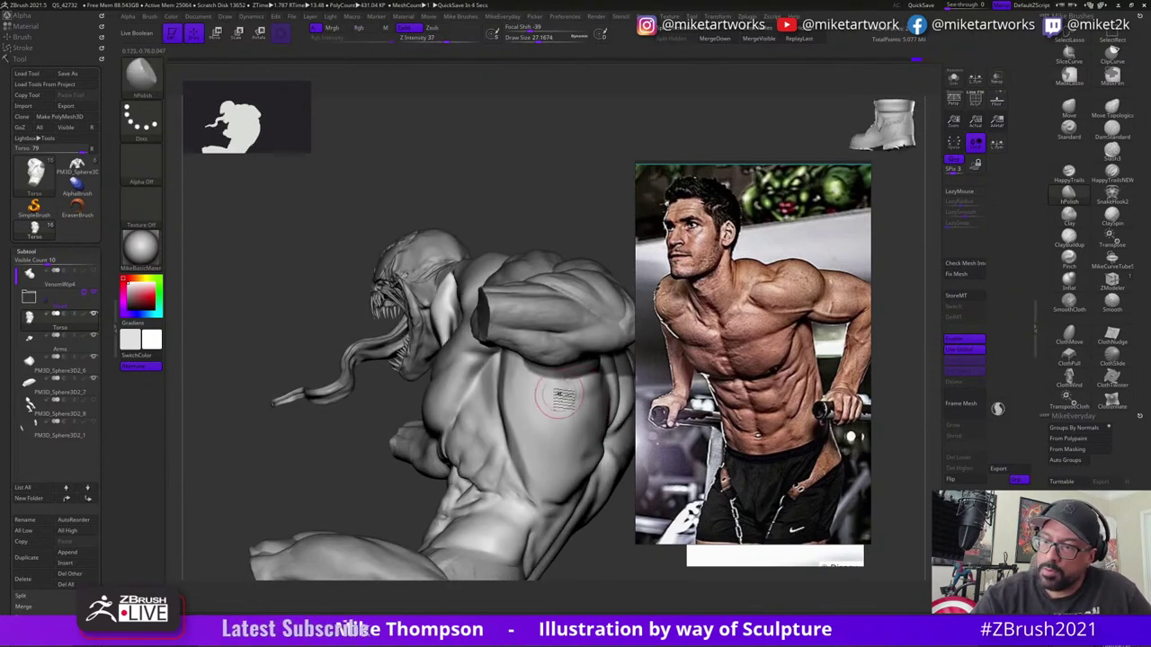
pyautogui.moveTo(560, 394); pyautogui.dragTo(570, 392)
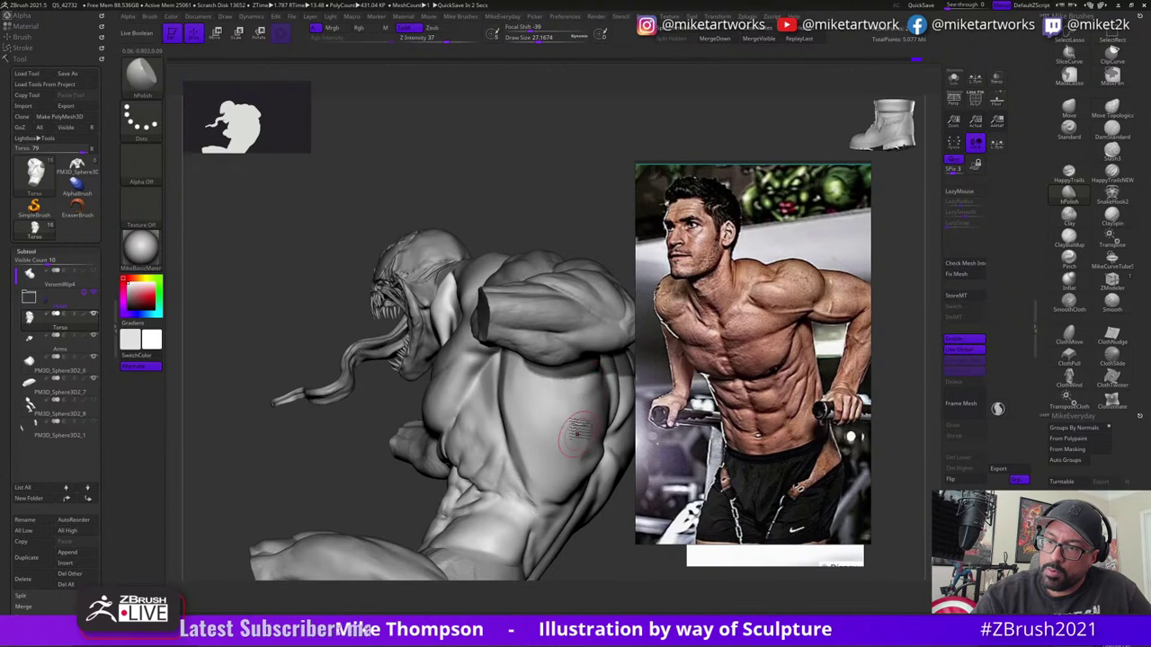
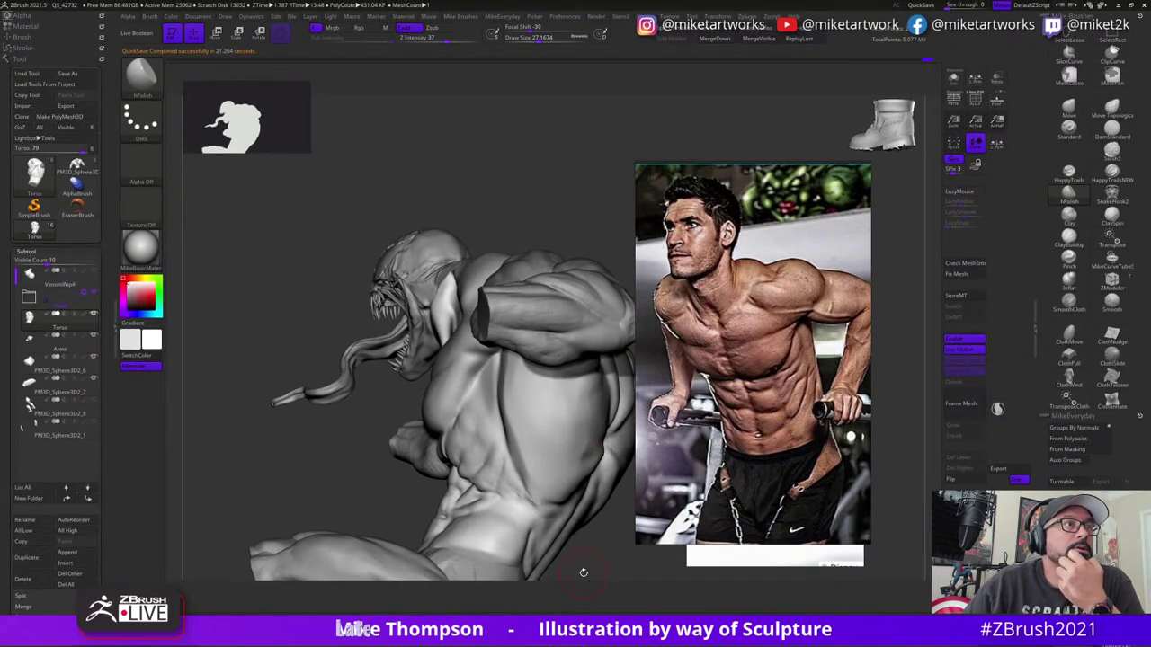
# - Refine the front edge of the left lat beside the ribs with hPolish at draw sizes of about 16 and 14
pyautogui.moveTo(605, 565)
pyautogui.mouseDown()
pyautogui.moveTo(627, 563)
pyautogui.moveTo(585, 558)
pyautogui.moveTo(602, 568)
pyautogui.moveTo(598, 559)
pyautogui.mouseUp()
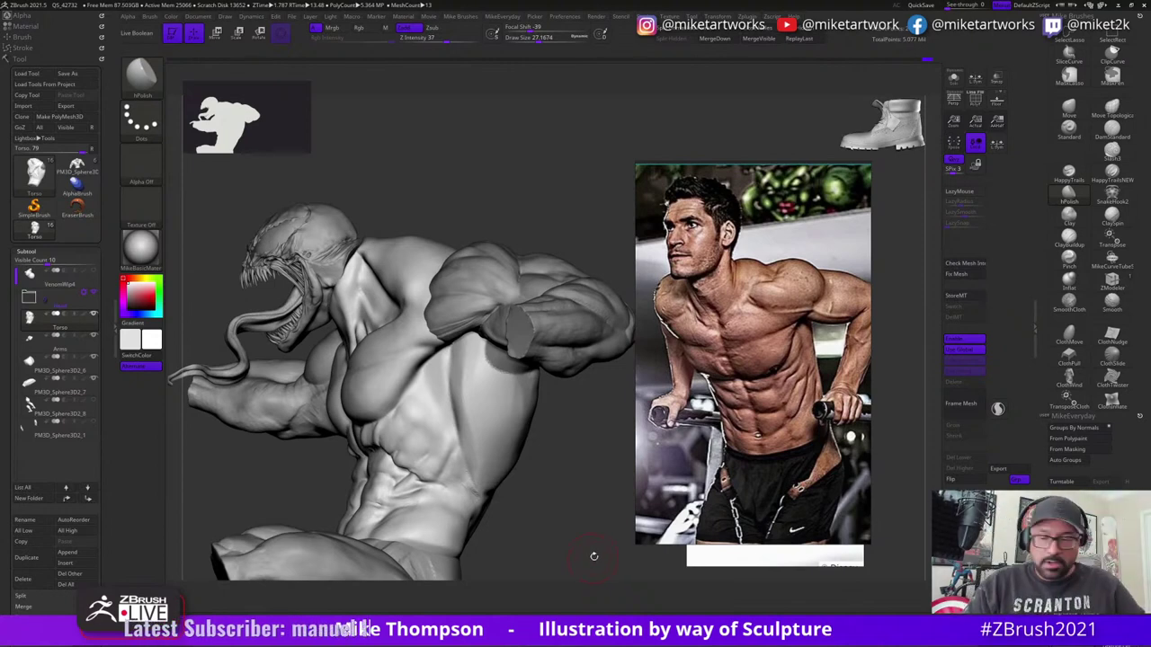
pyautogui.moveTo(584, 544); pyautogui.dragTo(558, 540)
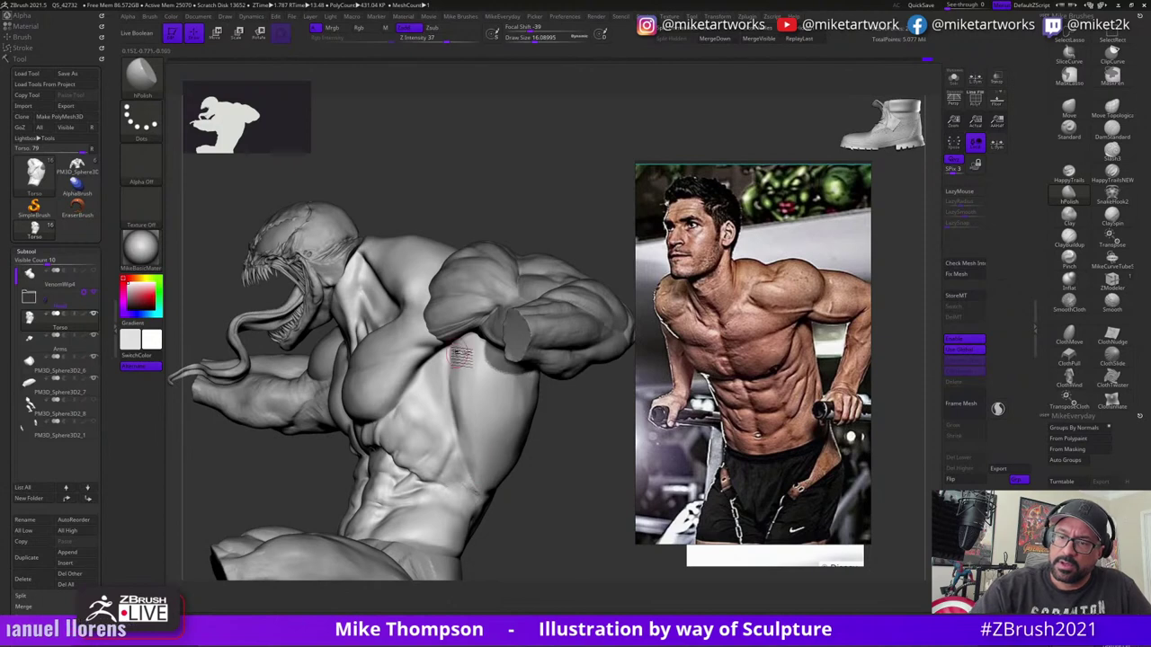
pyautogui.moveTo(537, 505)
pyautogui.mouseDown()
pyautogui.moveTo(568, 507)
pyautogui.moveTo(552, 504)
pyautogui.mouseUp()
pyautogui.press('s')
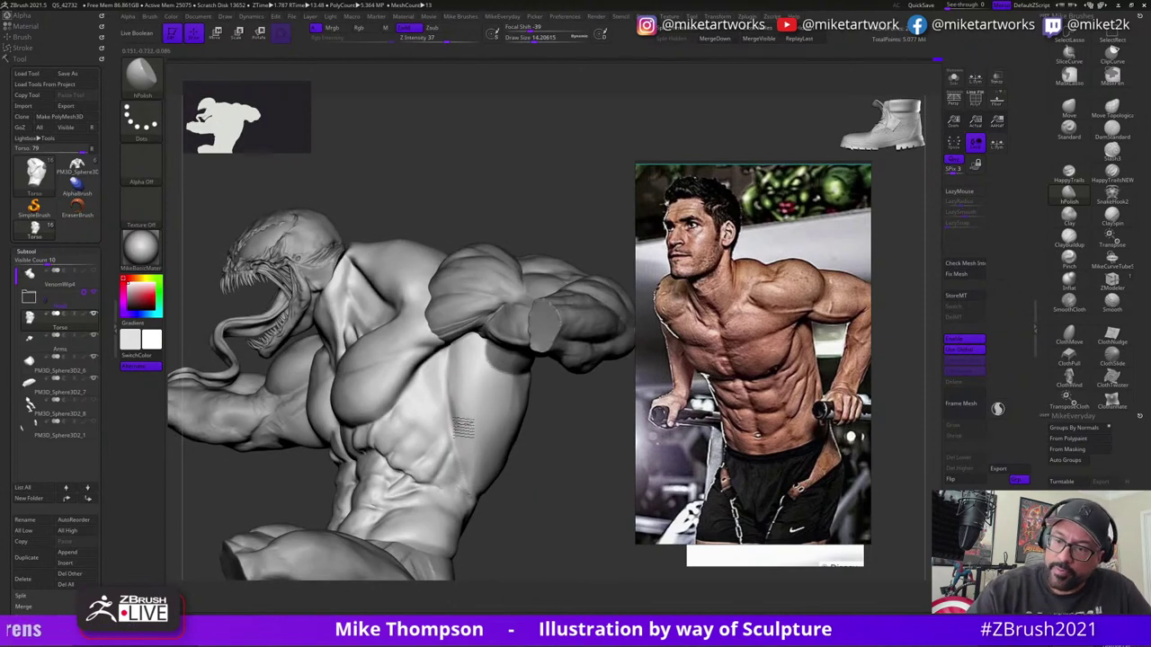
pyautogui.moveTo(508, 503); pyautogui.dragTo(513, 473, button='right')
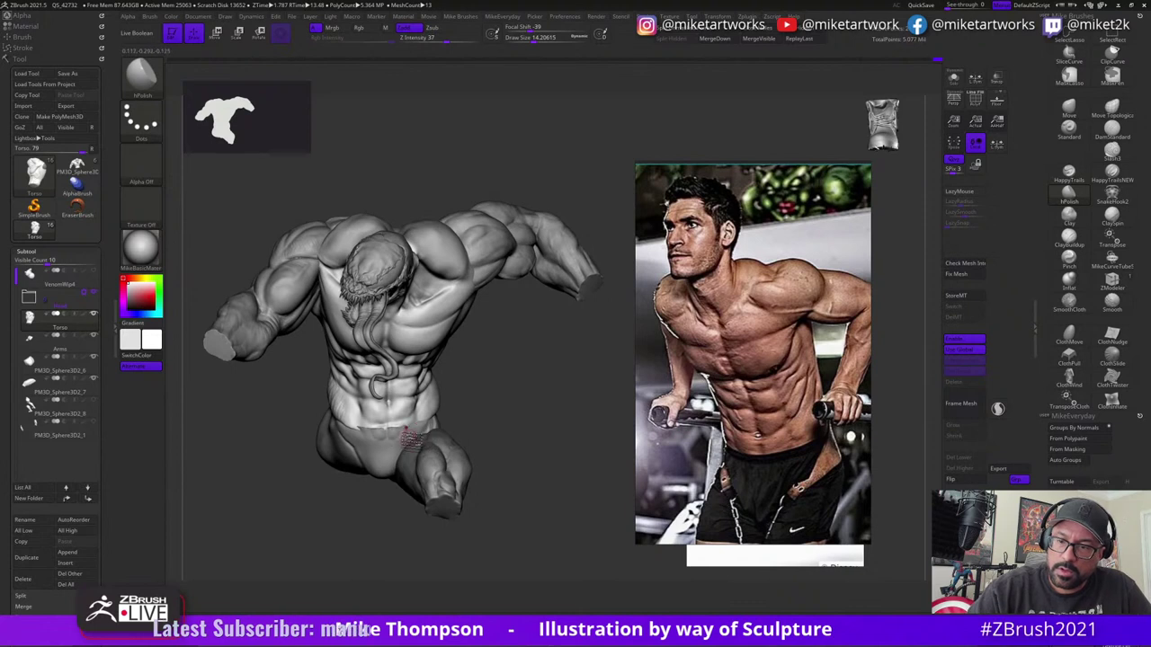
# - Select the pelvis subtool, turn Sculptris Pro on, and smooth the pelvis's upper front edge at a draw size of about 20
pyautogui.keyDown('alt'); pyautogui.click(393, 435); pyautogui.keyUp('alt')
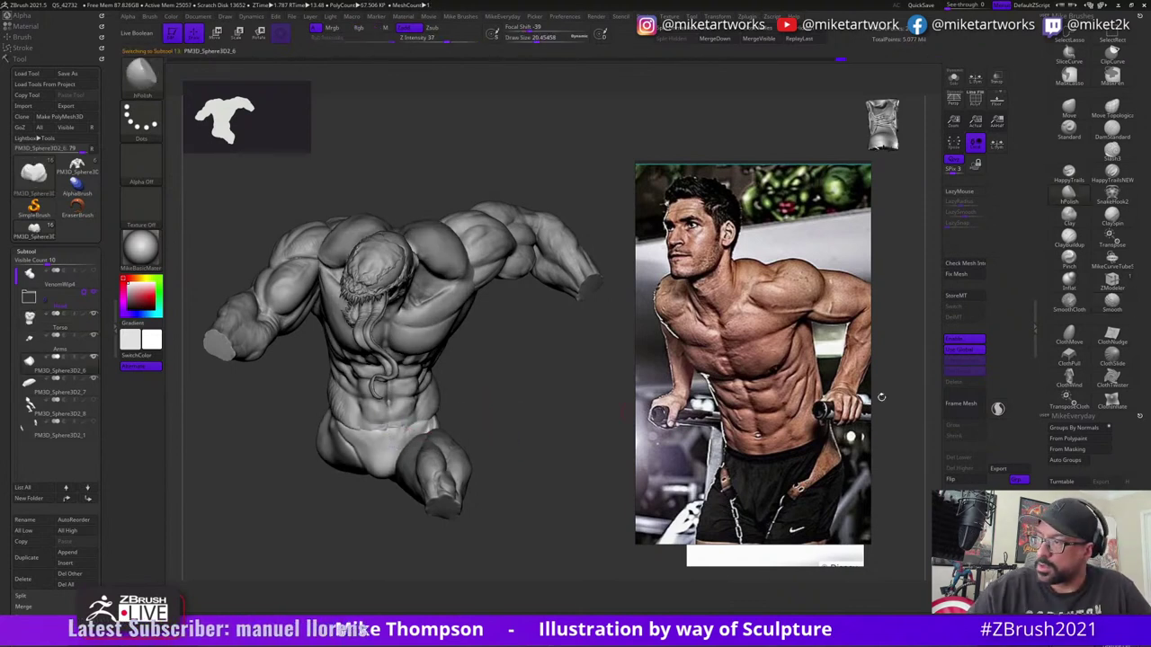
pyautogui.click(998, 410)
pyautogui.moveTo(405, 426)
pyautogui.keyDown('shift'); pyautogui.mouseDown()
pyautogui.moveTo(421, 433)
pyautogui.moveTo(377, 433)
pyautogui.moveTo(400, 432)
pyautogui.mouseUp(); pyautogui.keyUp('shift')
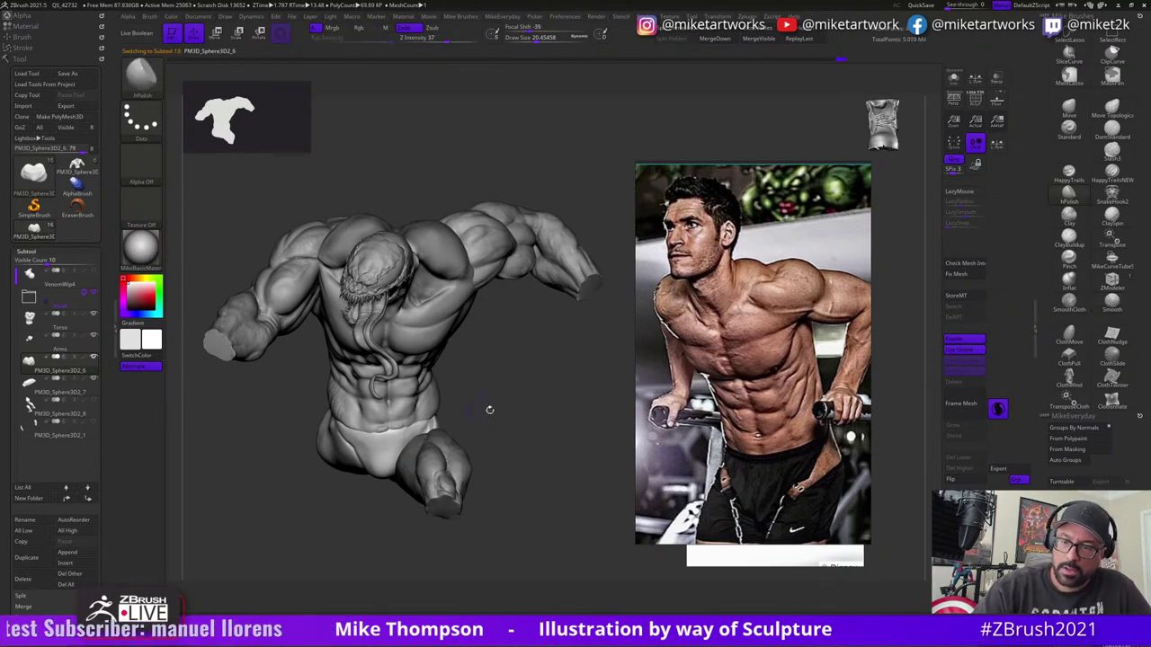
pyautogui.moveTo(489, 410)
pyautogui.mouseDown()
pyautogui.moveTo(563, 410)
pyautogui.moveTo(498, 421)
pyautogui.mouseUp()
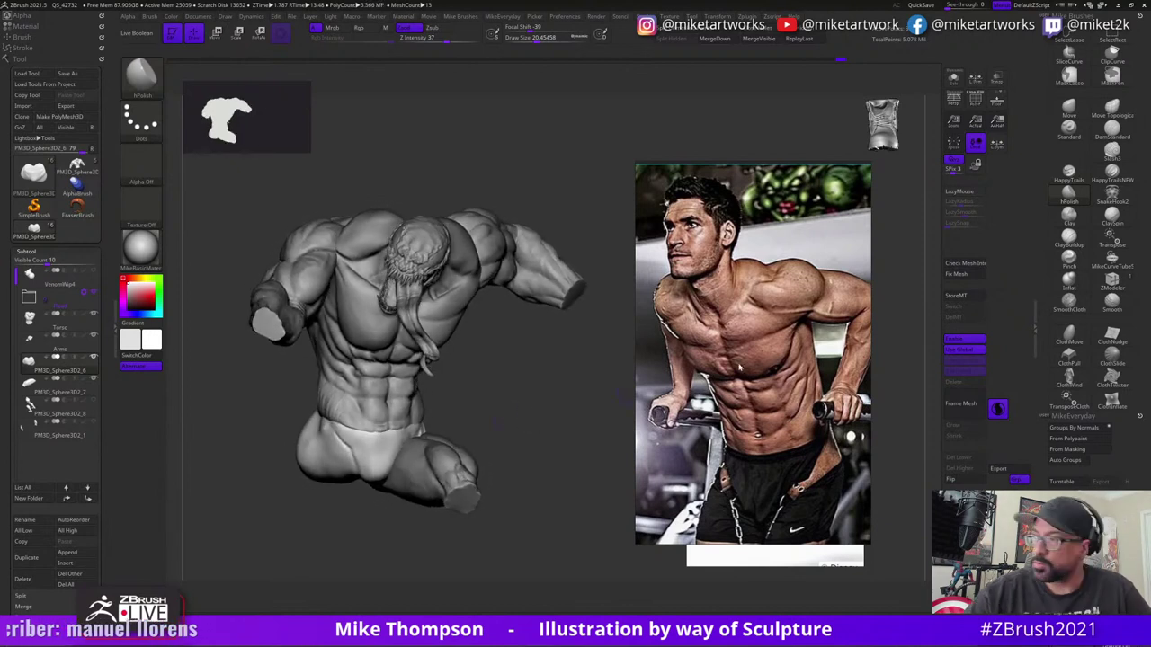
# - Turn Sculptris Pro off and build up the front of the pelvis below the abs with ClayBuildup at a draw size of about 17
pyautogui.click(1069, 241)
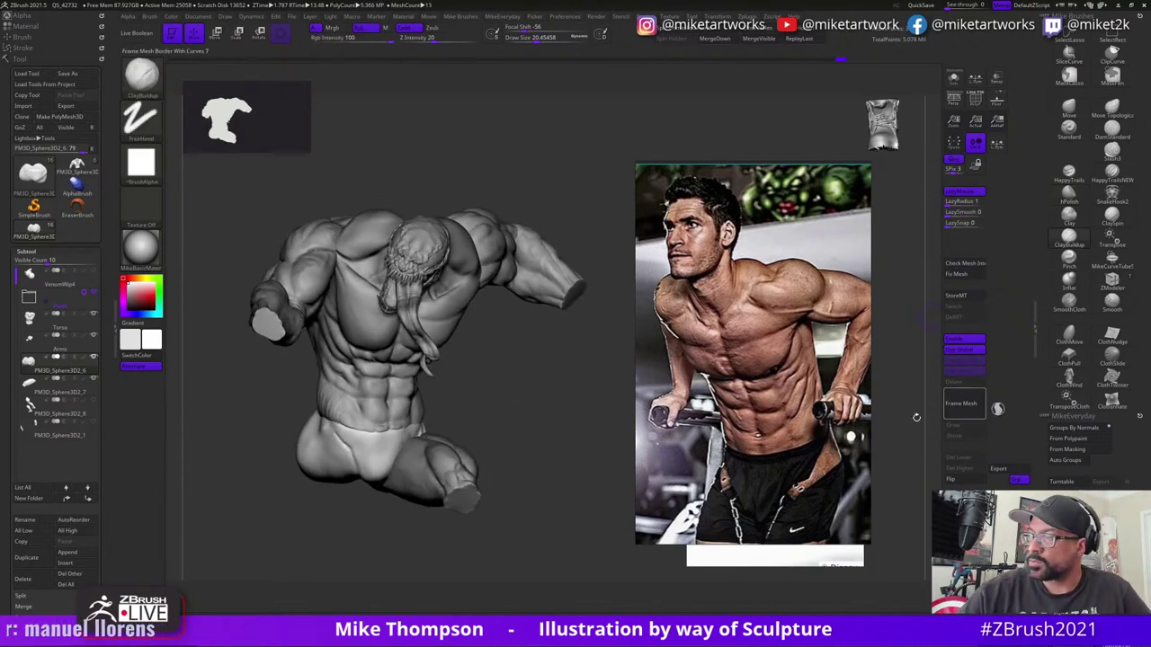
pyautogui.moveTo(510, 435); pyautogui.dragTo(508, 435)
pyautogui.moveTo(373, 451); pyautogui.dragTo(382, 441)
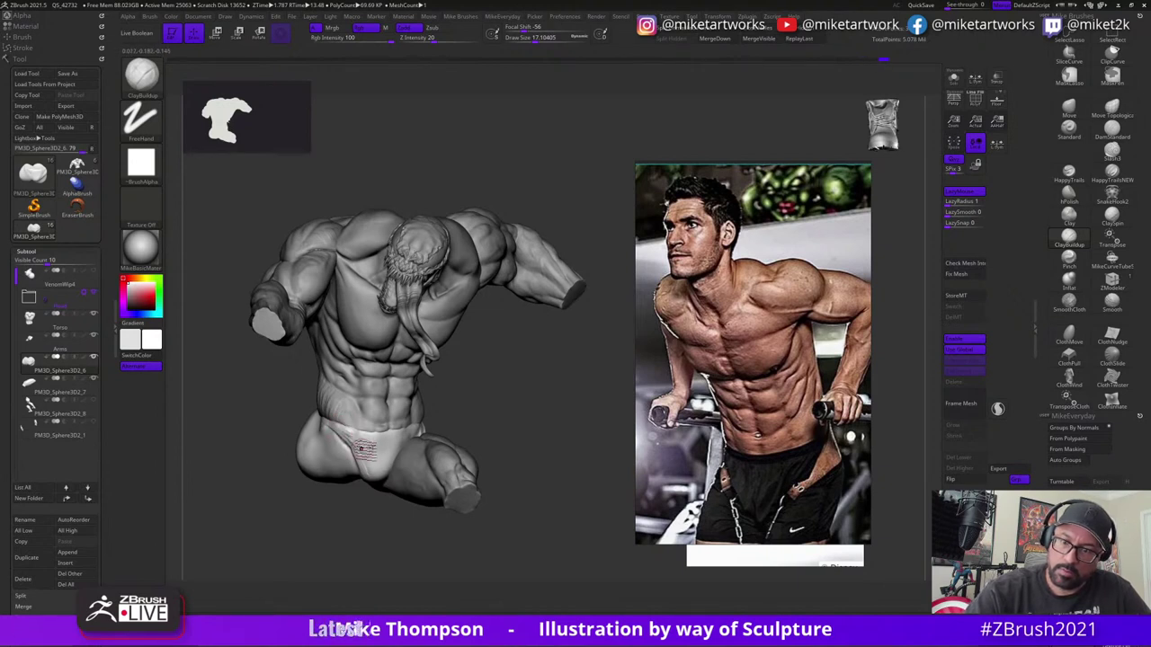
pyautogui.moveTo(538, 459)
pyautogui.mouseDown()
pyautogui.moveTo(557, 454)
pyautogui.moveTo(539, 463)
pyautogui.moveTo(526, 432)
pyautogui.moveTo(481, 412)
pyautogui.moveTo(448, 416)
pyautogui.mouseUp()
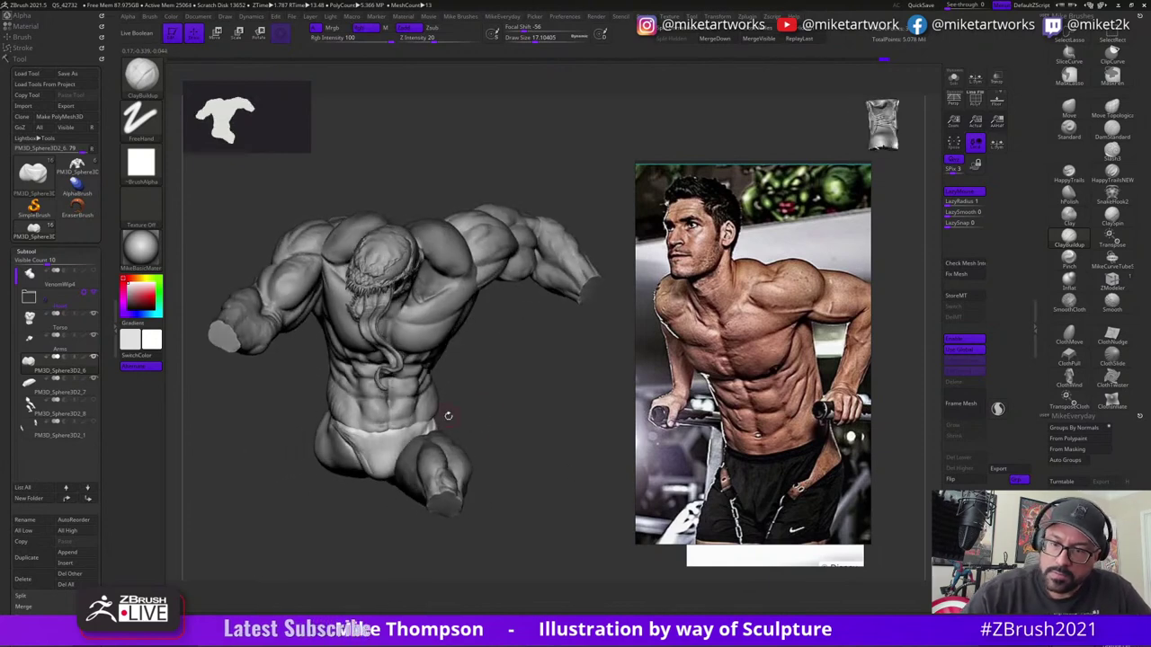
pyautogui.moveTo(359, 422)
pyautogui.mouseDown()
pyautogui.moveTo(483, 423)
pyautogui.moveTo(420, 431)
pyautogui.mouseUp()
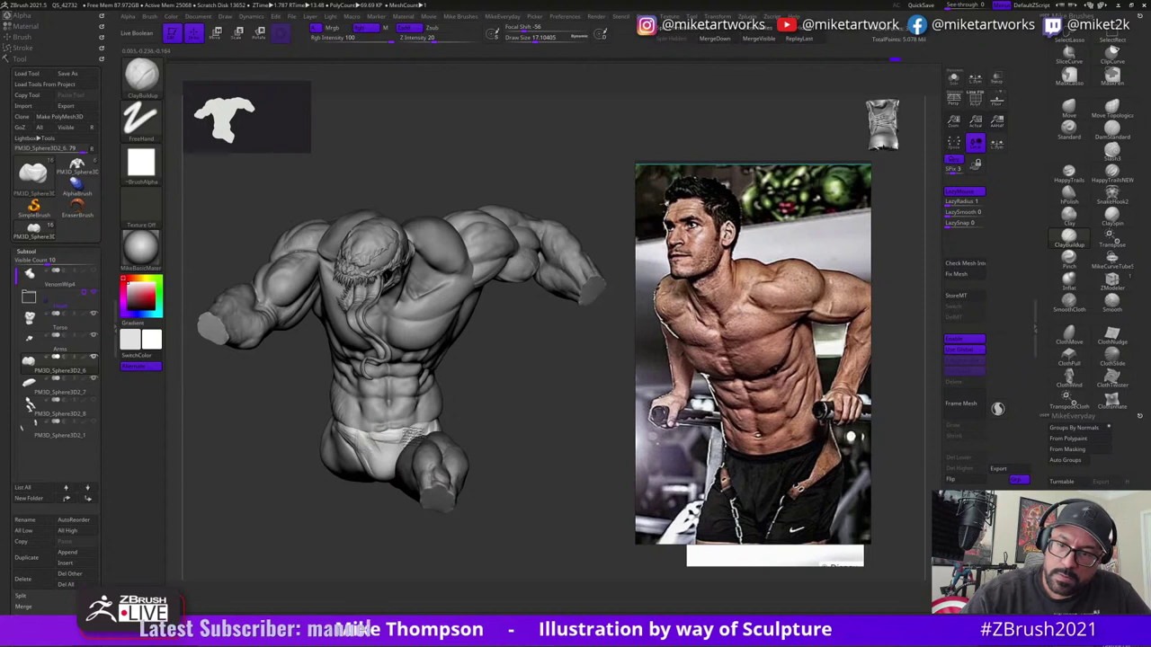
pyautogui.moveTo(491, 416)
pyautogui.mouseDown()
pyautogui.moveTo(510, 416)
pyautogui.moveTo(510, 454)
pyautogui.mouseUp()
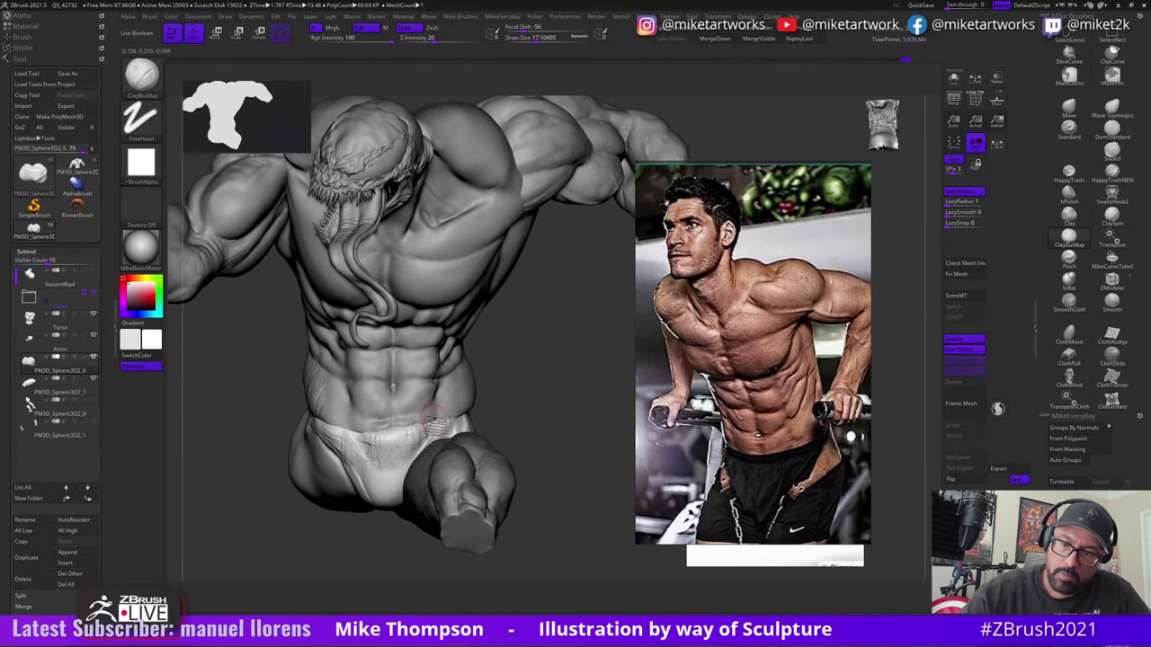
# - Add ClayBuildup strokes over the groin and along the crease where the pelvis meets the left thigh
pyautogui.moveTo(504, 430)
pyautogui.mouseDown()
pyautogui.moveTo(526, 408)
pyautogui.moveTo(378, 467)
pyautogui.moveTo(552, 394)
pyautogui.moveTo(382, 458)
pyautogui.mouseUp()
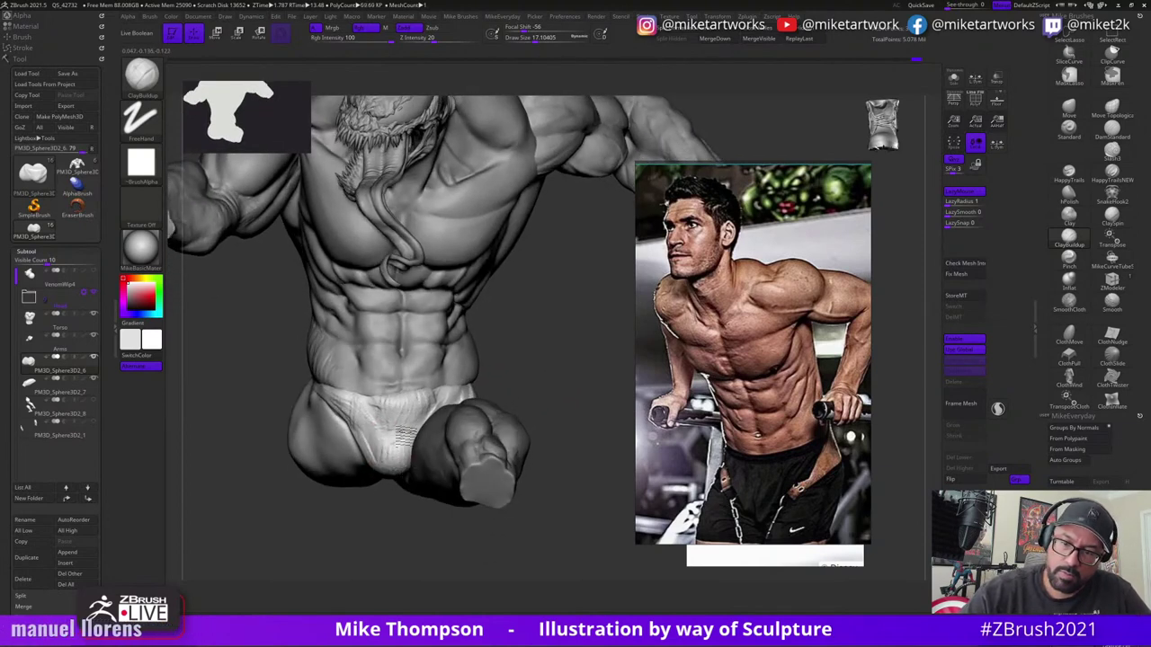
pyautogui.moveTo(561, 373)
pyautogui.mouseDown()
pyautogui.moveTo(580, 378)
pyautogui.moveTo(409, 428)
pyautogui.mouseUp()
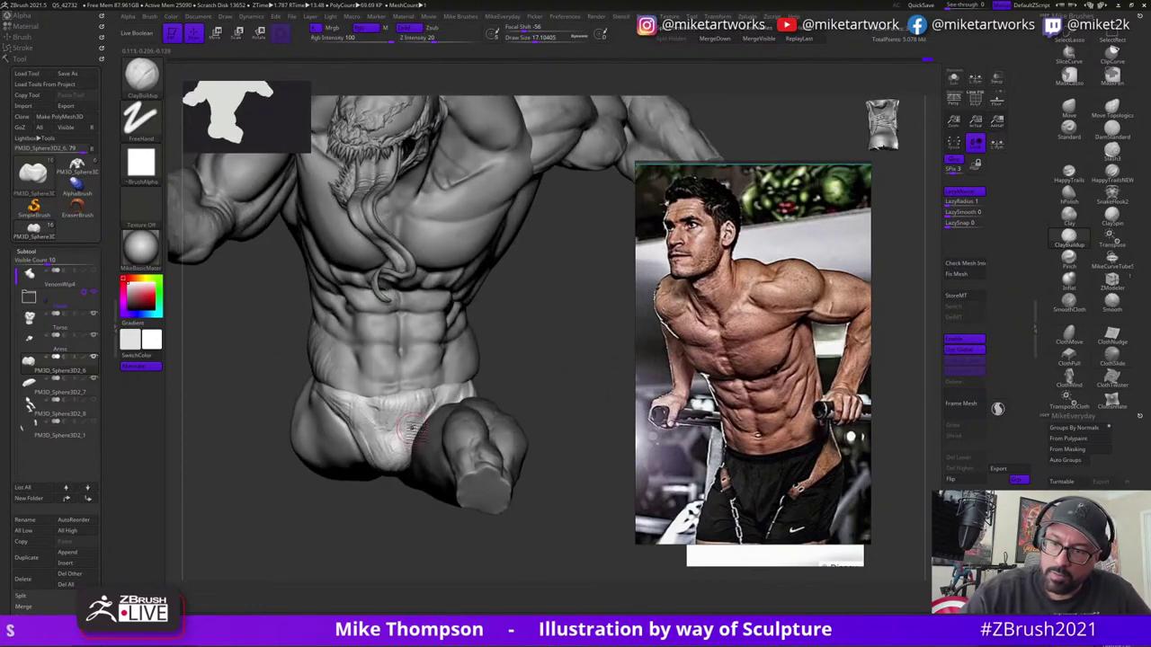
pyautogui.moveTo(462, 397); pyautogui.dragTo(466, 401)
pyautogui.moveTo(578, 363)
pyautogui.mouseDown()
pyautogui.moveTo(570, 378)
pyautogui.moveTo(558, 367)
pyautogui.mouseUp()
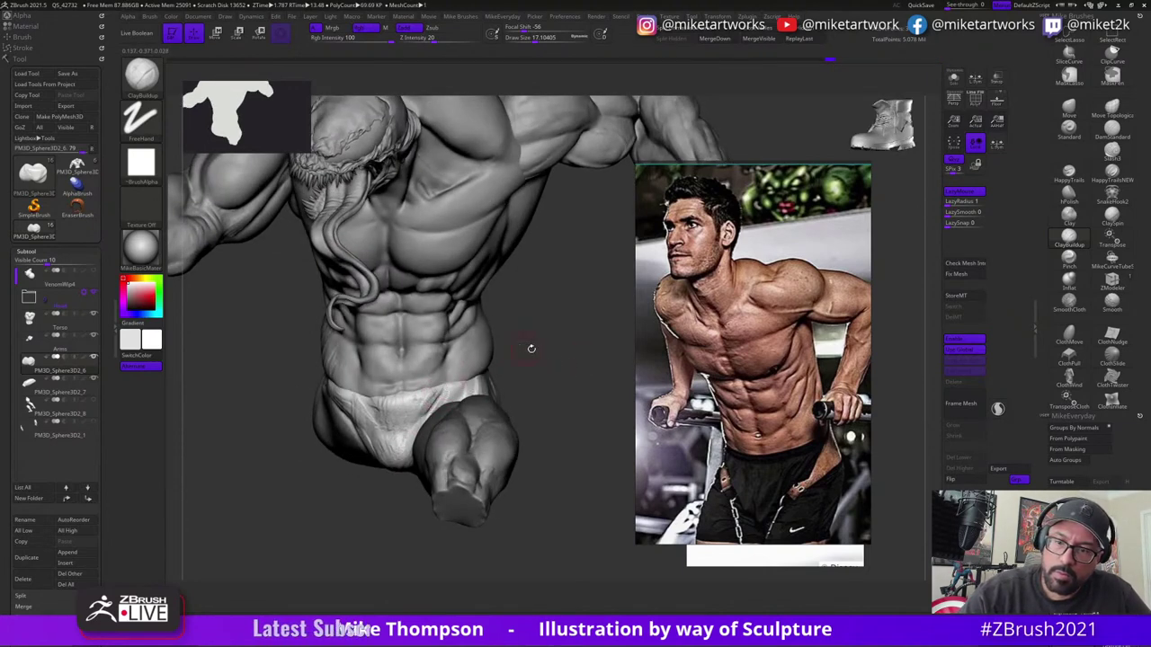
# - Shape the right hip crease from the waist down to the groin with ClayBuildup at a draw size of about 17
pyautogui.moveTo(532, 348)
pyautogui.mouseDown()
pyautogui.moveTo(391, 417)
pyautogui.moveTo(528, 391)
pyautogui.moveTo(454, 409)
pyautogui.mouseUp()
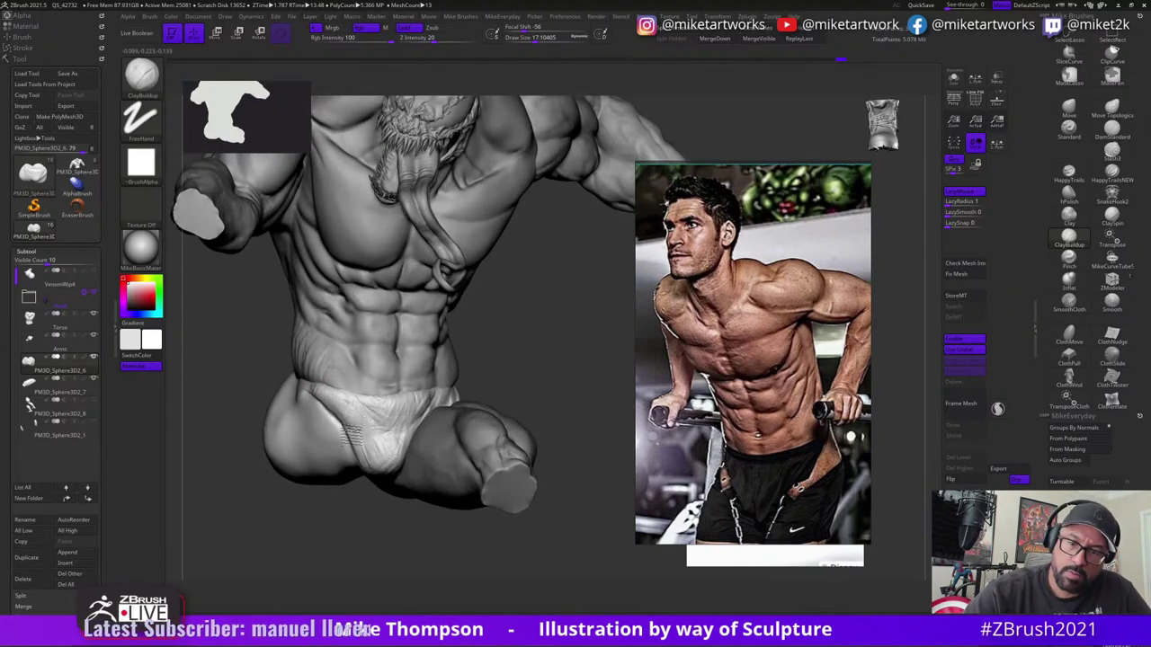
pyautogui.moveTo(522, 389); pyautogui.dragTo(411, 406)
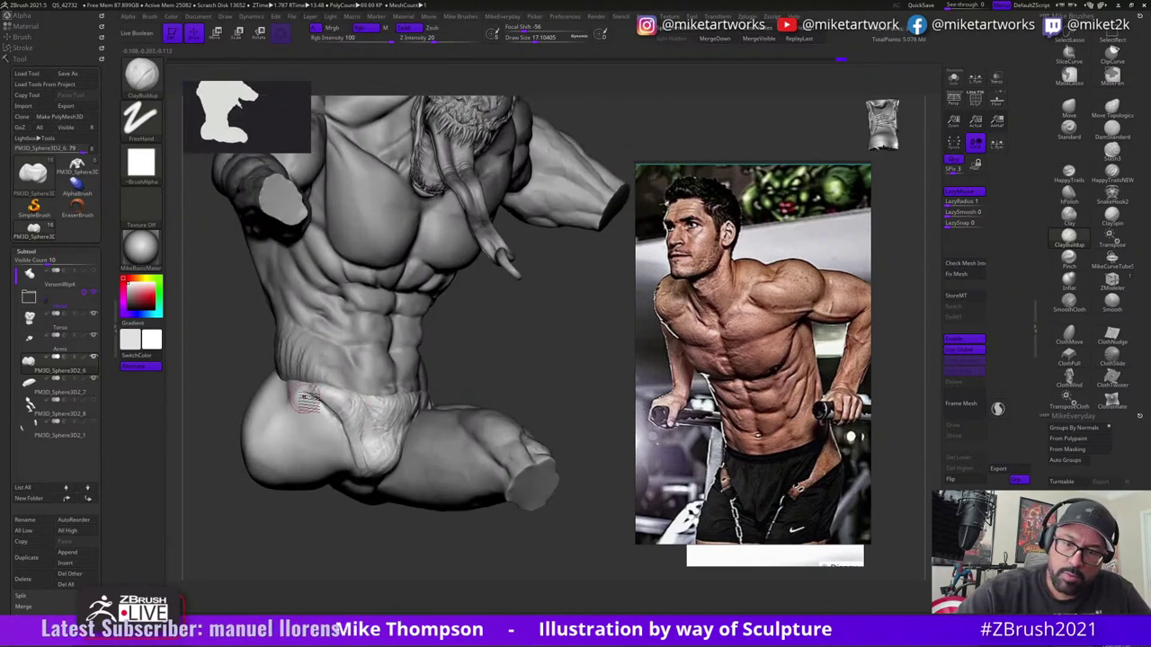
pyautogui.moveTo(395, 457); pyautogui.dragTo(316, 402)
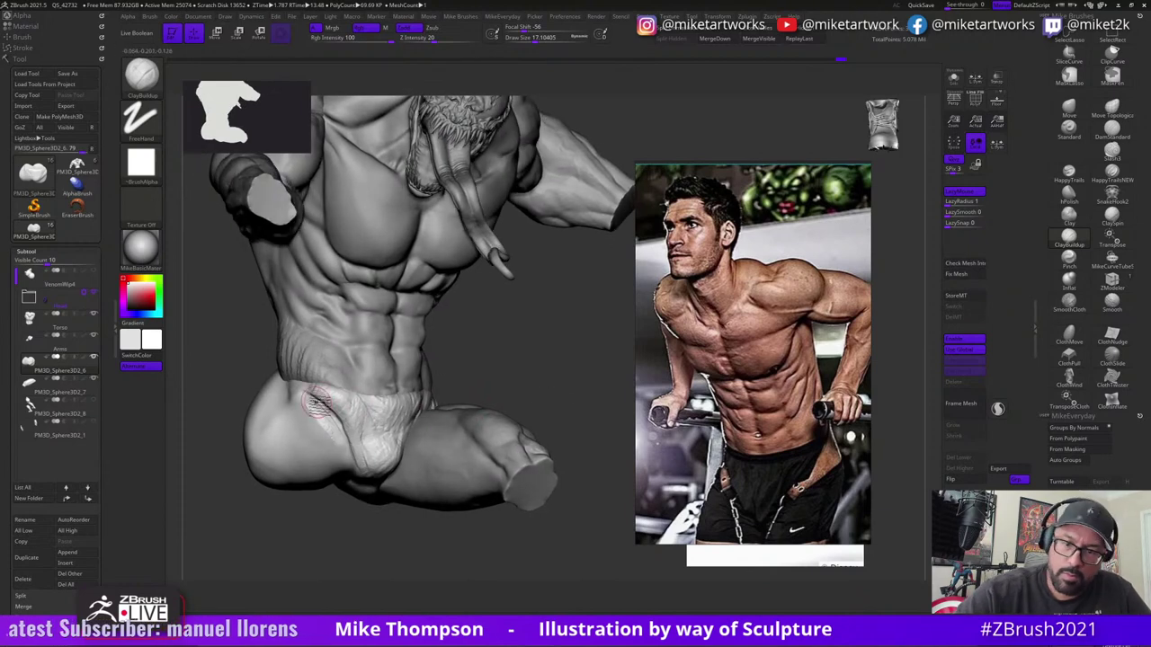
pyautogui.moveTo(414, 434)
pyautogui.mouseDown()
pyautogui.moveTo(579, 400)
pyautogui.moveTo(577, 387)
pyautogui.moveTo(293, 395)
pyautogui.moveTo(558, 374)
pyautogui.moveTo(519, 380)
pyautogui.moveTo(572, 413)
pyautogui.mouseUp()
# - Build up the right hip and carve the hollow between it and the glute with ClayBuildup
pyautogui.moveTo(573, 412)
pyautogui.mouseDown()
pyautogui.moveTo(545, 380)
pyautogui.moveTo(329, 450)
pyautogui.mouseUp()
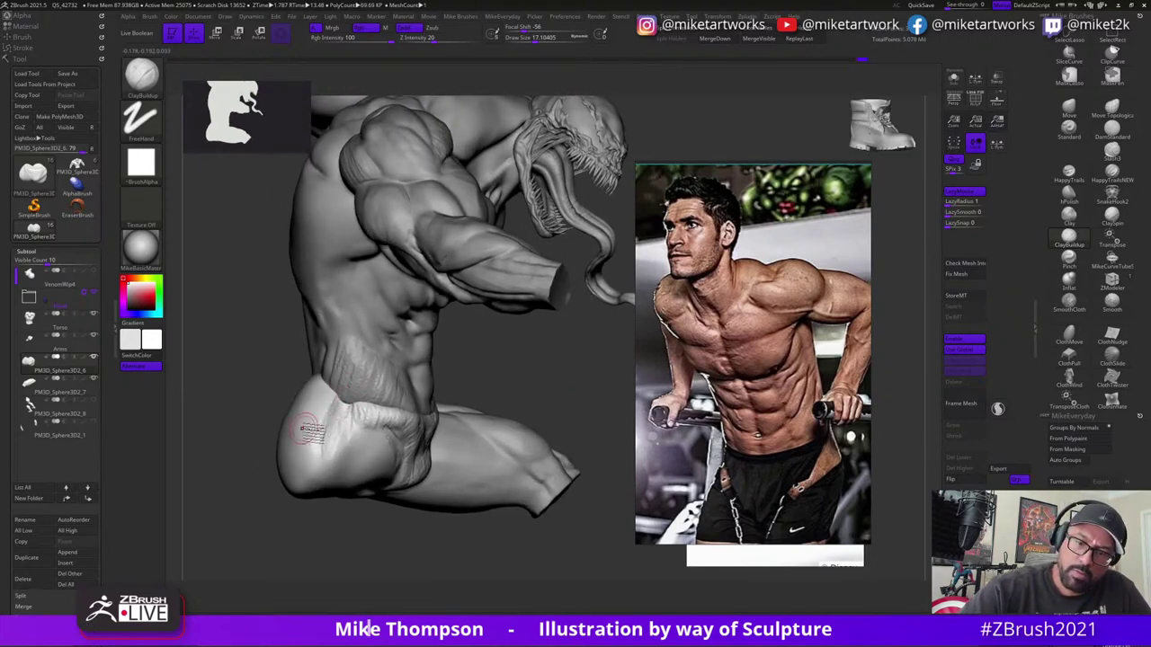
pyautogui.moveTo(505, 364)
pyautogui.mouseDown()
pyautogui.moveTo(604, 399)
pyautogui.moveTo(538, 426)
pyautogui.moveTo(360, 412)
pyautogui.mouseUp()
pyautogui.moveTo(457, 434)
pyautogui.mouseDown()
pyautogui.moveTo(485, 431)
pyautogui.moveTo(351, 466)
pyautogui.mouseUp()
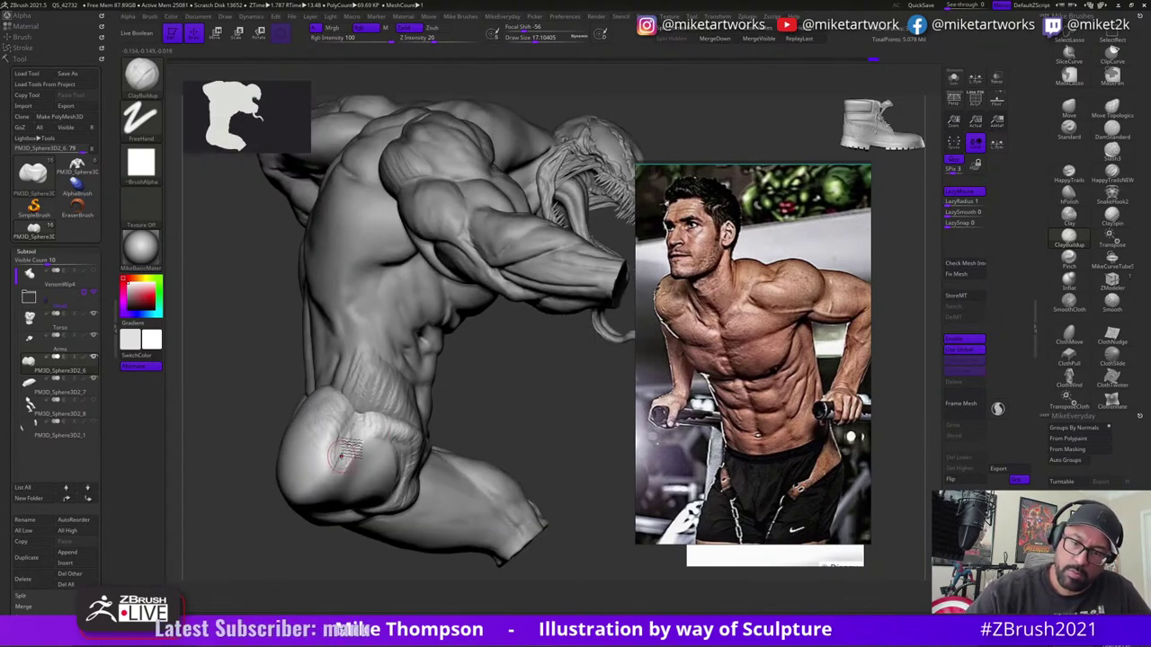
# - Build up the left hip above the thigh with ClayBuildup, blending the pelvis into the waist
pyautogui.moveTo(364, 433)
pyautogui.mouseDown()
pyautogui.moveTo(538, 461)
pyautogui.moveTo(407, 432)
pyautogui.moveTo(563, 398)
pyautogui.moveTo(513, 387)
pyautogui.mouseUp()
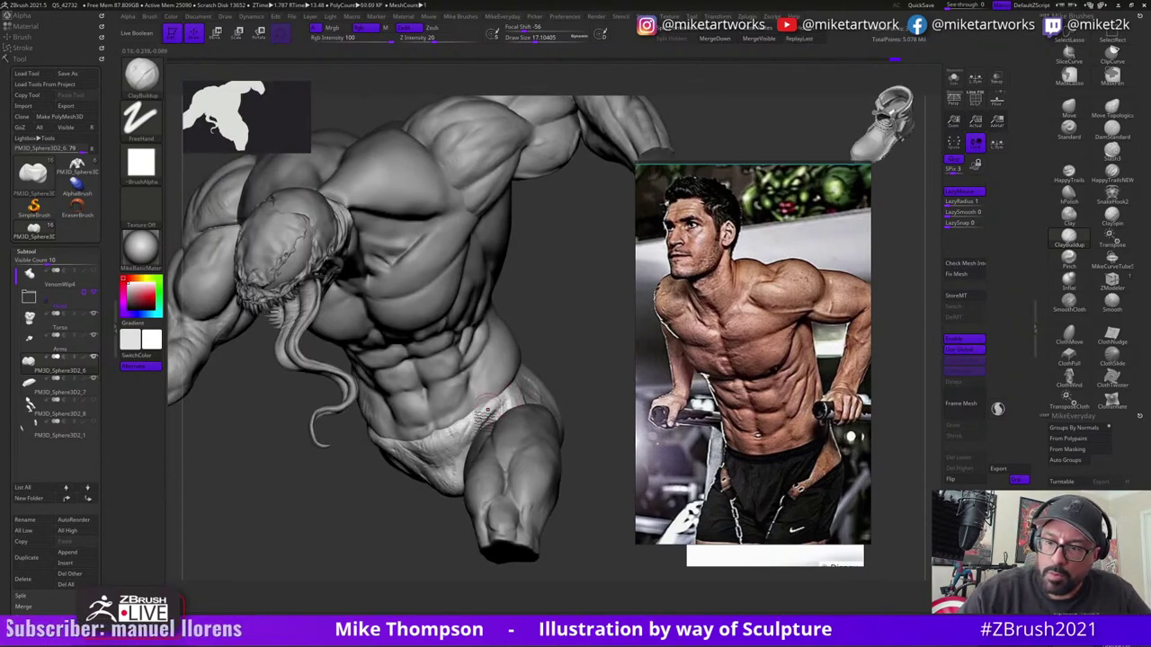
pyautogui.moveTo(593, 334); pyautogui.dragTo(569, 365)
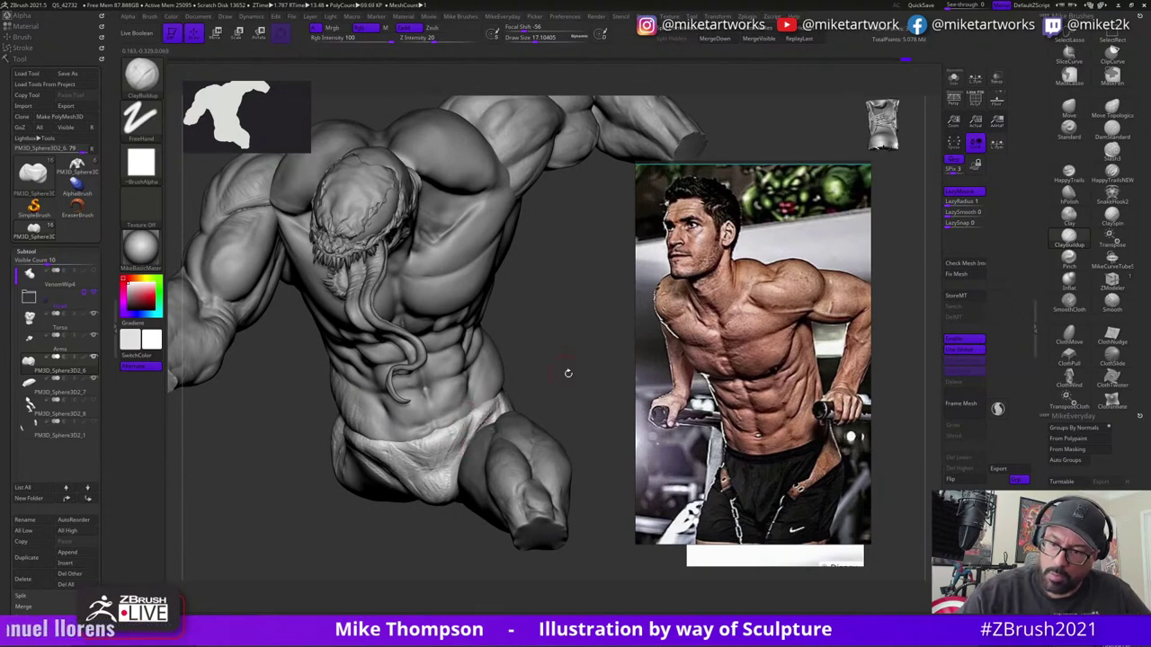
pyautogui.moveTo(567, 373)
pyautogui.mouseDown()
pyautogui.moveTo(593, 360)
pyautogui.moveTo(568, 375)
pyautogui.mouseUp()
pyautogui.moveTo(459, 499)
pyautogui.mouseDown()
pyautogui.moveTo(589, 350)
pyautogui.moveTo(575, 365)
pyautogui.mouseUp()
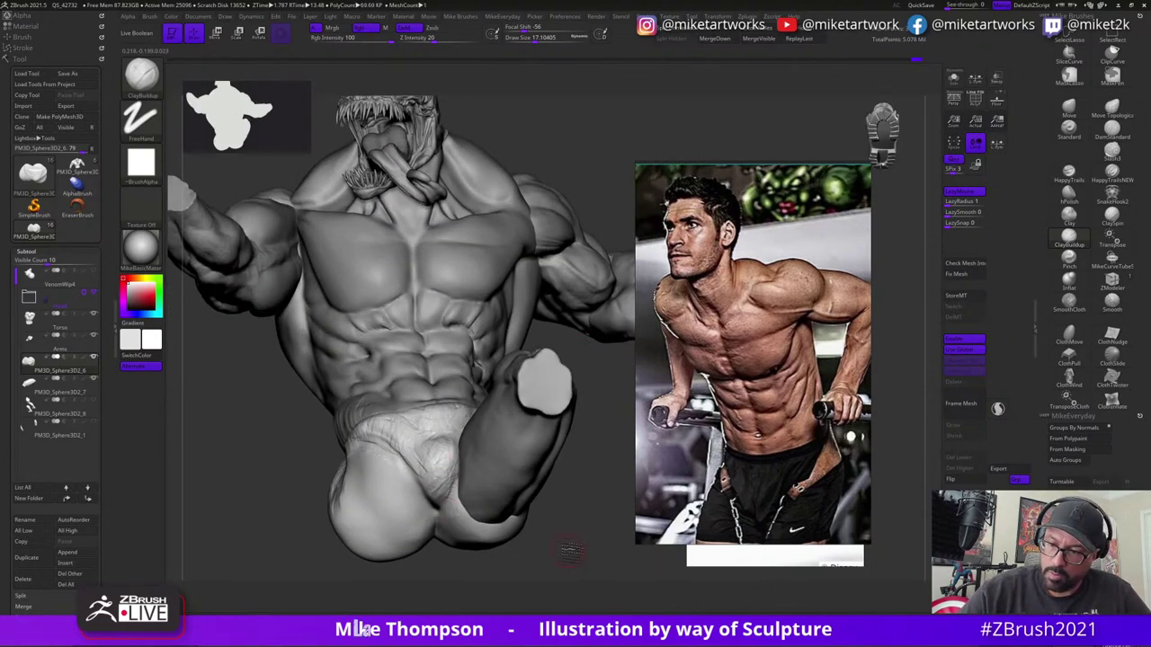
# - Add ClayBuildup strokes to the glutes, working beneath the raised left thigh and along the cleft between them
pyautogui.moveTo(571, 548); pyautogui.dragTo(459, 463)
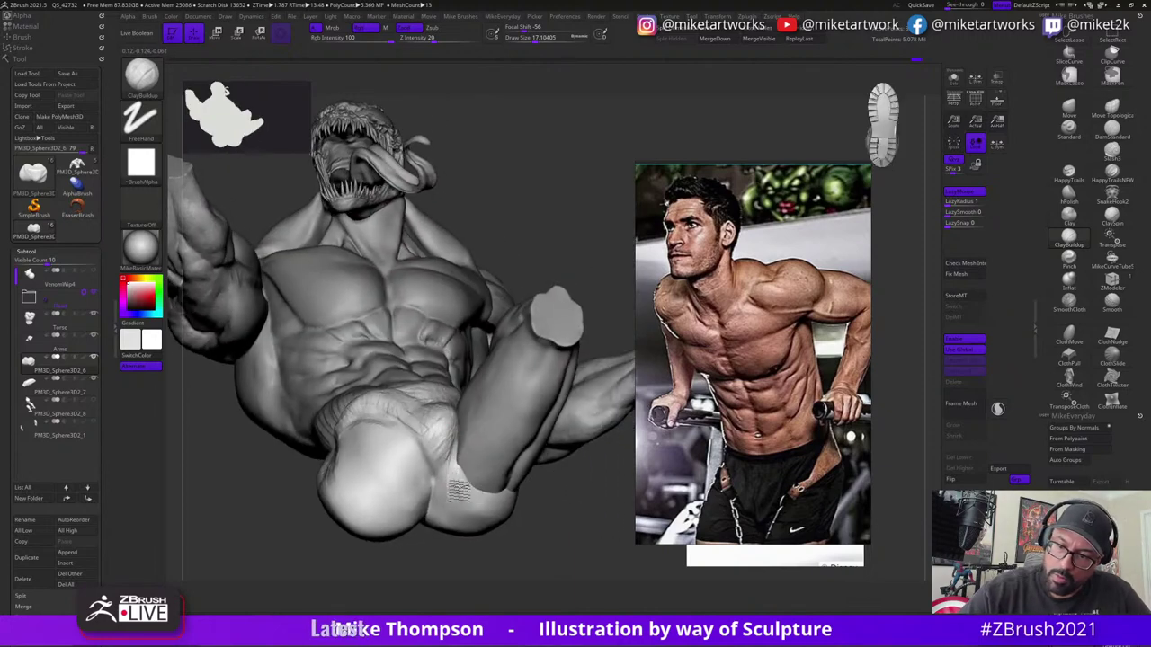
pyautogui.moveTo(549, 531); pyautogui.dragTo(622, 522)
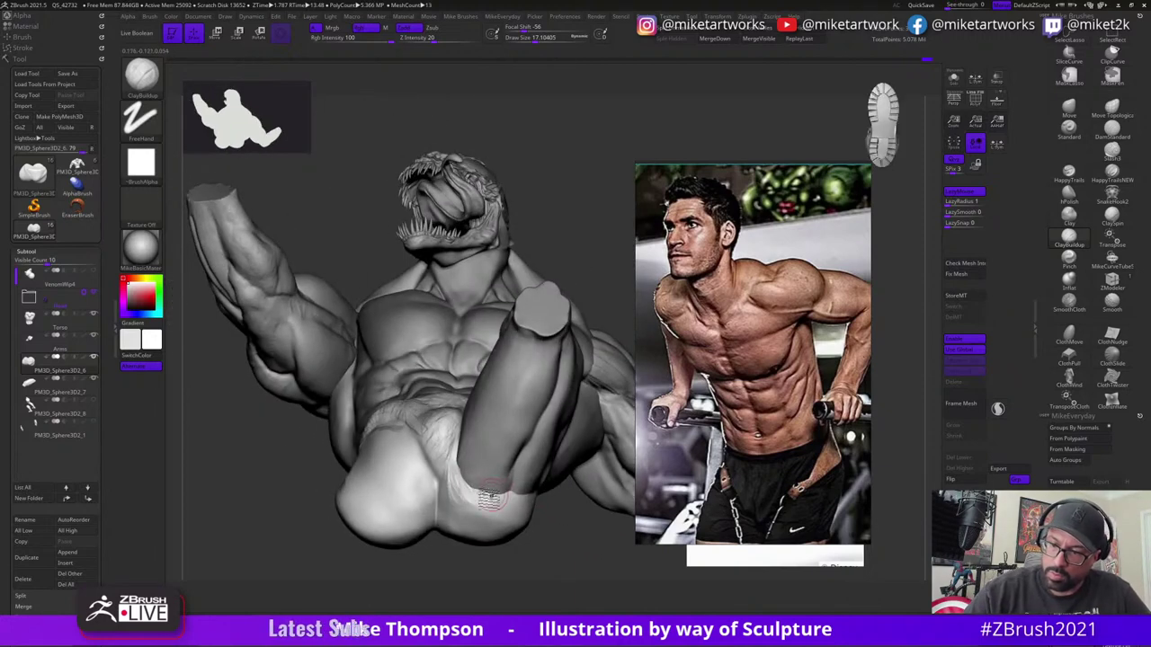
pyautogui.moveTo(534, 520)
pyautogui.mouseDown()
pyautogui.moveTo(452, 531)
pyautogui.moveTo(477, 537)
pyautogui.moveTo(421, 524)
pyautogui.mouseUp()
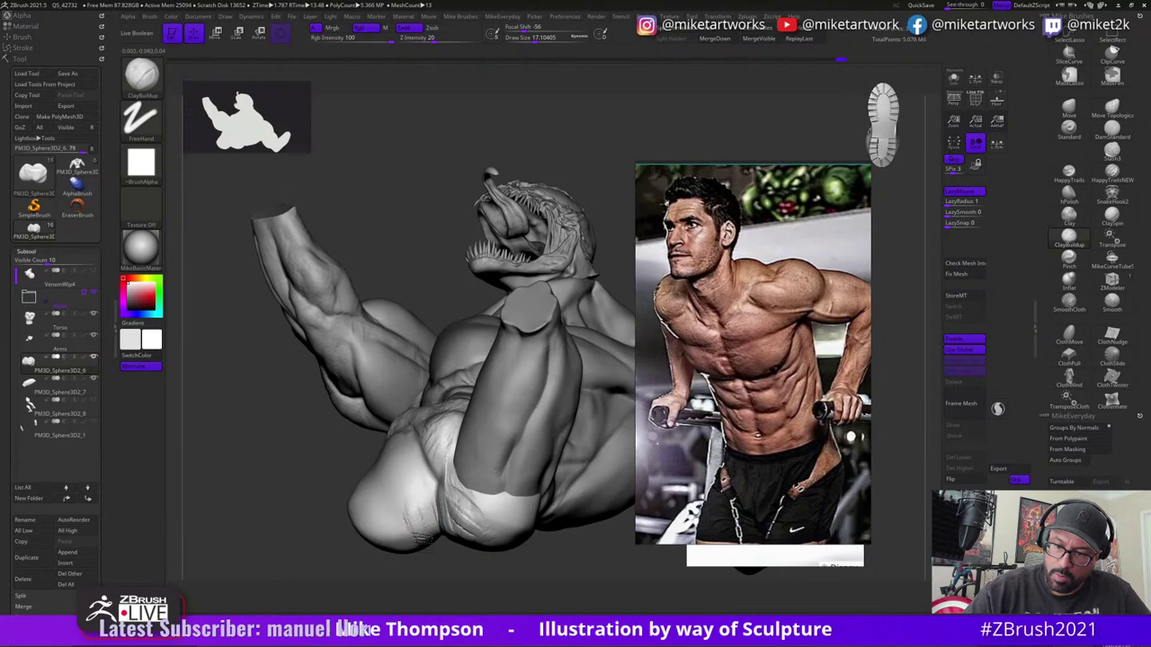
pyautogui.moveTo(487, 587); pyautogui.dragTo(439, 561)
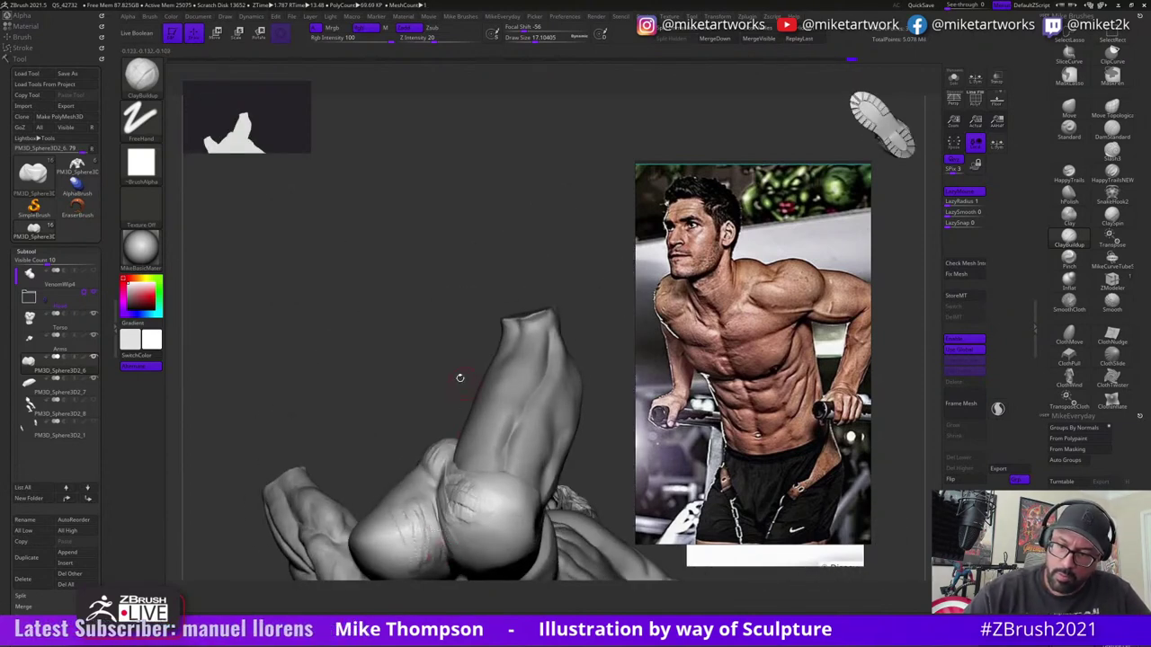
# - Build up both glutes from below with ClayBuildup, shaping their inner surfaces and blending the left one toward the raised thigh
pyautogui.moveTo(459, 378); pyautogui.dragTo(468, 453)
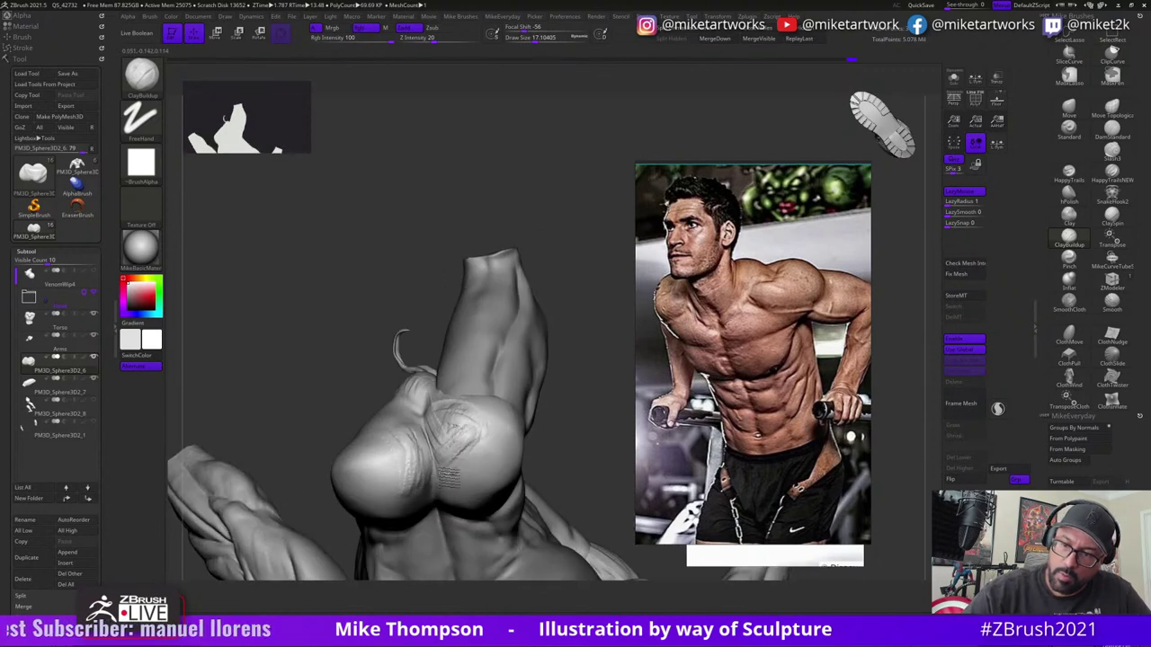
pyautogui.moveTo(559, 397); pyautogui.dragTo(595, 426)
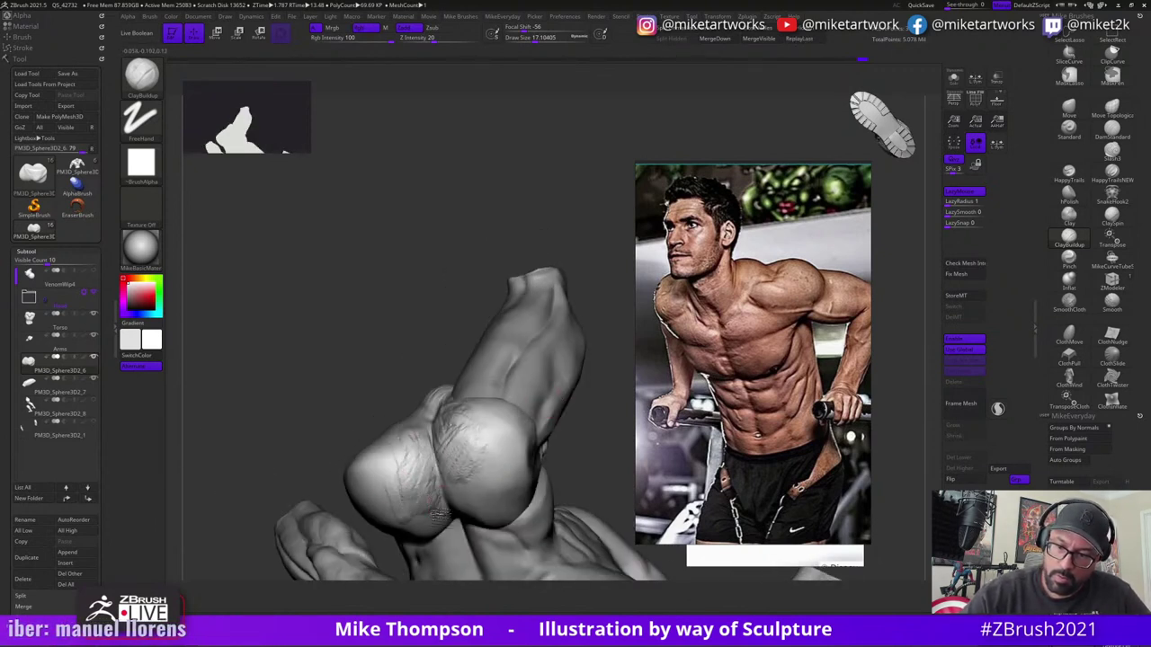
pyautogui.moveTo(442, 297); pyautogui.dragTo(406, 467)
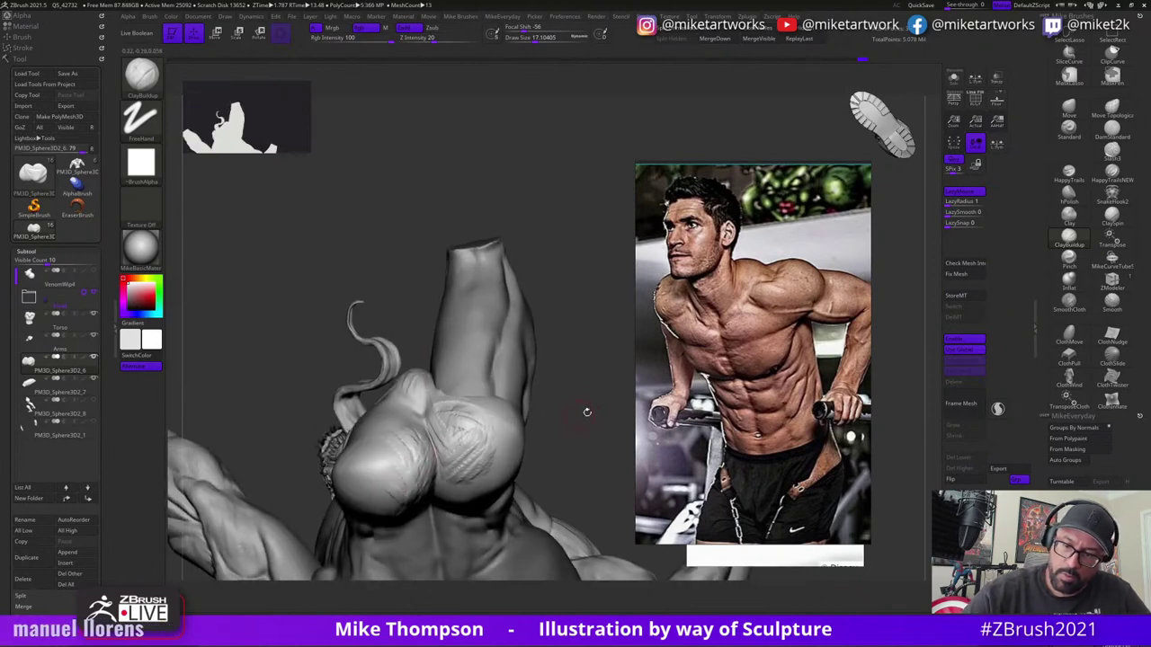
pyautogui.moveTo(586, 412); pyautogui.dragTo(583, 371)
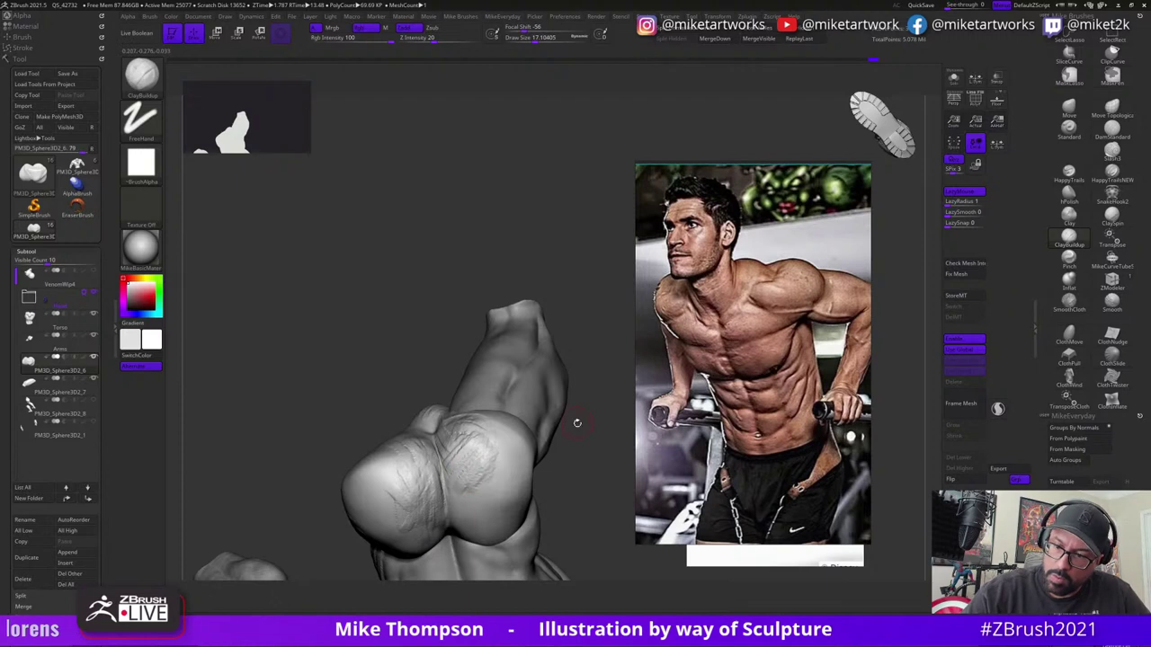
pyautogui.moveTo(578, 423); pyautogui.dragTo(448, 484)
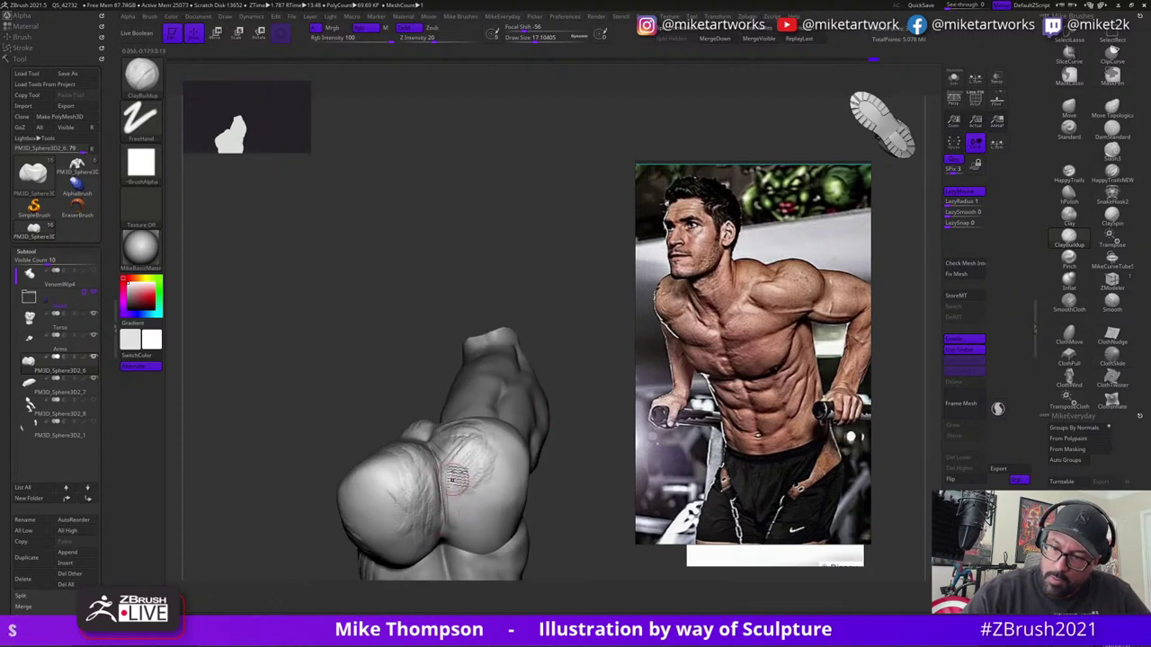
pyautogui.moveTo(594, 472)
pyautogui.mouseDown()
pyautogui.moveTo(556, 405)
pyautogui.moveTo(513, 430)
pyautogui.moveTo(467, 433)
pyautogui.moveTo(481, 450)
pyautogui.moveTo(495, 406)
pyautogui.mouseUp()
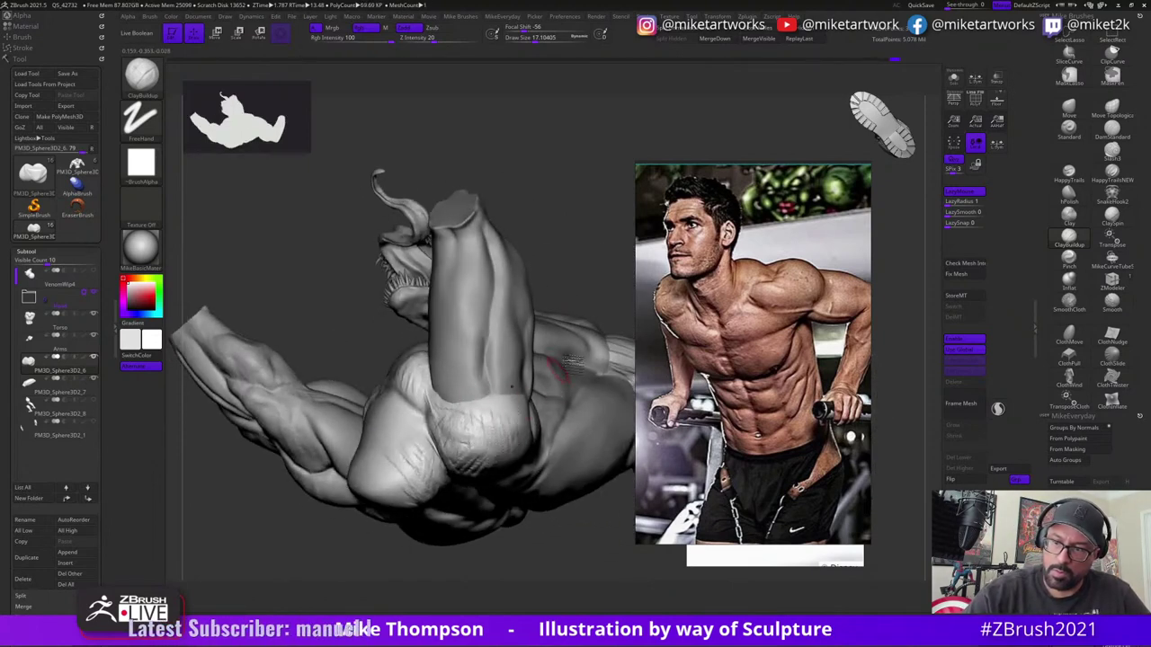
pyautogui.moveTo(480, 414)
pyautogui.mouseDown()
pyautogui.moveTo(601, 285)
pyautogui.moveTo(575, 335)
pyautogui.moveTo(560, 424)
pyautogui.moveTo(572, 428)
pyautogui.moveTo(567, 419)
pyautogui.moveTo(559, 435)
pyautogui.mouseUp()
pyautogui.moveTo(545, 476)
pyautogui.keyDown('alt'); pyautogui.mouseDown()
pyautogui.moveTo(533, 487)
pyautogui.moveTo(539, 461)
pyautogui.mouseUp(); pyautogui.keyUp('alt')
# - Isolate the pelvis to check its form from several sides with the Move brush active, and review it against the whole figure
pyautogui.click(953, 78)
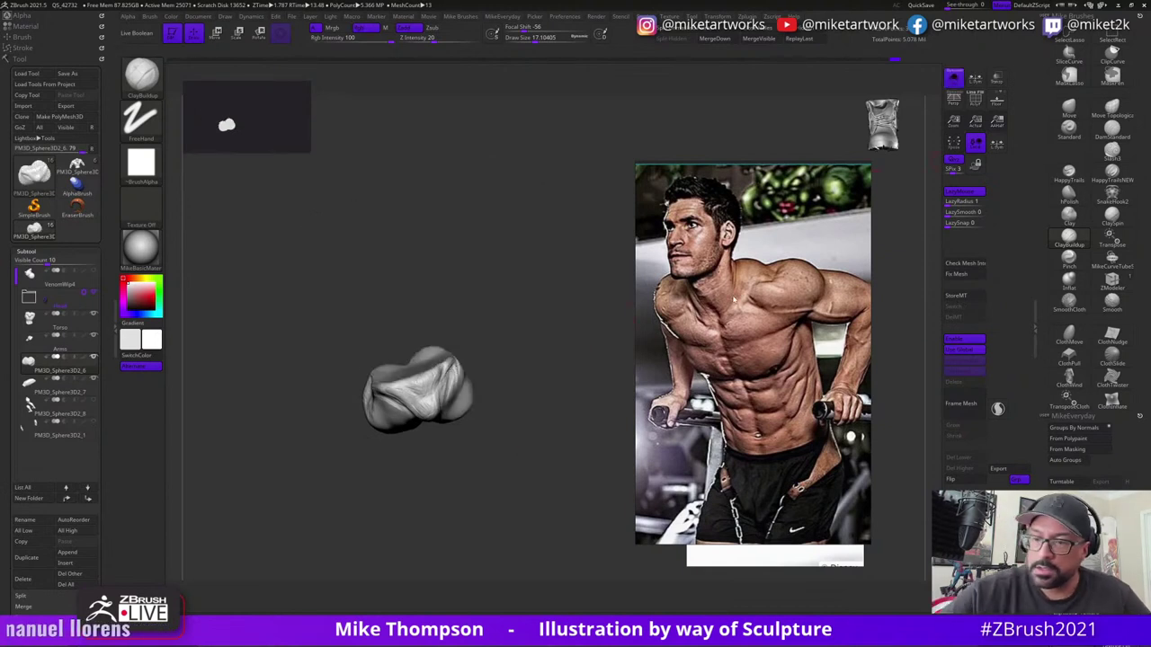
pyautogui.click(1068, 108)
pyautogui.press('s')
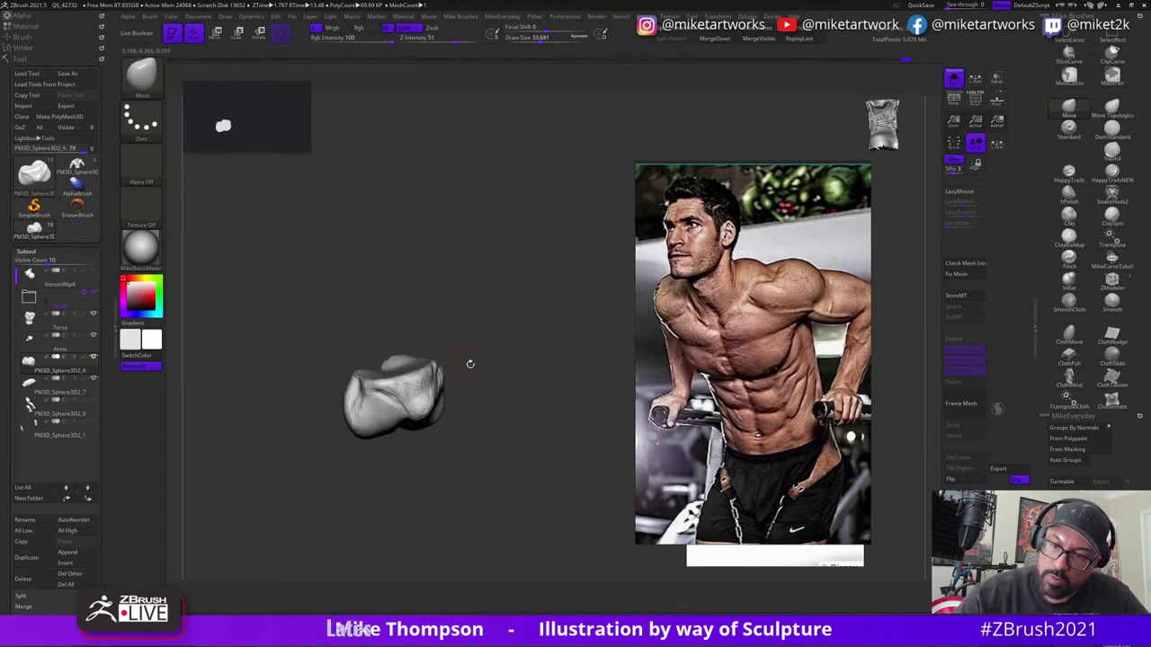
pyautogui.moveTo(504, 352); pyautogui.dragTo(499, 353)
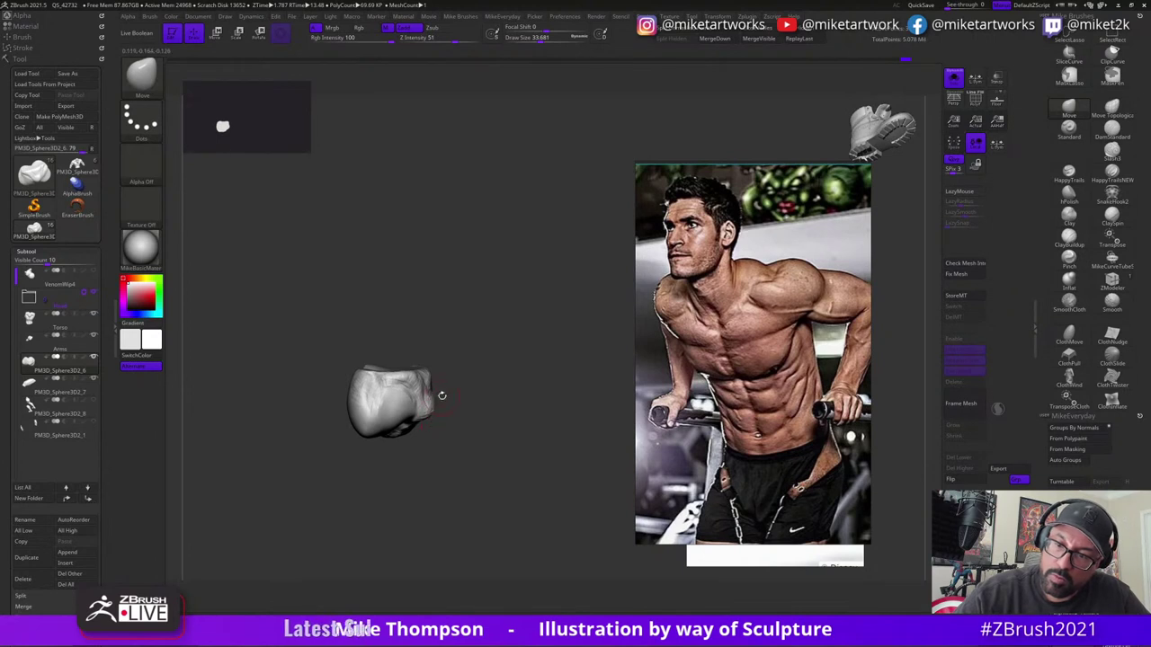
pyautogui.moveTo(444, 399)
pyautogui.mouseDown()
pyautogui.moveTo(545, 333)
pyautogui.moveTo(540, 352)
pyautogui.moveTo(542, 337)
pyautogui.mouseUp()
pyautogui.click(955, 81)
pyautogui.moveTo(583, 404); pyautogui.dragTo(587, 467)
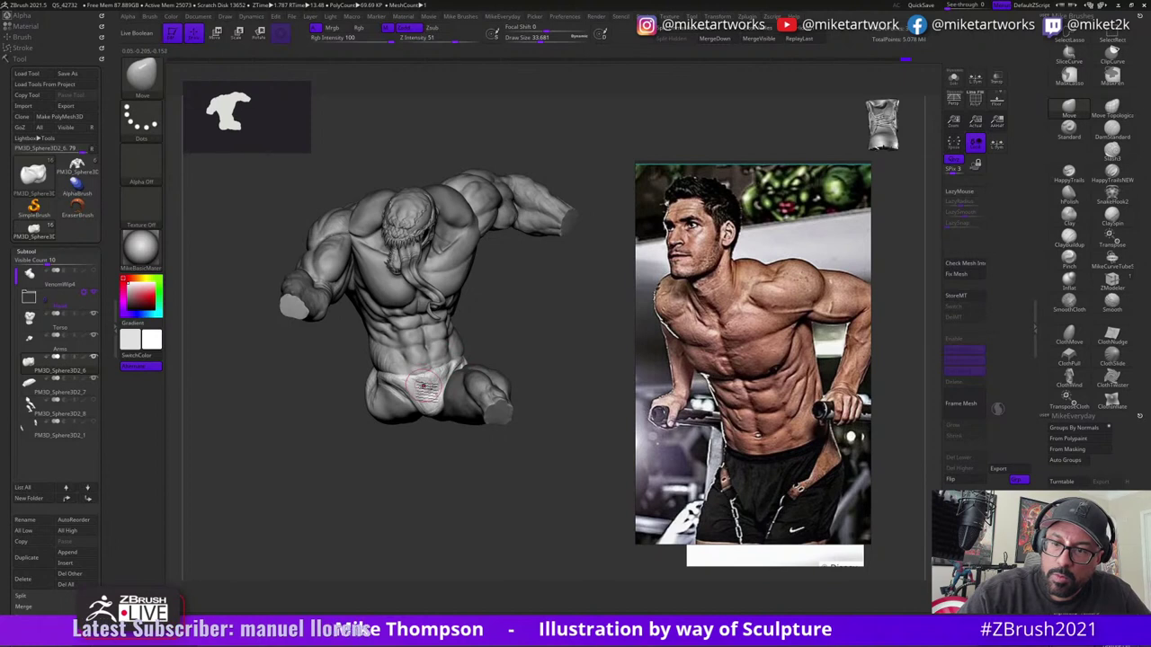
pyautogui.moveTo(522, 318); pyautogui.dragTo(545, 363)
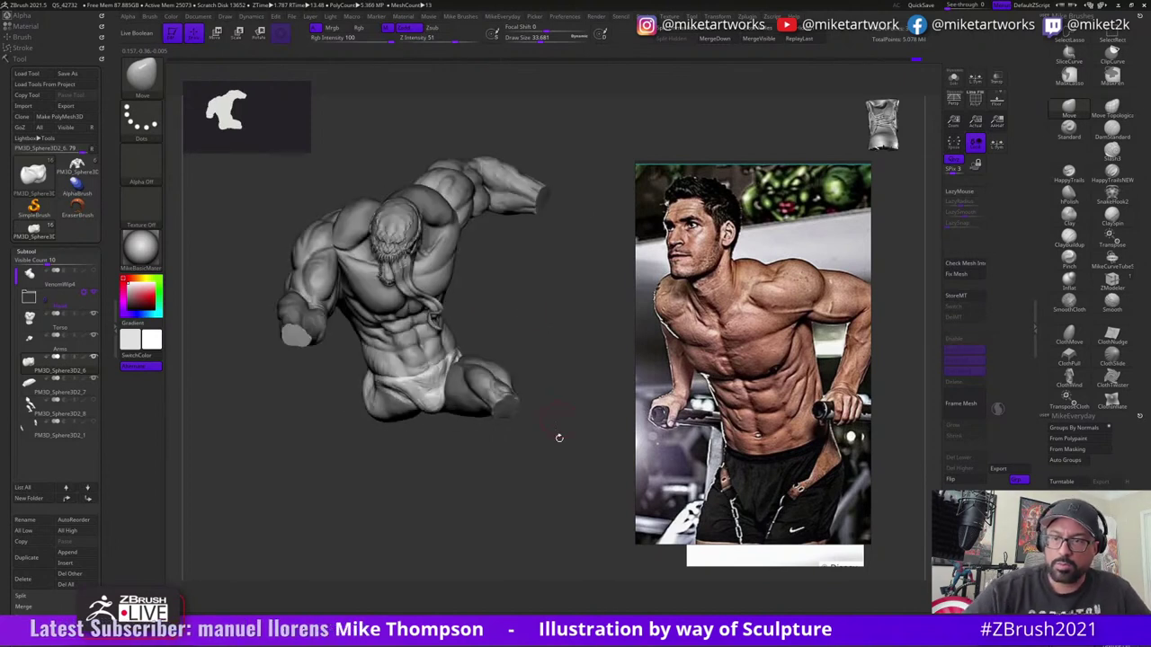
pyautogui.moveTo(566, 547)
pyautogui.keyDown('alt'); pyautogui.mouseDown()
pyautogui.moveTo(577, 560)
pyautogui.moveTo(578, 534)
pyautogui.mouseUp(); pyautogui.keyUp('alt')
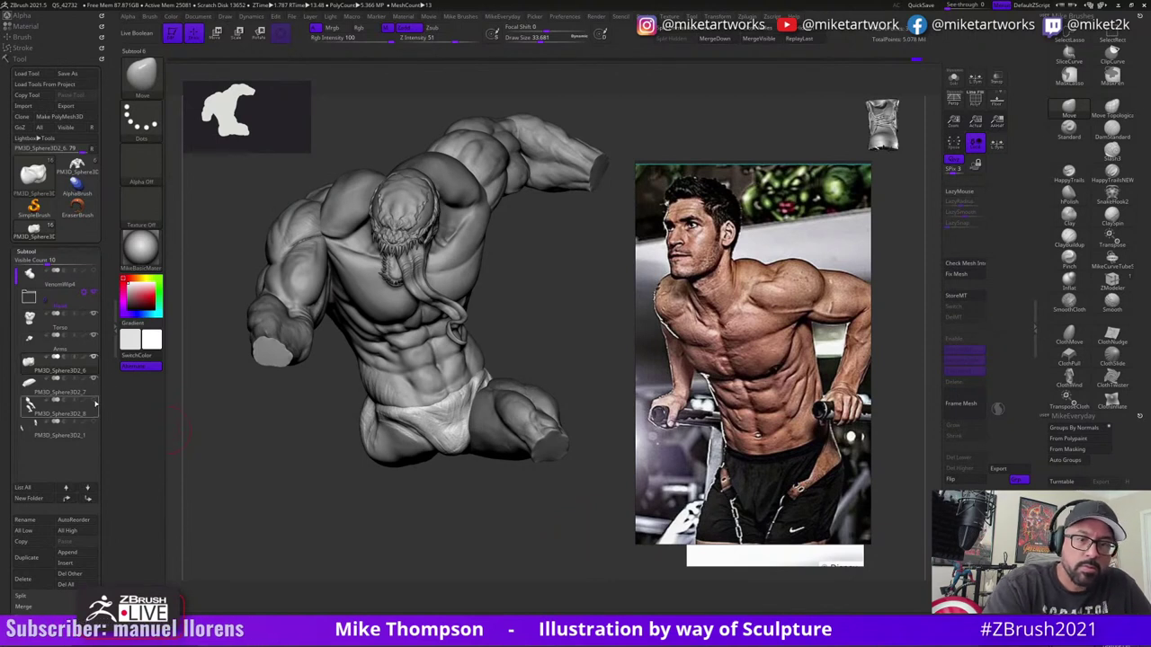
# - Show the legs subtool, mask everything except the separate left lower leg, and split that lower leg into its own subtool
pyautogui.click(94, 401)
pyautogui.moveTo(596, 438)
pyautogui.mouseDown()
pyautogui.moveTo(596, 451)
pyautogui.moveTo(586, 447)
pyautogui.moveTo(572, 375)
pyautogui.mouseUp()
pyautogui.keyDown('alt'); pyautogui.click(450, 459); pyautogui.keyUp('alt')
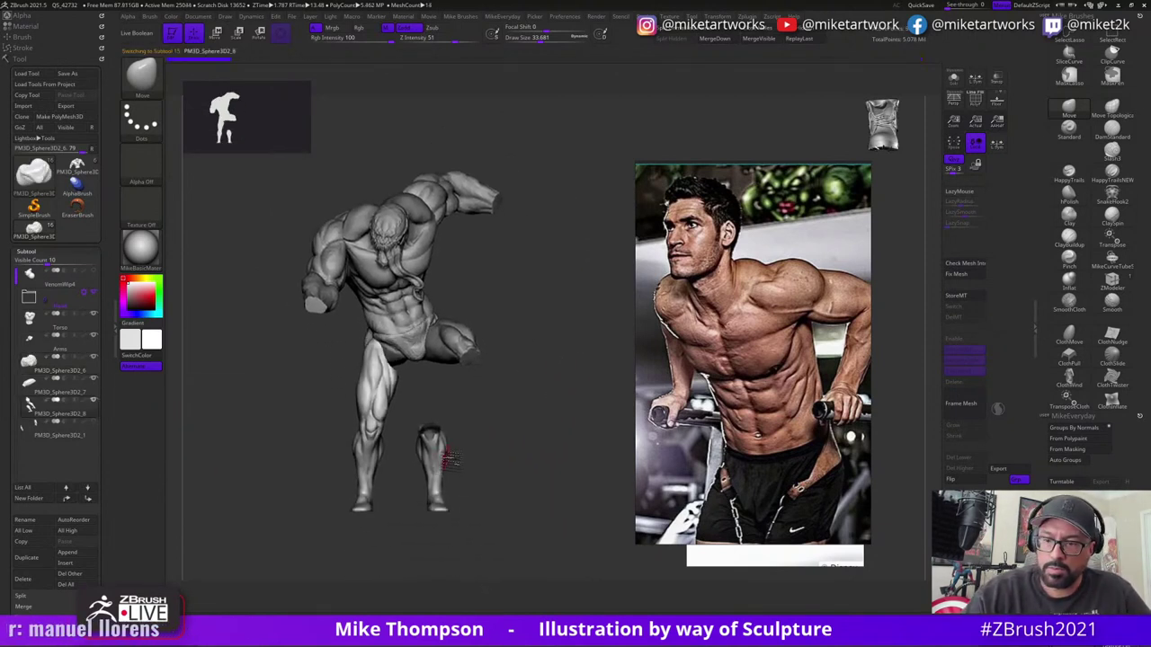
pyautogui.moveTo(454, 416)
pyautogui.keyDown('ctrl'); pyautogui.mouseDown()
pyautogui.moveTo(396, 517)
pyautogui.moveTo(485, 430)
pyautogui.moveTo(454, 415)
pyautogui.mouseUp(); pyautogui.keyUp('ctrl')
pyautogui.keyDown('ctrl'); pyautogui.click(538, 495); pyautogui.keyUp('ctrl')
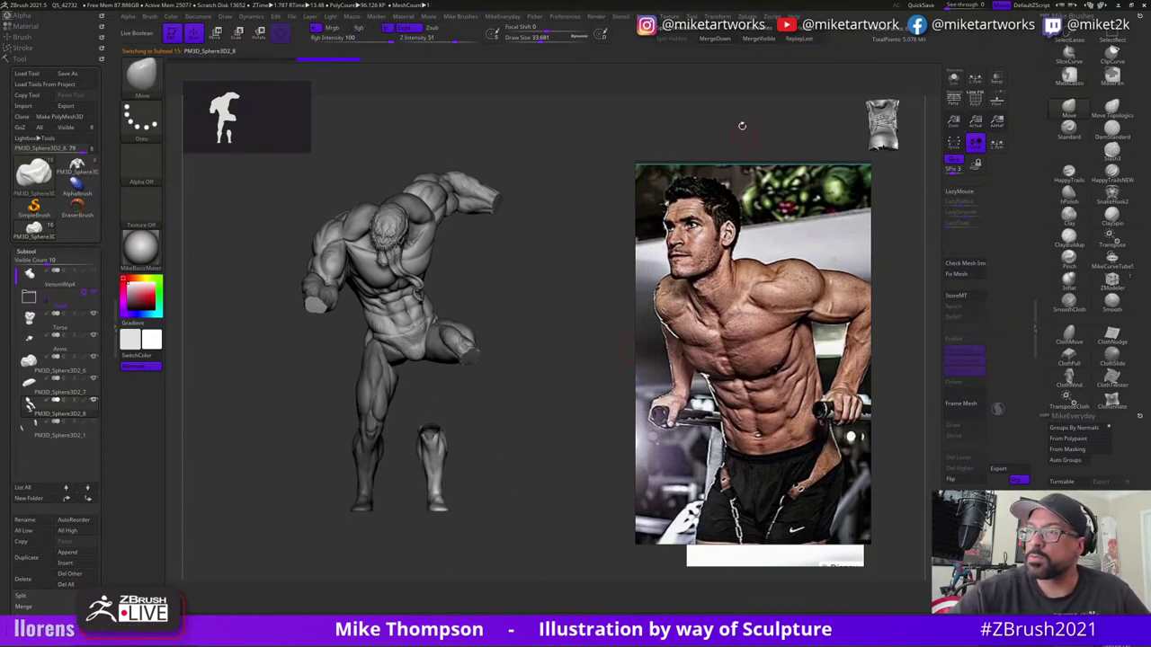
pyautogui.click(704, 34)
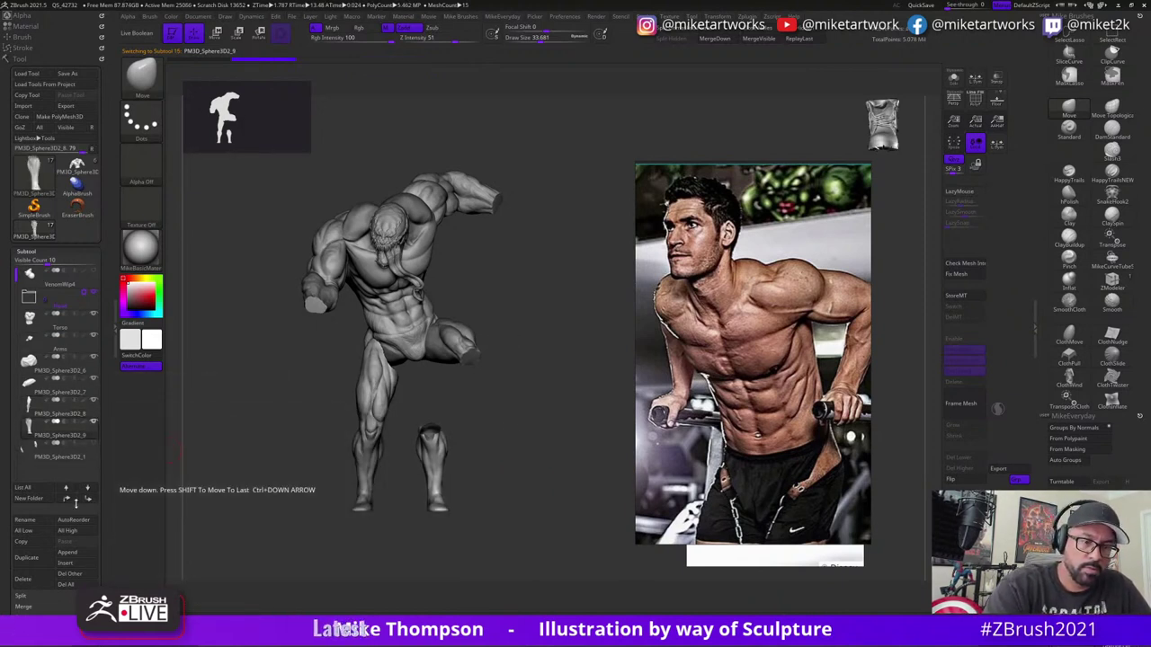
# - Hide the full right leg and isolate the left lower leg, inspecting its knee cut, calf and foot
pyautogui.click(94, 424)
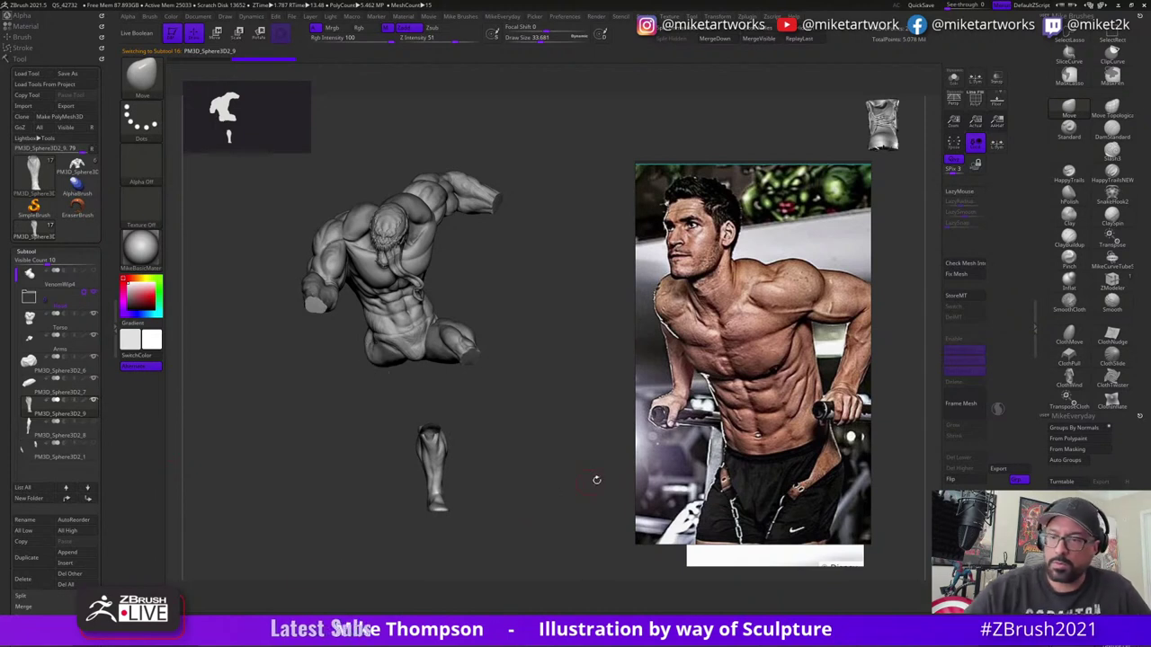
pyautogui.click(954, 80)
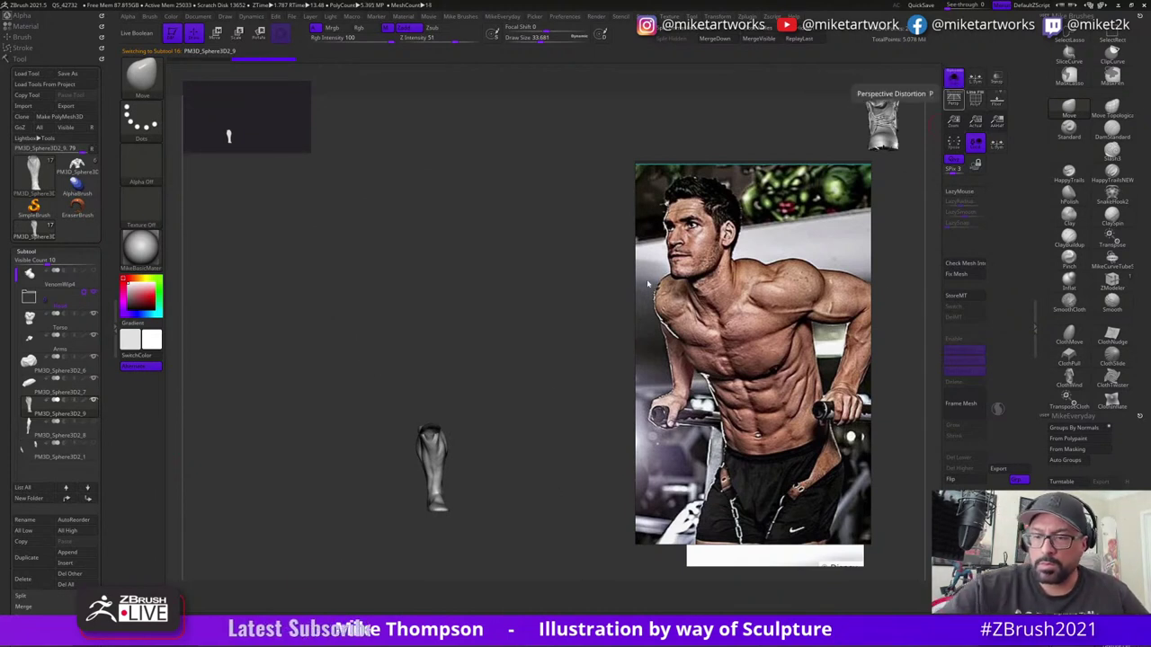
pyautogui.moveTo(577, 225); pyautogui.dragTo(572, 435)
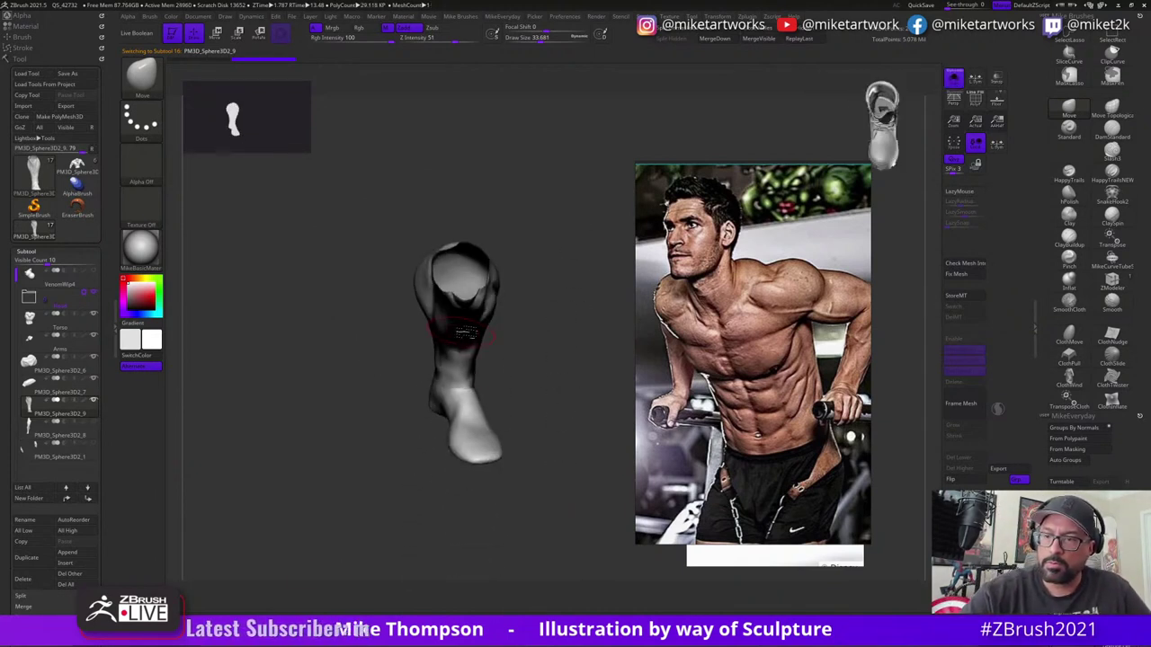
pyautogui.moveTo(571, 360); pyautogui.dragTo(799, 80)
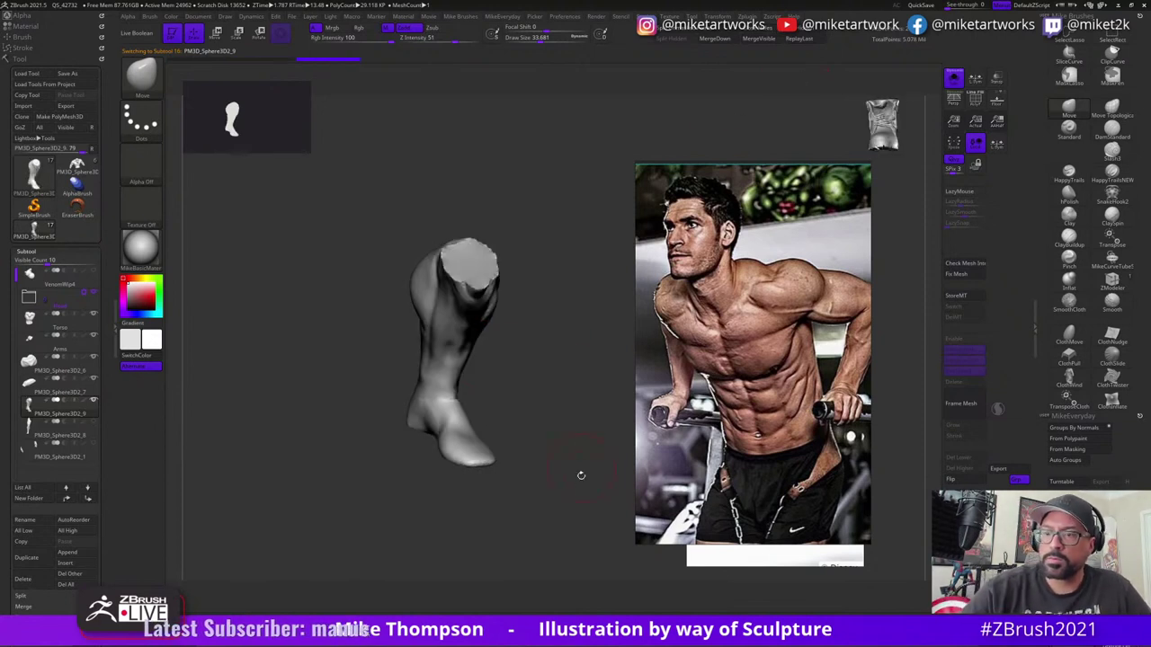
pyautogui.moveTo(581, 473)
pyautogui.mouseDown()
pyautogui.moveTo(593, 450)
pyautogui.moveTo(567, 480)
pyautogui.moveTo(559, 473)
pyautogui.moveTo(591, 457)
pyautogui.moveTo(590, 481)
pyautogui.mouseUp()
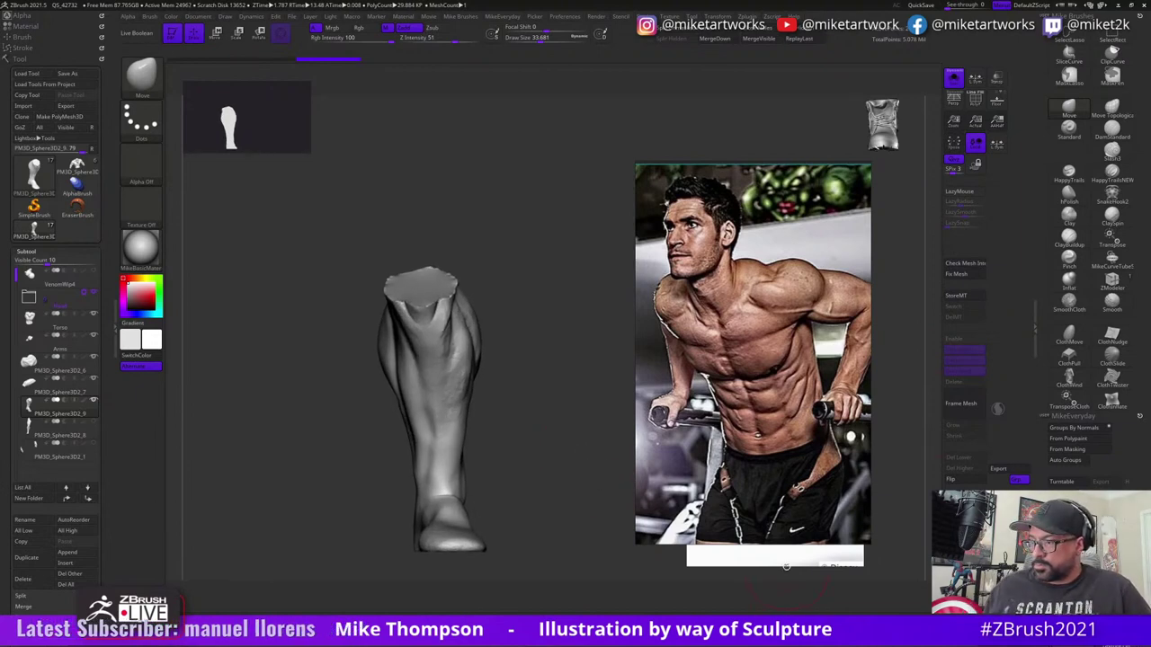
# - Move the bodybuilder photo aside to use the Venom illustration as reference, and set the Move brush's draw size to about 20
pyautogui.moveTo(704, 426); pyautogui.dragTo(0, 280)
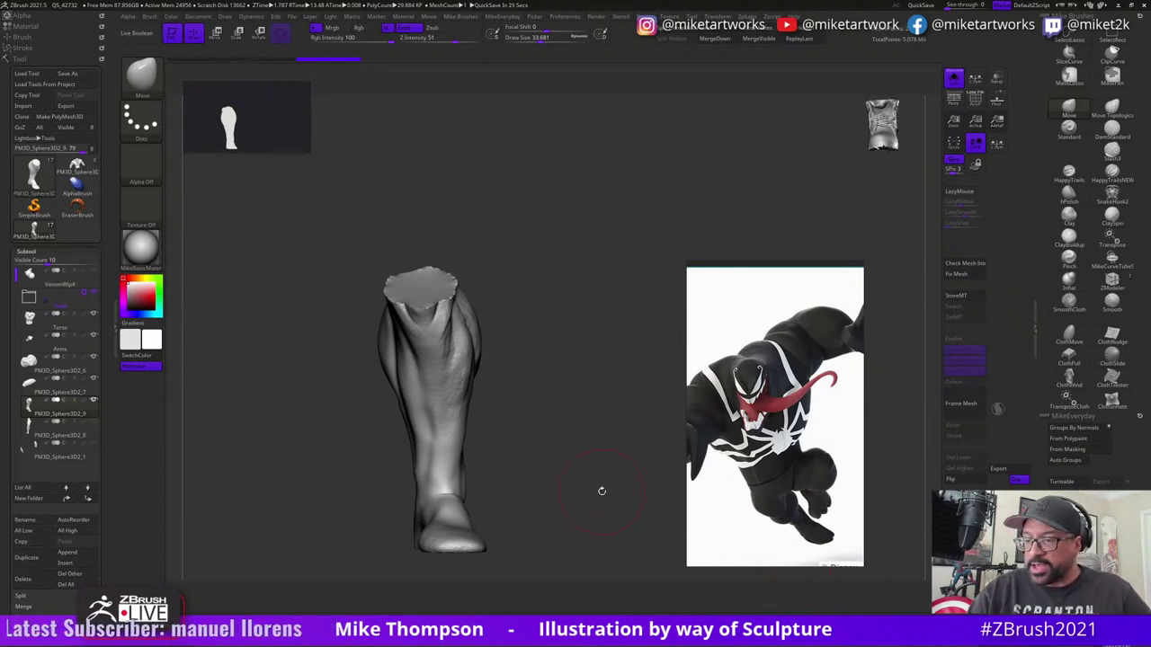
pyautogui.moveTo(602, 488); pyautogui.dragTo(593, 496)
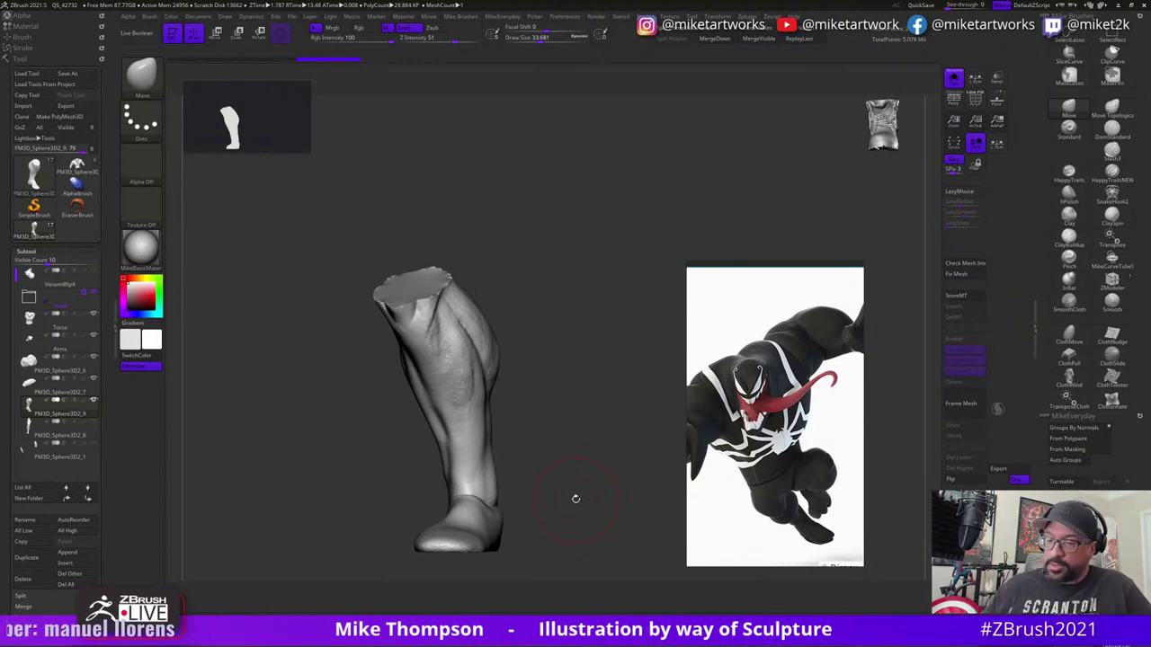
pyautogui.press('s')
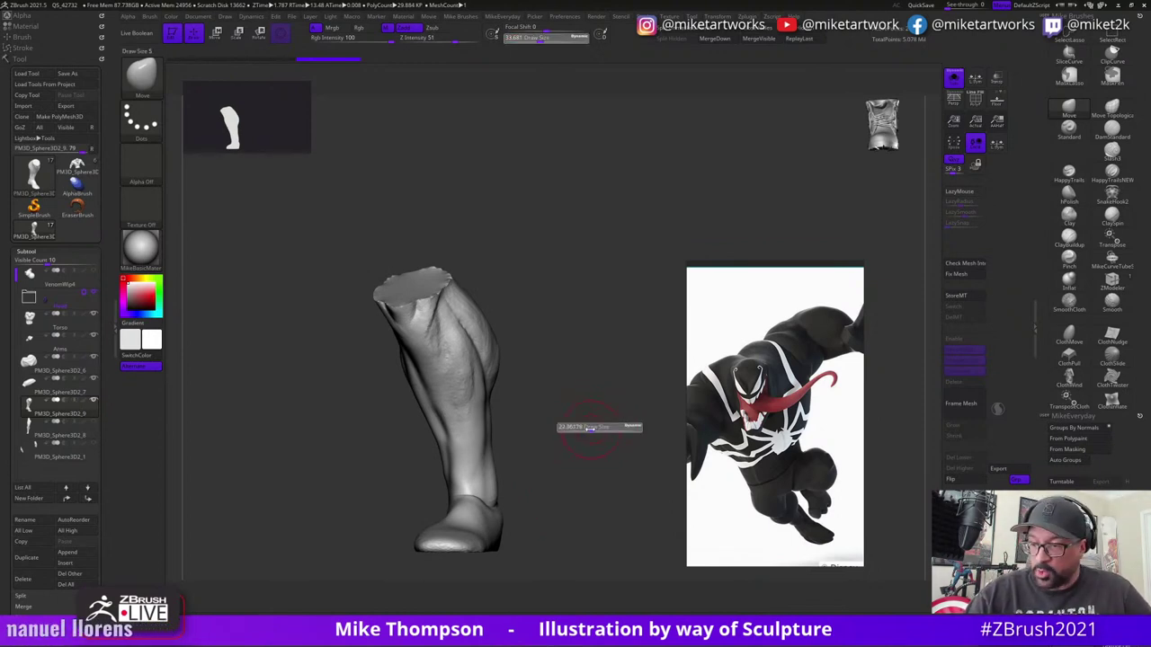
pyautogui.moveTo(597, 427)
pyautogui.mouseDown()
pyautogui.moveTo(627, 414)
pyautogui.moveTo(610, 366)
pyautogui.mouseUp()
# - Open the earlier Venom torso tool for a look at its sculpt, and return to the lower leg's tool
pyautogui.click(85, 170)
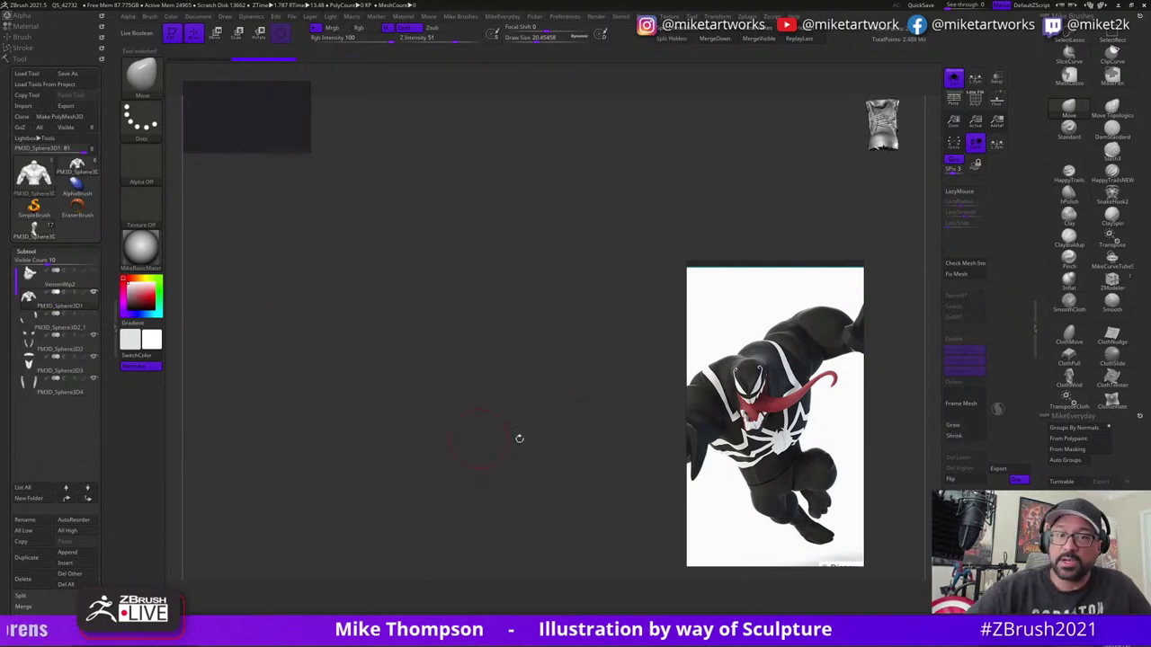
pyautogui.keyDown('alt'); pyautogui.moveTo(692, 573); pyautogui.dragTo(631, 523); pyautogui.keyUp('alt')
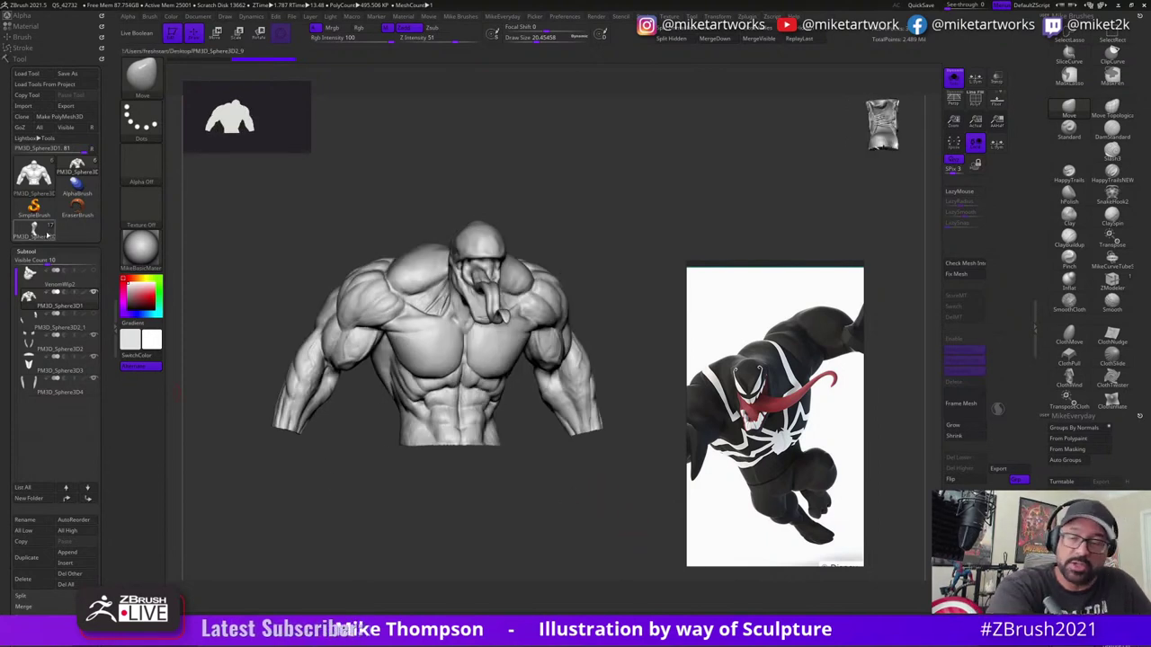
pyautogui.click(45, 233)
pyautogui.moveTo(624, 526)
pyautogui.mouseDown()
pyautogui.moveTo(636, 534)
pyautogui.moveTo(617, 468)
pyautogui.moveTo(634, 462)
pyautogui.mouseUp()
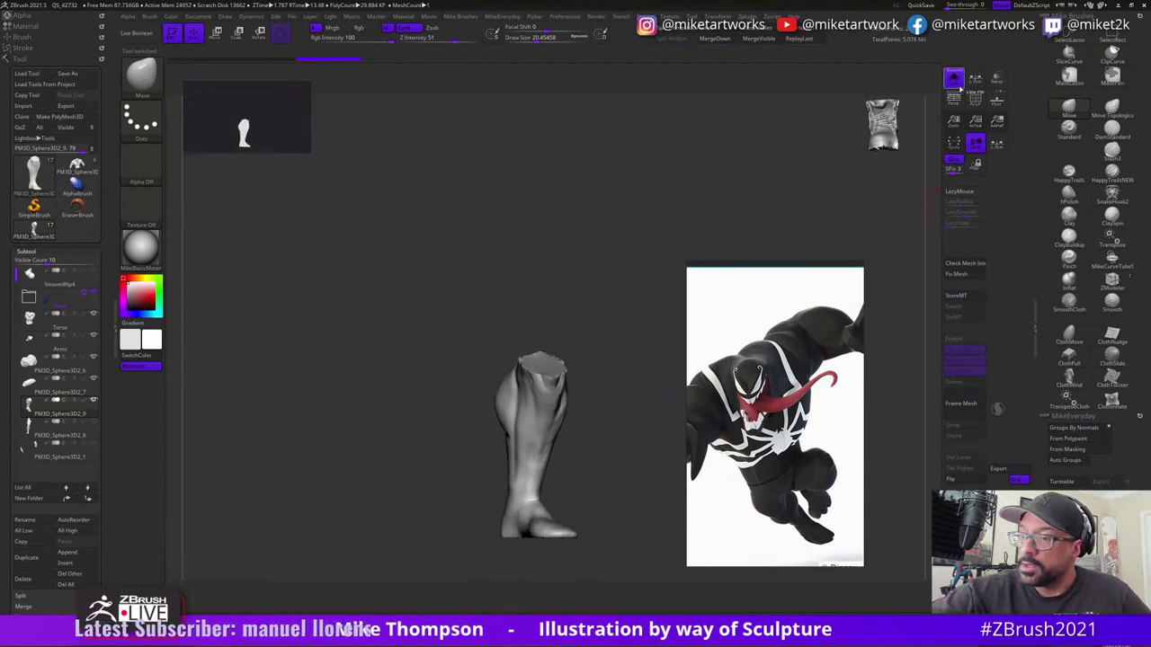
# - Turn on Sculptris Pro and smooth the cut rim at the top of the lower leg with a draw size of about 14
pyautogui.moveTo(642, 413); pyautogui.dragTo(644, 407)
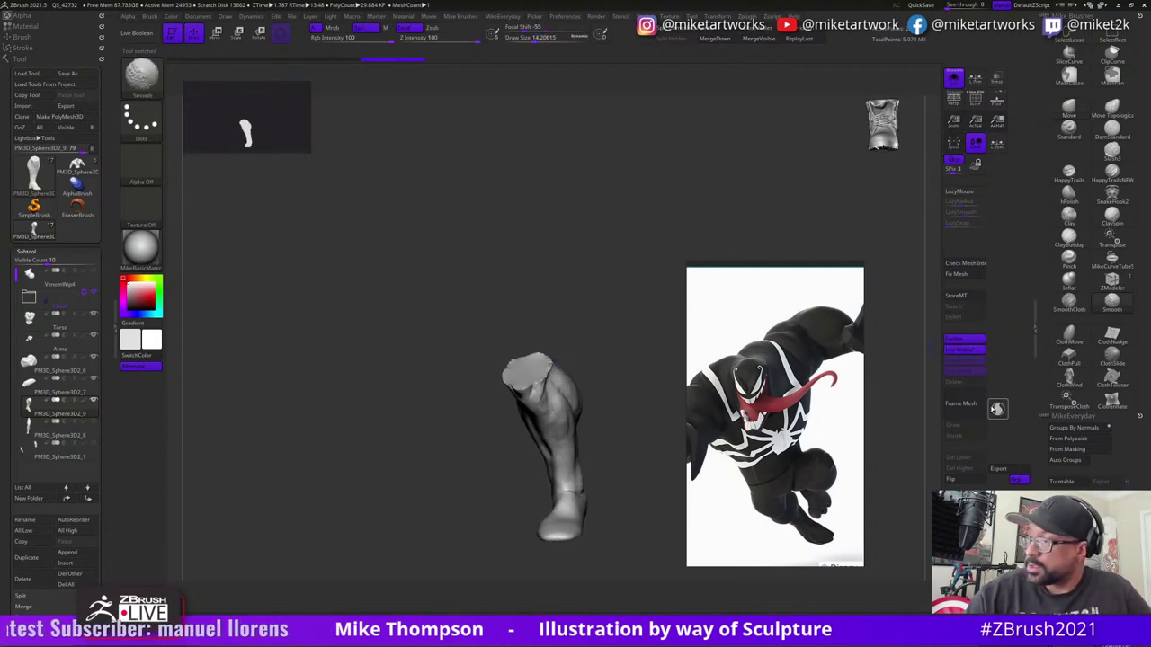
pyautogui.moveTo(590, 352); pyautogui.dragTo(626, 344)
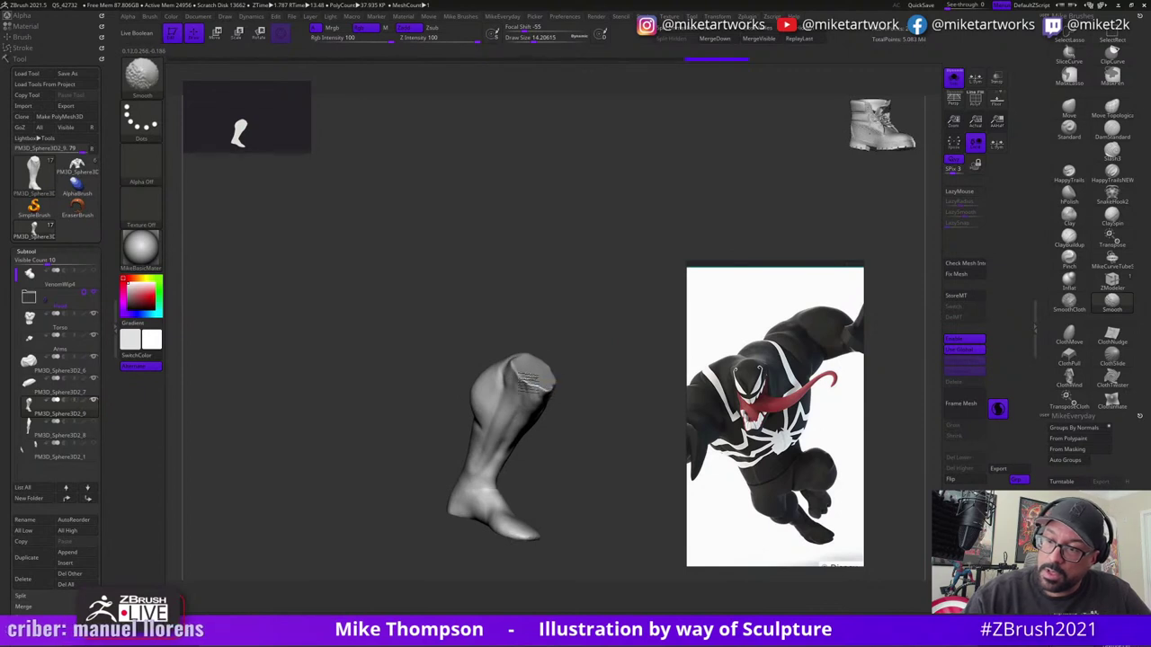
pyautogui.moveTo(524, 350); pyautogui.dragTo(618, 358)
# - Show the whole figure again and move the isolated lower leg up to the cut knee end of the raised thigh
pyautogui.click(953, 79)
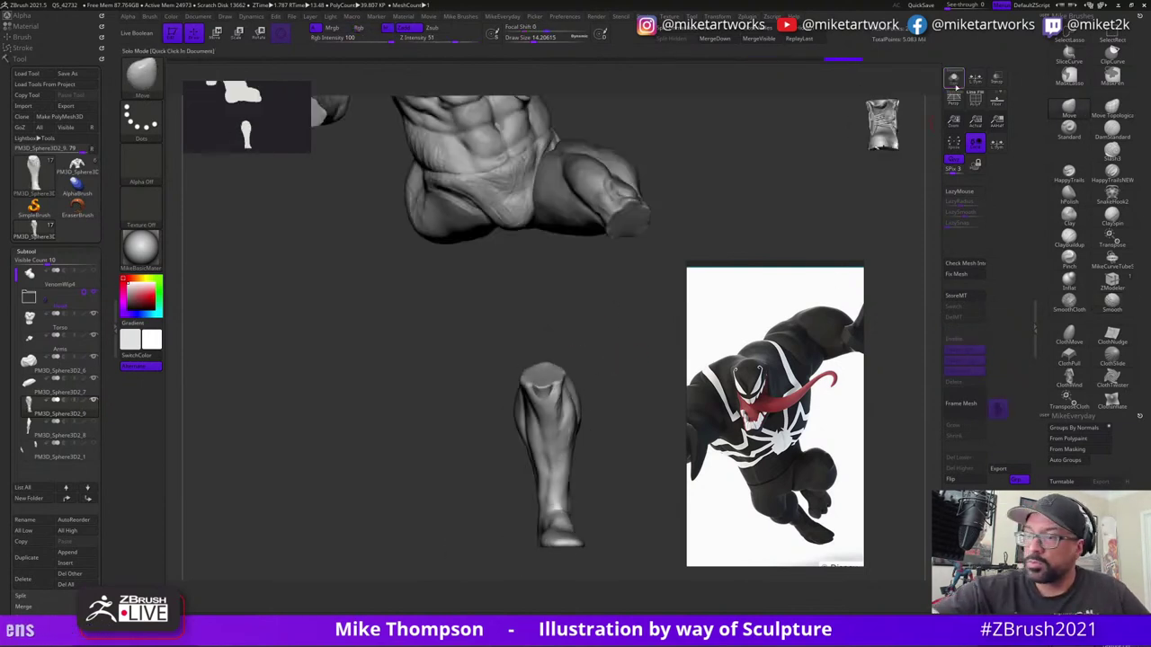
pyautogui.moveTo(639, 466); pyautogui.dragTo(603, 470)
pyautogui.press('w')
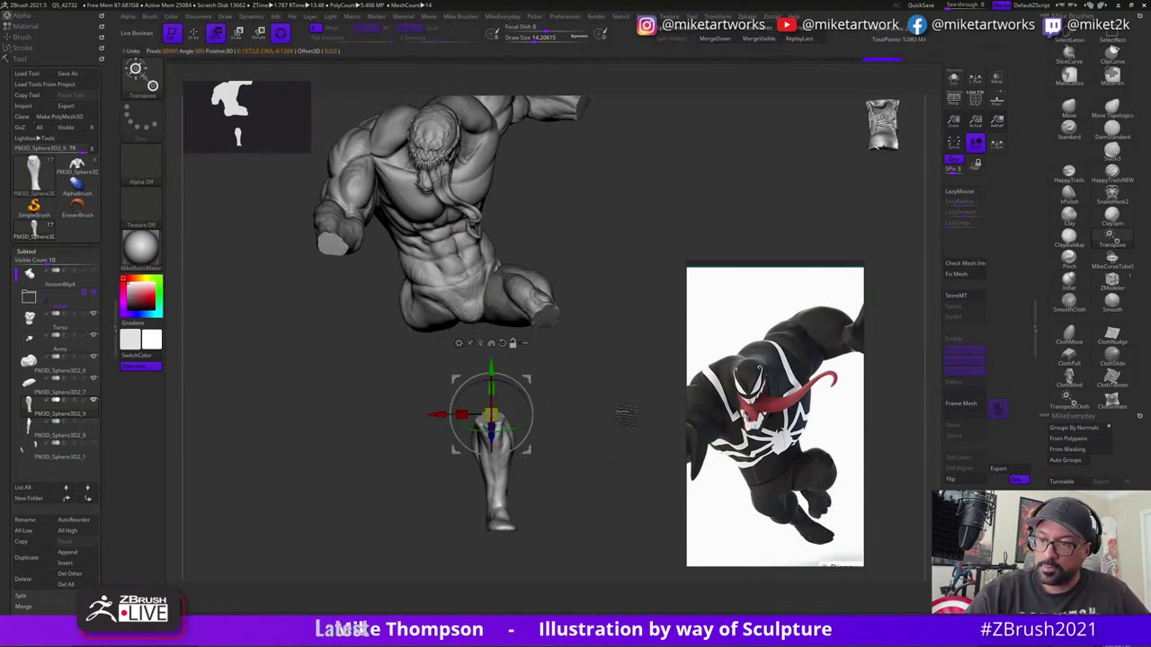
pyautogui.moveTo(627, 413); pyautogui.dragTo(471, 469)
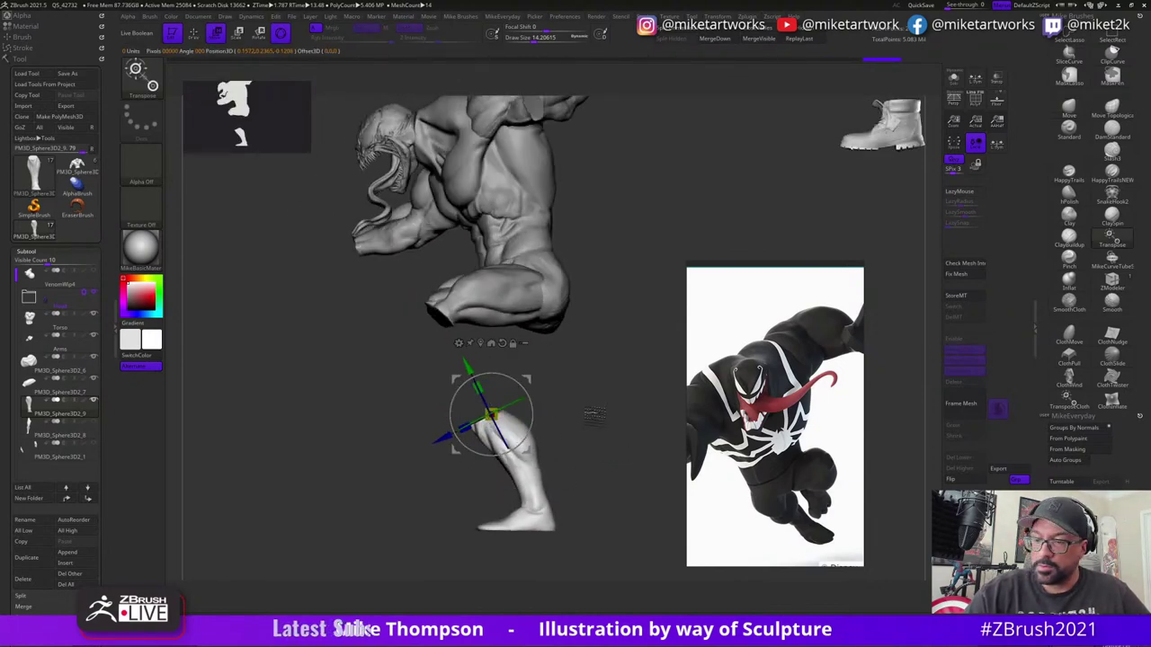
pyautogui.moveTo(590, 413); pyautogui.dragTo(493, 372)
pyautogui.moveTo(432, 349)
pyautogui.mouseDown()
pyautogui.moveTo(450, 327)
pyautogui.moveTo(450, 338)
pyautogui.mouseUp()
pyautogui.moveTo(576, 345); pyautogui.dragTo(519, 369)
pyautogui.moveTo(453, 338); pyautogui.dragTo(473, 323)
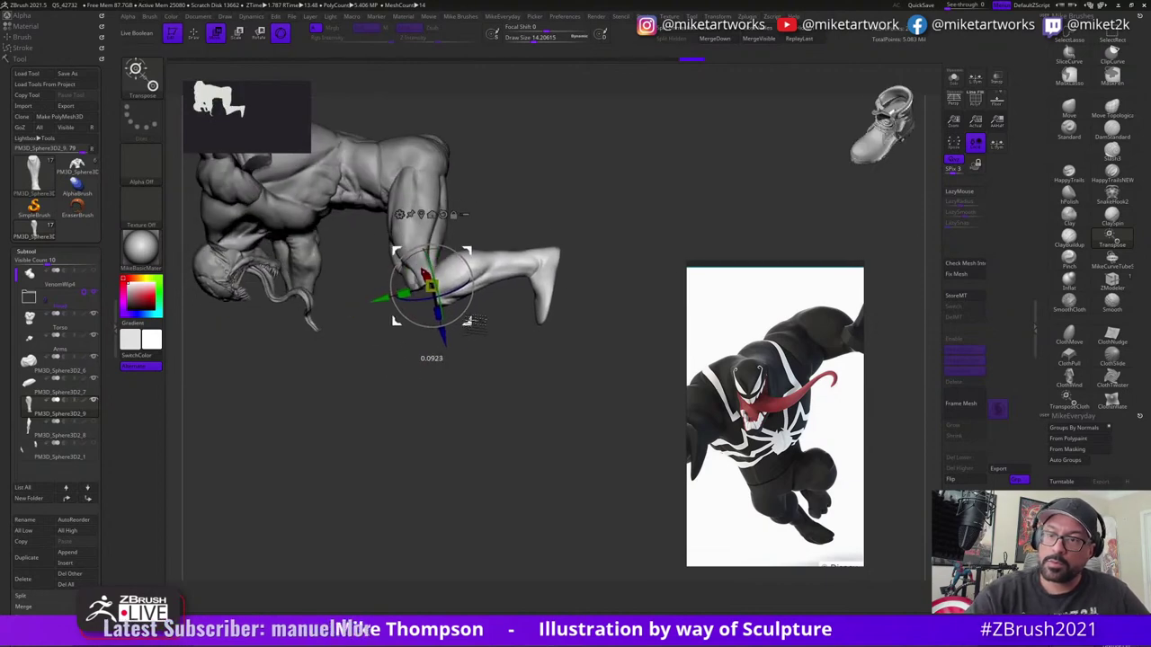
pyautogui.moveTo(541, 427); pyautogui.dragTo(518, 398)
pyautogui.moveTo(469, 324); pyautogui.dragTo(463, 325)
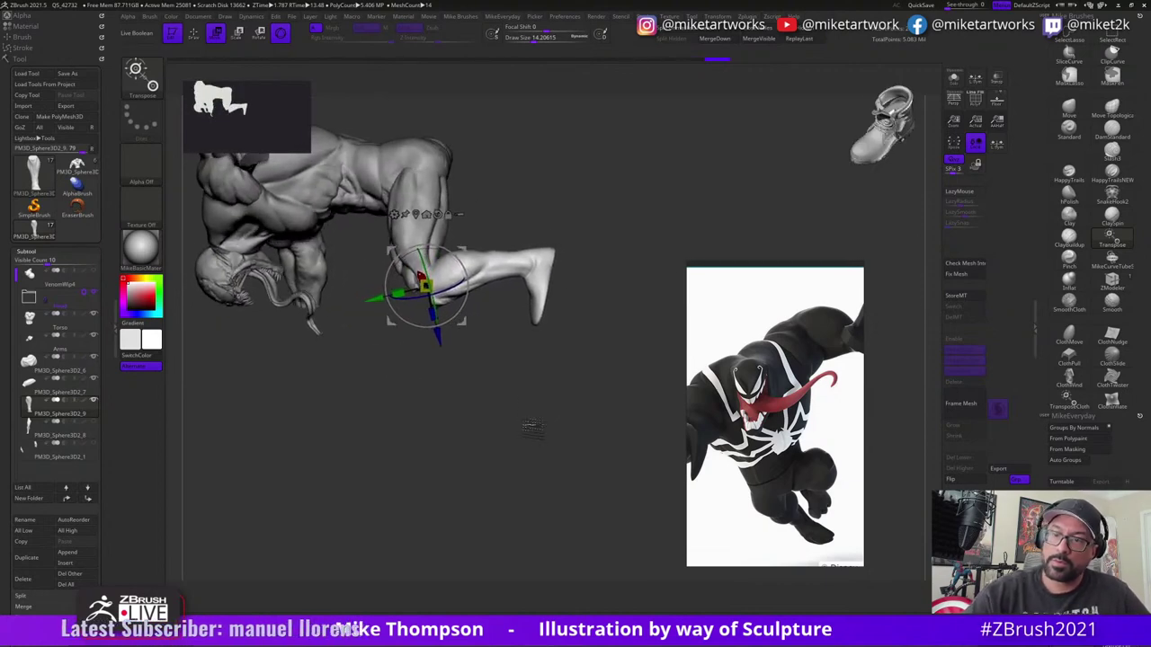
pyautogui.moveTo(532, 427); pyautogui.dragTo(565, 443)
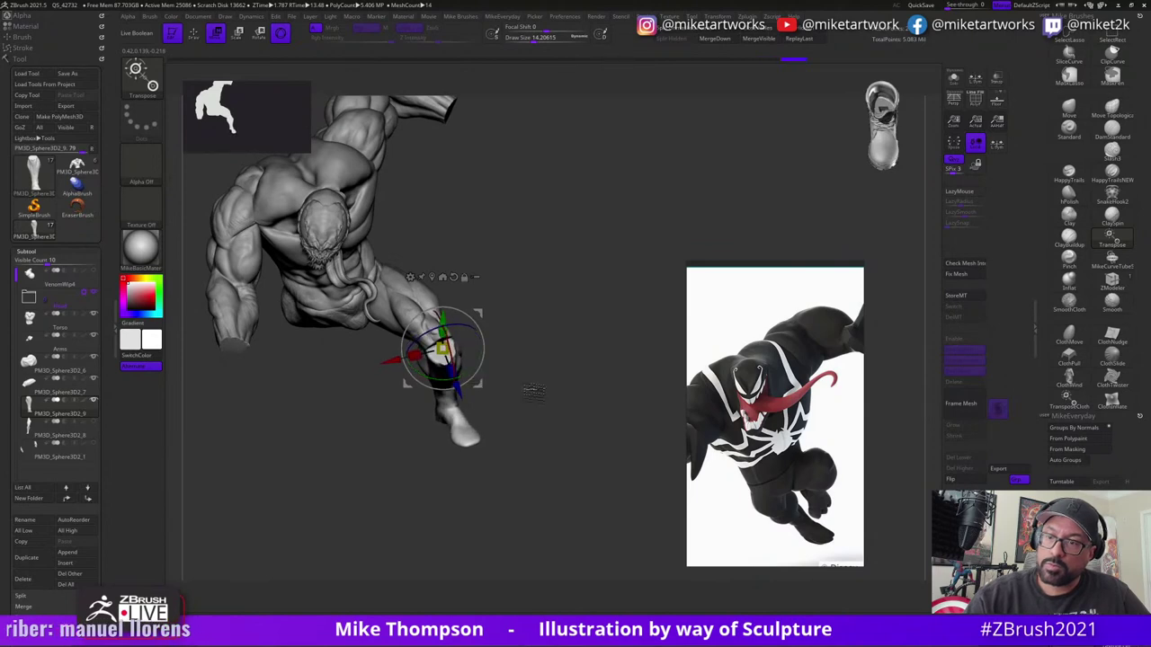
# - Rotate and nudge the lower leg at the knee so it folds back beneath the raised thigh as in the Venom illustration
pyautogui.moveTo(534, 390); pyautogui.dragTo(475, 340)
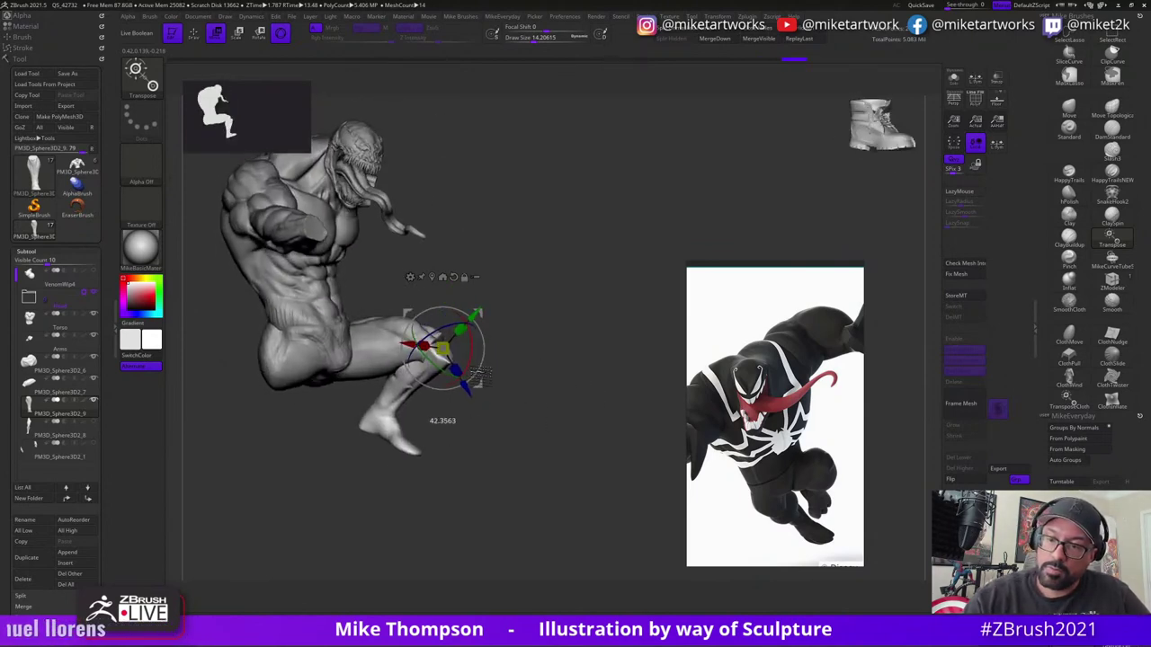
pyautogui.moveTo(574, 353); pyautogui.dragTo(476, 368)
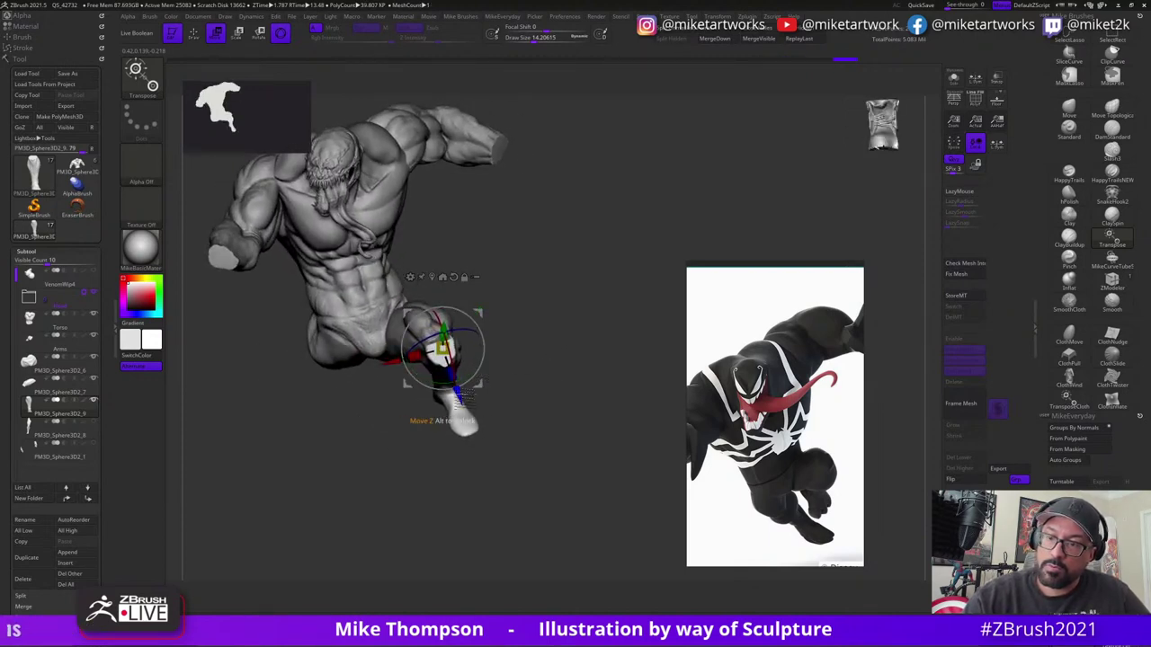
pyautogui.moveTo(519, 371); pyautogui.dragTo(490, 389)
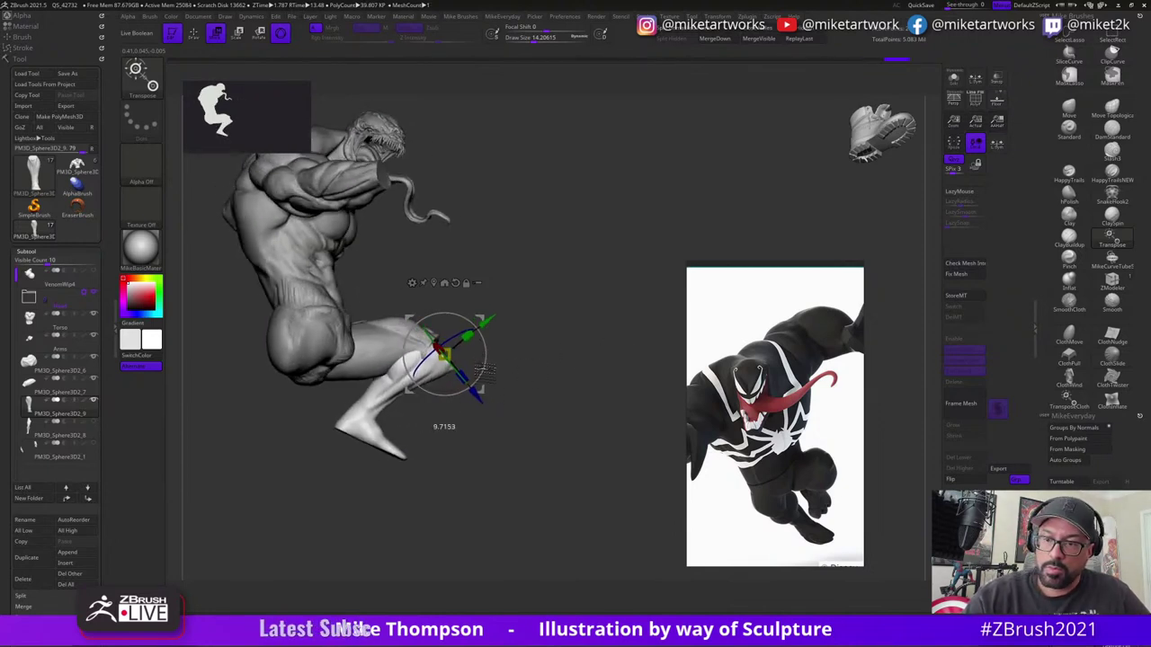
pyautogui.moveTo(496, 365); pyautogui.dragTo(479, 401)
pyautogui.moveTo(618, 355); pyautogui.dragTo(549, 382)
pyautogui.moveTo(411, 394); pyautogui.dragTo(417, 399)
pyautogui.moveTo(611, 392); pyautogui.dragTo(577, 389)
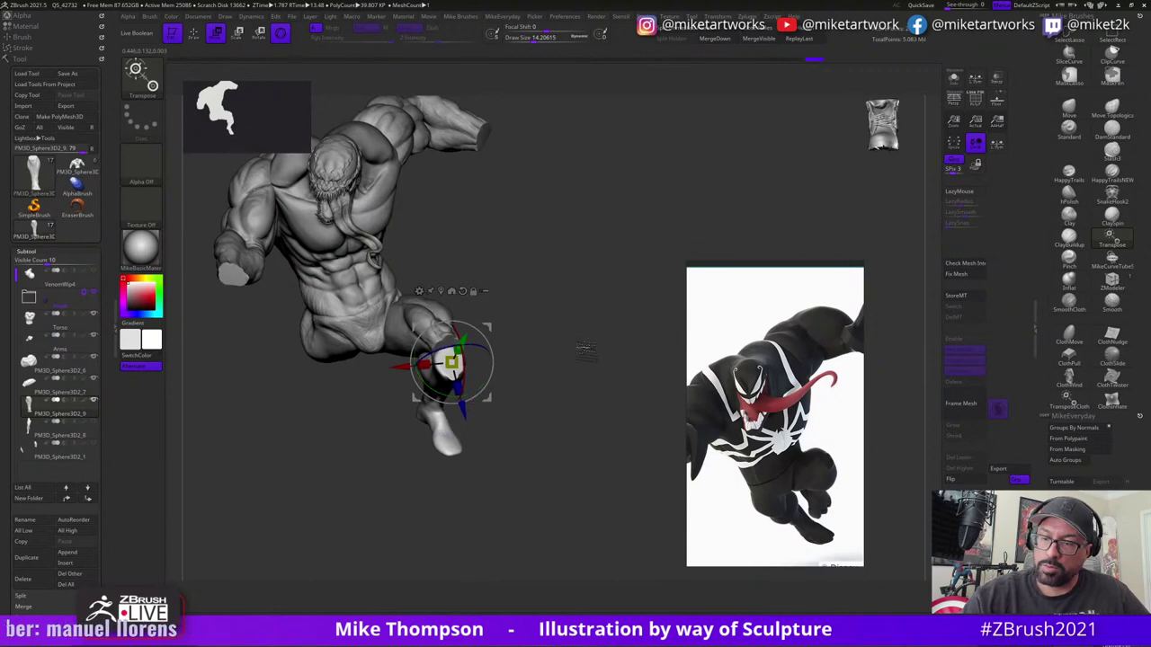
pyautogui.moveTo(586, 351); pyautogui.dragTo(528, 365)
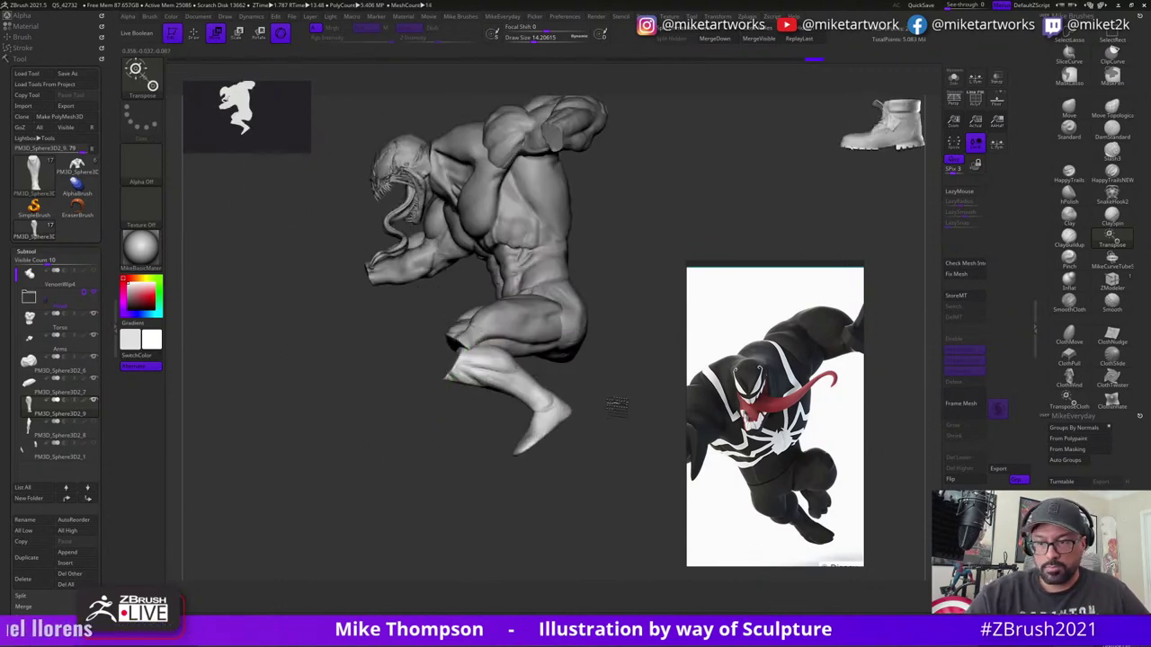
pyautogui.moveTo(617, 406)
pyautogui.keyDown('alt'); pyautogui.mouseDown()
pyautogui.moveTo(620, 394)
pyautogui.moveTo(568, 401)
pyautogui.moveTo(629, 407)
pyautogui.moveTo(623, 393)
pyautogui.moveTo(607, 407)
pyautogui.moveTo(601, 445)
pyautogui.moveTo(639, 418)
pyautogui.moveTo(620, 414)
pyautogui.moveTo(637, 398)
pyautogui.mouseUp(); pyautogui.keyUp('alt')
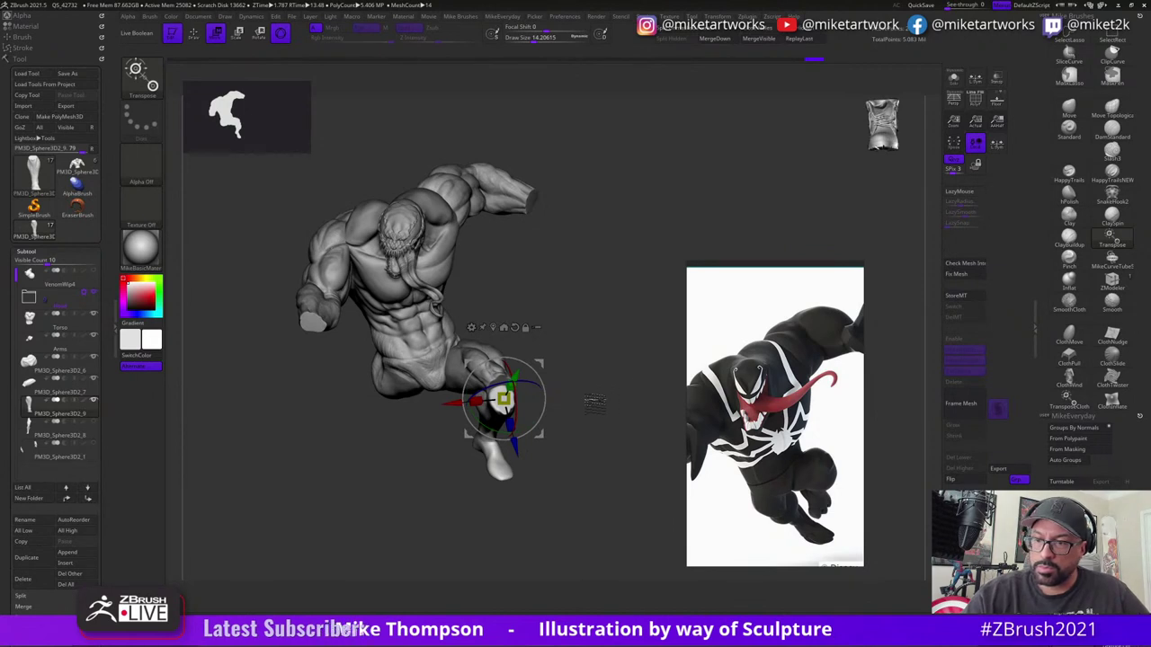
# - Return to sculpting mode, turn on the polyframe display, and isolate the raised thigh's subtool
pyautogui.press('q')
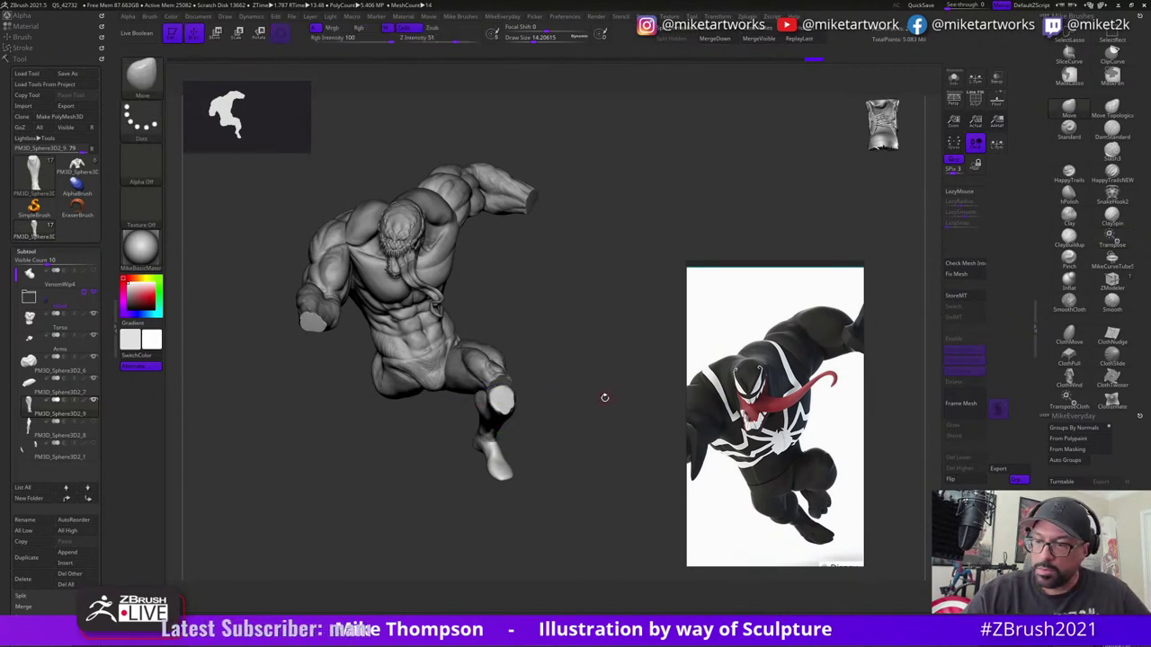
pyautogui.moveTo(590, 406)
pyautogui.mouseDown()
pyautogui.moveTo(606, 401)
pyautogui.moveTo(587, 405)
pyautogui.mouseUp()
pyautogui.press('shift')
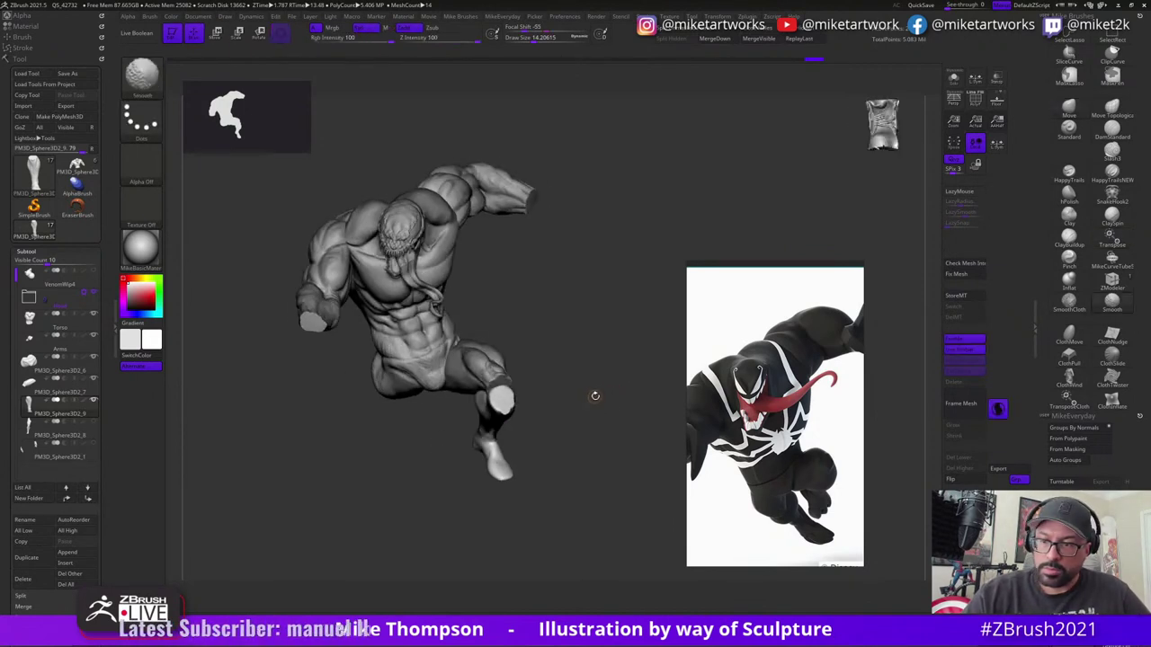
pyautogui.rightClick(555, 500)
pyautogui.hotkey('shift', 'f')
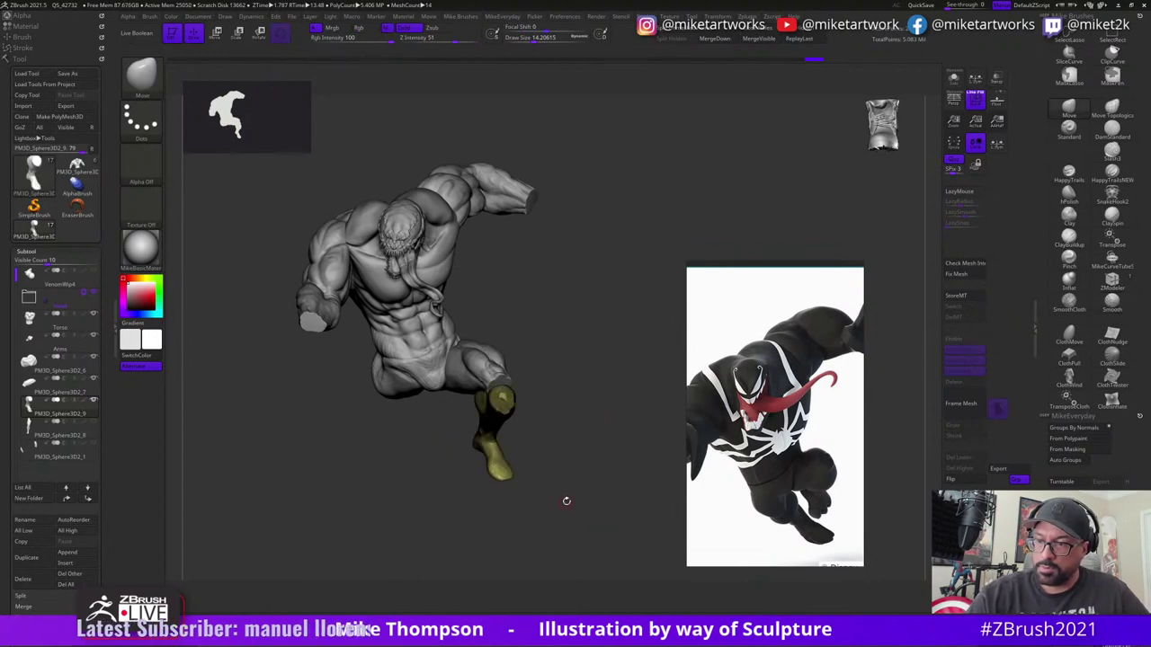
pyautogui.click(90, 385)
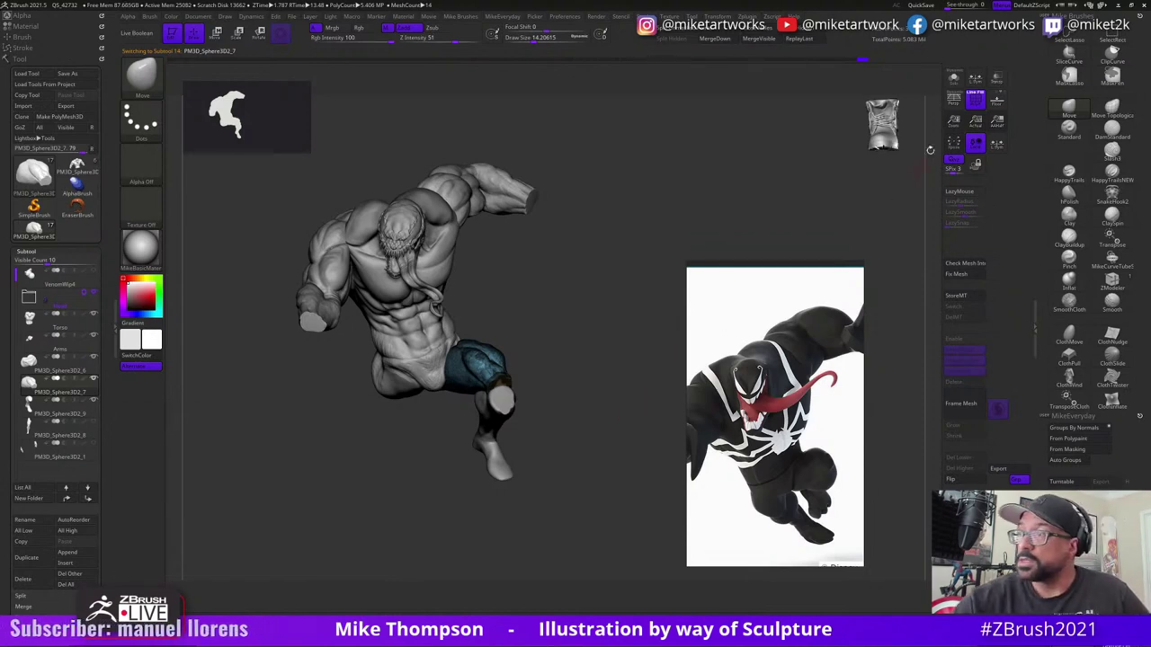
pyautogui.click(954, 79)
# - Mask the thigh except for its cut knee end and pull that end outward to lengthen it
pyautogui.moveTo(573, 481)
pyautogui.keyDown('alt'); pyautogui.mouseDown()
pyautogui.moveTo(594, 544)
pyautogui.moveTo(586, 482)
pyautogui.moveTo(571, 496)
pyautogui.moveTo(614, 453)
pyautogui.moveTo(591, 481)
pyautogui.moveTo(570, 468)
pyautogui.mouseUp(); pyautogui.keyUp('alt')
pyautogui.press('w')
pyautogui.keyDown('ctrl'); pyautogui.click(486, 470); pyautogui.keyUp('ctrl')
pyautogui.press('q')
pyautogui.keyDown('ctrl'); pyautogui.click(576, 474); pyautogui.keyUp('ctrl')
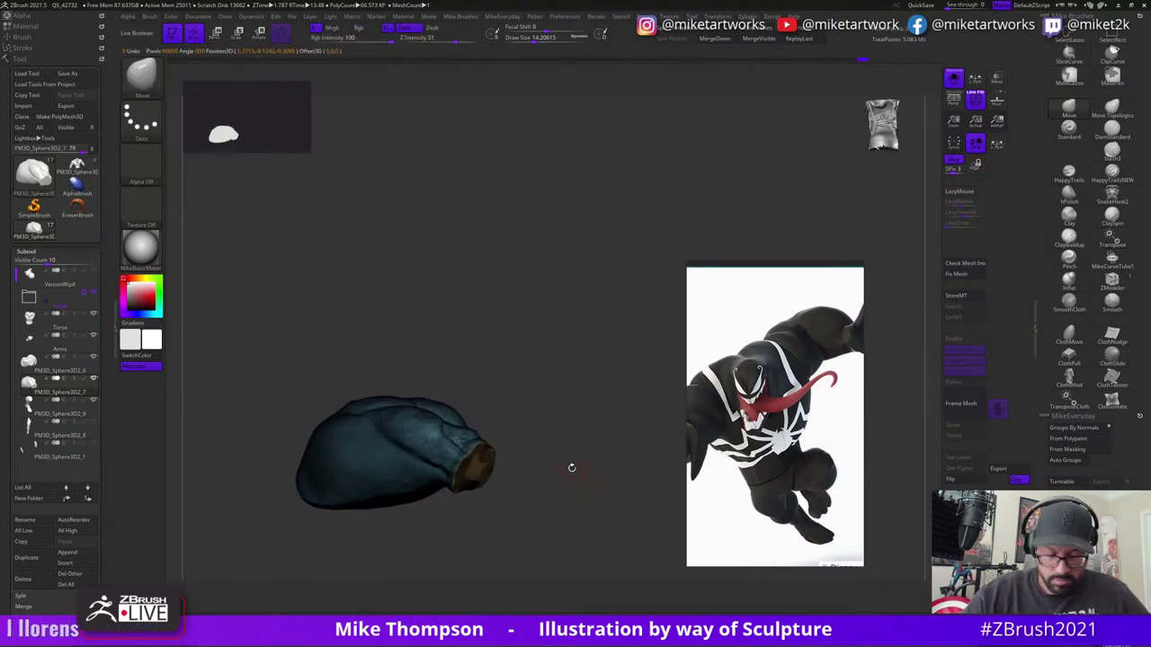
pyautogui.press('w')
pyautogui.moveTo(513, 500); pyautogui.dragTo(523, 510)
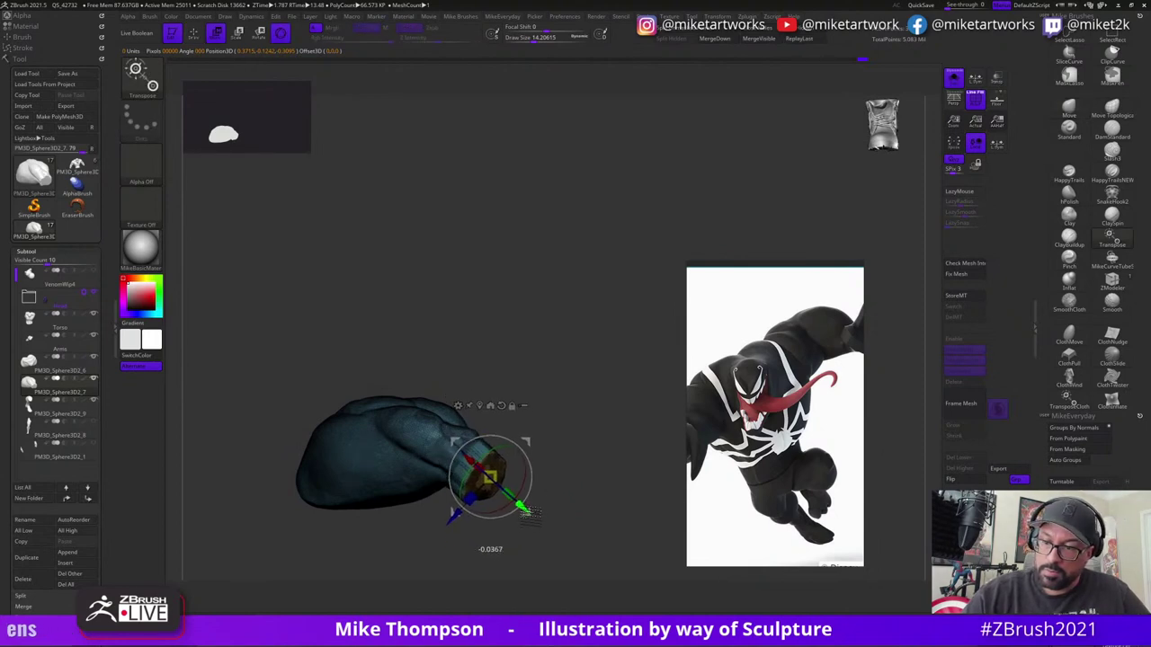
# - Show the full figure and move and rotate the thigh's extended end so it bends down over the lower leg's knee cut
pyautogui.press('q')
pyautogui.moveTo(599, 489)
pyautogui.mouseDown()
pyautogui.moveTo(561, 522)
pyautogui.moveTo(581, 496)
pyautogui.mouseUp()
pyautogui.click(953, 81)
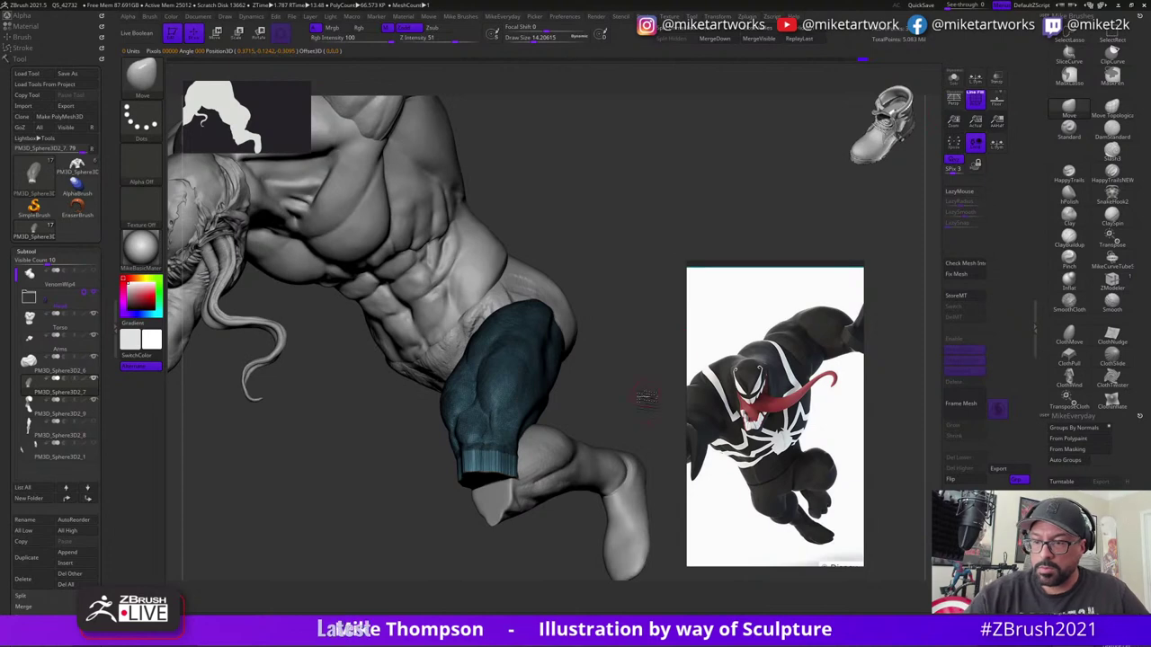
pyautogui.moveTo(645, 395); pyautogui.dragTo(616, 417)
pyautogui.press('w')
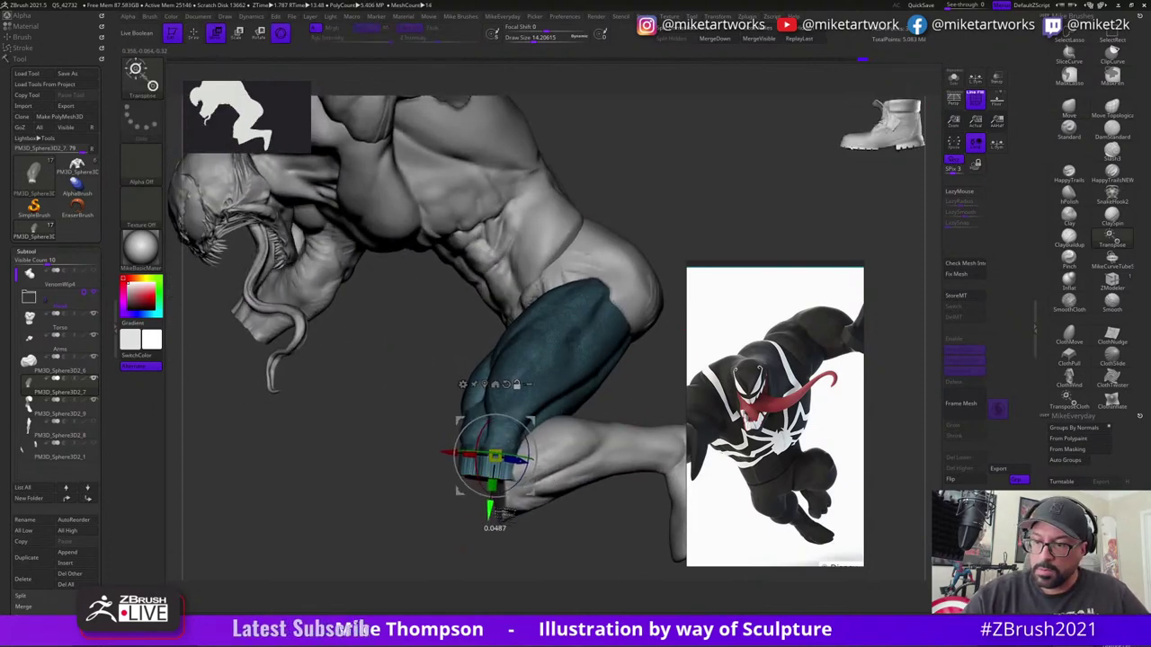
pyautogui.moveTo(616, 416); pyautogui.dragTo(509, 446)
pyautogui.moveTo(443, 475); pyautogui.dragTo(438, 478)
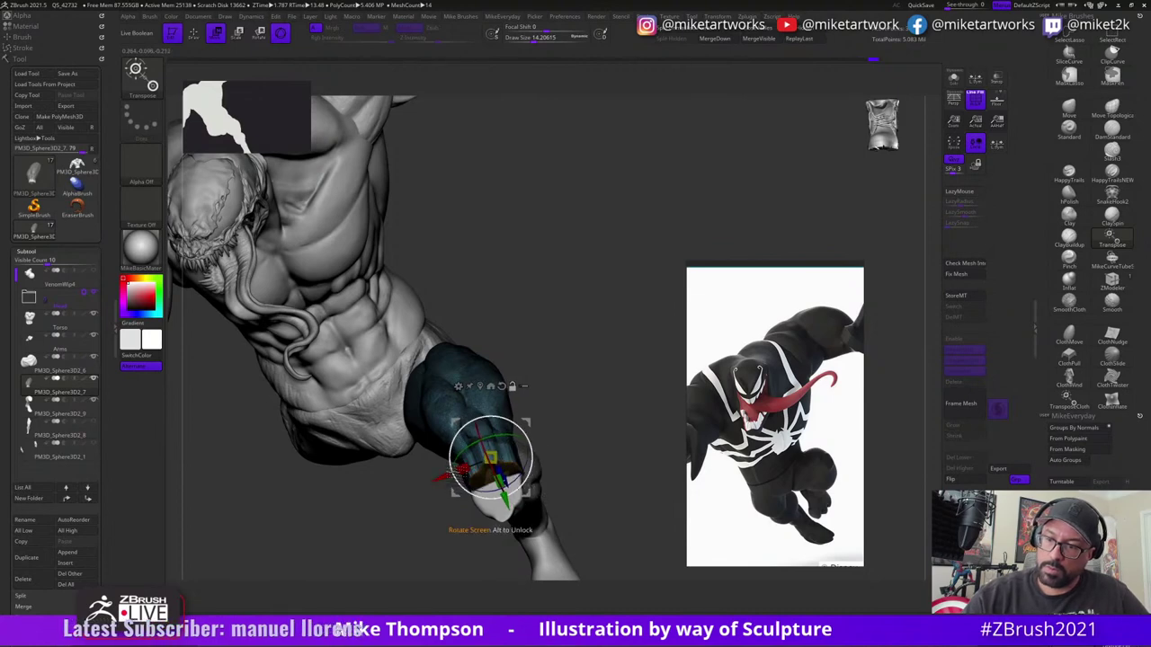
pyautogui.moveTo(620, 430); pyautogui.dragTo(558, 450)
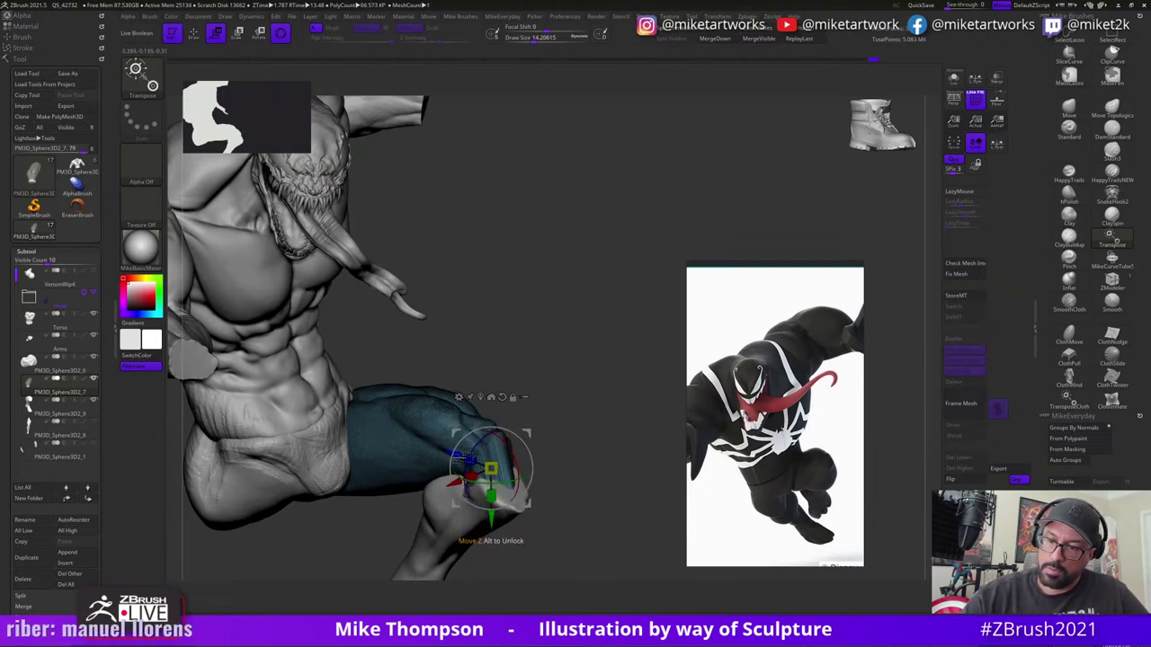
pyautogui.moveTo(640, 454)
pyautogui.mouseDown()
pyautogui.moveTo(589, 461)
pyautogui.moveTo(661, 445)
pyautogui.mouseUp()
# - Isolate the thigh without polyframe and smooth its stretched knee extension with a draw size of about 24
pyautogui.press('q')
pyautogui.click(954, 79)
pyautogui.moveTo(598, 478)
pyautogui.mouseDown()
pyautogui.moveTo(588, 482)
pyautogui.moveTo(613, 492)
pyautogui.moveTo(618, 473)
pyautogui.mouseUp()
pyautogui.press('space')
pyautogui.click(568, 580)
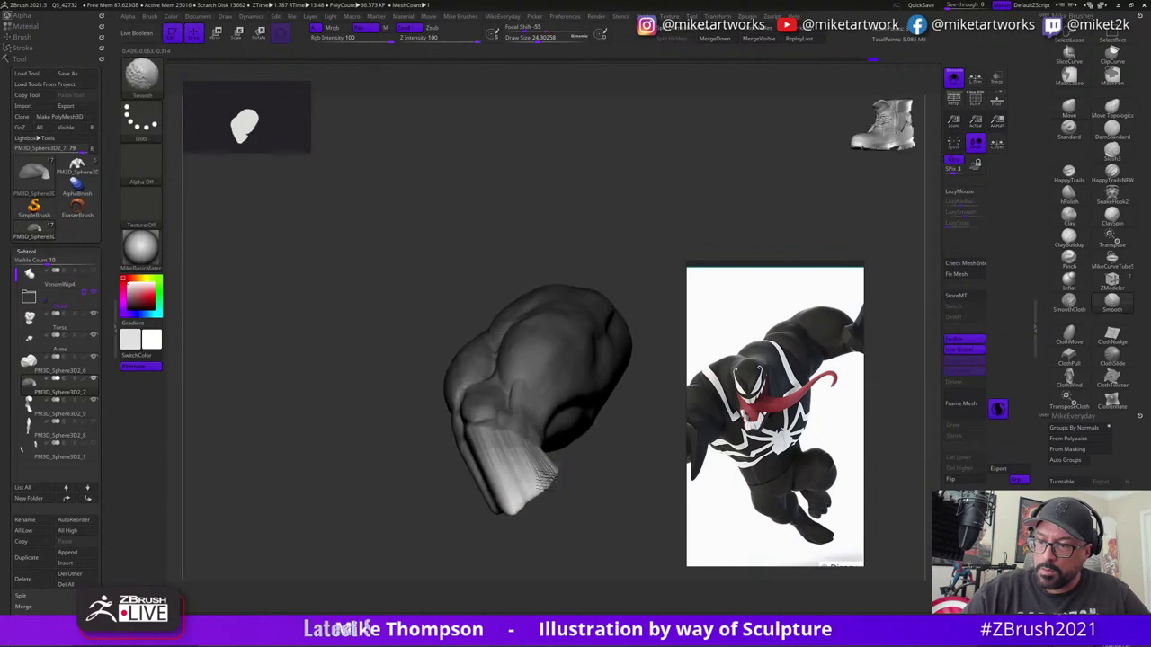
pyautogui.moveTo(537, 490)
pyautogui.mouseDown()
pyautogui.moveTo(604, 482)
pyautogui.moveTo(611, 465)
pyautogui.moveTo(504, 452)
pyautogui.mouseUp()
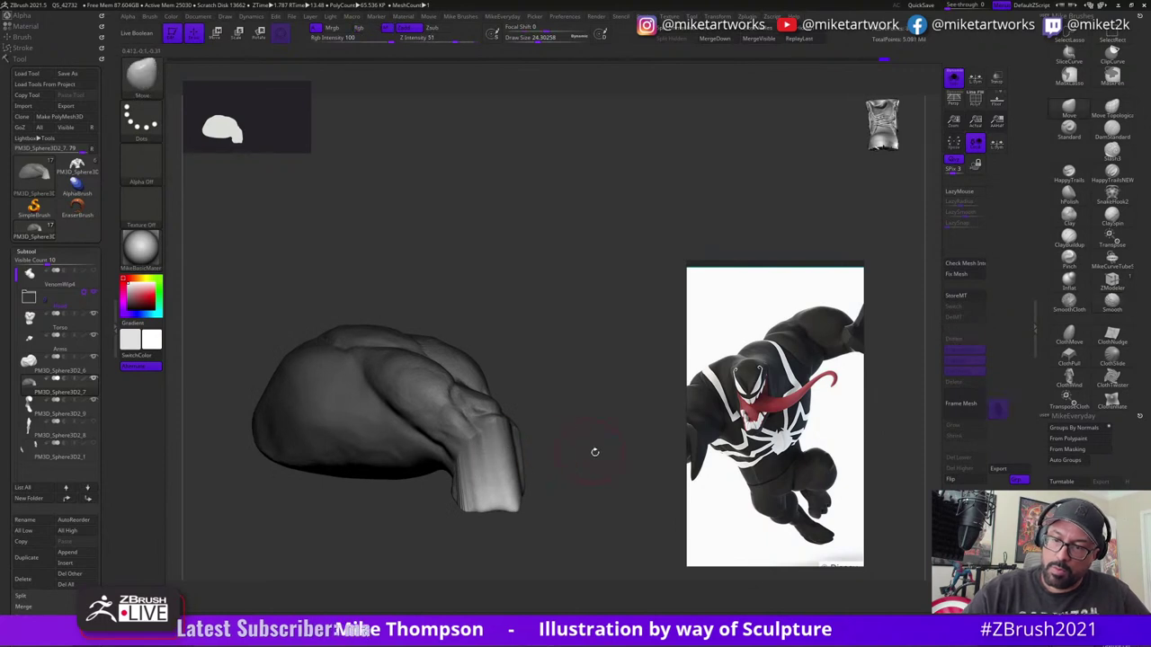
# - Clear the thigh's mask and blend the extended knee end into the thigh with Smooth at a draw size of about 41
pyautogui.moveTo(593, 452)
pyautogui.mouseDown()
pyautogui.moveTo(604, 469)
pyautogui.moveTo(682, 409)
pyautogui.mouseUp()
pyautogui.moveTo(589, 468); pyautogui.dragTo(594, 447)
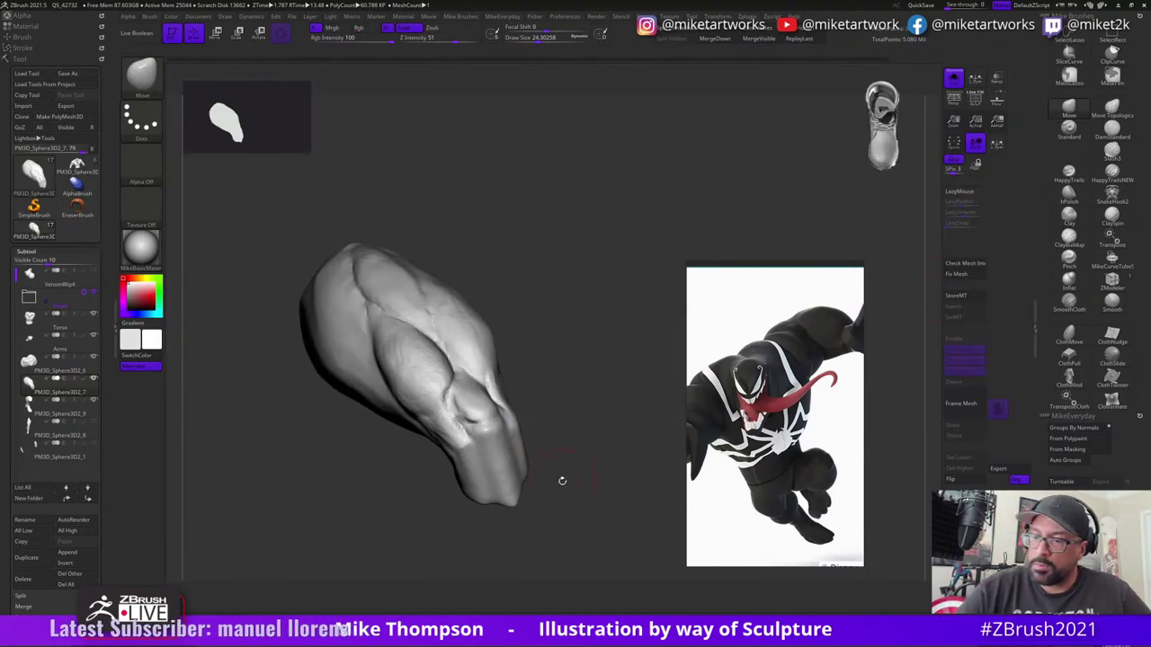
pyautogui.press('s')
pyautogui.moveTo(564, 482)
pyautogui.mouseDown()
pyautogui.moveTo(574, 482)
pyautogui.moveTo(539, 403)
pyautogui.moveTo(553, 430)
pyautogui.moveTo(503, 475)
pyautogui.mouseUp()
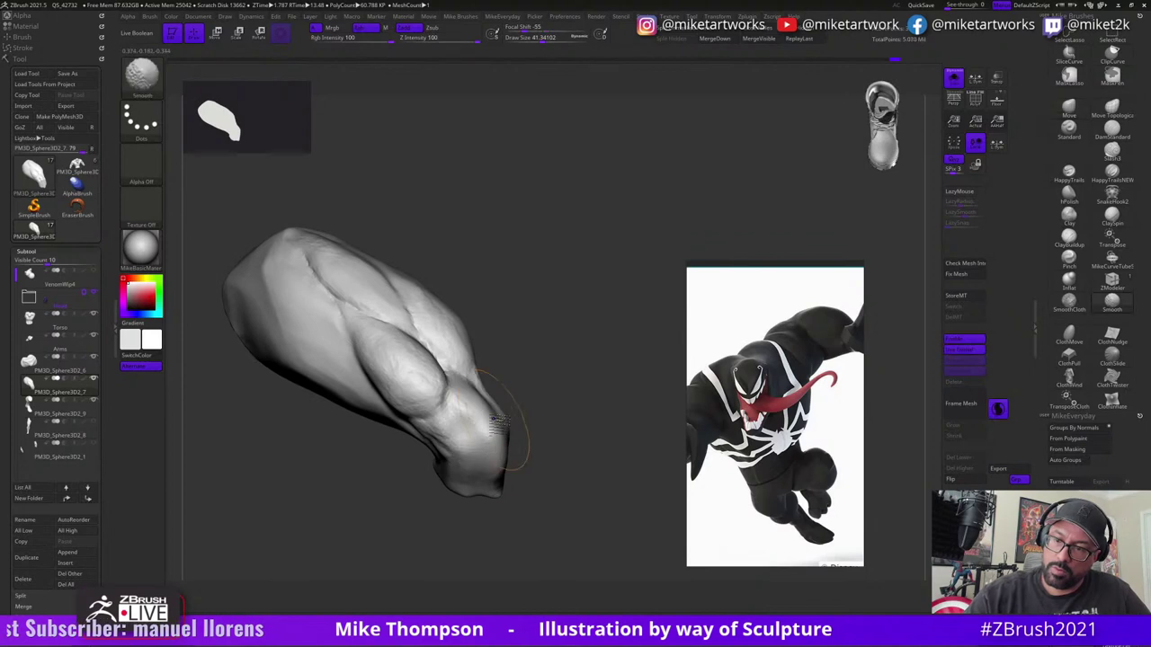
# - Smooth the knee surface from several angles at a draw size of about 17, and set the Move brush to about 26
pyautogui.press('shift')
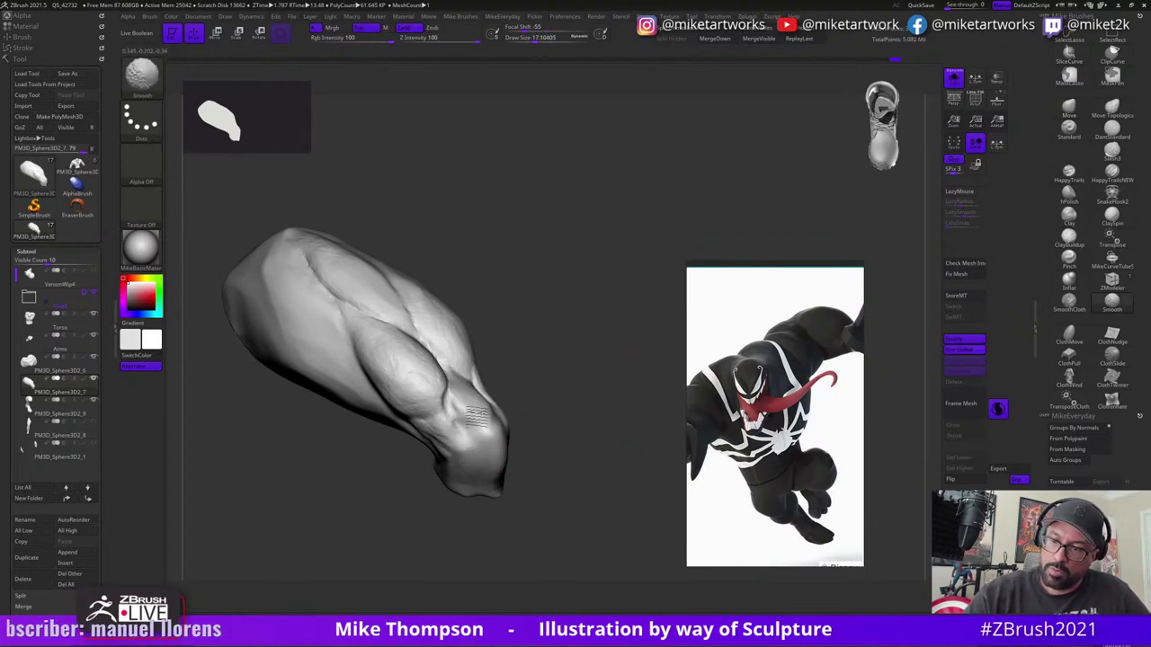
pyautogui.moveTo(542, 432); pyautogui.dragTo(448, 457)
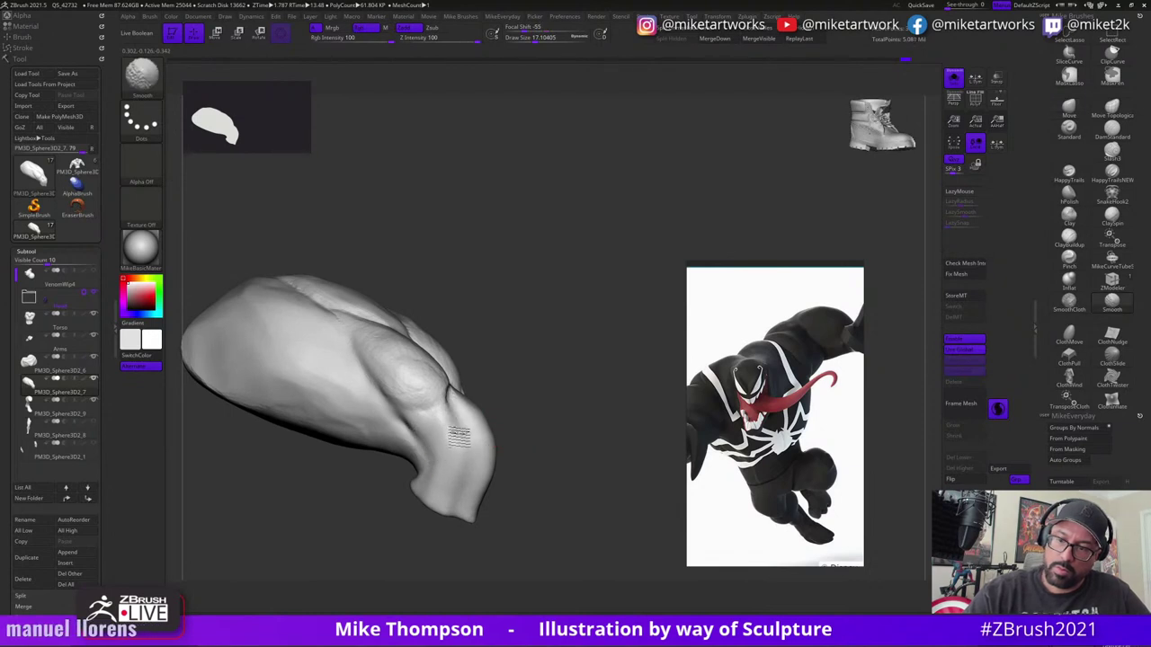
pyautogui.moveTo(576, 422)
pyautogui.mouseDown()
pyautogui.moveTo(504, 429)
pyautogui.moveTo(581, 419)
pyautogui.moveTo(569, 433)
pyautogui.moveTo(479, 441)
pyautogui.mouseUp()
pyautogui.press('shift')
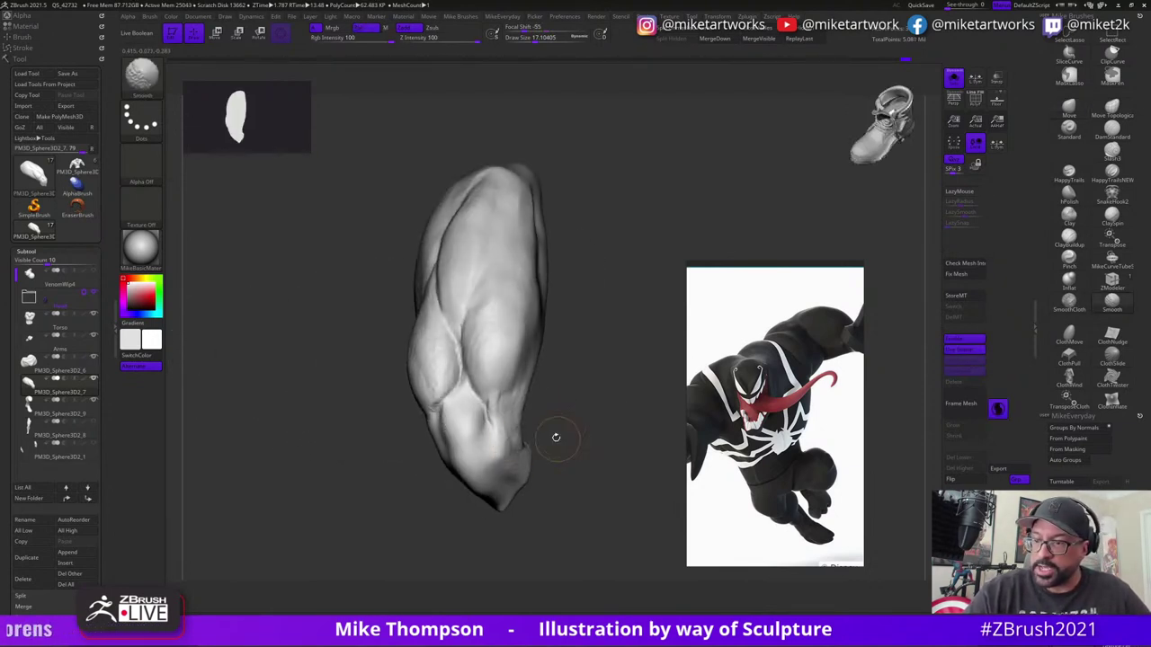
pyautogui.moveTo(574, 422)
pyautogui.mouseDown()
pyautogui.moveTo(503, 459)
pyautogui.moveTo(552, 413)
pyautogui.moveTo(551, 440)
pyautogui.mouseUp()
pyautogui.press('s')
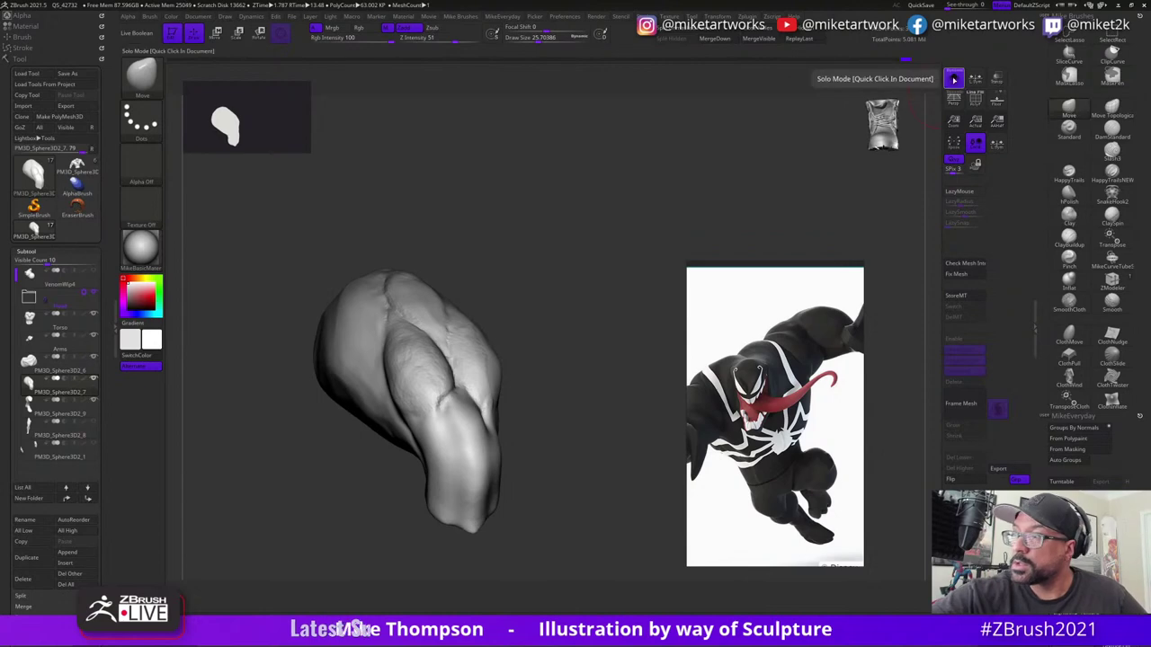
# - Show the full figure, select the separated lower leg, and move and rotate its knee end to sit under the thigh's knee
pyautogui.click(954, 79)
pyautogui.moveTo(602, 424); pyautogui.dragTo(597, 472)
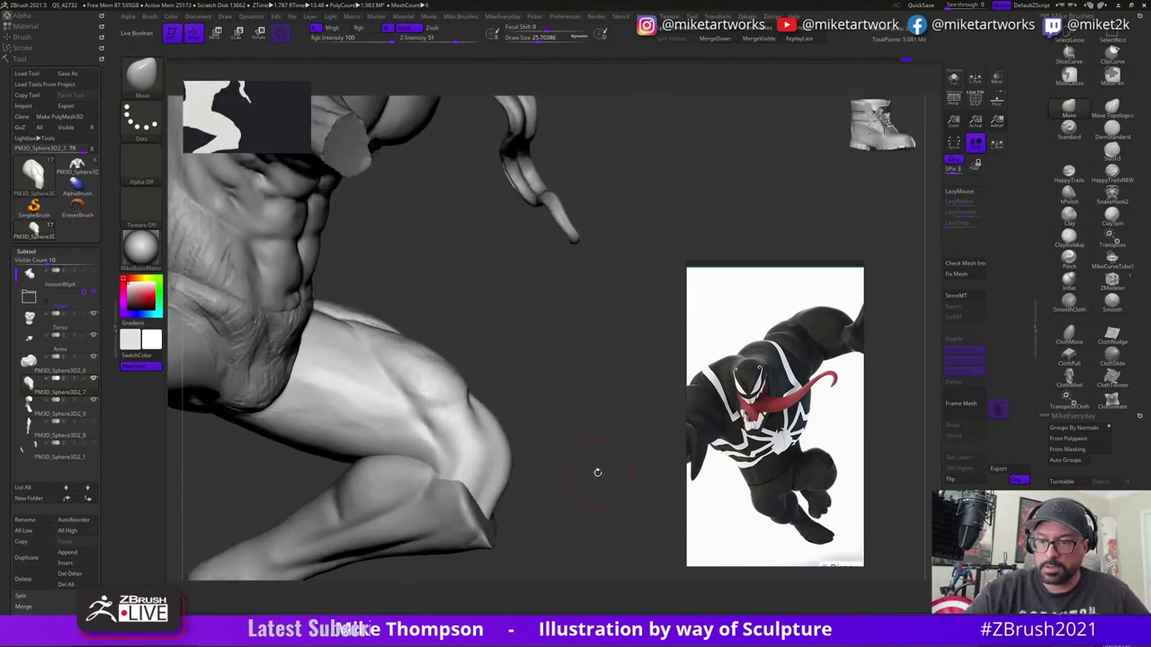
pyautogui.keyDown('alt'); pyautogui.click(485, 535); pyautogui.keyUp('alt')
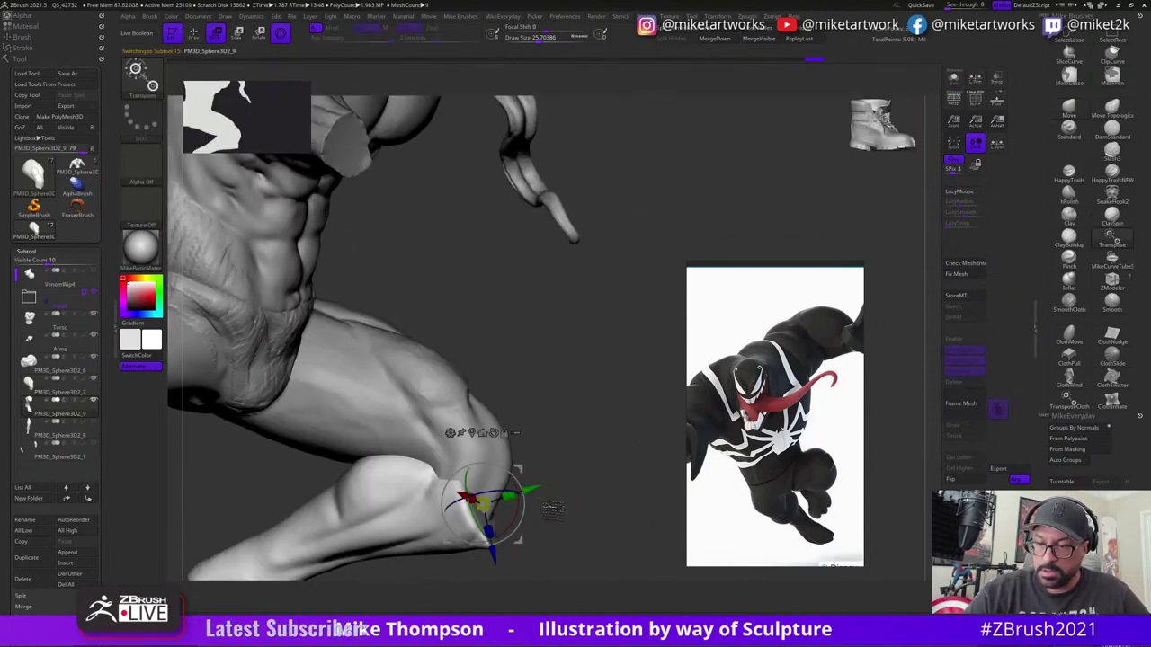
pyautogui.moveTo(525, 525); pyautogui.dragTo(510, 518)
pyautogui.moveTo(447, 548)
pyautogui.mouseDown()
pyautogui.moveTo(457, 543)
pyautogui.moveTo(453, 565)
pyautogui.mouseUp()
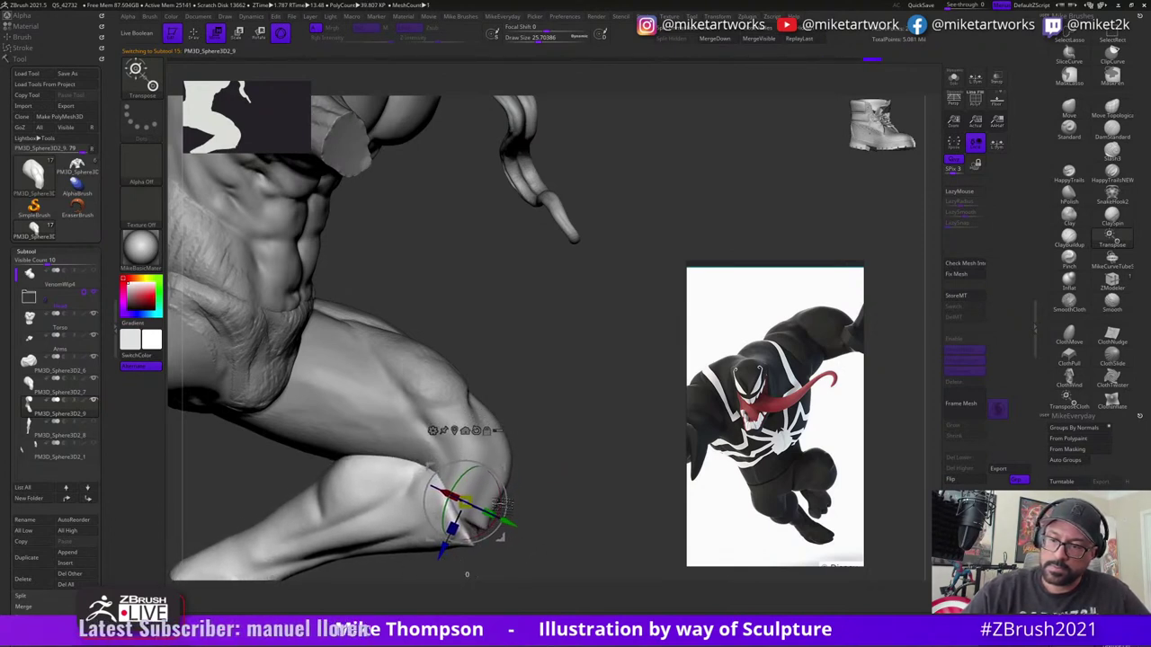
pyautogui.moveTo(507, 501); pyautogui.dragTo(493, 549)
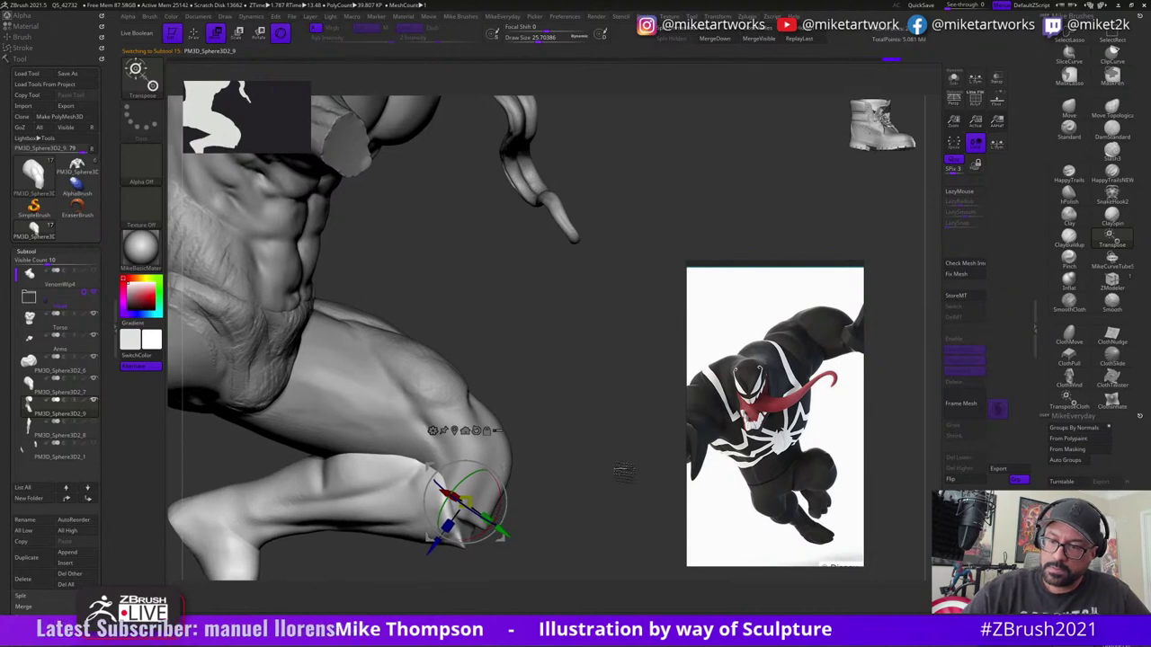
# - Adjust the lower leg's rotation and position at the knee, checking the fit from the front, side and above
pyautogui.moveTo(623, 471); pyautogui.dragTo(589, 481)
pyautogui.moveTo(650, 423); pyautogui.dragTo(627, 432)
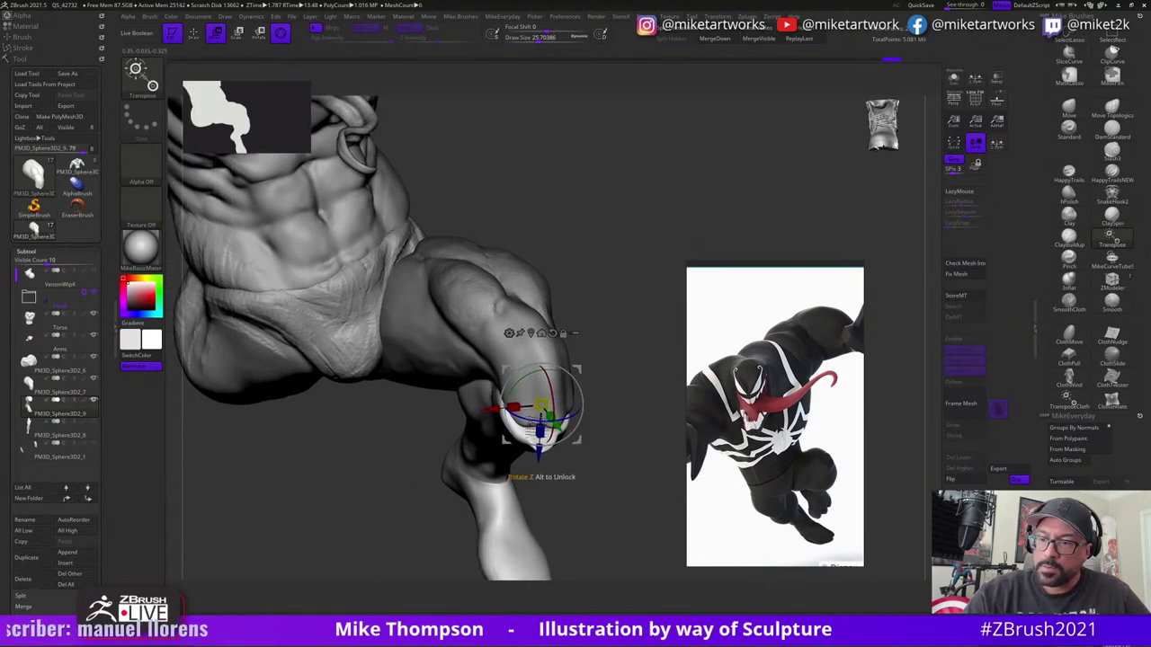
pyautogui.moveTo(632, 404); pyautogui.dragTo(580, 398)
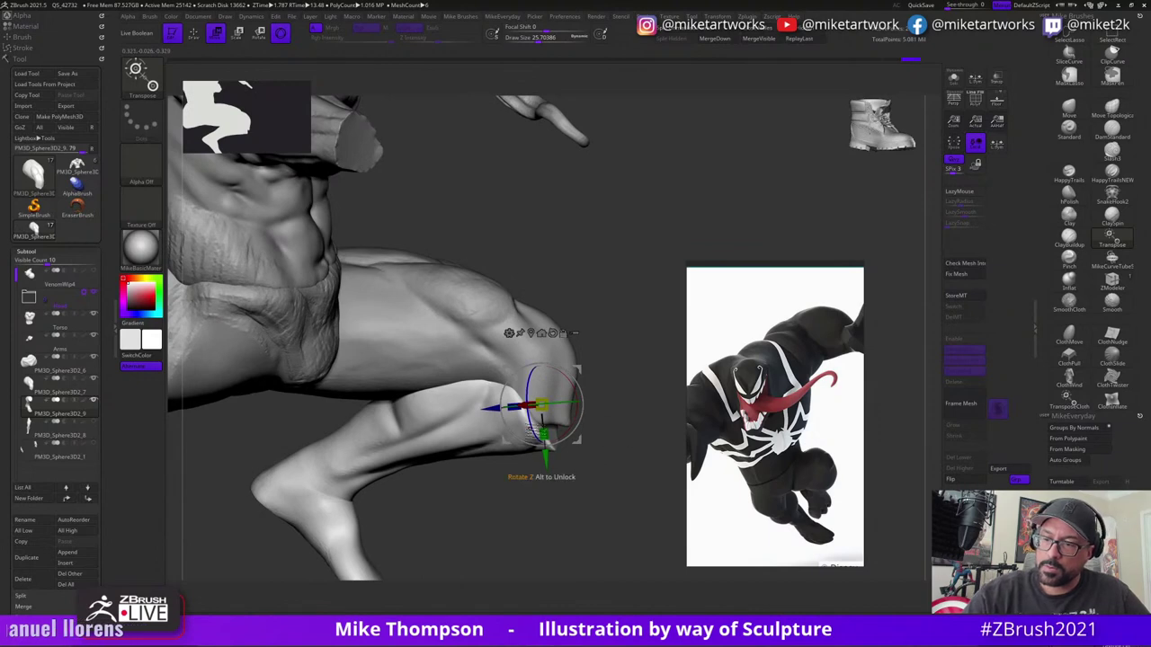
pyautogui.moveTo(534, 432); pyautogui.dragTo(545, 445)
pyautogui.moveTo(650, 439)
pyautogui.mouseDown()
pyautogui.moveTo(625, 463)
pyautogui.moveTo(629, 477)
pyautogui.moveTo(620, 465)
pyautogui.mouseUp()
pyautogui.moveTo(519, 510); pyautogui.dragTo(526, 505)
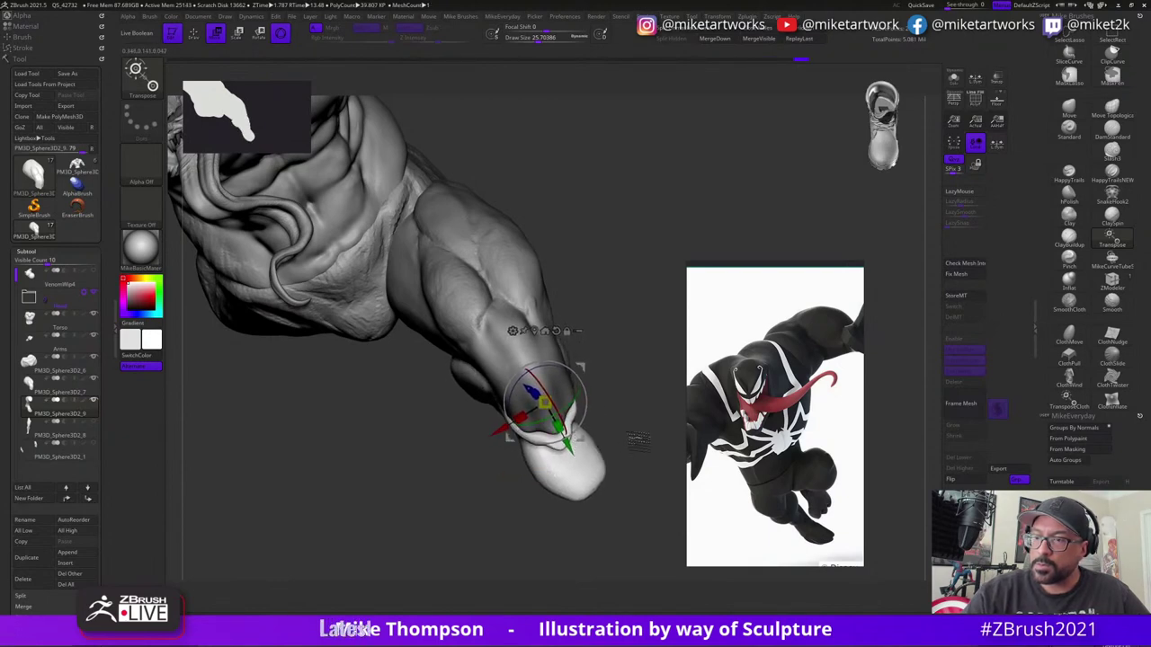
# - Fine-tune the lower leg's placement and scale with the gizmo so its knee end fits beneath the bent thigh
pyautogui.moveTo(639, 438); pyautogui.dragTo(653, 393)
pyautogui.moveTo(619, 479); pyautogui.dragTo(615, 464)
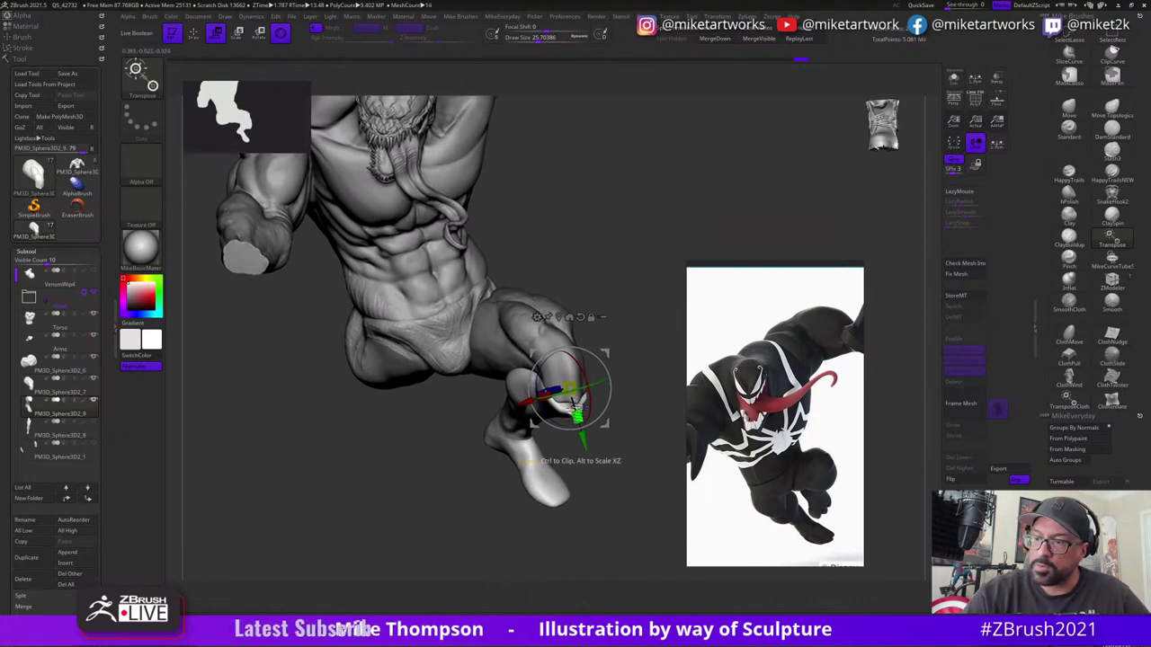
pyautogui.moveTo(557, 422); pyautogui.dragTo(597, 432)
pyautogui.moveTo(581, 437); pyautogui.dragTo(584, 443)
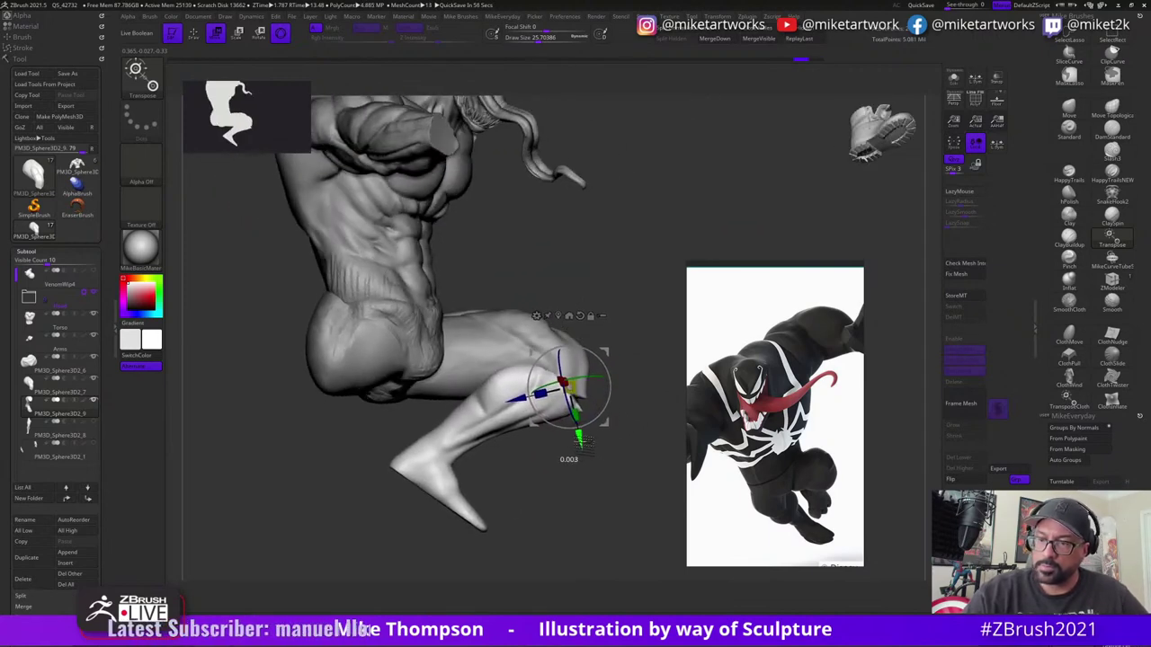
pyautogui.moveTo(607, 488)
pyautogui.mouseDown()
pyautogui.moveTo(585, 506)
pyautogui.moveTo(621, 472)
pyautogui.mouseUp()
# - Reshape the lower leg's knee end to meet the thigh with the Move brush at draw sizes of about 41 and 32
pyautogui.press('q')
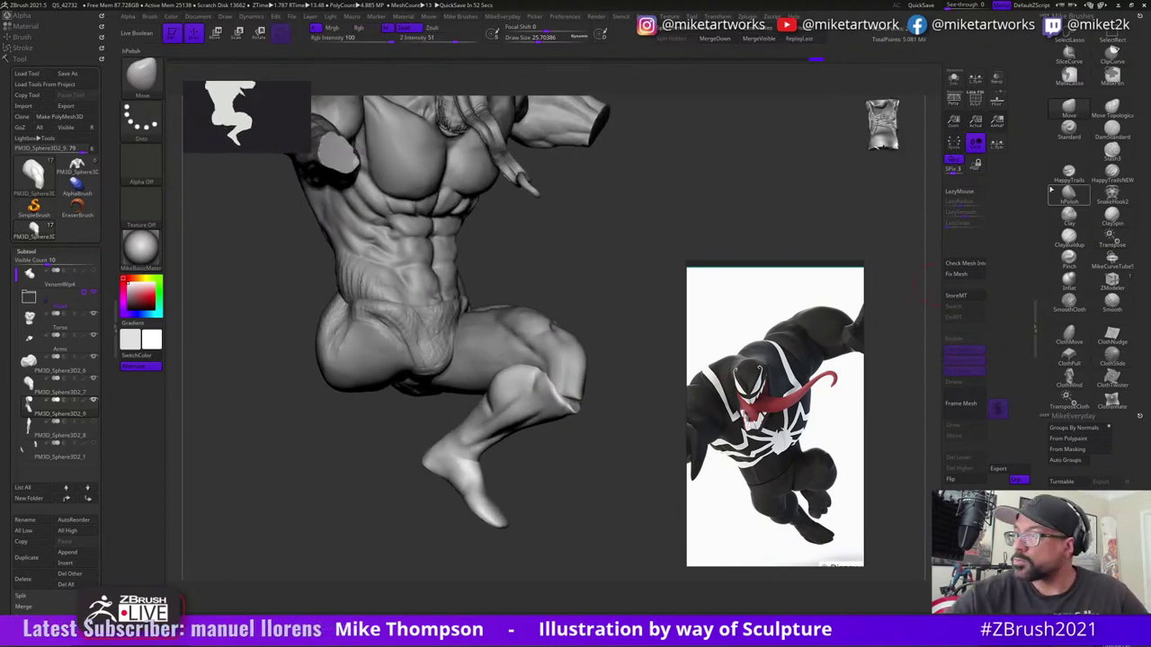
pyautogui.press('s')
pyautogui.moveTo(608, 427)
pyautogui.mouseDown()
pyautogui.moveTo(625, 421)
pyautogui.moveTo(612, 436)
pyautogui.moveTo(580, 417)
pyautogui.moveTo(621, 377)
pyautogui.moveTo(598, 439)
pyautogui.moveTo(591, 423)
pyautogui.mouseUp()
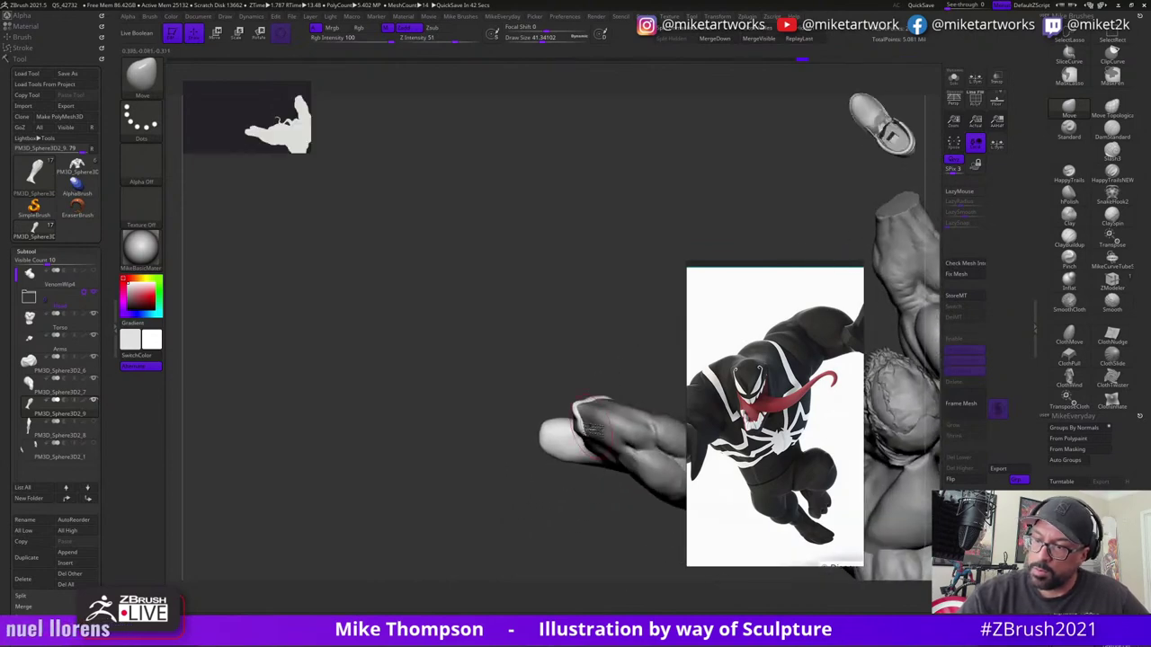
pyautogui.moveTo(621, 371)
pyautogui.mouseDown()
pyautogui.moveTo(630, 329)
pyautogui.moveTo(625, 381)
pyautogui.moveTo(611, 400)
pyautogui.moveTo(620, 329)
pyautogui.moveTo(587, 415)
pyautogui.mouseUp()
pyautogui.moveTo(633, 364)
pyautogui.mouseDown()
pyautogui.moveTo(585, 397)
pyautogui.moveTo(601, 392)
pyautogui.moveTo(589, 409)
pyautogui.mouseUp()
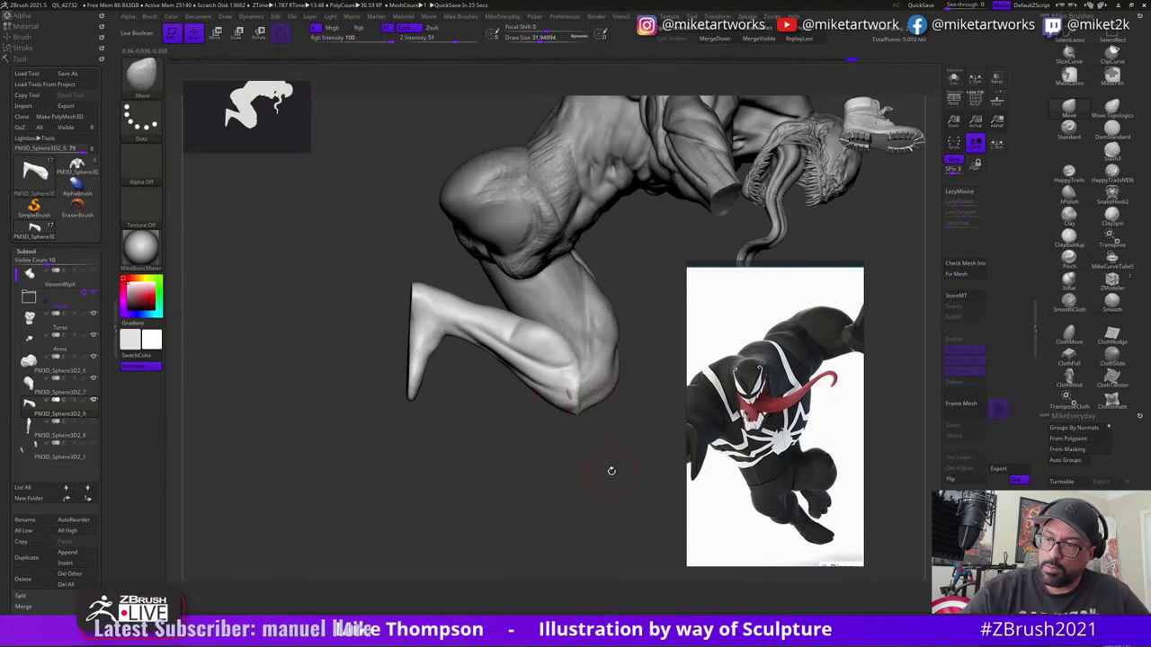
# - Select the thigh and flatten the front of its knee with hPolish at a draw size of about 32, with Sculptris Pro off
pyautogui.moveTo(609, 471); pyautogui.dragTo(602, 402)
pyautogui.keyDown('alt'); pyautogui.click(597, 398); pyautogui.keyUp('alt')
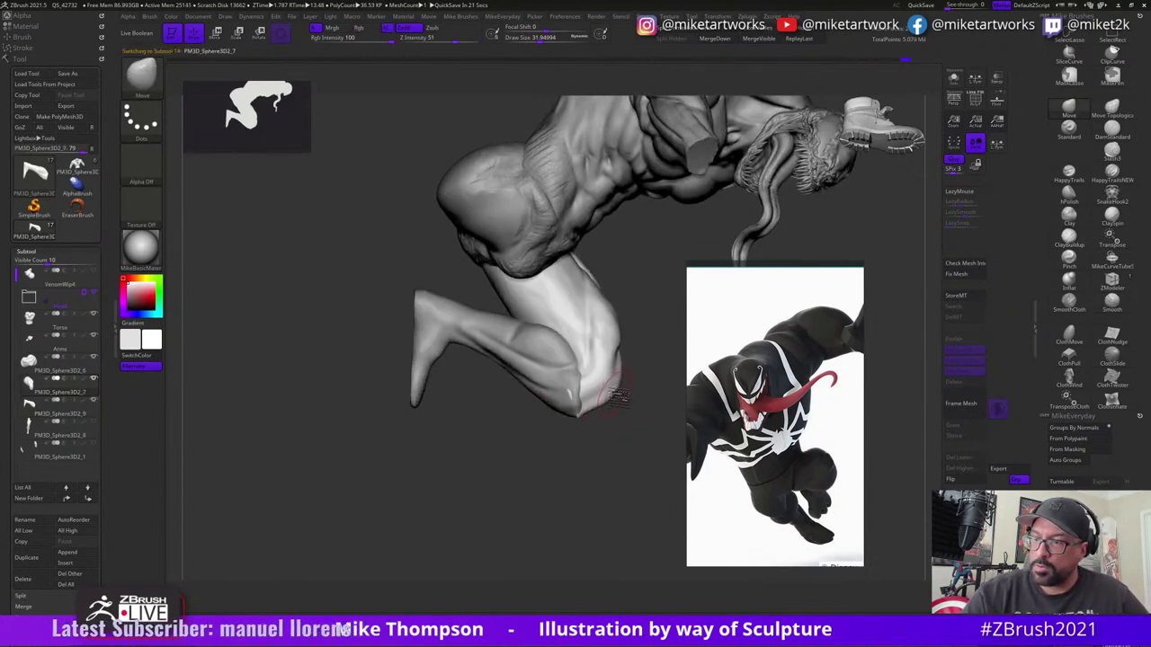
pyautogui.click(1068, 194)
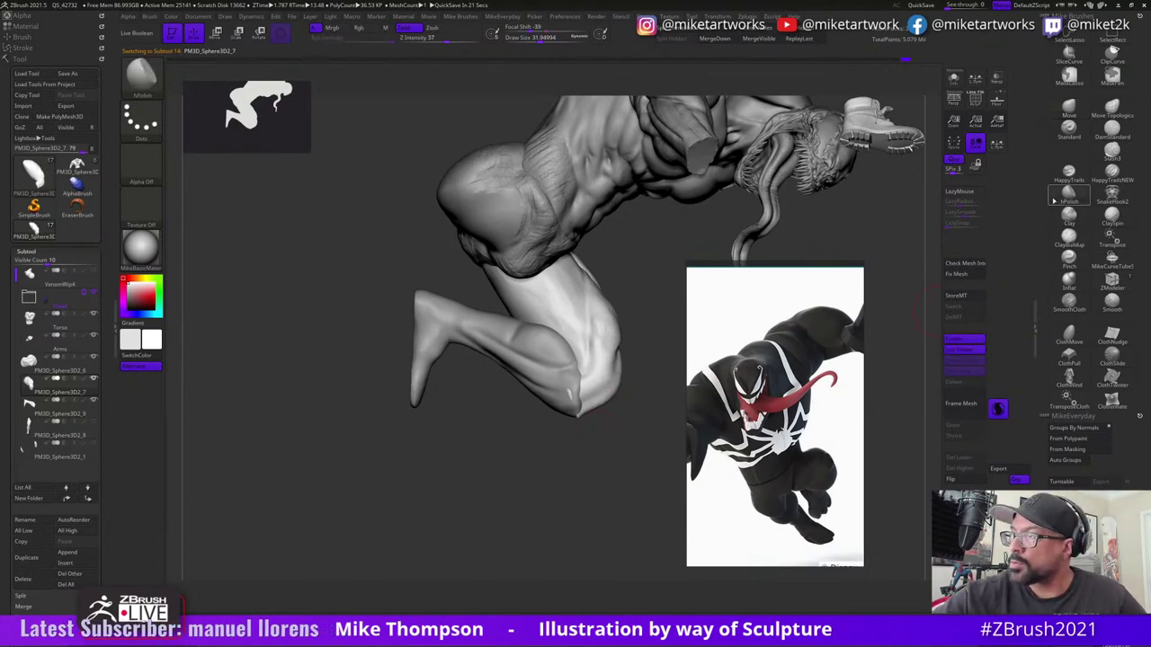
pyautogui.click(997, 411)
pyautogui.moveTo(616, 493)
pyautogui.mouseDown()
pyautogui.moveTo(584, 388)
pyautogui.moveTo(596, 408)
pyautogui.moveTo(607, 398)
pyautogui.mouseUp()
pyautogui.moveTo(617, 481); pyautogui.dragTo(612, 412)
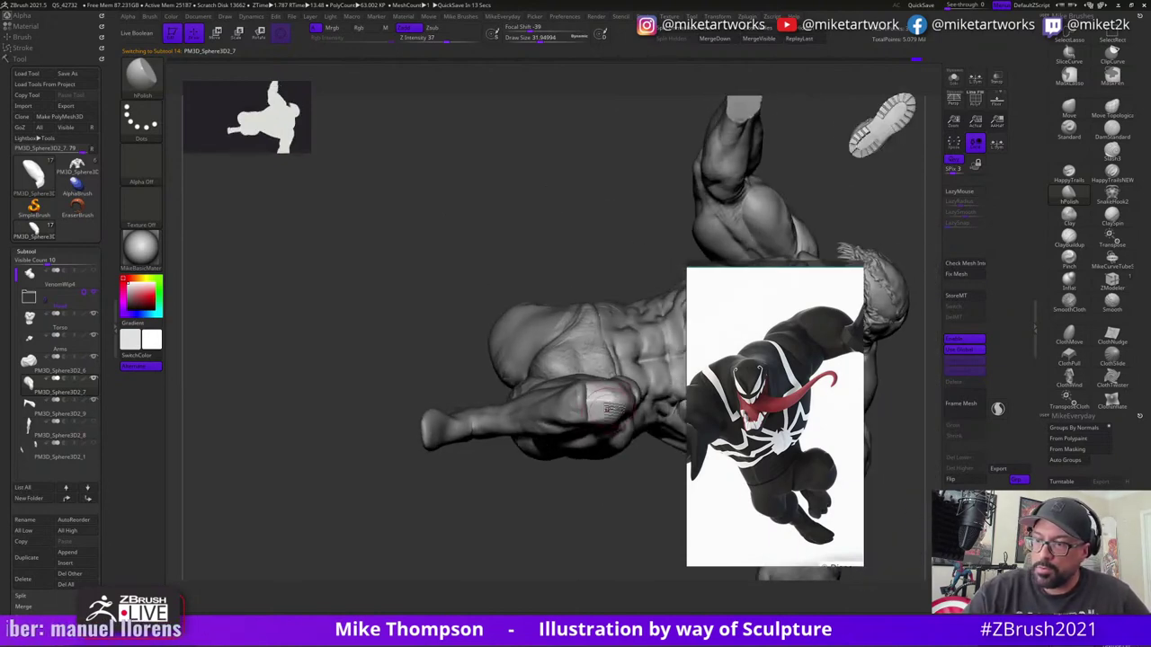
pyautogui.moveTo(610, 481)
pyautogui.mouseDown()
pyautogui.moveTo(620, 344)
pyautogui.moveTo(634, 396)
pyautogui.moveTo(586, 409)
pyautogui.mouseUp()
# - Select the lower leg and polish its upper end below the knee with hPolish from several angles
pyautogui.keyDown('alt'); pyautogui.click(580, 402); pyautogui.keyUp('alt')
pyautogui.moveTo(579, 405); pyautogui.dragTo(583, 412)
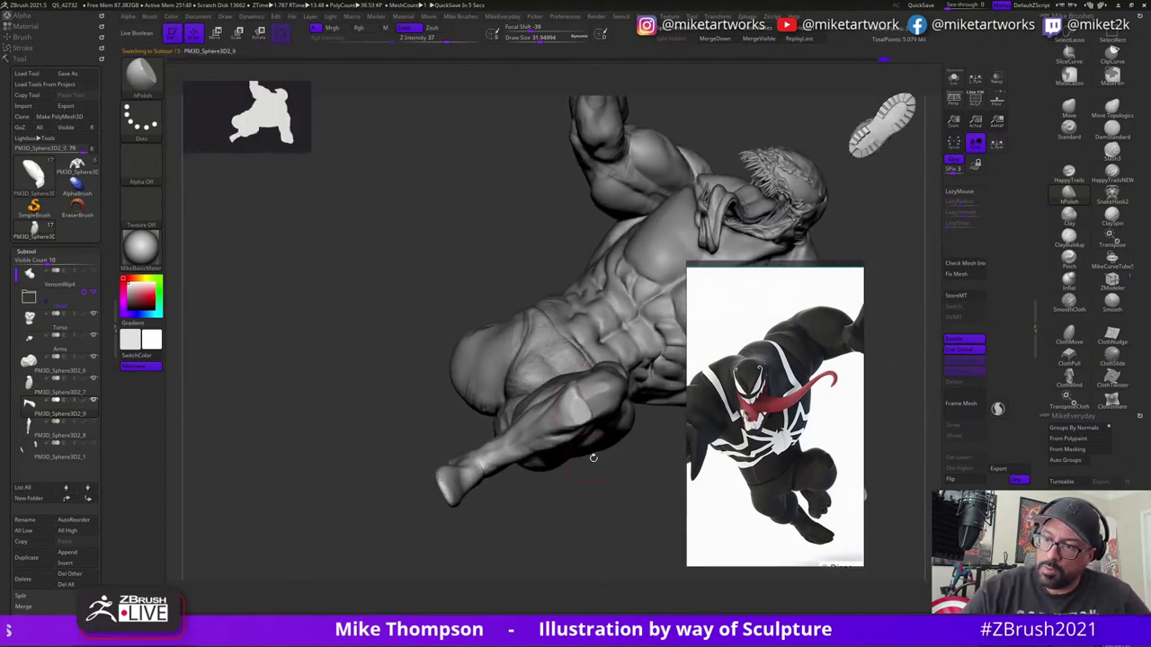
pyautogui.moveTo(594, 457); pyautogui.dragTo(575, 400)
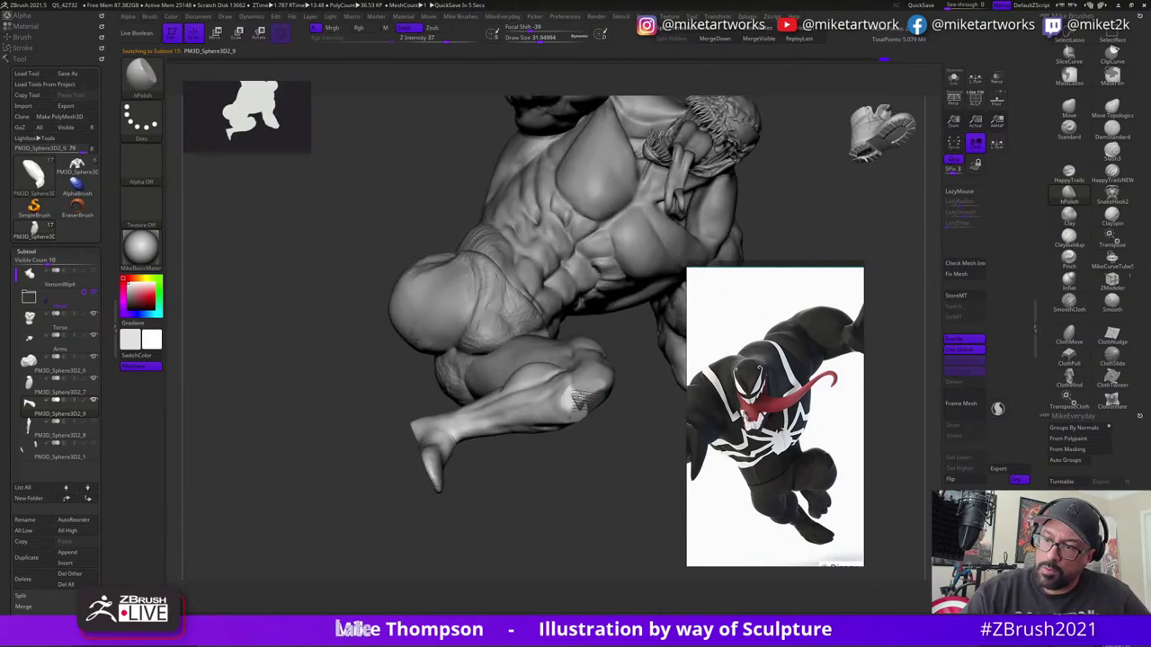
pyautogui.moveTo(604, 445); pyautogui.dragTo(600, 442)
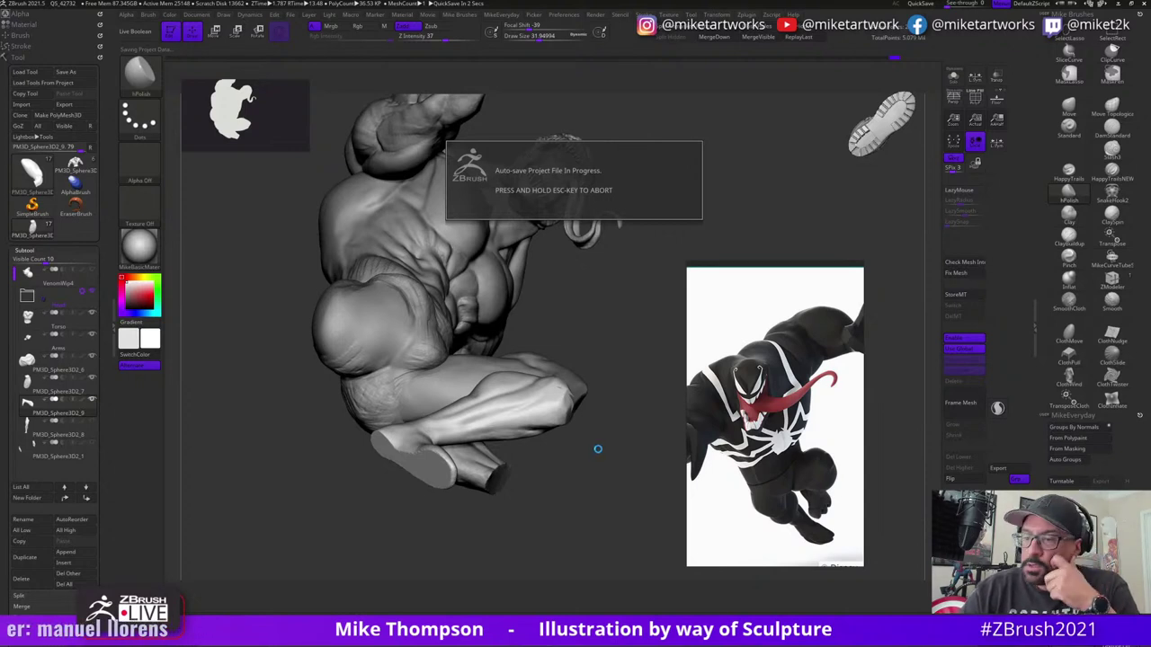
pyautogui.moveTo(596, 452)
pyautogui.mouseDown()
pyautogui.moveTo(611, 414)
pyautogui.moveTo(571, 391)
pyautogui.mouseUp()
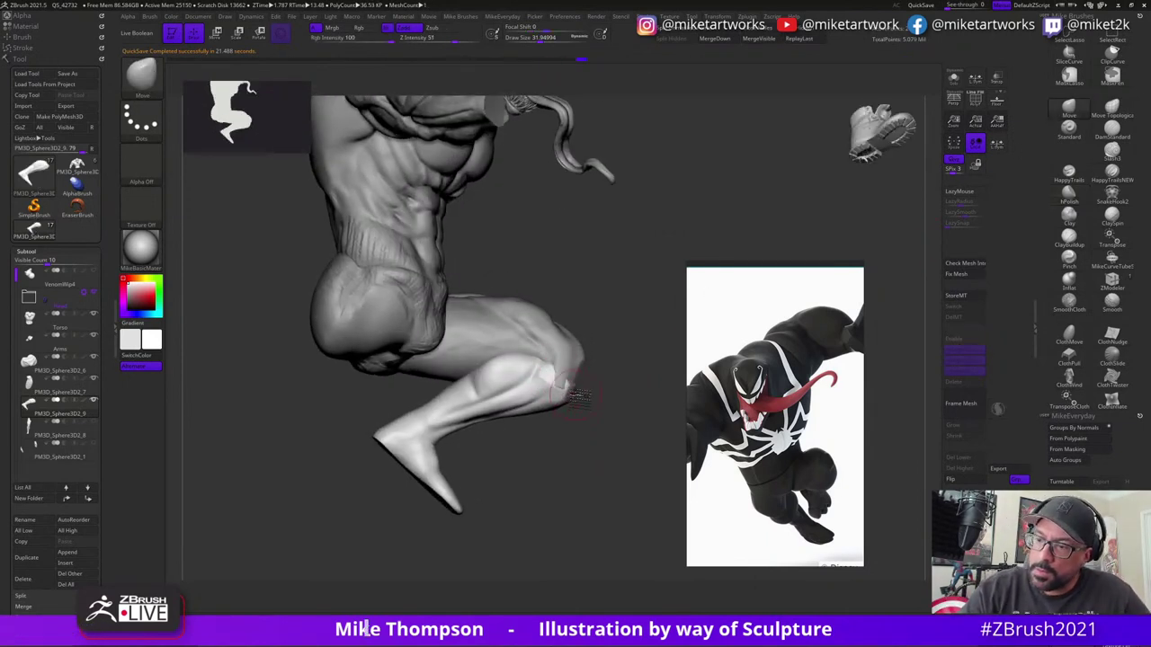
# - Reshape the calf and shin contours with the Move brush, going from a draw size of about 86 down to 58 and 30
pyautogui.moveTo(596, 382)
pyautogui.mouseDown()
pyautogui.moveTo(611, 404)
pyautogui.moveTo(544, 382)
pyautogui.moveTo(626, 419)
pyautogui.mouseUp()
pyautogui.press('s')
pyautogui.press(']')
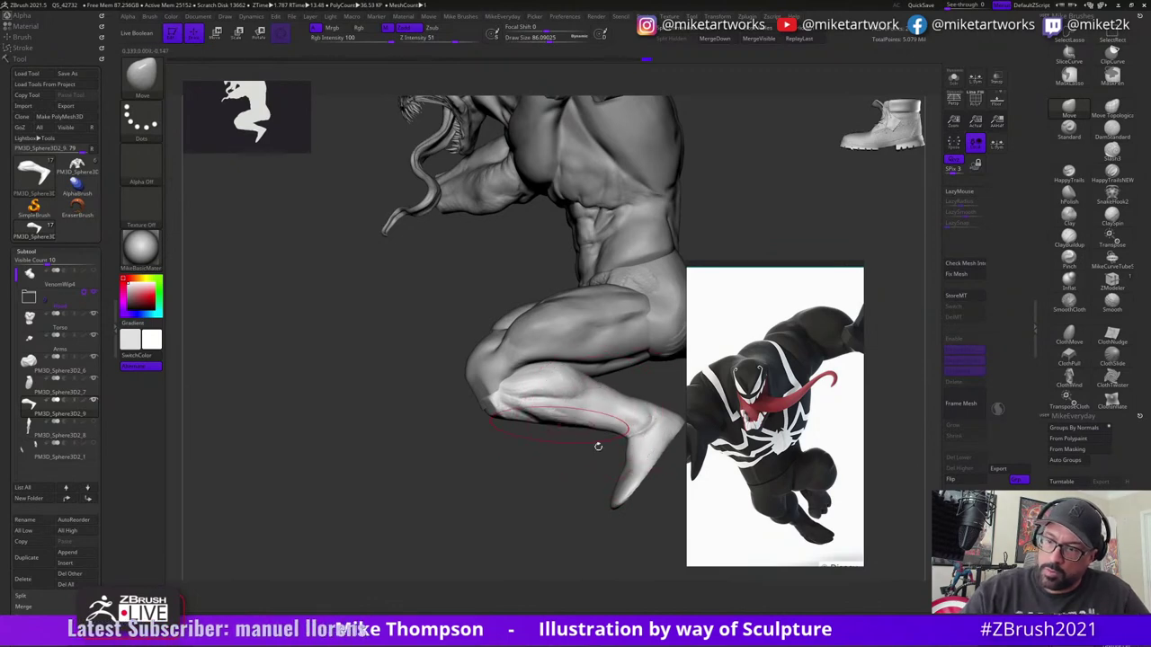
pyautogui.moveTo(597, 441)
pyautogui.mouseDown()
pyautogui.moveTo(603, 462)
pyautogui.moveTo(617, 456)
pyautogui.moveTo(540, 441)
pyautogui.mouseUp()
pyautogui.press('[')
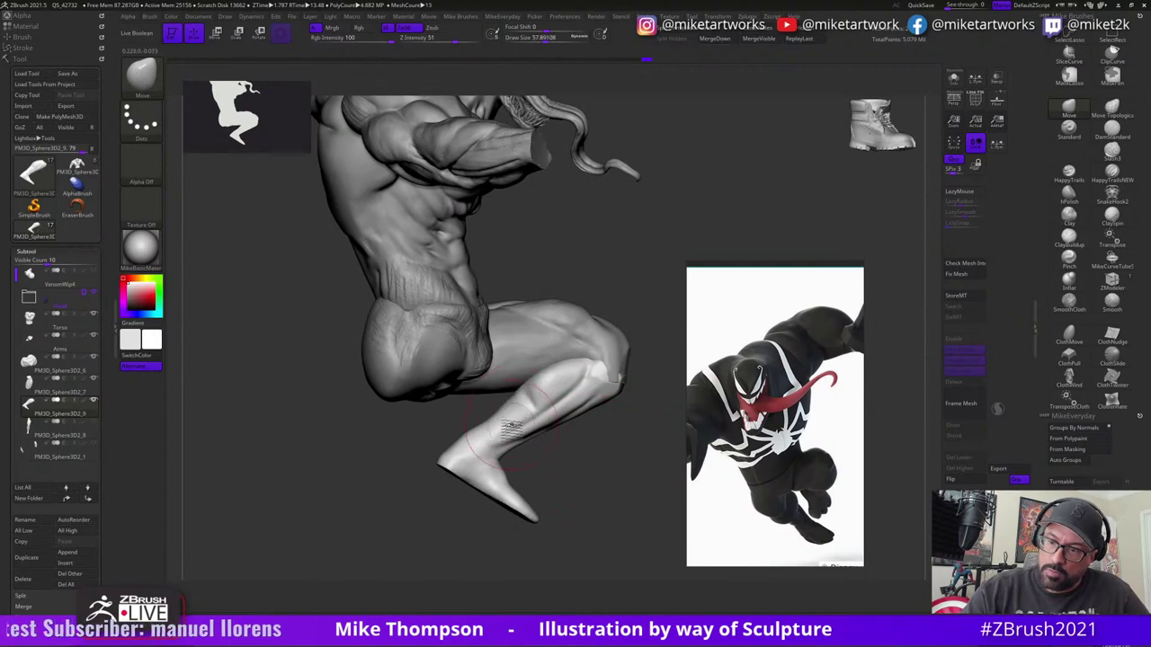
pyautogui.press('[')
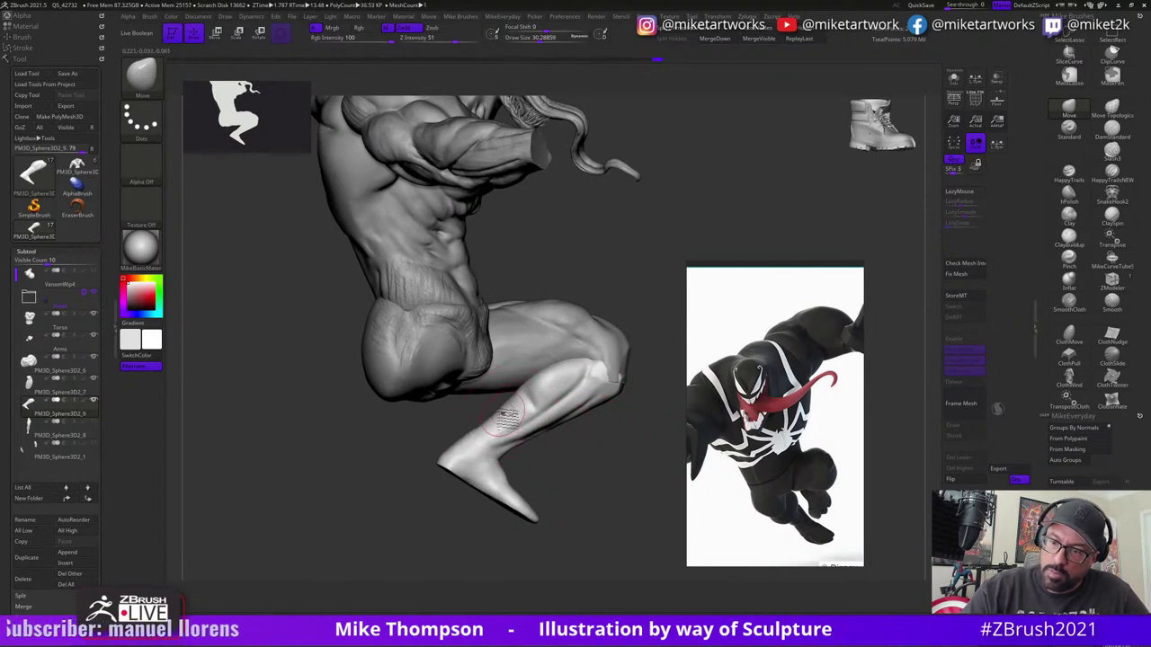
# - Smooth the seam at the front of the knee on the lower leg and on the thigh at a draw size of about 30
pyautogui.moveTo(589, 423)
pyautogui.mouseDown()
pyautogui.moveTo(562, 447)
pyautogui.moveTo(550, 340)
pyautogui.mouseUp()
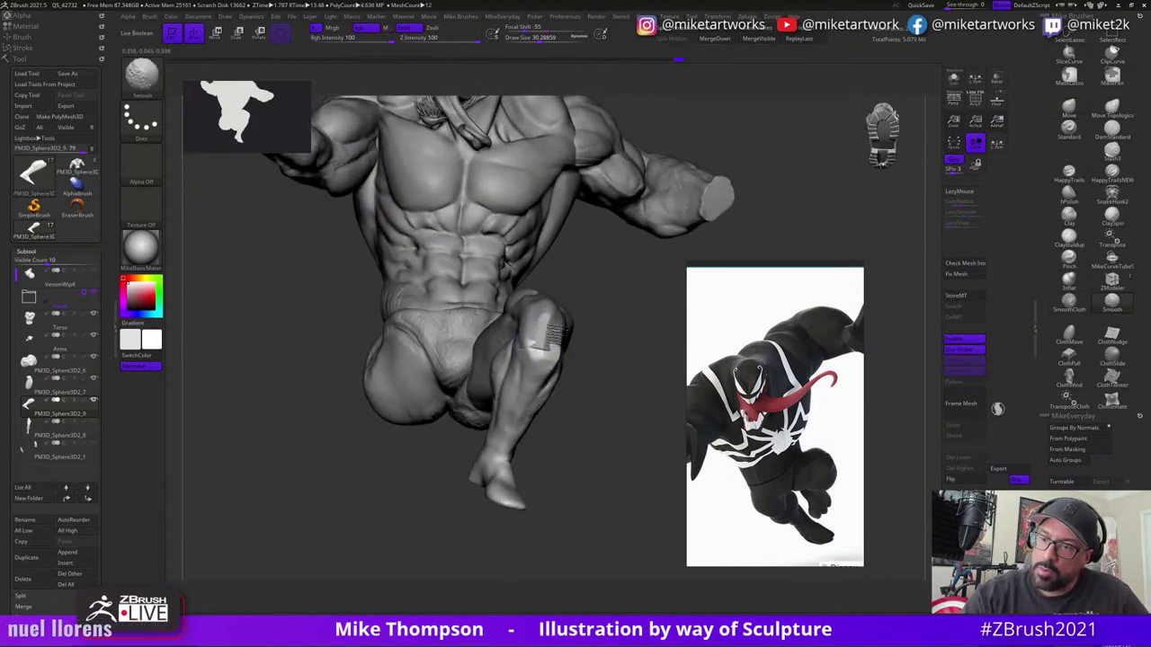
pyautogui.moveTo(596, 372); pyautogui.dragTo(552, 339)
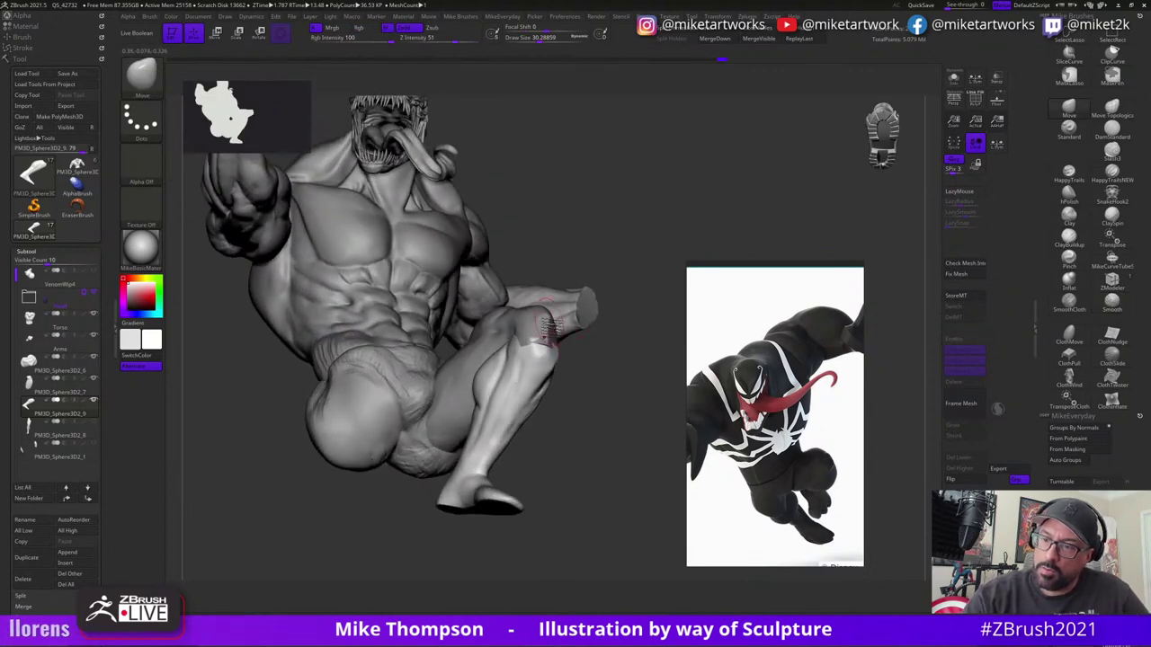
pyautogui.keyDown('alt'); pyautogui.click(552, 338); pyautogui.keyUp('alt')
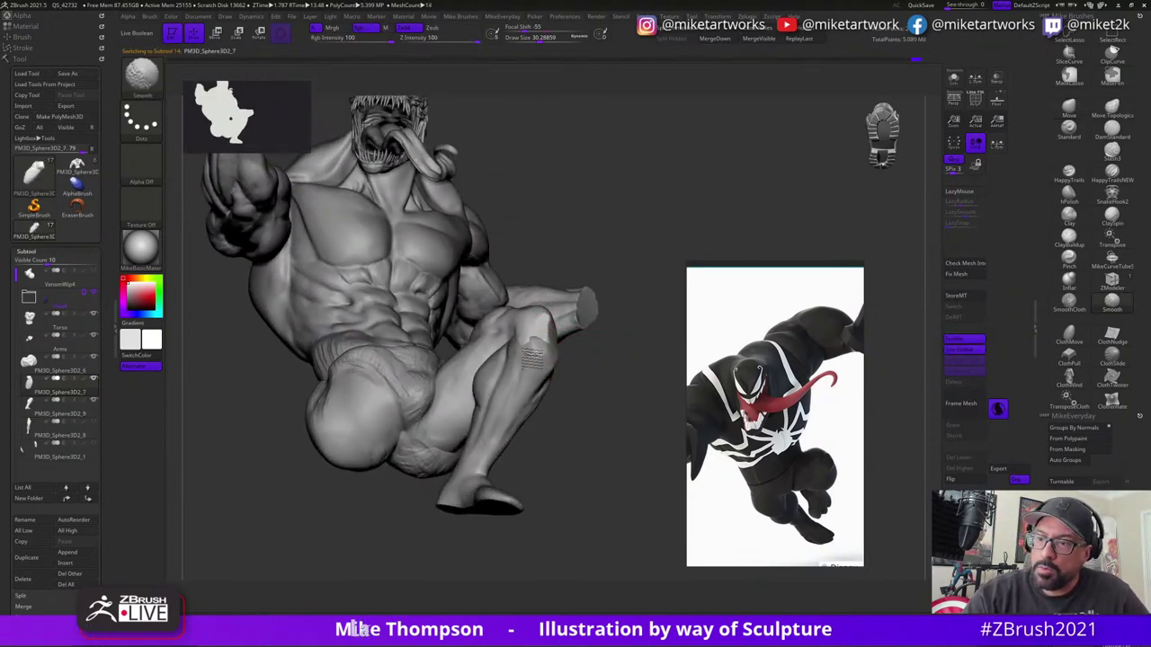
pyautogui.moveTo(603, 398)
pyautogui.mouseDown()
pyautogui.moveTo(574, 354)
pyautogui.moveTo(604, 390)
pyautogui.moveTo(622, 387)
pyautogui.mouseUp()
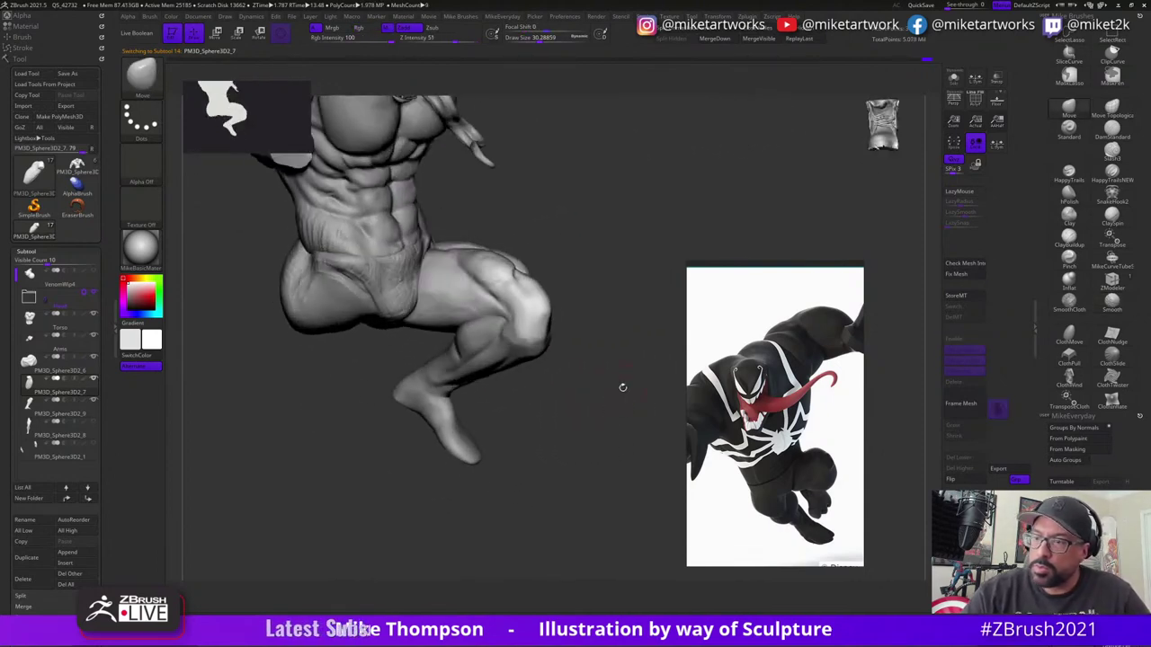
# - Refine the thigh's kneecap shape with the Move brush and flatten its planes with hPolish at a draw size of about 30
pyautogui.click(1069, 109)
pyautogui.moveTo(566, 454)
pyautogui.mouseDown()
pyautogui.moveTo(538, 405)
pyautogui.moveTo(564, 348)
pyautogui.moveTo(563, 381)
pyautogui.moveTo(504, 385)
pyautogui.moveTo(509, 371)
pyautogui.moveTo(565, 424)
pyautogui.moveTo(585, 411)
pyautogui.mouseUp()
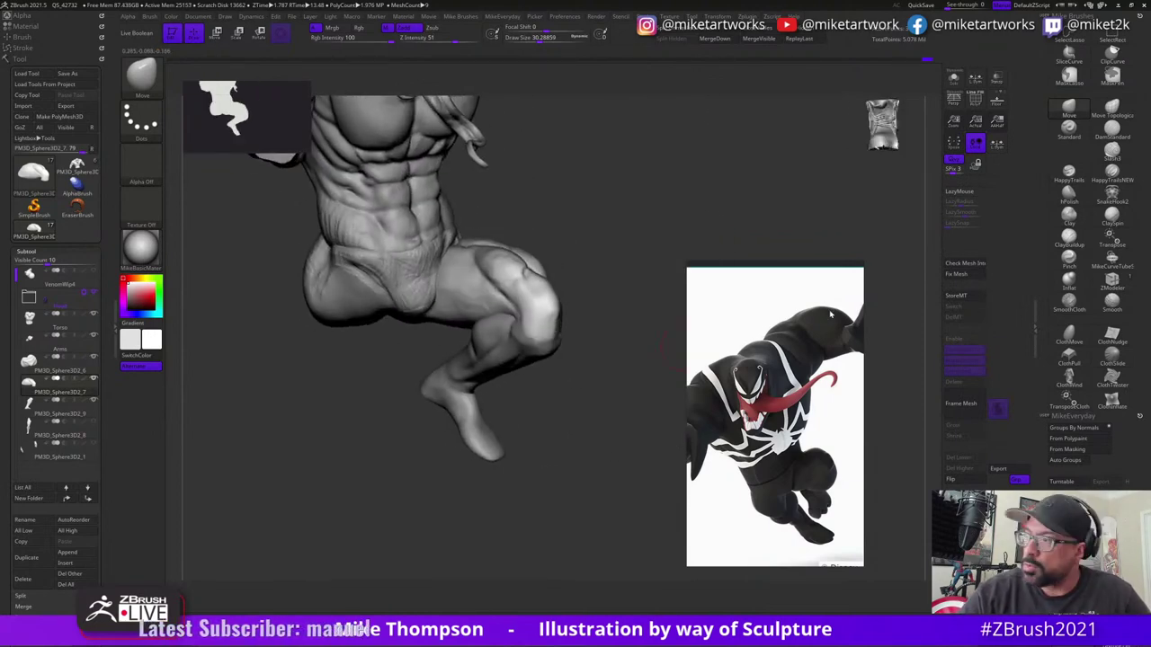
pyautogui.click(1069, 195)
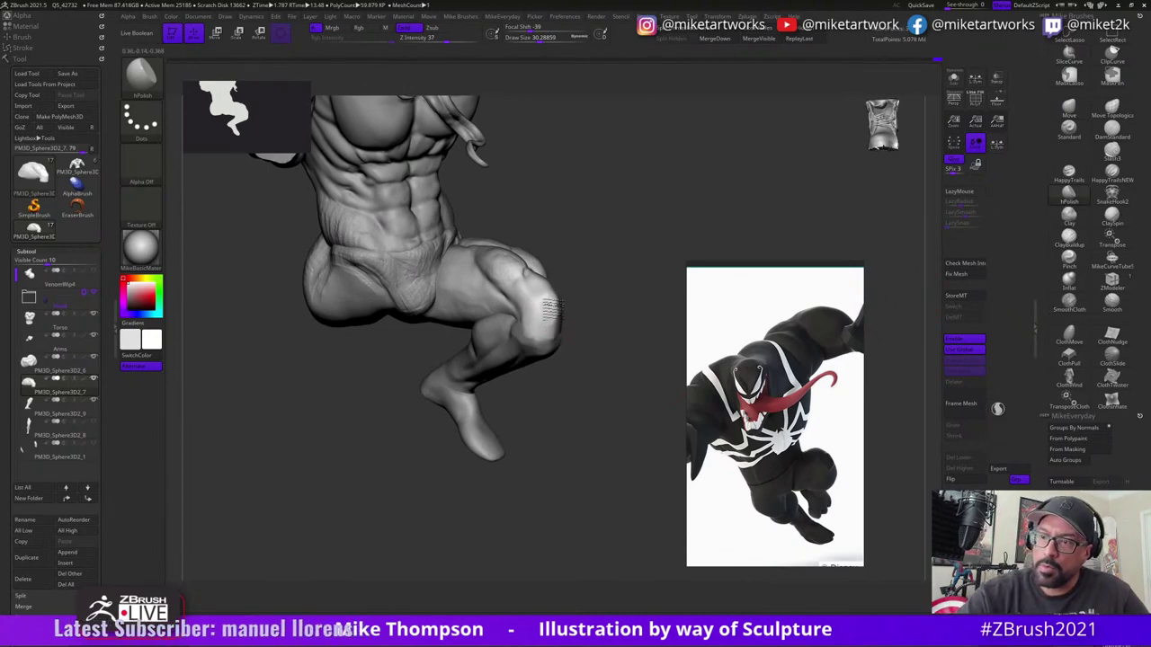
pyautogui.moveTo(566, 336)
pyautogui.mouseDown()
pyautogui.moveTo(638, 378)
pyautogui.moveTo(612, 409)
pyautogui.moveTo(532, 286)
pyautogui.mouseUp()
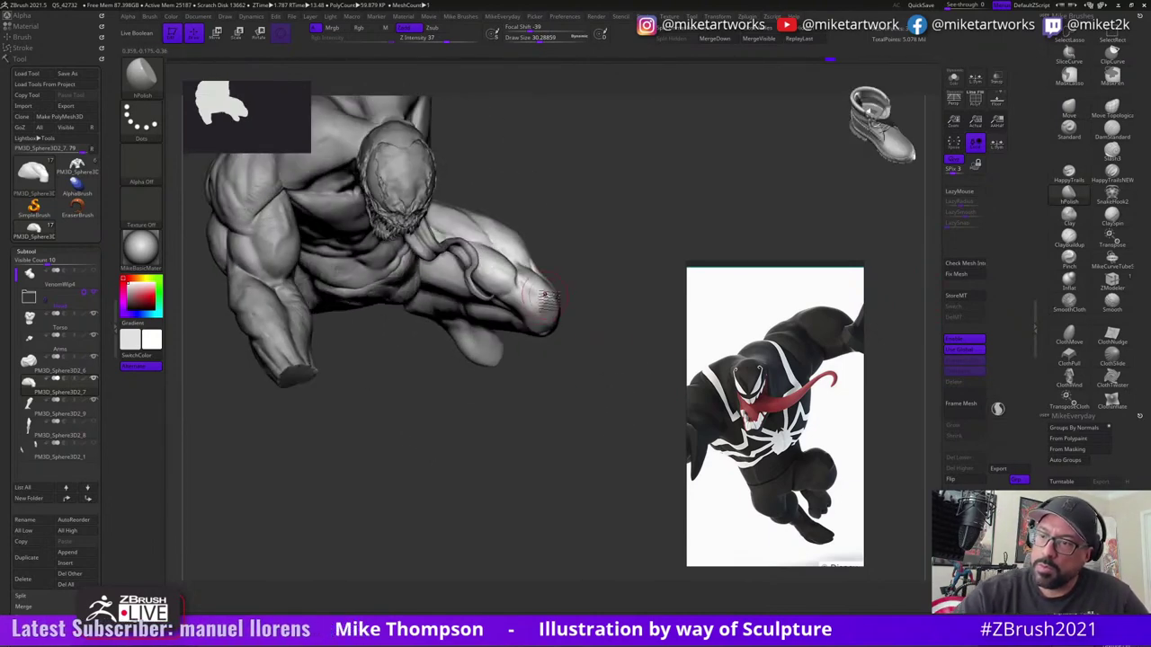
pyautogui.moveTo(614, 308)
pyautogui.mouseDown()
pyautogui.moveTo(611, 327)
pyautogui.moveTo(602, 303)
pyautogui.mouseUp()
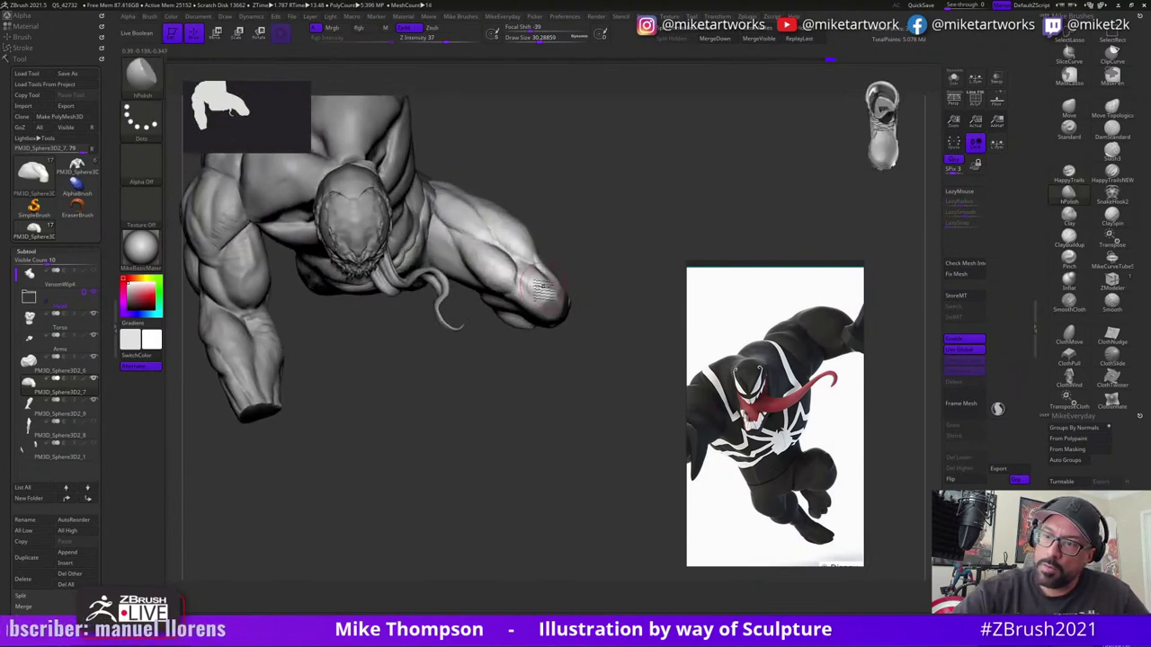
# - Mask the thigh above the knee and polish the exposed kneecap with hPolish at a draw size of about 23
pyautogui.press('s')
pyautogui.moveTo(586, 268); pyautogui.dragTo(446, 152)
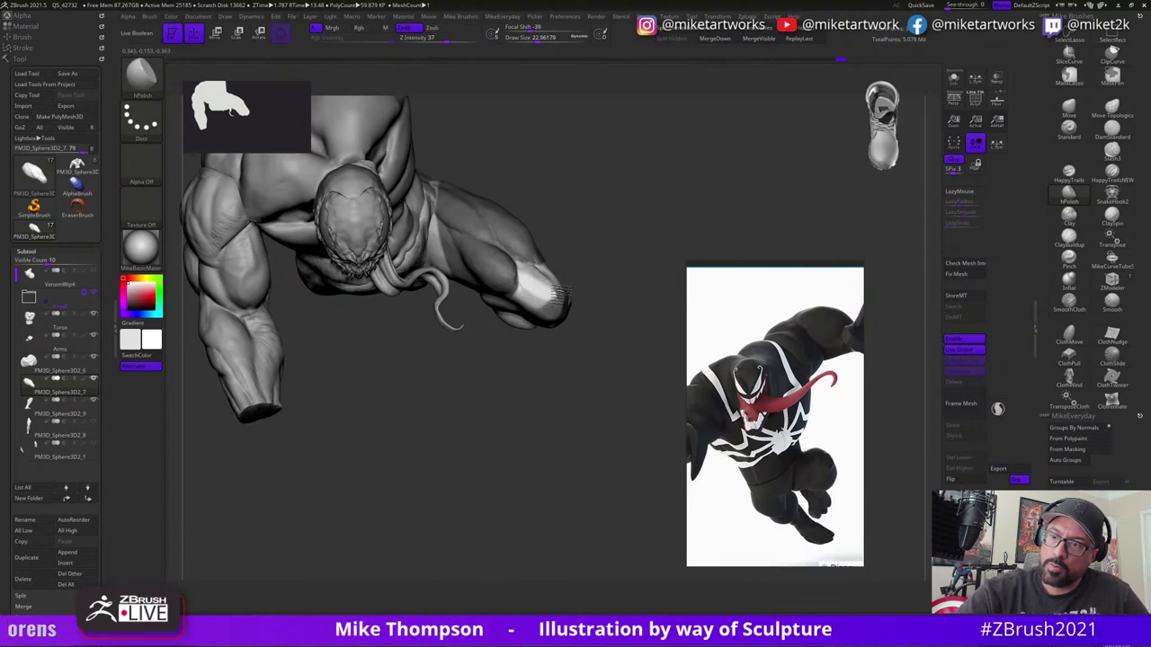
pyautogui.moveTo(596, 341)
pyautogui.mouseDown()
pyautogui.moveTo(585, 449)
pyautogui.moveTo(606, 426)
pyautogui.moveTo(594, 440)
pyautogui.moveTo(497, 398)
pyautogui.mouseUp()
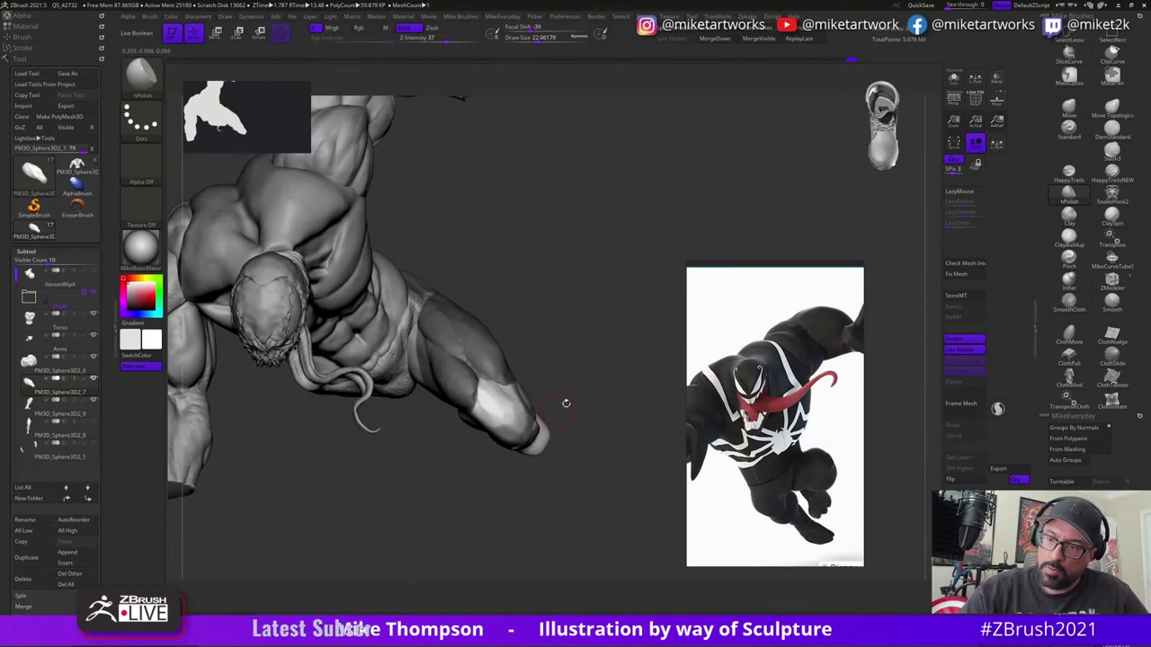
pyautogui.moveTo(566, 403)
pyautogui.mouseDown()
pyautogui.moveTo(590, 385)
pyautogui.moveTo(559, 415)
pyautogui.moveTo(578, 420)
pyautogui.moveTo(540, 409)
pyautogui.moveTo(488, 423)
pyautogui.mouseUp()
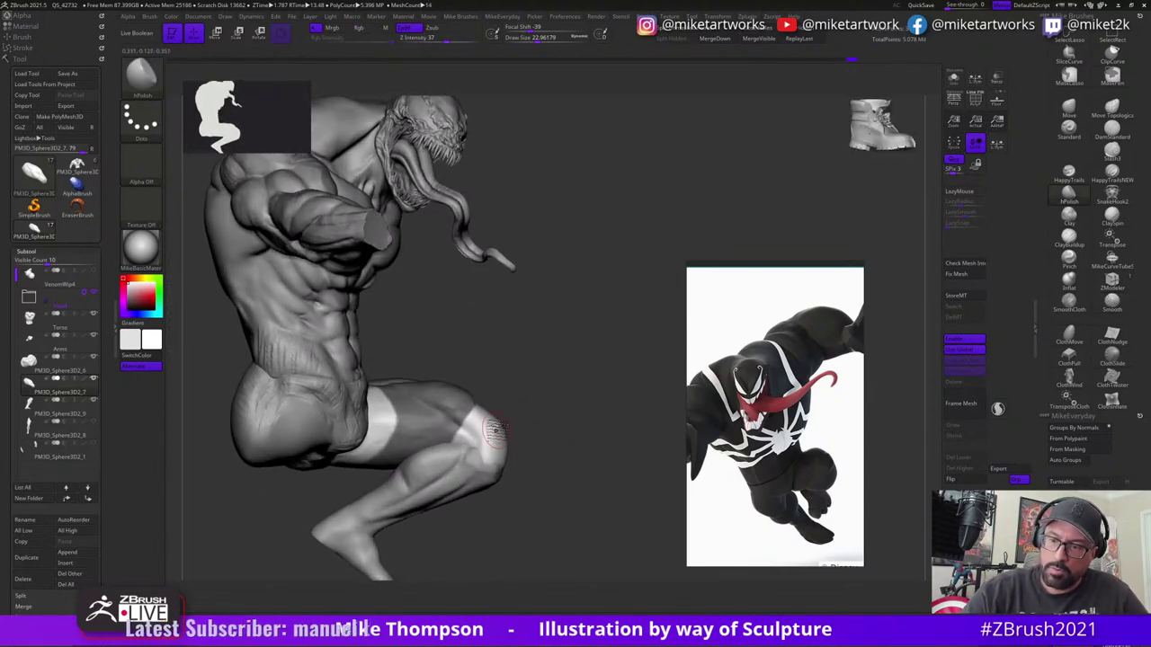
# - Extend the thigh's lasso mask toward the hip and around its other side, leaving only the knee area unmasked
pyautogui.moveTo(478, 376)
pyautogui.keyDown('ctrl'); pyautogui.mouseDown()
pyautogui.moveTo(475, 426)
pyautogui.moveTo(398, 375)
pyautogui.moveTo(337, 445)
pyautogui.mouseUp(); pyautogui.keyUp('ctrl')
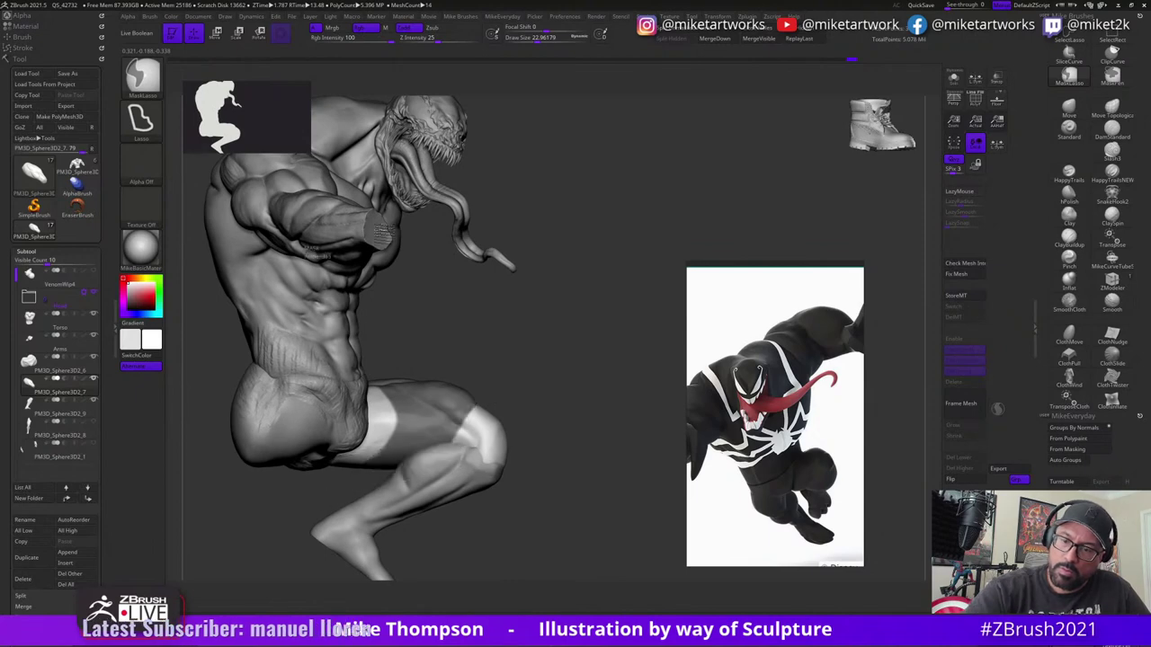
pyautogui.keyDown('ctrl'); pyautogui.moveTo(533, 392); pyautogui.dragTo(545, 411); pyautogui.keyUp('ctrl')
pyautogui.moveTo(482, 379)
pyautogui.keyDown('ctrl'); pyautogui.mouseDown()
pyautogui.moveTo(465, 455)
pyautogui.moveTo(275, 314)
pyautogui.mouseUp(); pyautogui.keyUp('ctrl')
pyautogui.moveTo(604, 422)
pyautogui.mouseDown()
pyautogui.moveTo(560, 463)
pyautogui.moveTo(606, 401)
pyautogui.moveTo(557, 422)
pyautogui.moveTo(513, 398)
pyautogui.mouseUp()
pyautogui.press('ctrl')
pyautogui.keyDown('ctrl'); pyautogui.moveTo(564, 439); pyautogui.dragTo(509, 401); pyautogui.keyUp('ctrl')
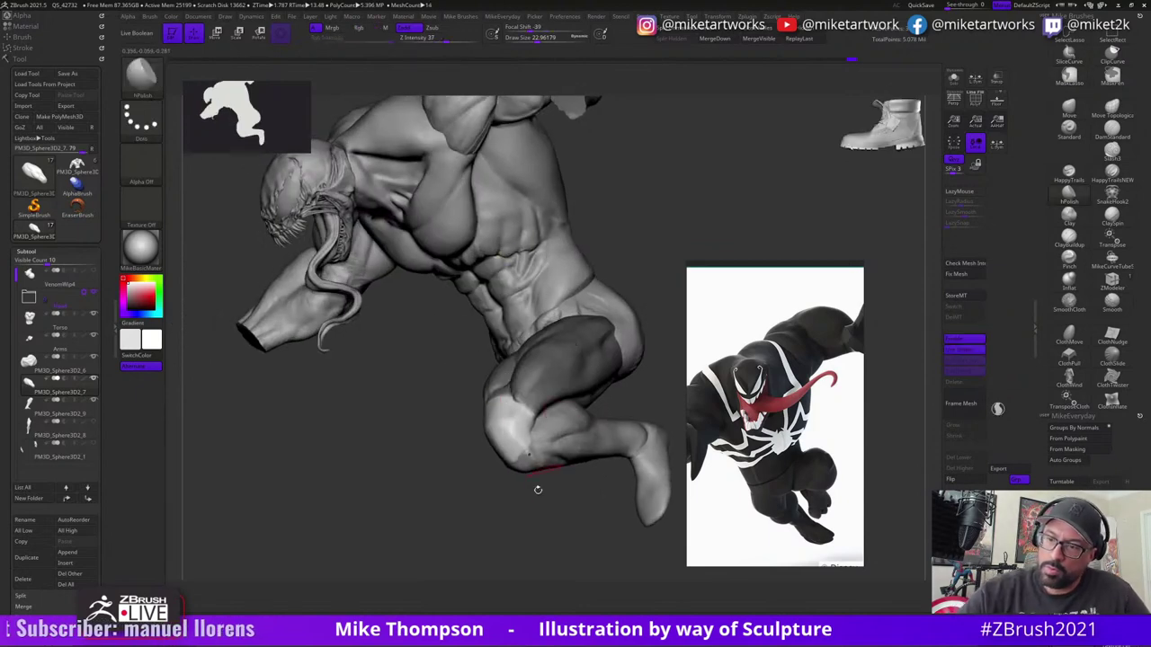
pyautogui.moveTo(528, 524)
pyautogui.mouseDown()
pyautogui.moveTo(542, 537)
pyautogui.moveTo(567, 427)
pyautogui.moveTo(550, 413)
pyautogui.moveTo(568, 360)
pyautogui.mouseUp()
pyautogui.press('ctrl')
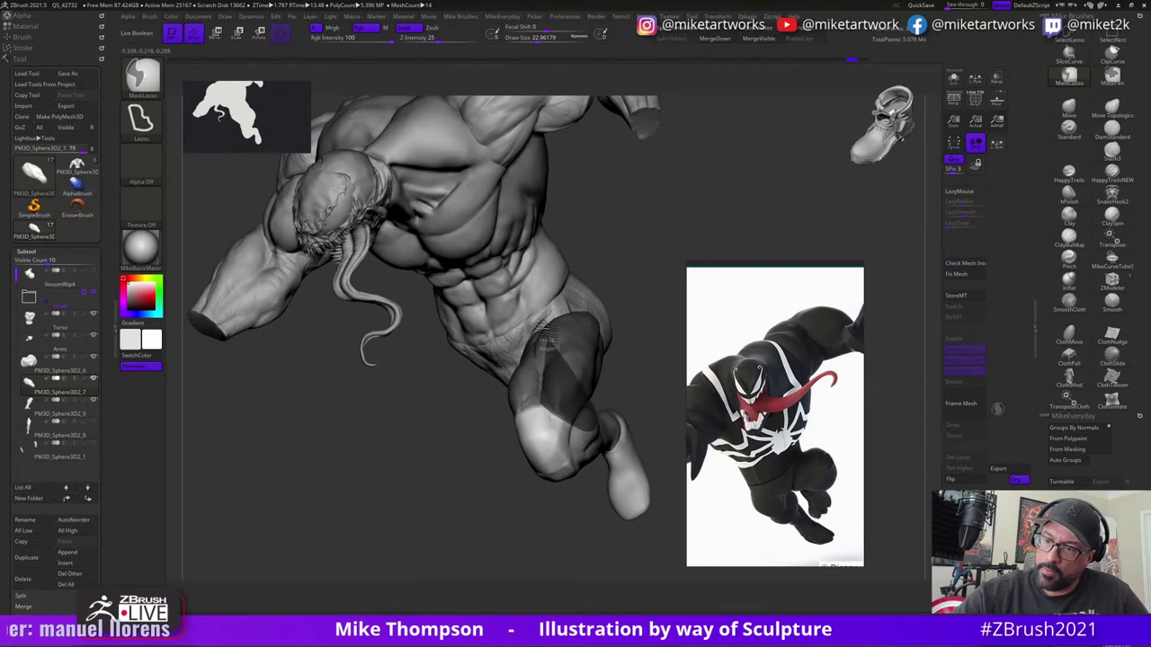
# - Soften the thigh mask's edge above the front knee and place the transform gizmo on the unmasked knee
pyautogui.moveTo(524, 519)
pyautogui.mouseDown()
pyautogui.moveTo(542, 538)
pyautogui.moveTo(547, 411)
pyautogui.moveTo(589, 402)
pyautogui.moveTo(557, 419)
pyautogui.mouseUp()
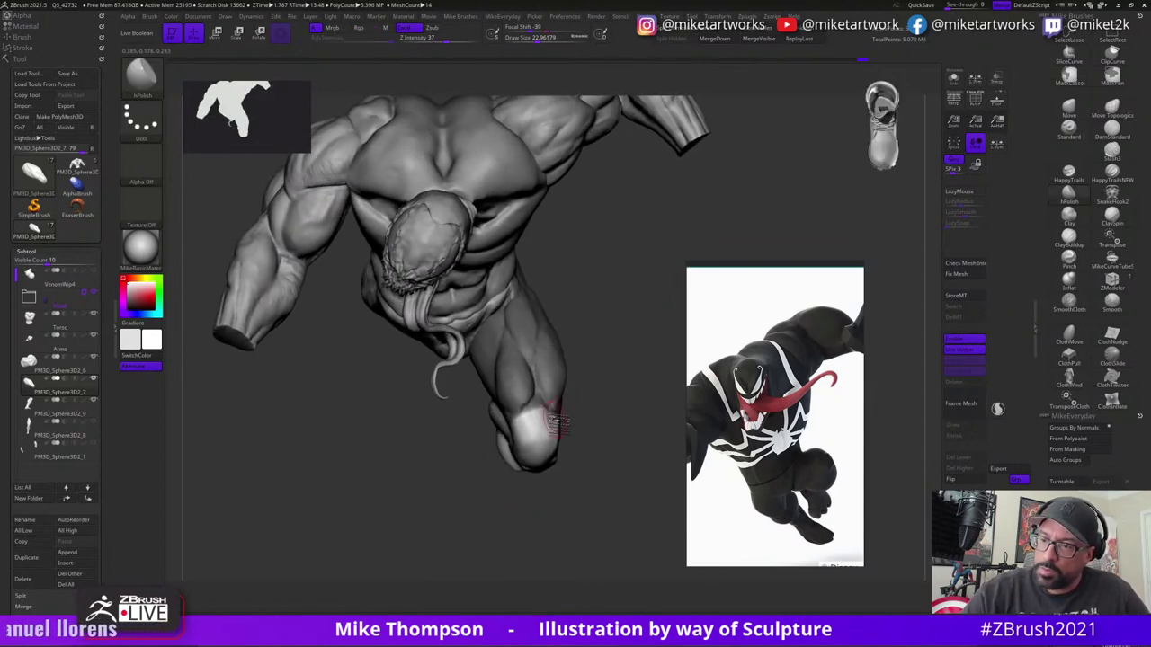
pyautogui.keyDown('ctrl'); pyautogui.click(597, 395); pyautogui.keyUp('ctrl')
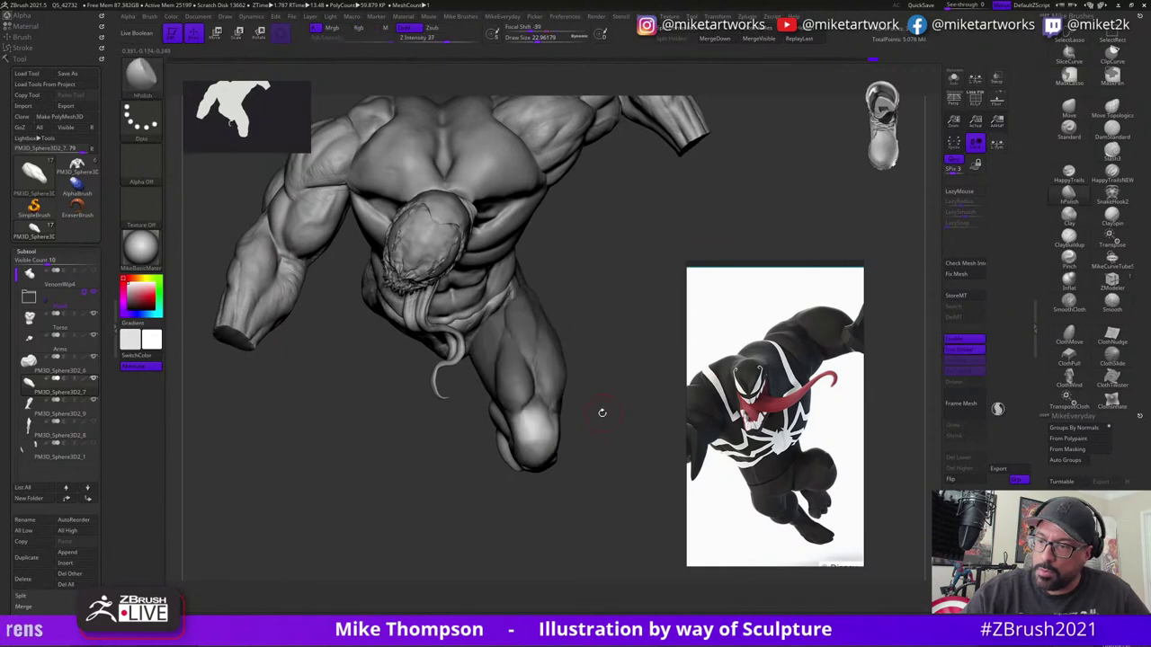
pyautogui.moveTo(601, 411); pyautogui.dragTo(614, 404)
pyautogui.moveTo(599, 423)
pyautogui.mouseDown()
pyautogui.moveTo(590, 413)
pyautogui.moveTo(593, 432)
pyautogui.moveTo(547, 484)
pyautogui.mouseUp()
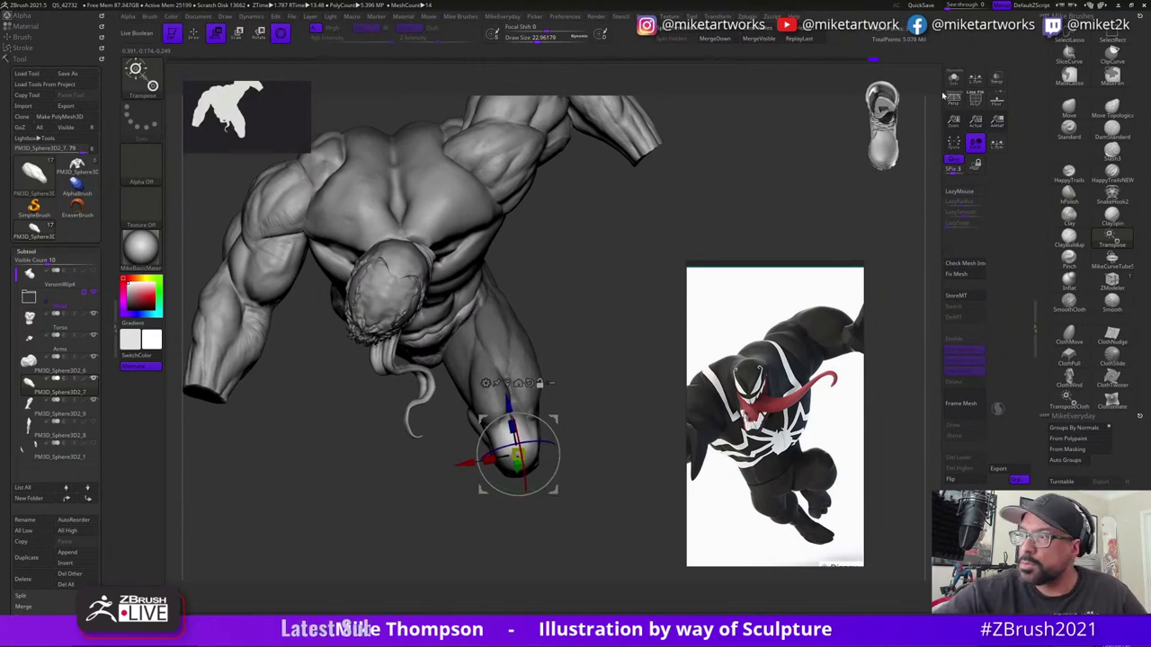
# - Isolate the thigh piece, shift its unmasked knee end with the gizmo, and return to sculpting
pyautogui.click(953, 77)
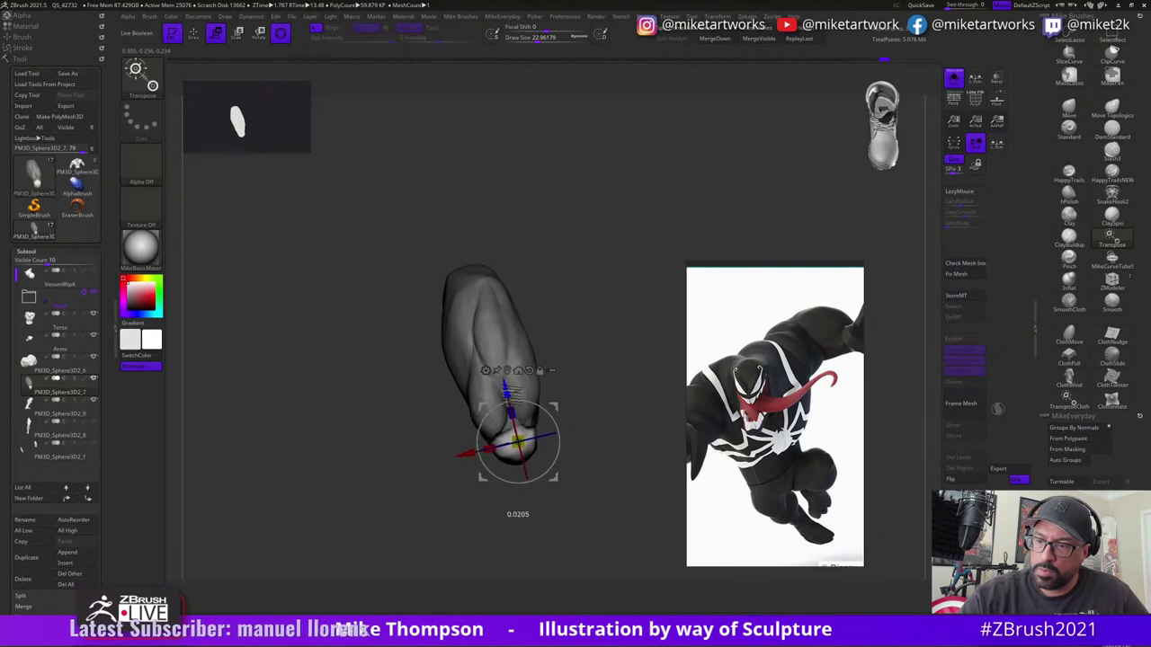
pyautogui.moveTo(603, 413)
pyautogui.mouseDown()
pyautogui.moveTo(603, 359)
pyautogui.moveTo(627, 378)
pyautogui.moveTo(569, 451)
pyautogui.moveTo(578, 484)
pyautogui.moveTo(583, 442)
pyautogui.moveTo(606, 432)
pyautogui.moveTo(595, 423)
pyautogui.moveTo(604, 450)
pyautogui.mouseUp()
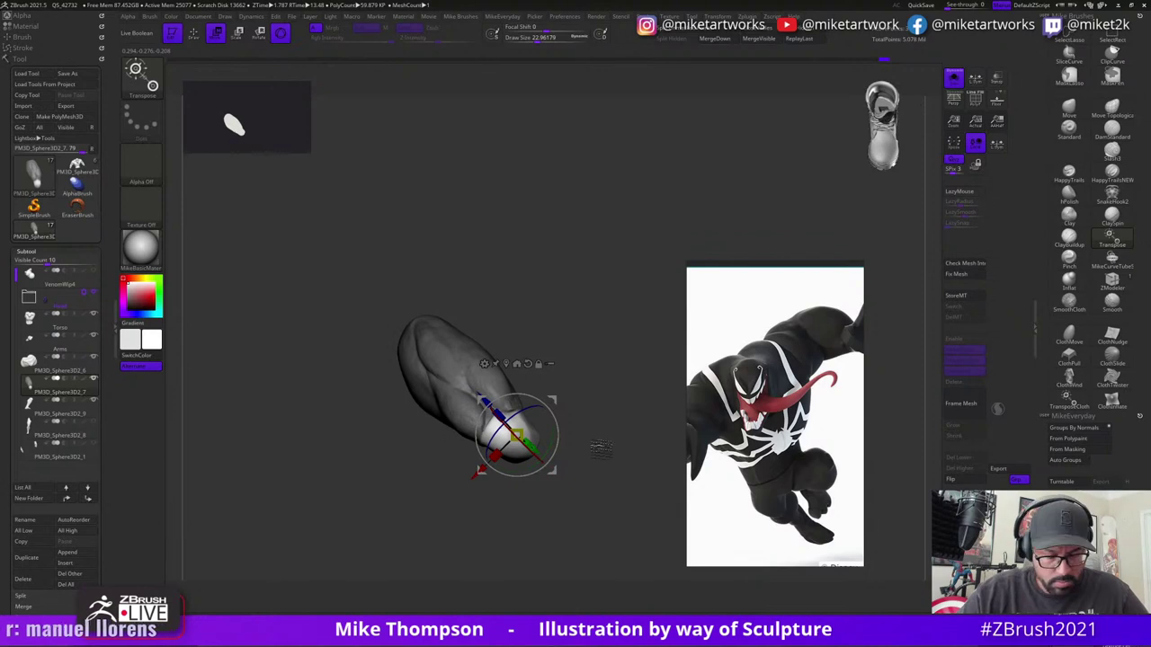
pyautogui.press('q')
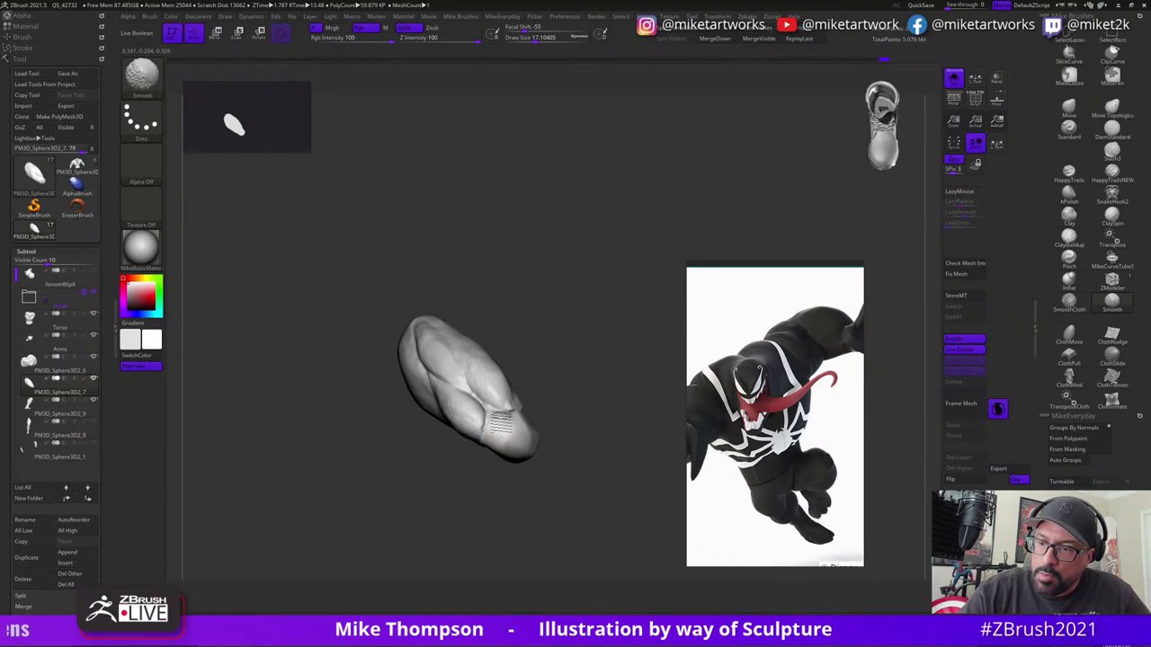
# - Smooth the hard crease where the thigh meets the knee, using a smaller brush around the back
pyautogui.keyDown('shift'); pyautogui.moveTo(486, 424); pyautogui.dragTo(503, 426); pyautogui.keyUp('shift')
pyautogui.moveTo(612, 424); pyautogui.dragTo(575, 386)
pyautogui.keyDown('shift'); pyautogui.moveTo(552, 407); pyautogui.dragTo(535, 403); pyautogui.keyUp('shift')
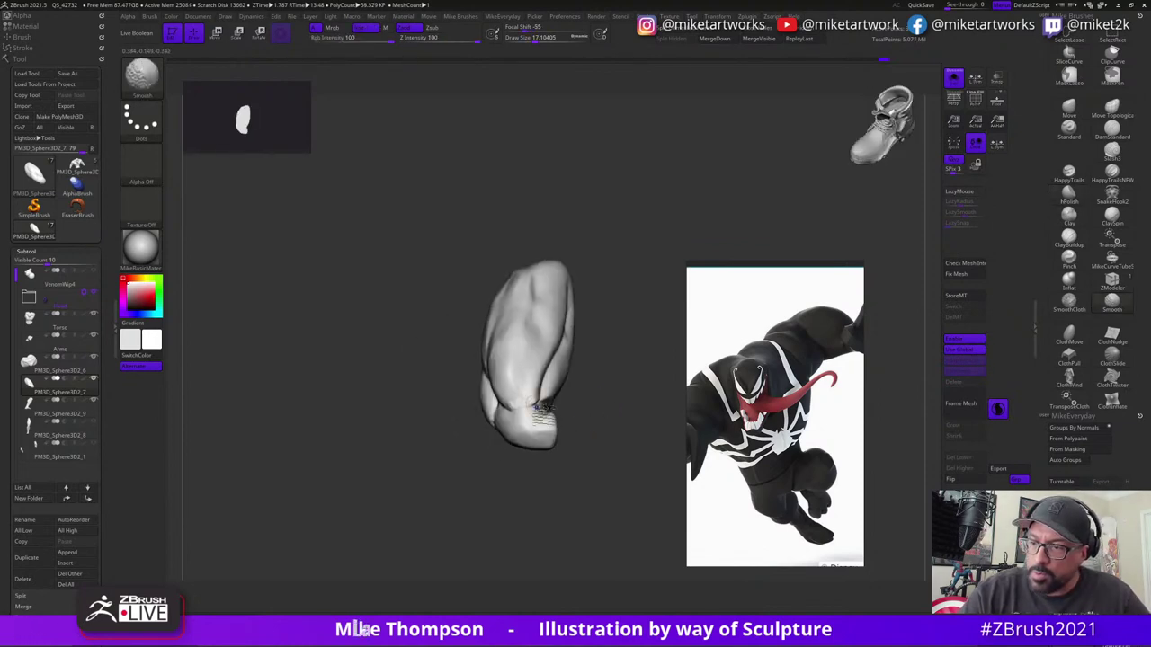
pyautogui.moveTo(615, 396)
pyautogui.mouseDown()
pyautogui.moveTo(589, 416)
pyautogui.moveTo(615, 401)
pyautogui.moveTo(646, 481)
pyautogui.moveTo(543, 518)
pyautogui.moveTo(588, 477)
pyautogui.mouseUp()
pyautogui.press('s')
pyautogui.click(588, 480)
pyautogui.keyDown('shift'); pyautogui.moveTo(484, 430); pyautogui.dragTo(491, 435); pyautogui.keyUp('shift')
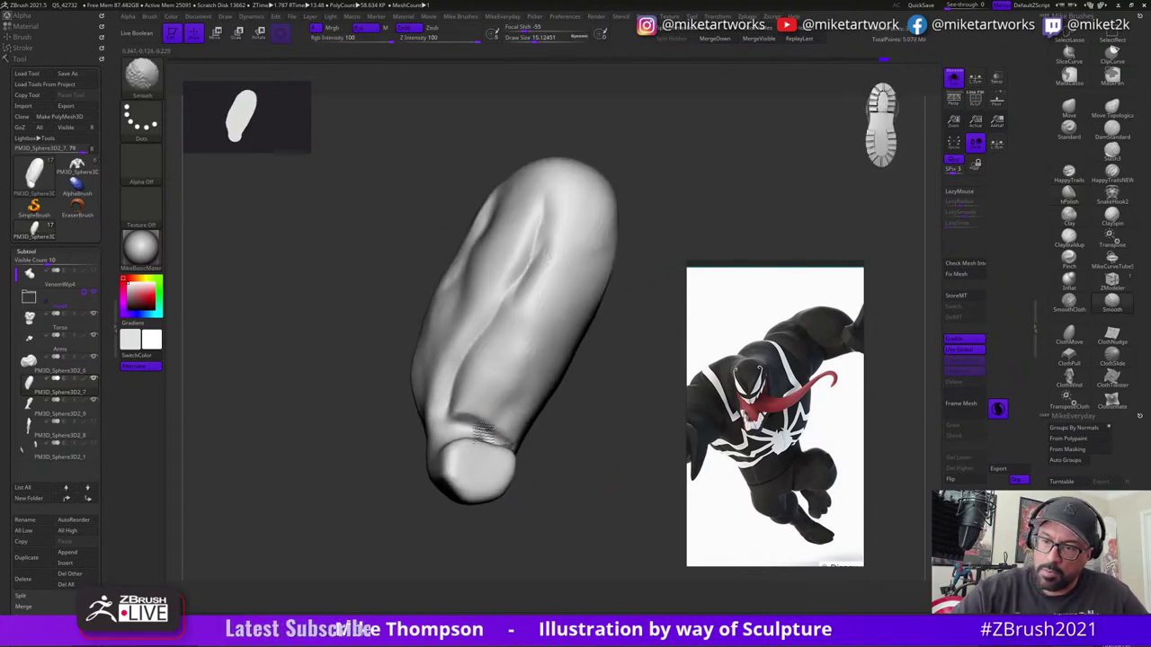
# - Build up volume across the crease behind the knee with the ClayBuildup brush
pyautogui.click(1069, 240)
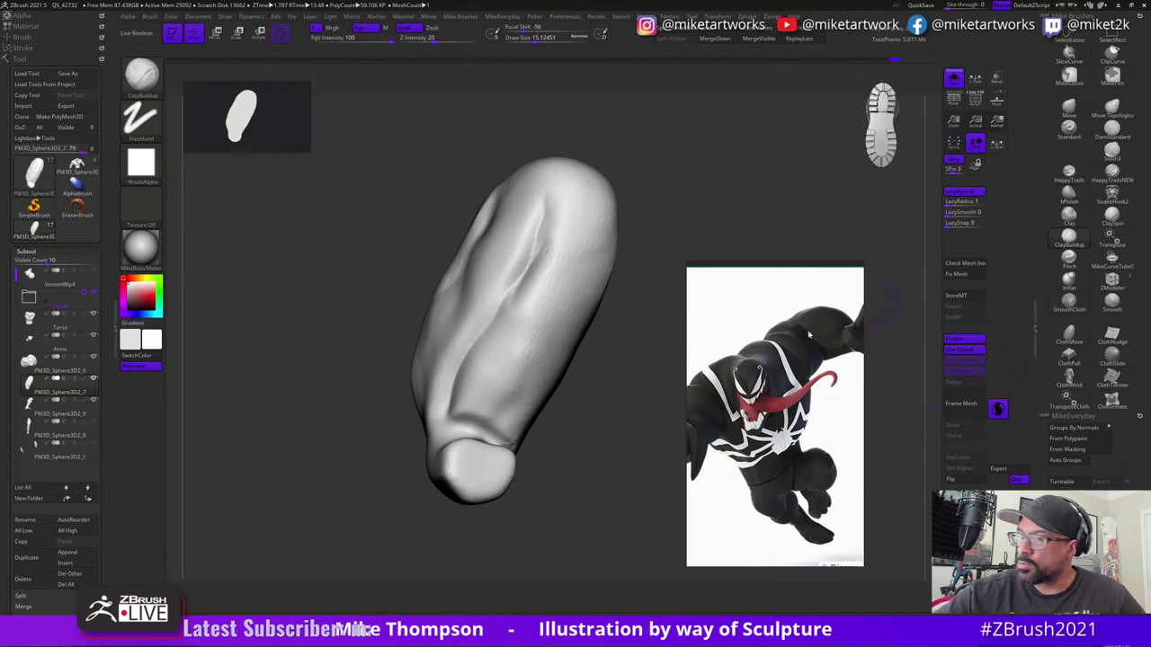
pyautogui.moveTo(561, 493)
pyautogui.mouseDown()
pyautogui.moveTo(601, 488)
pyautogui.moveTo(575, 429)
pyautogui.mouseUp()
pyautogui.moveTo(462, 433); pyautogui.dragTo(493, 437)
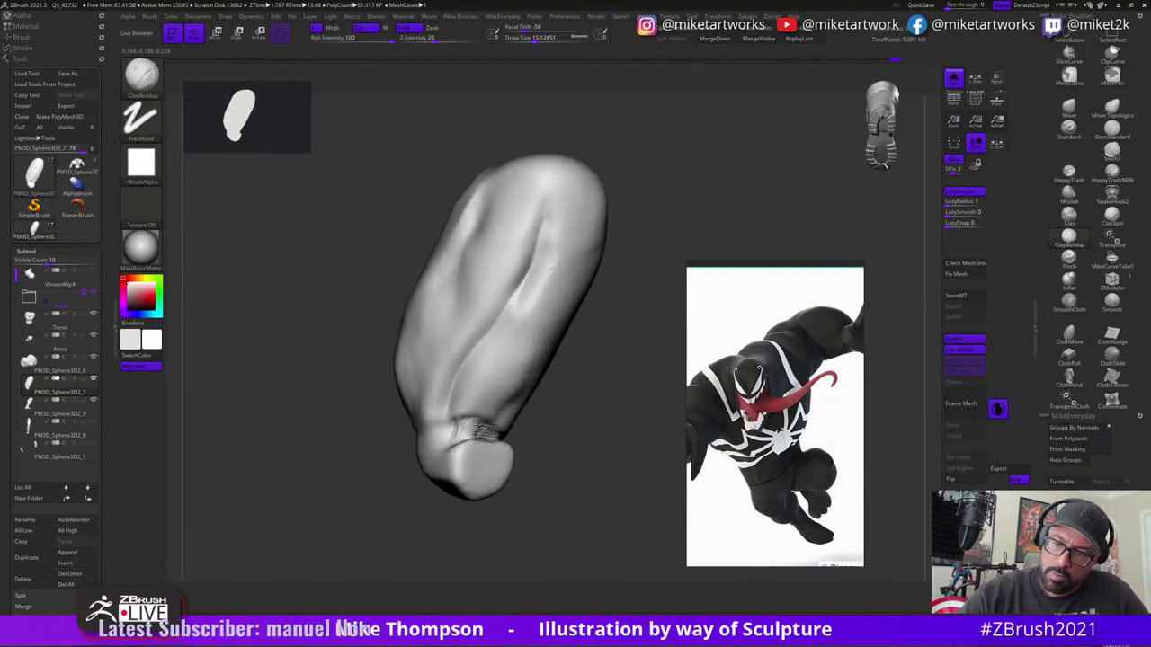
pyautogui.moveTo(585, 445); pyautogui.dragTo(552, 442)
pyautogui.moveTo(462, 431)
pyautogui.mouseDown()
pyautogui.moveTo(560, 447)
pyautogui.moveTo(549, 432)
pyautogui.moveTo(450, 432)
pyautogui.moveTo(460, 433)
pyautogui.mouseUp()
pyautogui.moveTo(585, 424)
pyautogui.mouseDown()
pyautogui.moveTo(540, 430)
pyautogui.moveTo(621, 432)
pyautogui.moveTo(606, 402)
pyautogui.mouseUp()
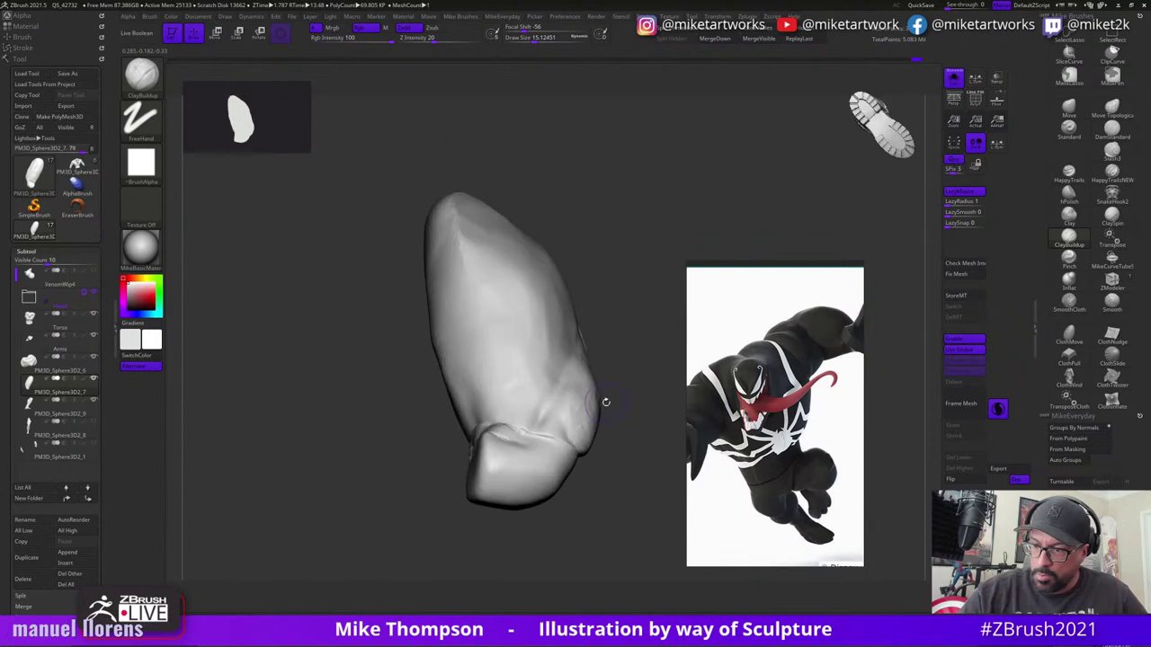
# - Add ClayBuildup strokes along the thigh-to-knee transition and over the side of the kneecap
pyautogui.moveTo(604, 494)
pyautogui.mouseDown()
pyautogui.moveTo(562, 450)
pyautogui.moveTo(539, 443)
pyautogui.moveTo(535, 459)
pyautogui.moveTo(520, 441)
pyautogui.mouseUp()
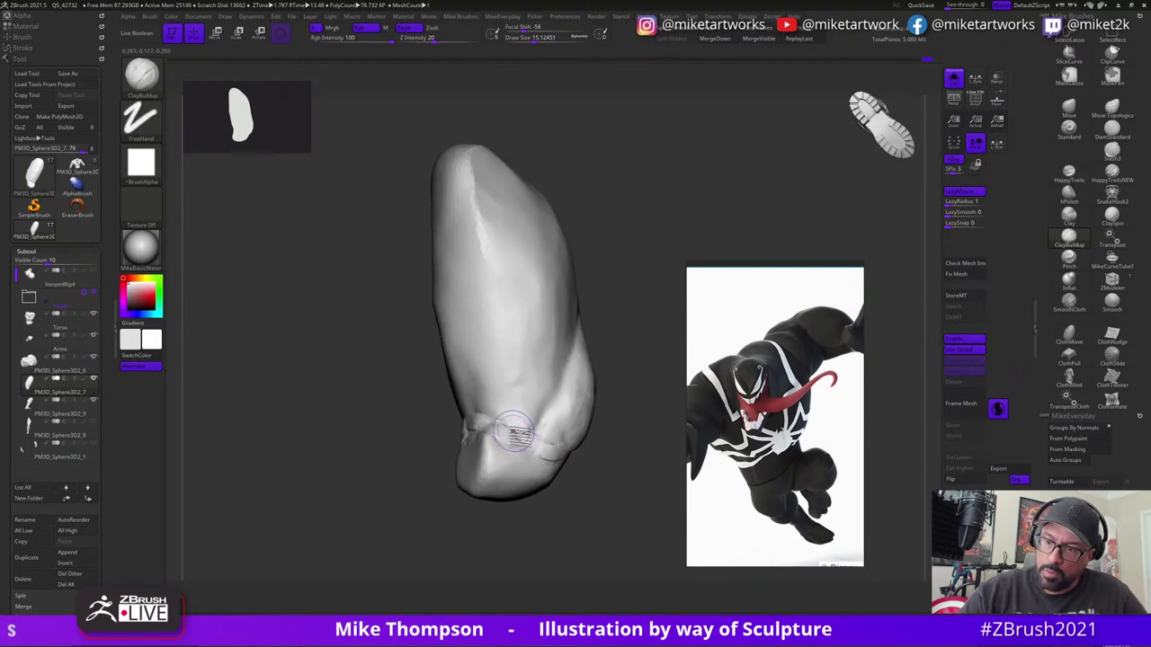
pyautogui.moveTo(537, 508); pyautogui.dragTo(553, 437)
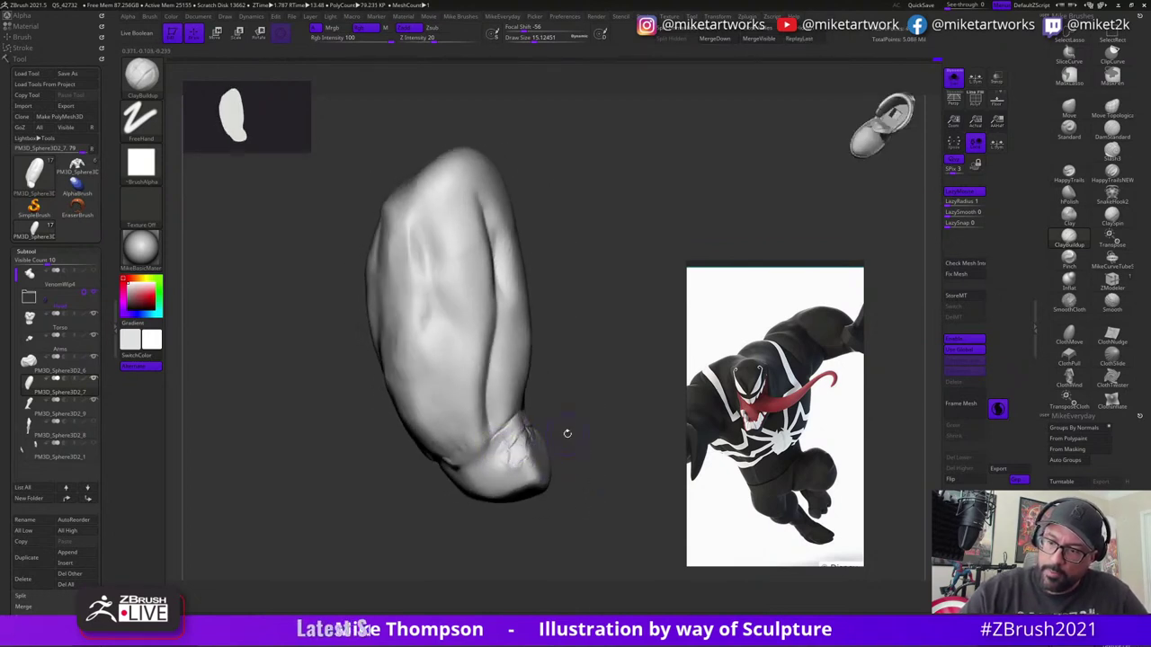
pyautogui.moveTo(568, 434)
pyautogui.mouseDown()
pyautogui.moveTo(530, 465)
pyautogui.moveTo(526, 486)
pyautogui.moveTo(545, 496)
pyautogui.mouseUp()
pyautogui.moveTo(575, 481); pyautogui.dragTo(589, 450)
pyautogui.moveTo(536, 467); pyautogui.dragTo(539, 499)
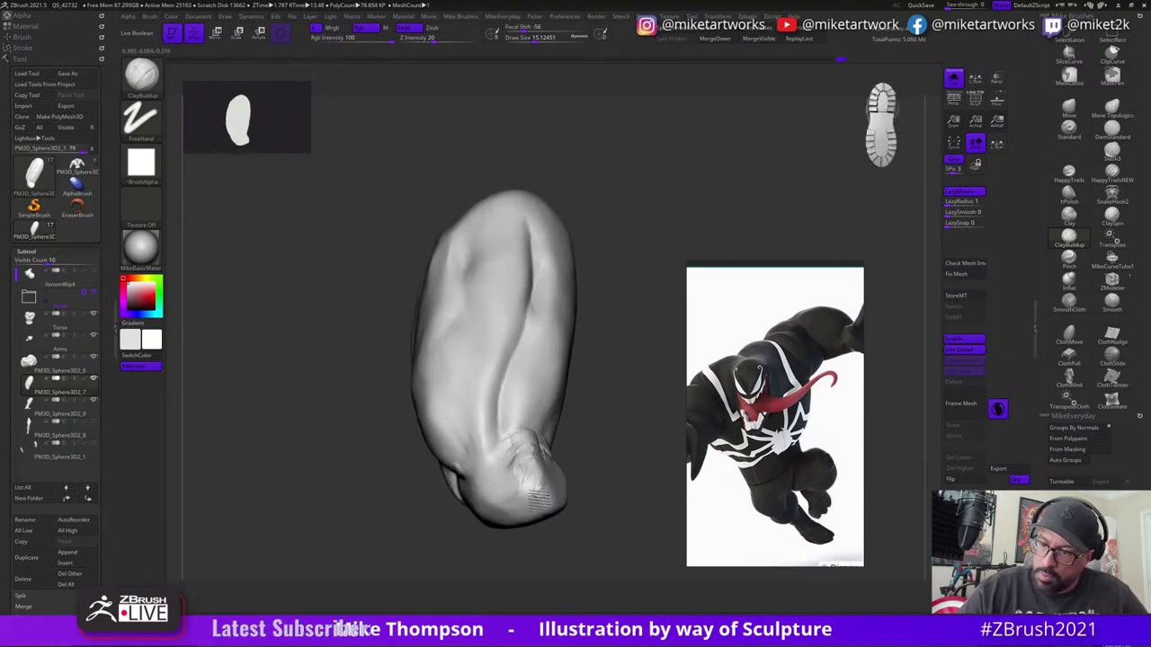
pyautogui.moveTo(592, 434); pyautogui.dragTo(475, 465)
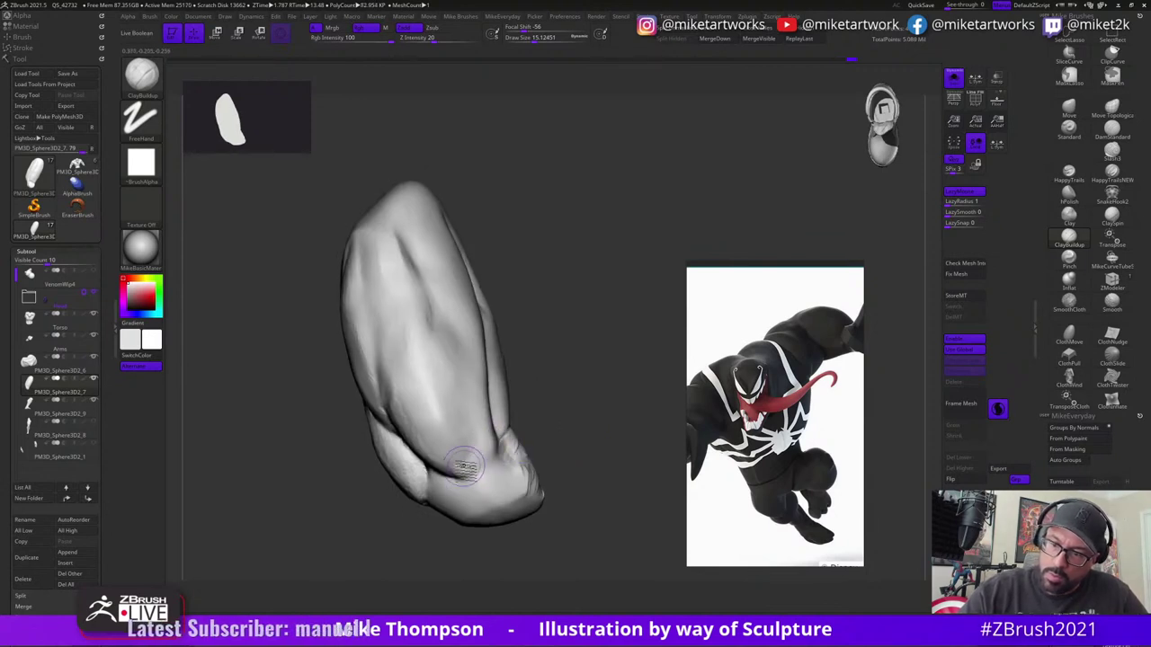
# - Fill out and smooth the lower end of the front thigh muscle just above the kneecap
pyautogui.moveTo(470, 469)
pyautogui.mouseDown()
pyautogui.moveTo(498, 442)
pyautogui.moveTo(484, 456)
pyautogui.moveTo(470, 443)
pyautogui.moveTo(469, 459)
pyautogui.moveTo(487, 443)
pyautogui.mouseUp()
pyautogui.moveTo(552, 404); pyautogui.dragTo(547, 408)
pyautogui.moveTo(468, 452); pyautogui.dragTo(484, 446)
pyautogui.moveTo(570, 399)
pyautogui.mouseDown()
pyautogui.moveTo(584, 396)
pyautogui.moveTo(561, 392)
pyautogui.moveTo(591, 380)
pyautogui.moveTo(584, 389)
pyautogui.mouseUp()
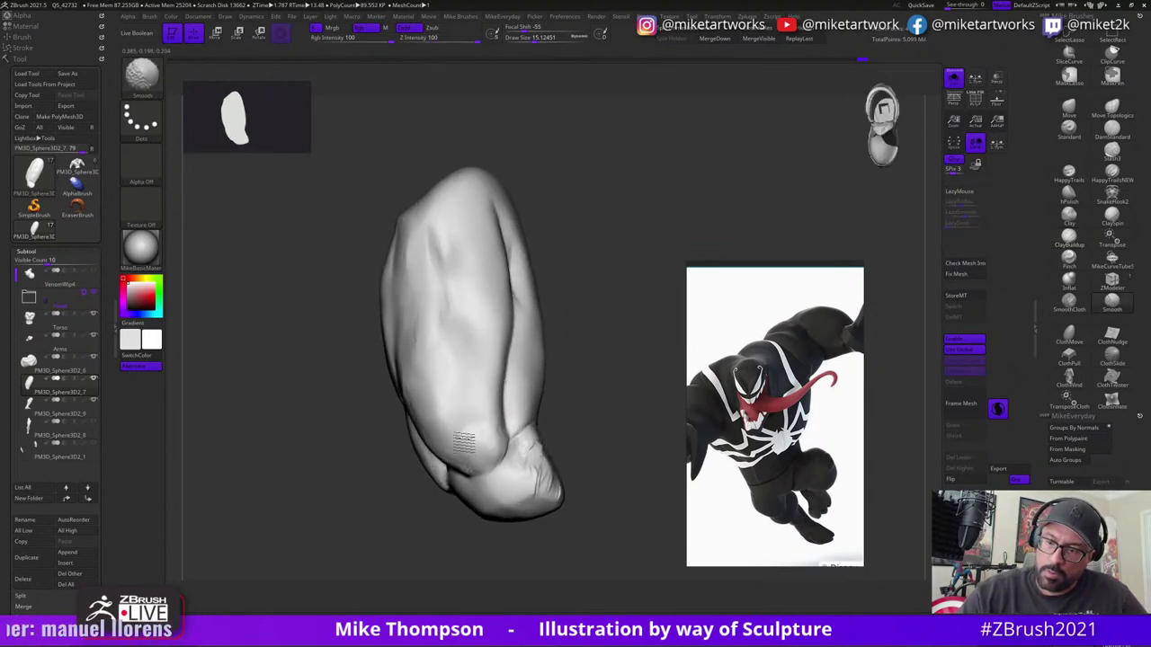
# - Smooth the clay strokes on the side of the knee and where the long thigh groove meets it
pyautogui.moveTo(590, 439); pyautogui.dragTo(604, 438)
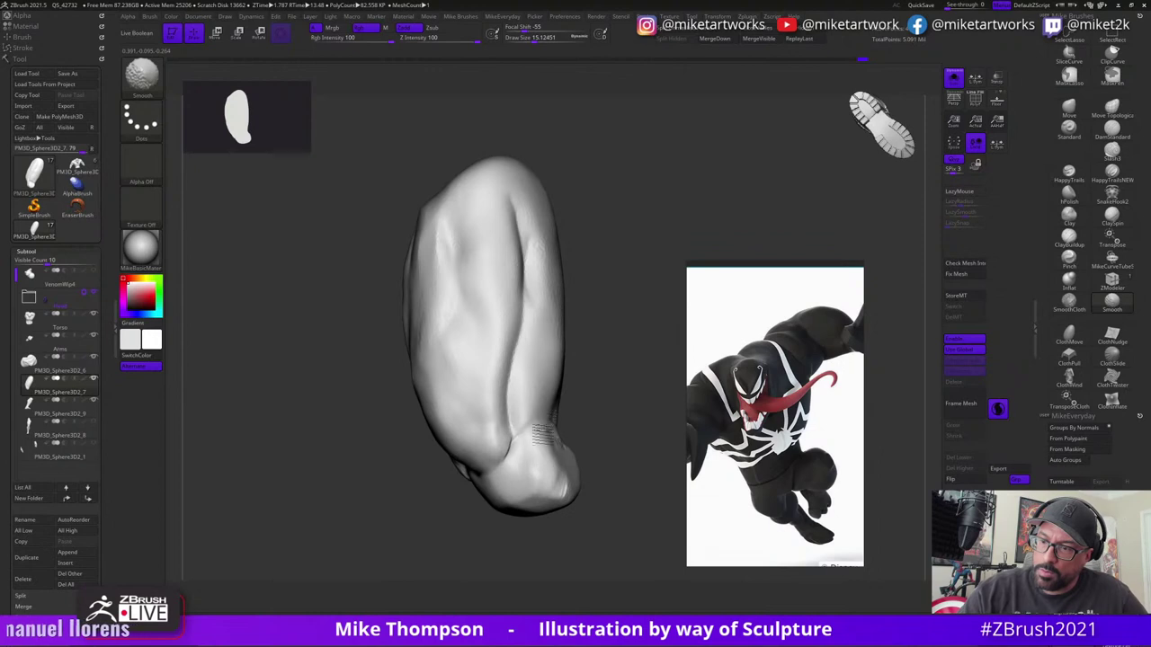
pyautogui.moveTo(535, 430); pyautogui.dragTo(581, 458)
pyautogui.moveTo(637, 411); pyautogui.dragTo(664, 406)
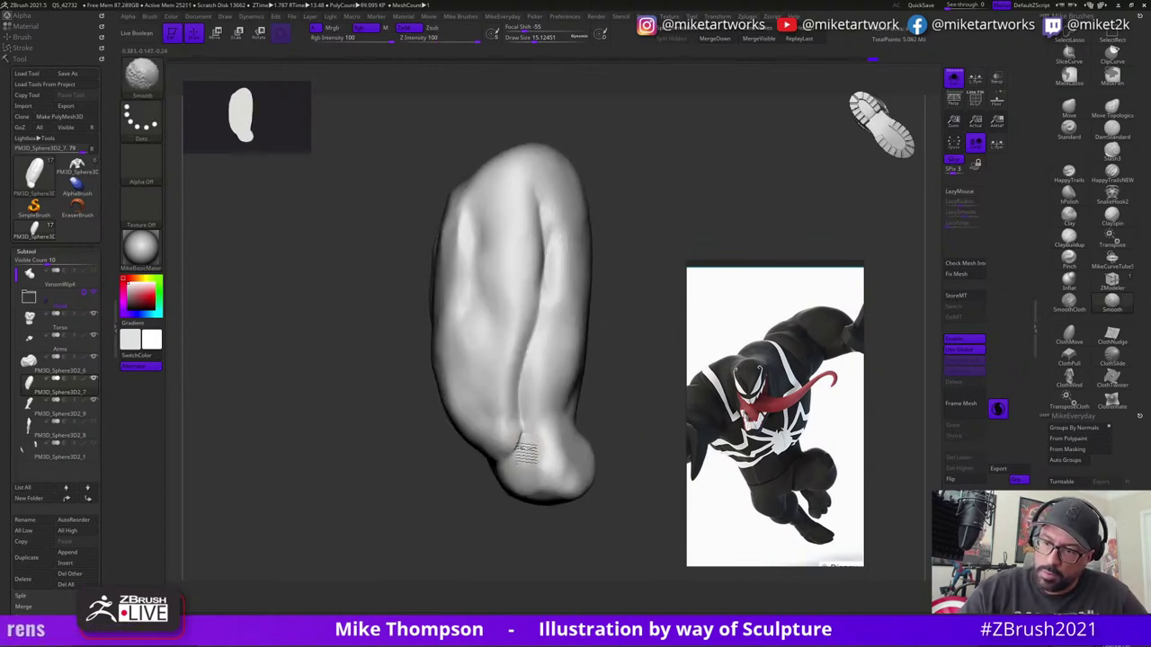
pyautogui.moveTo(527, 441)
pyautogui.keyDown('shift'); pyautogui.mouseDown()
pyautogui.moveTo(529, 454)
pyautogui.moveTo(527, 444)
pyautogui.mouseUp(); pyautogui.keyUp('shift')
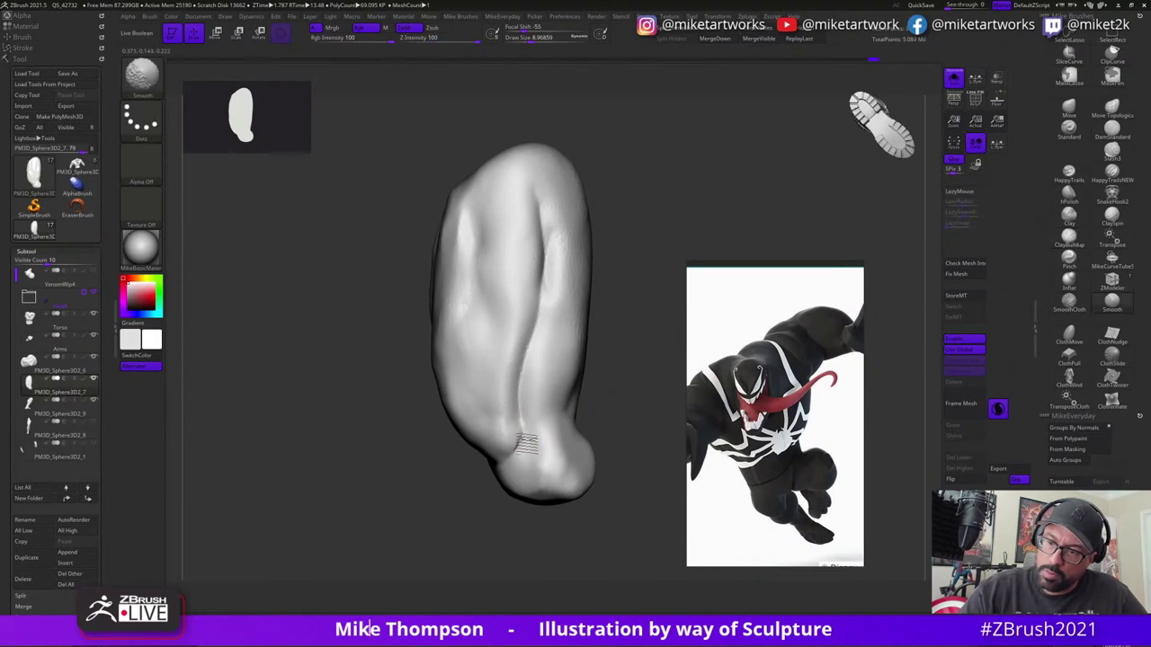
# - Smooth the junction at the knee's other side, then the broad thigh surface with a larger brush
pyautogui.moveTo(534, 438)
pyautogui.mouseDown(button='right')
pyautogui.moveTo(632, 399)
pyautogui.moveTo(617, 427)
pyautogui.moveTo(474, 449)
pyautogui.moveTo(567, 437)
pyautogui.moveTo(436, 475)
pyautogui.moveTo(544, 435)
pyautogui.moveTo(445, 467)
pyautogui.mouseUp(button='right')
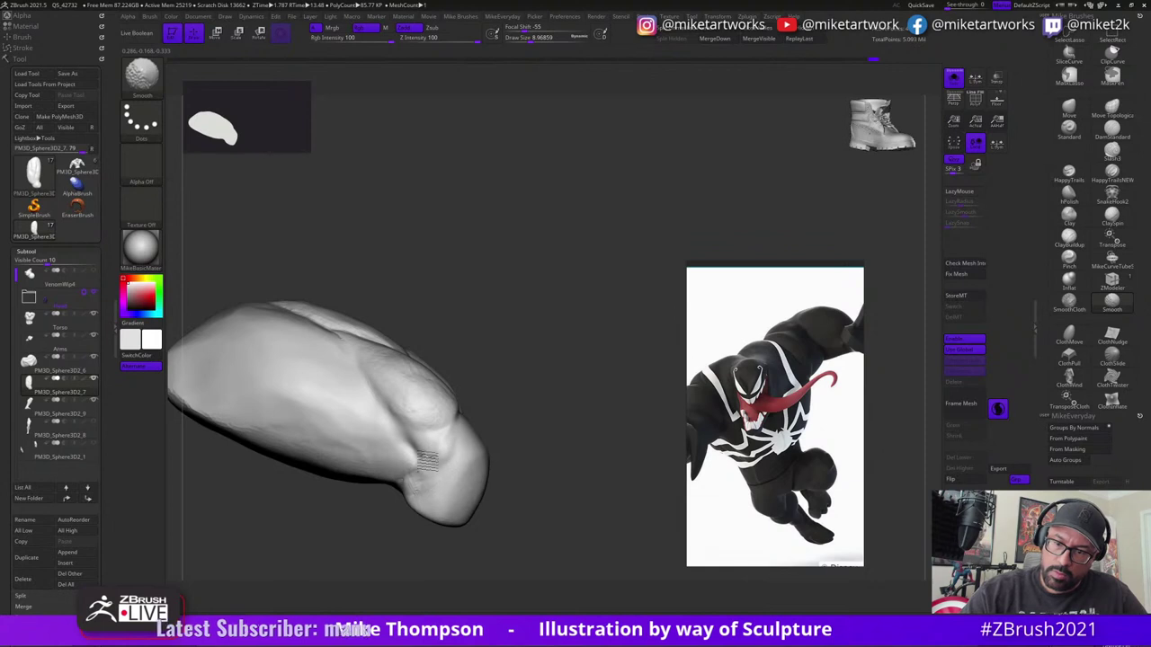
pyautogui.keyDown('shift'); pyautogui.moveTo(424, 503); pyautogui.dragTo(446, 491); pyautogui.keyUp('shift')
pyautogui.moveTo(573, 501)
pyautogui.keyDown('ctrl'); pyautogui.mouseDown(button='right')
pyautogui.moveTo(550, 493)
pyautogui.moveTo(573, 493)
pyautogui.mouseUp(button='right'); pyautogui.keyUp('ctrl')
pyautogui.press('s')
pyautogui.moveTo(573, 496); pyautogui.dragTo(579, 499)
pyautogui.moveTo(579, 499); pyautogui.dragTo(579, 474, button='right')
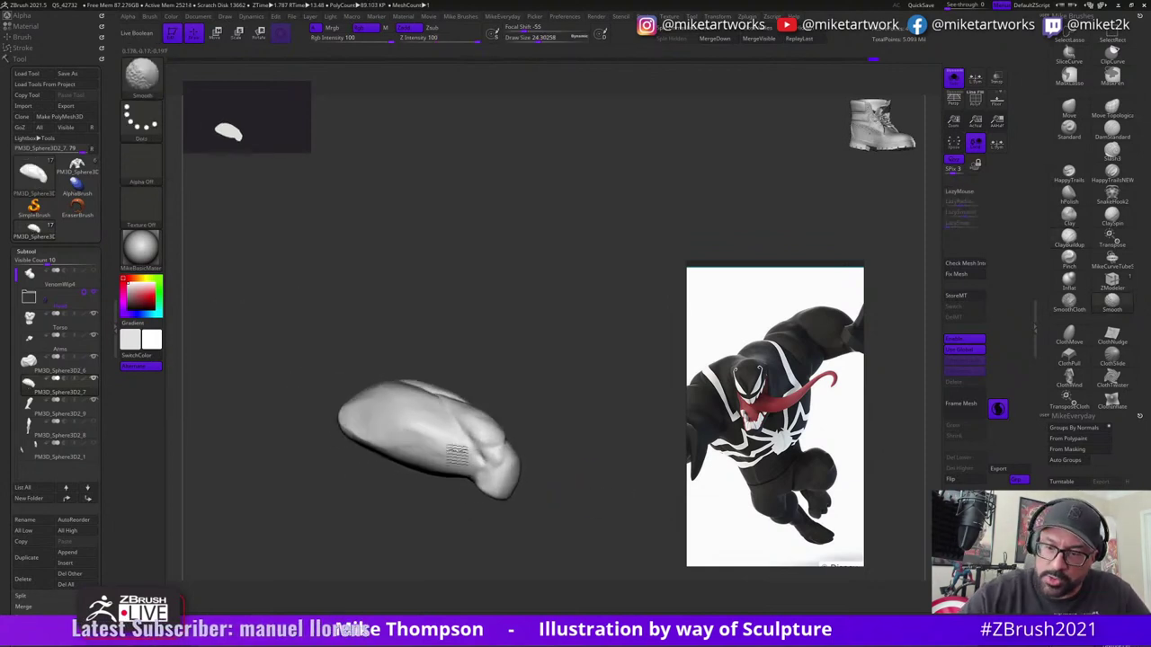
pyautogui.keyDown('shift'); pyautogui.moveTo(436, 421); pyautogui.dragTo(364, 434); pyautogui.keyUp('shift')
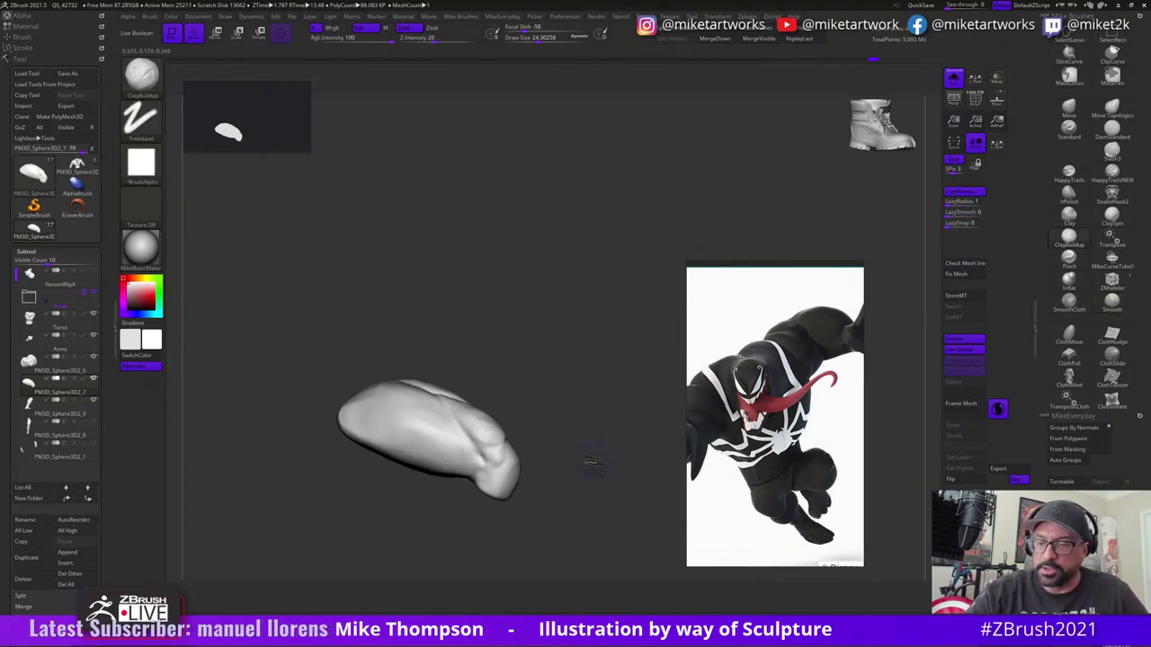
# - Adjust the thigh's contour above the knee with the Move brush, reducing the brush size as needed
pyautogui.moveTo(593, 465)
pyautogui.mouseDown(button='right')
pyautogui.moveTo(575, 480)
pyautogui.moveTo(549, 444)
pyautogui.moveTo(603, 431)
pyautogui.moveTo(575, 423)
pyautogui.moveTo(516, 437)
pyautogui.moveTo(579, 455)
pyautogui.moveTo(583, 438)
pyautogui.mouseUp(button='right')
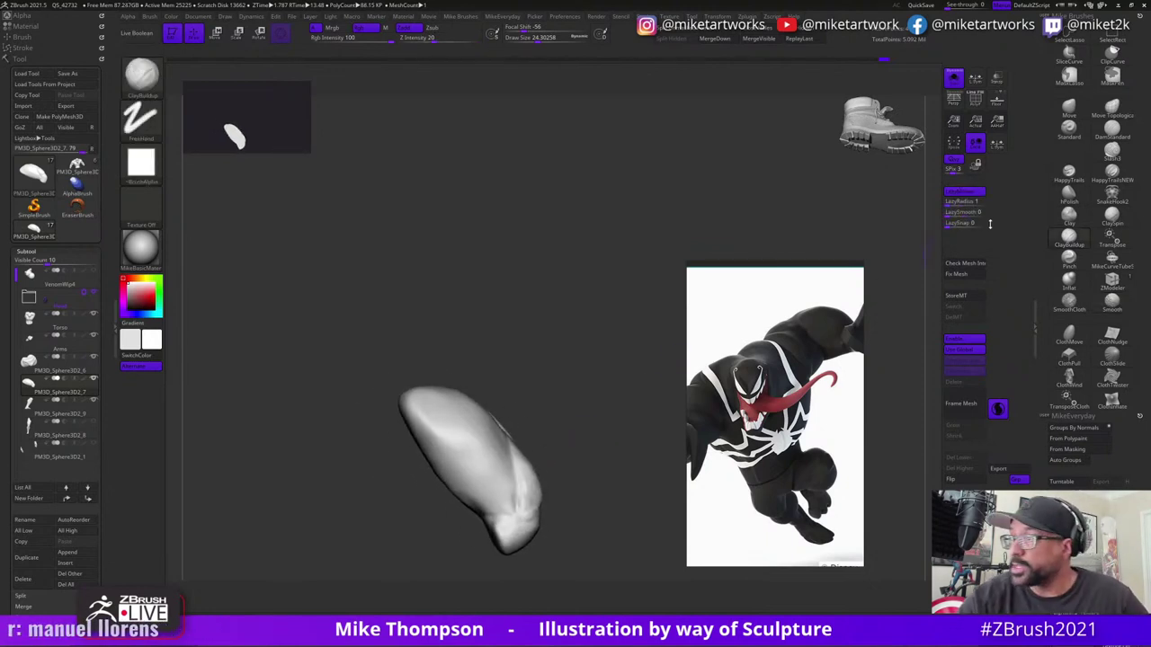
pyautogui.click(1067, 115)
pyautogui.moveTo(583, 429); pyautogui.dragTo(580, 428)
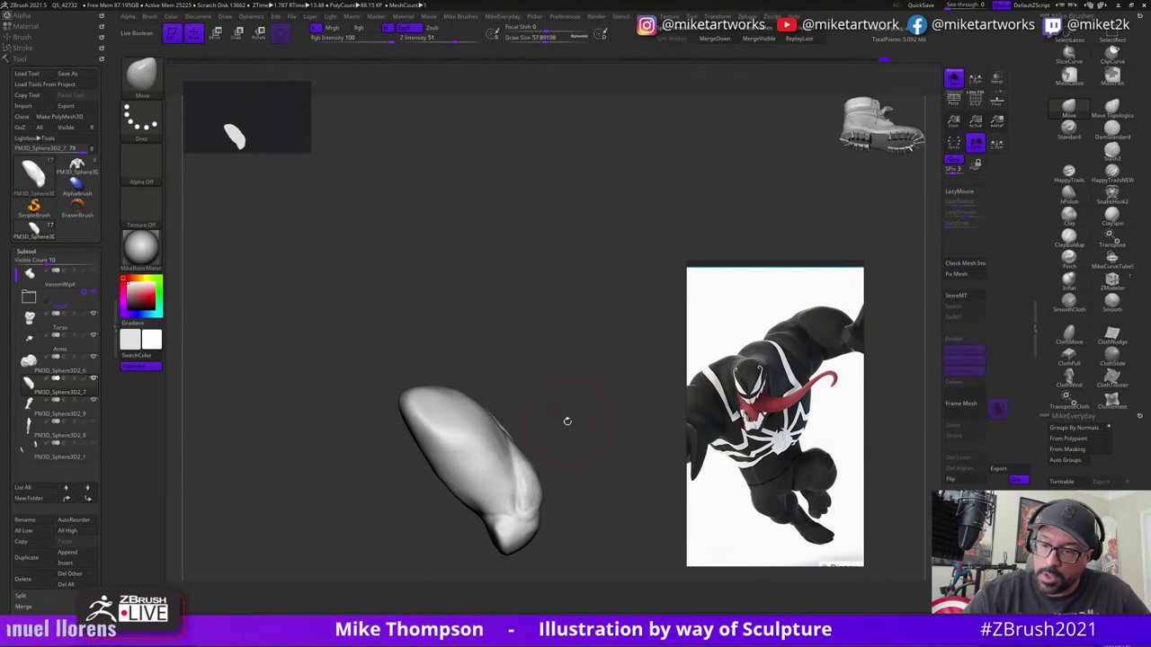
pyautogui.press('s')
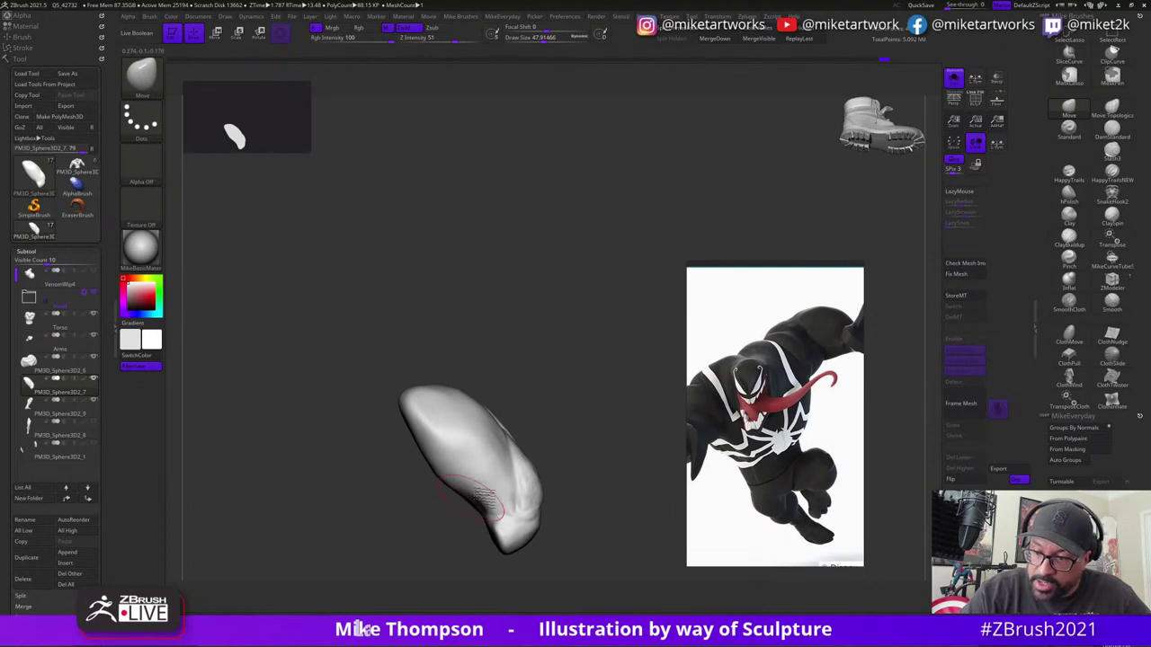
pyautogui.moveTo(581, 430)
pyautogui.mouseDown()
pyautogui.moveTo(606, 426)
pyautogui.moveTo(581, 433)
pyautogui.moveTo(579, 416)
pyautogui.moveTo(542, 456)
pyautogui.moveTo(480, 465)
pyautogui.moveTo(494, 510)
pyautogui.moveTo(516, 476)
pyautogui.mouseUp()
pyautogui.press('s')
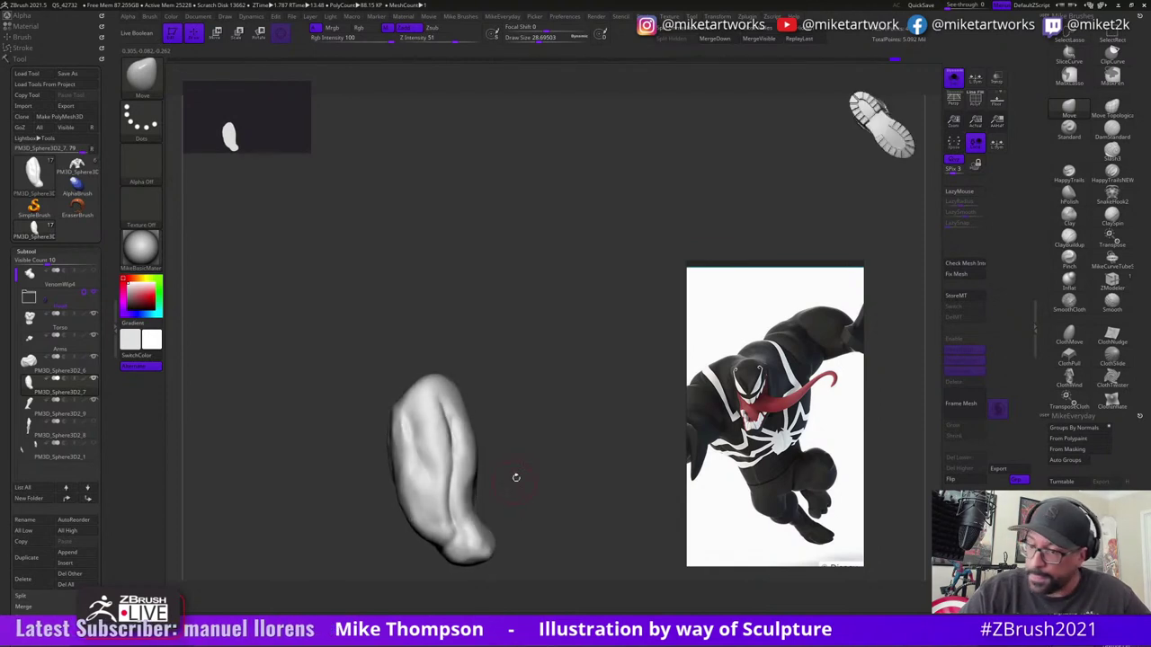
# - Choose the hPolish brush with Sculptris Pro off and mask the thigh, leaving a long strip down to the knee exposed
pyautogui.click(1070, 195)
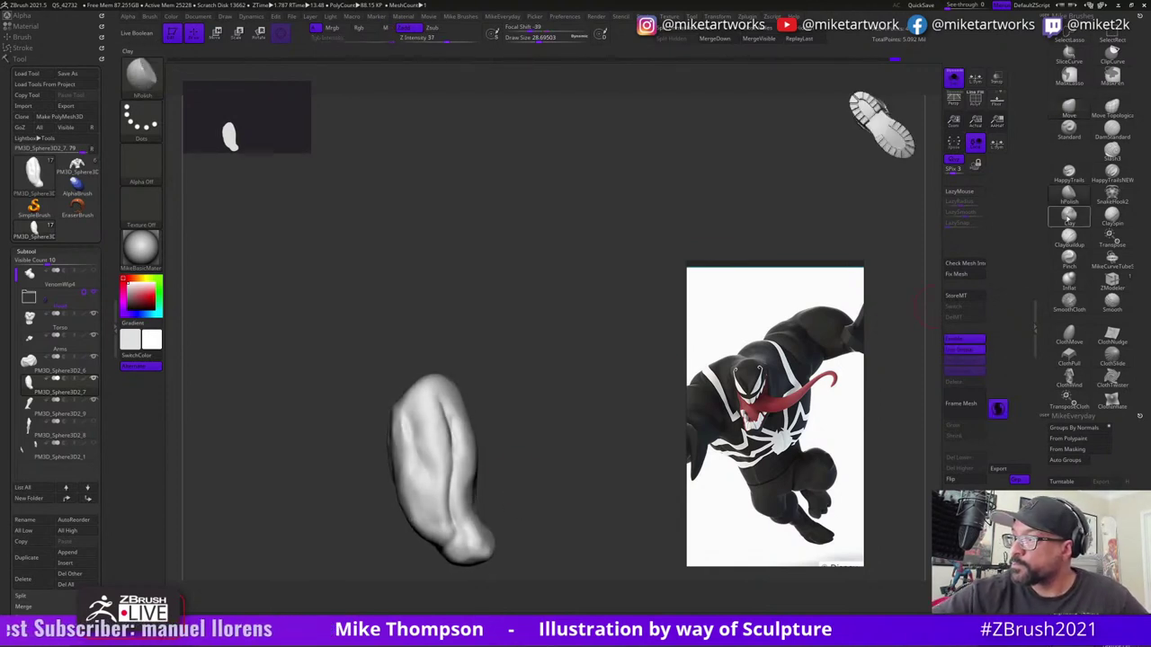
pyautogui.click(997, 410)
pyautogui.moveTo(543, 457); pyautogui.dragTo(551, 456)
pyautogui.moveTo(437, 392)
pyautogui.keyDown('ctrl'); pyautogui.mouseDown()
pyautogui.moveTo(450, 519)
pyautogui.moveTo(349, 558)
pyautogui.moveTo(432, 270)
pyautogui.mouseUp(); pyautogui.keyUp('ctrl')
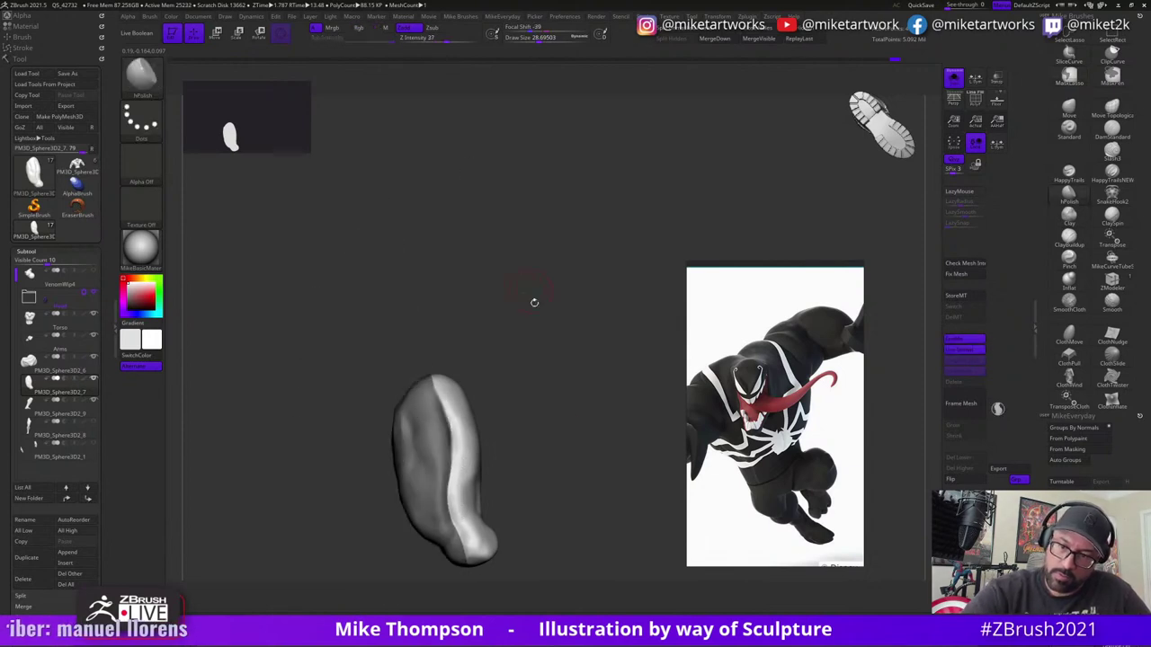
pyautogui.moveTo(618, 475)
pyautogui.mouseDown()
pyautogui.moveTo(562, 499)
pyautogui.moveTo(598, 477)
pyautogui.moveTo(564, 459)
pyautogui.mouseUp()
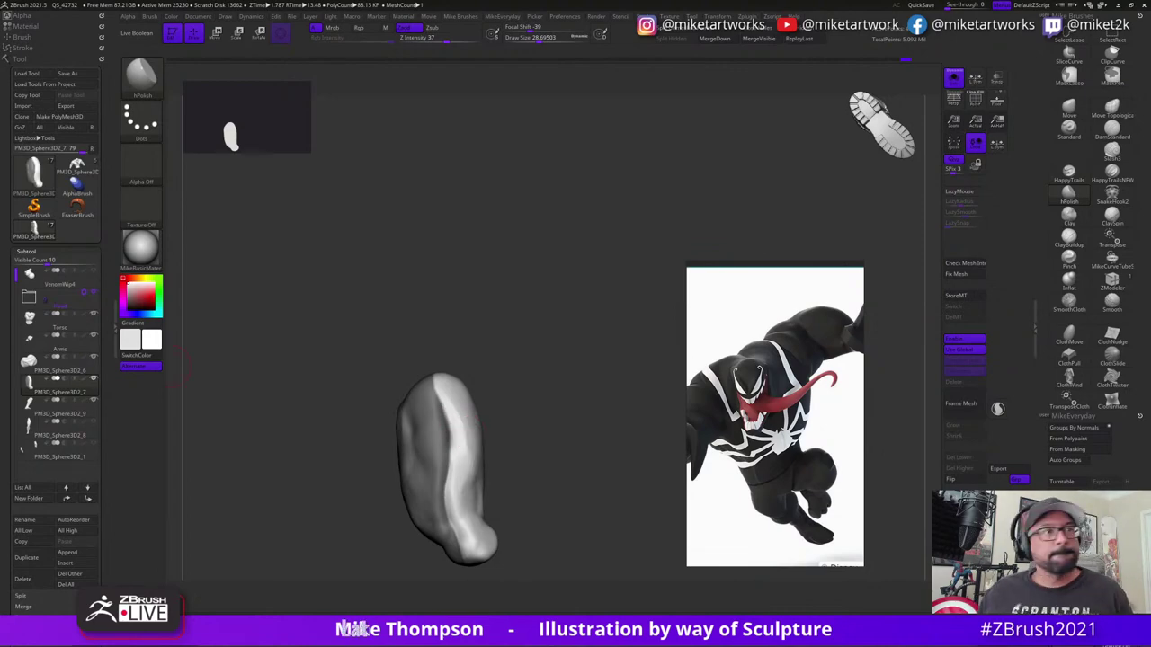
# - Examine the Venom and bodybuilder images on the PureRef board for leg muscle reference
pyautogui.moveTo(0, 180); pyautogui.dragTo(791, 399, button='right')
pyautogui.scroll(-6, 795, 391)
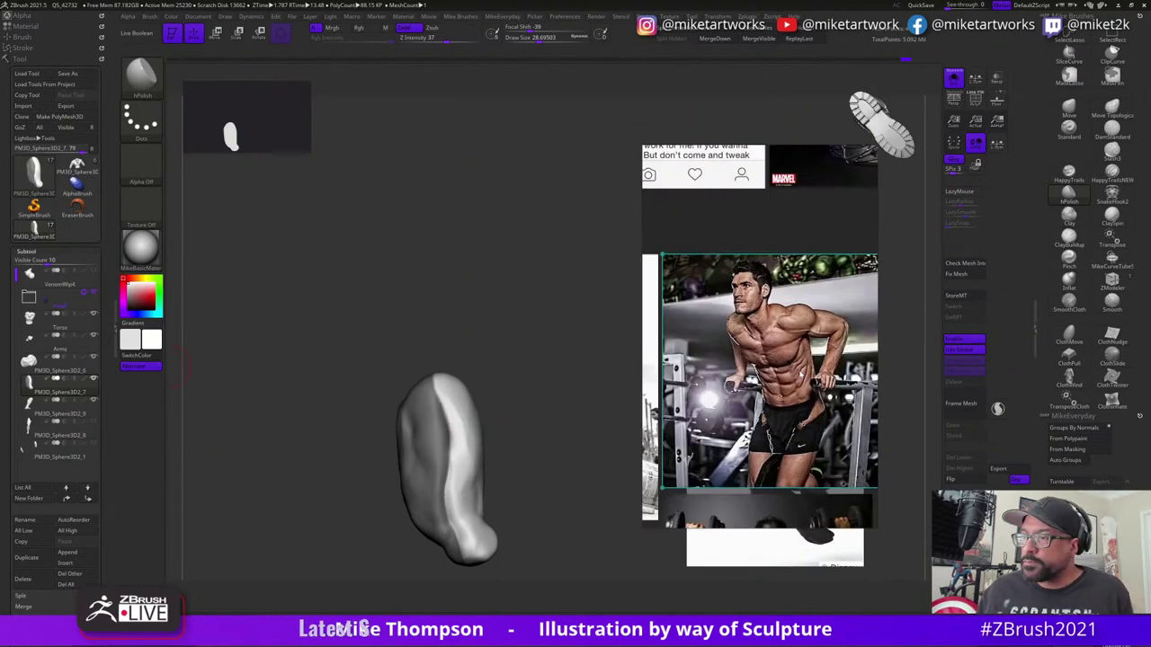
pyautogui.moveTo(767, 420); pyautogui.dragTo(795, 367, button='middle')
pyautogui.scroll(-6, 751, 335)
pyautogui.moveTo(679, 484); pyautogui.dragTo(696, 429, button='middle')
pyautogui.scroll(5, 753, 449)
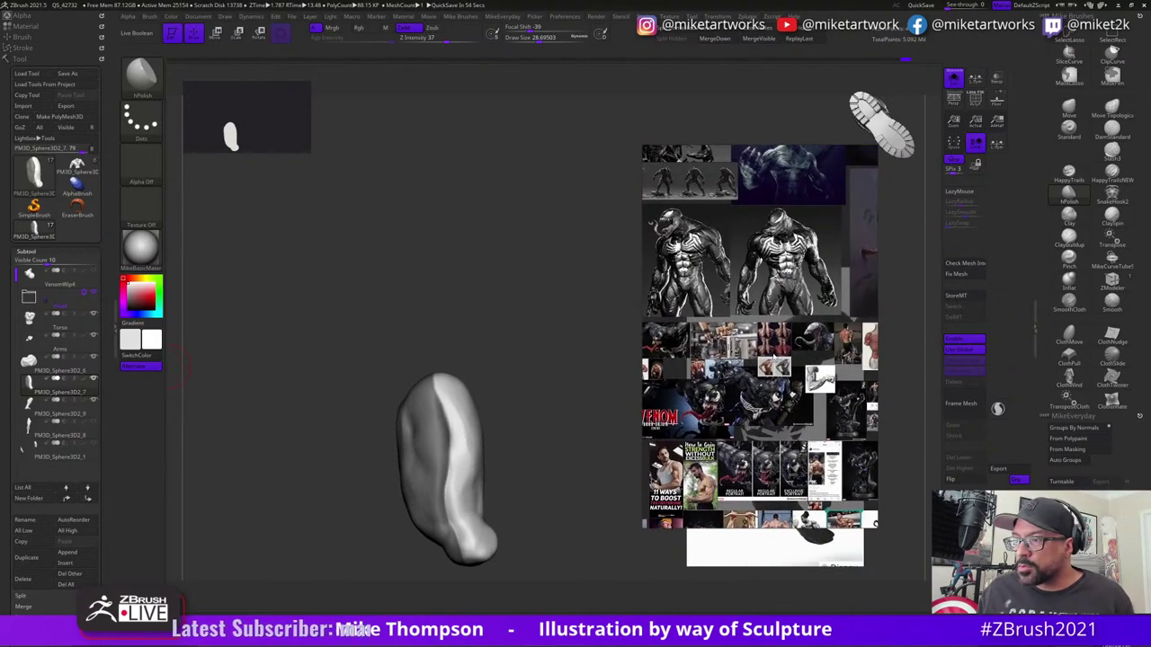
pyautogui.moveTo(773, 357); pyautogui.dragTo(666, 360, button='middle')
pyautogui.moveTo(787, 348); pyautogui.dragTo(715, 368, button='middle')
pyautogui.moveTo(752, 326); pyautogui.dragTo(865, 340, button='middle')
pyautogui.scroll(-4, 771, 389)
pyautogui.moveTo(688, 386); pyautogui.dragTo(754, 386, button='middle')
pyautogui.moveTo(649, 388); pyautogui.dragTo(767, 353, button='middle')
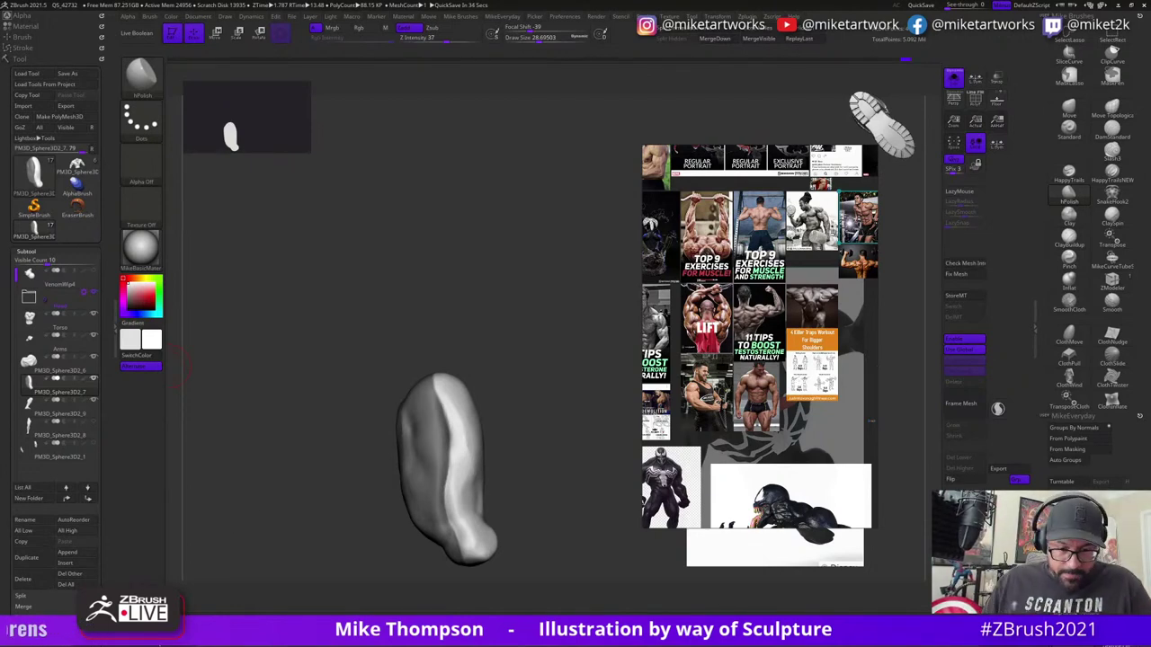
# - Open a new, empty PureRef window for additional reference images
pyautogui.press('super')
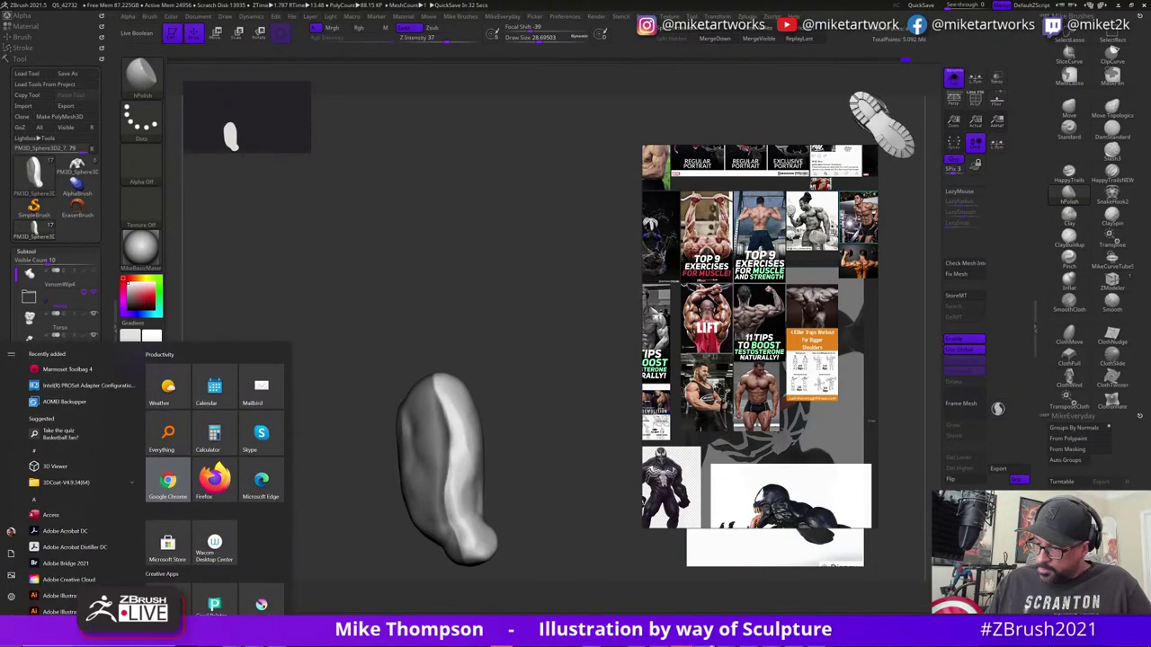
pyautogui.moveTo(722, 646)
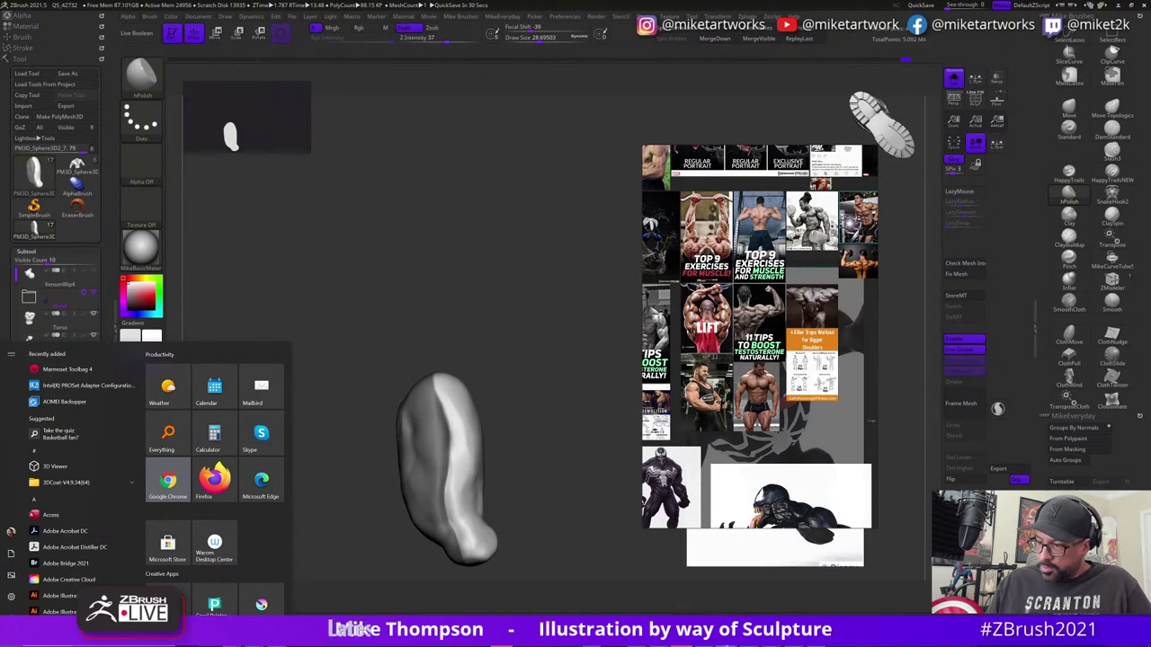
pyautogui.rightClick(728, 634)
pyautogui.click(707, 590)
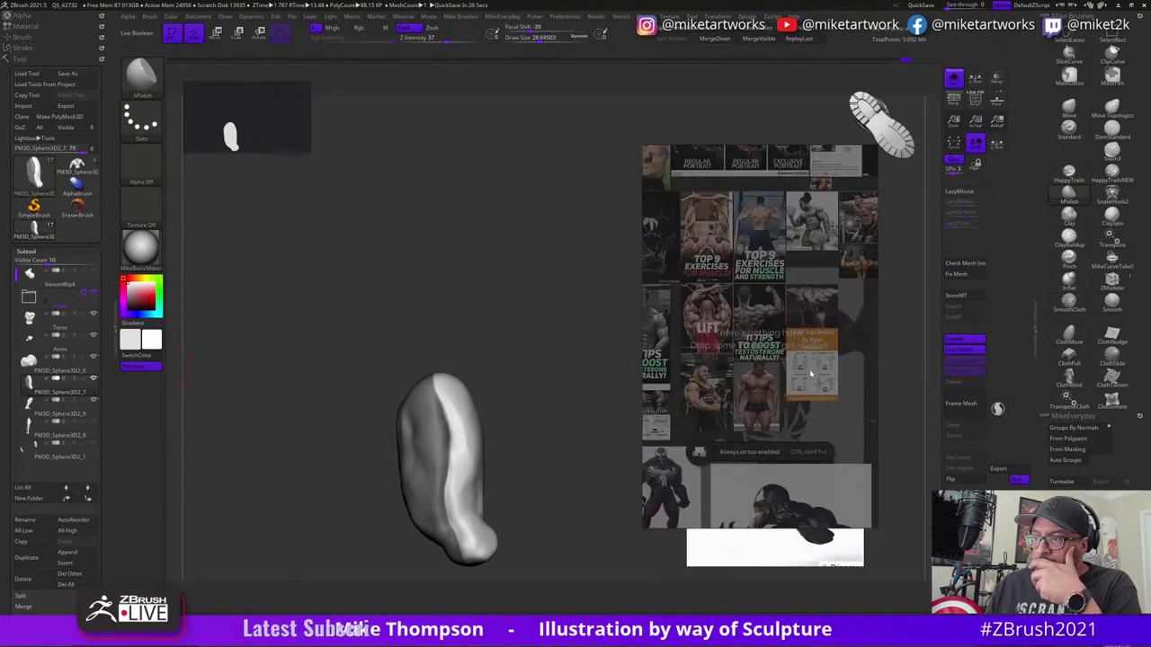
# - Load the recent Hulk reference board into the empty PureRef window for bodybuilder anatomy images
pyautogui.rightClick(789, 365)
pyautogui.moveTo(802, 513)
pyautogui.moveTo(882, 529)
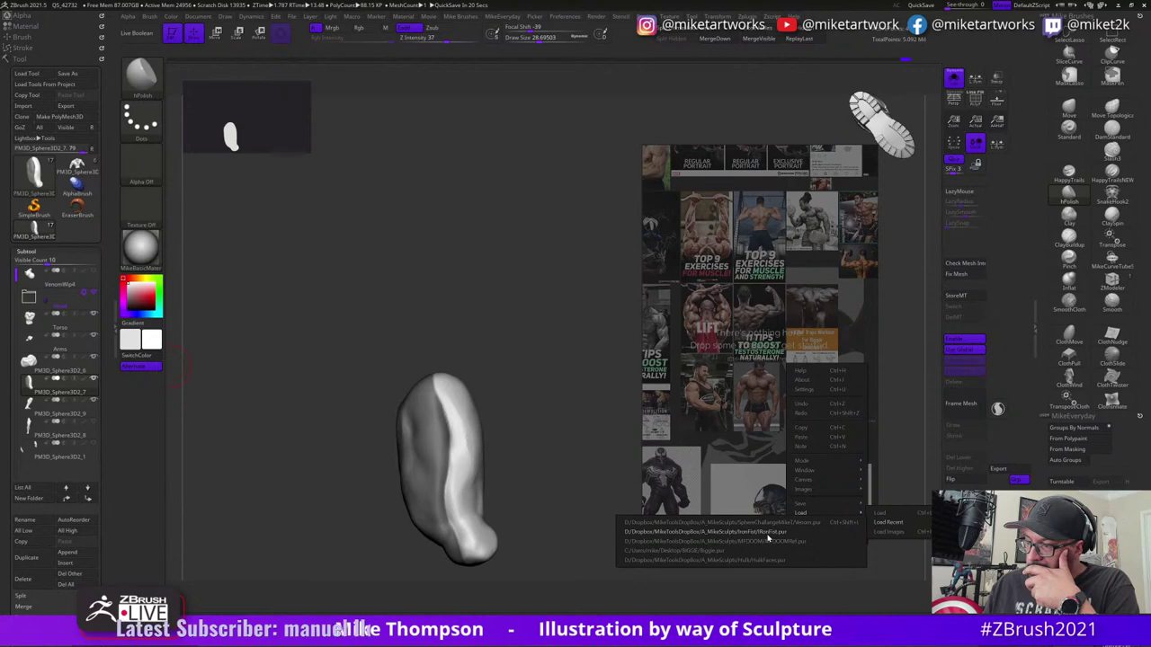
pyautogui.click(761, 561)
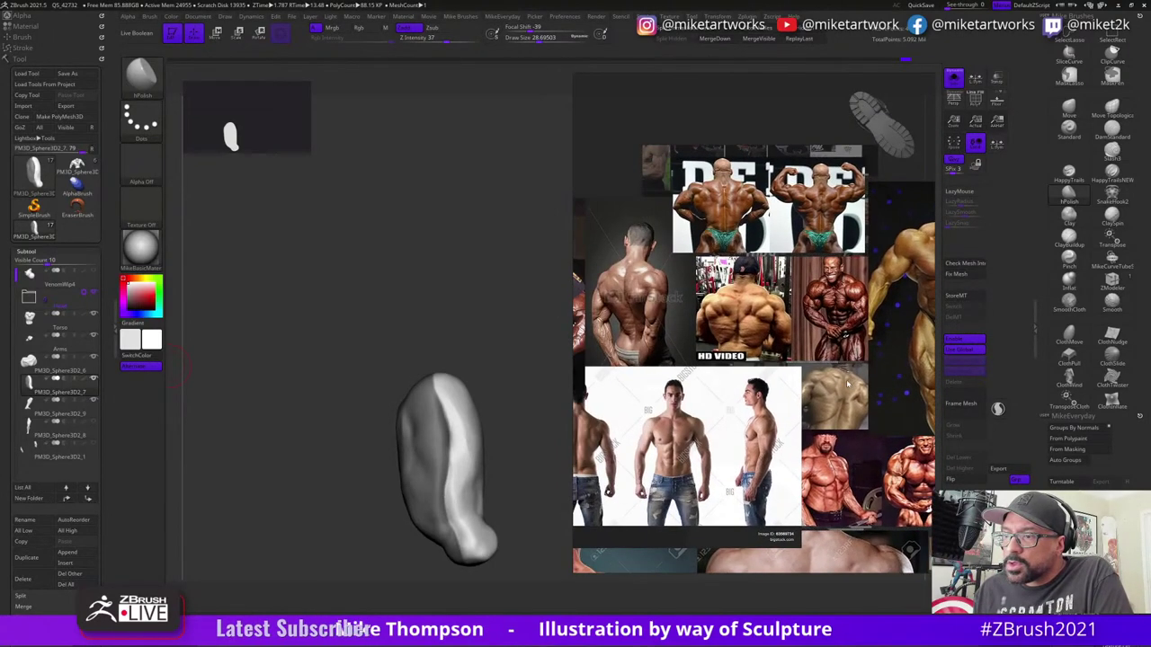
# - Polish the exposed strip running down the thigh to the knee with the hPolish brush
pyautogui.moveTo(558, 501); pyautogui.dragTo(545, 501)
pyautogui.moveTo(471, 426)
pyautogui.mouseDown()
pyautogui.moveTo(464, 477)
pyautogui.moveTo(464, 462)
pyautogui.mouseUp()
pyautogui.moveTo(545, 501); pyautogui.dragTo(462, 521)
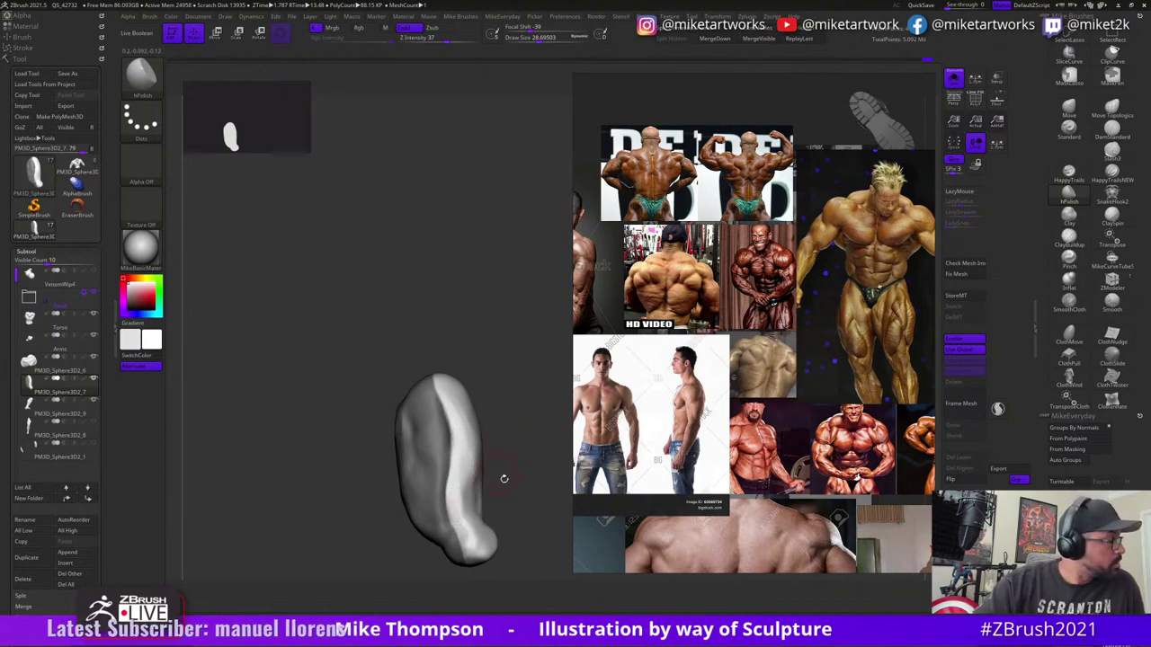
# - Clear the thigh mask, carve lengthwise muscle grooves into the back of the thigh with a smaller DamStandard brush, and smooth them
pyautogui.moveTo(503, 476)
pyautogui.mouseDown()
pyautogui.moveTo(545, 447)
pyautogui.moveTo(582, 448)
pyautogui.moveTo(532, 476)
pyautogui.moveTo(536, 455)
pyautogui.mouseUp()
pyautogui.click(1112, 134)
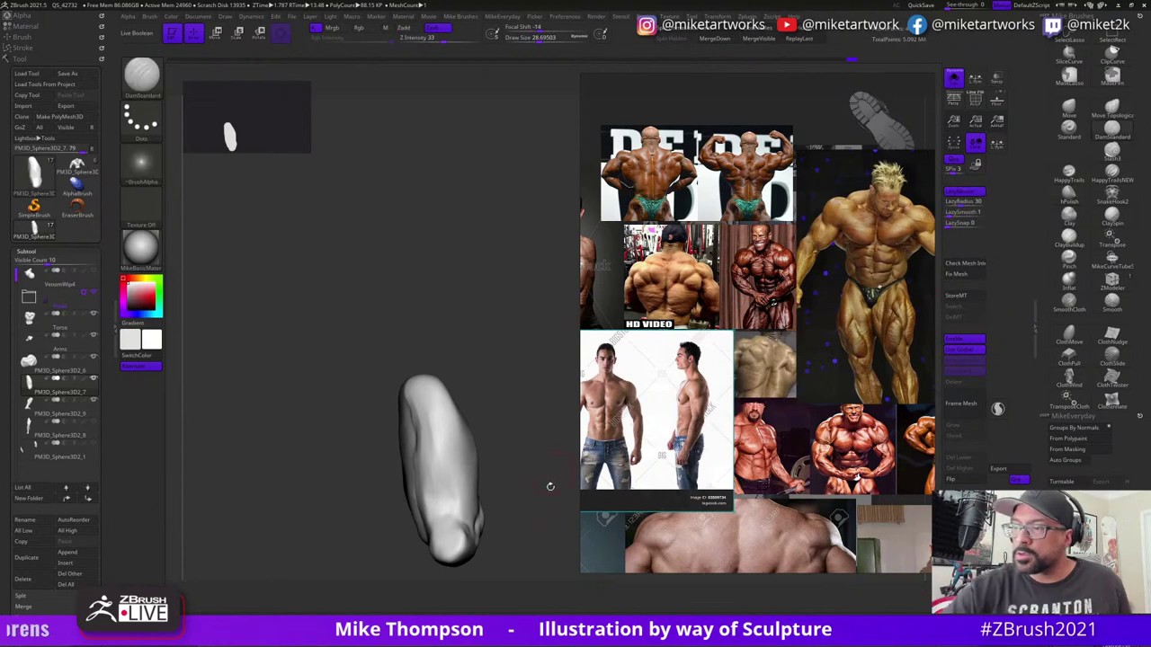
pyautogui.moveTo(529, 453)
pyautogui.mouseDown()
pyautogui.moveTo(477, 437)
pyautogui.moveTo(507, 464)
pyautogui.mouseUp()
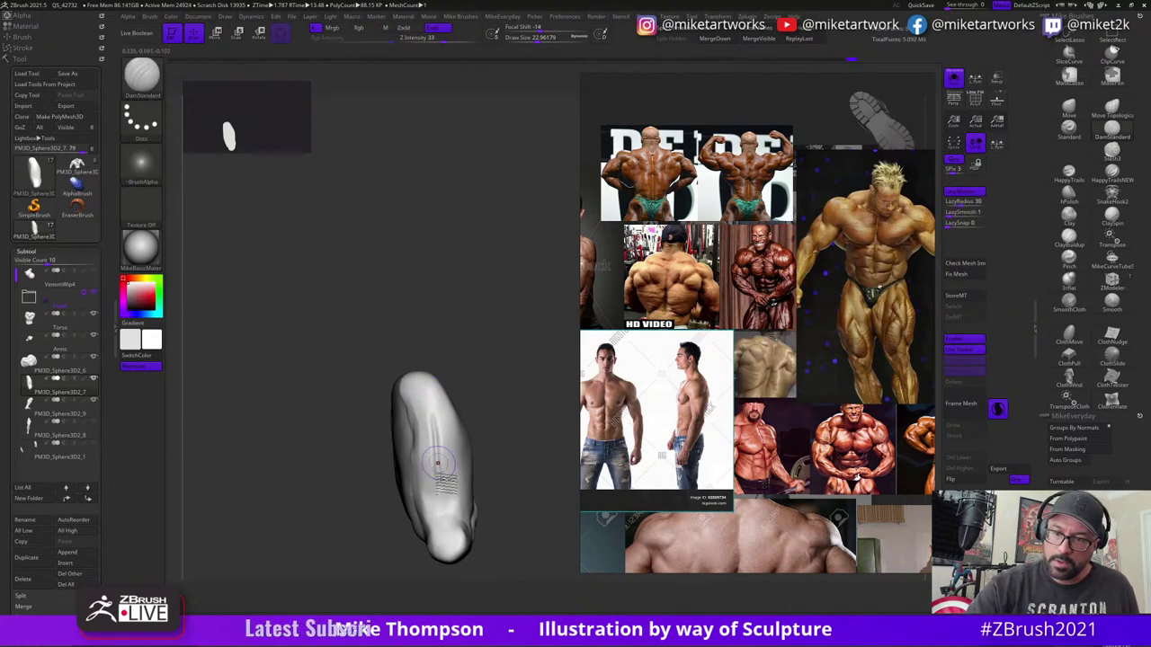
pyautogui.moveTo(439, 427); pyautogui.dragTo(442, 481)
pyautogui.moveTo(506, 463); pyautogui.dragTo(496, 466)
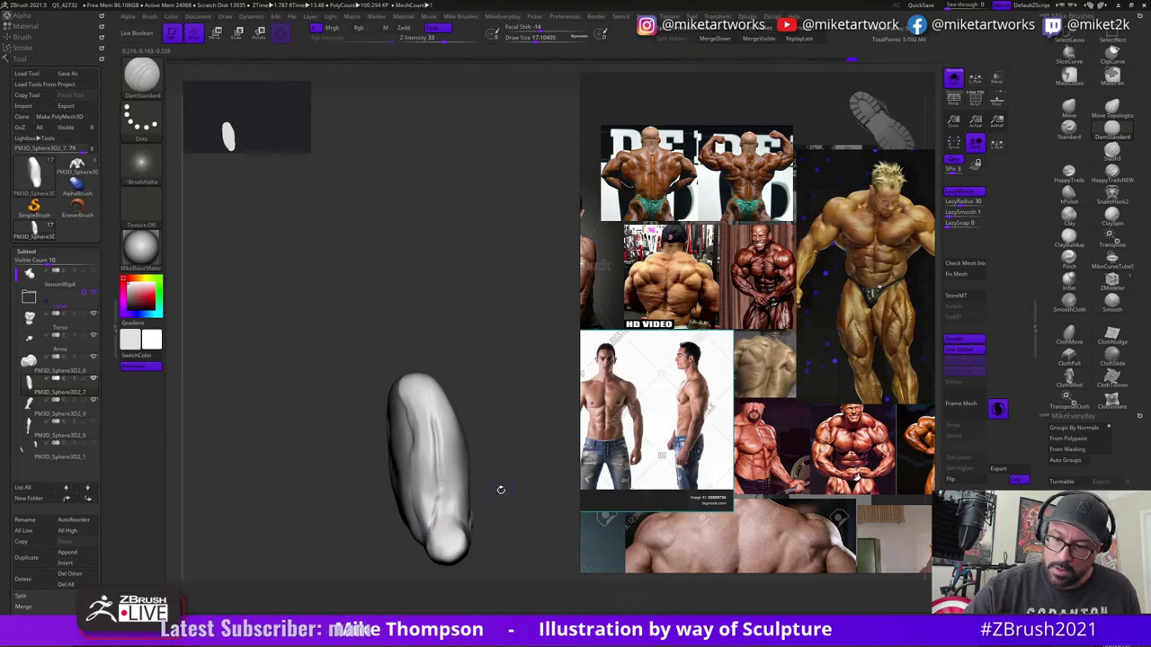
pyautogui.moveTo(483, 497)
pyautogui.mouseDown()
pyautogui.moveTo(531, 458)
pyautogui.moveTo(491, 466)
pyautogui.mouseUp()
pyautogui.press('shift')
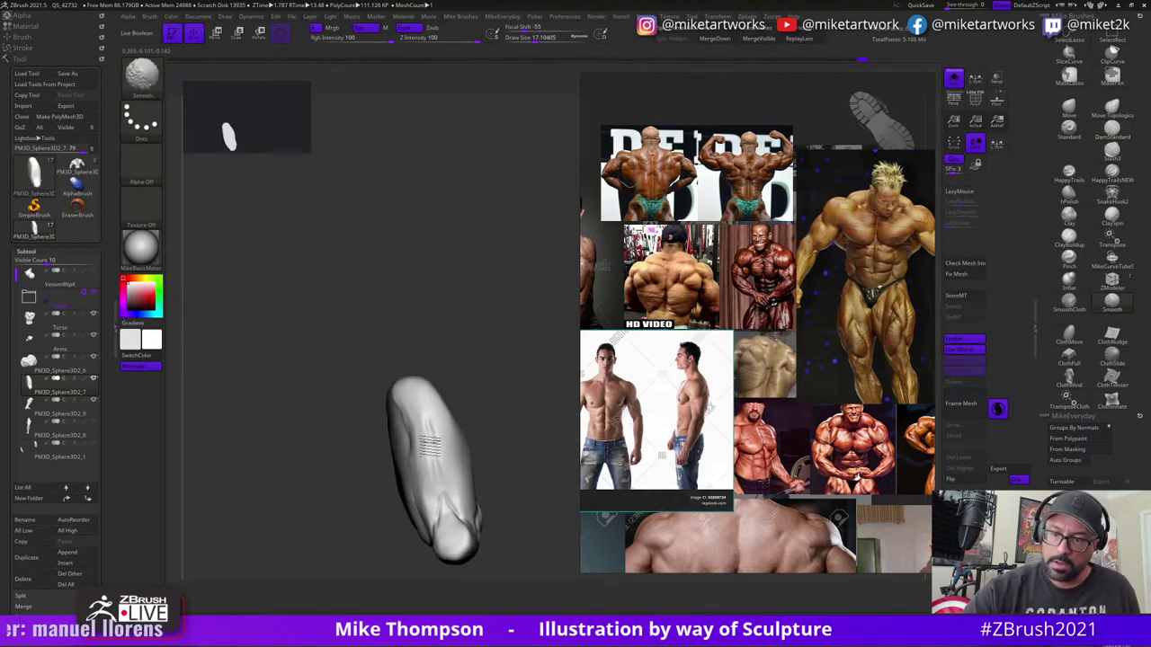
# - Isolate a wedge behind the knee with a lasso mask, reshape it with the Move brush, and smooth its edges after clearing the mask
pyautogui.click(1068, 112)
pyautogui.press('s')
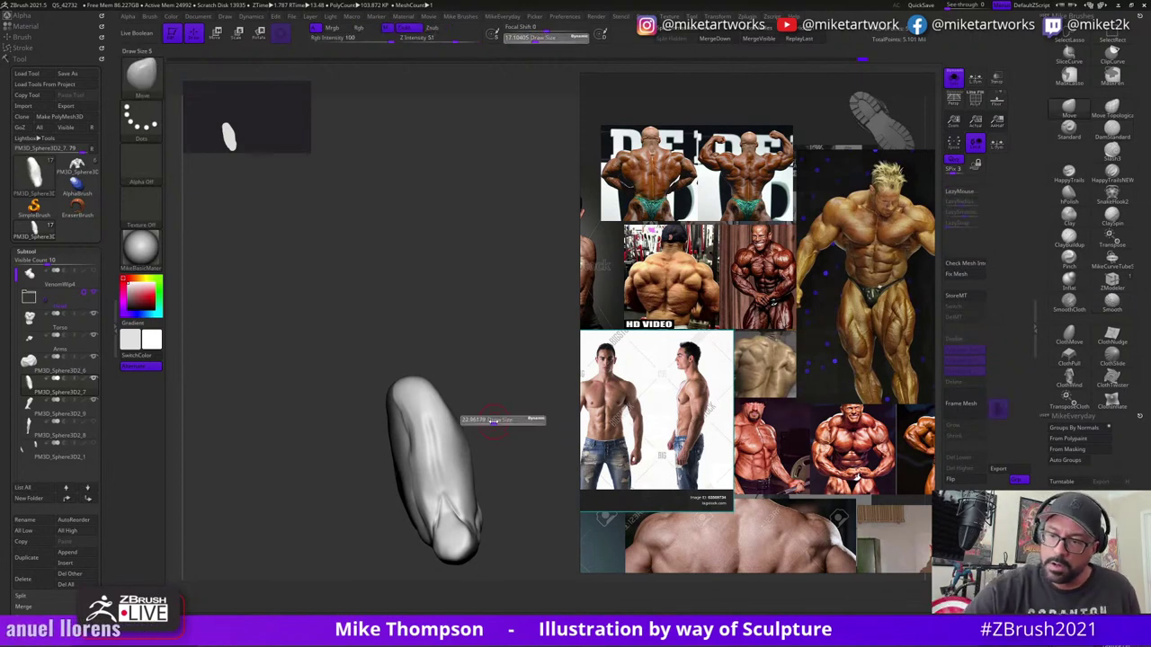
pyautogui.click(490, 421)
pyautogui.moveTo(504, 447); pyautogui.dragTo(509, 472)
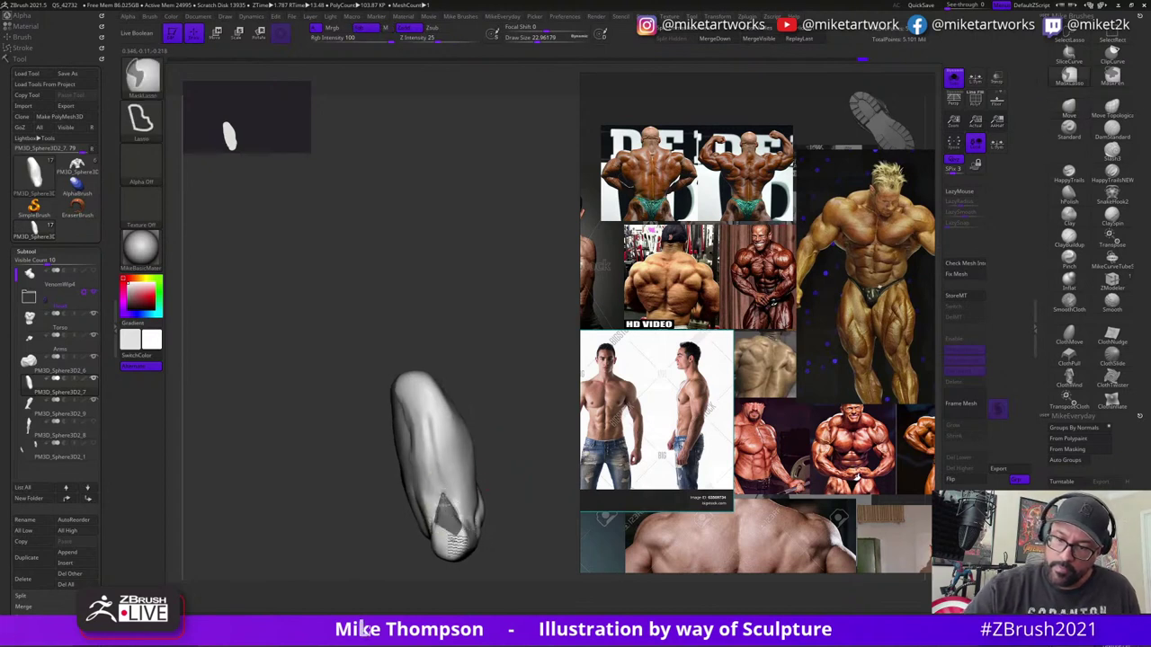
pyautogui.moveTo(515, 484)
pyautogui.mouseDown()
pyautogui.moveTo(500, 474)
pyautogui.moveTo(517, 487)
pyautogui.moveTo(534, 462)
pyautogui.moveTo(449, 517)
pyautogui.mouseUp()
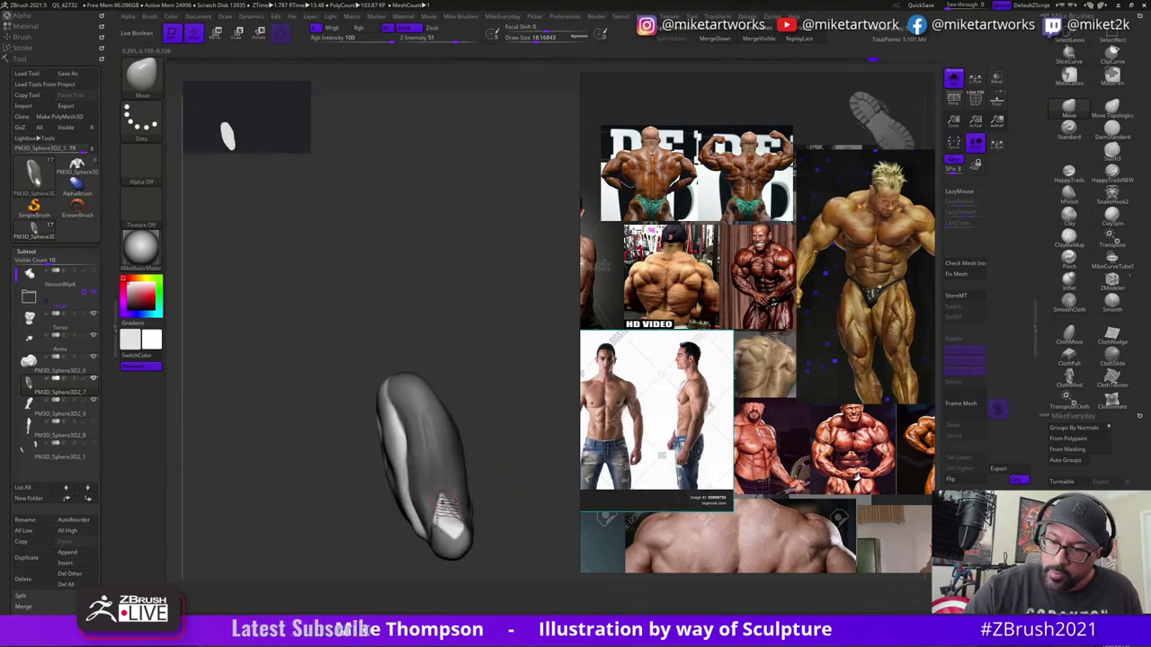
pyautogui.press('shift')
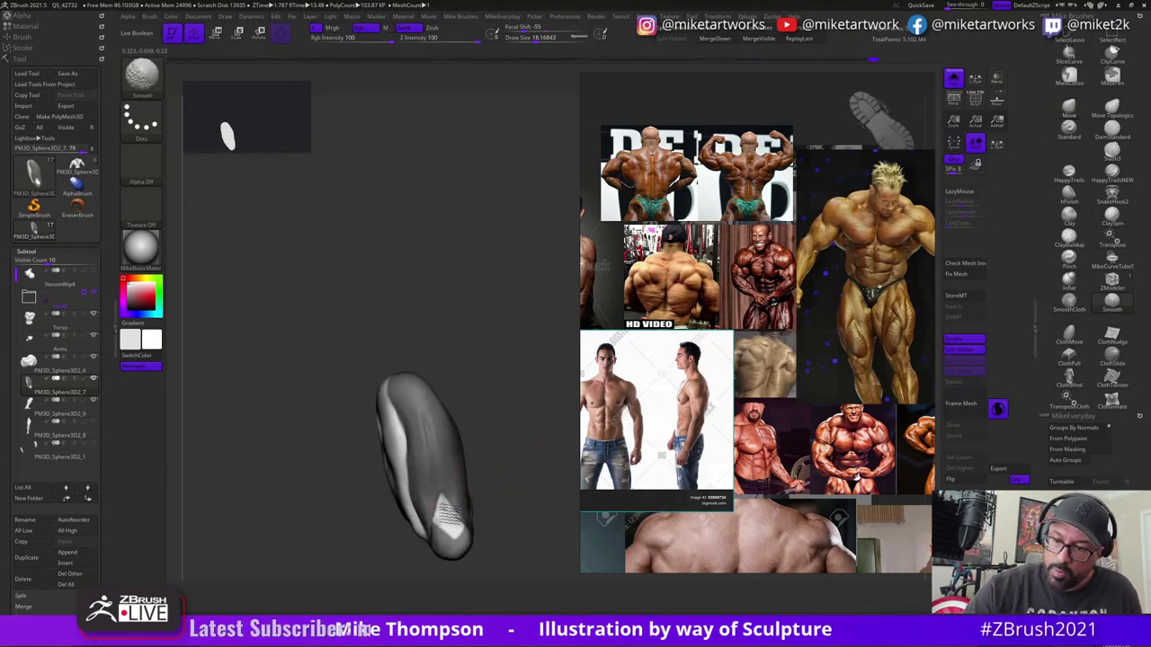
pyautogui.moveTo(501, 479)
pyautogui.mouseDown()
pyautogui.moveTo(527, 470)
pyautogui.moveTo(452, 500)
pyautogui.mouseUp()
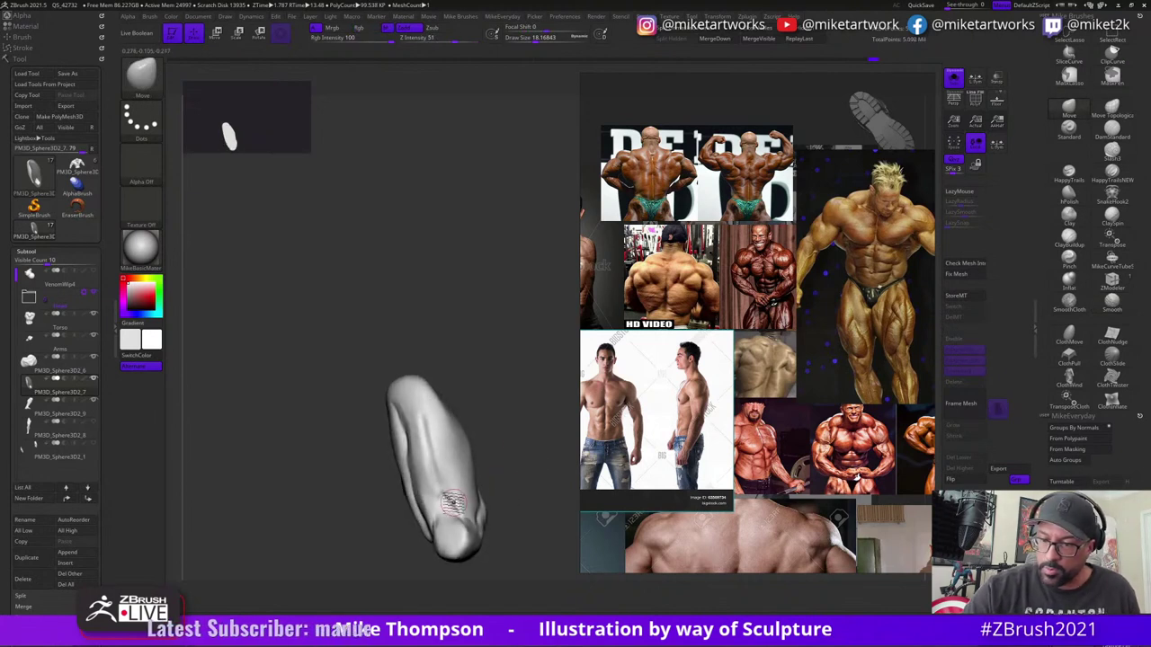
pyautogui.press('shift')
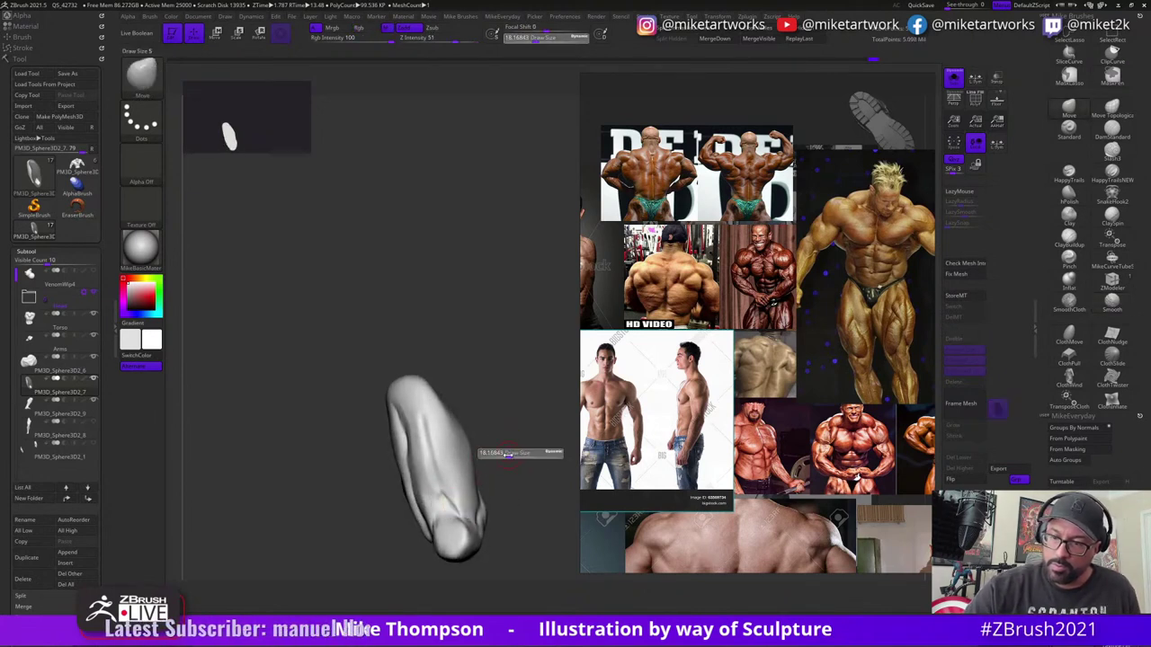
pyautogui.keyDown('shift'); pyautogui.moveTo(449, 496); pyautogui.dragTo(447, 504); pyautogui.keyUp('shift')
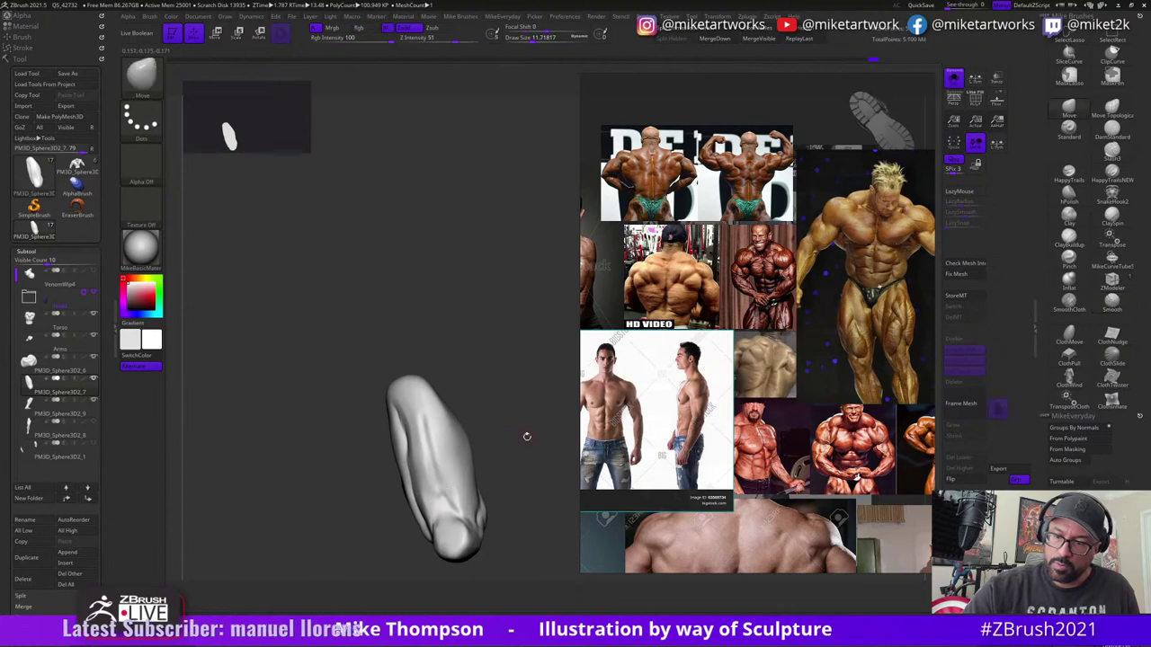
# - Build up hamstring fibres along the back of the thigh above the knee with short ClayBuildup strokes
pyautogui.moveTo(527, 437); pyautogui.dragTo(531, 438)
pyautogui.click(1070, 235)
pyautogui.moveTo(437, 476)
pyautogui.mouseDown()
pyautogui.moveTo(427, 488)
pyautogui.moveTo(450, 513)
pyautogui.mouseUp()
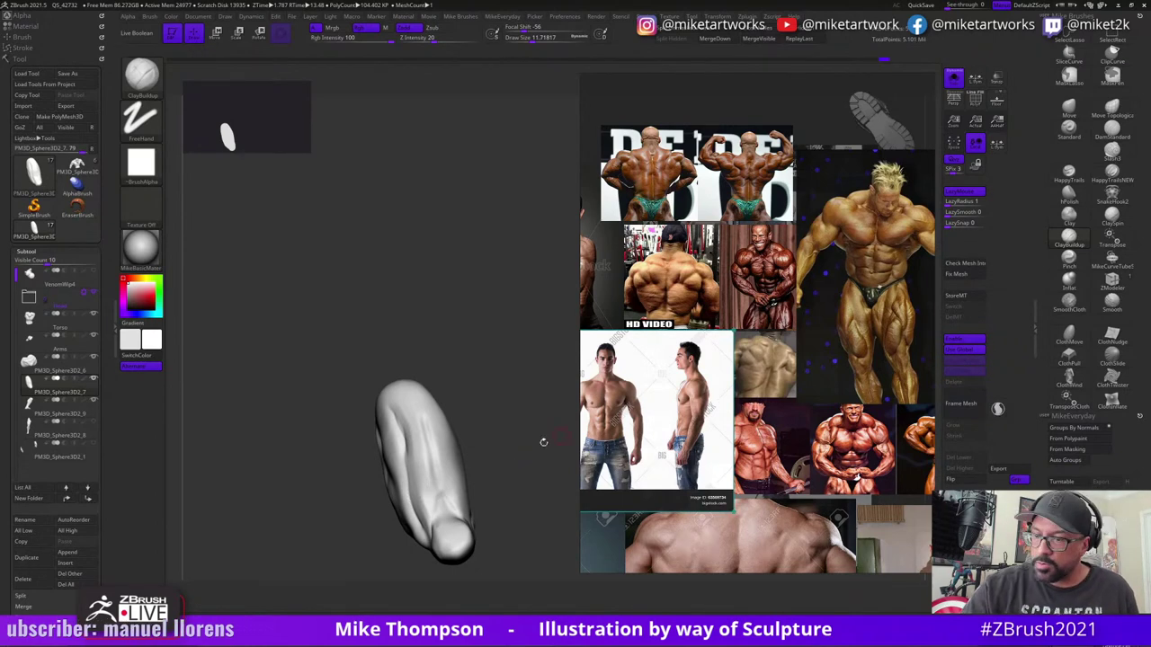
pyautogui.keyDown('alt'); pyautogui.moveTo(542, 440); pyautogui.dragTo(546, 400); pyautogui.keyUp('alt')
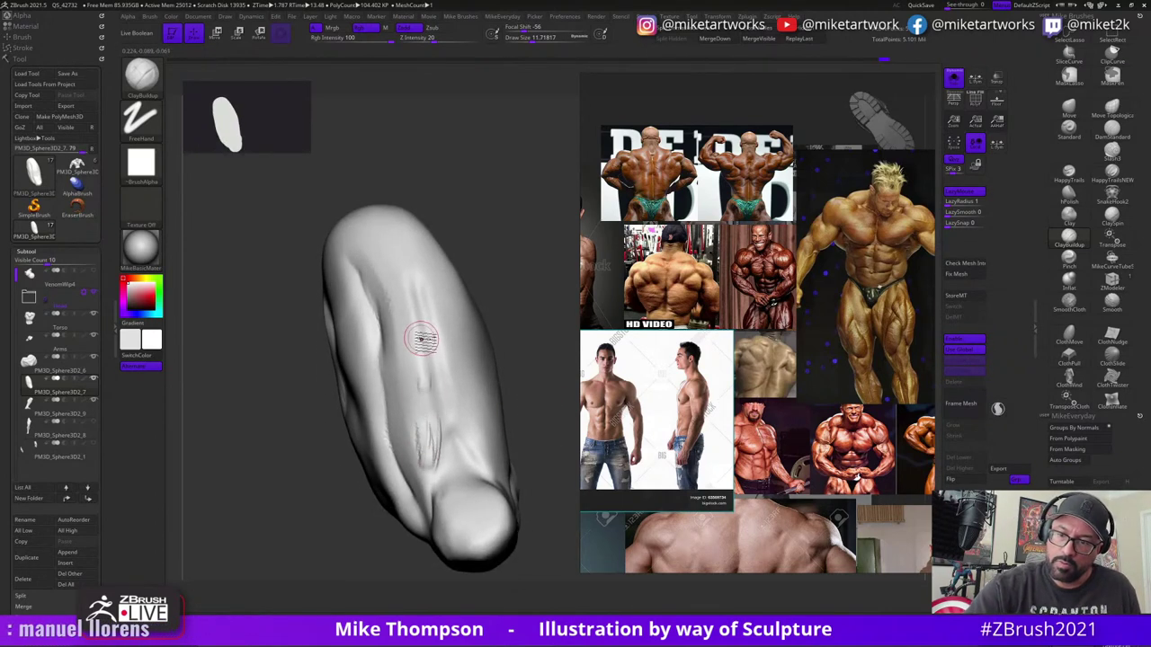
pyautogui.moveTo(530, 386); pyautogui.dragTo(554, 384)
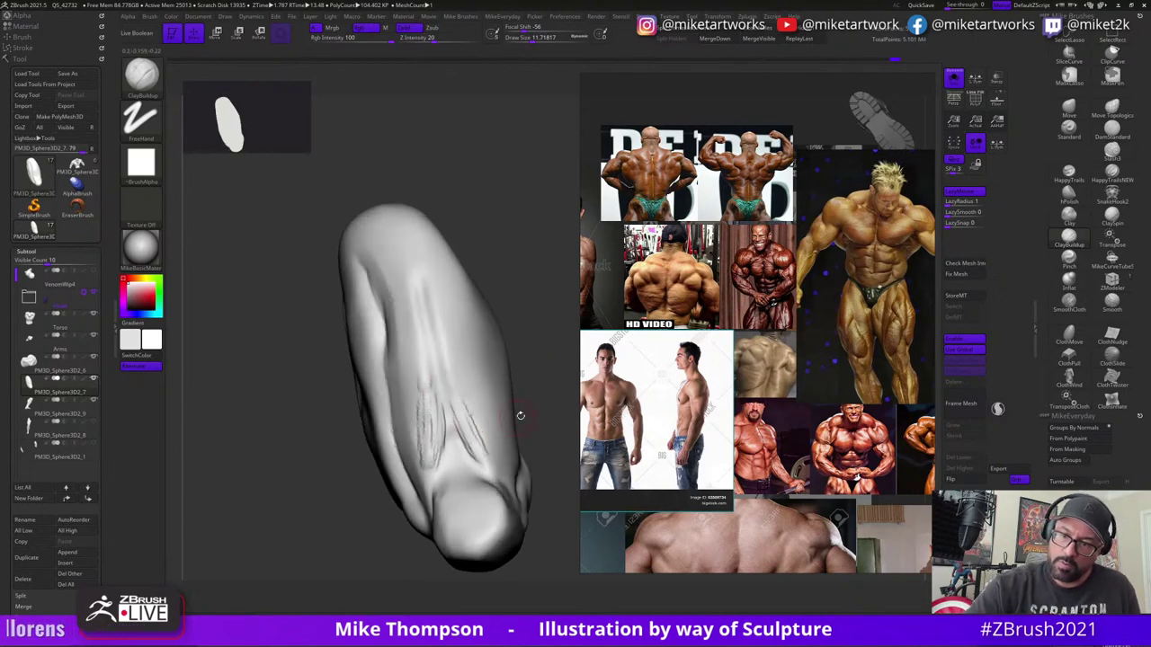
pyautogui.moveTo(520, 416)
pyautogui.mouseDown(button='right')
pyautogui.moveTo(436, 461)
pyautogui.moveTo(431, 441)
pyautogui.mouseUp(button='right')
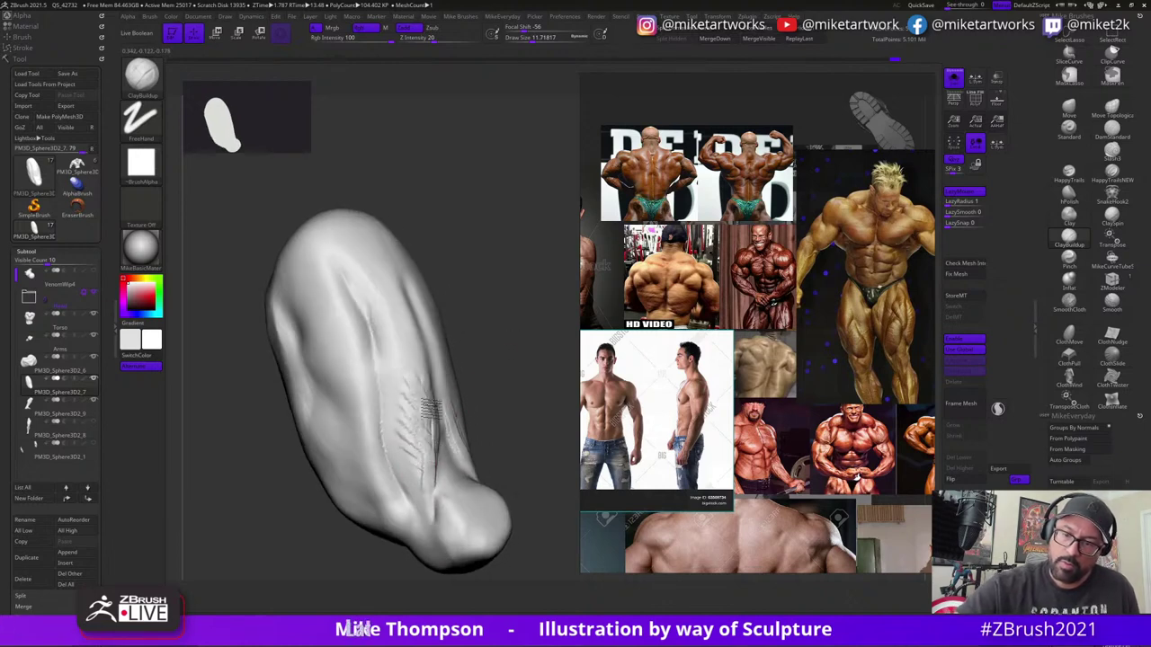
pyautogui.moveTo(473, 356)
pyautogui.mouseDown(button='right')
pyautogui.moveTo(527, 347)
pyautogui.moveTo(470, 386)
pyautogui.mouseUp(button='right')
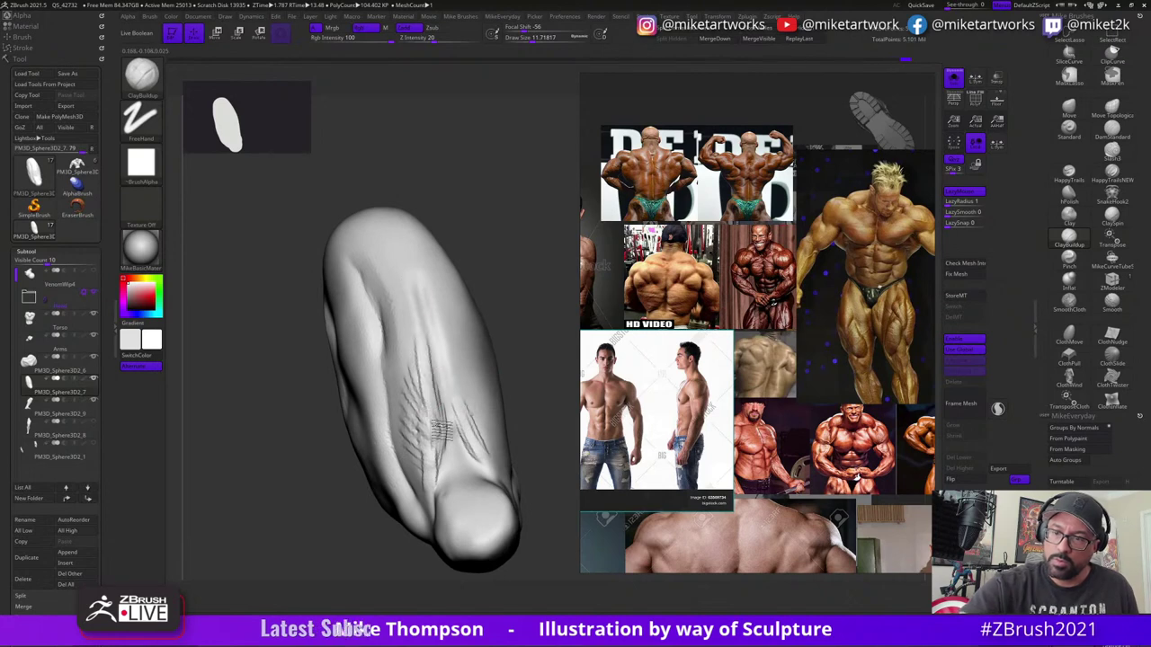
pyautogui.moveTo(529, 414); pyautogui.dragTo(511, 440, button='right')
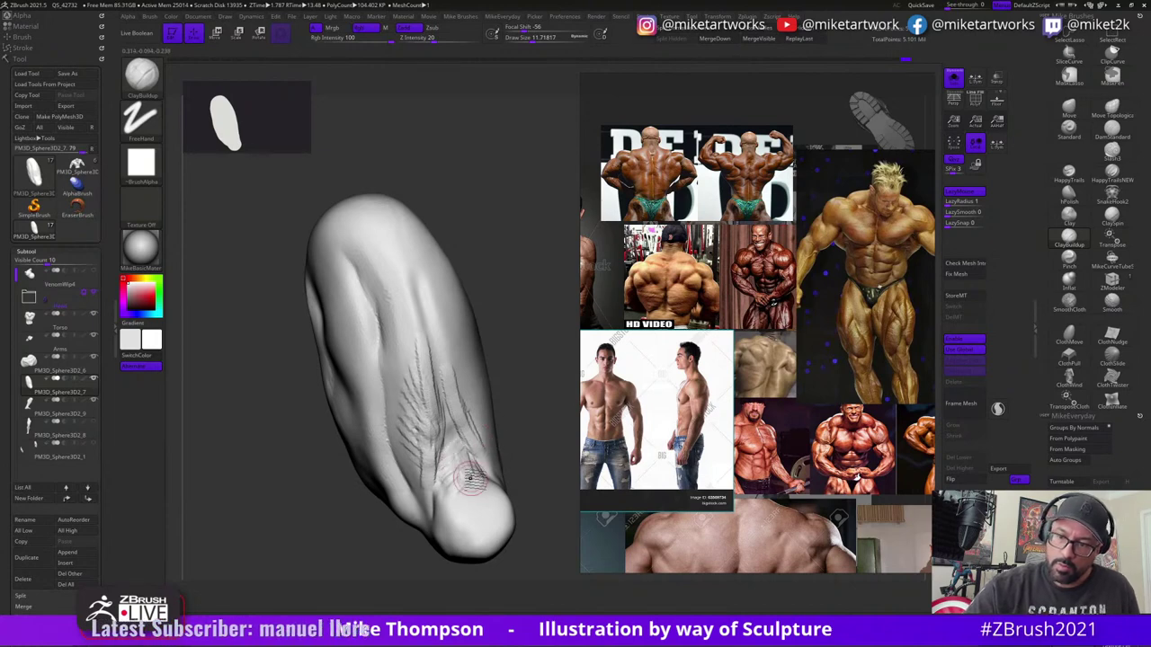
# - Add ClayBuildup strokes across the wedge-shaped hollow directly behind the knee
pyautogui.moveTo(521, 419)
pyautogui.mouseDown()
pyautogui.moveTo(532, 457)
pyautogui.moveTo(522, 436)
pyautogui.mouseUp()
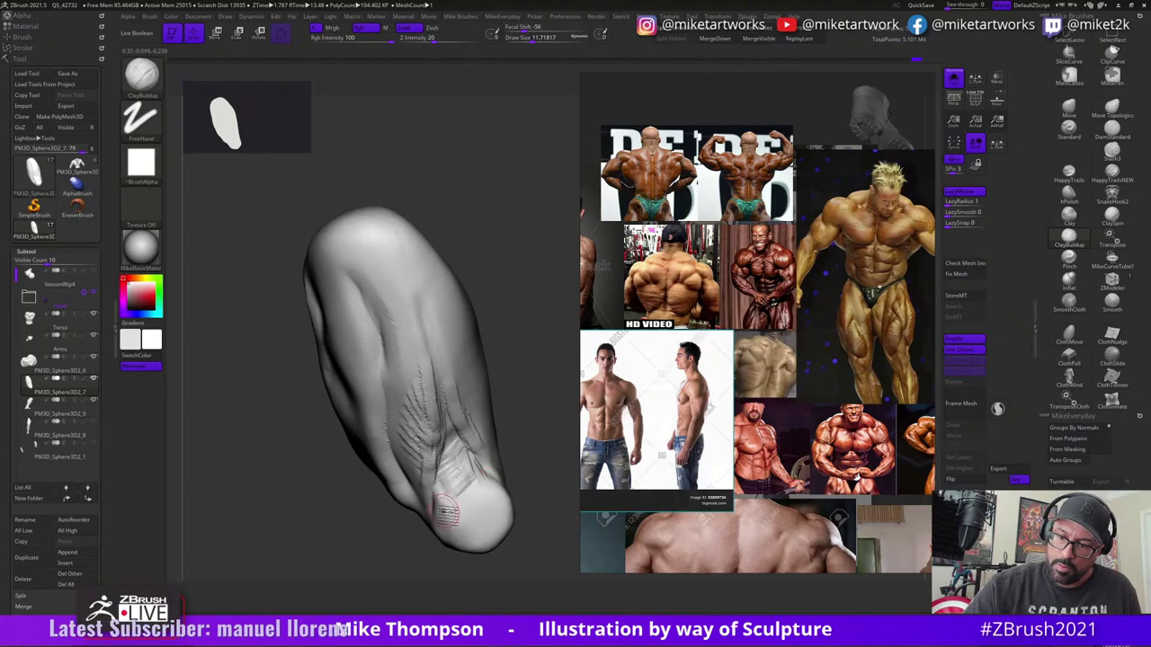
pyautogui.moveTo(444, 494); pyautogui.dragTo(444, 511)
pyautogui.moveTo(520, 425)
pyautogui.mouseDown()
pyautogui.moveTo(539, 432)
pyautogui.moveTo(532, 441)
pyautogui.mouseUp()
pyautogui.moveTo(448, 486)
pyautogui.mouseDown()
pyautogui.moveTo(438, 515)
pyautogui.moveTo(462, 476)
pyautogui.mouseUp()
pyautogui.moveTo(516, 444); pyautogui.dragTo(512, 450)
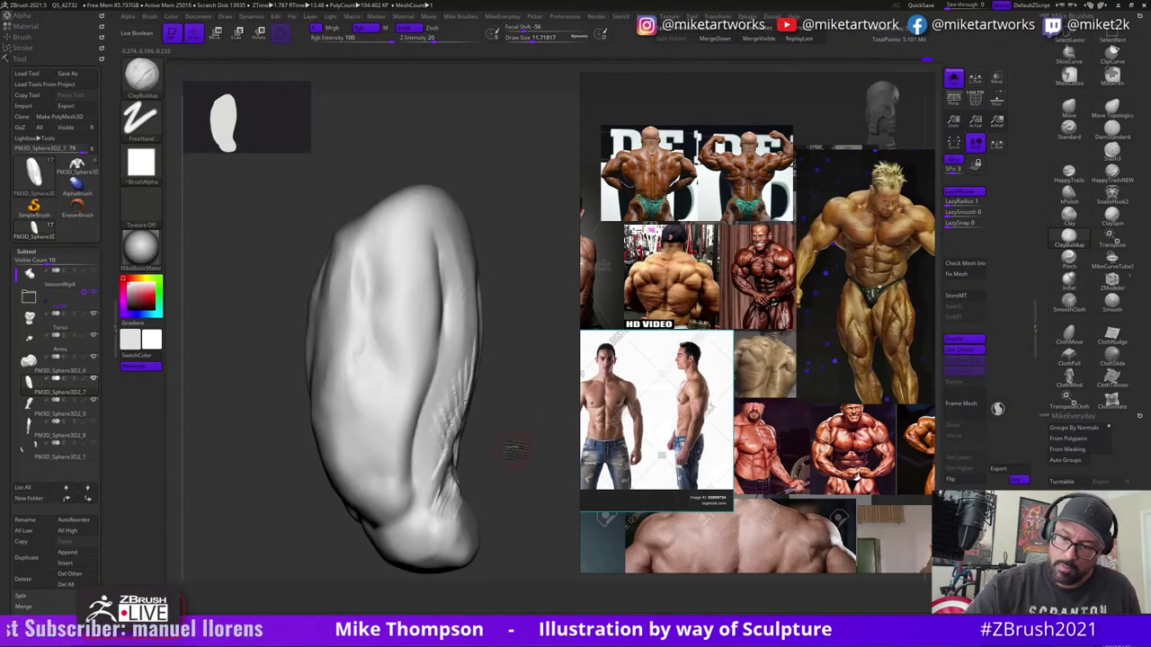
# - Extend the ClayBuildup muscle striations around the side of the hamstring and farther up the back of the thigh
pyautogui.moveTo(445, 500); pyautogui.dragTo(434, 483)
pyautogui.moveTo(504, 432); pyautogui.dragTo(495, 434)
pyautogui.moveTo(421, 471); pyautogui.dragTo(448, 474)
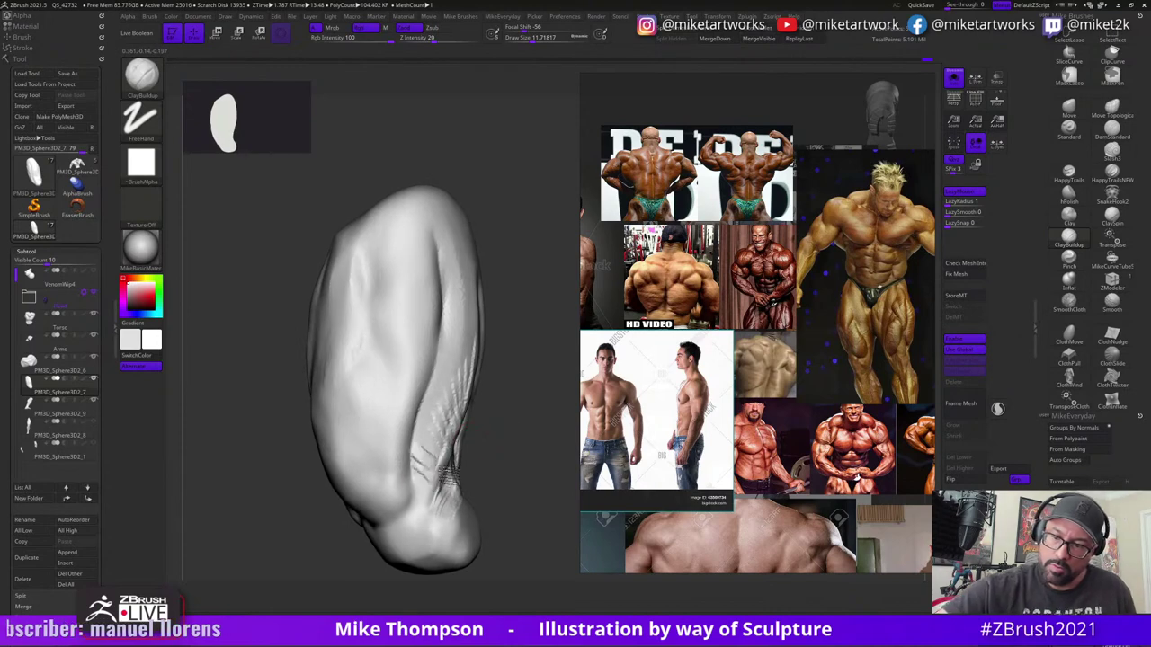
pyautogui.moveTo(472, 407); pyautogui.dragTo(489, 438, button='right')
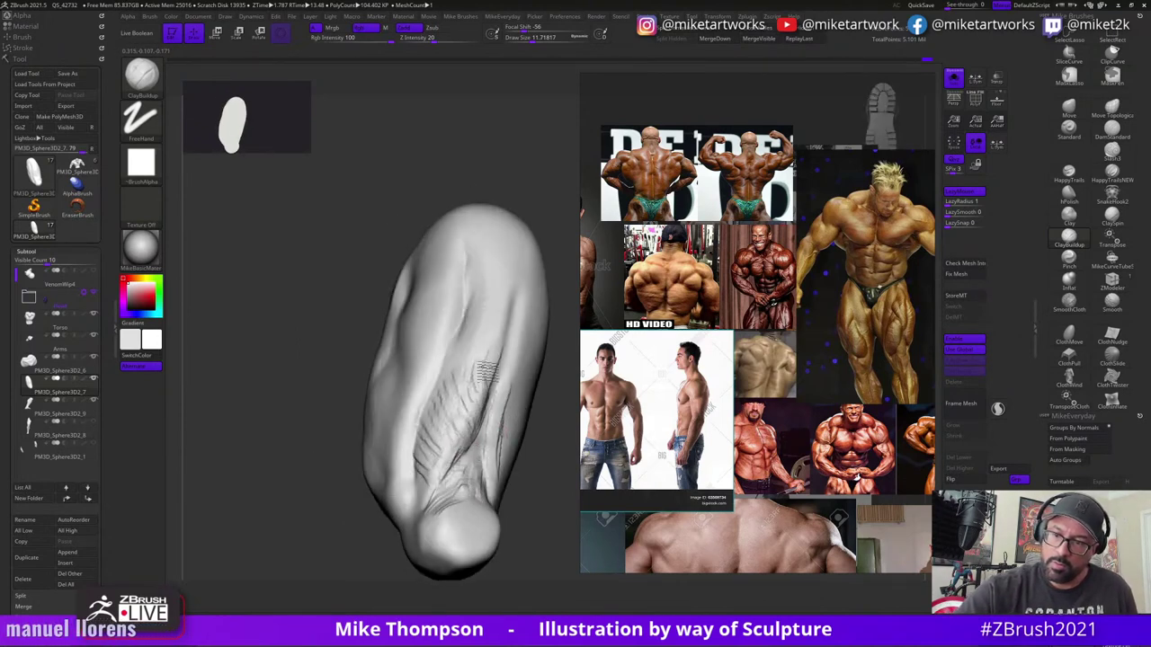
pyautogui.moveTo(524, 371)
pyautogui.mouseDown(button='right')
pyautogui.moveTo(497, 529)
pyautogui.moveTo(411, 497)
pyautogui.mouseUp(button='right')
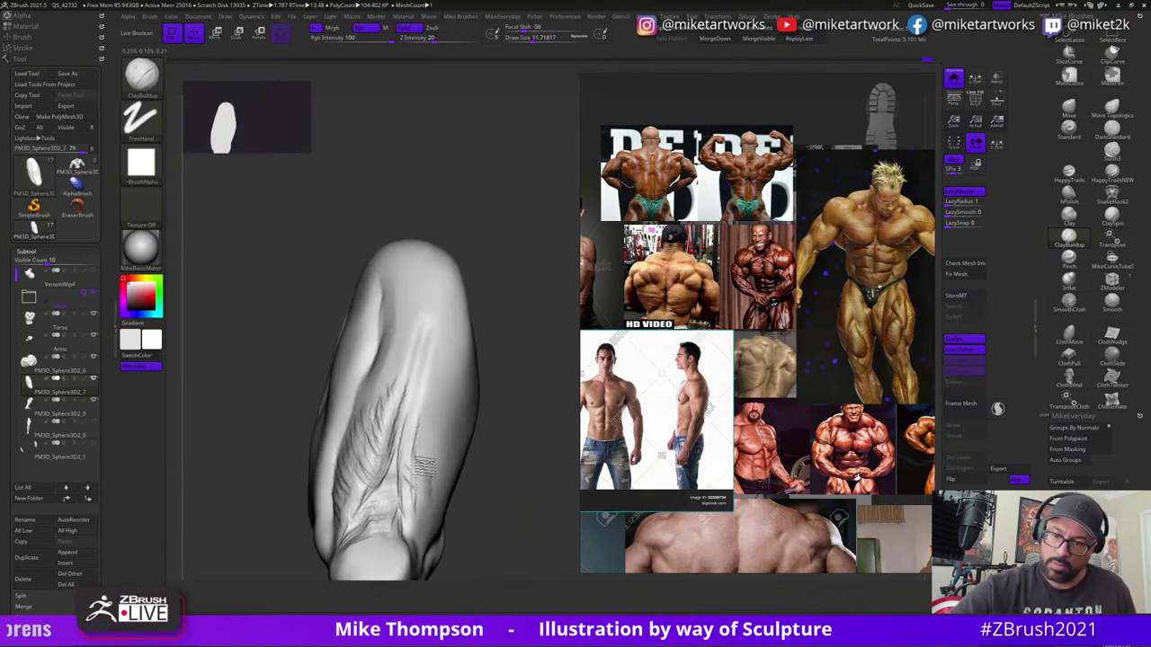
pyautogui.moveTo(433, 404)
pyautogui.mouseDown(button='right')
pyautogui.moveTo(465, 514)
pyautogui.moveTo(463, 506)
pyautogui.moveTo(523, 520)
pyautogui.moveTo(519, 510)
pyautogui.mouseUp(button='right')
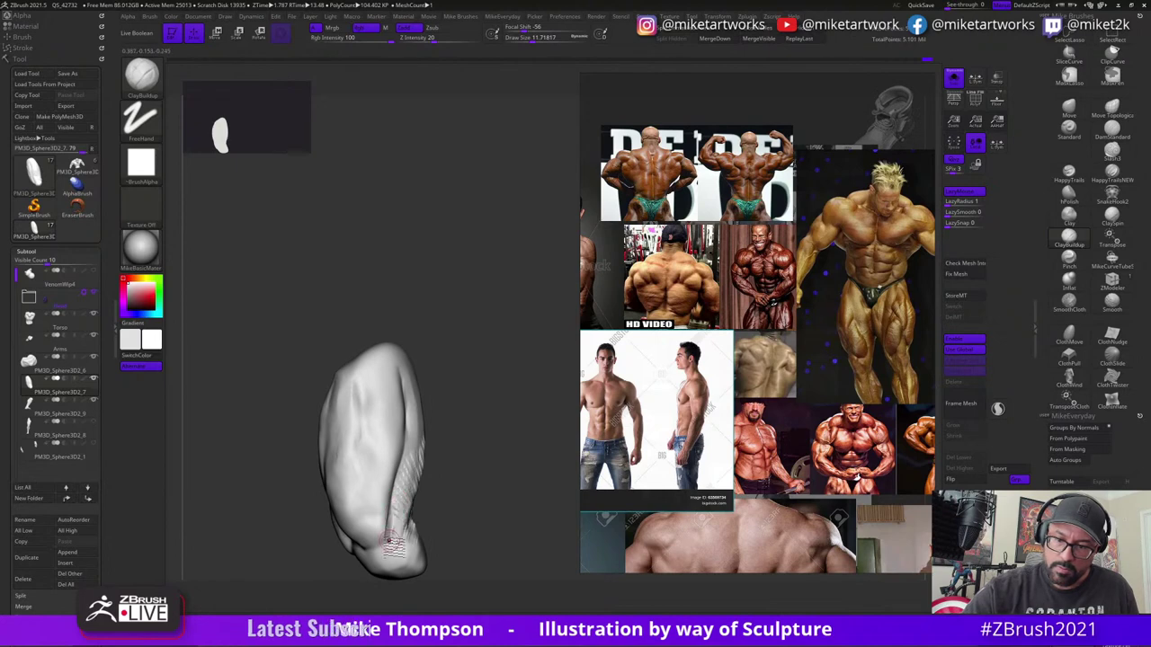
# - Carve the separations between the quadriceps on the front of the thigh with a smaller DamStandard brush, smoothing between strokes
pyautogui.moveTo(486, 506)
pyautogui.keyDown('alt'); pyautogui.mouseDown(button='right')
pyautogui.moveTo(496, 484)
pyautogui.moveTo(500, 500)
pyautogui.moveTo(522, 488)
pyautogui.mouseUp(button='right'); pyautogui.keyUp('alt')
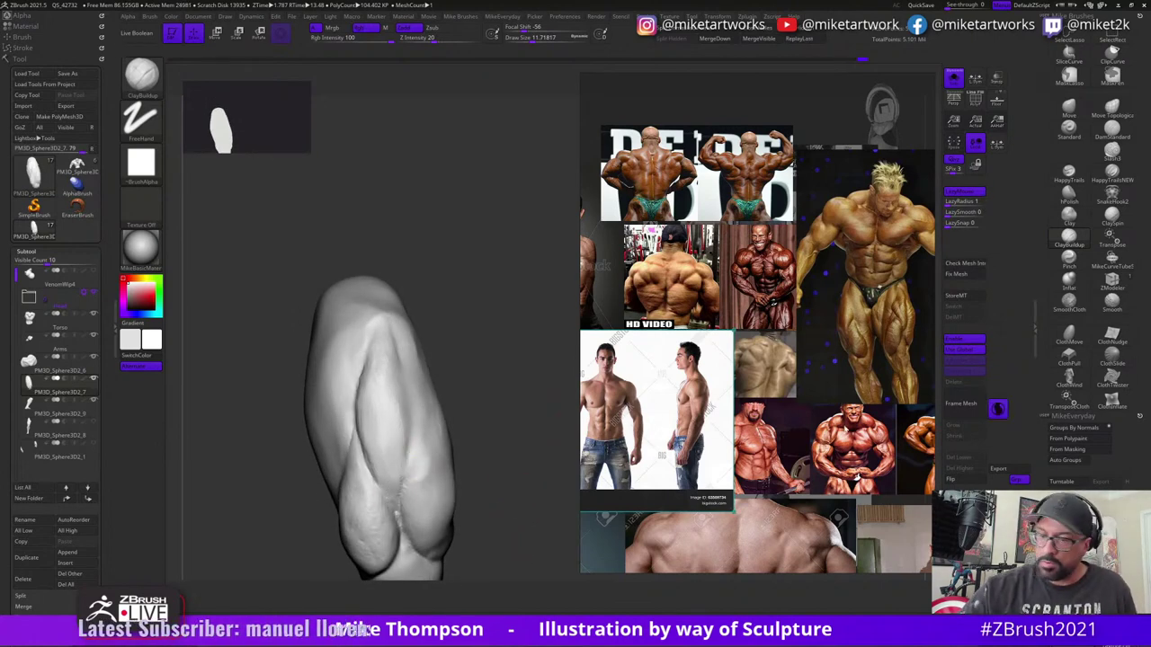
pyautogui.click(1113, 131)
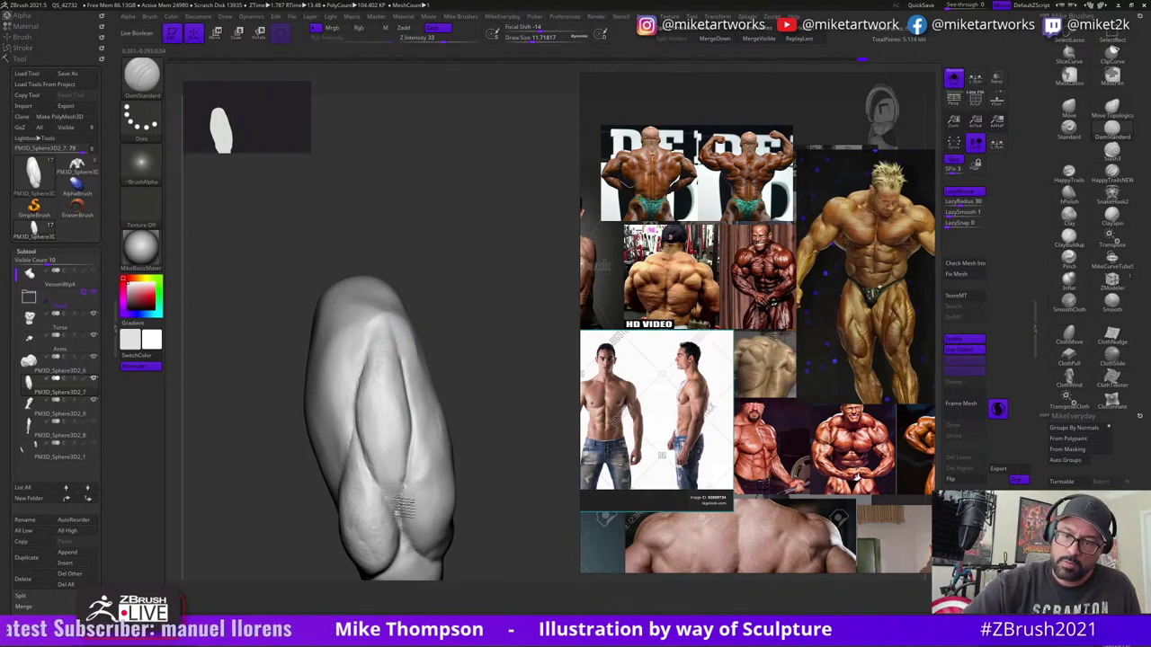
pyautogui.moveTo(517, 500); pyautogui.dragTo(521, 490, button='right')
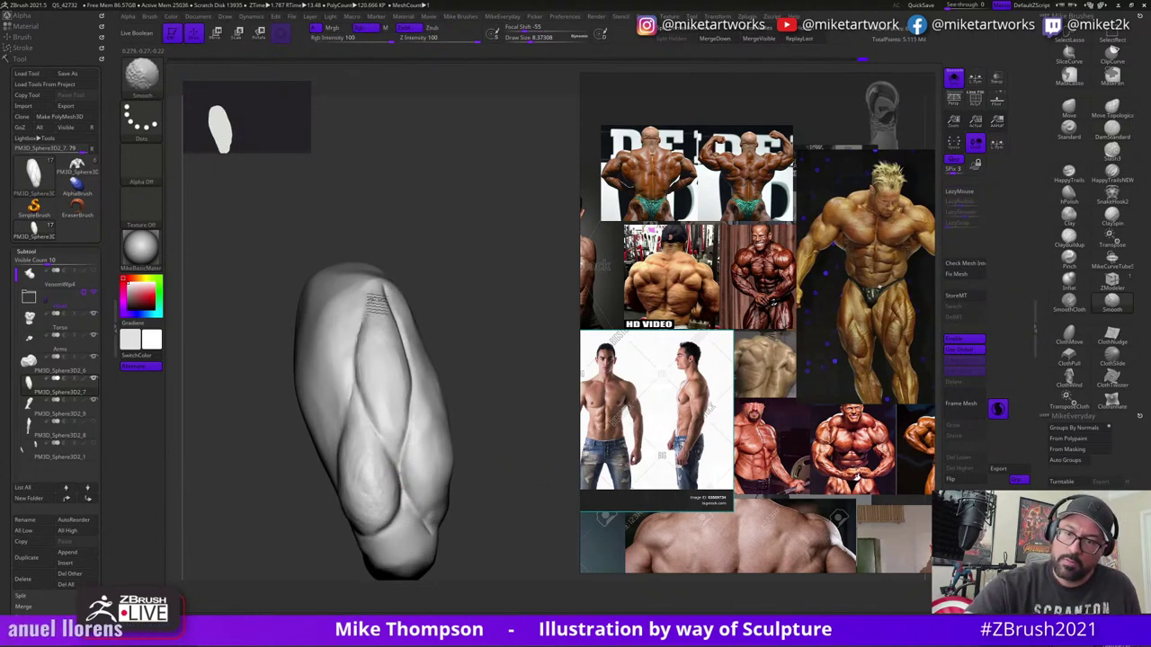
pyautogui.moveTo(473, 505); pyautogui.dragTo(510, 498)
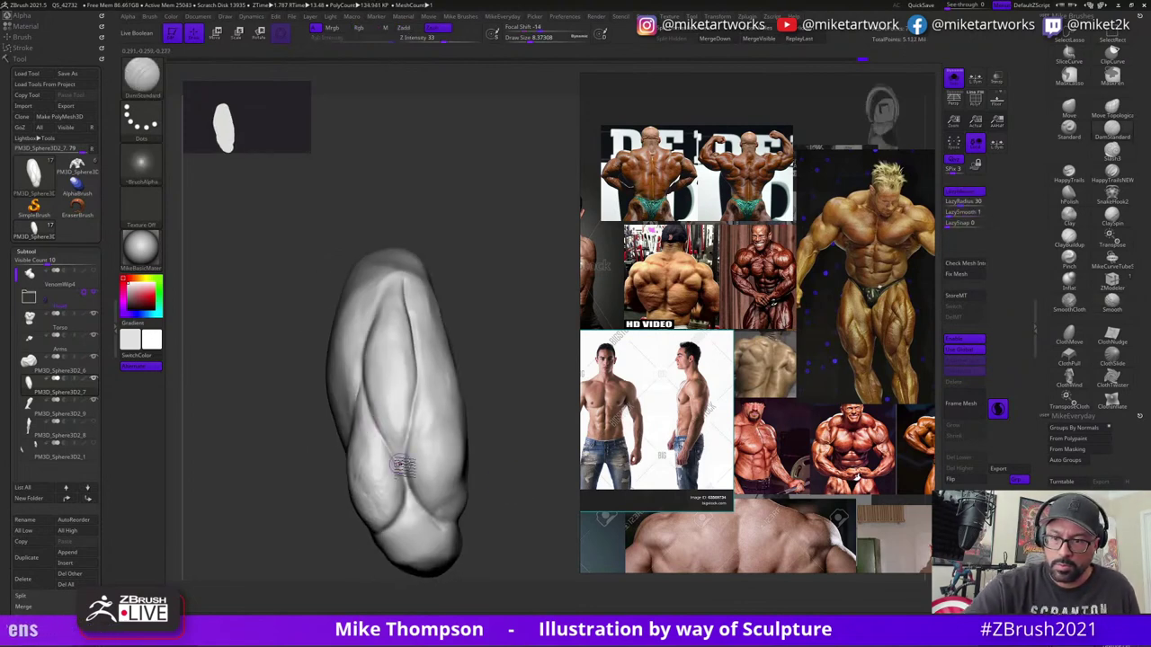
pyautogui.moveTo(414, 496); pyautogui.dragTo(365, 393)
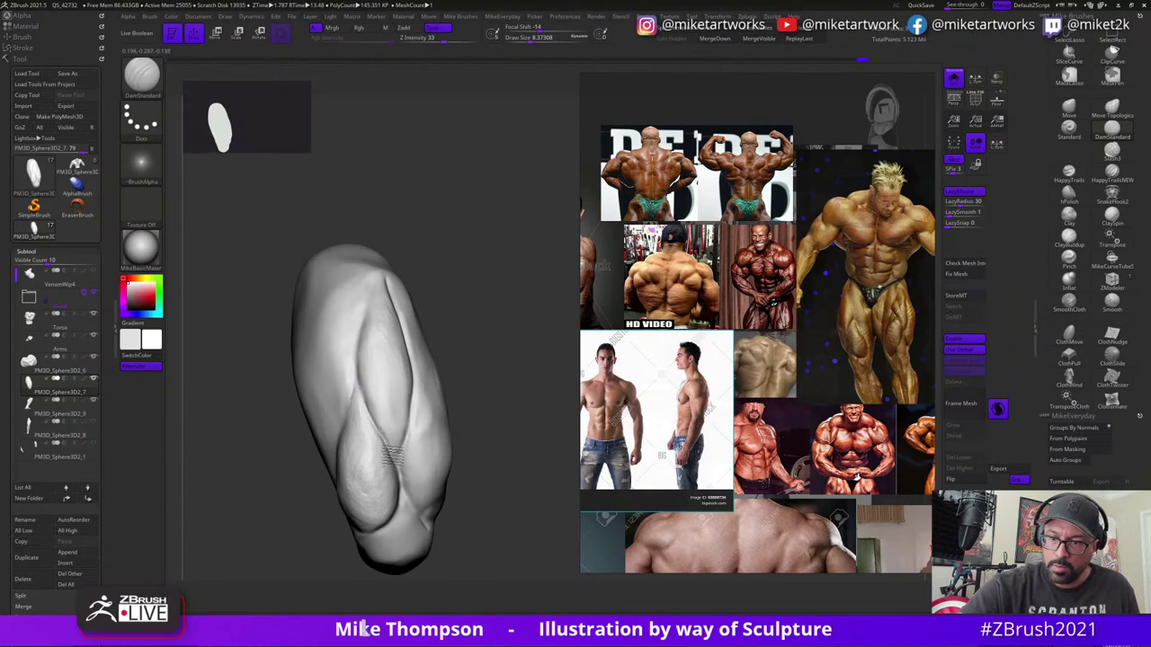
pyautogui.moveTo(482, 475)
pyautogui.mouseDown()
pyautogui.moveTo(543, 467)
pyautogui.moveTo(531, 479)
pyautogui.moveTo(551, 449)
pyautogui.moveTo(450, 334)
pyautogui.mouseUp()
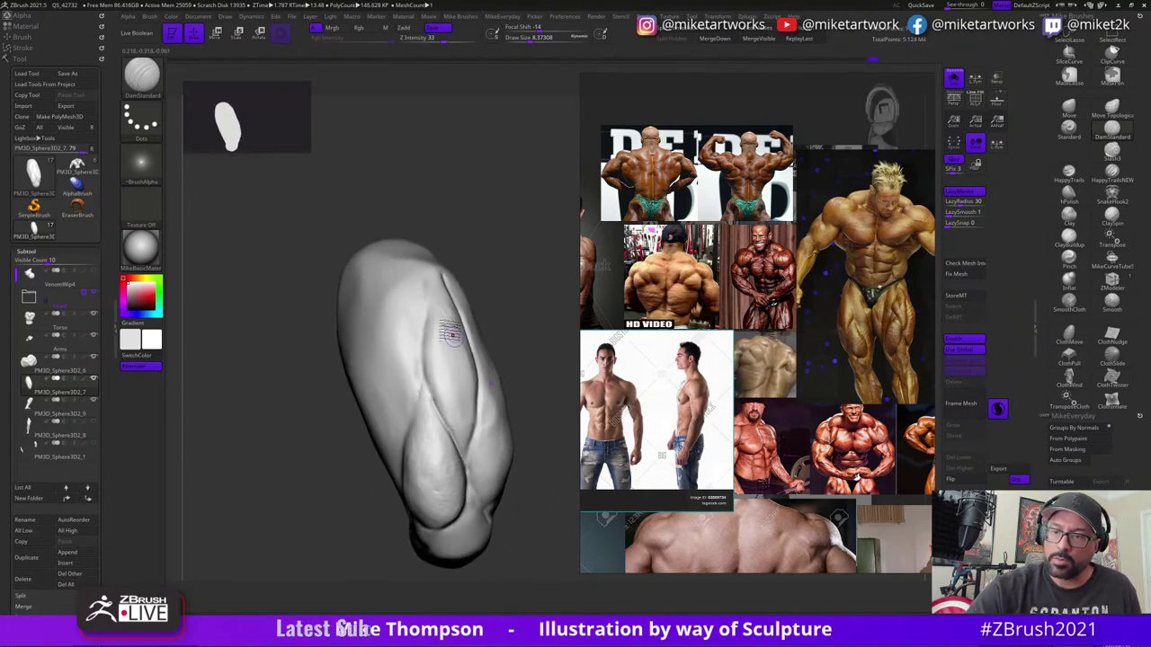
# - Carve a long DamStandard groove down the side of the thigh from the hip to the knee with a larger brush
pyautogui.moveTo(498, 264); pyautogui.dragTo(503, 264)
pyautogui.moveTo(512, 263)
pyautogui.mouseDown()
pyautogui.moveTo(386, 259)
pyautogui.moveTo(447, 289)
pyautogui.moveTo(435, 294)
pyautogui.mouseUp()
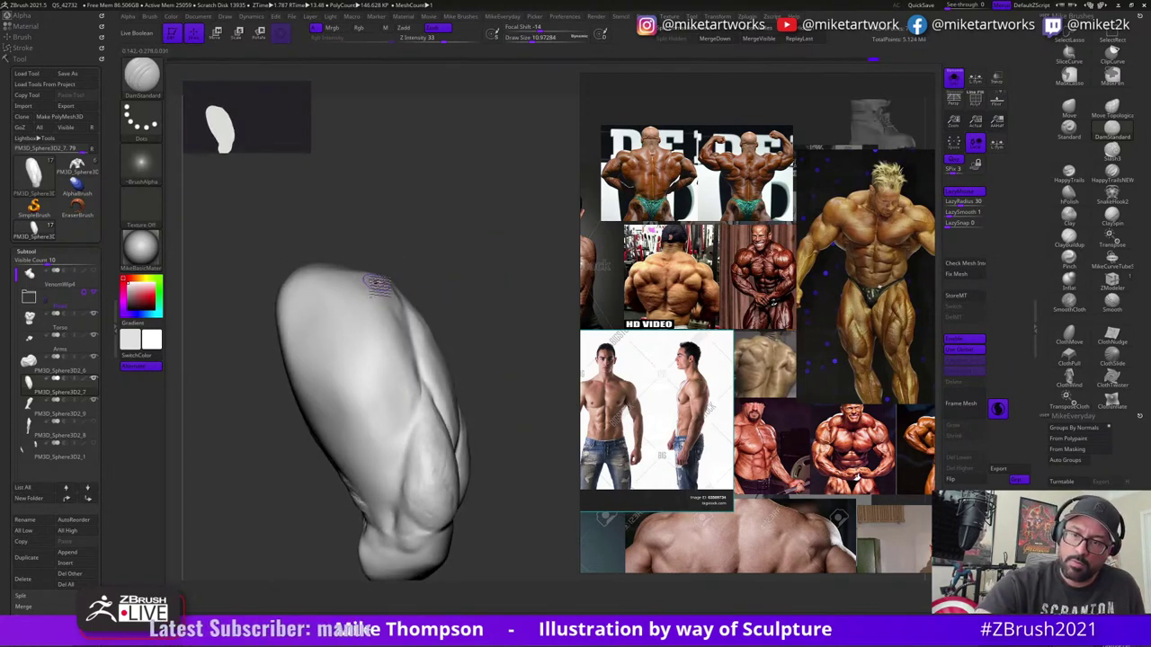
pyautogui.moveTo(385, 336)
pyautogui.mouseDown()
pyautogui.moveTo(388, 383)
pyautogui.moveTo(490, 556)
pyautogui.moveTo(527, 509)
pyautogui.mouseUp()
pyautogui.press('ctrl')
pyautogui.moveTo(371, 271); pyautogui.dragTo(359, 461)
pyautogui.moveTo(364, 503); pyautogui.dragTo(407, 423)
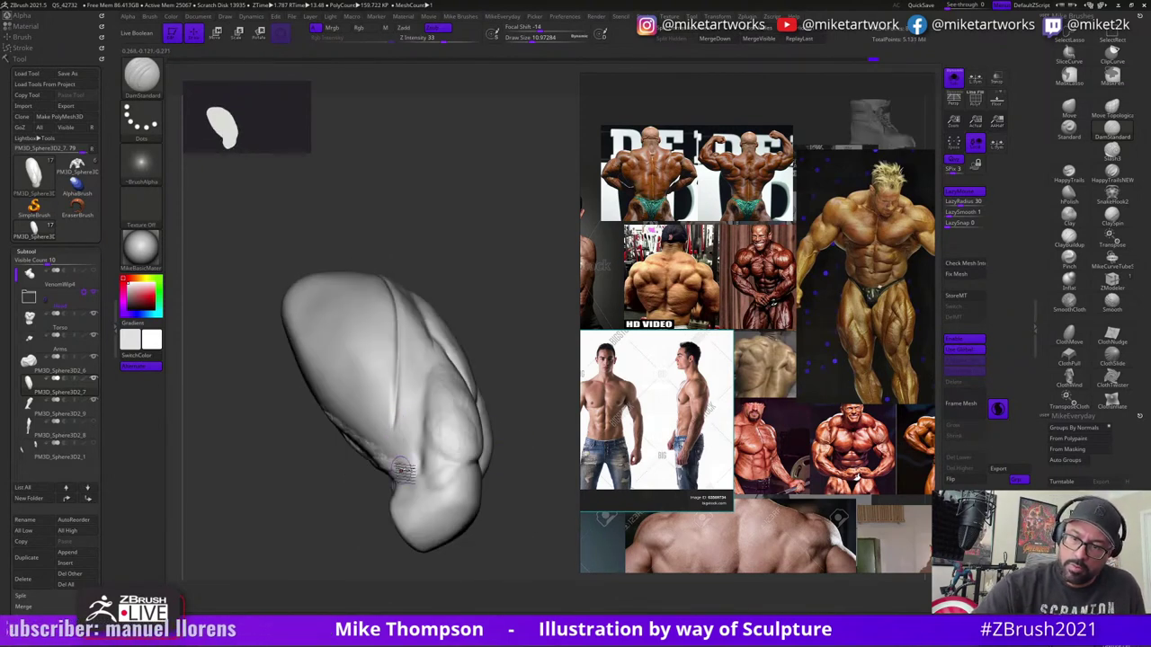
pyautogui.moveTo(529, 496)
pyautogui.mouseDown()
pyautogui.moveTo(442, 368)
pyautogui.moveTo(454, 325)
pyautogui.mouseUp()
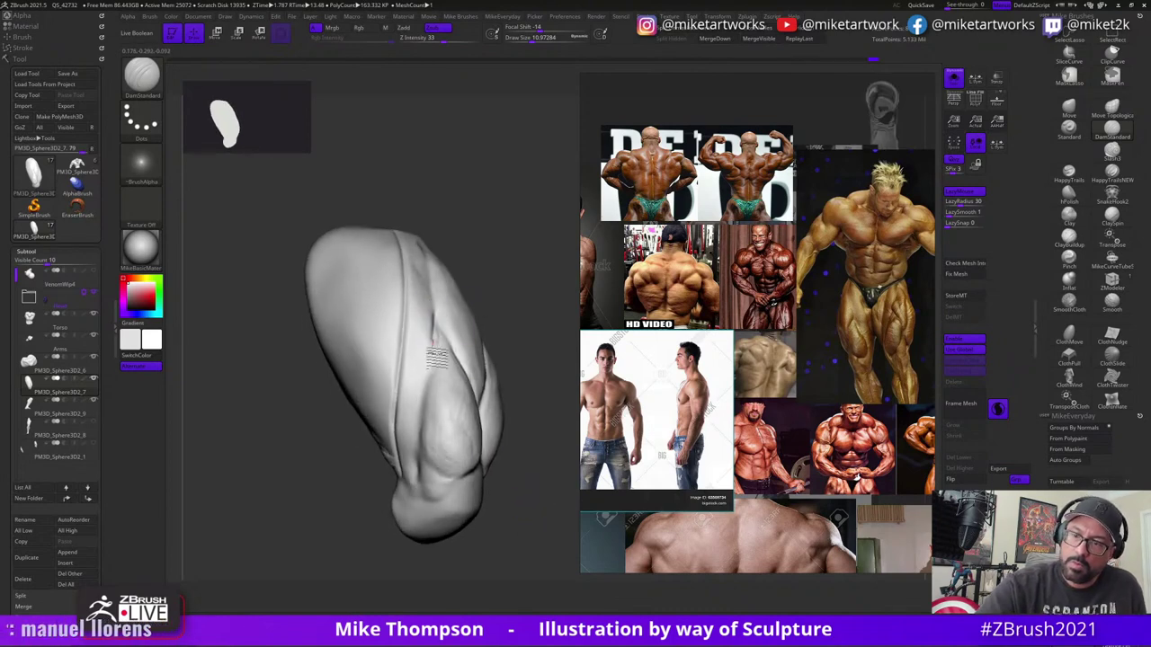
# - Deepen the DamStandard groove down the side of the thigh and lasso-mask the broad muscle along its rear edge
pyautogui.moveTo(536, 541); pyautogui.dragTo(492, 506)
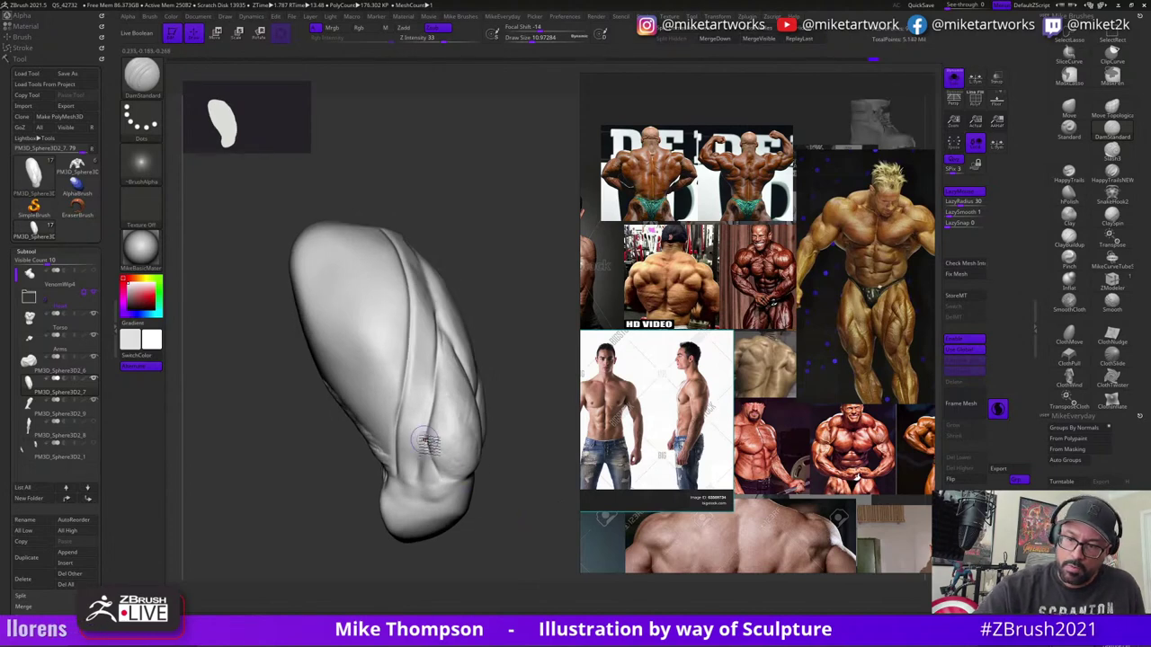
pyautogui.moveTo(447, 409)
pyautogui.mouseDown()
pyautogui.moveTo(538, 529)
pyautogui.moveTo(521, 538)
pyautogui.moveTo(438, 357)
pyautogui.mouseUp()
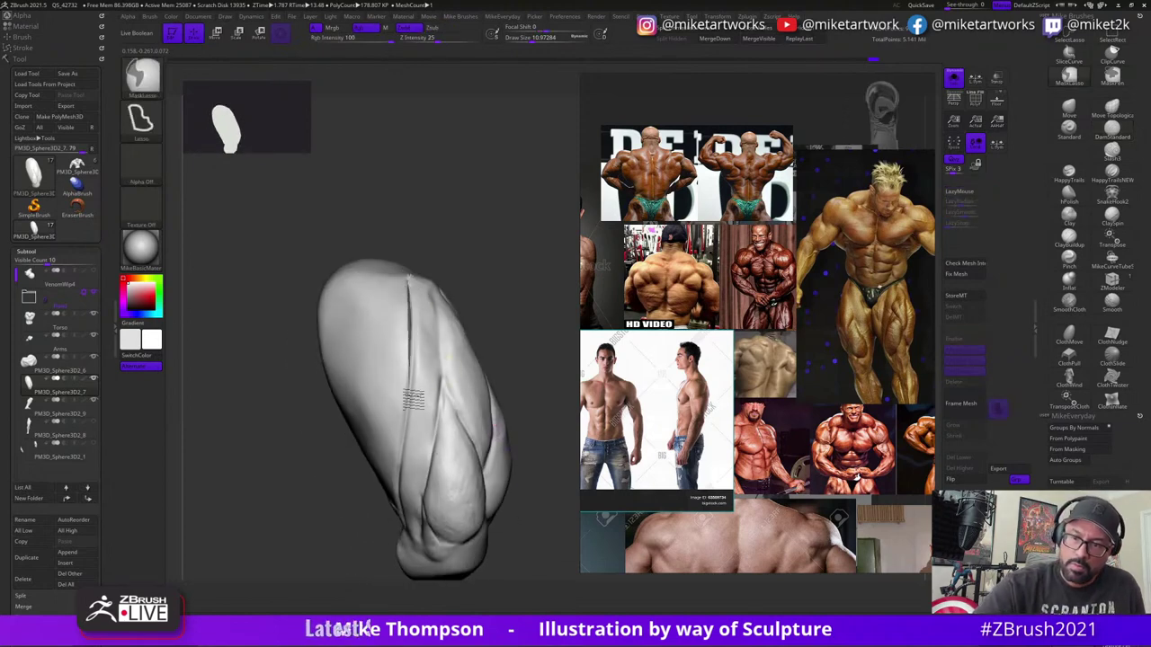
pyautogui.moveTo(404, 523)
pyautogui.keyDown('ctrl'); pyautogui.mouseDown()
pyautogui.moveTo(268, 406)
pyautogui.moveTo(399, 168)
pyautogui.mouseUp(); pyautogui.keyUp('ctrl')
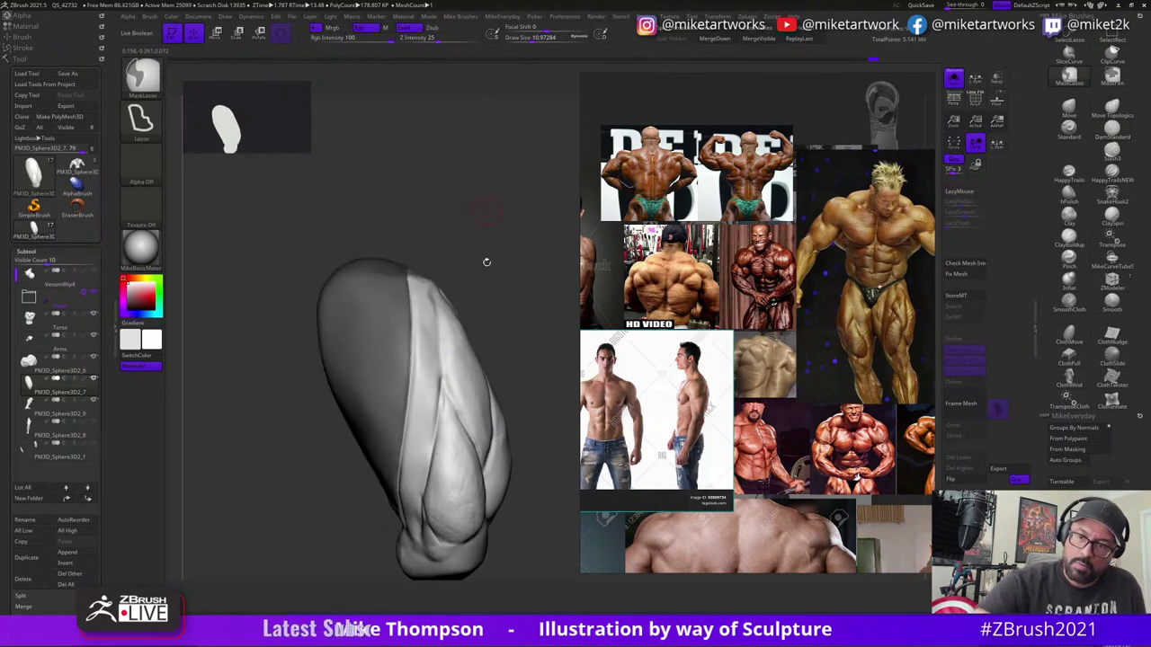
pyautogui.moveTo(493, 331)
pyautogui.mouseDown()
pyautogui.moveTo(532, 381)
pyautogui.moveTo(540, 374)
pyautogui.mouseUp()
pyautogui.press('ctrl')
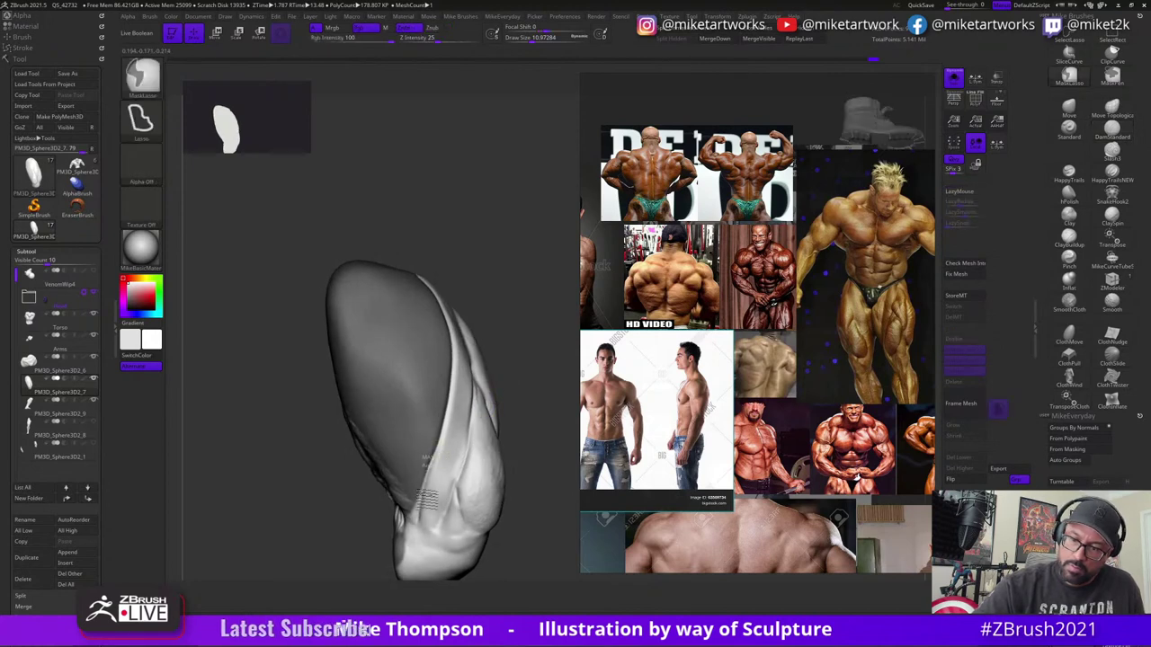
pyautogui.moveTo(427, 499)
pyautogui.keyDown('ctrl'); pyautogui.mouseDown()
pyautogui.moveTo(379, 531)
pyautogui.moveTo(352, 331)
pyautogui.mouseUp(); pyautogui.keyUp('ctrl')
pyautogui.moveTo(525, 396); pyautogui.dragTo(554, 483)
# - With Sculptris Pro off, lay ClayBuildup strokes at a draw size of about 11.7 on the unmasked strip beside the teardrop muscle
pyautogui.click(1070, 236)
pyautogui.click(998, 409)
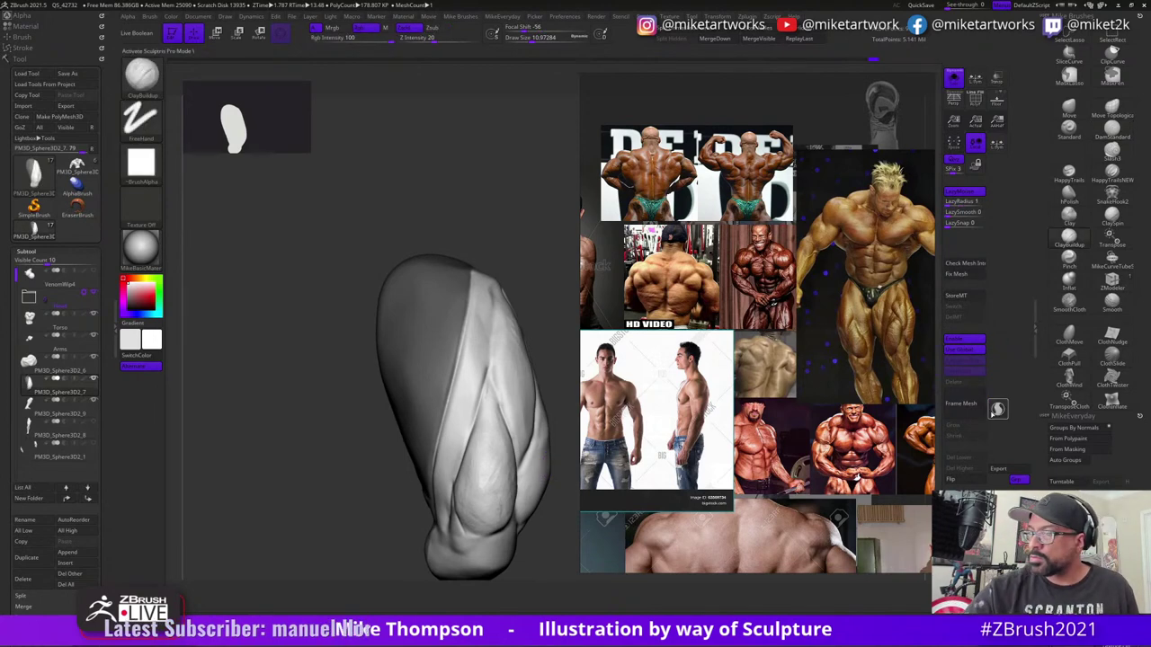
pyautogui.press('s')
pyautogui.click(551, 375)
pyautogui.moveTo(458, 429); pyautogui.dragTo(478, 380)
pyautogui.moveTo(560, 338)
pyautogui.mouseDown()
pyautogui.moveTo(529, 334)
pyautogui.moveTo(548, 330)
pyautogui.mouseUp()
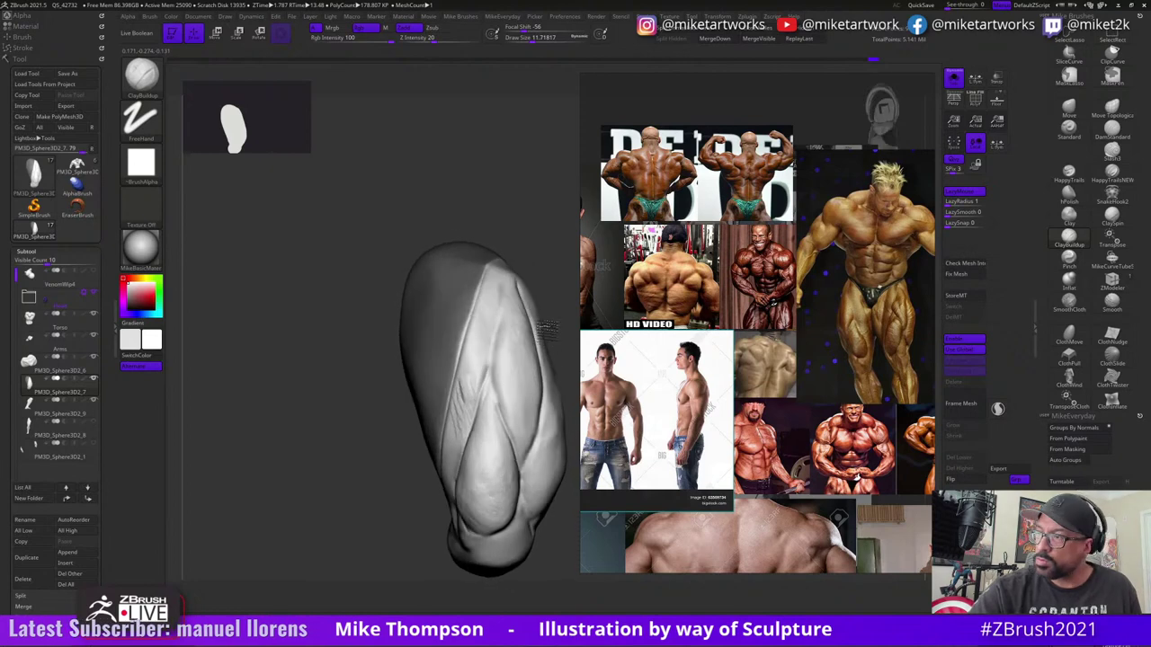
pyautogui.moveTo(478, 358)
pyautogui.mouseDown()
pyautogui.moveTo(472, 382)
pyautogui.moveTo(483, 376)
pyautogui.mouseUp()
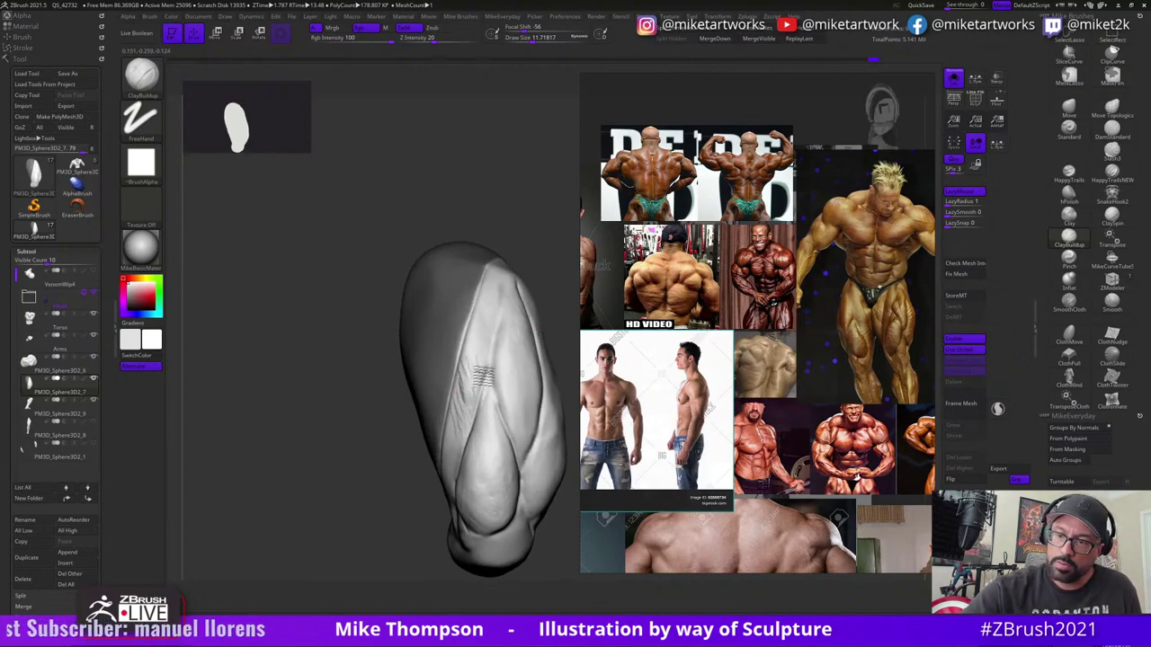
# - Extend the ClayBuildup striations along the masked edge of the strip, up toward the hip and down to the knee
pyautogui.moveTo(565, 286); pyautogui.dragTo(551, 269)
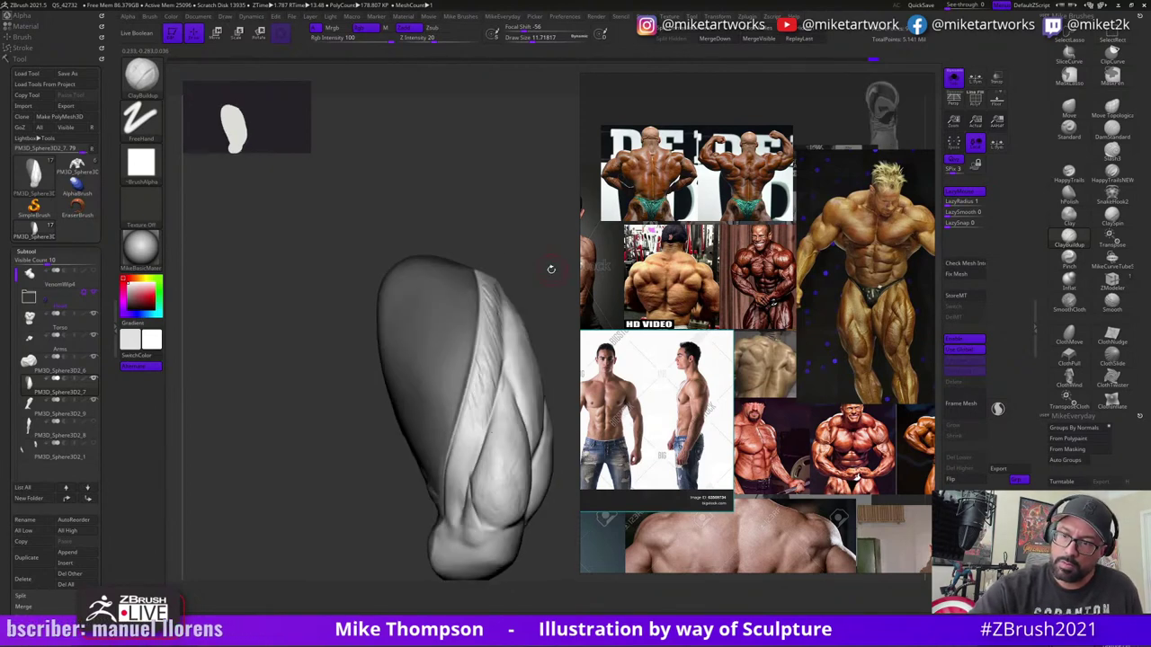
pyautogui.moveTo(548, 318); pyautogui.dragTo(555, 266)
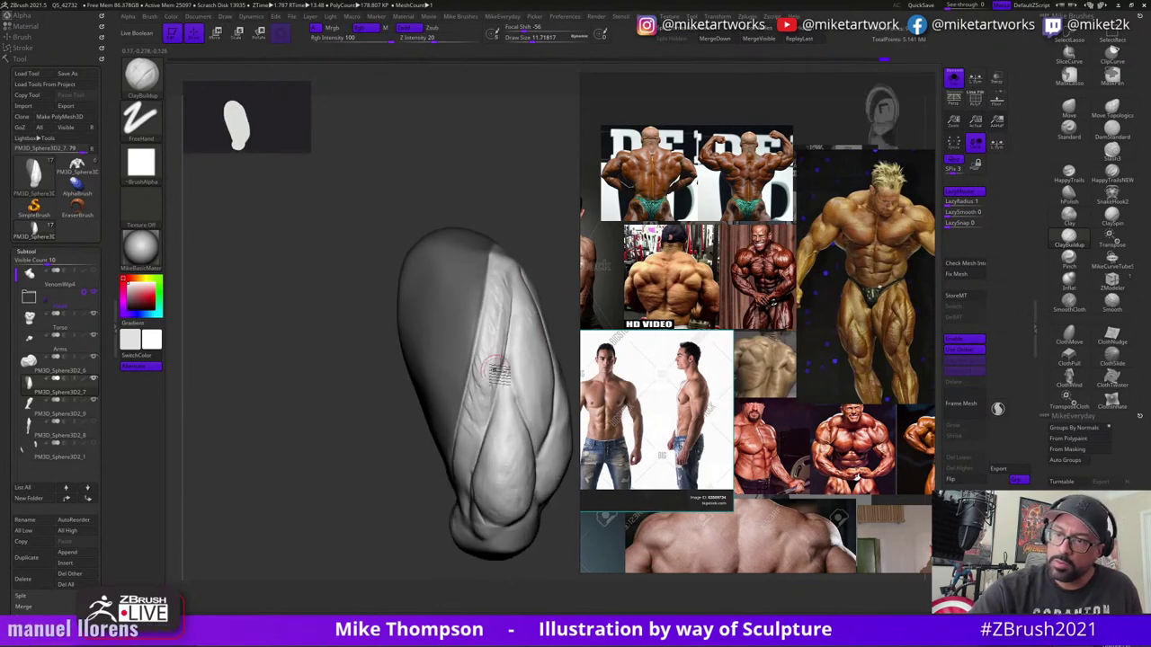
pyautogui.moveTo(560, 271); pyautogui.dragTo(555, 293)
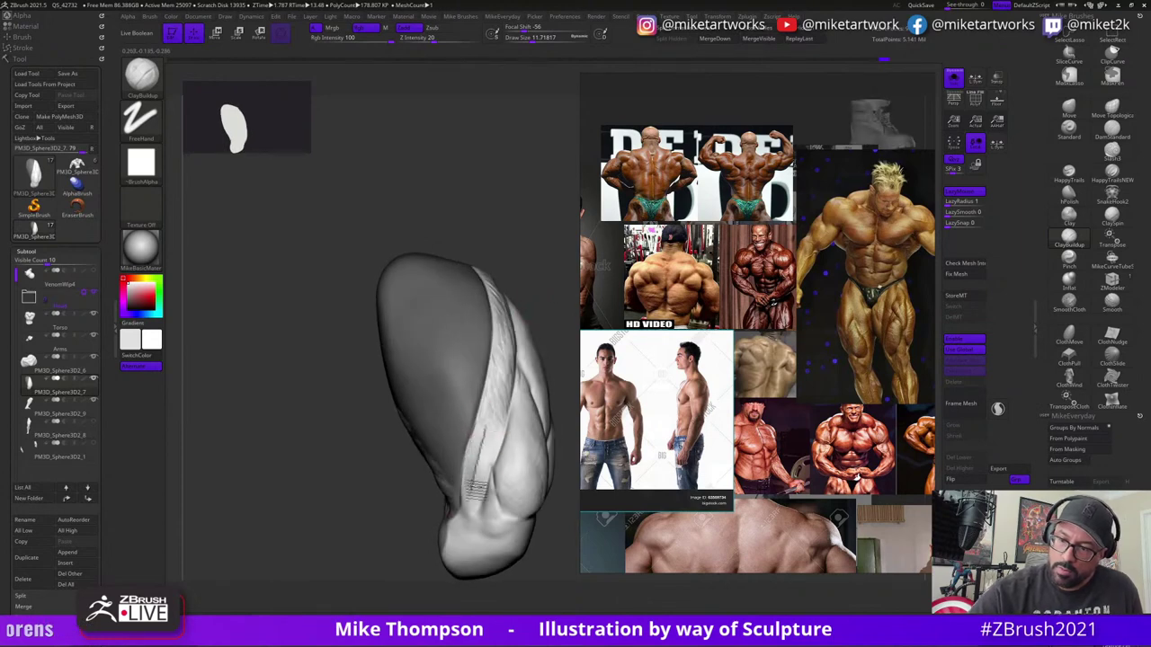
pyautogui.moveTo(577, 371); pyautogui.dragTo(468, 497)
pyautogui.moveTo(514, 413); pyautogui.dragTo(548, 396)
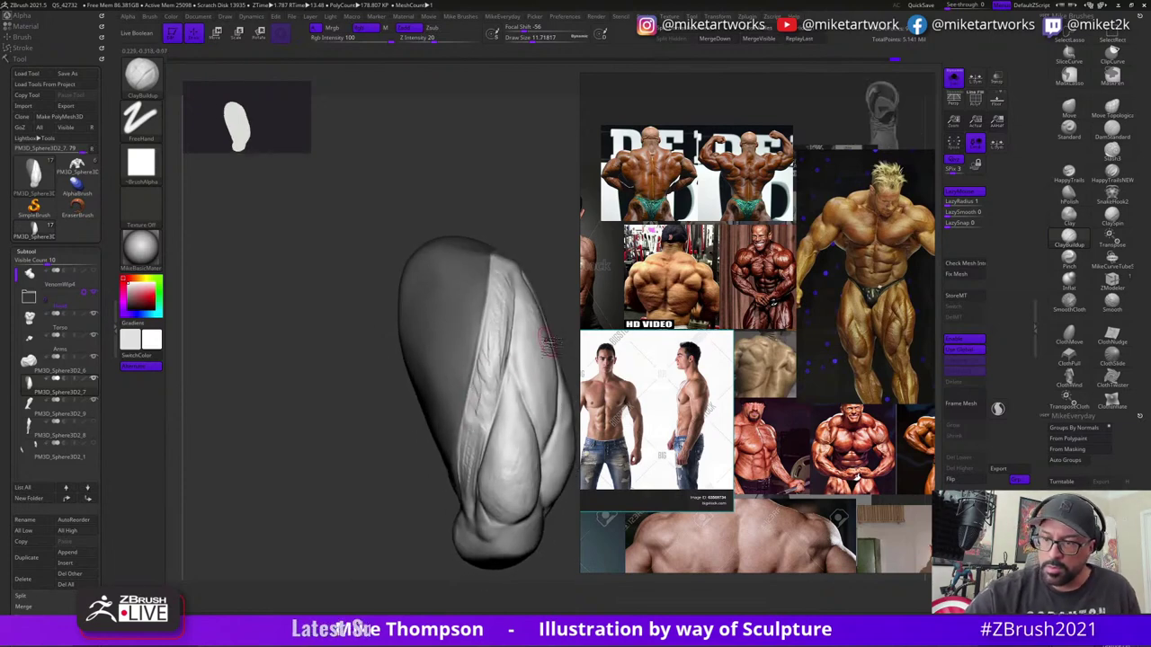
# - Invert the mask, build up the lower end of the broad side muscle with ClayBuildup, and clear the mask
pyautogui.moveTo(569, 318)
pyautogui.mouseDown()
pyautogui.moveTo(558, 347)
pyautogui.moveTo(555, 338)
pyautogui.mouseUp()
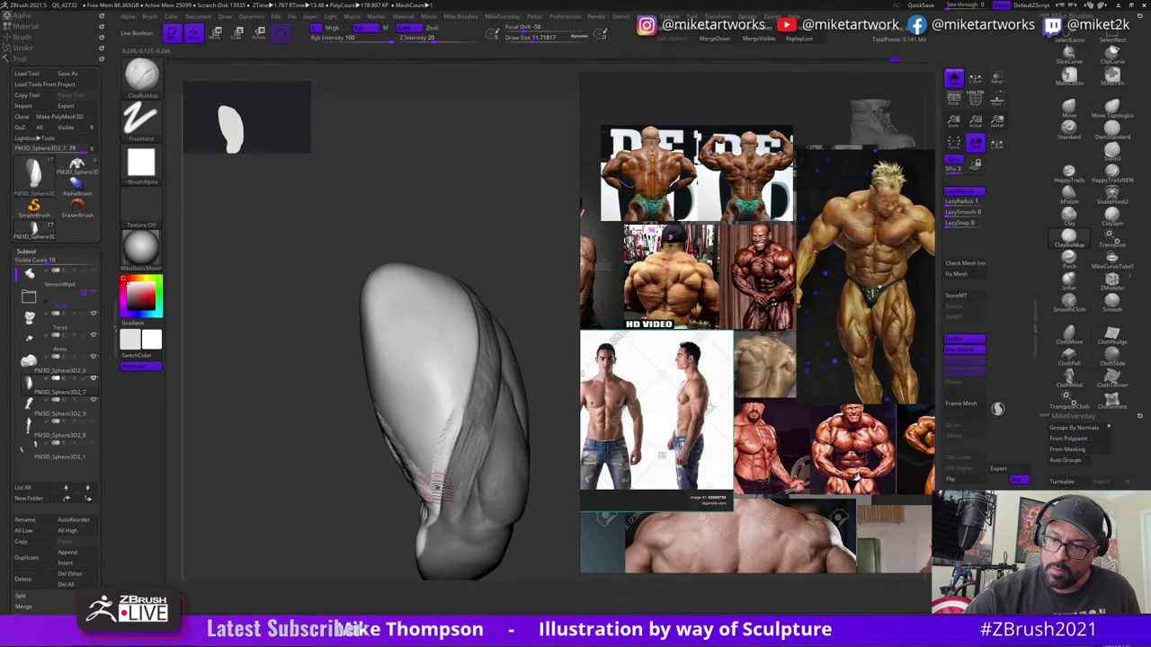
pyautogui.moveTo(492, 358); pyautogui.dragTo(479, 362)
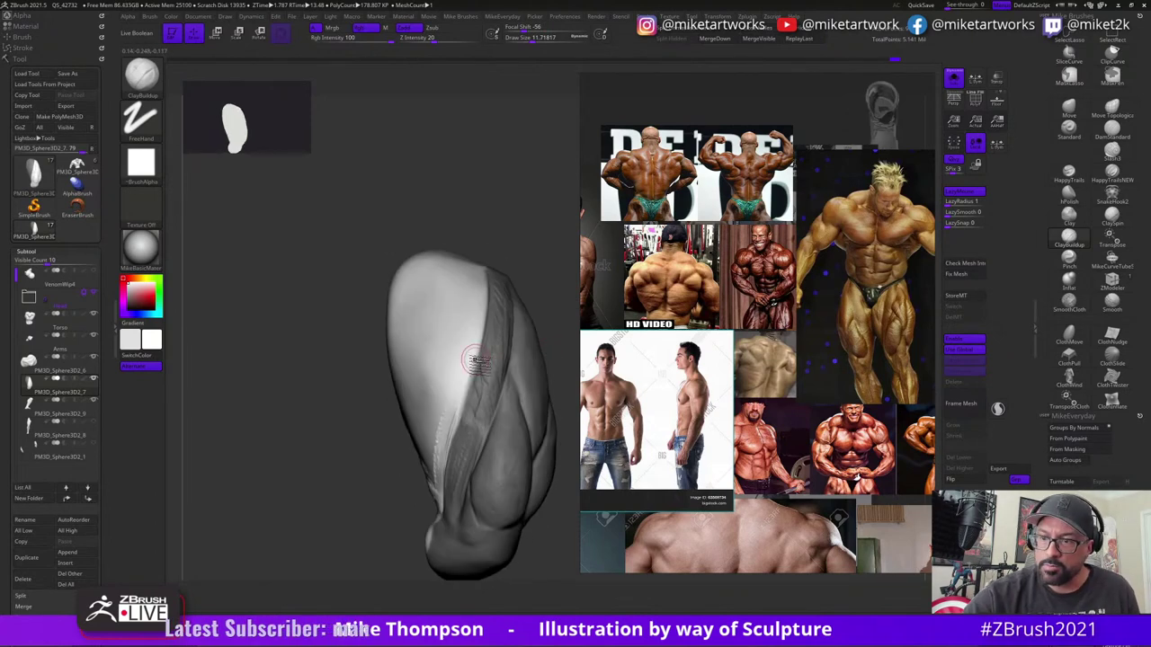
pyautogui.moveTo(462, 416); pyautogui.dragTo(441, 484)
pyautogui.moveTo(558, 362)
pyautogui.mouseDown()
pyautogui.moveTo(565, 311)
pyautogui.moveTo(563, 353)
pyautogui.mouseUp()
pyautogui.moveTo(434, 465); pyautogui.dragTo(455, 393)
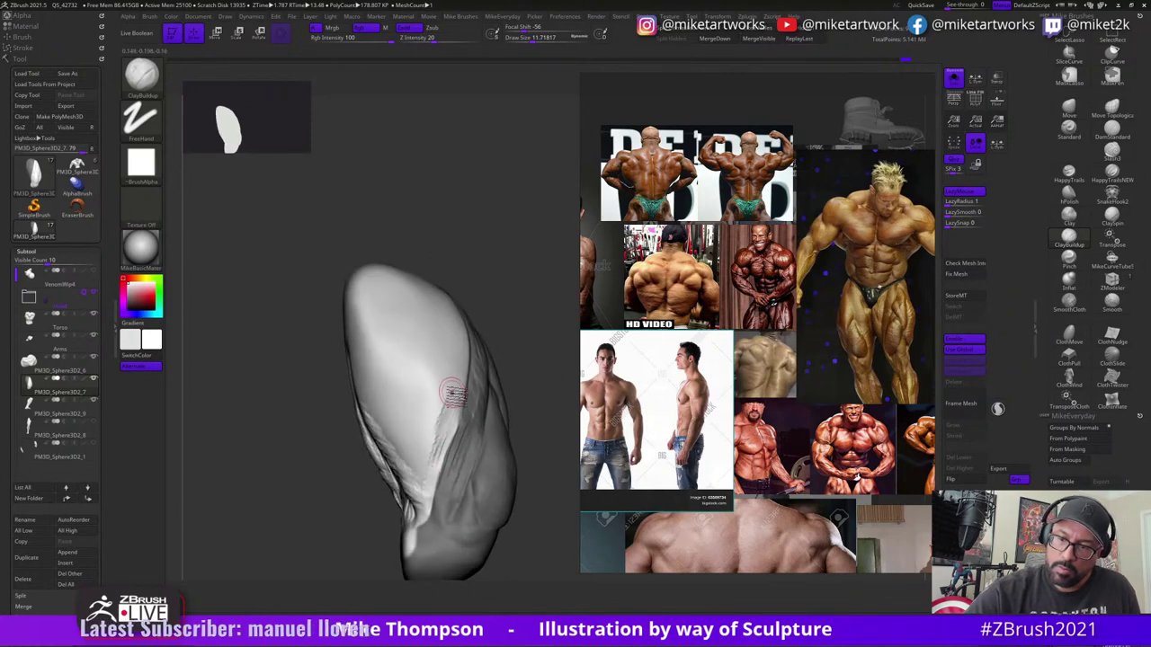
pyautogui.moveTo(538, 497)
pyautogui.mouseDown()
pyautogui.moveTo(526, 564)
pyautogui.moveTo(560, 547)
pyautogui.moveTo(532, 565)
pyautogui.moveTo(542, 537)
pyautogui.mouseUp()
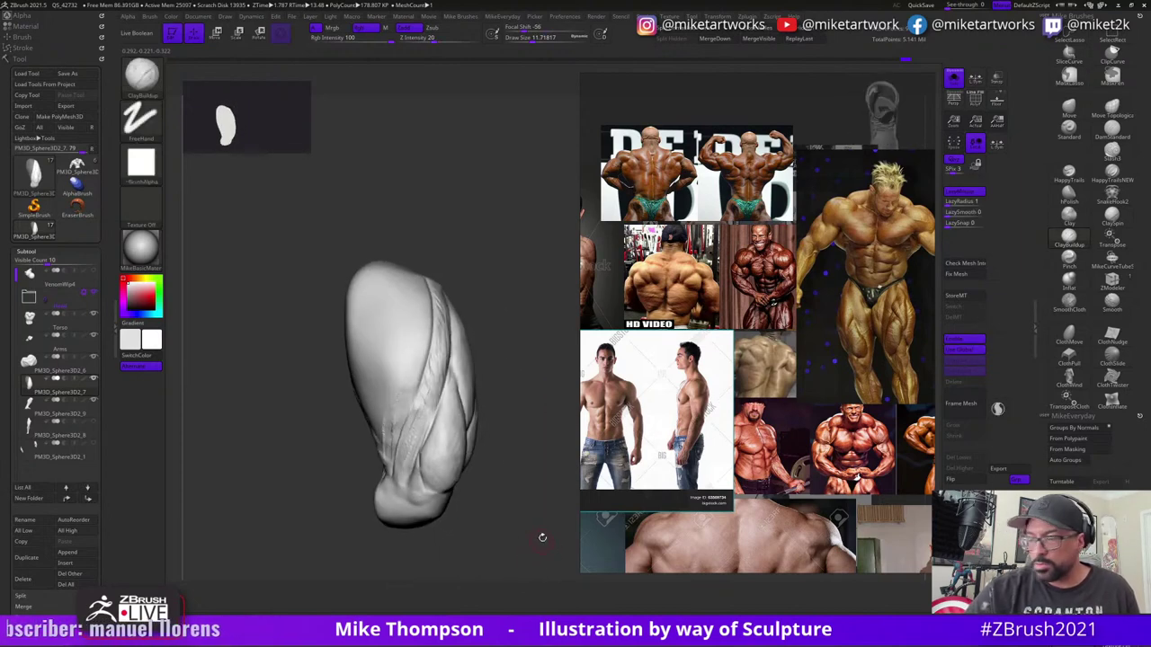
# - Turn Sculptris Pro back on and smooth the clay strokes on the side of the thigh at a draw size of about 13.3
pyautogui.click(998, 415)
pyautogui.press('s')
pyautogui.moveTo(491, 487); pyautogui.dragTo(495, 488)
pyautogui.press('shift')
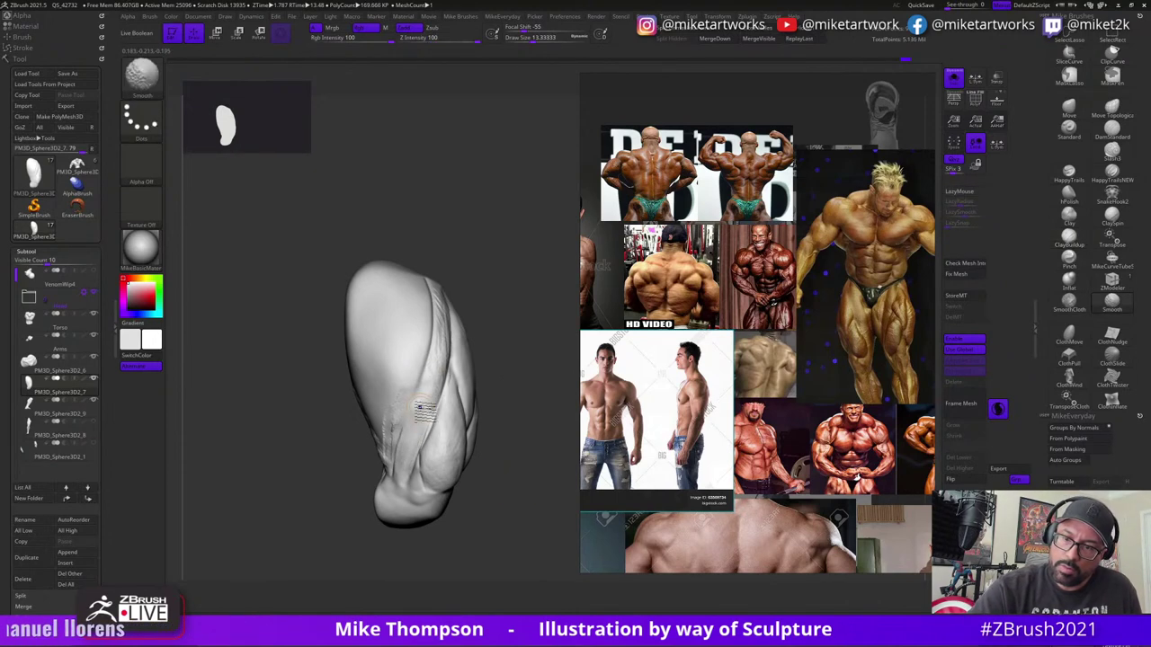
pyautogui.moveTo(487, 367); pyautogui.dragTo(515, 315)
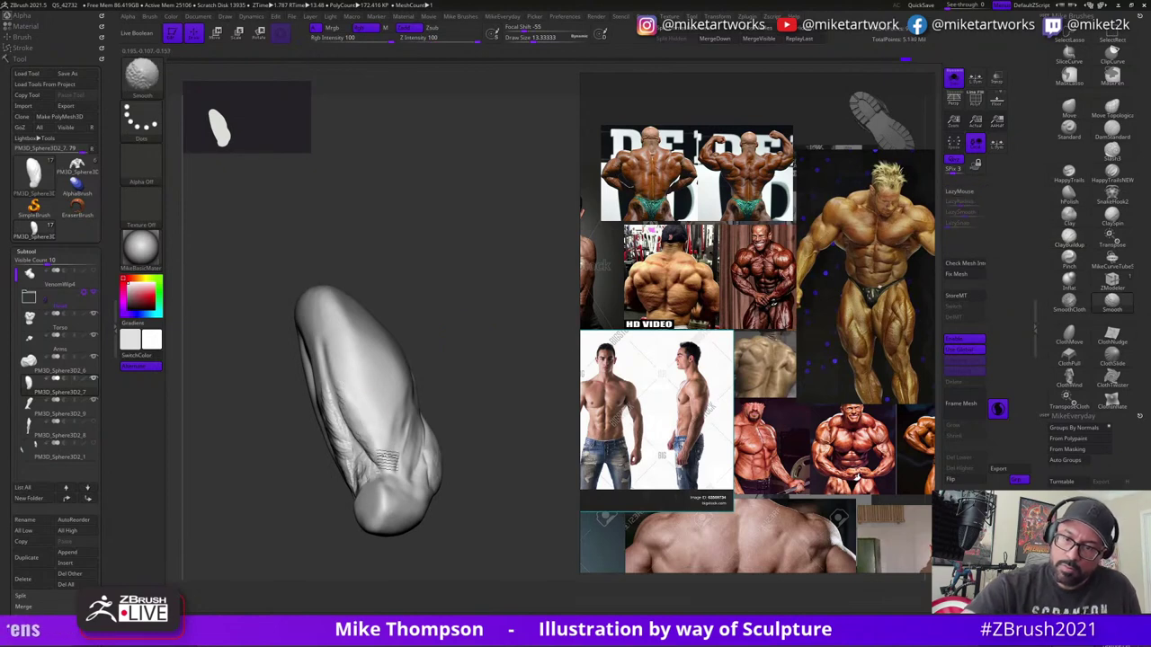
pyautogui.moveTo(384, 399)
pyautogui.mouseDown()
pyautogui.moveTo(494, 404)
pyautogui.moveTo(528, 354)
pyautogui.moveTo(543, 378)
pyautogui.mouseUp()
# - Flatten the planes of the lower side thigh muscles with the hPolish brush
pyautogui.click(1068, 194)
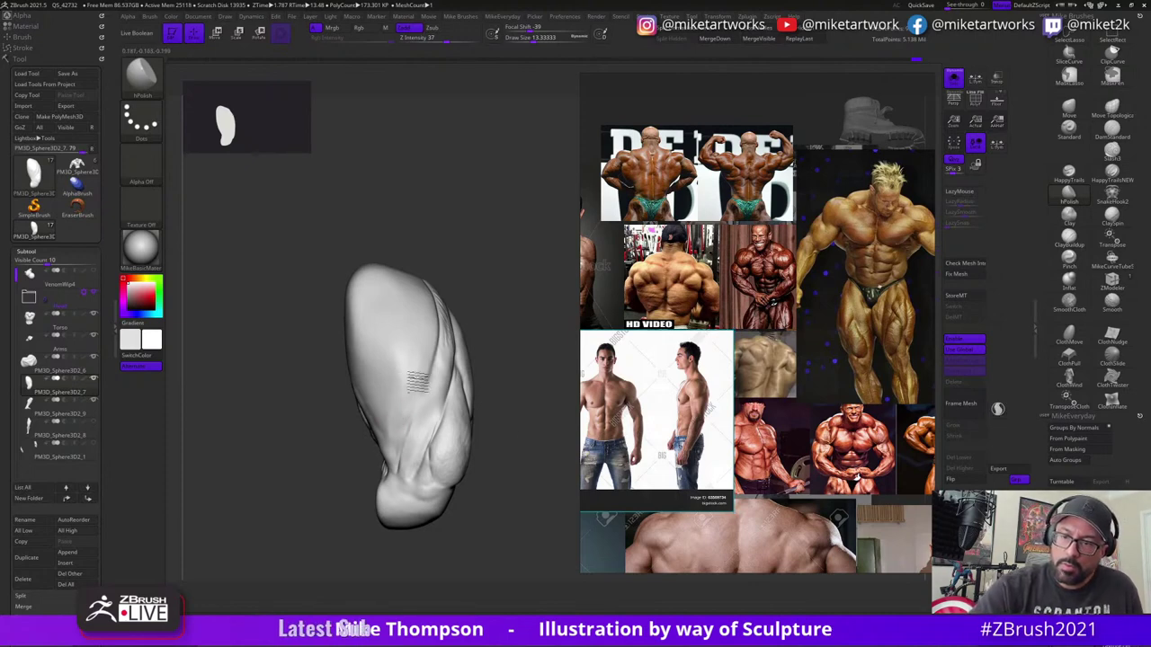
pyautogui.moveTo(401, 432)
pyautogui.mouseDown()
pyautogui.moveTo(410, 409)
pyautogui.moveTo(543, 331)
pyautogui.mouseUp()
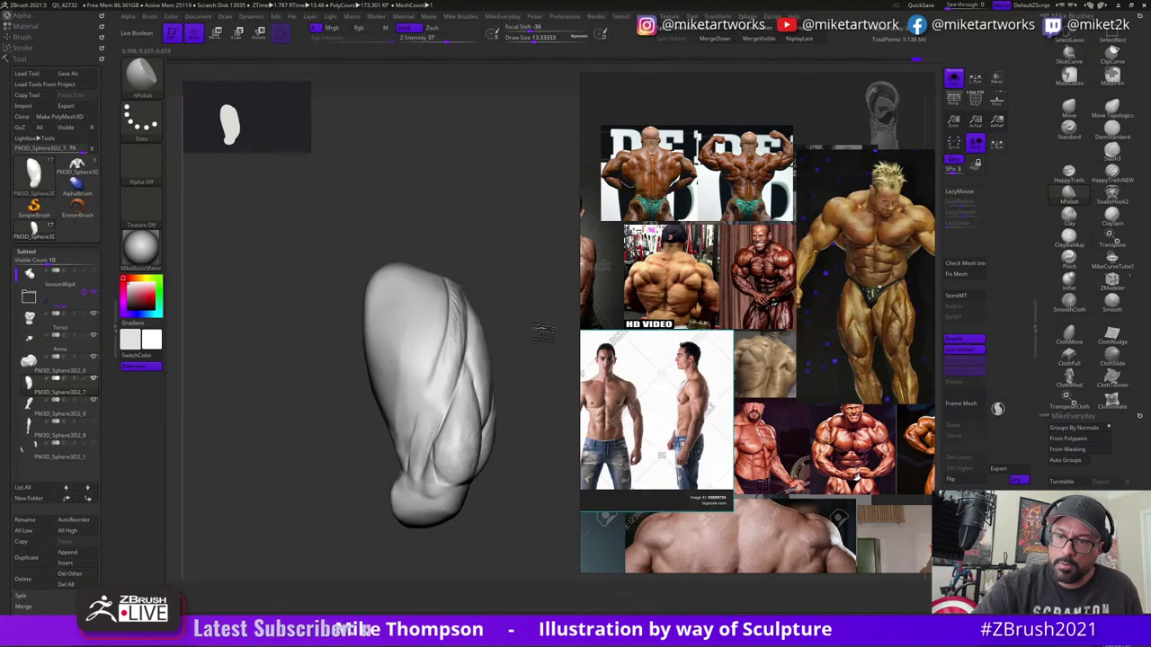
pyautogui.moveTo(429, 404); pyautogui.dragTo(393, 405)
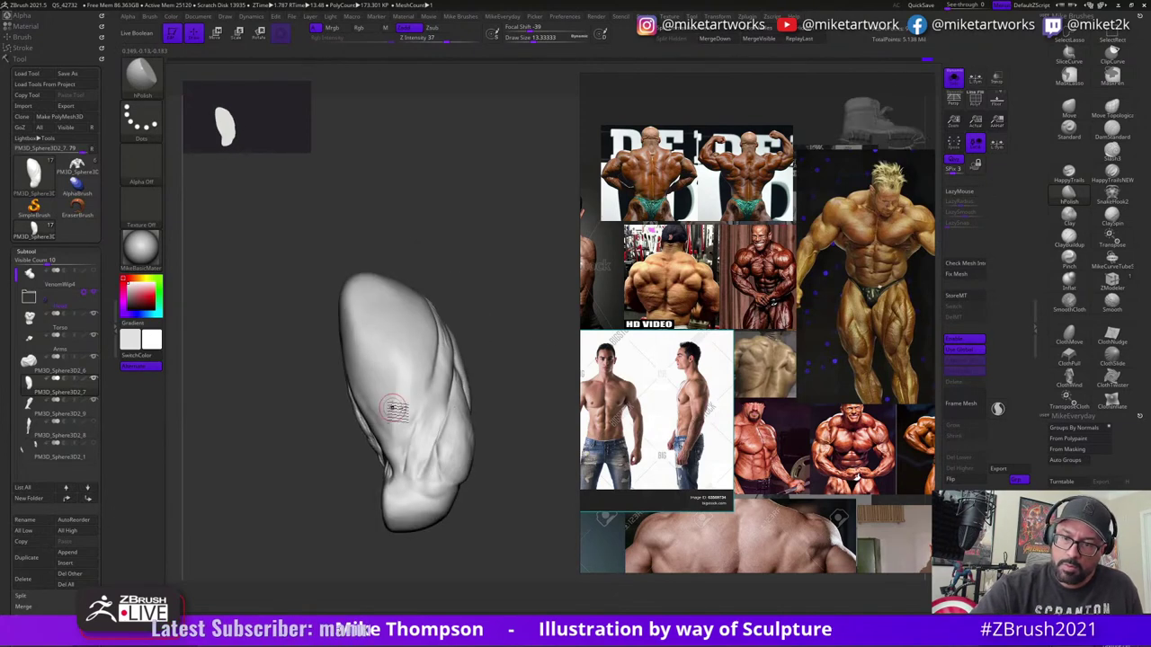
pyautogui.moveTo(407, 463); pyautogui.dragTo(540, 388)
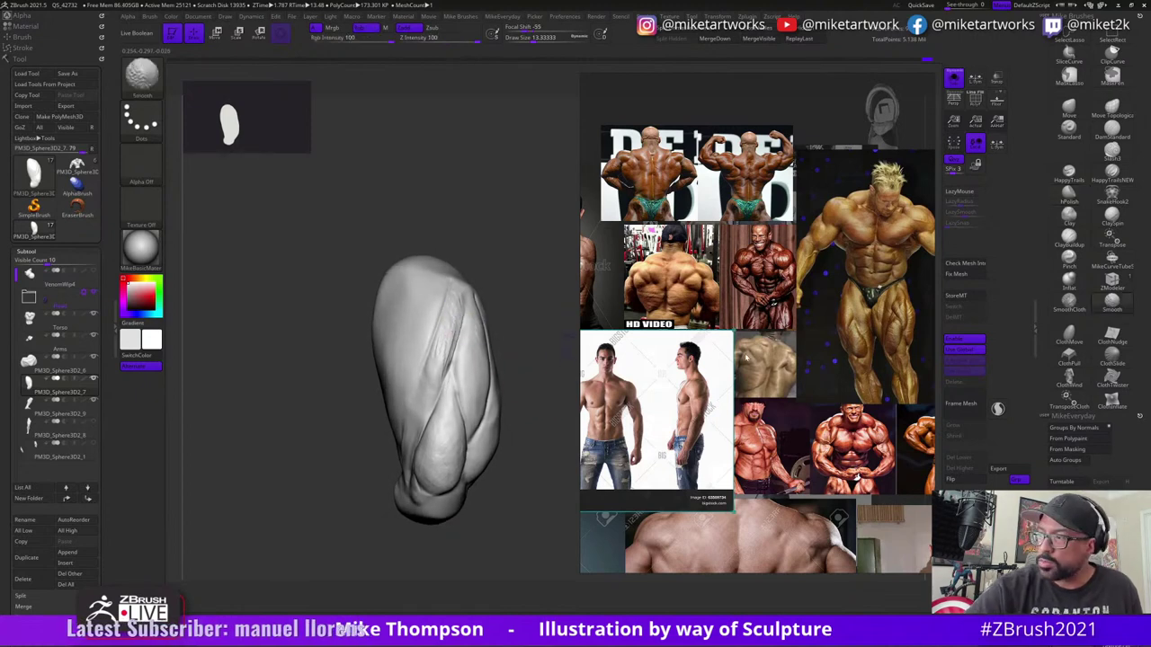
# - Smooth the polished side muscles from the upper thigh down to the knee, reducing the draw size to about 9.6
pyautogui.press('shift')
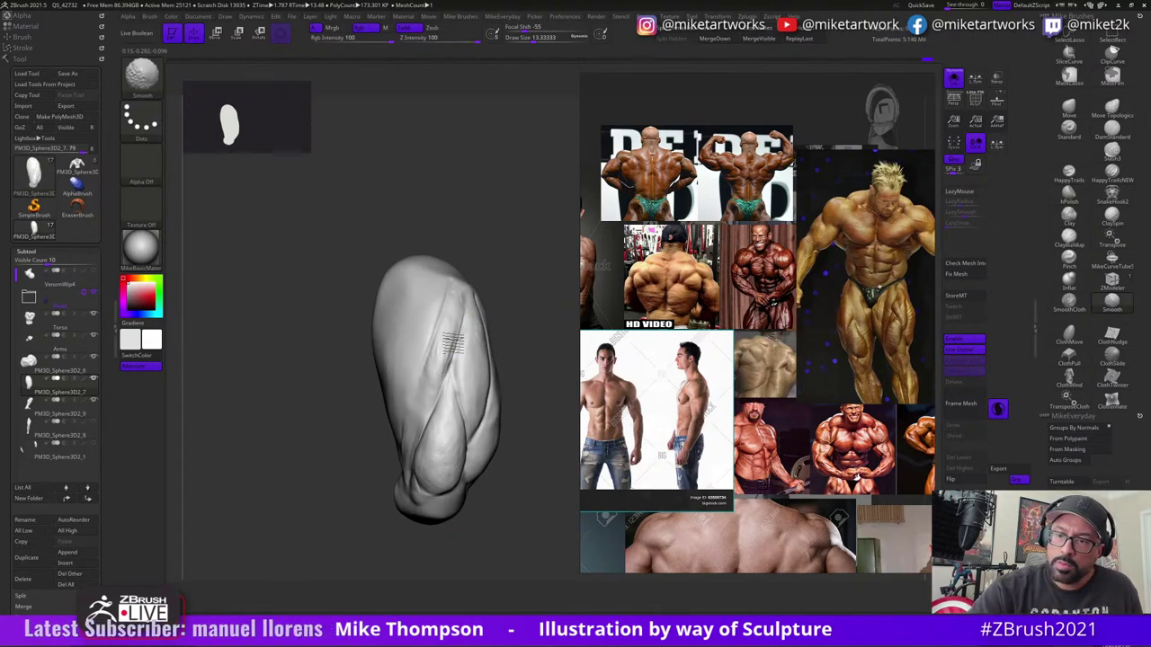
pyautogui.moveTo(517, 395)
pyautogui.mouseDown()
pyautogui.moveTo(534, 368)
pyautogui.moveTo(520, 389)
pyautogui.moveTo(500, 387)
pyautogui.moveTo(507, 453)
pyautogui.moveTo(529, 461)
pyautogui.moveTo(419, 485)
pyautogui.mouseUp()
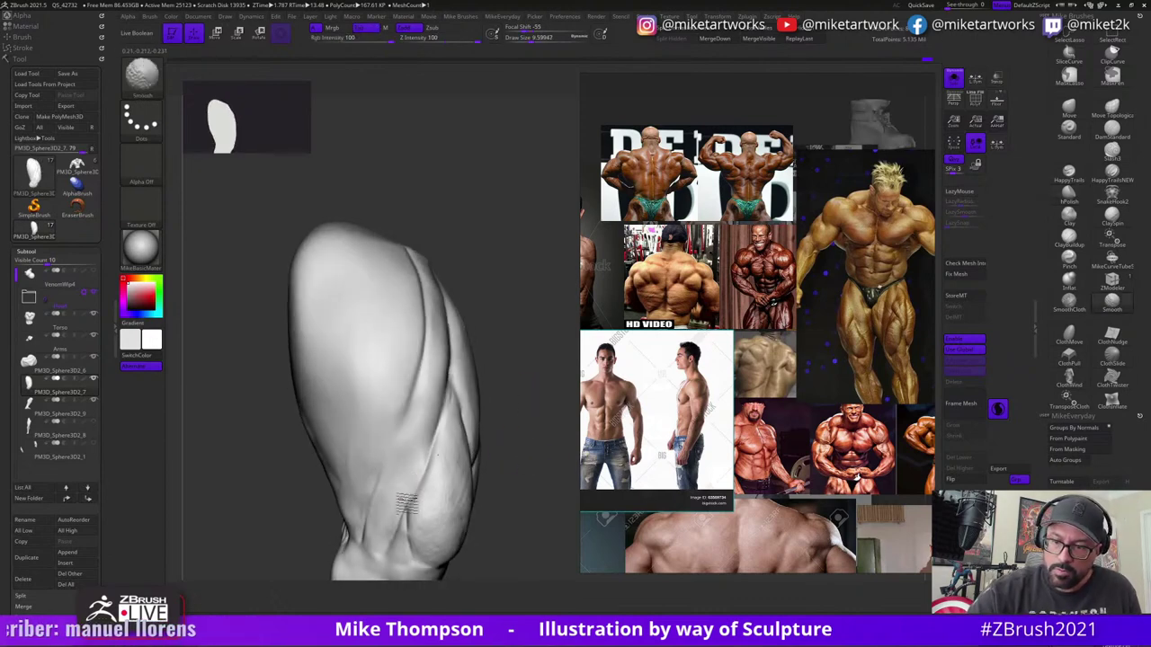
pyautogui.moveTo(506, 470); pyautogui.dragTo(527, 442)
# - Isolate the wedge between the teardrop muscle and the knee with an inverted lasso mask and flatten it with hPolish
pyautogui.moveTo(498, 503)
pyautogui.keyDown('alt'); pyautogui.mouseDown()
pyautogui.moveTo(527, 439)
pyautogui.moveTo(496, 455)
pyautogui.mouseUp(); pyautogui.keyUp('alt')
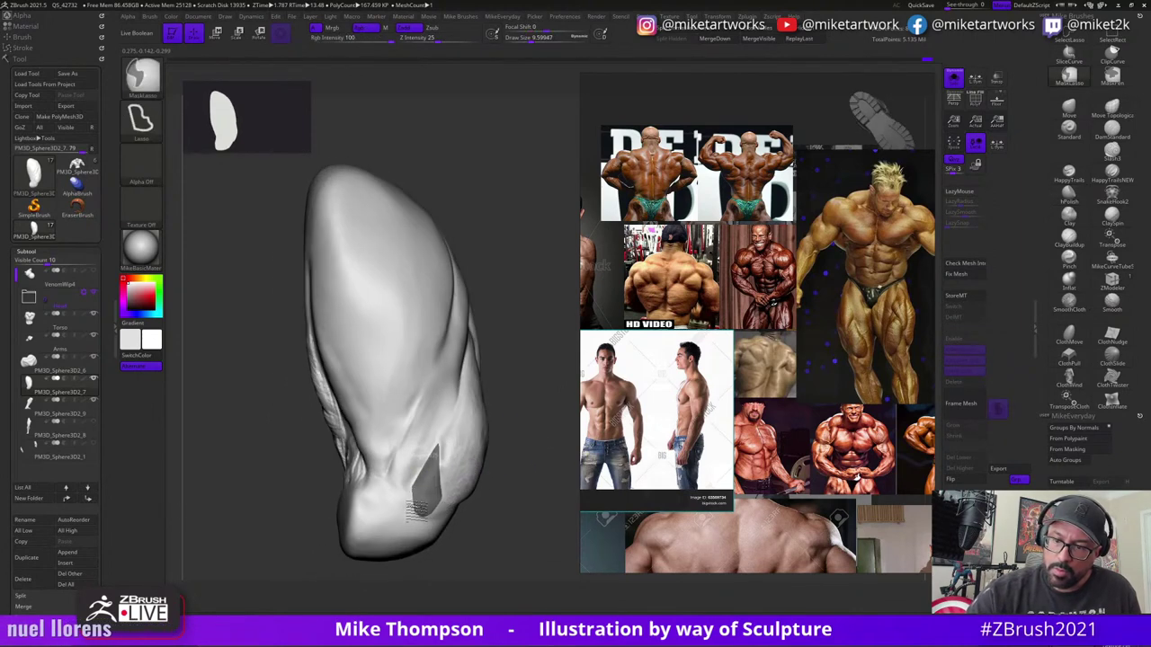
pyautogui.keyDown('ctrl'); pyautogui.moveTo(412, 504); pyautogui.dragTo(415, 490); pyautogui.keyUp('ctrl')
pyautogui.moveTo(516, 501)
pyautogui.mouseDown()
pyautogui.moveTo(430, 500)
pyautogui.moveTo(460, 493)
pyautogui.mouseUp()
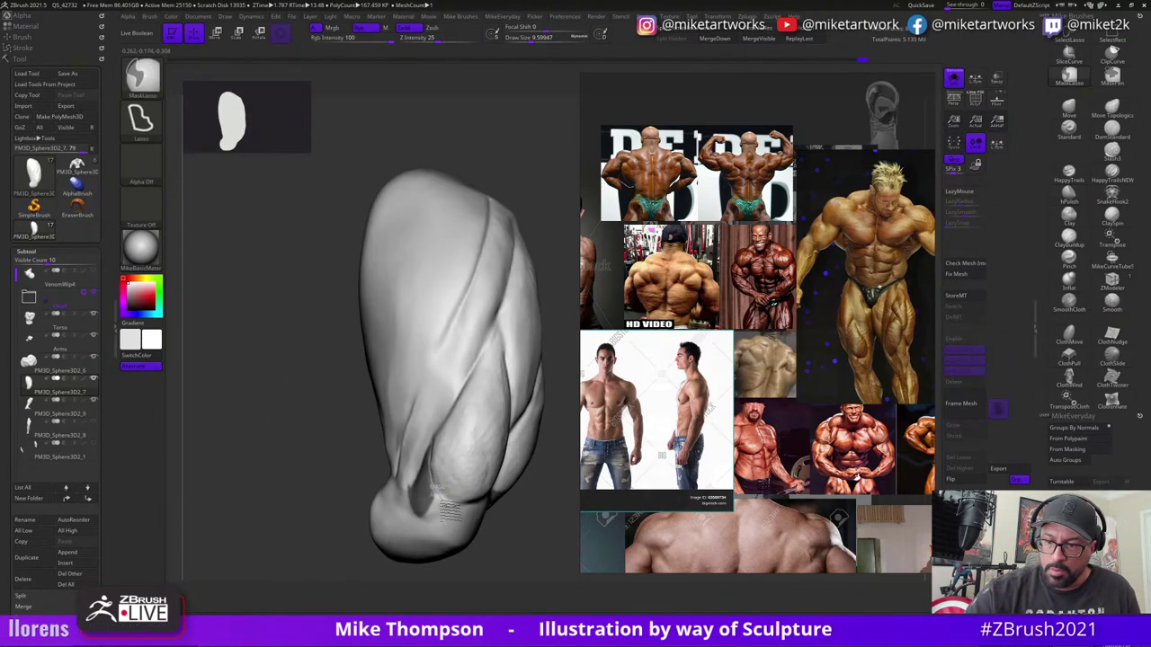
pyautogui.moveTo(512, 550); pyautogui.dragTo(526, 537)
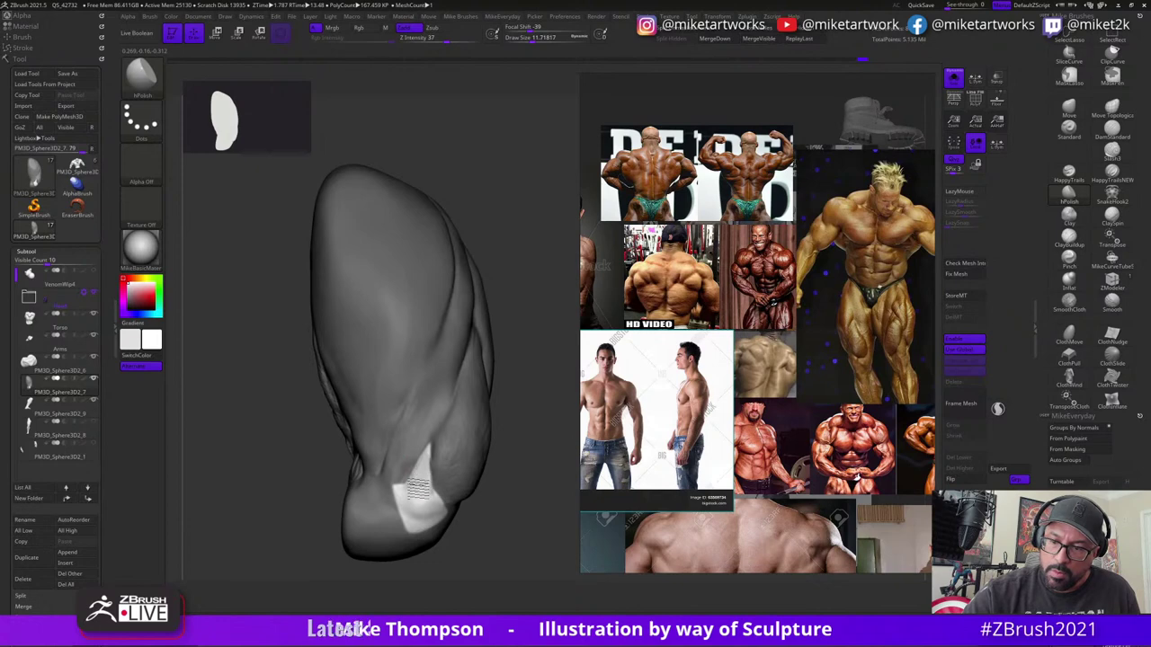
pyautogui.moveTo(444, 517); pyautogui.dragTo(496, 485)
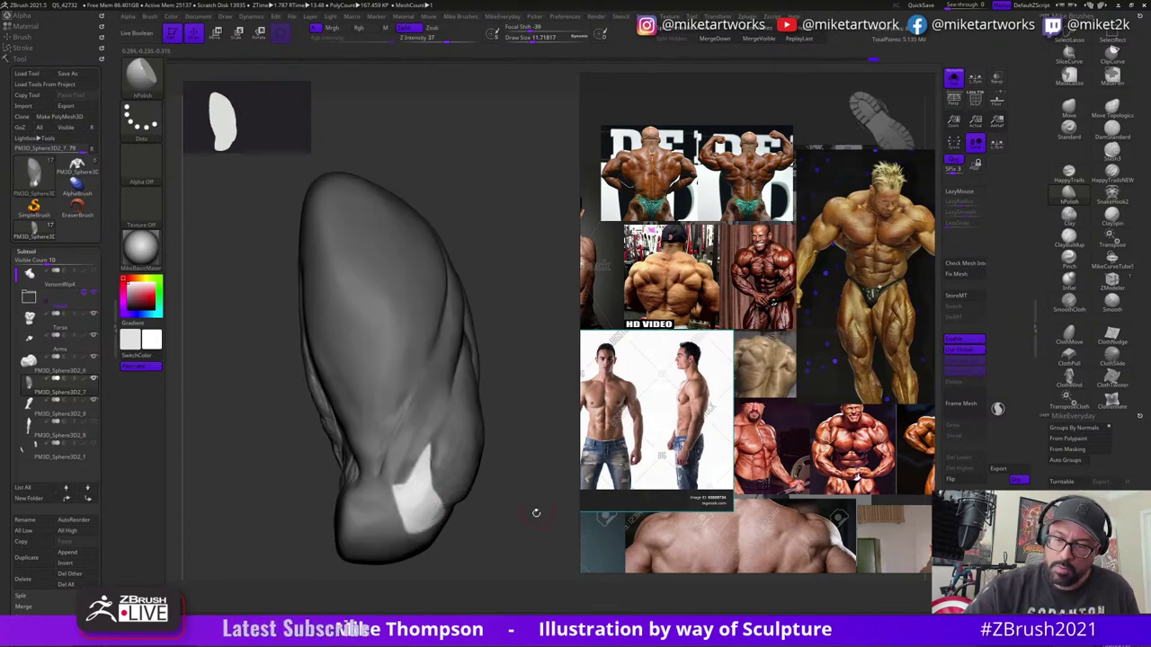
pyautogui.moveTo(536, 512)
pyautogui.mouseDown()
pyautogui.moveTo(503, 497)
pyautogui.moveTo(513, 522)
pyautogui.moveTo(531, 526)
pyautogui.moveTo(527, 513)
pyautogui.mouseUp()
# - Clear the mask and add ClayBuildup striations at a draw size of about 7.8 above the side of the knee
pyautogui.click(1069, 243)
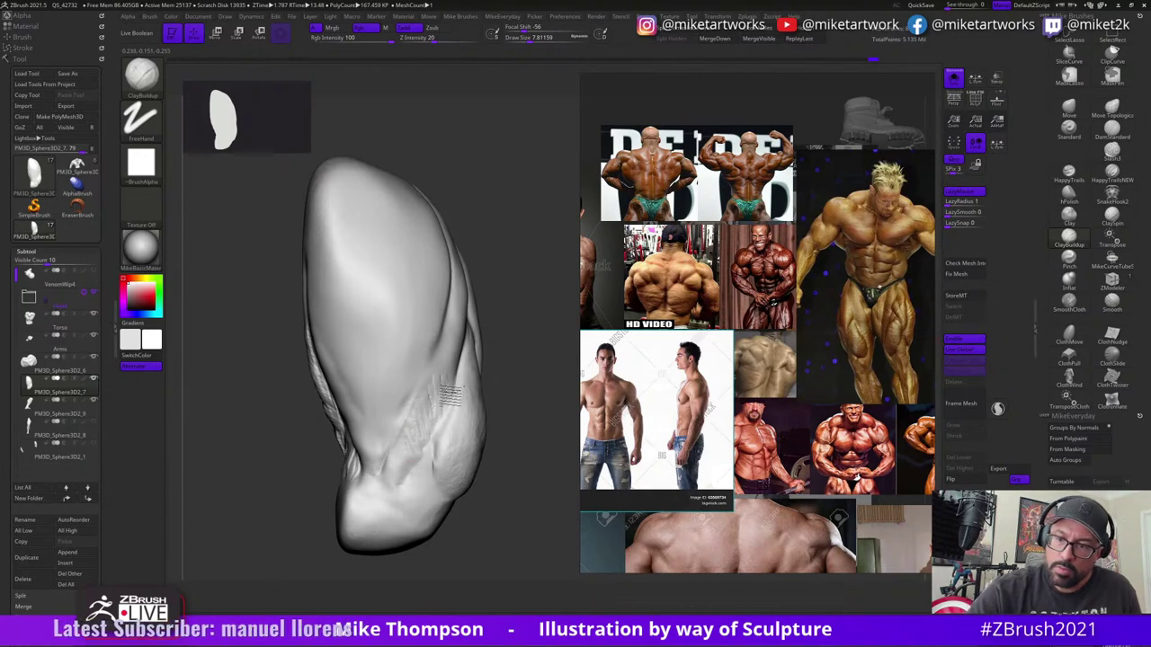
pyautogui.moveTo(527, 432); pyautogui.dragTo(529, 436)
pyautogui.moveTo(416, 450)
pyautogui.mouseDown()
pyautogui.moveTo(452, 384)
pyautogui.moveTo(441, 379)
pyautogui.moveTo(419, 464)
pyautogui.mouseUp()
pyautogui.moveTo(525, 478); pyautogui.dragTo(529, 493)
pyautogui.moveTo(441, 491); pyautogui.dragTo(438, 453)
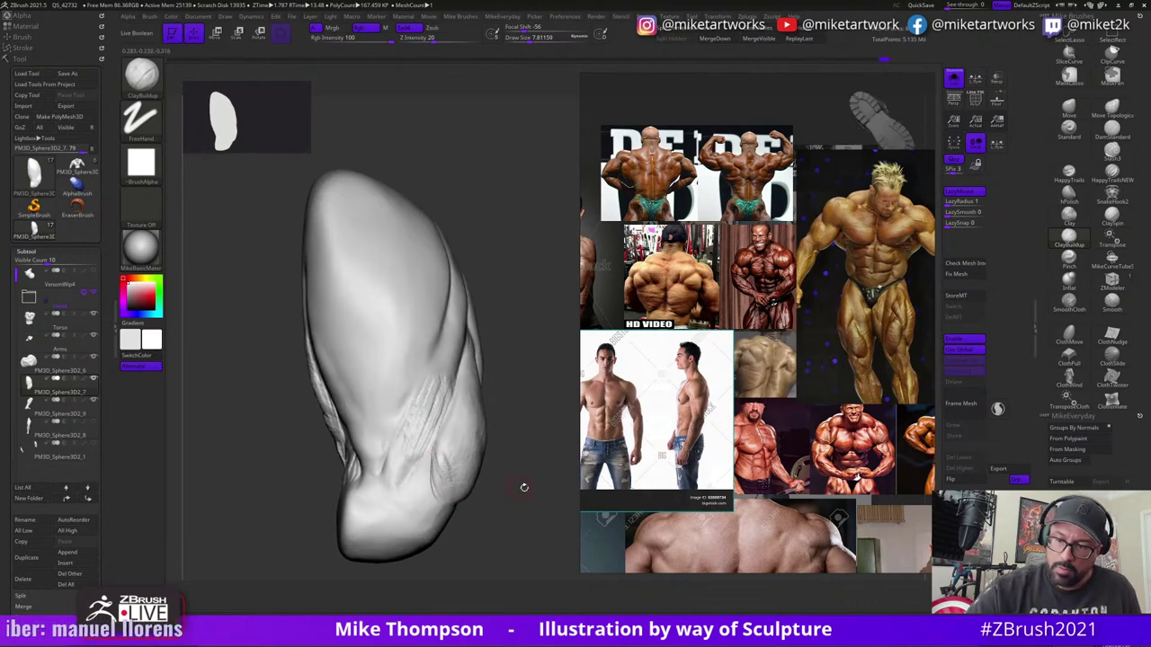
# - Extend the fine ClayBuildup striations from the side of the knee up the outer thigh toward the hip
pyautogui.moveTo(523, 487); pyautogui.dragTo(452, 391)
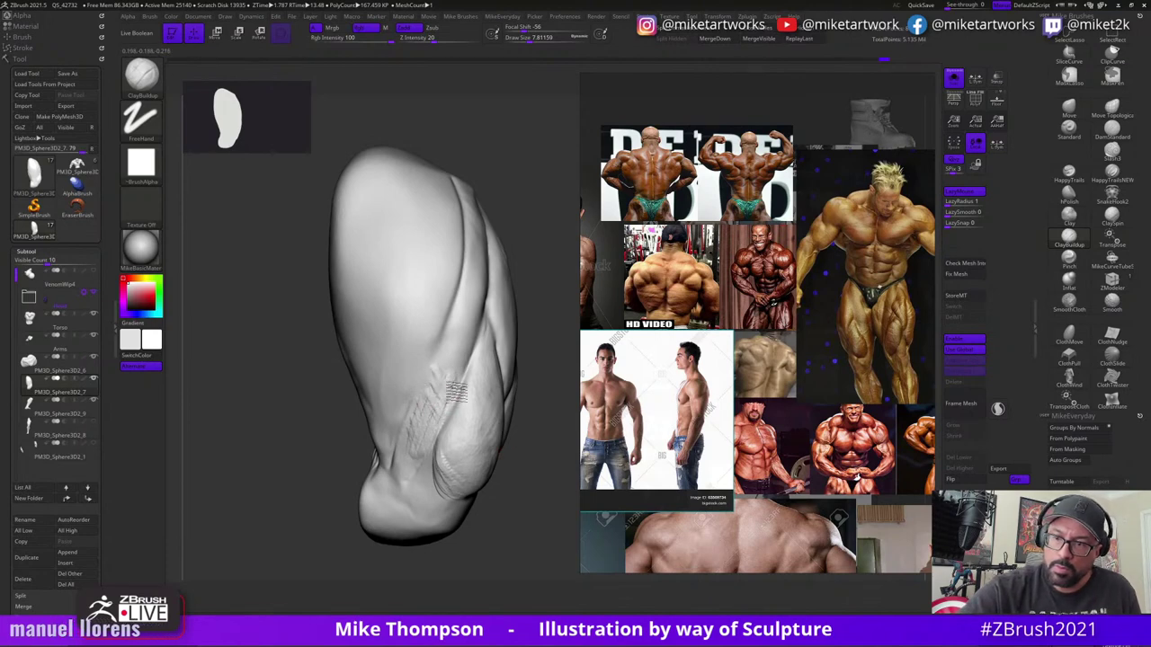
pyautogui.moveTo(471, 350)
pyautogui.mouseDown(button='right')
pyautogui.moveTo(441, 375)
pyautogui.moveTo(508, 377)
pyautogui.mouseUp(button='right')
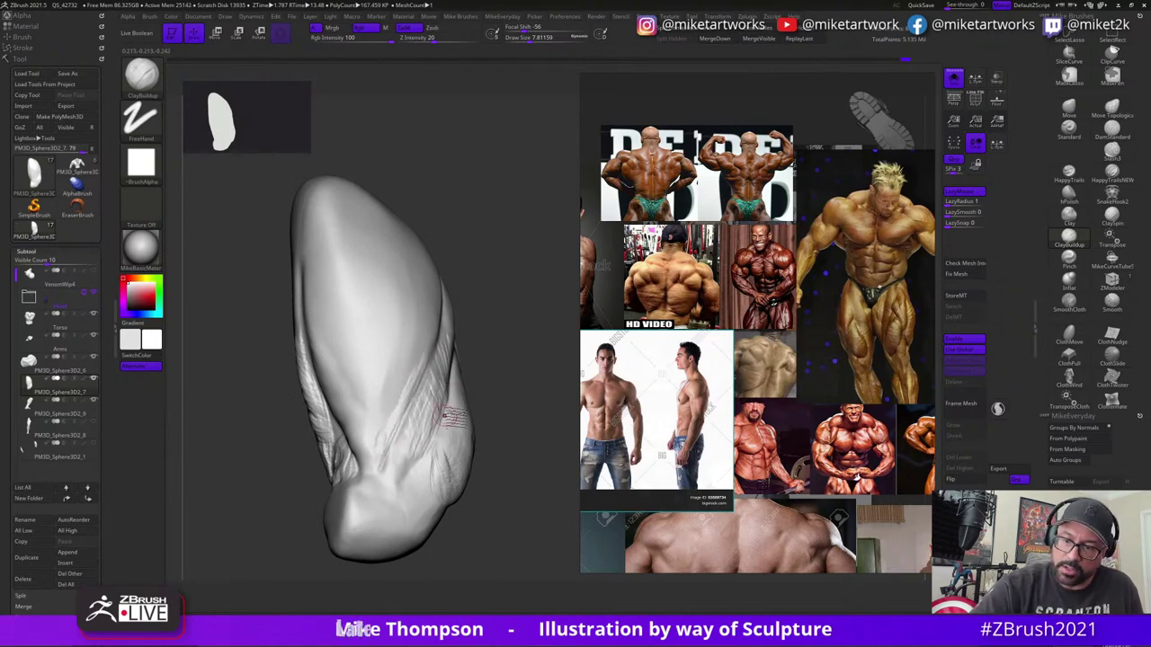
pyautogui.moveTo(445, 415)
pyautogui.mouseDown(button='right')
pyautogui.moveTo(540, 368)
pyautogui.moveTo(521, 457)
pyautogui.moveTo(463, 450)
pyautogui.mouseUp(button='right')
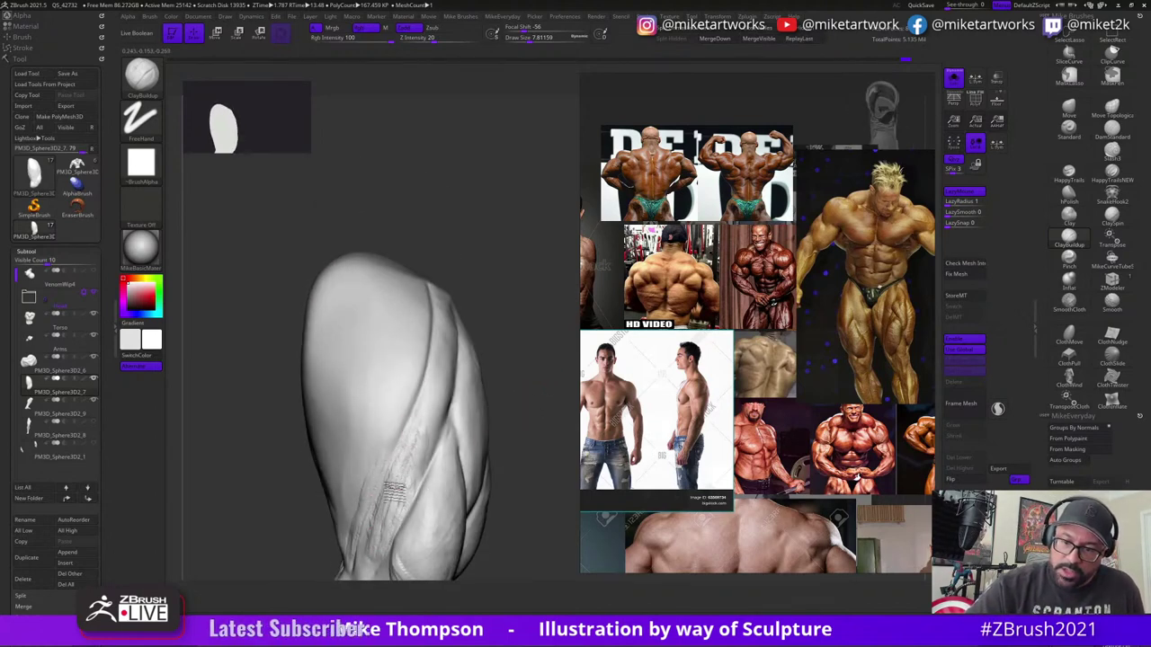
pyautogui.moveTo(381, 544); pyautogui.dragTo(418, 471, button='right')
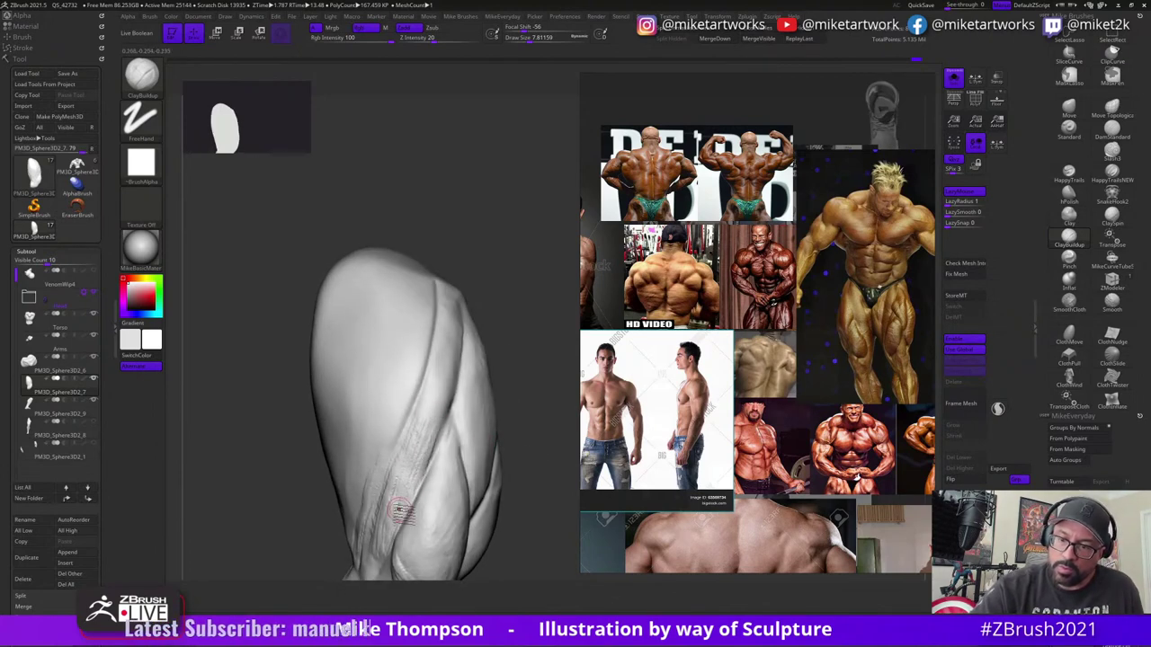
pyautogui.moveTo(393, 480)
pyautogui.mouseDown(button='right')
pyautogui.moveTo(523, 430)
pyautogui.moveTo(547, 332)
pyautogui.moveTo(534, 390)
pyautogui.mouseUp(button='right')
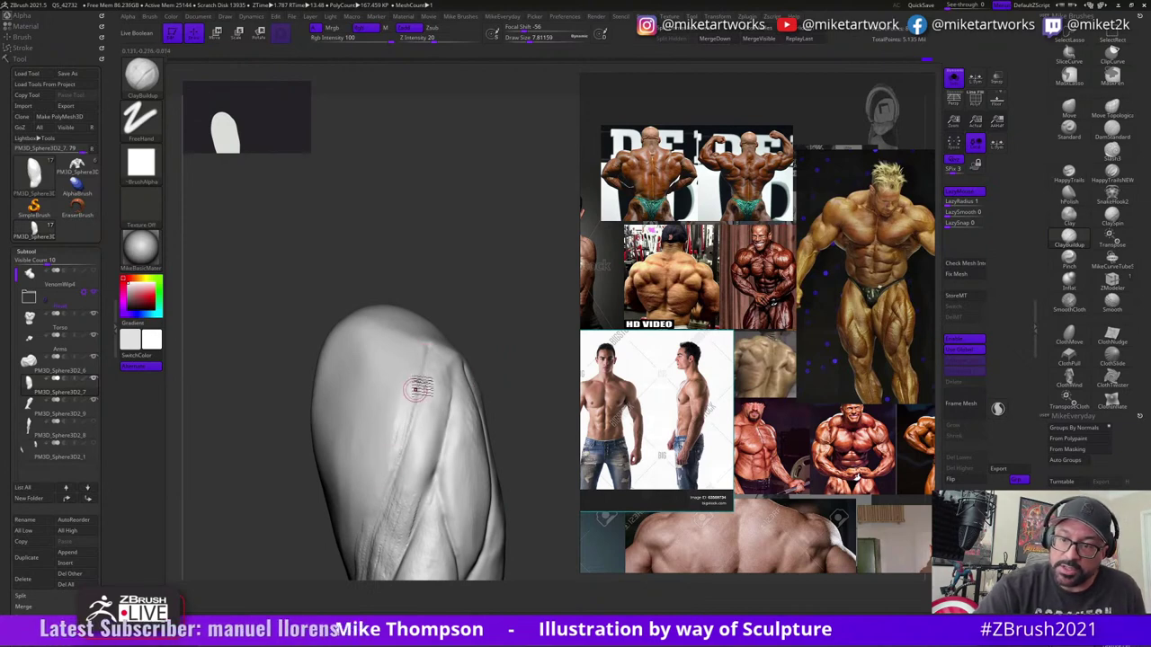
pyautogui.moveTo(411, 385); pyautogui.dragTo(396, 481)
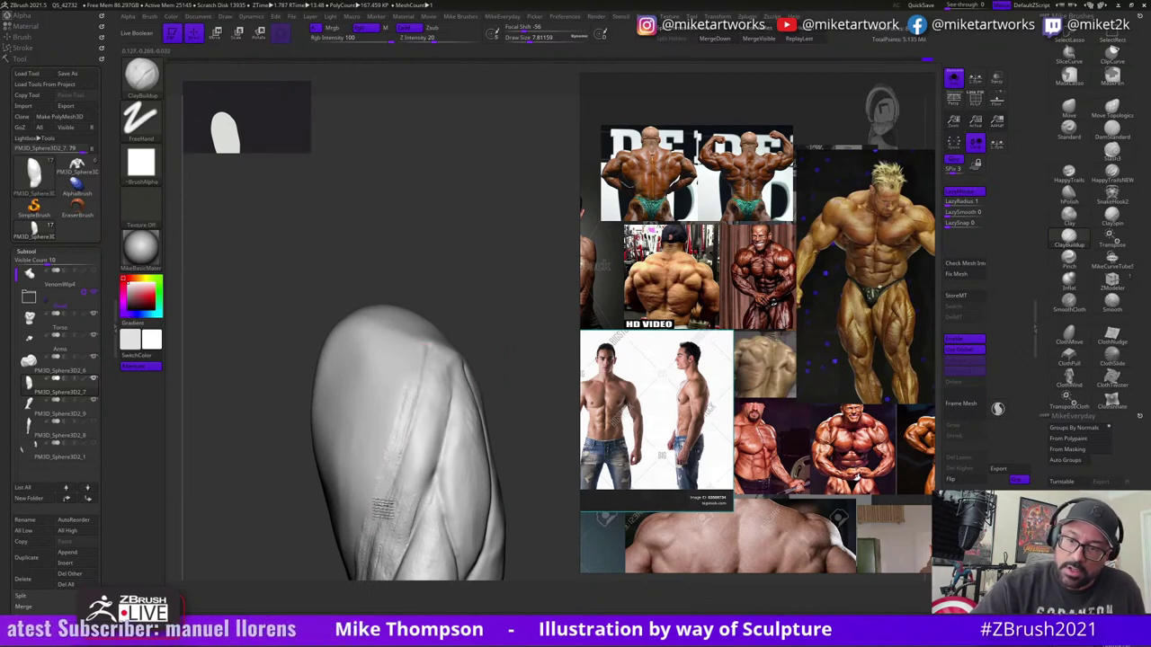
# - Sculpt ClayBuildup striations along the outer thigh muscle down toward the knee at a draw size of about 11
pyautogui.moveTo(451, 462)
pyautogui.mouseDown(button='right')
pyautogui.moveTo(516, 441)
pyautogui.moveTo(537, 457)
pyautogui.moveTo(514, 479)
pyautogui.moveTo(522, 537)
pyautogui.moveTo(468, 474)
pyautogui.mouseUp(button='right')
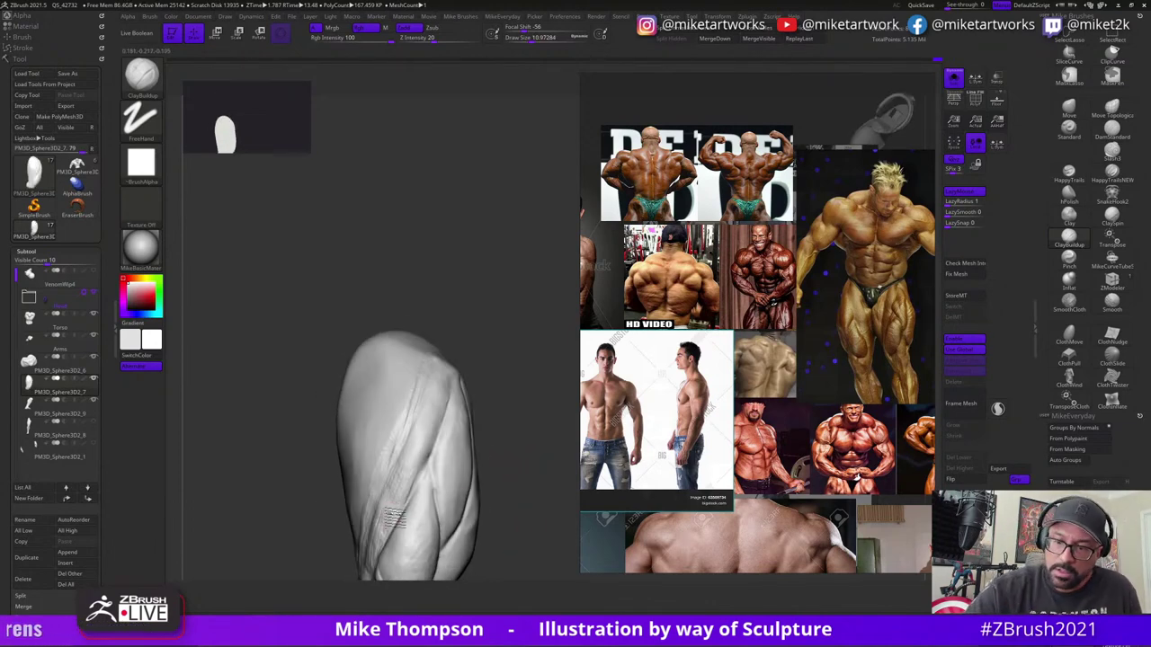
pyautogui.moveTo(495, 389); pyautogui.dragTo(519, 388)
pyautogui.moveTo(430, 470); pyautogui.dragTo(427, 460)
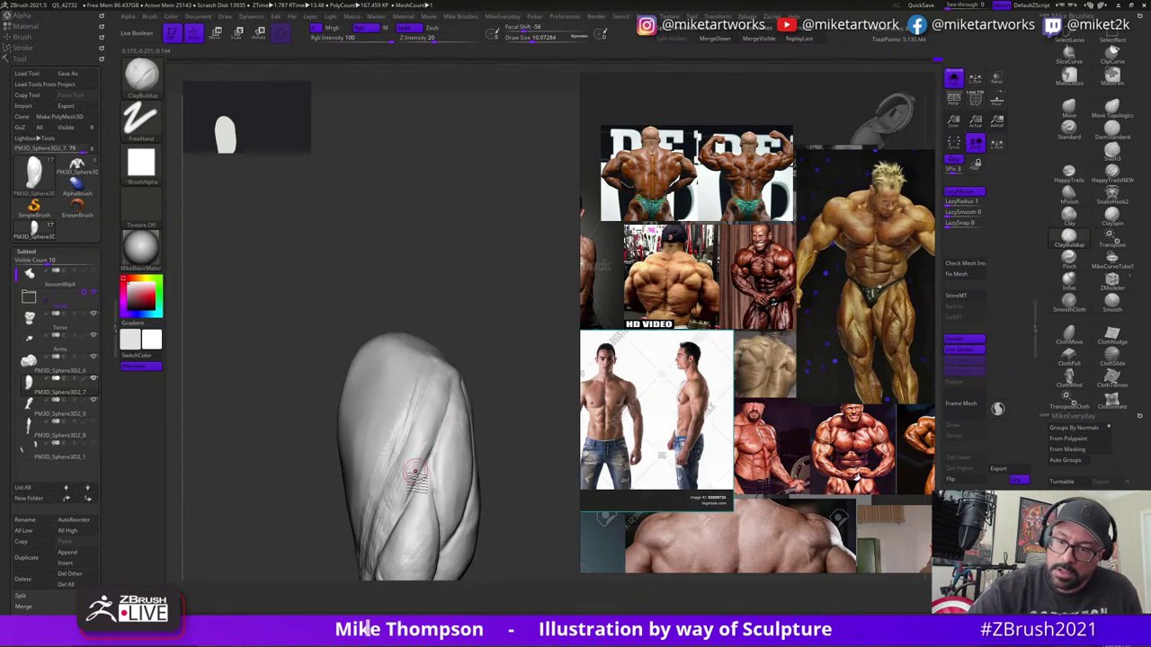
pyautogui.moveTo(502, 396); pyautogui.dragTo(389, 511, button='right')
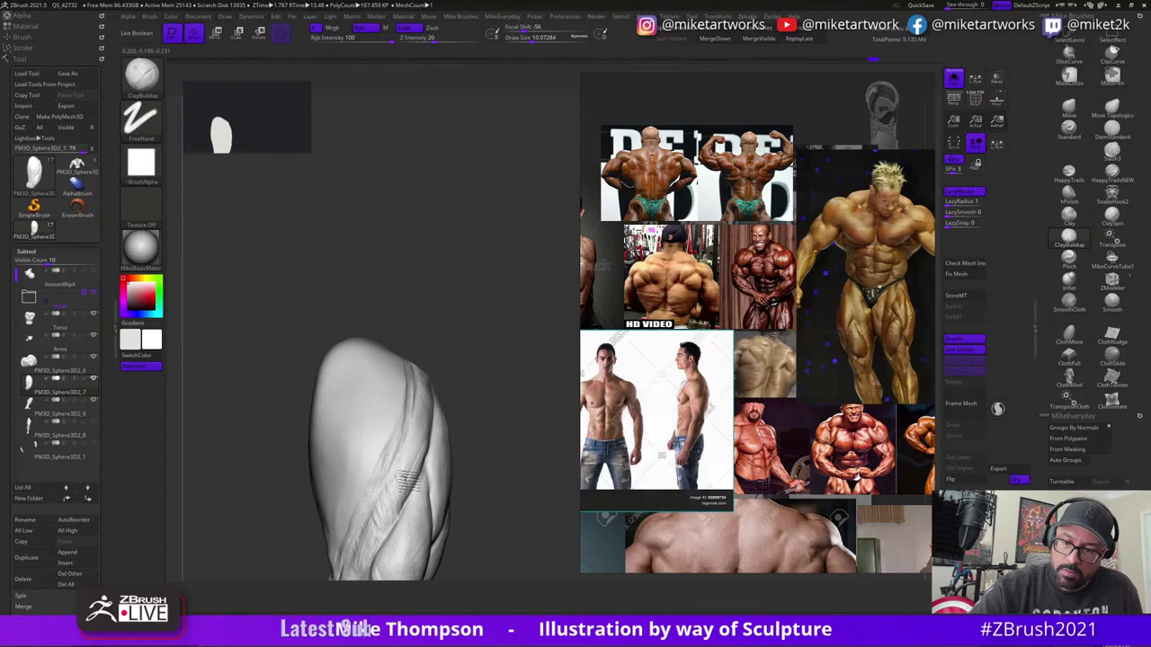
pyautogui.moveTo(532, 537)
pyautogui.mouseDown()
pyautogui.moveTo(509, 541)
pyautogui.moveTo(534, 513)
pyautogui.moveTo(537, 545)
pyautogui.moveTo(527, 555)
pyautogui.moveTo(518, 529)
pyautogui.moveTo(532, 509)
pyautogui.moveTo(545, 545)
pyautogui.moveTo(539, 532)
pyautogui.moveTo(535, 545)
pyautogui.mouseUp()
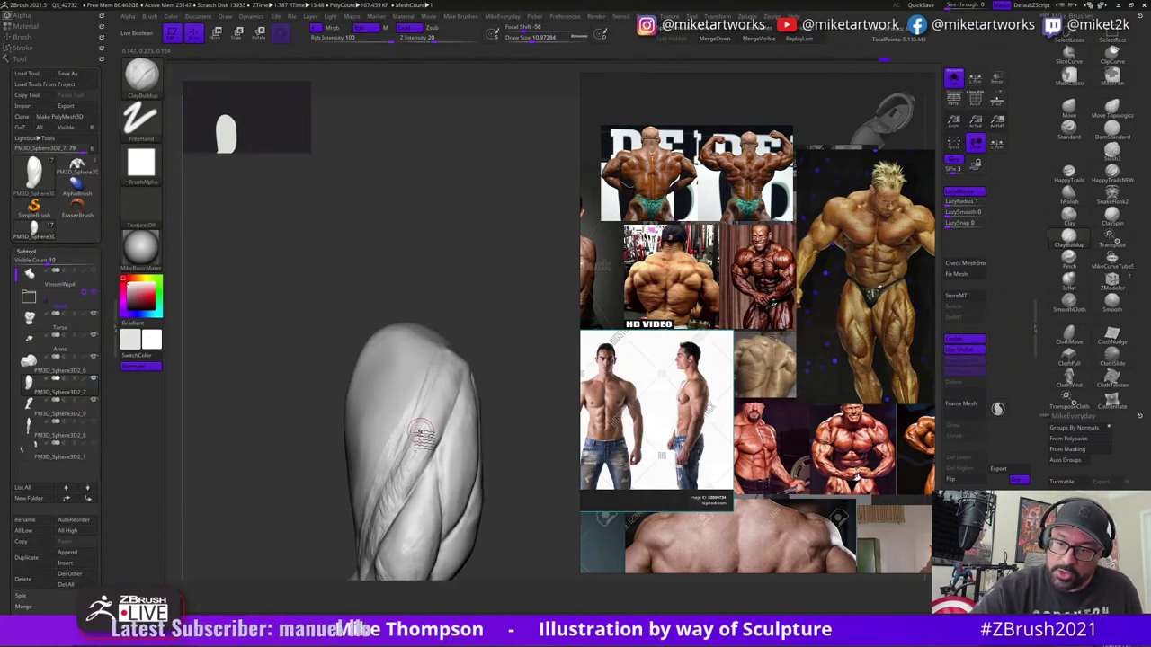
pyautogui.moveTo(499, 416); pyautogui.dragTo(447, 386)
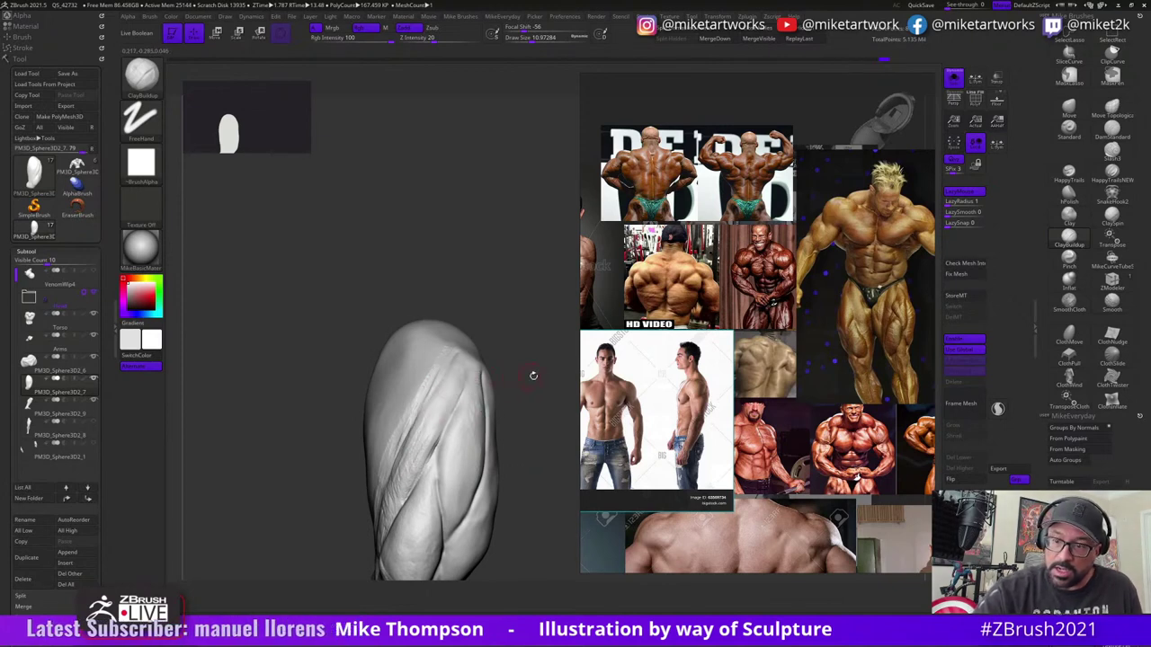
# - Extend the ClayBuildup striations across the upper outer thigh and reduce the draw size to about 10.3
pyautogui.moveTo(533, 375)
pyautogui.mouseDown()
pyautogui.moveTo(478, 369)
pyautogui.moveTo(507, 365)
pyautogui.mouseUp()
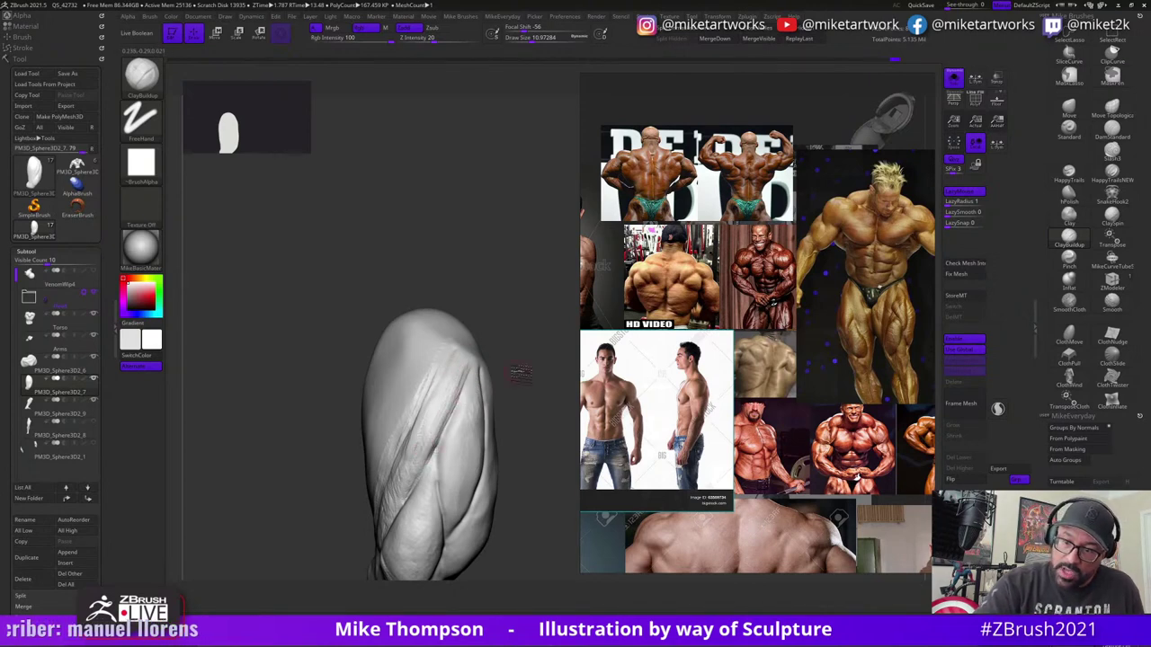
pyautogui.moveTo(520, 373); pyautogui.dragTo(414, 453)
pyautogui.moveTo(432, 409)
pyautogui.mouseDown(button='right')
pyautogui.moveTo(397, 479)
pyautogui.moveTo(454, 490)
pyautogui.moveTo(540, 463)
pyautogui.moveTo(532, 524)
pyautogui.moveTo(469, 382)
pyautogui.mouseUp(button='right')
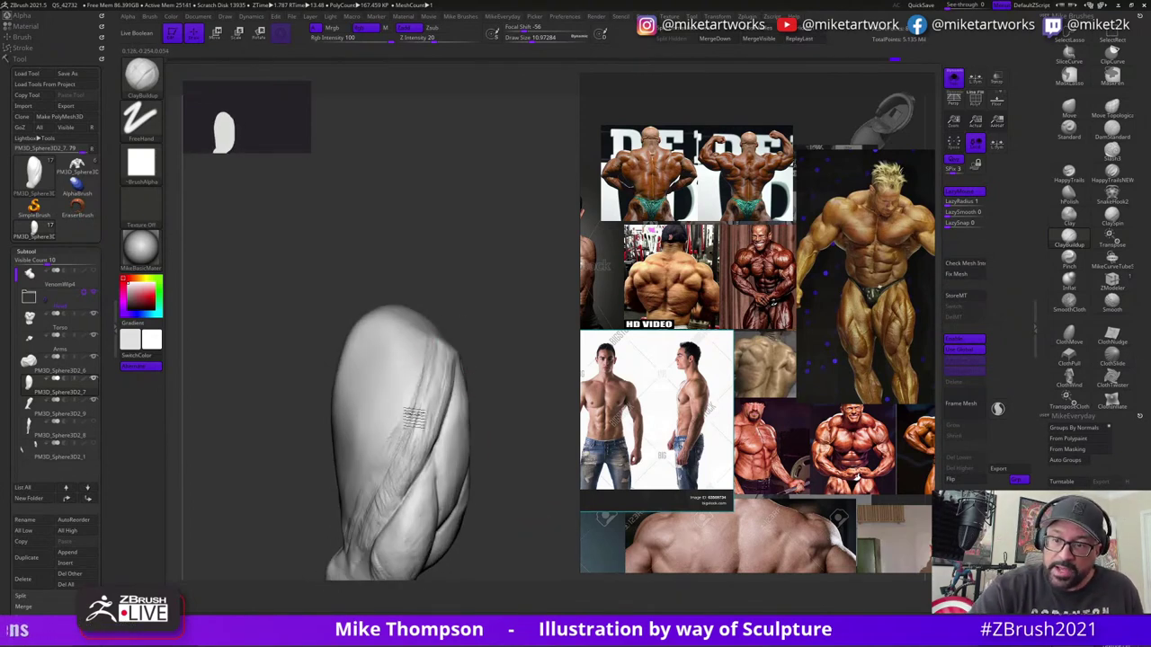
pyautogui.moveTo(407, 423)
pyautogui.mouseDown(button='right')
pyautogui.moveTo(510, 494)
pyautogui.moveTo(525, 521)
pyautogui.mouseUp(button='right')
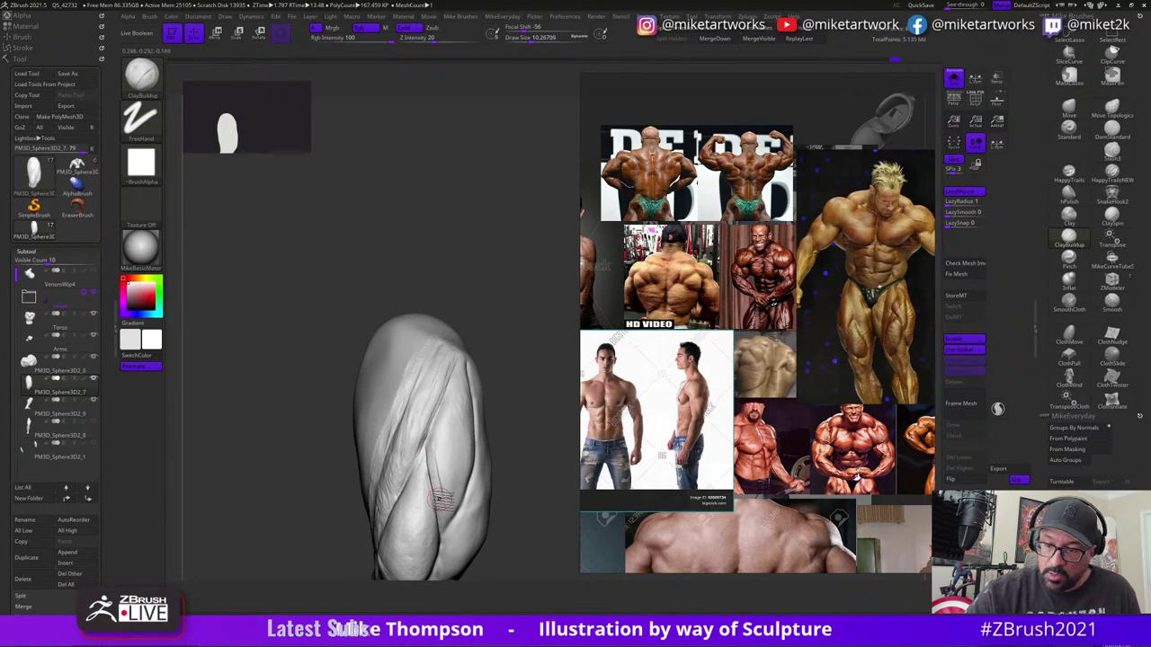
# - Add ClayBuildup striations to the thigh muscles above the teardrop at a draw size of about 10.3
pyautogui.moveTo(440, 509)
pyautogui.mouseDown(button='right')
pyautogui.moveTo(510, 415)
pyautogui.moveTo(435, 454)
pyautogui.mouseUp(button='right')
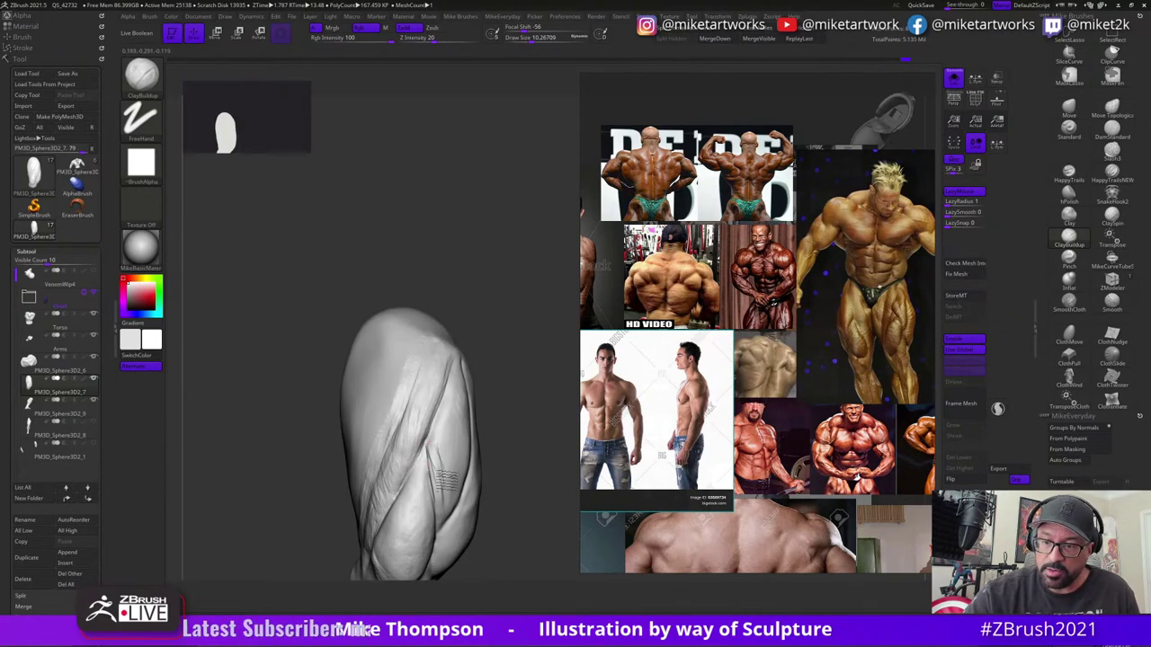
pyautogui.moveTo(510, 405)
pyautogui.mouseDown()
pyautogui.moveTo(537, 391)
pyautogui.moveTo(527, 421)
pyautogui.mouseUp()
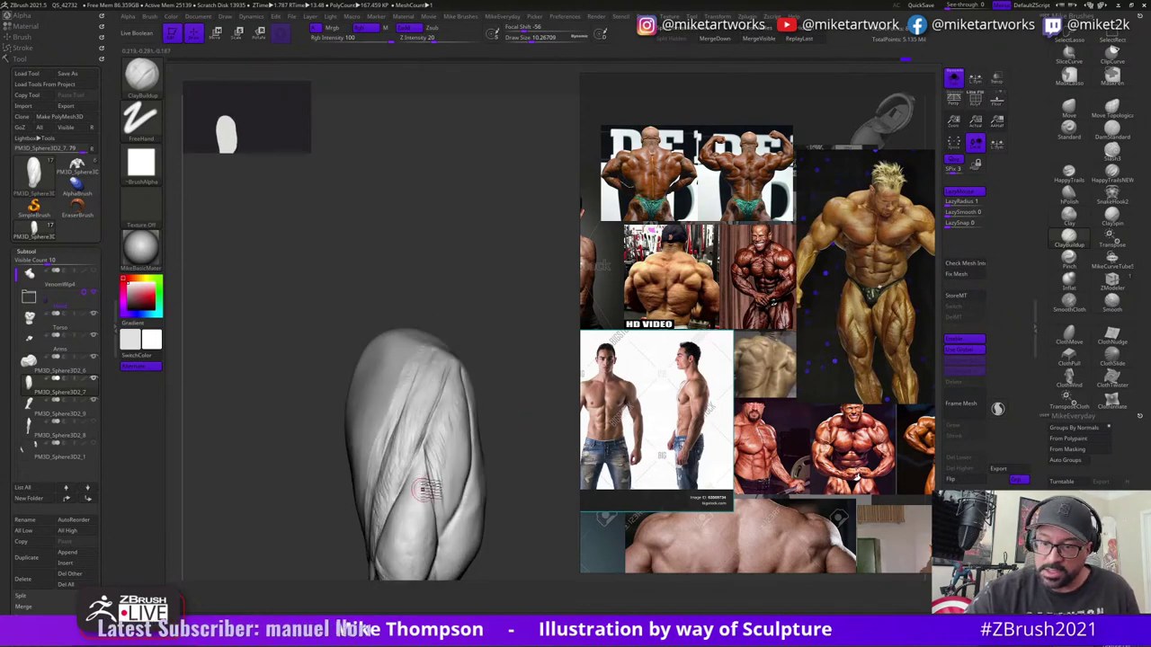
pyautogui.moveTo(424, 488); pyautogui.dragTo(494, 429, button='right')
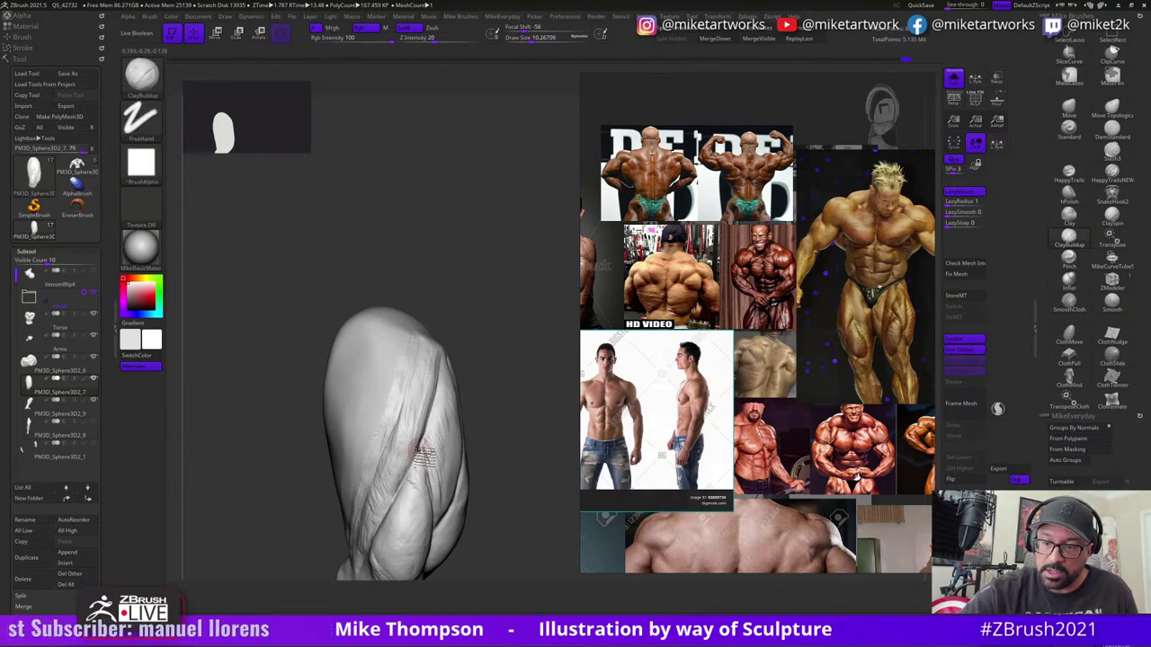
pyautogui.moveTo(488, 489)
pyautogui.mouseDown(button='right')
pyautogui.moveTo(524, 484)
pyautogui.moveTo(422, 484)
pyautogui.moveTo(527, 424)
pyautogui.moveTo(506, 431)
pyautogui.mouseUp(button='right')
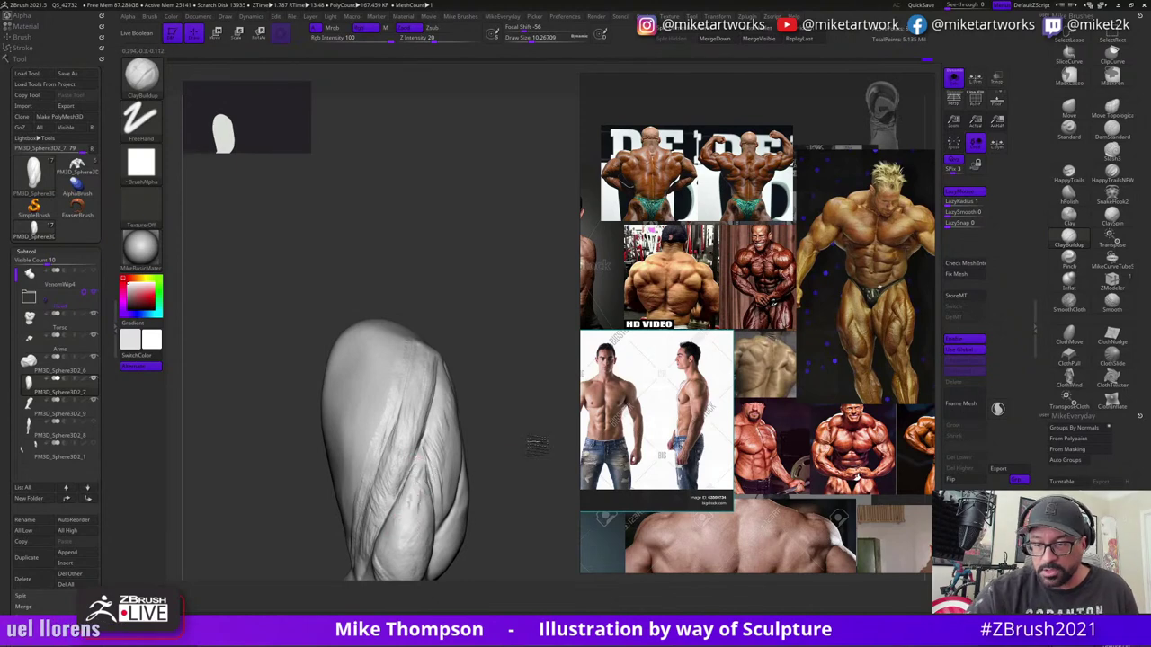
pyautogui.moveTo(538, 446); pyautogui.dragTo(514, 452, button='right')
# - Soften the new striations on the outer thigh and above the teardrop with the Smooth brush
pyautogui.press('shift')
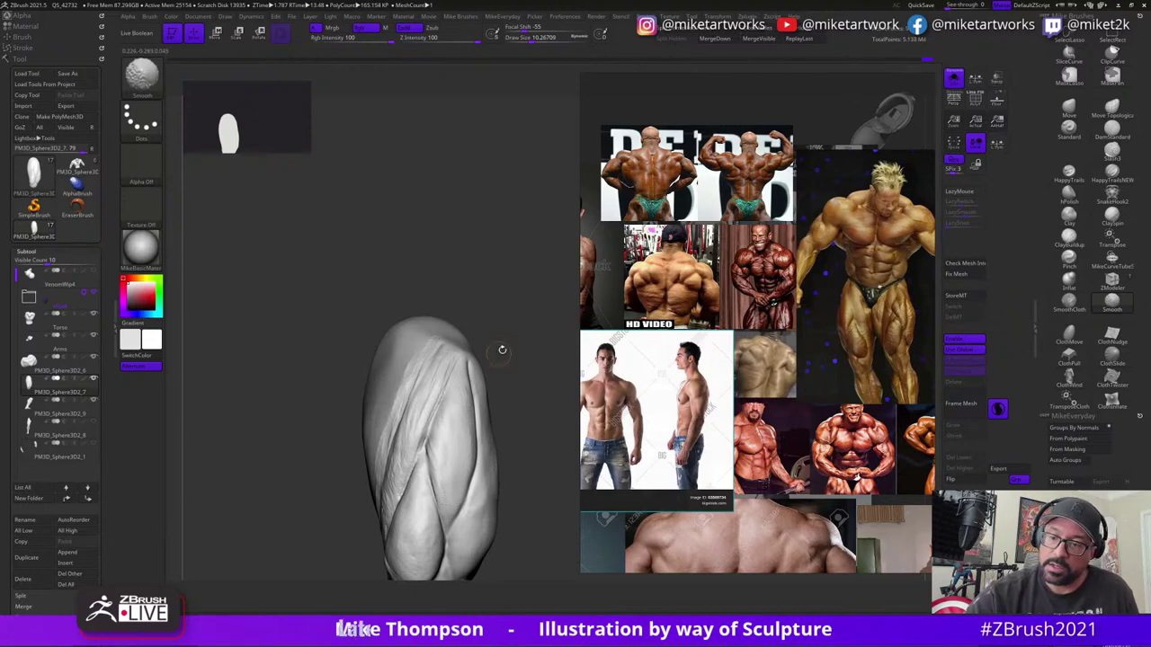
pyautogui.moveTo(501, 349); pyautogui.dragTo(427, 381, button='right')
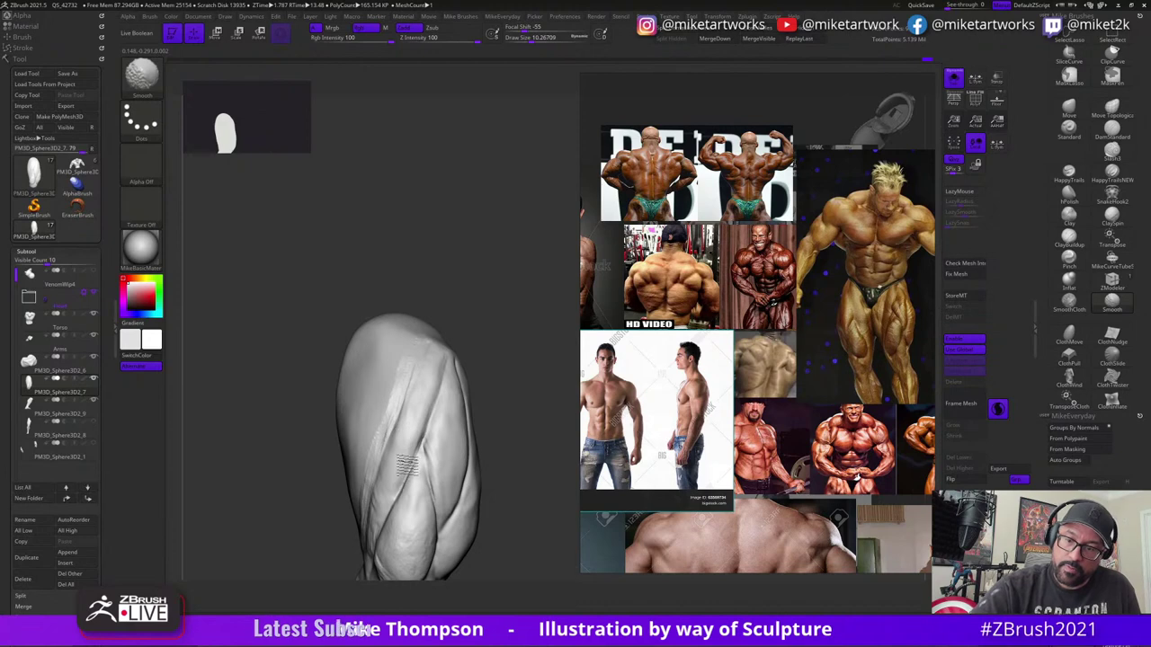
pyautogui.moveTo(406, 463); pyautogui.dragTo(419, 459, button='right')
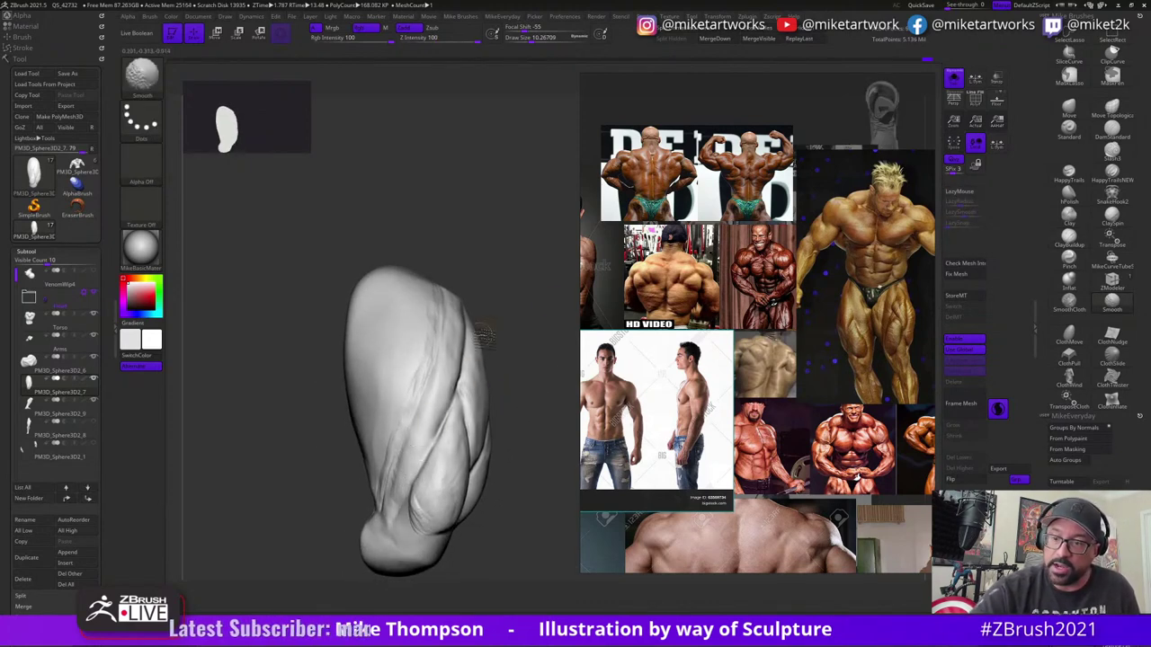
# - Smooth the side thigh muscles from the hip toward the knee at a draw size of about 13.3
pyautogui.moveTo(554, 325); pyautogui.dragTo(541, 324)
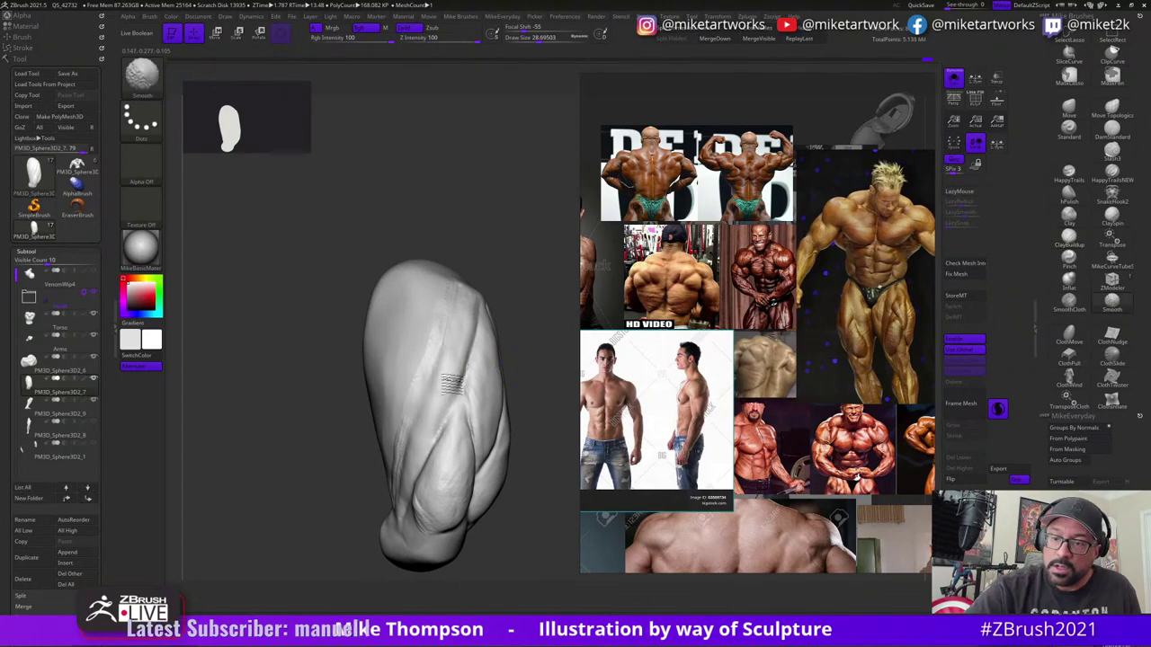
pyautogui.press('s')
pyautogui.moveTo(524, 336); pyautogui.dragTo(516, 336)
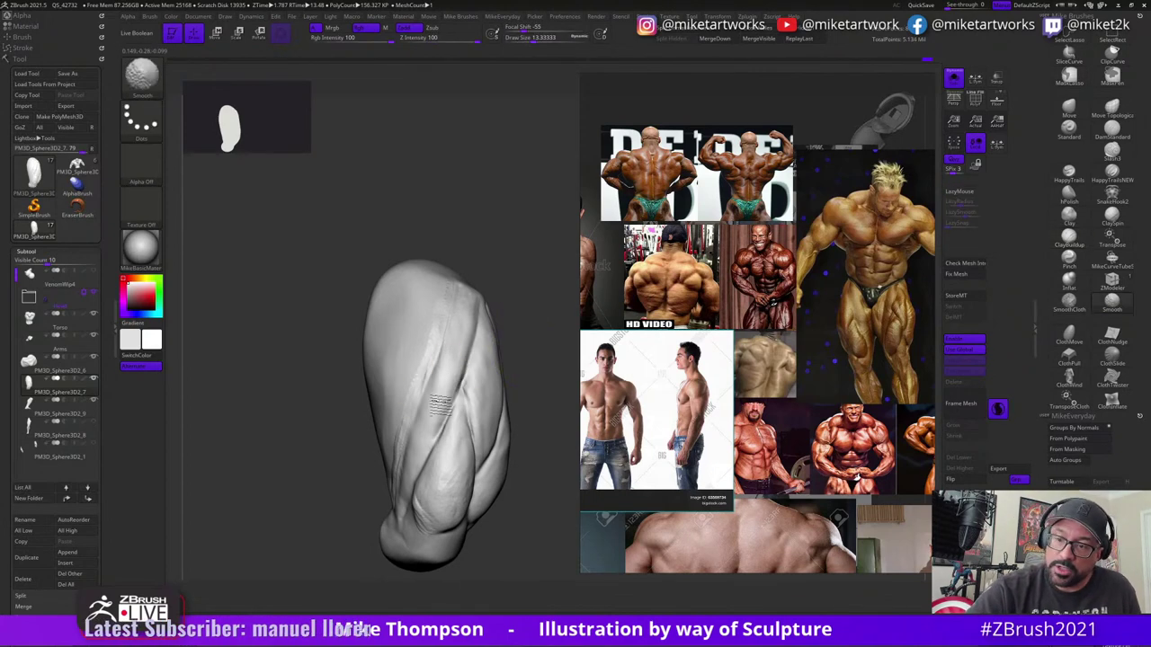
pyautogui.keyDown('shift'); pyautogui.moveTo(441, 398); pyautogui.dragTo(447, 382); pyautogui.keyUp('shift')
pyautogui.moveTo(545, 280); pyautogui.dragTo(520, 283)
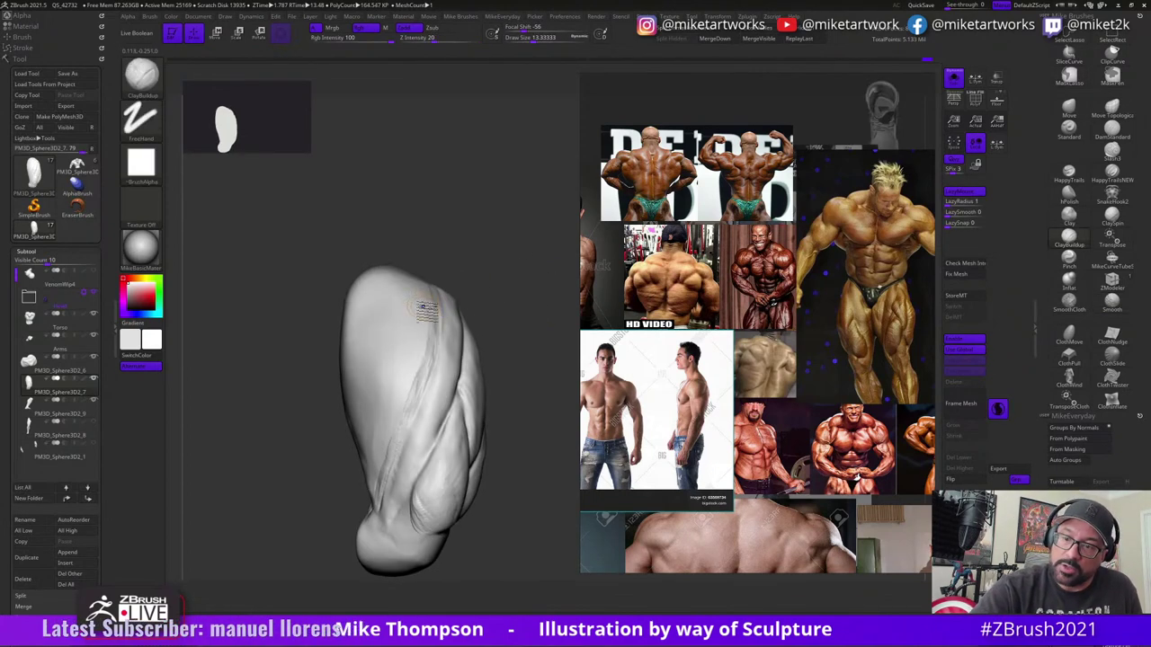
pyautogui.keyDown('shift'); pyautogui.moveTo(427, 314); pyautogui.dragTo(424, 364); pyautogui.keyUp('shift')
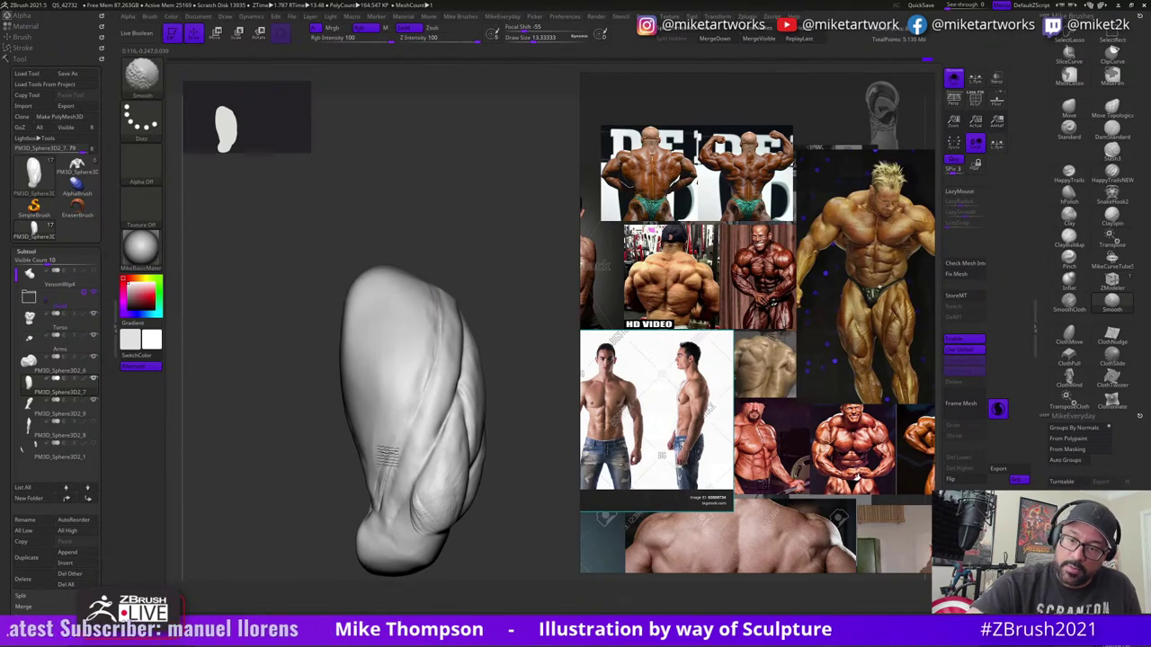
# - Refine the outer thigh and teardrop forms with ClayBuildup, reducing the draw size to about 9
pyautogui.moveTo(502, 410); pyautogui.dragTo(433, 357, button='right')
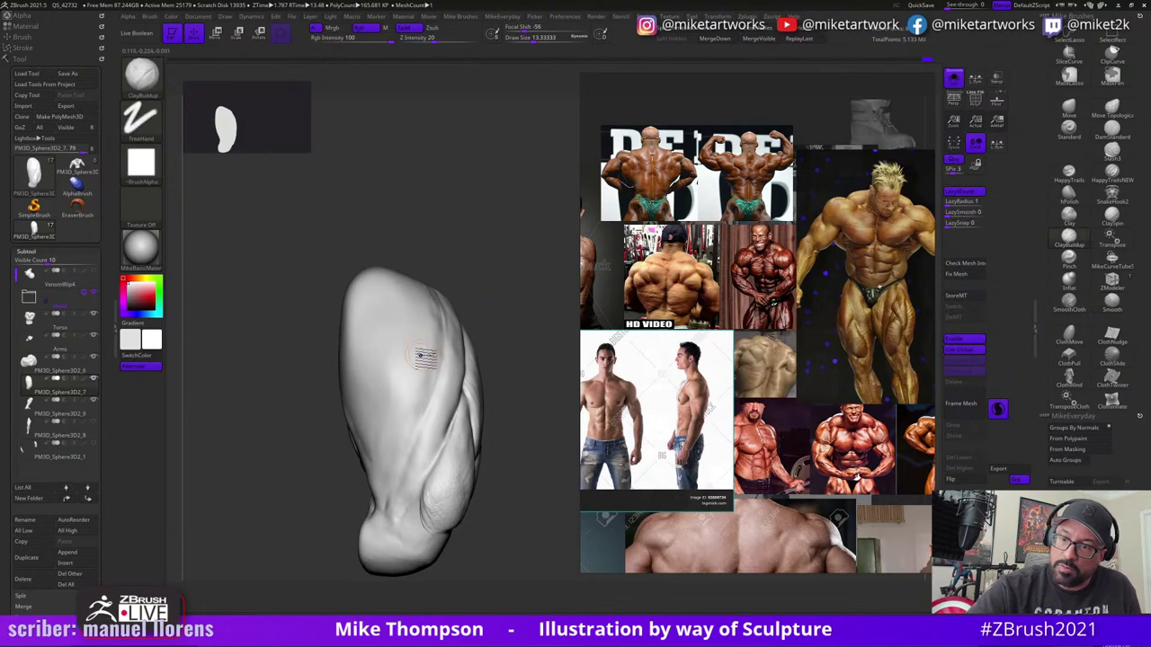
pyautogui.moveTo(428, 357)
pyautogui.mouseDown(button='right')
pyautogui.moveTo(545, 333)
pyautogui.moveTo(553, 346)
pyautogui.mouseUp(button='right')
pyautogui.press('s')
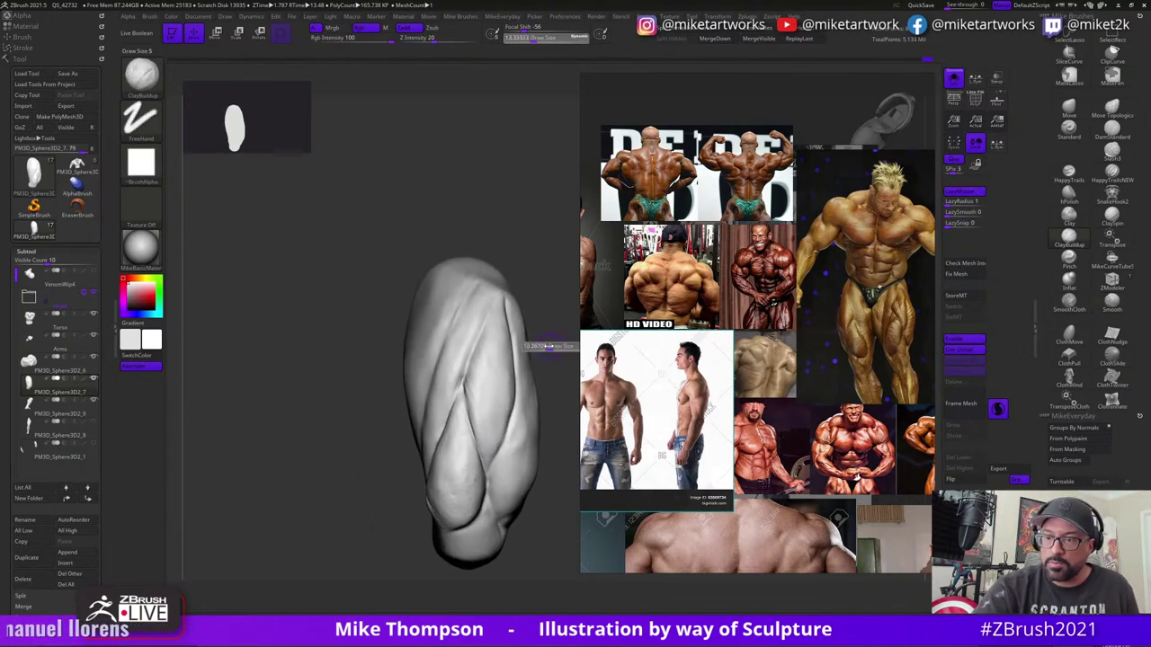
pyautogui.moveTo(552, 345); pyautogui.dragTo(547, 345)
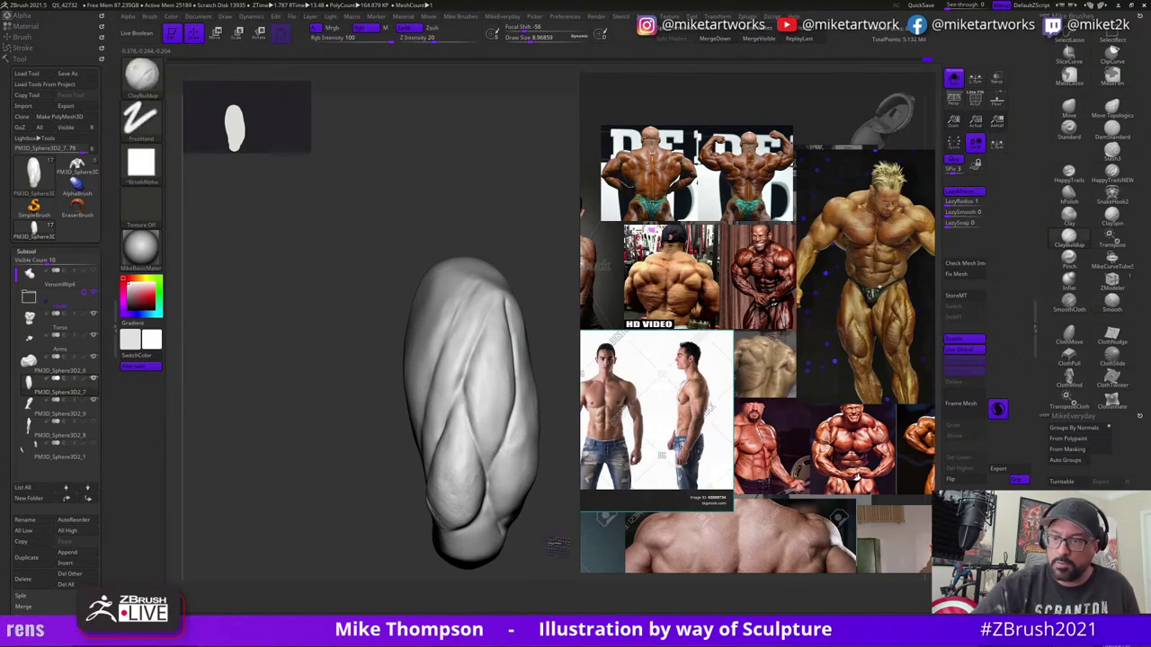
pyautogui.moveTo(487, 466)
pyautogui.mouseDown(button='right')
pyautogui.moveTo(531, 521)
pyautogui.moveTo(542, 564)
pyautogui.mouseUp(button='right')
# - Reshape the thigh silhouette and the transition into the knee with the Move brush, reducing the draw size to about 16.1
pyautogui.press('shift')
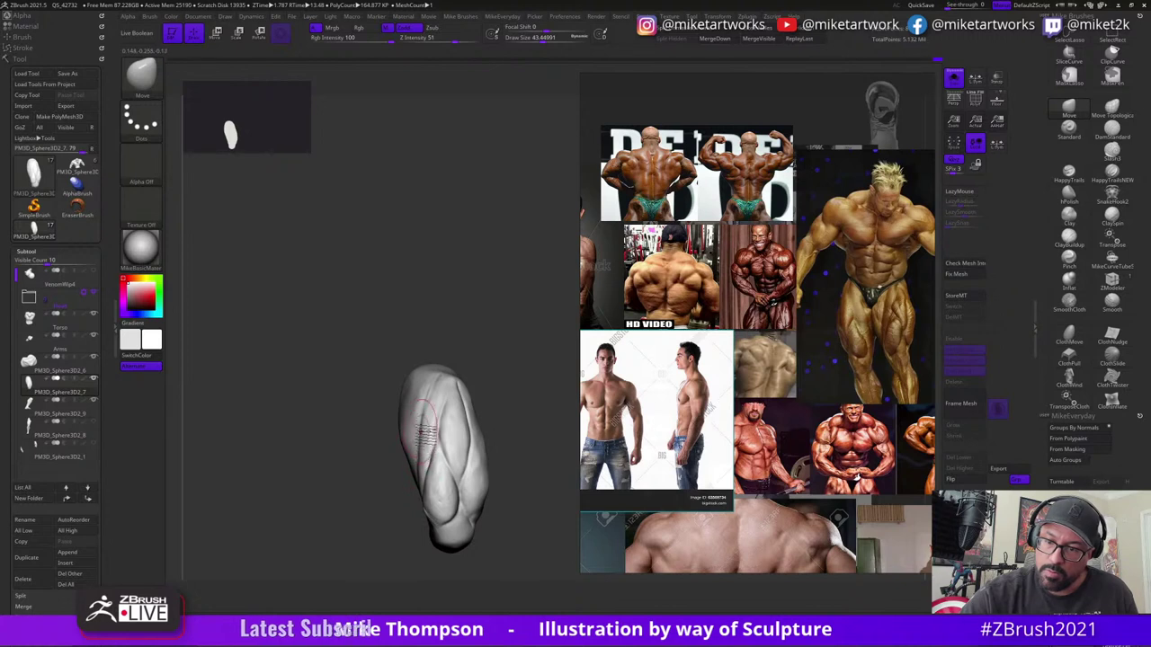
pyautogui.moveTo(486, 398); pyautogui.dragTo(534, 384)
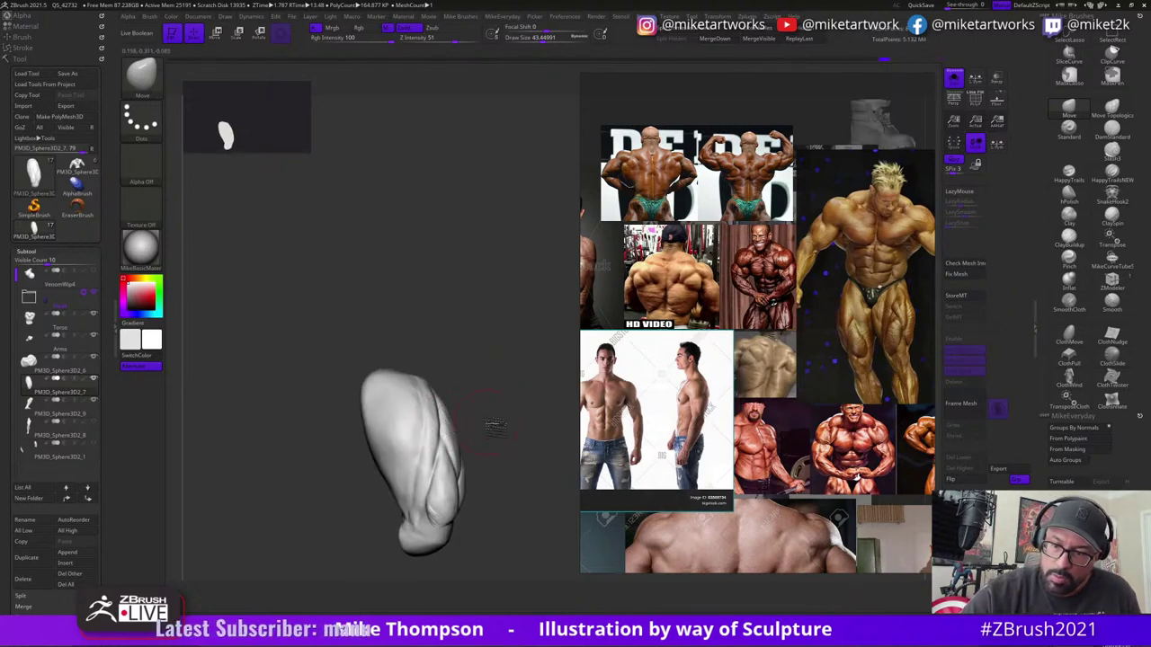
pyautogui.moveTo(495, 427); pyautogui.dragTo(492, 424)
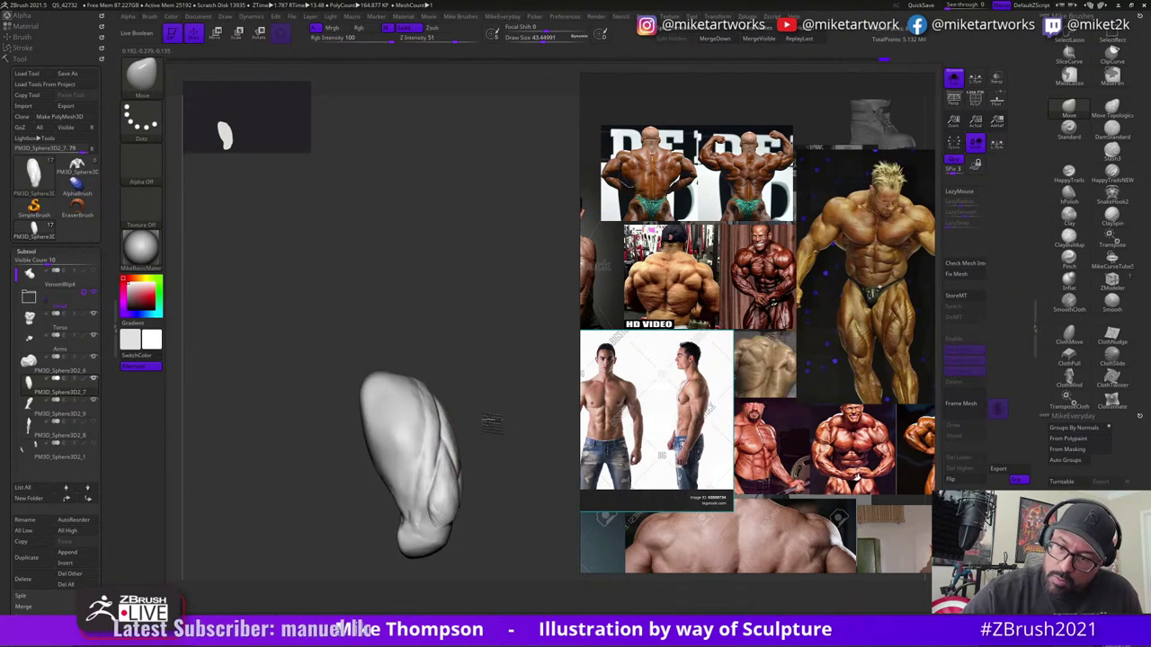
pyautogui.press('s')
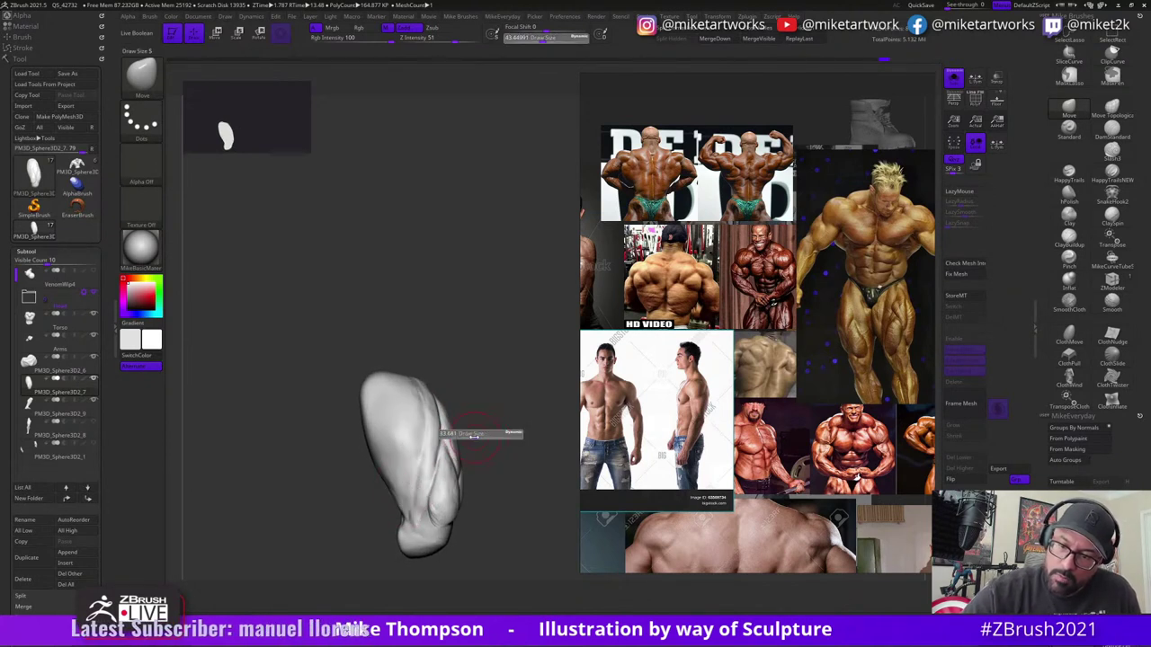
pyautogui.moveTo(474, 432)
pyautogui.mouseDown(button='right')
pyautogui.moveTo(469, 422)
pyautogui.moveTo(501, 425)
pyautogui.moveTo(479, 428)
pyautogui.mouseUp(button='right')
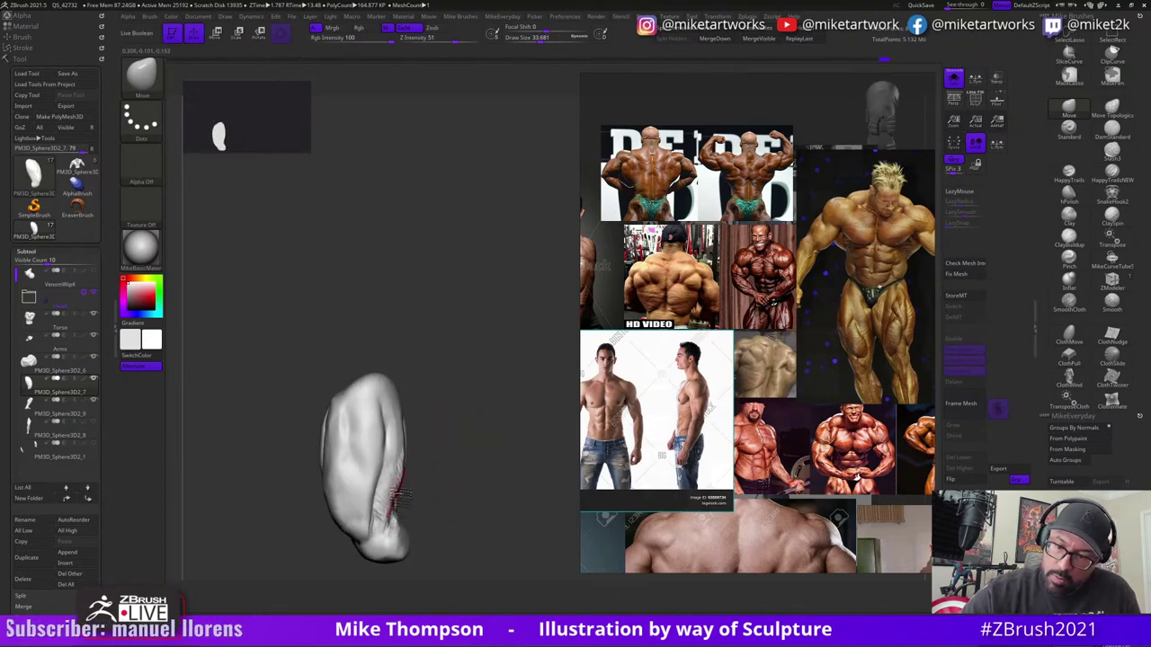
pyautogui.moveTo(443, 467); pyautogui.dragTo(403, 509, button='right')
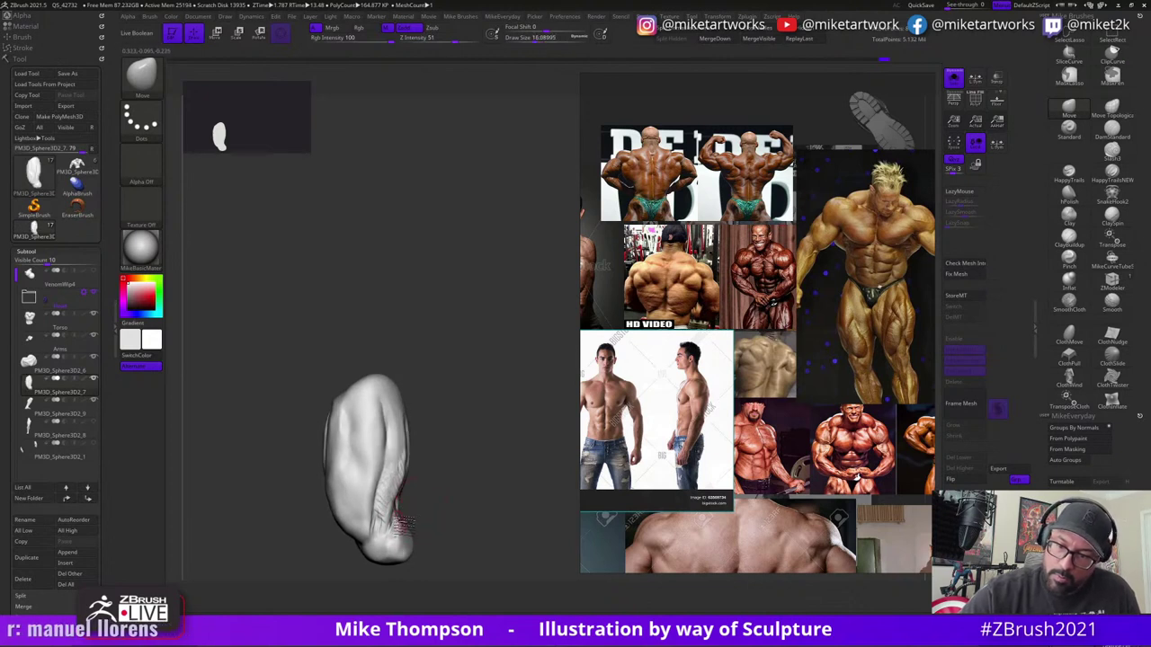
pyautogui.moveTo(460, 488)
pyautogui.mouseDown()
pyautogui.moveTo(493, 486)
pyautogui.moveTo(450, 510)
pyautogui.moveTo(474, 505)
pyautogui.mouseUp()
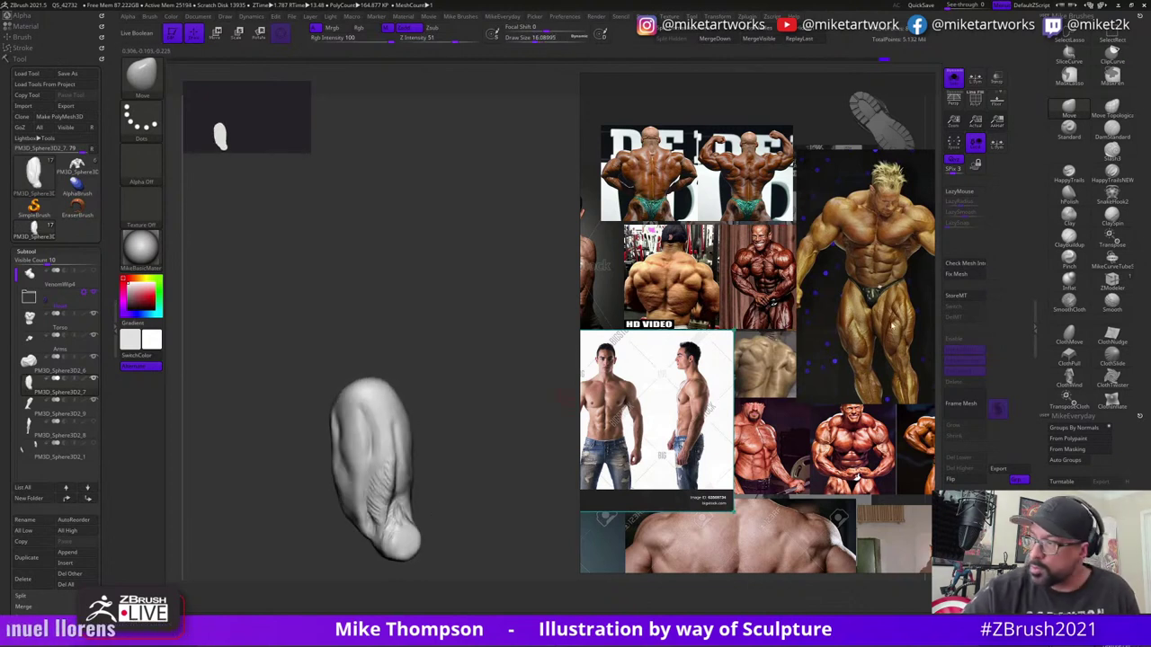
# - Smooth the reshaped transition between the lower thigh and the knee
pyautogui.press('shift')
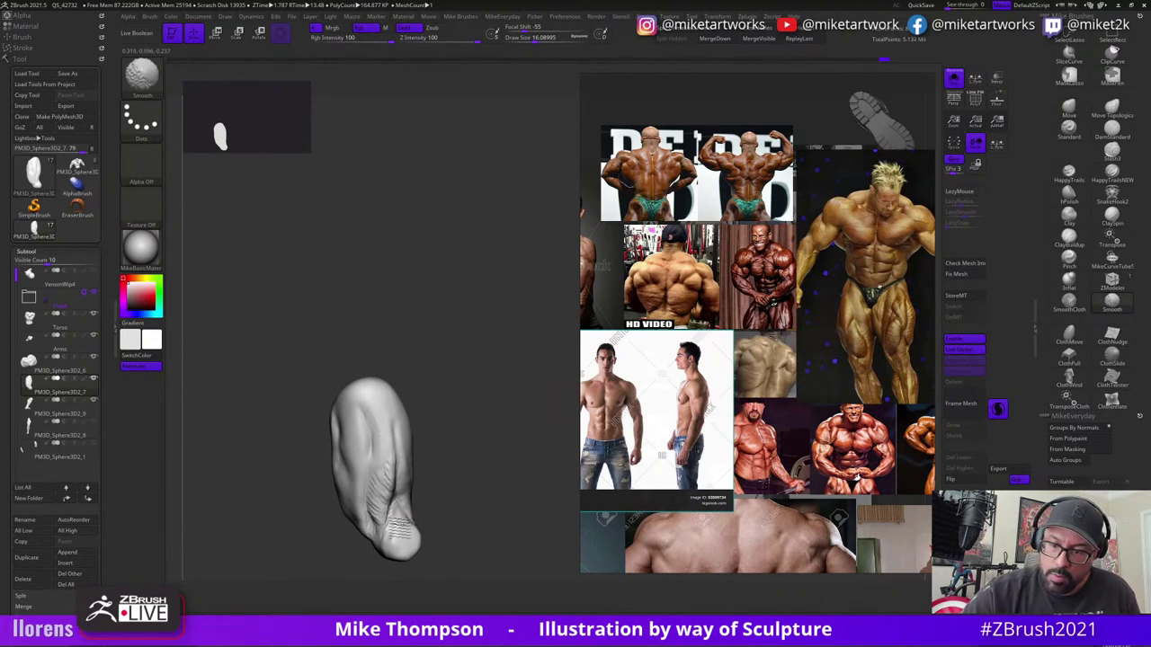
pyautogui.moveTo(465, 471)
pyautogui.mouseDown()
pyautogui.moveTo(465, 456)
pyautogui.moveTo(442, 461)
pyautogui.moveTo(465, 453)
pyautogui.mouseUp()
pyautogui.moveTo(493, 494)
pyautogui.mouseDown()
pyautogui.moveTo(518, 464)
pyautogui.moveTo(498, 465)
pyautogui.moveTo(502, 526)
pyautogui.moveTo(469, 516)
pyautogui.mouseUp()
# - Build up the large thigh muscle above the knee with ClayBuildup strokes at a draw size of about 16.1
pyautogui.click(1071, 243)
pyautogui.moveTo(342, 441); pyautogui.dragTo(414, 458)
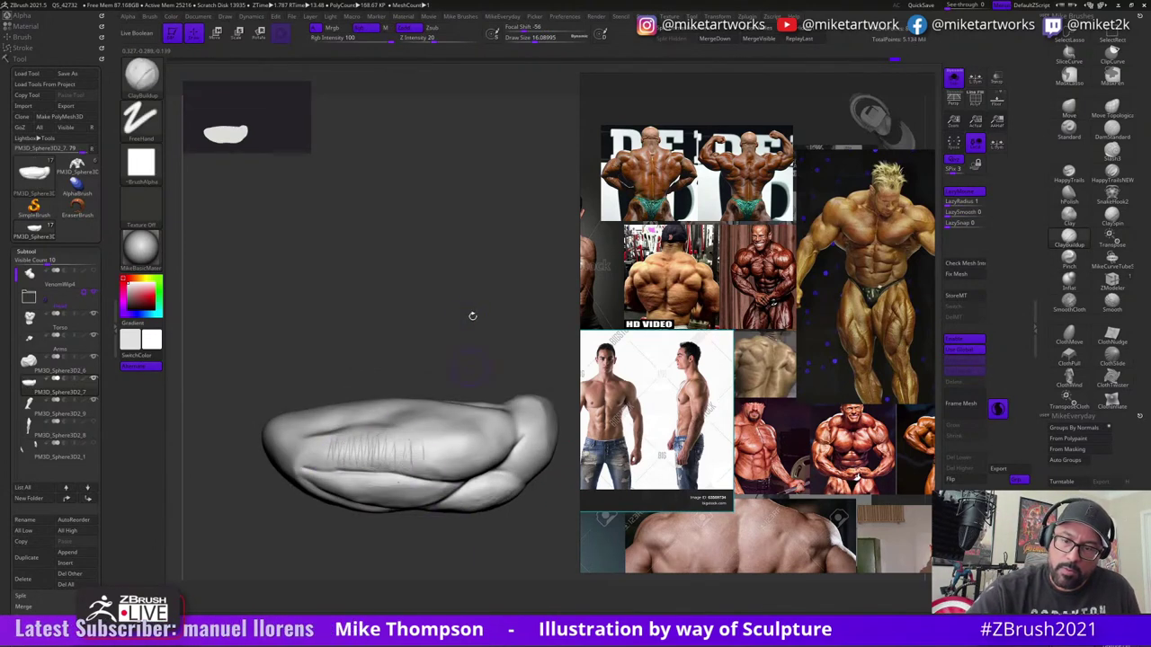
pyautogui.moveTo(470, 316)
pyautogui.mouseDown()
pyautogui.moveTo(489, 267)
pyautogui.moveTo(463, 396)
pyautogui.moveTo(478, 326)
pyautogui.moveTo(480, 363)
pyautogui.mouseUp()
pyautogui.moveTo(314, 454); pyautogui.dragTo(421, 440)
pyautogui.moveTo(421, 338)
pyautogui.mouseDown()
pyautogui.moveTo(465, 316)
pyautogui.moveTo(496, 347)
pyautogui.moveTo(478, 375)
pyautogui.moveTo(487, 395)
pyautogui.moveTo(471, 413)
pyautogui.moveTo(500, 376)
pyautogui.mouseUp()
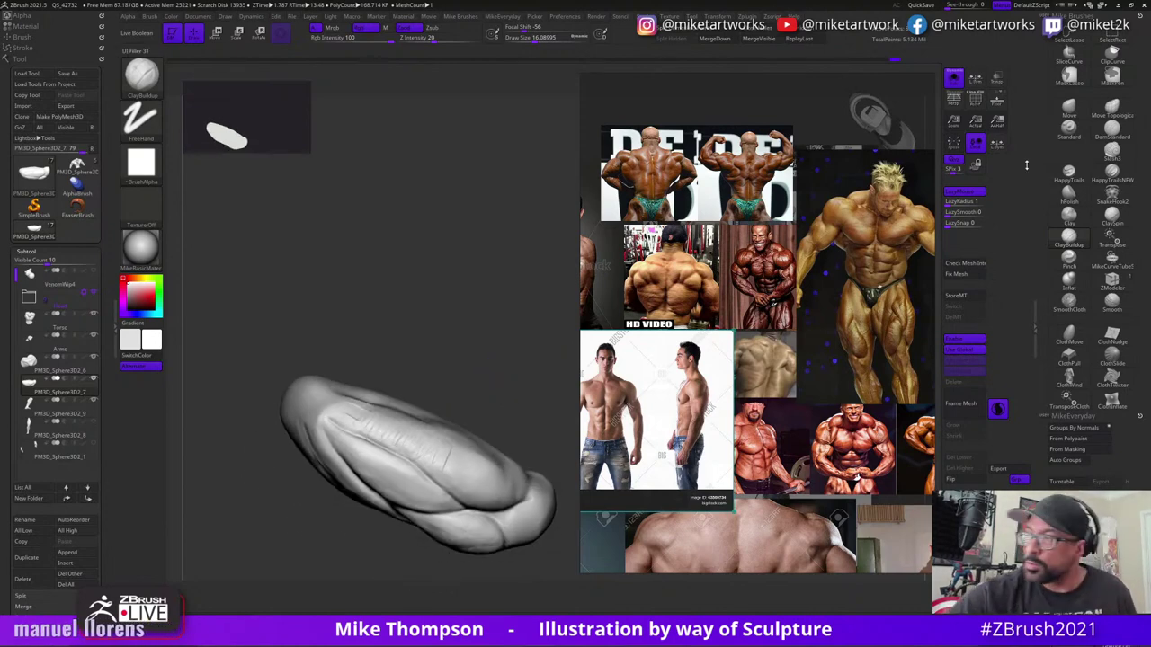
# - Adjust the large thigh muscle with the Move brush and smooth its striations, reducing the draw size to about 15.1
pyautogui.click(1069, 108)
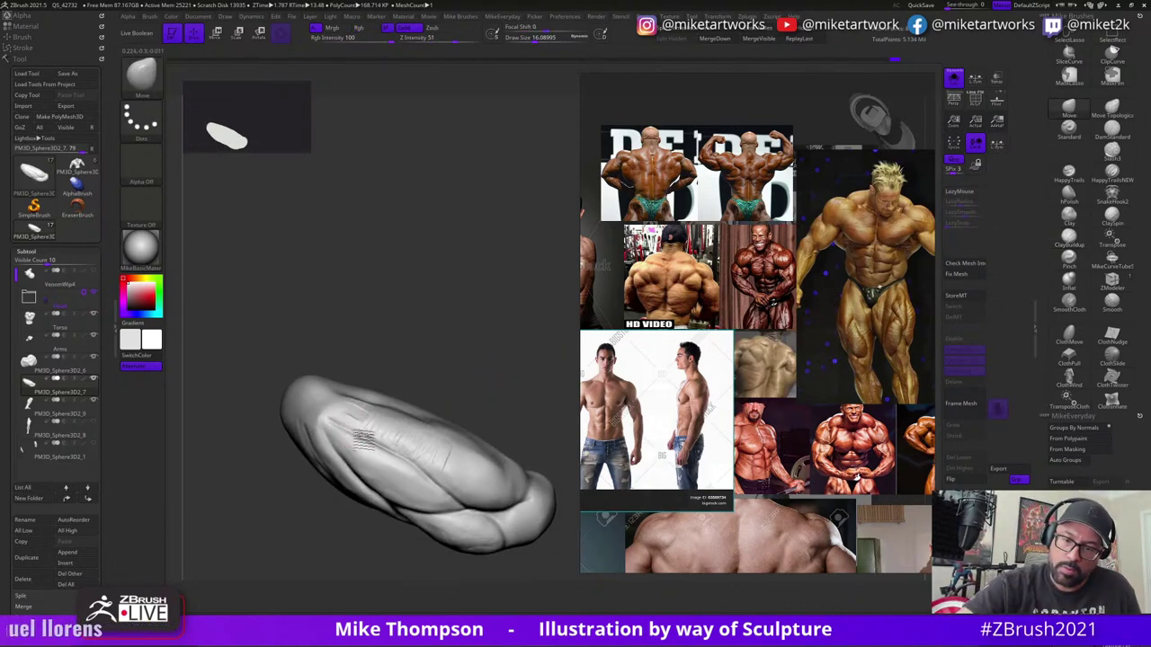
pyautogui.moveTo(467, 373); pyautogui.dragTo(460, 461)
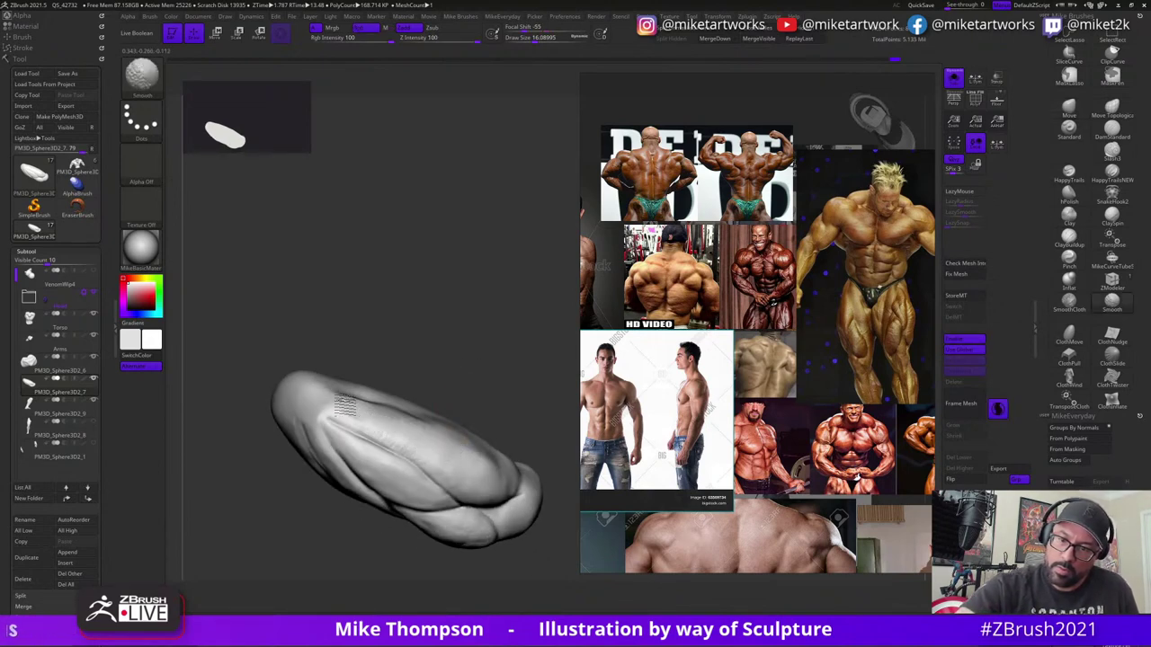
pyautogui.moveTo(397, 435)
pyautogui.mouseDown()
pyautogui.moveTo(495, 321)
pyautogui.moveTo(547, 416)
pyautogui.moveTo(533, 477)
pyautogui.mouseUp()
pyautogui.press('s')
pyautogui.keyDown('shift'); pyautogui.moveTo(417, 370); pyautogui.dragTo(414, 360); pyautogui.keyUp('shift')
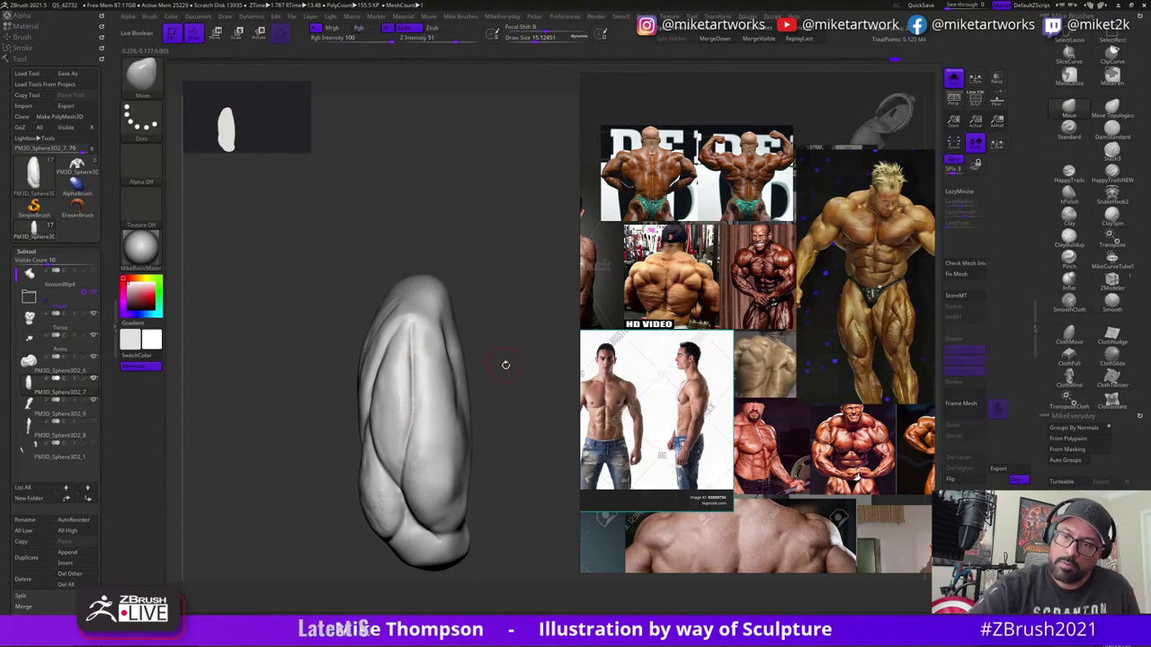
# - Smooth the thigh muscles and the transition into the knee with the Smooth brush at a draw size of about 15.1
pyautogui.press('shift')
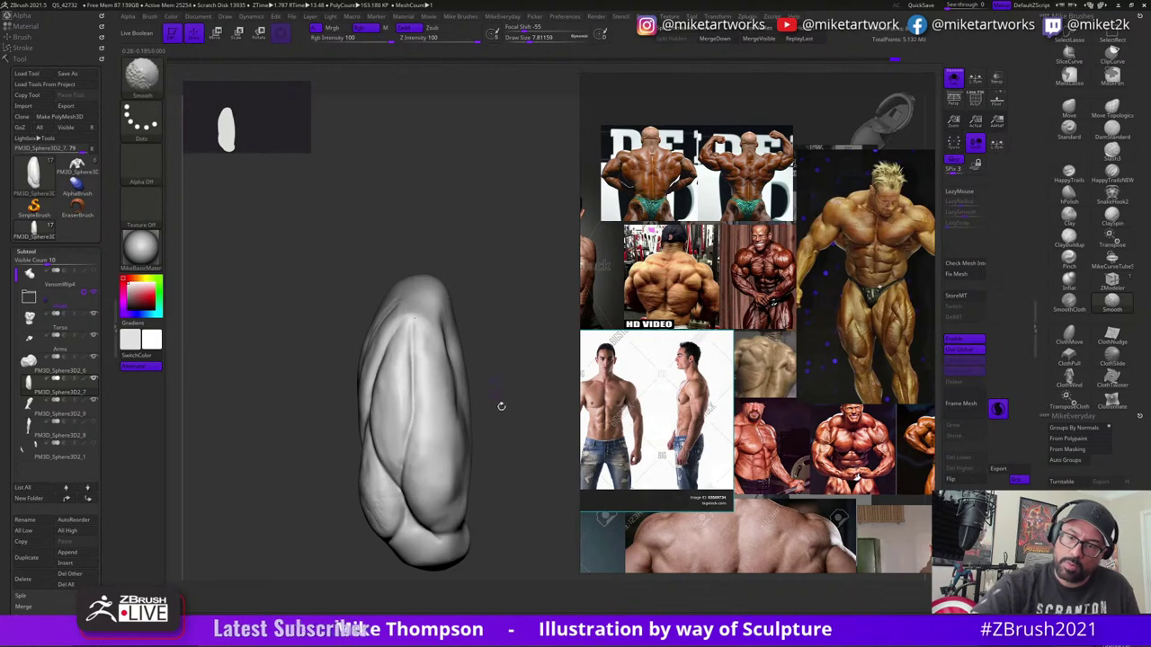
pyautogui.keyDown('alt'); pyautogui.moveTo(501, 406); pyautogui.dragTo(518, 502); pyautogui.keyUp('alt')
pyautogui.press('s')
pyautogui.click(517, 504)
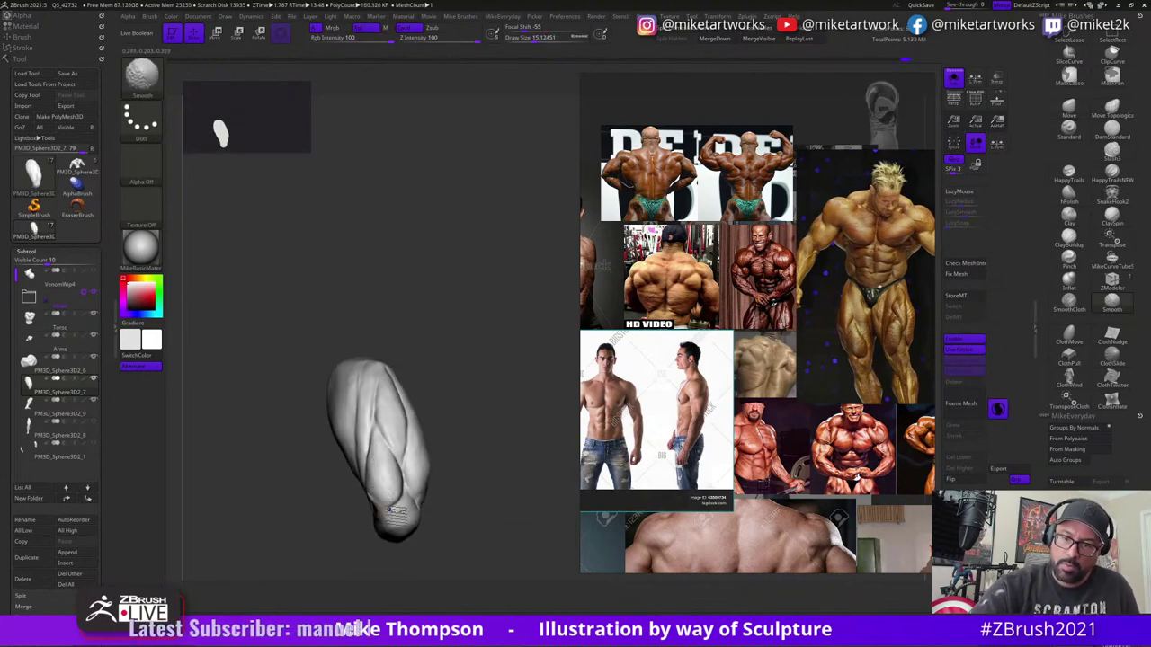
pyautogui.moveTo(477, 530)
pyautogui.mouseDown()
pyautogui.moveTo(503, 531)
pyautogui.moveTo(506, 473)
pyautogui.moveTo(529, 539)
pyautogui.moveTo(545, 521)
pyautogui.mouseUp()
# - Reduce the draw size to about 10.3 and lasso-mask the thigh on one side of the long muscle groove
pyautogui.press('s')
pyautogui.click(529, 539)
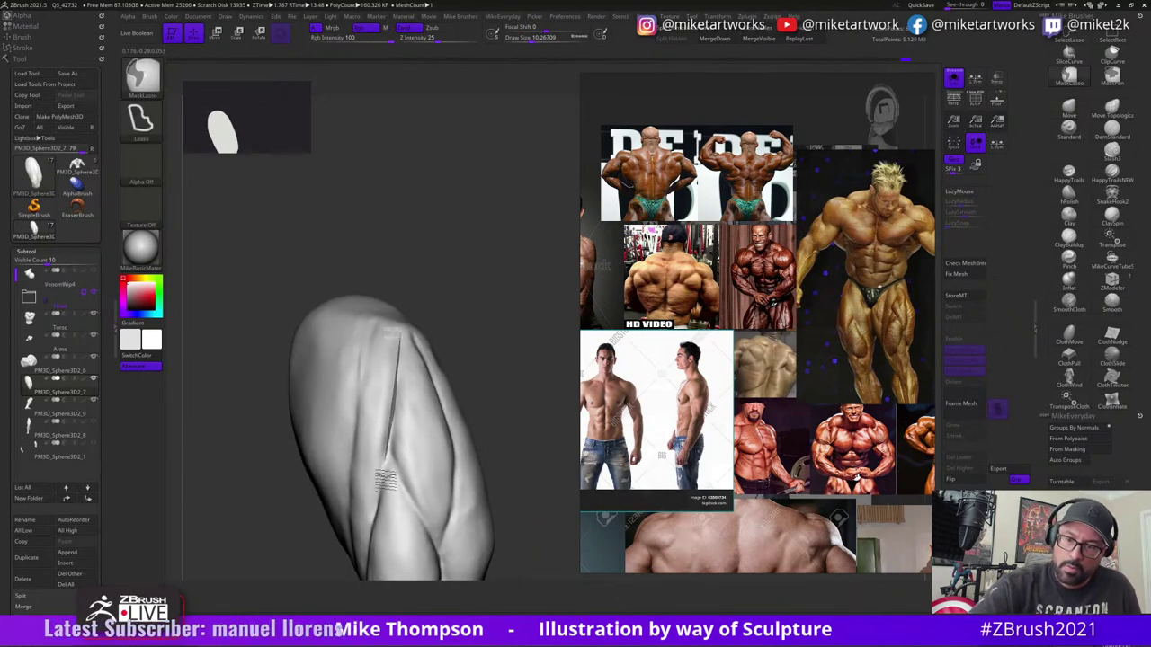
pyautogui.moveTo(402, 326)
pyautogui.keyDown('ctrl'); pyautogui.mouseDown()
pyautogui.moveTo(508, 473)
pyautogui.moveTo(443, 219)
pyautogui.mouseUp(); pyautogui.keyUp('ctrl')
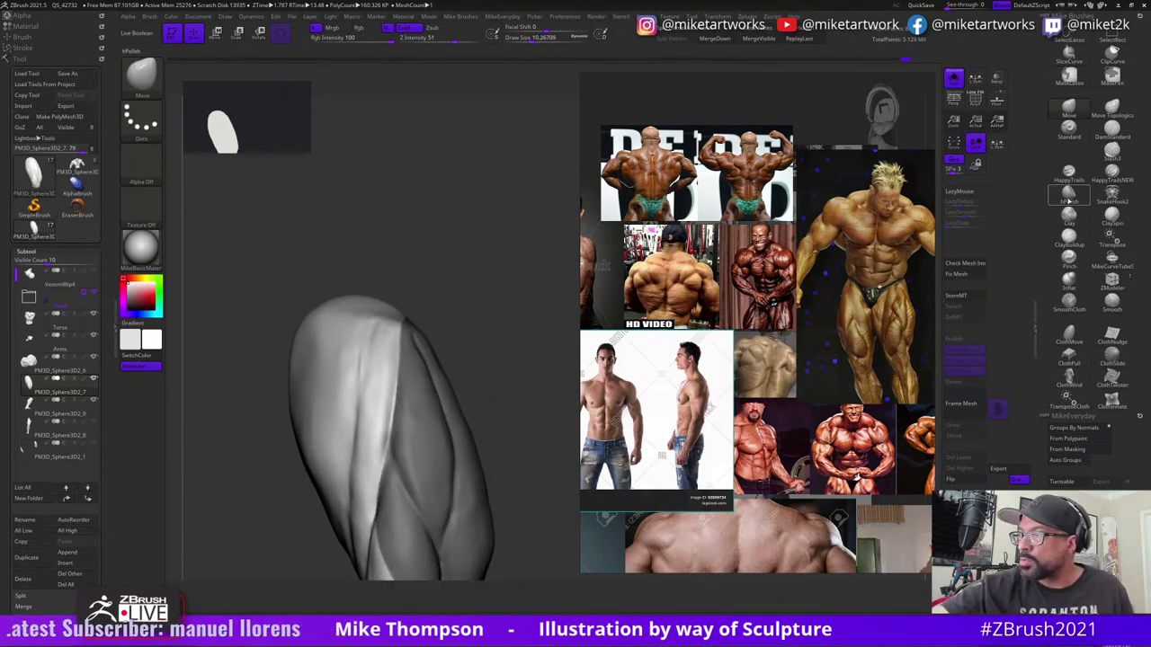
# - Polish the unmasked thigh muscle along the mask border with hPolish at a draw size of about 12.5, from the hip end downward
pyautogui.click(997, 410)
pyautogui.moveTo(501, 478); pyautogui.dragTo(494, 428)
pyautogui.press('s')
pyautogui.click(516, 430)
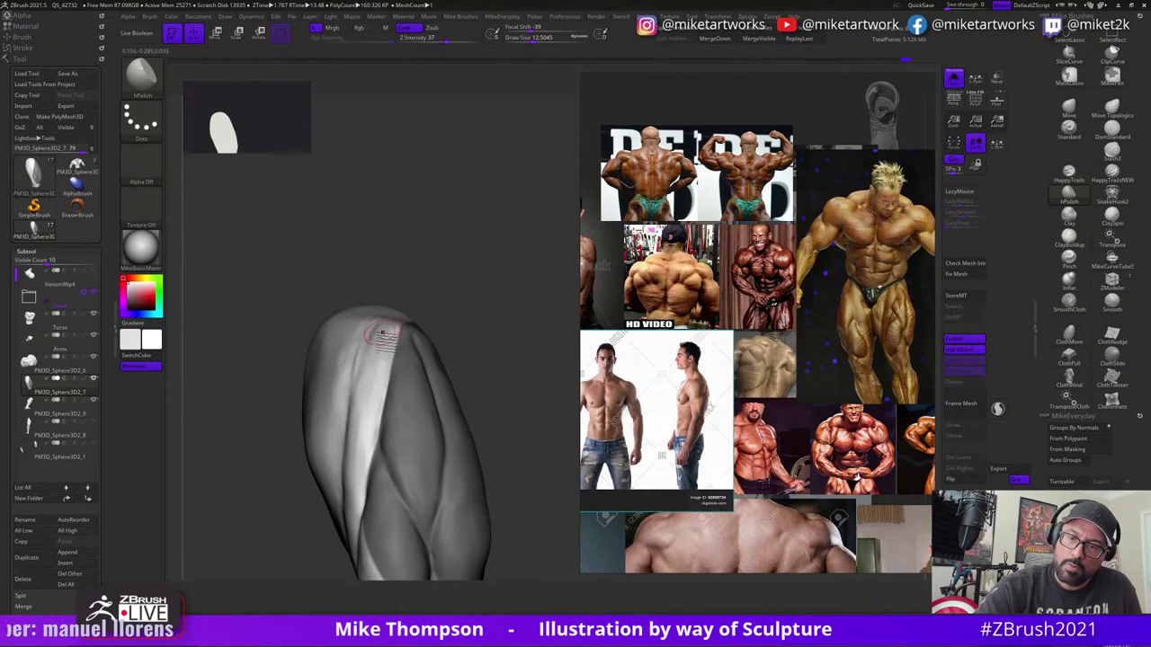
pyautogui.moveTo(479, 419); pyautogui.dragTo(498, 380)
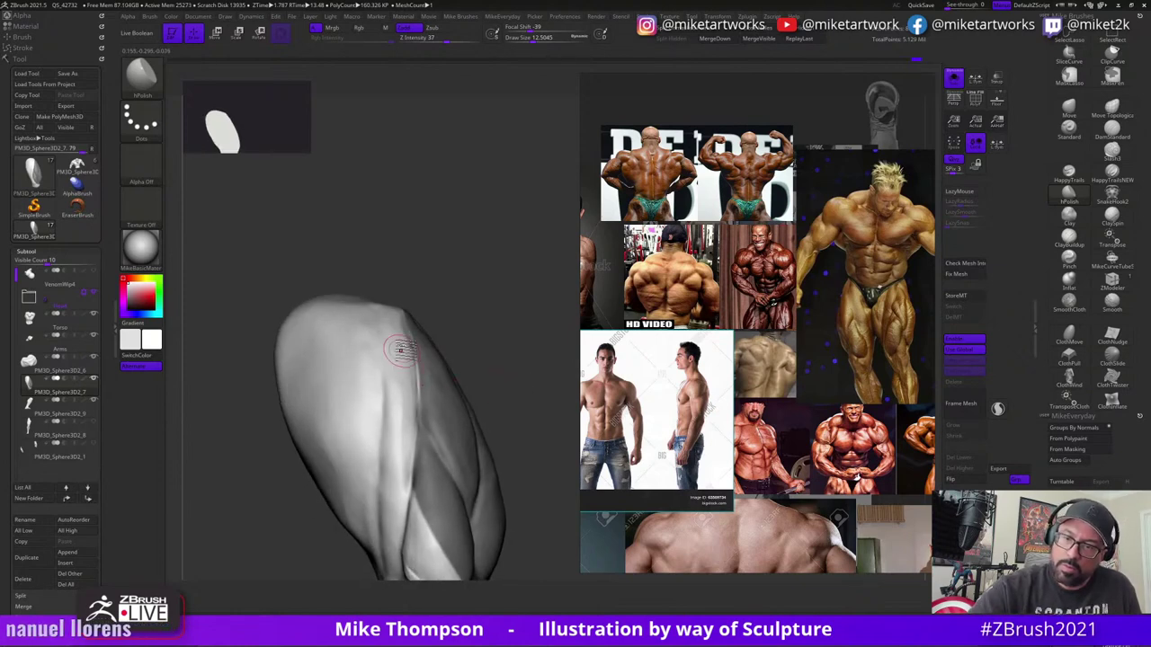
pyautogui.moveTo(457, 297); pyautogui.dragTo(397, 343)
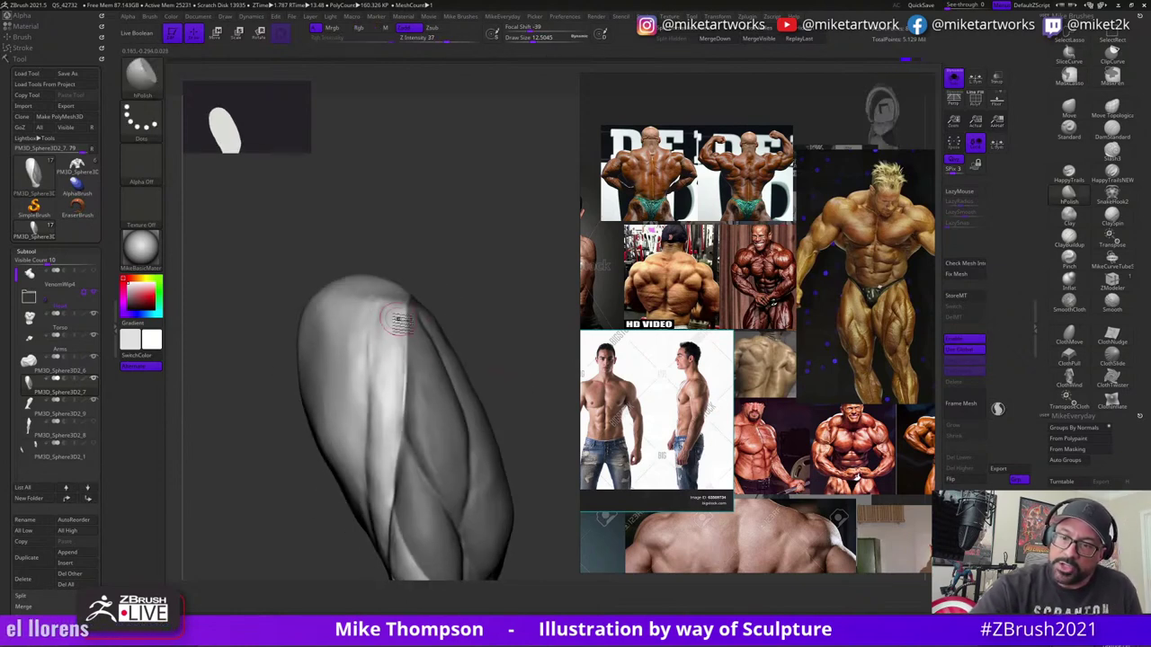
pyautogui.moveTo(467, 292)
pyautogui.mouseDown()
pyautogui.moveTo(435, 344)
pyautogui.moveTo(473, 329)
pyautogui.moveTo(490, 340)
pyautogui.mouseUp()
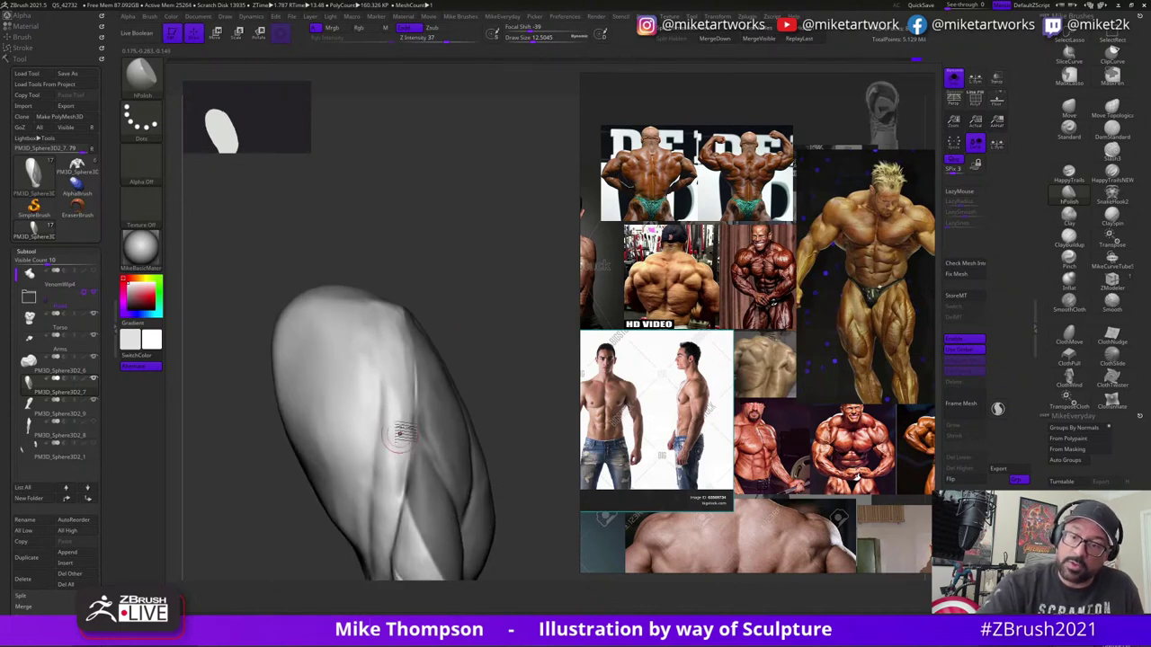
pyautogui.moveTo(402, 450); pyautogui.dragTo(412, 357)
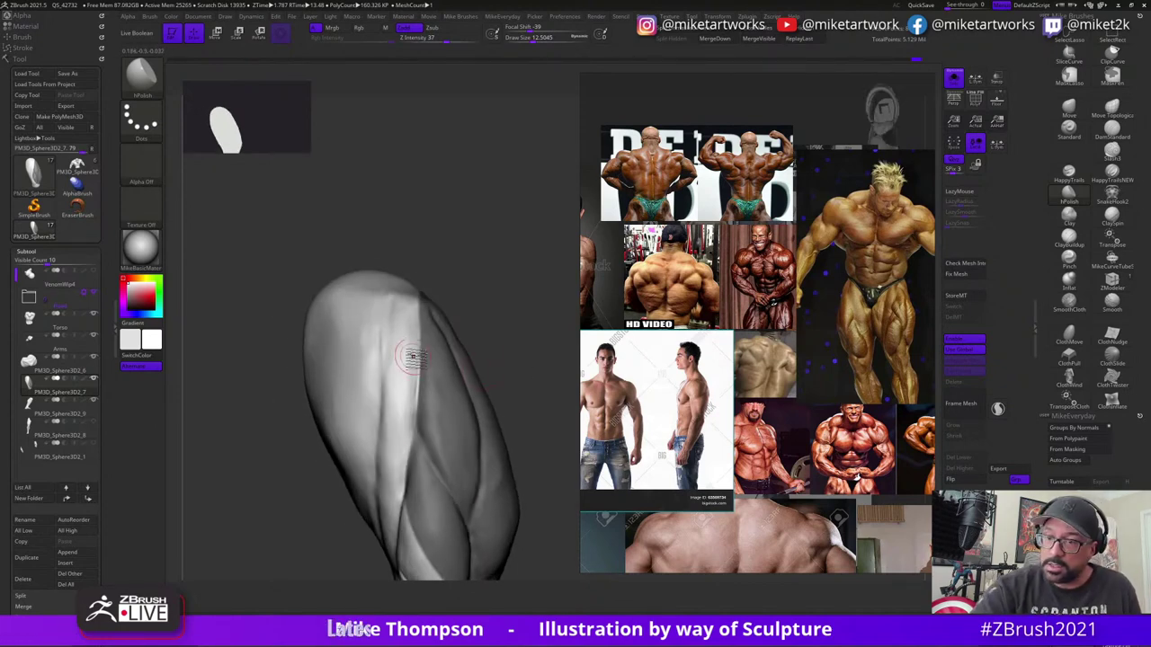
pyautogui.moveTo(515, 389); pyautogui.dragTo(419, 481)
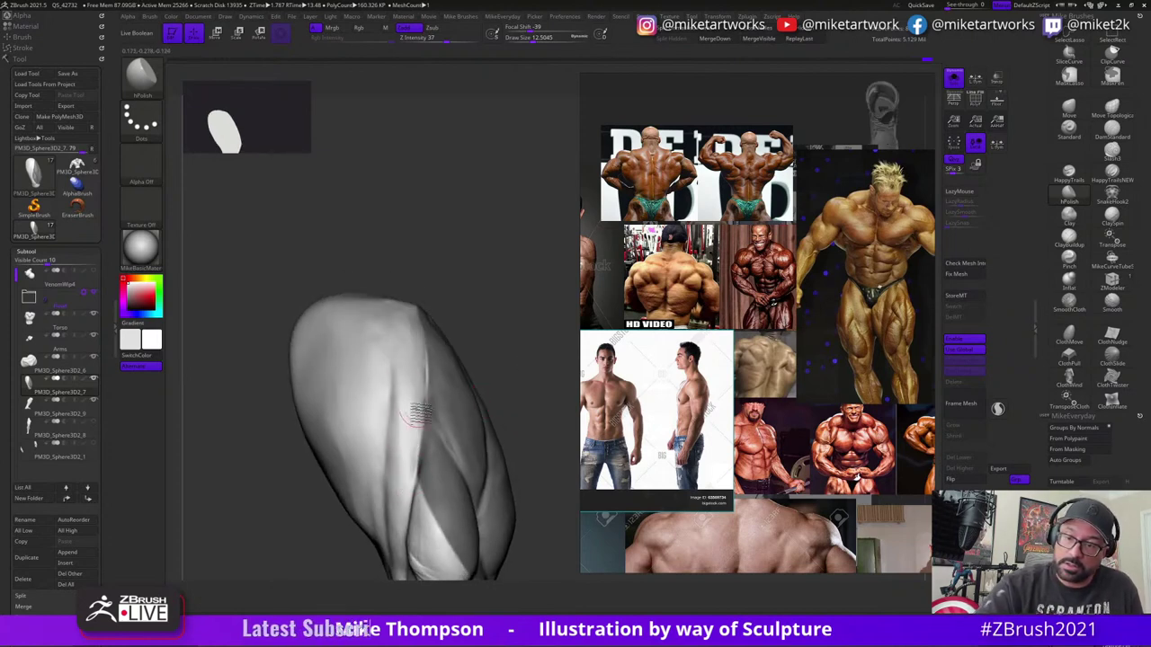
pyautogui.moveTo(486, 416)
pyautogui.mouseDown()
pyautogui.moveTo(538, 381)
pyautogui.moveTo(508, 393)
pyautogui.mouseUp()
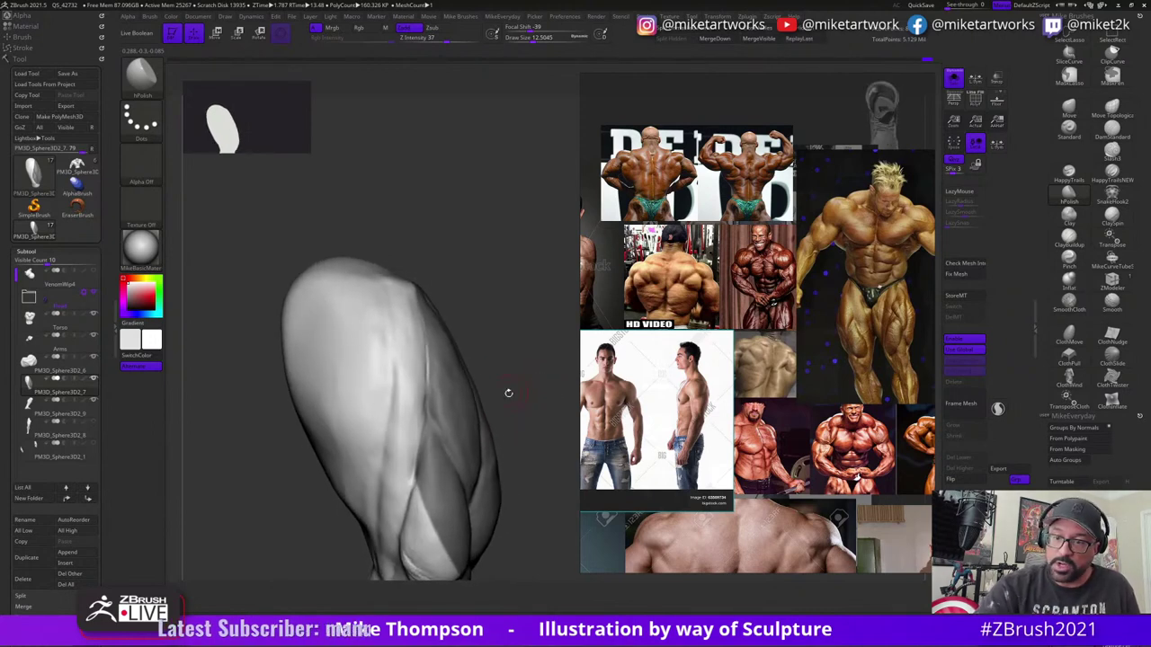
pyautogui.moveTo(458, 432)
pyautogui.mouseDown()
pyautogui.moveTo(506, 404)
pyautogui.moveTo(407, 417)
pyautogui.mouseUp()
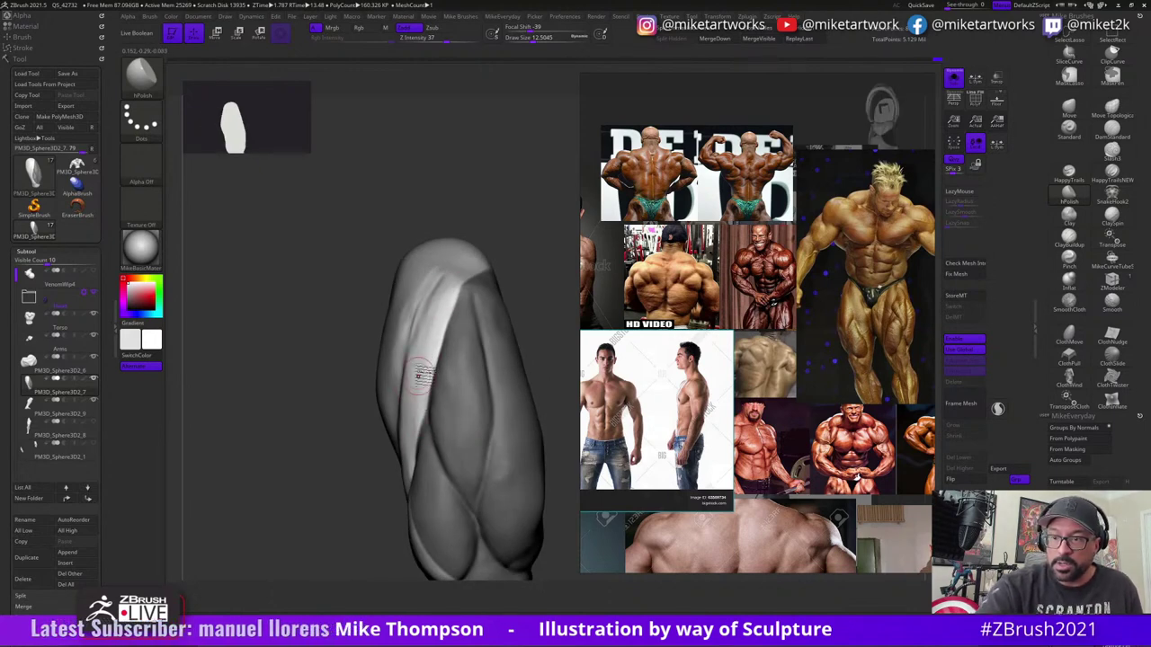
# - Refine the narrow muscle strip toward the knee with hPolish at a draw size of about 8.4
pyautogui.moveTo(510, 286); pyautogui.dragTo(521, 260)
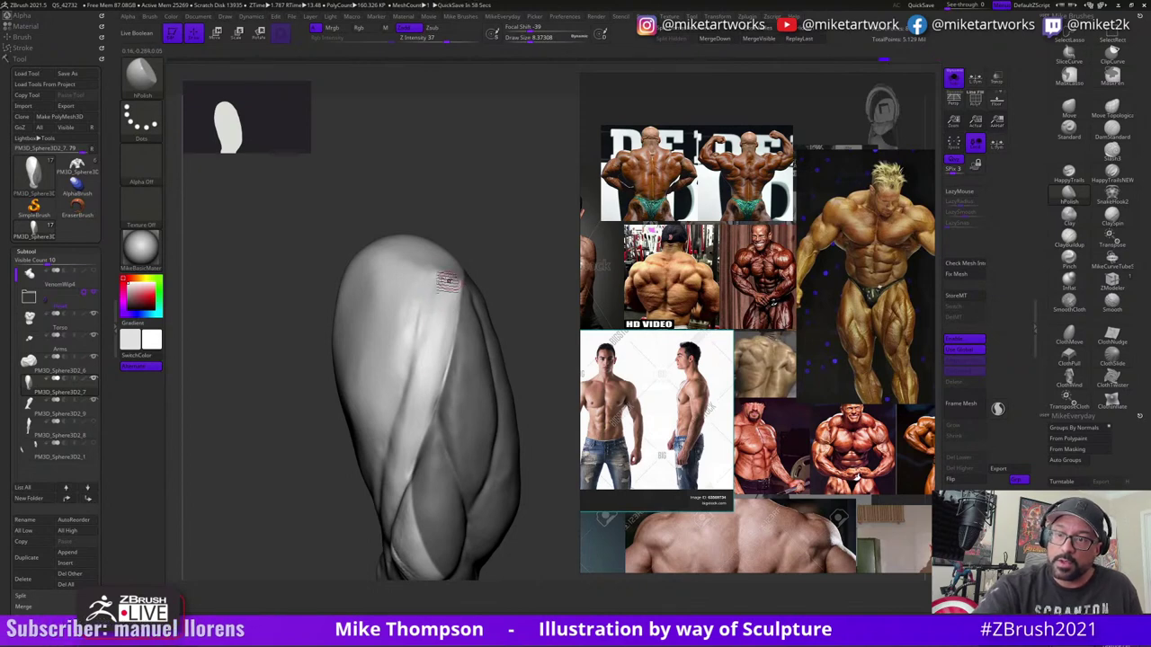
pyautogui.moveTo(520, 291)
pyautogui.mouseDown()
pyautogui.moveTo(527, 303)
pyautogui.moveTo(512, 326)
pyautogui.mouseUp()
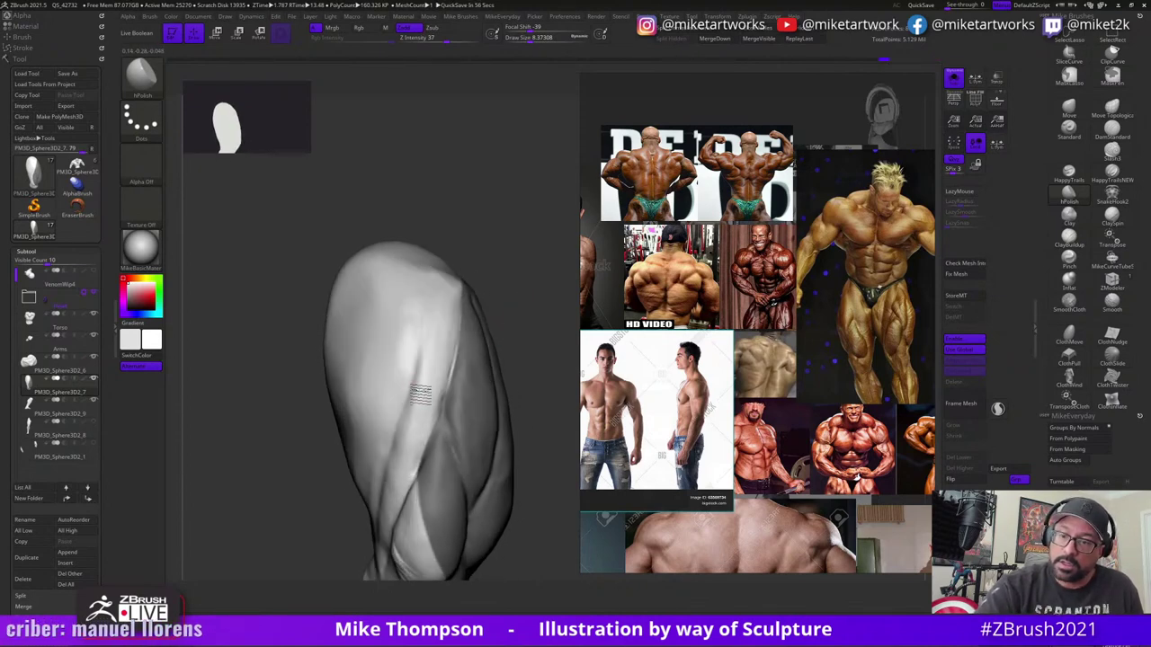
pyautogui.moveTo(418, 422); pyautogui.dragTo(497, 372, button='right')
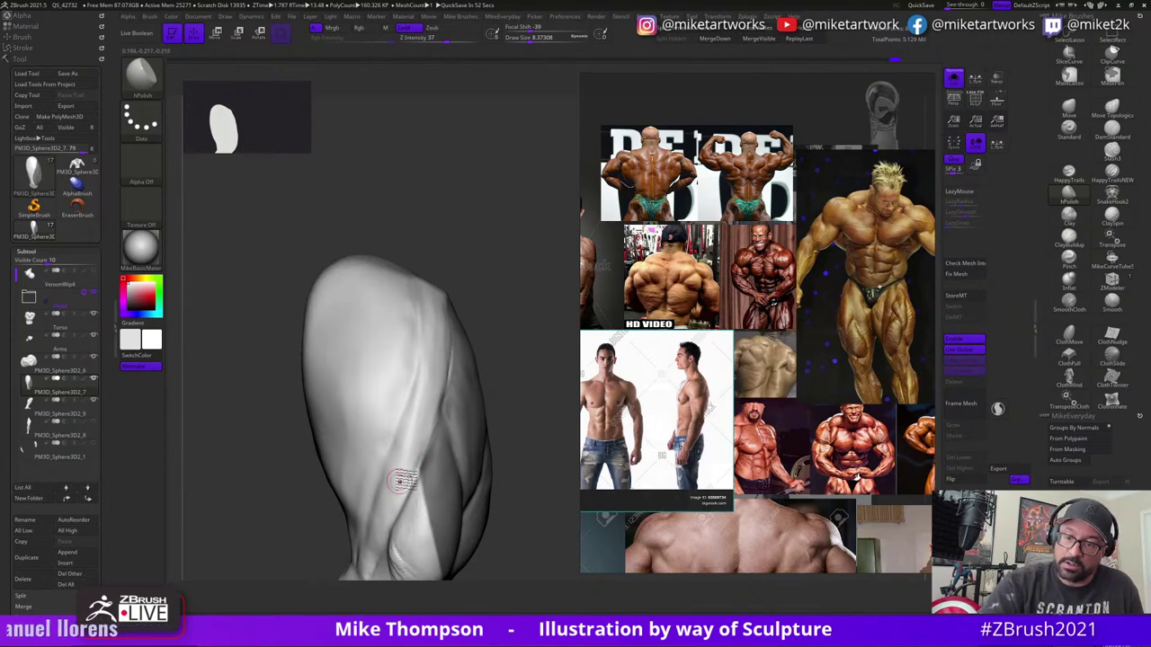
pyautogui.moveTo(538, 522); pyautogui.dragTo(533, 520, button='right')
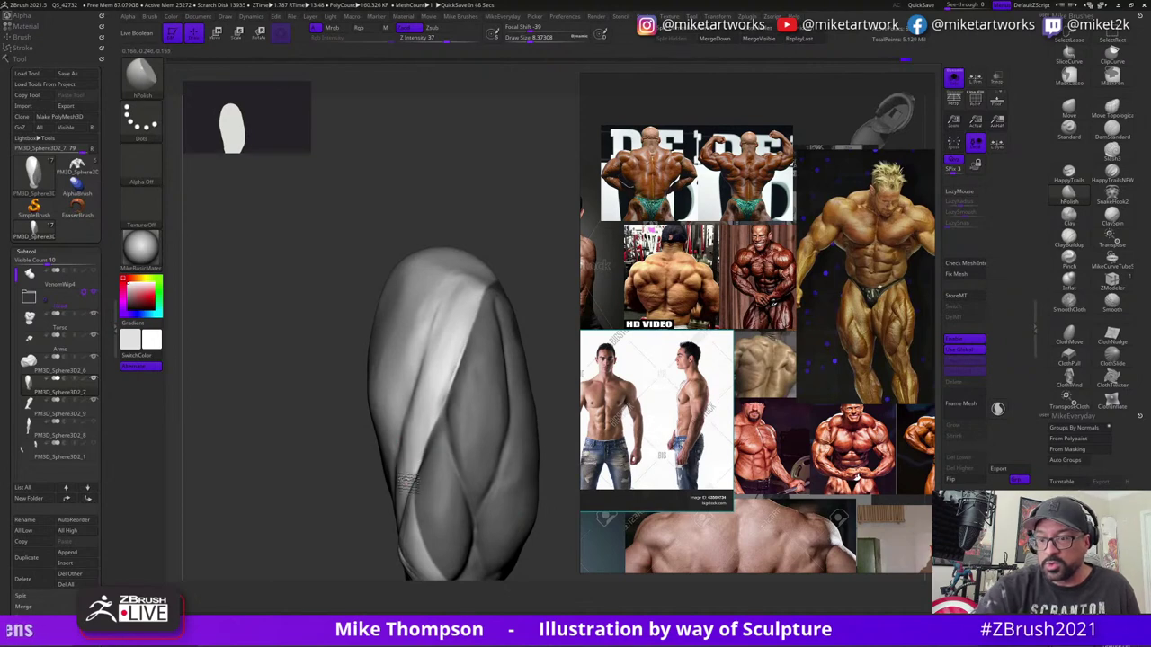
pyautogui.moveTo(543, 531)
pyautogui.mouseDown(button='right')
pyautogui.moveTo(526, 514)
pyautogui.moveTo(541, 462)
pyautogui.mouseUp(button='right')
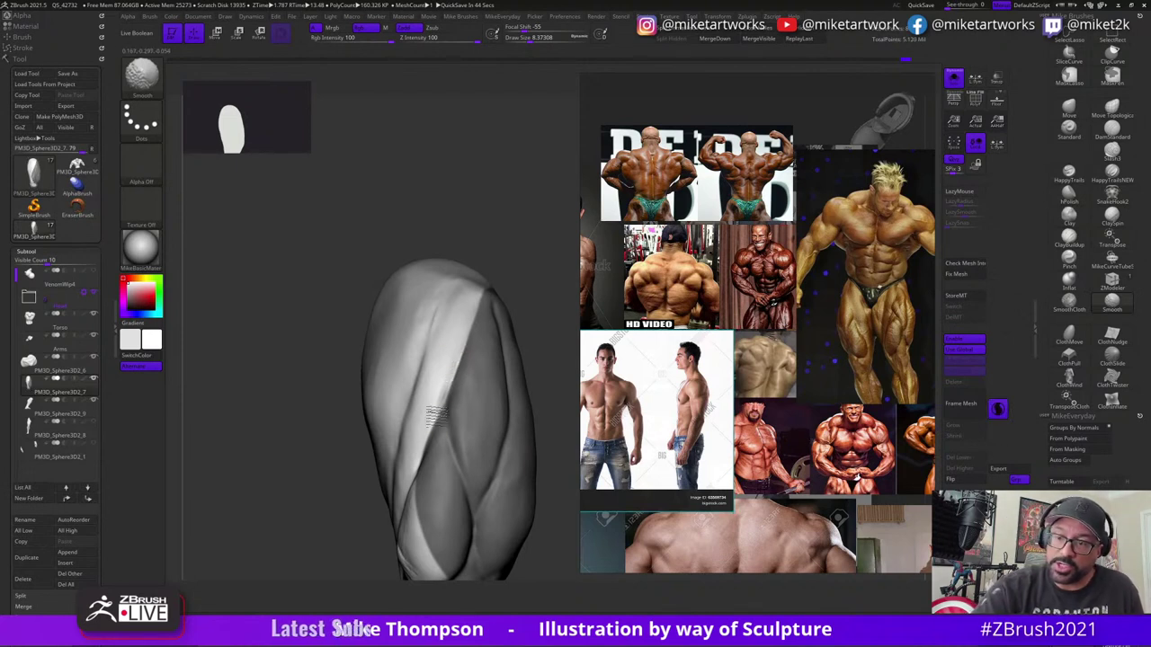
# - Smooth the polished muscle strip along the groove down to the knee and clear the thigh mask
pyautogui.moveTo(546, 308); pyautogui.dragTo(564, 311)
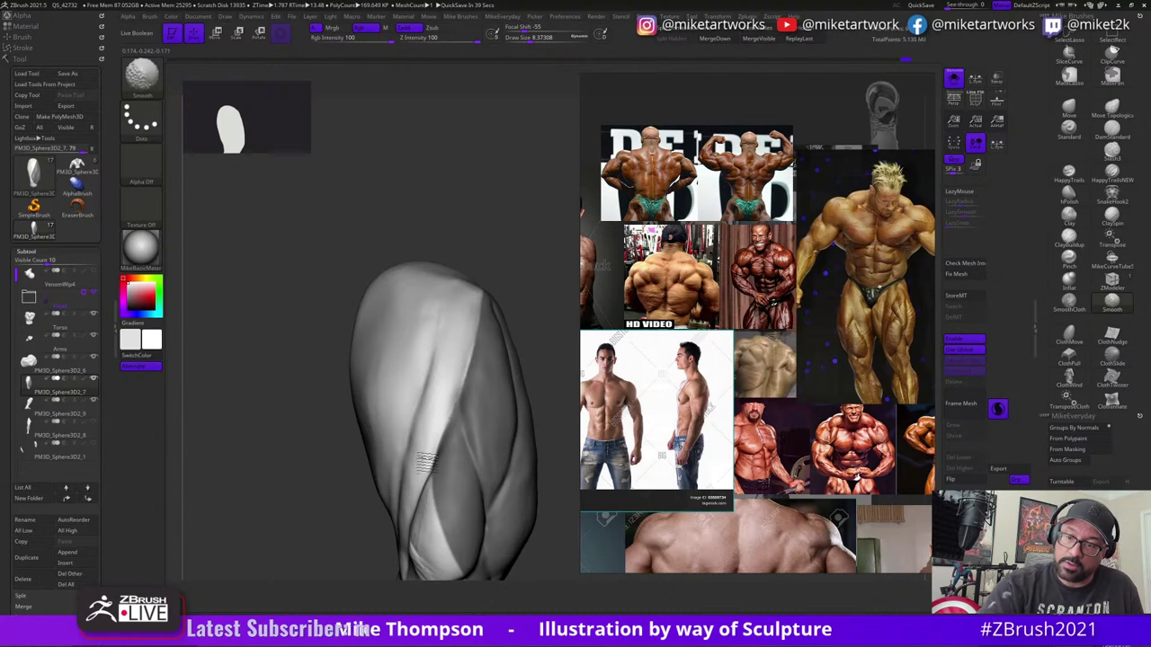
pyautogui.moveTo(545, 303); pyautogui.dragTo(559, 311)
pyautogui.keyDown('shift'); pyautogui.moveTo(473, 359); pyautogui.dragTo(414, 482); pyautogui.keyUp('shift')
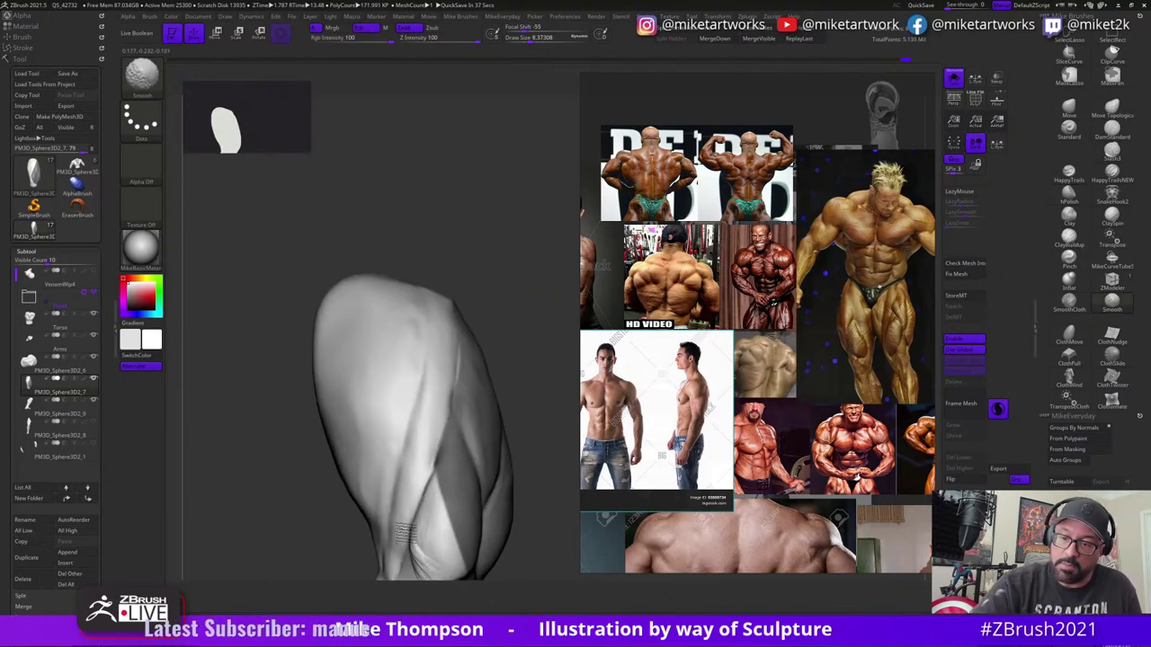
pyautogui.moveTo(562, 525)
pyautogui.mouseDown()
pyautogui.moveTo(550, 527)
pyautogui.moveTo(566, 517)
pyautogui.moveTo(554, 527)
pyautogui.moveTo(564, 530)
pyautogui.mouseUp()
pyautogui.moveTo(563, 529)
pyautogui.mouseDown(button='right')
pyautogui.moveTo(546, 556)
pyautogui.moveTo(539, 537)
pyautogui.mouseUp(button='right')
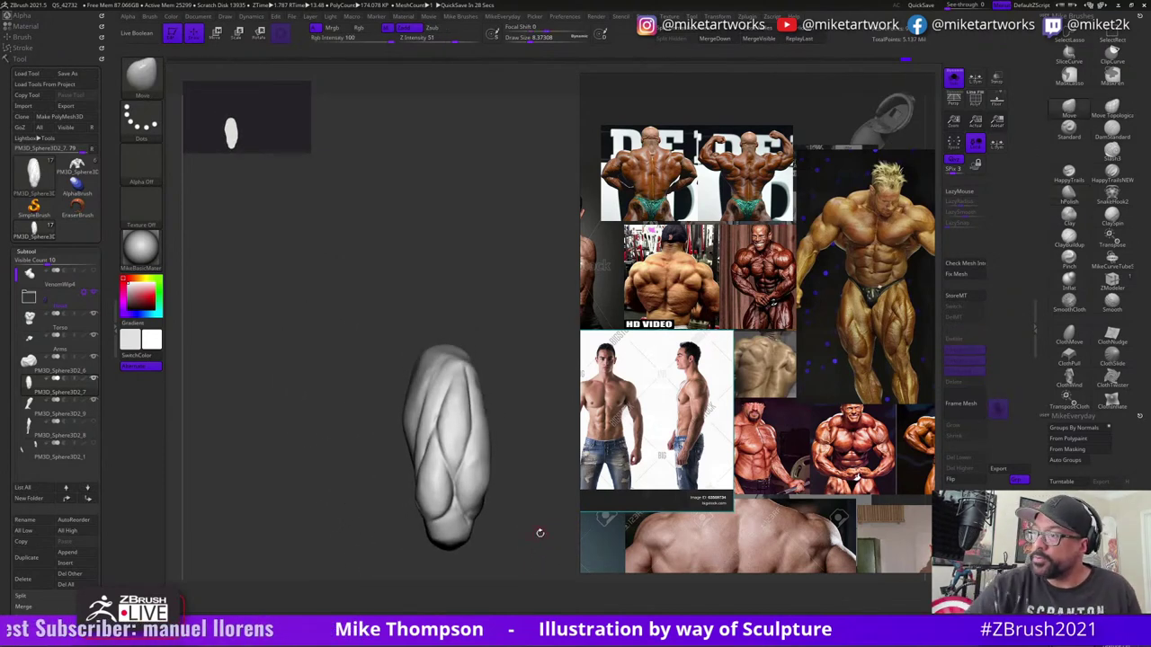
# - Reshape the thigh contours with the Move brush at a draw size of about 28.7, reducing it to about 19.3
pyautogui.press('b')
pyautogui.press('m')
pyautogui.press('v')
pyautogui.press('s')
pyautogui.moveTo(544, 532); pyautogui.dragTo(551, 533)
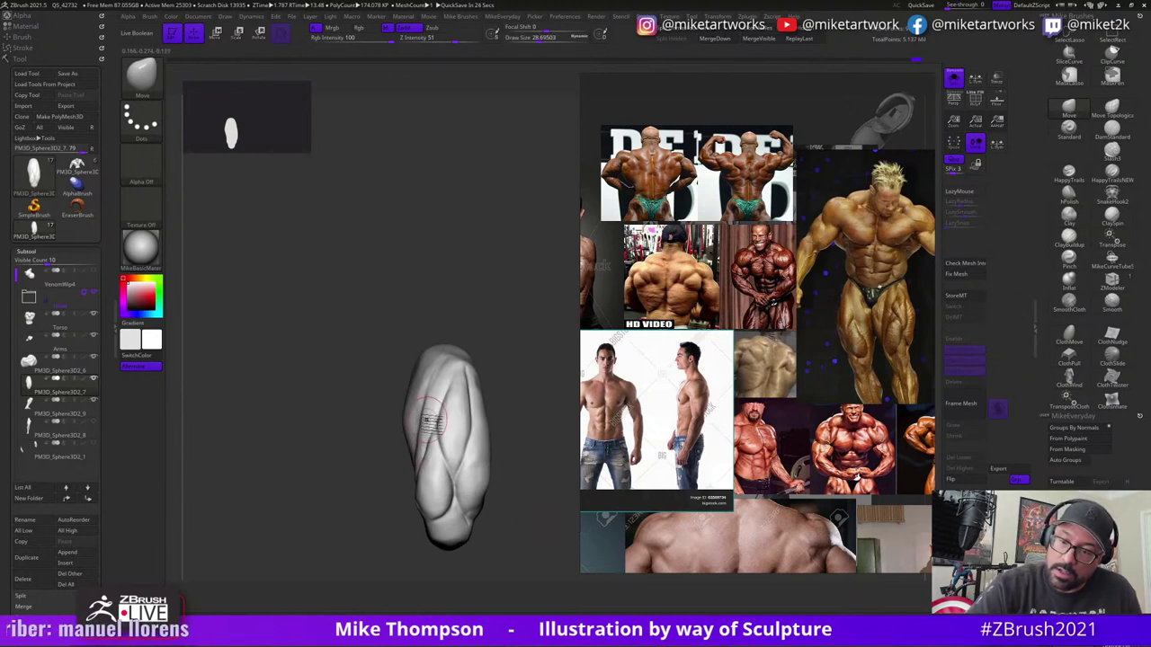
pyautogui.moveTo(508, 358)
pyautogui.mouseDown()
pyautogui.moveTo(542, 470)
pyautogui.moveTo(465, 464)
pyautogui.mouseUp()
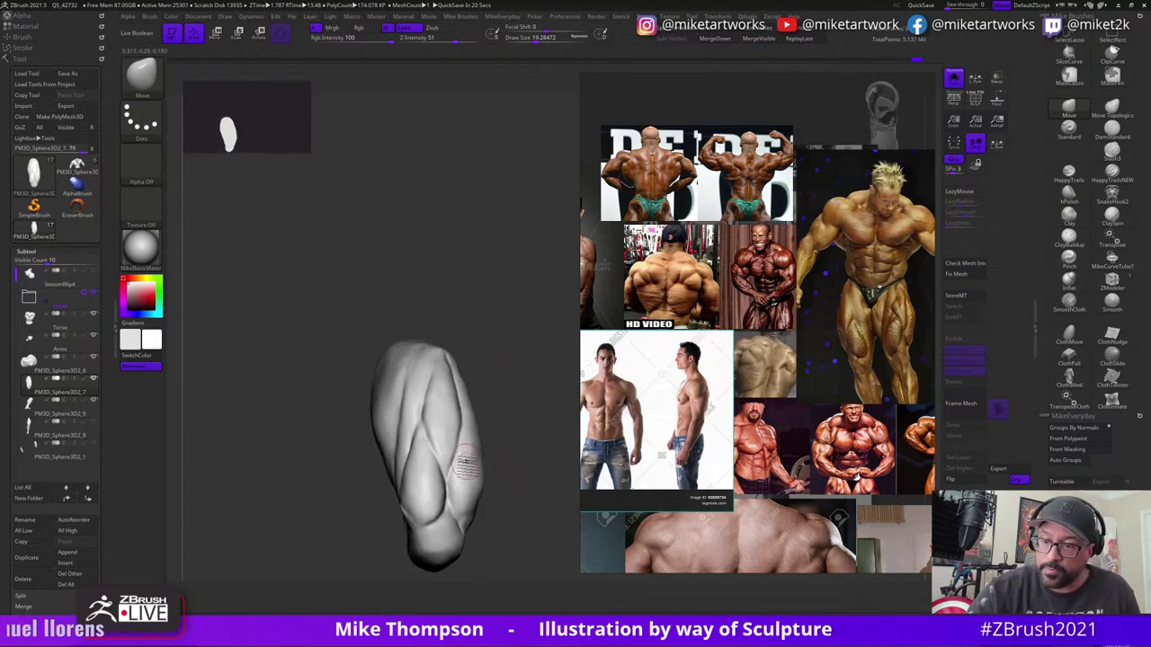
pyautogui.moveTo(510, 406); pyautogui.dragTo(468, 438)
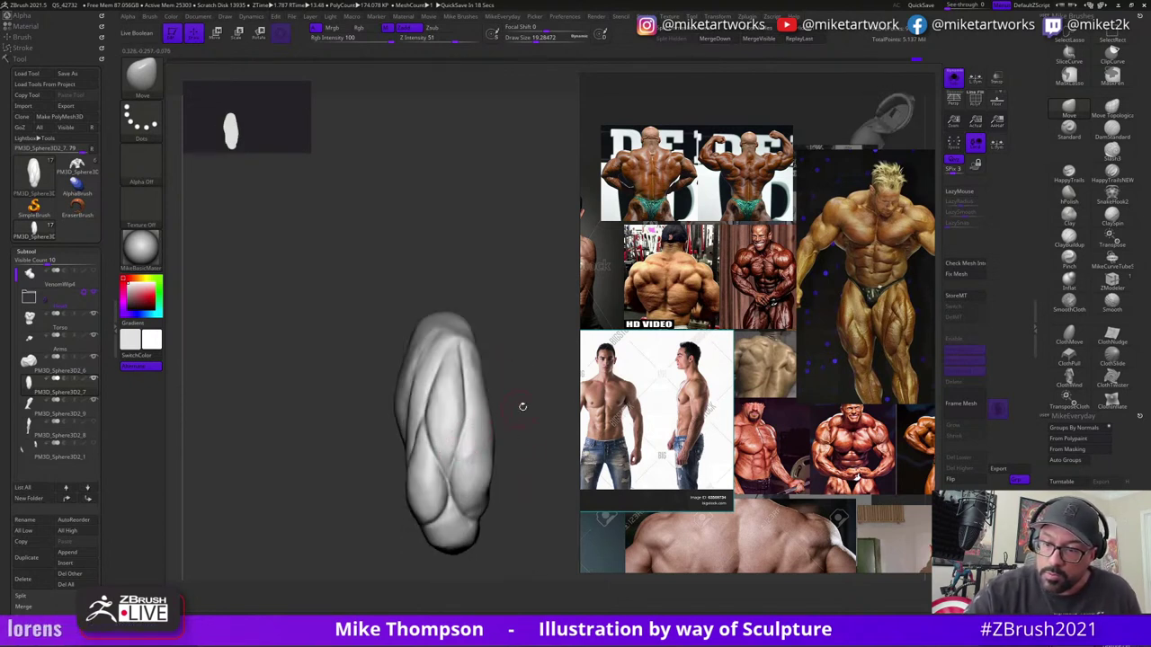
# - Flatten the upper thigh muscles with hPolish at a draw size of about 15.1
pyautogui.moveTo(522, 406)
pyautogui.mouseDown()
pyautogui.moveTo(535, 409)
pyautogui.moveTo(530, 444)
pyautogui.moveTo(589, 431)
pyautogui.mouseUp()
pyautogui.press('s')
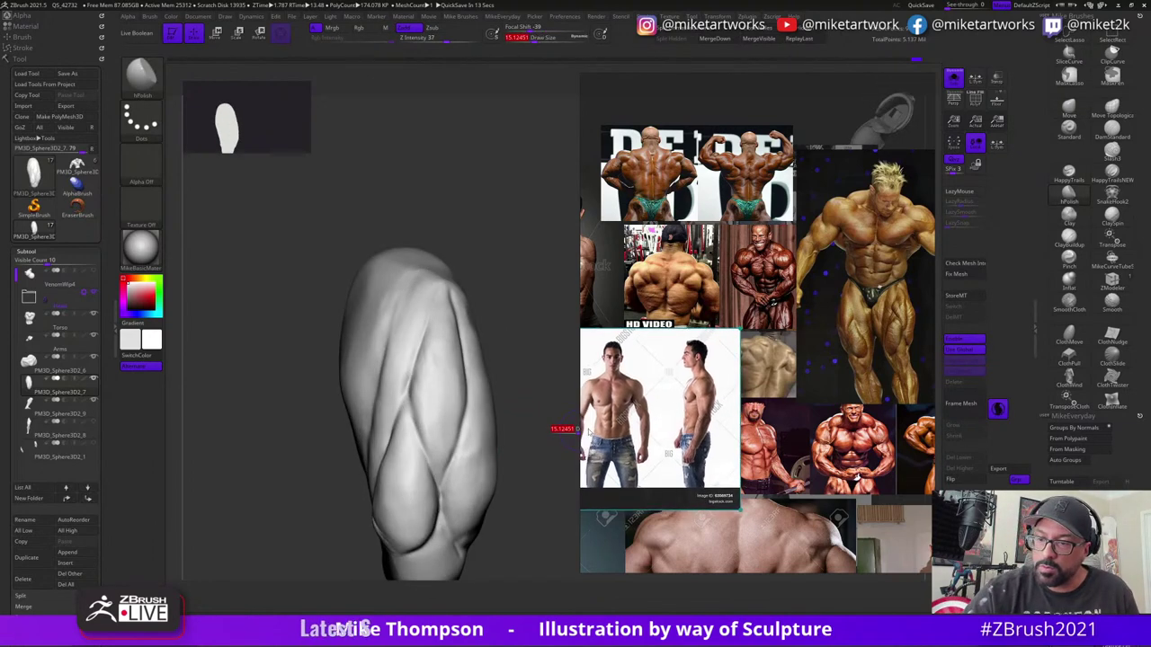
pyautogui.moveTo(540, 473); pyautogui.dragTo(535, 428)
pyautogui.moveTo(445, 342)
pyautogui.mouseDown()
pyautogui.moveTo(445, 360)
pyautogui.moveTo(473, 344)
pyautogui.mouseUp()
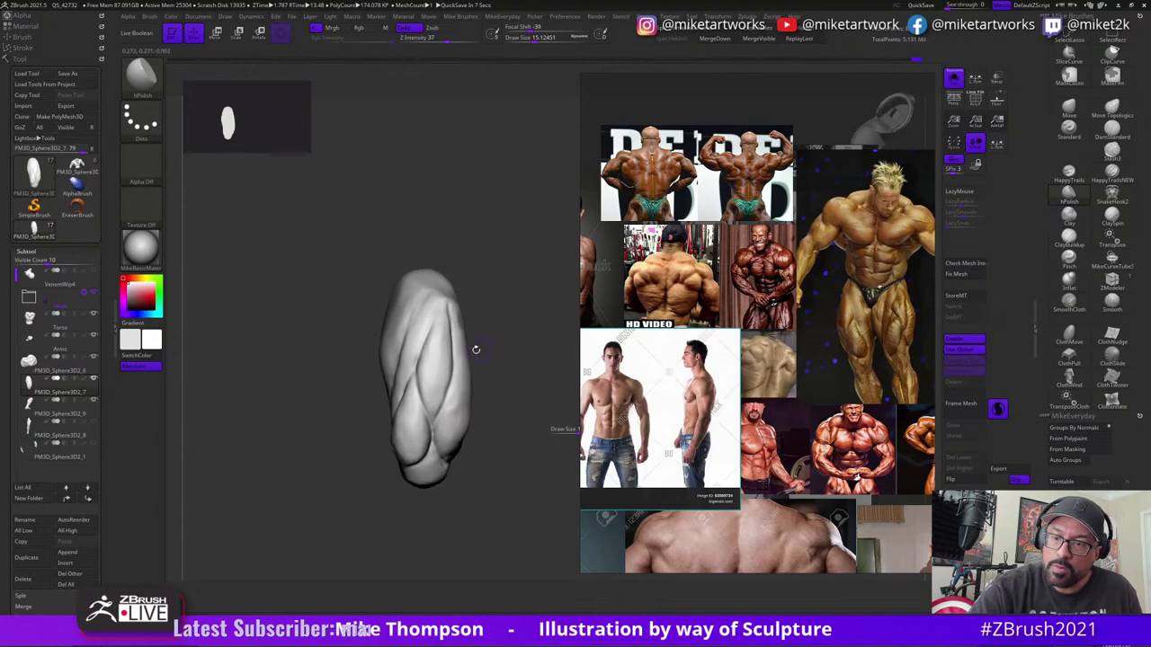
# - Bring back the full figure and reposition the lower leg beneath the bent knee with the Move gizmo
pyautogui.moveTo(486, 423)
pyautogui.mouseDown()
pyautogui.moveTo(529, 544)
pyautogui.moveTo(525, 535)
pyautogui.mouseUp()
pyautogui.click(954, 79)
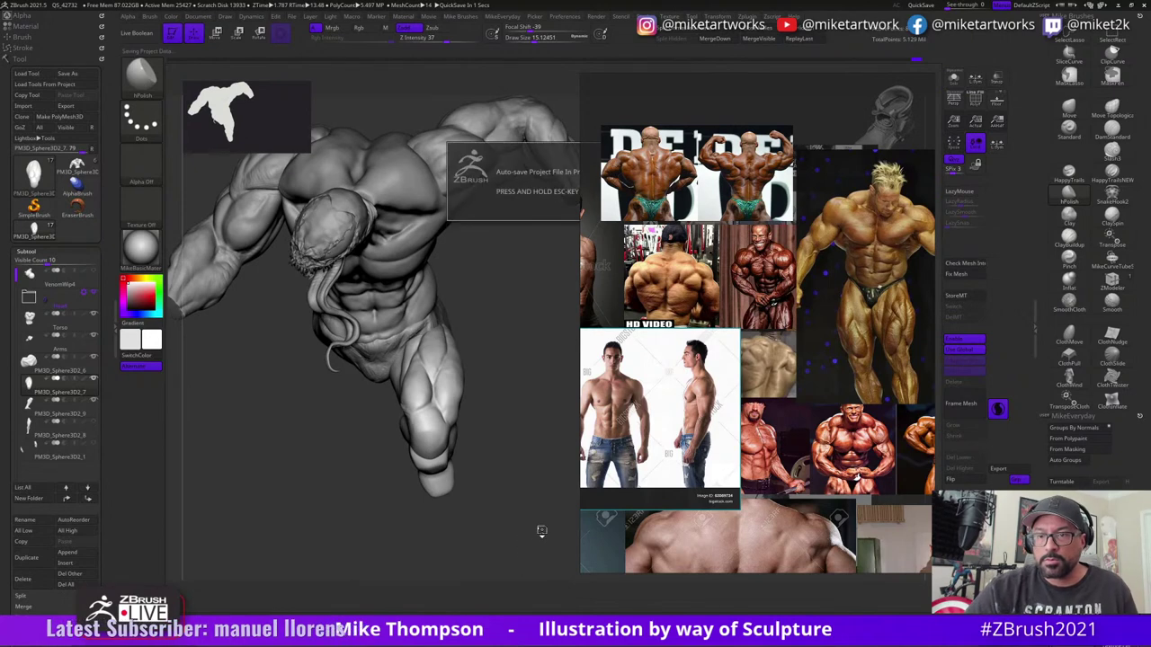
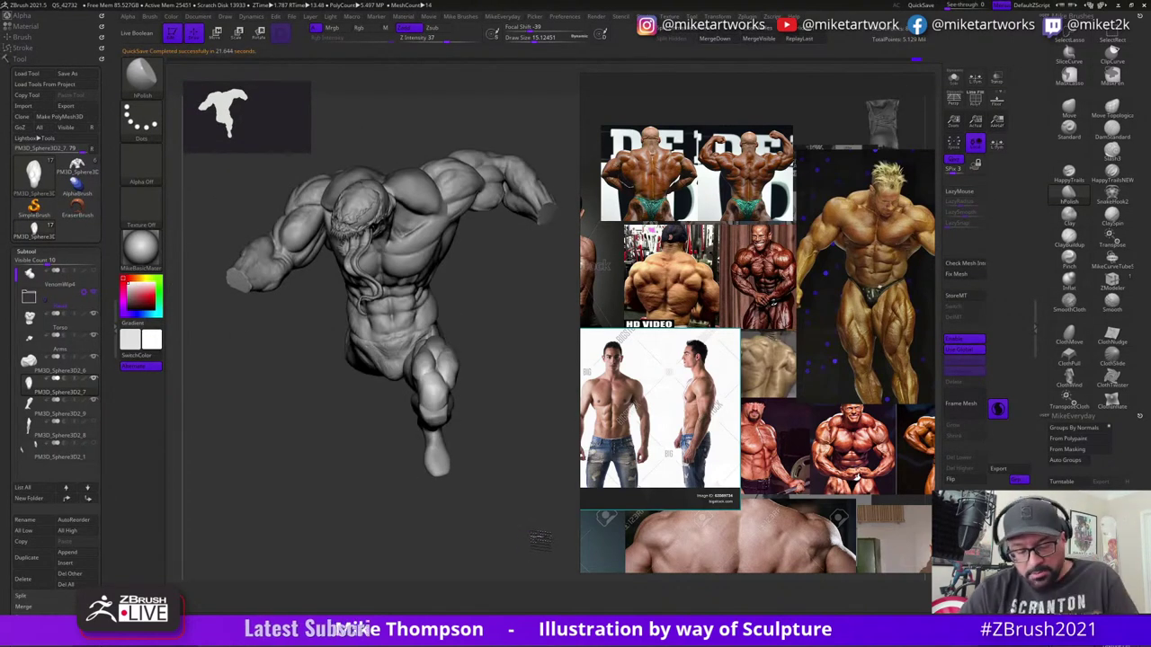
pyautogui.moveTo(540, 540)
pyautogui.mouseDown()
pyautogui.moveTo(545, 522)
pyautogui.moveTo(550, 552)
pyautogui.moveTo(545, 538)
pyautogui.mouseUp()
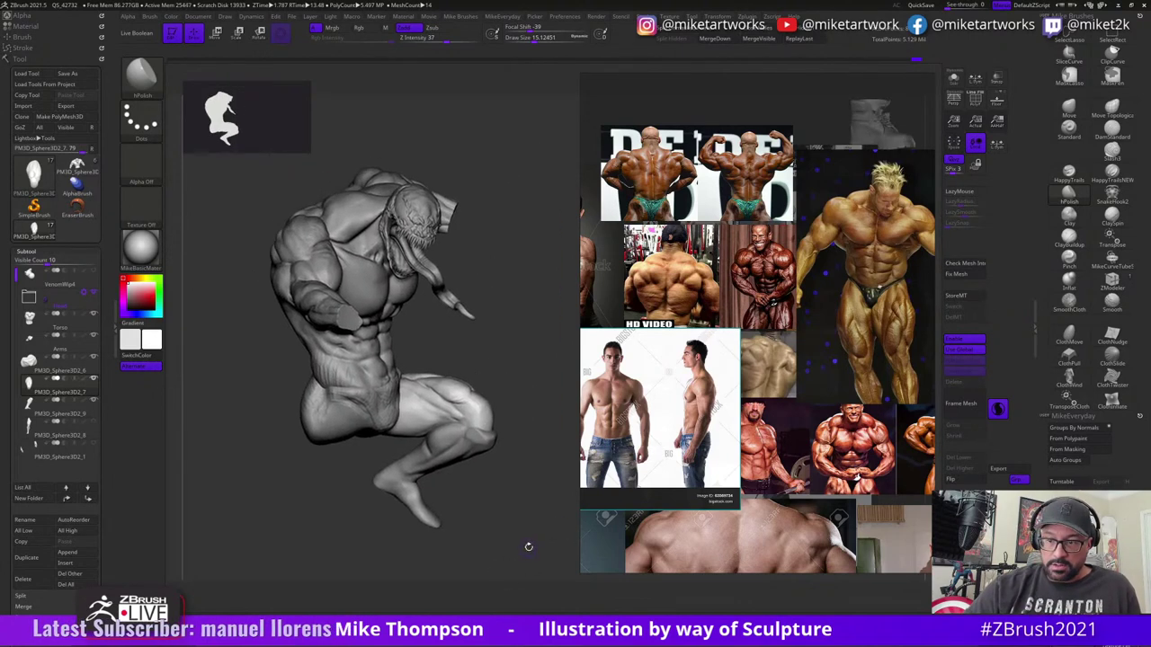
pyautogui.moveTo(528, 547); pyautogui.dragTo(539, 473)
pyautogui.keyDown('alt'); pyautogui.click(443, 457); pyautogui.keyUp('alt')
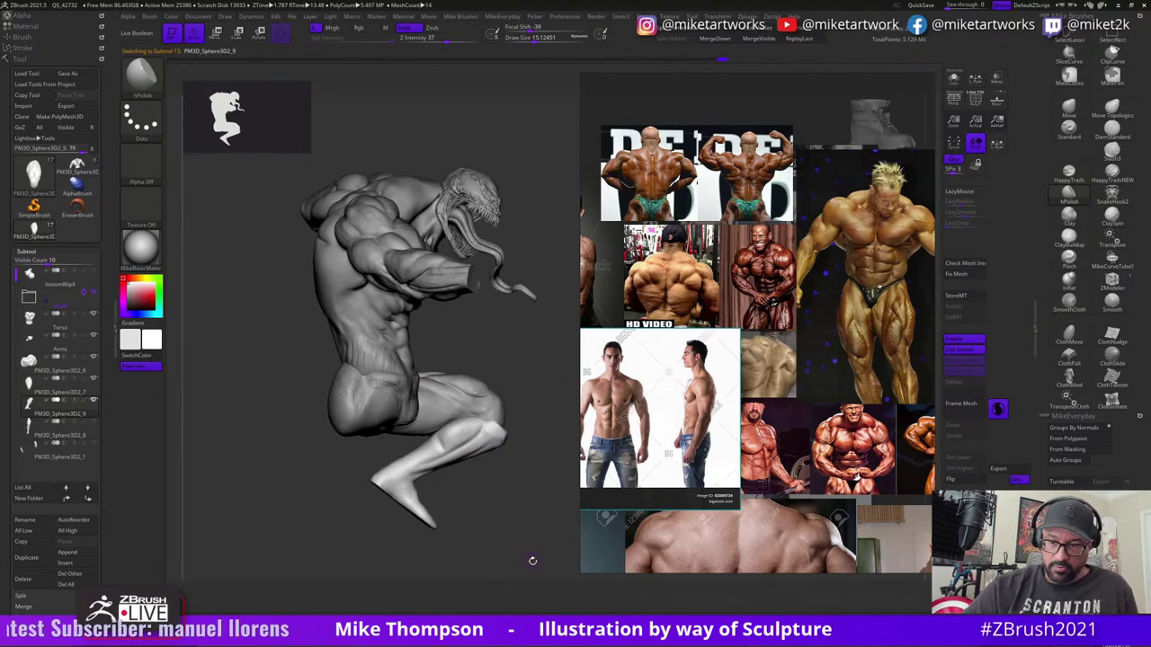
pyautogui.press('w')
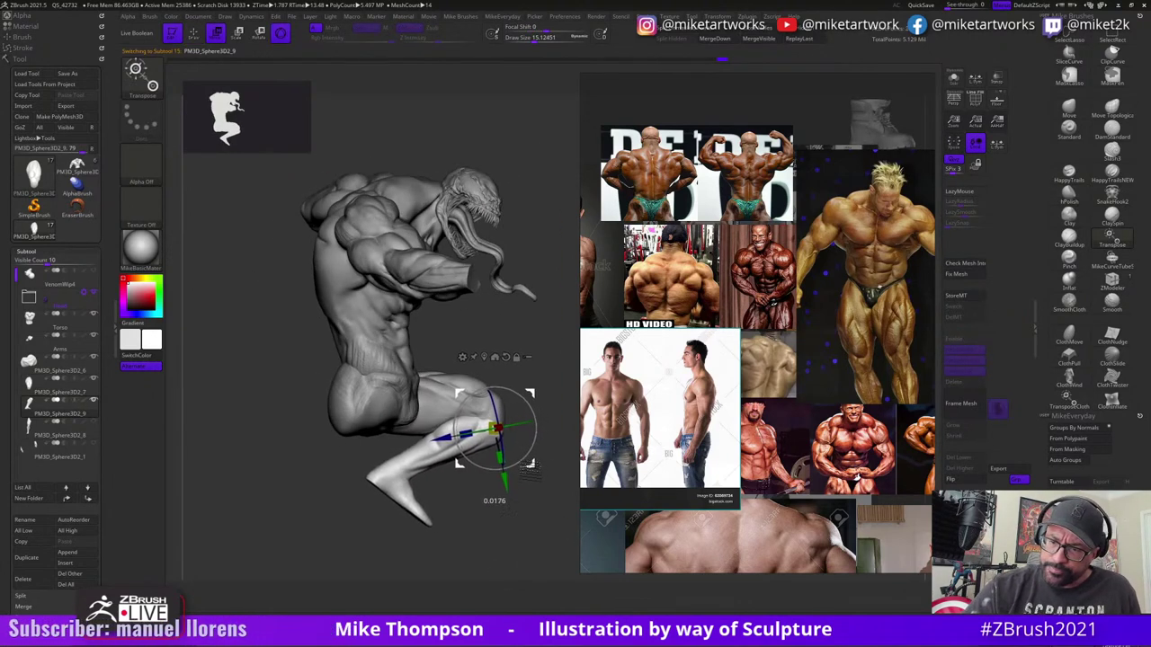
pyautogui.moveTo(530, 465); pyautogui.dragTo(528, 462)
pyautogui.moveTo(559, 550)
pyautogui.mouseDown()
pyautogui.moveTo(508, 563)
pyautogui.moveTo(551, 551)
pyautogui.moveTo(536, 557)
pyautogui.moveTo(546, 543)
pyautogui.moveTo(528, 538)
pyautogui.mouseUp()
# - Polish the lower leg just below the knee with hPolish at a draw size of about 9.6
pyautogui.press('q')
pyautogui.press('s')
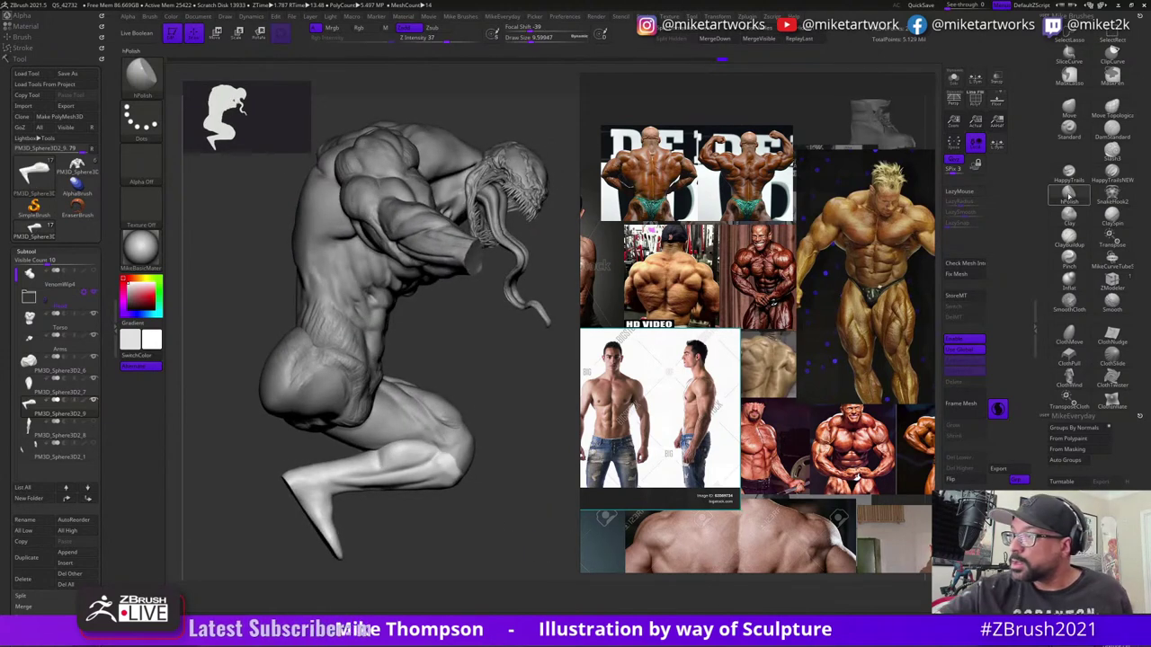
pyautogui.click(1070, 196)
pyautogui.moveTo(455, 573); pyautogui.dragTo(447, 572)
pyautogui.moveTo(447, 465); pyautogui.dragTo(438, 472)
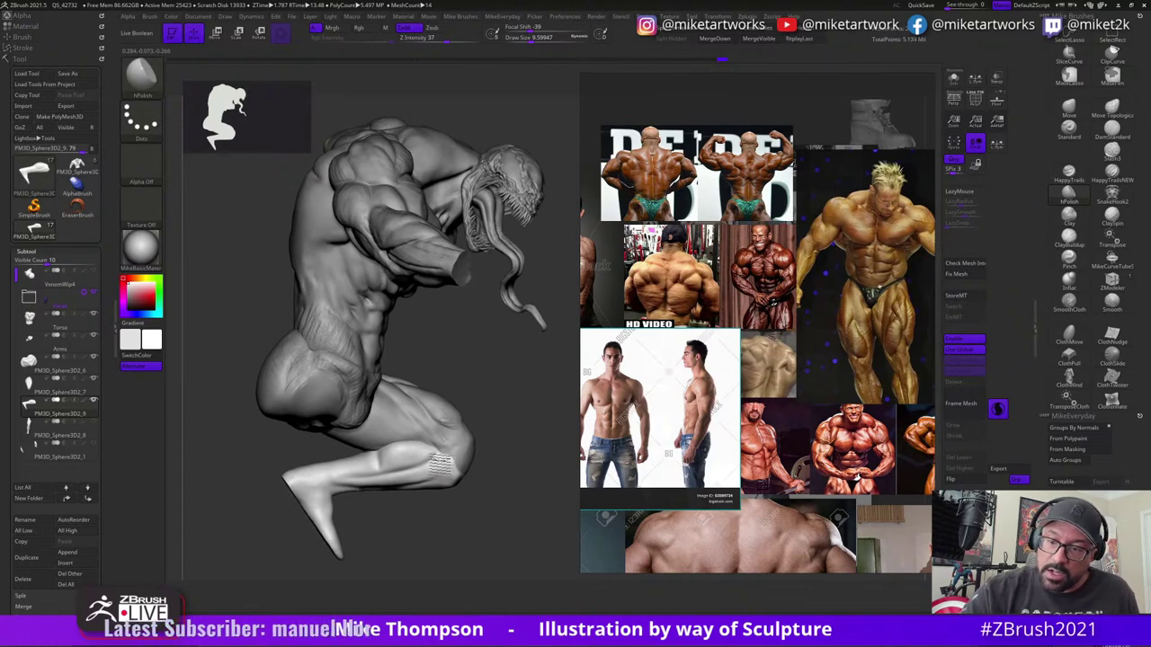
pyautogui.moveTo(512, 463)
pyautogui.mouseDown()
pyautogui.moveTo(501, 475)
pyautogui.moveTo(546, 467)
pyautogui.moveTo(519, 468)
pyautogui.mouseUp()
# - Isolate the lower leg and polish the calf with hPolish at a draw size of about 27.2
pyautogui.click(954, 80)
pyautogui.press('s')
pyautogui.click(516, 469)
pyautogui.moveTo(401, 435); pyautogui.dragTo(505, 460)
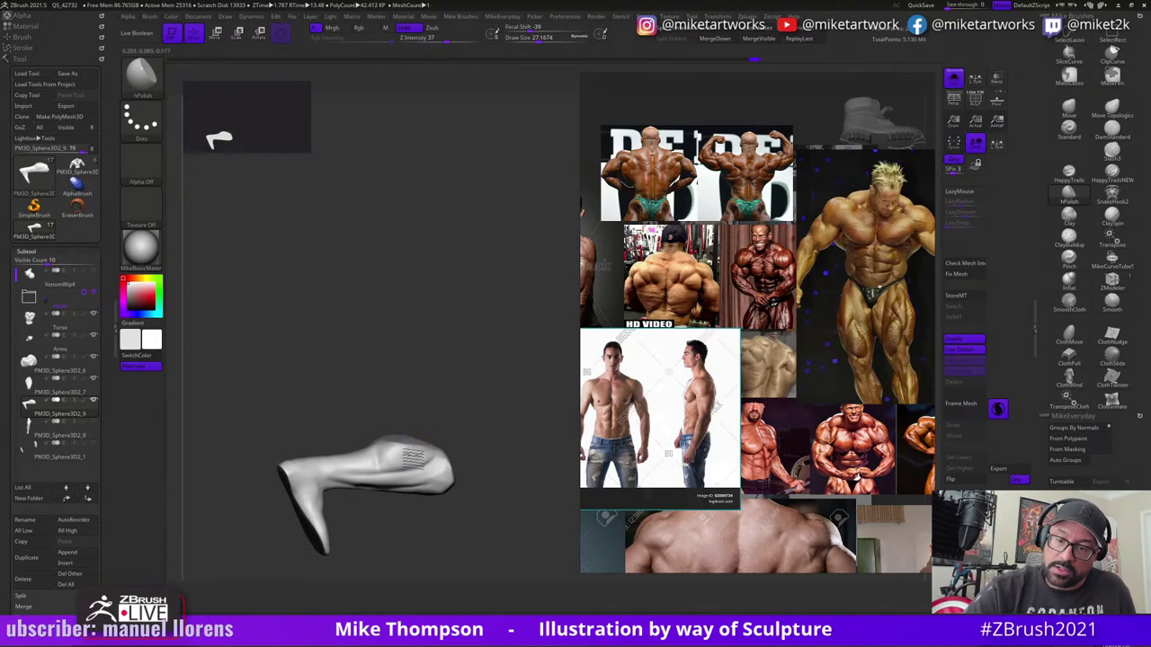
# - Lasso-mask the shin area between the calf and the ankle, and invert the mask
pyautogui.moveTo(423, 460); pyautogui.dragTo(465, 474, button='right')
pyautogui.moveTo(385, 440)
pyautogui.keyDown('ctrl'); pyautogui.mouseDown()
pyautogui.moveTo(396, 459)
pyautogui.moveTo(306, 468)
pyautogui.mouseUp(); pyautogui.keyUp('ctrl')
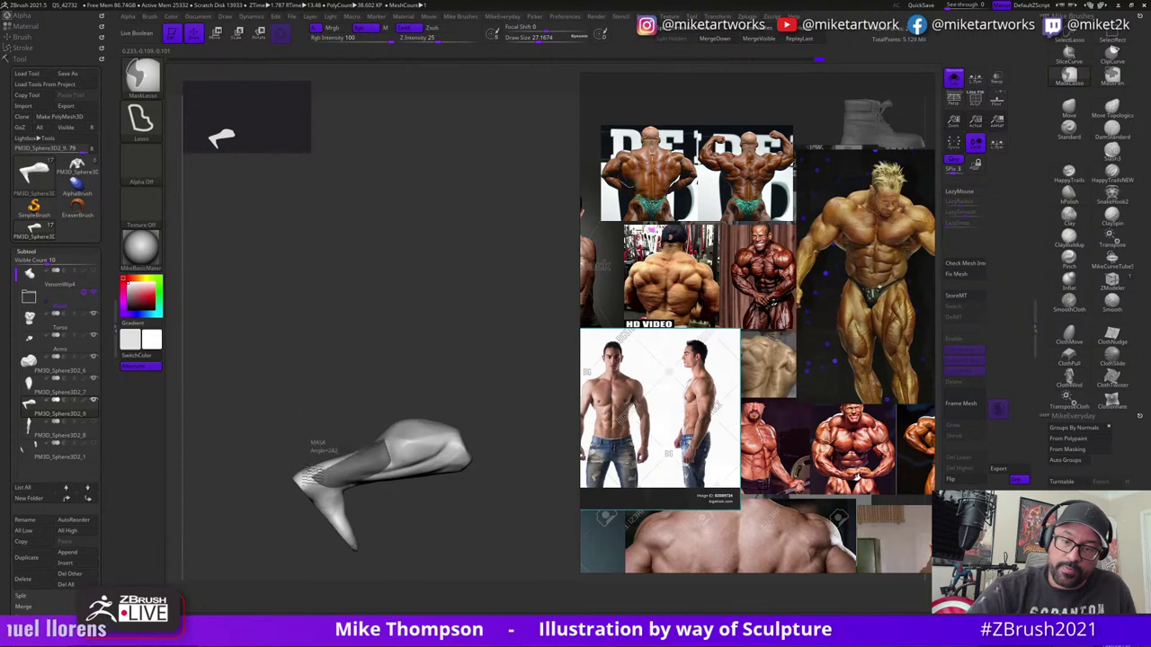
pyautogui.keyDown('ctrl'); pyautogui.click(486, 403); pyautogui.keyUp('ctrl')
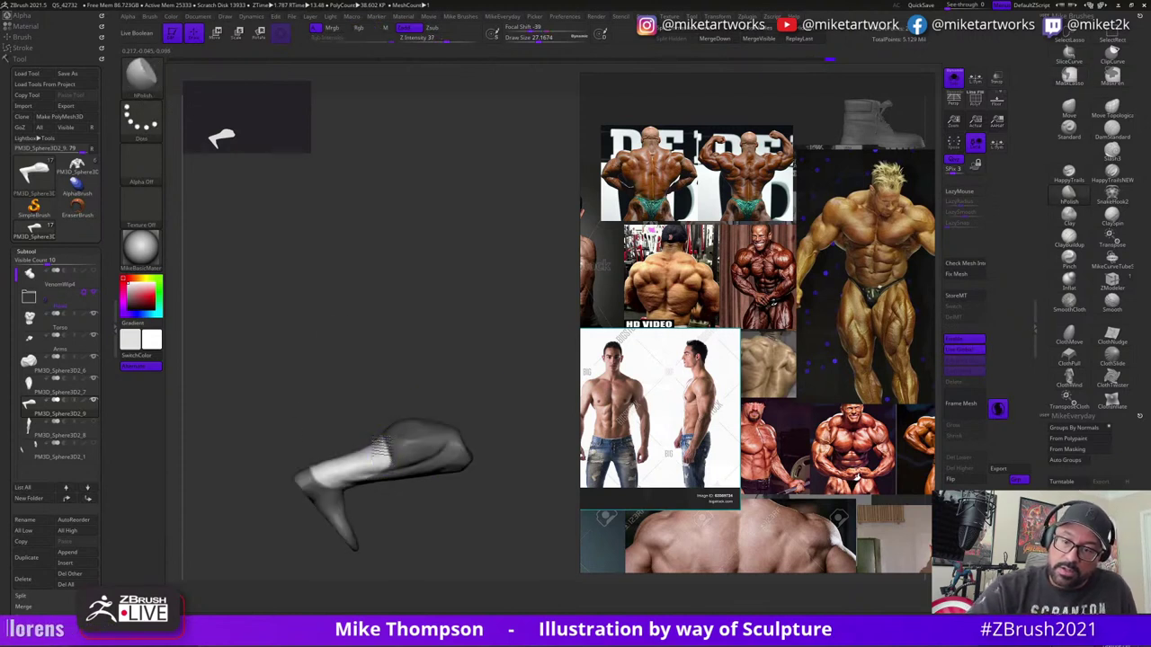
# - Browse the reference board for lower-leg anatomy and examine the back view of the grey muscular sculpt wearing torn shorts
pyautogui.moveTo(516, 523)
pyautogui.mouseDown(button='right')
pyautogui.moveTo(537, 522)
pyautogui.moveTo(513, 506)
pyautogui.moveTo(513, 549)
pyautogui.moveTo(542, 527)
pyautogui.moveTo(526, 529)
pyautogui.moveTo(529, 517)
pyautogui.mouseUp(button='right')
pyautogui.press('s')
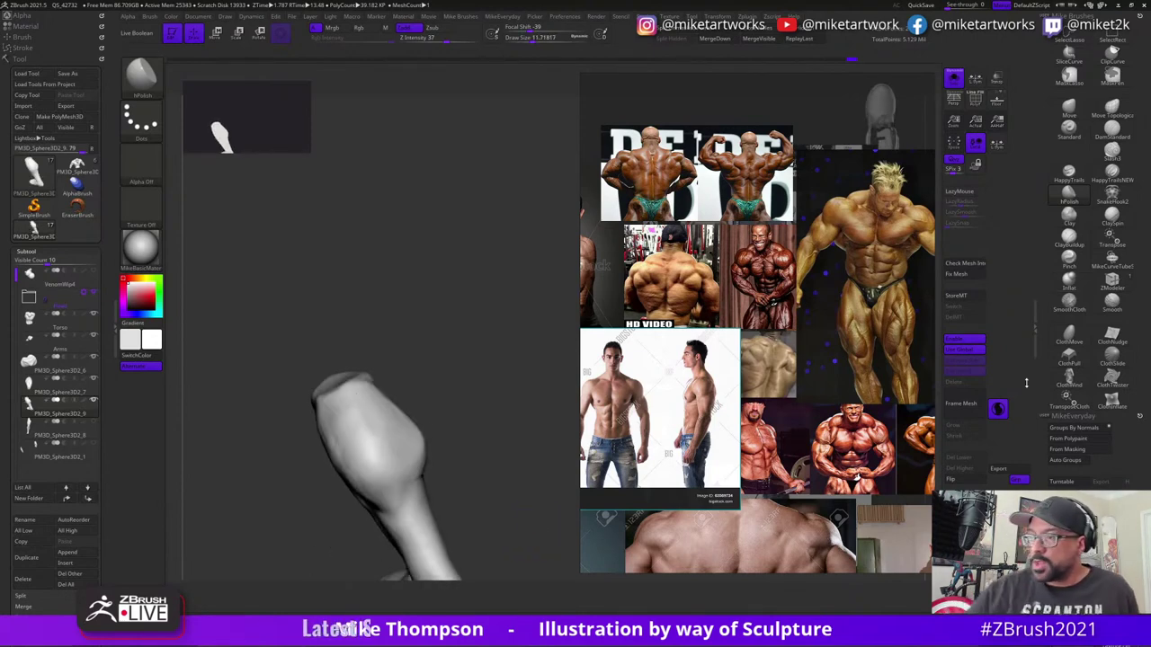
pyautogui.scroll(-5, 722, 404)
pyautogui.moveTo(721, 406); pyautogui.dragTo(880, 278, button='middle')
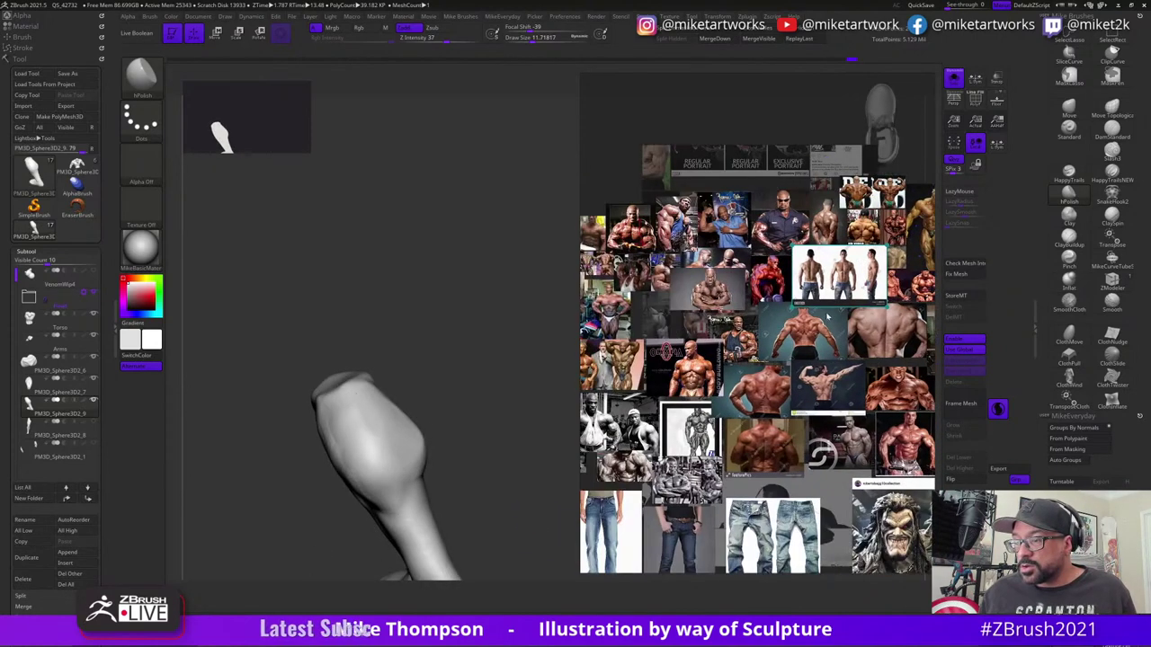
pyautogui.moveTo(683, 442); pyautogui.dragTo(866, 420, button='middle')
pyautogui.moveTo(617, 419)
pyautogui.mouseDown(button='middle')
pyautogui.moveTo(733, 401)
pyautogui.moveTo(740, 417)
pyautogui.moveTo(837, 410)
pyautogui.moveTo(730, 359)
pyautogui.moveTo(725, 341)
pyautogui.moveTo(602, 350)
pyautogui.moveTo(690, 459)
pyautogui.moveTo(721, 443)
pyautogui.moveTo(633, 415)
pyautogui.mouseUp(button='middle')
pyautogui.moveTo(773, 396); pyautogui.dragTo(618, 412, button='middle')
pyautogui.scroll(-5, 692, 407)
pyautogui.moveTo(798, 415)
pyautogui.mouseDown(button='middle')
pyautogui.moveTo(770, 397)
pyautogui.moveTo(711, 395)
pyautogui.moveTo(790, 463)
pyautogui.moveTo(775, 457)
pyautogui.moveTo(834, 435)
pyautogui.mouseUp(button='middle')
pyautogui.scroll(5, 793, 416)
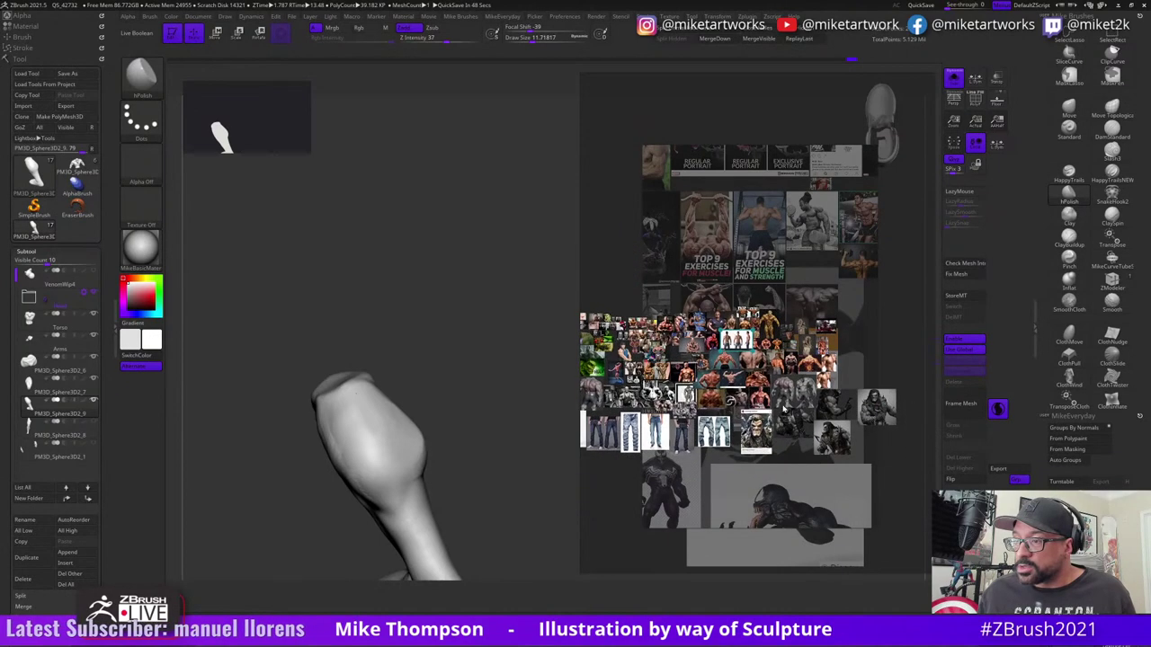
pyautogui.scroll(3, 793, 415)
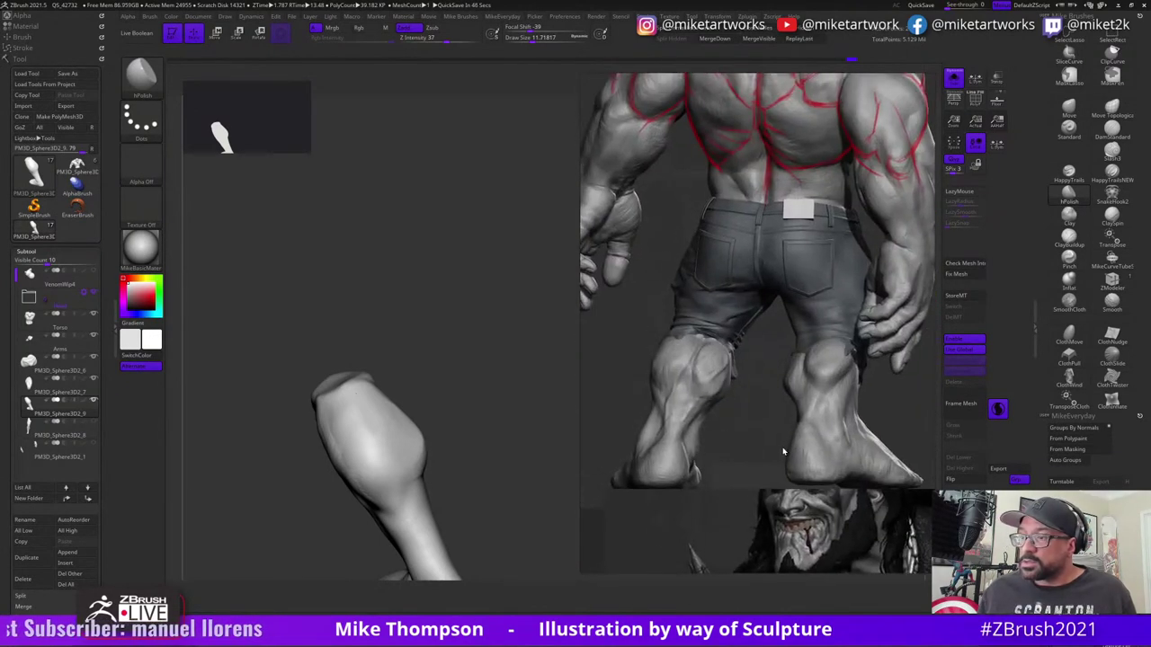
# - Carve a crease around the lower edge of the calf muscle and up its side with DamStandard at a draw size of about 11.7
pyautogui.moveTo(506, 482); pyautogui.dragTo(529, 468)
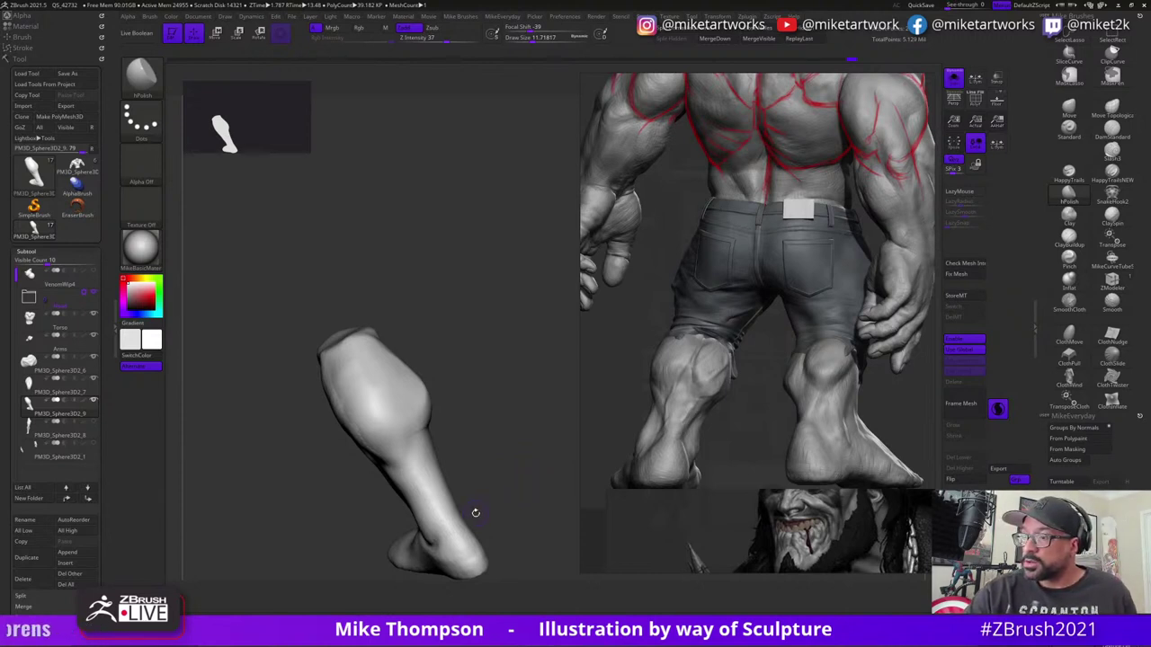
pyautogui.moveTo(495, 493); pyautogui.dragTo(551, 451)
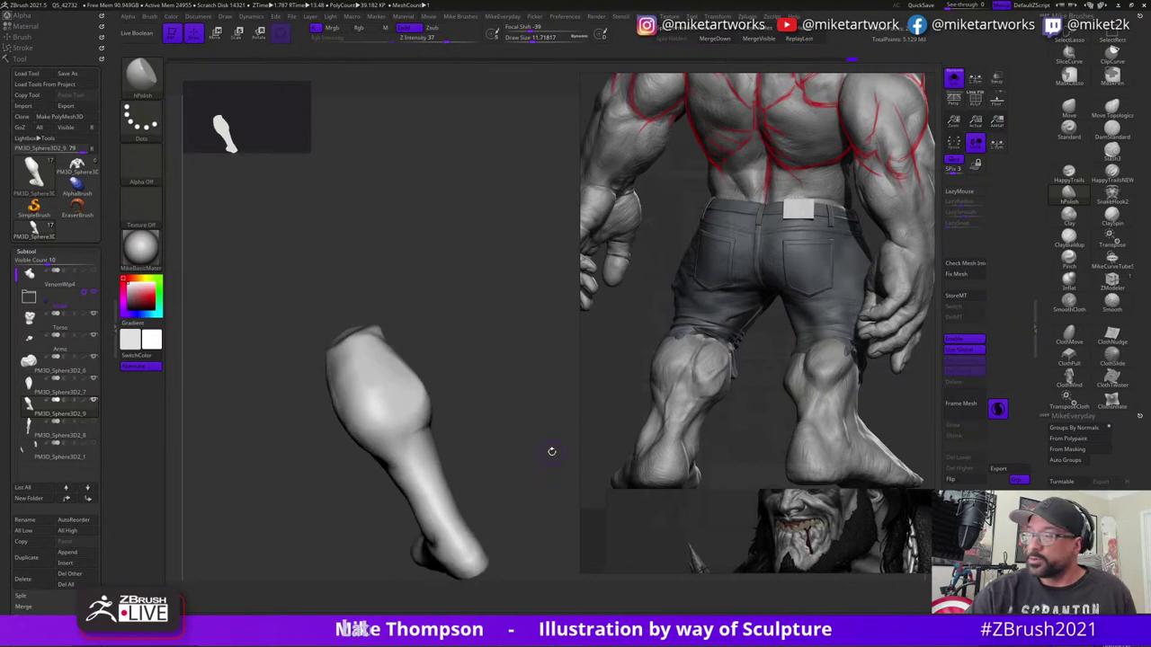
pyautogui.click(1112, 131)
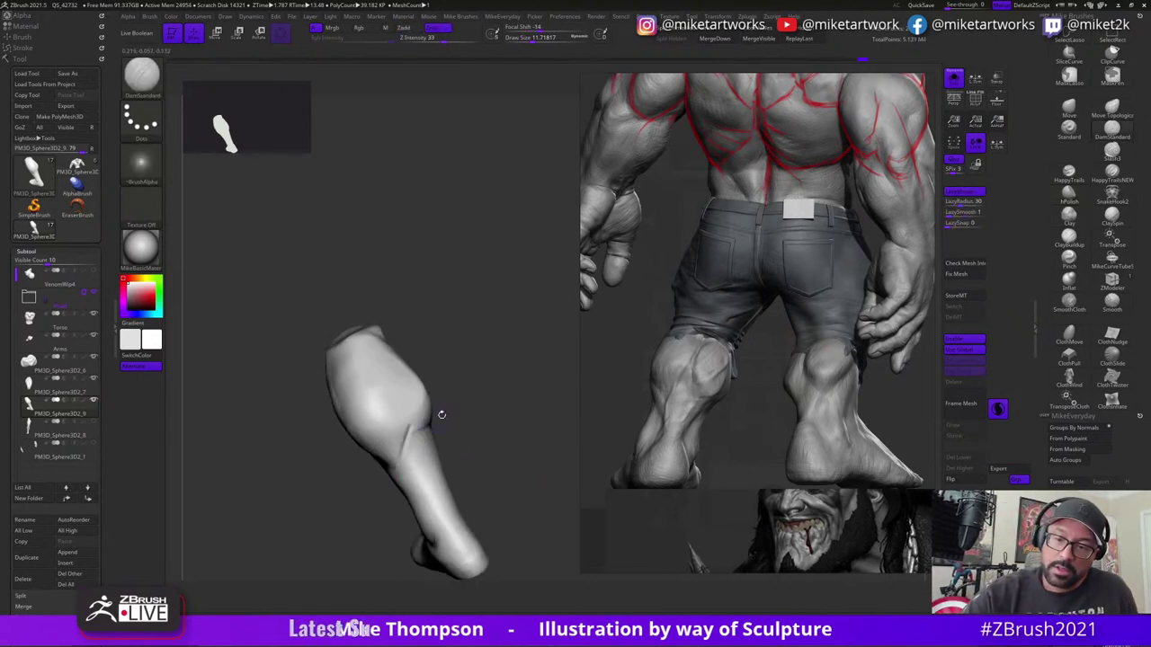
pyautogui.moveTo(442, 414); pyautogui.dragTo(412, 442)
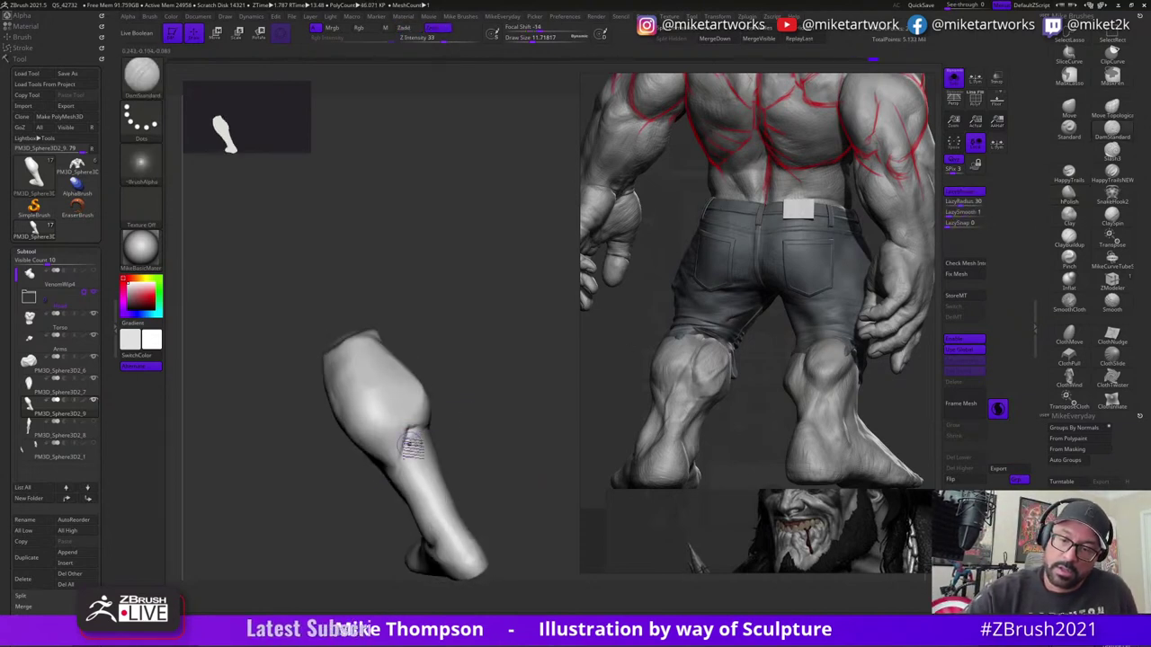
pyautogui.moveTo(417, 454)
pyautogui.mouseDown(button='right')
pyautogui.moveTo(394, 435)
pyautogui.moveTo(416, 402)
pyautogui.mouseUp(button='right')
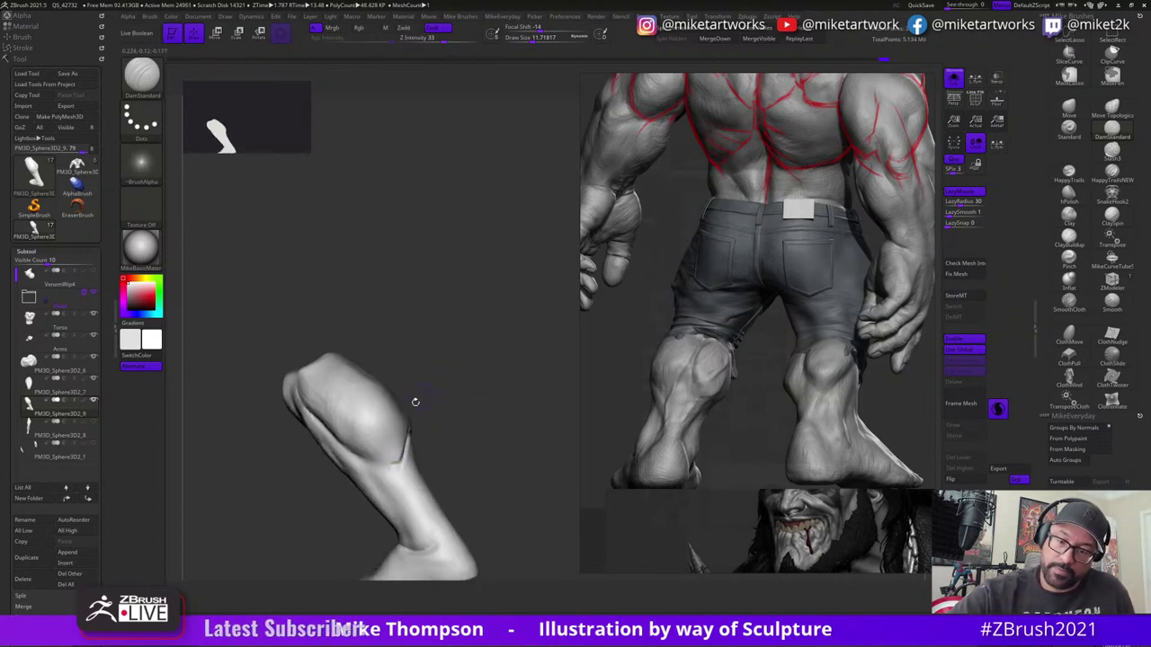
pyautogui.moveTo(367, 460); pyautogui.dragTo(404, 462)
pyautogui.moveTo(496, 460); pyautogui.dragTo(501, 455)
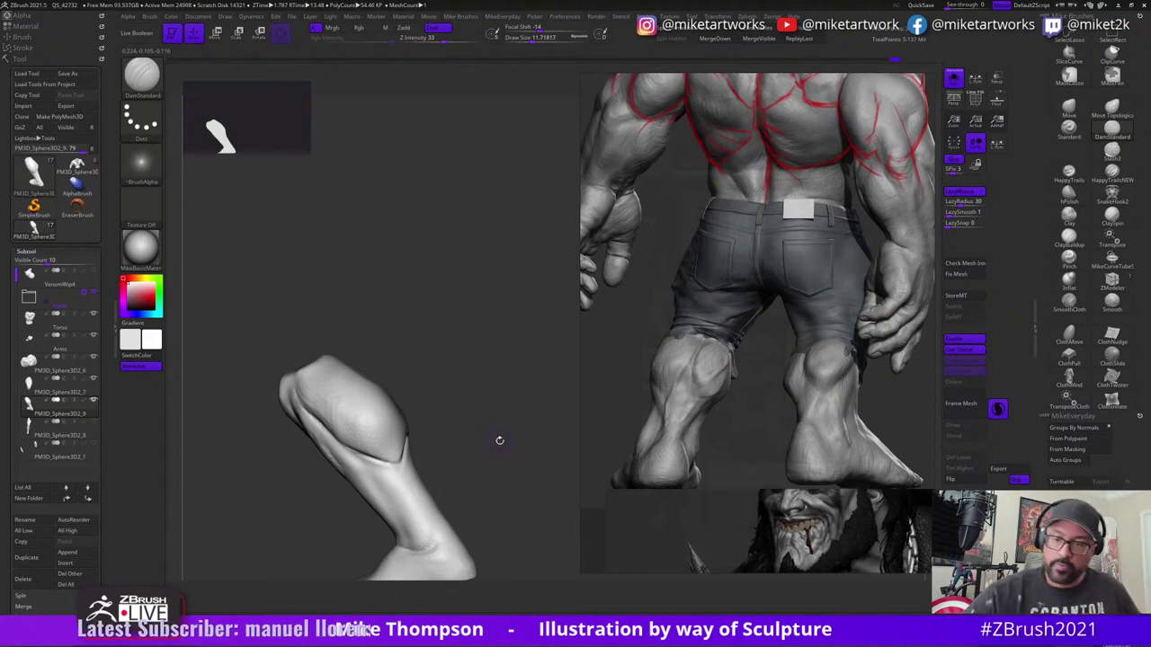
pyautogui.moveTo(500, 441)
pyautogui.mouseDown(button='right')
pyautogui.moveTo(496, 426)
pyautogui.moveTo(527, 413)
pyautogui.moveTo(369, 306)
pyautogui.mouseUp(button='right')
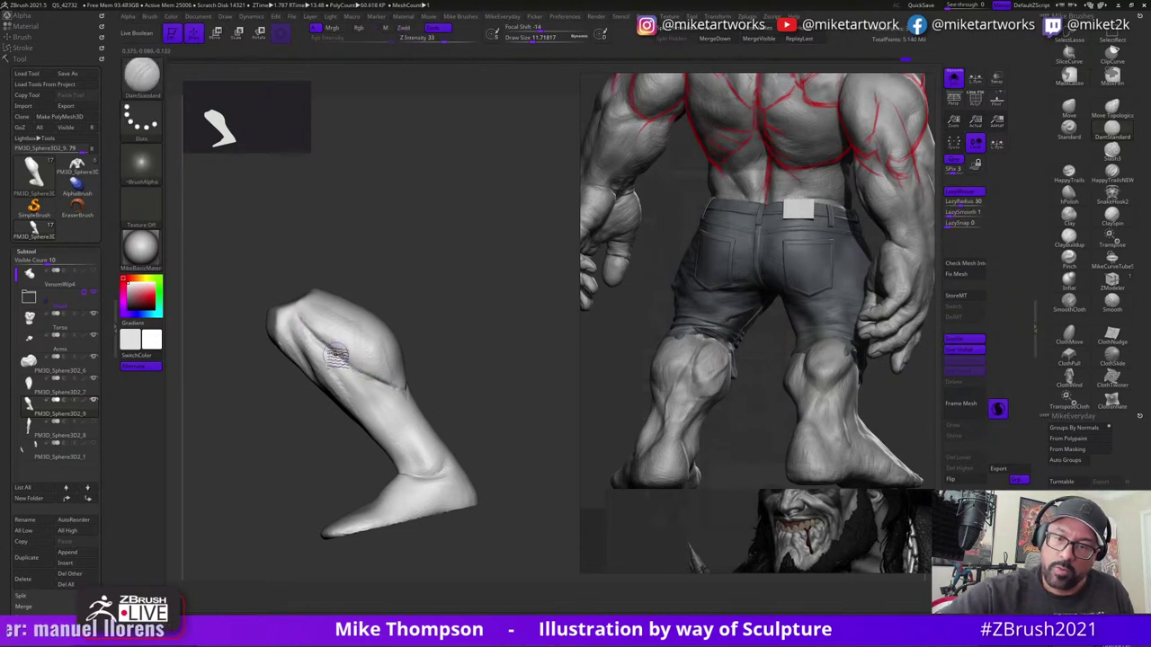
pyautogui.moveTo(367, 335)
pyautogui.mouseDown(button='right')
pyautogui.moveTo(437, 282)
pyautogui.moveTo(453, 297)
pyautogui.mouseUp(button='right')
pyautogui.moveTo(430, 288)
pyautogui.mouseDown()
pyautogui.moveTo(441, 295)
pyautogui.moveTo(423, 288)
pyautogui.mouseUp()
# - Mask the calf muscle and the opposite upper side of the lower leg, leaving the strip between them unmasked
pyautogui.keyDown('ctrl'); pyautogui.moveTo(380, 404); pyautogui.dragTo(332, 184); pyautogui.keyUp('ctrl')
pyautogui.moveTo(447, 344)
pyautogui.mouseDown()
pyautogui.moveTo(478, 361)
pyautogui.moveTo(457, 386)
pyautogui.mouseUp()
pyautogui.click(1069, 195)
pyautogui.moveTo(458, 384); pyautogui.dragTo(462, 382)
pyautogui.keyDown('ctrl'); pyautogui.moveTo(292, 304); pyautogui.dragTo(242, 198); pyautogui.keyUp('ctrl')
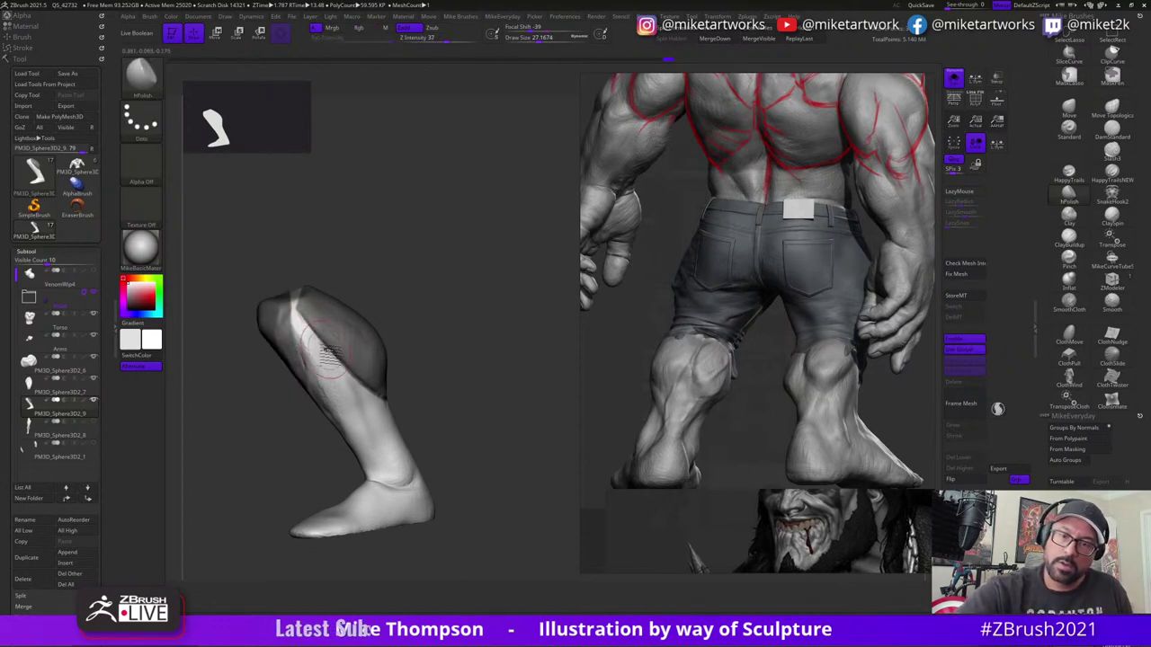
# - Polish the unmasked strip between the calf and shin with hPolish at draw sizes of about 27.2 and 10.3
pyautogui.moveTo(377, 294); pyautogui.dragTo(305, 340)
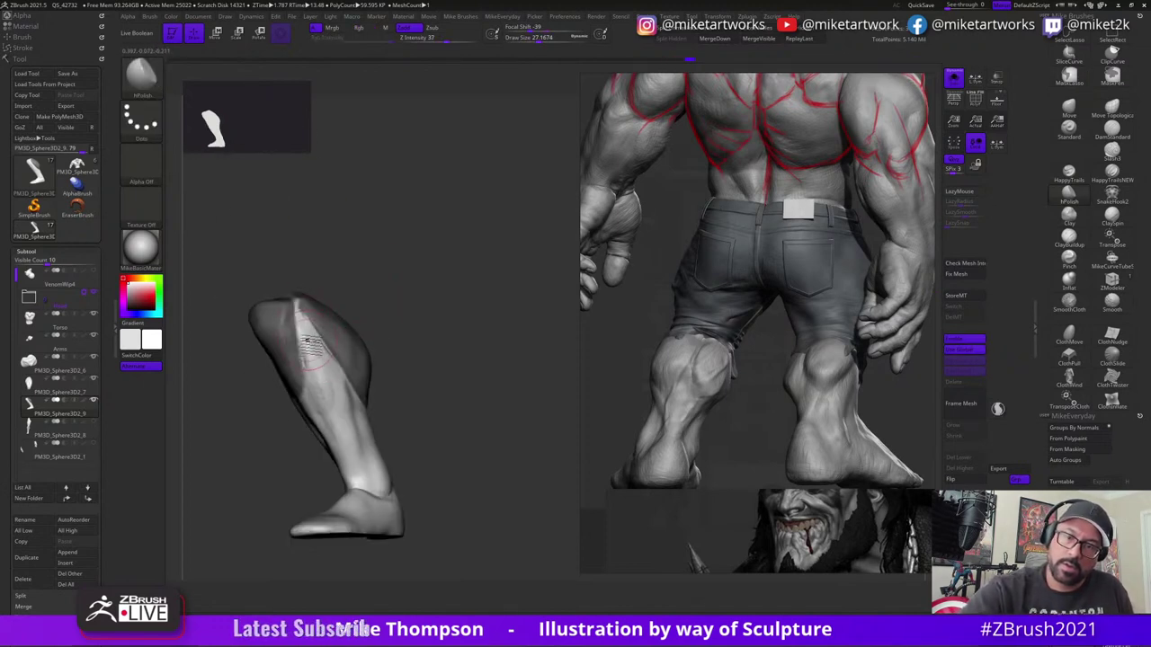
pyautogui.moveTo(448, 343)
pyautogui.mouseDown()
pyautogui.moveTo(457, 324)
pyautogui.moveTo(393, 361)
pyautogui.moveTo(328, 357)
pyautogui.moveTo(442, 373)
pyautogui.moveTo(444, 362)
pyautogui.moveTo(306, 356)
pyautogui.mouseUp()
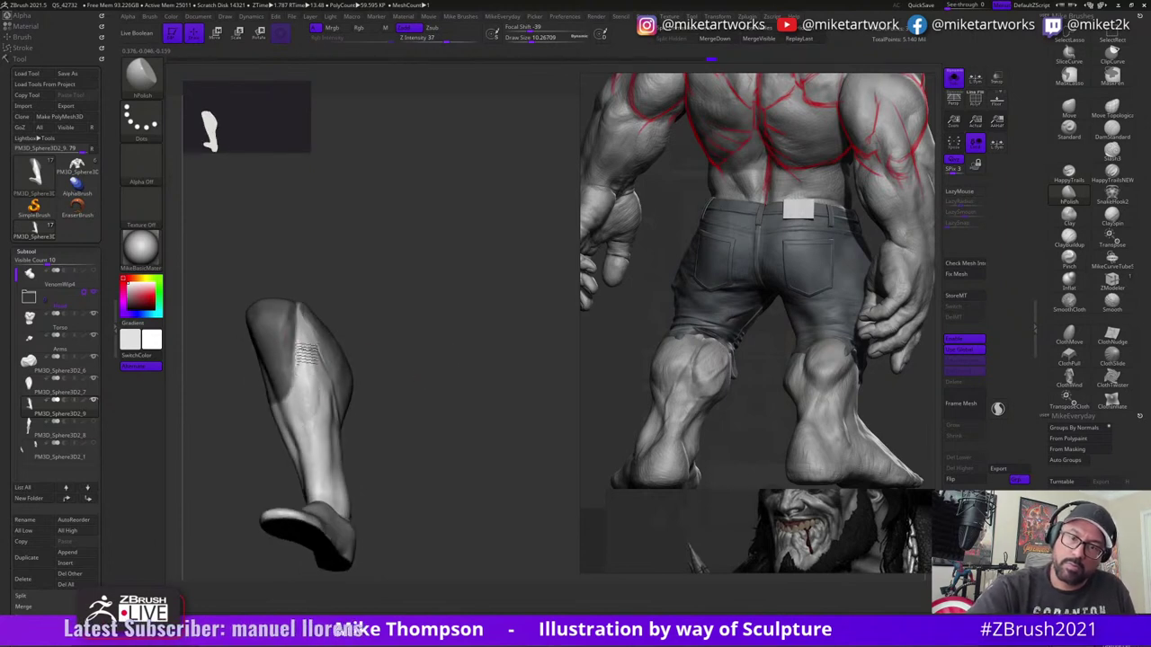
pyautogui.moveTo(430, 416); pyautogui.dragTo(478, 428)
pyautogui.moveTo(486, 480); pyautogui.dragTo(500, 503)
# - Turn on Sculptris Pro and carve long muscle separations down the unmasked side of the lower leg with DamStandard at a draw size of about 10.3
pyautogui.click(1112, 130)
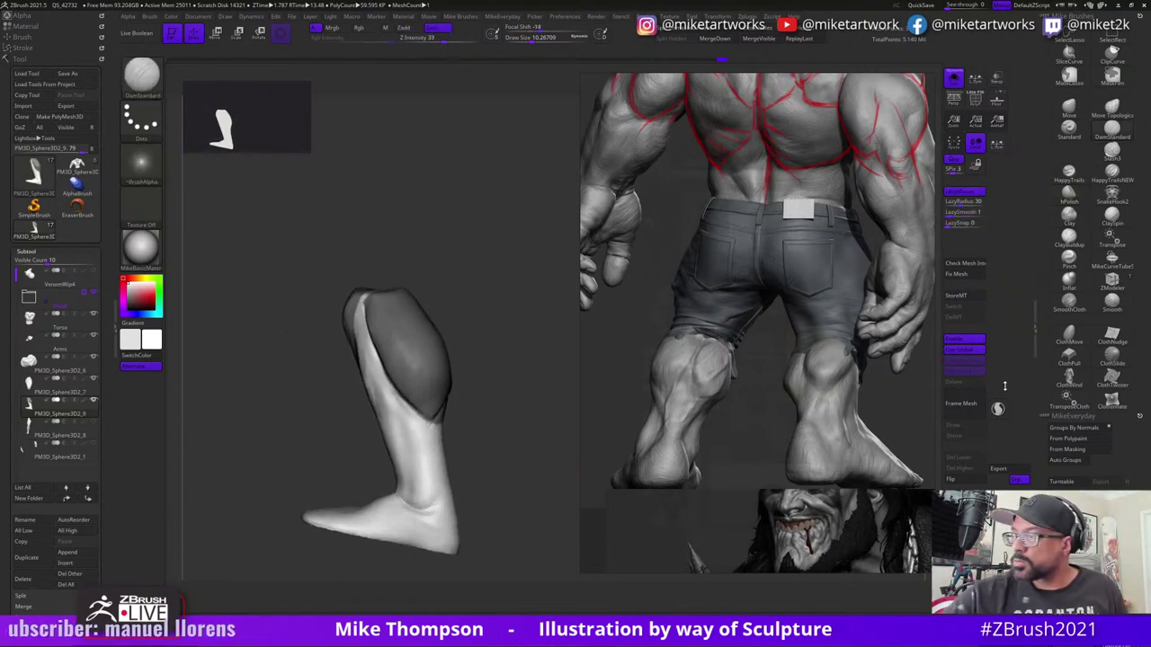
pyautogui.click(998, 409)
pyautogui.moveTo(428, 457)
pyautogui.mouseDown()
pyautogui.moveTo(474, 489)
pyautogui.moveTo(492, 481)
pyautogui.moveTo(452, 411)
pyautogui.moveTo(465, 409)
pyautogui.moveTo(479, 442)
pyautogui.moveTo(494, 450)
pyautogui.moveTo(496, 440)
pyautogui.moveTo(396, 349)
pyautogui.mouseUp()
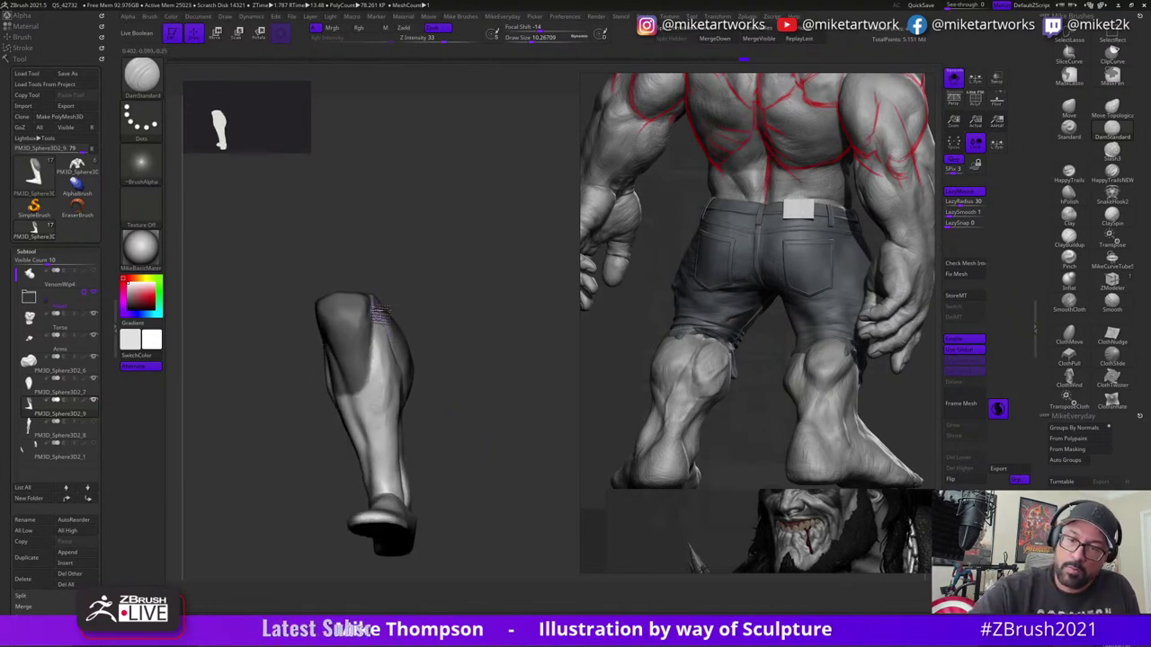
pyautogui.moveTo(482, 458)
pyautogui.mouseDown()
pyautogui.moveTo(506, 464)
pyautogui.moveTo(521, 444)
pyautogui.moveTo(478, 404)
pyautogui.mouseUp()
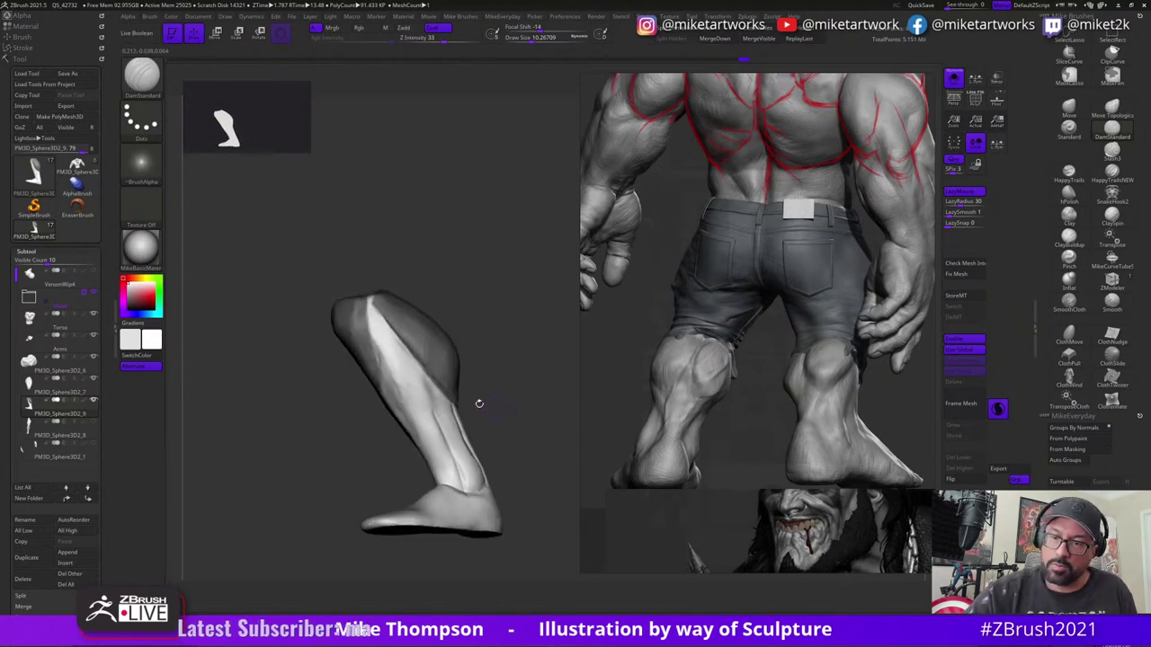
pyautogui.moveTo(403, 363); pyautogui.dragTo(437, 421)
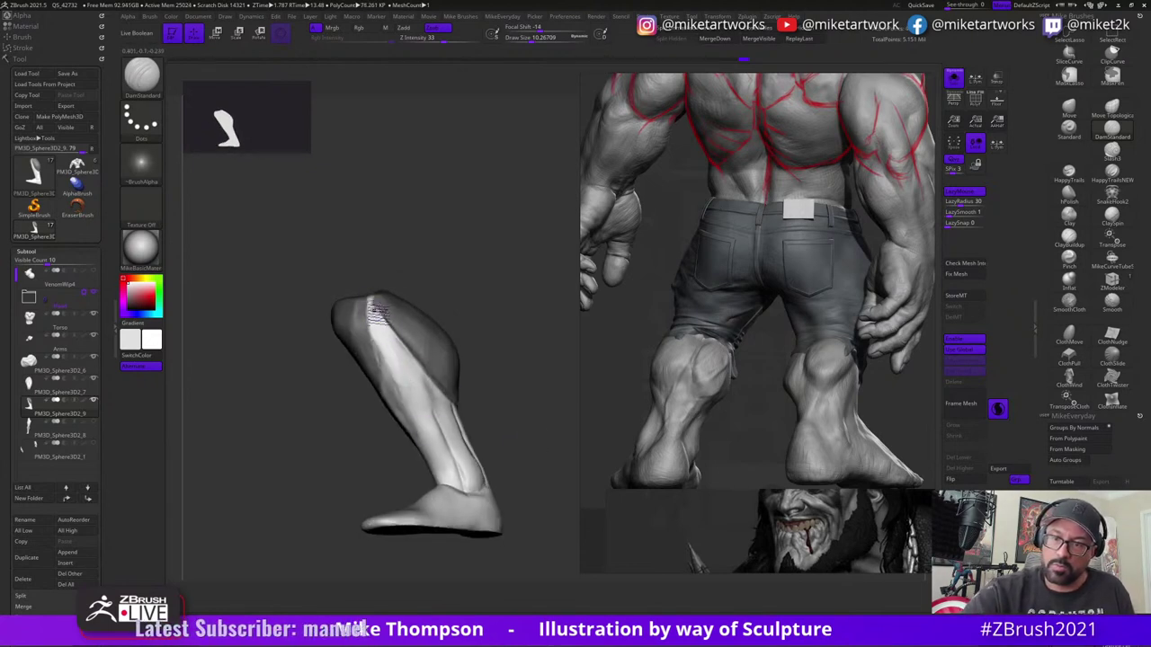
pyautogui.moveTo(376, 308); pyautogui.dragTo(420, 370)
pyautogui.moveTo(507, 452)
pyautogui.mouseDown()
pyautogui.moveTo(437, 463)
pyautogui.moveTo(496, 468)
pyautogui.mouseUp()
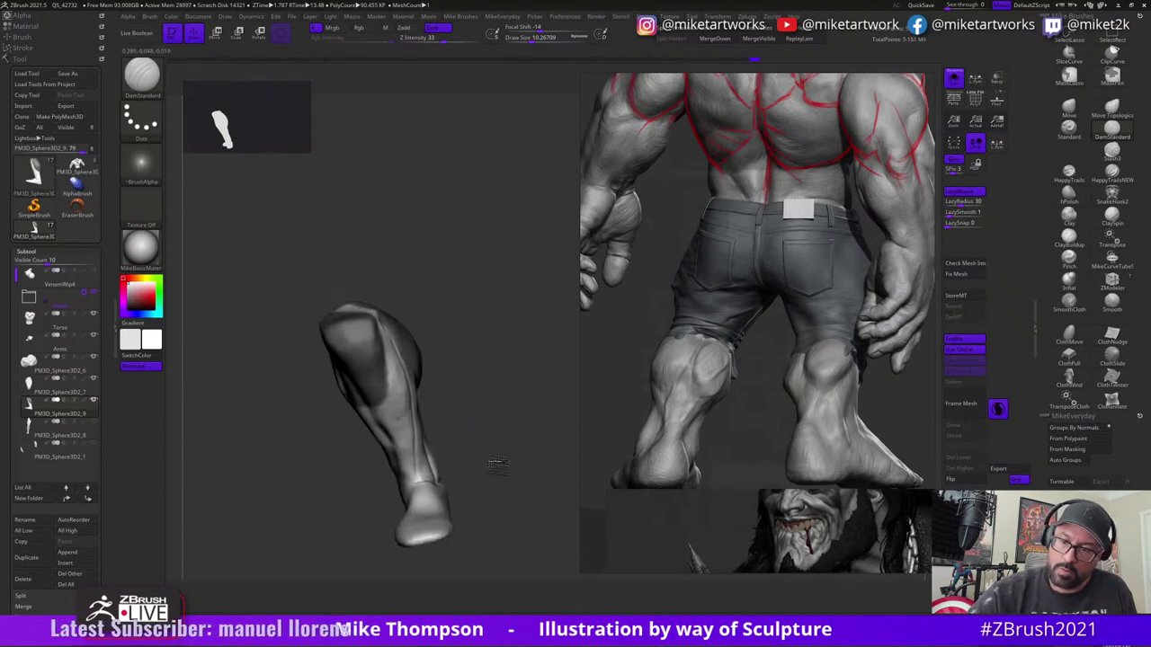
# - Mask the foot and deepen the DamStandard grooves running from below the knee to the ankle
pyautogui.keyDown('ctrl'); pyautogui.moveTo(386, 511); pyautogui.dragTo(389, 544); pyautogui.keyUp('ctrl')
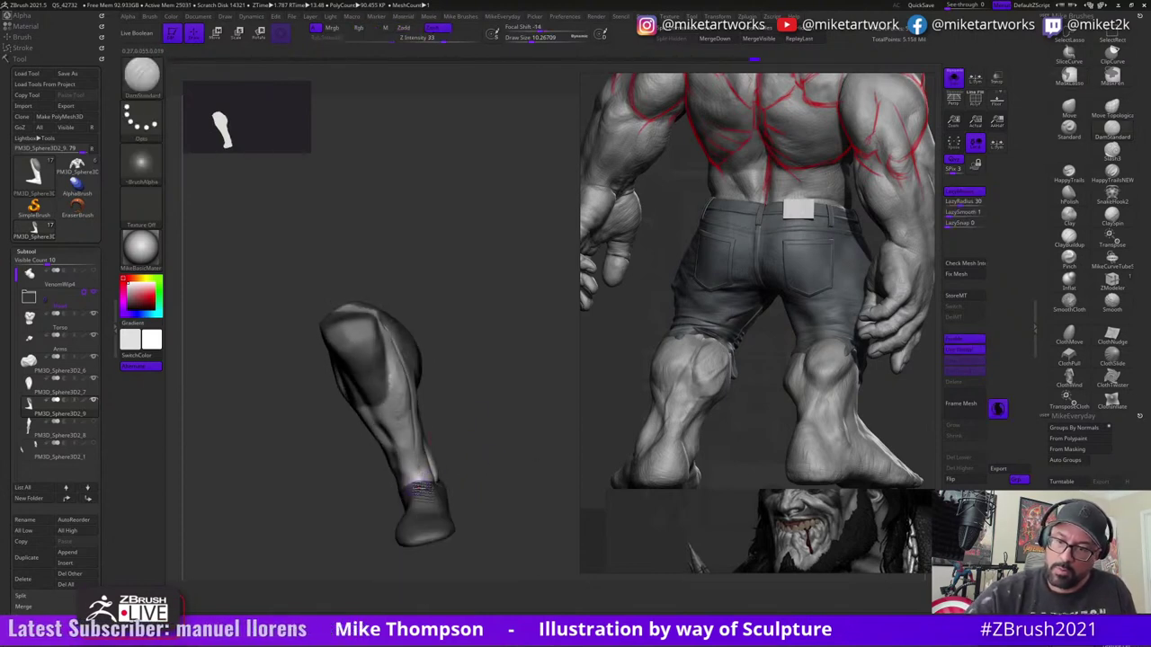
pyautogui.moveTo(534, 442)
pyautogui.mouseDown()
pyautogui.moveTo(510, 448)
pyautogui.moveTo(445, 511)
pyautogui.mouseUp()
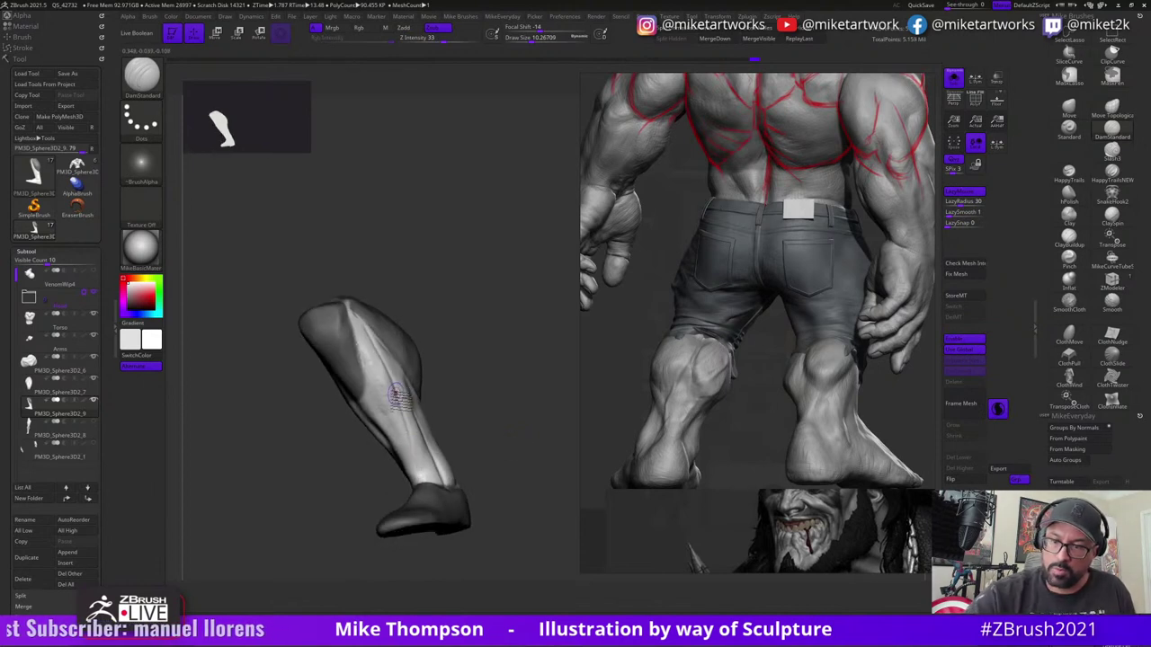
pyautogui.moveTo(515, 428); pyautogui.dragTo(473, 393)
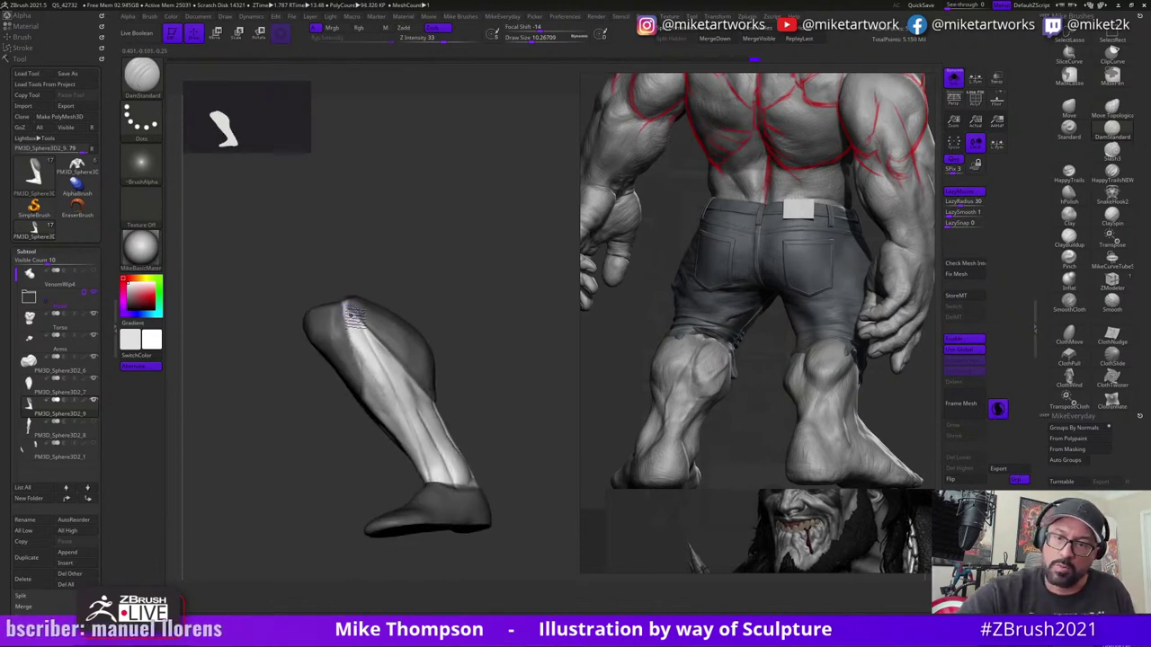
pyautogui.moveTo(500, 456)
pyautogui.mouseDown()
pyautogui.moveTo(532, 432)
pyautogui.moveTo(513, 431)
pyautogui.moveTo(497, 467)
pyautogui.moveTo(518, 435)
pyautogui.mouseUp()
# - Clear the mask and reshape the lower leg with the Move brush at a draw size of about 20.5, smoothing the shin
pyautogui.press('ctrl')
pyautogui.click(1068, 107)
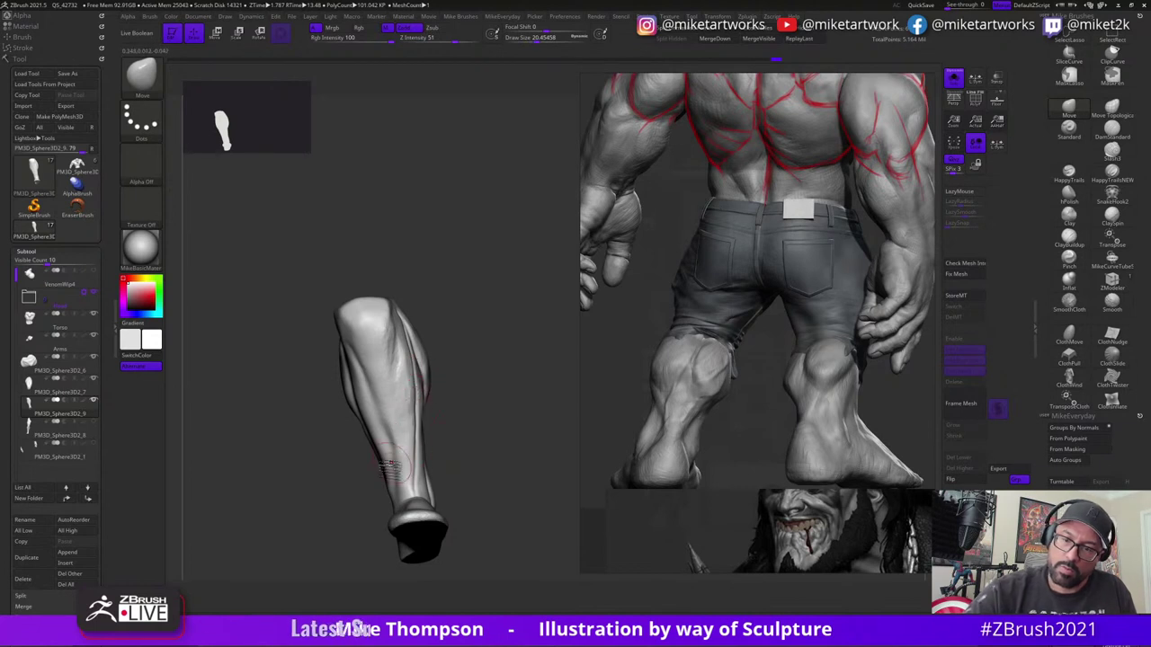
pyautogui.moveTo(376, 385)
pyautogui.mouseDown()
pyautogui.moveTo(402, 427)
pyautogui.moveTo(416, 405)
pyautogui.mouseUp()
pyautogui.moveTo(381, 401); pyautogui.dragTo(374, 402)
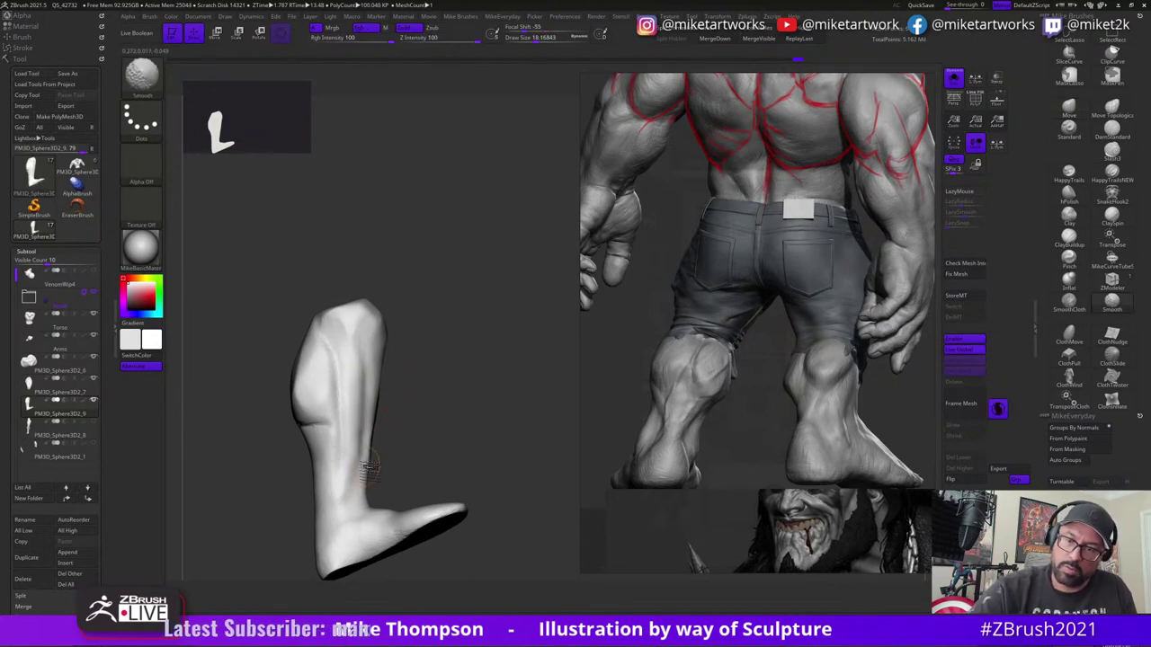
# - Mask the calf muscle and polish the shin down to the ankle with hPolish at a draw size of about 18.2
pyautogui.click(1112, 130)
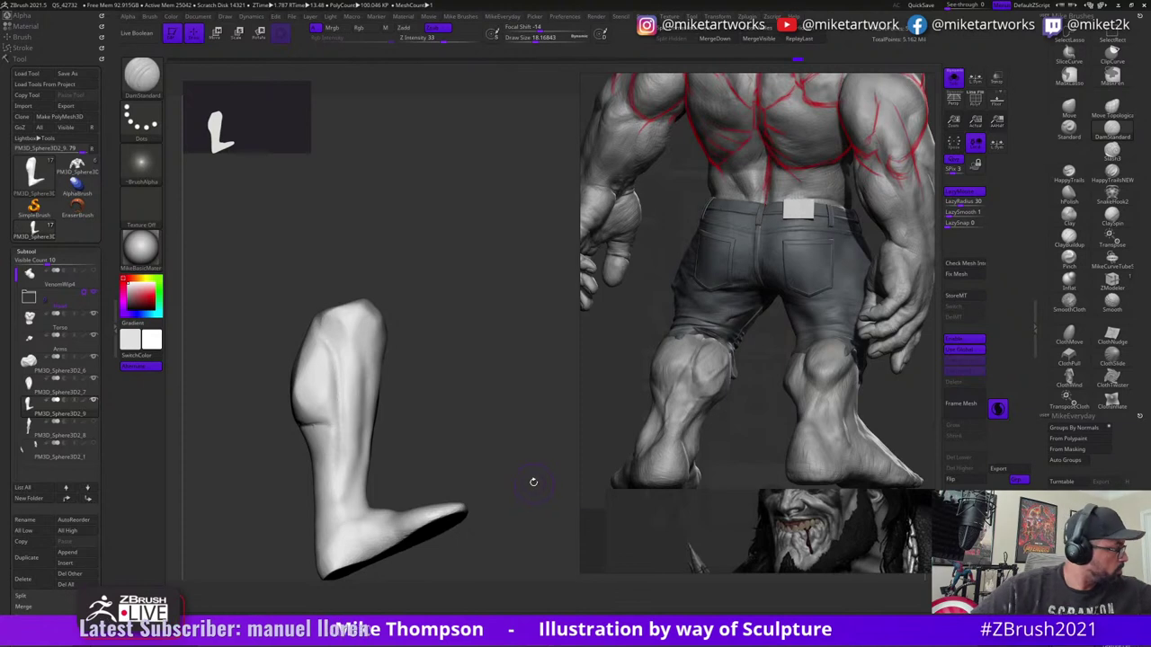
pyautogui.moveTo(527, 490)
pyautogui.mouseDown()
pyautogui.moveTo(514, 504)
pyautogui.moveTo(531, 514)
pyautogui.moveTo(537, 493)
pyautogui.mouseUp()
pyautogui.moveTo(357, 356)
pyautogui.keyDown('ctrl'); pyautogui.mouseDown()
pyautogui.moveTo(369, 464)
pyautogui.moveTo(292, 319)
pyautogui.mouseUp(); pyautogui.keyUp('ctrl')
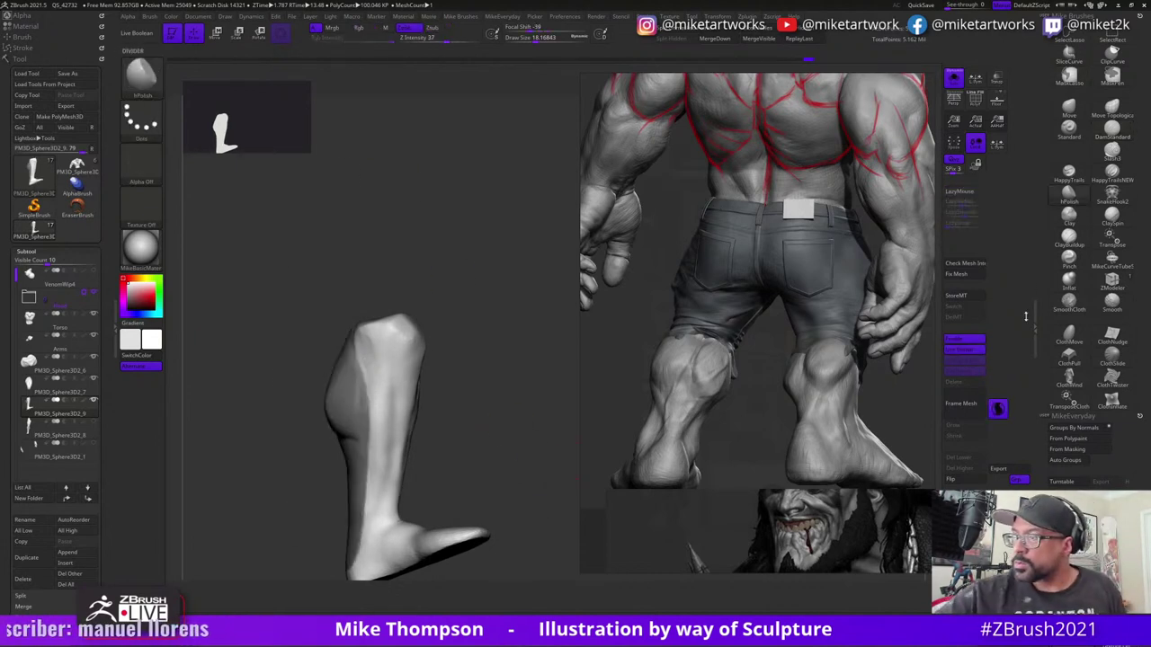
pyautogui.moveTo(512, 431); pyautogui.dragTo(499, 432)
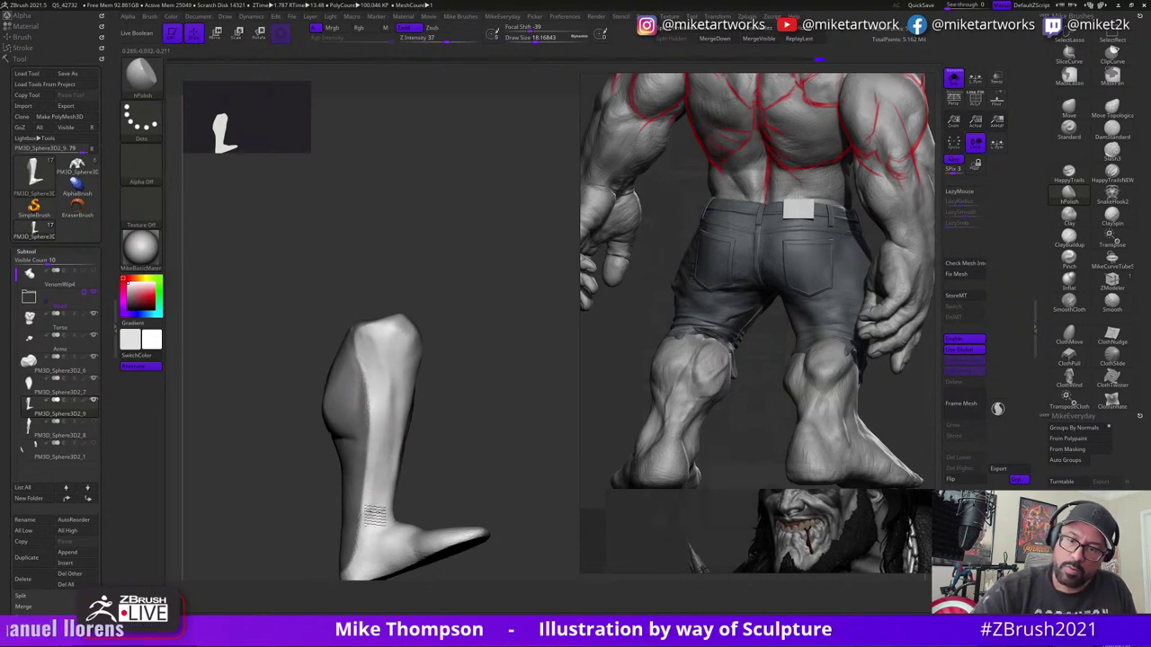
pyautogui.moveTo(510, 461)
pyautogui.mouseDown()
pyautogui.moveTo(472, 461)
pyautogui.moveTo(505, 456)
pyautogui.mouseUp()
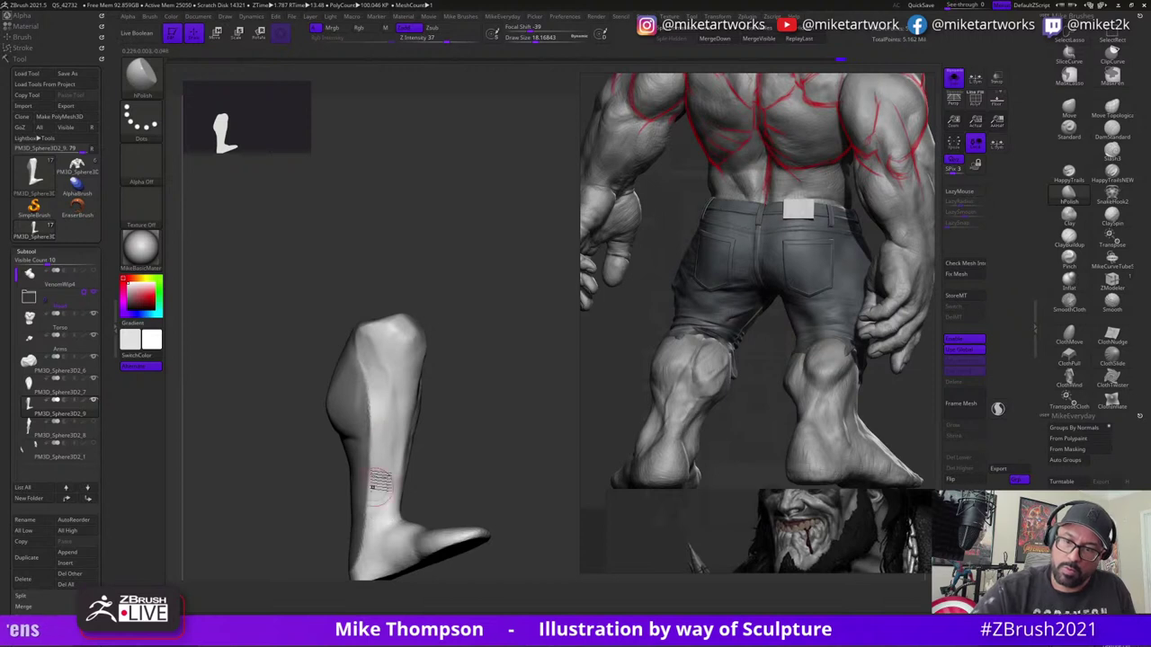
pyautogui.moveTo(515, 485)
pyautogui.mouseDown()
pyautogui.moveTo(492, 487)
pyautogui.moveTo(512, 468)
pyautogui.mouseUp()
# - Build up long muscle and tendon ridges down the shin to the ankle with ClayBuildup at a draw size of about 11.7
pyautogui.click(1068, 239)
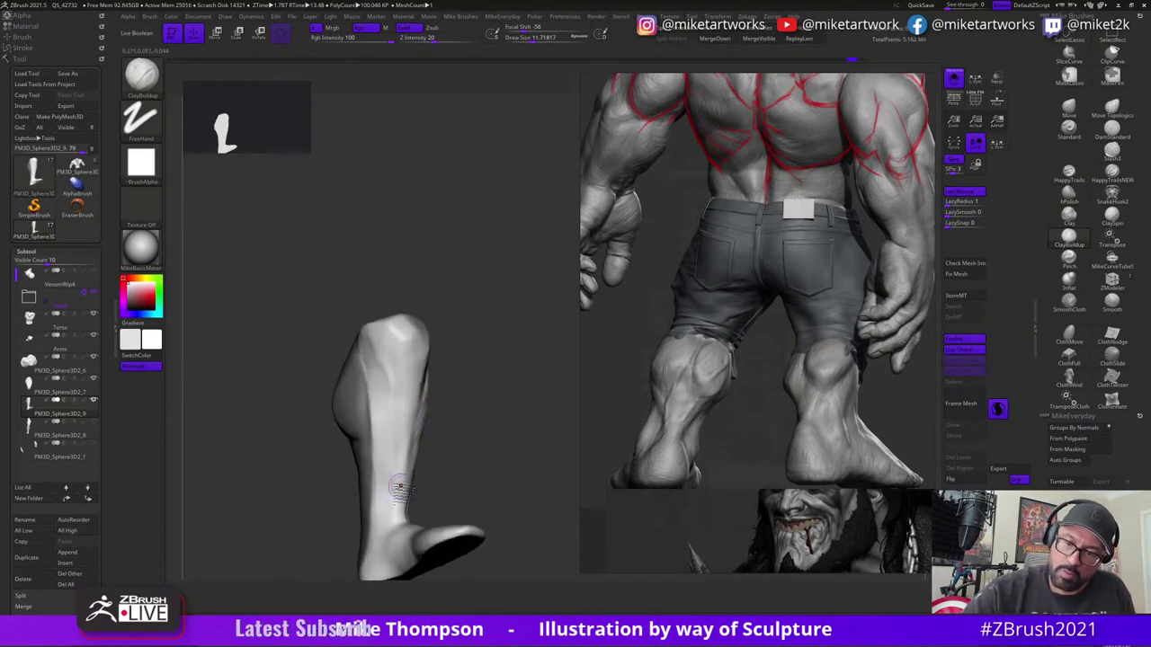
pyautogui.moveTo(490, 457)
pyautogui.mouseDown()
pyautogui.moveTo(501, 450)
pyautogui.moveTo(441, 465)
pyautogui.moveTo(475, 471)
pyautogui.moveTo(491, 459)
pyautogui.mouseUp()
pyautogui.moveTo(393, 518); pyautogui.dragTo(467, 431)
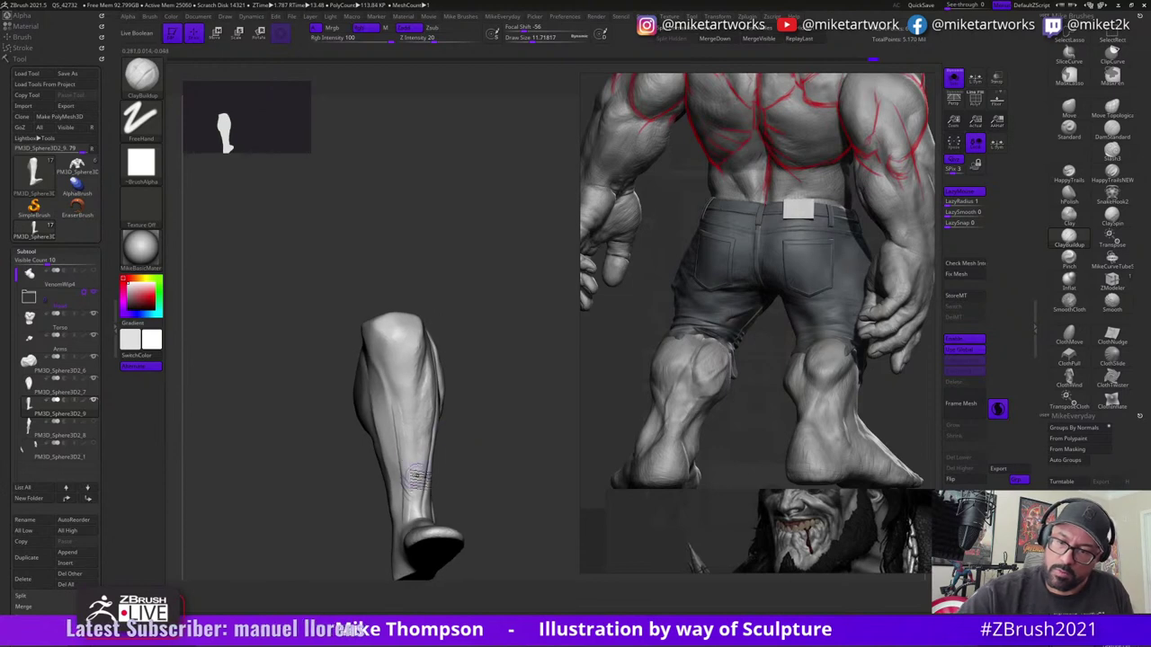
pyautogui.moveTo(471, 423); pyautogui.dragTo(491, 440)
pyautogui.moveTo(410, 423); pyautogui.dragTo(407, 496)
pyautogui.moveTo(502, 450); pyautogui.dragTo(491, 443)
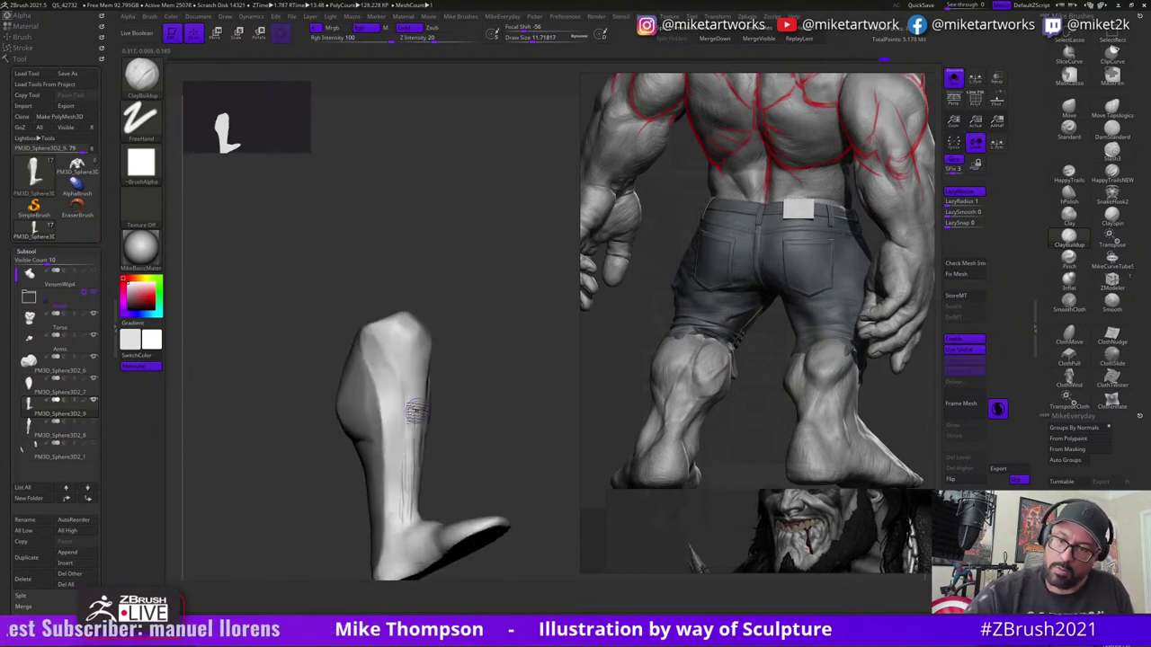
pyautogui.moveTo(411, 409)
pyautogui.mouseDown()
pyautogui.moveTo(408, 397)
pyautogui.moveTo(410, 503)
pyautogui.mouseUp()
pyautogui.moveTo(501, 452); pyautogui.dragTo(479, 443)
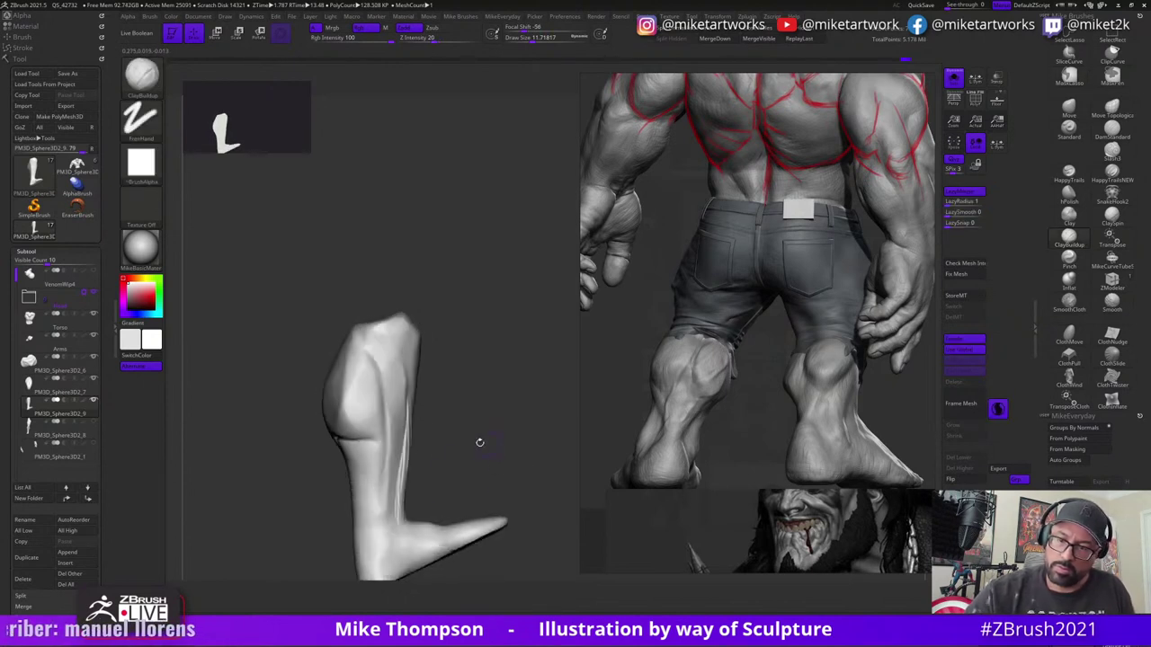
# - Build up the side and back volumes of the calf muscle with ClayBuildup at a draw size of about 11.7
pyautogui.moveTo(383, 467); pyautogui.dragTo(412, 403)
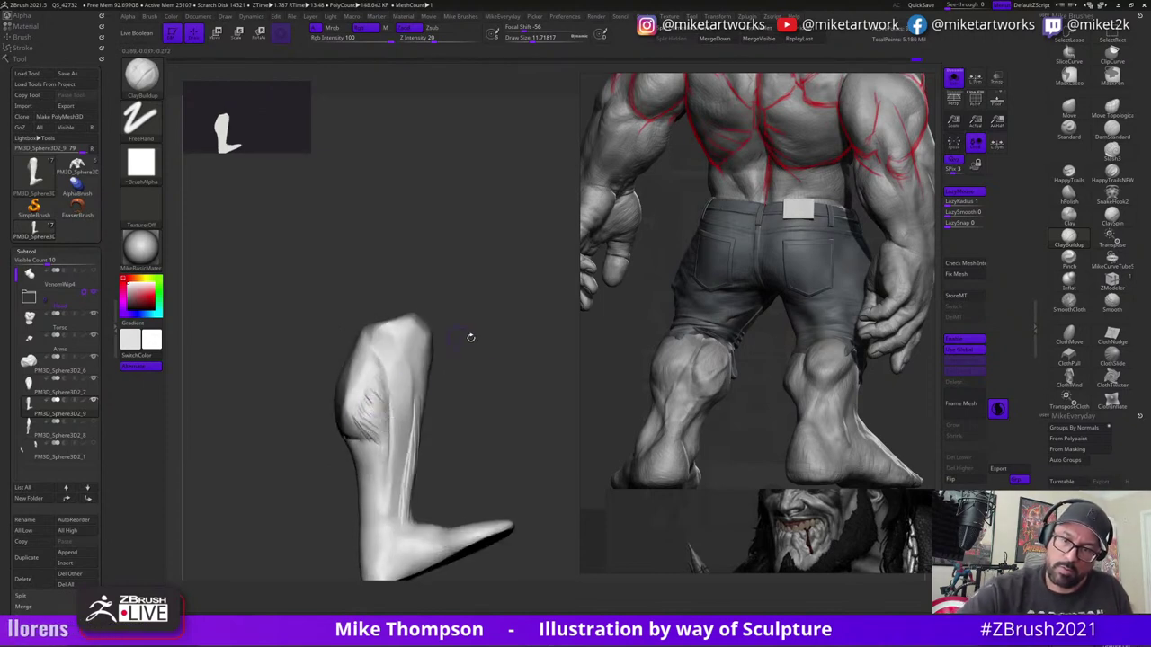
pyautogui.moveTo(470, 337); pyautogui.dragTo(385, 364)
pyautogui.moveTo(449, 396); pyautogui.dragTo(356, 402)
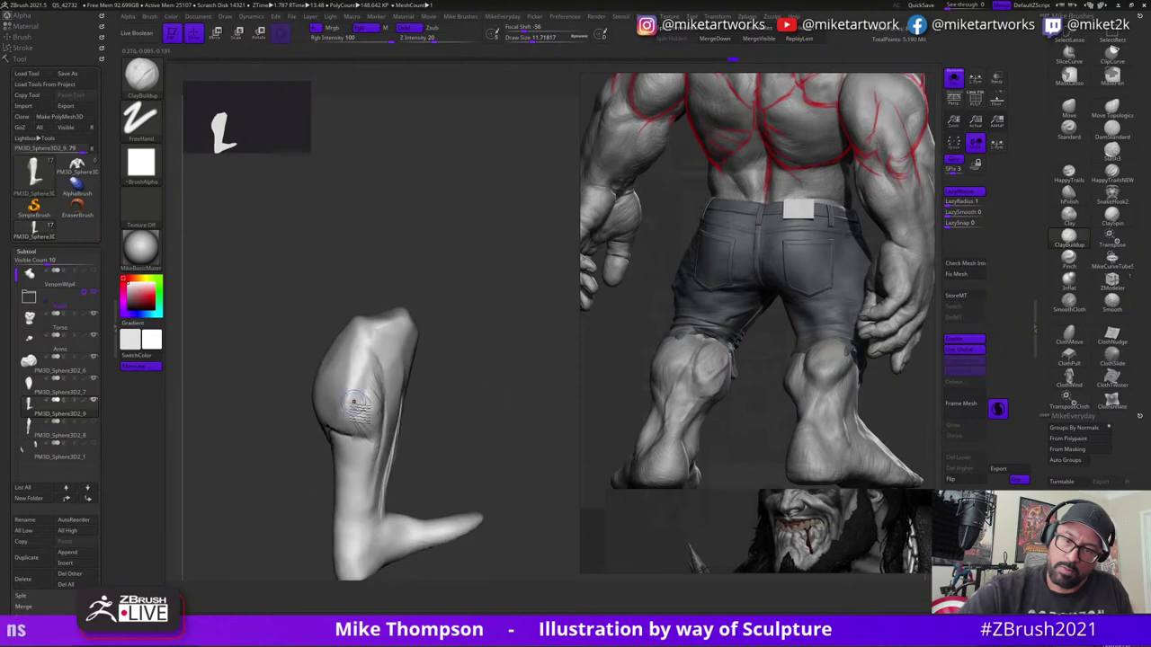
pyautogui.moveTo(463, 396); pyautogui.dragTo(493, 480)
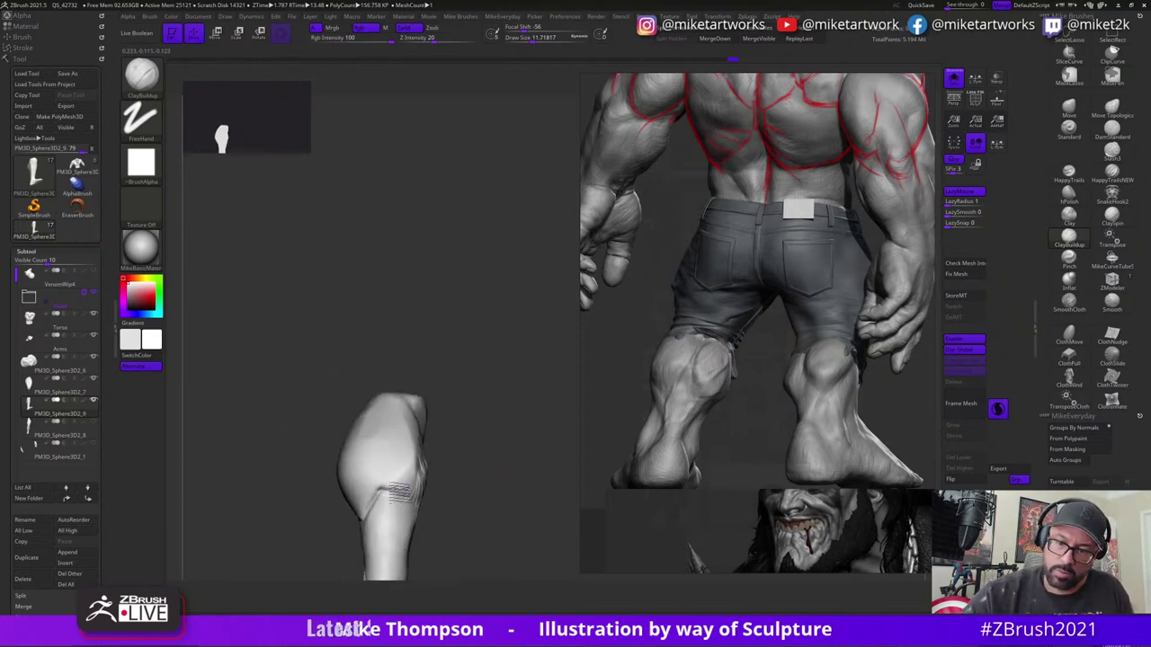
pyautogui.moveTo(425, 477)
pyautogui.mouseDown()
pyautogui.moveTo(480, 442)
pyautogui.moveTo(461, 463)
pyautogui.moveTo(449, 457)
pyautogui.mouseUp()
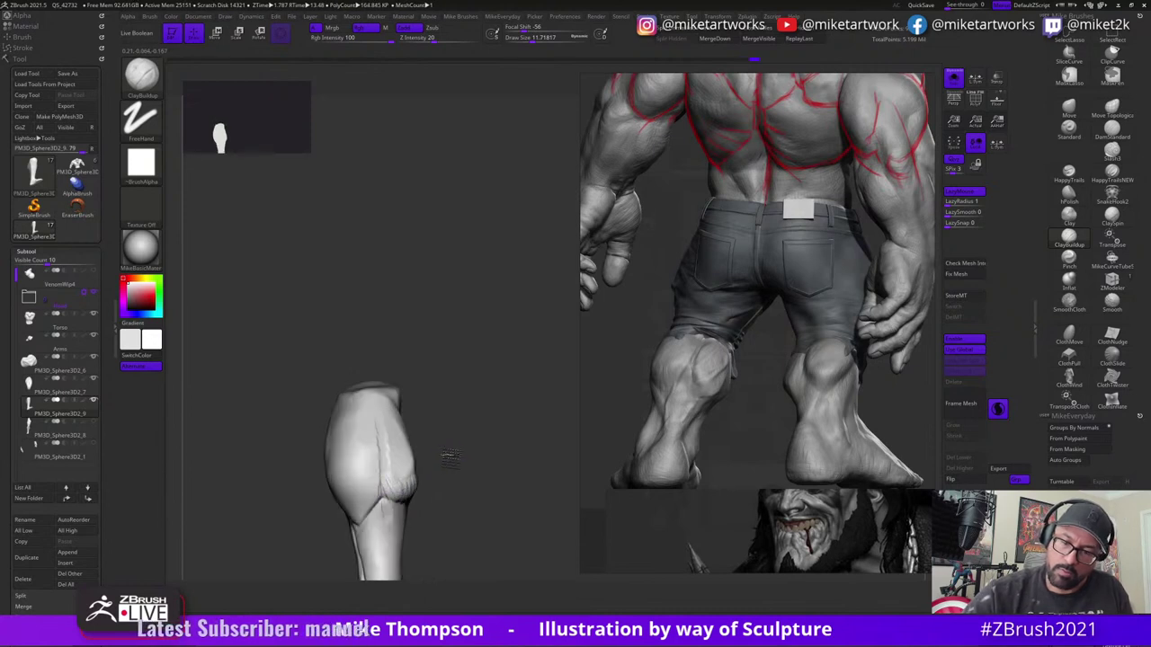
pyautogui.moveTo(390, 481)
pyautogui.mouseDown()
pyautogui.moveTo(407, 491)
pyautogui.moveTo(362, 504)
pyautogui.mouseUp()
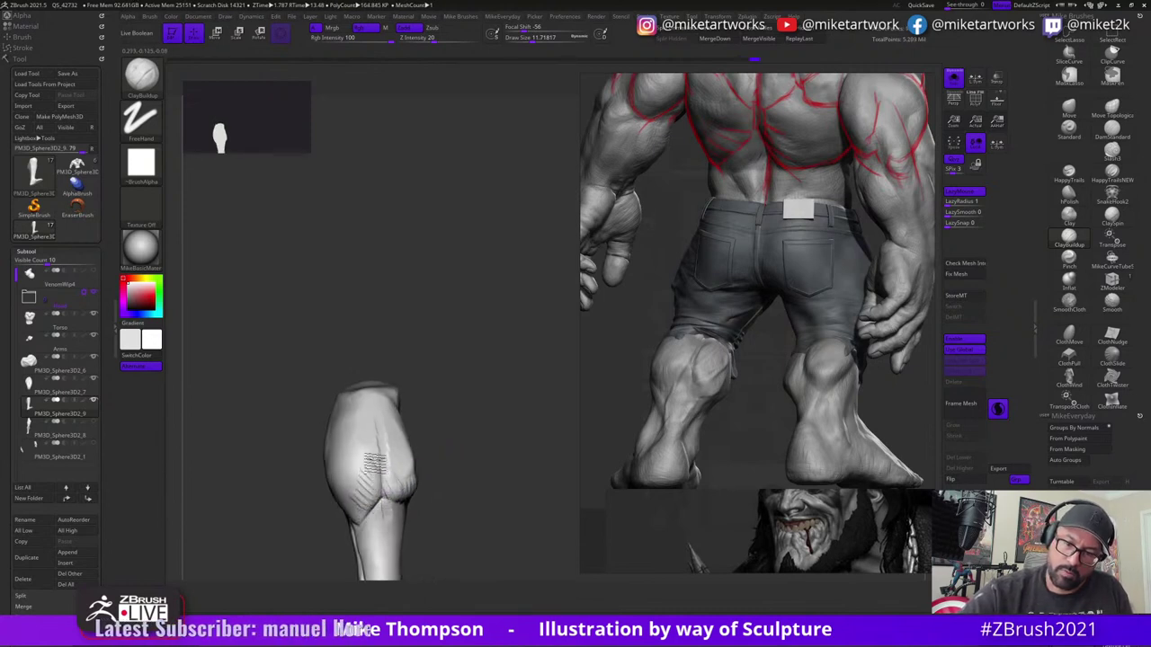
# - Sculpt muscle fibres along the calf's lower edge and blend them into the Achilles tendon with ClayBuildup
pyautogui.moveTo(480, 429); pyautogui.dragTo(480, 437)
pyautogui.moveTo(398, 497); pyautogui.dragTo(391, 467)
pyautogui.moveTo(455, 437)
pyautogui.mouseDown()
pyautogui.moveTo(385, 470)
pyautogui.moveTo(422, 449)
pyautogui.moveTo(485, 450)
pyautogui.moveTo(430, 462)
pyautogui.moveTo(457, 466)
pyautogui.moveTo(395, 497)
pyautogui.moveTo(475, 473)
pyautogui.moveTo(480, 430)
pyautogui.moveTo(394, 466)
pyautogui.mouseUp()
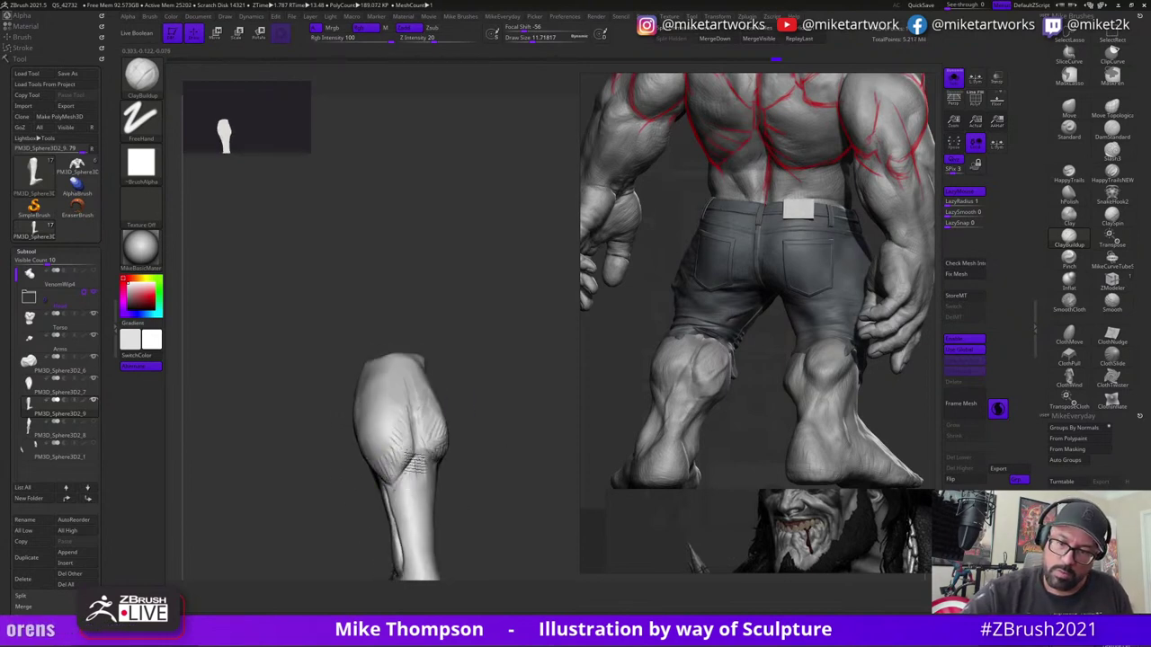
pyautogui.moveTo(466, 463)
pyautogui.mouseDown()
pyautogui.moveTo(468, 429)
pyautogui.moveTo(483, 416)
pyautogui.moveTo(428, 461)
pyautogui.mouseUp()
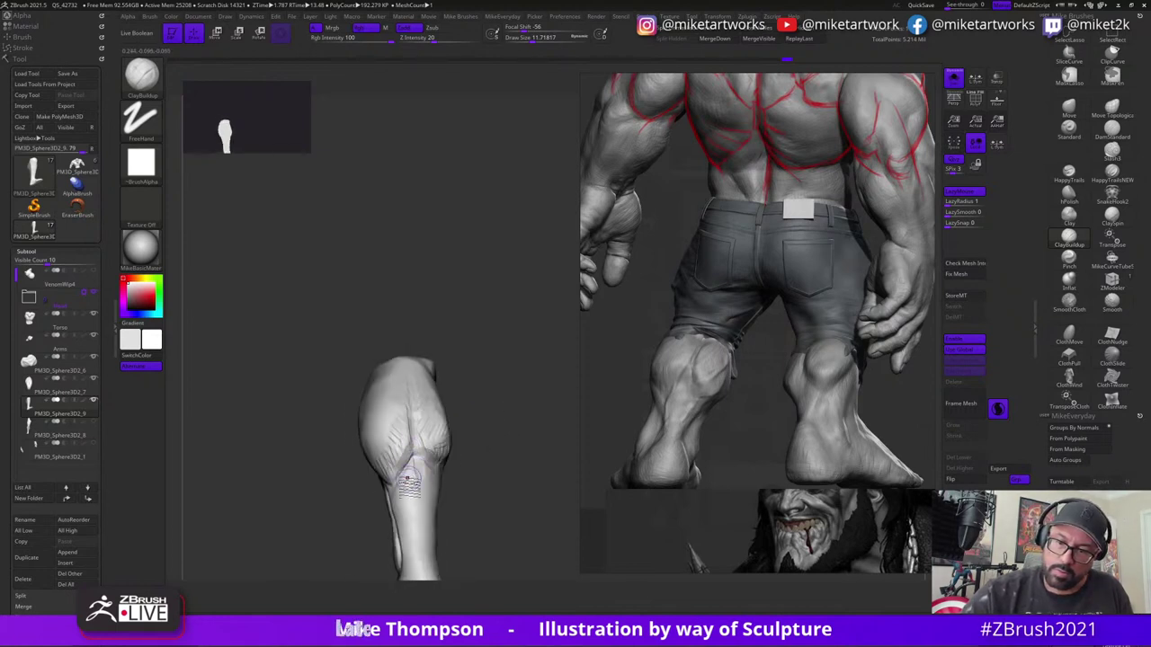
pyautogui.moveTo(427, 460); pyautogui.dragTo(437, 454)
pyautogui.moveTo(480, 445)
pyautogui.mouseDown()
pyautogui.moveTo(468, 449)
pyautogui.moveTo(479, 447)
pyautogui.mouseUp()
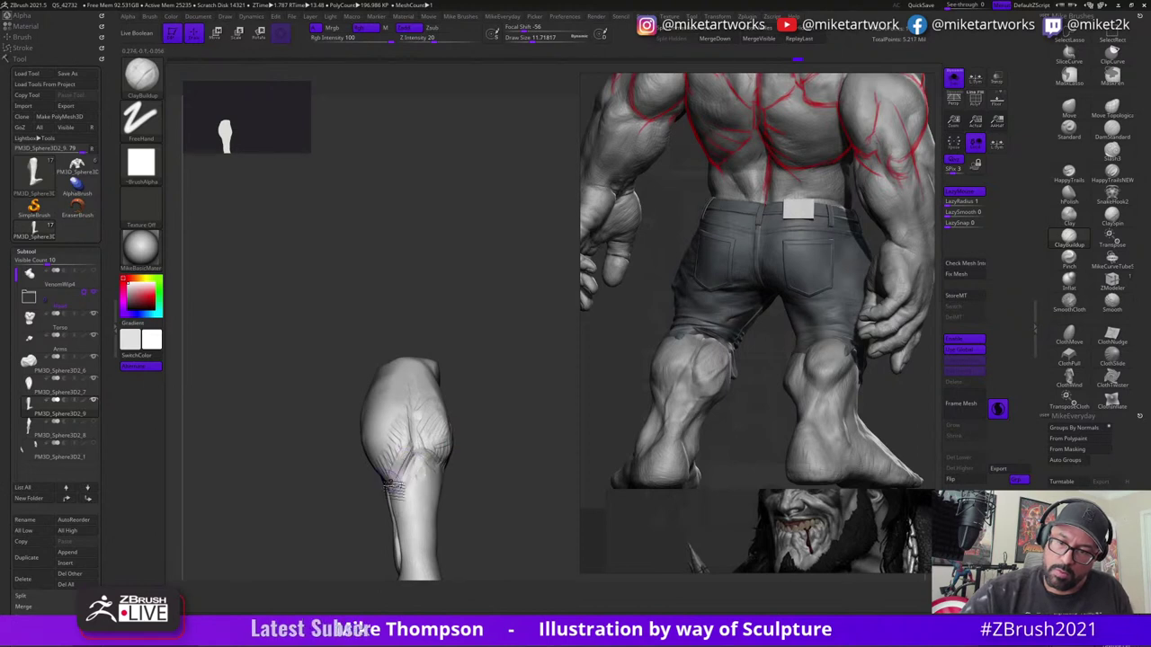
pyautogui.moveTo(400, 474)
pyautogui.mouseDown()
pyautogui.moveTo(475, 416)
pyautogui.moveTo(391, 468)
pyautogui.mouseUp()
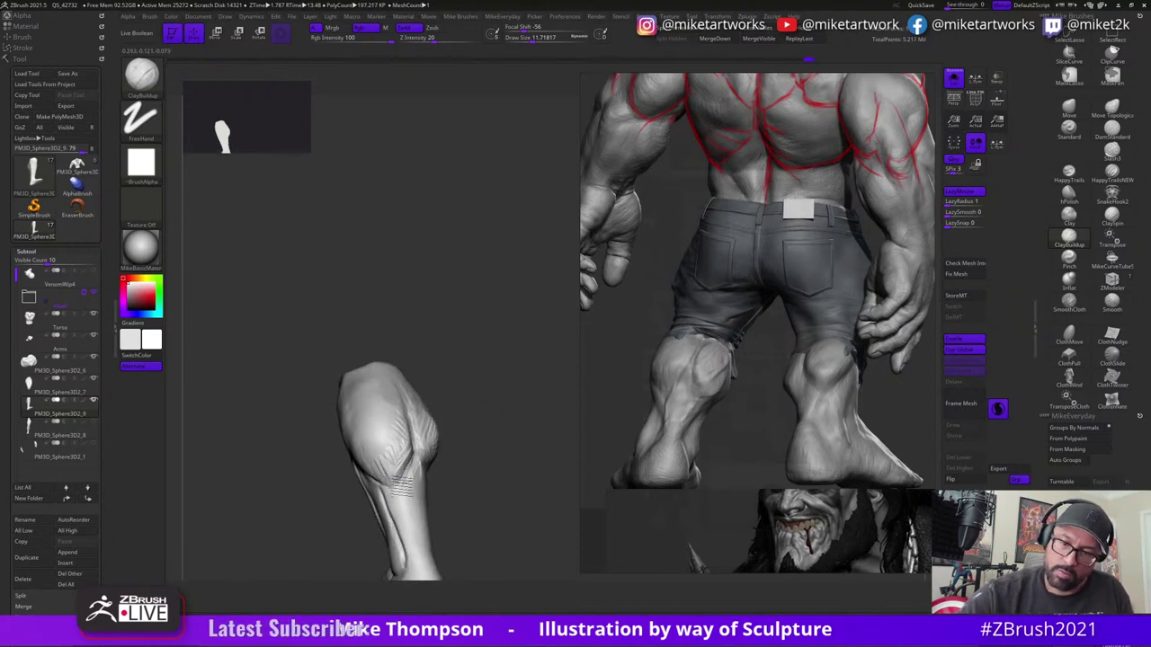
pyautogui.moveTo(476, 423); pyautogui.dragTo(378, 465)
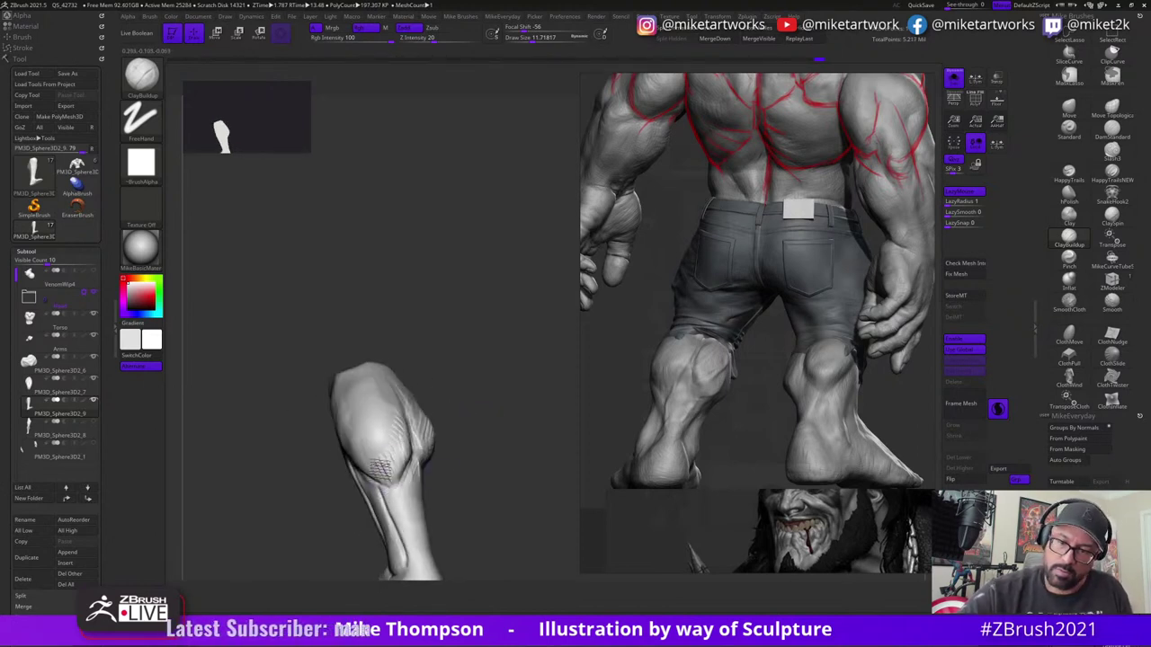
pyautogui.moveTo(457, 481)
pyautogui.mouseDown()
pyautogui.moveTo(508, 480)
pyautogui.moveTo(488, 468)
pyautogui.moveTo(513, 457)
pyautogui.moveTo(509, 440)
pyautogui.moveTo(470, 471)
pyautogui.moveTo(455, 471)
pyautogui.moveTo(463, 455)
pyautogui.moveTo(390, 457)
pyautogui.mouseUp()
# - Reshape the calf's outline from the back and underside with the Move brush at draw sizes between about 21.7 and 37.4
pyautogui.press('b')
pyautogui.press('m')
pyautogui.press('v')
pyautogui.press('s')
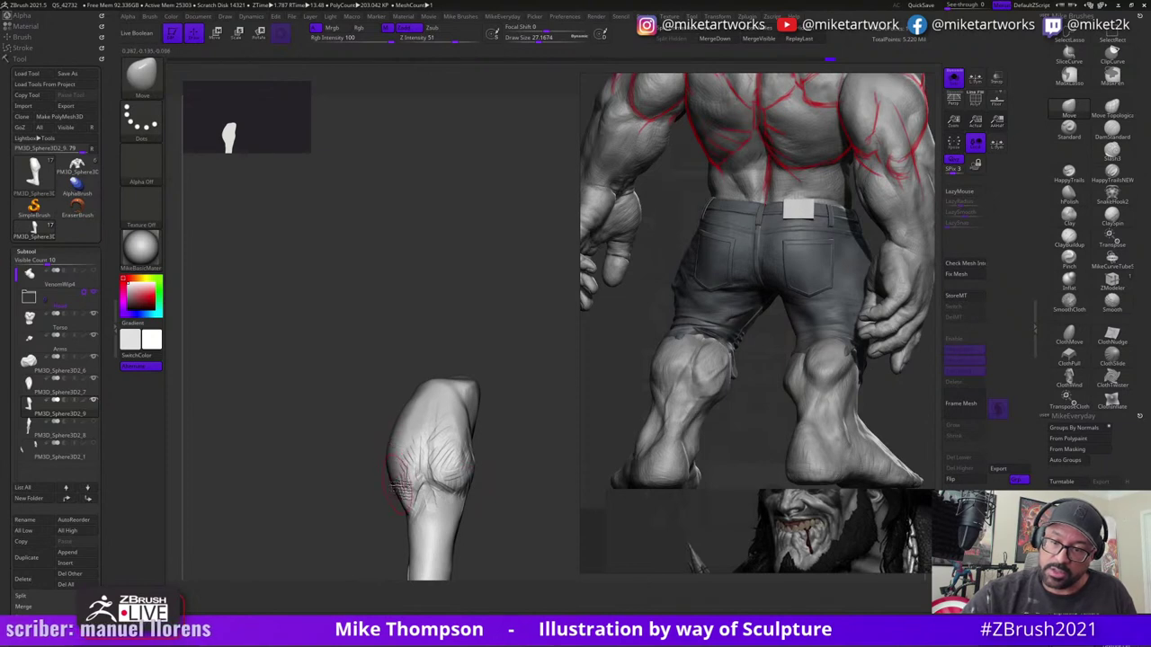
pyautogui.moveTo(523, 420); pyautogui.dragTo(482, 506)
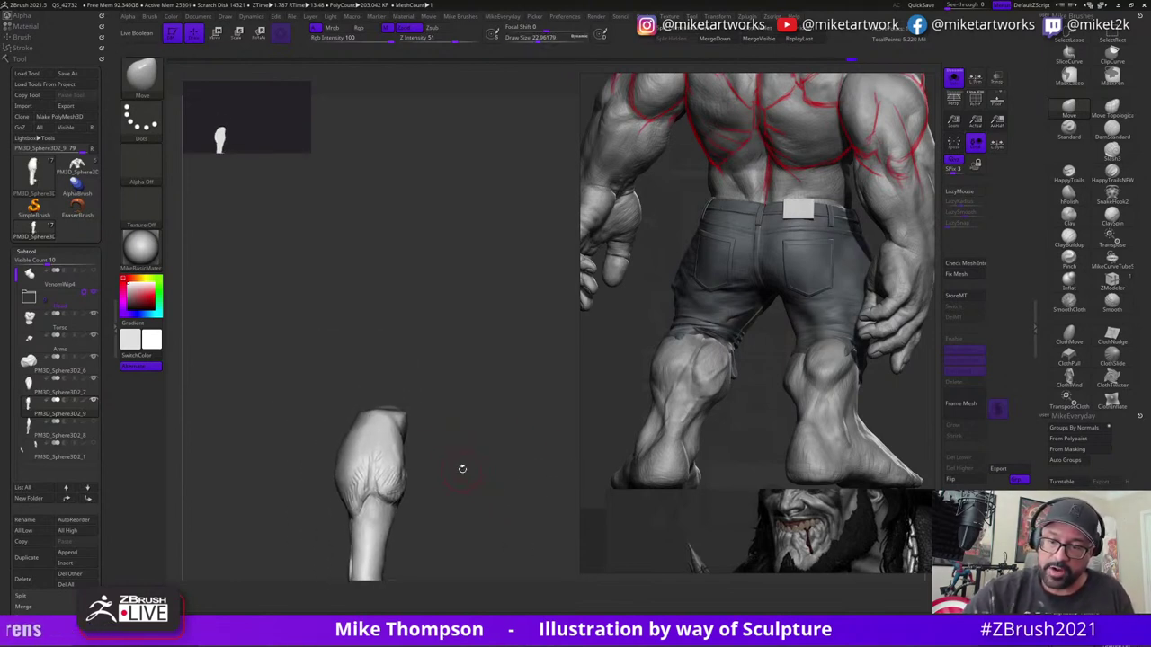
pyautogui.moveTo(404, 480)
pyautogui.mouseDown()
pyautogui.moveTo(418, 446)
pyautogui.moveTo(398, 473)
pyautogui.moveTo(395, 438)
pyautogui.mouseUp()
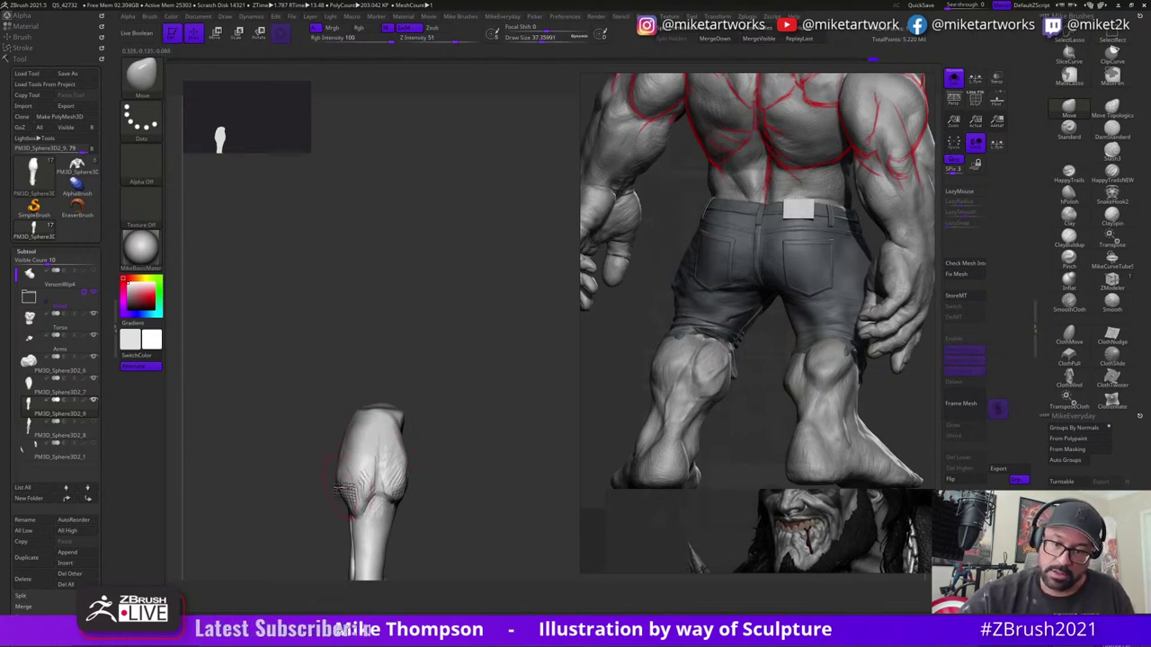
pyautogui.moveTo(458, 459)
pyautogui.mouseDown()
pyautogui.moveTo(503, 412)
pyautogui.moveTo(477, 428)
pyautogui.moveTo(416, 365)
pyautogui.moveTo(423, 356)
pyautogui.moveTo(386, 355)
pyautogui.mouseUp()
pyautogui.press('s')
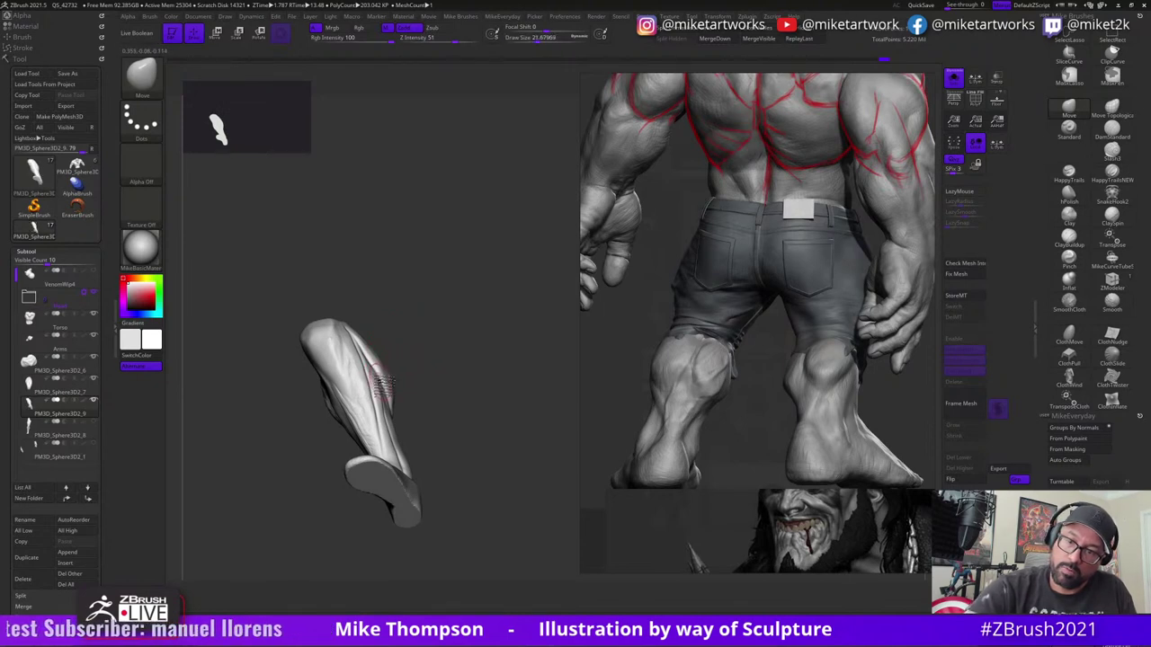
pyautogui.moveTo(396, 405)
pyautogui.mouseDown()
pyautogui.moveTo(428, 413)
pyautogui.moveTo(449, 385)
pyautogui.moveTo(499, 496)
pyautogui.moveTo(486, 420)
pyautogui.moveTo(419, 409)
pyautogui.moveTo(496, 450)
pyautogui.moveTo(511, 478)
pyautogui.mouseUp()
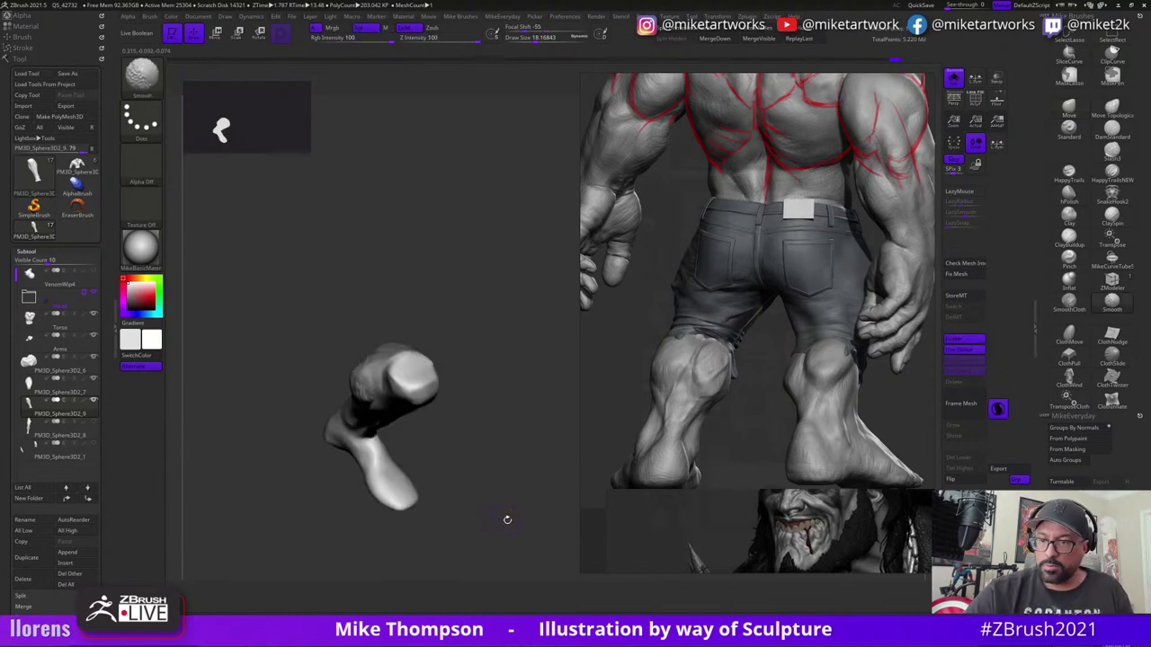
# - Show the whole figure and reposition the lower leg beneath the bent knee with the transform gizmo
pyautogui.moveTo(507, 520); pyautogui.dragTo(560, 479)
pyautogui.click(954, 81)
pyautogui.press('w')
pyautogui.moveTo(529, 401); pyautogui.dragTo(486, 401)
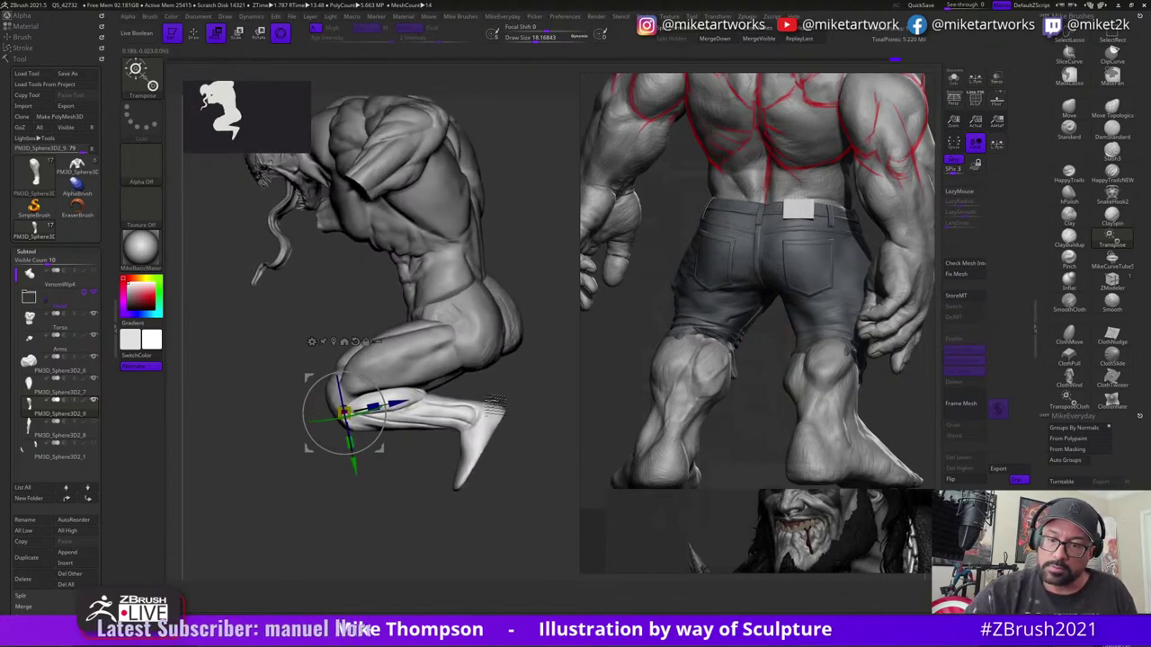
pyautogui.moveTo(383, 452)
pyautogui.mouseDown()
pyautogui.moveTo(395, 447)
pyautogui.moveTo(386, 455)
pyautogui.mouseUp()
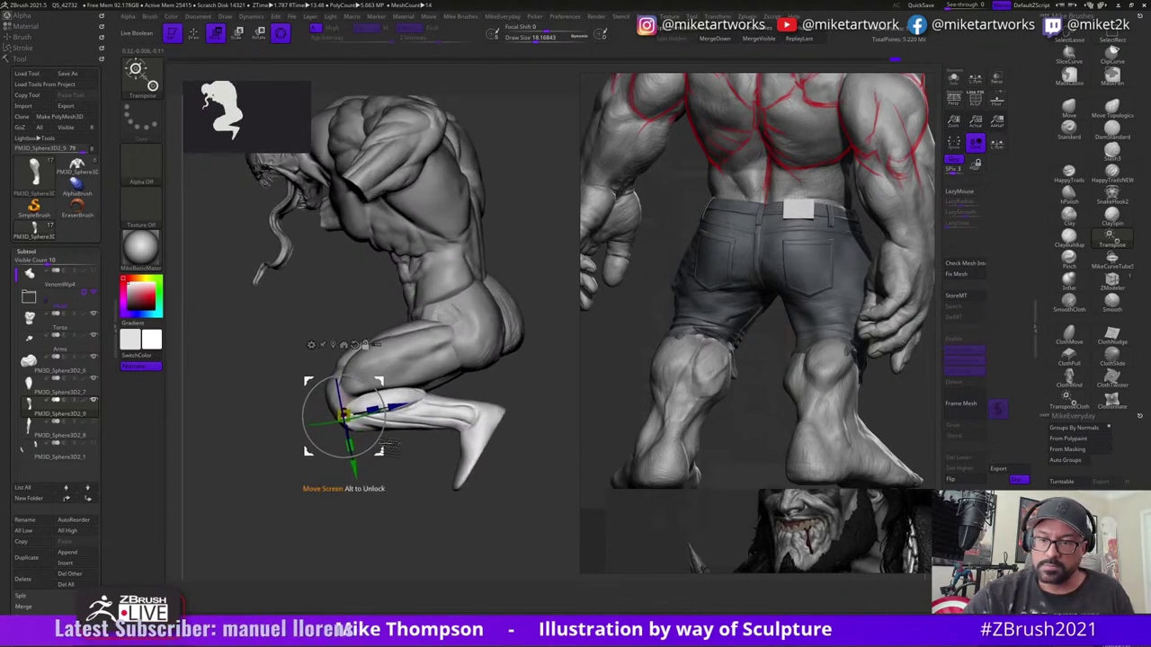
pyautogui.moveTo(477, 553); pyautogui.dragTo(484, 460)
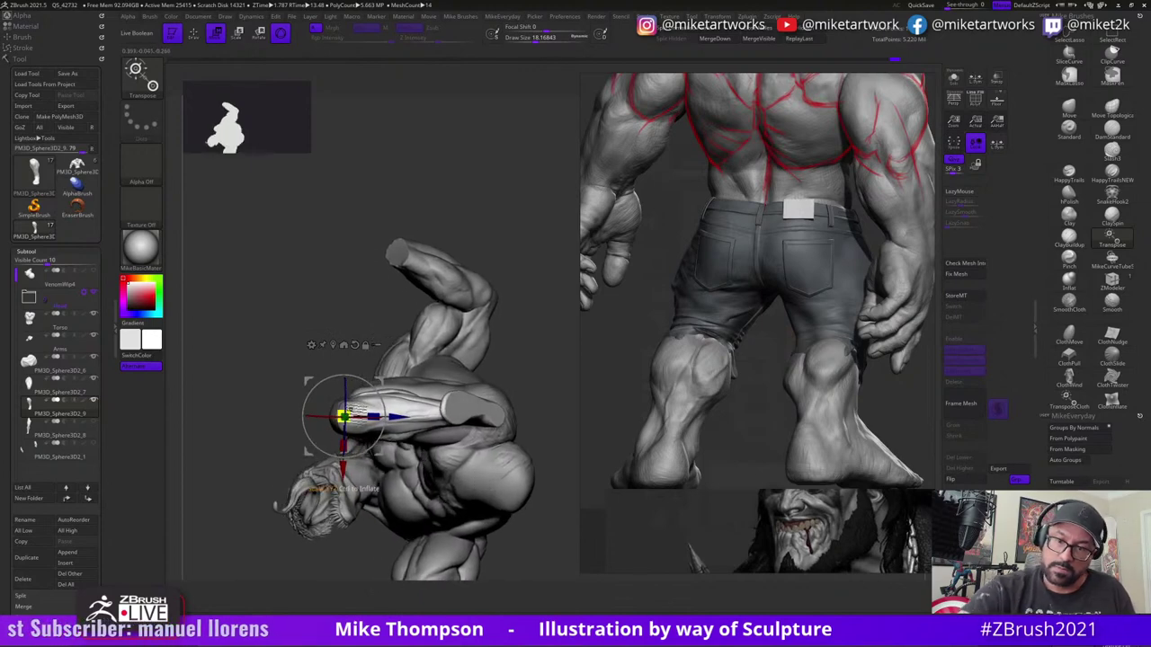
pyautogui.moveTo(373, 416); pyautogui.dragTo(386, 417)
pyautogui.moveTo(535, 315); pyautogui.dragTo(541, 460)
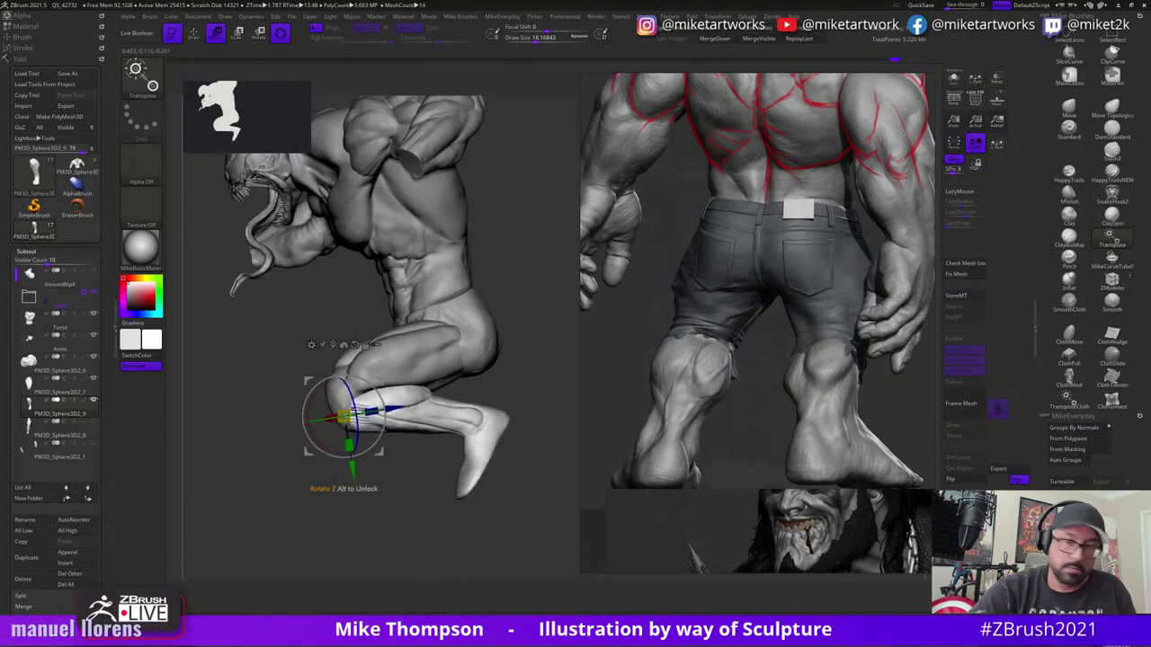
pyautogui.moveTo(493, 509); pyautogui.dragTo(529, 483)
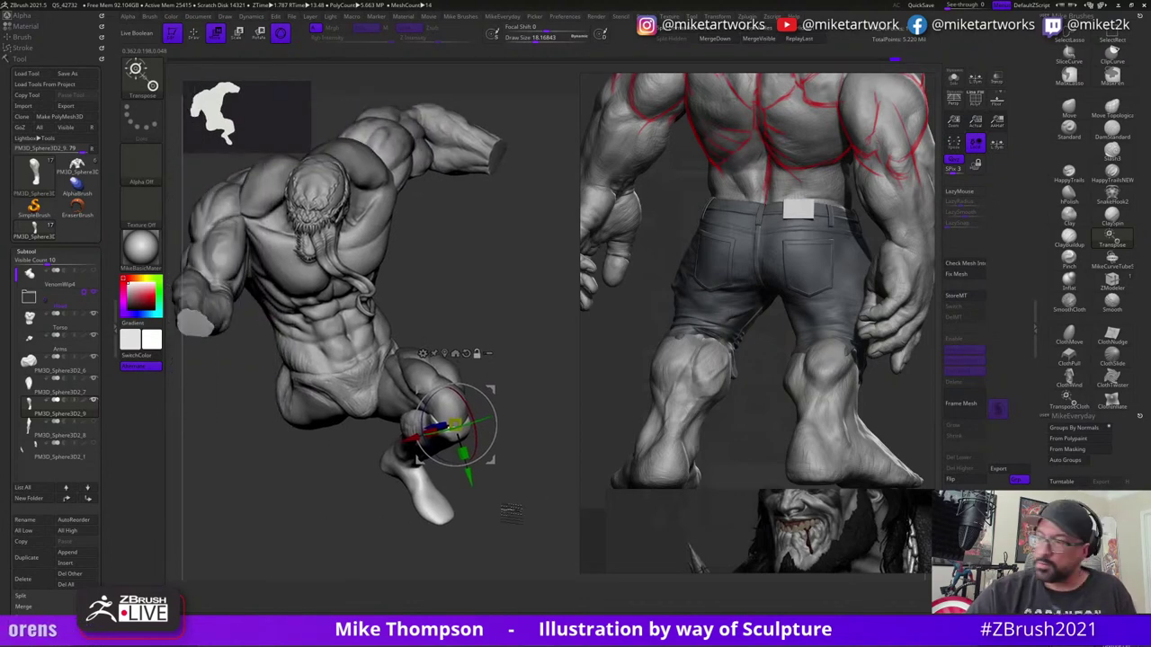
# - Swap the back-view leg reference for the muscle collage and bring the leaping Venom figure image into view
pyautogui.moveTo(815, 155); pyautogui.dragTo(823, 192, button='right')
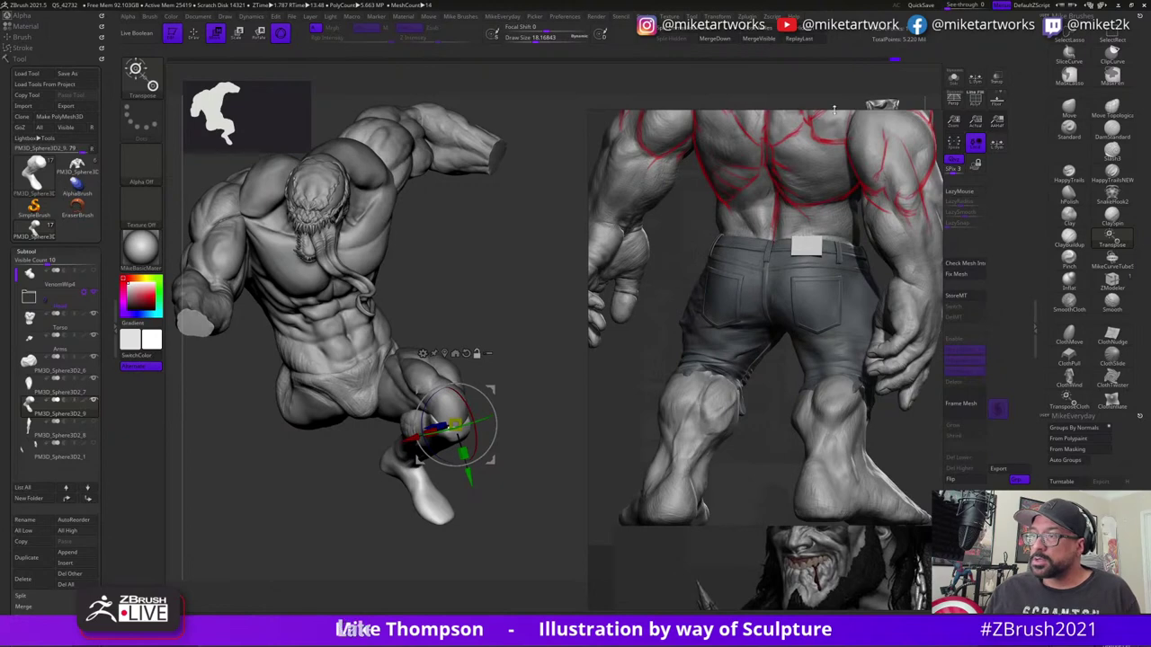
pyautogui.moveTo(839, 113); pyautogui.dragTo(839, 352)
pyautogui.moveTo(735, 528); pyautogui.dragTo(216, 4, button='right')
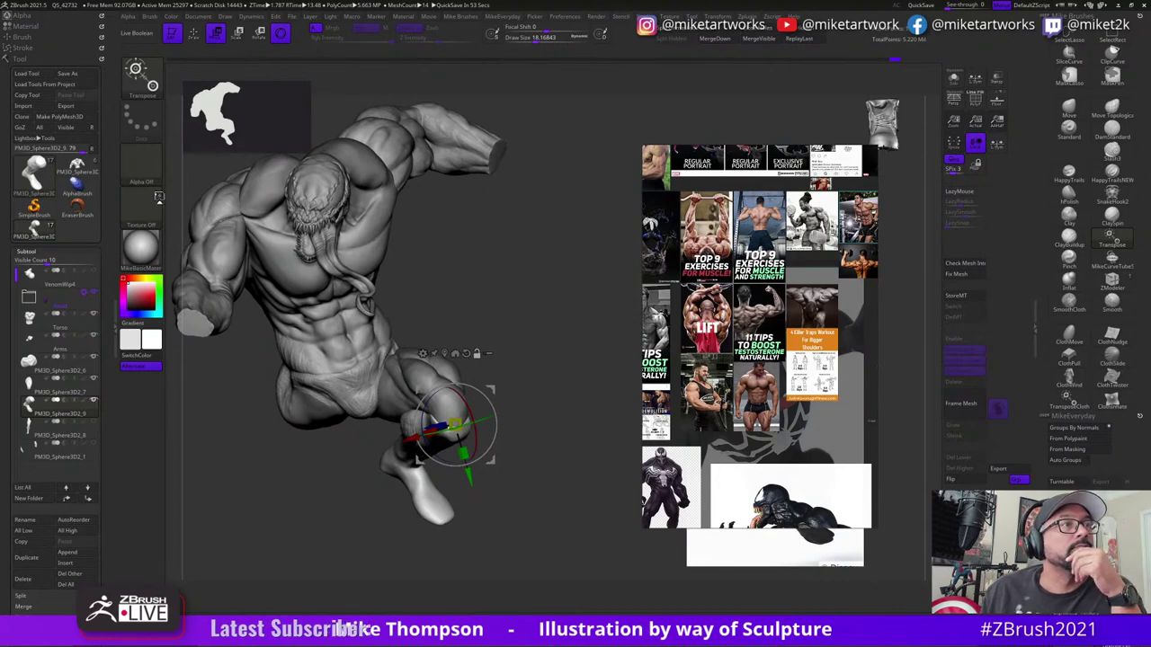
pyautogui.moveTo(758, 346); pyautogui.dragTo(747, 274, button='right')
pyautogui.click(770, 534)
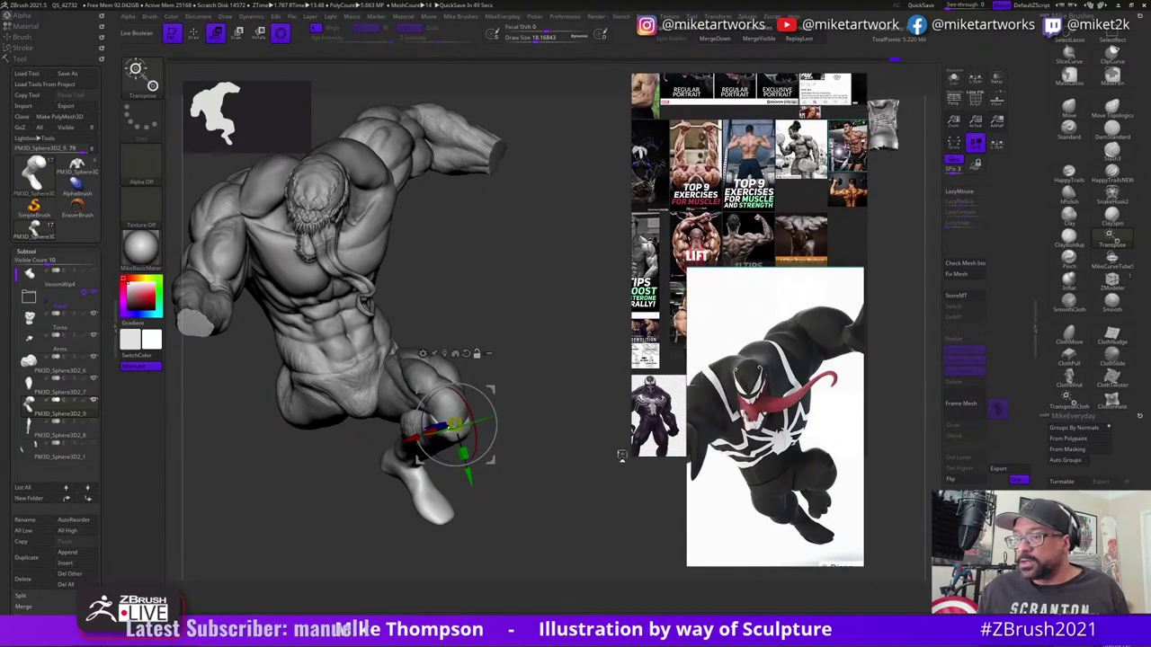
pyautogui.moveTo(767, 162); pyautogui.dragTo(678, 175, button='right')
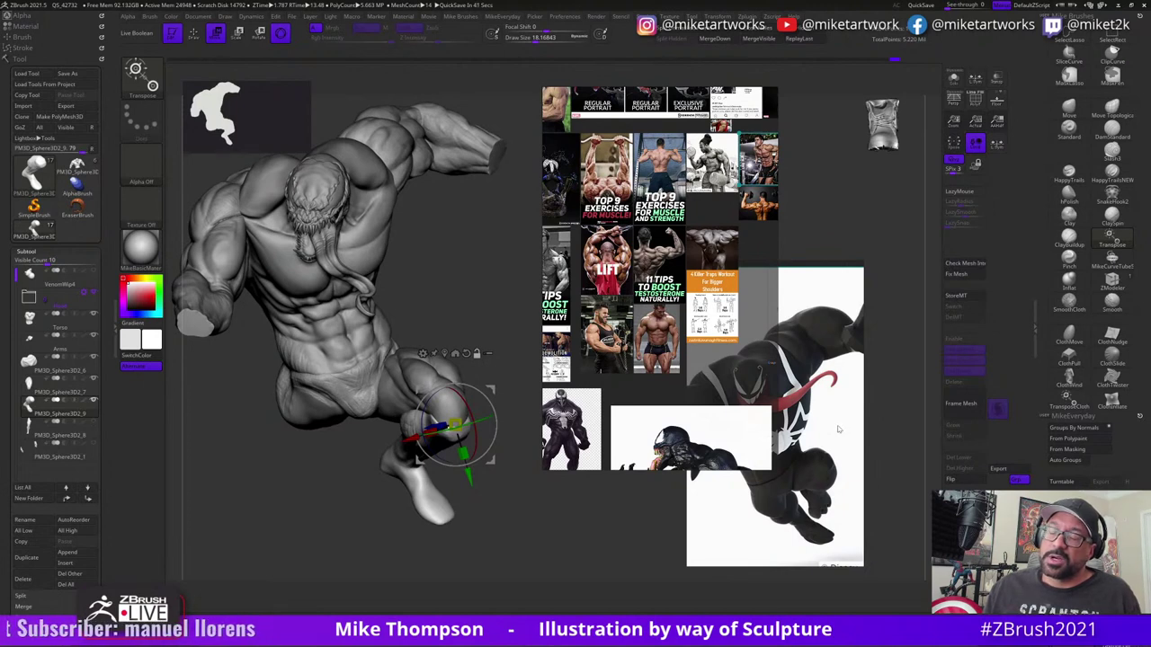
# - Adjust the framing of the leaping Venom reference, place it beside the model and move the muscle collage out of view
pyautogui.rightClick(772, 539)
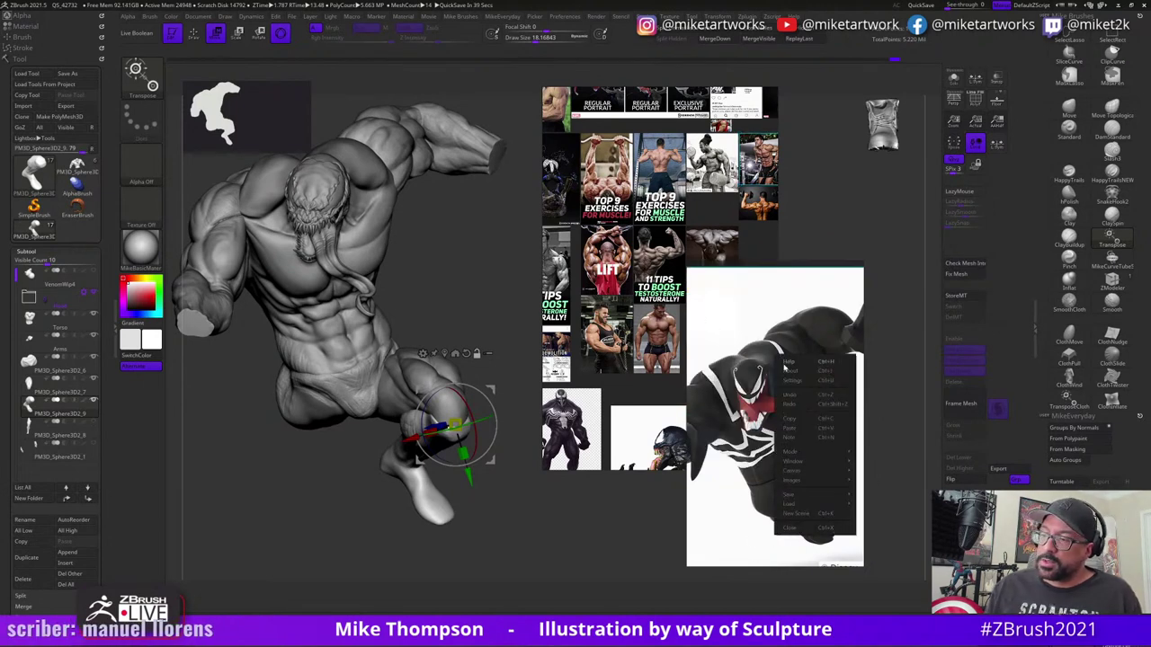
pyautogui.click(752, 291)
pyautogui.press('Right')
pyautogui.press('Right')
pyautogui.press('Right')
pyautogui.press('Right')
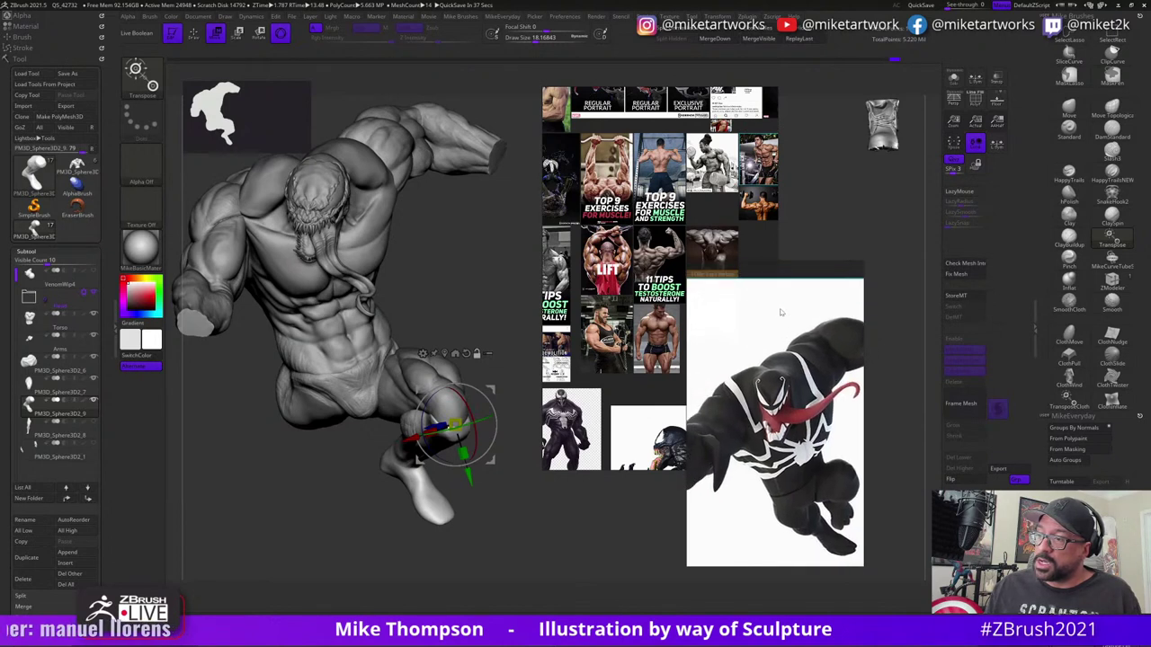
pyautogui.moveTo(773, 354); pyautogui.dragTo(747, 232, button='right')
pyautogui.moveTo(749, 232); pyautogui.dragTo(739, 252)
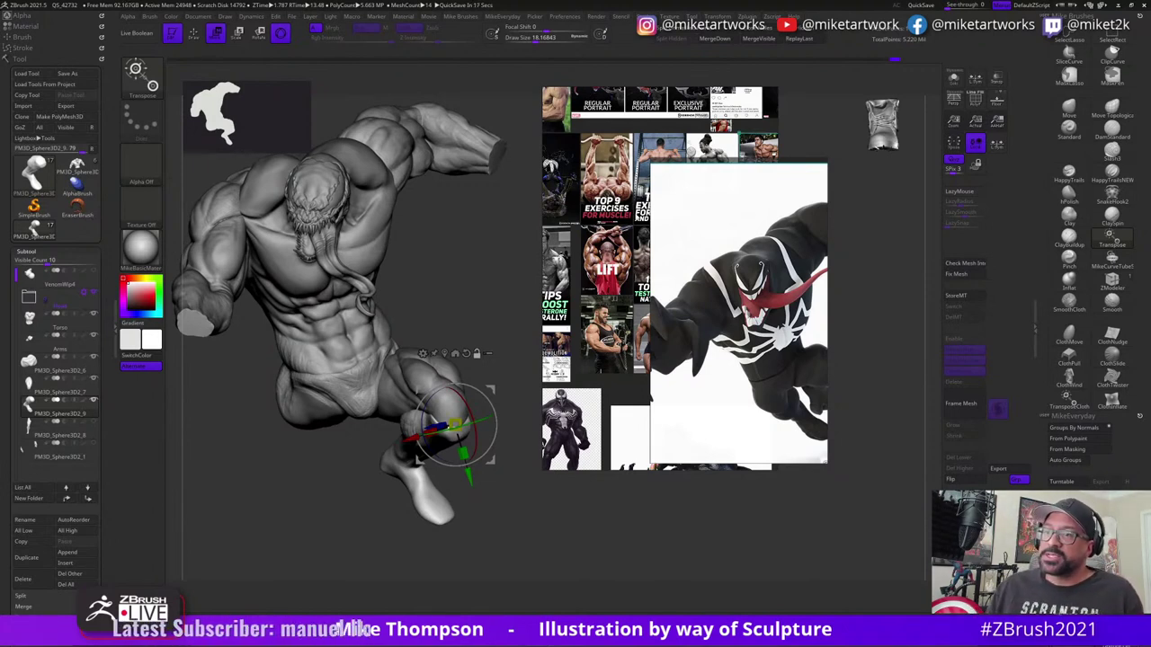
pyautogui.moveTo(595, 214)
pyautogui.mouseDown()
pyautogui.moveTo(595, 362)
pyautogui.moveTo(0, 213)
pyautogui.mouseUp()
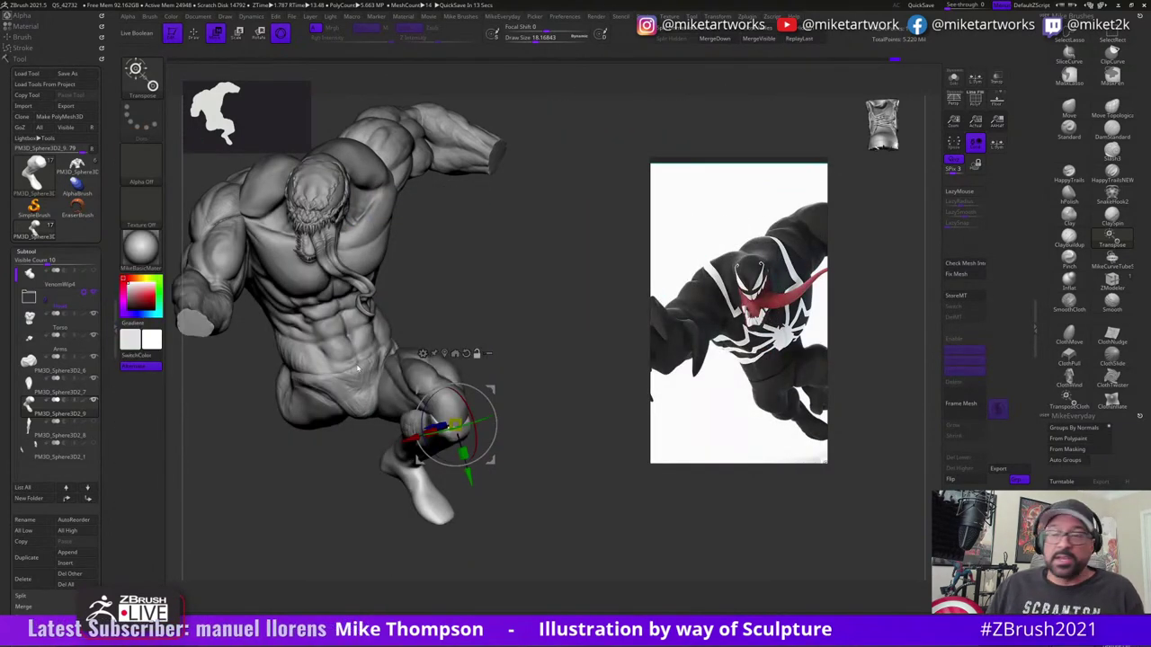
# - Adjust the knee and calf shape against the thigh with the Move brush at draw sizes of about 41.3 and 25.7
pyautogui.moveTo(618, 520)
pyautogui.mouseDown()
pyautogui.moveTo(665, 519)
pyautogui.moveTo(701, 496)
pyautogui.mouseUp()
pyautogui.click(1068, 108)
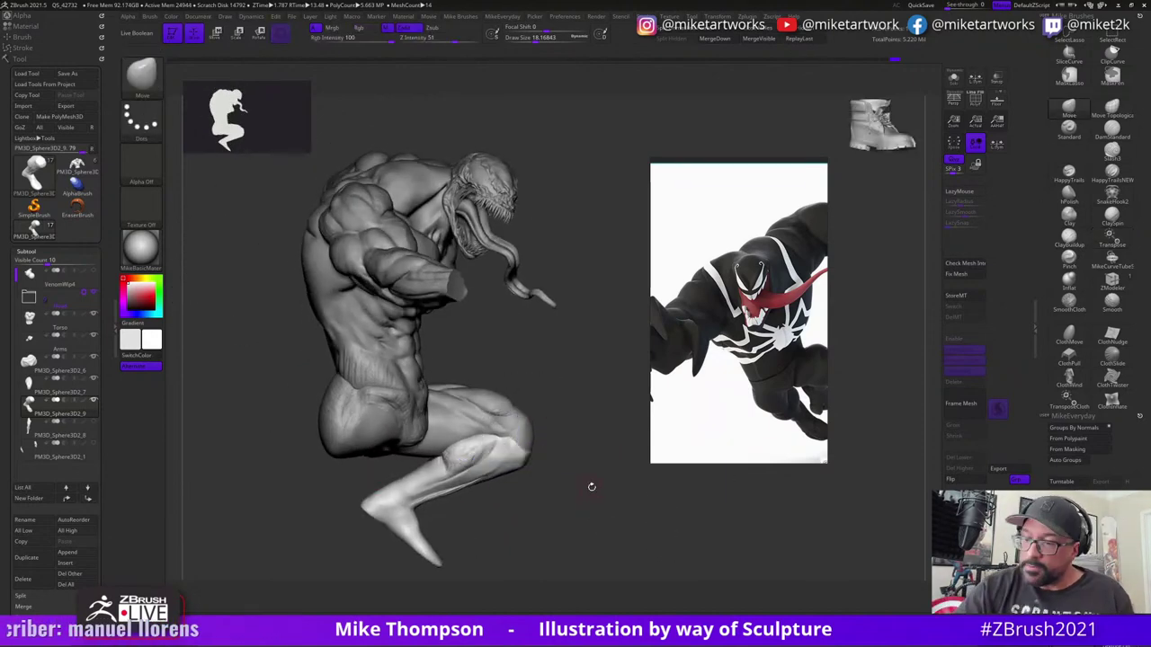
pyautogui.press('s')
pyautogui.moveTo(592, 487); pyautogui.dragTo(599, 487)
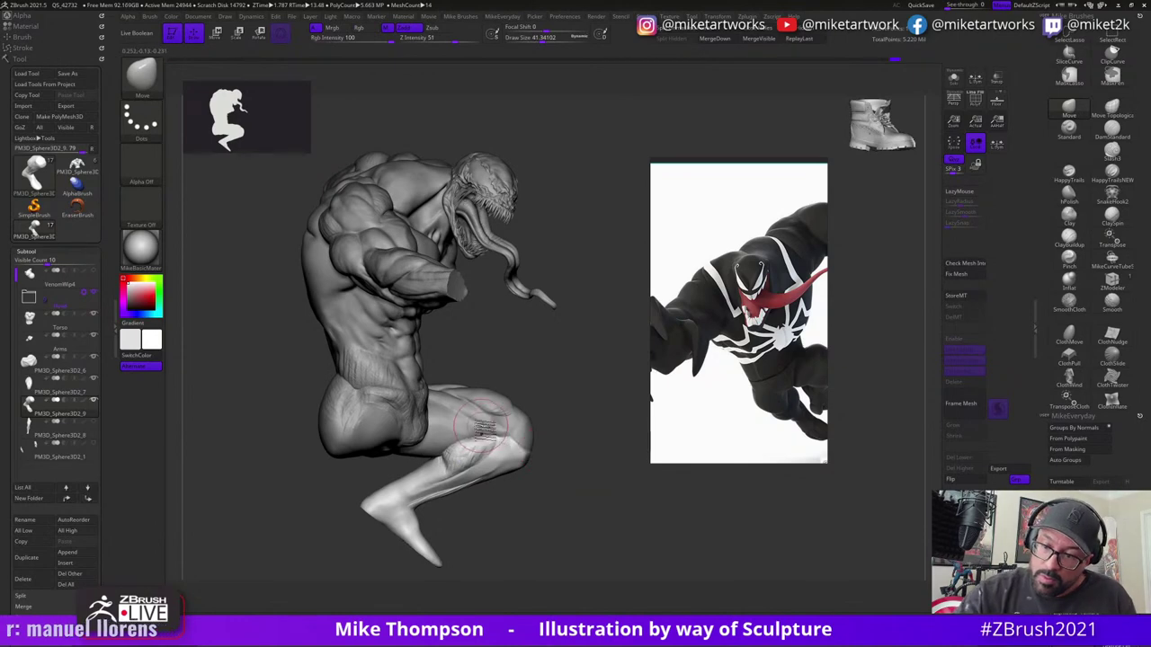
pyautogui.moveTo(538, 381)
pyautogui.mouseDown()
pyautogui.moveTo(558, 421)
pyautogui.moveTo(557, 411)
pyautogui.moveTo(456, 457)
pyautogui.mouseUp()
pyautogui.press('s')
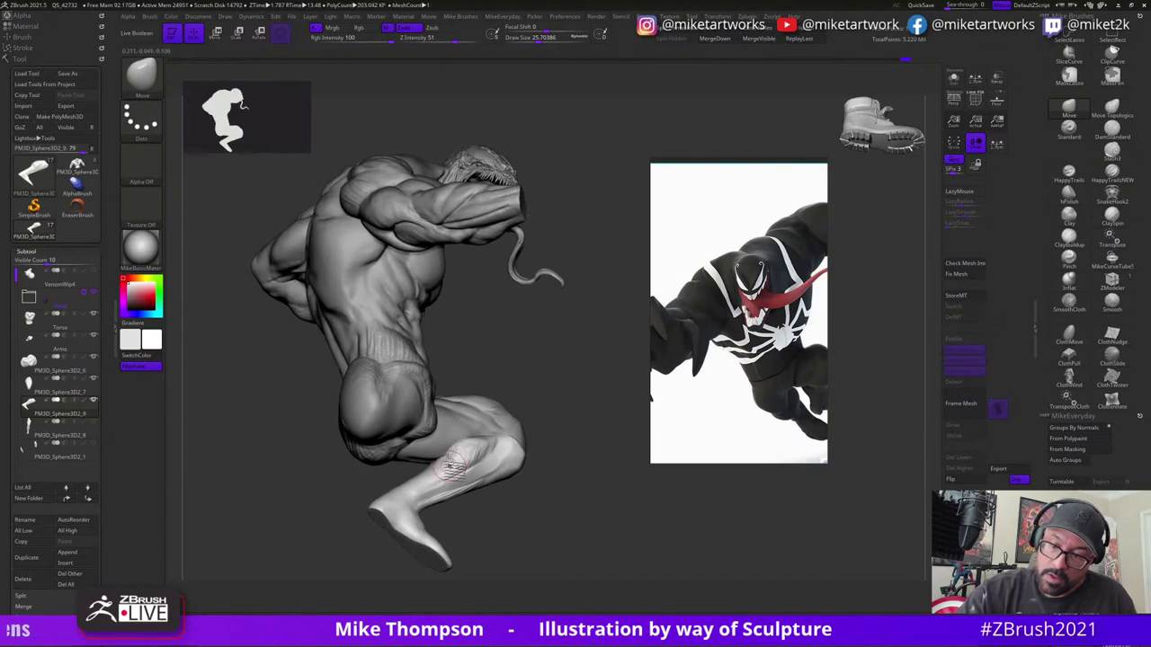
pyautogui.moveTo(448, 485)
pyautogui.mouseDown()
pyautogui.moveTo(600, 479)
pyautogui.moveTo(580, 474)
pyautogui.moveTo(596, 486)
pyautogui.moveTo(608, 473)
pyautogui.moveTo(595, 474)
pyautogui.mouseUp()
# - Rotate the lower leg slightly about the knee and shift it to fit the thigh with the transform gizmo
pyautogui.press('w')
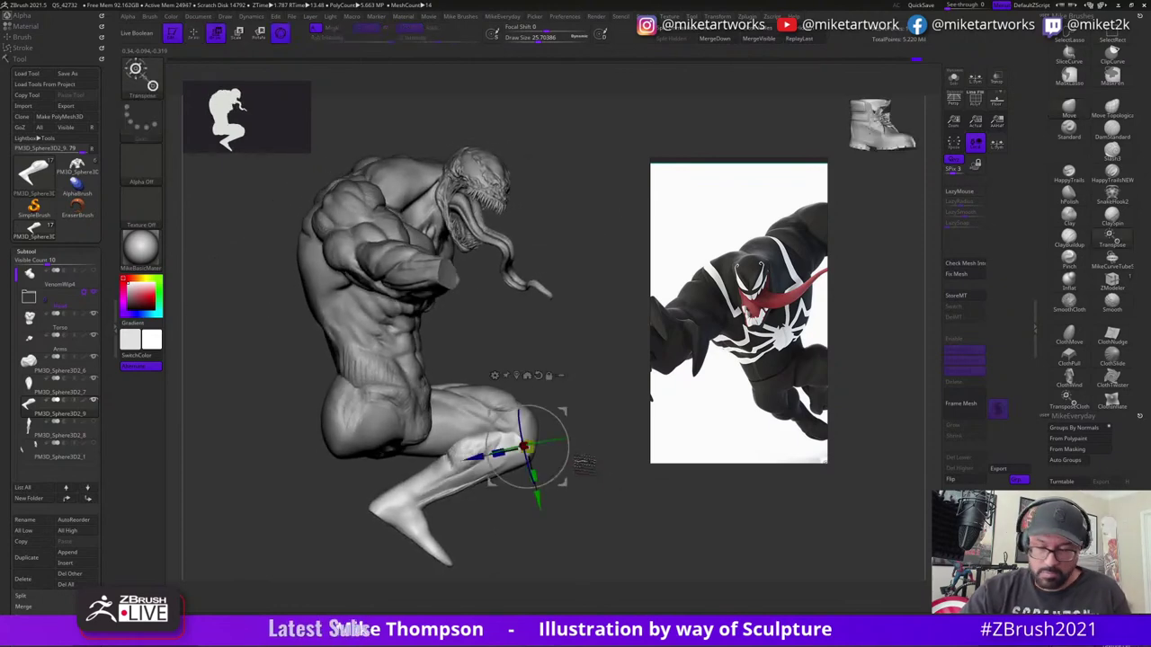
pyautogui.moveTo(533, 445); pyautogui.dragTo(540, 506)
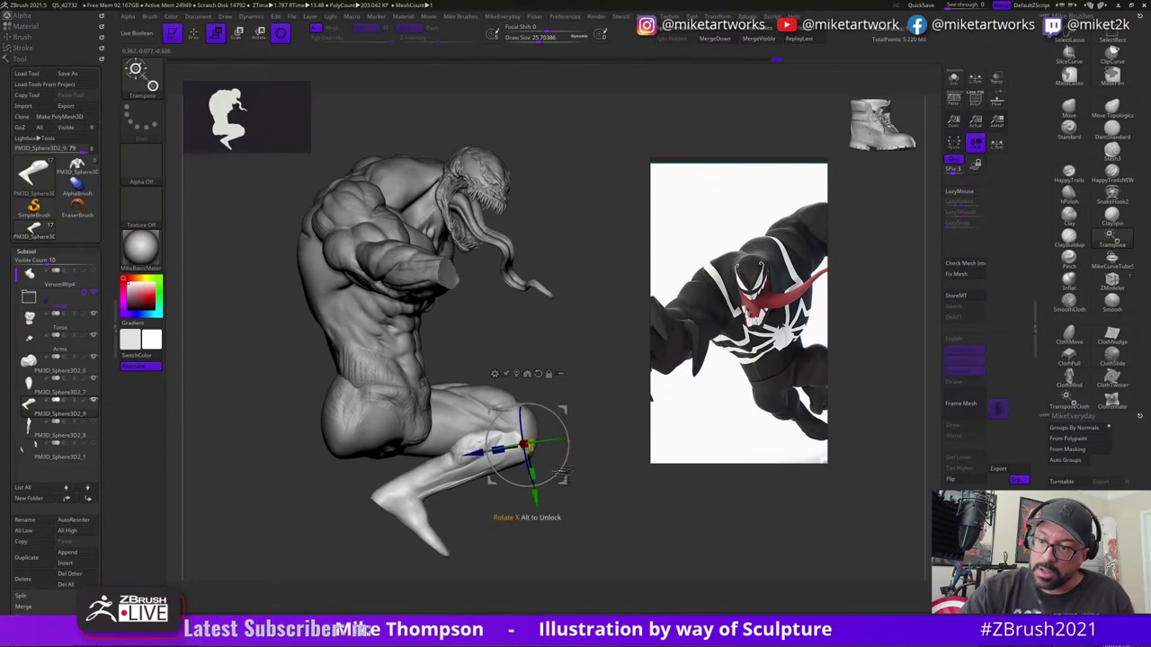
pyautogui.moveTo(497, 451); pyautogui.dragTo(502, 450)
pyautogui.moveTo(614, 489)
pyautogui.mouseDown()
pyautogui.moveTo(585, 483)
pyautogui.moveTo(618, 487)
pyautogui.moveTo(555, 522)
pyautogui.moveTo(629, 520)
pyautogui.moveTo(624, 506)
pyautogui.moveTo(606, 523)
pyautogui.moveTo(603, 496)
pyautogui.moveTo(606, 510)
pyautogui.mouseUp()
# - Flatten the lower leg's upper edge and the knee with the hPolish brush at a draw size of about 50.3
pyautogui.press('q')
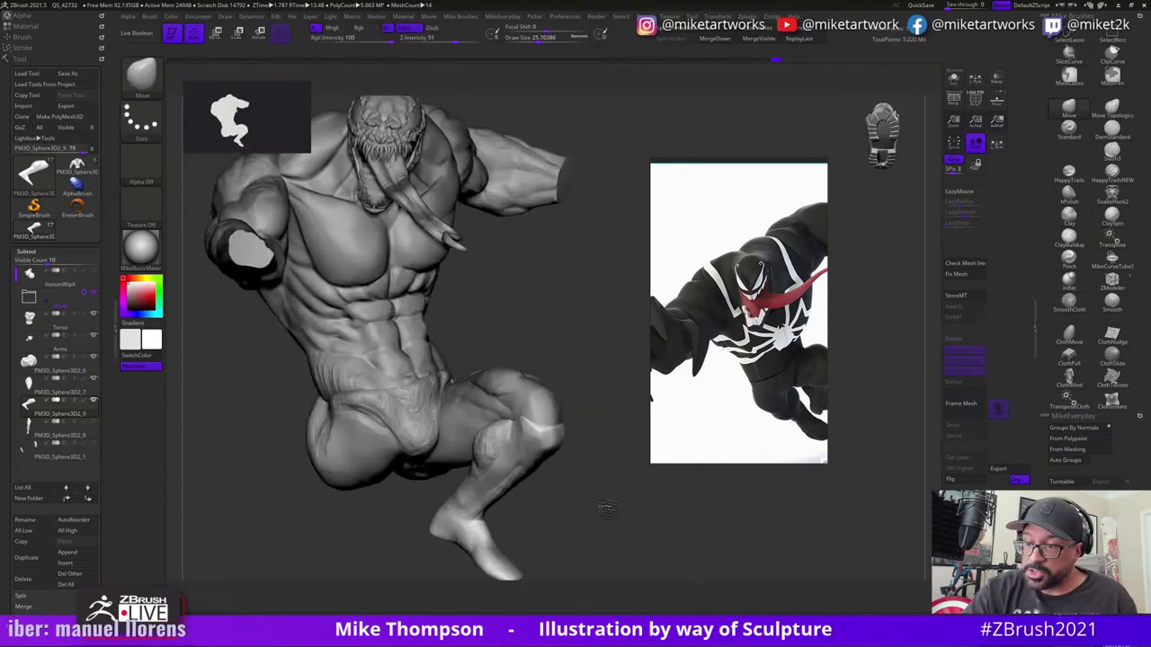
pyautogui.click(1067, 202)
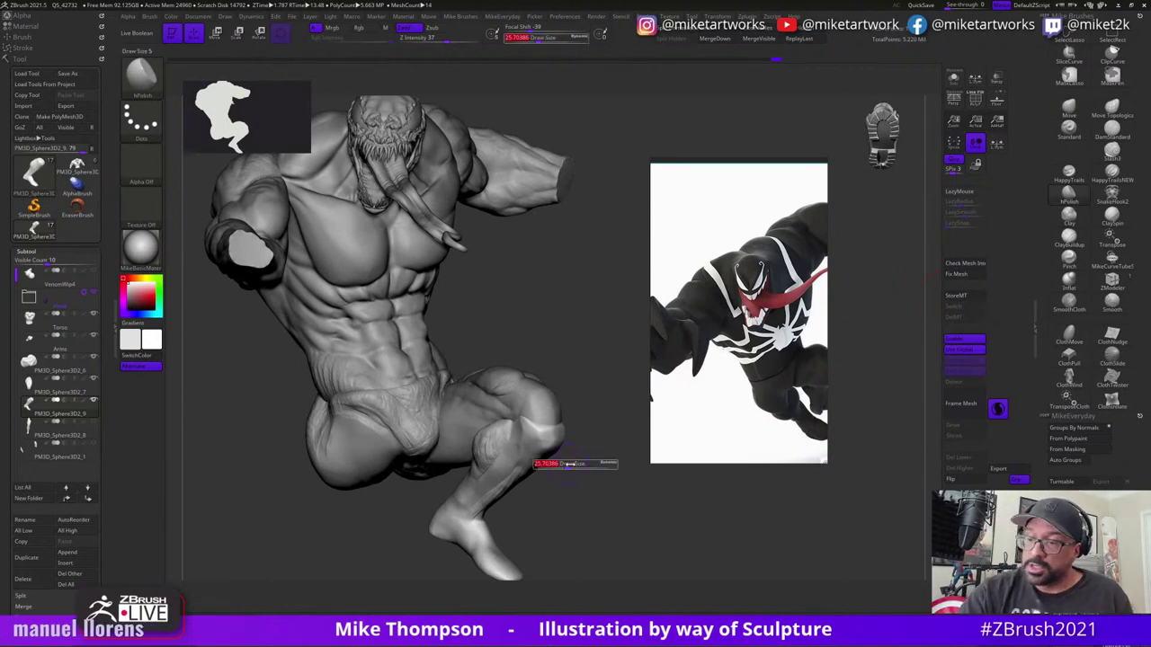
pyautogui.press('ctrl')
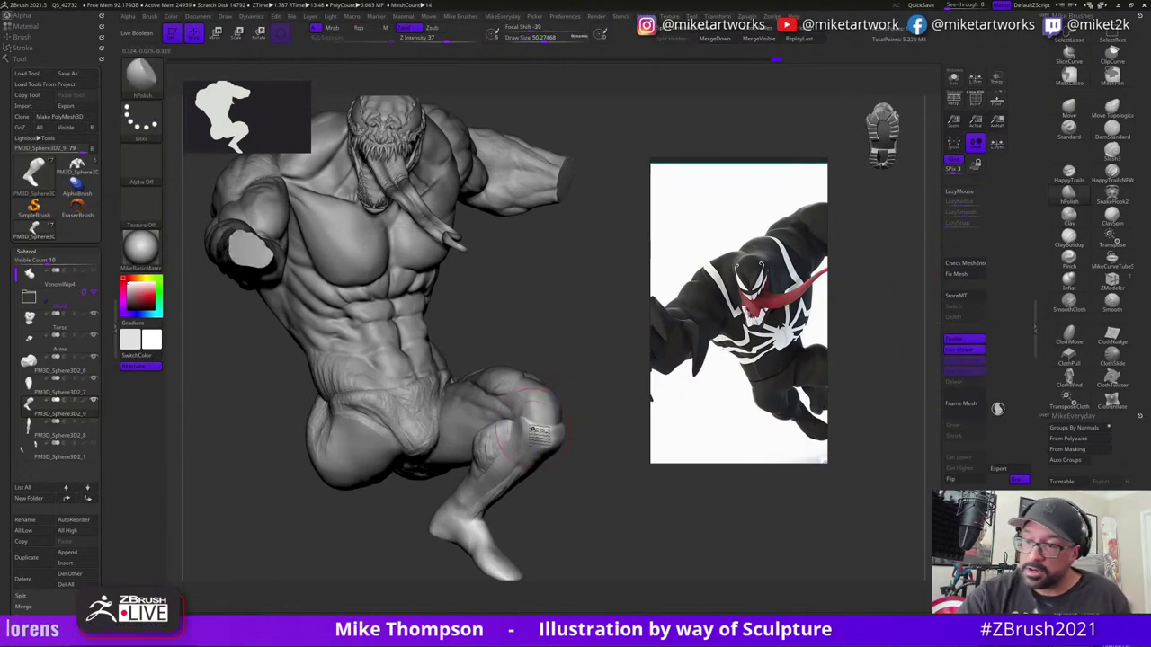
pyautogui.press('ctrl')
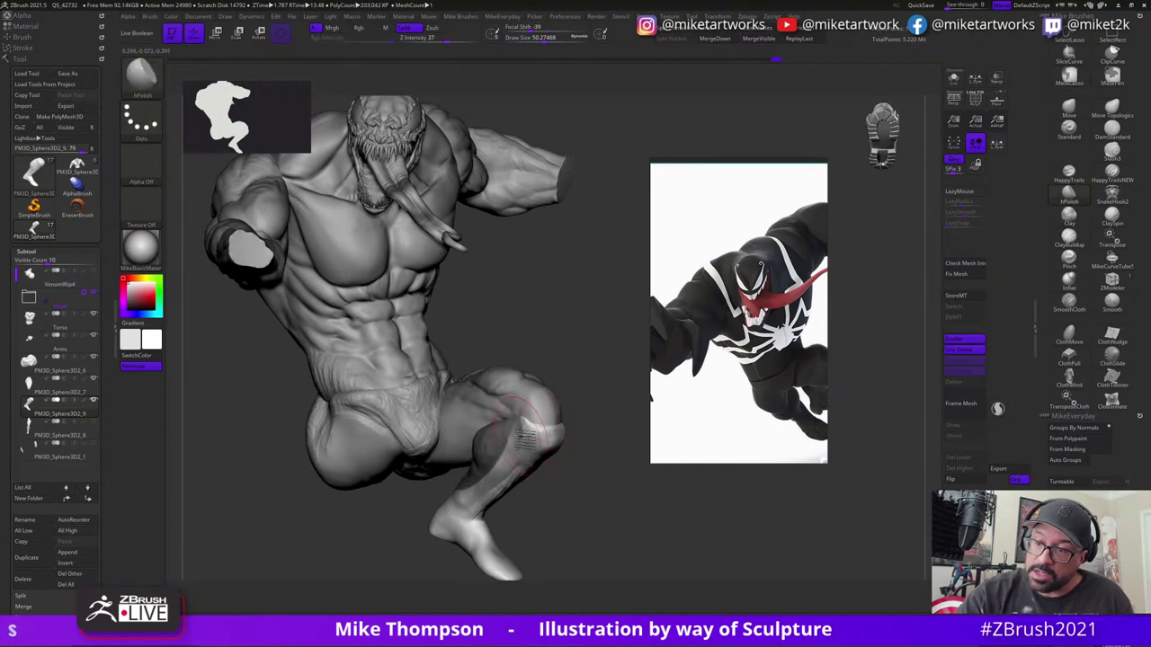
pyautogui.moveTo(601, 423); pyautogui.dragTo(573, 405)
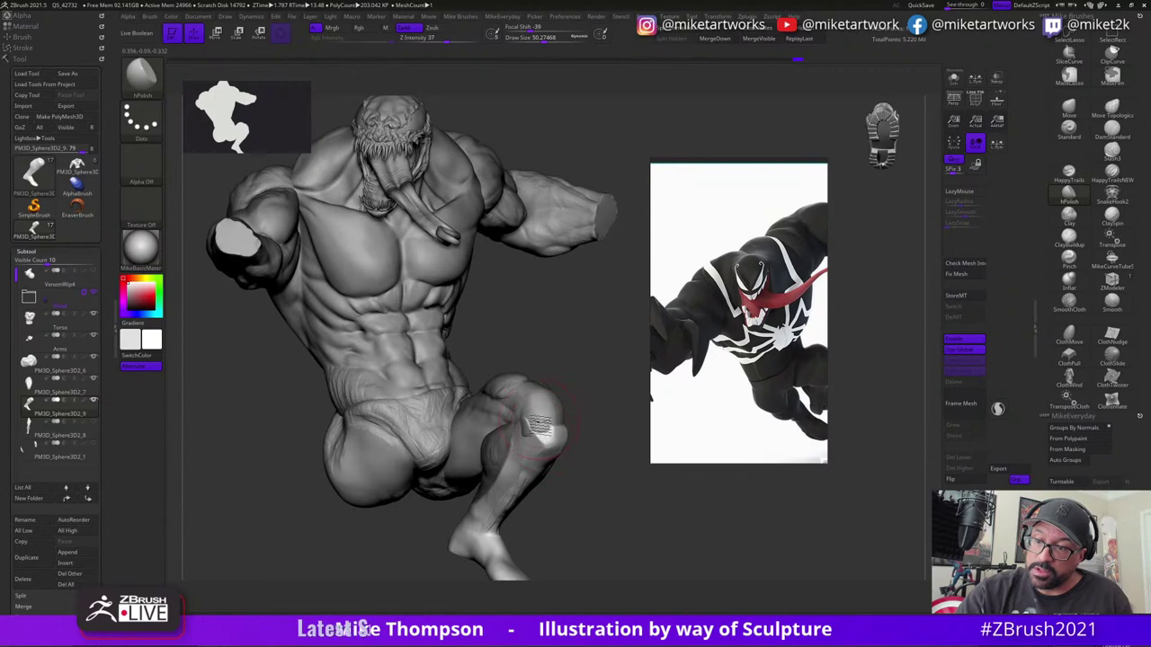
pyautogui.moveTo(627, 428); pyautogui.dragTo(554, 436, button='right')
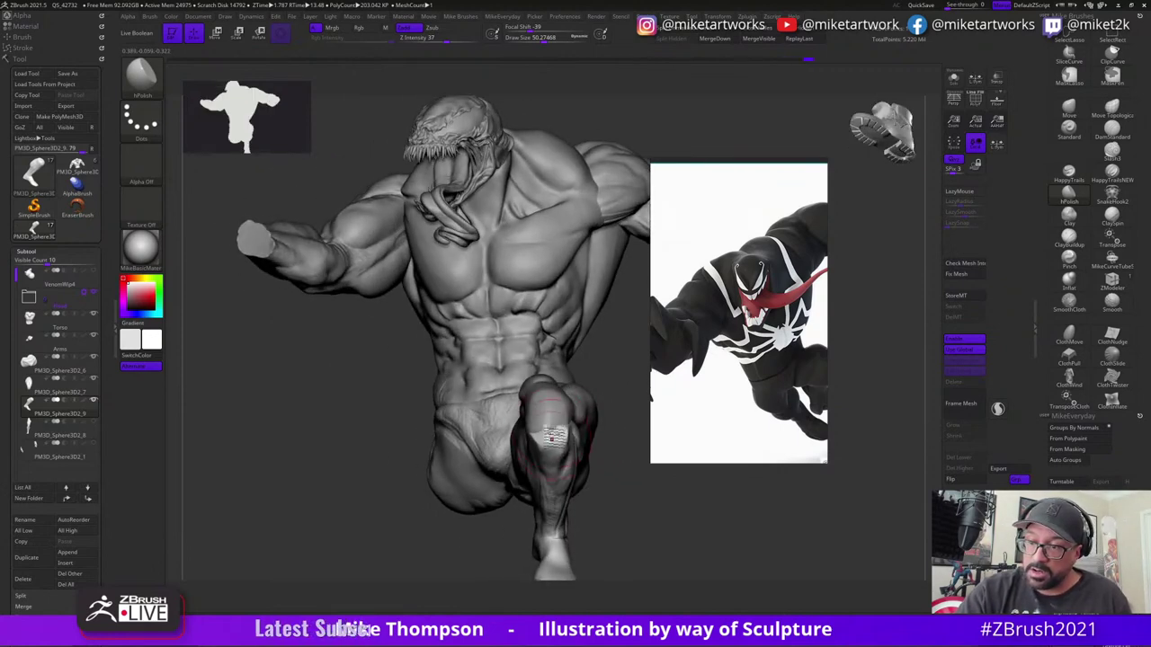
# - Refine the kneecap and upper shin planes from several angles with hPolish at draw sizes of about 28.7 and 16.1
pyautogui.moveTo(634, 494); pyautogui.dragTo(589, 451, button='right')
pyautogui.moveTo(589, 451); pyautogui.dragTo(531, 418)
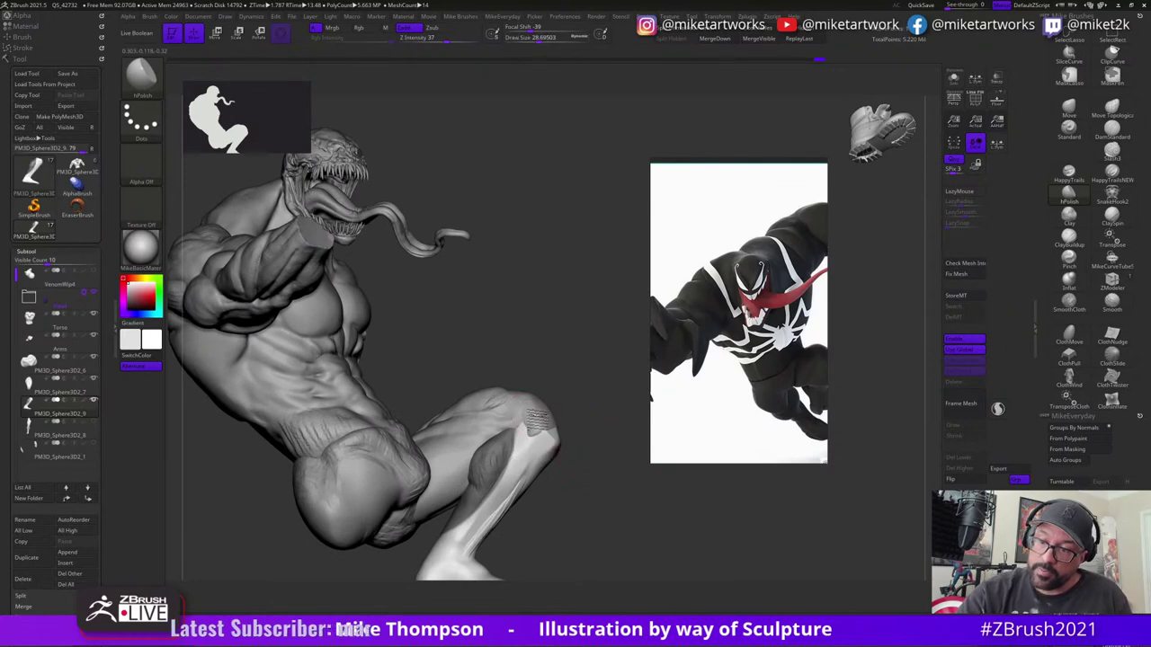
pyautogui.moveTo(601, 404); pyautogui.dragTo(546, 432, button='right')
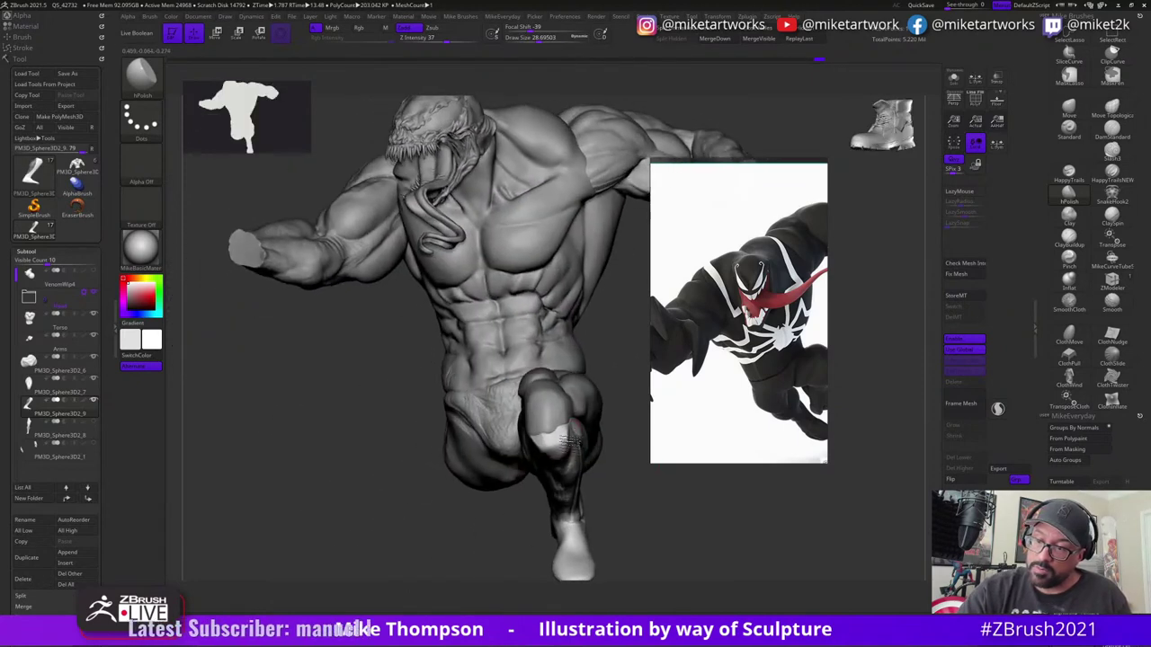
pyautogui.moveTo(605, 476)
pyautogui.mouseDown(button='right')
pyautogui.moveTo(624, 483)
pyautogui.moveTo(571, 453)
pyautogui.mouseUp(button='right')
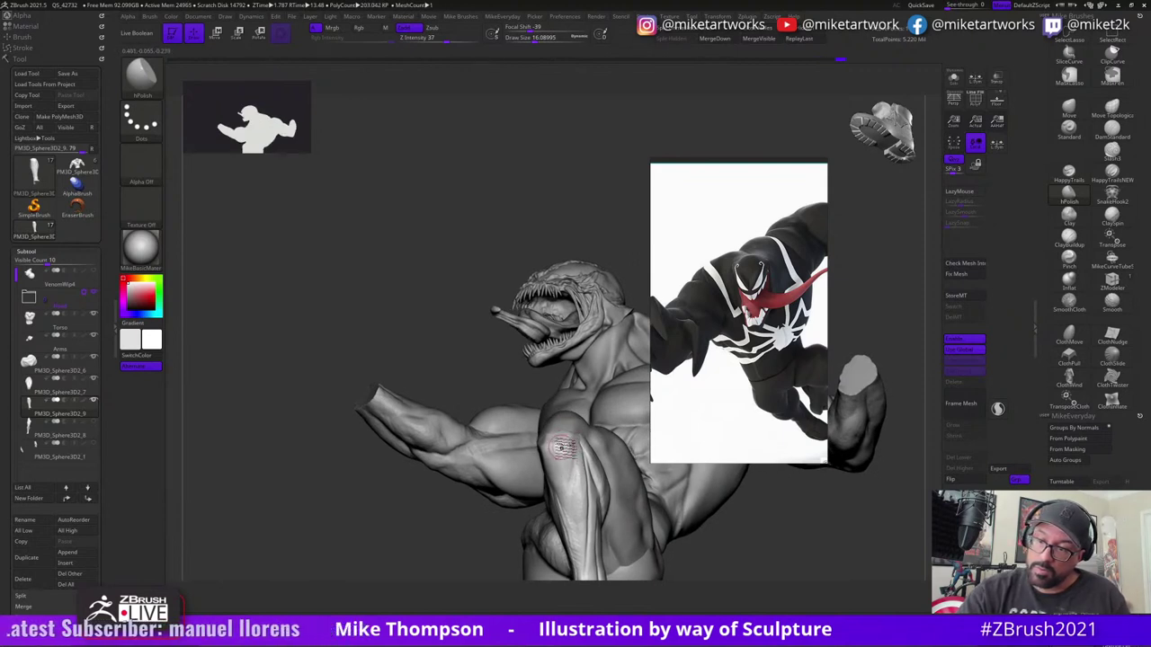
pyautogui.moveTo(564, 468); pyautogui.dragTo(553, 440, button='right')
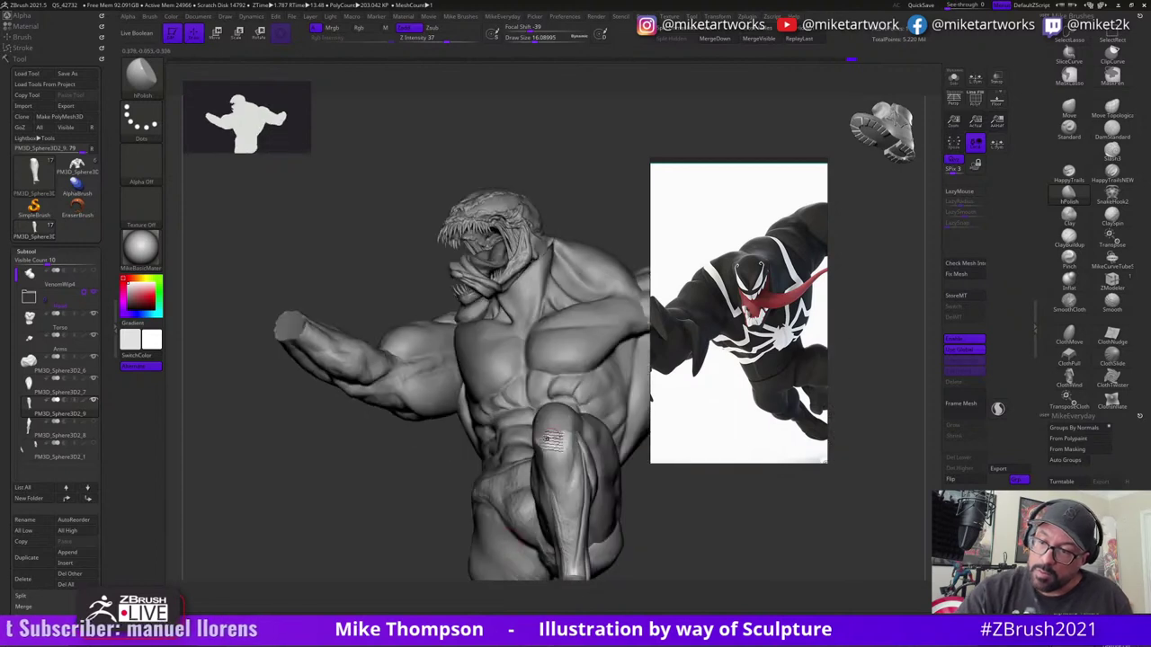
pyautogui.moveTo(491, 545); pyautogui.dragTo(550, 462, button='right')
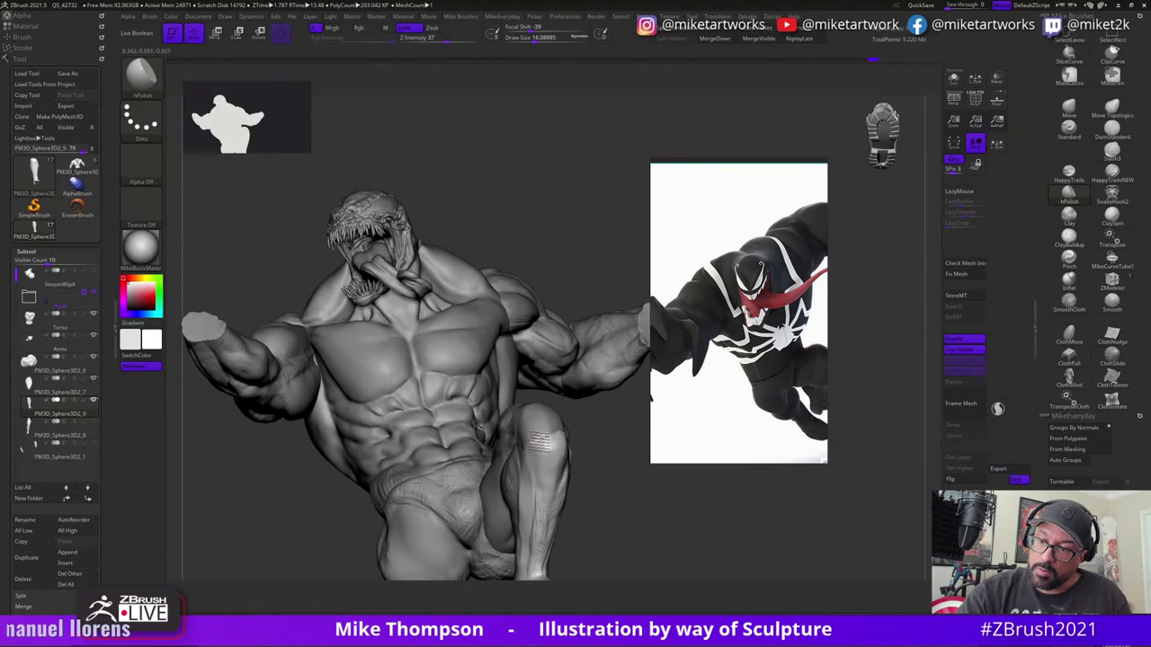
# - Lasso-mask the foot, clean up the mask edge at the ankle and invert the mask so only the foot is editable
pyautogui.moveTo(621, 524)
pyautogui.mouseDown()
pyautogui.moveTo(640, 522)
pyautogui.moveTo(613, 516)
pyautogui.moveTo(621, 532)
pyautogui.mouseUp()
pyautogui.moveTo(622, 532)
pyautogui.mouseDown(button='right')
pyautogui.moveTo(609, 523)
pyautogui.moveTo(639, 496)
pyautogui.moveTo(625, 488)
pyautogui.moveTo(615, 508)
pyautogui.mouseUp(button='right')
pyautogui.moveTo(616, 510)
pyautogui.mouseDown()
pyautogui.moveTo(599, 509)
pyautogui.moveTo(609, 503)
pyautogui.mouseUp()
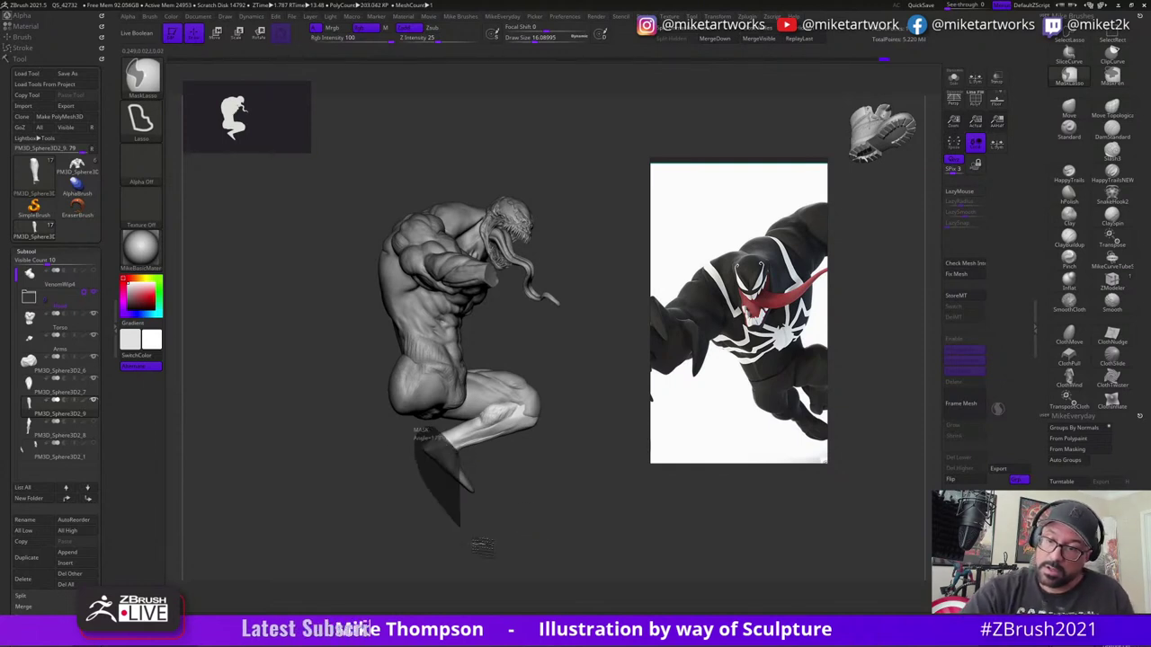
pyautogui.moveTo(566, 511)
pyautogui.mouseDown(button='right')
pyautogui.moveTo(586, 488)
pyautogui.moveTo(548, 470)
pyautogui.moveTo(563, 475)
pyautogui.mouseUp(button='right')
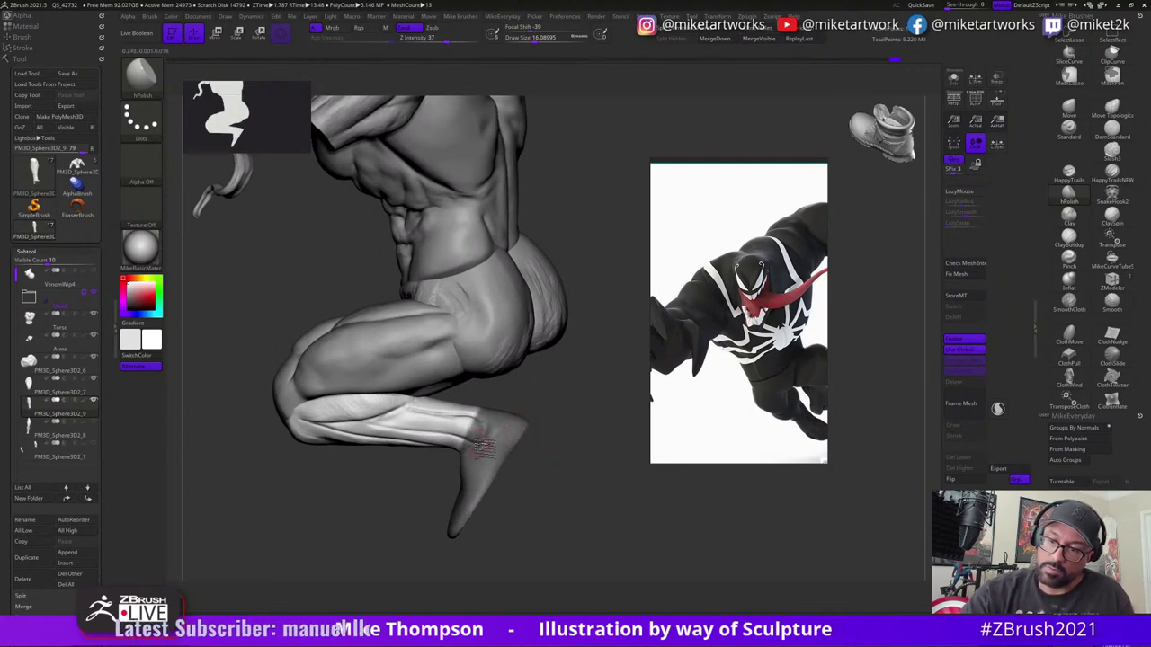
pyautogui.press('ctrl')
pyautogui.keyDown('ctrl'); pyautogui.moveTo(462, 403); pyautogui.dragTo(461, 409); pyautogui.keyUp('ctrl')
pyautogui.moveTo(624, 472)
pyautogui.mouseDown(button='right')
pyautogui.moveTo(579, 505)
pyautogui.moveTo(620, 487)
pyautogui.moveTo(566, 434)
pyautogui.mouseUp(button='right')
pyautogui.moveTo(484, 403)
pyautogui.keyDown('ctrl'); pyautogui.mouseDown()
pyautogui.moveTo(533, 387)
pyautogui.moveTo(522, 373)
pyautogui.mouseUp(); pyautogui.keyUp('ctrl')
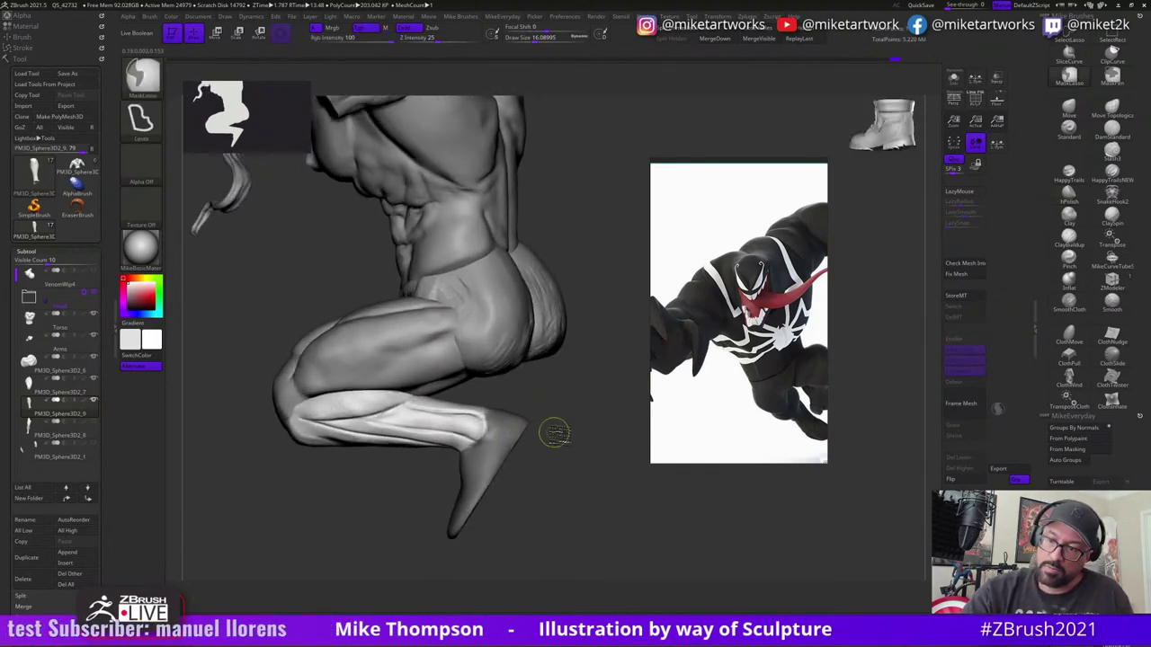
pyautogui.keyDown('ctrl'); pyautogui.click(555, 433); pyautogui.keyUp('ctrl')
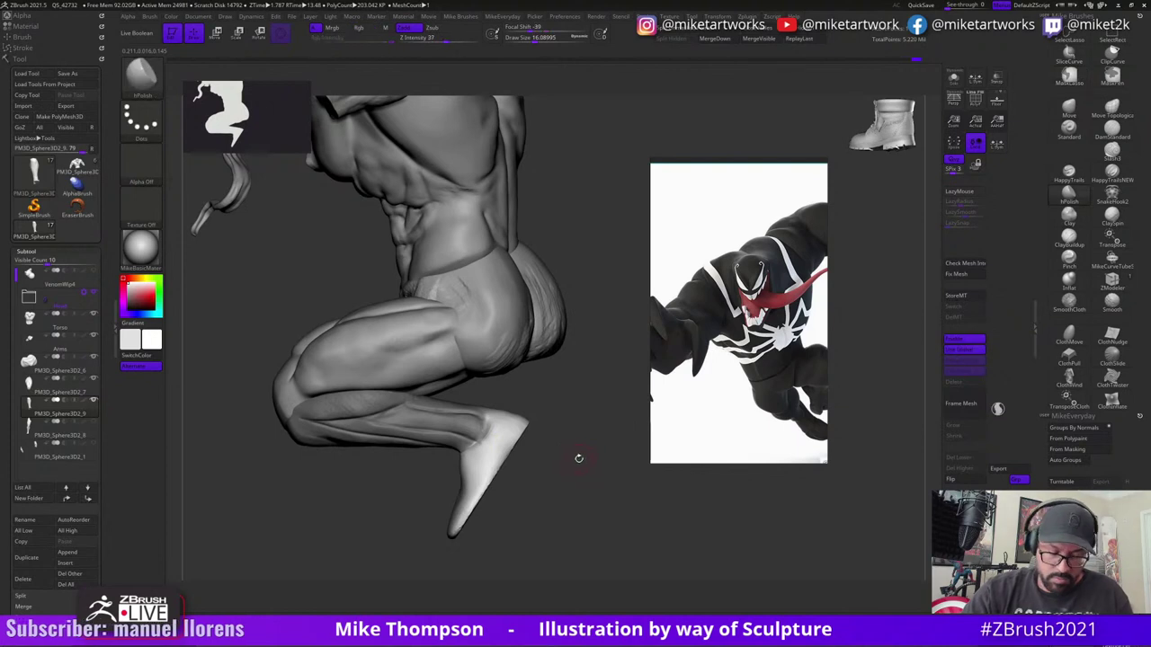
# - Isolate the lower leg, rotate the foot about the ankle on several axes with the transform gizmo, and restore the full figure
pyautogui.press('w')
pyautogui.keyDown('alt'); pyautogui.moveTo(331, 460); pyautogui.dragTo(516, 462); pyautogui.keyUp('alt')
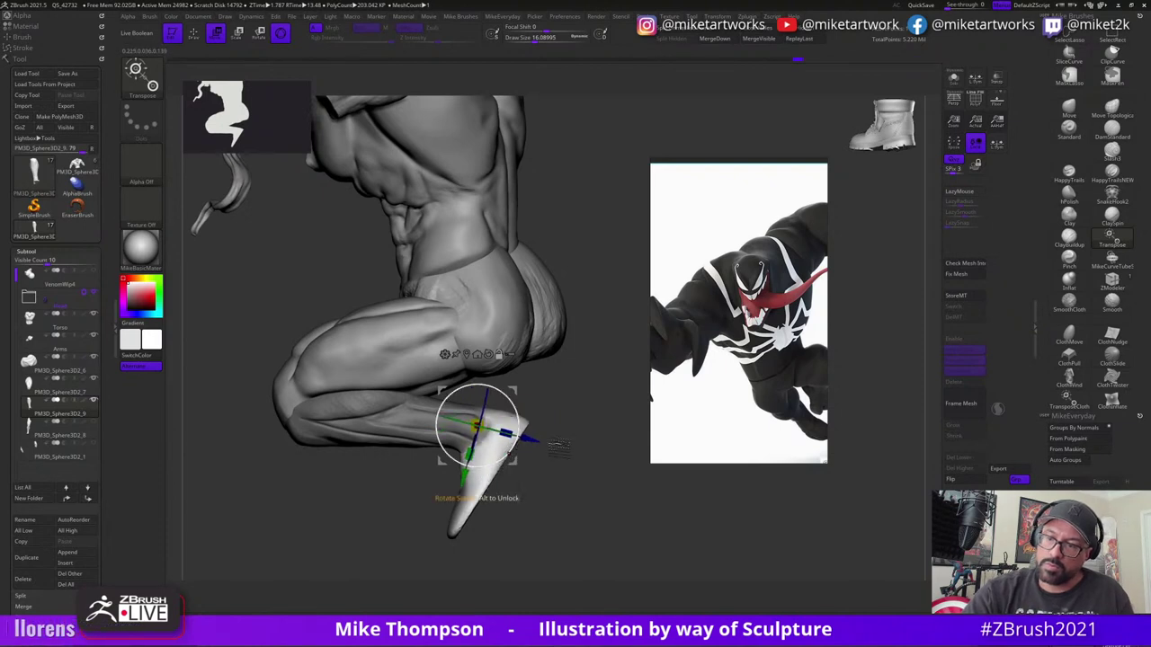
pyautogui.moveTo(572, 490); pyautogui.dragTo(555, 524)
pyautogui.click(954, 79)
pyautogui.moveTo(560, 477); pyautogui.dragTo(598, 486)
pyautogui.moveTo(516, 389); pyautogui.dragTo(509, 397)
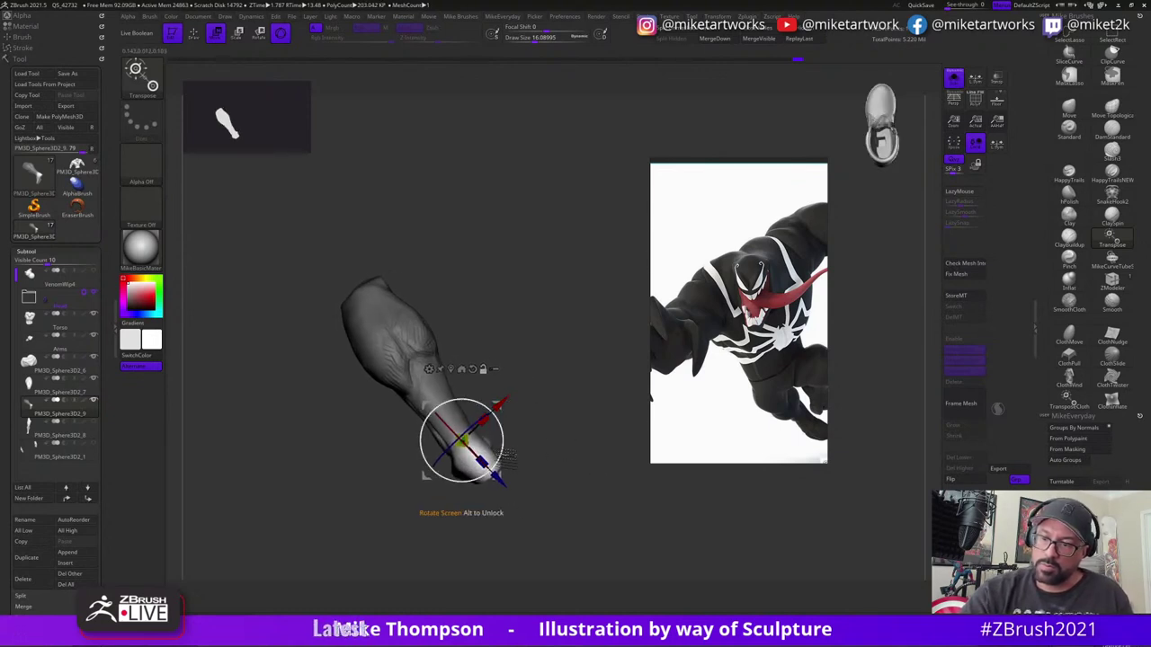
pyautogui.moveTo(527, 428); pyautogui.dragTo(511, 453)
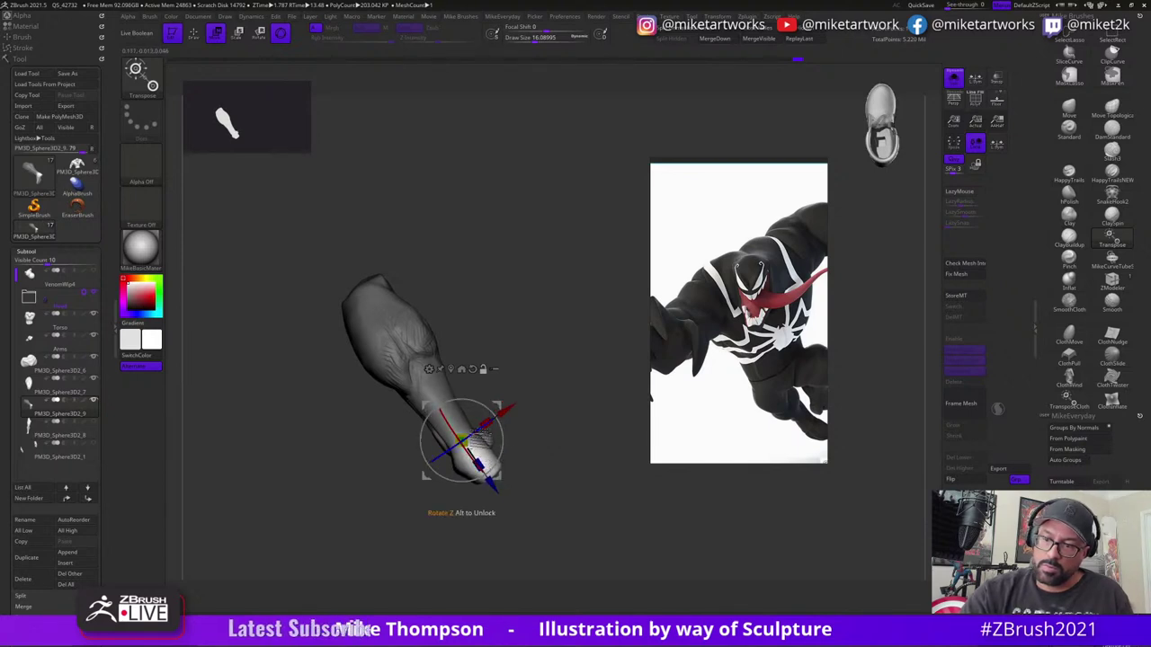
pyautogui.moveTo(590, 429)
pyautogui.mouseDown()
pyautogui.moveTo(567, 457)
pyautogui.moveTo(577, 468)
pyautogui.moveTo(576, 438)
pyautogui.mouseUp()
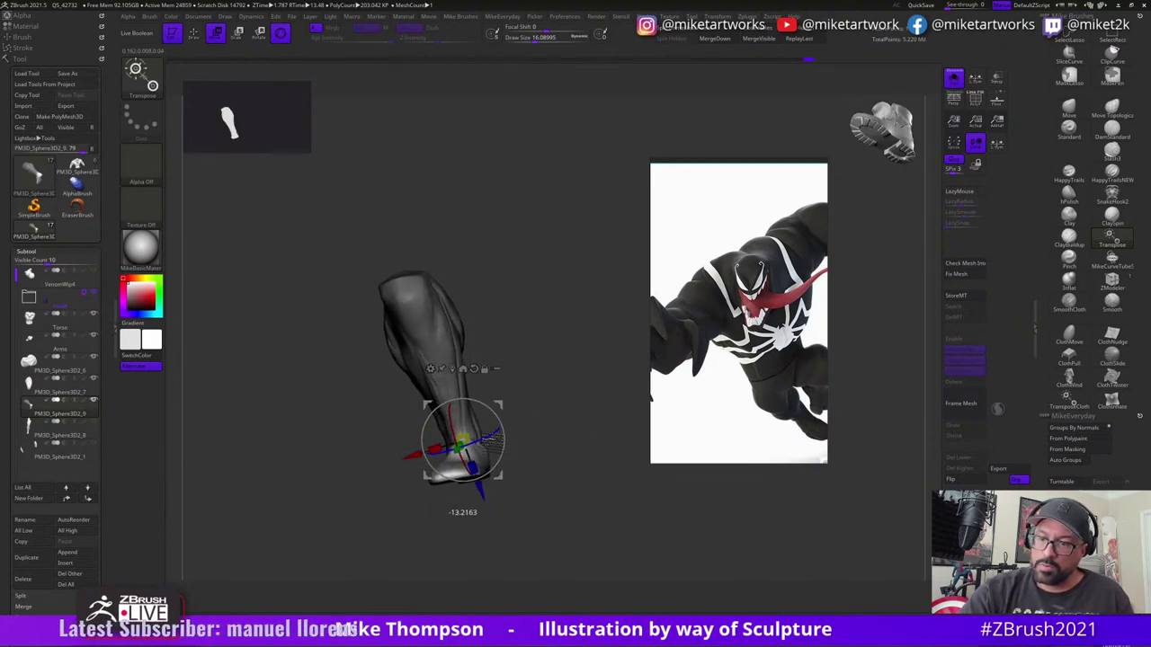
pyautogui.moveTo(554, 432); pyautogui.dragTo(605, 448)
pyautogui.moveTo(504, 442); pyautogui.dragTo(497, 471)
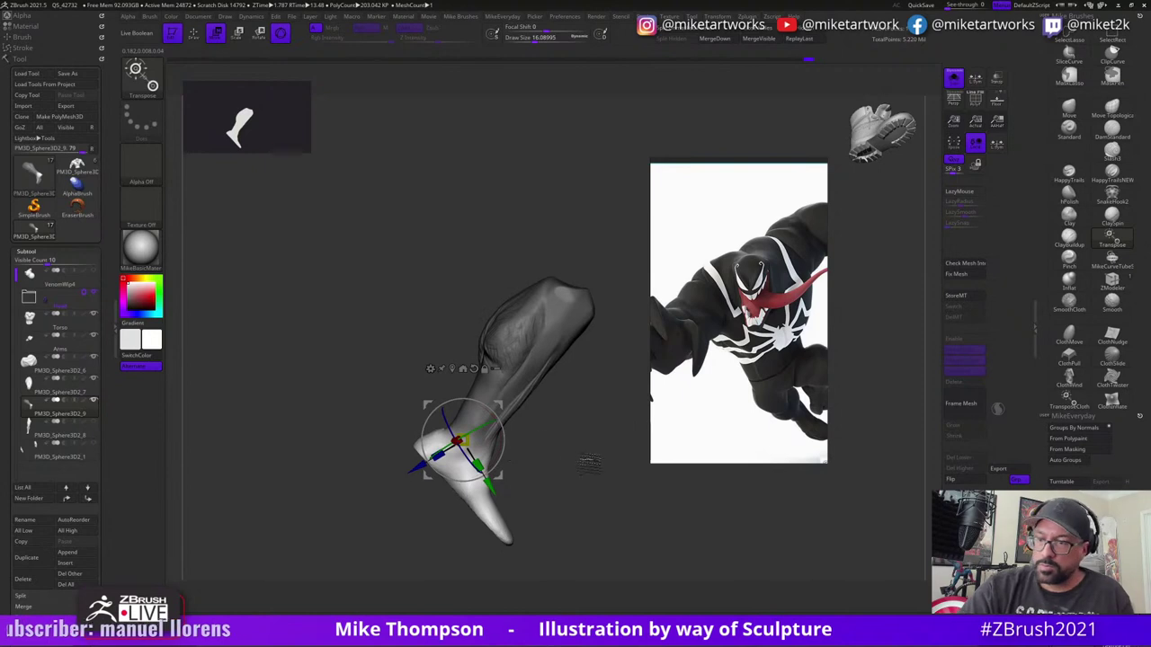
pyautogui.moveTo(589, 465)
pyautogui.mouseDown()
pyautogui.moveTo(569, 464)
pyautogui.moveTo(571, 423)
pyautogui.moveTo(565, 461)
pyautogui.moveTo(592, 488)
pyautogui.moveTo(573, 418)
pyautogui.moveTo(531, 416)
pyautogui.moveTo(602, 482)
pyautogui.mouseUp()
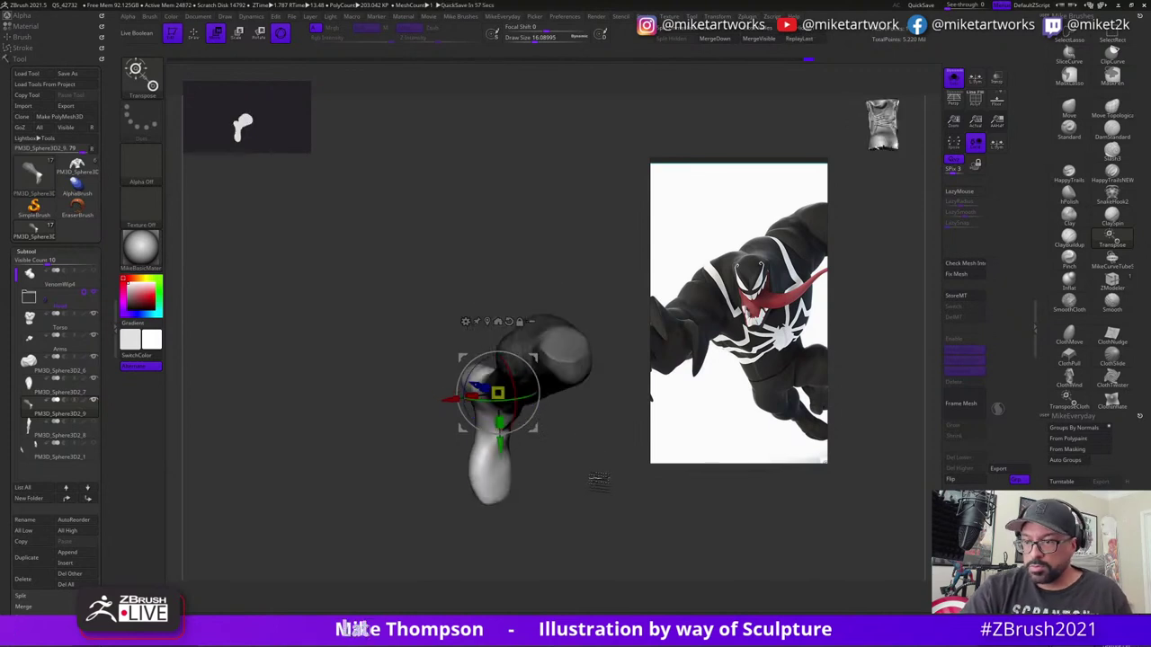
pyautogui.click(955, 83)
# - Widen the leaping Venom reference and recentre the image so the whole figure shows beside the model
pyautogui.moveTo(625, 530)
pyautogui.keyDown('alt'); pyautogui.mouseDown()
pyautogui.moveTo(609, 503)
pyautogui.moveTo(608, 533)
pyautogui.moveTo(622, 525)
pyautogui.mouseUp(); pyautogui.keyUp('alt')
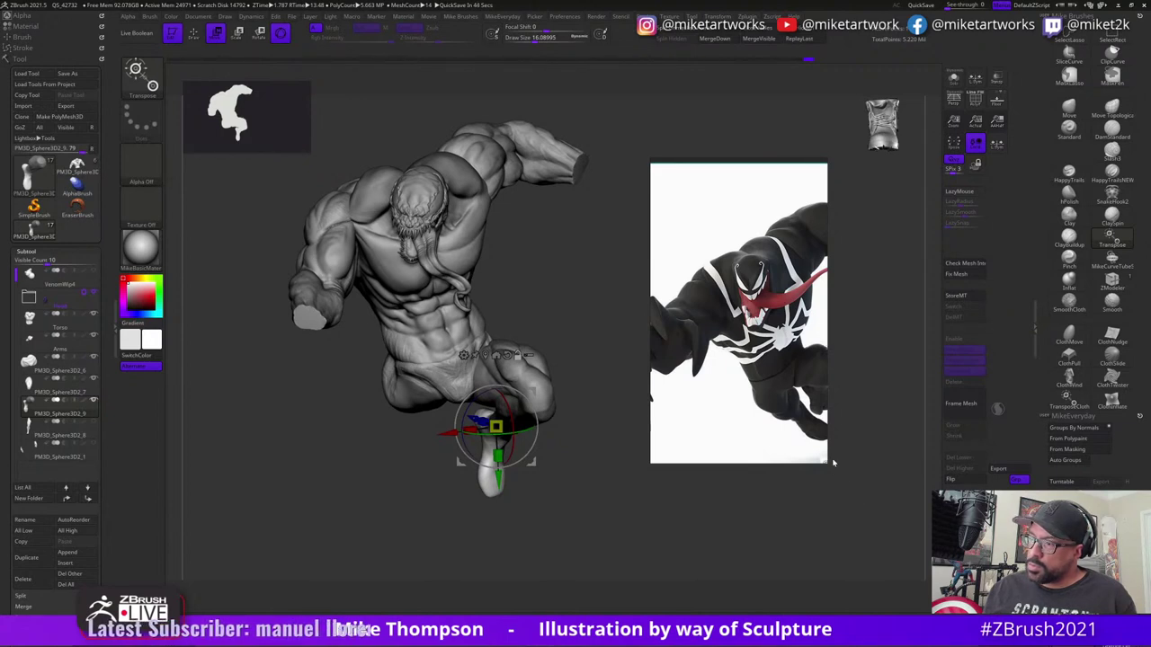
pyautogui.moveTo(827, 464); pyautogui.dragTo(915, 468)
pyautogui.moveTo(788, 424); pyautogui.dragTo(811, 426)
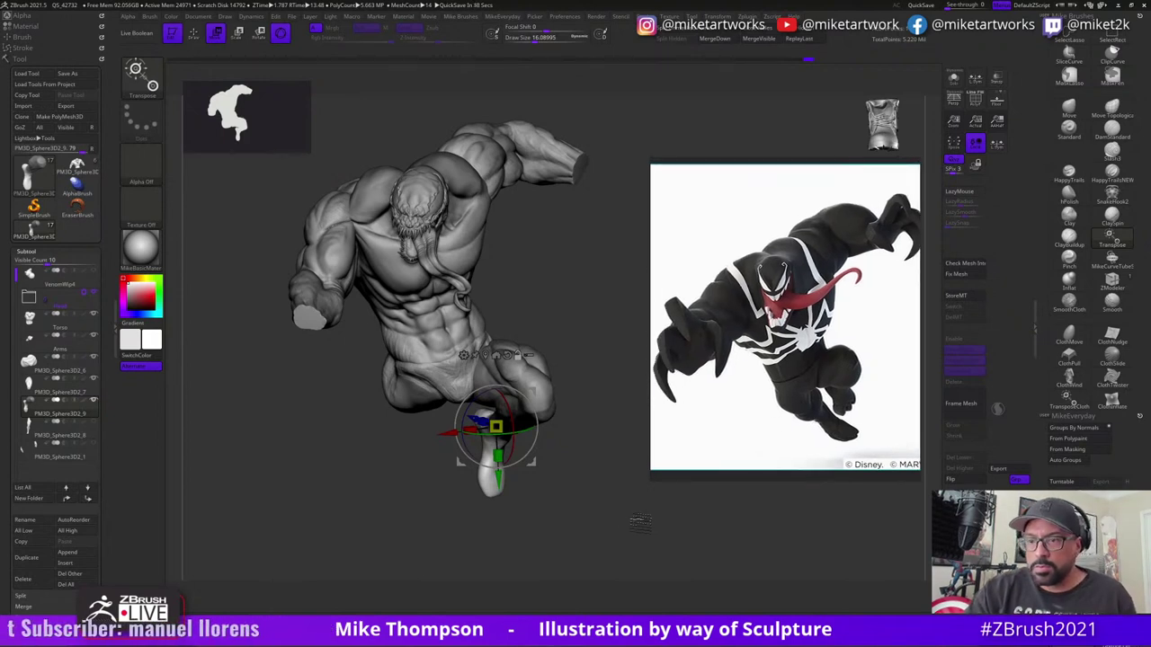
# - Leave the transform mode, enable perspective and show the polypaint on all subtools of the figure
pyautogui.press('q')
pyautogui.moveTo(617, 519); pyautogui.dragTo(630, 527)
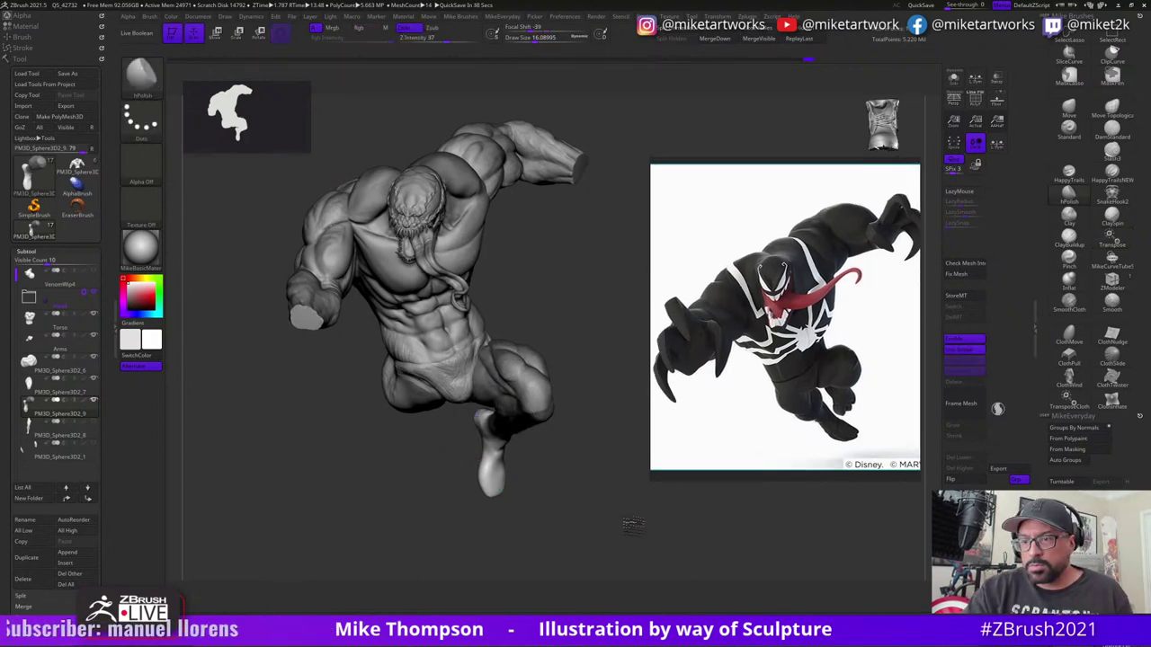
pyautogui.click(955, 99)
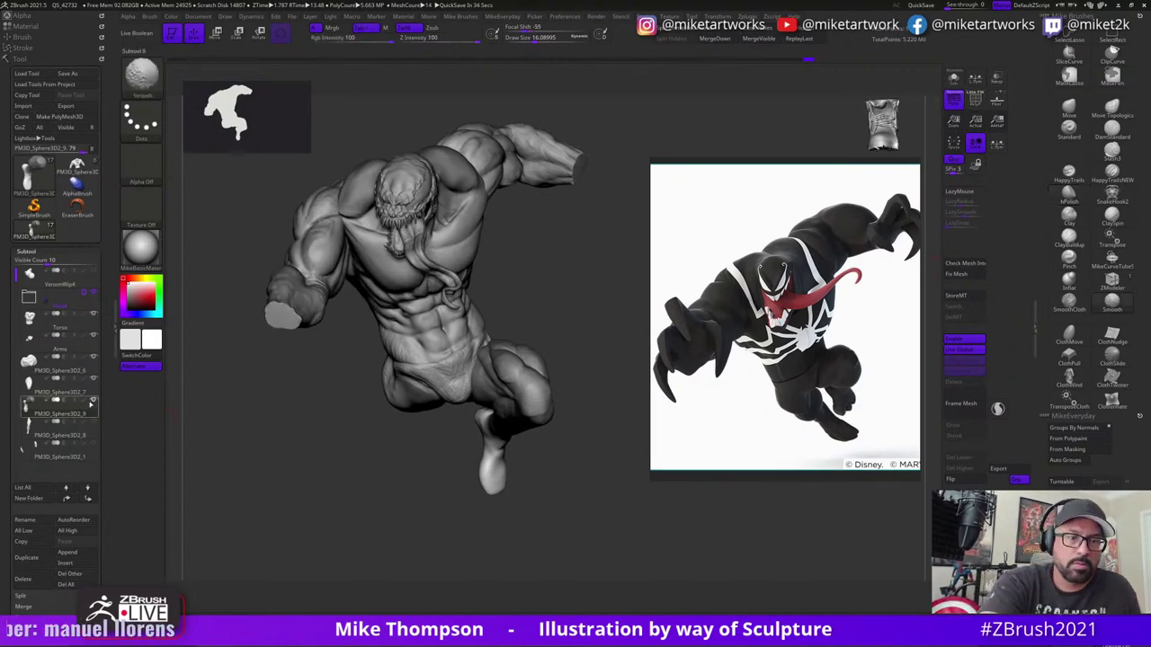
pyautogui.keyDown('shift'); pyautogui.click(85, 401); pyautogui.keyUp('shift')
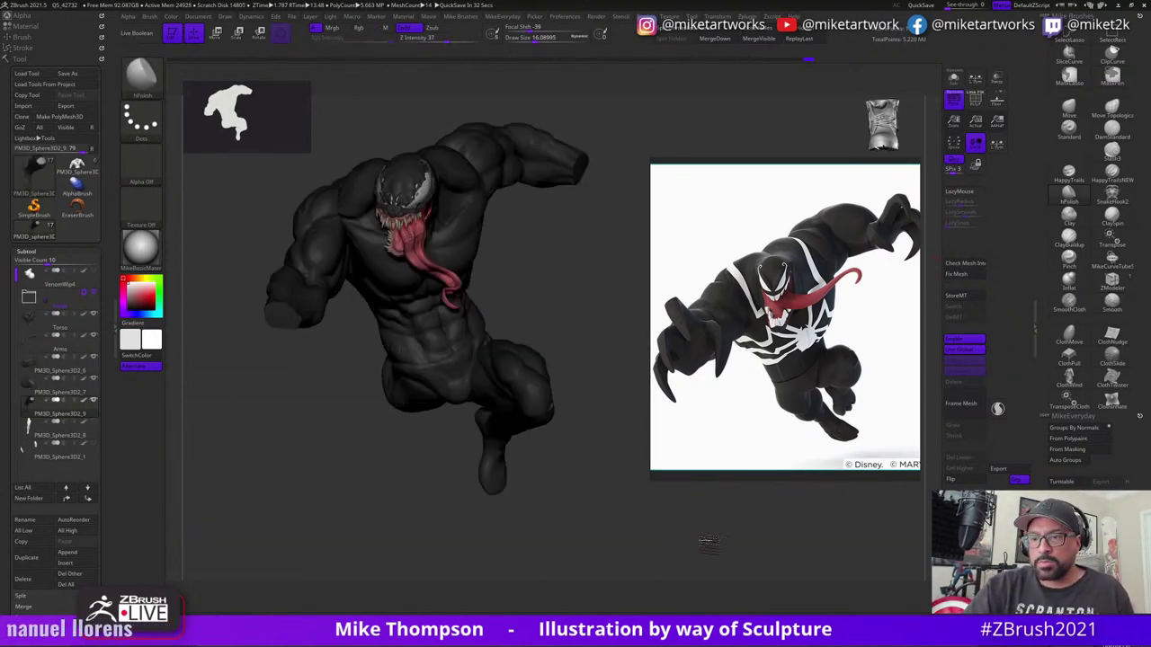
pyautogui.moveTo(708, 542); pyautogui.dragTo(728, 537)
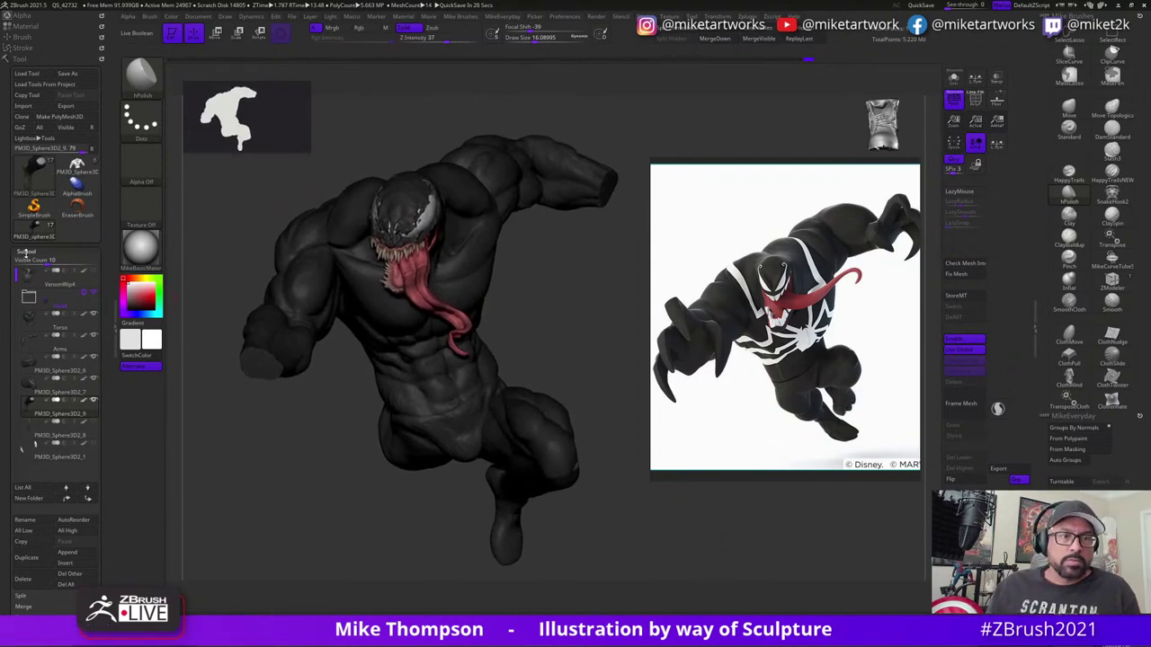
# - Raise the main light's intensity to about 1.39 and lower its position on the placement sphere
pyautogui.click(25, 252)
pyautogui.click(18, 543)
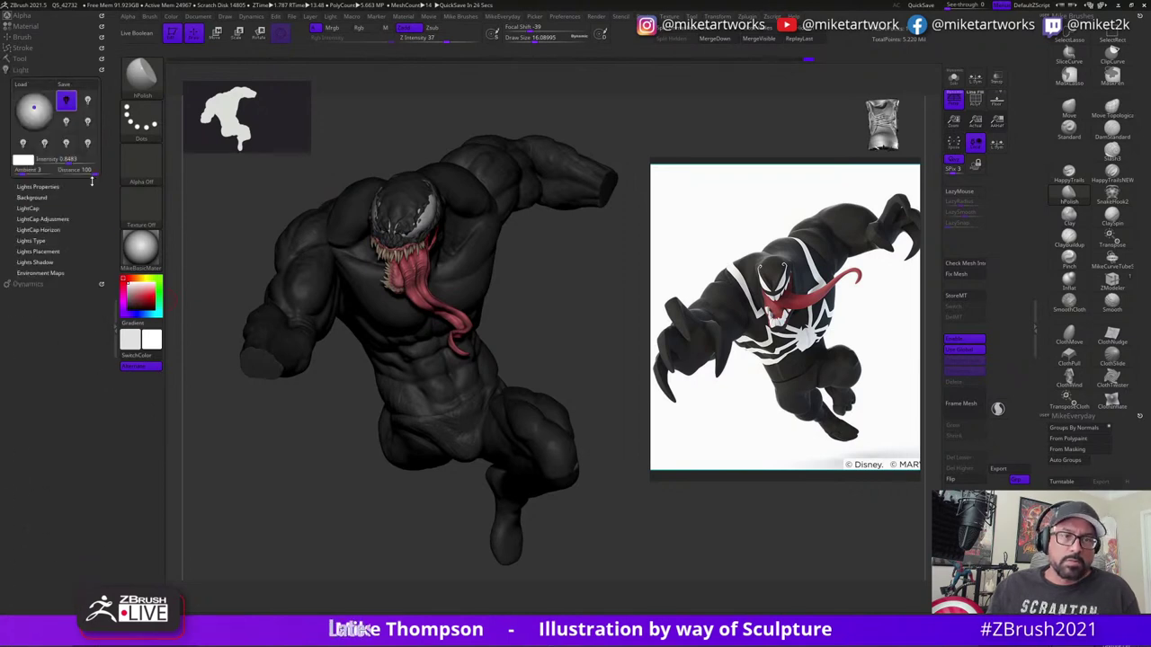
pyautogui.click(74, 163)
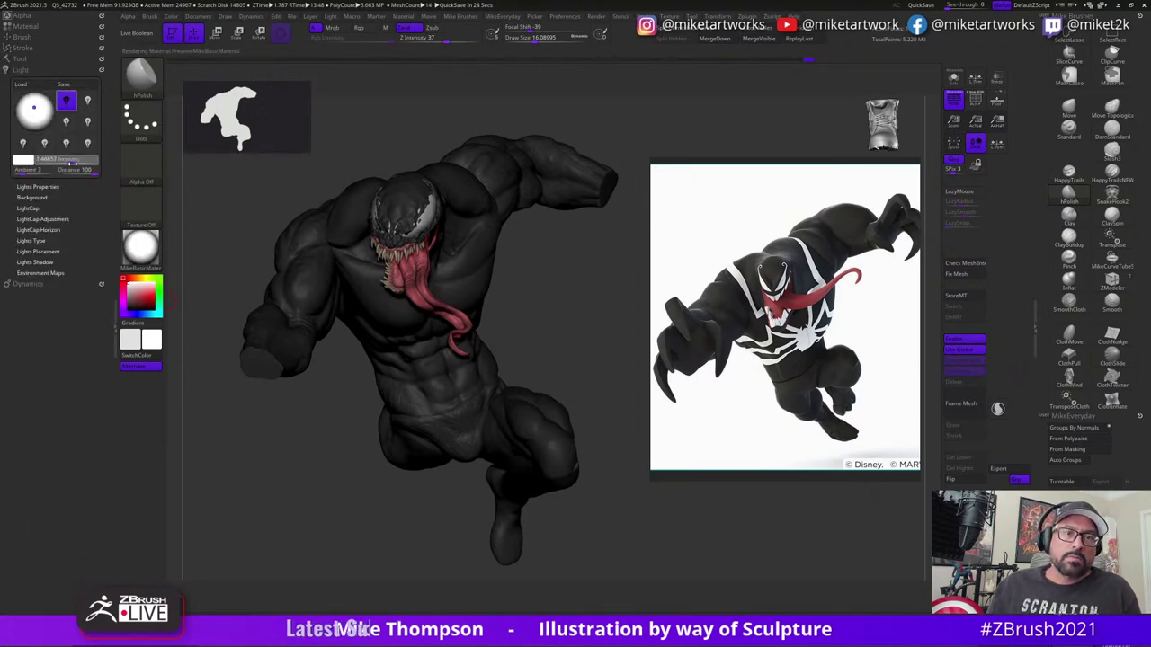
pyautogui.moveTo(34, 108); pyautogui.dragTo(34, 117)
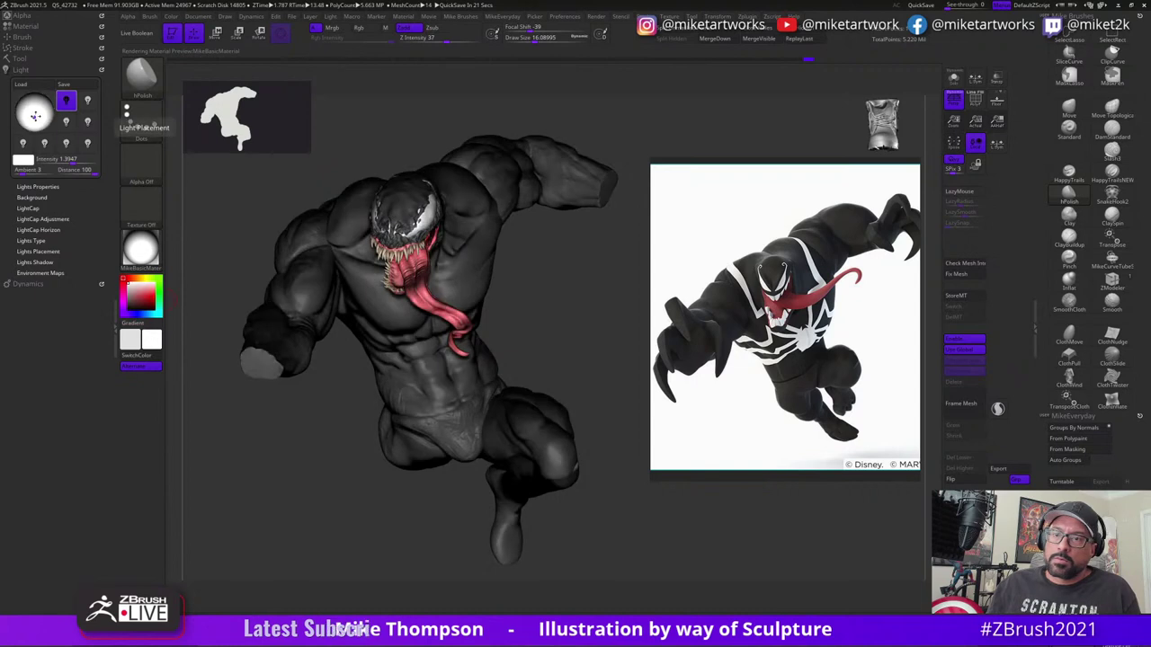
# - Switch on a second light, place it slightly below and left of centre, and check the lit figure from nearby angles
pyautogui.click(83, 102)
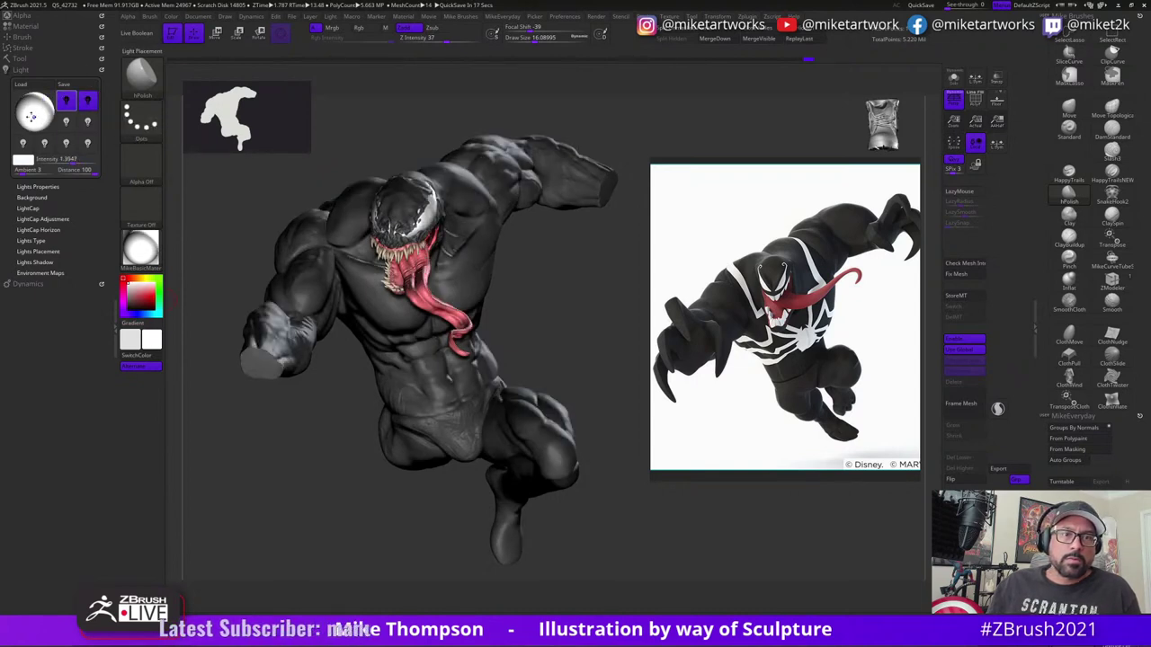
pyautogui.click(32, 115)
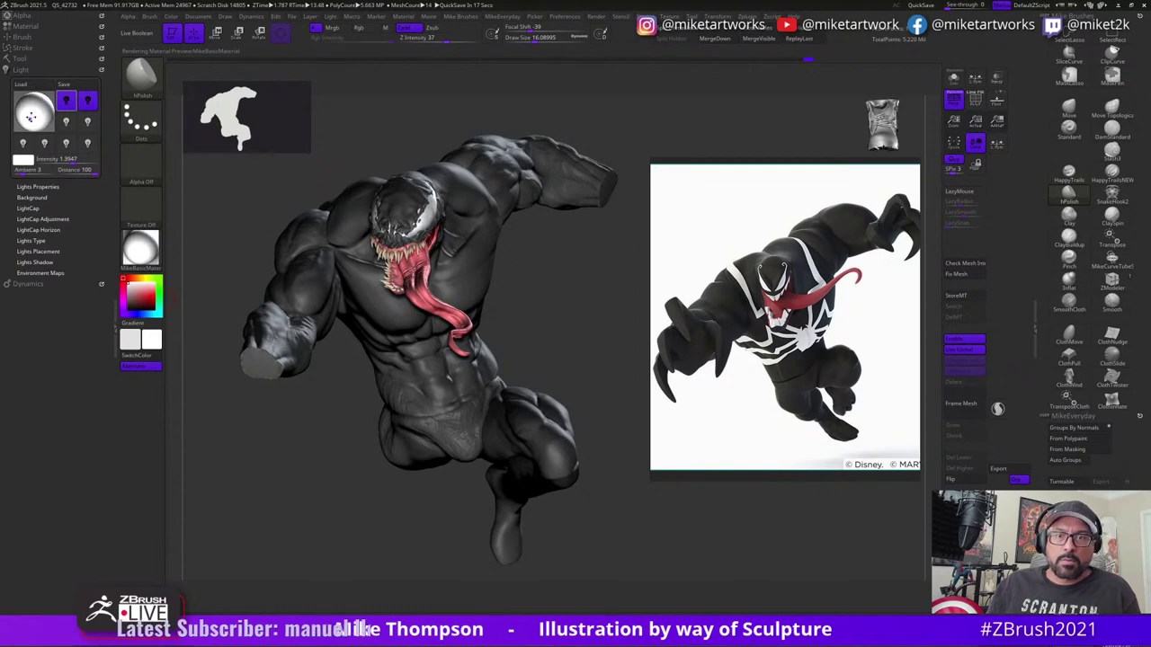
pyautogui.click(31, 117)
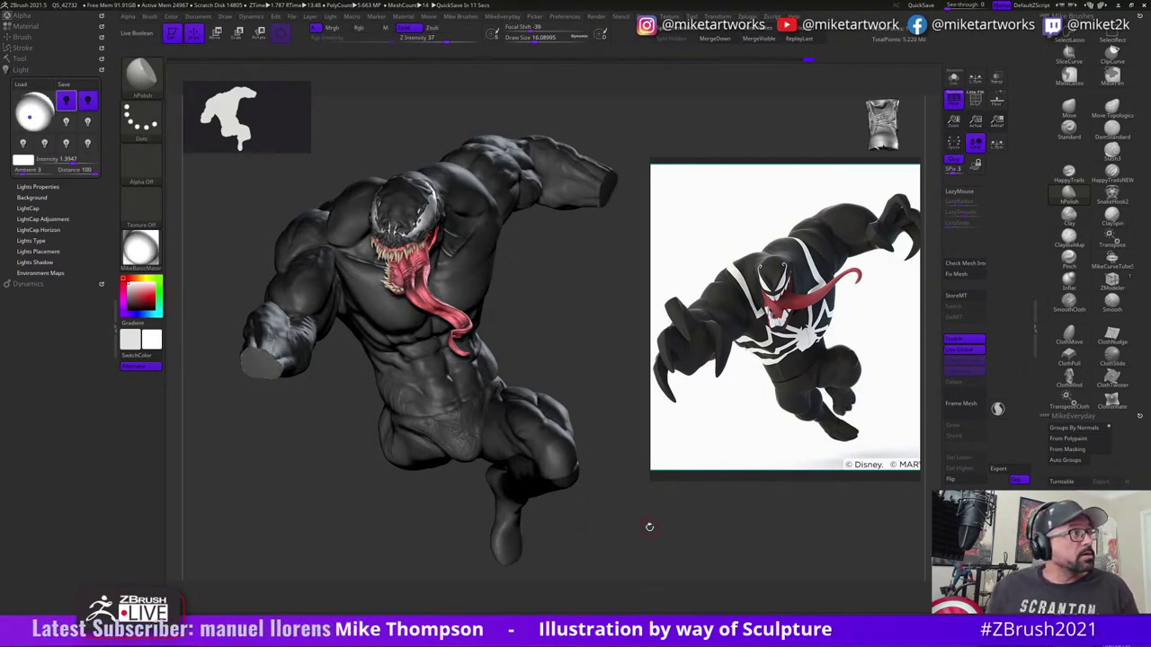
pyautogui.moveTo(683, 531); pyautogui.dragTo(722, 525)
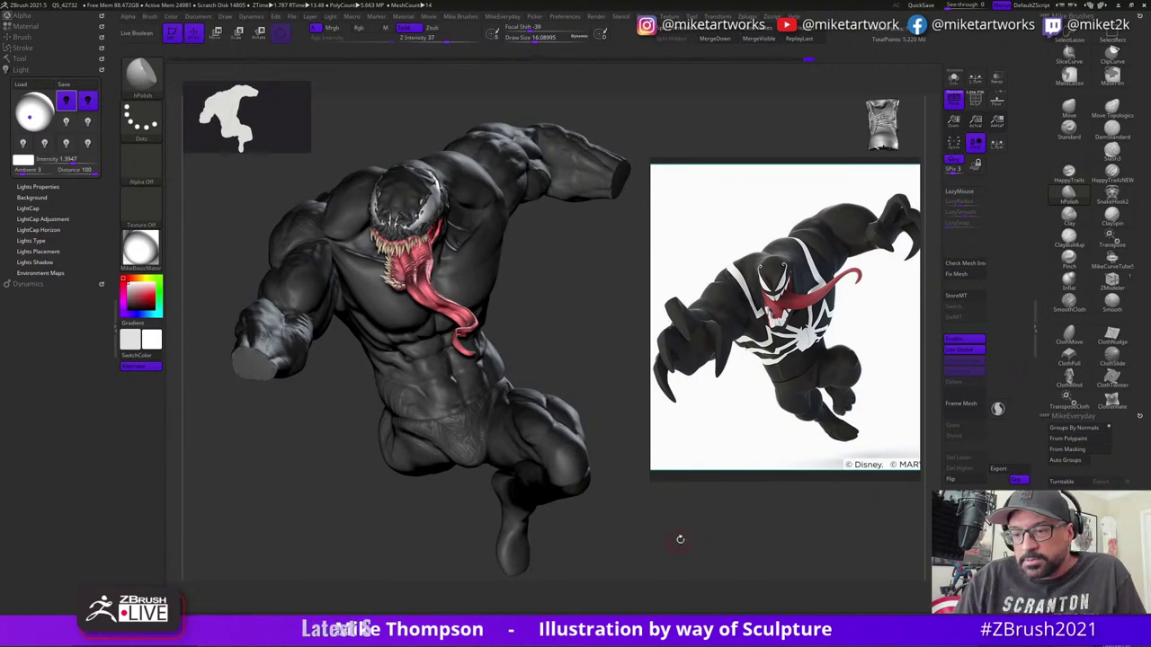
pyautogui.moveTo(679, 538); pyautogui.dragTo(704, 546)
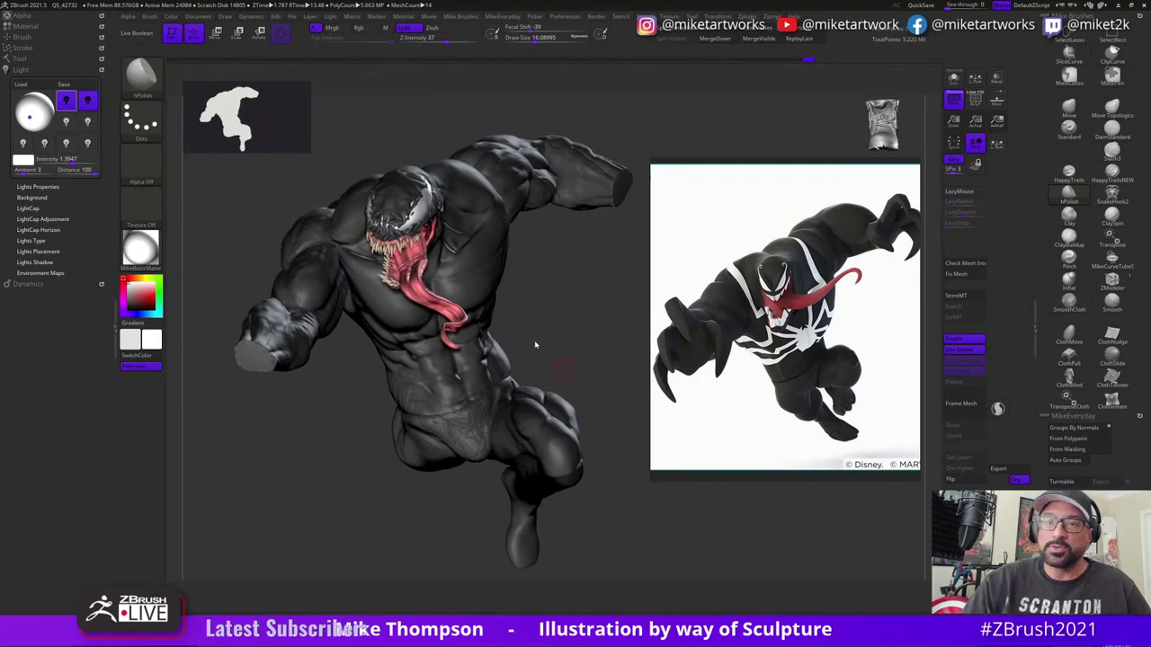
# - Compare the lit full figure with the leaping Venom reference from slightly adjusted viewing angles
pyautogui.click(227, 17)
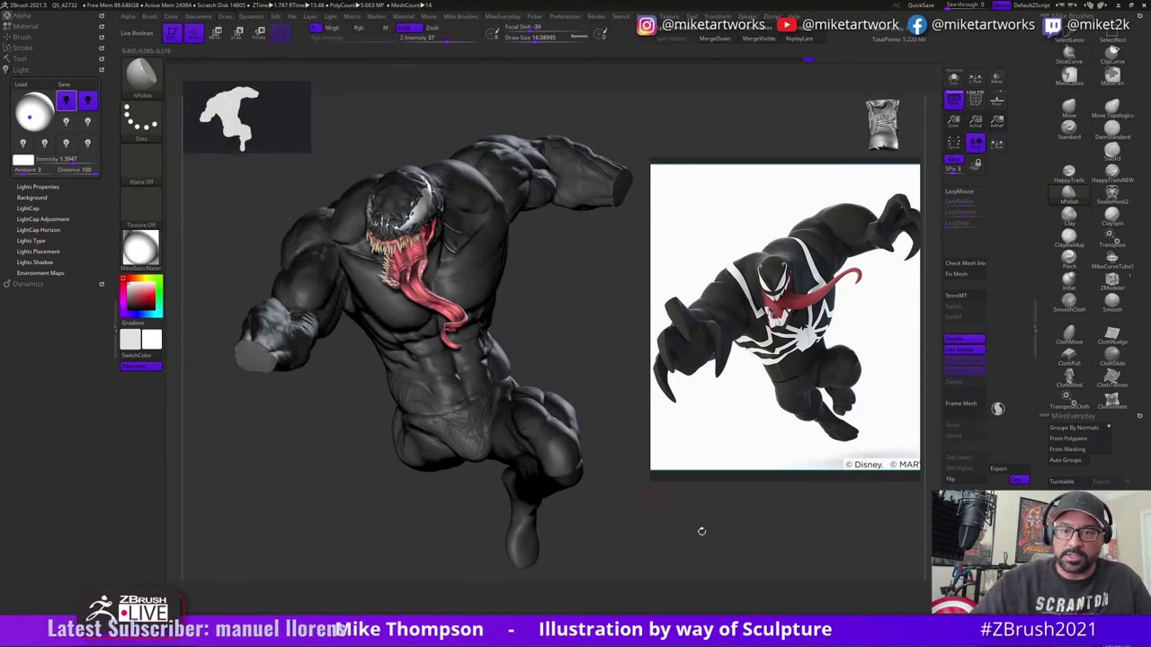
pyautogui.moveTo(714, 552); pyautogui.dragTo(733, 559)
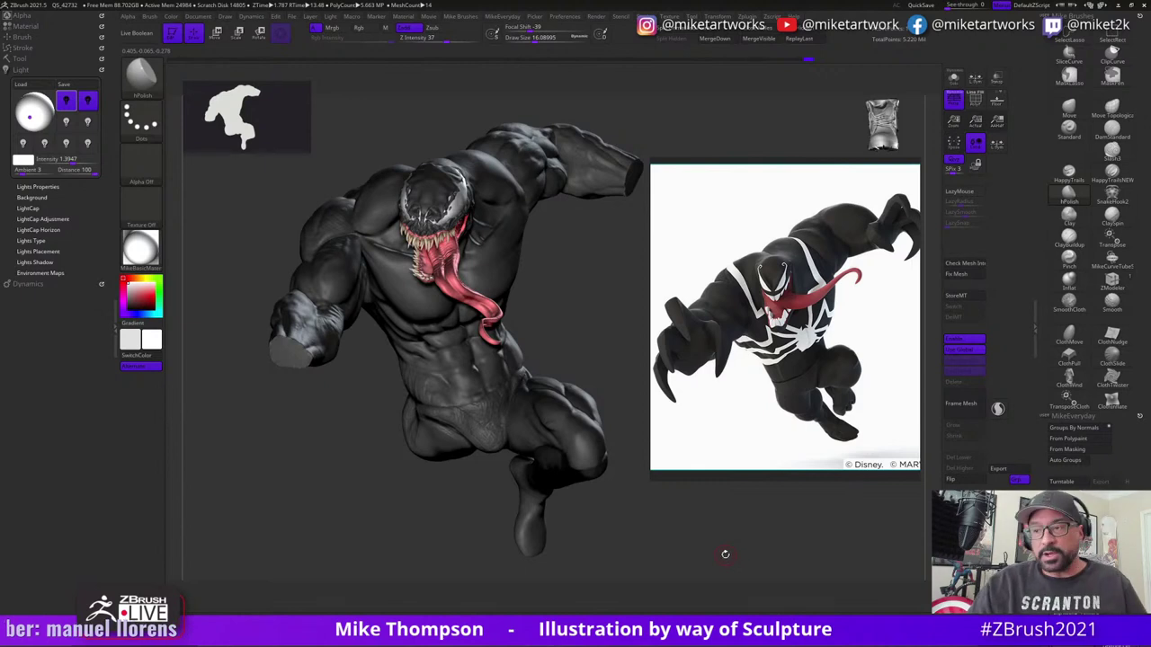
pyautogui.click(1119, 6)
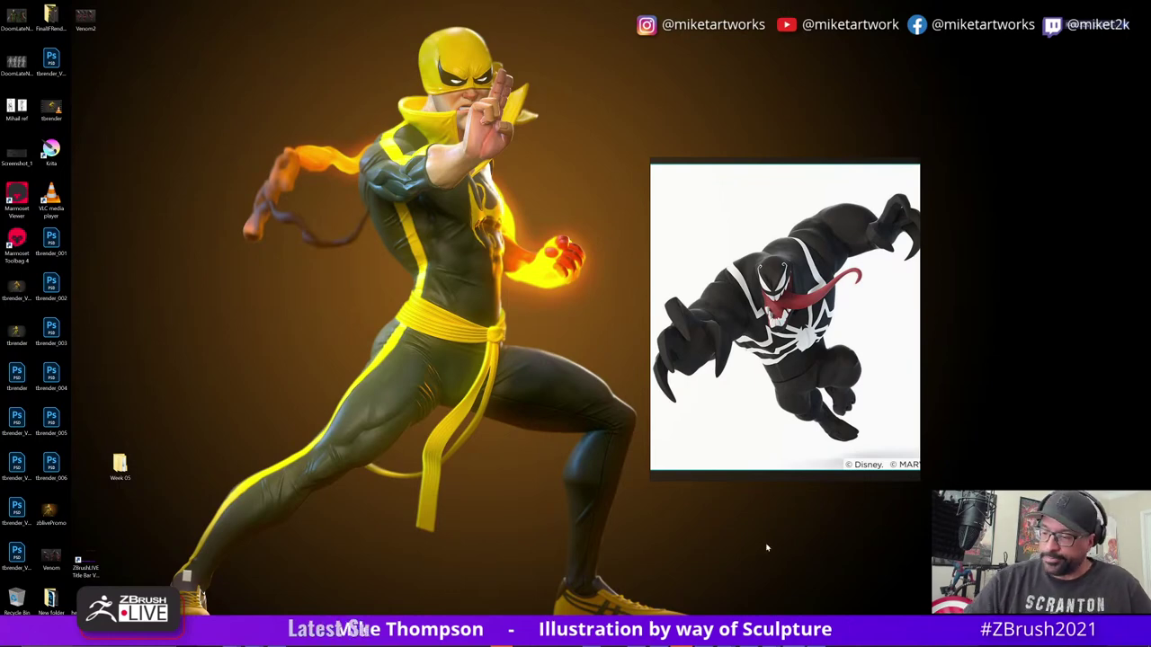
pyautogui.click(780, 589)
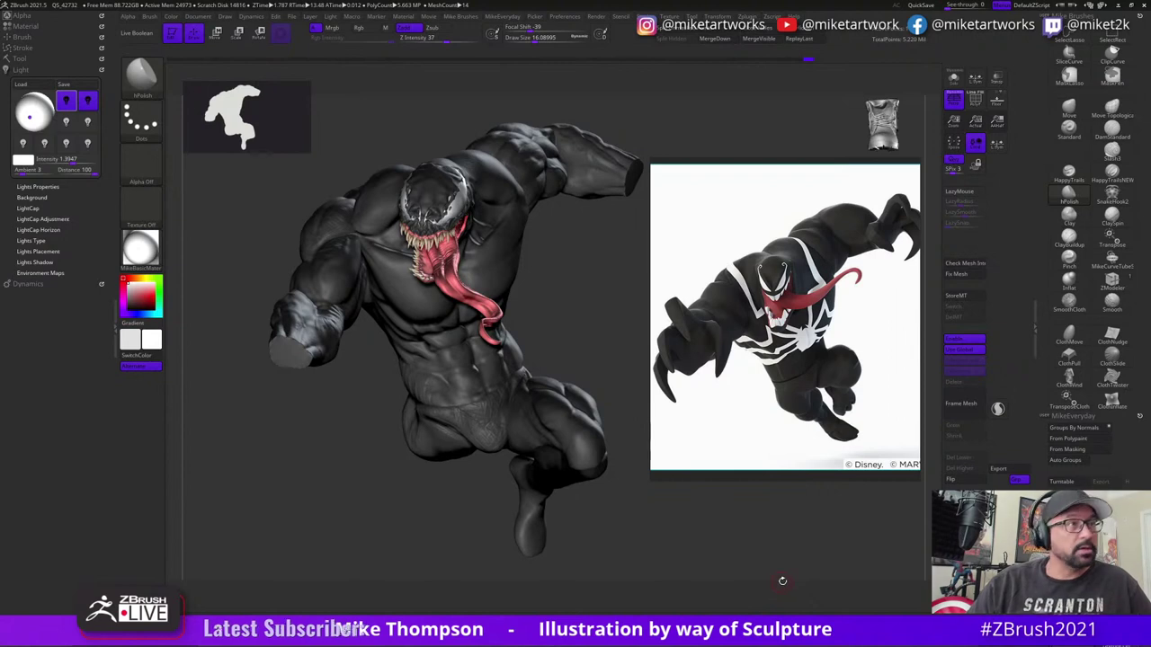
pyautogui.moveTo(782, 581); pyautogui.dragTo(783, 574)
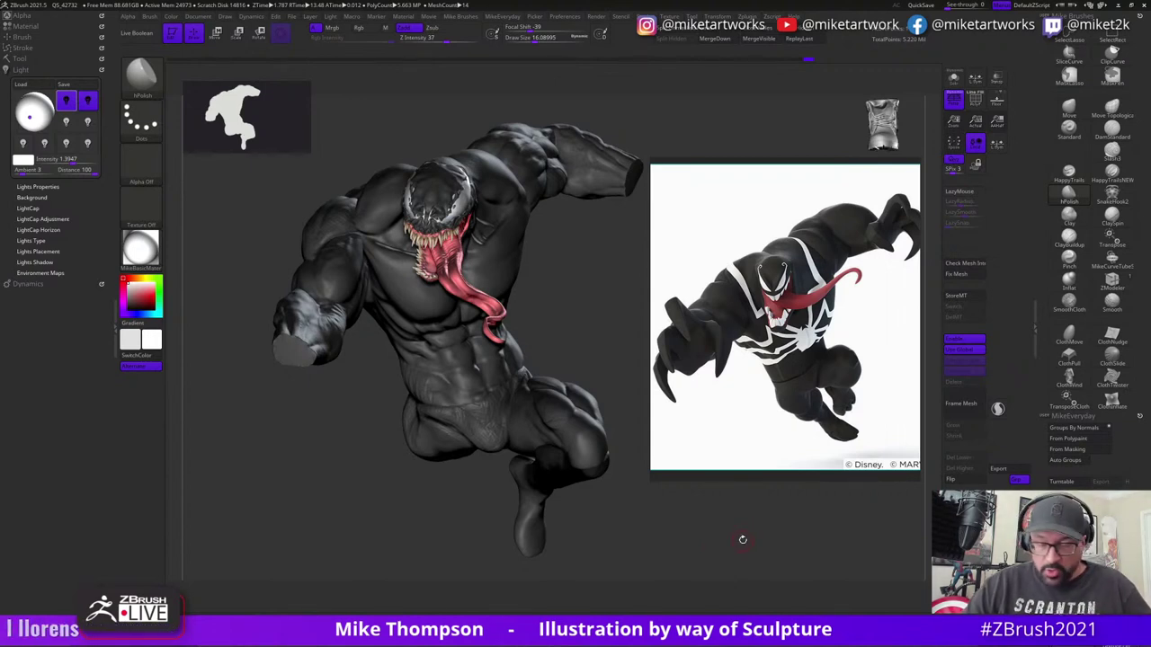
pyautogui.moveTo(743, 540); pyautogui.dragTo(766, 532)
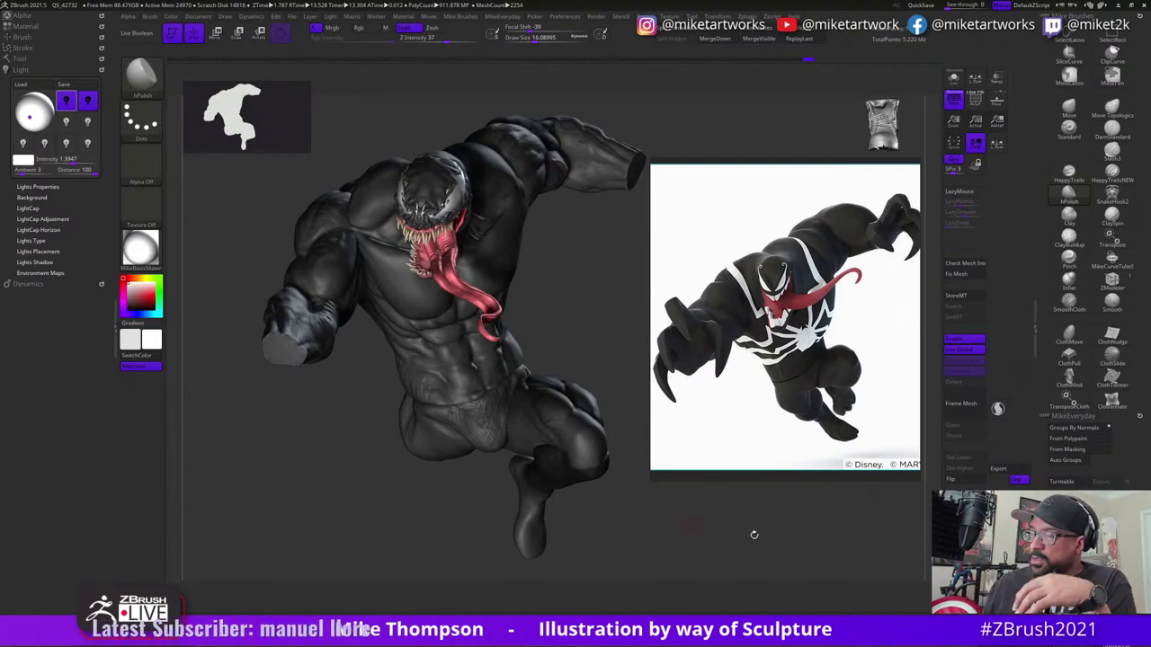
# - Enlarge the leaping Venom reference and bring the anatomy reference board over the canvas
pyautogui.scroll(-6, 809, 378)
pyautogui.scroll(7, 813, 389)
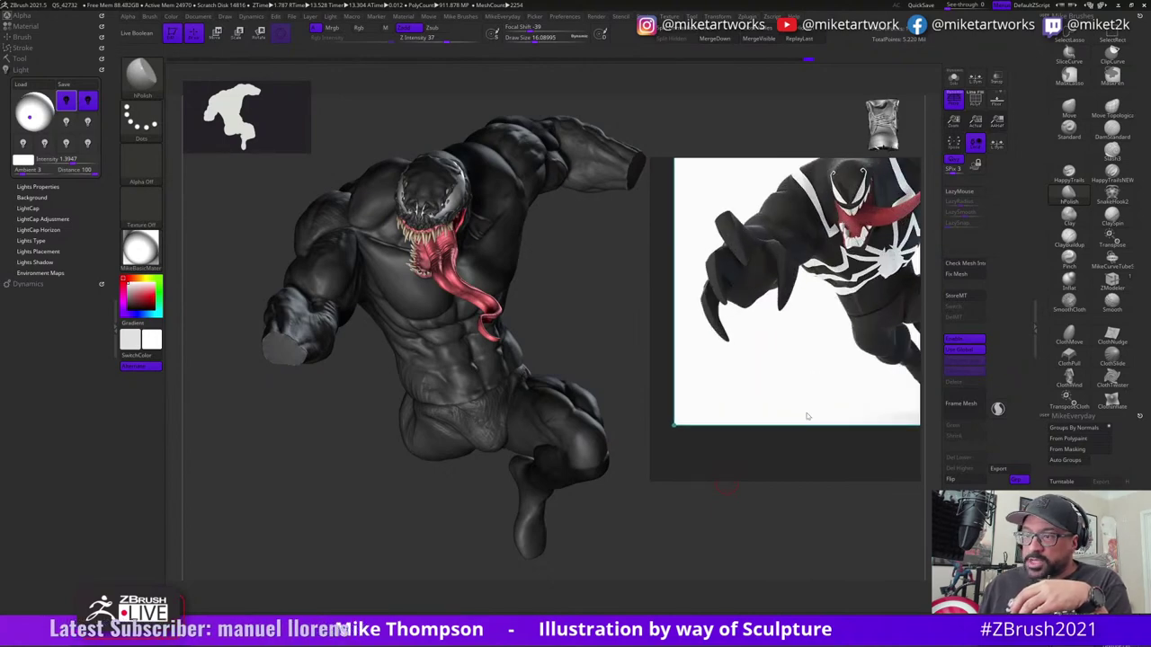
pyautogui.scroll(-2, 818, 397)
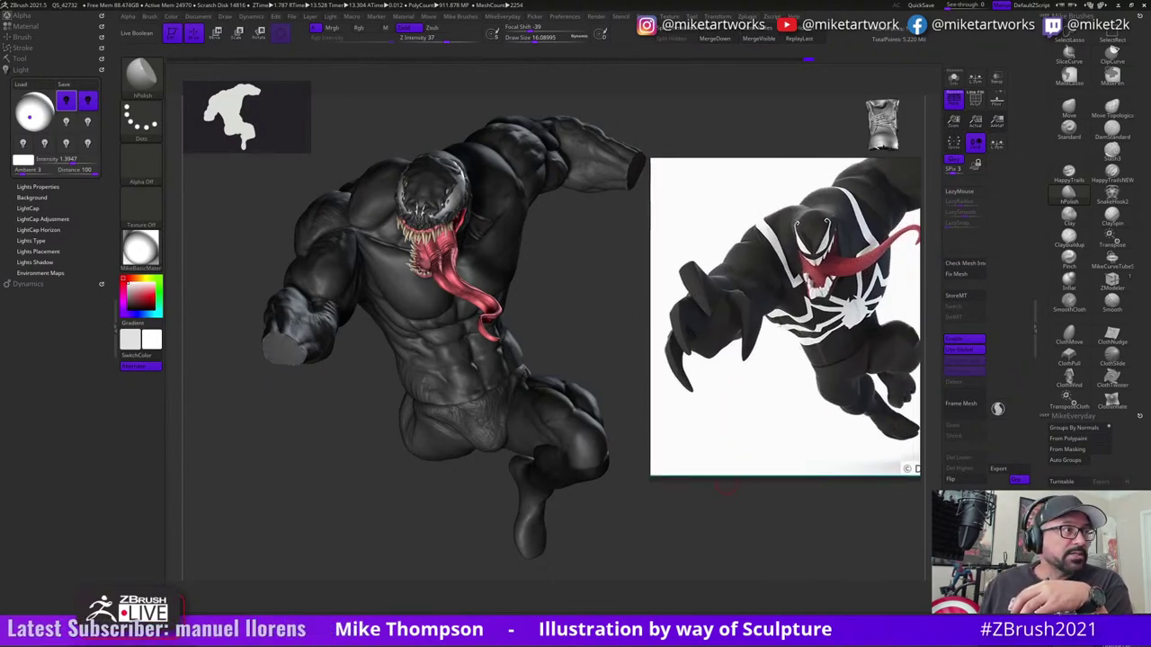
pyautogui.moveTo(0, 261); pyautogui.dragTo(720, 387, button='right')
# - Examine the calves, feet and full-body front and back views of the muscular Hulk sculpt on the anatomy board
pyautogui.scroll(-4, 720, 396)
pyautogui.scroll(6, 795, 396)
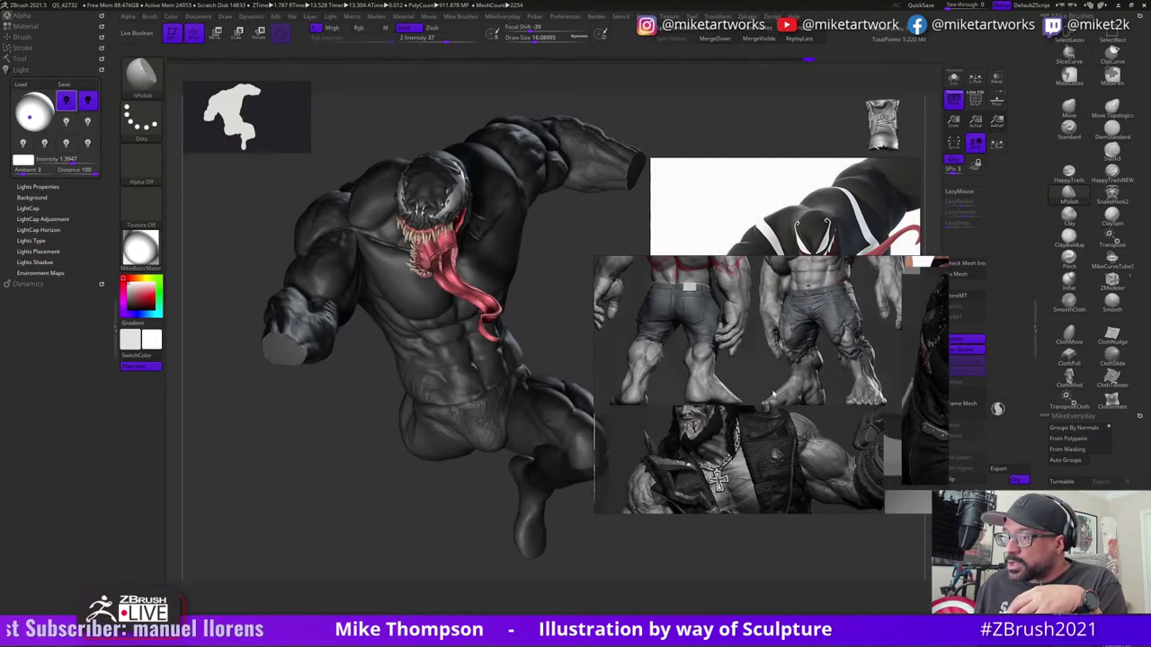
pyautogui.moveTo(794, 396); pyautogui.dragTo(770, 457, button='middle')
pyautogui.scroll(-3, 771, 457)
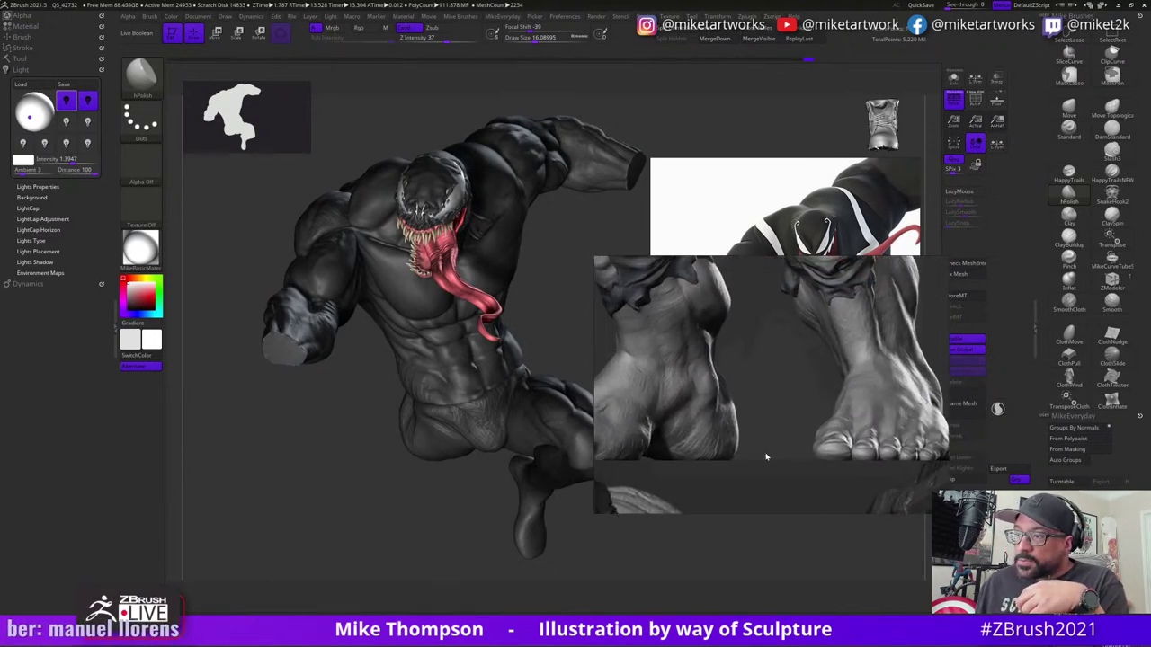
pyautogui.scroll(-5, 776, 456)
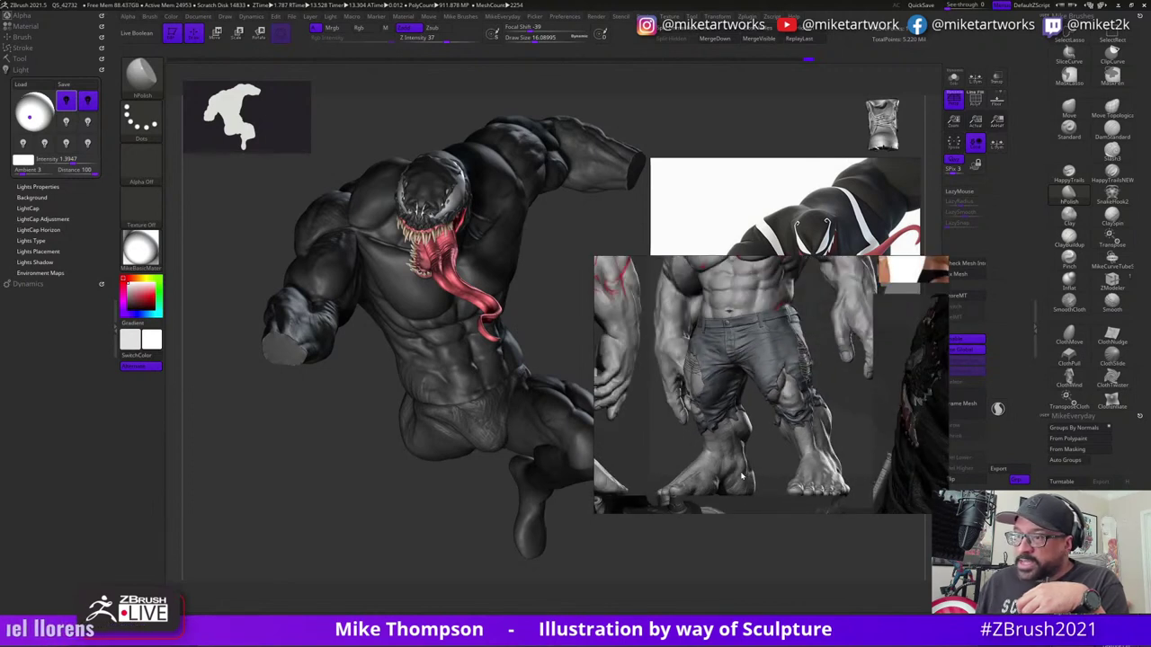
pyautogui.scroll(5, 746, 463)
pyautogui.scroll(1, 819, 465)
pyautogui.moveTo(736, 450); pyautogui.dragTo(786, 477, button='middle')
pyautogui.scroll(-1, 786, 473)
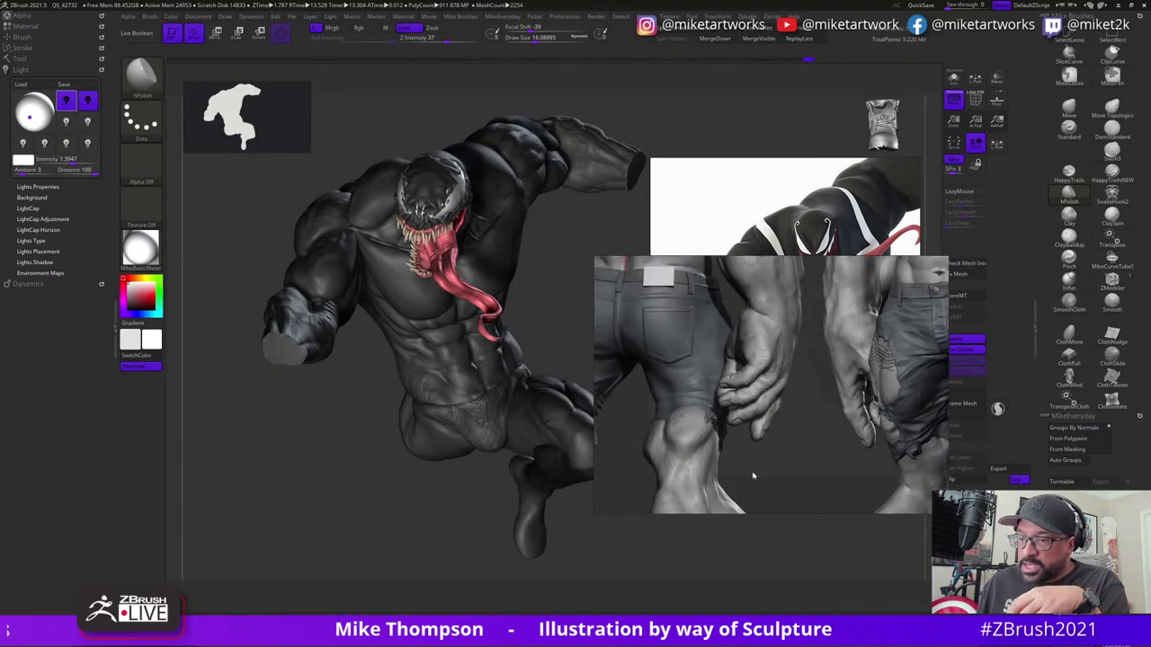
pyautogui.scroll(-5, 756, 472)
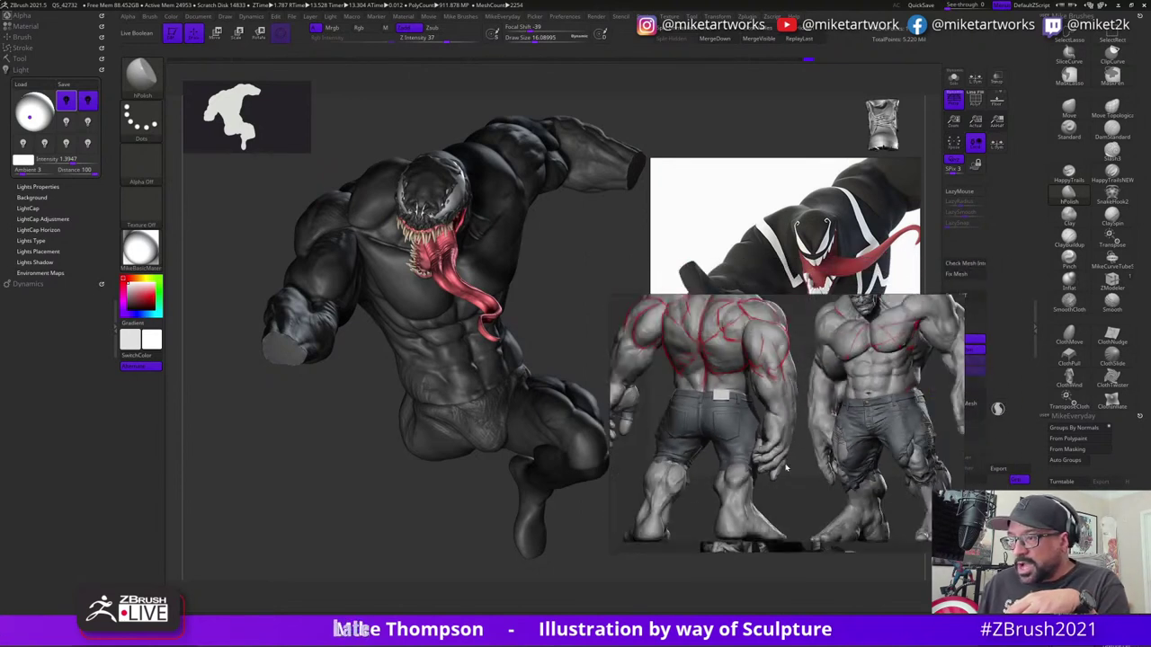
pyautogui.moveTo(786, 468); pyautogui.dragTo(893, 466, button='middle')
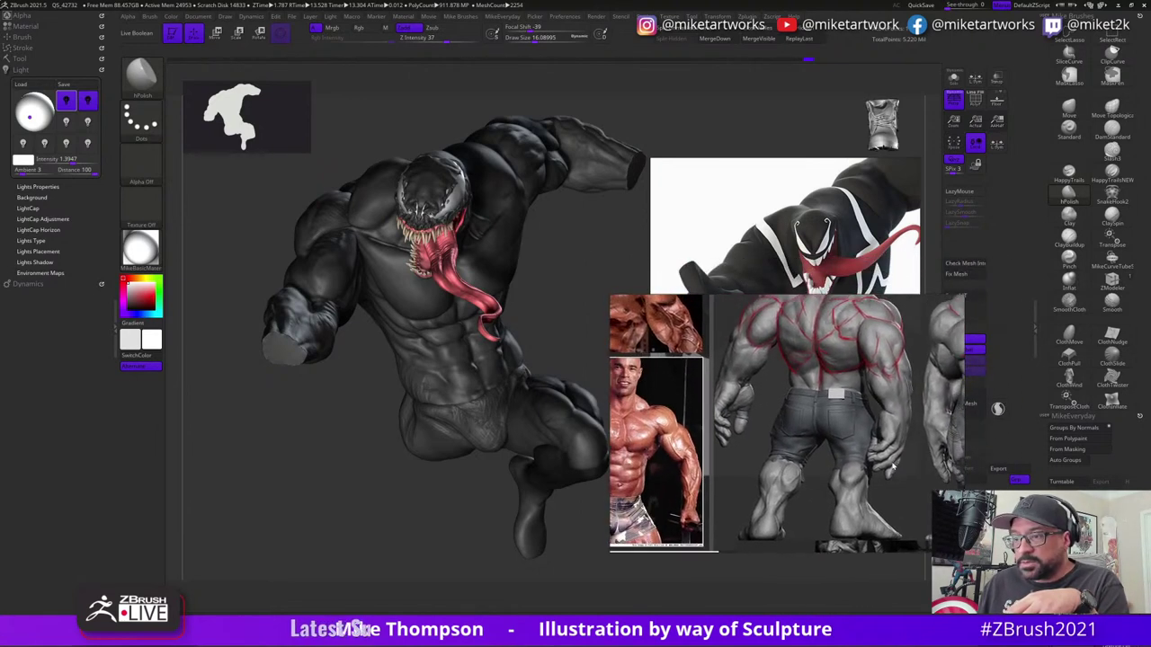
# - Move the anatomy board and the leaping Venom reference off the canvas
pyautogui.moveTo(893, 466); pyautogui.dragTo(886, 434, button='right')
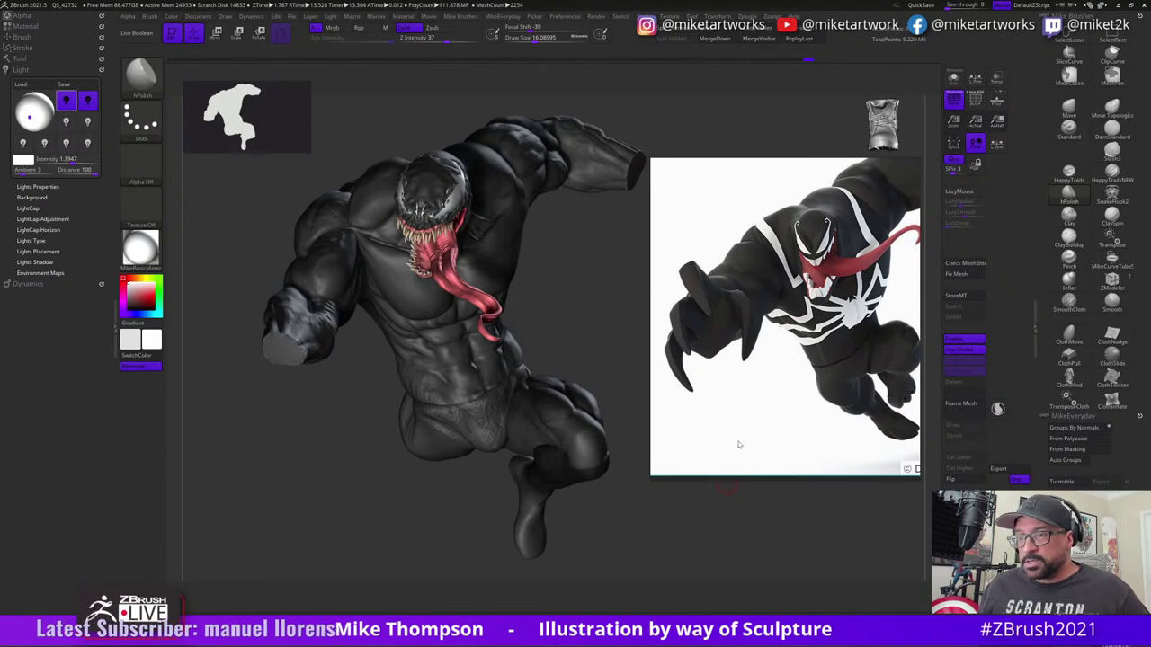
pyautogui.moveTo(776, 388); pyautogui.dragTo(85, 555, button='right')
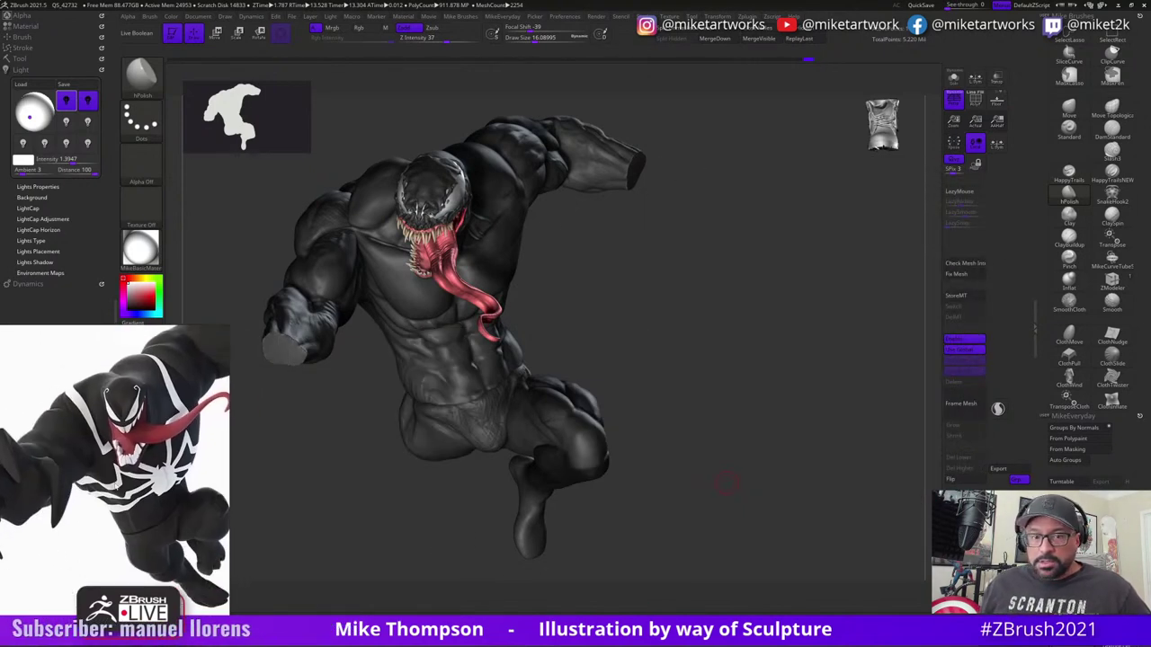
pyautogui.moveTo(99, 485); pyautogui.dragTo(0, 216, button='right')
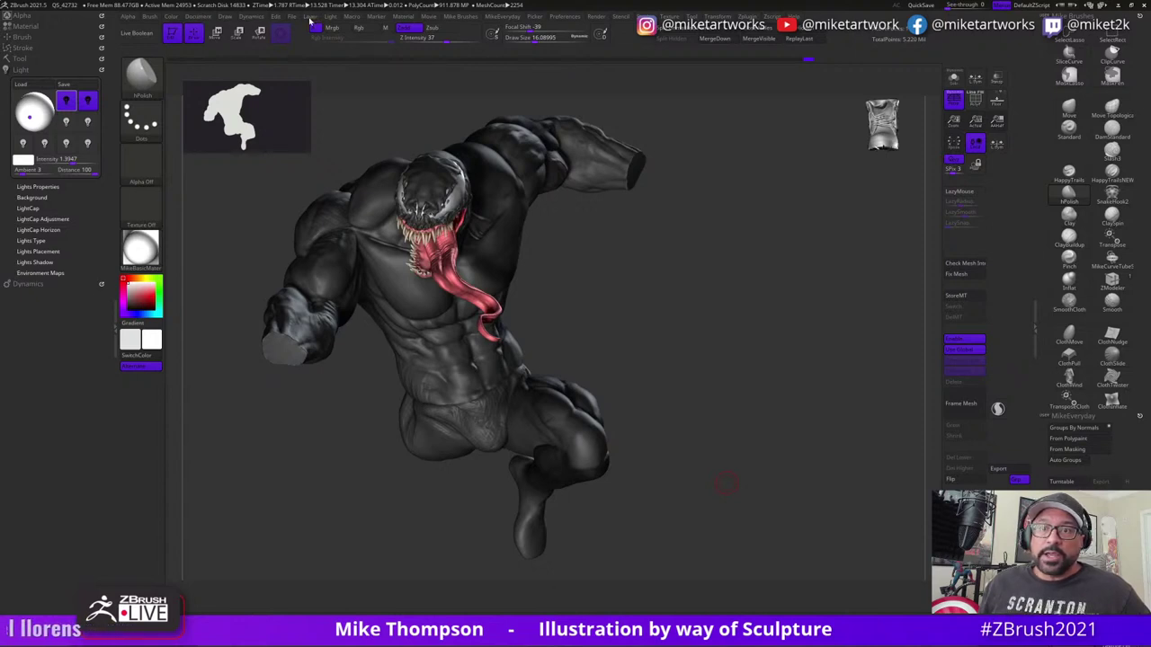
# - Keep the current view as a static image on a document layer and place a live editable copy of the figure beside it
pyautogui.click(310, 20)
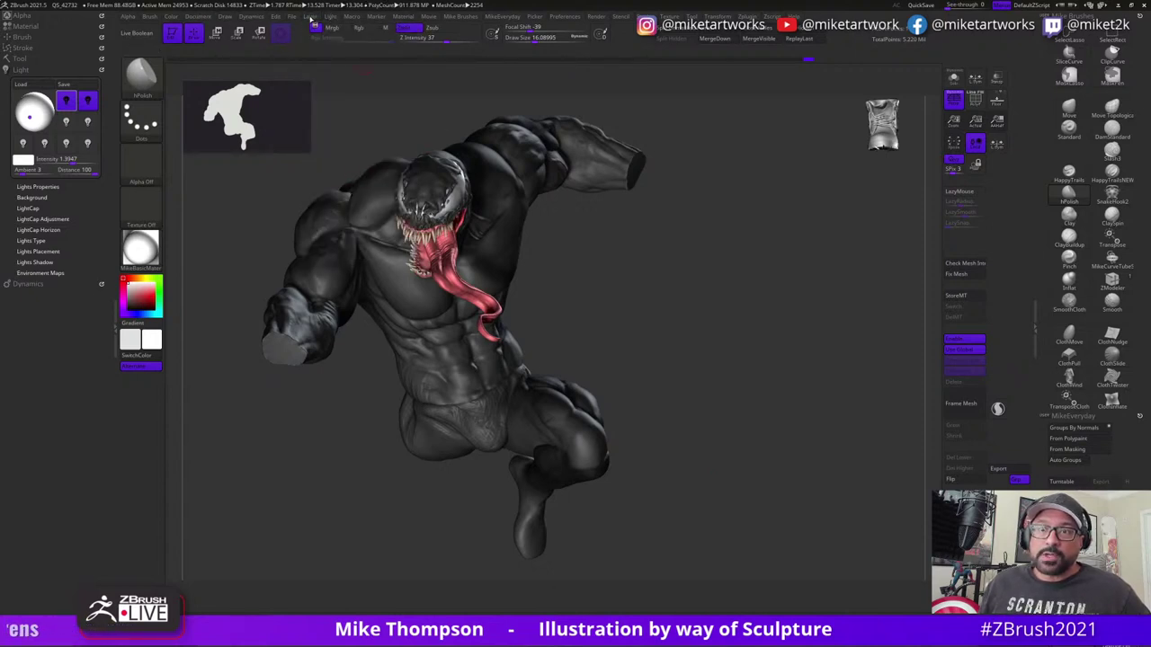
pyautogui.click(310, 18)
pyautogui.click(337, 162)
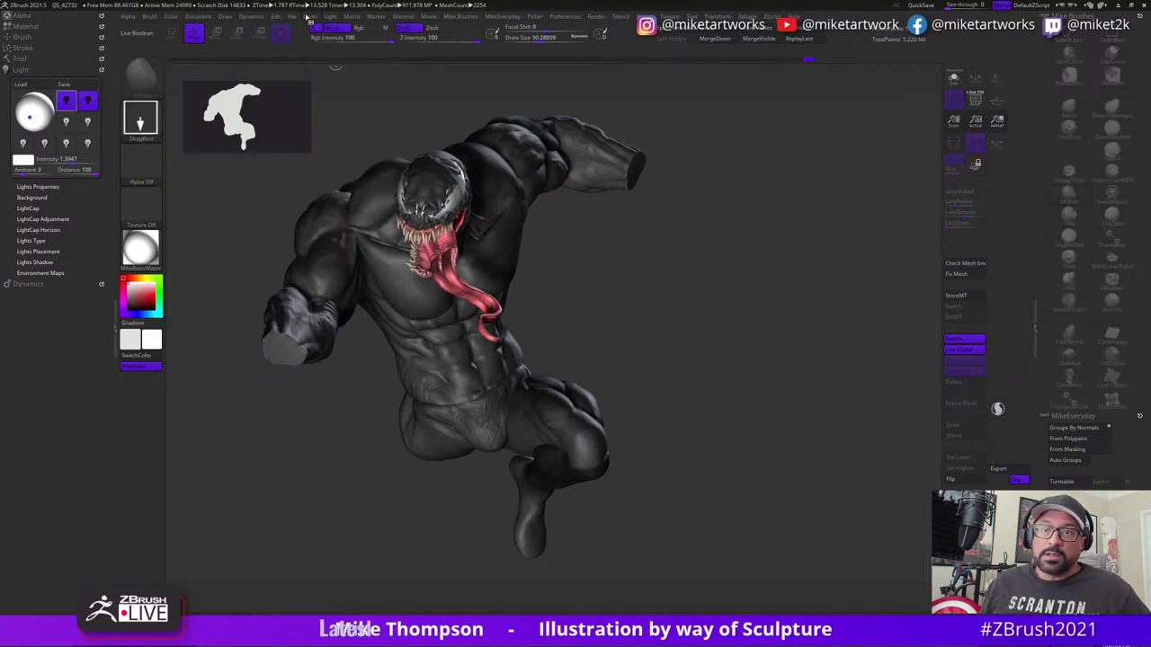
pyautogui.click(308, 18)
pyautogui.click(371, 132)
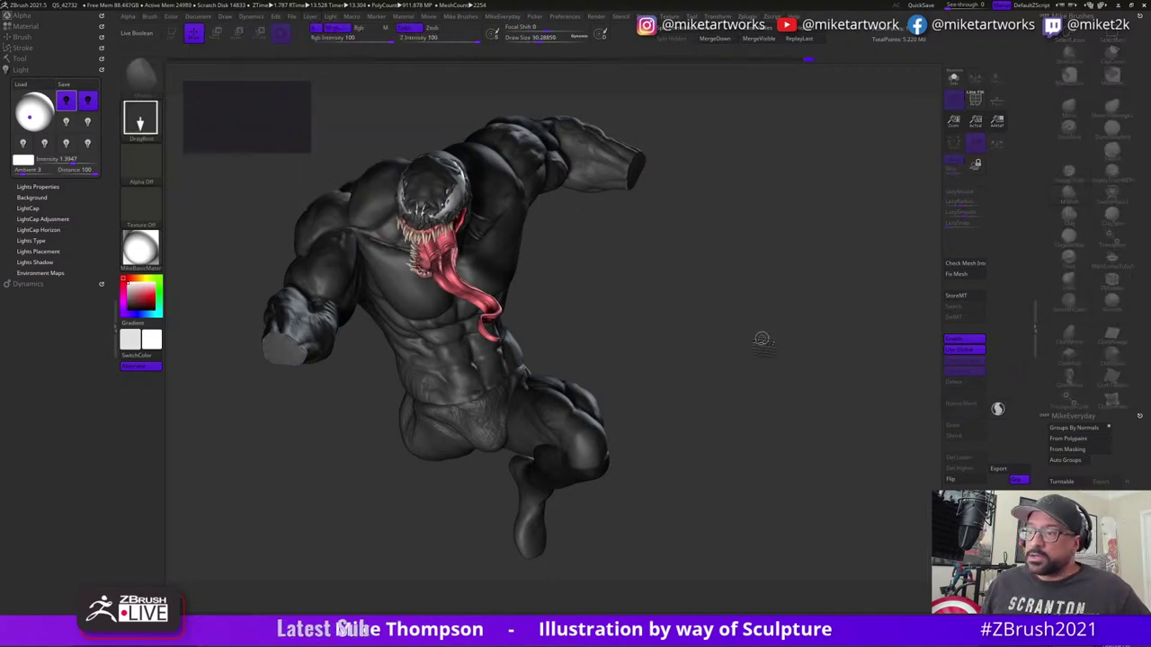
pyautogui.moveTo(762, 339)
pyautogui.mouseDown()
pyautogui.moveTo(817, 501)
pyautogui.moveTo(848, 507)
pyautogui.moveTo(848, 477)
pyautogui.moveTo(821, 551)
pyautogui.moveTo(812, 496)
pyautogui.moveTo(769, 486)
pyautogui.mouseUp()
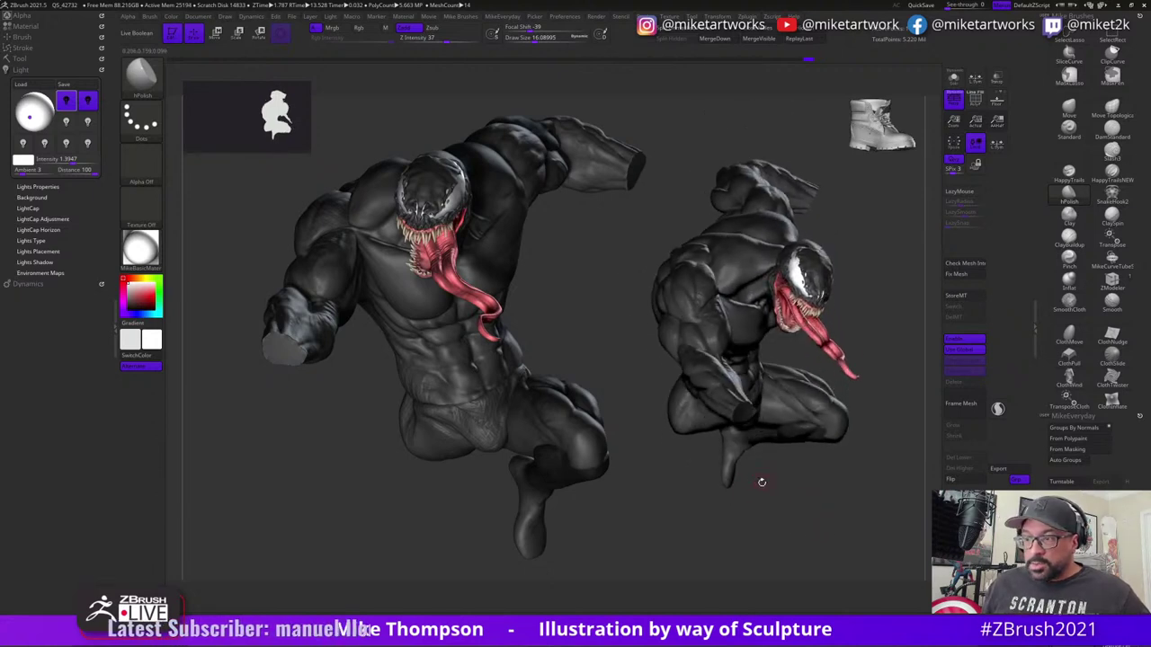
# - Hide the leg subtools of the live figure and make the pelvis subtool PM3D_Sphere3D2_6 active
pyautogui.click(19, 59)
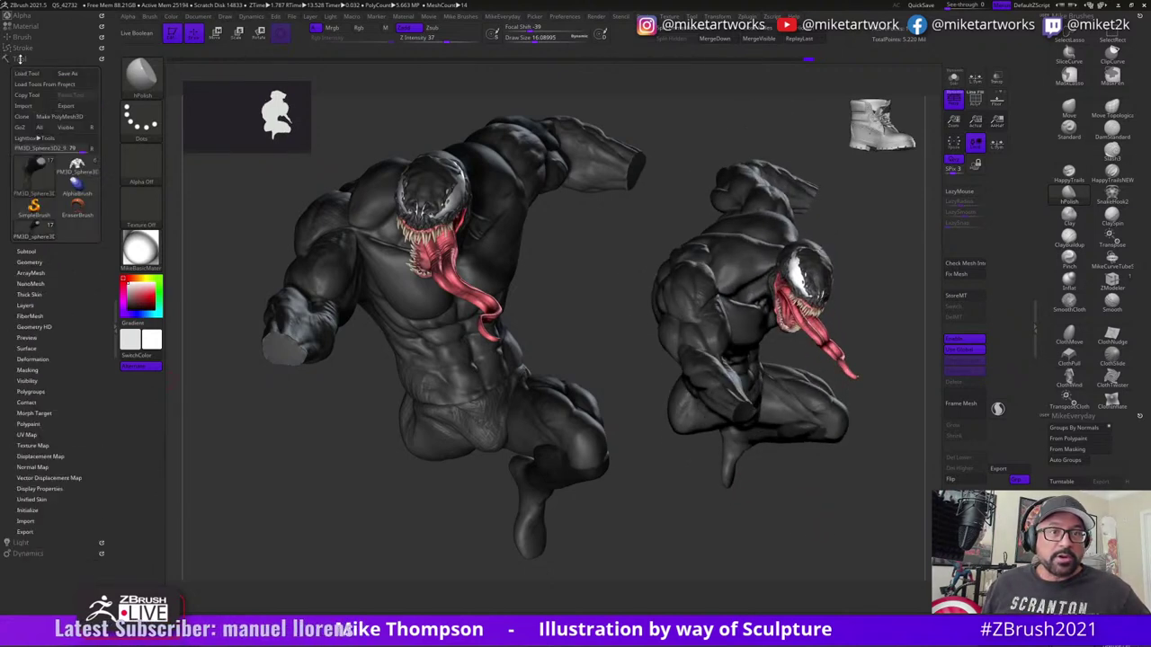
pyautogui.click(27, 252)
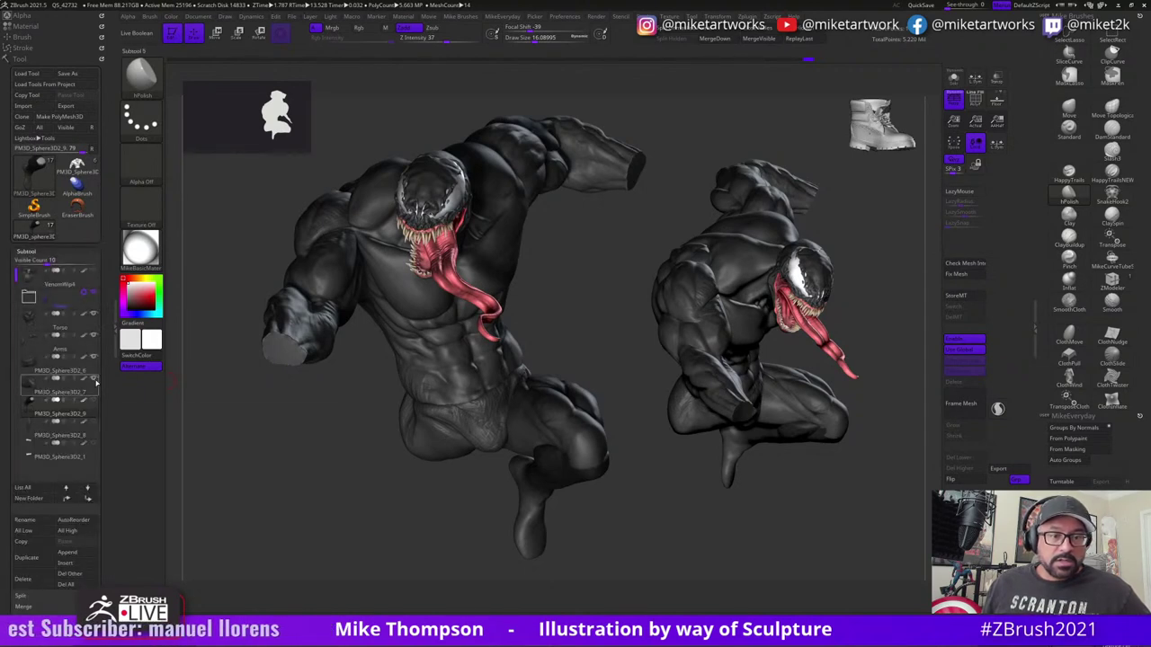
pyautogui.moveTo(75, 432)
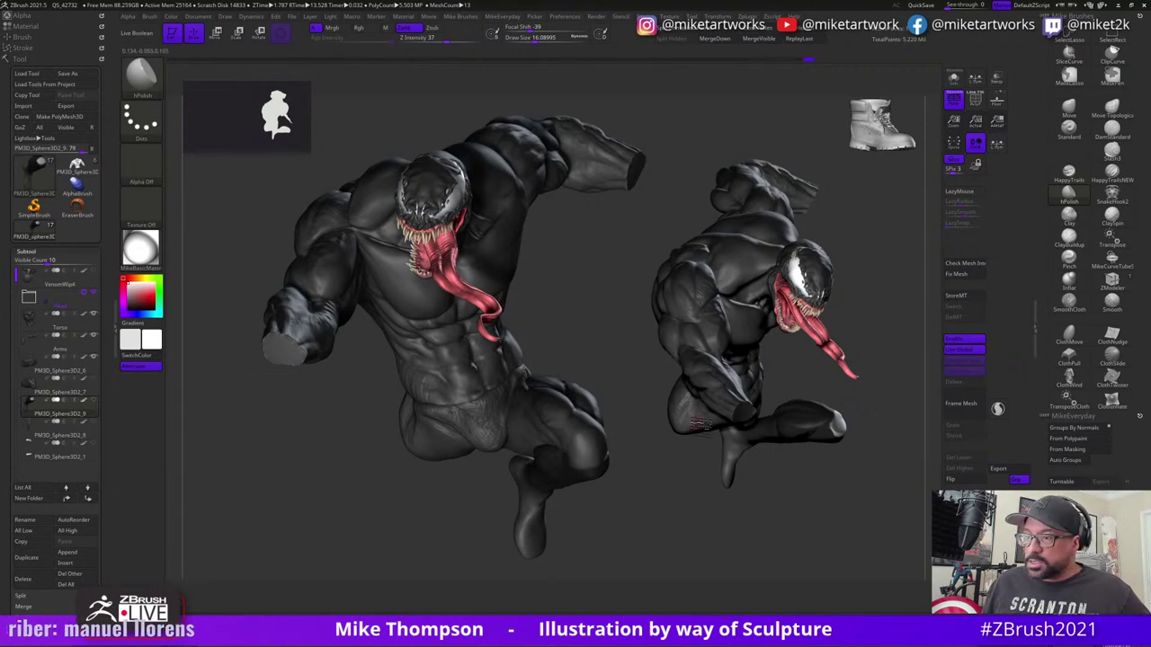
pyautogui.keyDown('alt'); pyautogui.click(710, 429); pyautogui.keyUp('alt')
# - Examine the torso, arms and pelvis without the legs from the front and side
pyautogui.moveTo(856, 510); pyautogui.dragTo(742, 505)
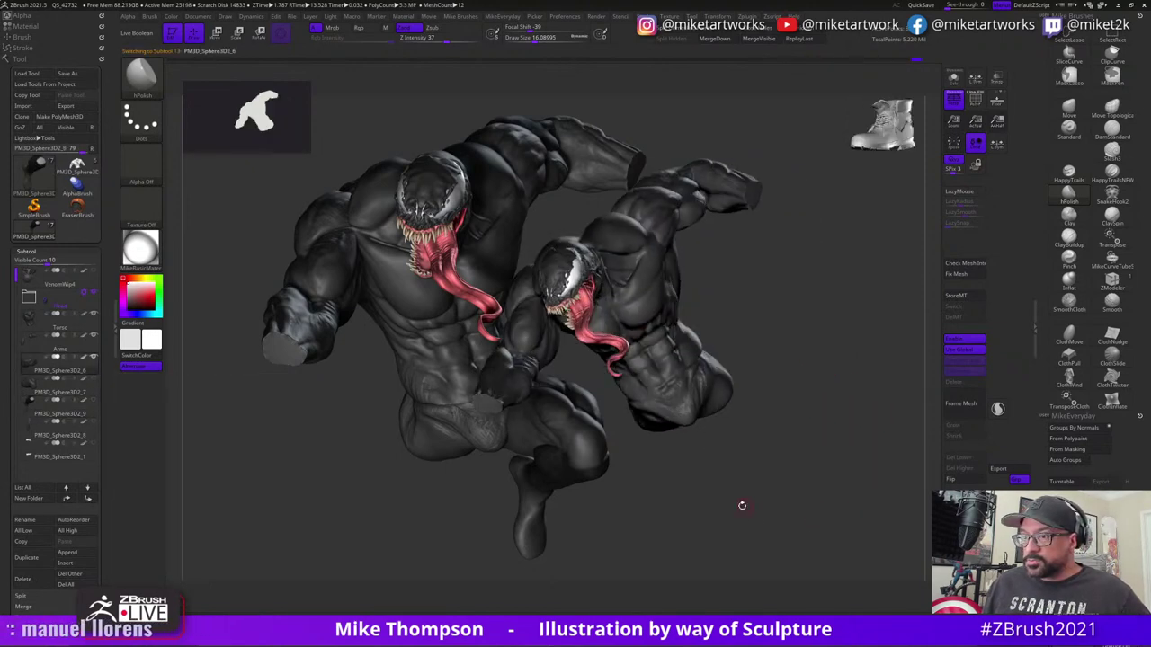
pyautogui.hotkey('ctrl', 'shift', 'z')
pyautogui.hotkey('ctrl', 'shift', 'z')
pyautogui.hotkey('ctrl', 'shift', 'z')
pyautogui.hotkey('ctrl', 'shift', 'z')
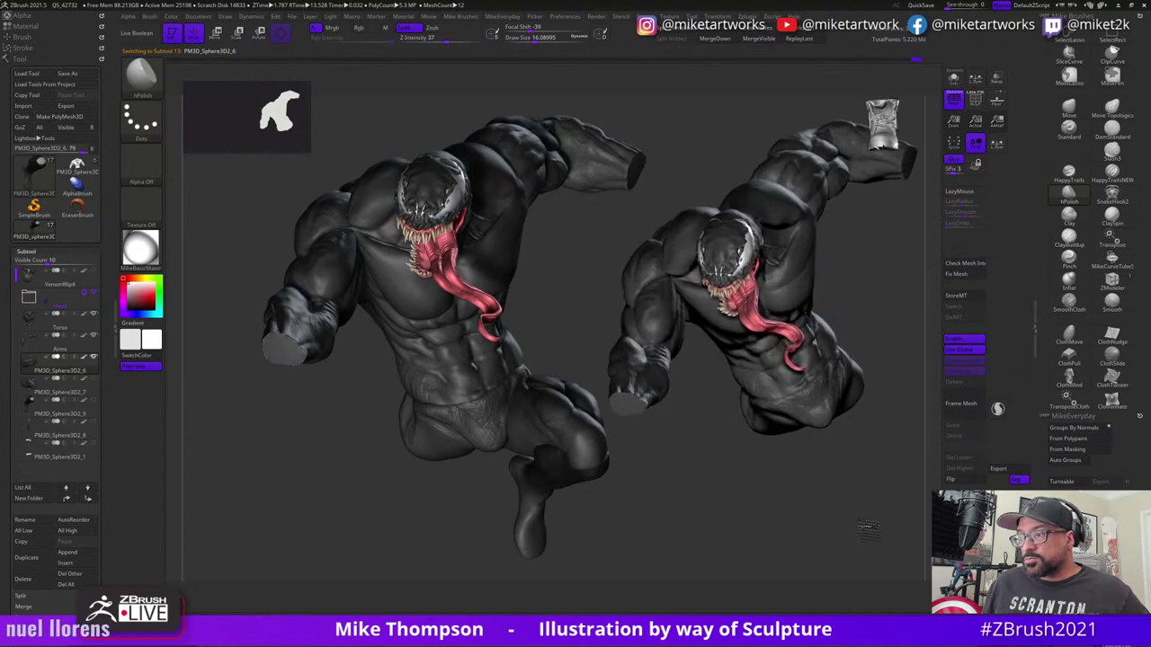
pyautogui.moveTo(869, 529)
pyautogui.mouseDown()
pyautogui.moveTo(845, 517)
pyautogui.moveTo(884, 548)
pyautogui.moveTo(866, 560)
pyautogui.moveTo(860, 549)
pyautogui.mouseUp()
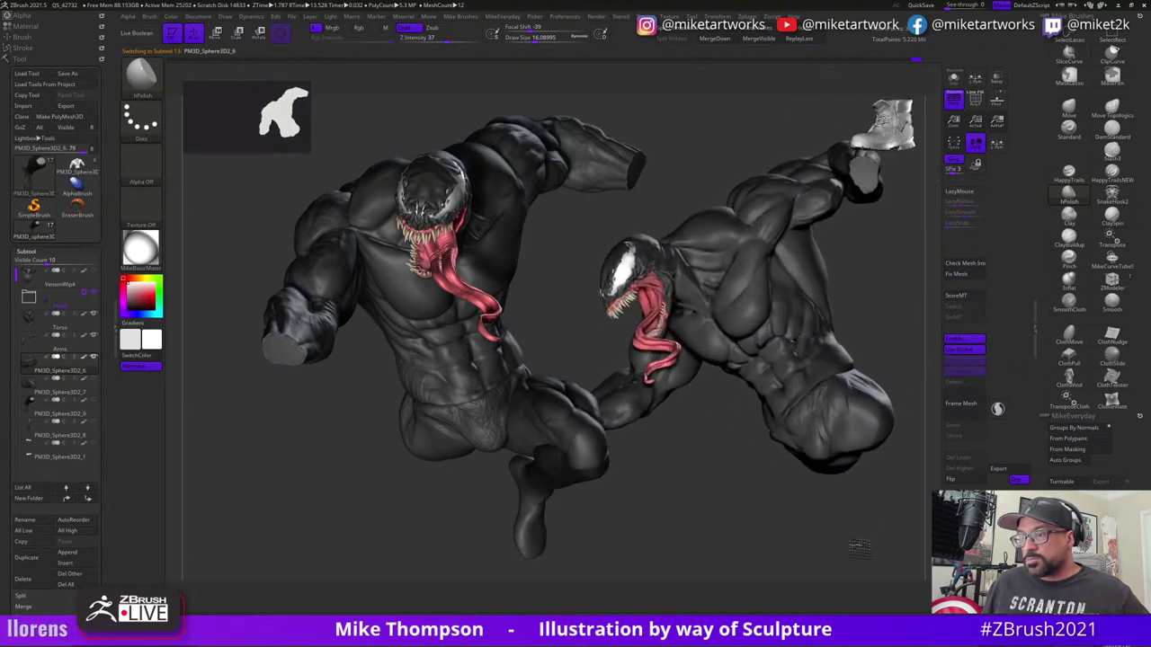
pyautogui.hotkey('ctrl', 'shift', 'z')
pyautogui.hotkey('ctrl', 'shift', 'z')
pyautogui.hotkey('ctrl', 'shift', 'z')
pyautogui.hotkey('ctrl', 'shift', 'z')
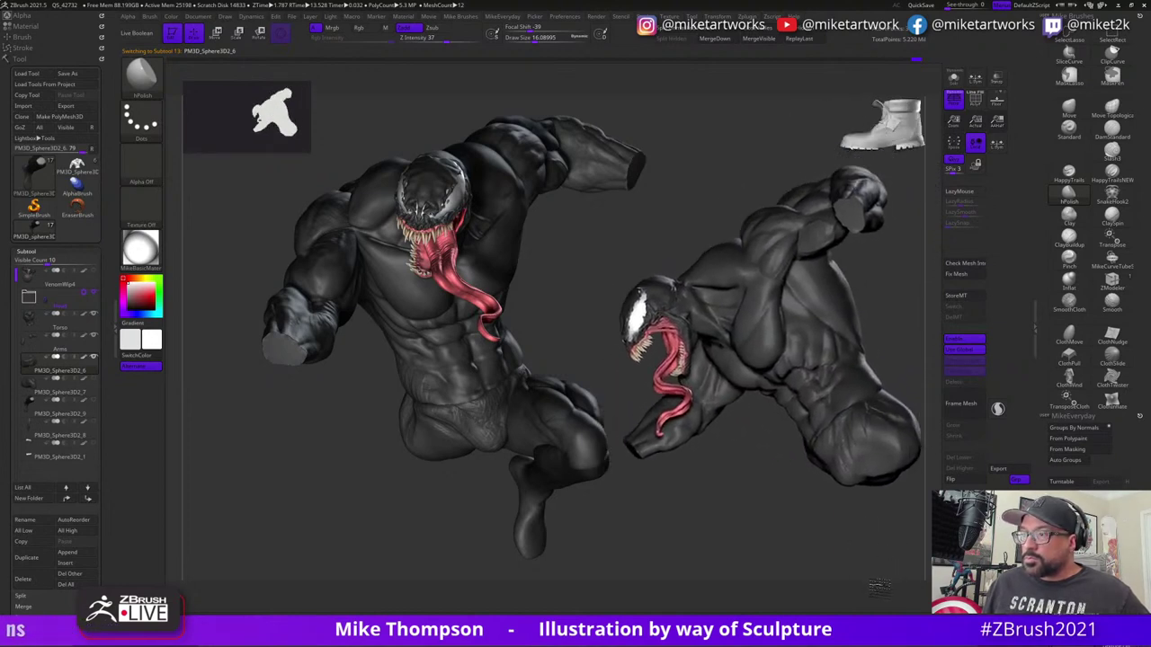
pyautogui.hotkey('ctrl', 'shift', 'z')
pyautogui.hotkey('ctrl', 'shift', 'z')
pyautogui.hotkey('ctrl', 'shift', 'z')
pyautogui.hotkey('ctrl', 'shift', 'z')
pyautogui.hotkey('ctrl', 'shift', 'z')
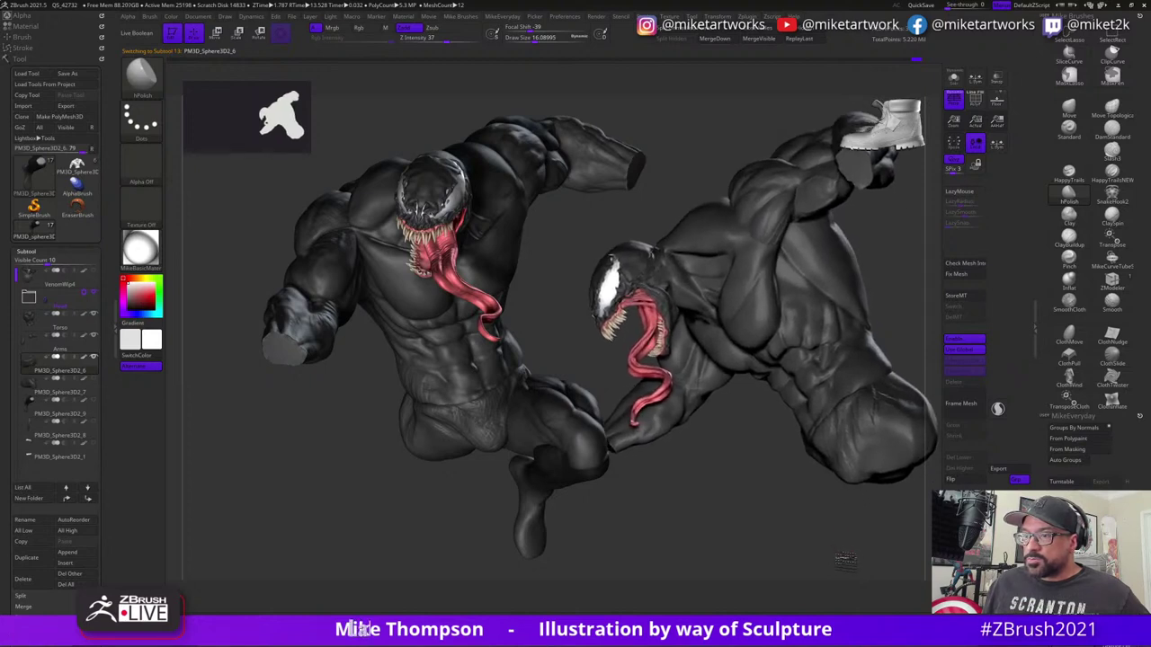
pyautogui.hotkey('ctrl', 'shift', 'z')
pyautogui.hotkey('ctrl', 'shift', 'z')
pyautogui.hotkey('ctrl', 'shift', 'z')
pyautogui.hotkey('ctrl', 'shift', 'z')
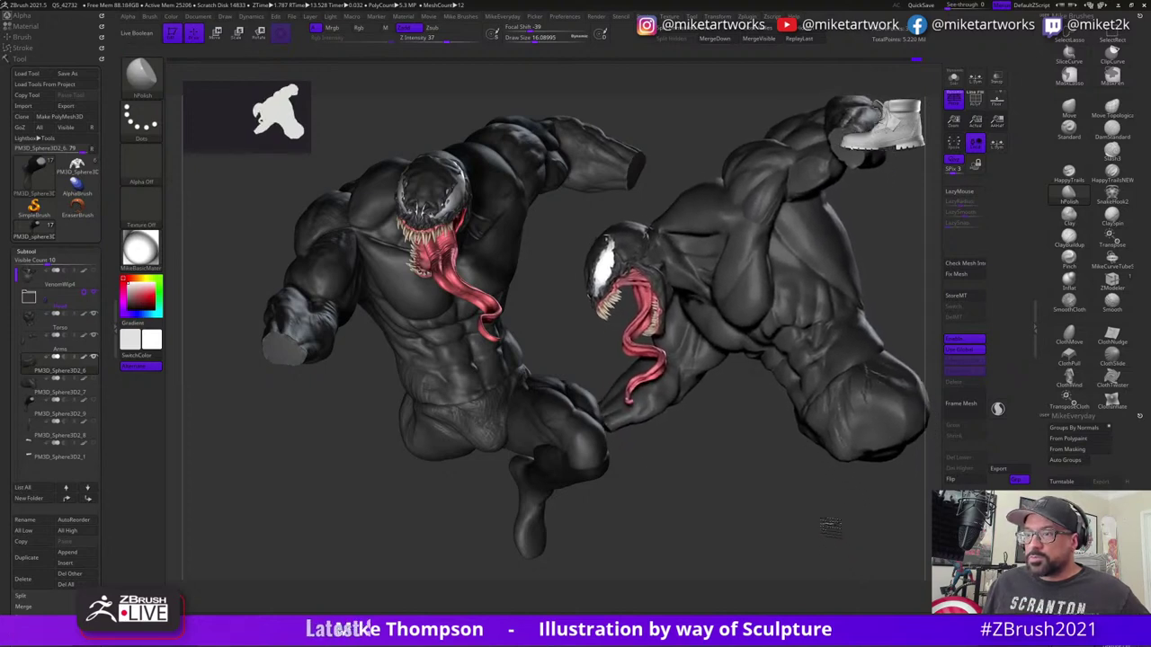
pyautogui.hotkey('ctrl', 'shift', 'z')
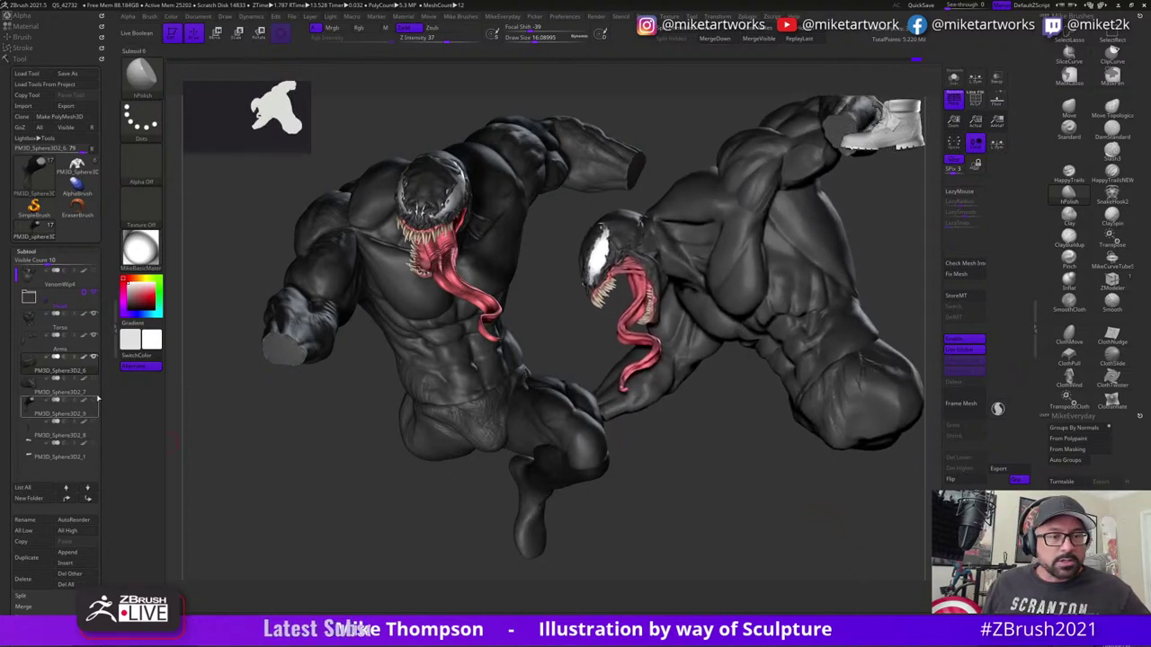
# - Show the hidden leg subtools of the live figure again, including PM3D_Sphere3D2_9
pyautogui.moveTo(94, 401)
pyautogui.hotkey('ctrl', 'shift', 'z')
pyautogui.hotkey('ctrl', 'shift', 'z')
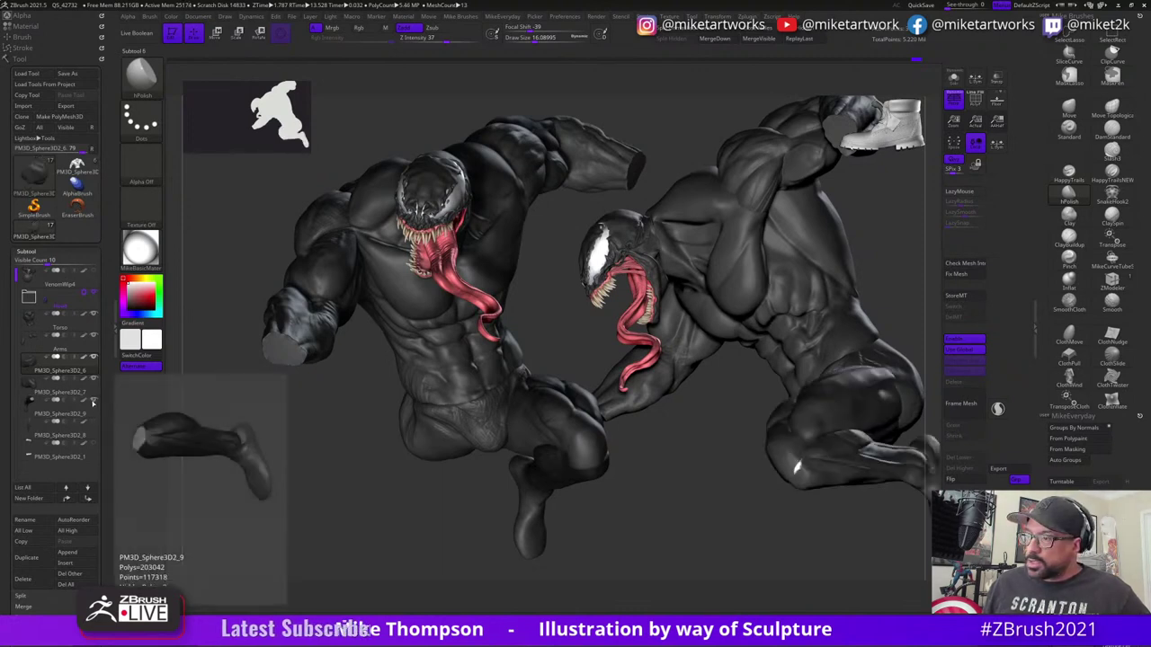
# - Select the bent leg subtool PM3D_Sphere3D2_9 and fill it with the dark colour sampled from the figure
pyautogui.keyDown('alt'); pyautogui.click(797, 471); pyautogui.keyUp('alt')
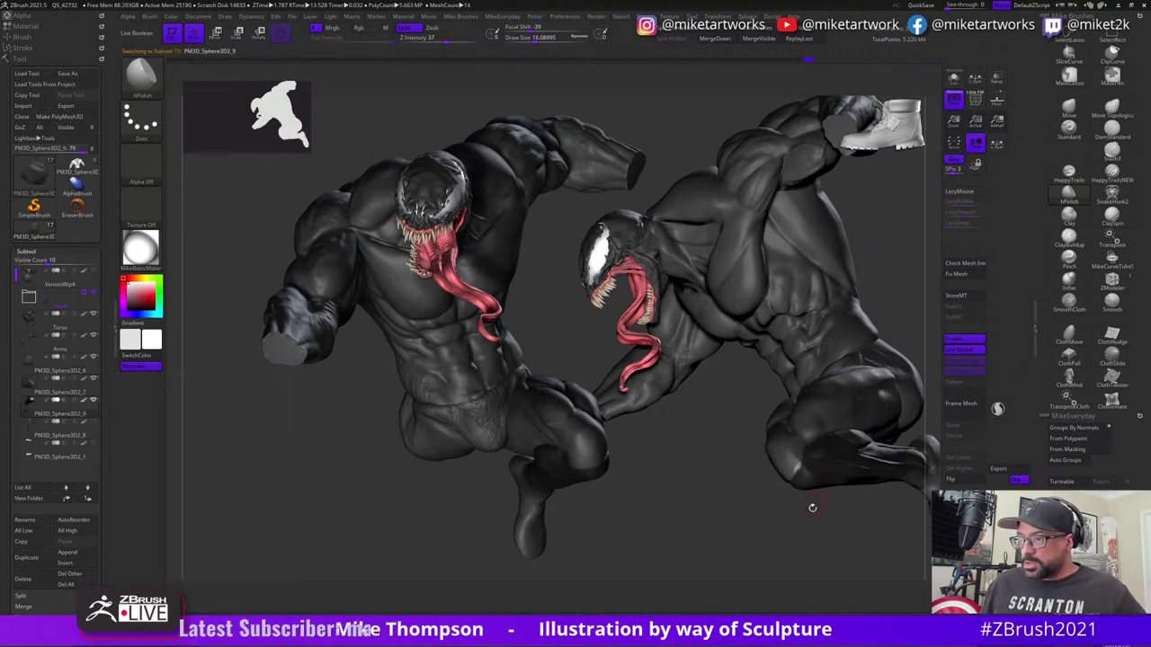
pyautogui.press('space')
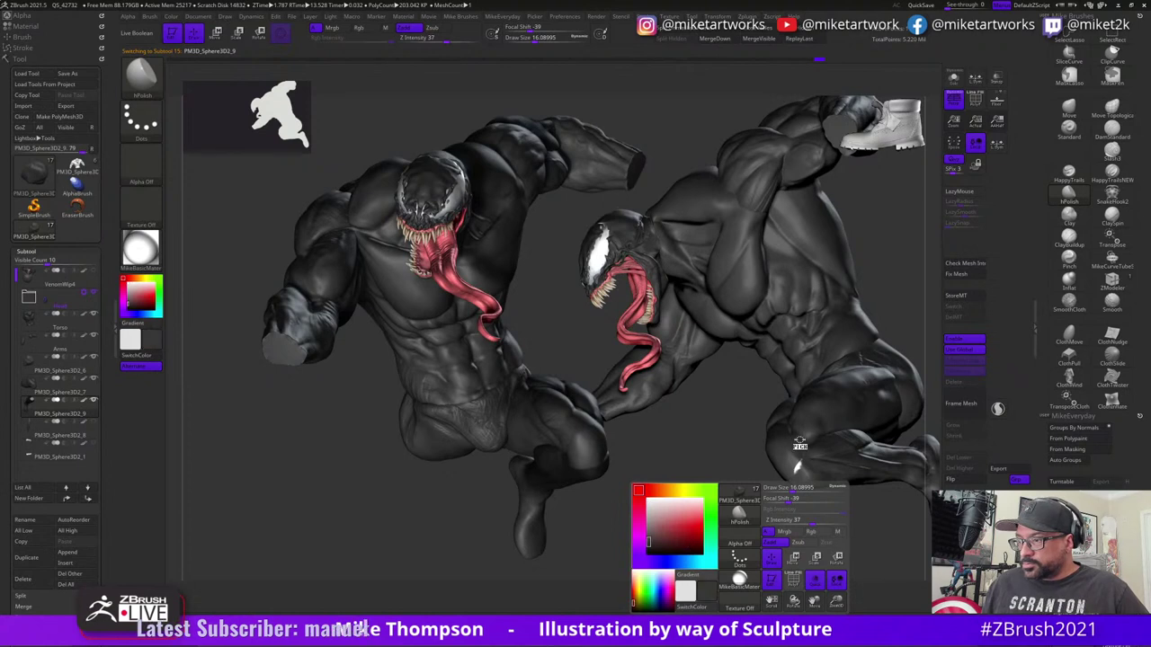
pyautogui.click(170, 16)
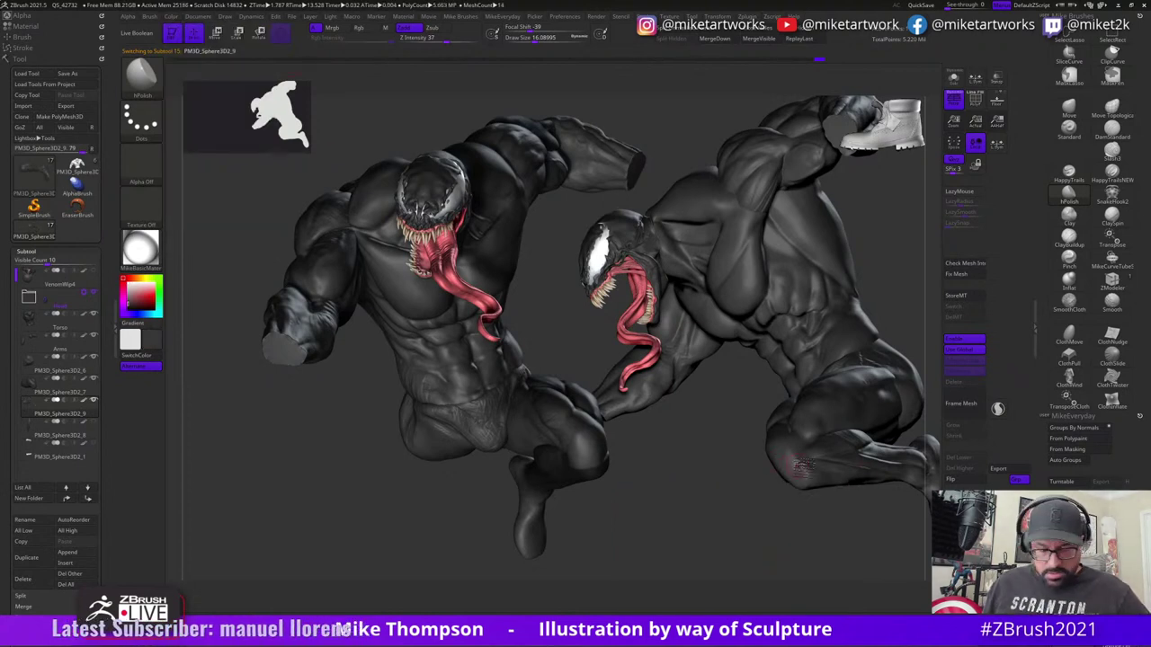
# - Make the PM3D_Sphere3D2_7 subtool active and bake the canvas layers holding the two figure views
pyautogui.keyDown('alt'); pyautogui.click(796, 463); pyautogui.keyUp('alt')
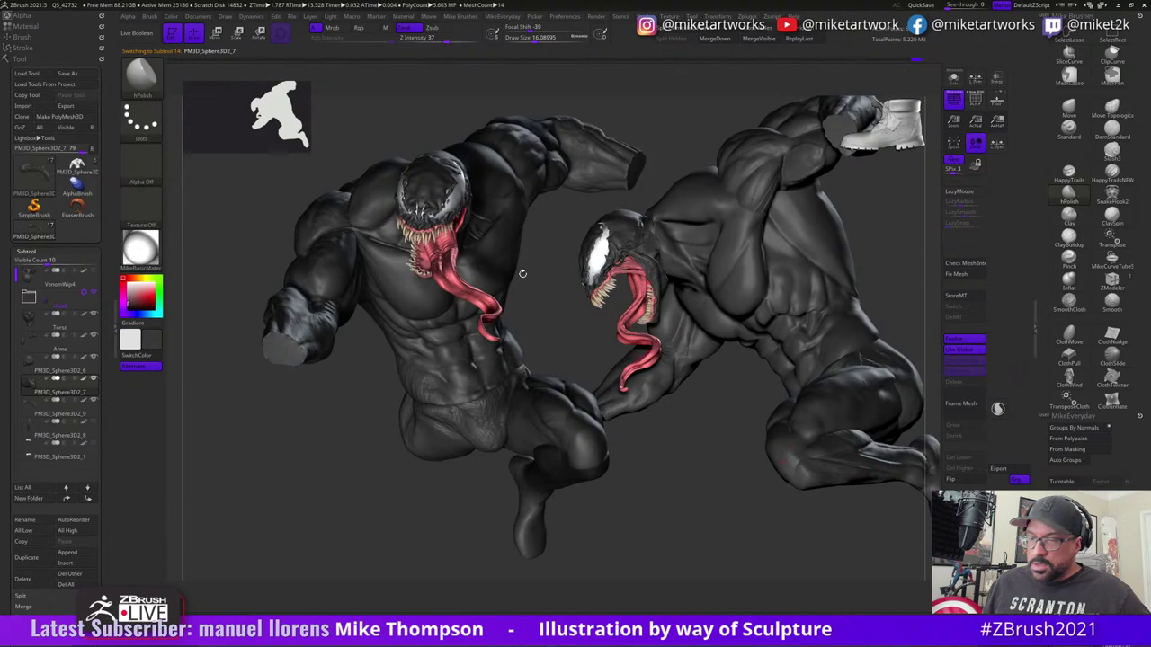
pyautogui.click(170, 16)
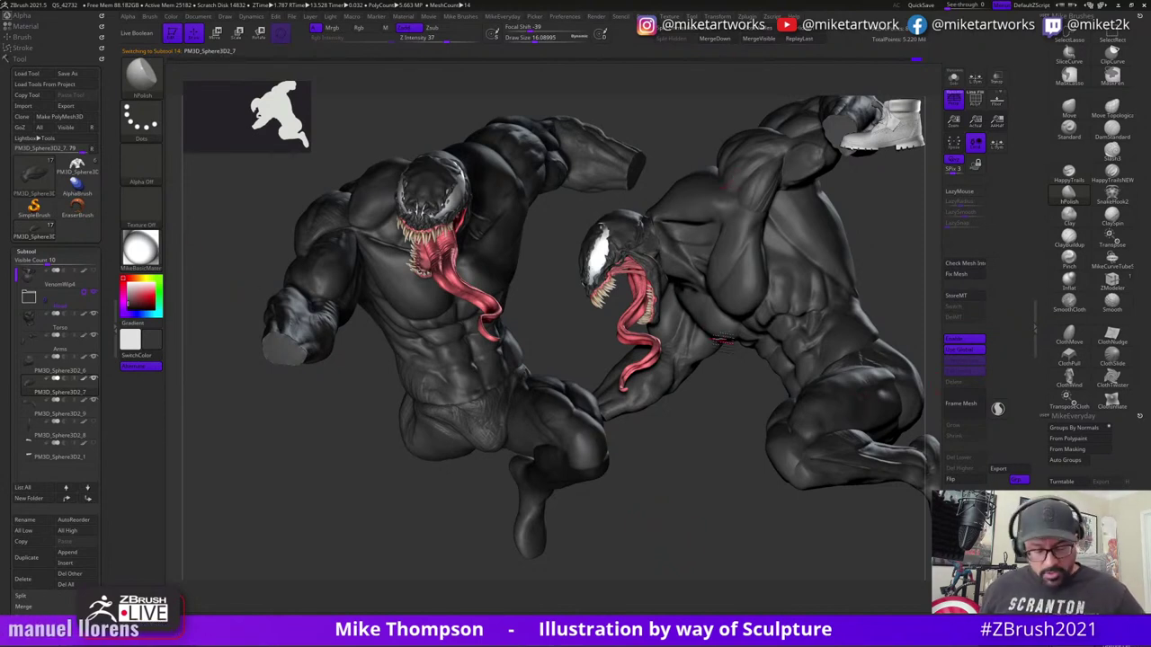
pyautogui.press('shift')
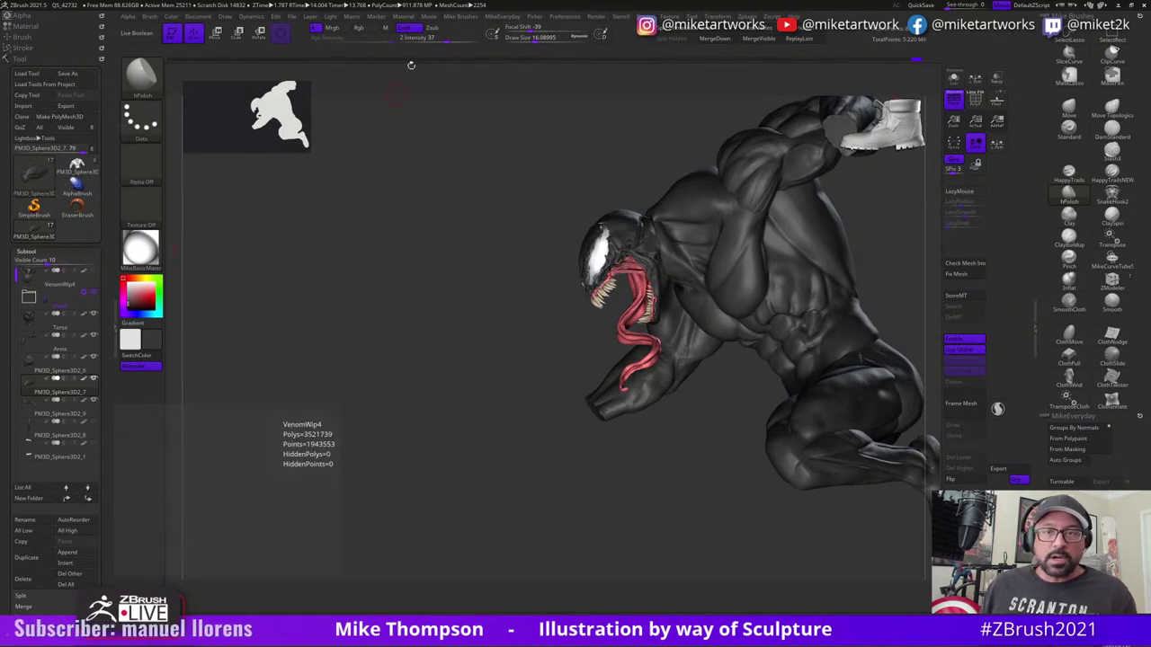
pyautogui.click(308, 17)
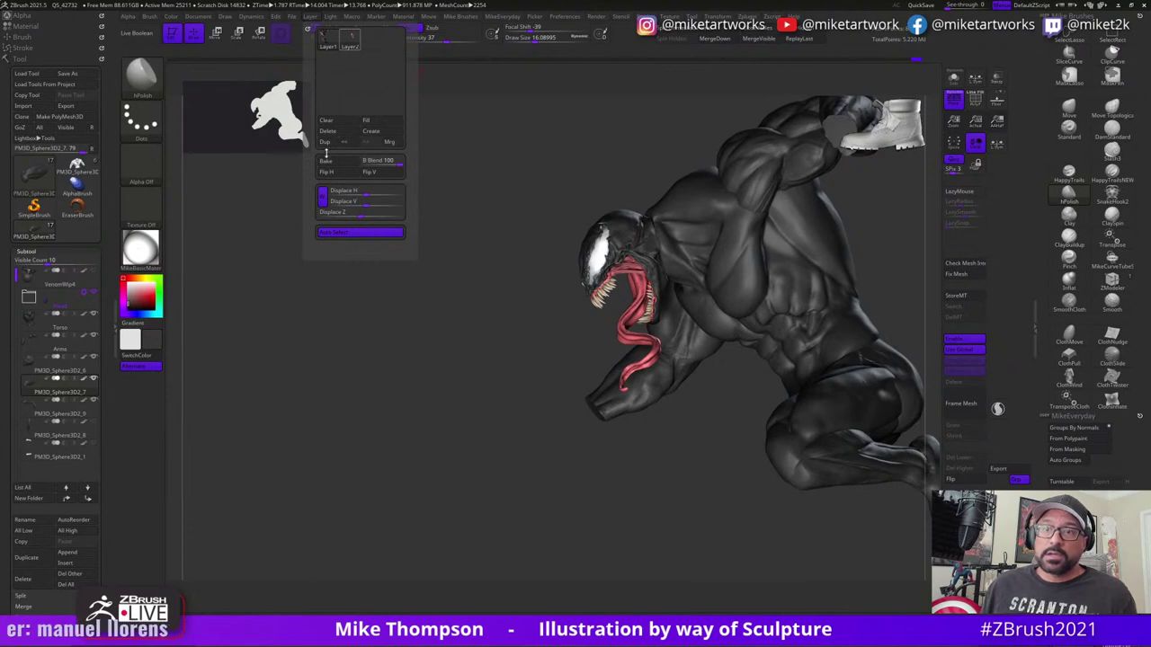
pyautogui.click(331, 162)
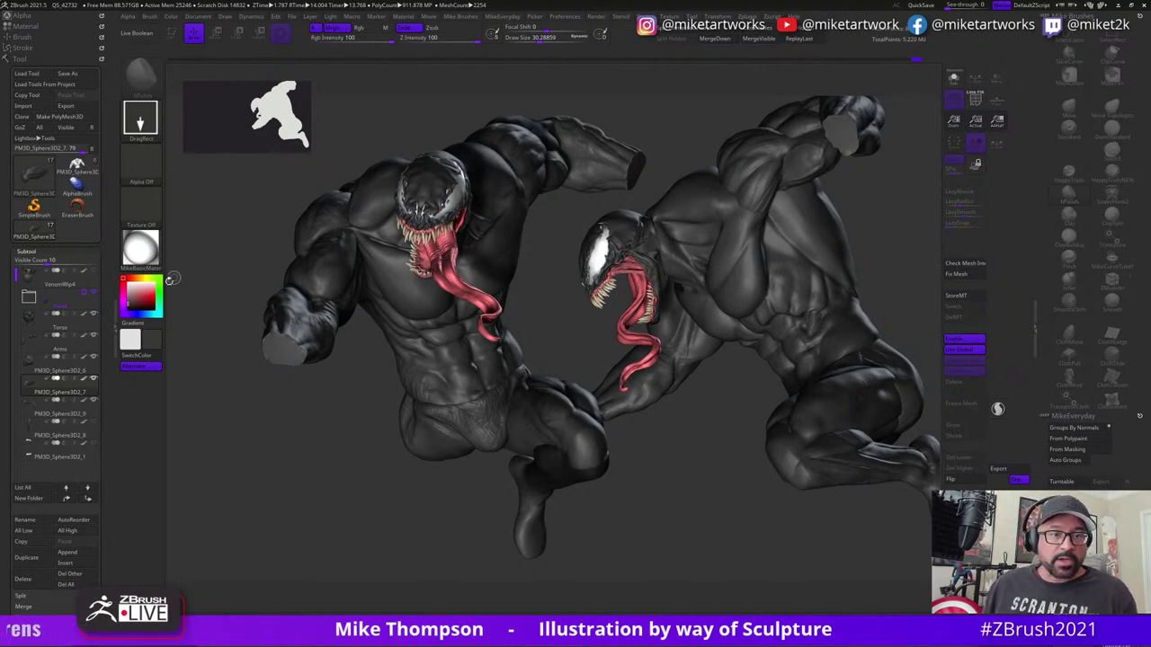
# - Change the document's background colour to bright lime green and show the canvas at actual size
pyautogui.click(205, 18)
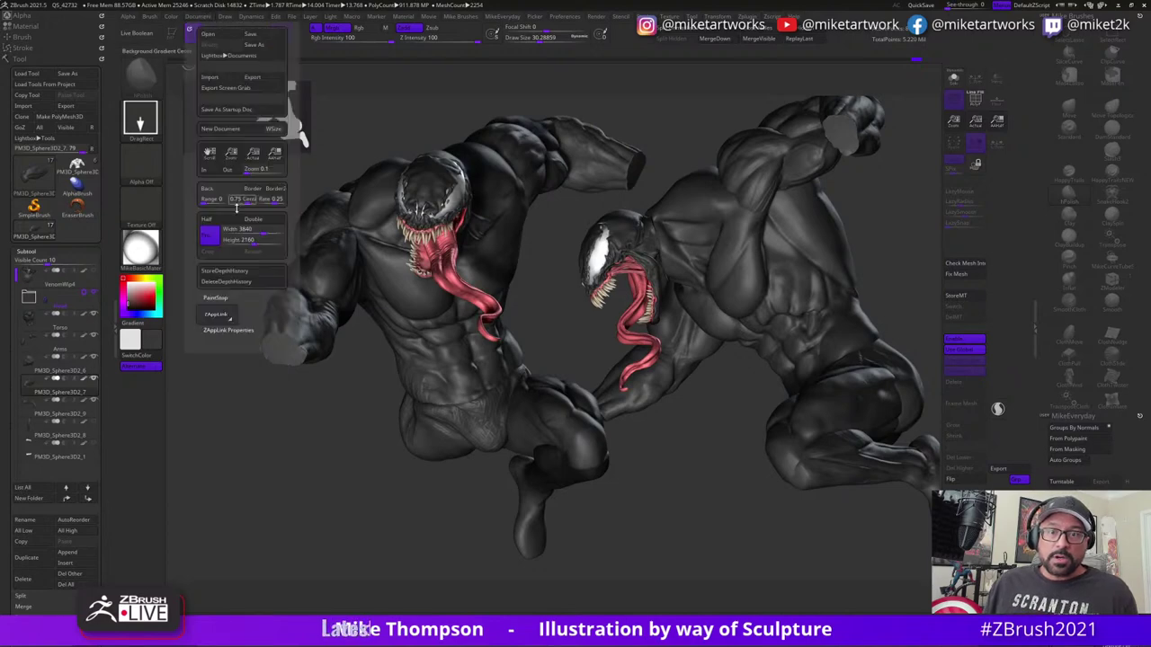
pyautogui.moveTo(156, 261); pyautogui.dragTo(151, 282)
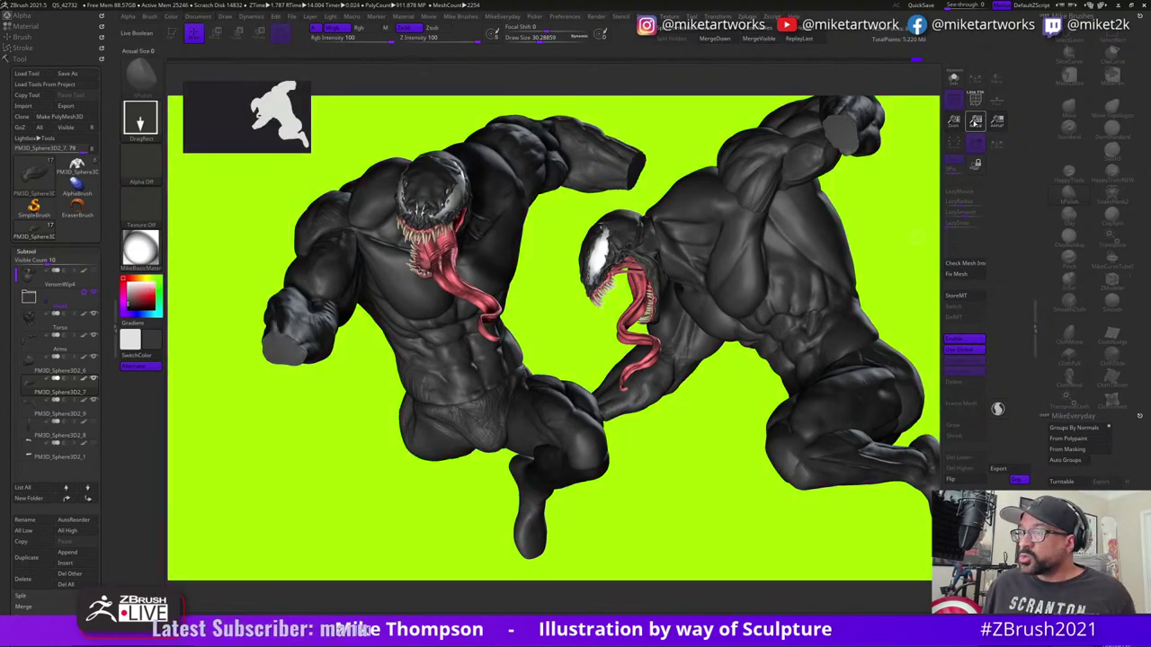
pyautogui.click(977, 119)
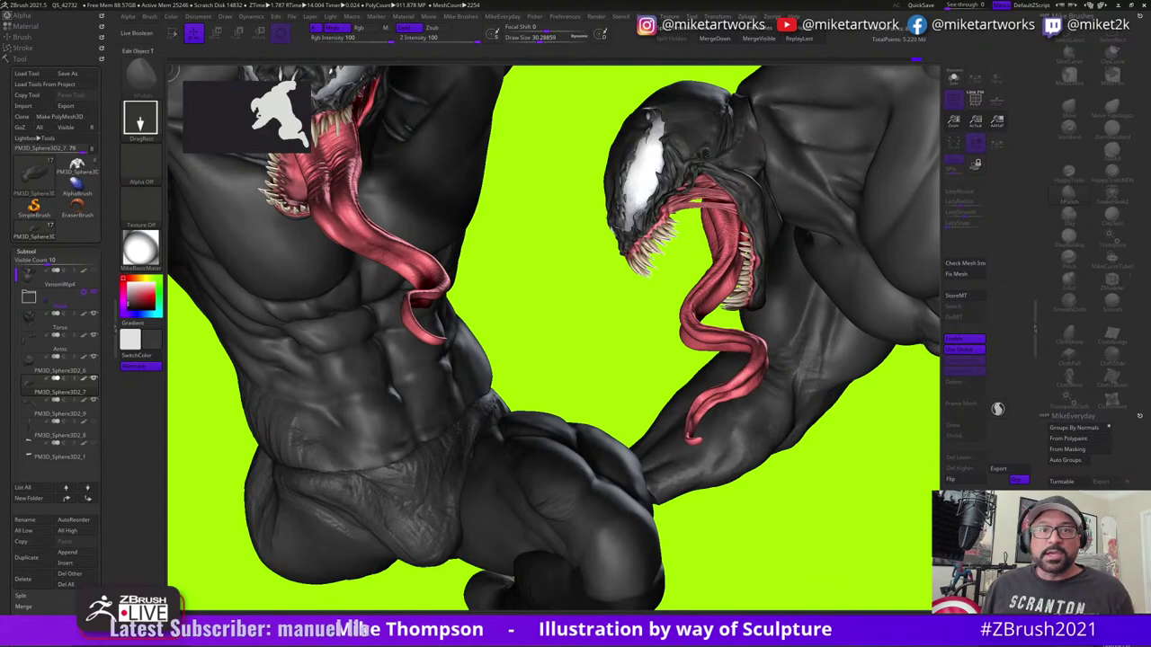
# - Export the canvas image as a Photoshop PSD file named Venom3 in the Pixologic folder
pyautogui.click(186, 16)
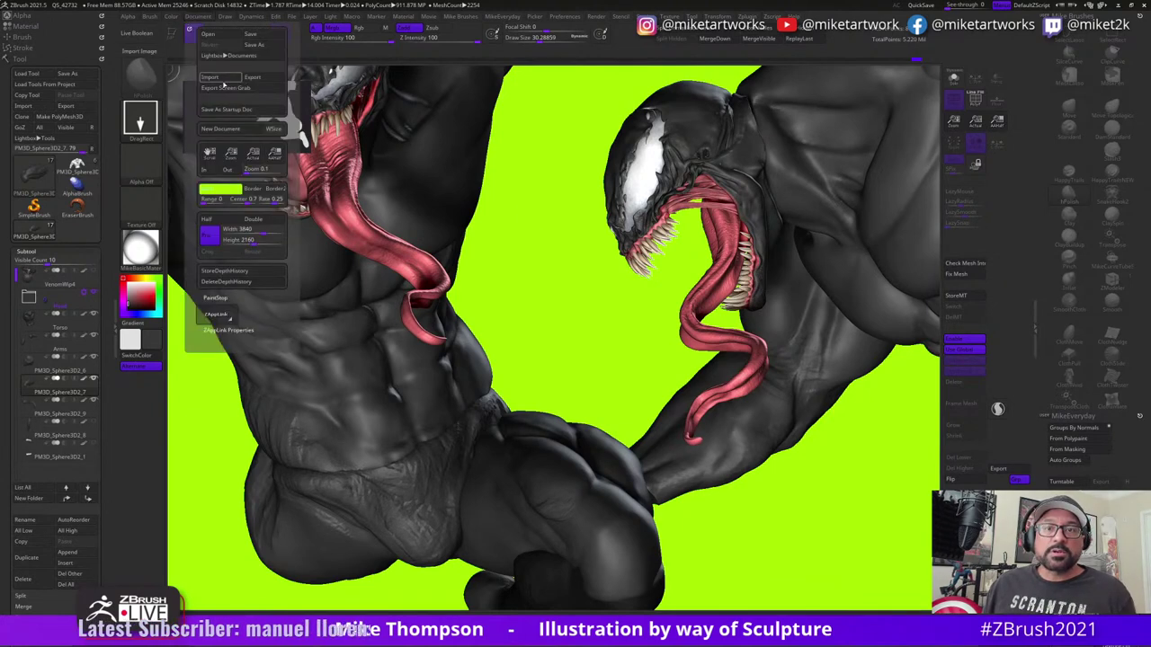
pyautogui.click(225, 87)
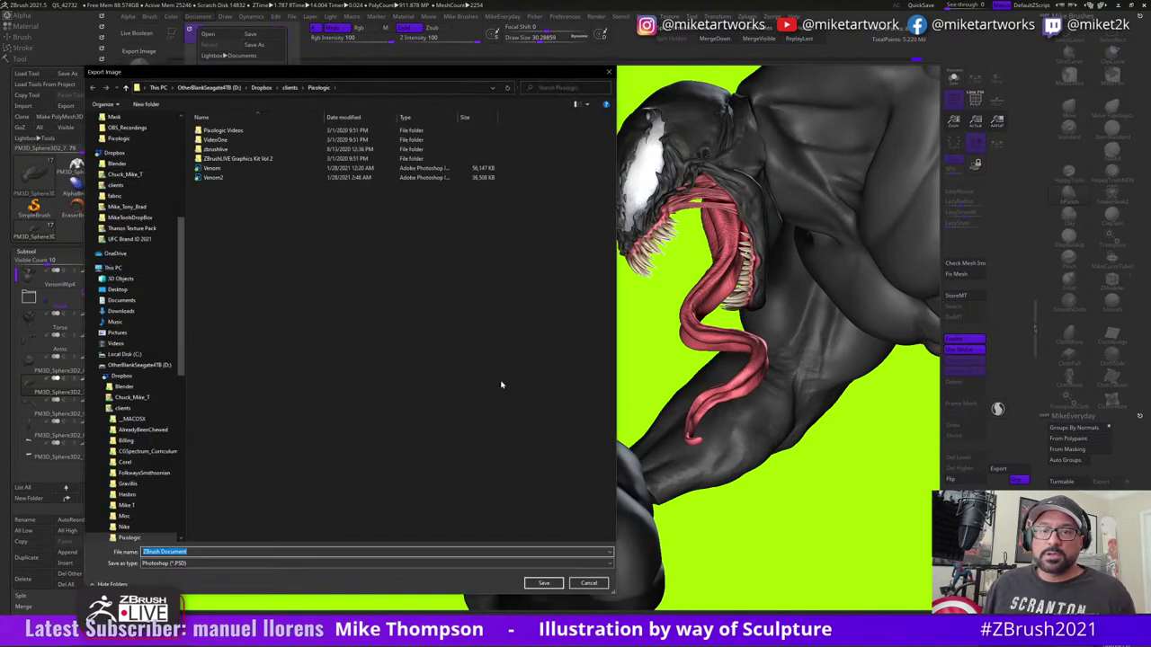
pyautogui.click(225, 178)
pyautogui.click(196, 553)
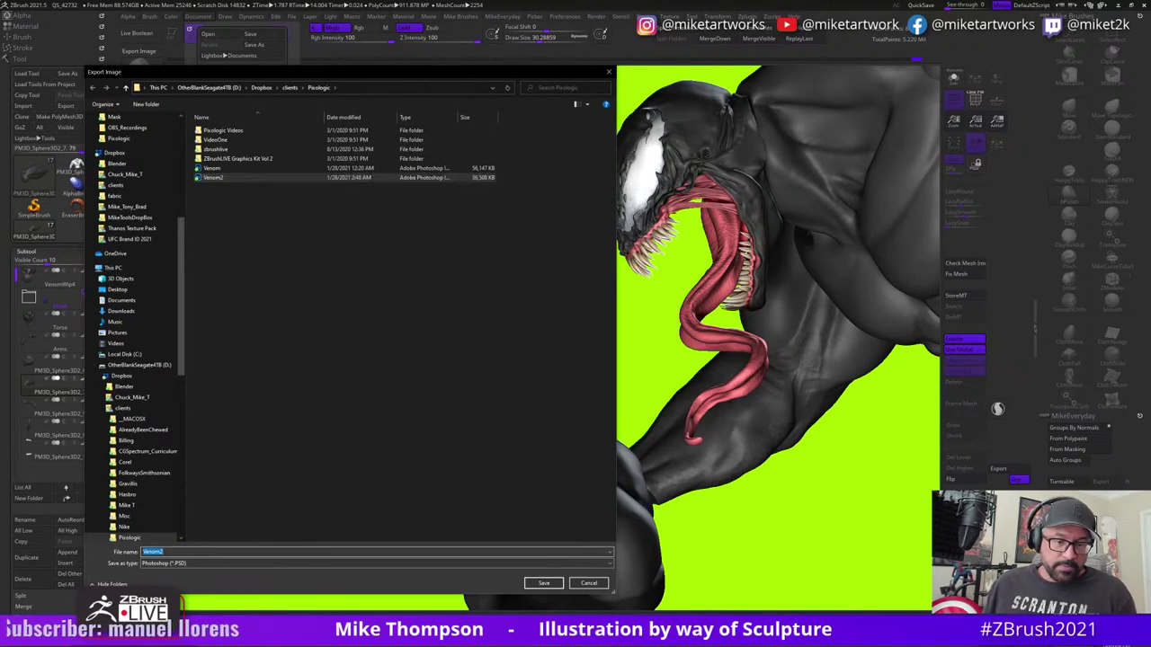
pyautogui.press('Right')
pyautogui.press('BackSpace')
pyautogui.write('3')
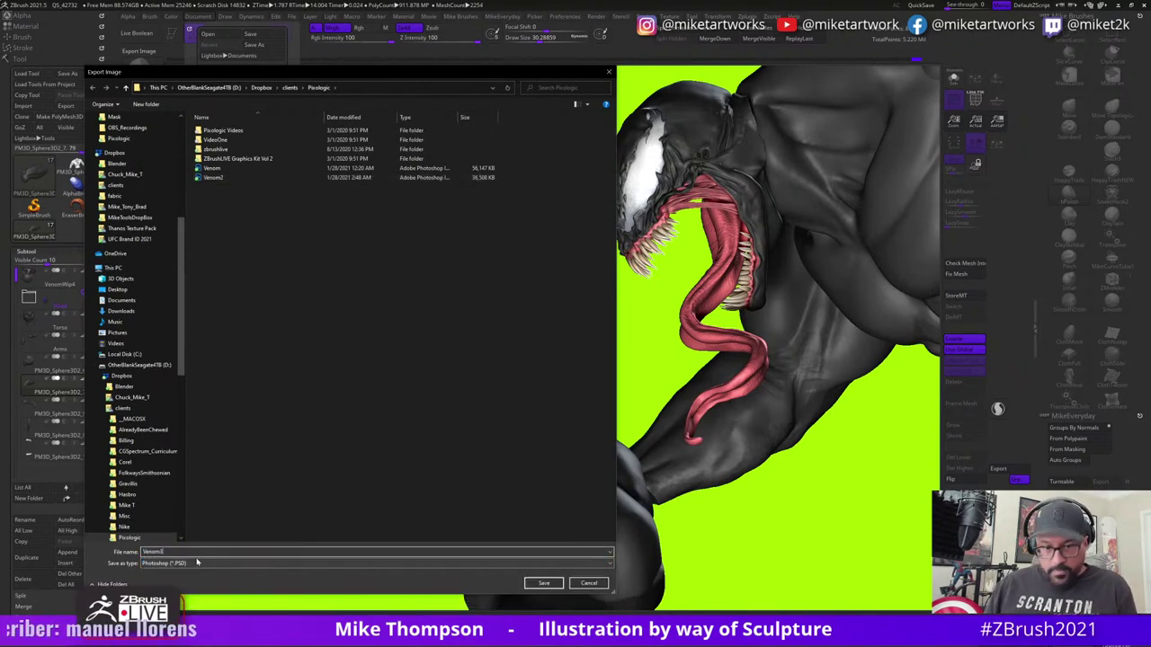
pyautogui.press('Return')
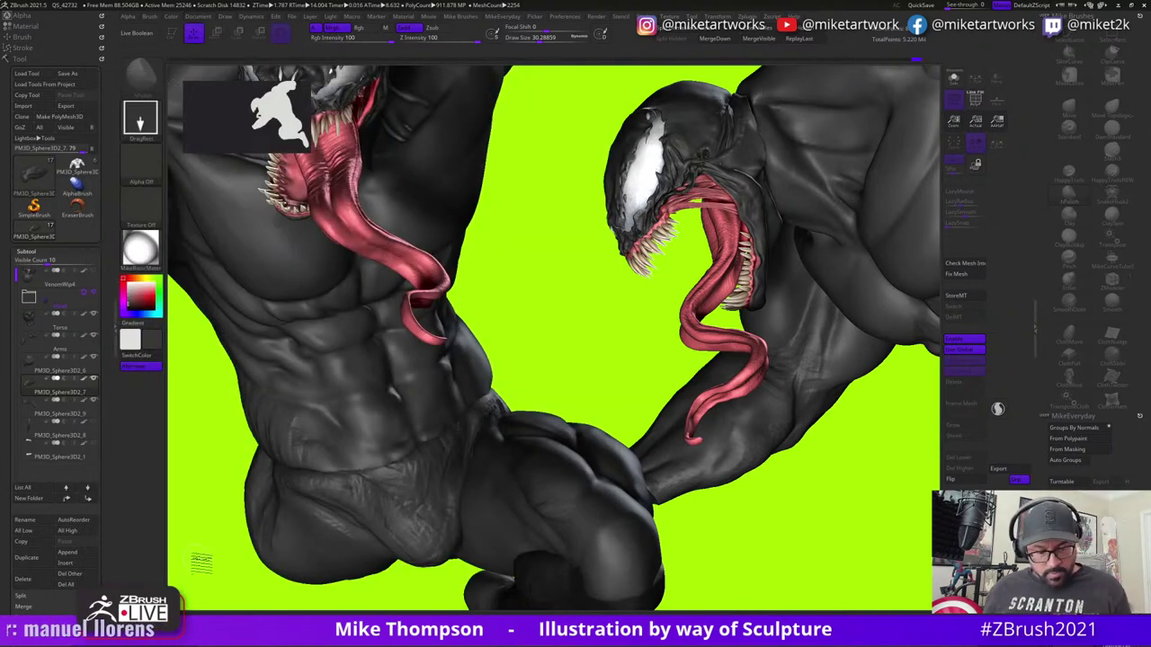
# - Switch to Photoshop and bring up the open document Venom2.psd
pyautogui.hotkey('alt', 'Tab')
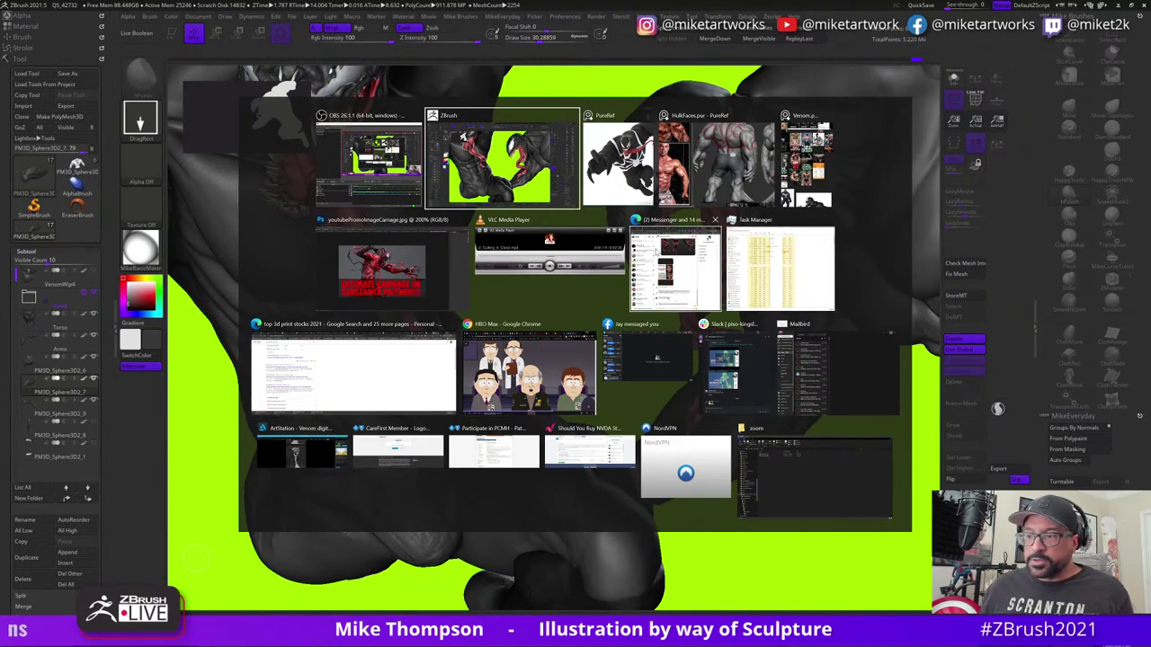
pyautogui.click(498, 167)
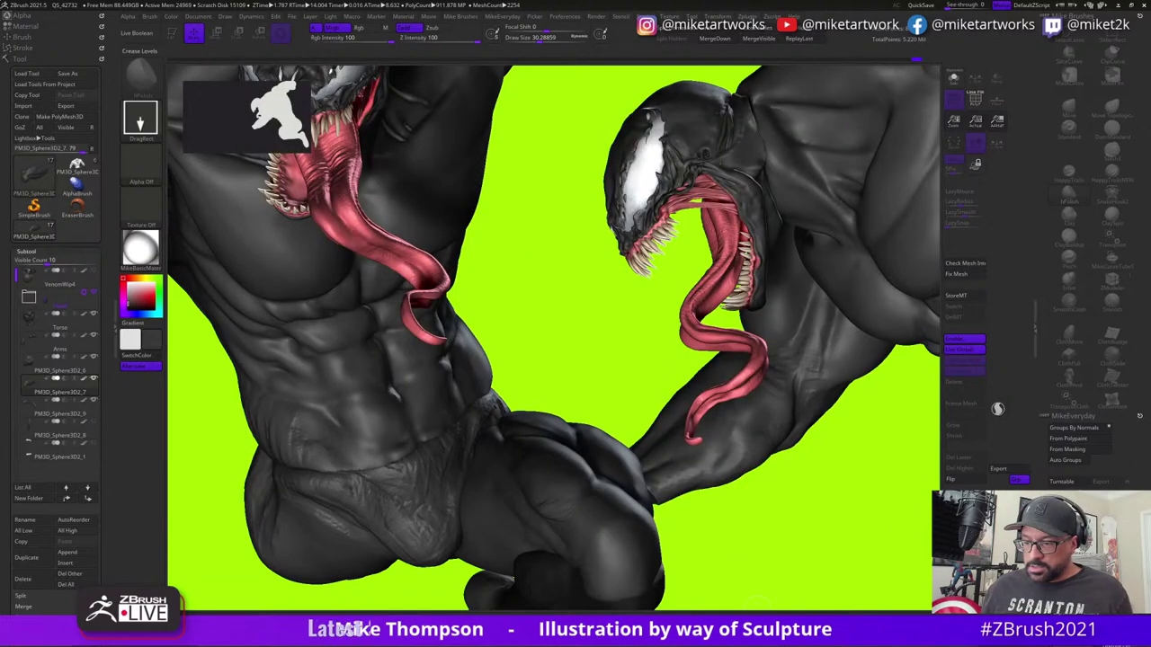
pyautogui.press('super')
pyautogui.click(758, 639)
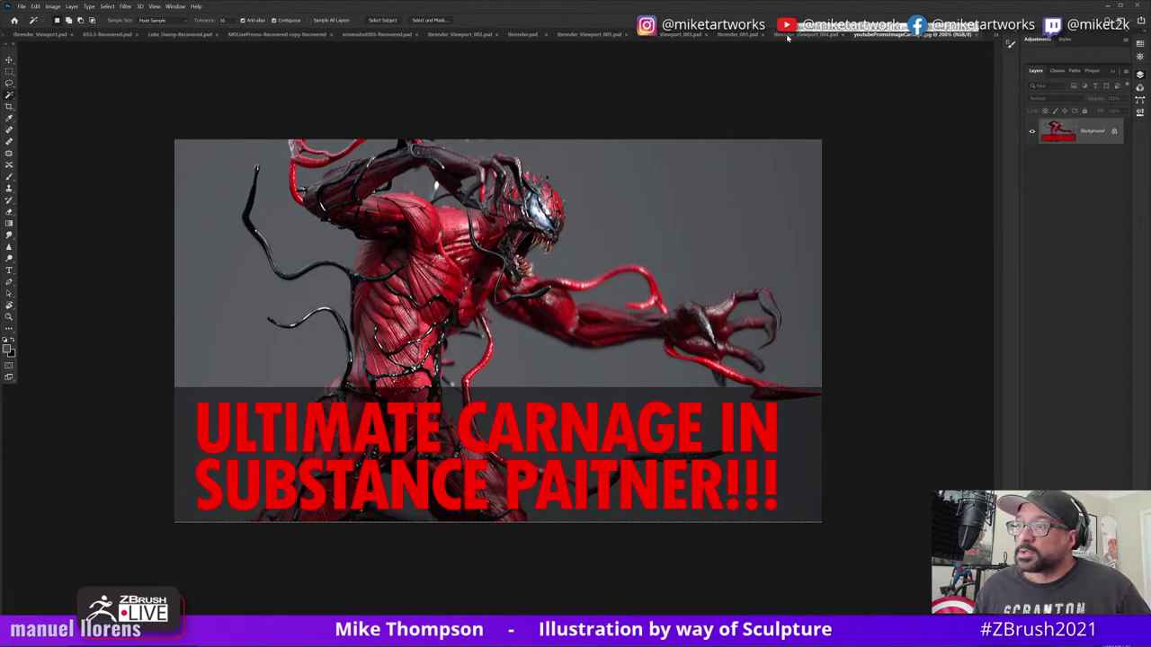
pyautogui.click(176, 6)
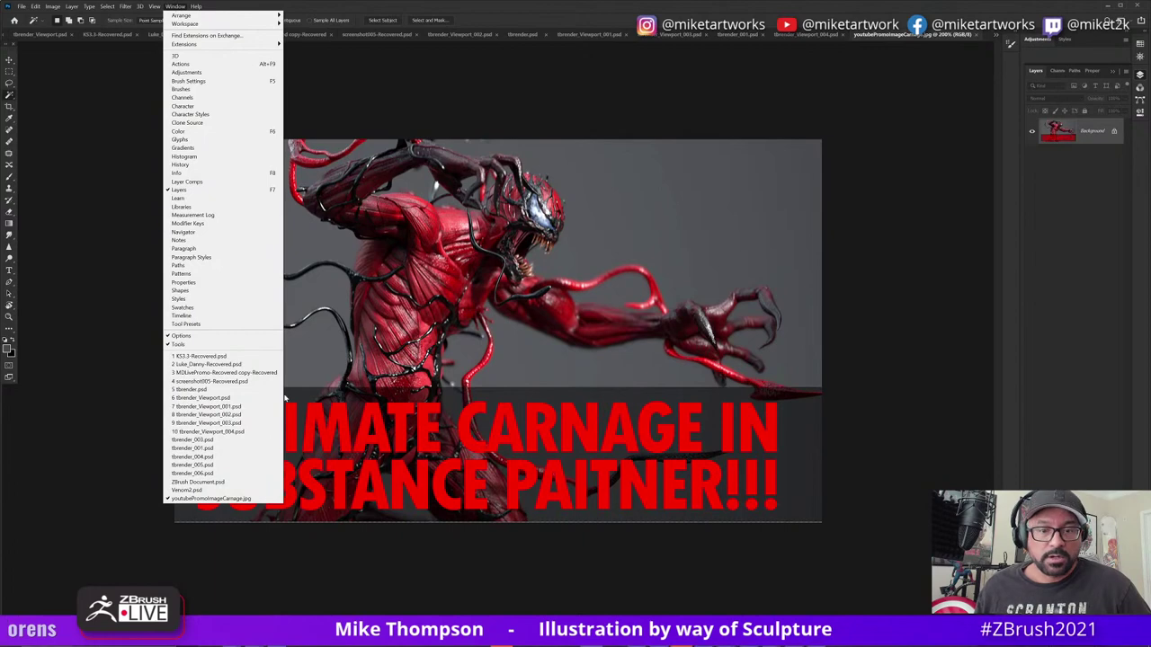
pyautogui.click(218, 490)
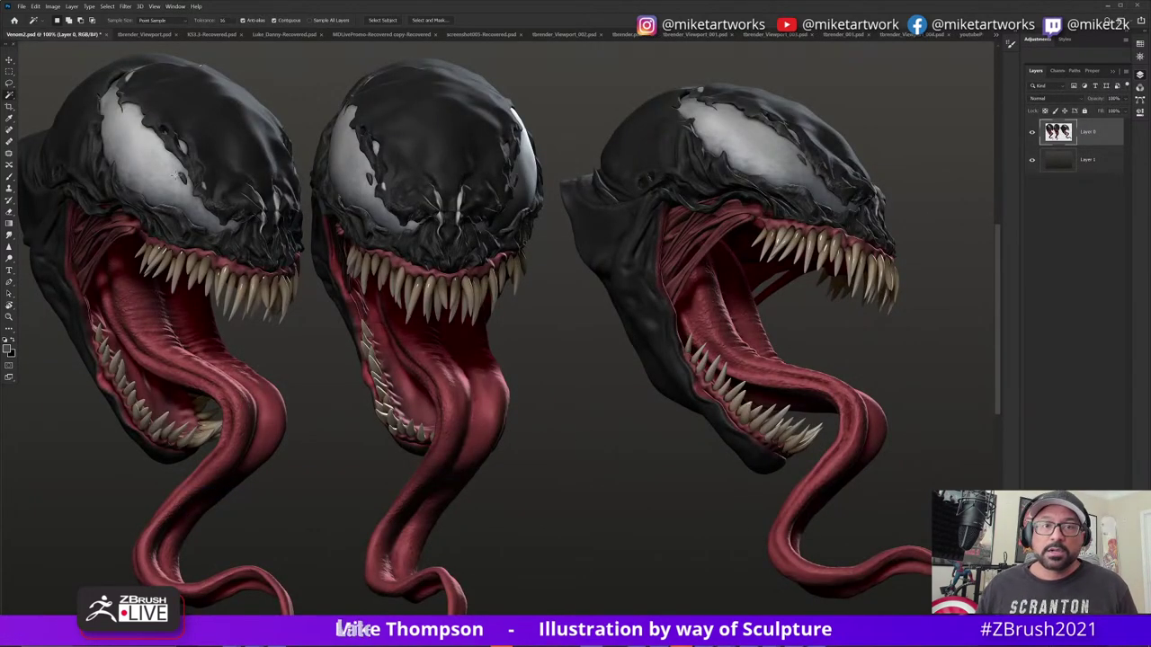
# - Open the exported Venom3 image and crop away the empty green strip beside the front-view figure
pyautogui.click(20, 6)
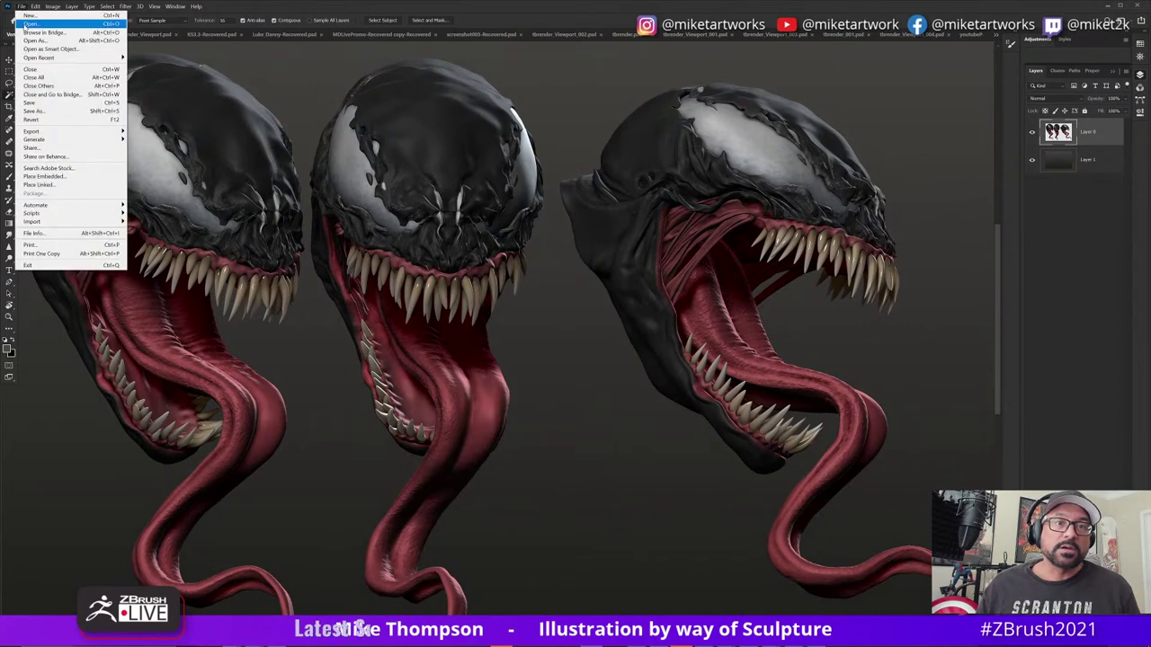
pyautogui.click(31, 23)
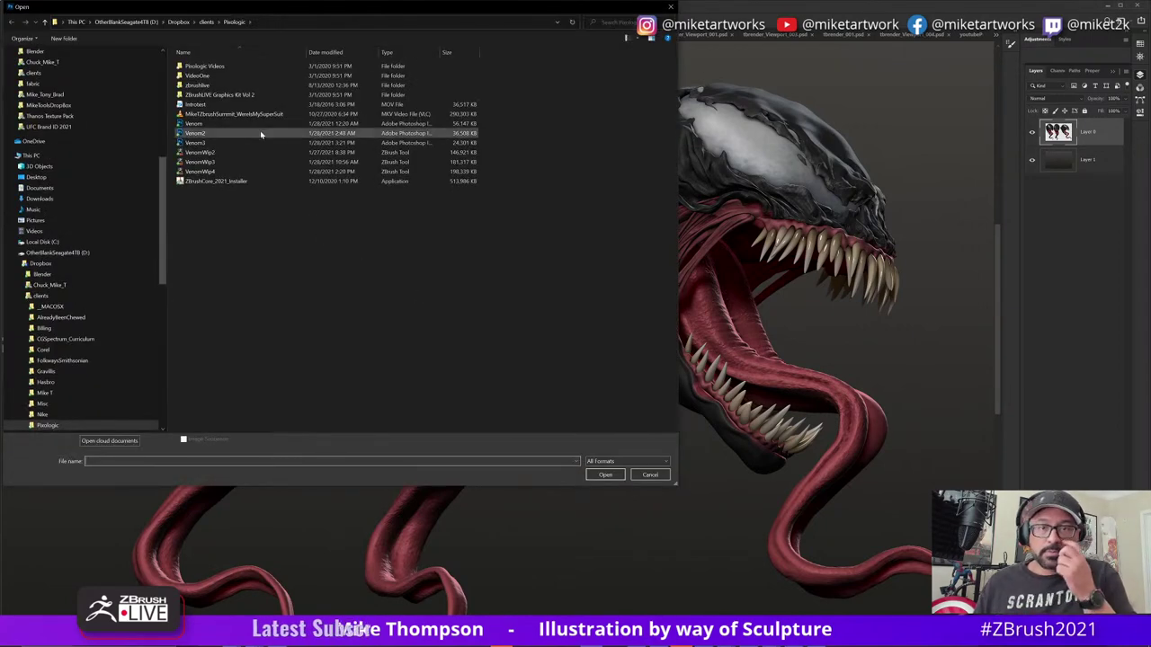
pyautogui.doubleClick(229, 142)
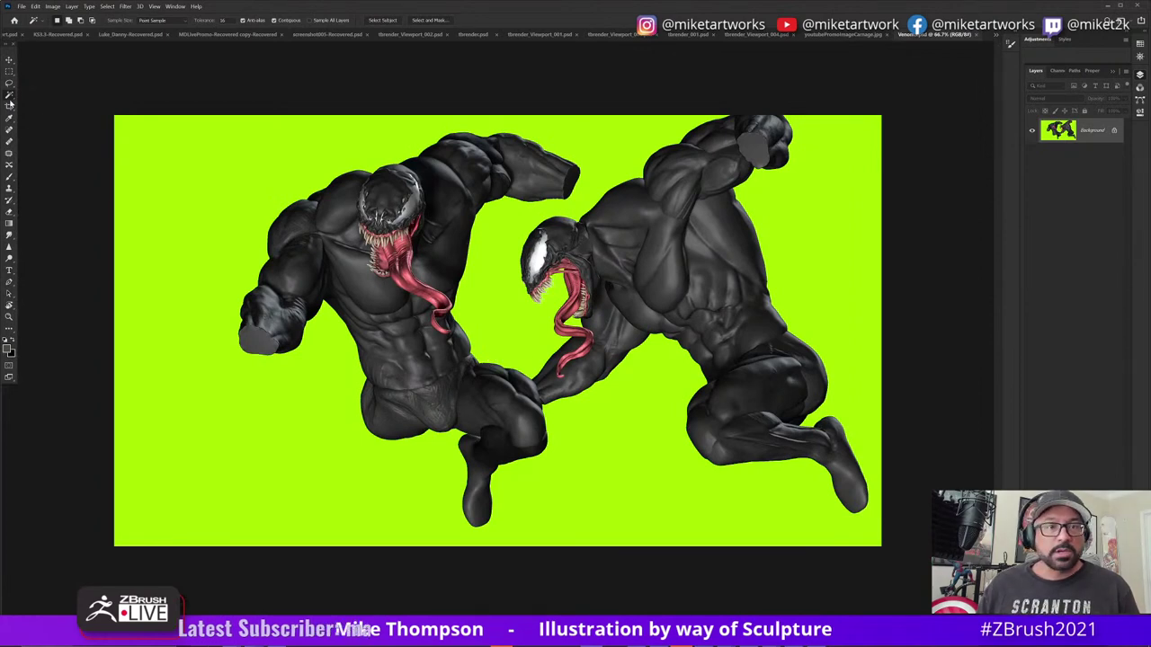
pyautogui.click(9, 105)
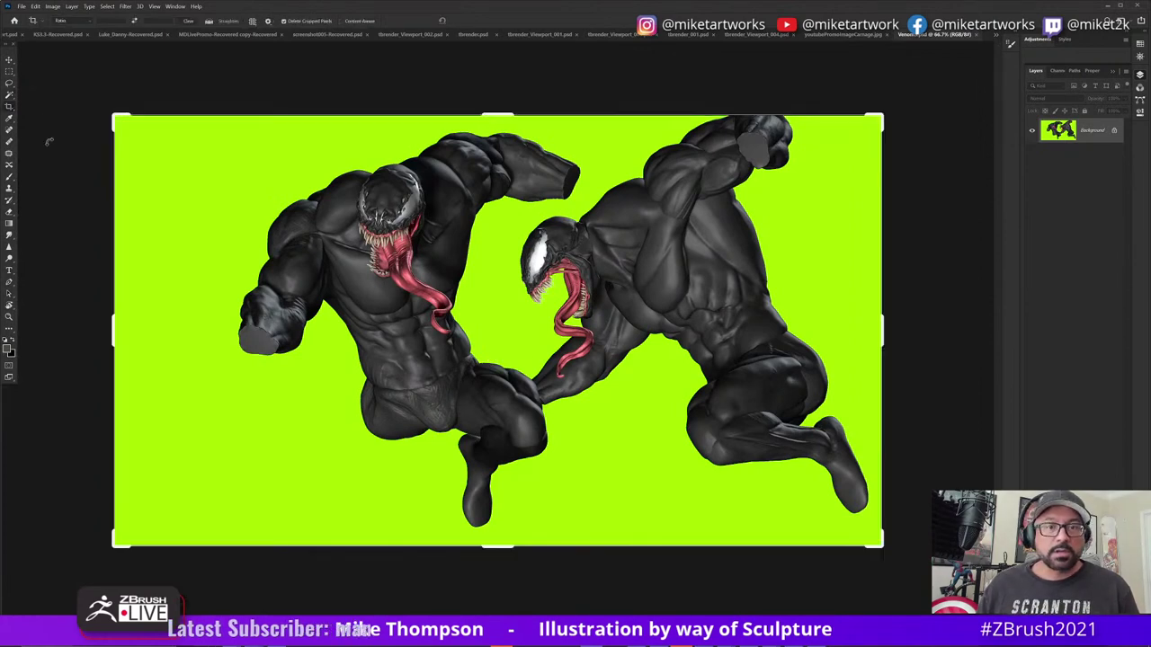
pyautogui.moveTo(109, 337); pyautogui.dragTo(167, 331)
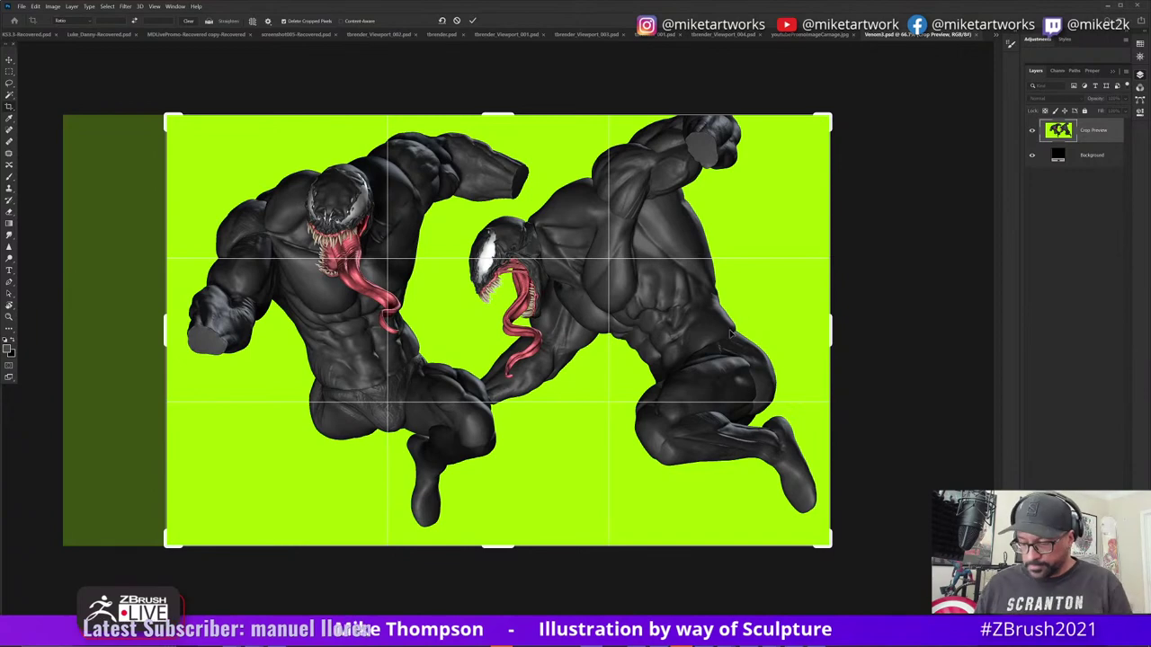
pyautogui.press('Return')
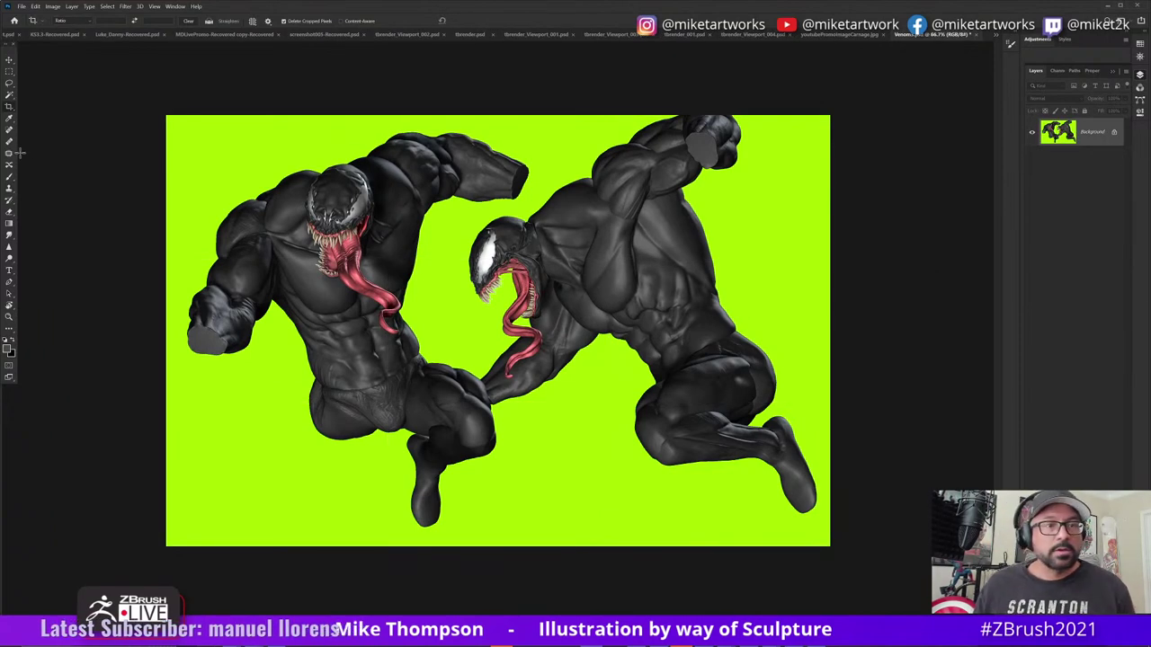
# - Select all green background areas using the Magic Wand with tolerance 32 and Similar, dismissing the Creative Cloud sign-in window
pyautogui.click(9, 94)
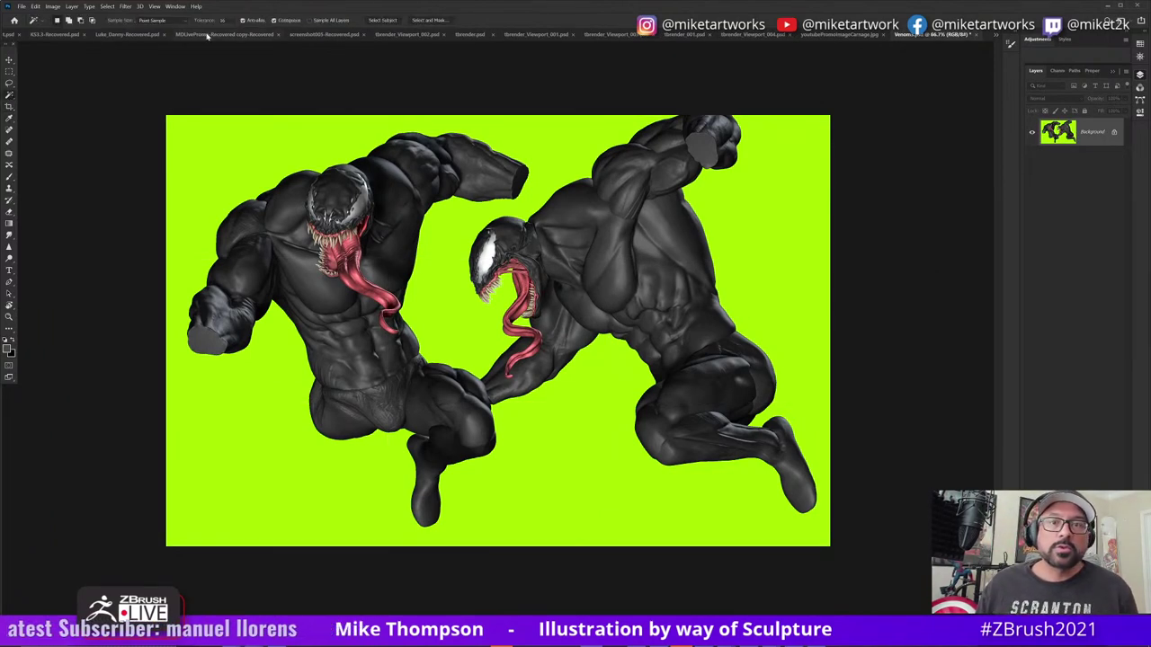
pyautogui.moveTo(228, 20); pyautogui.dragTo(206, 17)
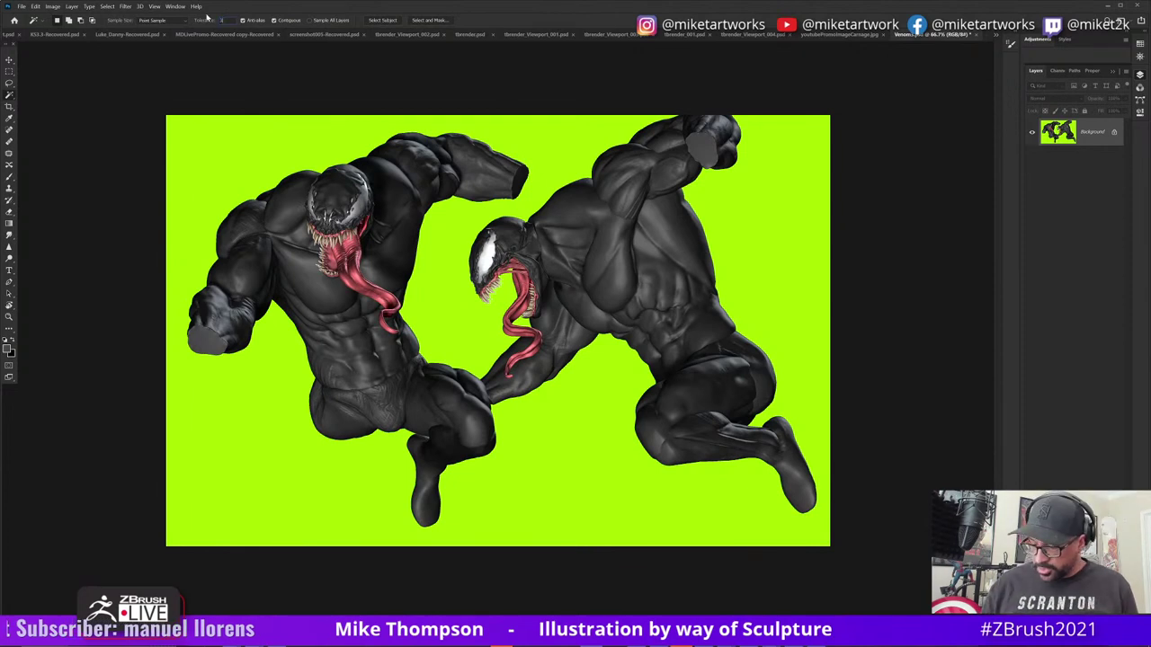
pyautogui.click(261, 139)
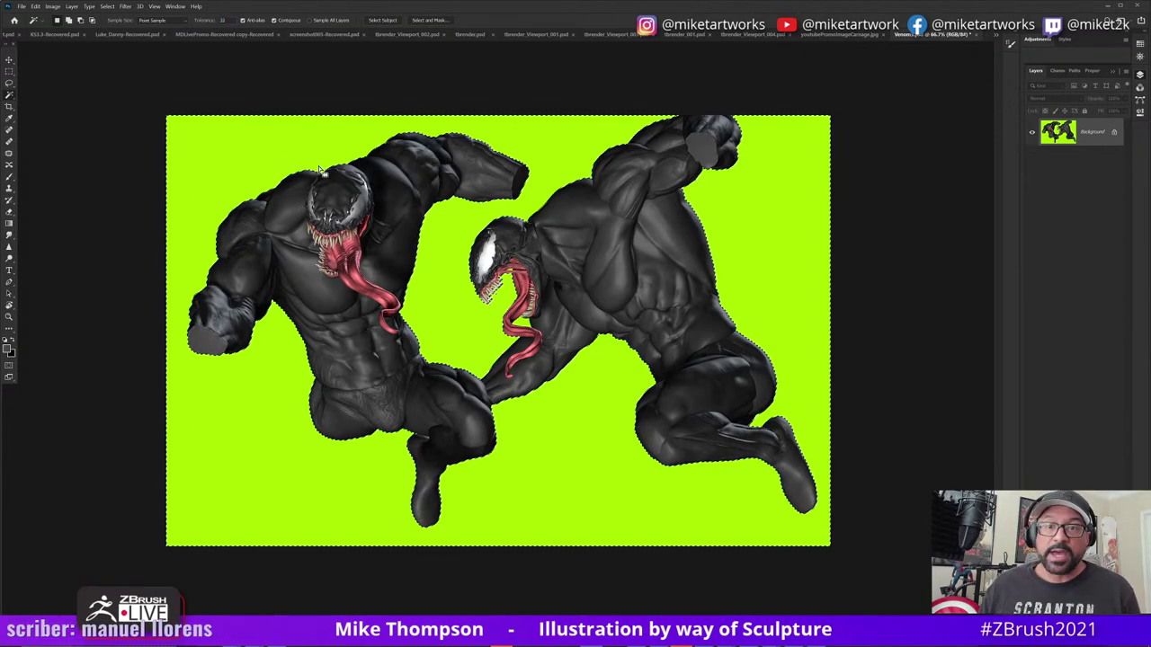
pyautogui.click(107, 6)
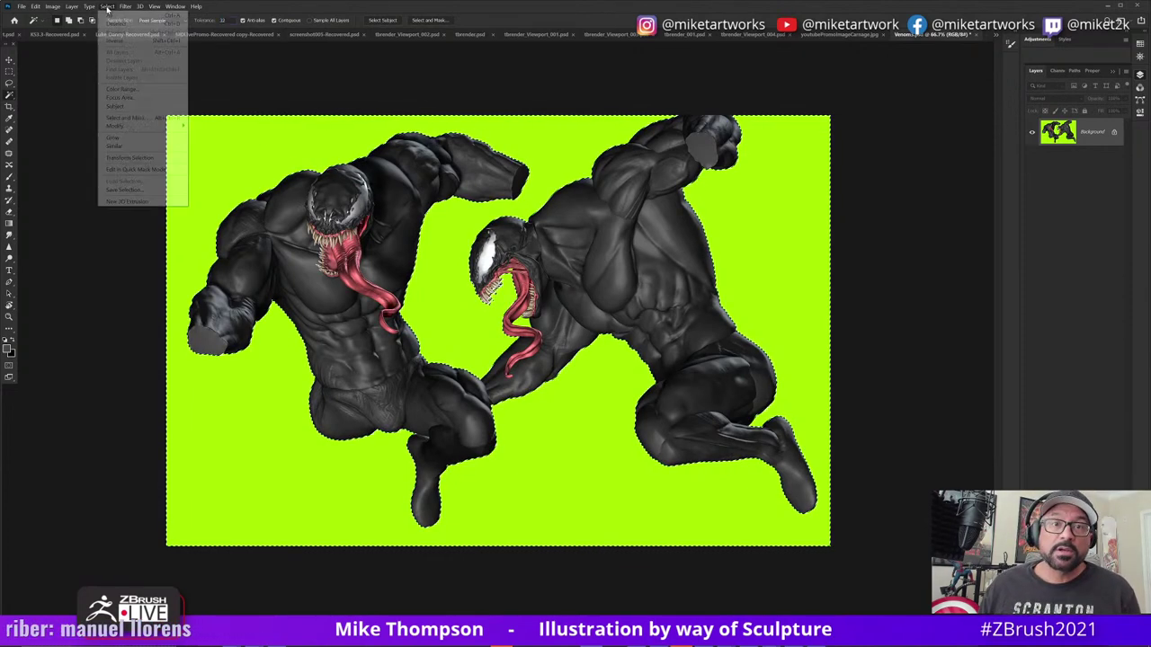
pyautogui.click(135, 147)
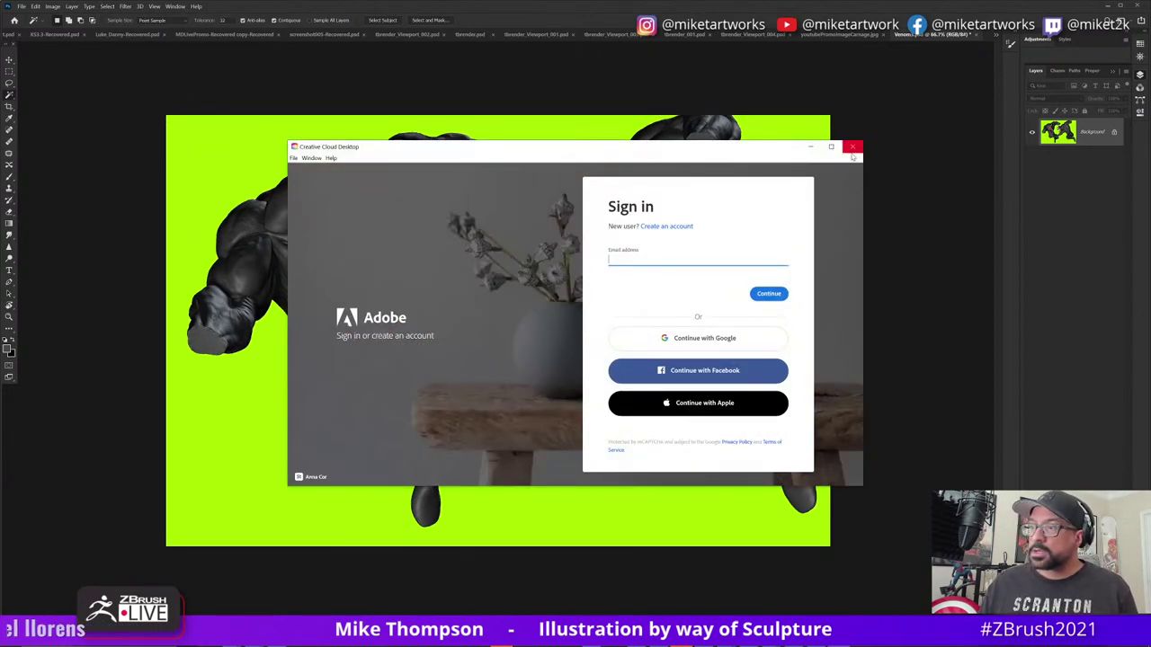
pyautogui.click(852, 148)
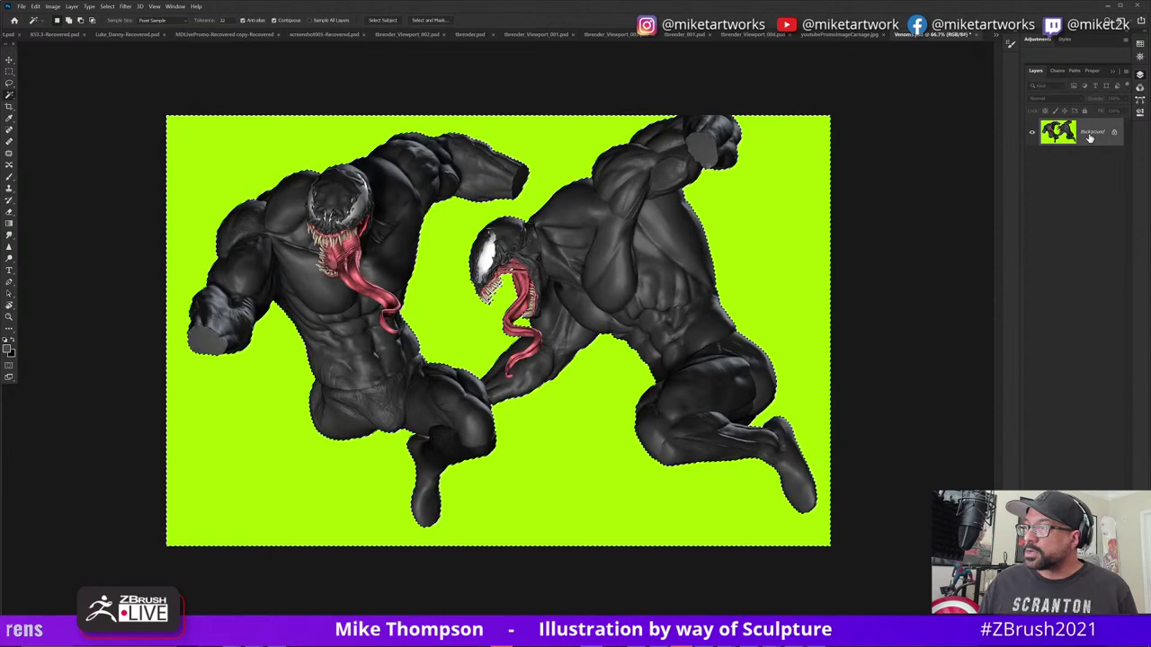
# - Convert the background into Layer 0, add a layer mask from the selection and invert it to isolate both figures
pyautogui.doubleClick(1089, 137)
pyautogui.press('Return')
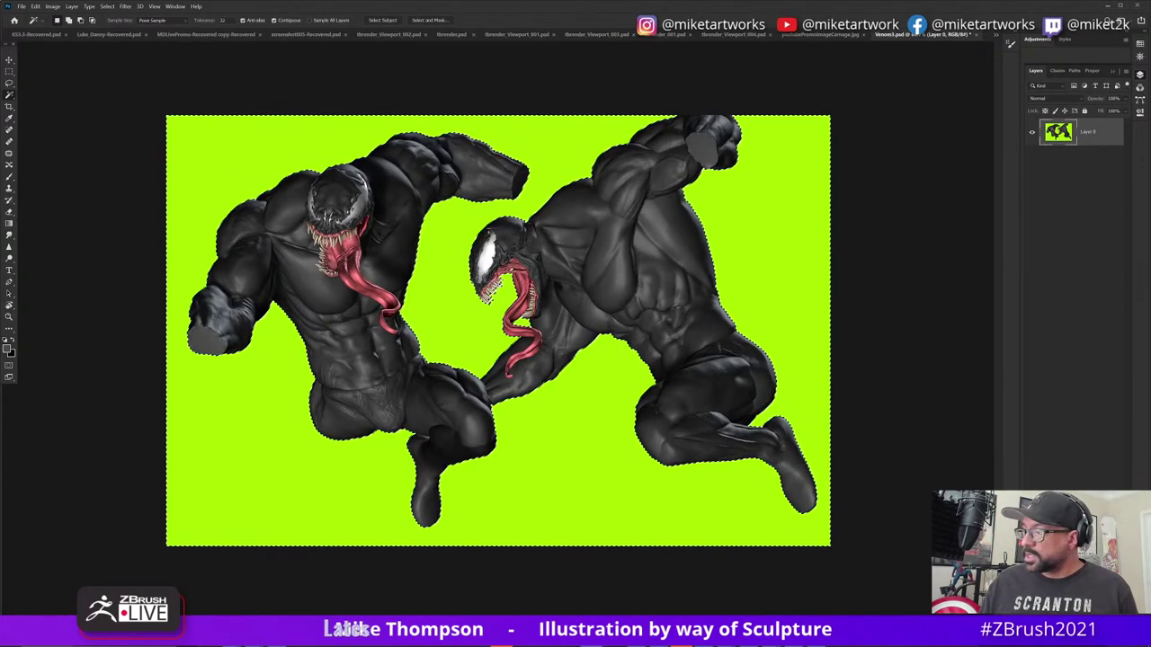
pyautogui.click(1065, 622)
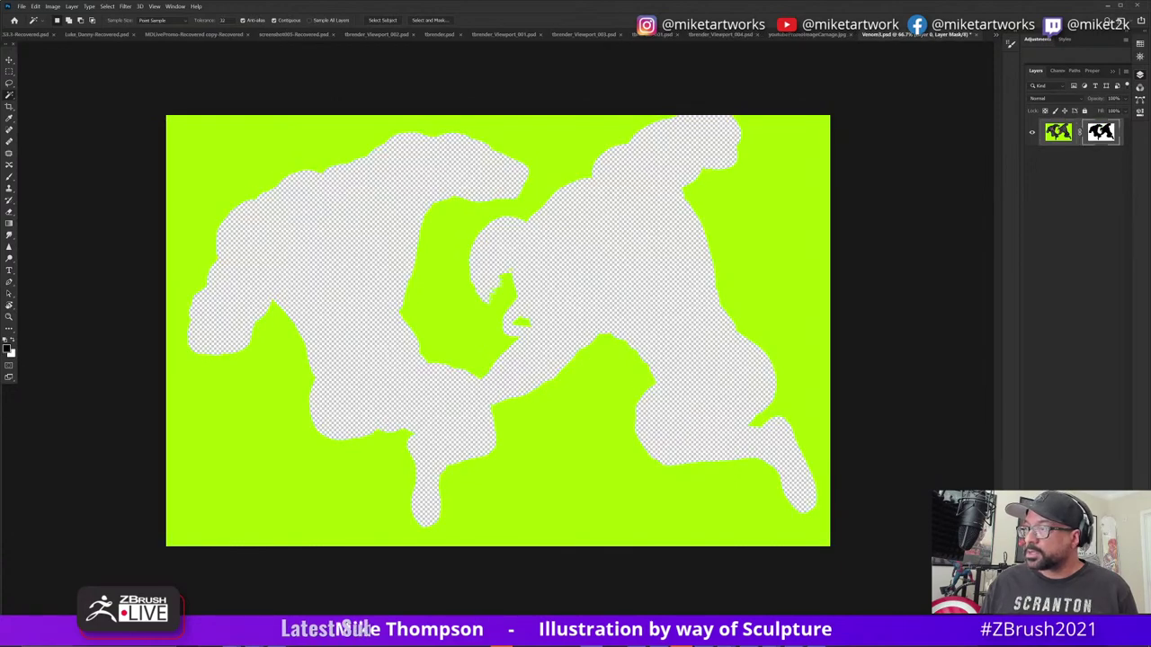
pyautogui.hotkey('ctrl', 'i')
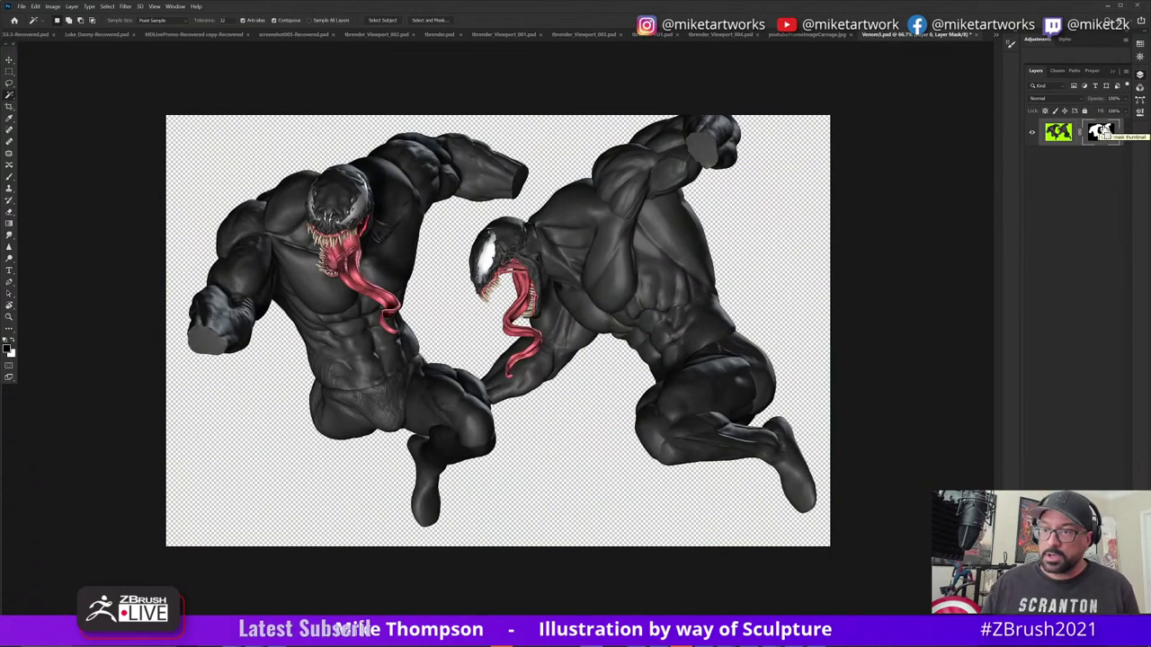
# - Add a new empty layer and place it beneath the masked figure layer
pyautogui.click(1103, 622)
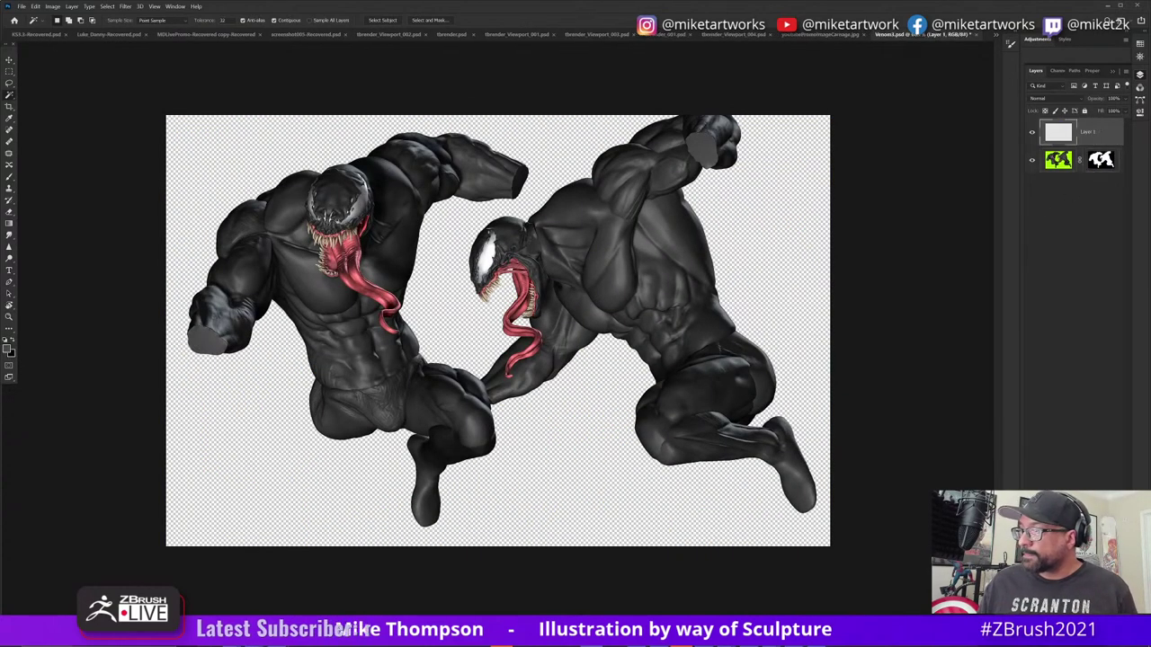
pyautogui.moveTo(1098, 129); pyautogui.dragTo(1107, 181)
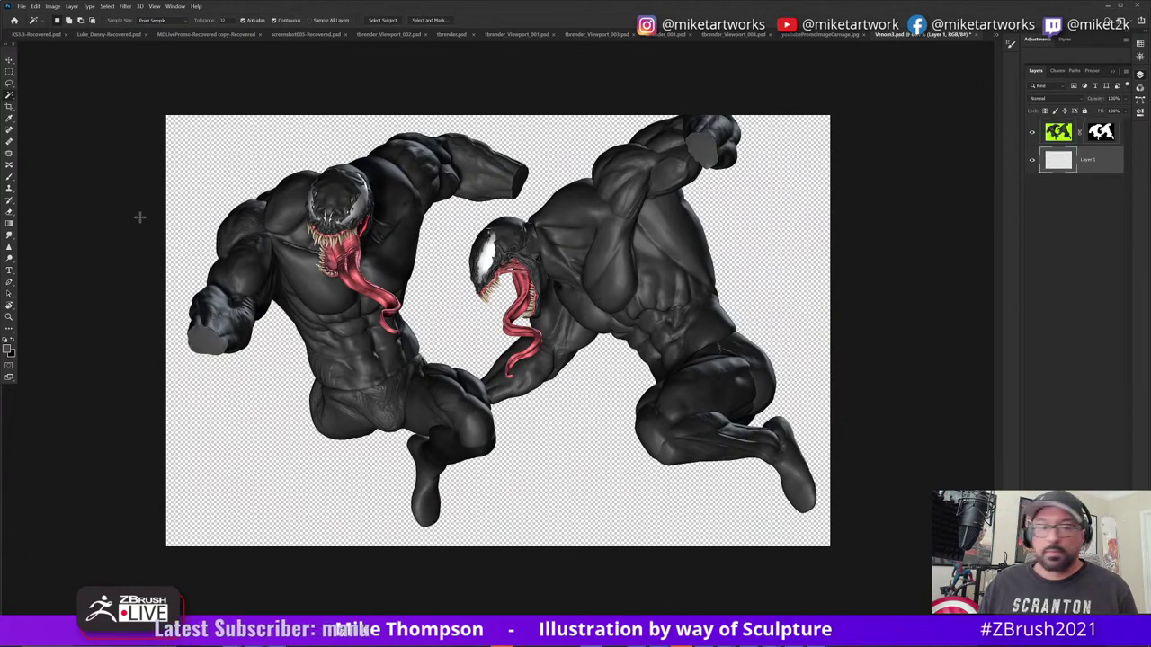
# - Fill the layer beneath the figures with a radial gradient from dark grey between them to black at the edges
pyautogui.click(11, 225)
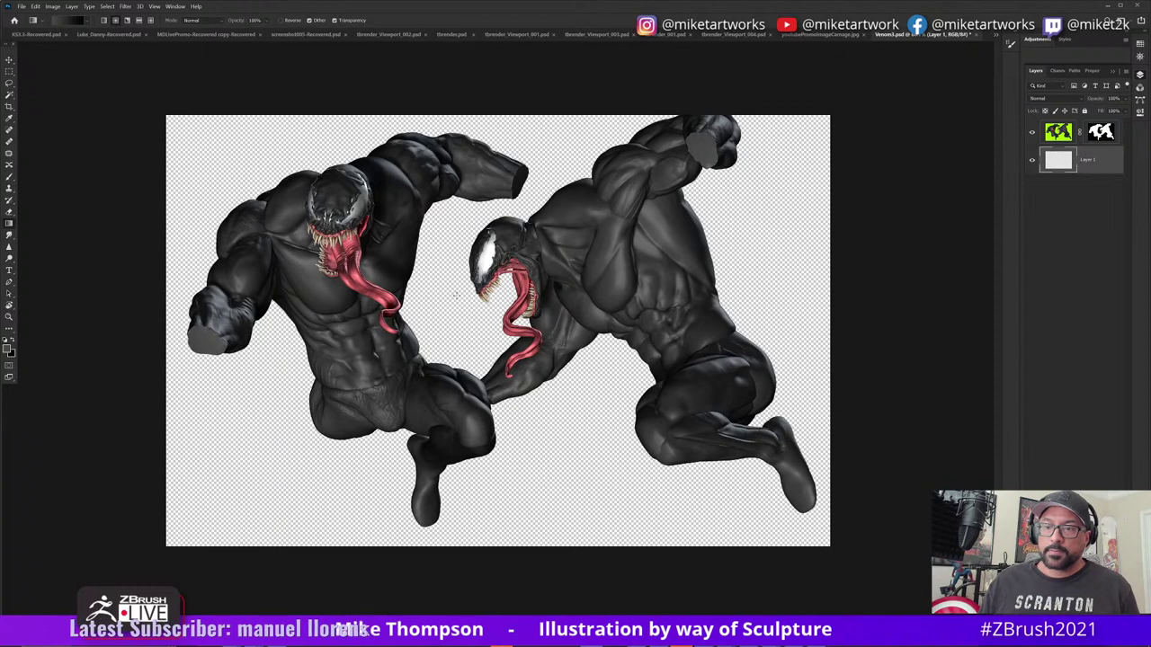
pyautogui.moveTo(455, 283); pyautogui.dragTo(223, 516)
pyautogui.hotkey('ctrl', 'z')
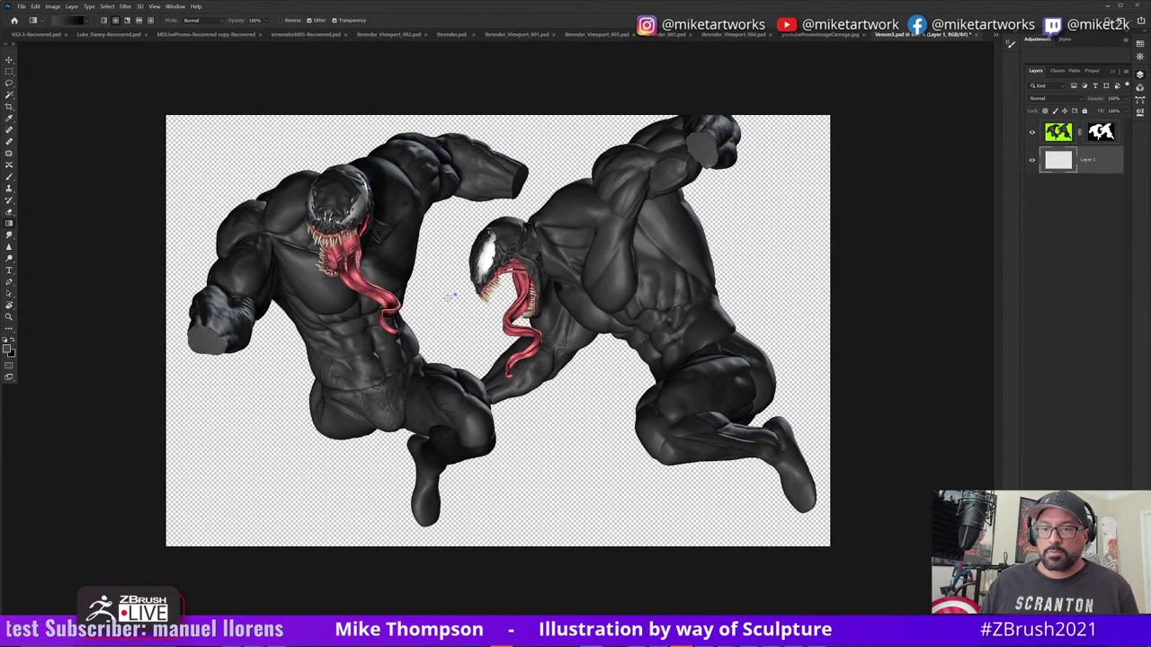
pyautogui.moveTo(410, 335); pyautogui.dragTo(172, 547)
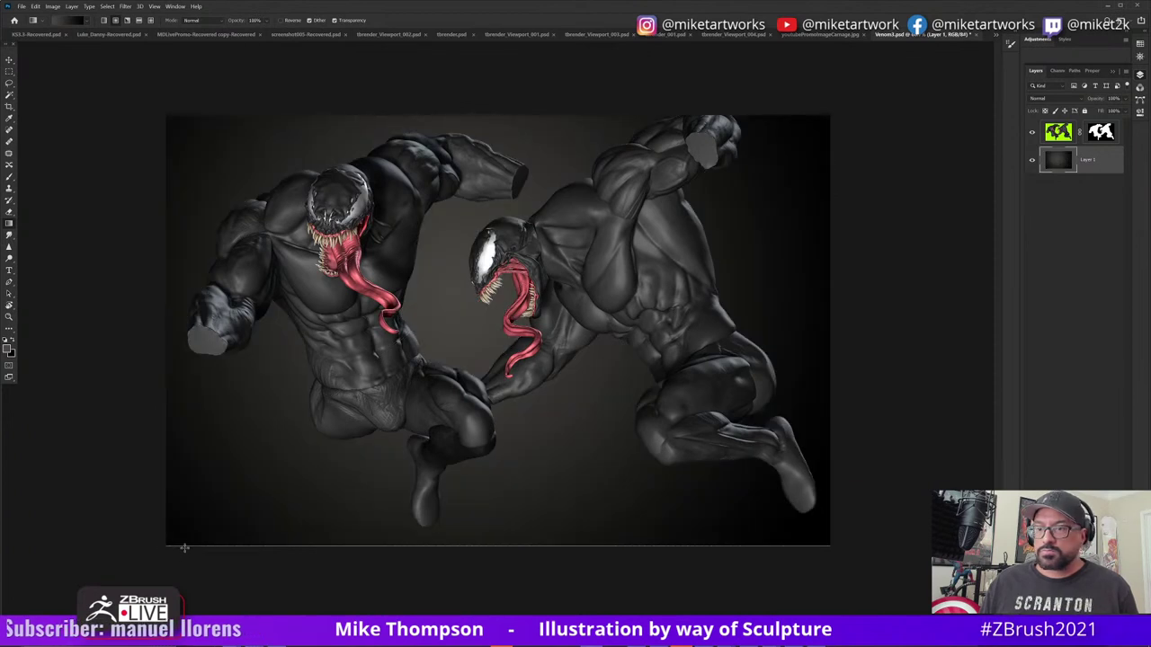
pyautogui.hotkey('ctrl', '0')
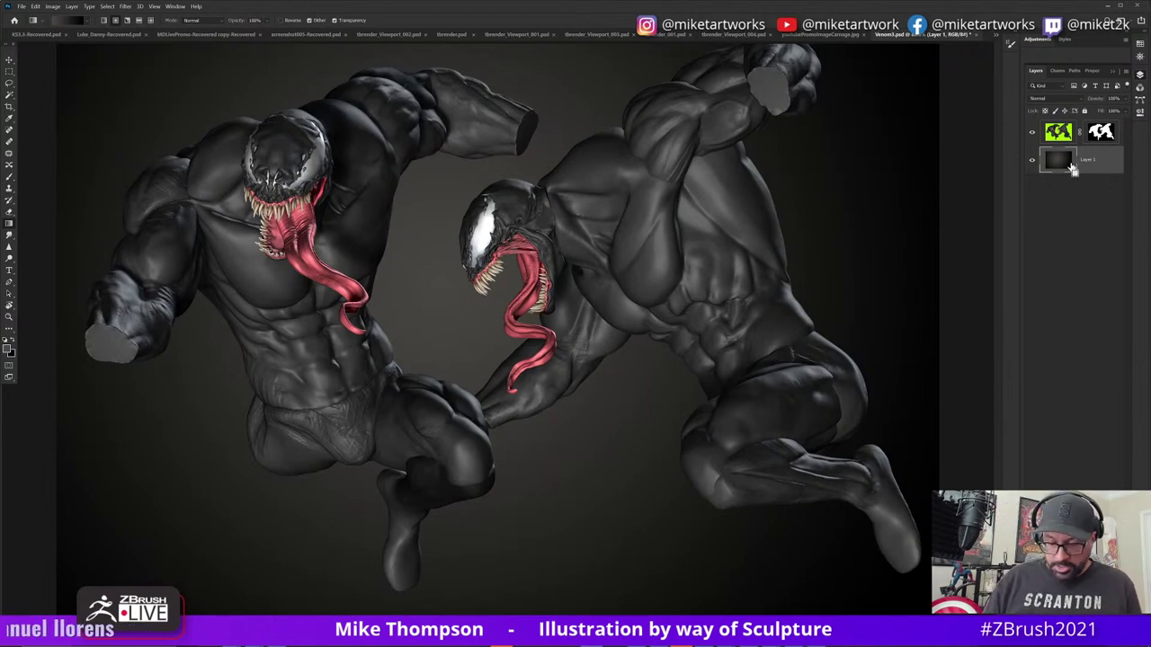
# - Brighten the gradient background with a Levels adjustment and duplicate its layer
pyautogui.hotkey('ctrl', 'l')
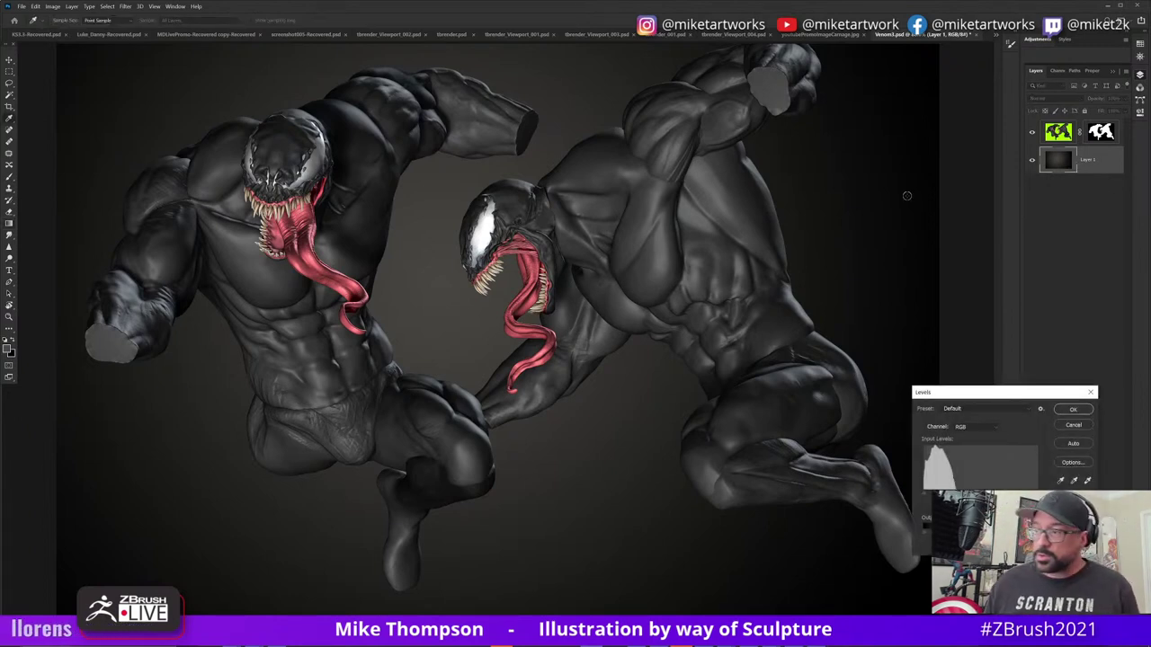
pyautogui.moveTo(1038, 493); pyautogui.dragTo(990, 493)
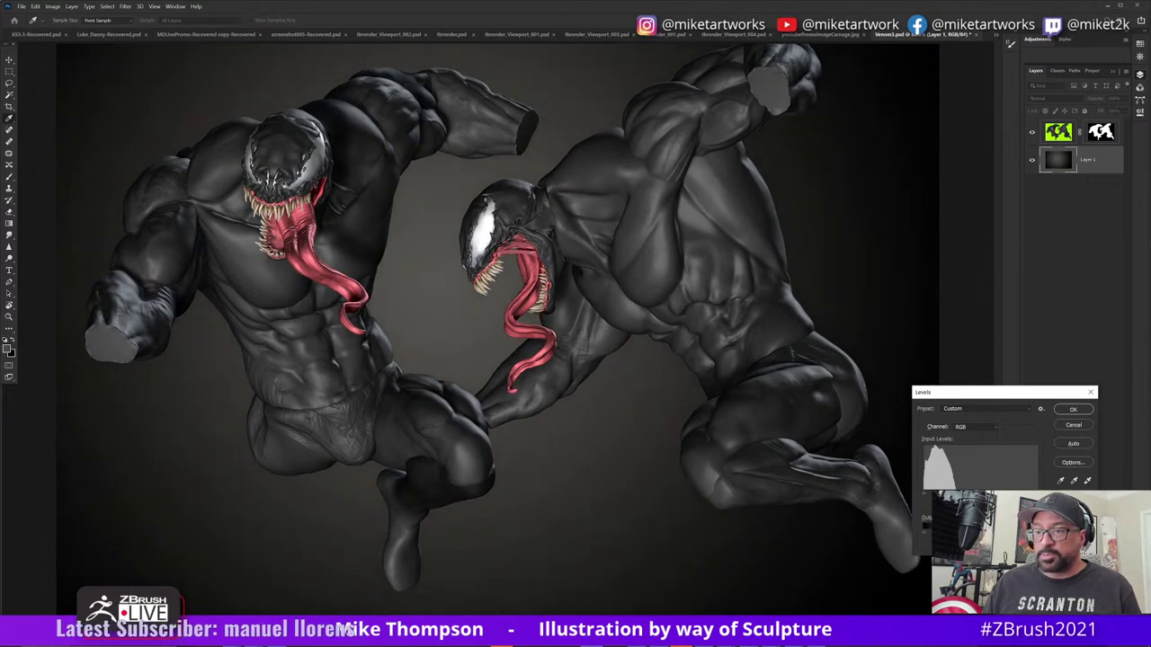
pyautogui.click(1075, 410)
pyautogui.hotkey('ctrl', 'j')
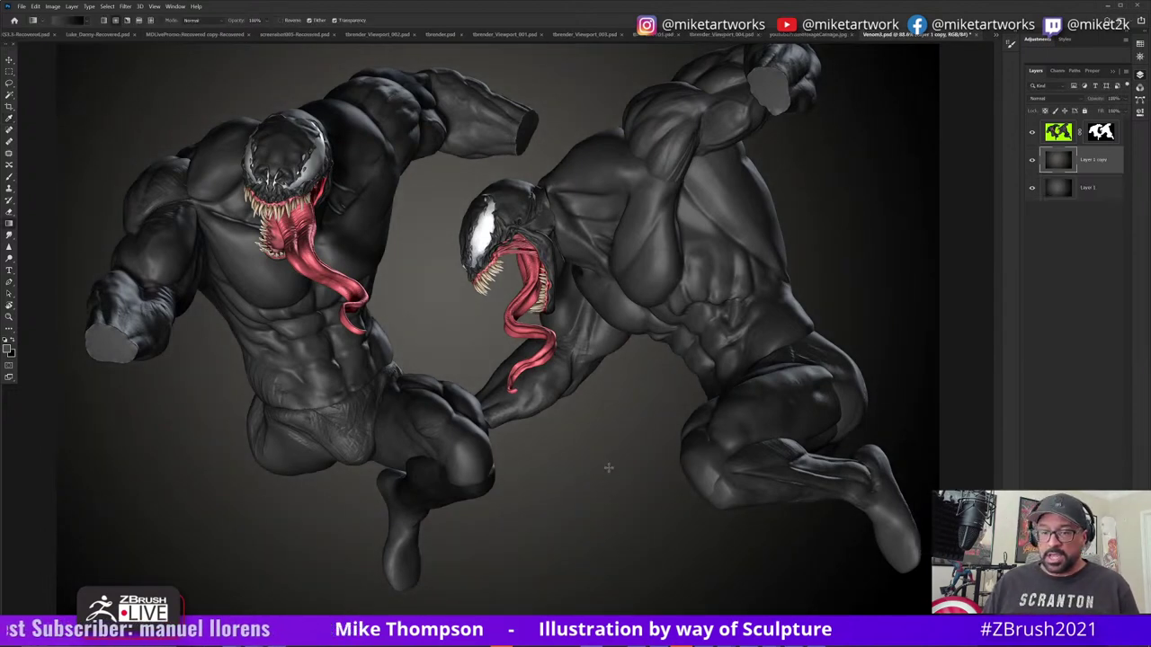
# - Examine both figures' heads, tongues and edges against the gradient background, up close and as a whole
pyautogui.press('g')
pyautogui.hotkey('ctrl', '-')
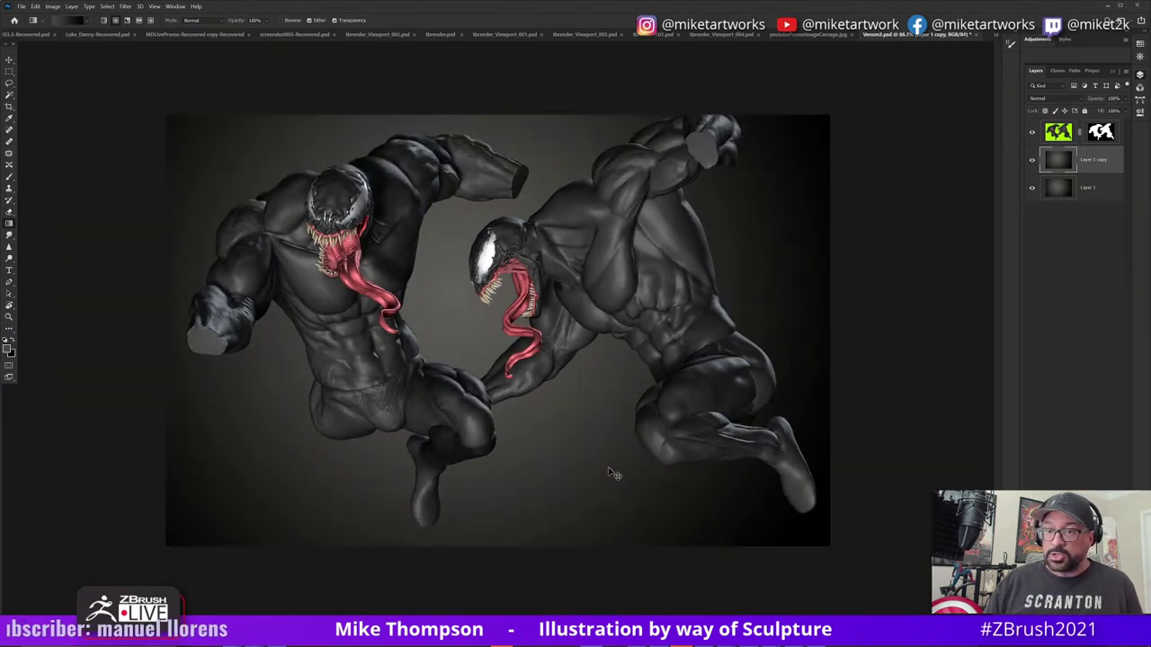
pyautogui.hotkey('ctrl', '+')
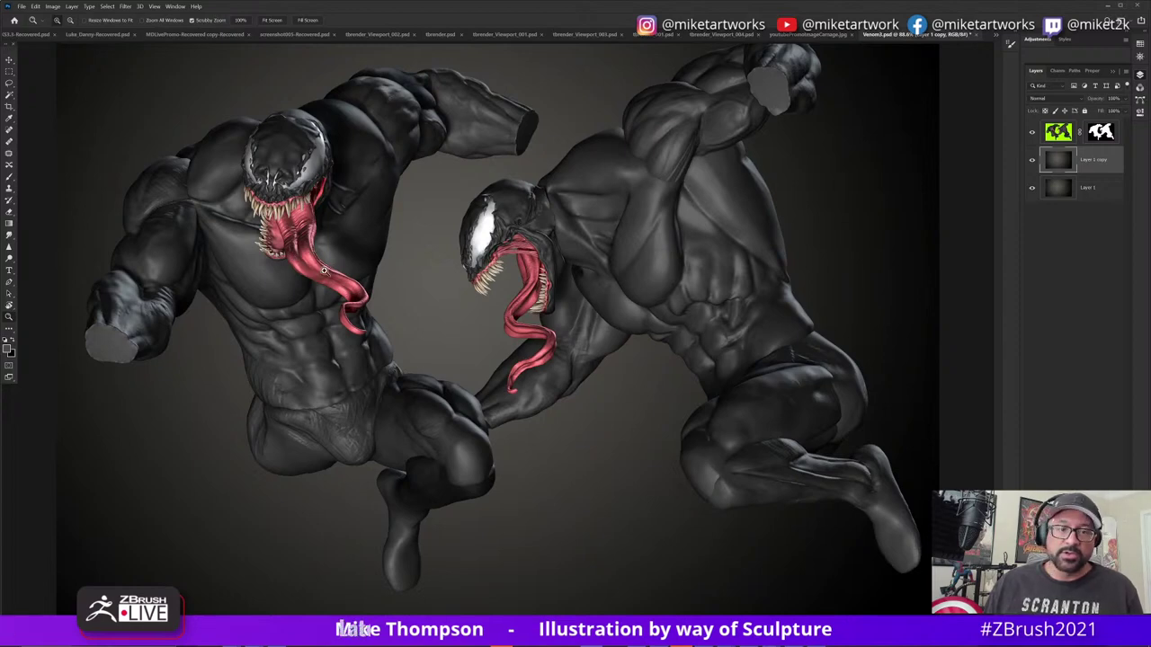
pyautogui.click(306, 235)
pyautogui.click(315, 246)
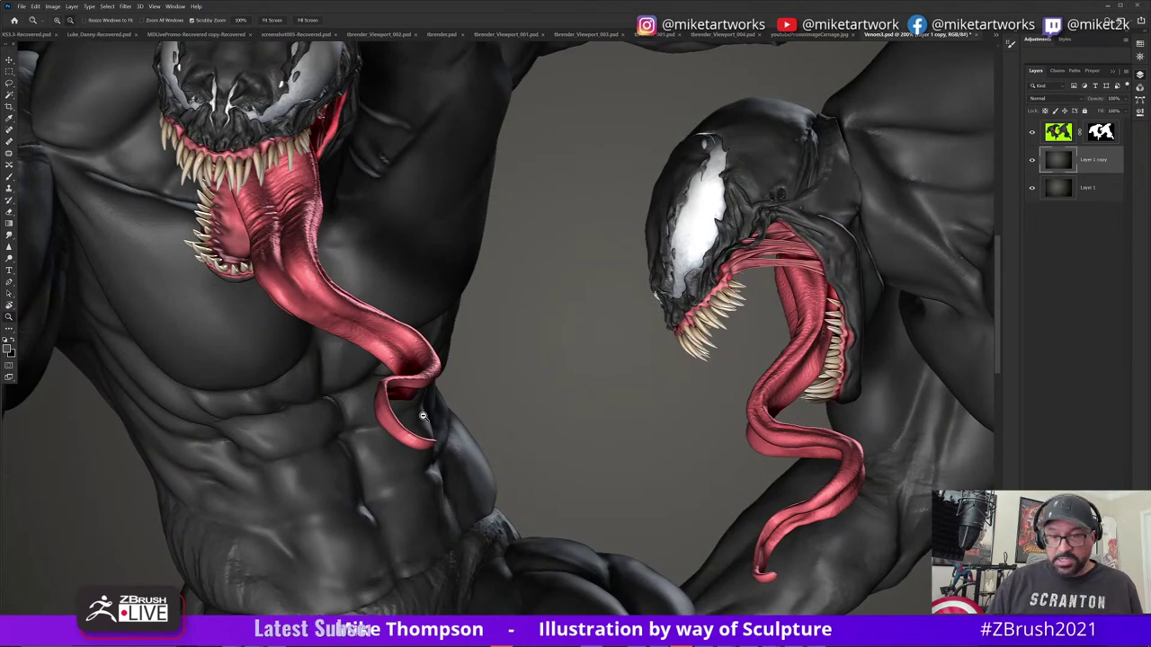
pyautogui.keyDown('alt'); pyautogui.scroll(-3, 432, 393); pyautogui.keyUp('alt')
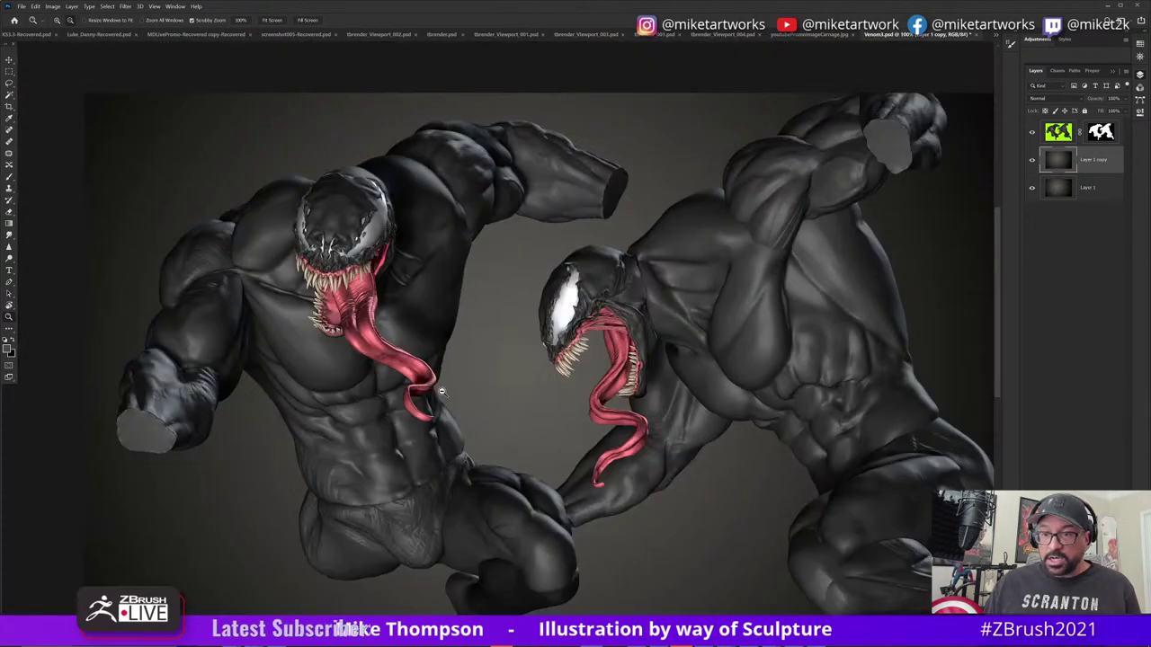
pyautogui.keyDown('alt'); pyautogui.scroll(4, 422, 351); pyautogui.keyUp('alt')
pyautogui.keyDown('alt'); pyautogui.scroll(-3, 602, 419); pyautogui.keyUp('alt')
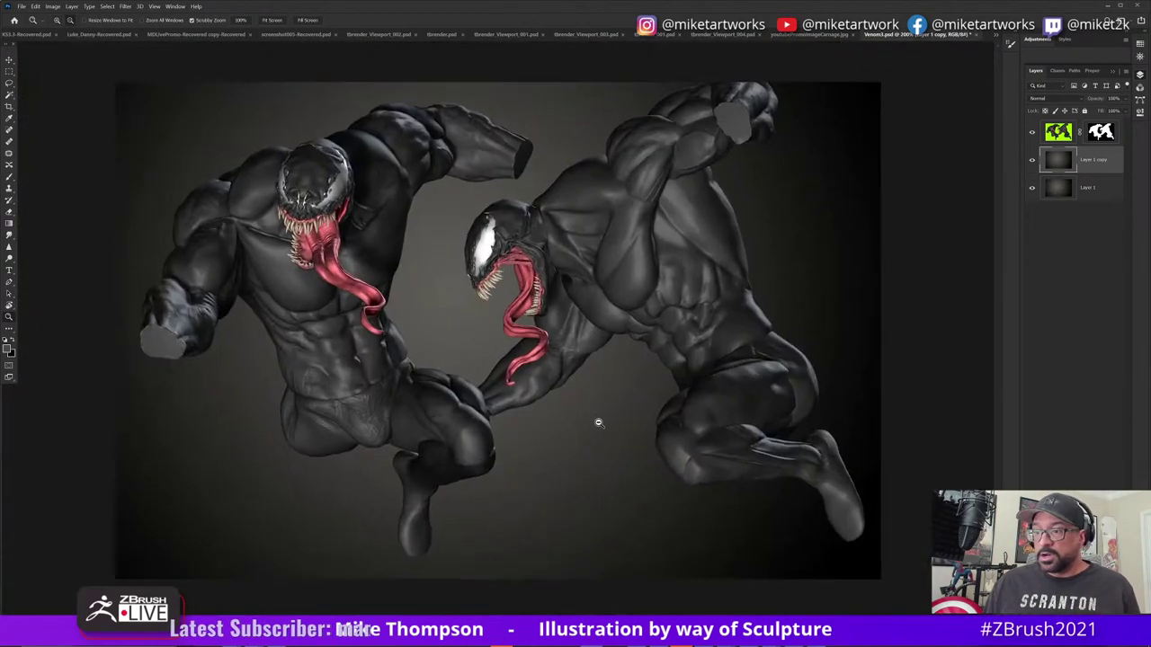
pyautogui.keyDown('alt'); pyautogui.scroll(4, 609, 417); pyautogui.keyUp('alt')
pyautogui.keyDown('alt'); pyautogui.scroll(-6, 647, 436); pyautogui.keyUp('alt')
pyautogui.keyDown('alt'); pyautogui.scroll(8, 685, 452); pyautogui.keyUp('alt')
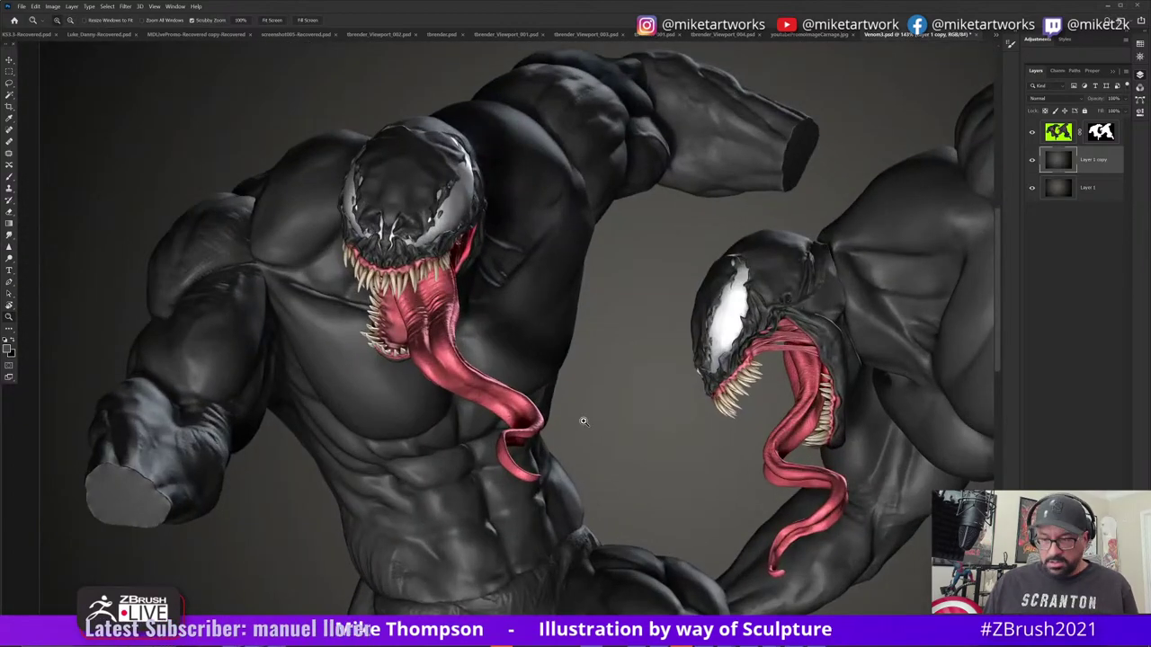
pyautogui.moveTo(602, 432); pyautogui.dragTo(494, 453)
pyautogui.moveTo(608, 464); pyautogui.dragTo(694, 457)
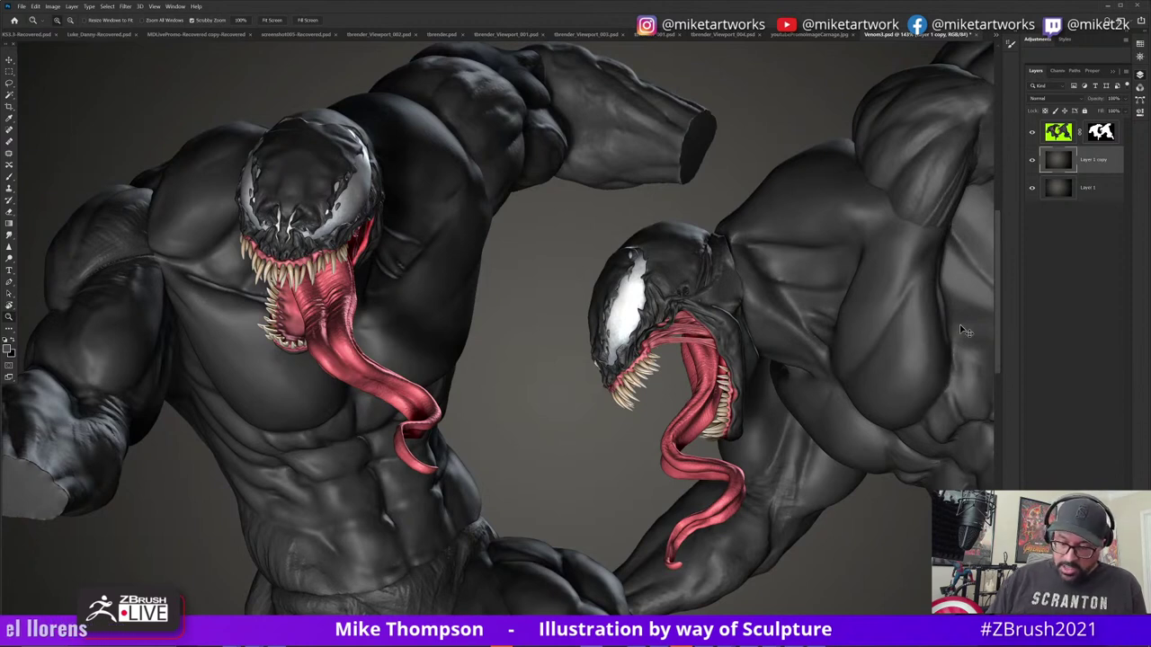
pyautogui.hotkey('ctrl', '0')
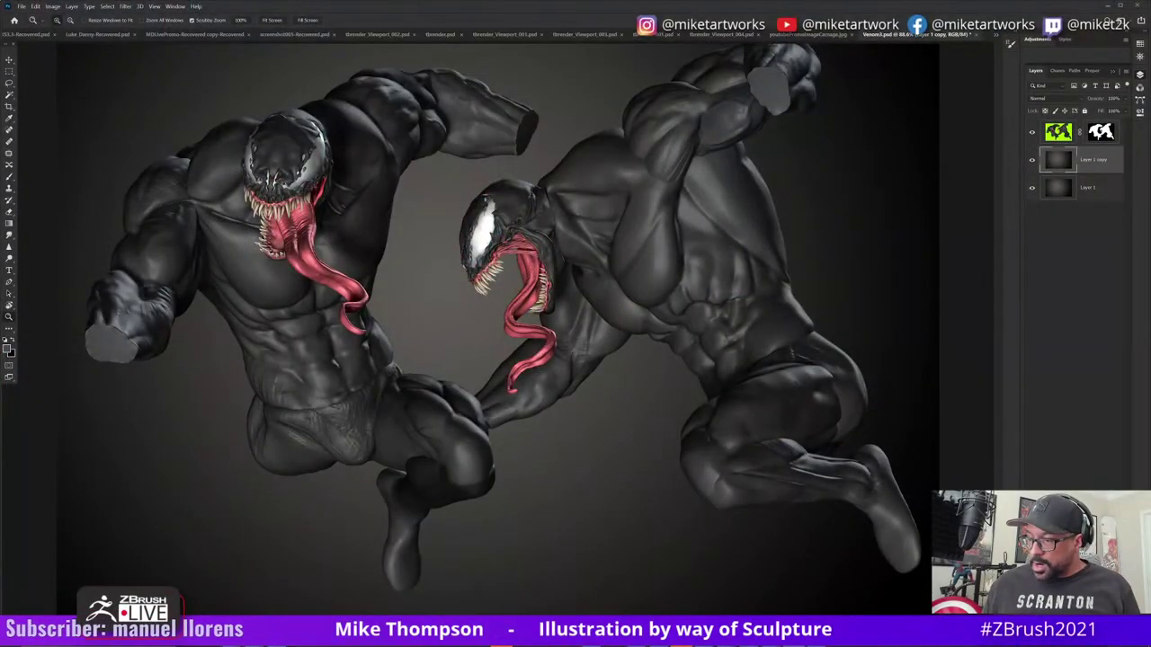
# - Switch to ZBrush and change the document background colour from the interface's dark grey, replacing the green
pyautogui.click(745, 645)
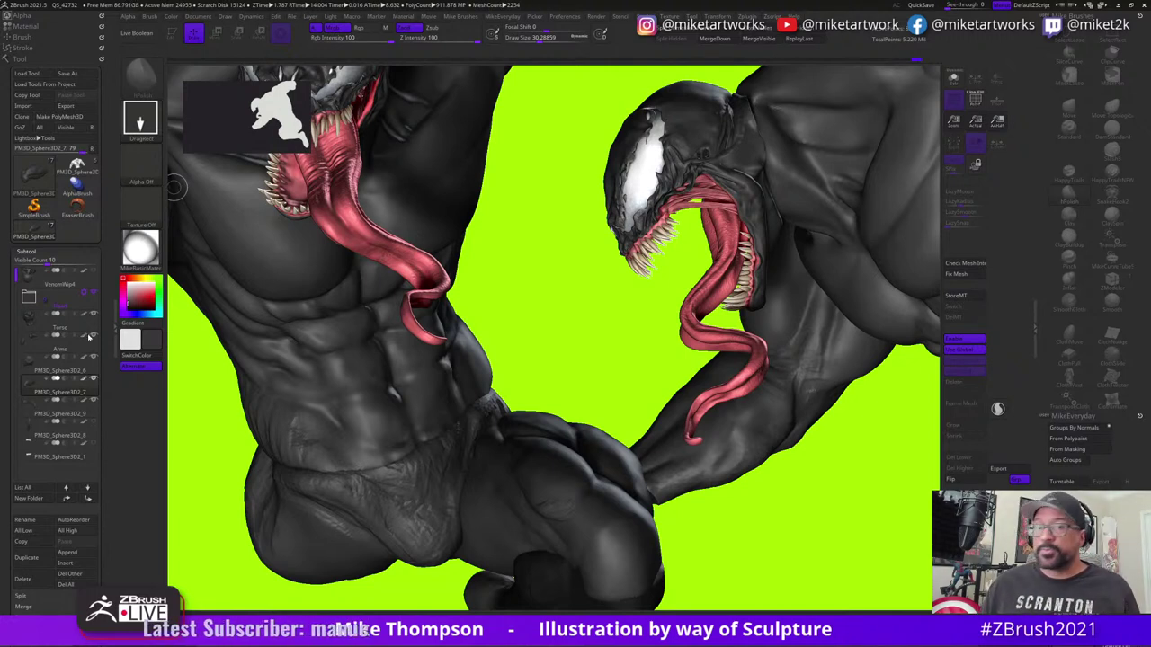
pyautogui.click(224, 17)
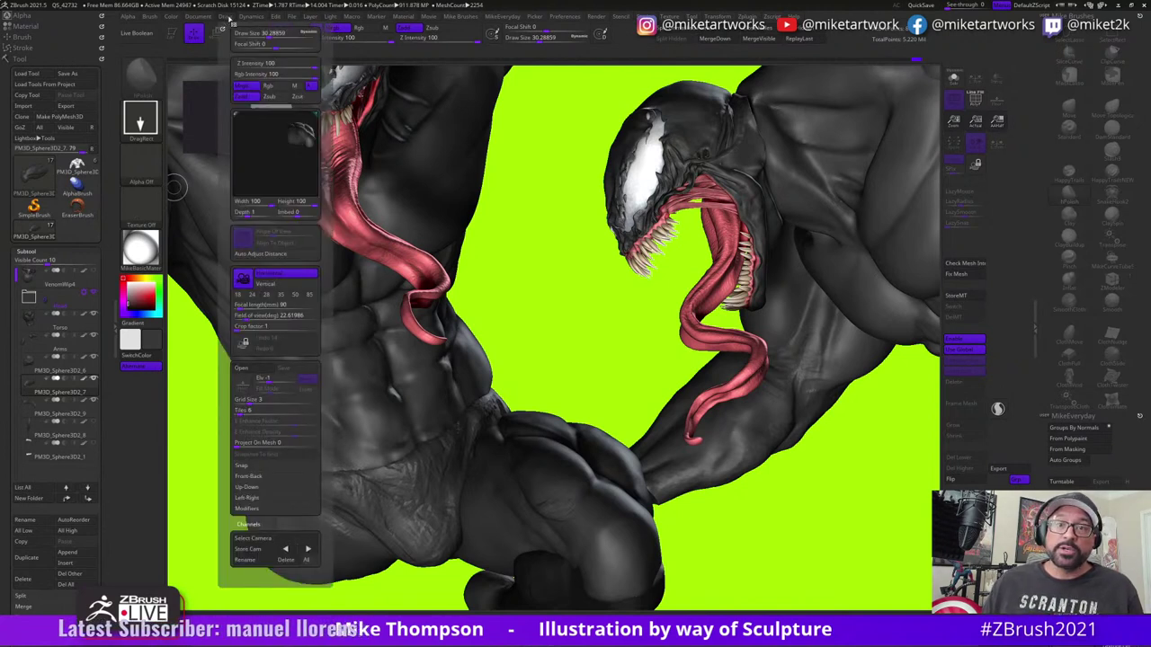
pyautogui.click(227, 19)
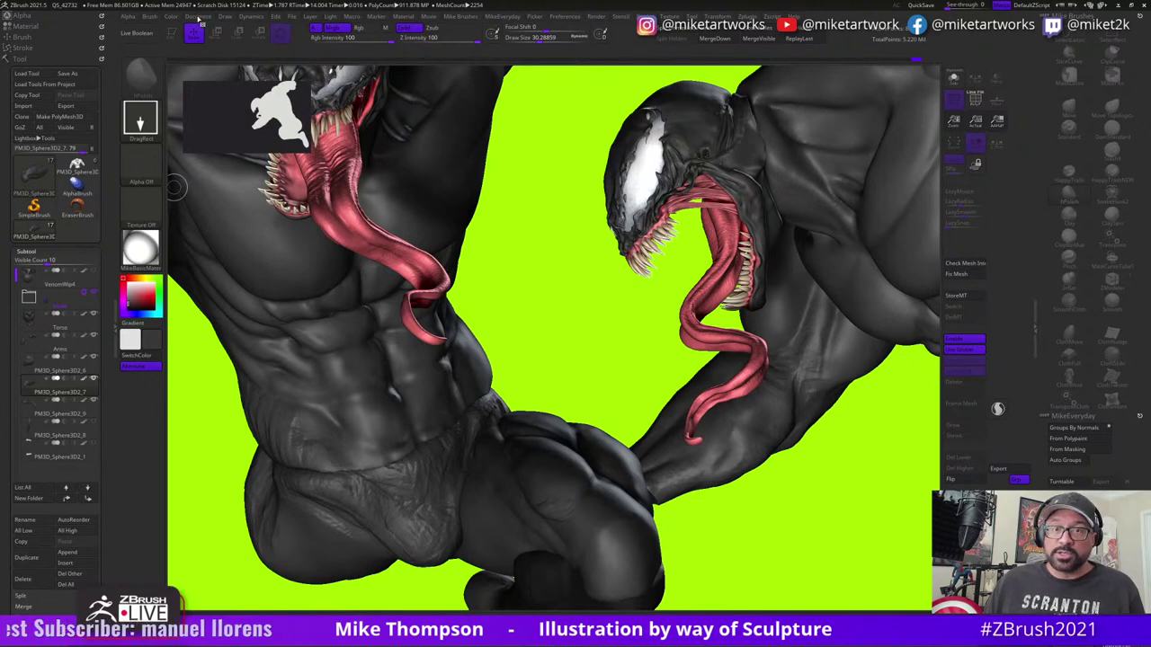
pyautogui.click(198, 18)
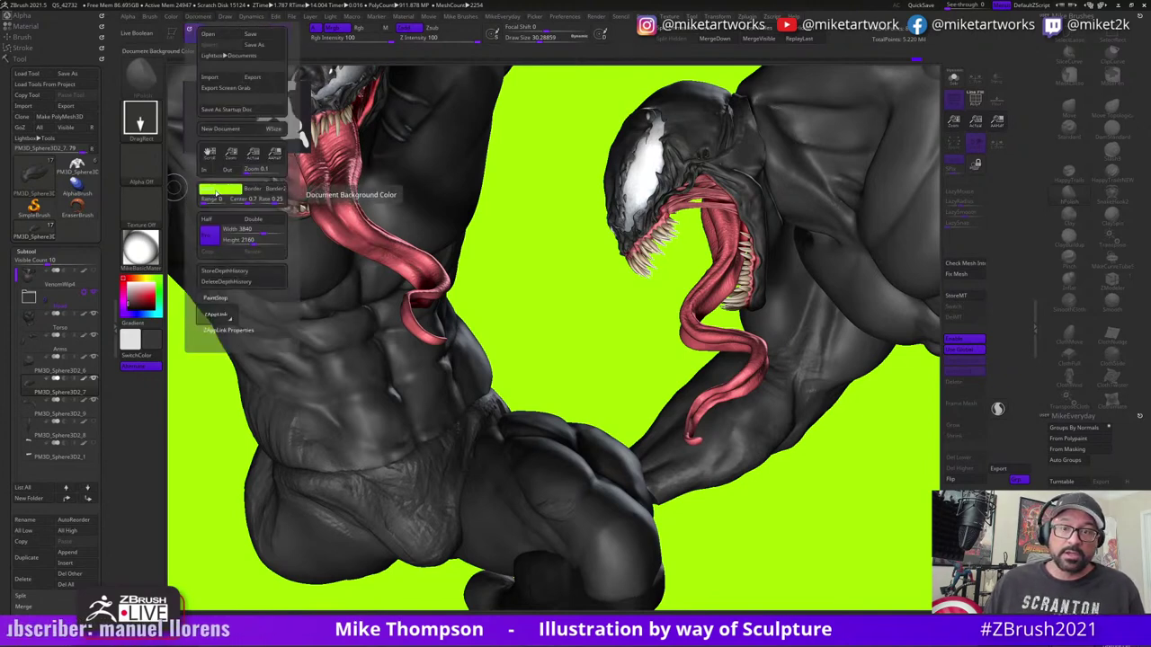
pyautogui.moveTo(221, 189); pyautogui.dragTo(273, 229)
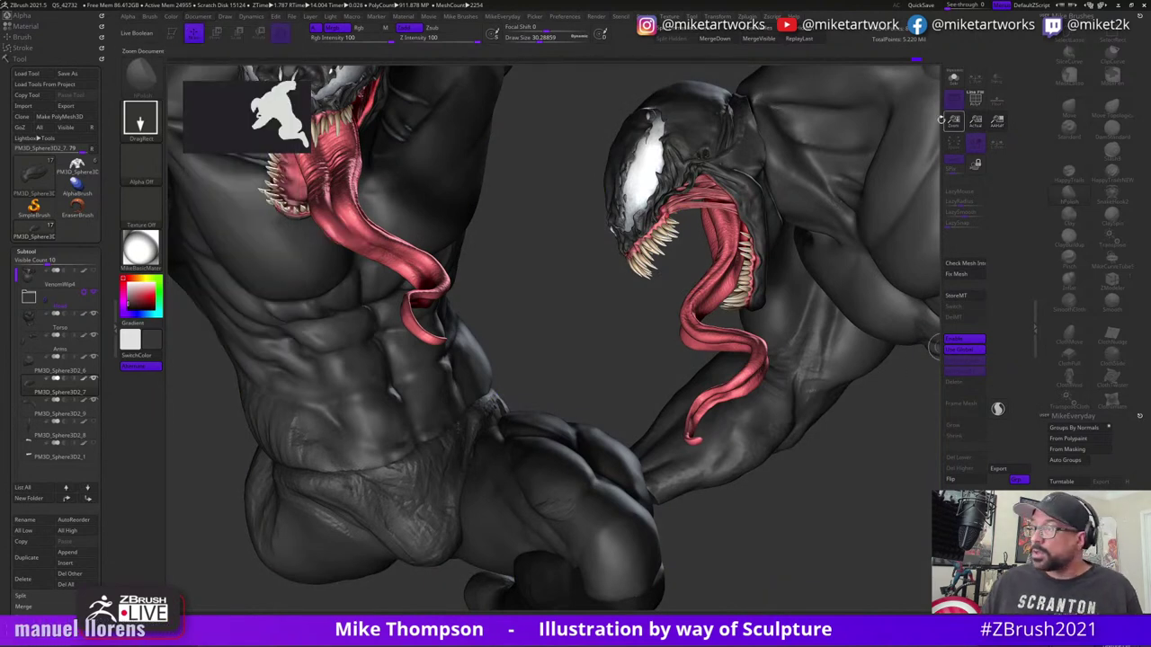
# - Open the document's layer settings
pyautogui.click(317, 17)
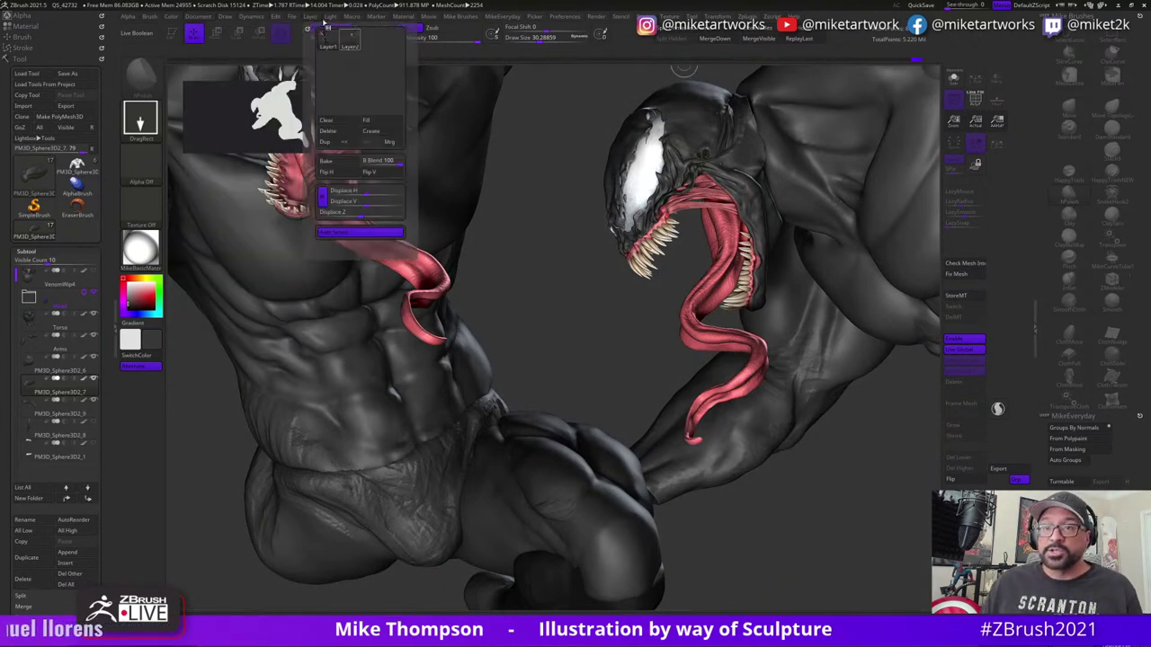
# - Merge the two canvas layers holding the Venom poses and view the document at half size
pyautogui.click(394, 144)
pyautogui.click(602, 353)
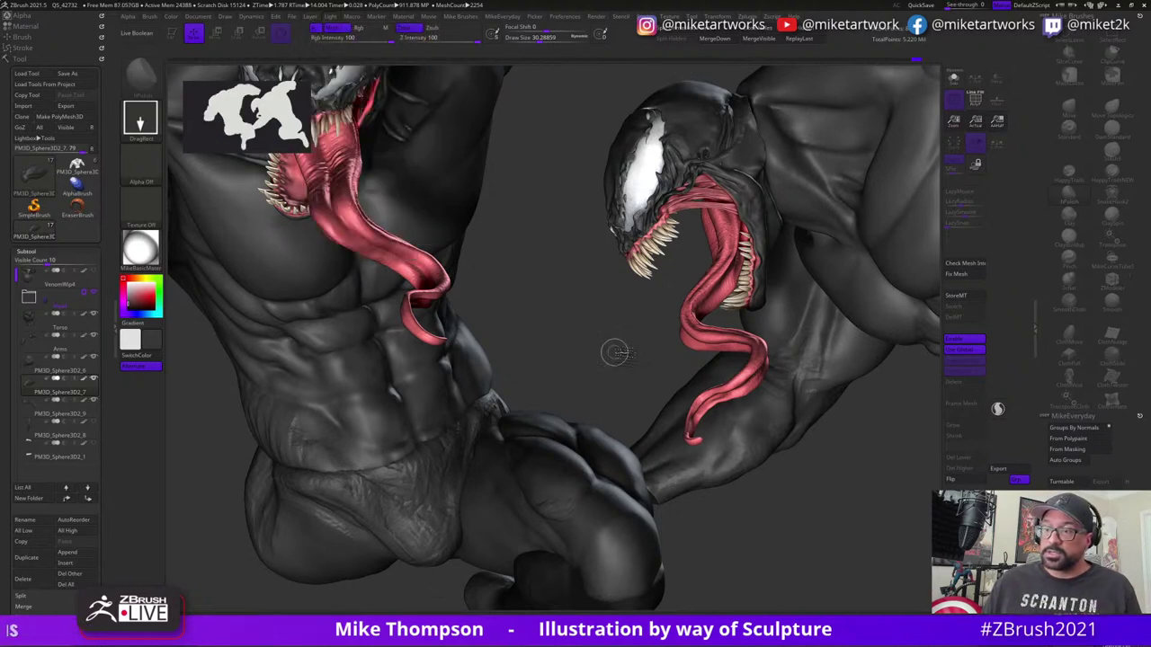
pyautogui.click(997, 123)
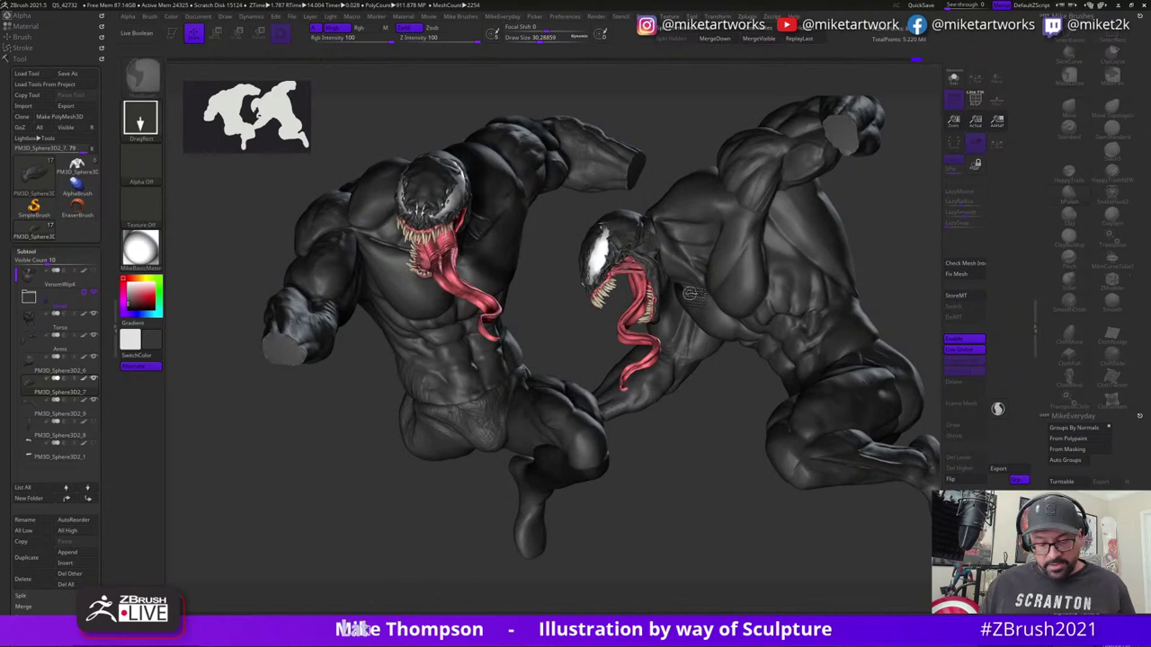
# - Clear the canvas and redraw the Venom model in Edit mode, framed on the active subtool
pyautogui.hotkey('ctrl', 'n')
pyautogui.moveTo(541, 324); pyautogui.dragTo(582, 604)
pyautogui.press('t')
pyautogui.press('f')
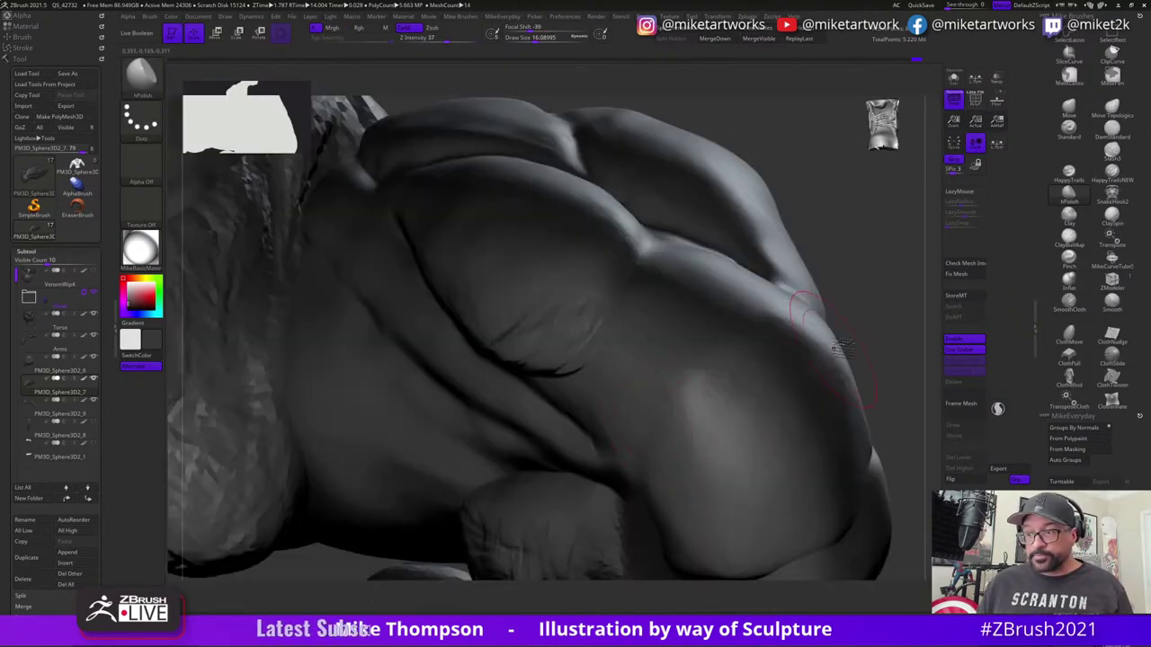
# - Select the Torso subtool and isolate it in Solo mode with perspective turned off
pyautogui.keyDown('alt'); pyautogui.moveTo(852, 319); pyautogui.dragTo(742, 334); pyautogui.keyUp('alt')
pyautogui.moveTo(741, 332); pyautogui.dragTo(760, 368, button='right')
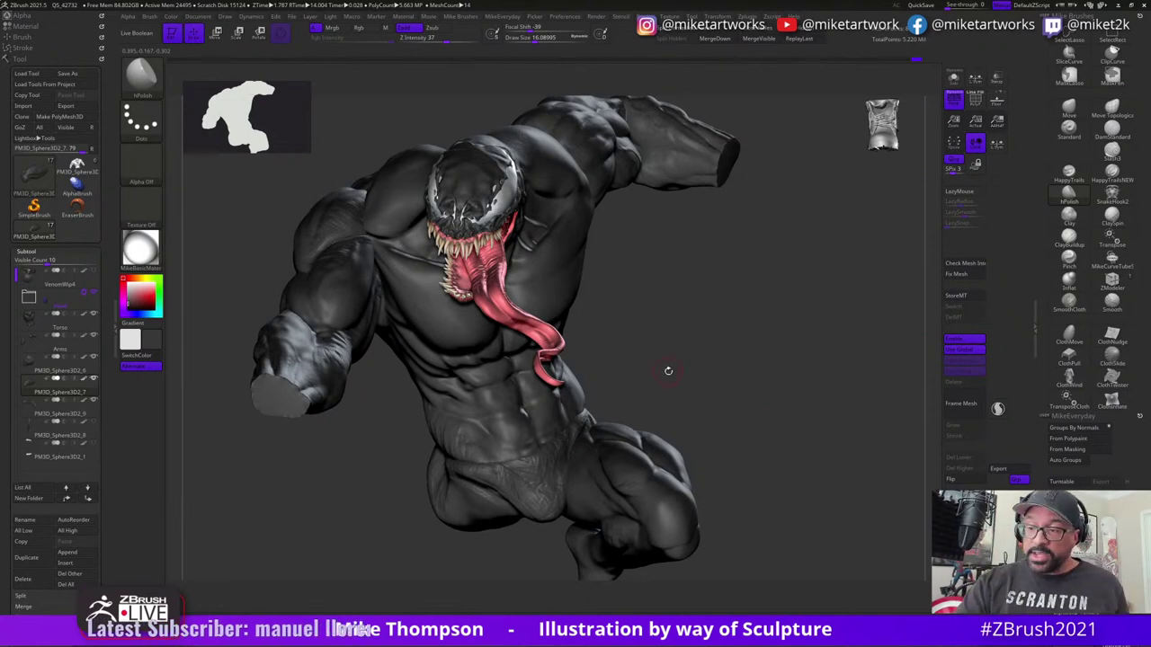
pyautogui.keyDown('alt'); pyautogui.moveTo(683, 366); pyautogui.dragTo(714, 398, button='right'); pyautogui.keyUp('alt')
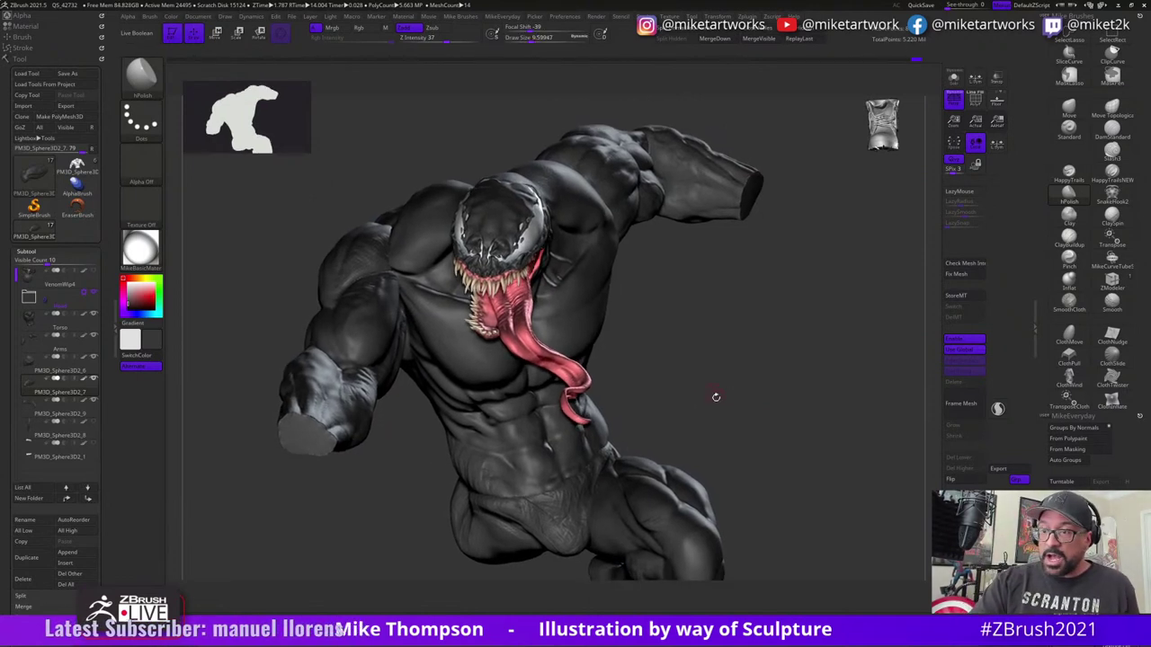
pyautogui.moveTo(718, 401); pyautogui.dragTo(711, 364)
pyautogui.keyDown('alt'); pyautogui.click(594, 327); pyautogui.keyUp('alt')
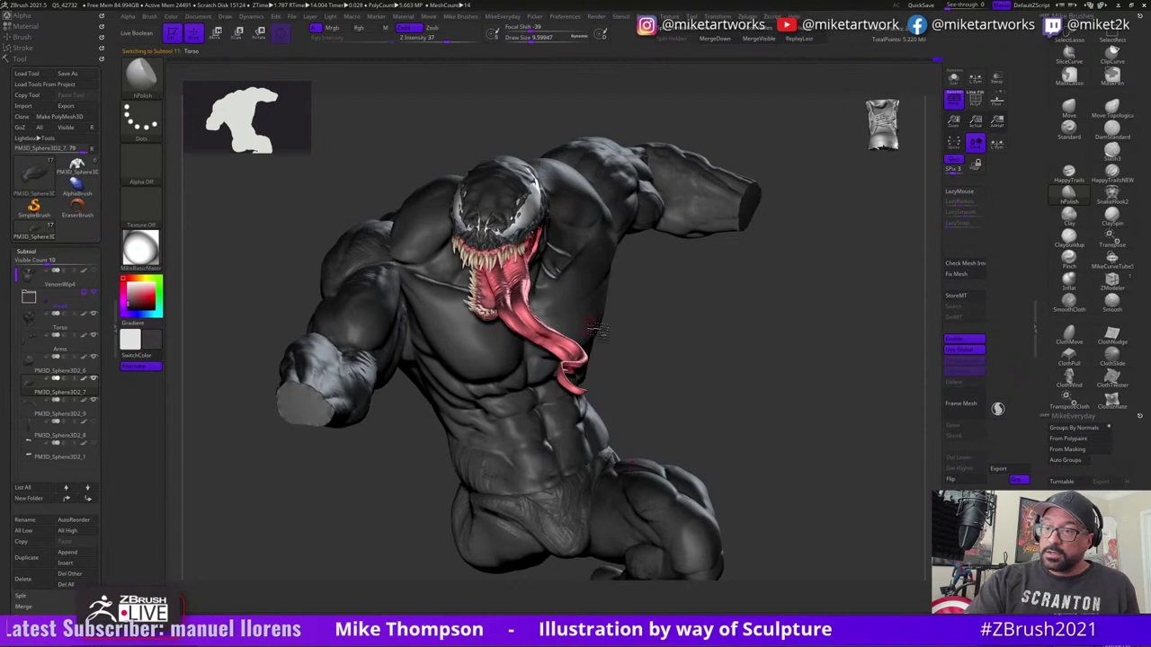
pyautogui.click(954, 99)
pyautogui.click(954, 78)
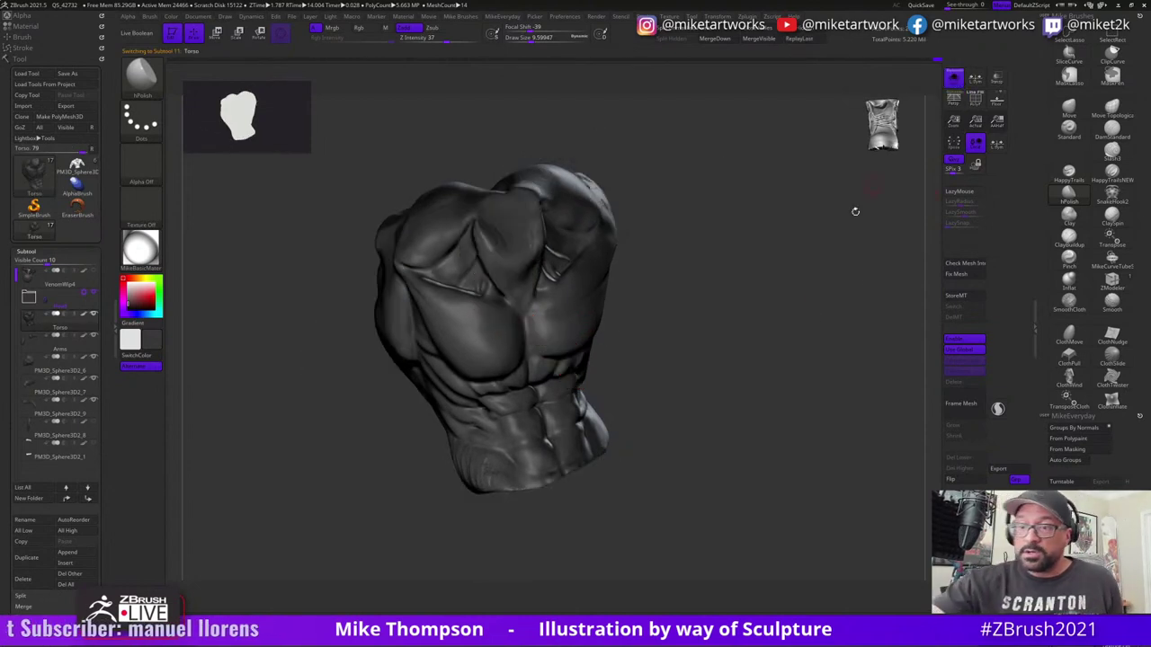
pyautogui.moveTo(830, 369); pyautogui.dragTo(810, 377)
pyautogui.moveTo(810, 376); pyautogui.dragTo(822, 437, button='right')
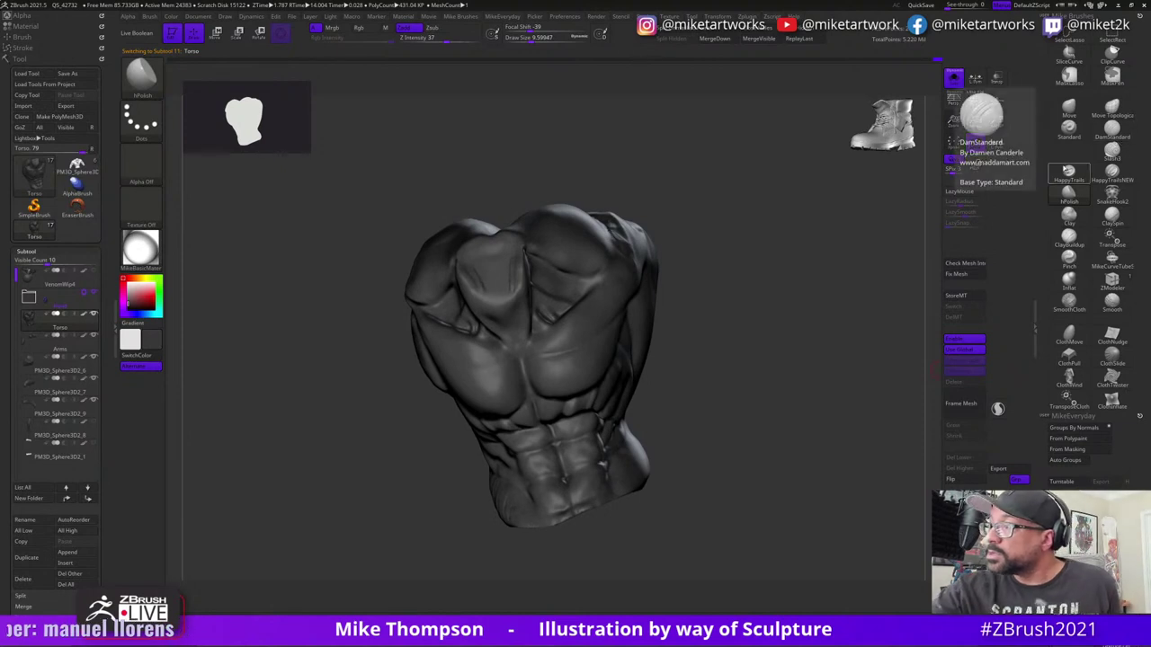
# - Set up the HappyTrails brush with Rgb colour only and a draw size of about 10.27
pyautogui.click(1068, 173)
pyautogui.press('space')
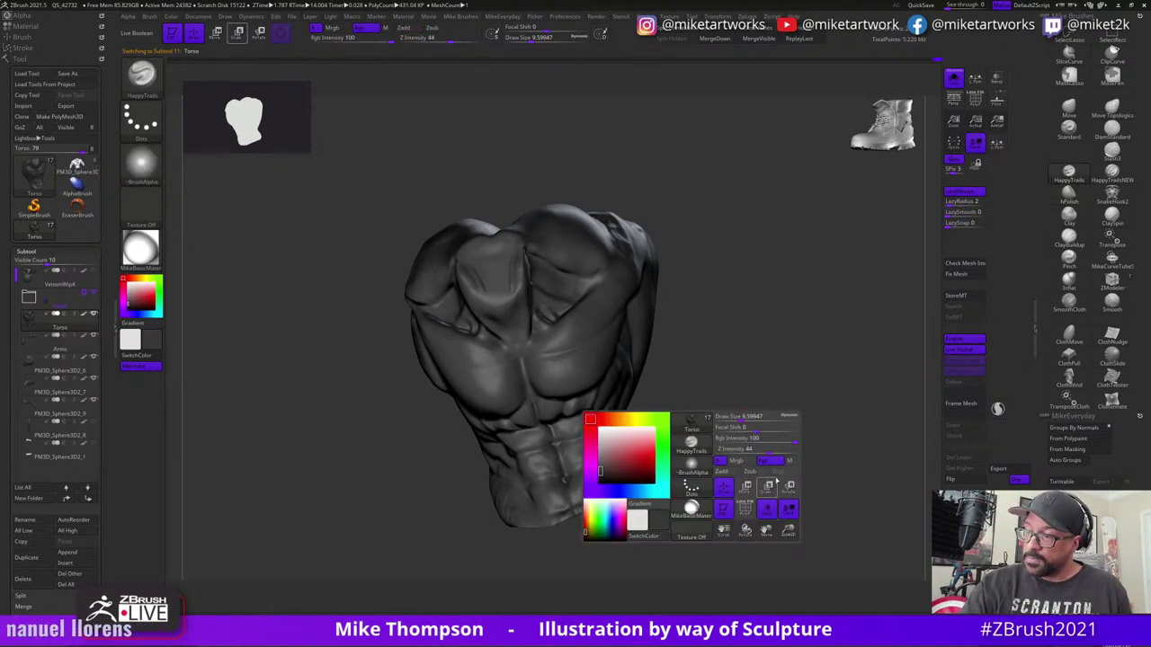
pyautogui.moveTo(779, 405)
pyautogui.mouseDown(button='right')
pyautogui.moveTo(790, 420)
pyautogui.moveTo(781, 432)
pyautogui.mouseUp(button='right')
pyautogui.press('s')
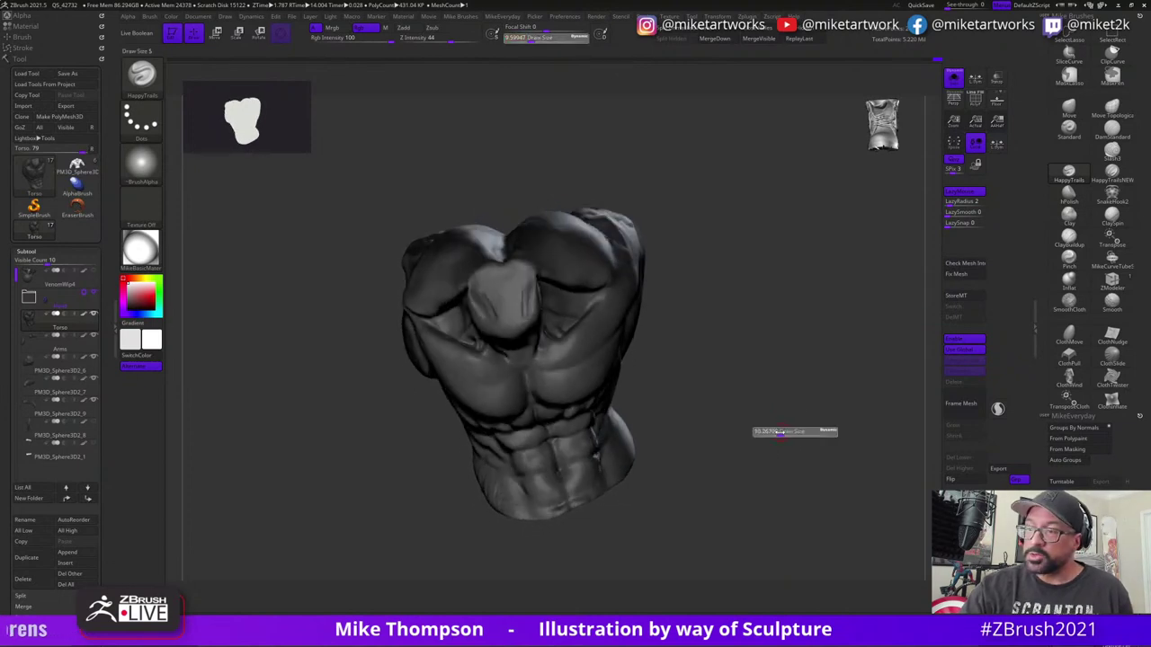
pyautogui.click(781, 432)
pyautogui.moveTo(781, 432); pyautogui.dragTo(791, 446)
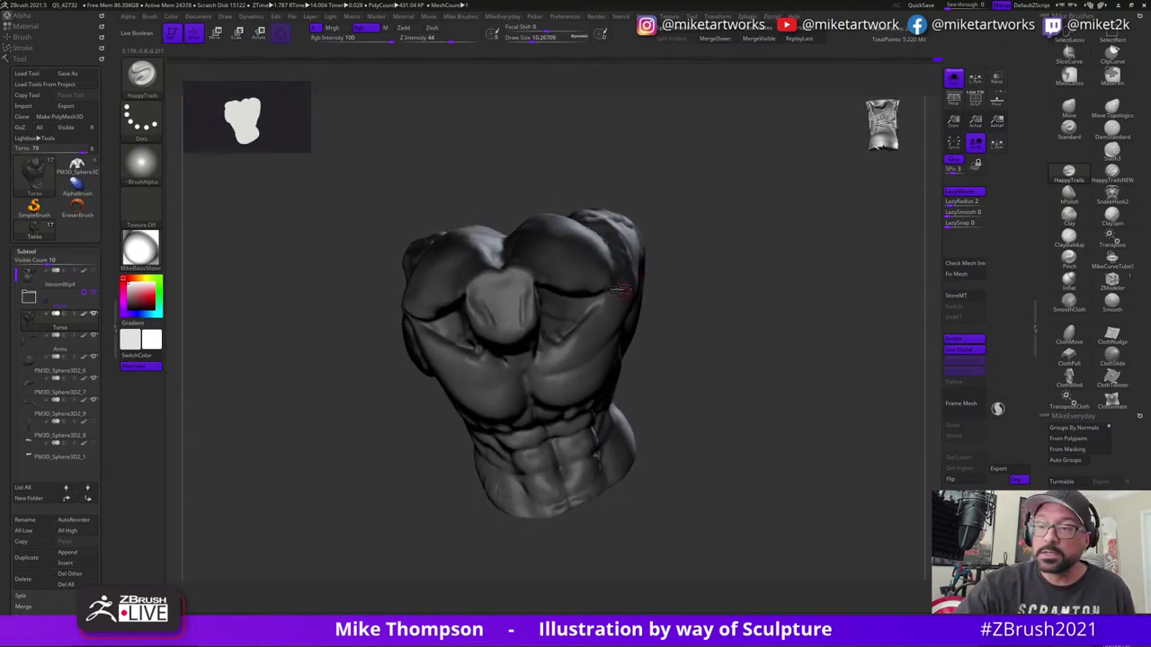
# - Try filling the Torso with white and toggle its polypaint display back to the dark surface
pyautogui.moveTo(587, 372); pyautogui.dragTo(588, 381)
pyautogui.moveTo(739, 407)
pyautogui.mouseDown()
pyautogui.moveTo(737, 359)
pyautogui.moveTo(751, 364)
pyautogui.mouseUp()
pyautogui.hotkey('ctrl', 'f')
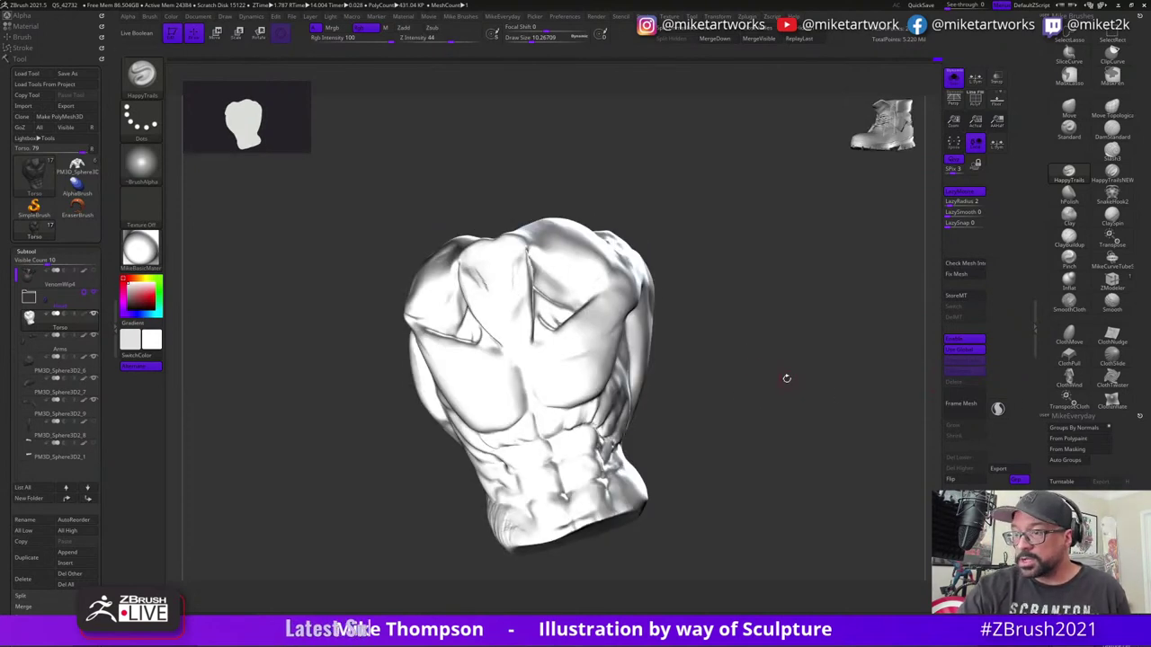
pyautogui.click(86, 316)
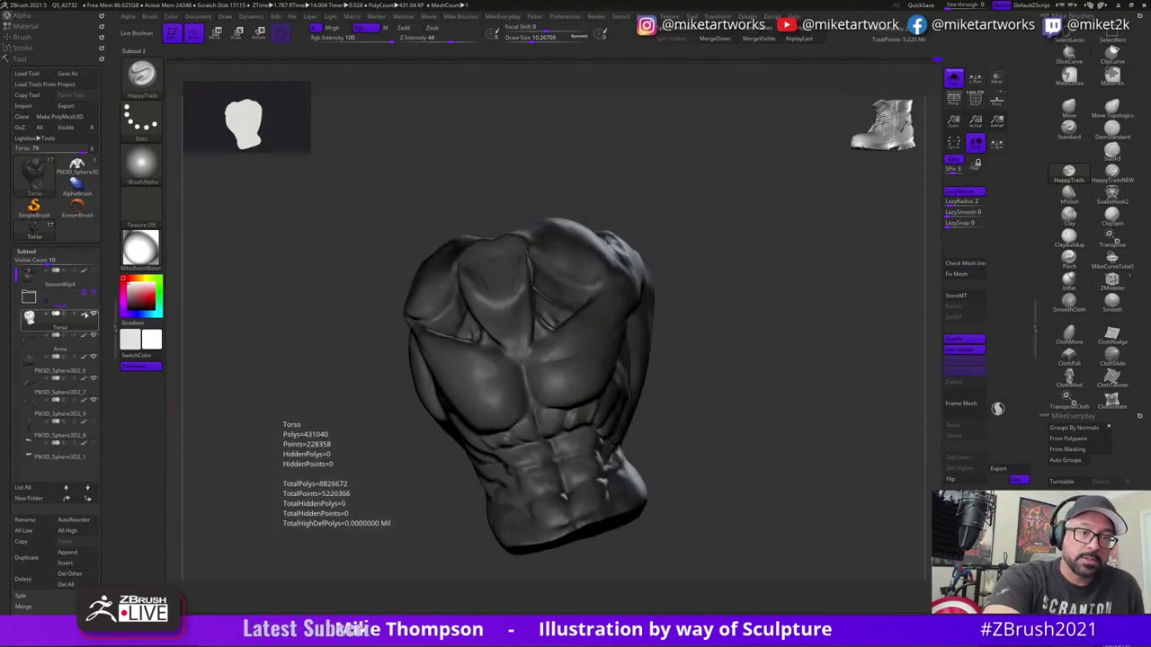
# - Set the scene light's intensity to 1.00821
pyautogui.moveTo(16, 274); pyautogui.dragTo(16, 293)
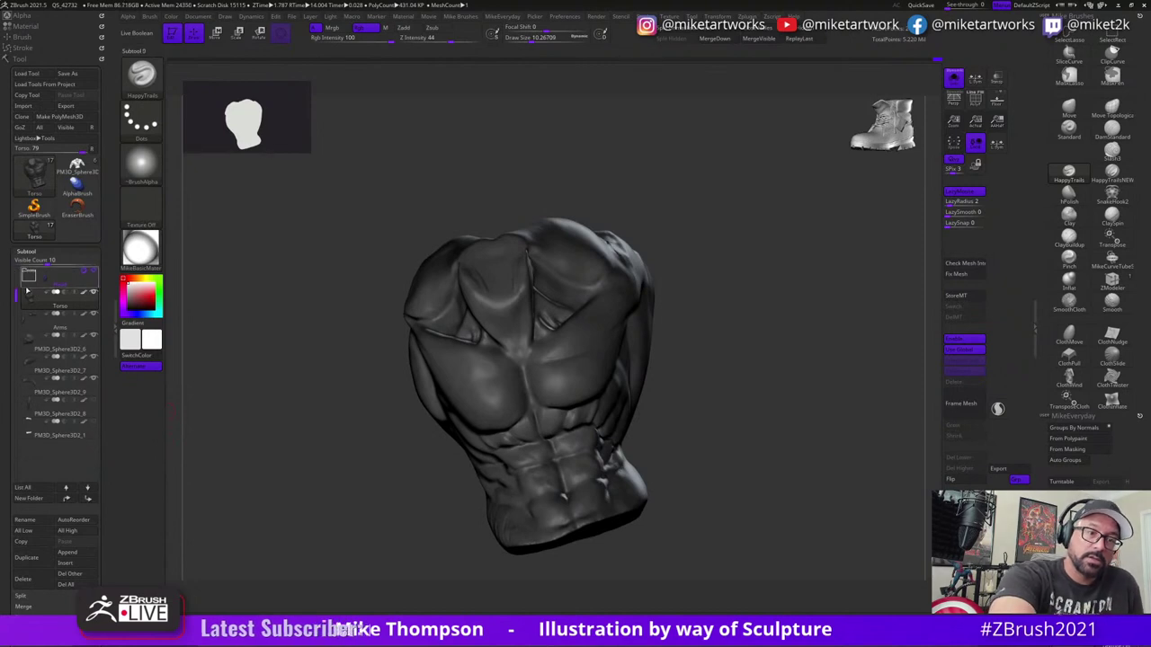
pyautogui.moveTo(105, 356); pyautogui.dragTo(114, 226)
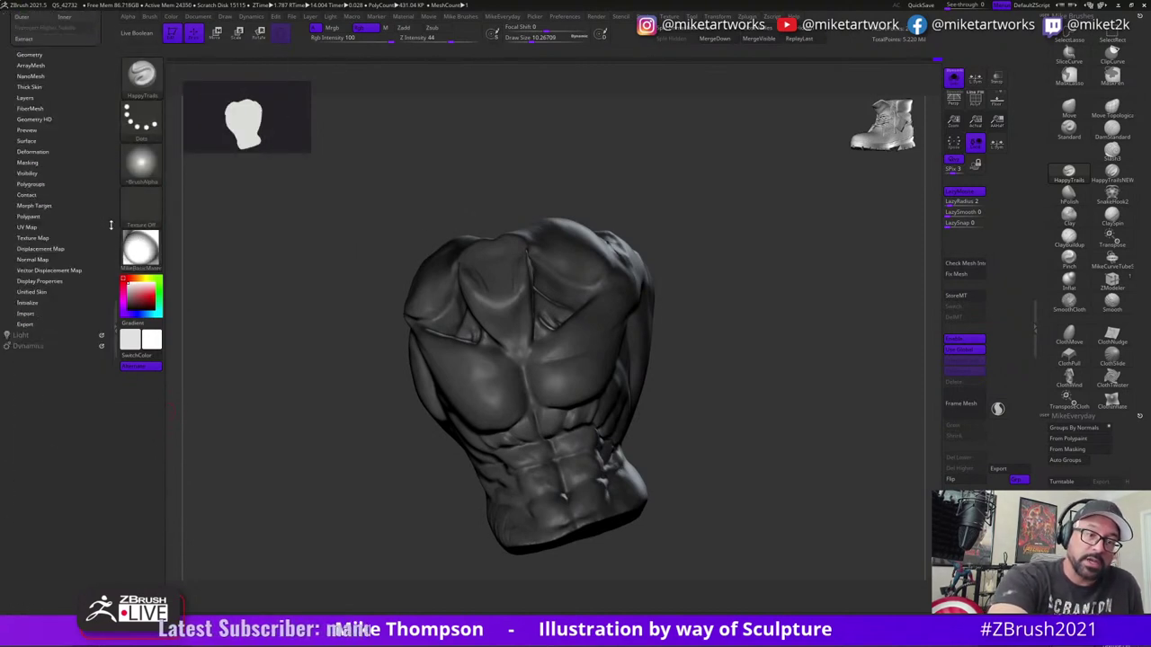
pyautogui.moveTo(98, 399); pyautogui.dragTo(99, 432)
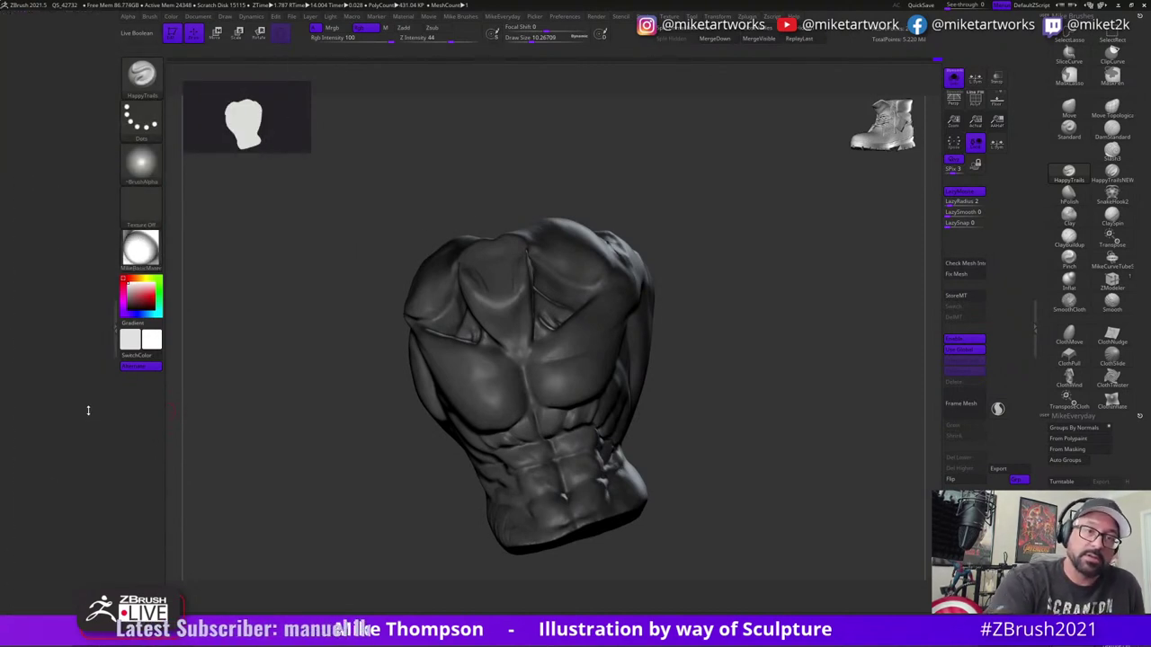
pyautogui.click(88, 382)
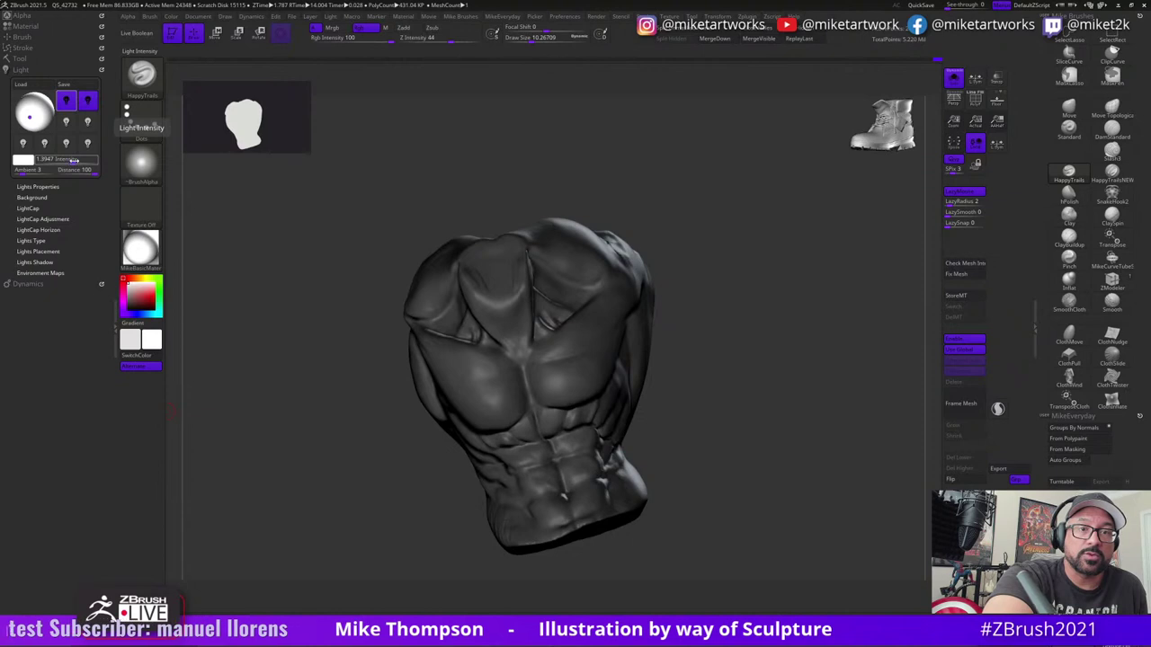
pyautogui.moveTo(73, 163); pyautogui.dragTo(66, 162)
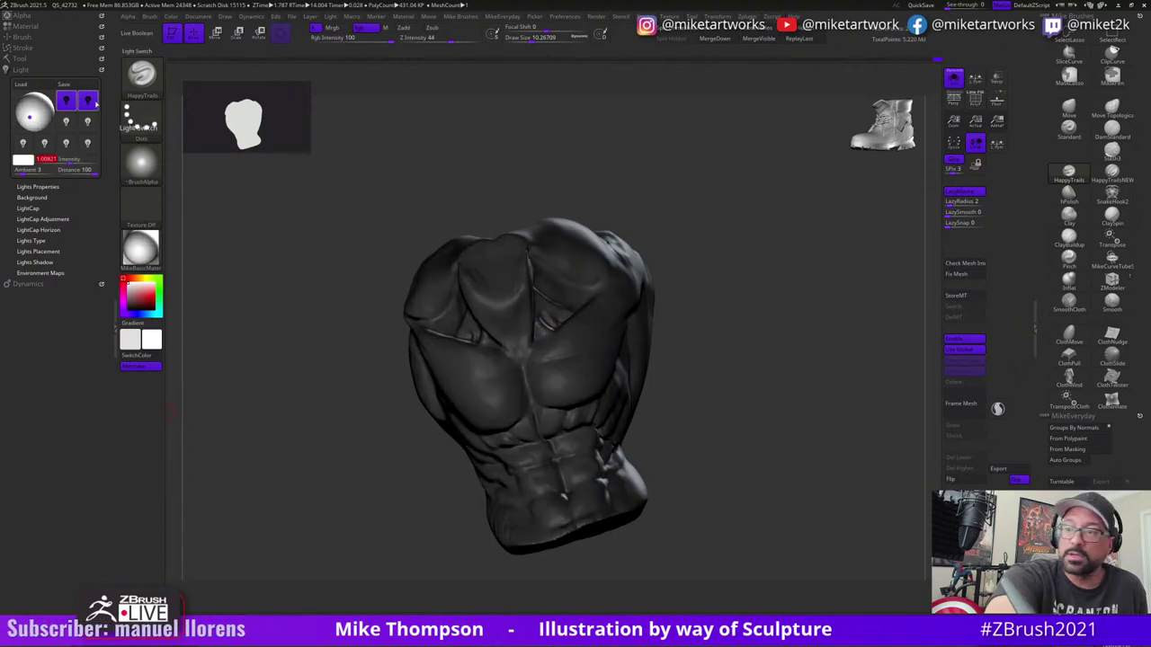
# - Paint a wide white stripe from the top of each shoulder down to the middle of each pectoral, redoing the second one
pyautogui.moveTo(714, 375); pyautogui.dragTo(685, 315)
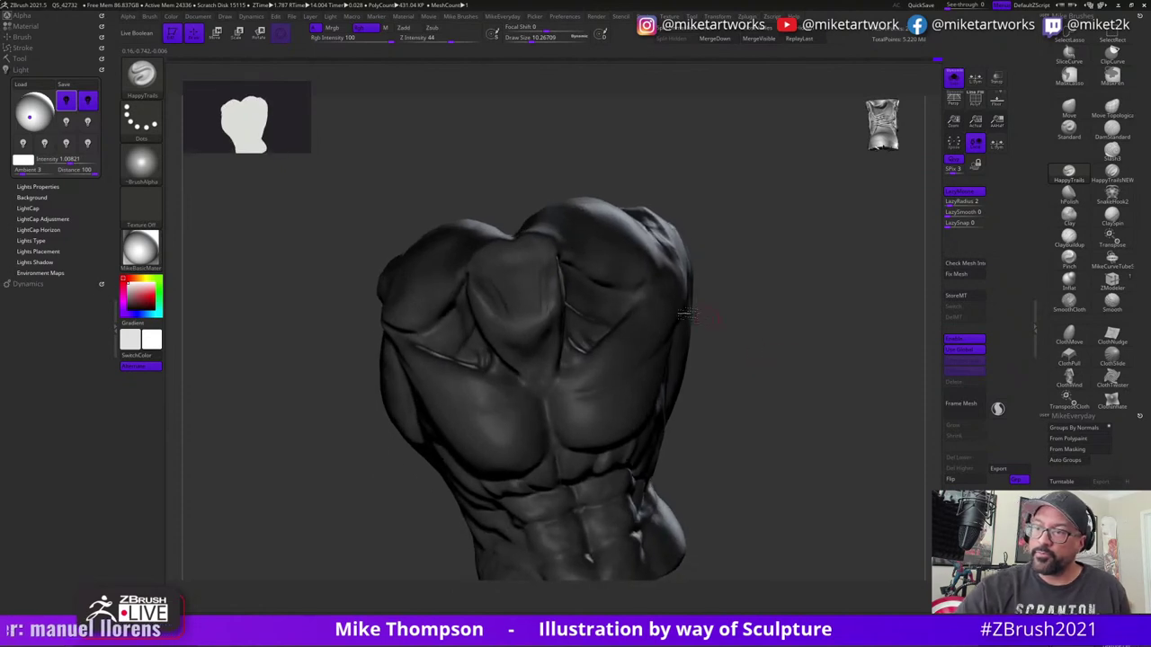
pyautogui.moveTo(621, 353); pyautogui.dragTo(617, 399)
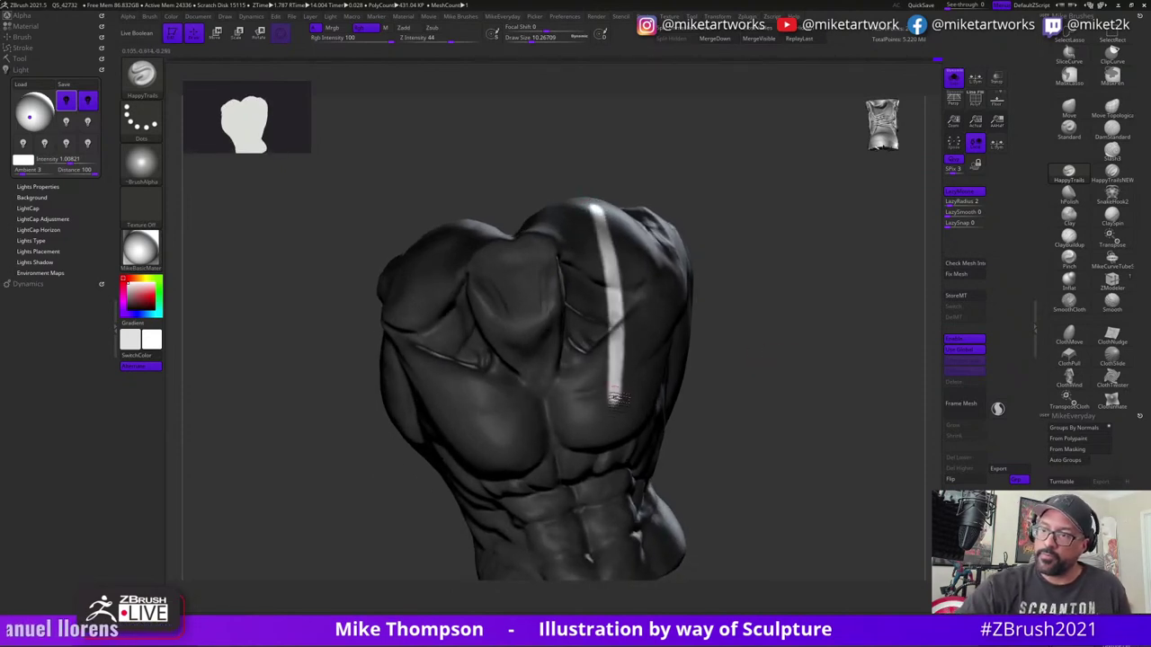
pyautogui.moveTo(752, 388); pyautogui.dragTo(757, 399)
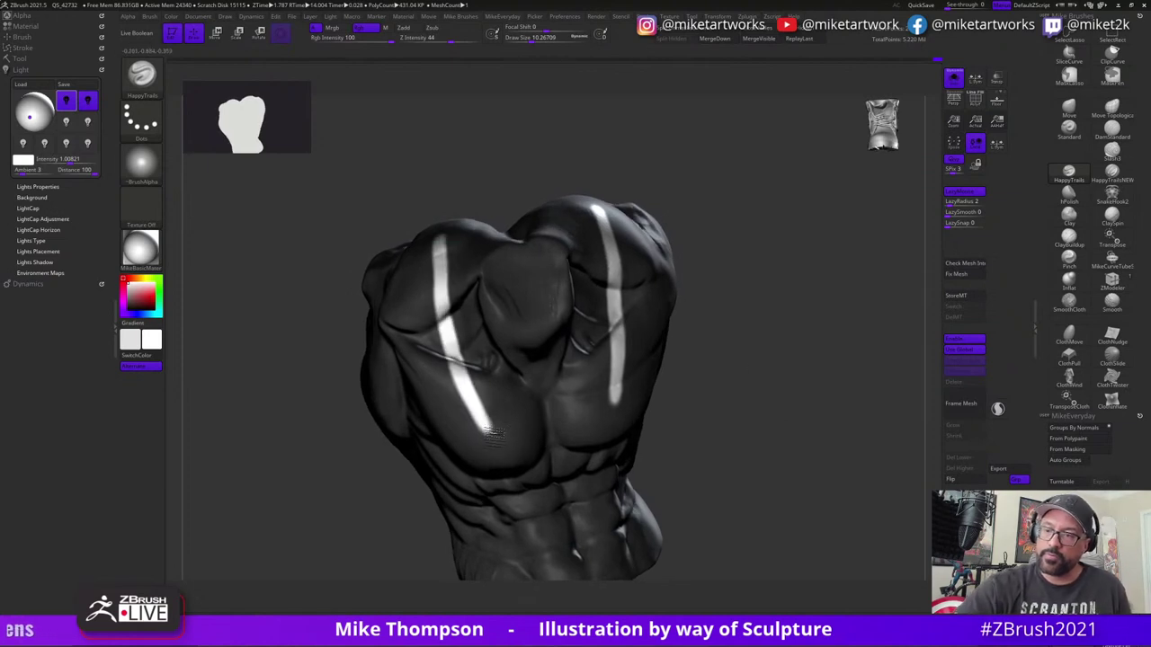
pyautogui.hotkey('ctrl', 'z')
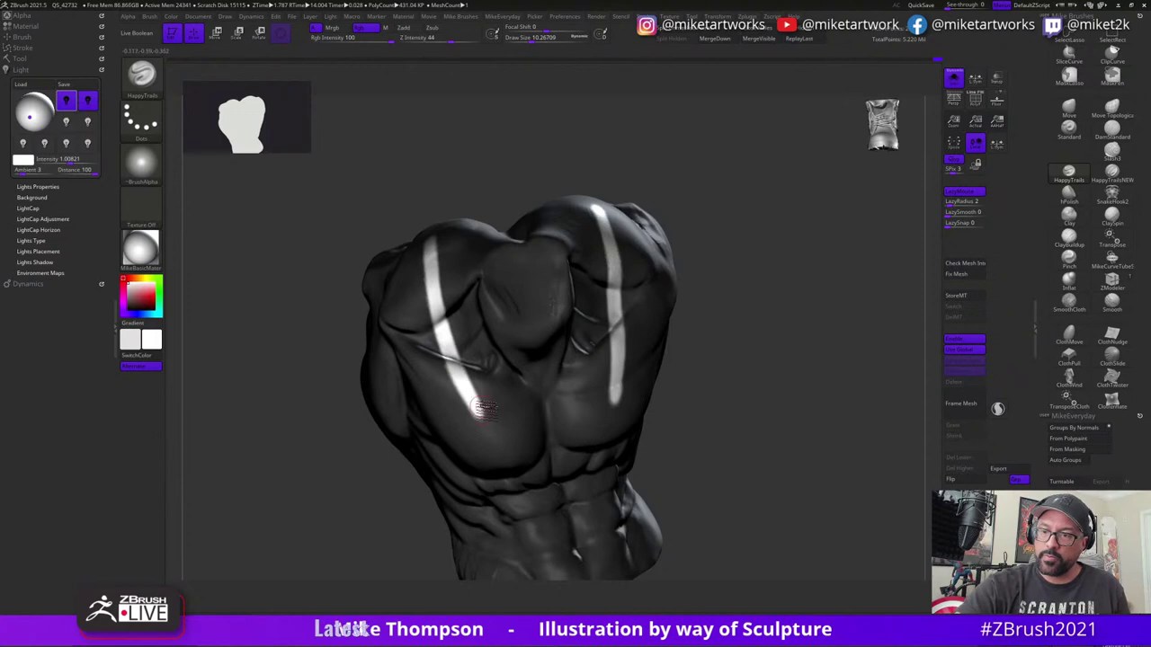
pyautogui.moveTo(751, 388)
pyautogui.mouseDown()
pyautogui.moveTo(734, 385)
pyautogui.moveTo(746, 374)
pyautogui.moveTo(758, 393)
pyautogui.moveTo(781, 394)
pyautogui.mouseUp()
pyautogui.moveTo(592, 223)
pyautogui.mouseDown()
pyautogui.moveTo(609, 321)
pyautogui.moveTo(784, 329)
pyautogui.mouseUp()
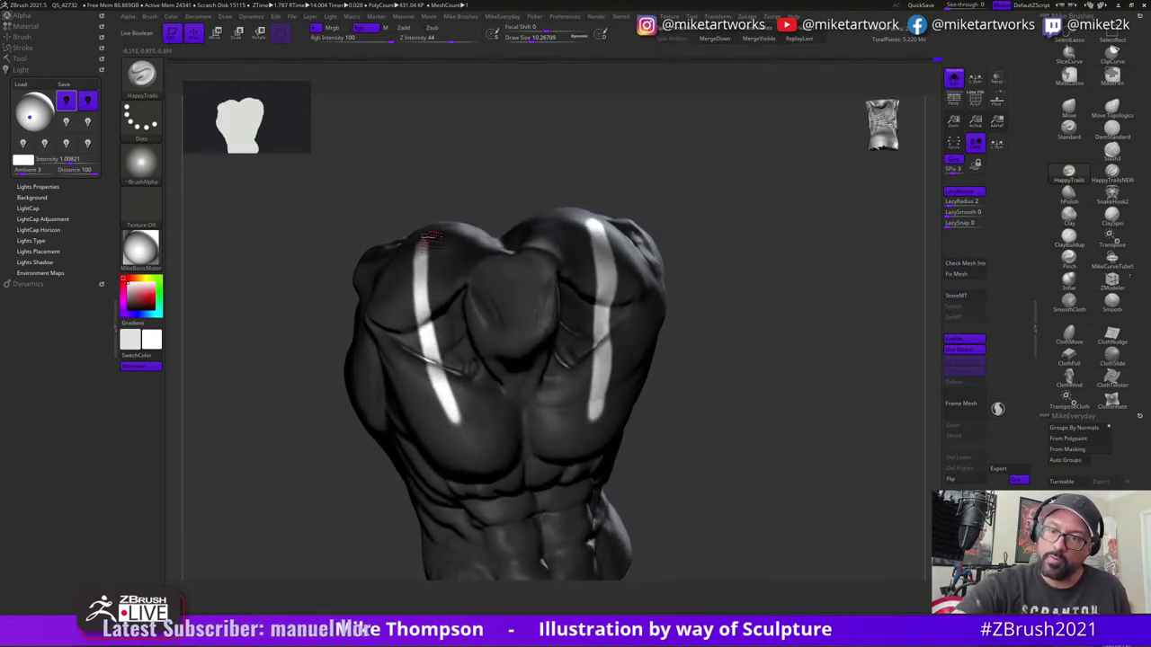
pyautogui.moveTo(428, 239); pyautogui.dragTo(455, 409)
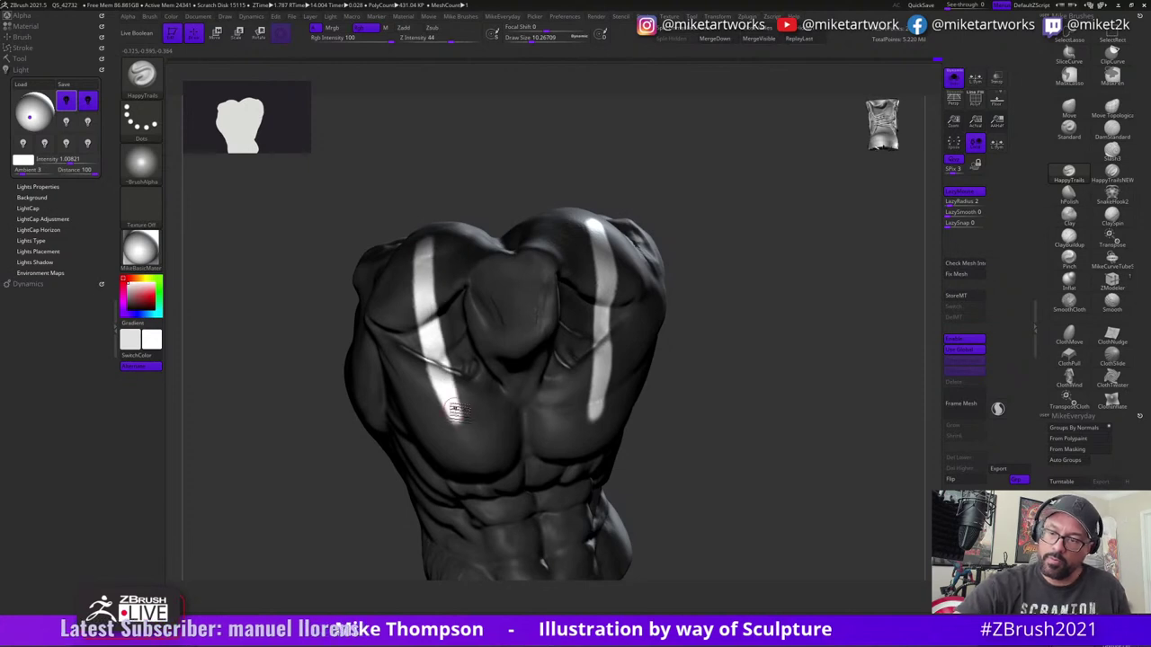
# - Reduce the draw size to 8.37308 and paint a short inward-pointing white bar at the lower end of each chest stripe
pyautogui.moveTo(743, 431)
pyautogui.mouseDown()
pyautogui.moveTo(733, 399)
pyautogui.moveTo(721, 407)
pyautogui.mouseUp()
pyautogui.press('s')
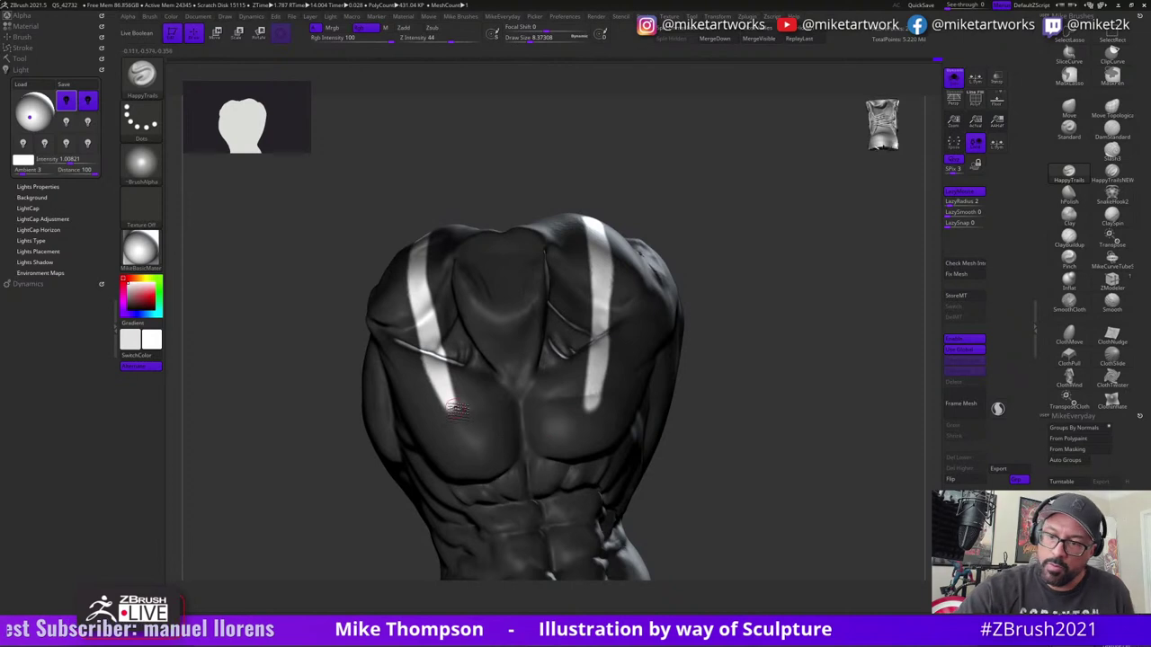
pyautogui.moveTo(450, 396); pyautogui.dragTo(476, 398)
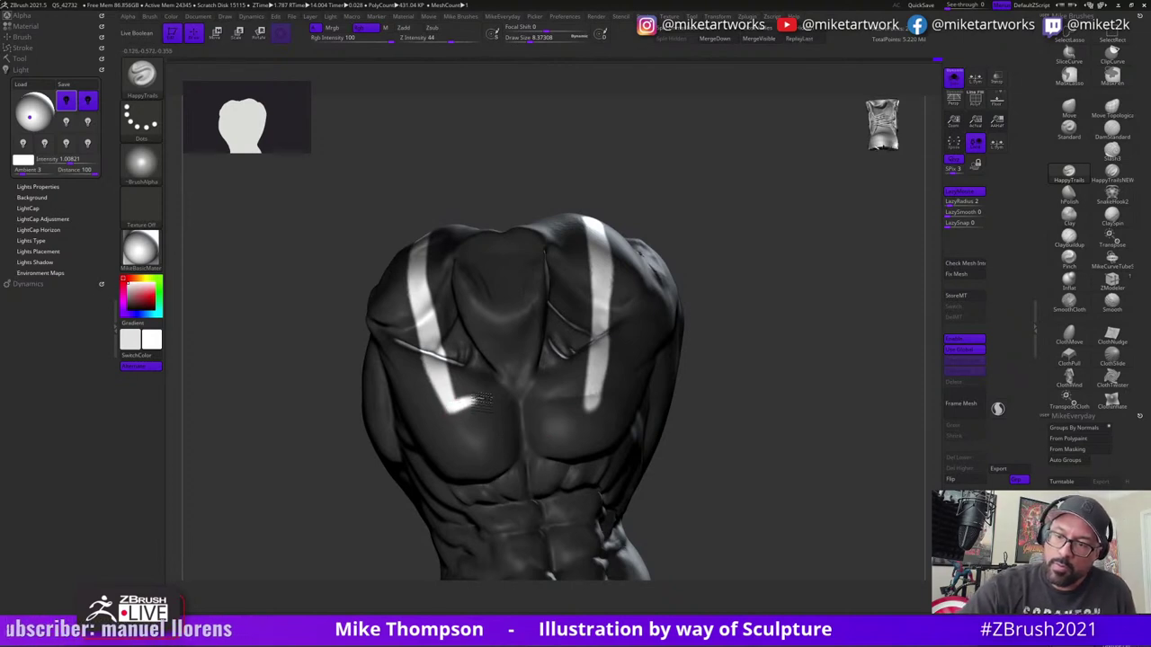
pyautogui.moveTo(739, 403); pyautogui.dragTo(730, 397)
pyautogui.moveTo(565, 394); pyautogui.dragTo(590, 411)
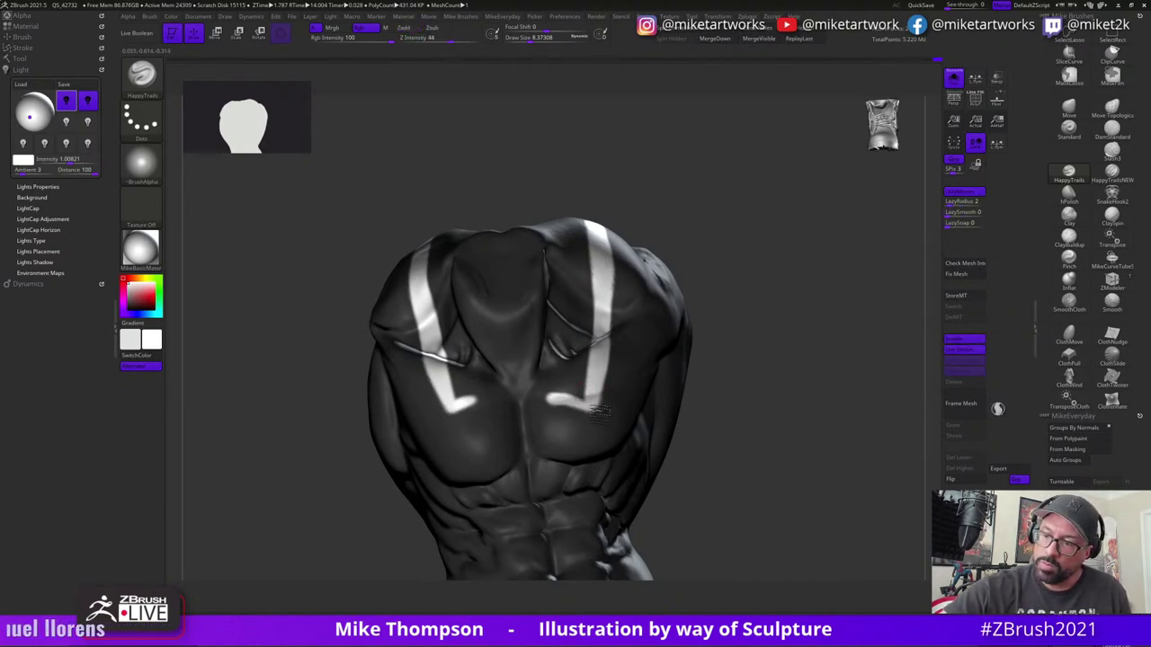
pyautogui.moveTo(741, 371); pyautogui.dragTo(688, 365)
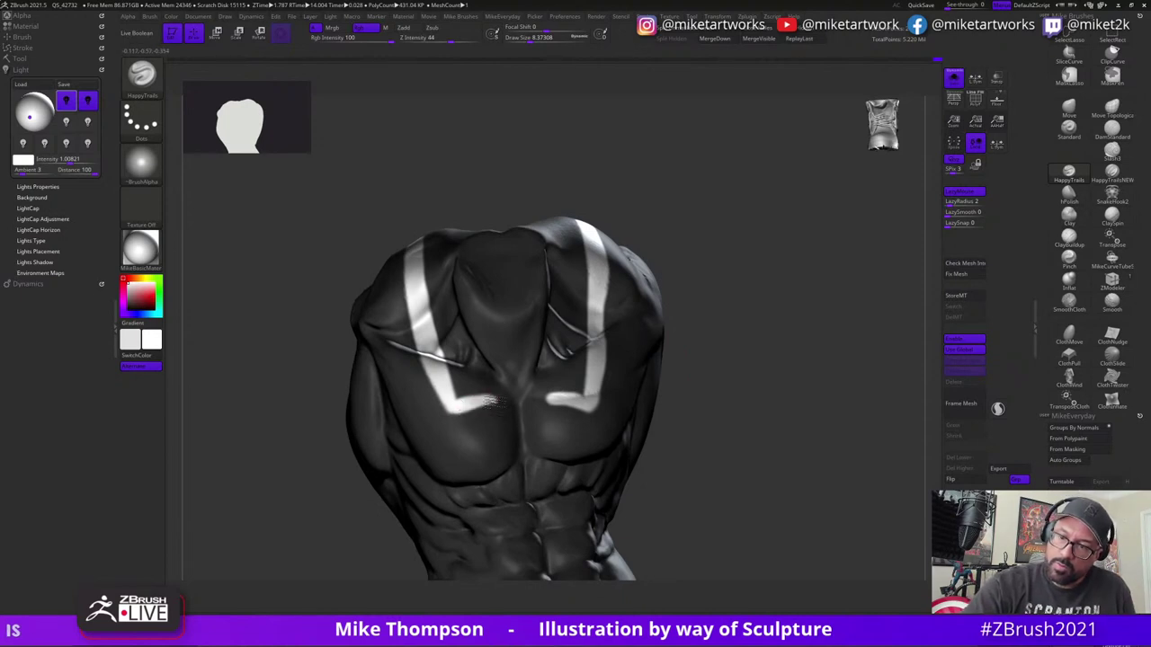
# - Reduce the draw size to 6.31814 and paint a white diagonal line across each inner bar, converging at the sternum
pyautogui.moveTo(744, 395)
pyautogui.mouseDown()
pyautogui.moveTo(747, 422)
pyautogui.moveTo(771, 403)
pyautogui.moveTo(650, 416)
pyautogui.mouseUp()
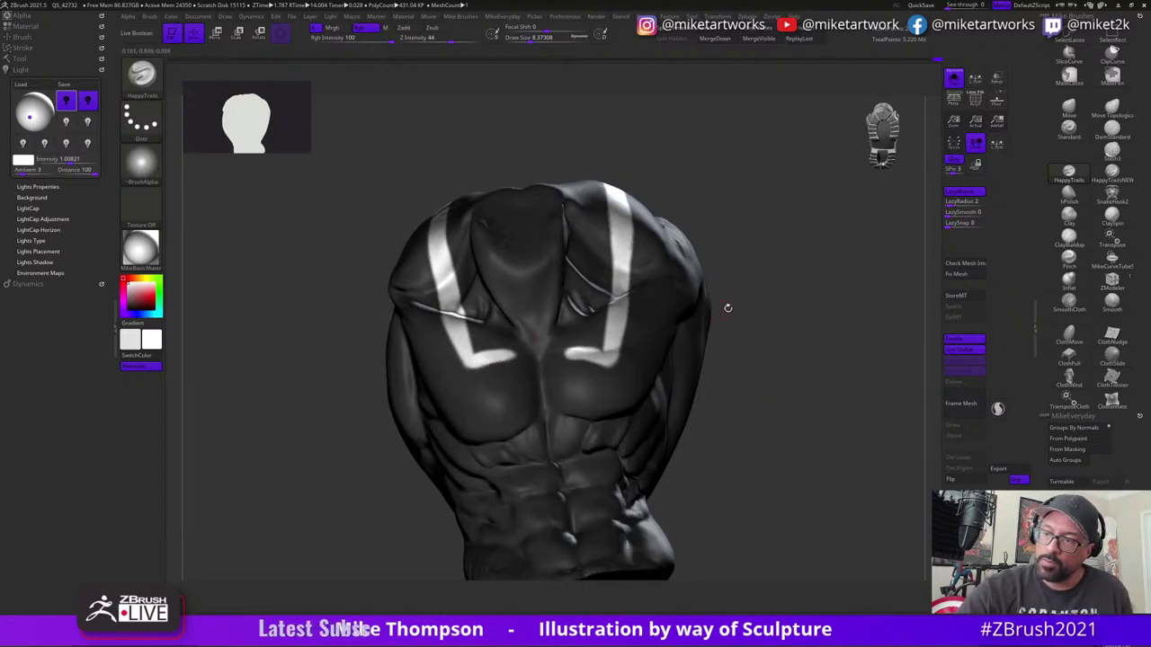
pyautogui.moveTo(728, 307); pyautogui.dragTo(752, 312)
pyautogui.press('s')
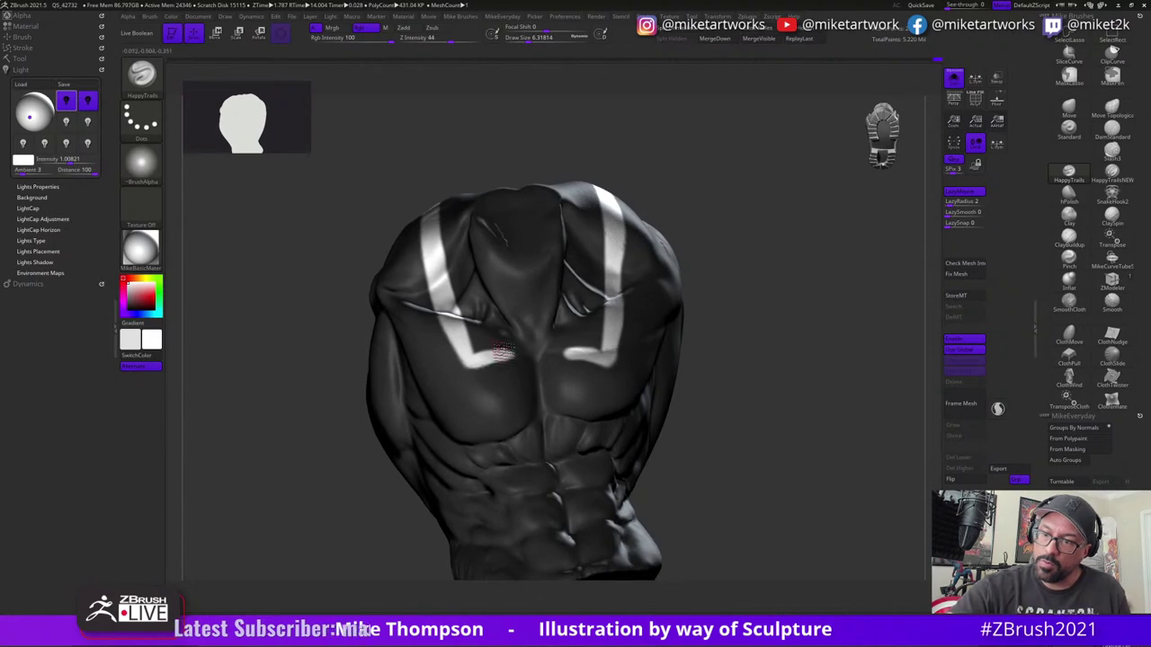
pyautogui.moveTo(502, 351); pyautogui.dragTo(532, 425)
pyautogui.moveTo(764, 377); pyautogui.dragTo(801, 387)
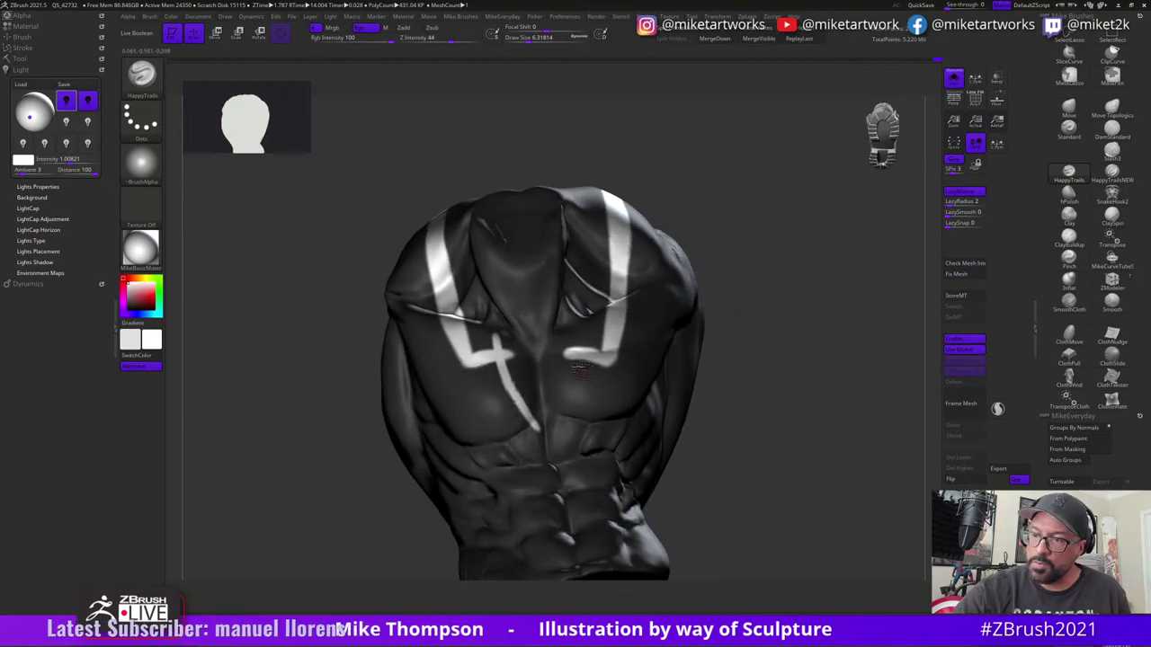
pyautogui.moveTo(585, 338); pyautogui.dragTo(550, 428)
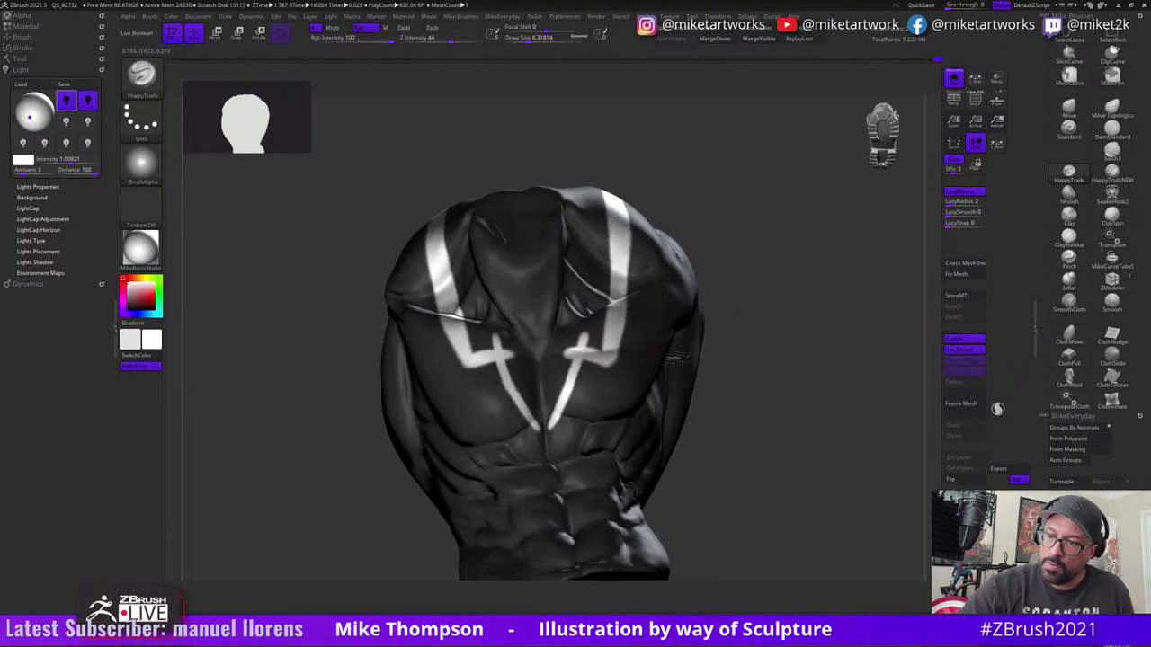
# - Set the draw size to 8.37308 and check the torso's polygroups by turning the polyframe display on and off
pyautogui.moveTo(797, 394)
pyautogui.mouseDown()
pyautogui.moveTo(753, 404)
pyautogui.moveTo(775, 394)
pyautogui.moveTo(761, 393)
pyautogui.mouseUp()
pyautogui.press('s')
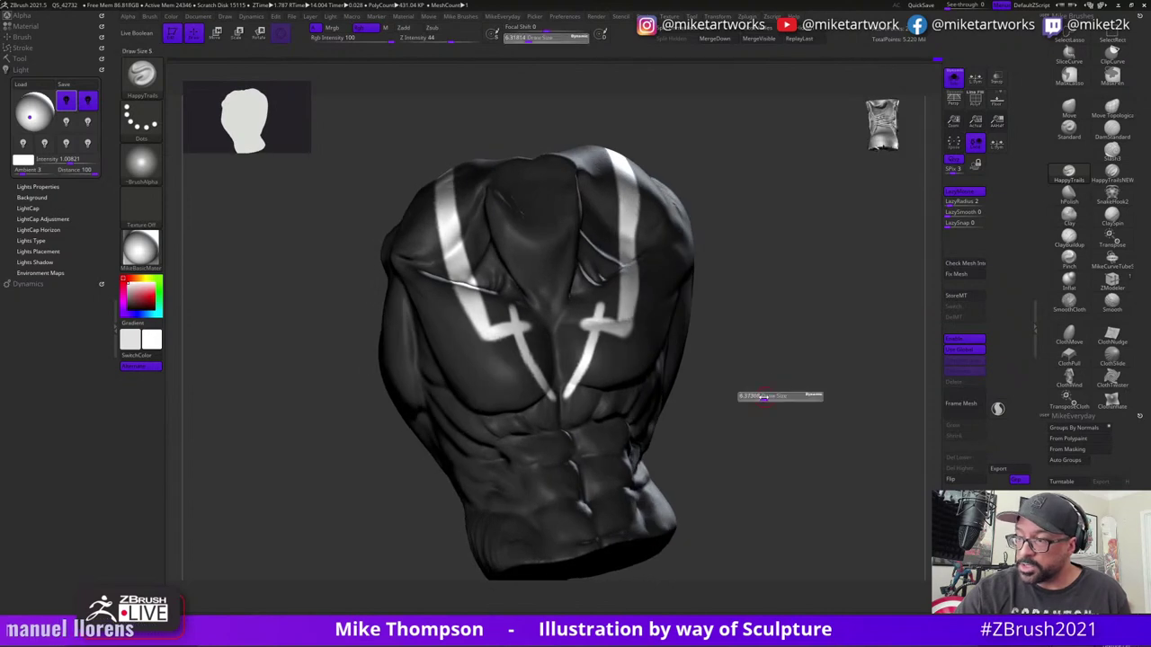
pyautogui.press('space')
pyautogui.click(774, 486)
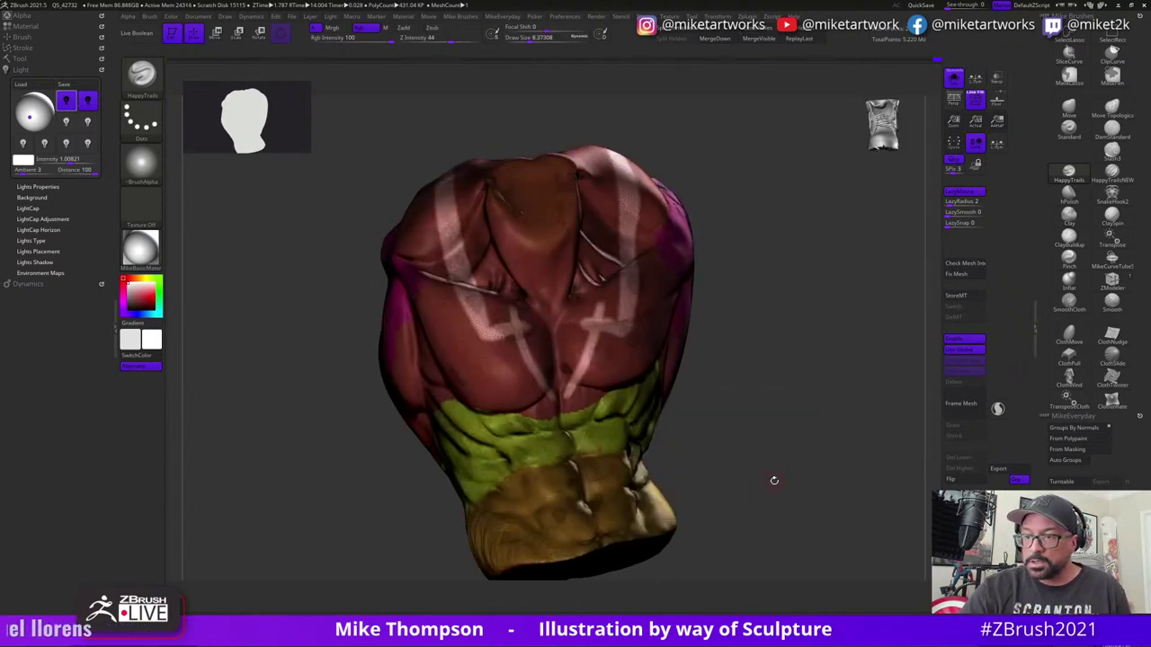
pyautogui.press('space')
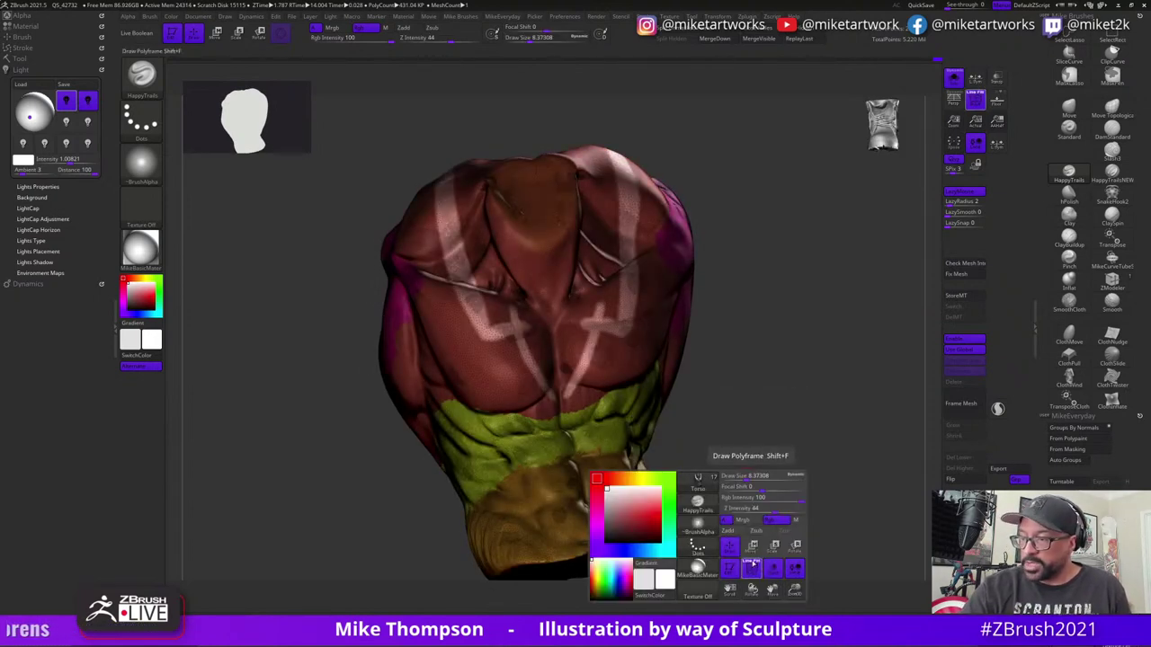
pyautogui.click(752, 569)
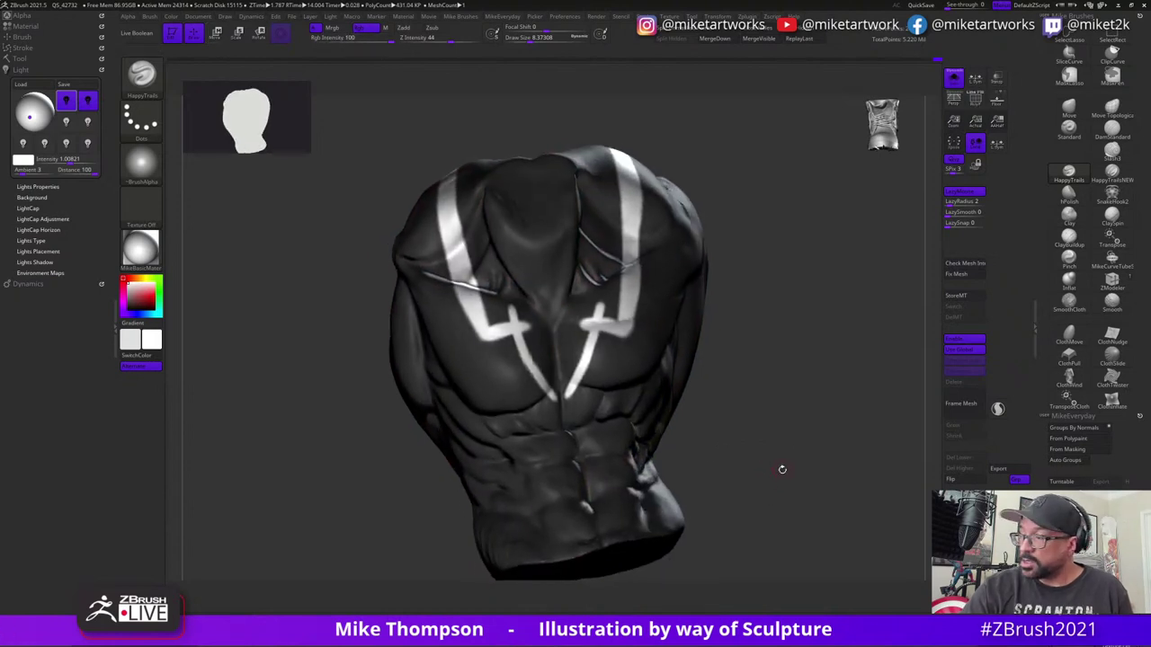
pyautogui.press('shift')
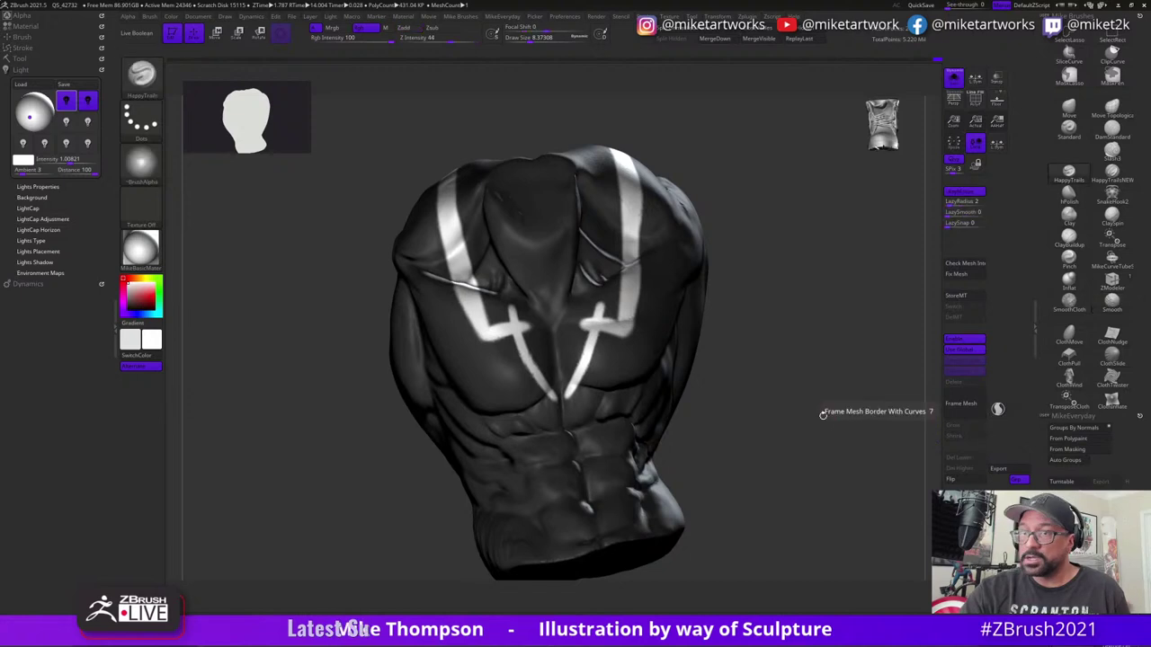
pyautogui.moveTo(822, 415); pyautogui.dragTo(827, 469)
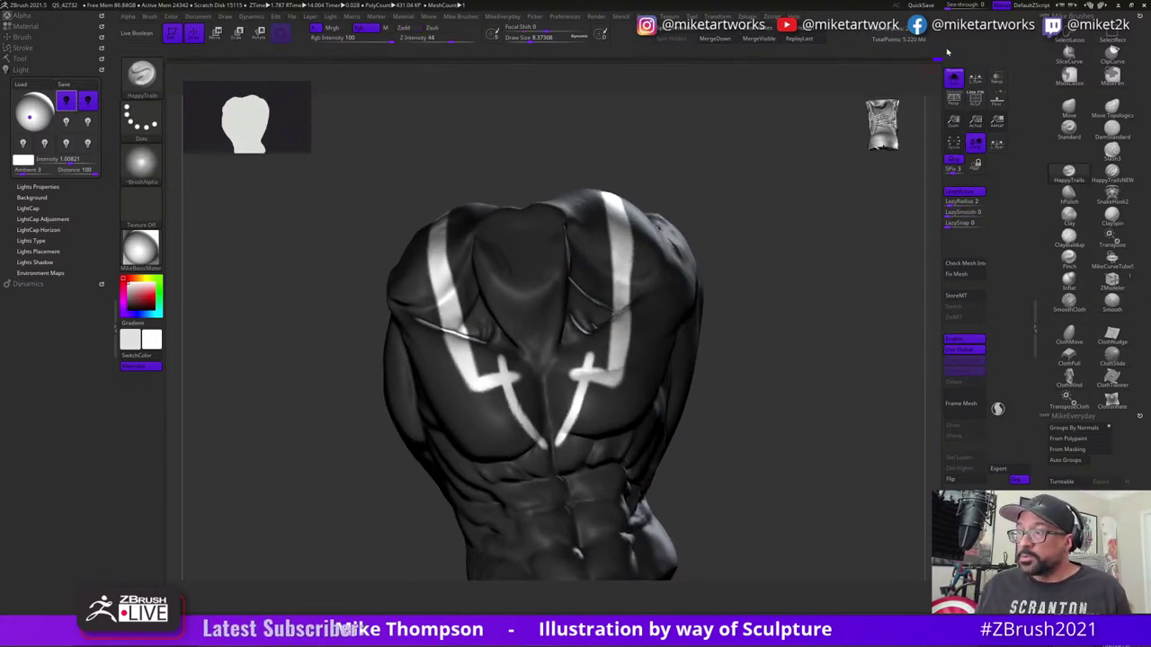
# - Step back through the undo history to the state with only a single white shoulder stripe painted
pyautogui.hotkey('ctrl', 'z')
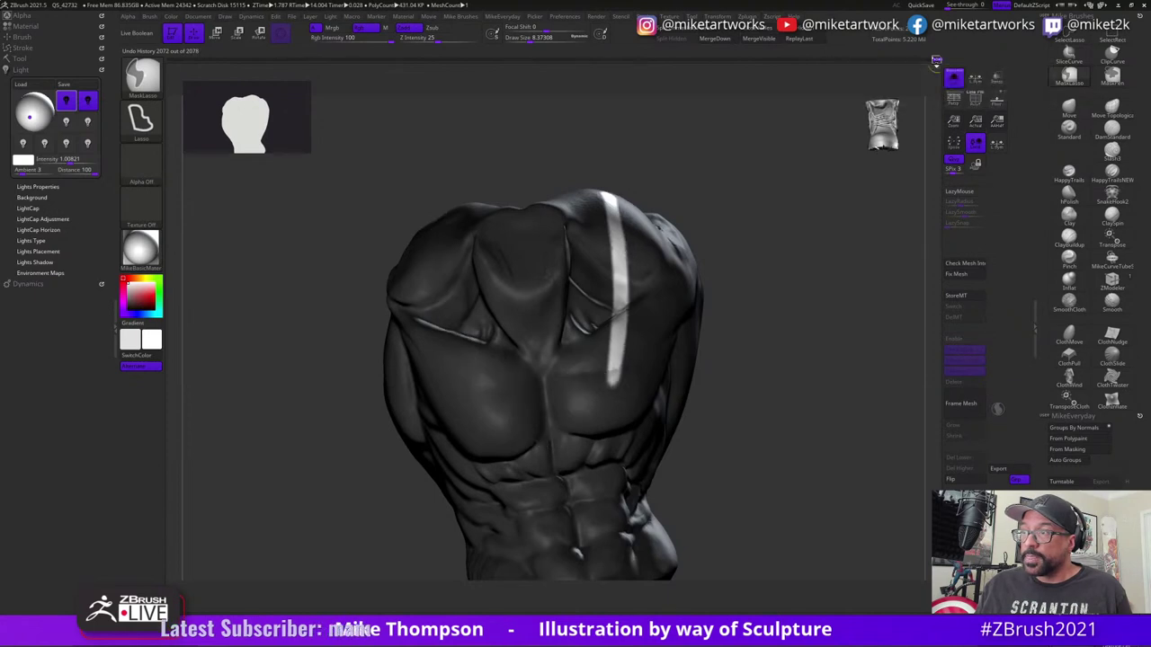
pyautogui.press('l')
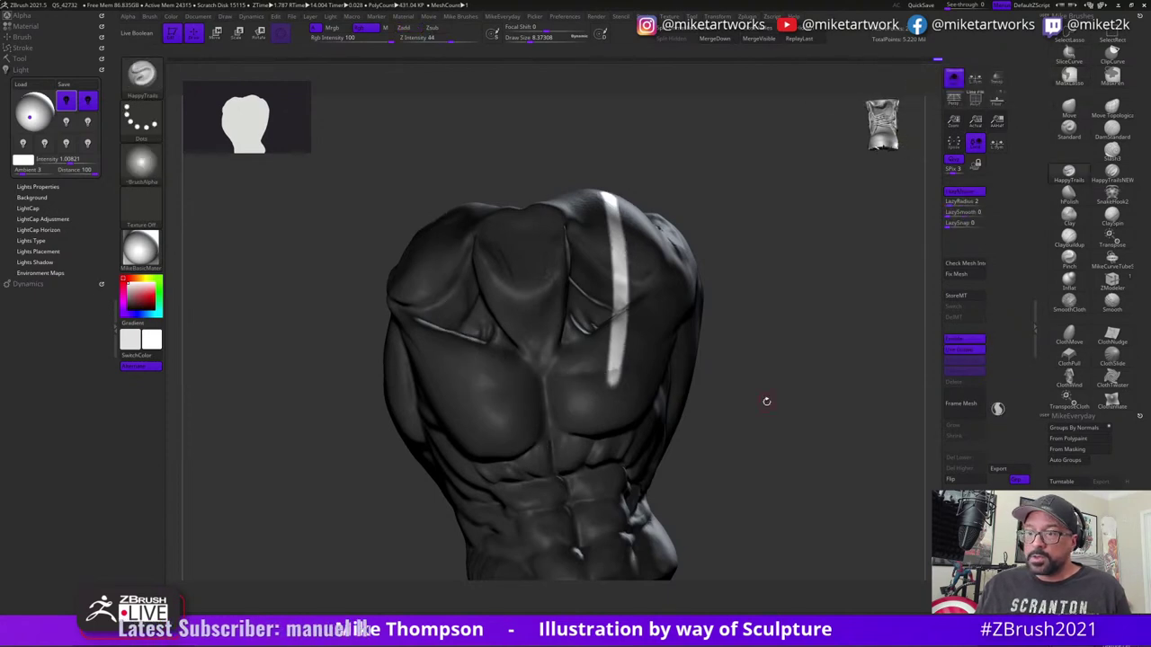
pyautogui.moveTo(766, 402); pyautogui.dragTo(693, 471)
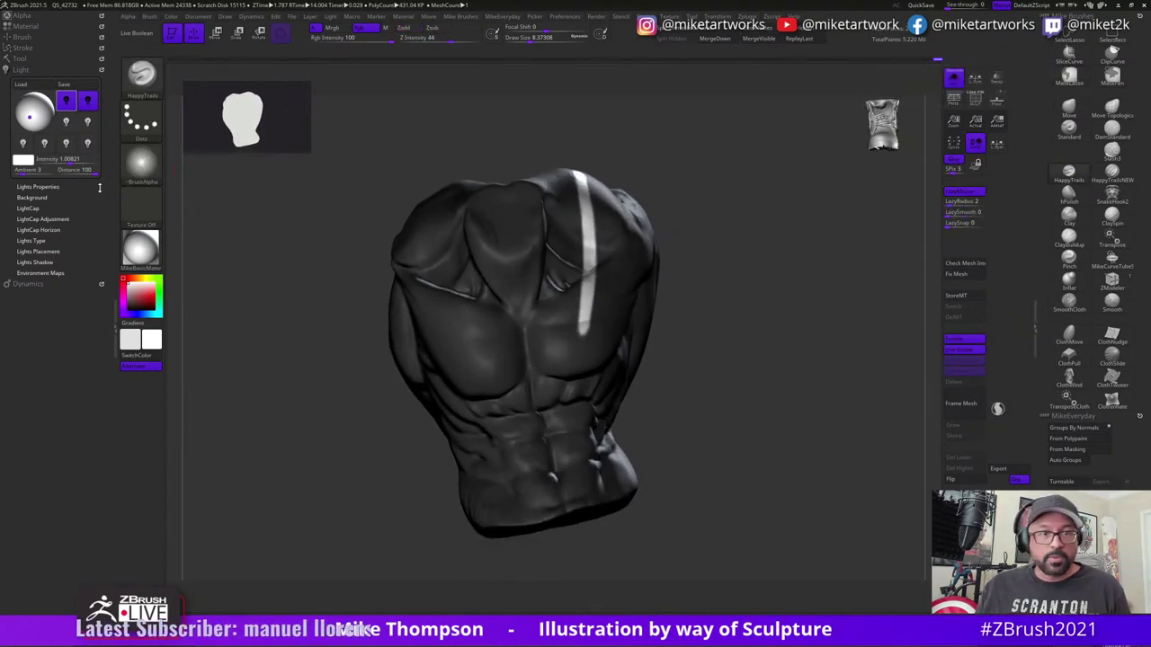
# - Hide the Torso subtool's polypaint and display its polyframe
pyautogui.click(19, 59)
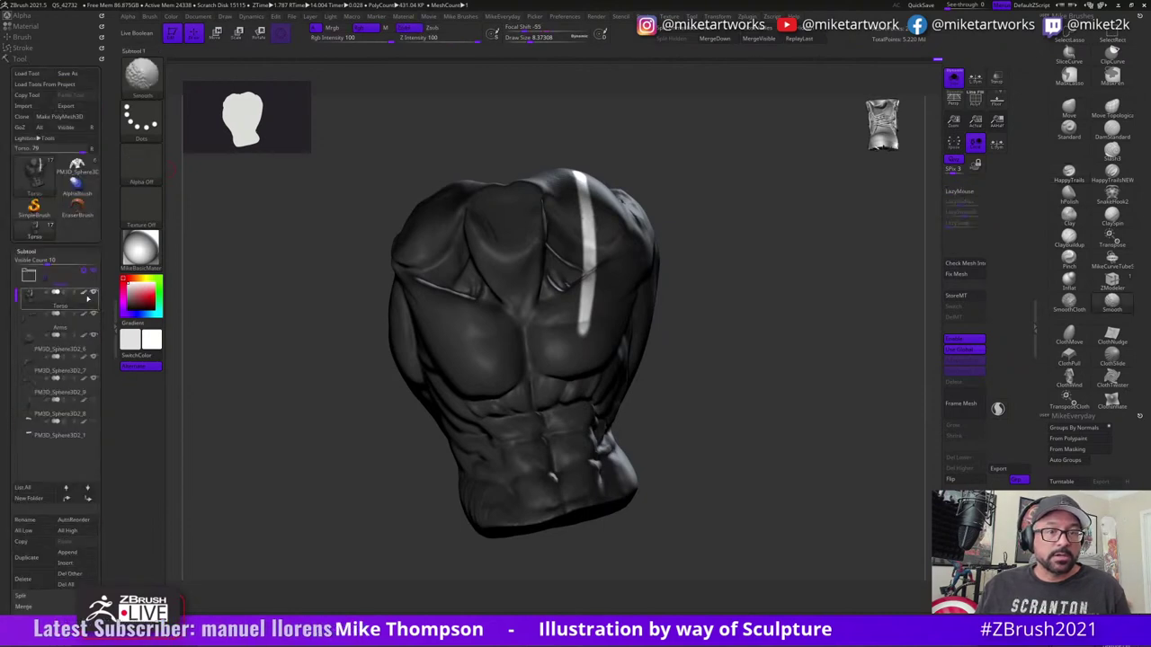
pyautogui.press('space')
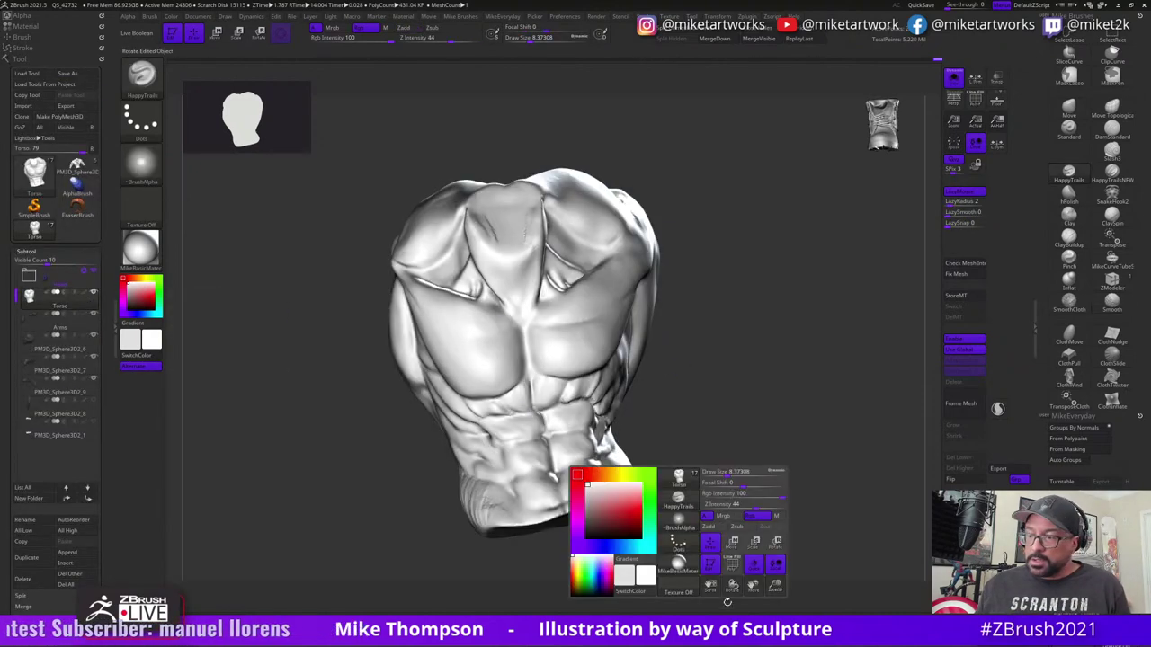
pyautogui.click(730, 566)
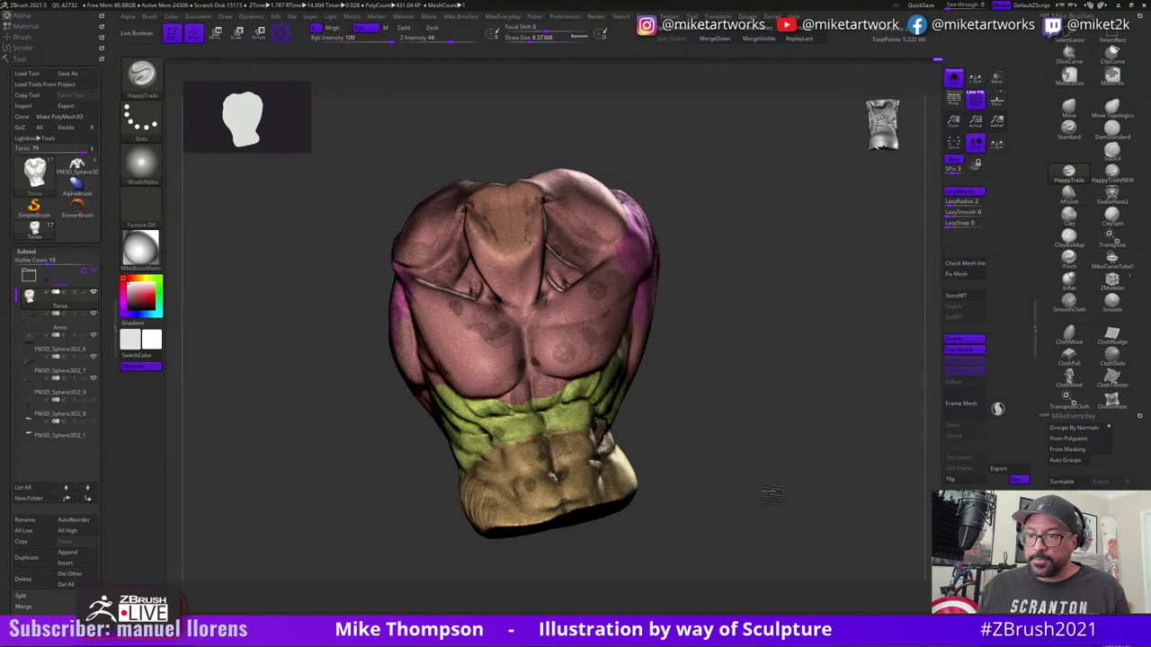
pyautogui.moveTo(700, 517); pyautogui.dragTo(738, 482)
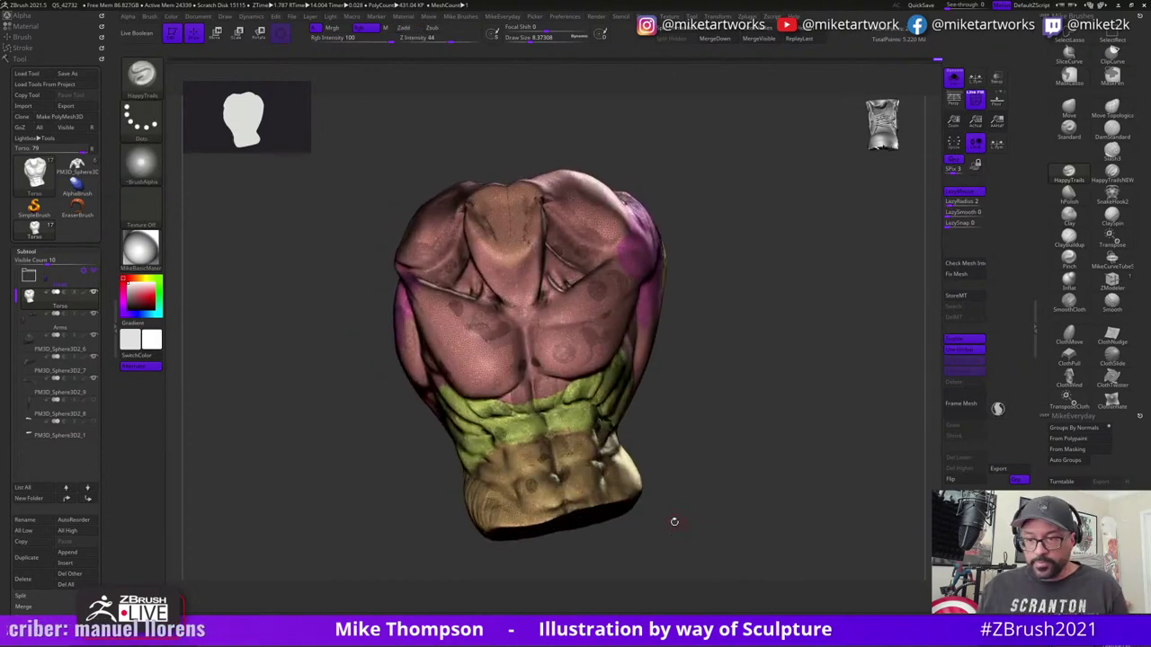
# - Merge the torso's polygroups into one, remesh the torso, and turn off the polyframe display
pyautogui.hotkey('shift', 'f')
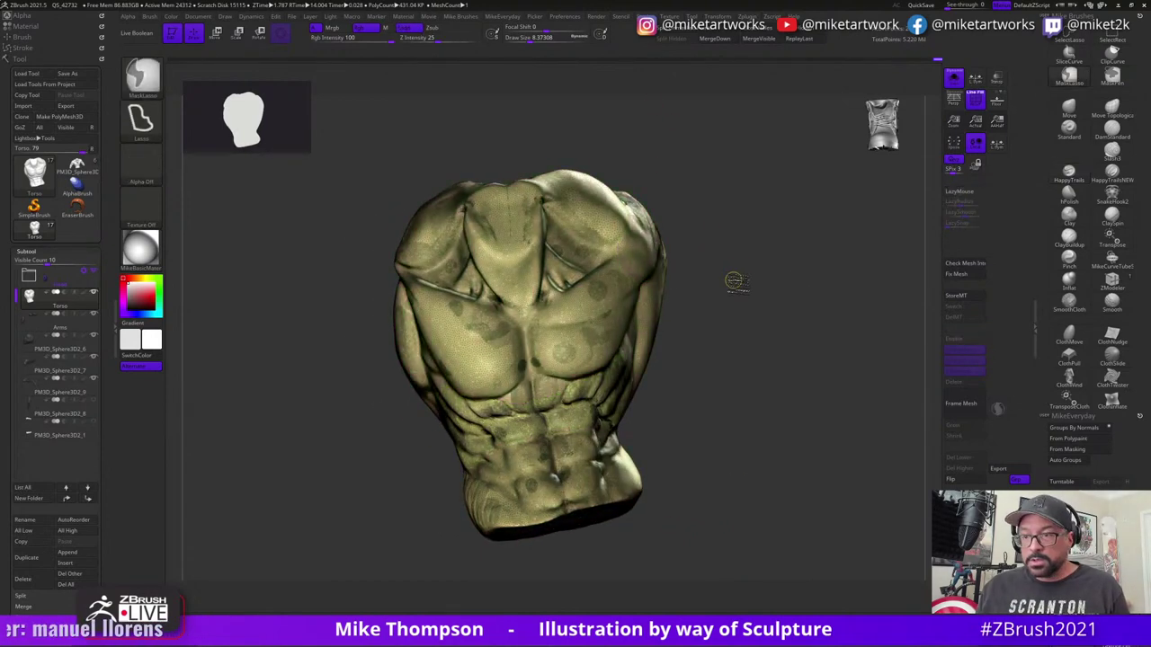
pyautogui.moveTo(720, 295); pyautogui.dragTo(798, 183)
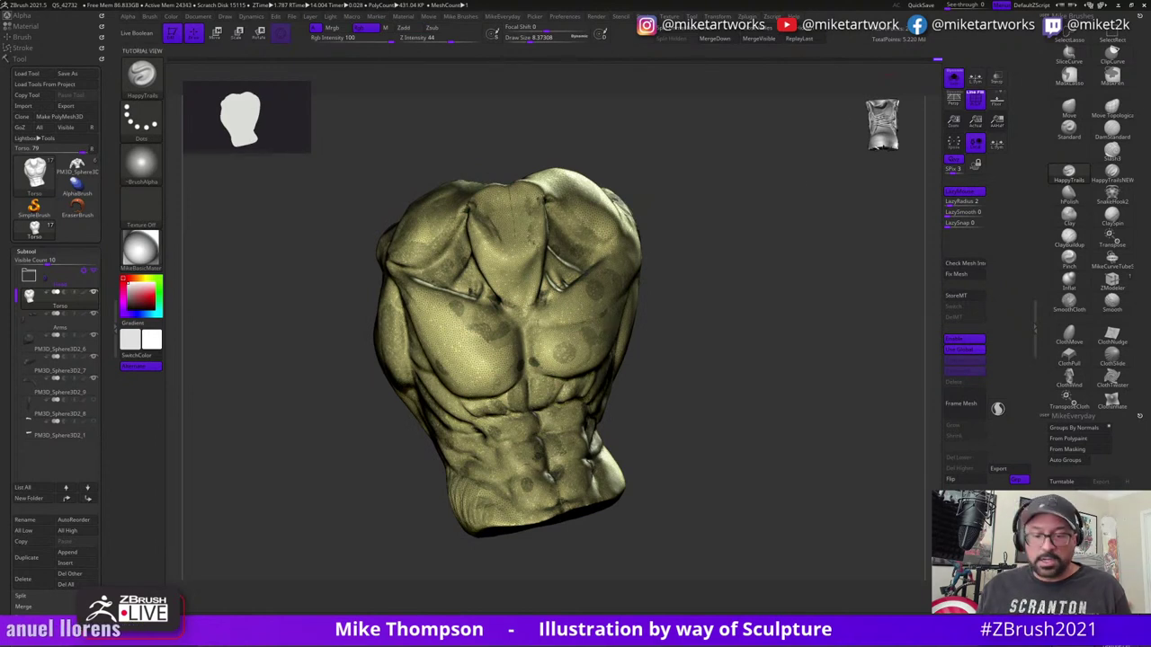
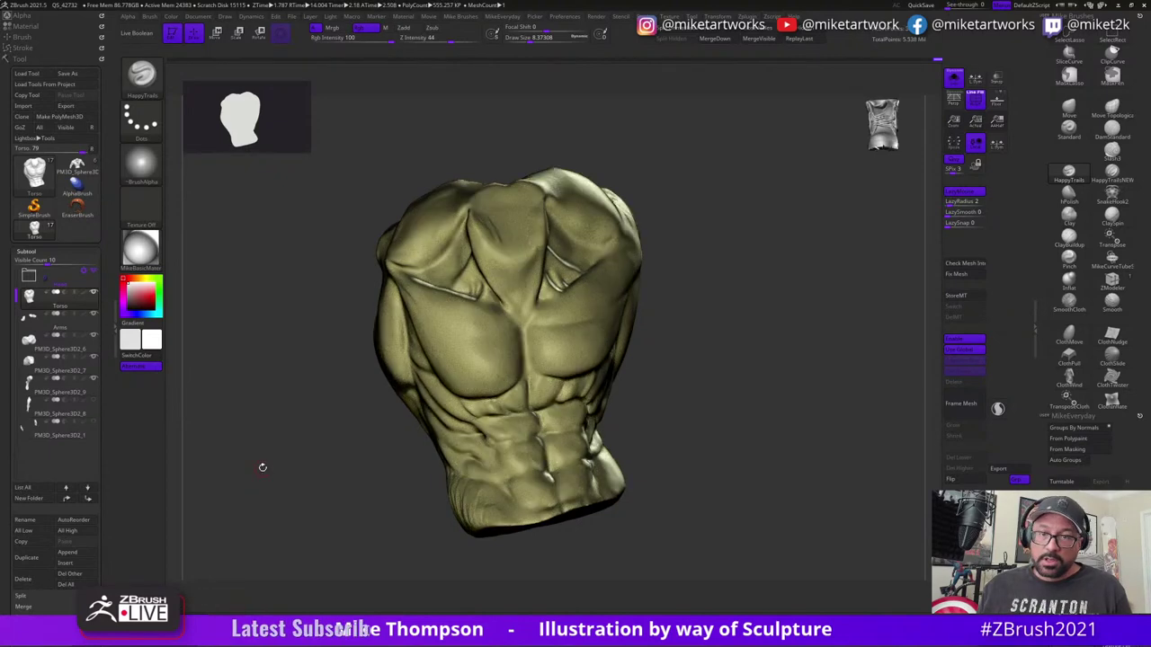
pyautogui.moveTo(758, 454); pyautogui.dragTo(774, 403)
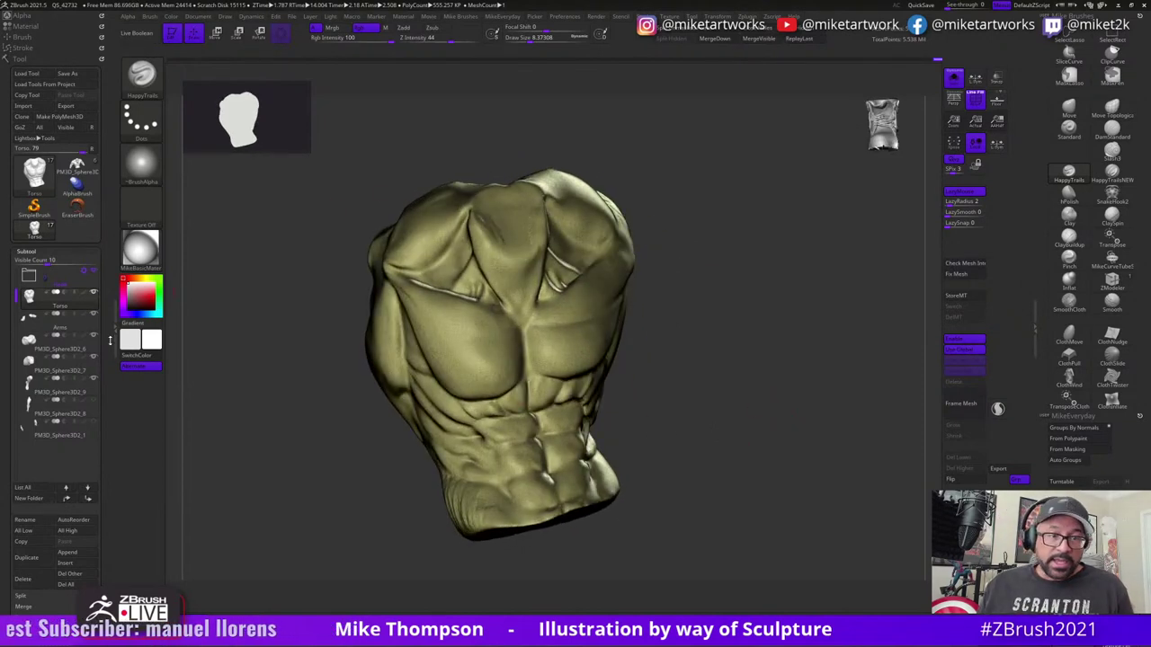
pyautogui.rightClick(329, 519)
pyautogui.hotkey('shift', 'f')
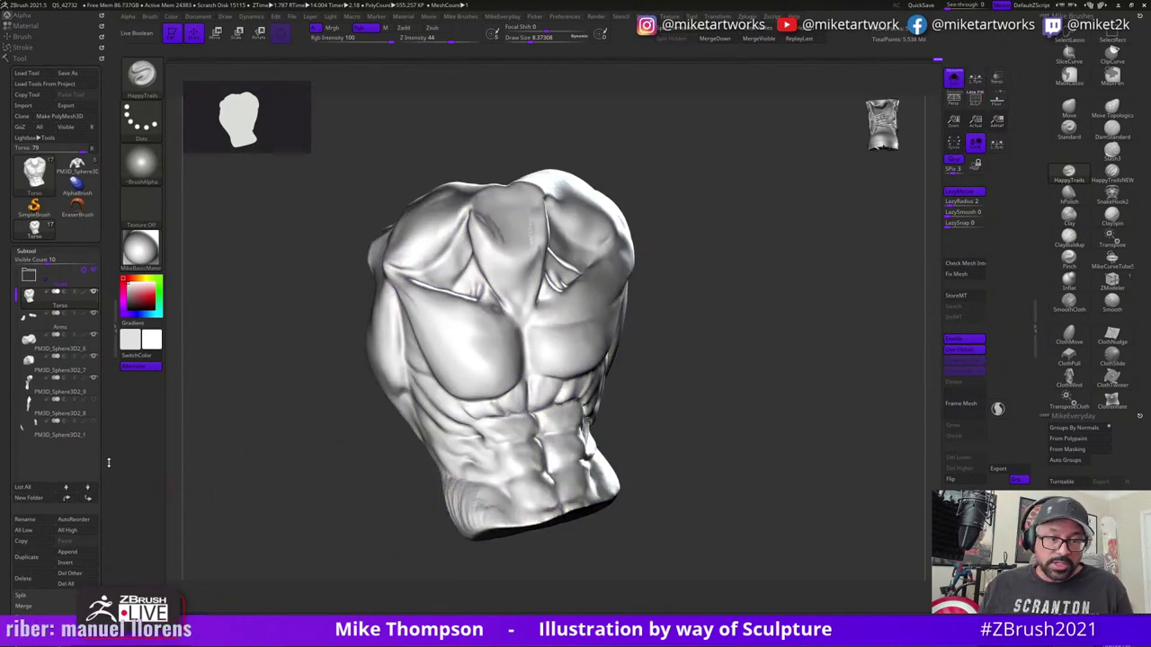
# - Project the undo history onto the remeshed torso, always allowing polypaint to be projected
pyautogui.scroll(-5, 99, 450)
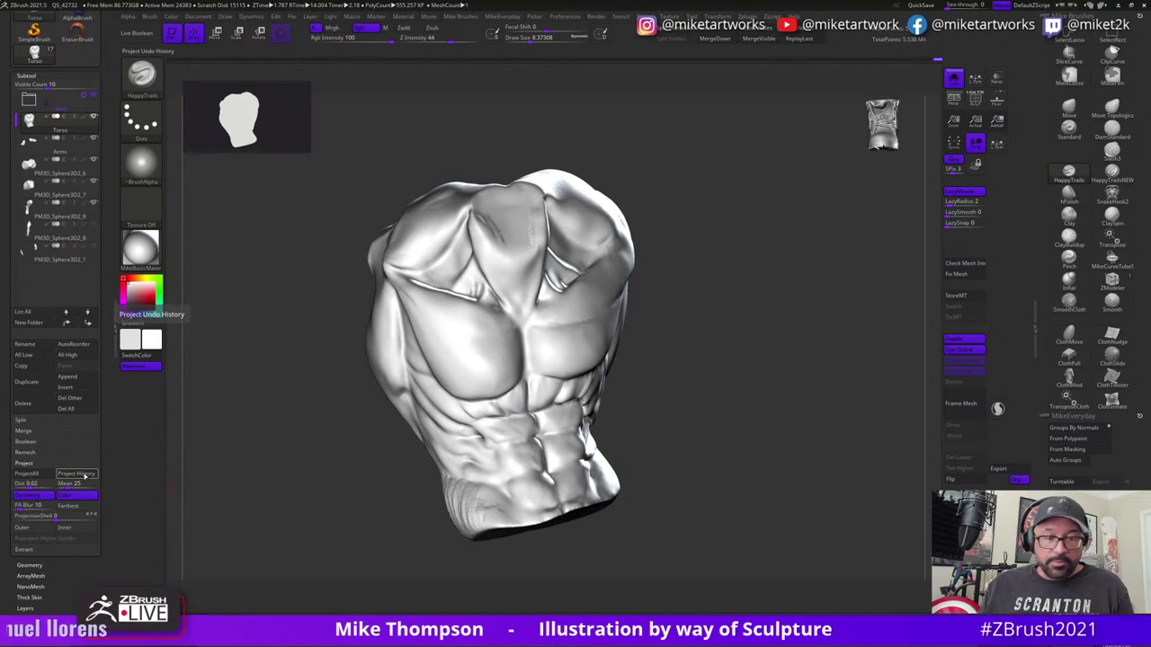
pyautogui.click(84, 475)
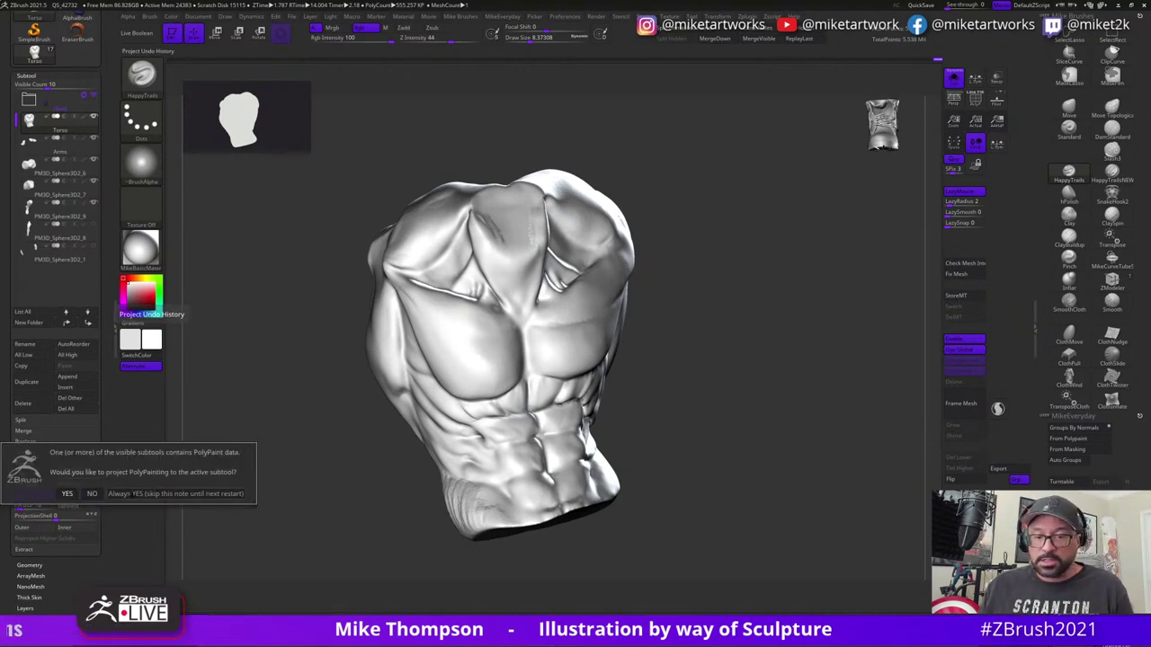
pyautogui.click(133, 494)
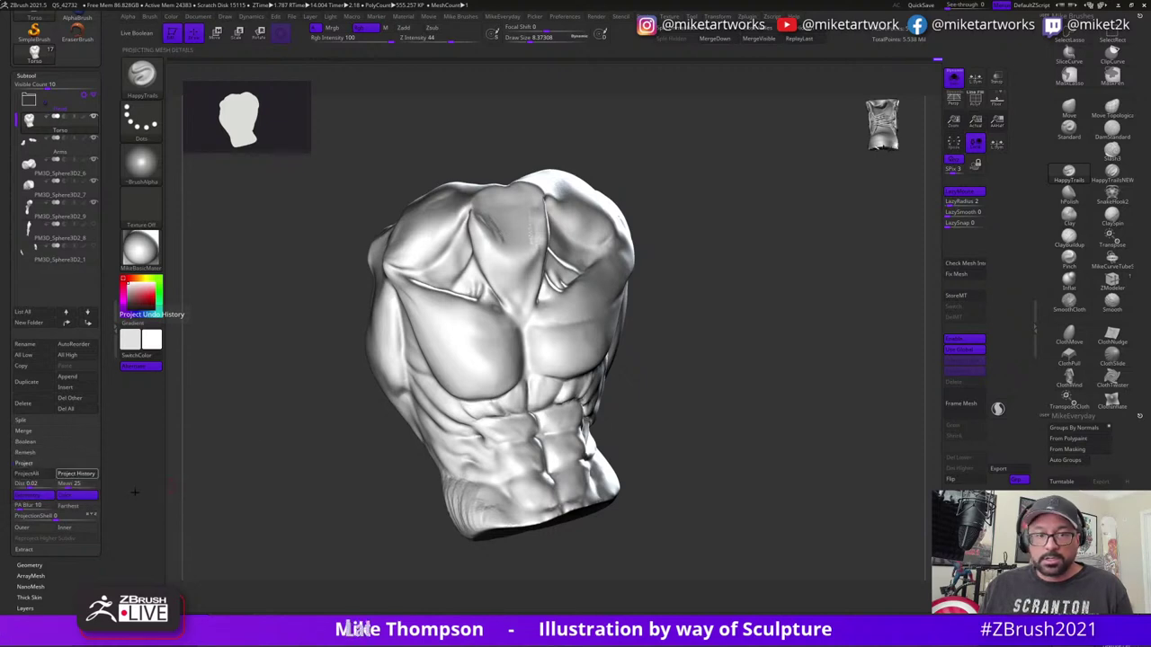
pyautogui.moveTo(416, 427)
pyautogui.mouseDown()
pyautogui.moveTo(764, 462)
pyautogui.moveTo(719, 486)
pyautogui.moveTo(742, 393)
pyautogui.moveTo(765, 405)
pyautogui.moveTo(747, 411)
pyautogui.moveTo(681, 364)
pyautogui.mouseUp()
# - Paint a second white stripe from the top of the unpainted shoulder down onto its pectoral
pyautogui.press('space')
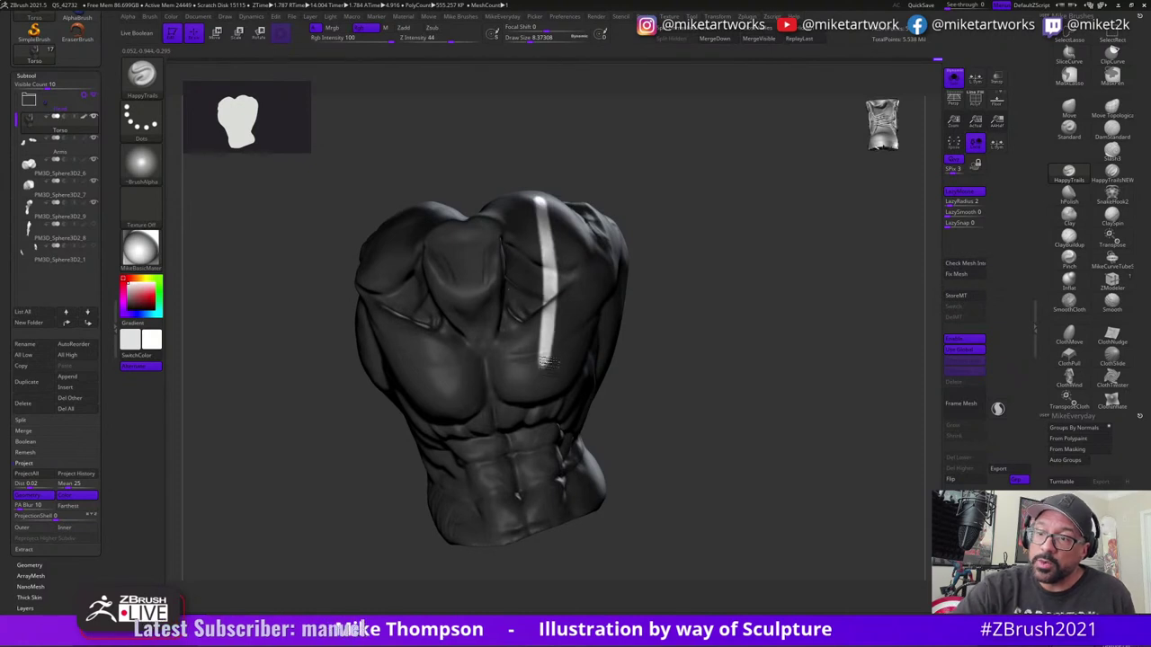
pyautogui.moveTo(652, 295); pyautogui.dragTo(604, 283)
pyautogui.moveTo(624, 175); pyautogui.dragTo(604, 171)
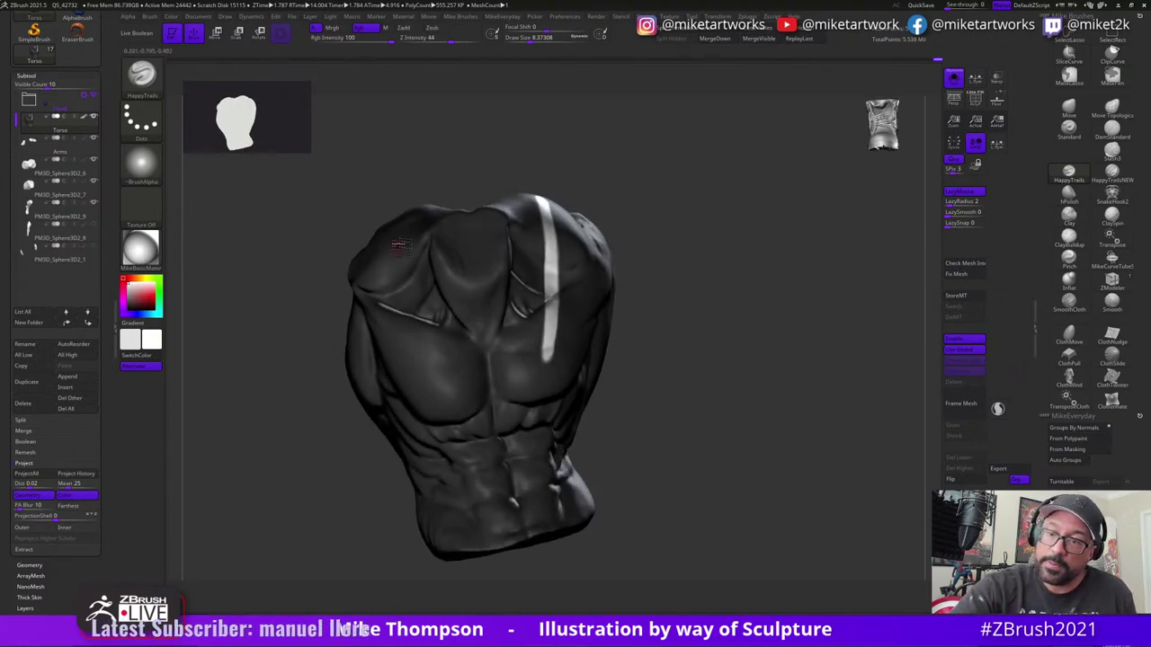
pyautogui.moveTo(397, 226); pyautogui.dragTo(436, 362)
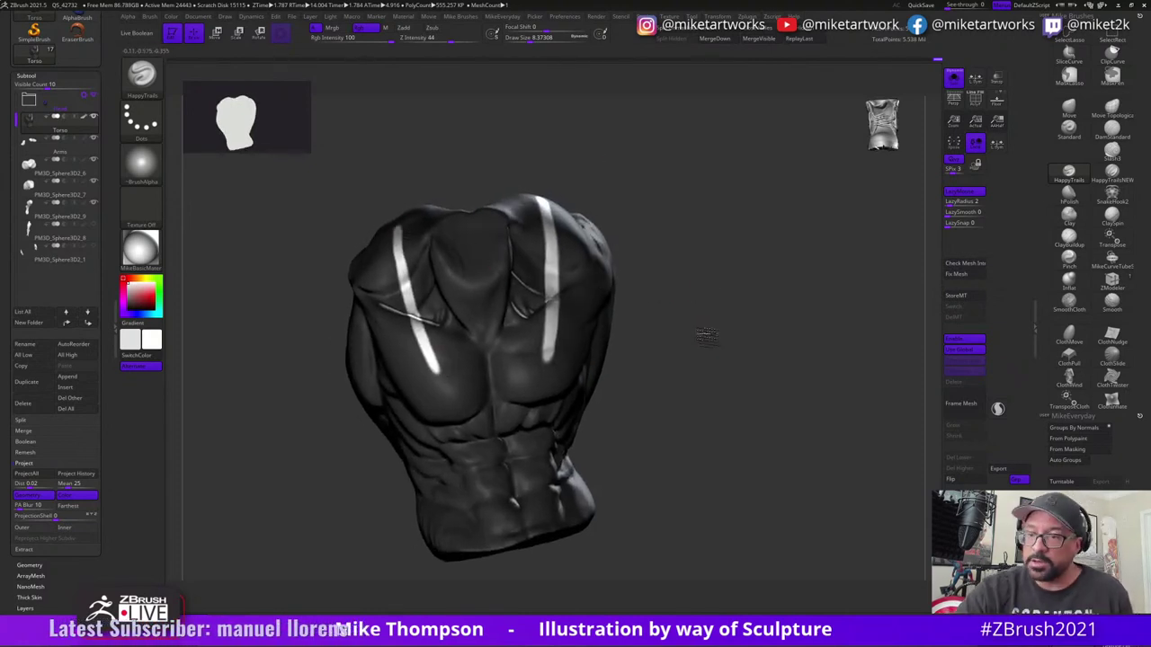
# - Raise the draw size to about 23 and cover the projected first stripe with near-black paint
pyautogui.moveTo(702, 315); pyautogui.dragTo(704, 410)
pyautogui.press('space')
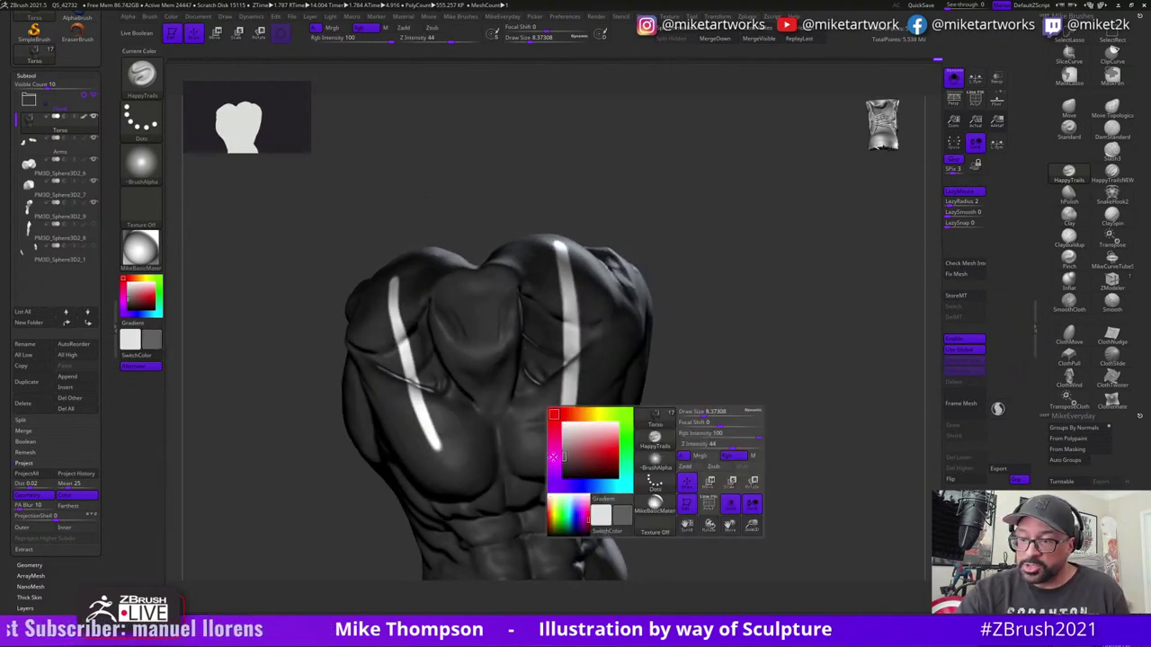
pyautogui.press('s')
pyautogui.moveTo(719, 420); pyautogui.dragTo(722, 420)
pyautogui.moveTo(559, 243); pyautogui.dragTo(565, 437)
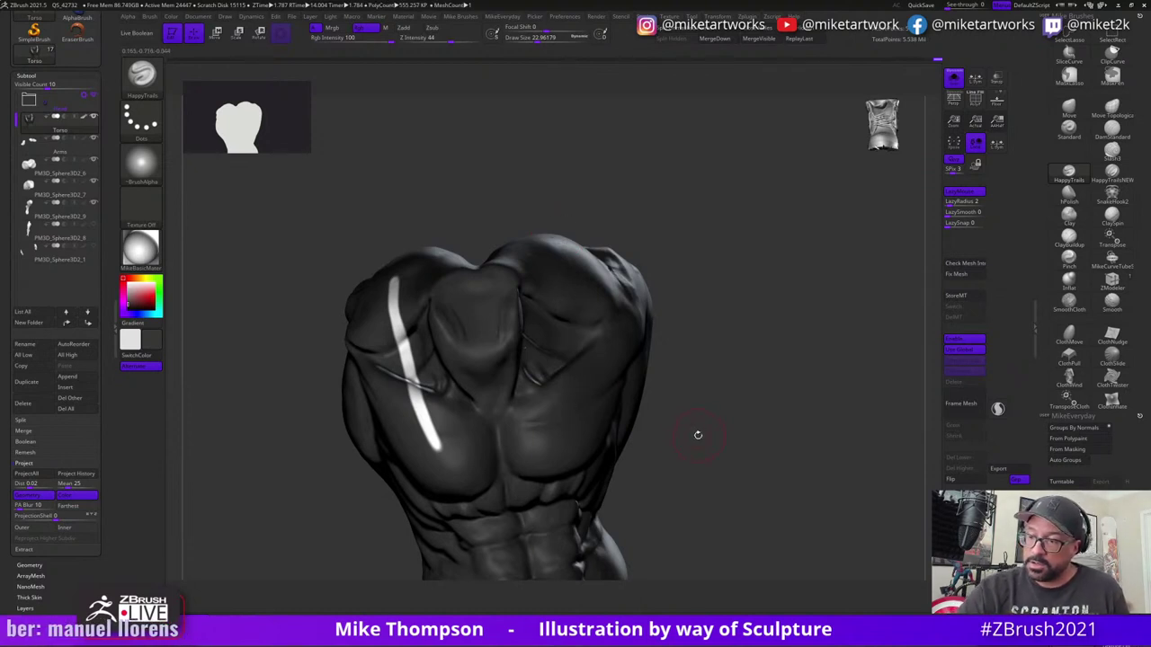
# - Repaint the covered shoulder stripe in white at draw size 12.5045 and widen the opposite stripe to match
pyautogui.press('space')
pyautogui.press('s')
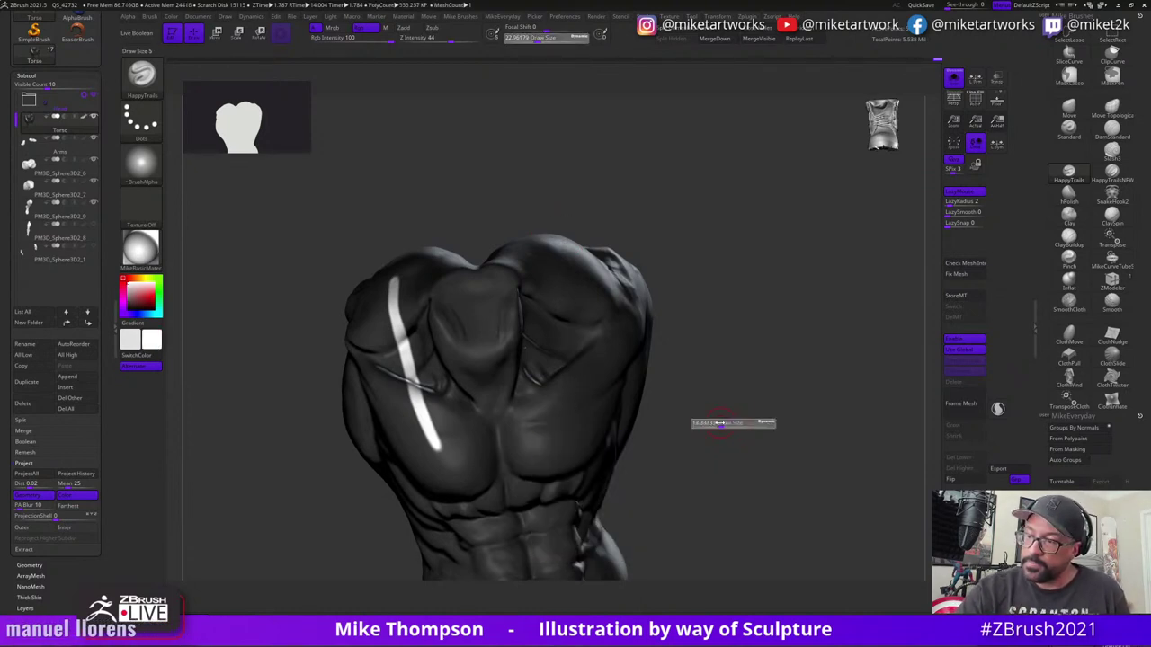
pyautogui.moveTo(723, 423); pyautogui.dragTo(716, 423)
pyautogui.moveTo(782, 395)
pyautogui.mouseDown()
pyautogui.moveTo(789, 403)
pyautogui.moveTo(611, 303)
pyautogui.mouseUp()
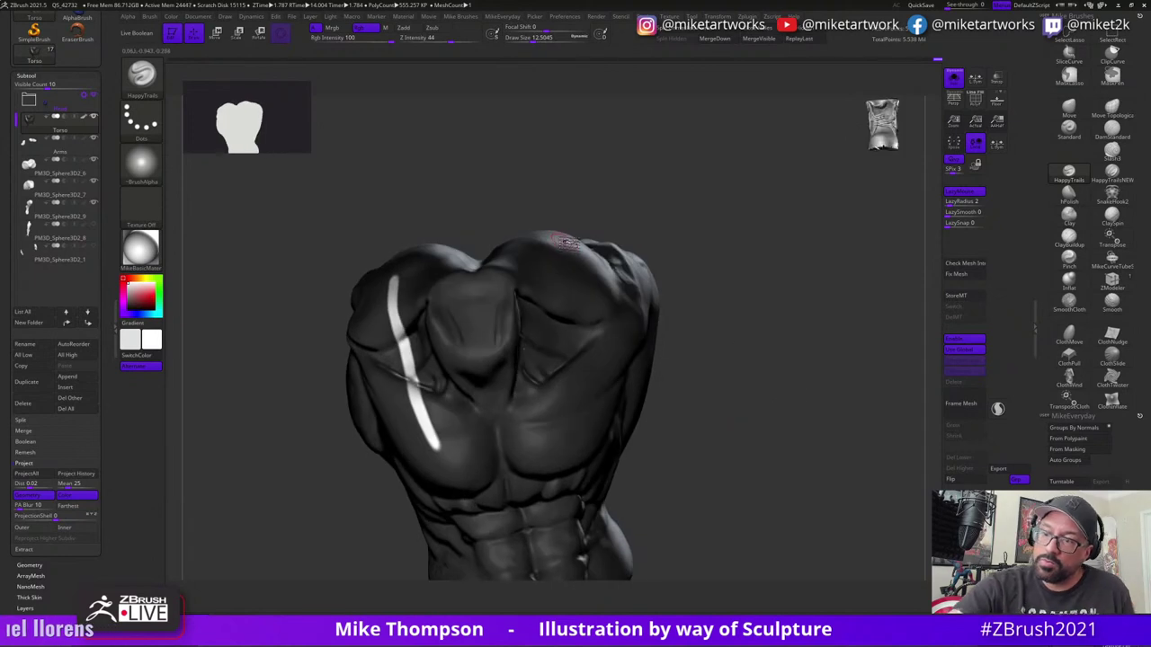
pyautogui.moveTo(565, 243); pyautogui.dragTo(578, 371)
pyautogui.moveTo(685, 390)
pyautogui.mouseDown()
pyautogui.moveTo(730, 397)
pyautogui.moveTo(730, 414)
pyautogui.moveTo(717, 413)
pyautogui.moveTo(747, 401)
pyautogui.mouseUp()
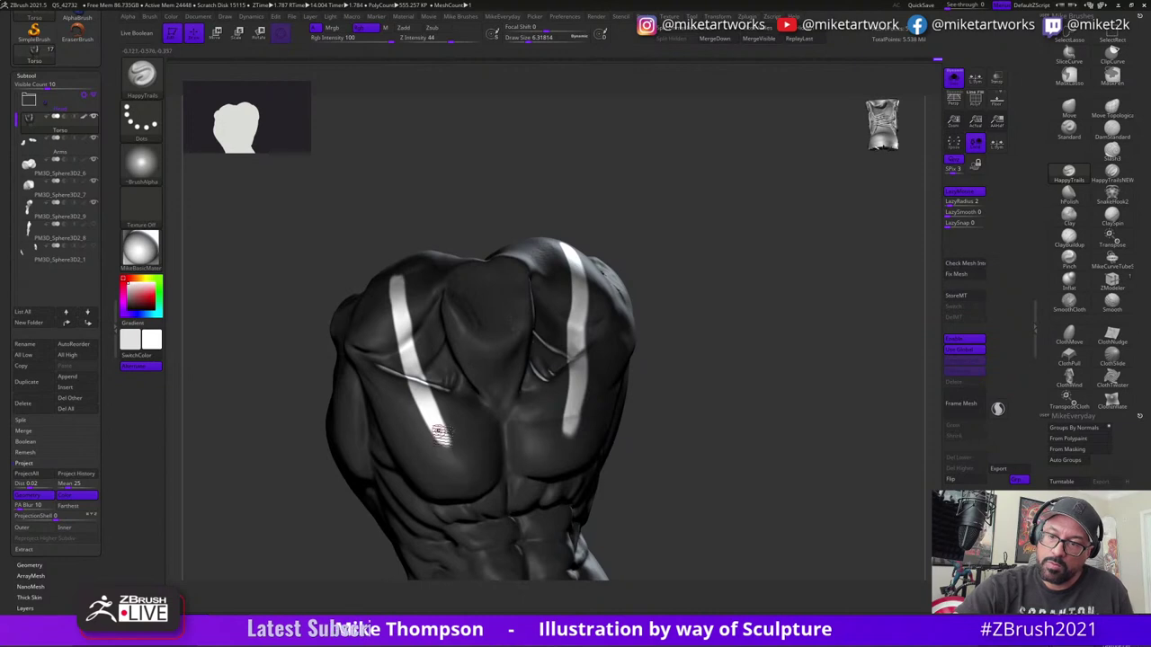
pyautogui.moveTo(652, 400)
pyautogui.mouseDown()
pyautogui.moveTo(772, 413)
pyautogui.moveTo(730, 404)
pyautogui.mouseUp()
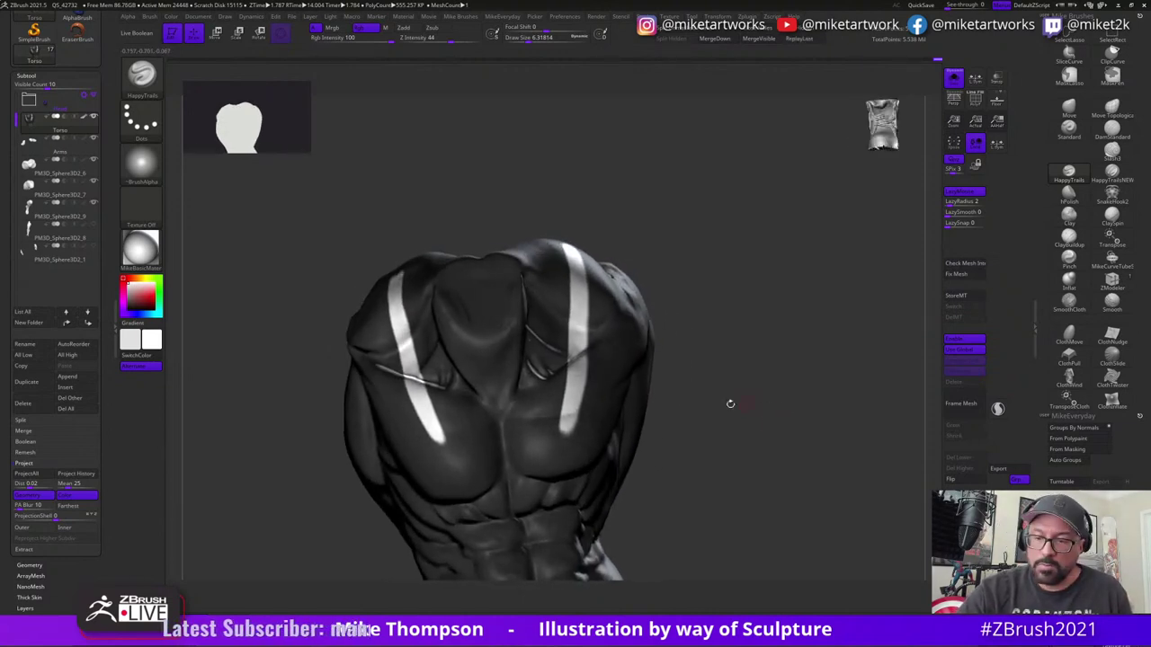
# - Paint a white arc across both pectorals at draw size 6.31814, joining the lower ends of the shoulder stripes
pyautogui.moveTo(421, 450)
pyautogui.mouseDown()
pyautogui.moveTo(475, 434)
pyautogui.moveTo(602, 435)
pyautogui.mouseUp()
pyautogui.hotkey('ctrl', 'z')
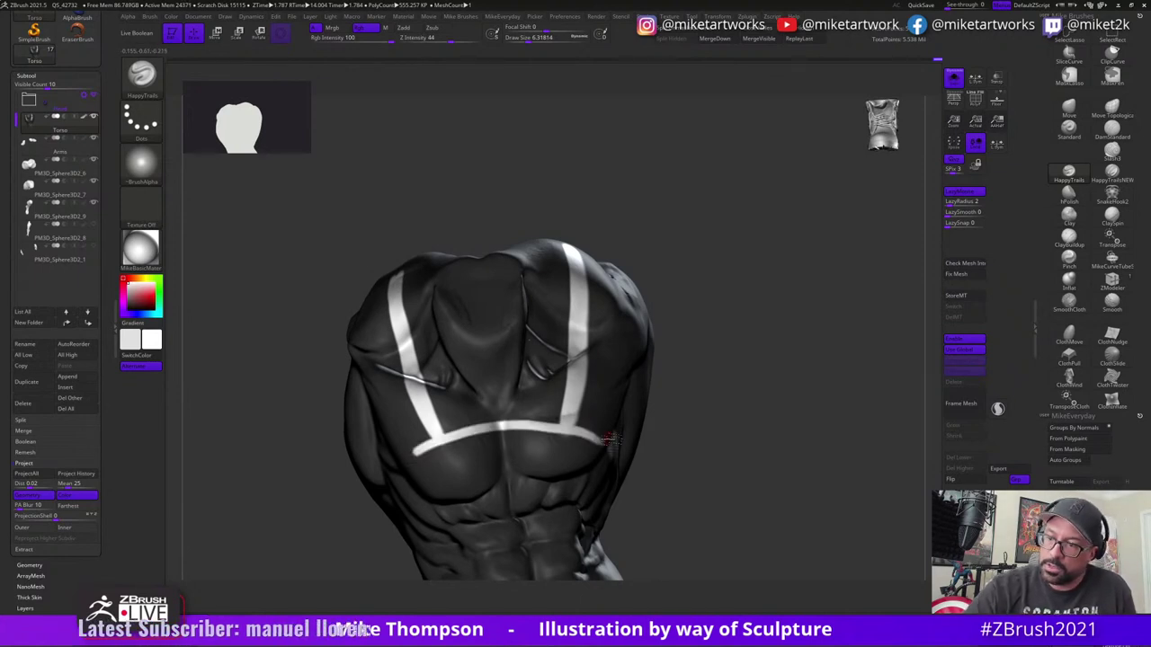
pyautogui.moveTo(707, 435); pyautogui.dragTo(801, 433)
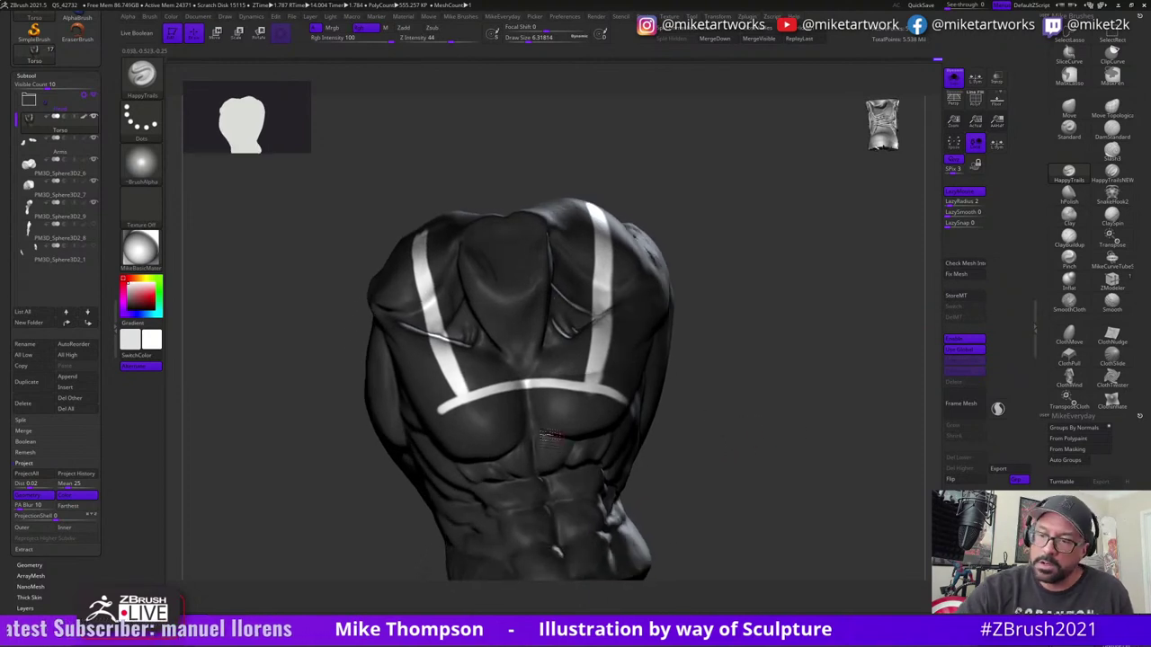
# - Paint two white diagonal lines crossing the chest arc and converging in a V at the base of the sternum
pyautogui.keyDown('ctrl'); pyautogui.moveTo(484, 365); pyautogui.dragTo(534, 462); pyautogui.keyUp('ctrl')
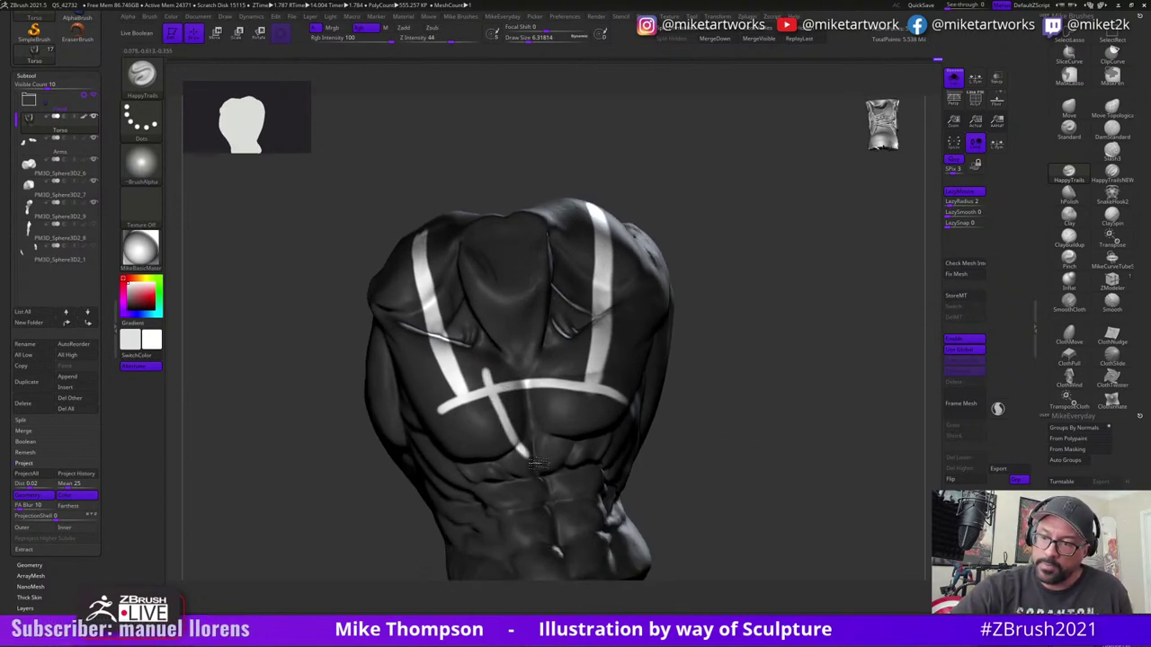
pyautogui.moveTo(732, 417); pyautogui.dragTo(730, 410)
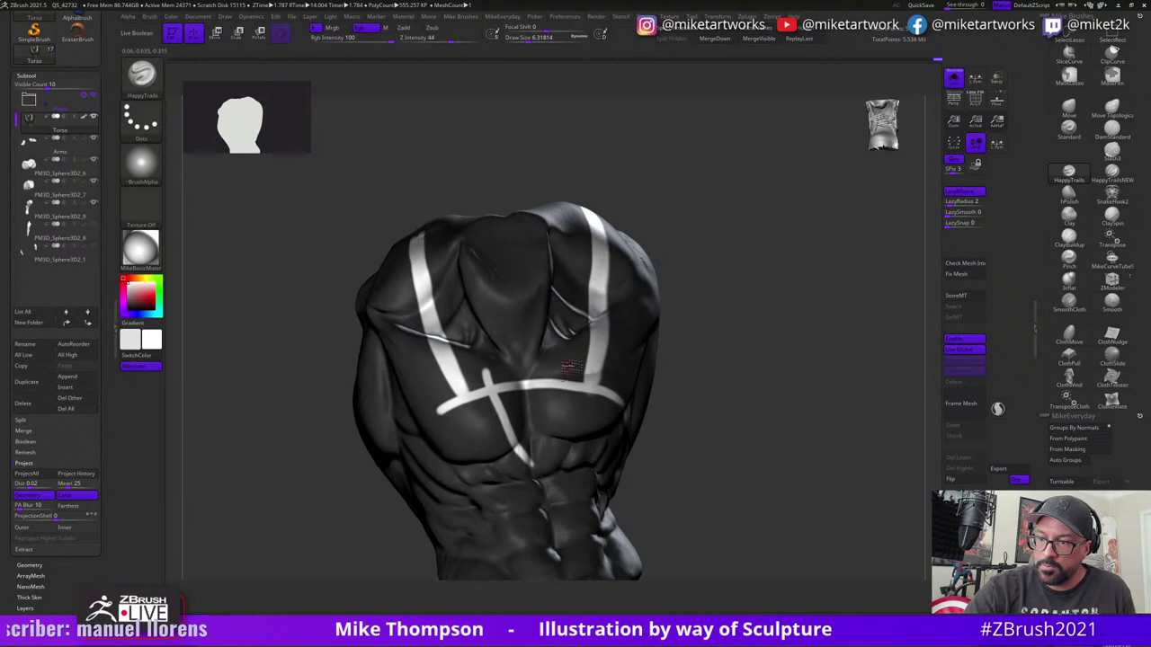
pyautogui.keyDown('ctrl'); pyautogui.moveTo(570, 368); pyautogui.dragTo(552, 426); pyautogui.keyUp('ctrl')
pyautogui.moveTo(742, 420)
pyautogui.mouseDown()
pyautogui.moveTo(773, 436)
pyautogui.moveTo(754, 419)
pyautogui.mouseUp()
pyautogui.press('space')
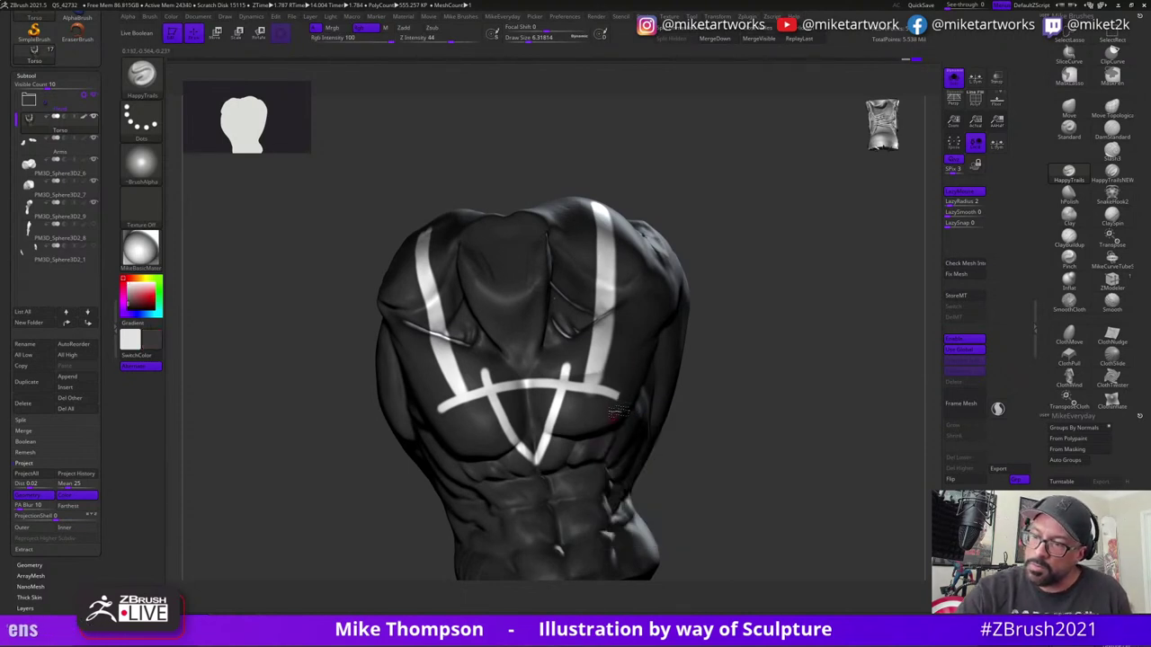
# - Trim the overshooting ends of the chest arc and the two diagonals with near-black paint
pyautogui.moveTo(768, 327); pyautogui.dragTo(760, 326)
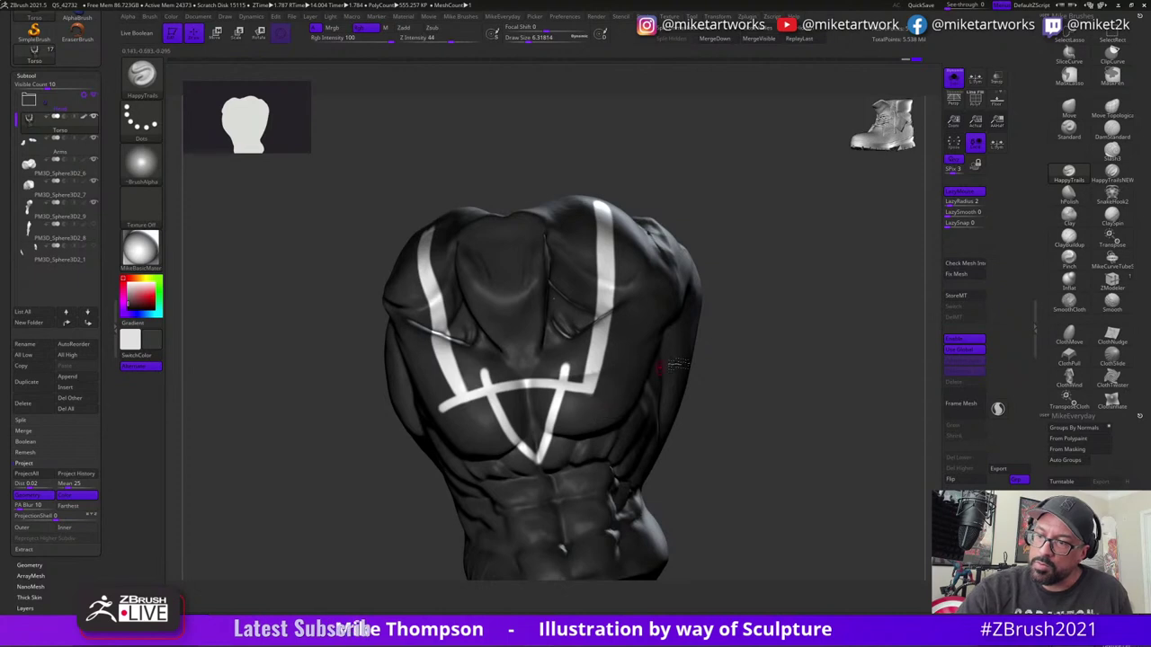
pyautogui.moveTo(672, 366); pyautogui.dragTo(637, 349)
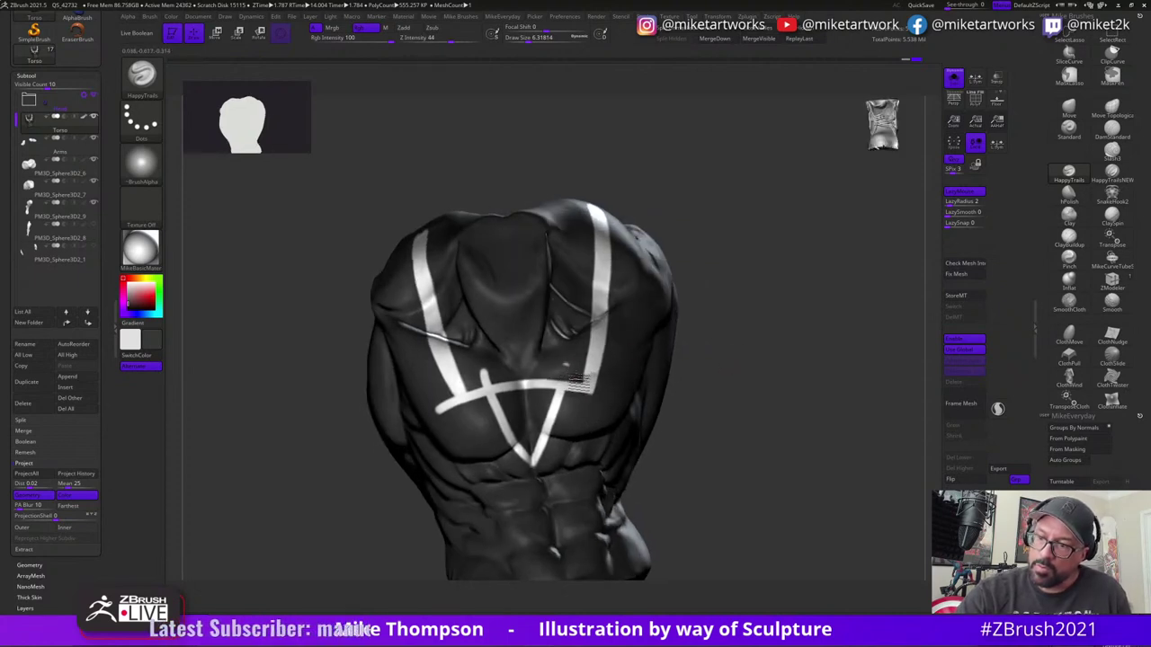
pyautogui.moveTo(730, 354); pyautogui.dragTo(689, 341)
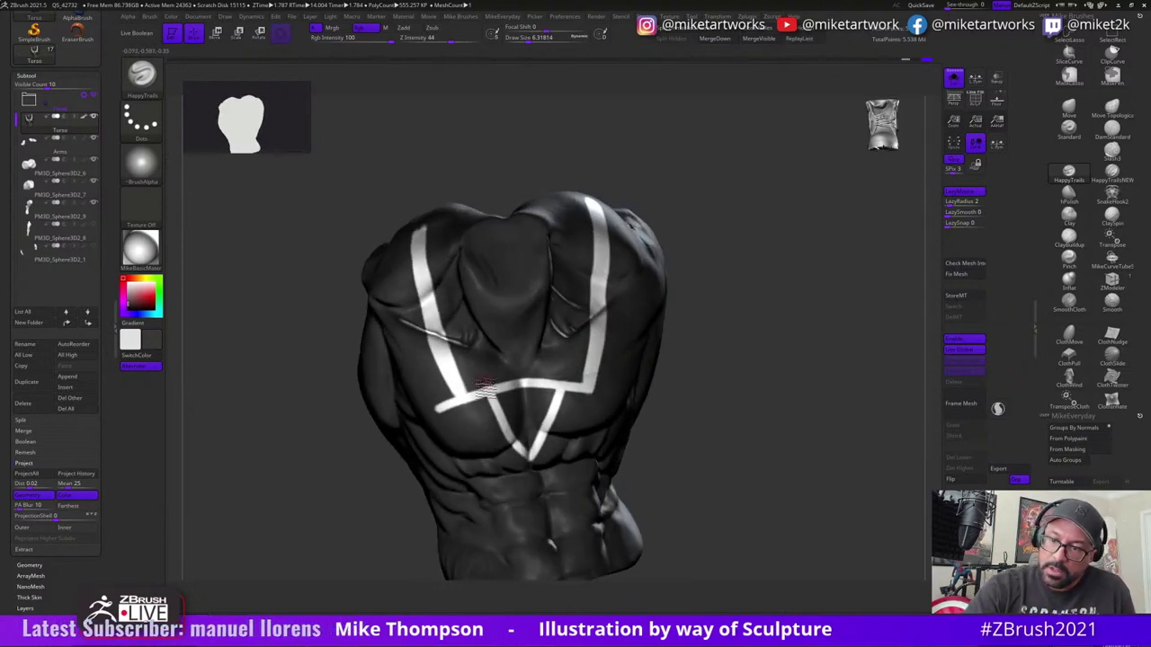
pyautogui.moveTo(732, 345); pyautogui.dragTo(743, 348)
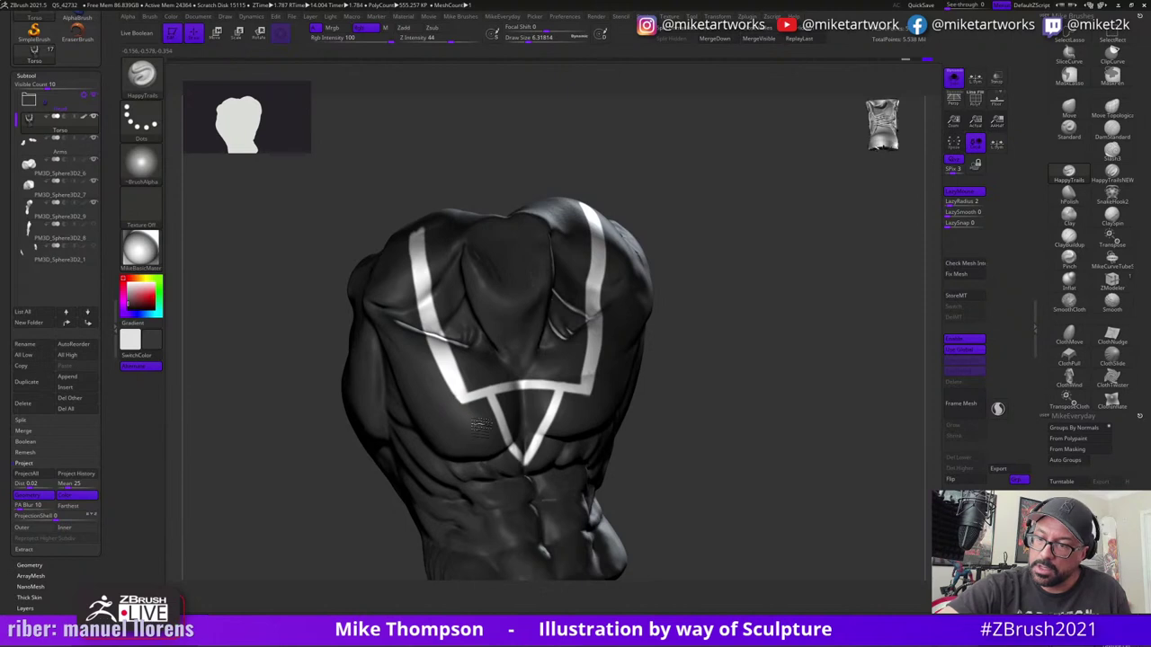
# - Paint out the arc segment between the two diagonals in near-black, leaving a stepped V outline on the chest
pyautogui.moveTo(763, 429); pyautogui.dragTo(736, 425)
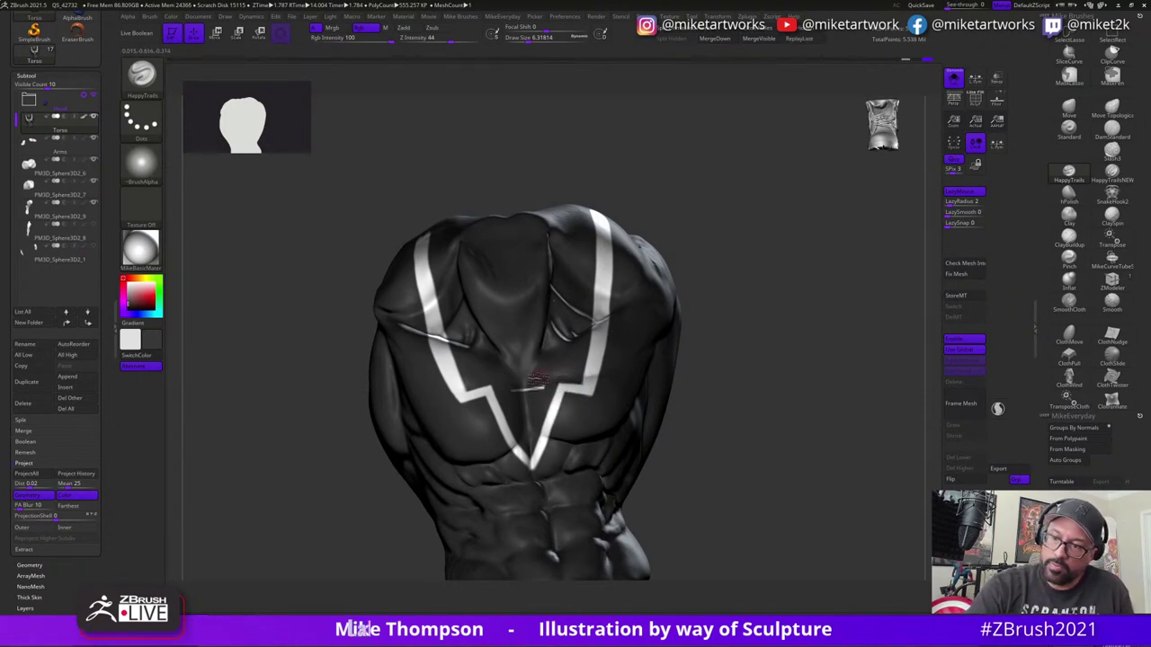
pyautogui.moveTo(735, 437); pyautogui.dragTo(779, 431)
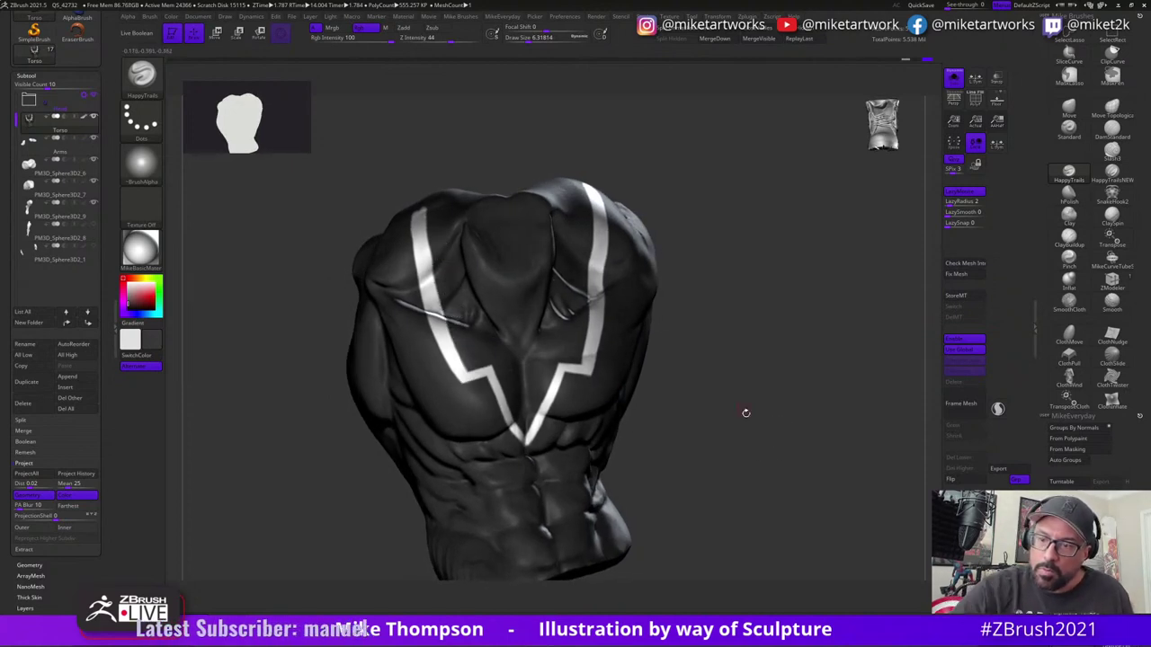
pyautogui.moveTo(745, 411); pyautogui.dragTo(776, 396)
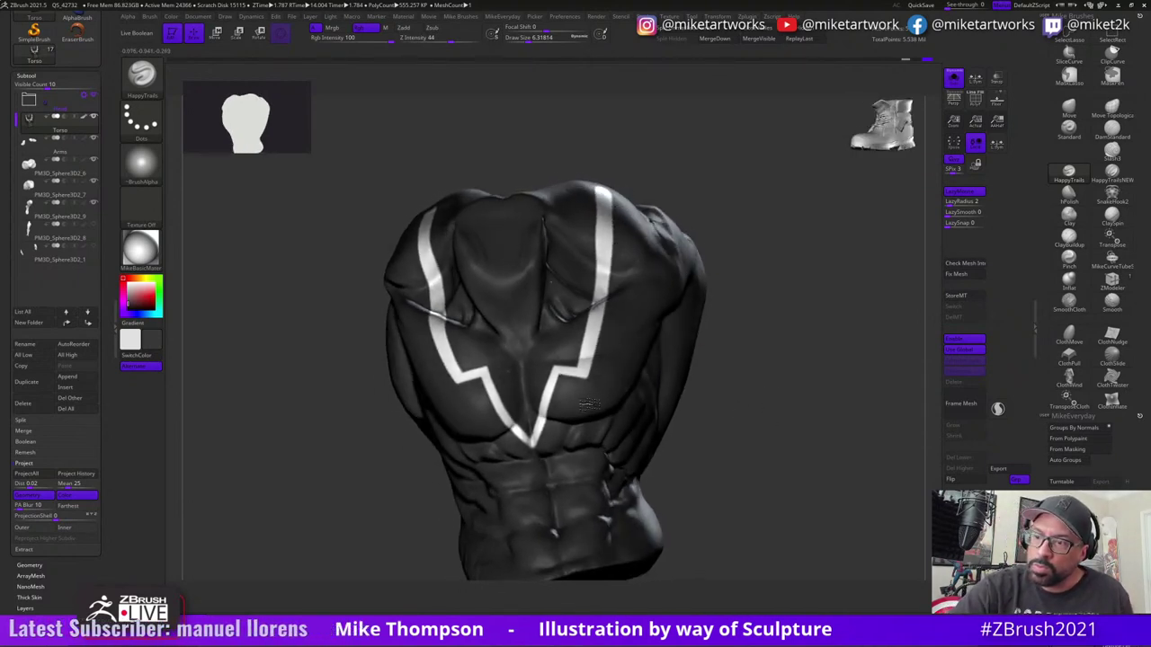
pyautogui.moveTo(755, 428)
pyautogui.mouseDown()
pyautogui.moveTo(758, 437)
pyautogui.moveTo(764, 419)
pyautogui.moveTo(775, 450)
pyautogui.moveTo(772, 441)
pyautogui.mouseUp()
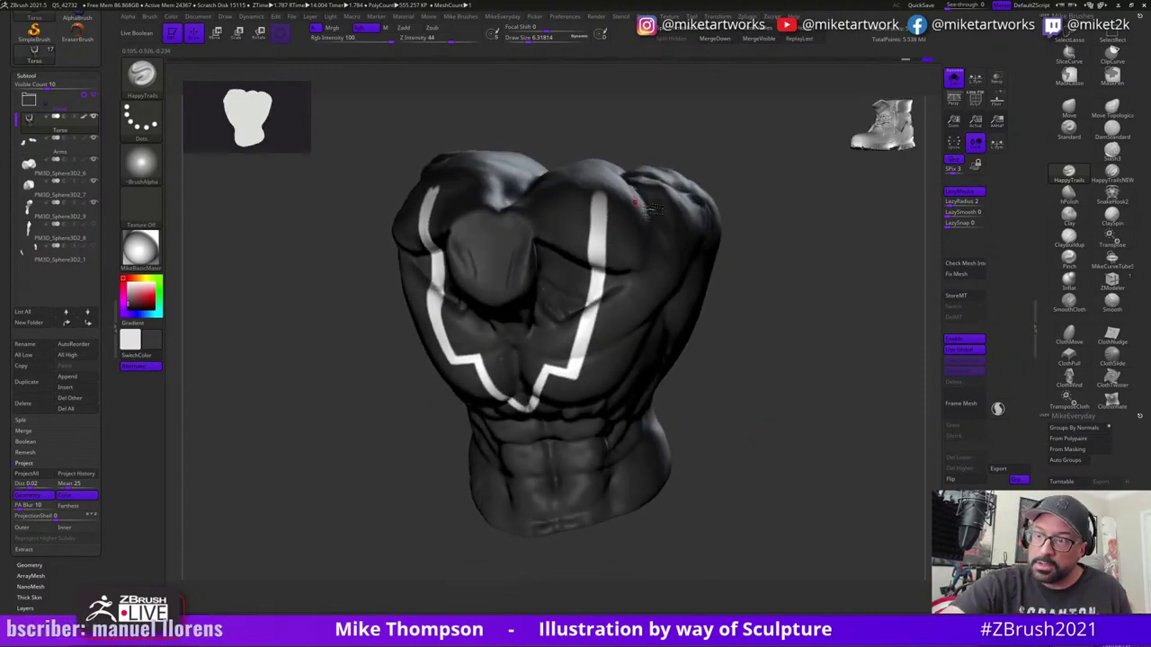
pyautogui.moveTo(655, 209); pyautogui.dragTo(722, 271)
pyautogui.moveTo(703, 189); pyautogui.dragTo(757, 439)
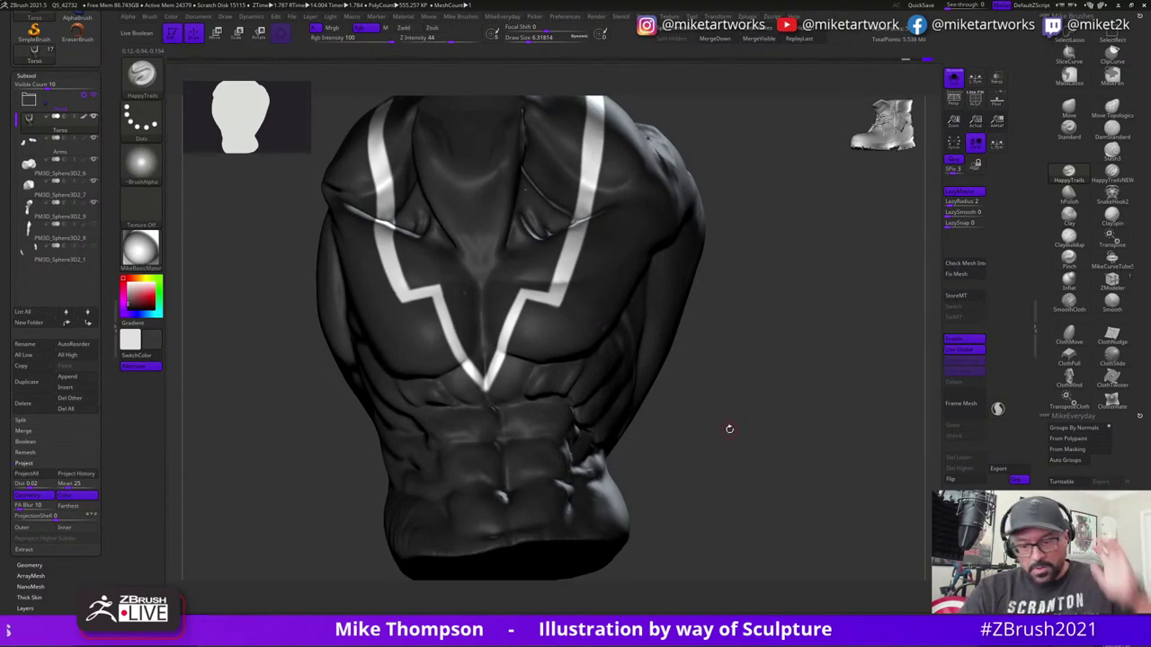
pyautogui.moveTo(730, 429); pyautogui.dragTo(749, 456)
# - Work over the abdominal muscles with the Move brush at draw size 21.67969
pyautogui.click(1067, 110)
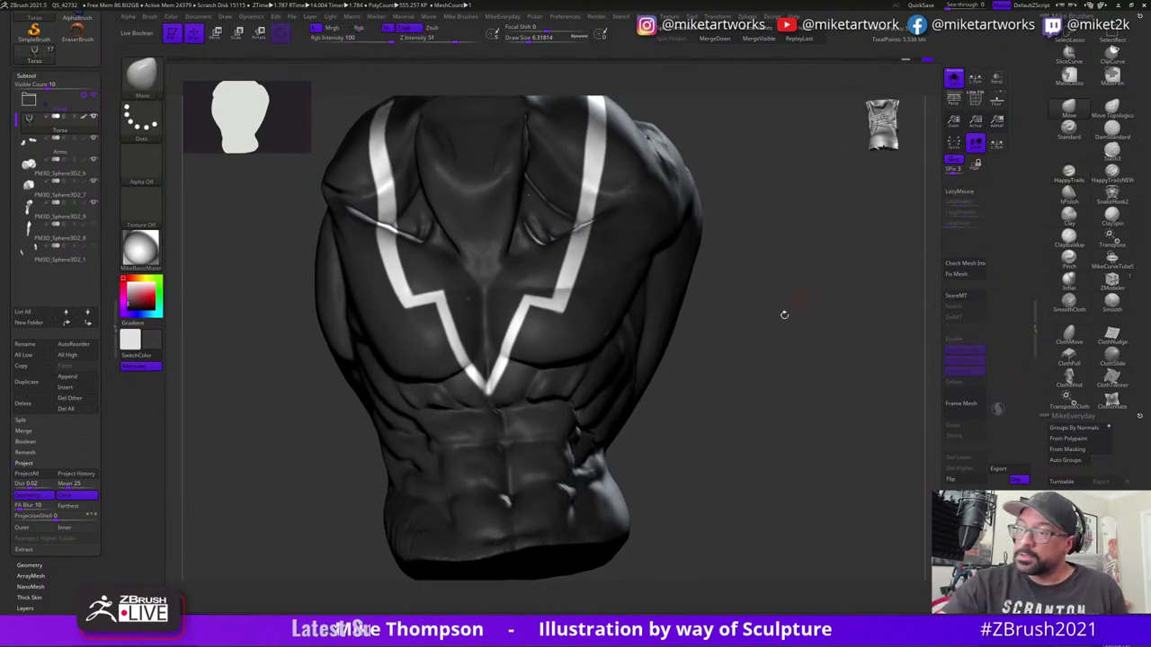
pyautogui.press('s')
pyautogui.moveTo(691, 435); pyautogui.dragTo(695, 435)
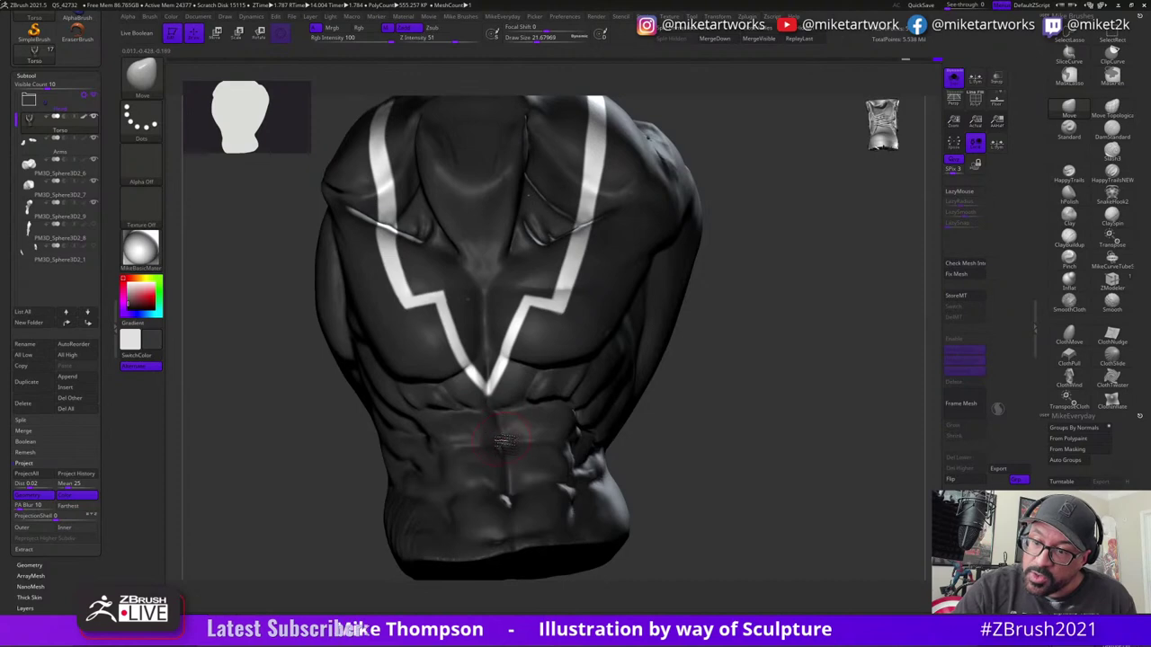
pyautogui.moveTo(760, 410); pyautogui.dragTo(591, 418)
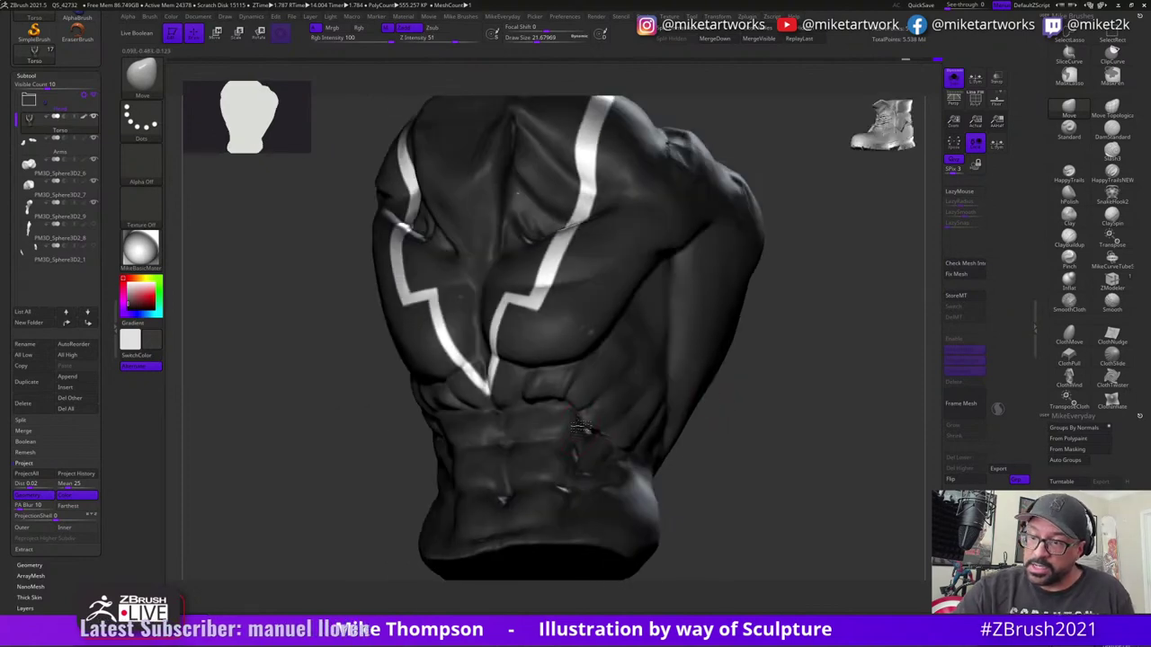
pyautogui.moveTo(753, 375)
pyautogui.mouseDown()
pyautogui.moveTo(770, 378)
pyautogui.moveTo(727, 398)
pyautogui.moveTo(794, 388)
pyautogui.moveTo(786, 402)
pyautogui.moveTo(763, 391)
pyautogui.mouseUp()
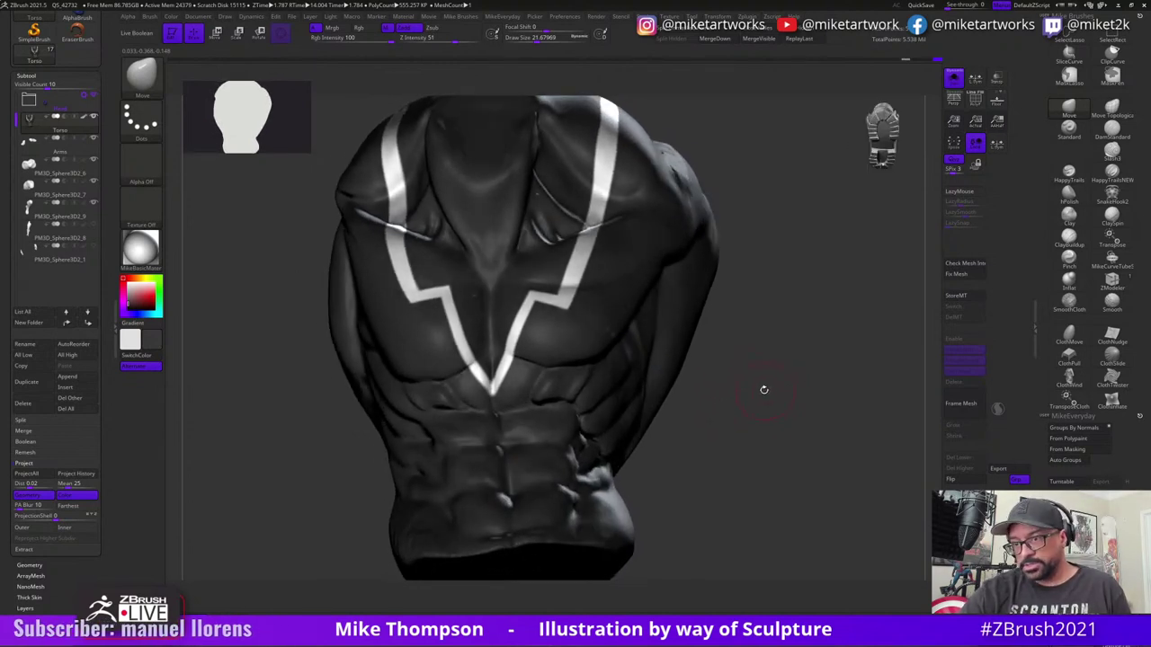
pyautogui.press('w')
pyautogui.press('q')
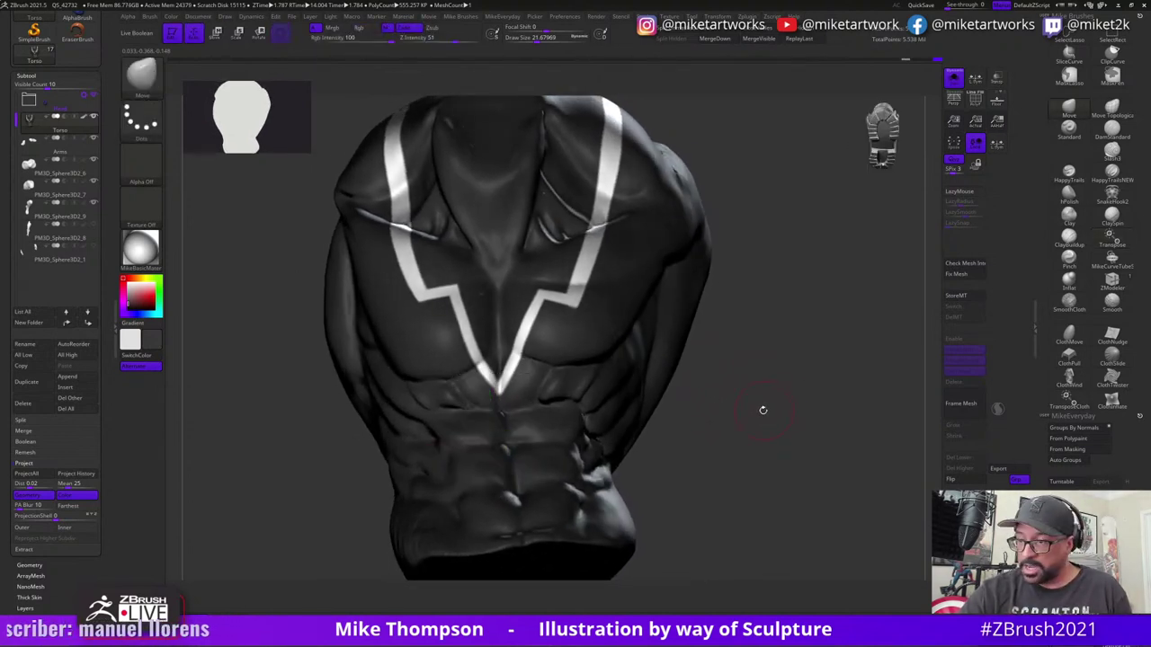
# - Return to the HappyTrails brush at draw size 7.28279 and change the secondary colour to white
pyautogui.press('s')
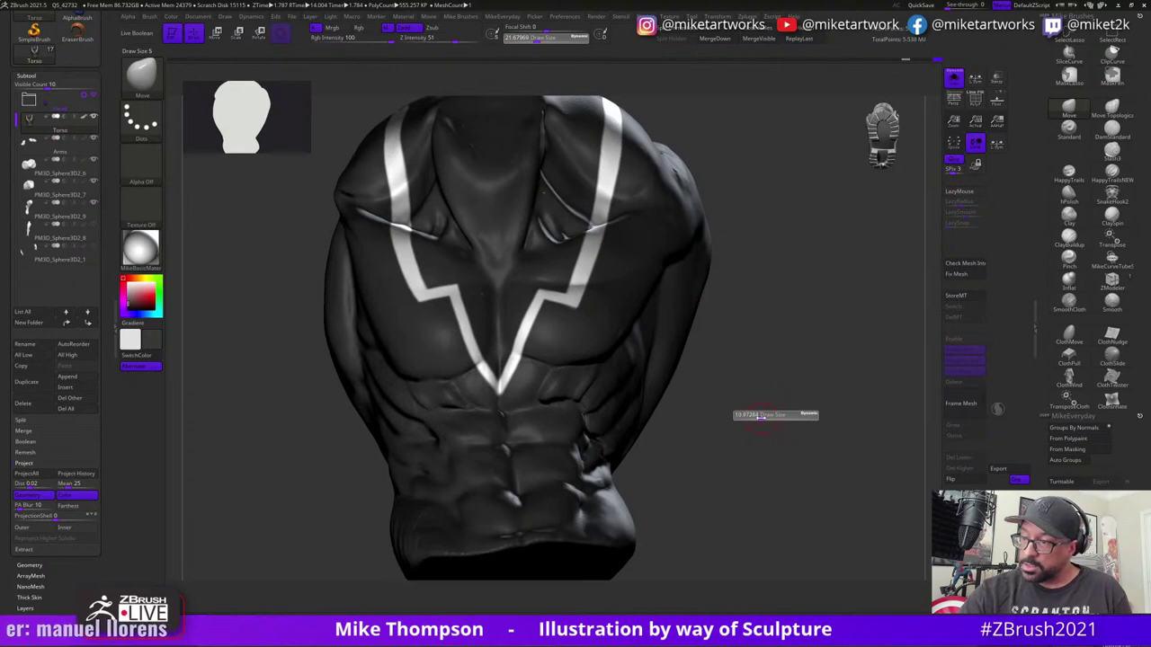
pyautogui.moveTo(761, 416); pyautogui.dragTo(764, 414)
pyautogui.click(1069, 175)
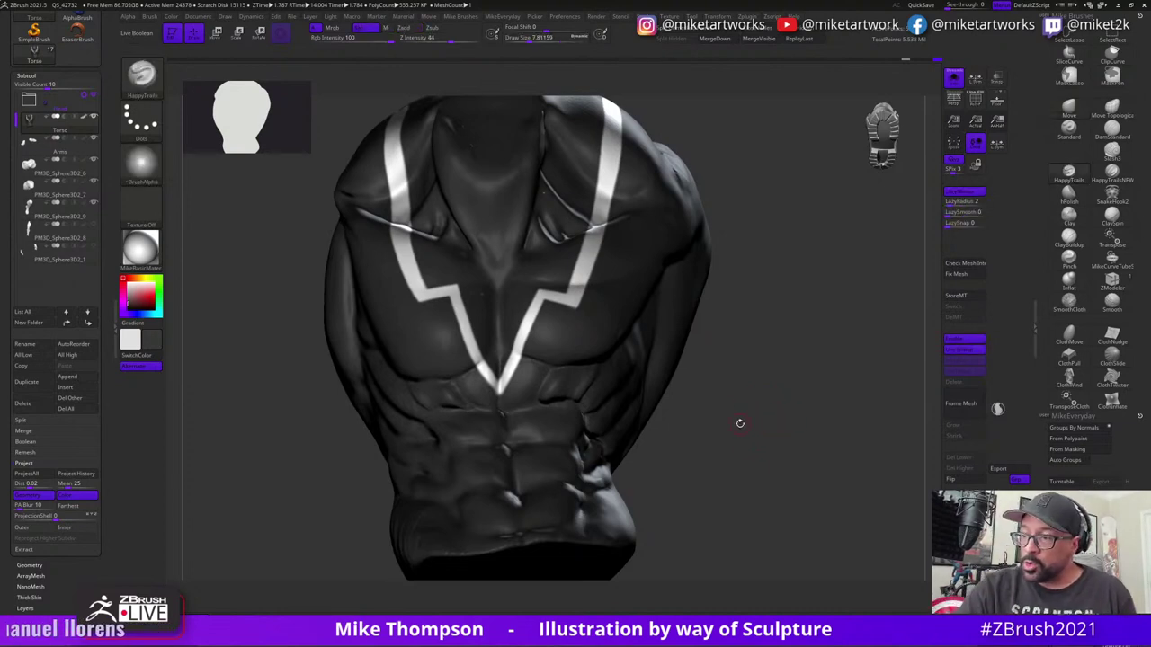
pyautogui.press('s')
pyautogui.moveTo(739, 423)
pyautogui.mouseDown()
pyautogui.moveTo(788, 425)
pyautogui.moveTo(774, 419)
pyautogui.mouseUp()
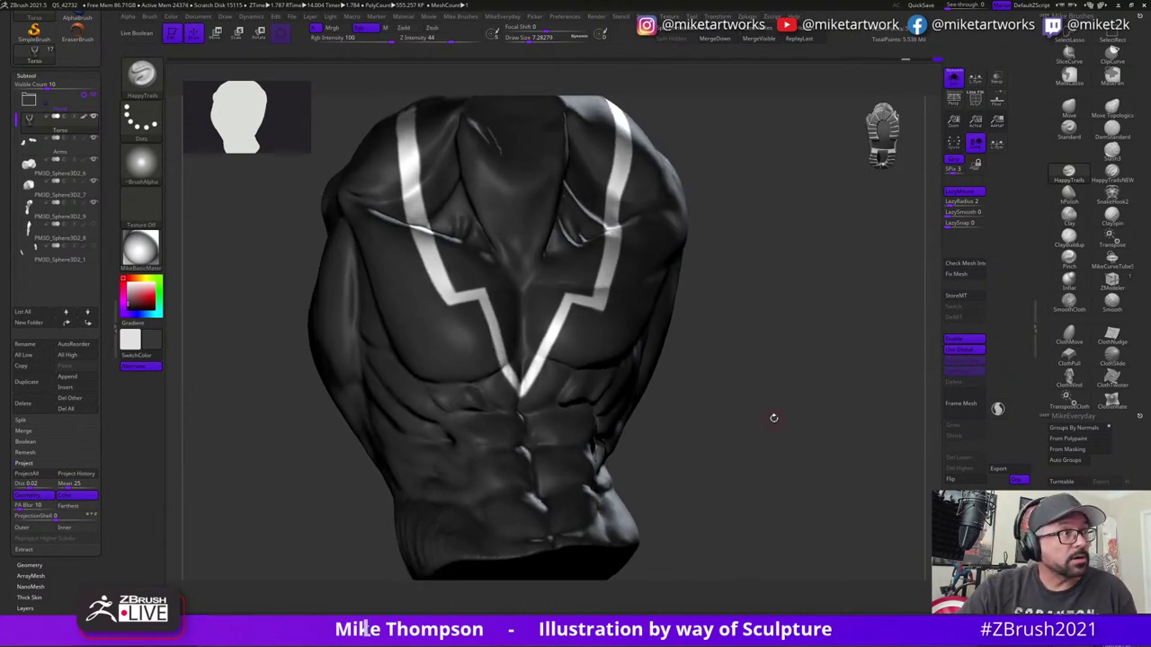
pyautogui.press('space')
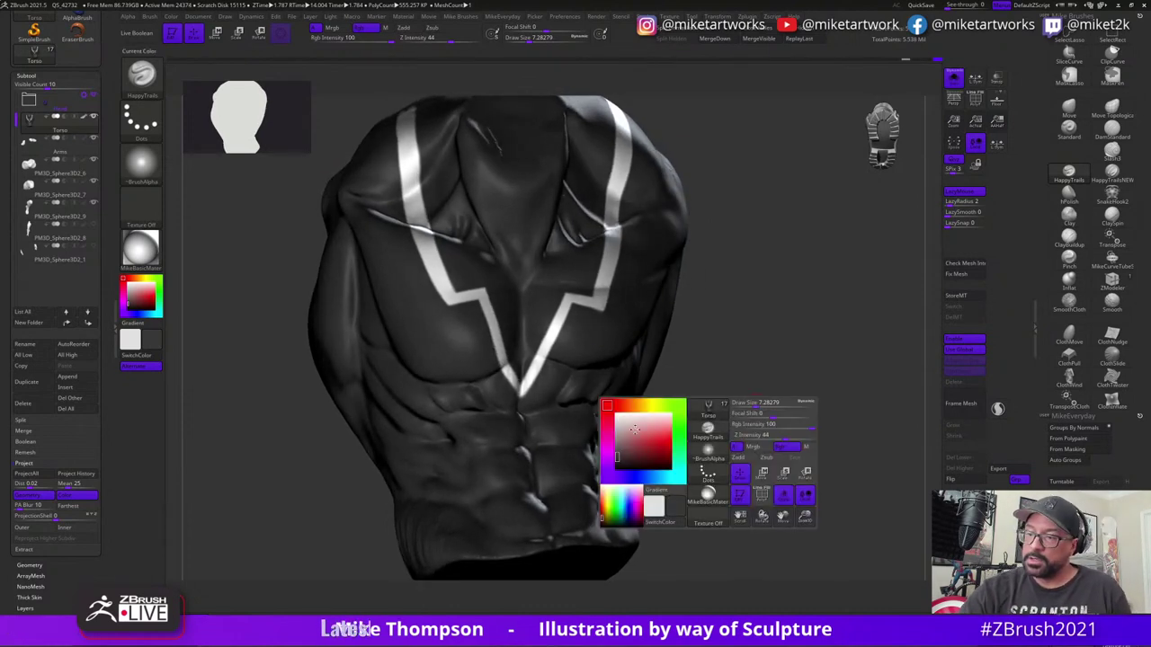
pyautogui.moveTo(802, 393); pyautogui.dragTo(826, 381)
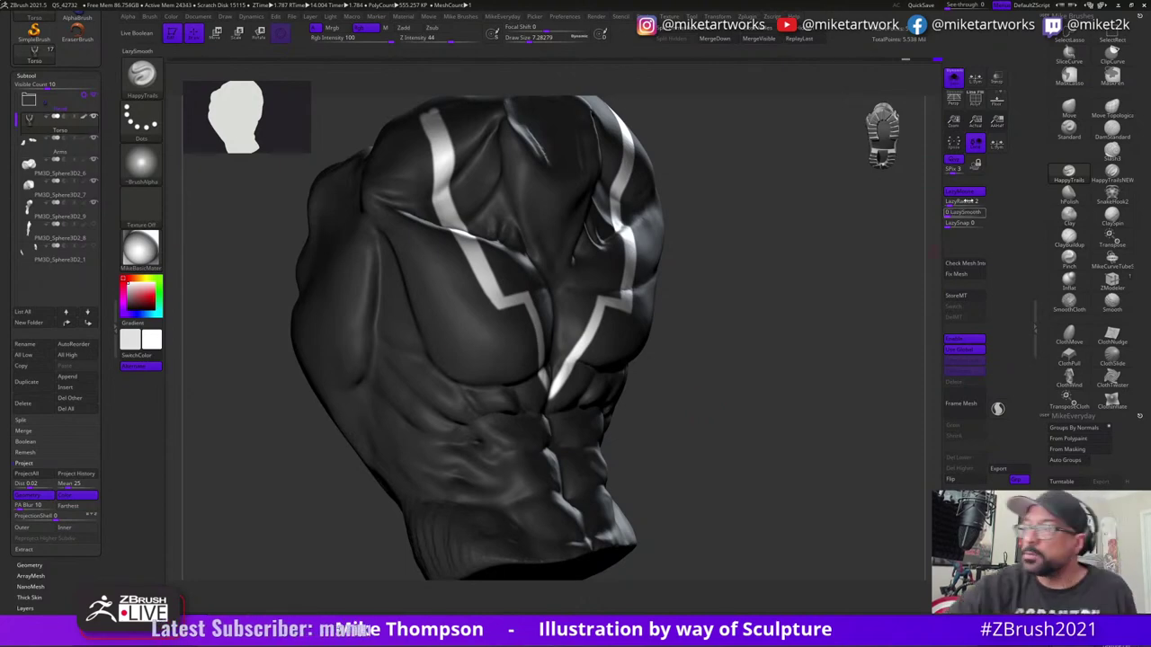
# - Turn off Solo to show the whole figure and paint a white stripe across the ribs below the character's right pectoral
pyautogui.click(954, 79)
pyautogui.moveTo(829, 381)
pyautogui.mouseDown()
pyautogui.moveTo(835, 419)
pyautogui.moveTo(815, 414)
pyautogui.moveTo(814, 438)
pyautogui.mouseUp()
pyautogui.moveTo(819, 436)
pyautogui.mouseDown()
pyautogui.moveTo(829, 435)
pyautogui.moveTo(818, 436)
pyautogui.mouseUp()
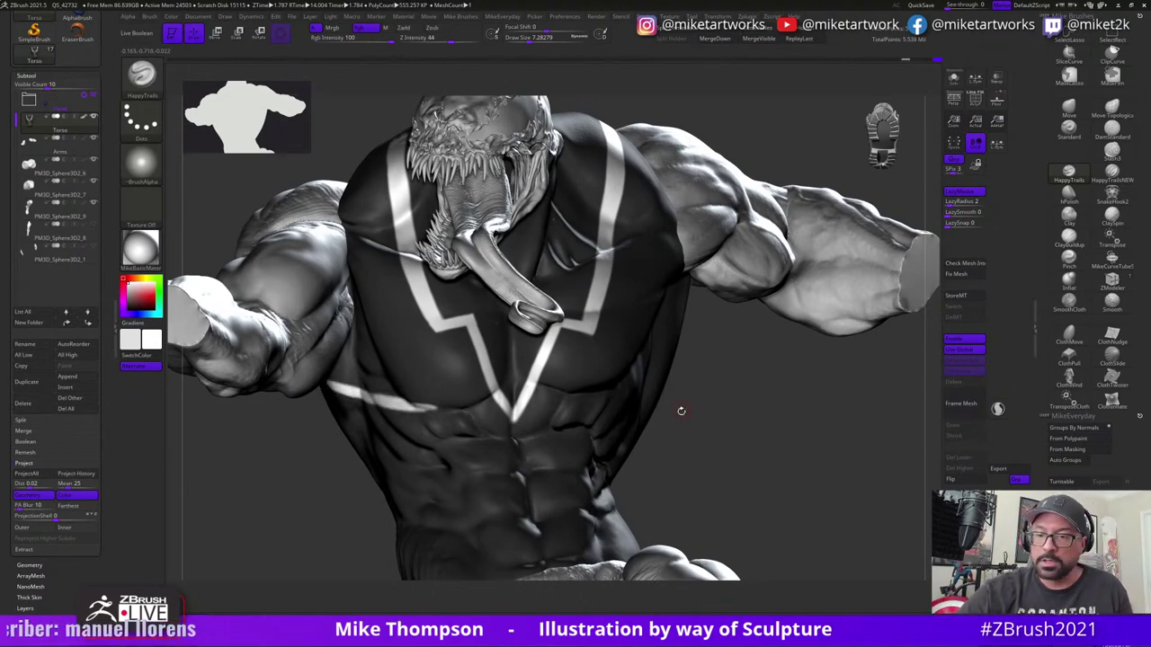
# - Paint a matching white stripe across the ribs below the character's left pectoral and thicken both rib stripes
pyautogui.moveTo(726, 411)
pyautogui.mouseDown()
pyautogui.moveTo(762, 404)
pyautogui.moveTo(675, 369)
pyautogui.mouseUp()
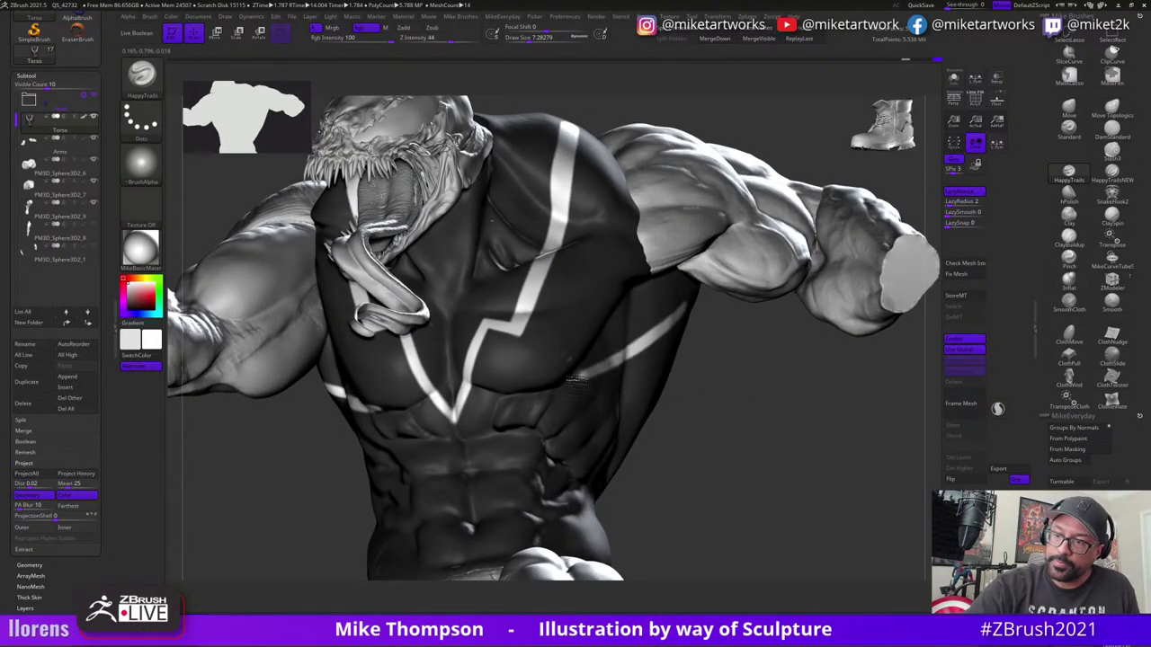
pyautogui.moveTo(749, 409); pyautogui.dragTo(763, 401)
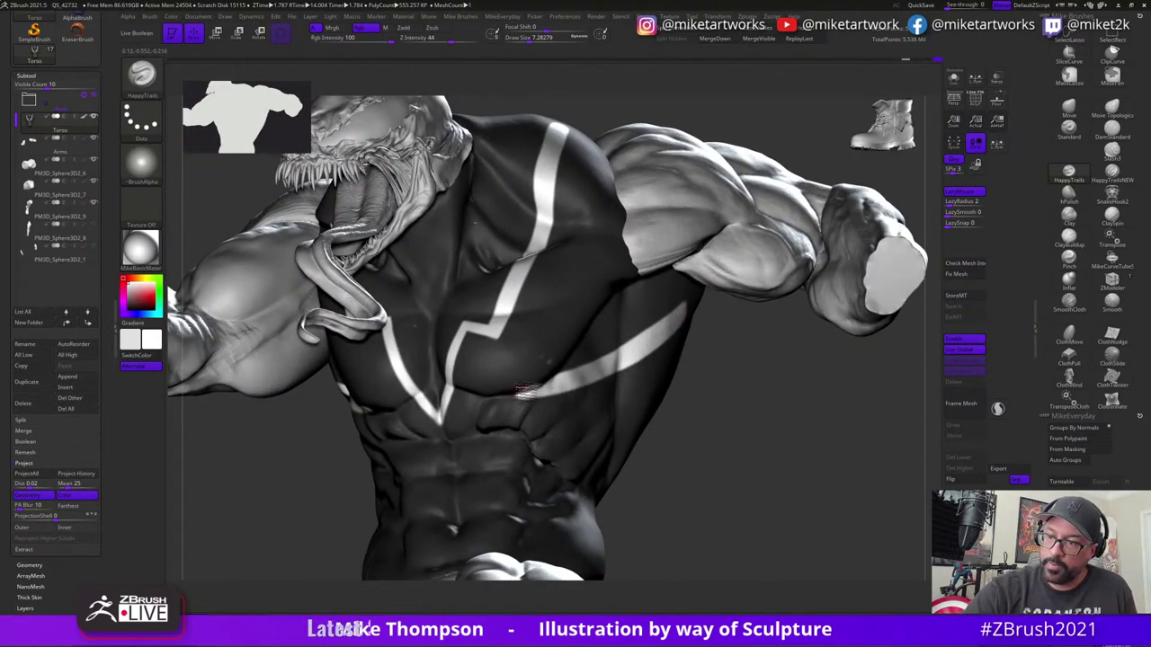
pyautogui.moveTo(792, 414); pyautogui.dragTo(615, 360)
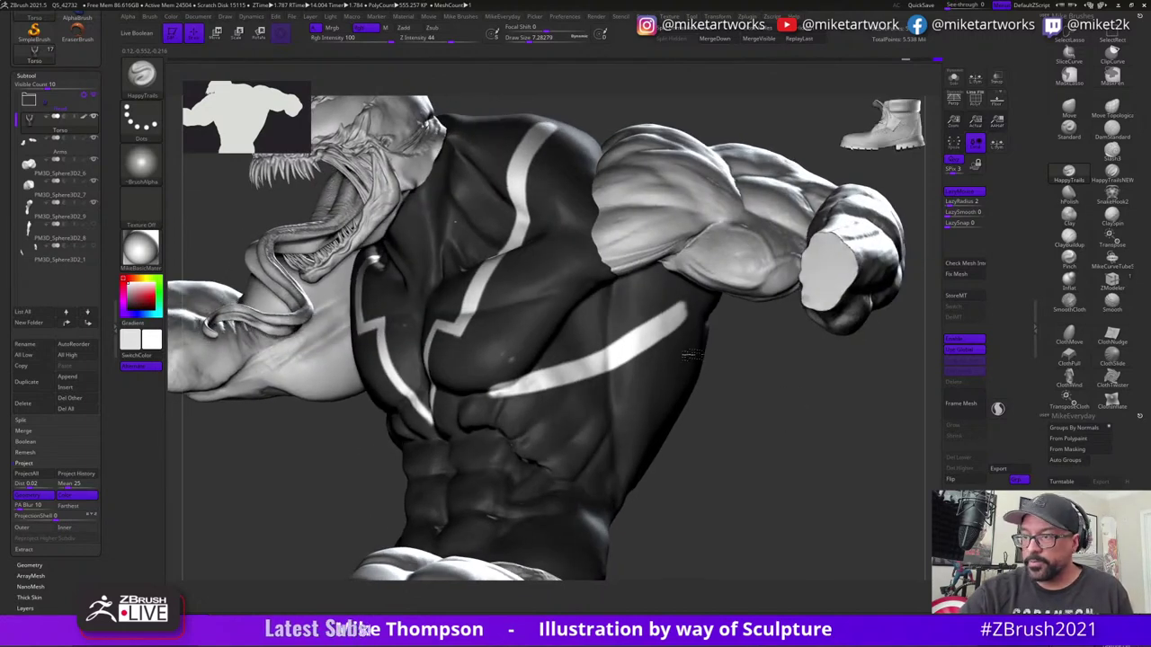
pyautogui.moveTo(777, 419)
pyautogui.mouseDown()
pyautogui.moveTo(791, 439)
pyautogui.moveTo(765, 120)
pyautogui.moveTo(382, 331)
pyautogui.moveTo(522, 345)
pyautogui.mouseUp()
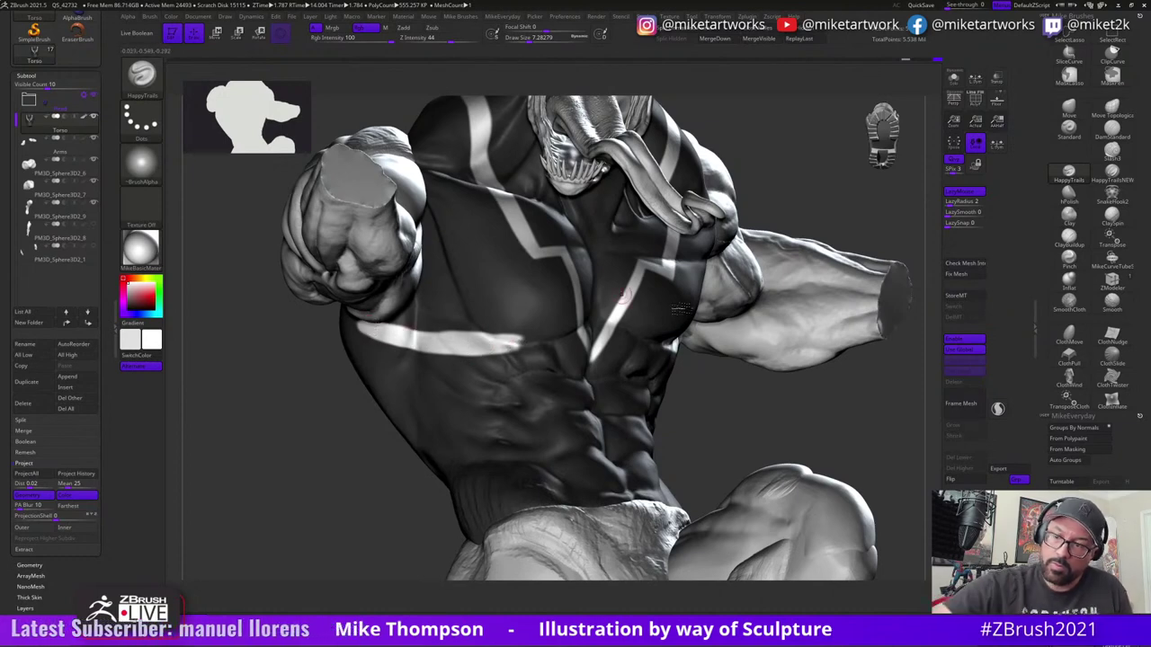
# - Paint a short white diagonal rising from the inner end of the right rib stripe onto the pectoral
pyautogui.moveTo(886, 399)
pyautogui.mouseDown()
pyautogui.moveTo(882, 417)
pyautogui.moveTo(813, 416)
pyautogui.mouseUp()
pyautogui.moveTo(489, 364); pyautogui.dragTo(506, 323)
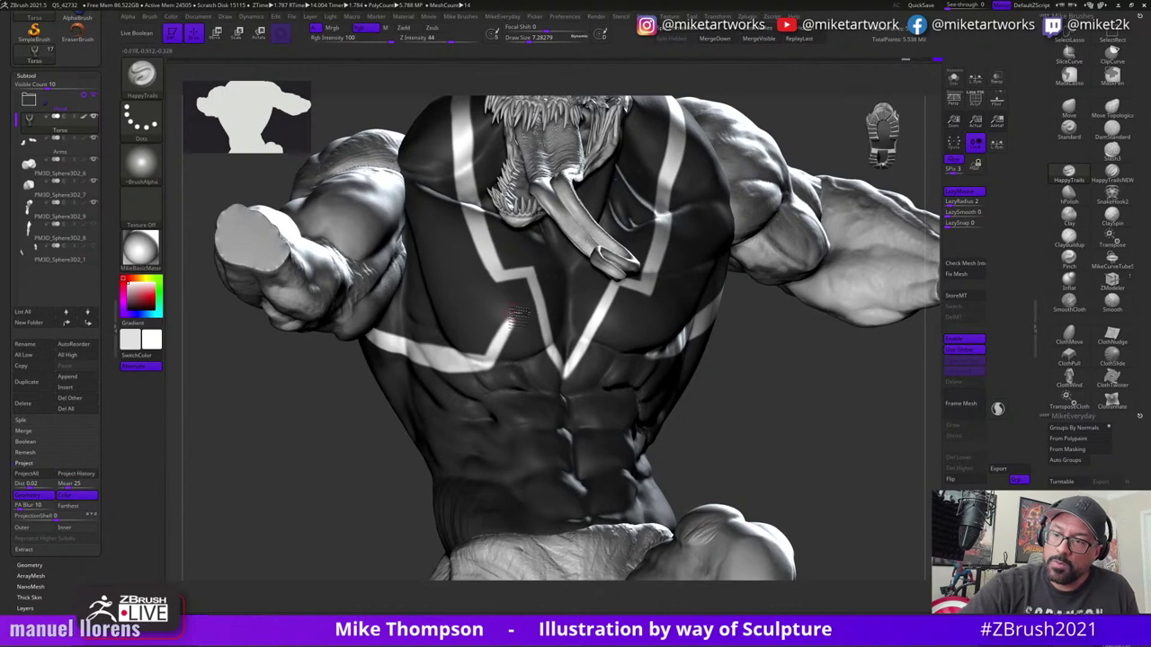
# - Place the Venom reference image with the white spider emblem beside the model
pyautogui.moveTo(831, 425); pyautogui.dragTo(828, 406)
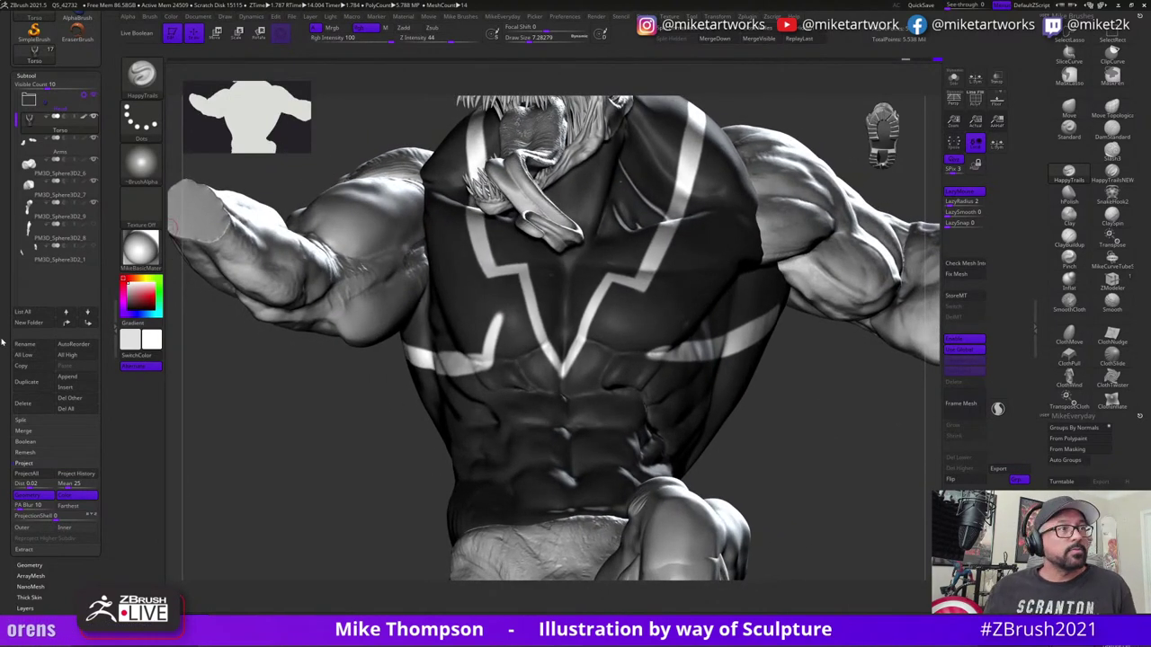
pyautogui.moveTo(2, 274); pyautogui.dragTo(288, 446)
pyautogui.moveTo(343, 517); pyautogui.dragTo(300, 523, button='middle')
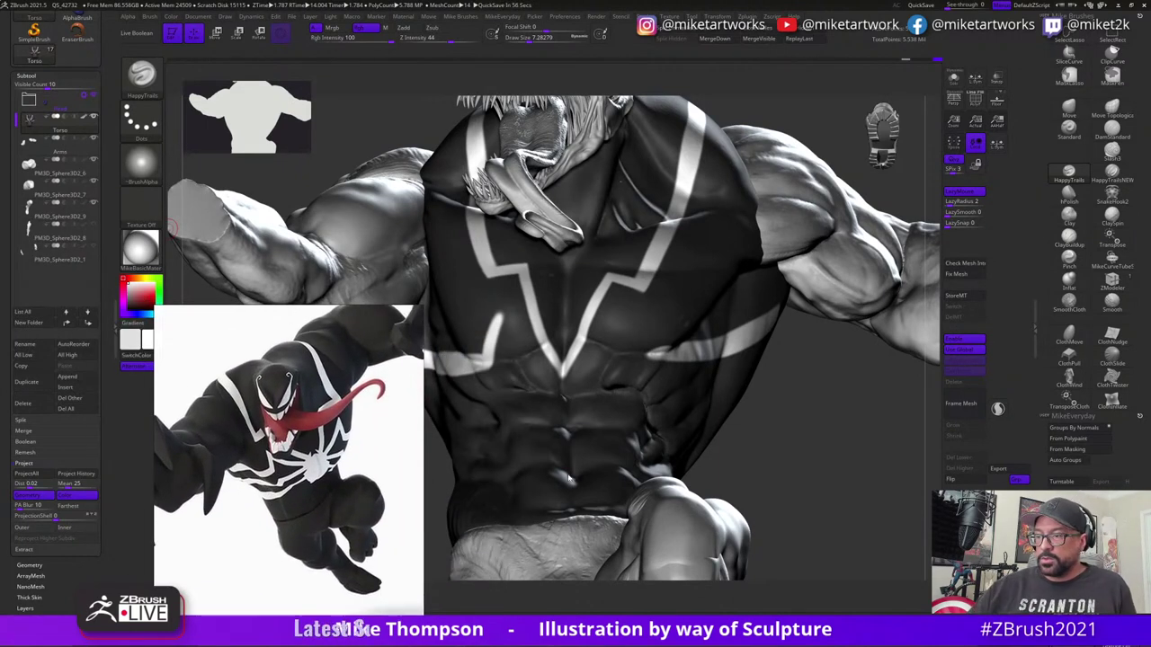
# - Reduce the draw size to 5.46908 and go over the white shoulder stripe beside the open jaw
pyautogui.moveTo(812, 487)
pyautogui.mouseDown()
pyautogui.moveTo(823, 499)
pyautogui.moveTo(859, 473)
pyautogui.moveTo(589, 304)
pyautogui.mouseUp()
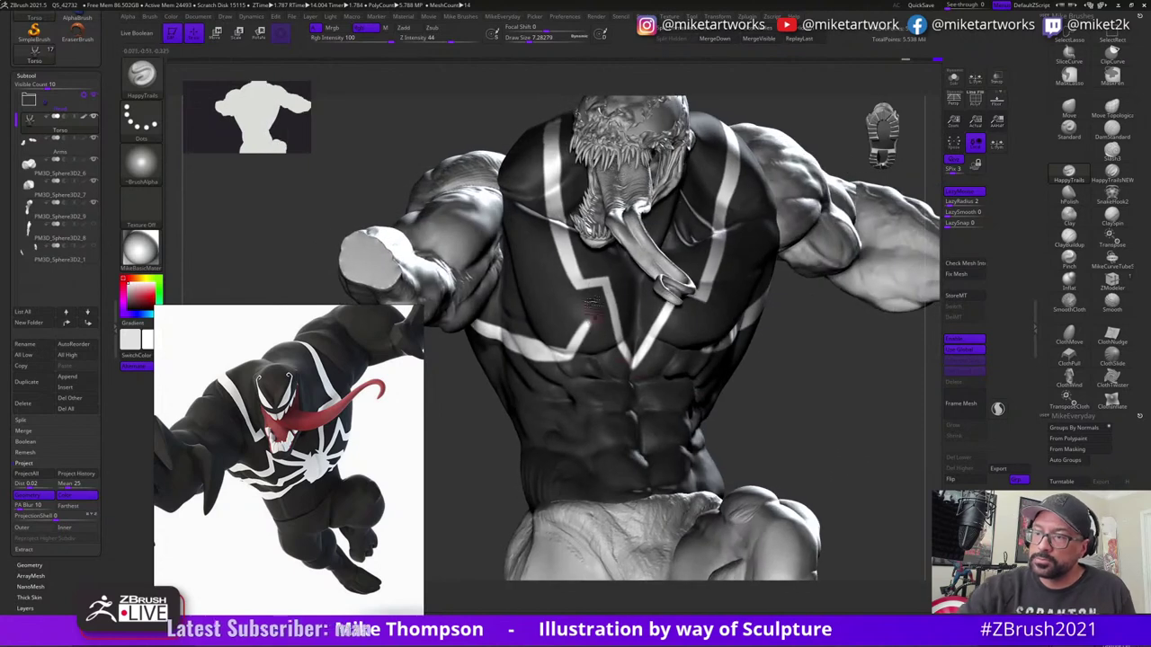
pyautogui.press('s')
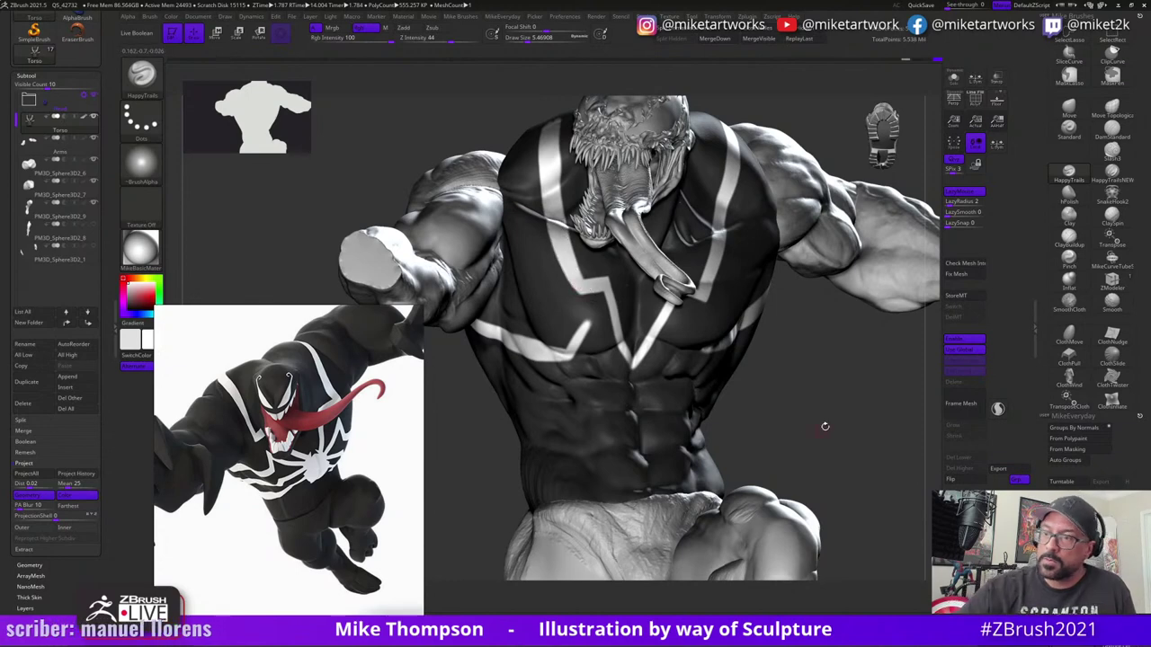
pyautogui.moveTo(824, 427); pyautogui.dragTo(798, 431)
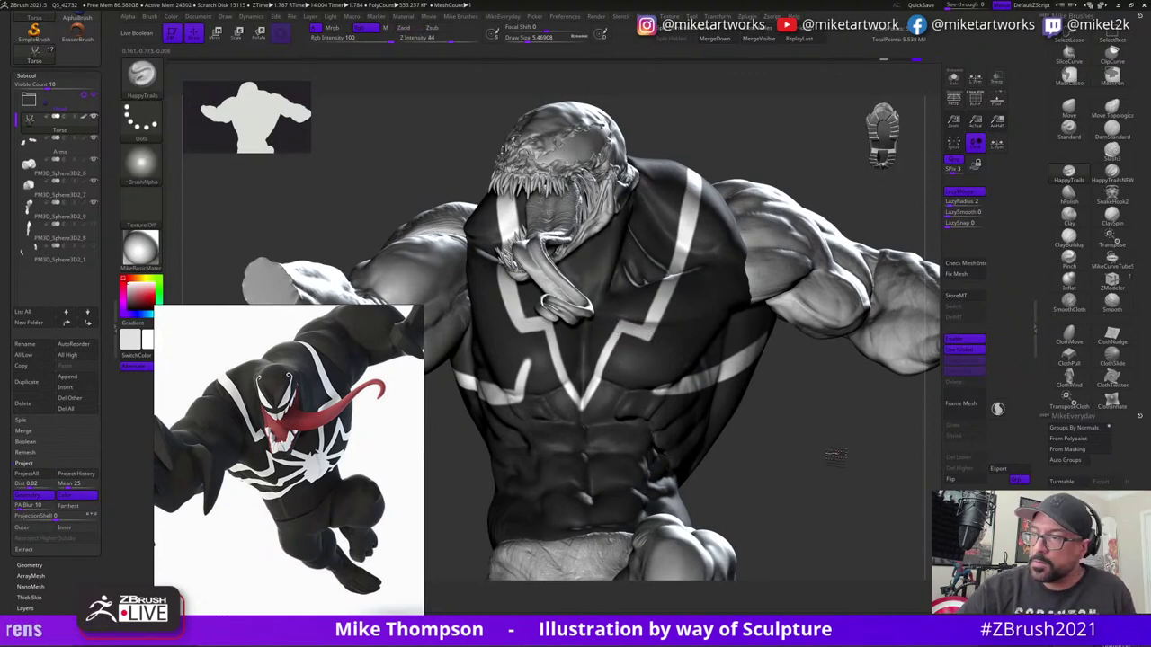
pyautogui.moveTo(836, 456); pyautogui.dragTo(699, 259)
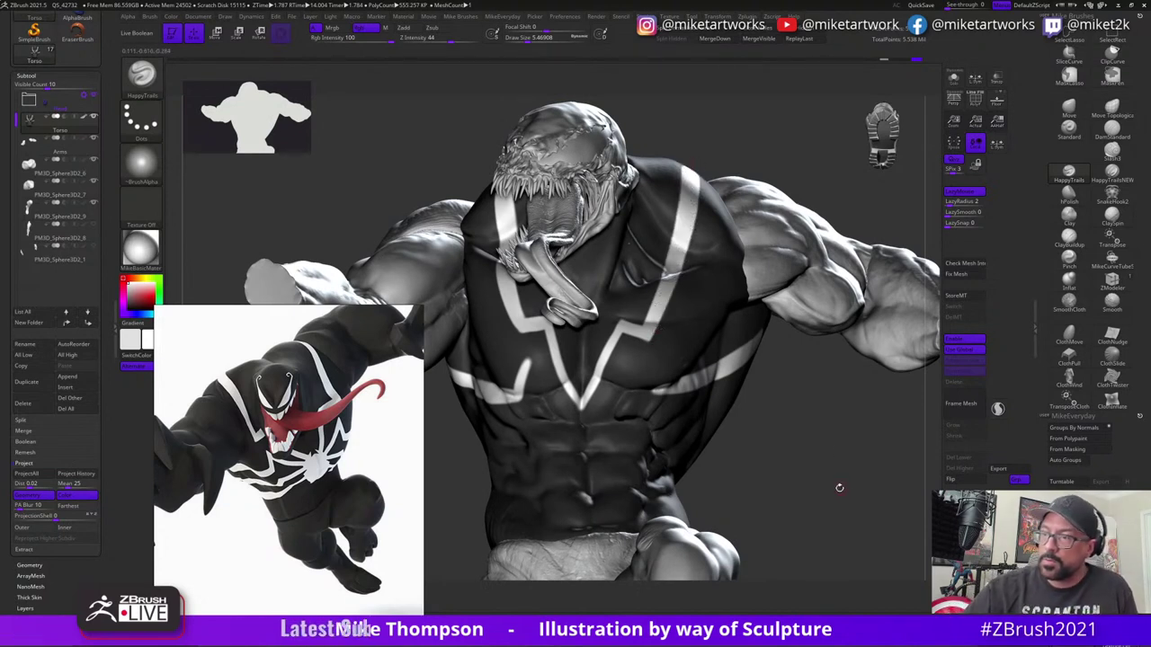
pyautogui.moveTo(840, 488); pyautogui.dragTo(683, 377)
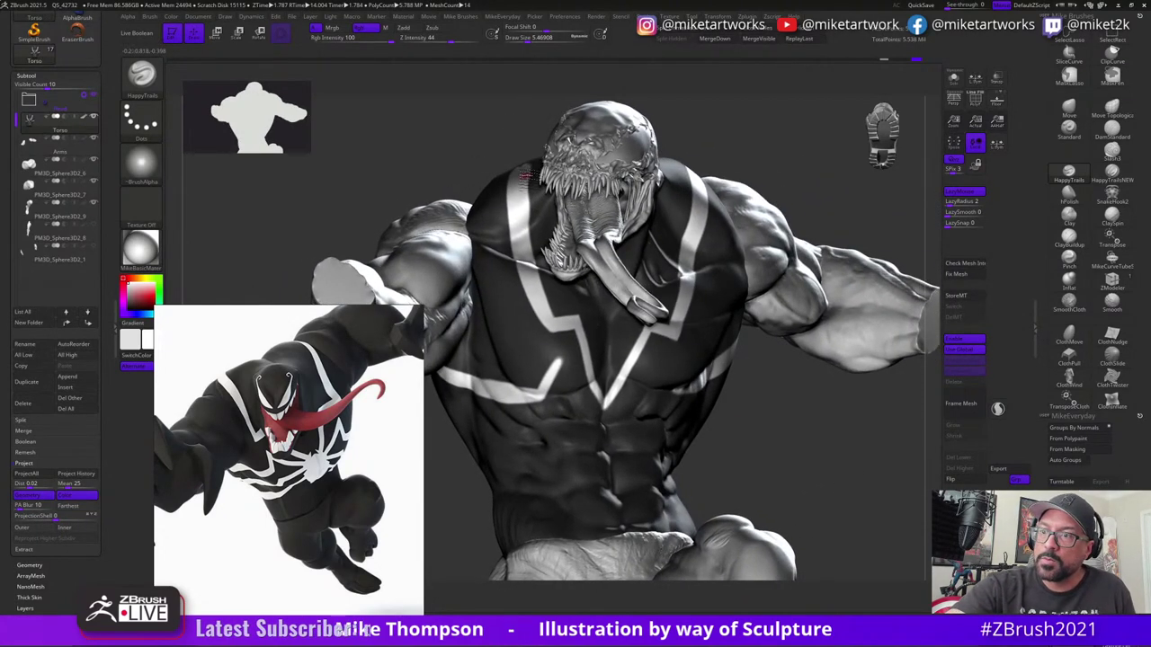
pyautogui.moveTo(526, 176); pyautogui.dragTo(532, 252)
# - Show the painted colour on all subtools and paint a white line from the right rib stripe's raised tip to the V's base
pyautogui.moveTo(825, 490)
pyautogui.mouseDown()
pyautogui.moveTo(852, 476)
pyautogui.moveTo(827, 467)
pyautogui.moveTo(872, 439)
pyautogui.mouseUp()
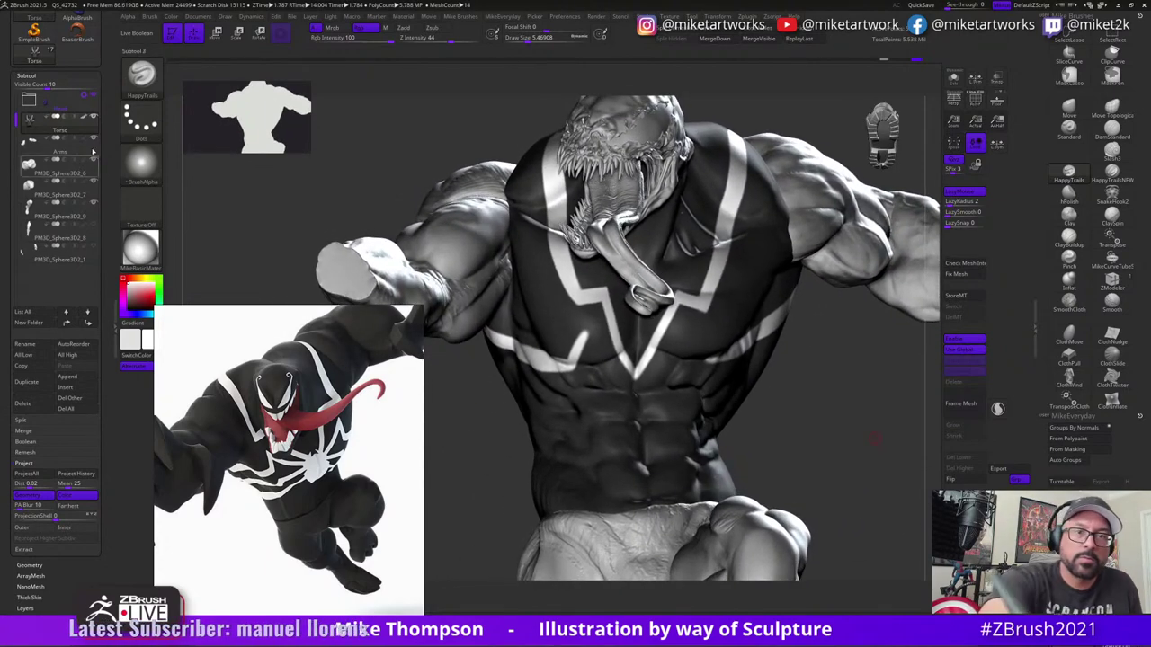
pyautogui.keyDown('shift'); pyautogui.click(85, 138); pyautogui.keyUp('shift')
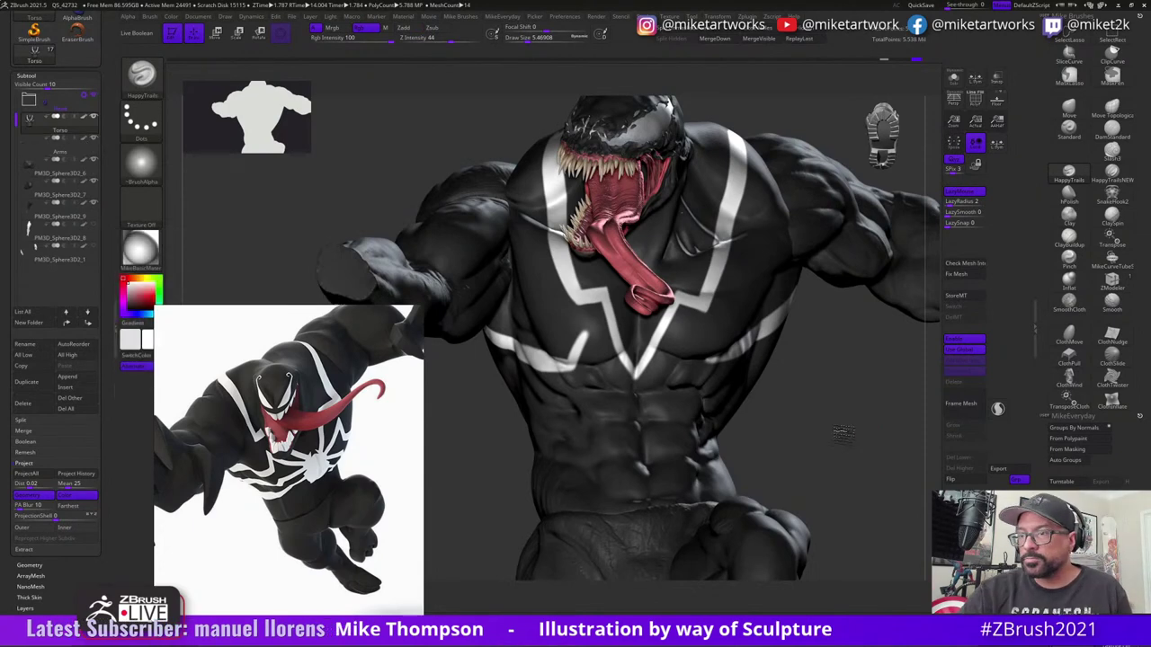
pyautogui.moveTo(843, 433); pyautogui.dragTo(855, 437)
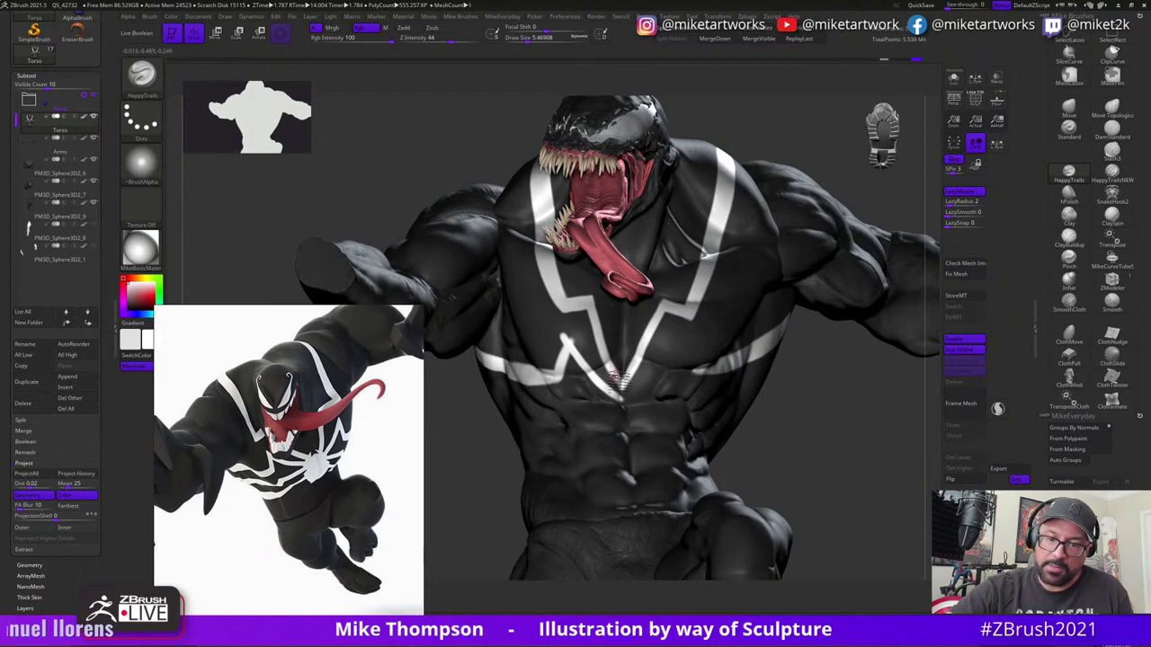
# - Paint a short white diagonal at the inner end of the left rib stripe and a white line from its raised tip to the V's base
pyautogui.moveTo(831, 407); pyautogui.dragTo(832, 410)
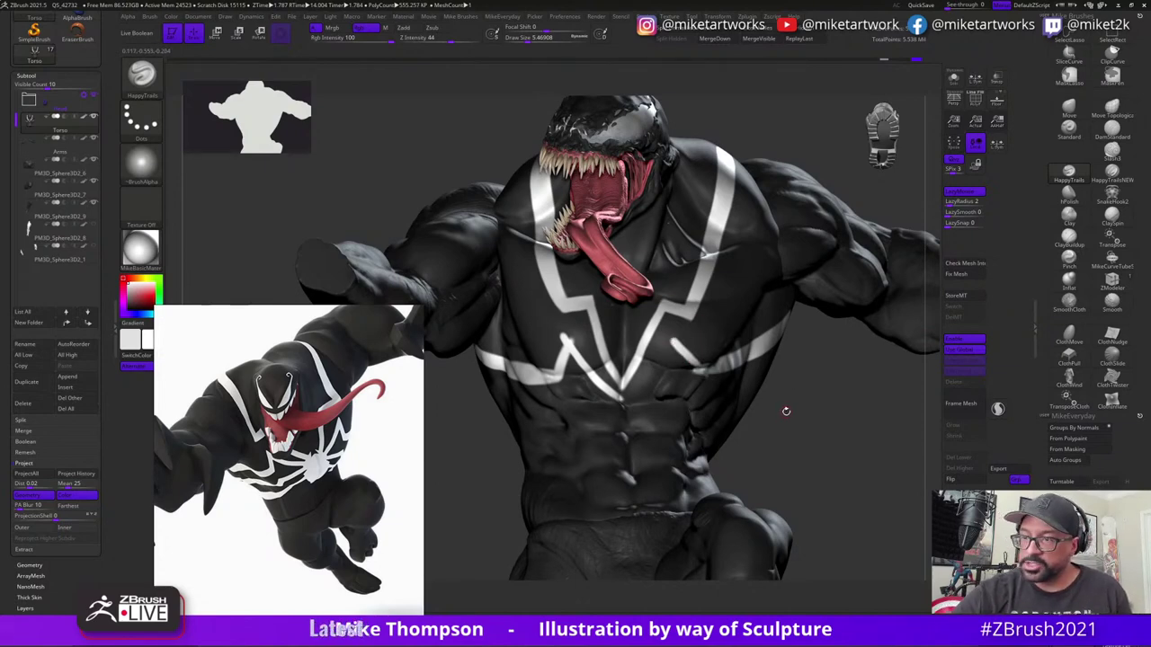
pyautogui.moveTo(824, 442); pyautogui.dragTo(819, 417)
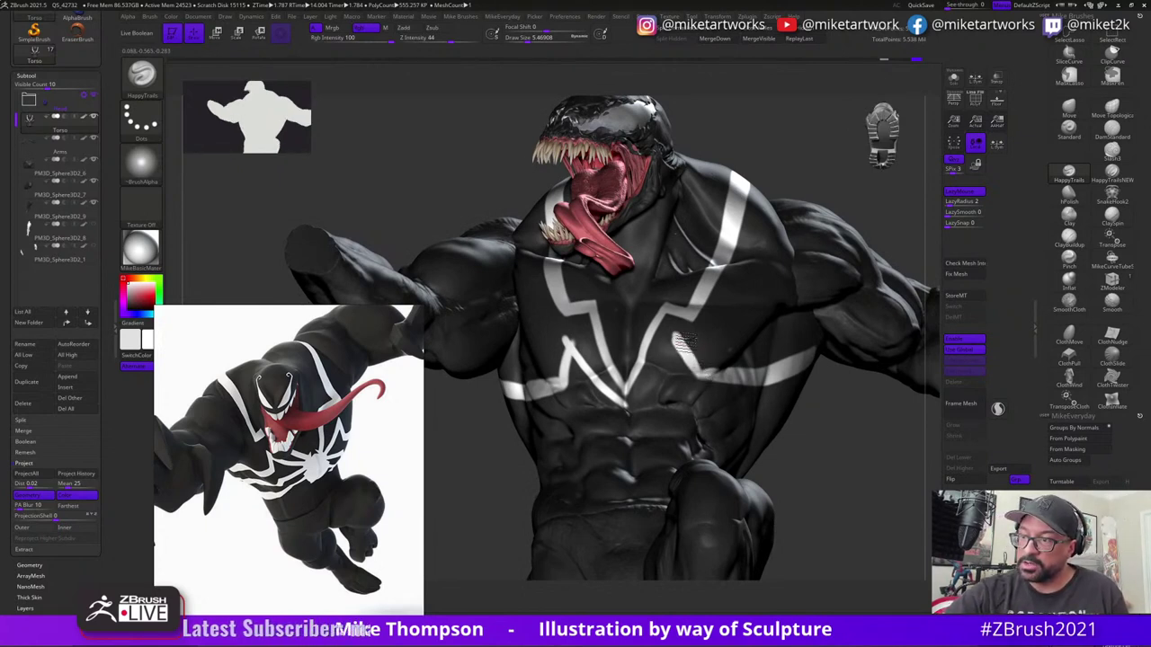
pyautogui.moveTo(833, 441); pyautogui.dragTo(657, 379)
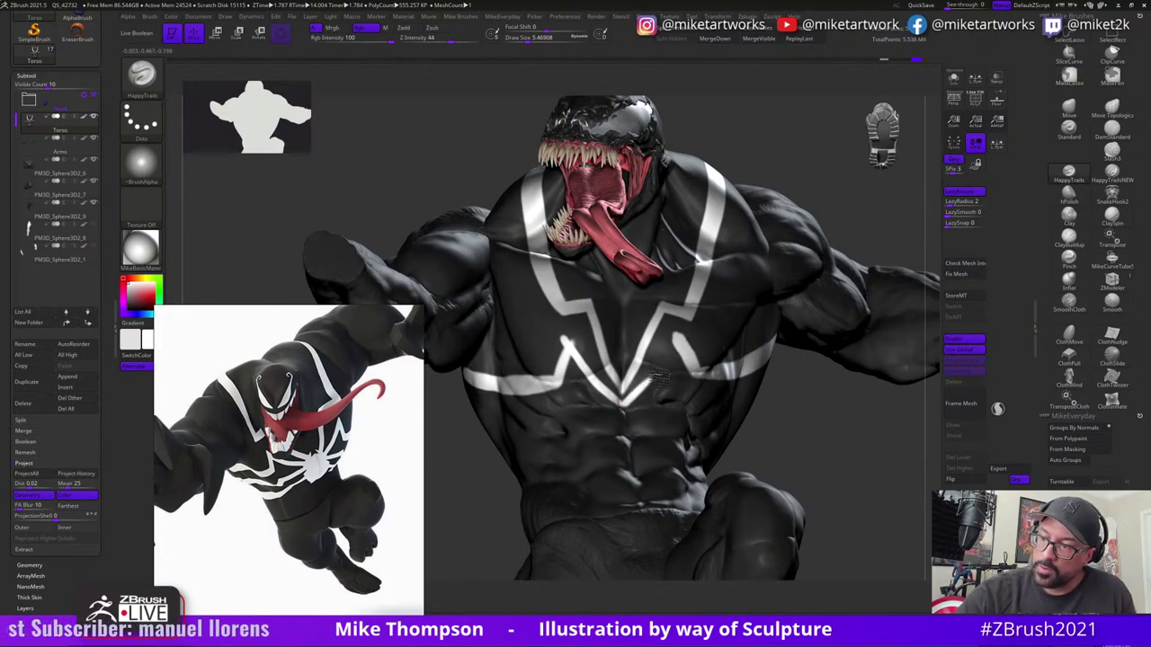
pyautogui.moveTo(843, 422)
pyautogui.mouseDown()
pyautogui.moveTo(835, 428)
pyautogui.moveTo(826, 405)
pyautogui.mouseUp()
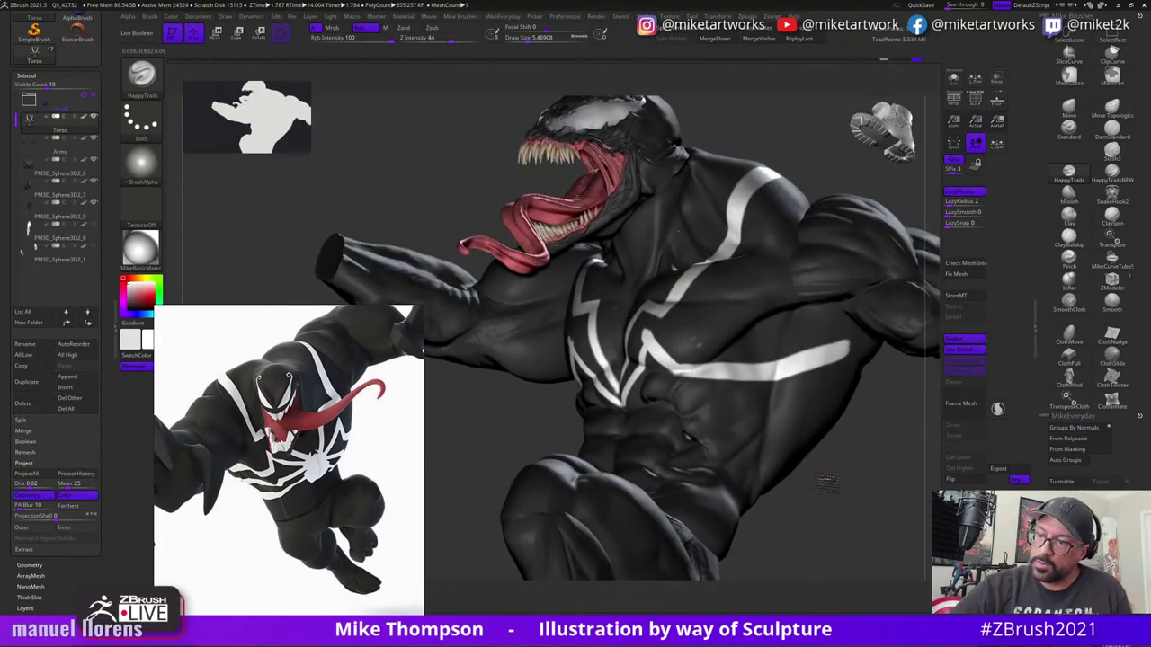
# - Touch up the raised peaks of both rib stripes with white, sharpening the tips and the joins to the stripes
pyautogui.moveTo(822, 483); pyautogui.dragTo(857, 487)
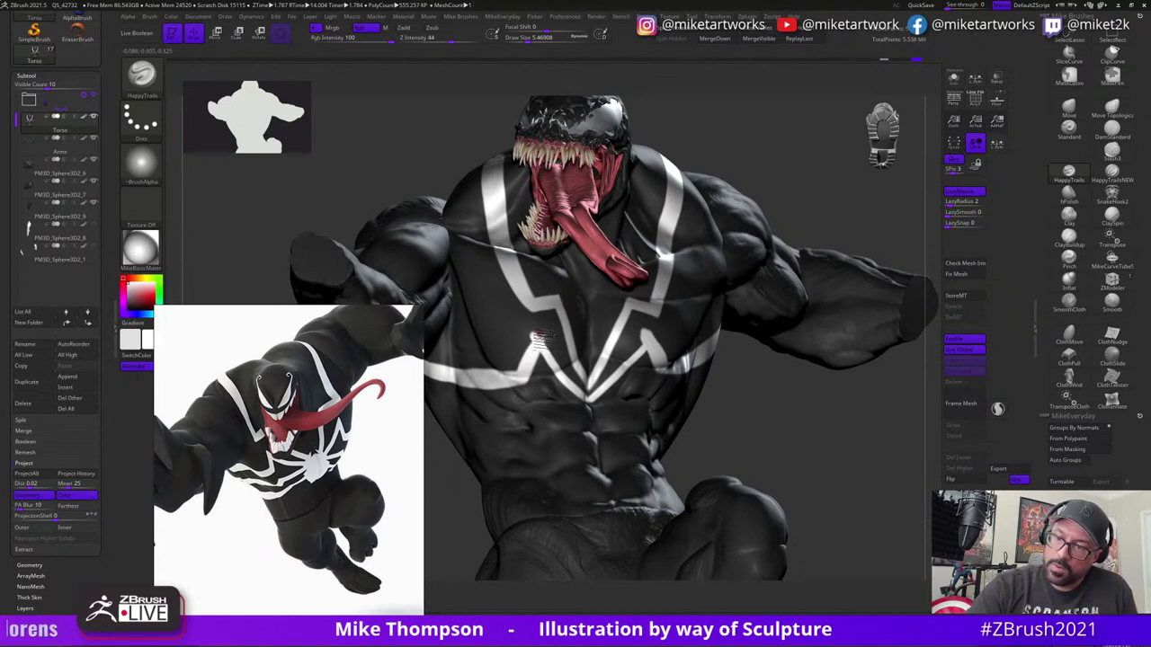
pyautogui.moveTo(849, 437); pyautogui.dragTo(820, 447)
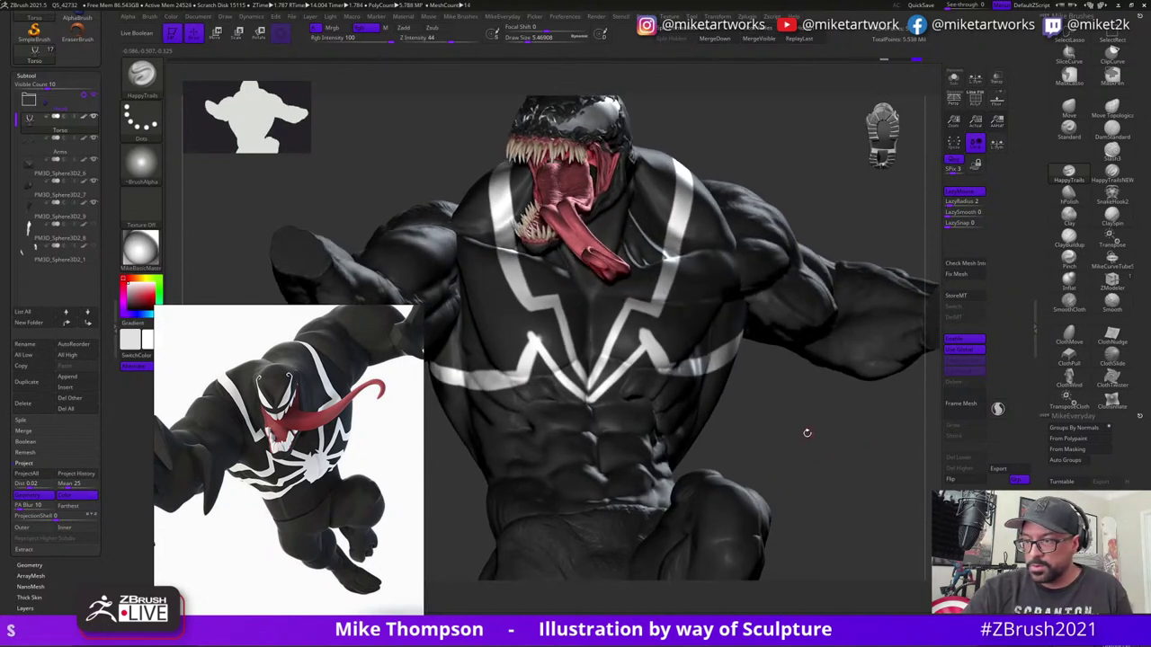
pyautogui.press('space')
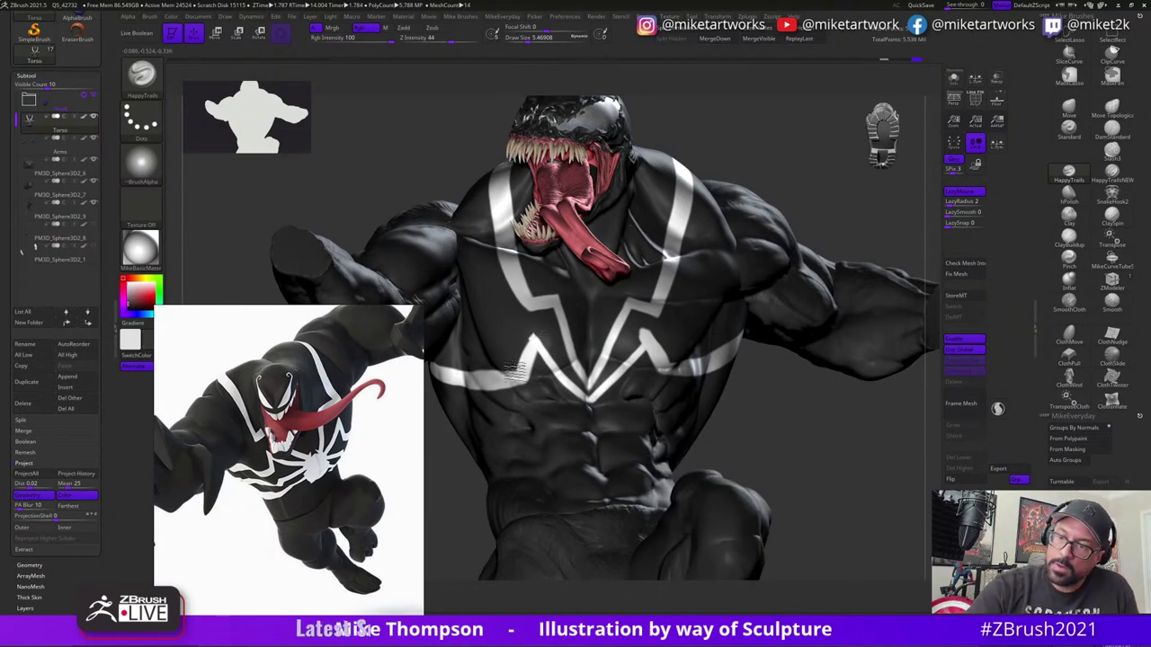
pyautogui.moveTo(804, 404); pyautogui.dragTo(839, 405)
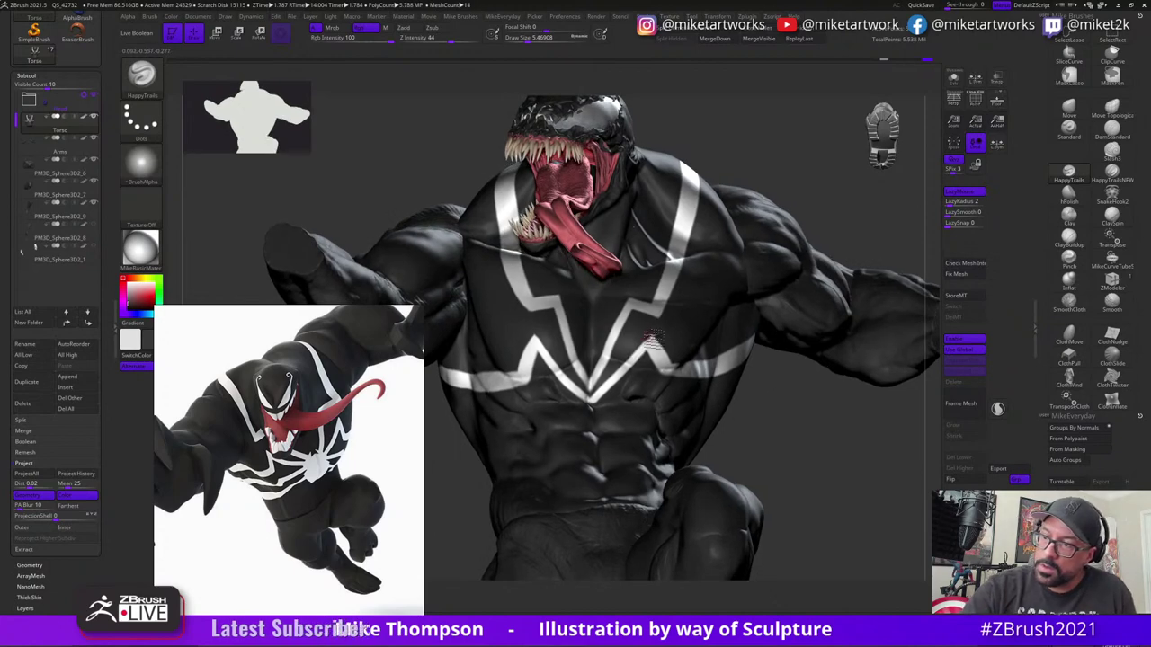
pyautogui.moveTo(828, 434); pyautogui.dragTo(772, 442, button='right')
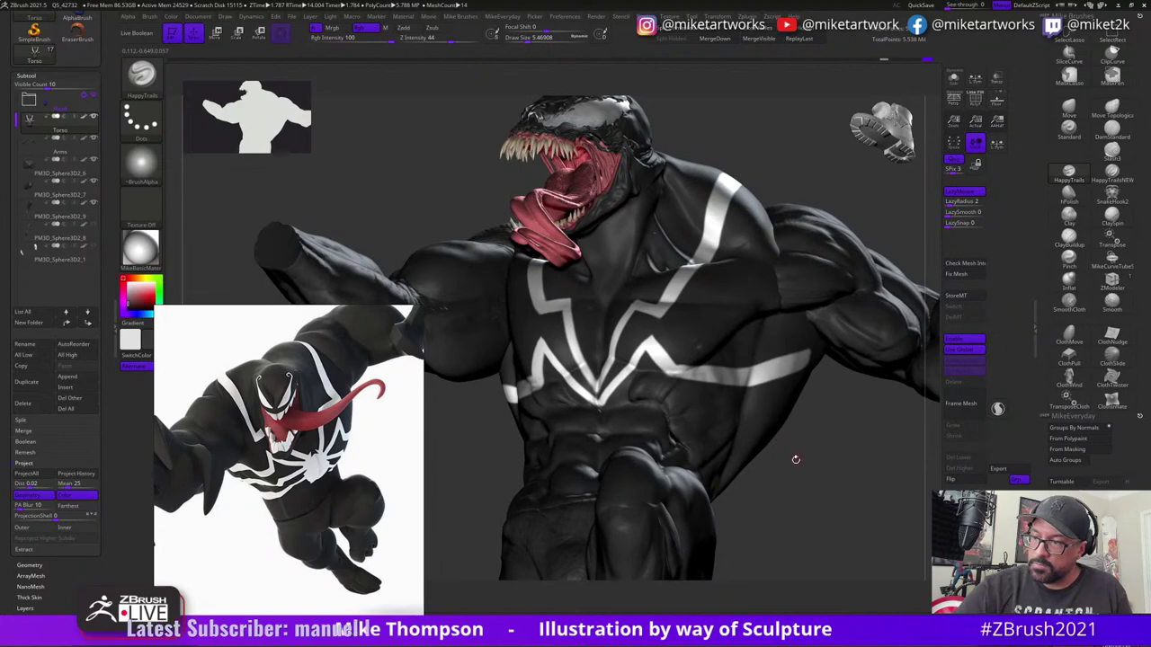
pyautogui.moveTo(795, 459)
pyautogui.mouseDown()
pyautogui.moveTo(808, 487)
pyautogui.moveTo(805, 472)
pyautogui.mouseUp()
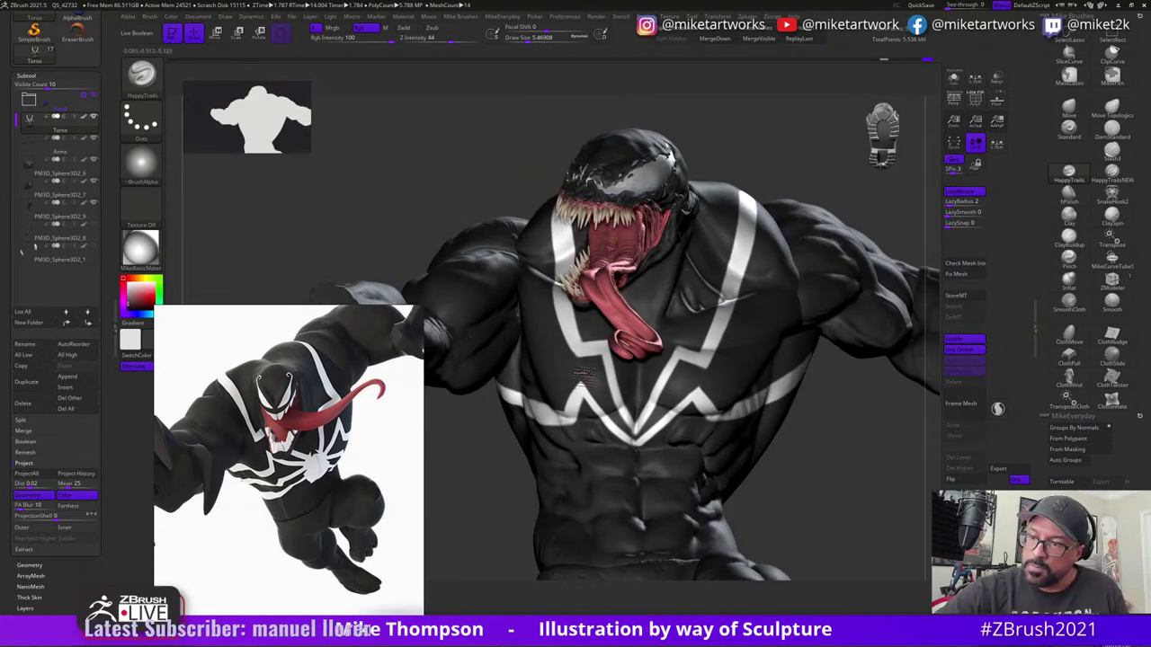
# - Examine the chest emblem on the whole figure from the front and the side
pyautogui.keyDown('alt'); pyautogui.moveTo(822, 481); pyautogui.dragTo(810, 471); pyautogui.keyUp('alt')
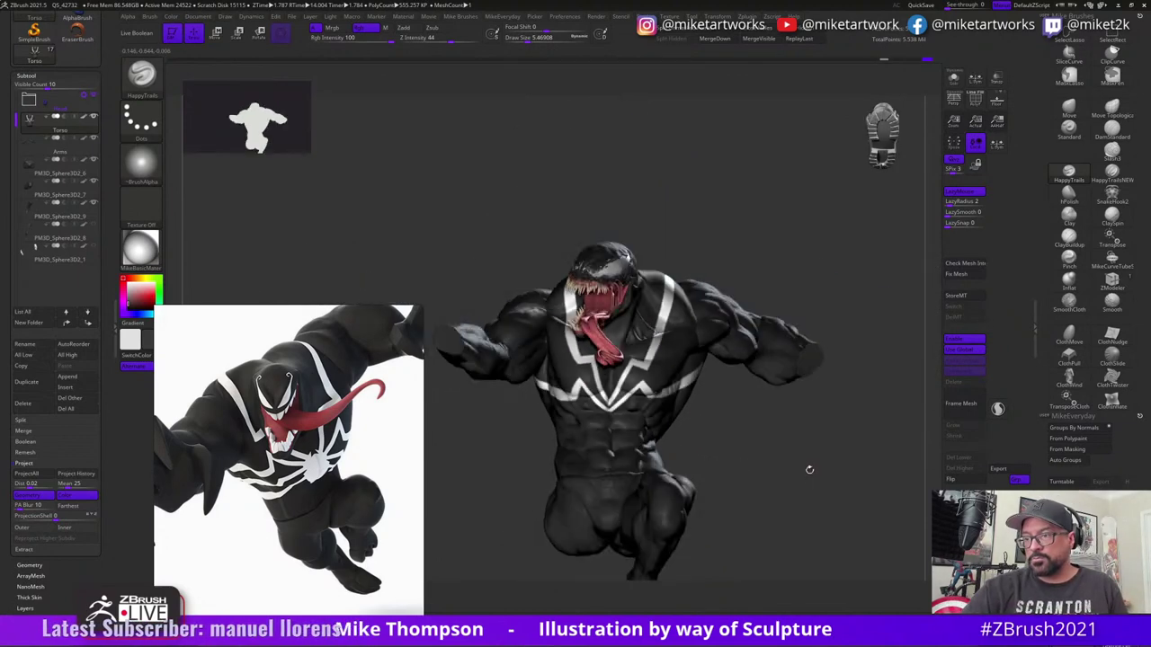
pyautogui.moveTo(810, 470)
pyautogui.mouseDown(button='right')
pyautogui.moveTo(819, 459)
pyautogui.moveTo(802, 444)
pyautogui.moveTo(830, 458)
pyautogui.moveTo(801, 479)
pyautogui.moveTo(823, 455)
pyautogui.mouseUp(button='right')
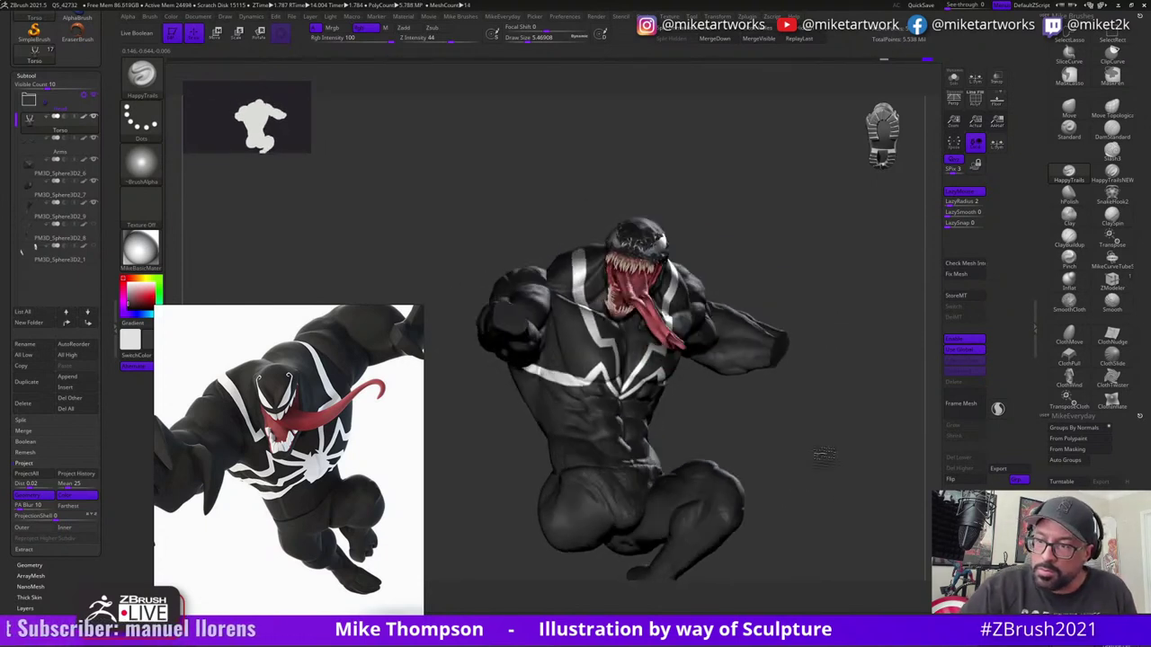
pyautogui.moveTo(824, 456); pyautogui.dragTo(838, 455)
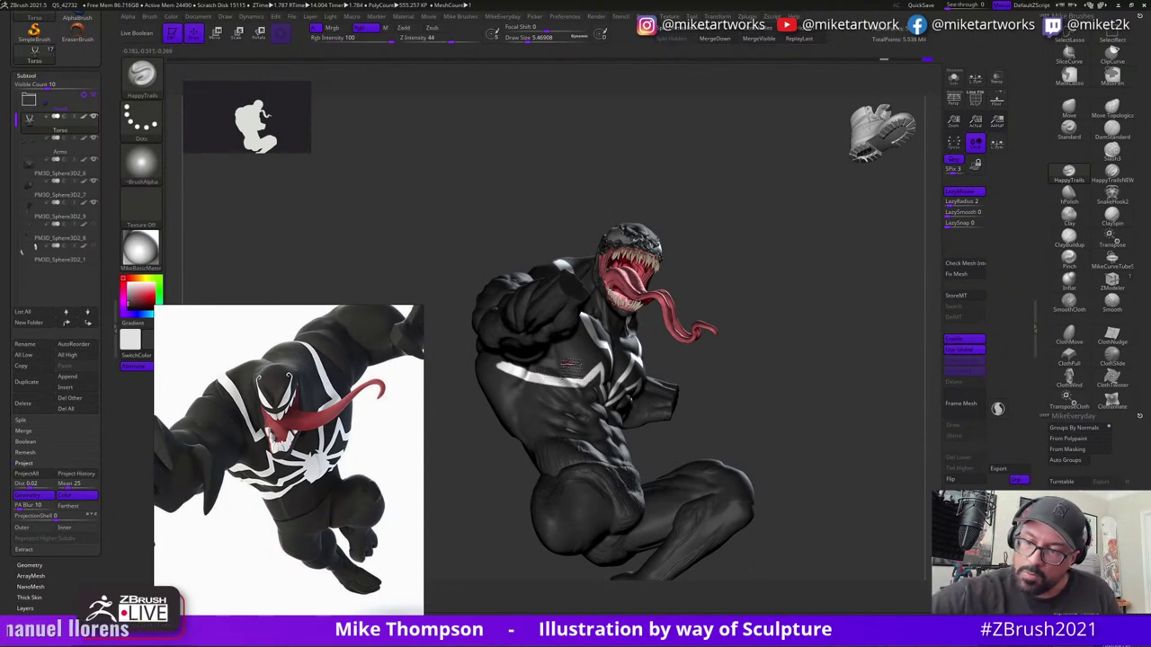
pyautogui.moveTo(867, 470)
pyautogui.mouseDown()
pyautogui.moveTo(825, 480)
pyautogui.moveTo(866, 456)
pyautogui.moveTo(859, 474)
pyautogui.mouseUp()
pyautogui.moveTo(859, 472); pyautogui.dragTo(574, 360, button='right')
pyautogui.press('space')
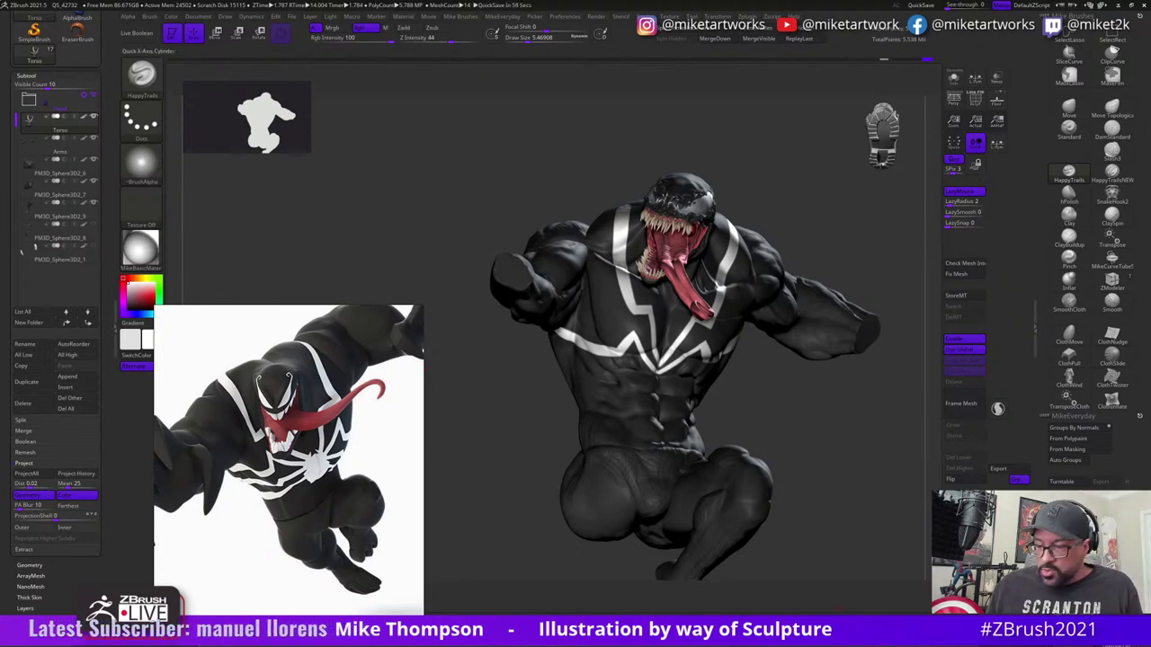
# - Add a second Venom reference image, the figure standing on a rock base, from the browser to the reference board
pyautogui.press('super')
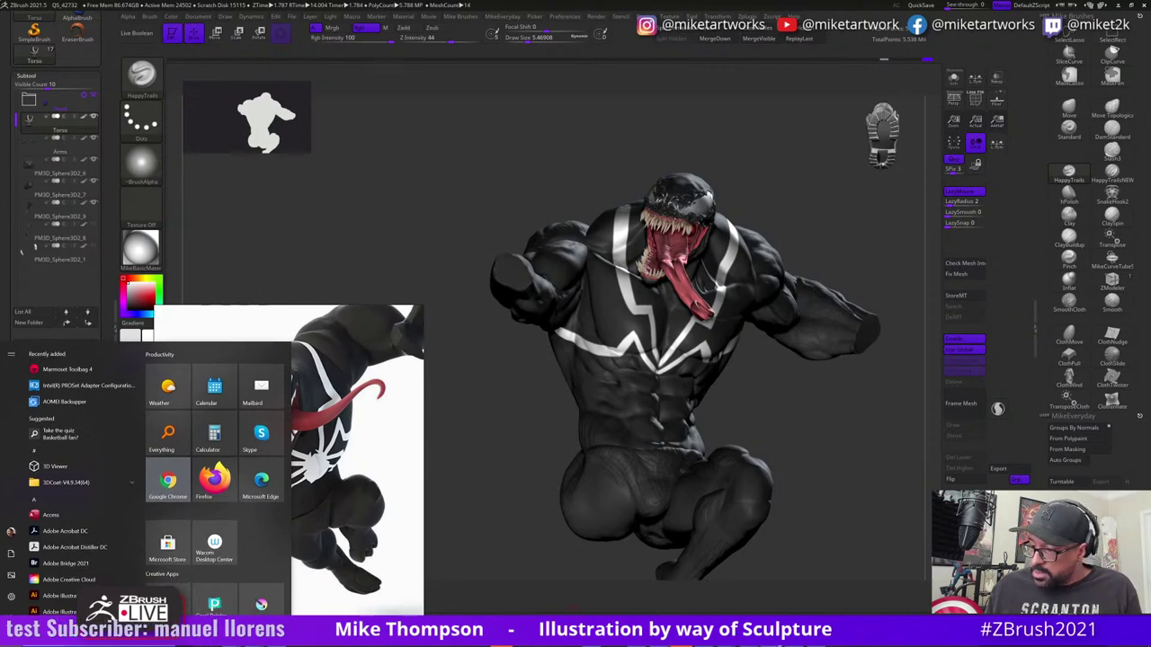
pyautogui.moveTo(774, 645)
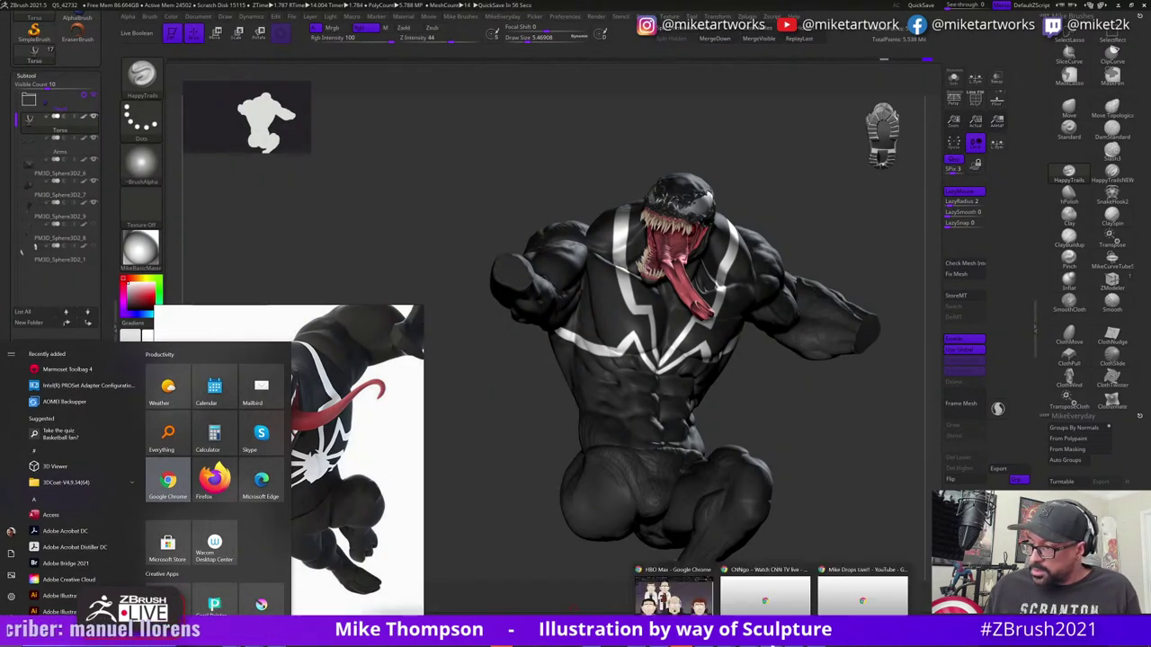
pyautogui.moveTo(235, 646)
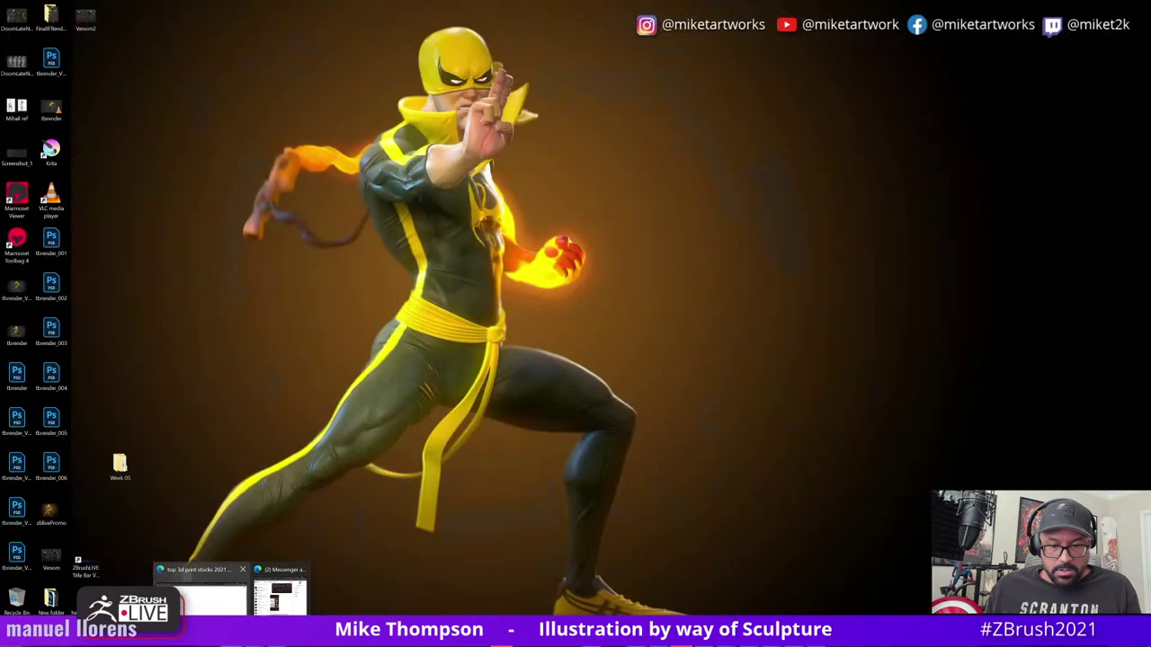
pyautogui.click(236, 586)
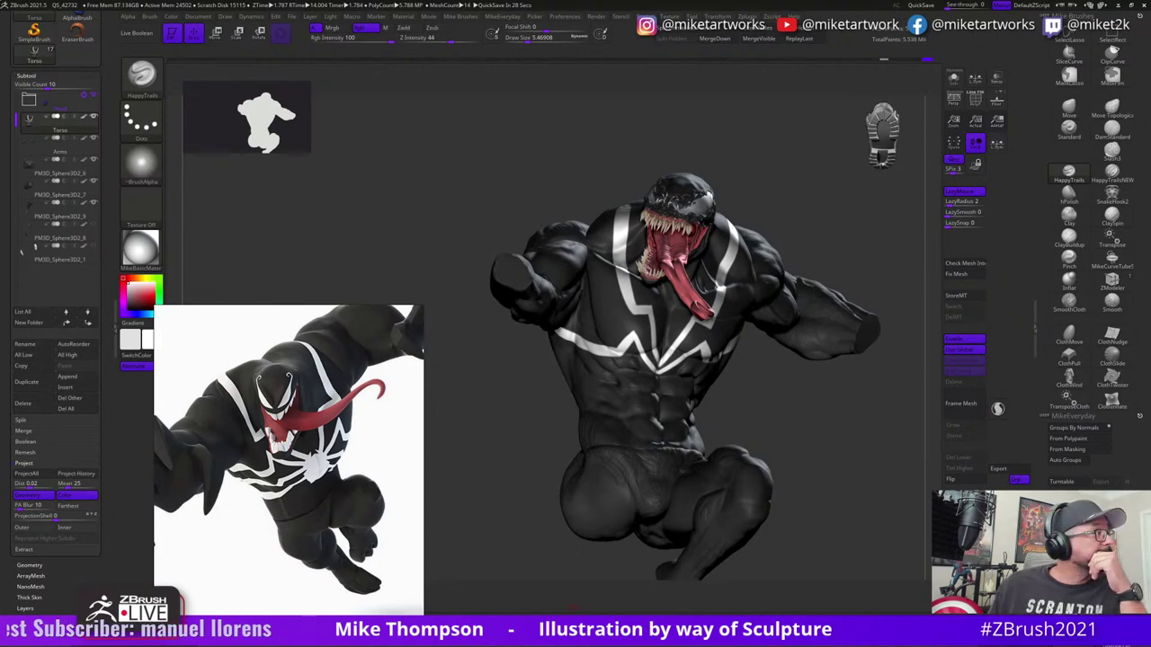
pyautogui.scroll(-4, 312, 445)
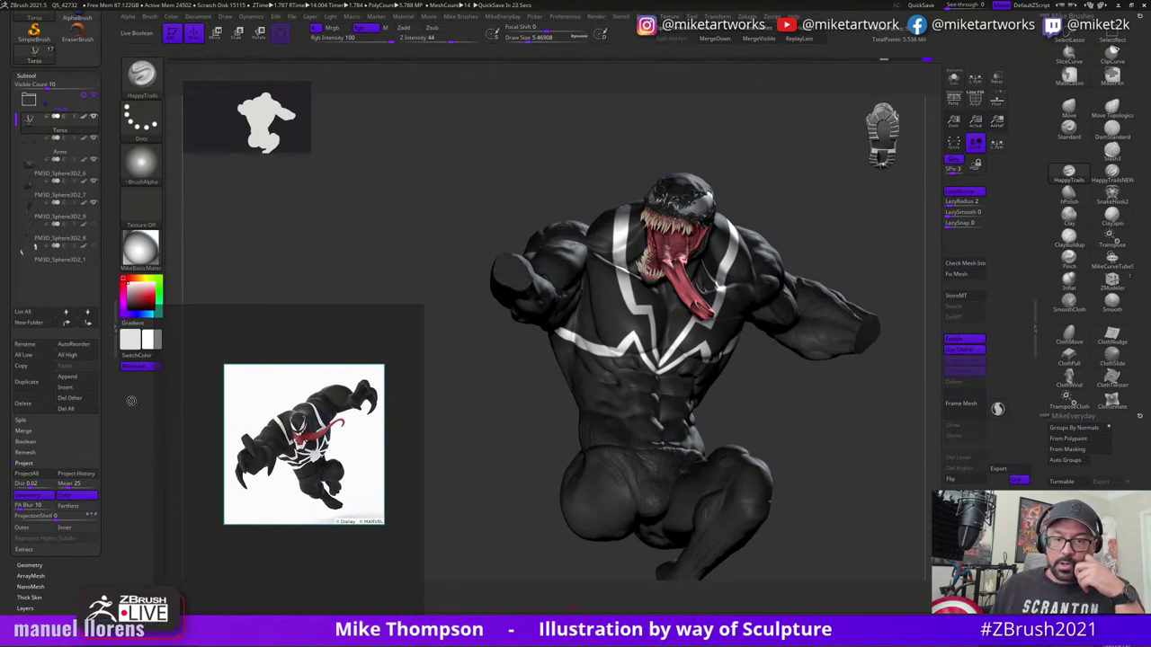
pyautogui.moveTo(270, 645); pyautogui.dragTo(311, 576)
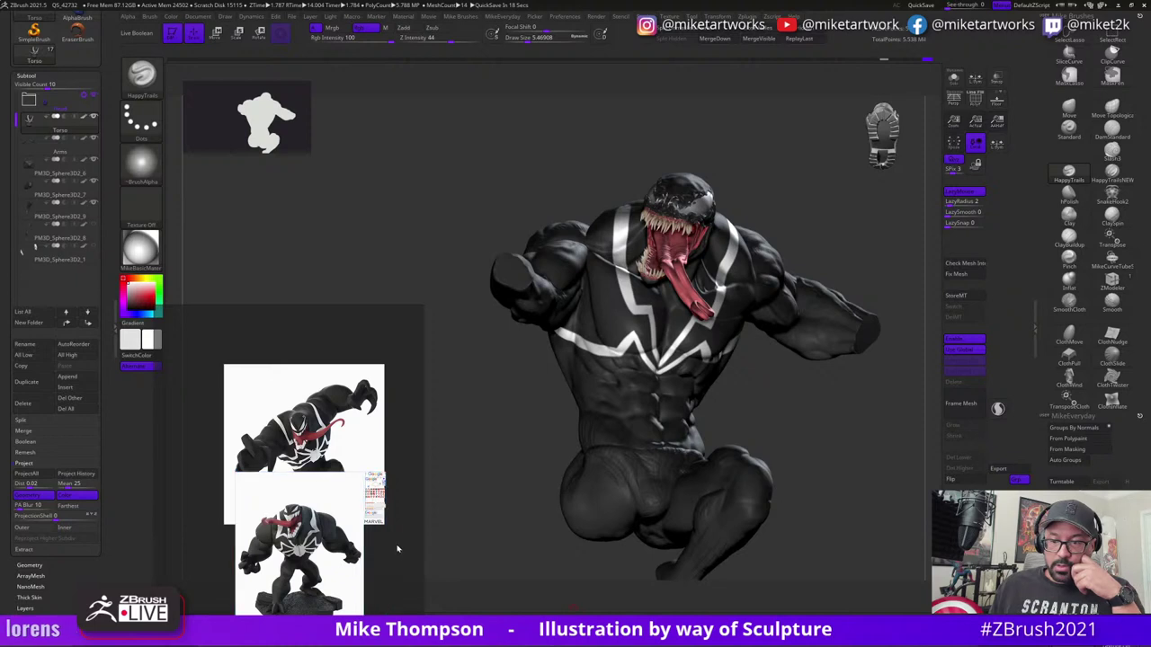
pyautogui.moveTo(383, 567)
pyautogui.mouseDown()
pyautogui.moveTo(367, 483)
pyautogui.moveTo(389, 561)
pyautogui.mouseUp()
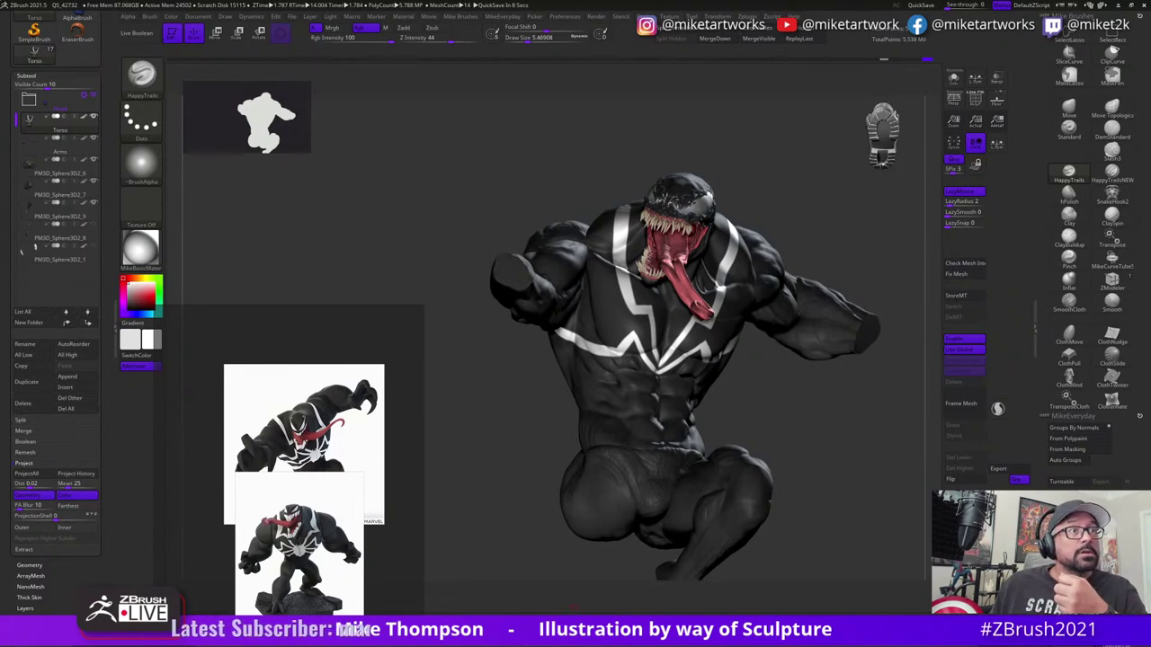
# - Add a third Venom reference image to the board, enlarge it and place it to the left of the leaping figure
pyautogui.moveTo(202, 428); pyautogui.dragTo(263, 351)
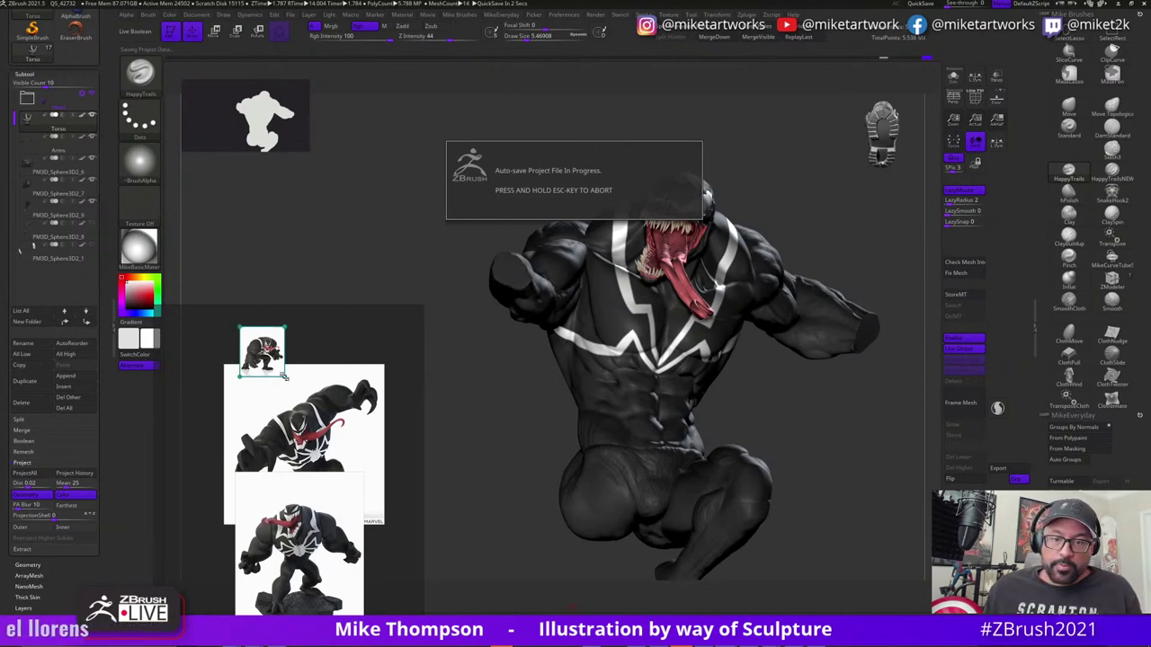
pyautogui.moveTo(285, 377); pyautogui.dragTo(411, 516)
pyautogui.moveTo(329, 429); pyautogui.dragTo(156, 457)
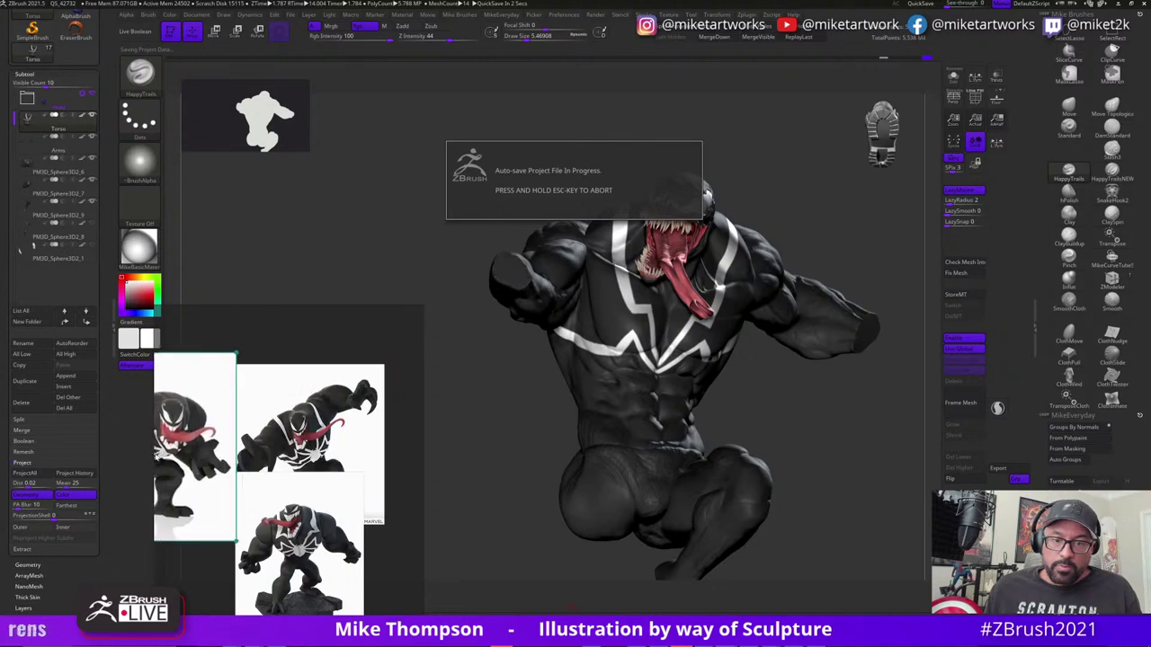
pyautogui.moveTo(237, 541); pyautogui.dragTo(226, 533)
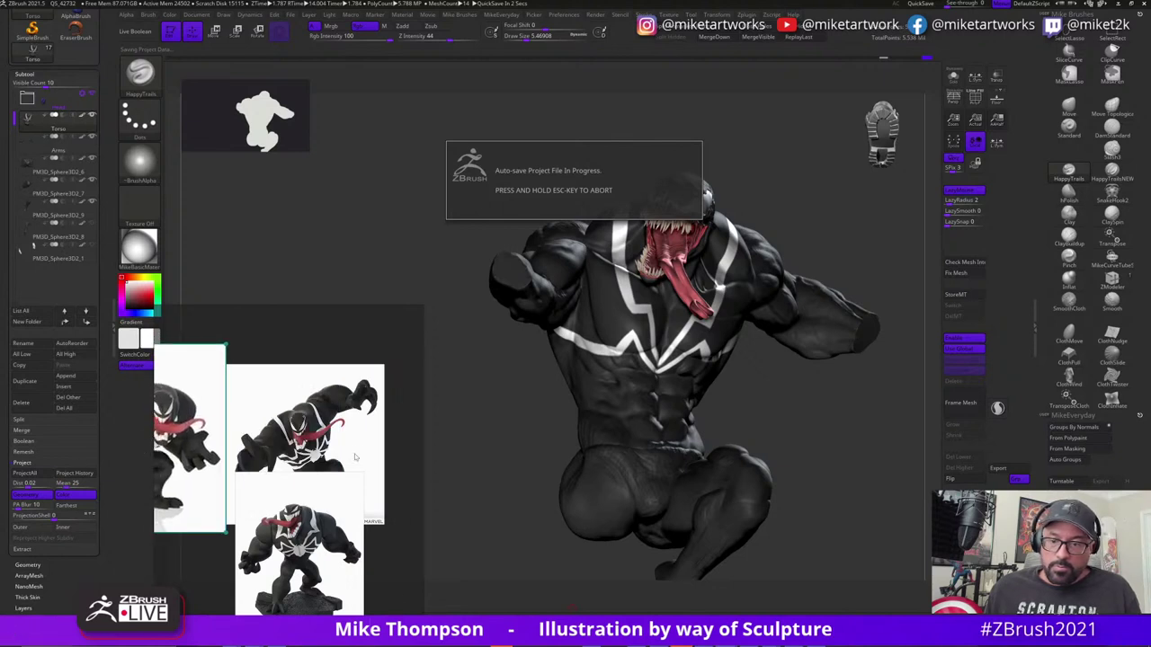
# - Enlarge the standing Venom reference, place it right of the leaping figure, focus on it and move the board closer to the model
pyautogui.click(354, 483)
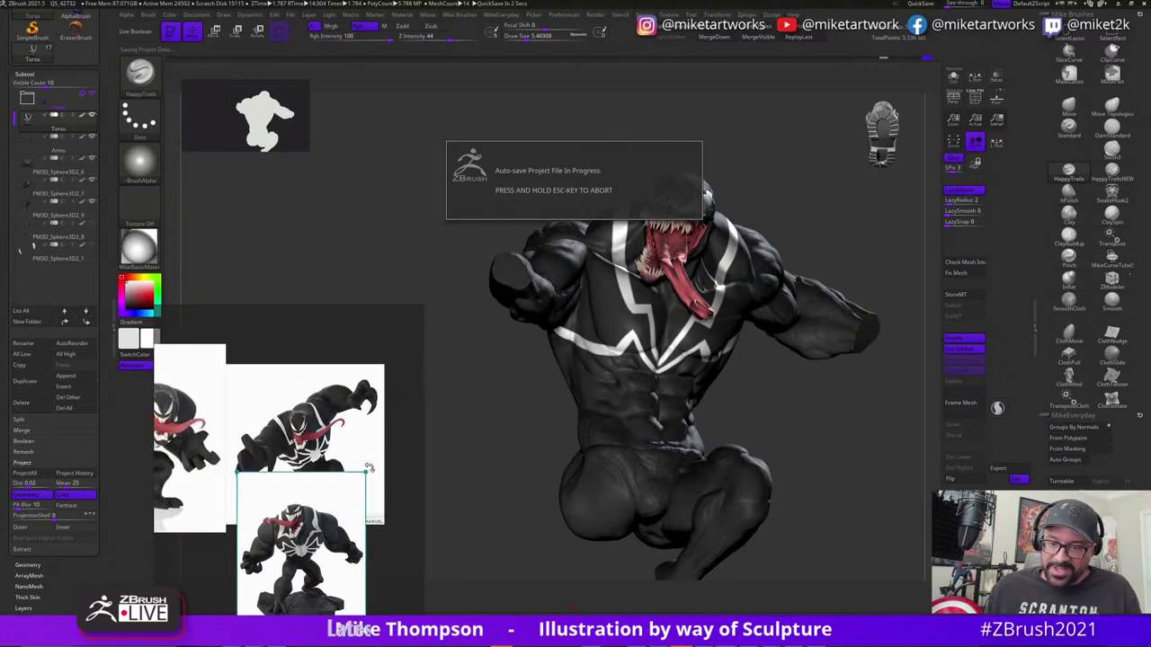
pyautogui.moveTo(363, 471); pyautogui.dragTo(421, 439)
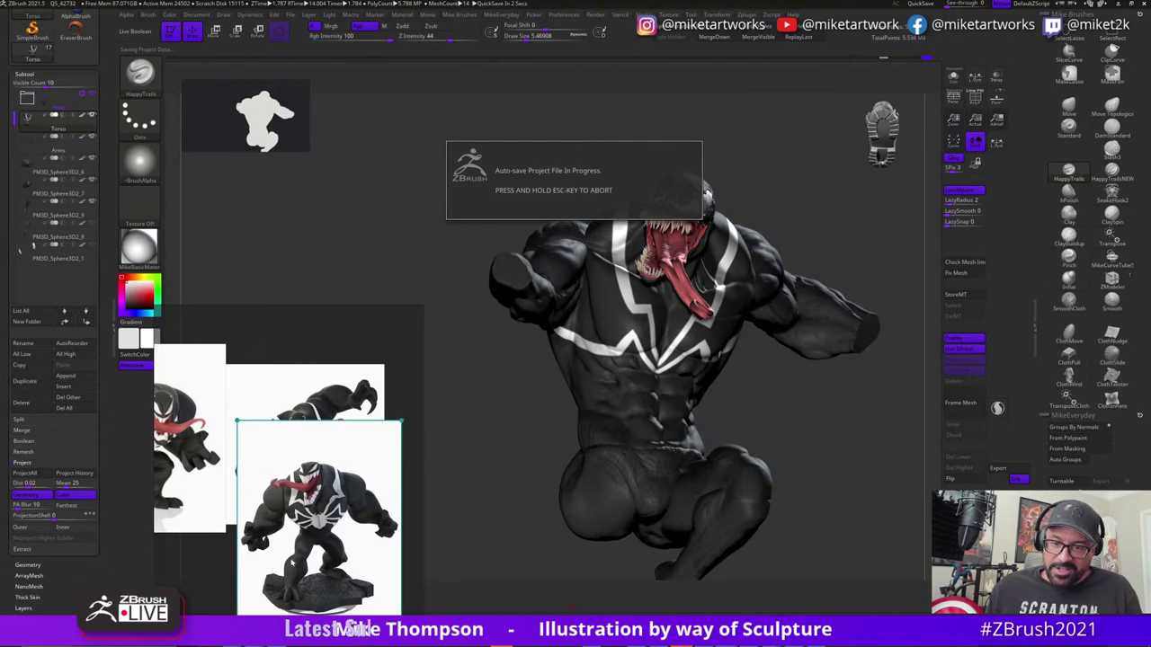
pyautogui.moveTo(292, 563); pyautogui.dragTo(430, 437)
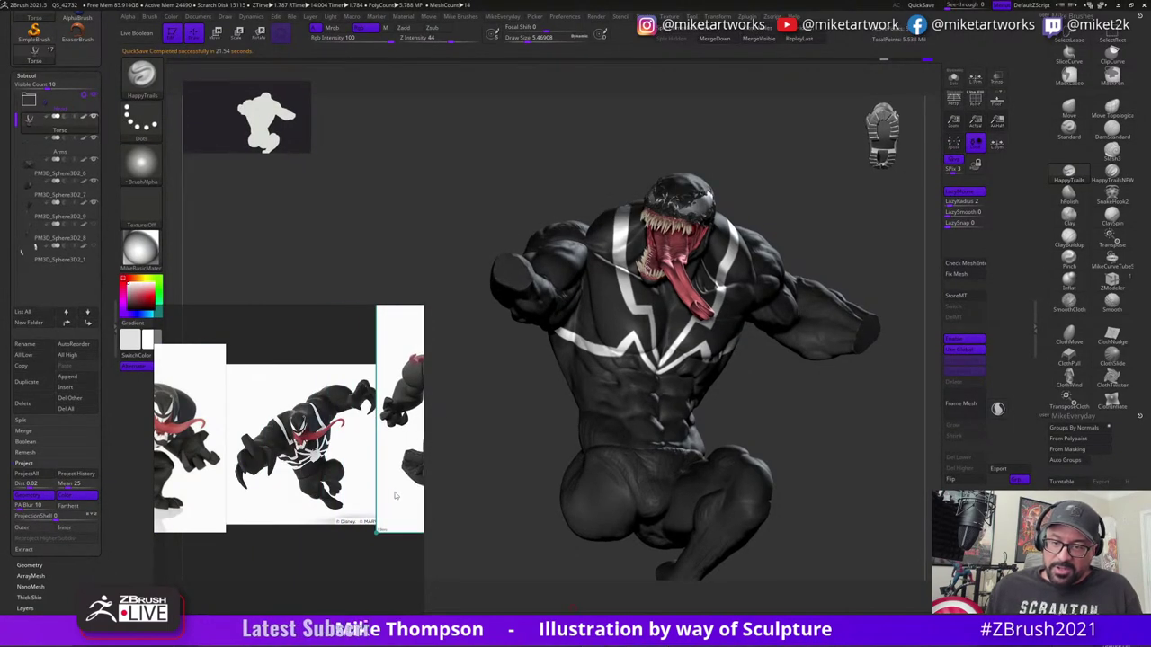
pyautogui.doubleClick(396, 495)
pyautogui.moveTo(321, 557); pyautogui.dragTo(397, 486, button='right')
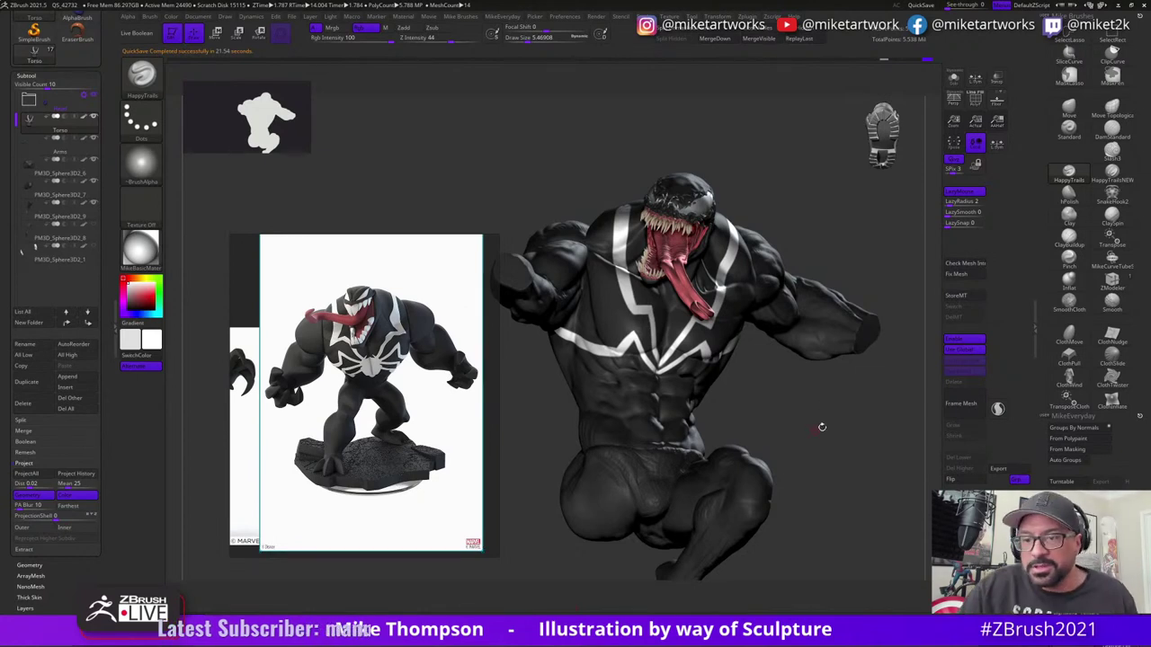
# - Increase the draw size to 7.28279 and paint a second white stripe across the right ribs, below the existing rib stripe
pyautogui.moveTo(827, 447)
pyautogui.mouseDown()
pyautogui.moveTo(837, 441)
pyautogui.moveTo(824, 443)
pyautogui.moveTo(825, 429)
pyautogui.moveTo(764, 387)
pyautogui.mouseUp()
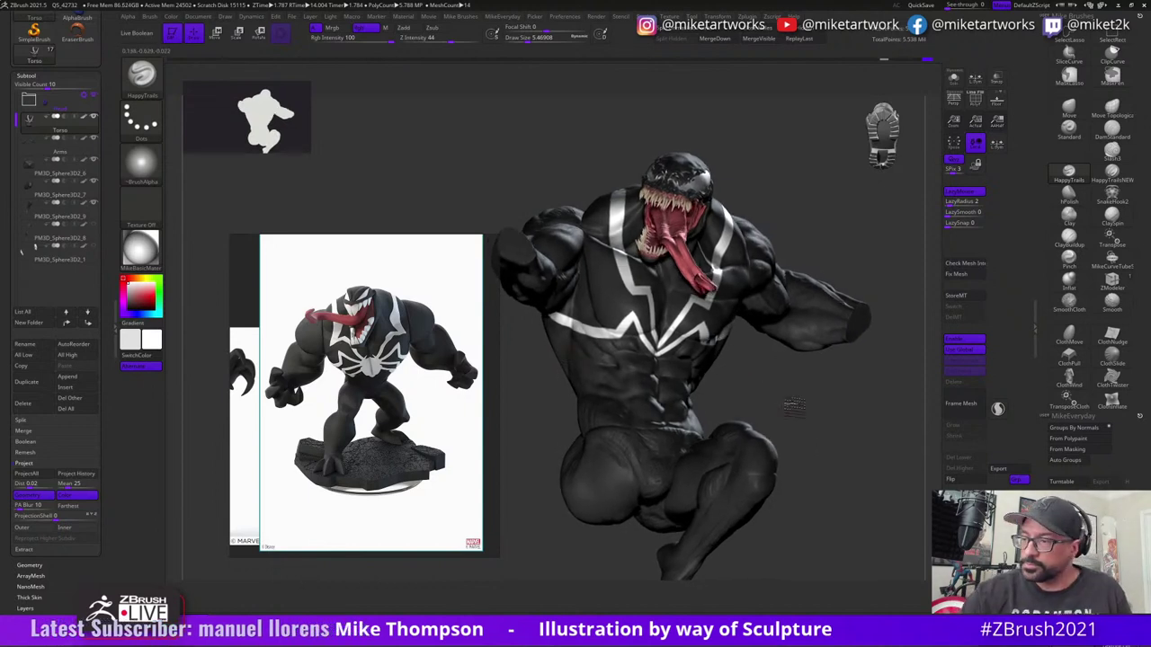
pyautogui.press('space')
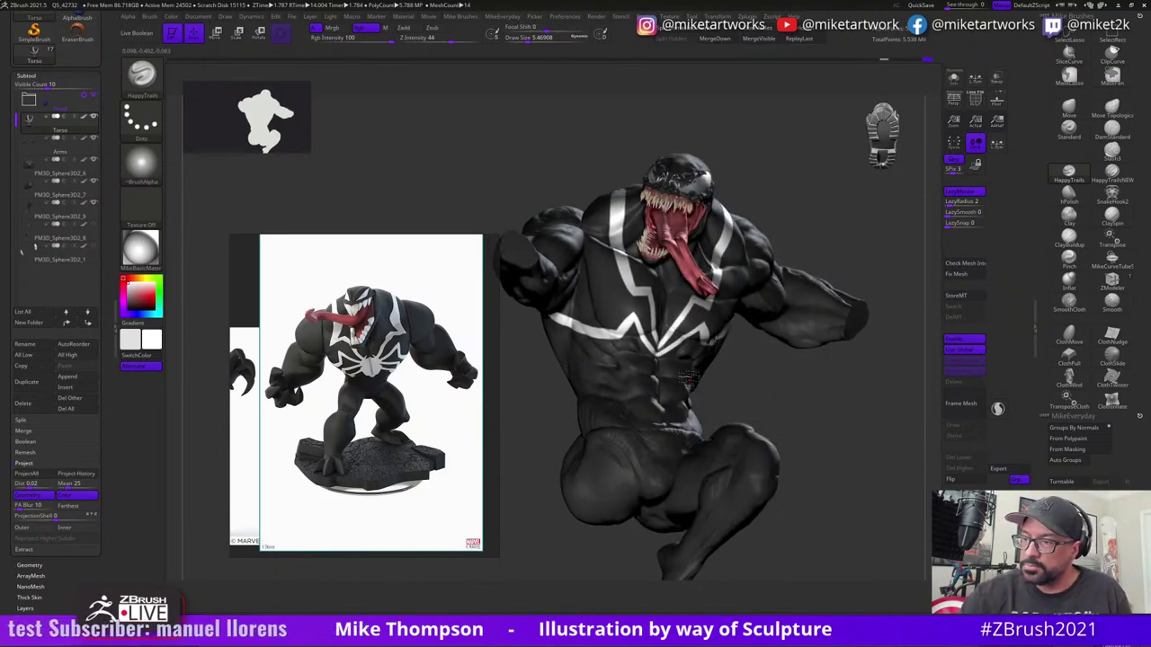
pyautogui.press('s')
pyautogui.click(745, 380)
pyautogui.moveTo(746, 381)
pyautogui.mouseDown()
pyautogui.moveTo(799, 382)
pyautogui.moveTo(621, 364)
pyautogui.mouseUp()
pyautogui.press('s')
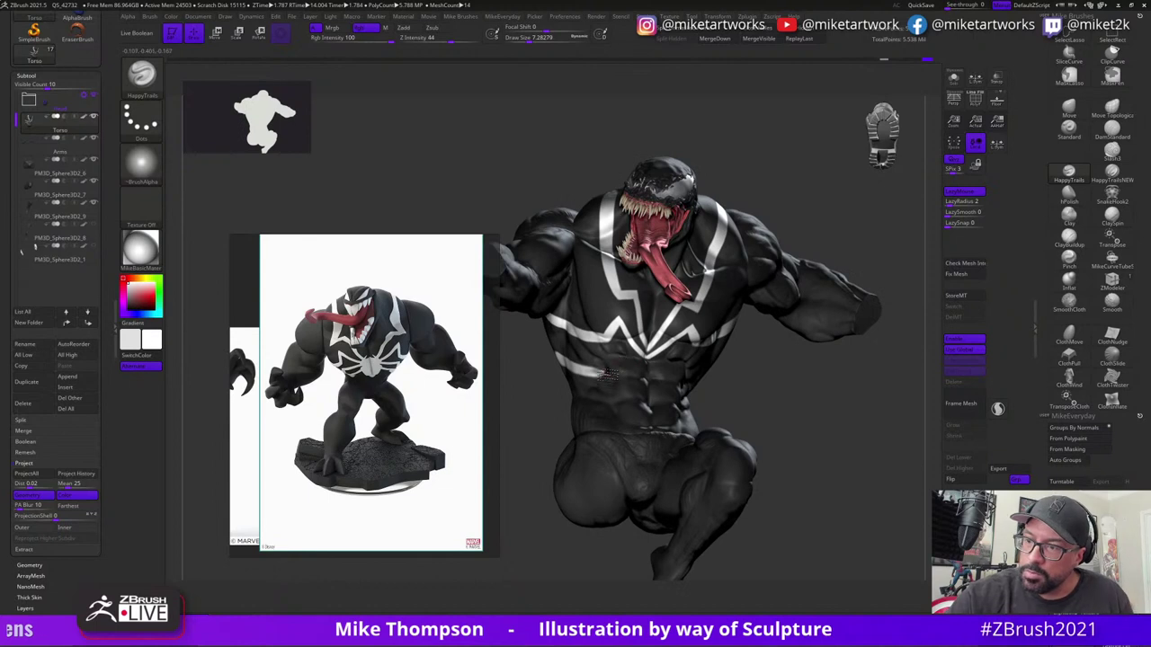
# - Set the draw size to 6.31814 and paint the second white rib stripe in to the sternum and out across the left ribs
pyautogui.moveTo(786, 382); pyautogui.dragTo(782, 387)
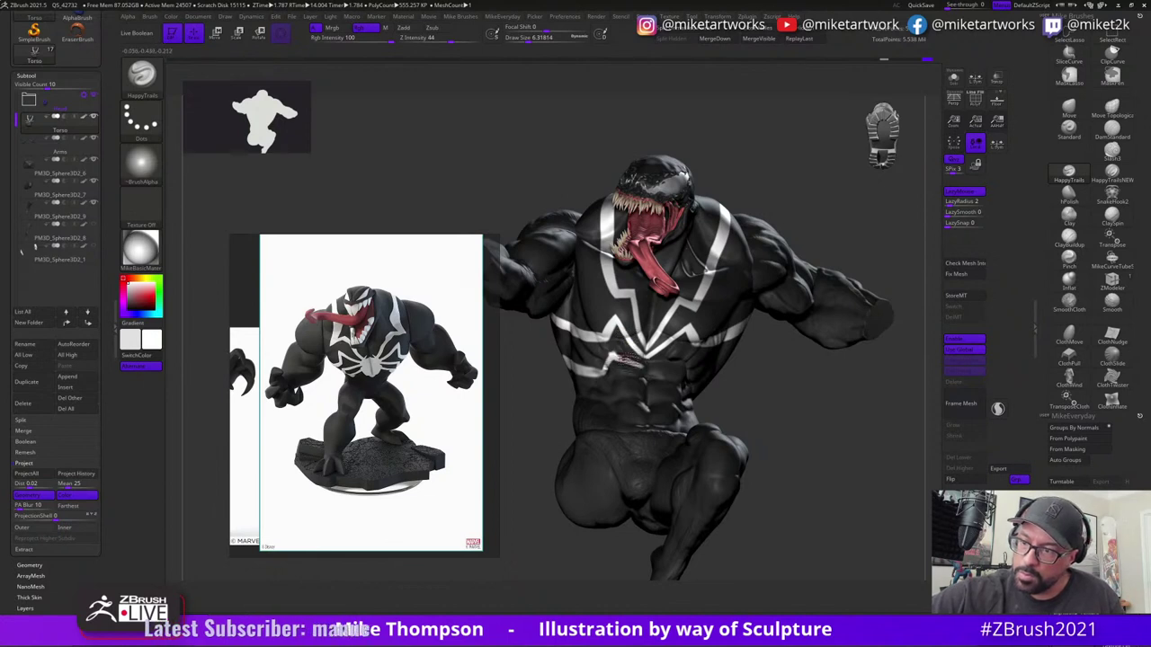
pyautogui.moveTo(791, 399); pyautogui.dragTo(679, 355)
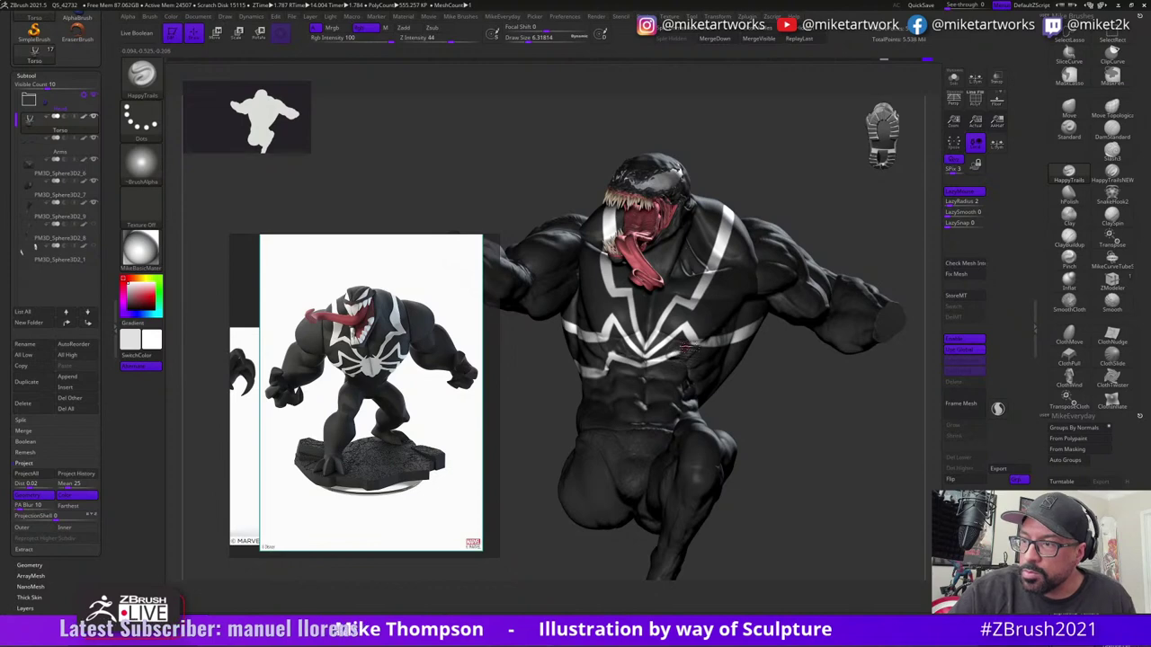
pyautogui.moveTo(765, 386)
pyautogui.mouseDown()
pyautogui.moveTo(654, 366)
pyautogui.moveTo(778, 384)
pyautogui.moveTo(685, 366)
pyautogui.mouseUp()
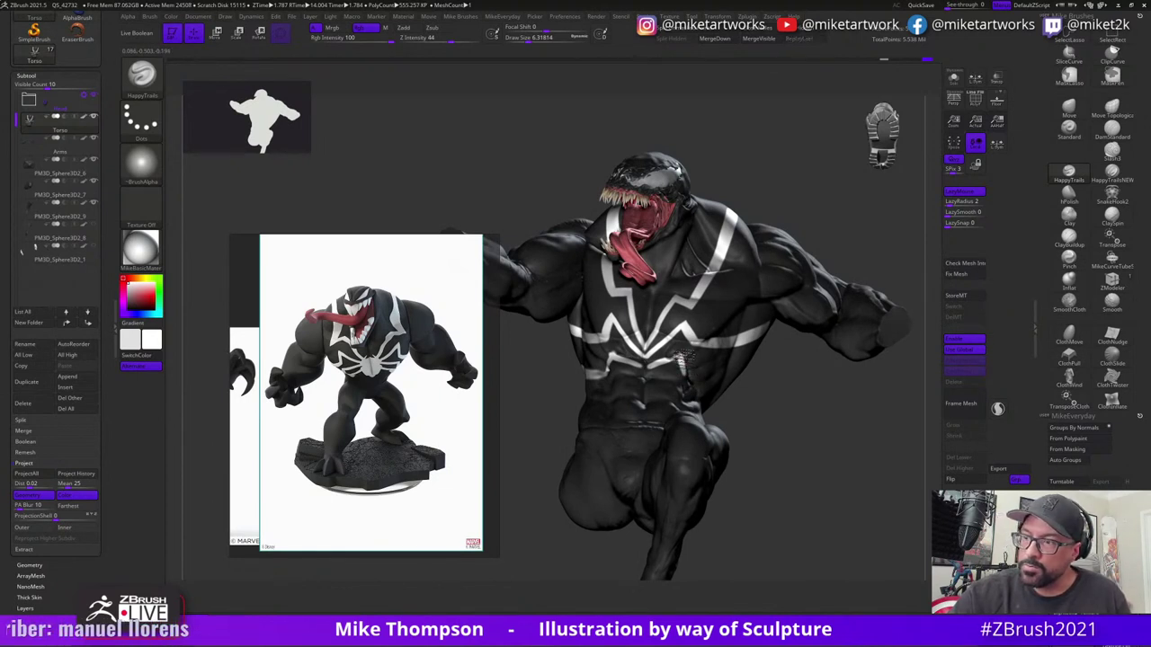
pyautogui.moveTo(775, 392); pyautogui.dragTo(670, 362)
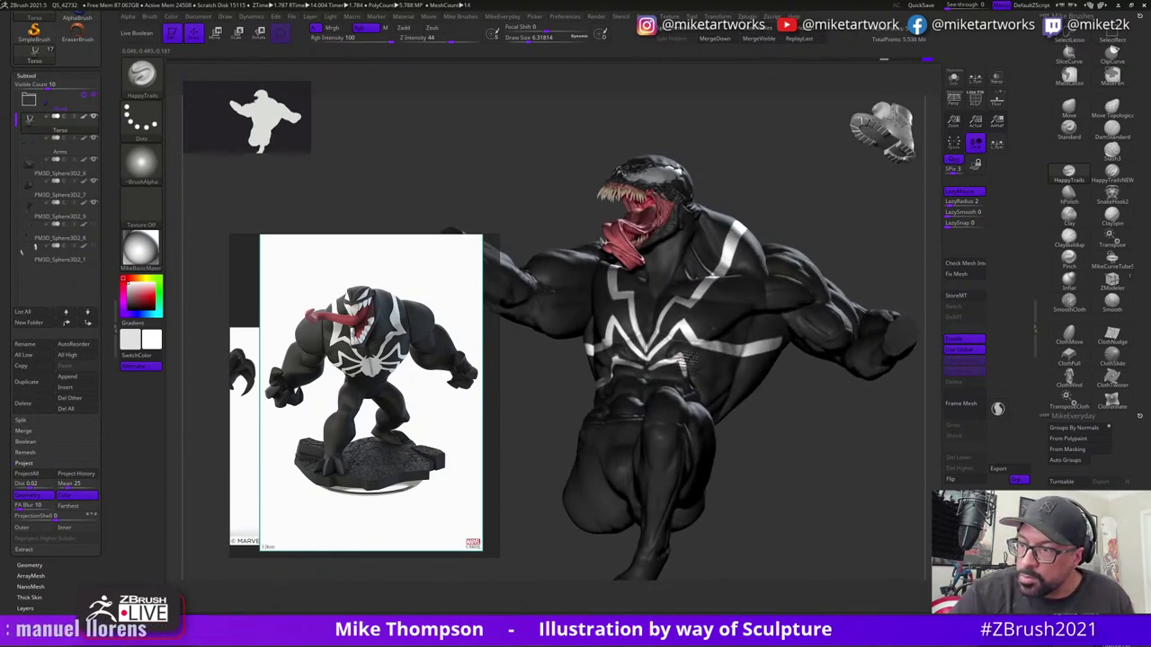
pyautogui.moveTo(775, 401)
pyautogui.mouseDown()
pyautogui.moveTo(791, 432)
pyautogui.moveTo(801, 425)
pyautogui.moveTo(706, 378)
pyautogui.mouseUp()
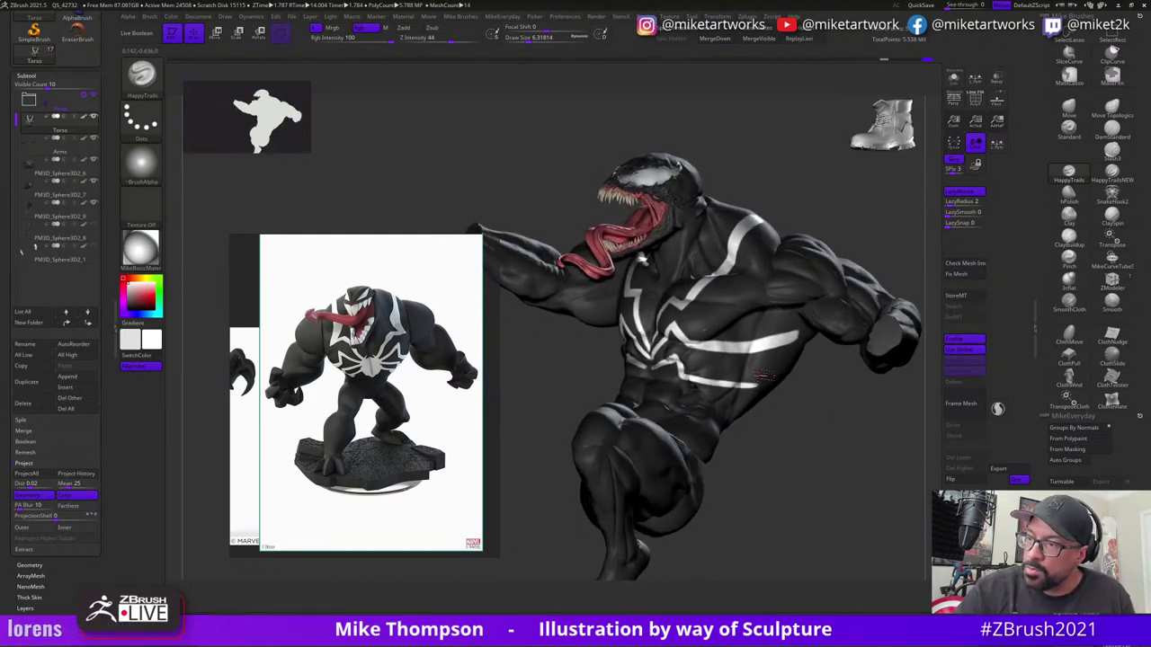
pyautogui.hotkey('ctrl', 'z')
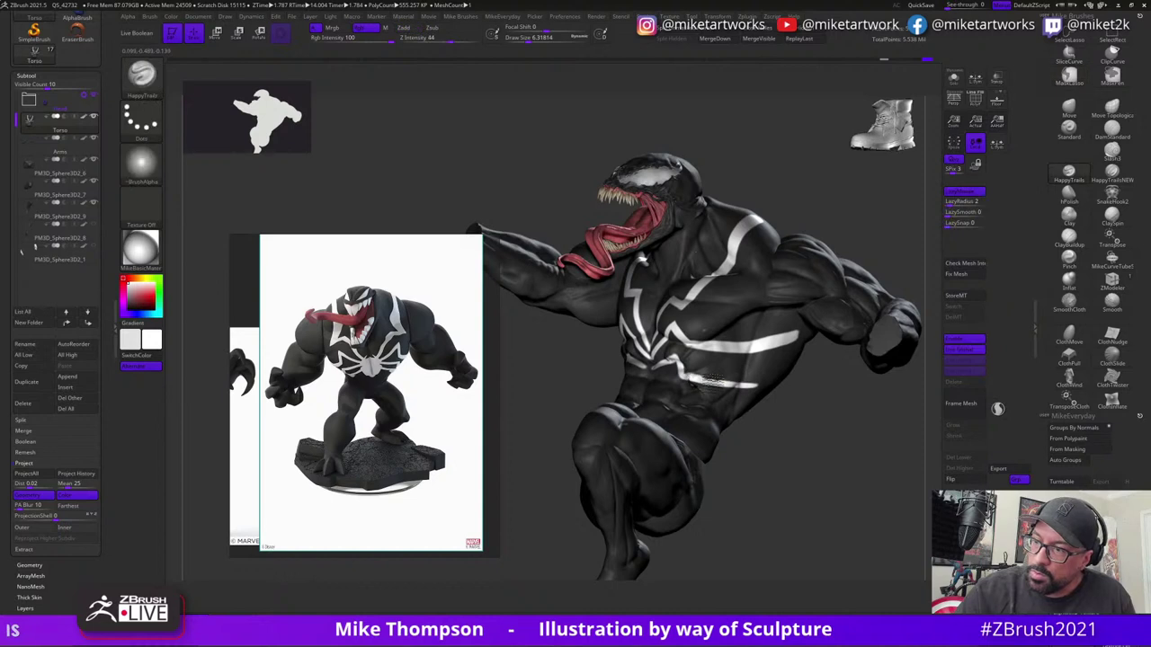
pyautogui.hotkey('ctrl', 'z')
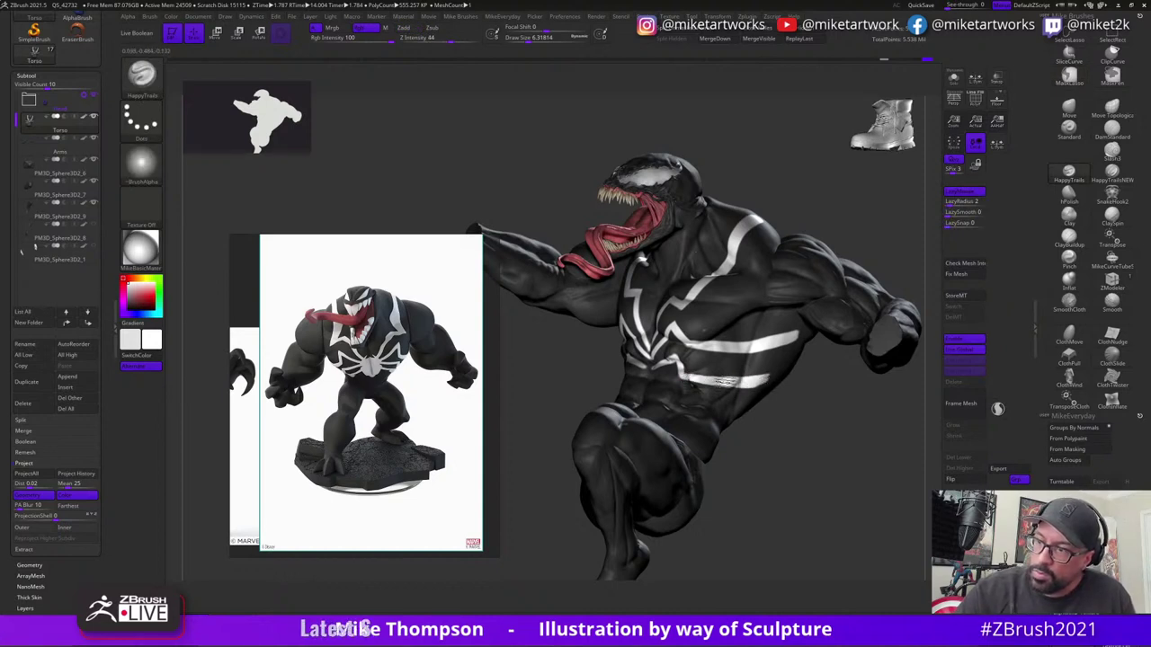
# - Set the draw size to 5.87977 and sharpen the bends of the second rib stripes where they meet below the chest emblem's centre
pyautogui.moveTo(800, 424)
pyautogui.mouseDown()
pyautogui.moveTo(818, 419)
pyautogui.moveTo(811, 407)
pyautogui.moveTo(799, 428)
pyautogui.moveTo(812, 402)
pyautogui.moveTo(583, 377)
pyautogui.mouseUp()
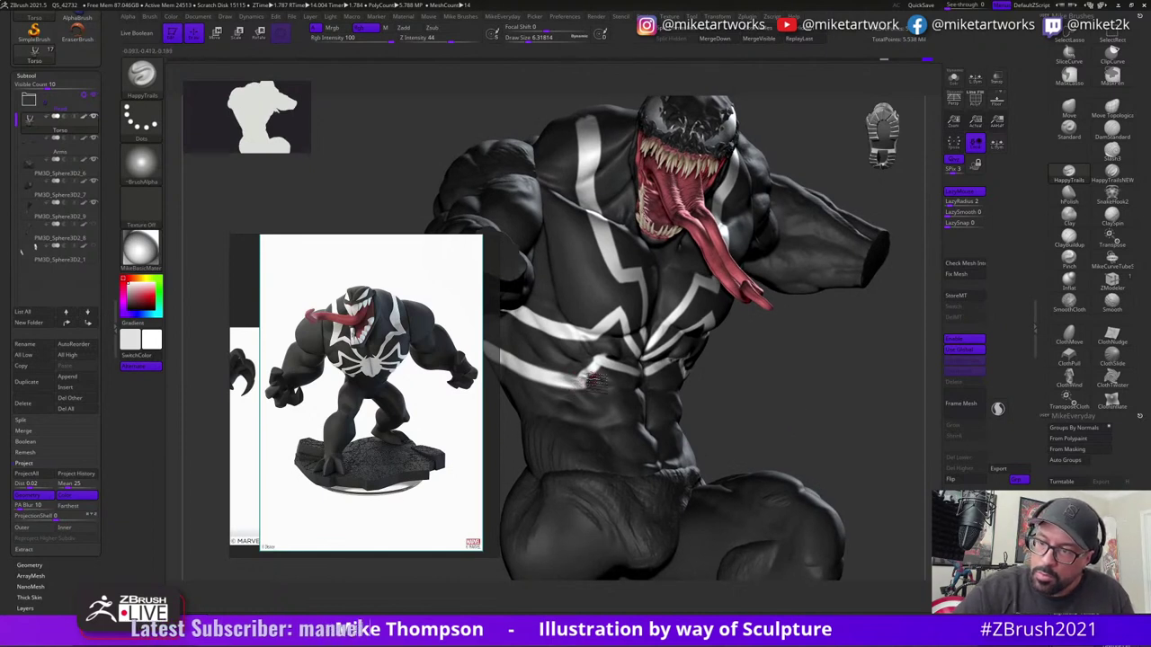
pyautogui.moveTo(797, 412); pyautogui.dragTo(740, 413)
pyautogui.press('c')
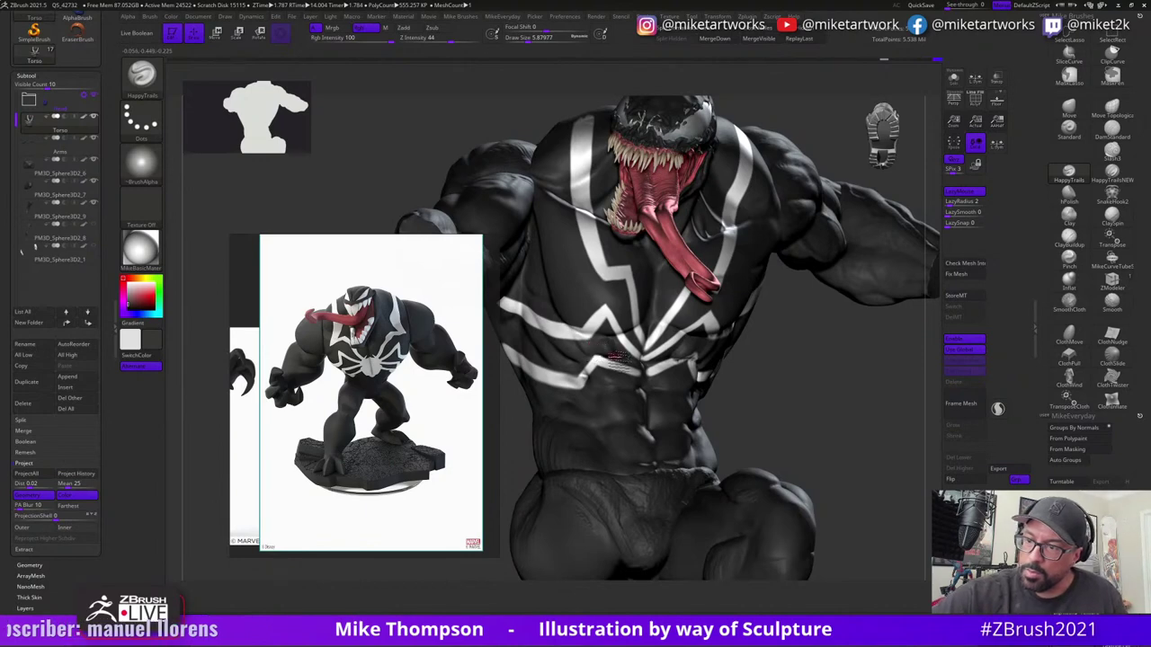
pyautogui.moveTo(790, 366)
pyautogui.mouseDown()
pyautogui.moveTo(804, 390)
pyautogui.moveTo(844, 409)
pyautogui.moveTo(796, 342)
pyautogui.mouseUp()
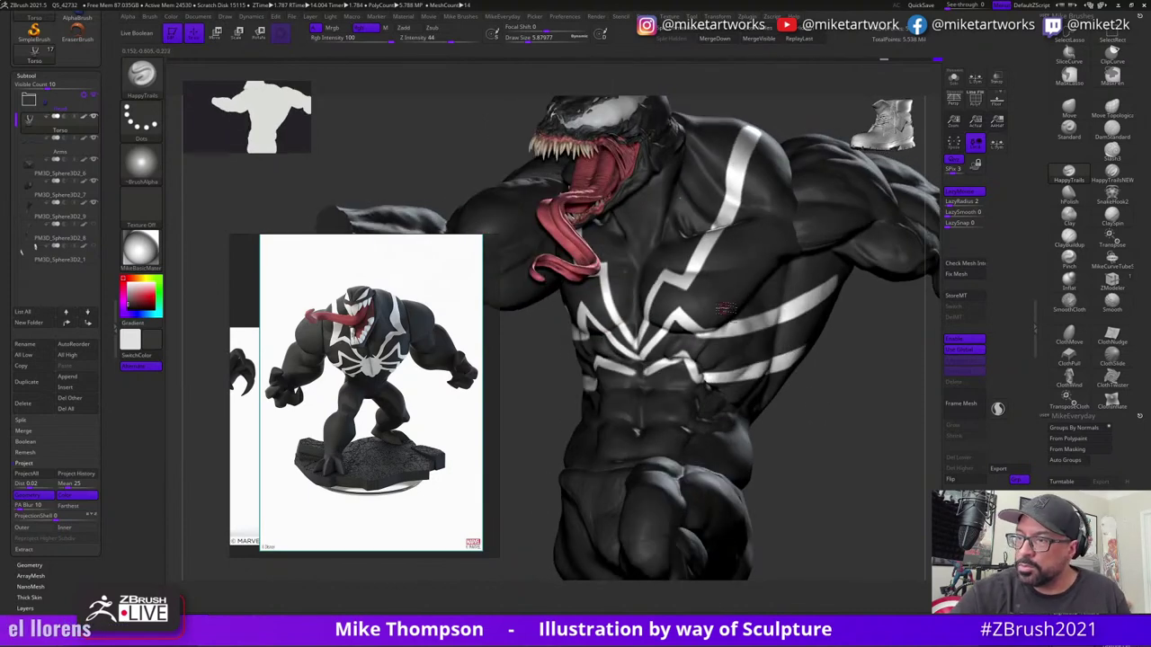
pyautogui.moveTo(806, 441)
pyautogui.mouseDown()
pyautogui.moveTo(821, 435)
pyautogui.moveTo(818, 410)
pyautogui.mouseUp()
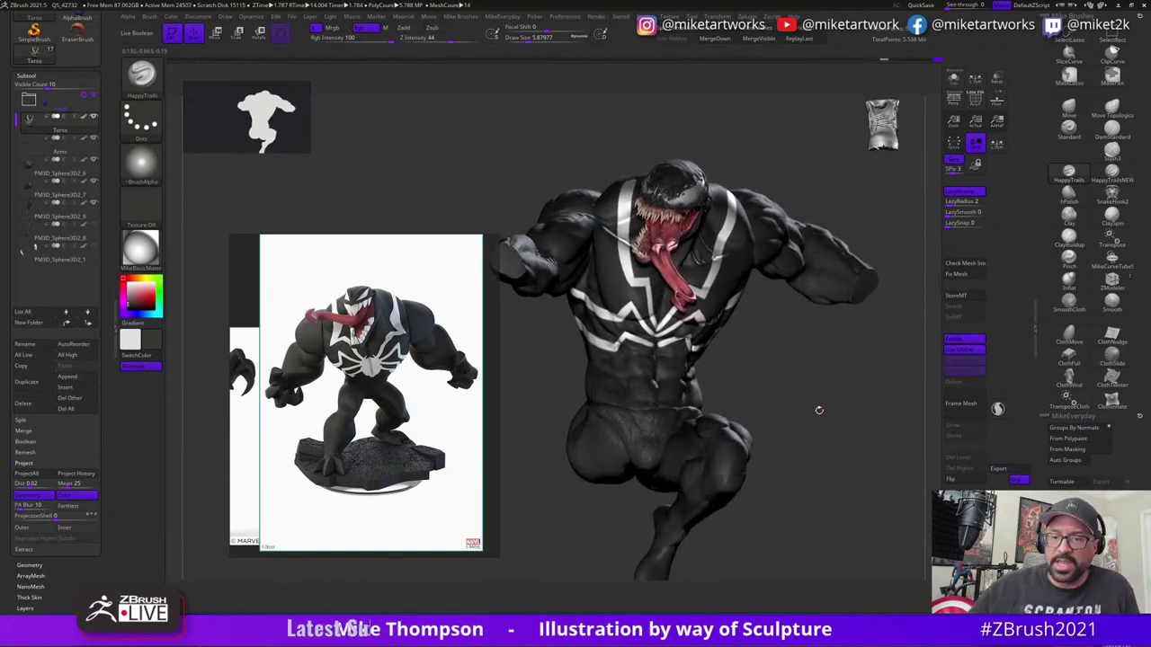
# - Compare the leaping and standing Venom references on the board, then frame the standing figure's chest emblem up close
pyautogui.scroll(-4, 312, 420)
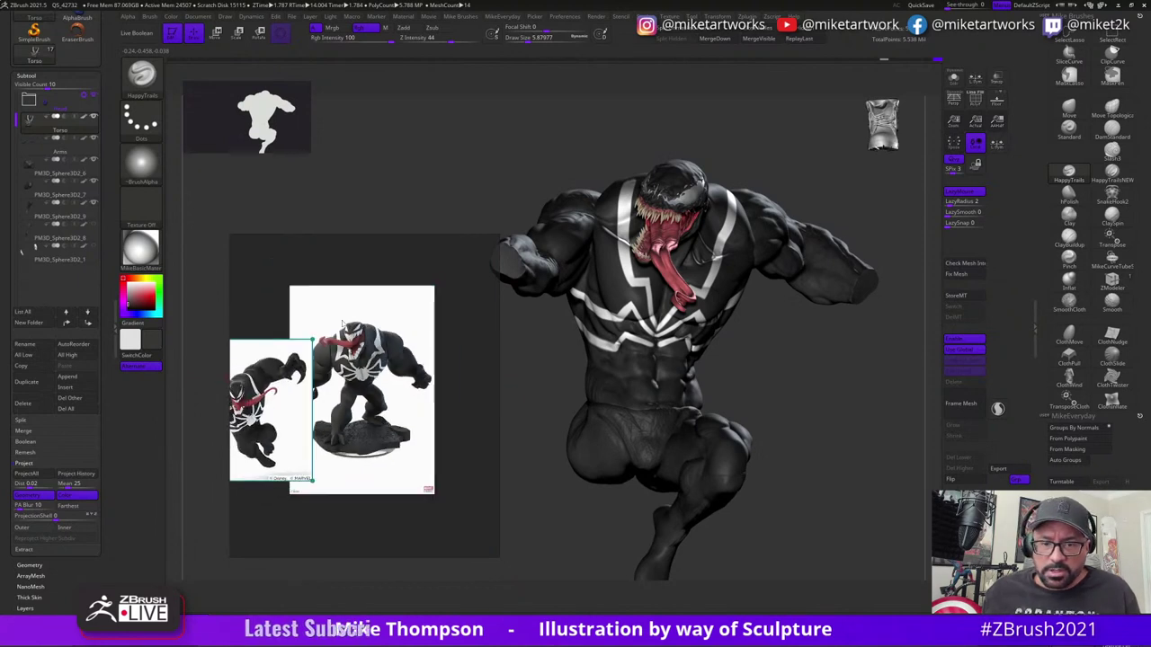
pyautogui.moveTo(278, 455)
pyautogui.mouseDown(button='middle')
pyautogui.moveTo(472, 404)
pyautogui.moveTo(499, 408)
pyautogui.moveTo(216, 404)
pyautogui.moveTo(250, 399)
pyautogui.mouseUp(button='middle')
pyautogui.scroll(3, 396, 411)
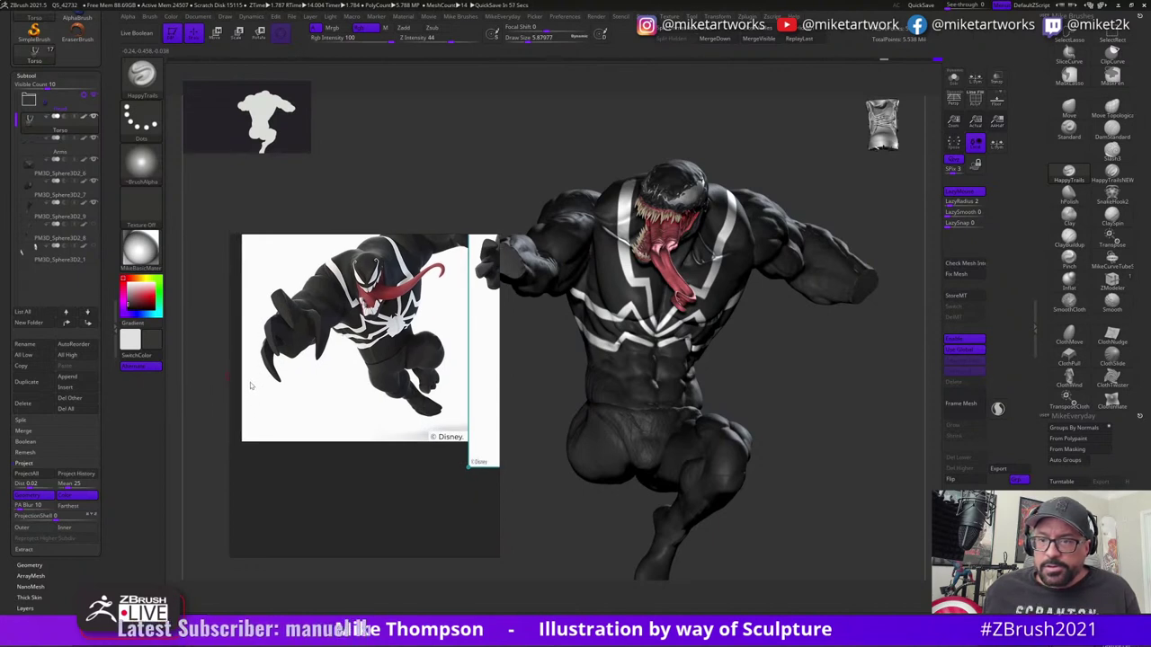
pyautogui.moveTo(471, 451); pyautogui.dragTo(358, 460, button='middle')
pyautogui.moveTo(357, 460); pyautogui.dragTo(216, 496)
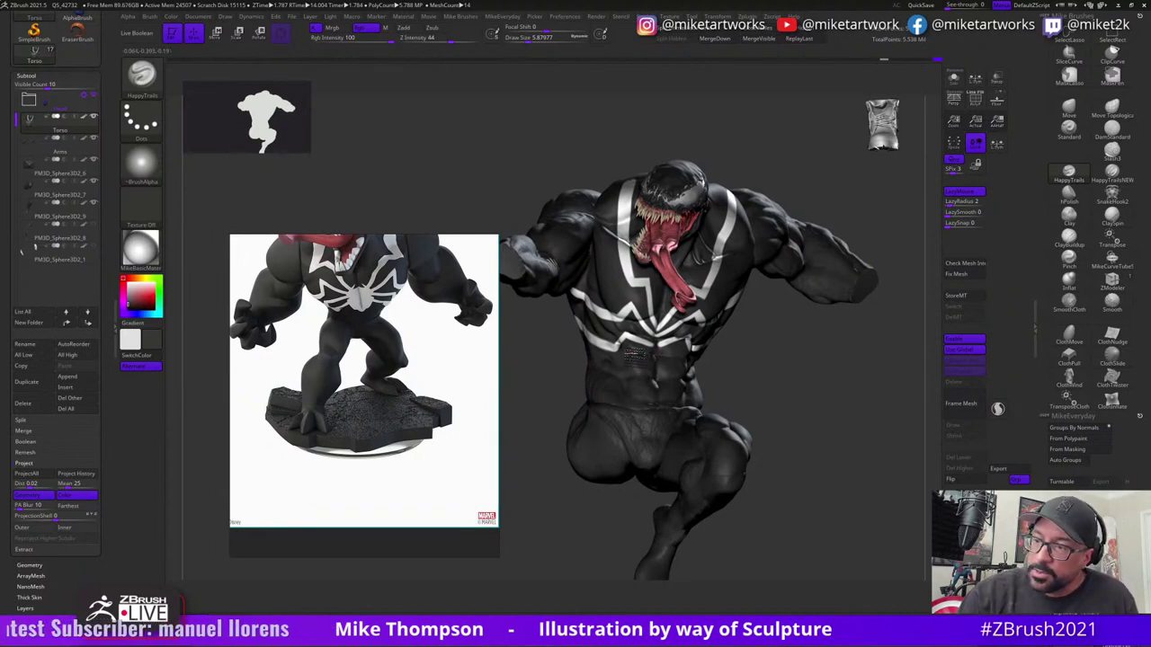
# - Paint a third white stripe across the upper abdomen, bending down on both sides and wrapping around the waist
pyautogui.press('space')
pyautogui.click(580, 375)
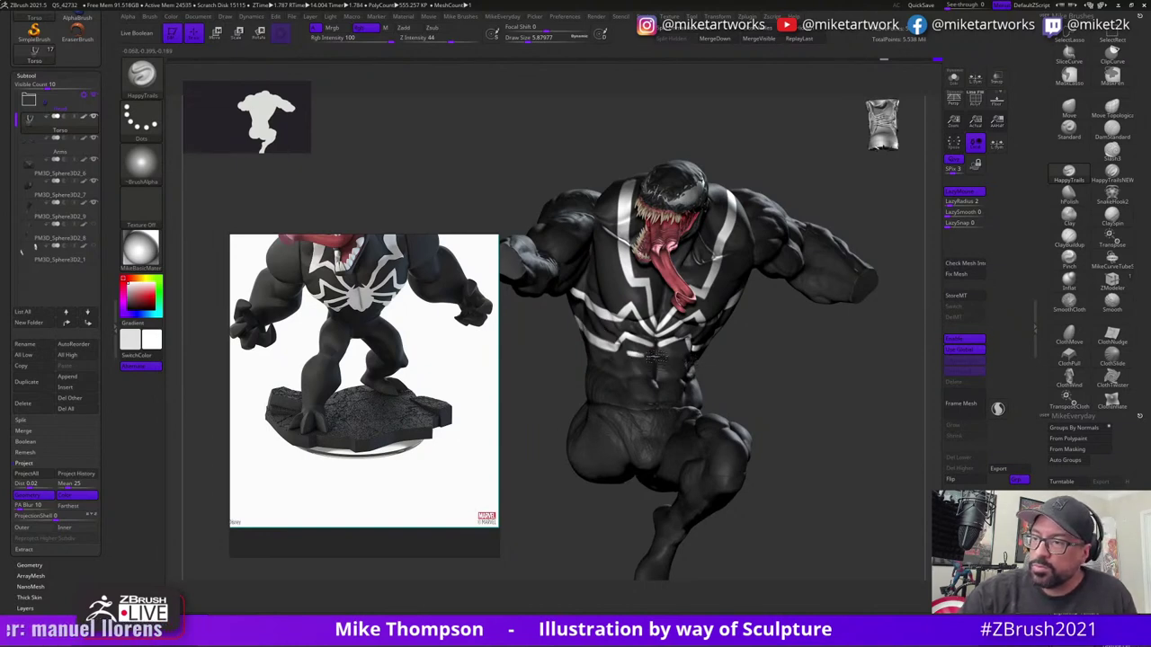
pyautogui.moveTo(823, 378); pyautogui.dragTo(842, 380)
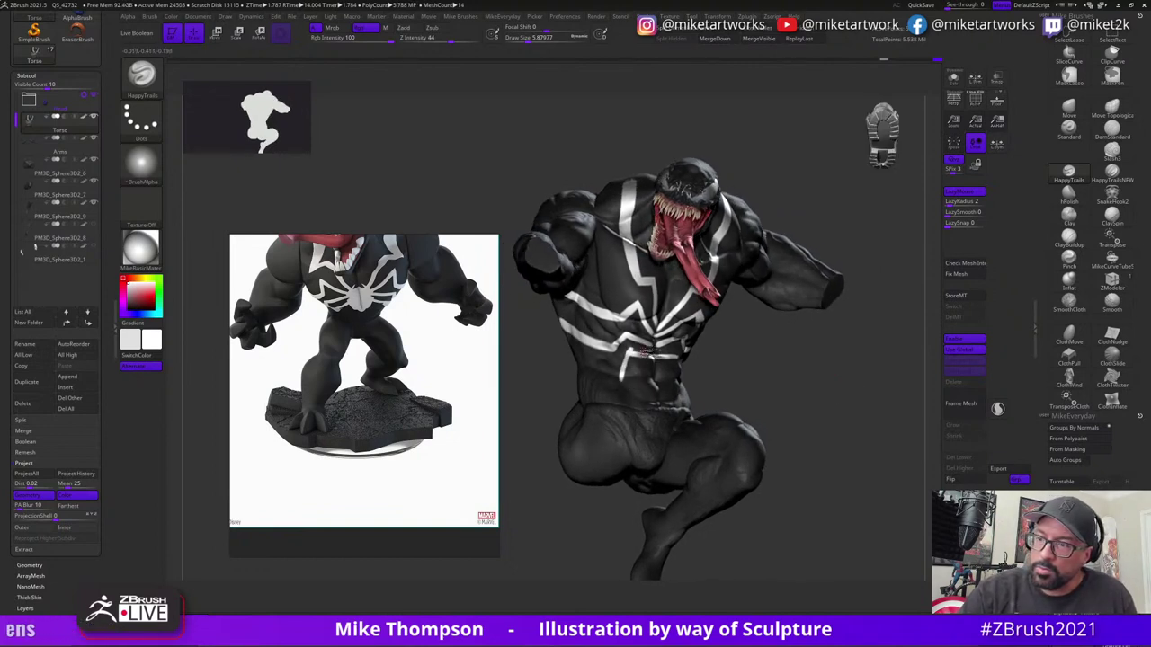
pyautogui.moveTo(753, 369); pyautogui.dragTo(682, 357)
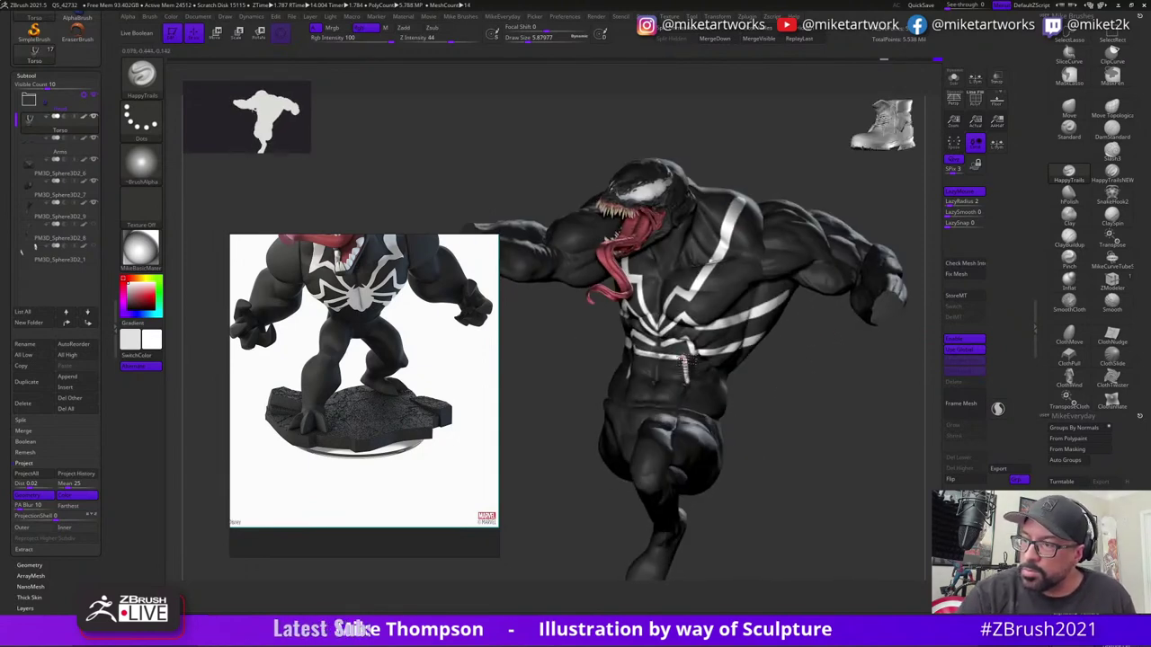
pyautogui.moveTo(777, 393); pyautogui.dragTo(811, 399)
pyautogui.moveTo(809, 395); pyautogui.dragTo(737, 381)
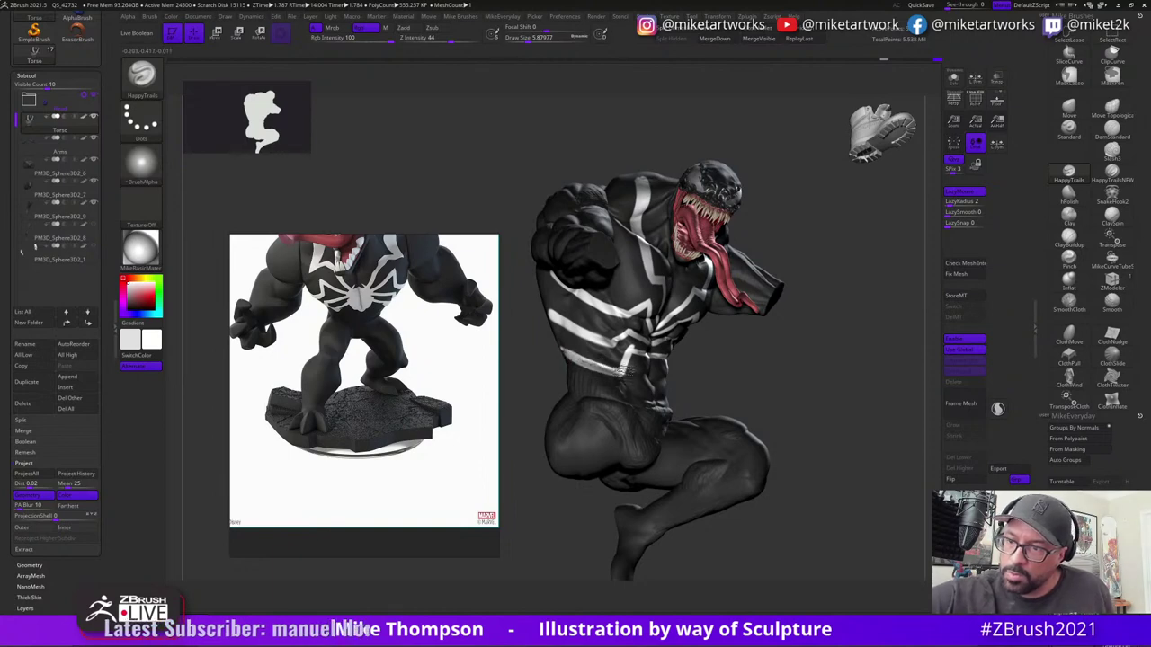
pyautogui.moveTo(764, 385)
pyautogui.mouseDown()
pyautogui.moveTo(812, 382)
pyautogui.moveTo(775, 391)
pyautogui.moveTo(750, 360)
pyautogui.moveTo(624, 383)
pyautogui.mouseUp()
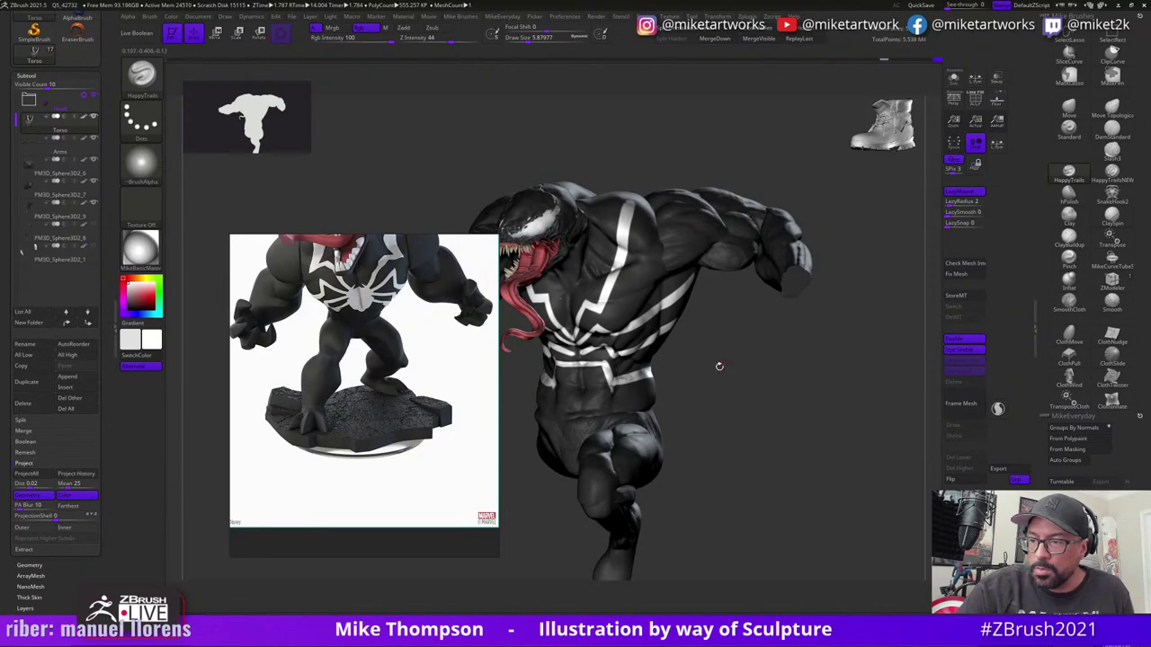
pyautogui.moveTo(720, 366); pyautogui.dragTo(882, 280)
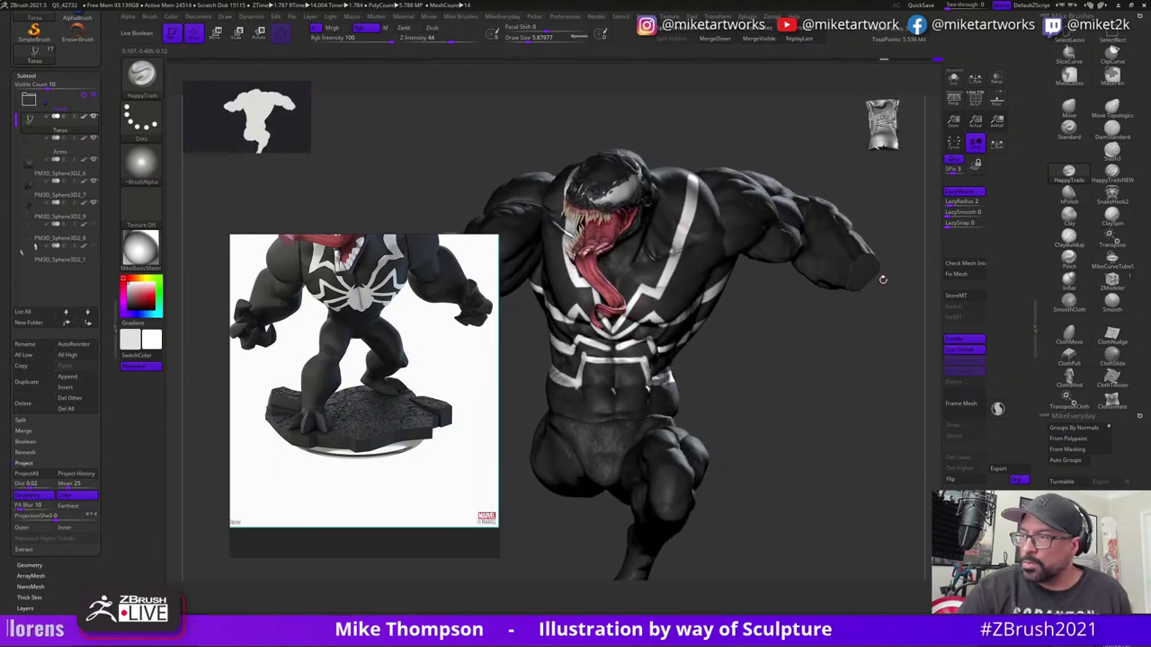
# - Isolate the torso and touch up the white stripes running along its right ribs
pyautogui.click(953, 78)
pyautogui.moveTo(786, 380); pyautogui.dragTo(814, 281)
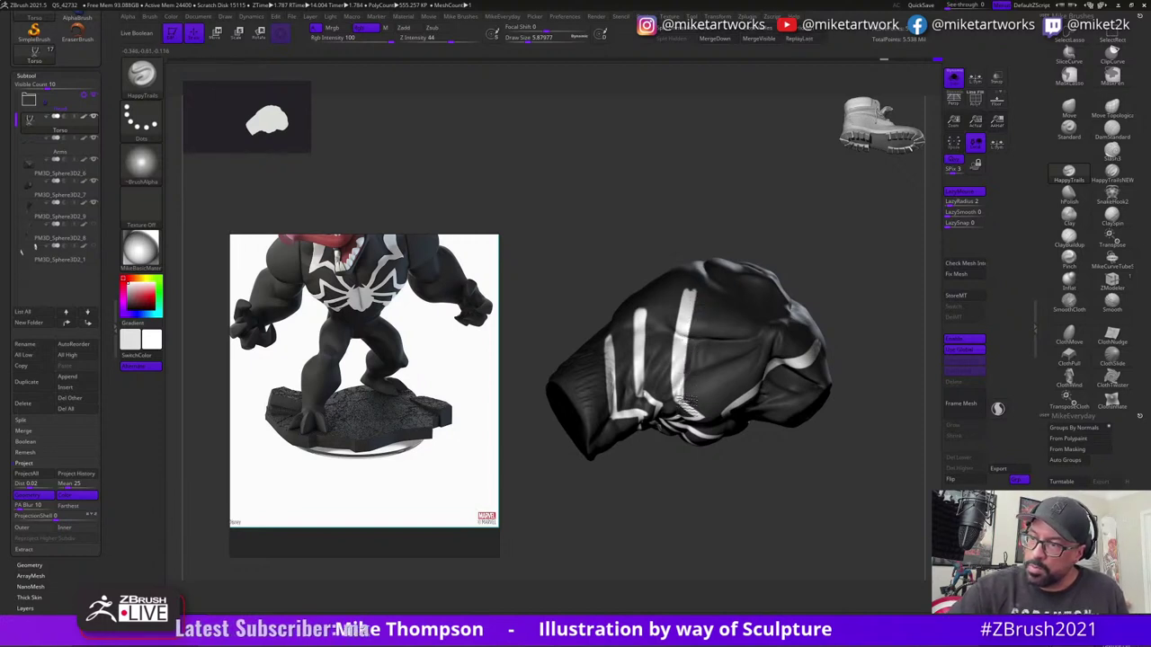
pyautogui.moveTo(841, 271); pyautogui.dragTo(847, 282)
pyautogui.moveTo(643, 336); pyautogui.dragTo(646, 381)
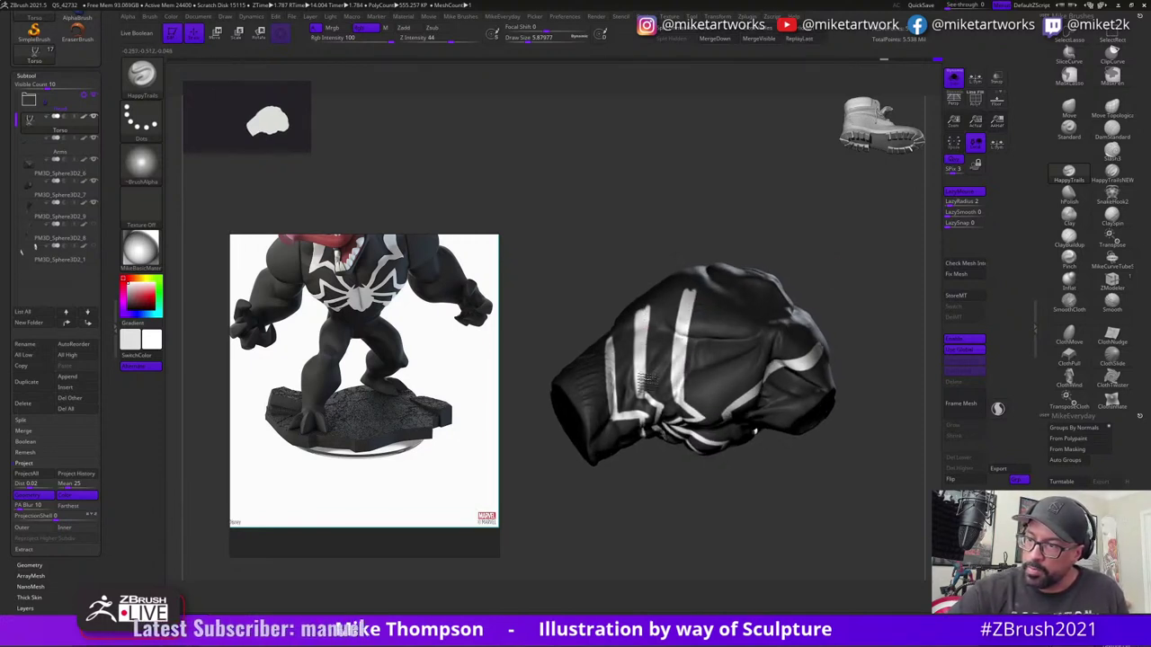
pyautogui.moveTo(879, 293)
pyautogui.mouseDown()
pyautogui.moveTo(884, 302)
pyautogui.moveTo(865, 308)
pyautogui.mouseUp()
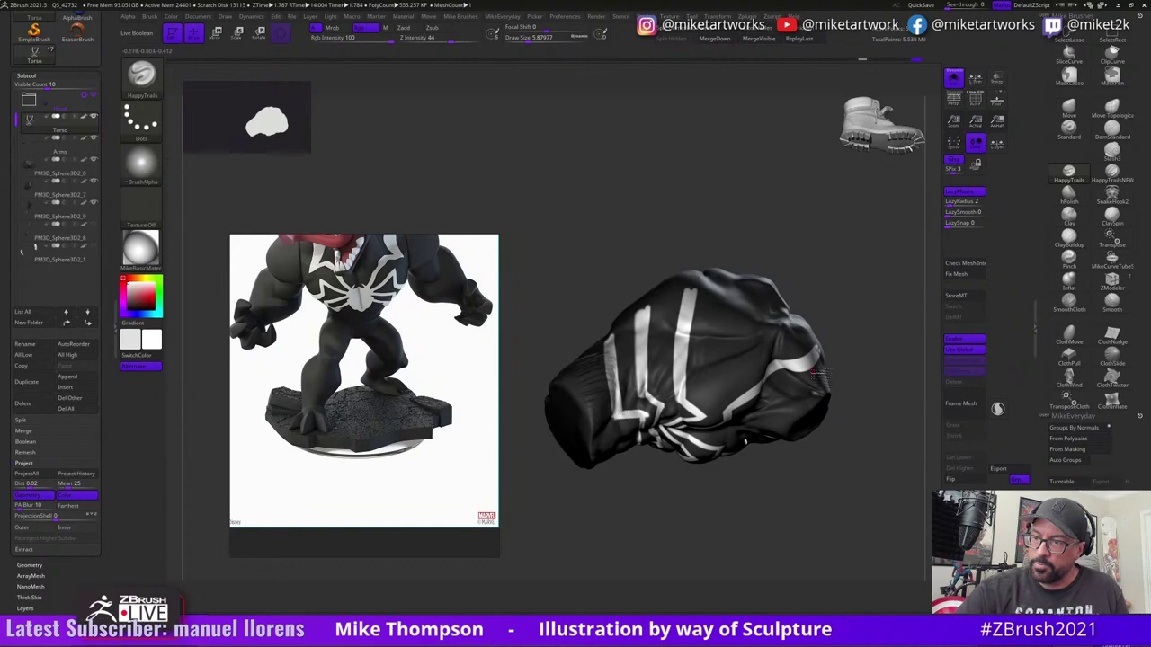
# - Extend and even out the white rib and waist stripes on the torso's left side
pyautogui.moveTo(814, 371); pyautogui.dragTo(884, 403)
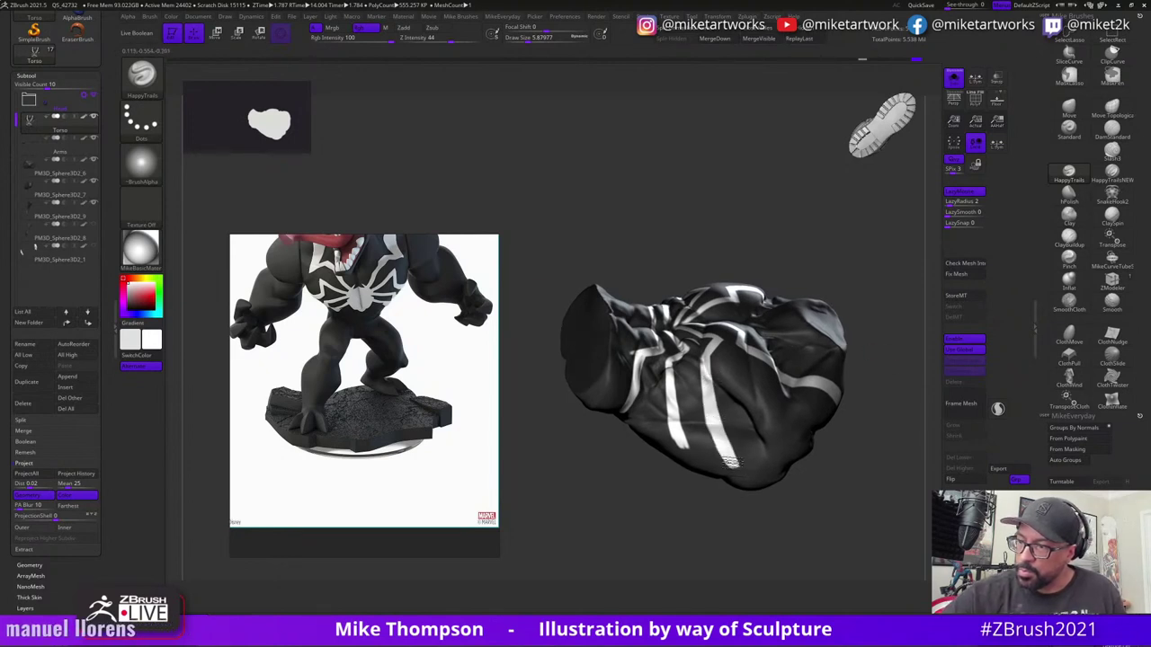
pyautogui.moveTo(724, 454); pyautogui.dragTo(677, 366)
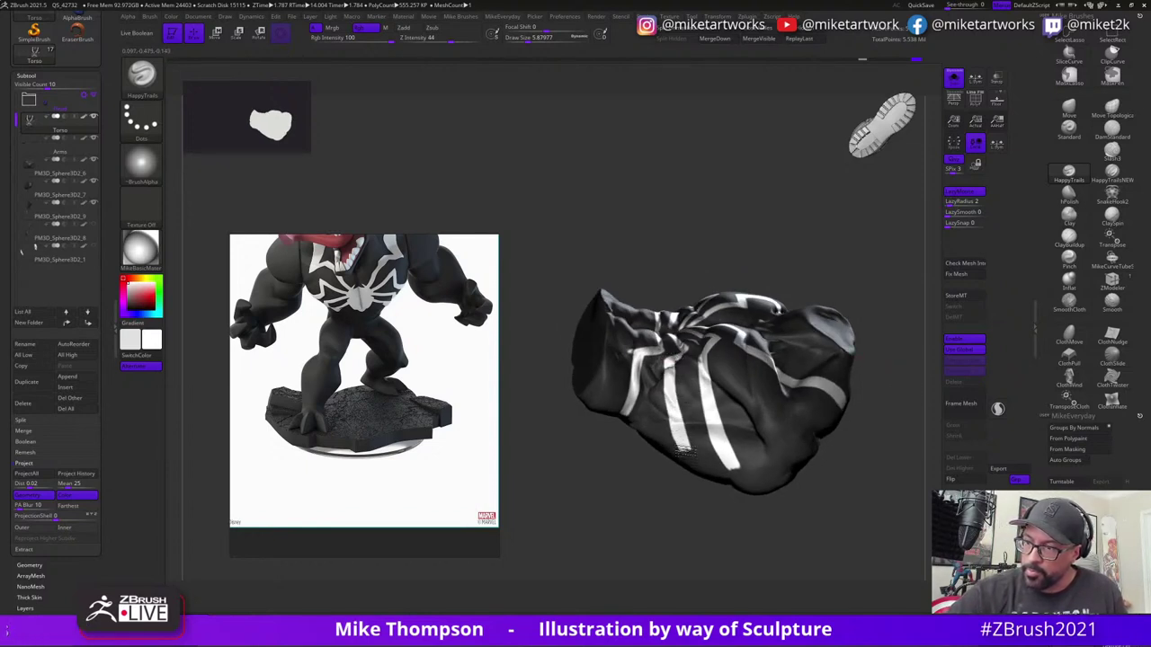
pyautogui.moveTo(685, 441); pyautogui.dragTo(706, 481)
pyautogui.moveTo(879, 333)
pyautogui.mouseDown()
pyautogui.moveTo(885, 351)
pyautogui.moveTo(877, 329)
pyautogui.moveTo(893, 334)
pyautogui.mouseUp()
pyautogui.moveTo(705, 446); pyautogui.dragTo(648, 376)
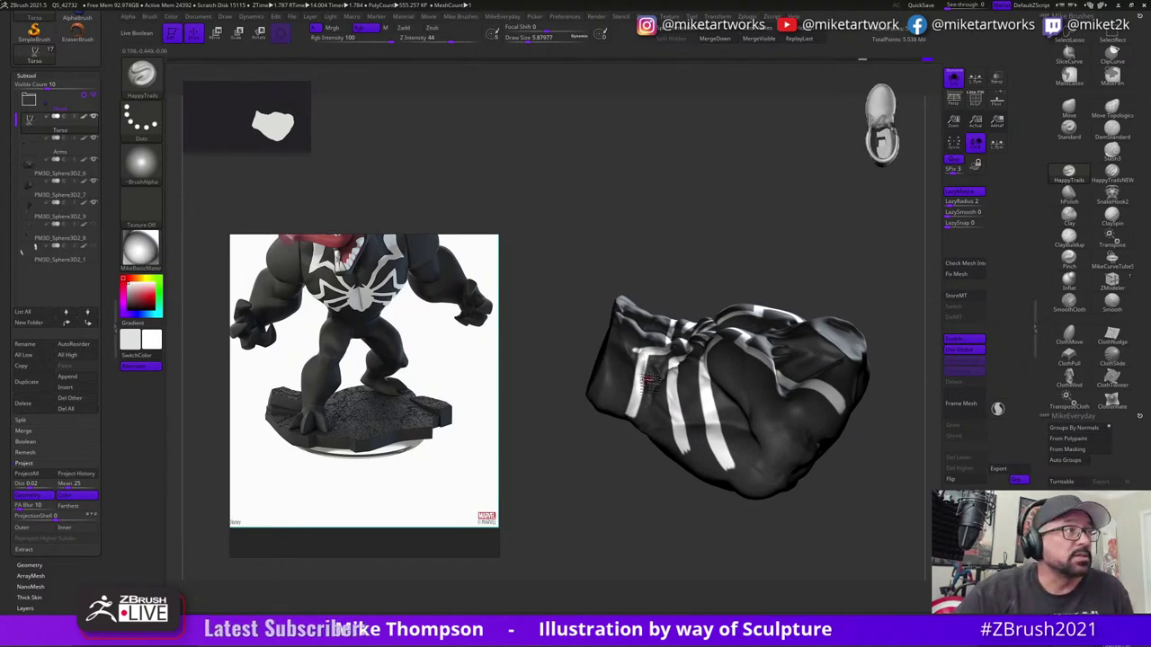
pyautogui.moveTo(629, 462); pyautogui.dragTo(627, 483)
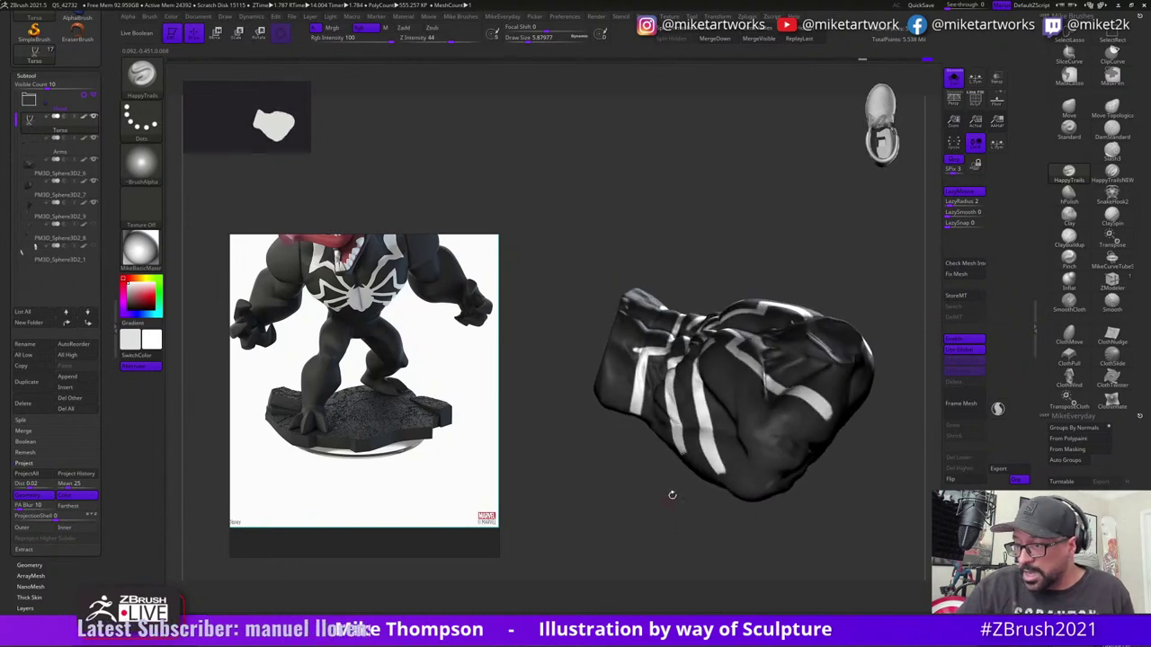
# - Clean up the edges and bends of the lower spider legs around the abdomen, alternating between black and white paint
pyautogui.press('space')
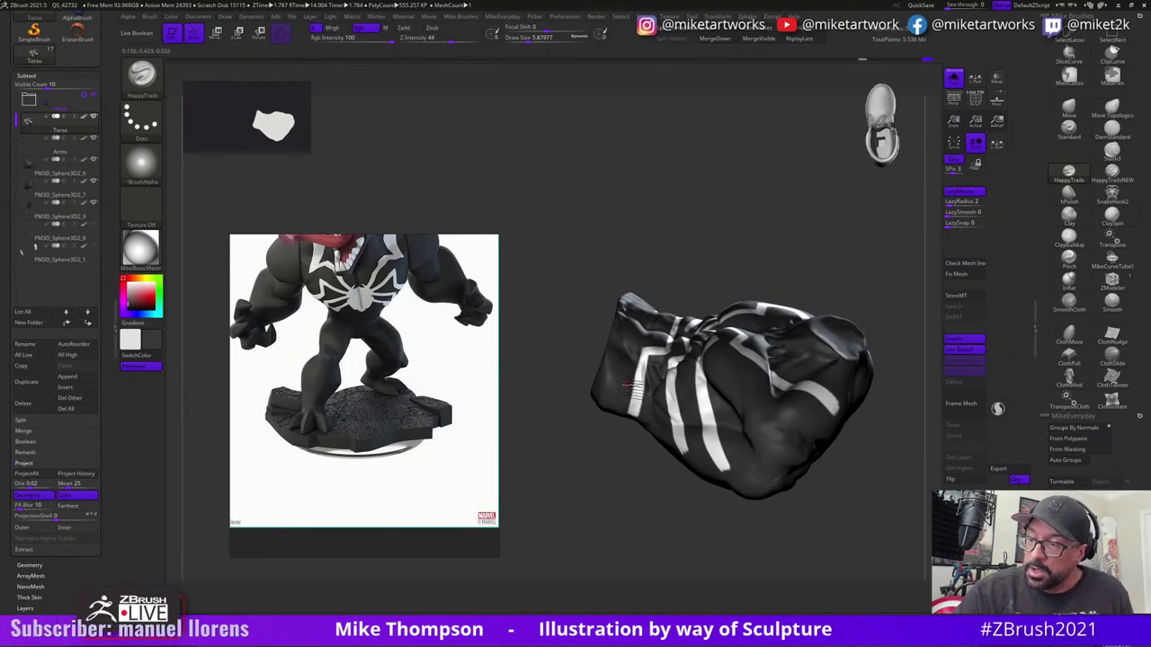
pyautogui.moveTo(887, 347); pyautogui.dragTo(919, 352)
pyautogui.moveTo(933, 340); pyautogui.dragTo(639, 423, button='right')
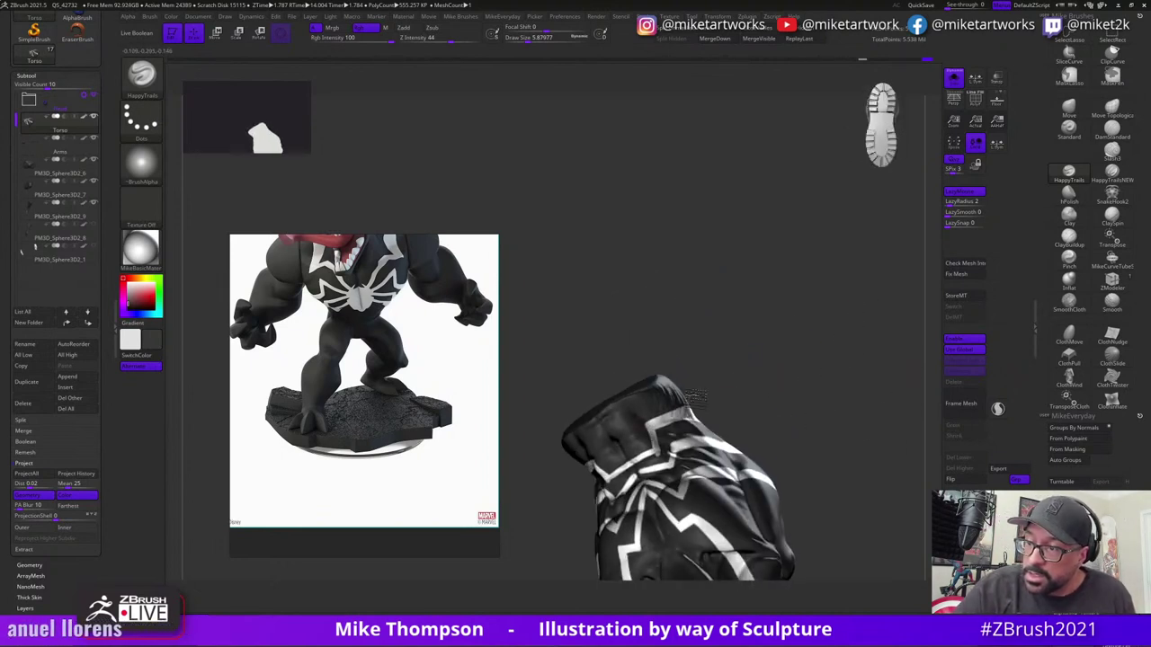
pyautogui.moveTo(692, 394); pyautogui.dragTo(794, 401, button='right')
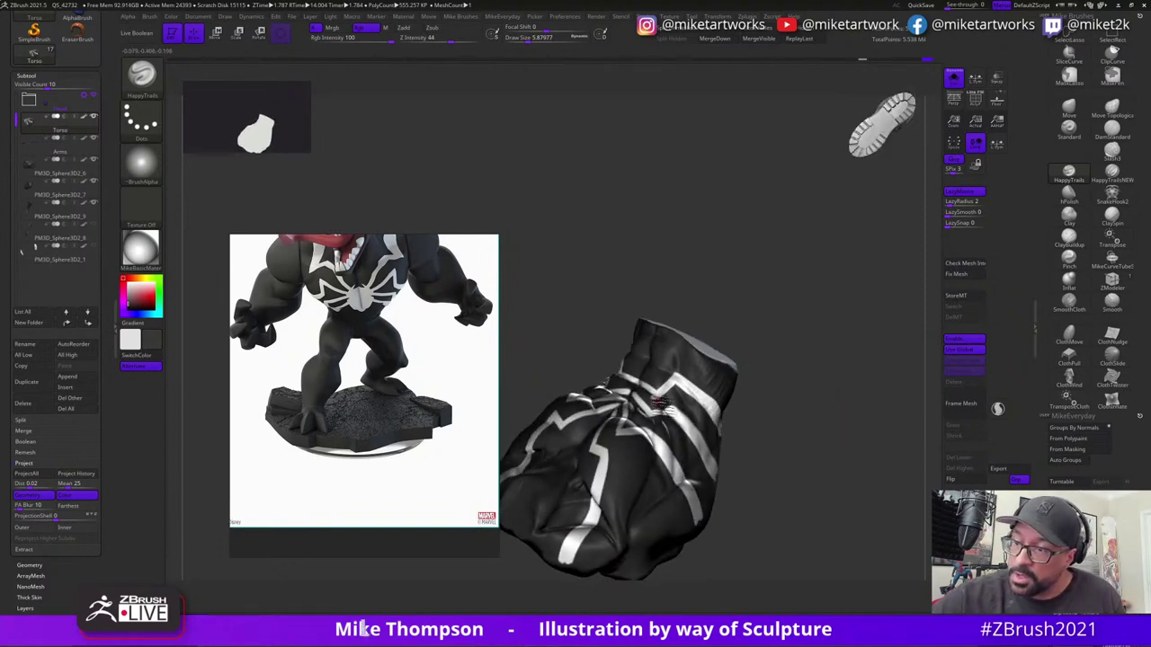
pyautogui.moveTo(791, 295); pyautogui.dragTo(812, 403, button='right')
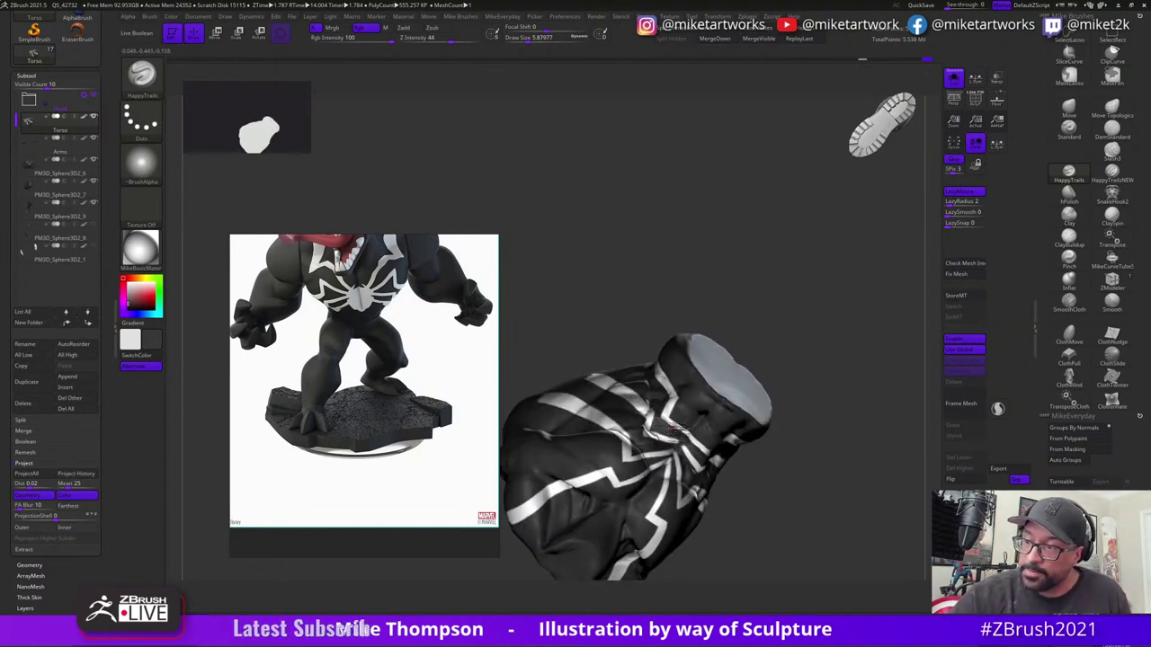
pyautogui.moveTo(675, 428); pyautogui.dragTo(659, 410, button='right')
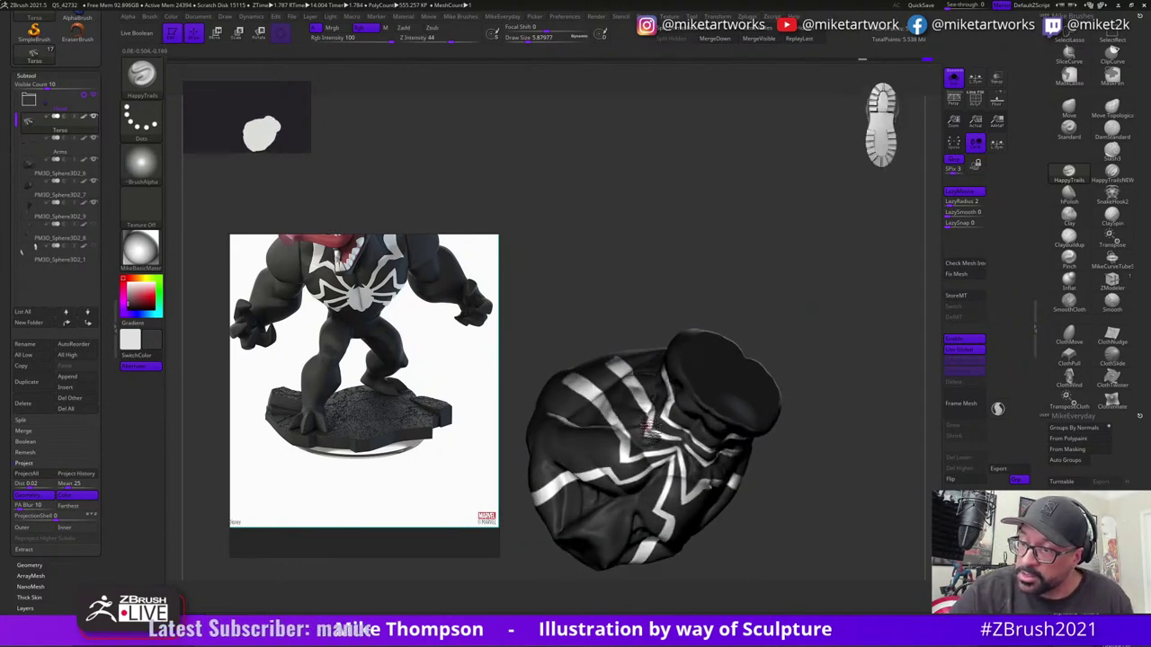
pyautogui.moveTo(640, 447); pyautogui.dragTo(705, 467, button='right')
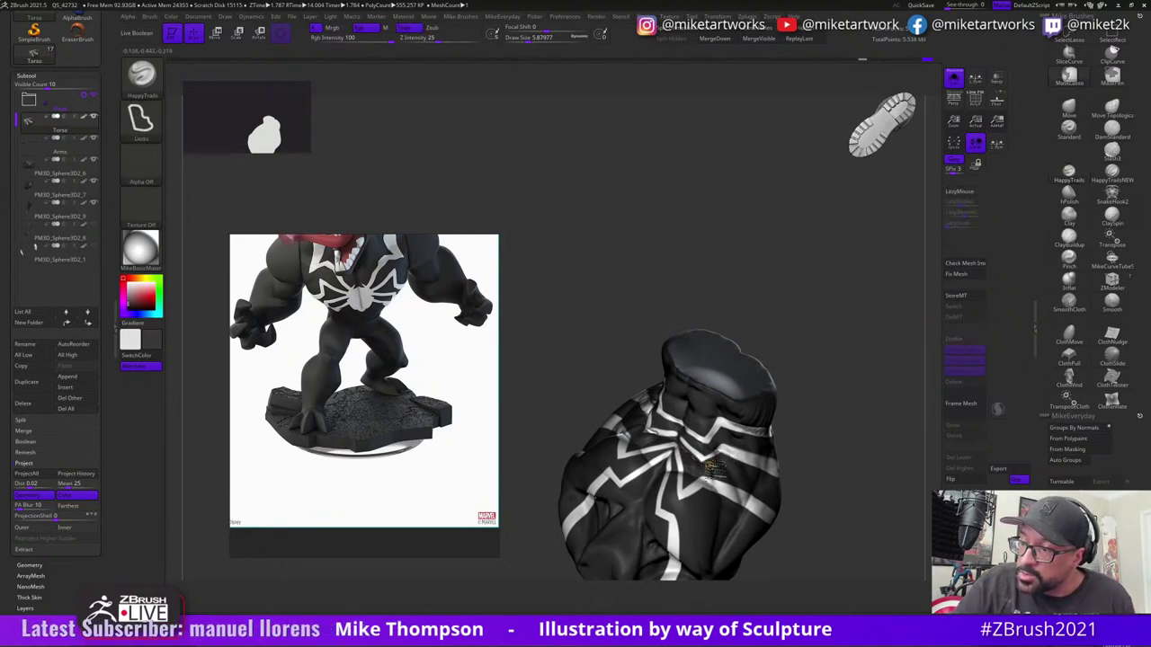
pyautogui.moveTo(706, 463); pyautogui.dragTo(805, 377, button='right')
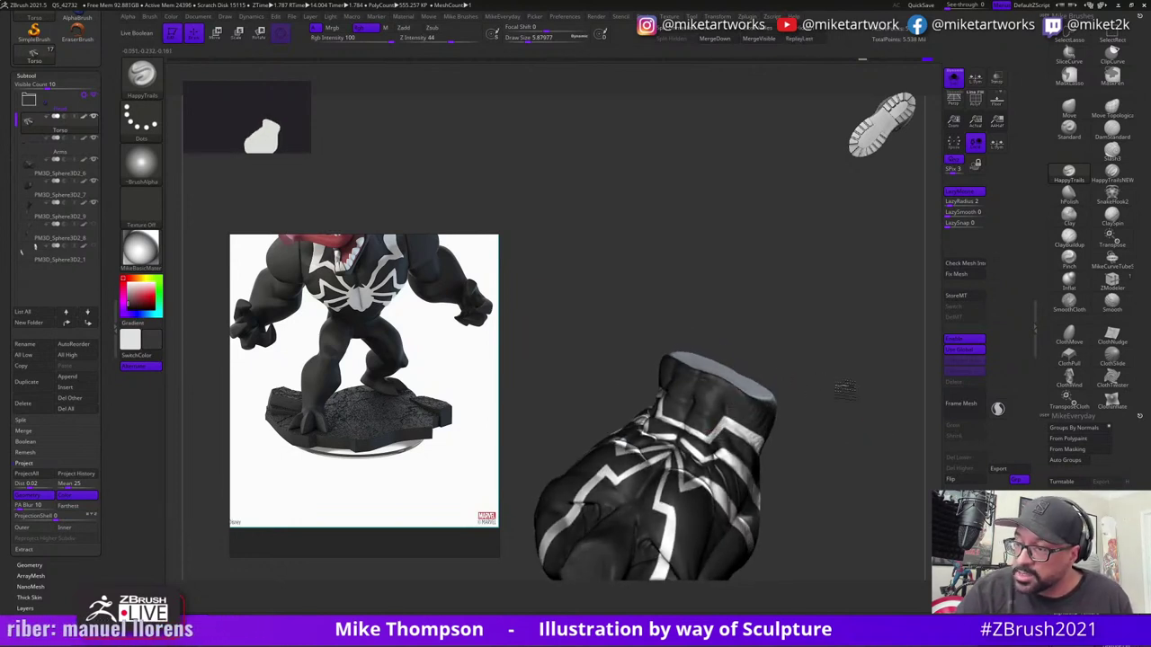
pyautogui.moveTo(843, 388)
pyautogui.mouseDown(button='right')
pyautogui.moveTo(833, 396)
pyautogui.moveTo(828, 339)
pyautogui.moveTo(831, 514)
pyautogui.moveTo(843, 517)
pyautogui.moveTo(851, 402)
pyautogui.moveTo(836, 392)
pyautogui.mouseUp(button='right')
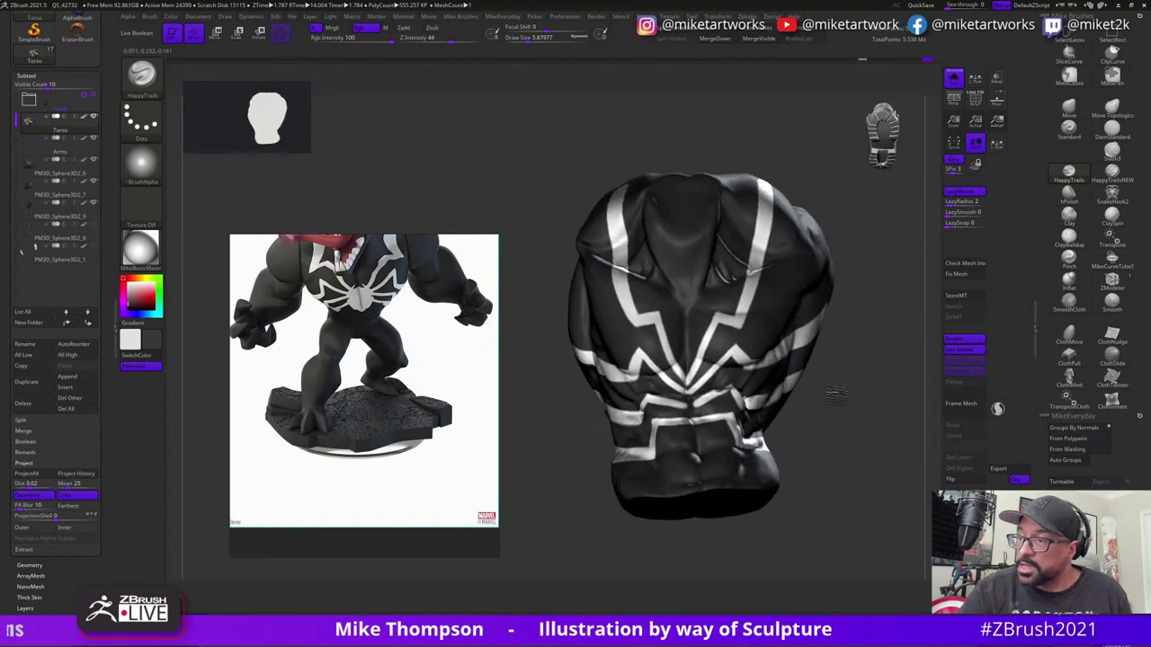
# - Outline and fill a white spider body in the middle of the abdomen, where the upper and lower legs meet
pyautogui.press('ctrl')
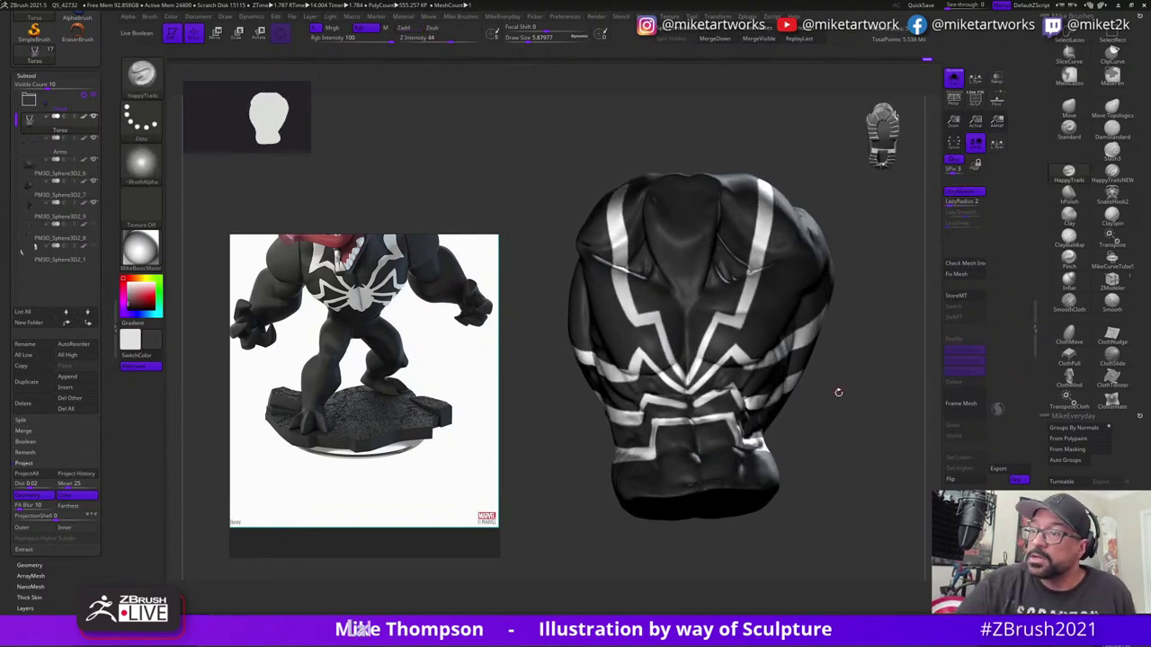
pyautogui.moveTo(837, 393); pyautogui.dragTo(828, 405)
pyautogui.press('space')
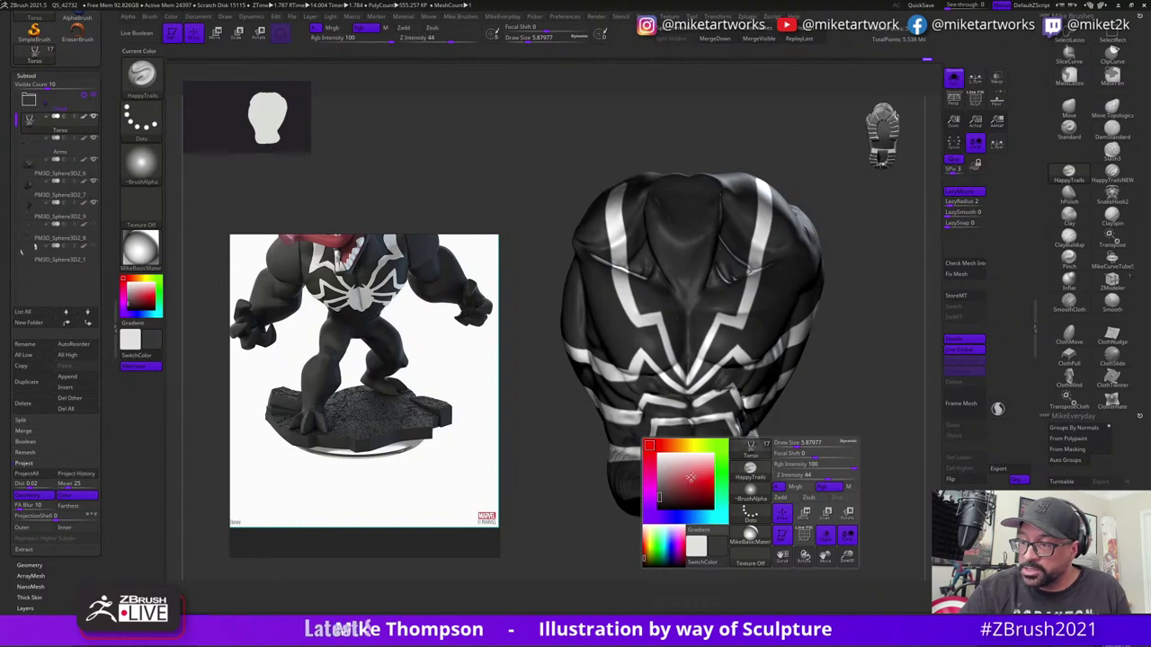
pyautogui.moveTo(665, 445); pyautogui.dragTo(697, 392, button='right')
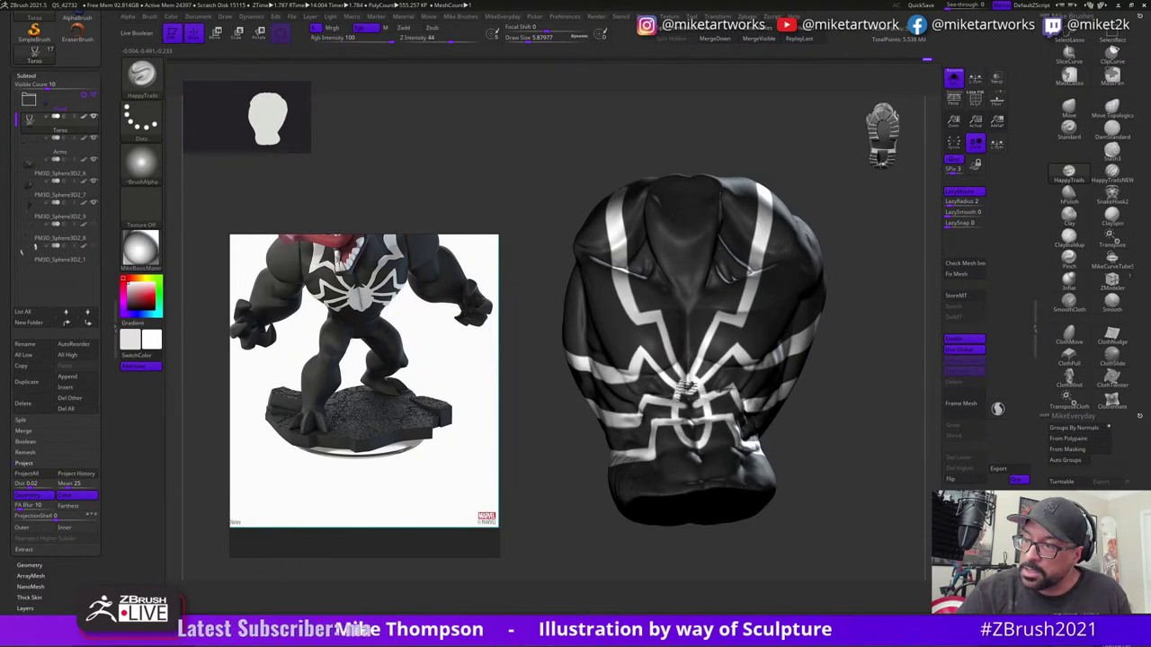
pyautogui.moveTo(873, 395)
pyautogui.mouseDown(button='right')
pyautogui.moveTo(873, 409)
pyautogui.moveTo(865, 385)
pyautogui.mouseUp(button='right')
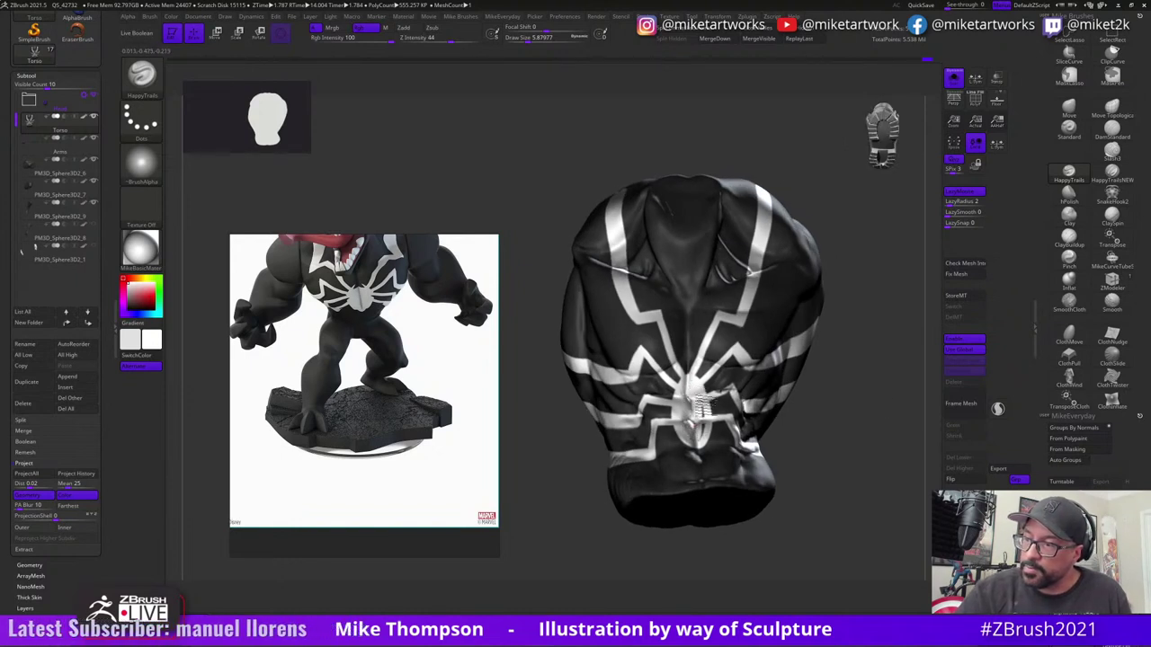
# - Fill out the upper part of the spider's body in white with a draw size of about 4.73
pyautogui.moveTo(868, 399); pyautogui.dragTo(813, 387, button='right')
pyautogui.moveTo(879, 359); pyautogui.dragTo(848, 391, button='right')
pyautogui.press('s')
pyautogui.moveTo(849, 403); pyautogui.dragTo(845, 403)
pyautogui.moveTo(859, 407)
pyautogui.mouseDown(button='right')
pyautogui.moveTo(878, 416)
pyautogui.moveTo(895, 394)
pyautogui.mouseUp(button='right')
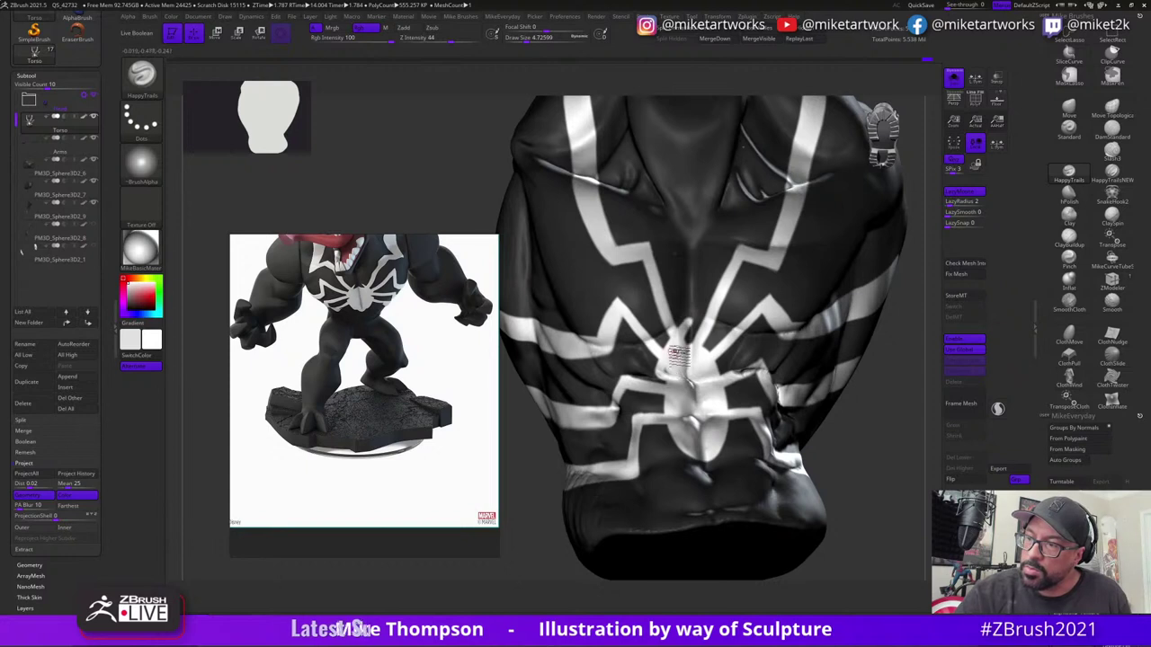
pyautogui.moveTo(672, 369); pyautogui.dragTo(694, 384)
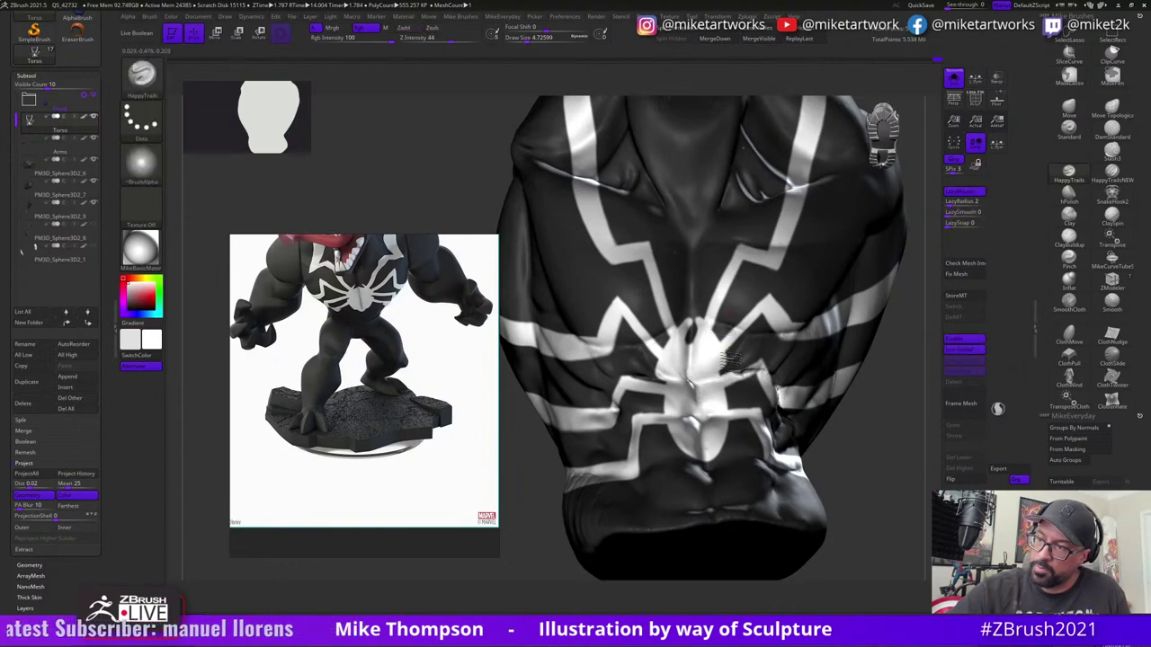
# - Shape the notches between the spider's head and upper legs with black and white paint at a draw size of about 4.08
pyautogui.moveTo(870, 386); pyautogui.dragTo(883, 388)
pyautogui.press('space')
pyautogui.click(723, 457)
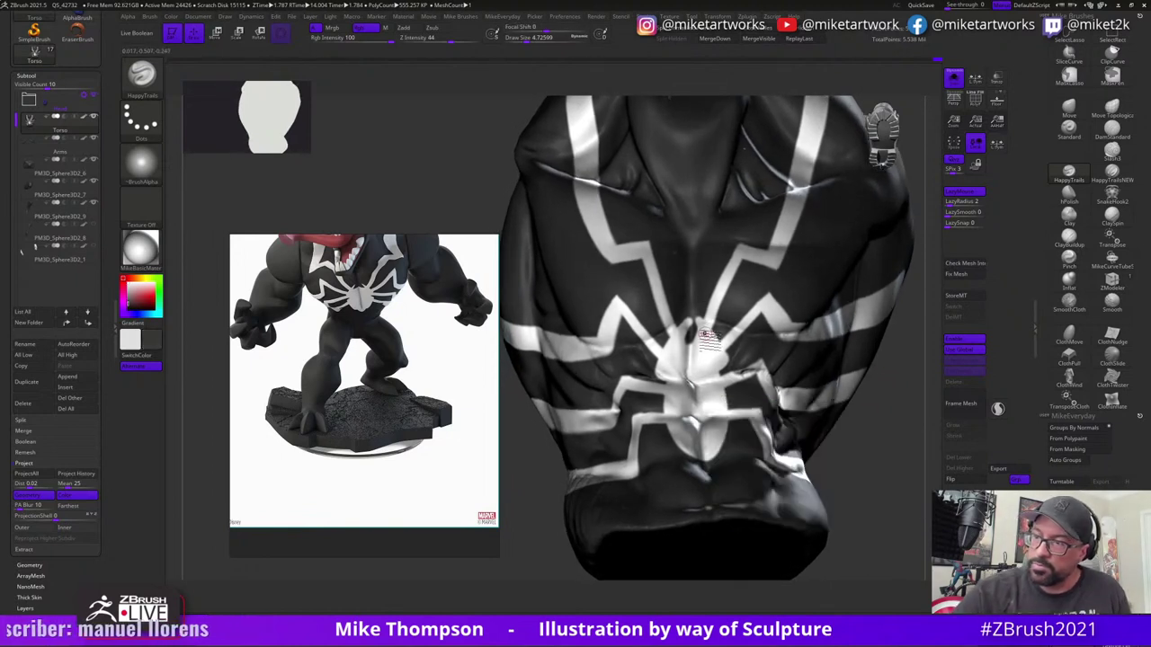
pyautogui.press('s')
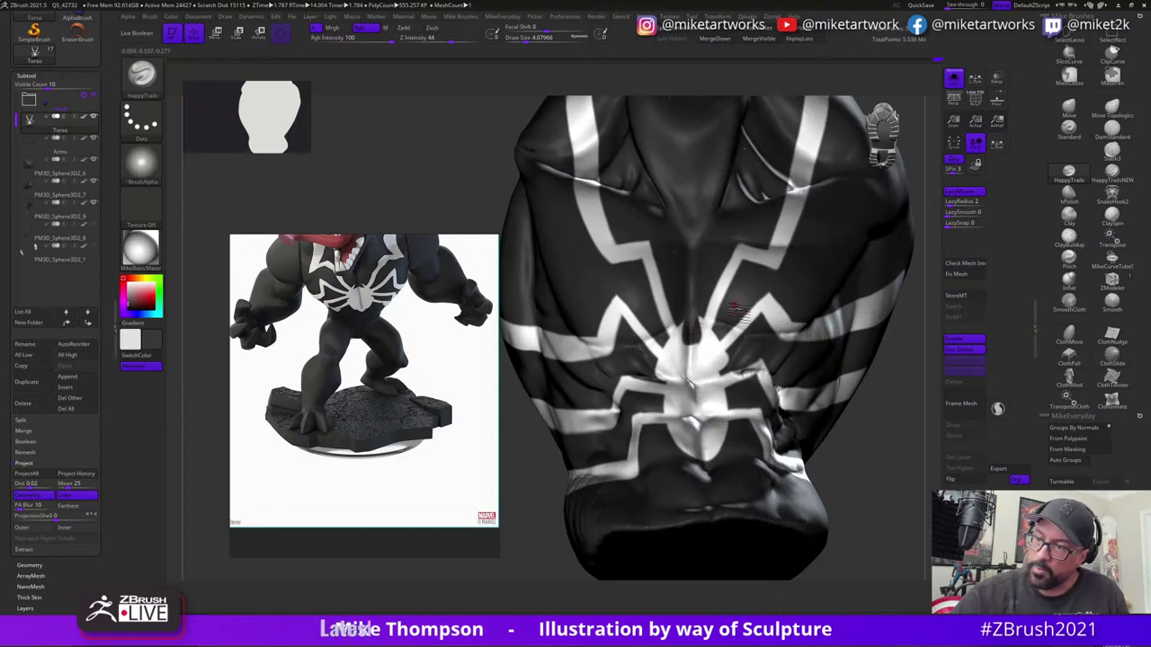
pyautogui.moveTo(908, 374); pyautogui.dragTo(895, 361)
pyautogui.press('space')
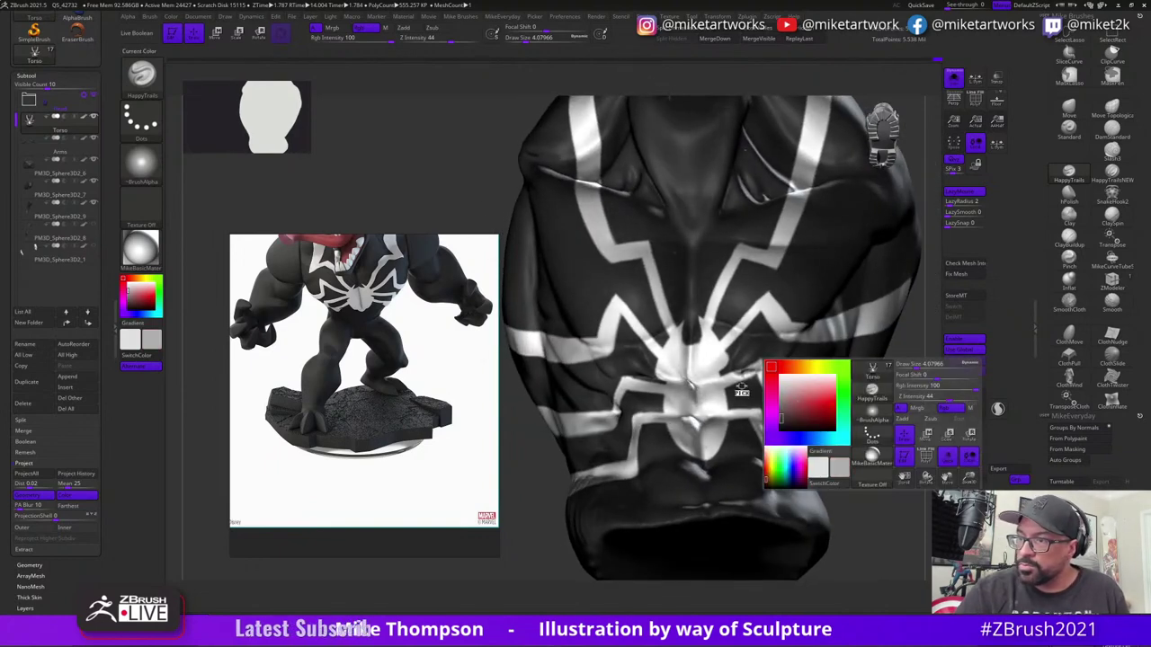
pyautogui.moveTo(742, 387); pyautogui.dragTo(694, 349)
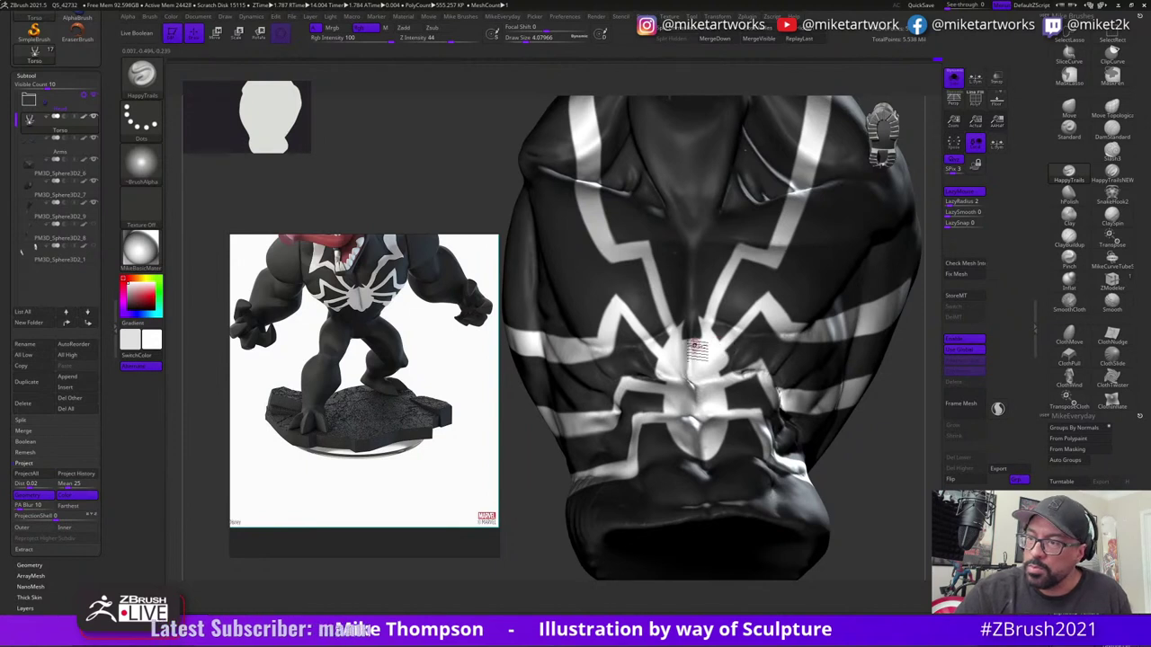
# - Pick pure white and even out the fill of the spider's body
pyautogui.moveTo(892, 418); pyautogui.dragTo(890, 417)
pyautogui.press('space')
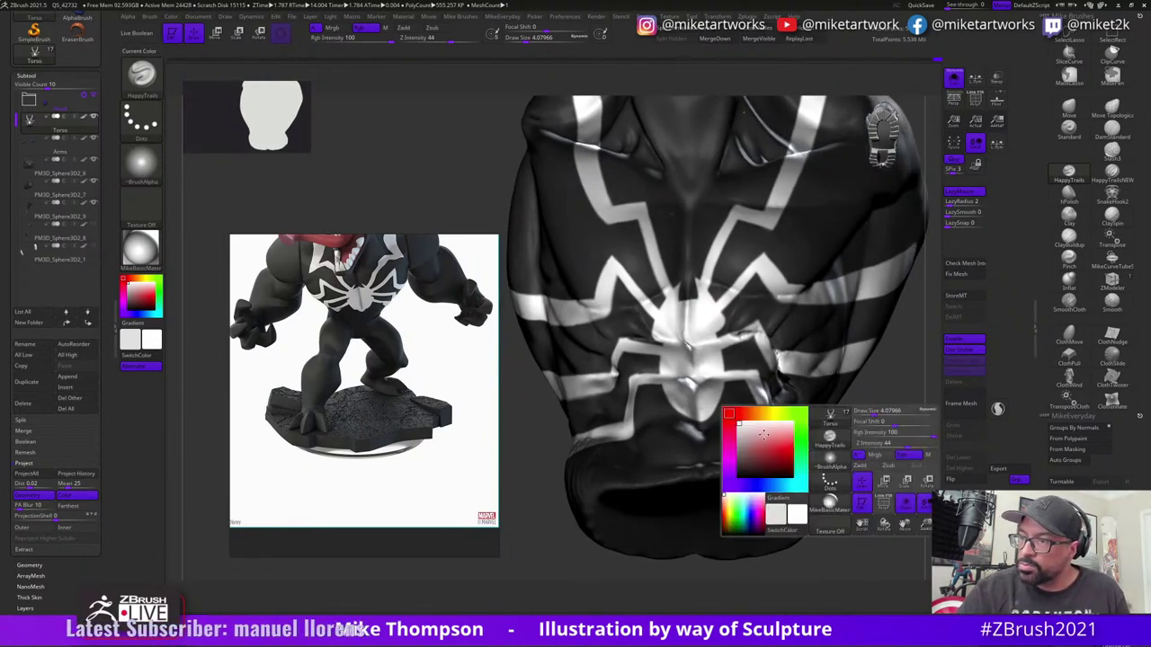
pyautogui.click(739, 422)
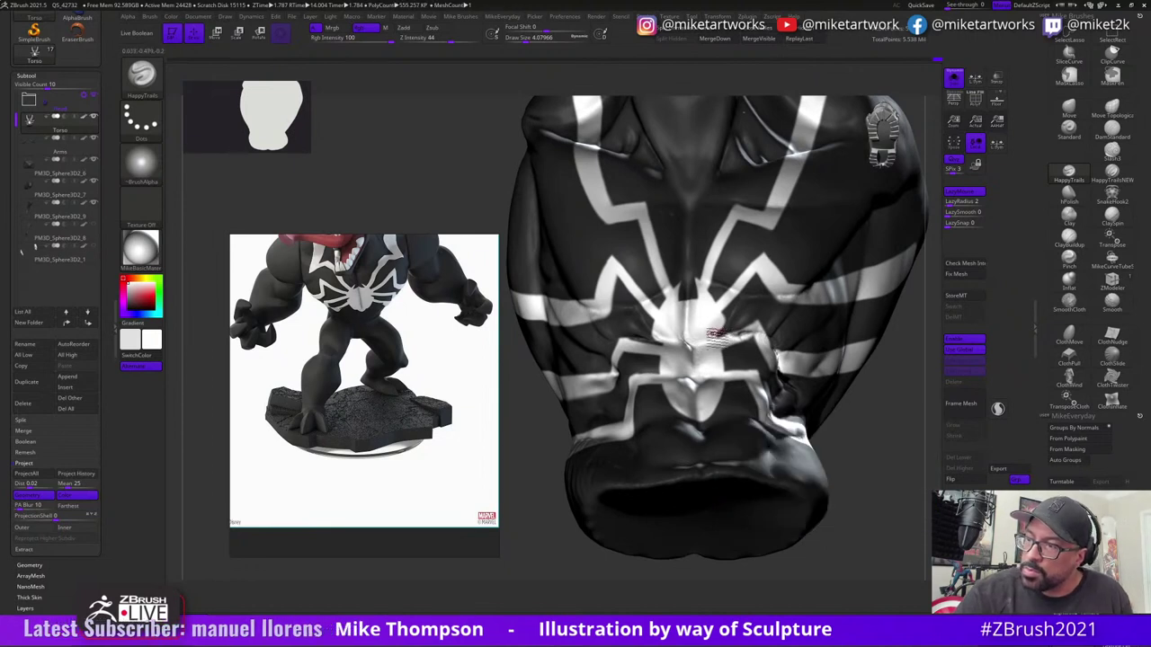
pyautogui.press('space')
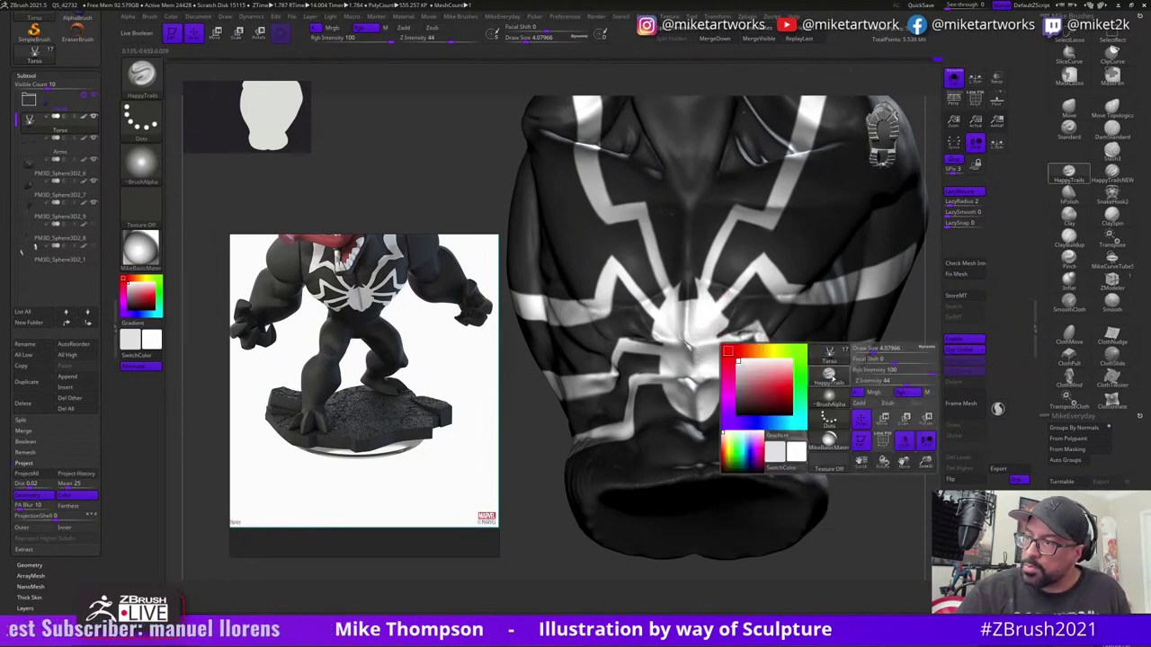
pyautogui.click(750, 381)
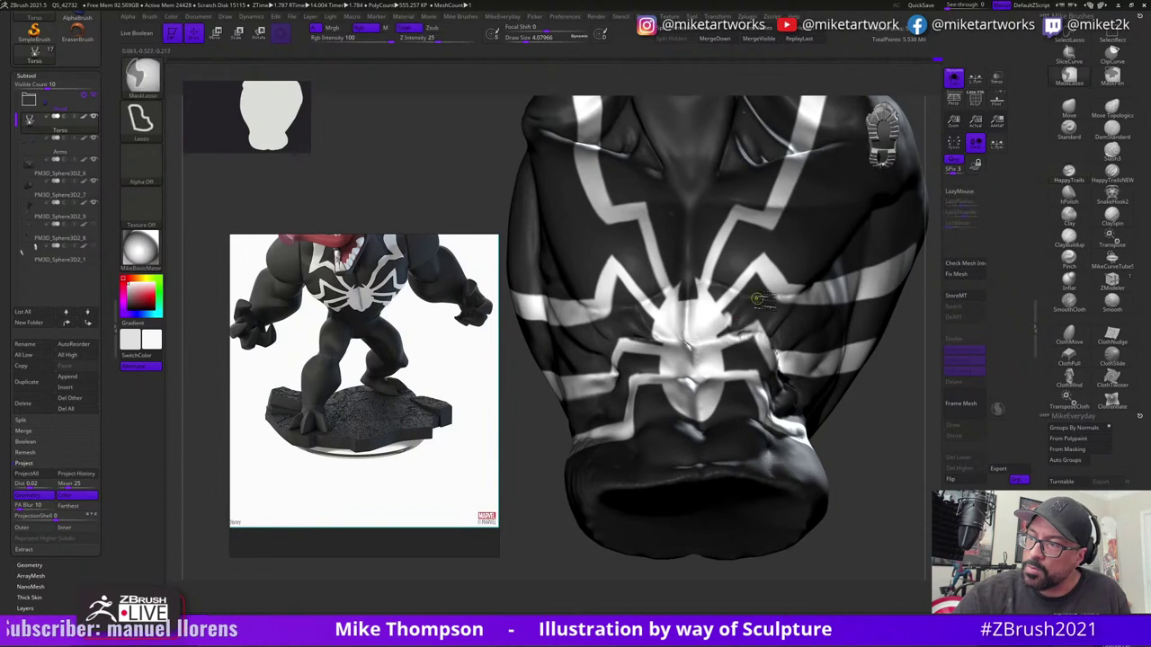
# - Sharpen the spider's head and trim the edges of its upper legs with black, reducing the draw size to about 3.27
pyautogui.press('space')
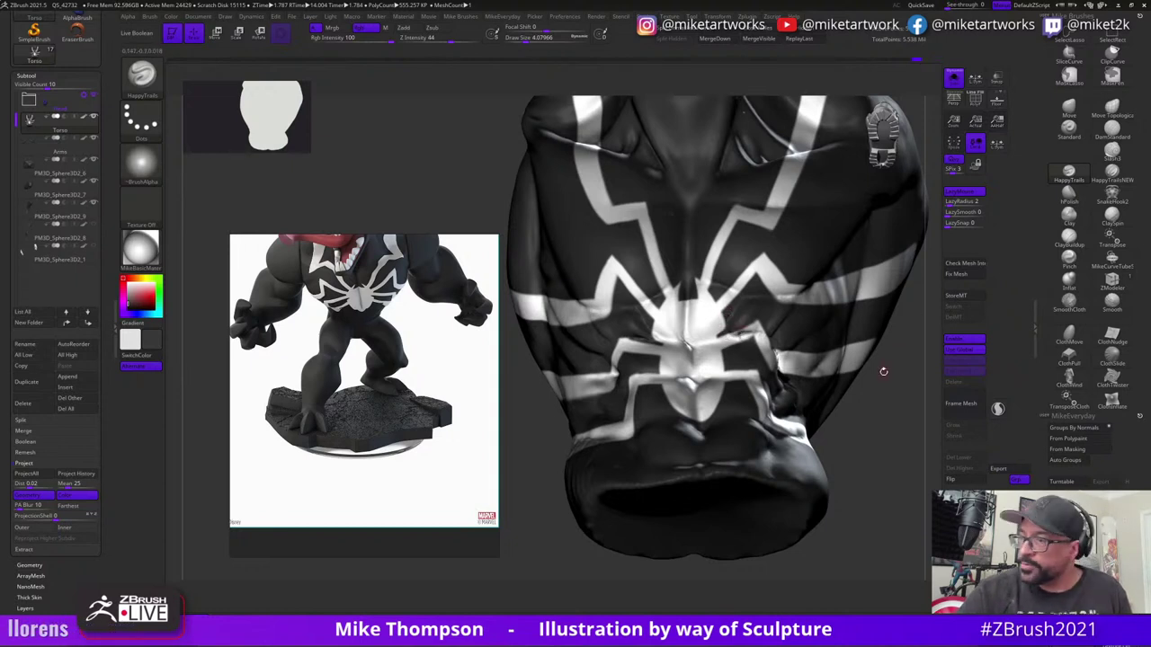
pyautogui.moveTo(883, 371)
pyautogui.mouseDown()
pyautogui.moveTo(869, 324)
pyautogui.moveTo(874, 386)
pyautogui.moveTo(868, 341)
pyautogui.mouseUp()
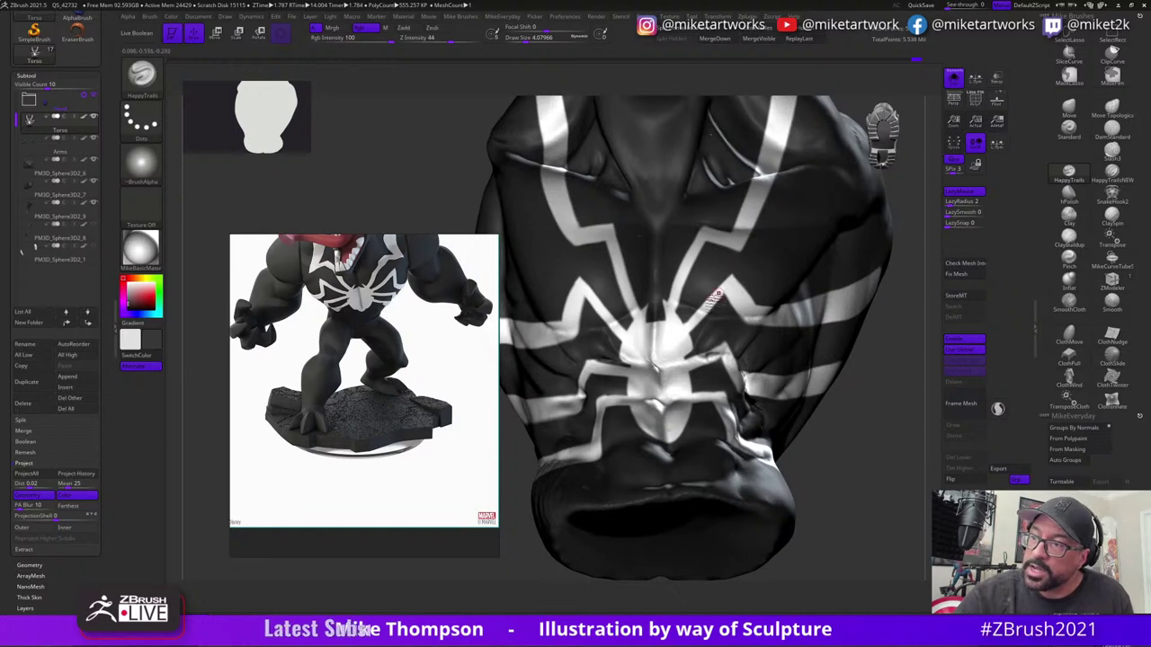
pyautogui.press('[')
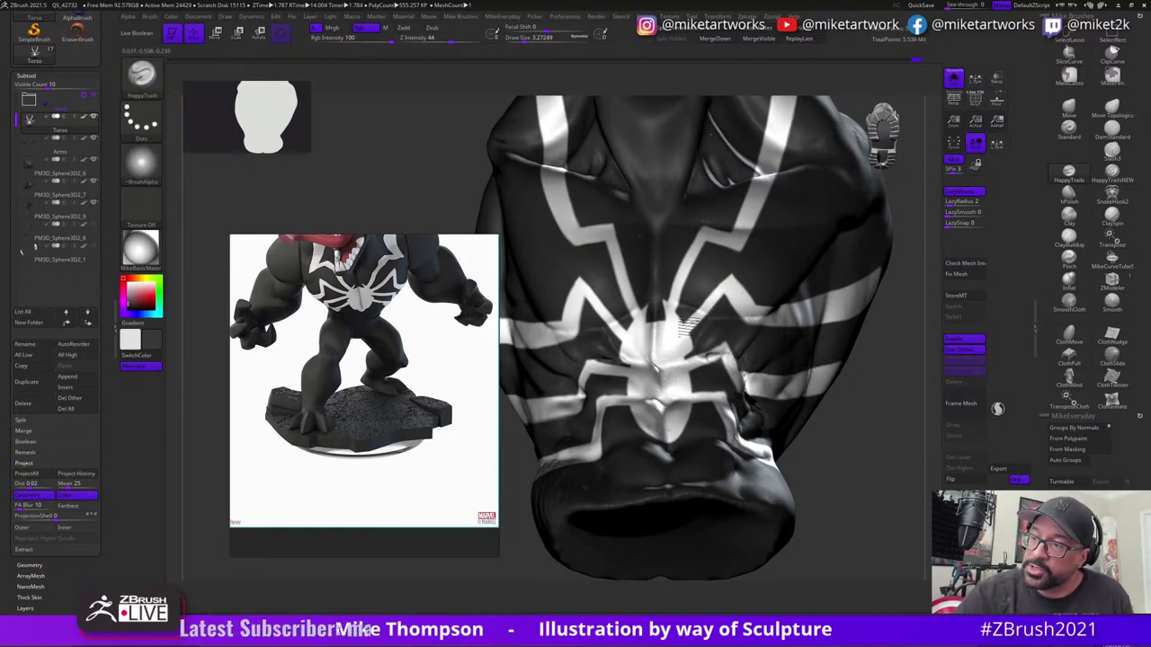
pyautogui.moveTo(876, 419); pyautogui.dragTo(834, 405)
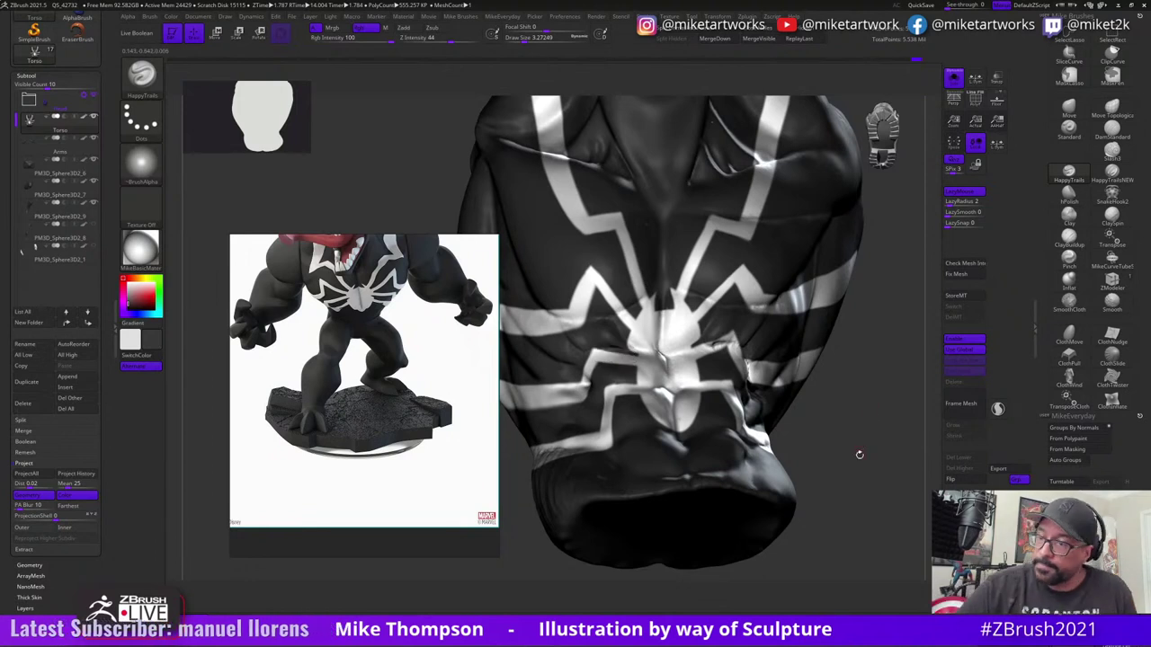
# - Clean up the lower spider legs and waist stripes on the left side of the view, where they approach the body
pyautogui.moveTo(842, 449)
pyautogui.mouseDown()
pyautogui.moveTo(850, 452)
pyautogui.moveTo(508, 402)
pyautogui.moveTo(611, 407)
pyautogui.mouseUp()
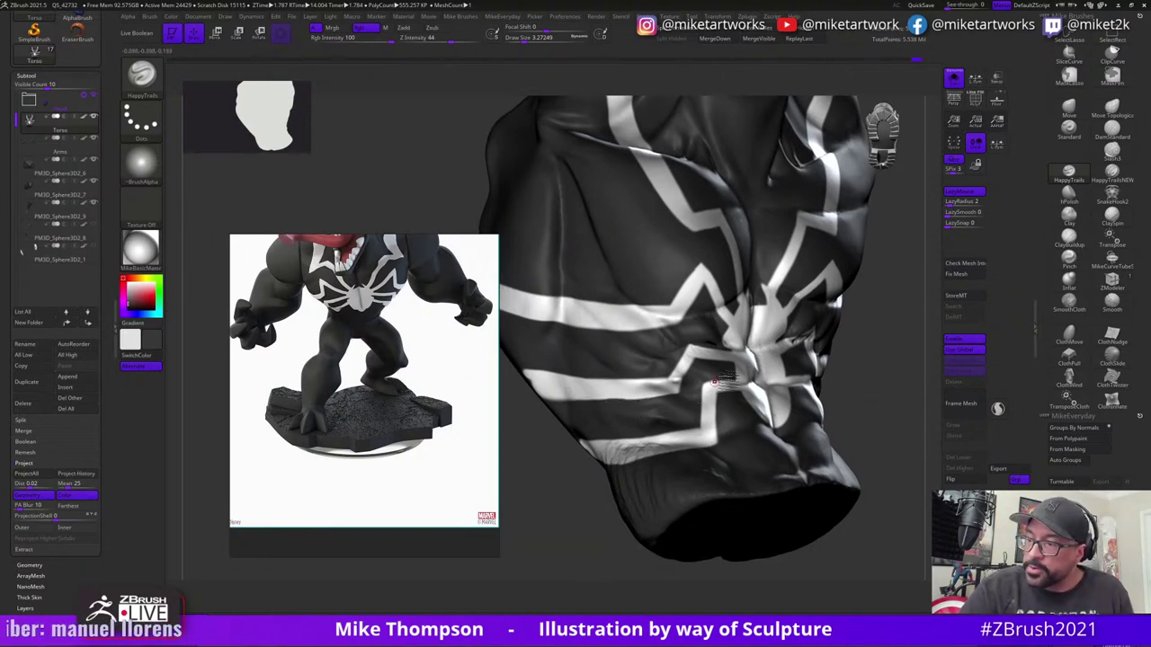
pyautogui.press('space')
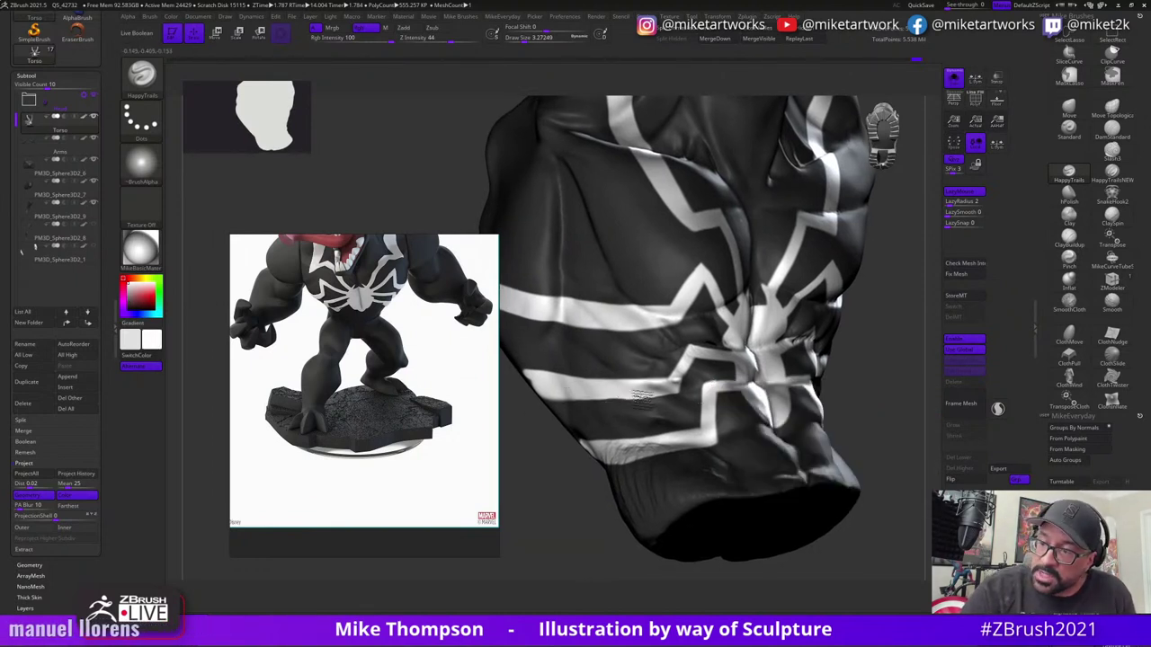
pyautogui.moveTo(905, 424)
pyautogui.mouseDown()
pyautogui.moveTo(851, 406)
pyautogui.moveTo(655, 413)
pyautogui.mouseUp()
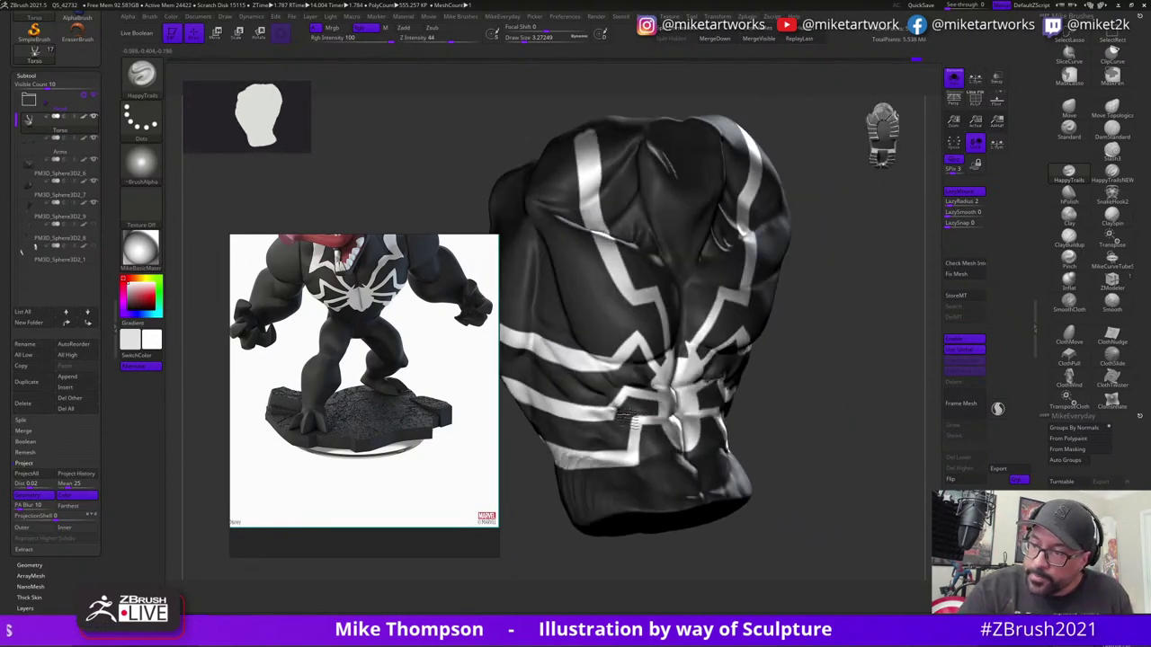
# - Refine the spider's midsection and the joints of its lower legs, alternating between black and white paint
pyautogui.moveTo(653, 412)
pyautogui.mouseDown()
pyautogui.moveTo(693, 415)
pyautogui.moveTo(673, 415)
pyautogui.mouseUp()
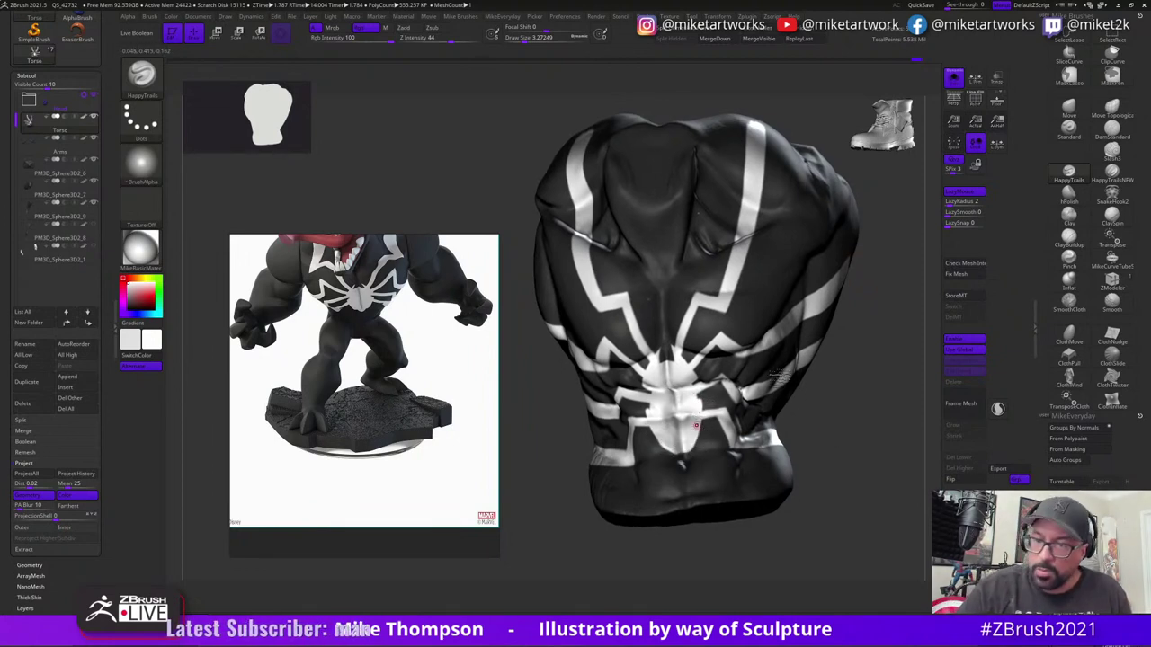
pyautogui.moveTo(778, 375)
pyautogui.mouseDown()
pyautogui.moveTo(867, 422)
pyautogui.moveTo(812, 482)
pyautogui.mouseUp()
pyautogui.press('space')
pyautogui.moveTo(755, 450); pyautogui.dragTo(719, 501)
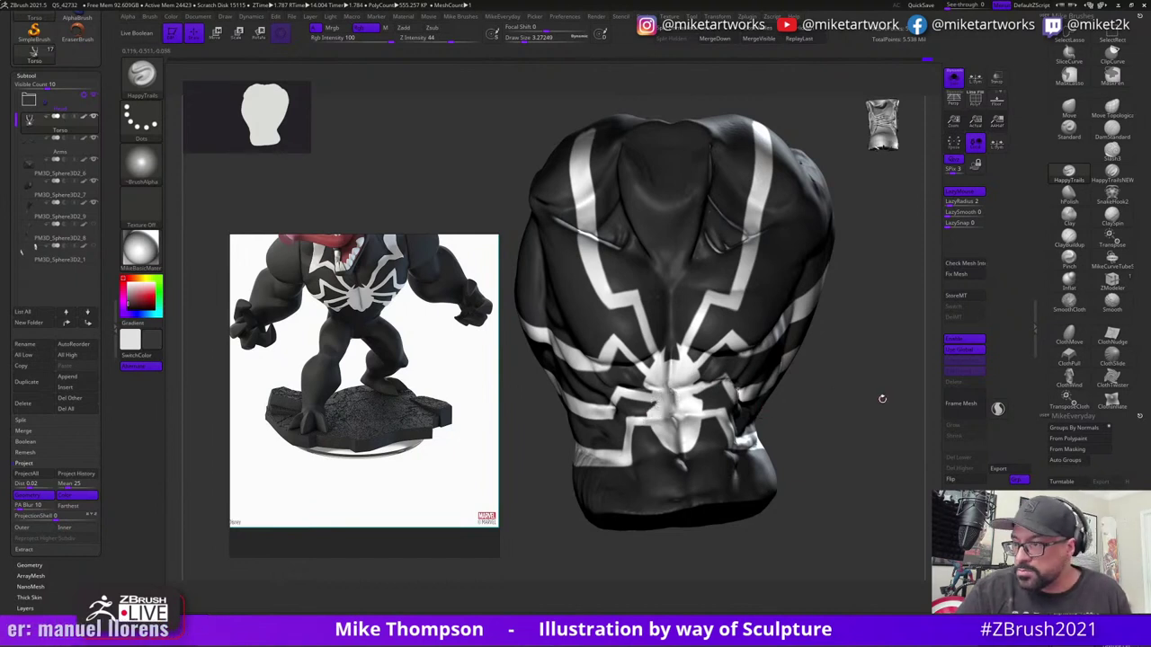
pyautogui.moveTo(883, 398); pyautogui.dragTo(862, 395)
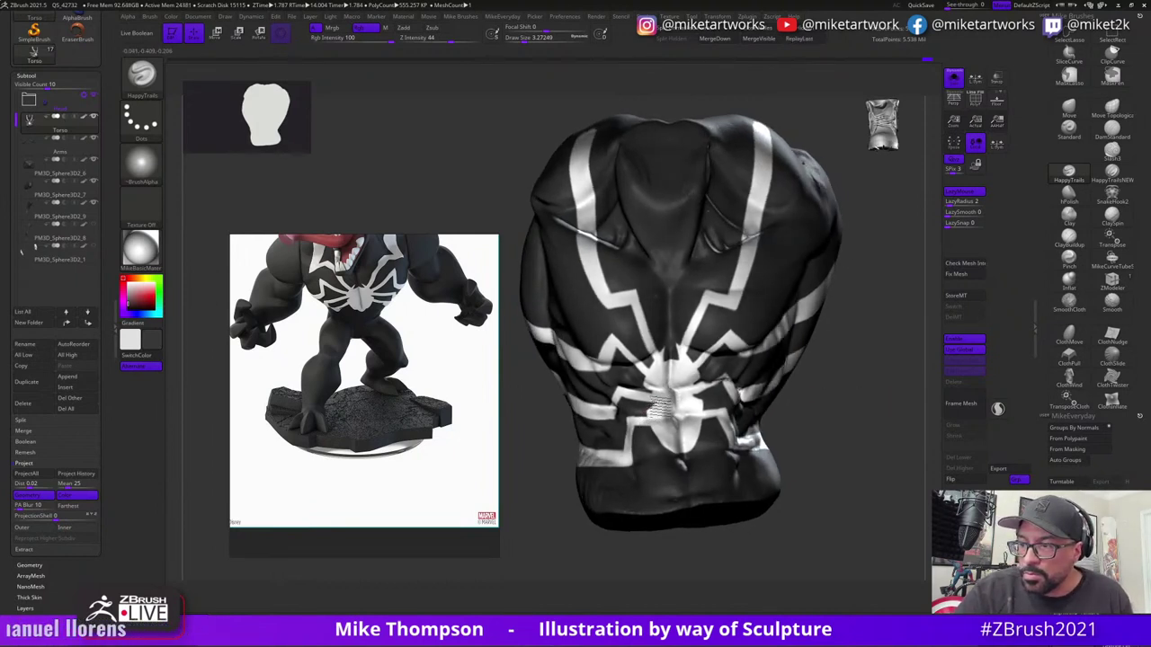
pyautogui.press('space')
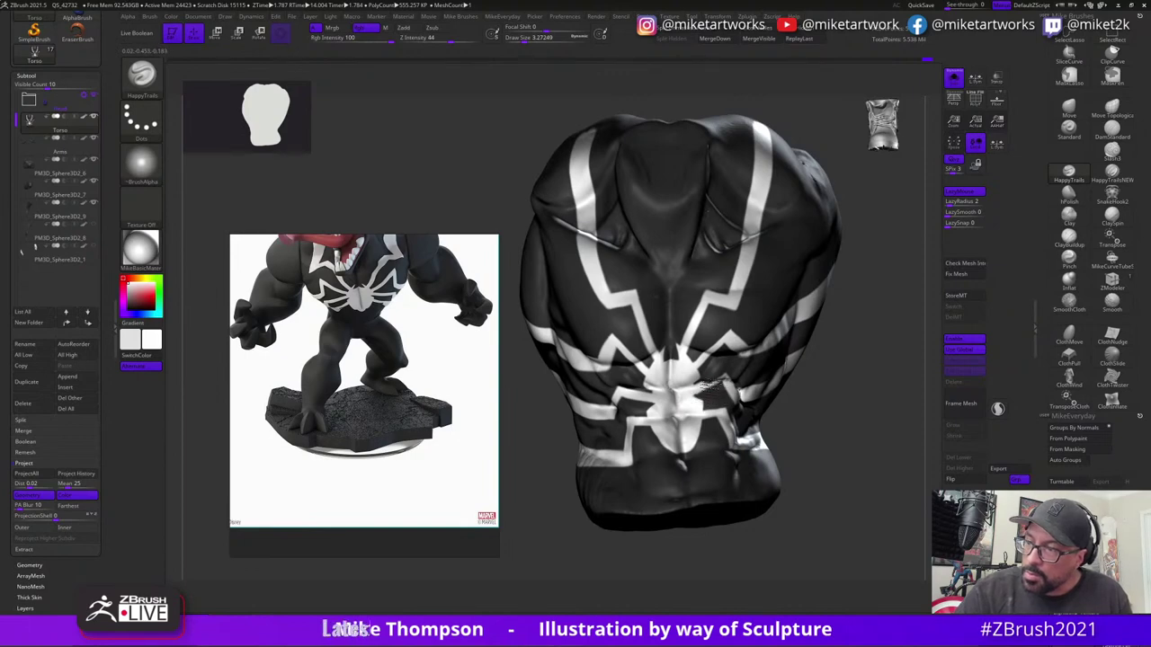
# - Extend the lower end of the spider's body down the abdomen in white and tidy its tip
pyautogui.moveTo(843, 427); pyautogui.dragTo(833, 415)
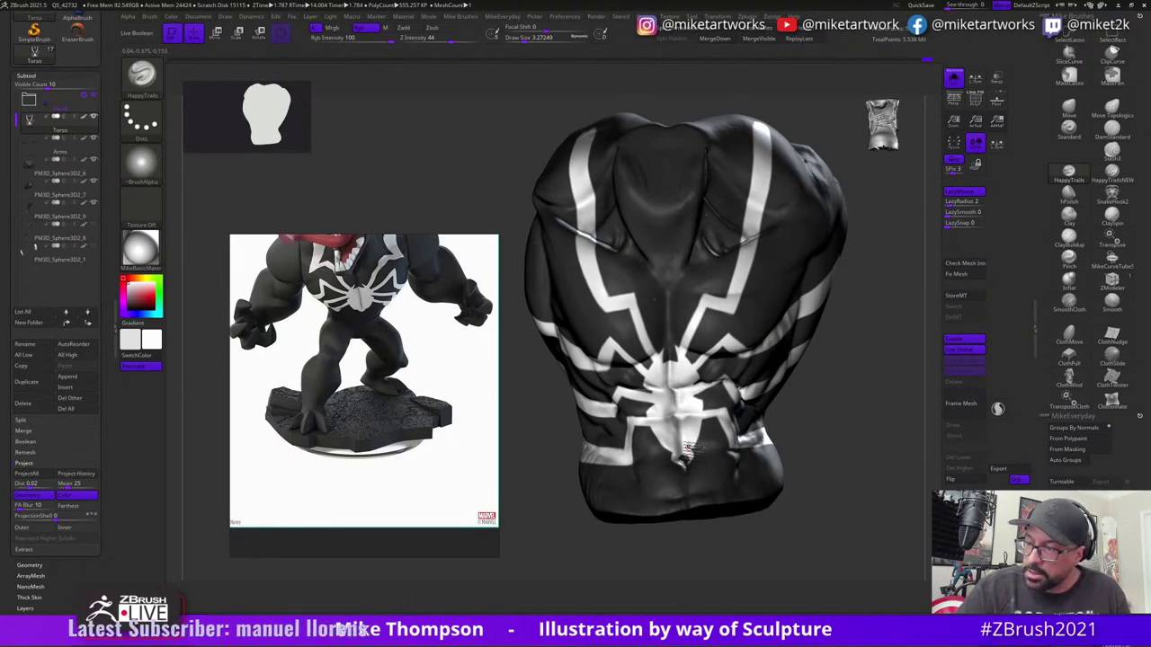
pyautogui.moveTo(823, 432); pyautogui.dragTo(872, 419)
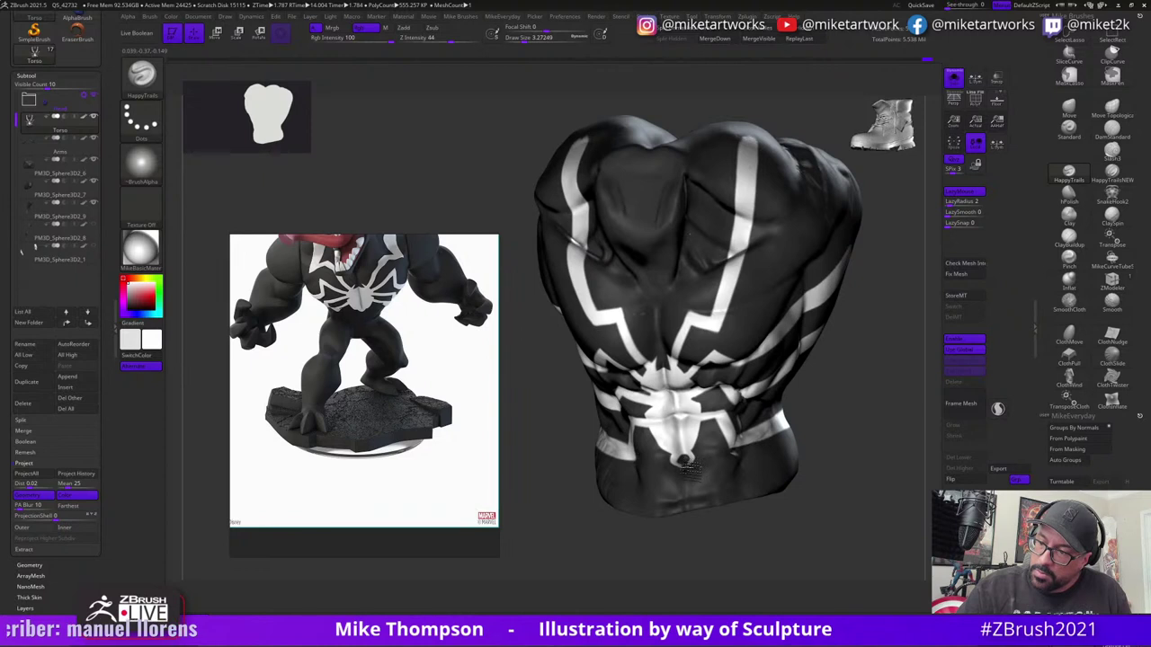
pyautogui.moveTo(831, 491)
pyautogui.mouseDown()
pyautogui.moveTo(840, 483)
pyautogui.moveTo(822, 460)
pyautogui.moveTo(812, 480)
pyautogui.moveTo(855, 489)
pyautogui.moveTo(823, 478)
pyautogui.moveTo(843, 455)
pyautogui.moveTo(861, 476)
pyautogui.mouseUp()
# - Show the whole figure again and extend the white shoulder stripes onto the upper back with a draw size of about 5.08
pyautogui.click(953, 79)
pyautogui.press('space')
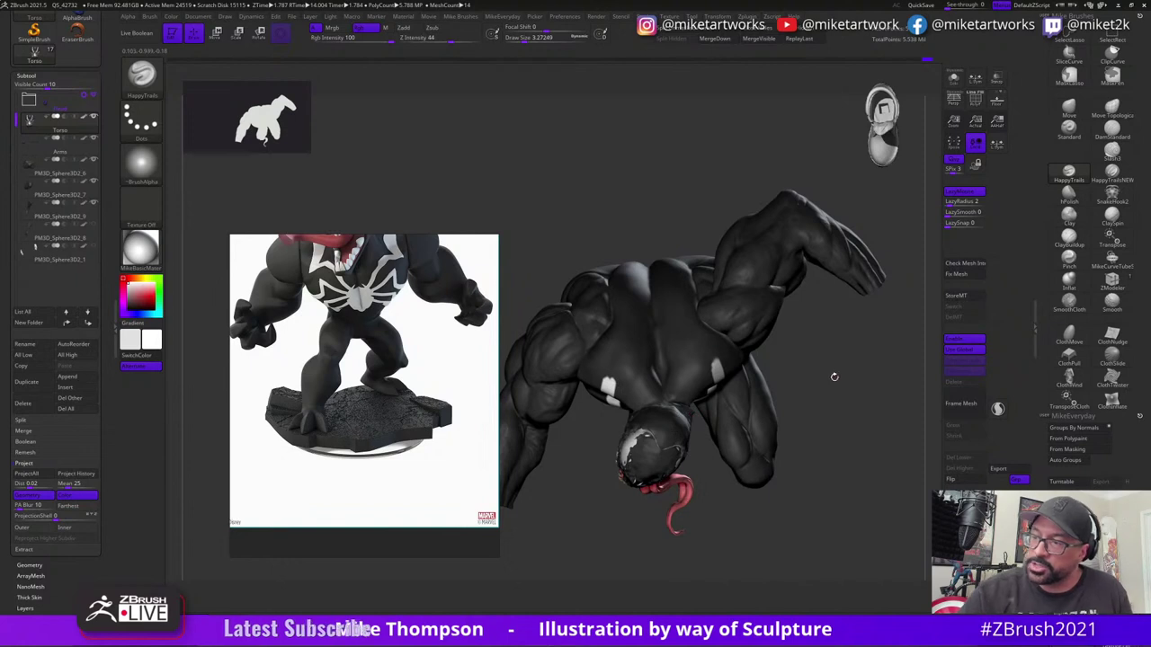
pyautogui.press('s')
pyautogui.moveTo(834, 377); pyautogui.dragTo(840, 378)
pyautogui.moveTo(609, 387); pyautogui.dragTo(627, 335)
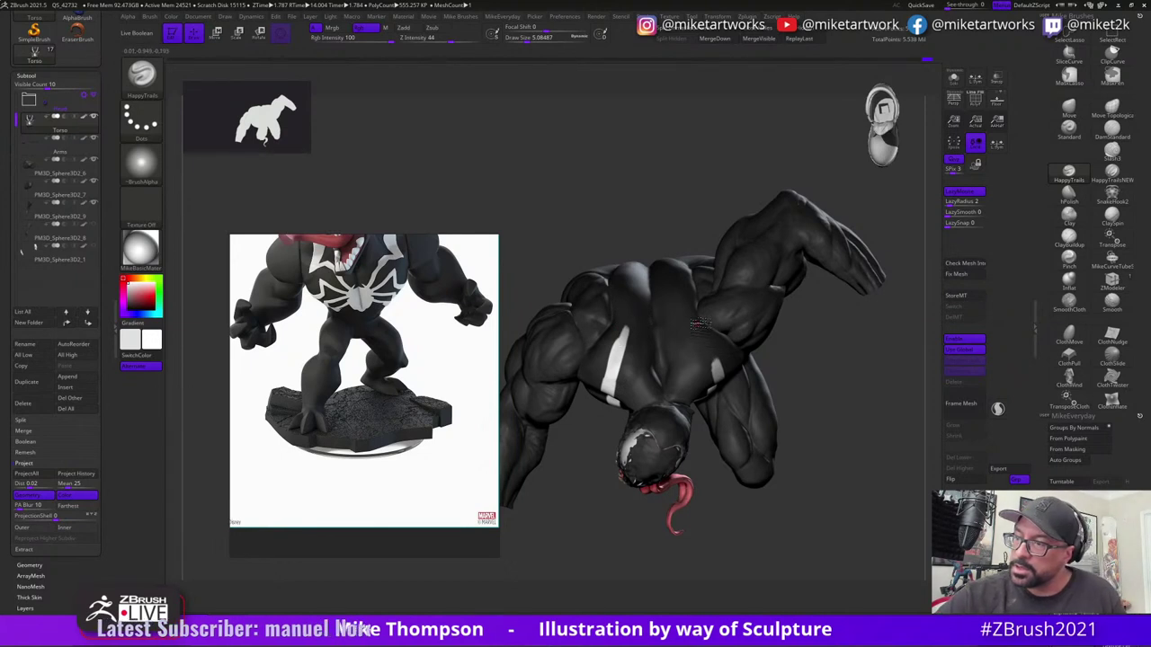
pyautogui.moveTo(719, 371); pyautogui.dragTo(694, 321)
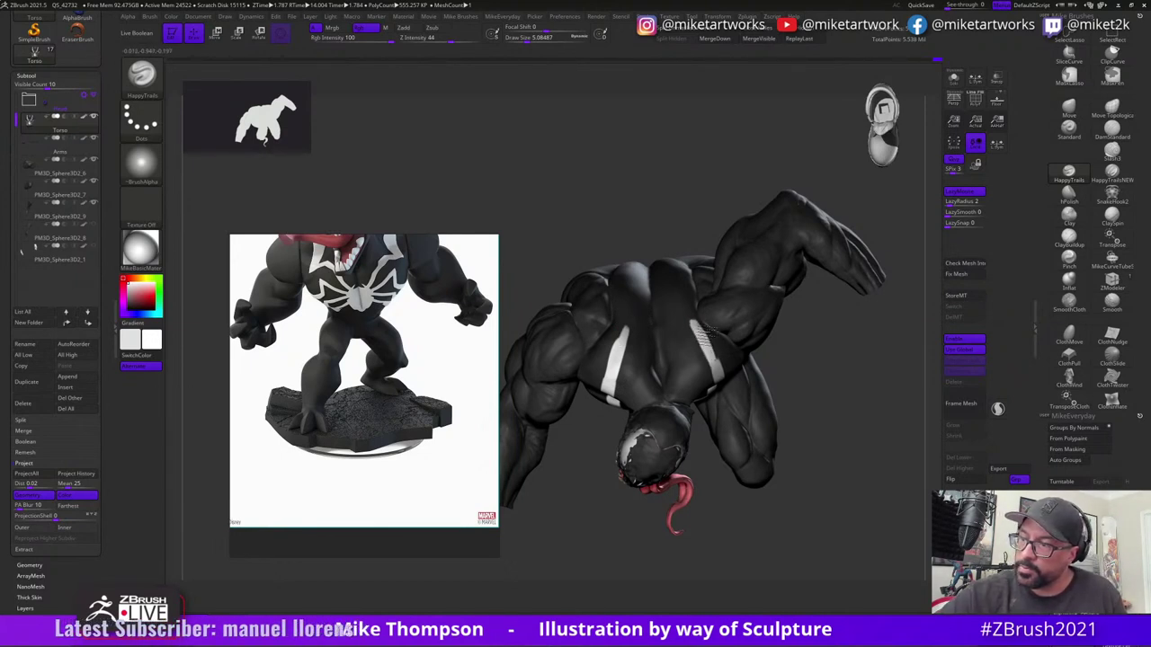
pyautogui.hotkey('ctrl', 'z')
pyautogui.moveTo(863, 450)
pyautogui.mouseDown()
pyautogui.moveTo(860, 482)
pyautogui.moveTo(866, 459)
pyautogui.mouseUp()
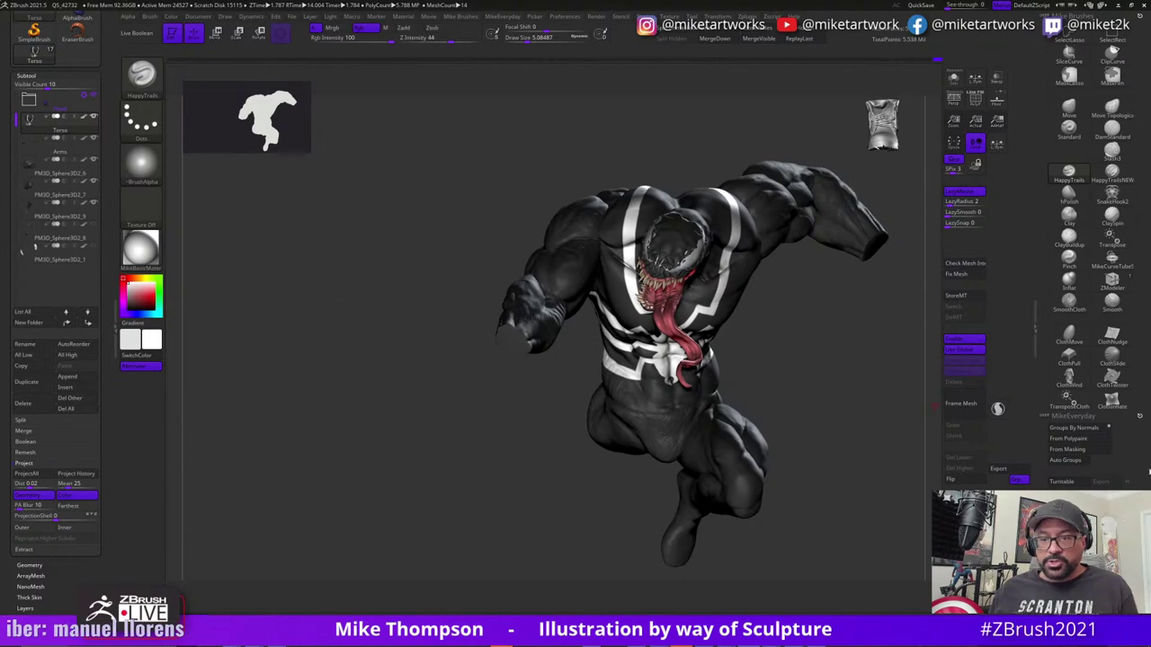
# - Switch to the PureRef reference board, focus on the leaping Venom figure image and move the board away from the model
pyautogui.moveTo(727, 639)
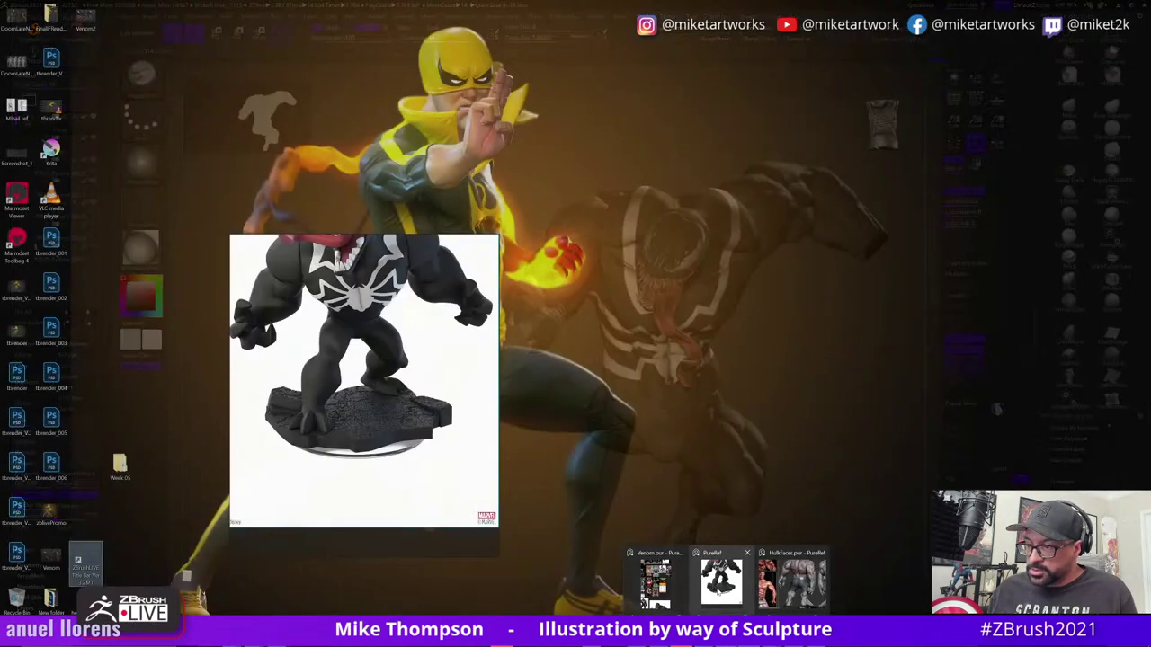
pyautogui.click(721, 581)
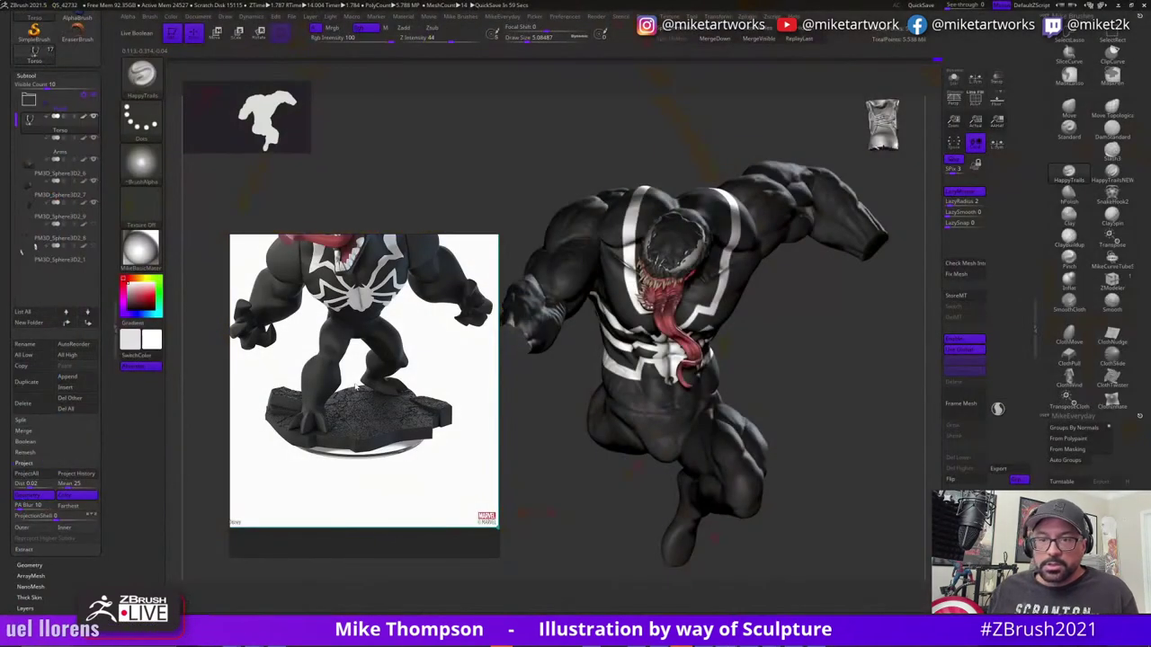
pyautogui.scroll(-3, 357, 387)
pyautogui.doubleClick(299, 406)
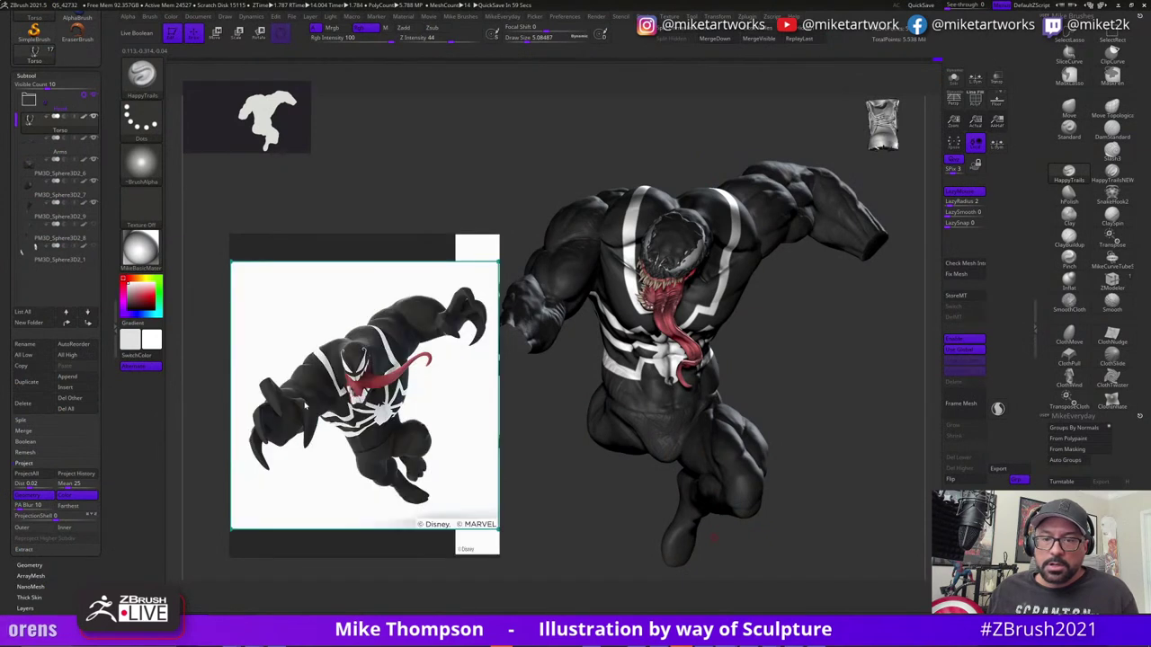
pyautogui.moveTo(413, 338); pyautogui.dragTo(319, 299, button='right')
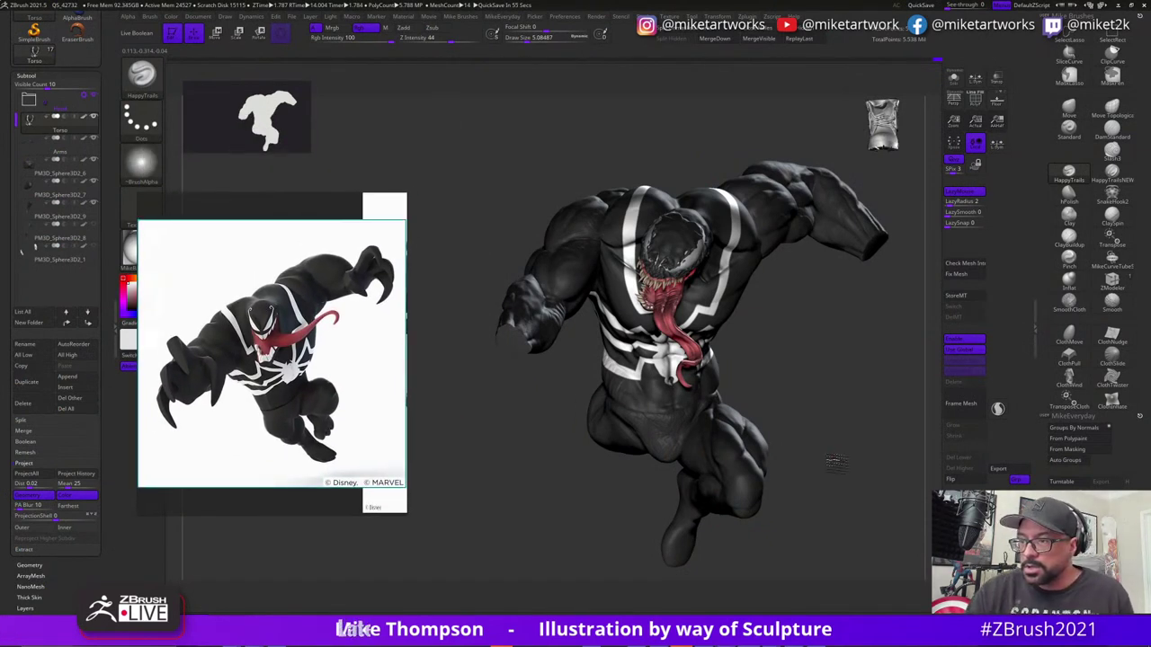
# - Select the arms and move the reference board lower, clear of the brush and colour controls
pyautogui.moveTo(837, 461)
pyautogui.mouseDown()
pyautogui.moveTo(868, 458)
pyautogui.moveTo(850, 447)
pyautogui.mouseUp()
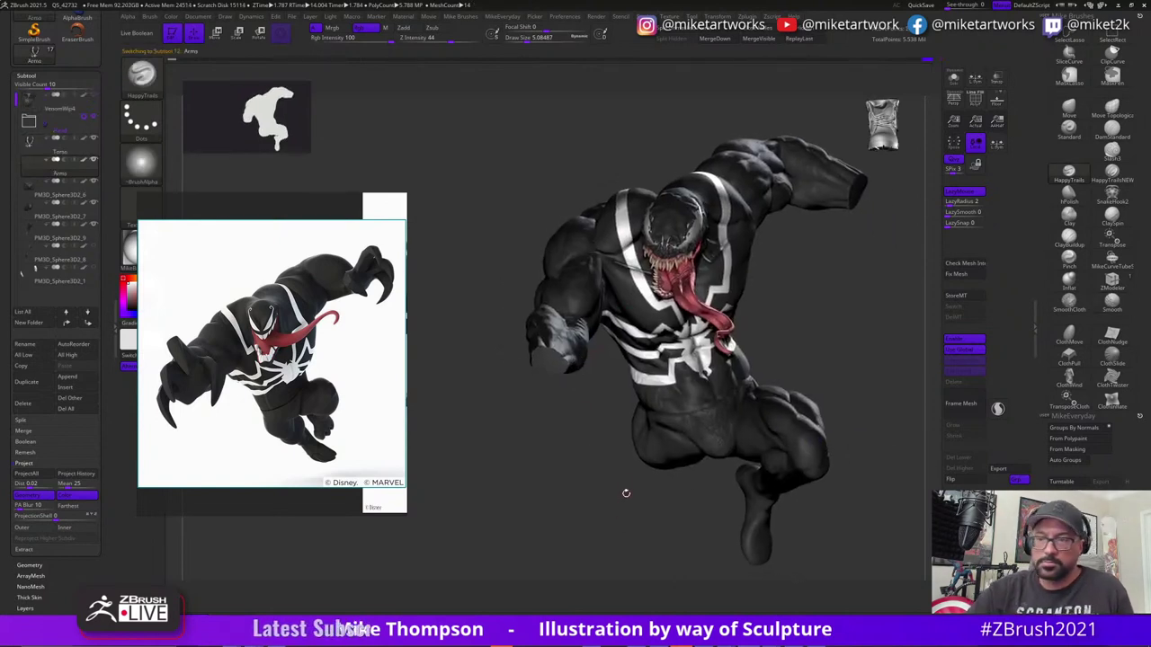
pyautogui.press('ctrl')
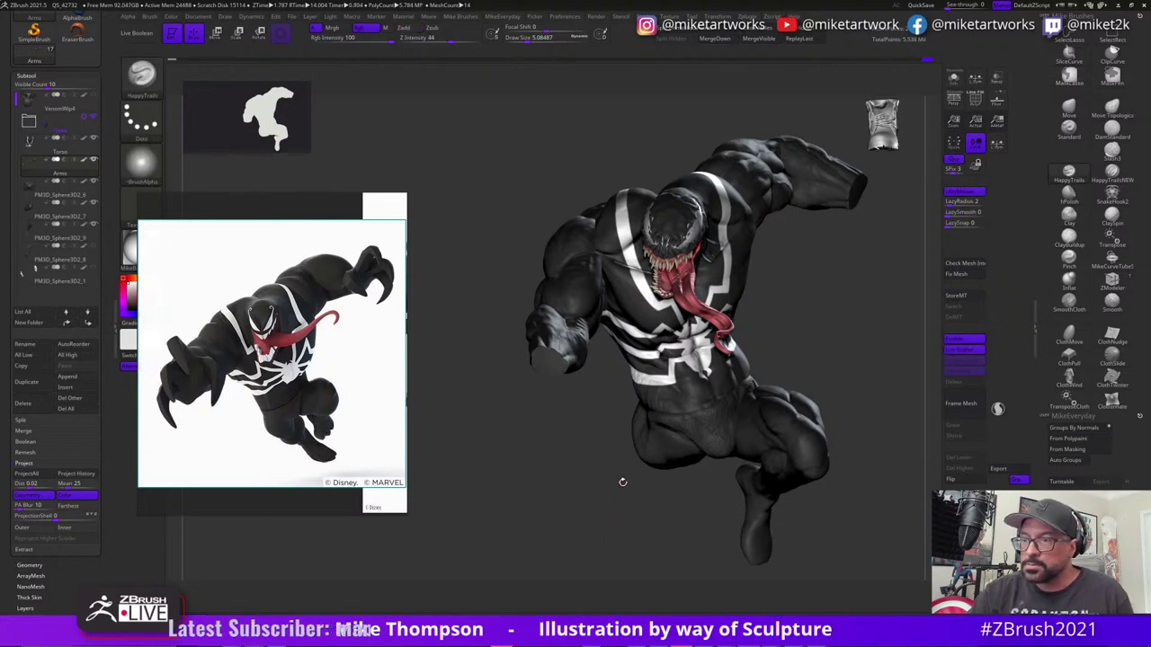
pyautogui.press('space')
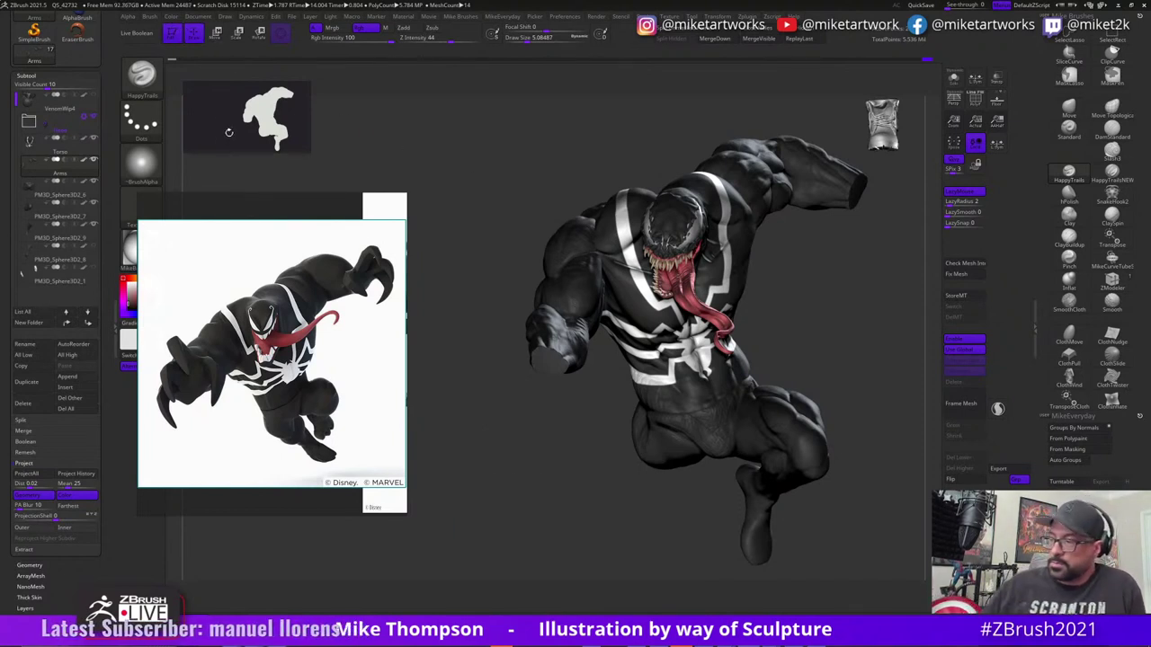
pyautogui.moveTo(305, 297); pyautogui.dragTo(376, 458, button='right')
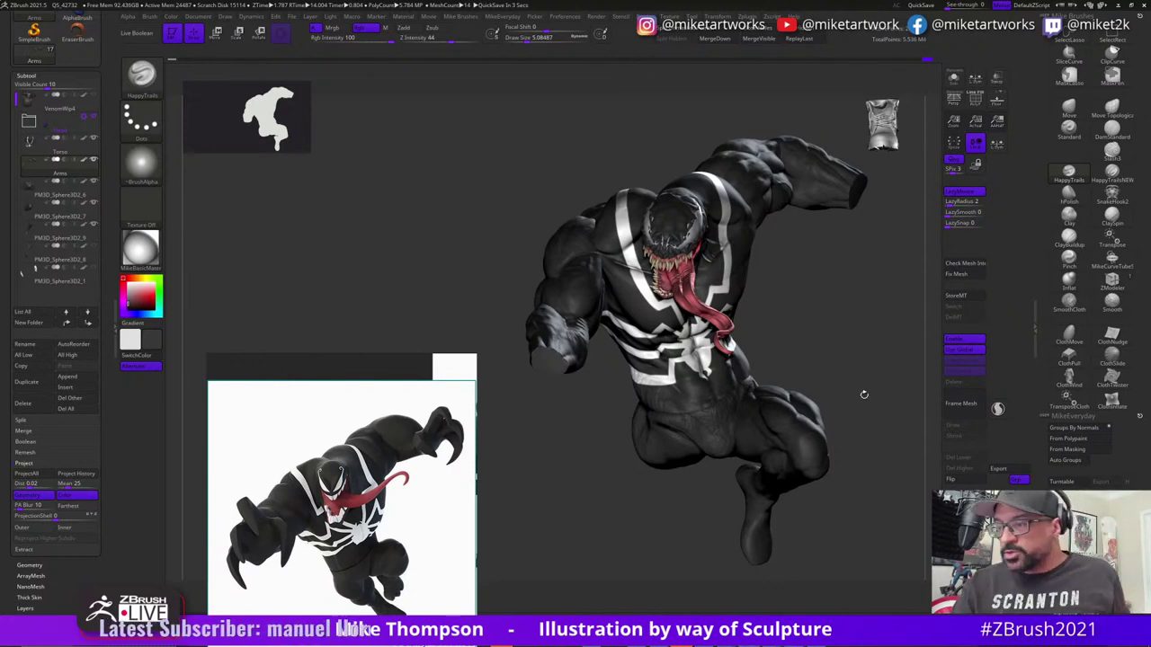
pyautogui.moveTo(873, 398); pyautogui.dragTo(859, 394)
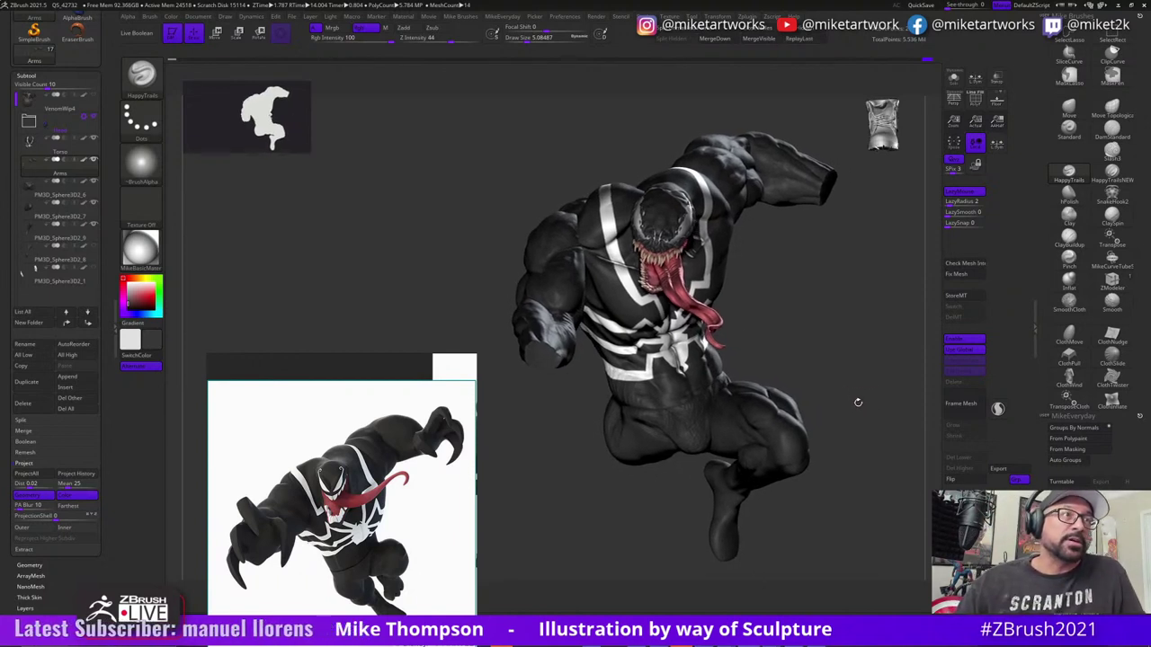
pyautogui.moveTo(860, 397); pyautogui.dragTo(863, 397)
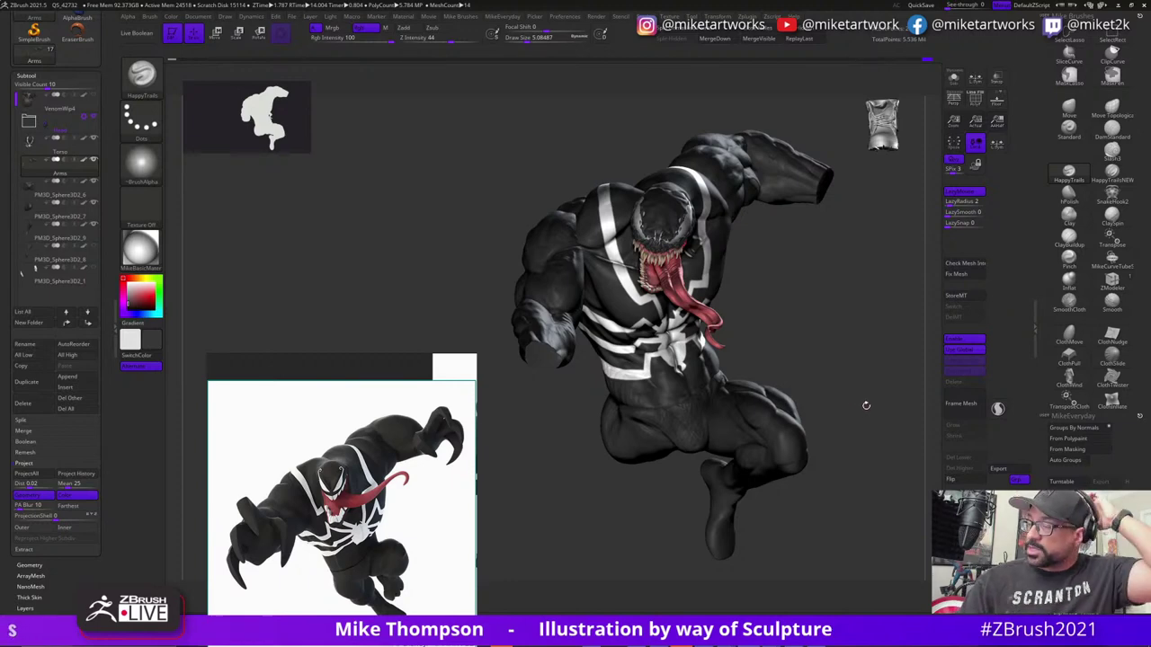
pyautogui.moveTo(868, 398)
pyautogui.mouseDown()
pyautogui.moveTo(839, 383)
pyautogui.moveTo(867, 380)
pyautogui.moveTo(854, 400)
pyautogui.moveTo(868, 393)
pyautogui.mouseUp()
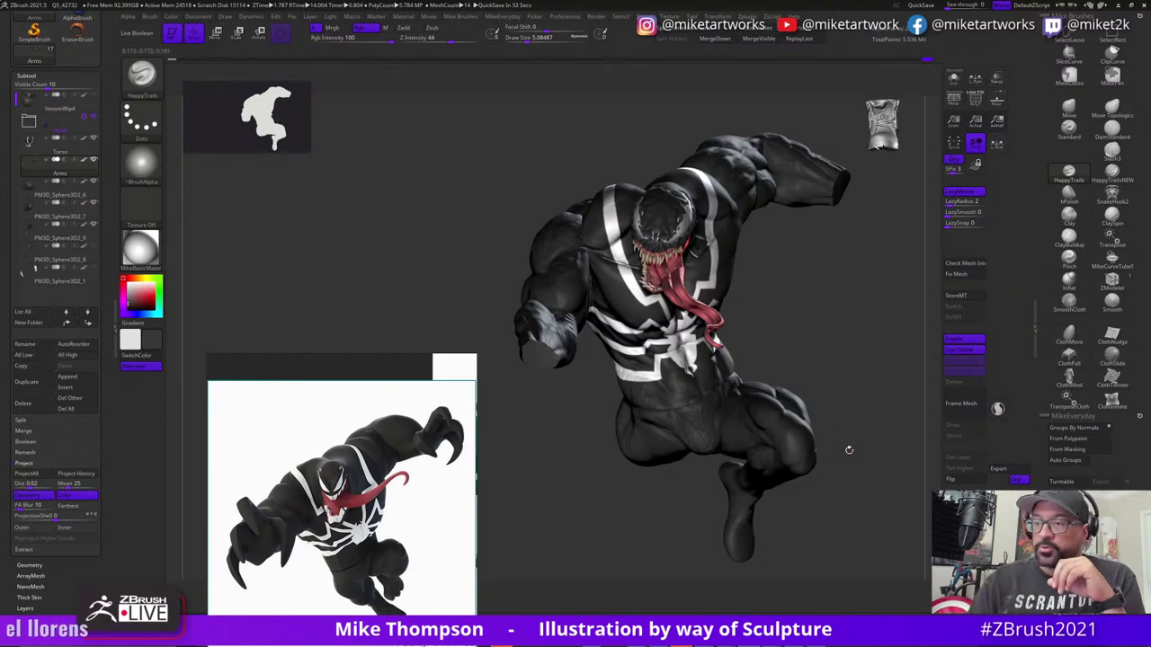
pyautogui.moveTo(849, 449)
pyautogui.mouseDown()
pyautogui.moveTo(837, 454)
pyautogui.moveTo(855, 447)
pyautogui.mouseUp()
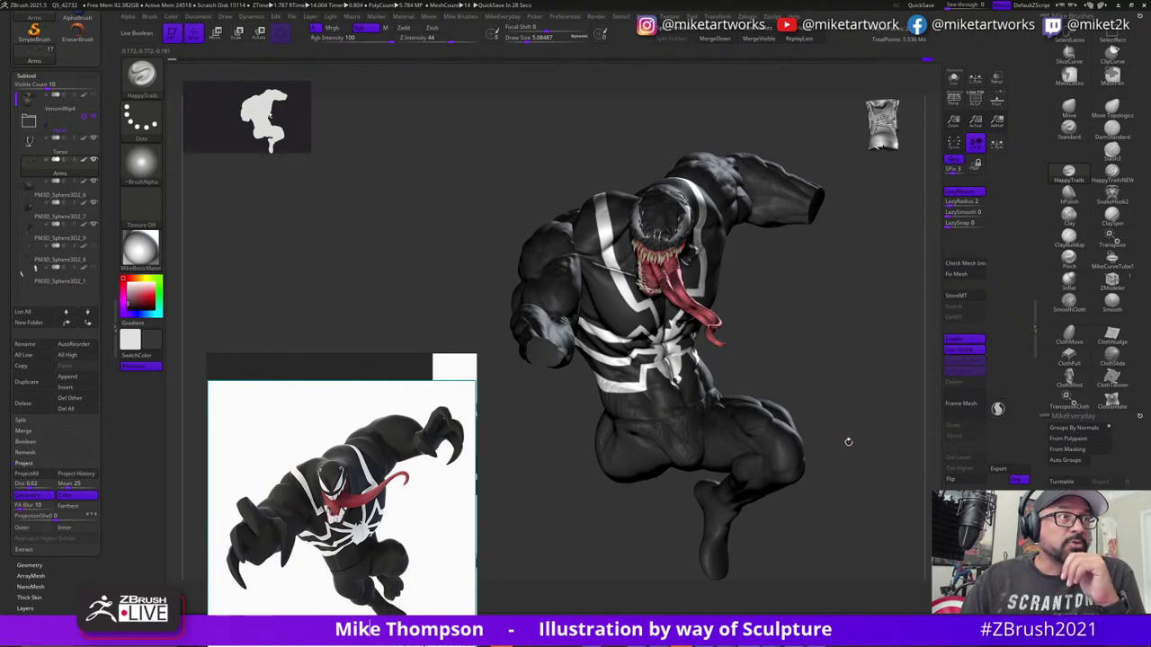
pyautogui.moveTo(851, 442); pyautogui.dragTo(856, 447)
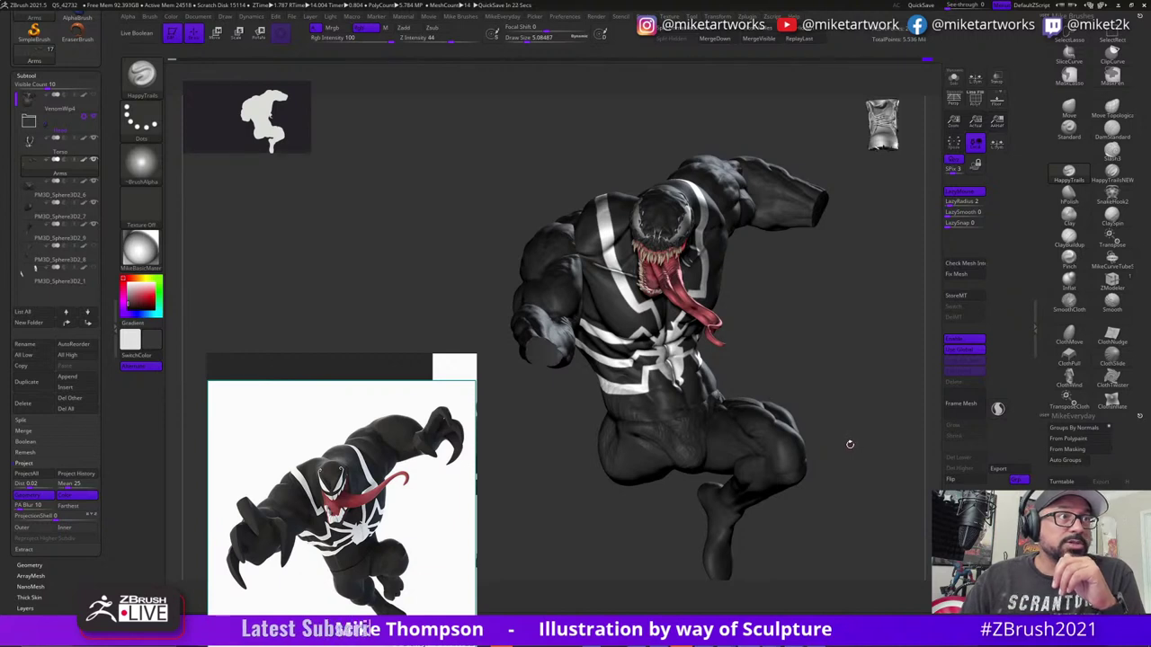
# - Select the pelvis and smooth its front surface at a draw size of 19.28472, with Sculptris Pro enabled
pyautogui.moveTo(848, 459)
pyautogui.mouseDown()
pyautogui.moveTo(861, 462)
pyautogui.moveTo(808, 426)
pyautogui.moveTo(852, 396)
pyautogui.mouseUp()
pyautogui.keyDown('alt'); pyautogui.click(689, 404); pyautogui.keyUp('alt')
pyautogui.press('s')
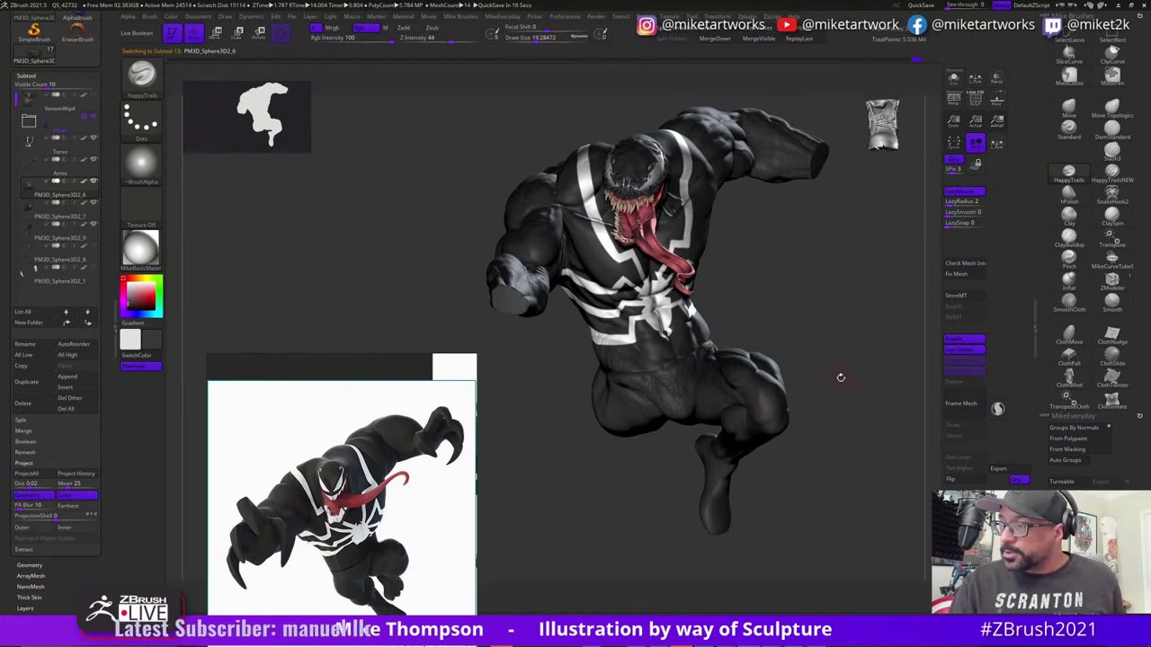
pyautogui.keyDown('shift'); pyautogui.moveTo(676, 390); pyautogui.dragTo(681, 411); pyautogui.keyUp('shift')
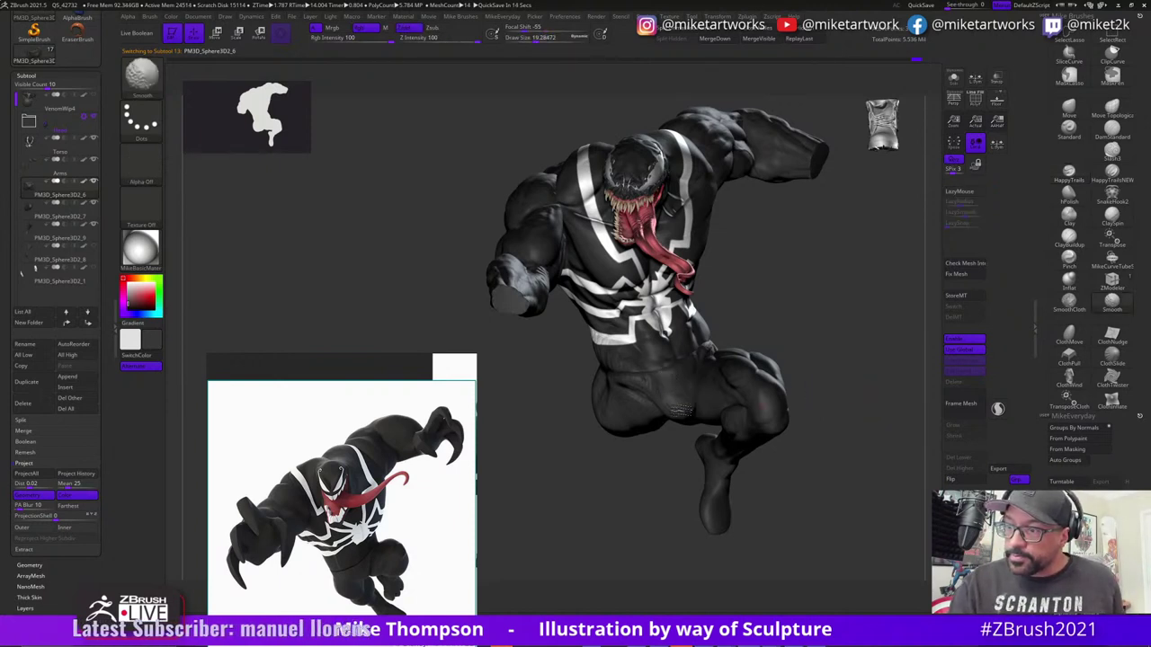
pyautogui.click(997, 413)
pyautogui.press('shift')
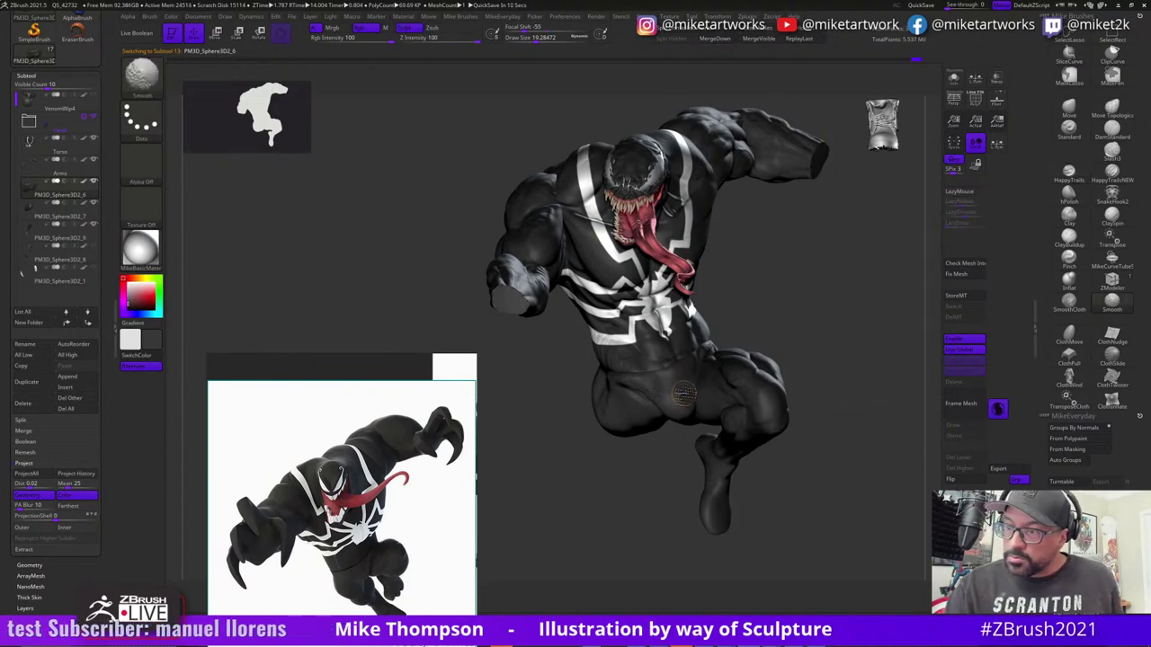
pyautogui.moveTo(783, 387)
pyautogui.mouseDown()
pyautogui.moveTo(791, 348)
pyautogui.moveTo(747, 358)
pyautogui.moveTo(817, 389)
pyautogui.moveTo(787, 387)
pyautogui.mouseUp()
pyautogui.press('shift')
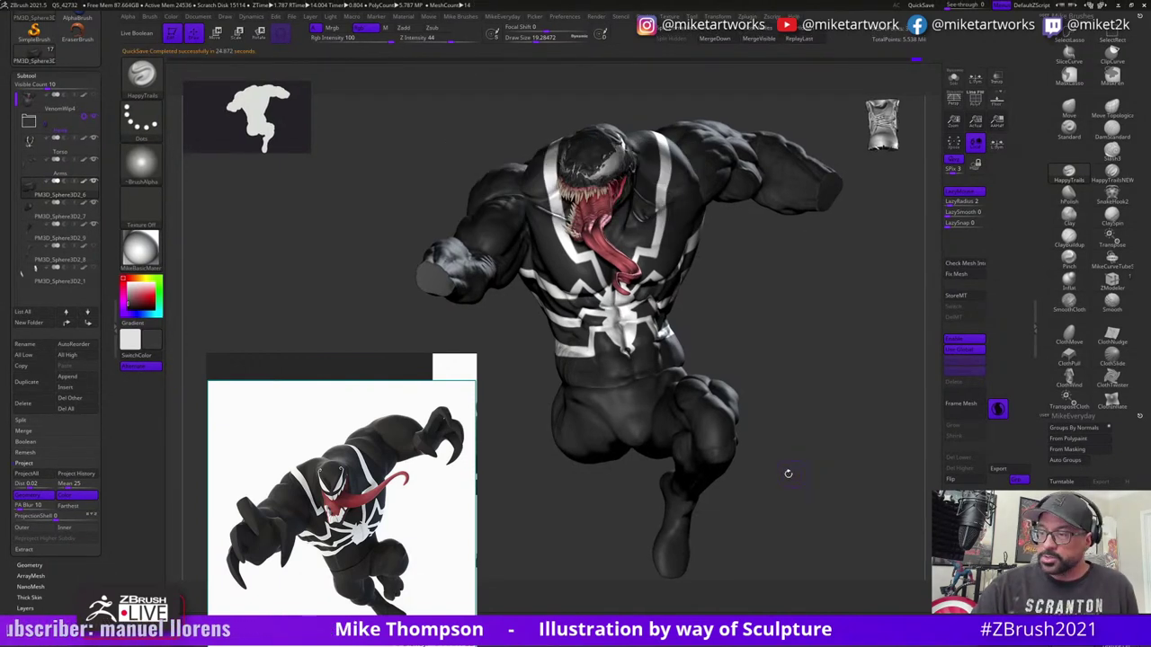
# - Smooth the torso's waist and lower abdomen below the lowest white stripe, and turn off Sculptris Pro
pyautogui.moveTo(787, 473); pyautogui.dragTo(789, 465)
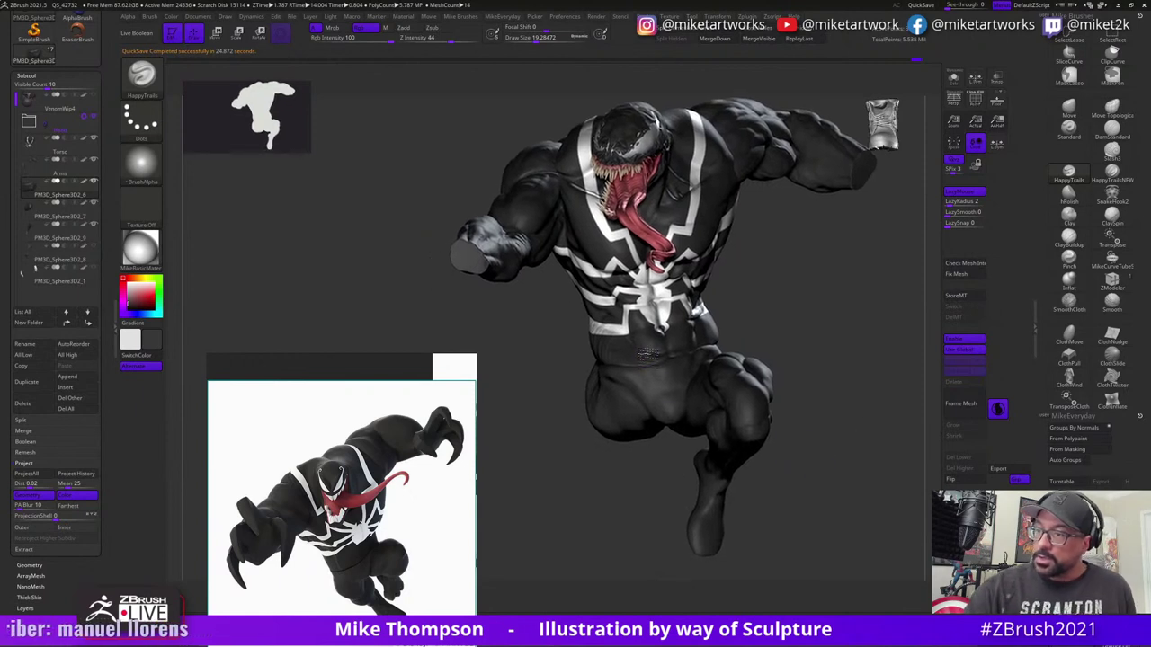
pyautogui.moveTo(783, 329); pyautogui.dragTo(784, 321)
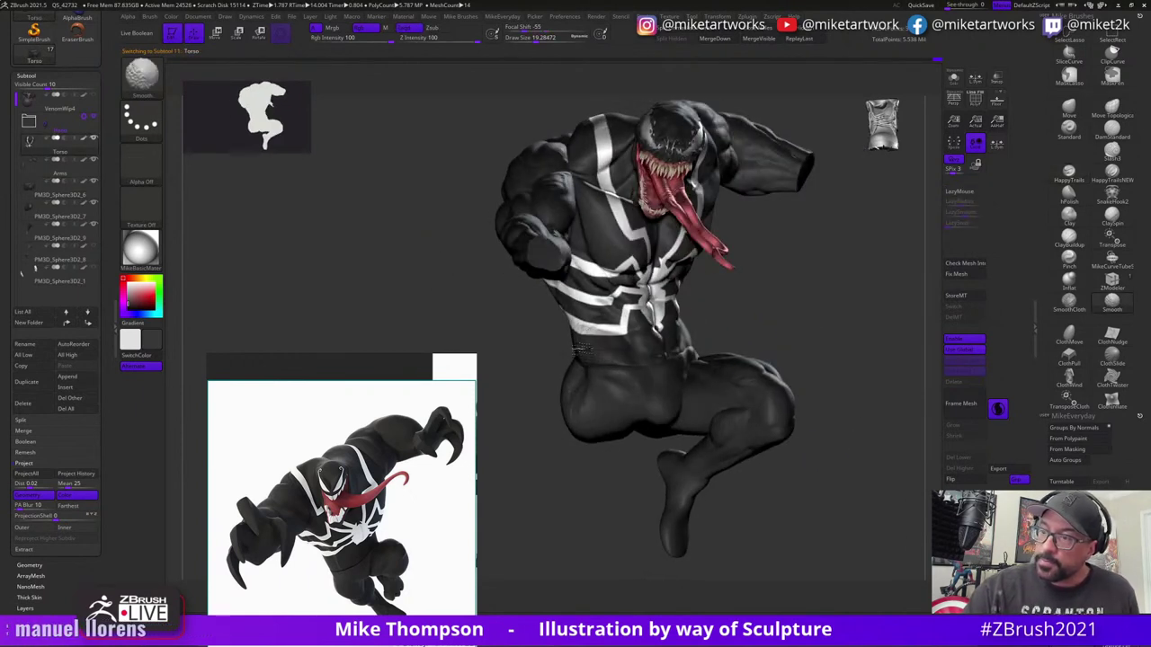
pyautogui.press('space')
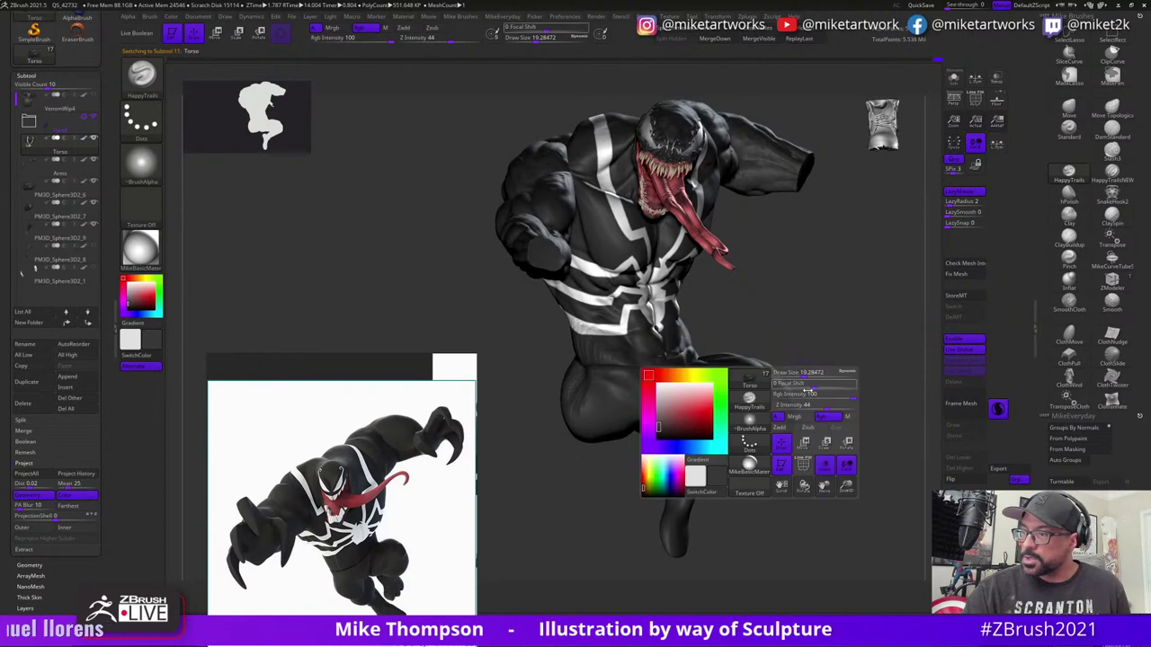
pyautogui.press('shift')
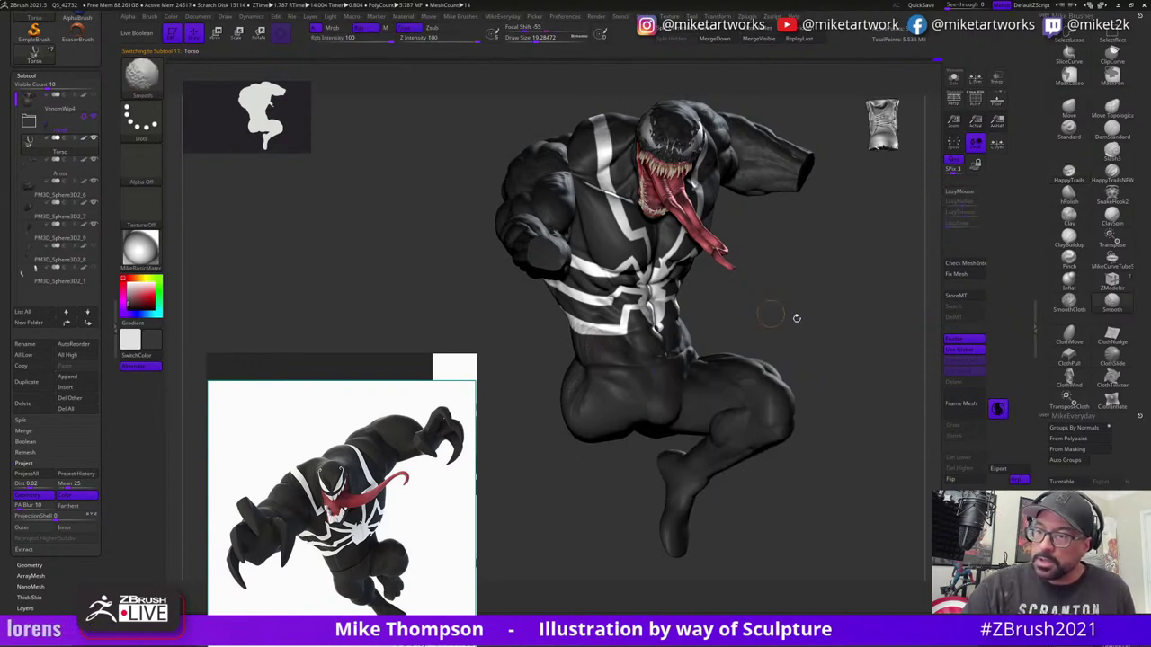
pyautogui.press('space')
pyautogui.press('shift')
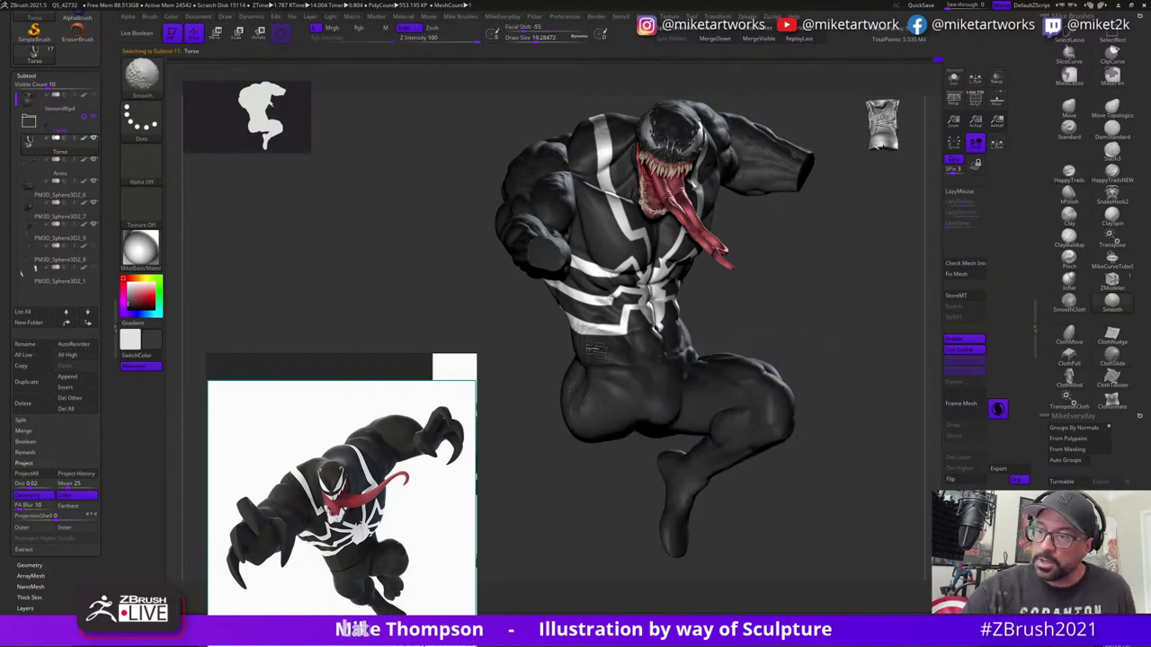
pyautogui.keyDown('shift'); pyautogui.moveTo(616, 352); pyautogui.dragTo(612, 349); pyautogui.keyUp('shift')
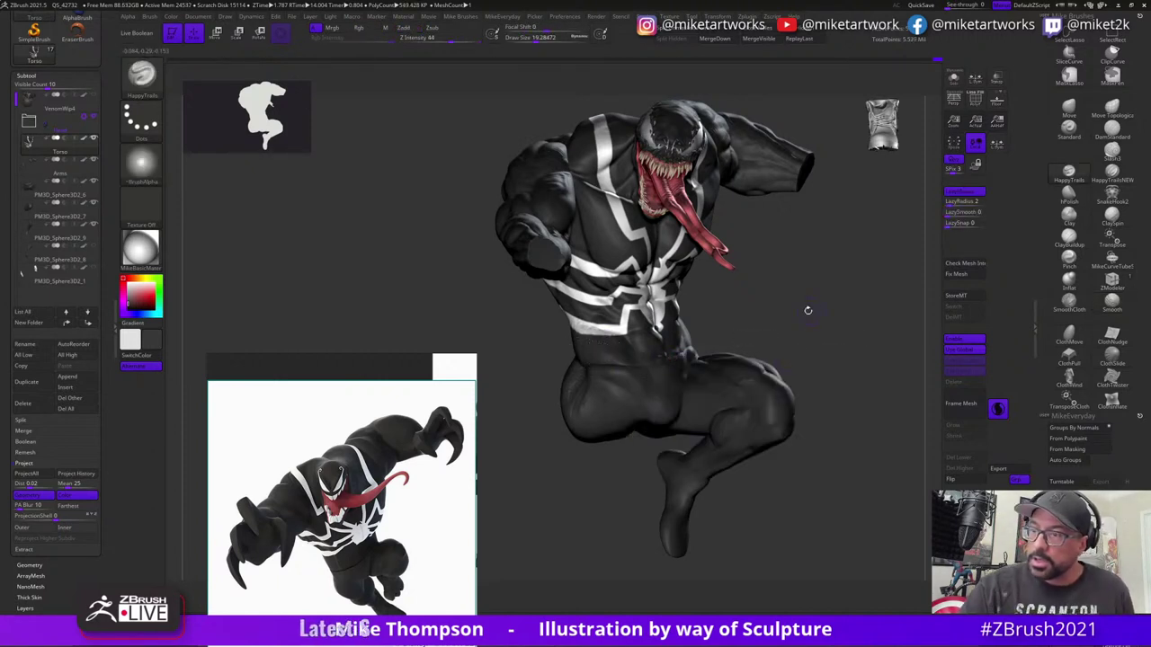
pyautogui.press('shift')
pyautogui.press('shift')
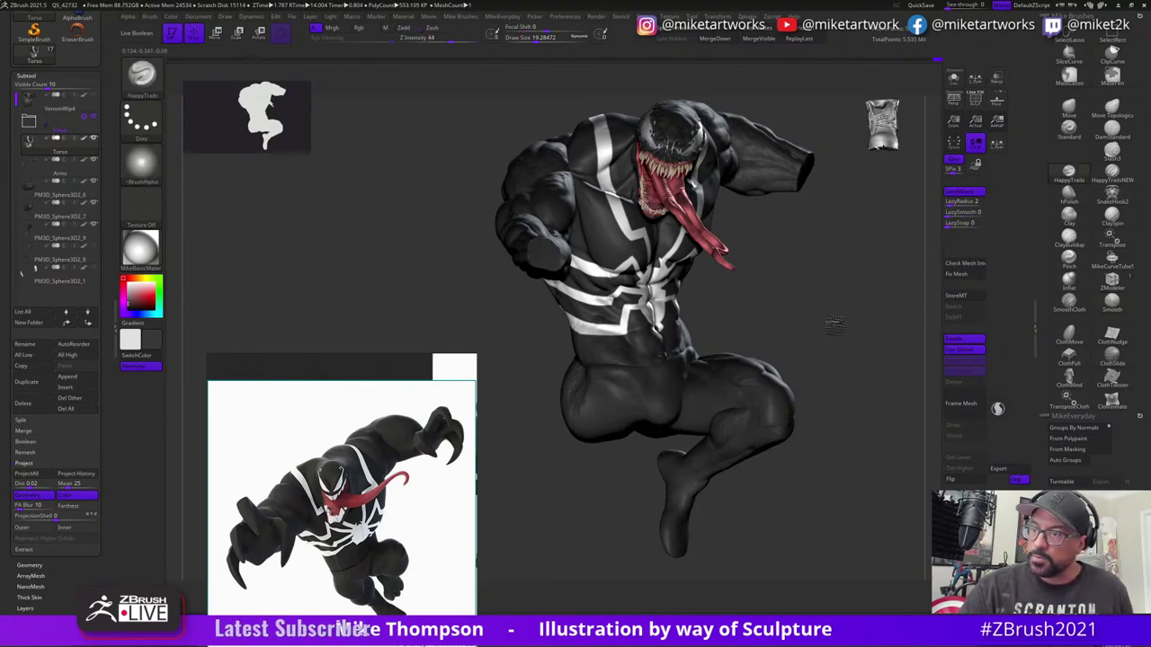
# - Select the pelvis from the side and smooth the hip and buttock surfaces around to the back
pyautogui.moveTo(832, 327); pyautogui.dragTo(904, 331)
pyautogui.press('shift')
pyautogui.moveTo(741, 352); pyautogui.dragTo(575, 382, button='right')
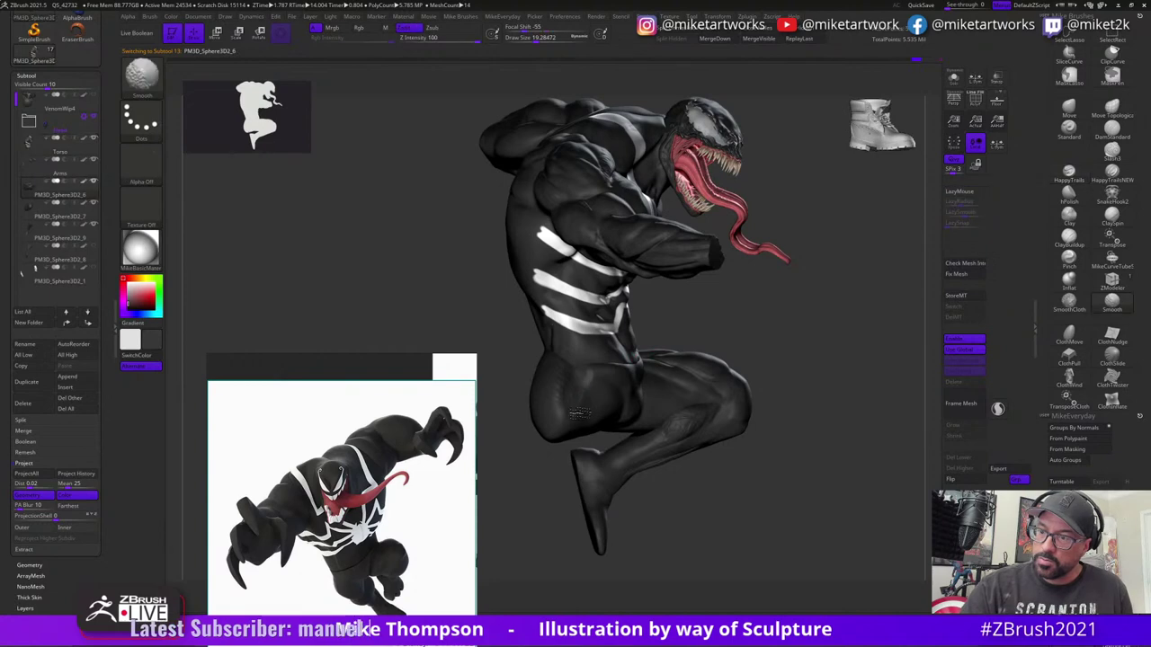
pyautogui.keyDown('alt'); pyautogui.click(559, 382); pyautogui.keyUp('alt')
pyautogui.moveTo(560, 382); pyautogui.dragTo(490, 386, button='right')
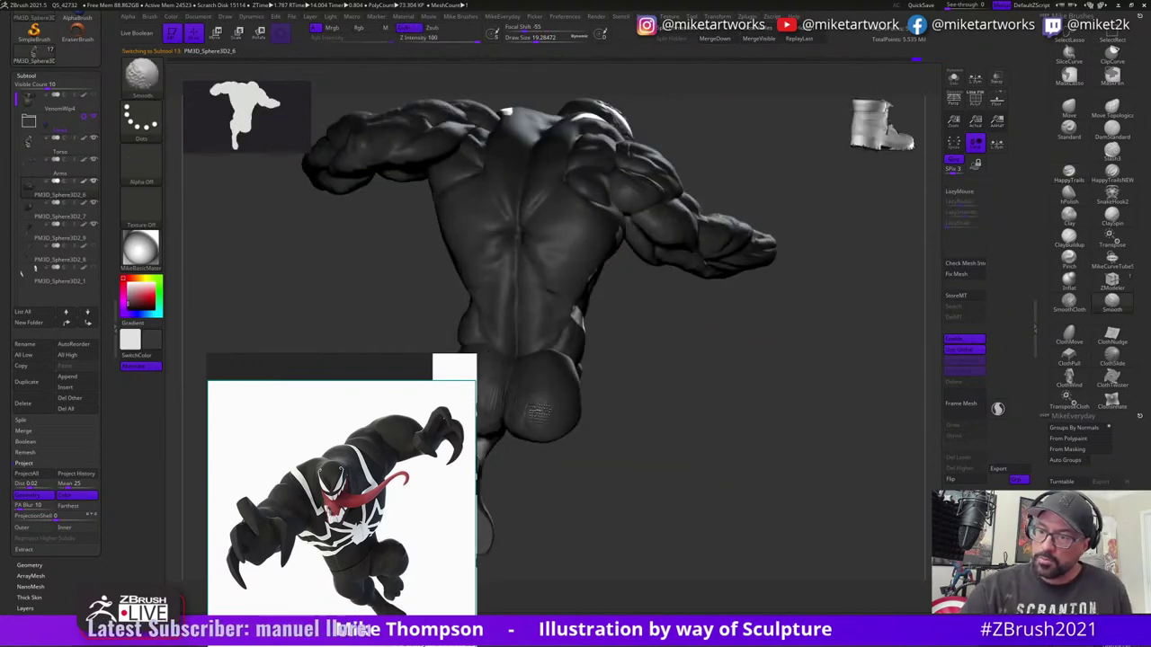
# - Set the paint colour to white and hide the painted colours on all parts of the figure
pyautogui.moveTo(732, 372)
pyautogui.mouseDown(button='right')
pyautogui.moveTo(808, 371)
pyautogui.moveTo(746, 376)
pyautogui.moveTo(827, 440)
pyautogui.moveTo(820, 452)
pyautogui.moveTo(791, 444)
pyautogui.moveTo(825, 470)
pyautogui.moveTo(639, 450)
pyautogui.mouseUp(button='right')
pyautogui.press('space')
pyautogui.click(666, 458)
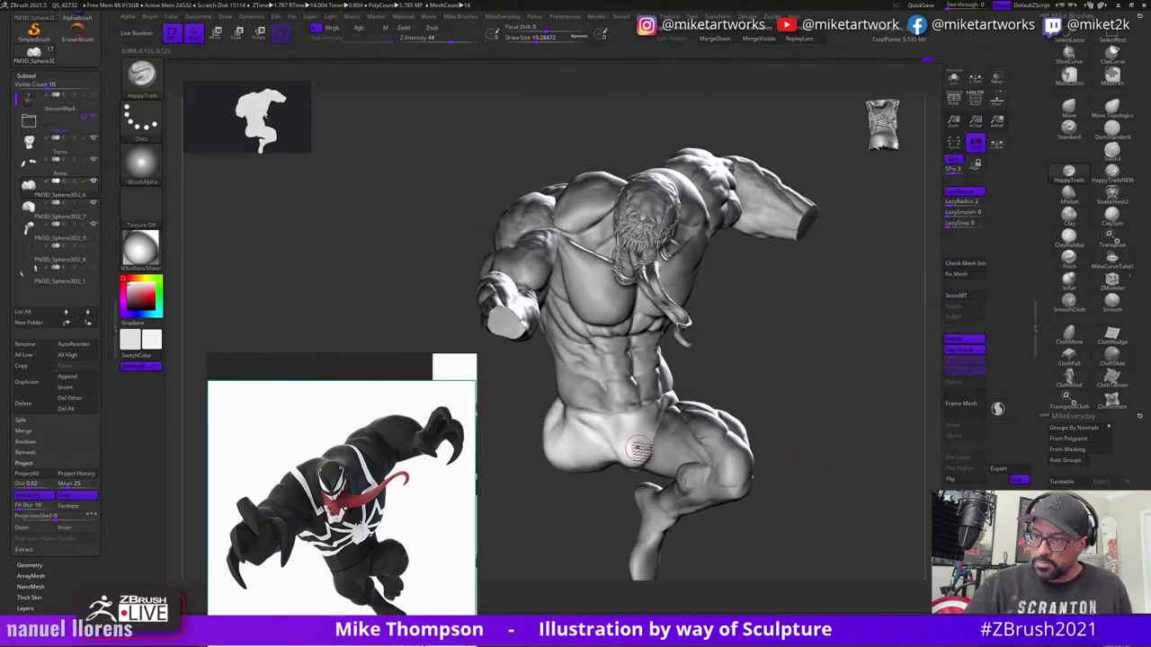
# - Smooth the front of the pelvis just below the abdomen with Sculptris Pro enabled
pyautogui.press('shift')
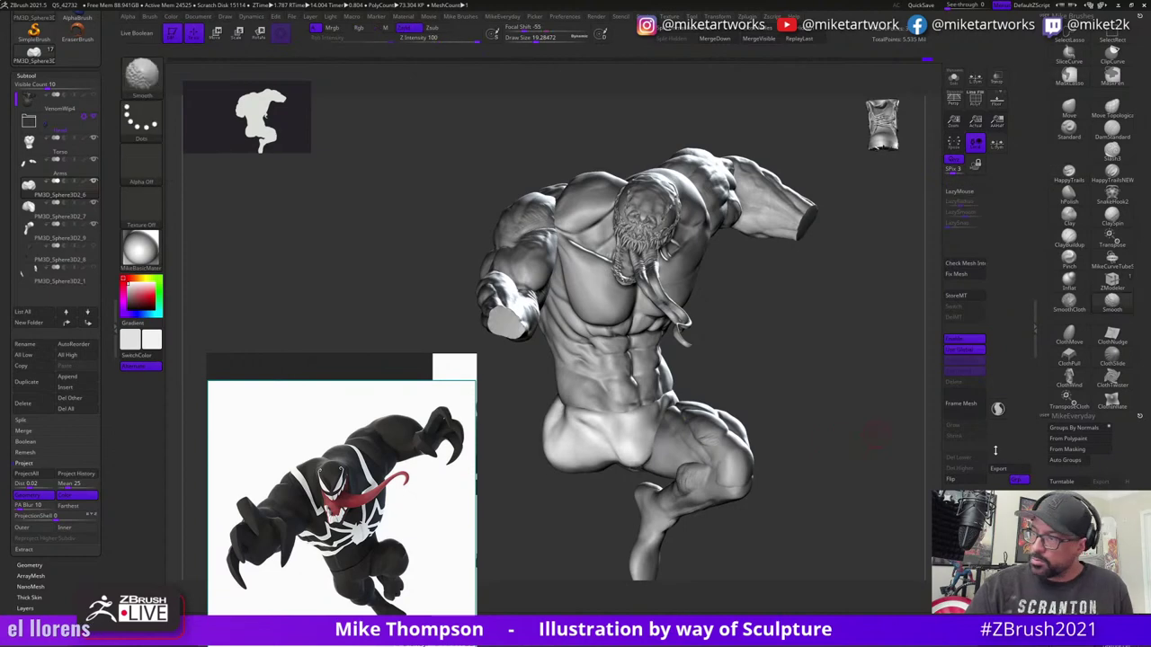
pyautogui.click(998, 409)
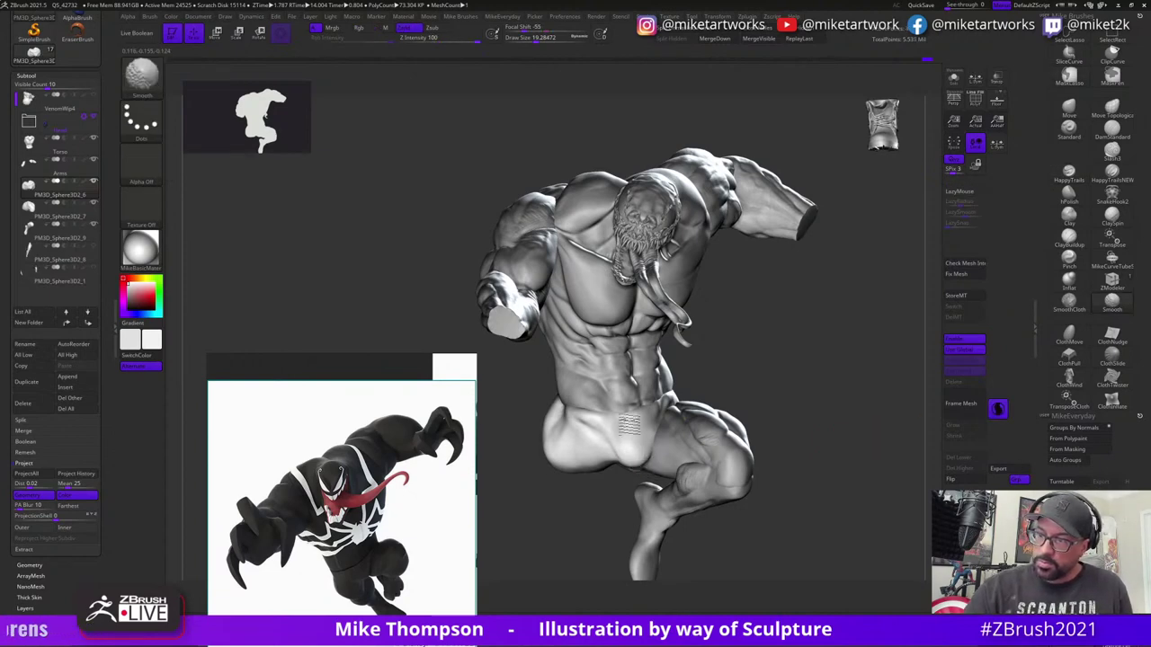
pyautogui.moveTo(629, 423)
pyautogui.mouseDown(button='right')
pyautogui.moveTo(804, 437)
pyautogui.moveTo(794, 443)
pyautogui.mouseUp(button='right')
# - Flatten the front and side of the pelvis along the waistline with the hPolish brush
pyautogui.click(1068, 194)
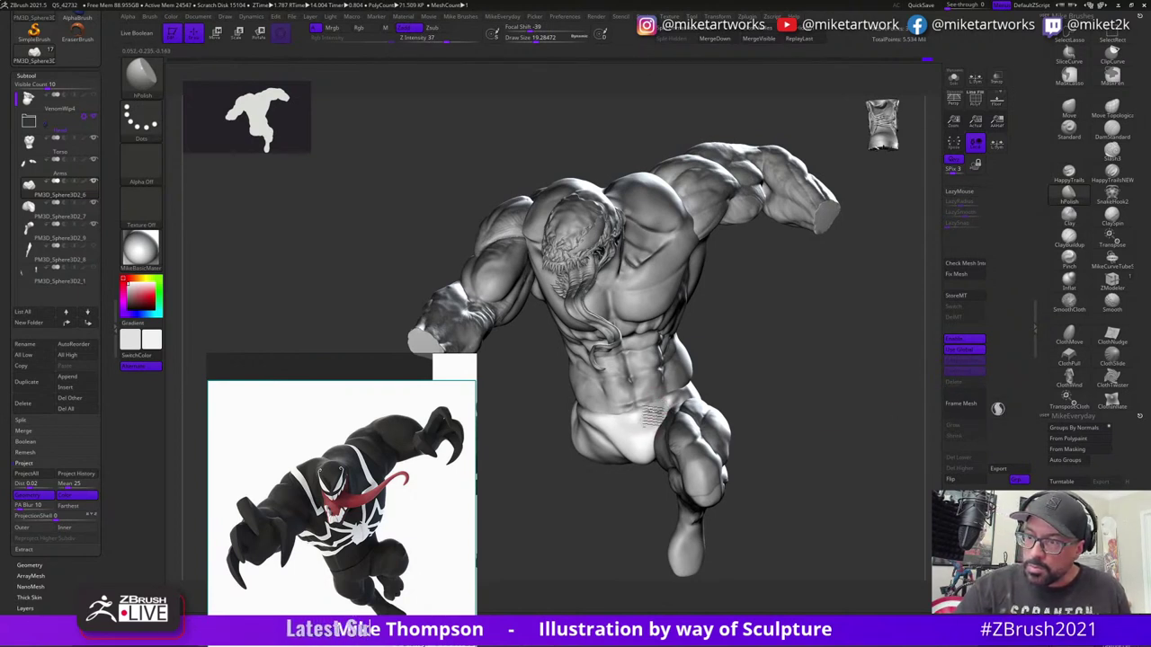
pyautogui.moveTo(649, 434); pyautogui.dragTo(589, 413, button='right')
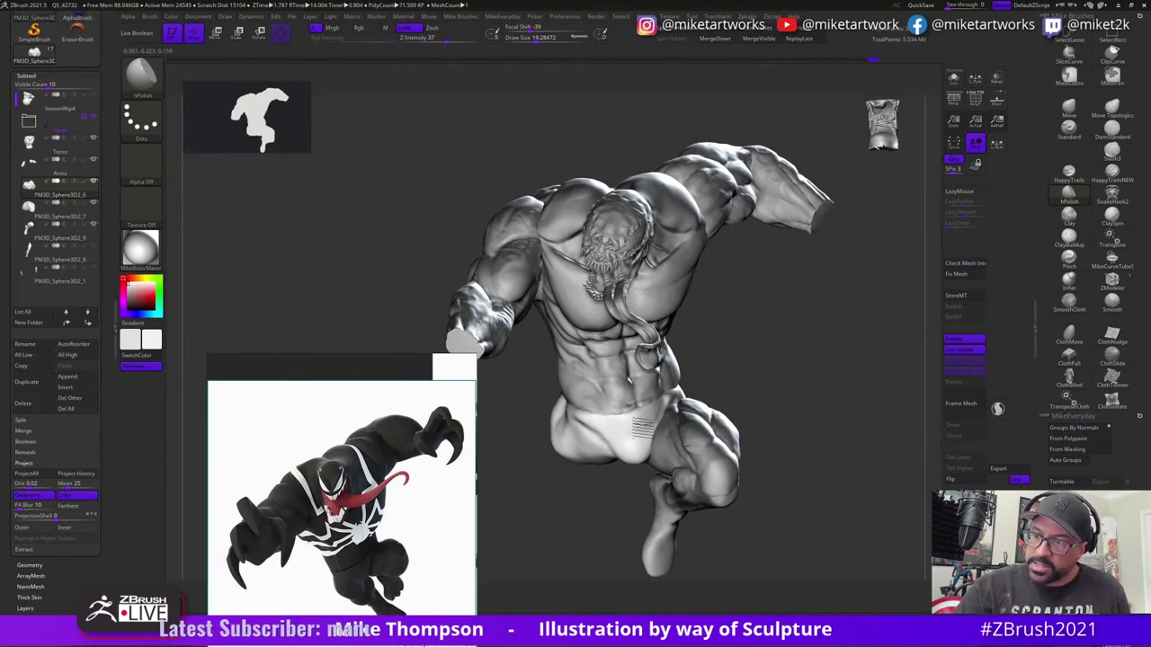
pyautogui.moveTo(643, 428); pyautogui.dragTo(585, 421, button='right')
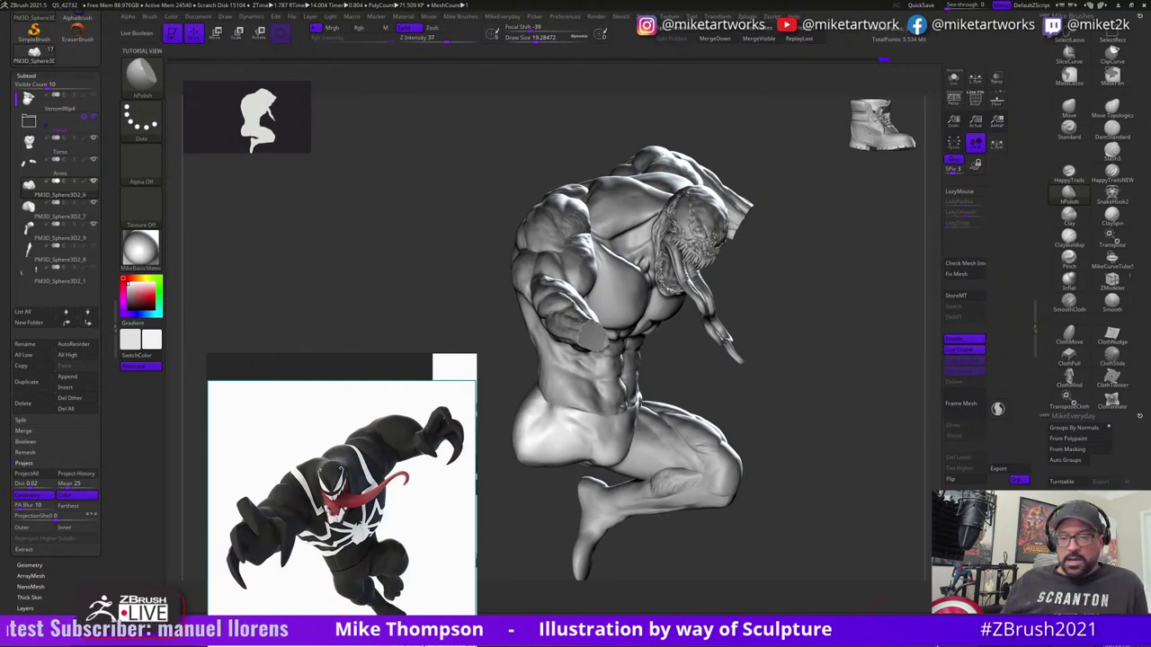
pyautogui.press('super')
pyautogui.click(168, 481)
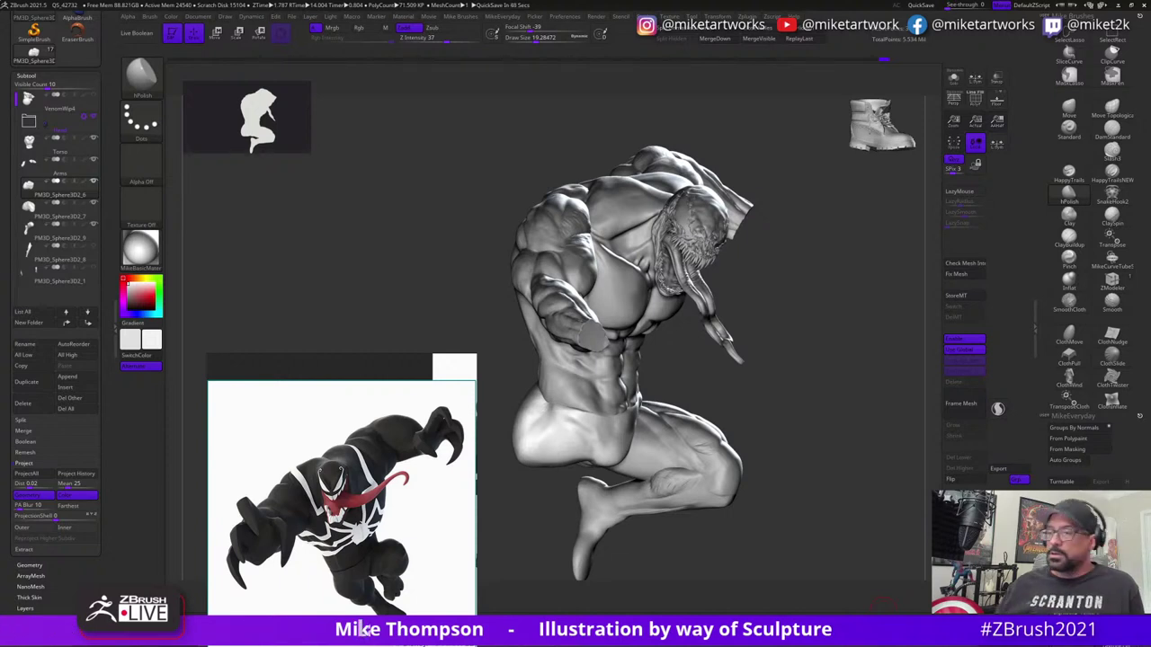
pyautogui.moveTo(819, 413)
pyautogui.mouseDown()
pyautogui.moveTo(769, 385)
pyautogui.moveTo(591, 410)
pyautogui.moveTo(635, 437)
pyautogui.mouseUp()
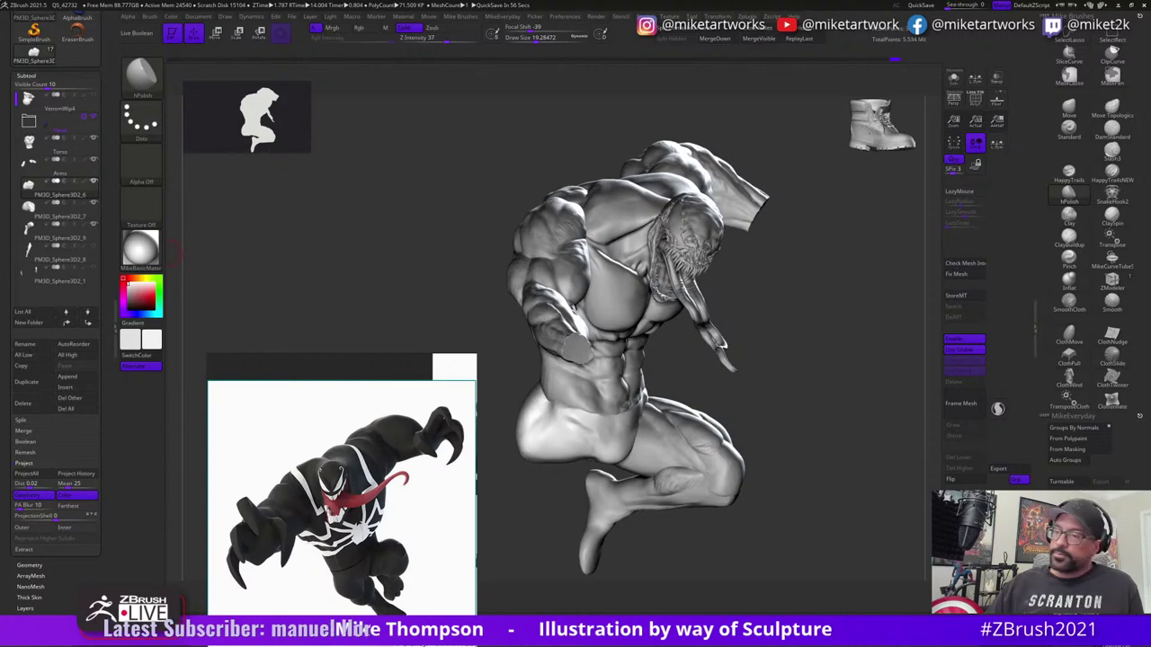
pyautogui.moveTo(810, 411); pyautogui.dragTo(564, 410)
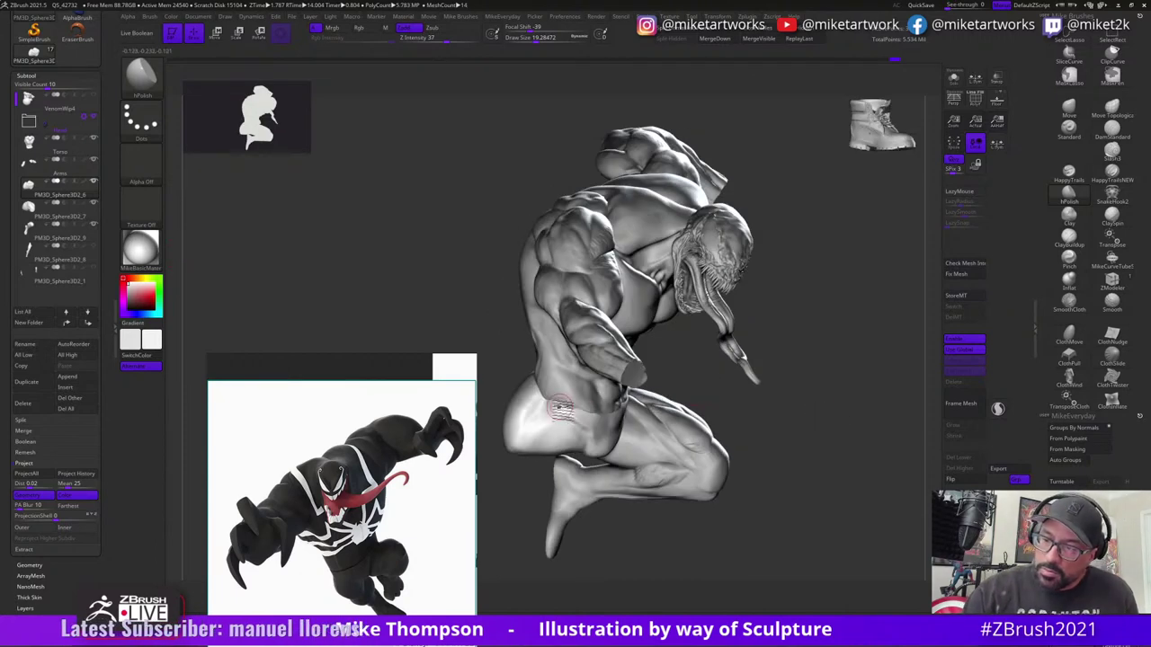
# - Refine the pelvis's front waistline by alternating smoothing and hPolish strokes at a draw size of 16.08995
pyautogui.moveTo(855, 397)
pyautogui.mouseDown()
pyautogui.moveTo(779, 393)
pyautogui.moveTo(776, 380)
pyautogui.moveTo(768, 391)
pyautogui.mouseUp()
pyautogui.press('s')
pyautogui.moveTo(768, 405); pyautogui.dragTo(762, 404)
pyautogui.moveTo(764, 401)
pyautogui.mouseDown()
pyautogui.moveTo(790, 386)
pyautogui.moveTo(743, 409)
pyautogui.moveTo(674, 395)
pyautogui.moveTo(686, 393)
pyautogui.moveTo(663, 401)
pyautogui.moveTo(695, 396)
pyautogui.moveTo(630, 417)
pyautogui.mouseUp()
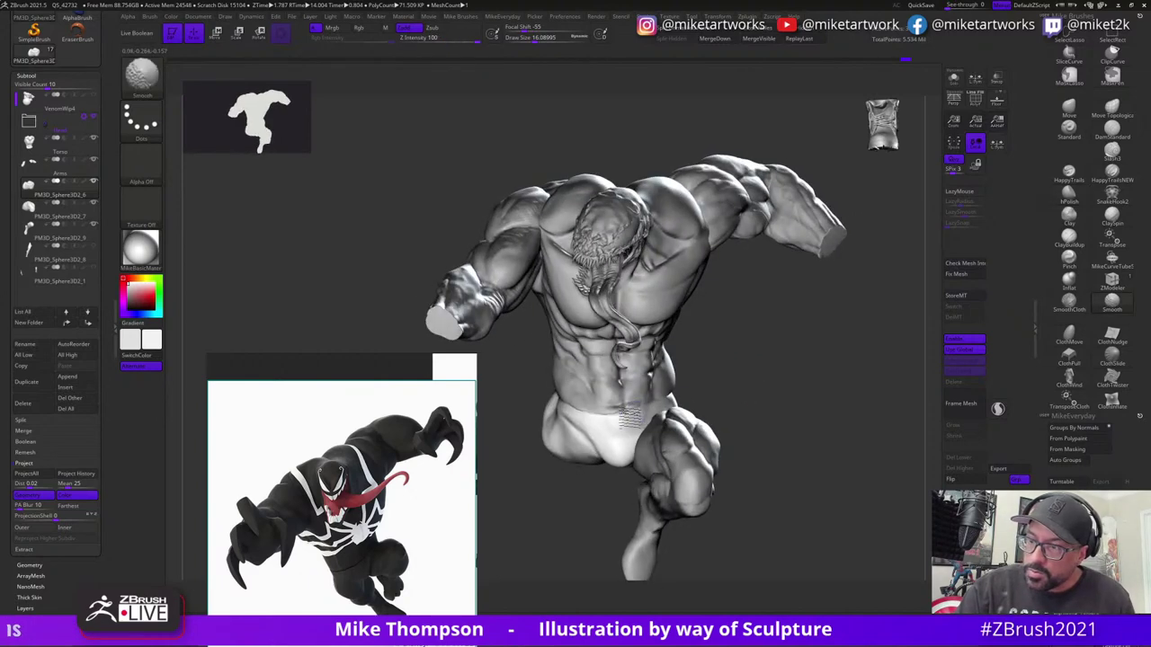
pyautogui.moveTo(710, 396); pyautogui.dragTo(596, 419)
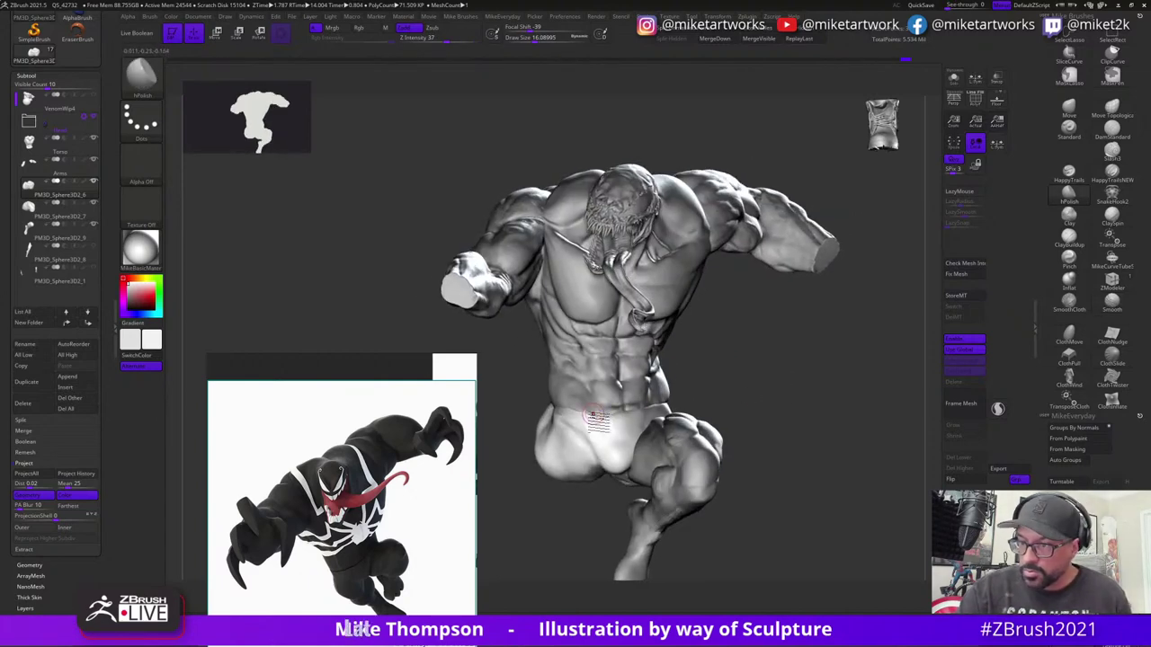
# - Show the whole figure smaller and move the reference board up beside it for comparison
pyautogui.moveTo(797, 417)
pyautogui.mouseDown()
pyautogui.moveTo(788, 432)
pyautogui.moveTo(809, 406)
pyautogui.mouseUp()
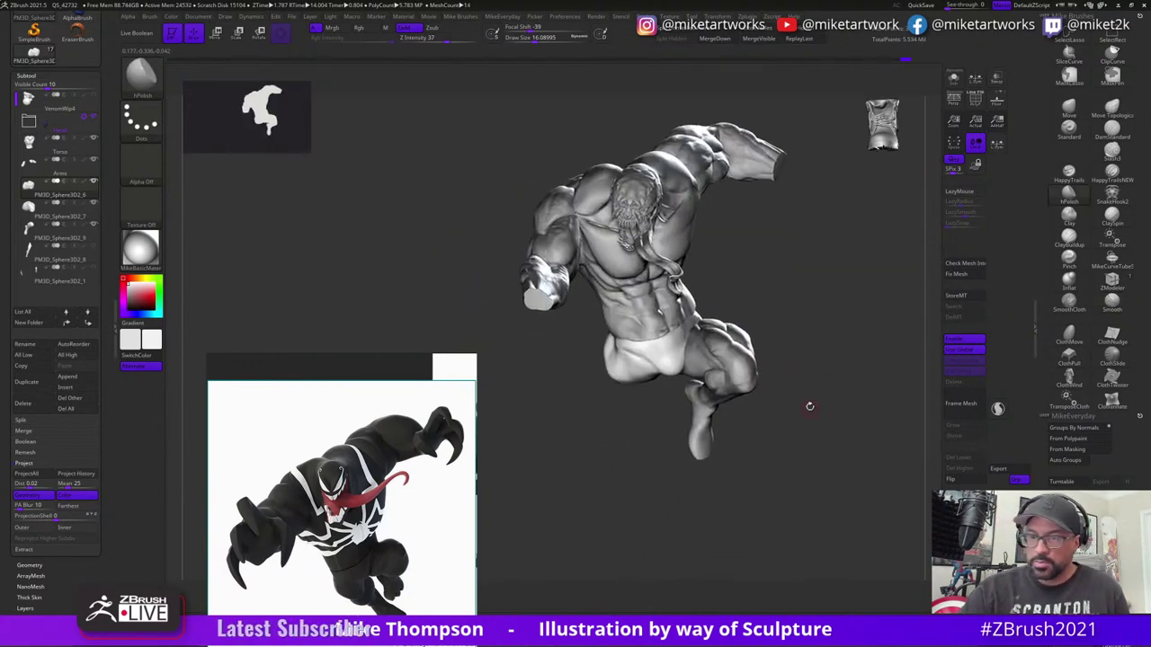
pyautogui.moveTo(303, 591)
pyautogui.mouseDown(button='right')
pyautogui.moveTo(132, 238)
pyautogui.moveTo(279, 328)
pyautogui.mouseUp(button='right')
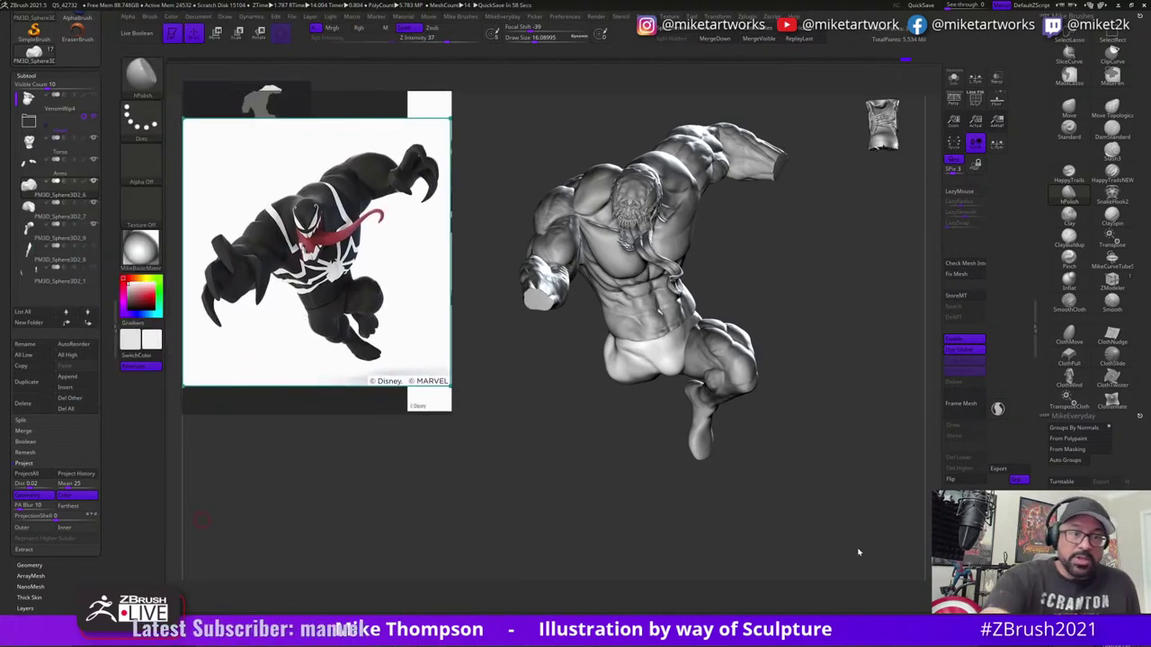
# - Unhide the extended leg PM3D_Sphere3D2_8 below the pelvis and make it the active subtool
pyautogui.click(94, 247)
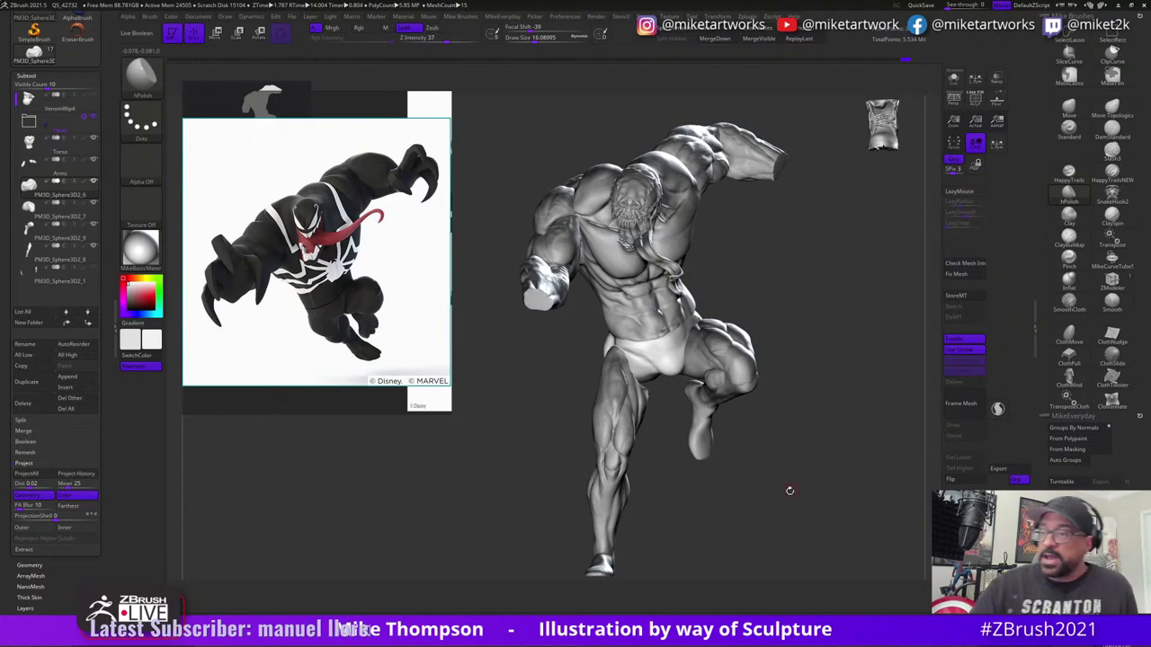
pyautogui.moveTo(774, 499)
pyautogui.mouseDown()
pyautogui.moveTo(779, 489)
pyautogui.moveTo(755, 494)
pyautogui.moveTo(768, 483)
pyautogui.moveTo(815, 497)
pyautogui.moveTo(827, 476)
pyautogui.mouseUp()
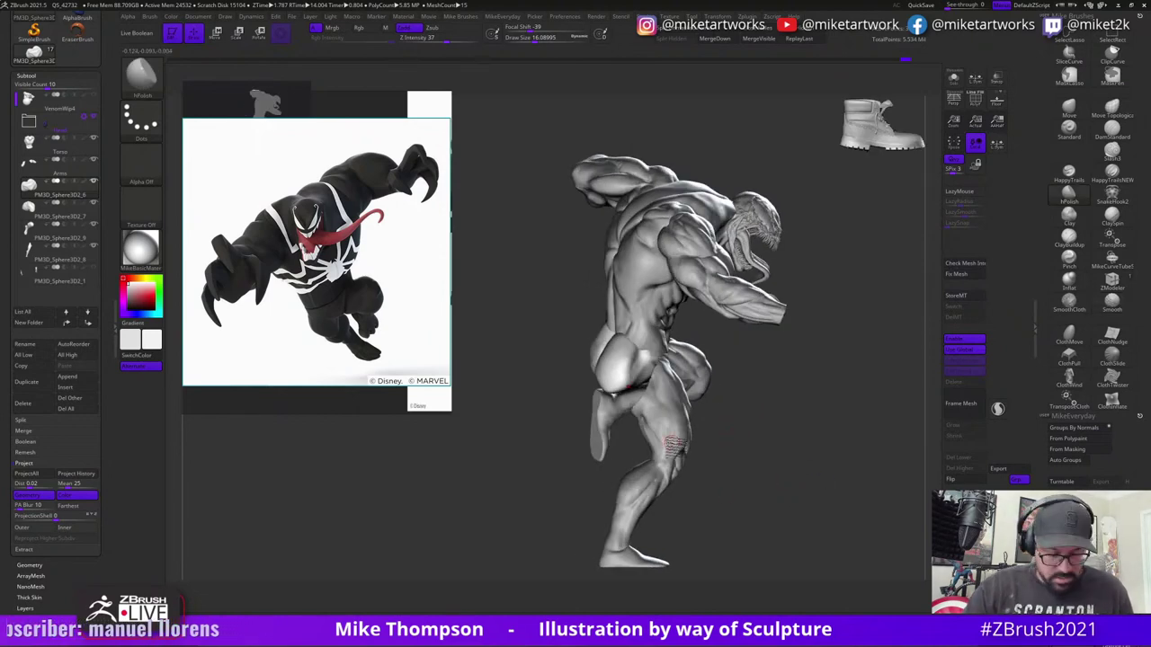
pyautogui.keyDown('alt'); pyautogui.click(694, 433); pyautogui.keyUp('alt')
pyautogui.moveTo(764, 433)
pyautogui.mouseDown()
pyautogui.moveTo(756, 424)
pyautogui.moveTo(832, 419)
pyautogui.mouseUp()
# - Isolate the extended leg and place the transform gizmo on the cut surface at its hip end
pyautogui.press('w')
pyautogui.click(954, 79)
pyautogui.keyDown('alt'); pyautogui.moveTo(681, 396); pyautogui.dragTo(789, 374); pyautogui.keyUp('alt')
pyautogui.moveTo(734, 401); pyautogui.dragTo(726, 420)
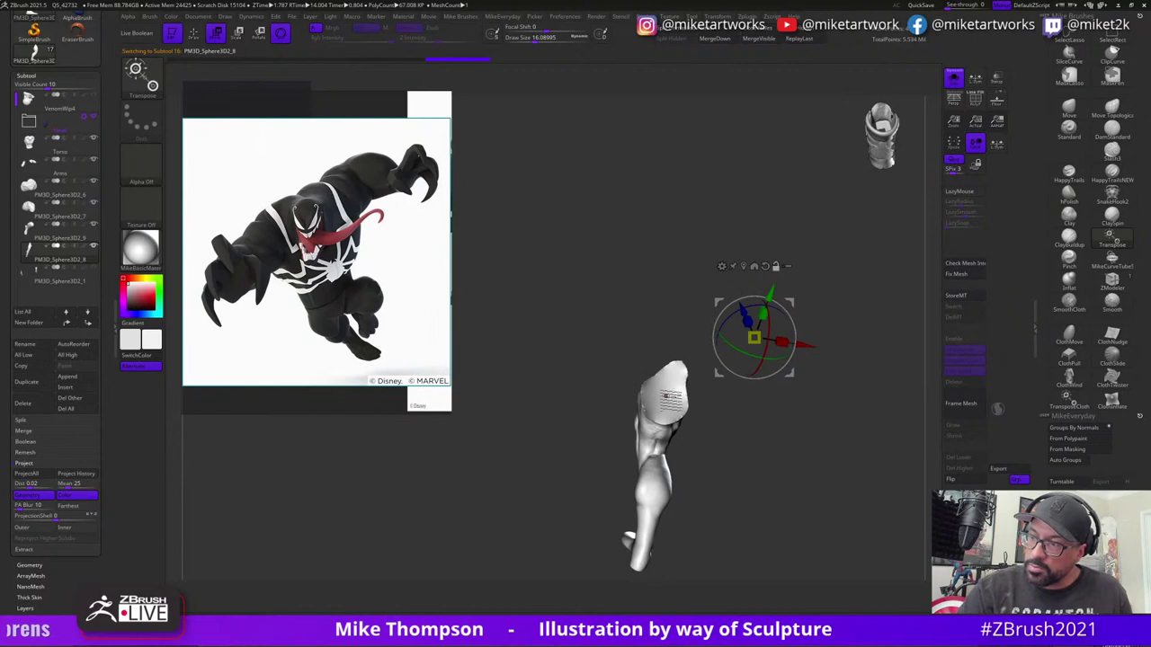
pyautogui.click(668, 397)
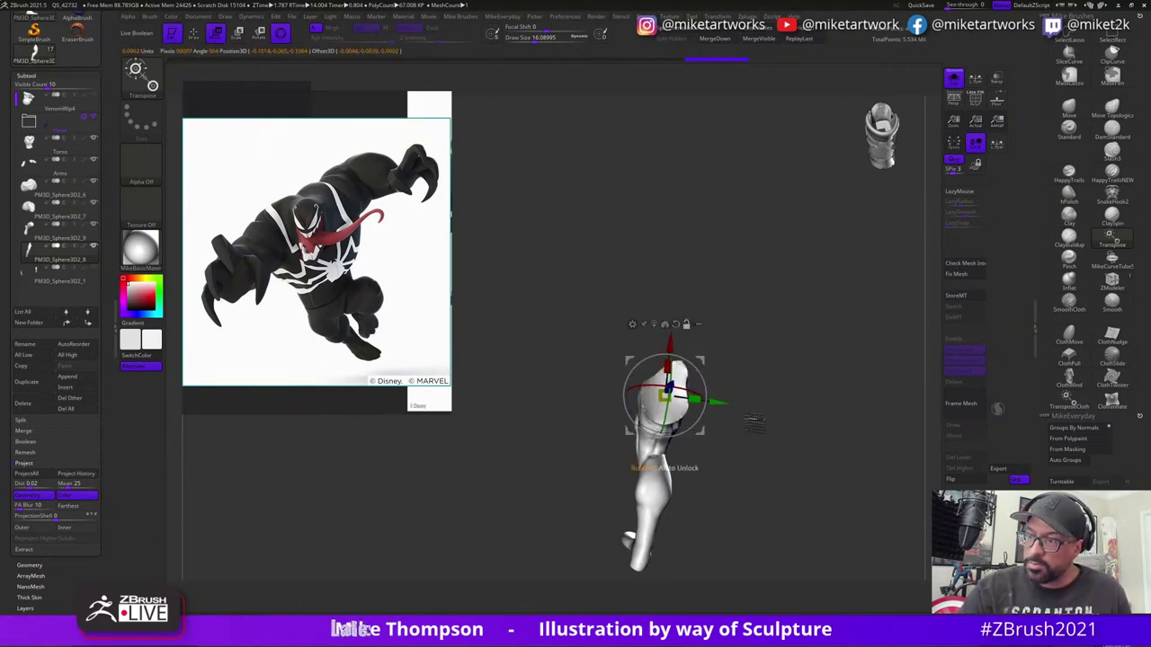
pyautogui.moveTo(753, 421); pyautogui.dragTo(813, 402)
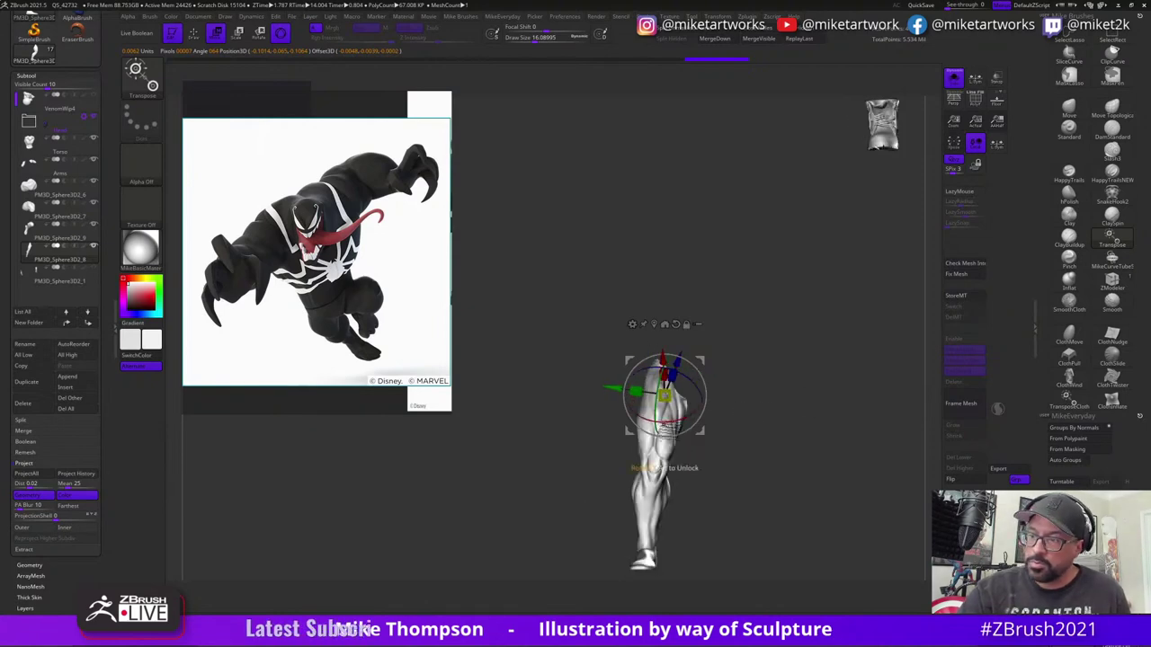
# - Rotate the extended leg about the hip so it swings backward and inward, and shift it into place under the pelvis
pyautogui.moveTo(789, 388); pyautogui.dragTo(839, 438)
pyautogui.moveTo(703, 432); pyautogui.dragTo(679, 418)
pyautogui.moveTo(756, 427); pyautogui.dragTo(689, 420)
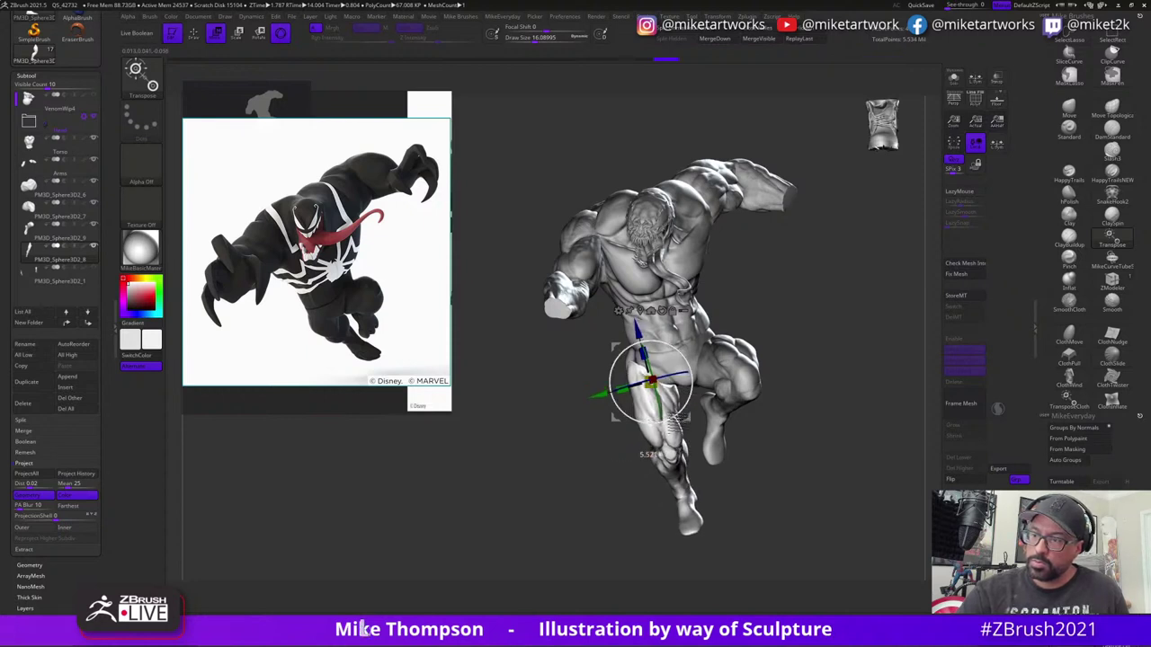
pyautogui.moveTo(827, 406); pyautogui.dragTo(679, 415)
pyautogui.moveTo(707, 368); pyautogui.dragTo(699, 370)
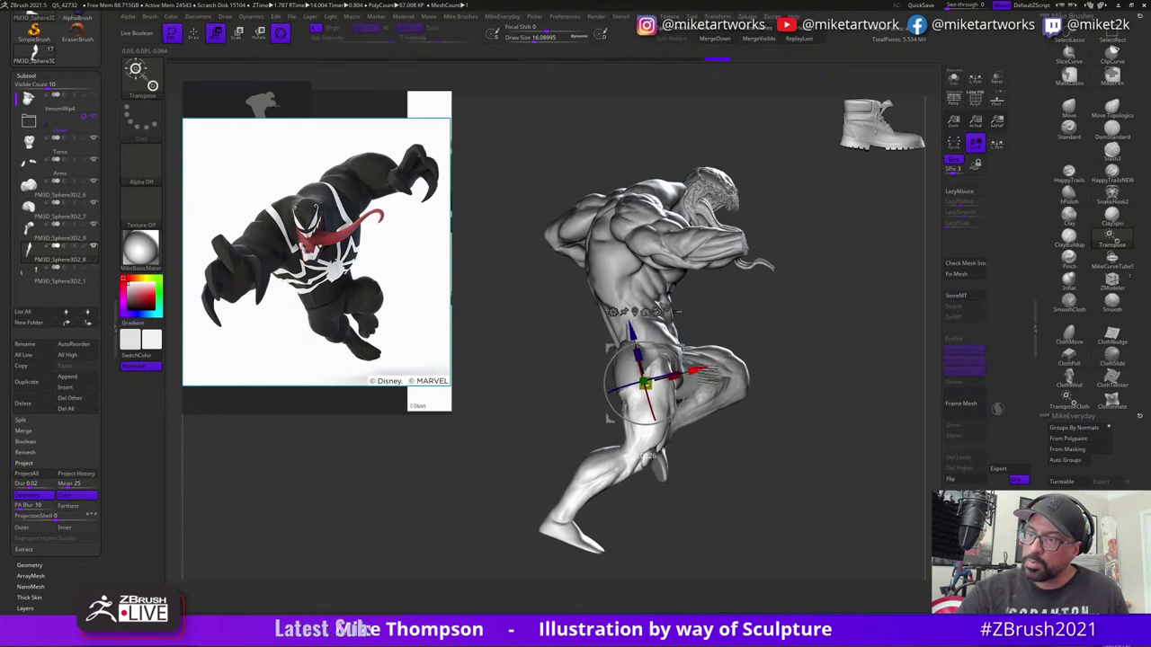
pyautogui.moveTo(807, 403); pyautogui.dragTo(783, 409)
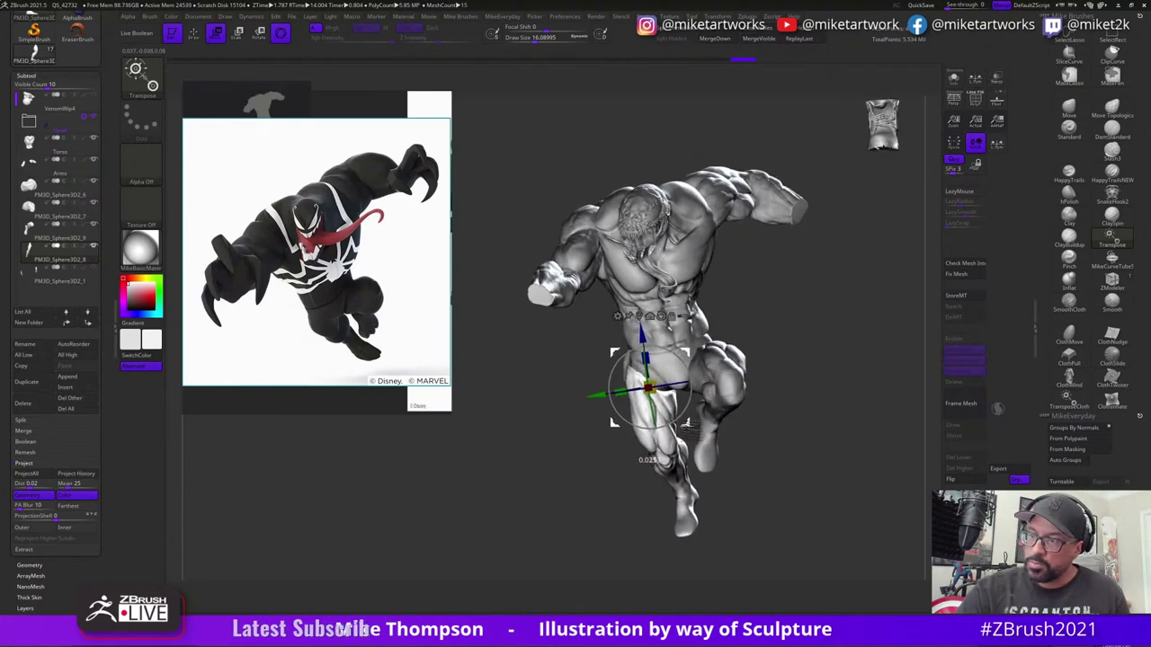
pyautogui.moveTo(688, 421); pyautogui.dragTo(850, 402)
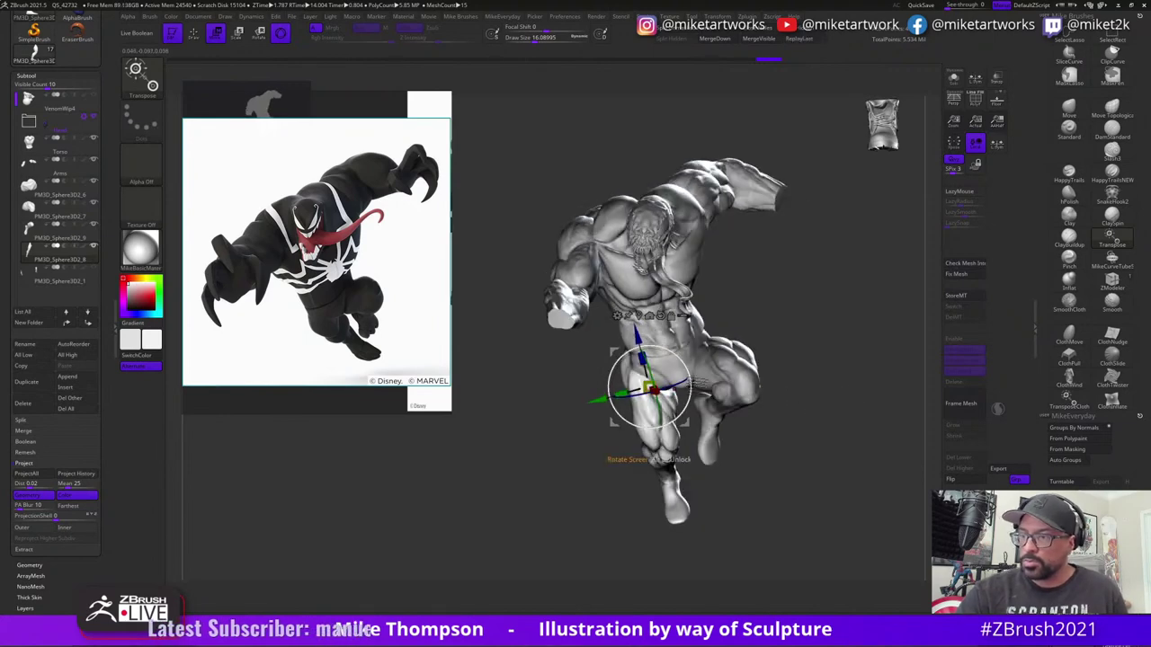
# - Fine-tune the leg's rotation and position at the hip, comparing its front silhouette with the reference pose
pyautogui.moveTo(781, 389)
pyautogui.mouseDown()
pyautogui.moveTo(868, 383)
pyautogui.moveTo(806, 403)
pyautogui.mouseUp()
pyautogui.keyDown('alt'); pyautogui.moveTo(686, 416); pyautogui.dragTo(636, 432); pyautogui.keyUp('alt')
pyautogui.moveTo(782, 393)
pyautogui.mouseDown()
pyautogui.moveTo(682, 423)
pyautogui.moveTo(805, 392)
pyautogui.moveTo(826, 419)
pyautogui.moveTo(788, 403)
pyautogui.mouseUp()
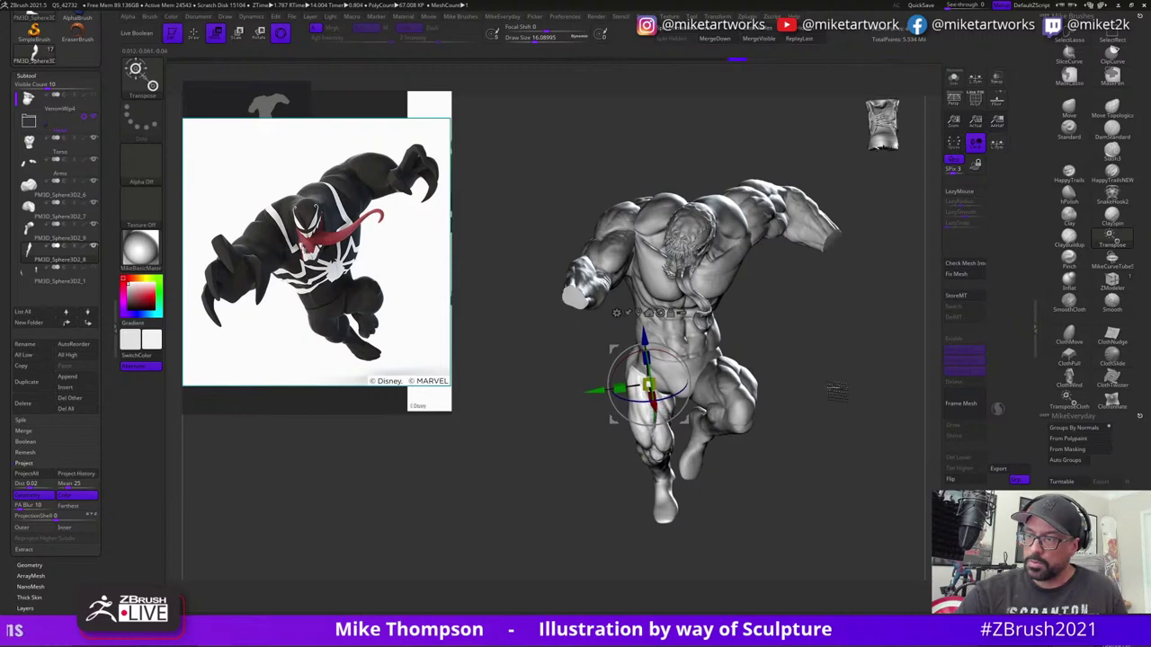
pyautogui.moveTo(837, 390)
pyautogui.mouseDown()
pyautogui.moveTo(711, 410)
pyautogui.moveTo(692, 400)
pyautogui.moveTo(699, 422)
pyautogui.mouseUp()
pyautogui.moveTo(881, 404); pyautogui.dragTo(842, 403)
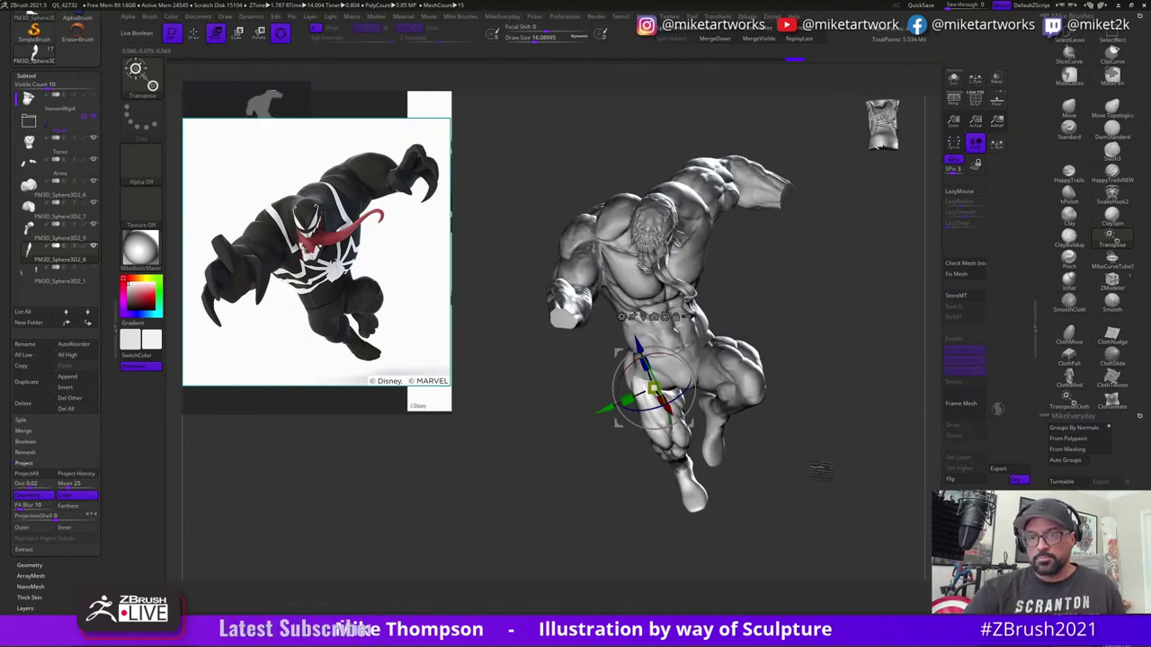
pyautogui.moveTo(821, 468)
pyautogui.mouseDown()
pyautogui.moveTo(832, 457)
pyautogui.moveTo(776, 457)
pyautogui.moveTo(881, 448)
pyautogui.mouseUp()
# - Separate off the lower leg by its polygroup, delete it so only the thigh remains, and close the cut
pyautogui.press('q')
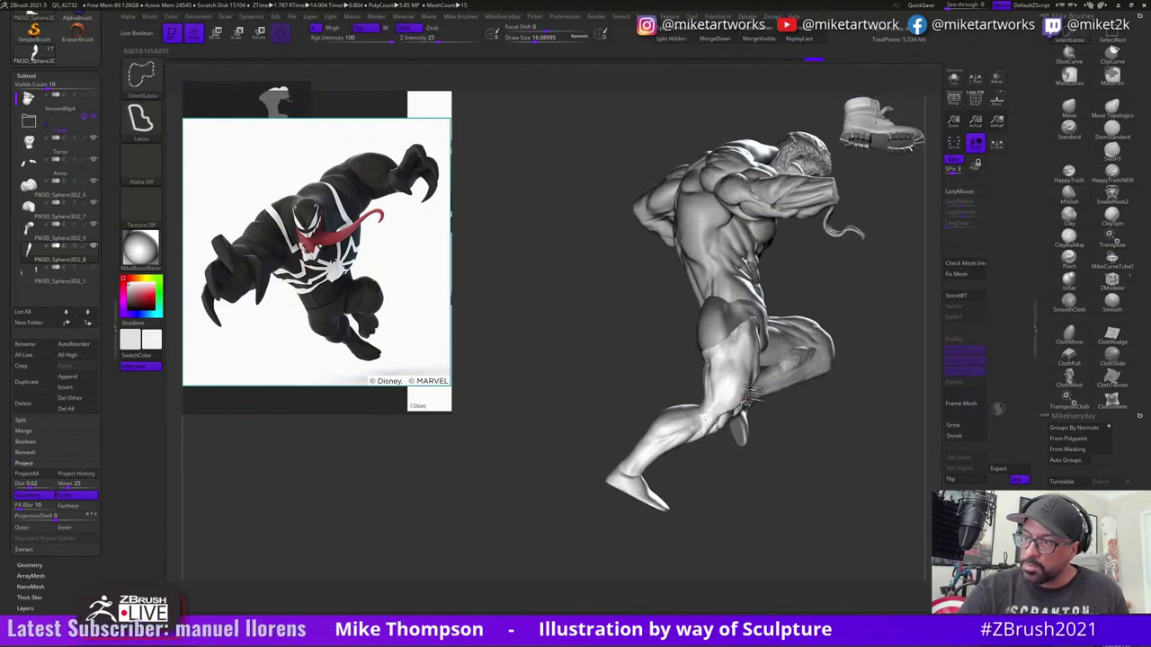
pyautogui.rightClick(758, 463)
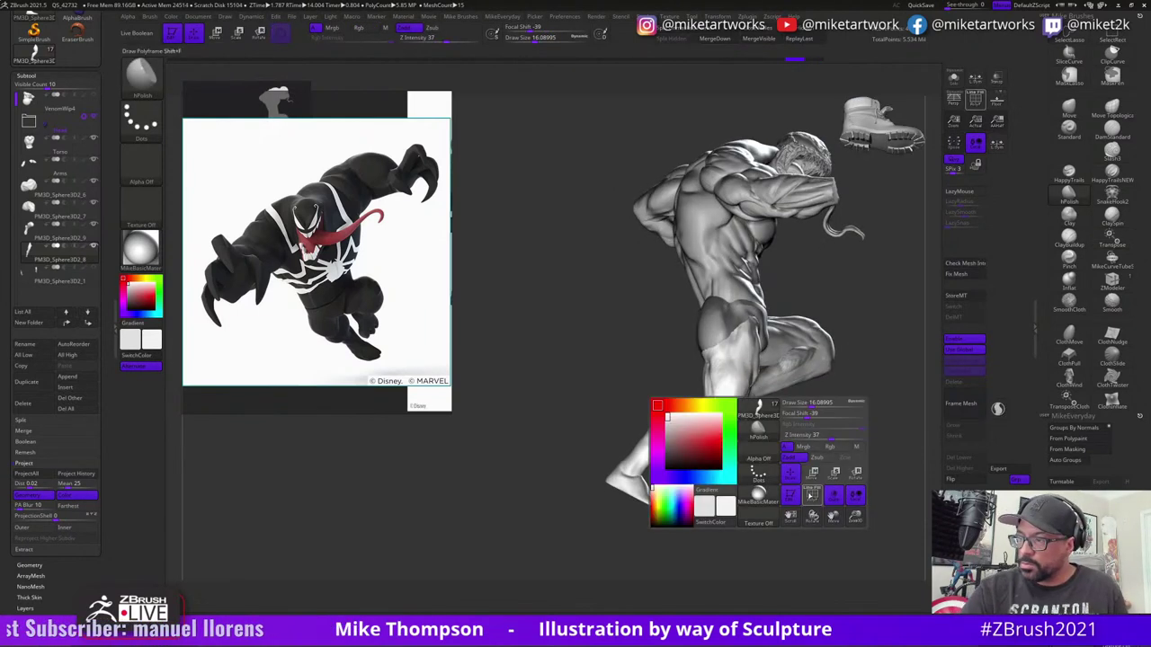
pyautogui.hotkey('shift', 'f')
pyautogui.keyDown('ctrl'); pyautogui.keyDown('shift'); pyautogui.click(693, 430); pyautogui.keyUp('shift'); pyautogui.keyUp('ctrl')
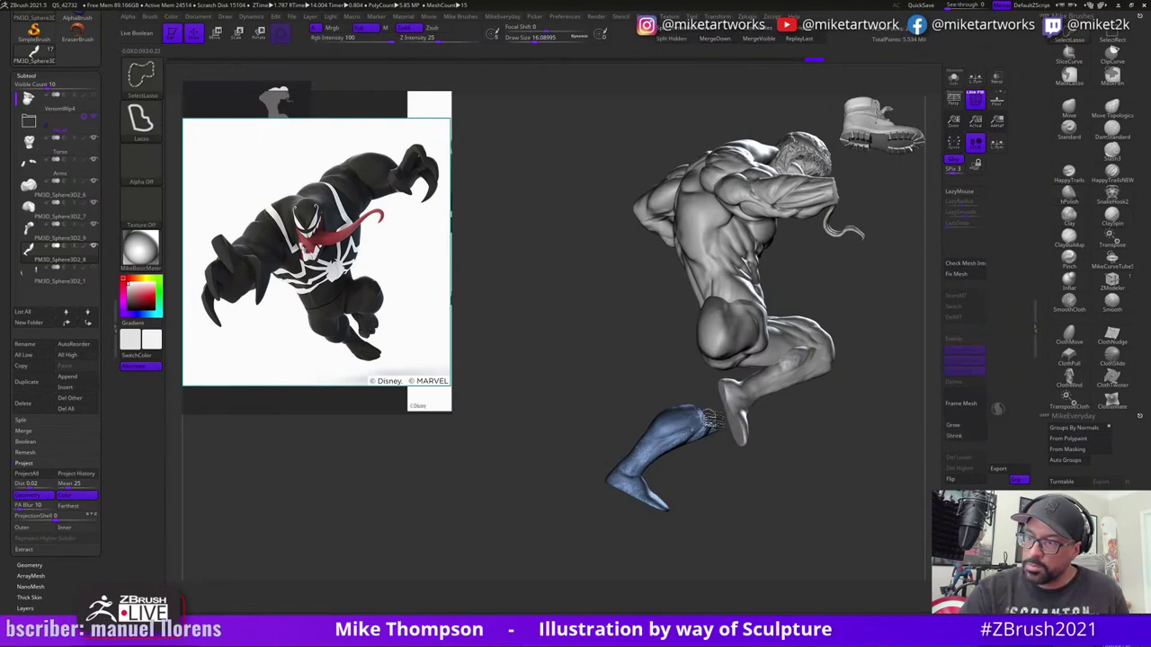
pyautogui.keyDown('ctrl'); pyautogui.keyDown('shift'); pyautogui.moveTo(821, 446); pyautogui.dragTo(812, 455); pyautogui.keyUp('shift'); pyautogui.keyUp('ctrl')
pyautogui.moveTo(855, 421); pyautogui.dragTo(859, 385)
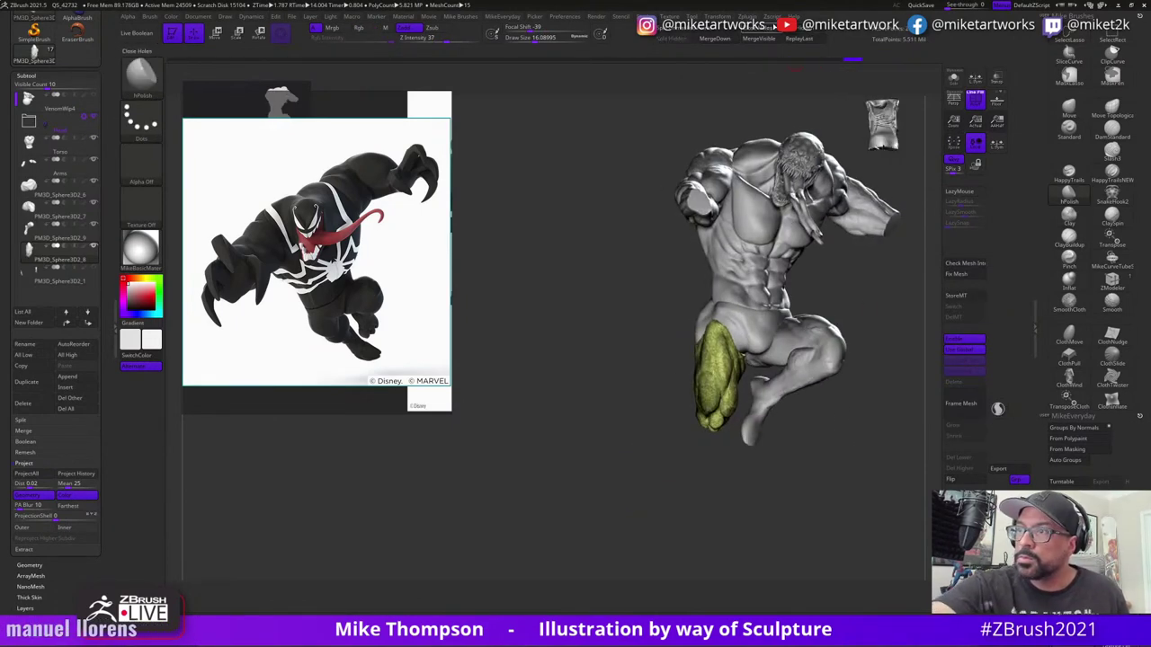
# - Turn off the polyframe display, enable Sculptris Pro, and smooth the thigh's knee end and its edge below the buttock
pyautogui.moveTo(817, 465)
pyautogui.mouseDown()
pyautogui.moveTo(789, 474)
pyautogui.moveTo(783, 459)
pyautogui.mouseUp()
pyautogui.moveTo(664, 468)
pyautogui.mouseDown()
pyautogui.moveTo(688, 453)
pyautogui.moveTo(678, 435)
pyautogui.moveTo(667, 445)
pyautogui.moveTo(673, 458)
pyautogui.mouseUp()
pyautogui.press('space')
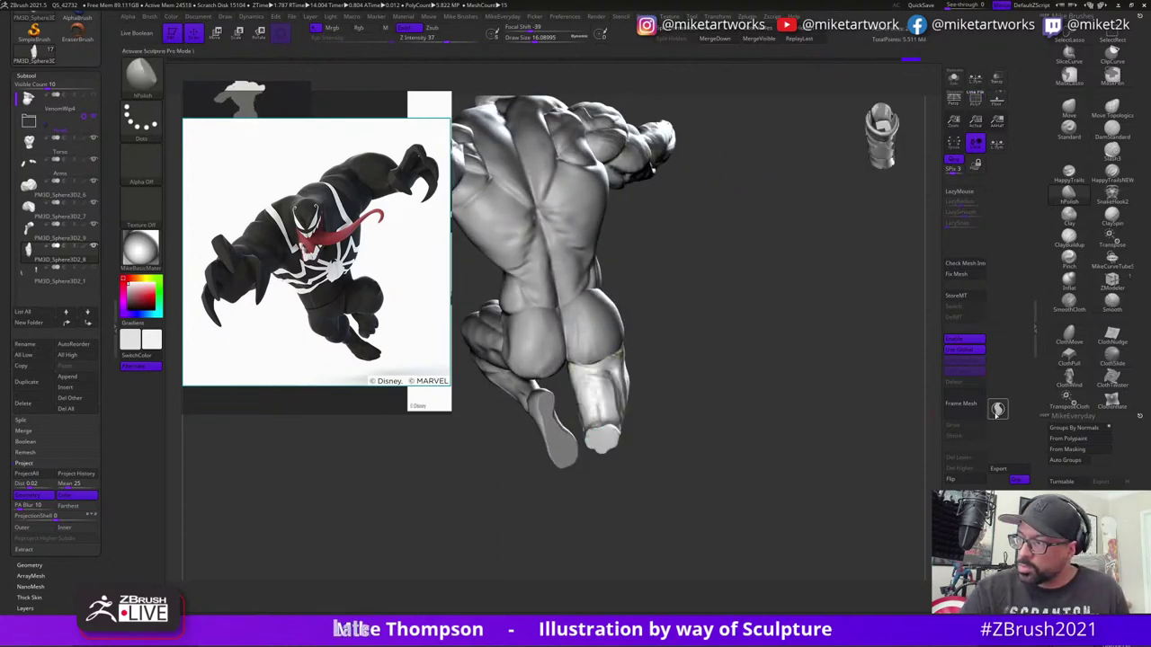
pyautogui.moveTo(705, 418)
pyautogui.mouseDown()
pyautogui.moveTo(688, 421)
pyautogui.moveTo(775, 424)
pyautogui.mouseUp()
pyautogui.moveTo(617, 427); pyautogui.dragTo(626, 430)
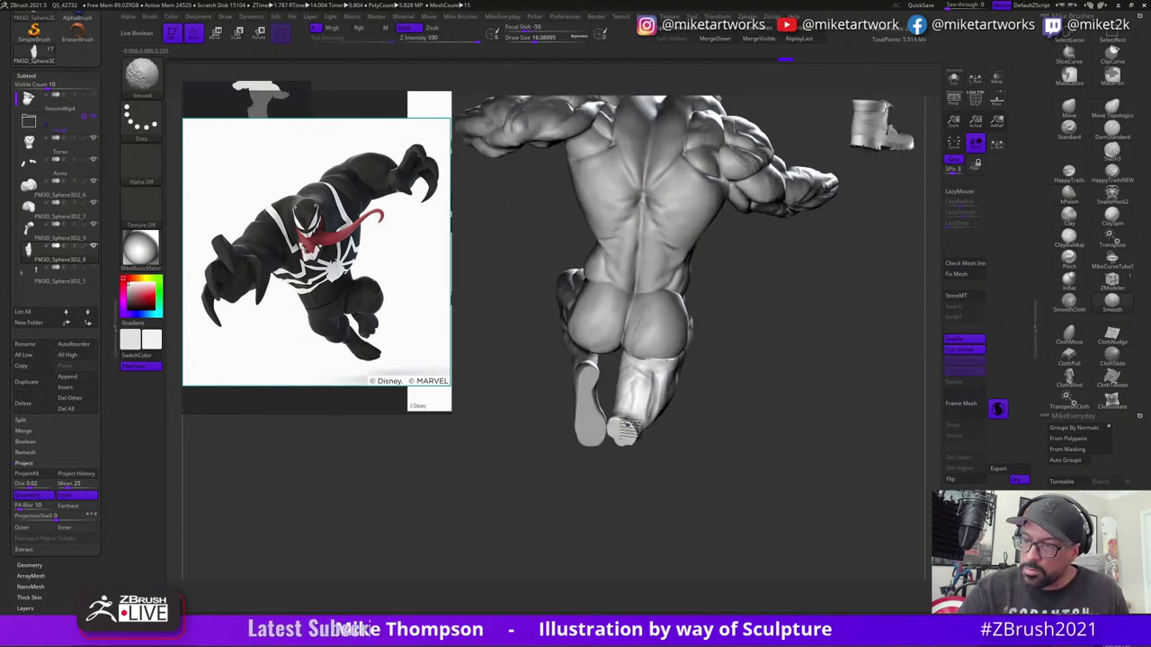
pyautogui.moveTo(798, 429)
pyautogui.mouseDown()
pyautogui.moveTo(795, 402)
pyautogui.moveTo(807, 425)
pyautogui.moveTo(800, 411)
pyautogui.moveTo(816, 409)
pyautogui.moveTo(770, 459)
pyautogui.moveTo(814, 448)
pyautogui.mouseUp()
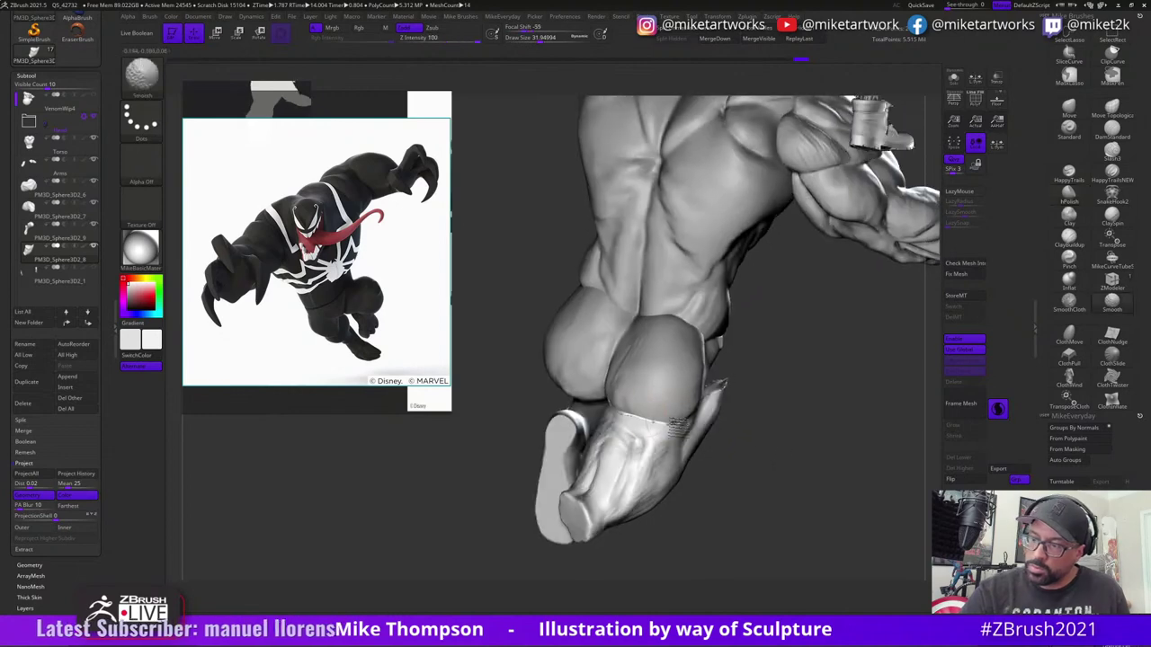
pyautogui.keyDown('shift'); pyautogui.moveTo(632, 417); pyautogui.dragTo(673, 422); pyautogui.keyUp('shift')
pyautogui.moveTo(764, 419)
pyautogui.mouseDown()
pyautogui.moveTo(810, 421)
pyautogui.moveTo(760, 441)
pyautogui.moveTo(737, 337)
pyautogui.mouseUp()
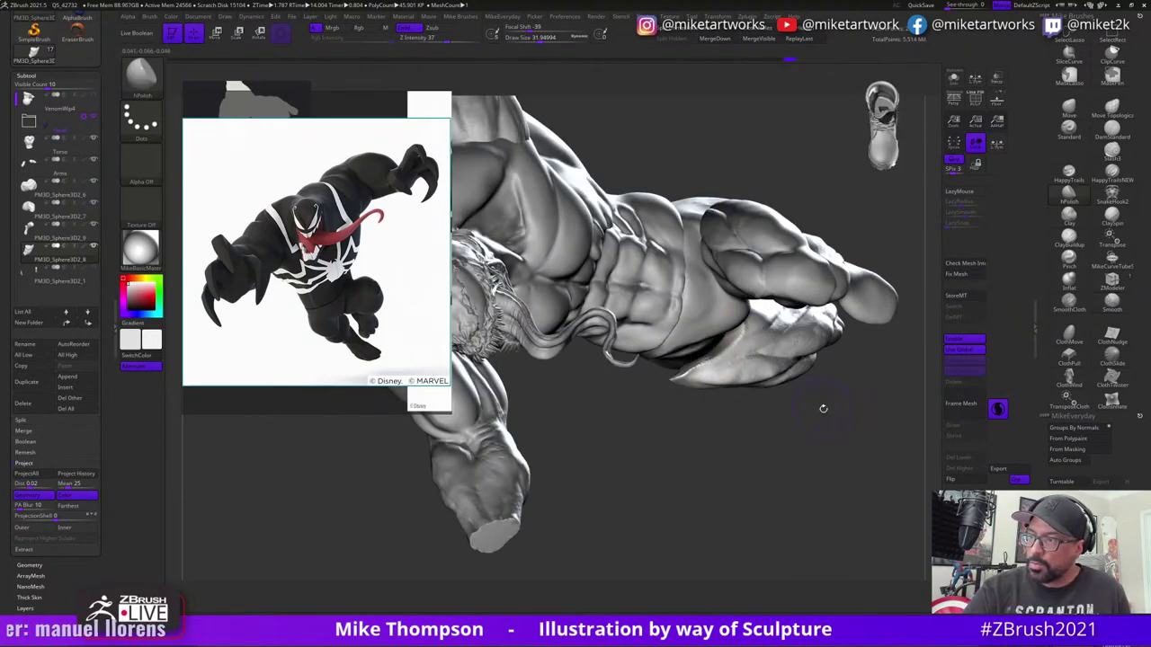
# - Isolate the thigh and build up volume across its flat hip end with the ClayBuildup brush
pyautogui.moveTo(822, 408); pyautogui.dragTo(832, 386)
pyautogui.click(953, 78)
pyautogui.moveTo(737, 432)
pyautogui.mouseDown()
pyautogui.moveTo(805, 443)
pyautogui.moveTo(764, 475)
pyautogui.mouseUp()
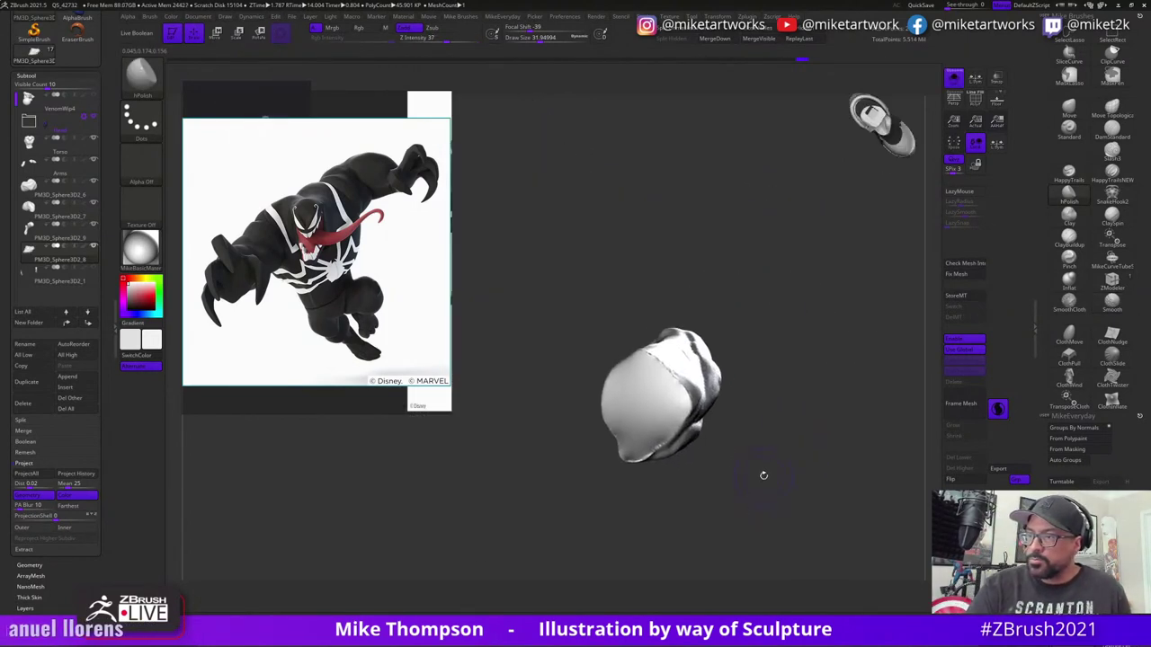
pyautogui.click(1070, 238)
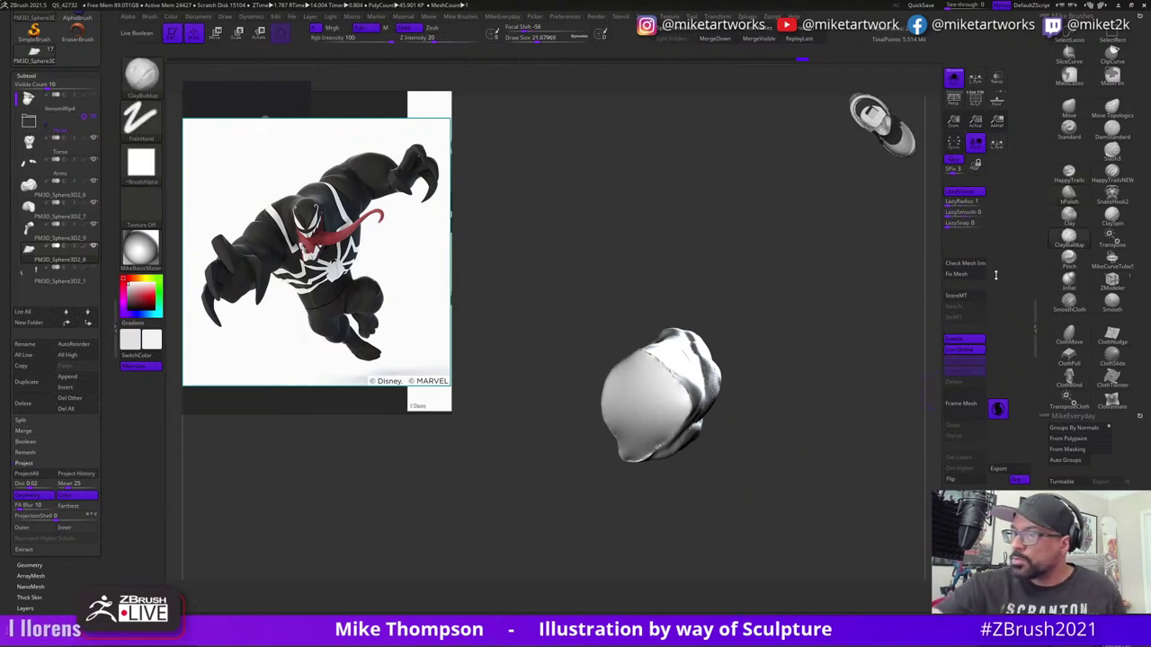
pyautogui.moveTo(775, 378); pyautogui.dragTo(798, 406)
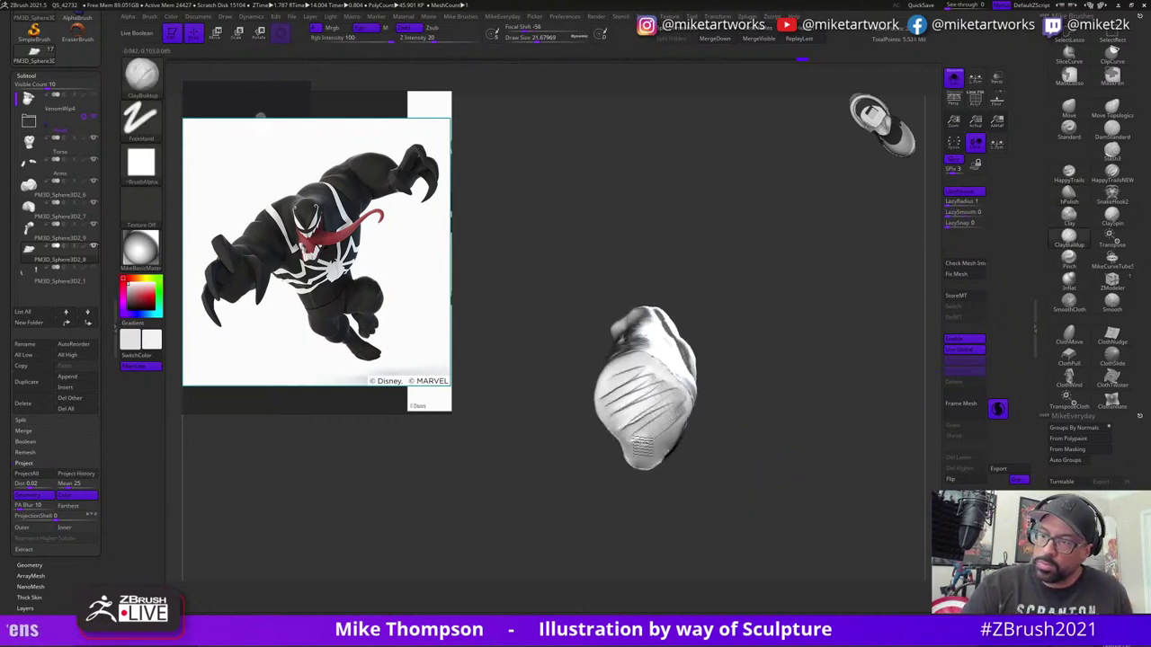
pyautogui.moveTo(685, 411); pyautogui.dragTo(737, 412)
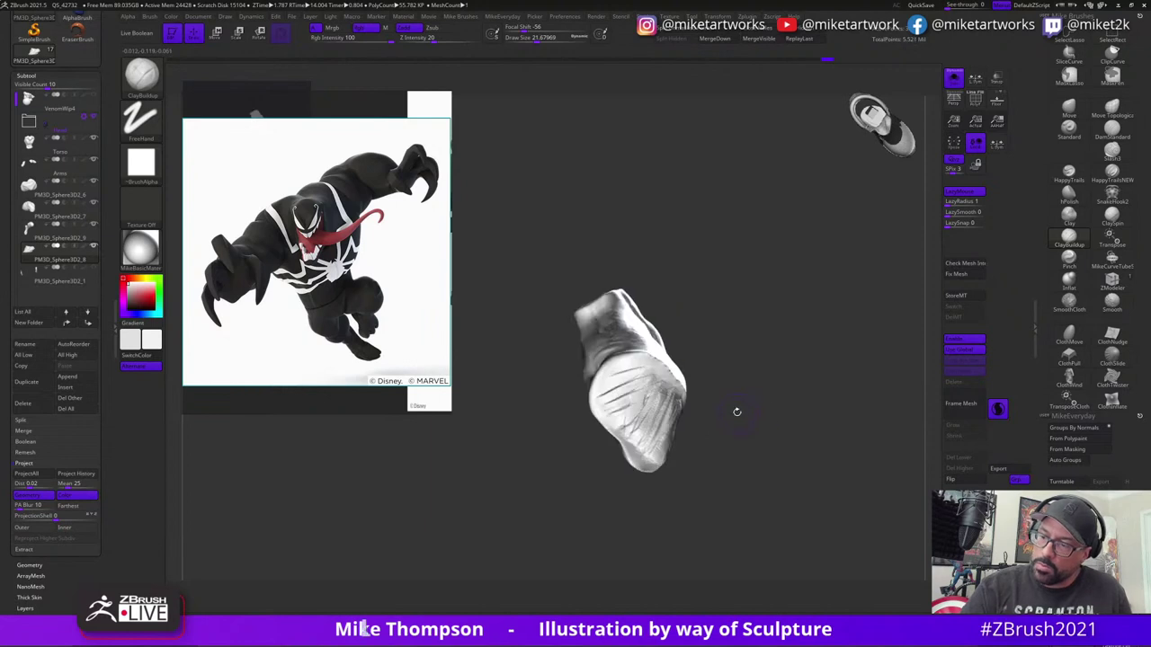
pyautogui.moveTo(640, 439); pyautogui.dragTo(715, 414)
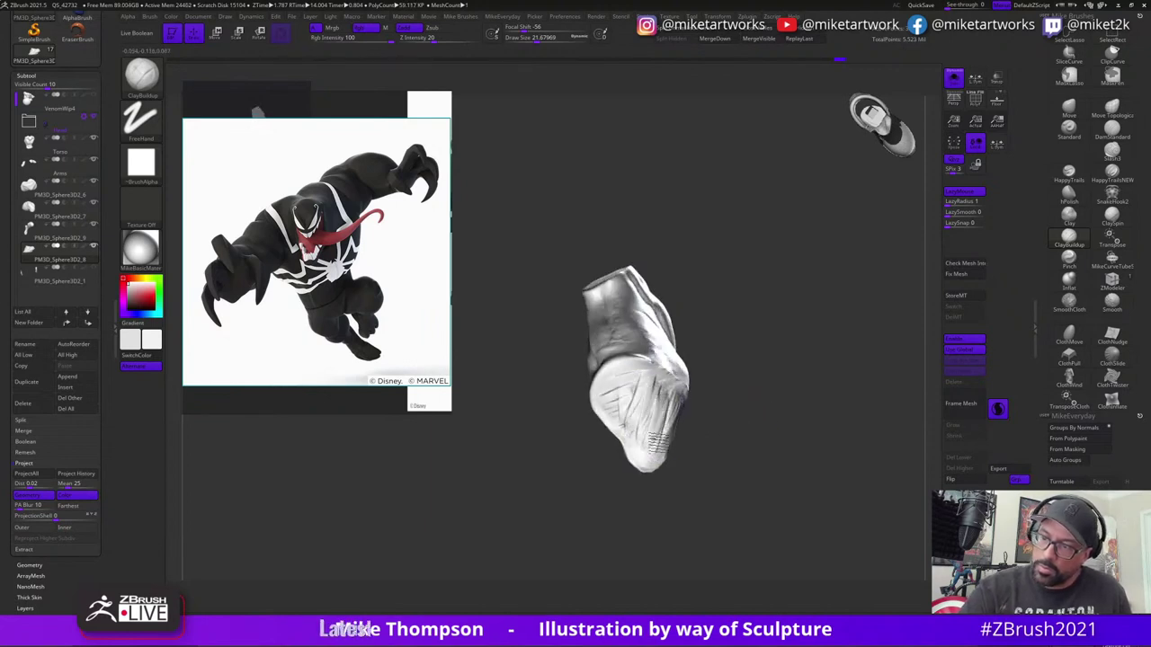
pyautogui.moveTo(654, 437); pyautogui.dragTo(749, 393)
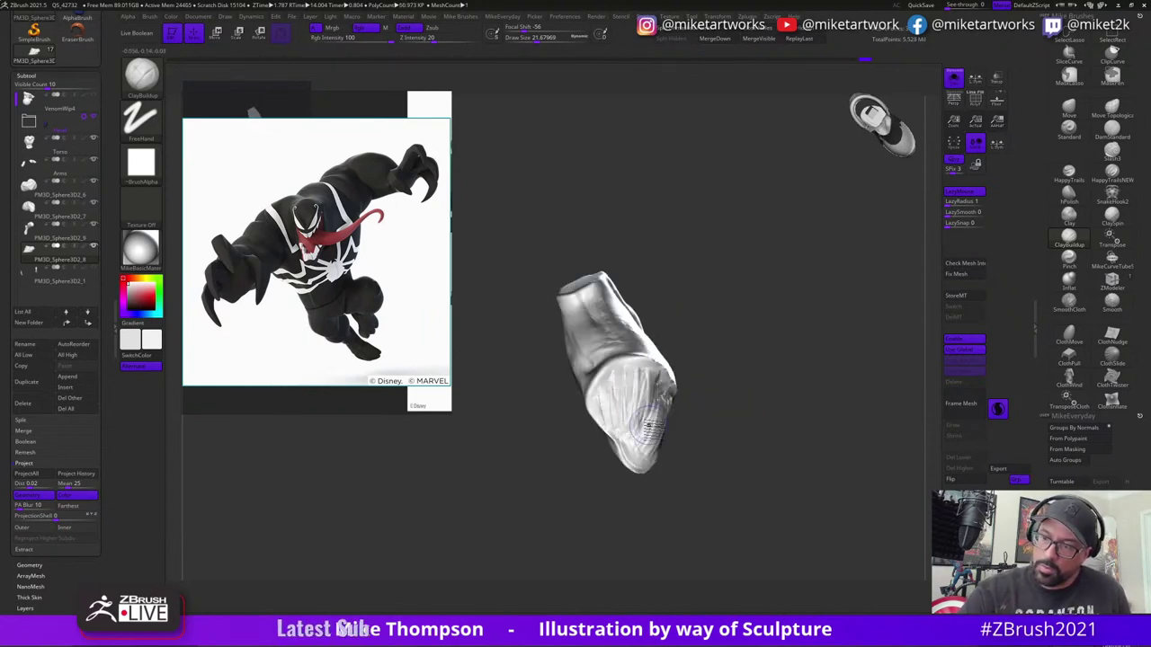
pyautogui.moveTo(650, 425)
pyautogui.mouseDown()
pyautogui.moveTo(669, 387)
pyautogui.moveTo(643, 382)
pyautogui.mouseUp()
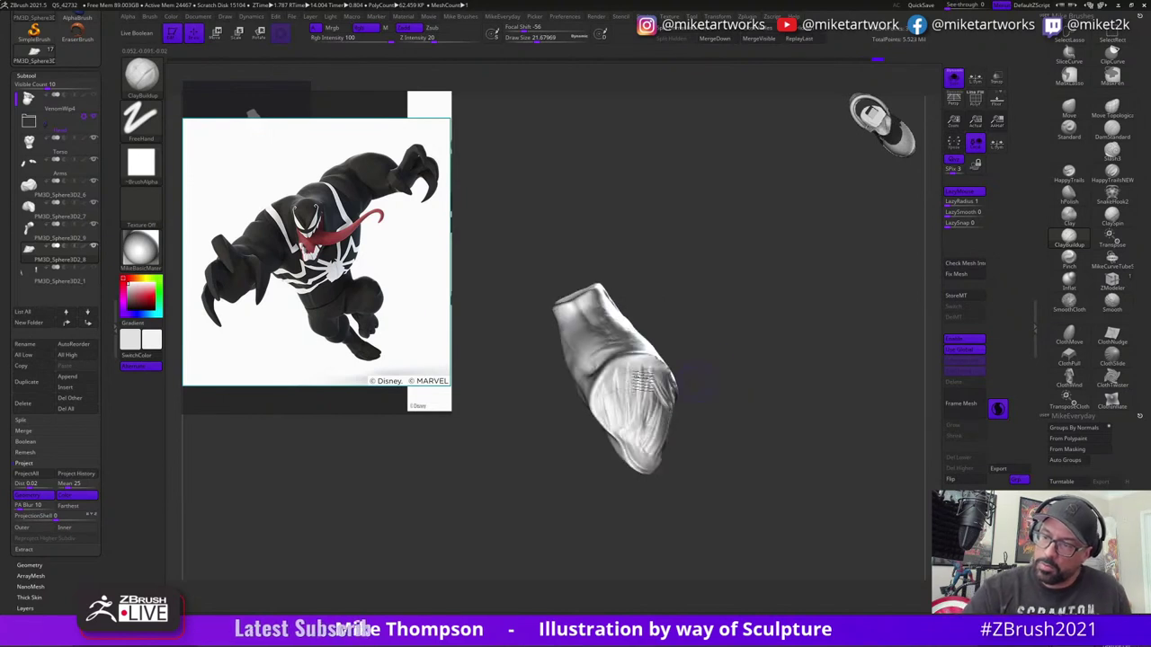
pyautogui.moveTo(644, 440)
pyautogui.mouseDown()
pyautogui.moveTo(684, 397)
pyautogui.moveTo(702, 418)
pyautogui.mouseUp()
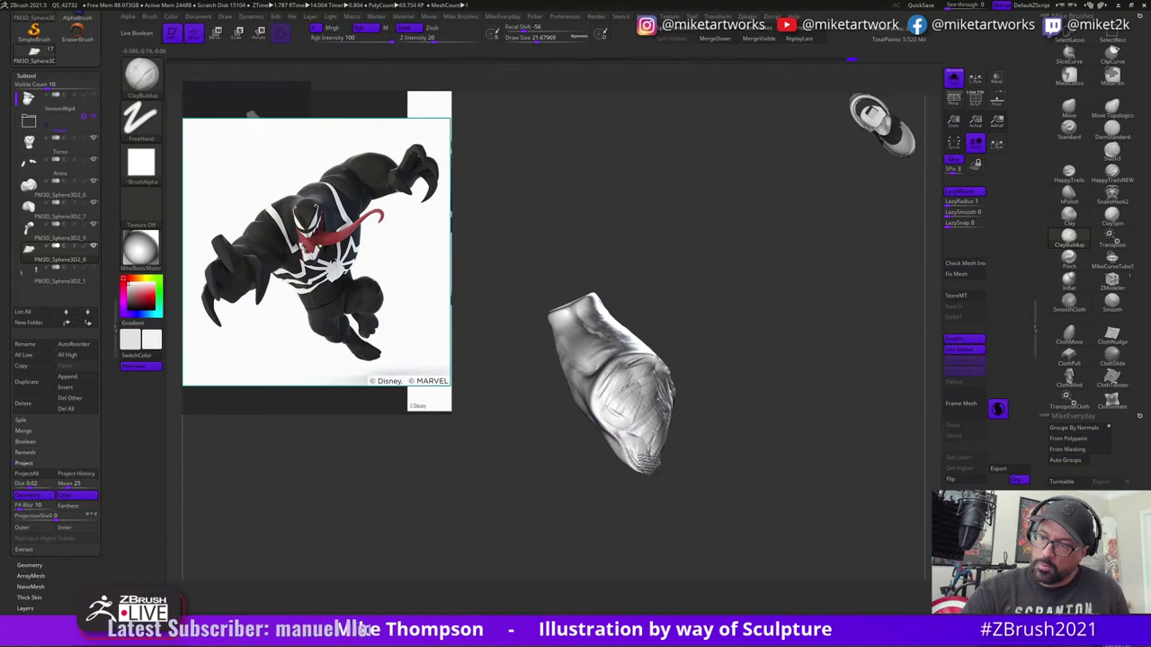
# - Round out the sides and lower tip of the thigh's hip end with more ClayBuildup strokes from several angles
pyautogui.moveTo(751, 400)
pyautogui.mouseDown()
pyautogui.moveTo(677, 447)
pyautogui.moveTo(679, 393)
pyautogui.mouseUp()
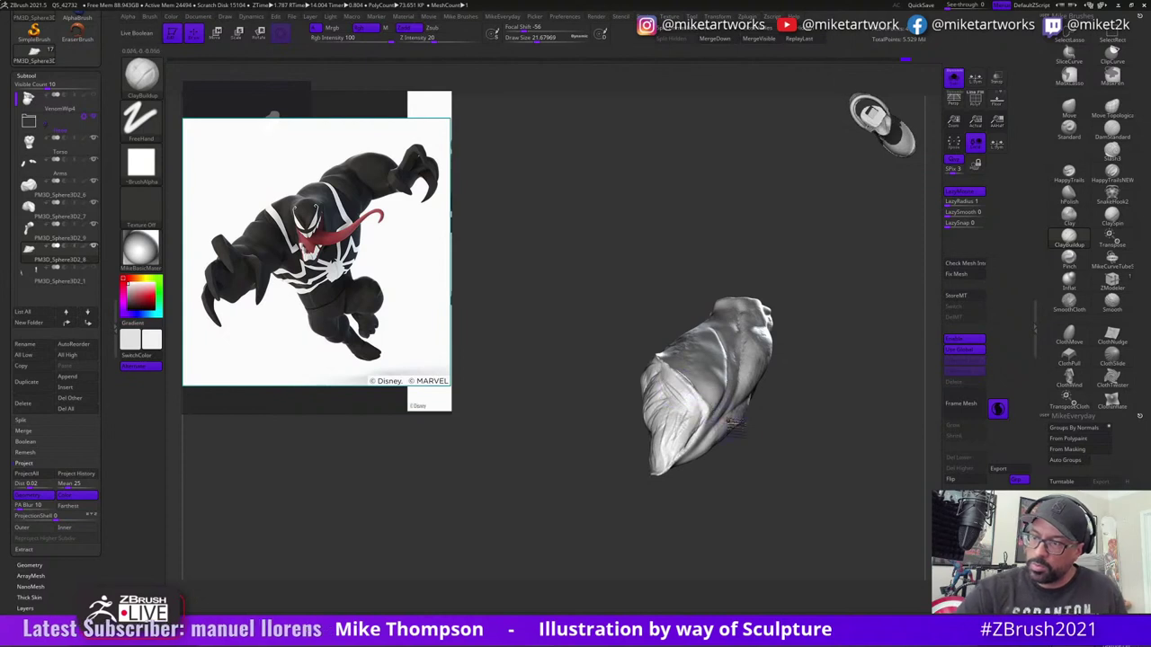
pyautogui.moveTo(731, 423); pyautogui.dragTo(688, 424)
pyautogui.moveTo(808, 431)
pyautogui.mouseDown()
pyautogui.moveTo(729, 375)
pyautogui.moveTo(634, 376)
pyautogui.mouseUp()
pyautogui.moveTo(761, 374); pyautogui.dragTo(625, 368)
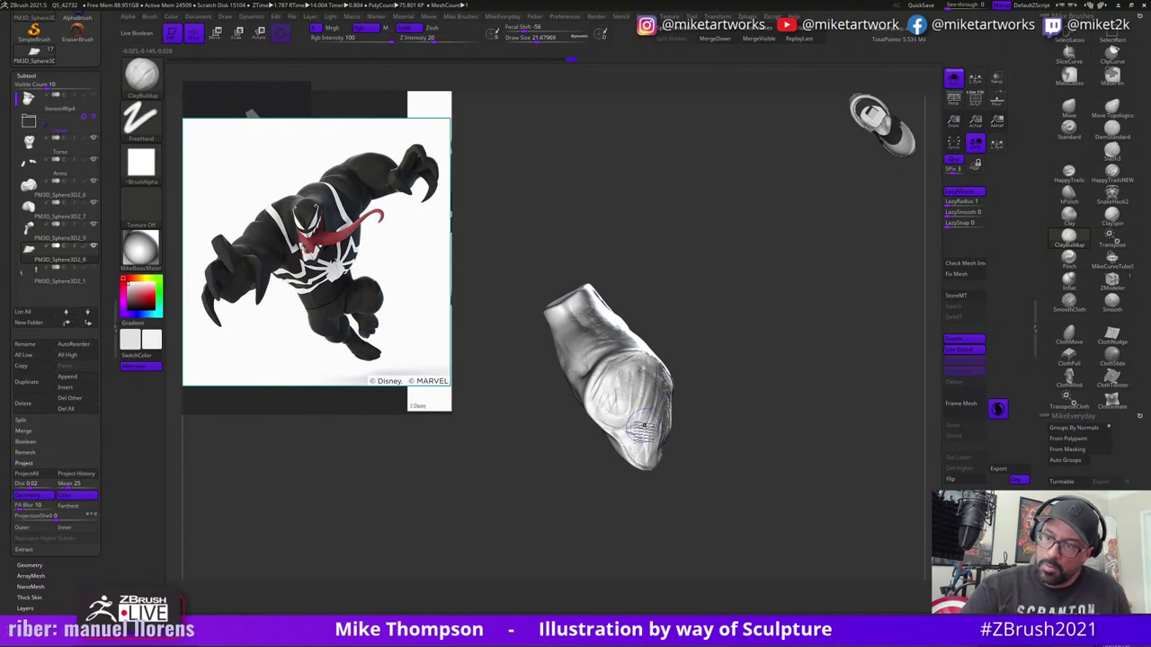
pyautogui.moveTo(746, 438); pyautogui.dragTo(670, 451)
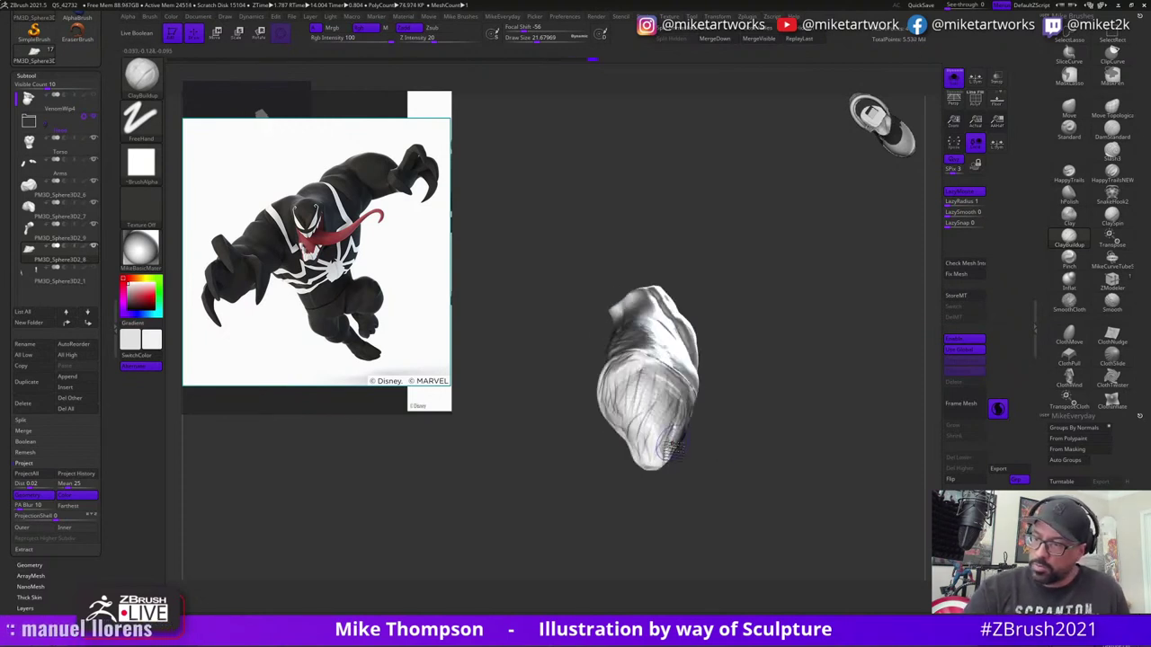
pyautogui.moveTo(748, 424); pyautogui.dragTo(717, 404)
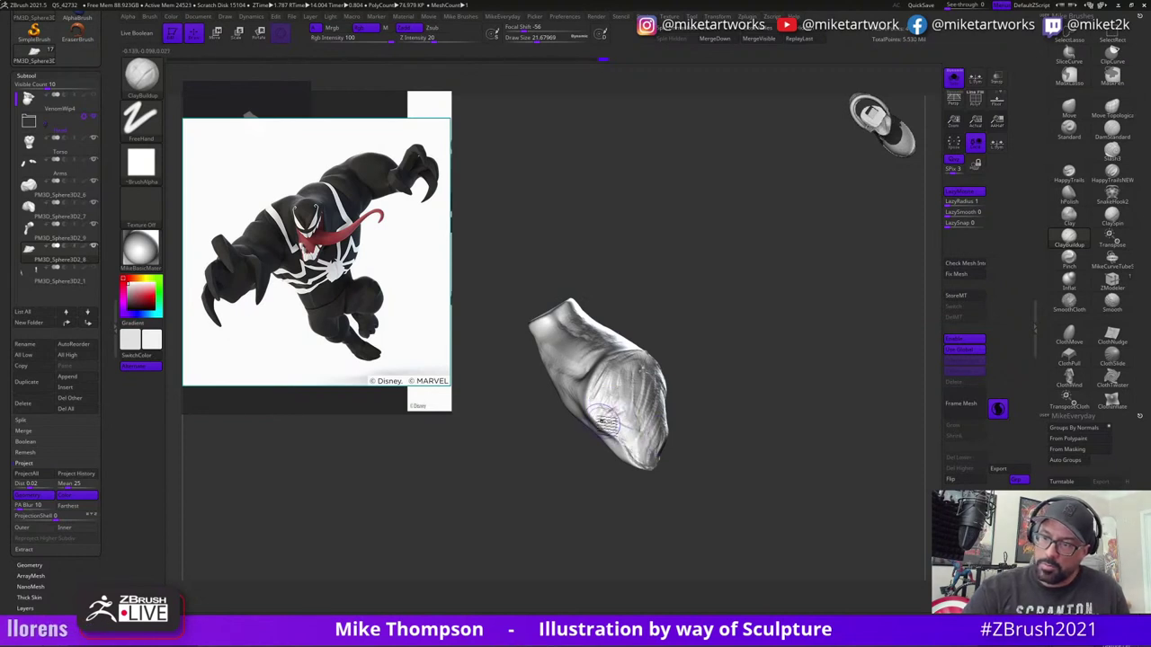
pyautogui.moveTo(603, 420); pyautogui.dragTo(641, 398)
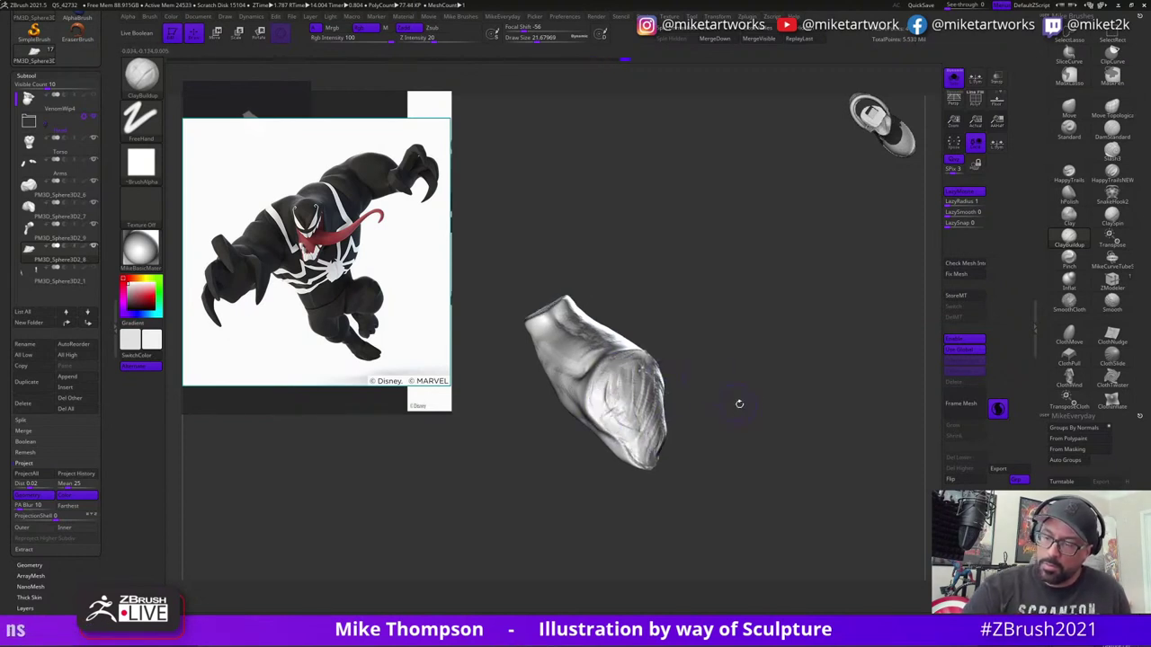
pyautogui.moveTo(739, 403); pyautogui.dragTo(627, 375)
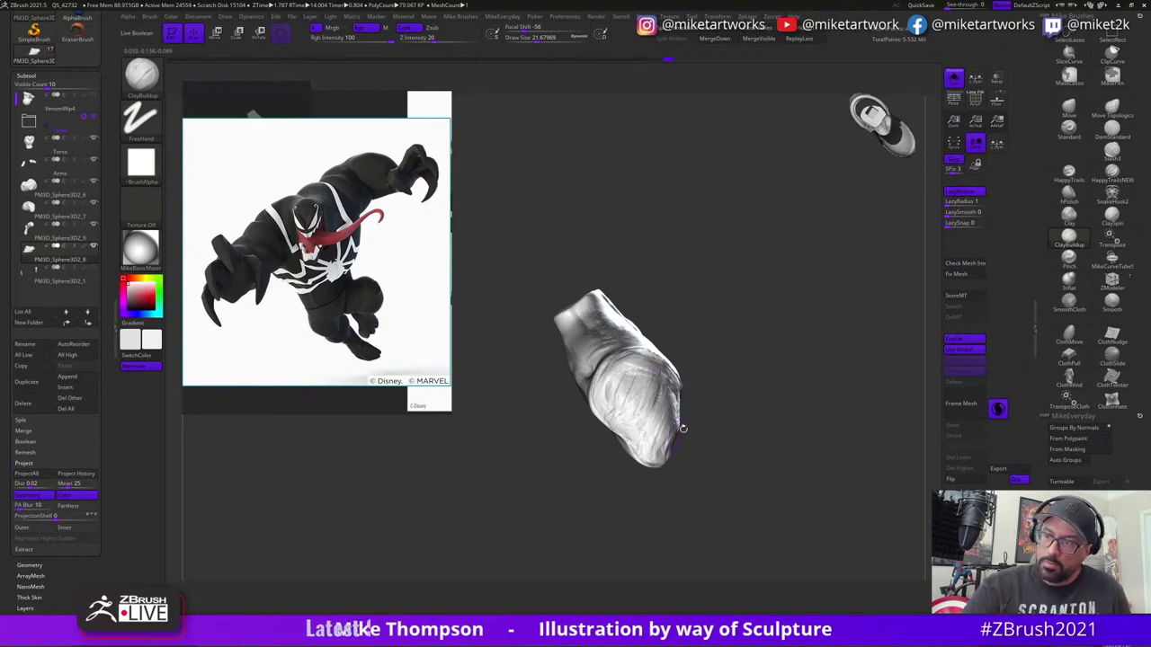
pyautogui.moveTo(683, 429)
pyautogui.mouseDown()
pyautogui.moveTo(738, 399)
pyautogui.moveTo(600, 394)
pyautogui.mouseUp()
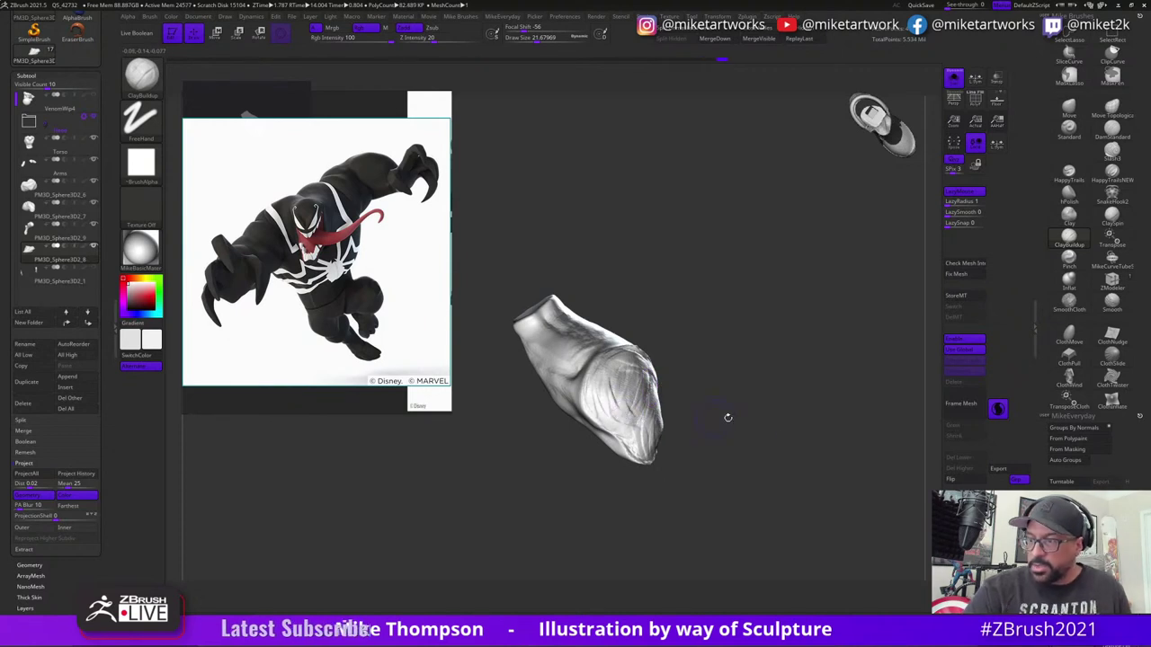
pyautogui.moveTo(728, 417)
pyautogui.mouseDown()
pyautogui.moveTo(768, 412)
pyautogui.moveTo(738, 414)
pyautogui.mouseUp()
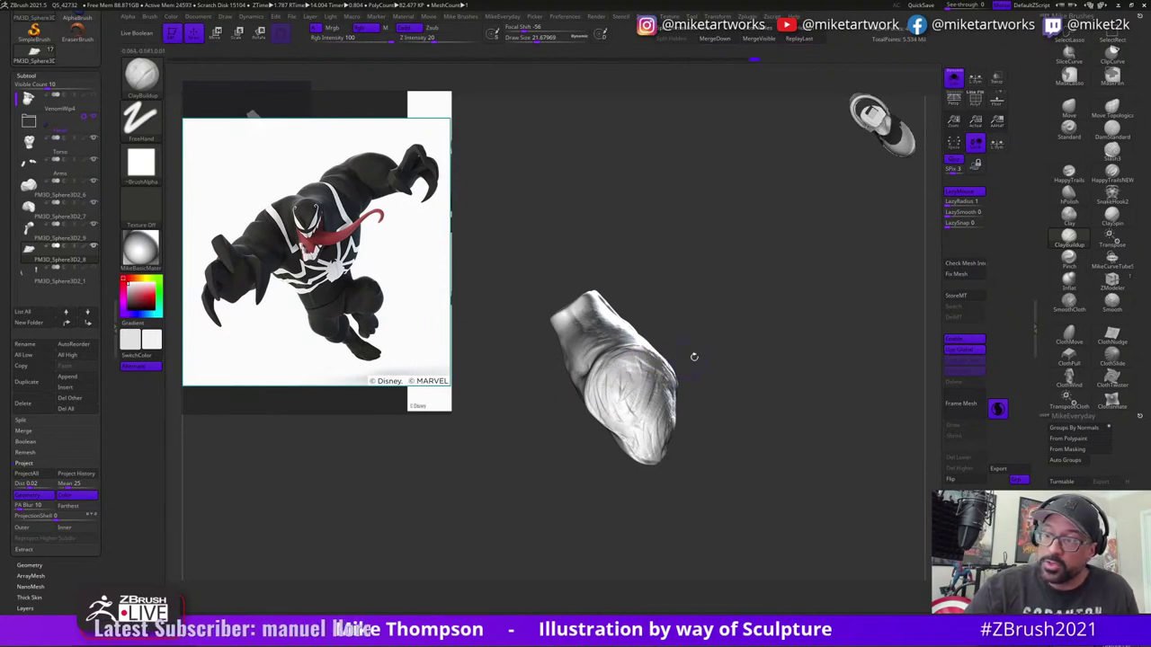
# - Finish the ClayBuildup strokes across the thigh's hip end, then smooth the built-up surface from several angles
pyautogui.moveTo(691, 357)
pyautogui.mouseDown()
pyautogui.moveTo(764, 357)
pyautogui.moveTo(758, 345)
pyautogui.moveTo(756, 363)
pyautogui.moveTo(657, 392)
pyautogui.mouseUp()
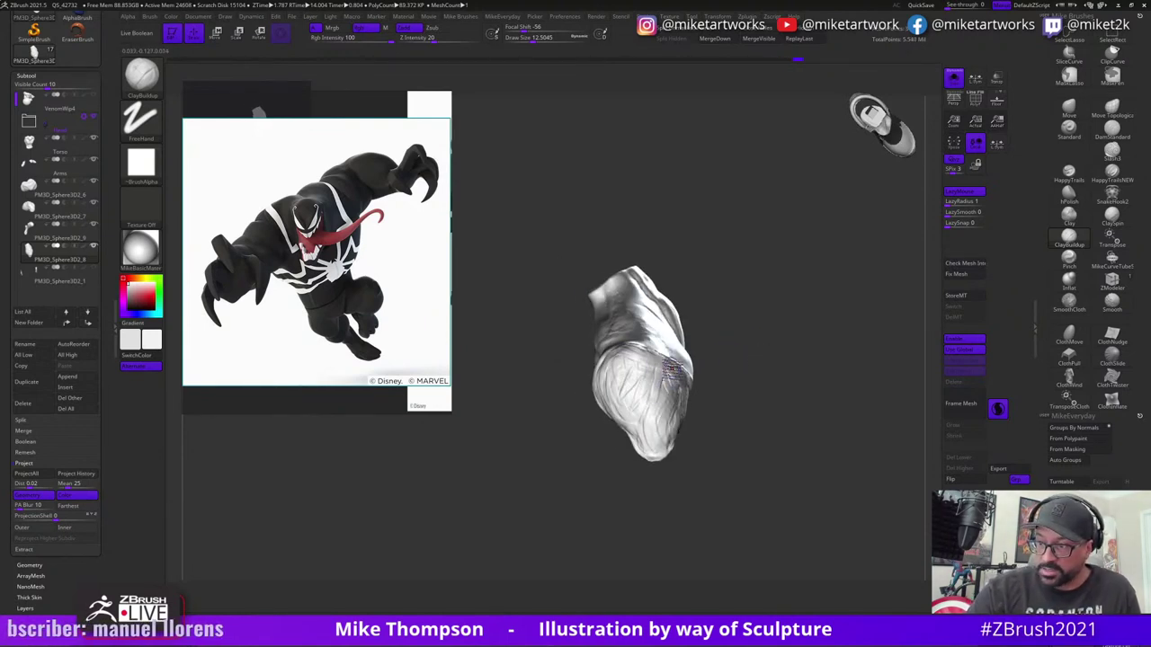
pyautogui.moveTo(818, 361); pyautogui.dragTo(798, 352)
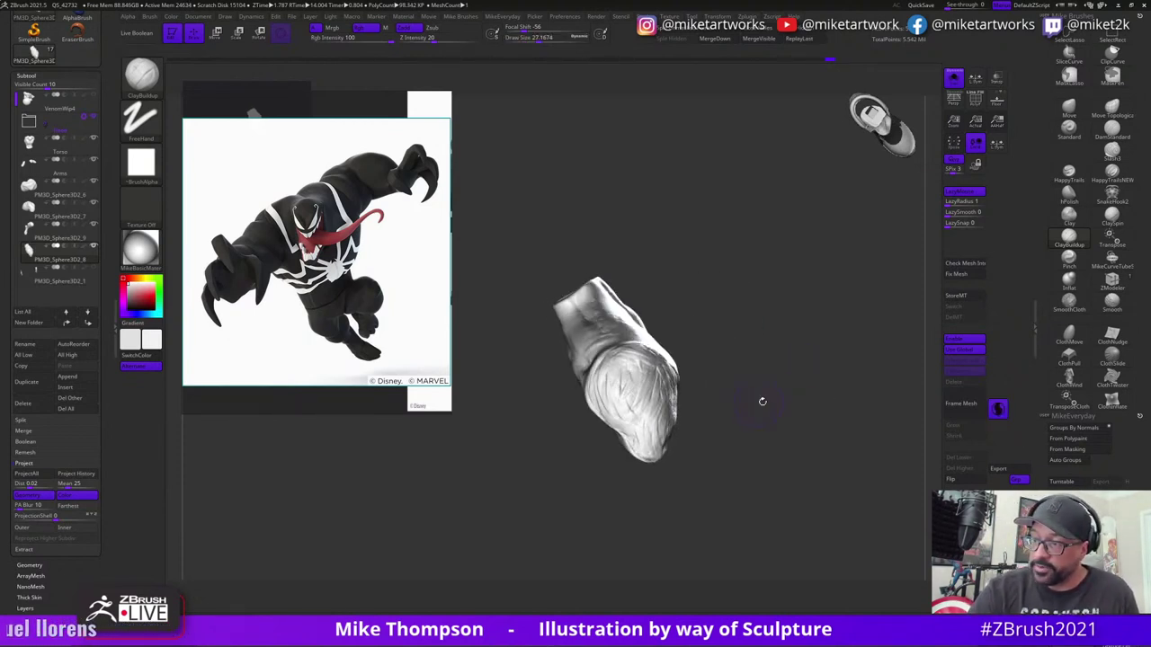
pyautogui.moveTo(763, 402); pyautogui.dragTo(758, 394)
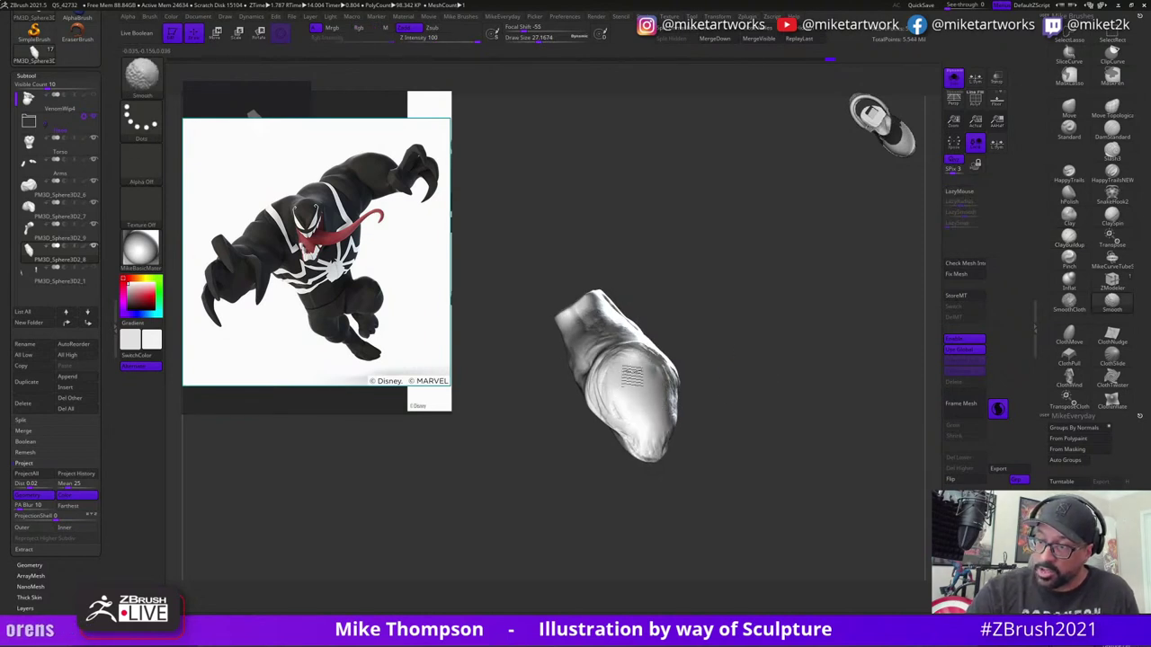
pyautogui.moveTo(720, 402)
pyautogui.mouseDown()
pyautogui.moveTo(745, 409)
pyautogui.moveTo(664, 380)
pyautogui.mouseUp()
pyautogui.press('shift')
pyautogui.moveTo(804, 383); pyautogui.dragTo(738, 392)
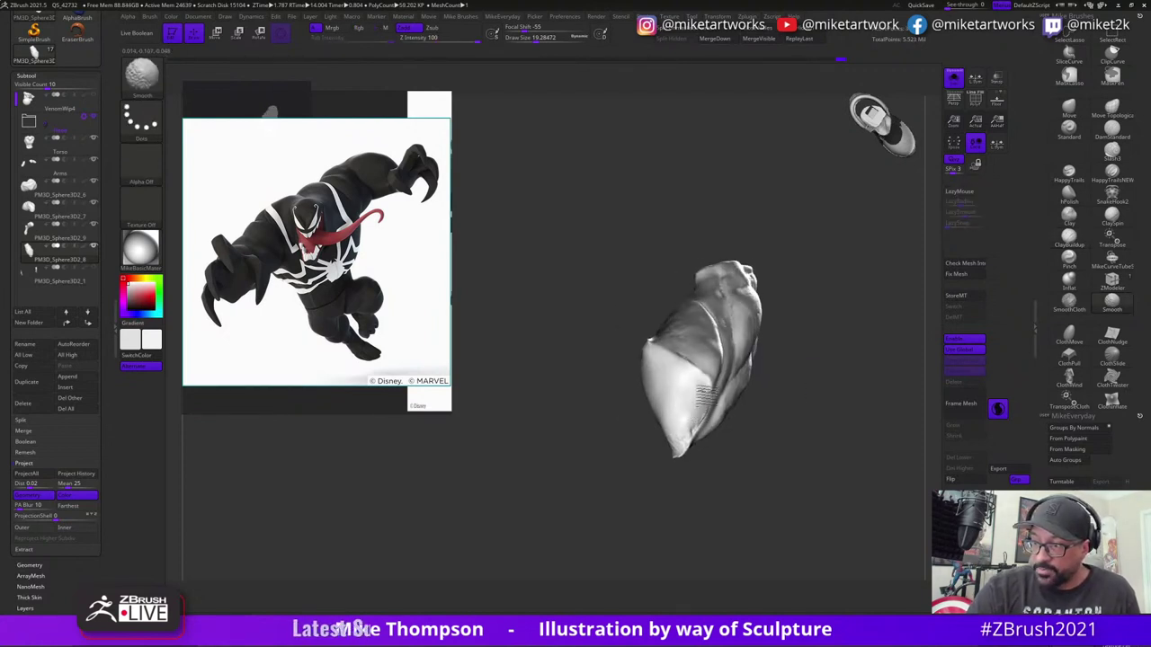
pyautogui.moveTo(813, 415)
pyautogui.mouseDown()
pyautogui.moveTo(748, 403)
pyautogui.moveTo(704, 414)
pyautogui.moveTo(746, 402)
pyautogui.mouseUp()
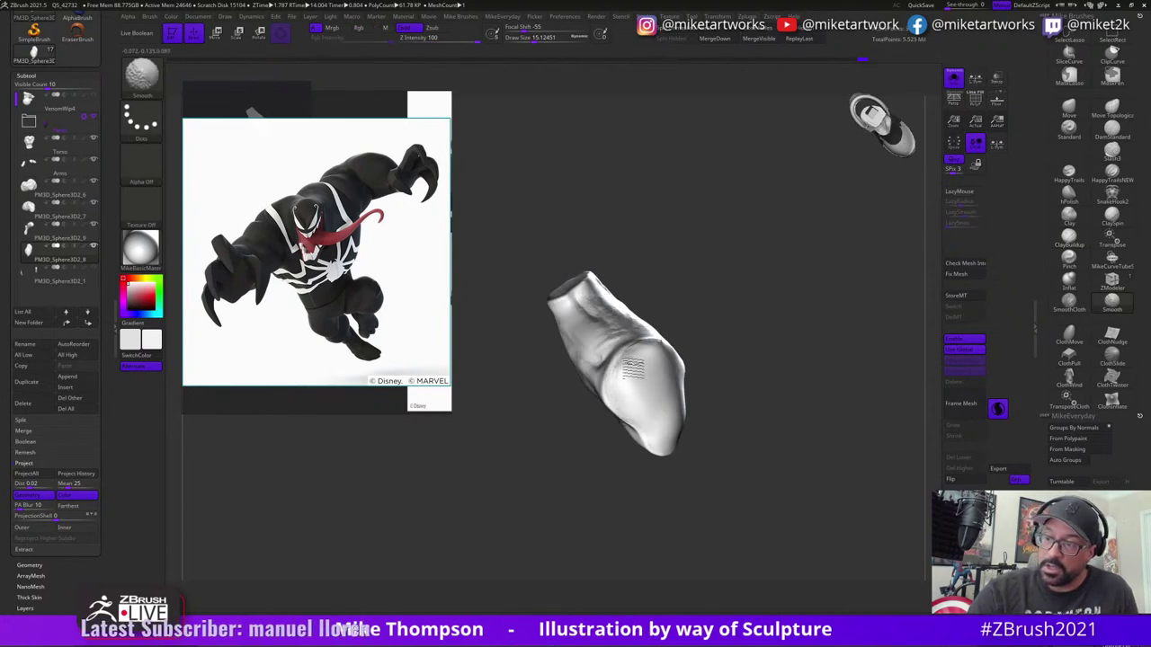
# - Touch up the hip end's outer edge with ClayBuildup, smooth it, and bring the rest of the figure back into view
pyautogui.press('b')
pyautogui.press('c')
pyautogui.press('b')
pyautogui.moveTo(742, 389)
pyautogui.mouseDown()
pyautogui.moveTo(690, 360)
pyautogui.moveTo(733, 362)
pyautogui.mouseUp()
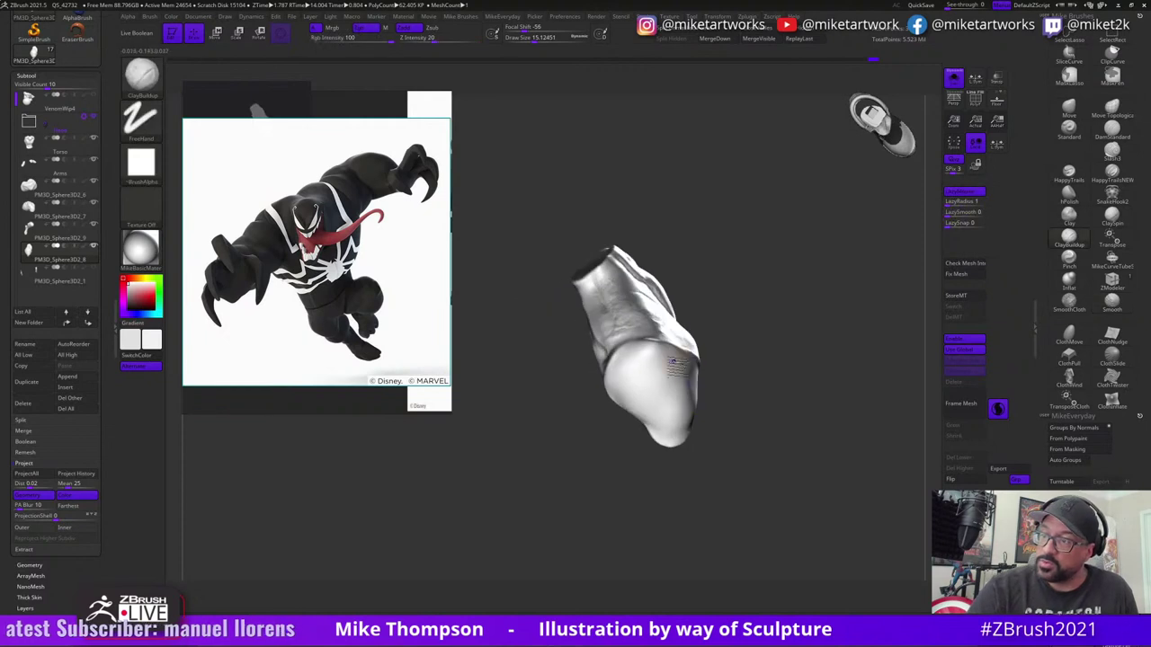
pyautogui.moveTo(649, 358)
pyautogui.keyDown('shift'); pyautogui.mouseDown()
pyautogui.moveTo(636, 377)
pyautogui.moveTo(643, 364)
pyautogui.mouseUp(); pyautogui.keyUp('shift')
pyautogui.moveTo(762, 390)
pyautogui.mouseDown()
pyautogui.moveTo(771, 368)
pyautogui.moveTo(788, 377)
pyautogui.moveTo(904, 225)
pyautogui.mouseUp()
pyautogui.click(954, 79)
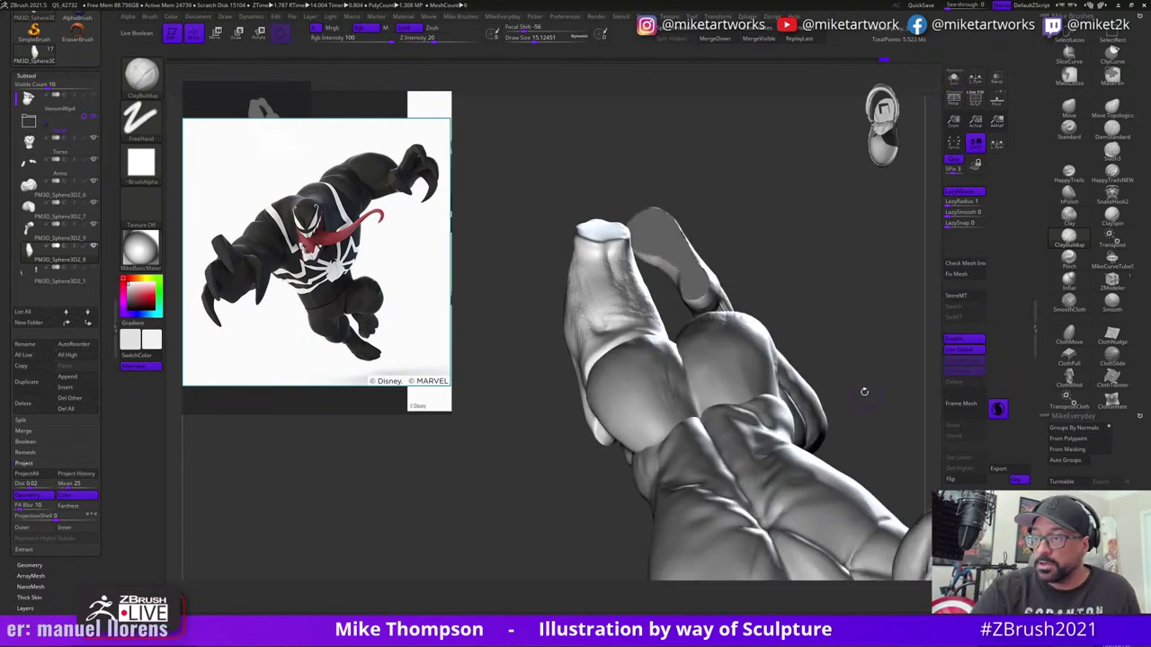
# - Reshape the back of the thigh against the buttock with the Move brush at a draw size of about 43
pyautogui.moveTo(864, 393)
pyautogui.mouseDown()
pyautogui.moveTo(870, 350)
pyautogui.moveTo(876, 376)
pyautogui.moveTo(626, 379)
pyautogui.mouseUp()
pyautogui.click(1069, 108)
pyautogui.press('s')
pyautogui.click(844, 377)
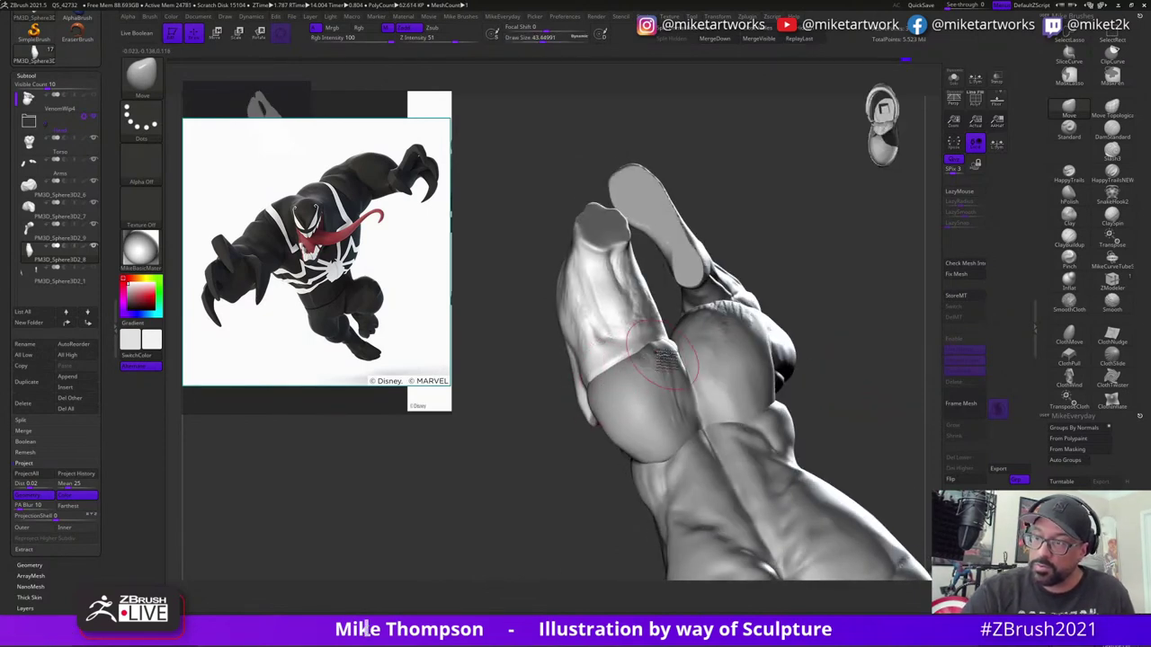
pyautogui.moveTo(844, 366); pyautogui.dragTo(863, 369)
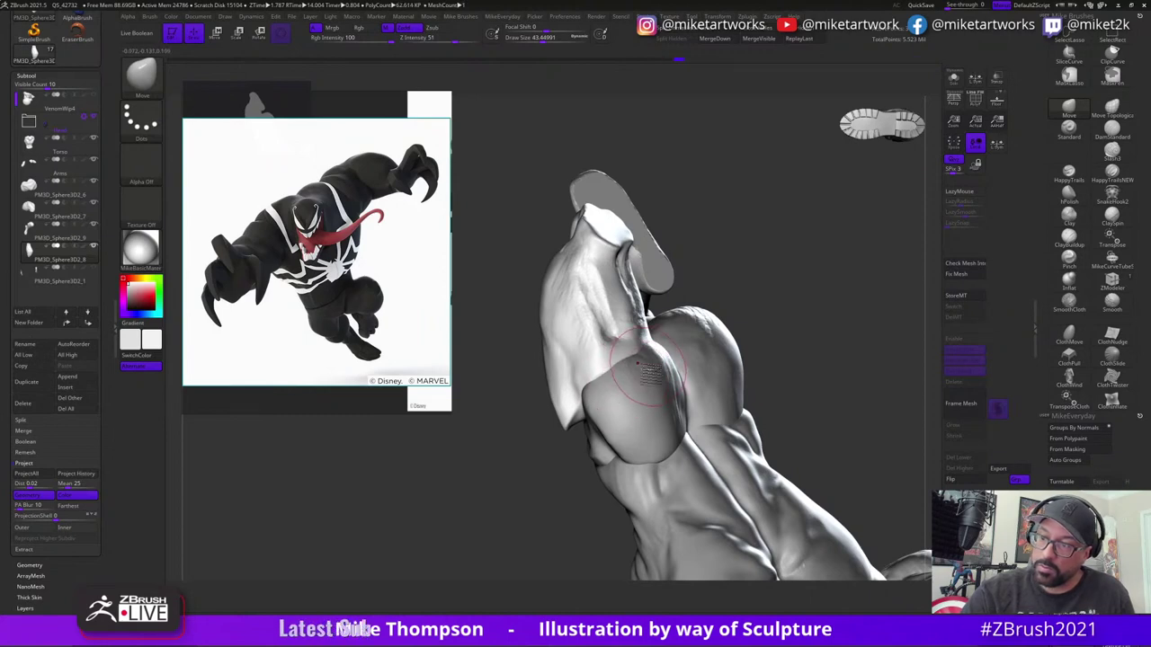
pyautogui.moveTo(814, 378)
pyautogui.mouseDown()
pyautogui.moveTo(840, 340)
pyautogui.moveTo(801, 347)
pyautogui.moveTo(805, 385)
pyautogui.mouseUp()
pyautogui.press('w')
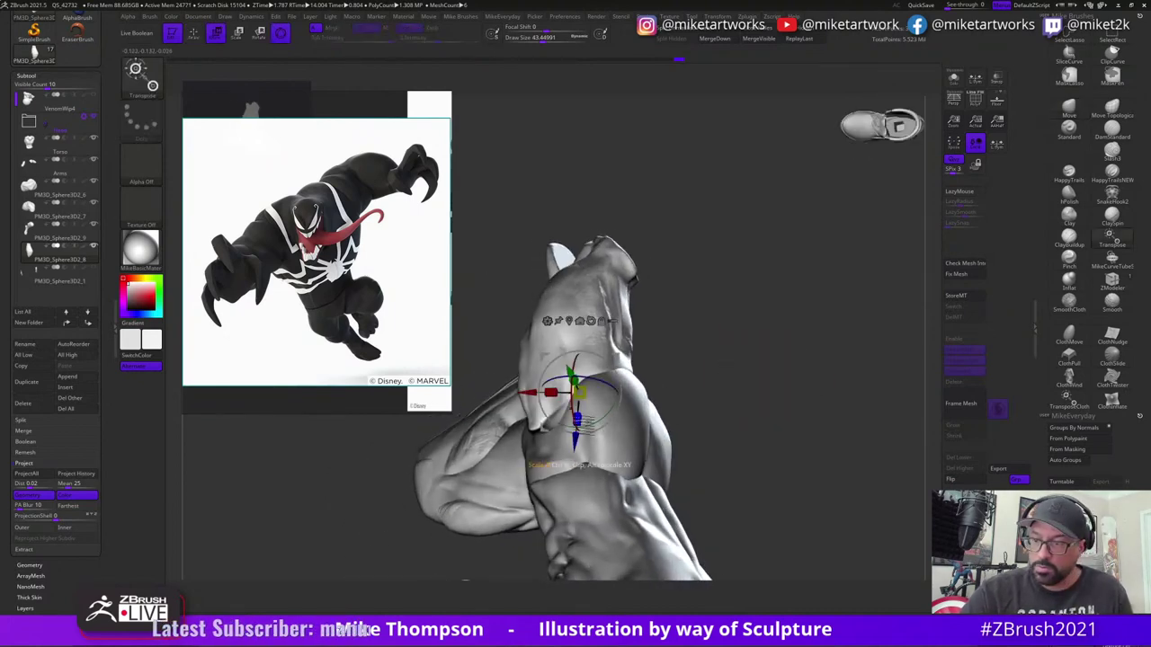
pyautogui.press('q')
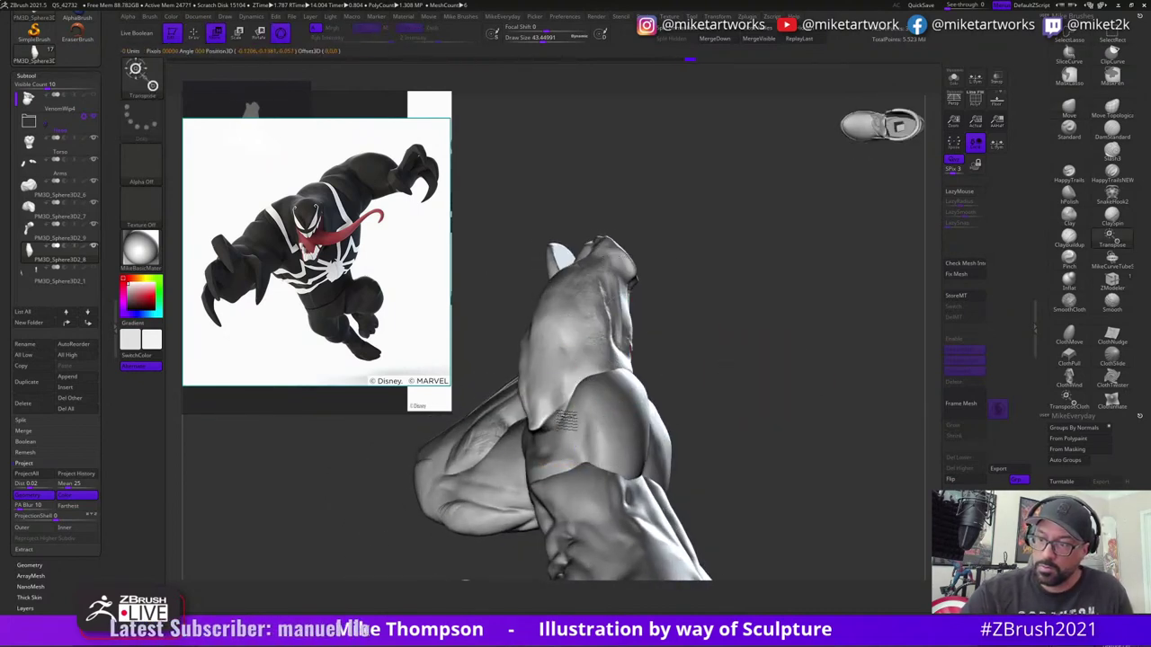
# - Reduce the Move brush to a draw size of about 32 and fit the thigh's upper end to the hip and groin
pyautogui.moveTo(664, 389)
pyautogui.mouseDown()
pyautogui.moveTo(725, 401)
pyautogui.moveTo(699, 371)
pyautogui.moveTo(739, 379)
pyautogui.mouseUp()
pyautogui.press('s')
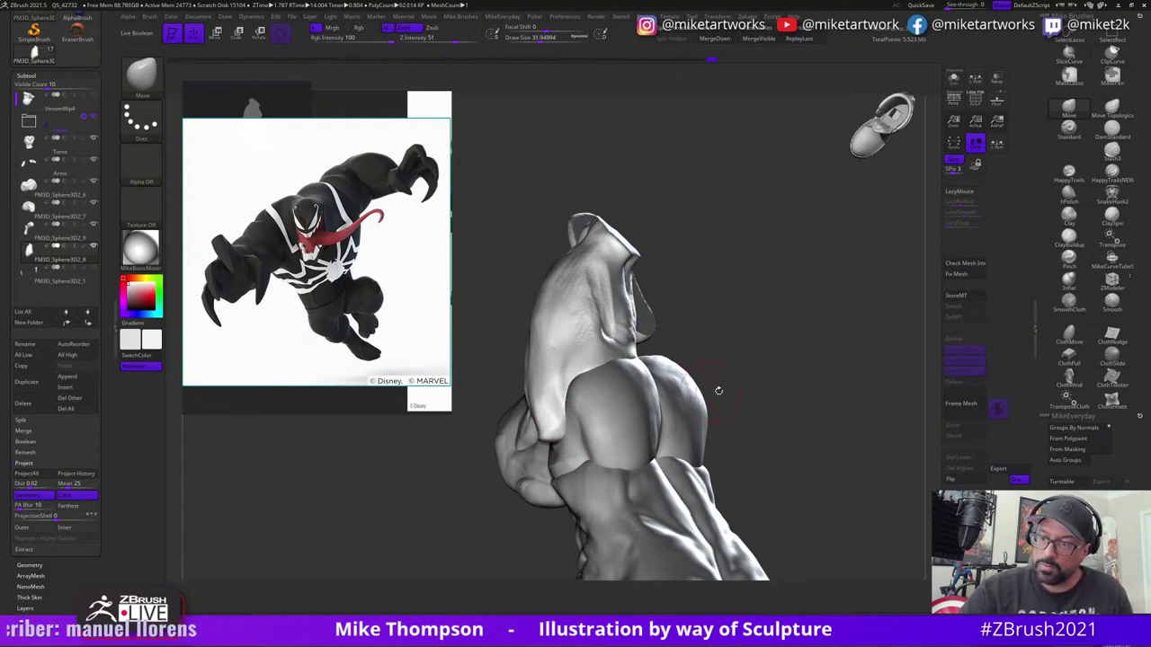
pyautogui.moveTo(719, 391)
pyautogui.mouseDown()
pyautogui.moveTo(562, 407)
pyautogui.moveTo(568, 441)
pyautogui.mouseUp()
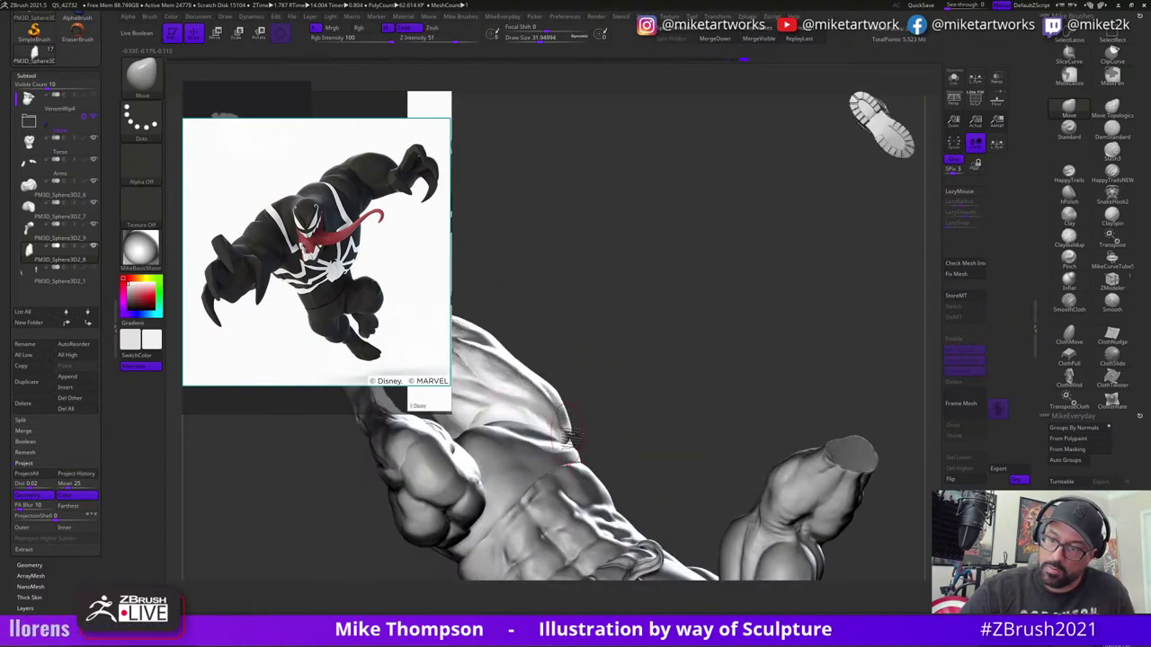
pyautogui.moveTo(655, 382)
pyautogui.mouseDown()
pyautogui.moveTo(543, 432)
pyautogui.moveTo(508, 432)
pyautogui.mouseUp()
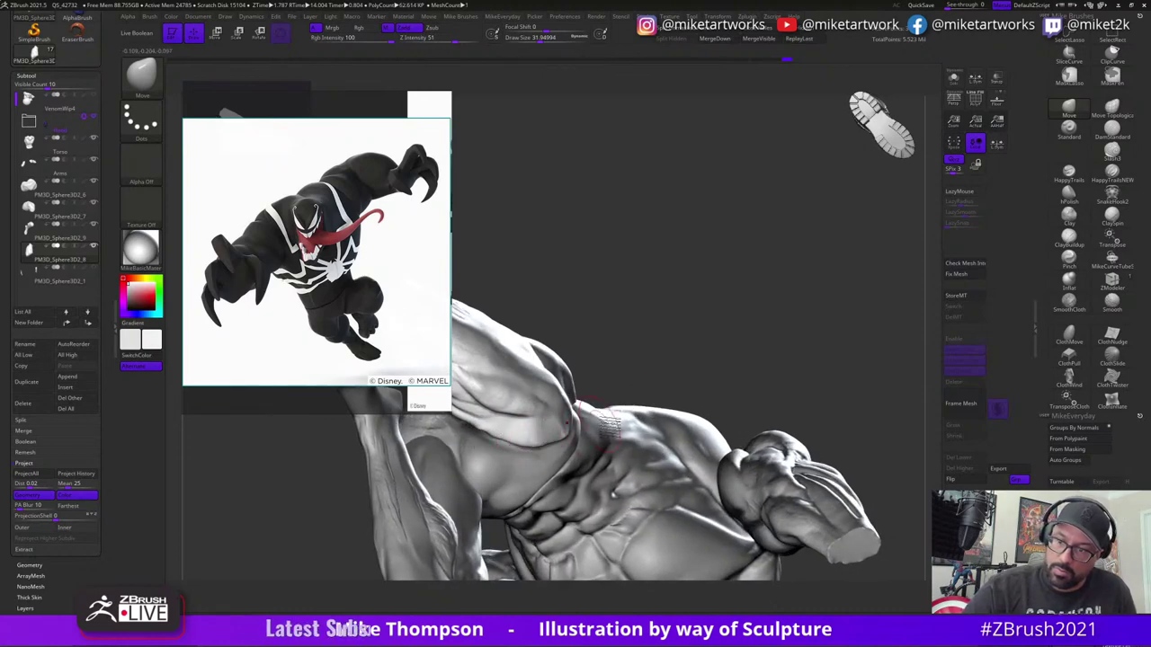
pyautogui.moveTo(599, 421); pyautogui.dragTo(565, 454)
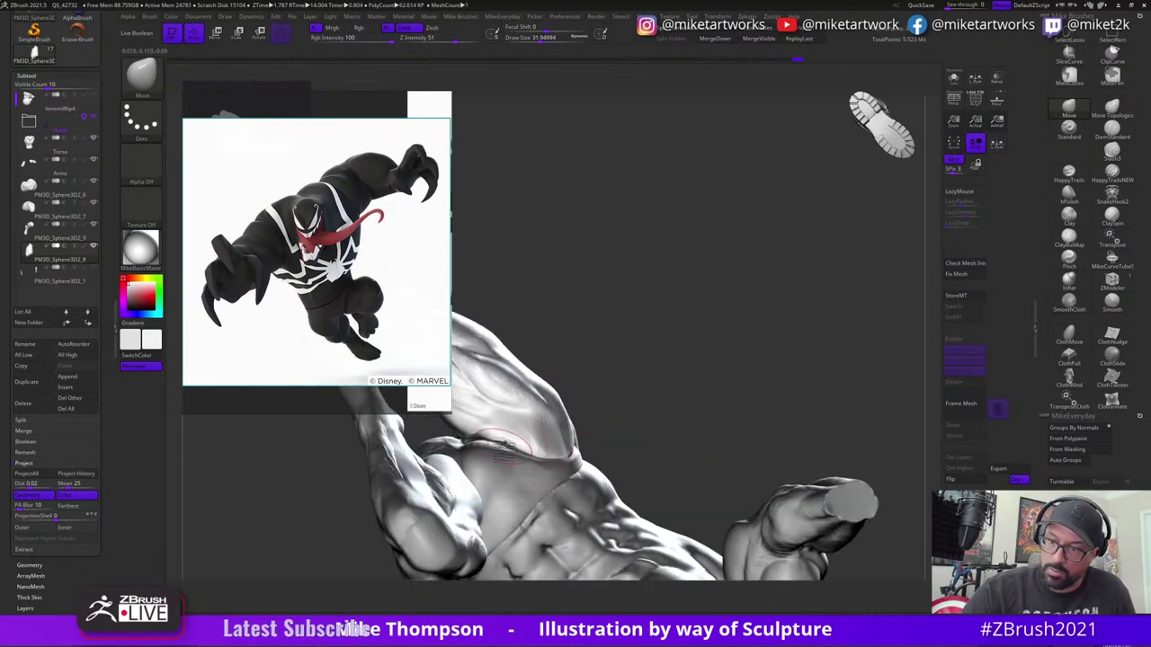
pyautogui.moveTo(464, 448)
pyautogui.mouseDown()
pyautogui.moveTo(820, 378)
pyautogui.moveTo(456, 379)
pyautogui.mouseUp()
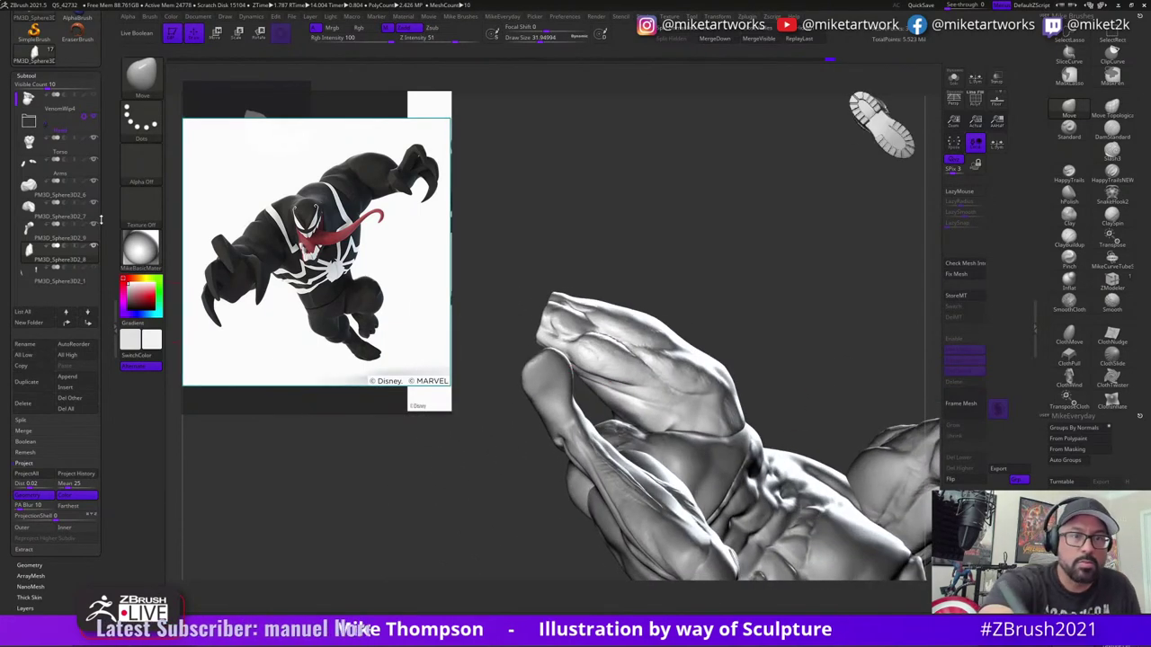
# - Smooth the thigh's upper tip and push its contour into the front of the hip with the Move brush
pyautogui.moveTo(763, 357)
pyautogui.mouseDown()
pyautogui.moveTo(802, 360)
pyautogui.moveTo(676, 438)
pyautogui.moveTo(809, 399)
pyautogui.mouseUp()
pyautogui.press('shift')
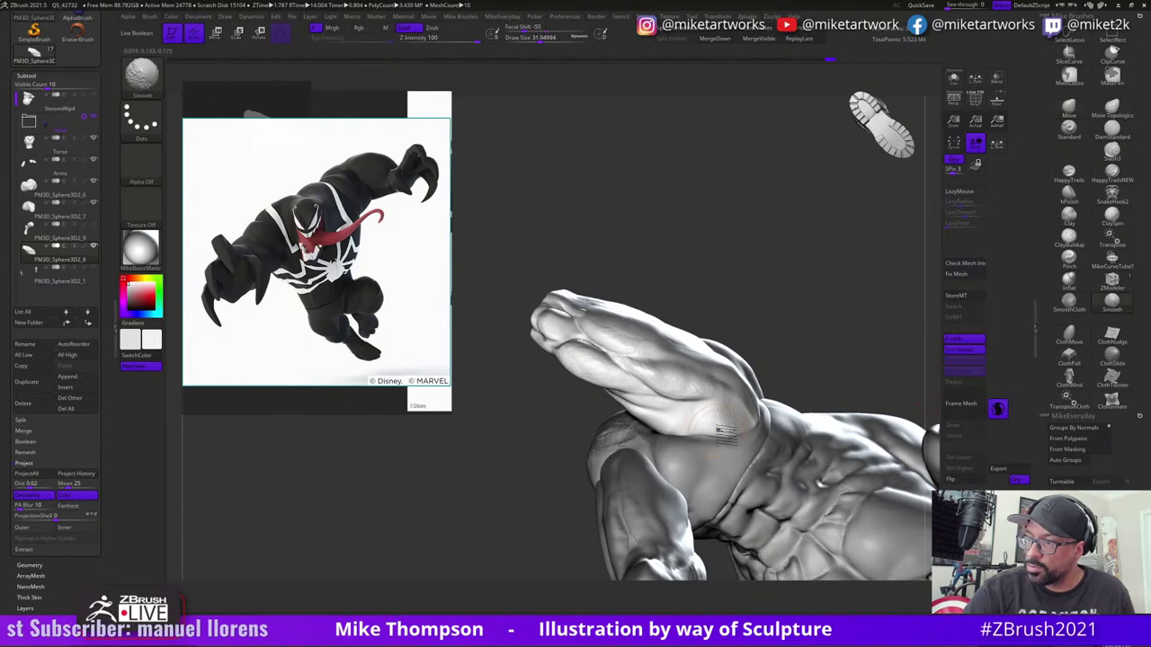
pyautogui.moveTo(825, 395)
pyautogui.mouseDown()
pyautogui.moveTo(761, 432)
pyautogui.moveTo(726, 431)
pyautogui.moveTo(742, 441)
pyautogui.mouseUp()
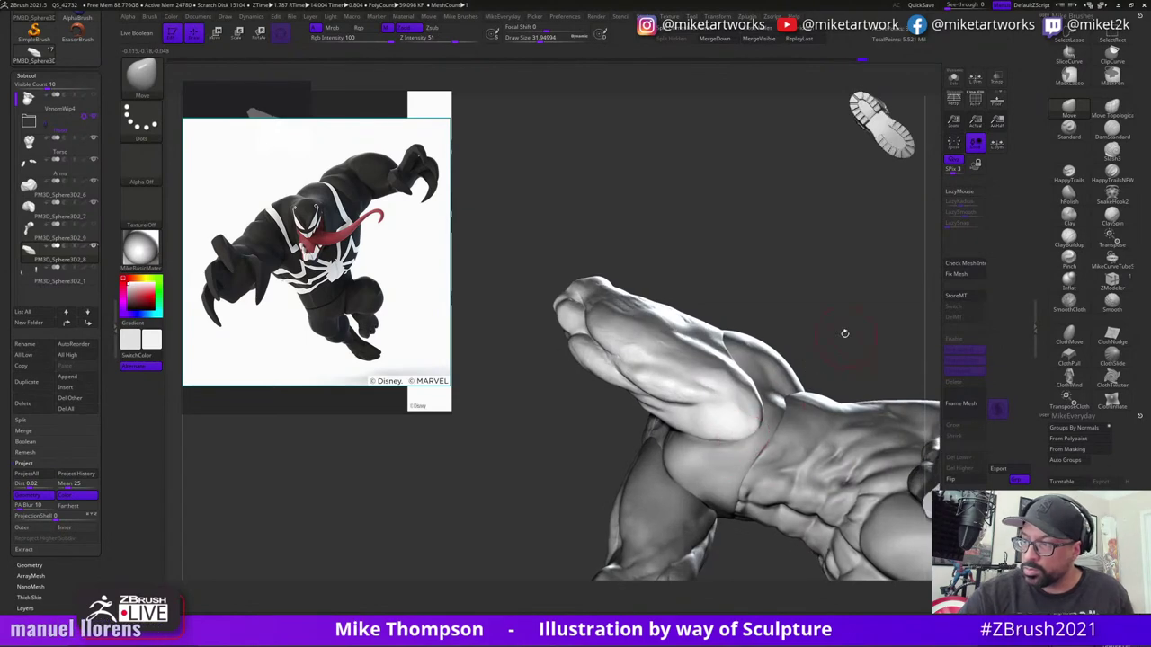
pyautogui.moveTo(844, 333); pyautogui.dragTo(759, 407)
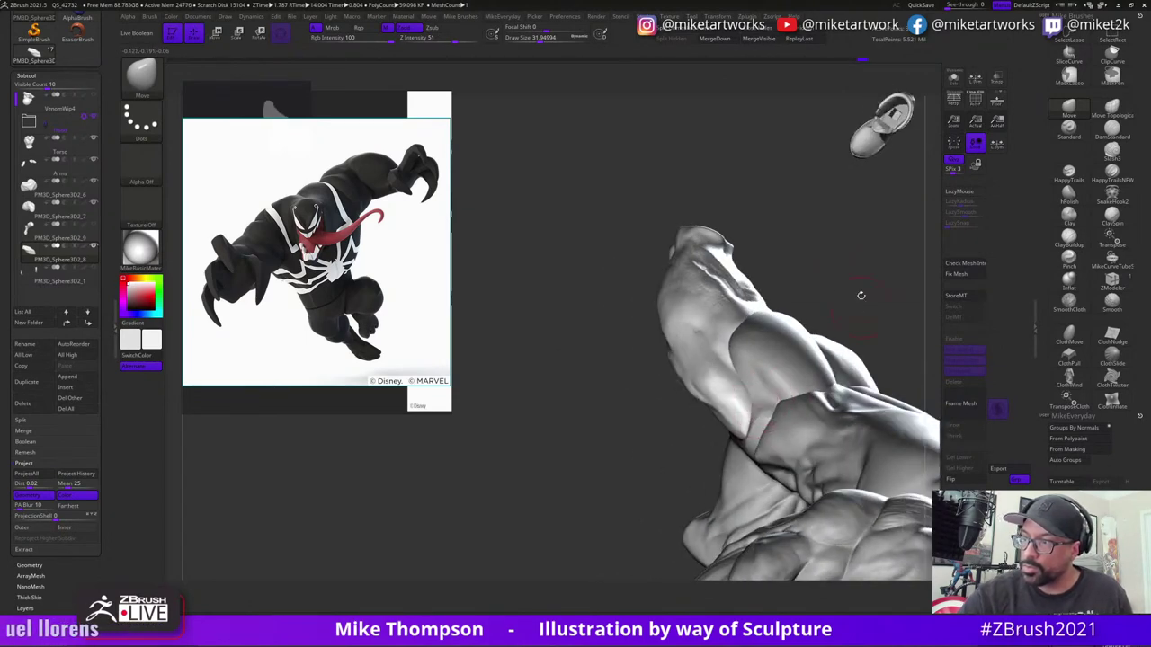
pyautogui.moveTo(861, 295); pyautogui.dragTo(766, 392)
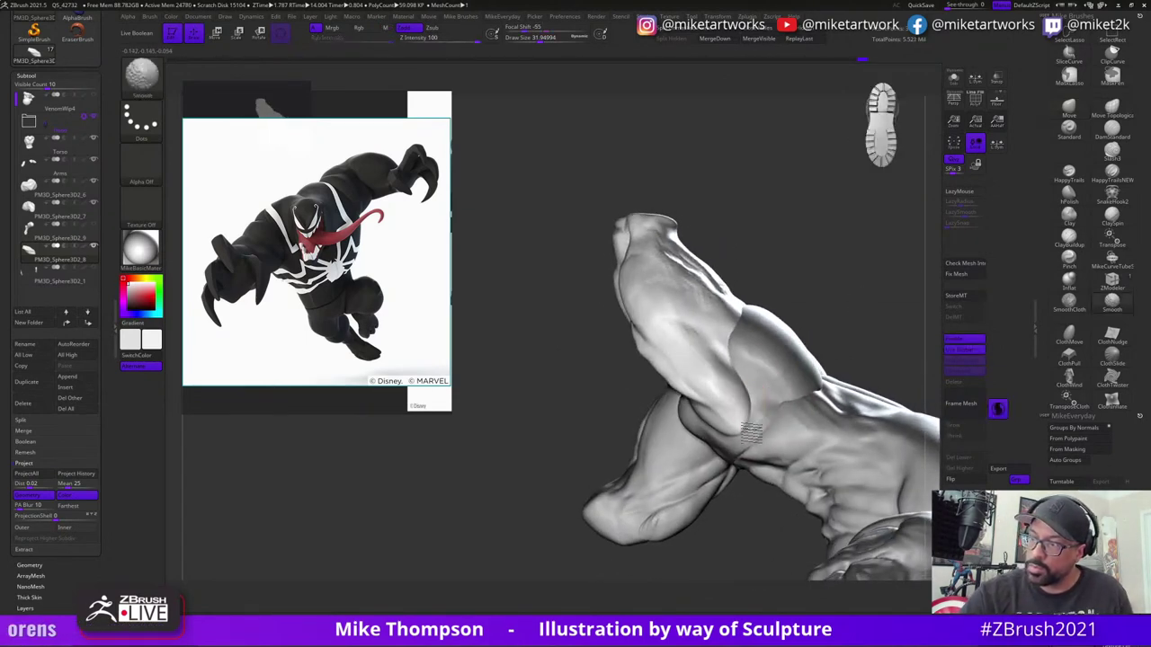
pyautogui.moveTo(815, 320)
pyautogui.mouseDown()
pyautogui.moveTo(859, 258)
pyautogui.moveTo(827, 313)
pyautogui.moveTo(724, 373)
pyautogui.mouseUp()
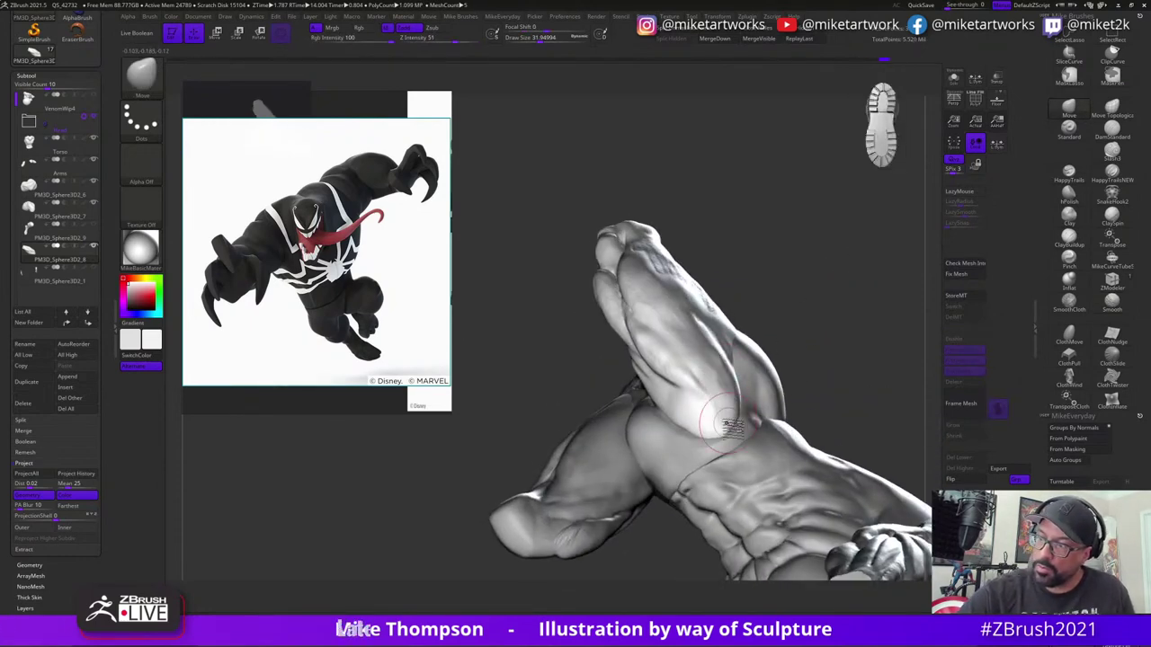
pyautogui.moveTo(730, 432)
pyautogui.mouseDown()
pyautogui.moveTo(815, 345)
pyautogui.moveTo(770, 348)
pyautogui.mouseUp()
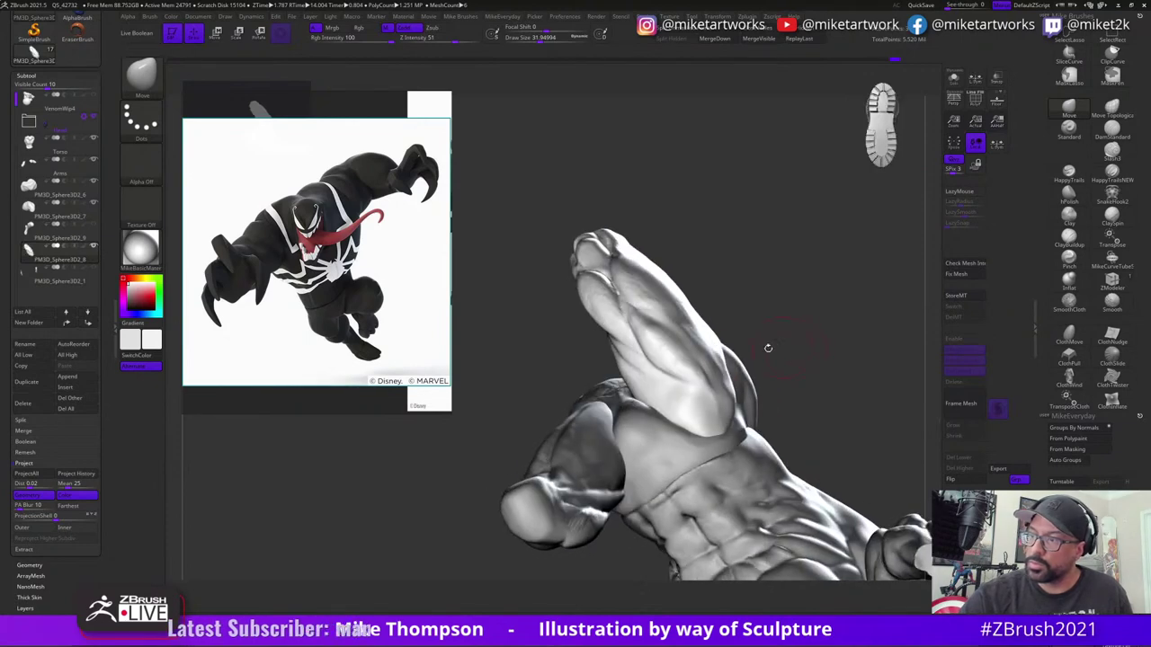
# - Switch off the second light, reposition the first one, and lower its intensity to about 0.9
pyautogui.click(34, 78)
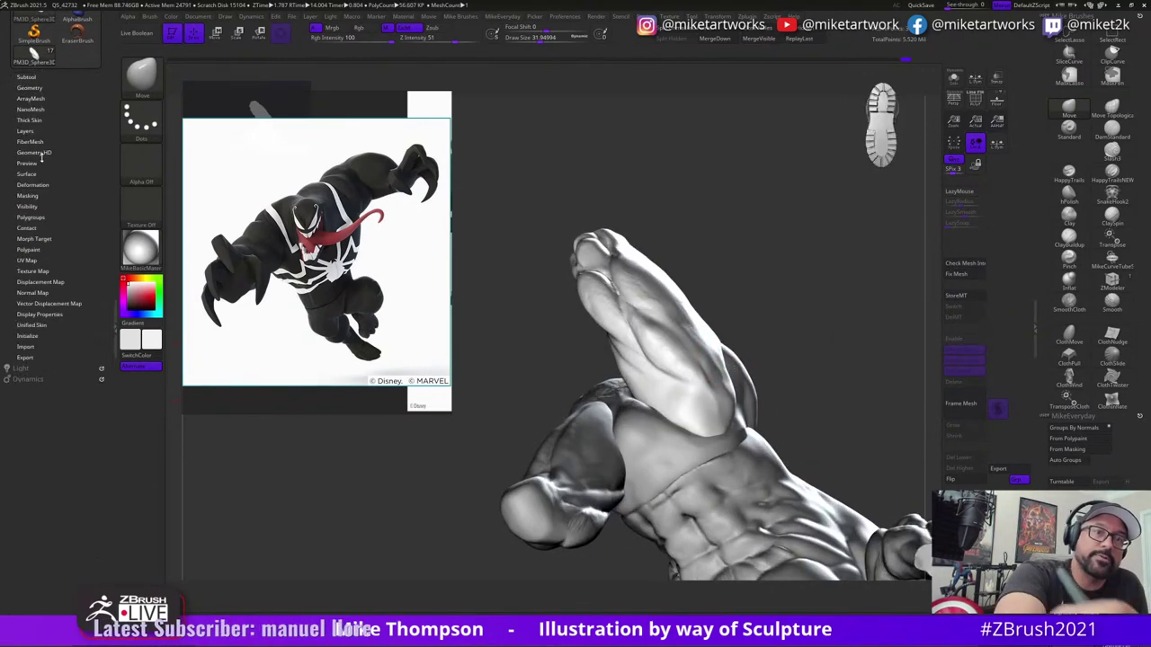
pyautogui.click(26, 367)
pyautogui.moveTo(73, 539); pyautogui.dragTo(76, 572)
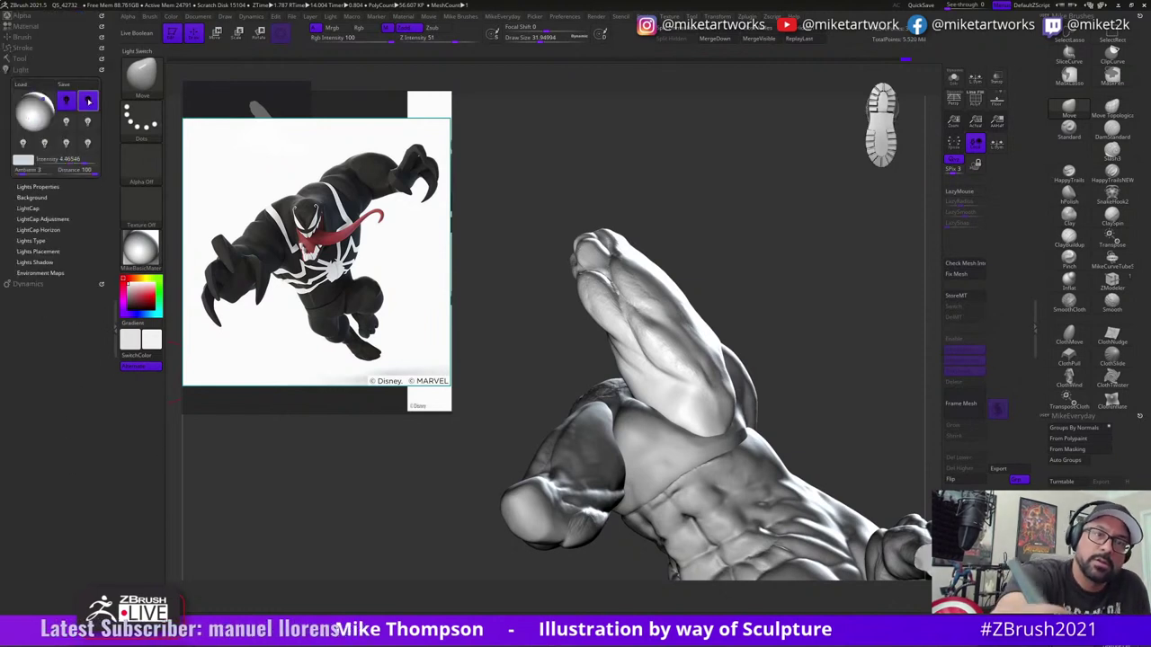
pyautogui.click(87, 101)
pyautogui.click(66, 101)
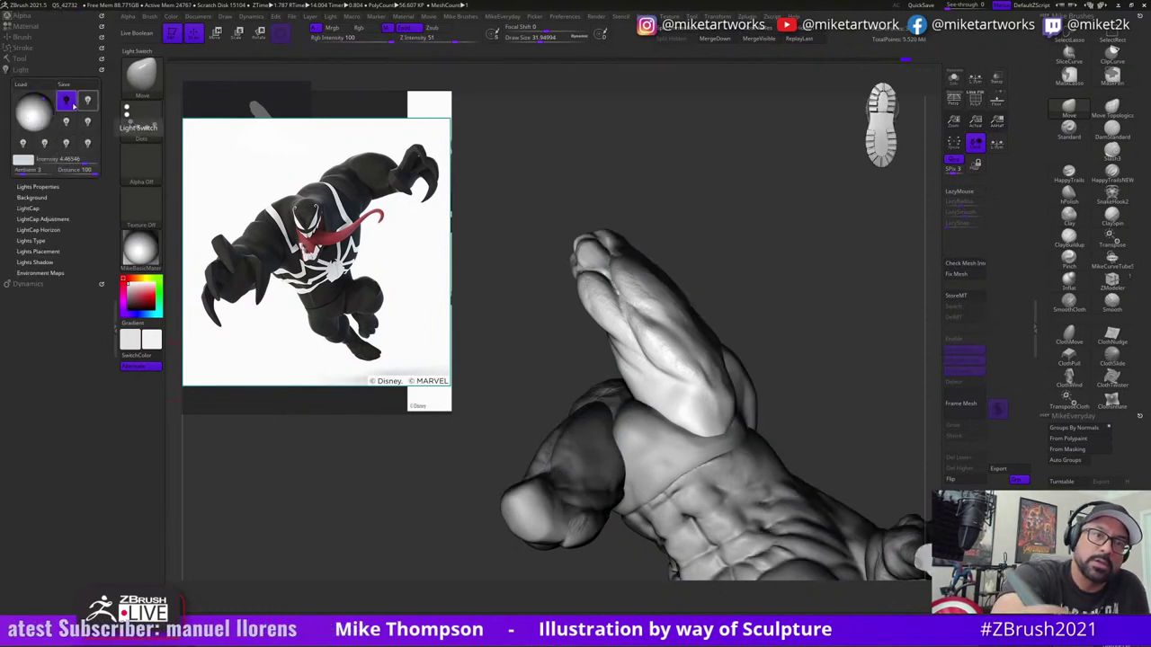
pyautogui.moveTo(73, 160); pyautogui.dragTo(72, 160)
pyautogui.moveTo(32, 114); pyautogui.dragTo(35, 106)
pyautogui.moveTo(78, 159); pyautogui.dragTo(66, 160)
# - Flatten and refine the planes of the upper thigh near the hip with the hPolish brush
pyautogui.moveTo(823, 369)
pyautogui.mouseDown()
pyautogui.moveTo(818, 357)
pyautogui.moveTo(764, 390)
pyautogui.moveTo(806, 379)
pyautogui.mouseUp()
pyautogui.click(1068, 200)
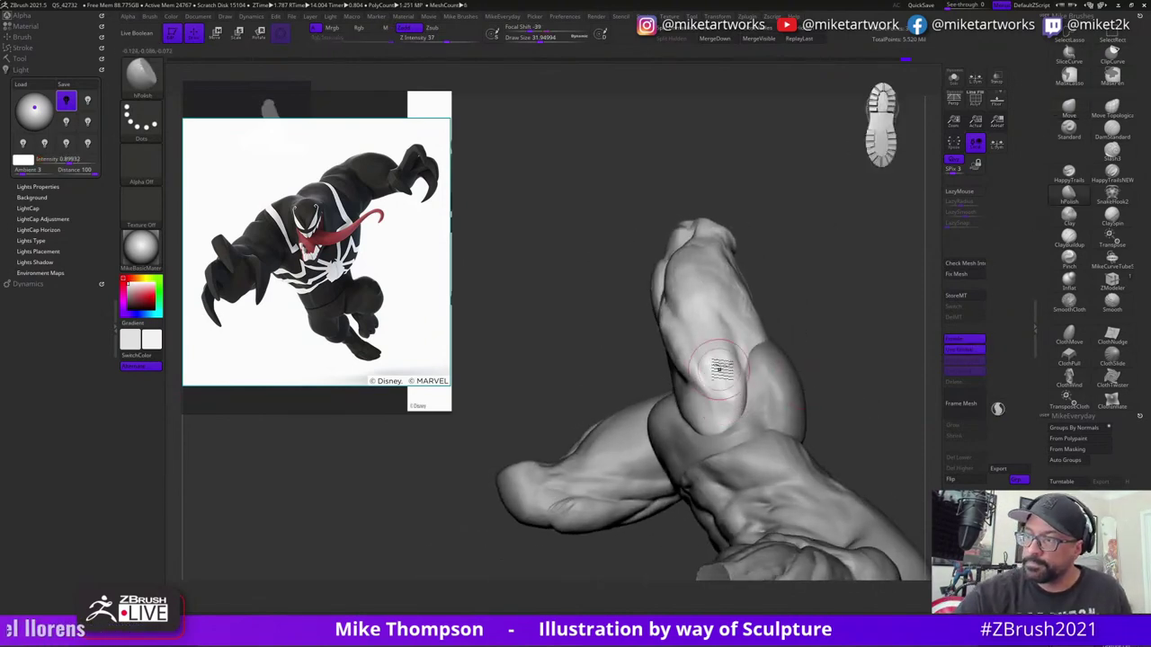
pyautogui.moveTo(742, 423)
pyautogui.mouseDown()
pyautogui.moveTo(710, 352)
pyautogui.moveTo(819, 357)
pyautogui.moveTo(829, 345)
pyautogui.mouseUp()
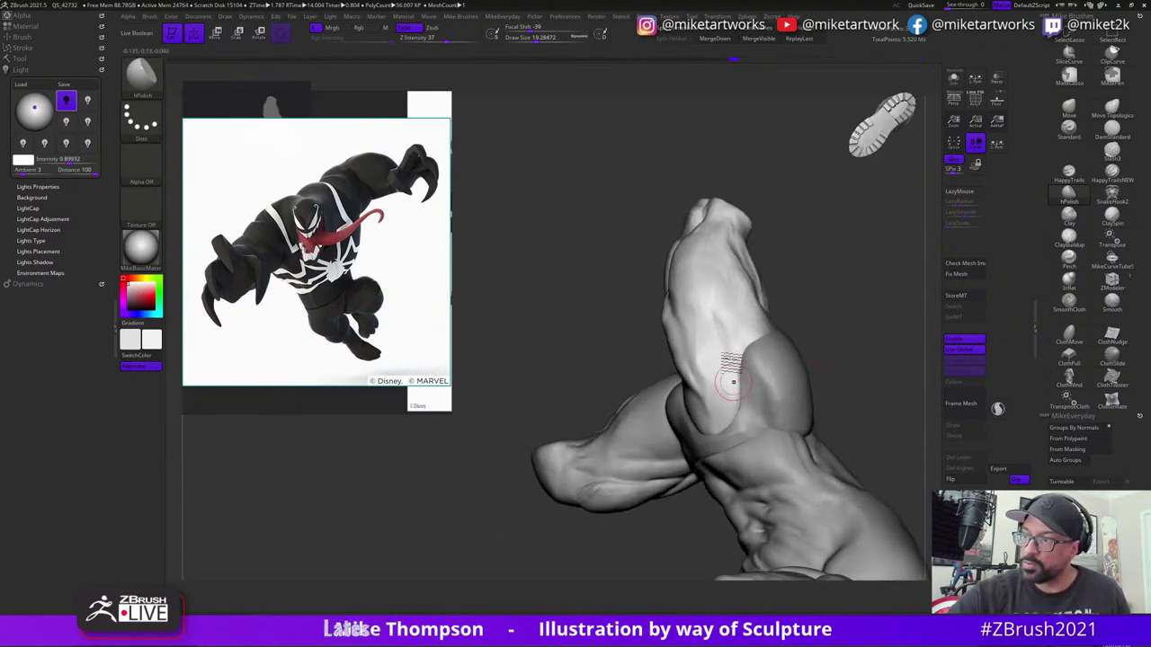
pyautogui.moveTo(744, 433)
pyautogui.mouseDown()
pyautogui.moveTo(824, 354)
pyautogui.moveTo(710, 364)
pyautogui.mouseUp()
pyautogui.moveTo(820, 365)
pyautogui.mouseDown()
pyautogui.moveTo(774, 397)
pyautogui.moveTo(812, 359)
pyautogui.mouseUp()
# - Shift the whole thigh slightly at the hip with the transform gizmo, adjusting its placement from front and side
pyautogui.press('w')
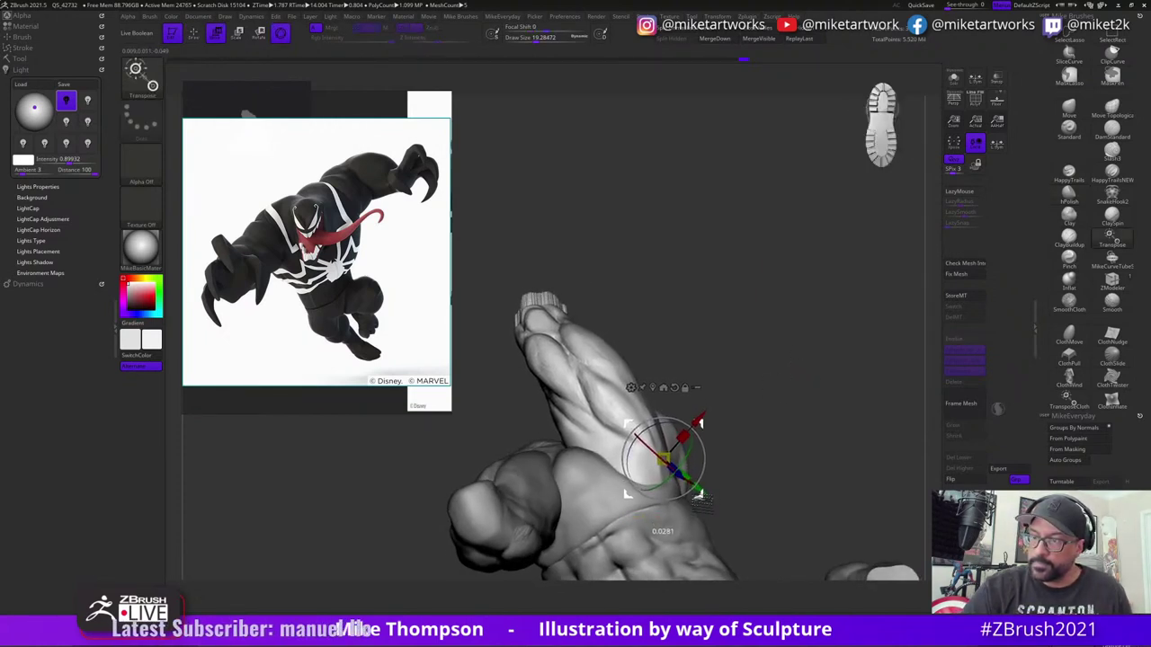
pyautogui.press('ctrl')
pyautogui.moveTo(699, 481); pyautogui.dragTo(702, 494)
pyautogui.moveTo(815, 448)
pyautogui.mouseDown()
pyautogui.moveTo(790, 458)
pyautogui.moveTo(798, 474)
pyautogui.moveTo(789, 466)
pyautogui.mouseUp()
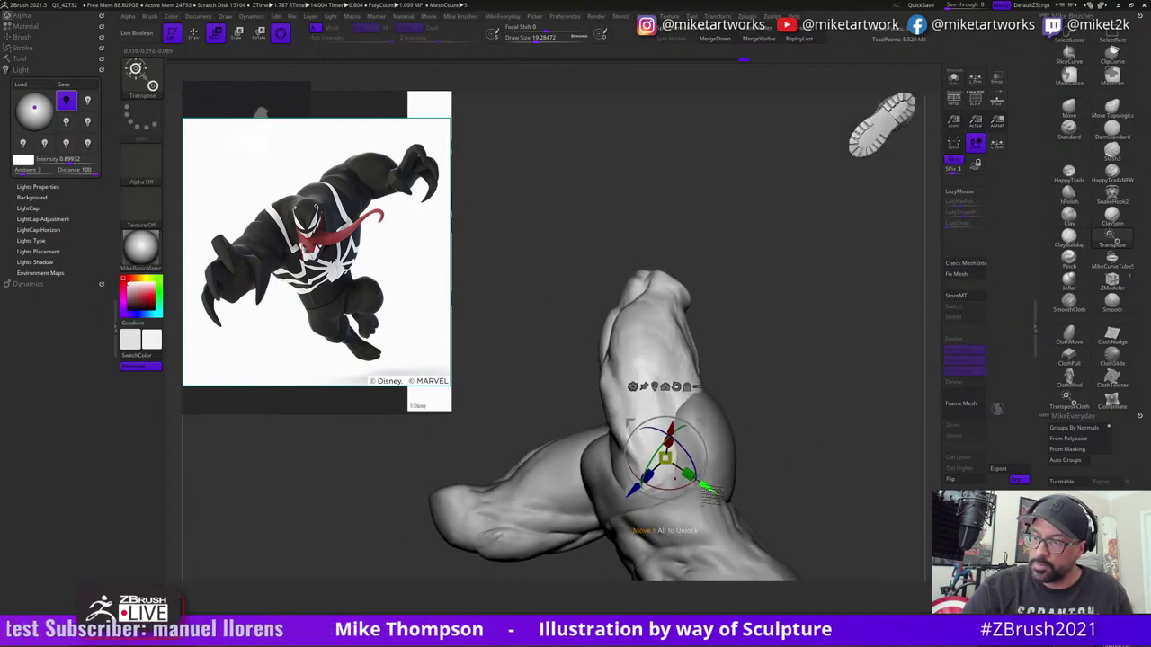
pyautogui.moveTo(704, 493); pyautogui.dragTo(705, 490)
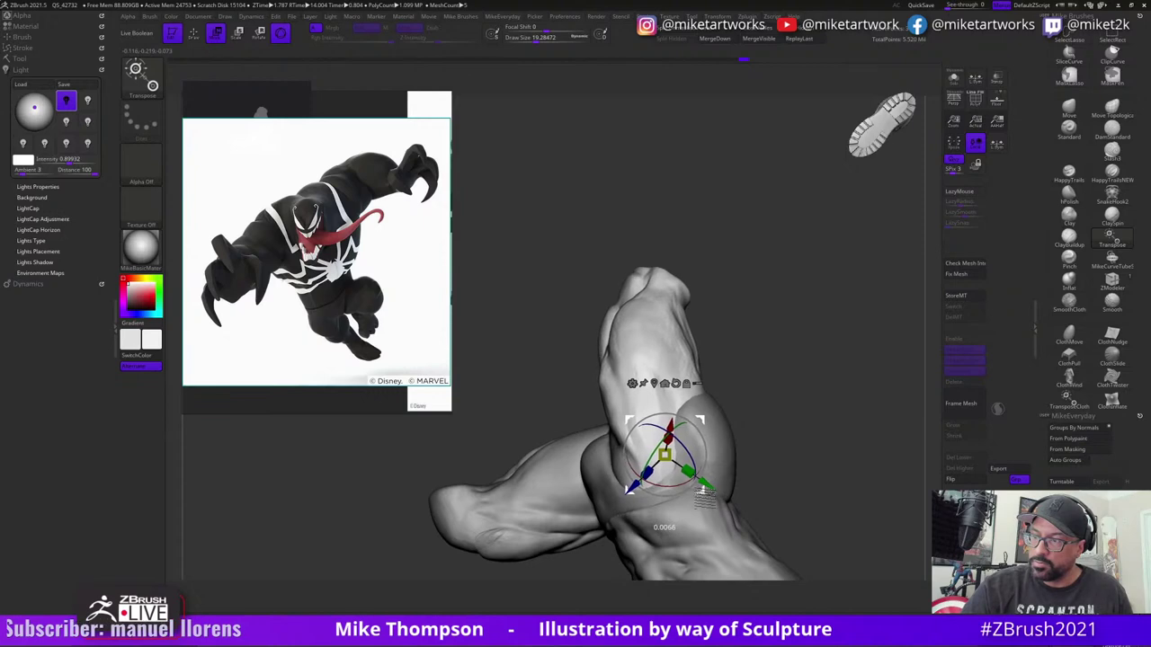
# - Polish the front and outer planes of the thigh with hPolish while viewing the full figure
pyautogui.moveTo(820, 444)
pyautogui.mouseDown()
pyautogui.moveTo(810, 461)
pyautogui.moveTo(851, 447)
pyautogui.moveTo(861, 473)
pyautogui.moveTo(841, 378)
pyautogui.moveTo(856, 389)
pyautogui.moveTo(755, 504)
pyautogui.moveTo(667, 478)
pyautogui.mouseUp()
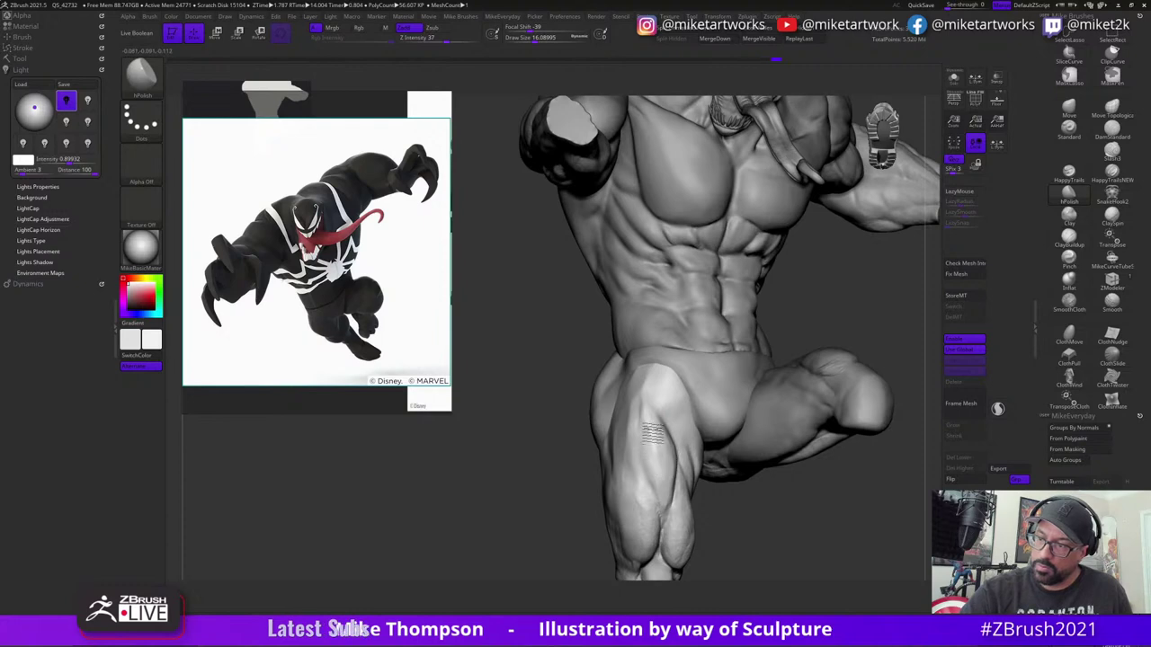
pyautogui.moveTo(772, 505)
pyautogui.mouseDown()
pyautogui.moveTo(773, 531)
pyautogui.moveTo(774, 517)
pyautogui.moveTo(673, 465)
pyautogui.mouseUp()
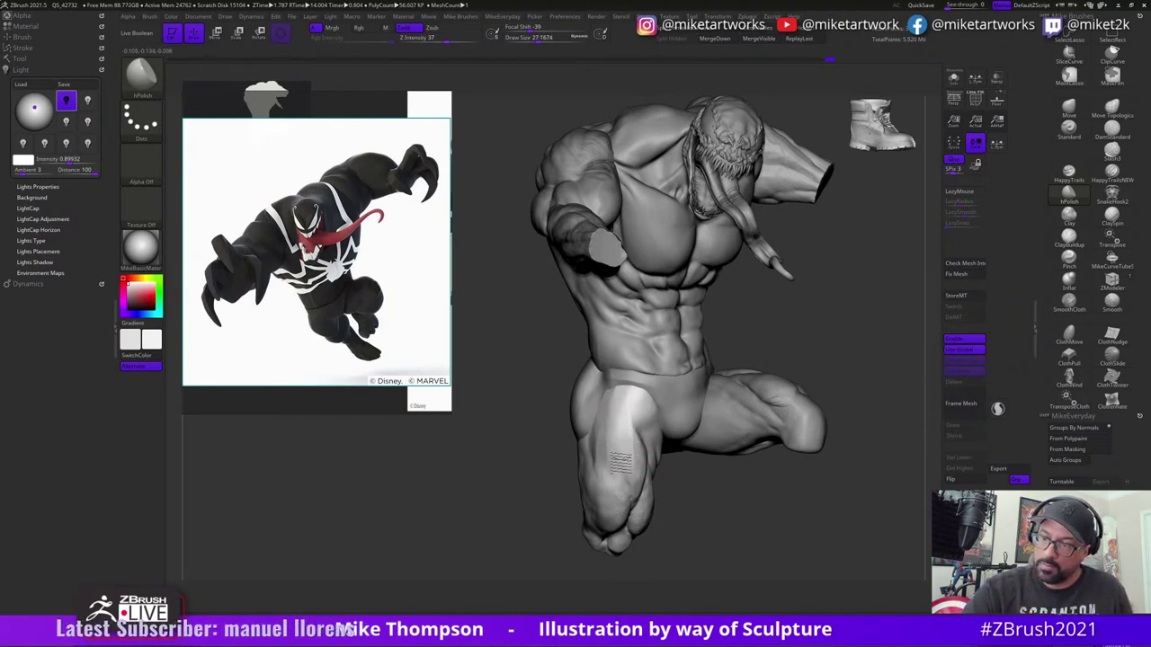
pyautogui.moveTo(757, 508); pyautogui.dragTo(720, 488)
# - Adjust the inner thigh contour below the groin with the Move brush at a draw size of about 48
pyautogui.press('b')
pyautogui.press('m')
pyautogui.press('v')
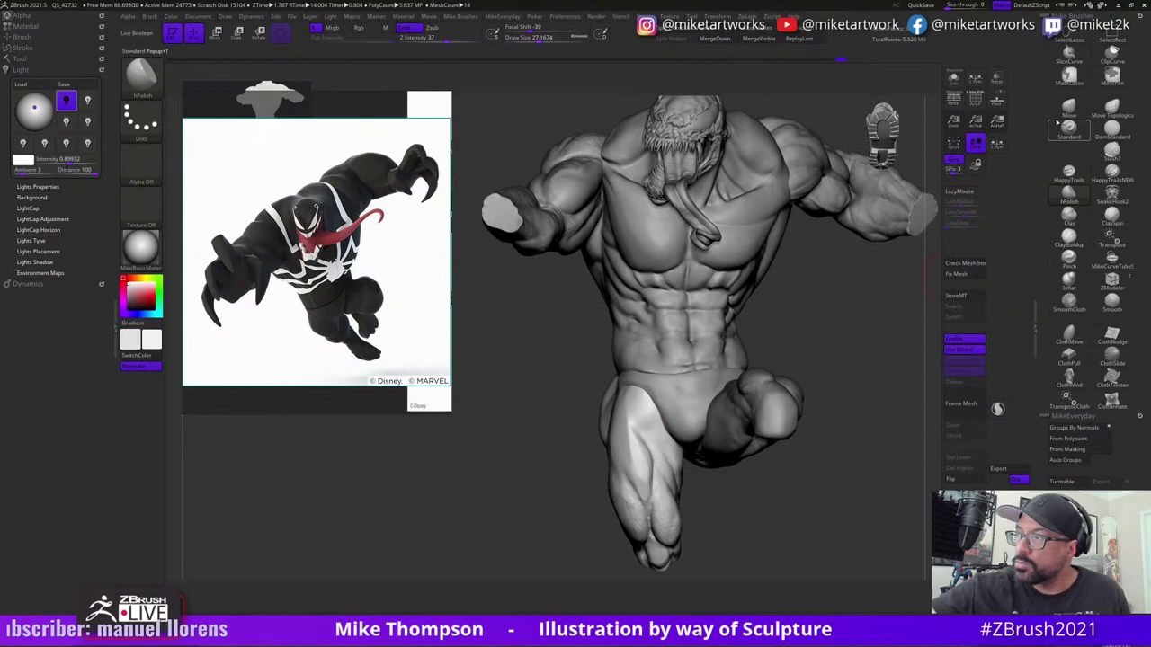
pyautogui.press('s')
pyautogui.moveTo(739, 478); pyautogui.dragTo(737, 477)
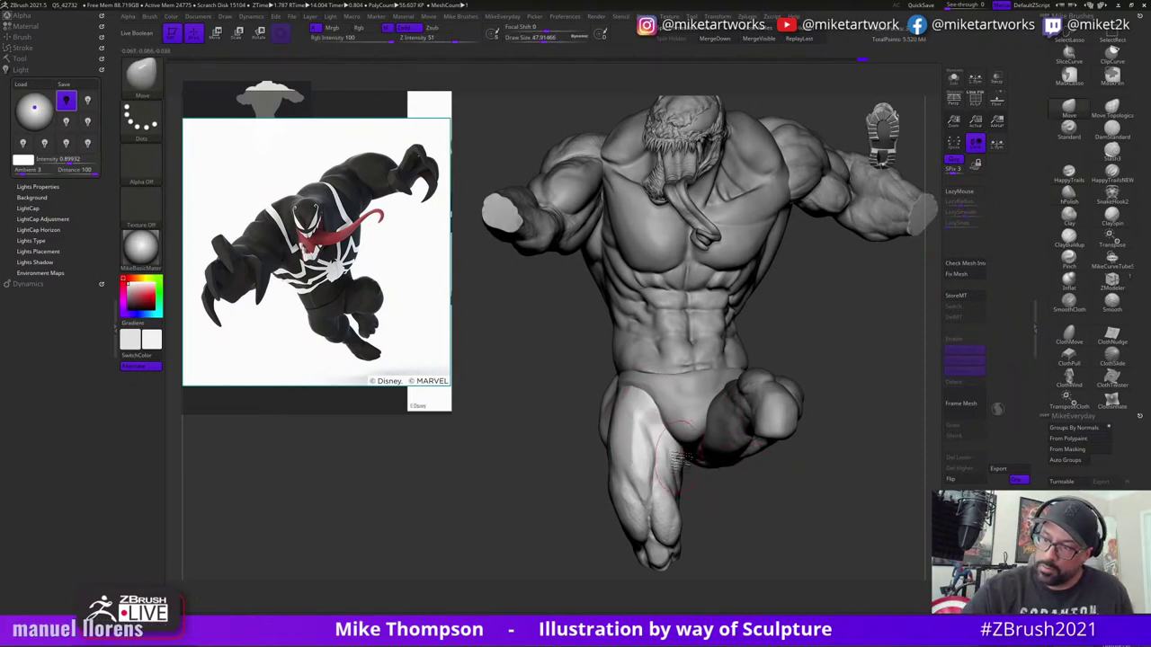
pyautogui.moveTo(728, 496)
pyautogui.mouseDown()
pyautogui.moveTo(715, 503)
pyautogui.moveTo(692, 486)
pyautogui.moveTo(742, 505)
pyautogui.mouseUp()
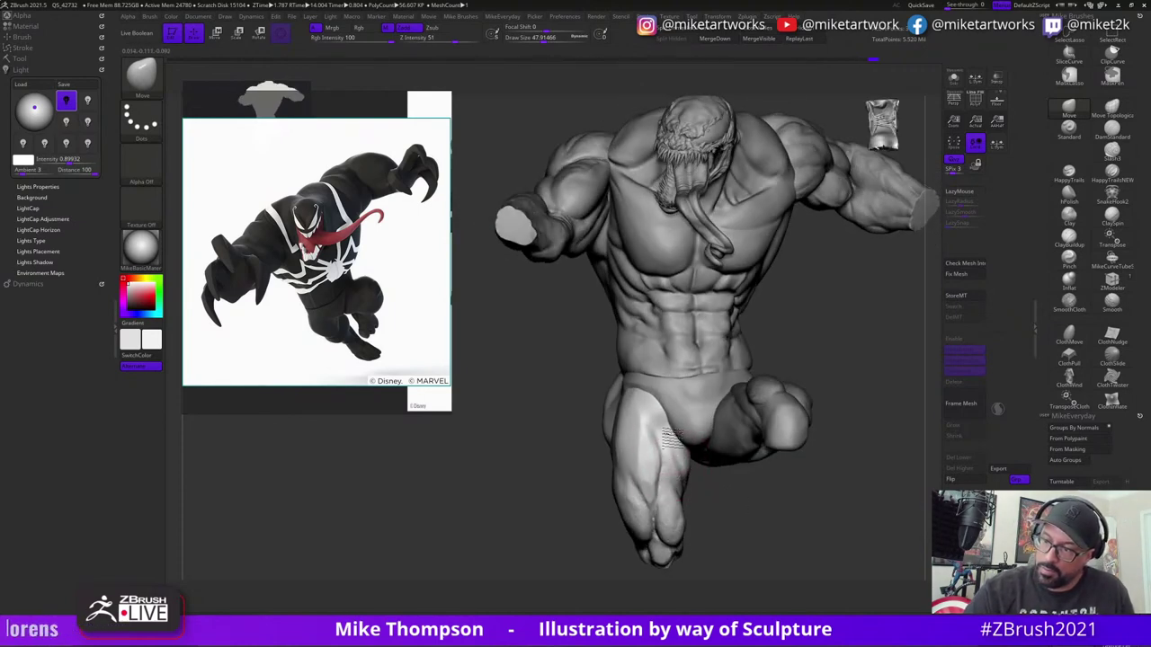
# - Nudge the upper thigh contour beside the groin with the Move brush, working from front and side views
pyautogui.moveTo(666, 437); pyautogui.dragTo(673, 427)
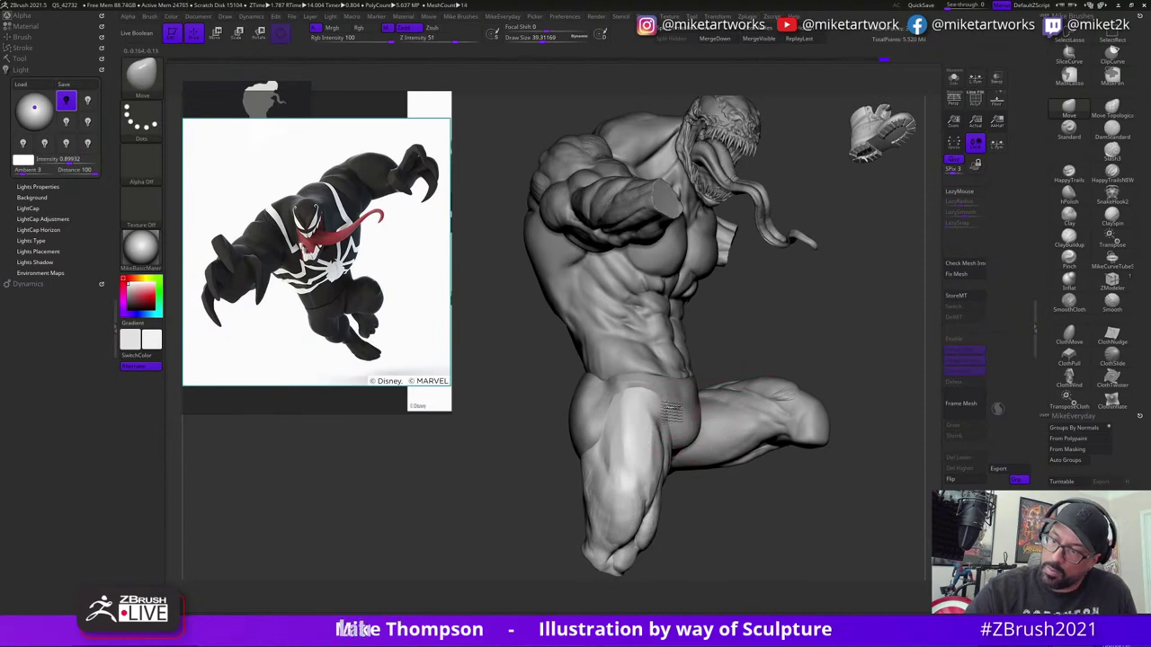
pyautogui.moveTo(775, 331)
pyautogui.mouseDown()
pyautogui.moveTo(750, 503)
pyautogui.moveTo(820, 485)
pyautogui.moveTo(775, 499)
pyautogui.moveTo(792, 483)
pyautogui.moveTo(729, 444)
pyautogui.moveTo(728, 455)
pyautogui.moveTo(699, 380)
pyautogui.mouseUp()
pyautogui.press('s')
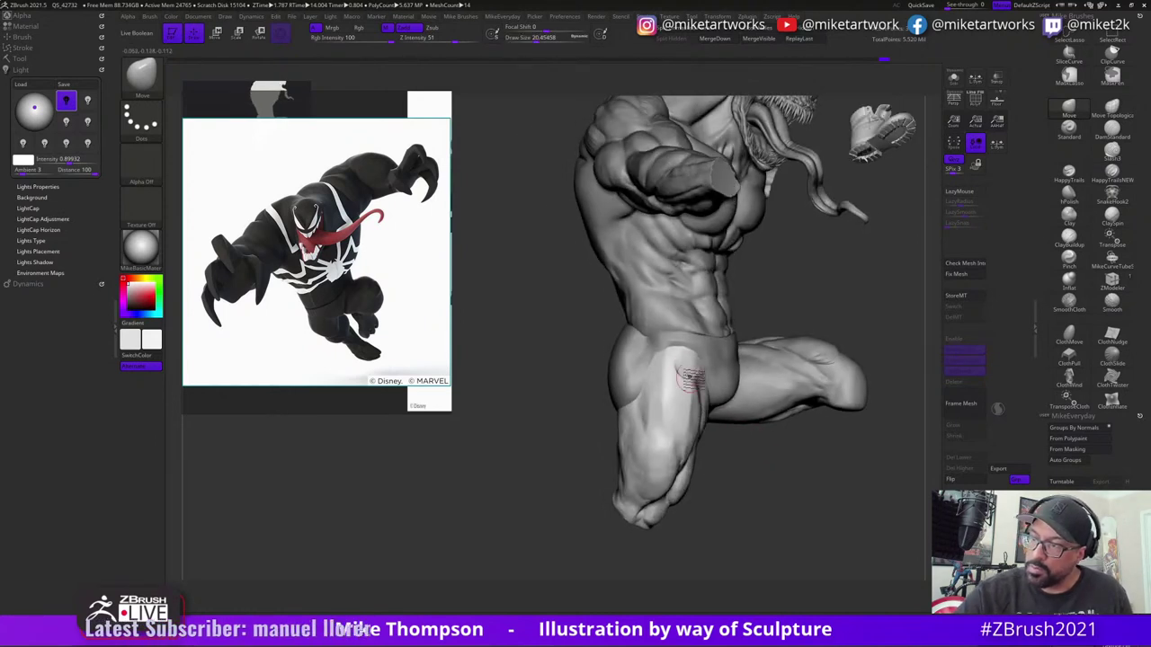
# - Polish the front and outer planes of the thigh below the hip with hPolish at a draw size of about 20
pyautogui.click(1067, 258)
pyautogui.click(1069, 193)
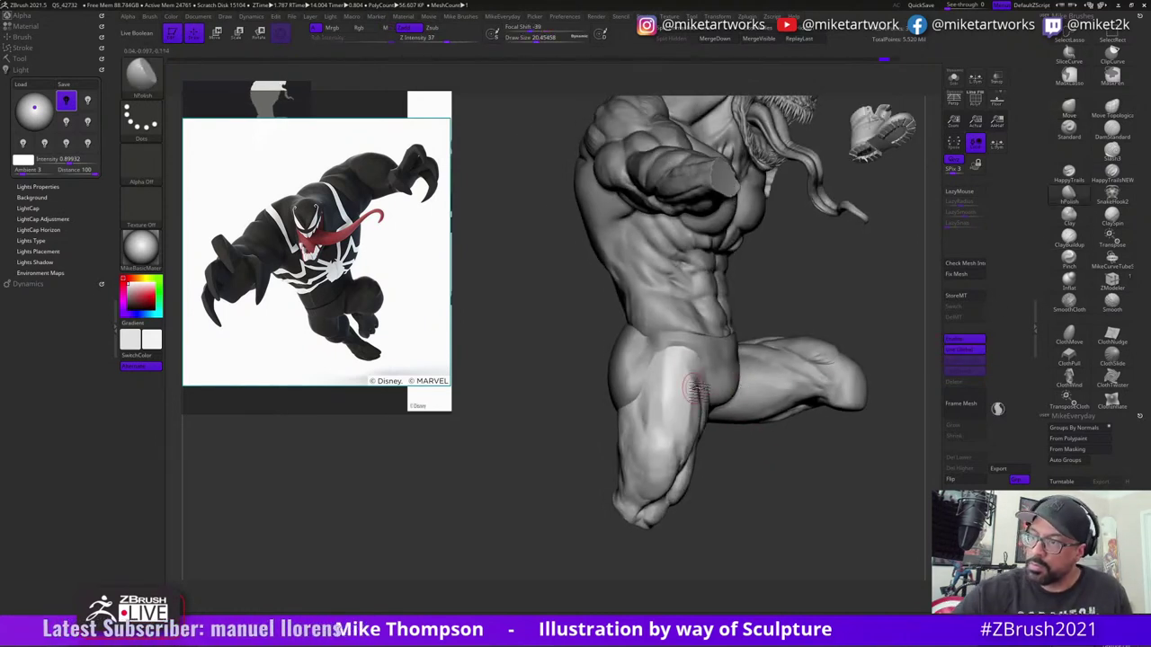
pyautogui.moveTo(686, 373); pyautogui.dragTo(695, 435)
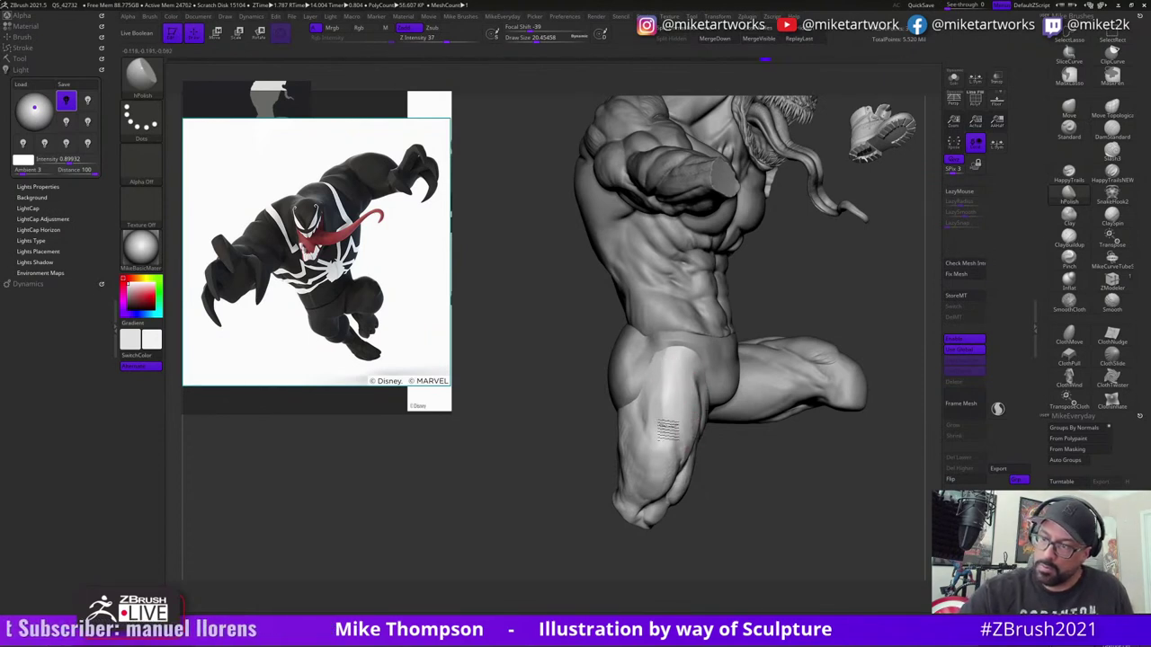
pyautogui.moveTo(669, 364); pyautogui.dragTo(654, 433)
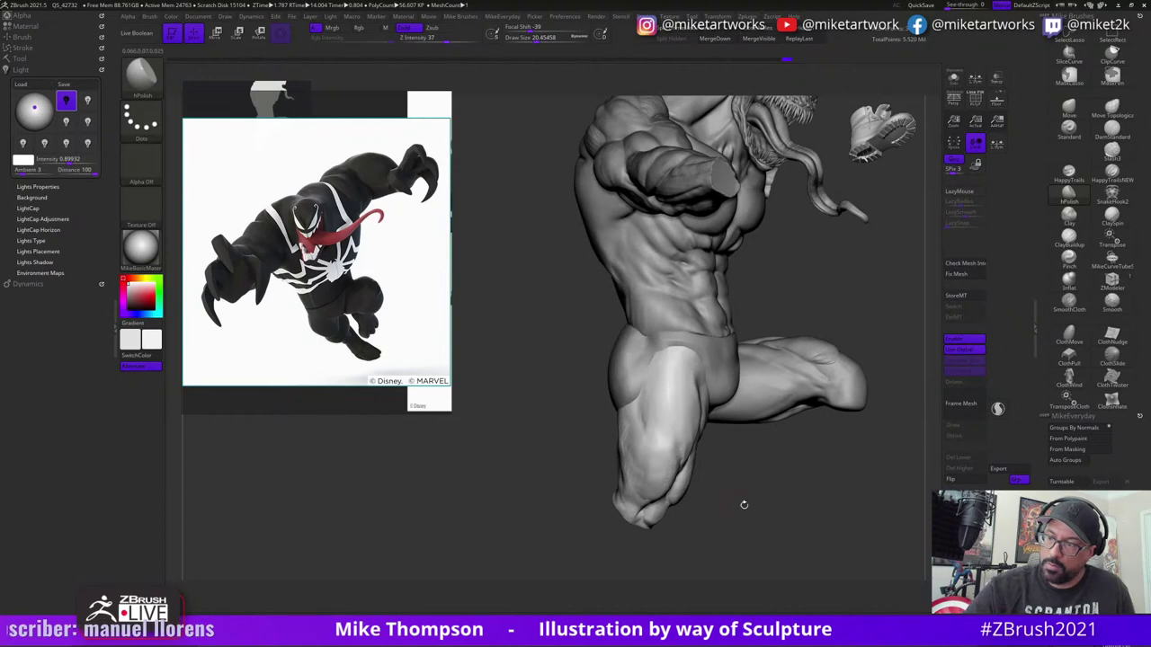
pyautogui.moveTo(743, 504)
pyautogui.mouseDown()
pyautogui.moveTo(747, 540)
pyautogui.moveTo(758, 531)
pyautogui.moveTo(663, 394)
pyautogui.mouseUp()
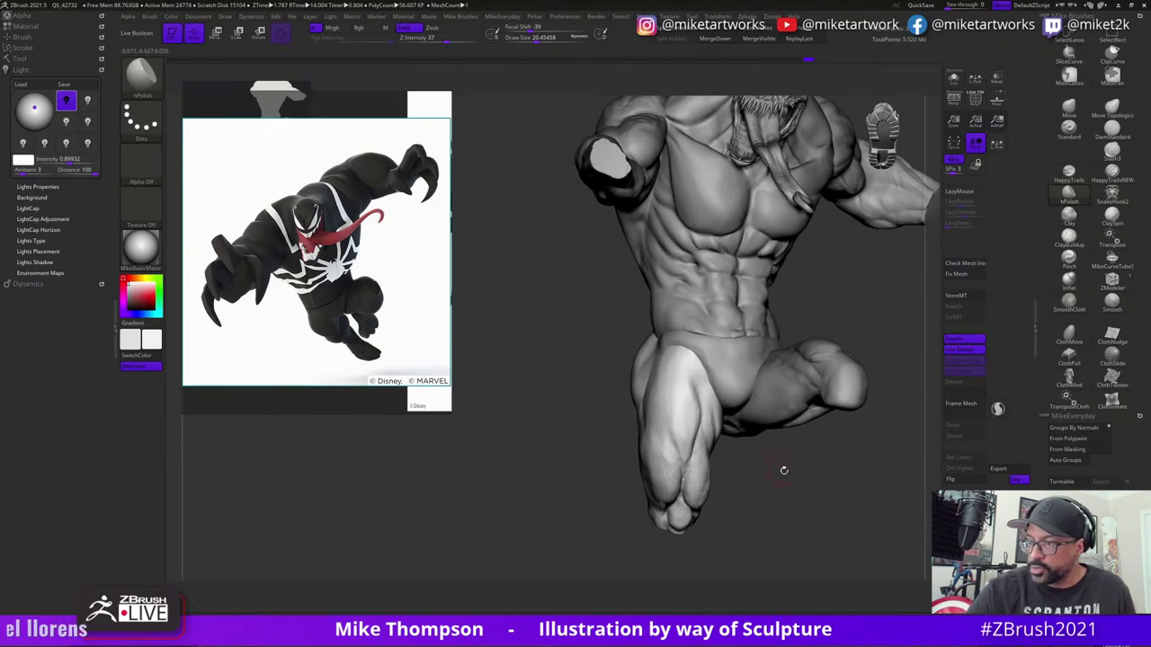
pyautogui.moveTo(784, 471); pyautogui.dragTo(760, 455)
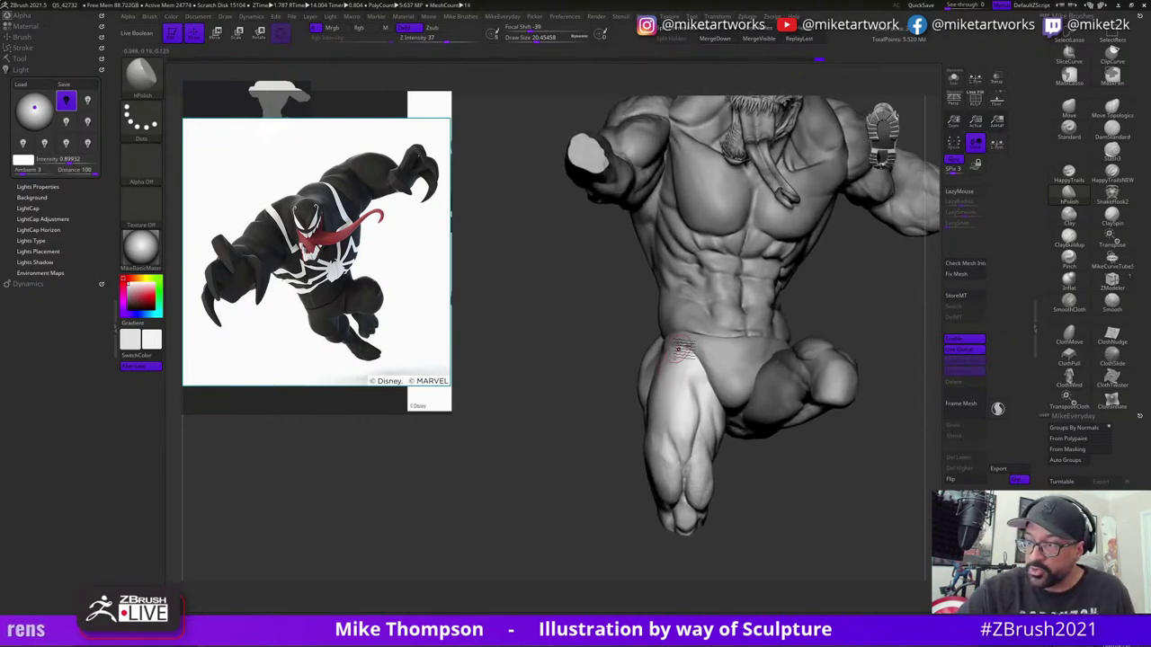
pyautogui.moveTo(791, 495); pyautogui.dragTo(784, 498)
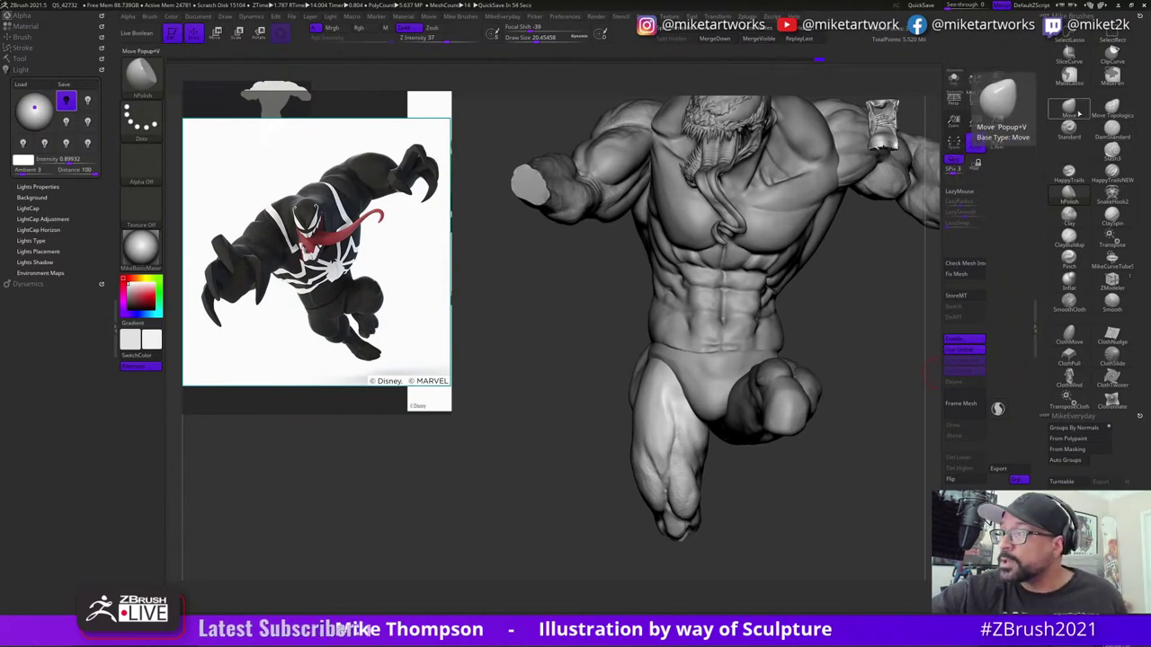
# - Carve muscle grooves from the hip down both sides of the front thigh with DamStandard at a draw size of about 15
pyautogui.click(1109, 132)
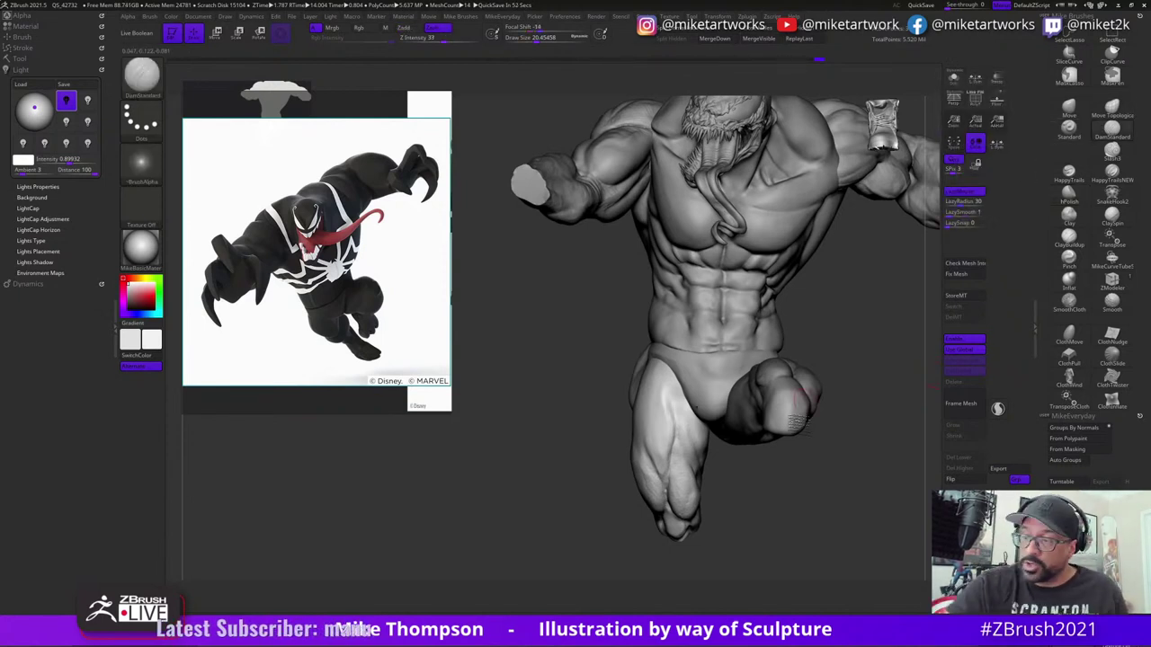
pyautogui.moveTo(763, 478); pyautogui.dragTo(788, 483)
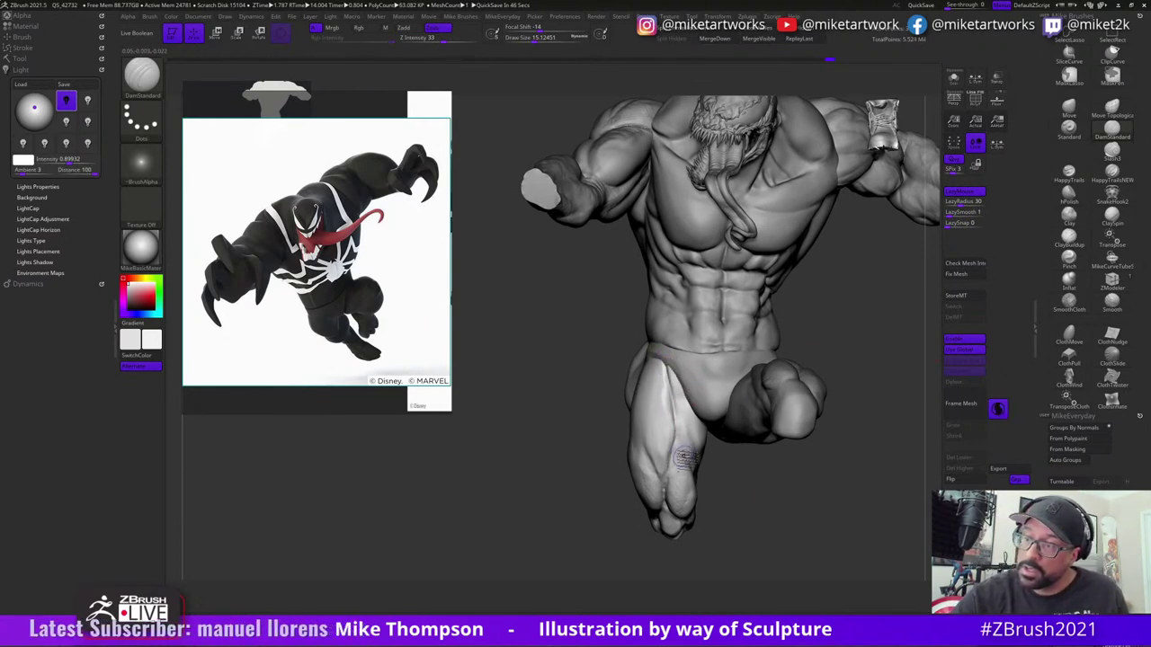
pyautogui.moveTo(756, 482); pyautogui.dragTo(815, 484)
pyautogui.moveTo(656, 364); pyautogui.dragTo(647, 461)
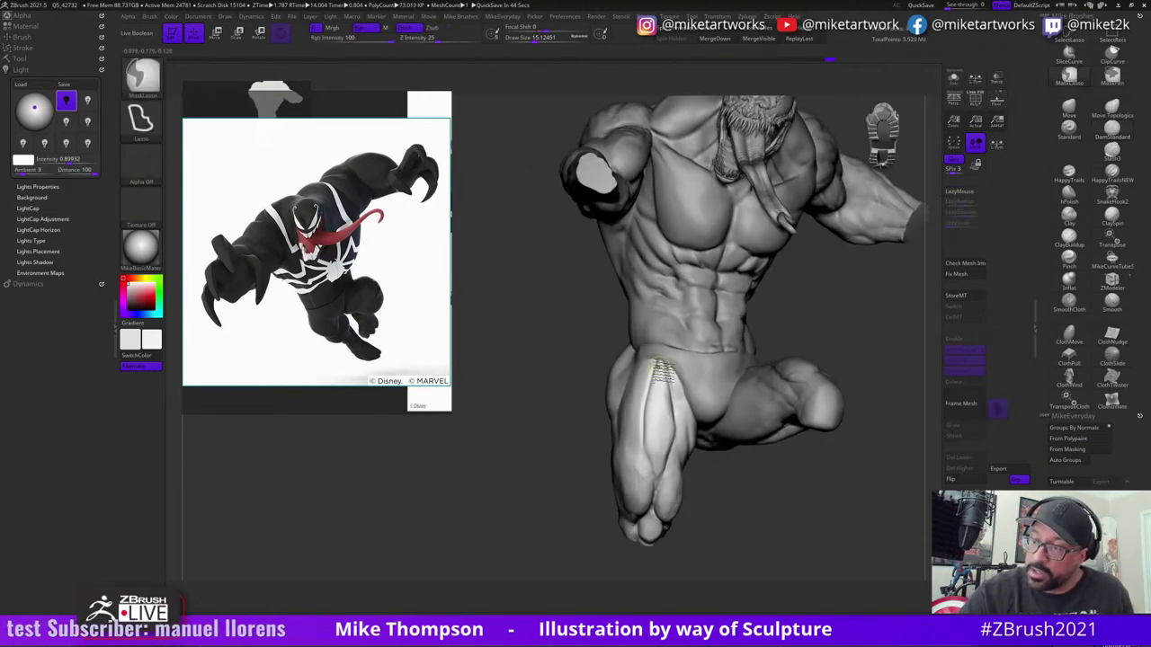
pyautogui.hotkey('ctrl', 'z')
pyautogui.moveTo(656, 363); pyautogui.dragTo(640, 443)
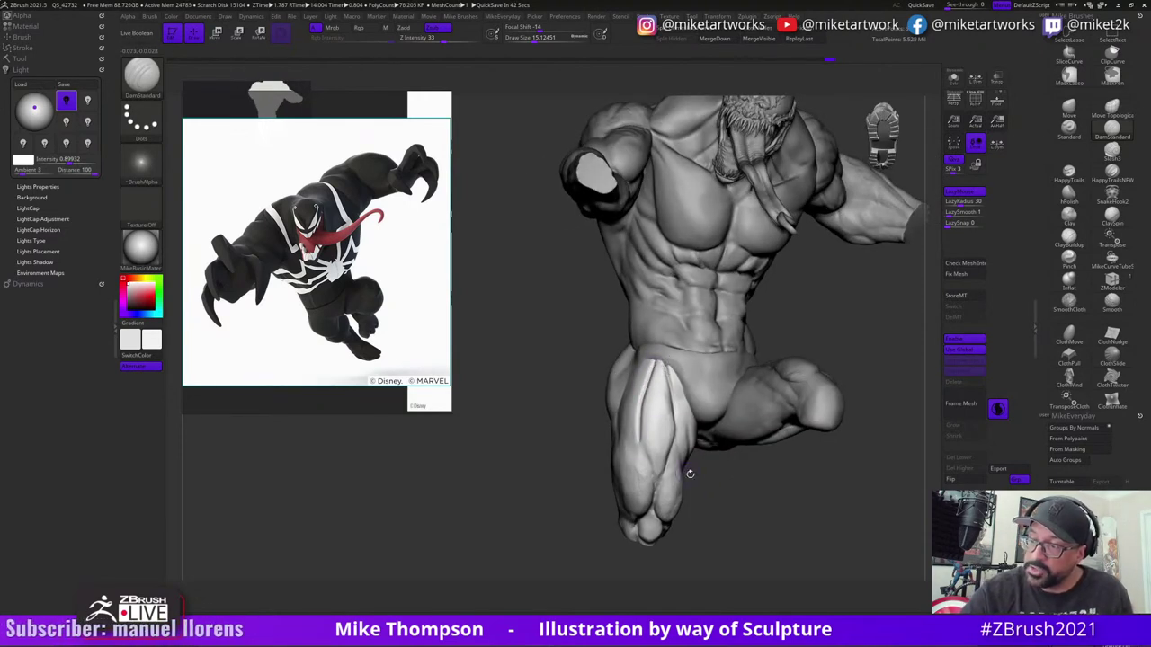
pyautogui.moveTo(755, 489); pyautogui.dragTo(706, 488)
pyautogui.moveTo(637, 429)
pyautogui.mouseDown()
pyautogui.moveTo(659, 490)
pyautogui.moveTo(667, 483)
pyautogui.mouseUp()
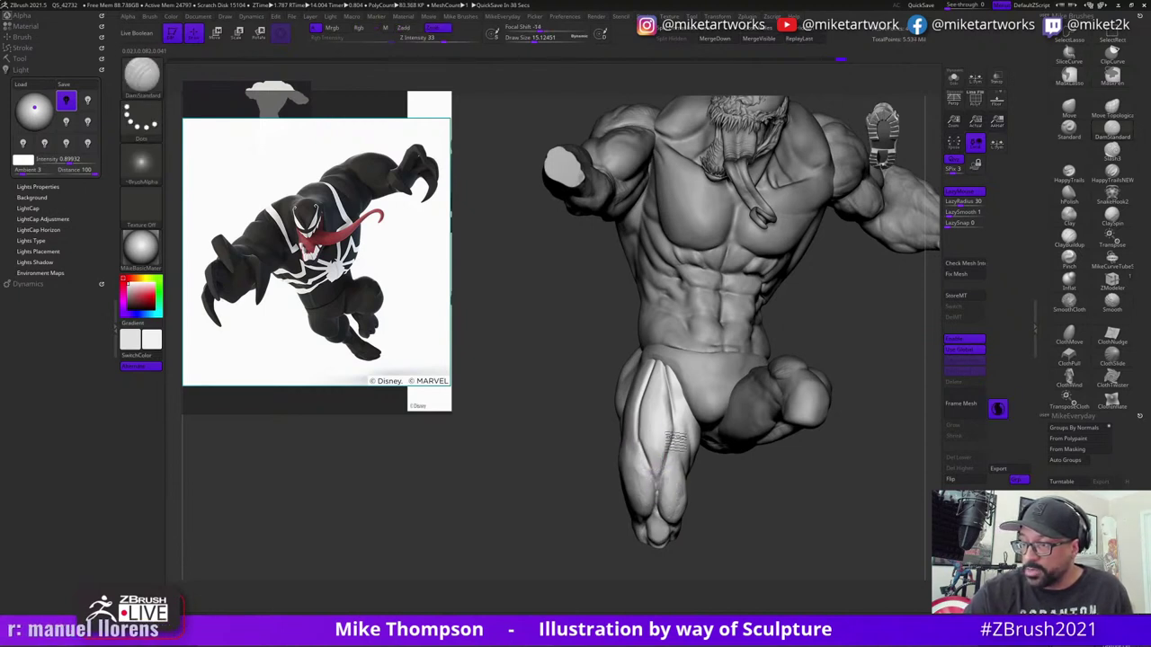
# - Smooth the carved grooves and define the muscle separations along the inner thigh with DamStandard
pyautogui.keyDown('shift'); pyautogui.moveTo(676, 441); pyautogui.dragTo(674, 465); pyautogui.keyUp('shift')
pyautogui.moveTo(759, 456); pyautogui.dragTo(685, 405, button='right')
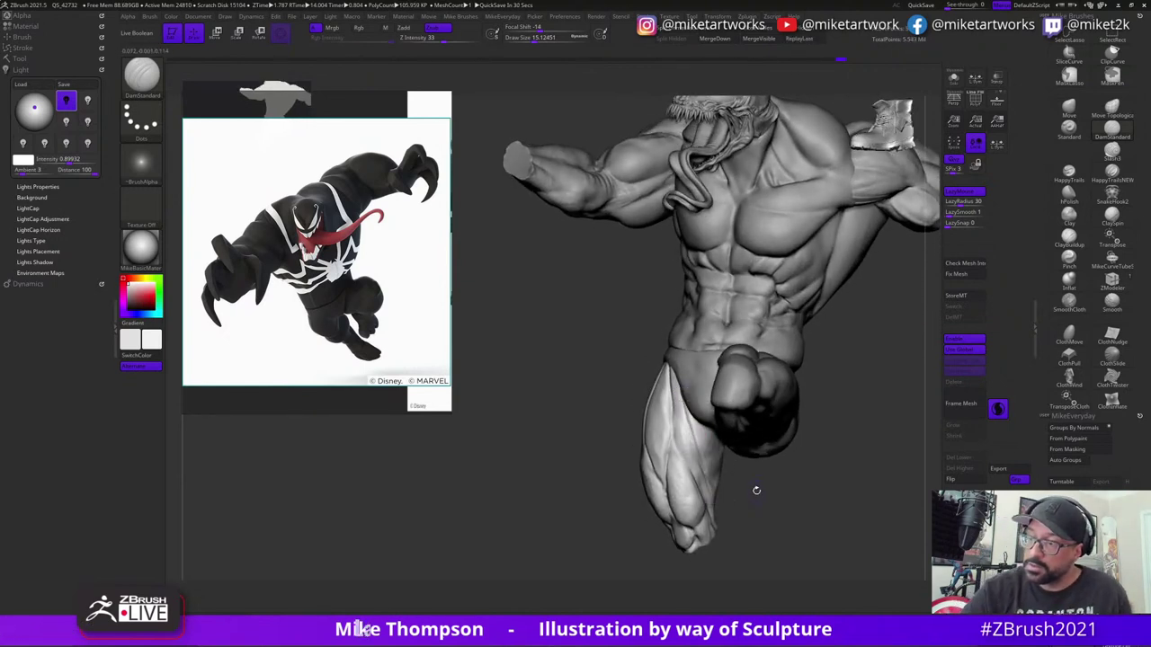
pyautogui.moveTo(757, 491); pyautogui.dragTo(689, 438, button='right')
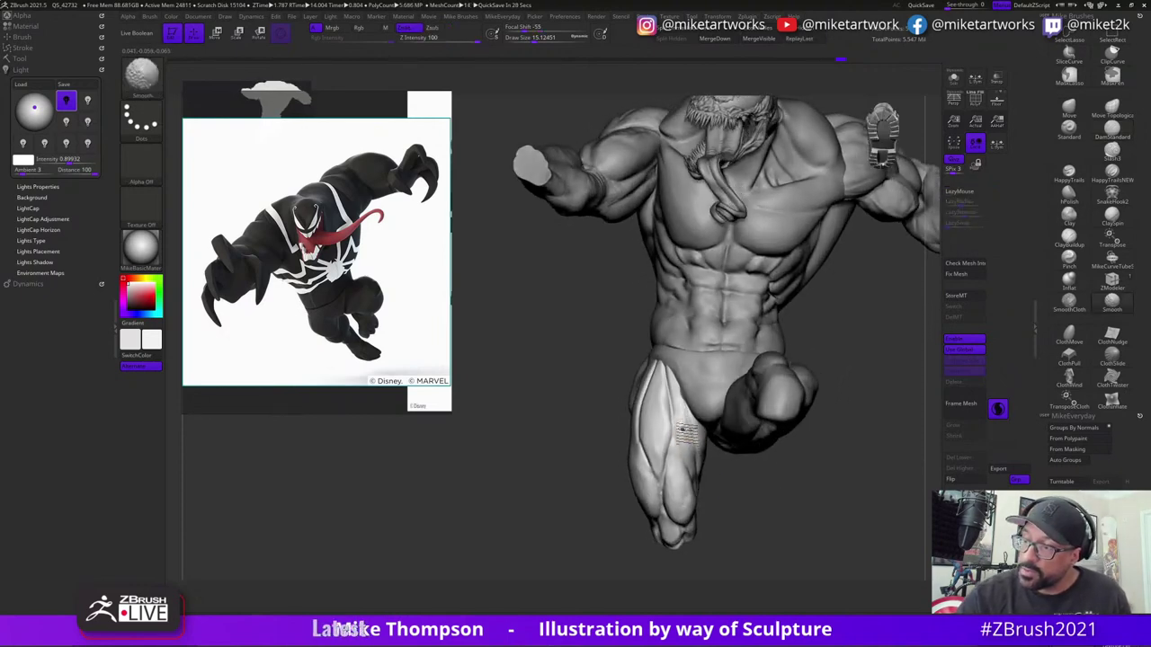
pyautogui.moveTo(684, 391); pyautogui.dragTo(683, 440, button='right')
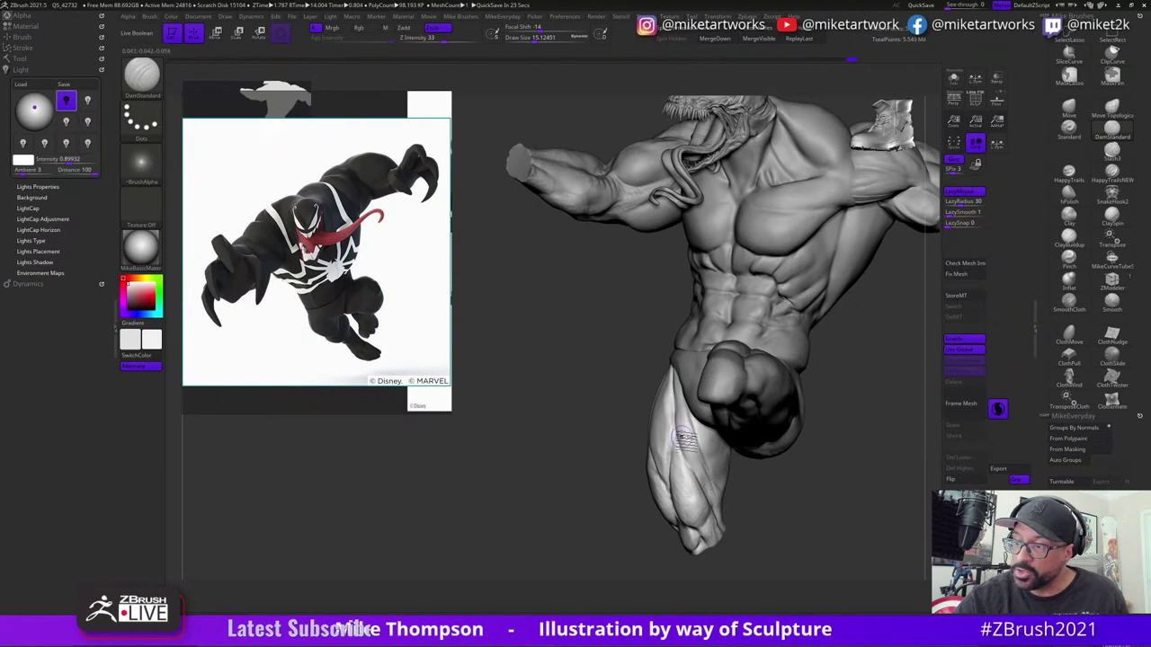
pyautogui.moveTo(773, 492)
pyautogui.mouseDown(button='right')
pyautogui.moveTo(814, 481)
pyautogui.moveTo(792, 483)
pyautogui.mouseUp(button='right')
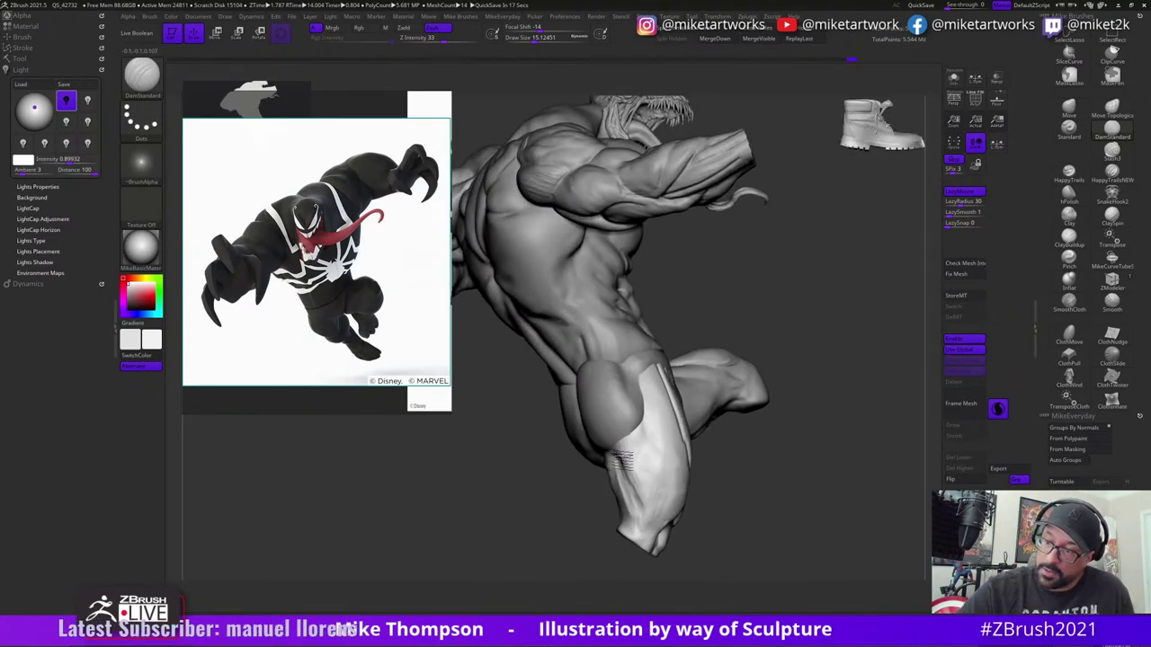
# - Adjust the thigh's outer and back silhouette with the Move brush at a draw size of about 50 to 60
pyautogui.moveTo(773, 527)
pyautogui.mouseDown(button='right')
pyautogui.moveTo(783, 544)
pyautogui.moveTo(760, 490)
pyautogui.mouseUp(button='right')
pyautogui.press('b')
pyautogui.press('m')
pyautogui.press('v')
pyautogui.press('s')
pyautogui.moveTo(750, 471); pyautogui.dragTo(792, 470)
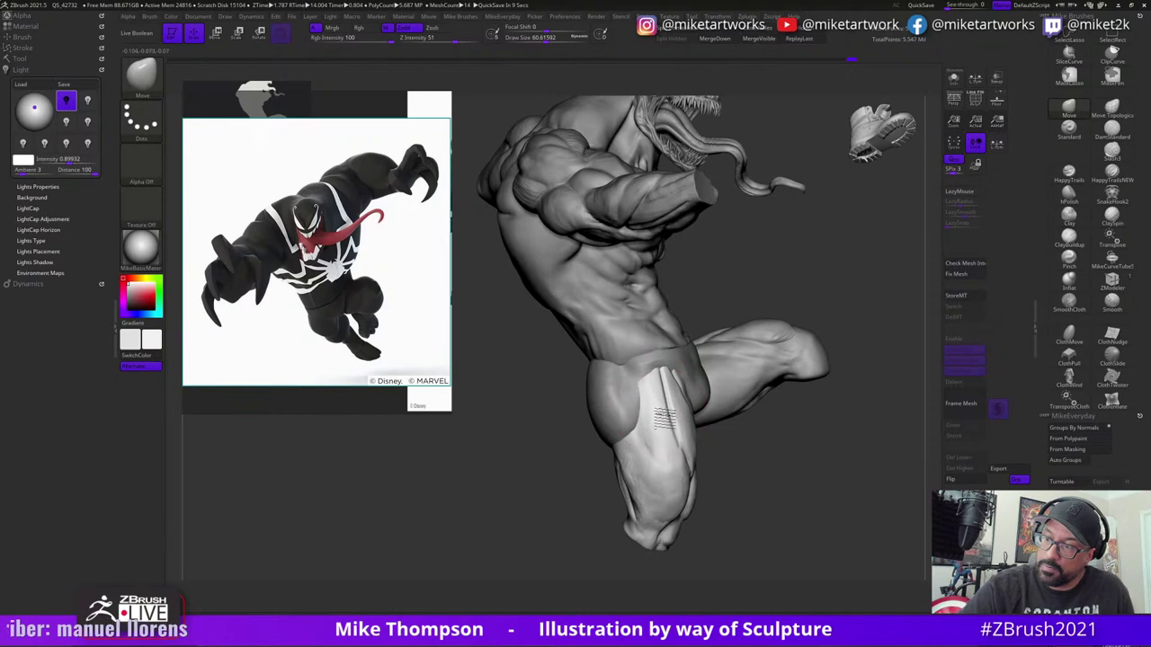
pyautogui.moveTo(661, 409); pyautogui.dragTo(784, 507, button='right')
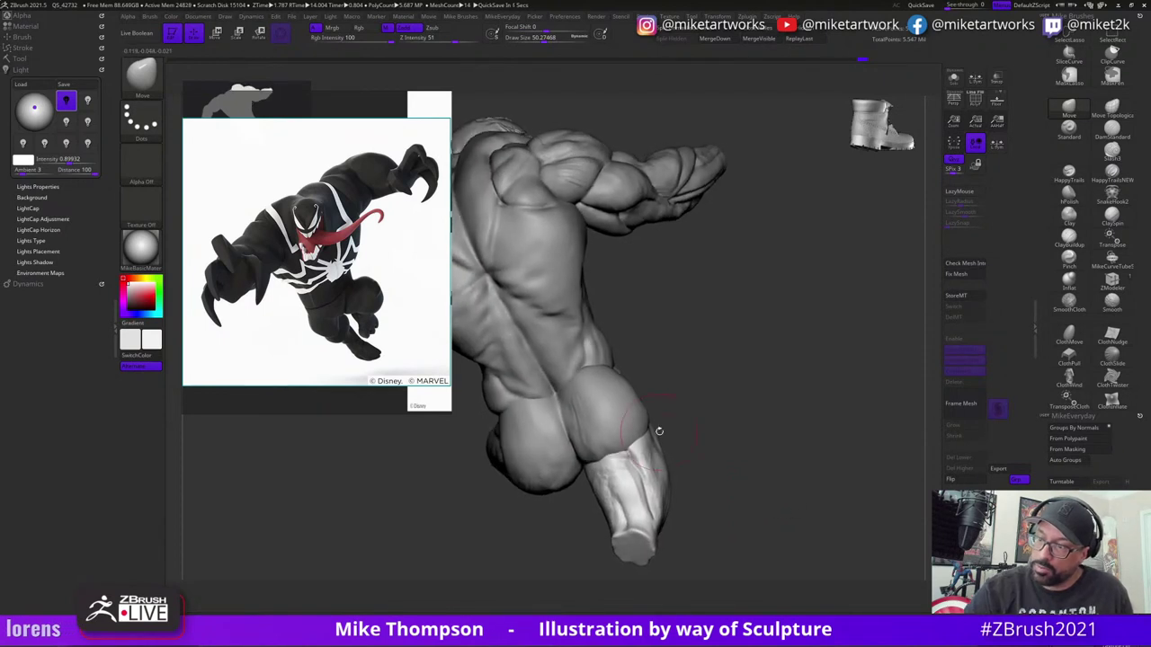
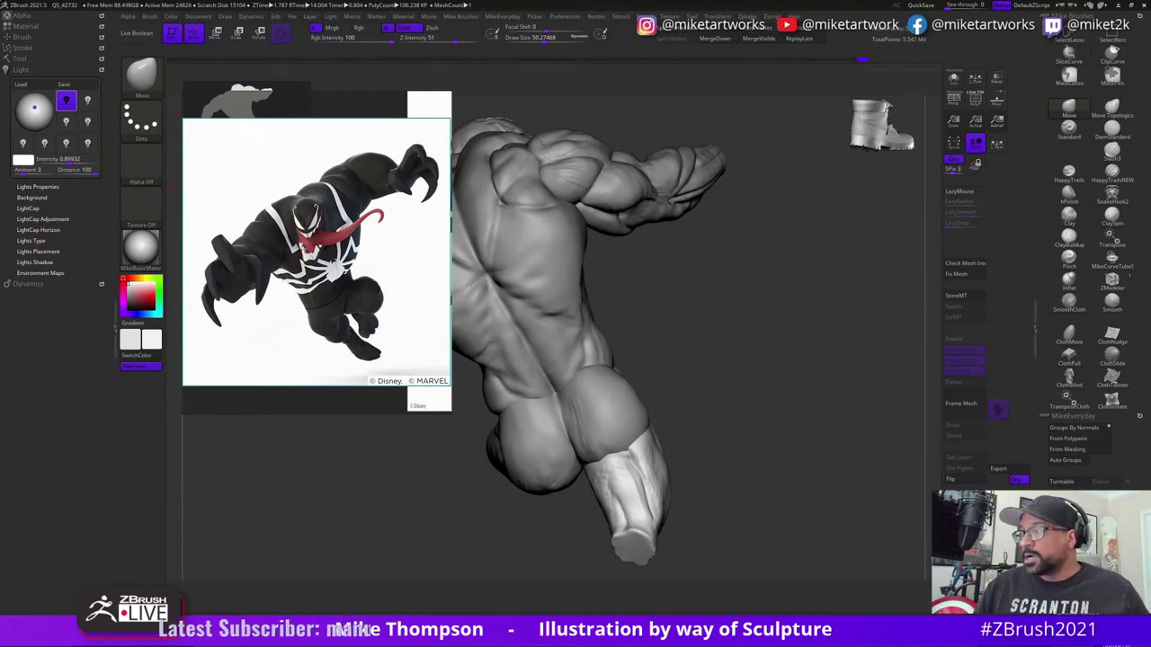
pyautogui.moveTo(754, 415)
pyautogui.mouseDown()
pyautogui.moveTo(714, 401)
pyautogui.moveTo(753, 416)
pyautogui.moveTo(758, 398)
pyautogui.moveTo(748, 410)
pyautogui.mouseUp()
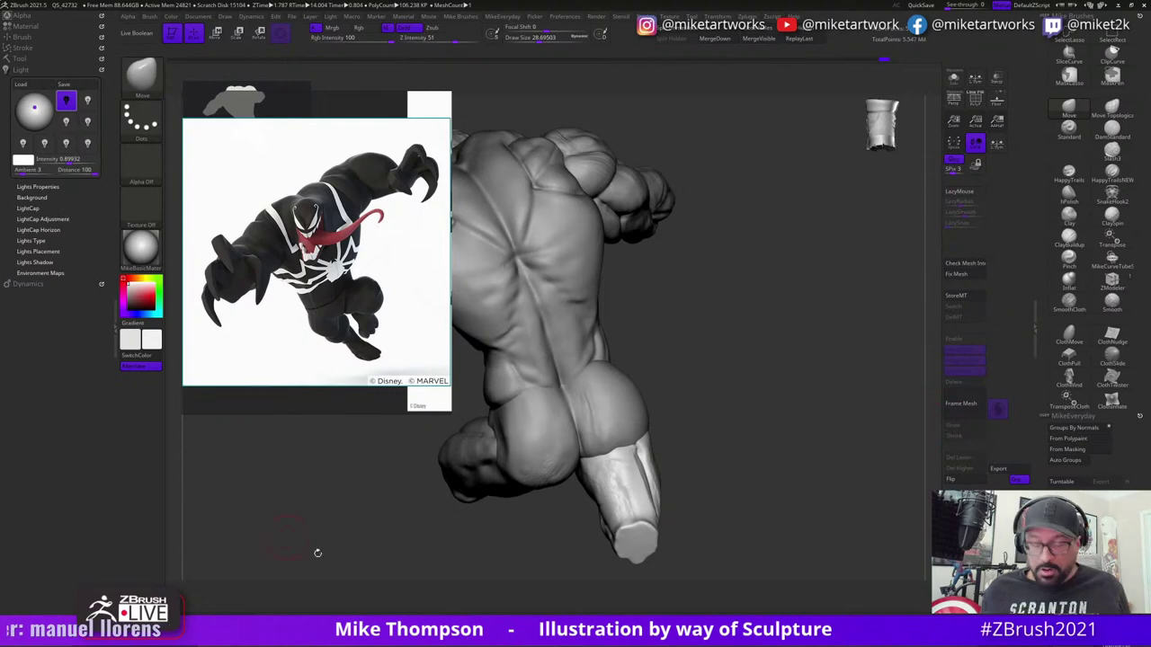
# - Switch to Photoshop and view the two-pose Venom composite
pyautogui.hotkey('alt', 'Tab')
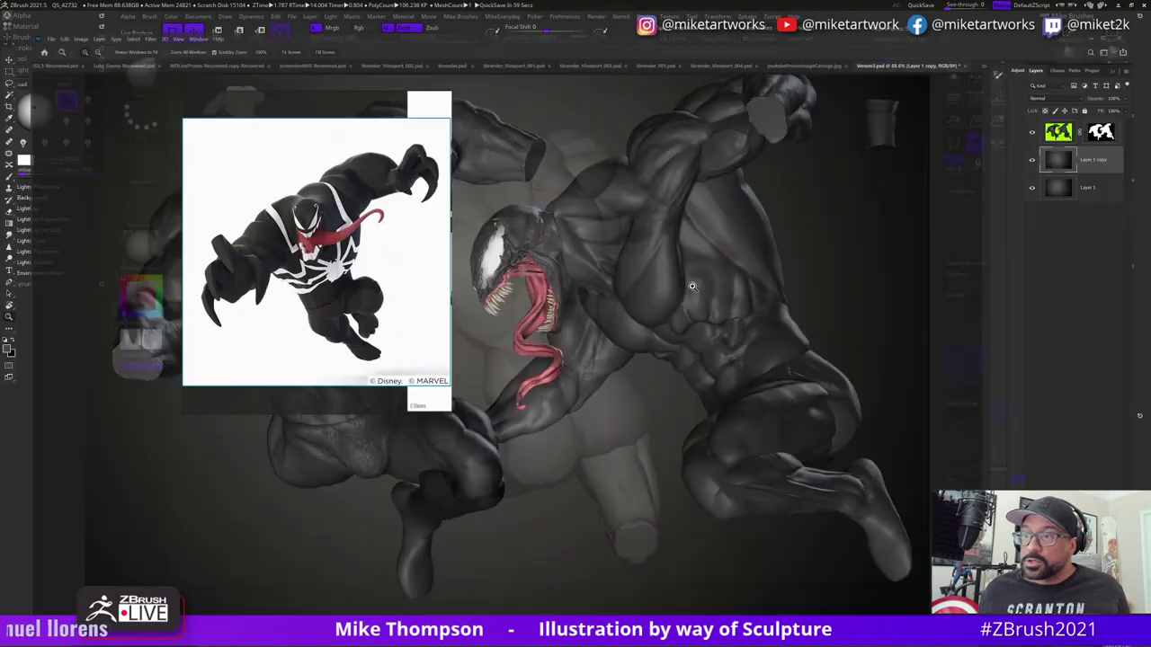
pyautogui.click(695, 266)
pyautogui.moveTo(317, 252); pyautogui.dragTo(1150, 304, button='right')
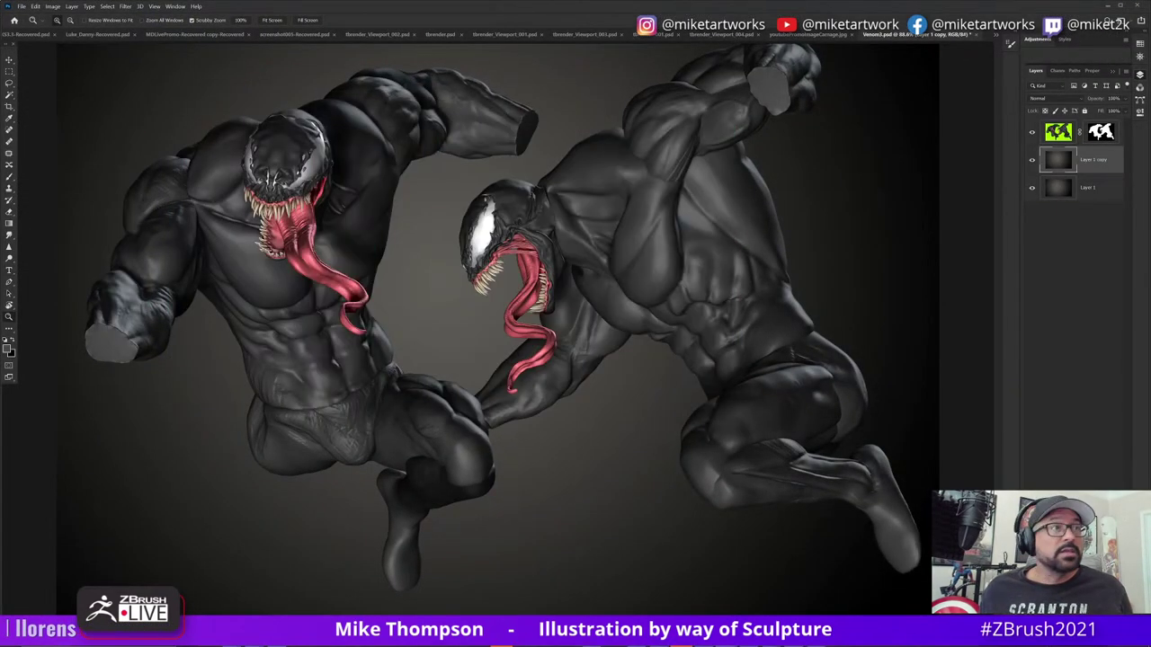
# - Open the DoomLateNight image from the Desktop folder
pyautogui.click(175, 6)
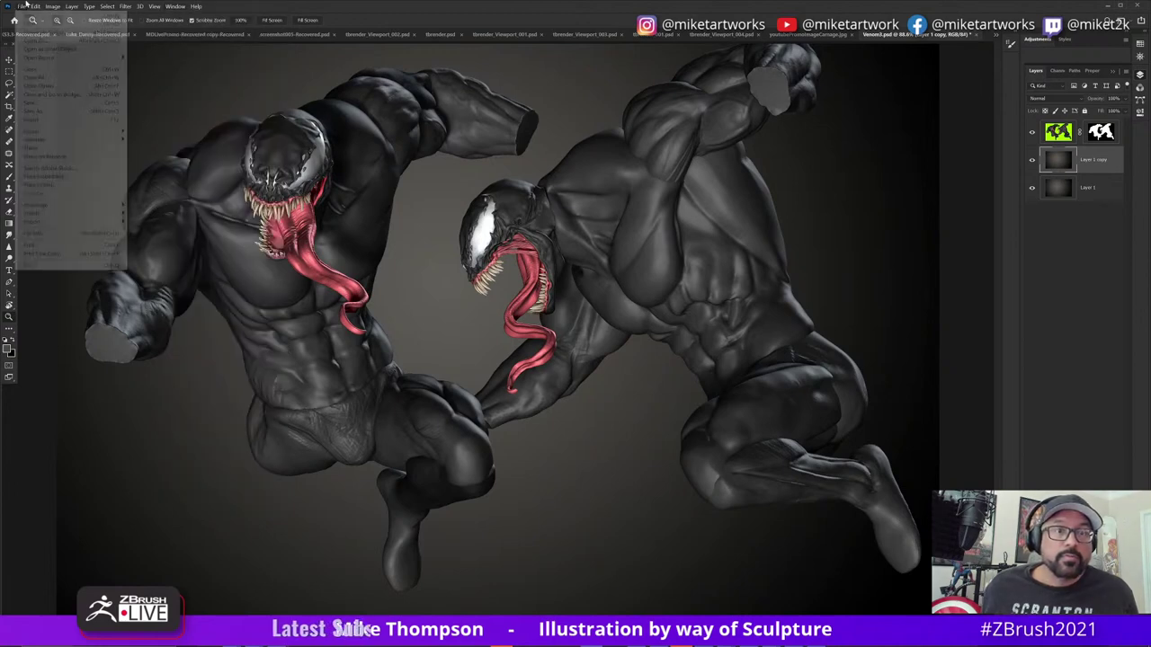
pyautogui.click(30, 23)
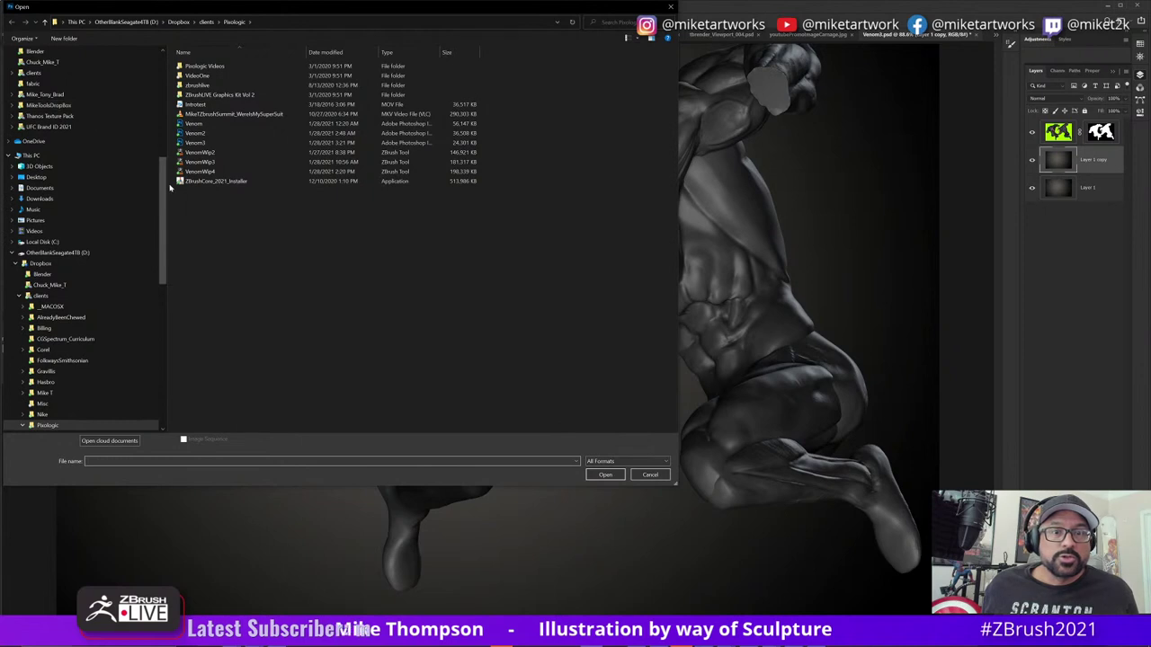
pyautogui.scroll(10, 36, 108)
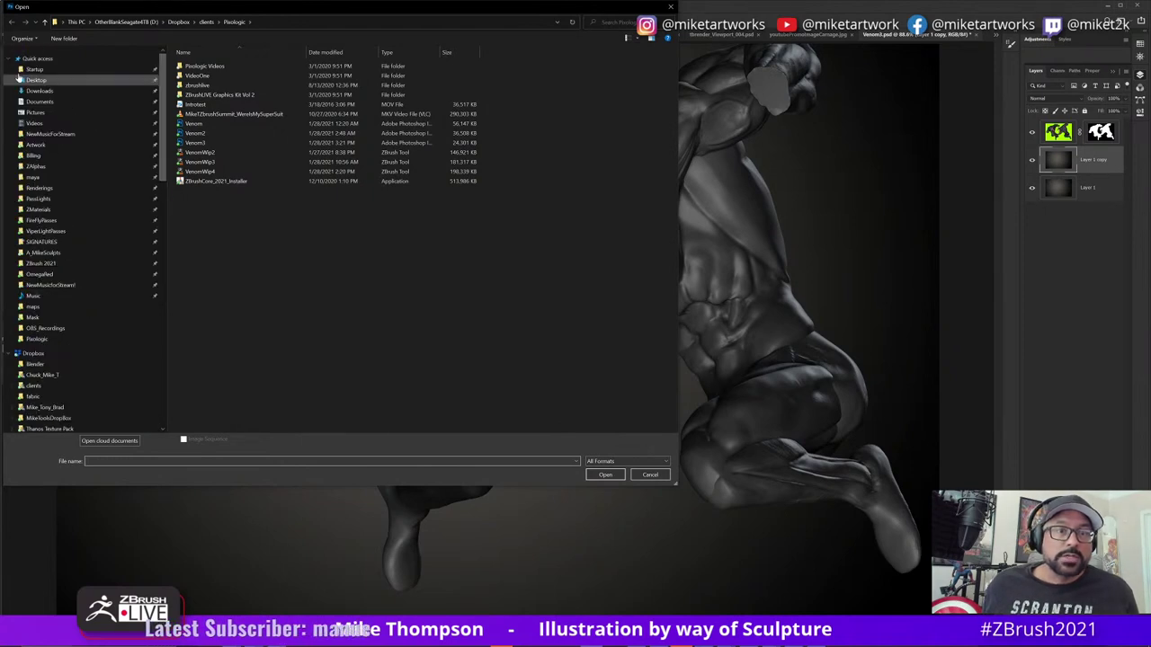
pyautogui.click(34, 81)
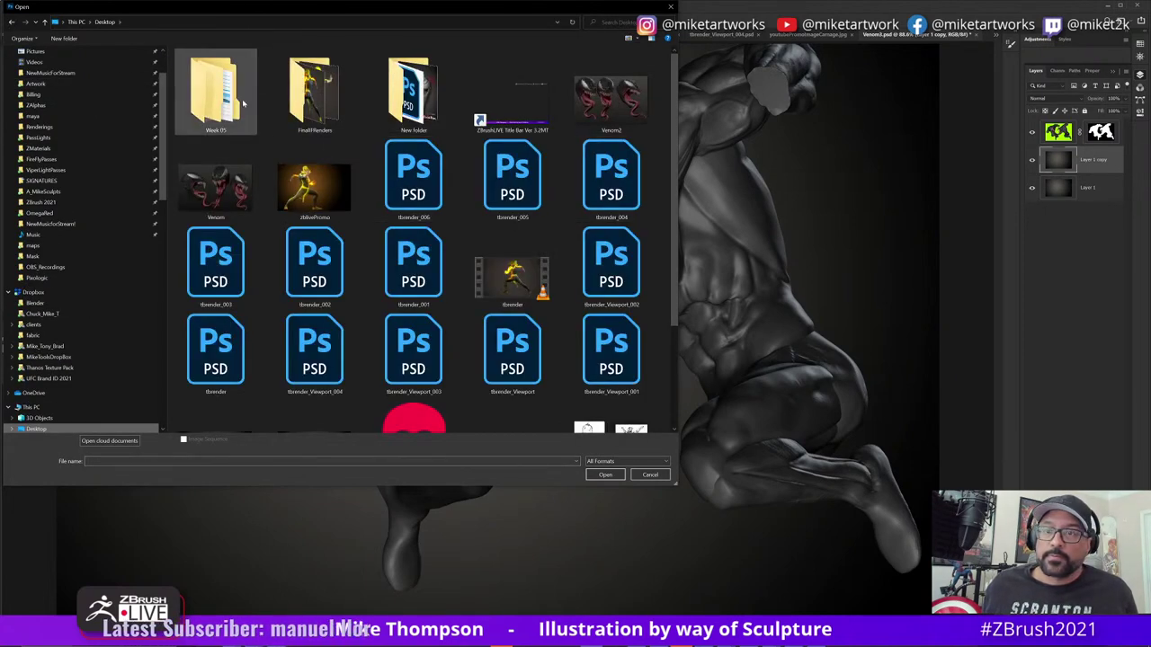
pyautogui.scroll(-3, 492, 396)
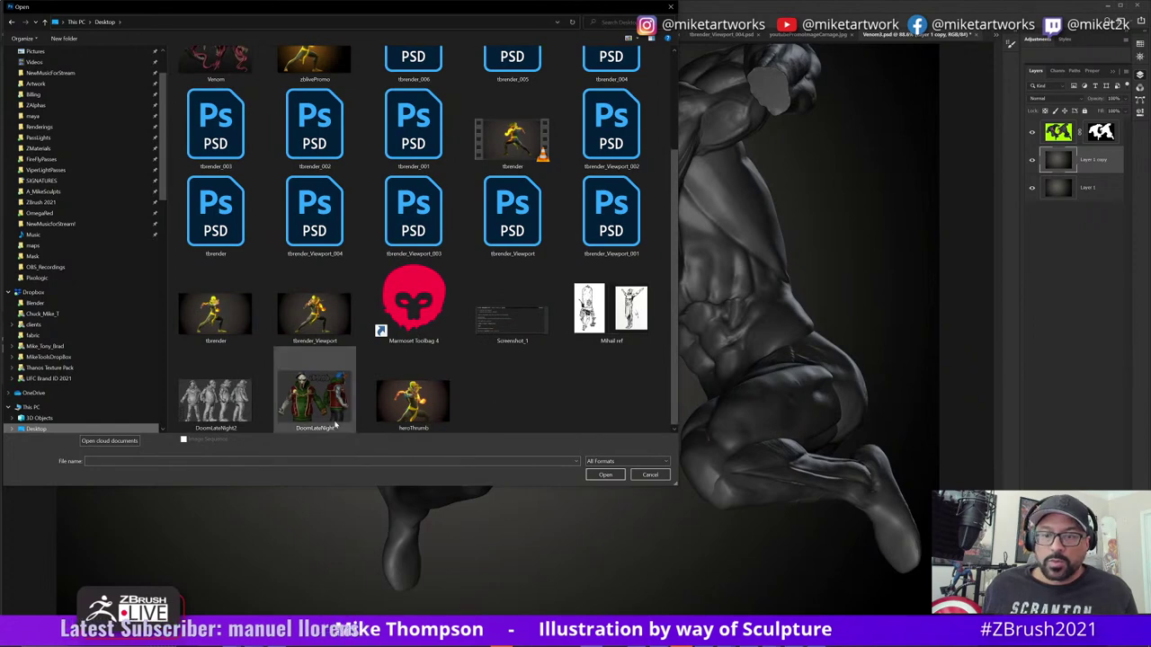
pyautogui.click(306, 390)
pyautogui.doubleClick(318, 396)
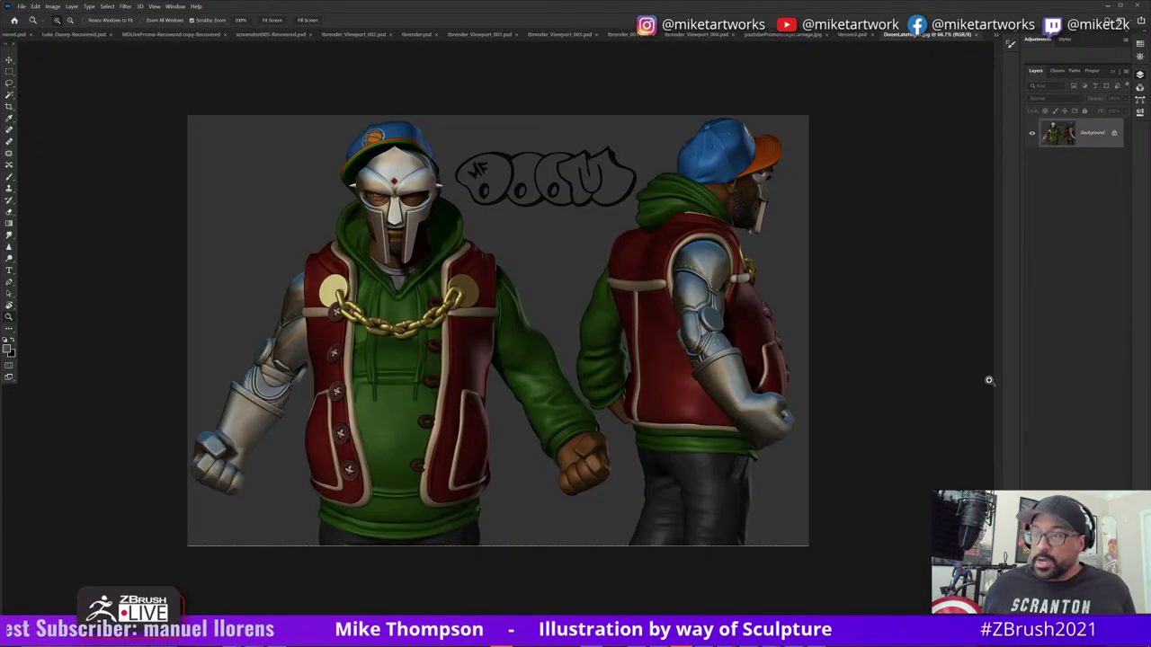
# - Examine the Doom artwork up close, covering the mask, the gold chain, the vest and the metal arm
pyautogui.hotkey('ctrl', '+')
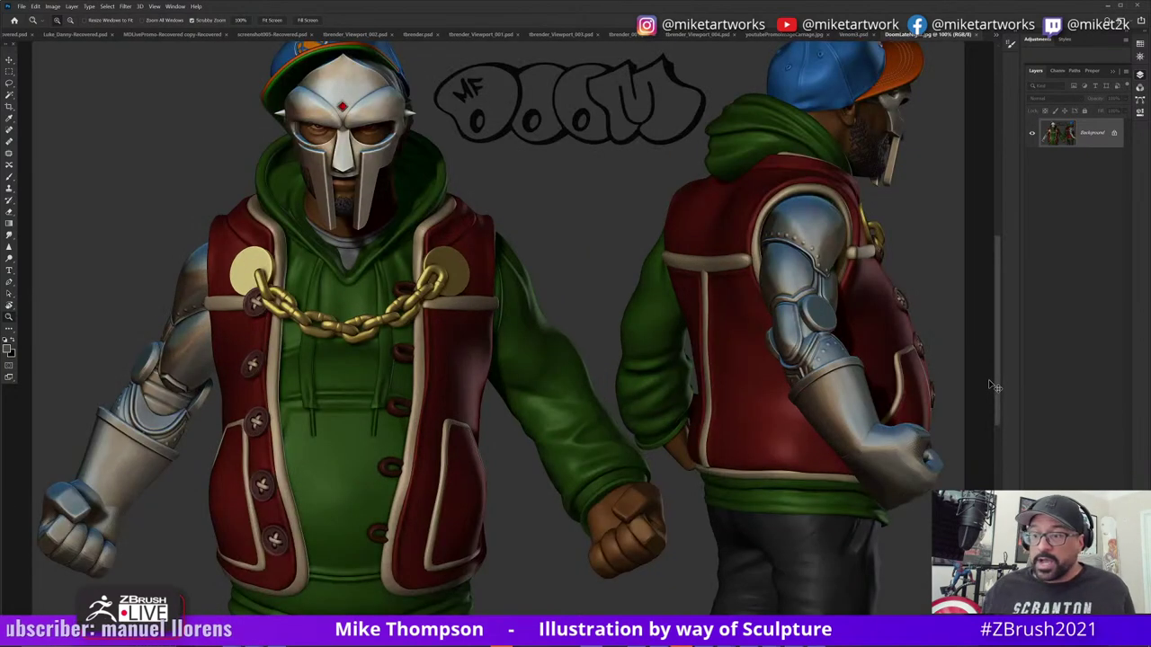
pyautogui.moveTo(597, 303); pyautogui.dragTo(582, 391)
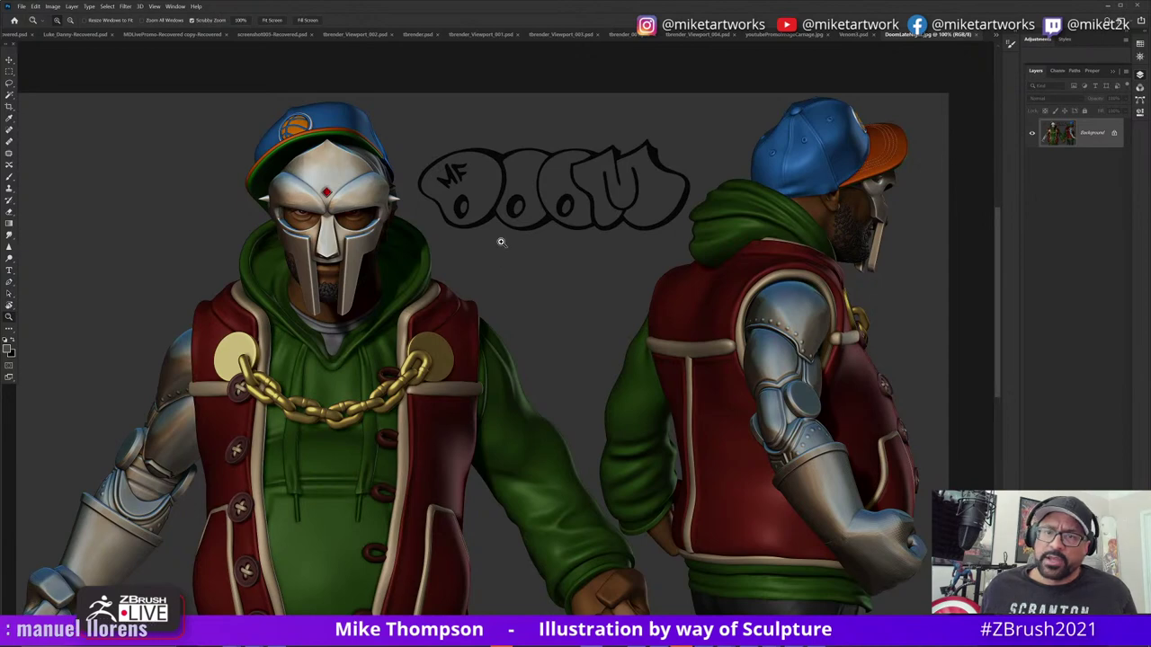
pyautogui.click(294, 154)
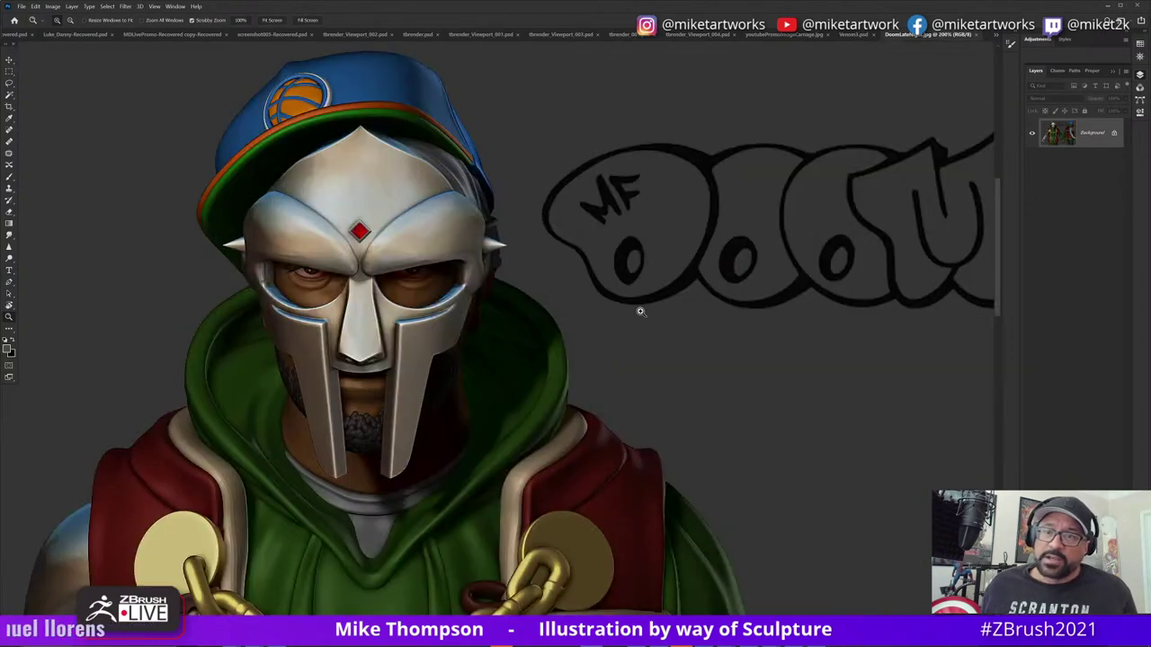
pyautogui.keyDown('alt'); pyautogui.moveTo(678, 327); pyautogui.dragTo(665, 371); pyautogui.keyUp('alt')
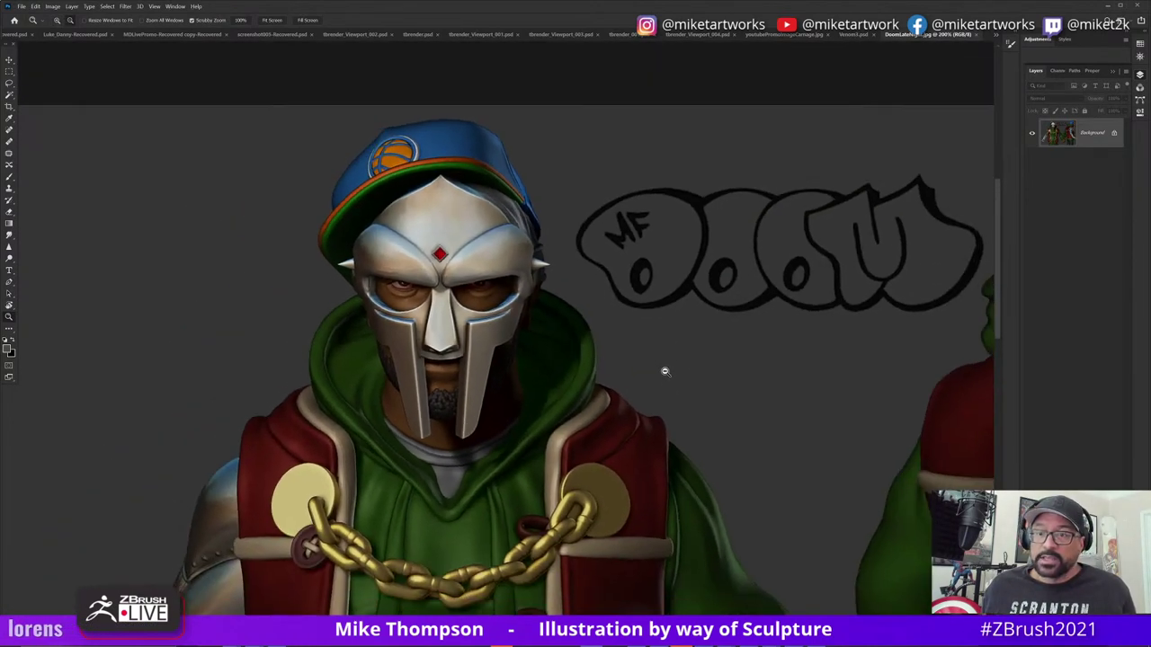
pyautogui.keyDown('ctrl'); pyautogui.moveTo(766, 387); pyautogui.dragTo(589, 462); pyautogui.keyUp('ctrl')
pyautogui.click(589, 462)
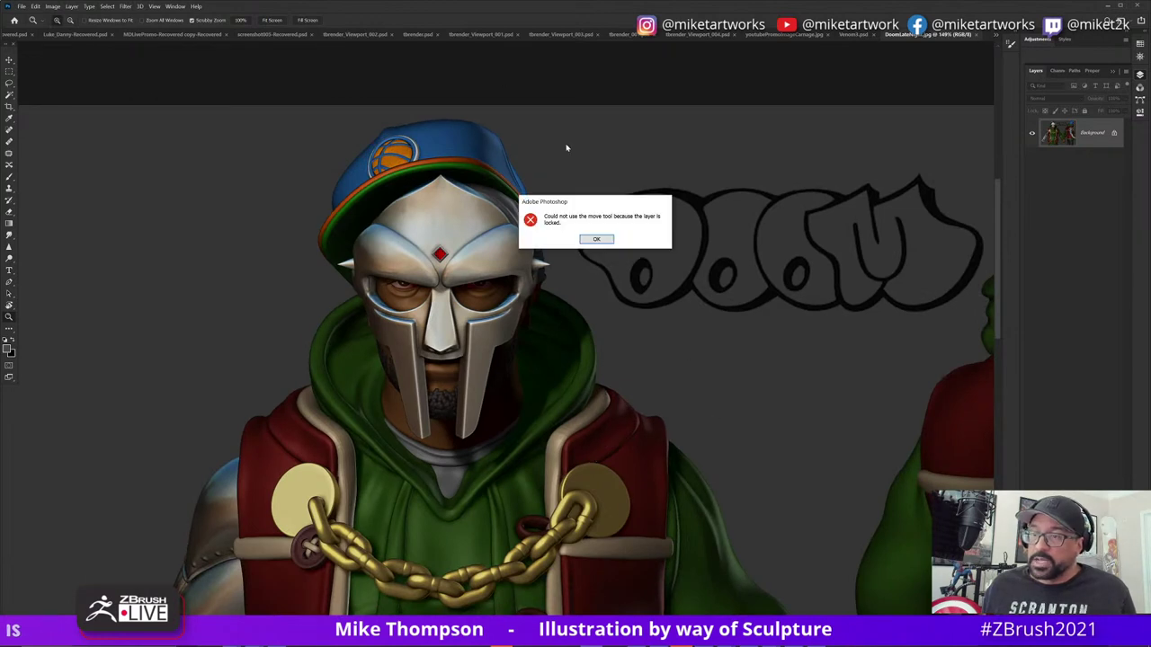
pyautogui.click(597, 239)
pyautogui.moveTo(855, 485); pyautogui.dragTo(852, 246)
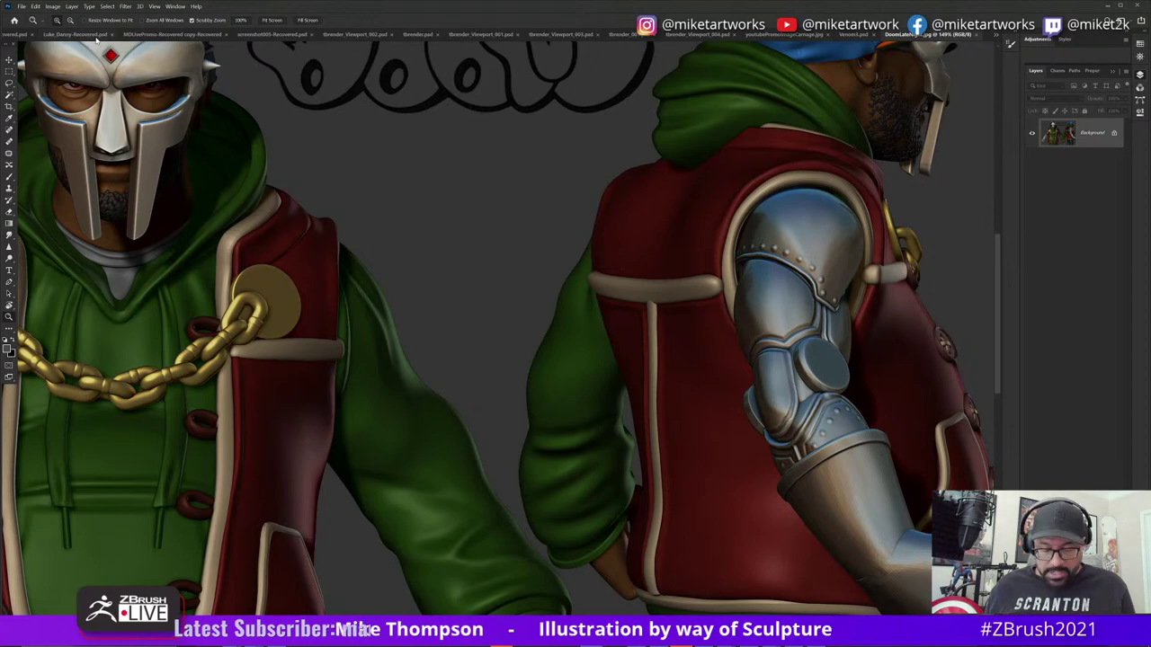
# - View the whole Doom artwork and switch back to ZBrush
pyautogui.hotkey('ctrl', '-')
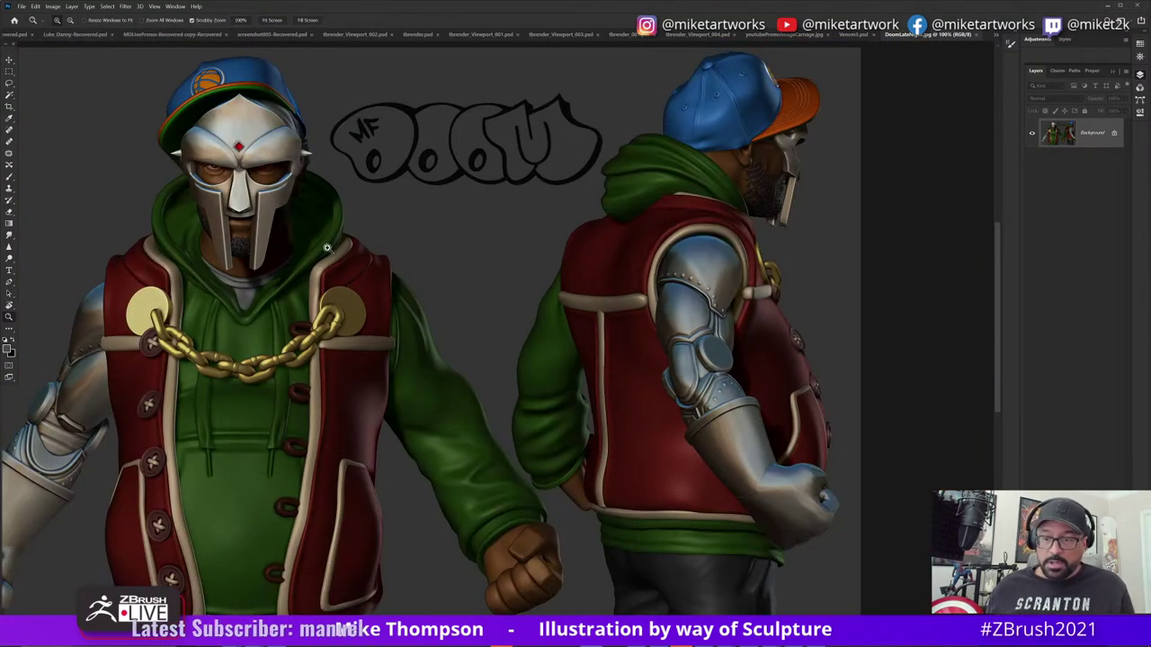
pyautogui.hotkey('ctrl', '-')
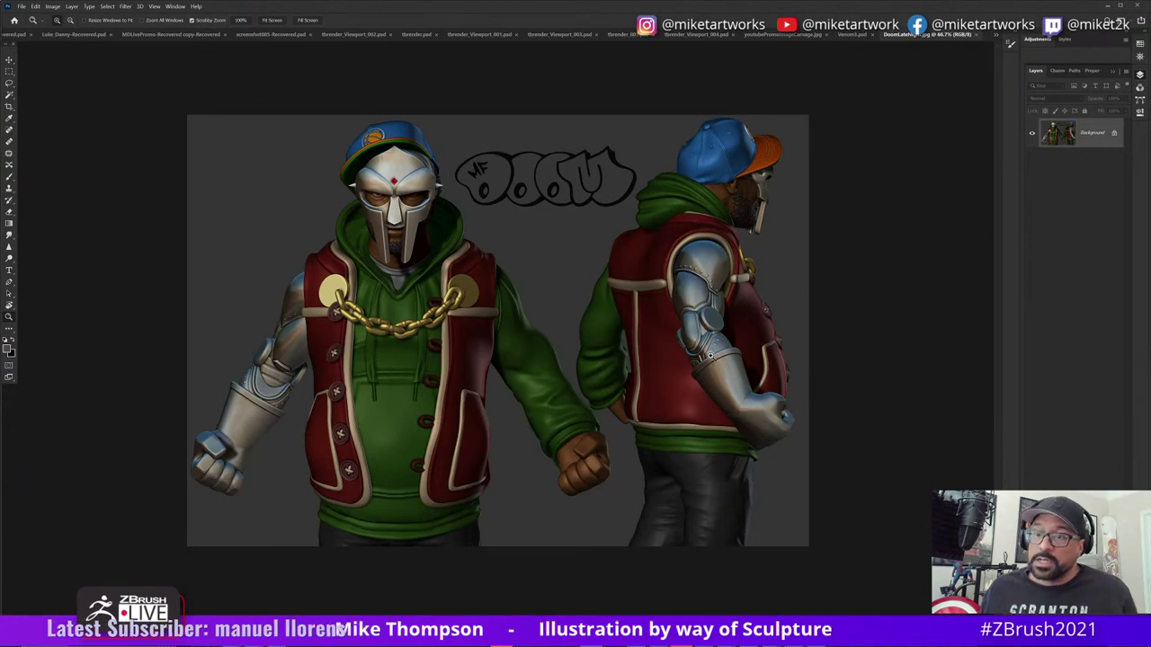
pyautogui.click(1109, 6)
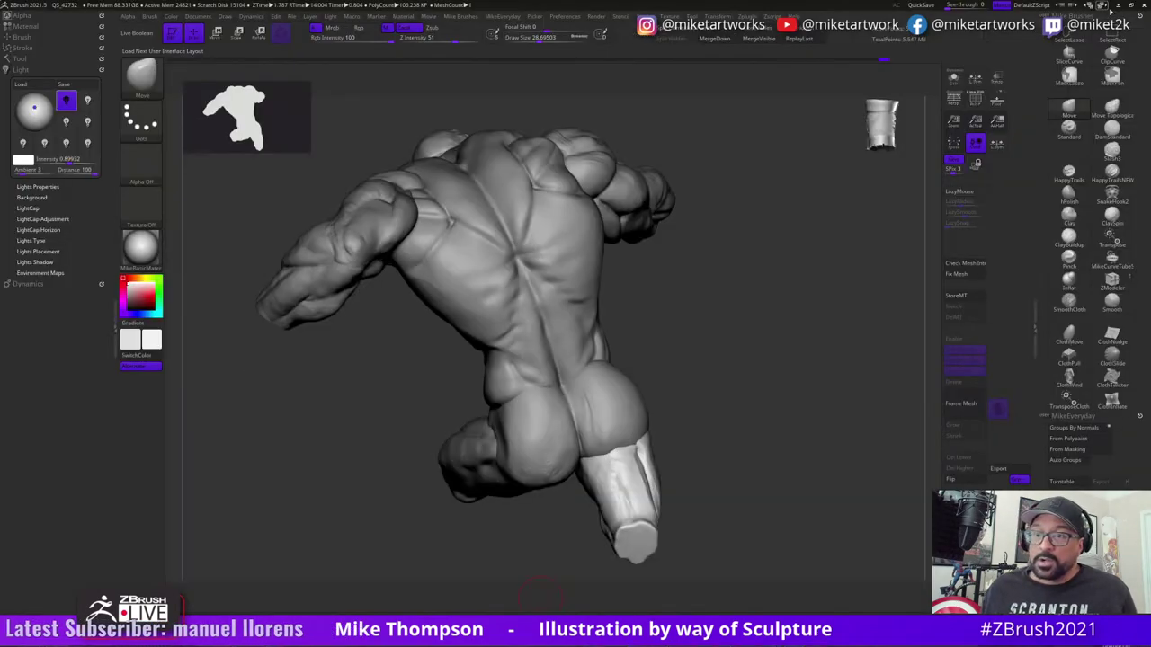
# - Turn off Sculptris Pro and polish the back of the extended thigh with the hPolish brush at a draw size of about 12.5
pyautogui.moveTo(809, 402)
pyautogui.mouseDown()
pyautogui.moveTo(746, 455)
pyautogui.moveTo(711, 449)
pyautogui.moveTo(753, 432)
pyautogui.mouseUp()
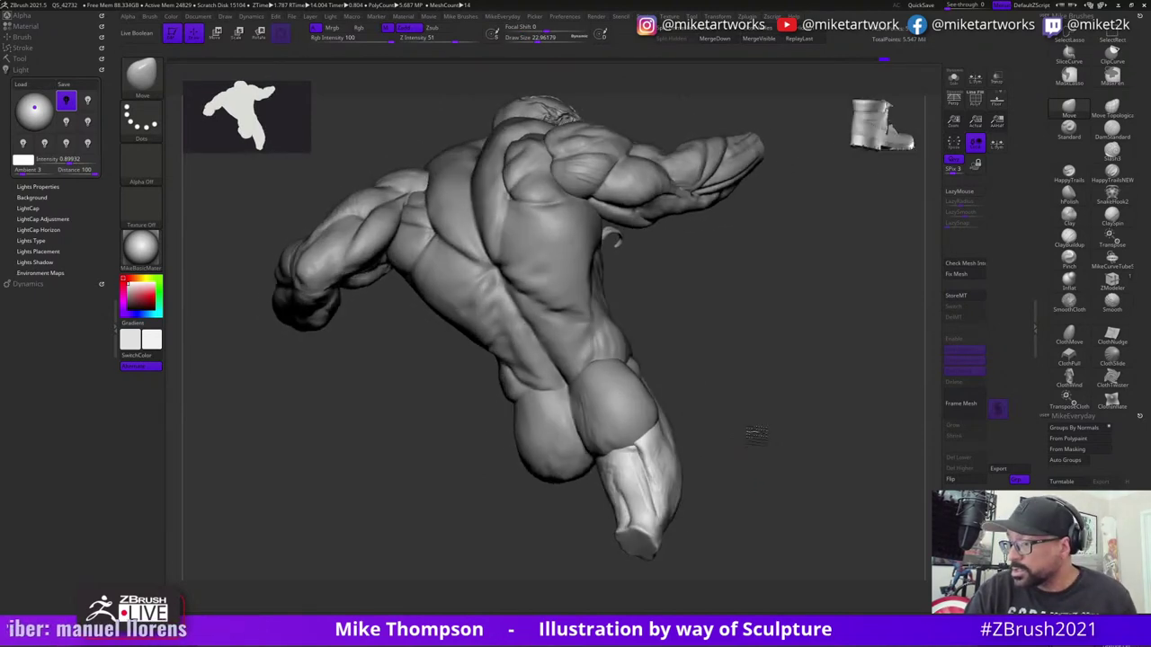
pyautogui.click(1069, 195)
pyautogui.click(997, 409)
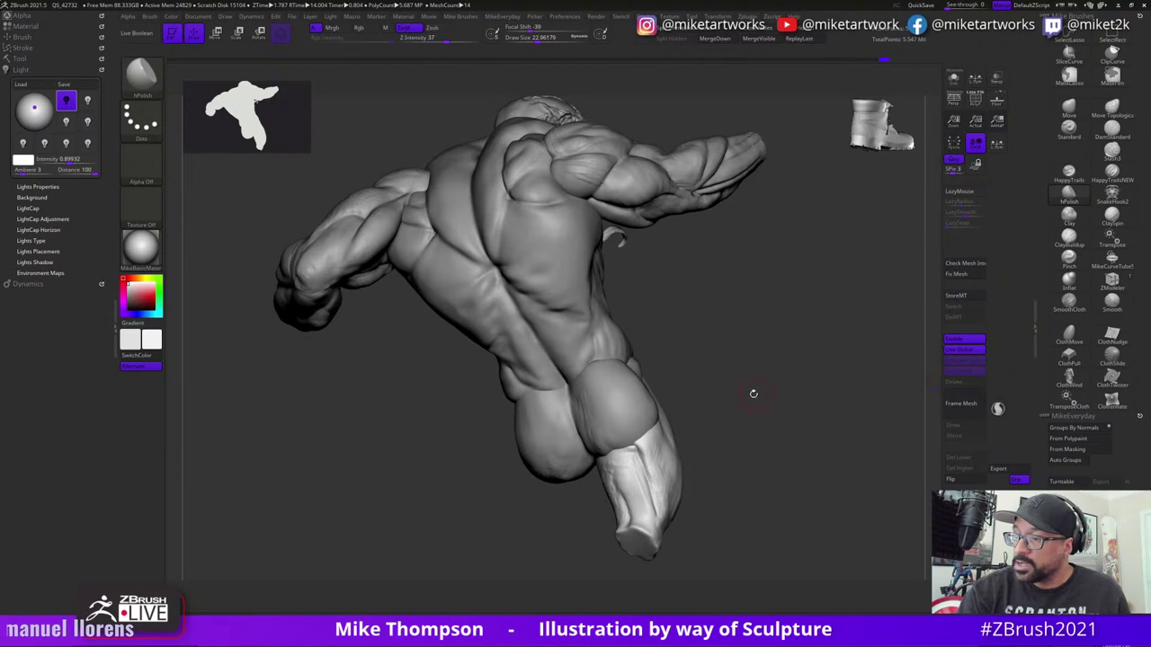
pyautogui.press('s')
pyautogui.moveTo(753, 396); pyautogui.dragTo(733, 408)
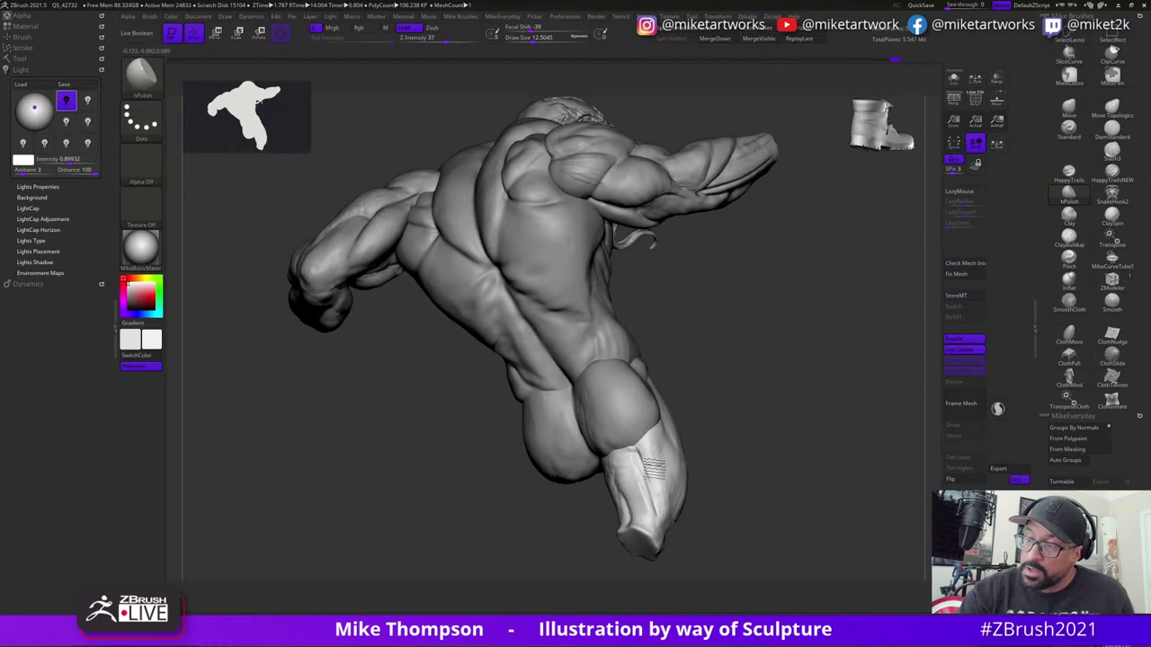
# - Mask the outer thigh, smooth the hamstring along the mask's edge and clear the mask
pyautogui.moveTo(761, 444)
pyautogui.mouseDown()
pyautogui.moveTo(761, 409)
pyautogui.moveTo(757, 427)
pyautogui.moveTo(729, 402)
pyautogui.mouseUp()
pyautogui.moveTo(635, 450)
pyautogui.keyDown('ctrl'); pyautogui.mouseDown()
pyautogui.moveTo(679, 538)
pyautogui.moveTo(650, 395)
pyautogui.mouseUp(); pyautogui.keyUp('ctrl')
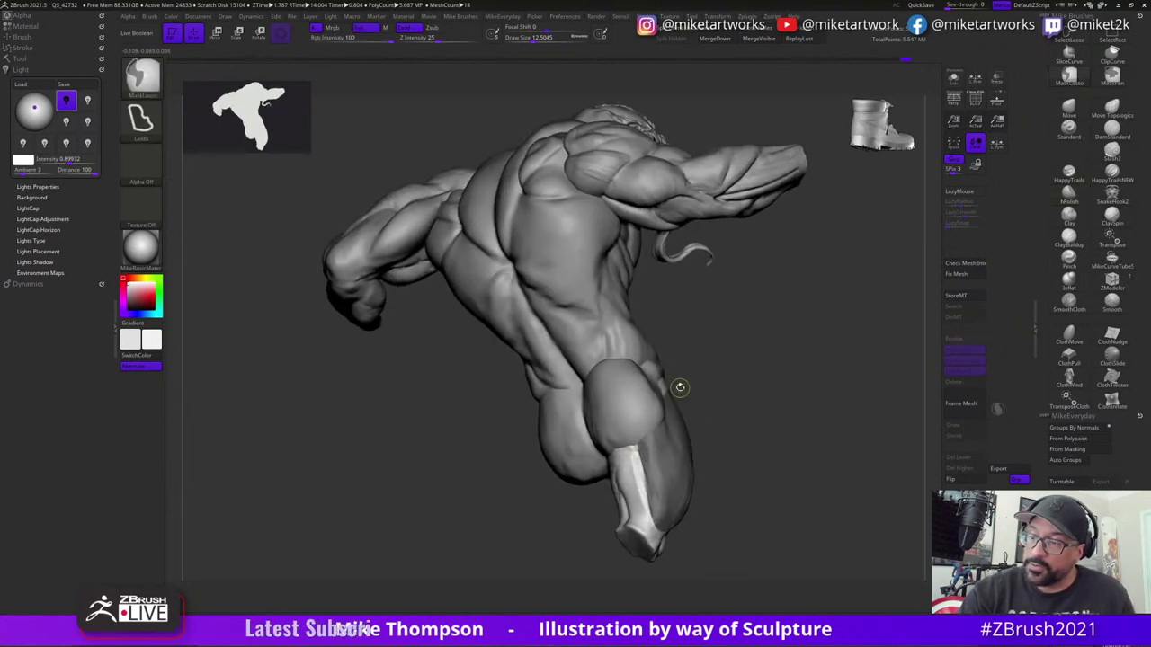
pyautogui.press('shift')
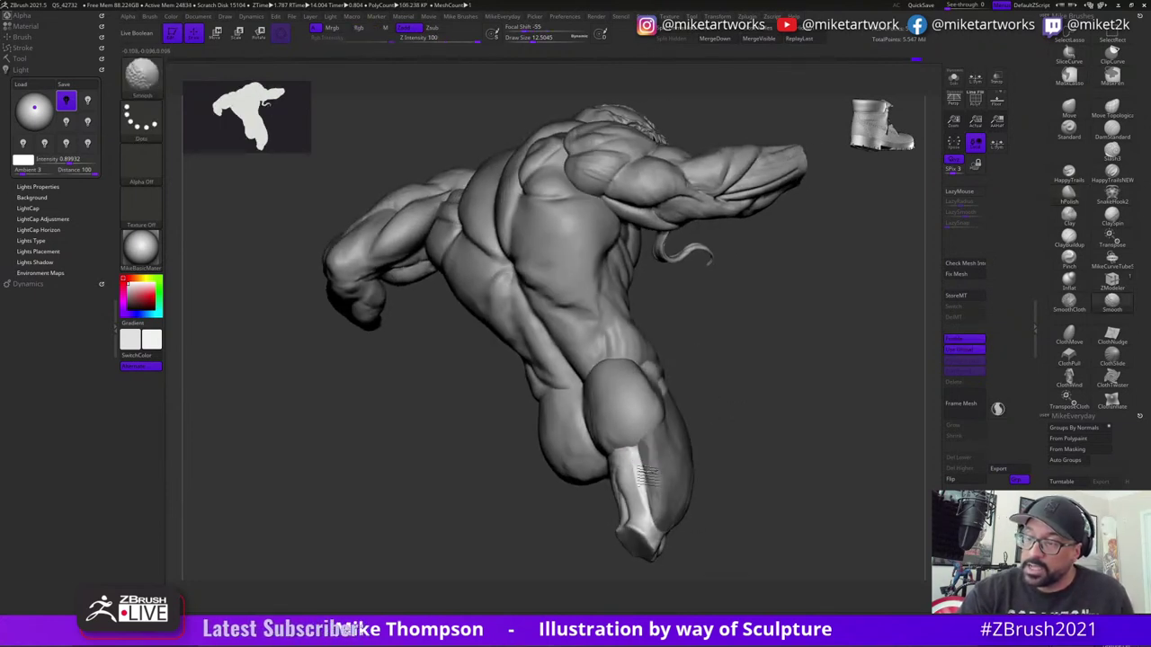
pyautogui.moveTo(743, 404)
pyautogui.mouseDown(button='right')
pyautogui.moveTo(718, 416)
pyautogui.moveTo(809, 404)
pyautogui.moveTo(657, 449)
pyautogui.mouseUp(button='right')
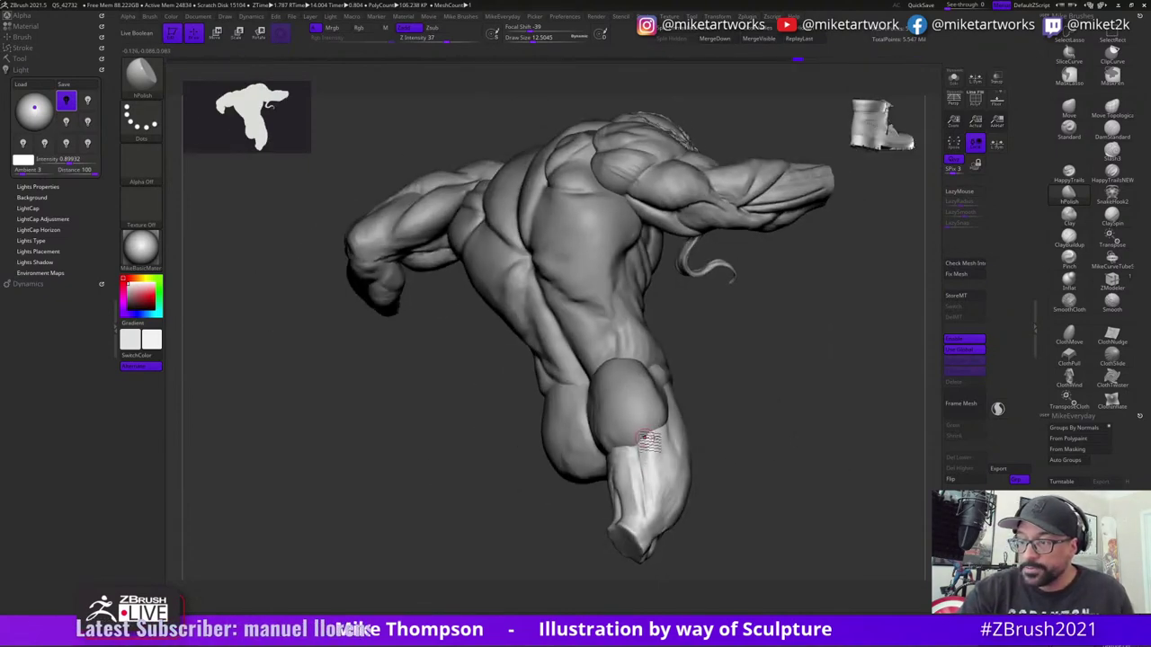
pyautogui.press('shift')
# - Mask the inner front of the thigh and polish the outer thigh with hPolish at a draw size of about 43
pyautogui.moveTo(759, 478); pyautogui.dragTo(802, 506)
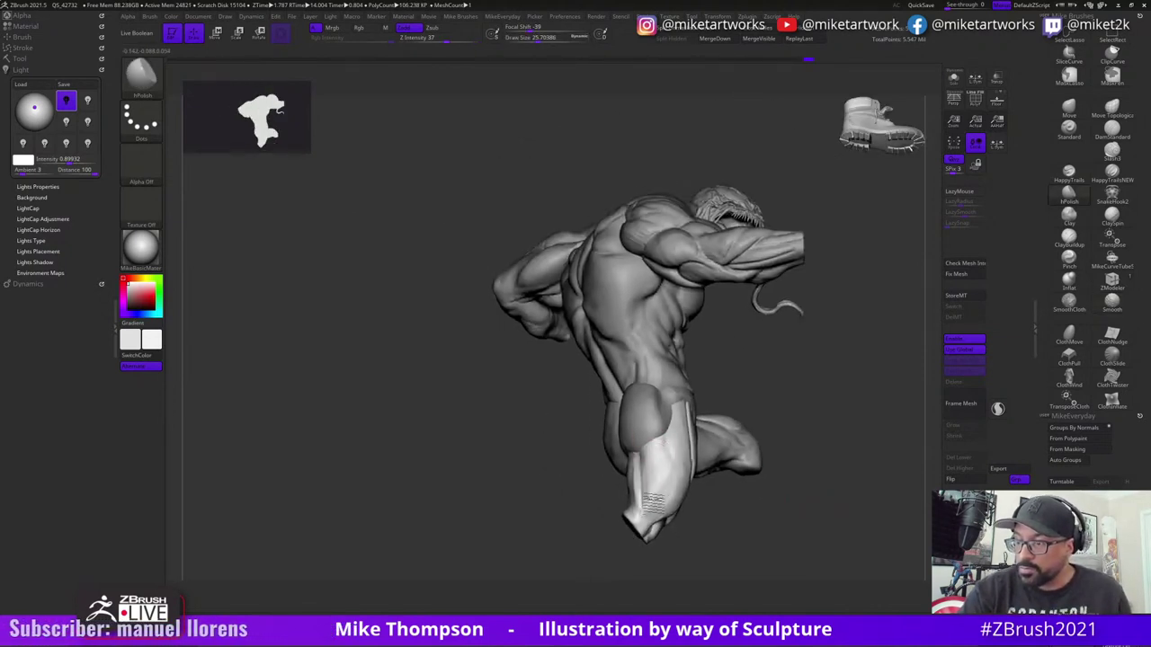
pyautogui.moveTo(784, 501); pyautogui.dragTo(749, 470, button='right')
pyautogui.moveTo(750, 470); pyautogui.dragTo(746, 456)
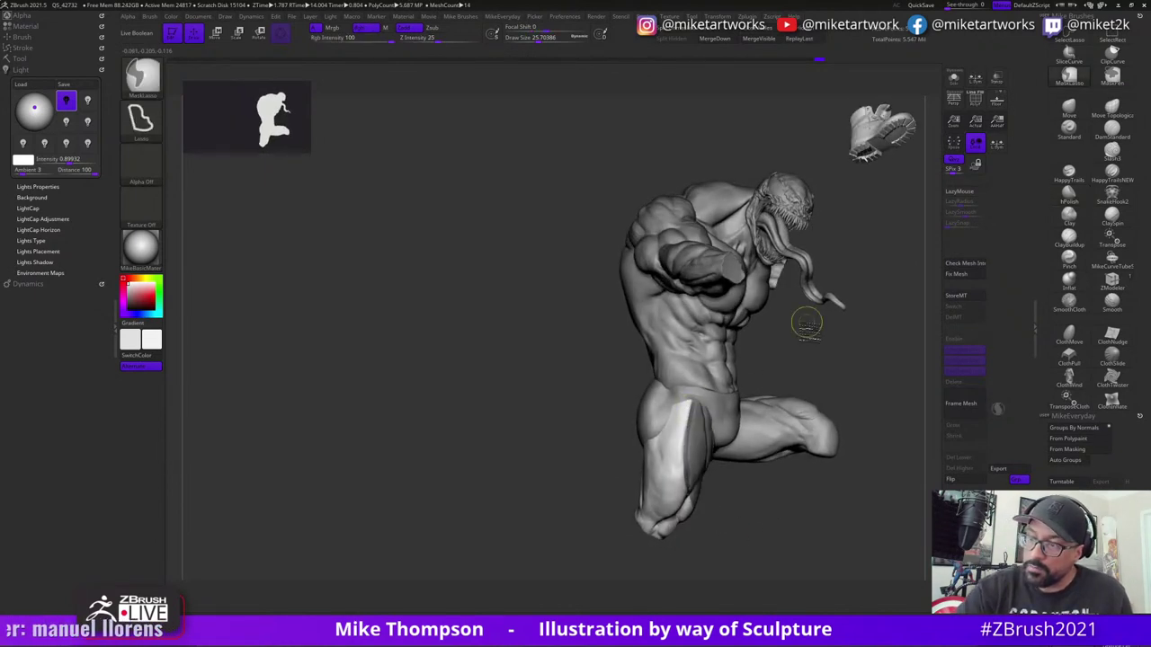
pyautogui.moveTo(804, 348); pyautogui.dragTo(756, 391, button='right')
pyautogui.press('s')
pyautogui.moveTo(733, 457); pyautogui.dragTo(737, 456)
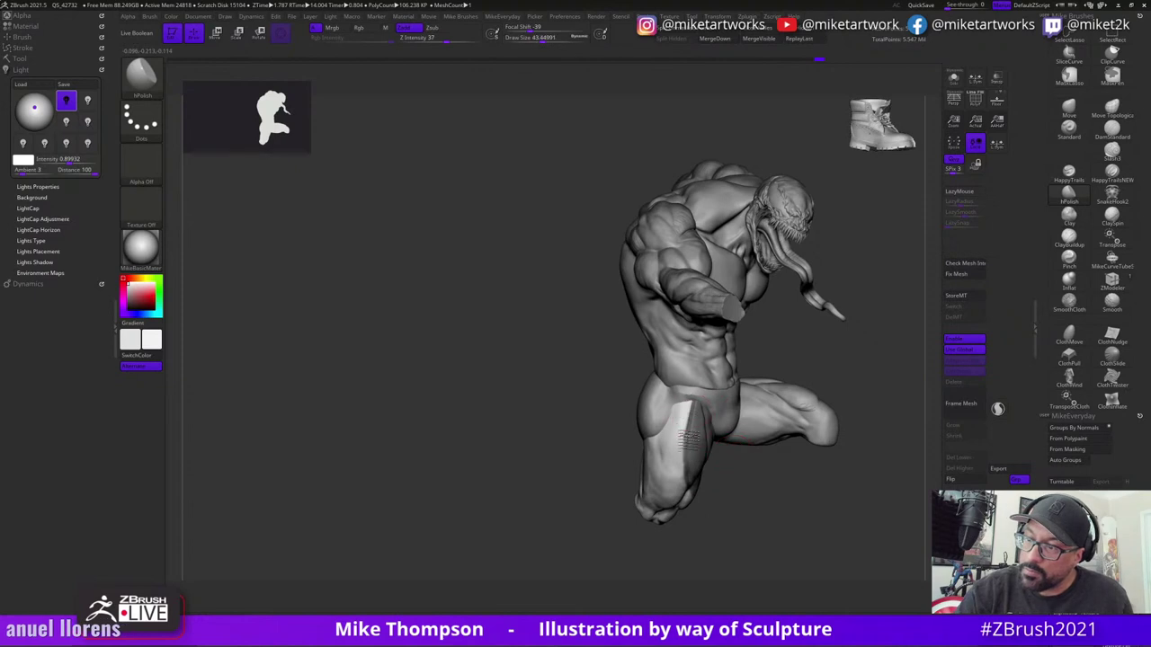
pyautogui.moveTo(685, 416); pyautogui.dragTo(690, 460)
pyautogui.moveTo(686, 413)
pyautogui.mouseDown()
pyautogui.moveTo(673, 439)
pyautogui.moveTo(682, 464)
pyautogui.mouseUp()
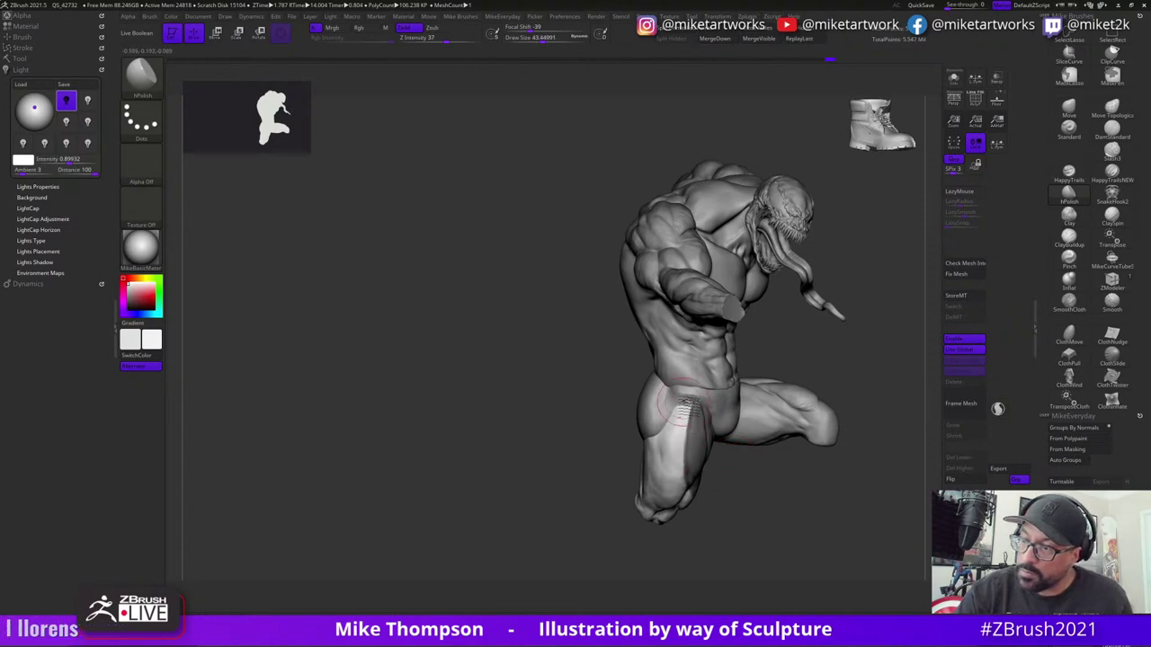
# - Invert the thigh mask and polish the unmasked inner front muscle with hPolish at a draw size of about 18 to 27
pyautogui.moveTo(761, 488); pyautogui.dragTo(761, 501)
pyautogui.keyDown('ctrl'); pyautogui.click(760, 501); pyautogui.keyUp('ctrl')
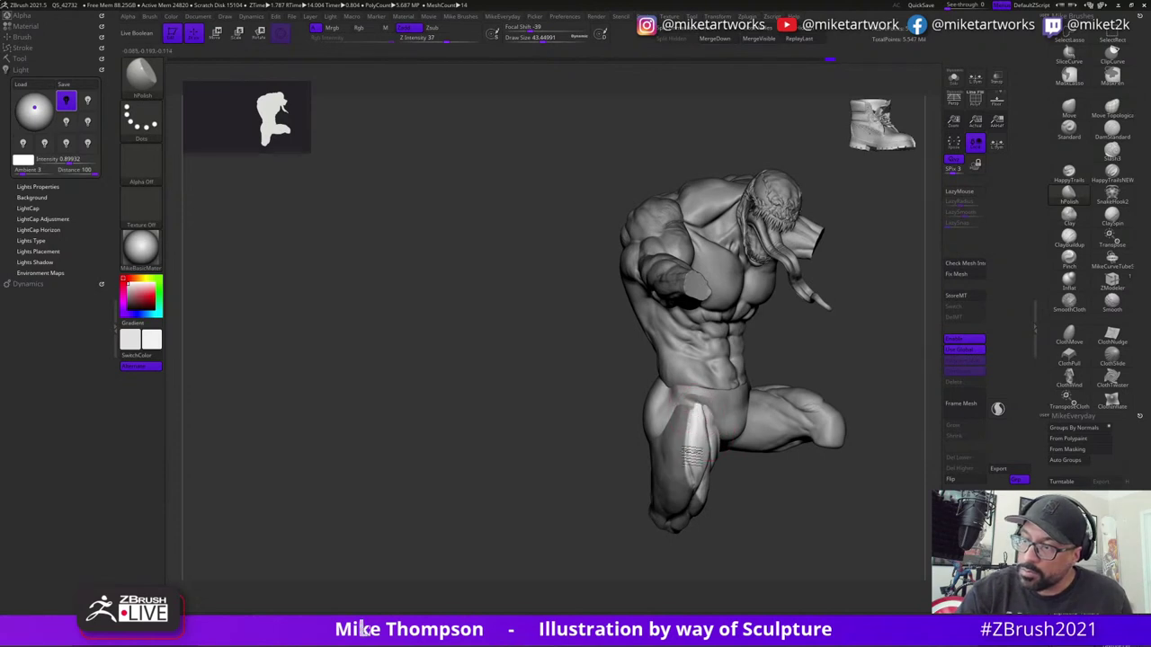
pyautogui.moveTo(760, 477); pyautogui.dragTo(710, 418, button='right')
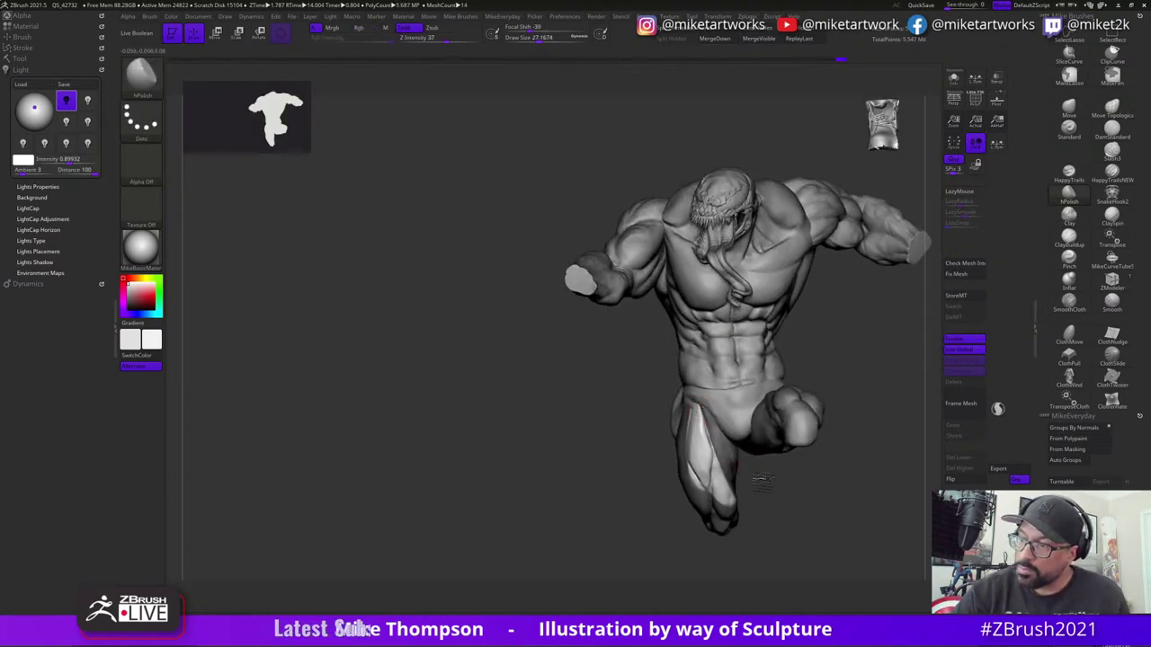
pyautogui.moveTo(761, 479); pyautogui.dragTo(700, 415, button='right')
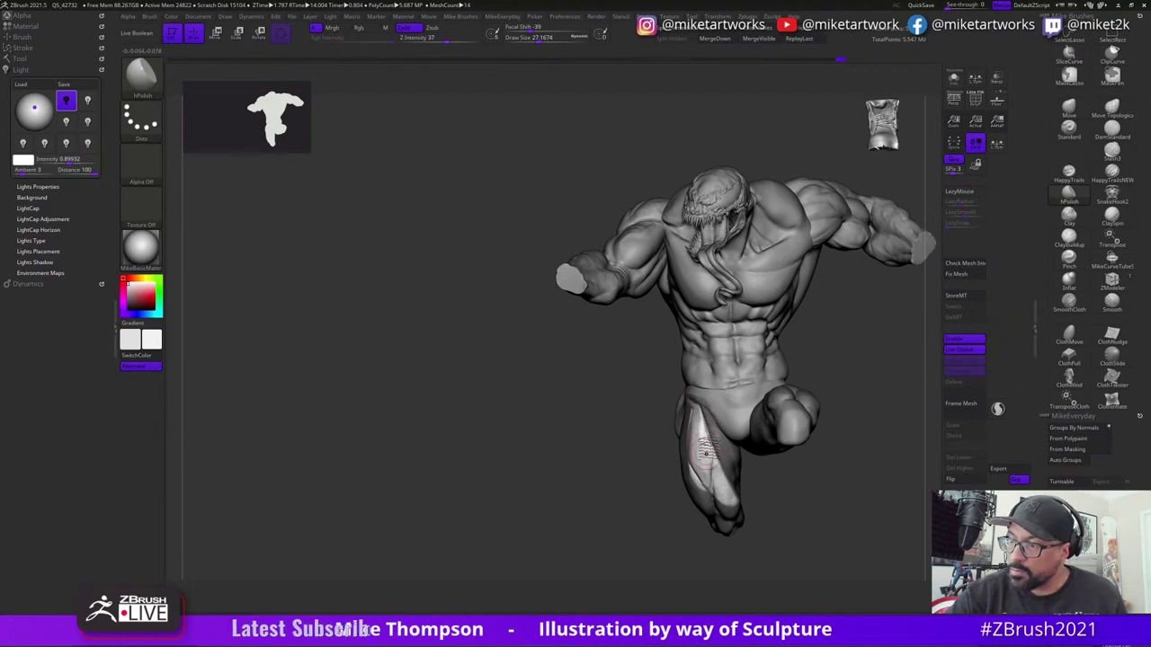
pyautogui.moveTo(720, 481)
pyautogui.mouseDown(button='right')
pyautogui.moveTo(779, 477)
pyautogui.moveTo(689, 460)
pyautogui.moveTo(728, 484)
pyautogui.mouseUp(button='right')
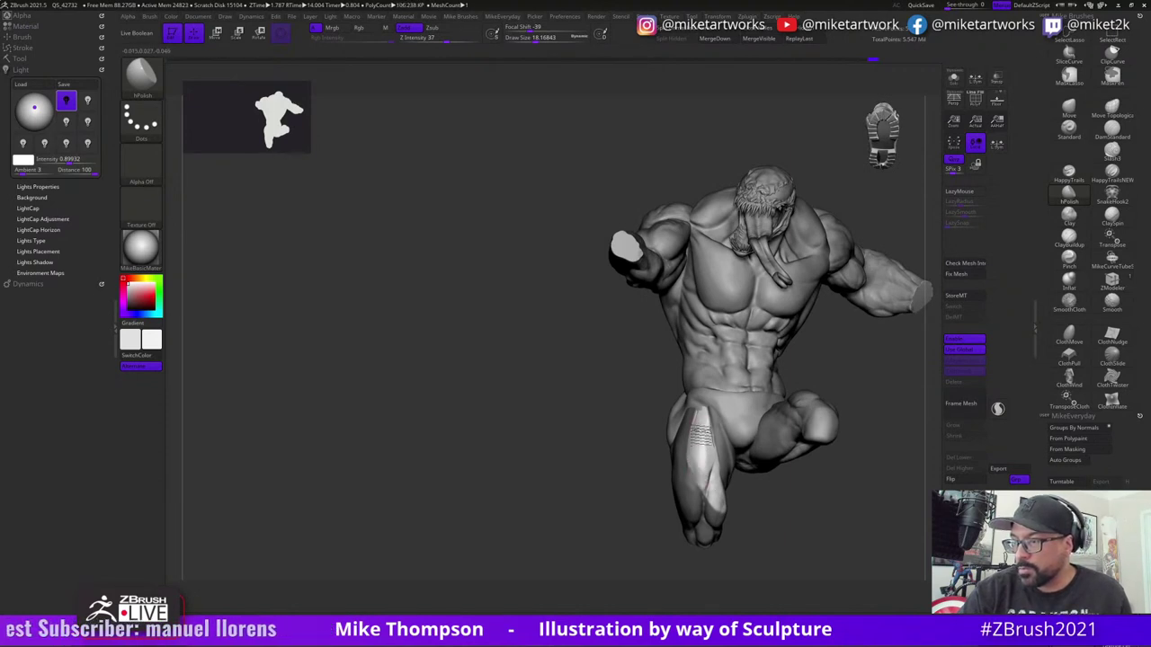
# - Turn on Sculptris Pro and smooth the front and inner thigh muscles with the mask cleared
pyautogui.moveTo(783, 511)
pyautogui.keyDown('alt'); pyautogui.mouseDown()
pyautogui.moveTo(789, 531)
pyautogui.moveTo(825, 533)
pyautogui.moveTo(742, 492)
pyautogui.moveTo(737, 524)
pyautogui.moveTo(718, 492)
pyautogui.mouseUp(); pyautogui.keyUp('alt')
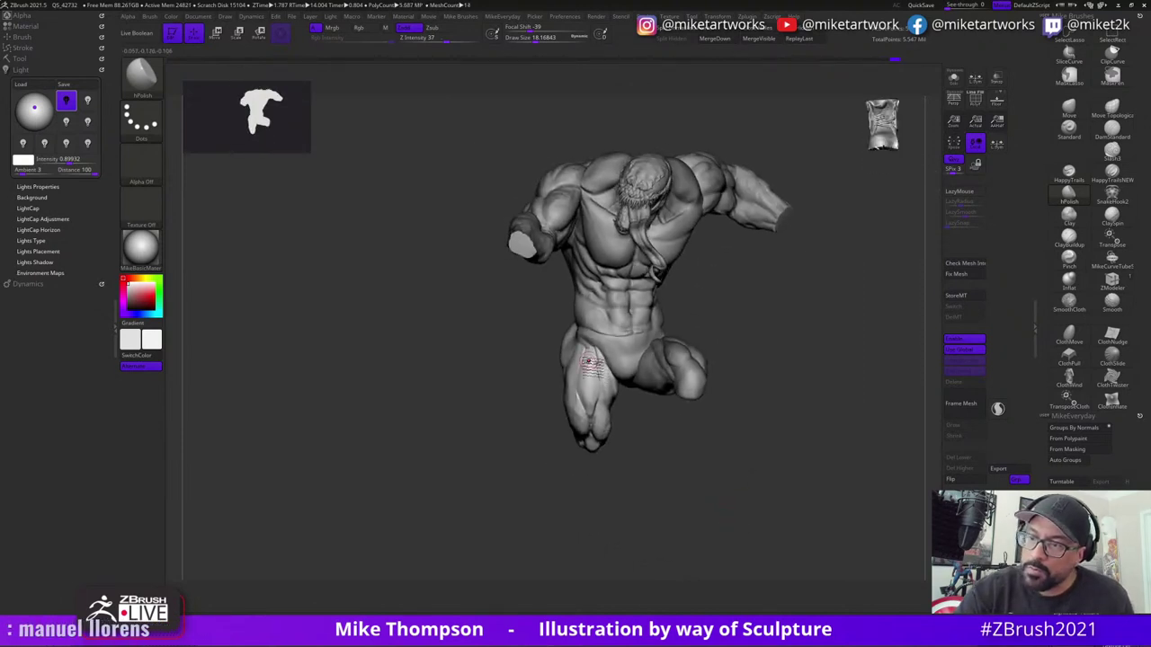
pyautogui.moveTo(652, 449); pyautogui.dragTo(684, 423, button='right')
pyautogui.click(997, 408)
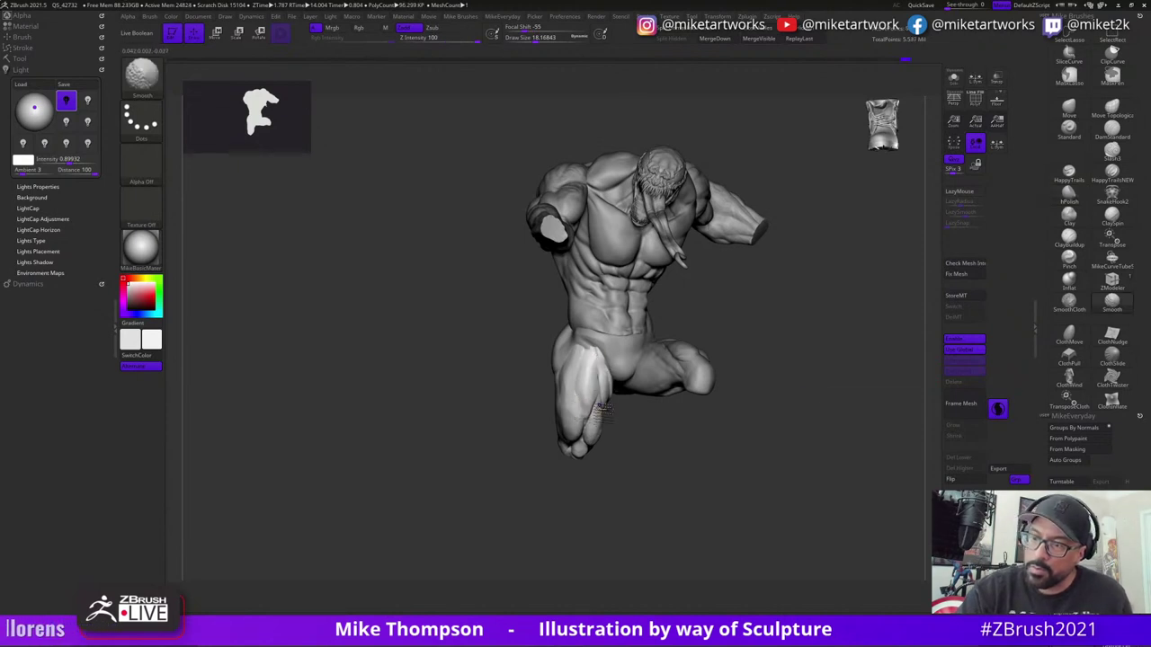
pyautogui.moveTo(641, 423); pyautogui.dragTo(671, 438, button='right')
pyautogui.moveTo(574, 410)
pyautogui.keyDown('shift'); pyautogui.mouseDown()
pyautogui.moveTo(569, 380)
pyautogui.moveTo(578, 423)
pyautogui.mouseUp(); pyautogui.keyUp('shift')
pyautogui.moveTo(692, 514)
pyautogui.mouseDown()
pyautogui.moveTo(704, 523)
pyautogui.moveTo(681, 528)
pyautogui.mouseUp()
pyautogui.moveTo(681, 528); pyautogui.dragTo(690, 524, button='right')
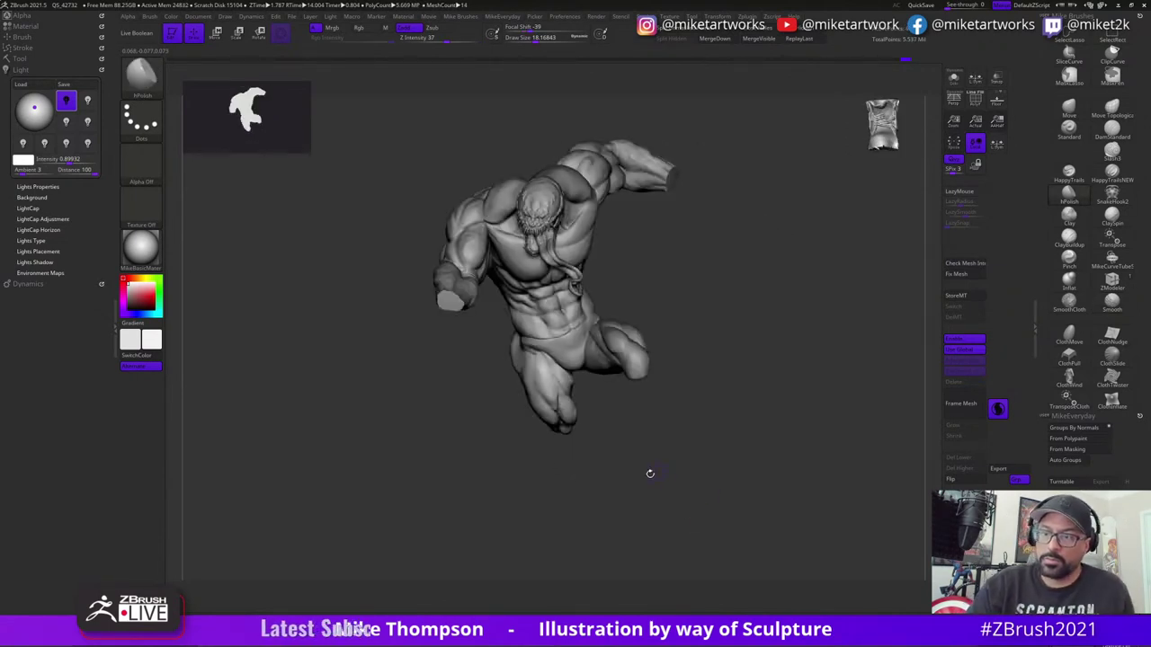
# - Show the hidden lower leg subtool PM3D_Sphere3D2_9 and turn on polypaint for all of Venom's subtools
pyautogui.click(27, 58)
pyautogui.click(28, 251)
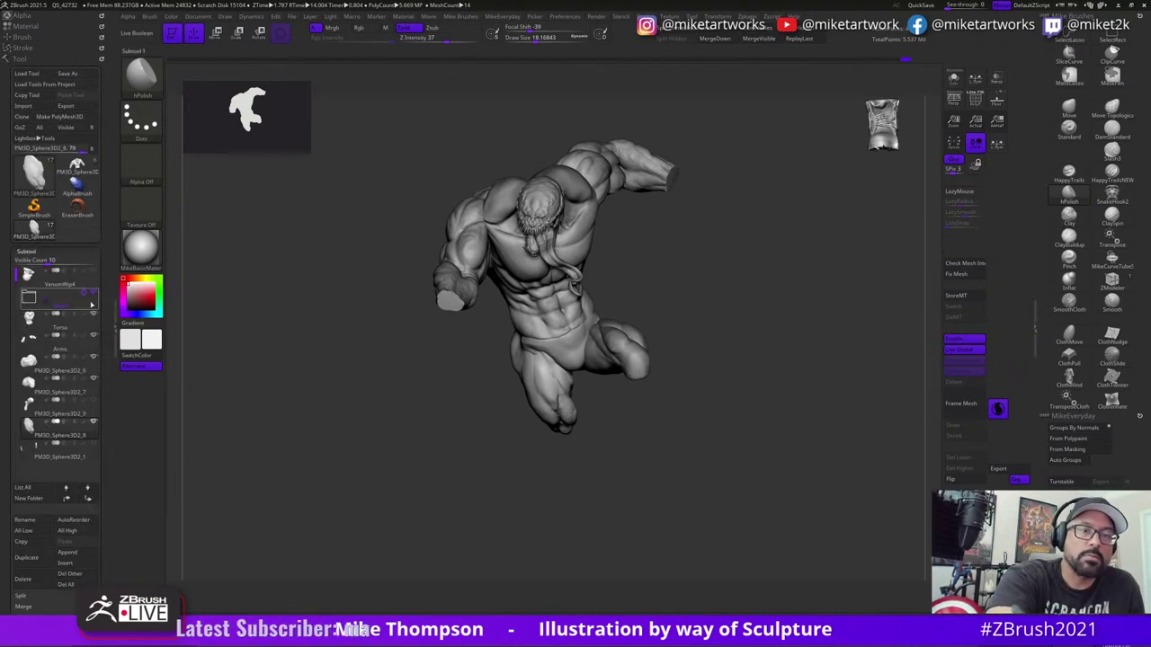
pyautogui.click(94, 401)
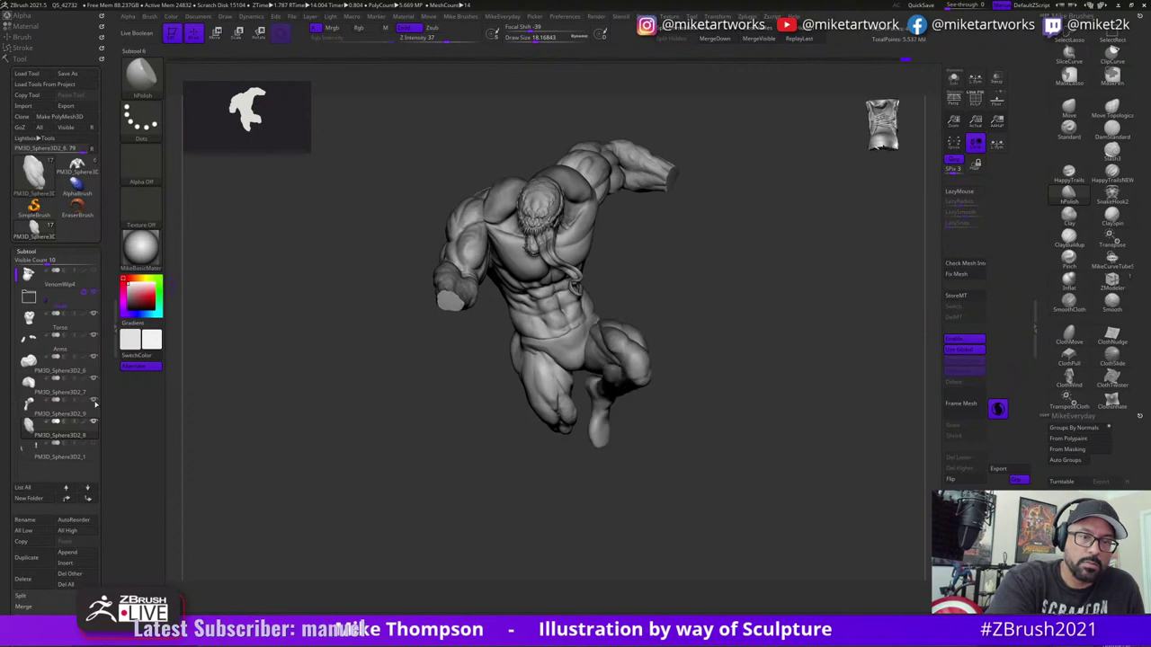
pyautogui.keyDown('shift'); pyautogui.click(85, 401); pyautogui.keyUp('shift')
# - Place a canvas snapshot of the painted Venom beside a turned view of the model for comparison
pyautogui.moveTo(721, 509); pyautogui.dragTo(911, 544)
pyautogui.hotkey('shift', 's')
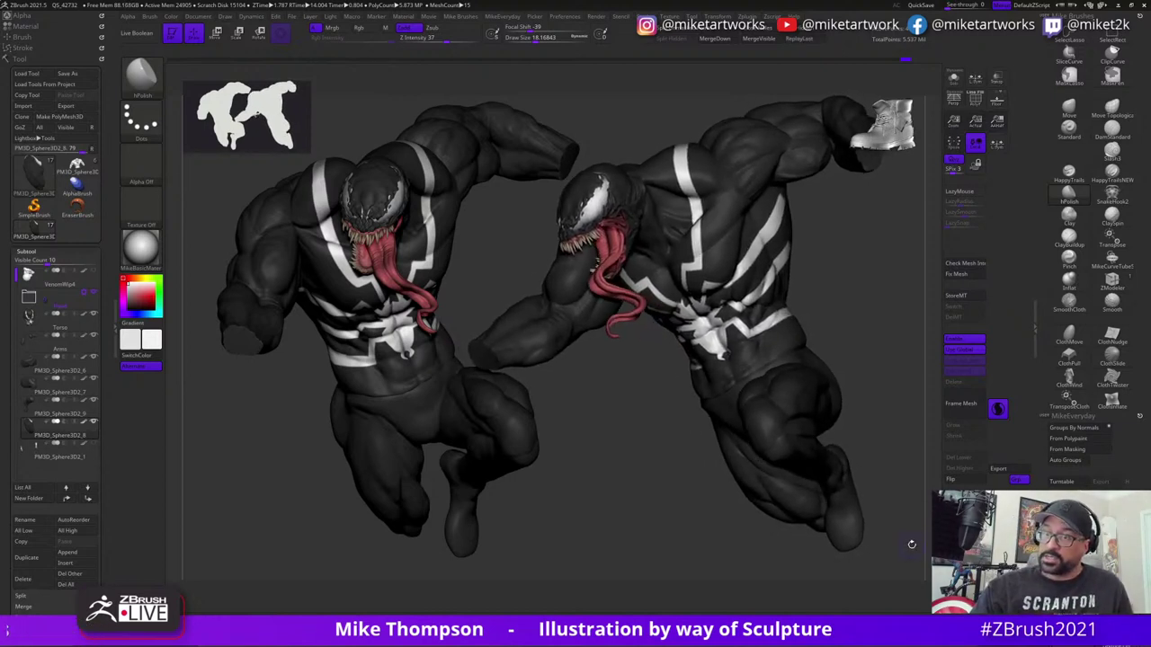